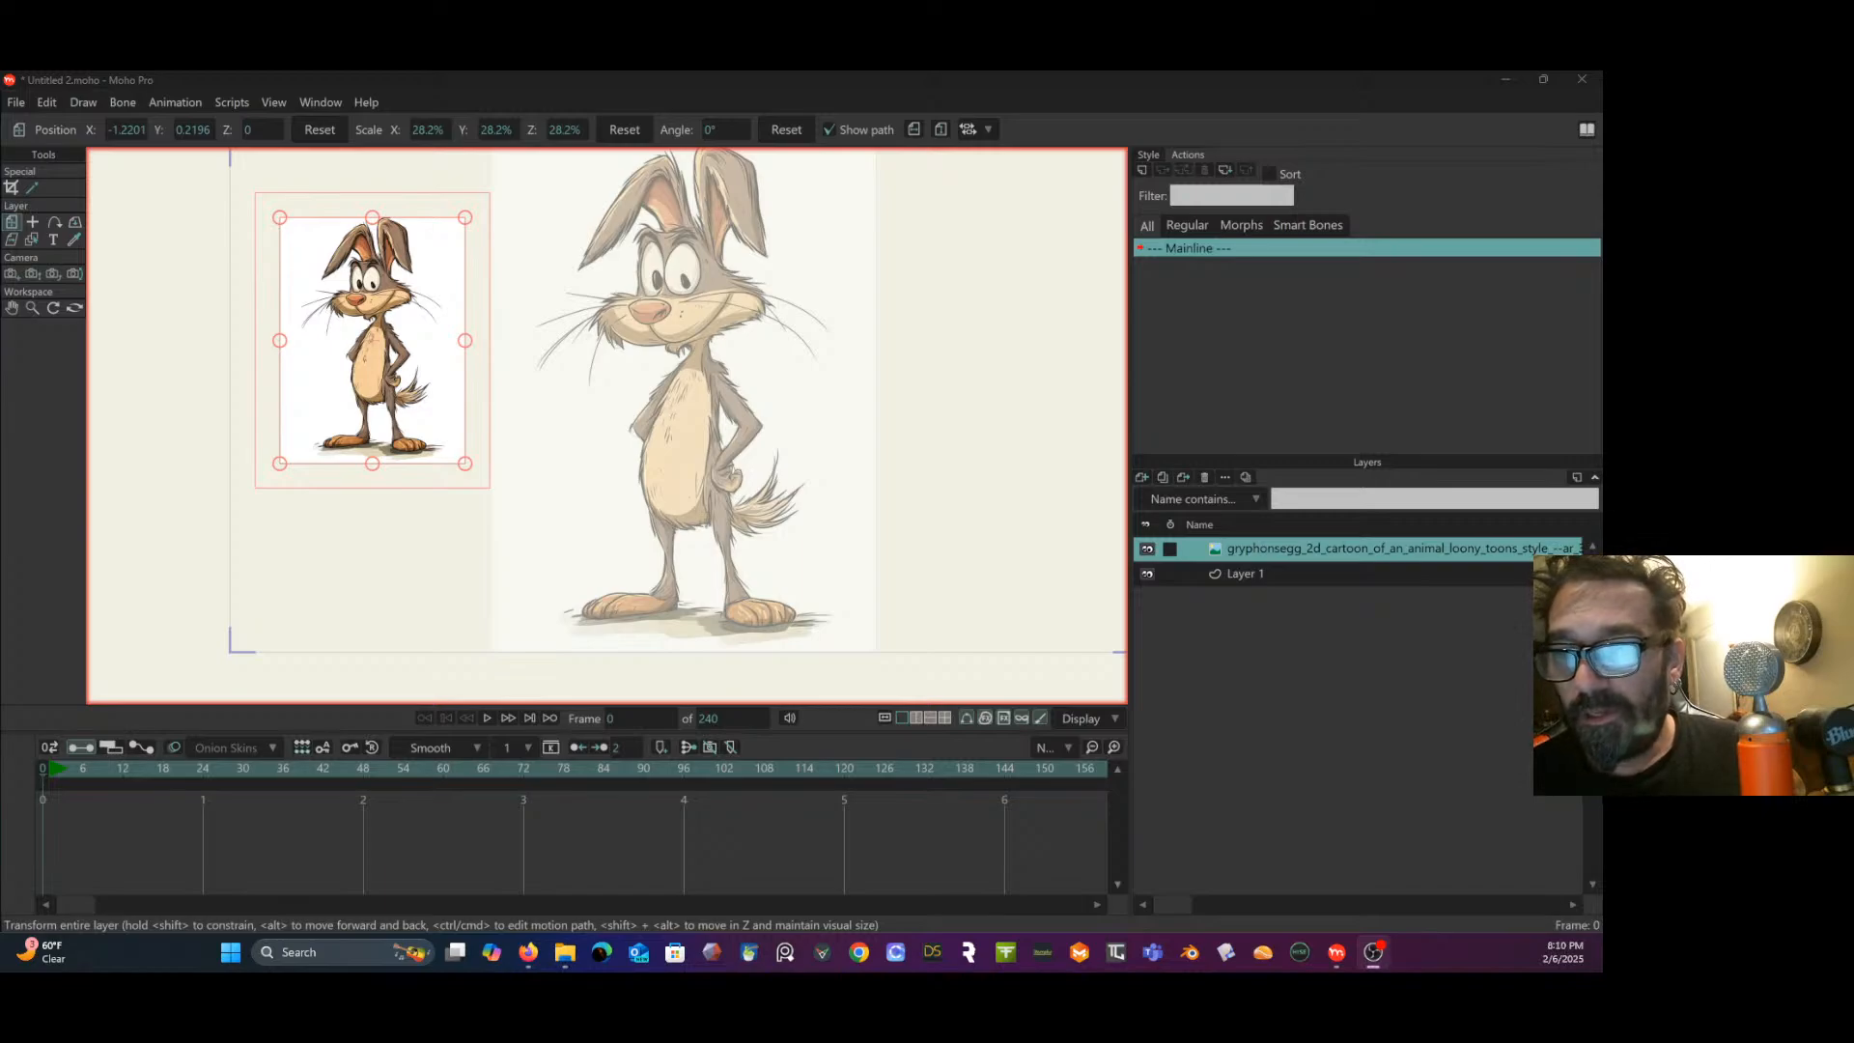
- Reorder the layers so the rabbit reference image sits beneath Layer 1
left_click_drag(407, 554, 373, 590)
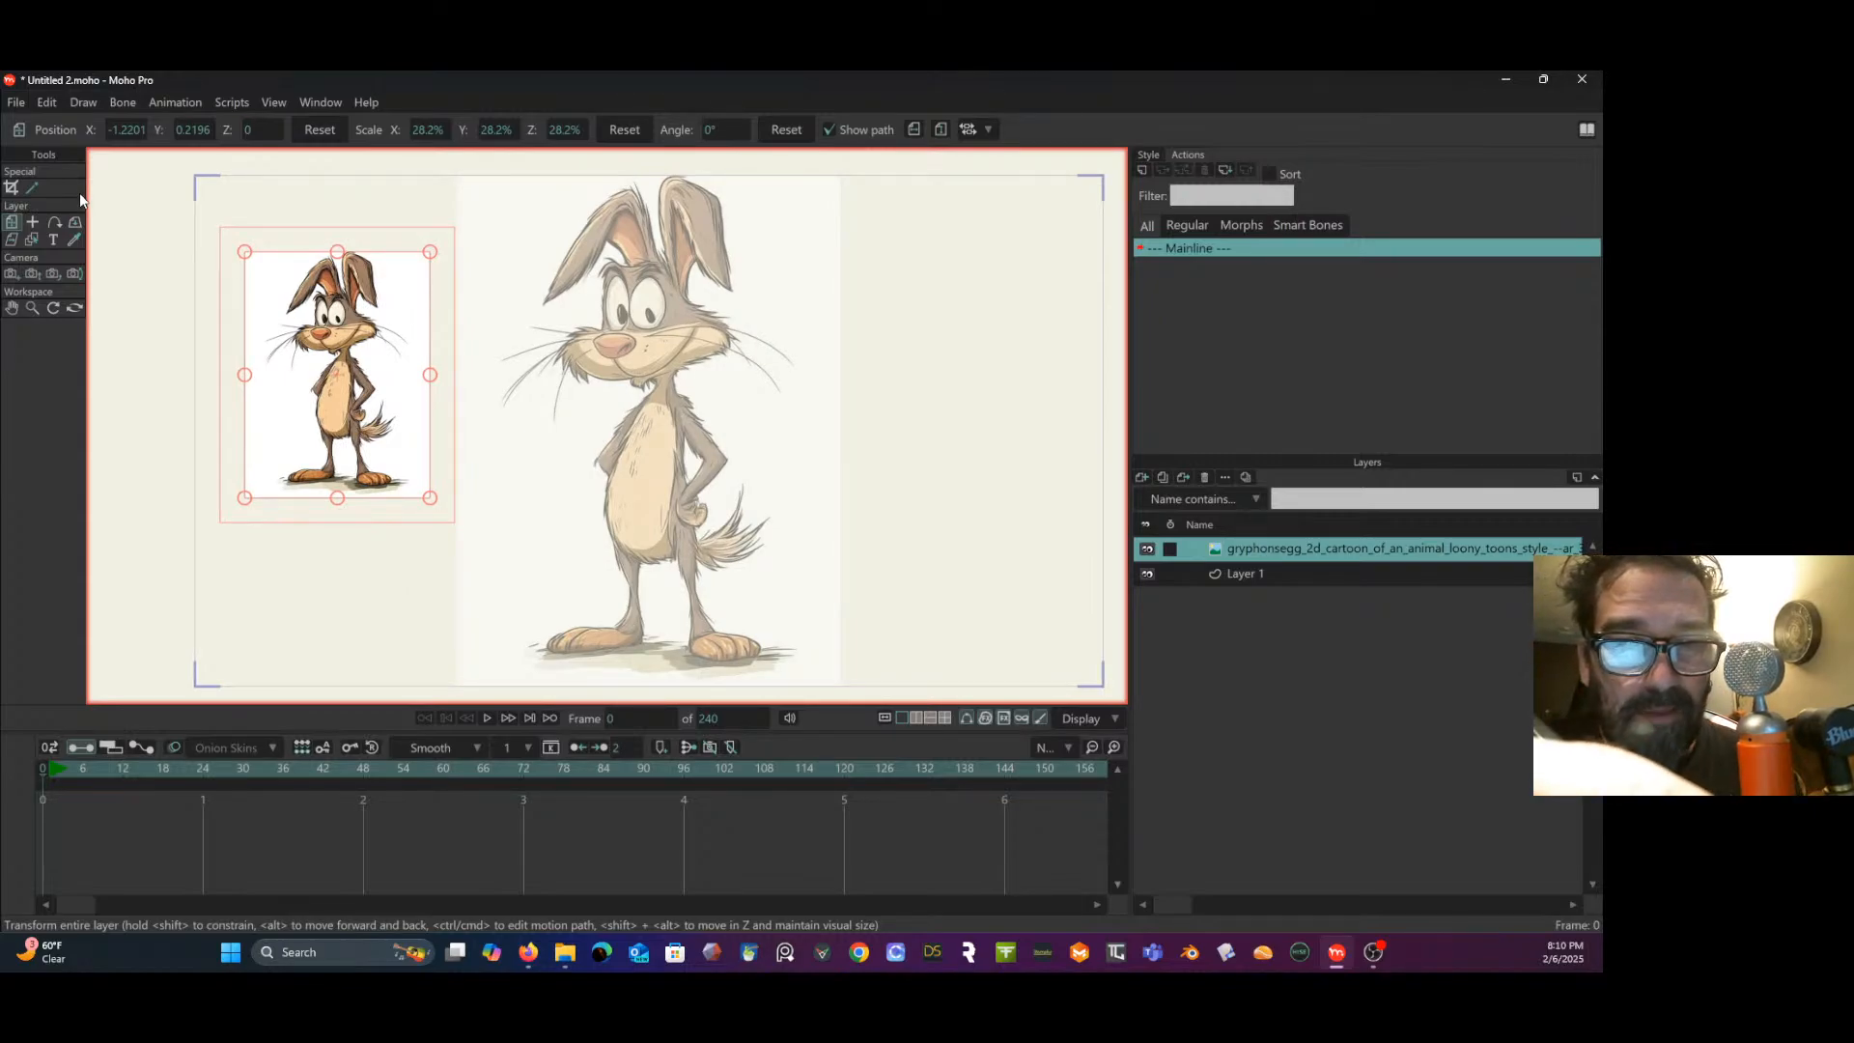
left_click(1263, 576)
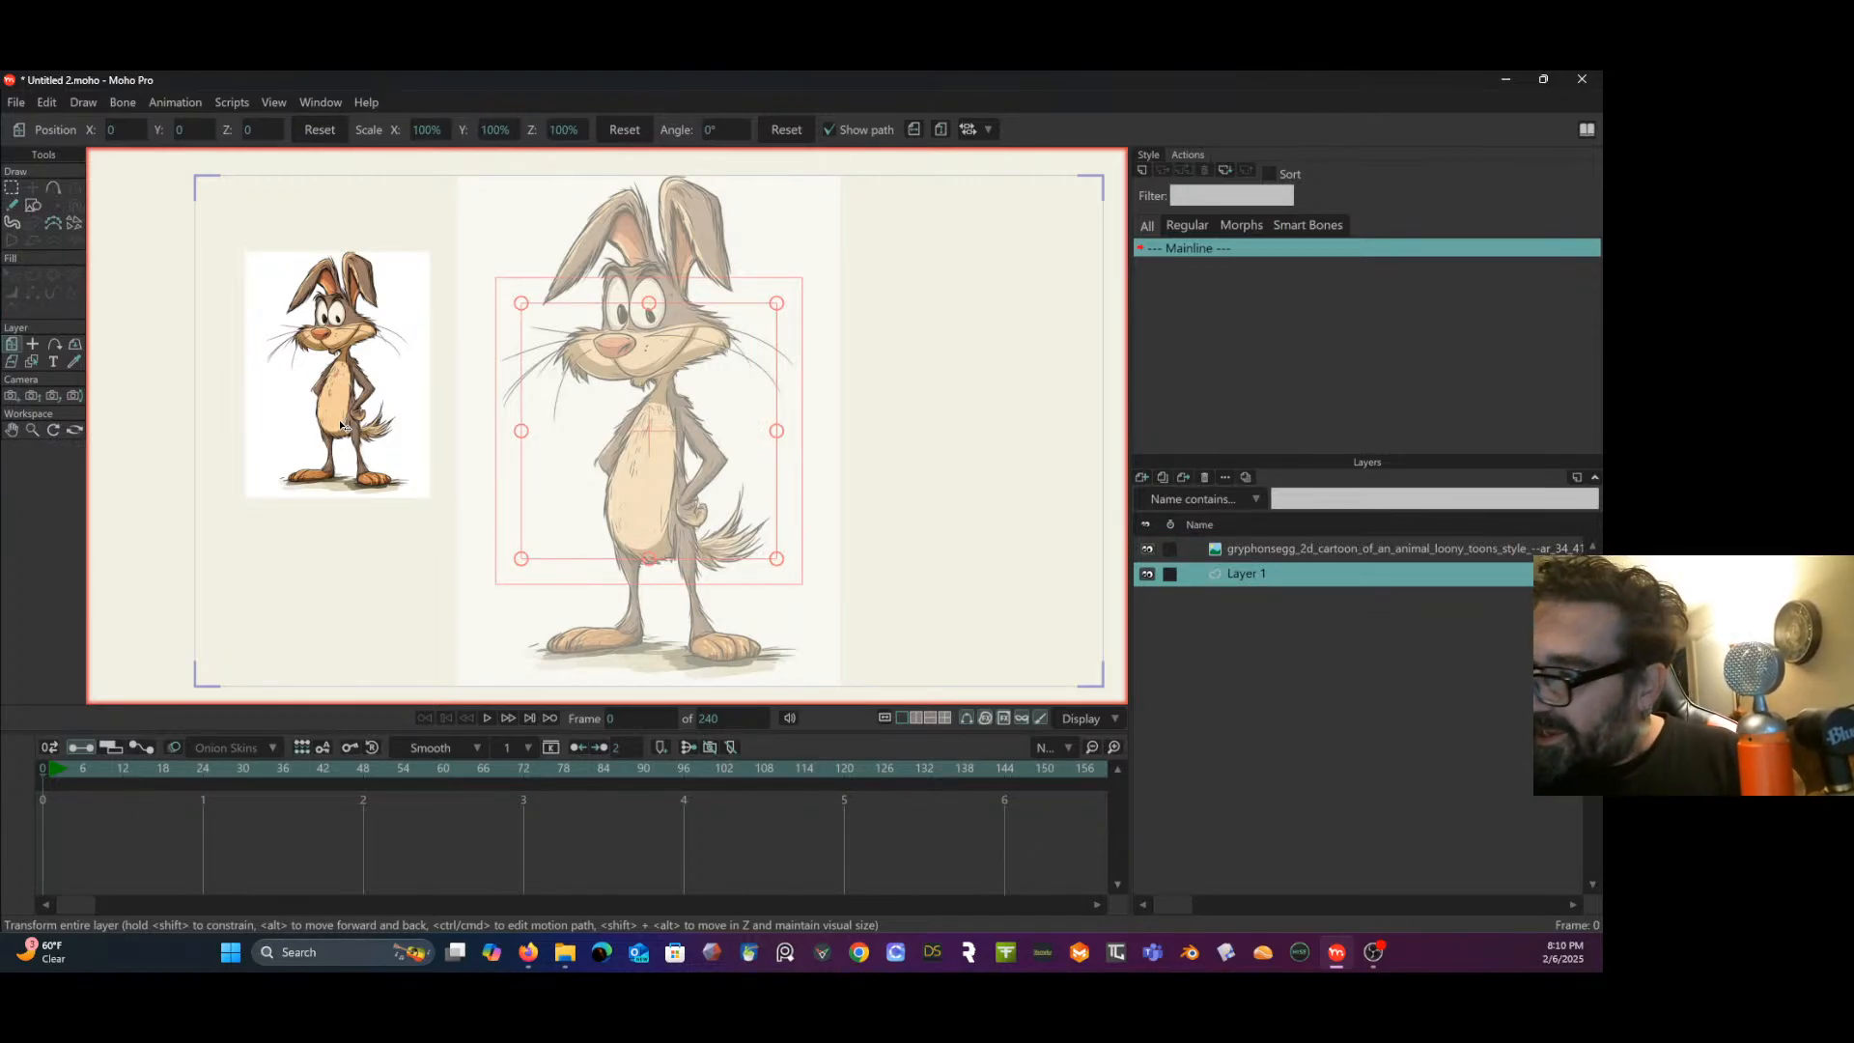
left_click_drag(1359, 558, 1342, 608)
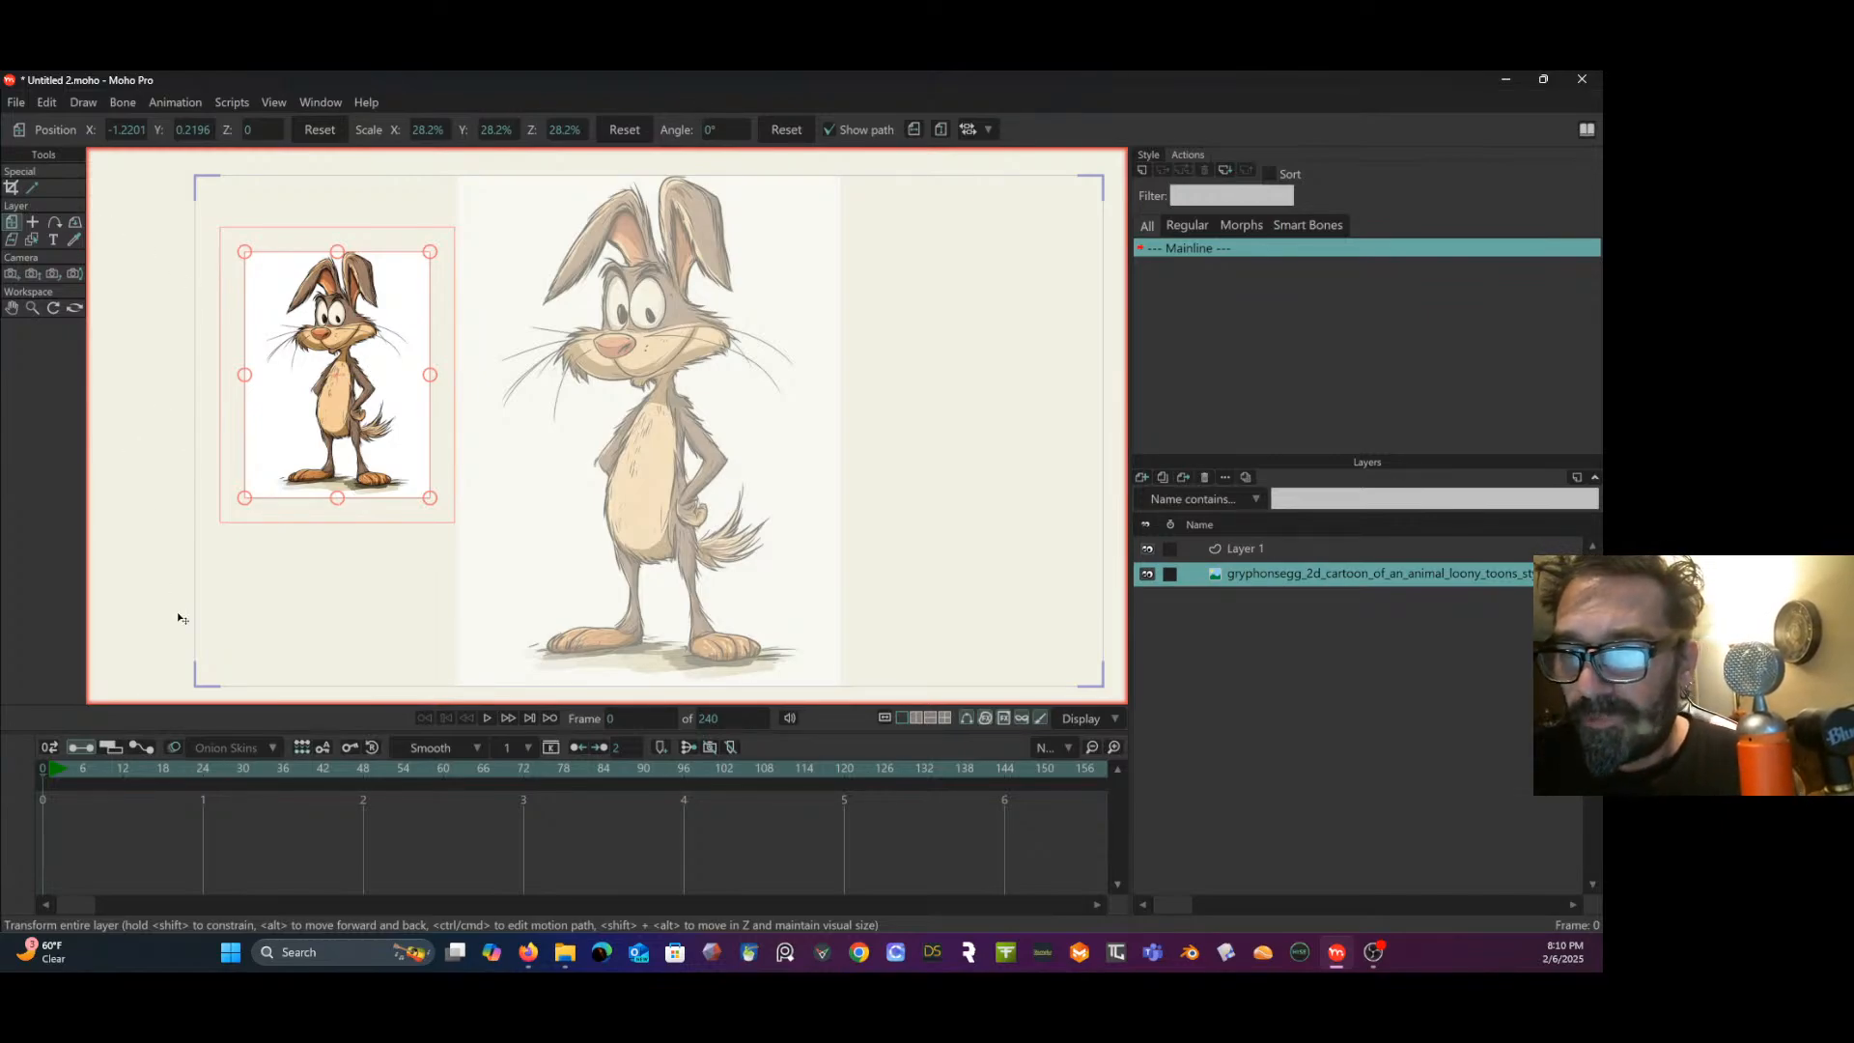
- On Layer 1, trace the folded tip of the rabbit's left ear as a closed outline with the Add Point tool
scroll(690, 357, "up", 3)
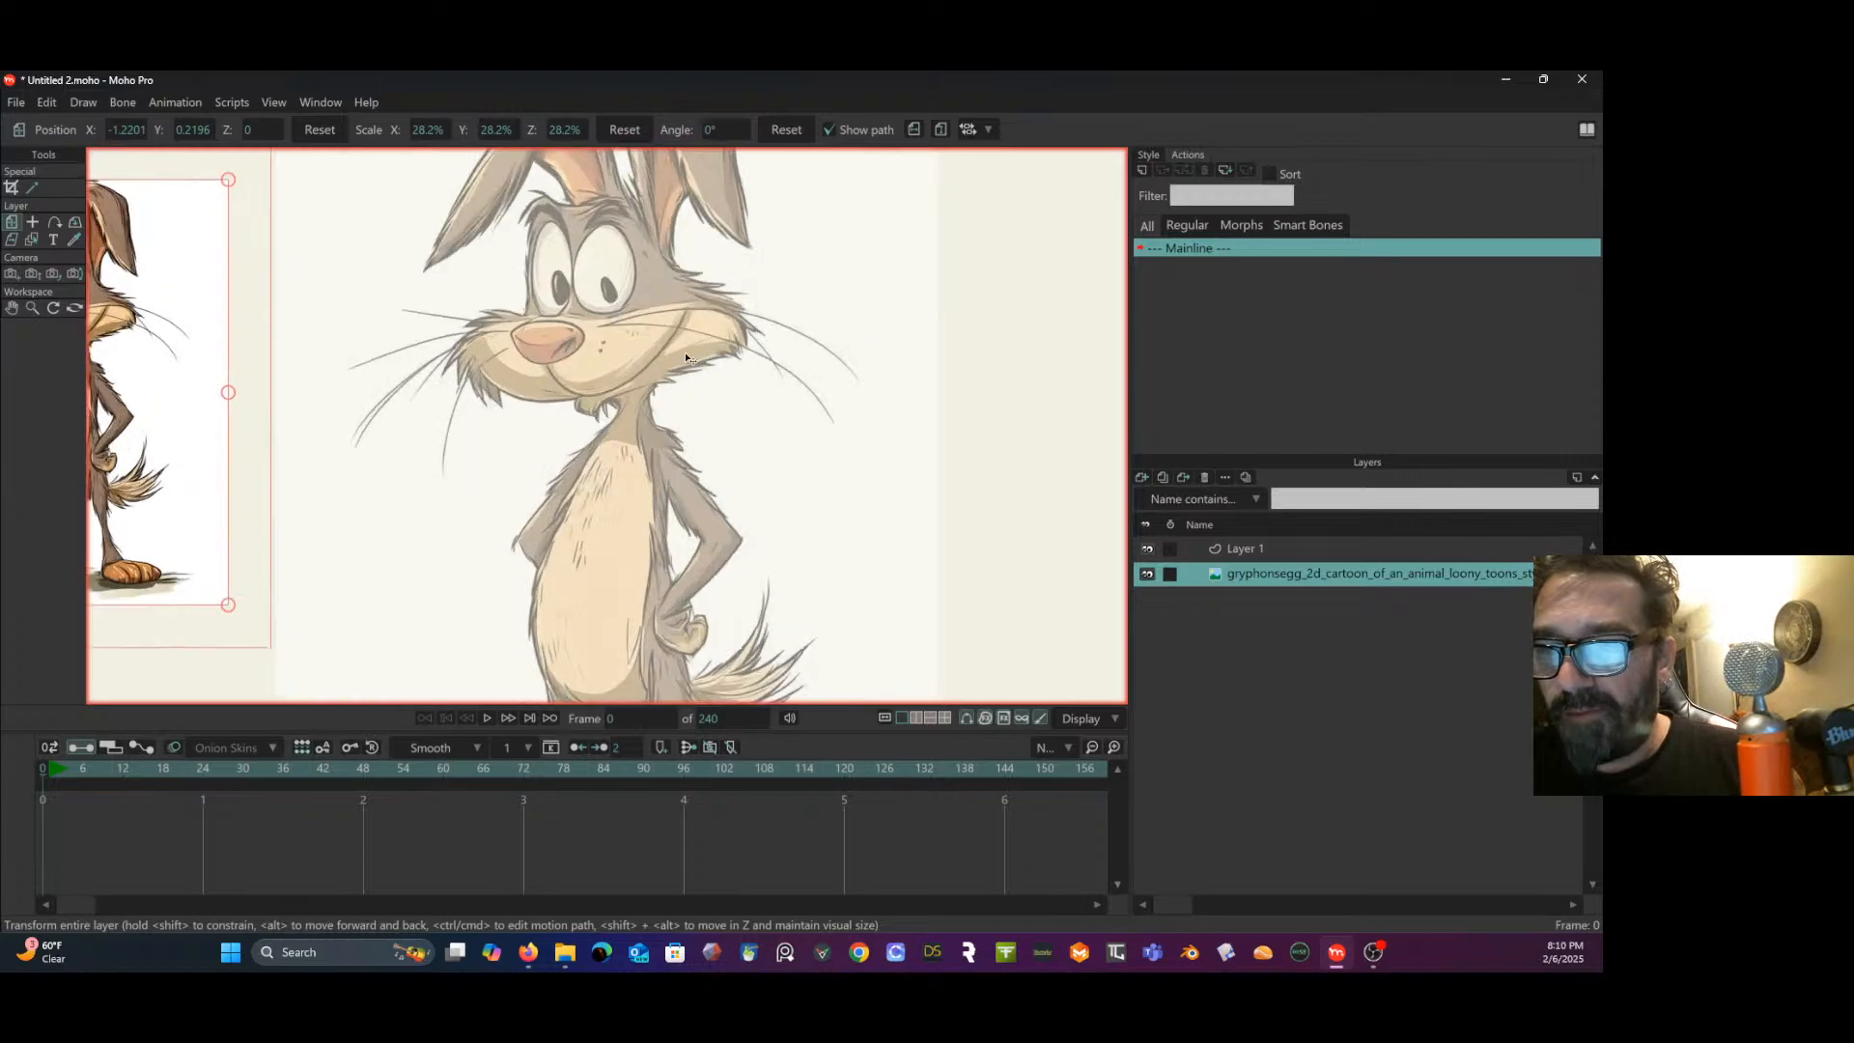
left_click_drag(686, 357, 717, 553)
scroll(698, 528, "up", 2)
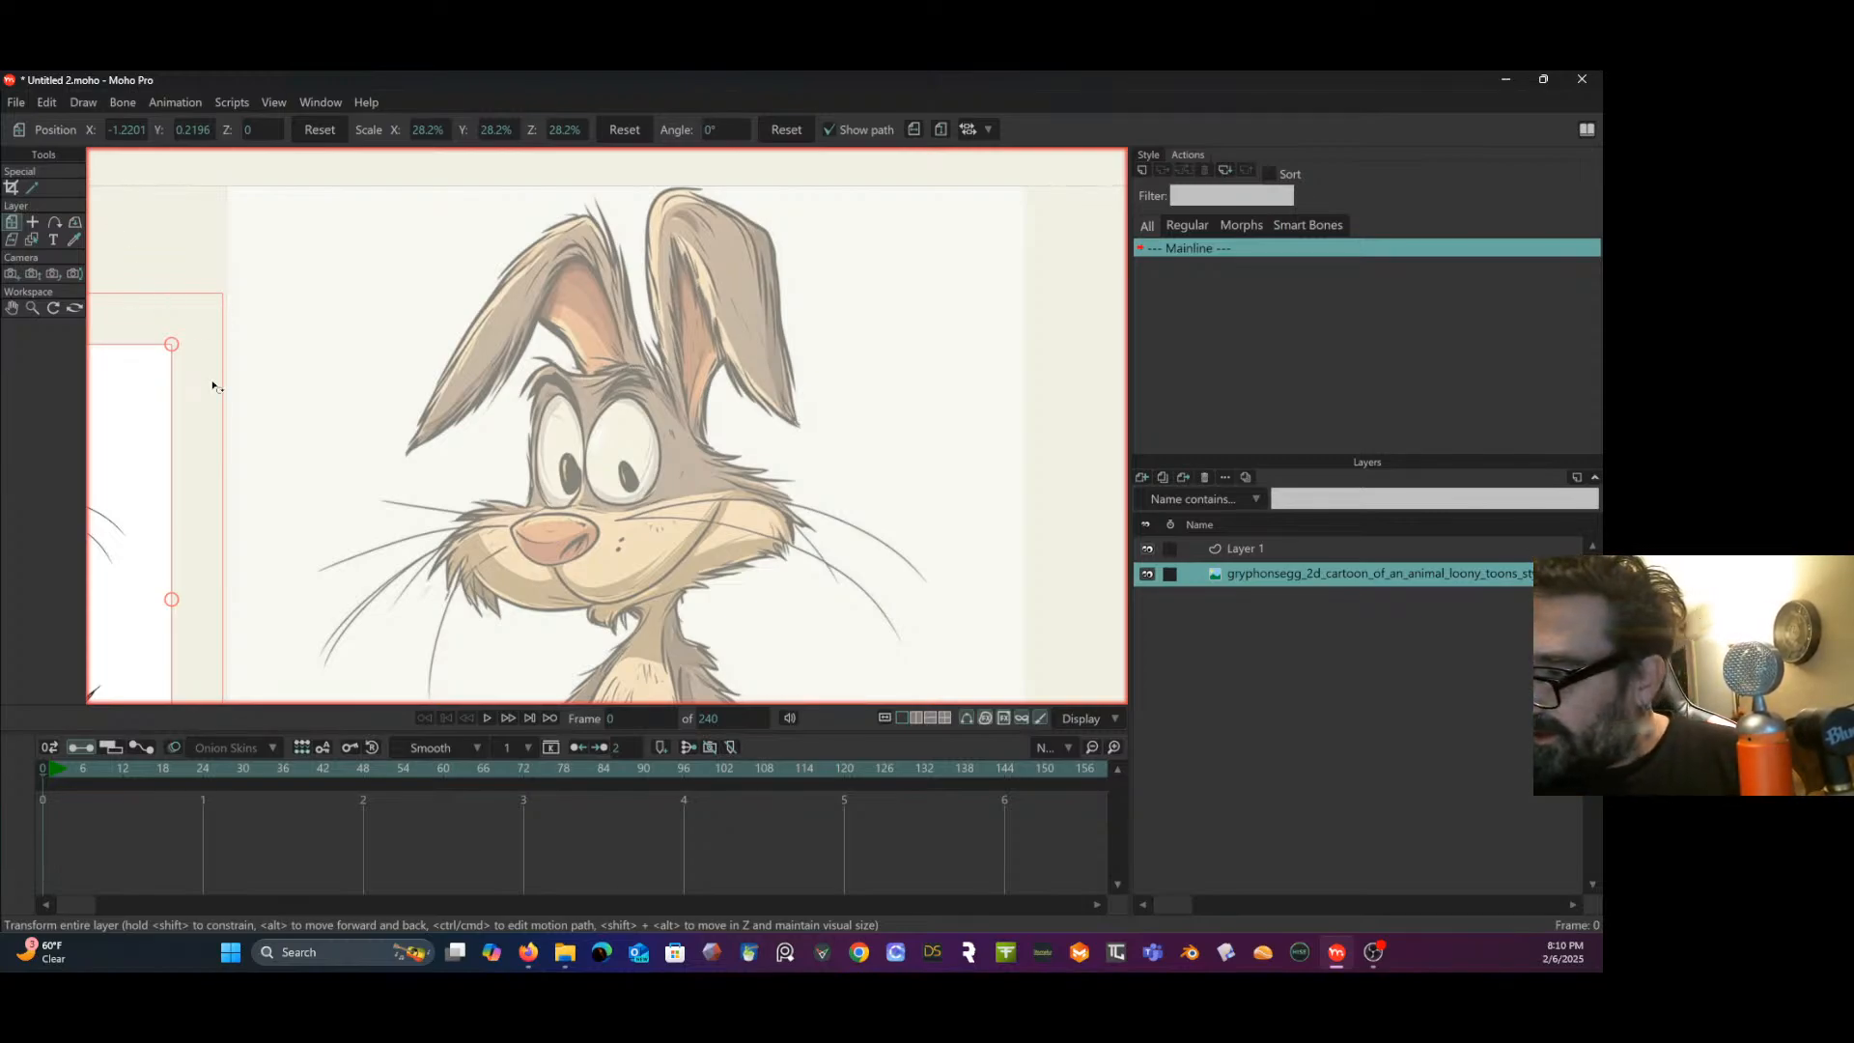
left_click(1292, 556)
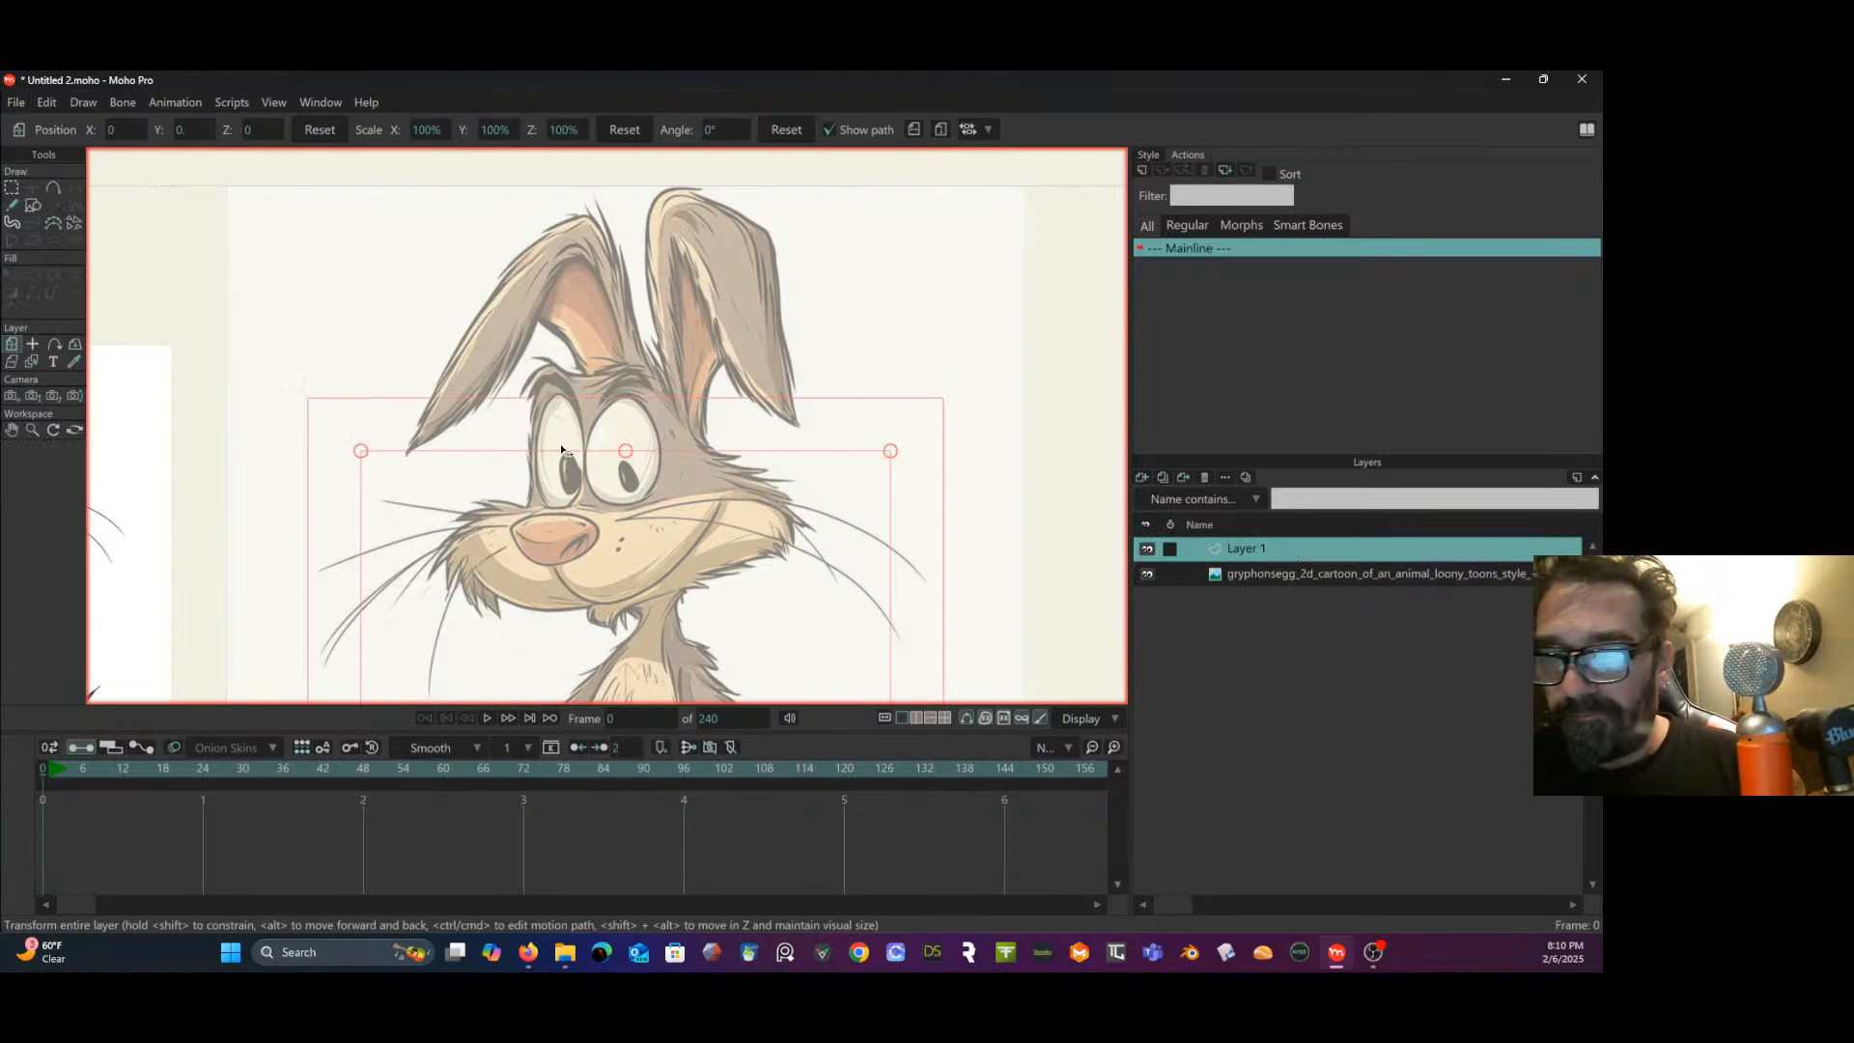
left_click(58, 188)
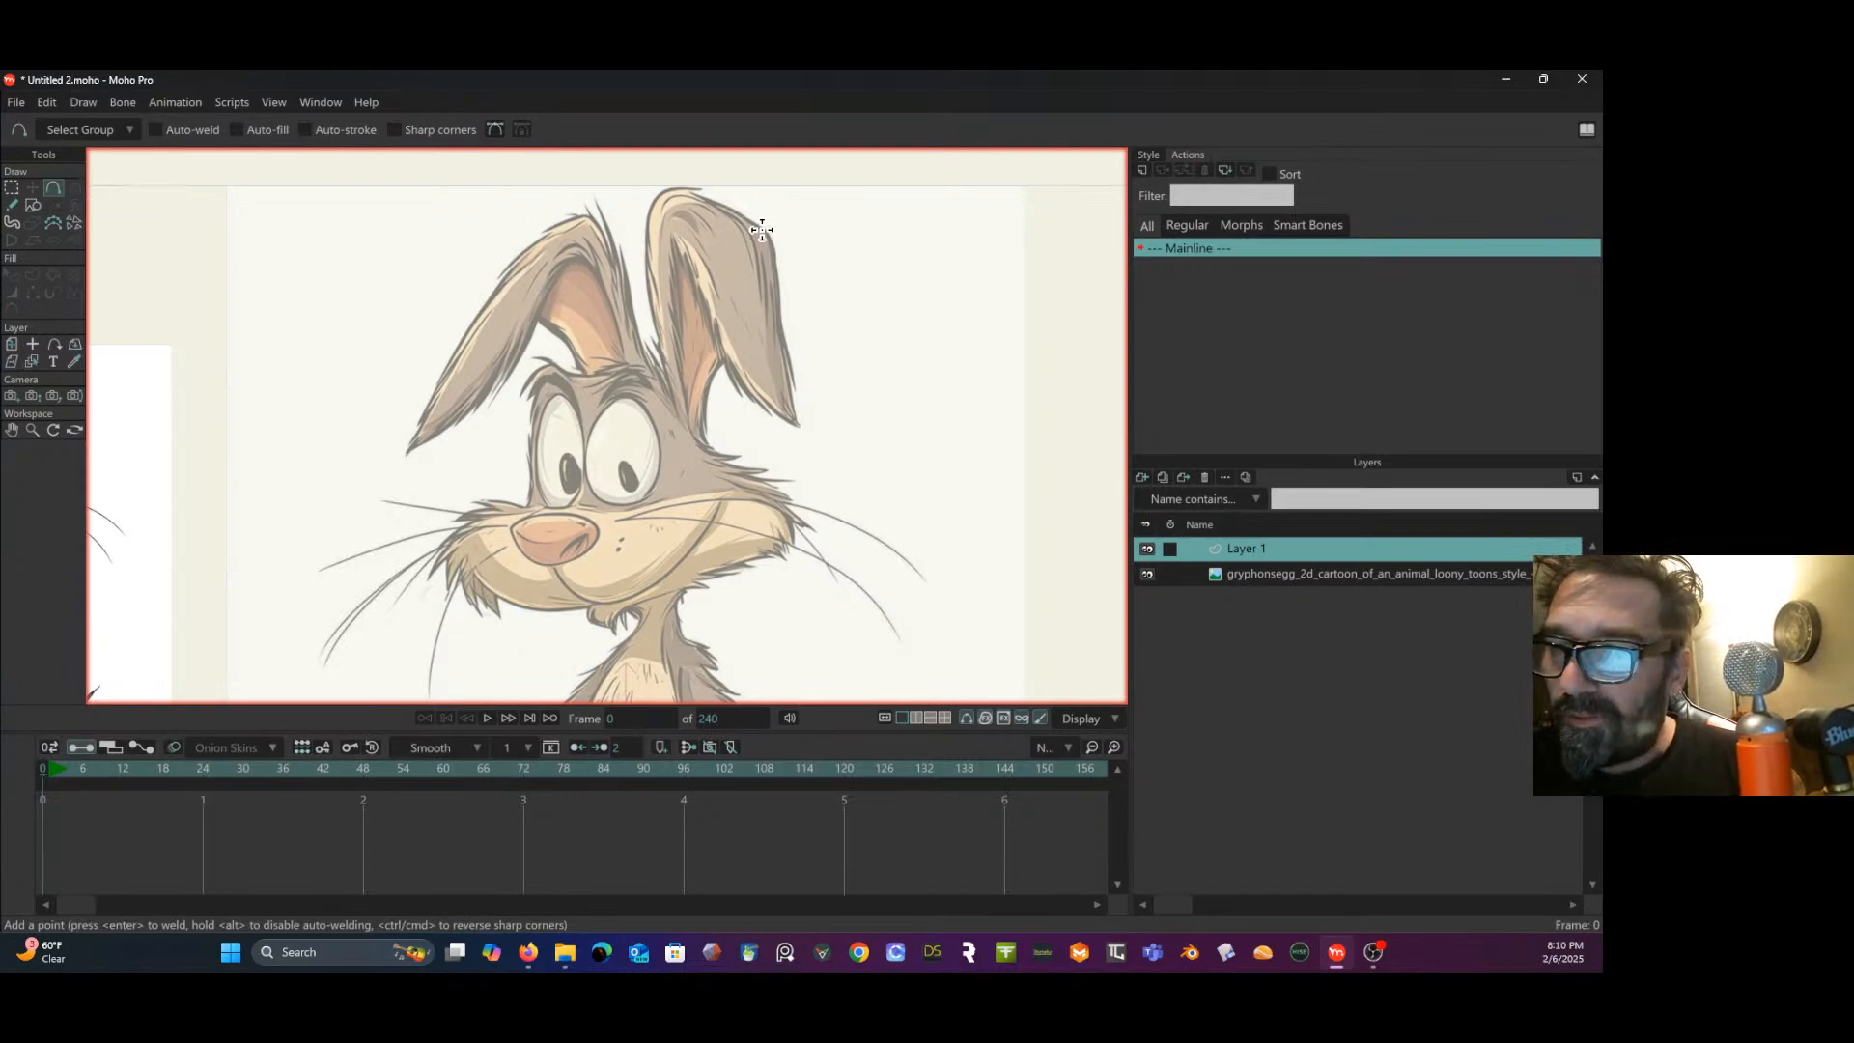
mouse_move(769, 230)
left_mouse_down()
mouse_move(799, 426)
mouse_move(743, 382)
mouse_move(656, 202)
mouse_move(670, 181)
mouse_move(770, 229)
left_mouse_up()
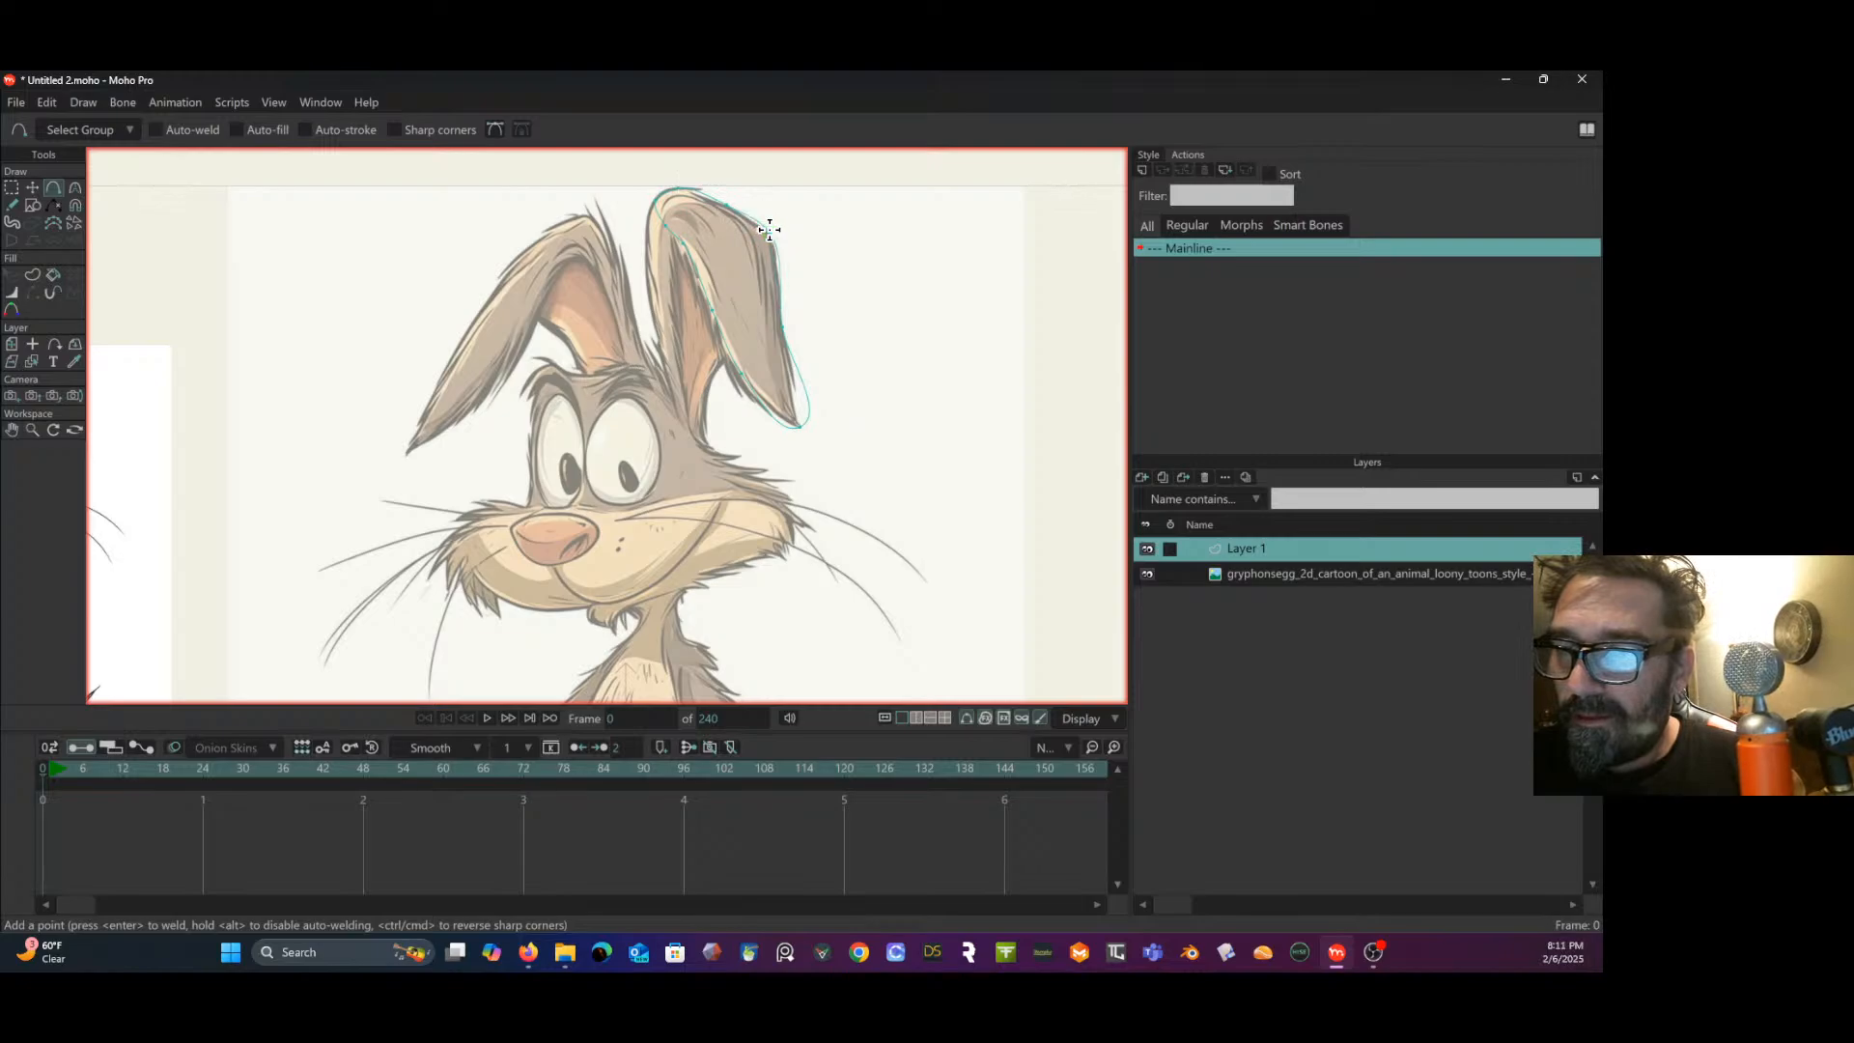
- Sharpen the ear-tip outline with the Curvature tool at its outer fold corner and at its lower pointed end
left_click(76, 187)
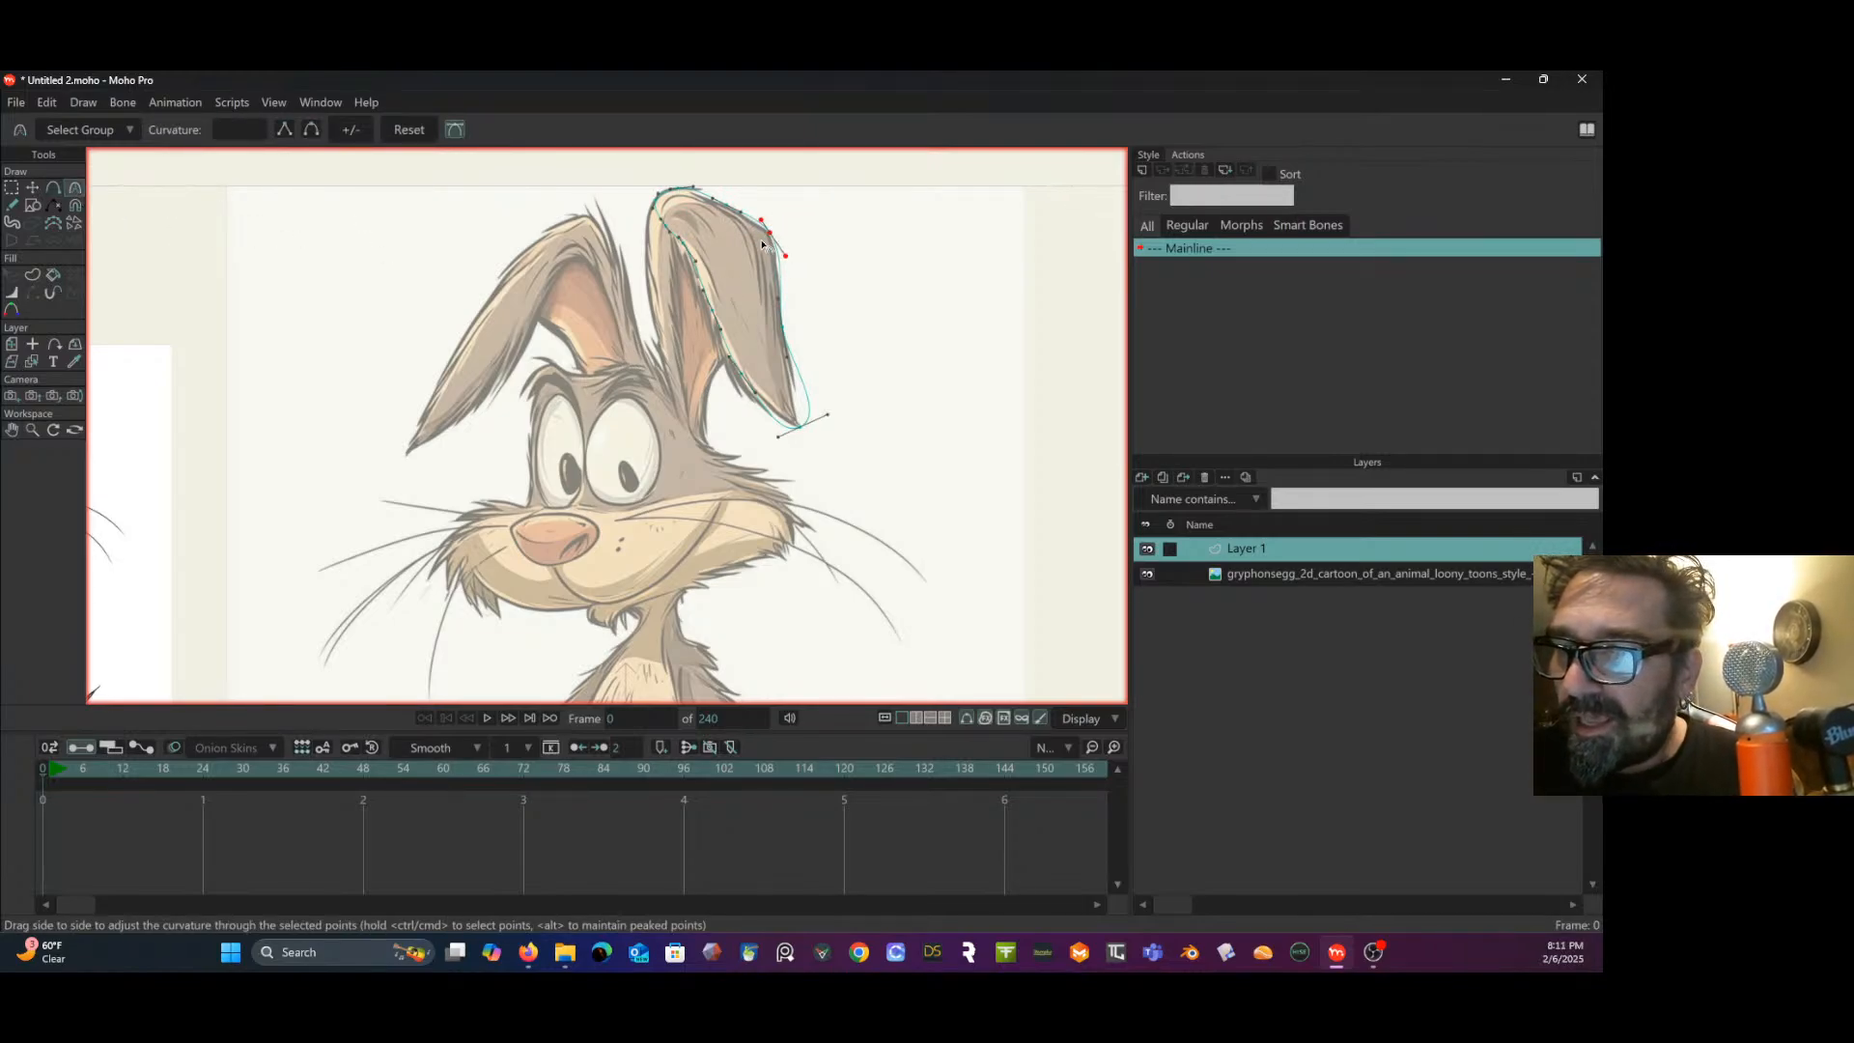
left_click_drag(761, 245, 398, 455)
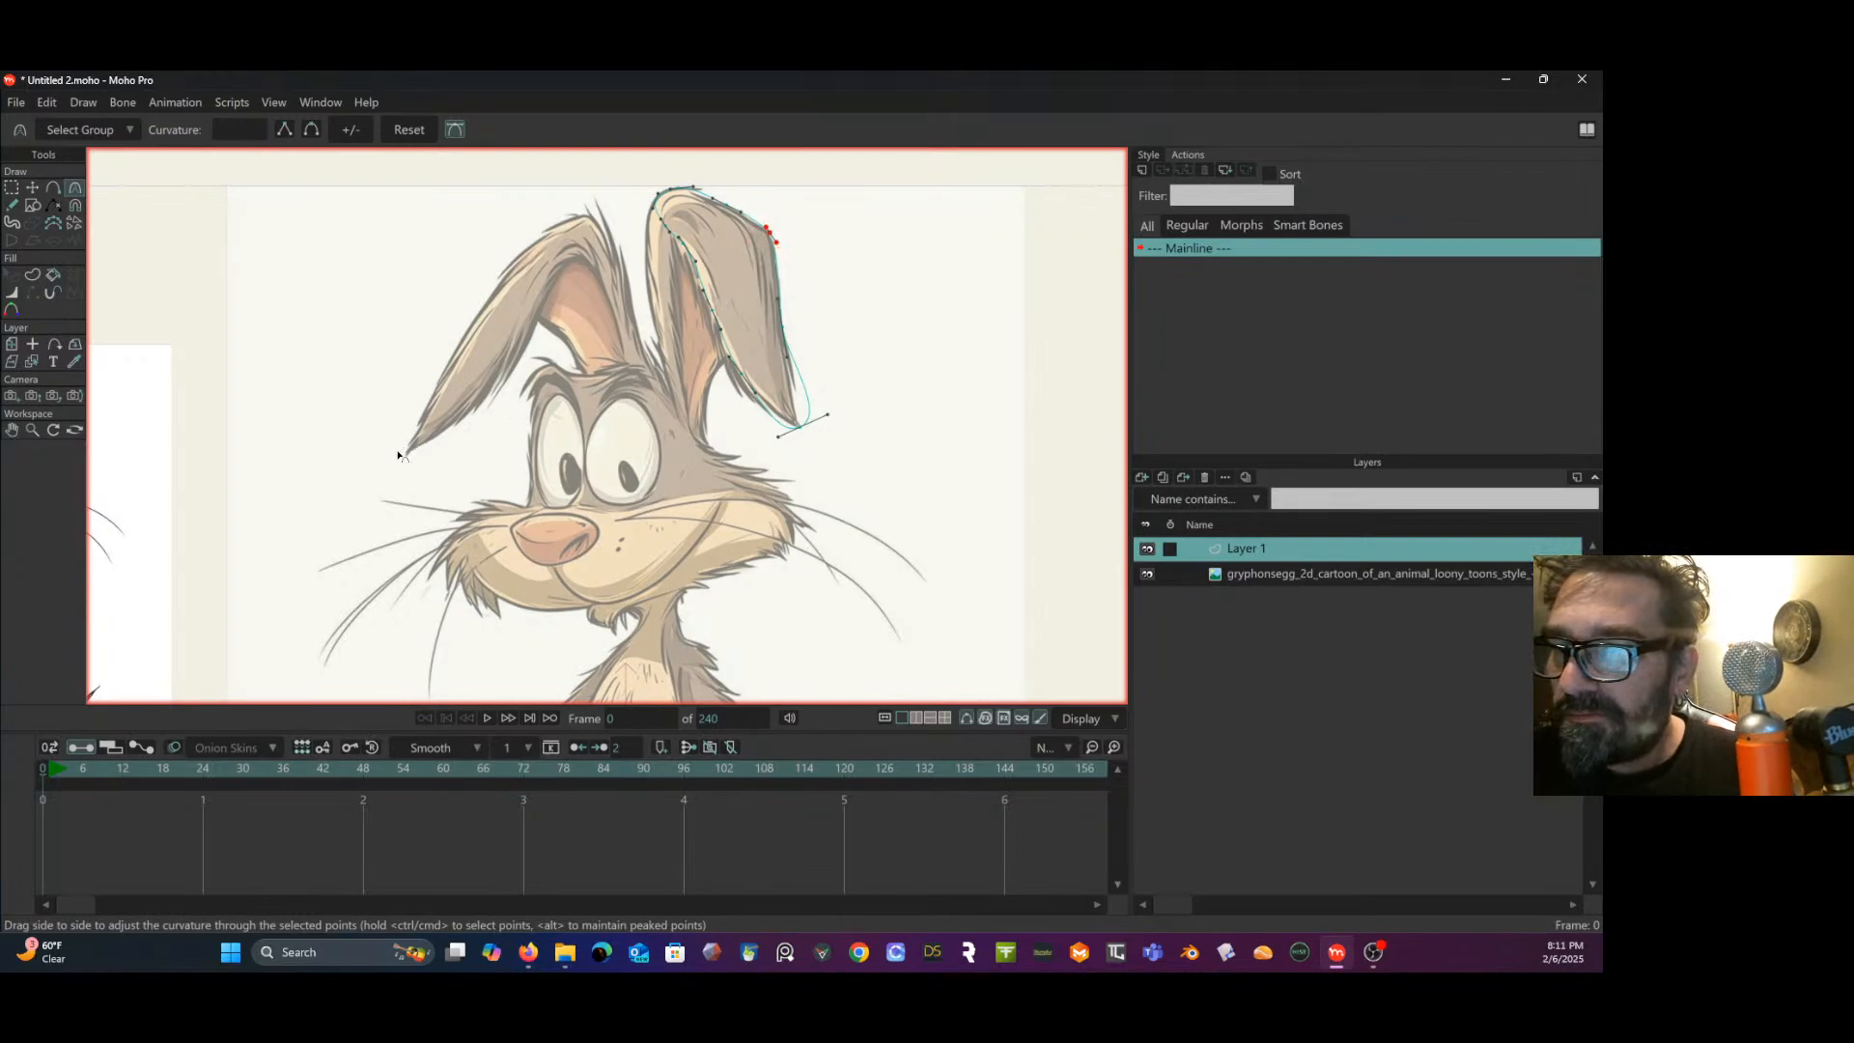
left_click(798, 429)
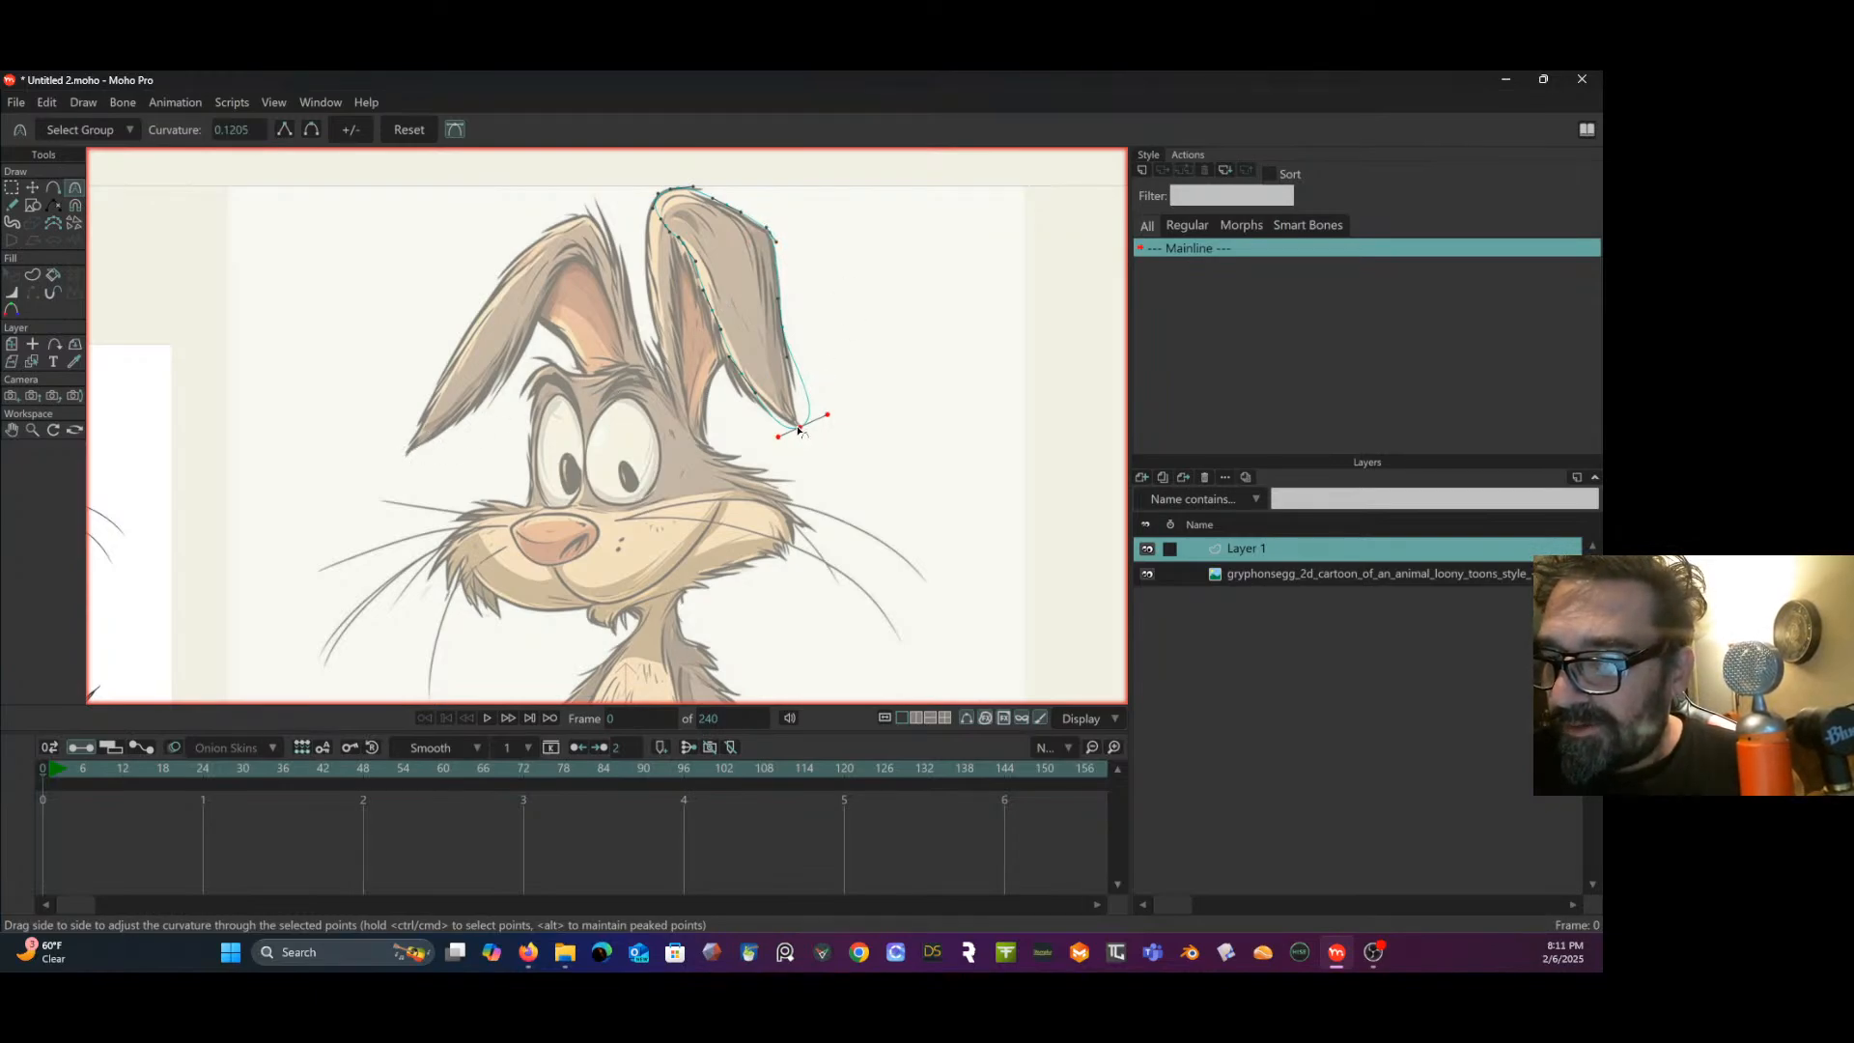
left_click_drag(799, 428, 314, 564)
- Check the ear-tip outline's points against the reference and add a point on the outer edge just above the lower pointed end
left_click(32, 186)
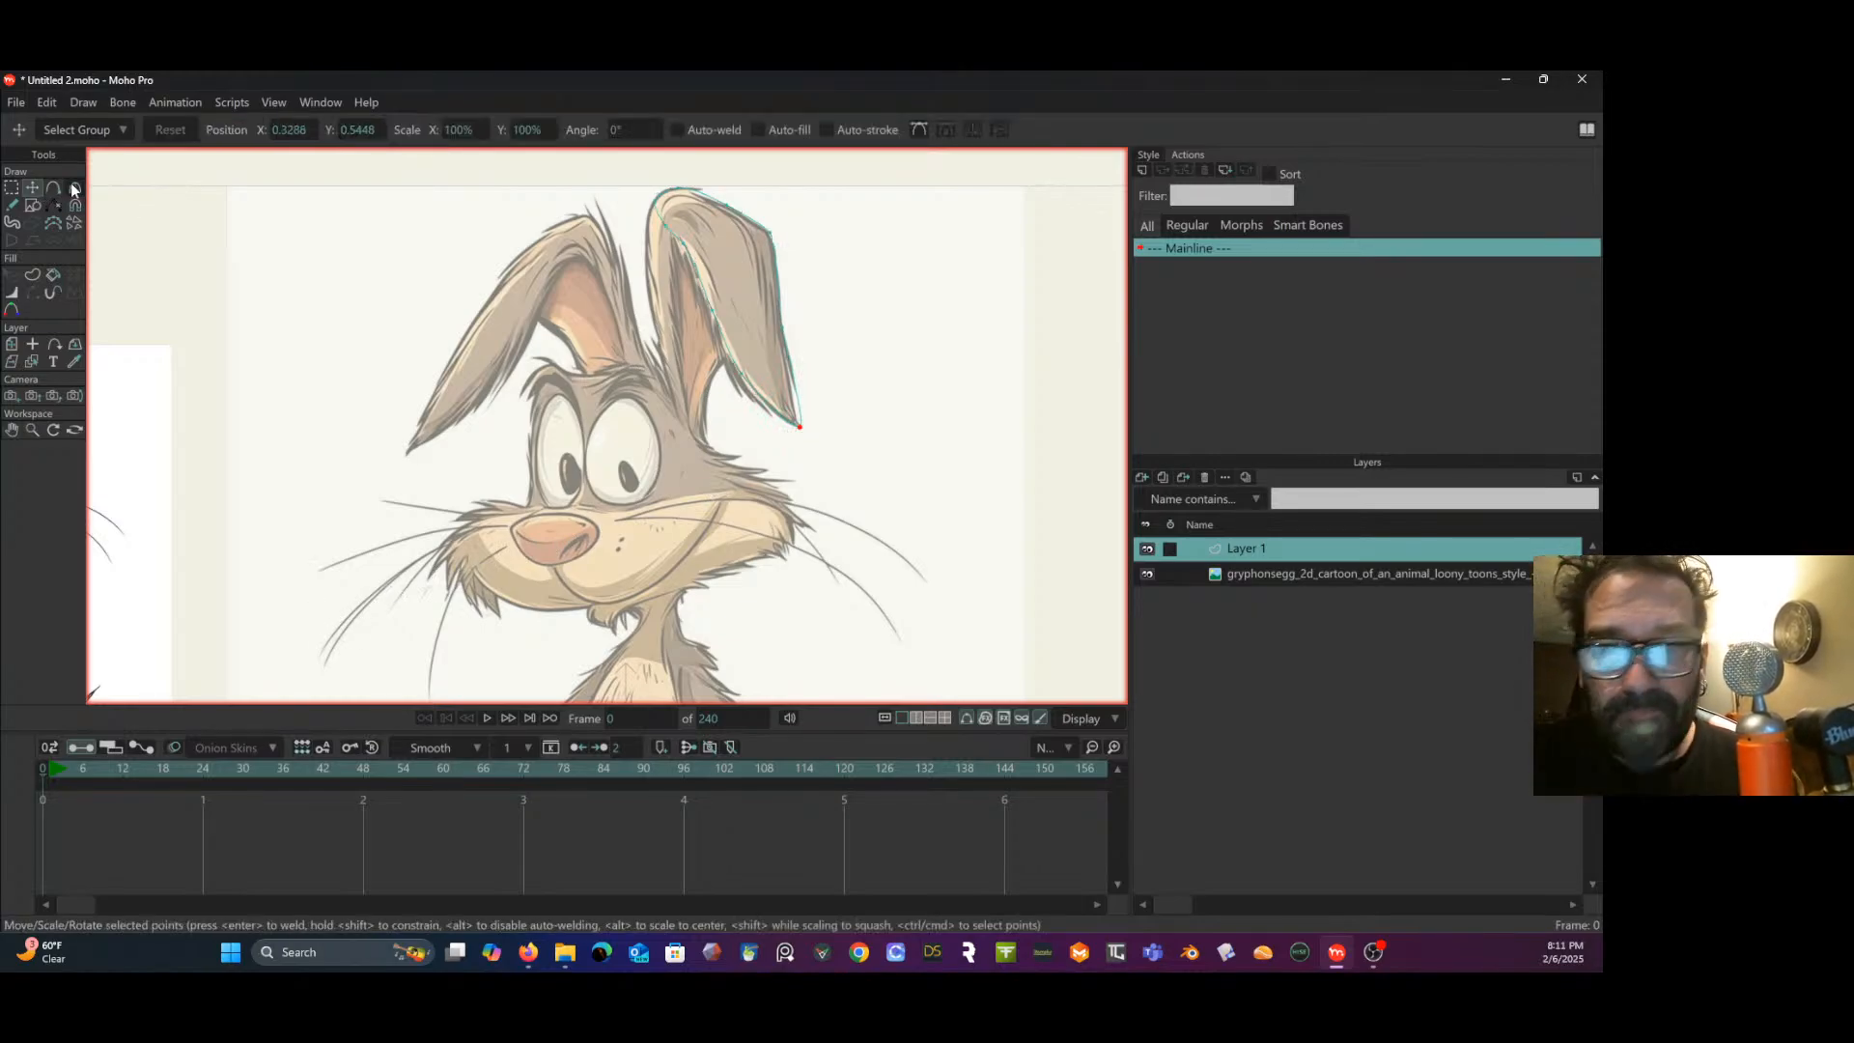
left_click(800, 427)
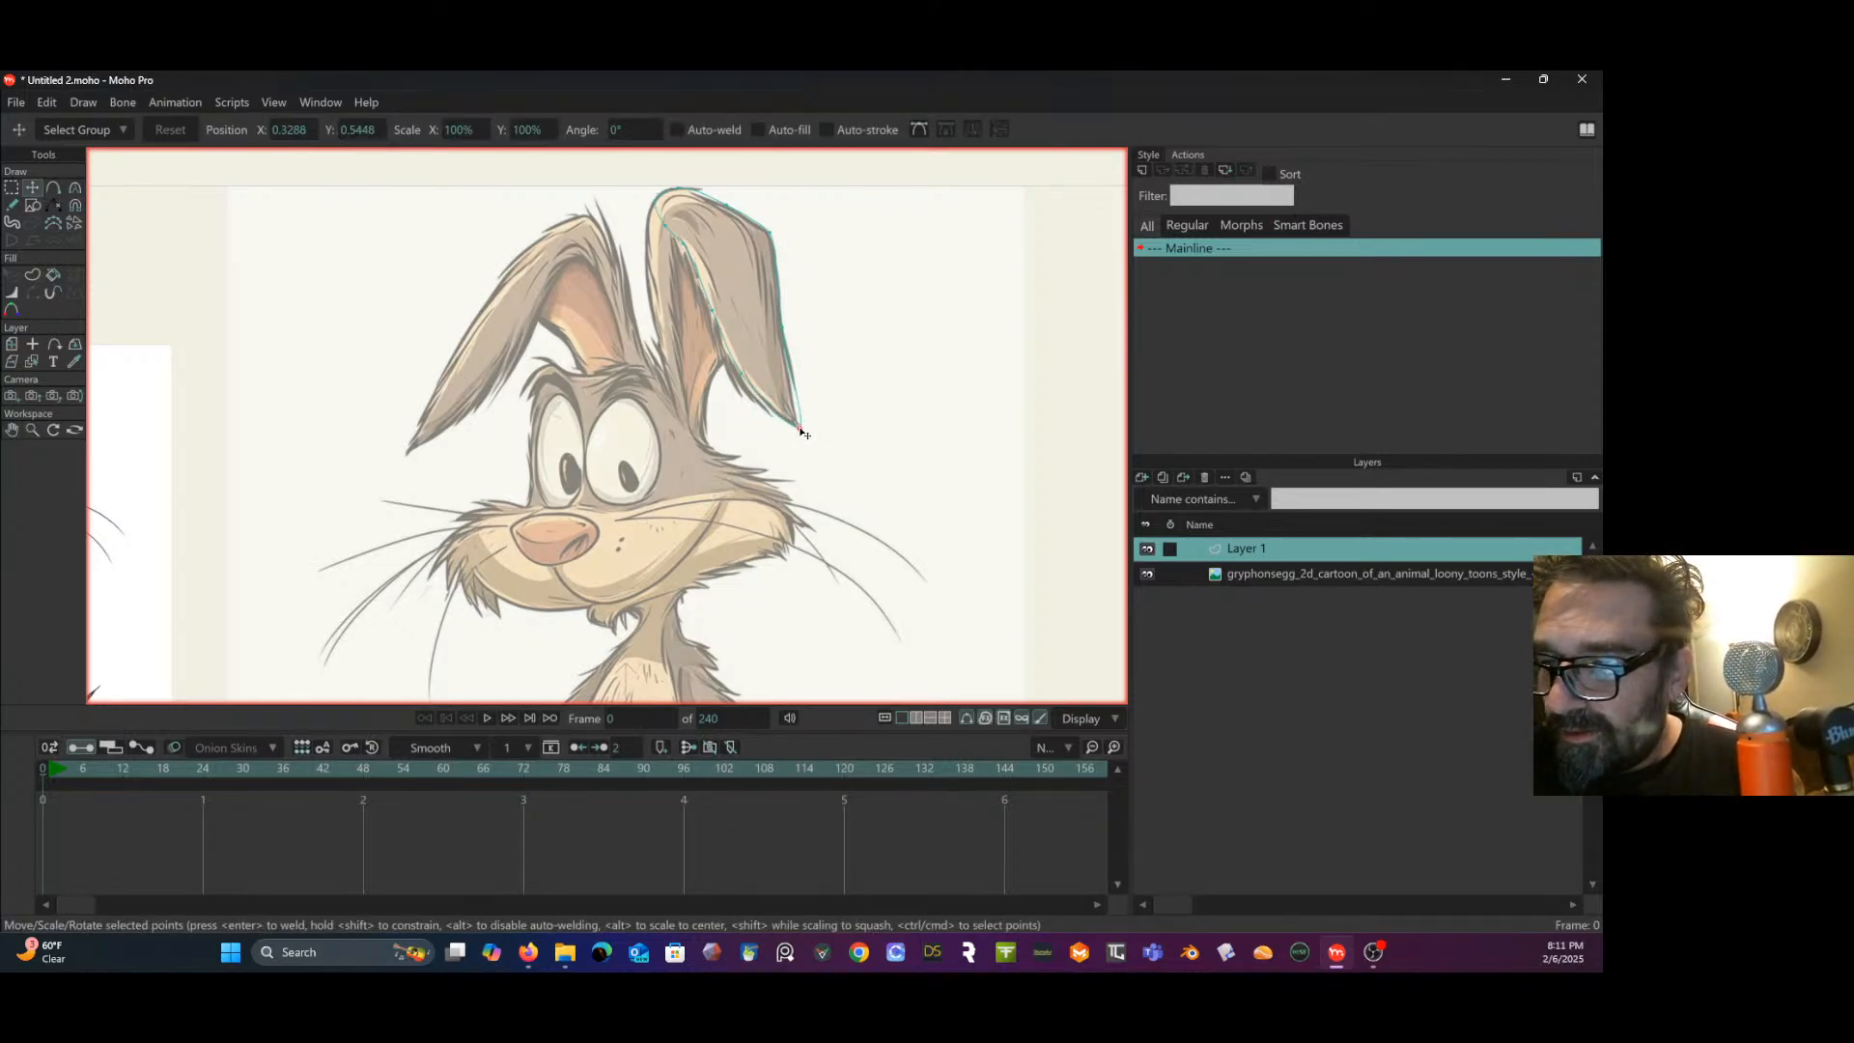
left_click(781, 327)
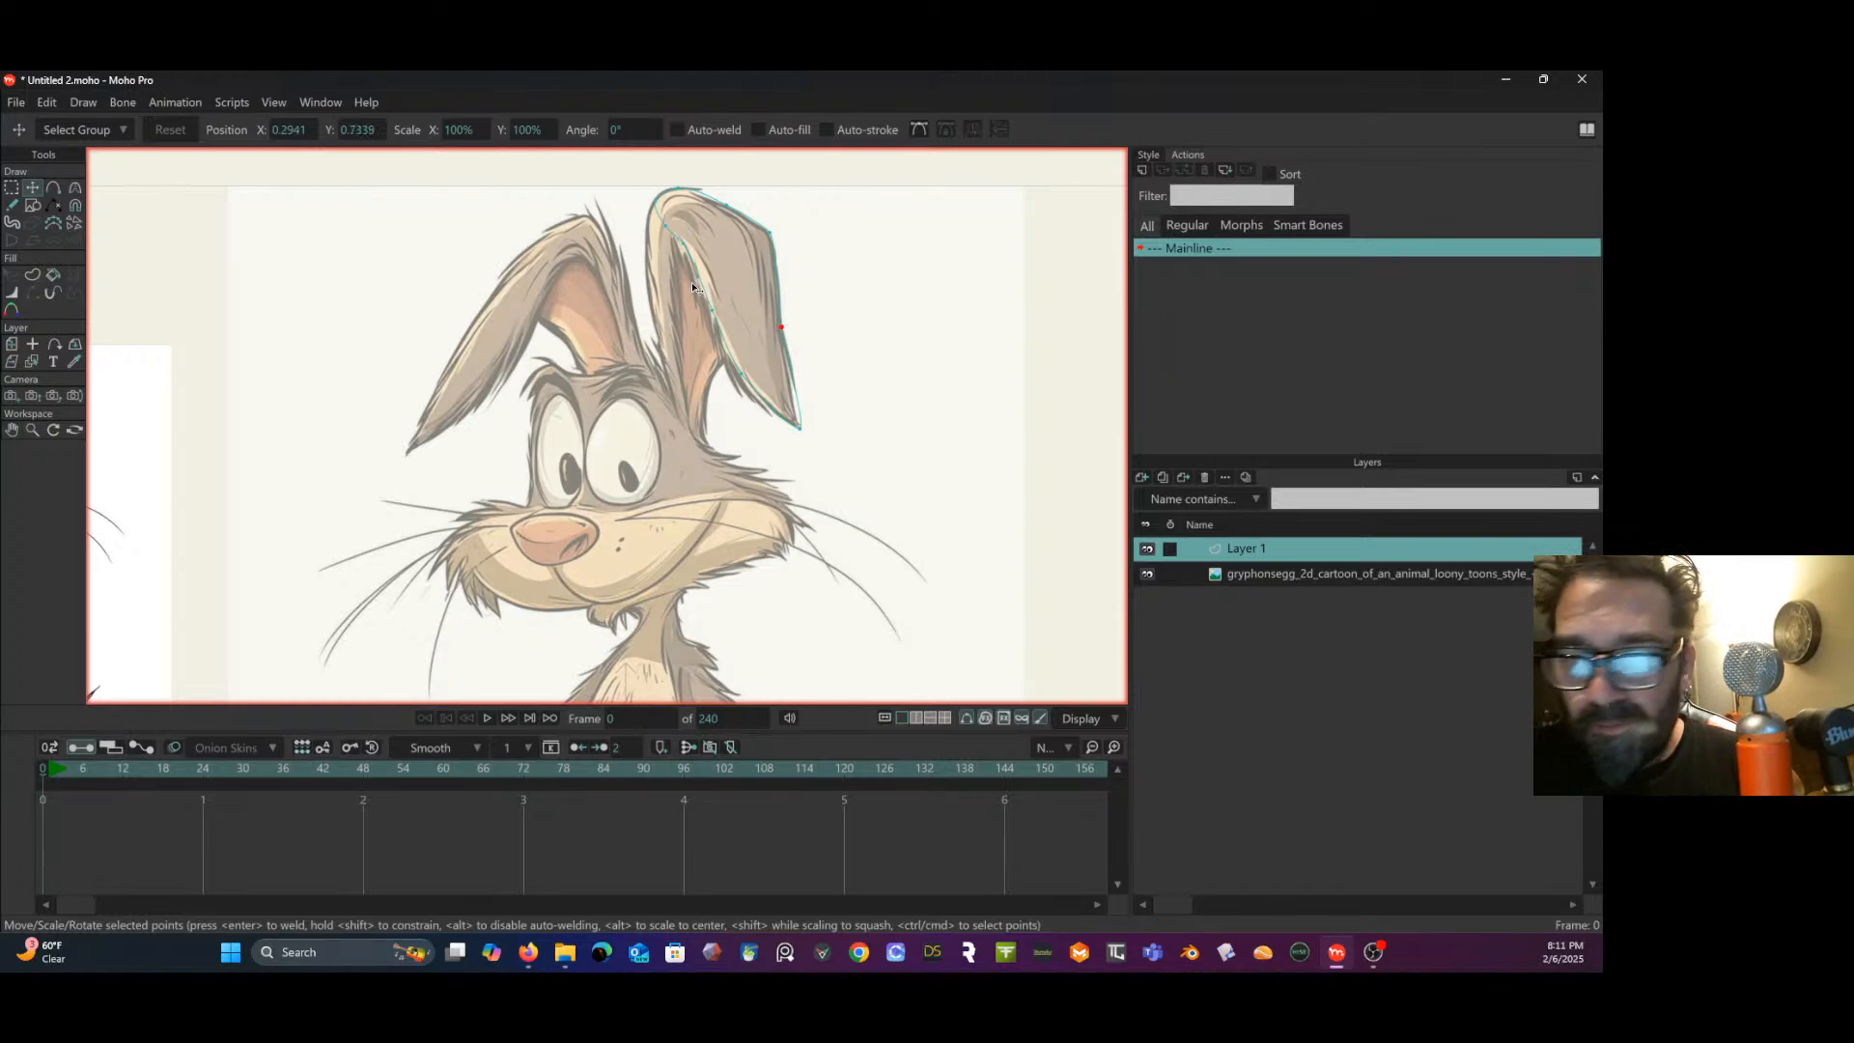
left_click(55, 186)
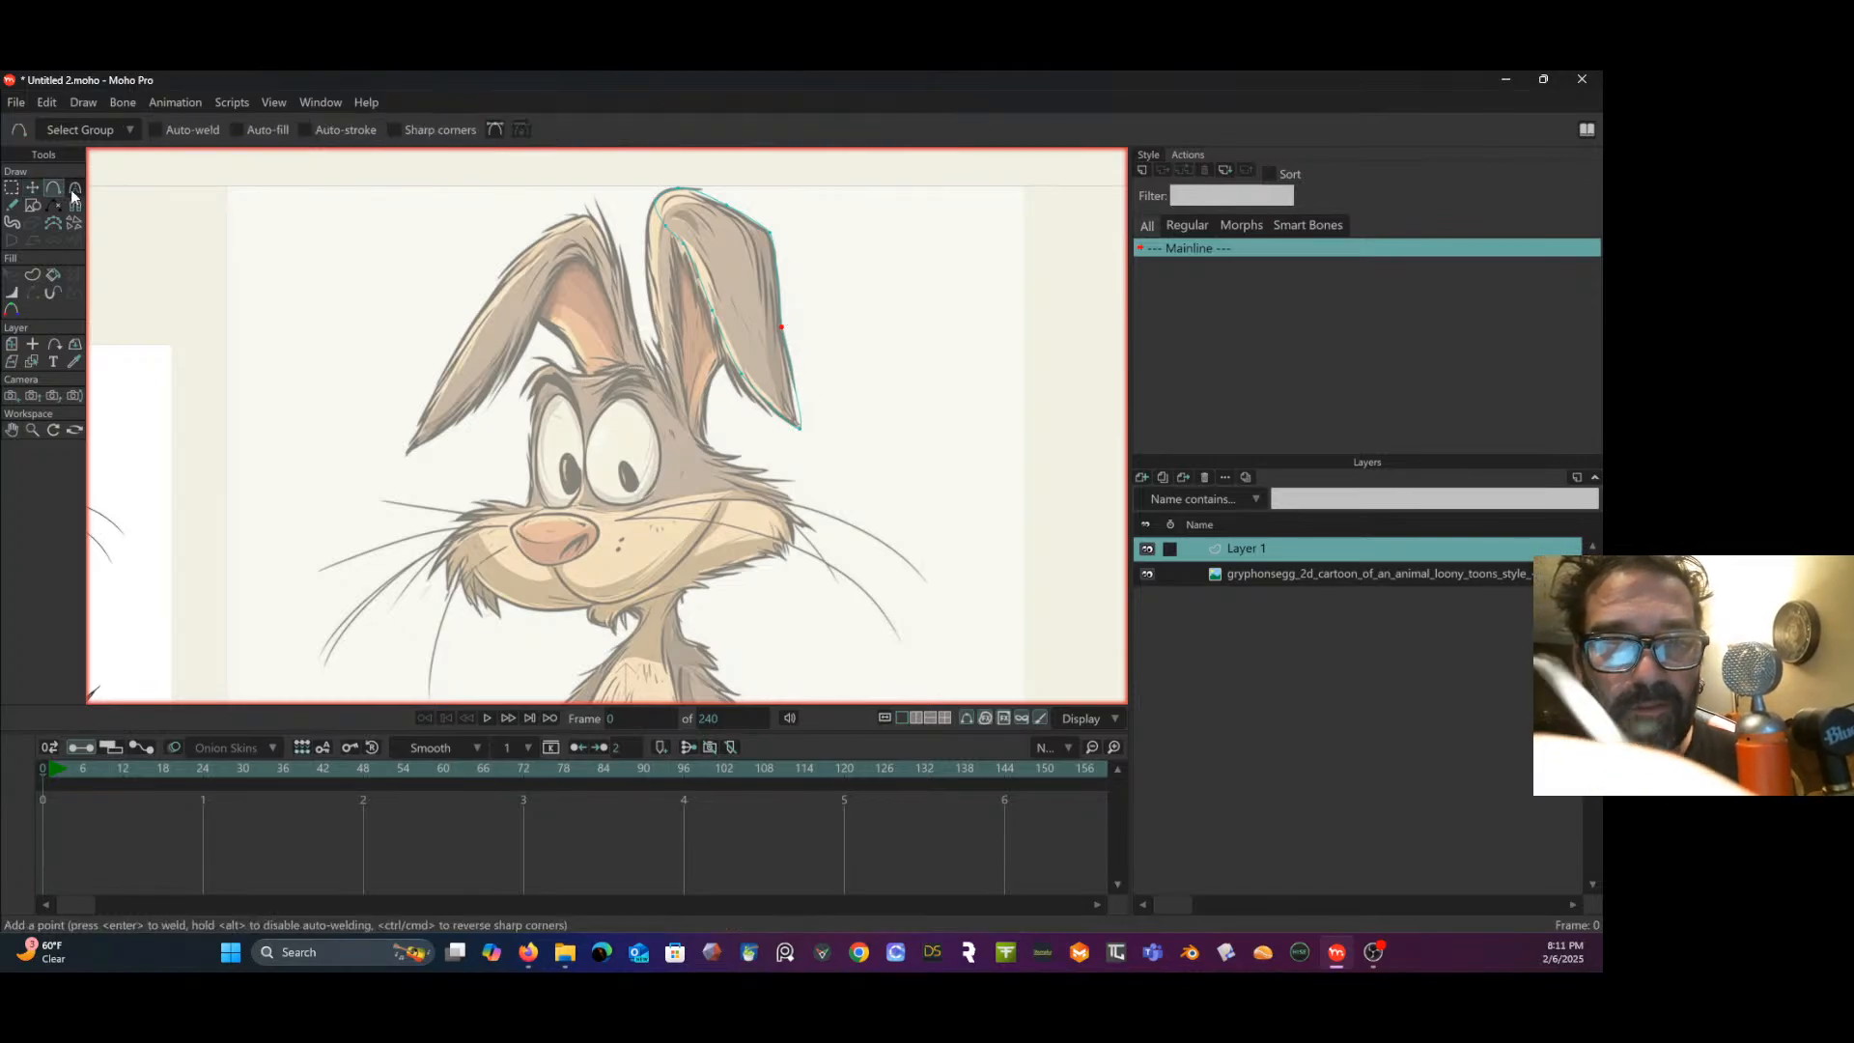
left_click(792, 400)
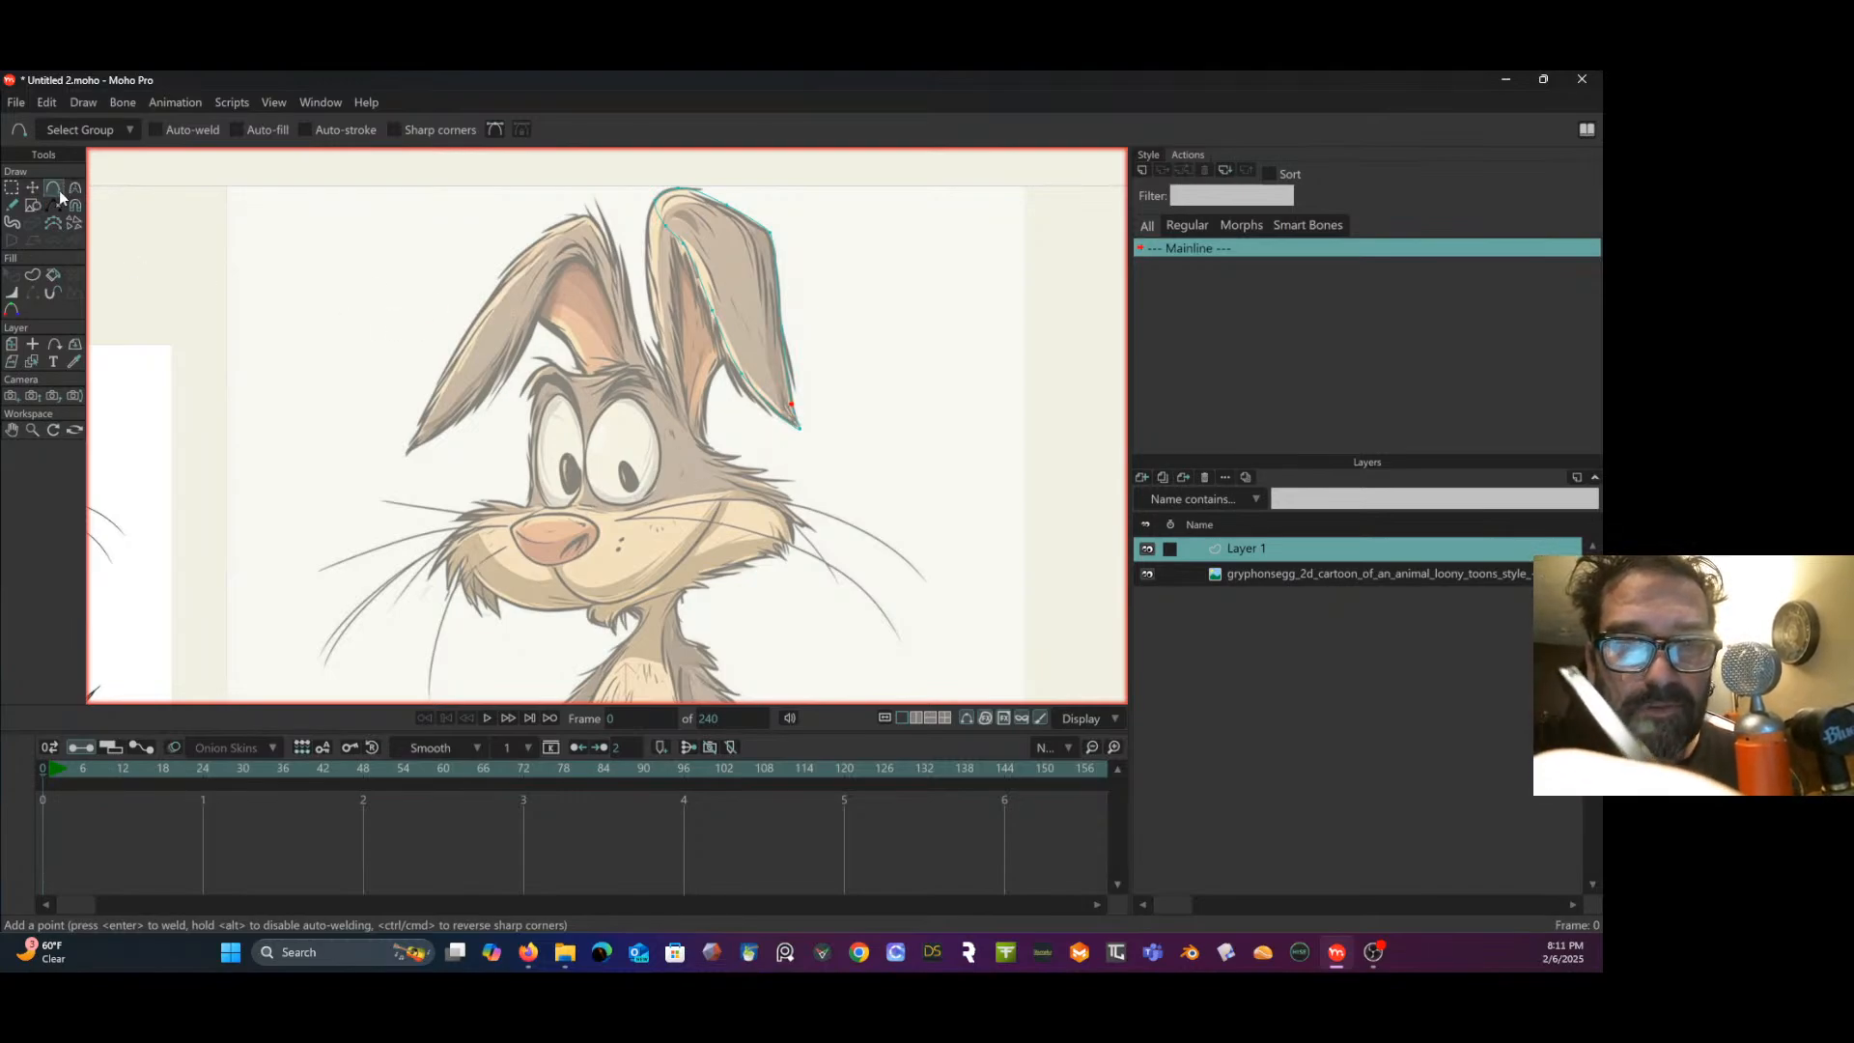
- Rename Layer 1 as "ear L tip"
double_click(1255, 550)
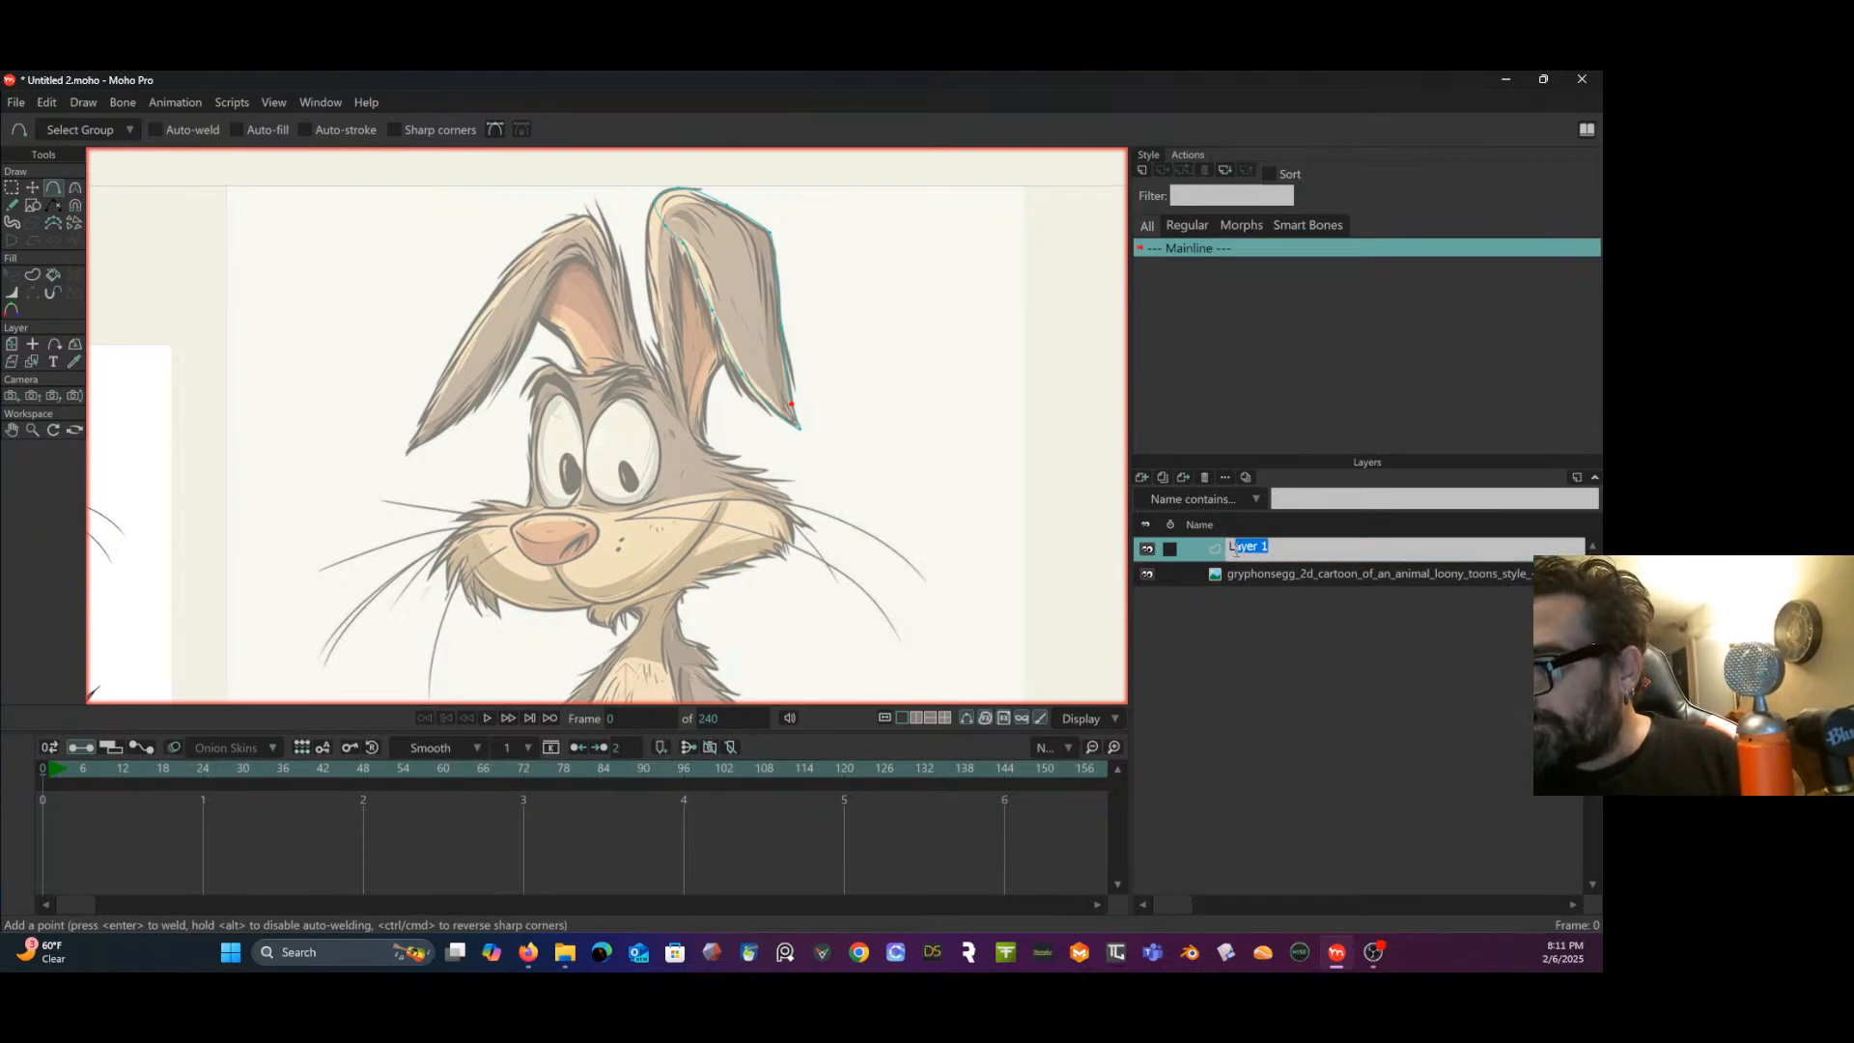
type("ear")
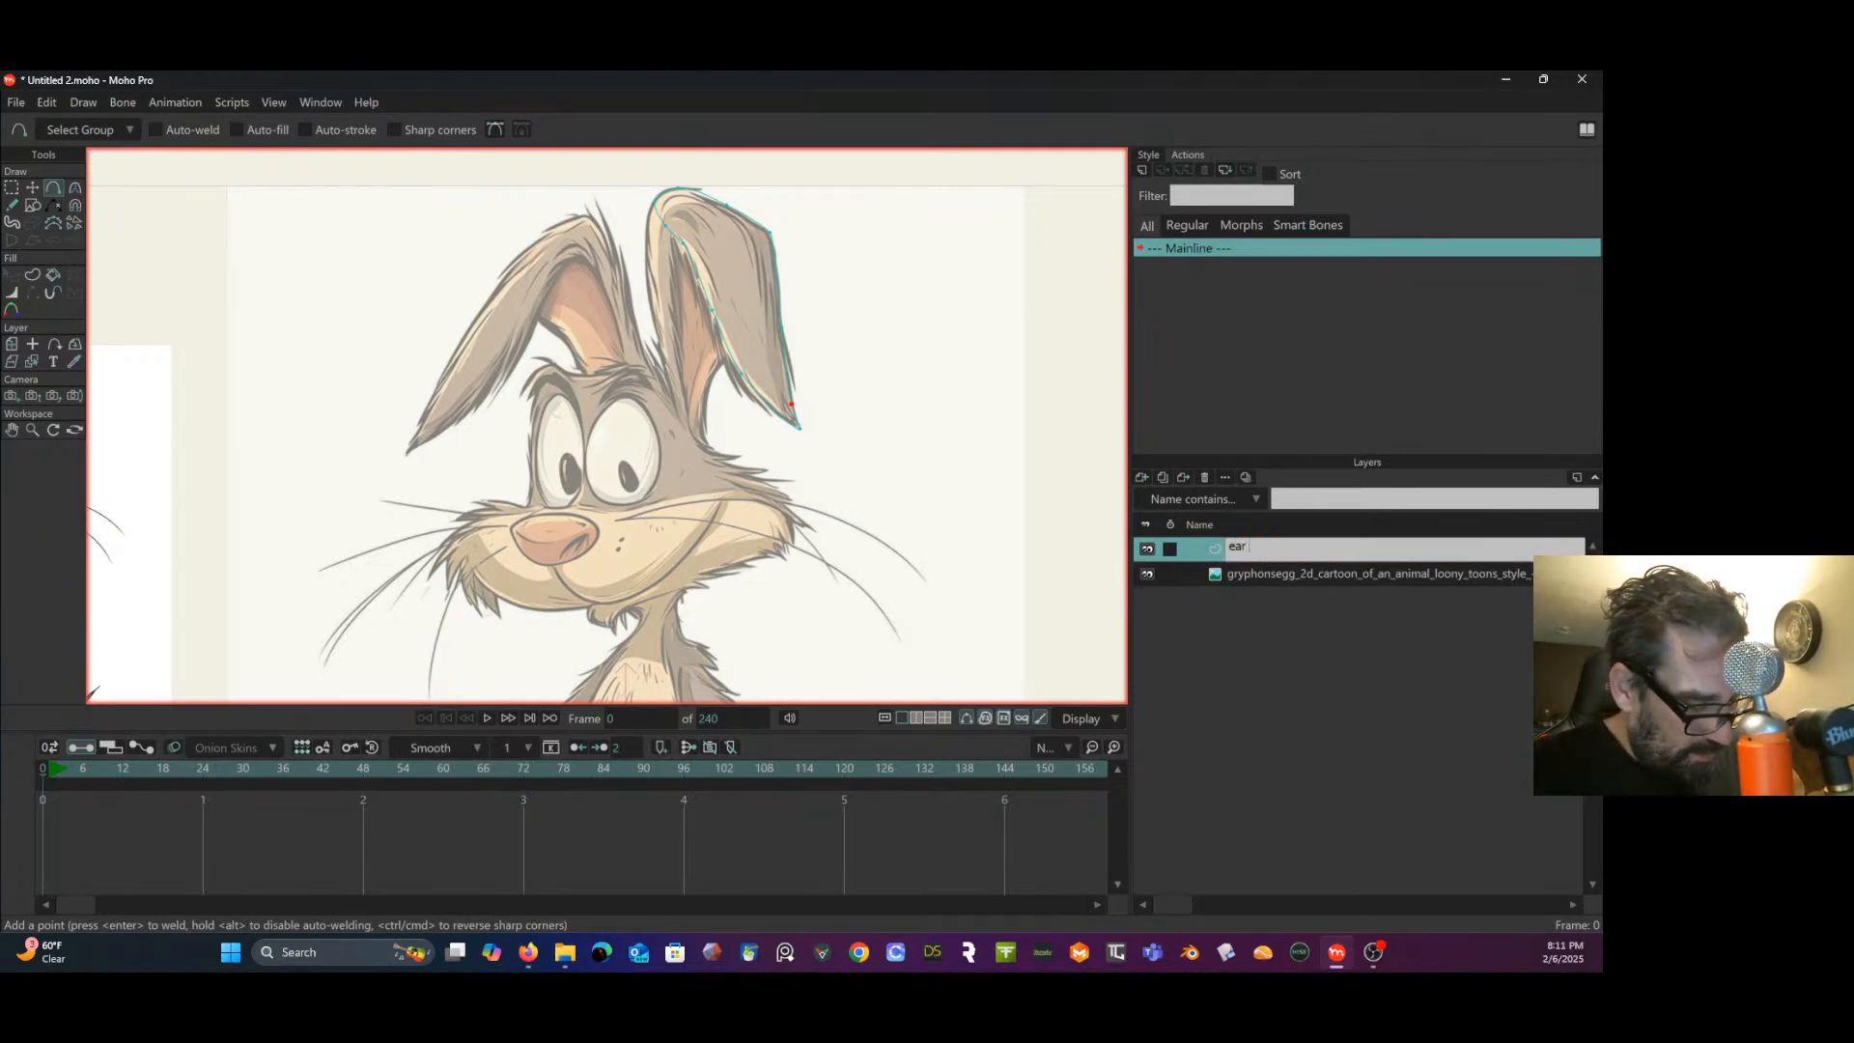
type(" L")
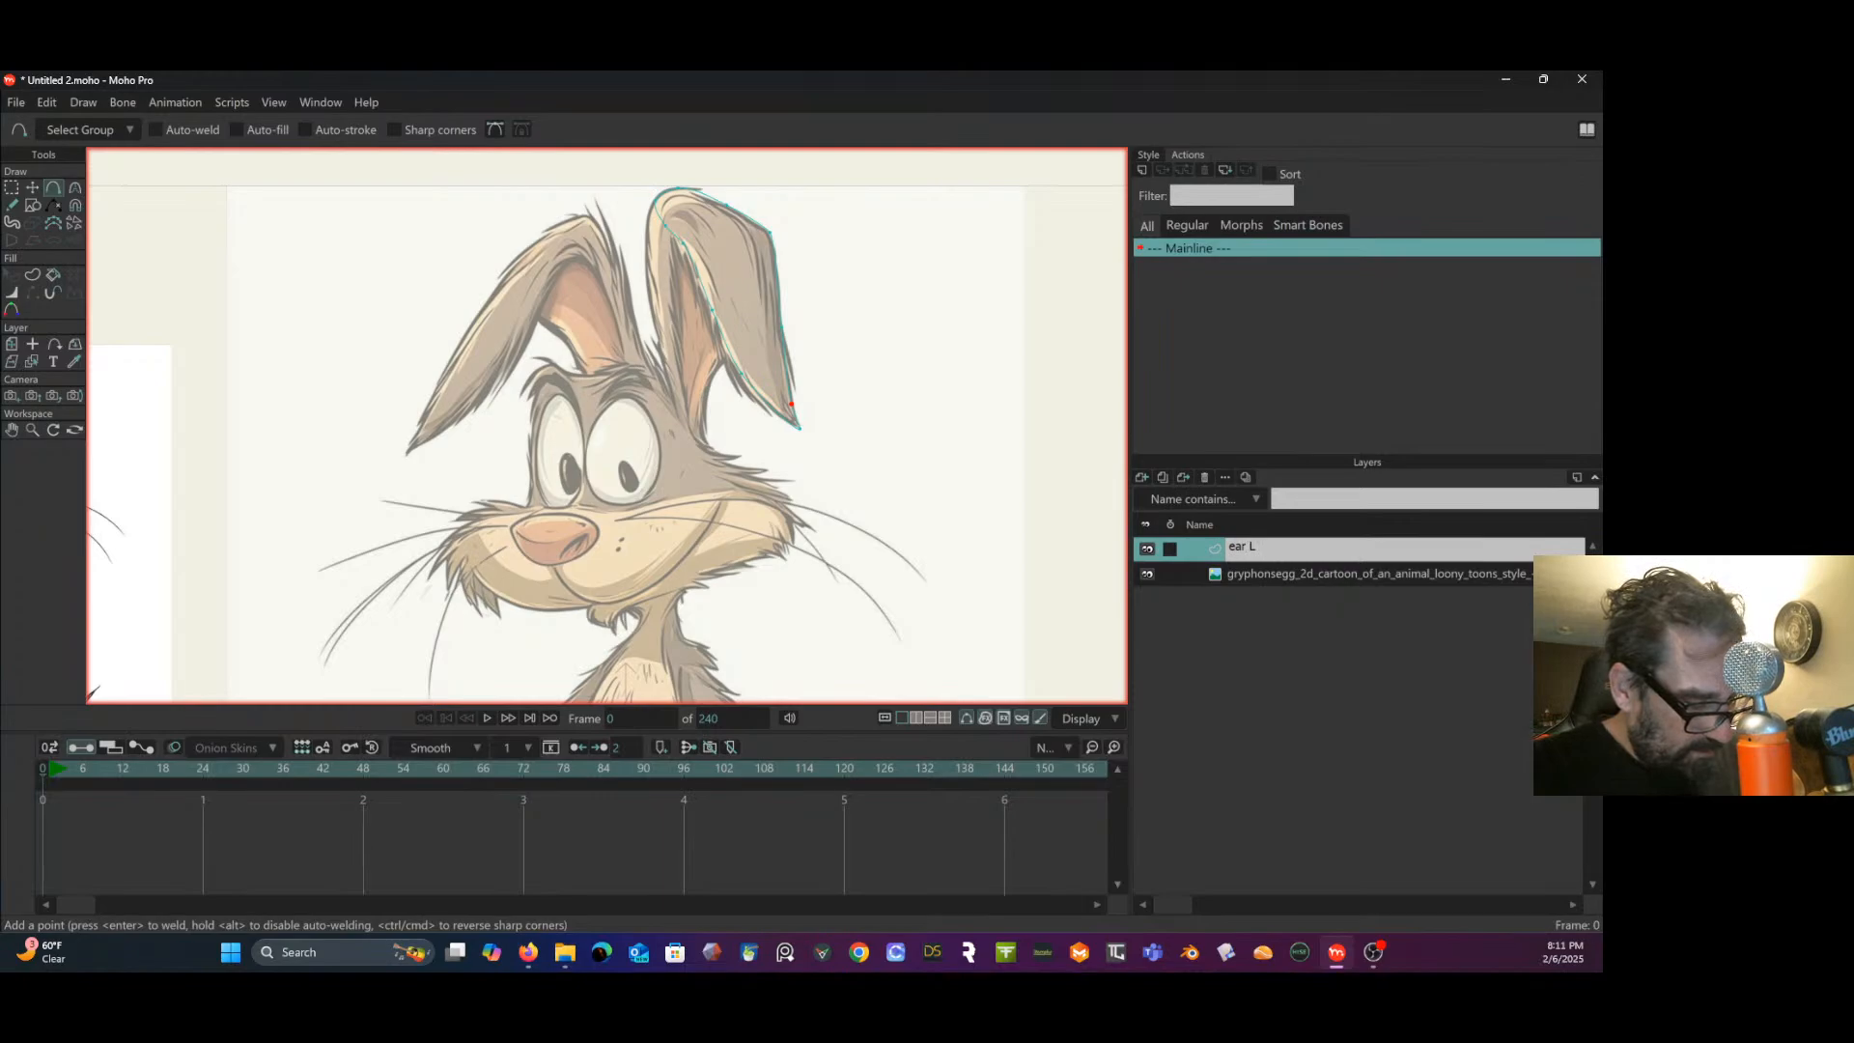
type(" tip")
key("Return")
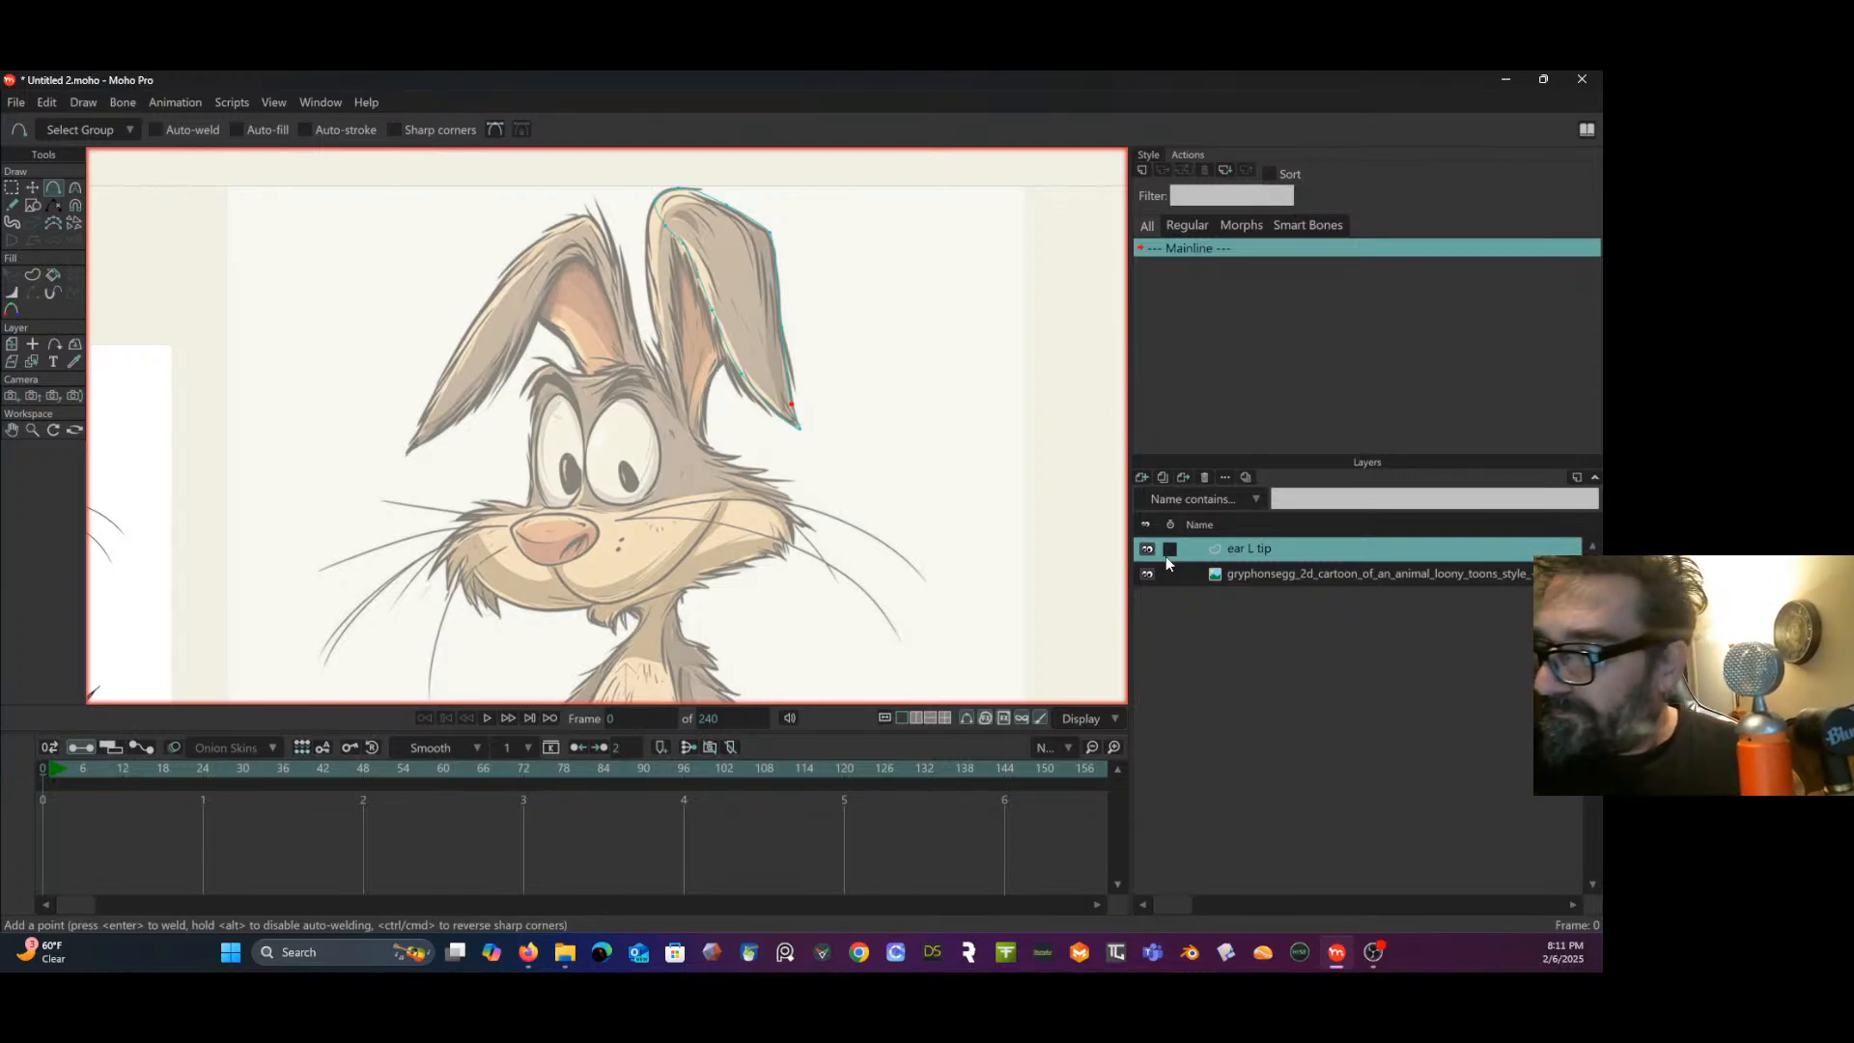
- Add a new vector layer above the ear tip layer and name it "ear L"
left_click(1144, 476)
left_click(1176, 496)
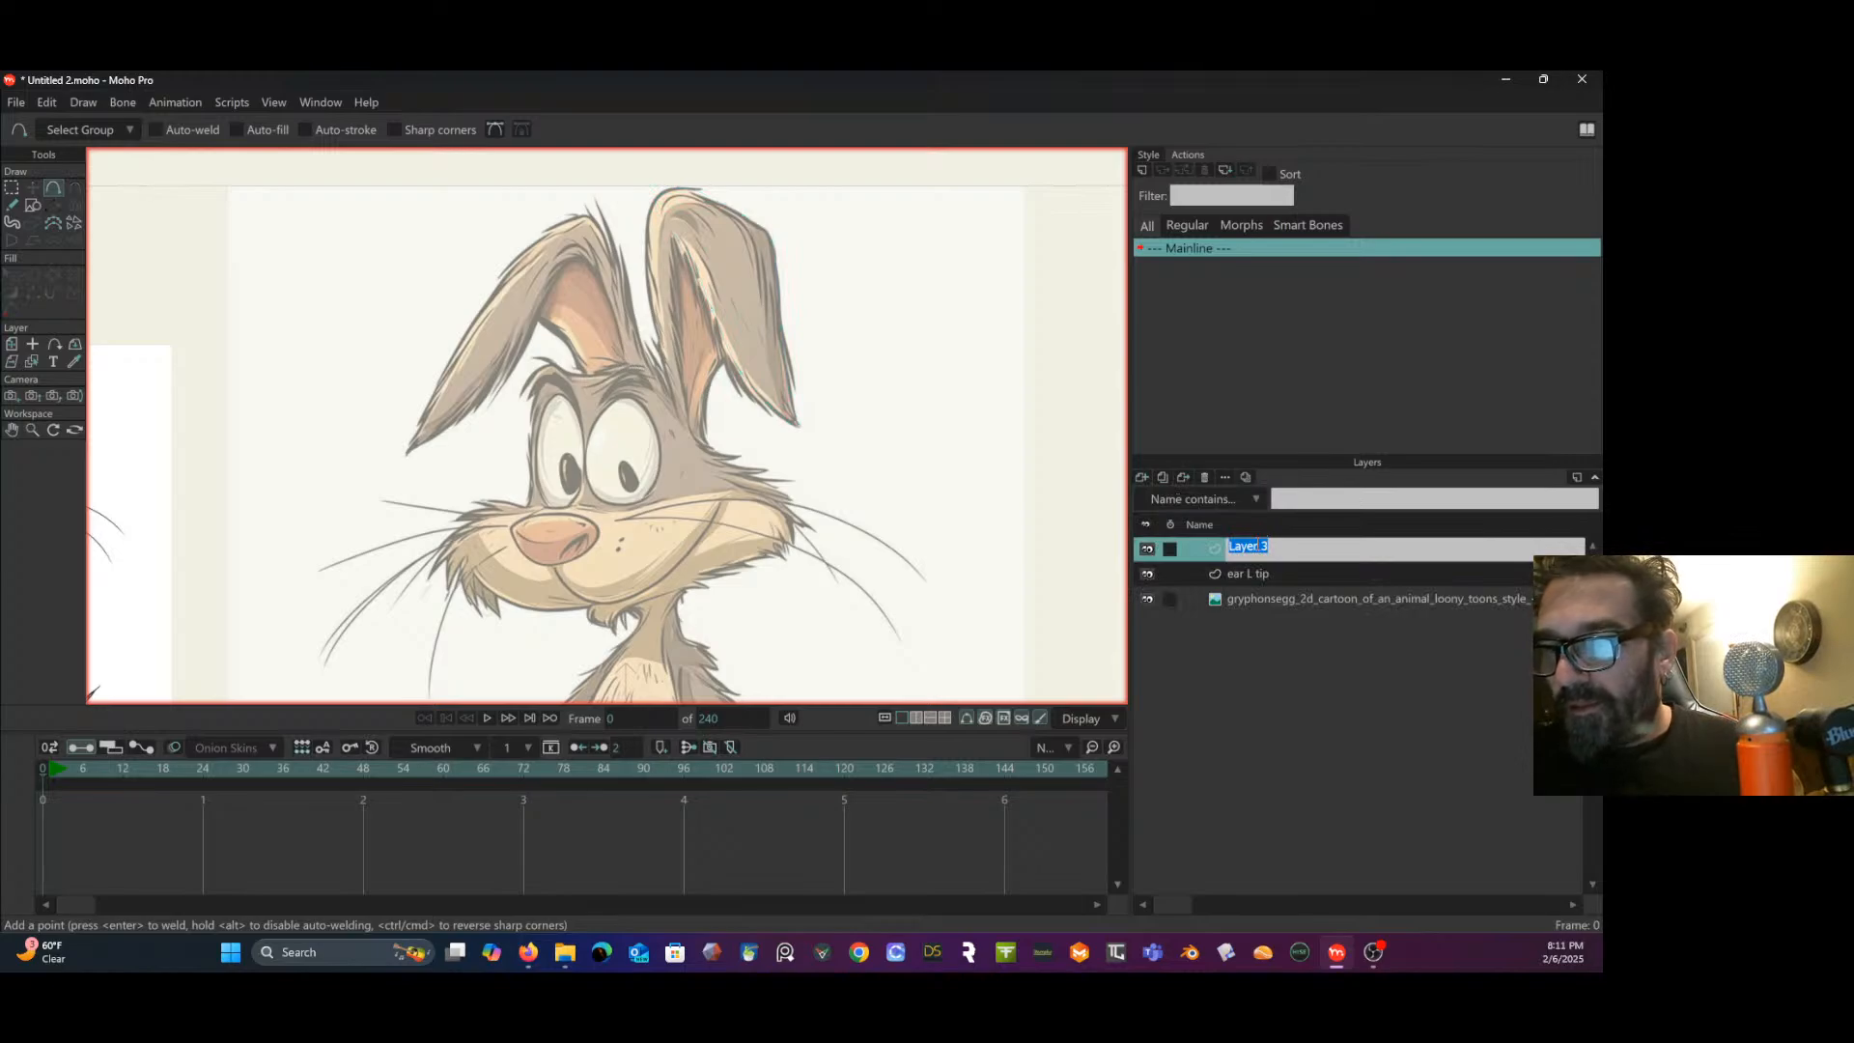
type("ear")
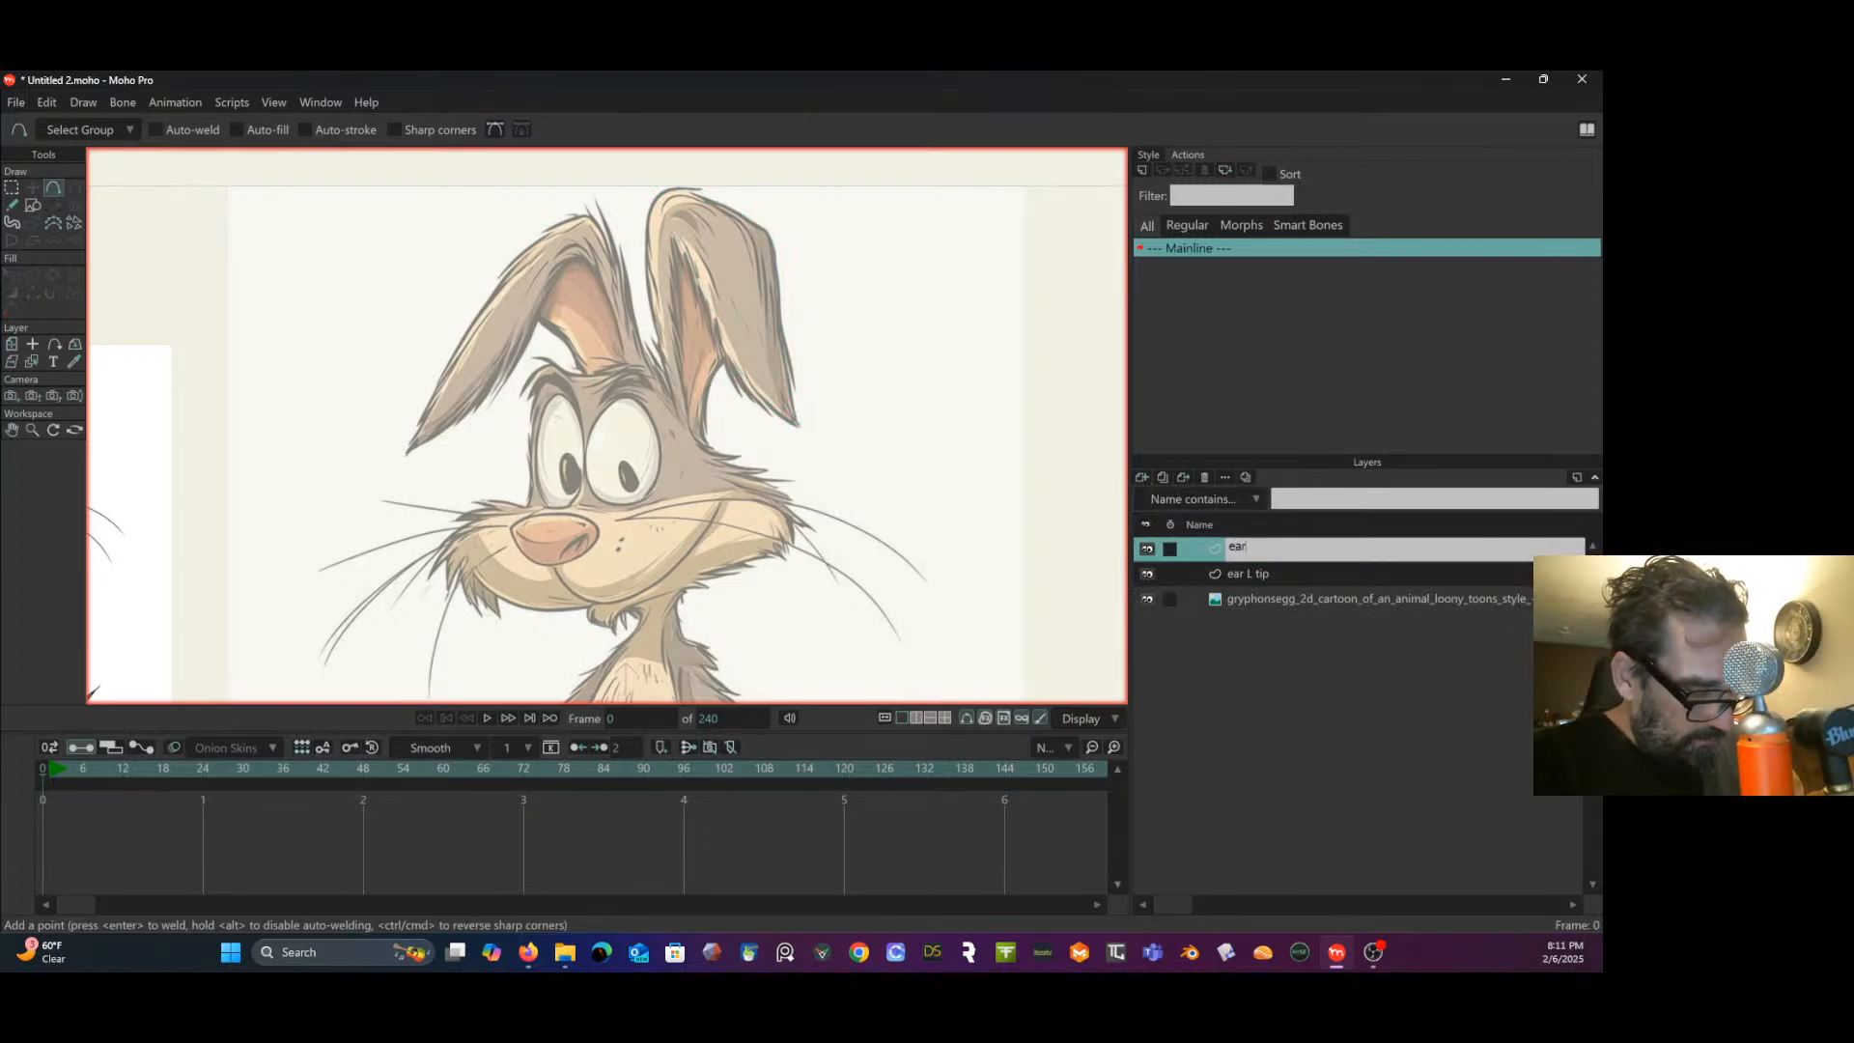
type(" L")
key("Return")
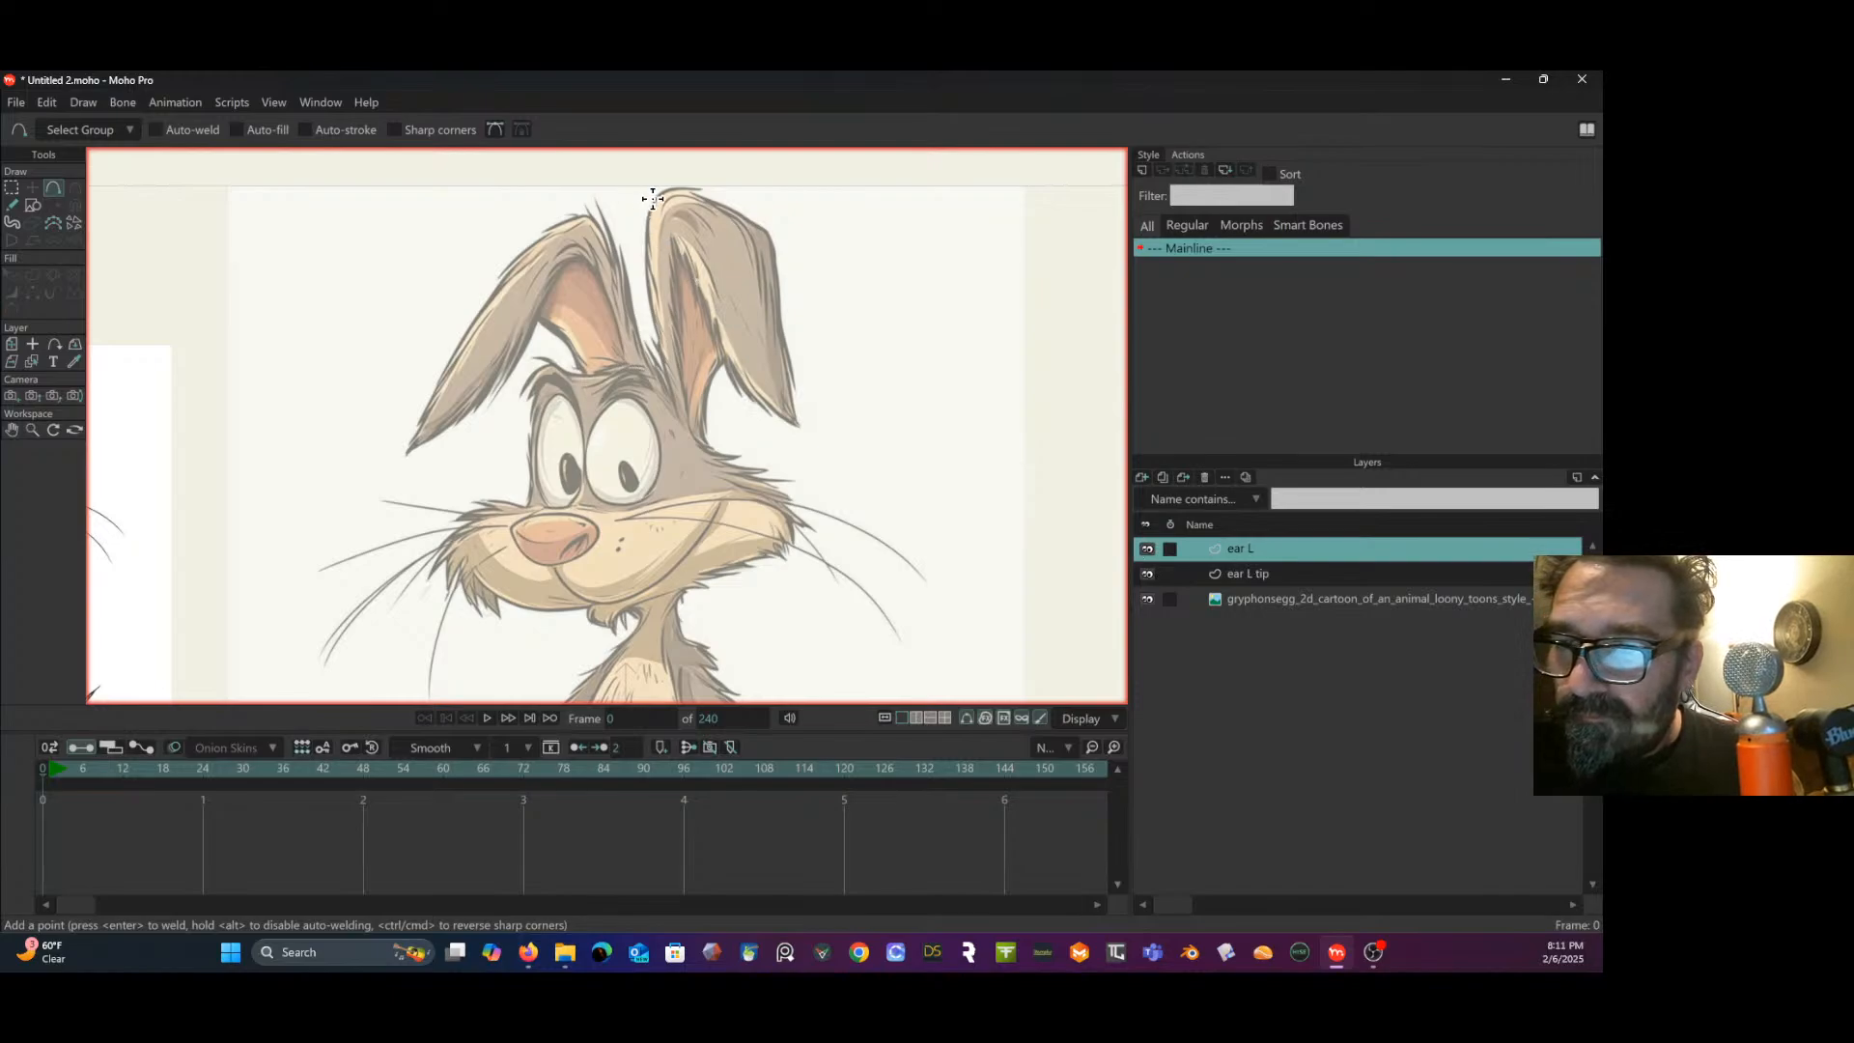
- Trace the main left ear as a closed outline down to its base at the head, and select the outline's top point
mouse_move(663, 194)
left_mouse_down()
mouse_move(644, 232)
mouse_move(659, 340)
mouse_move(705, 462)
mouse_move(710, 379)
mouse_move(767, 232)
mouse_move(681, 186)
mouse_move(668, 213)
left_mouse_up()
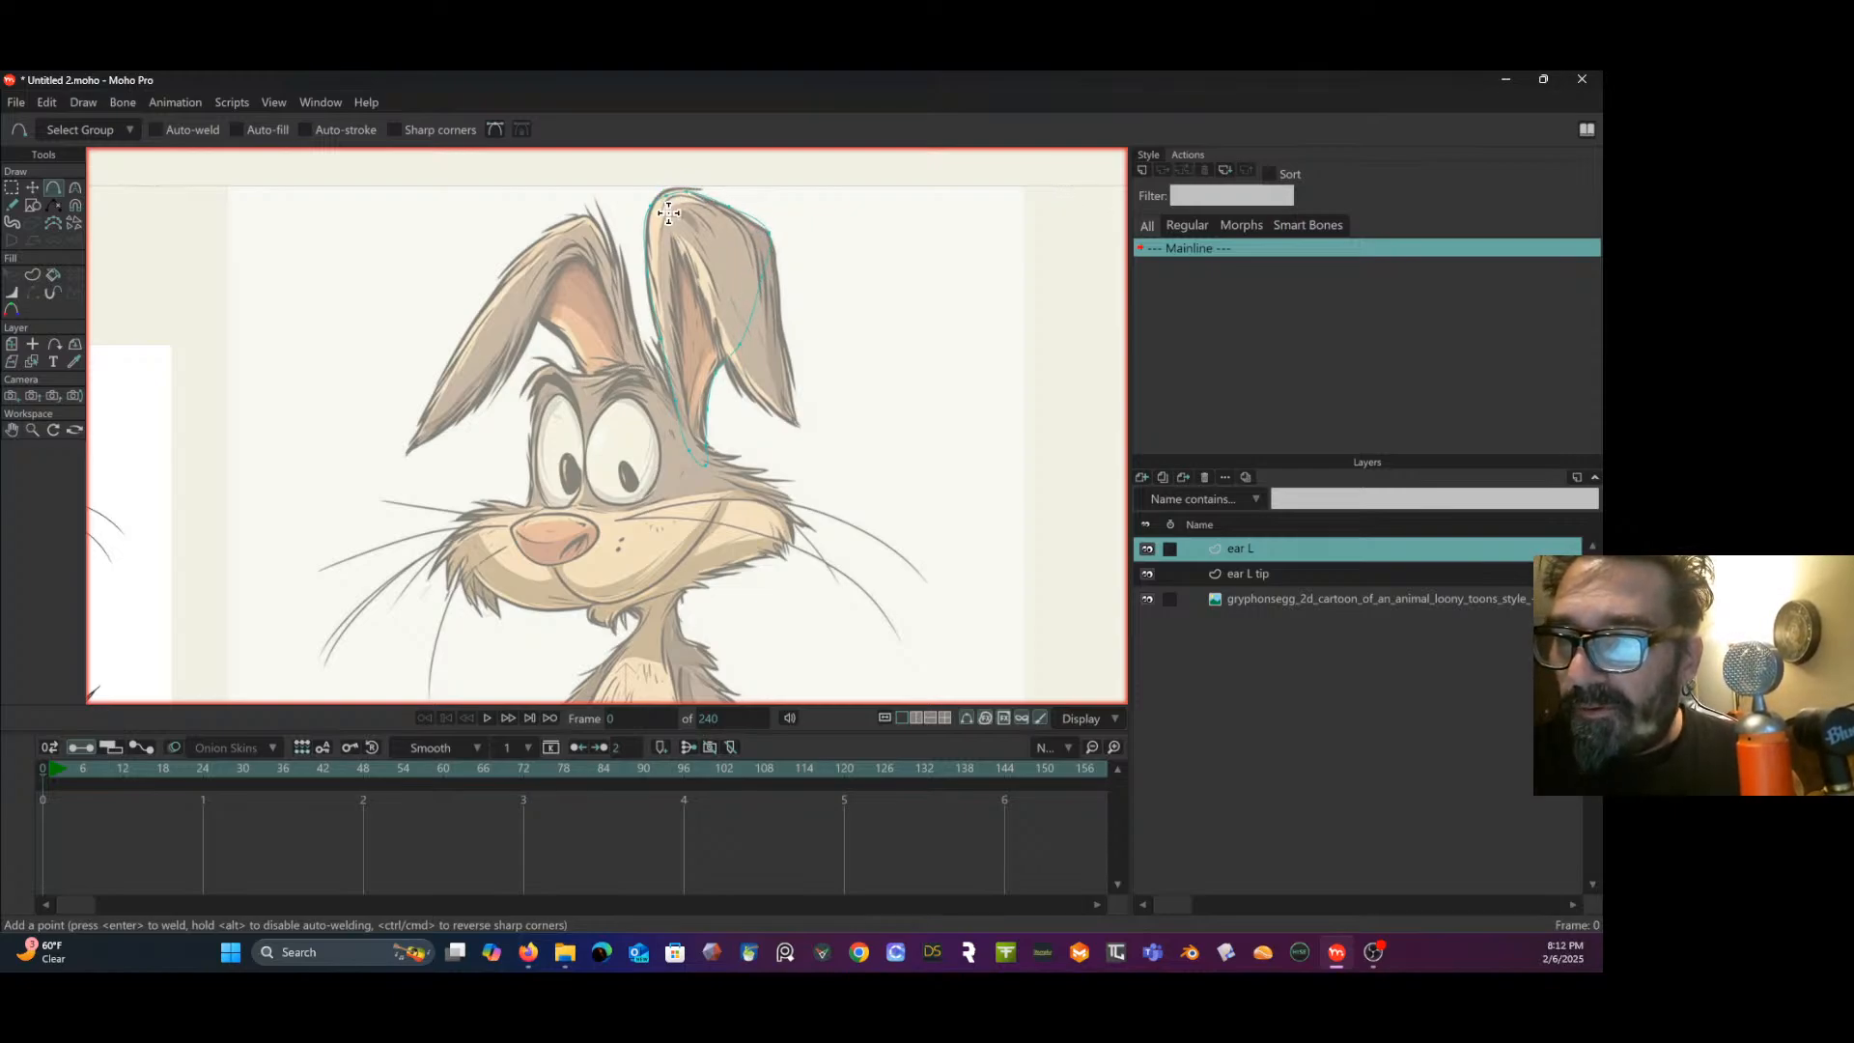
left_click(11, 187)
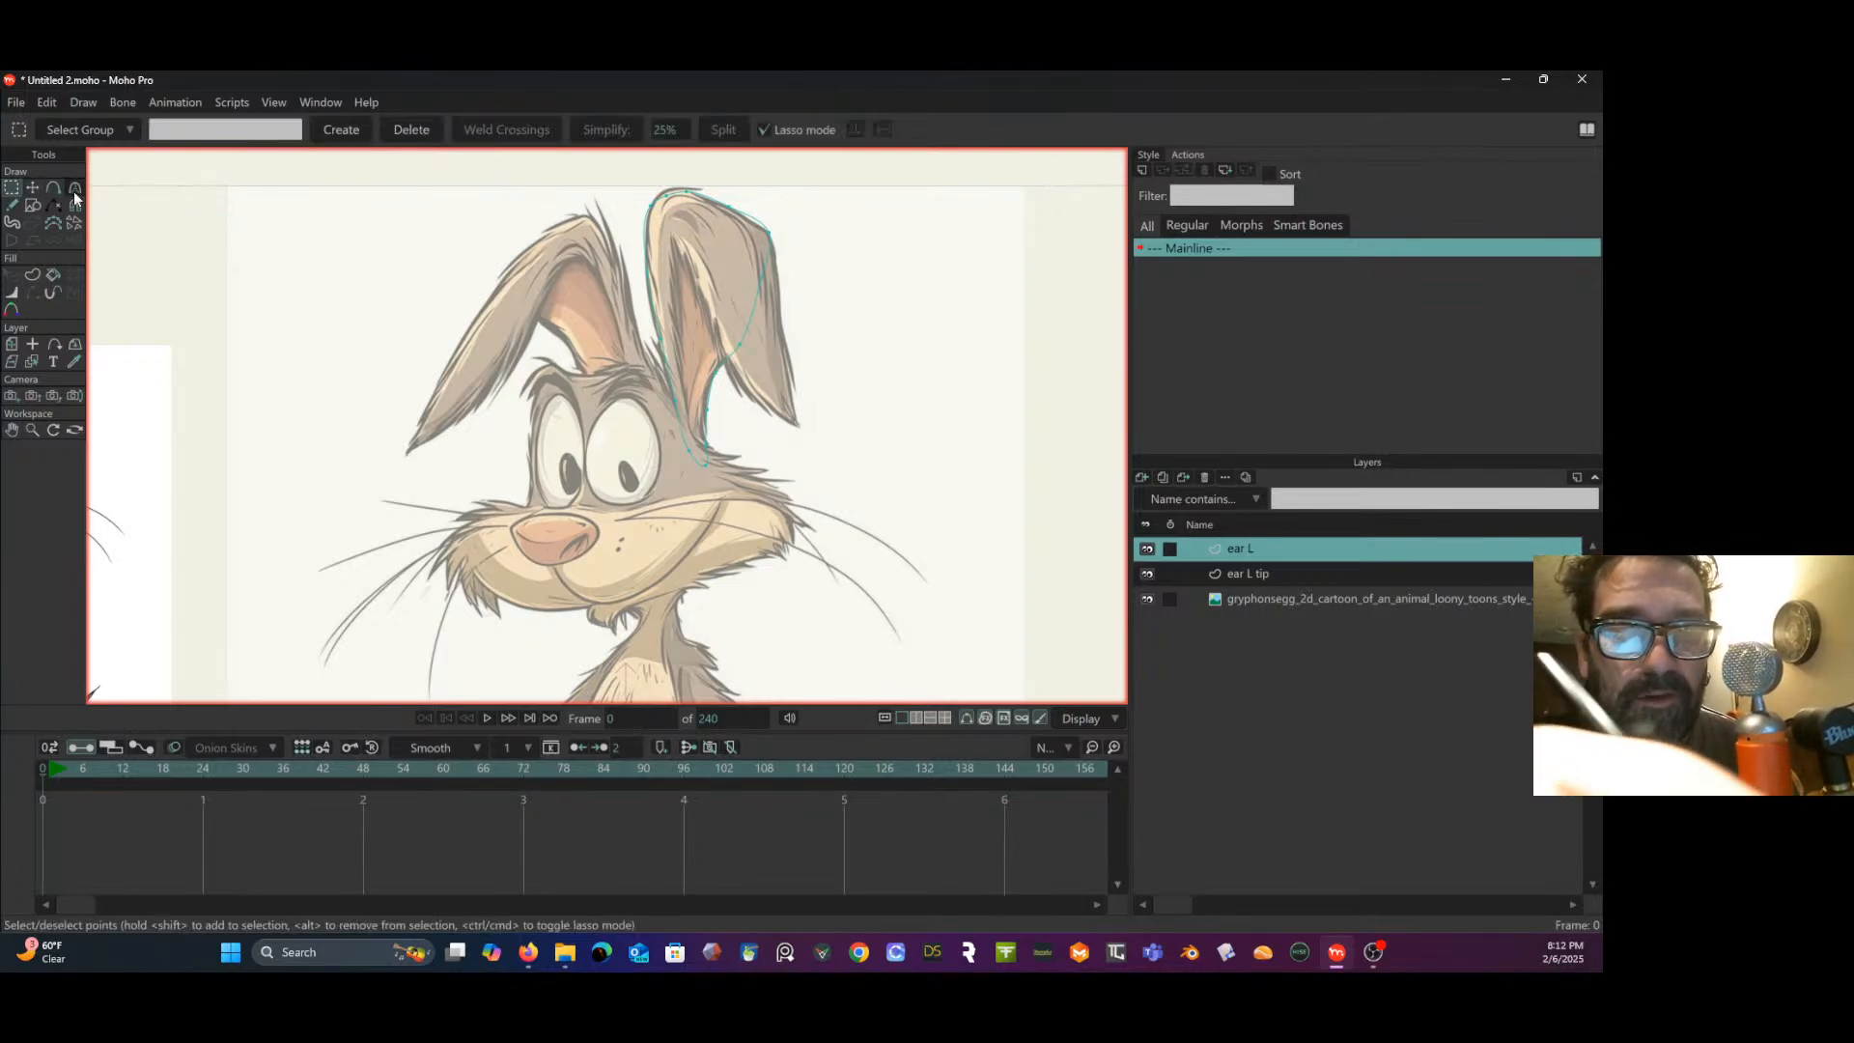
left_click(36, 187)
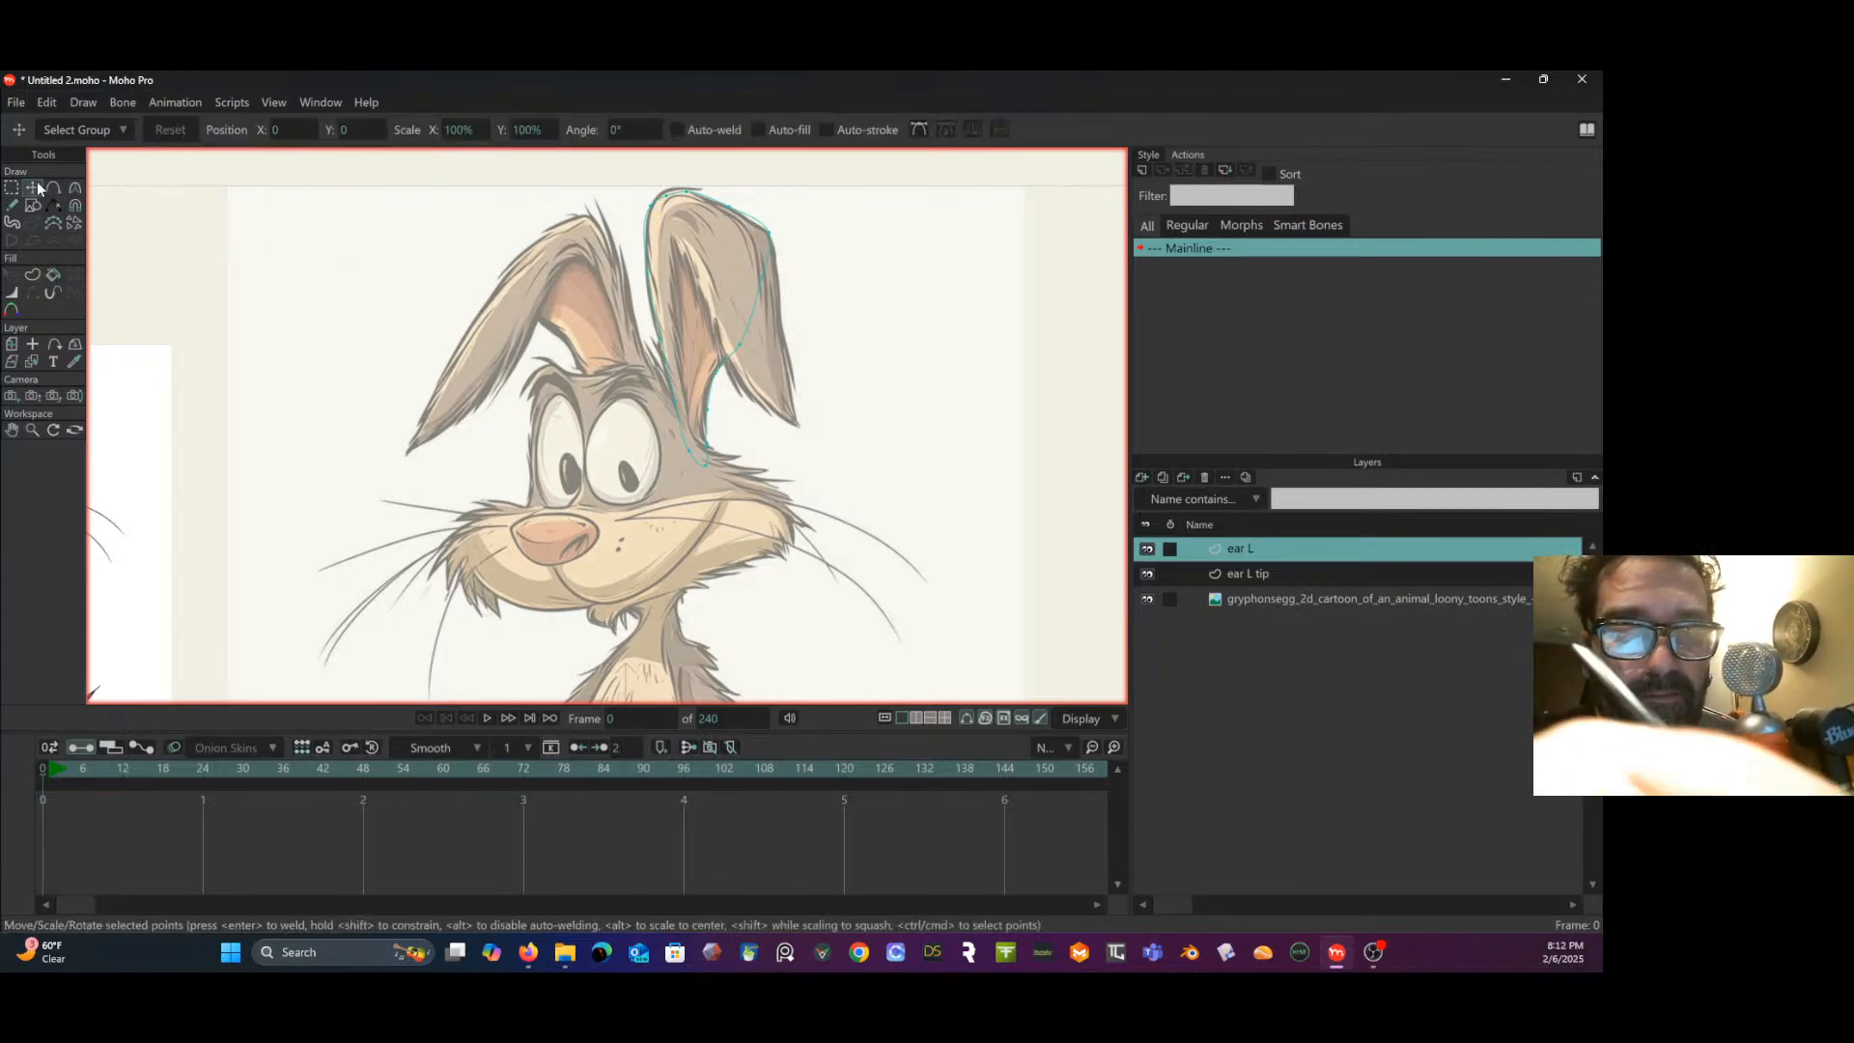
left_click(670, 190)
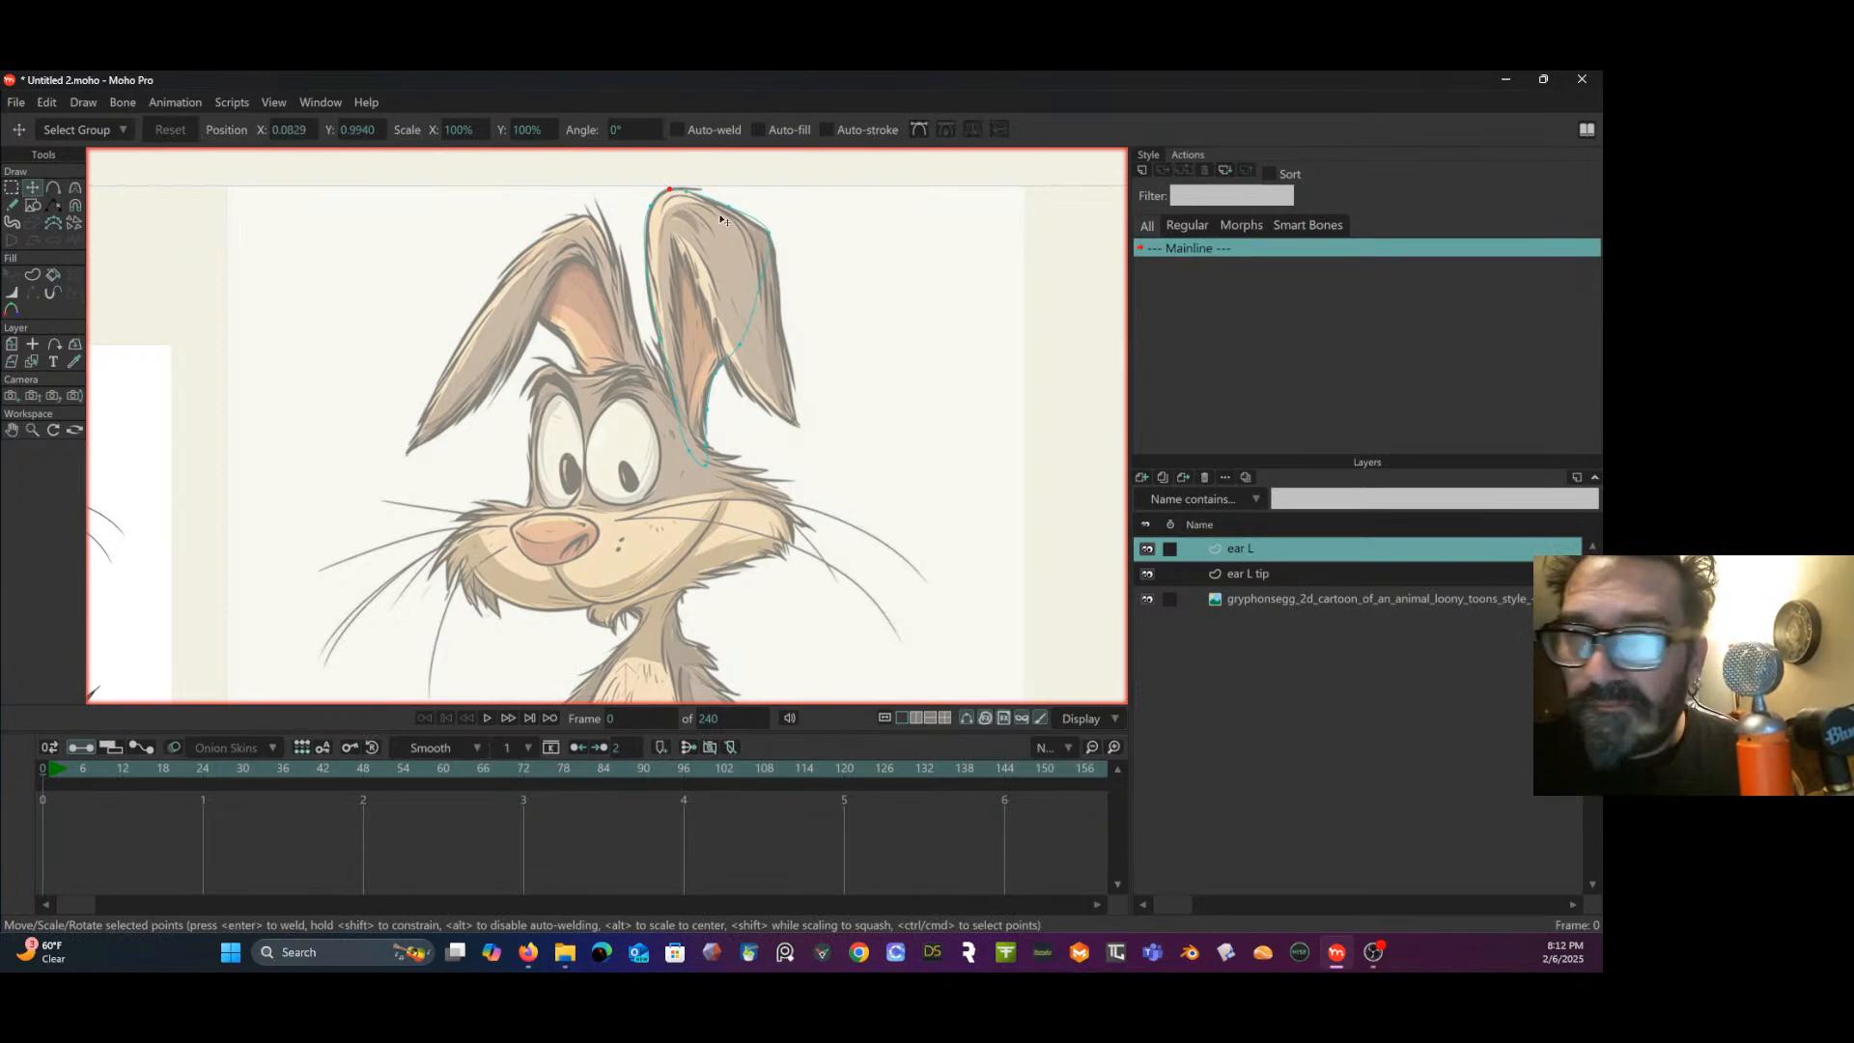
- Sharpen the outer fold corner of the ear L outline to a curvature of about 0.15
left_click(75, 187)
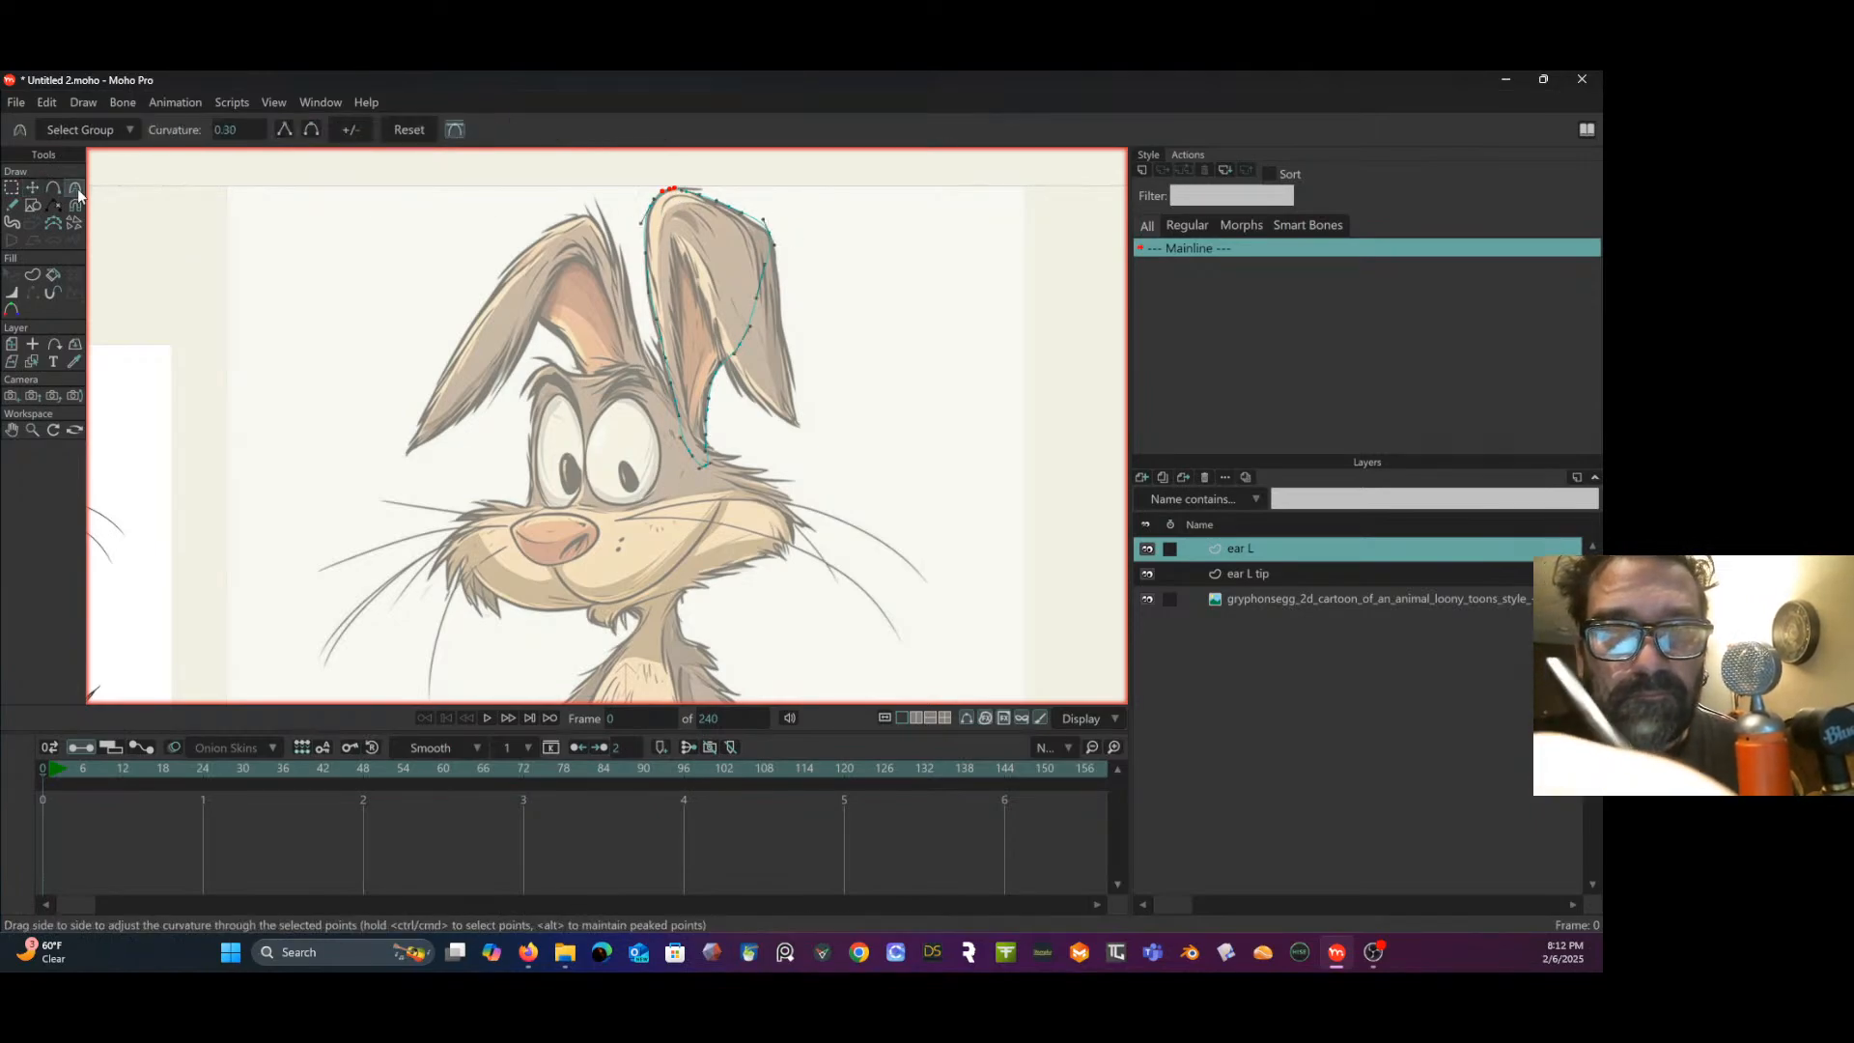
left_click(773, 238)
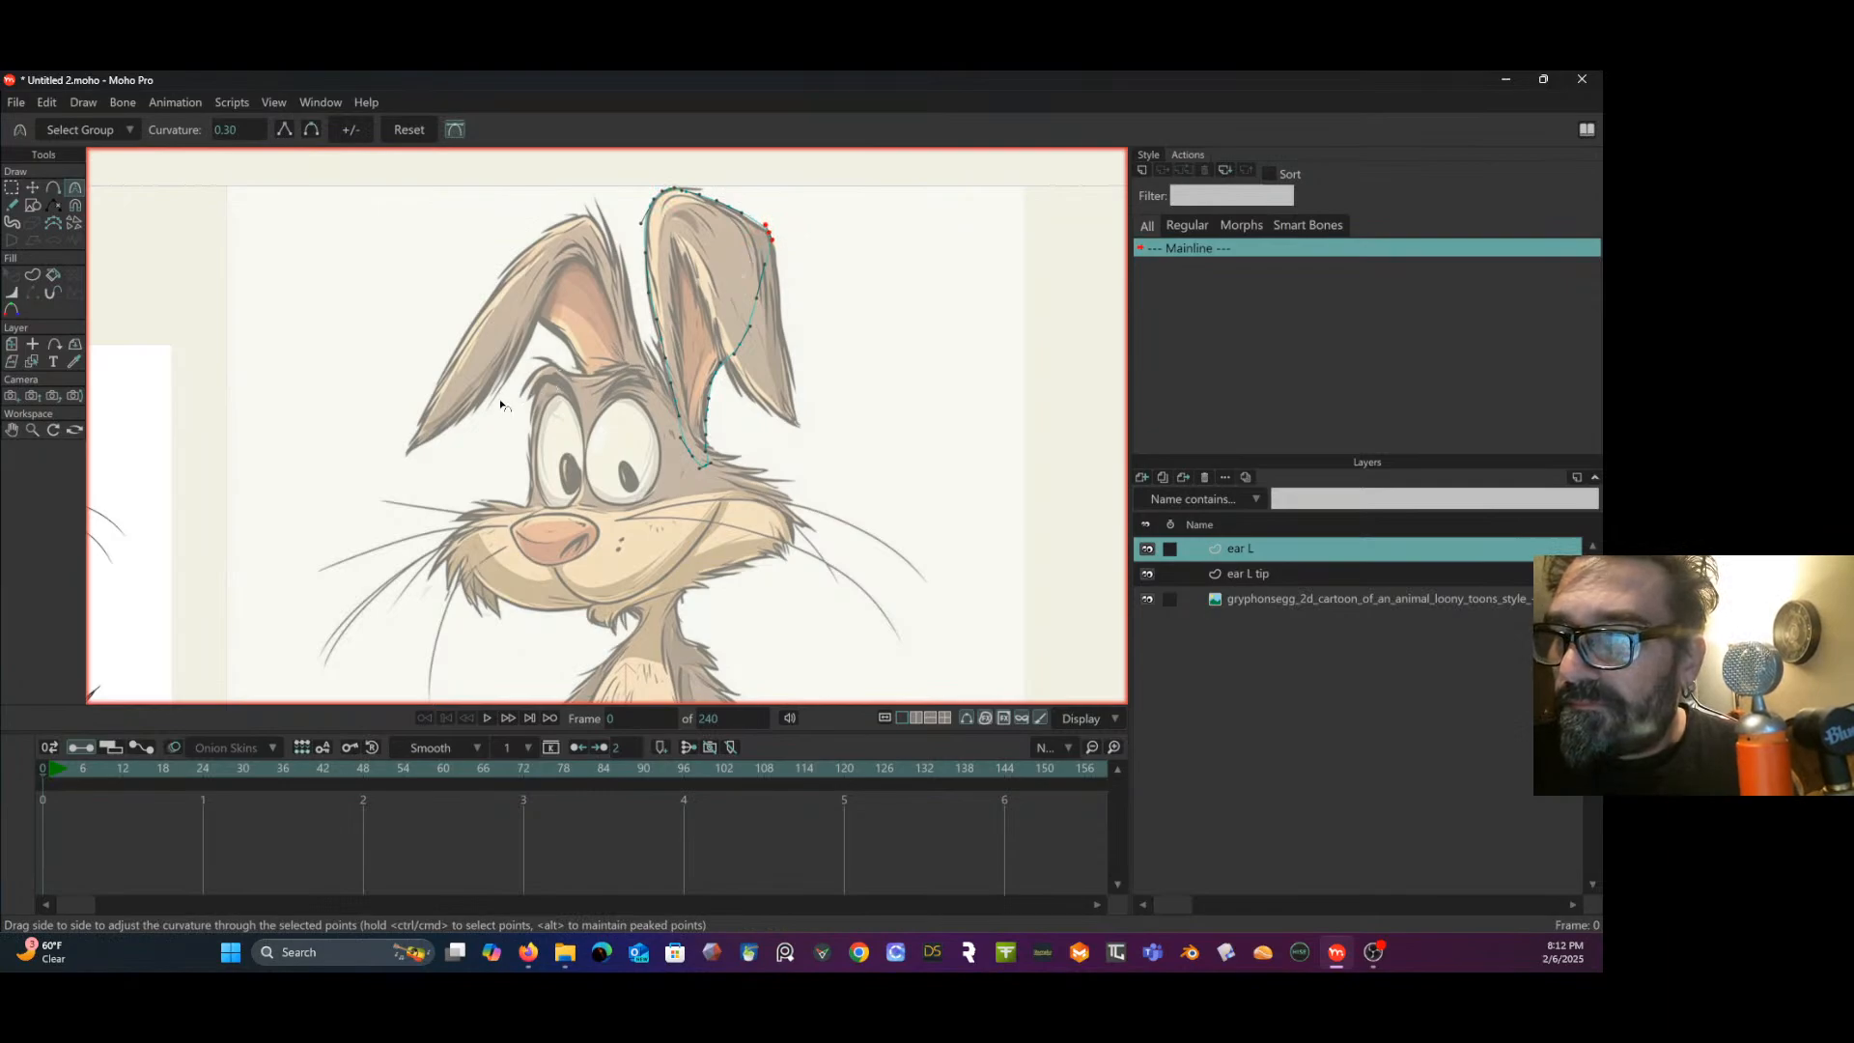
left_click_drag(501, 404, 450, 438)
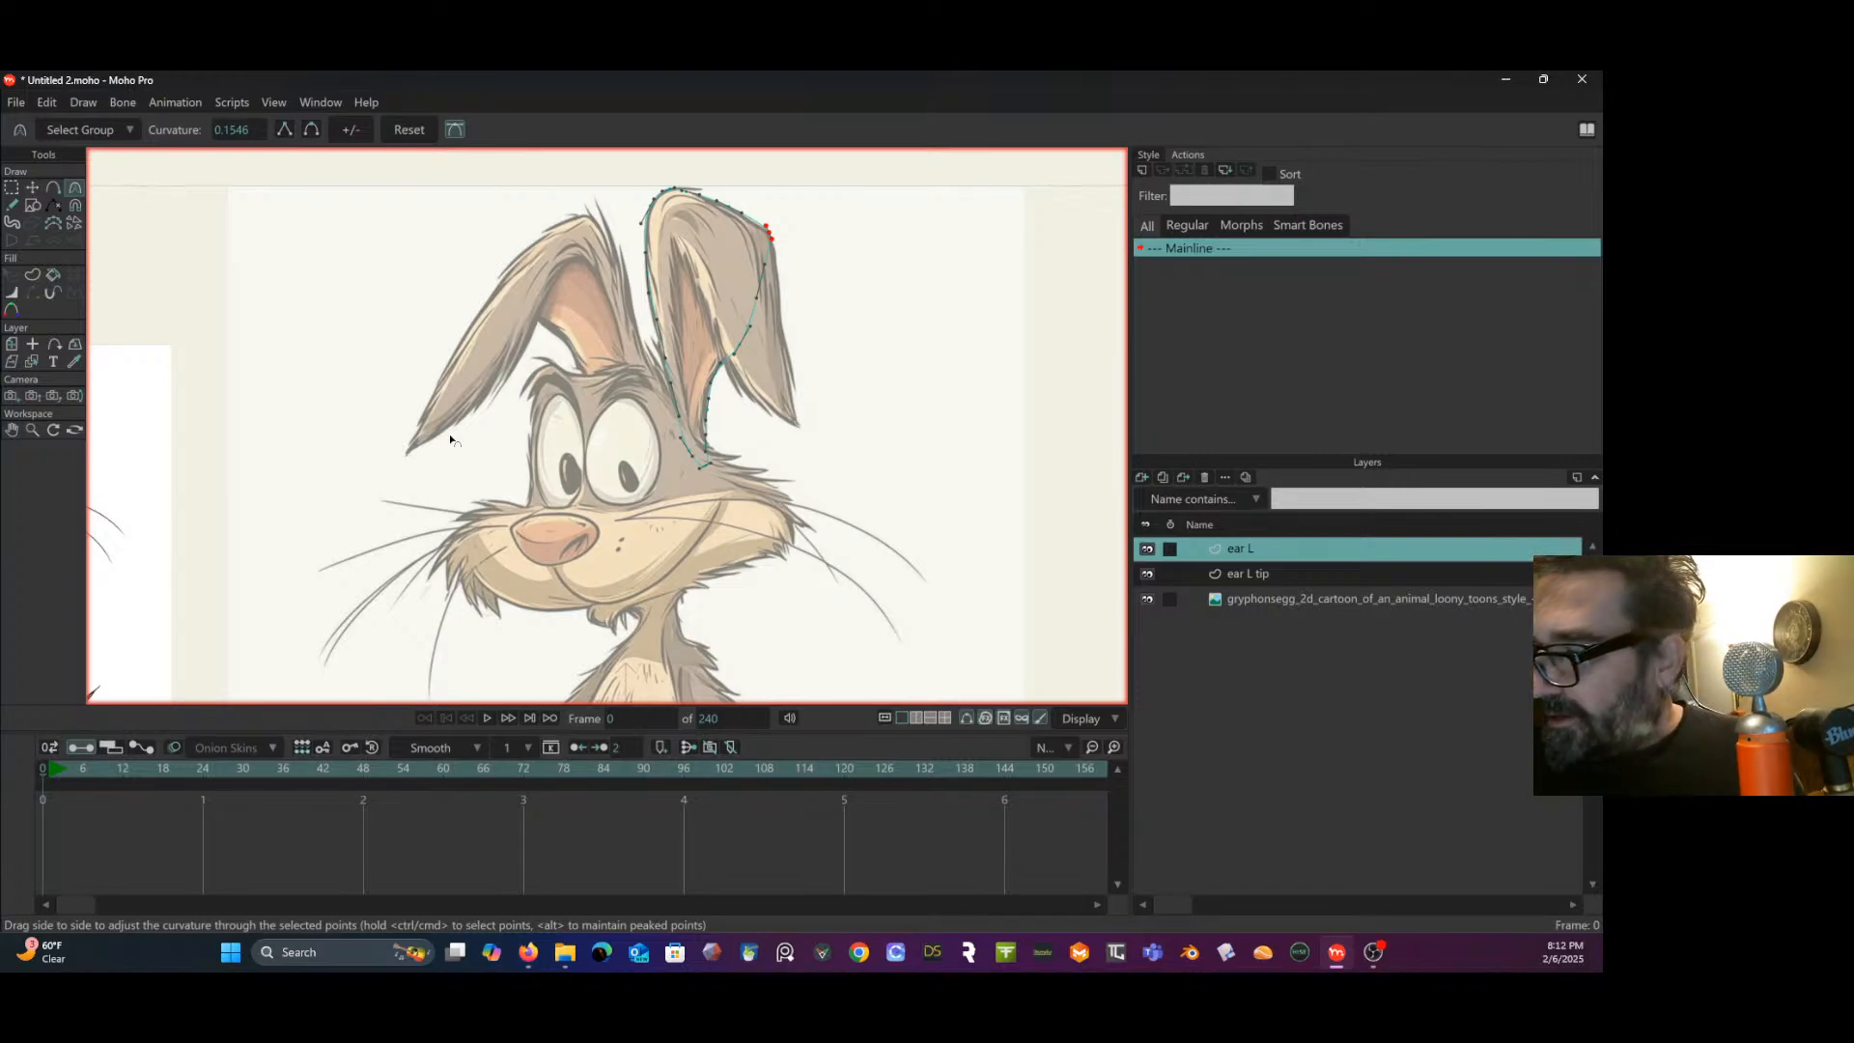
- Create a shape with both fill and stroke from the complete outline on the ear L tip layer
left_click(32, 275)
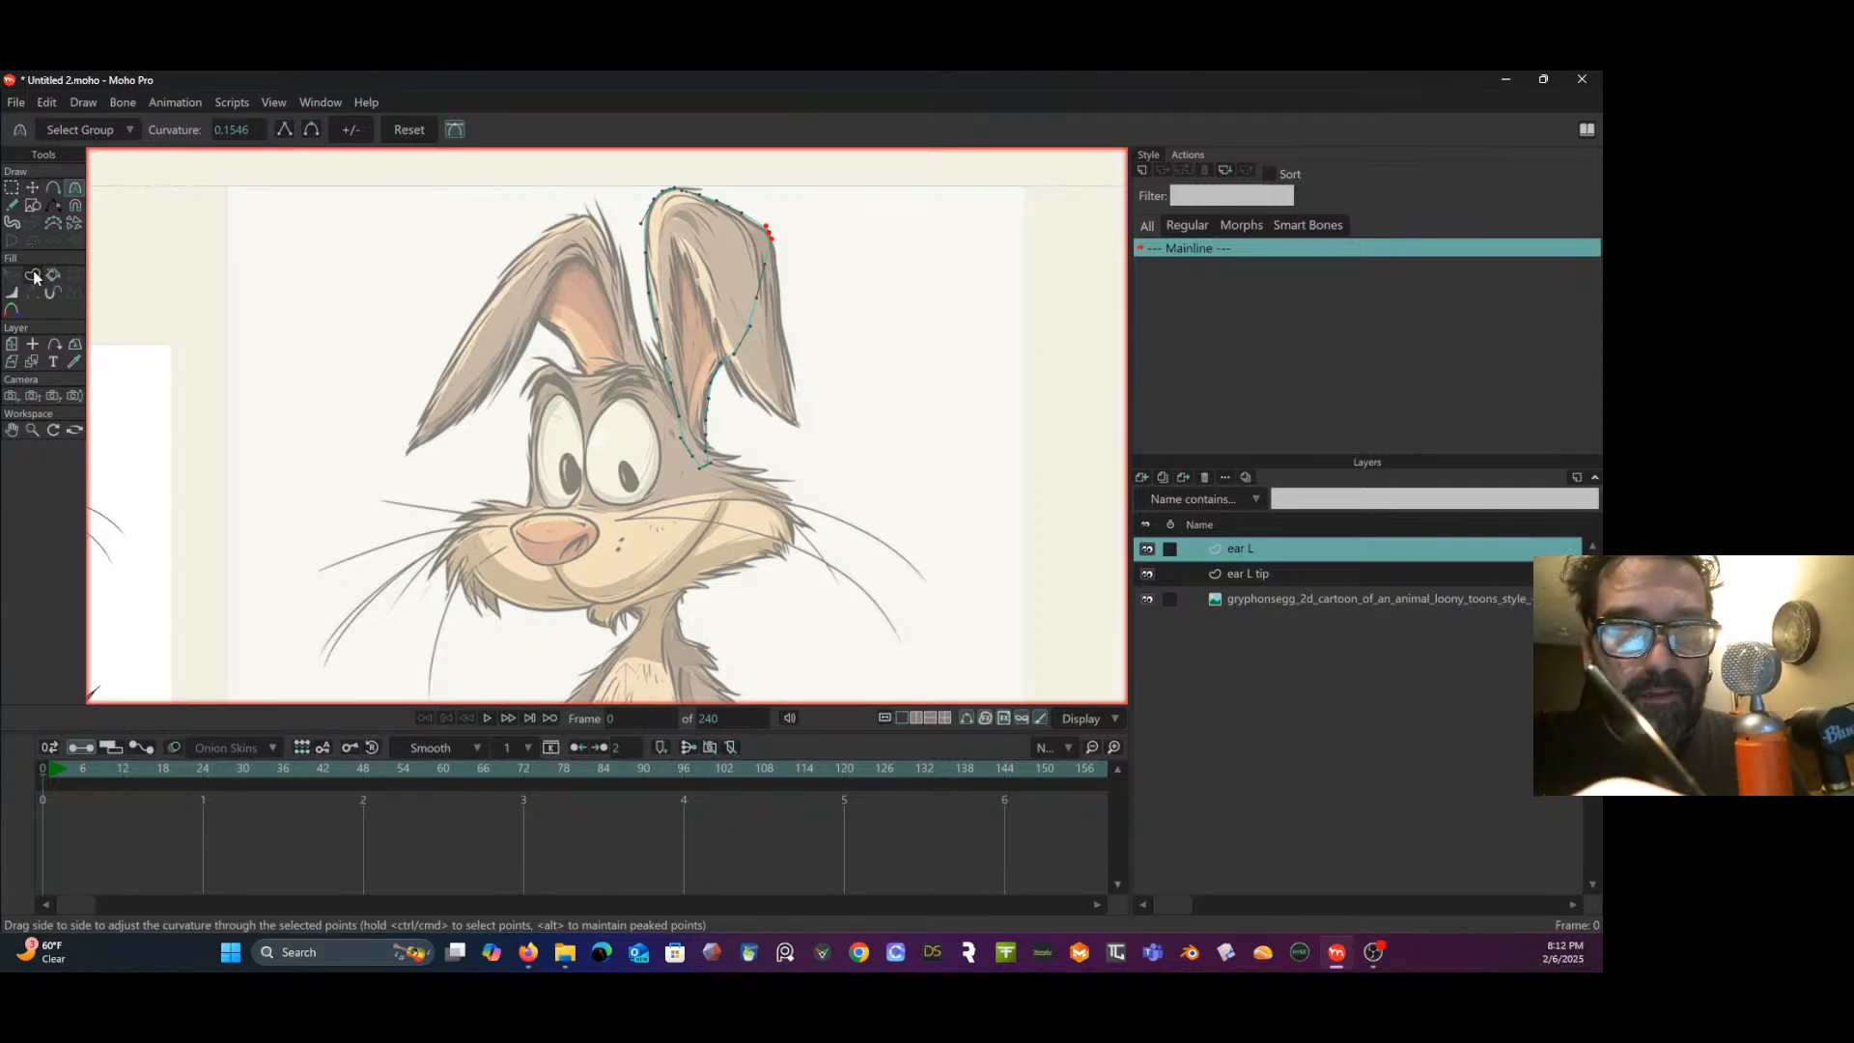
left_click(1246, 573)
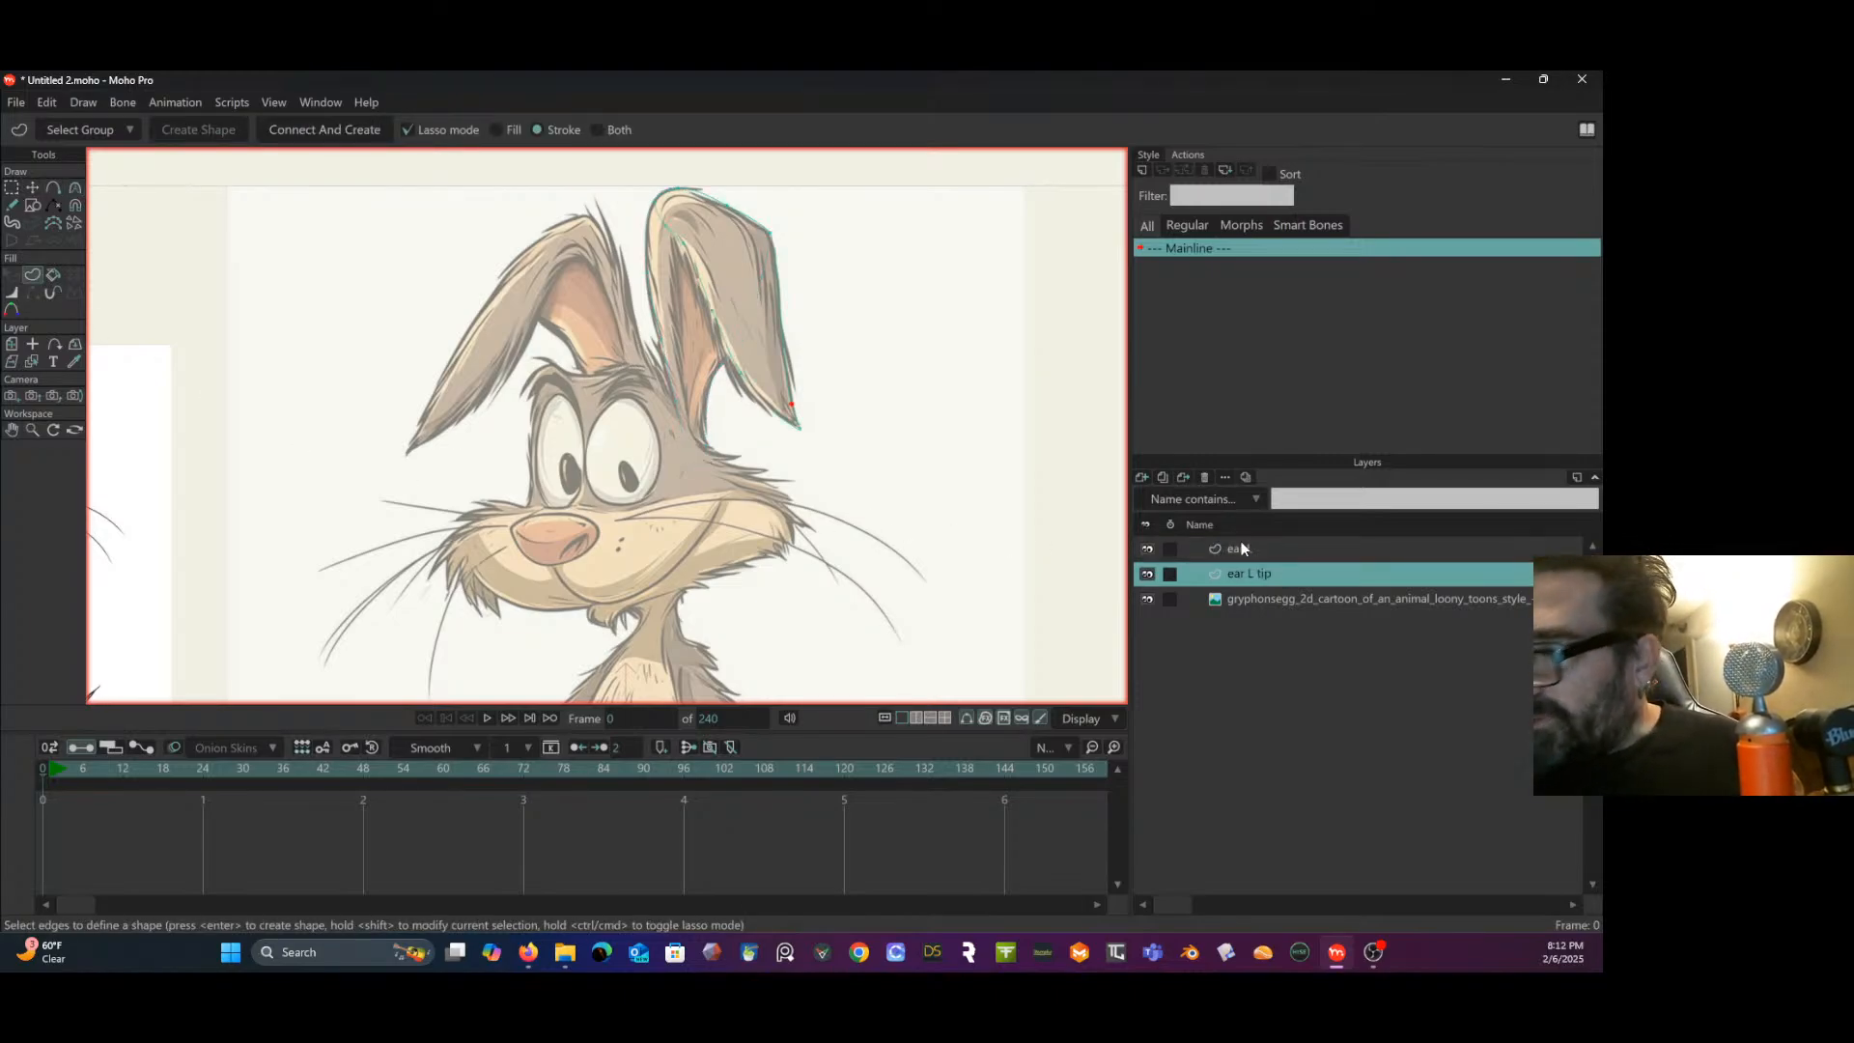
left_click(693, 255)
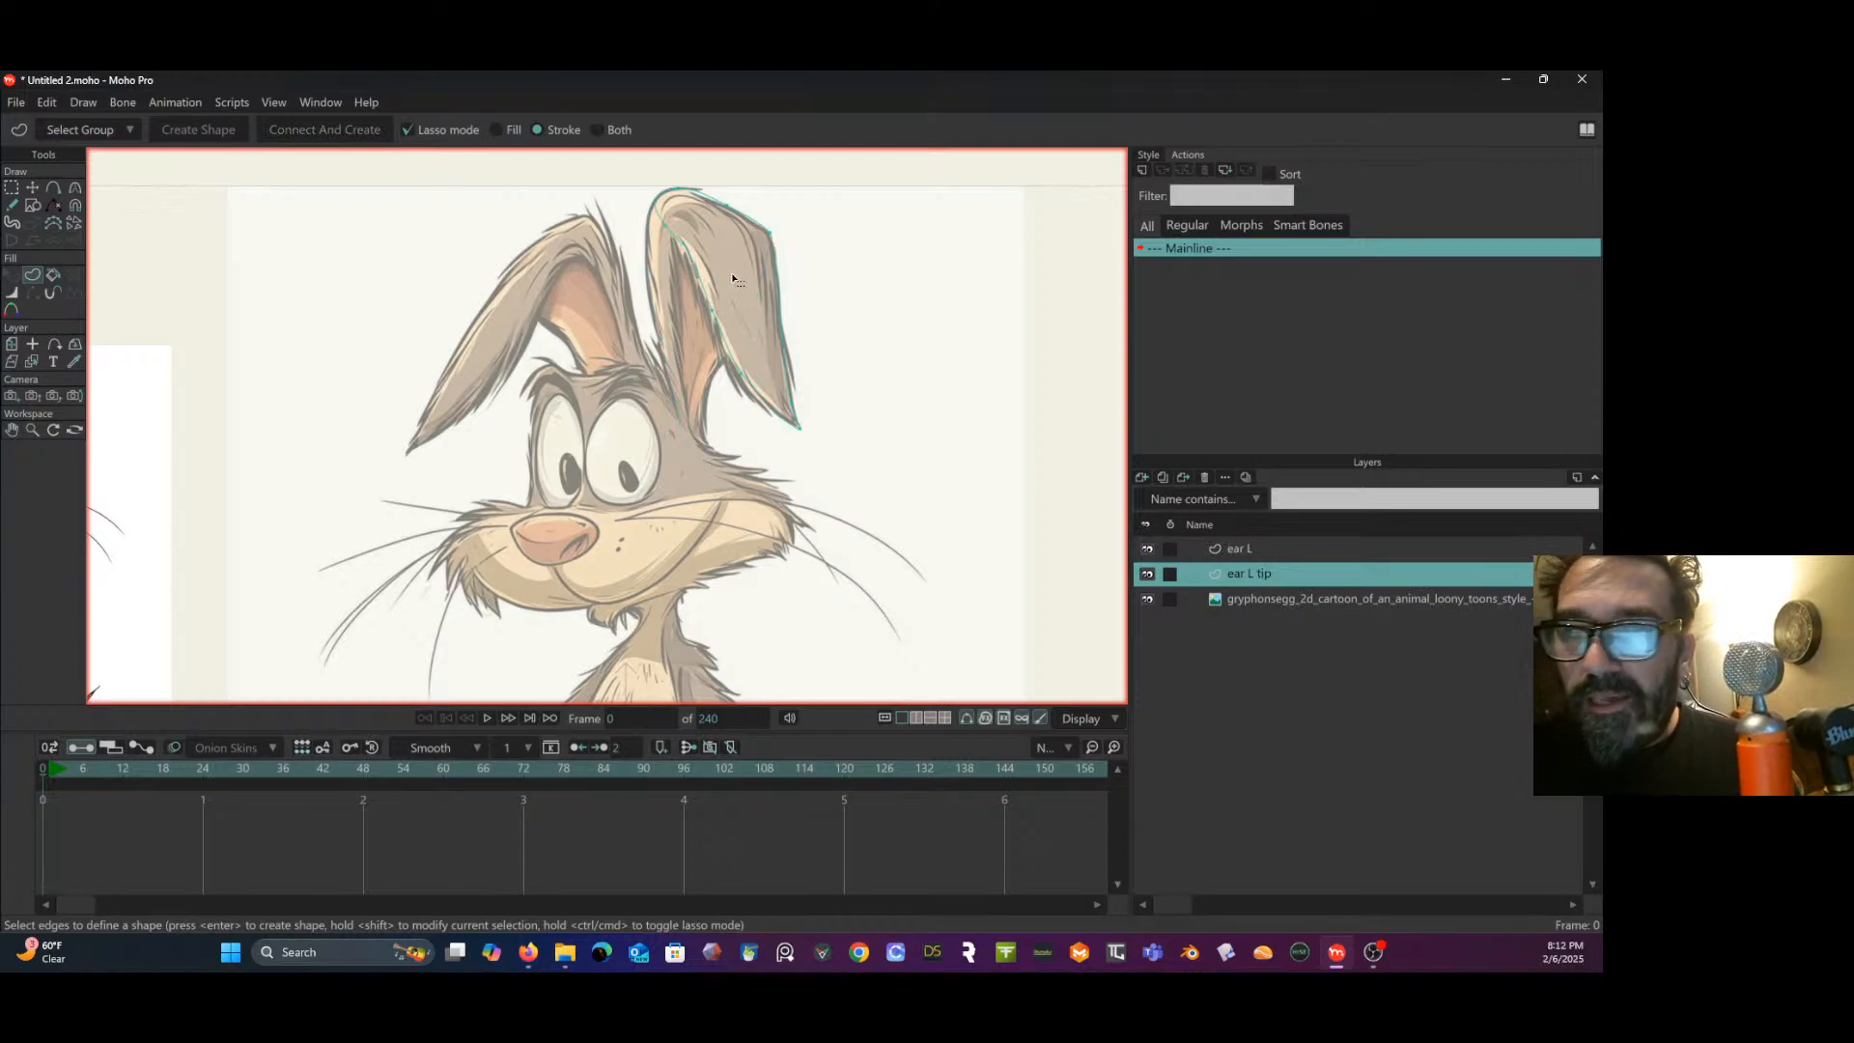
left_click(775, 278)
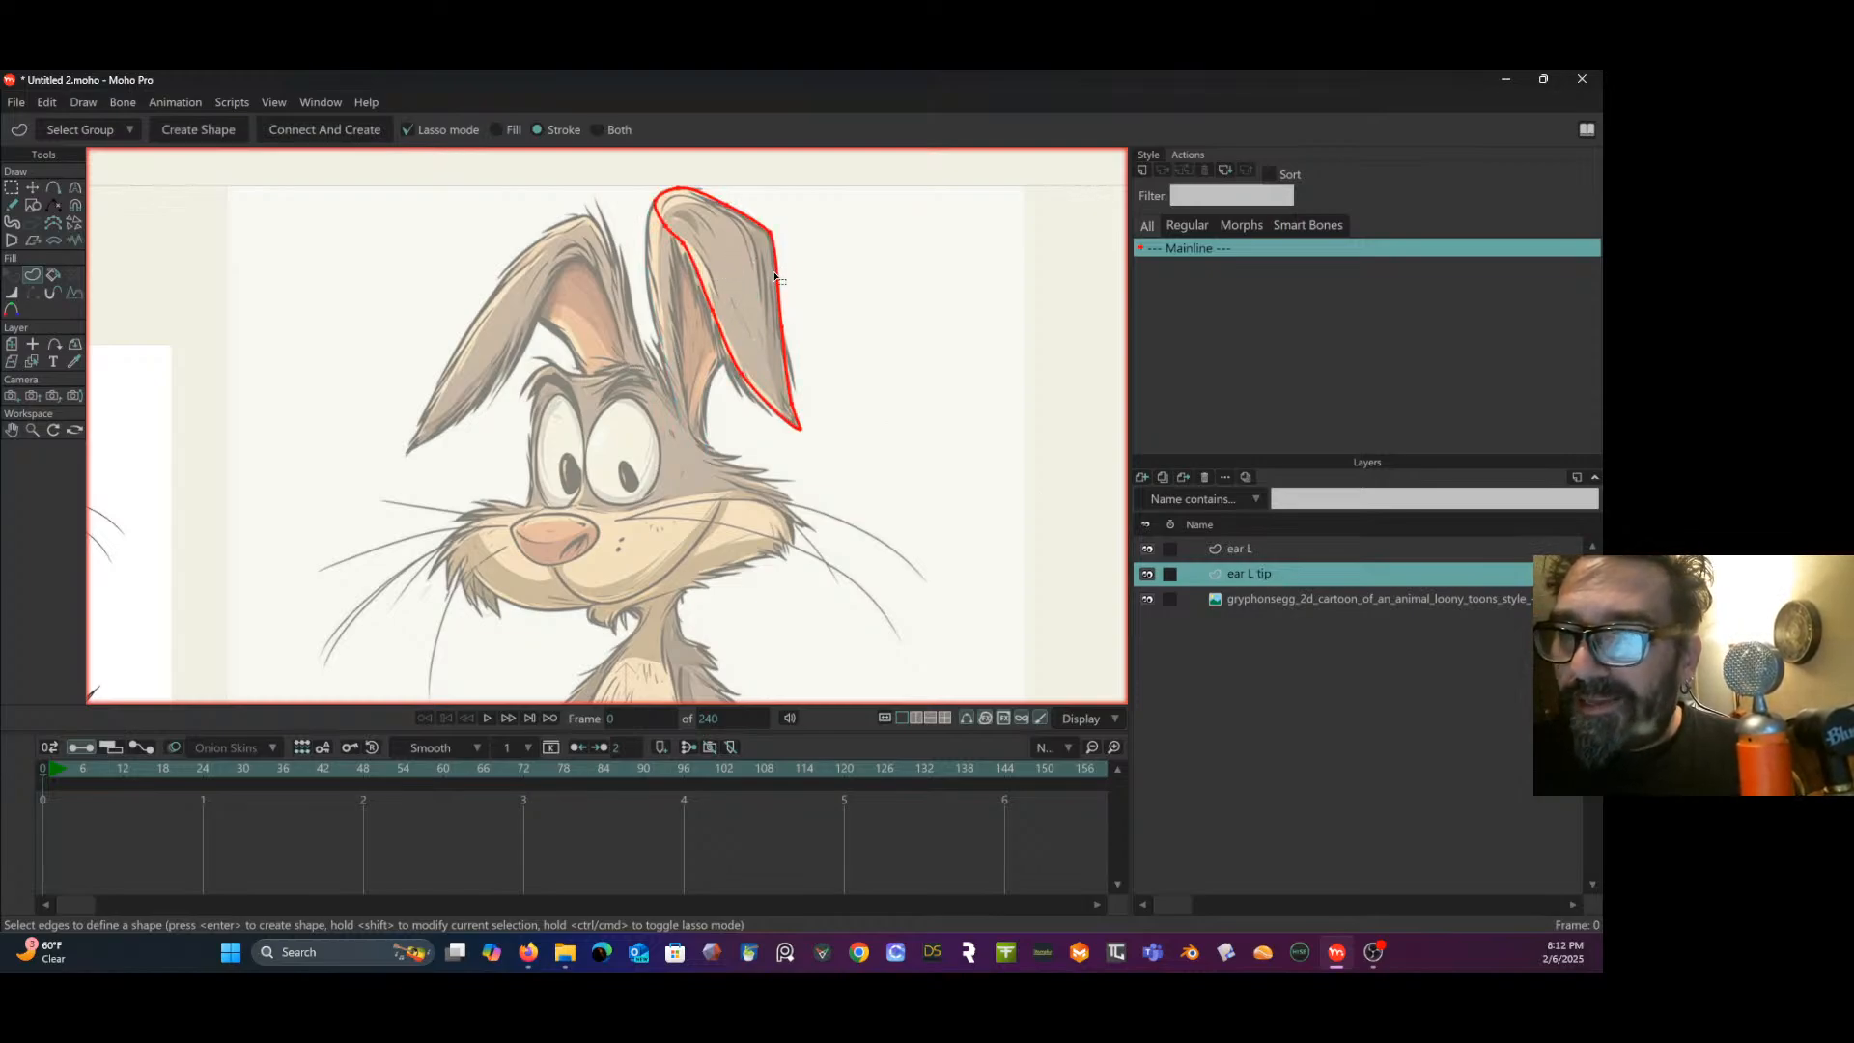
left_click(597, 130)
left_click(204, 130)
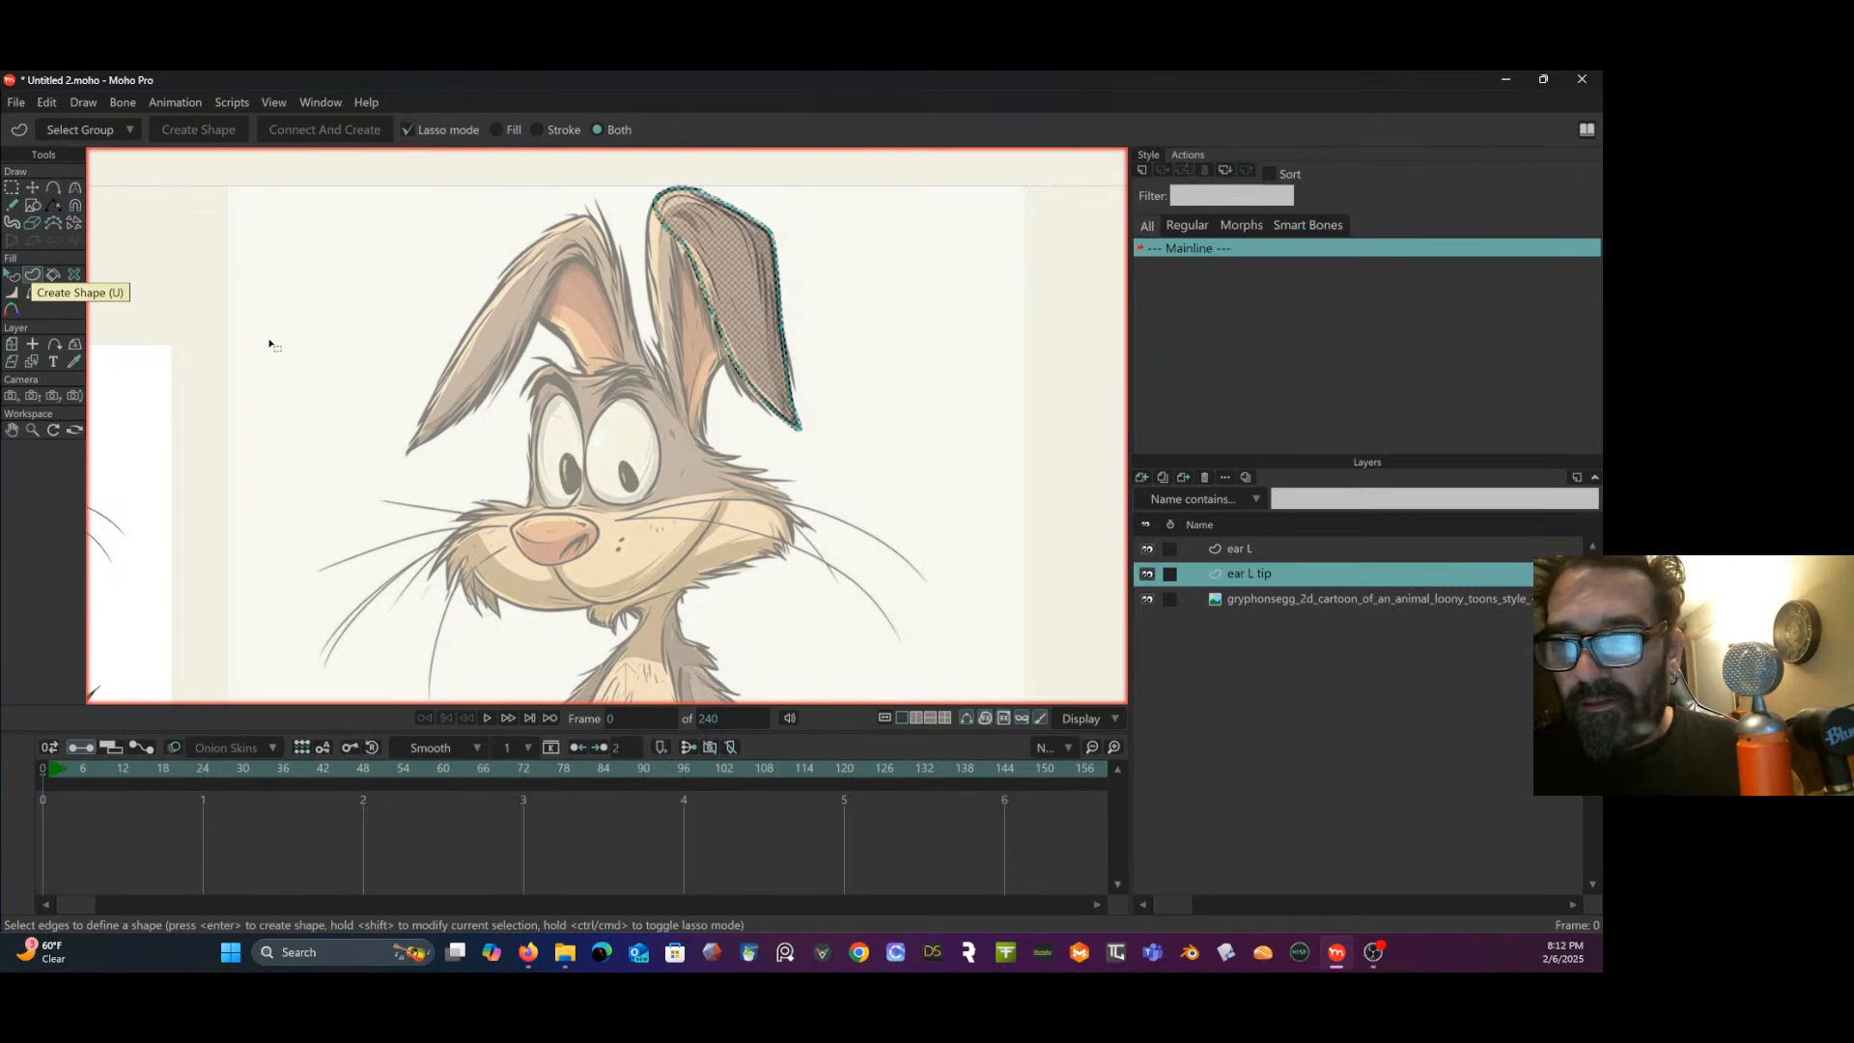
- Deselect the ear tip shape, try a few freehand strokes beside the rabbit's head, and undo them
left_click_drag(270, 340, 411, 336)
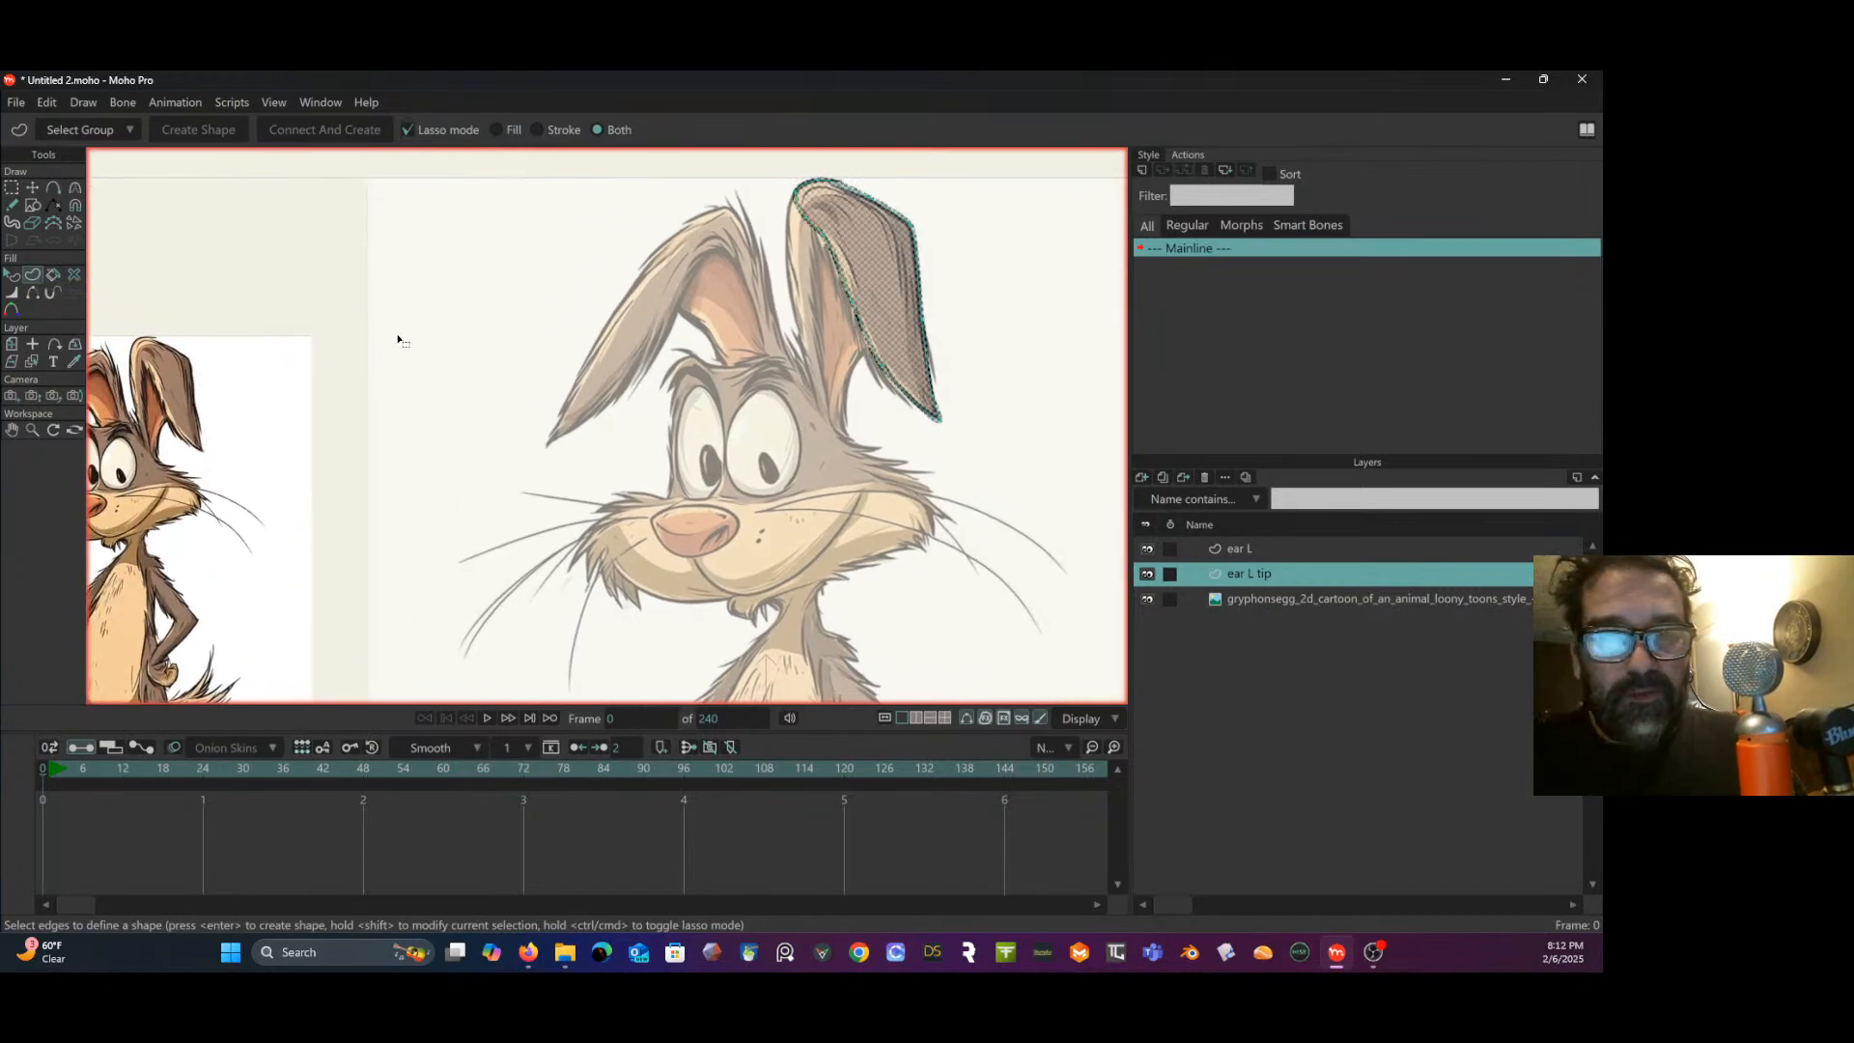
left_click(16, 277)
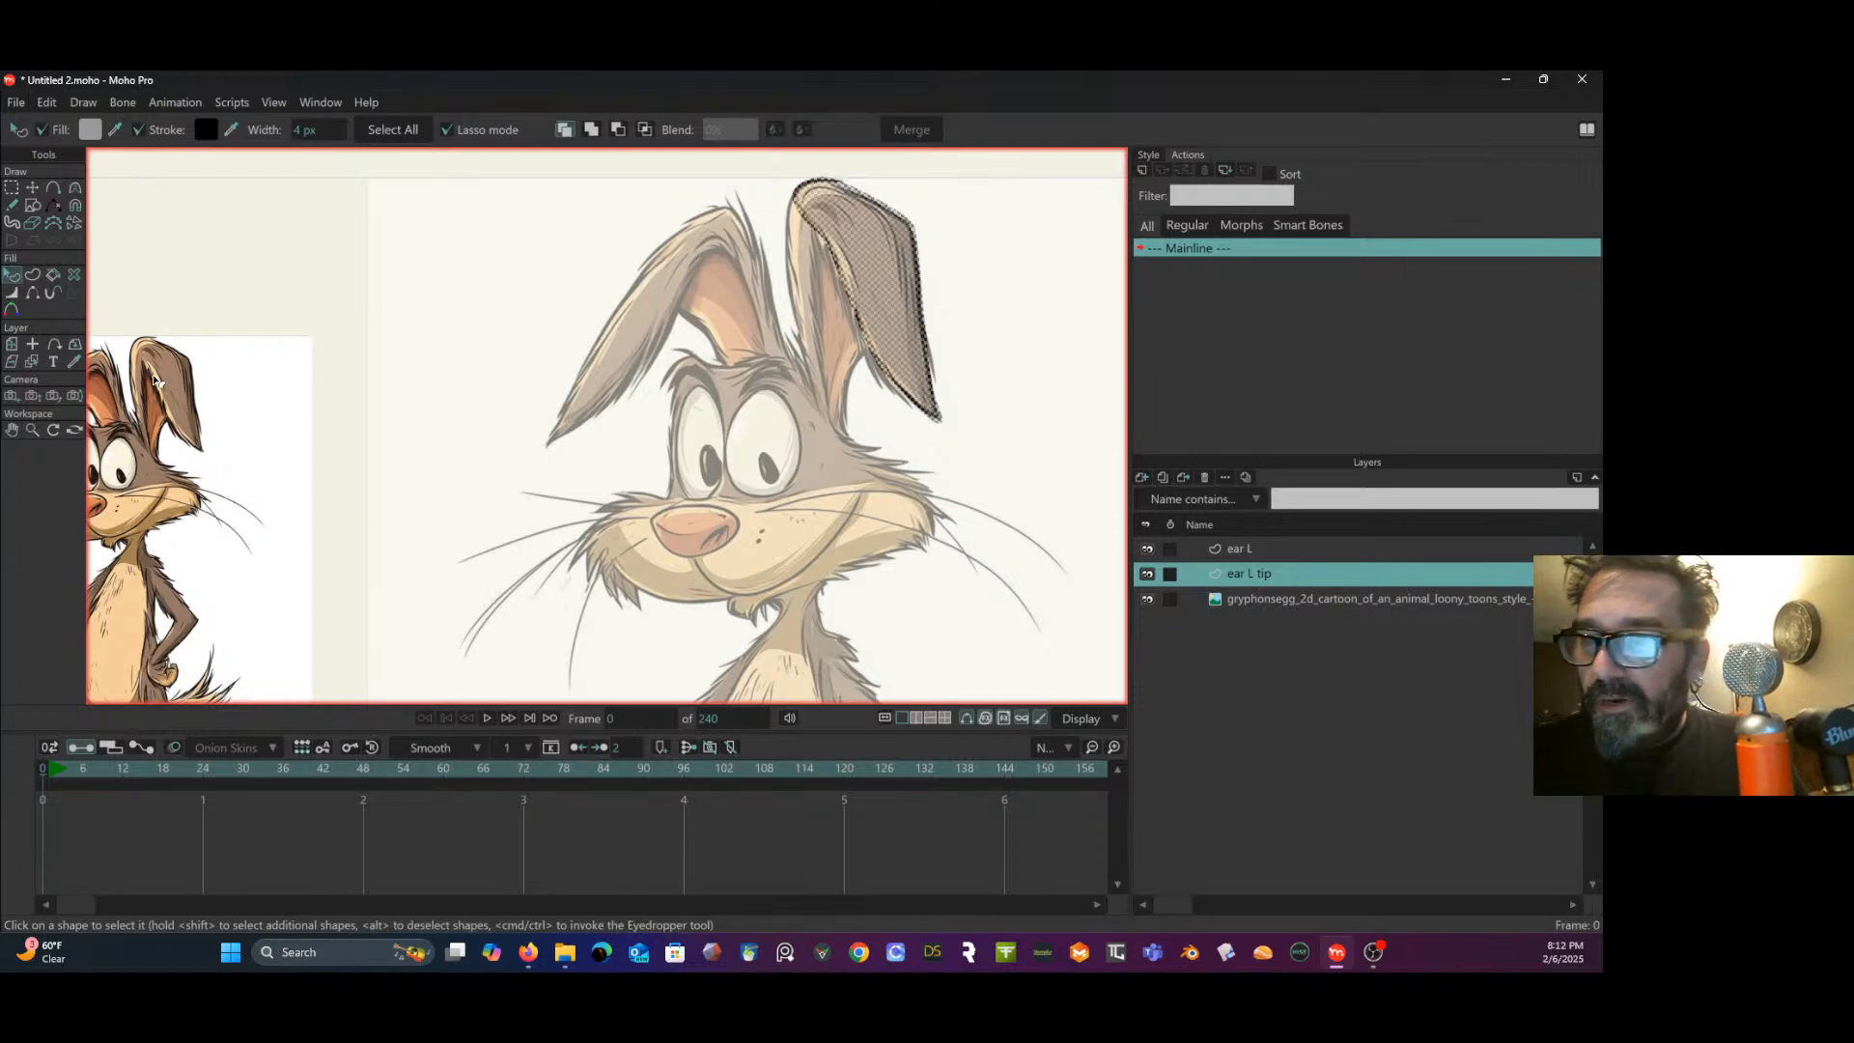
left_click(410, 400)
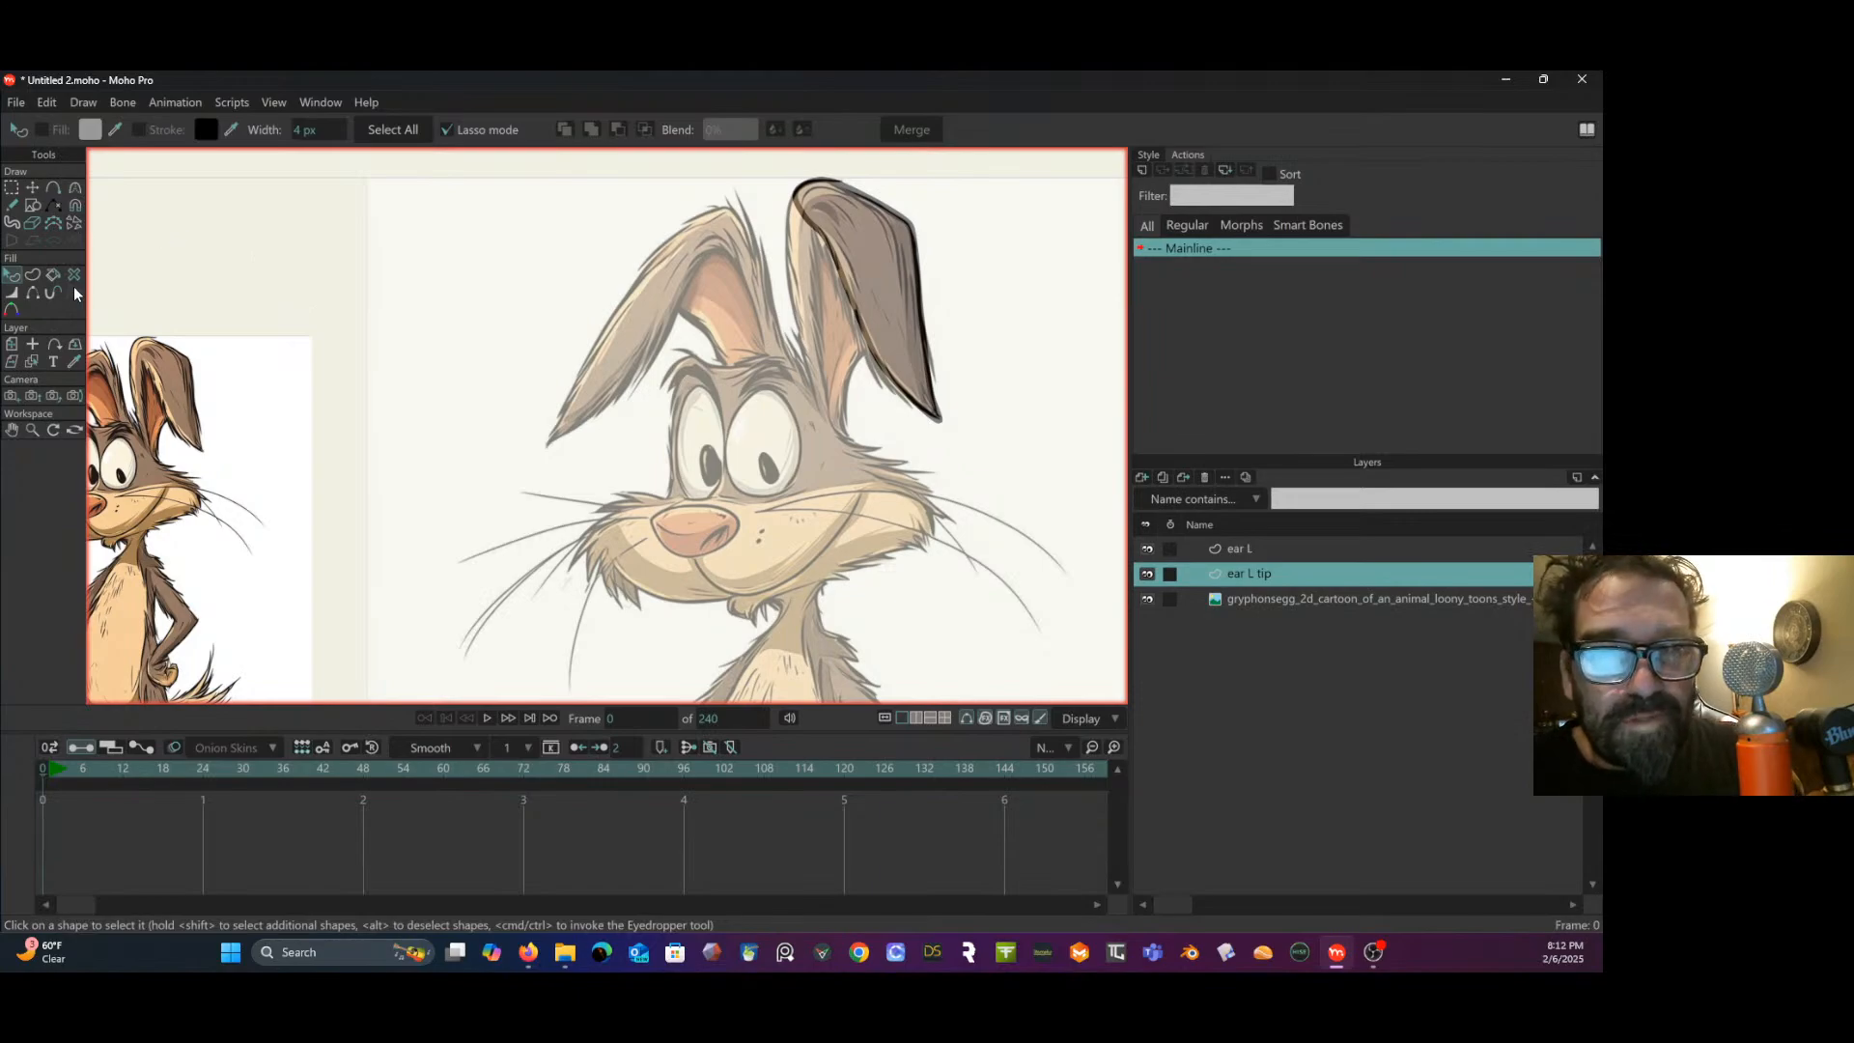
left_click(12, 206)
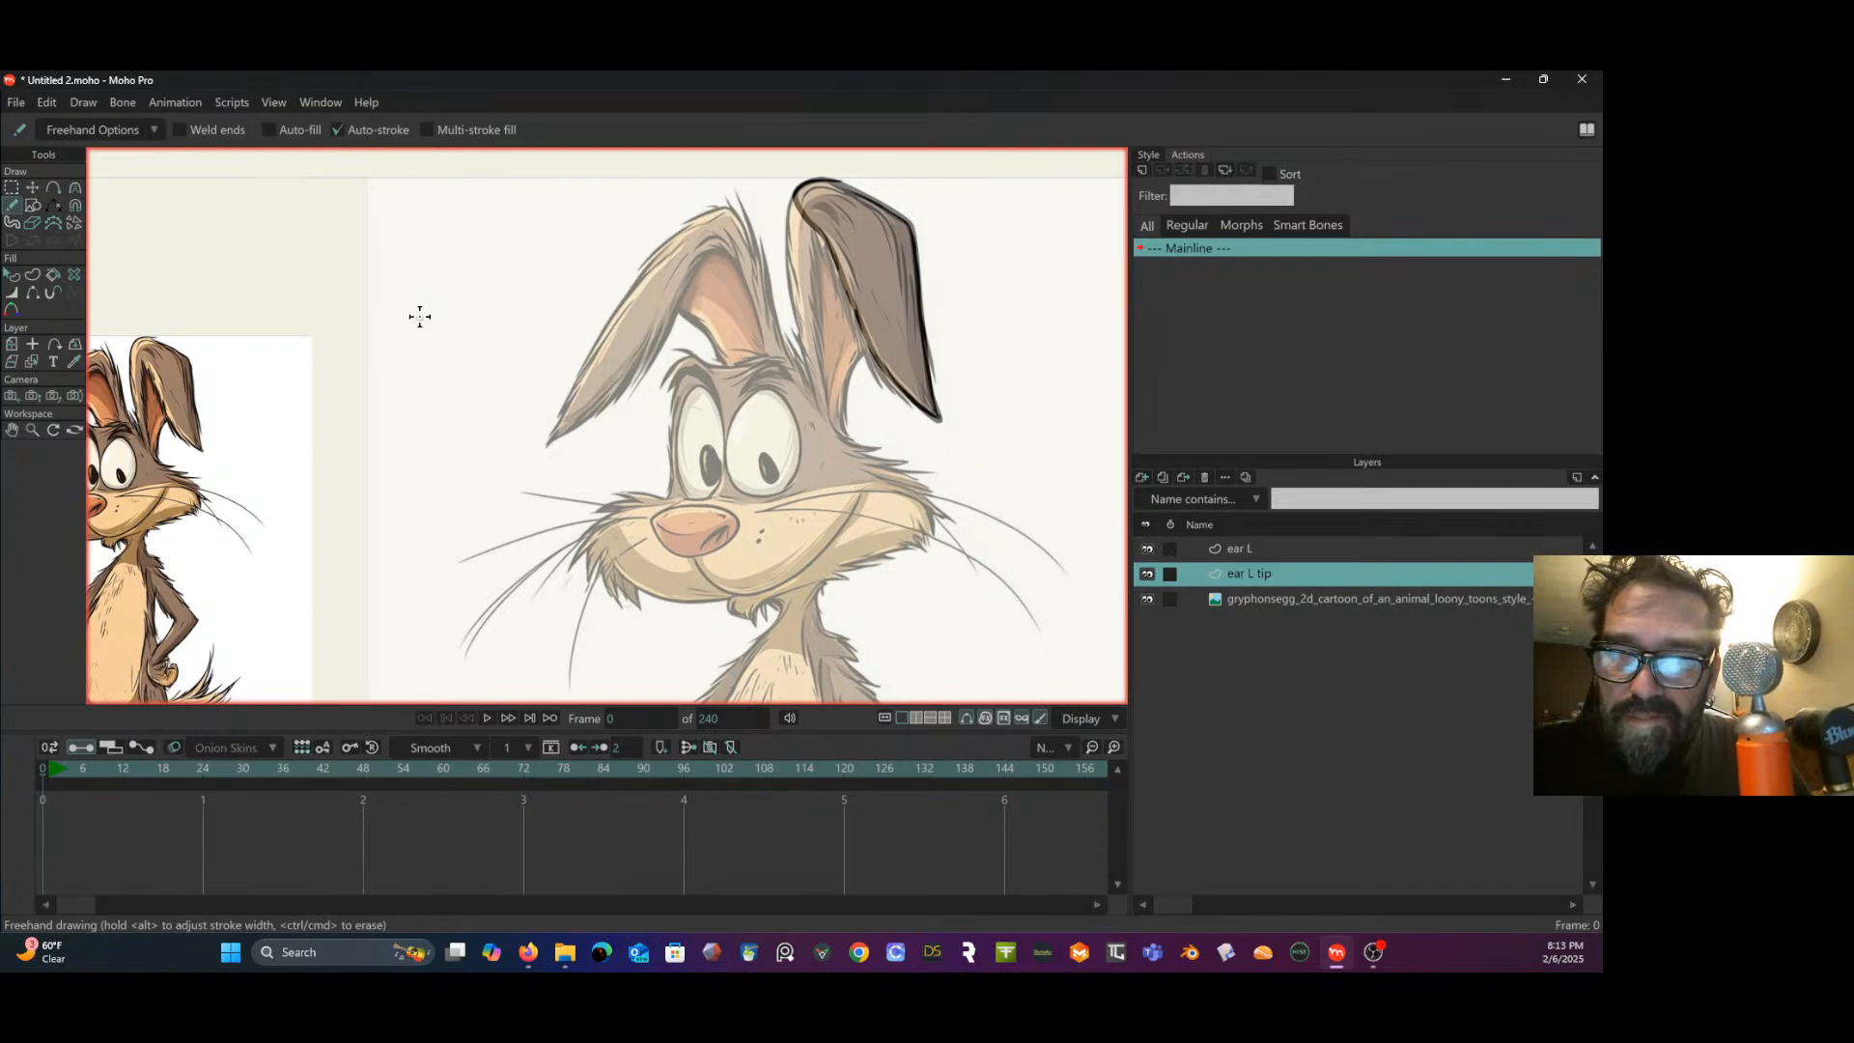
mouse_move(428, 322)
left_mouse_down()
mouse_move(438, 391)
mouse_move(491, 436)
mouse_move(482, 353)
left_mouse_up()
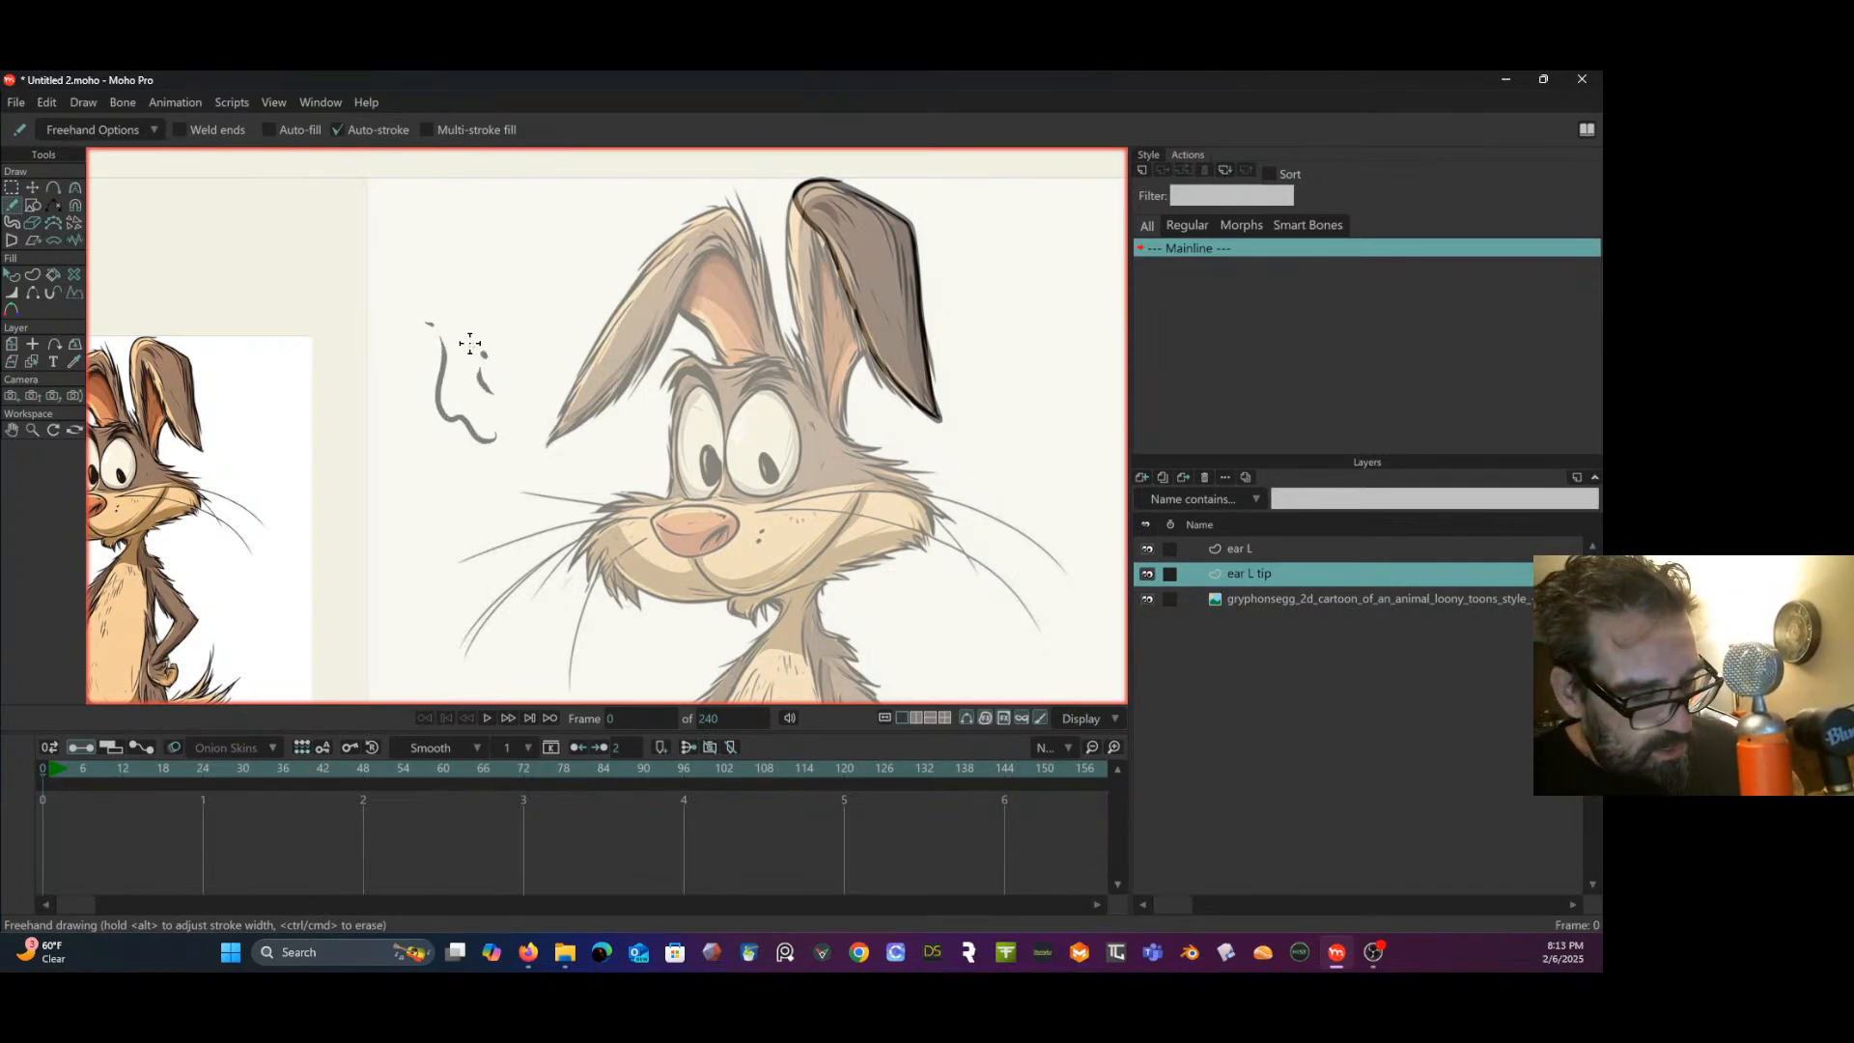
key("ctrl+z")
key("ctrl+z")
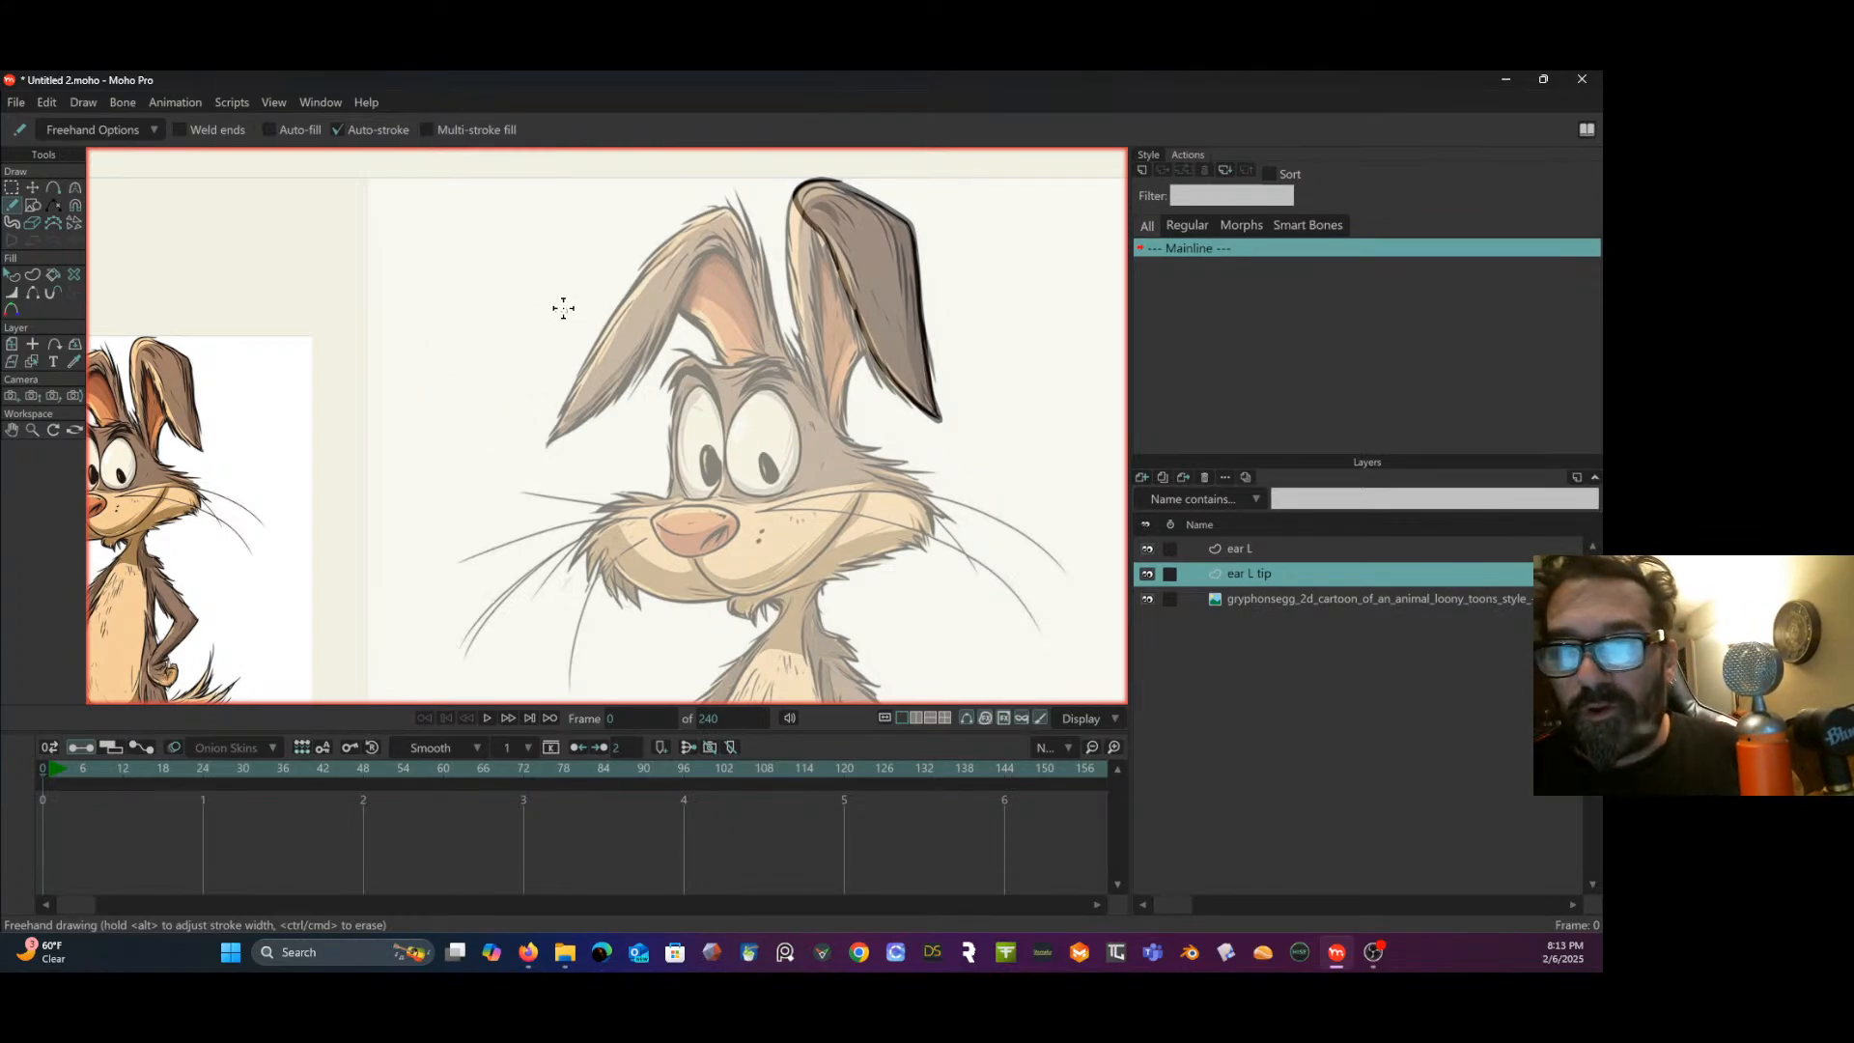
- Preview the ear tip shape without the tracing reference, and restore the tracing view
left_click(1149, 599)
left_click(1148, 599)
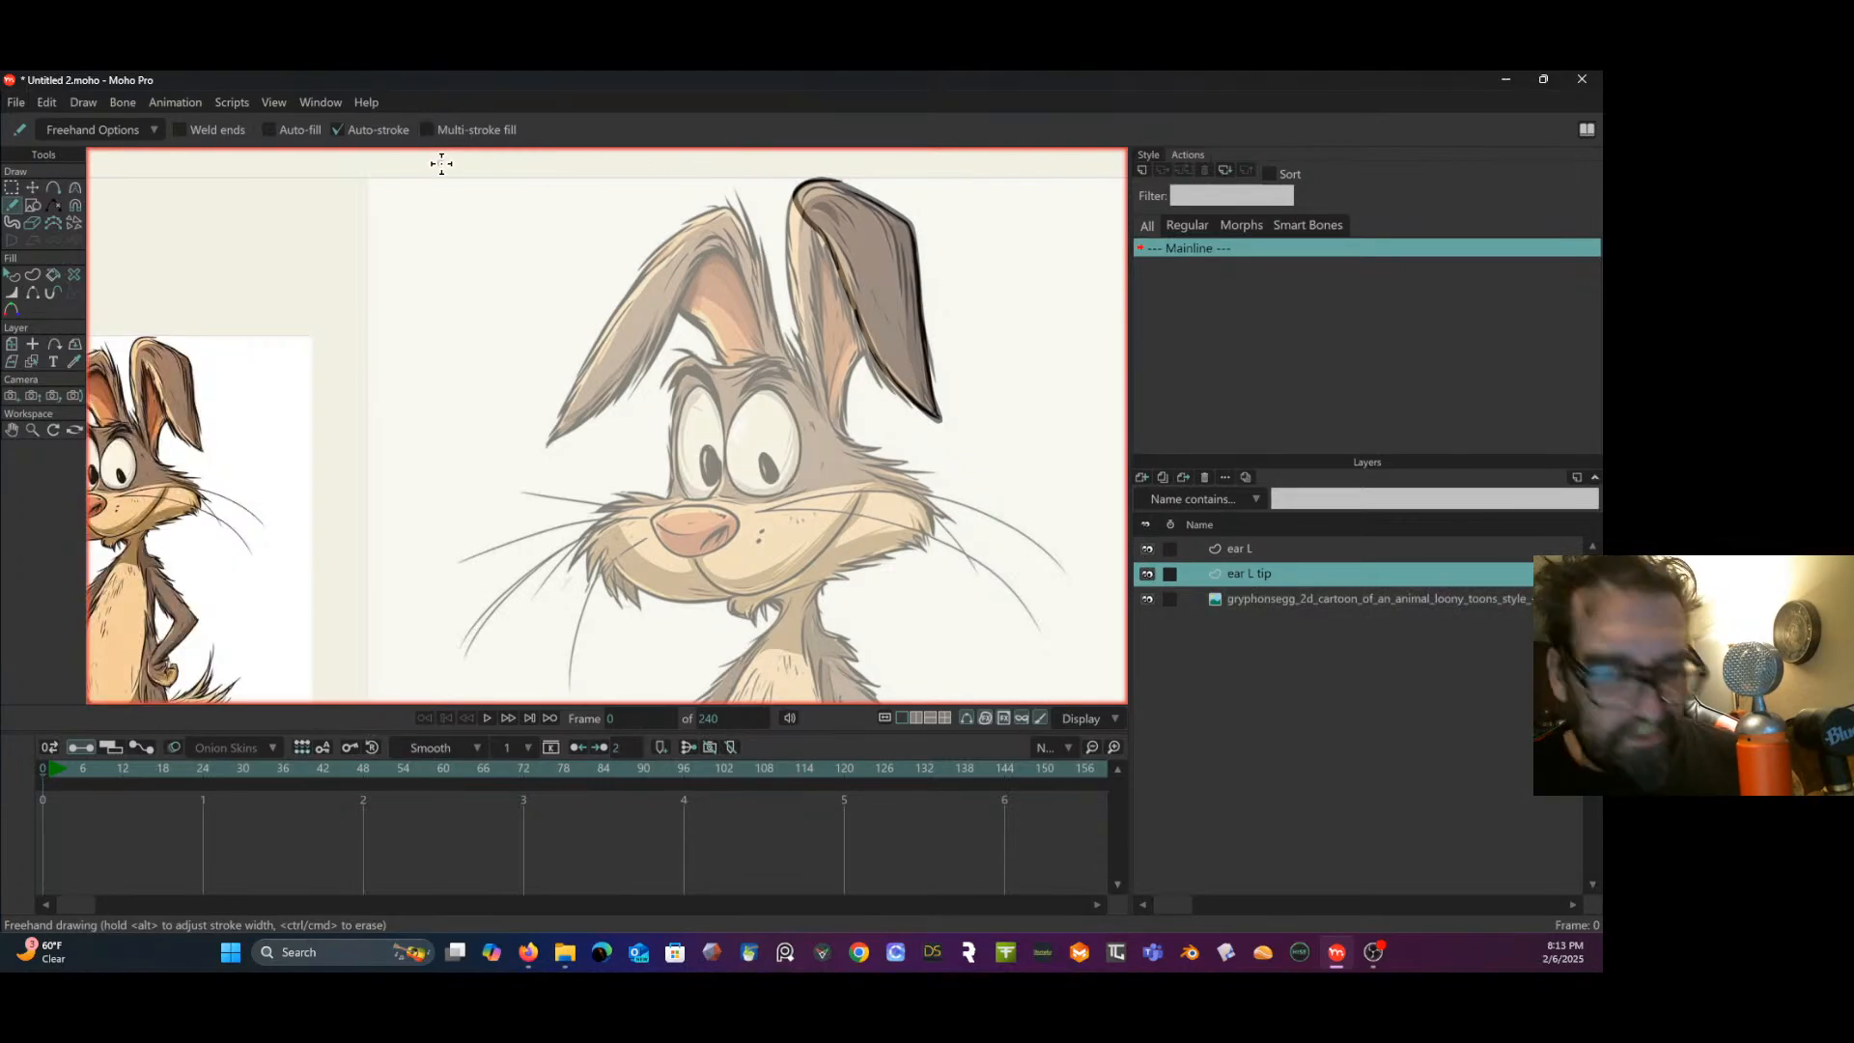
key("ctrl+u")
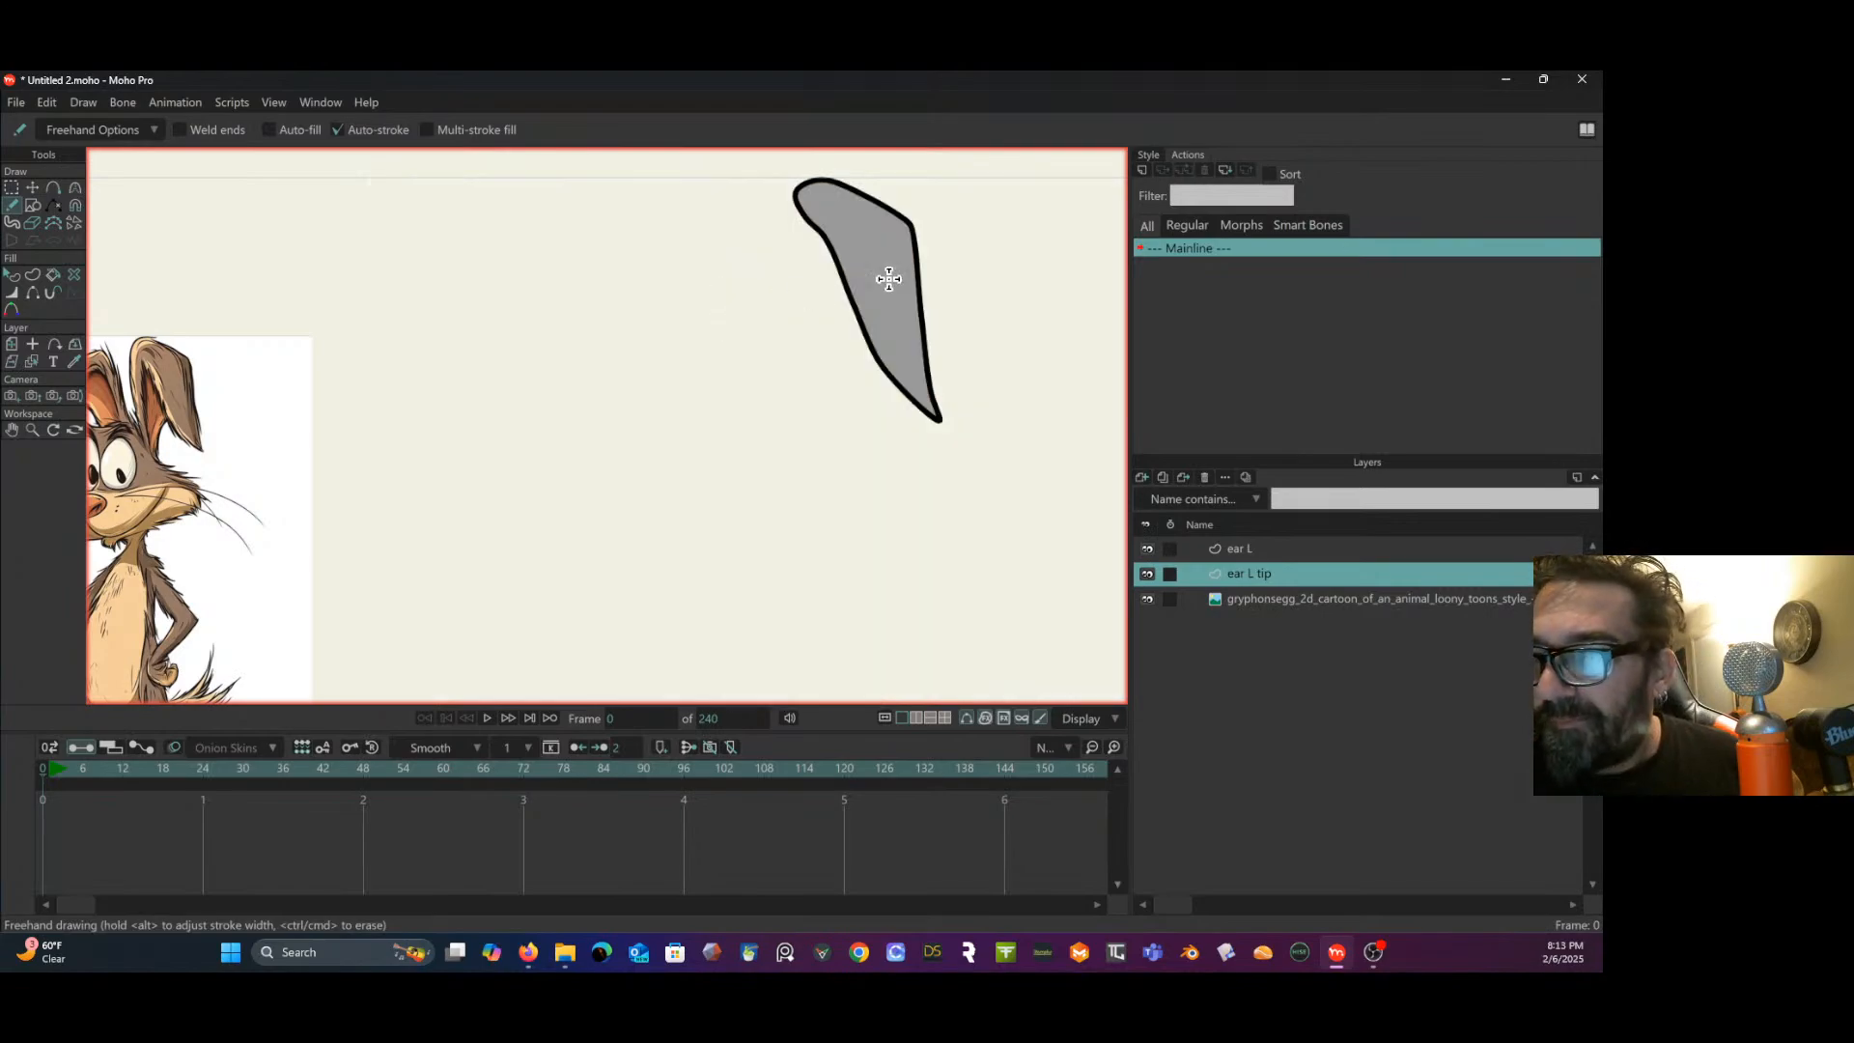
key("ctrl+u")
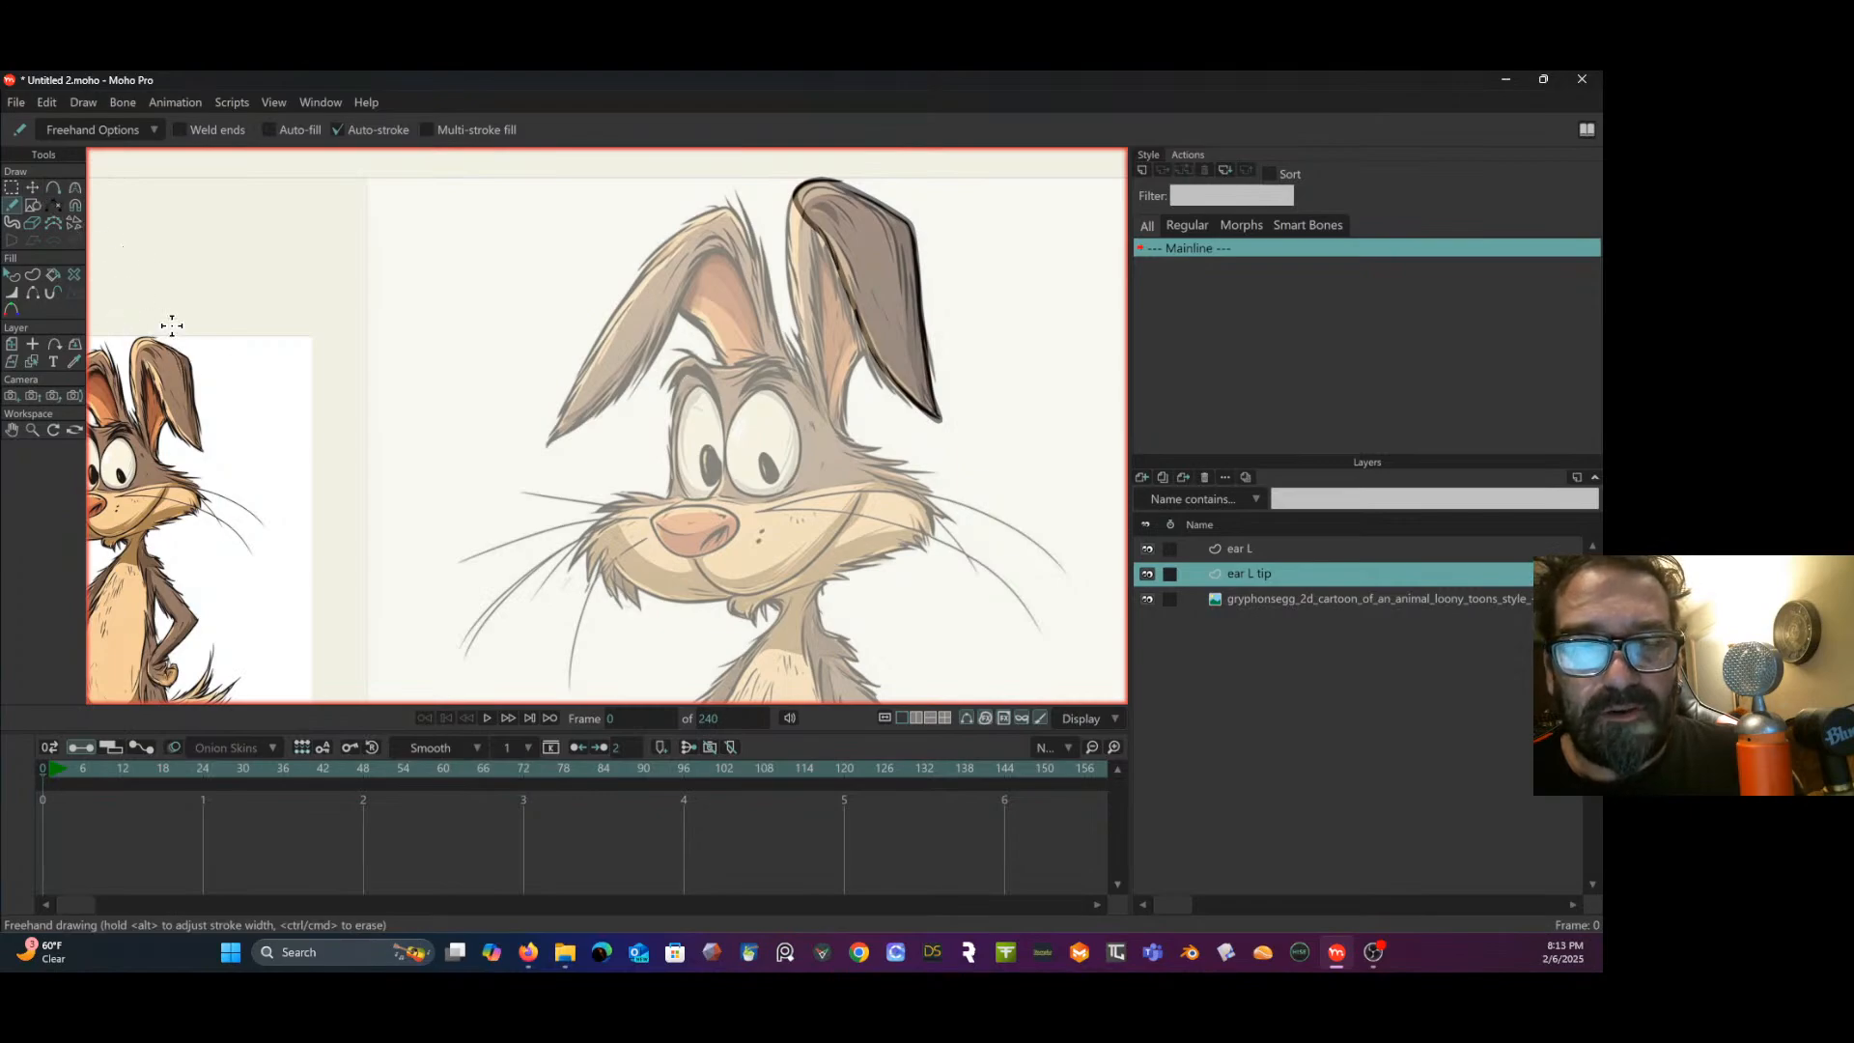
- Try moving the top of the ear L tip outline with Transform Points, and undo the move
left_click(32, 187)
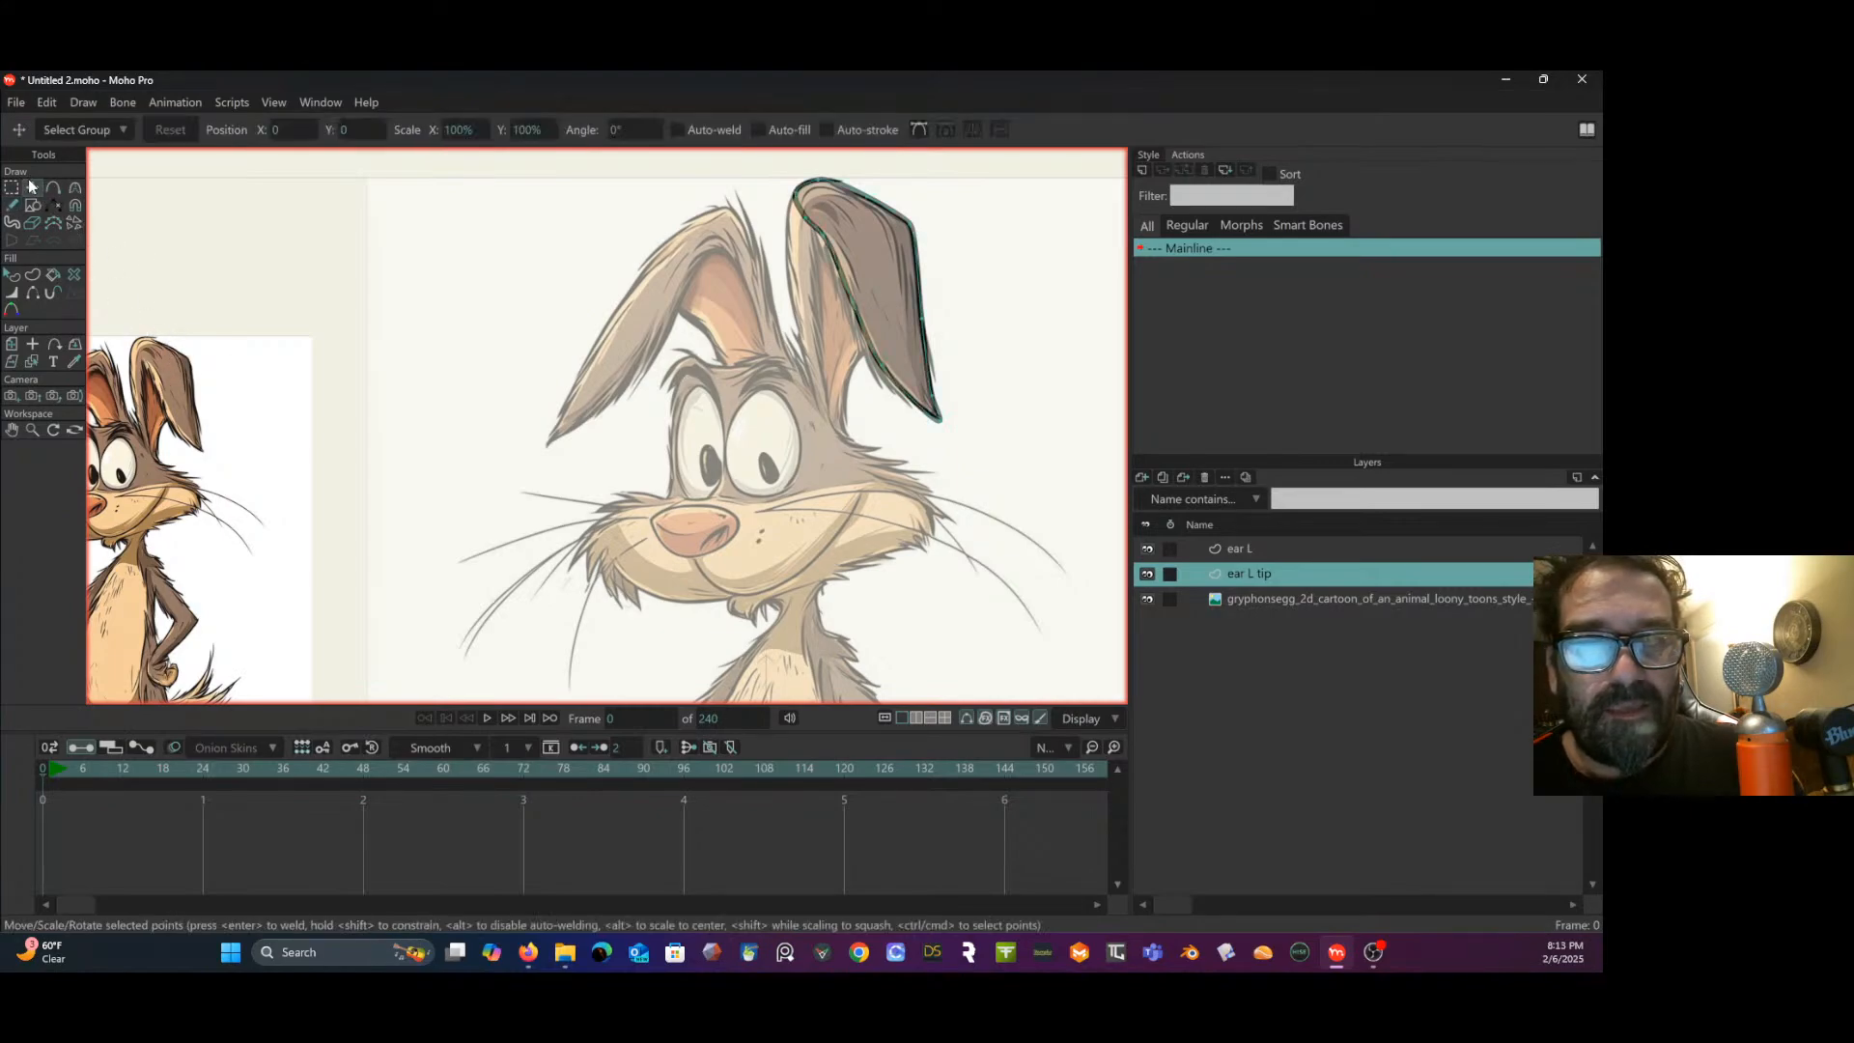
left_click_drag(220, 359, 245, 340)
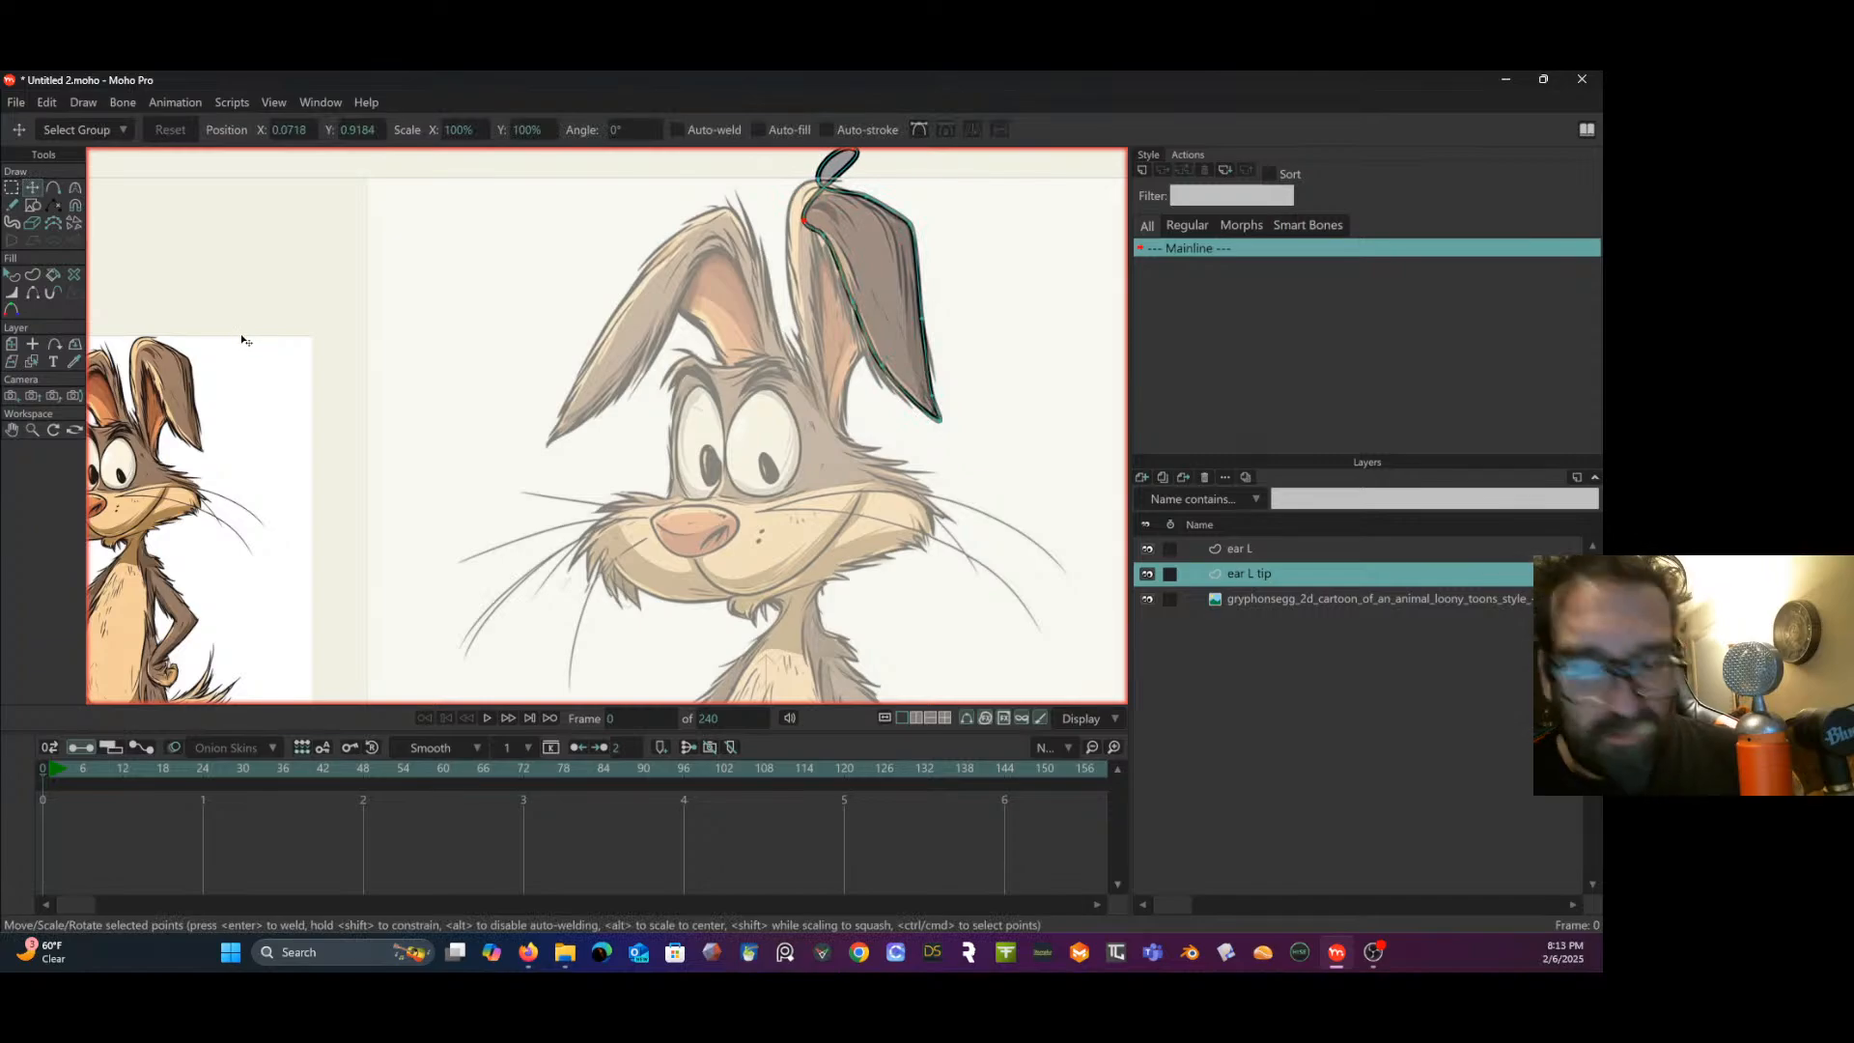
key("ctrl+z")
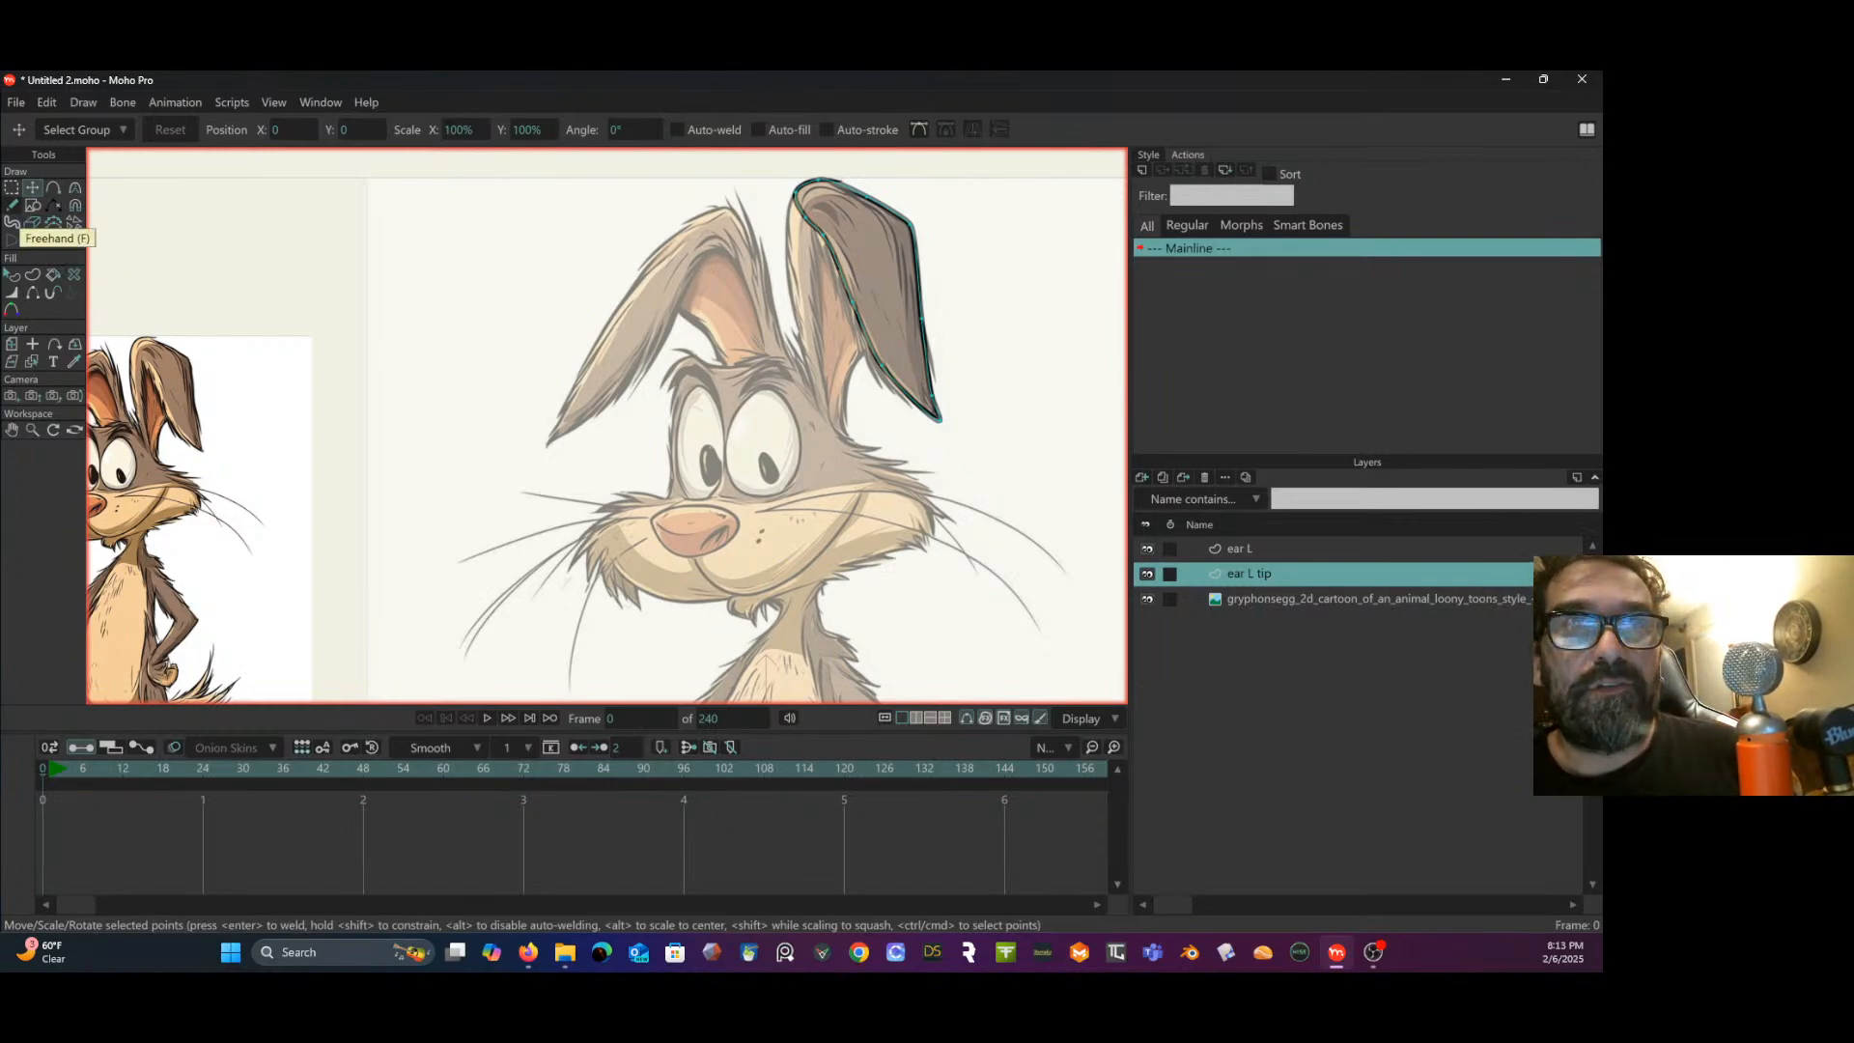
key("alt+Tab")
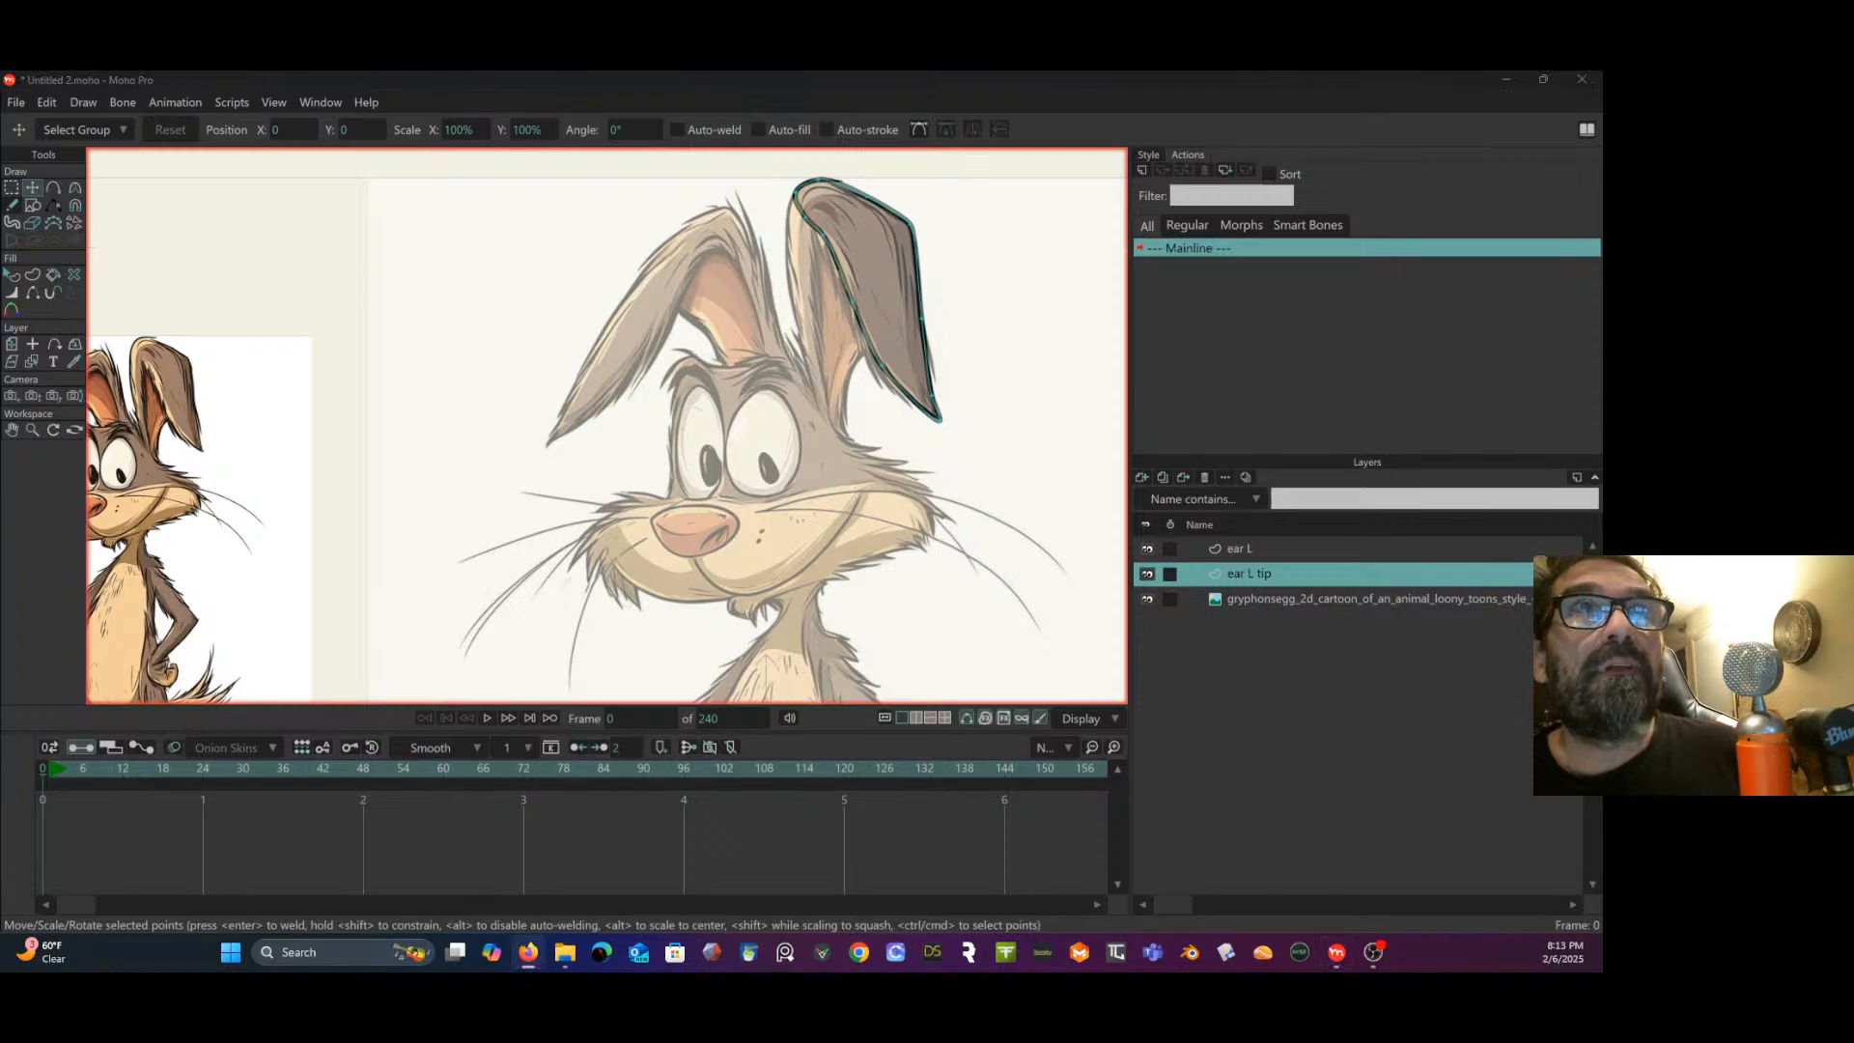
key("alt+Tab")
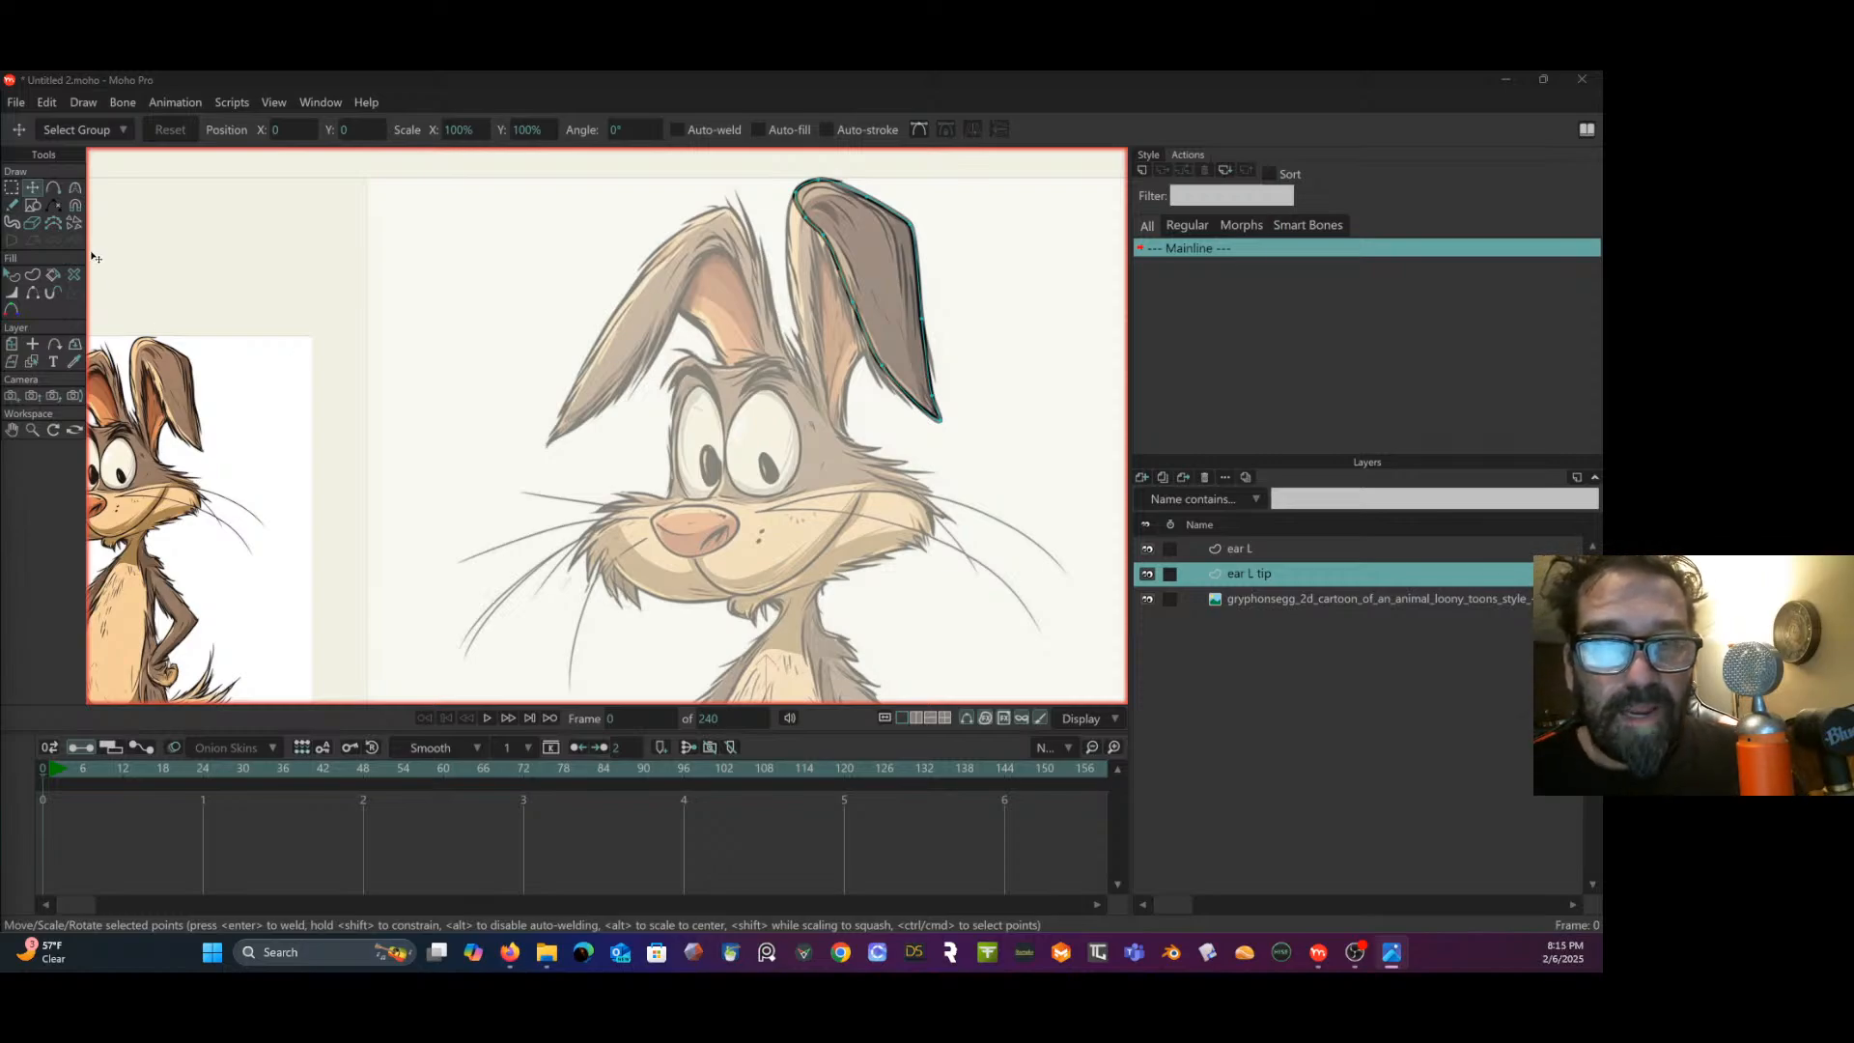
- Set the ear L tip shape's fill to the brown sampled from the ear in the full-color reference, and deselect the shape
left_click(11, 275)
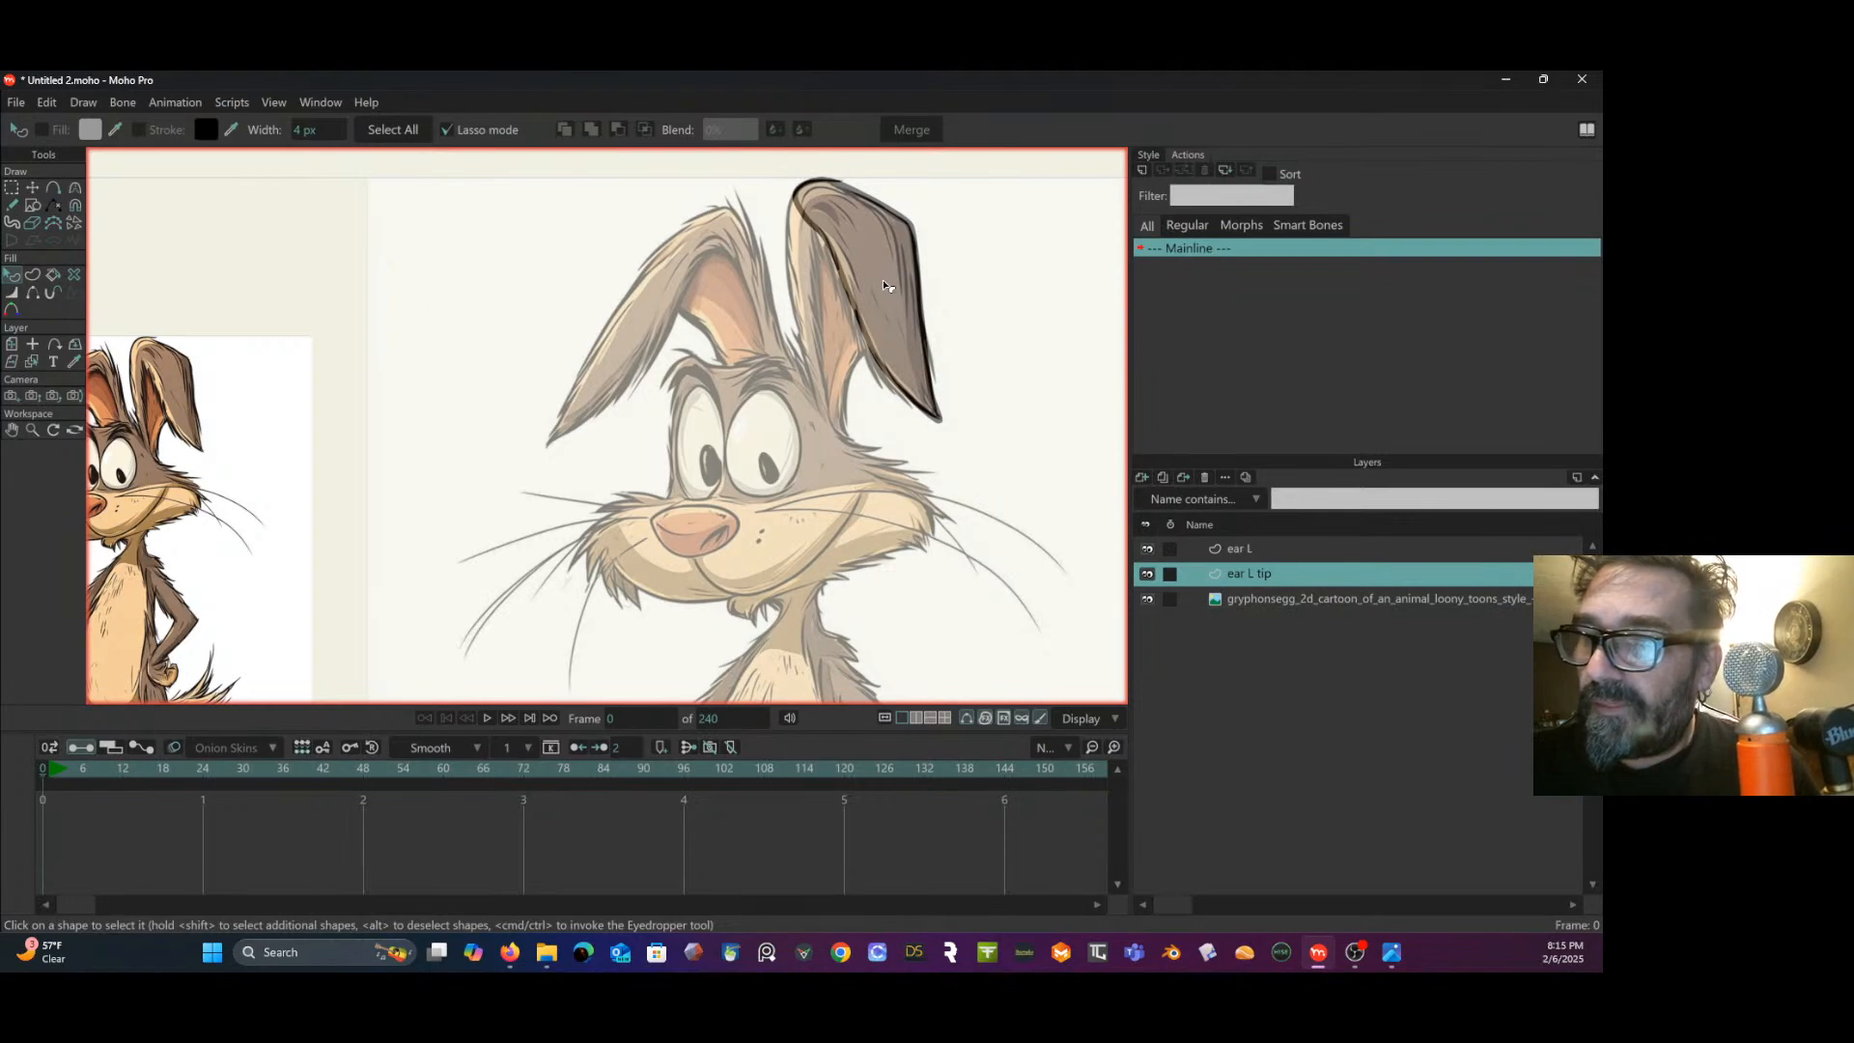
left_click(788, 237)
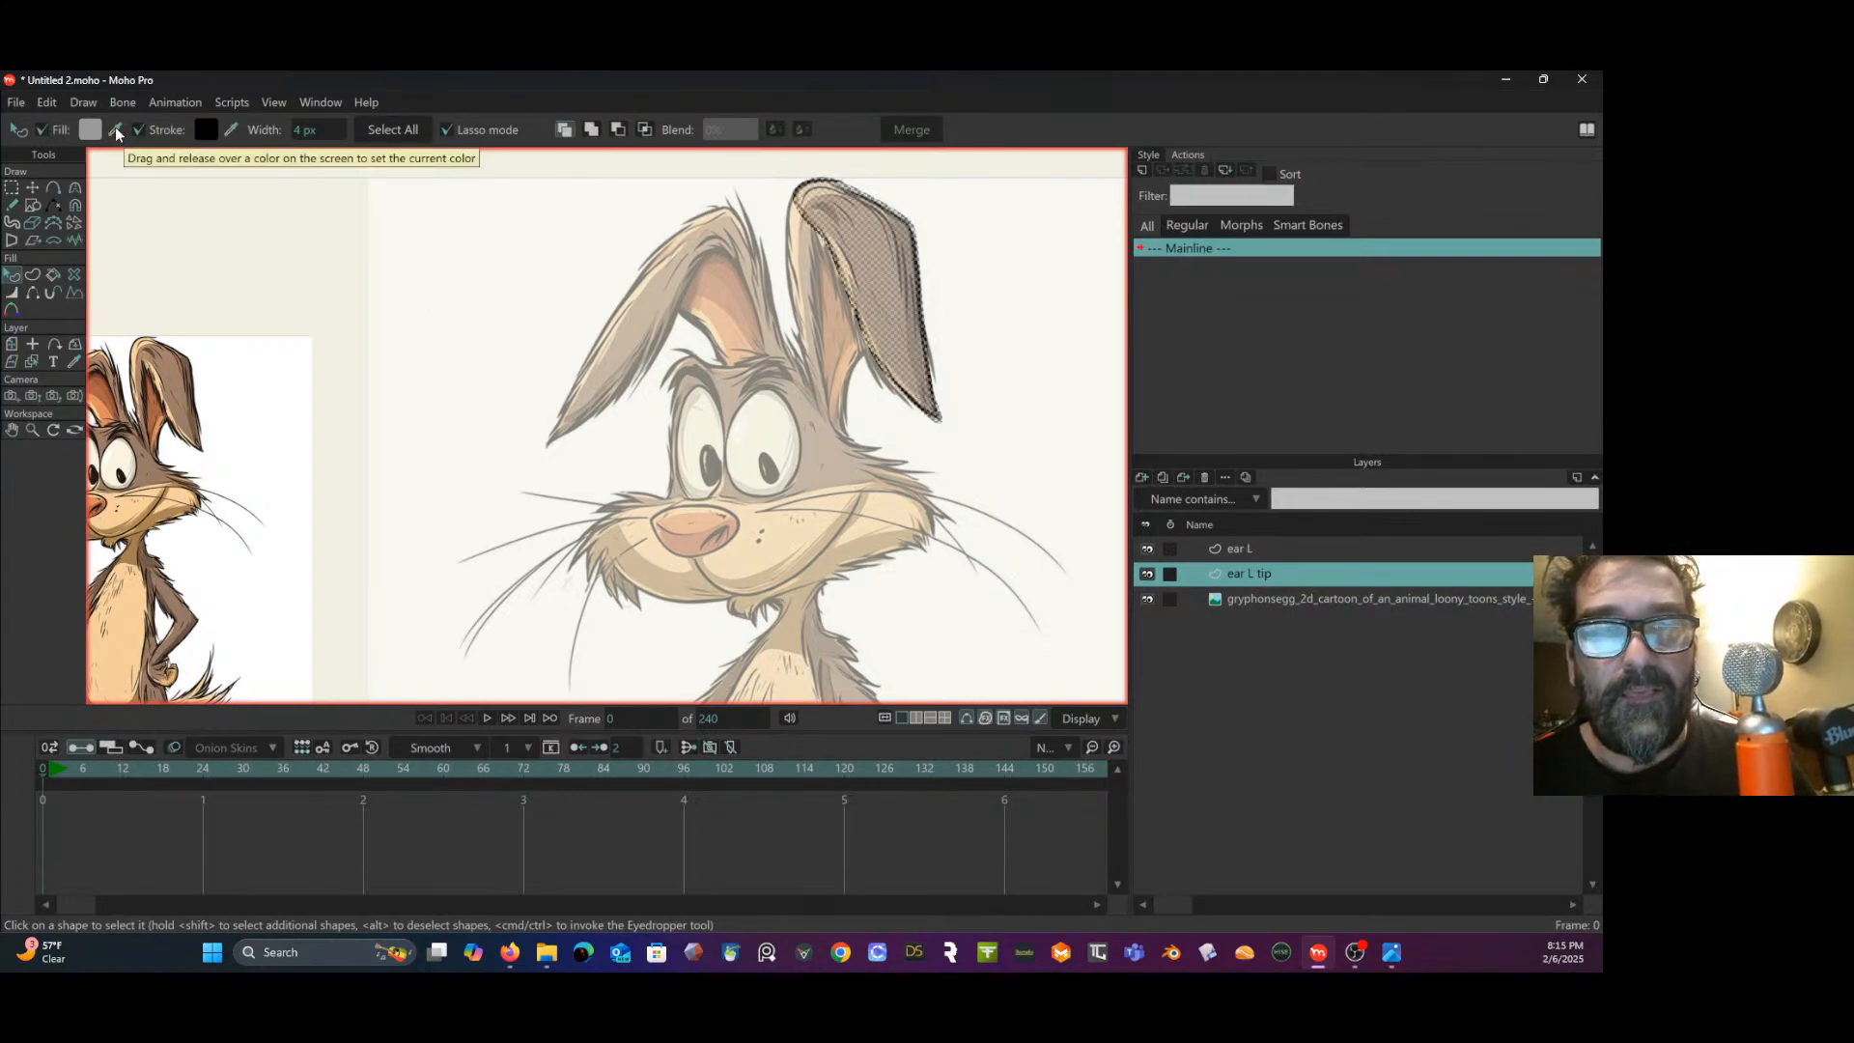
left_click_drag(99, 138, 181, 391)
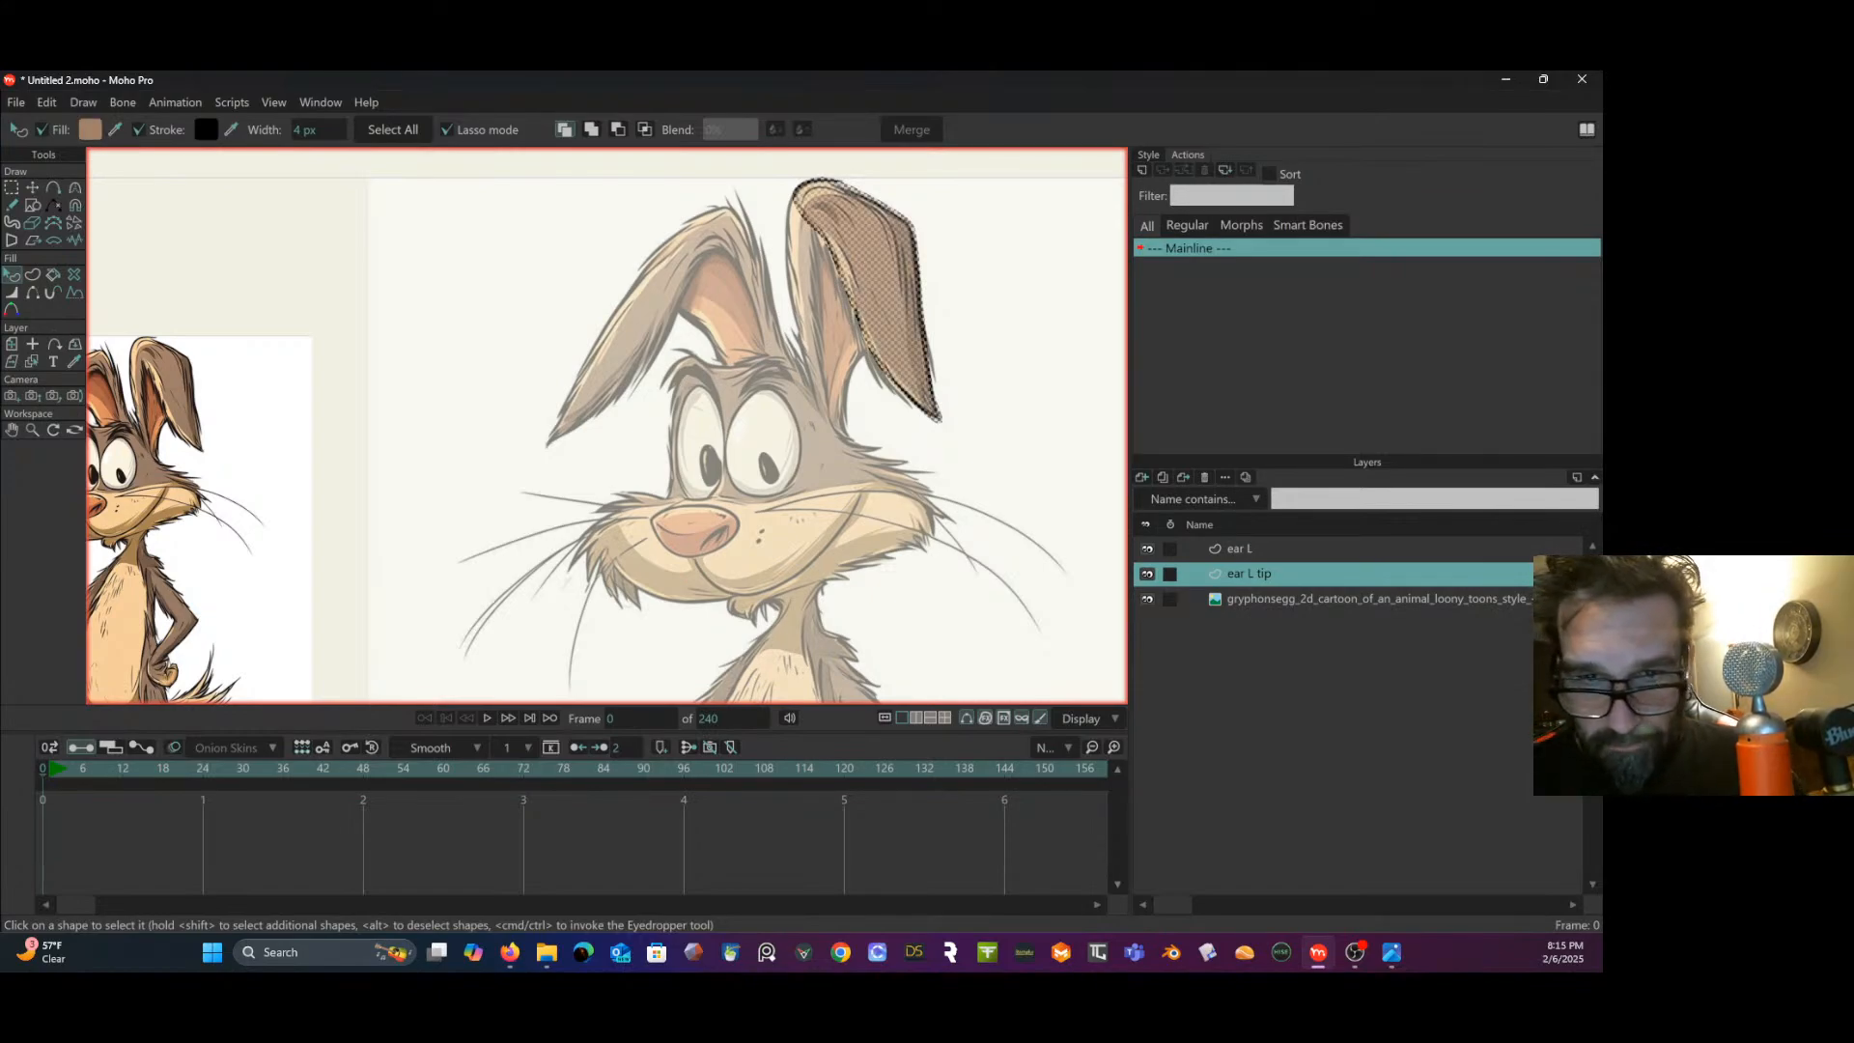
left_click(349, 277)
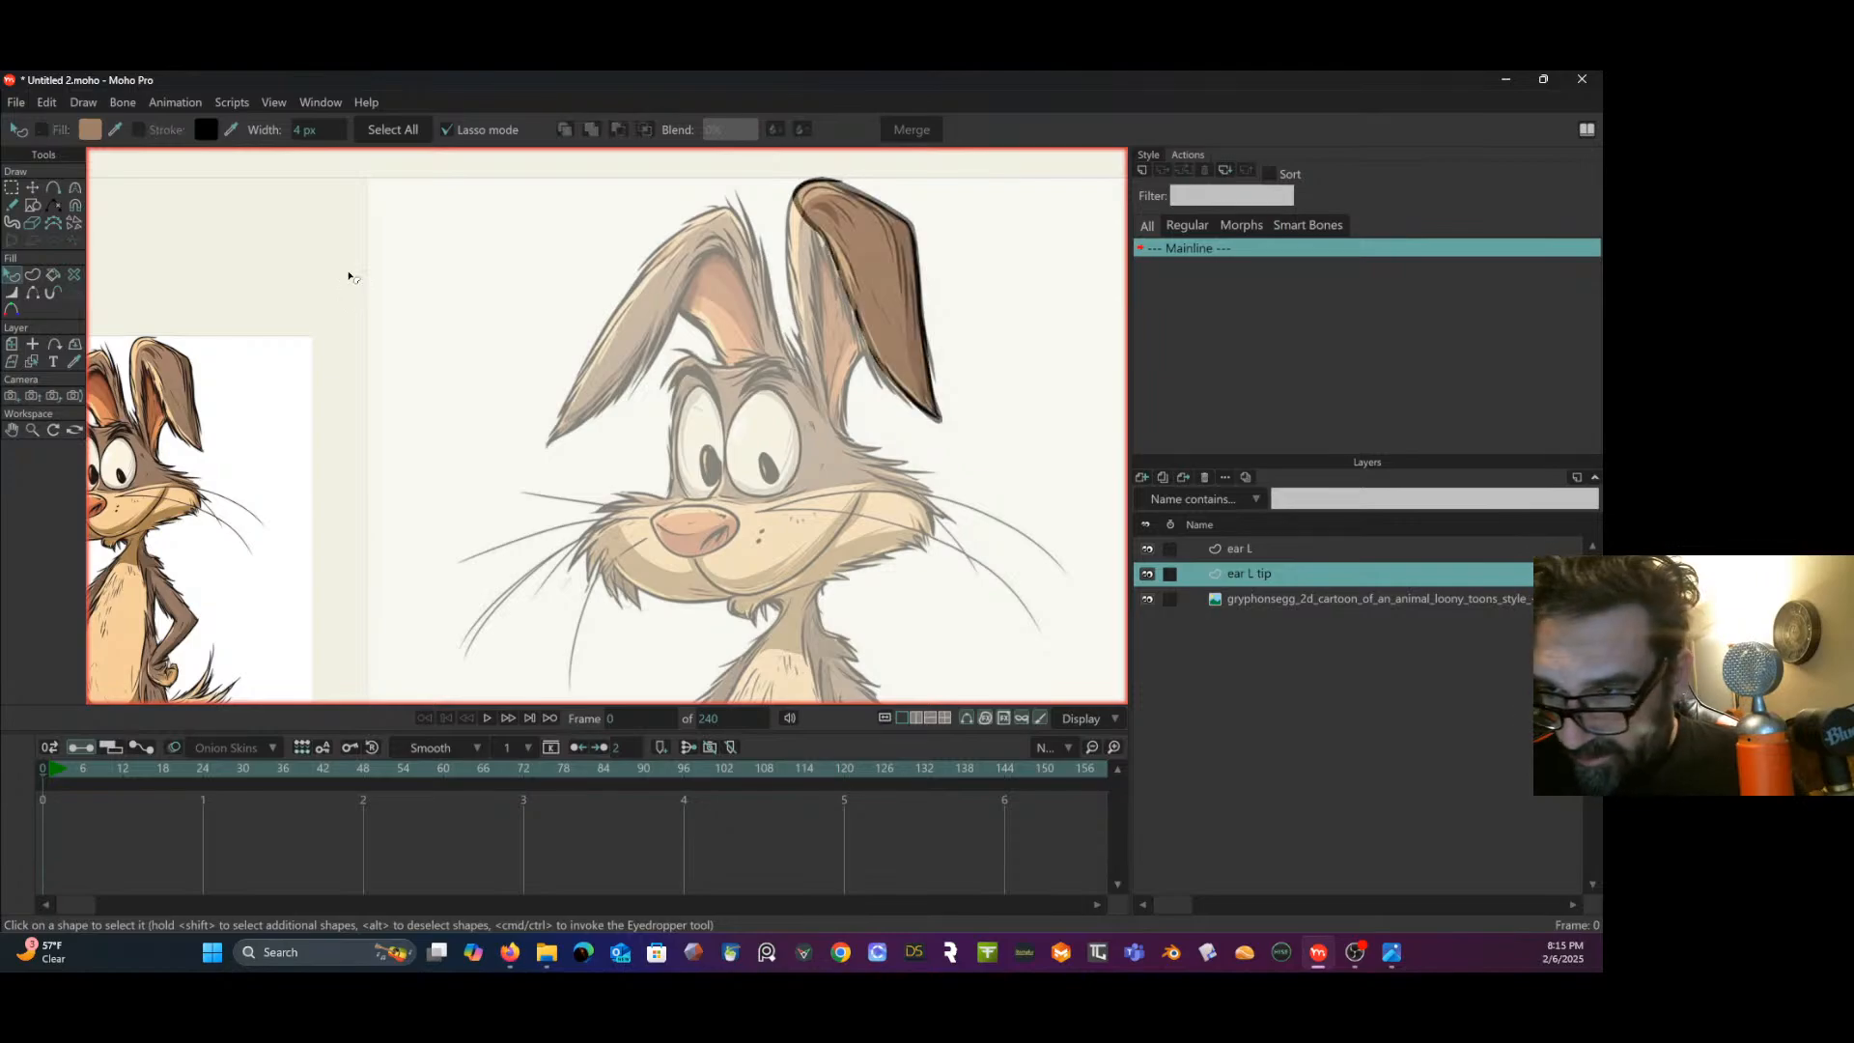
- Move the ear L layer below ear L tip, and create a shape with both fill and stroke from its outline
left_click(1305, 550)
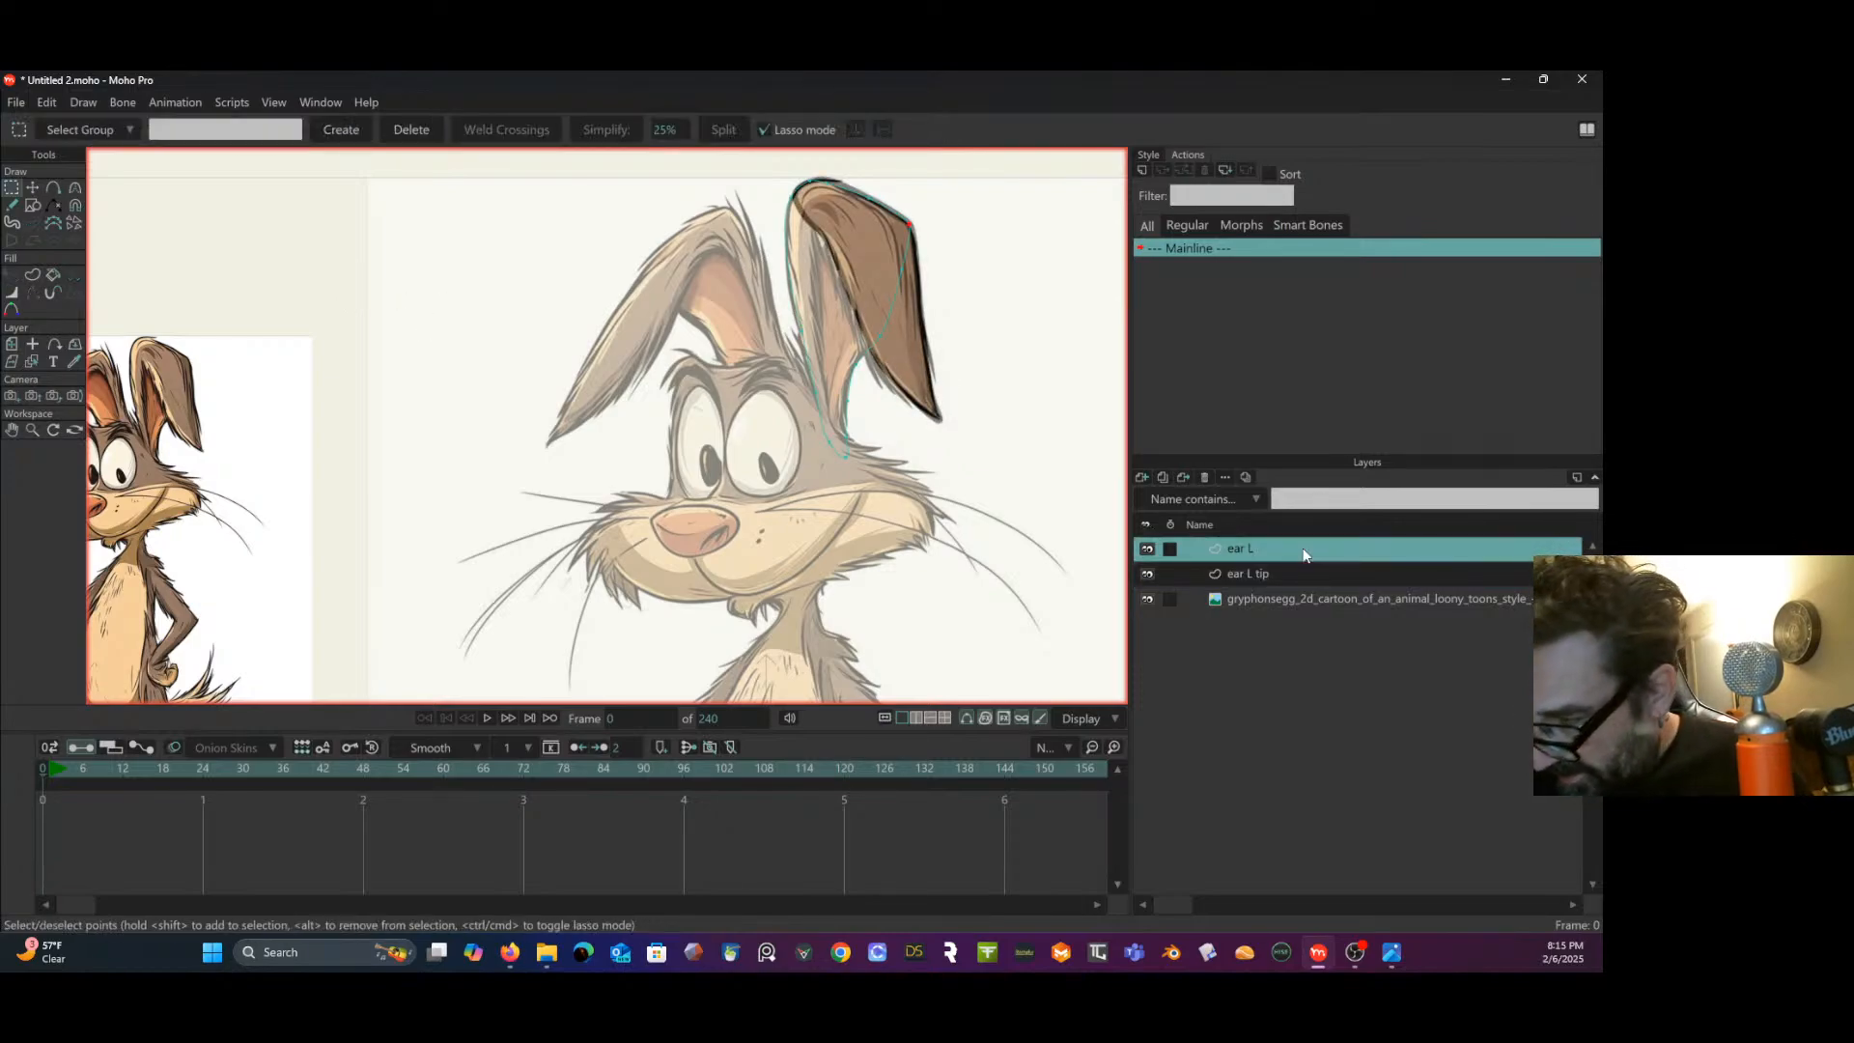
left_click_drag(1312, 557, 1288, 591)
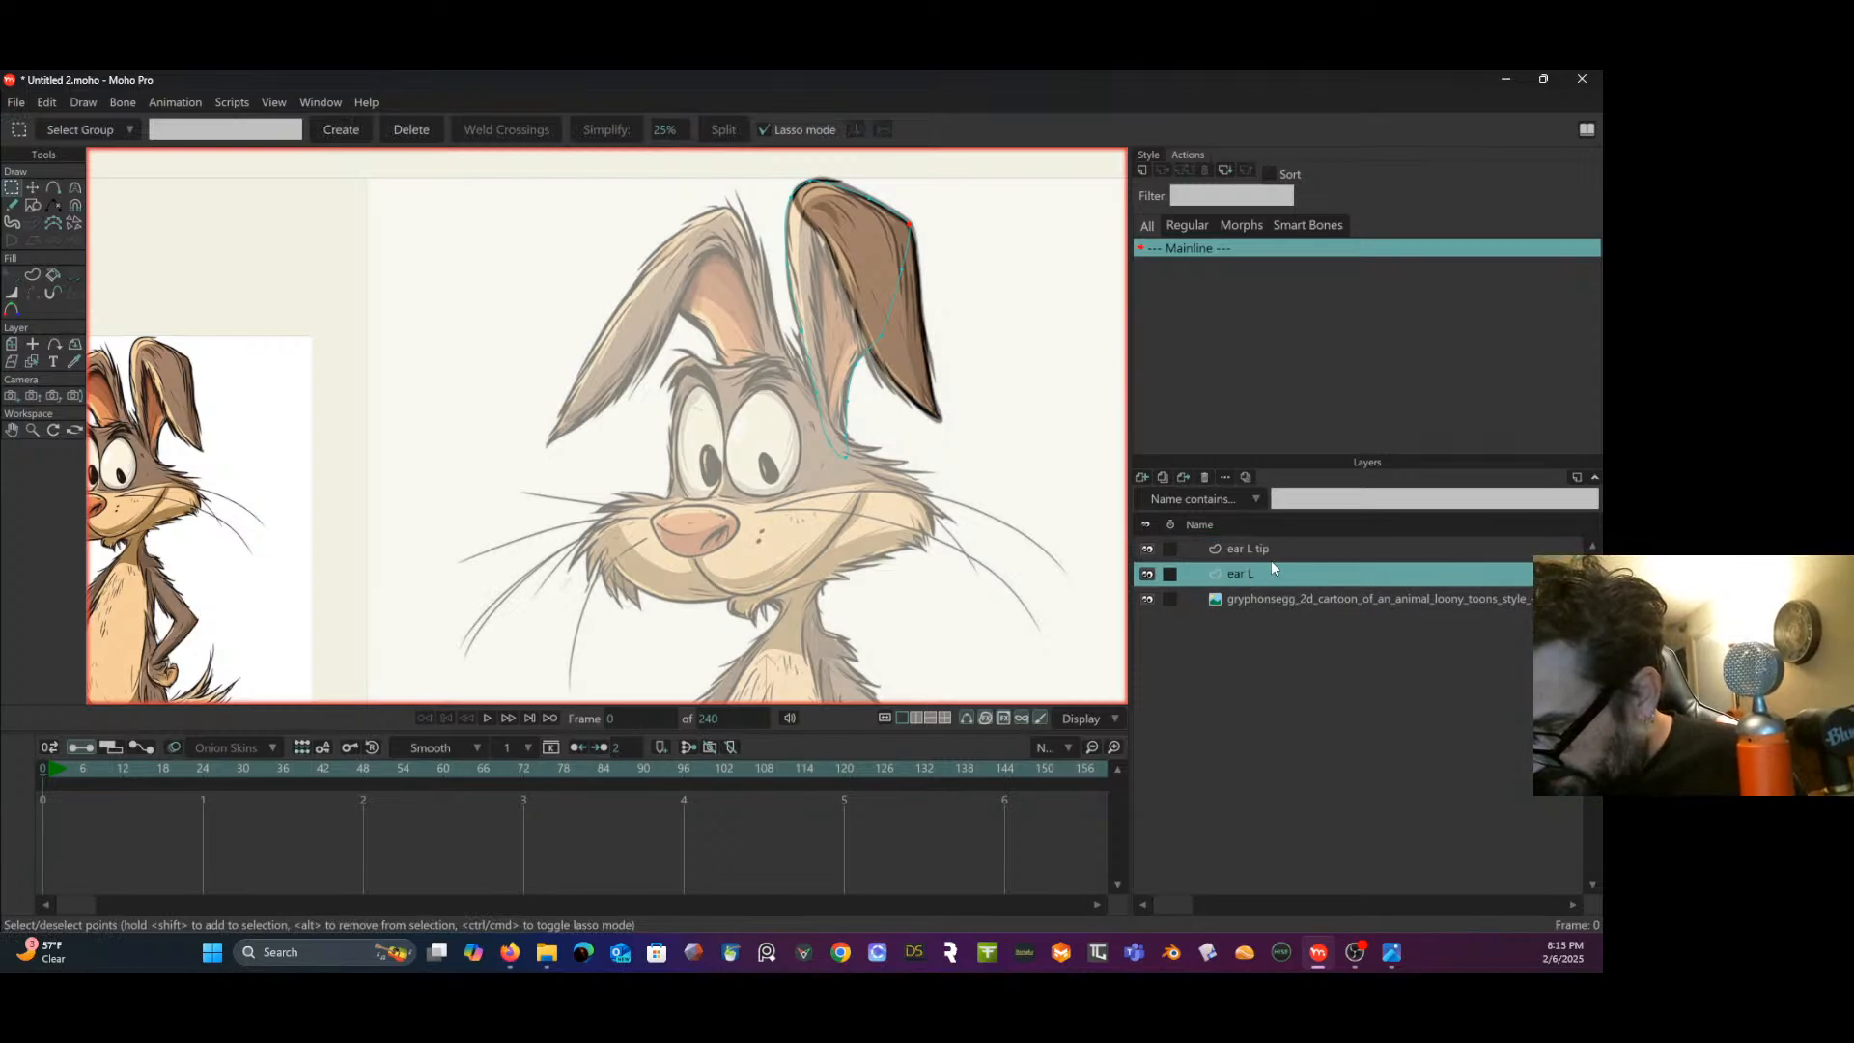
left_click(32, 274)
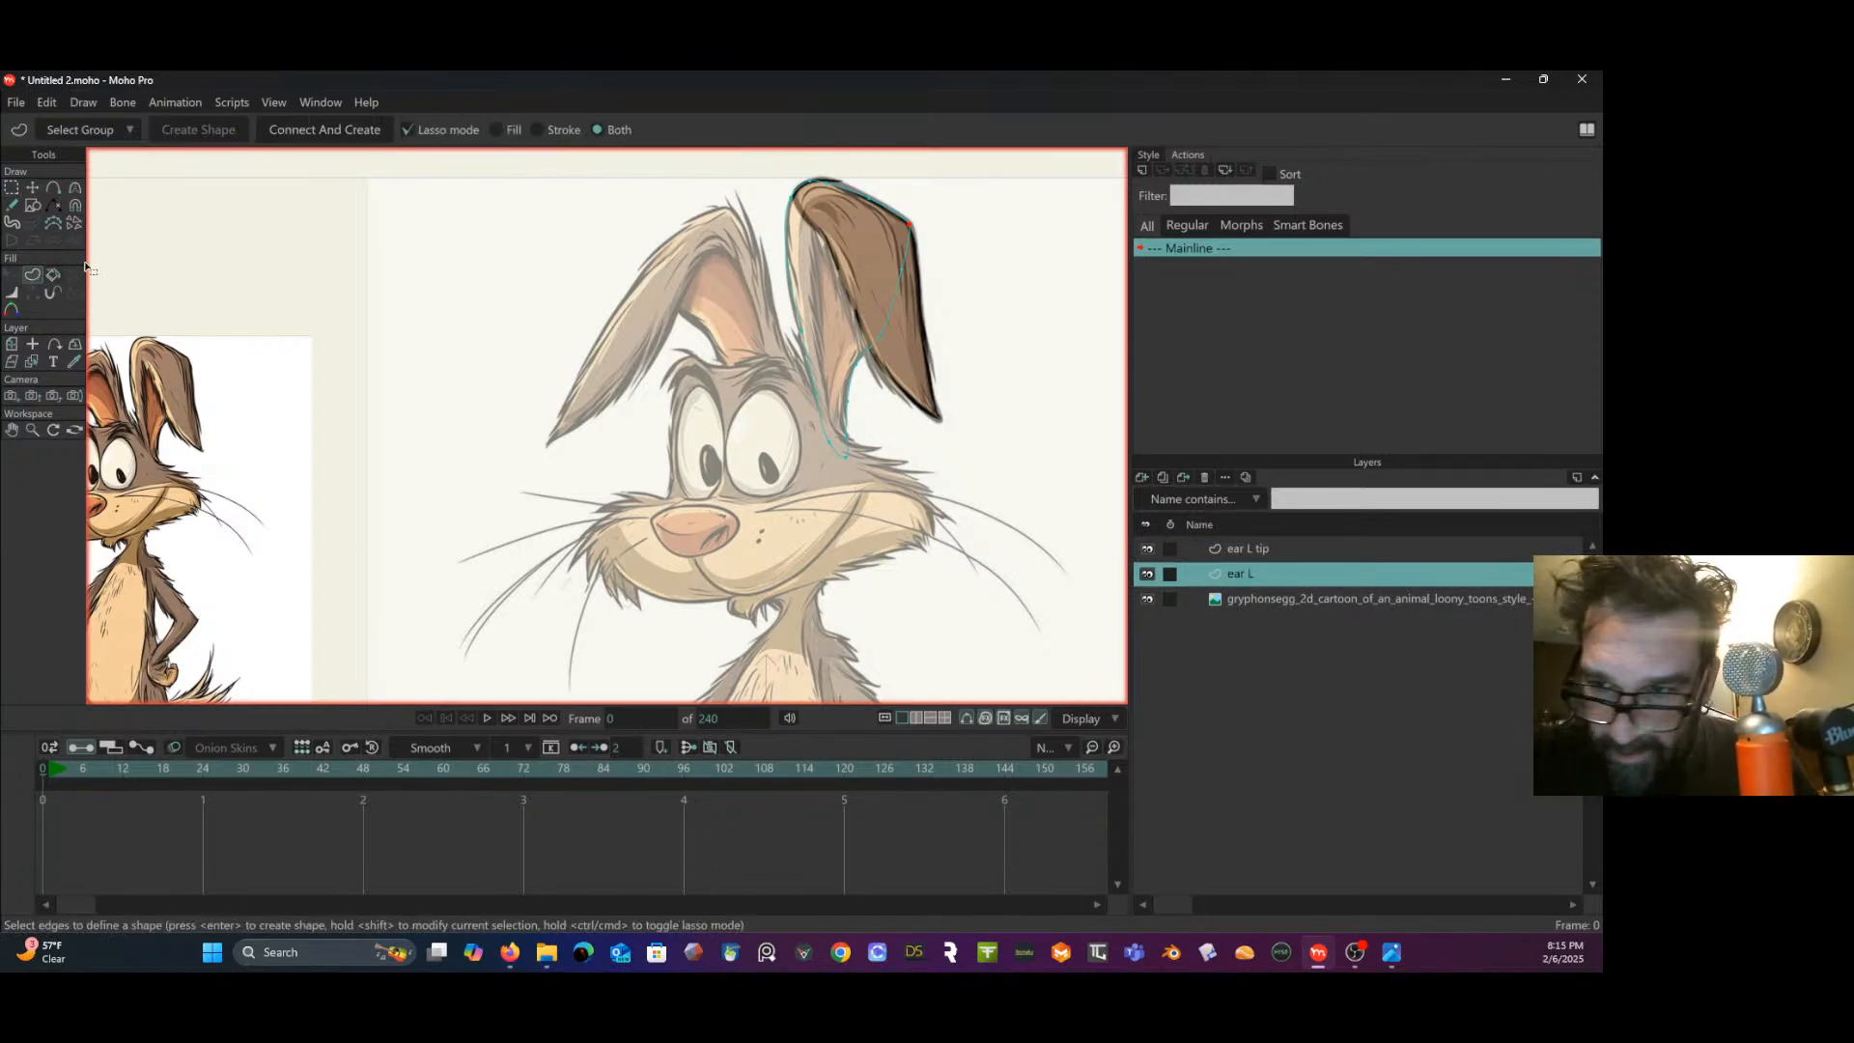
left_click(888, 319)
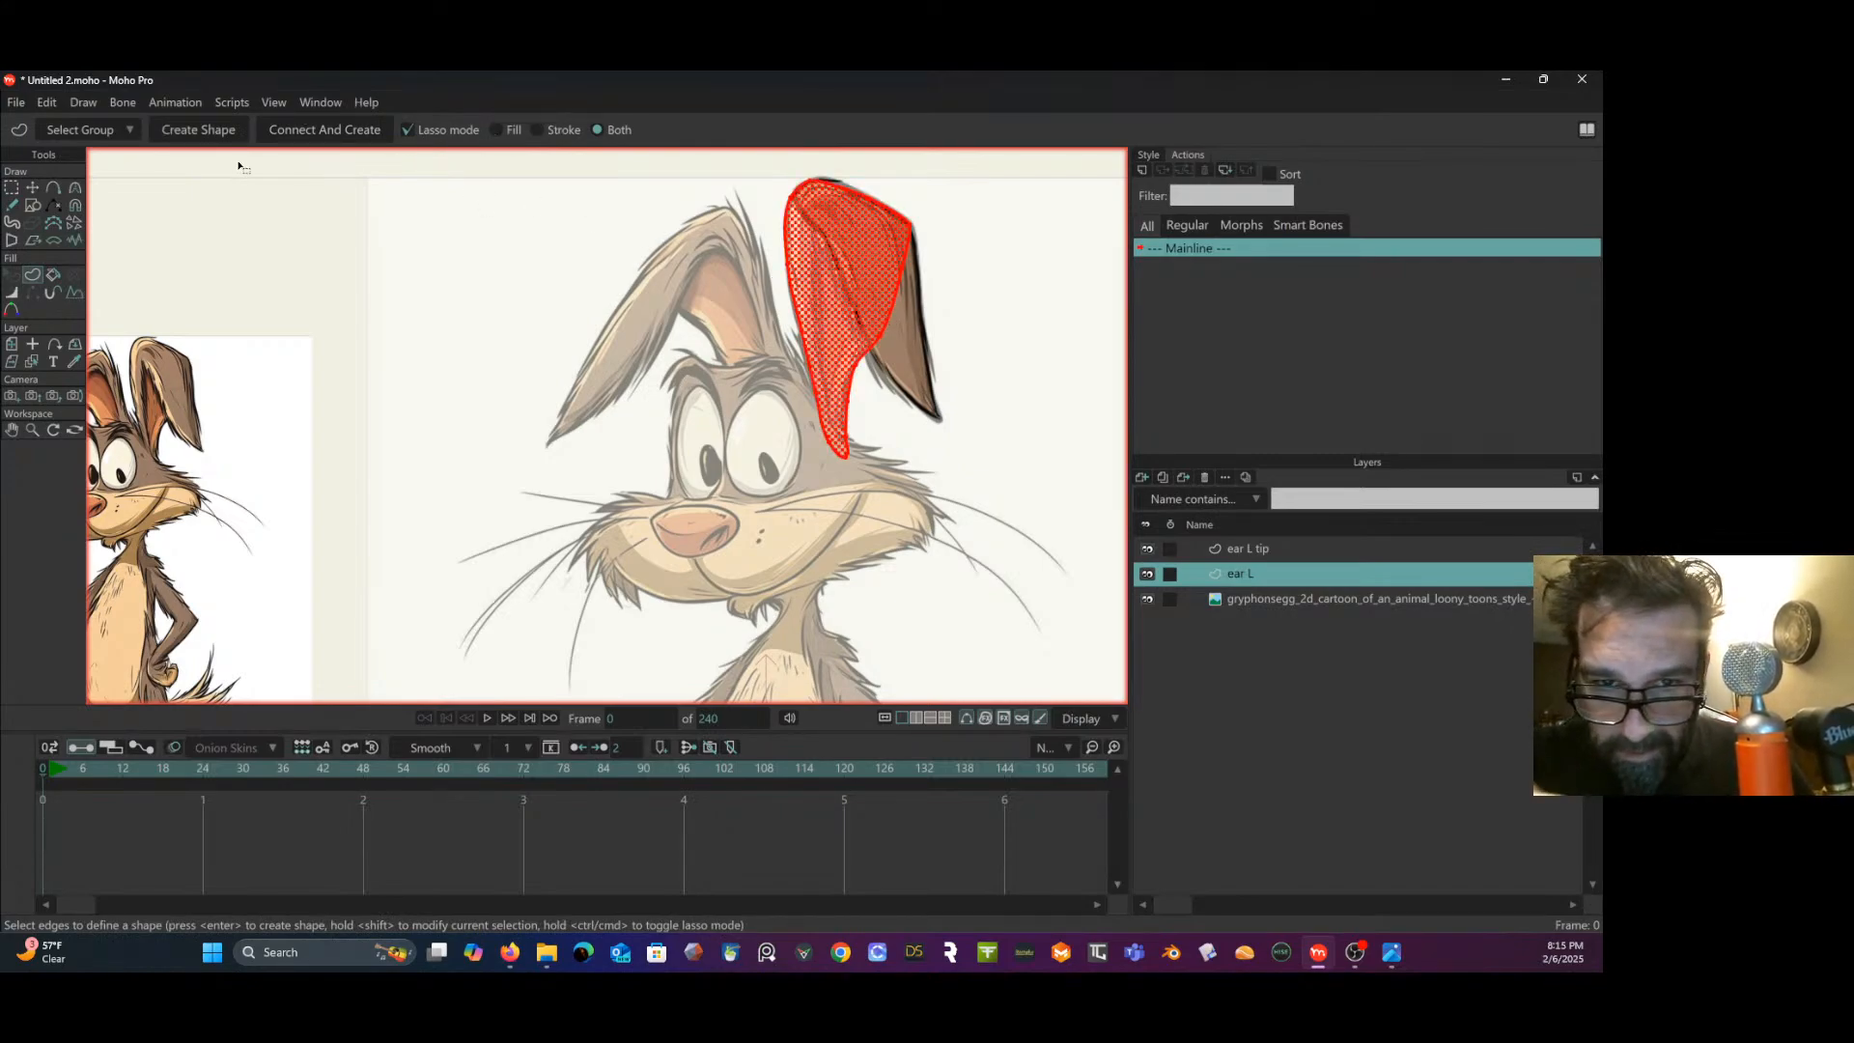
left_click(203, 131)
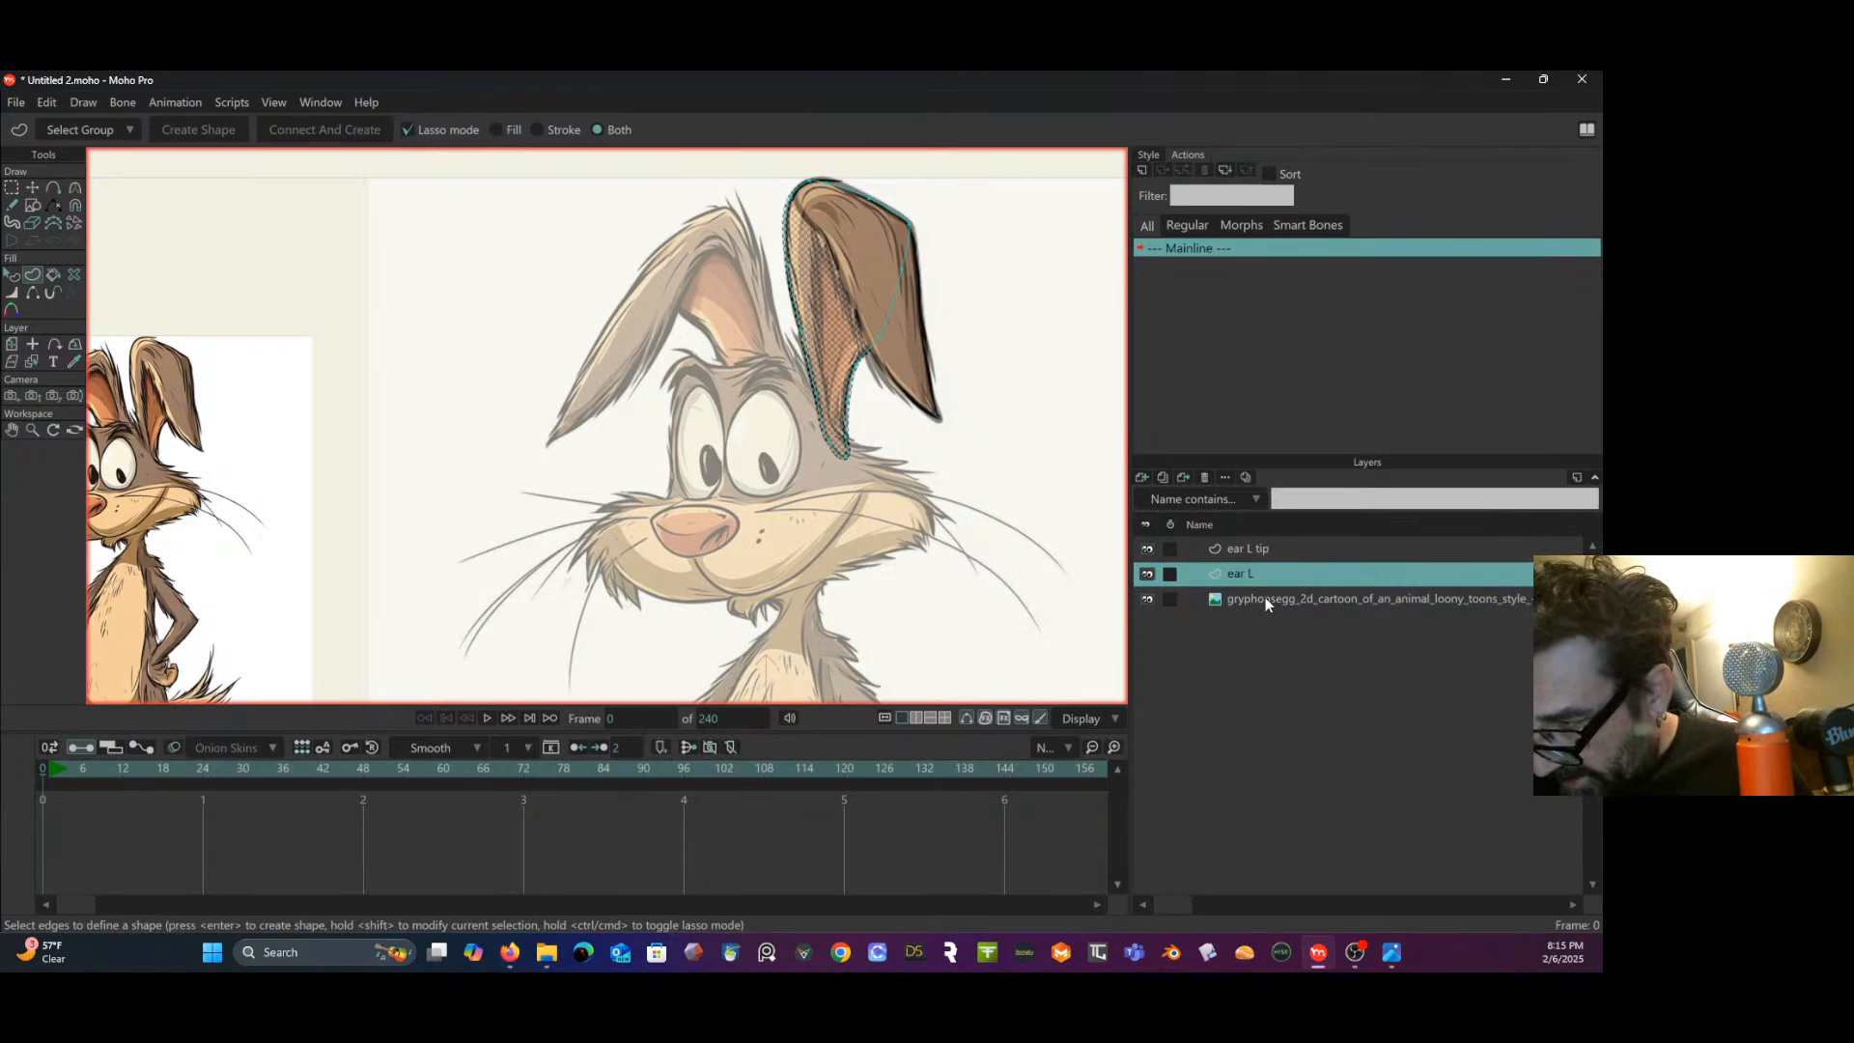
- Add a new vector layer, name it "ear R", and place it below the ear L layer
left_click(1141, 477)
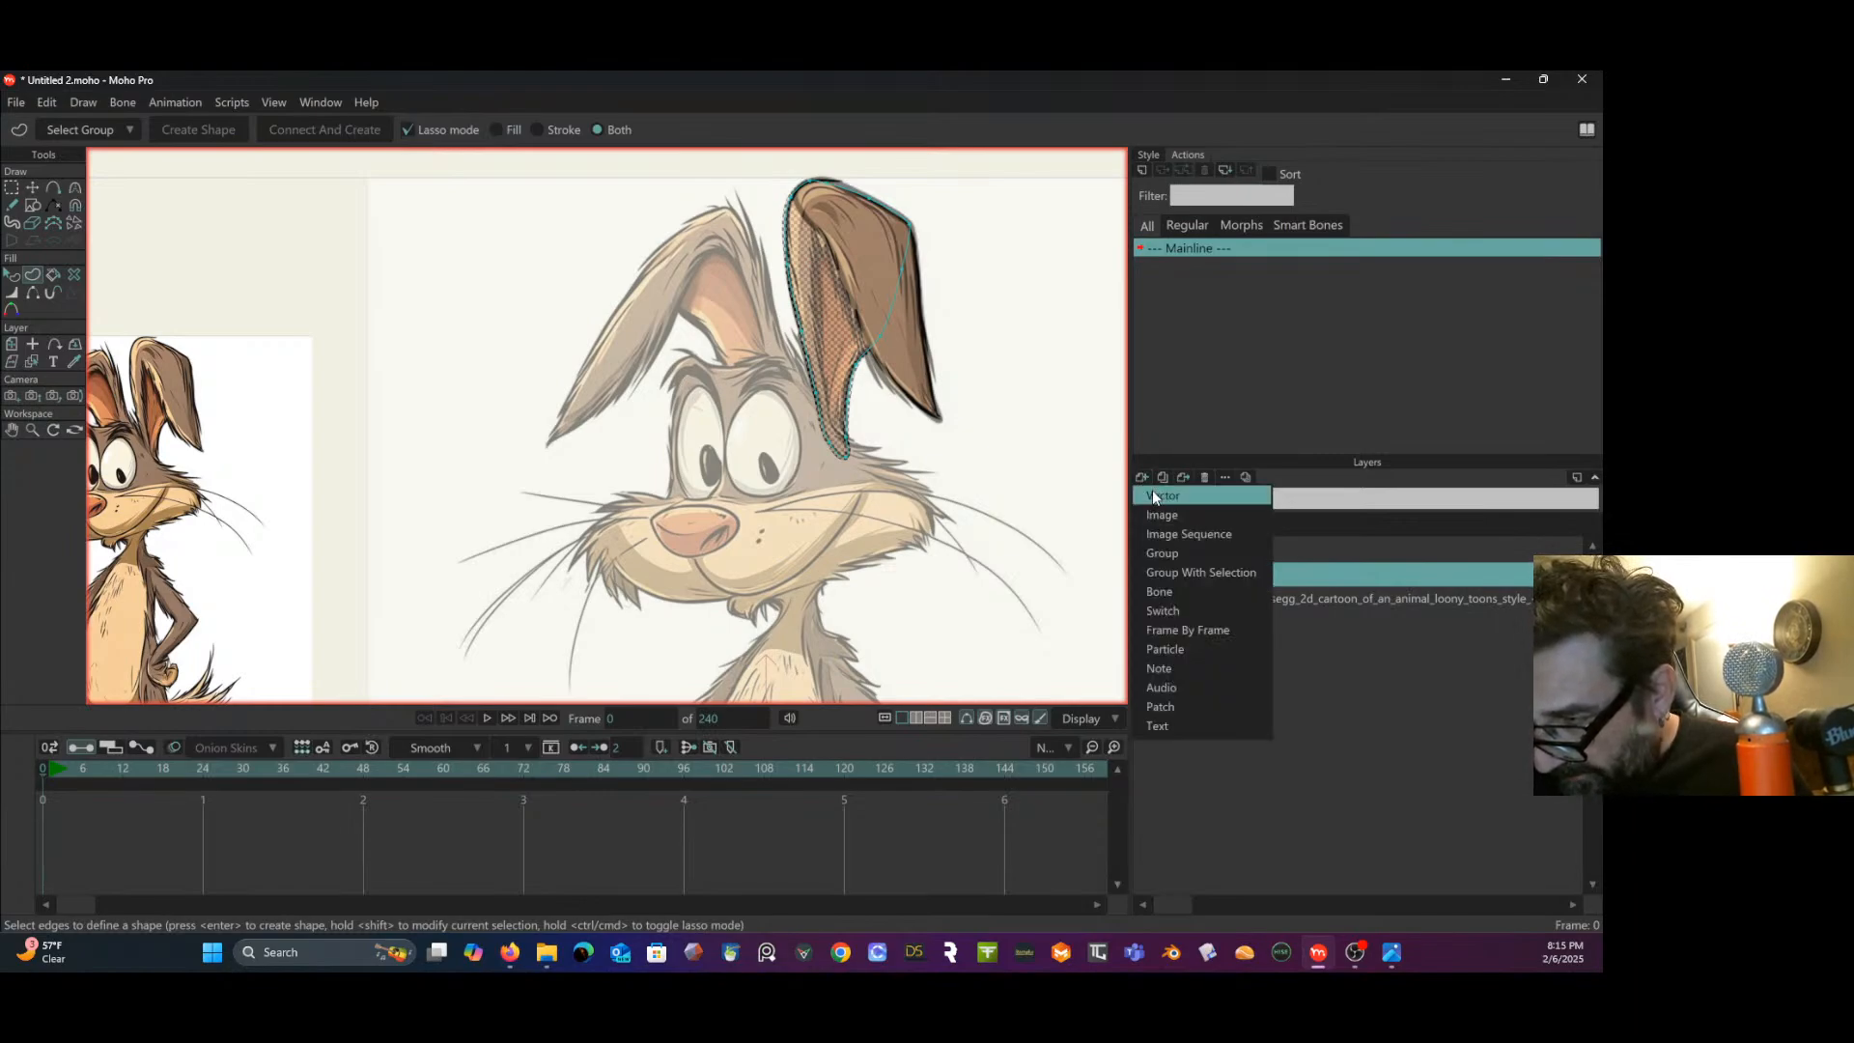
left_click(1154, 493)
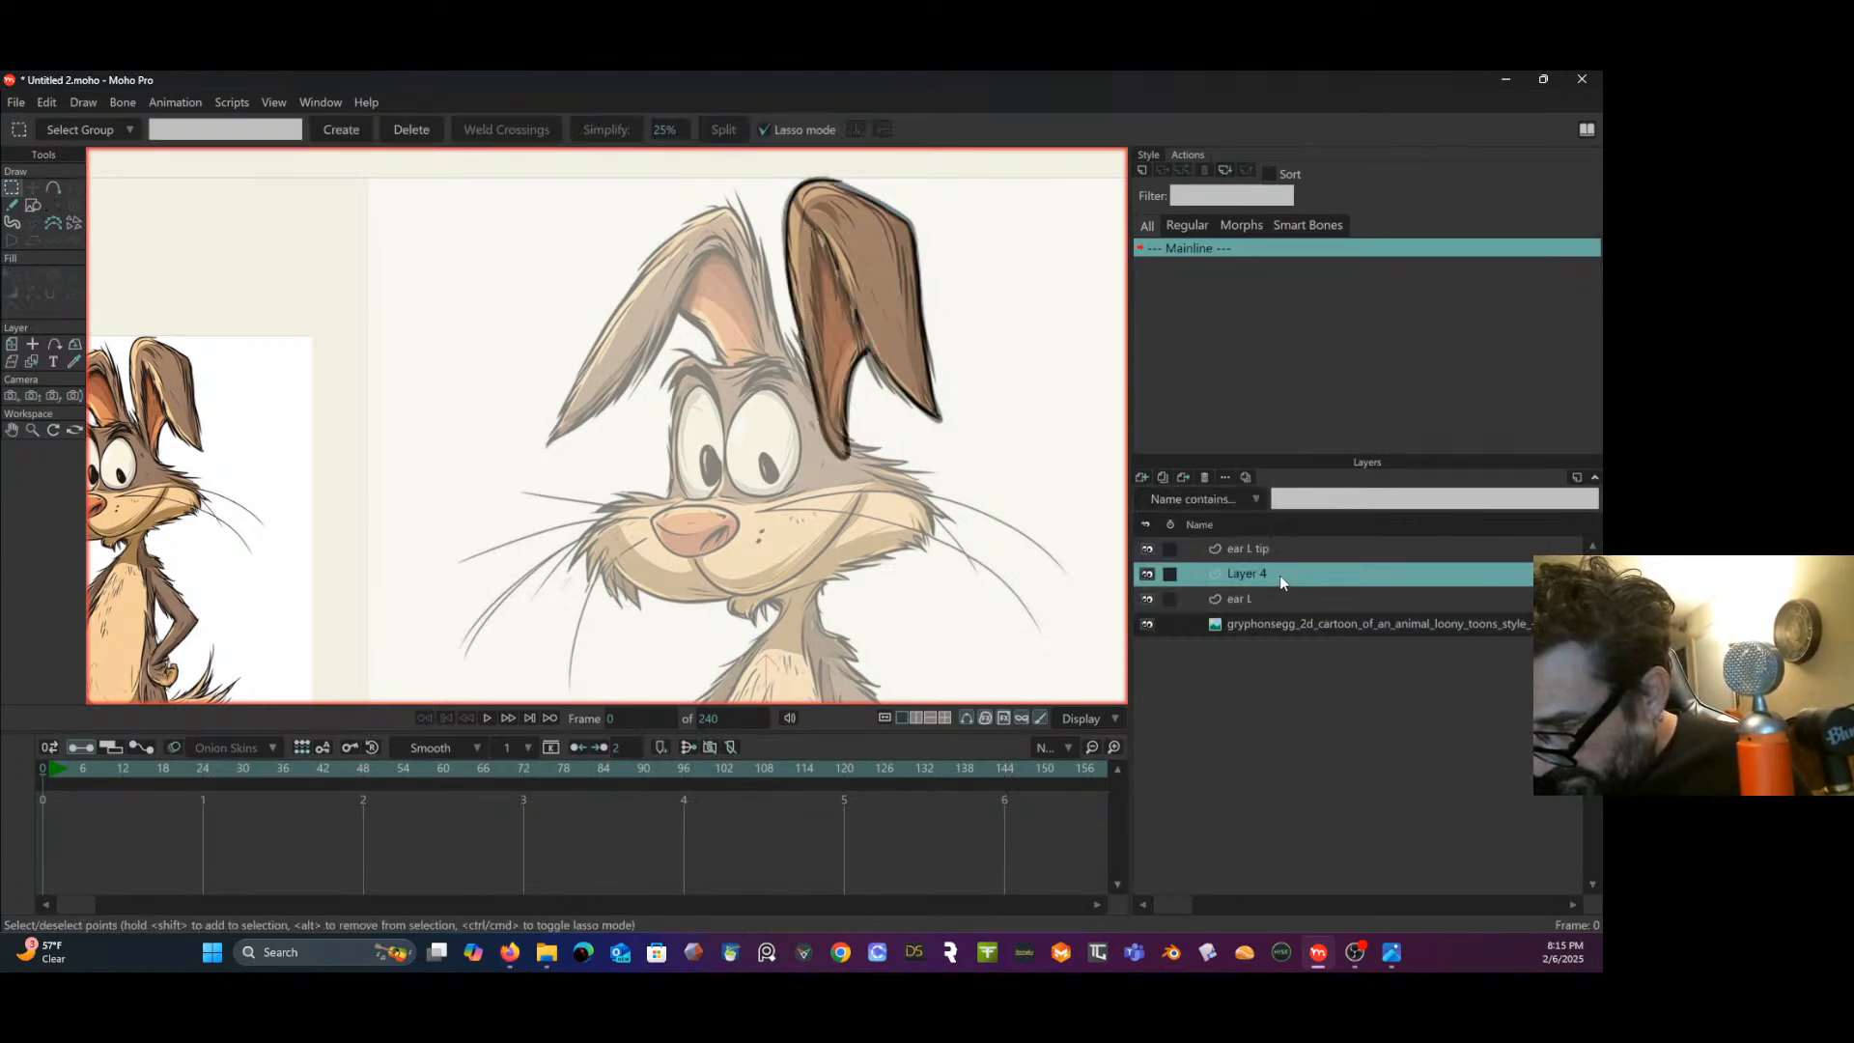
double_click(1273, 574)
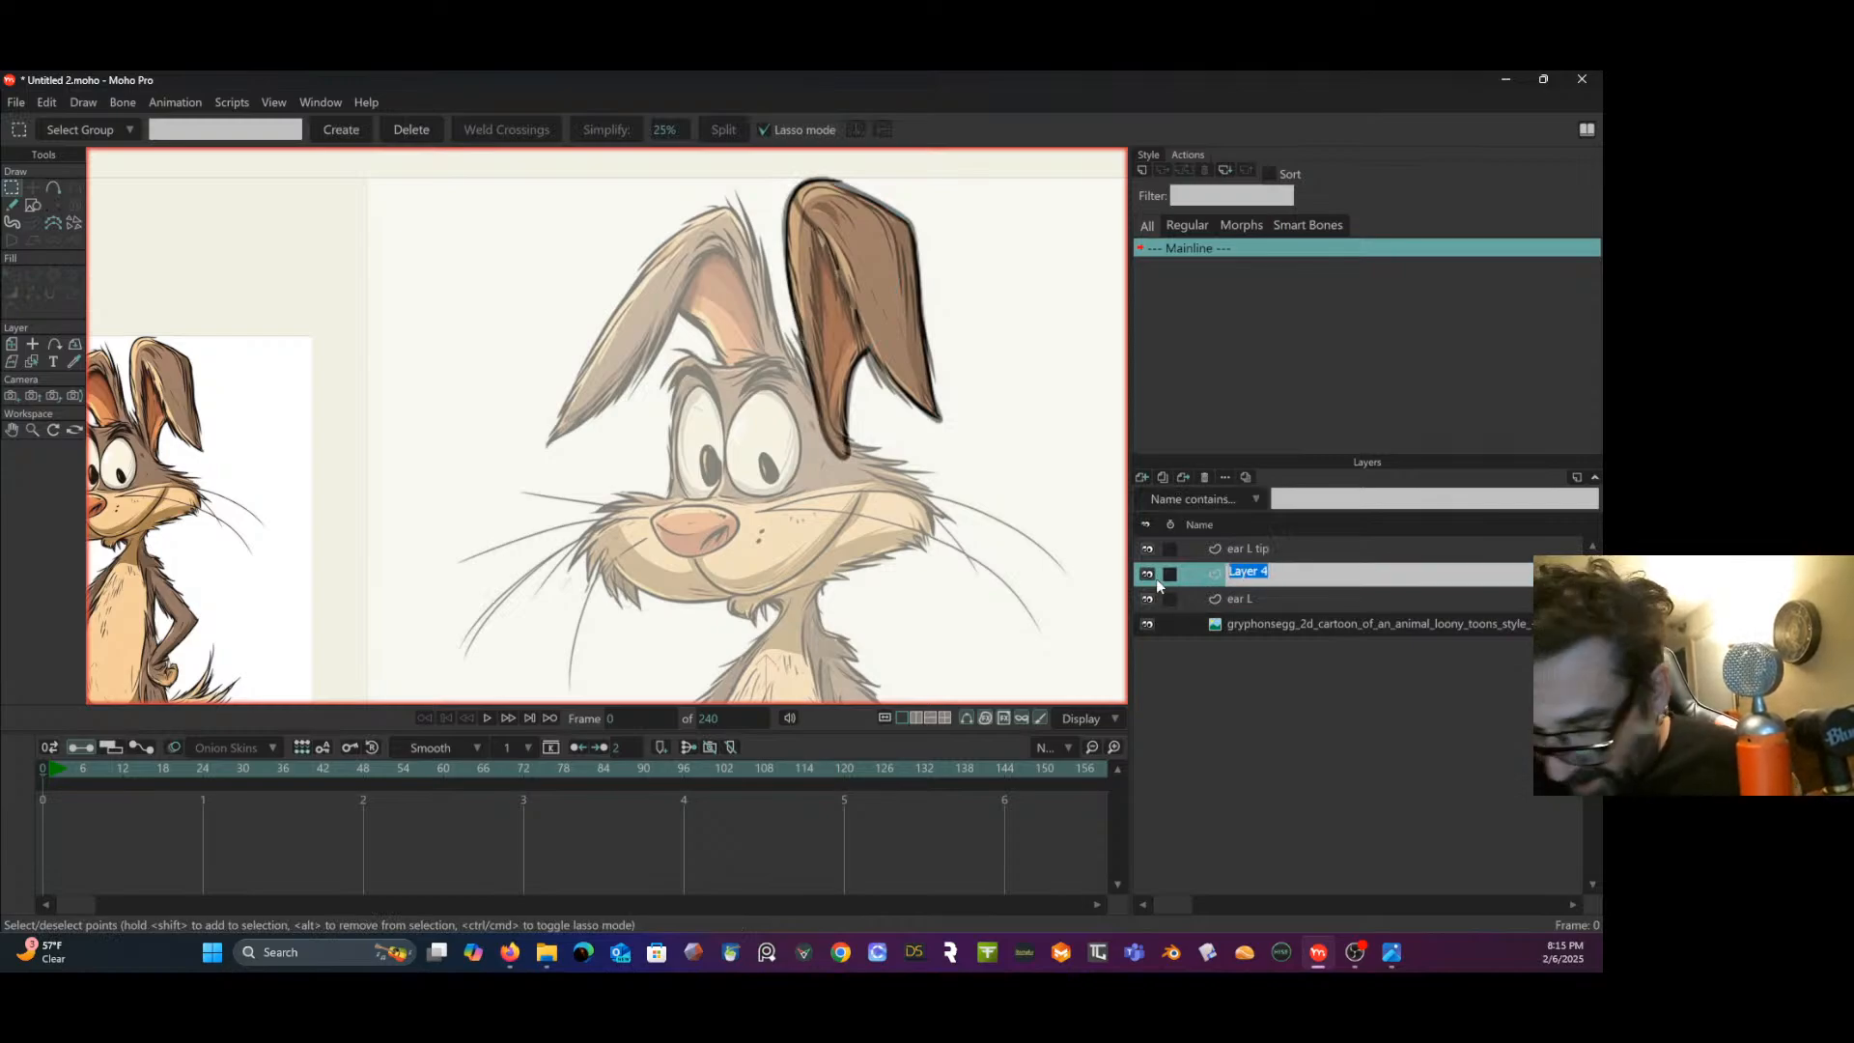
type("ear")
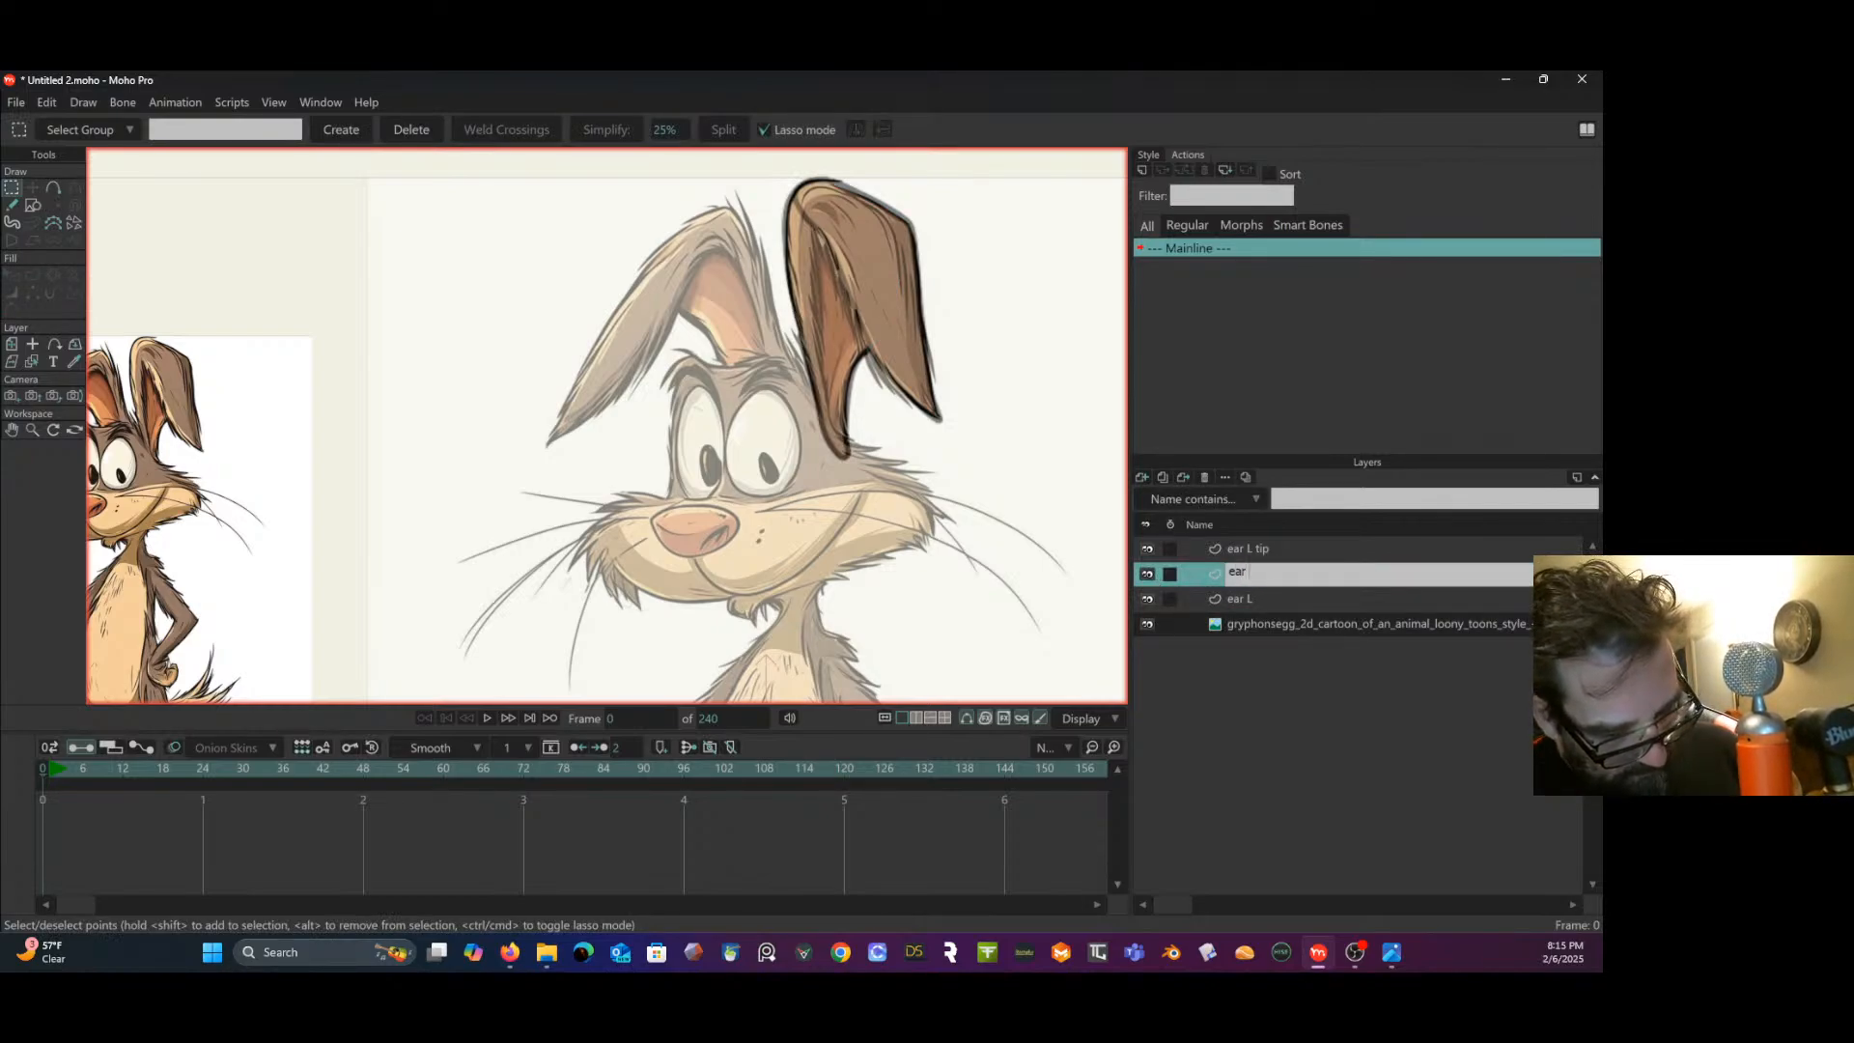
type(" R")
key("Return")
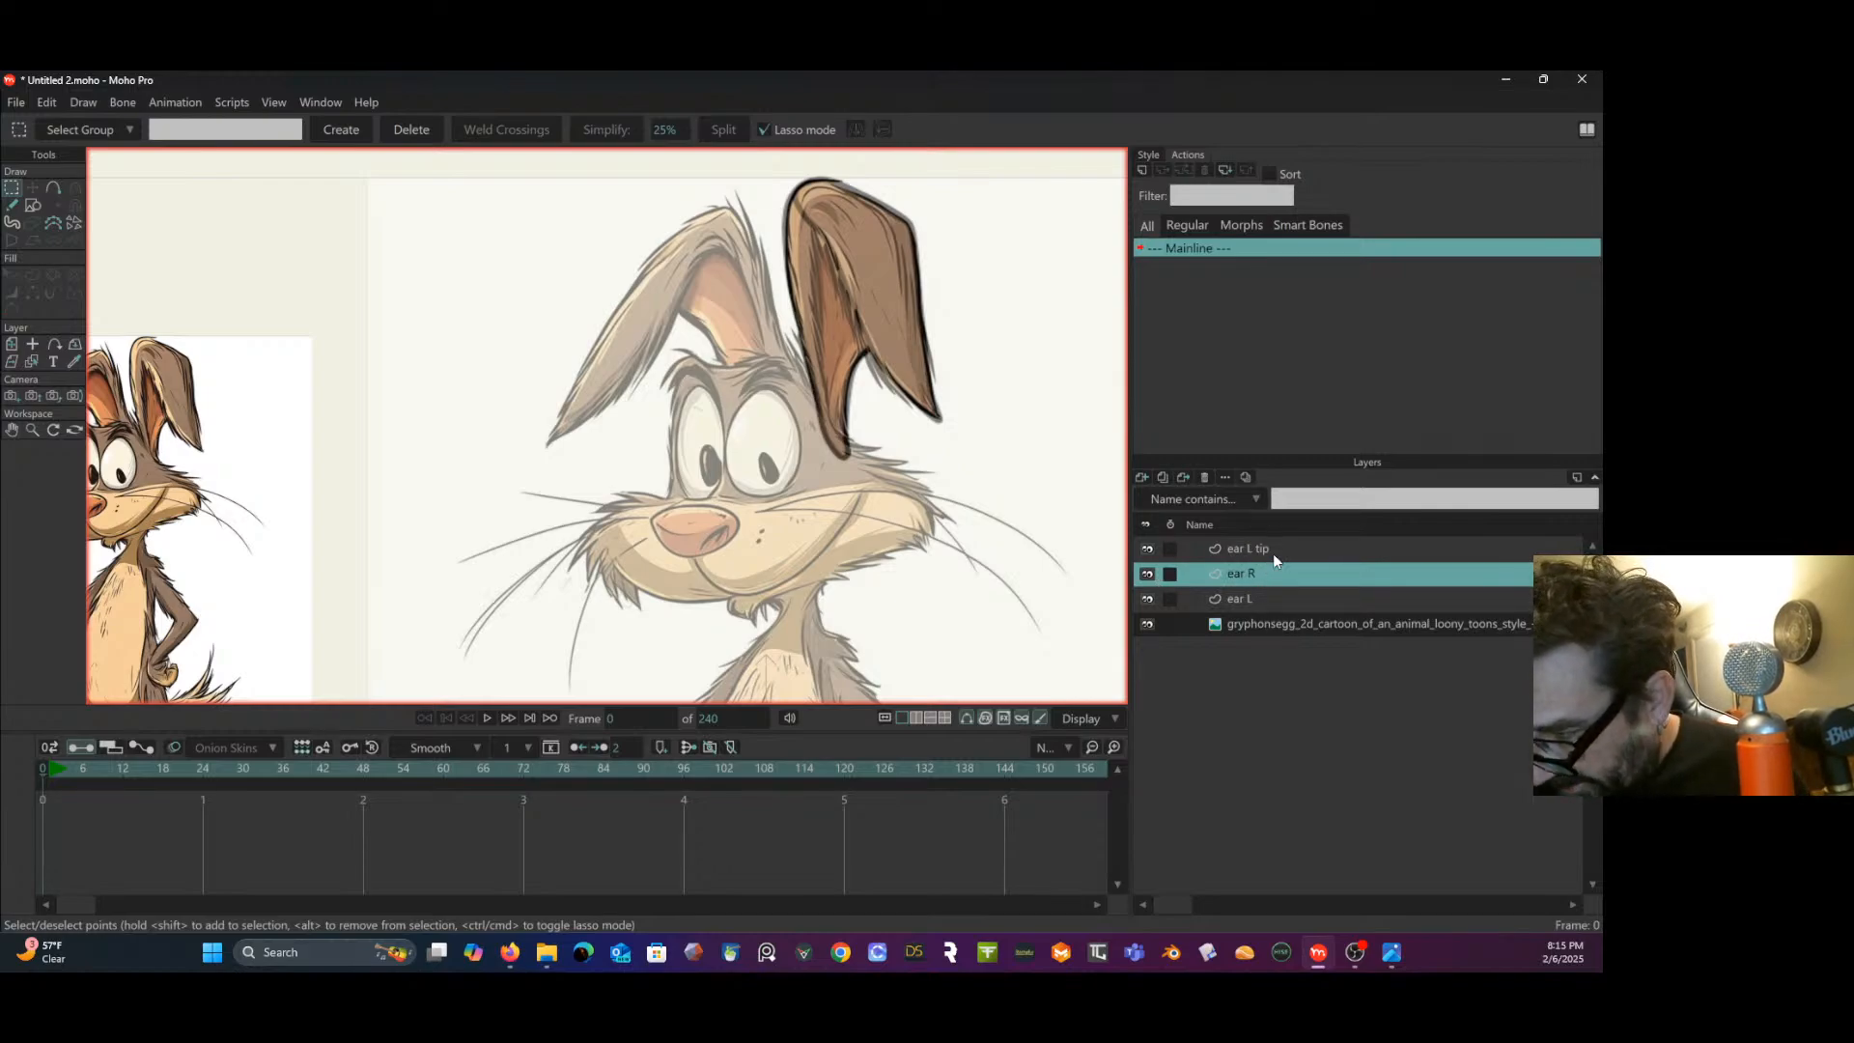
mouse_move(1271, 575)
left_mouse_down()
mouse_move(1255, 610)
mouse_move(1240, 588)
left_mouse_up()
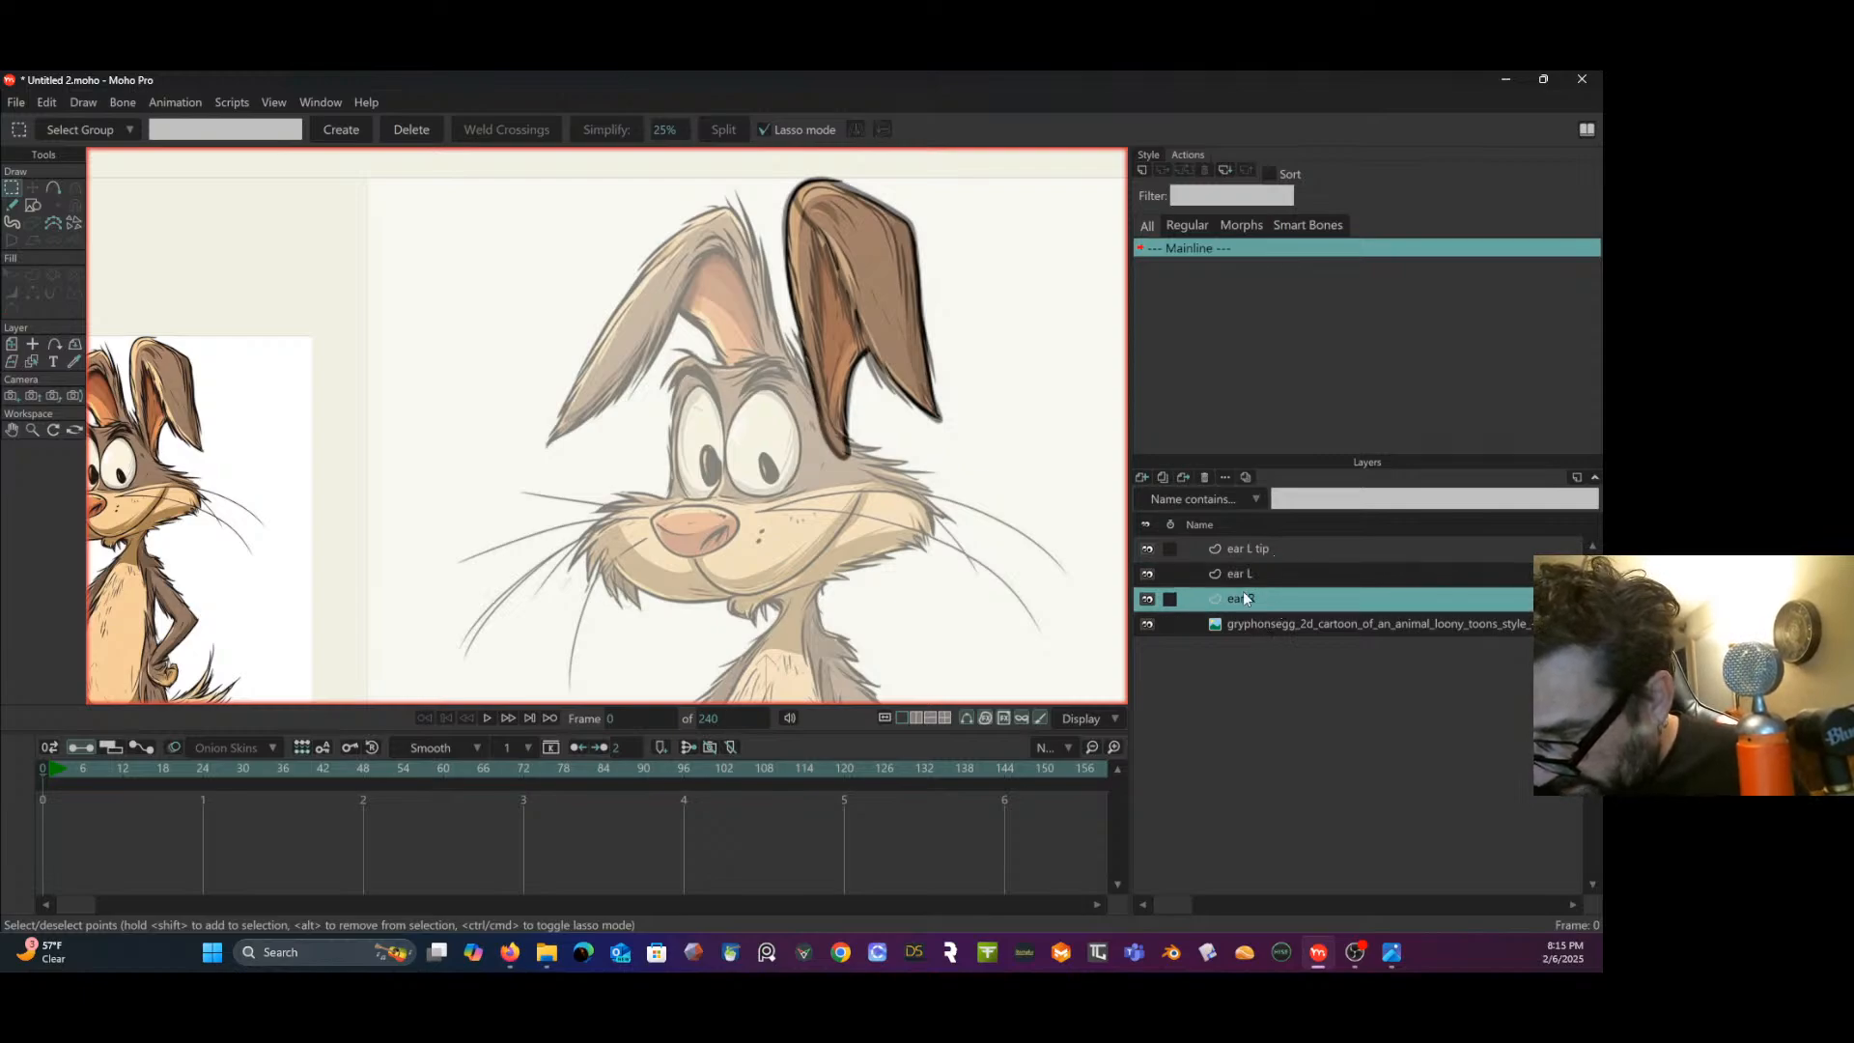
- Trace the upright part of the other ear as a closed outline on the ear R layer, and create a filled and stroked shape
left_click(53, 188)
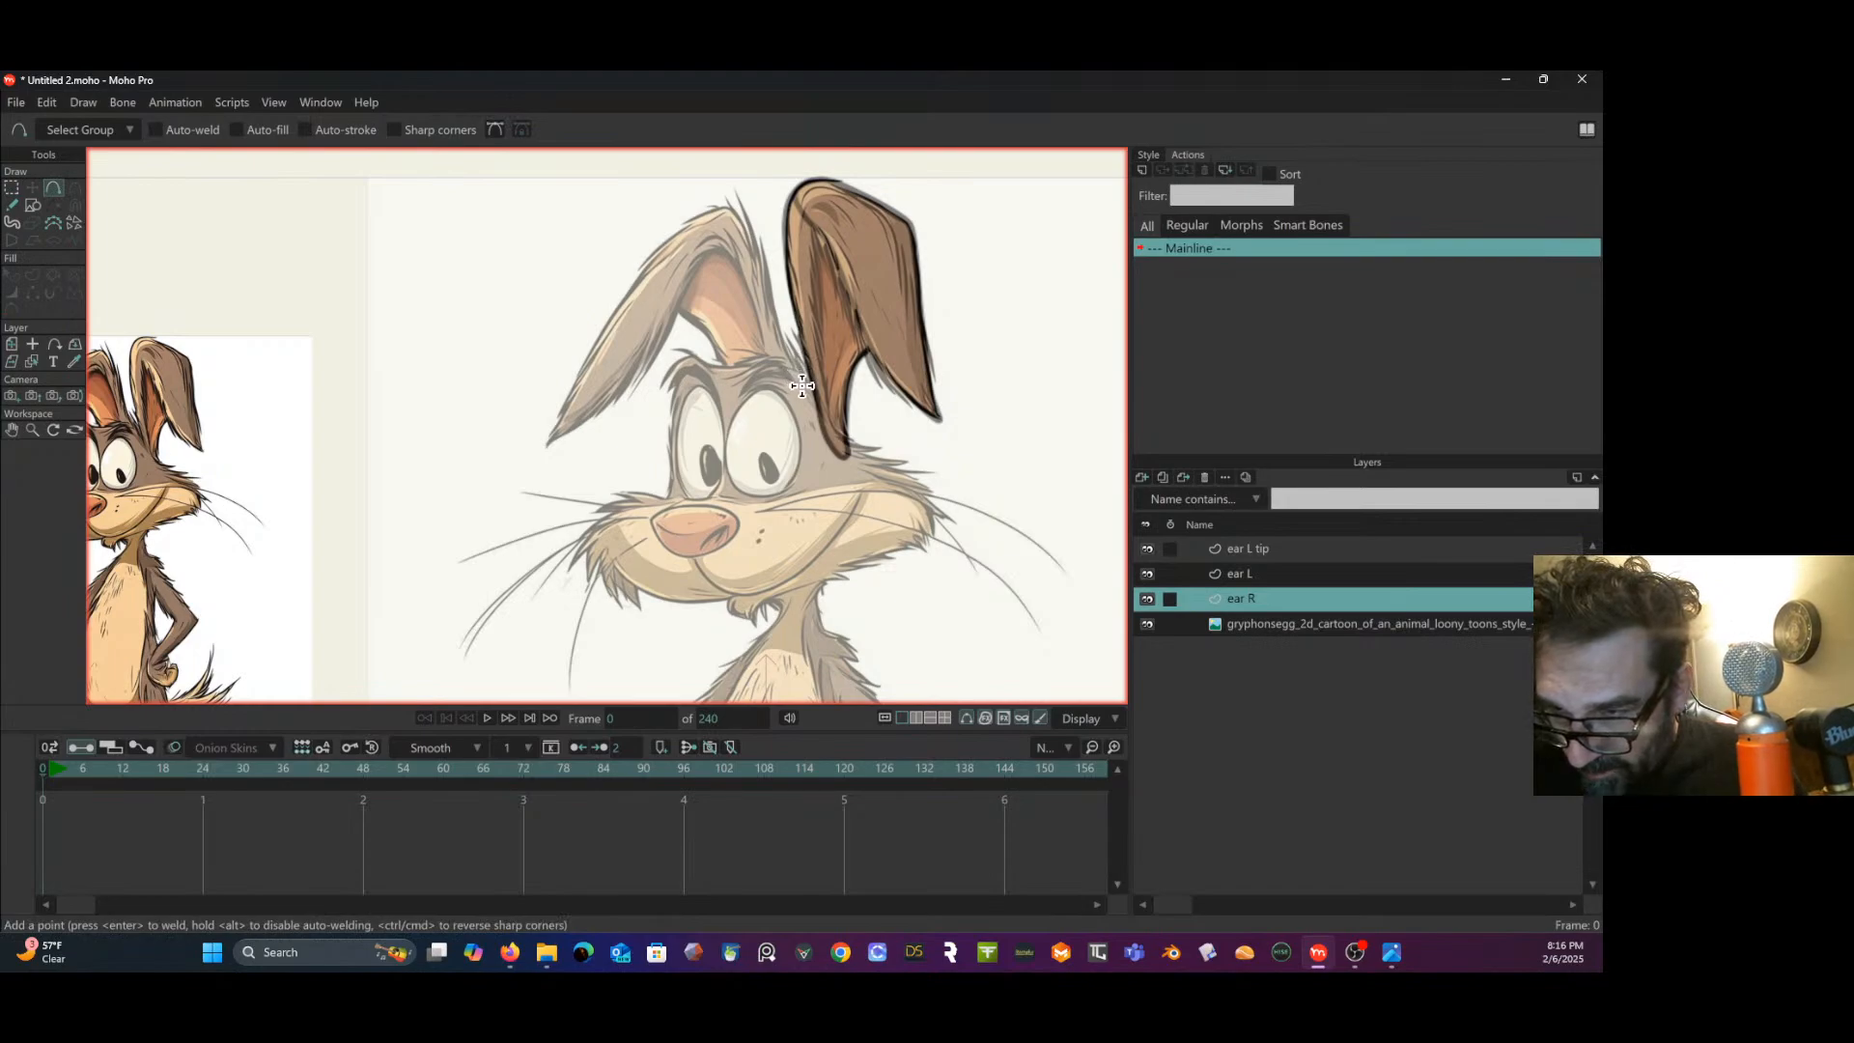
mouse_move(804, 389)
left_mouse_down()
mouse_move(748, 230)
mouse_move(713, 207)
mouse_move(657, 258)
mouse_move(658, 295)
mouse_move(732, 378)
mouse_move(803, 386)
left_mouse_up()
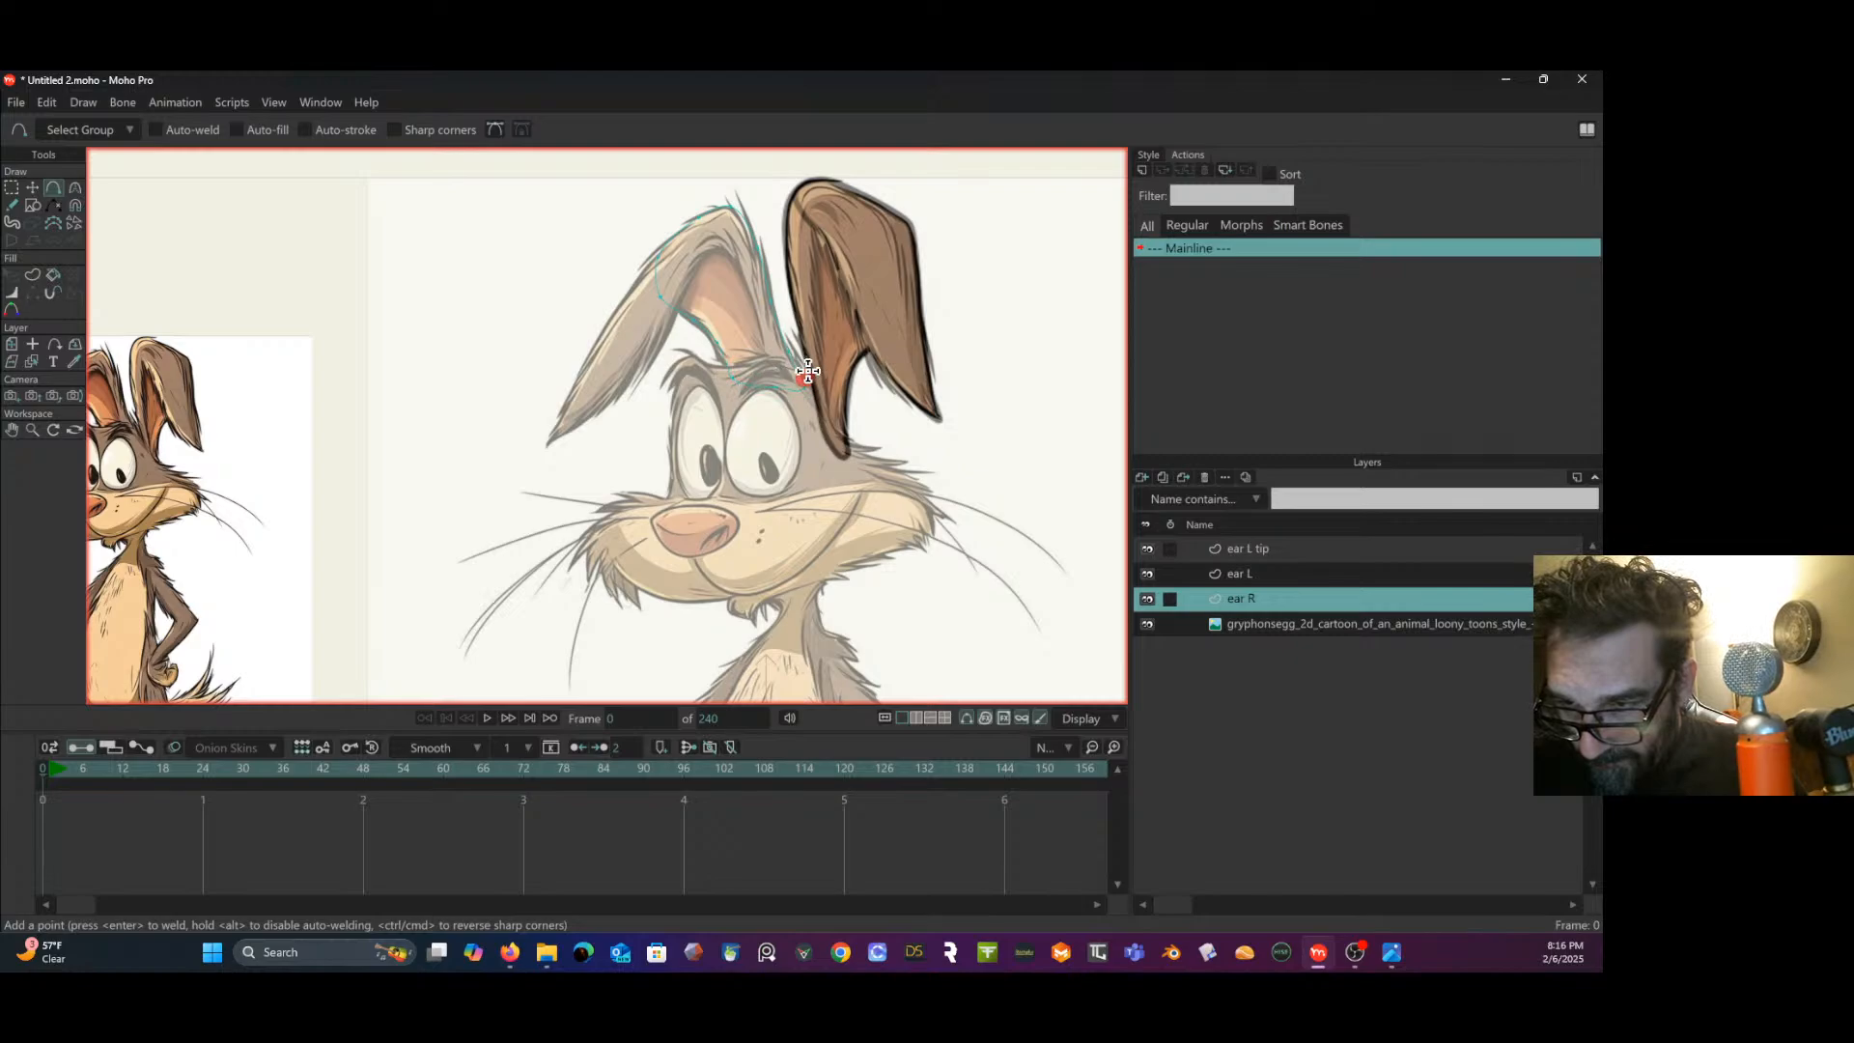
left_click(33, 275)
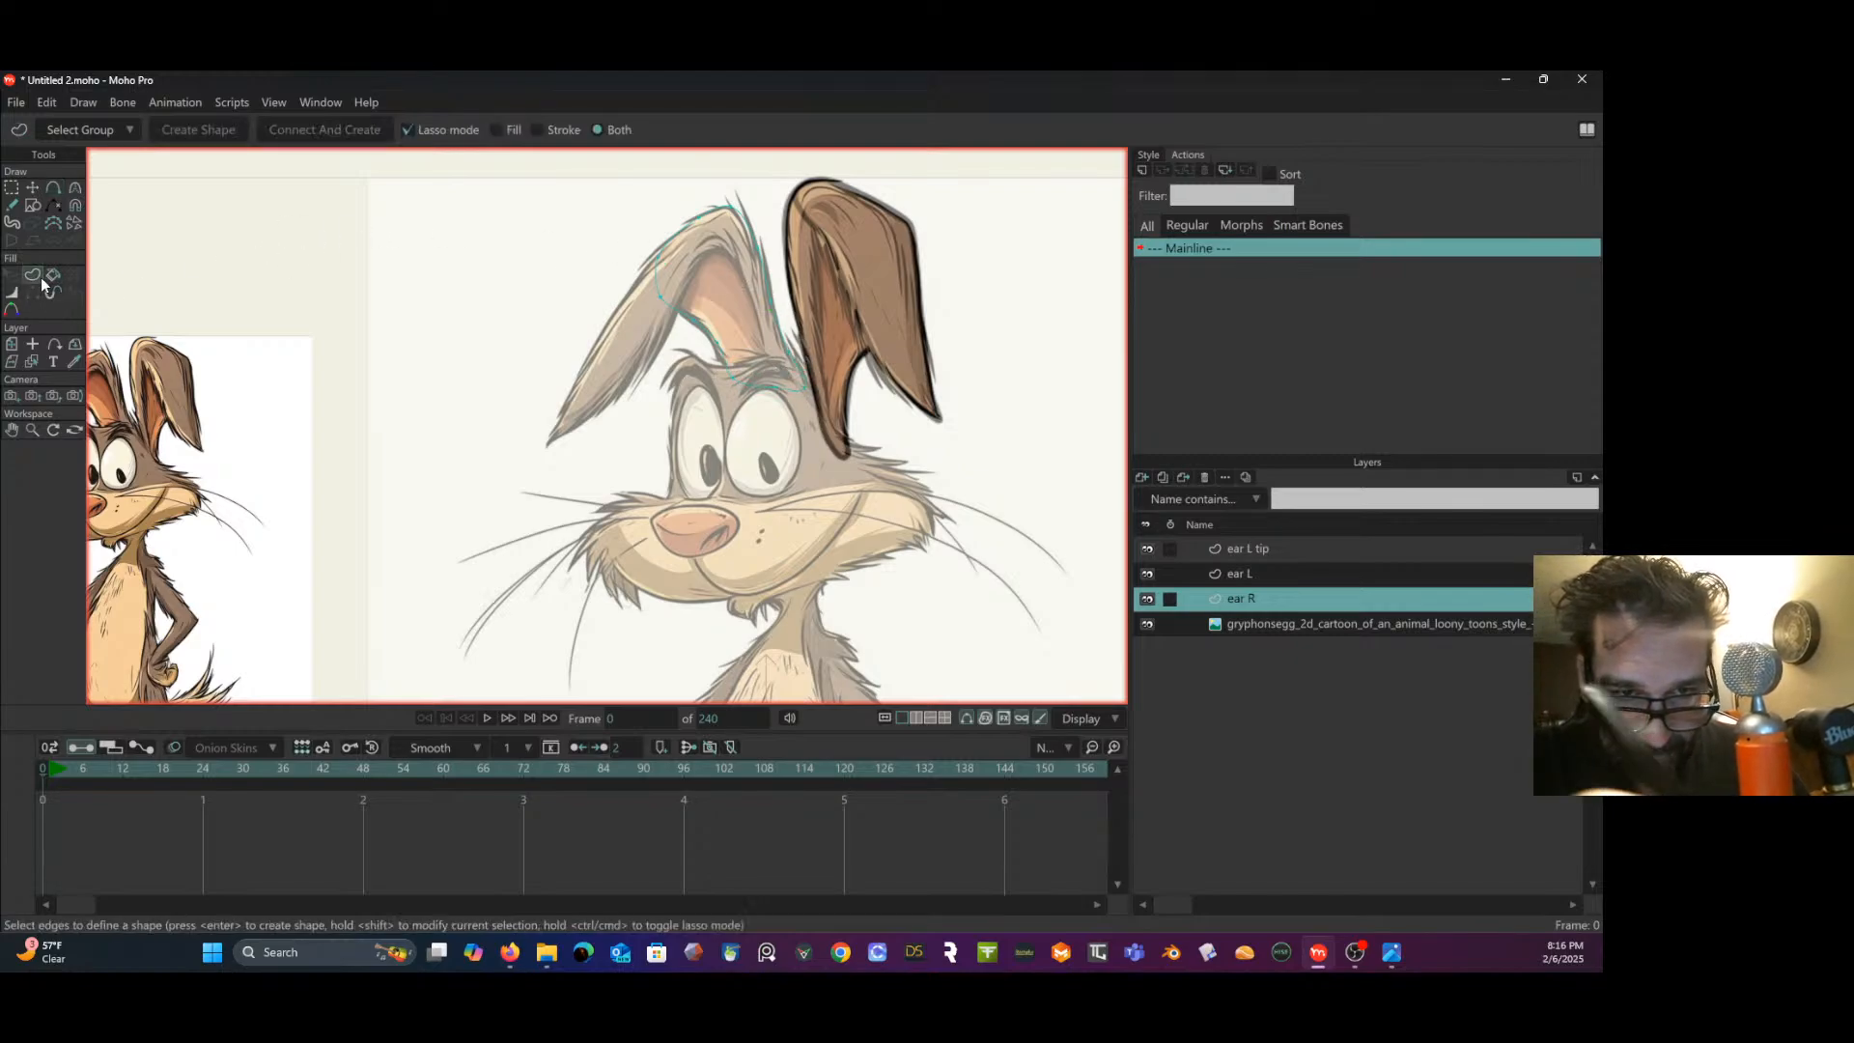
left_click(750, 233)
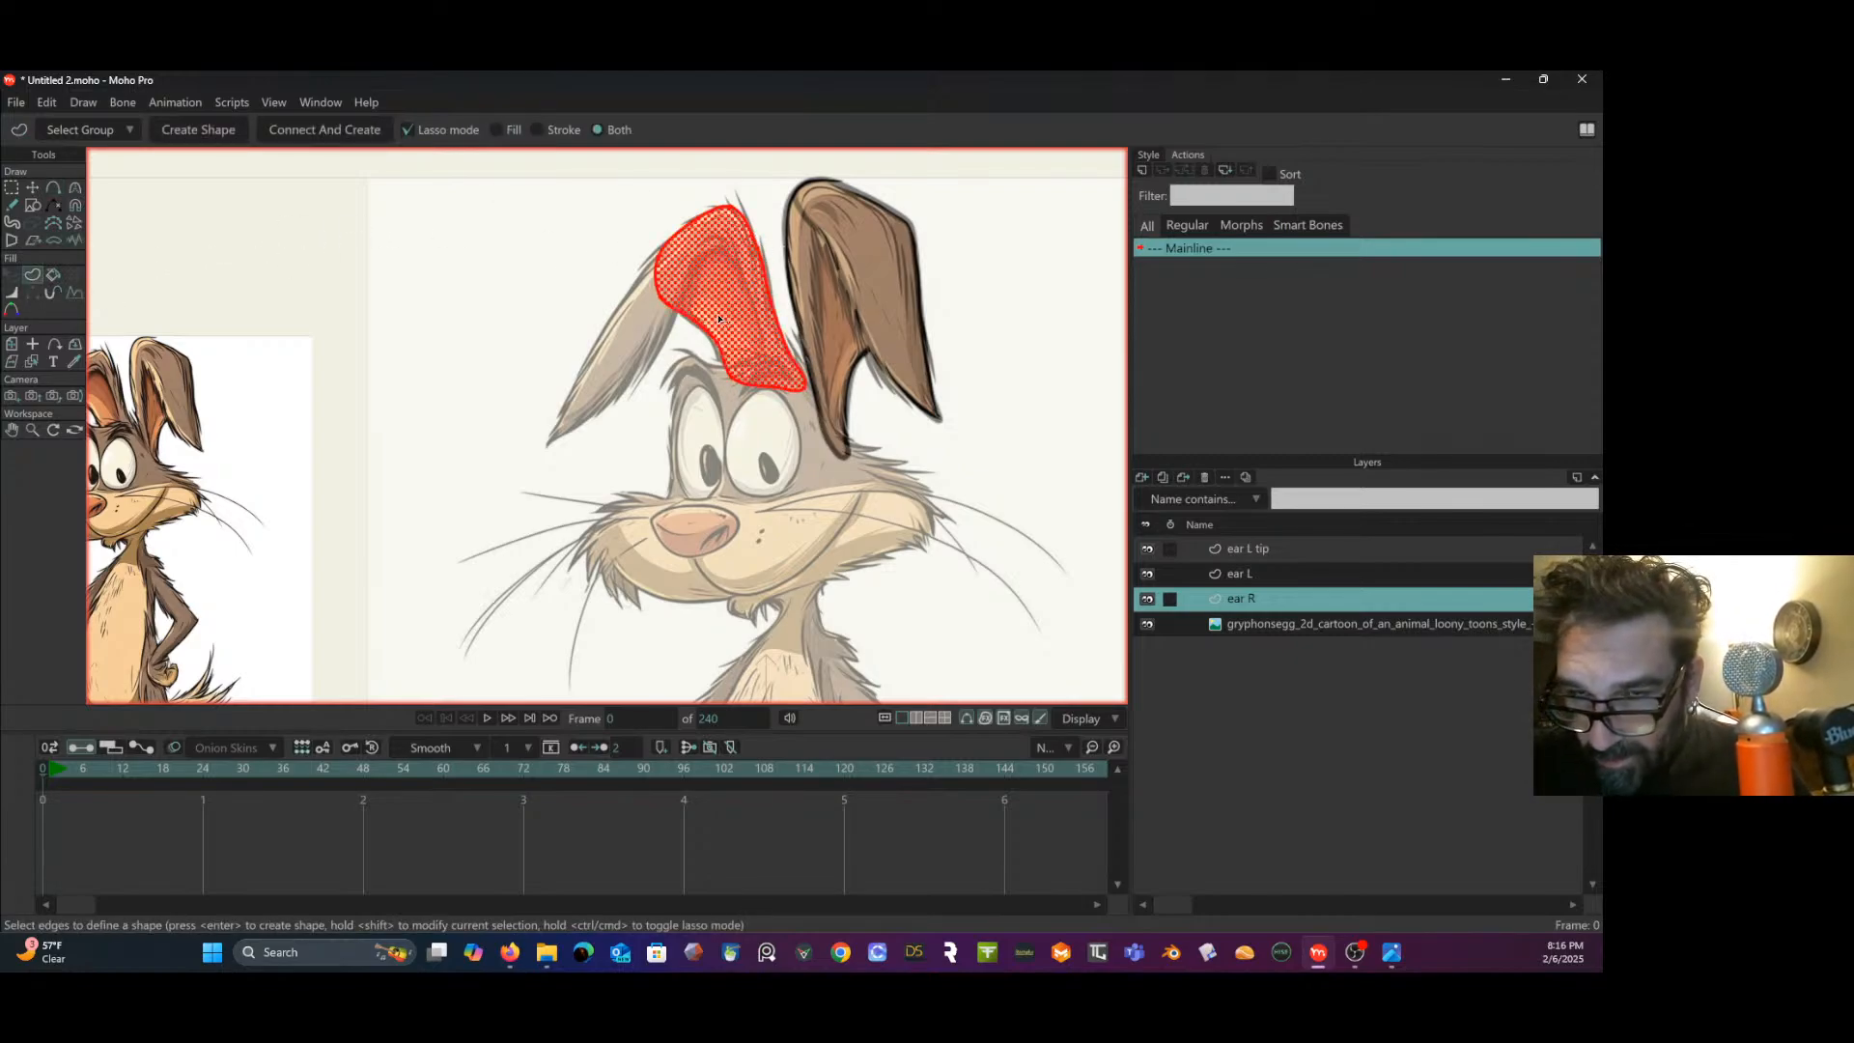
left_click(232, 128)
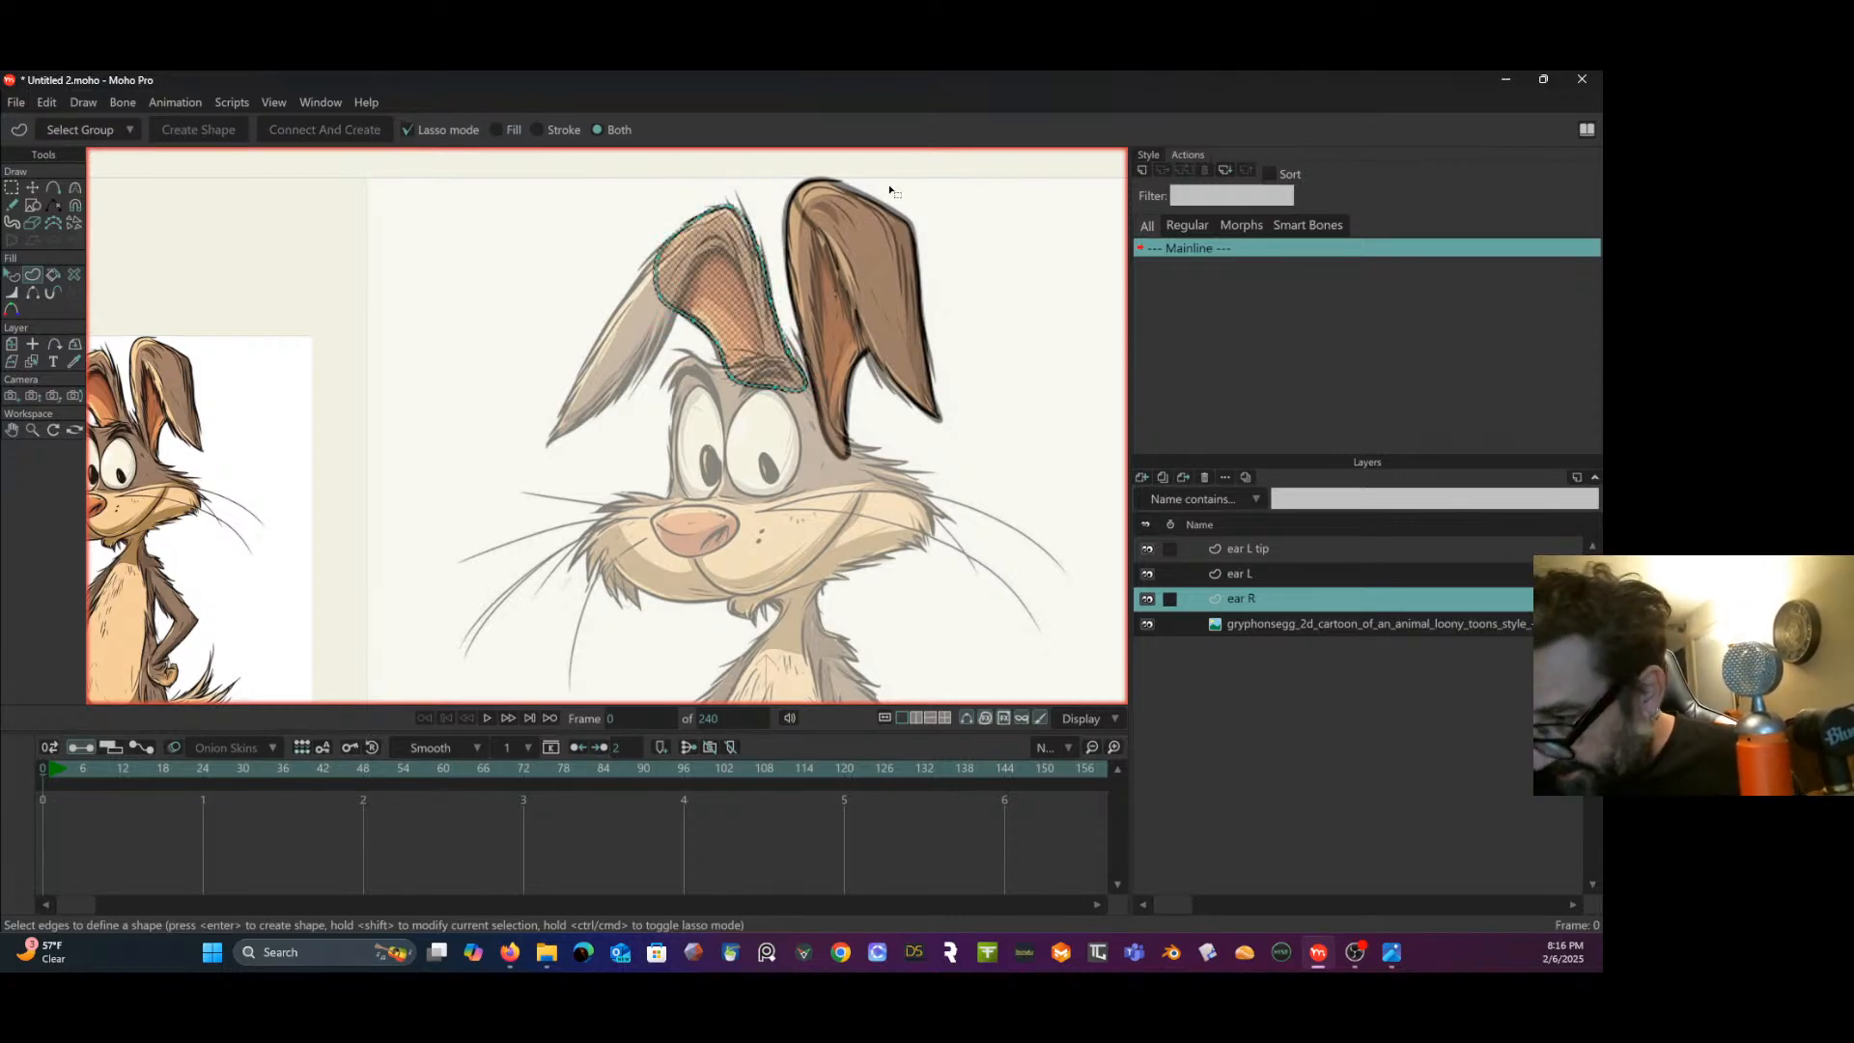
- Add a new vector layer directly above ear R and name it "ear tip R"
left_click(1141, 478)
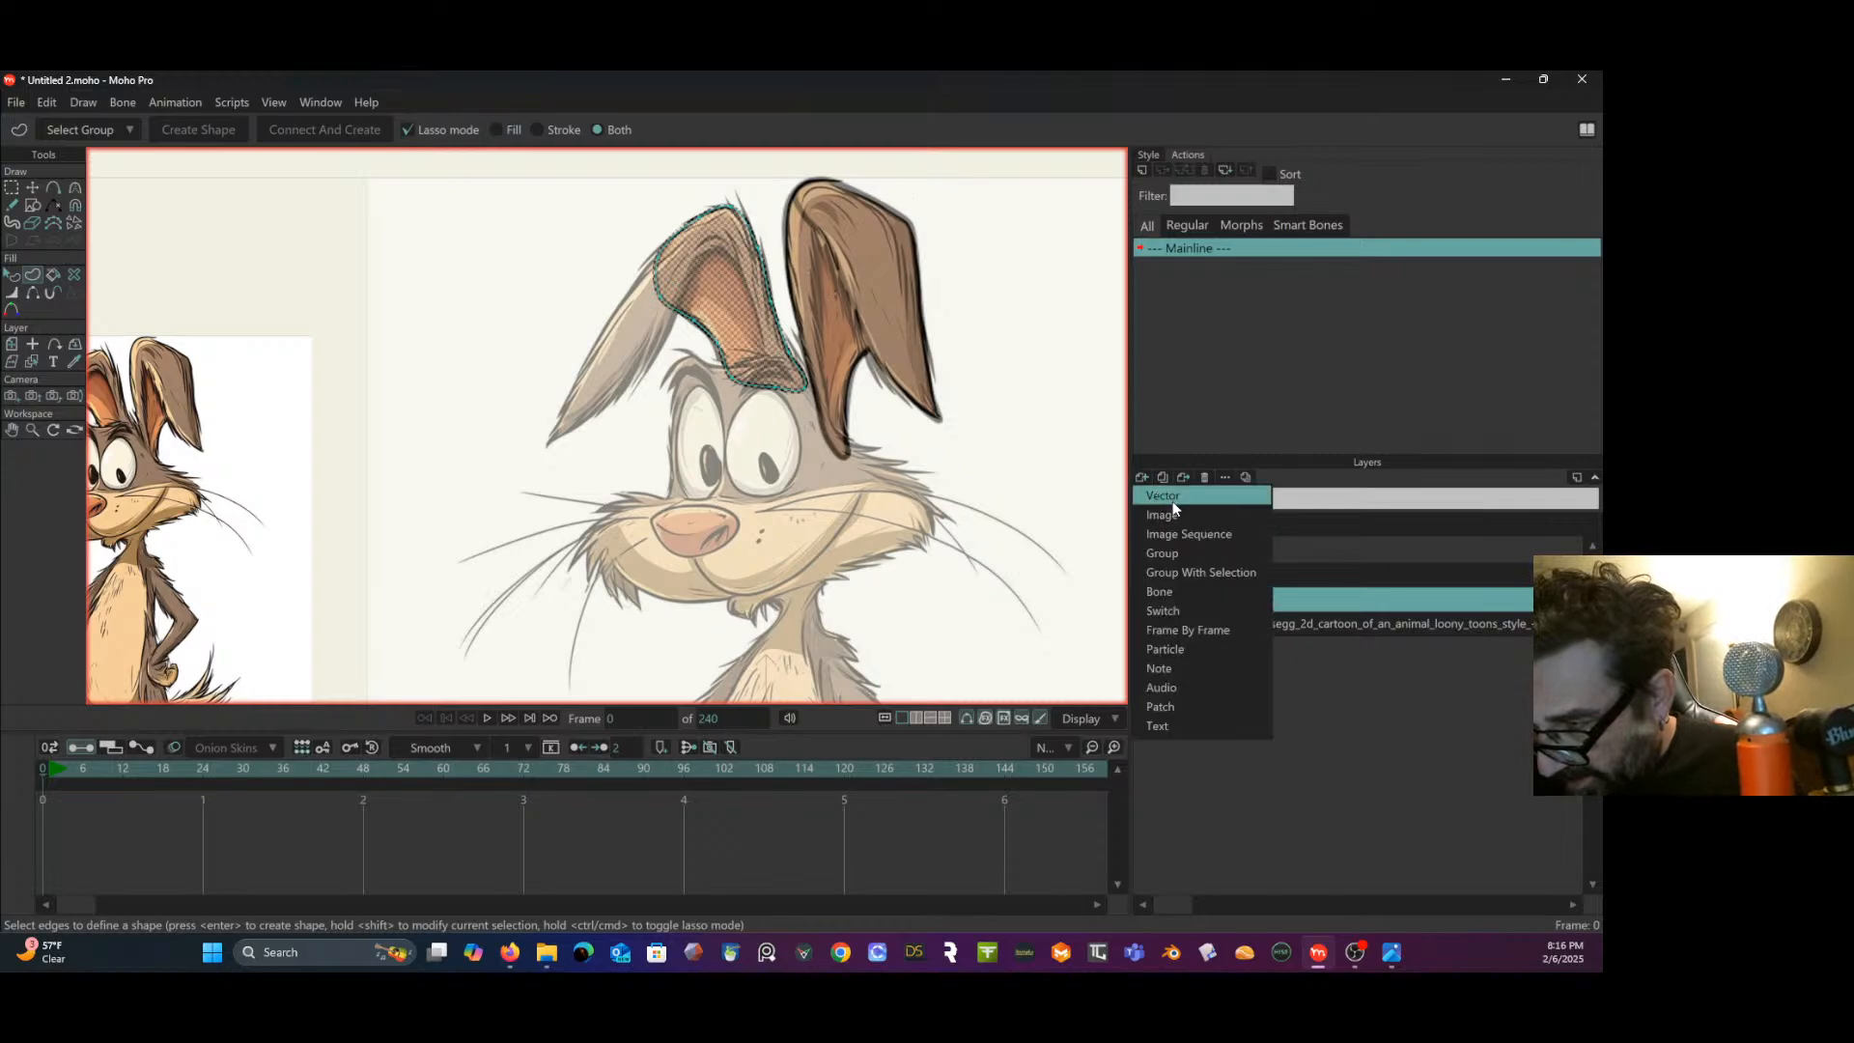
left_click(1200, 502)
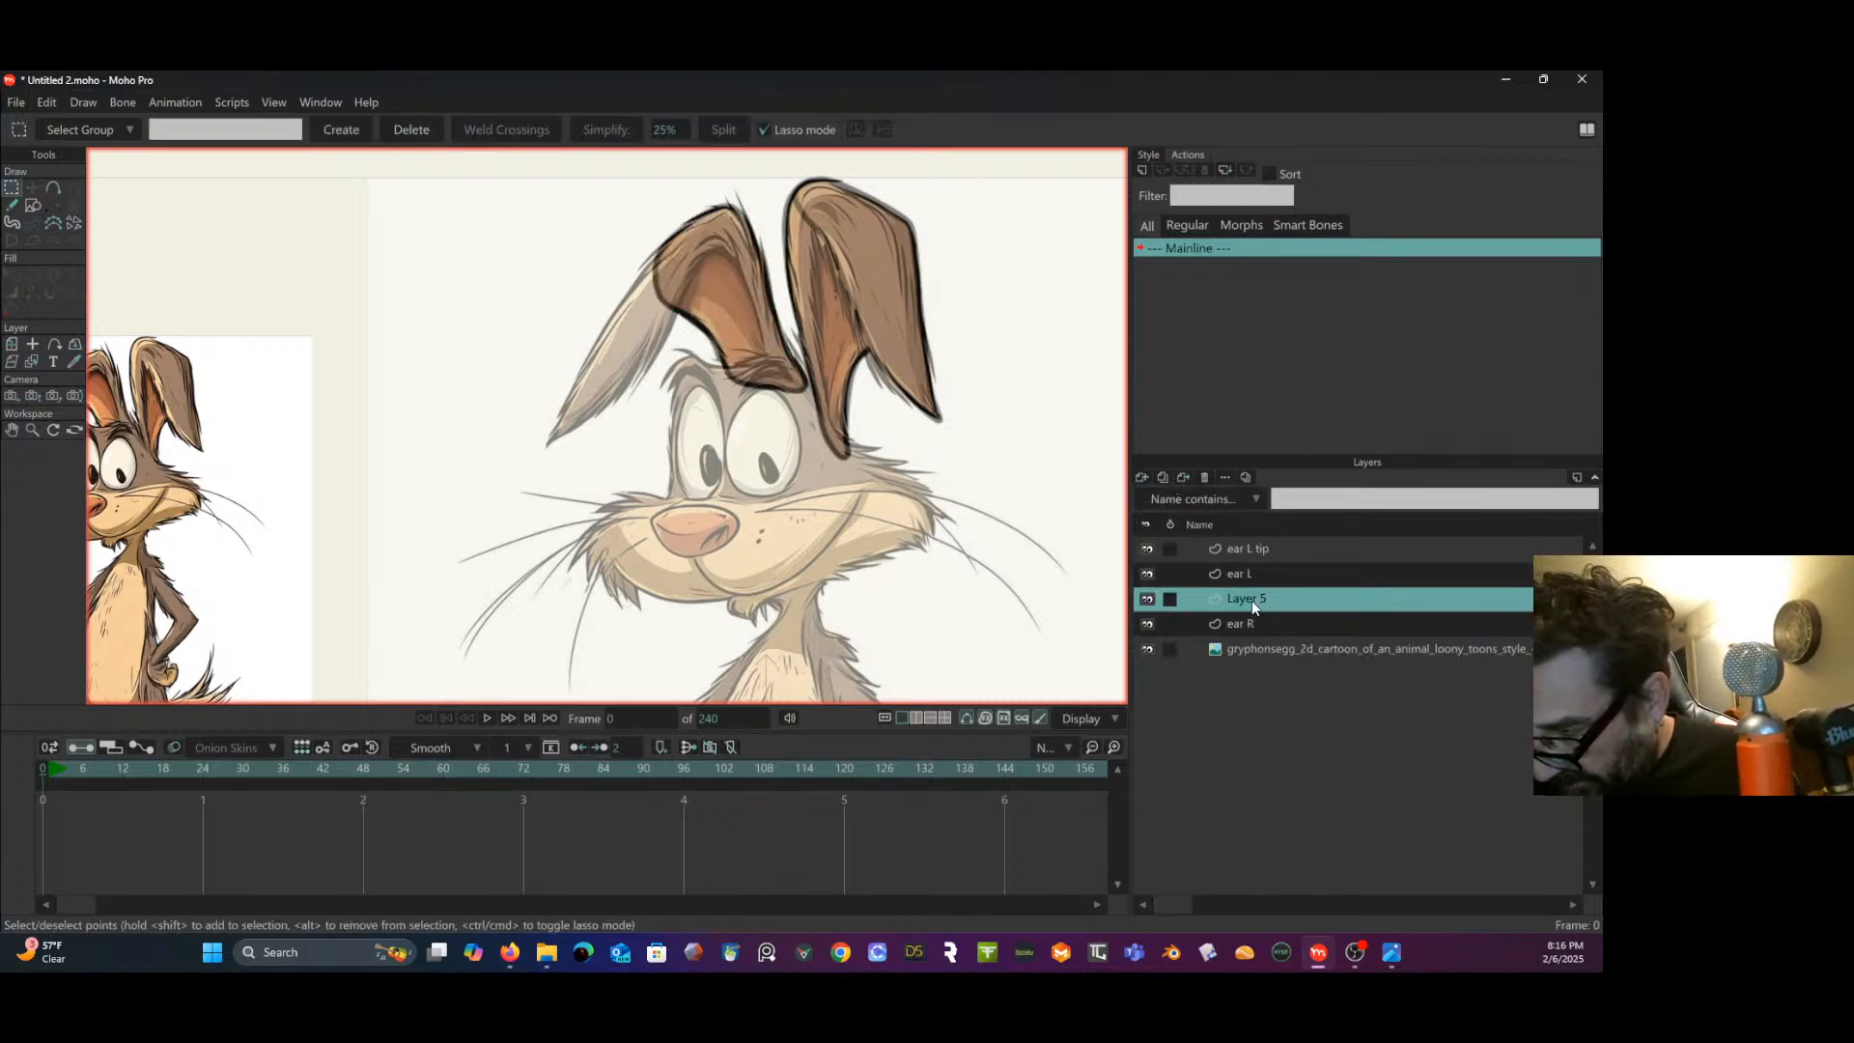
double_click(1251, 598)
type("ea")
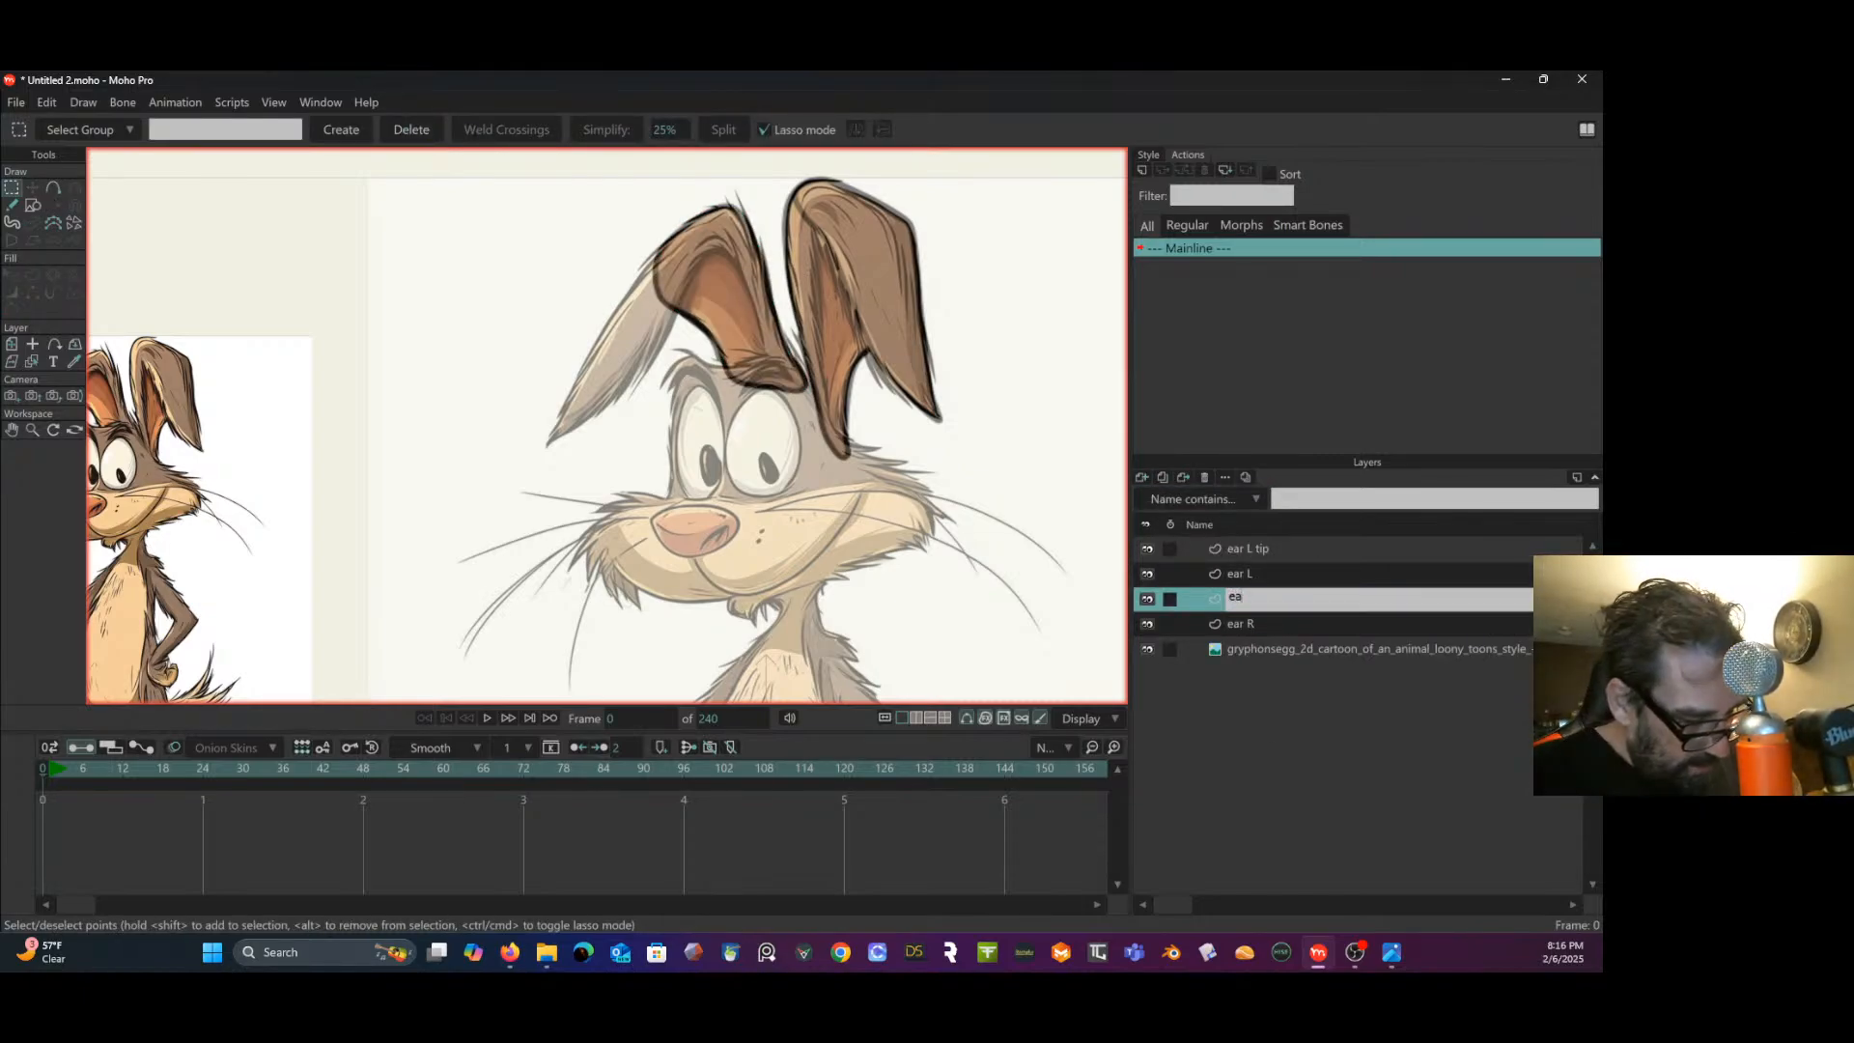
type("r tip")
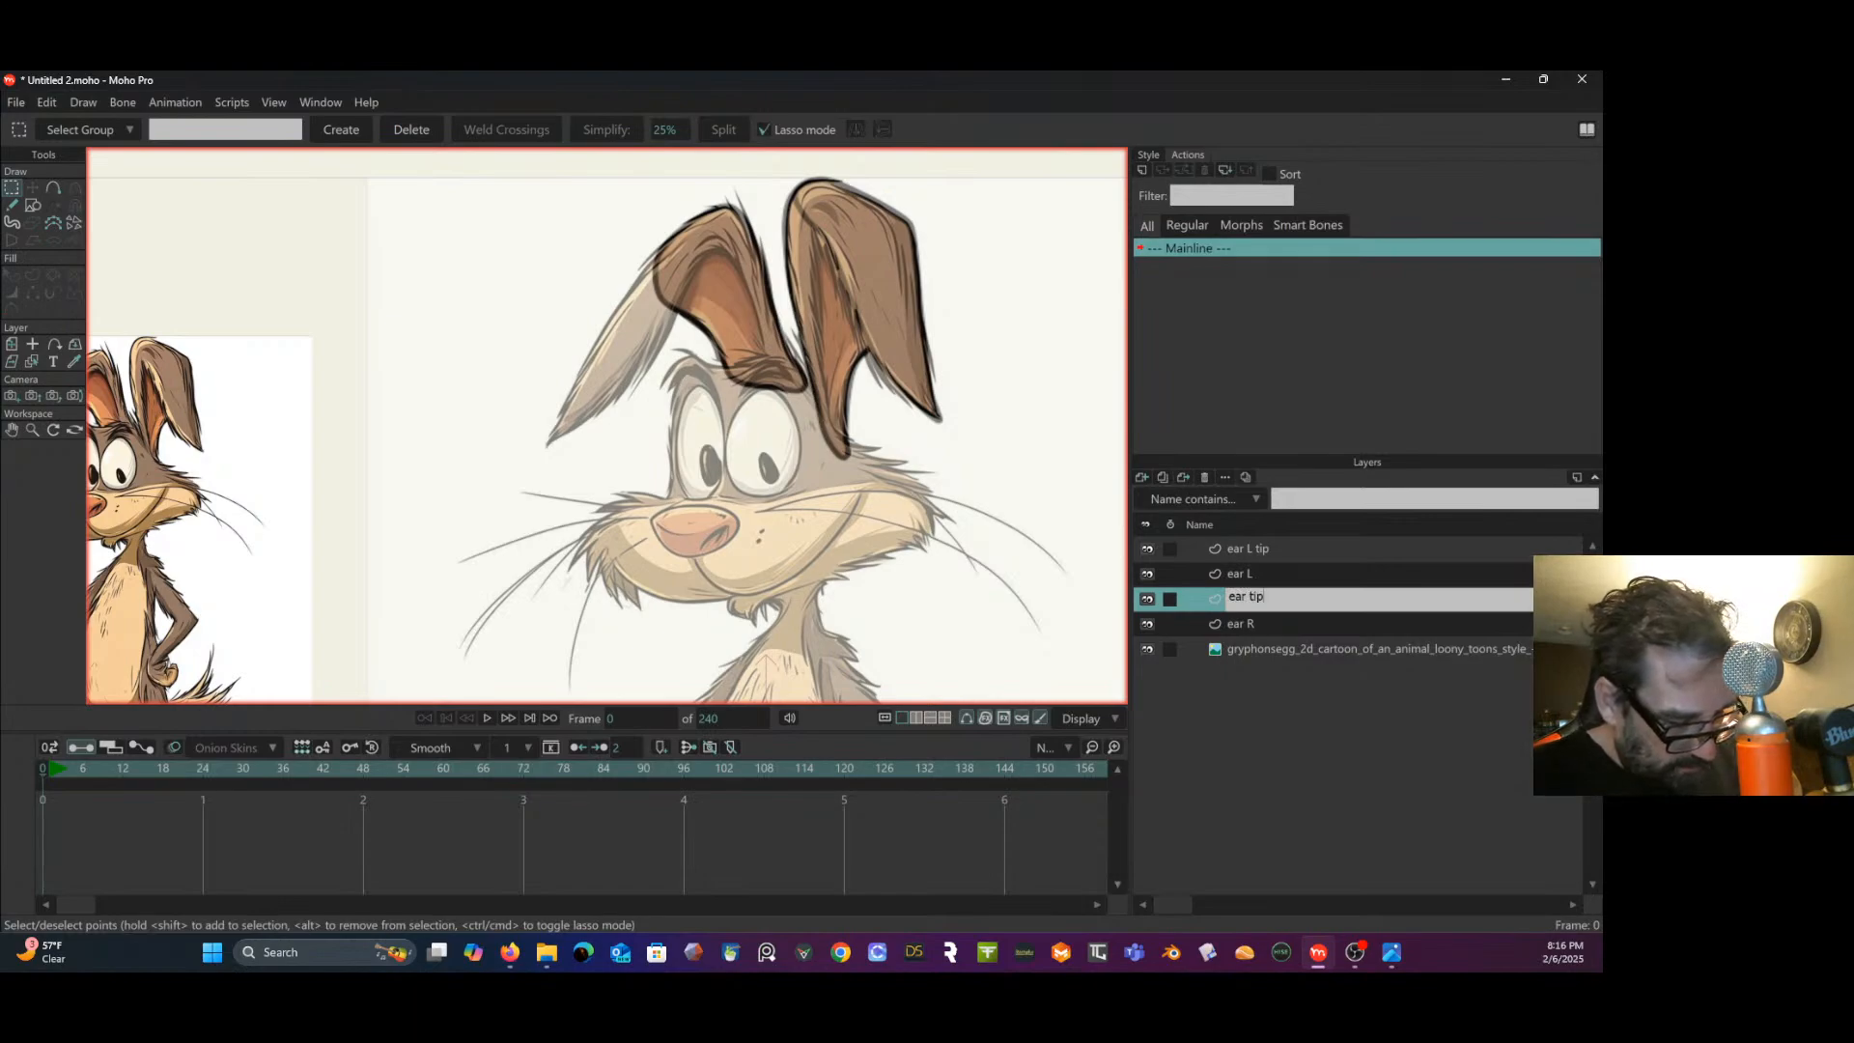
type(" R")
key("Return")
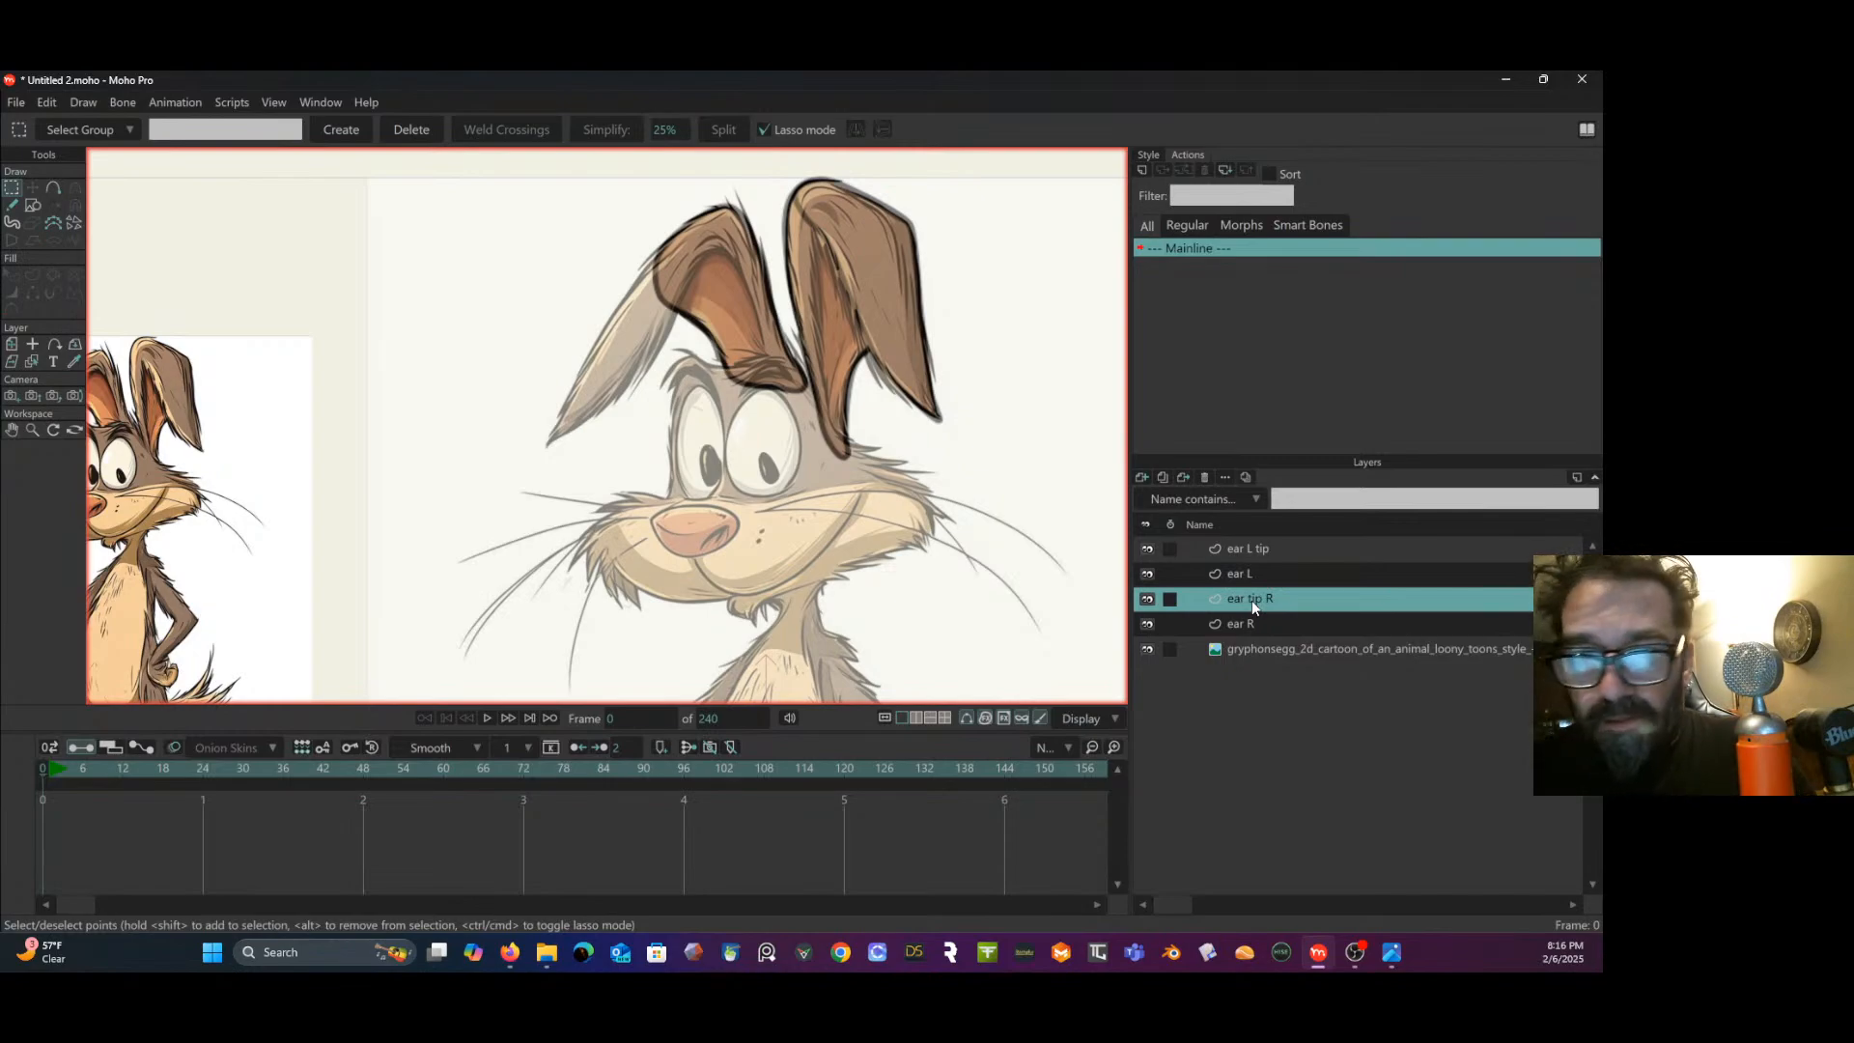
- Trace the drooping ear tip as a closed outline on the ear tip R layer, and sharpen the curve at its pointed lower end
left_click(56, 187)
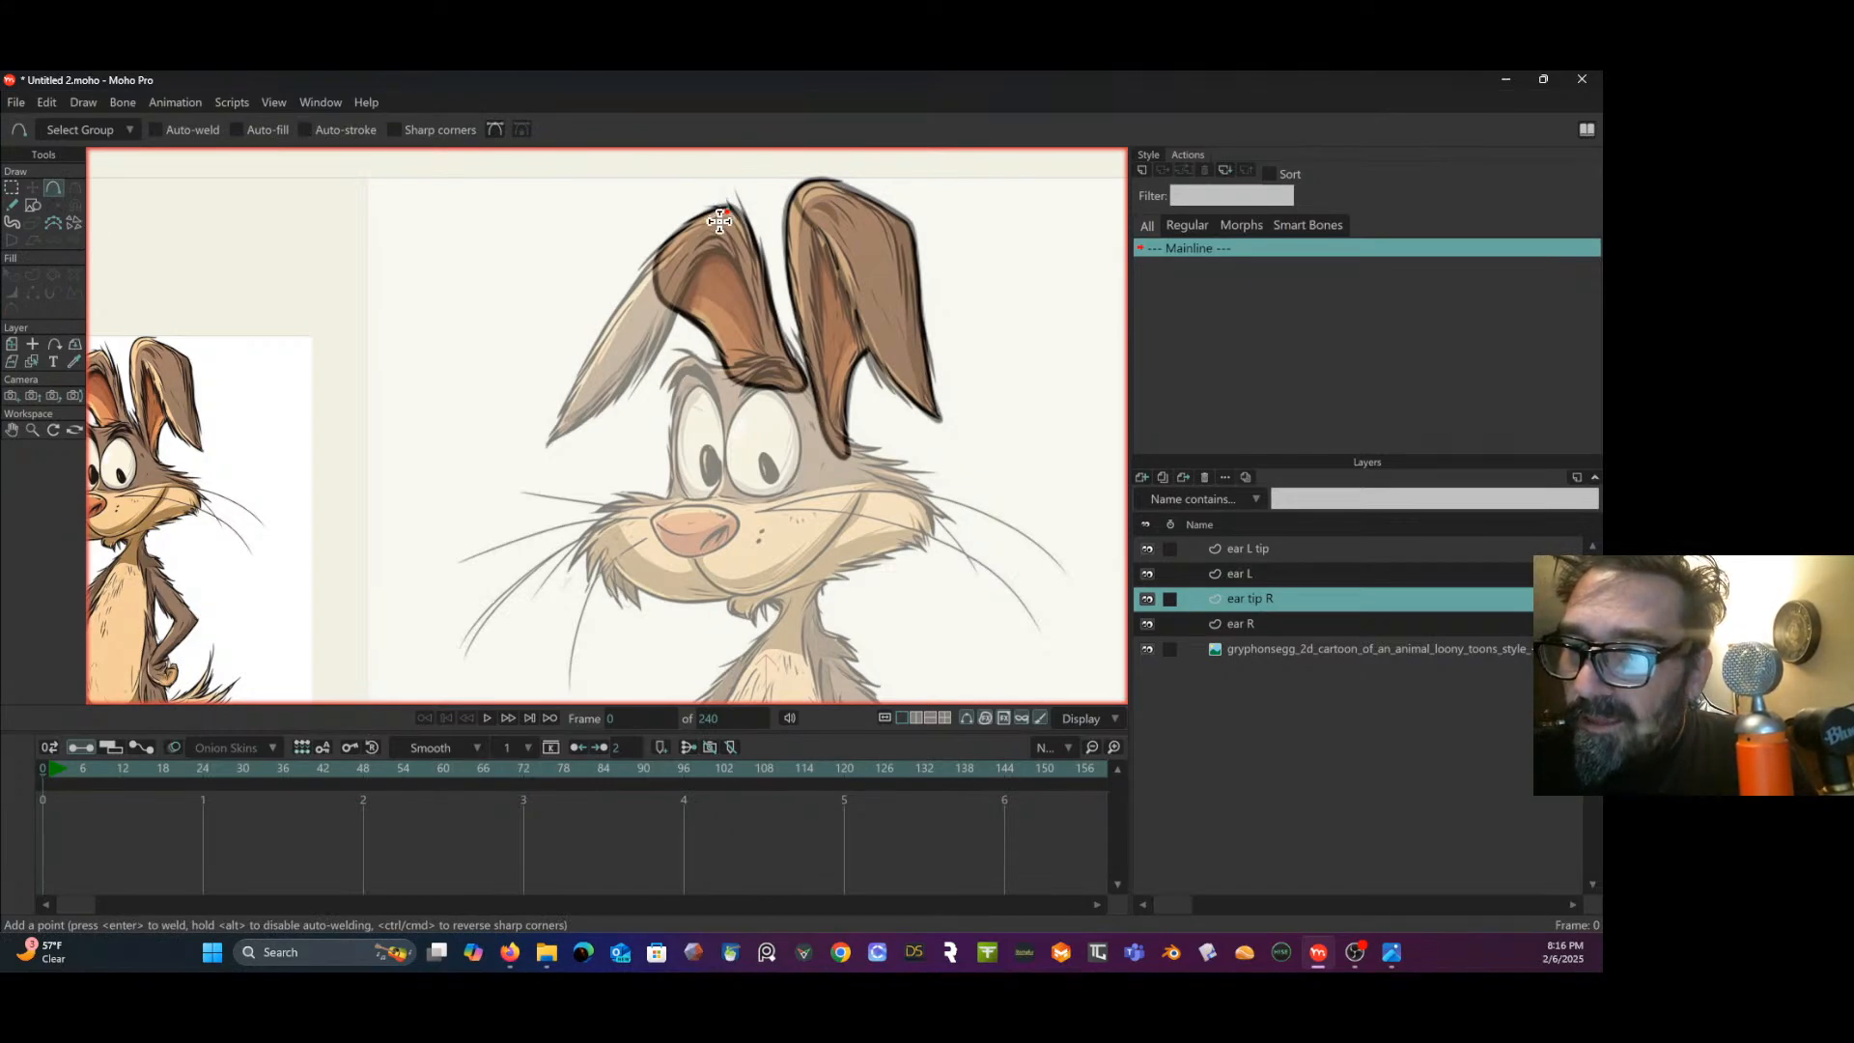
mouse_move(728, 207)
left_mouse_down()
mouse_move(621, 391)
mouse_move(548, 446)
mouse_move(620, 294)
mouse_move(730, 205)
left_mouse_up()
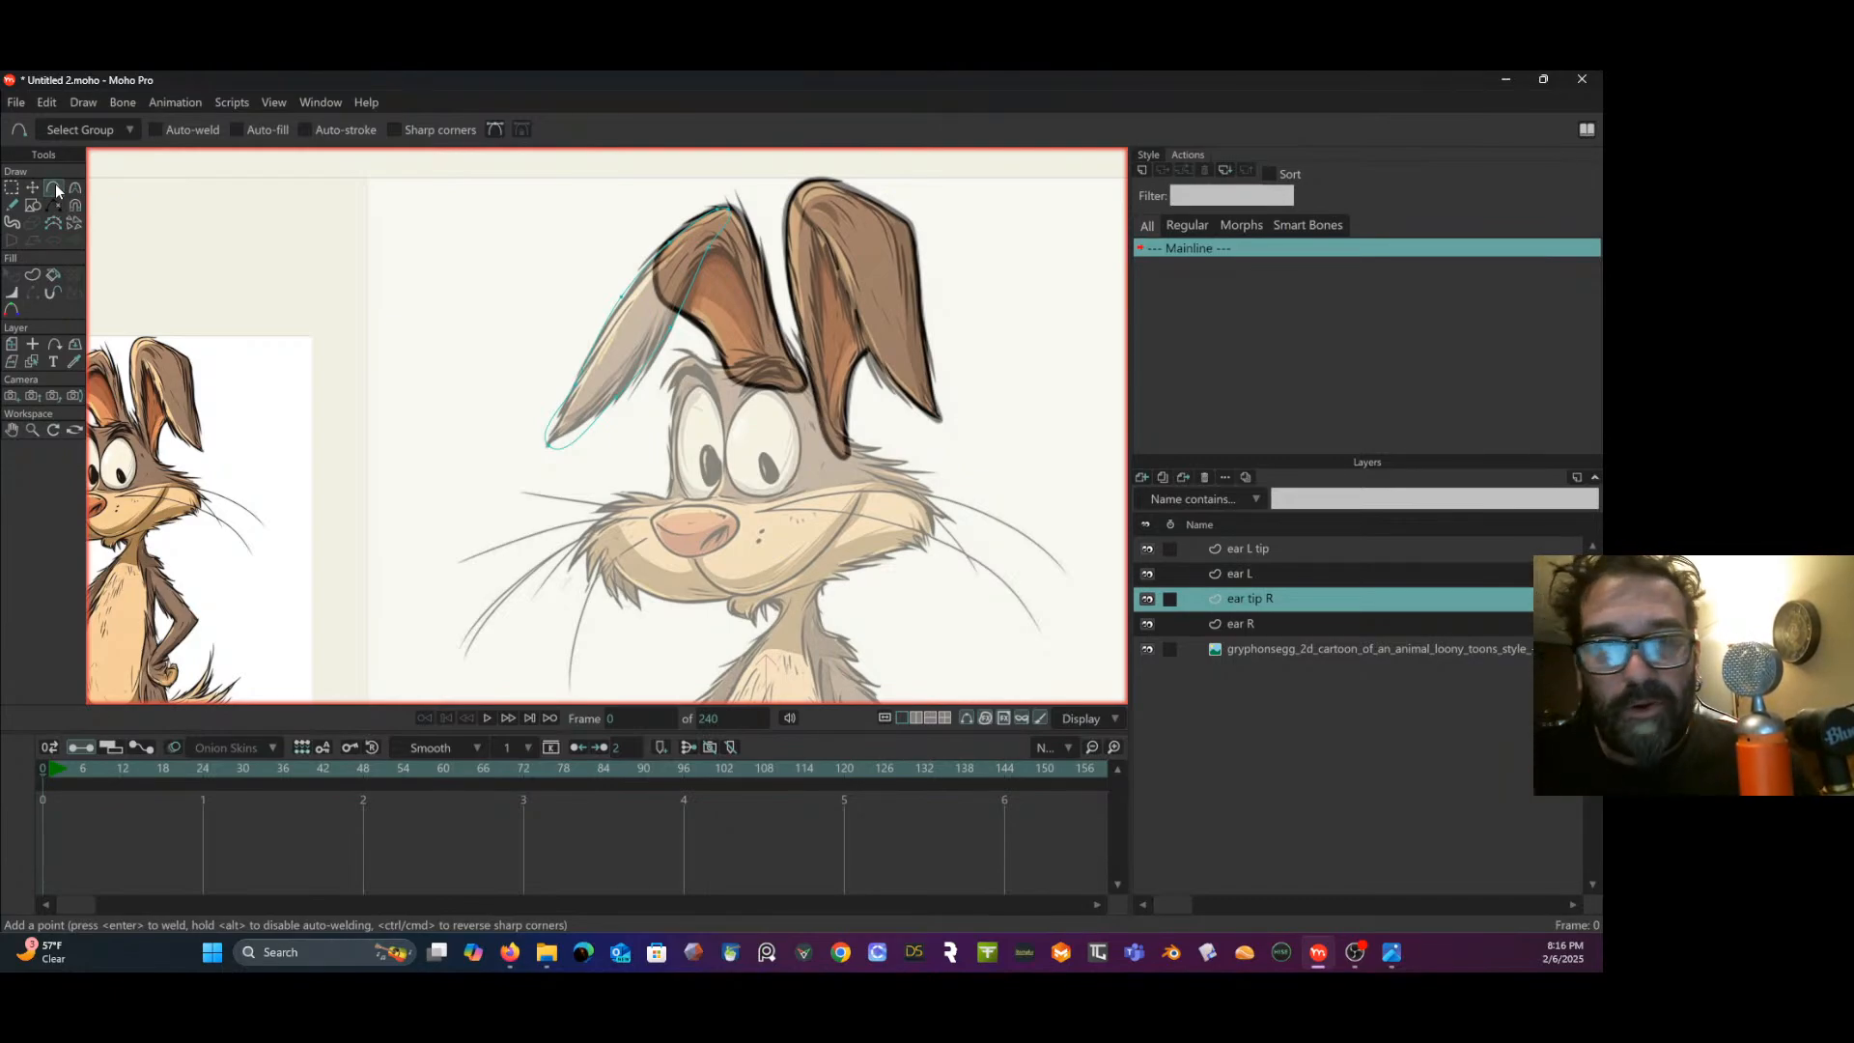
left_click(76, 189)
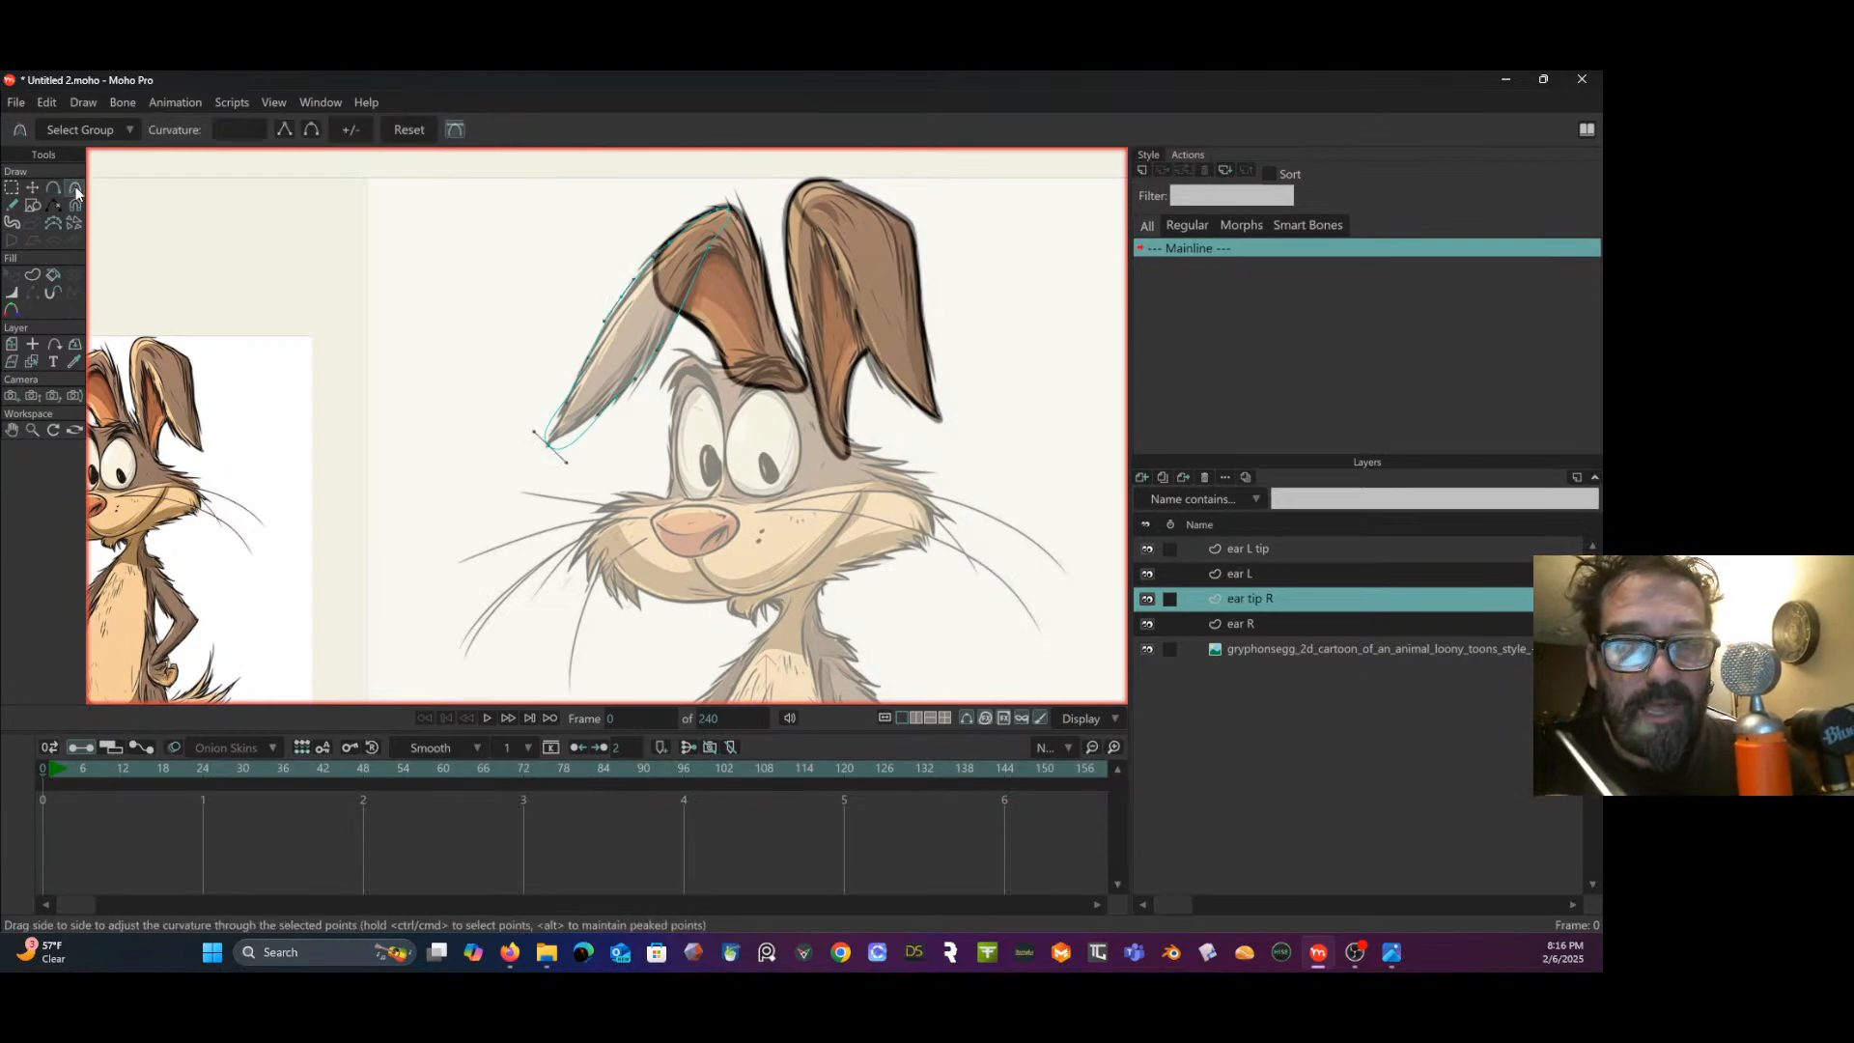
left_click_drag(548, 445, 259, 606)
left_click_drag(548, 446, 315, 524)
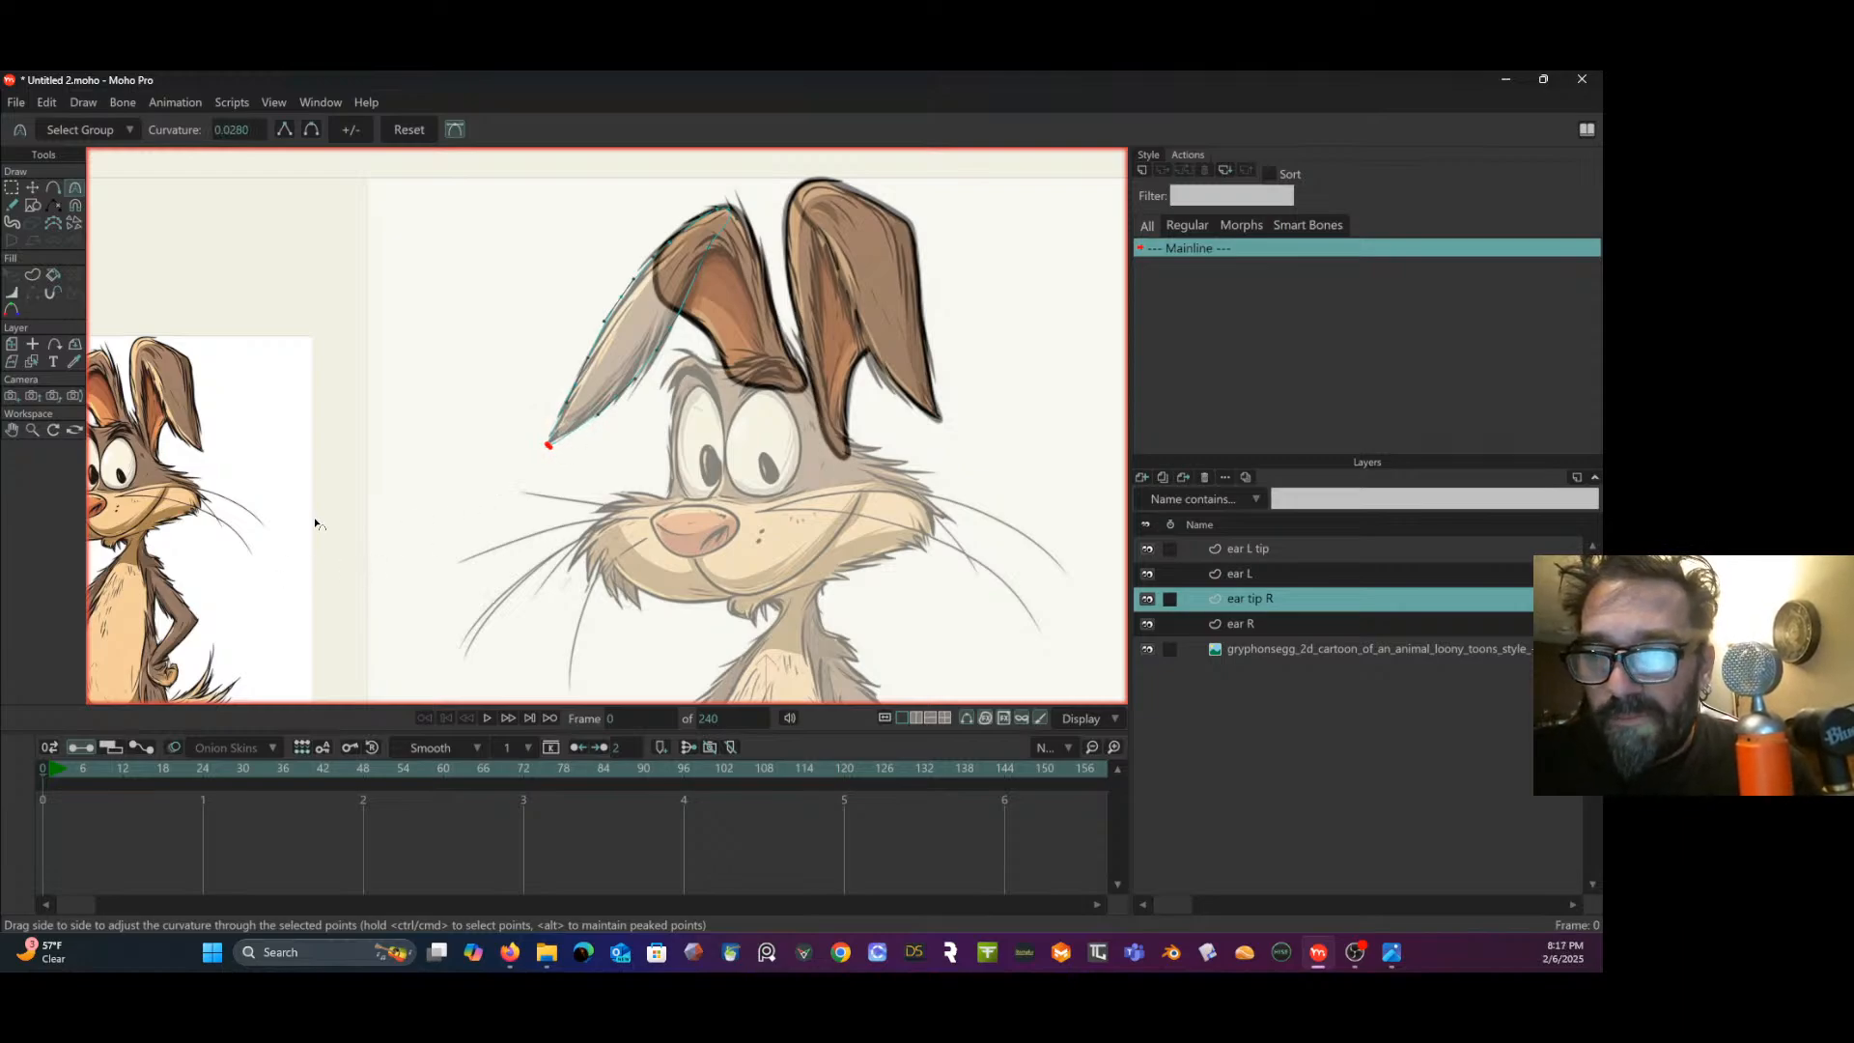
- Reposition the ear tip outline's points near its lower end and at the ear's fold to fit the reference drawing
left_click(35, 187)
left_click_drag(571, 388, 600, 409)
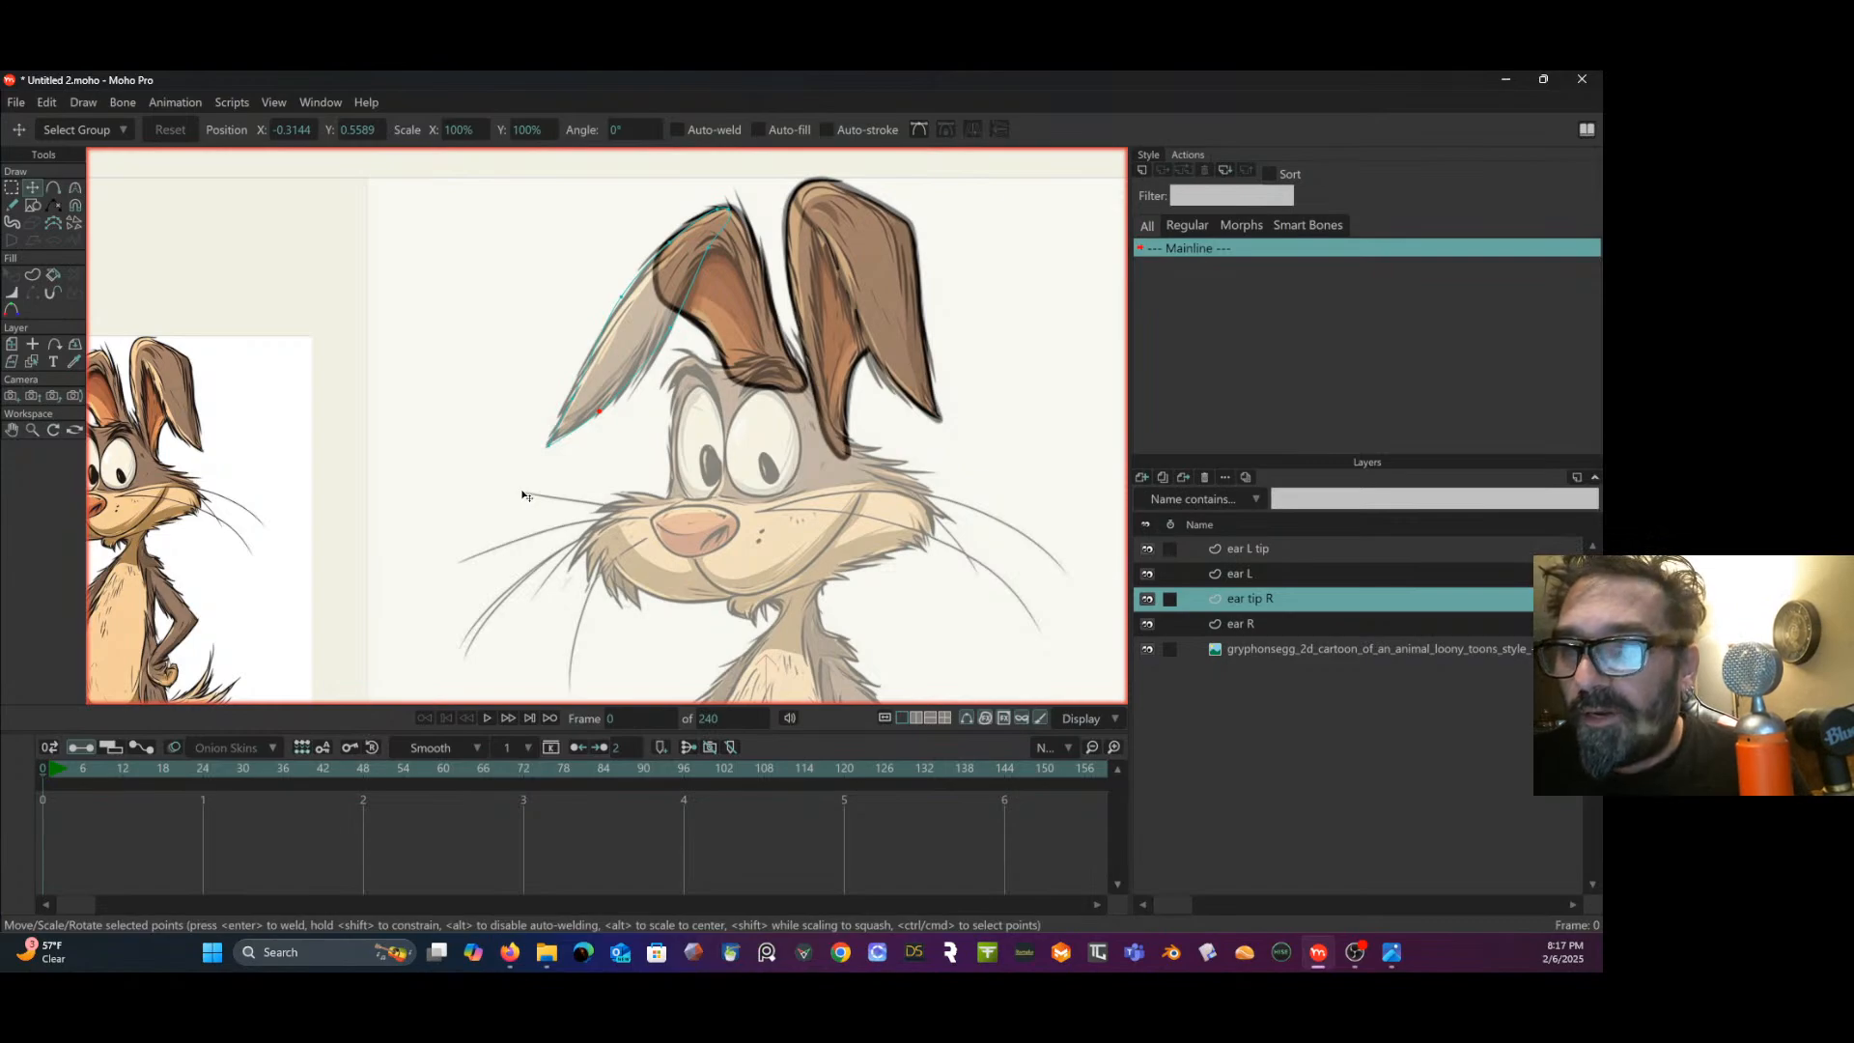
left_click(730, 209)
left_click_drag(733, 209, 744, 212)
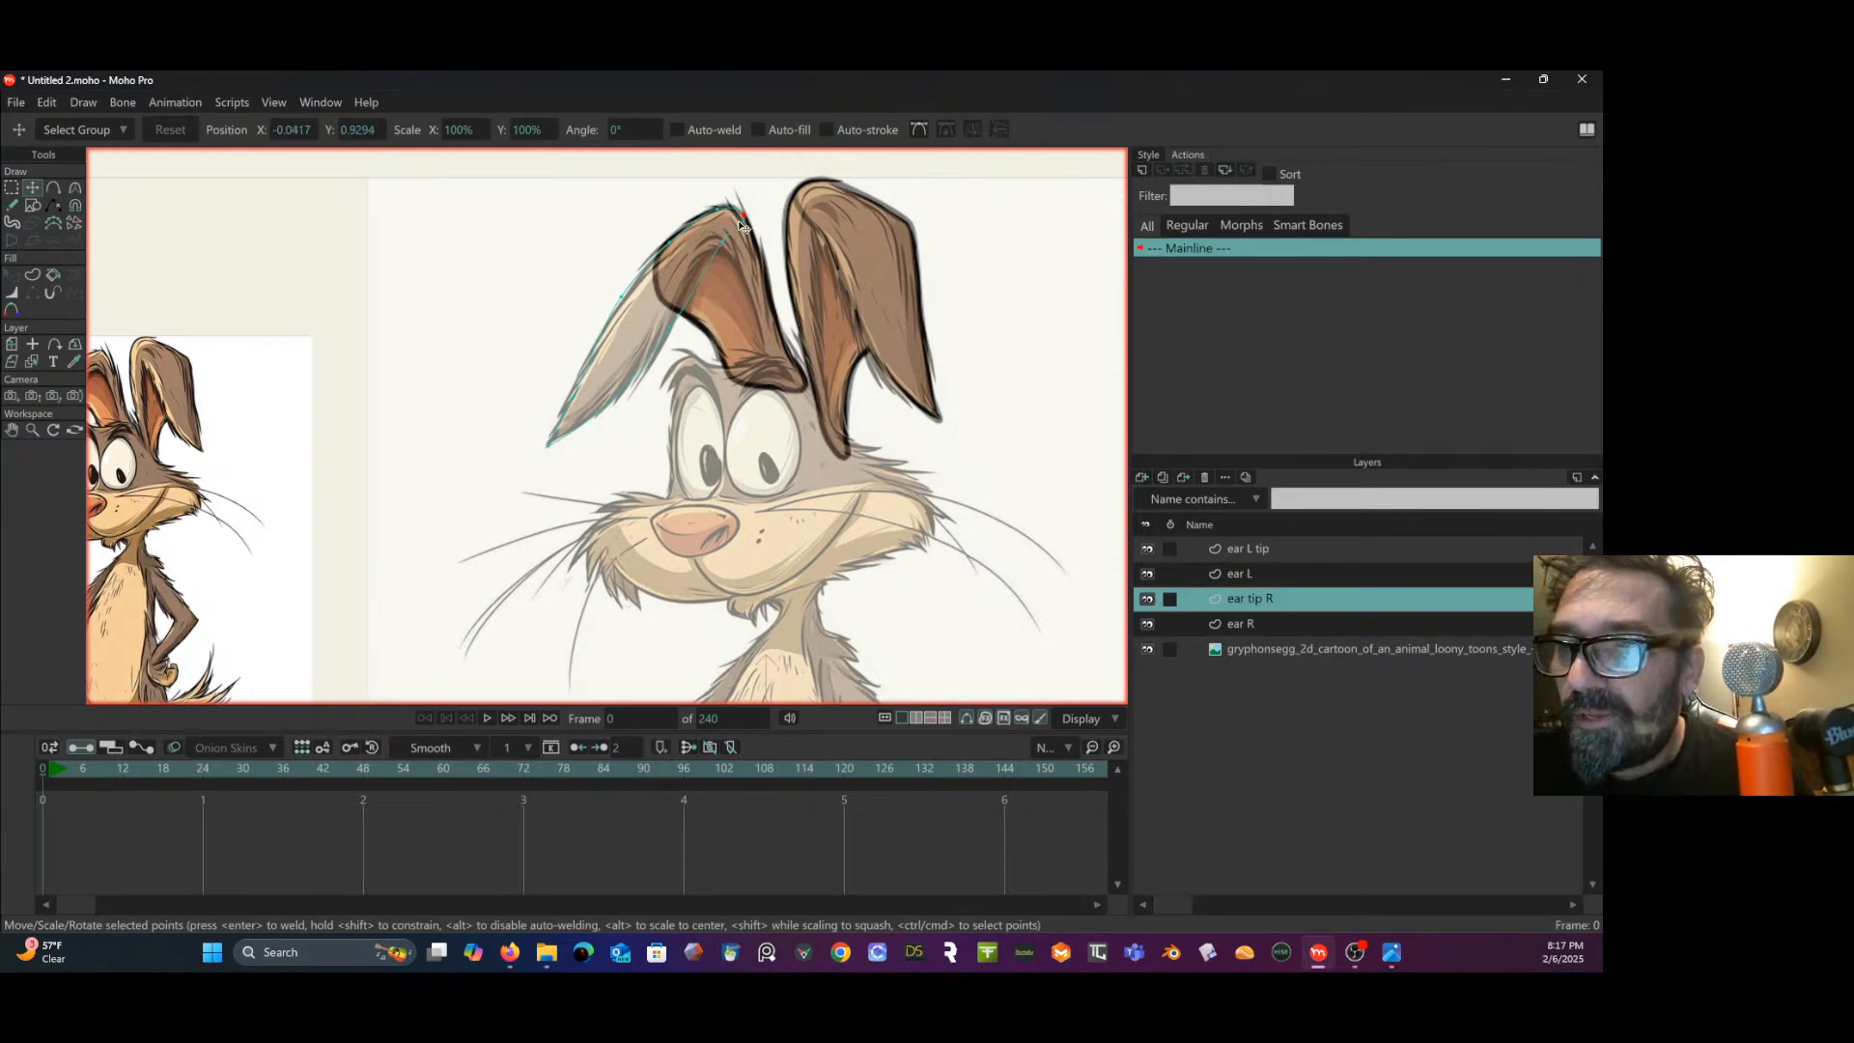
left_click(55, 187)
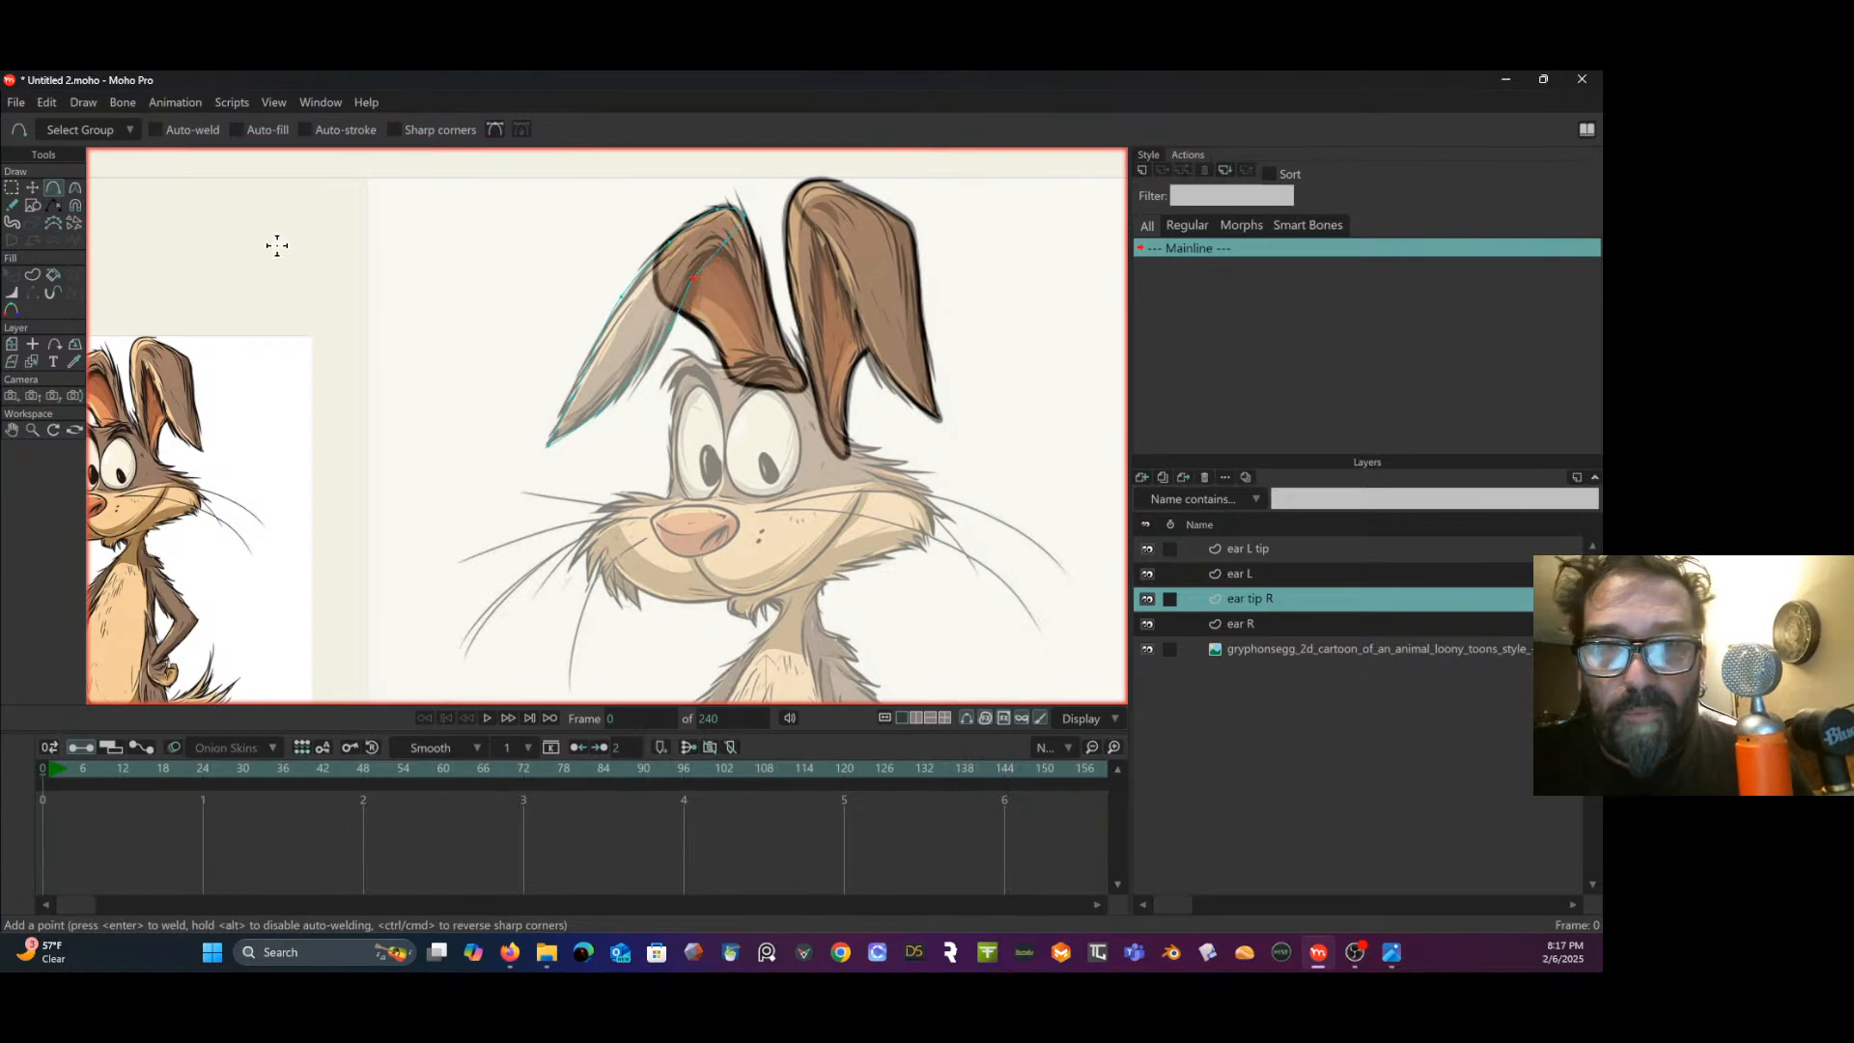
left_click(13, 188)
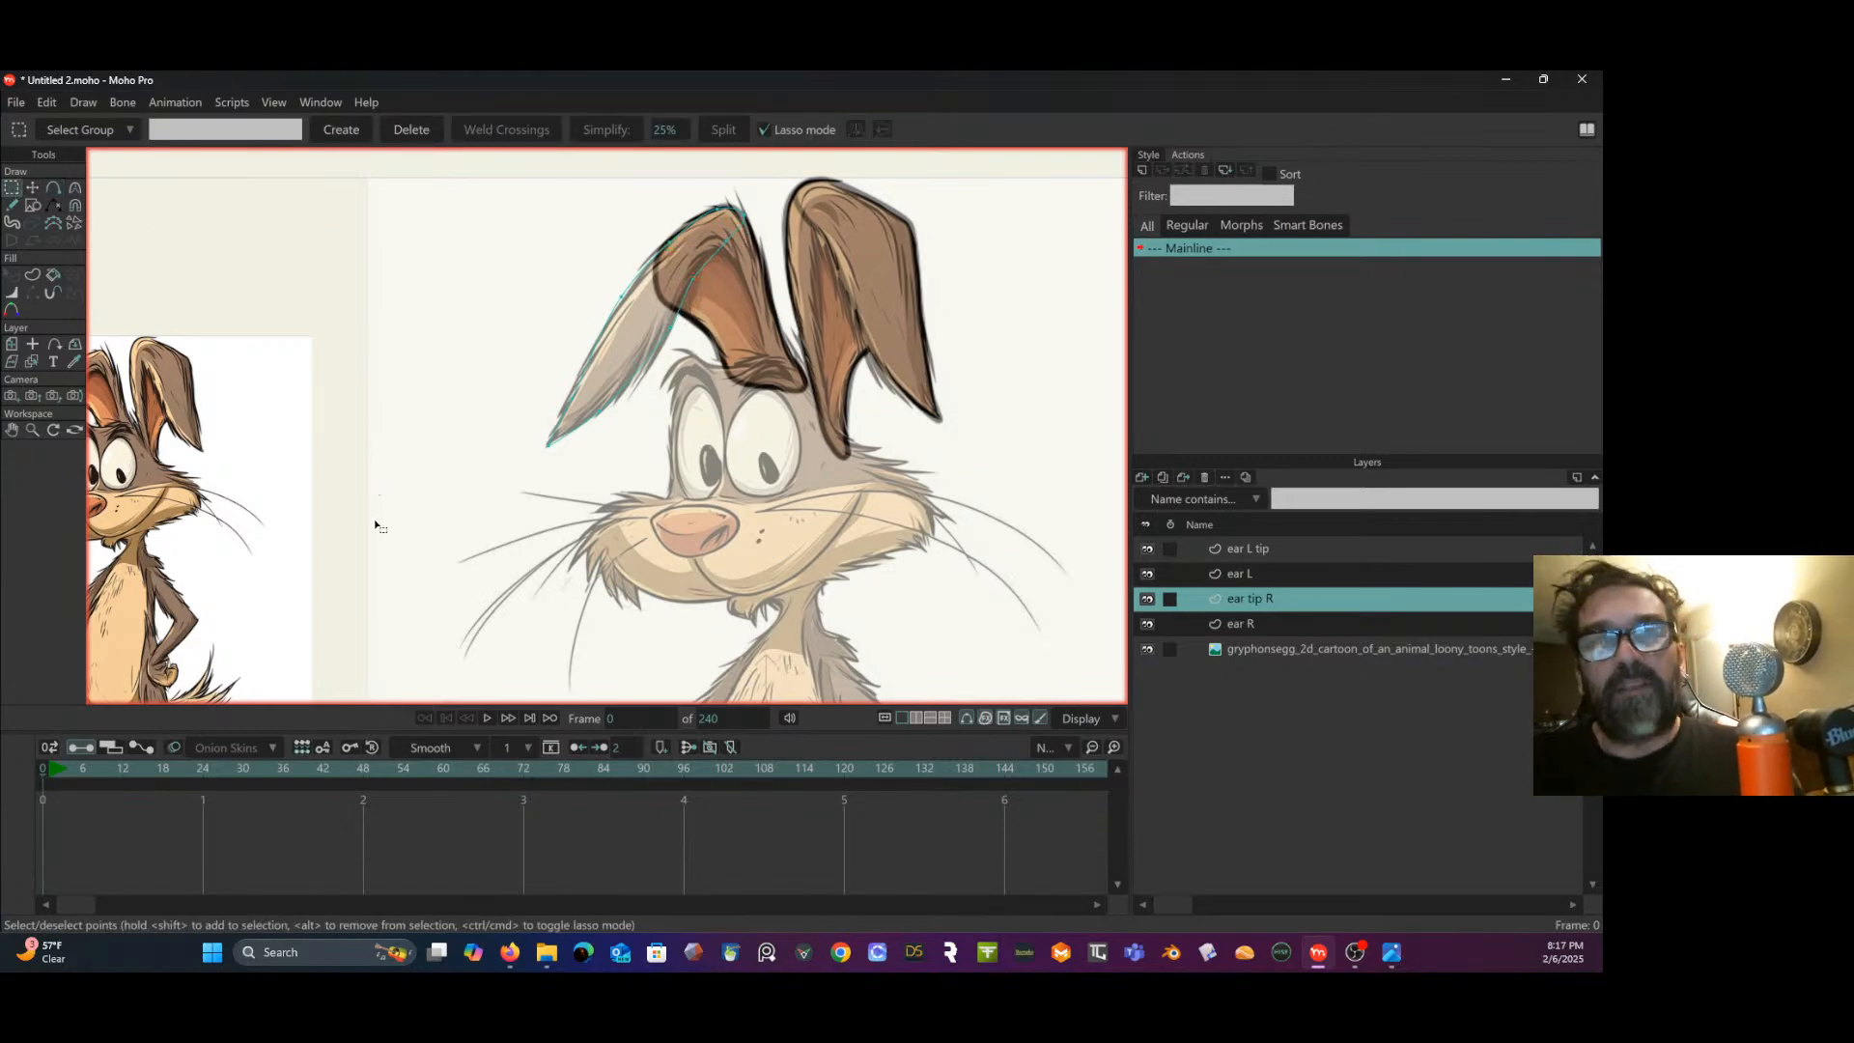
- Create a shape with both fill and stroke from the ear tip R outline
left_click(33, 274)
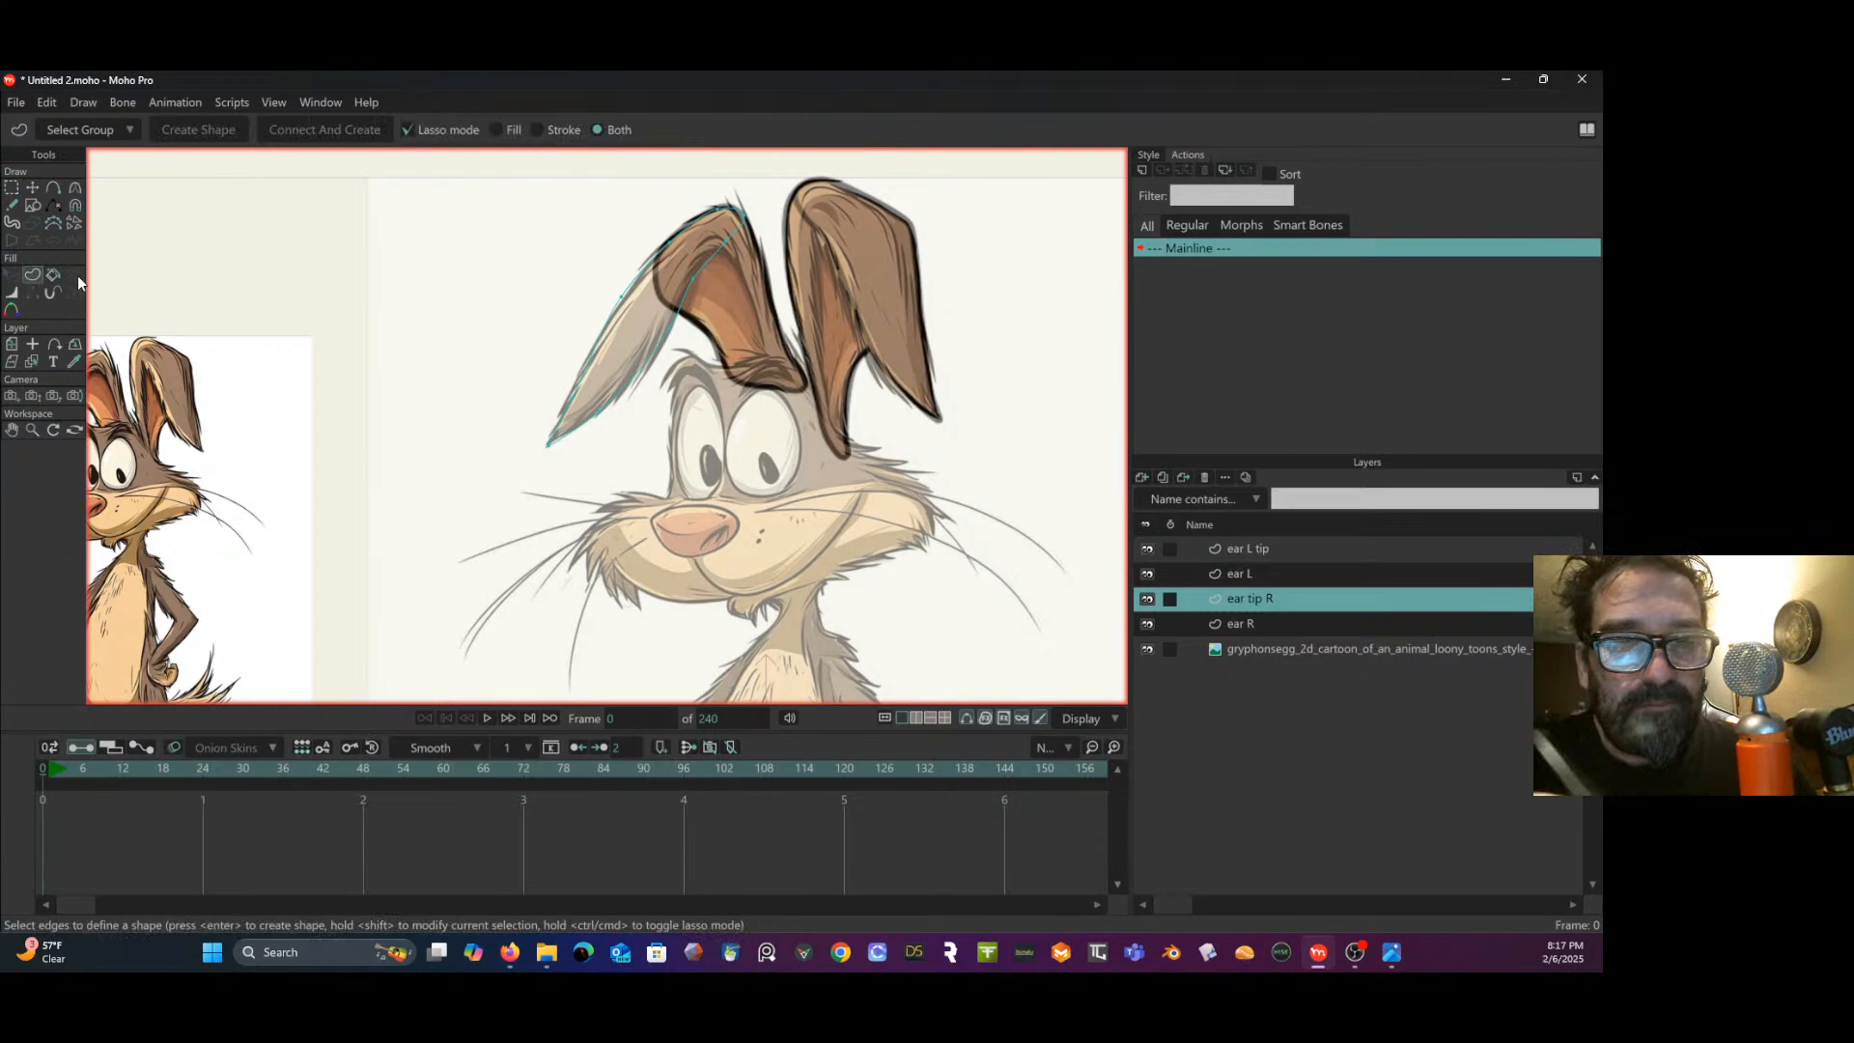
left_click(668, 344)
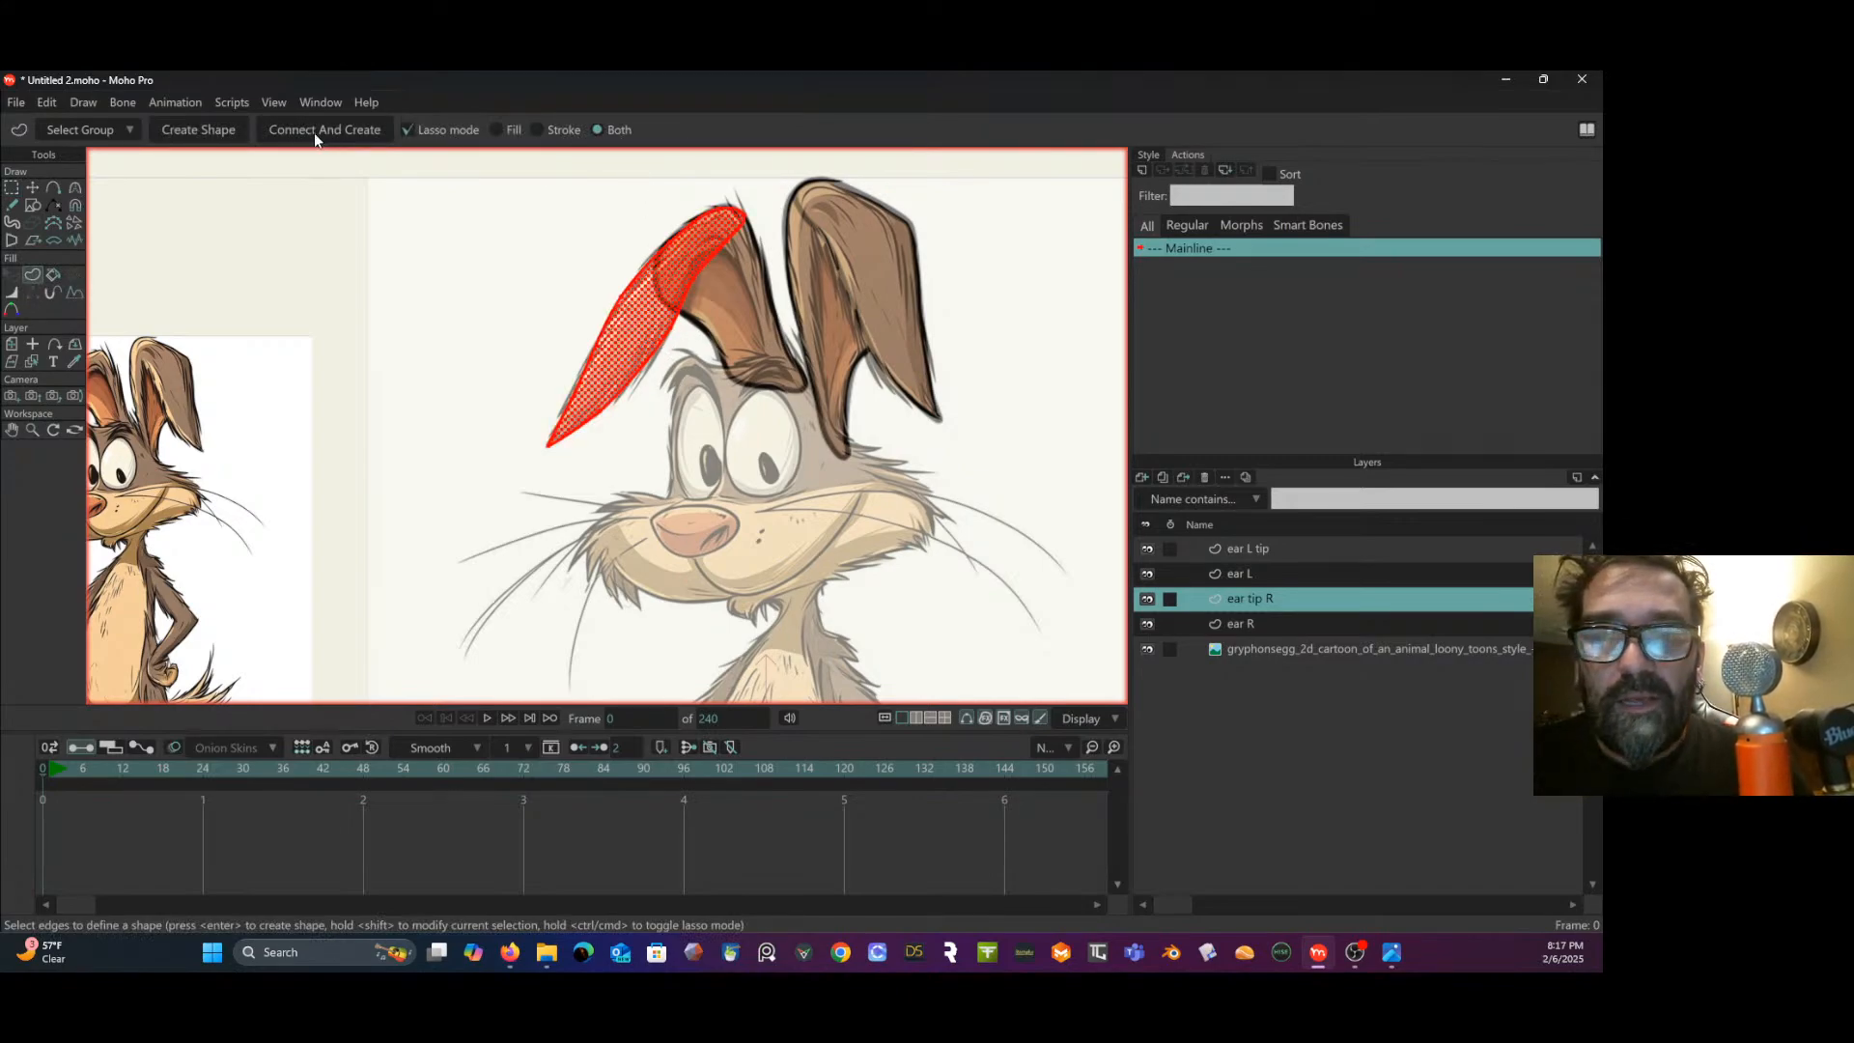
left_click(202, 131)
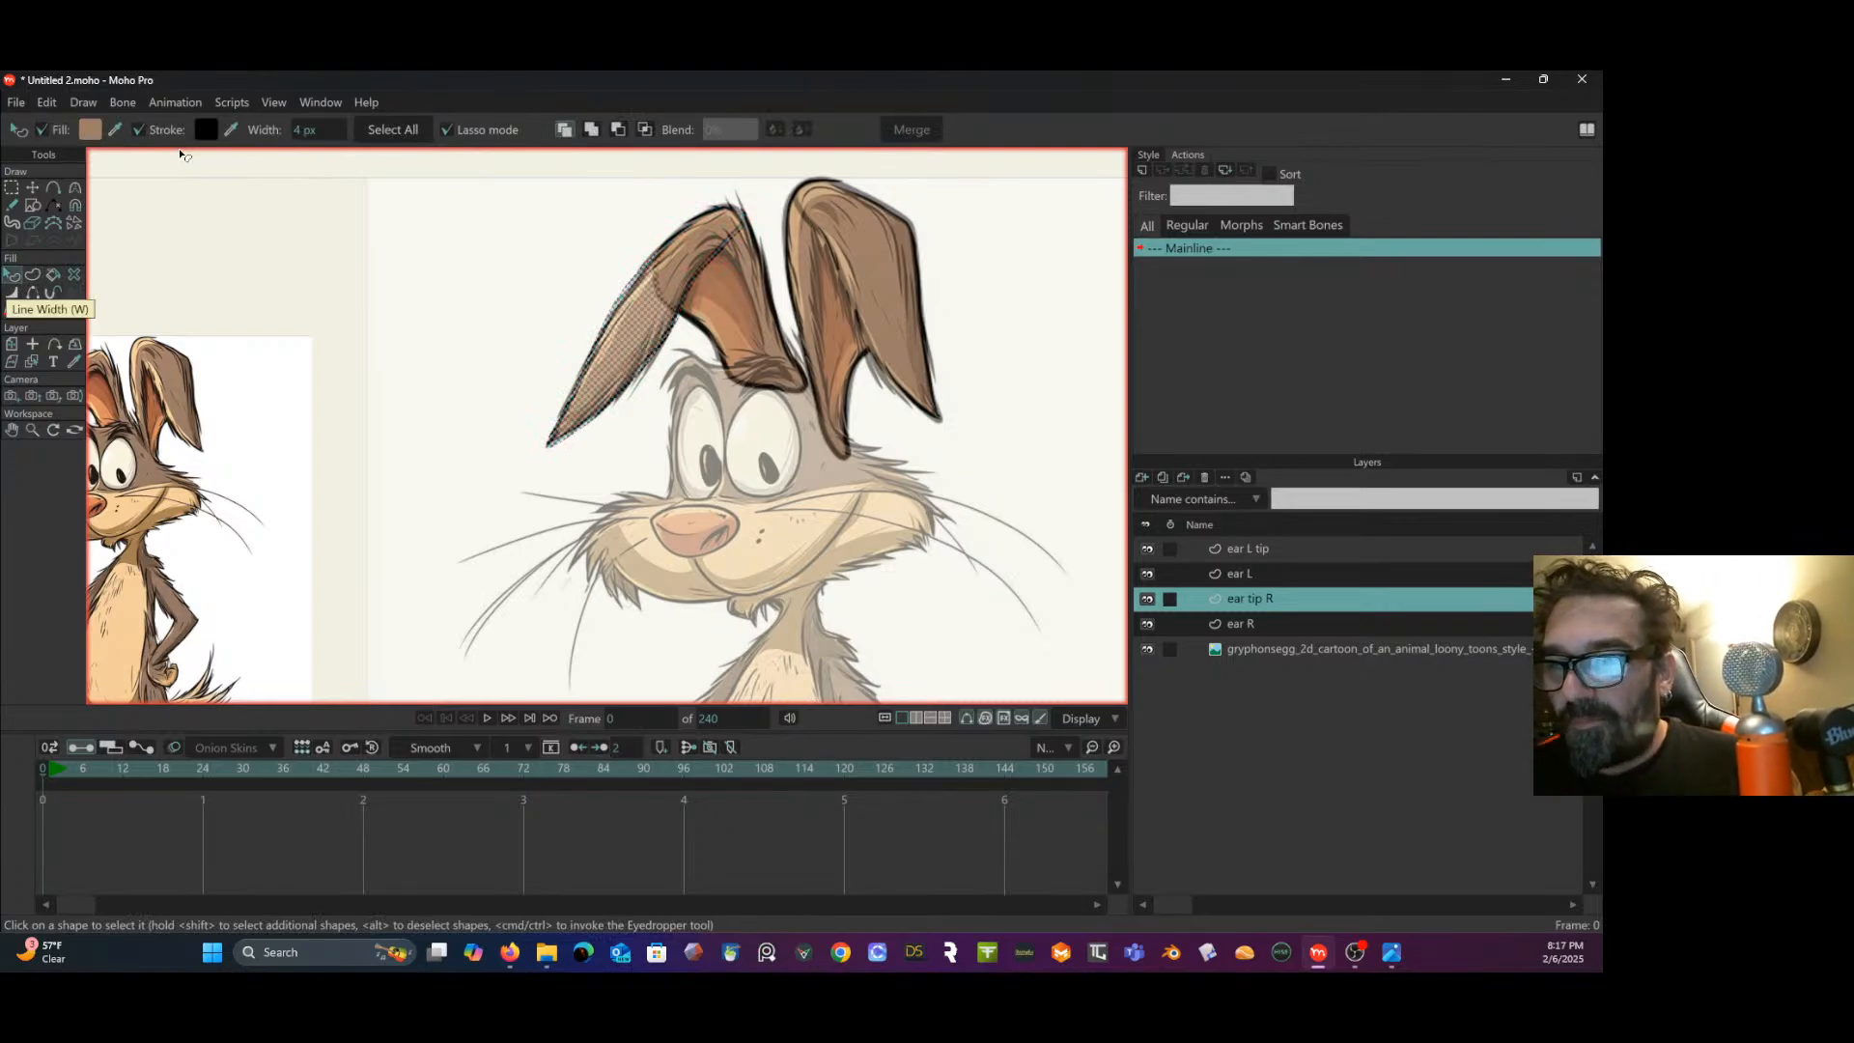
scroll(241, 189, "down", 2)
scroll(464, 294, "up", 3)
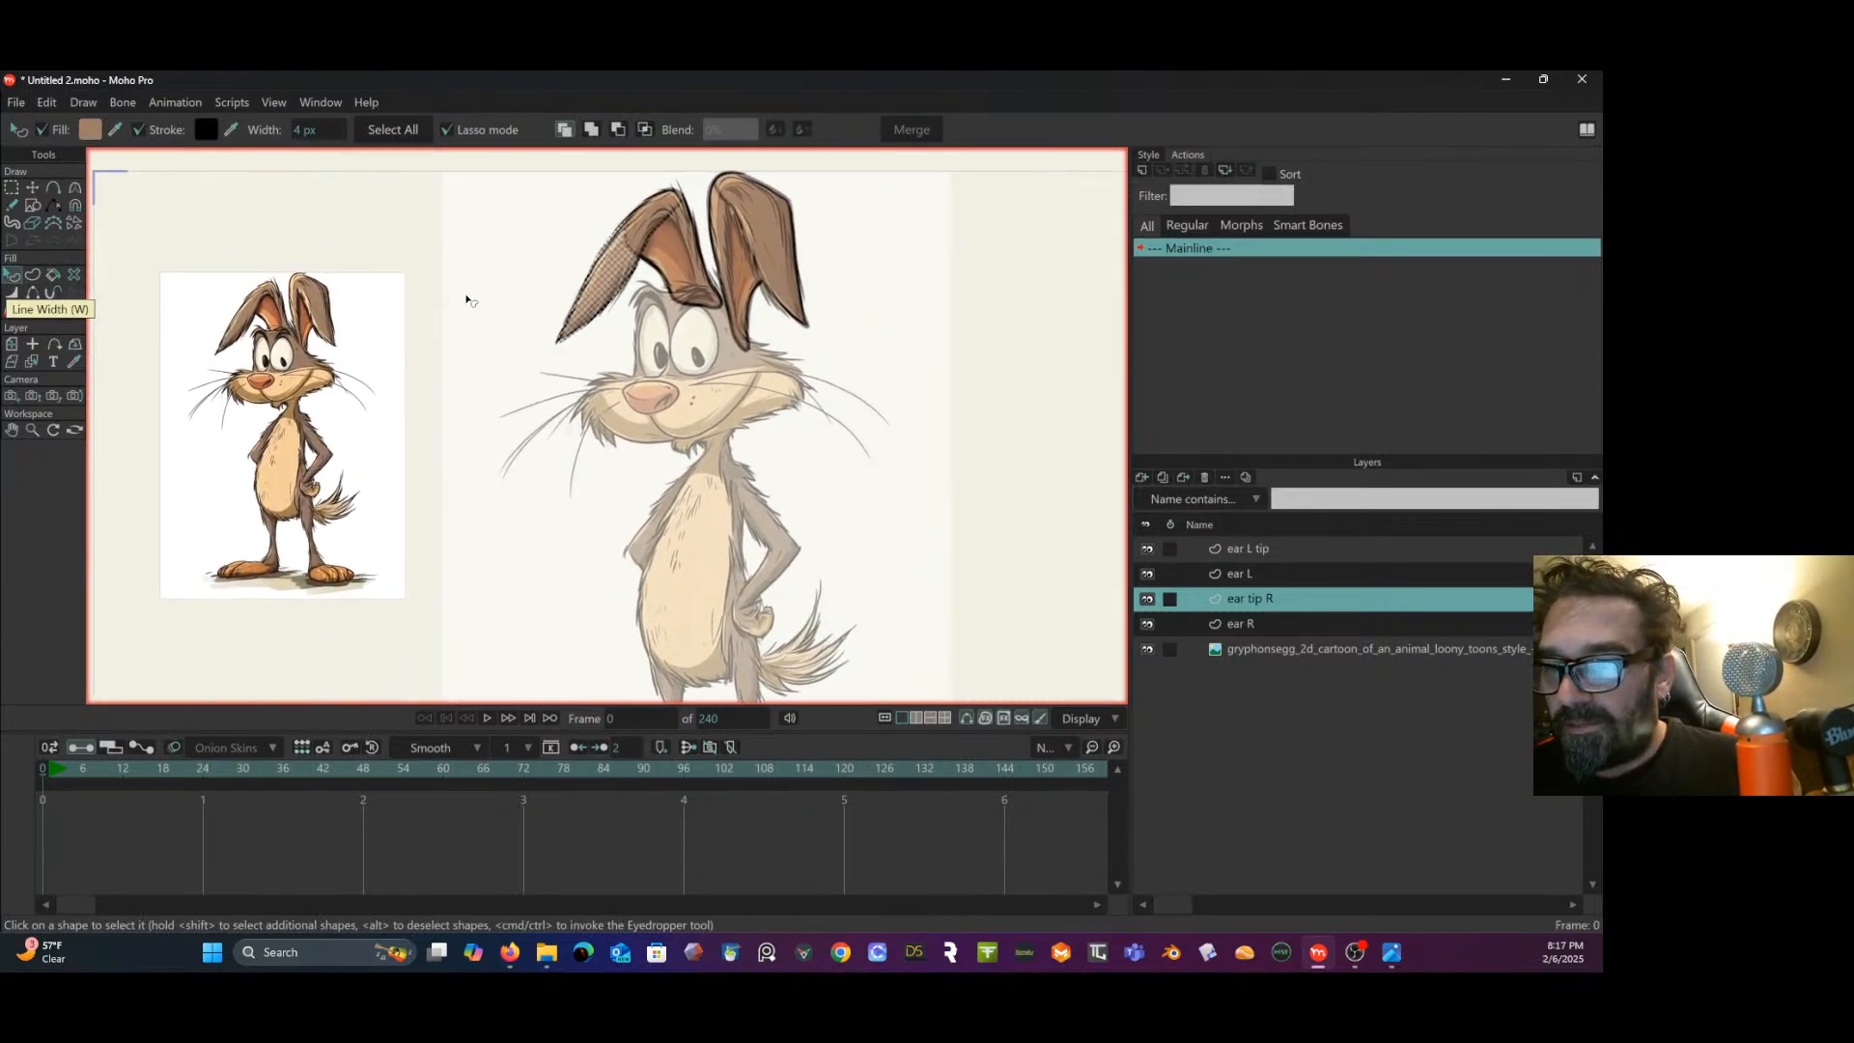
scroll(461, 332, "down", 1)
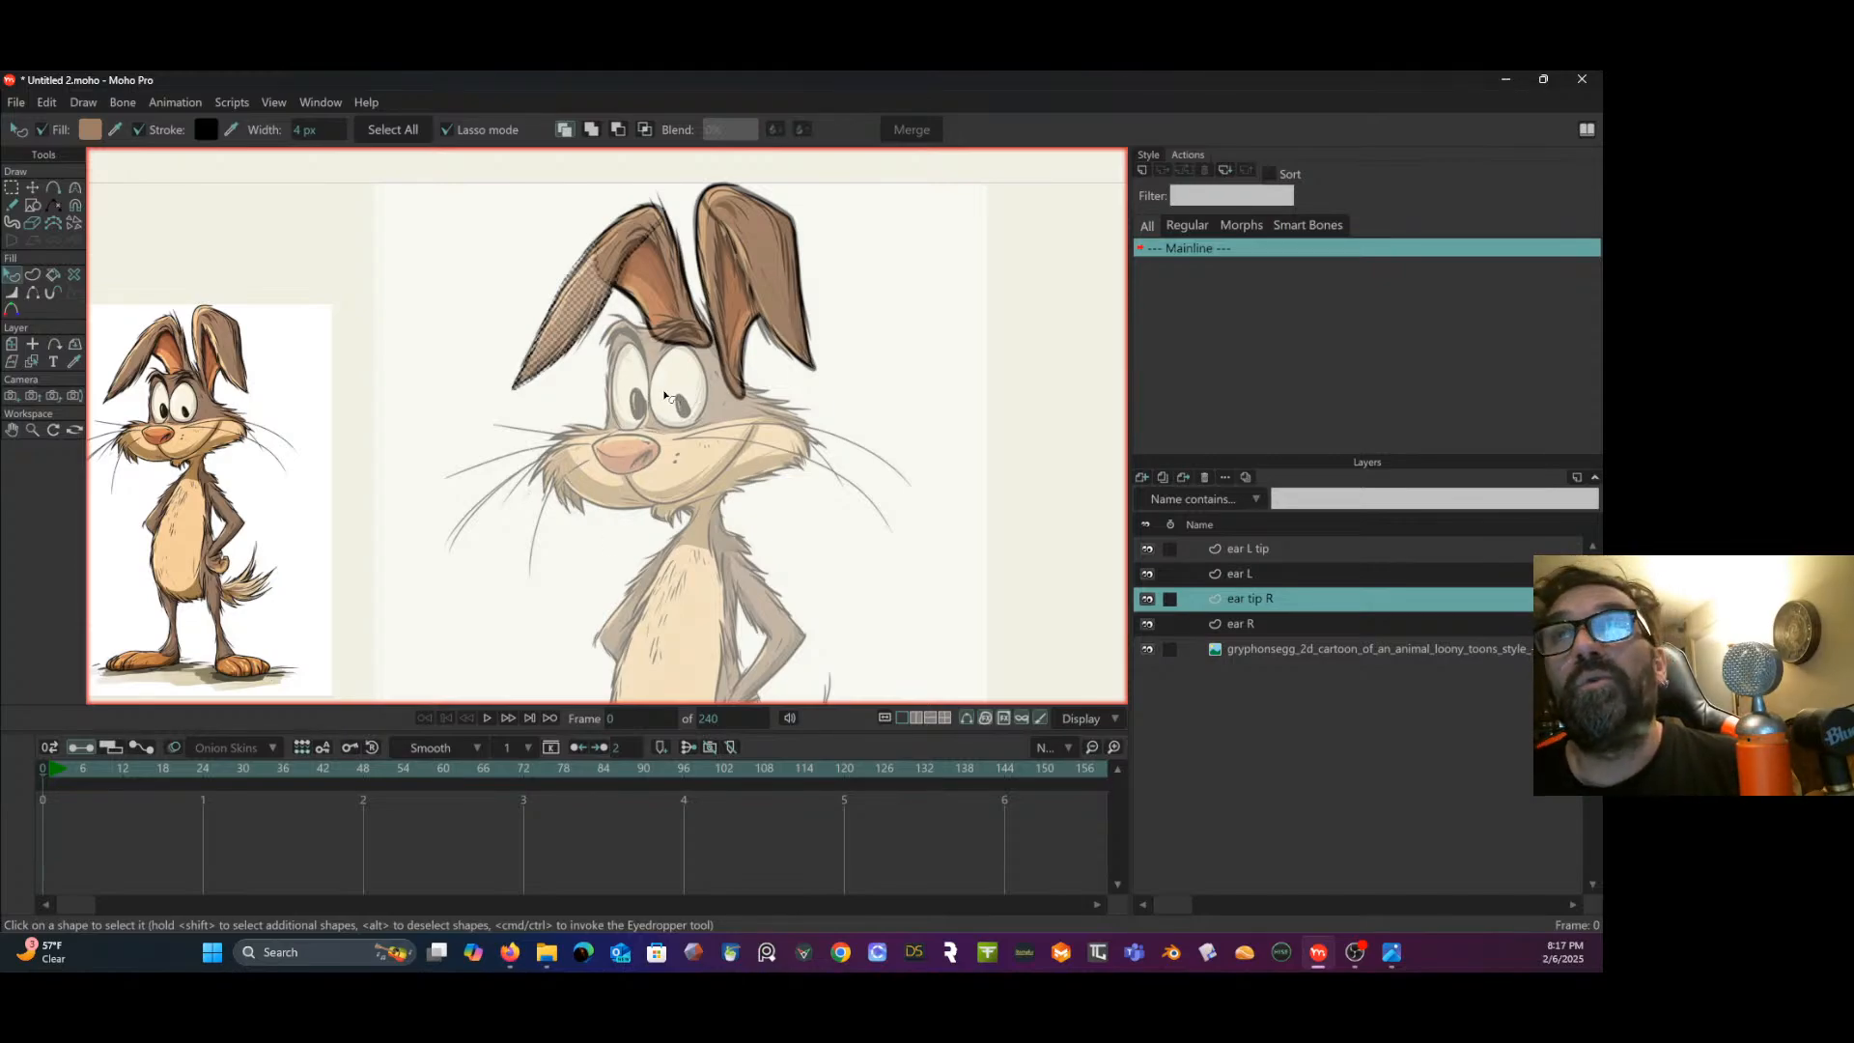
scroll(668, 399, "up", 1)
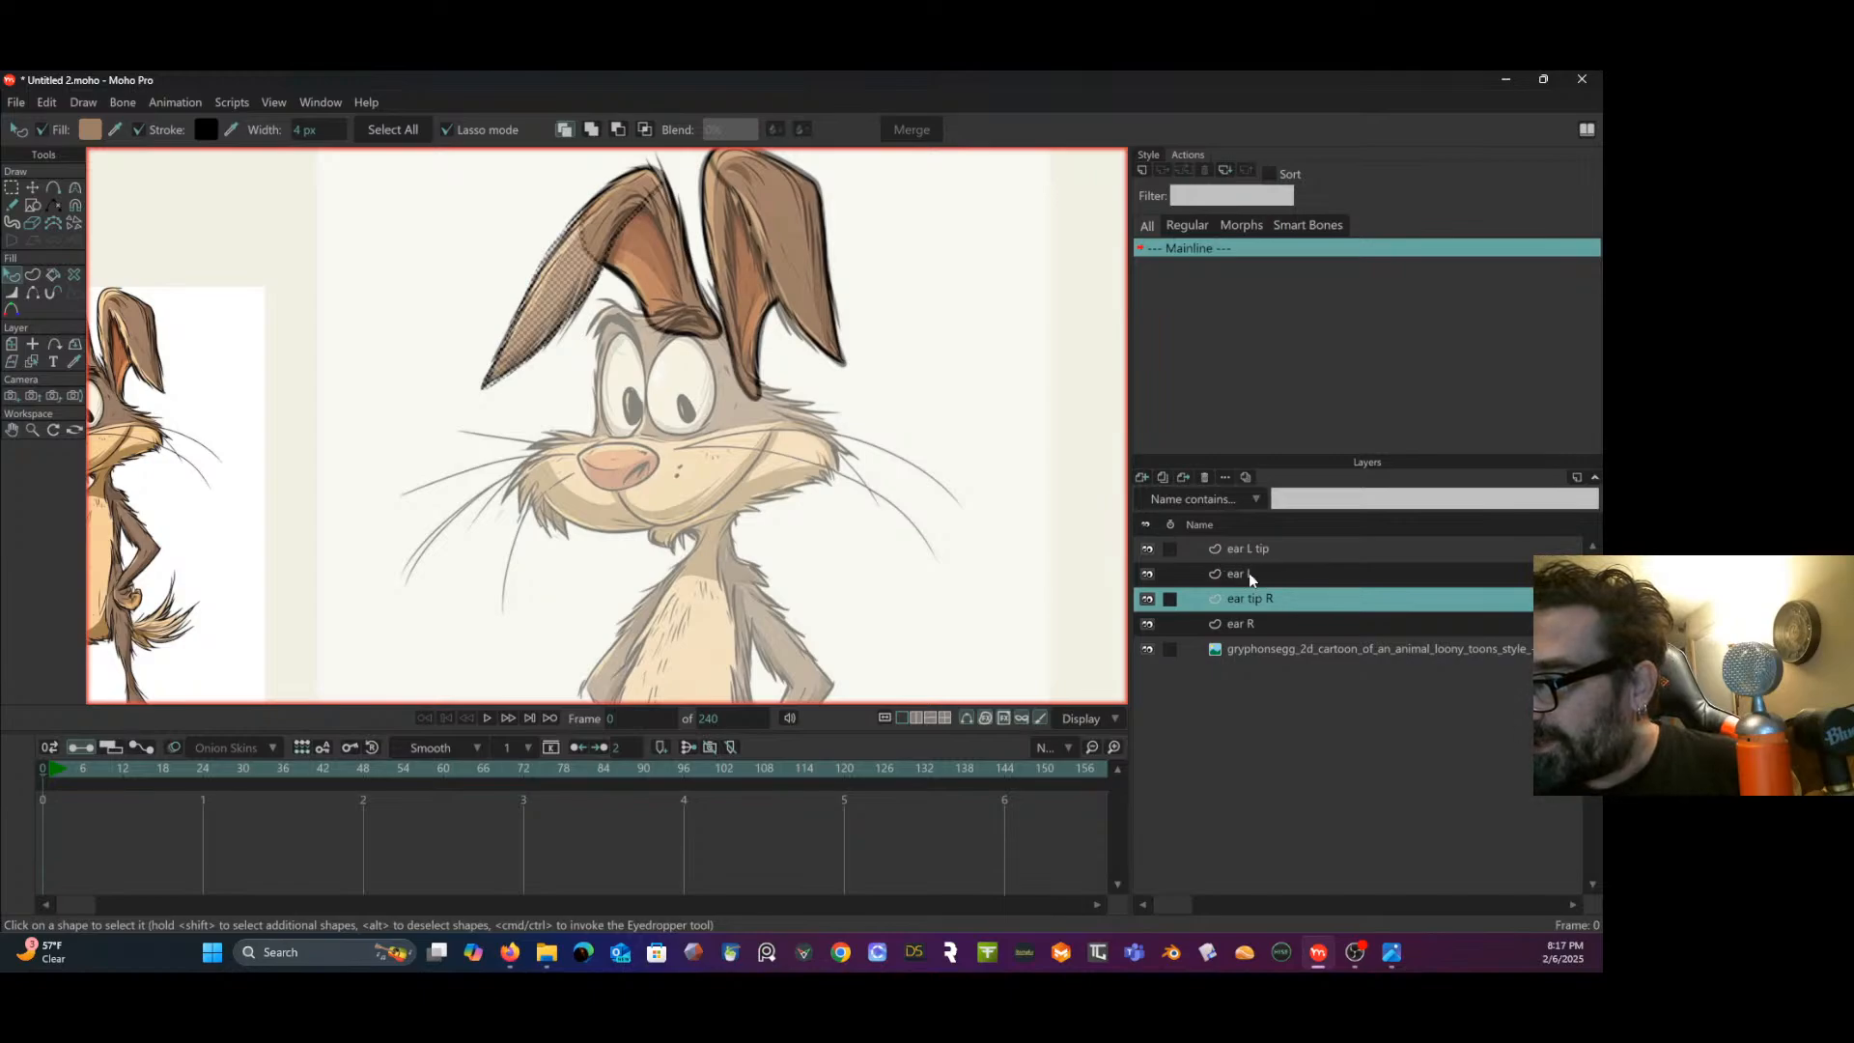
- Add a new vector layer above ear L tip and name it "head"
left_click(1271, 549)
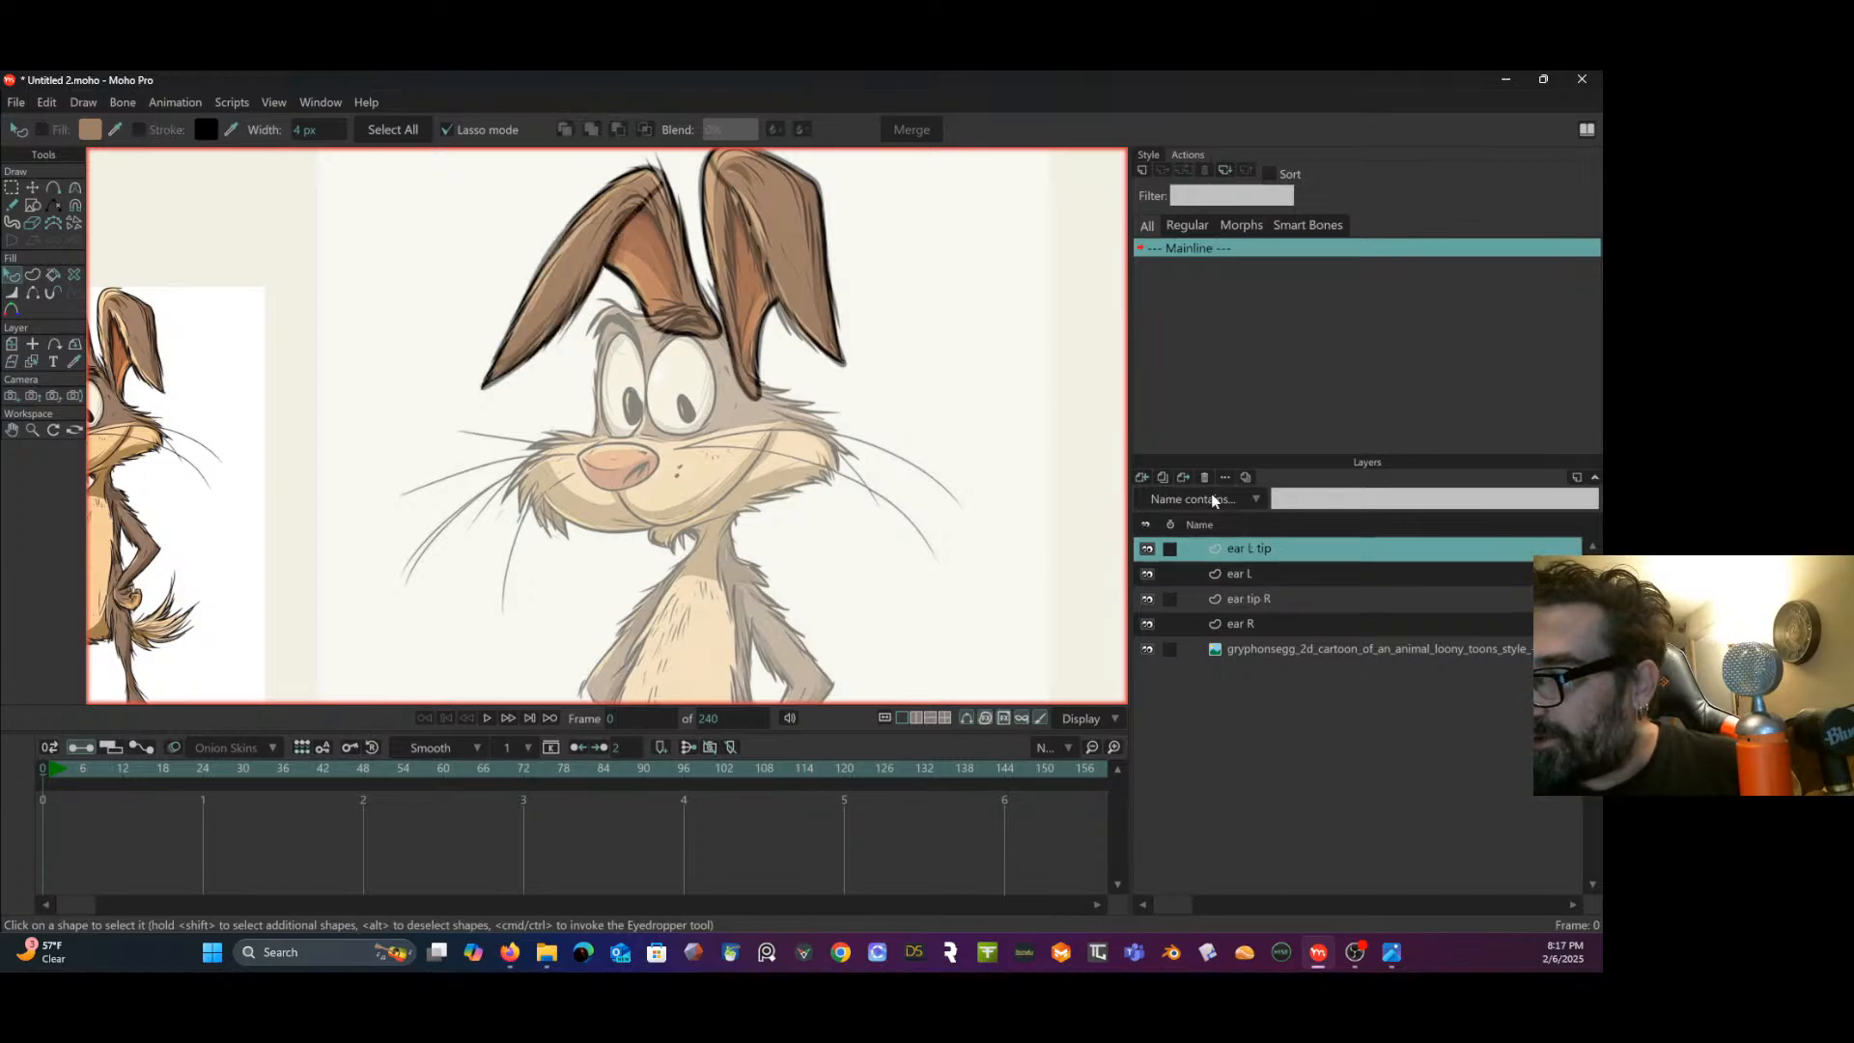
left_click(1144, 478)
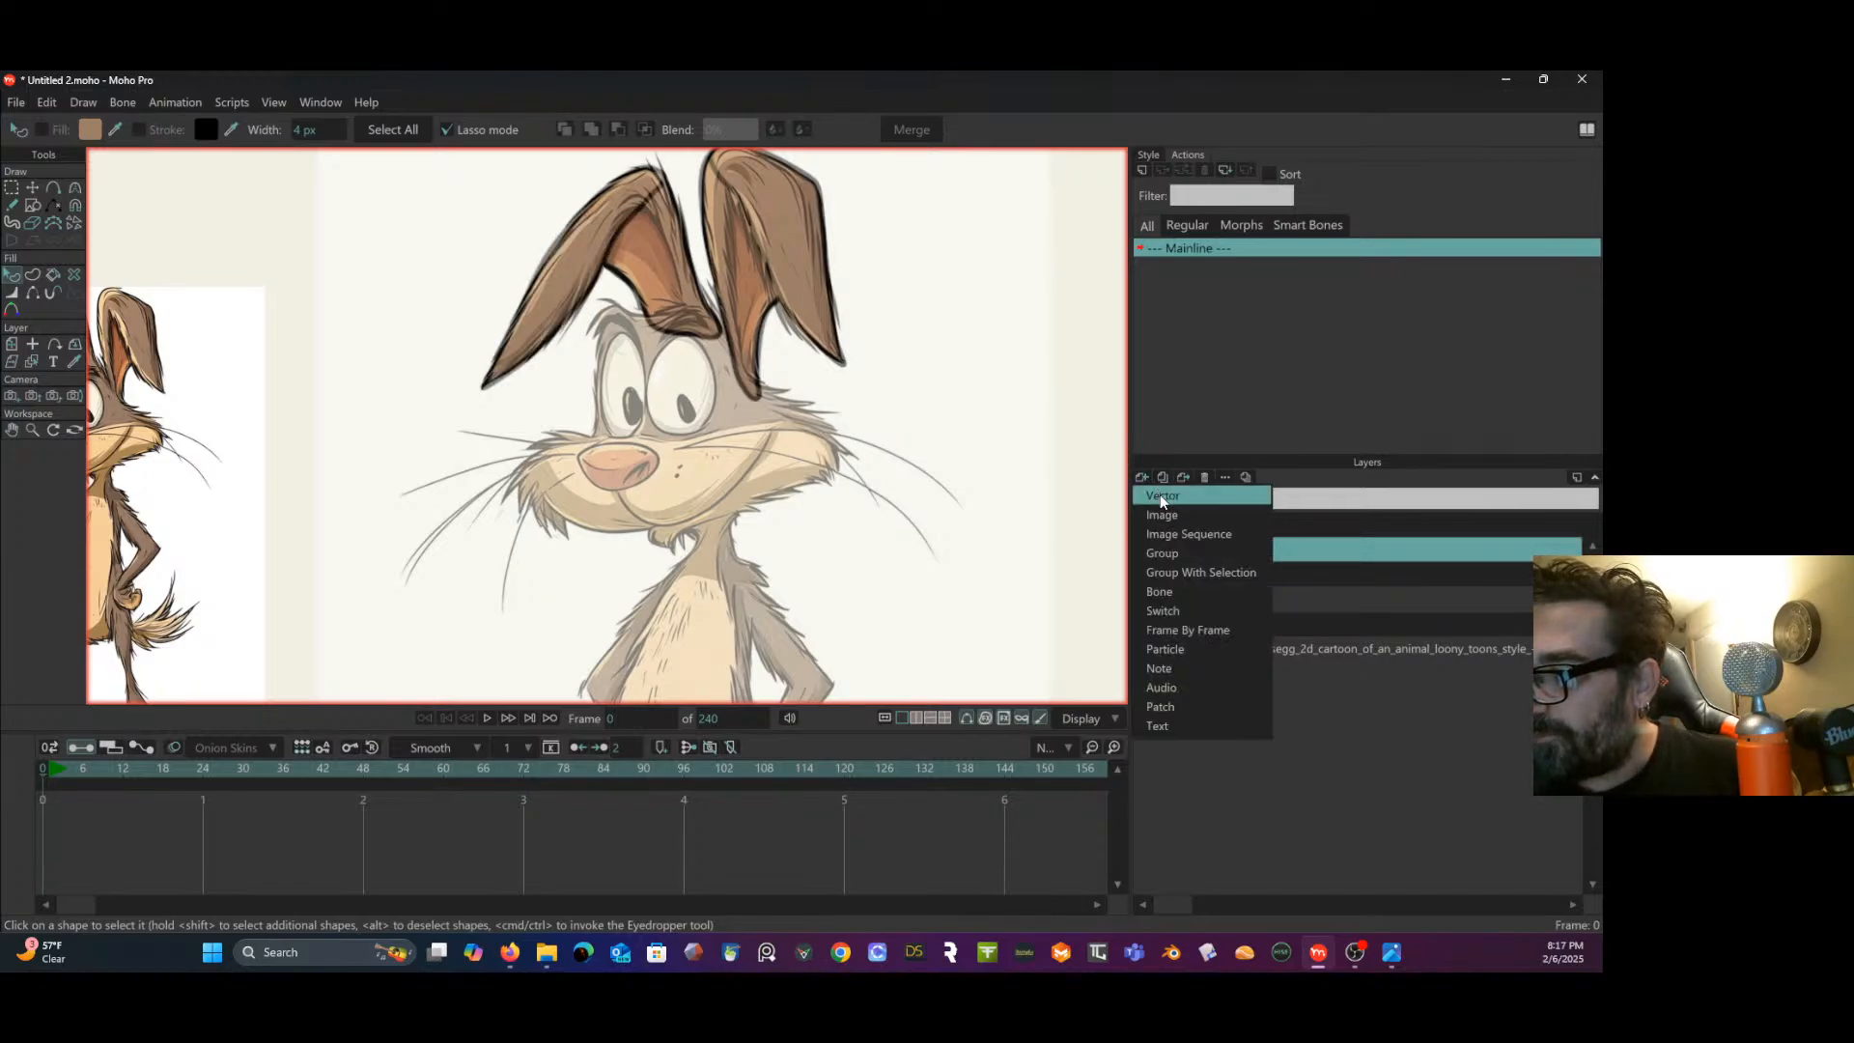
left_click(1162, 496)
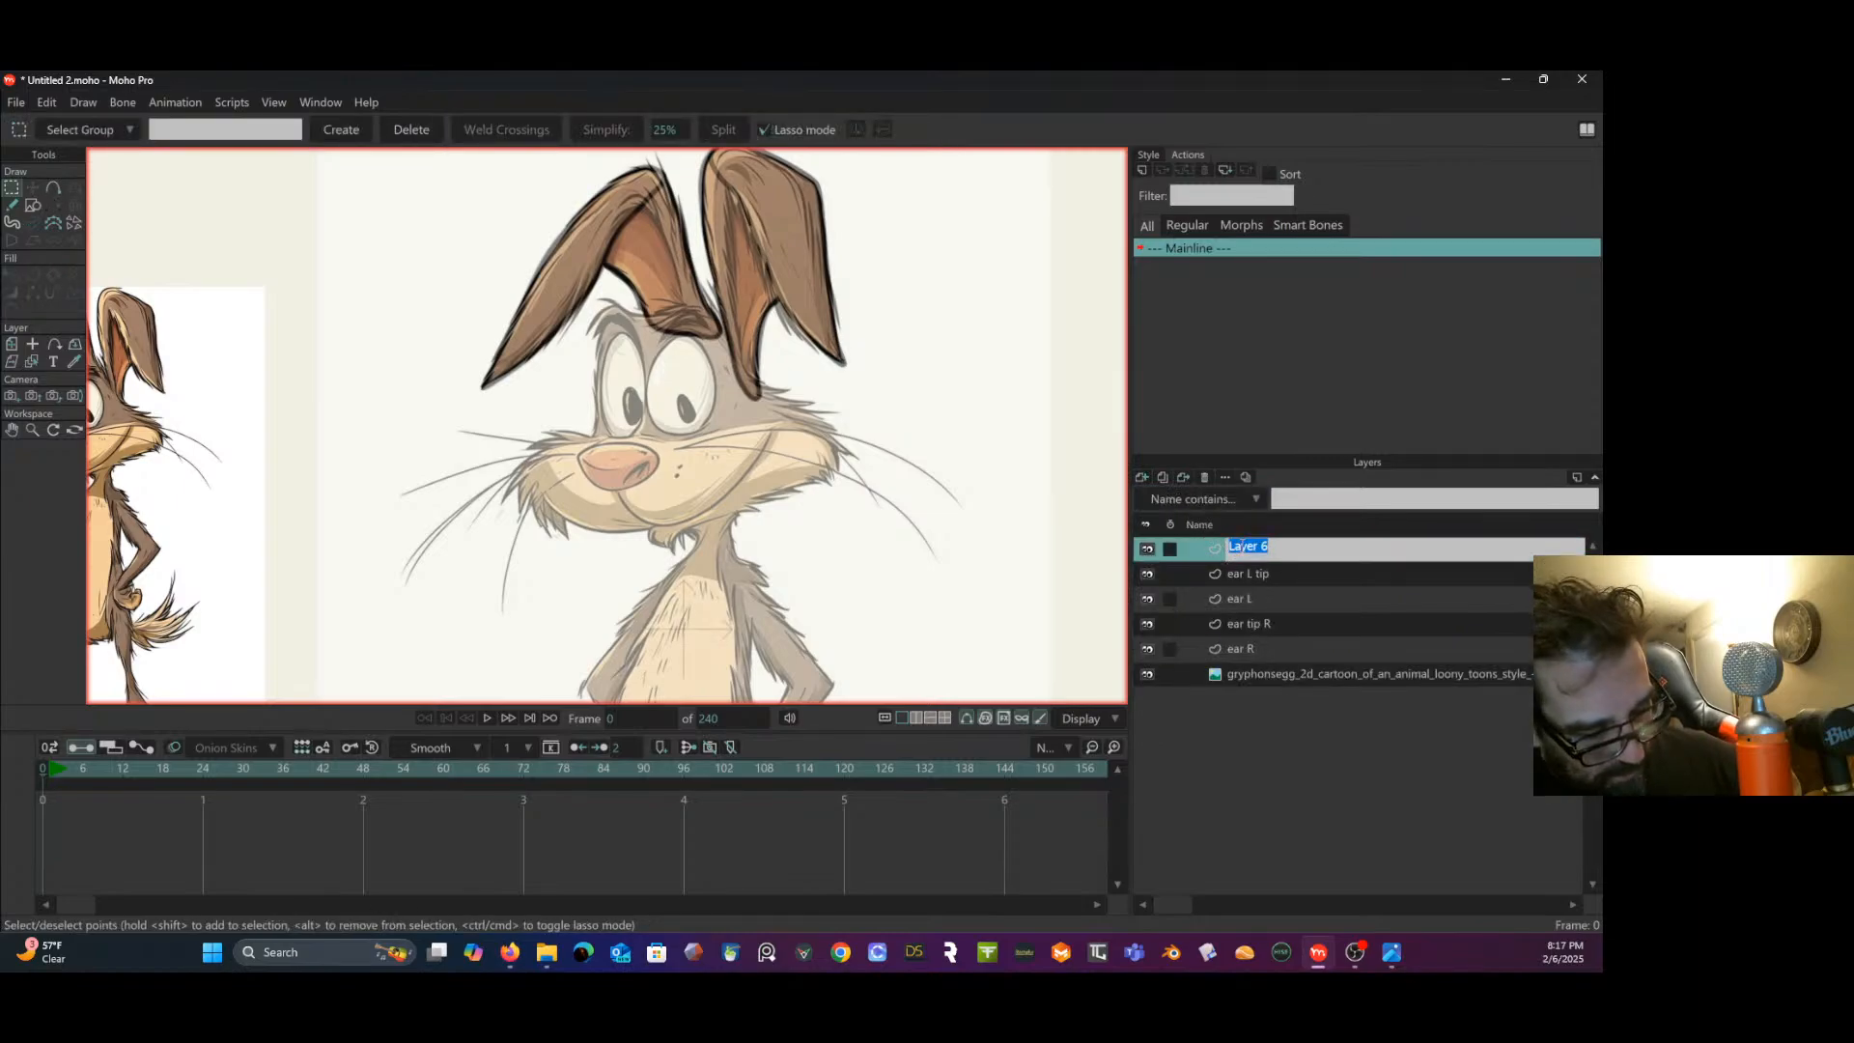
type("head")
key("Return")
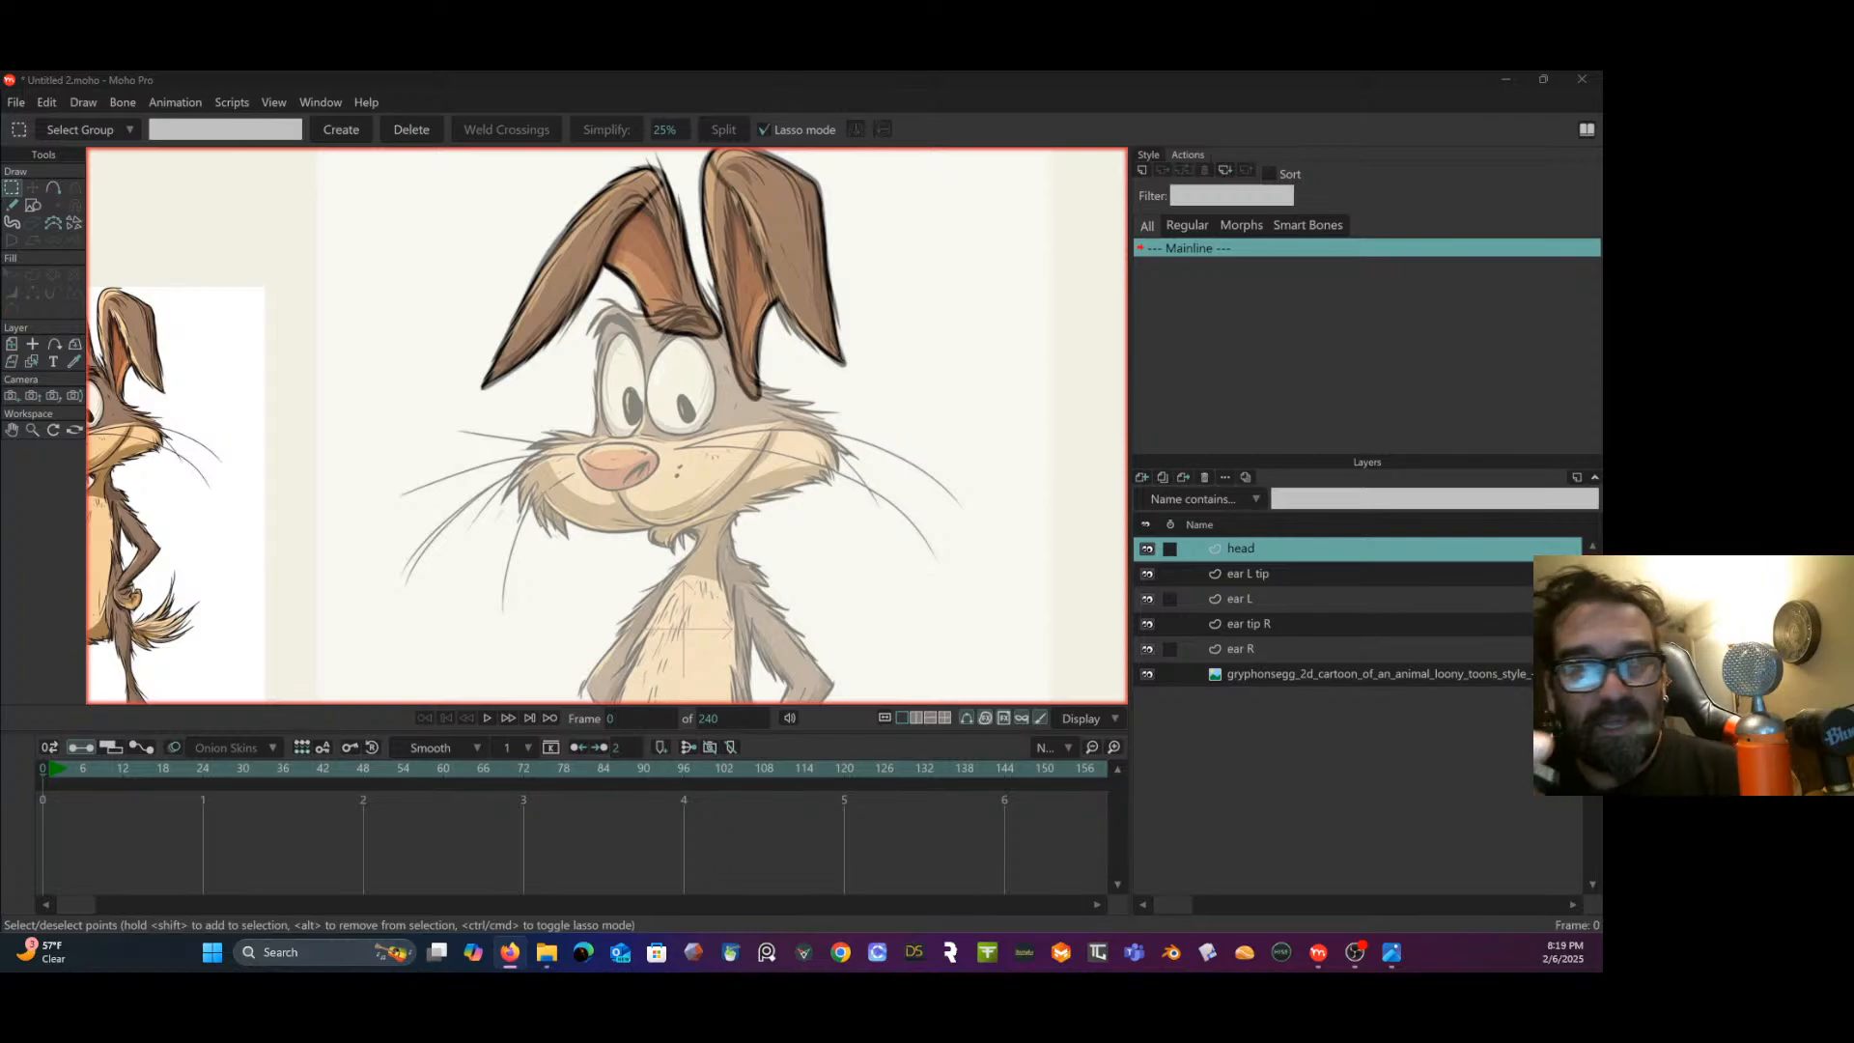
- Trace the rabbit's head as a closed outline from the brow down around the chin, and adjust the points along its top edge
left_click(54, 184)
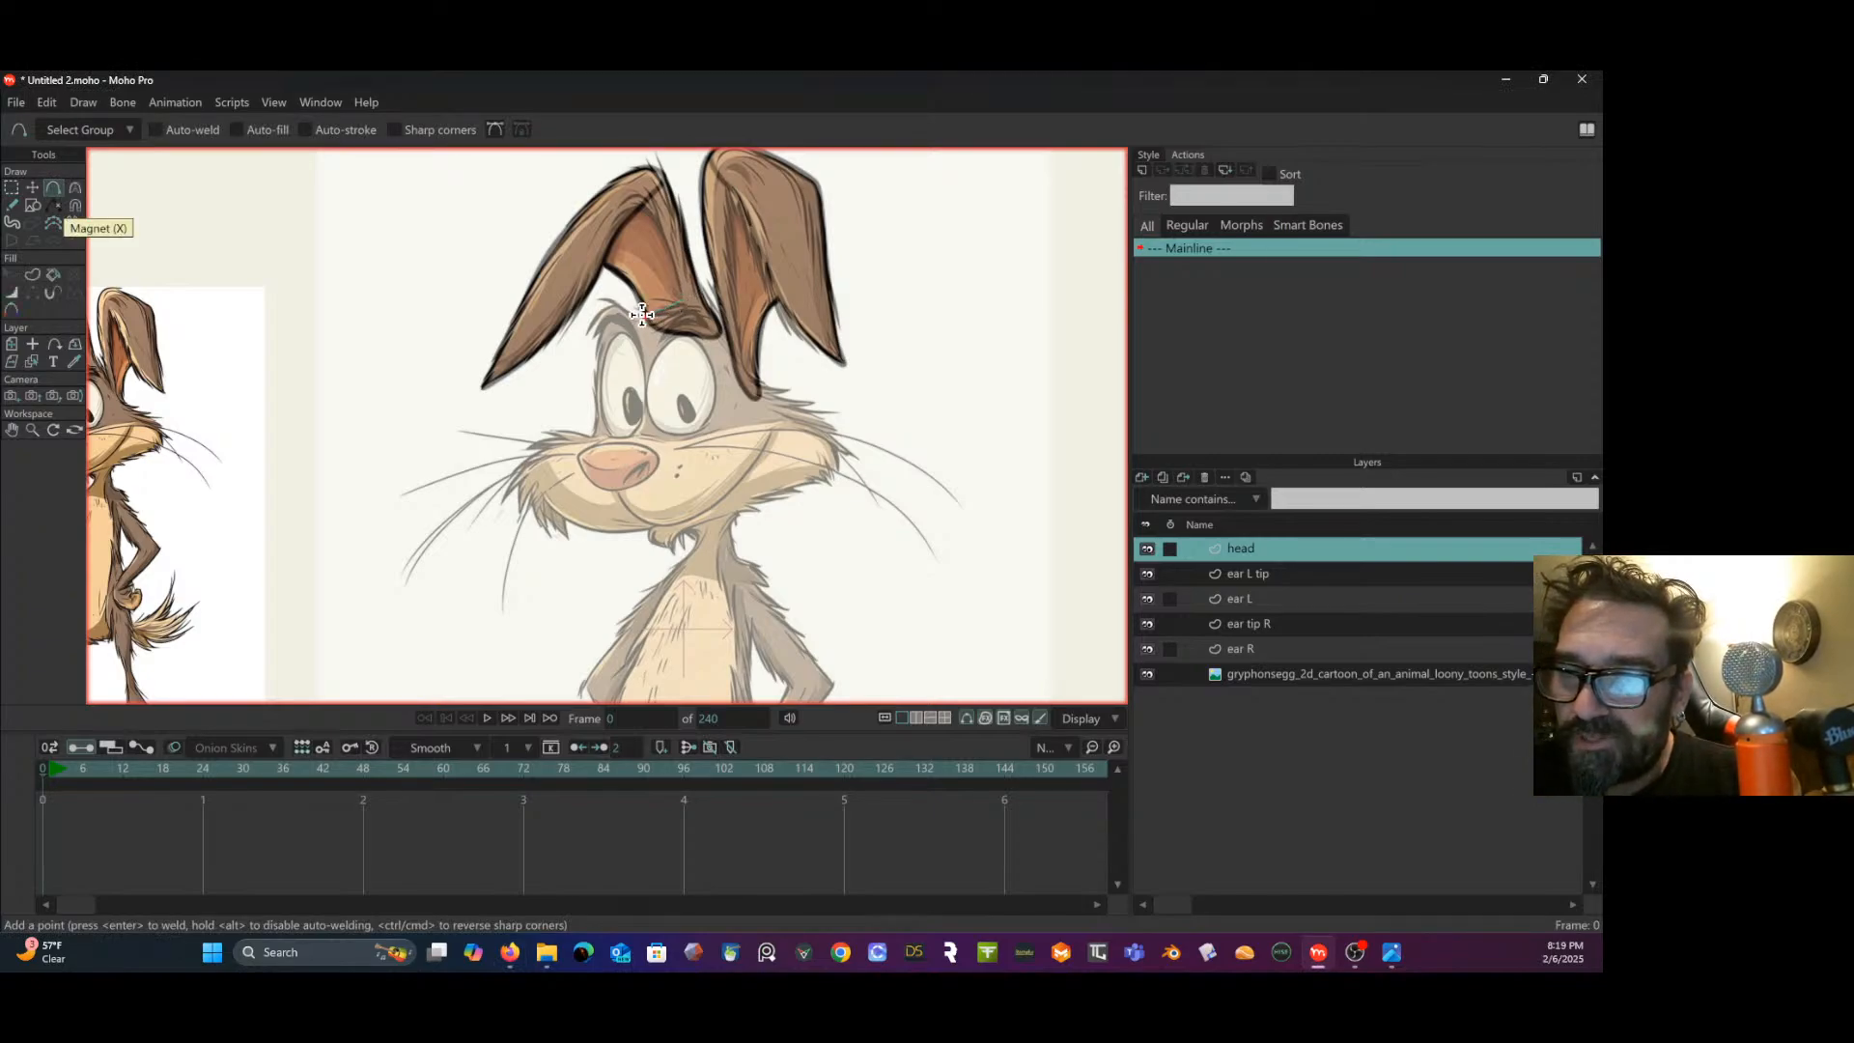
mouse_move(638, 311)
left_mouse_down()
mouse_move(608, 322)
mouse_move(591, 372)
mouse_move(588, 504)
mouse_move(623, 521)
mouse_move(773, 480)
mouse_move(777, 432)
mouse_move(734, 342)
mouse_move(681, 308)
left_mouse_up()
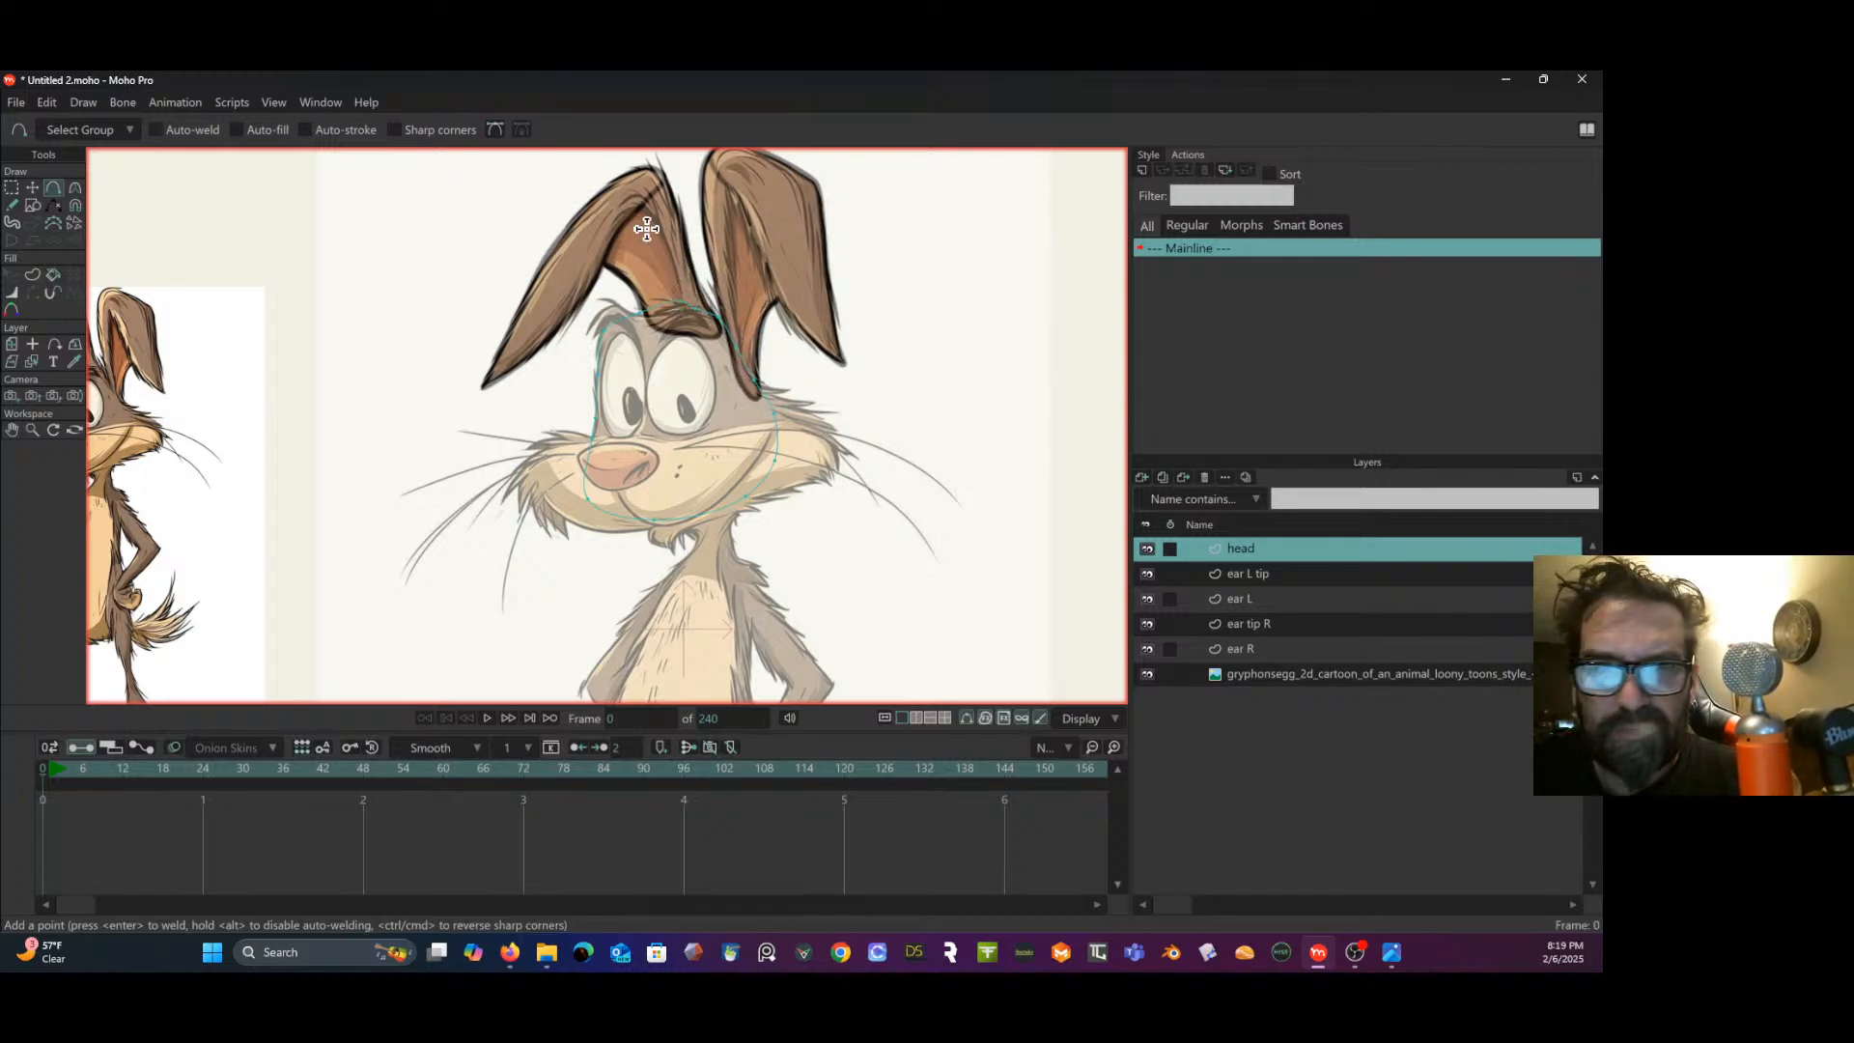
left_click(33, 190)
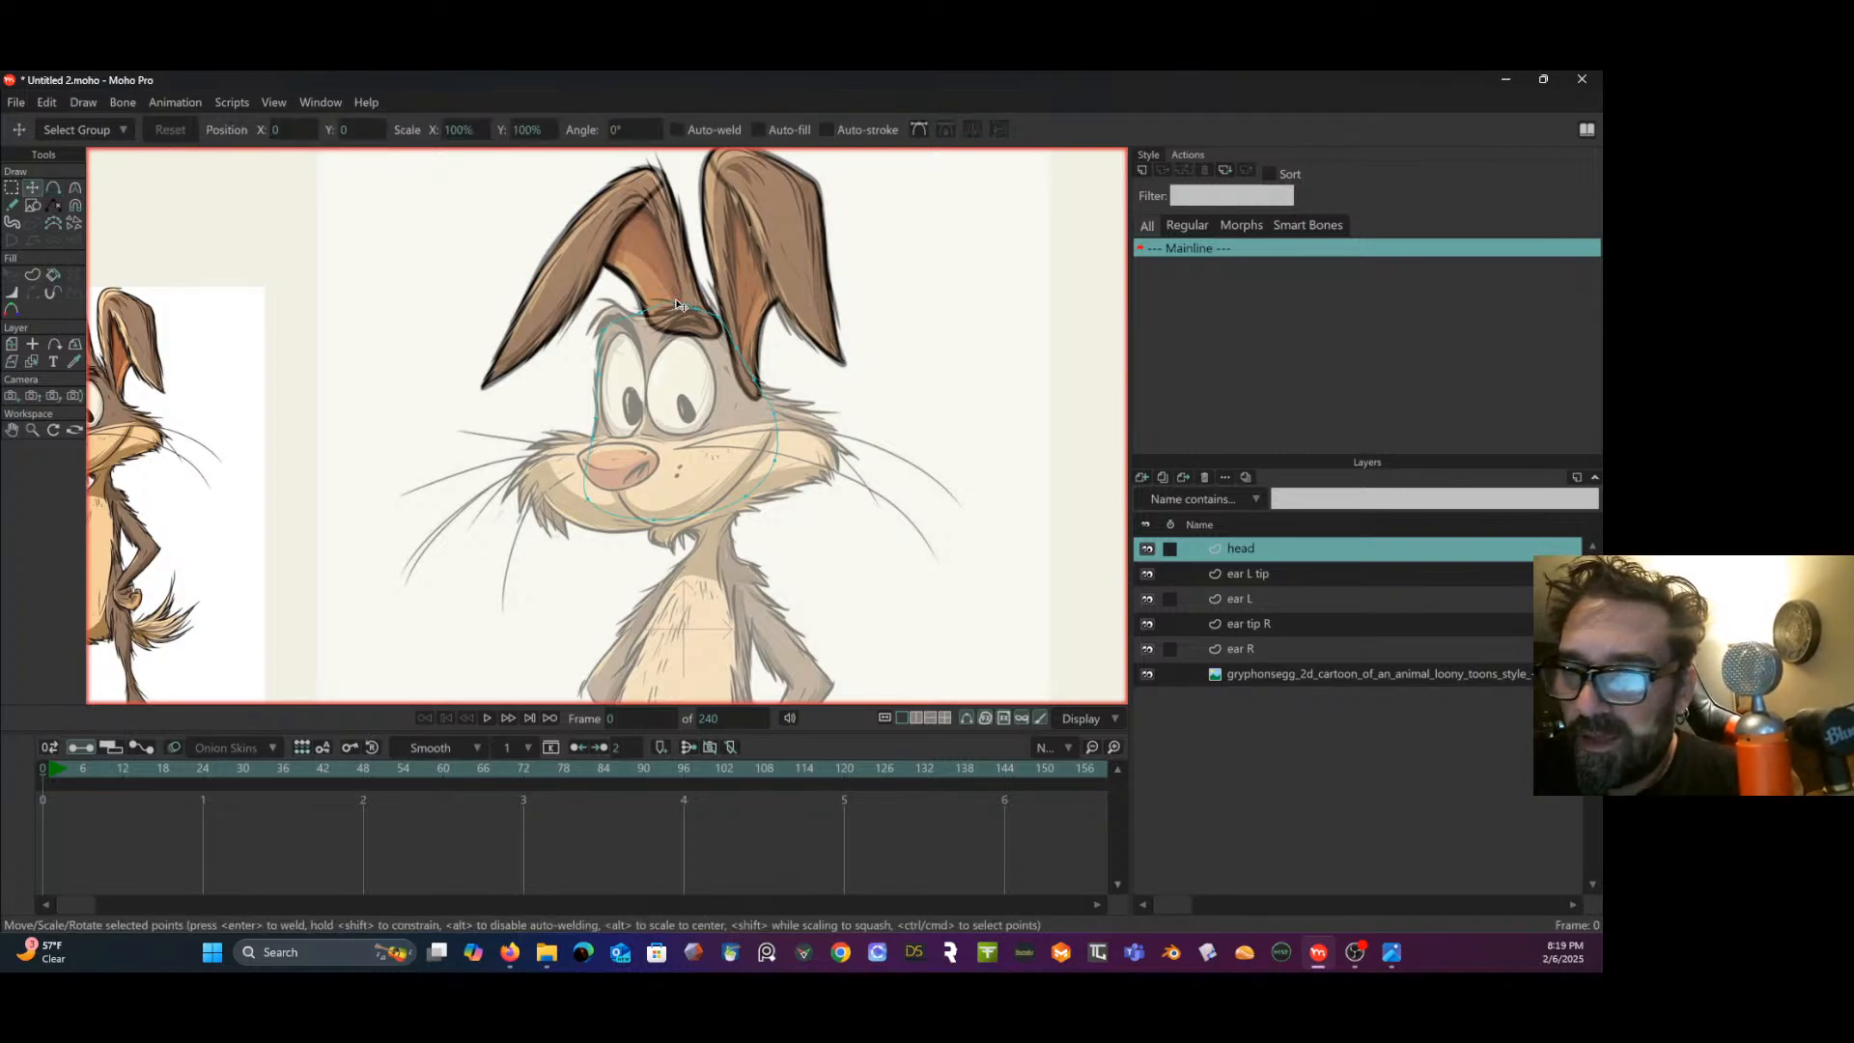
left_click(638, 314)
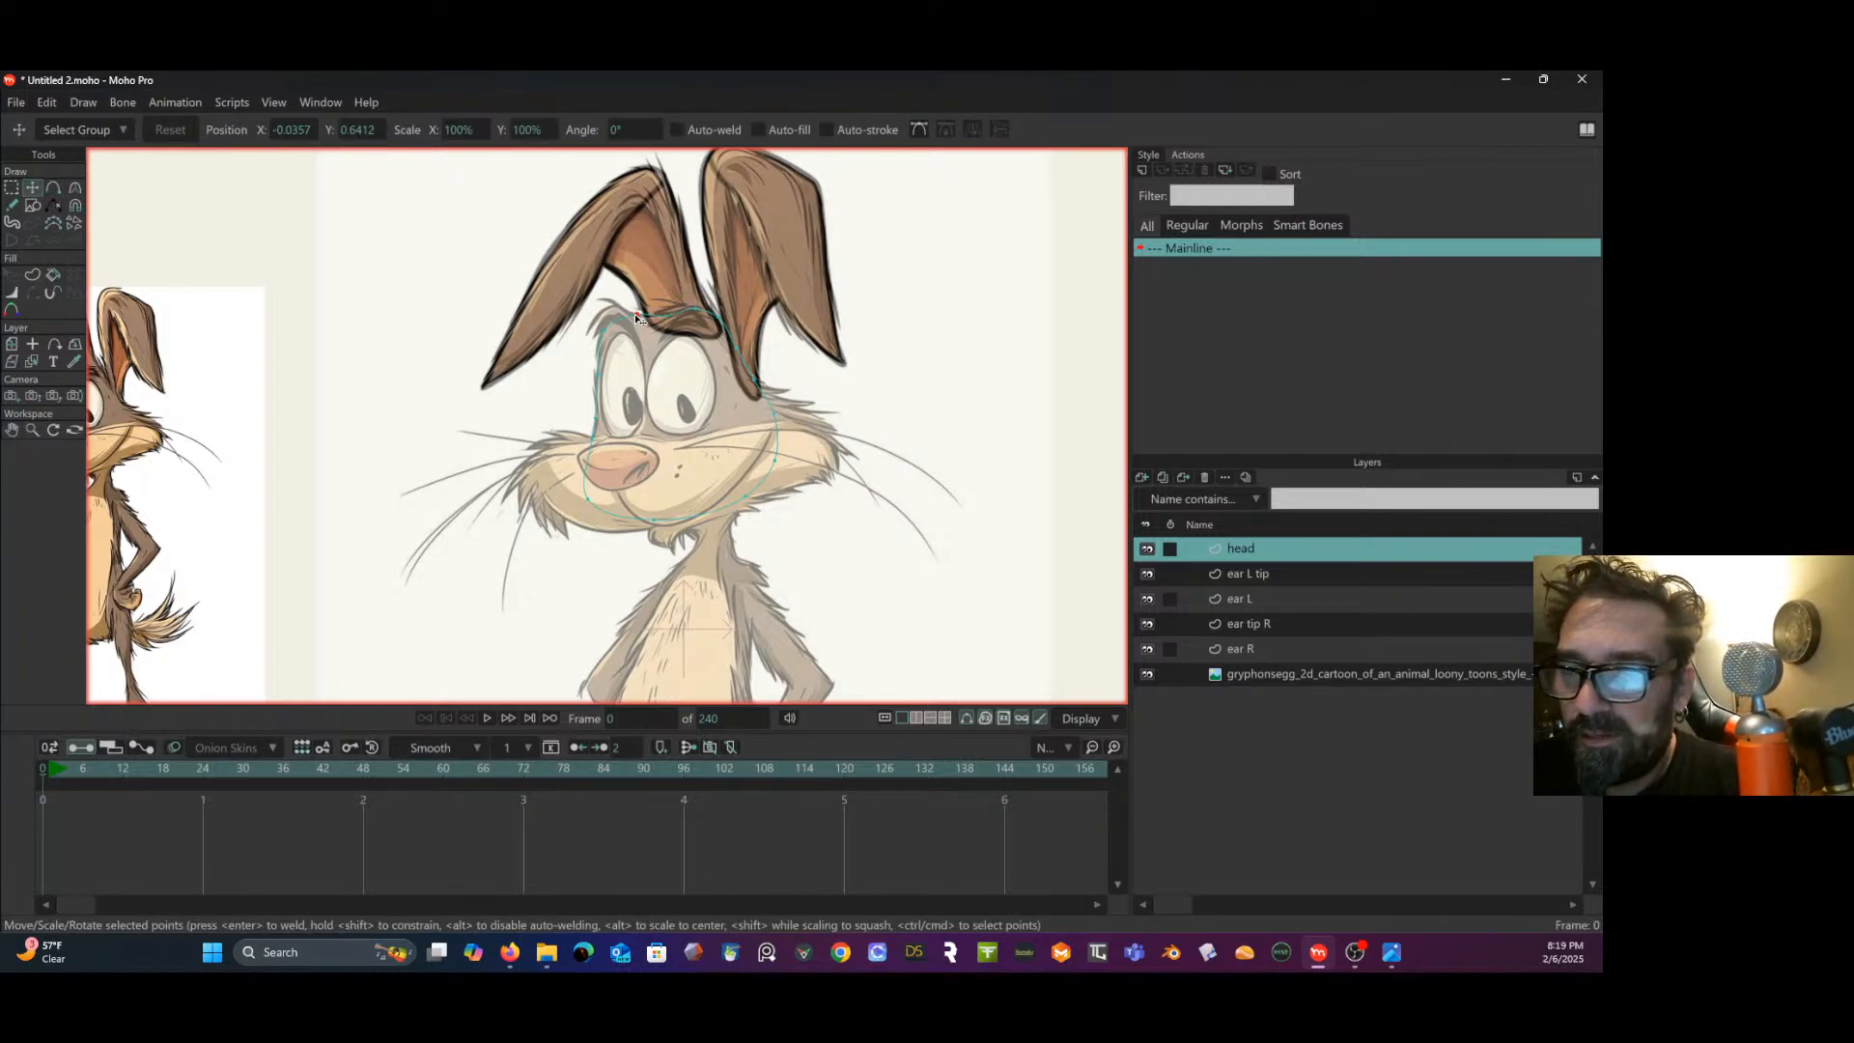
left_click(701, 304)
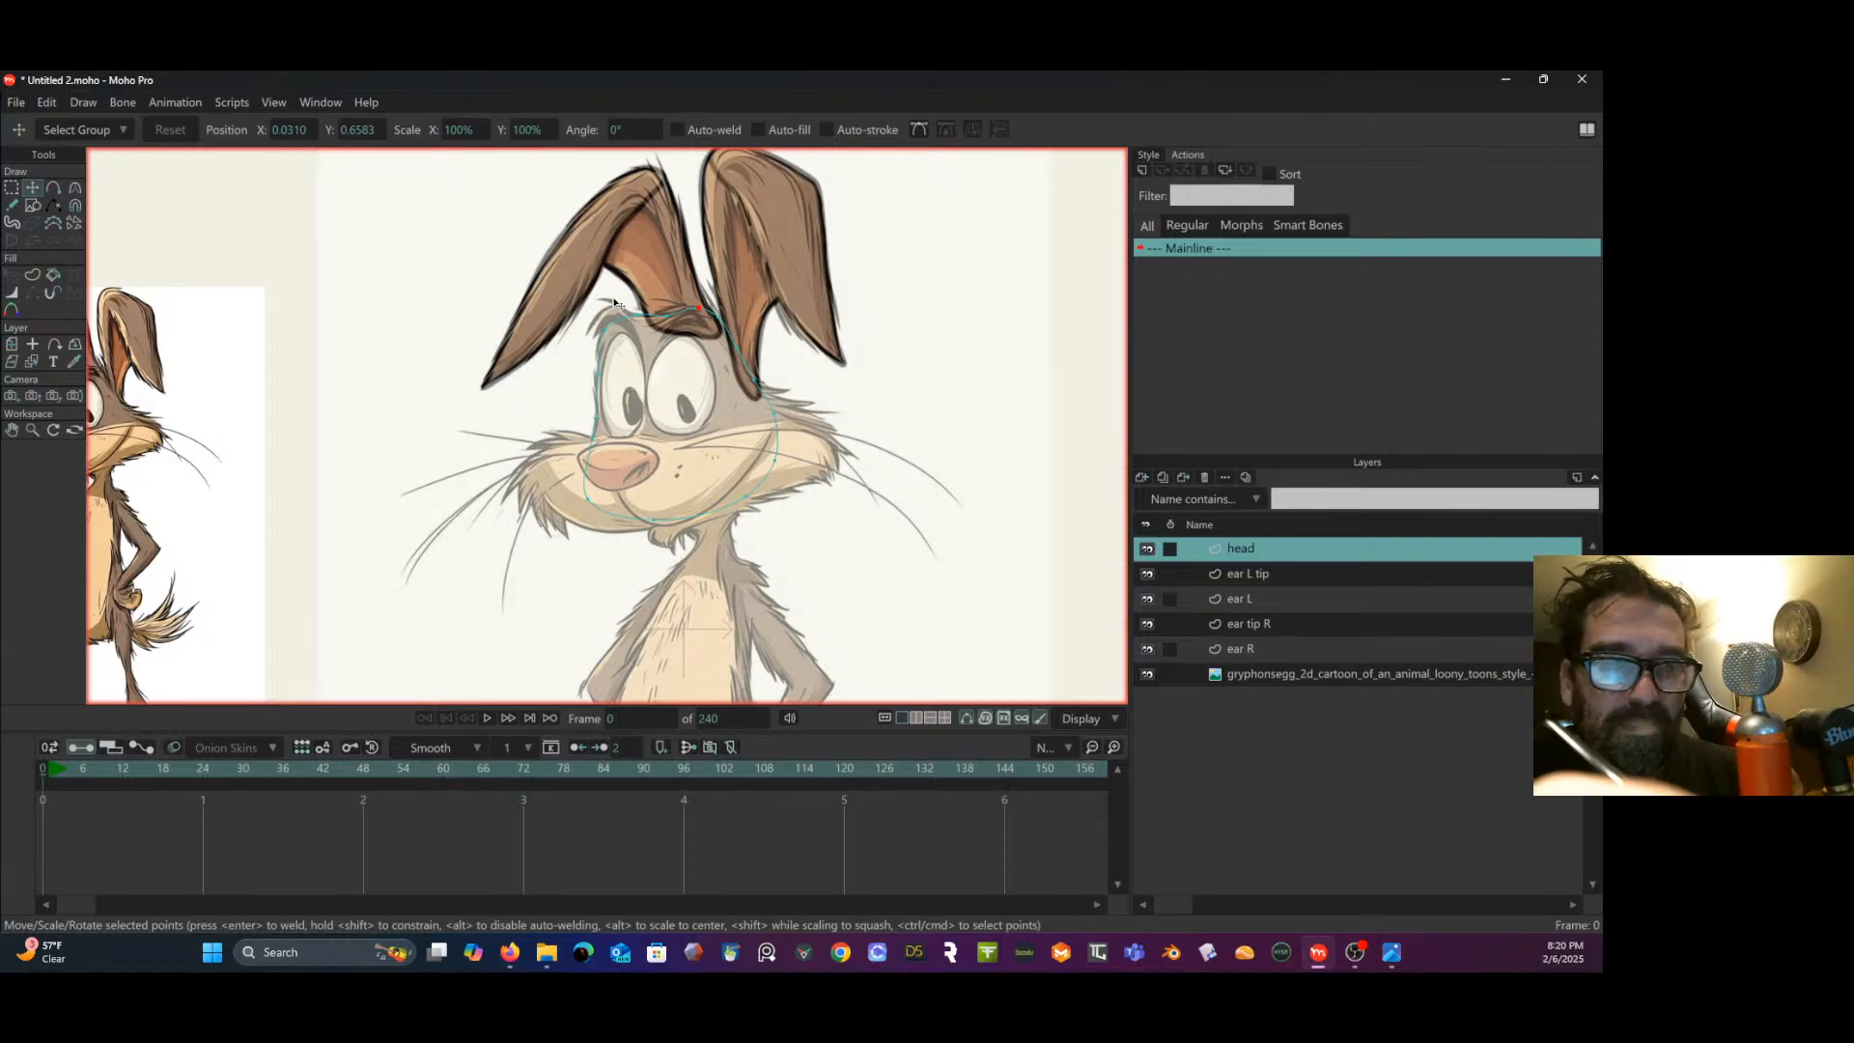
- Create a shape with both fill and stroke from the head outline
left_click(43, 268)
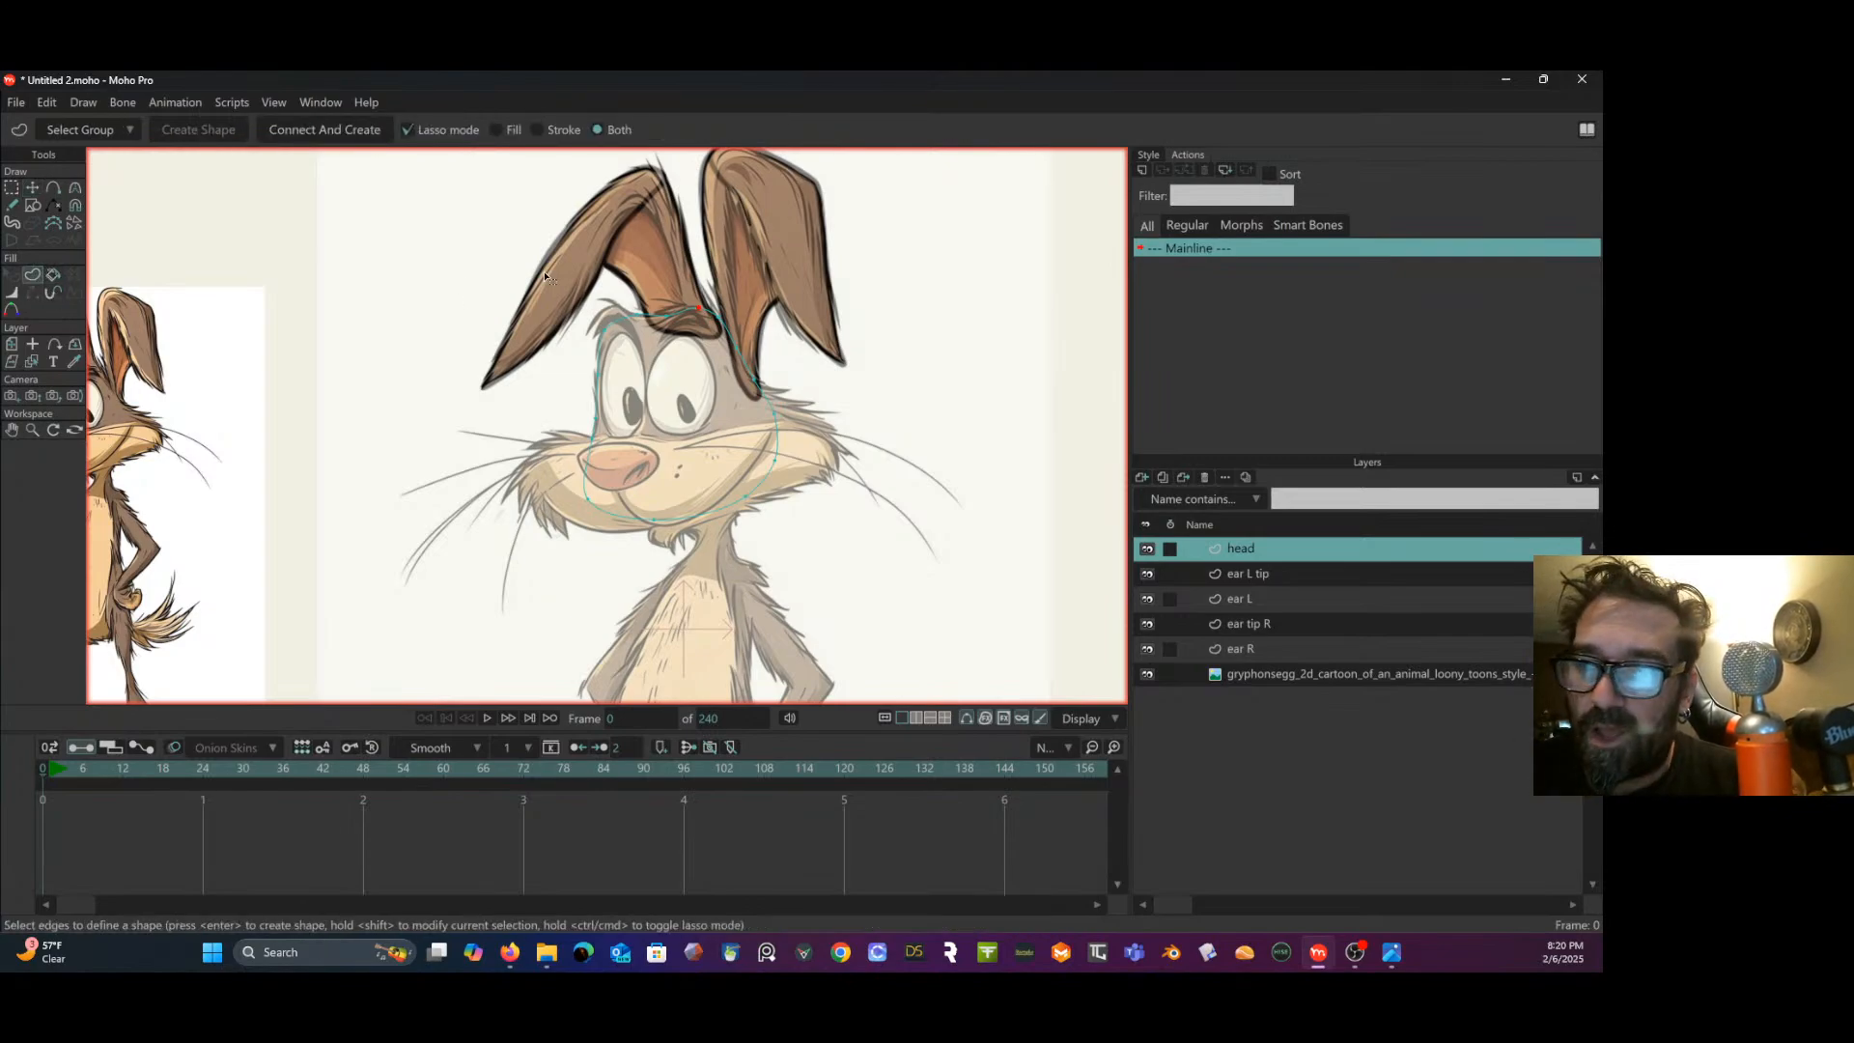
left_click(725, 352)
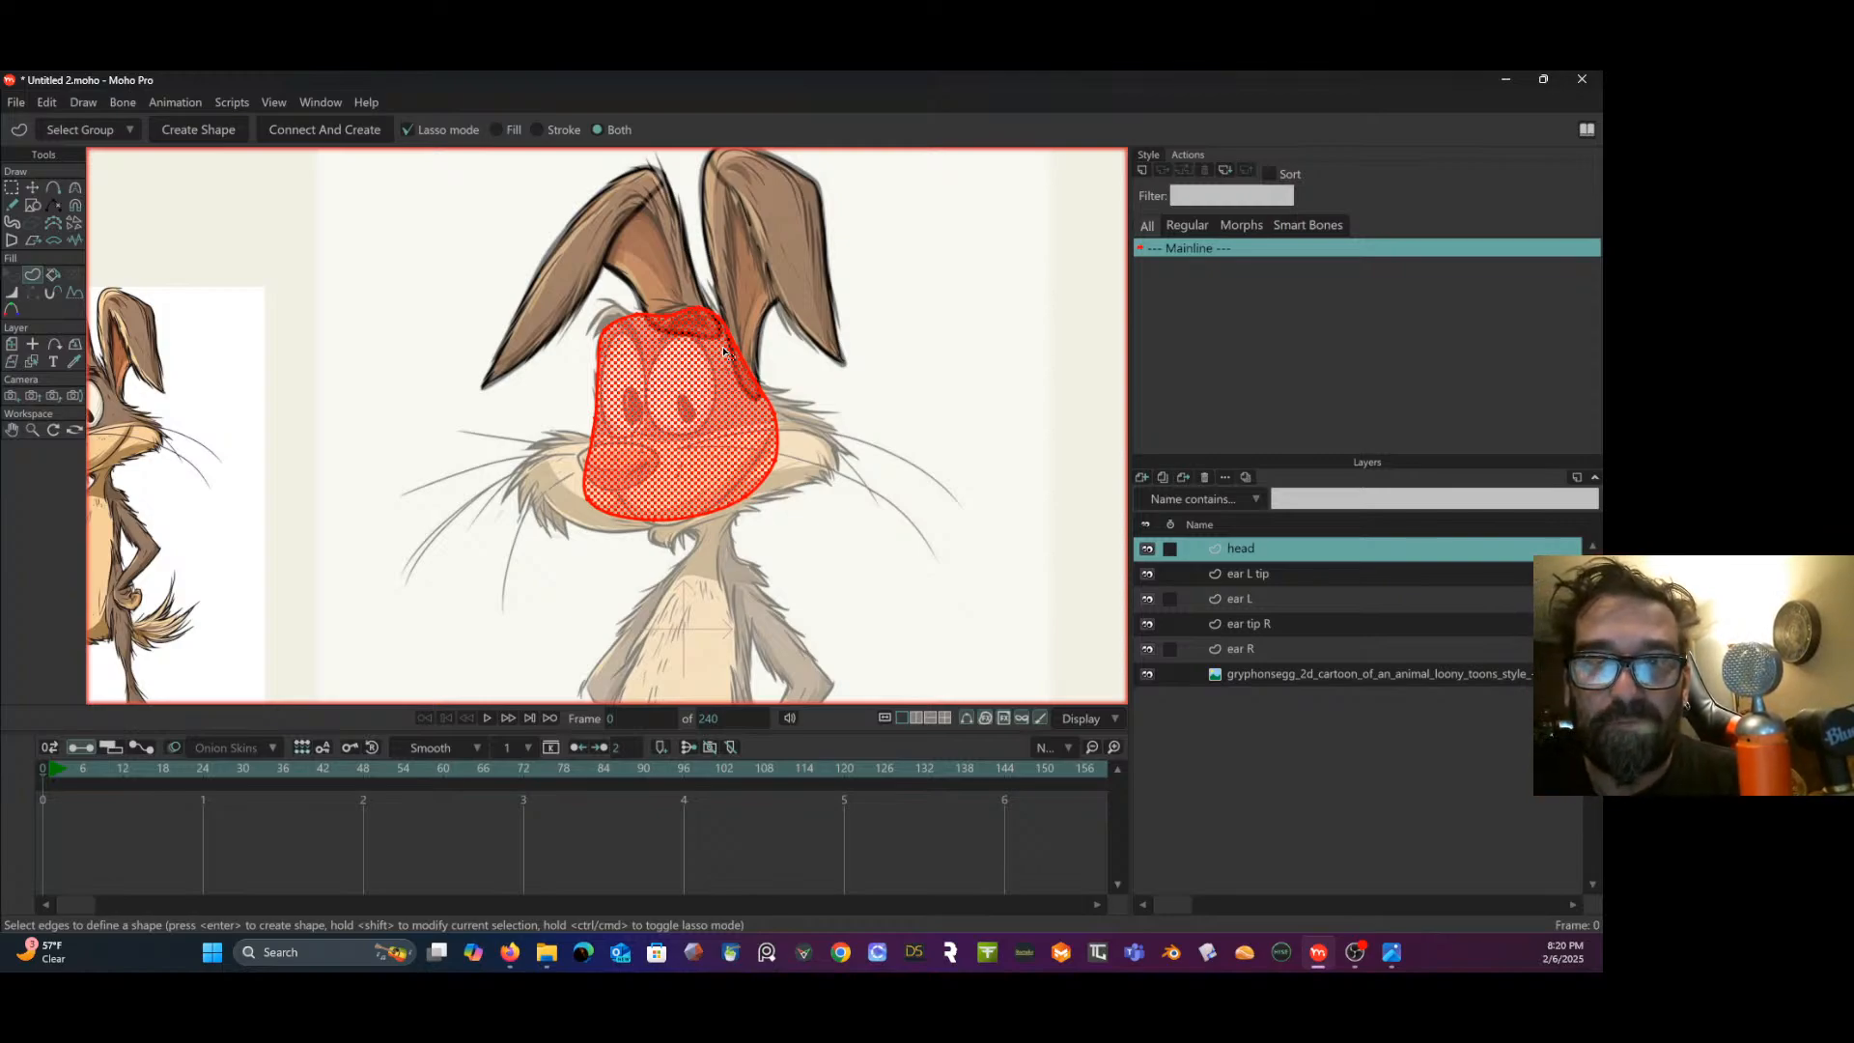
left_click(207, 129)
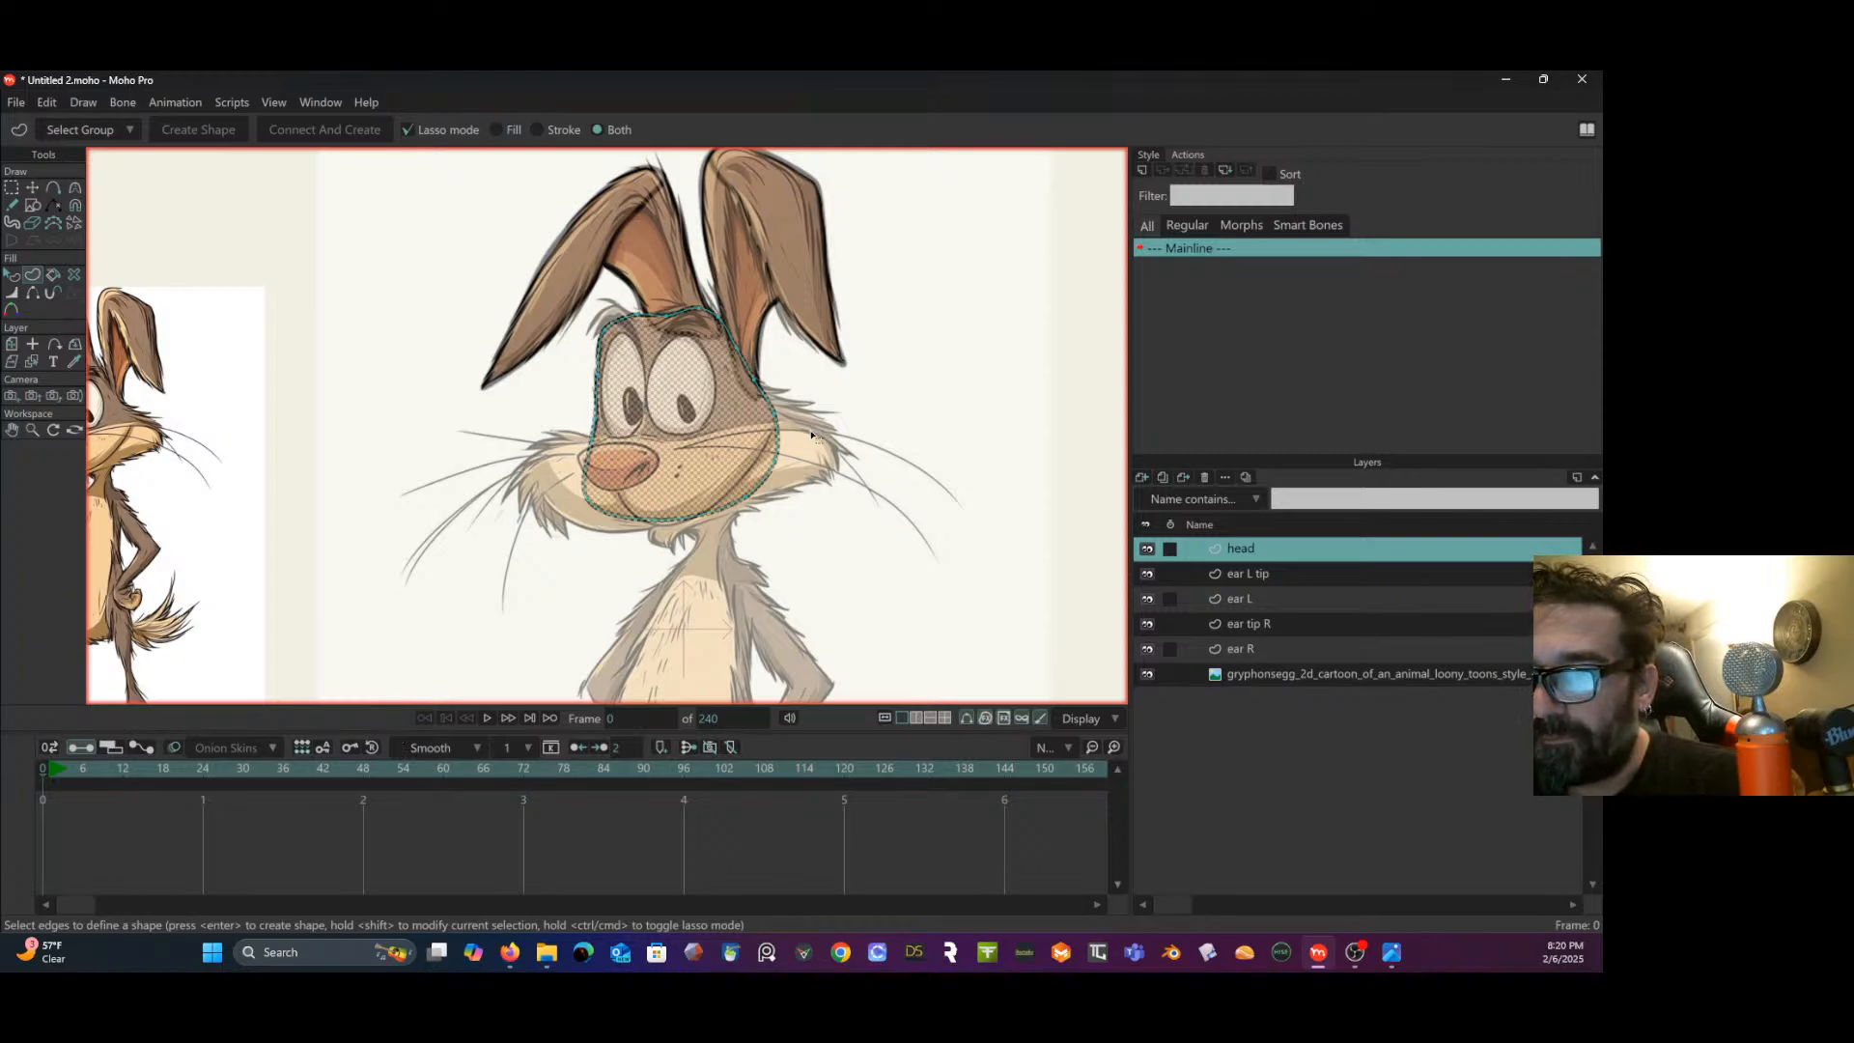
- Add a new vector layer above the head layer and name it "muzzle"
left_click(1142, 476)
left_click(1198, 496)
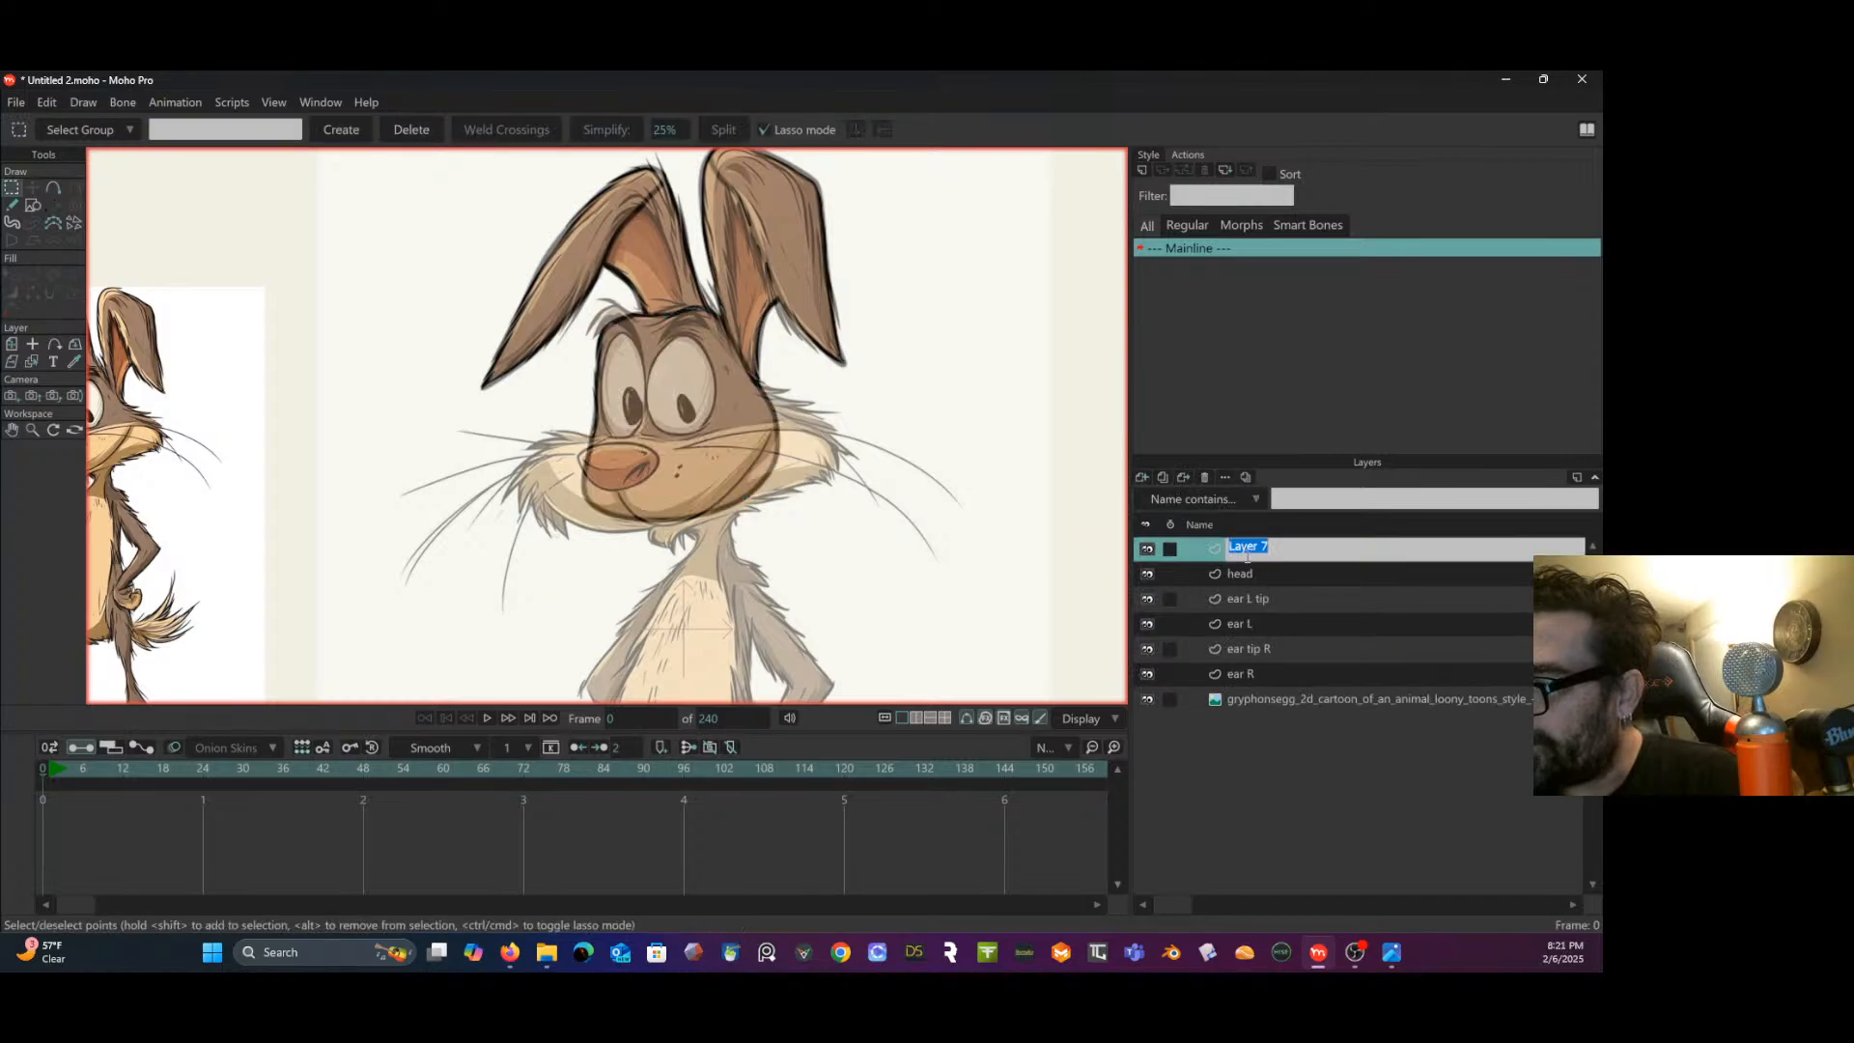
type("muzzle bas")
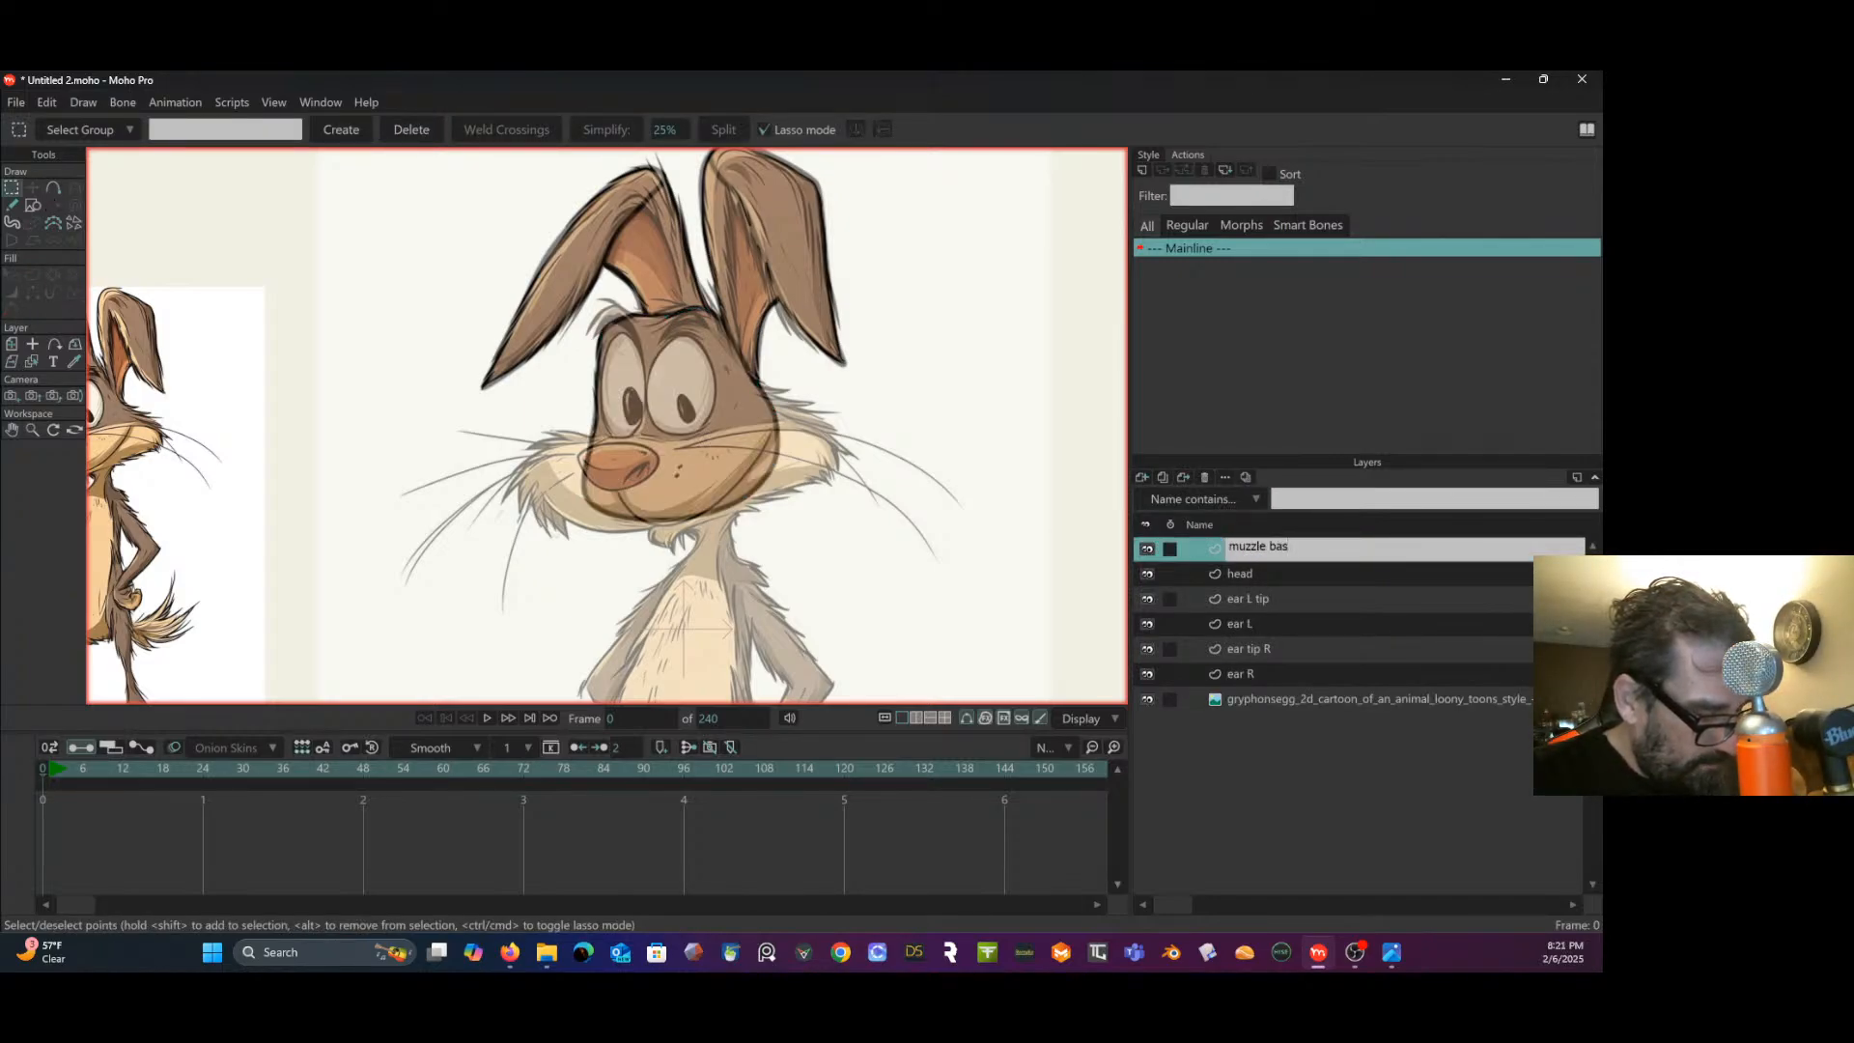
key("BackSpace")
key("BackSpace")
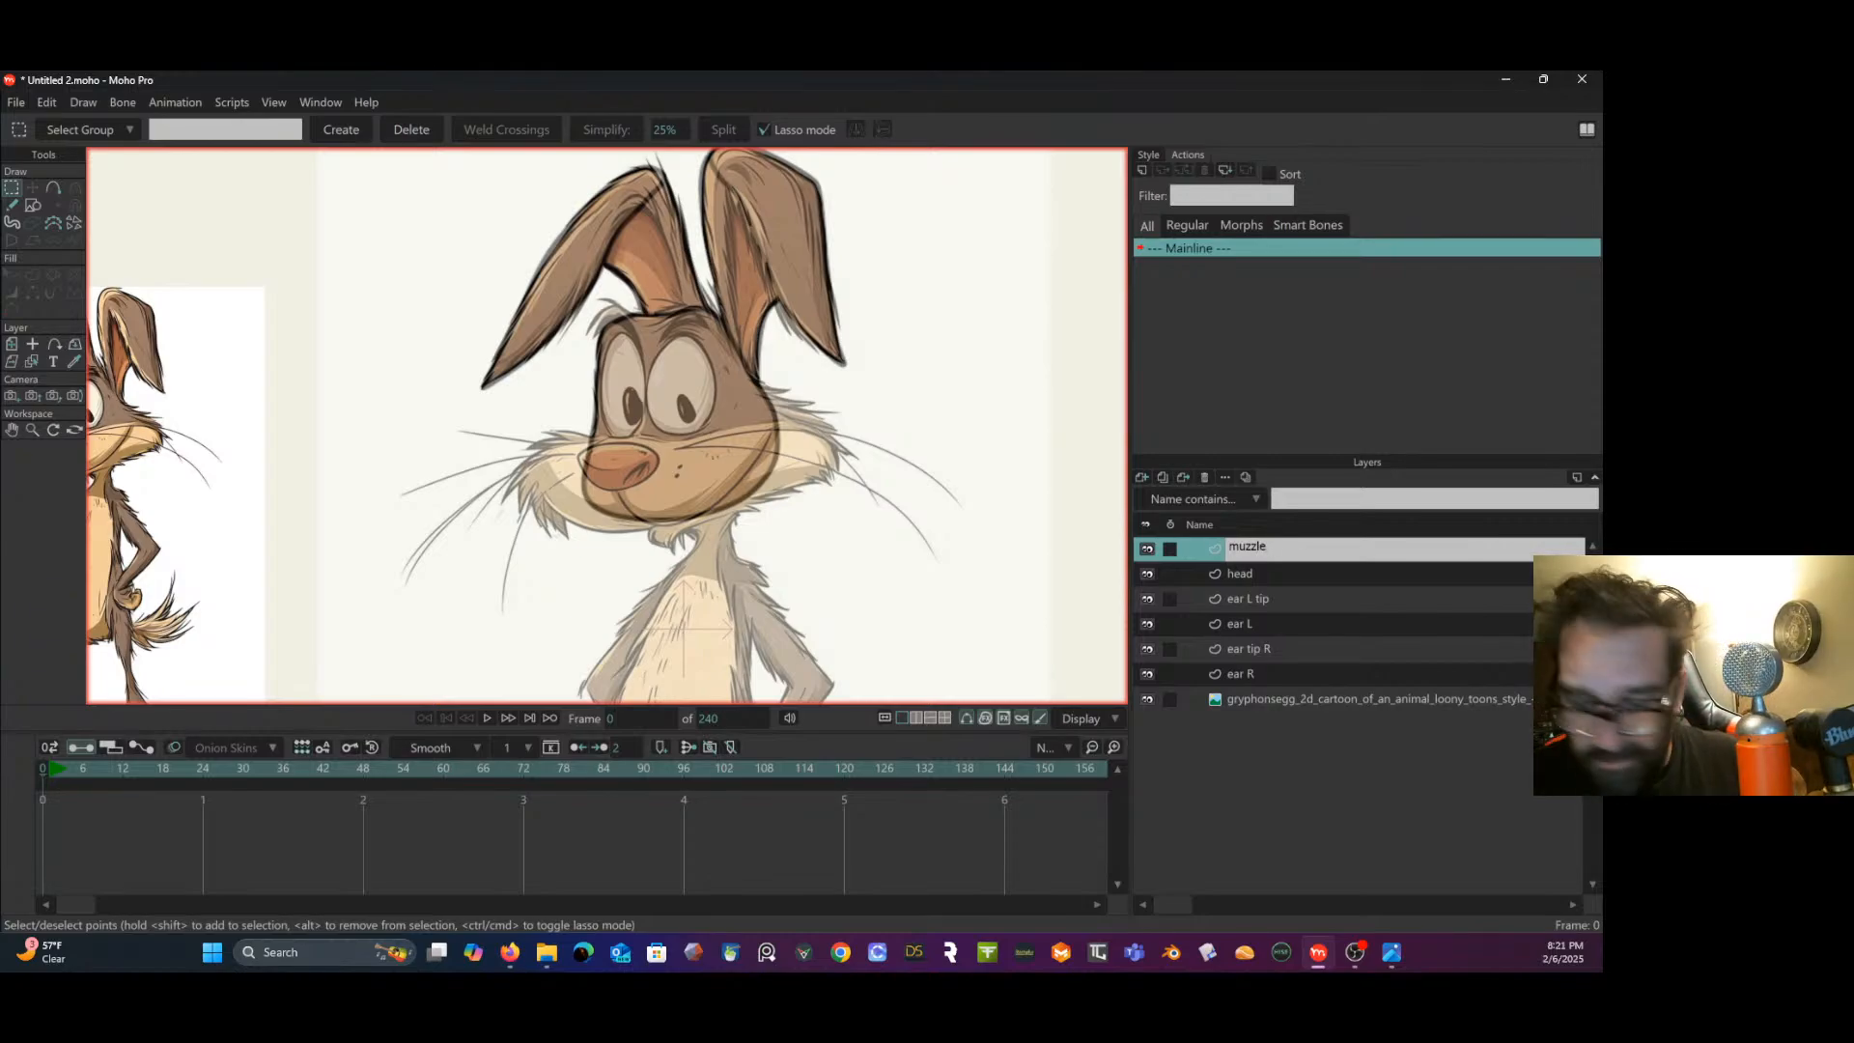
key("Return")
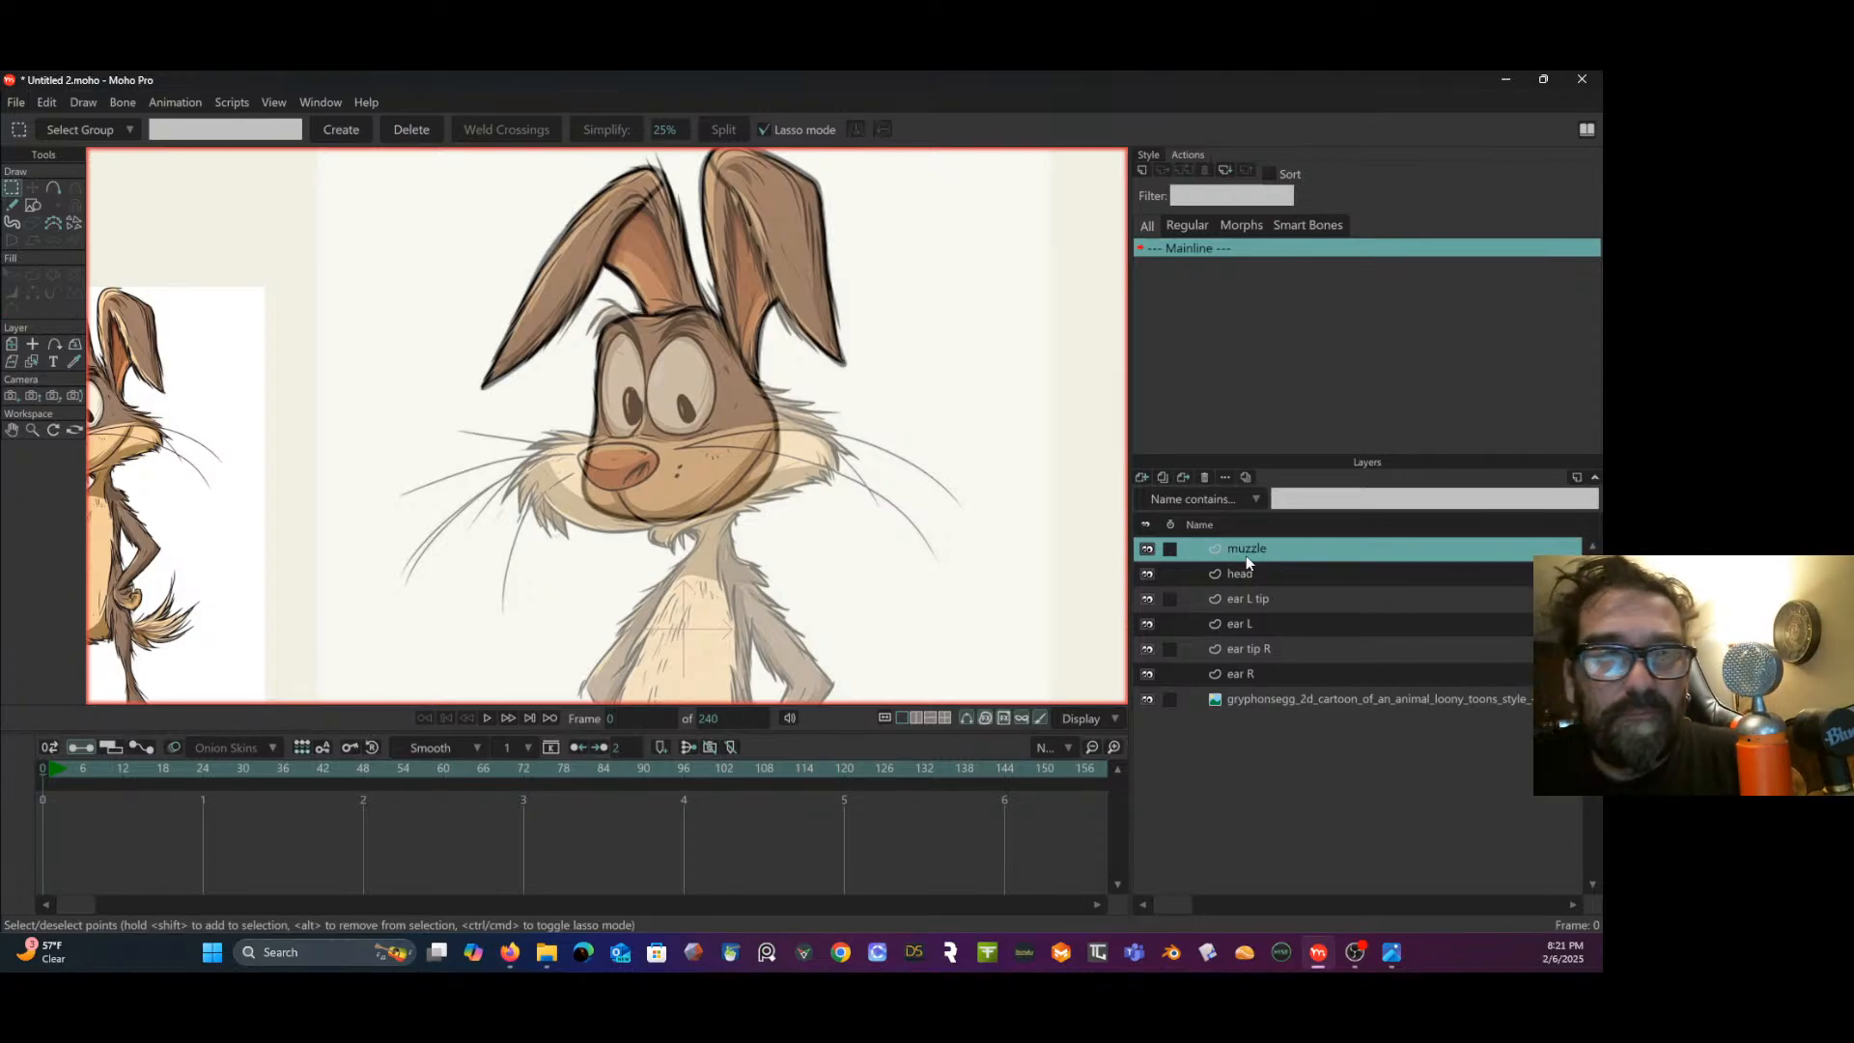
- Trace the rabbit's muzzle as a closed outline around both cheeks and create a shape with fill and stroke from it
left_click(53, 187)
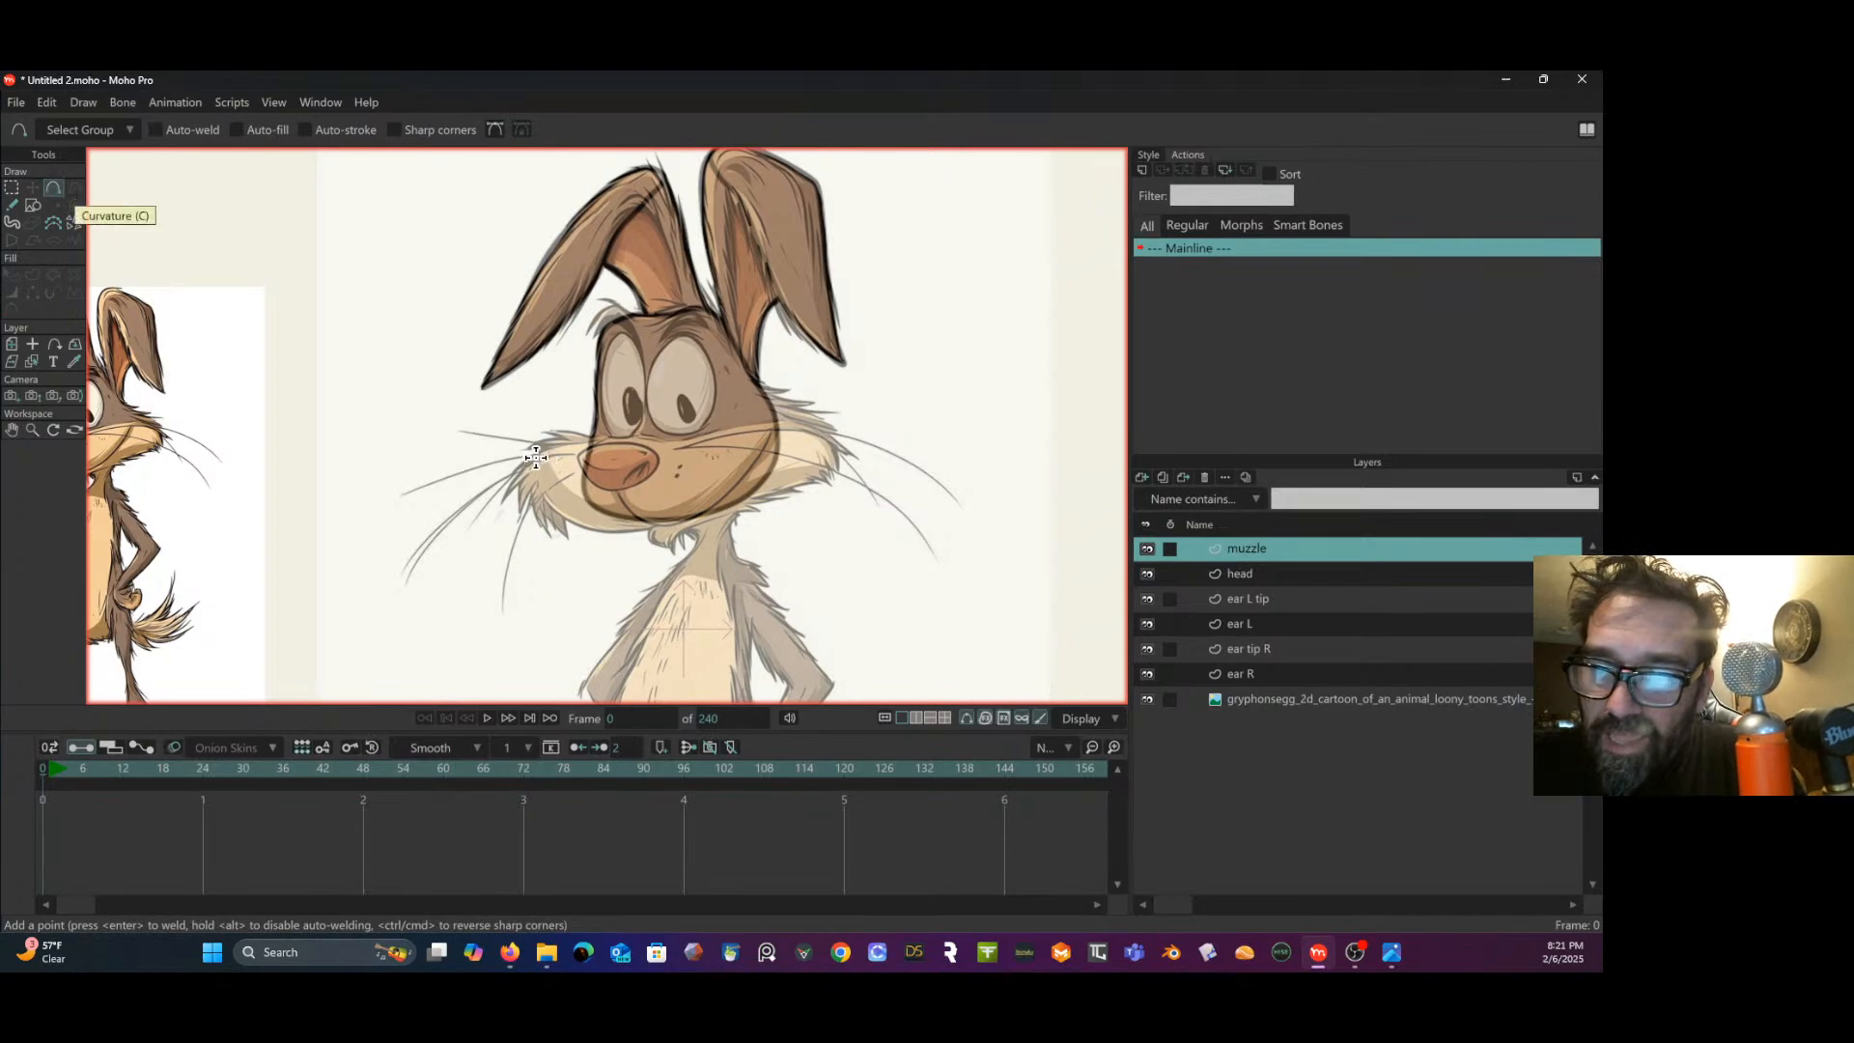
mouse_move(538, 462)
left_mouse_down()
mouse_move(558, 510)
mouse_move(616, 540)
mouse_move(827, 471)
mouse_move(835, 441)
mouse_move(759, 387)
mouse_move(539, 457)
left_mouse_up()
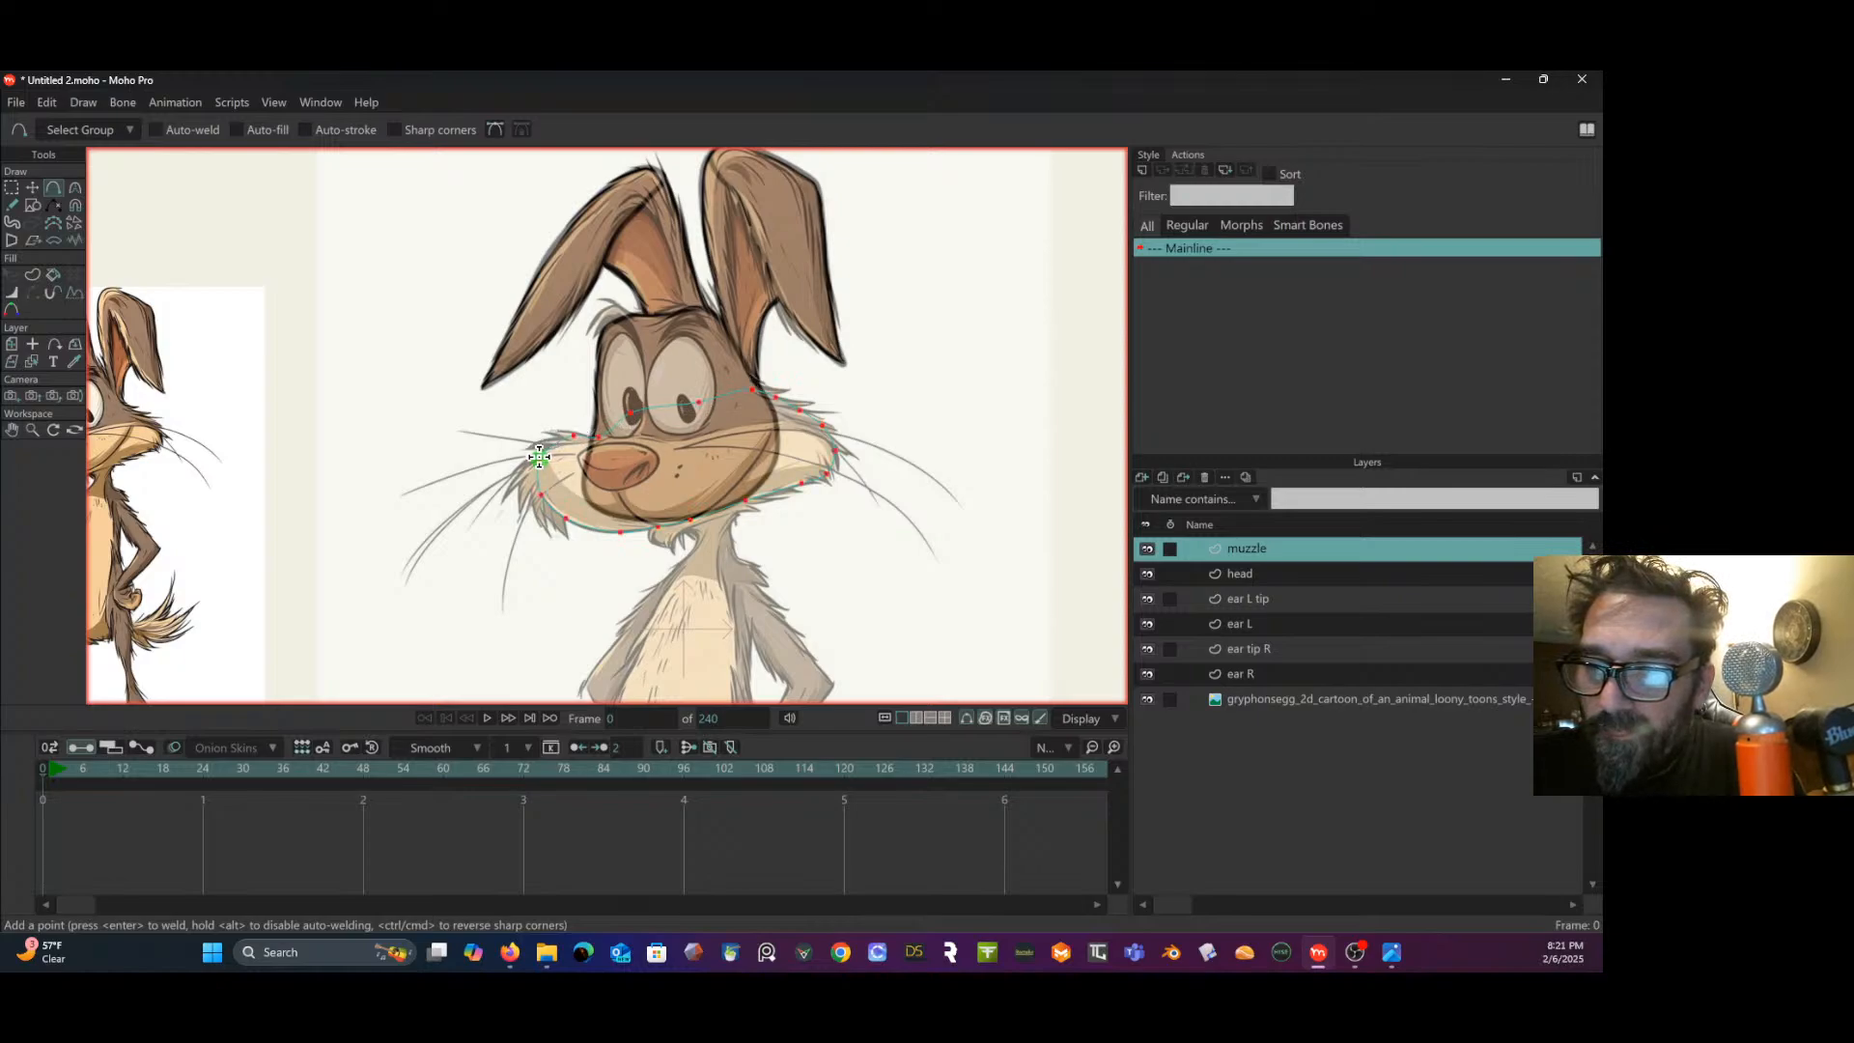
left_click(32, 275)
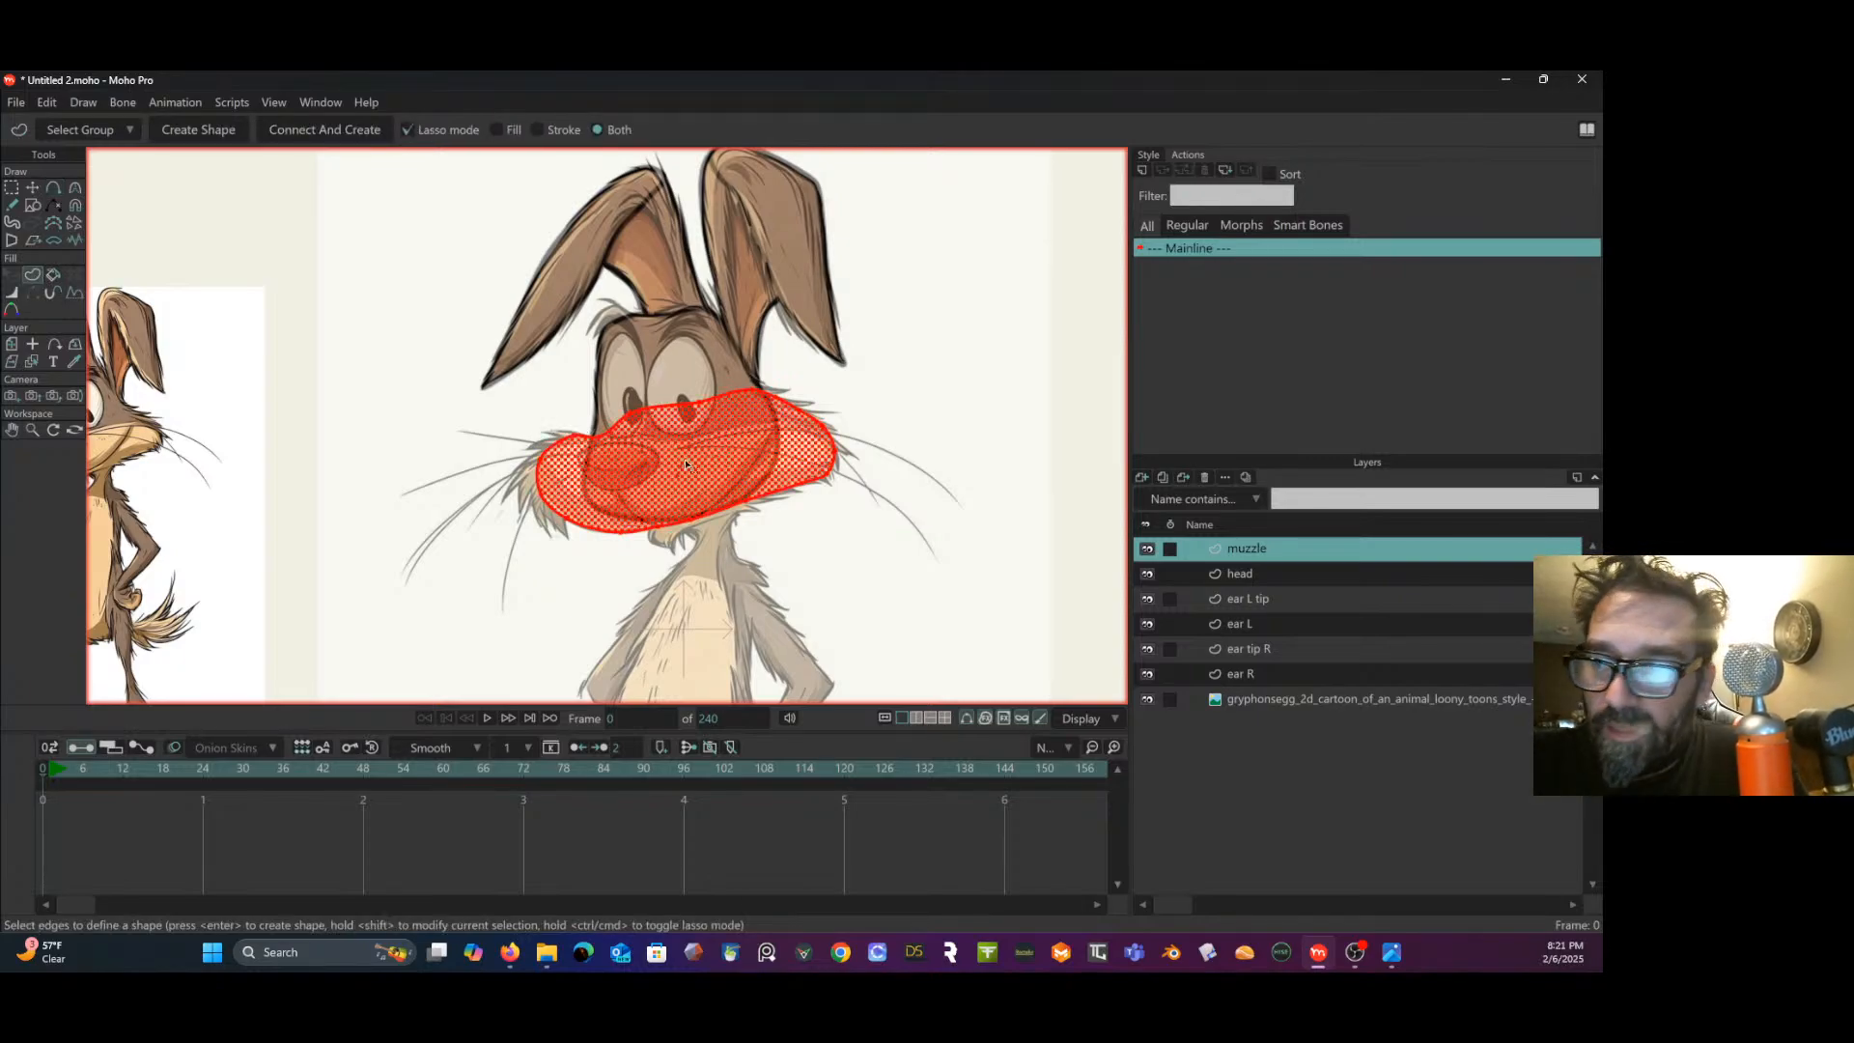
left_click(226, 130)
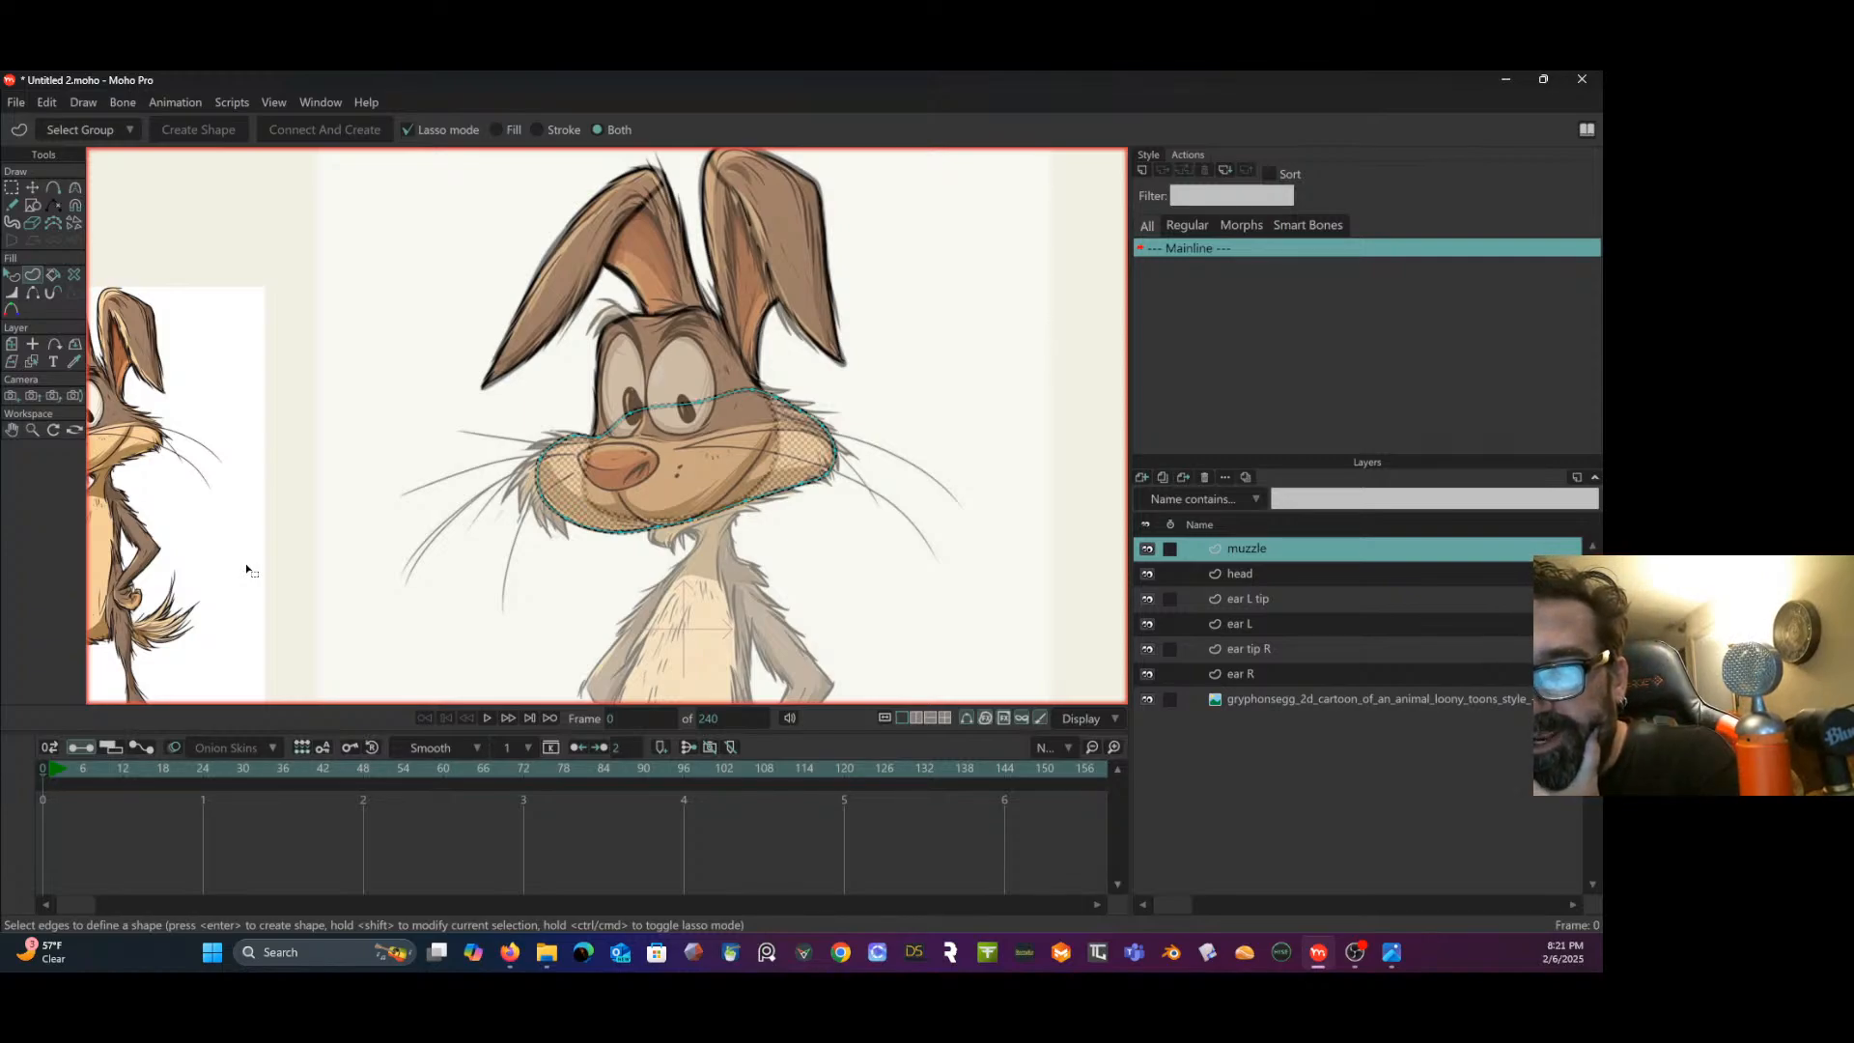
- Cut the muzzle outline from the muzzle layer and paste it into the head layer
left_click(11, 188)
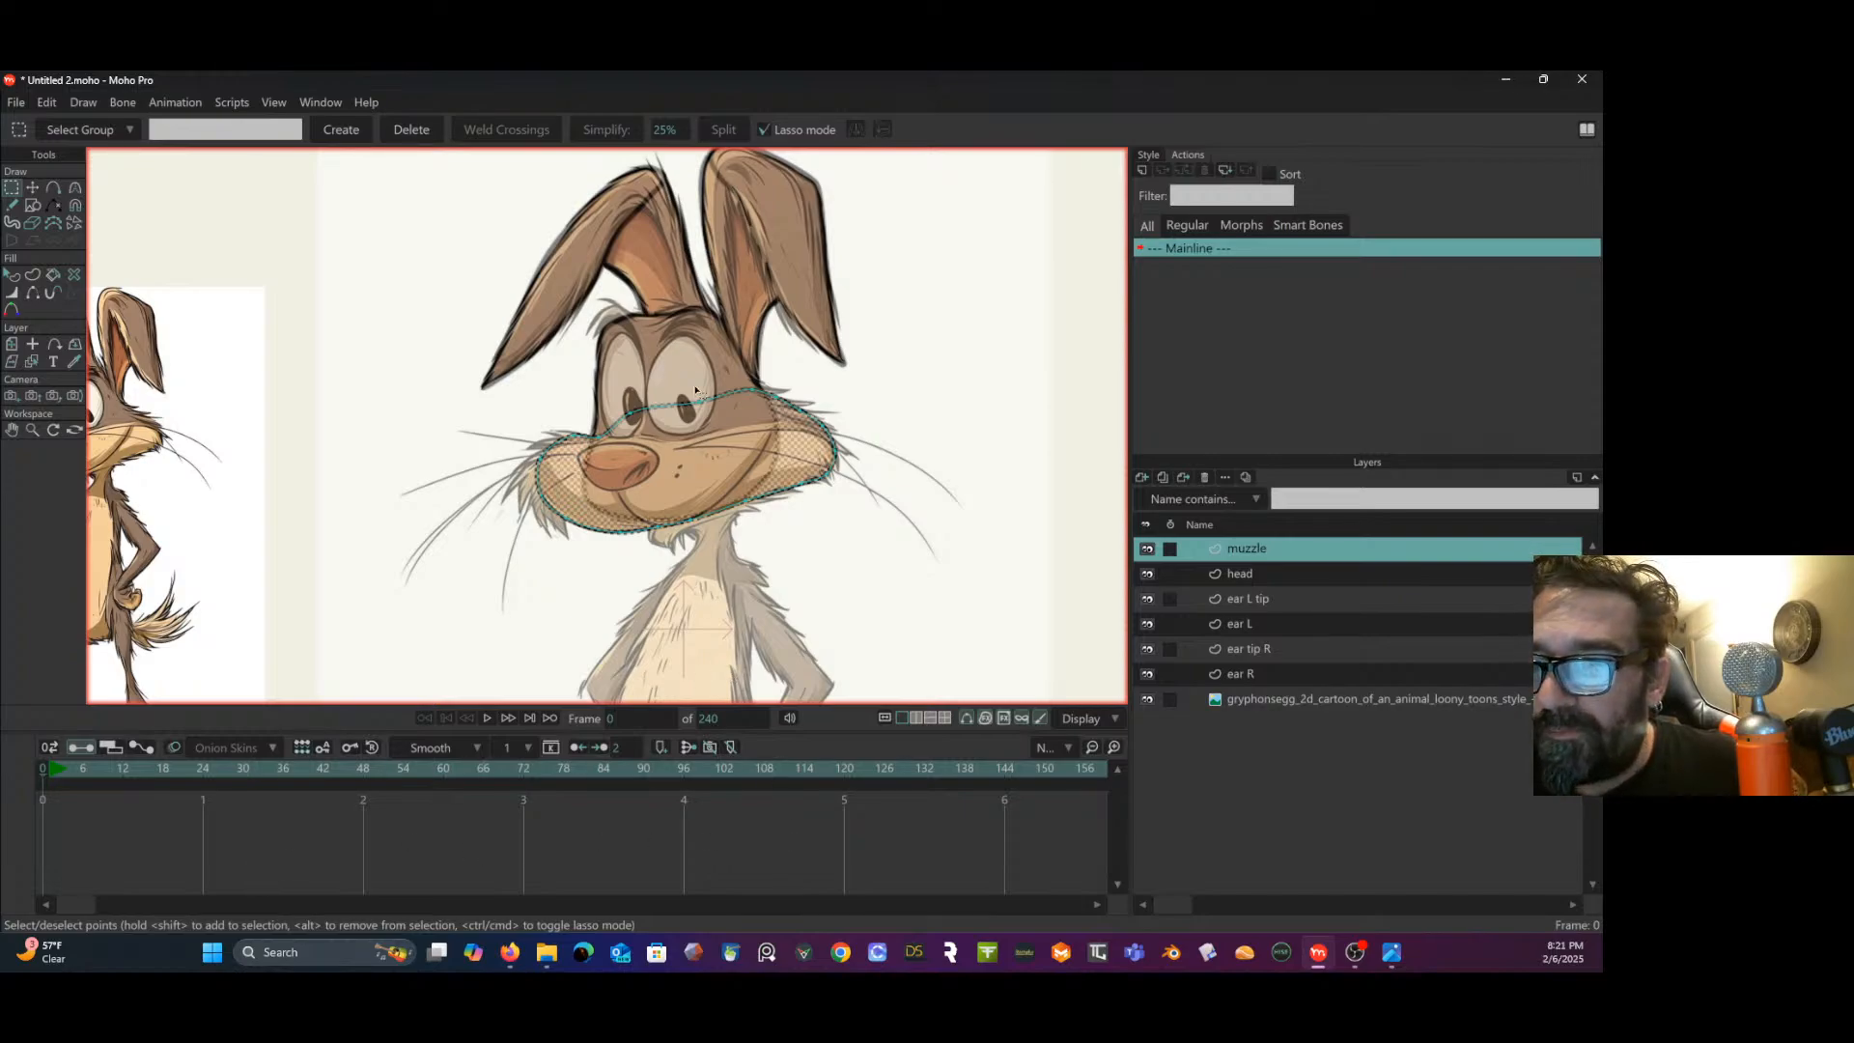
left_click_drag(721, 400, 721, 400)
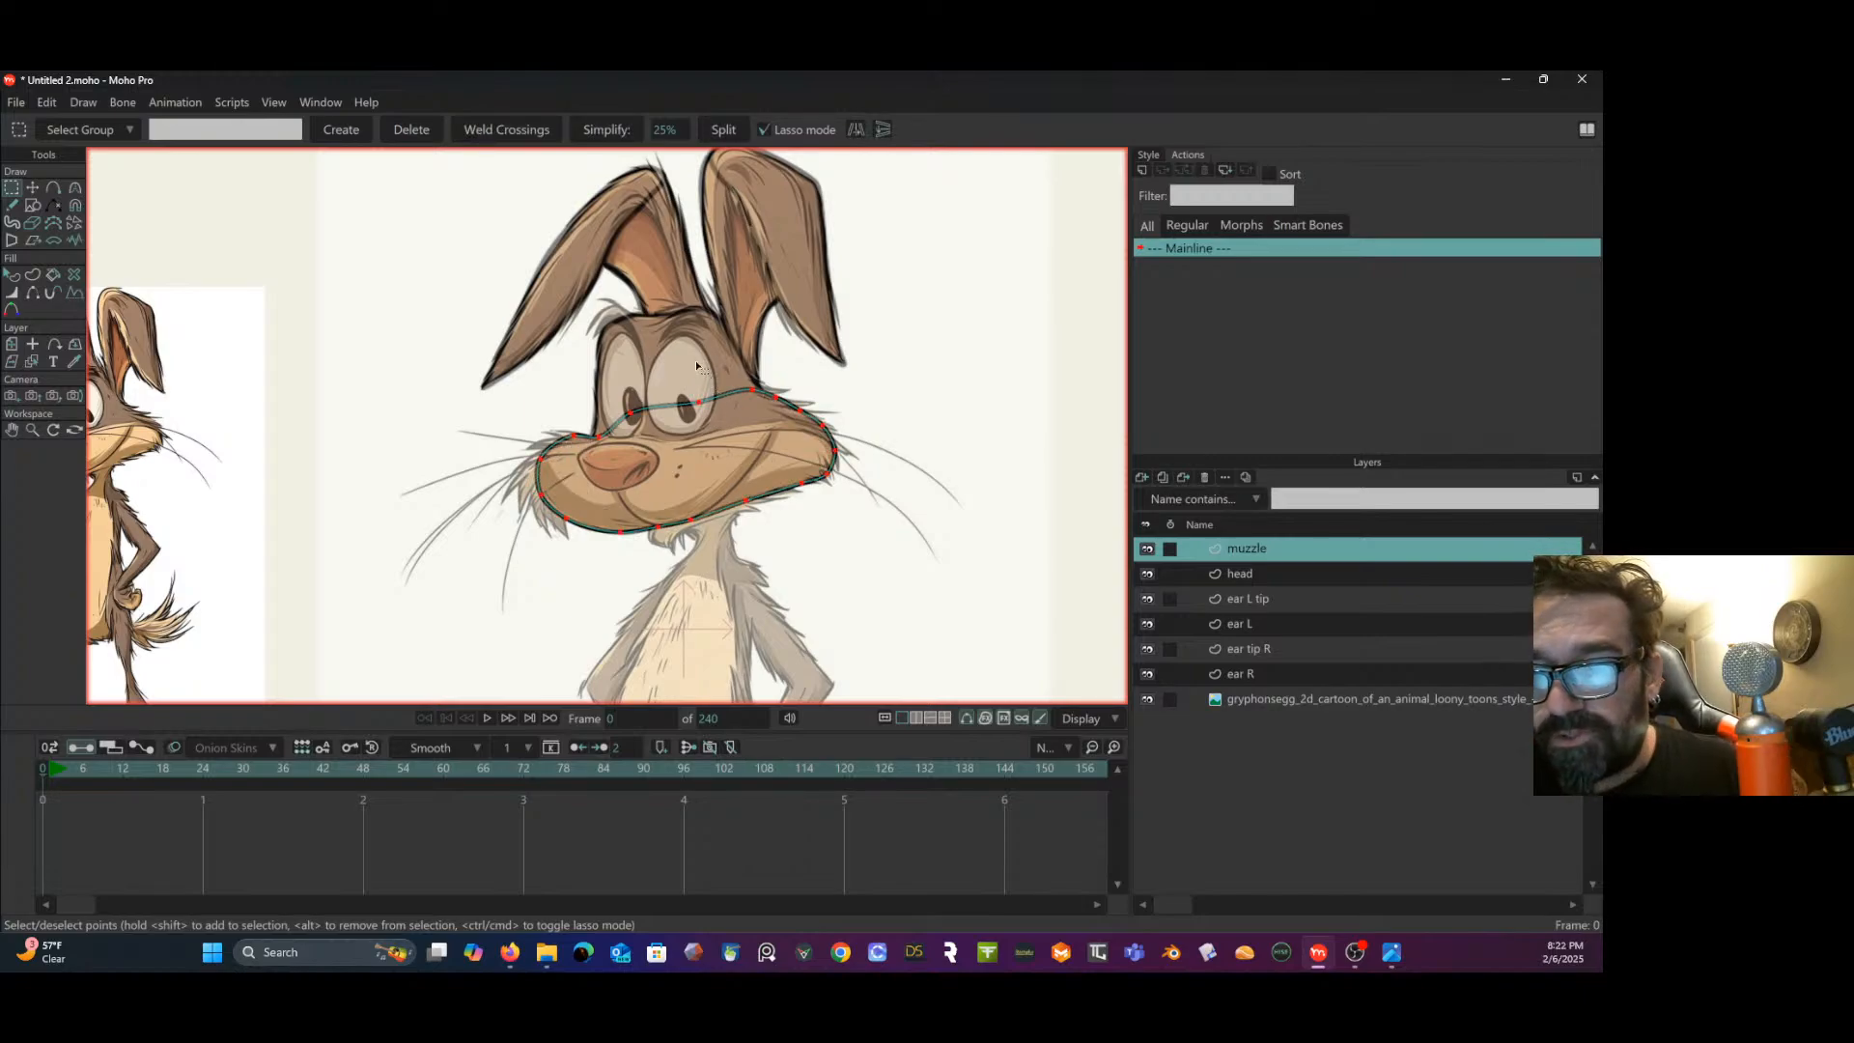
left_click(47, 102)
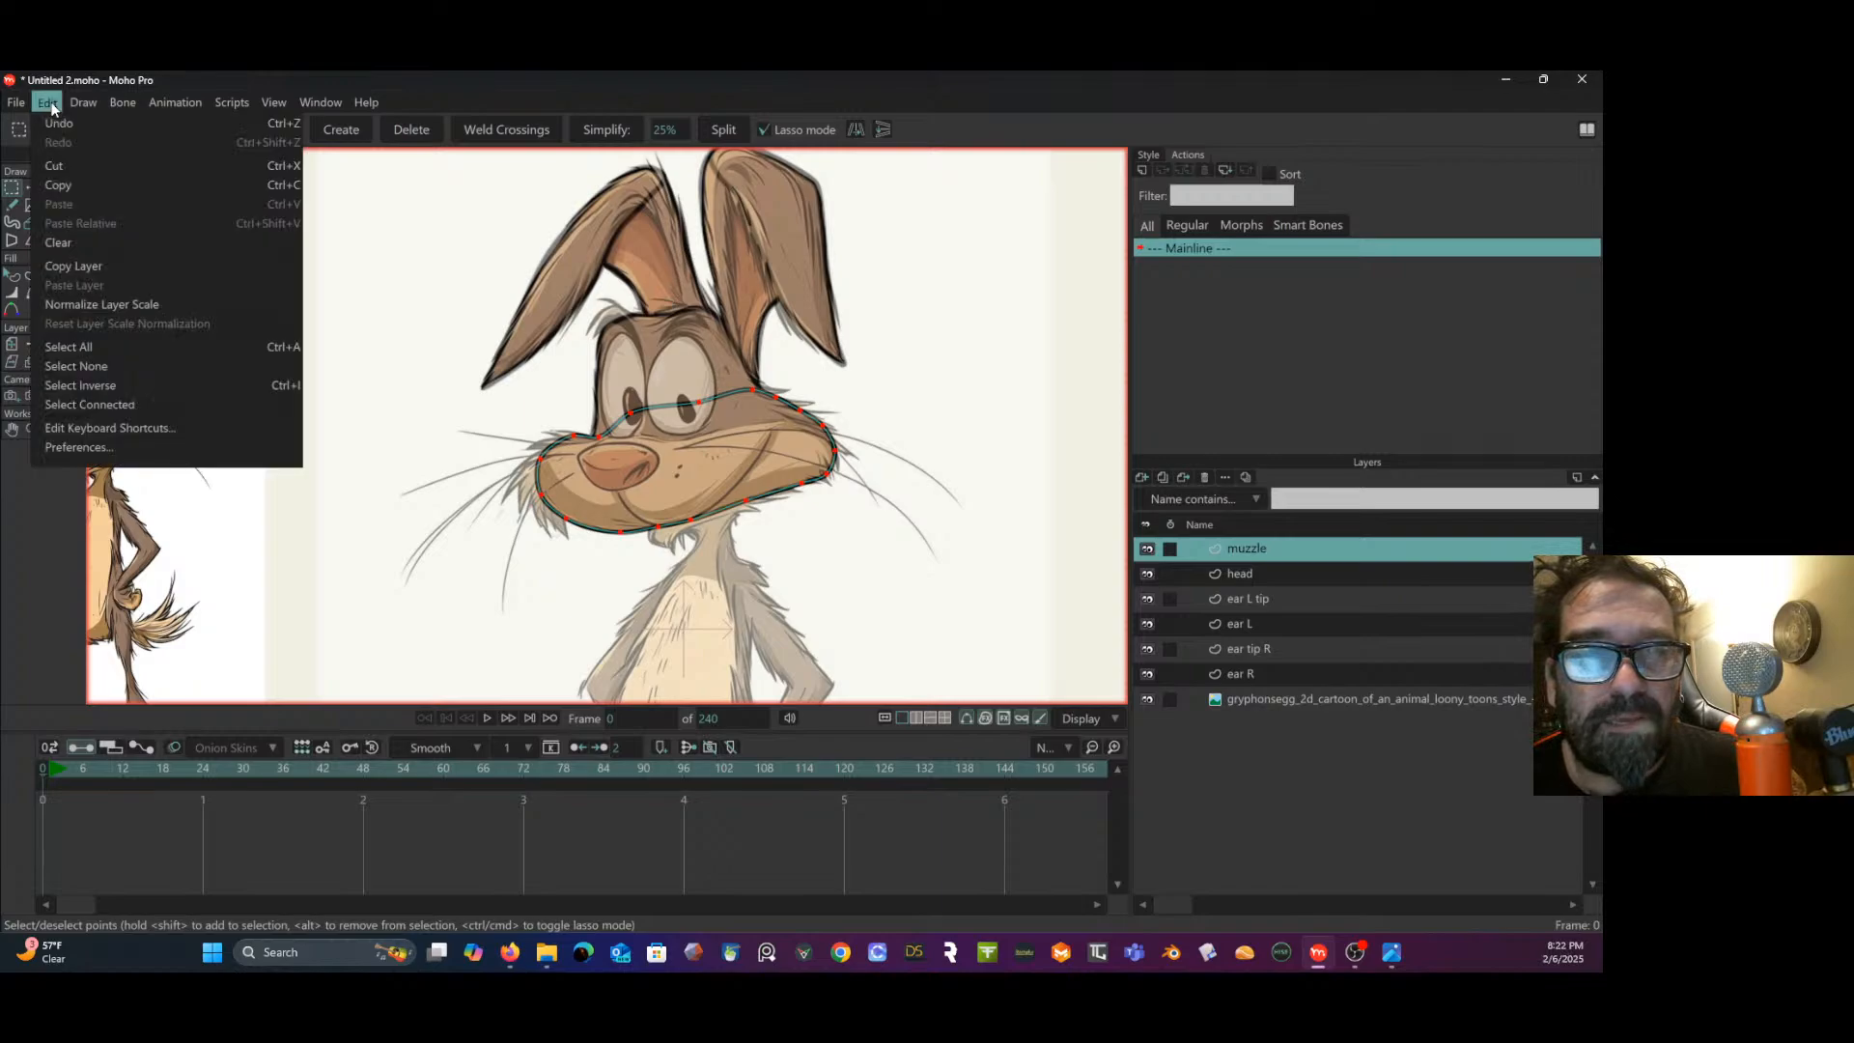
left_click(61, 166)
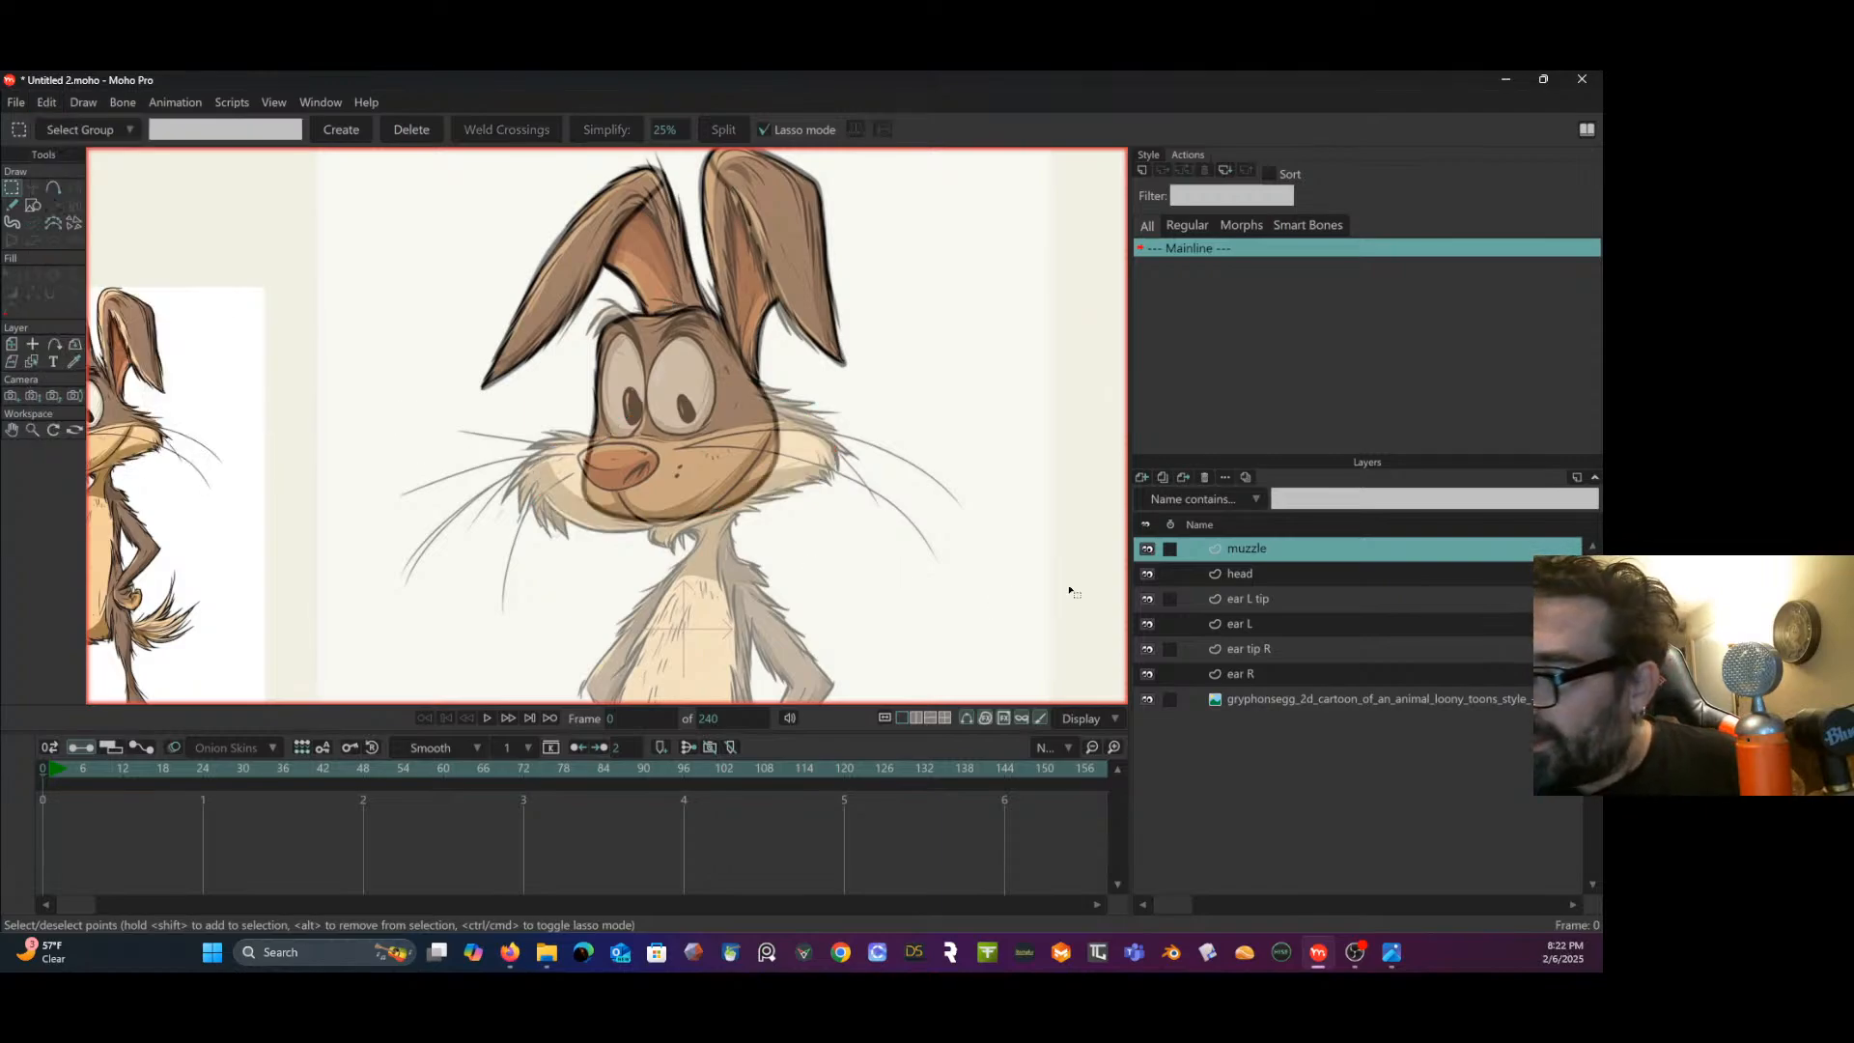
left_click(1306, 577)
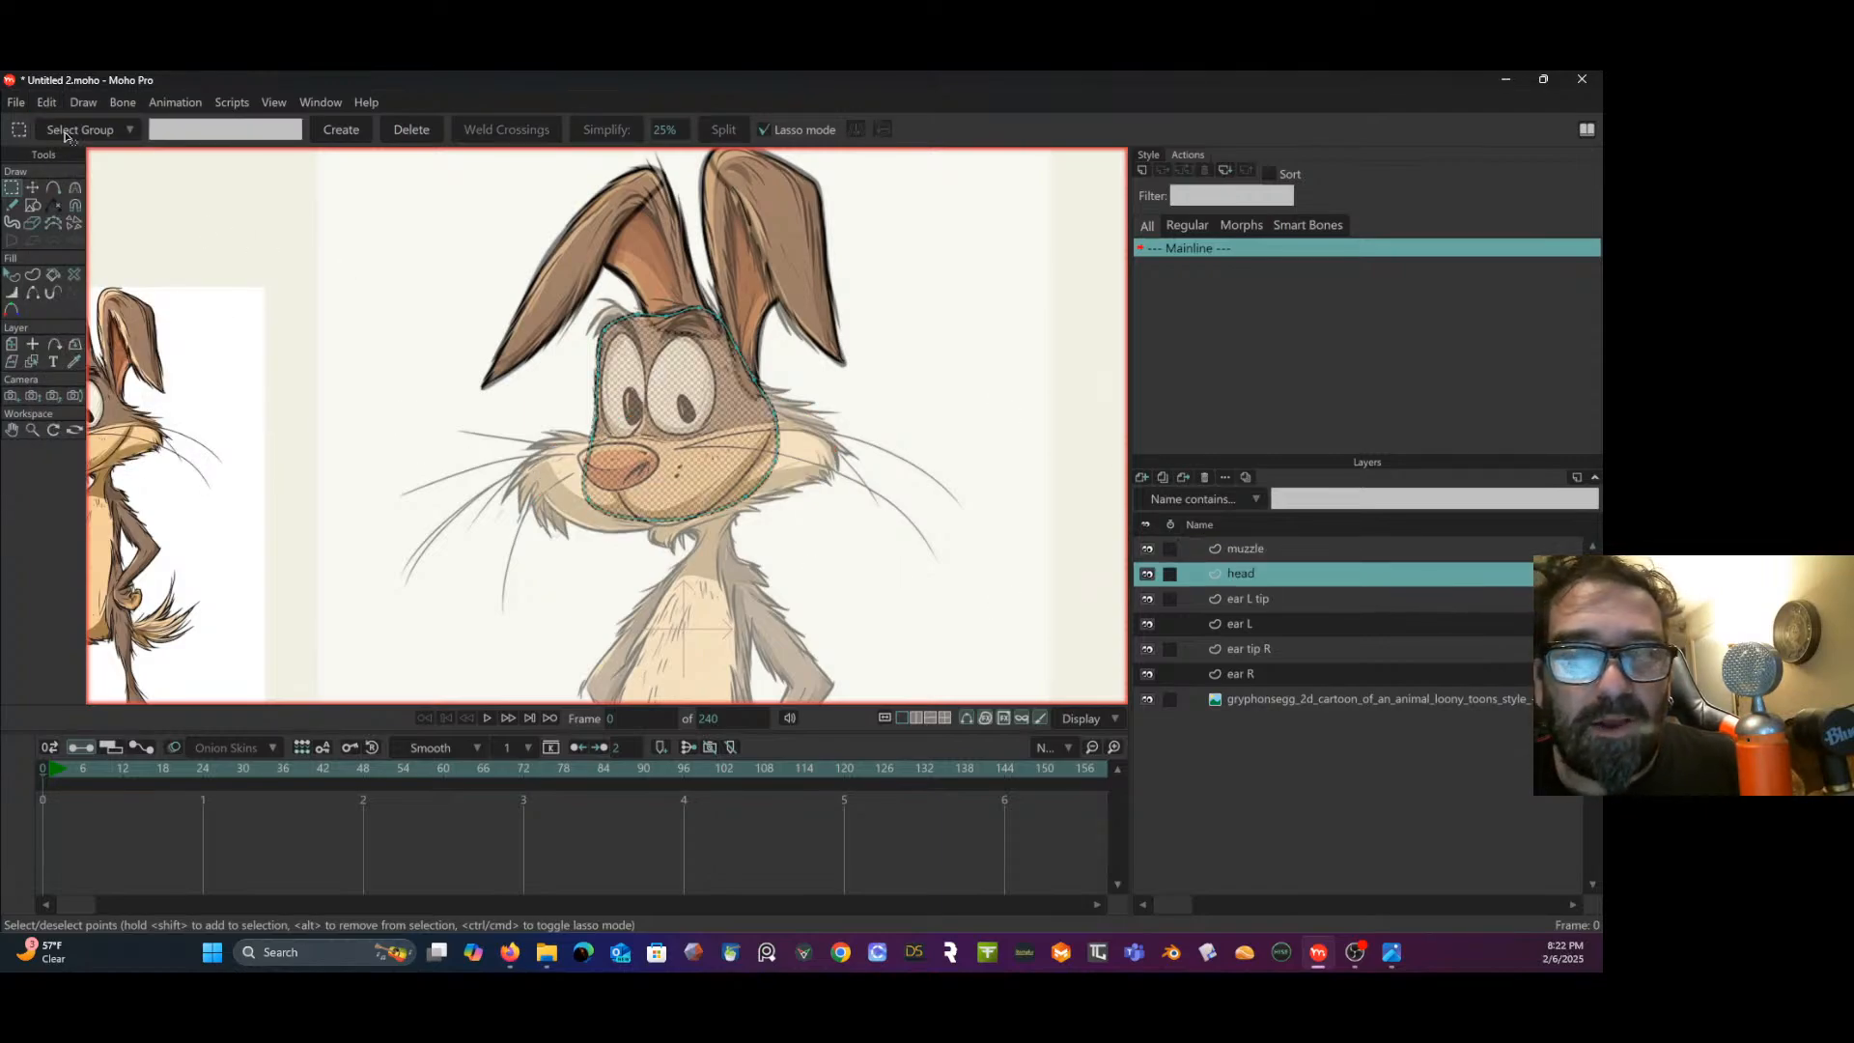
left_click(45, 101)
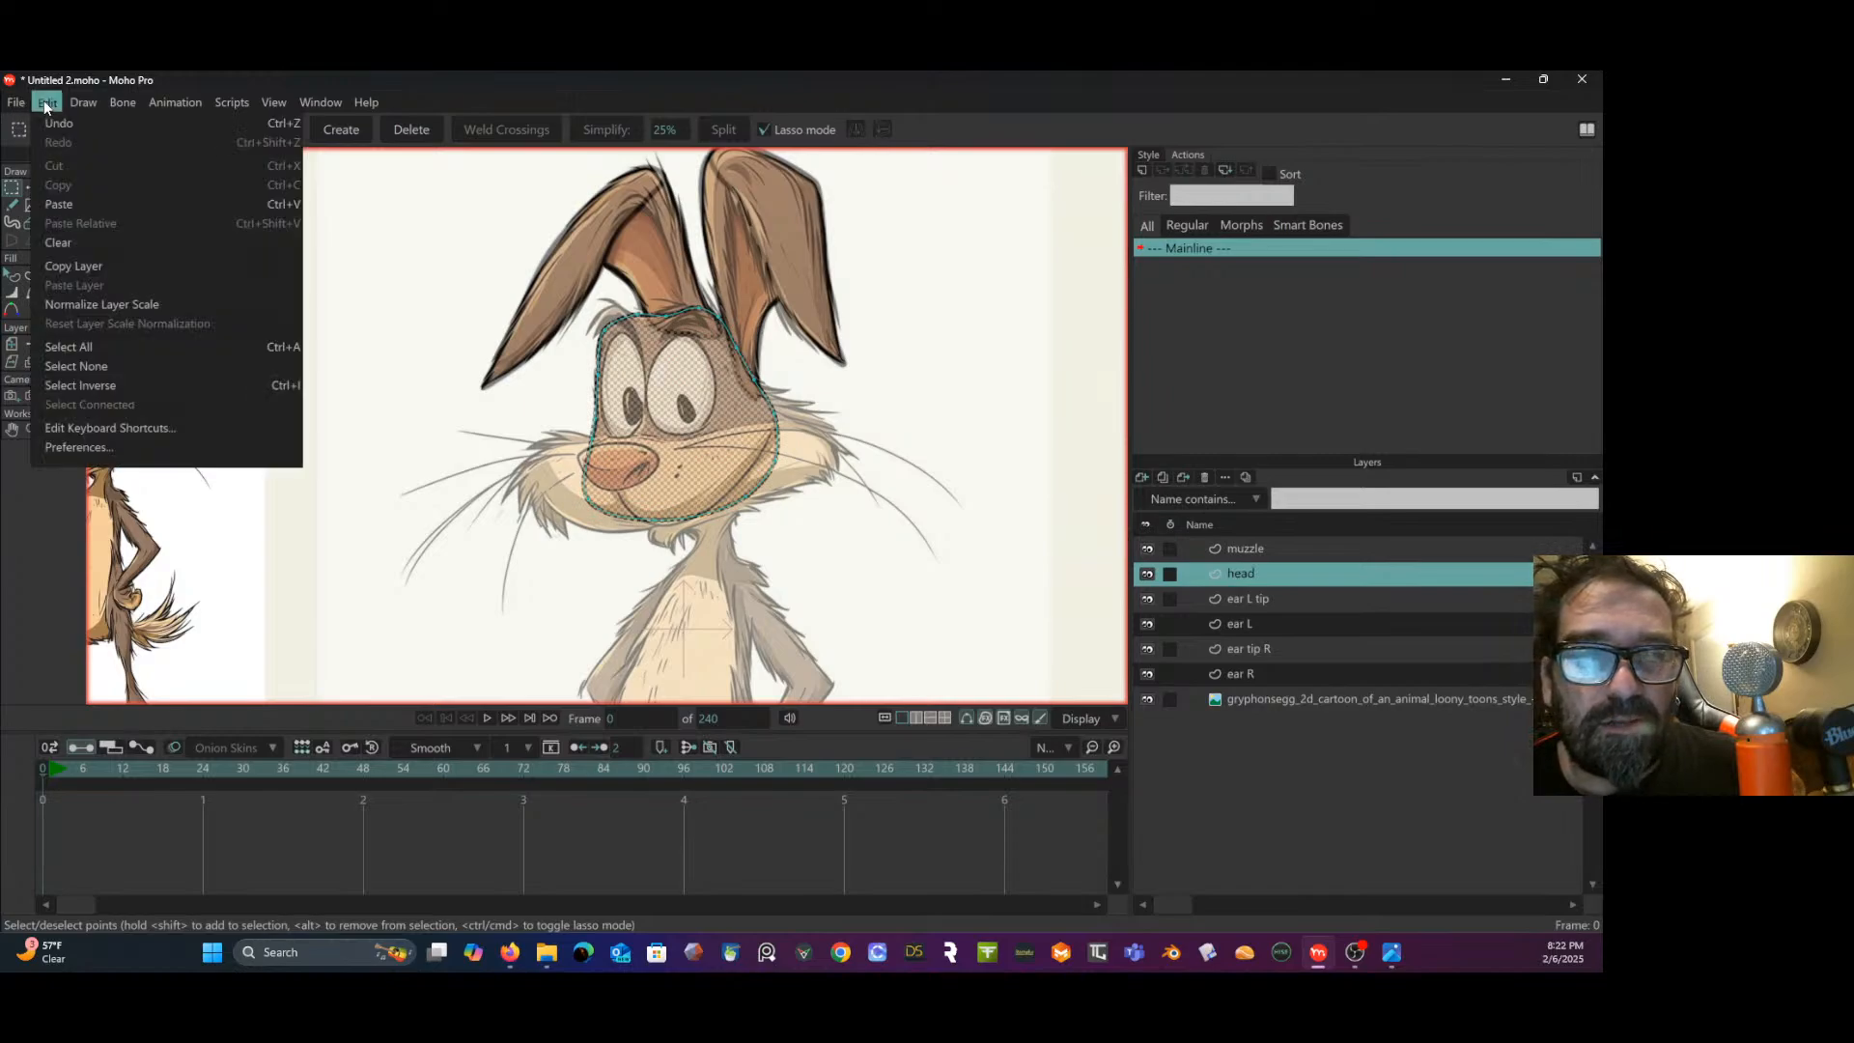
left_click(76, 209)
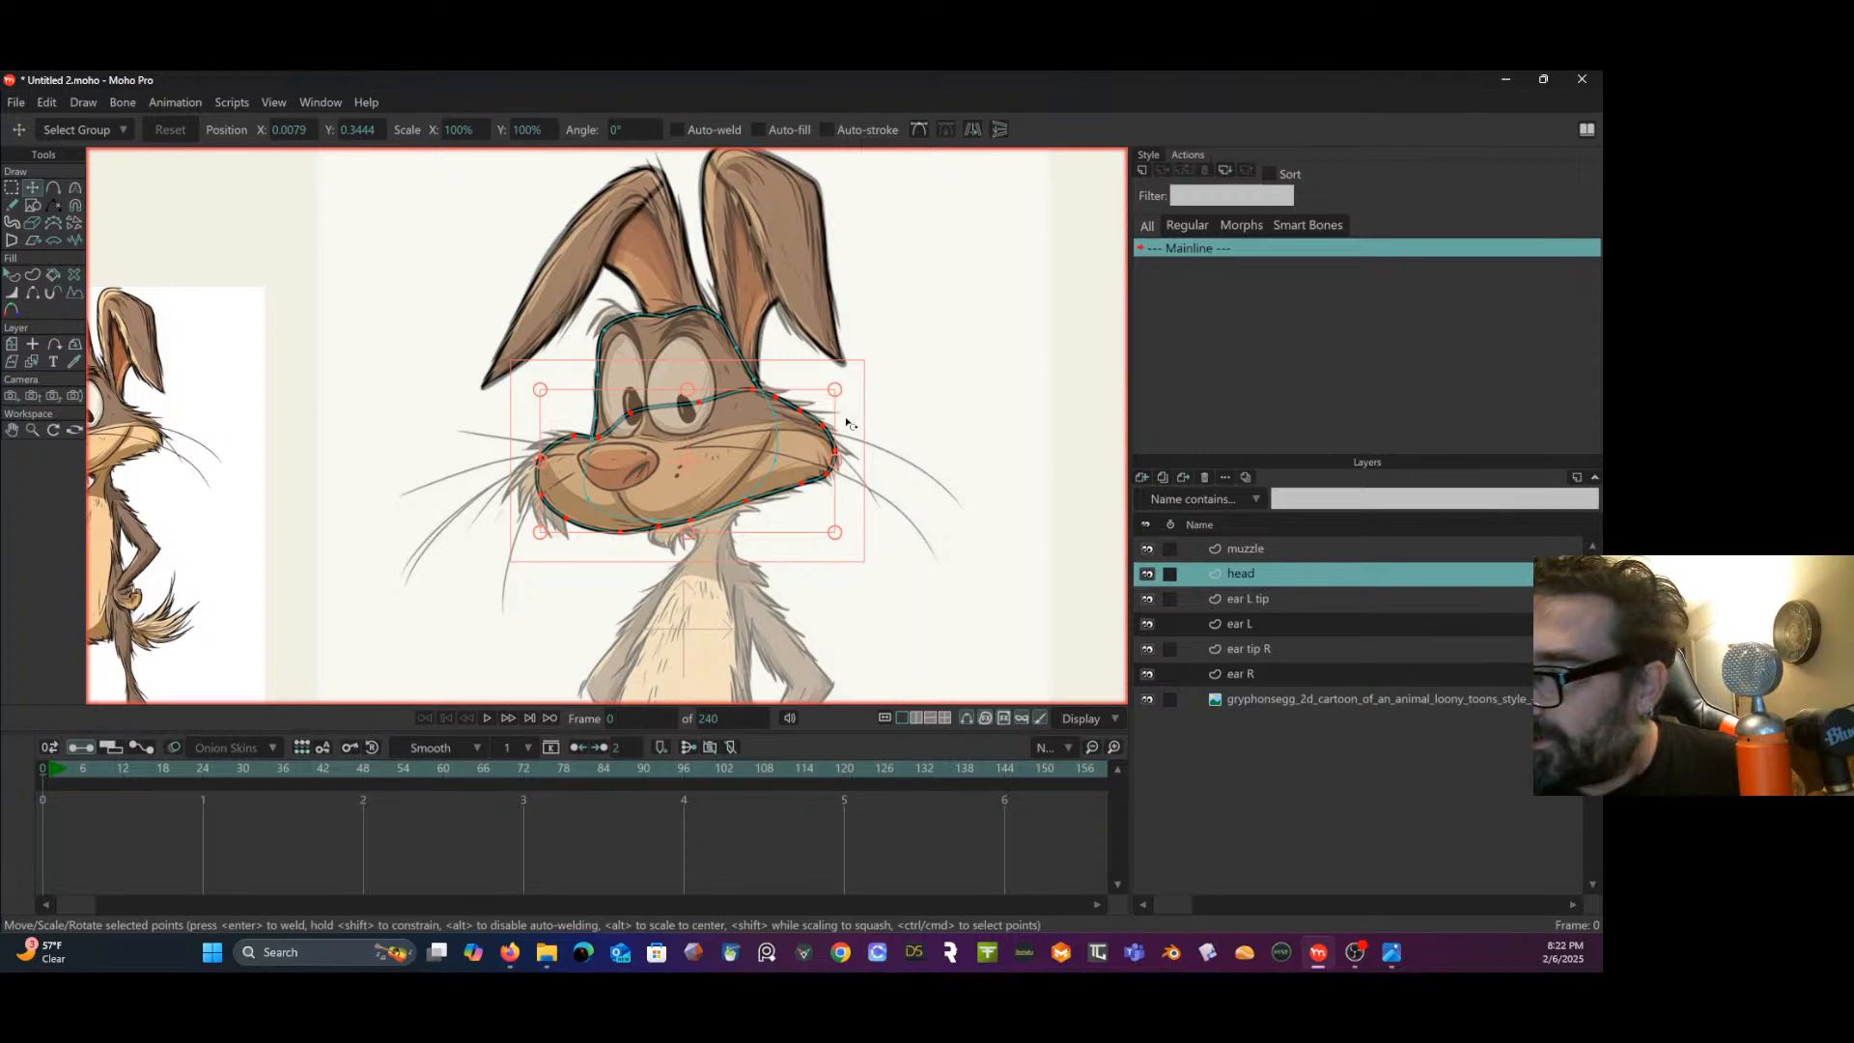
- Combine the muzzle shape with the head shape as a union in the head layer
left_click(12, 275)
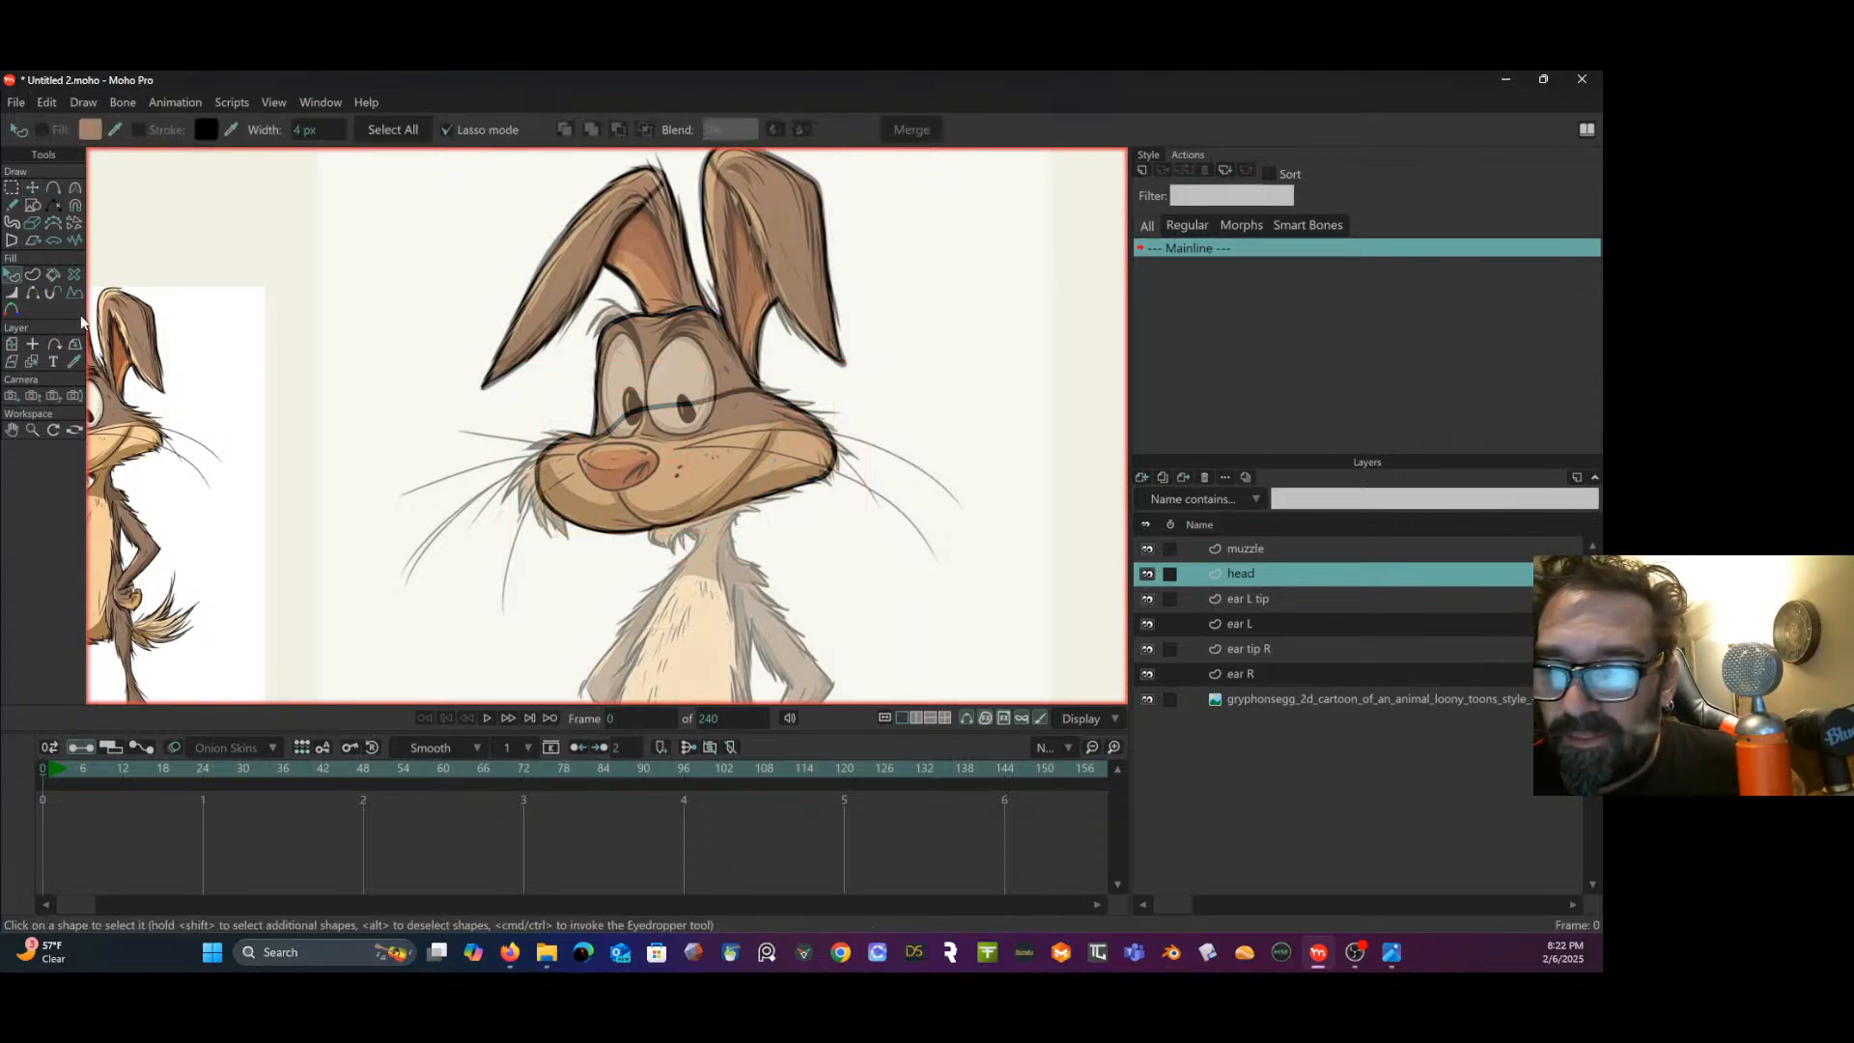
left_click(627, 460)
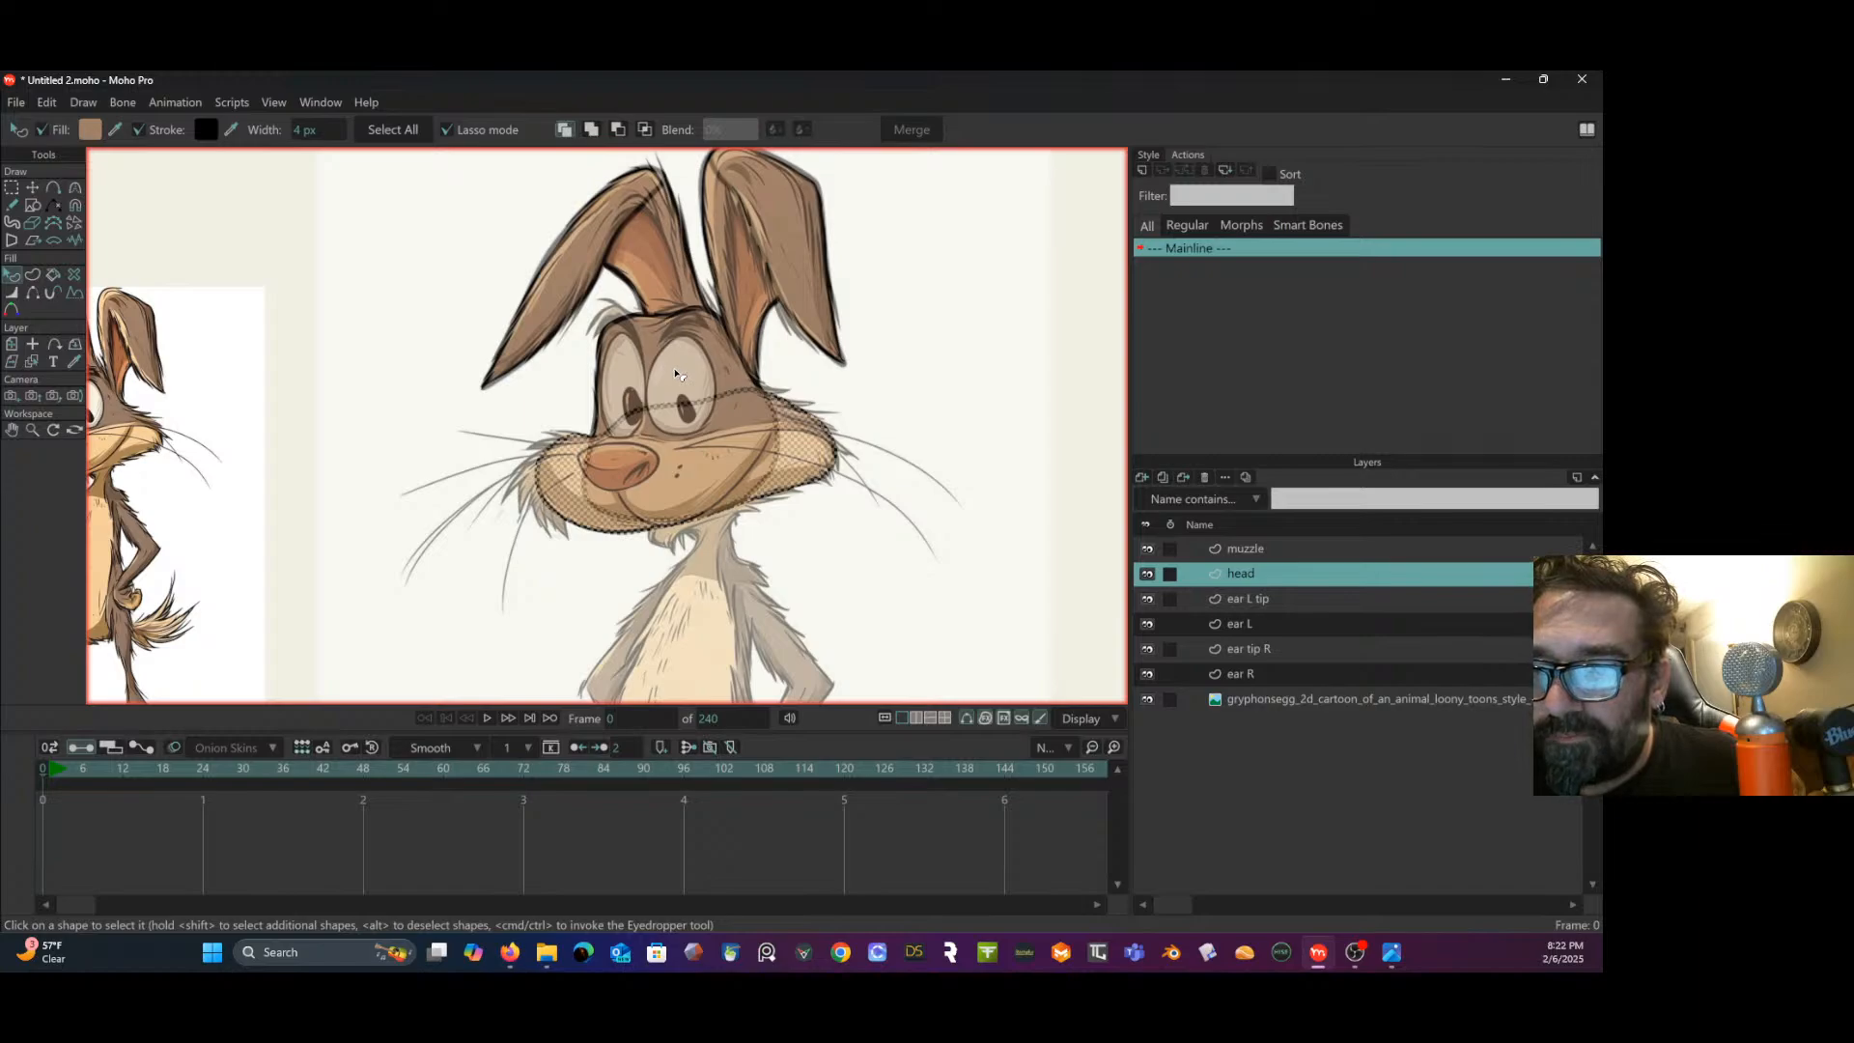
left_click(675, 374)
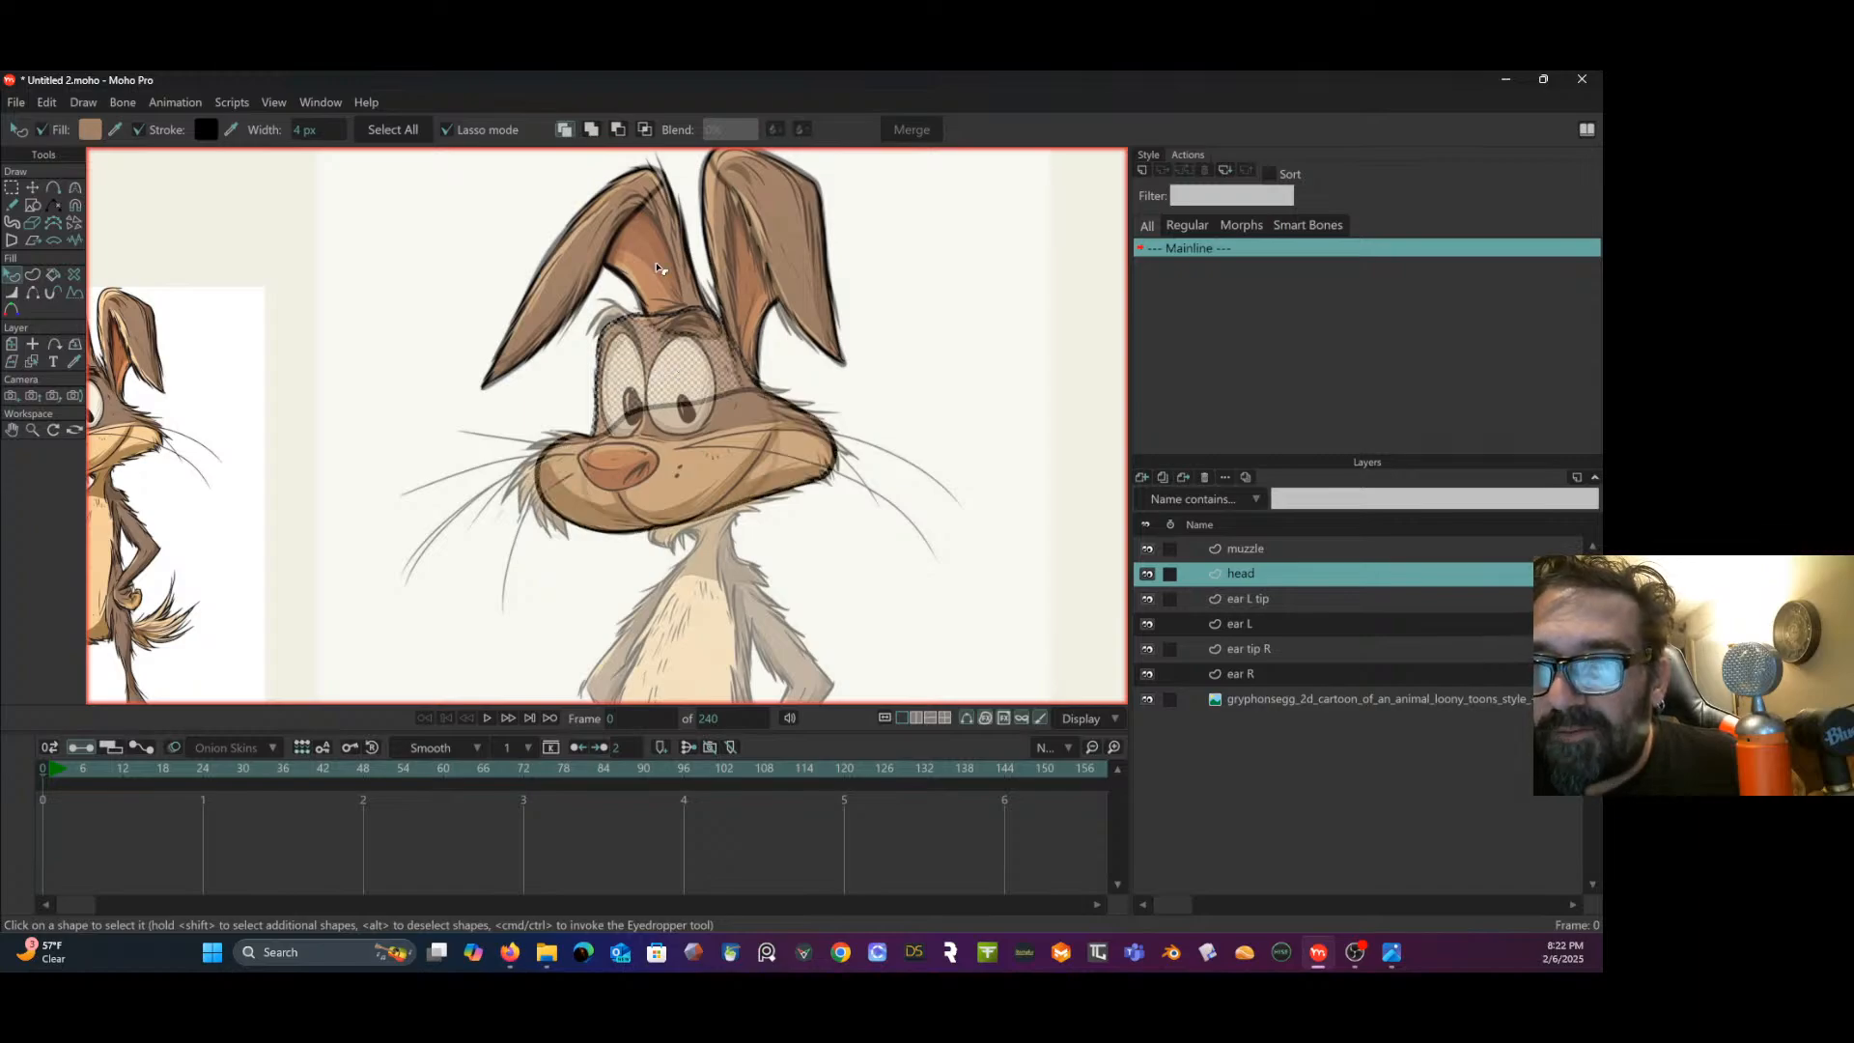
left_click(592, 130)
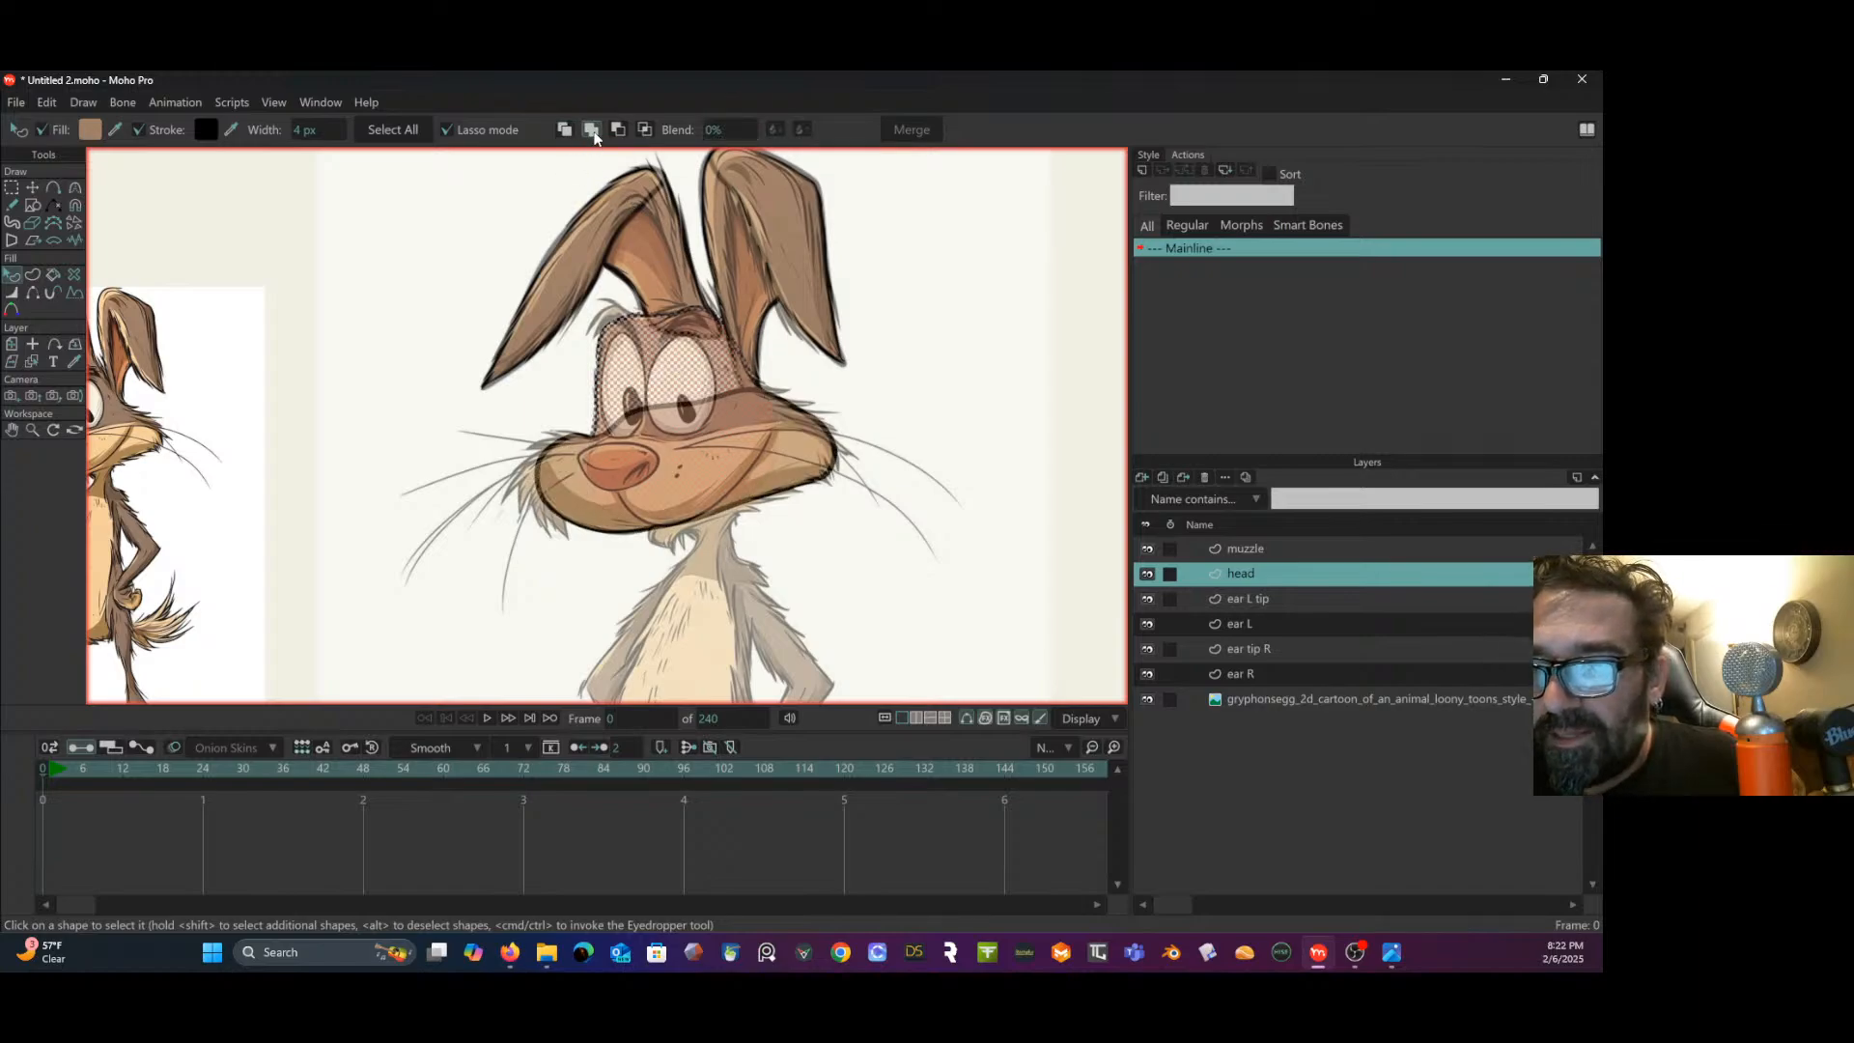
left_click(691, 464)
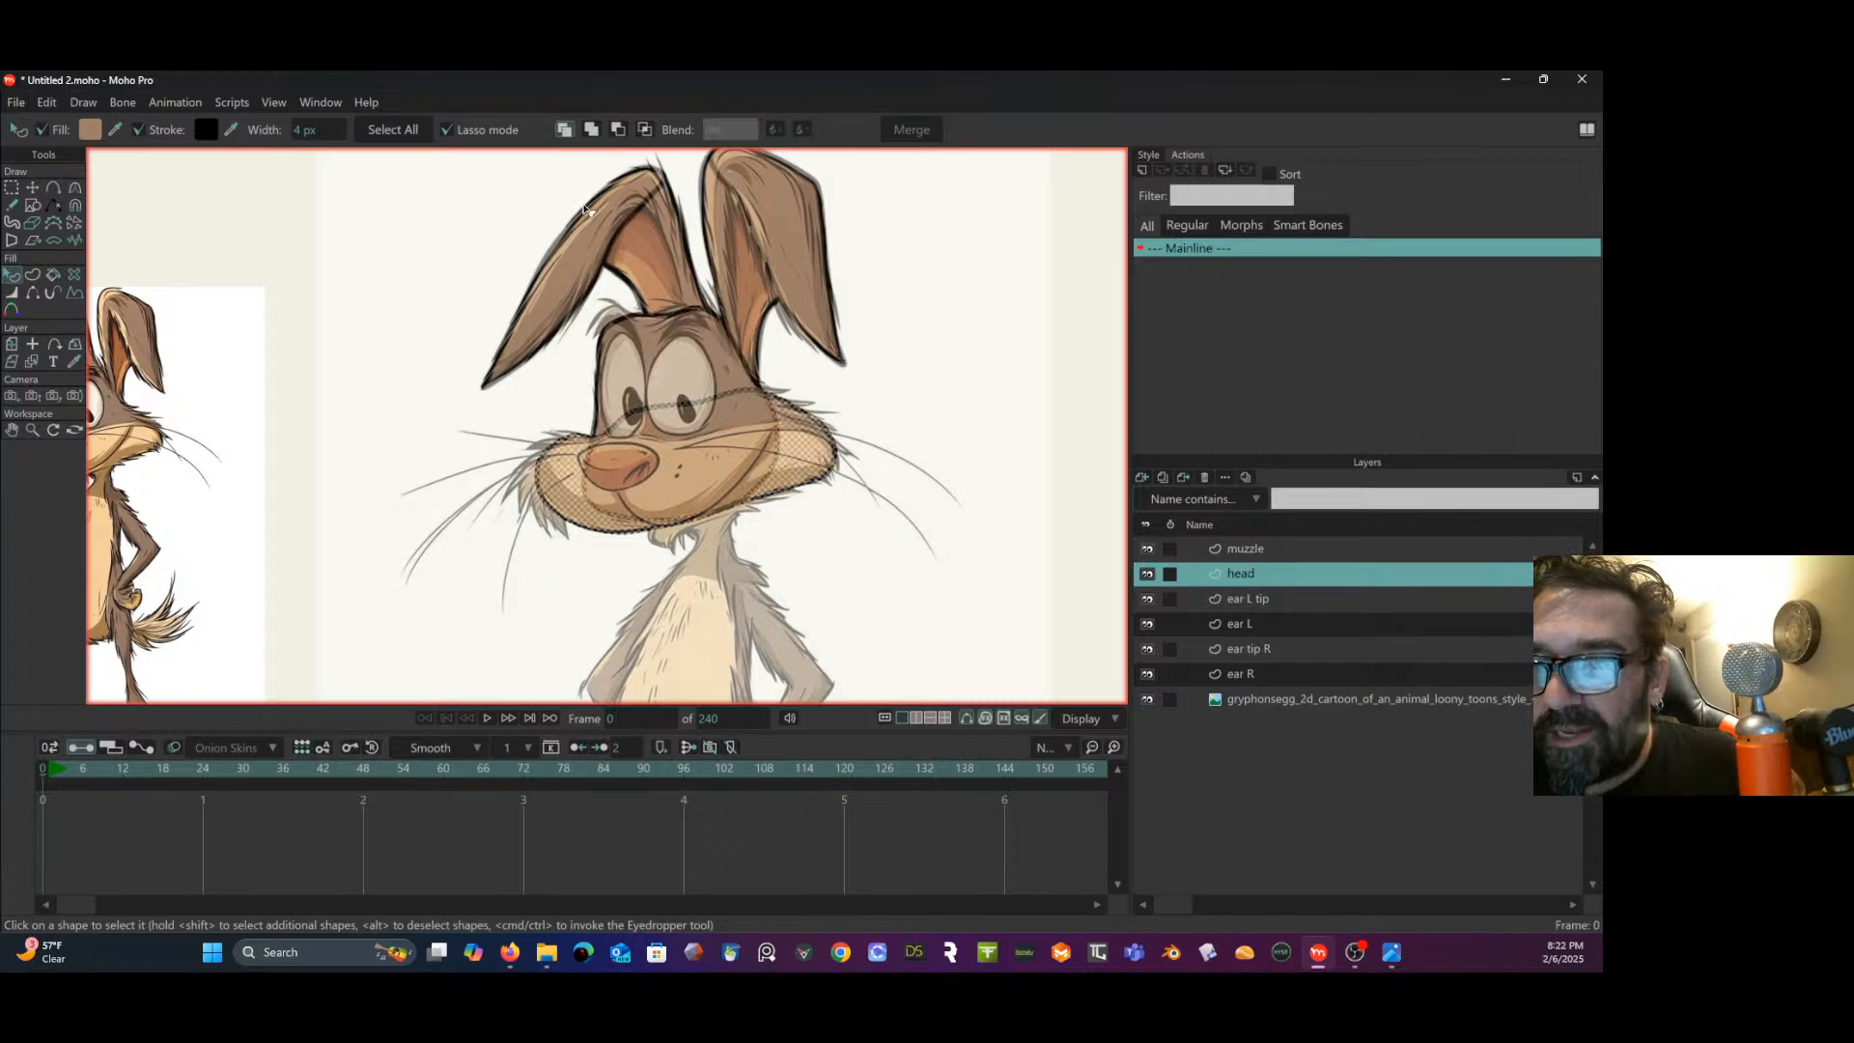
left_click(593, 131)
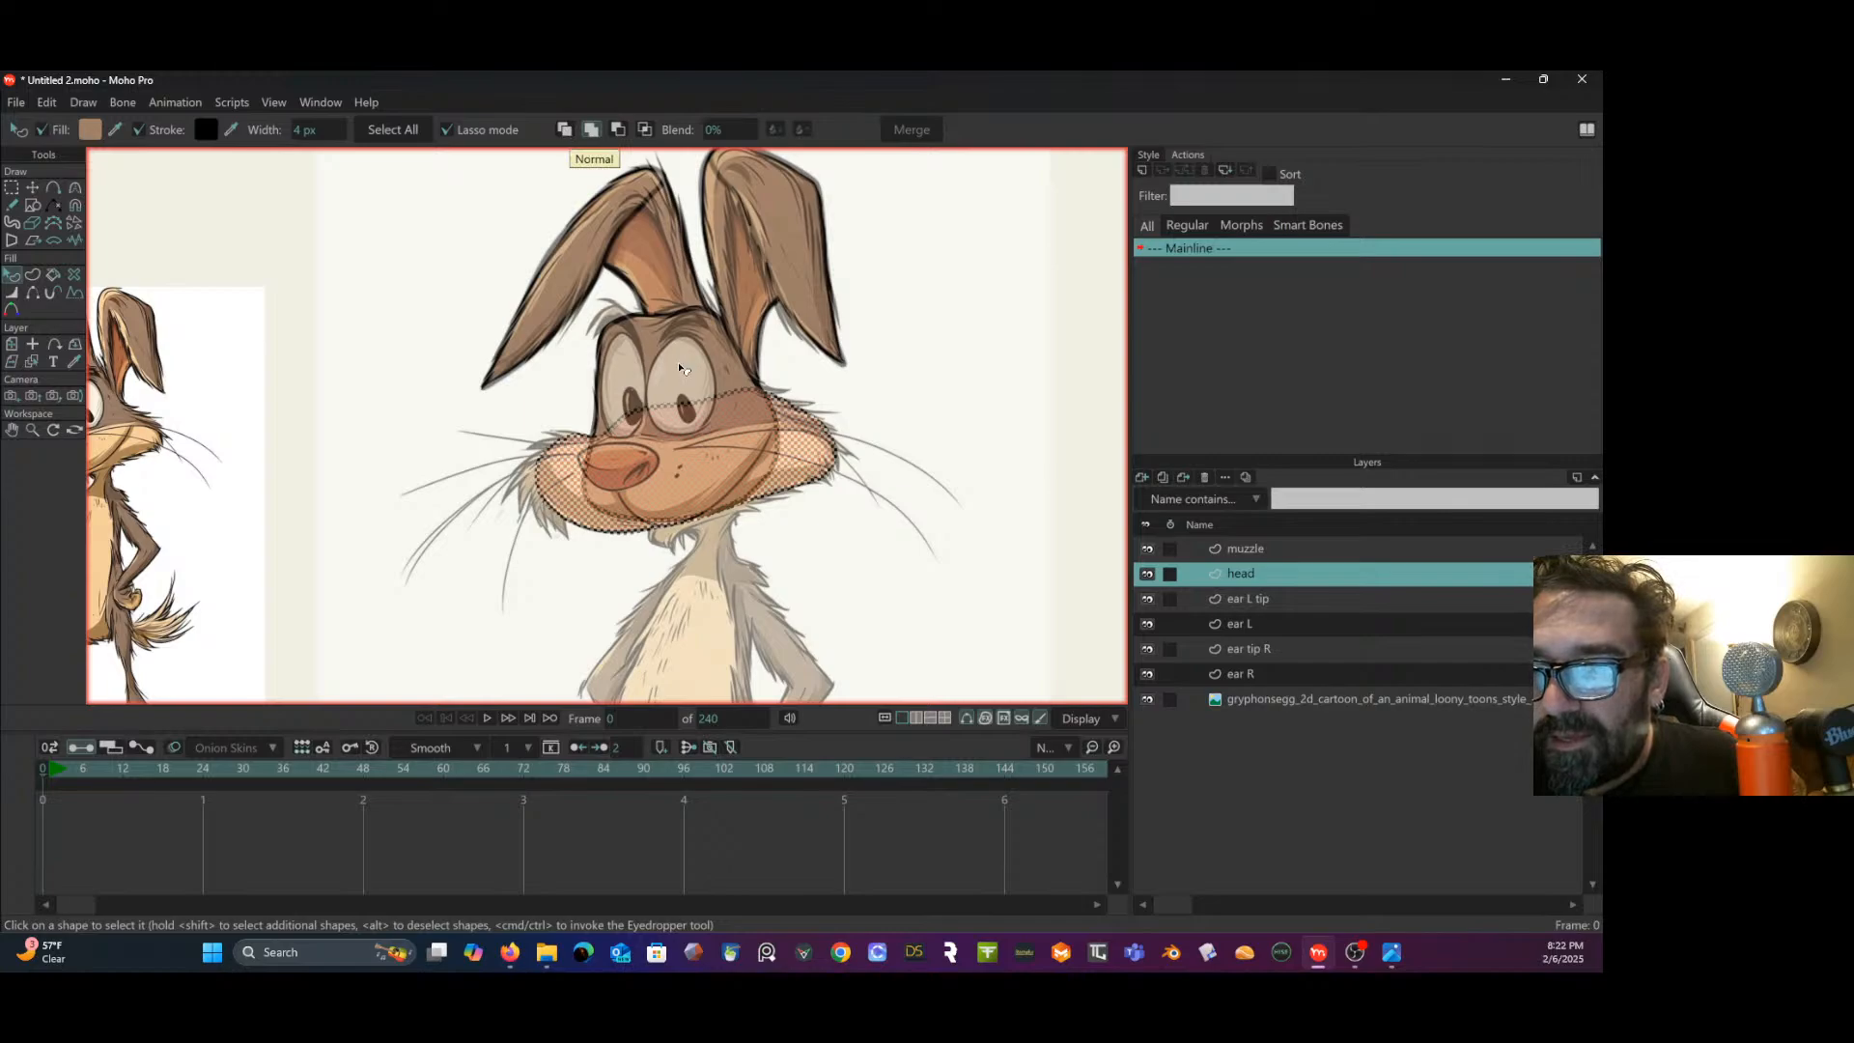
left_click(565, 129)
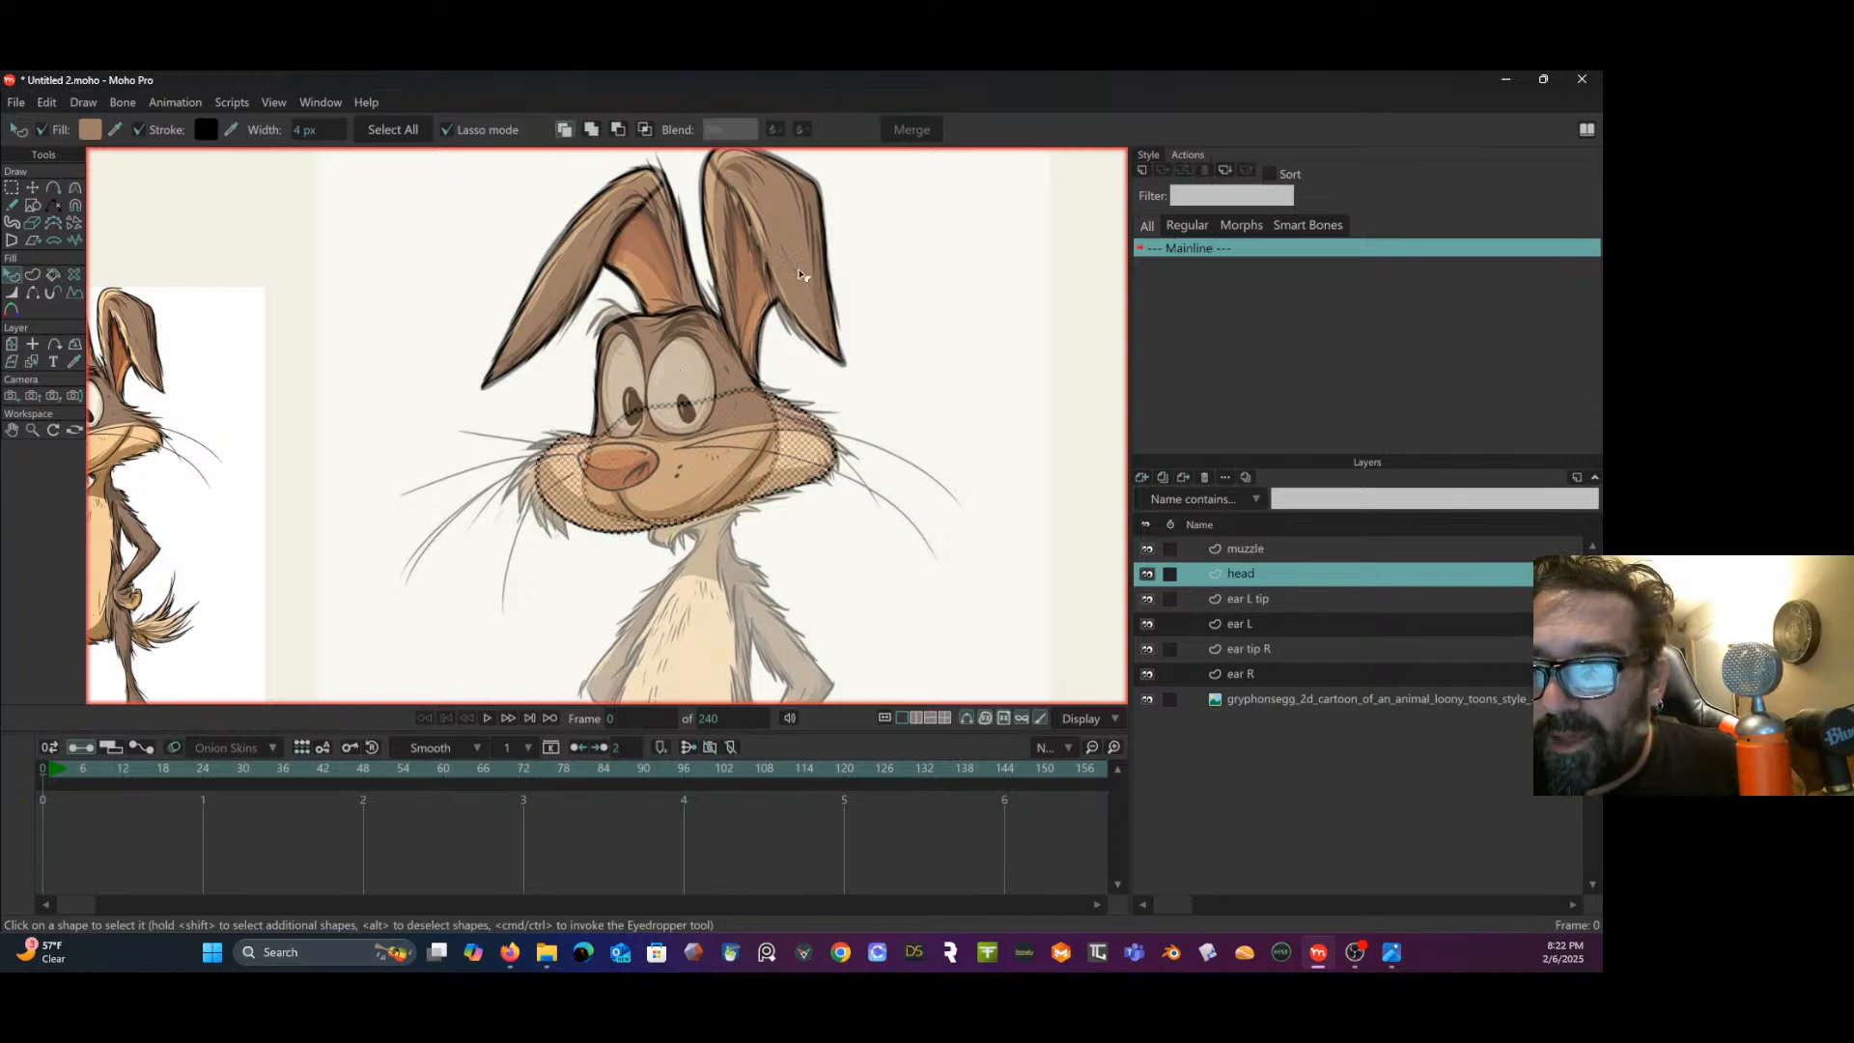
left_click(710, 377)
left_click(567, 130)
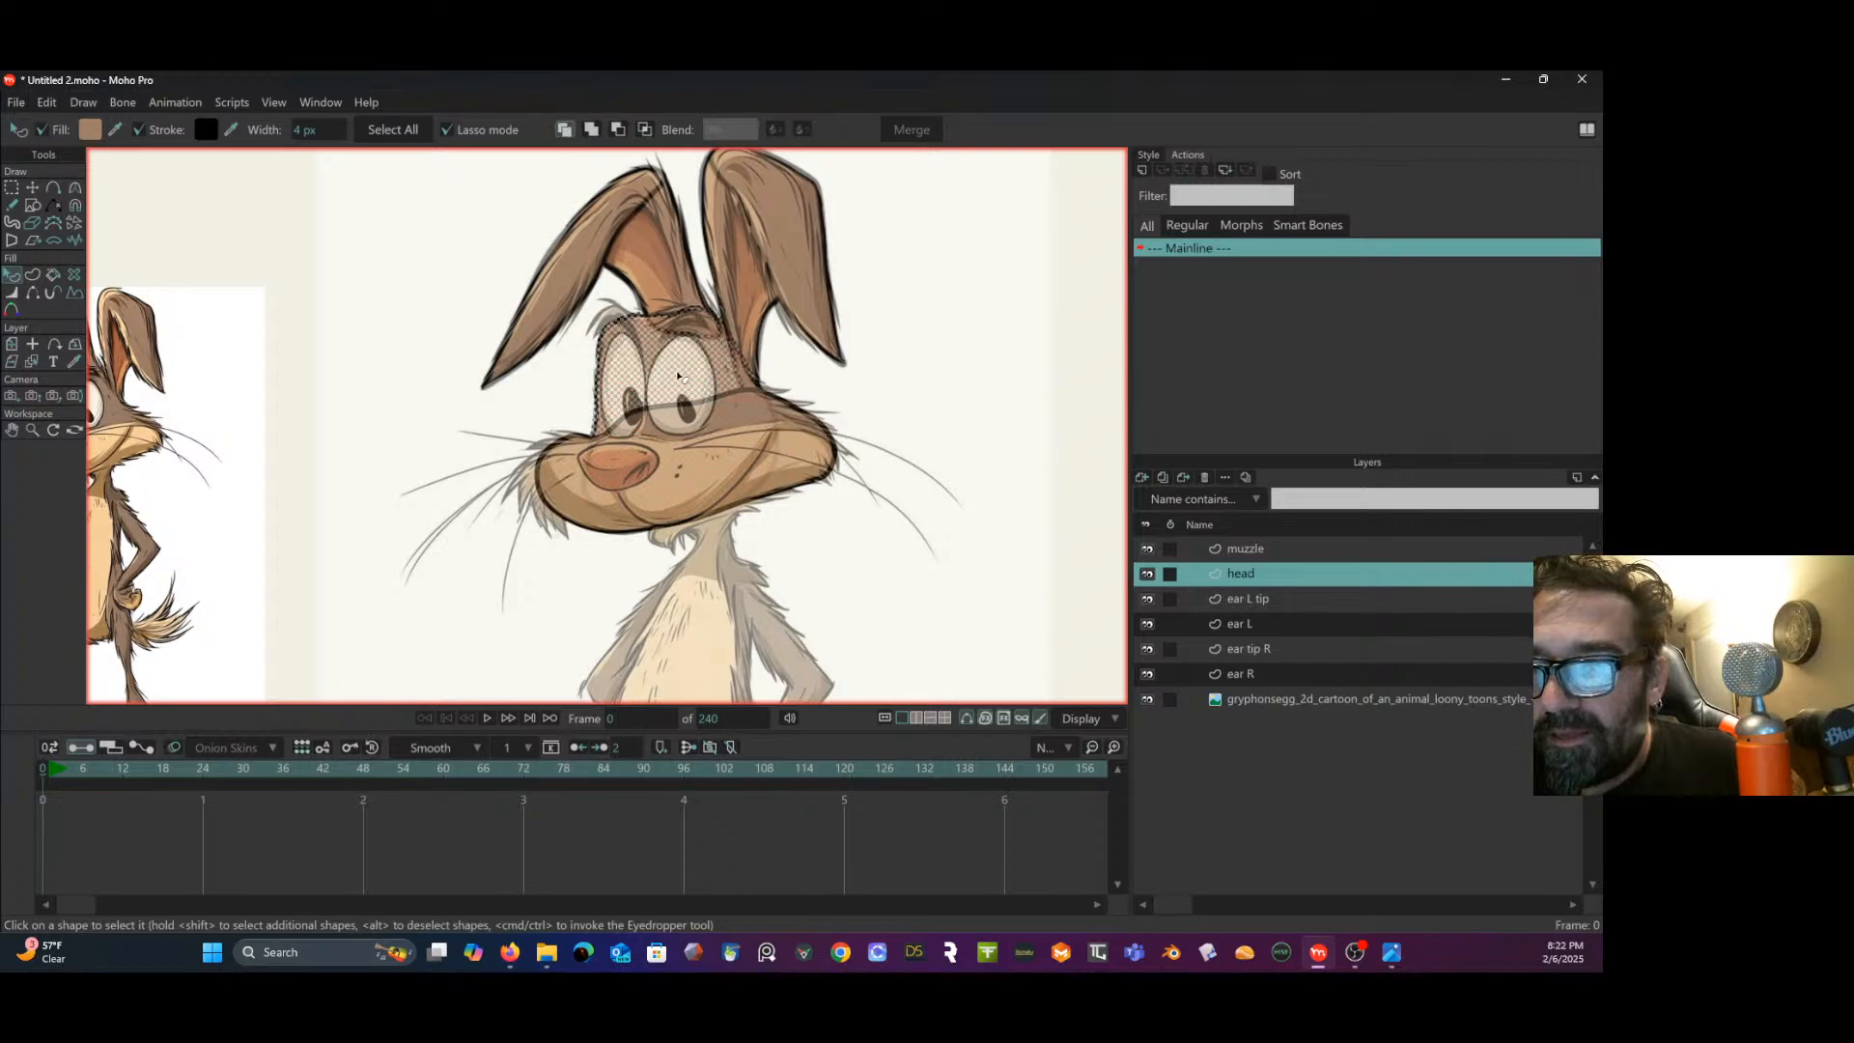
left_click(683, 479)
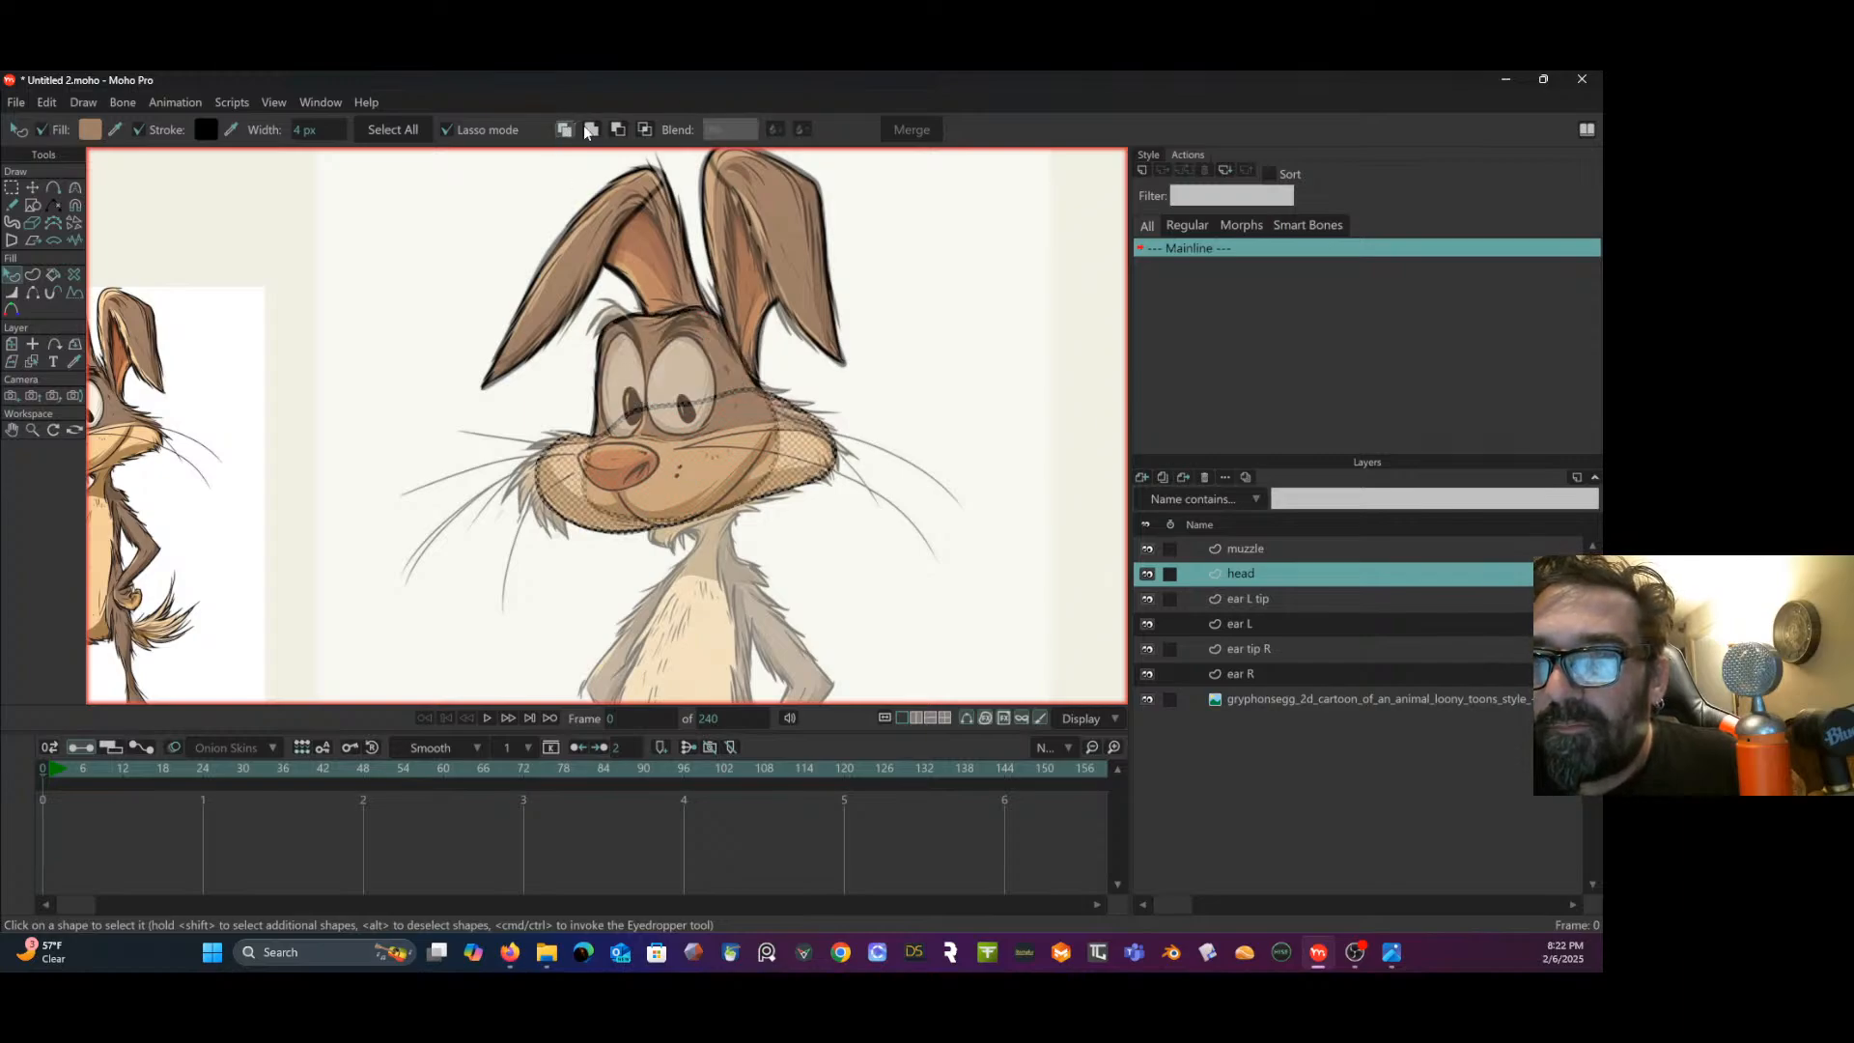
left_click(589, 129)
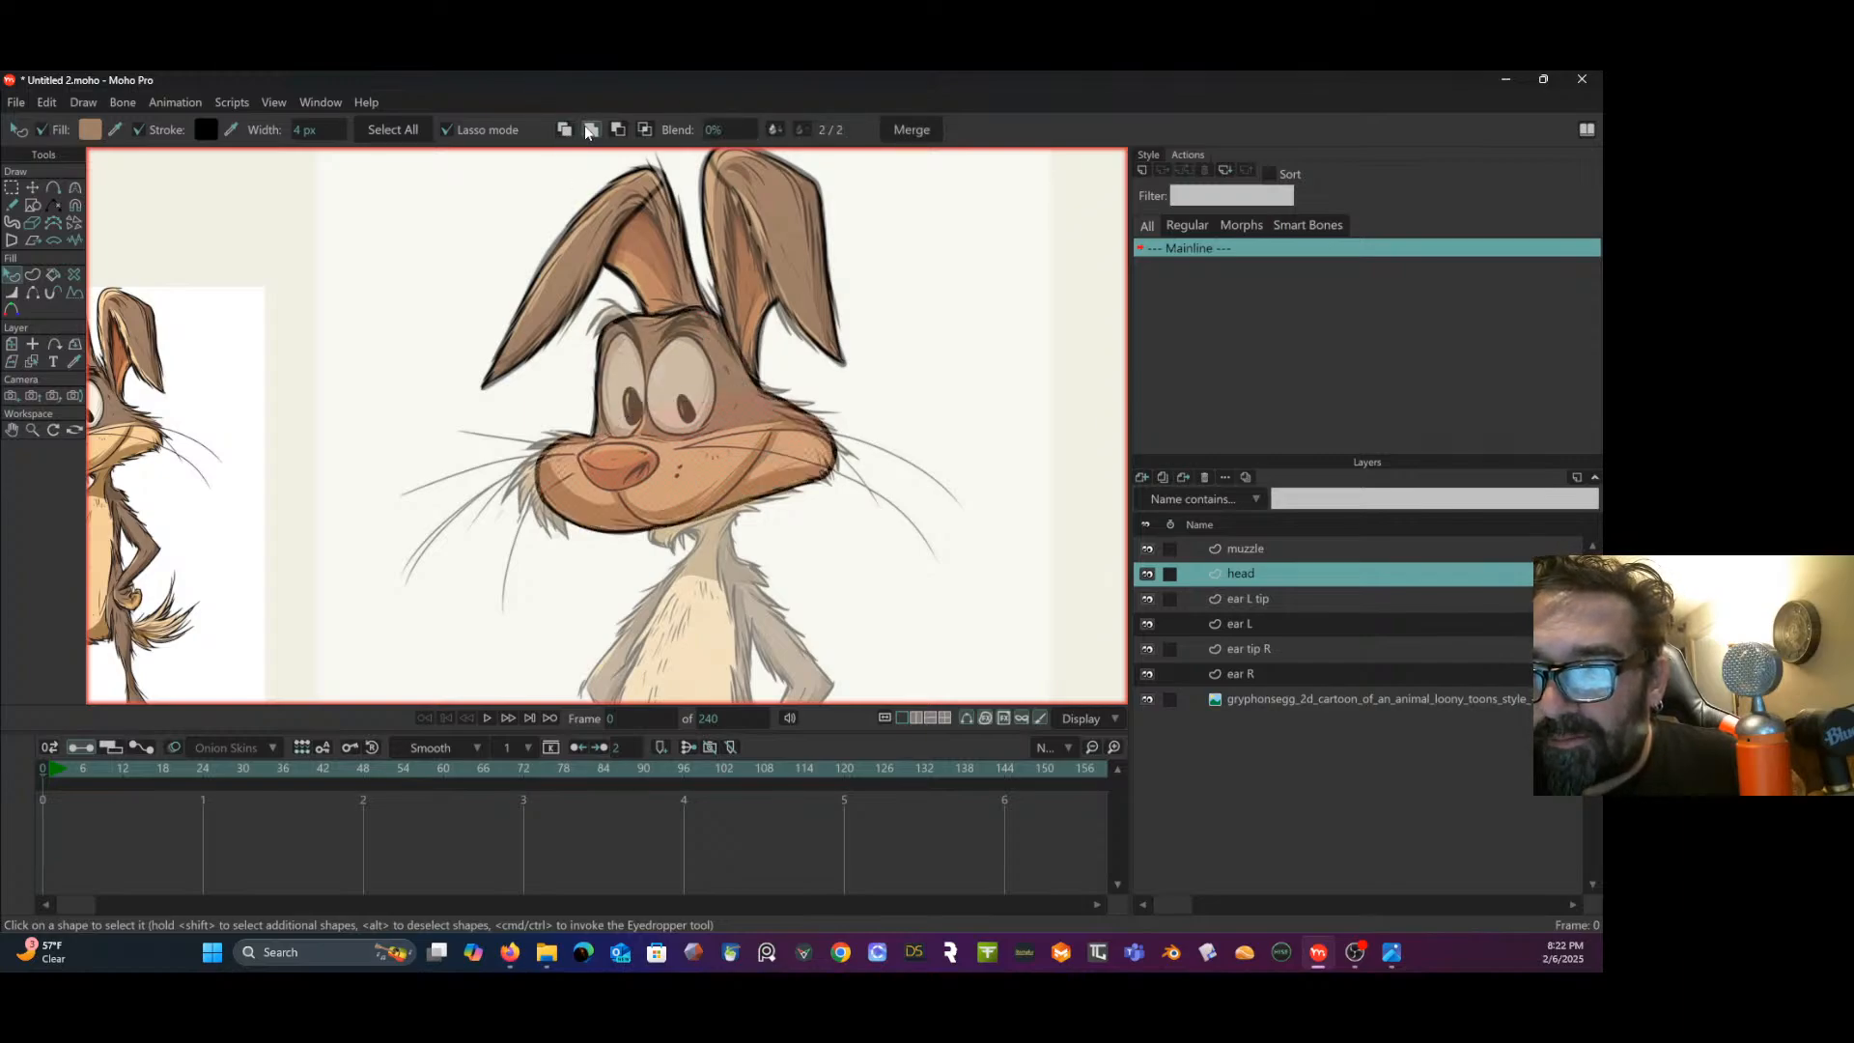
left_click(961, 360)
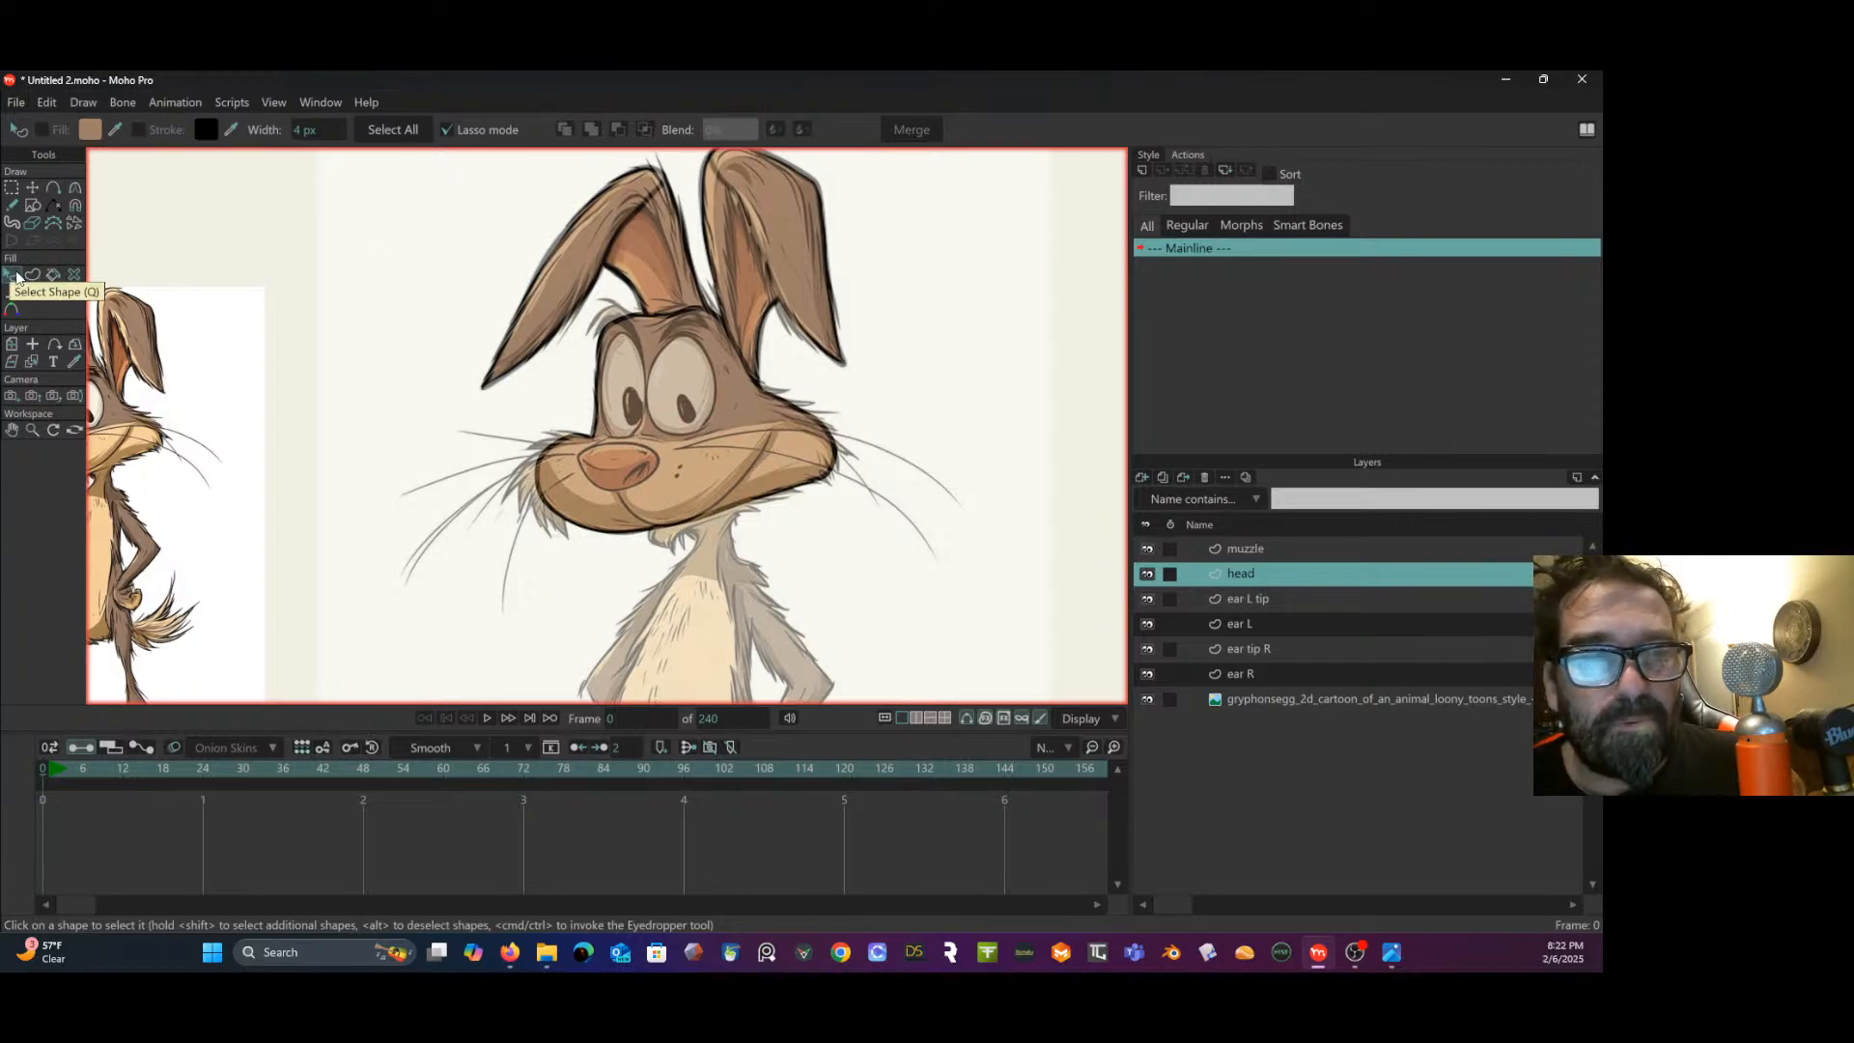
- Move the muzzle shape sideways so it extends beyond the front of the rabbit's face
left_click(669, 466)
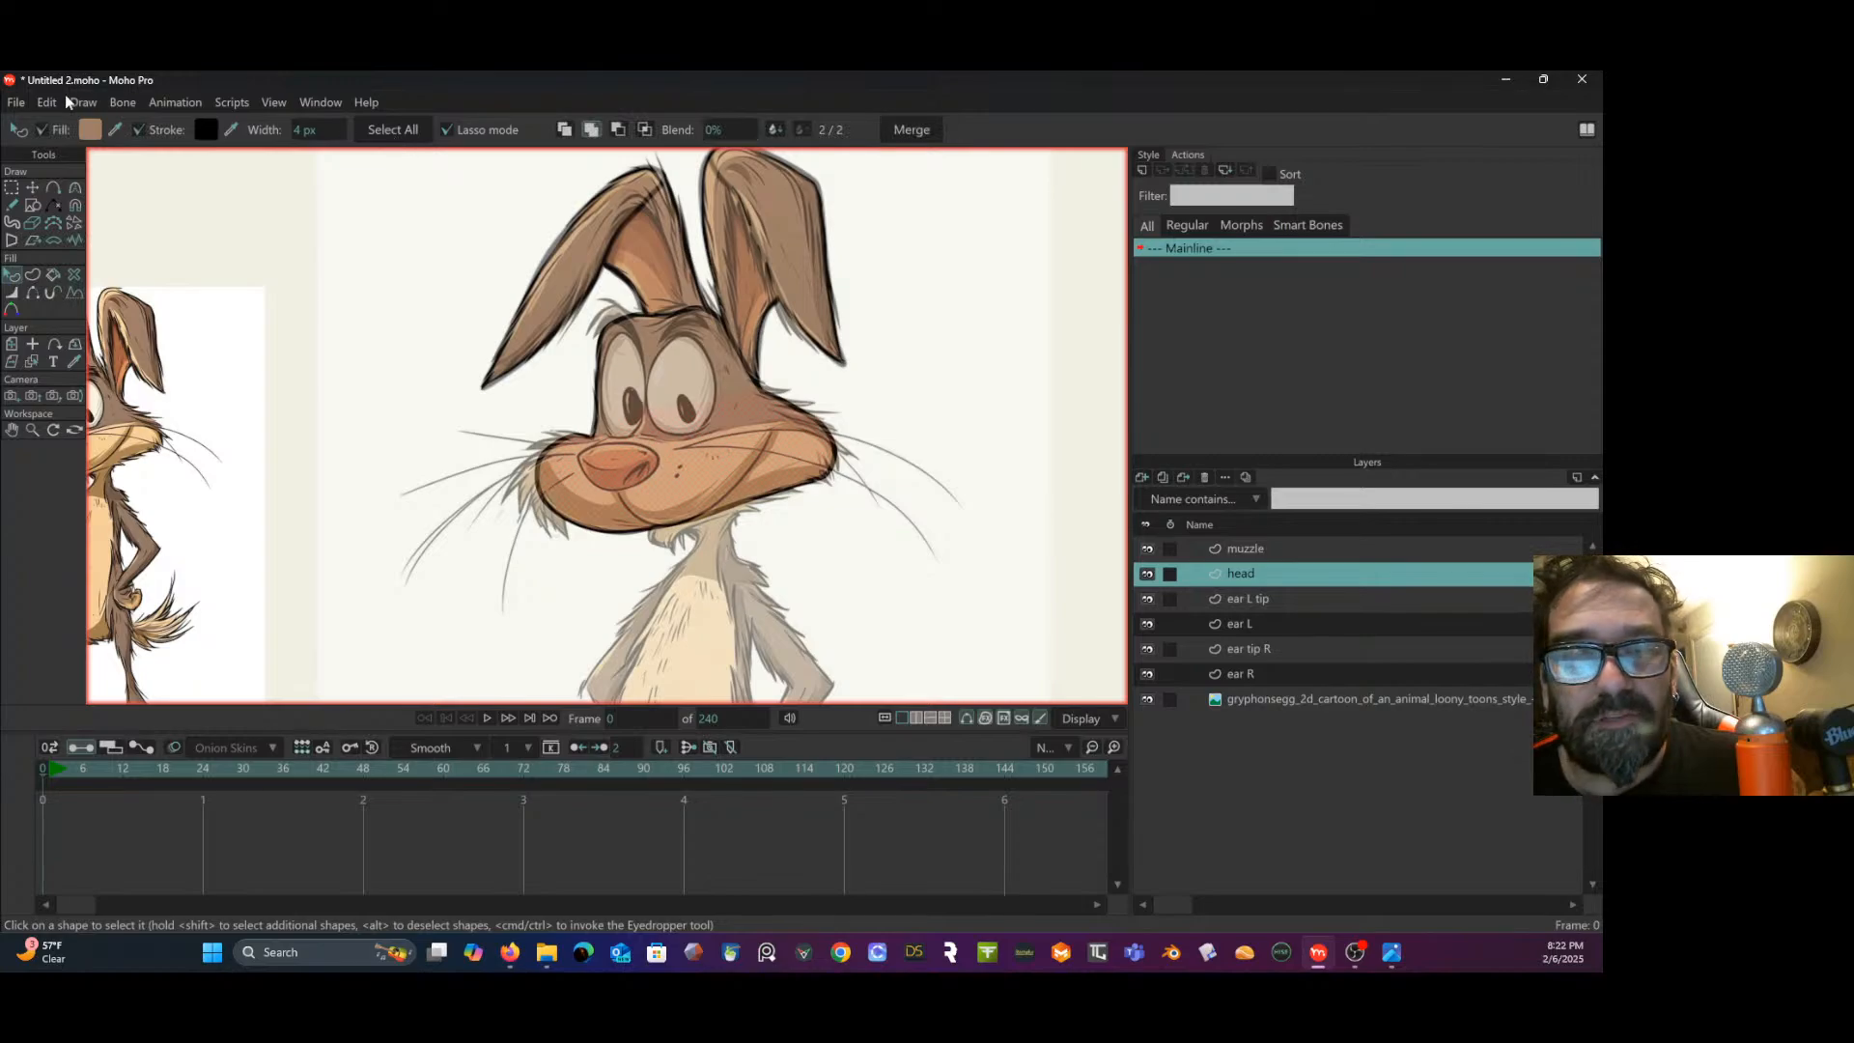
left_click(36, 184)
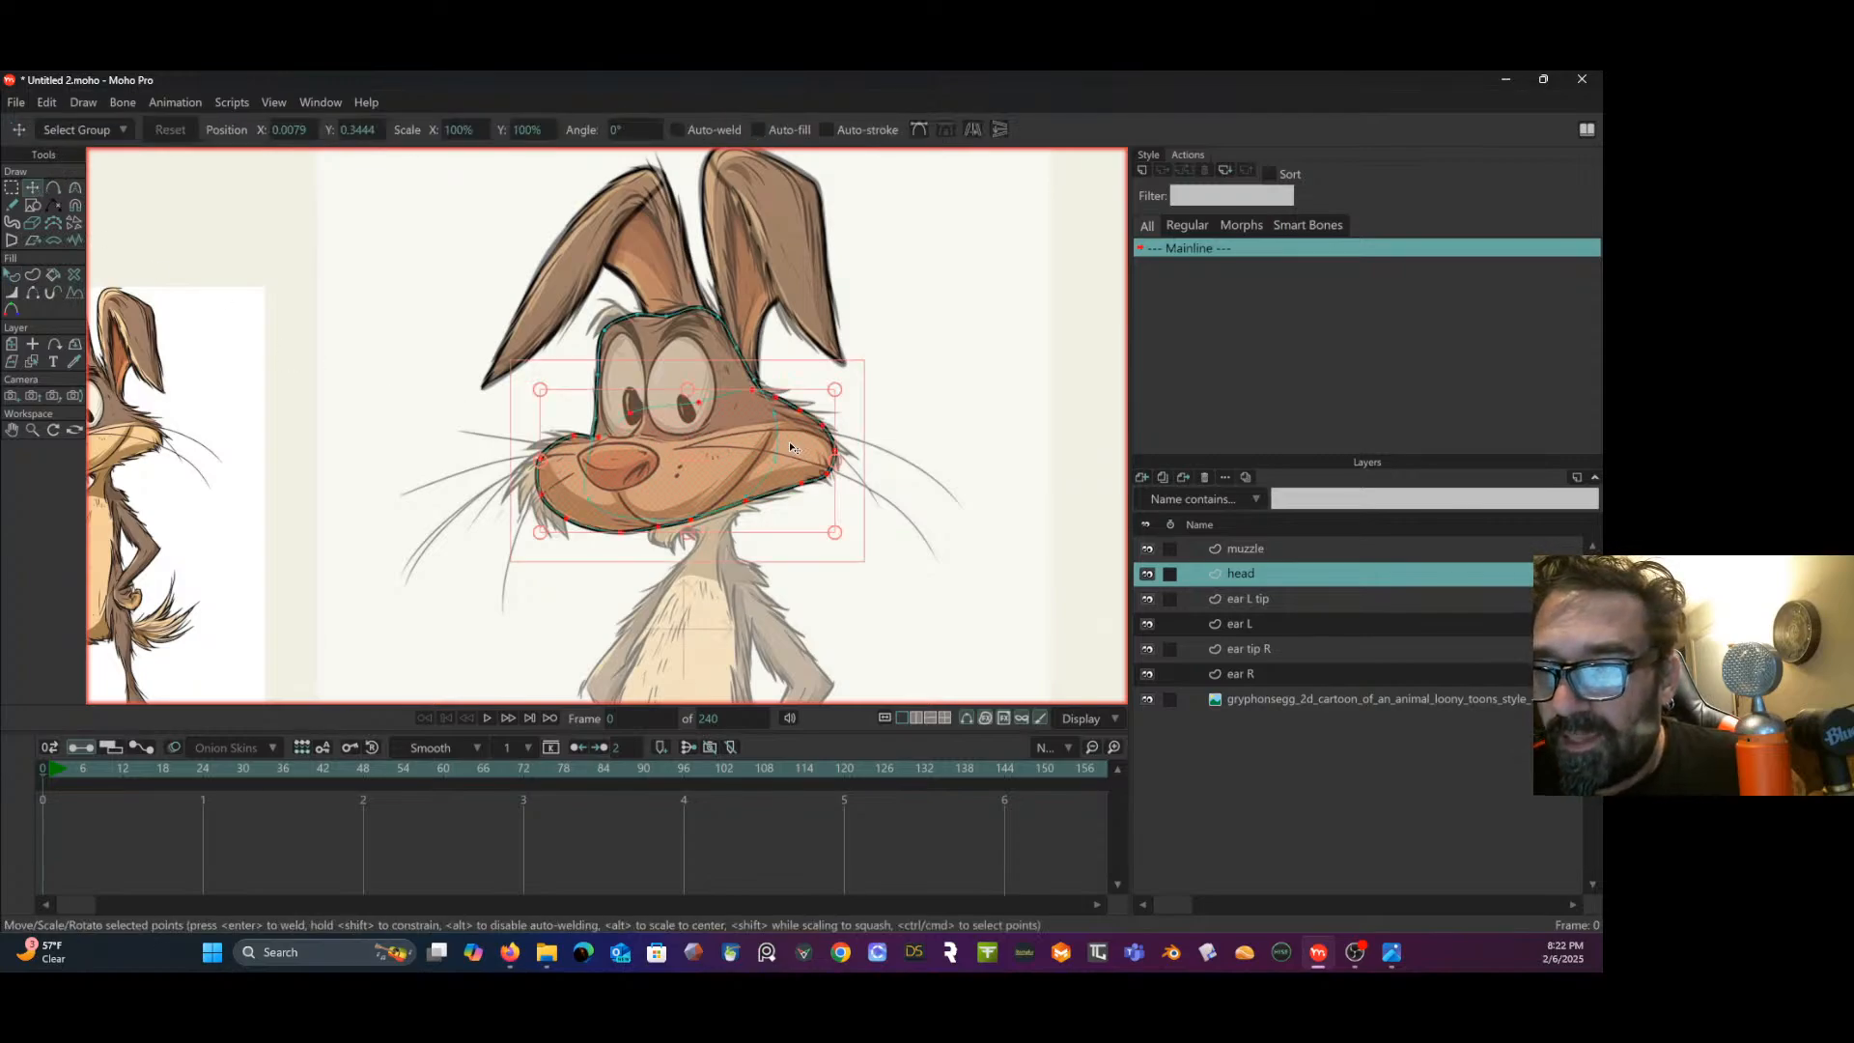
left_click_drag(802, 453, 732, 449)
left_click(889, 416)
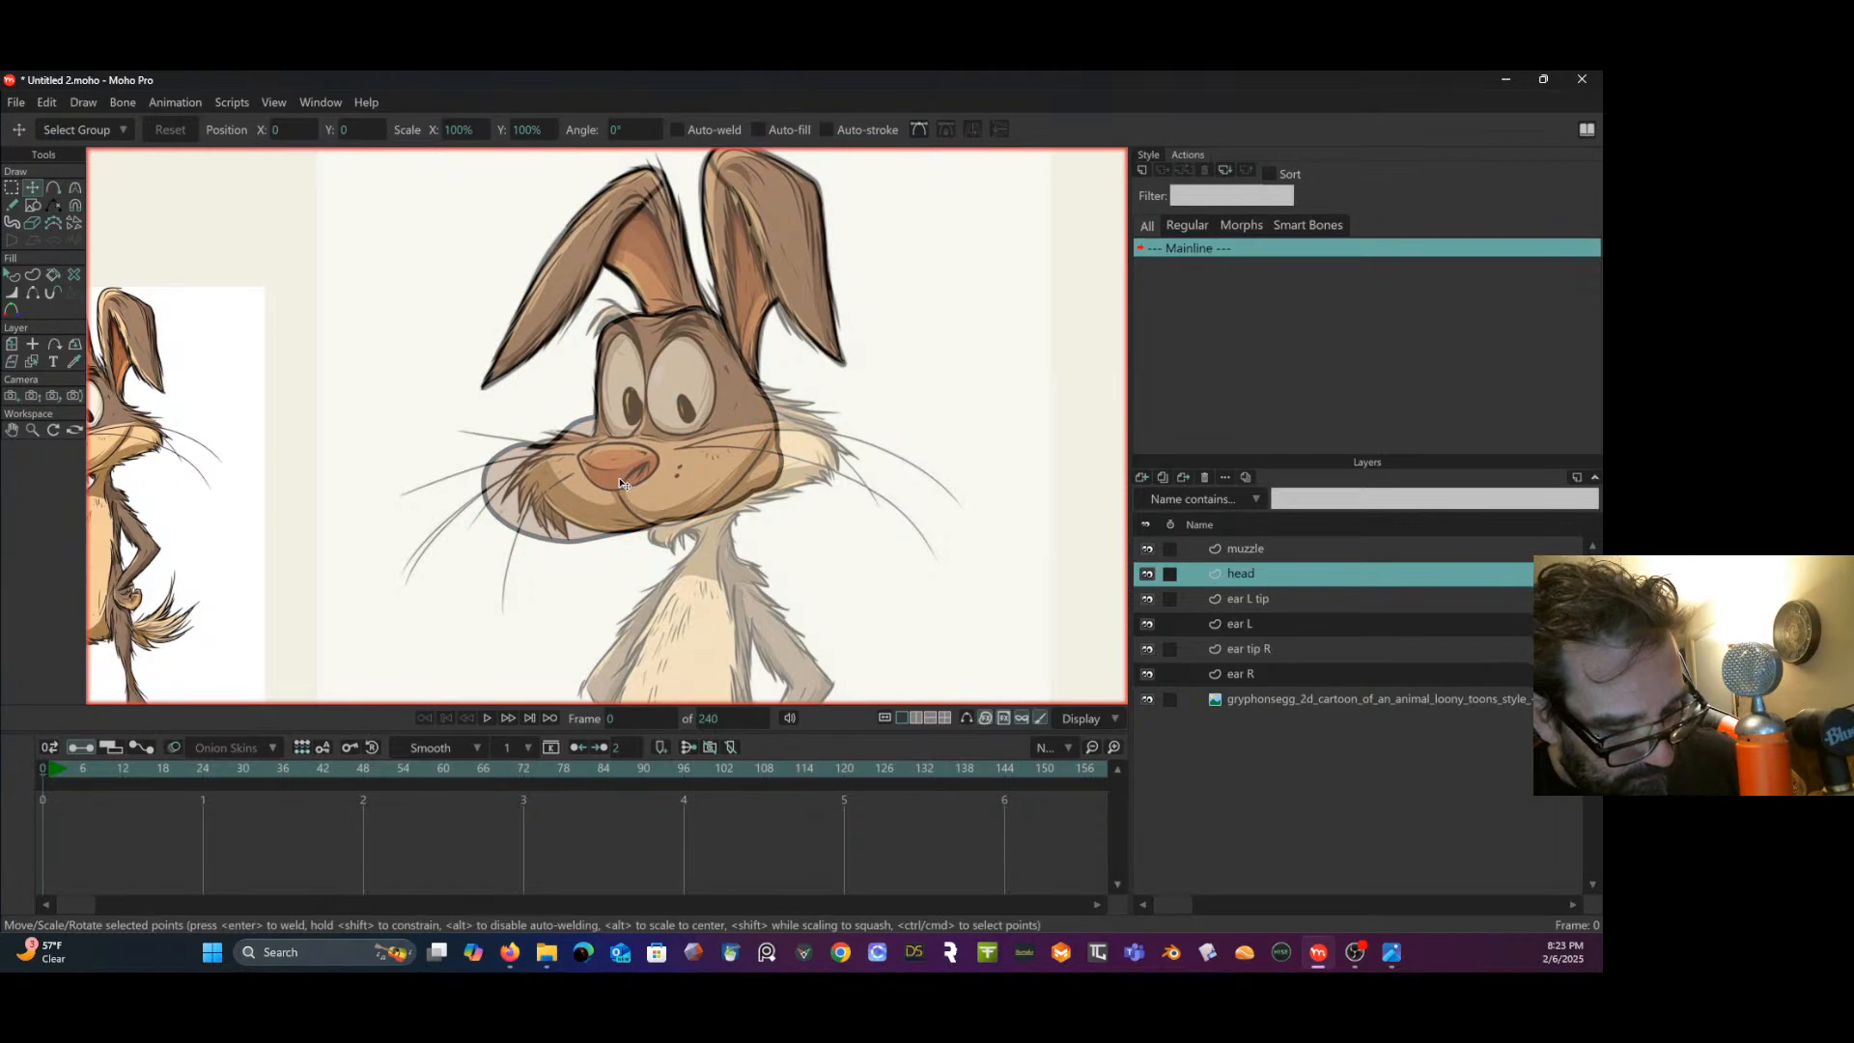
- Hide the tracing image and move the muzzle shape back under the head, to about X 0.0027, Y 0.3119
key("ctrl+u")
left_click_drag(595, 467, 639, 465)
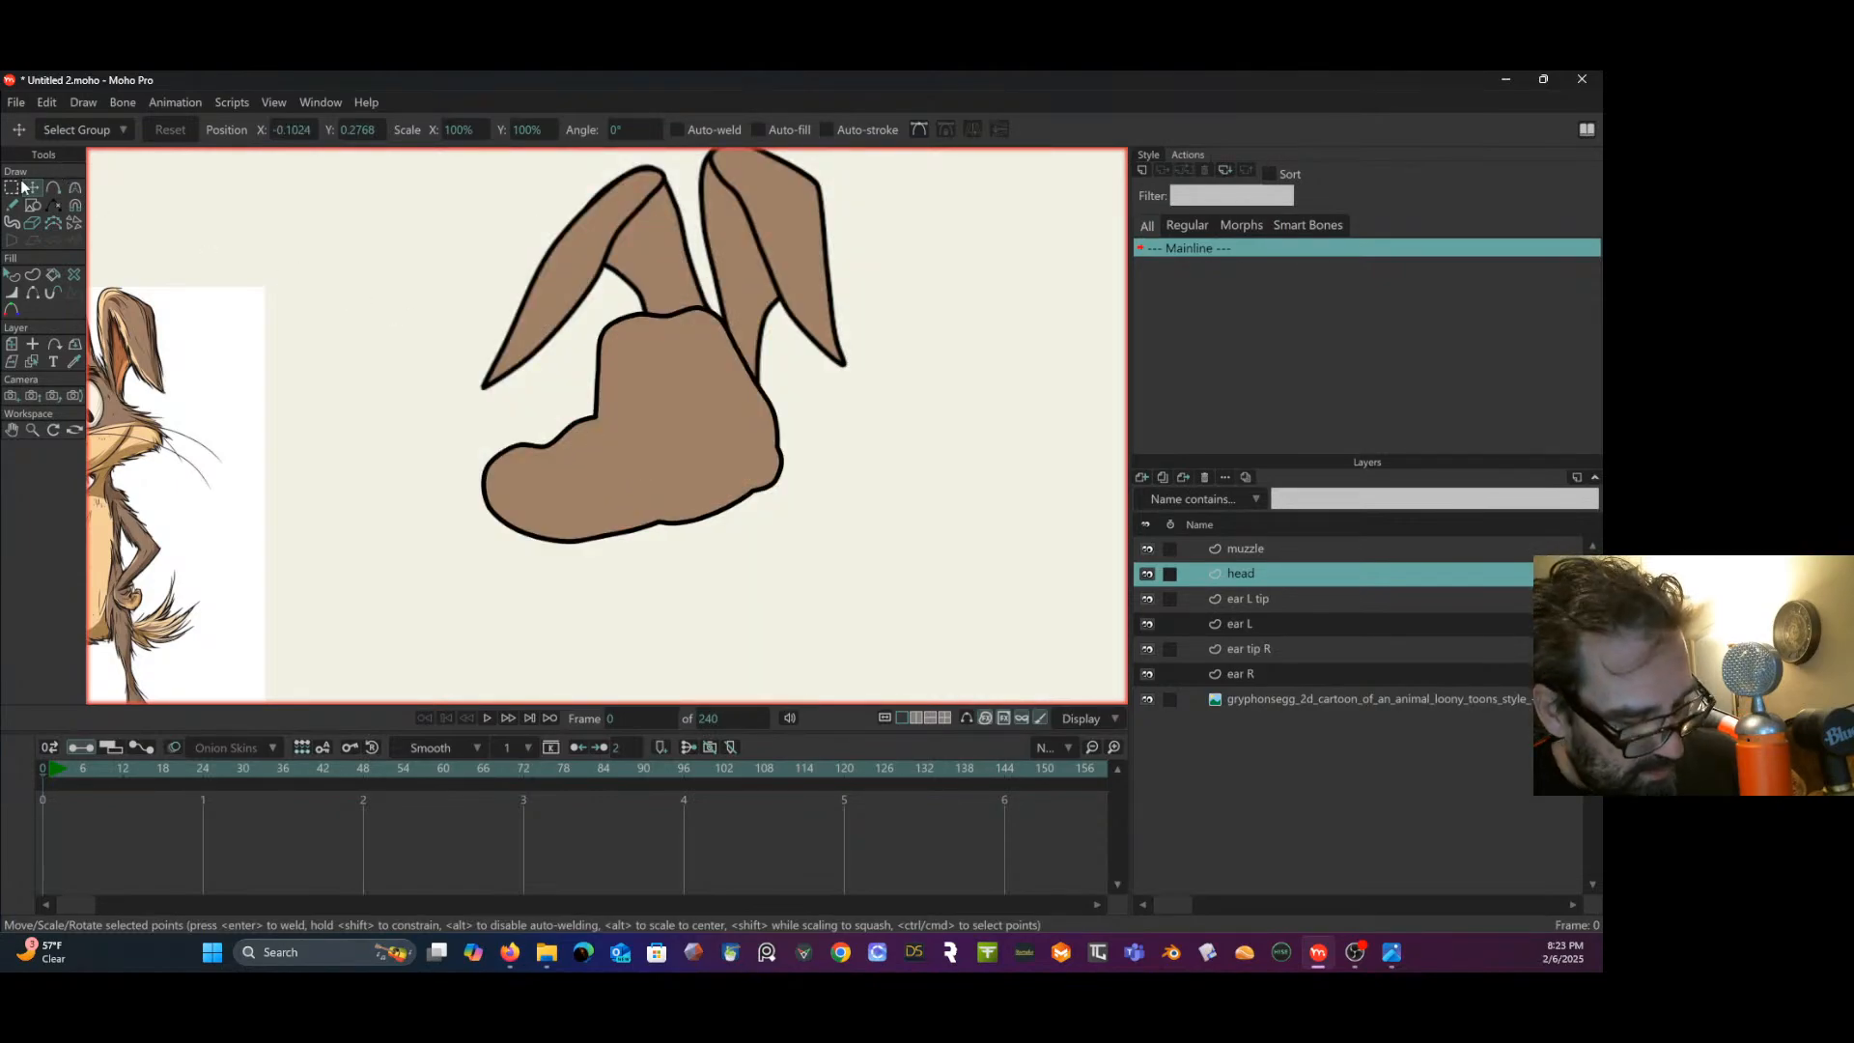
key("ctrl+z")
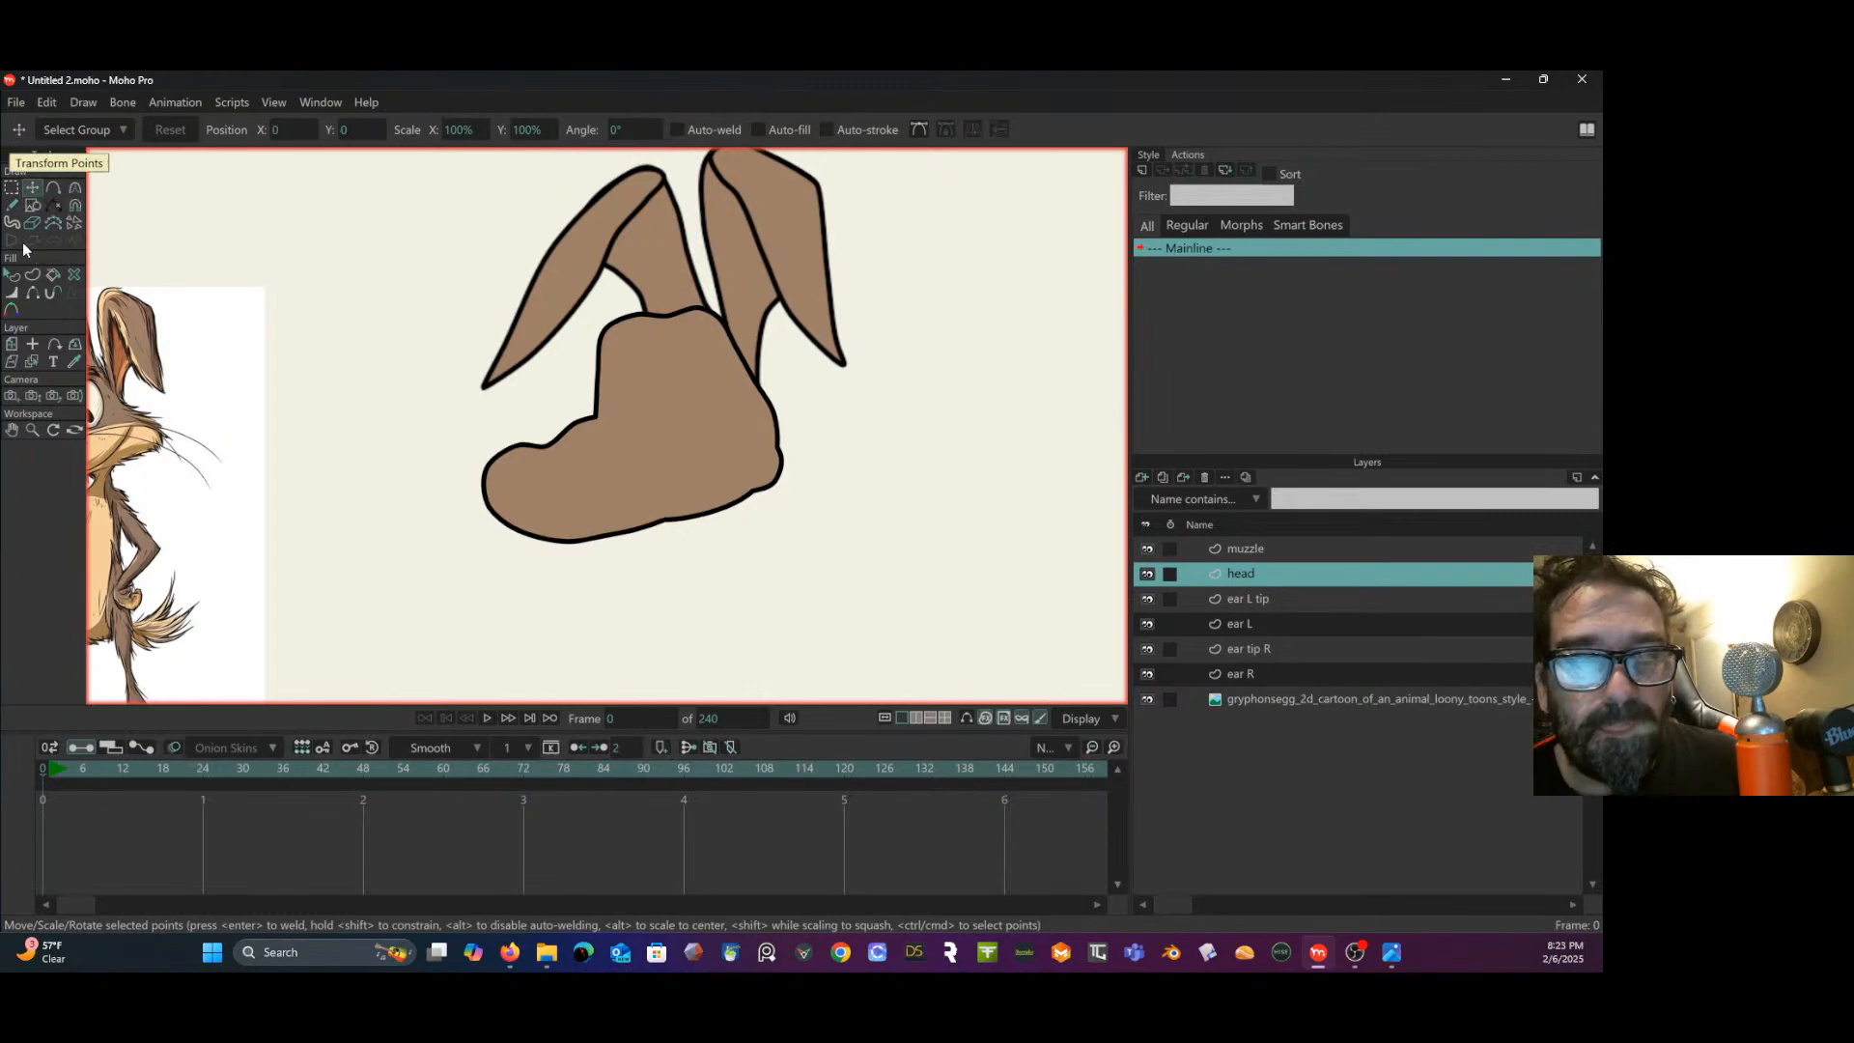
left_click(12, 189)
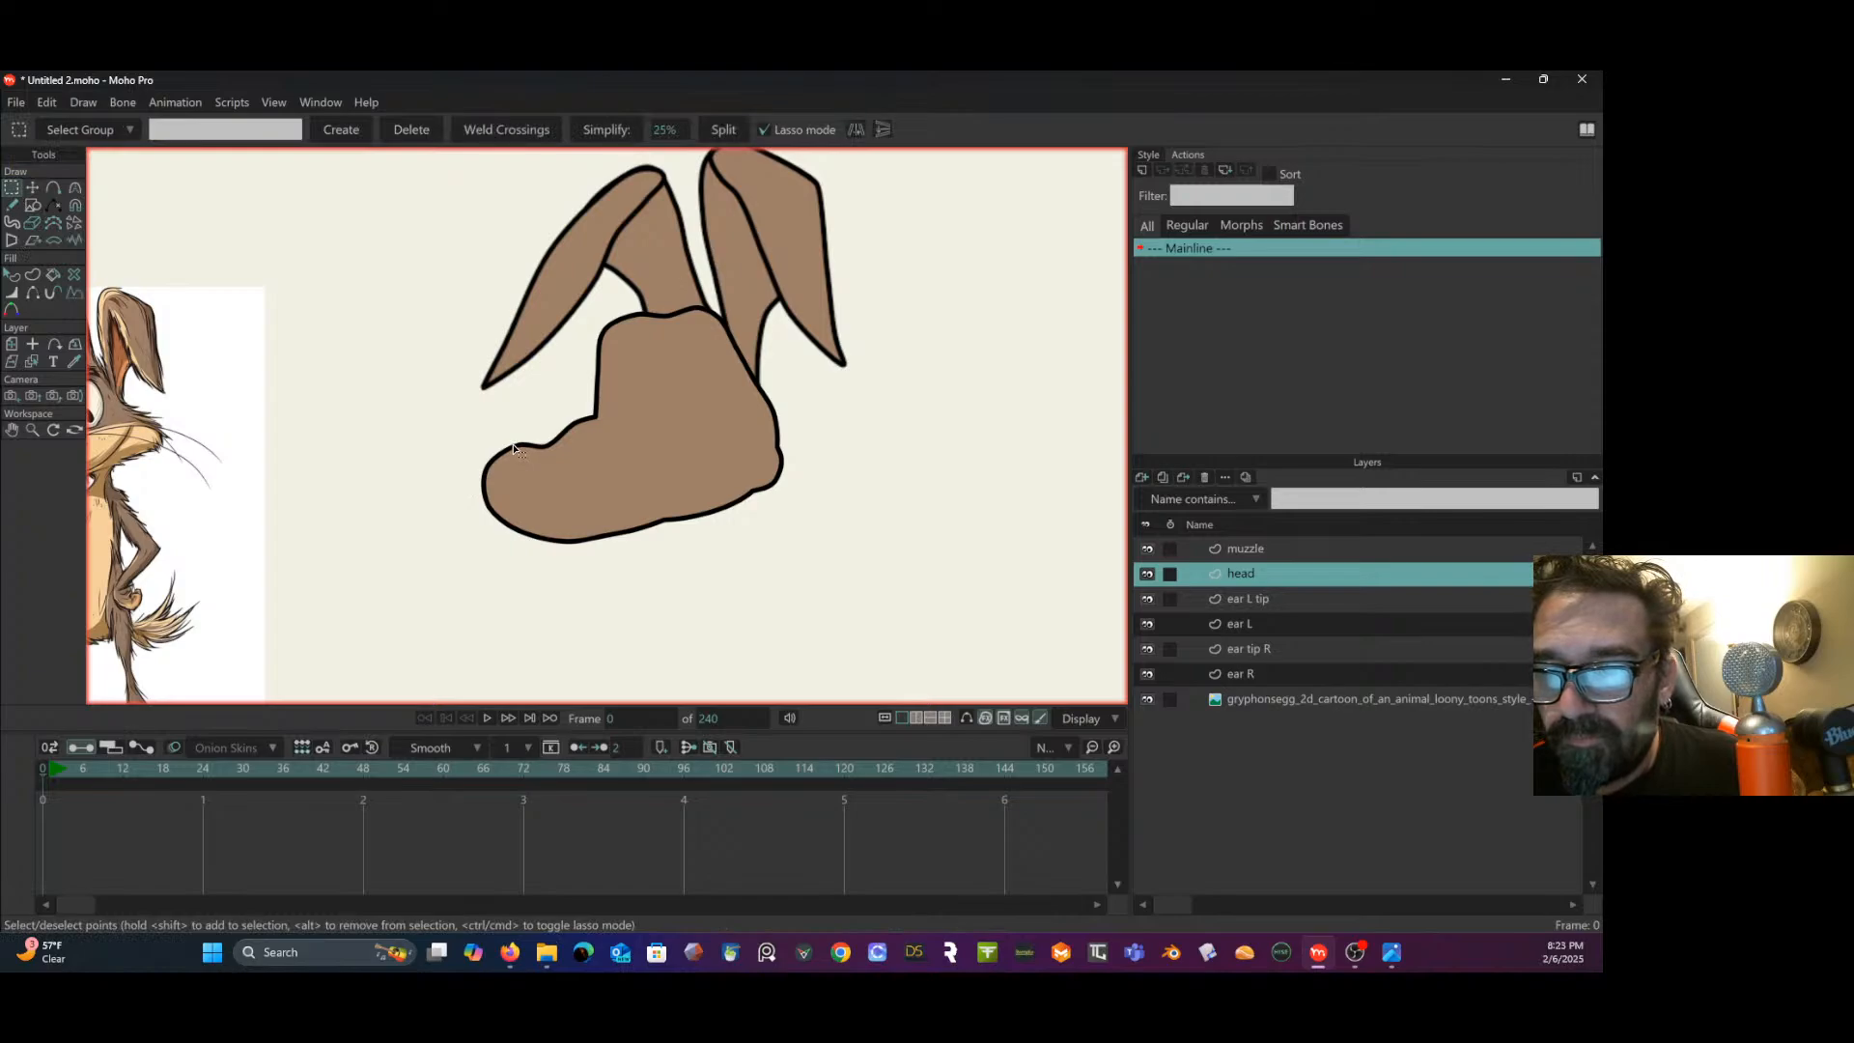
left_click(41, 188)
left_click_drag(606, 507, 648, 508)
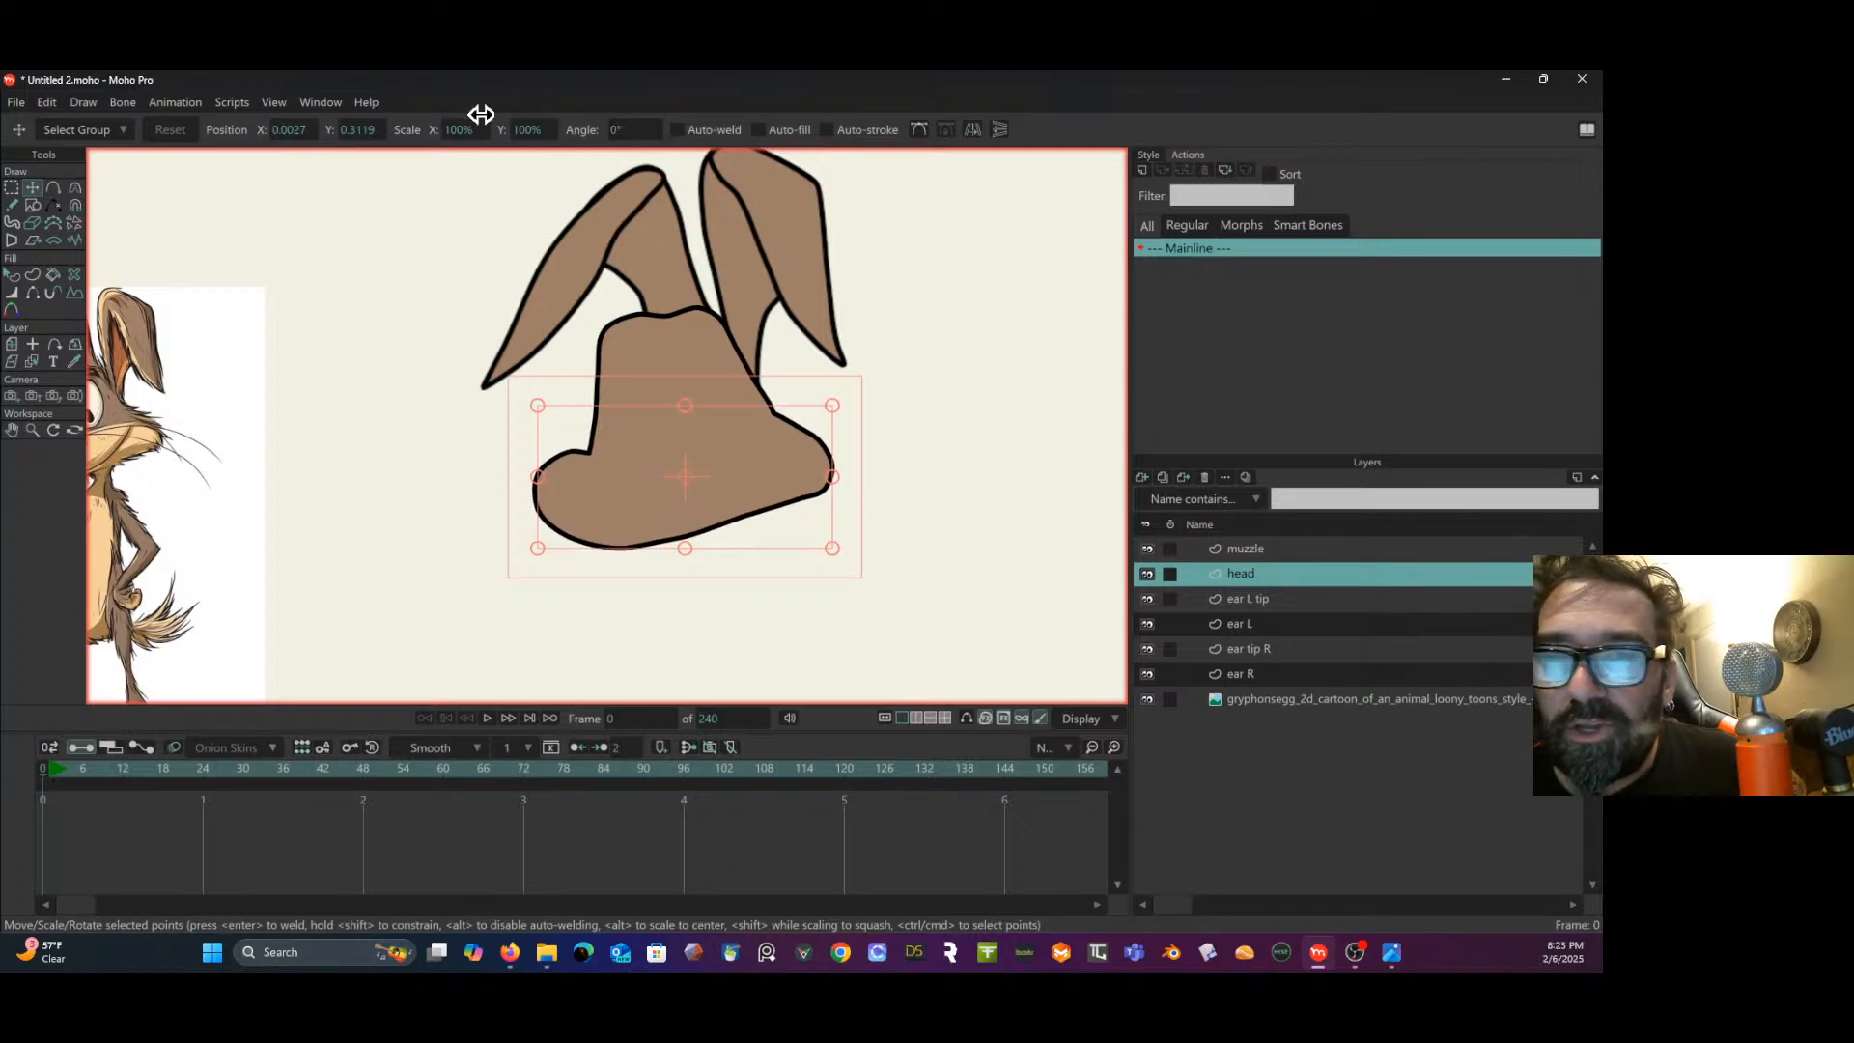
- Raise the blend value of the muzzle shape's union to round the corners where it meets the head
left_click(12, 275)
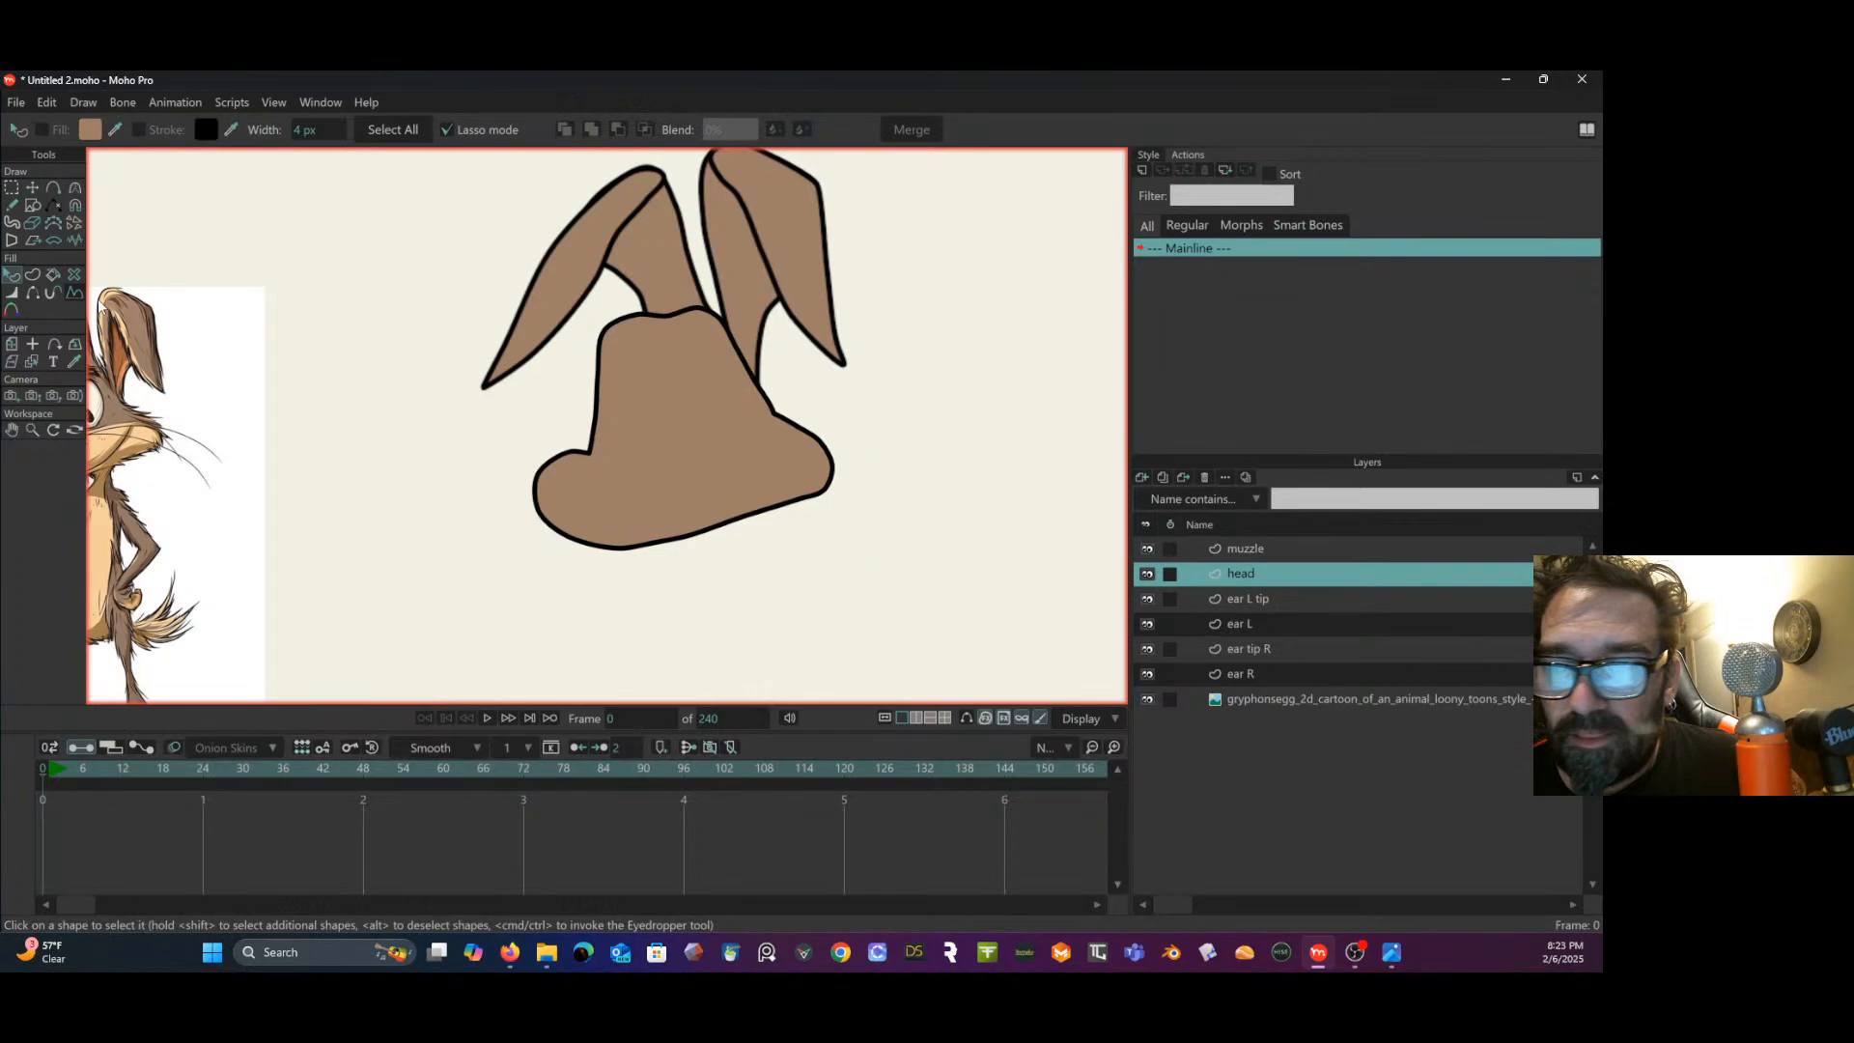
left_click(680, 488)
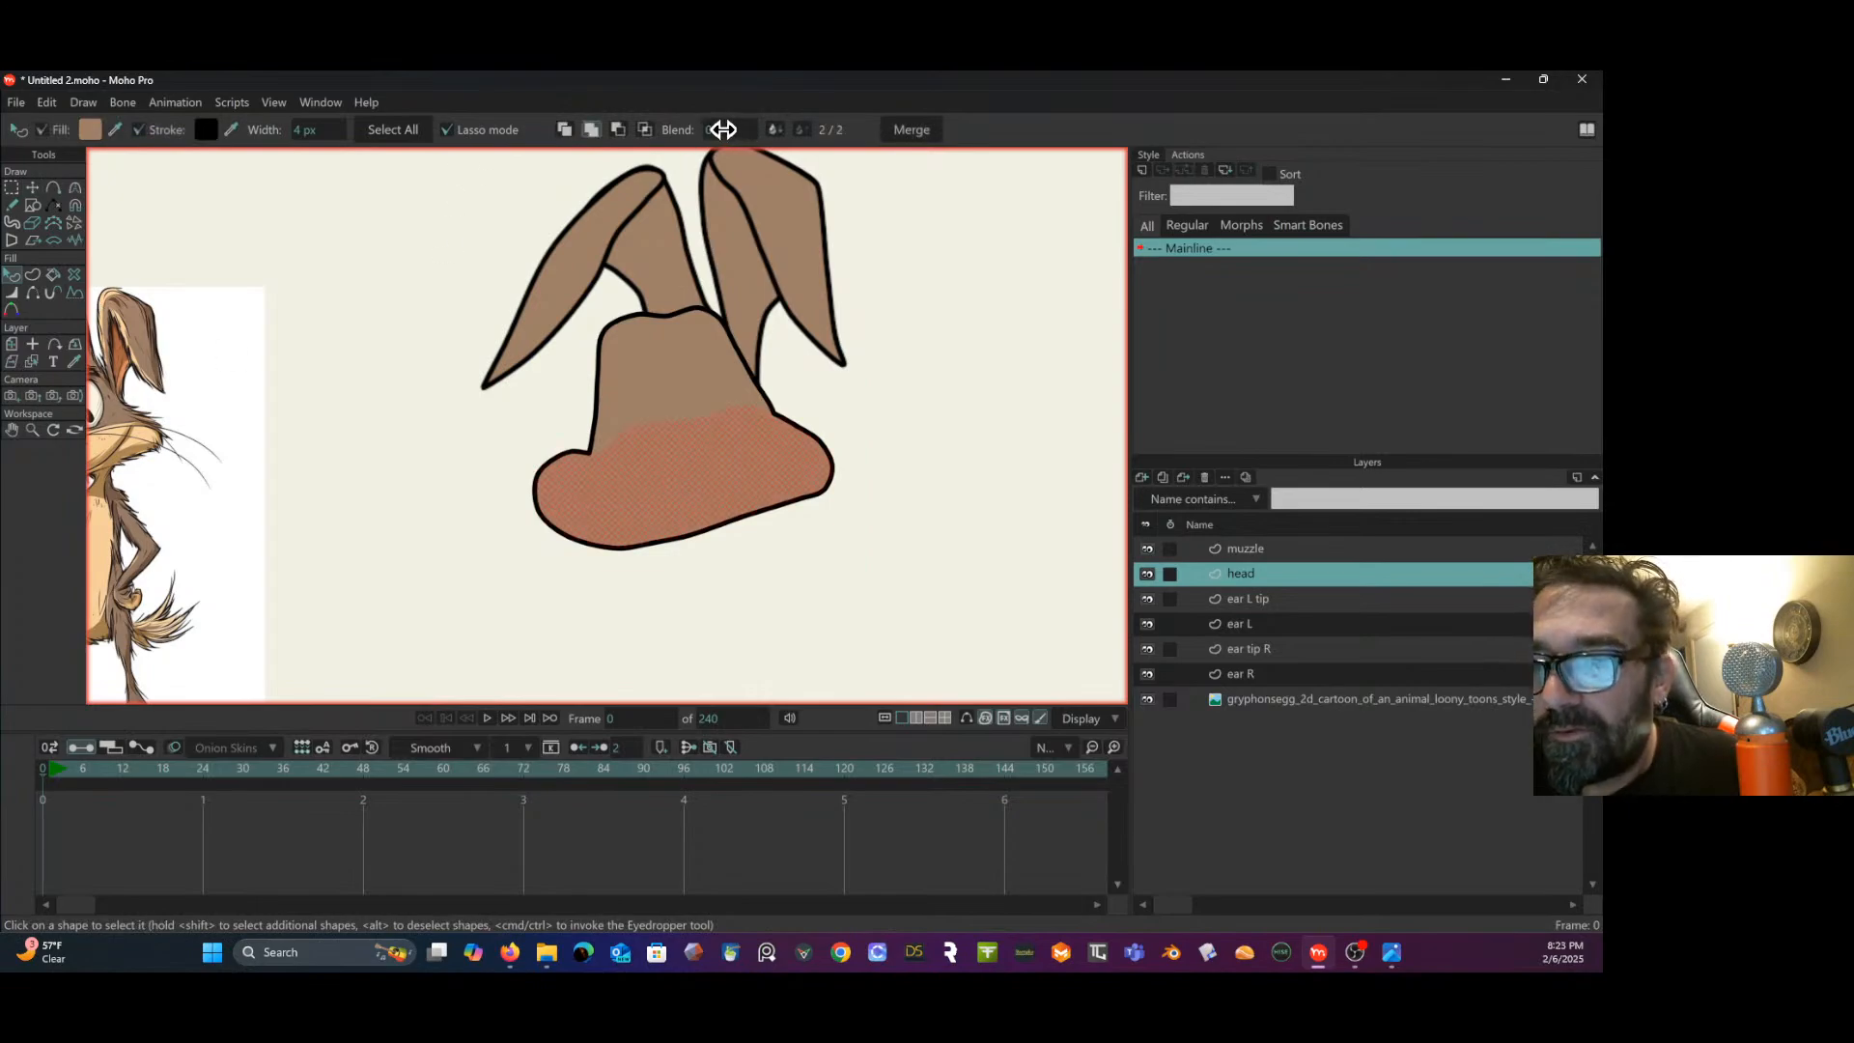
mouse_move(723, 130)
left_mouse_down()
mouse_move(753, 127)
mouse_move(735, 127)
left_mouse_up()
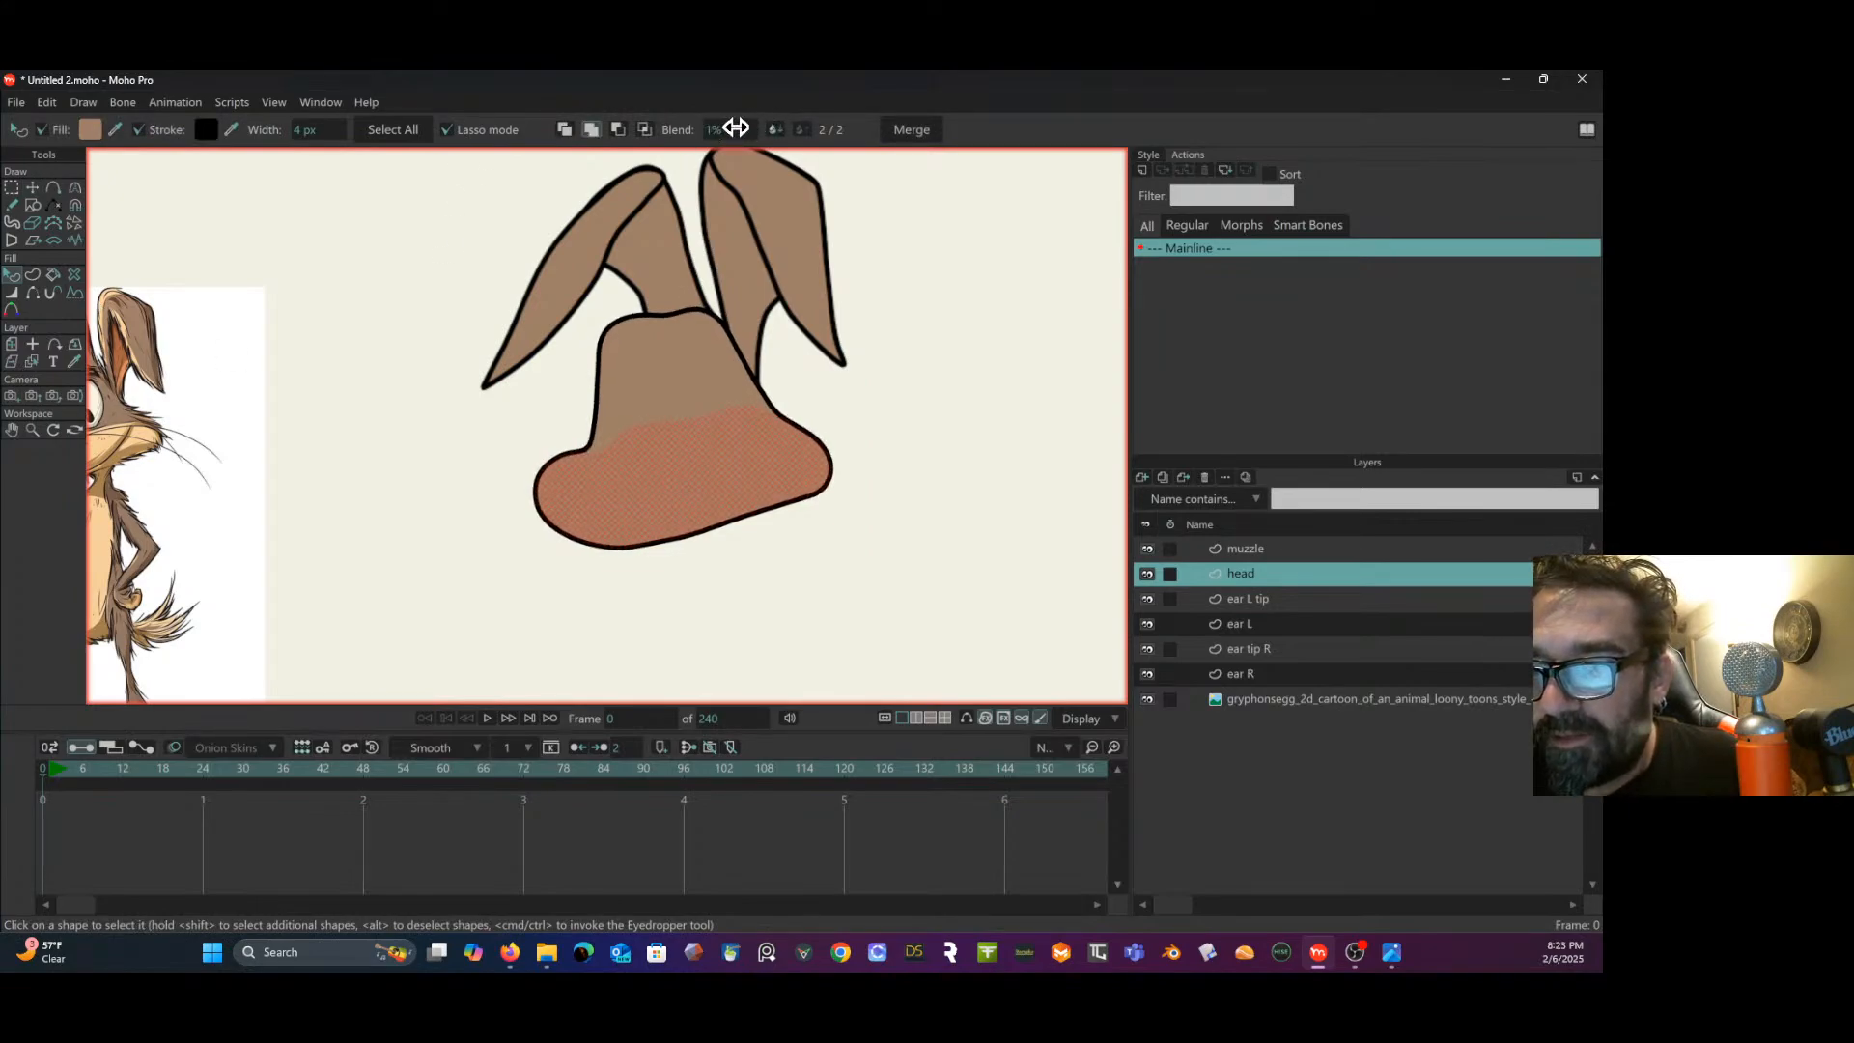
left_click(12, 187)
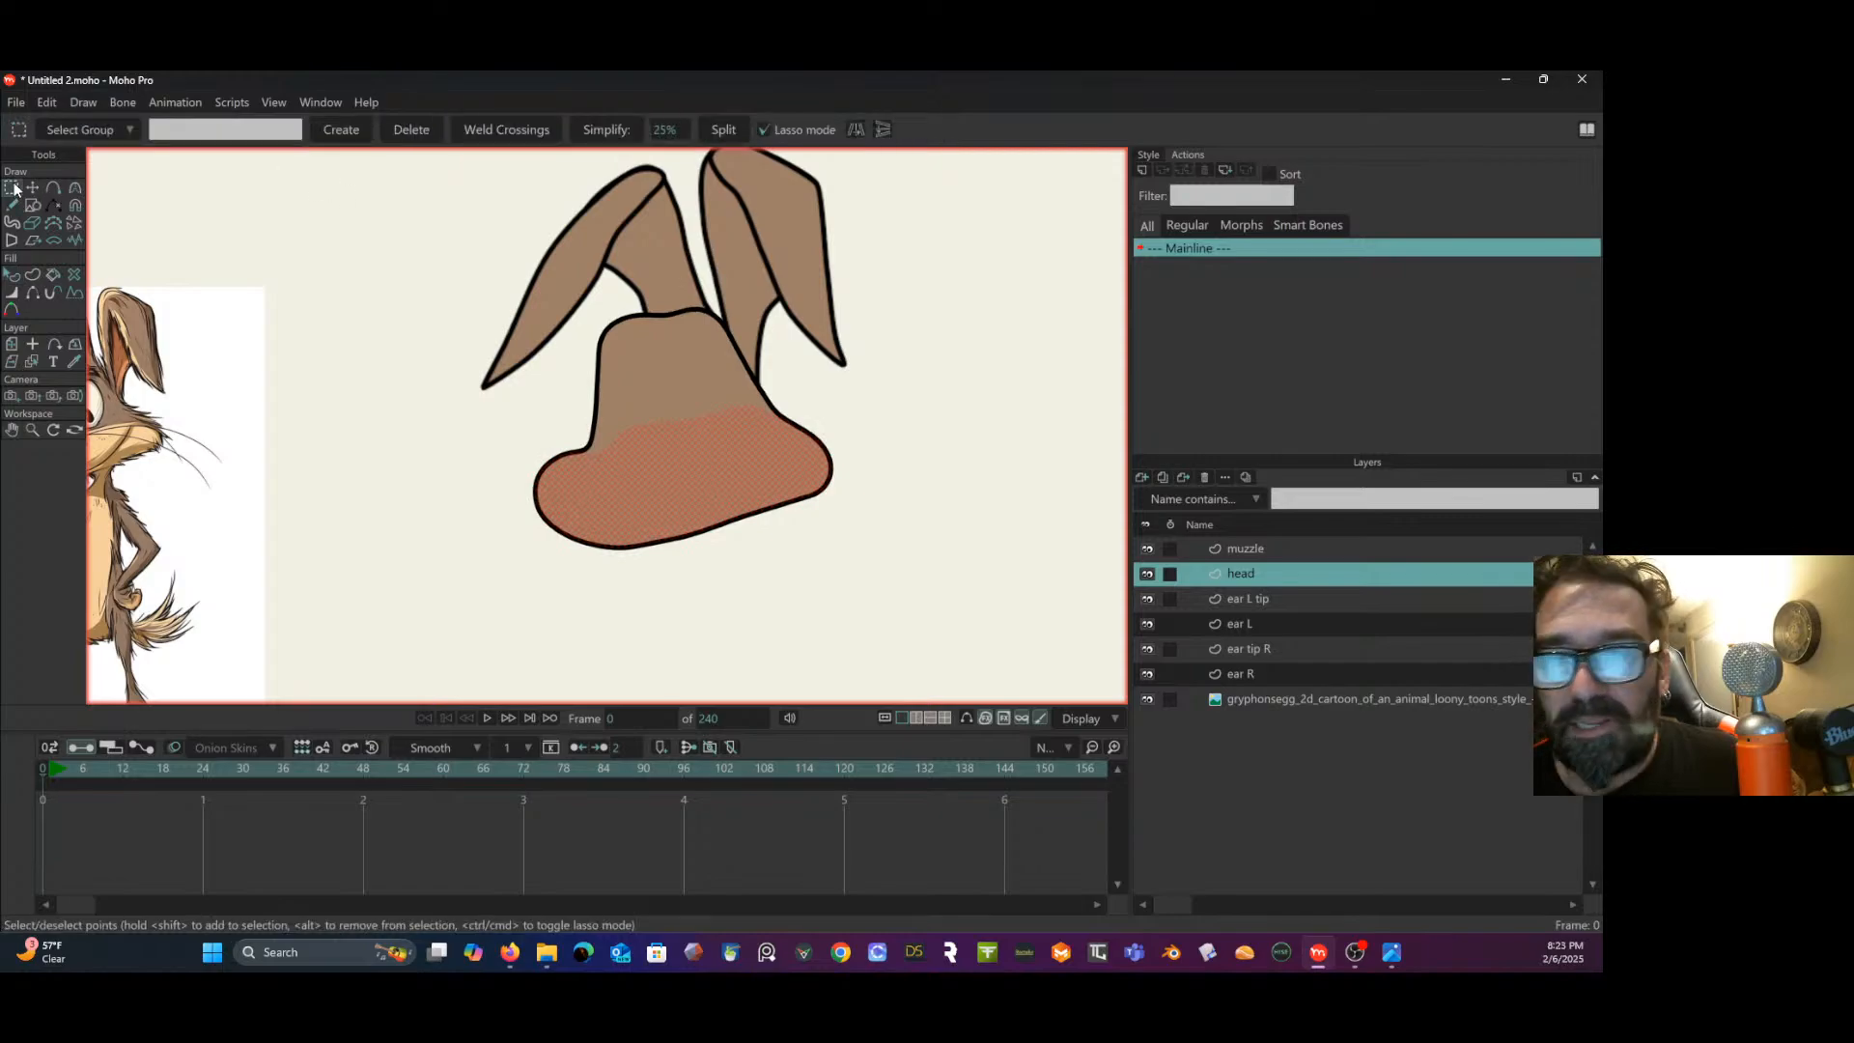
left_click(411, 460)
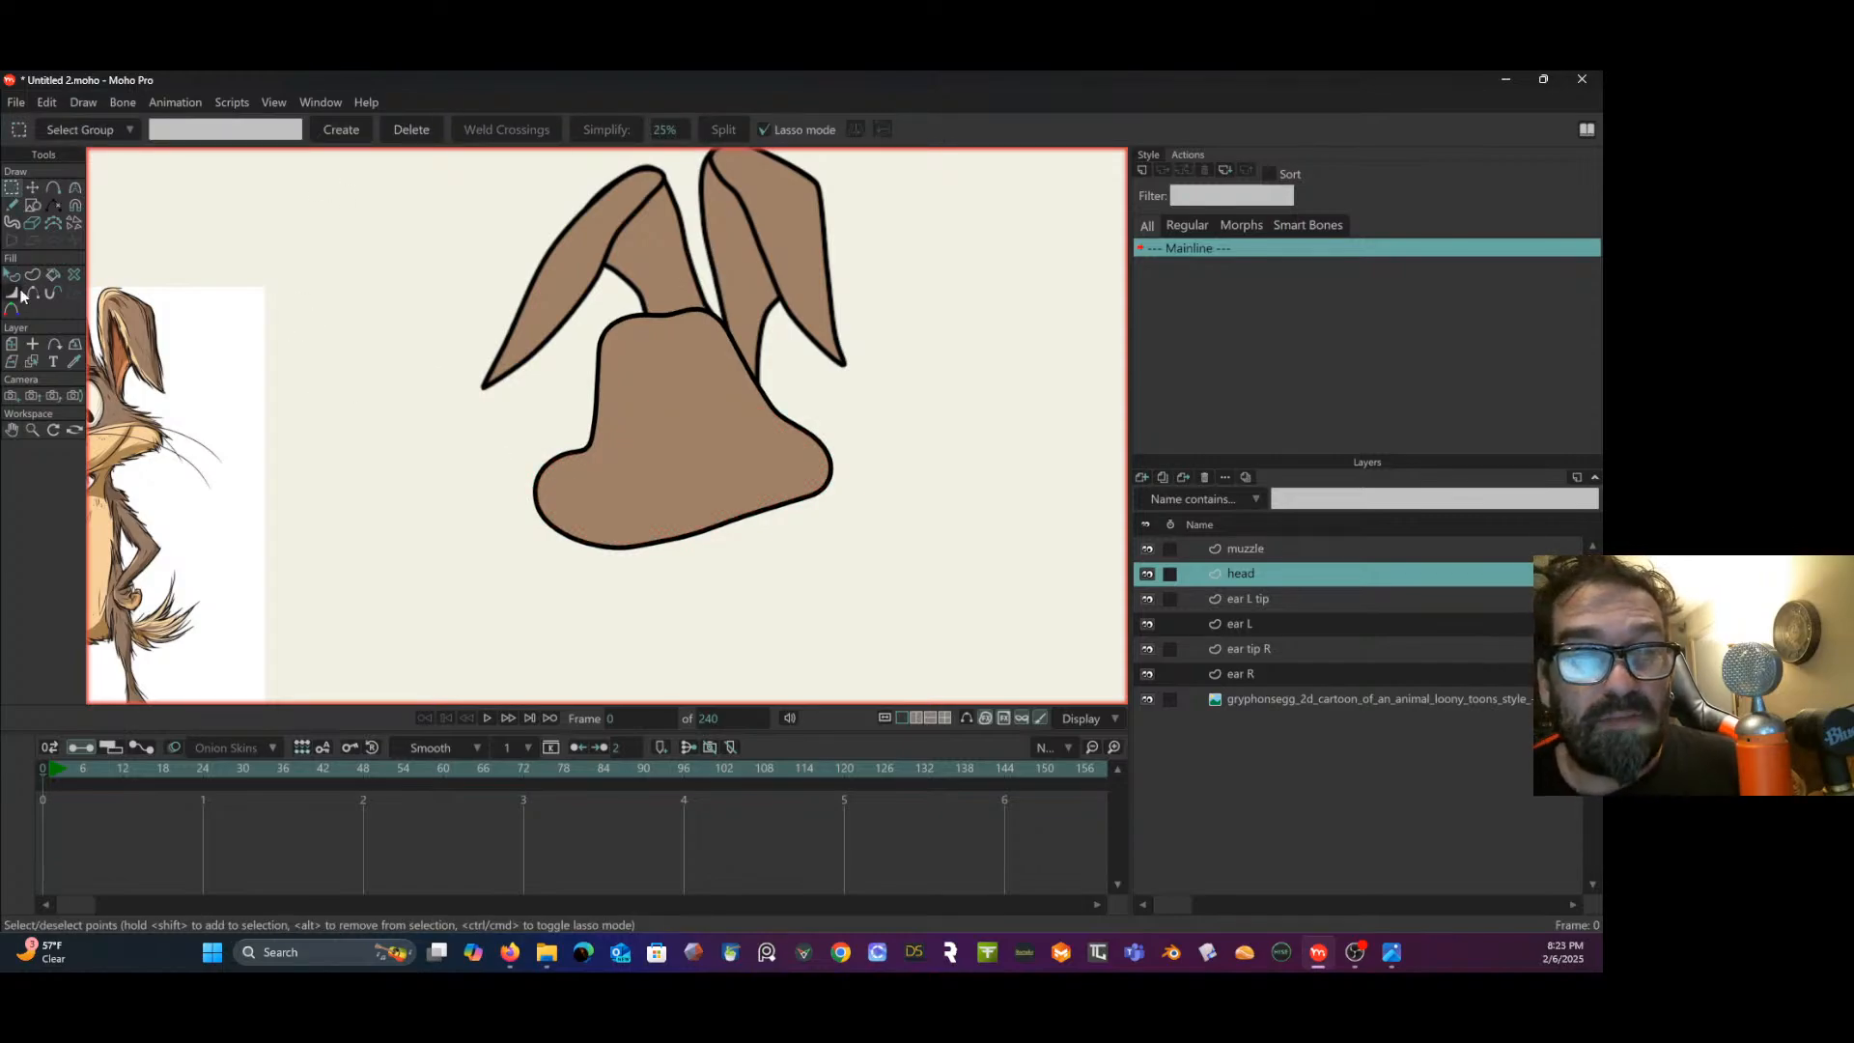
left_click(553, 465)
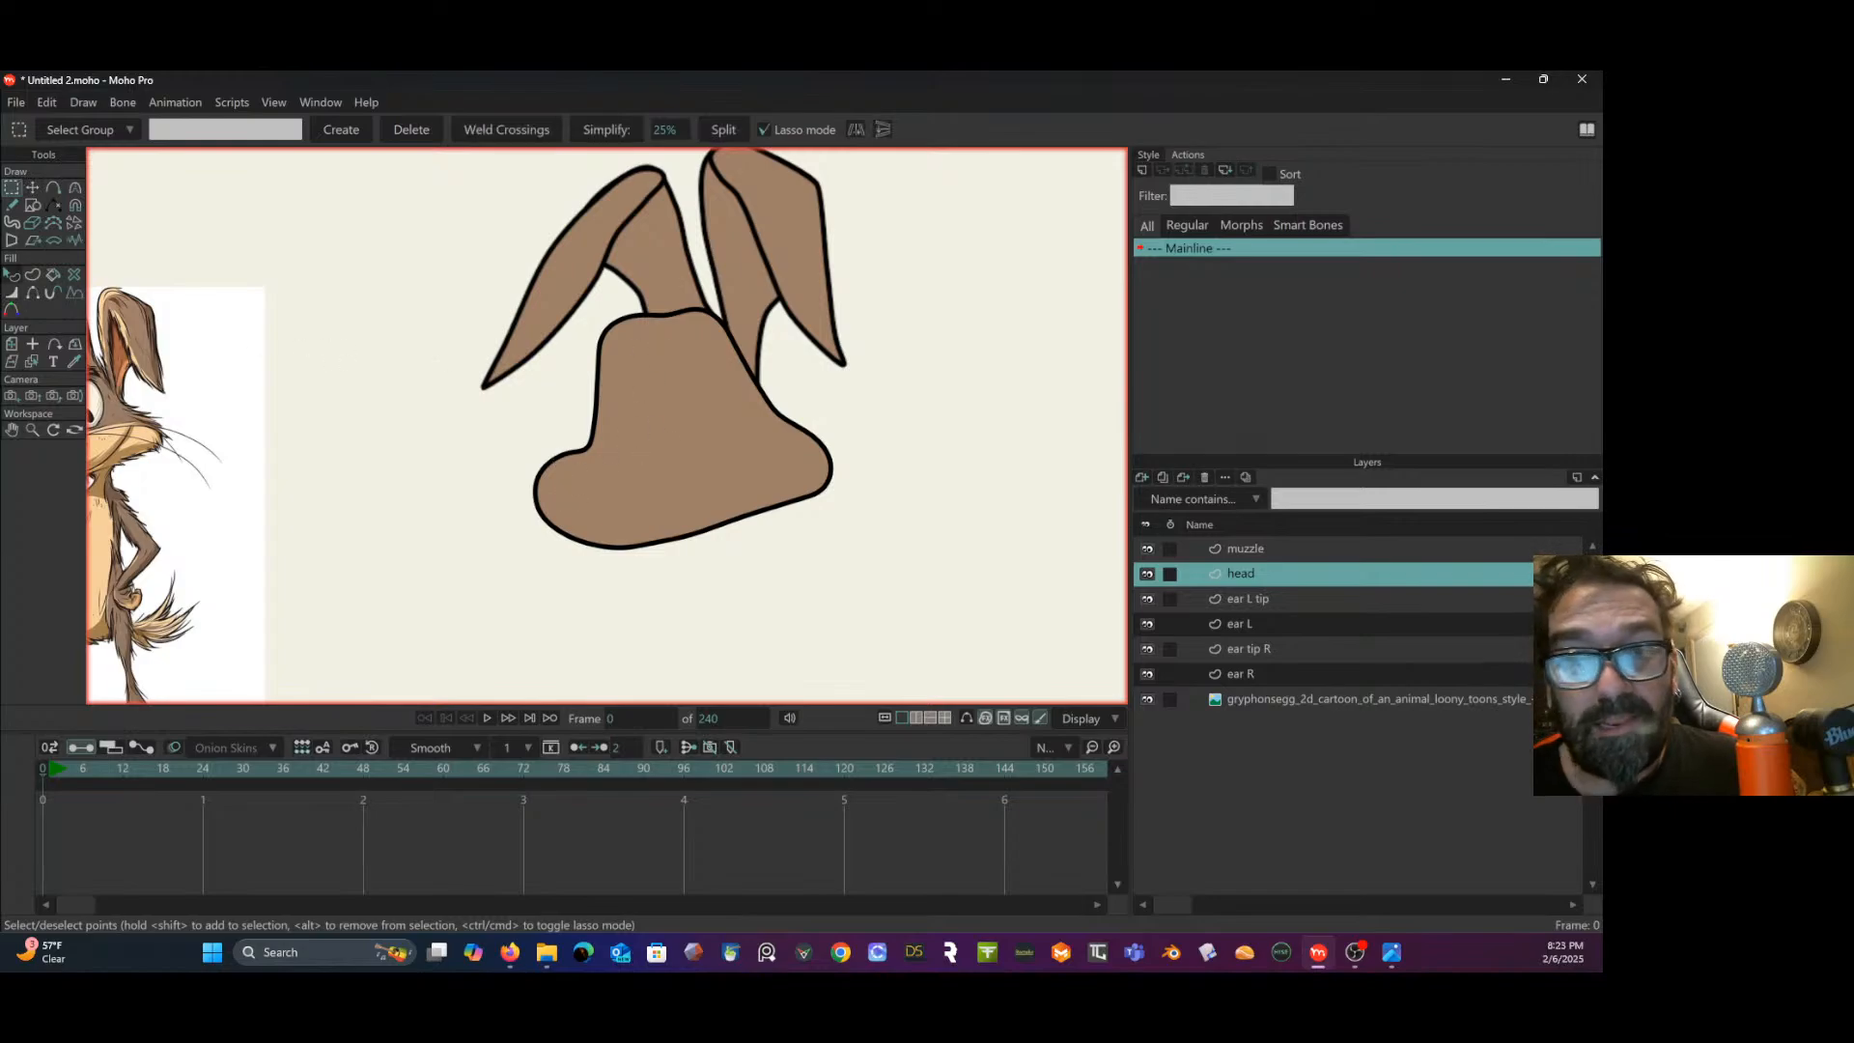
- Show the shape paths and tracing image again, and move the muzzle shape to about X -0.0092, Y 0.3392 over the reference face
left_click(32, 187)
mouse_move(797, 467)
left_mouse_down()
mouse_move(732, 469)
mouse_move(831, 457)
mouse_move(753, 480)
mouse_move(756, 581)
mouse_move(763, 465)
left_mouse_up()
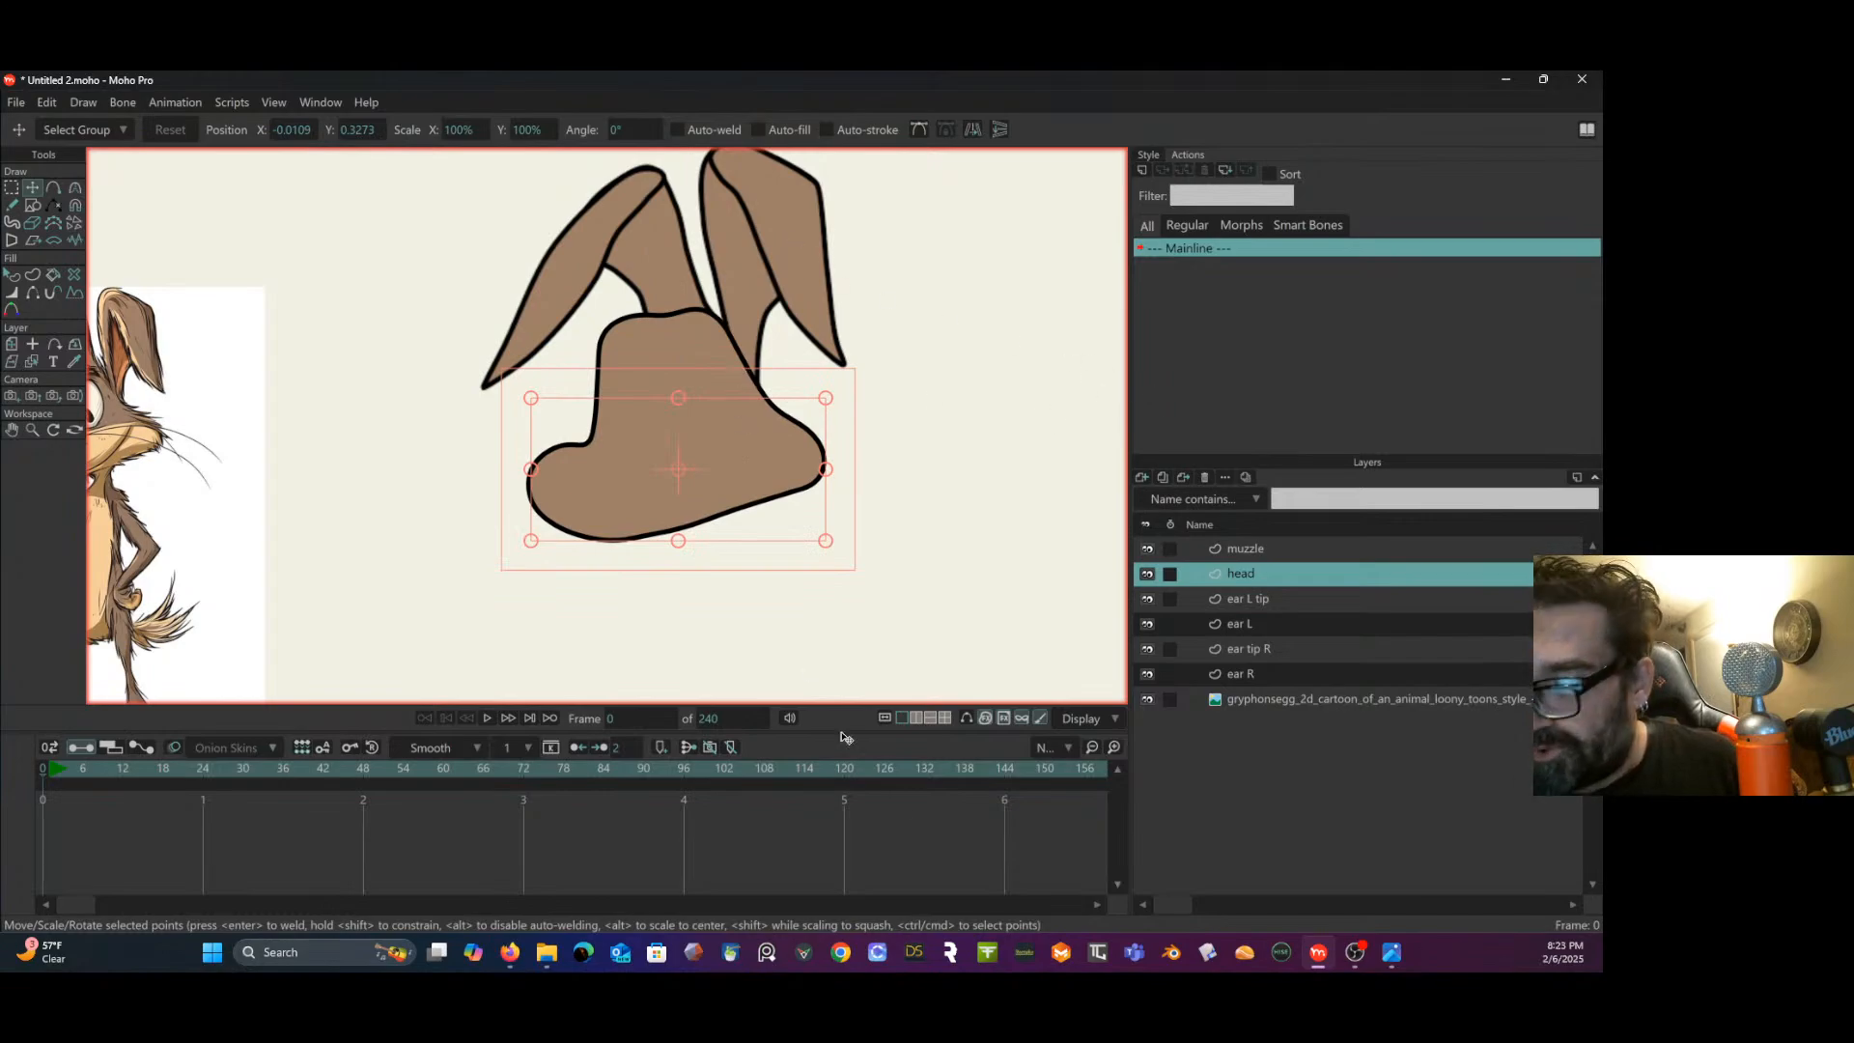
left_click(966, 716)
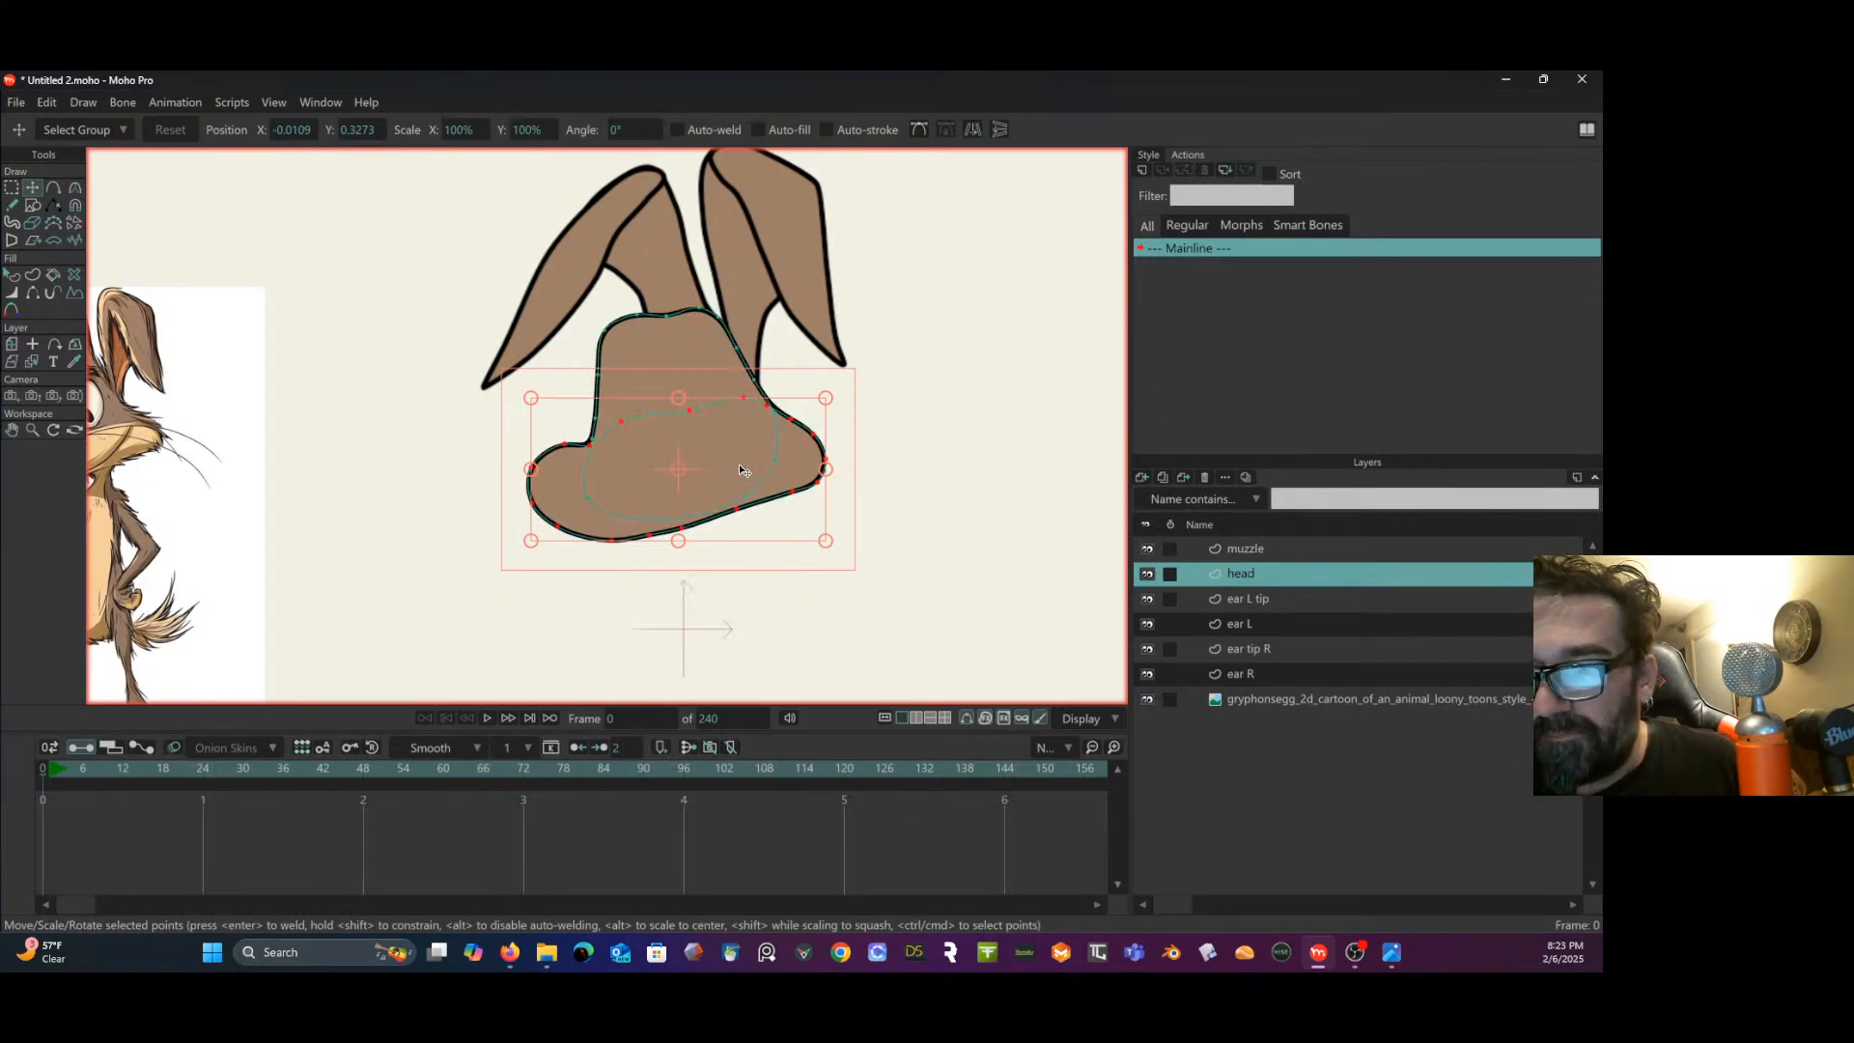
key("ctrl+u")
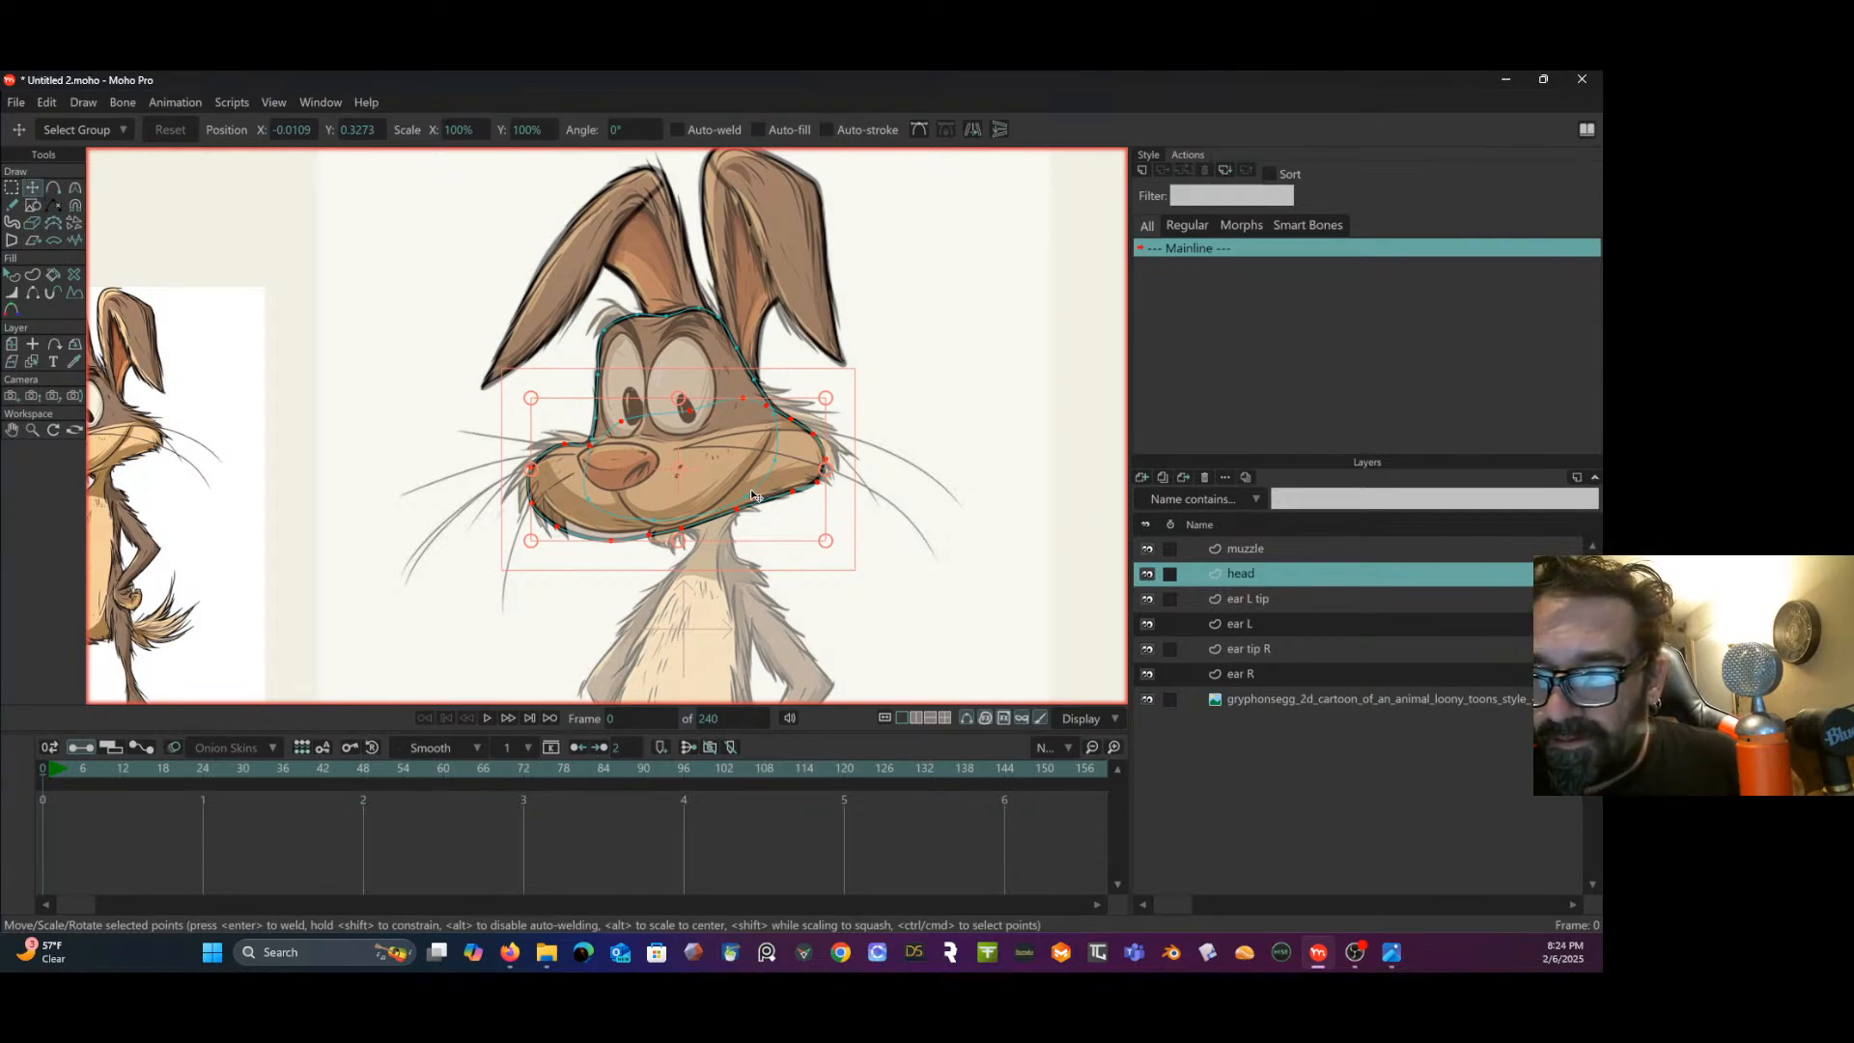
left_click_drag(717, 492, 714, 487)
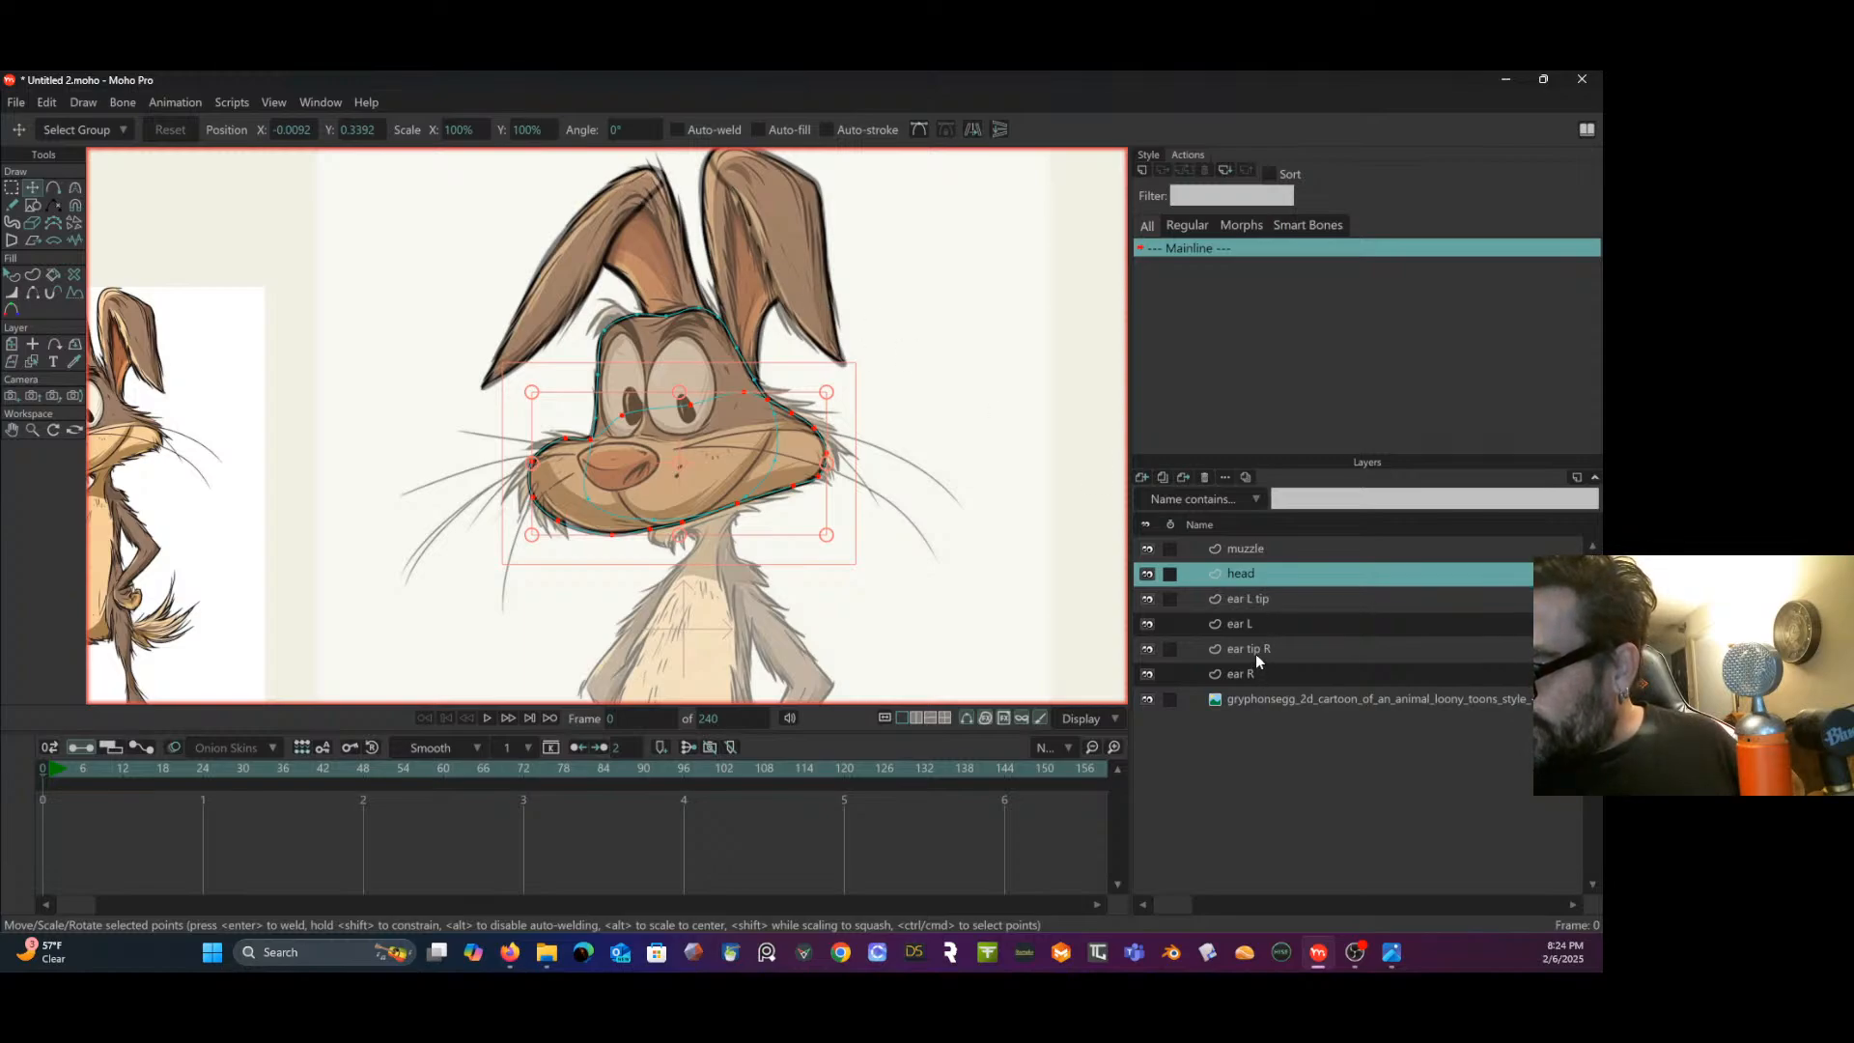
left_click(1255, 598)
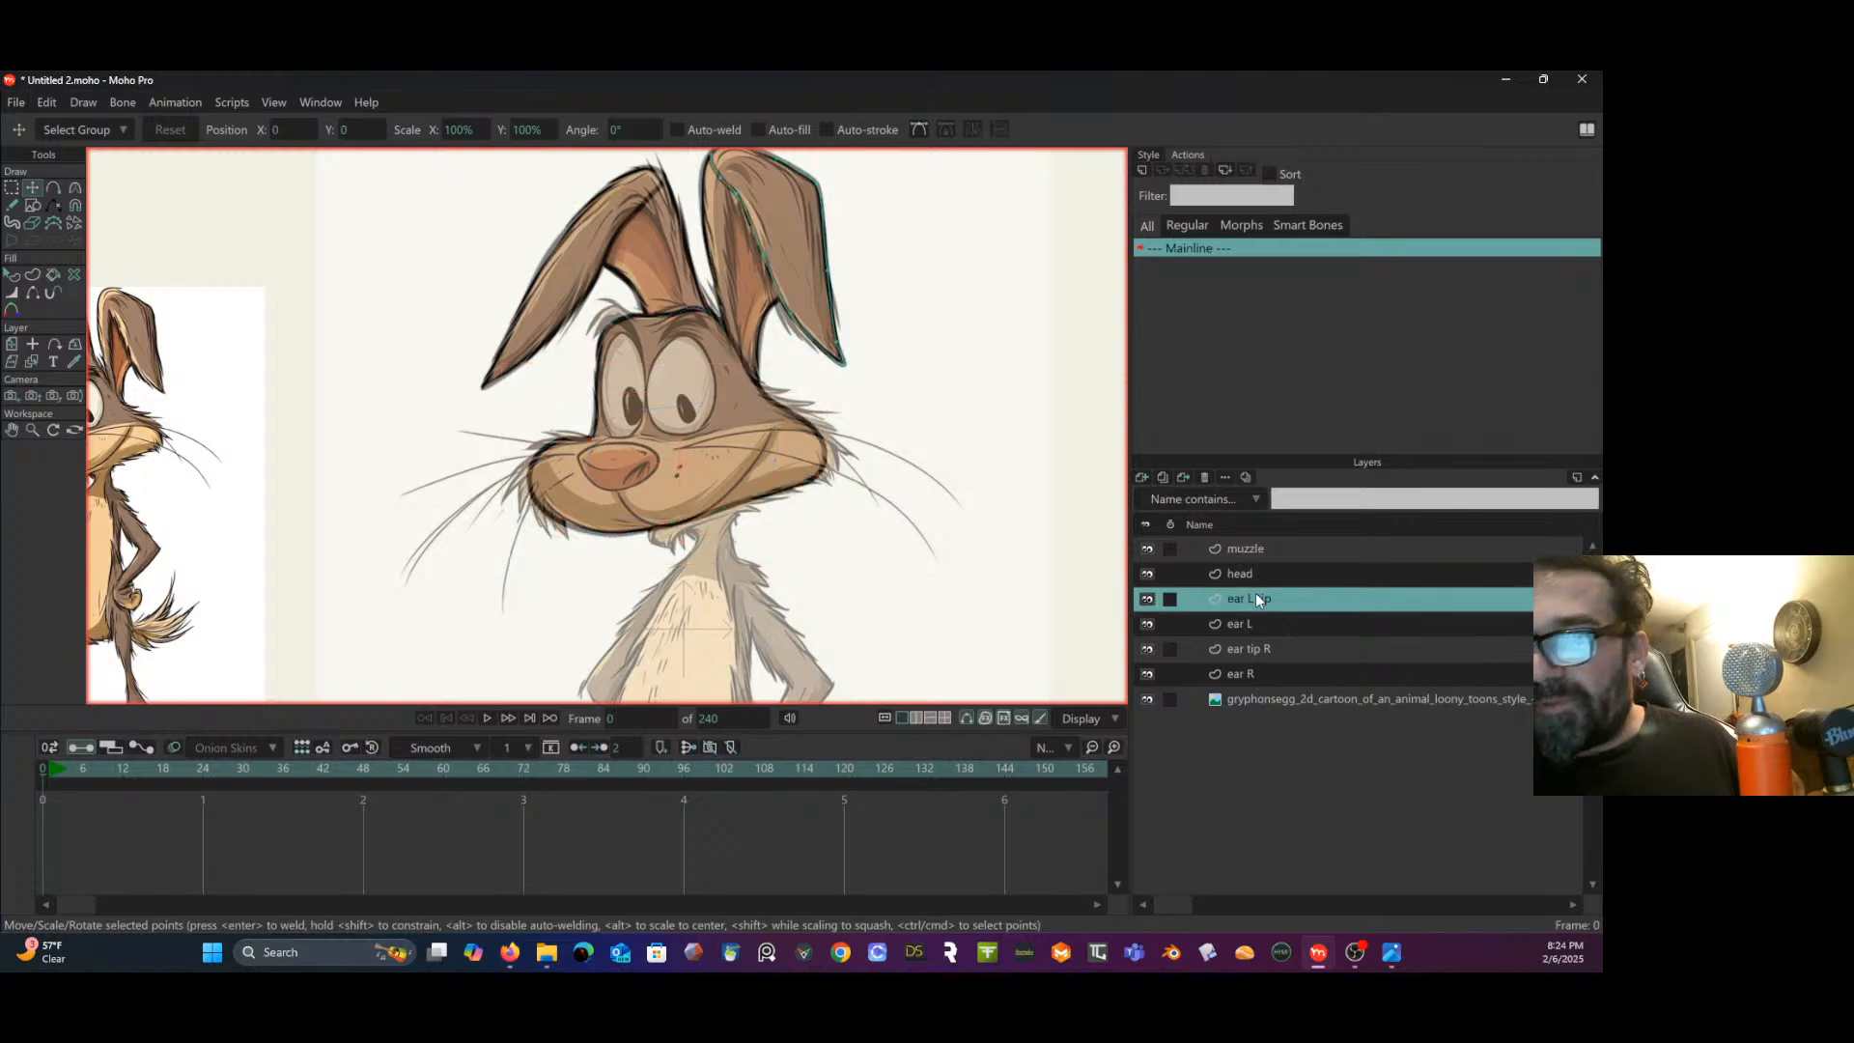
scroll(752, 155, "up", 2)
left_click_drag(758, 184, 738, 318)
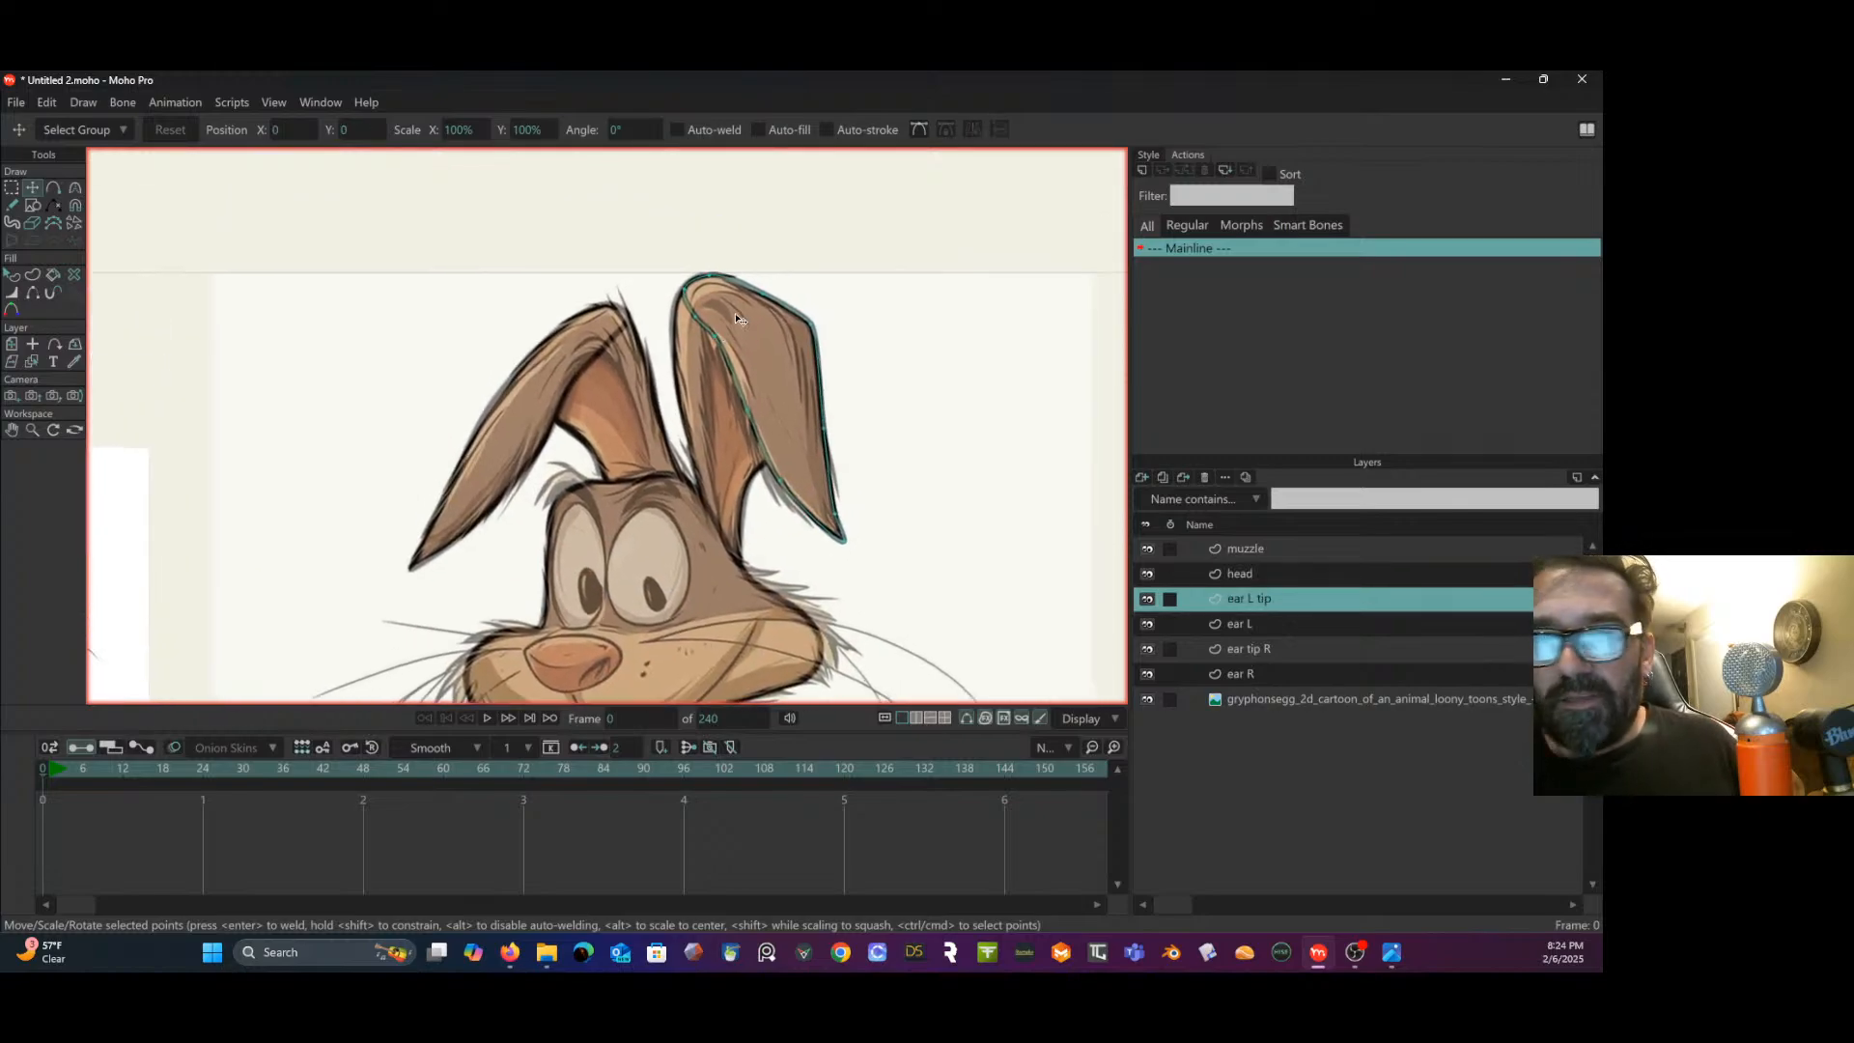
left_click(32, 291)
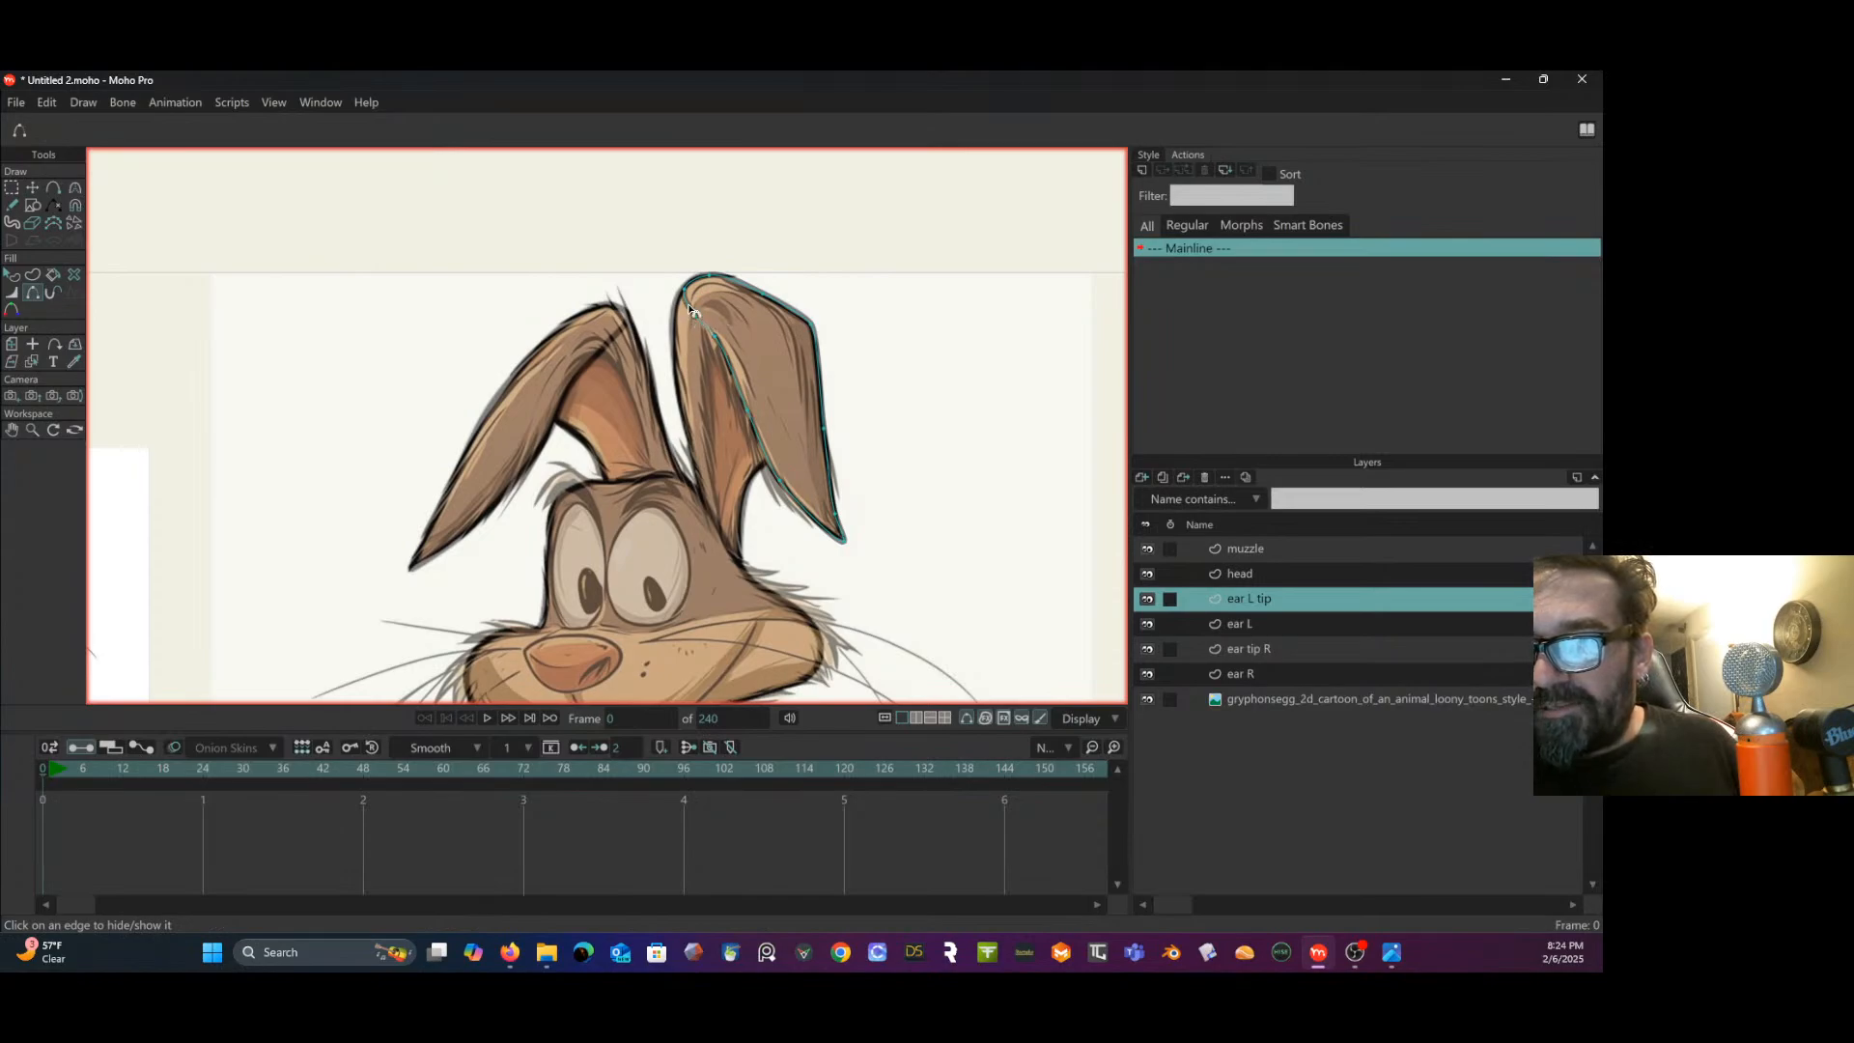
- Add a point on the inner edge of the ear tip R shape and adjust its inner fold point to about X -0.0776, Y 0.8606
left_click(1271, 647)
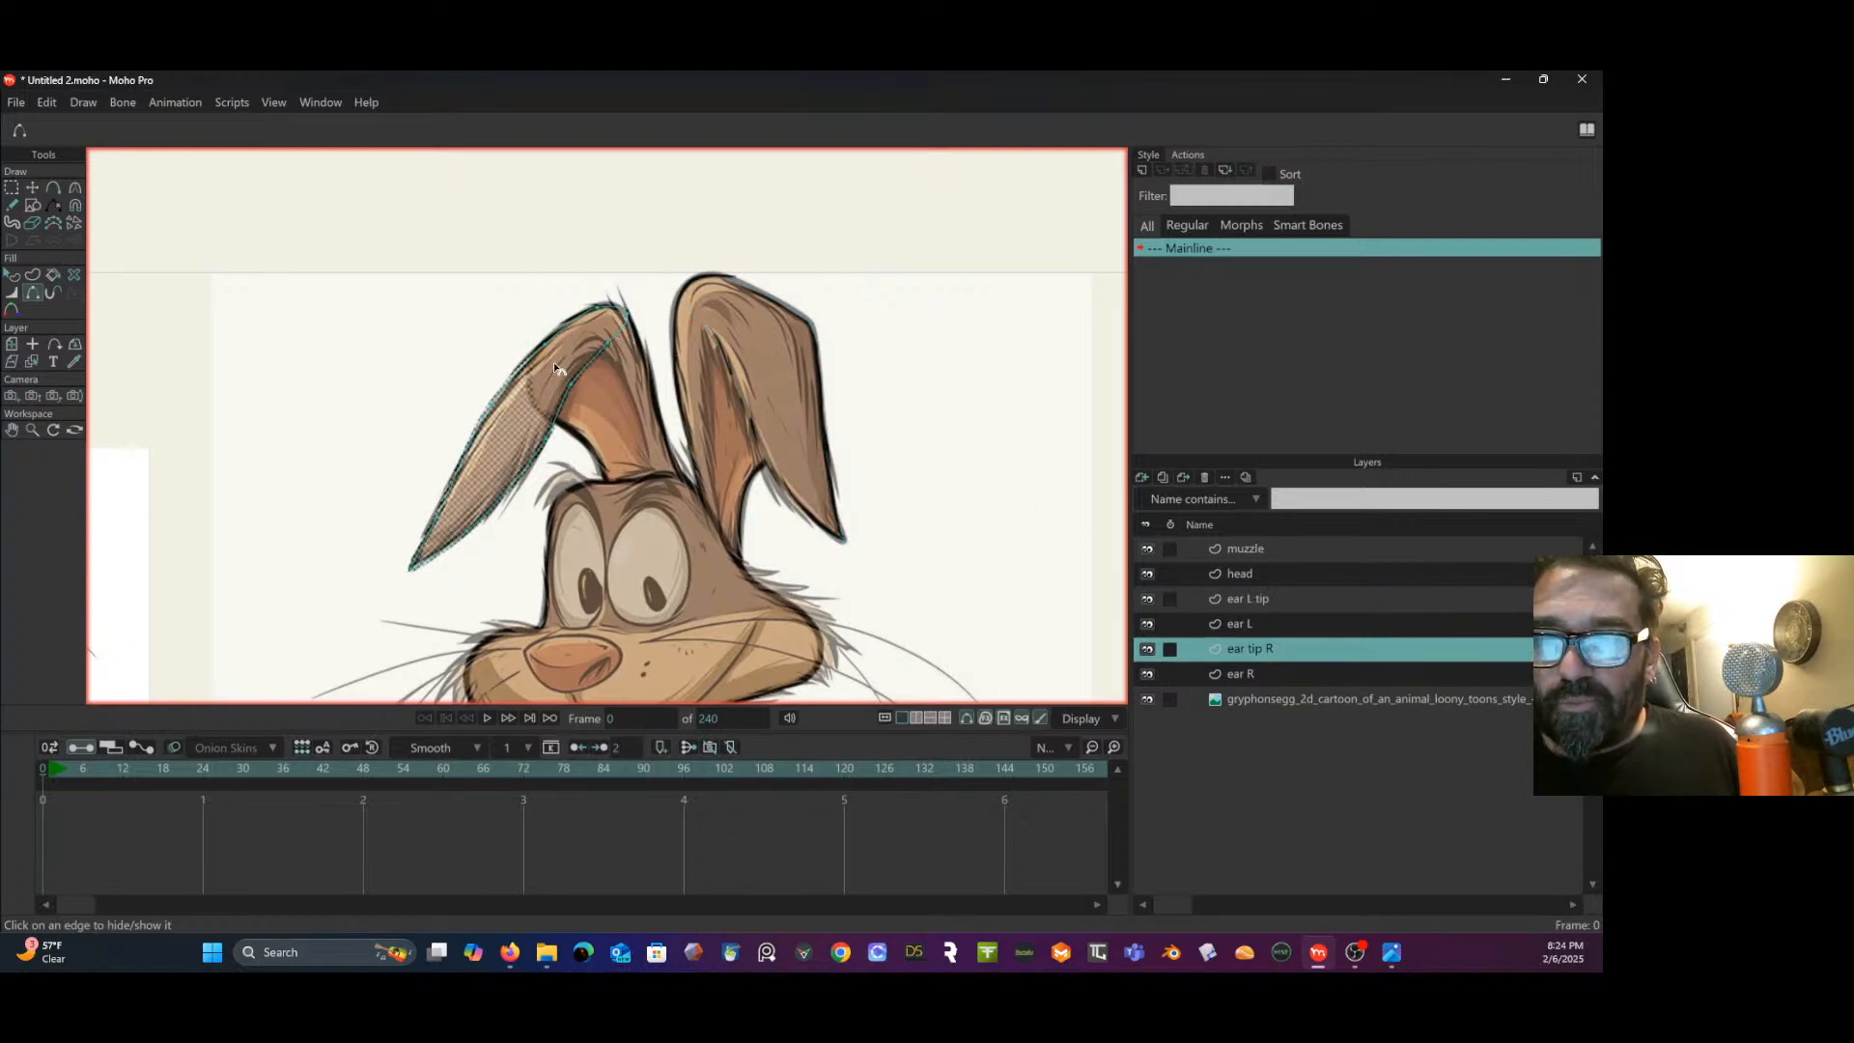
left_click(32, 189)
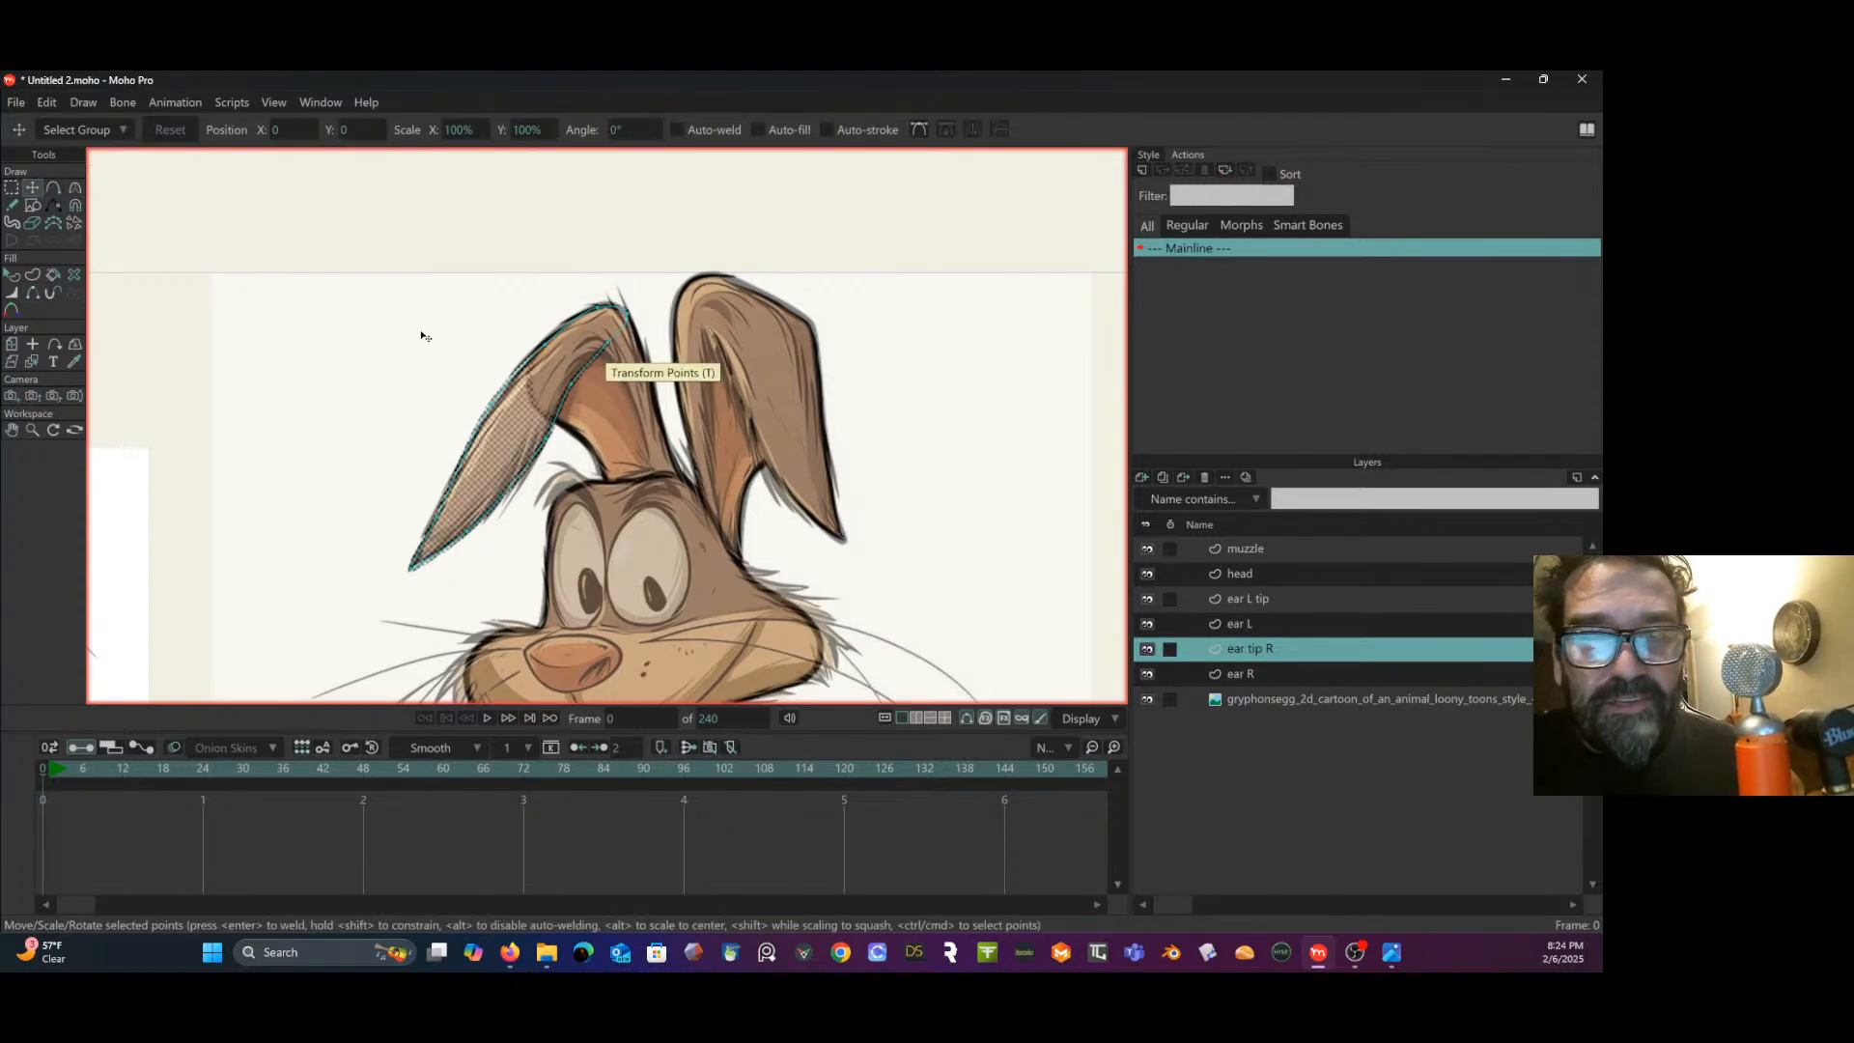
left_click(53, 187)
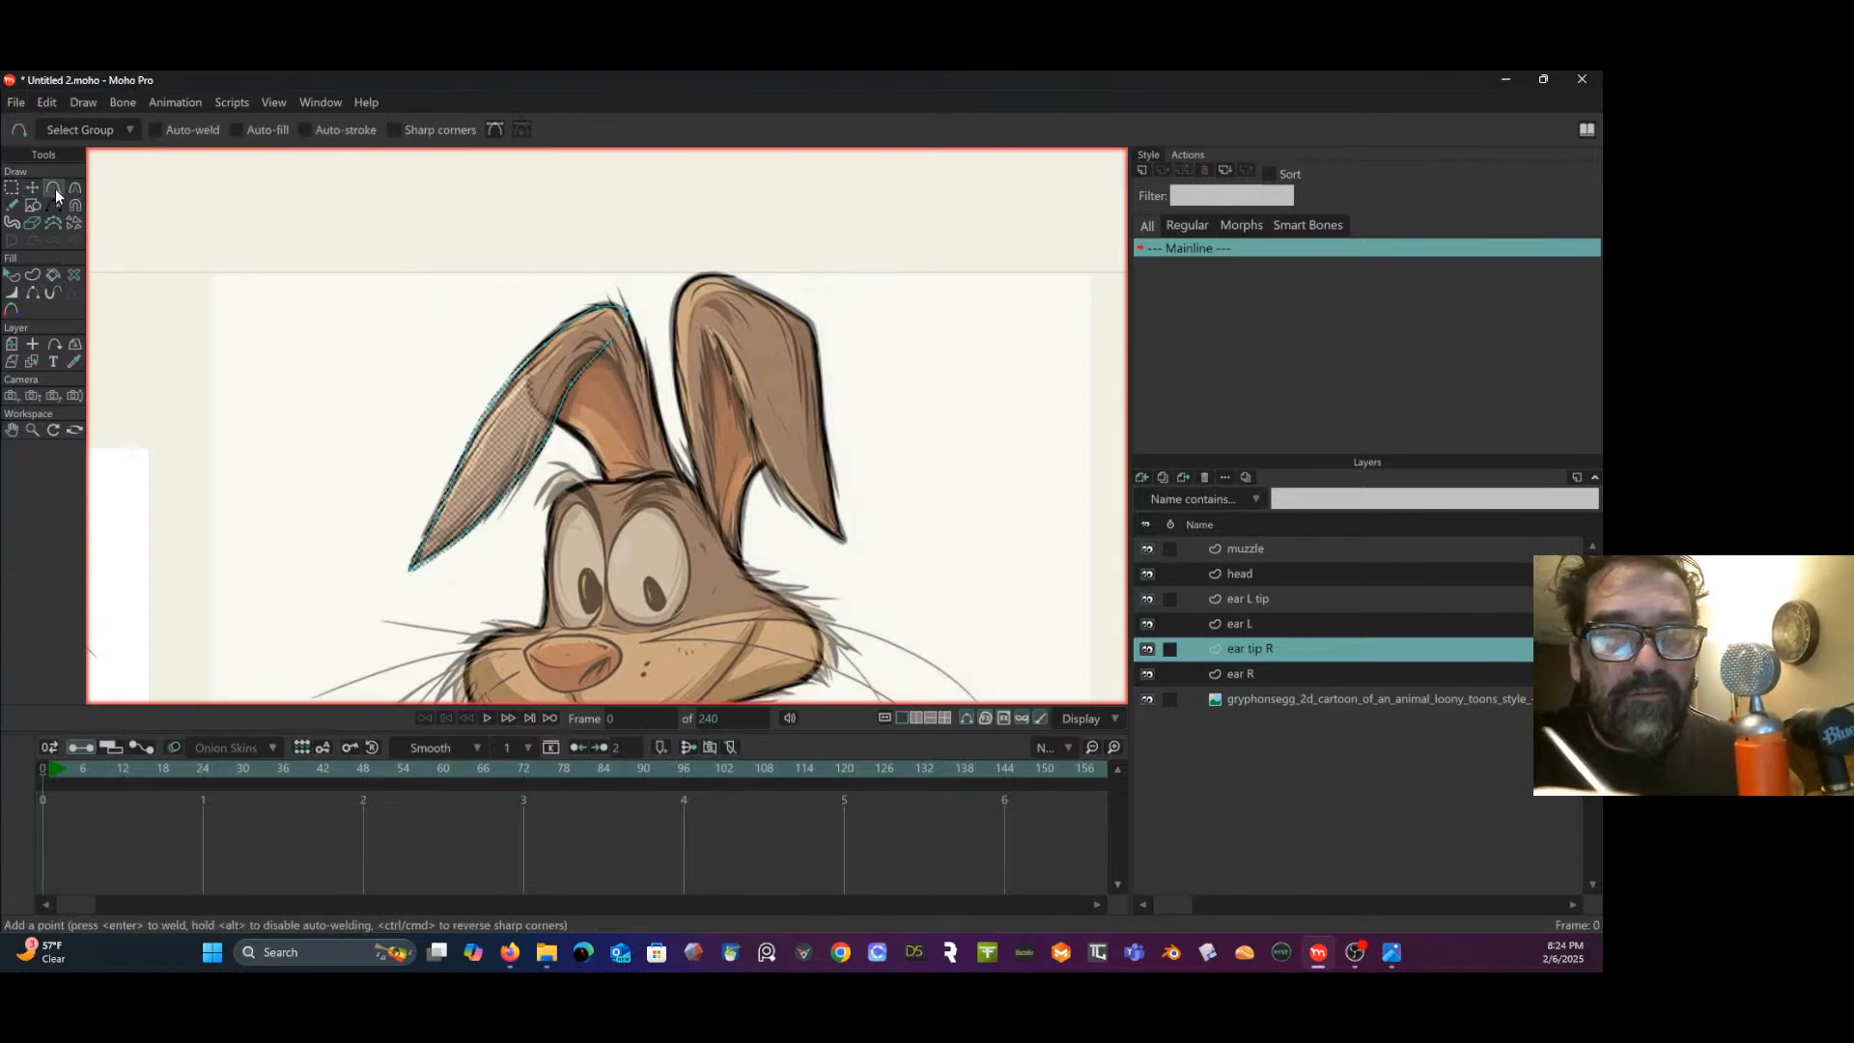
left_click(590, 357)
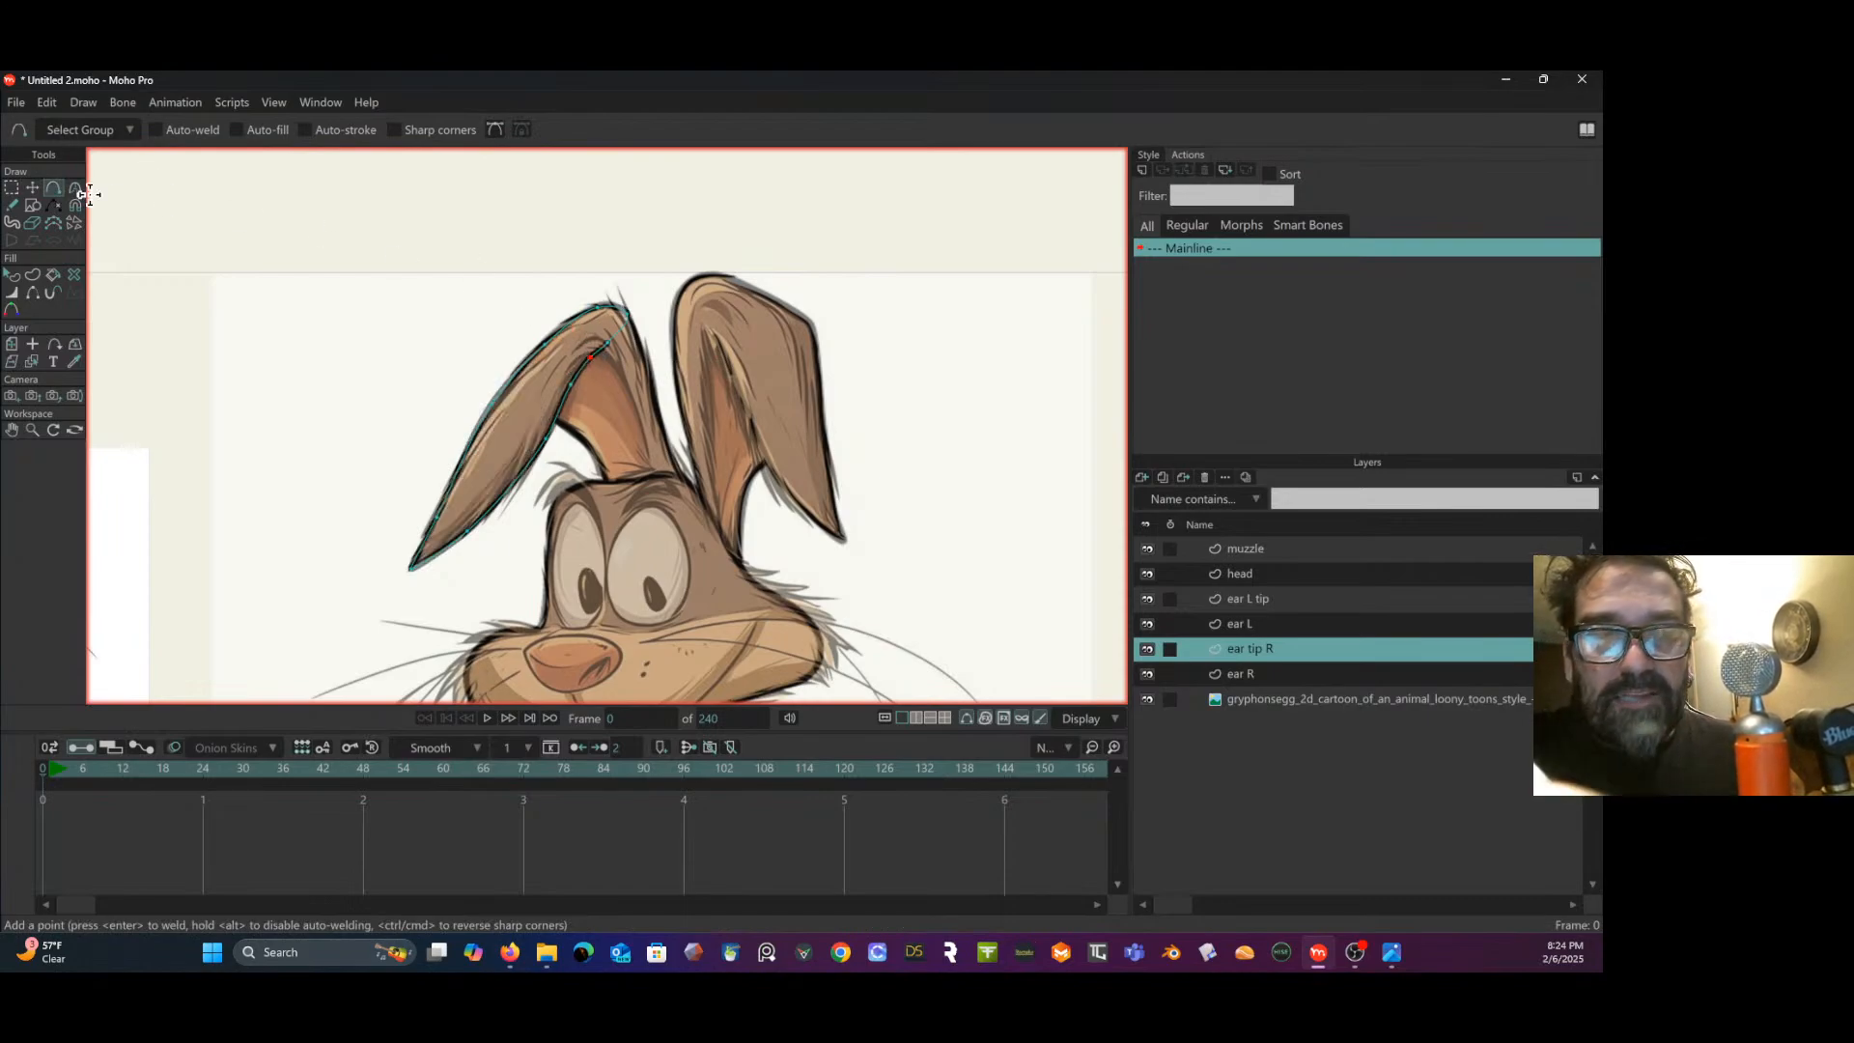
key("t")
left_click_drag(610, 342, 614, 354)
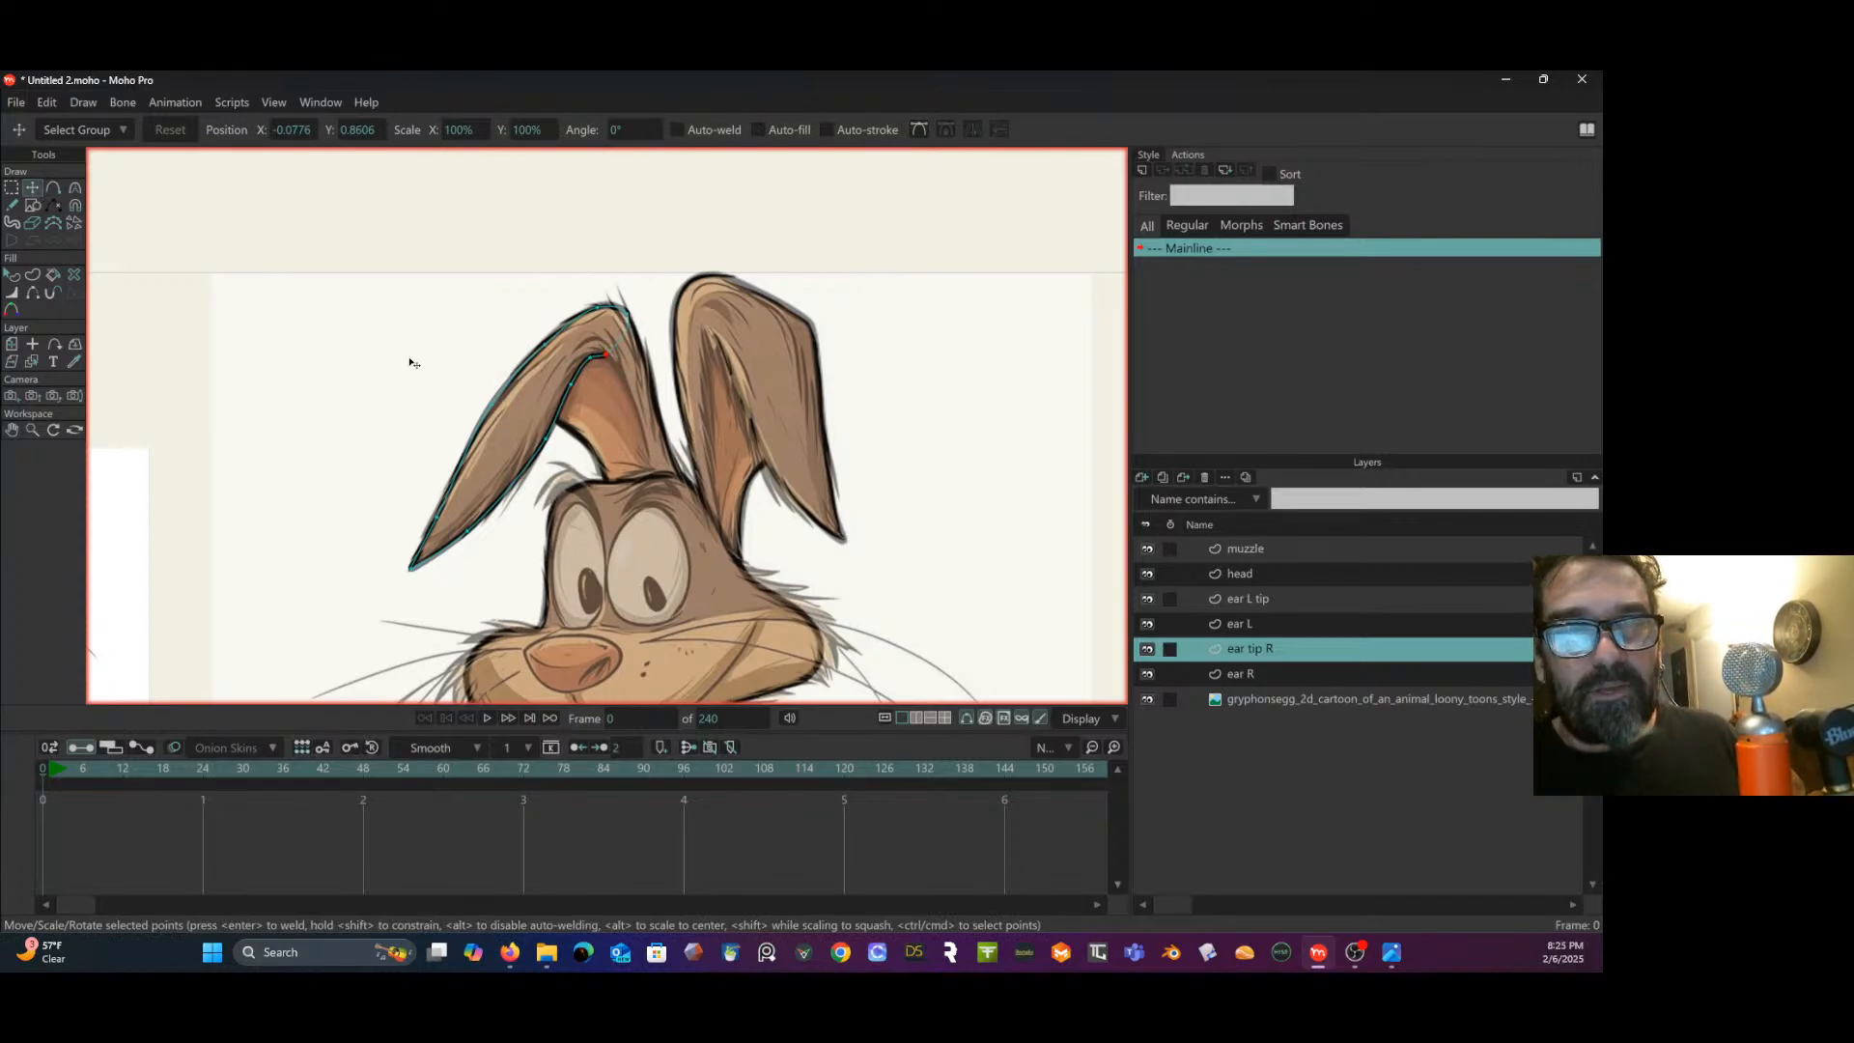
left_click(12, 187)
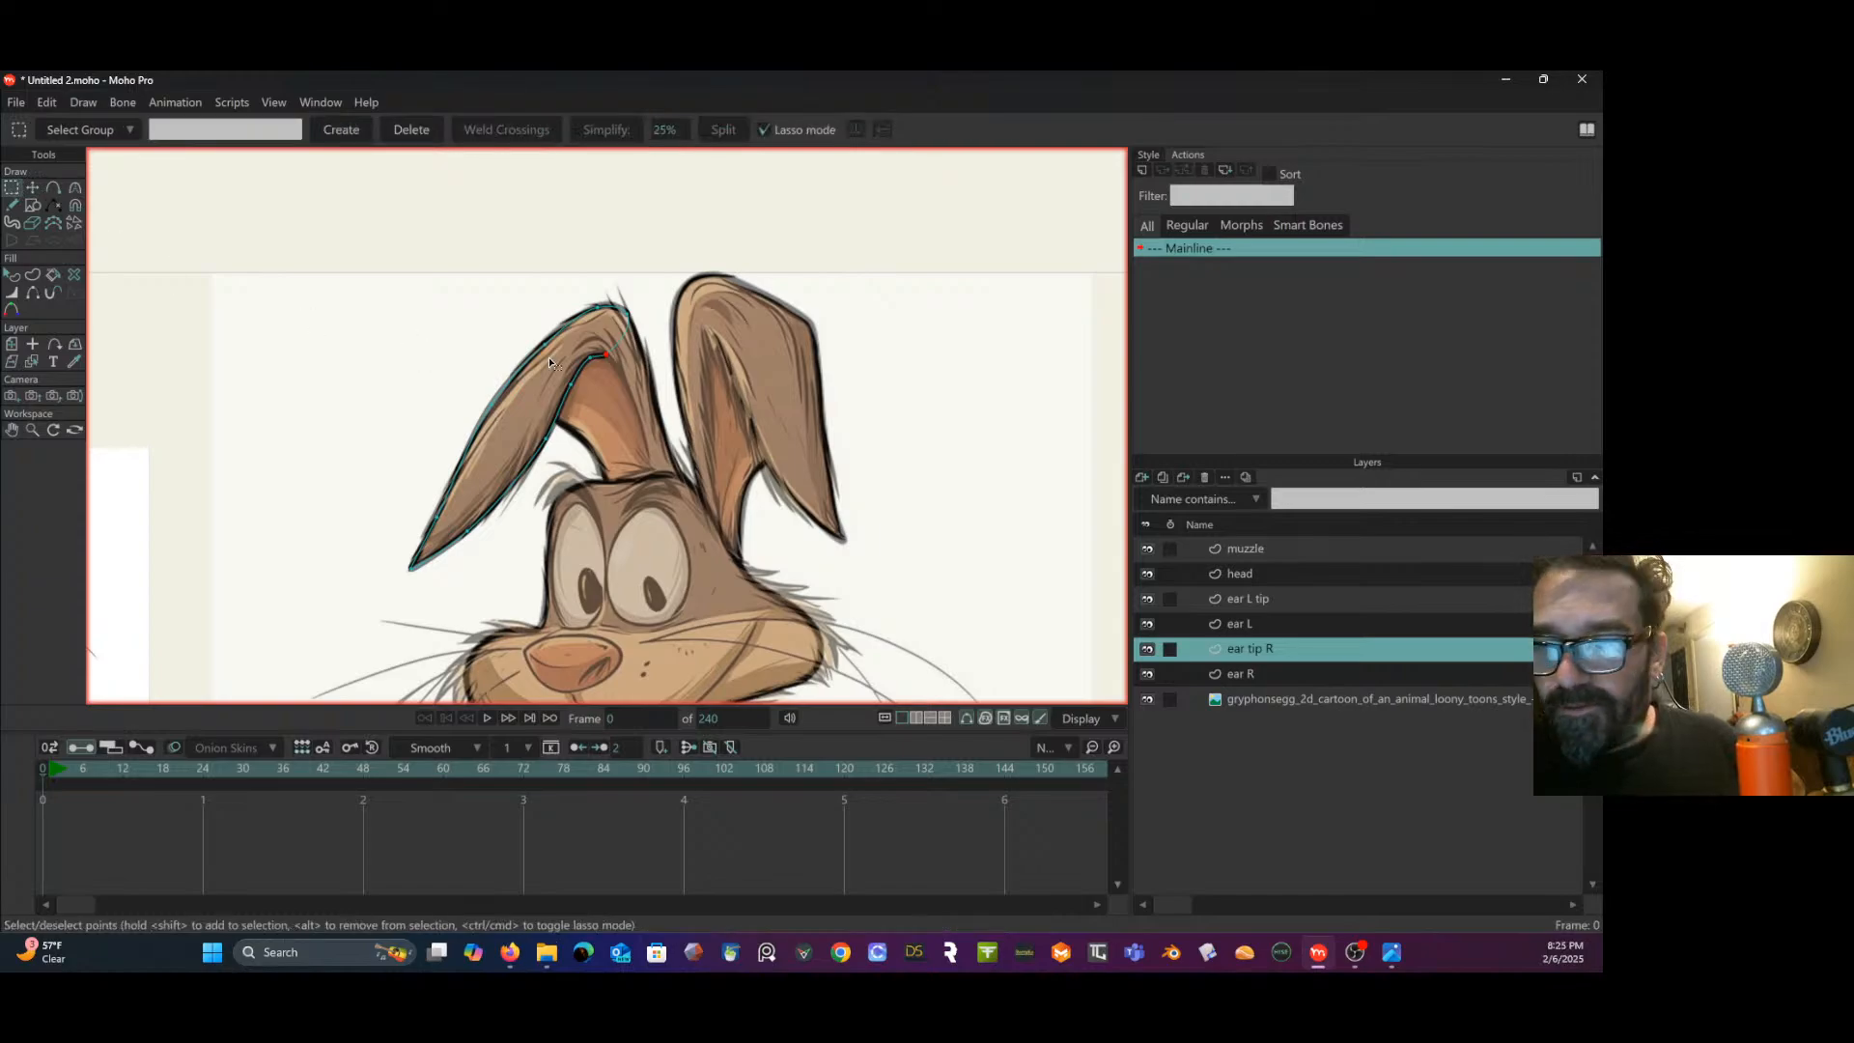
left_click_drag(466, 330, 428, 213)
left_click_drag(500, 384, 510, 350)
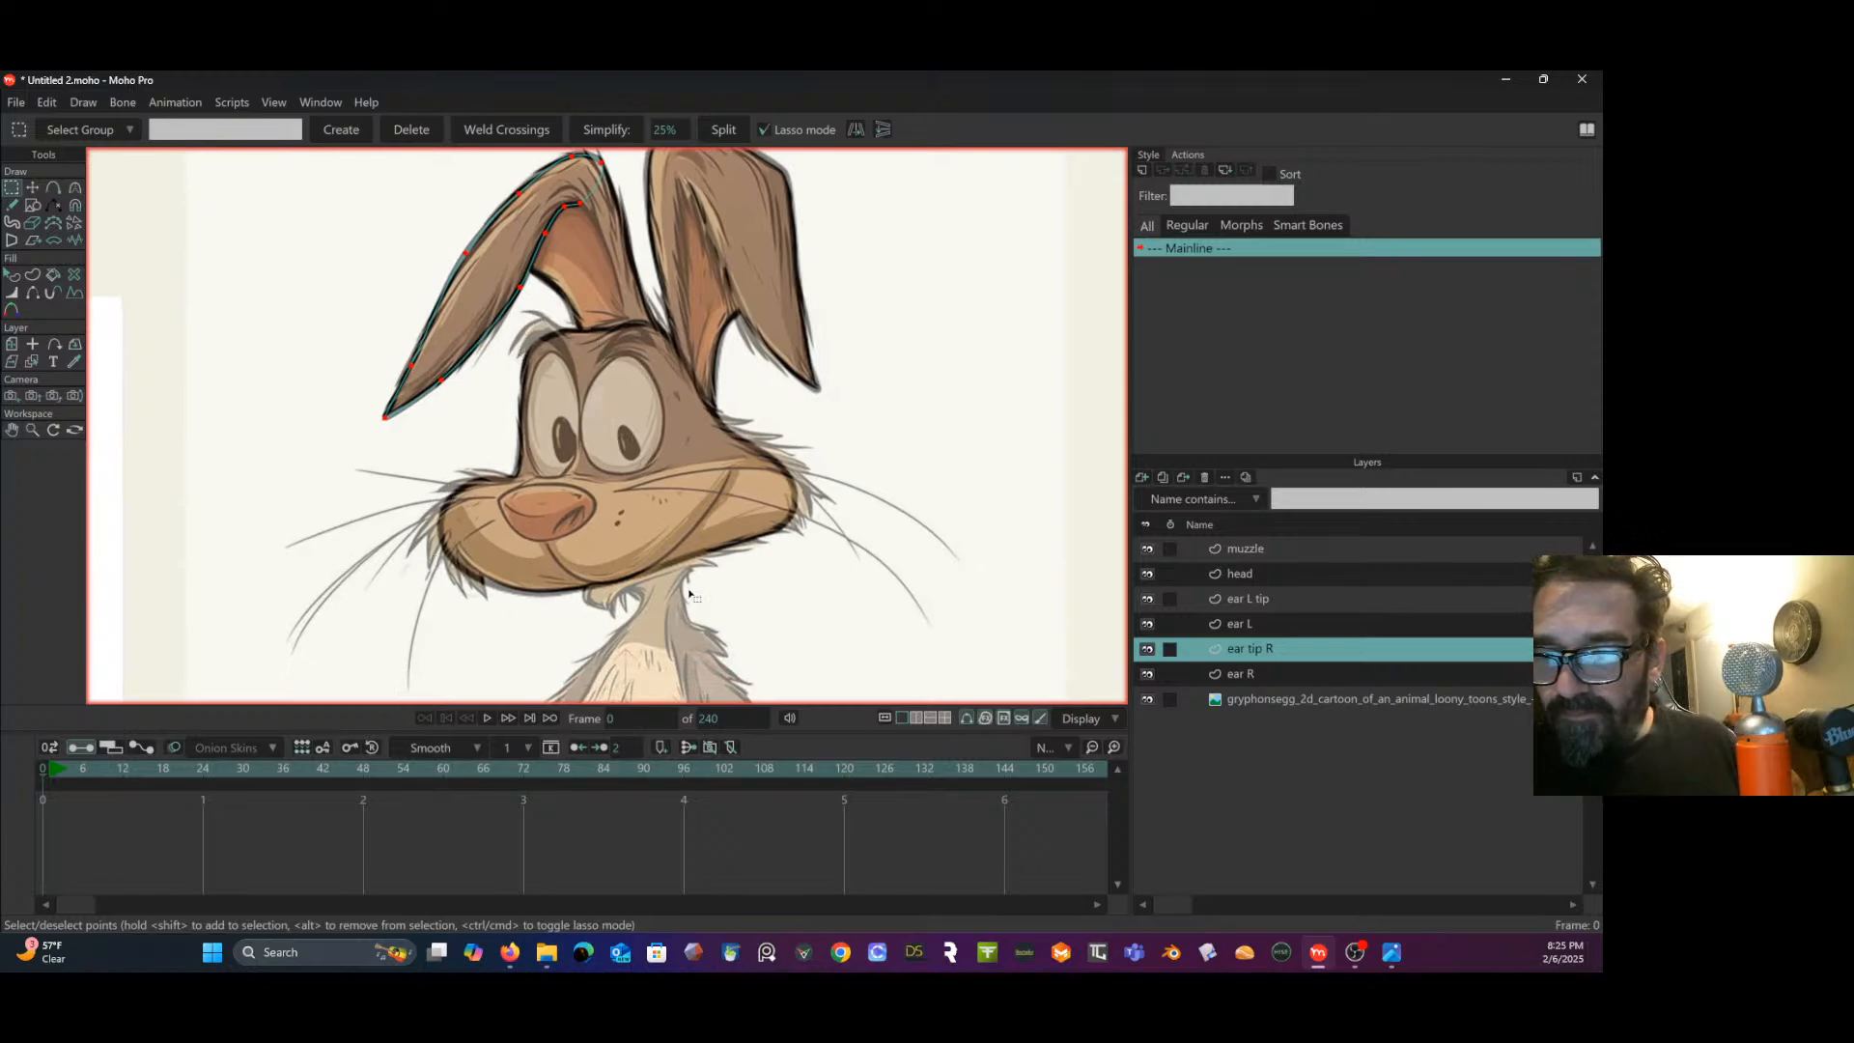
scroll(872, 483, "down", 3)
scroll(861, 550, "down", 2)
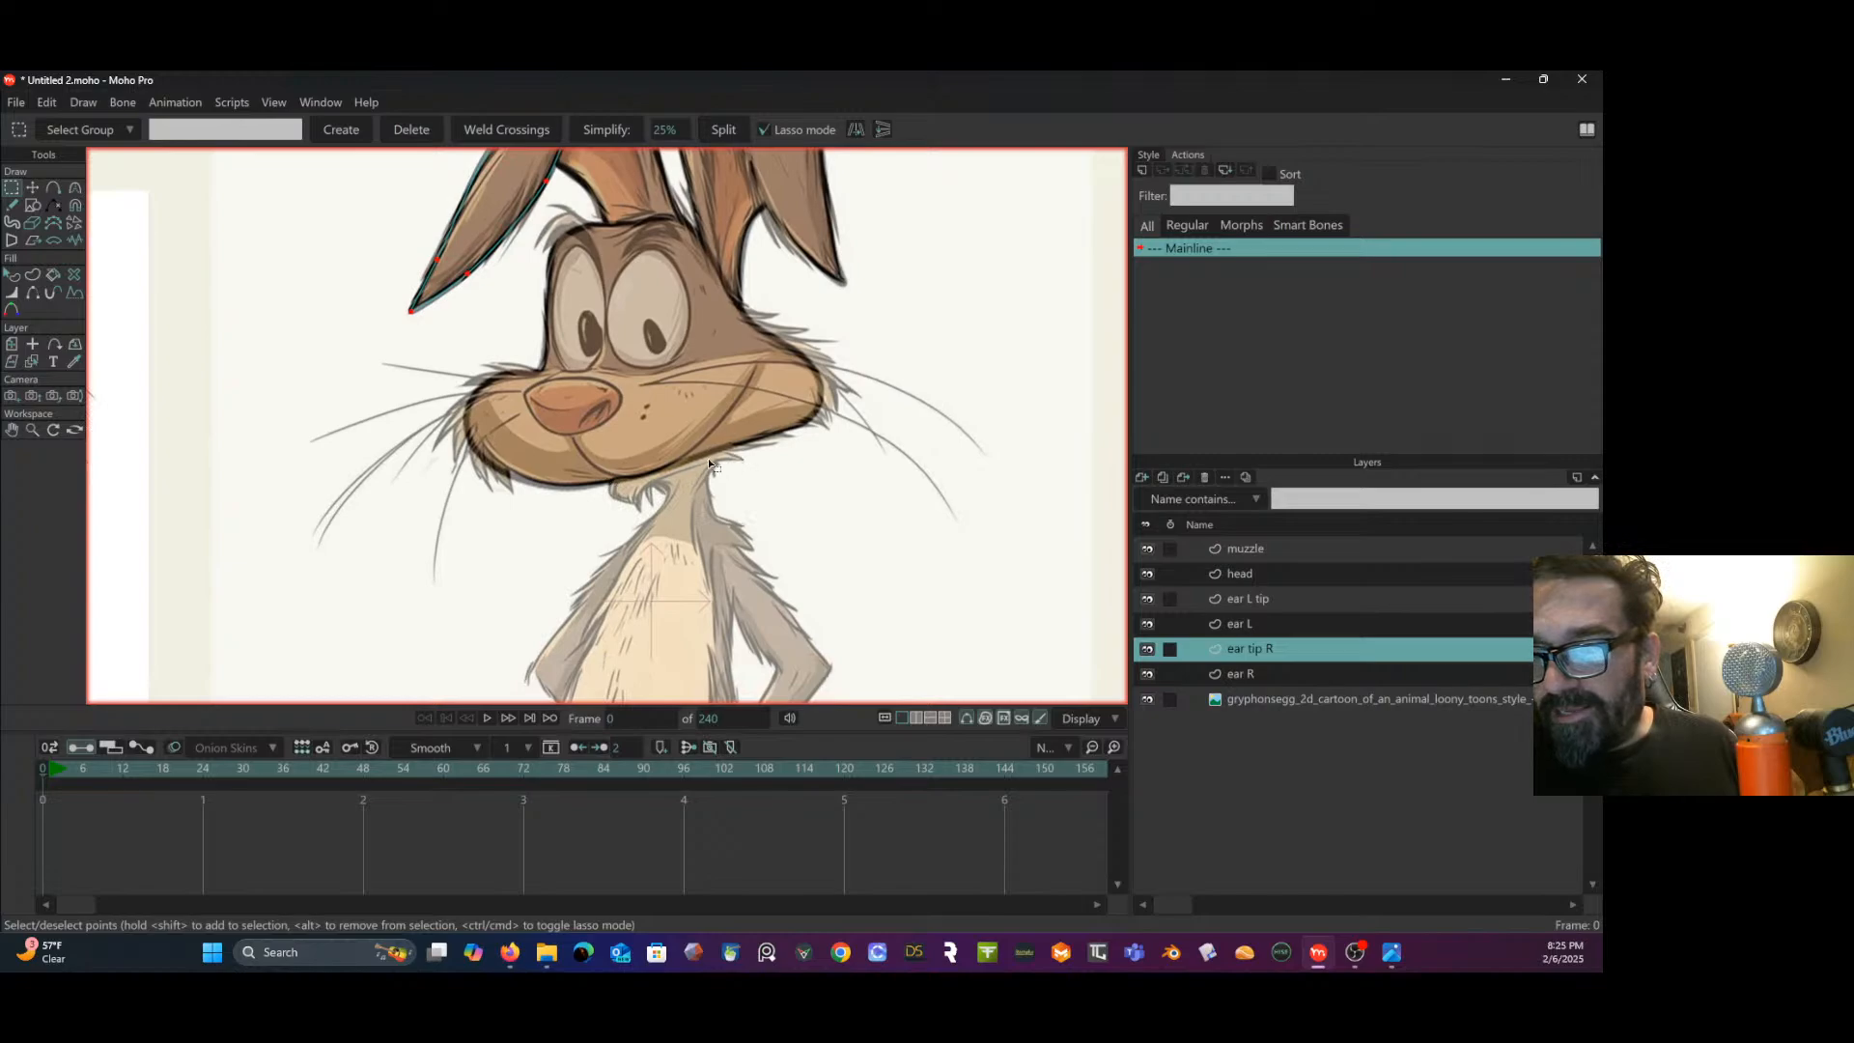
- Add a new vector layer directly above the head layer and name it jaw
left_click(1246, 574)
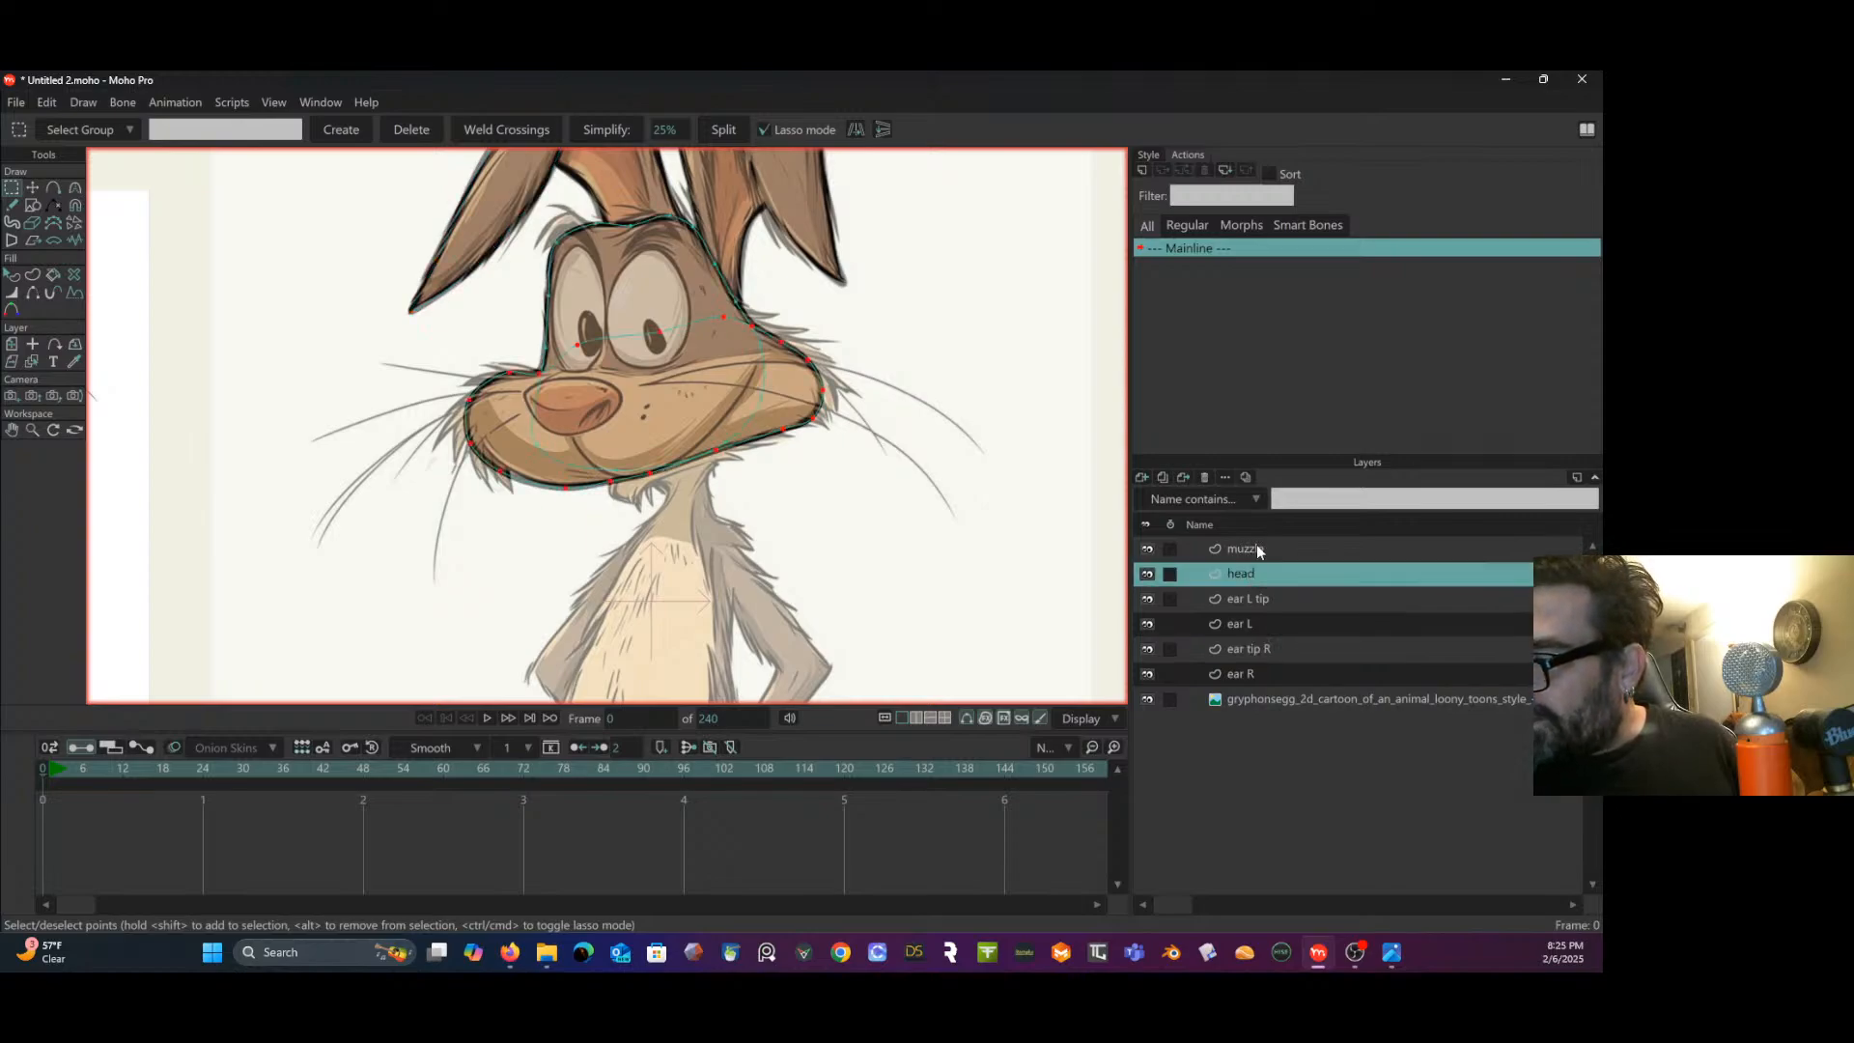
left_click(1142, 477)
left_click(1207, 495)
double_click(1243, 573)
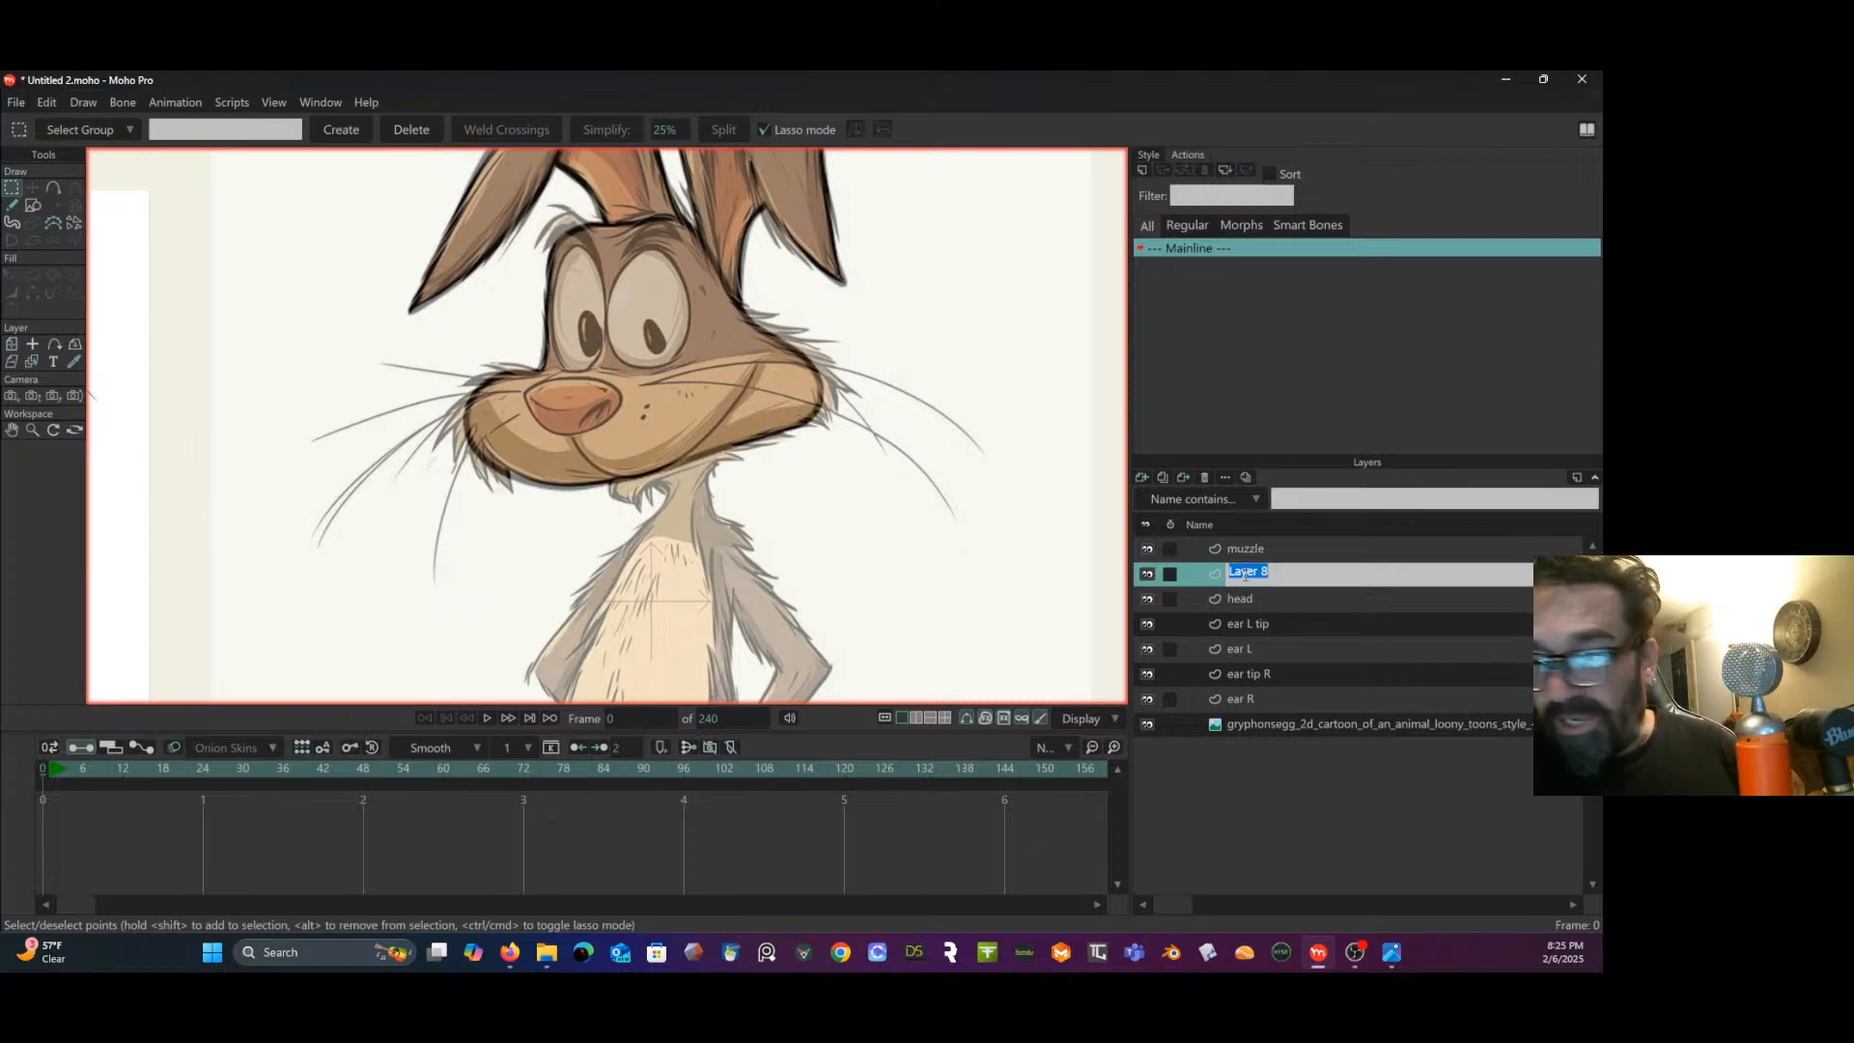
type("j")
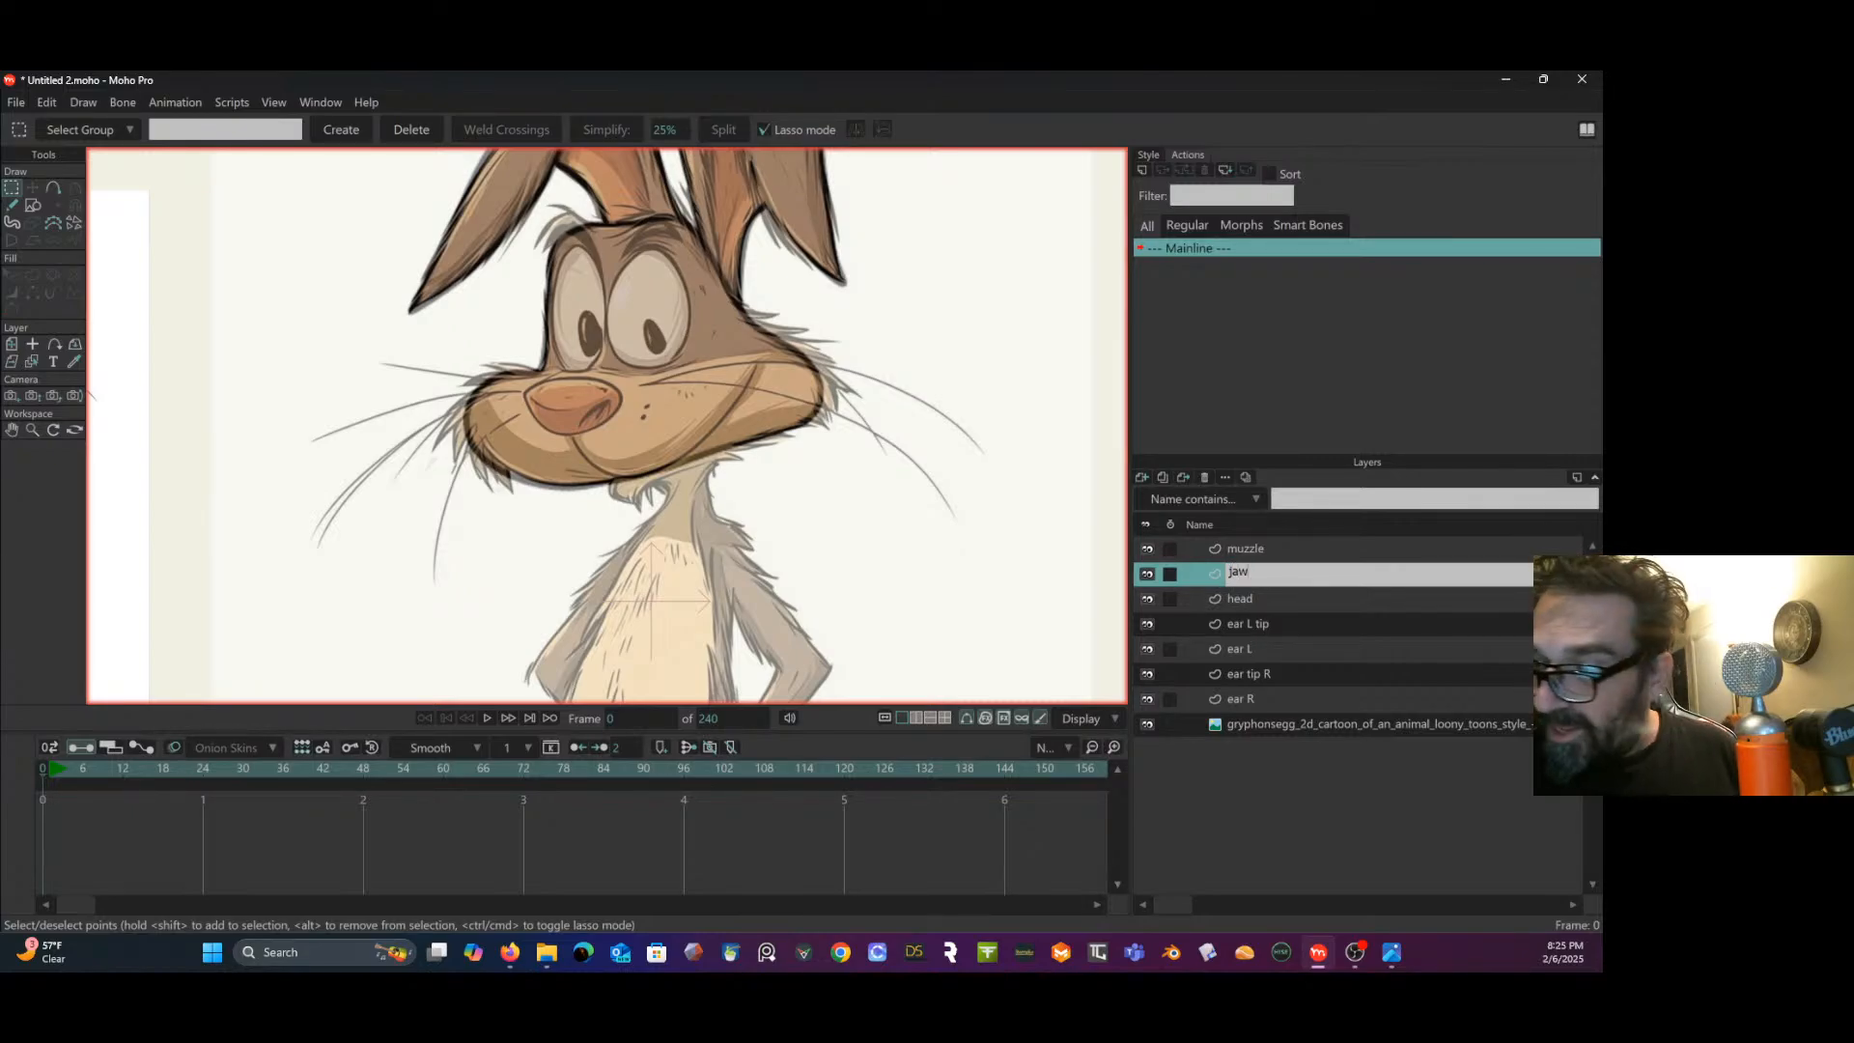
type("aw")
key("Return")
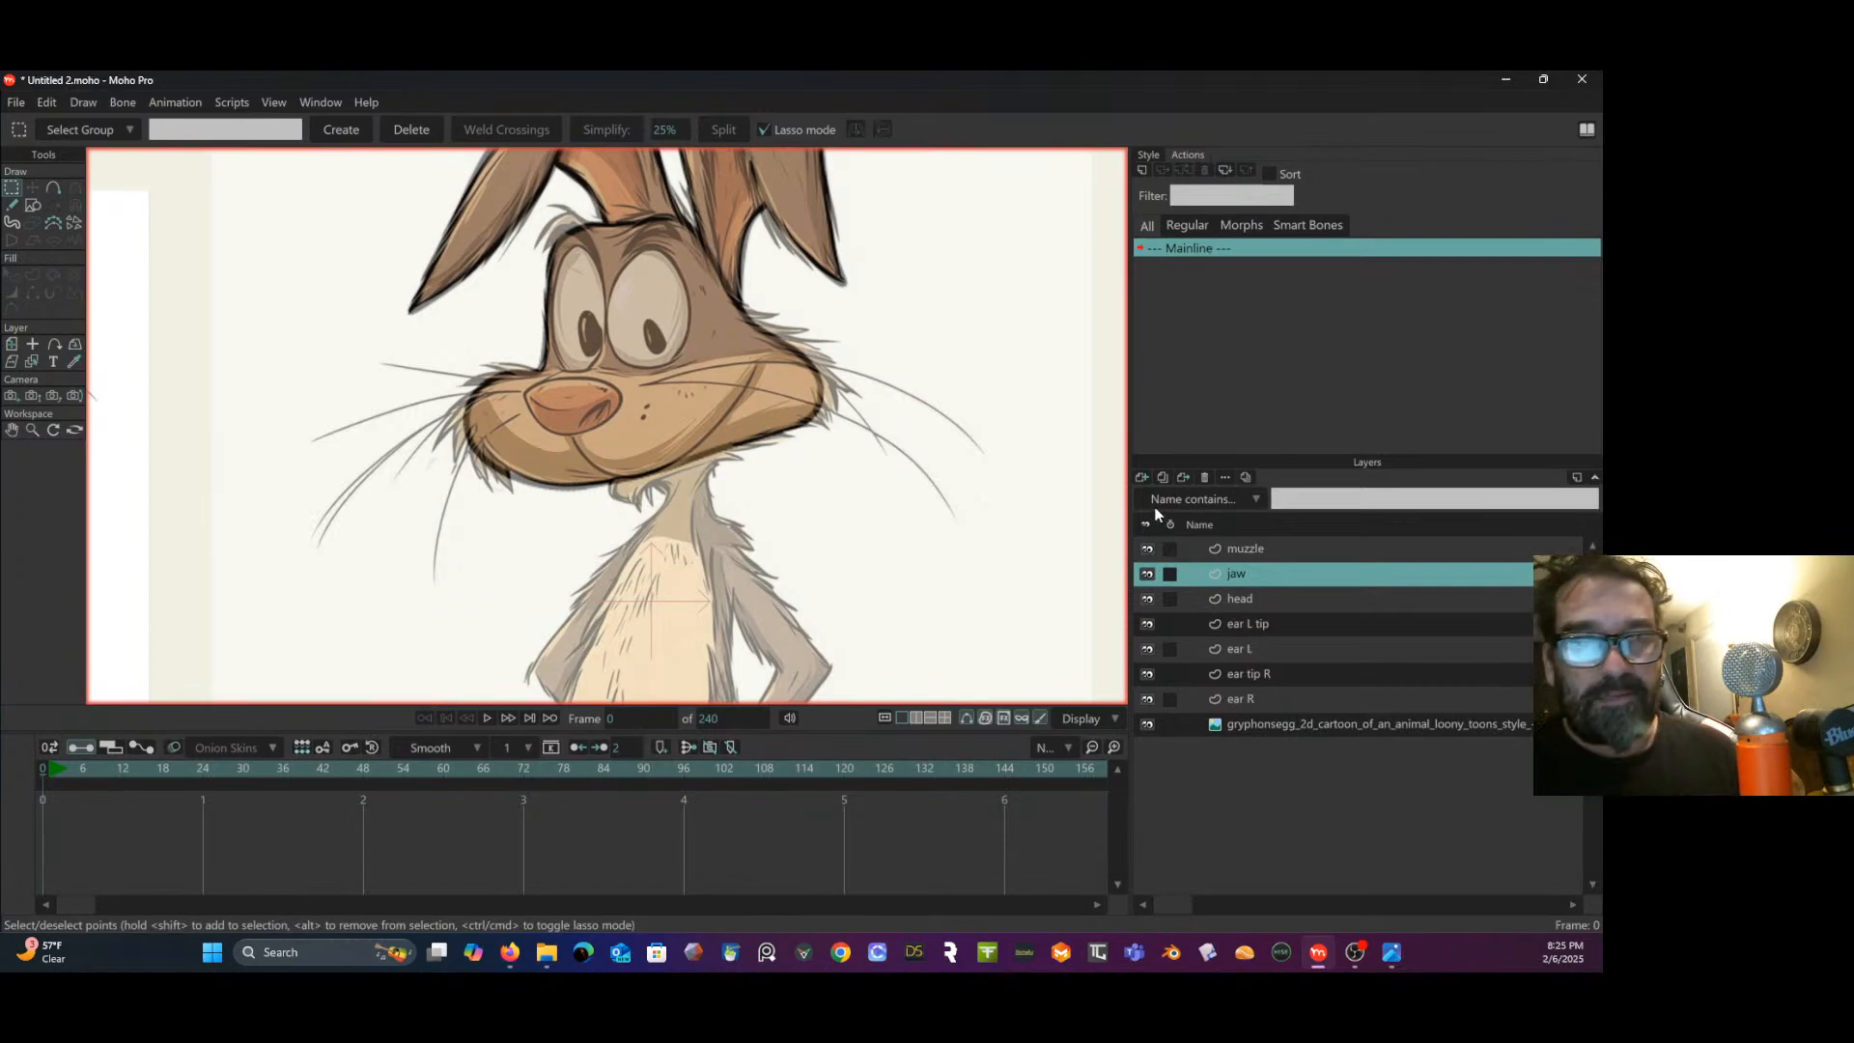
- Draw a thin closed jaw outline along the underside of the muzzle and create a shape from it with both fill and stroke
left_click(53, 186)
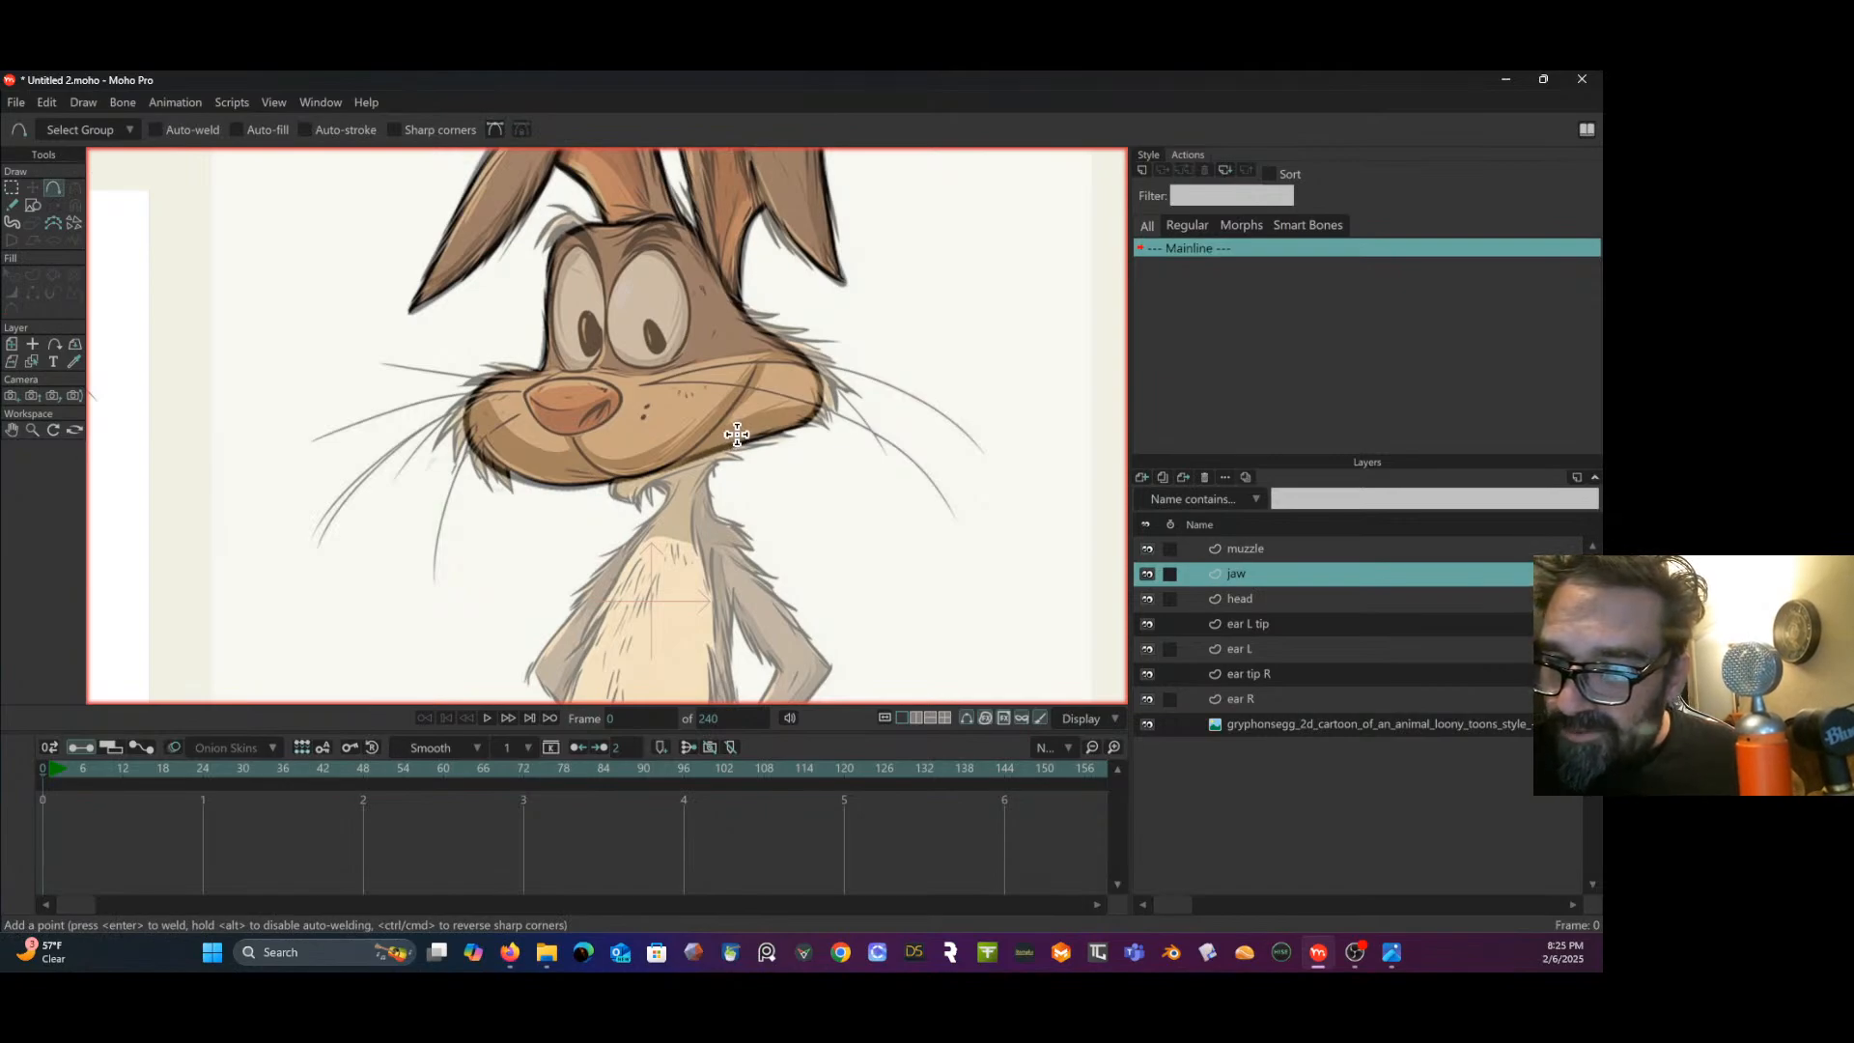
left_click_drag(740, 440, 650, 478)
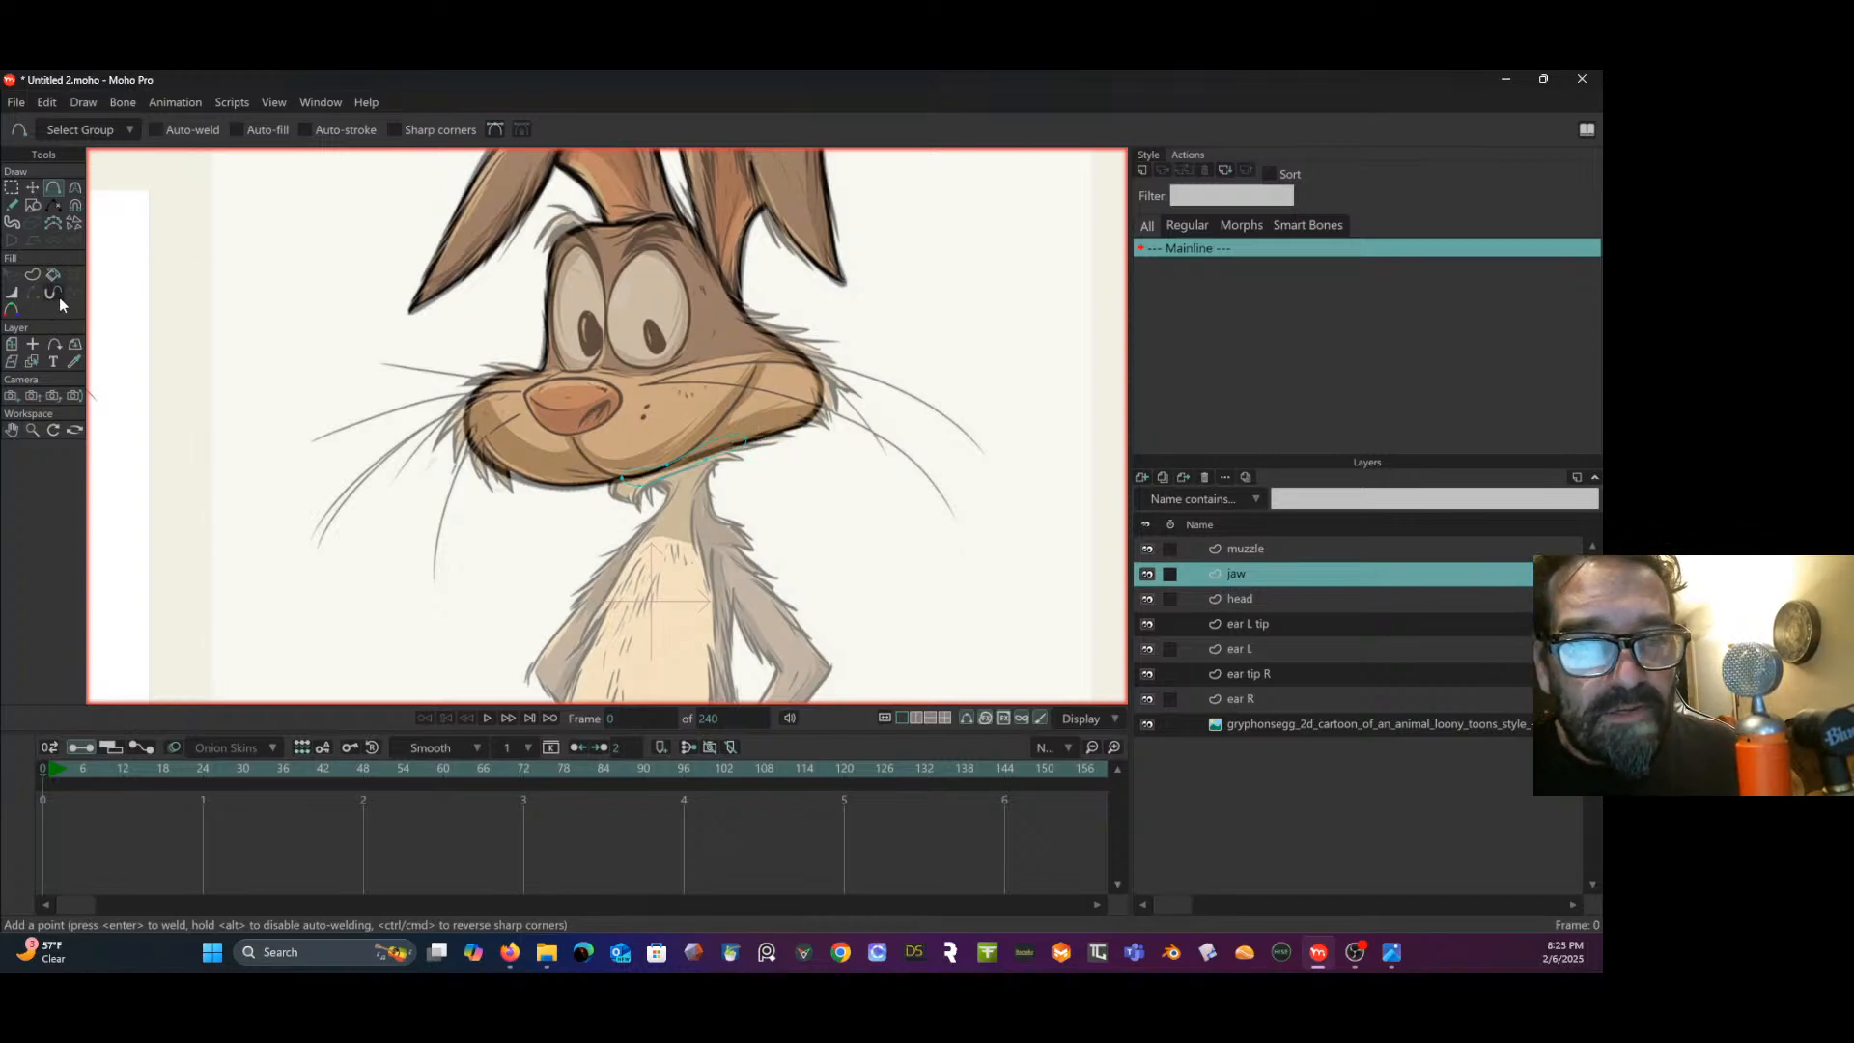
left_click(34, 275)
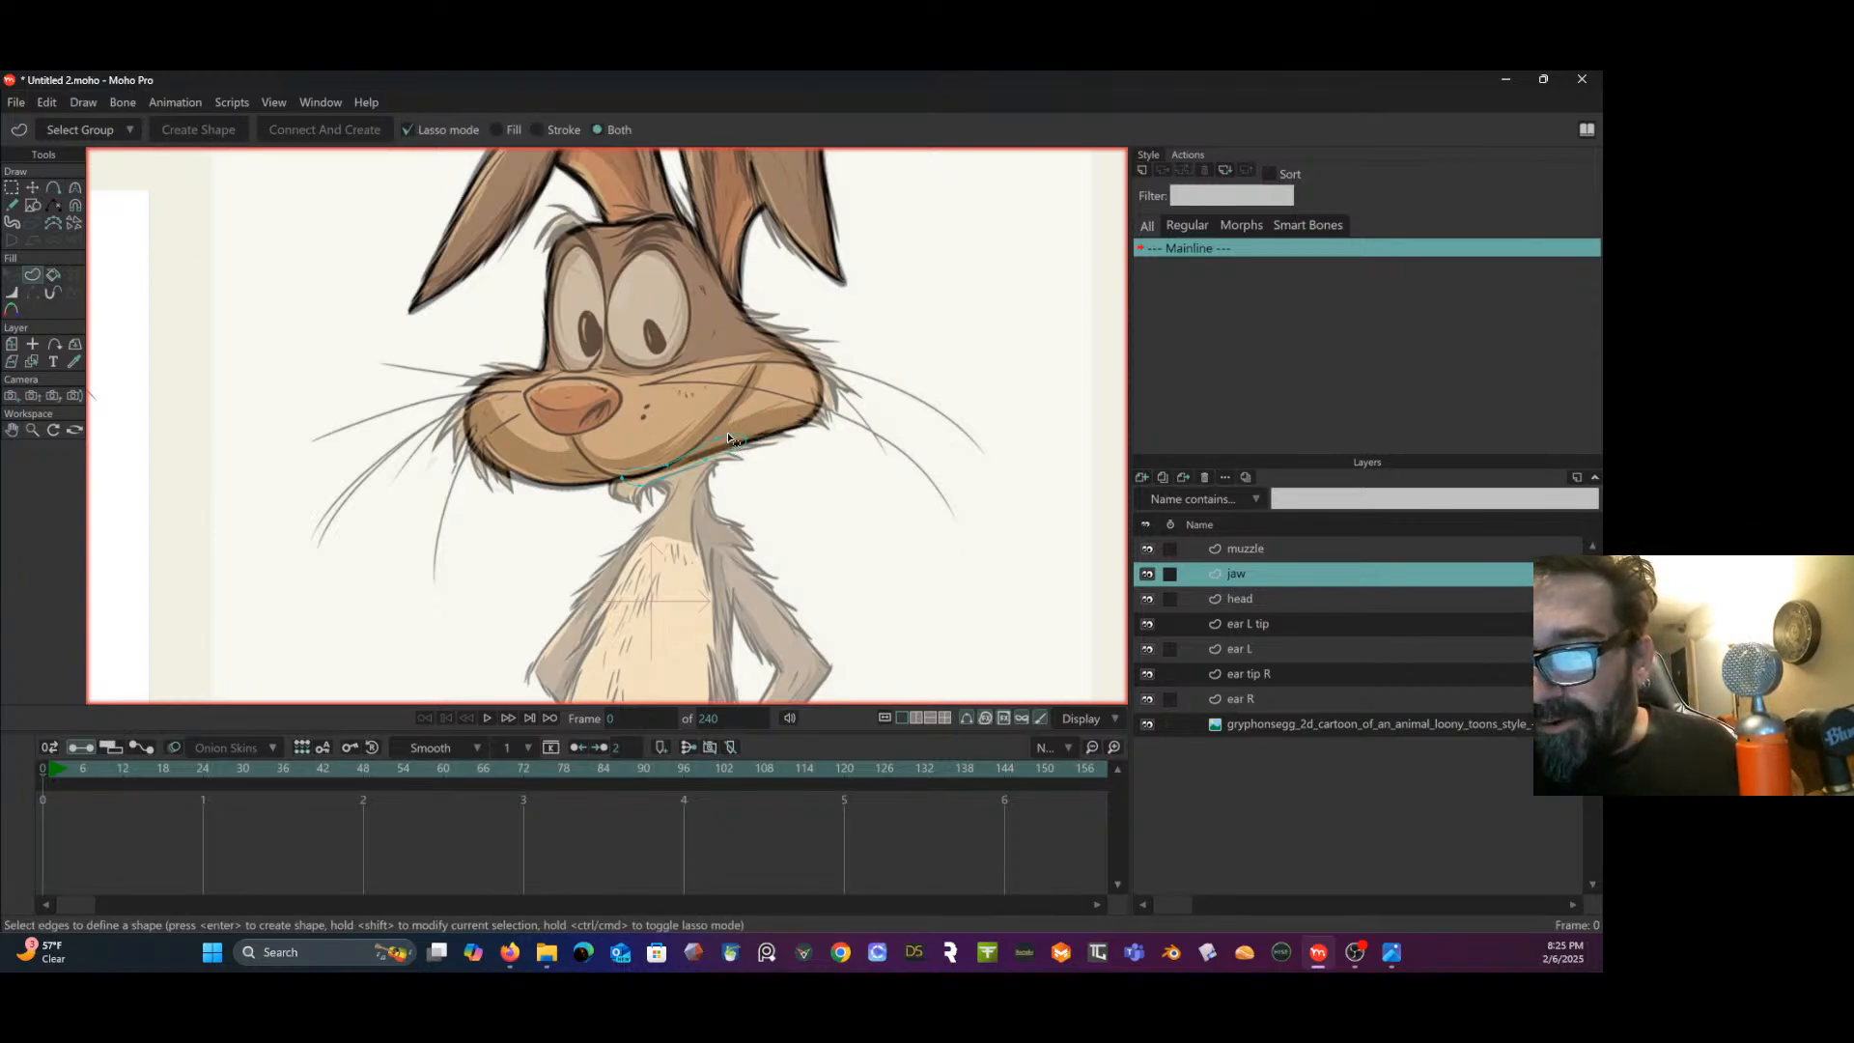
left_click_drag(729, 437, 735, 439)
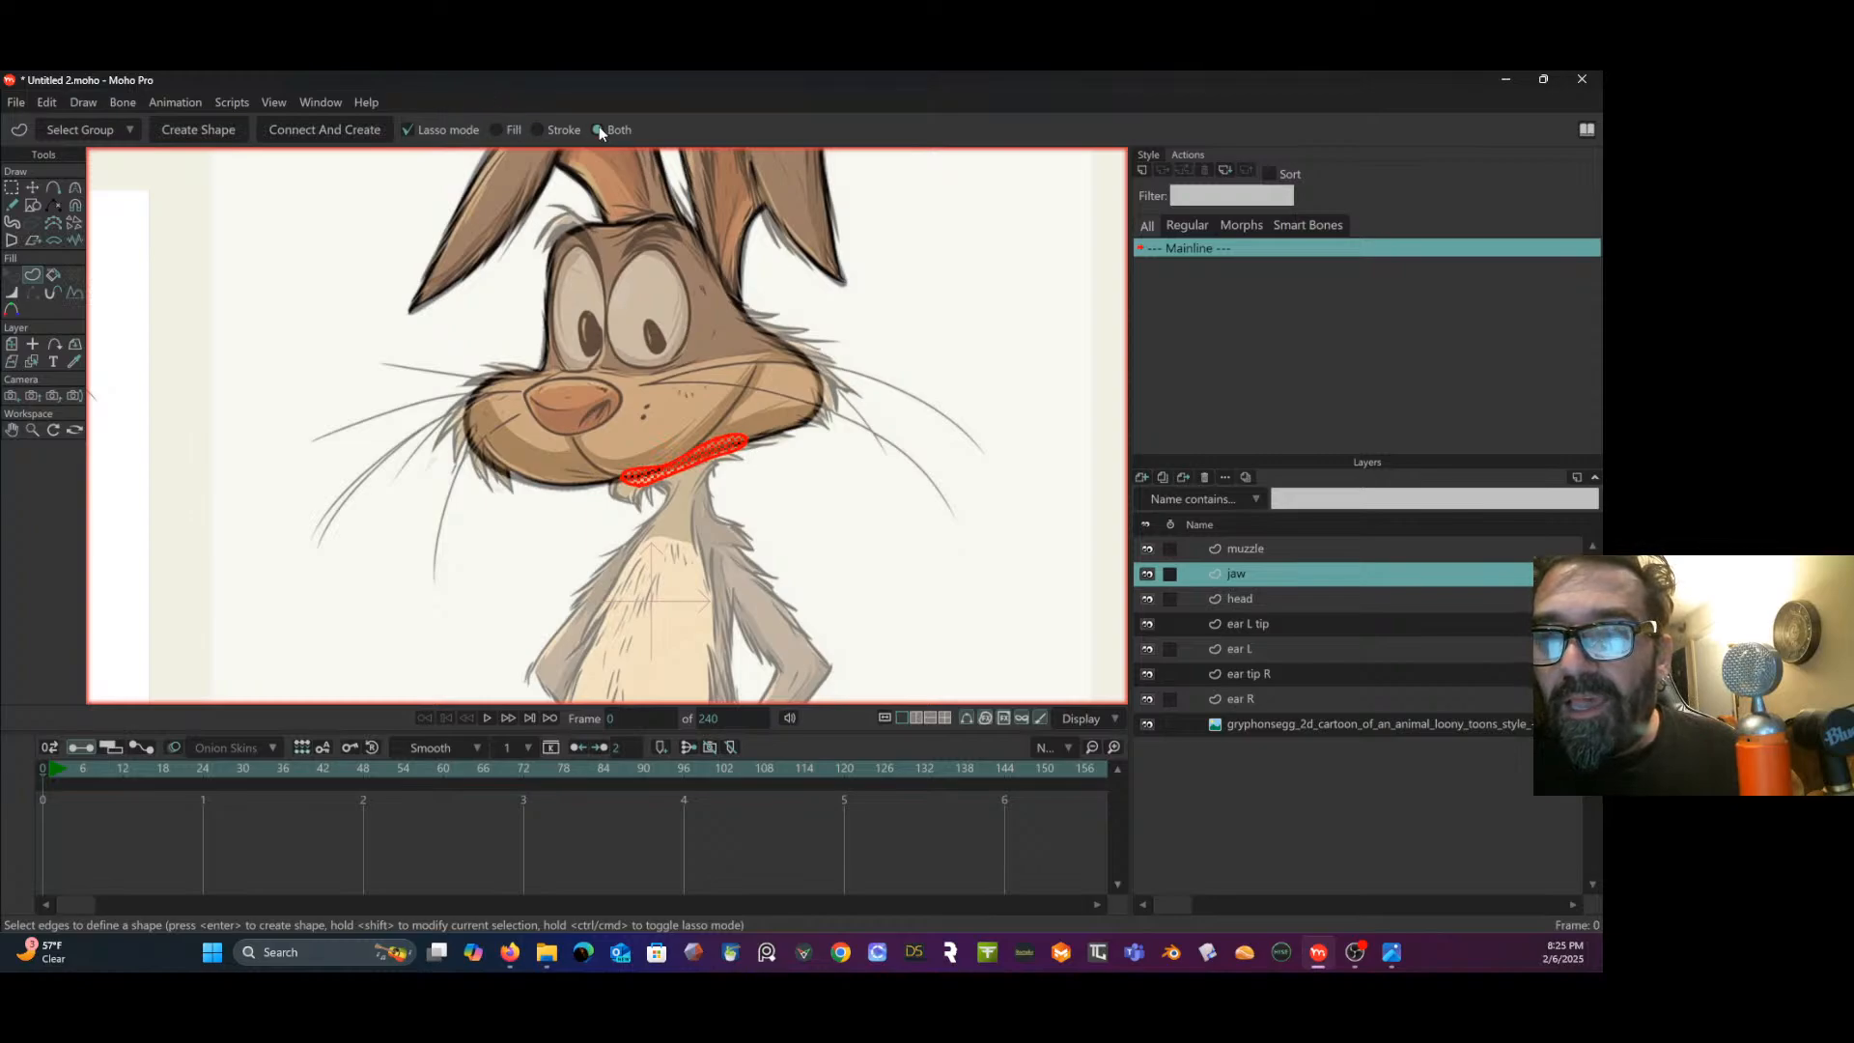
left_click(194, 132)
left_click(15, 277)
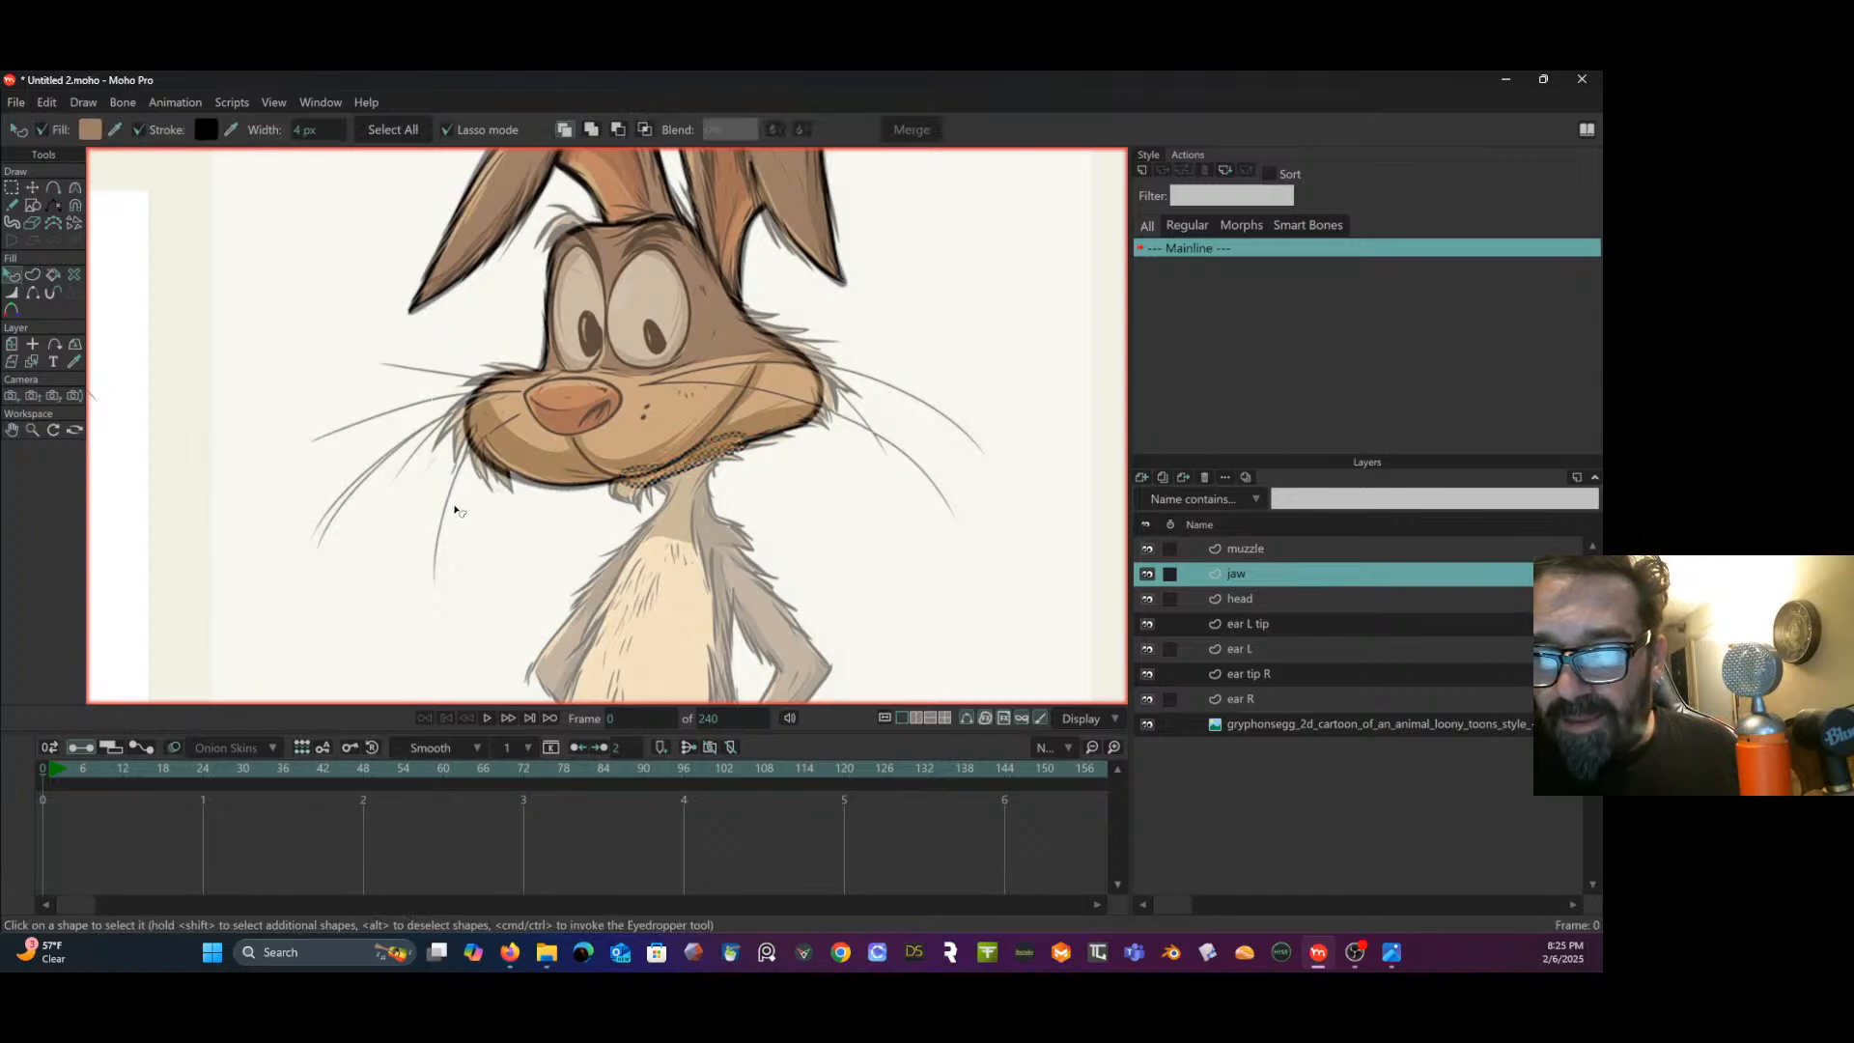
left_click(458, 508)
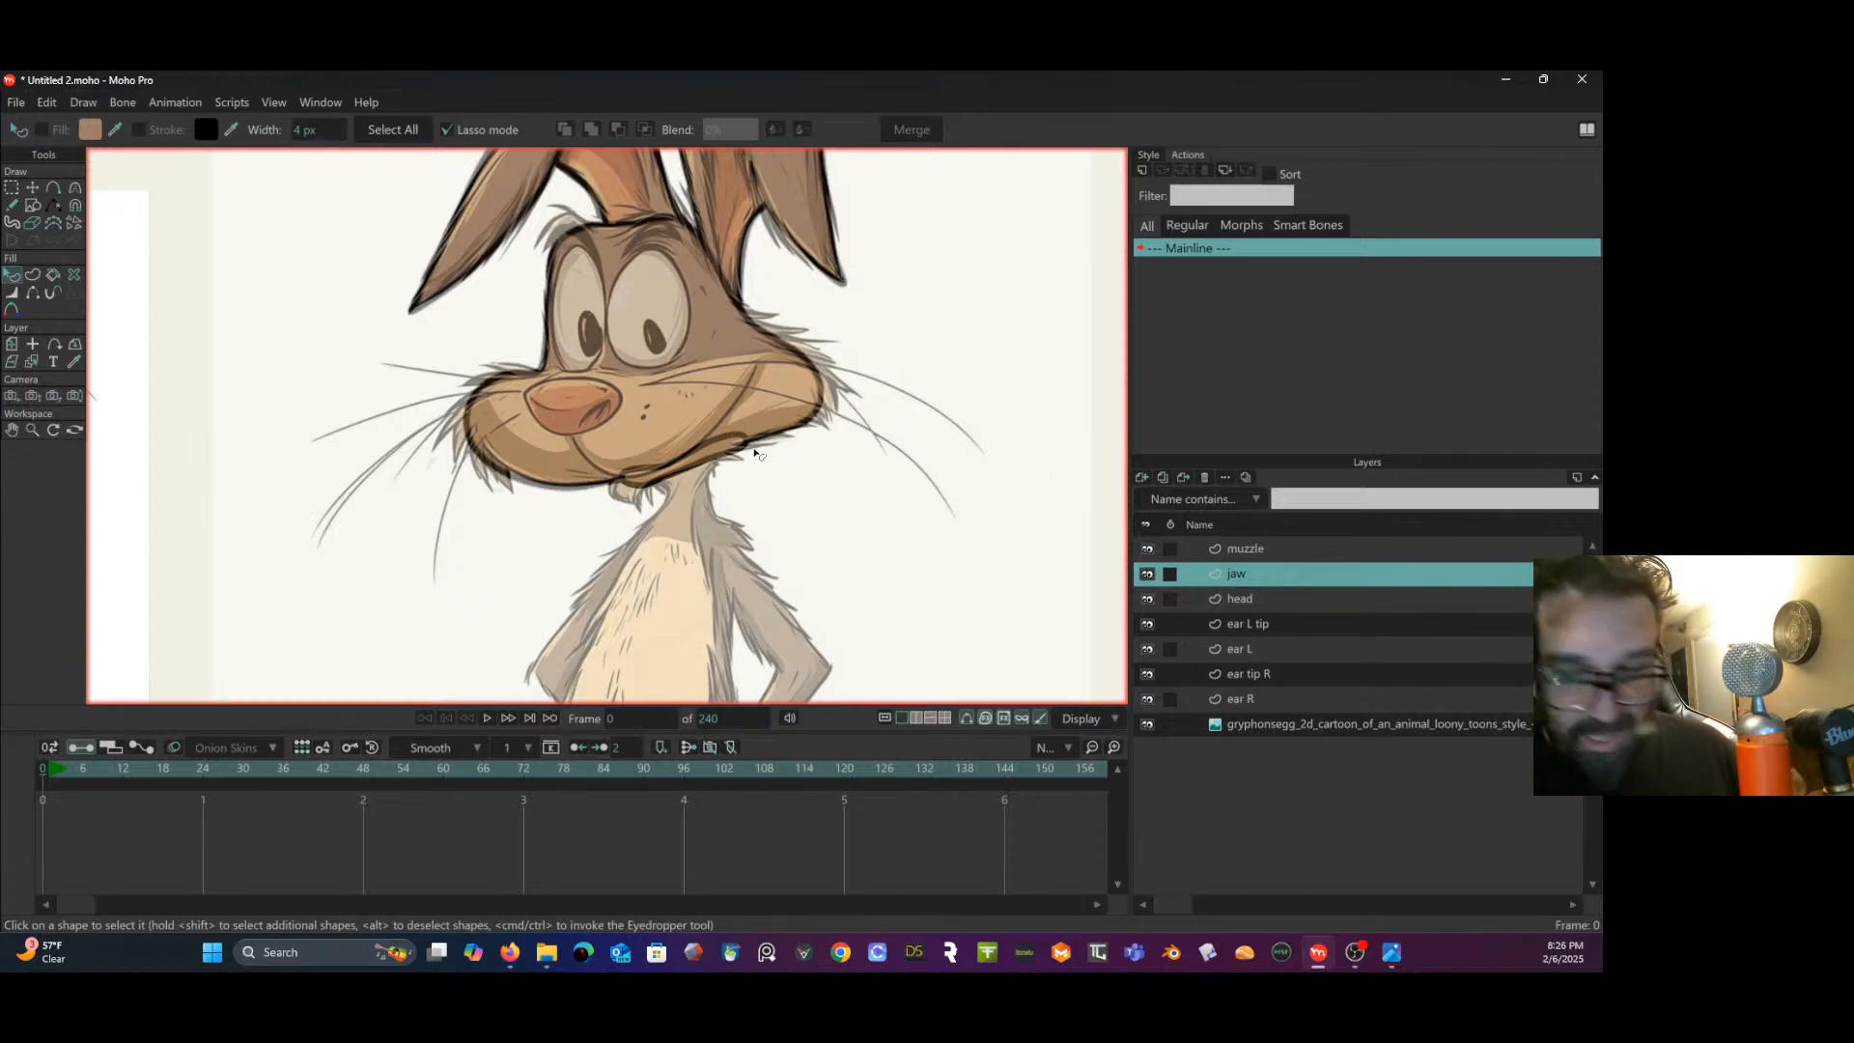
left_click(719, 456)
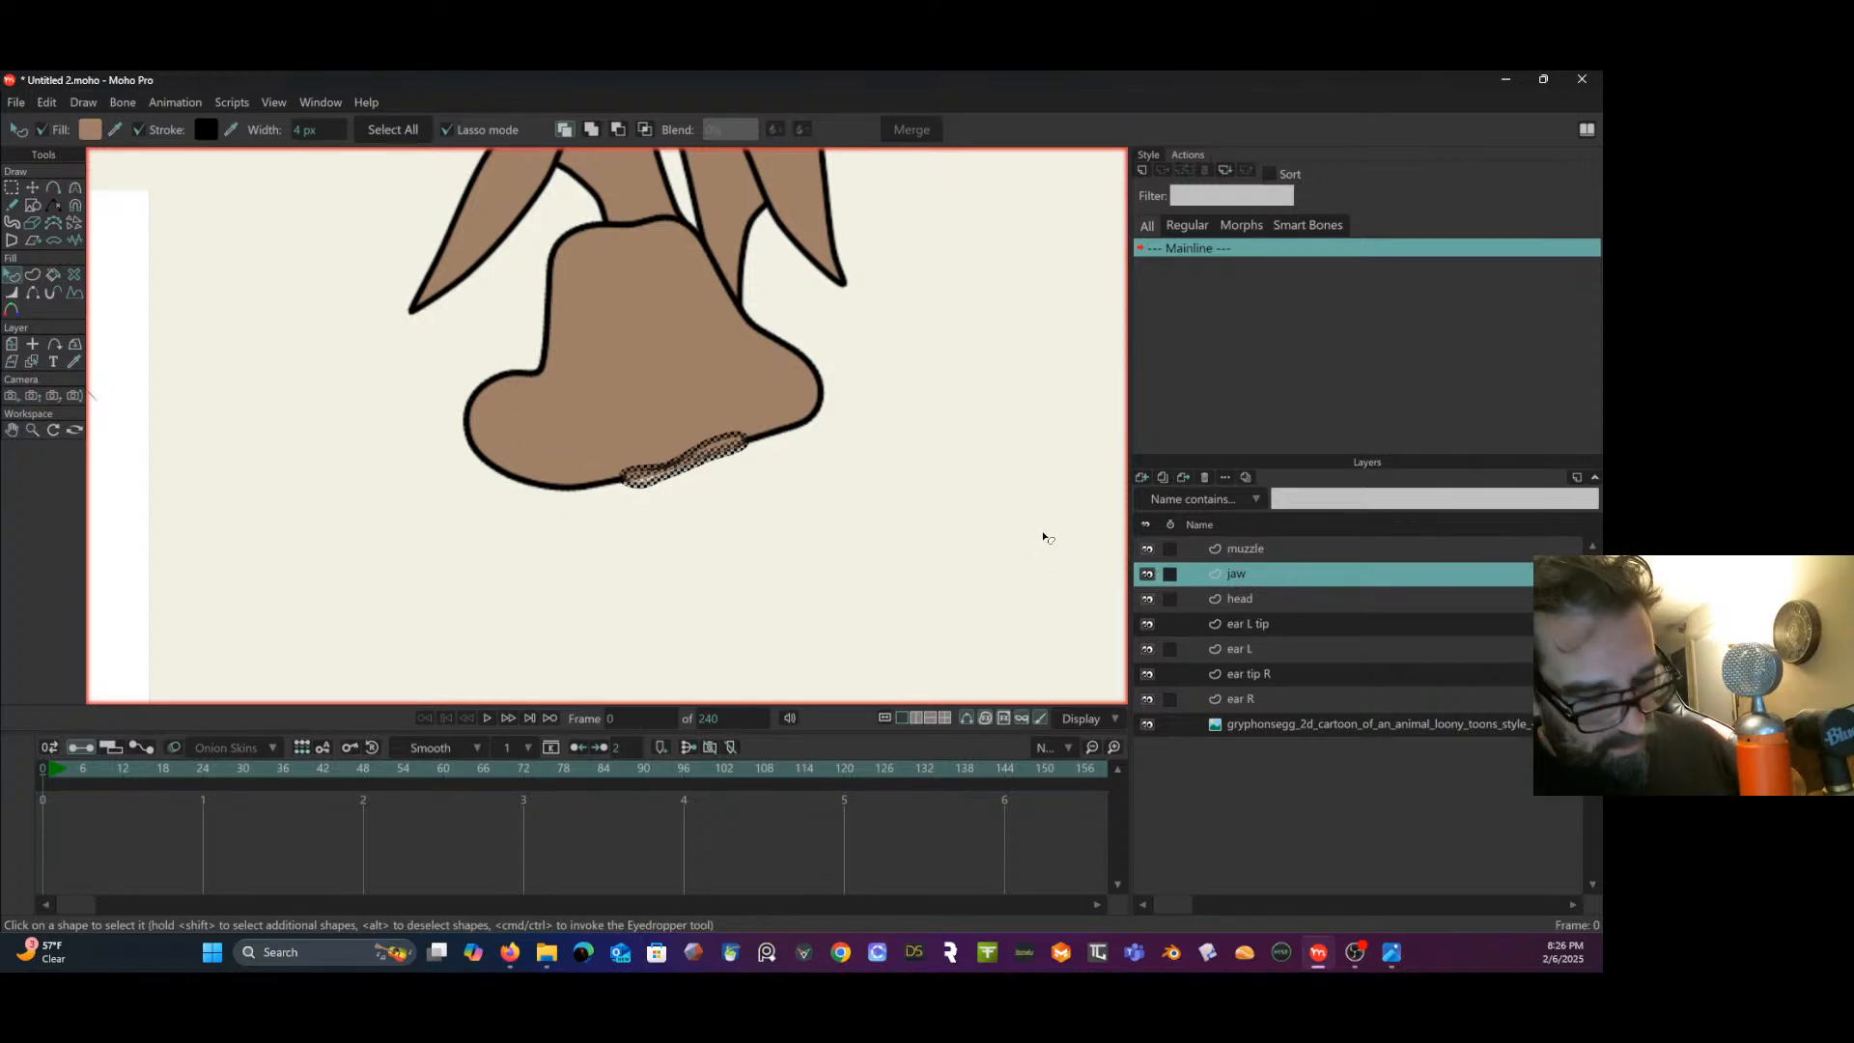
key("ctrl+u")
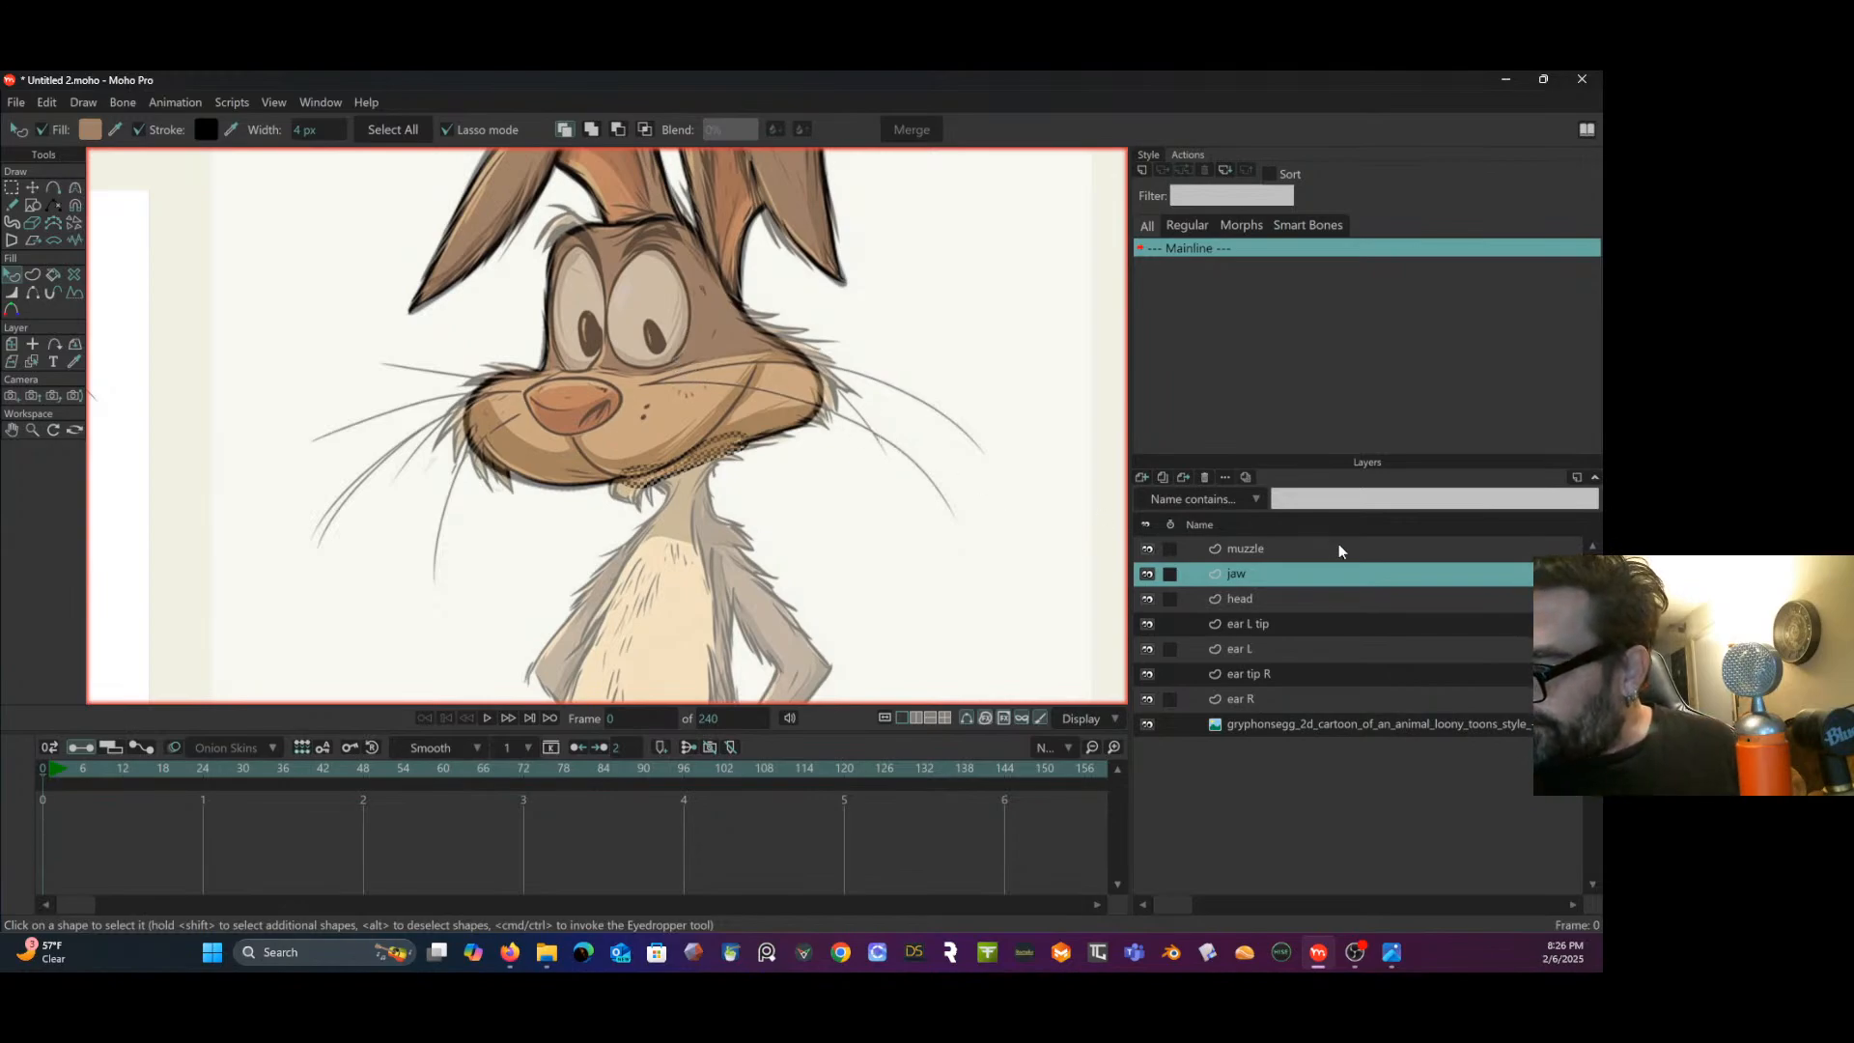
- Add a new vector layer directly above the jaw layer and name it chin
left_click(1143, 480)
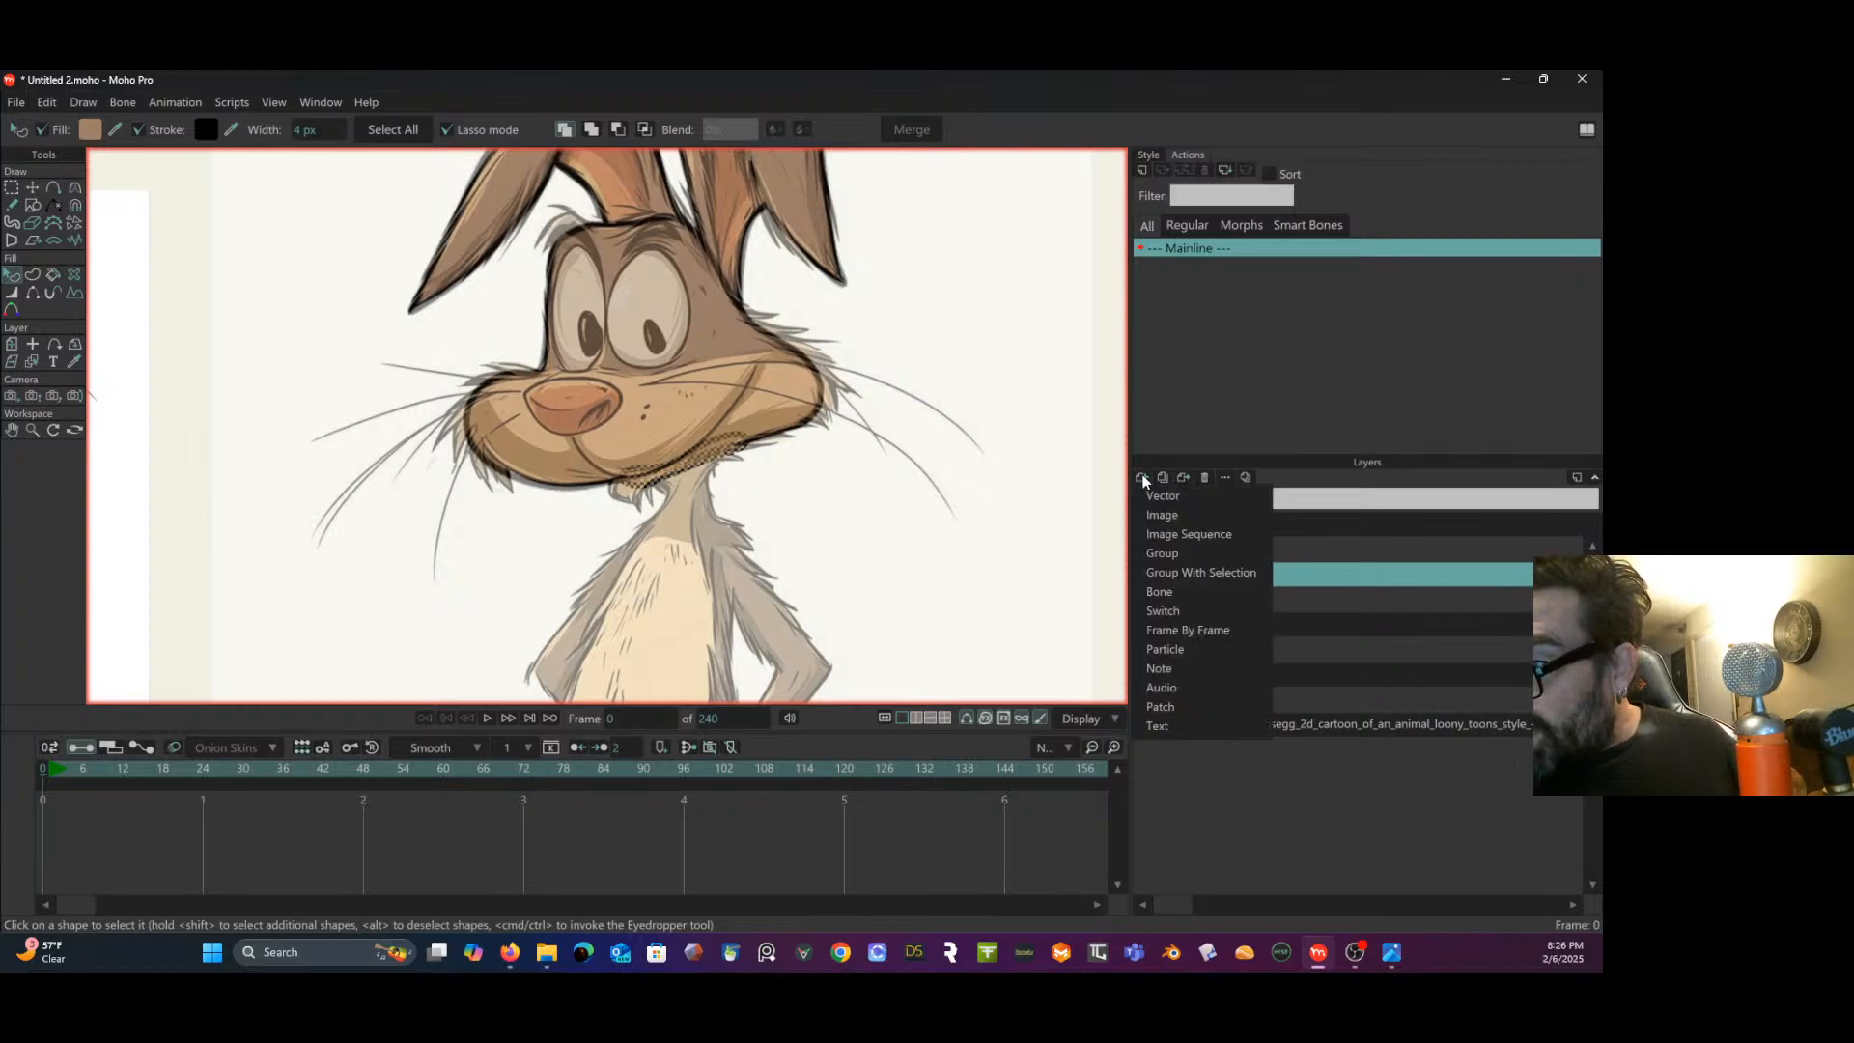
left_click(1161, 490)
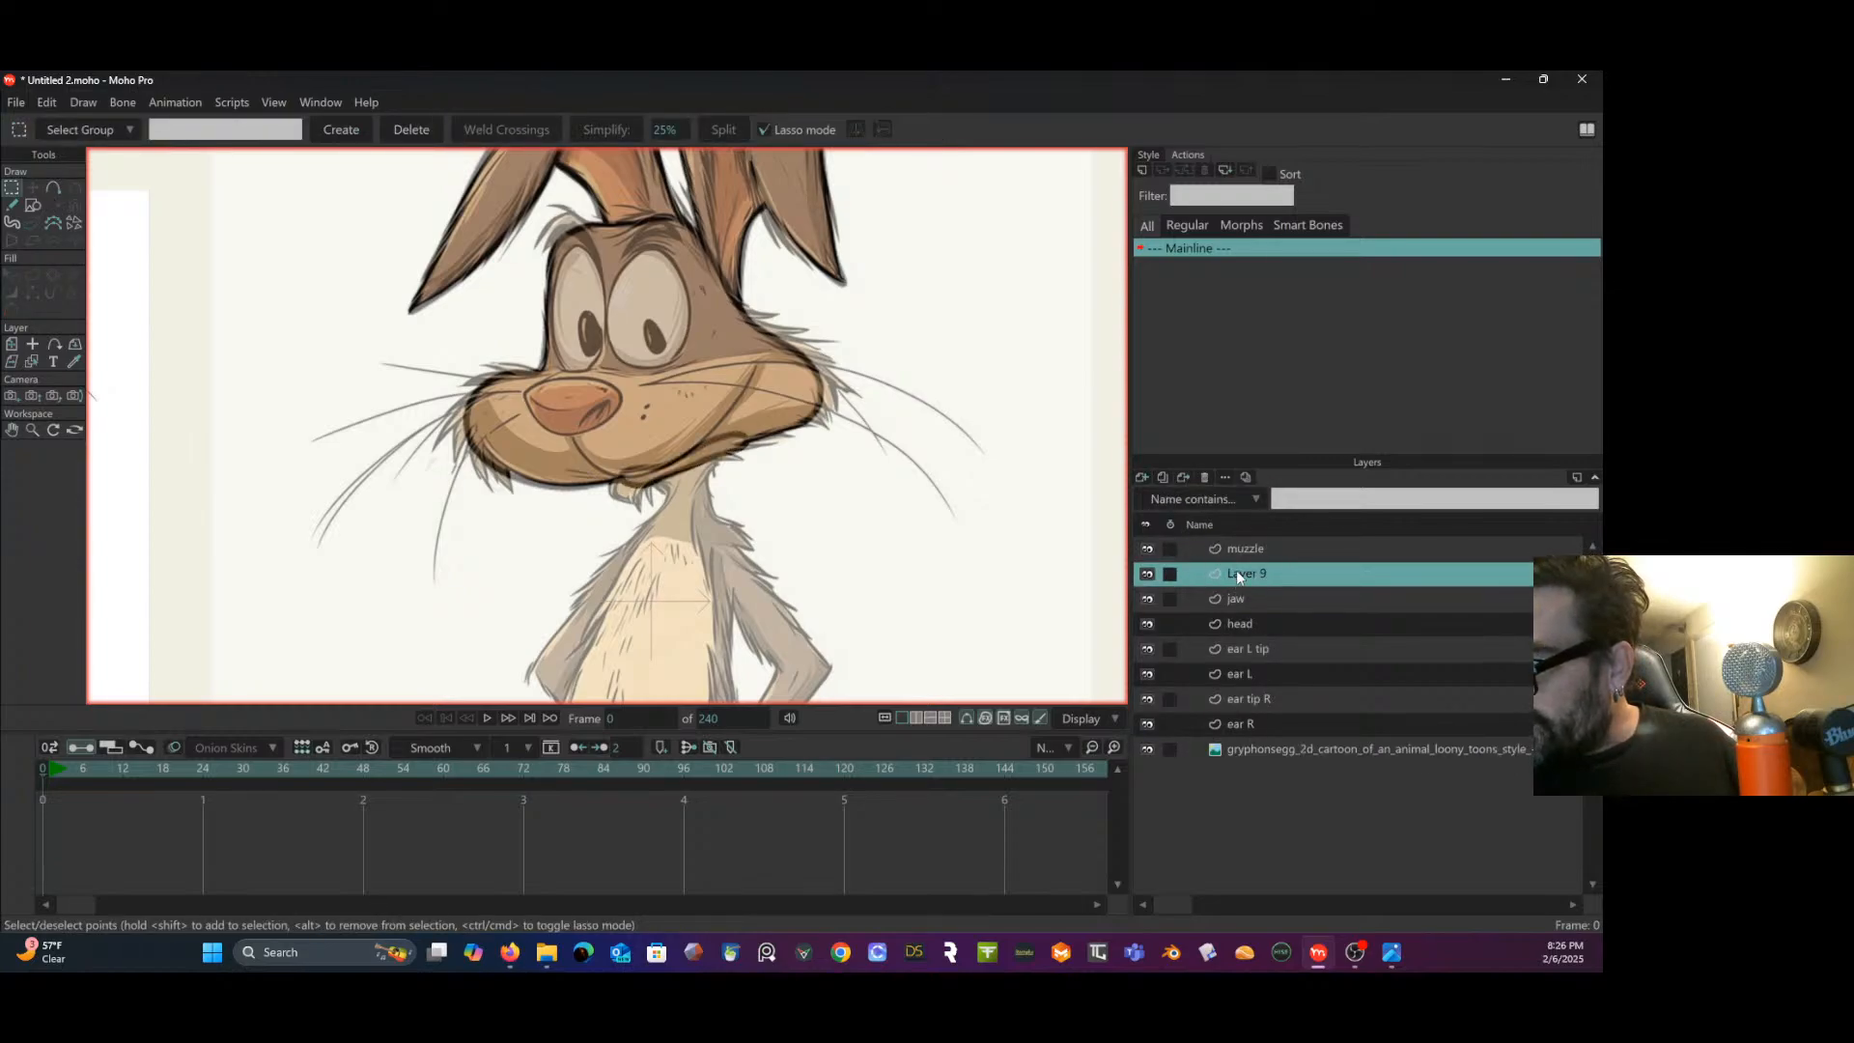
double_click(1239, 577)
type("ch")
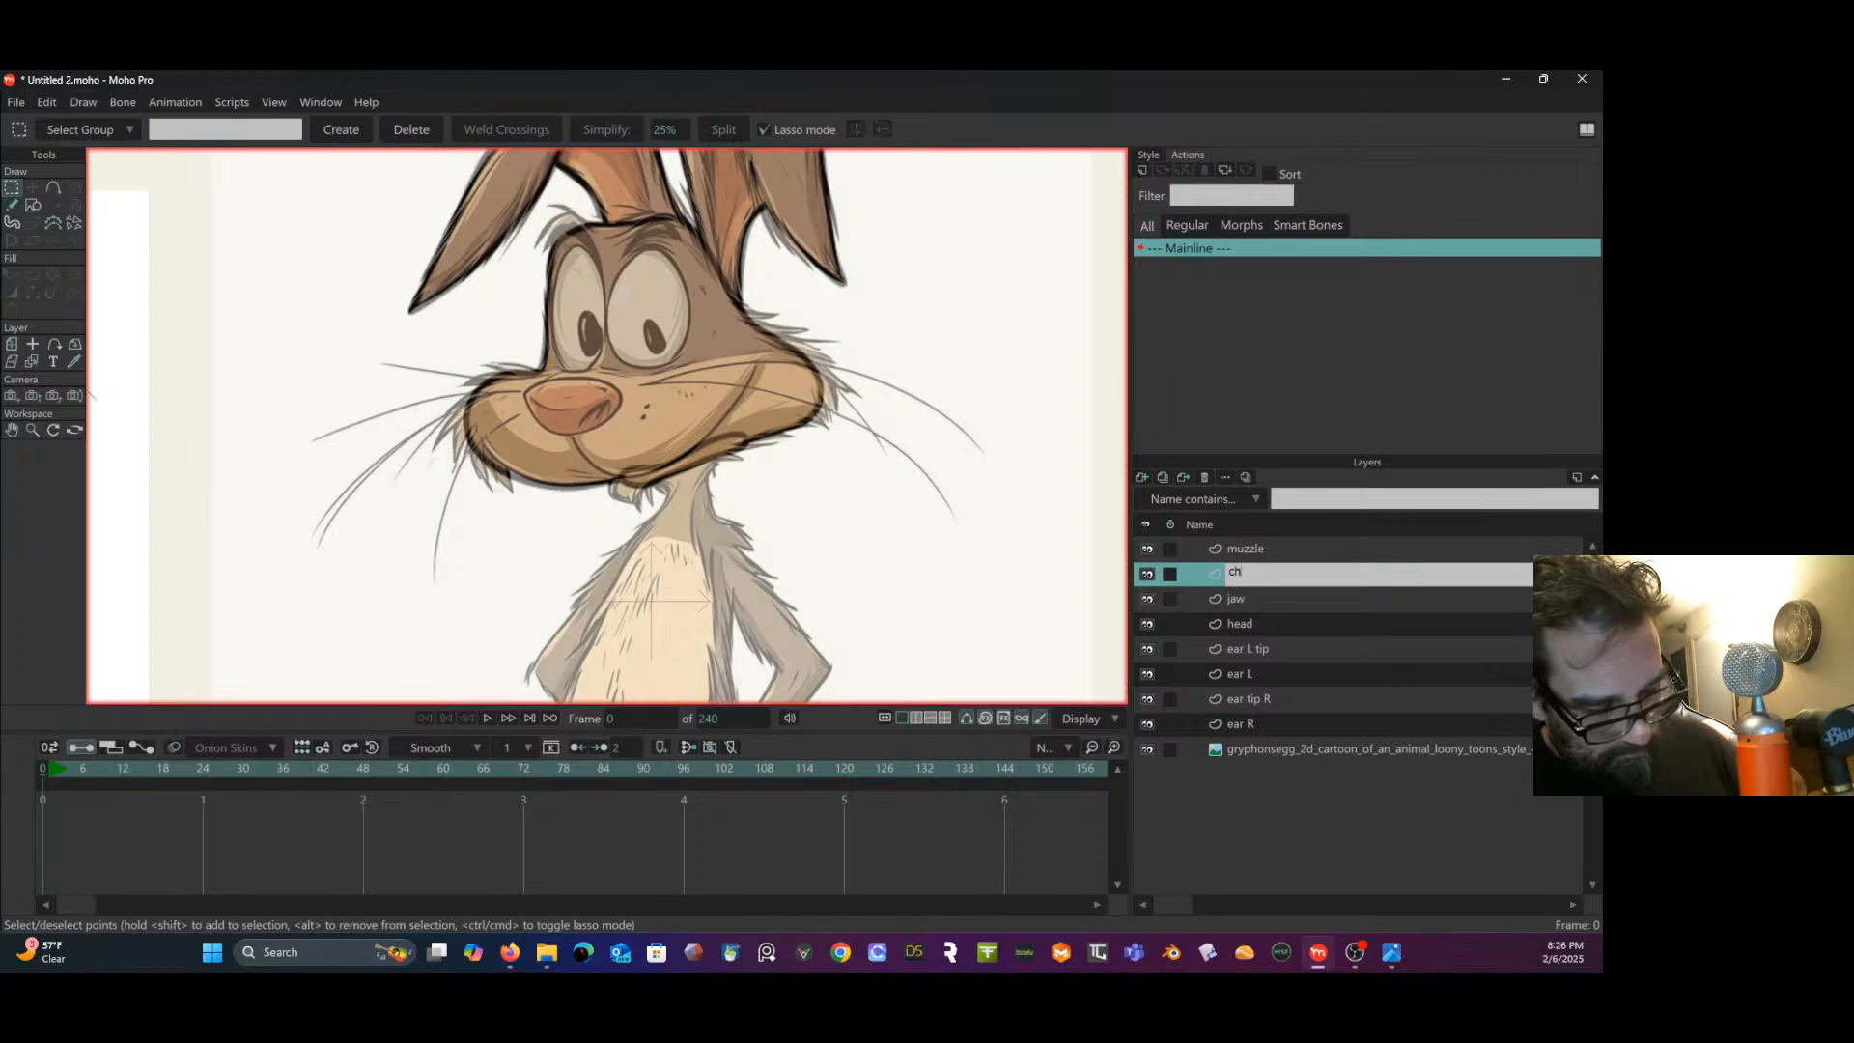
type("in")
key("Return")
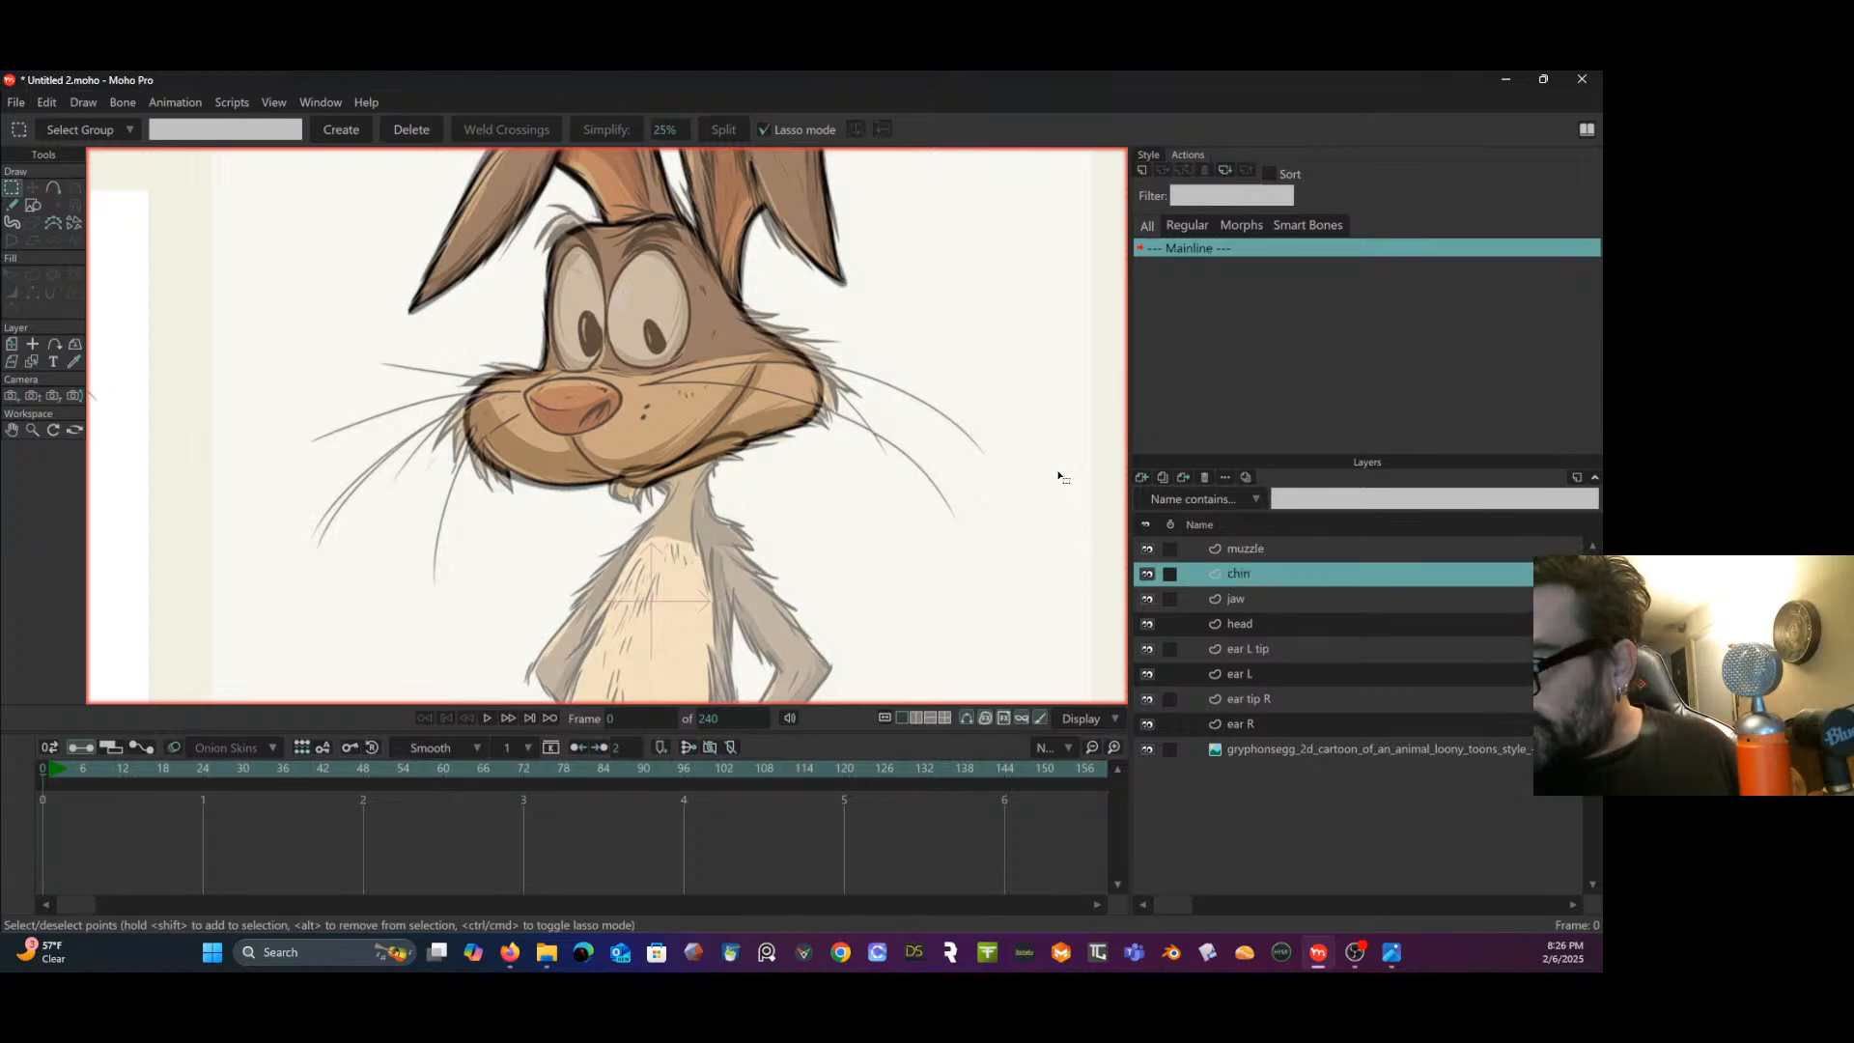
- Trace a closed chin outline around the small fur tuft below the mouth, with its upper edge overlapping the muzzle
left_click(53, 189)
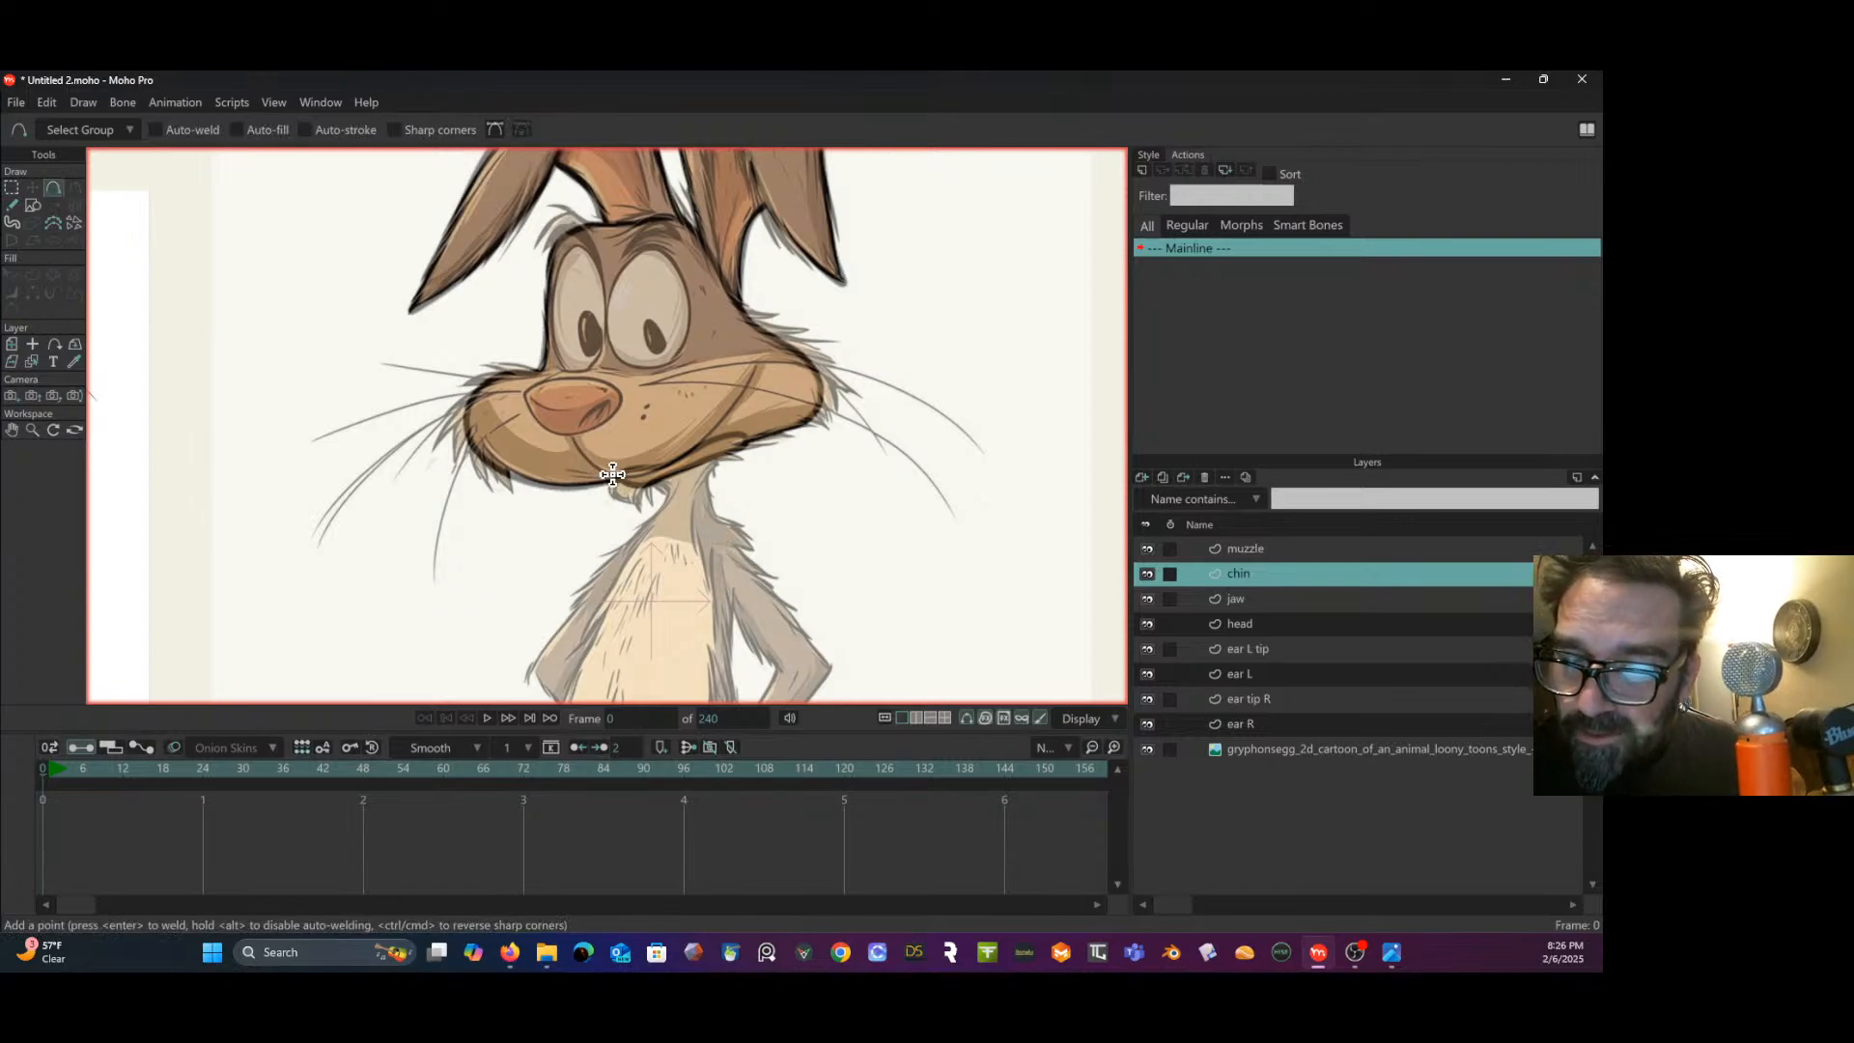
mouse_move(612, 476)
left_mouse_down()
mouse_move(638, 505)
mouse_move(621, 500)
left_mouse_up()
scroll(621, 499, "up", 5)
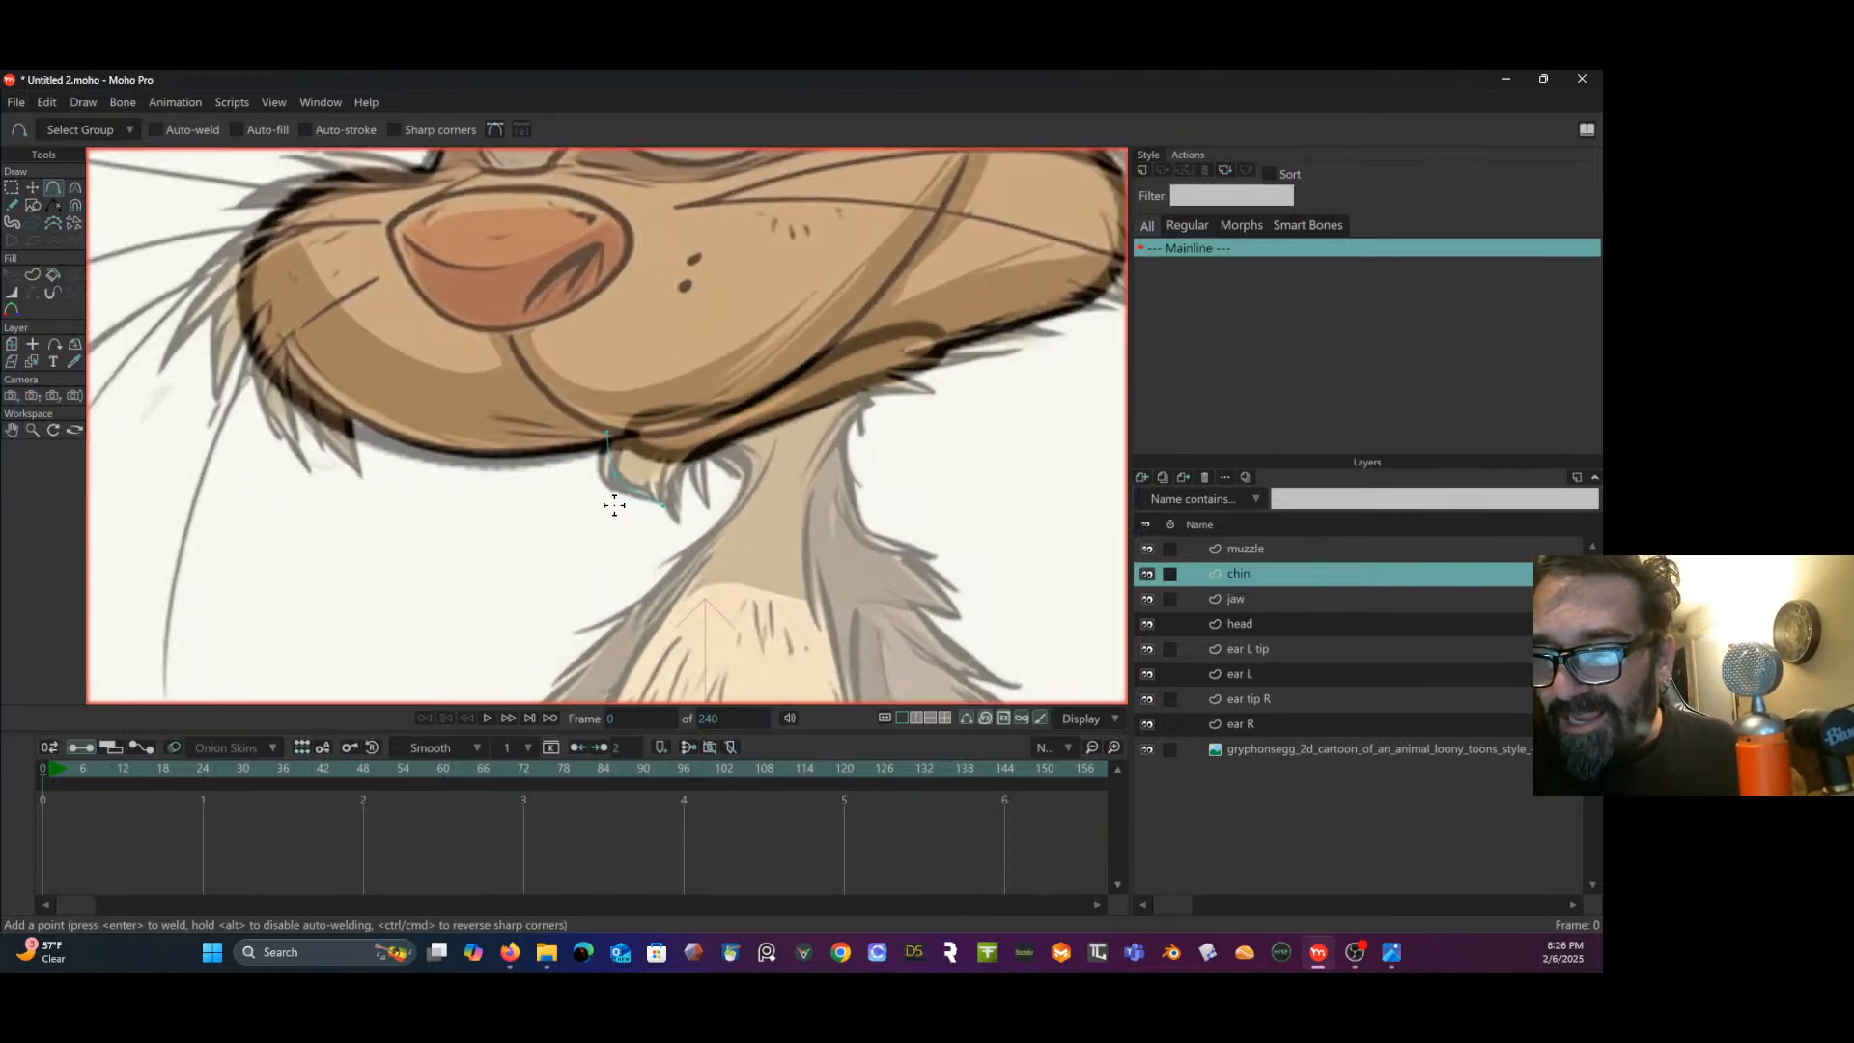
mouse_move(664, 504)
left_mouse_down()
mouse_move(678, 522)
mouse_move(681, 468)
mouse_move(721, 405)
mouse_move(733, 451)
mouse_move(711, 414)
mouse_move(608, 432)
left_mouse_up()
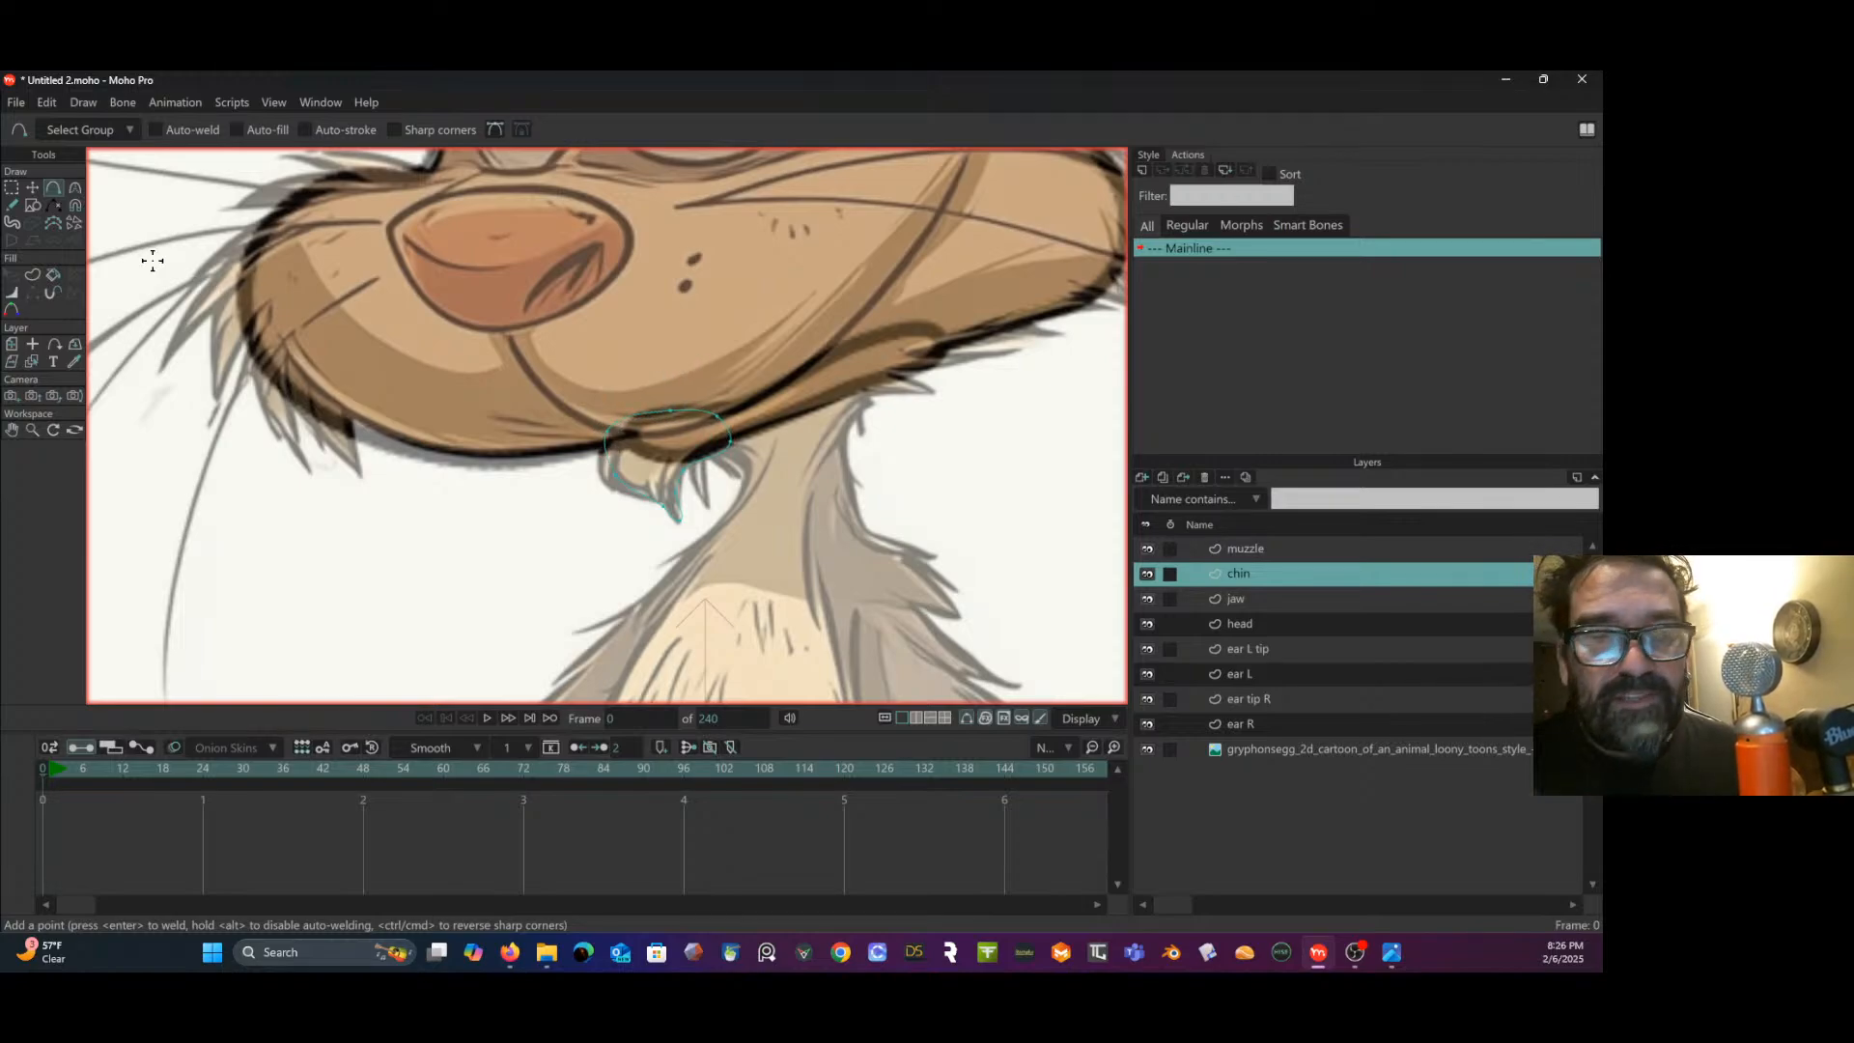
left_click(41, 189)
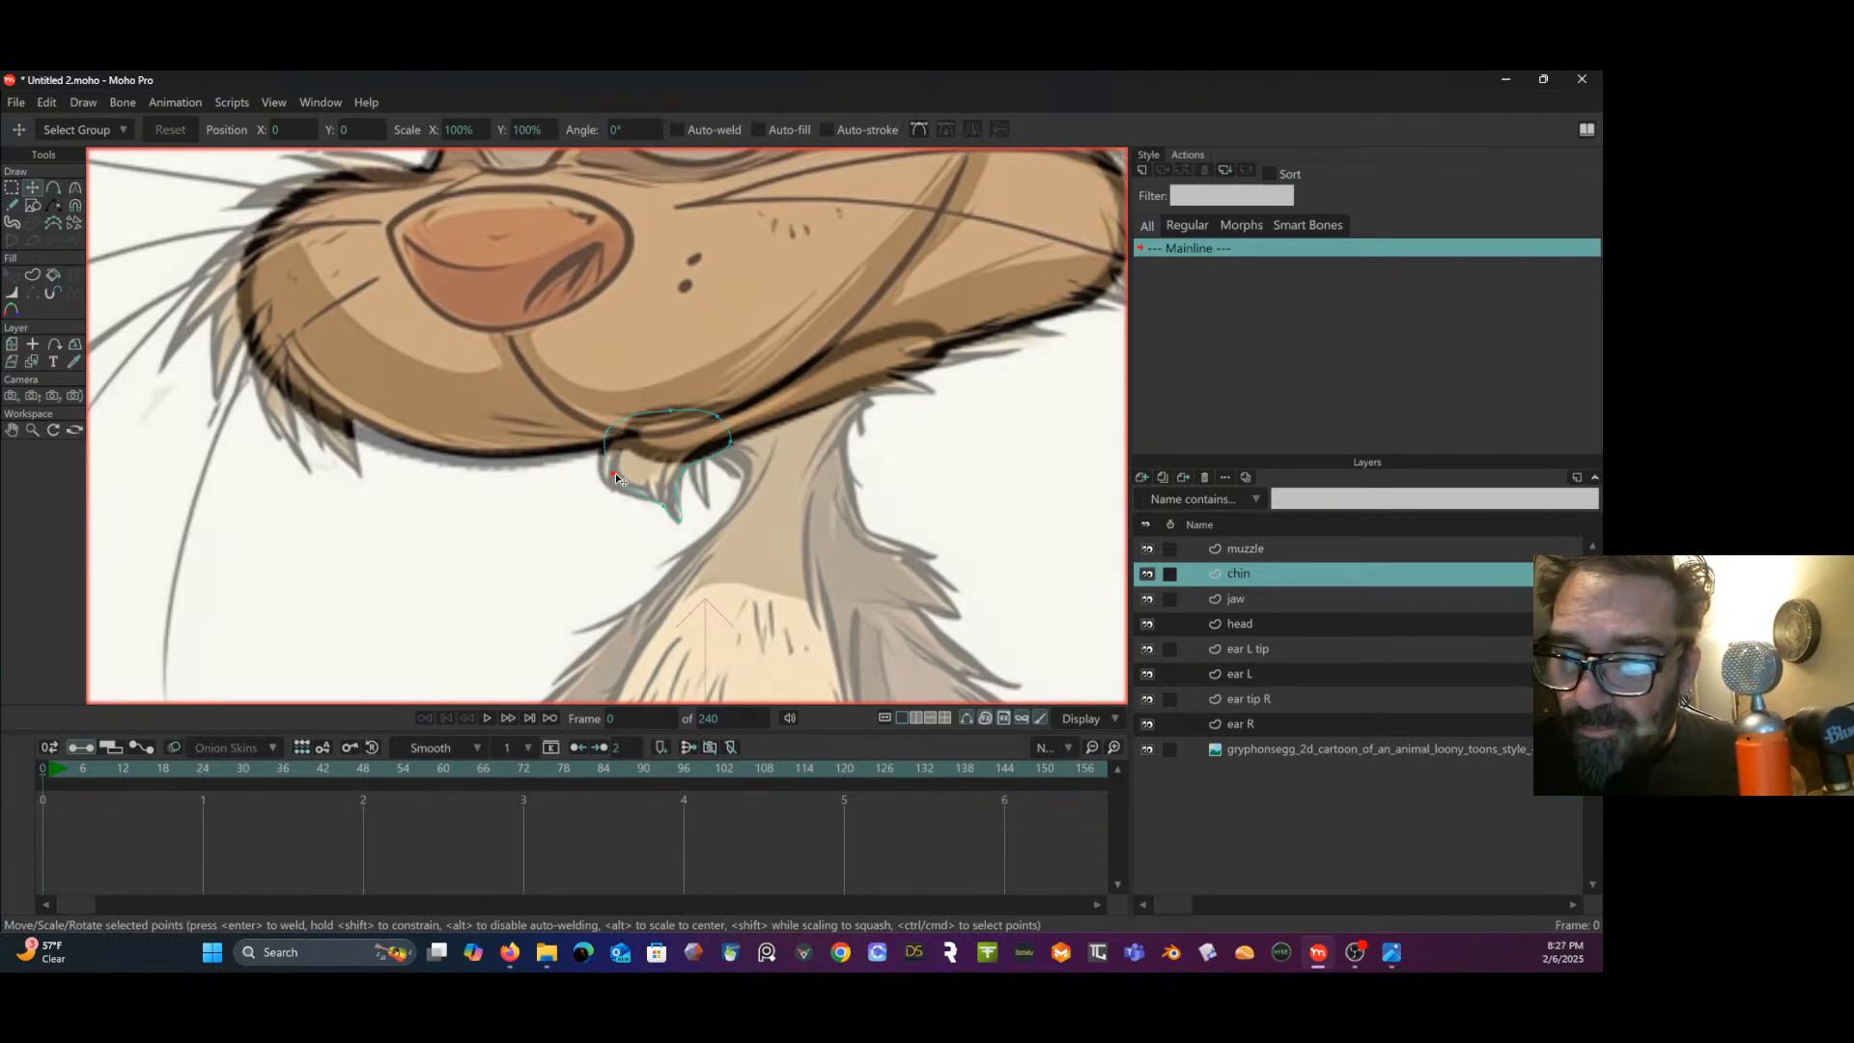
- Move the chin outline's lower-left point outward to match the reference and sharpen the tuft's tip to a curvature of about 0.10
left_click_drag(616, 472, 604, 482)
left_click(677, 523)
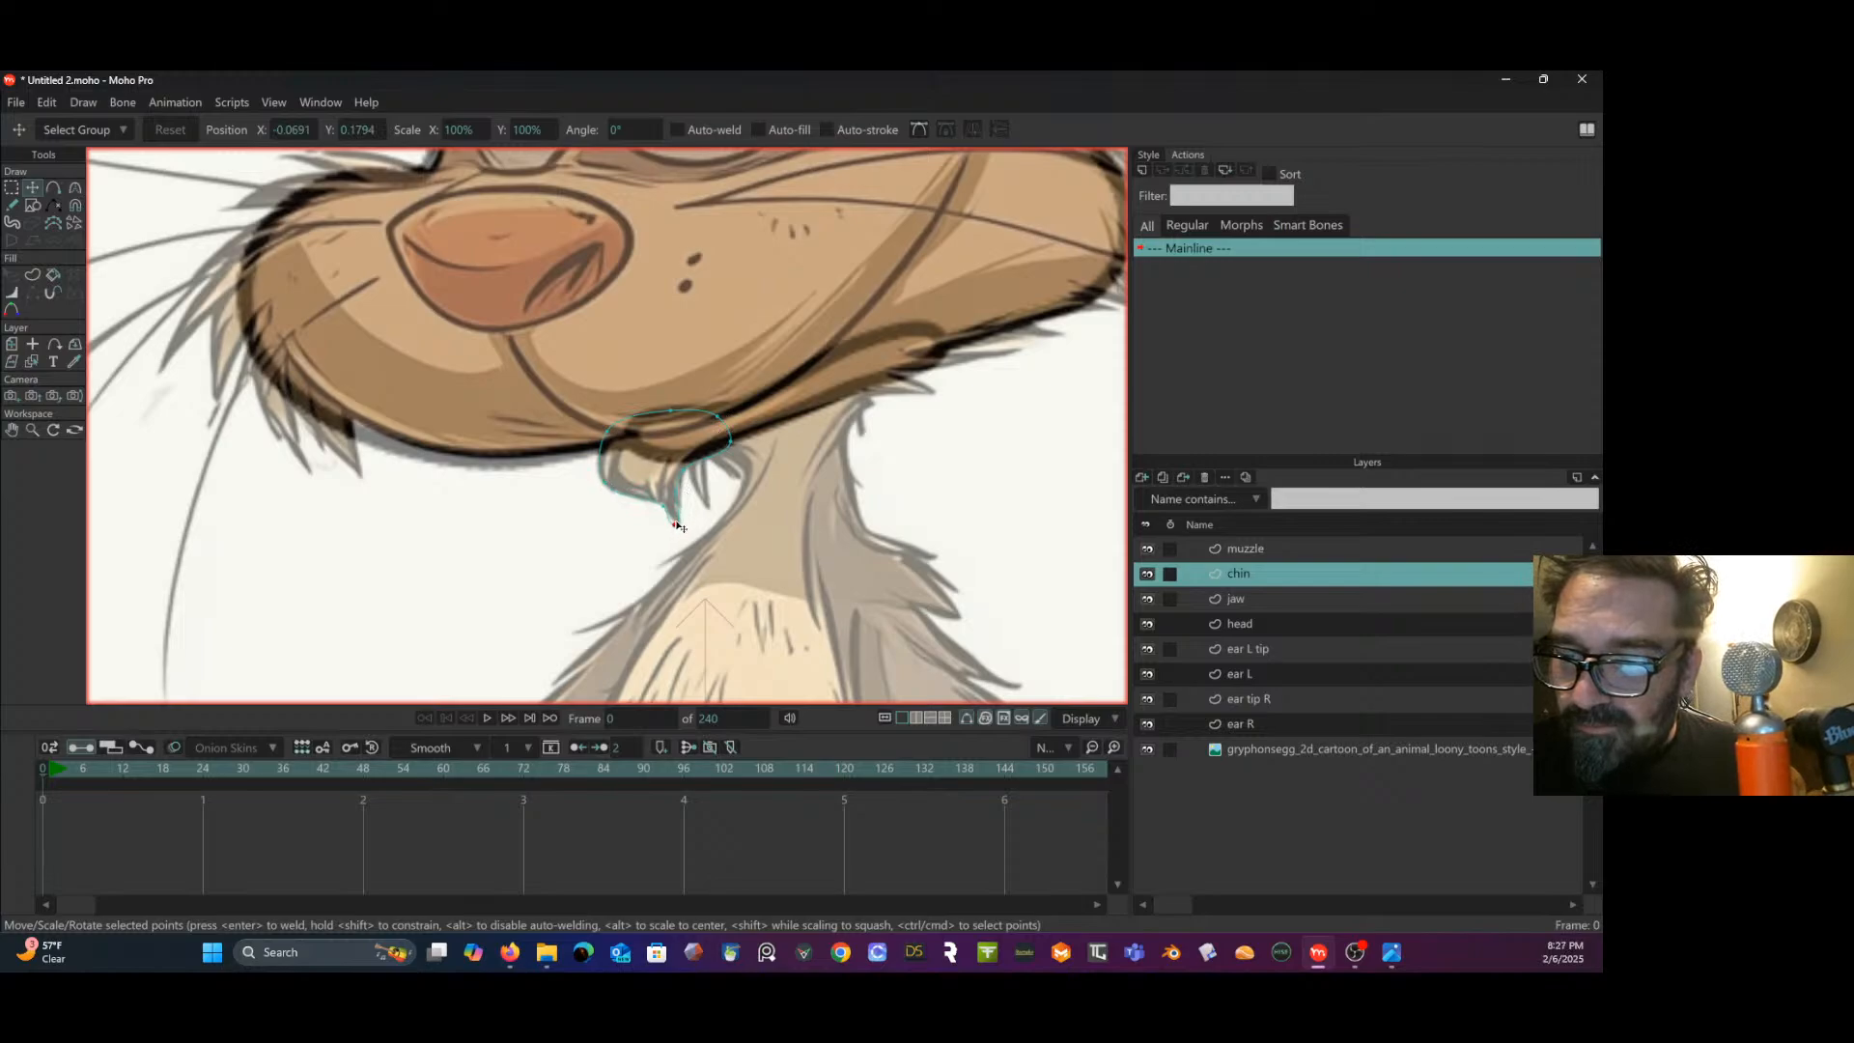
left_click(75, 187)
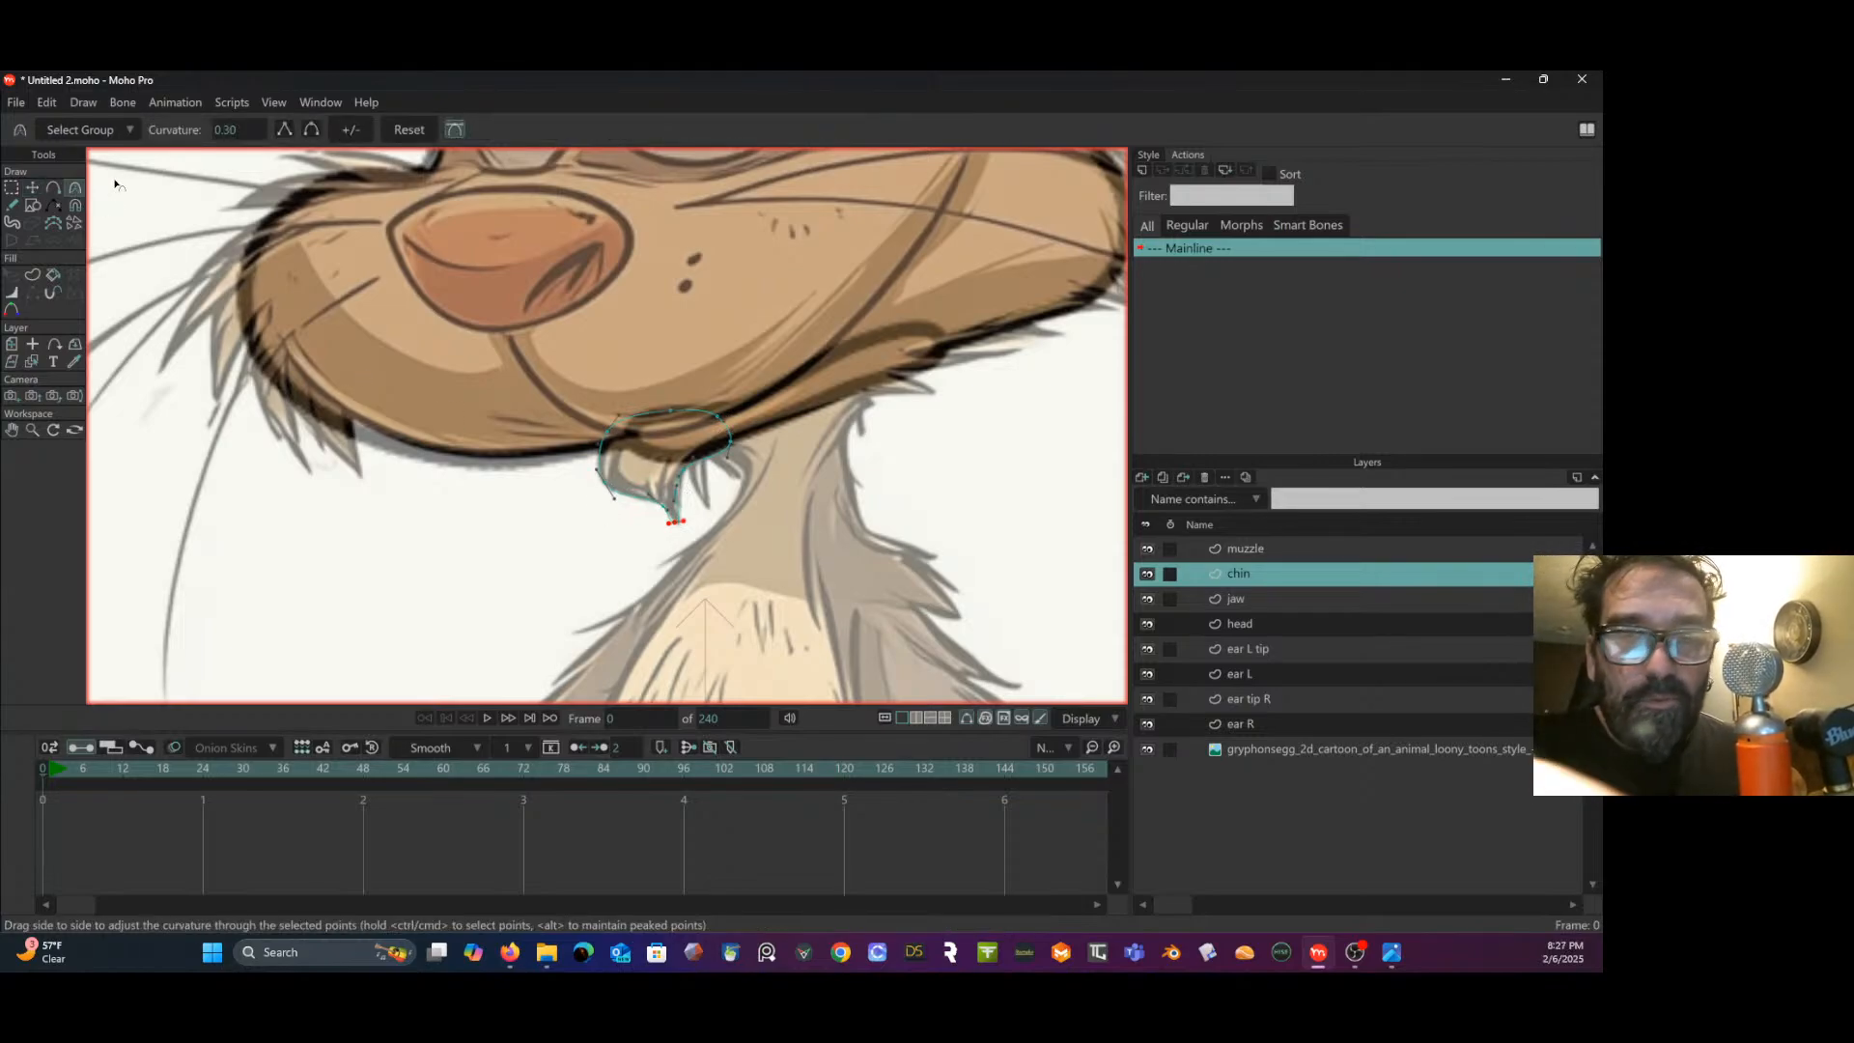
left_click_drag(678, 524, 637, 555)
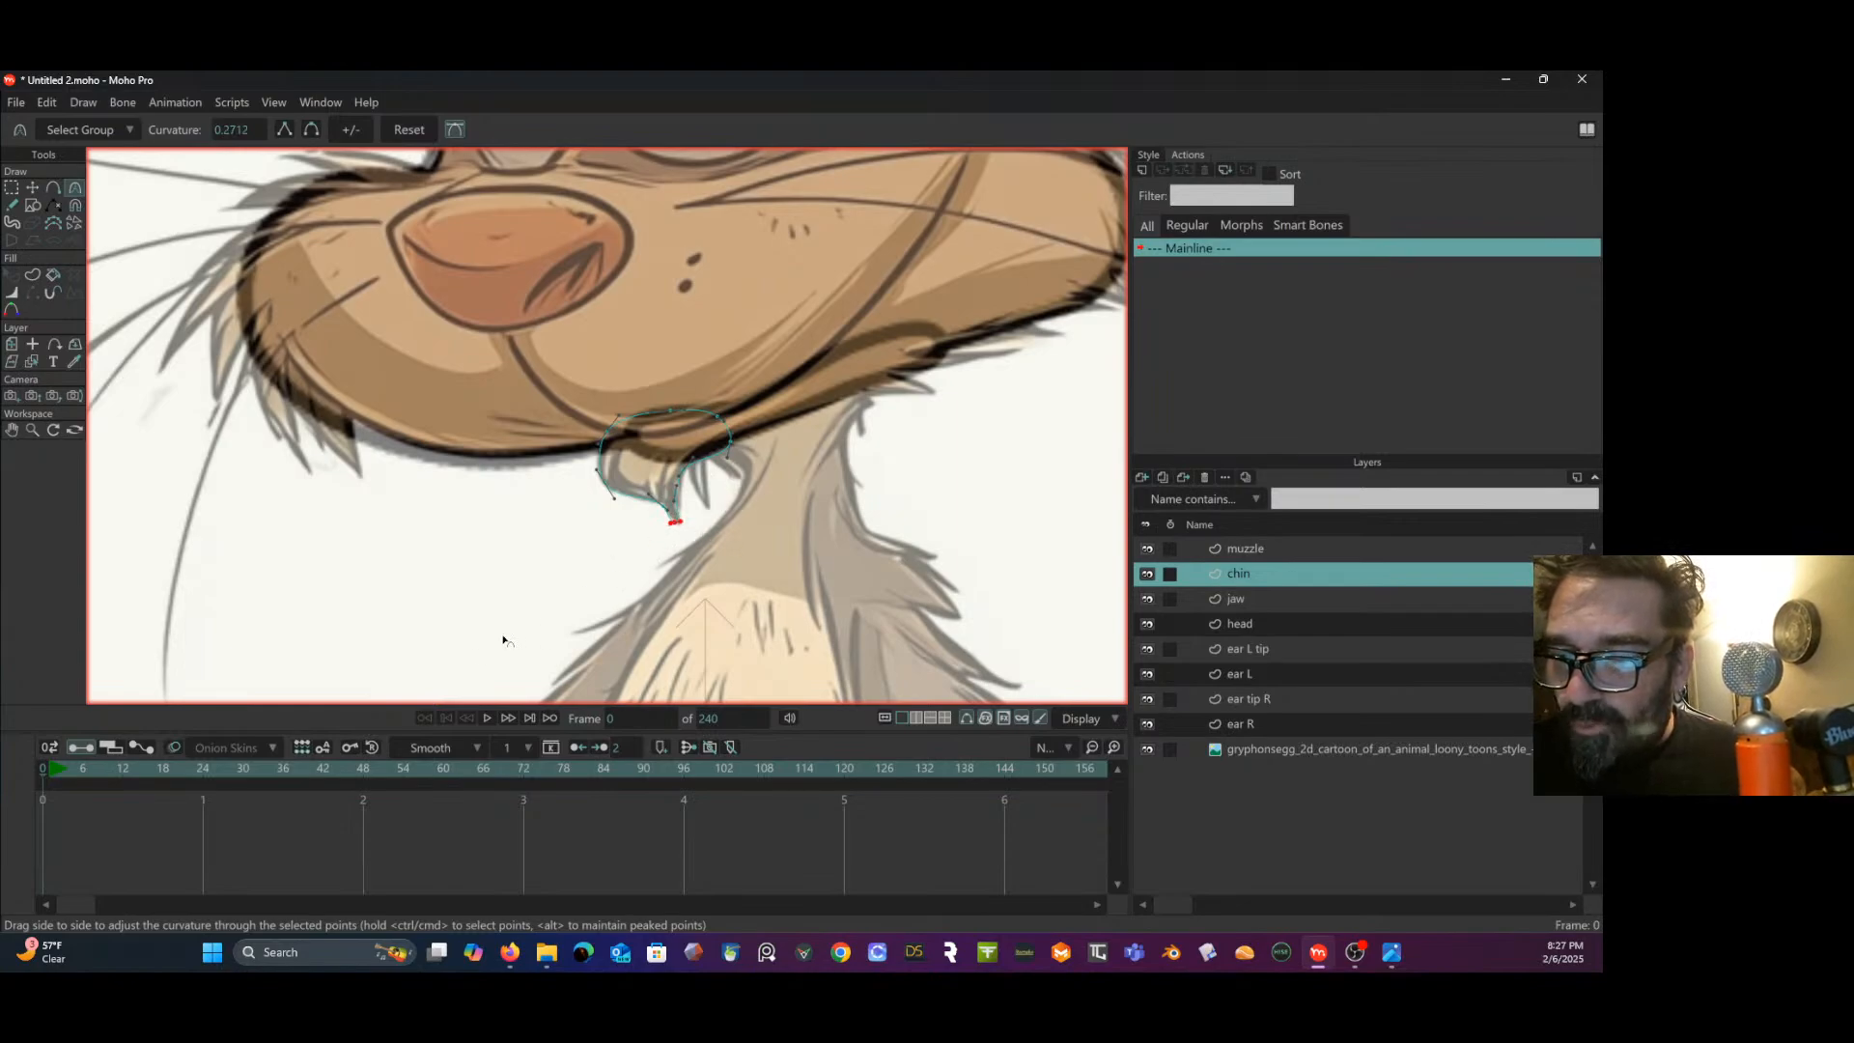
left_click_drag(319, 695, 309, 696)
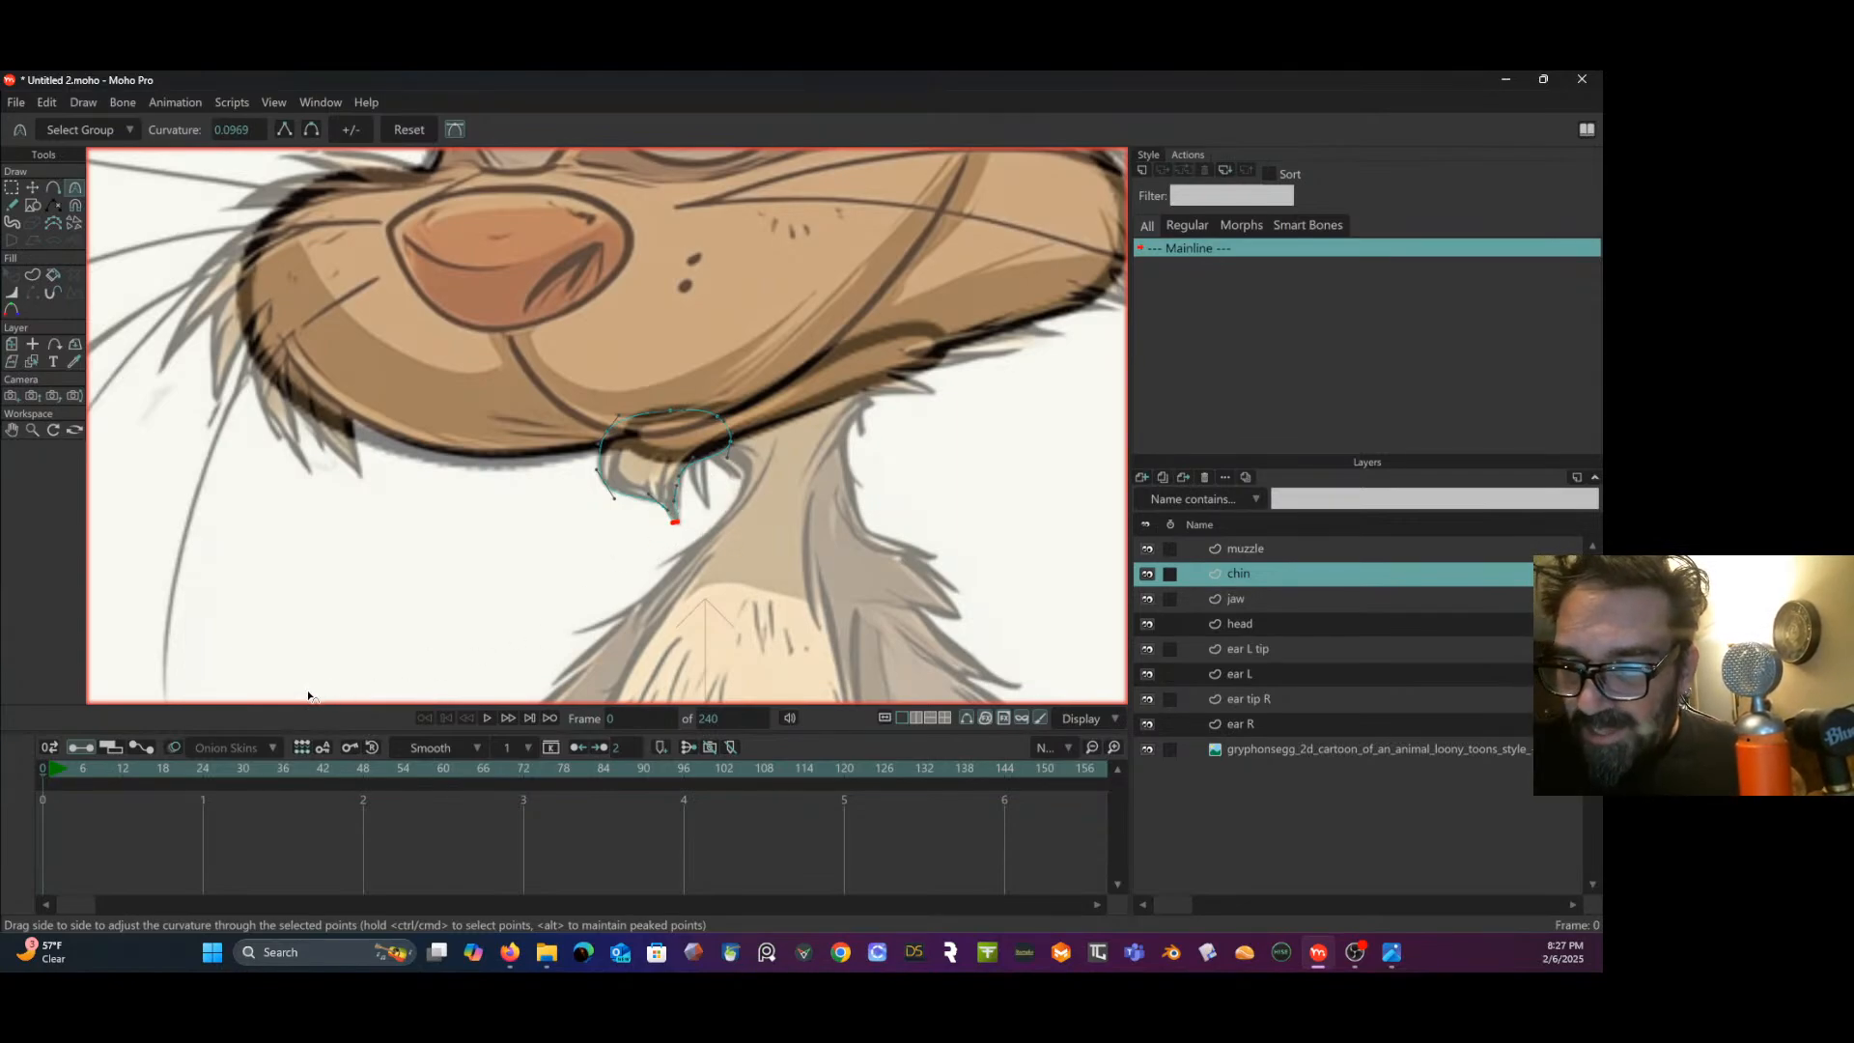
- Create a shape with both fill and stroke from the whole closed chin outline
left_click(14, 189)
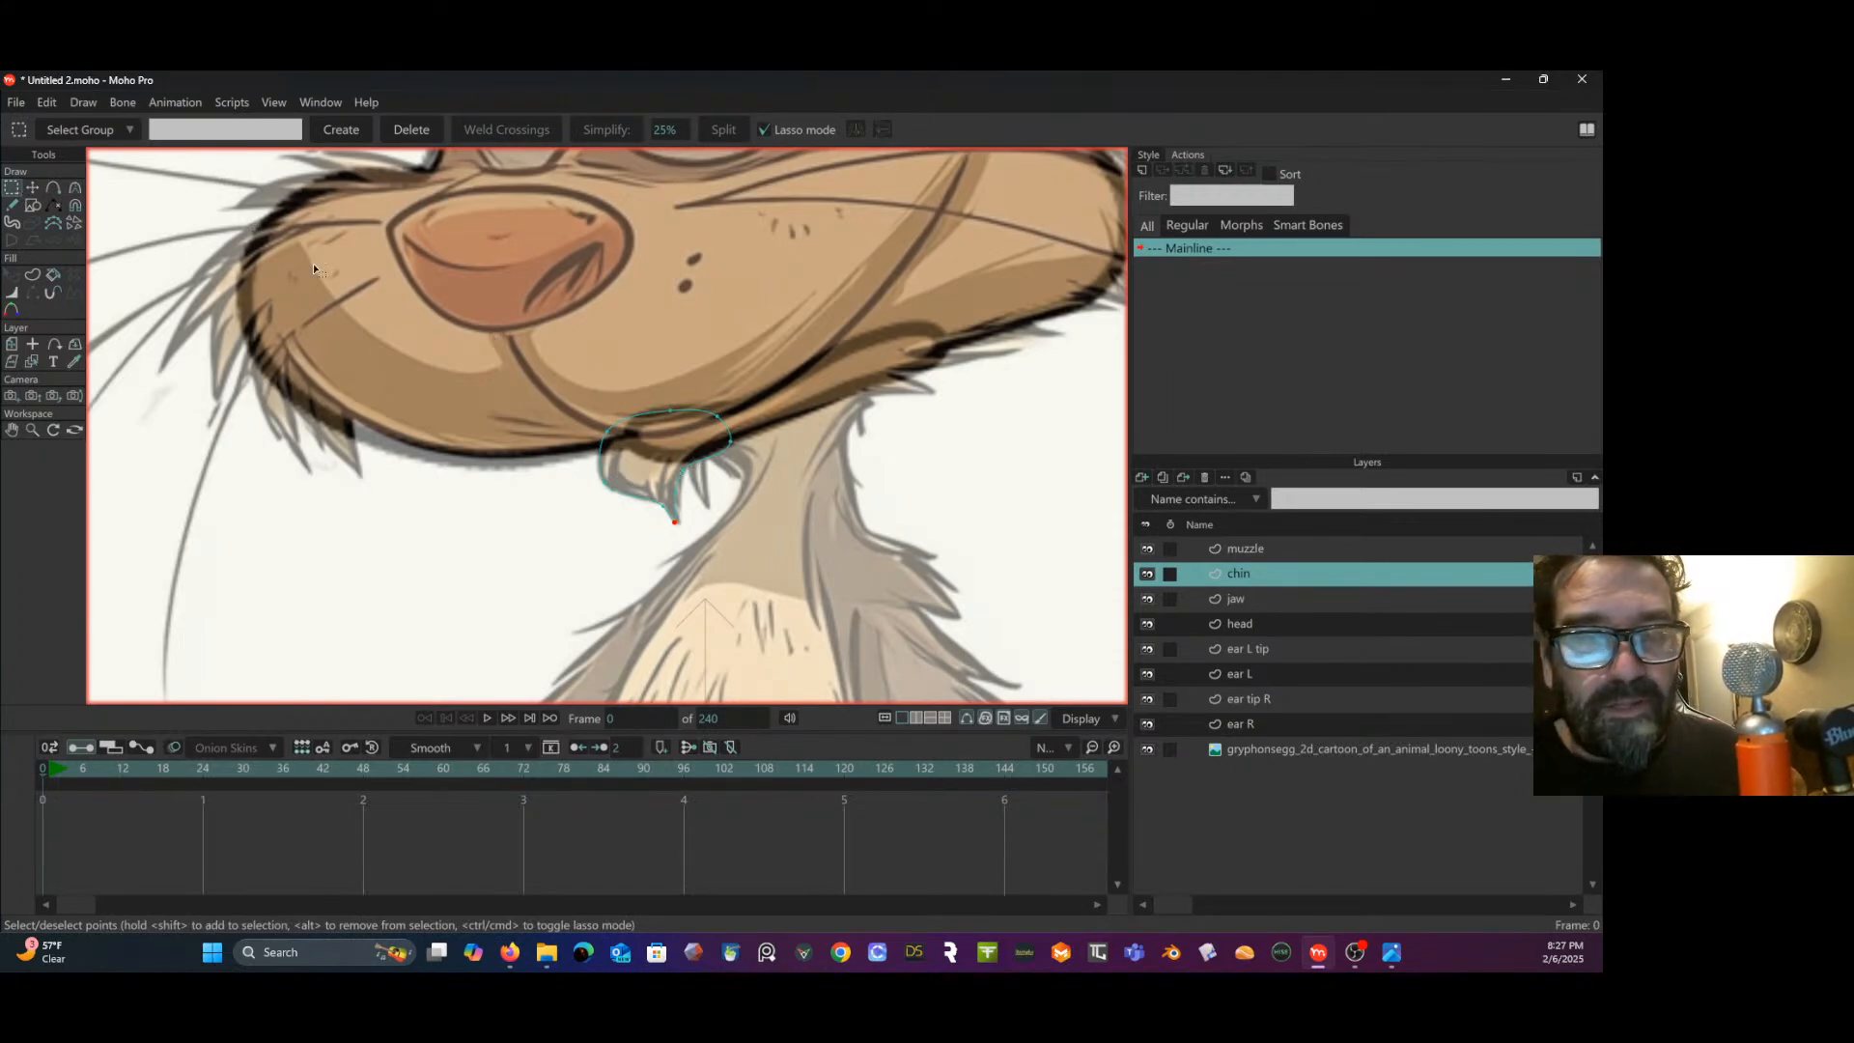
left_click(36, 276)
left_click_drag(632, 495, 629, 498)
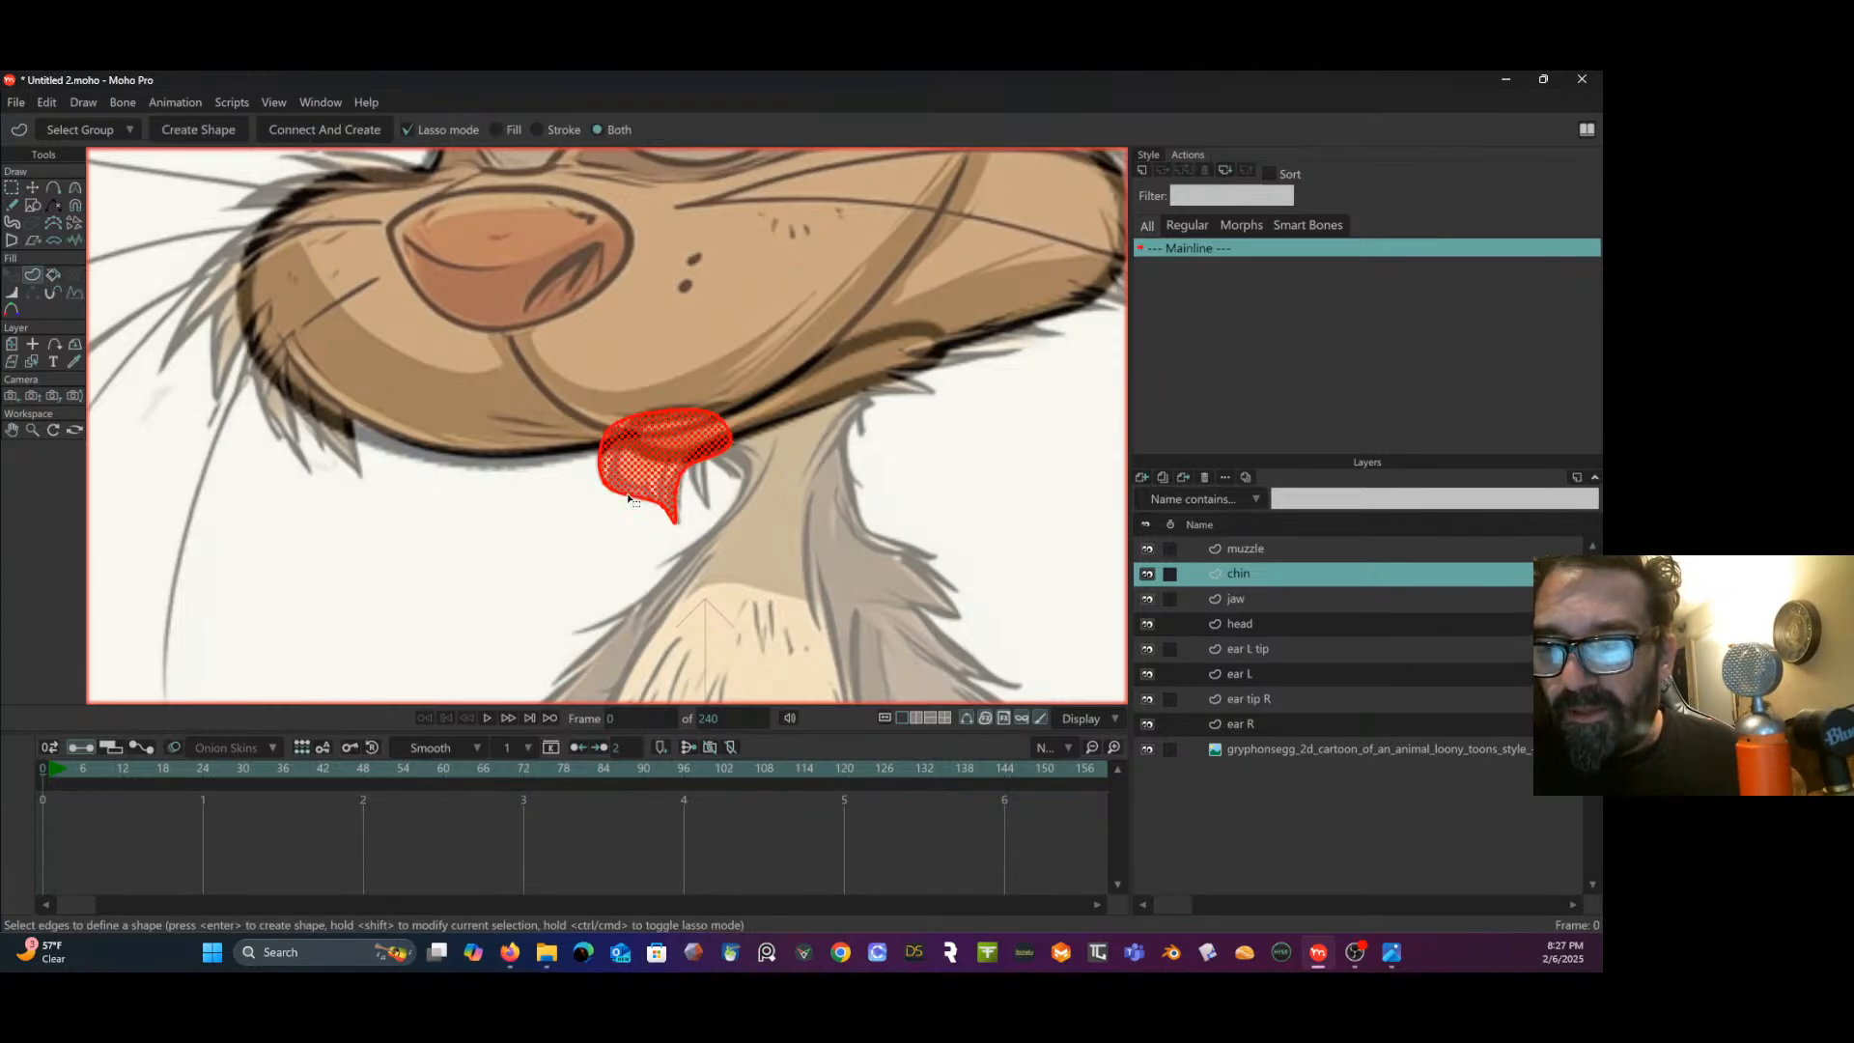
left_click(207, 129)
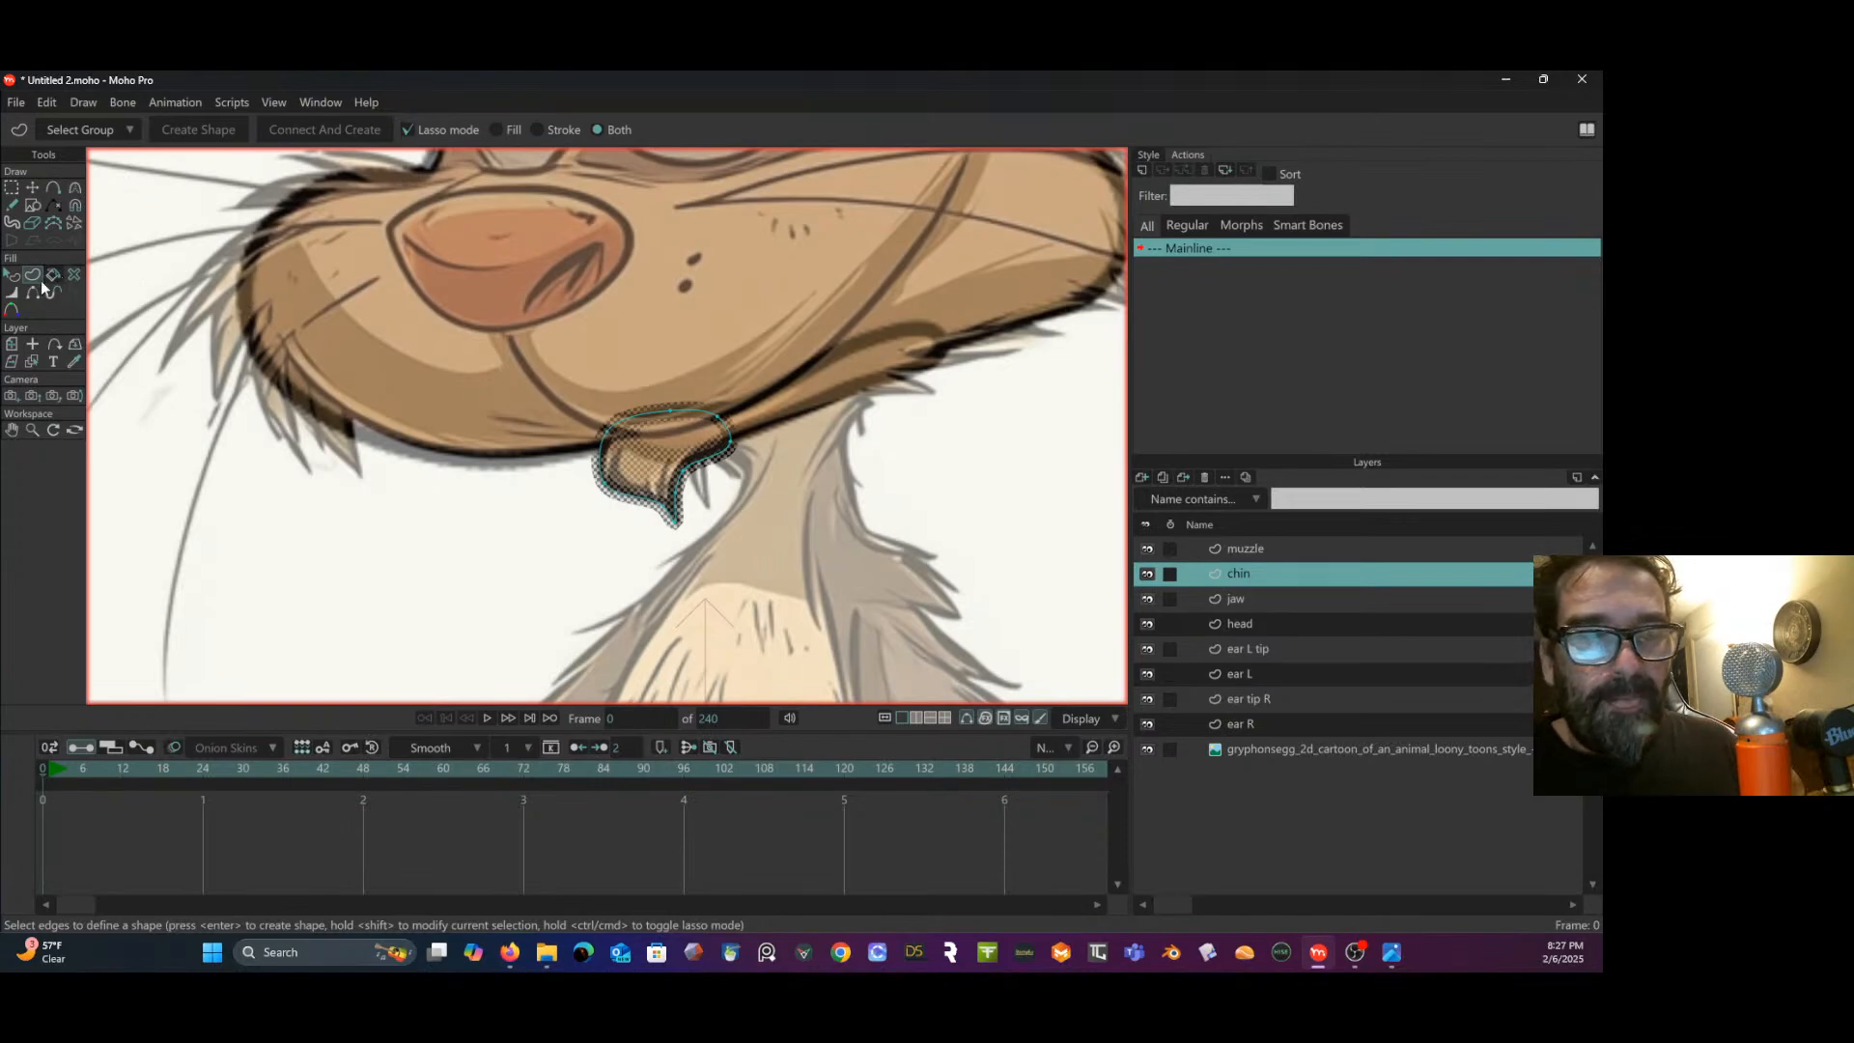
- Set the chin shape's stroke width to 2 px
left_click(12, 274)
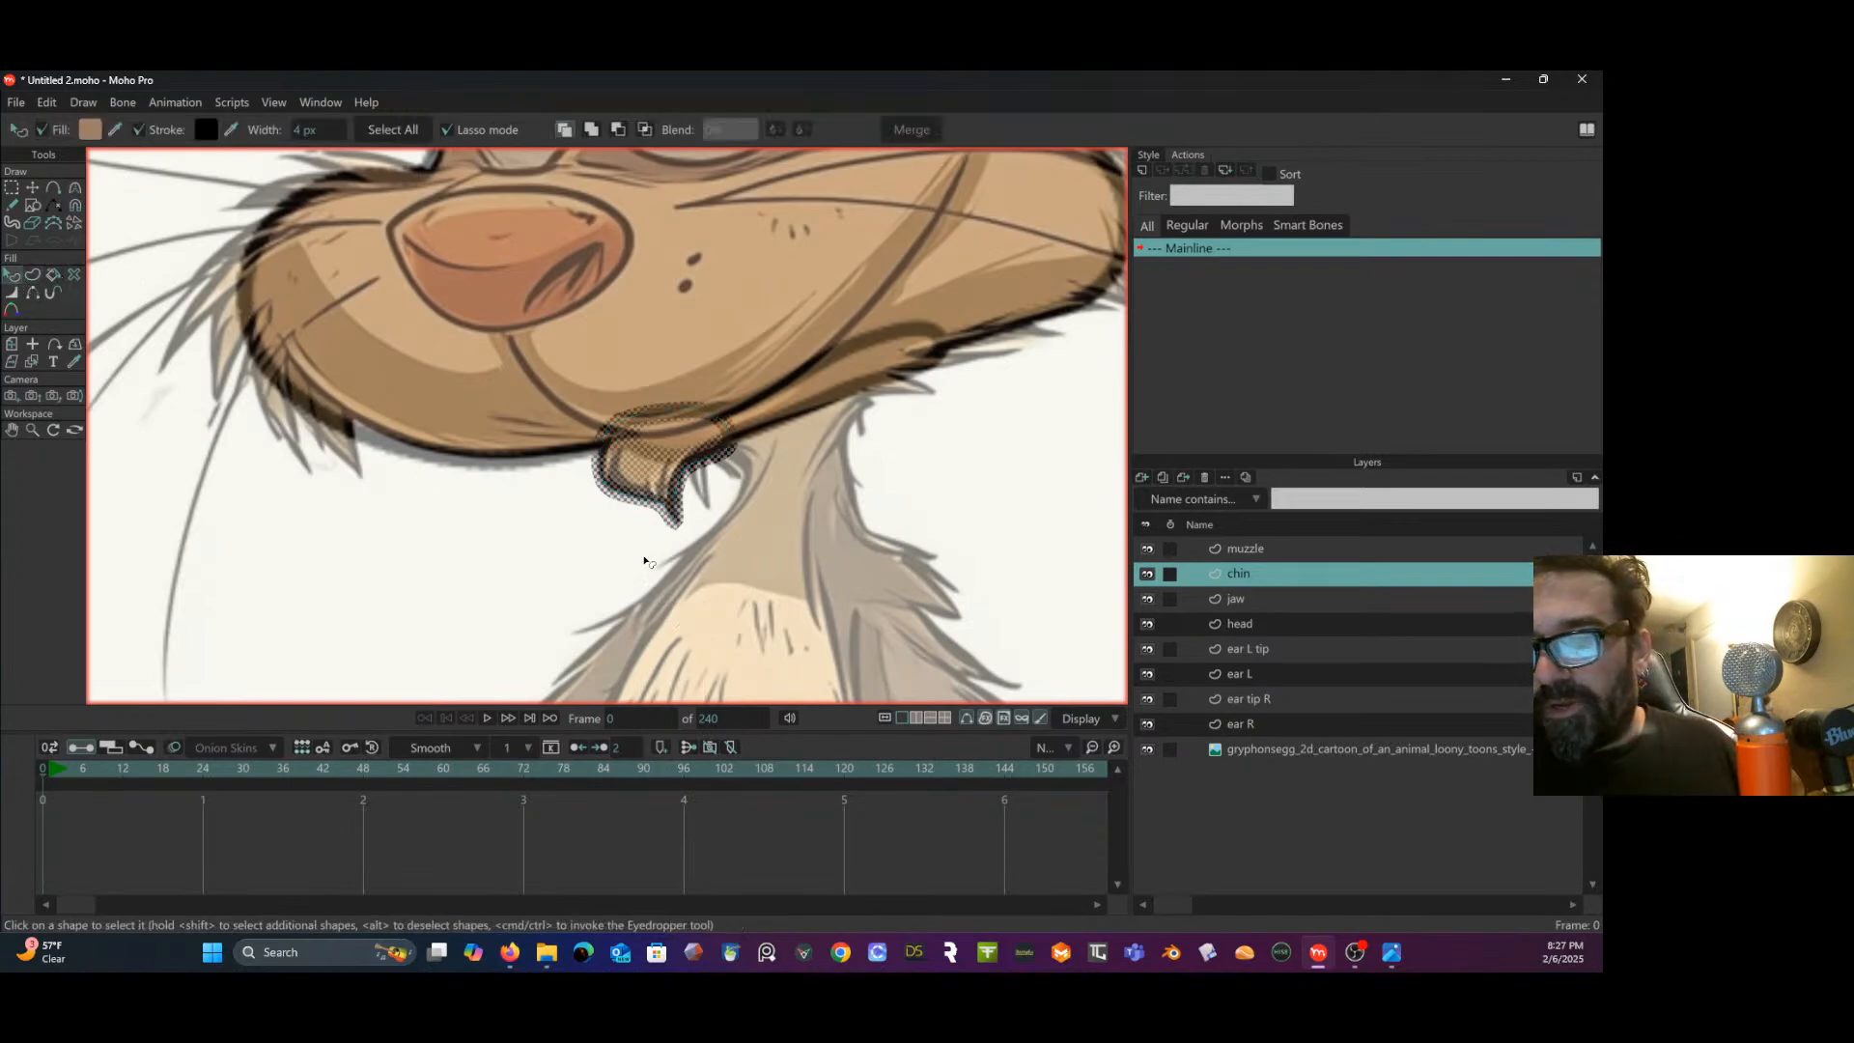
left_click(1142, 159)
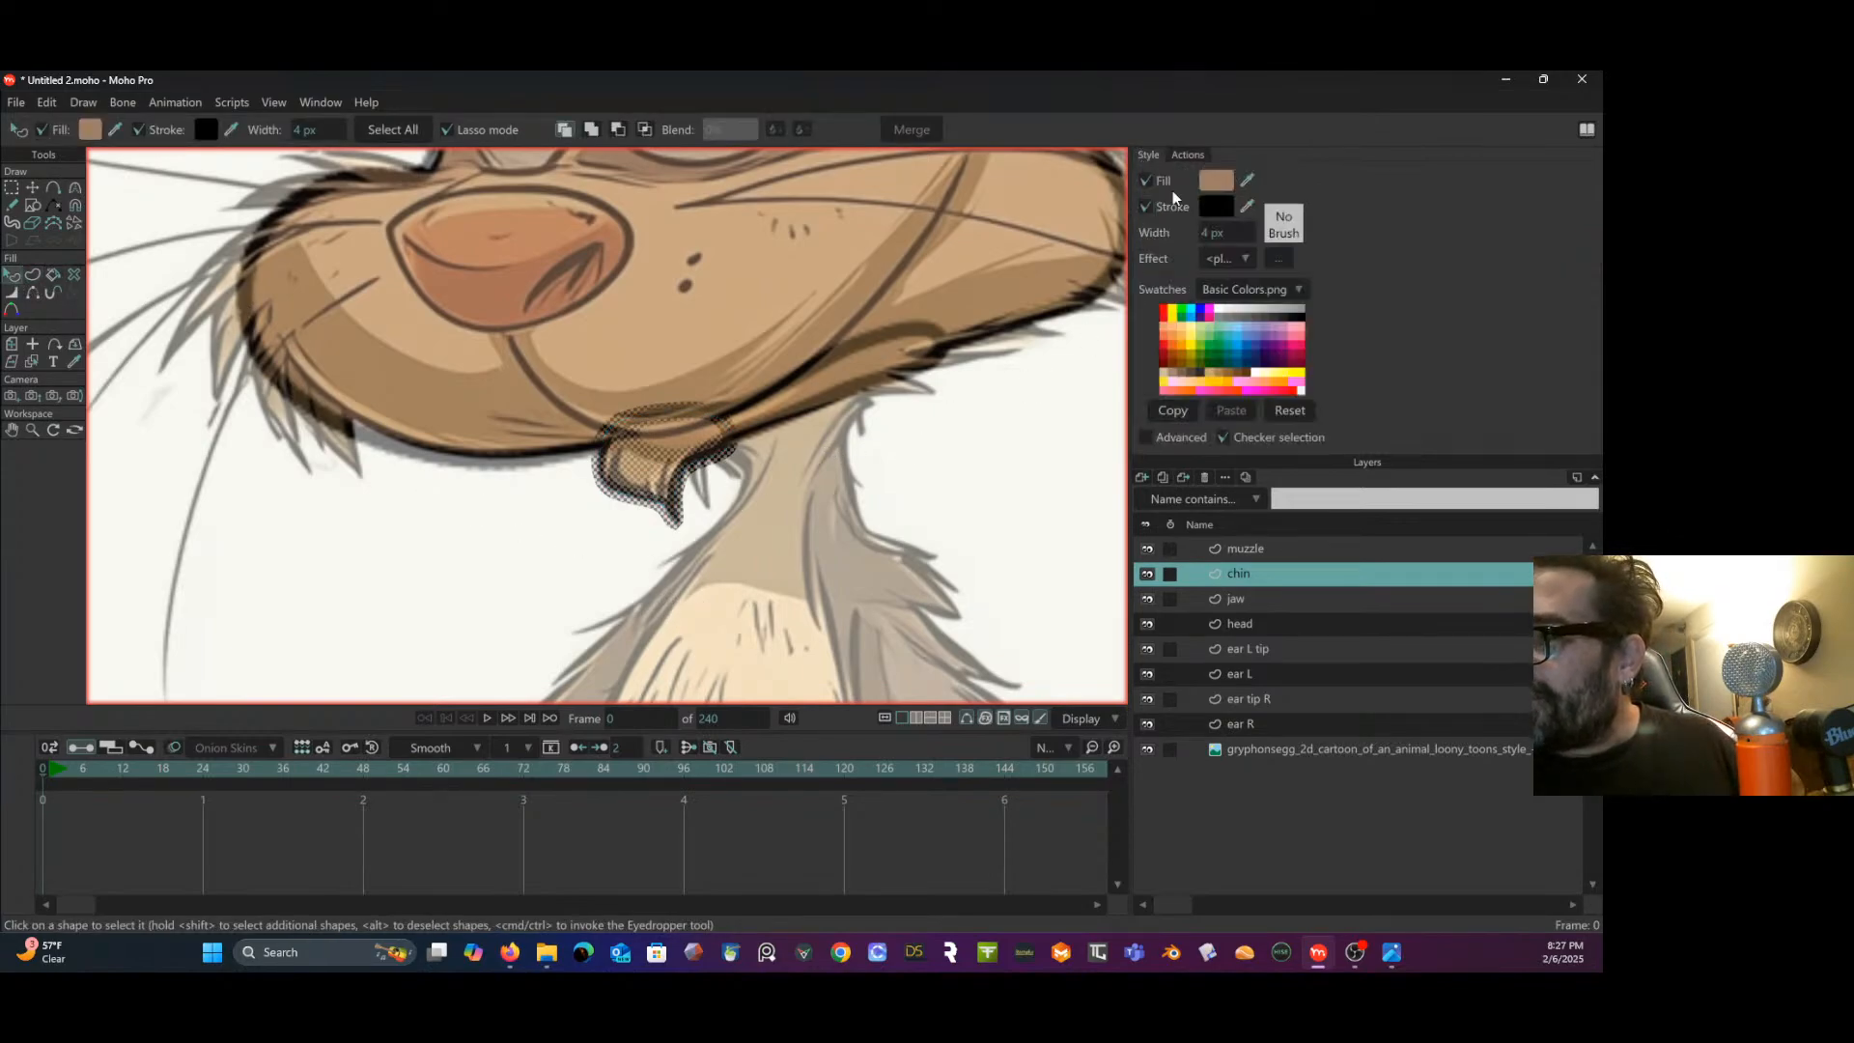
double_click(1226, 230)
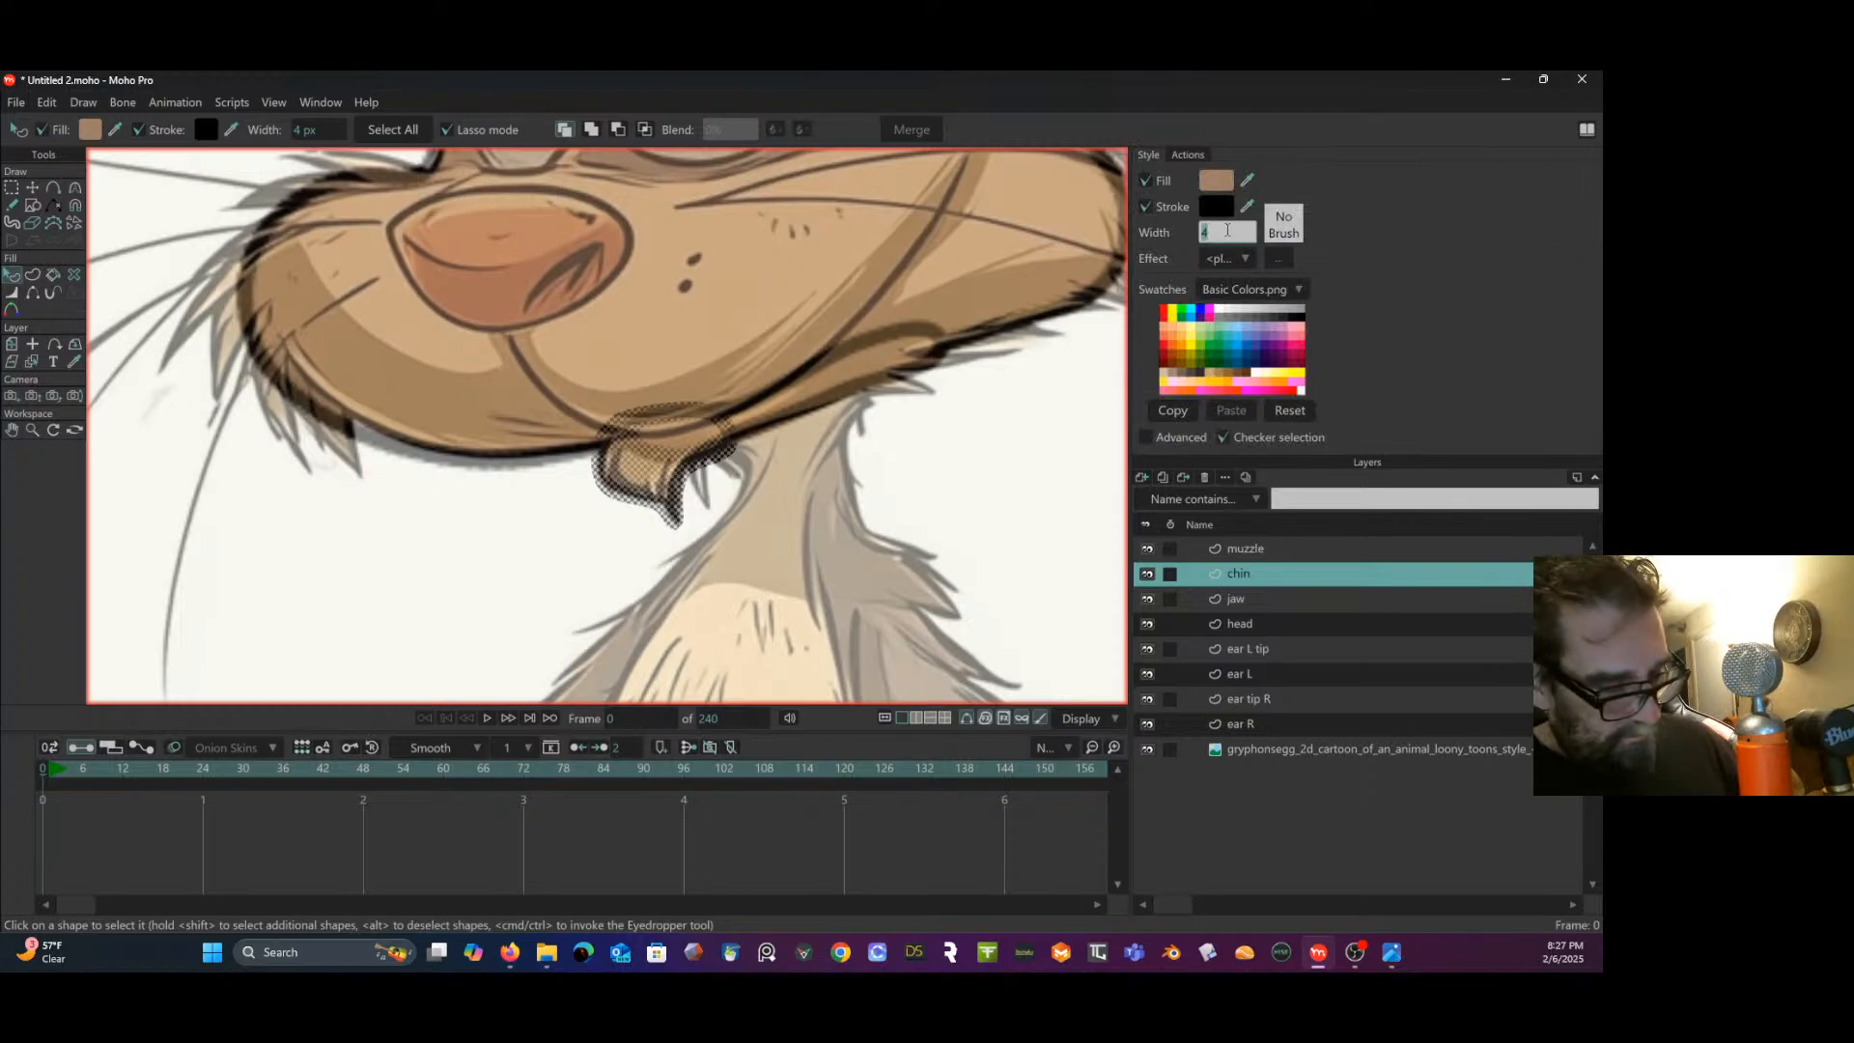
key("Return")
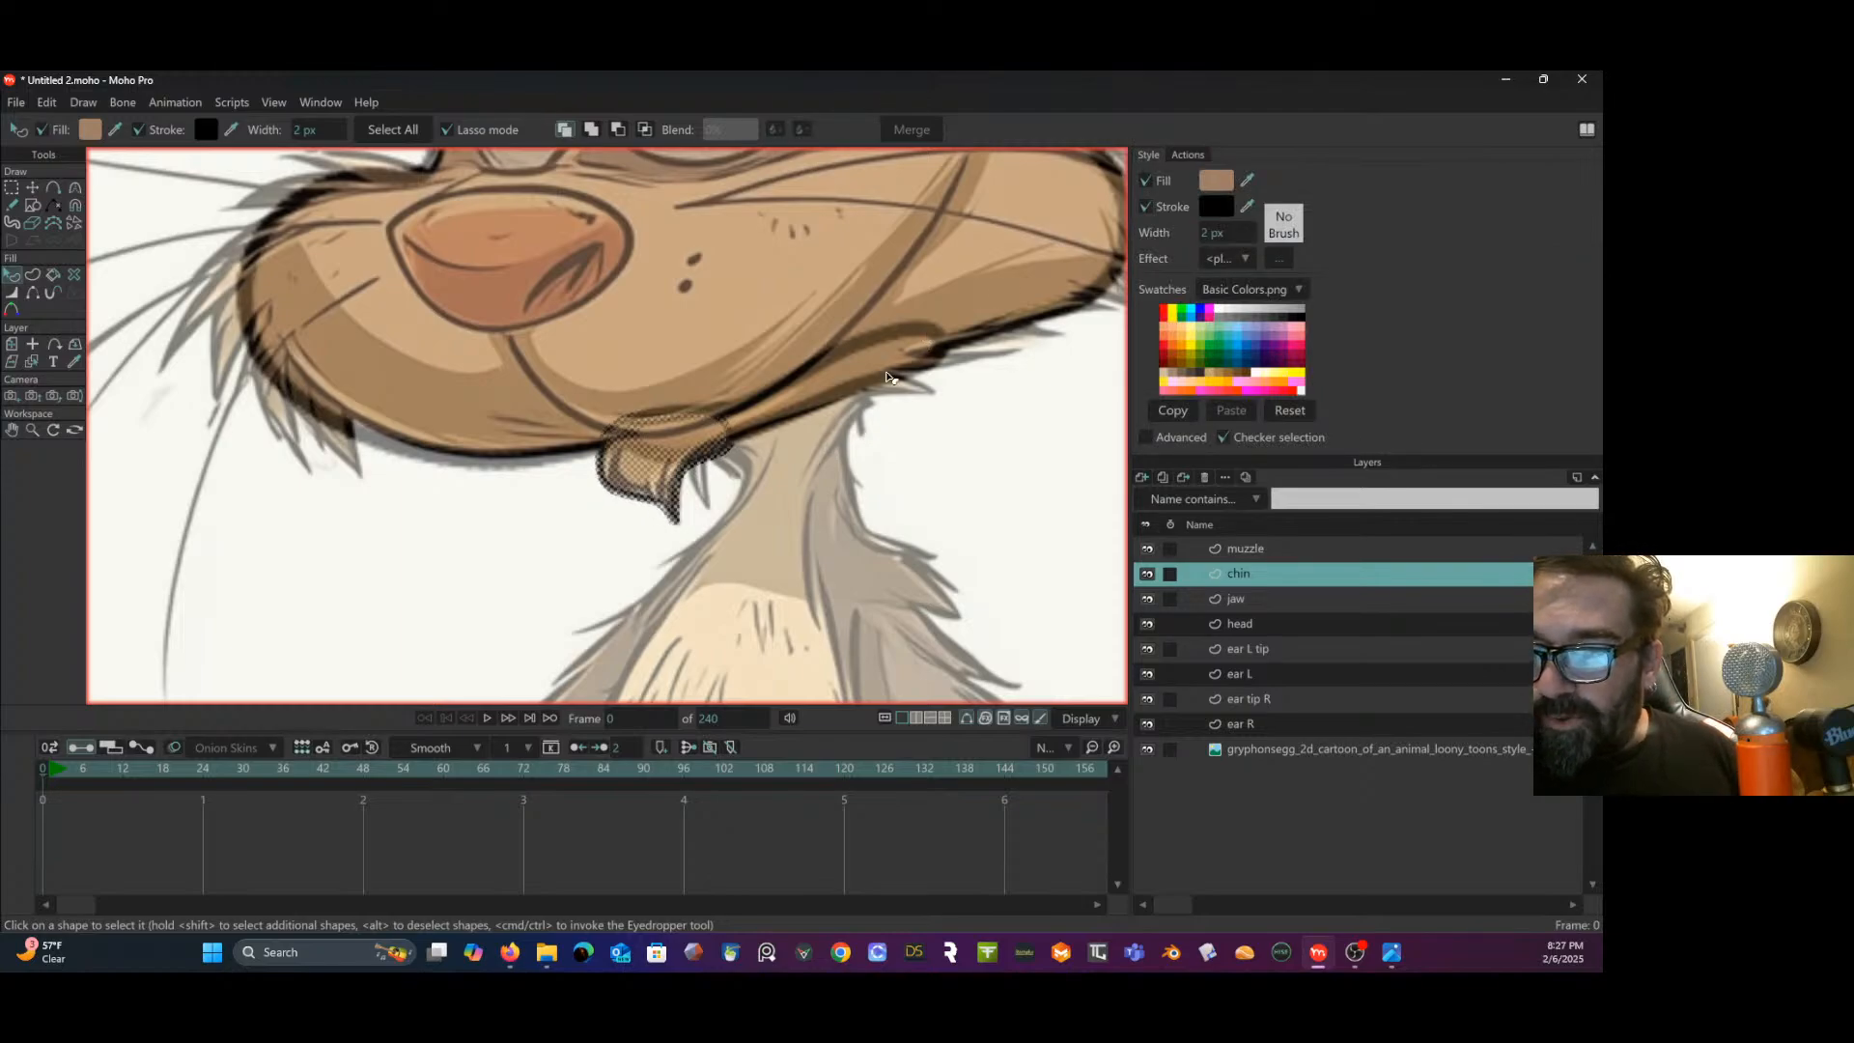
- Set the stroke width of the shape on the jaw layer to 2 px
left_click(1245, 597)
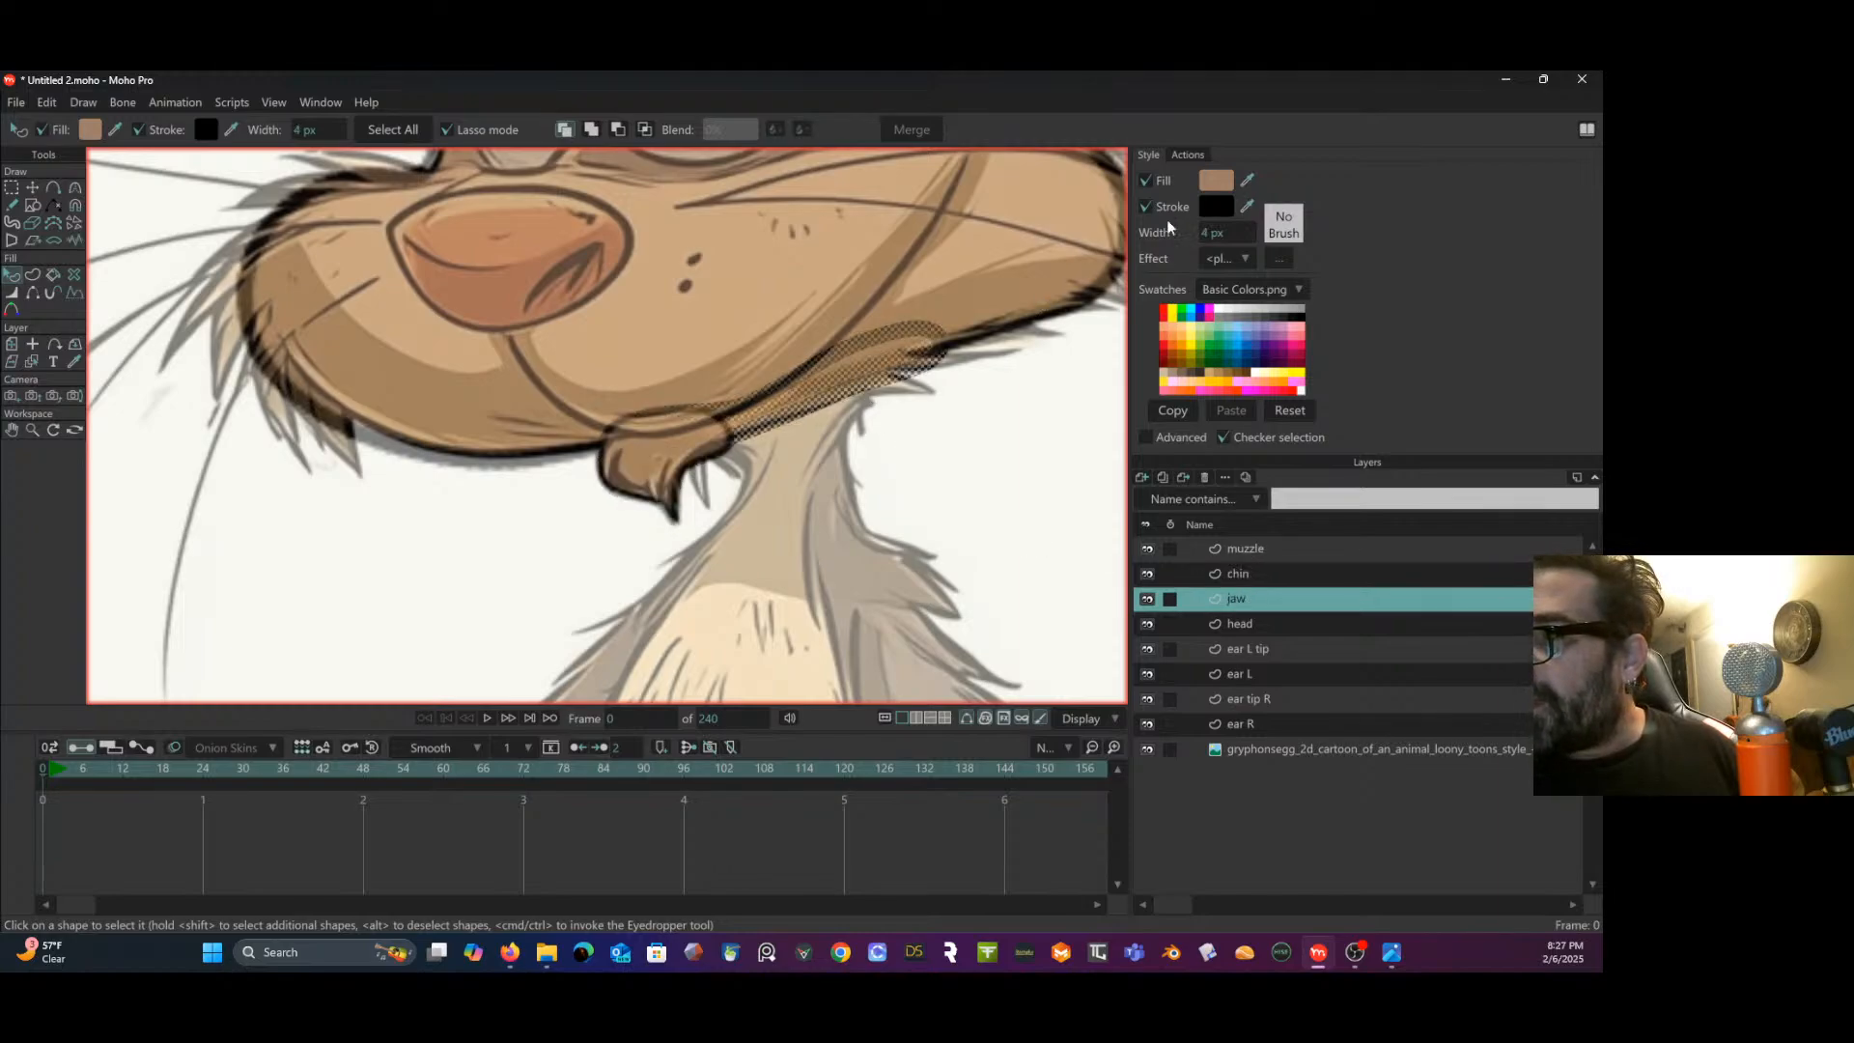
left_click(1221, 227)
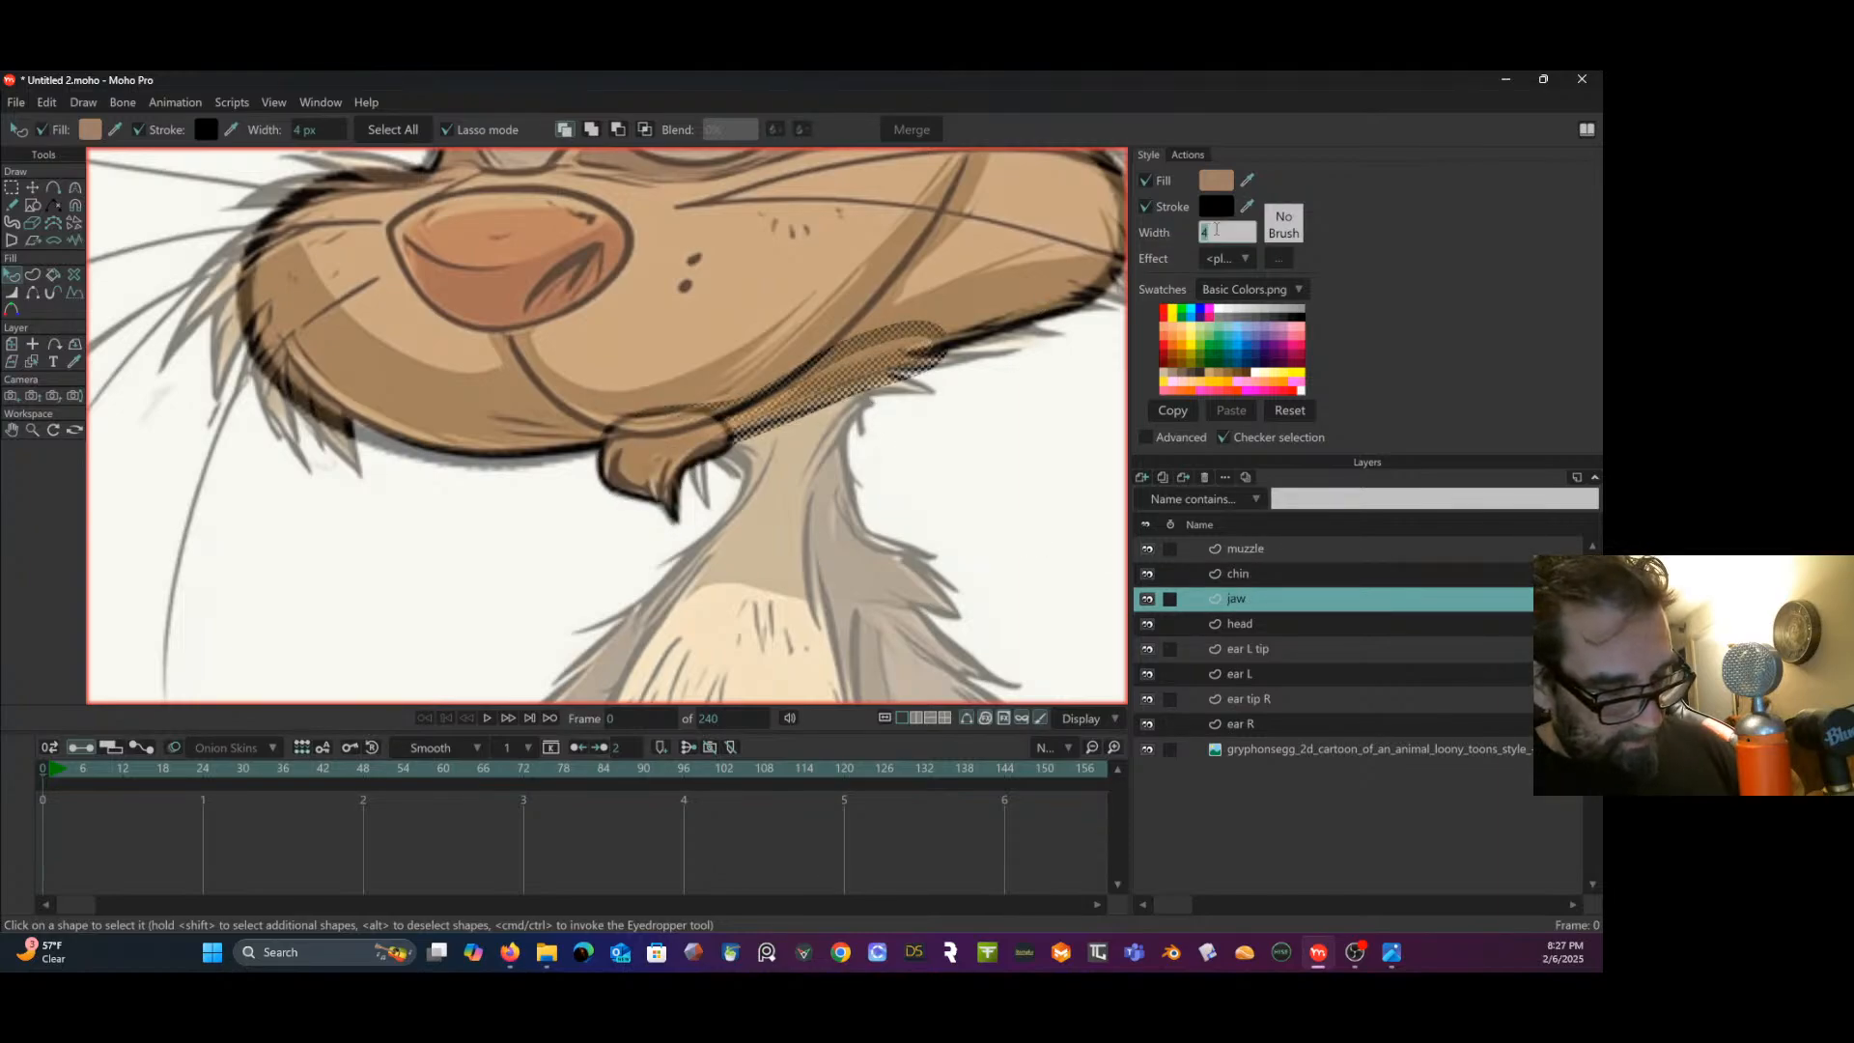
key("Return")
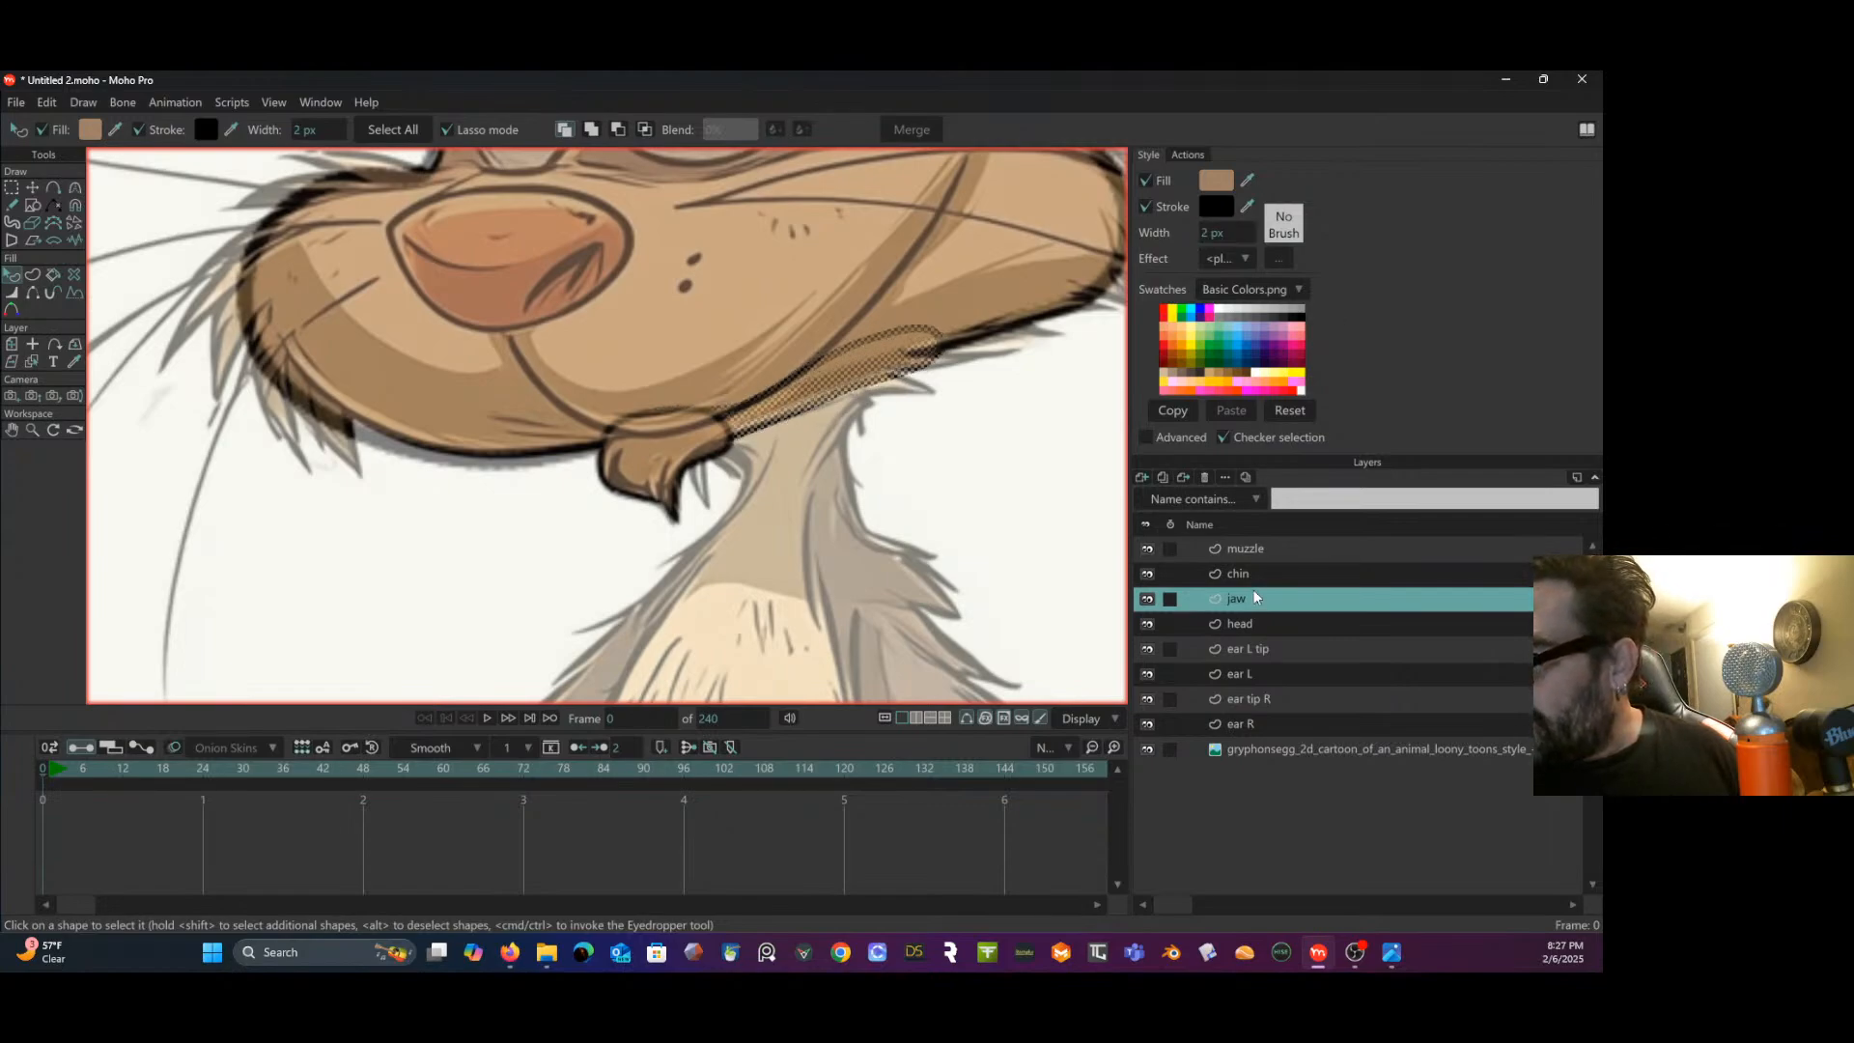
left_click(1259, 545)
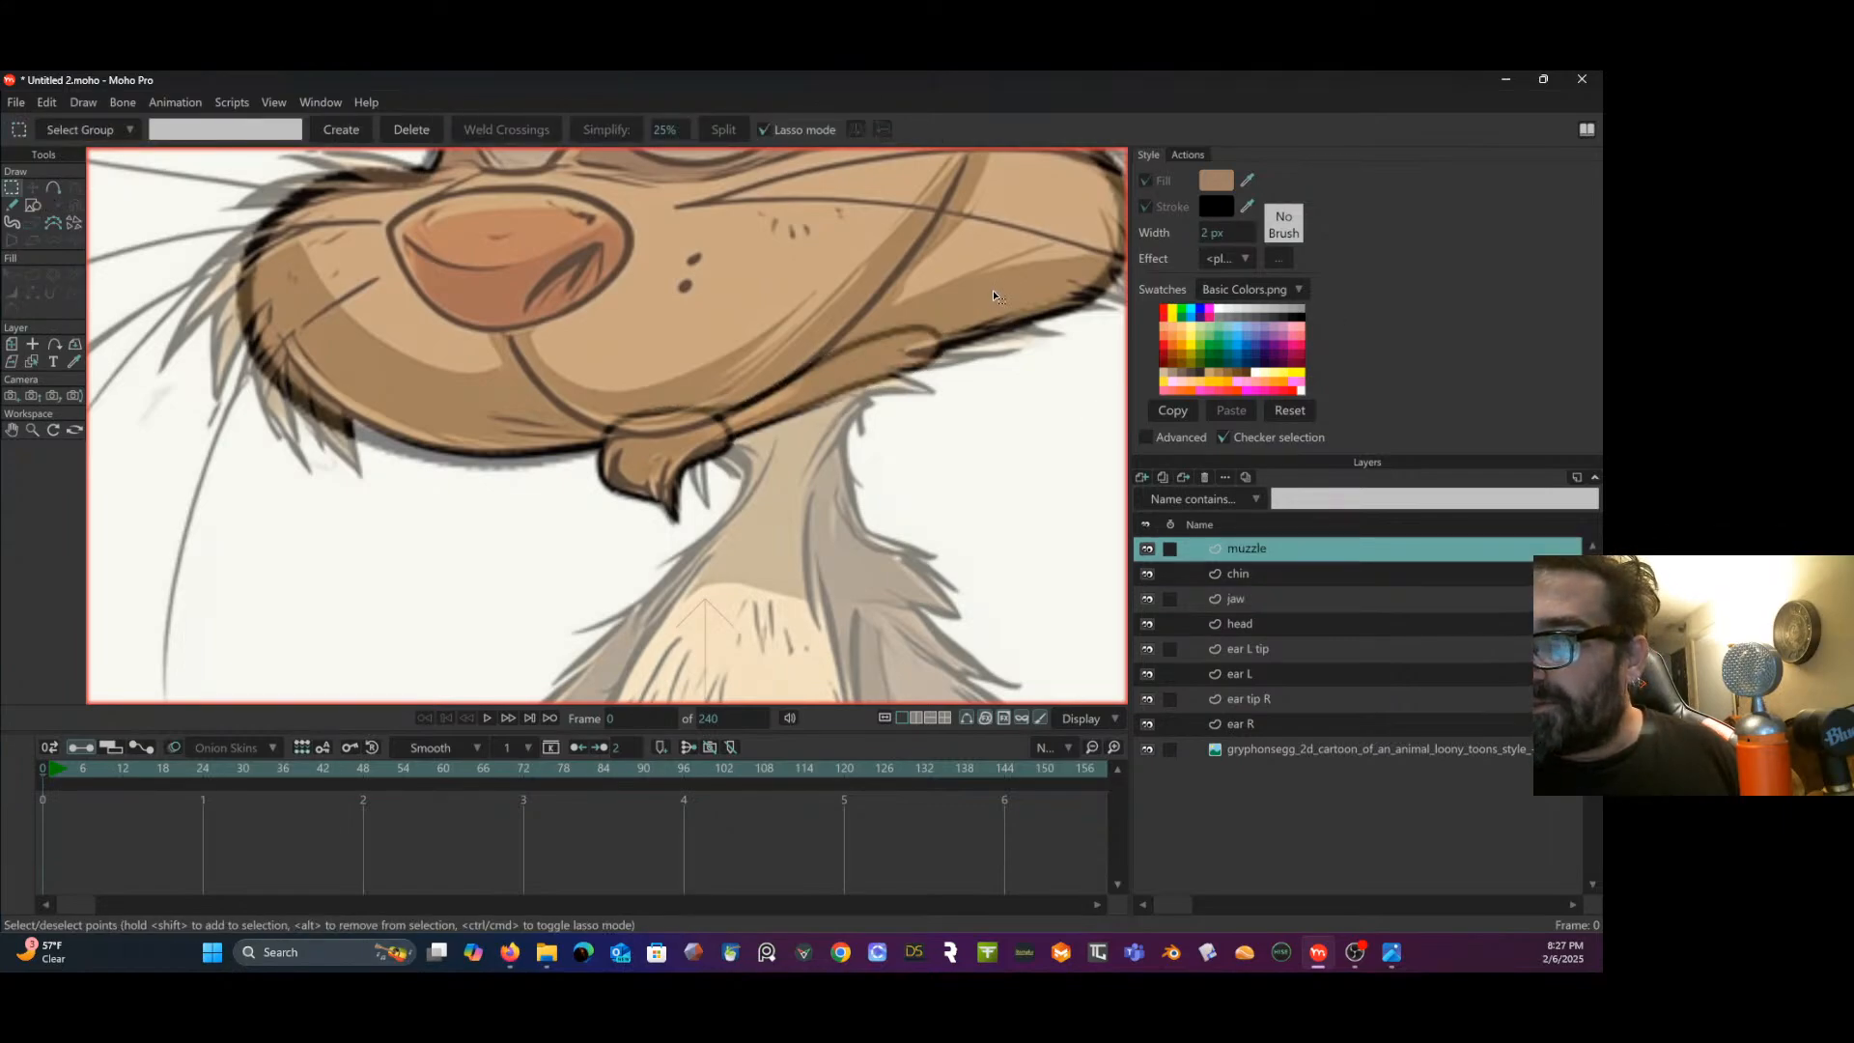
left_click_drag(259, 220, 203, 336)
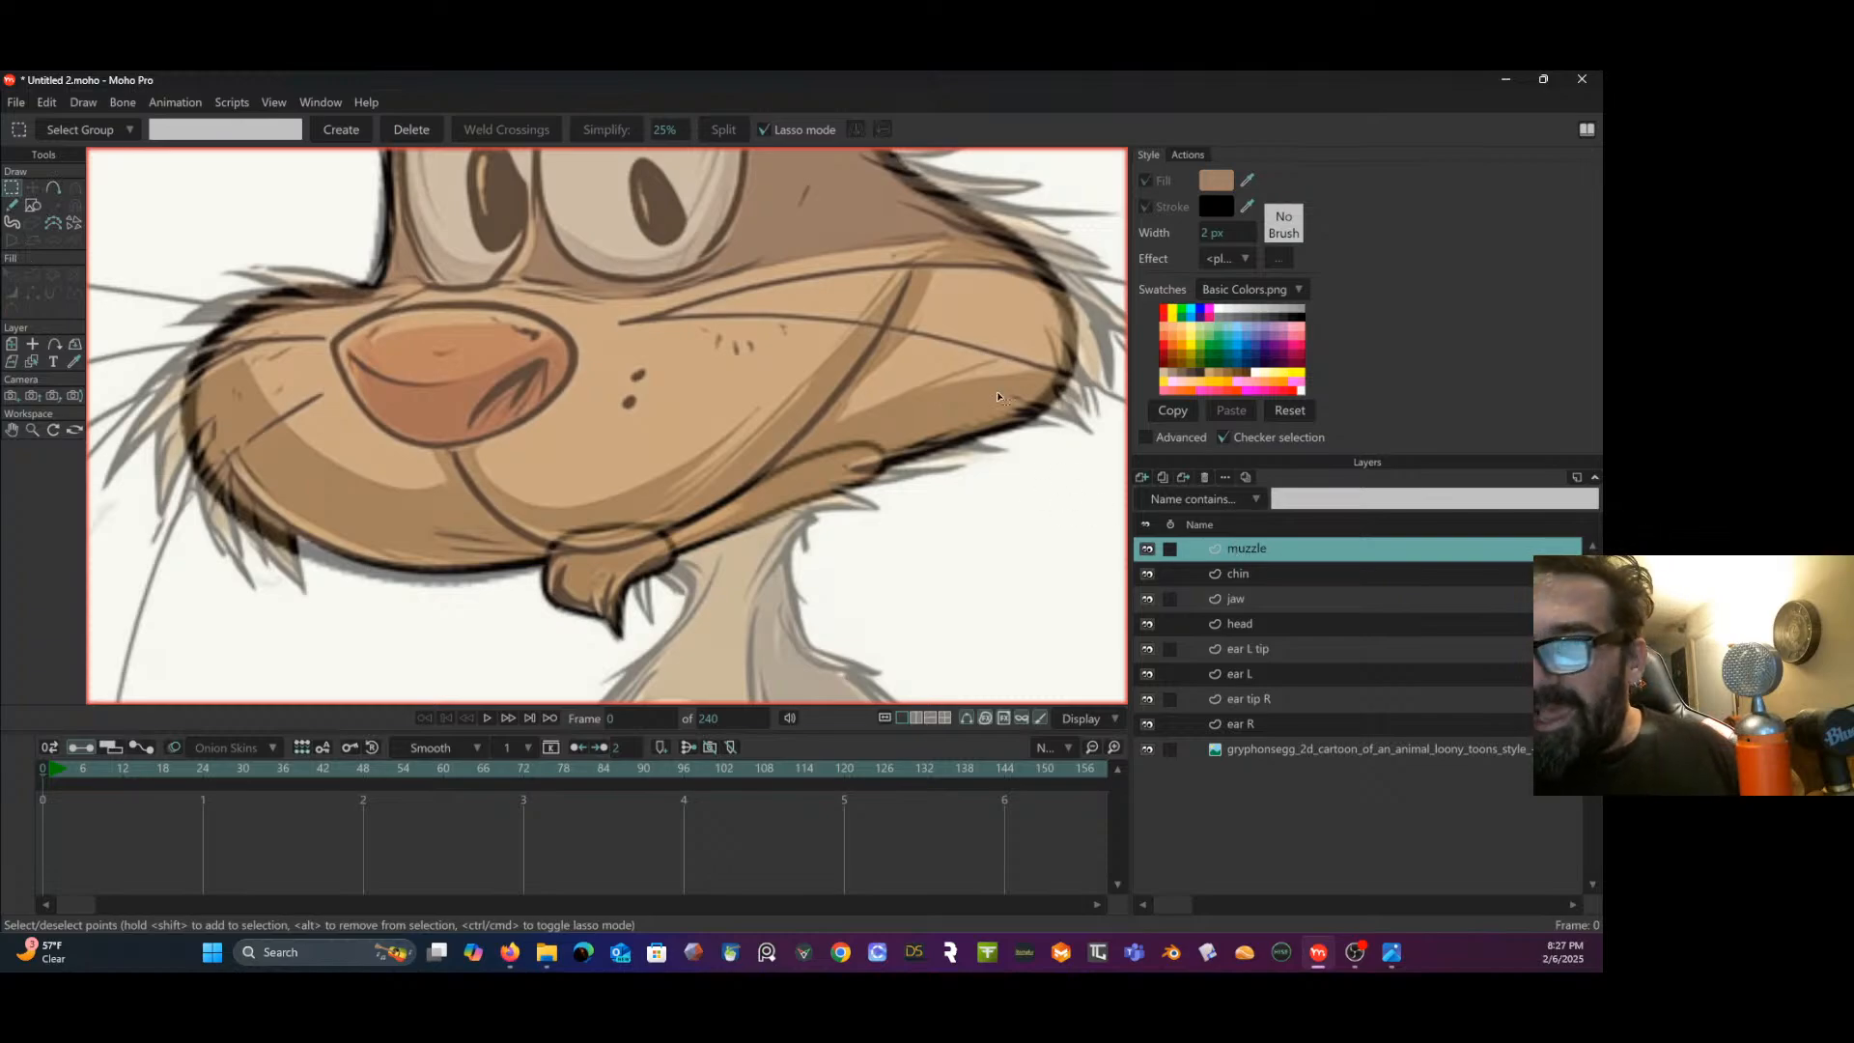
scroll(691, 364, "down", 1)
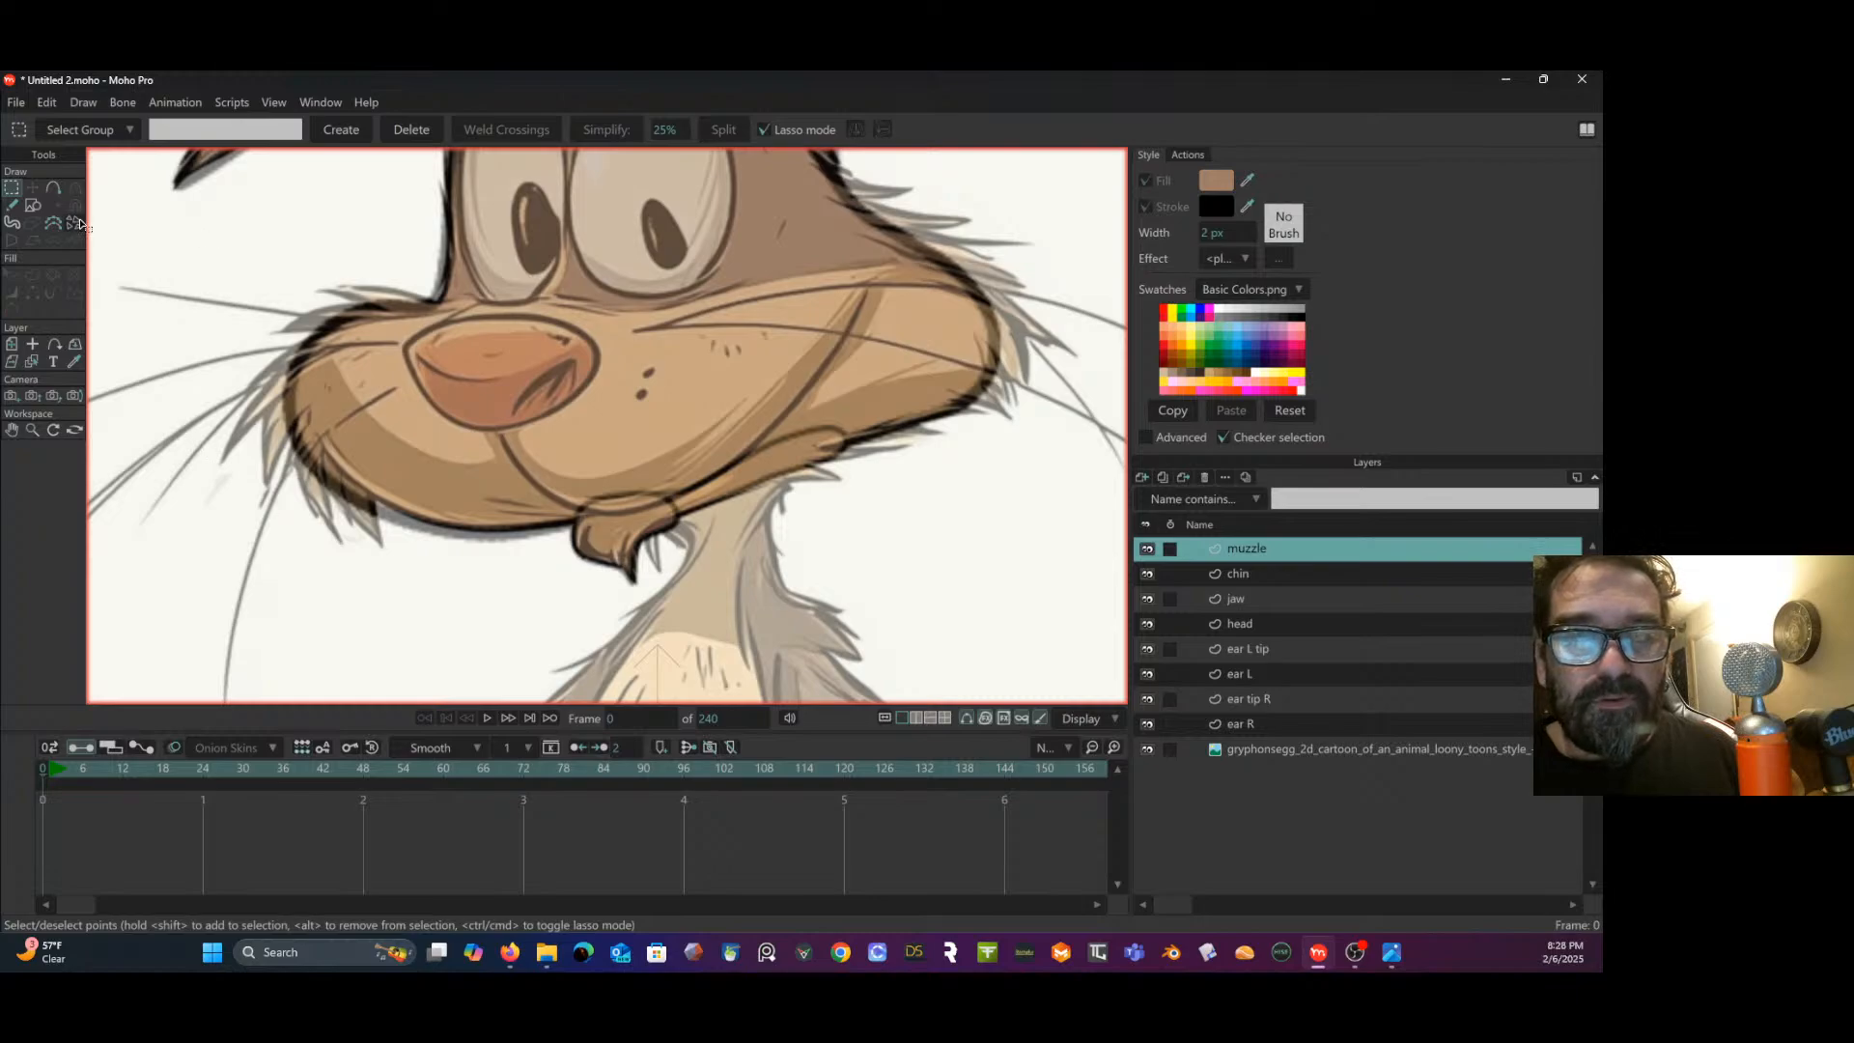
left_click(56, 185)
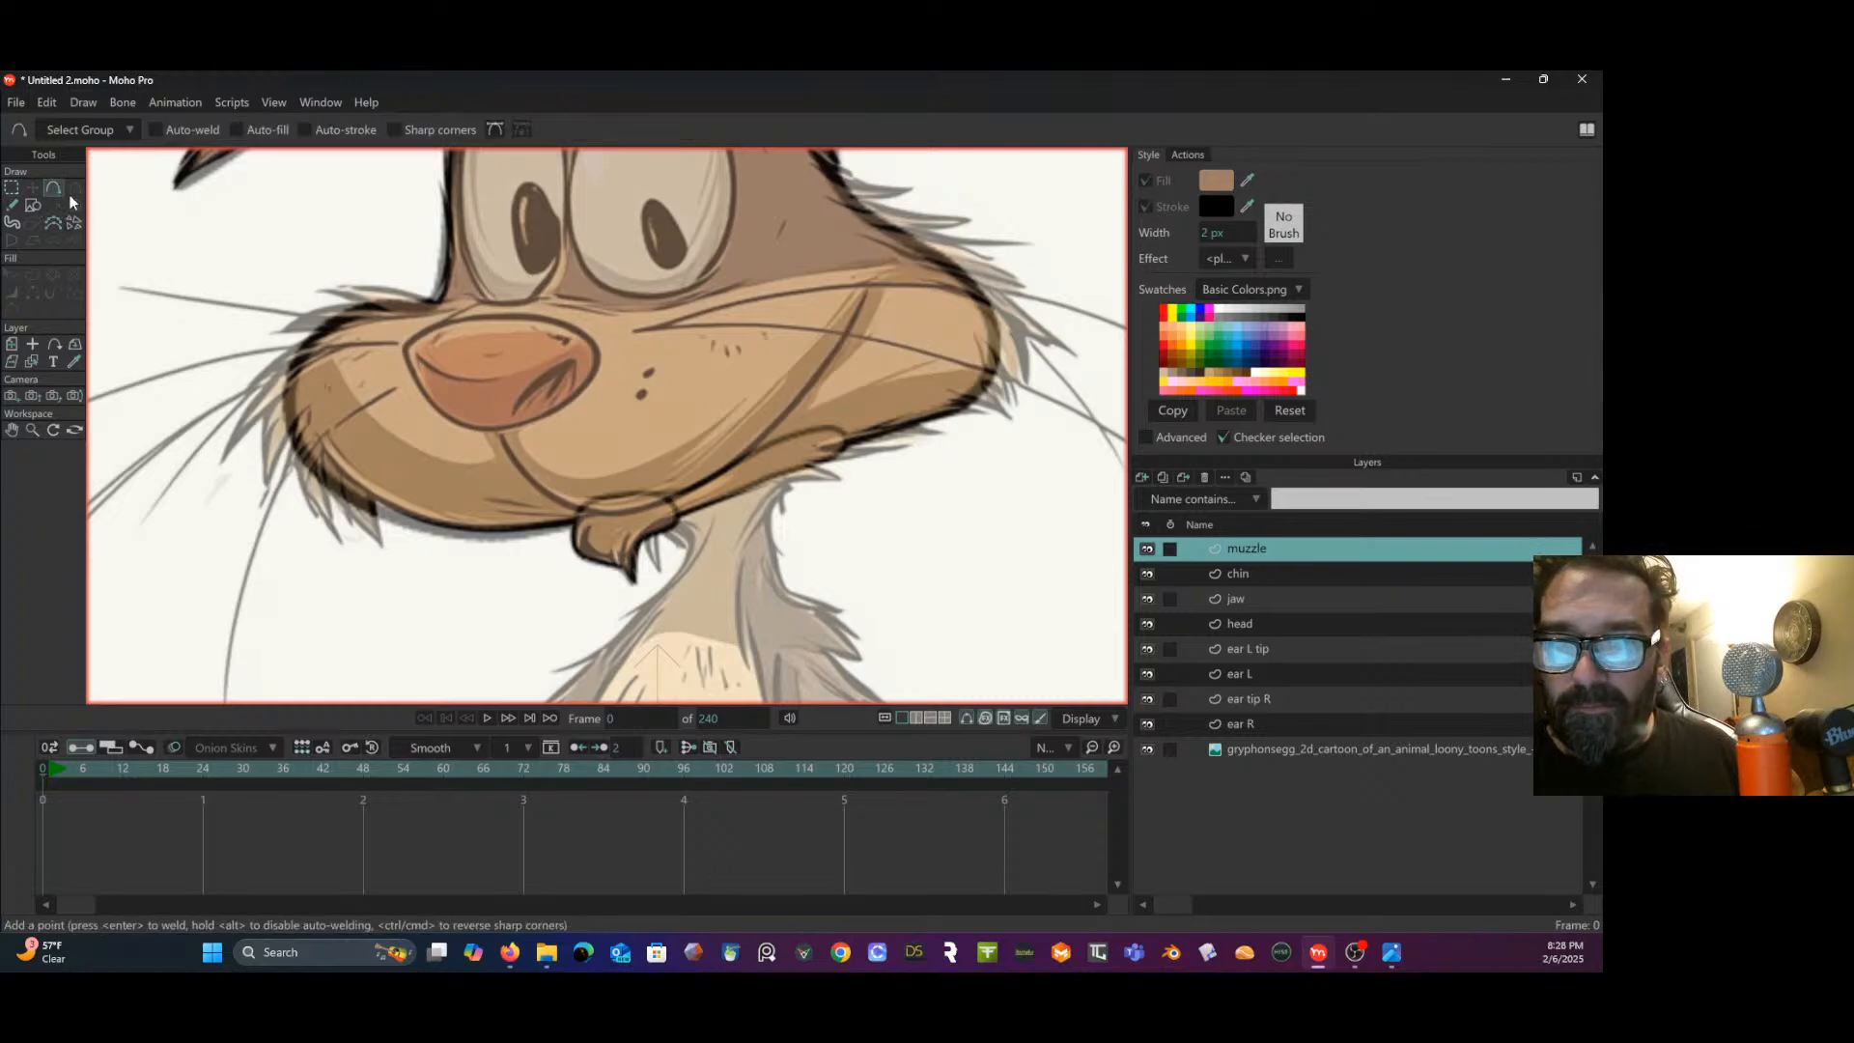
left_click(12, 187)
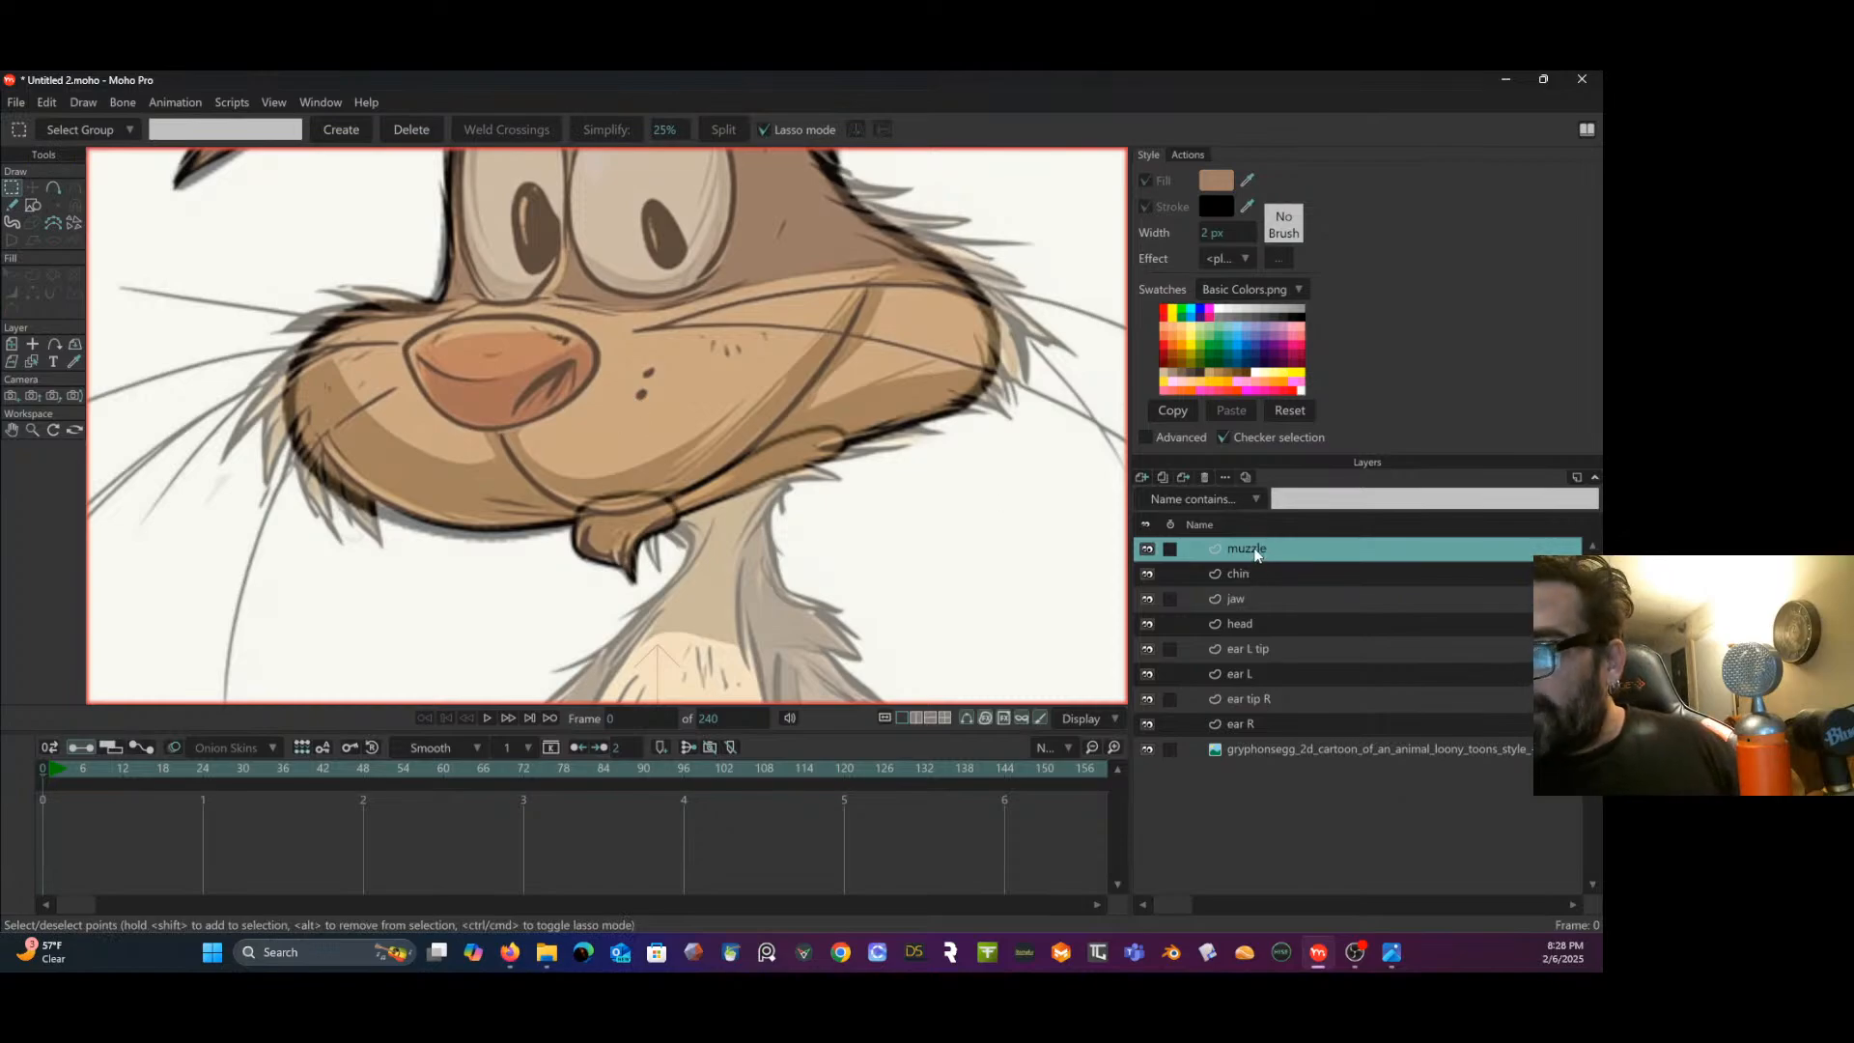
left_click_drag(965, 547, 944, 684)
scroll(946, 668, "down", 2)
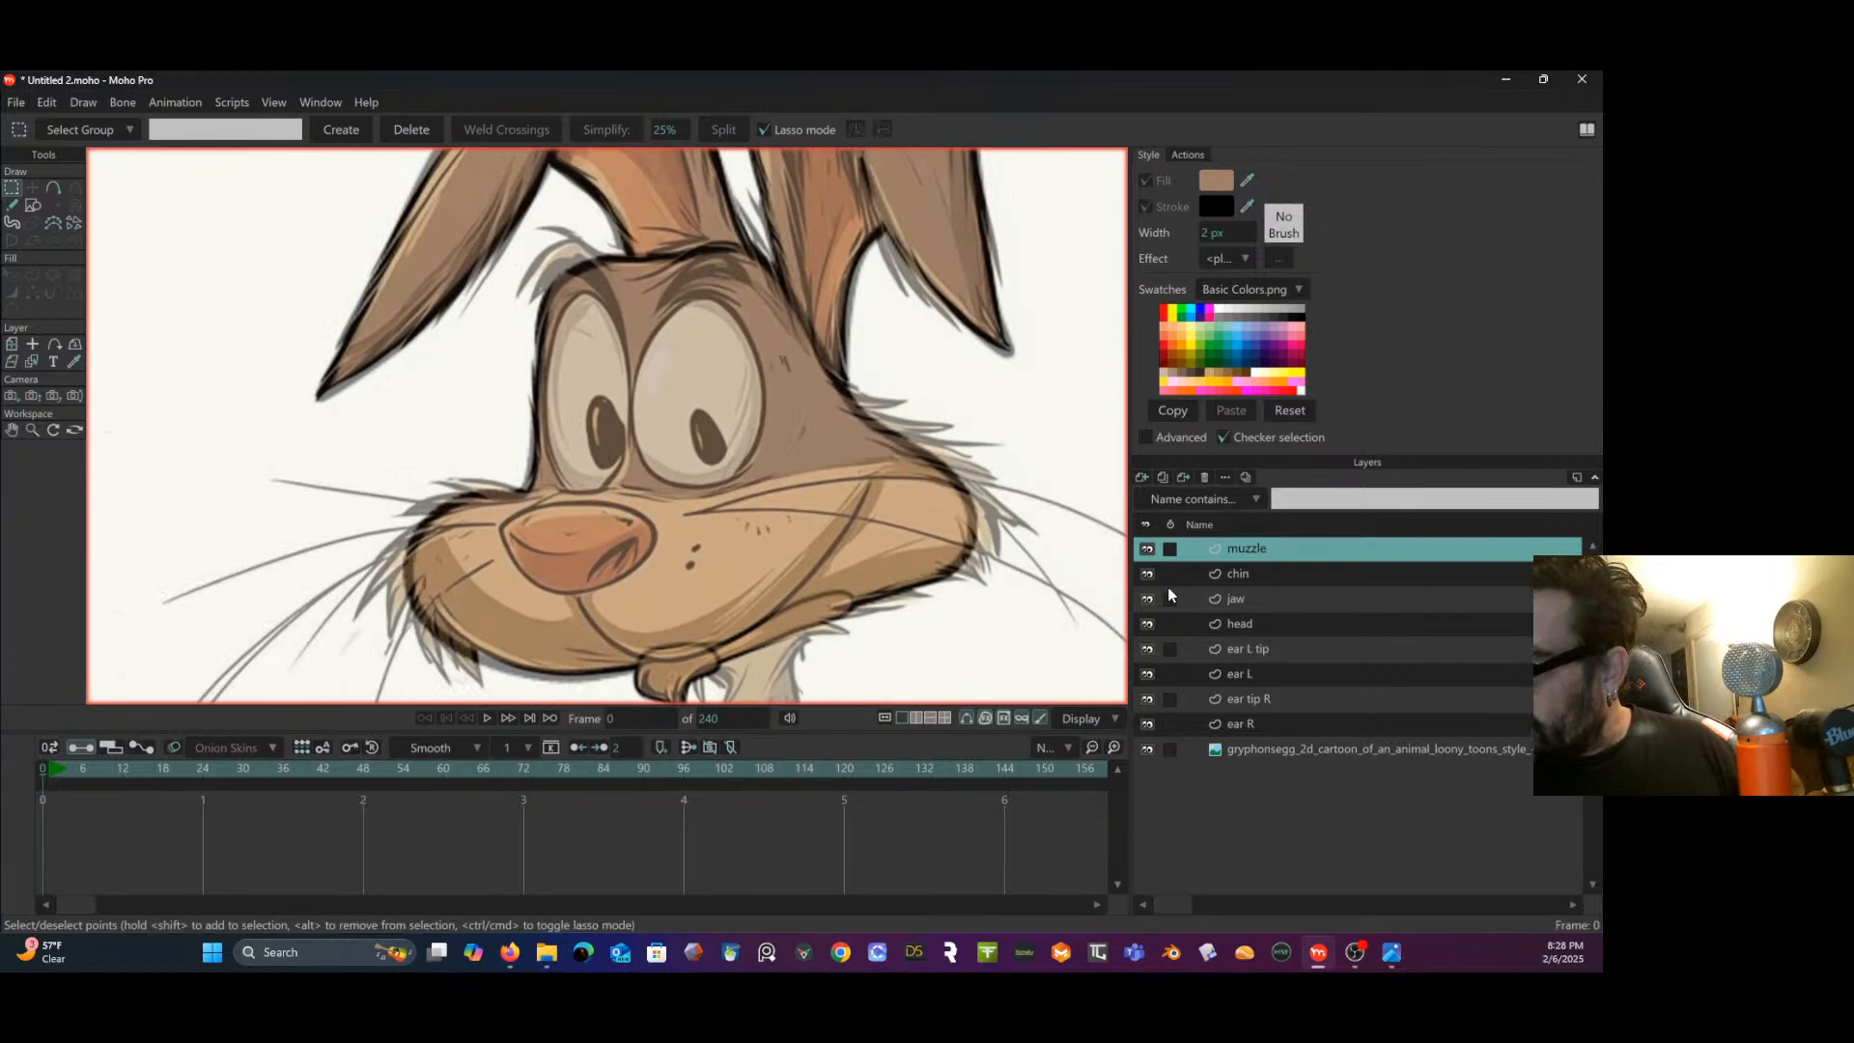
- Set the stroke width of the blended head and muzzle shapes on the head layer to 2 px
left_click(1250, 626)
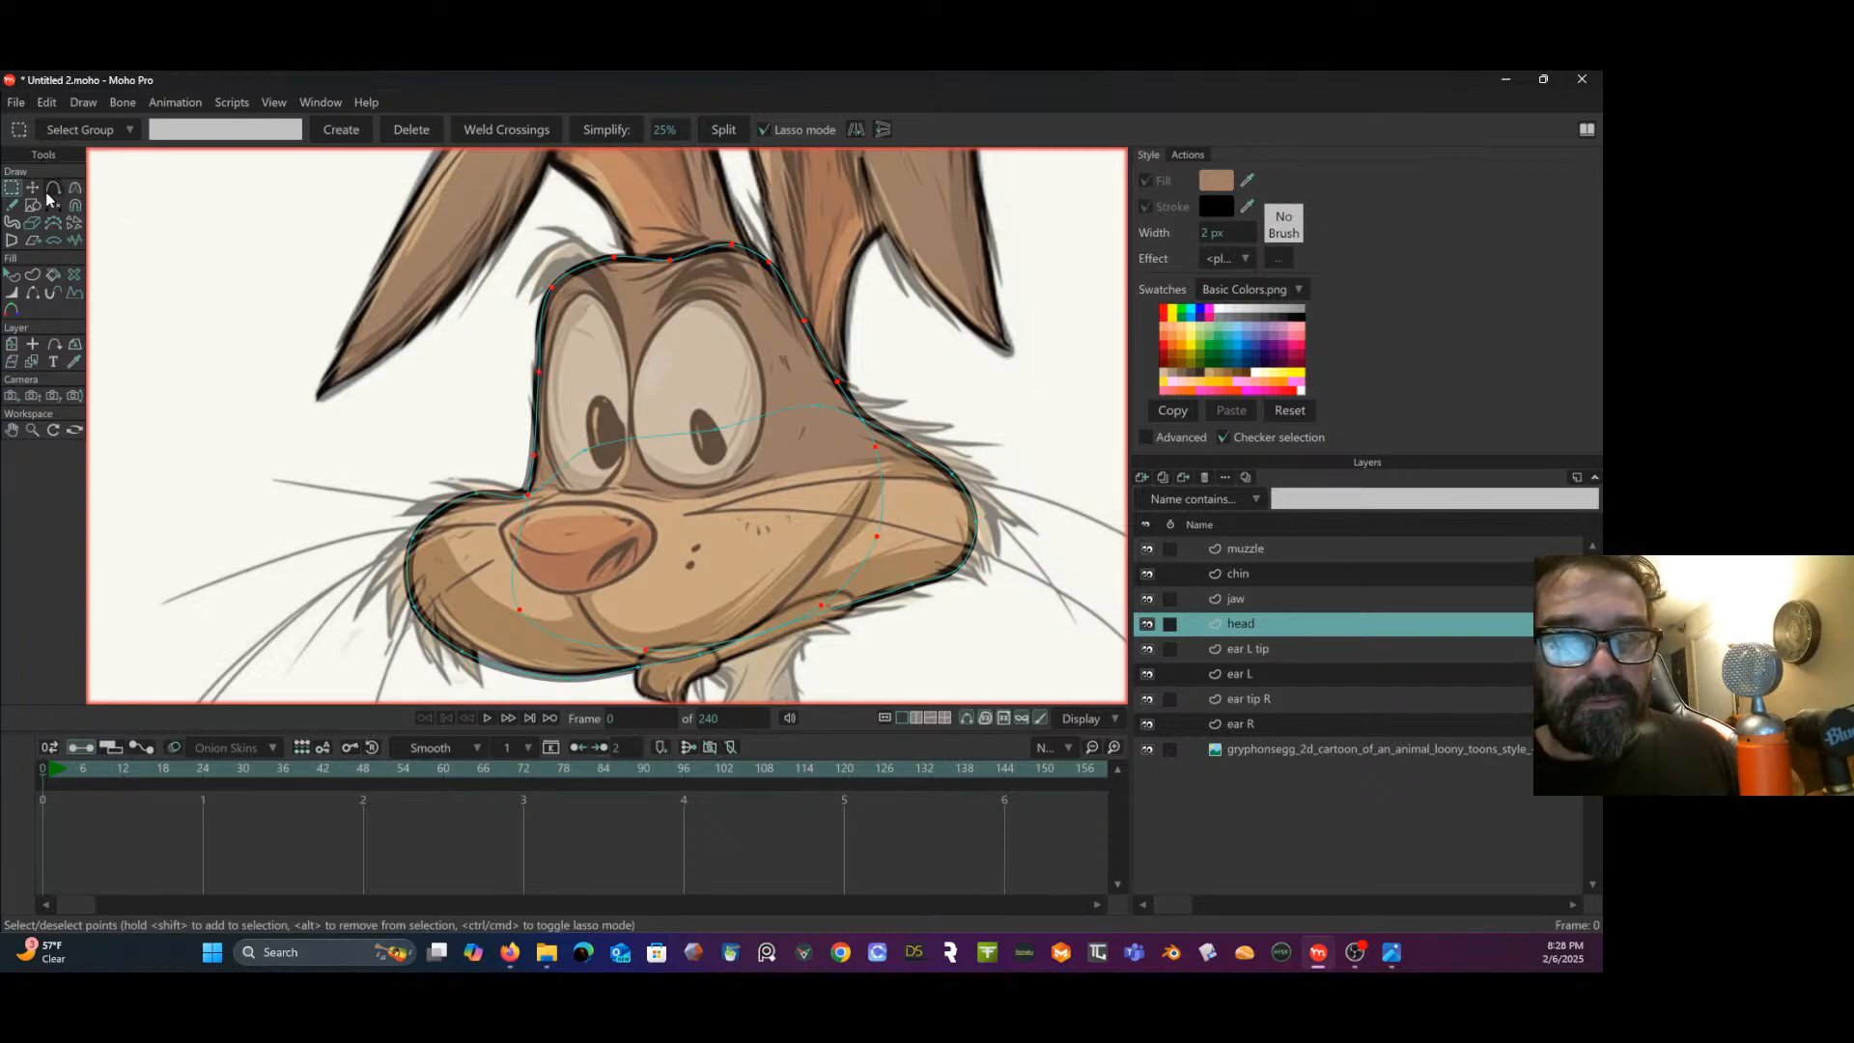
left_click(176, 285)
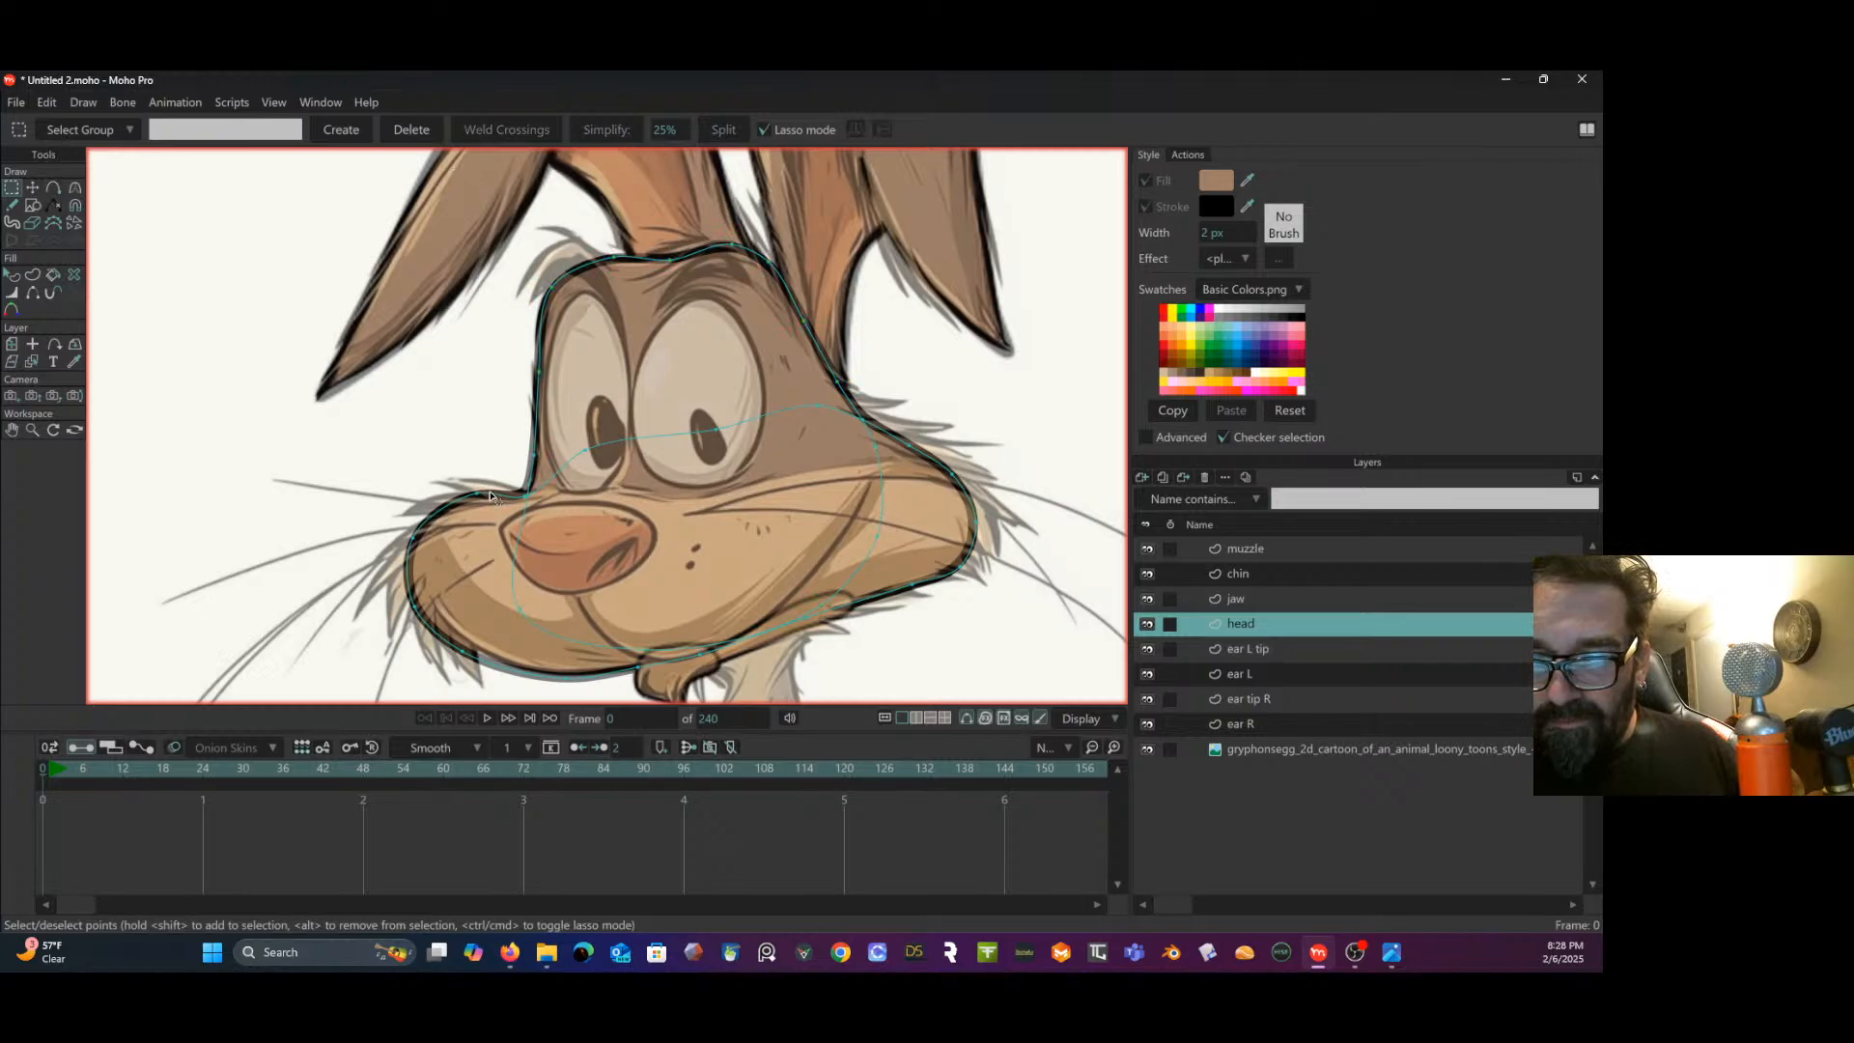
key("ctrl+a")
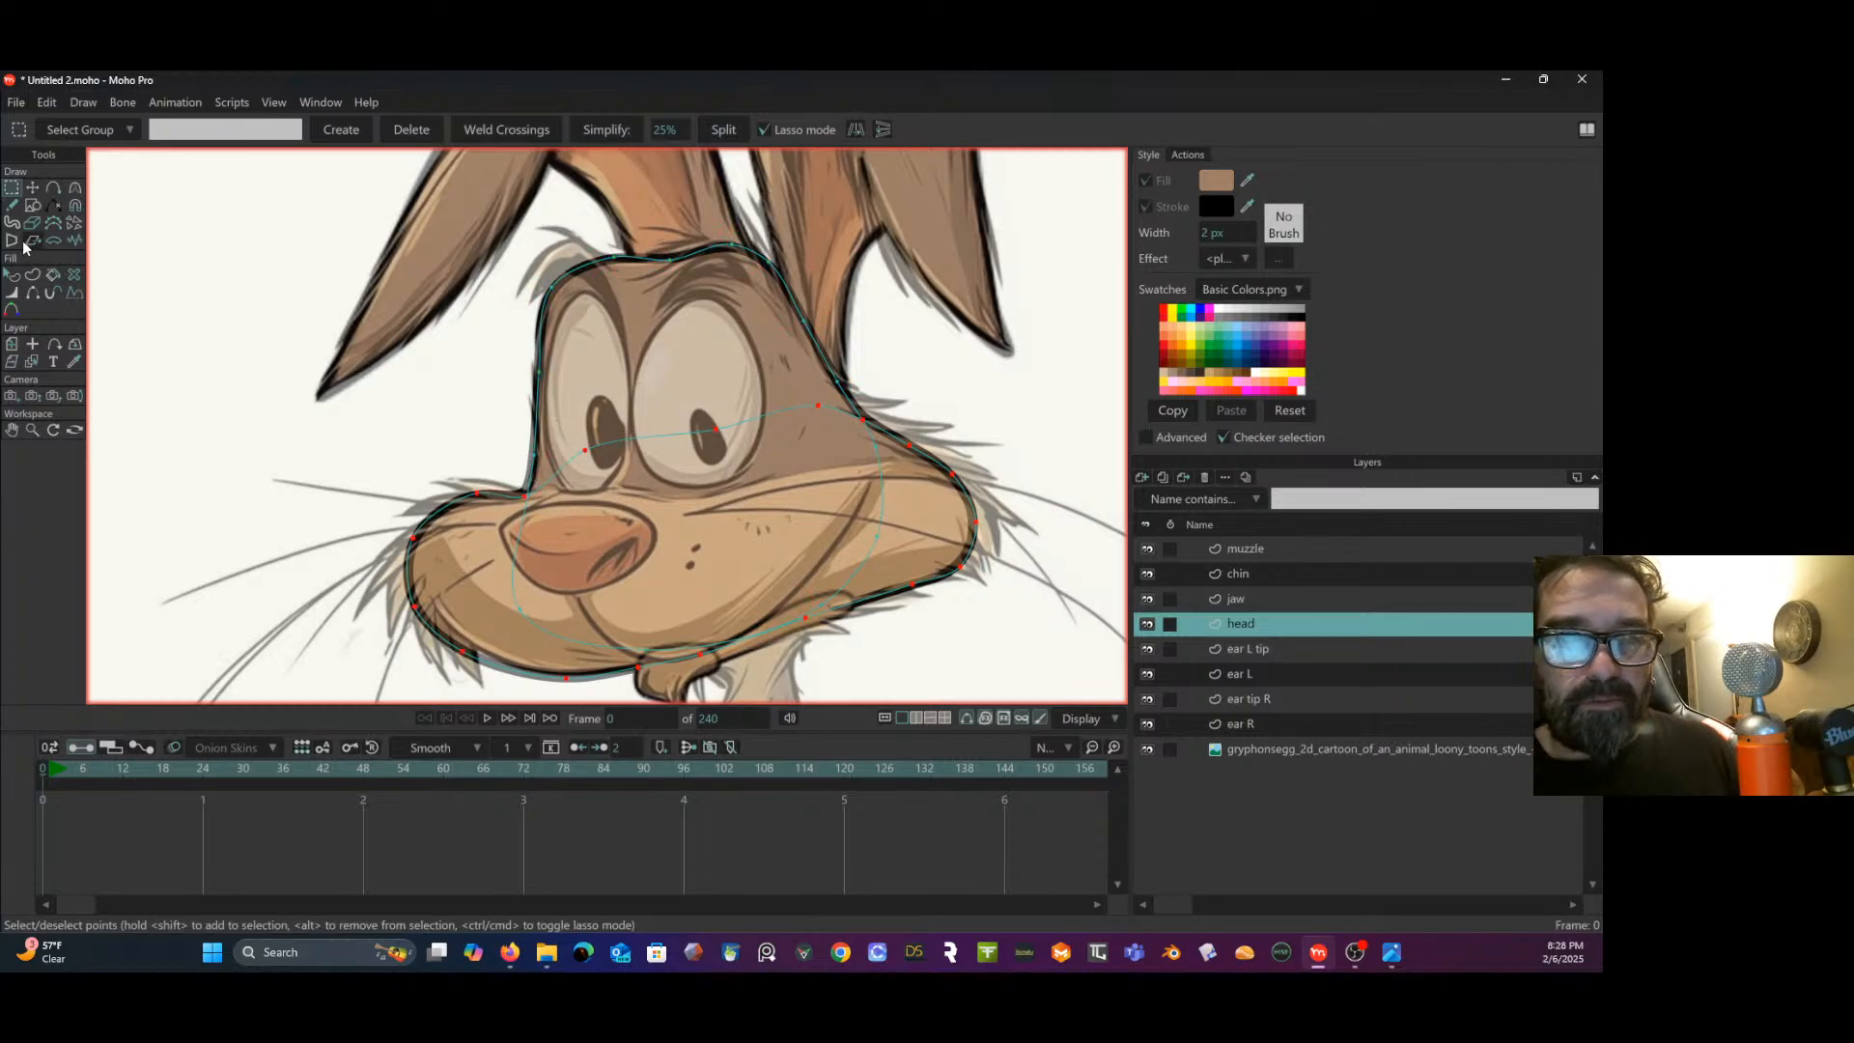
left_click(11, 275)
left_click(553, 552)
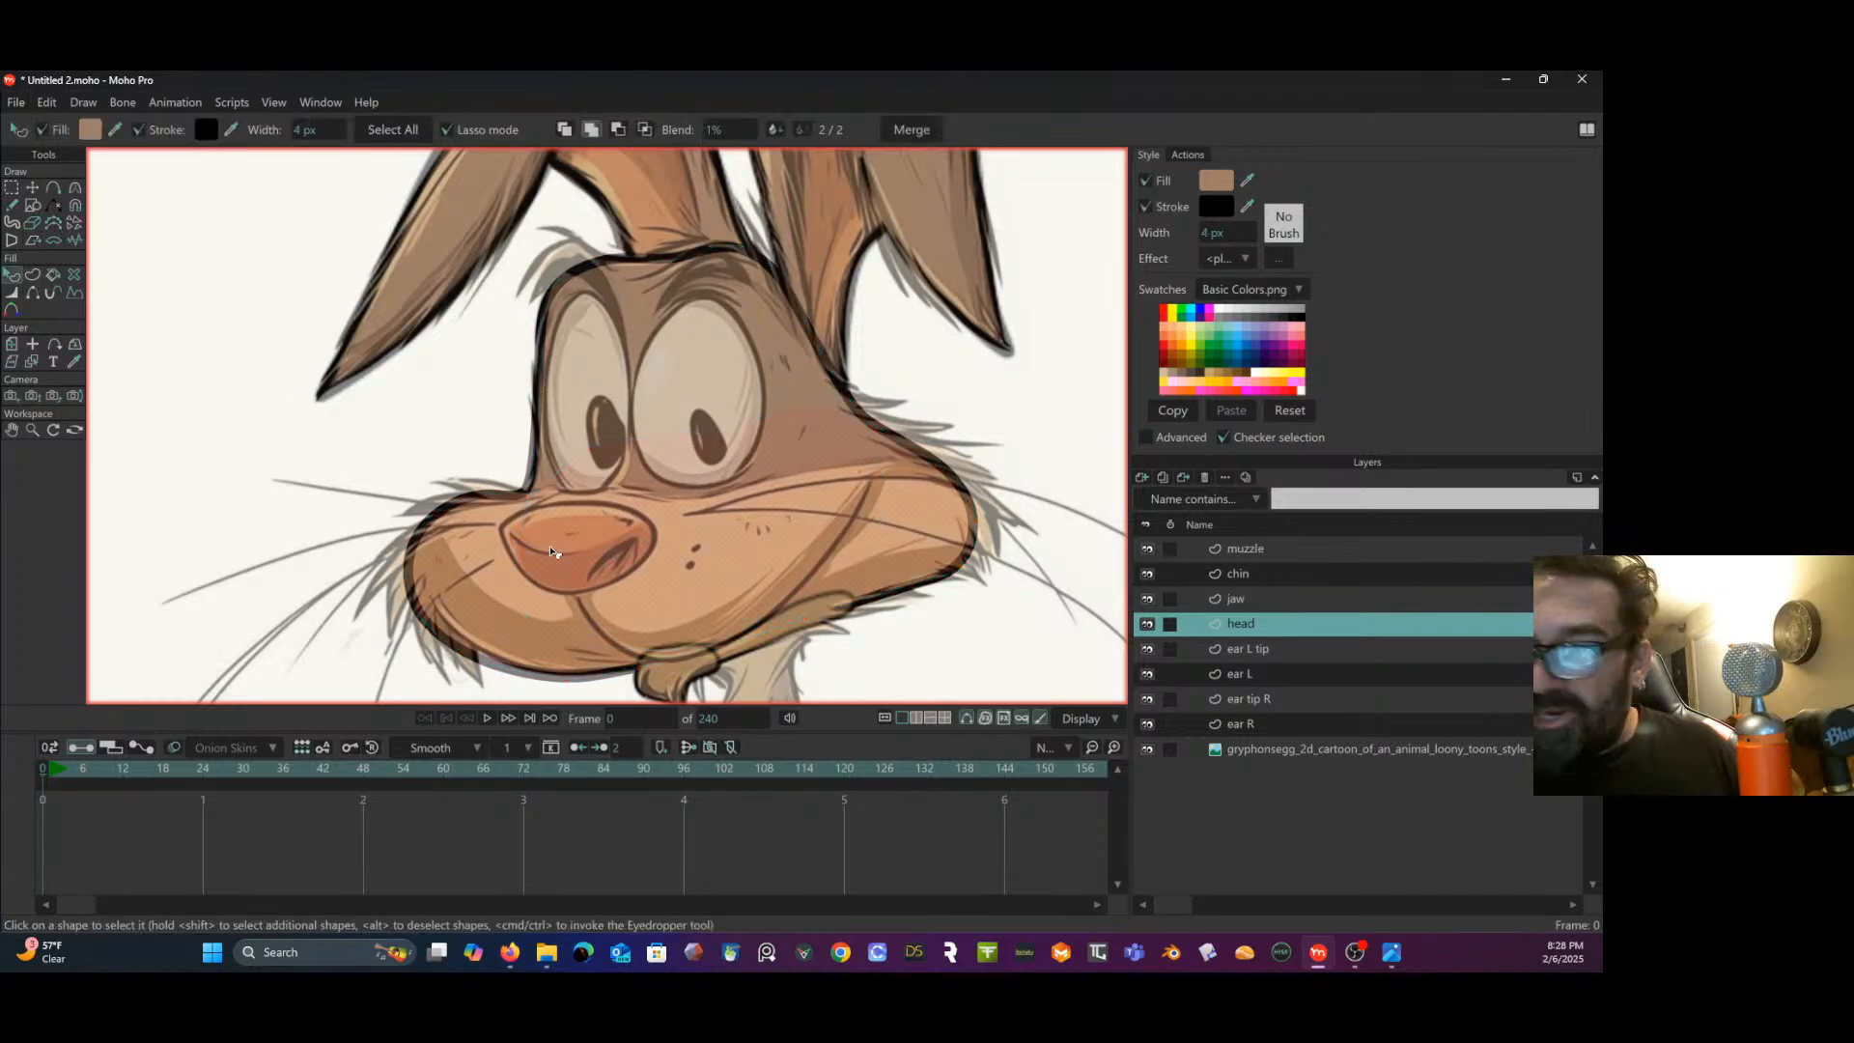
left_click(1229, 233)
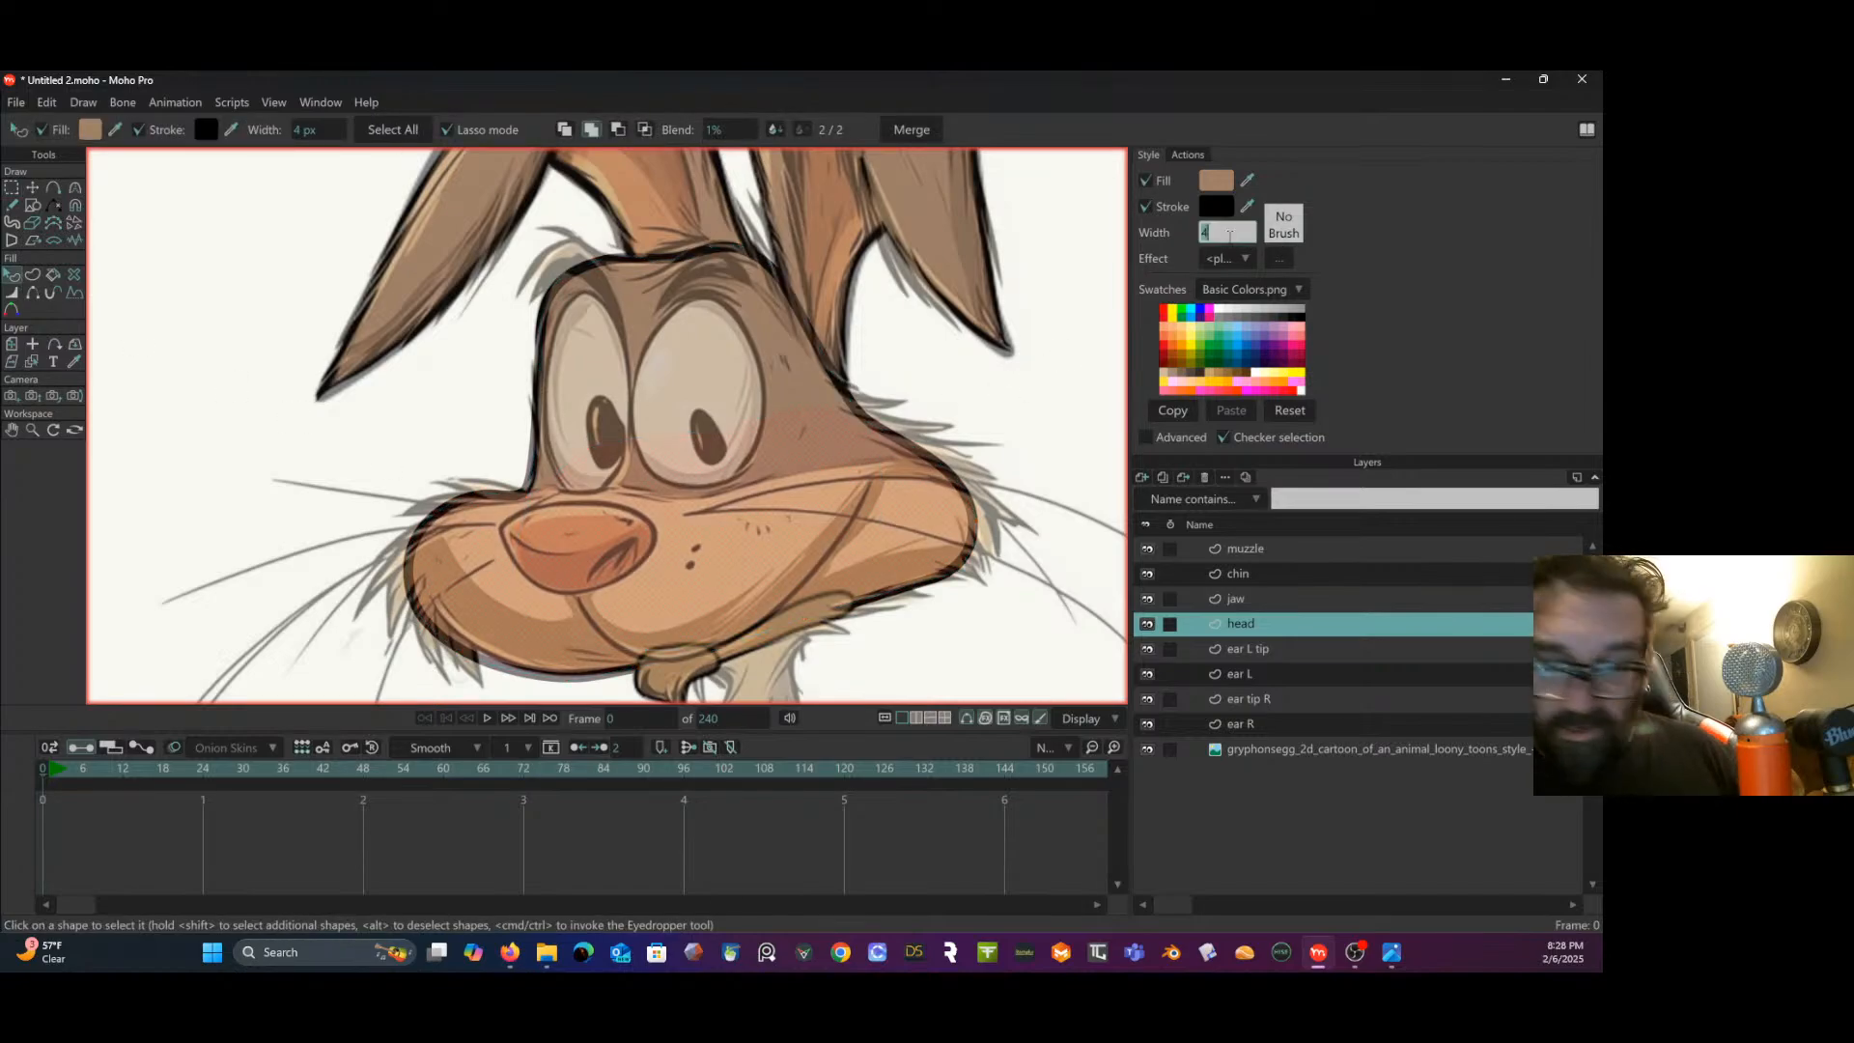
type("2")
left_click(814, 393)
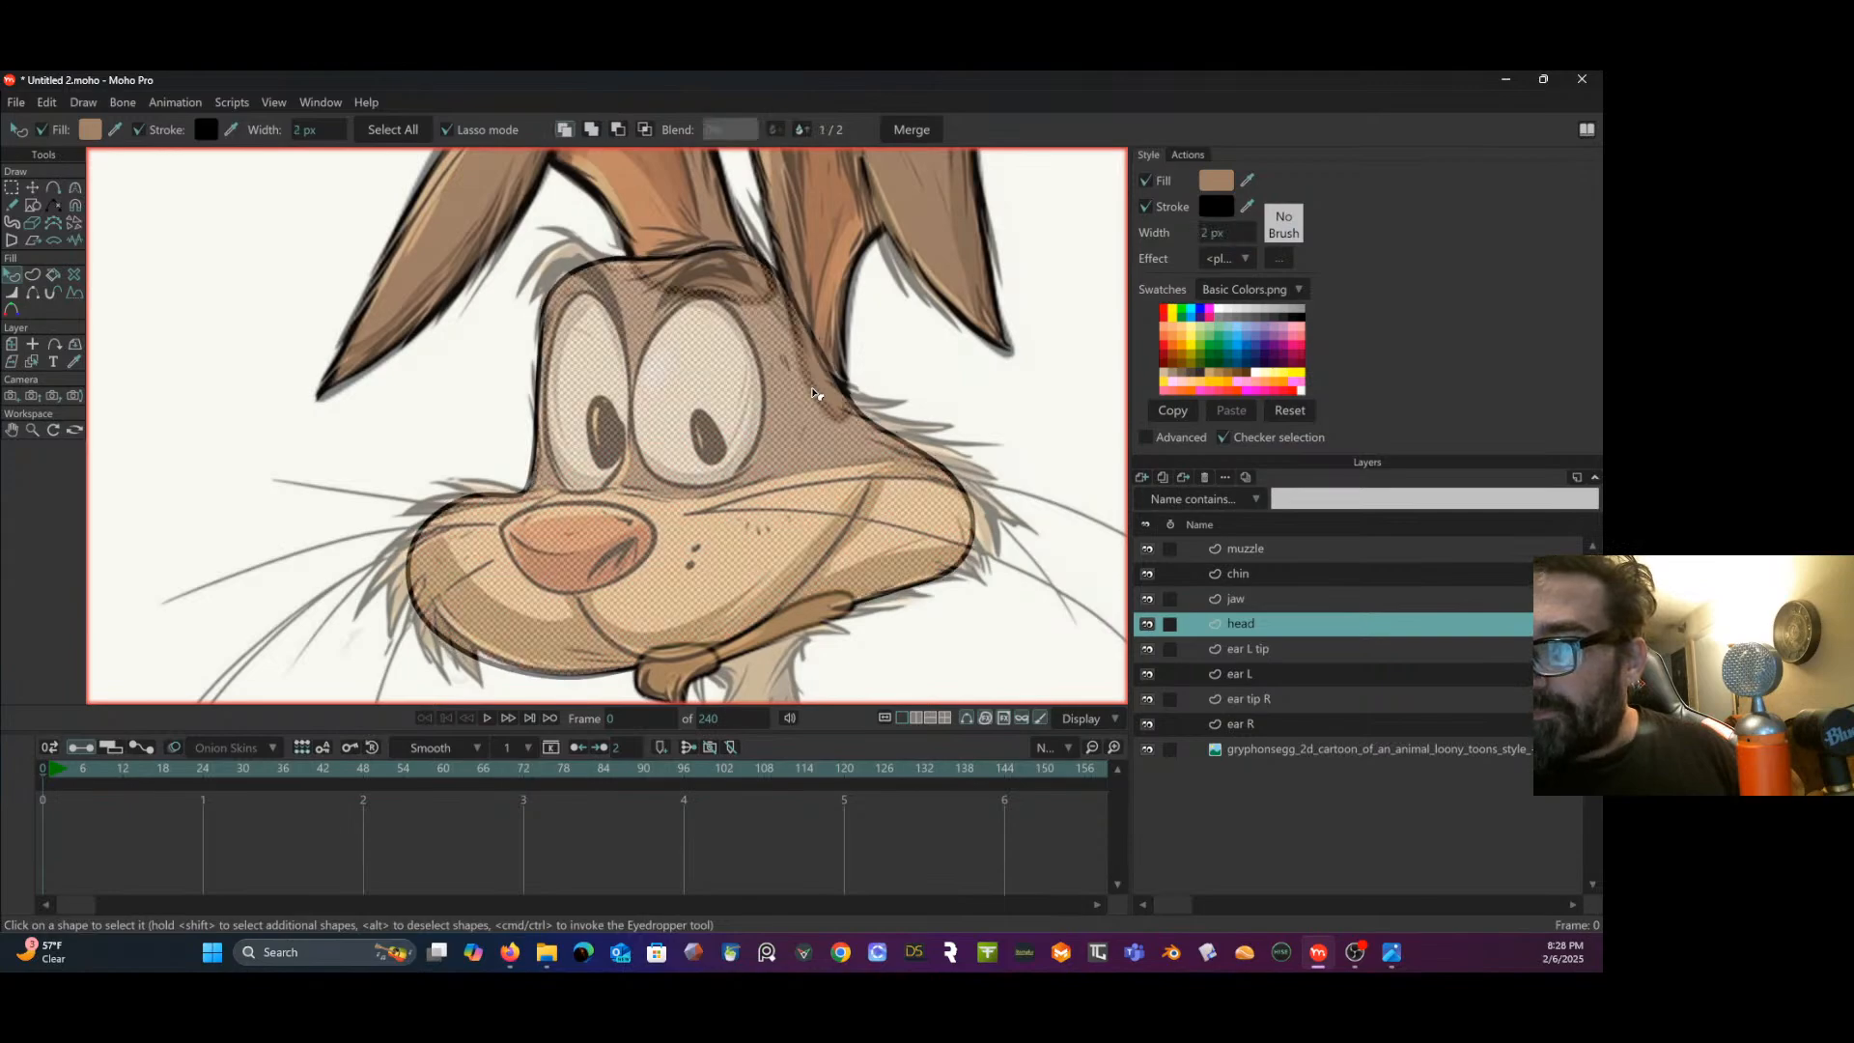
left_click(1221, 234)
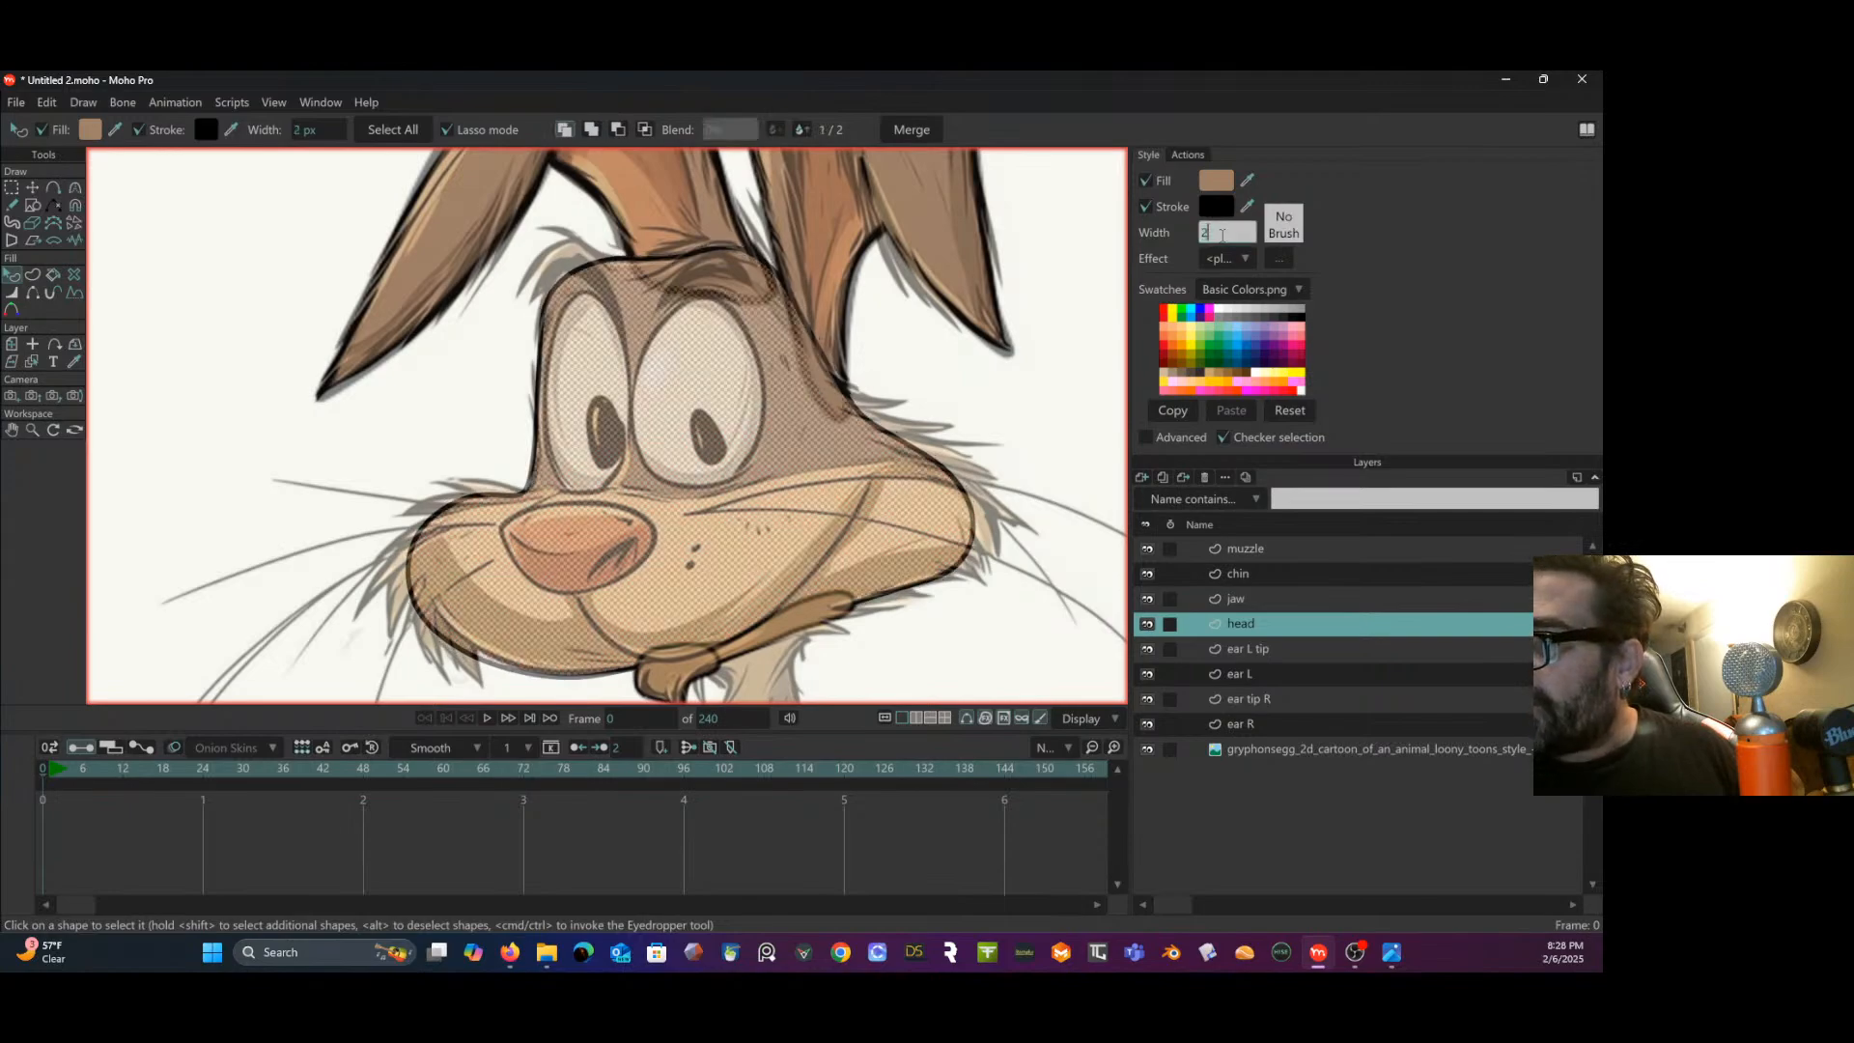
key("Return")
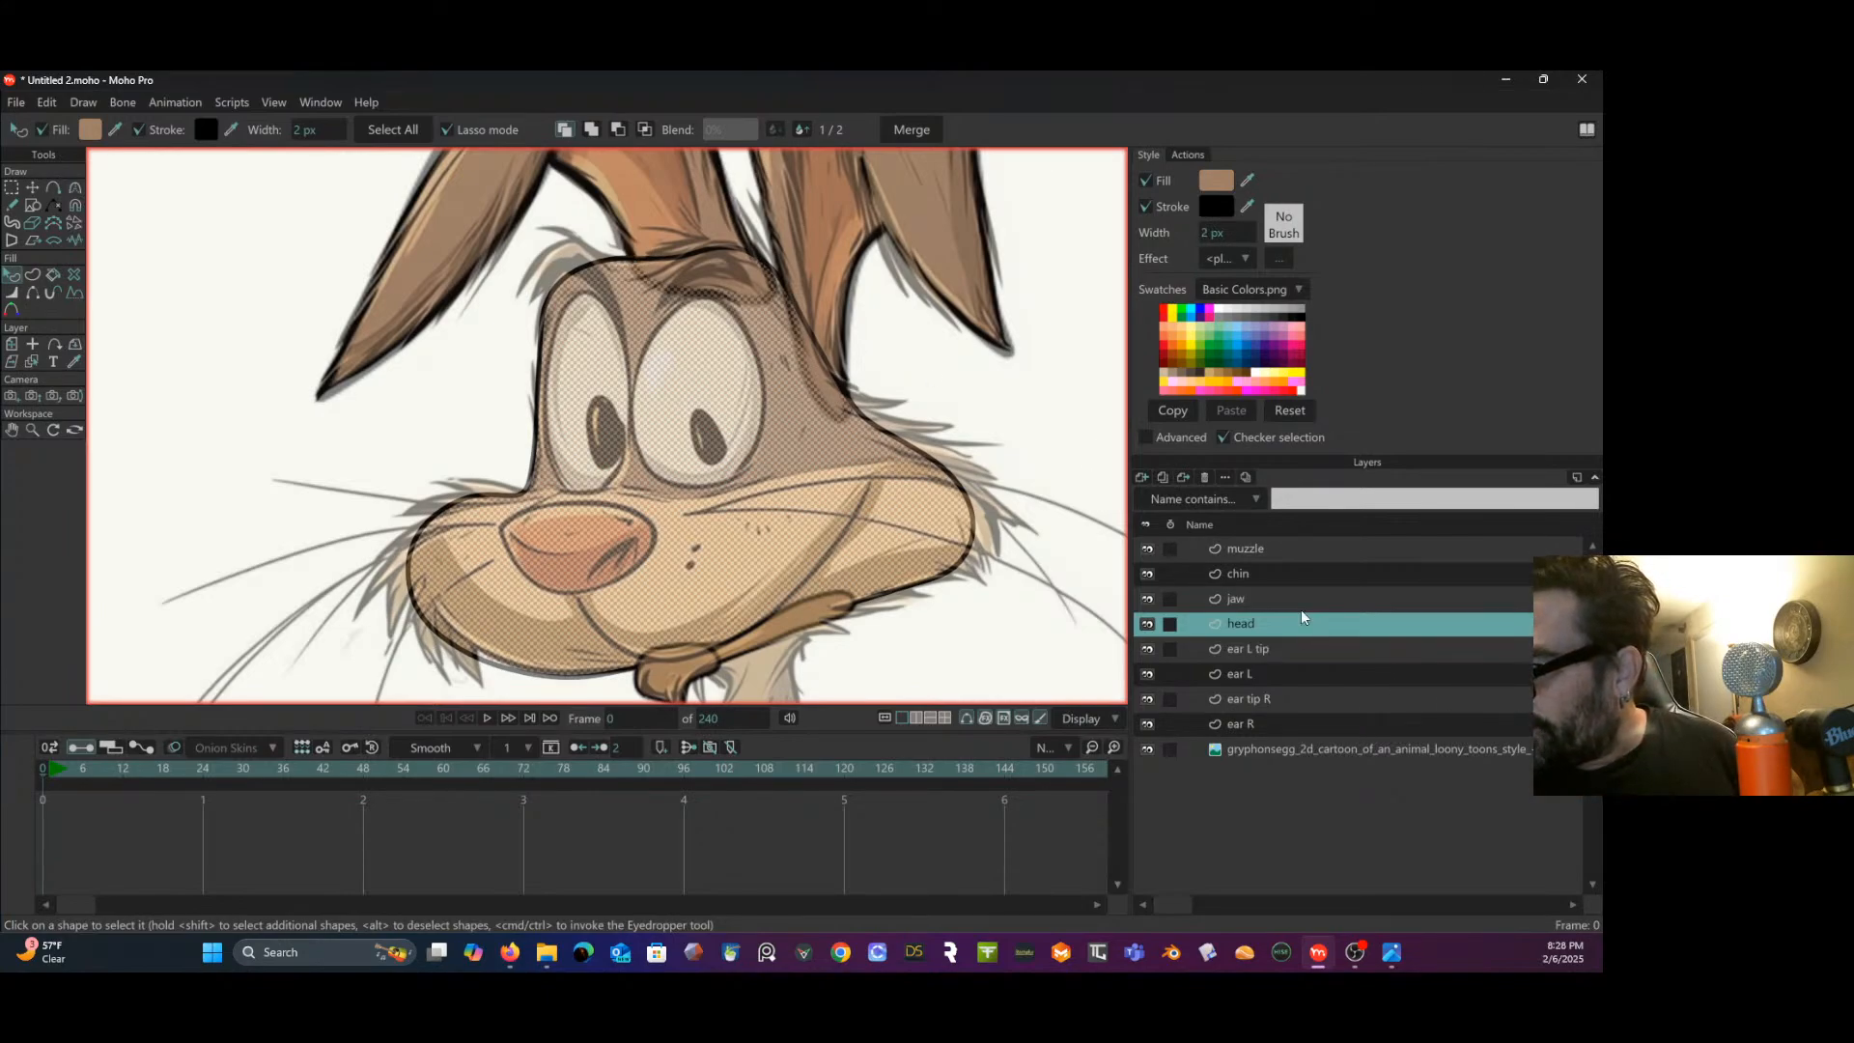
- Set the stroke width of the ear shape on the ear L tip layer to 2 px
left_click(1259, 548)
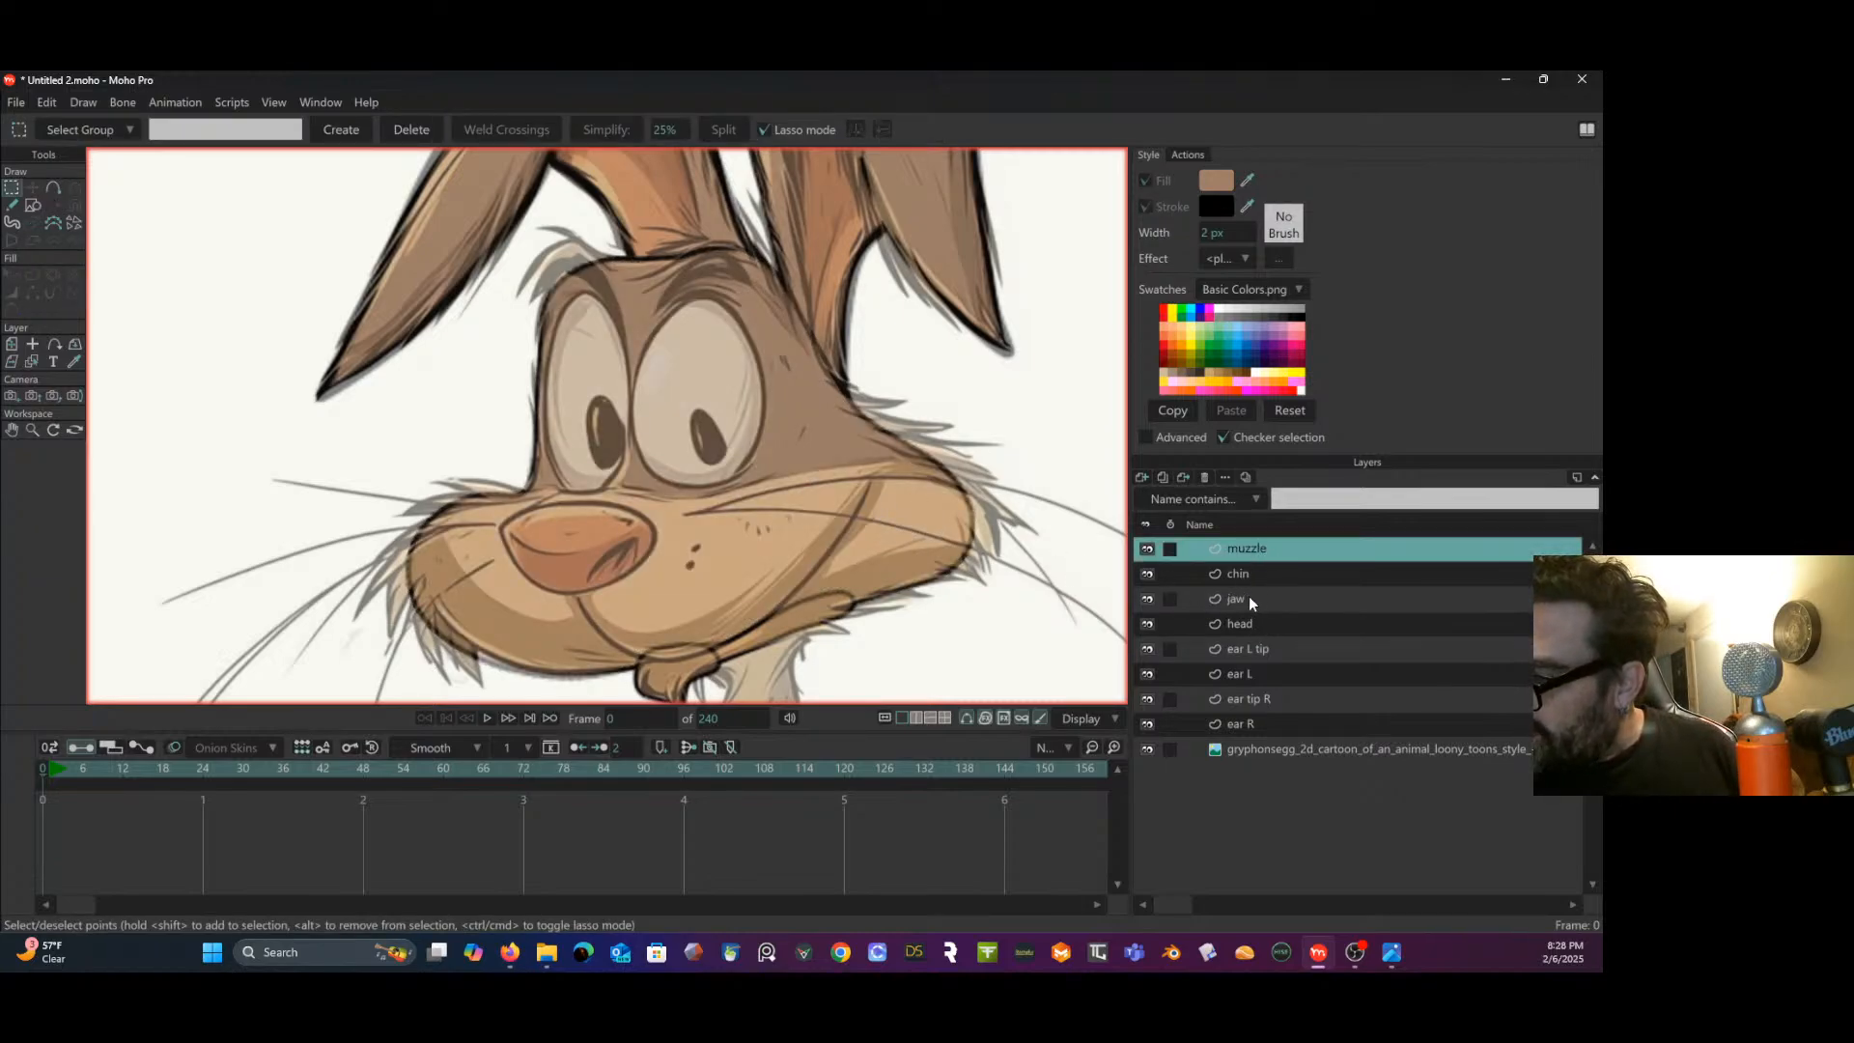
left_click(1253, 646)
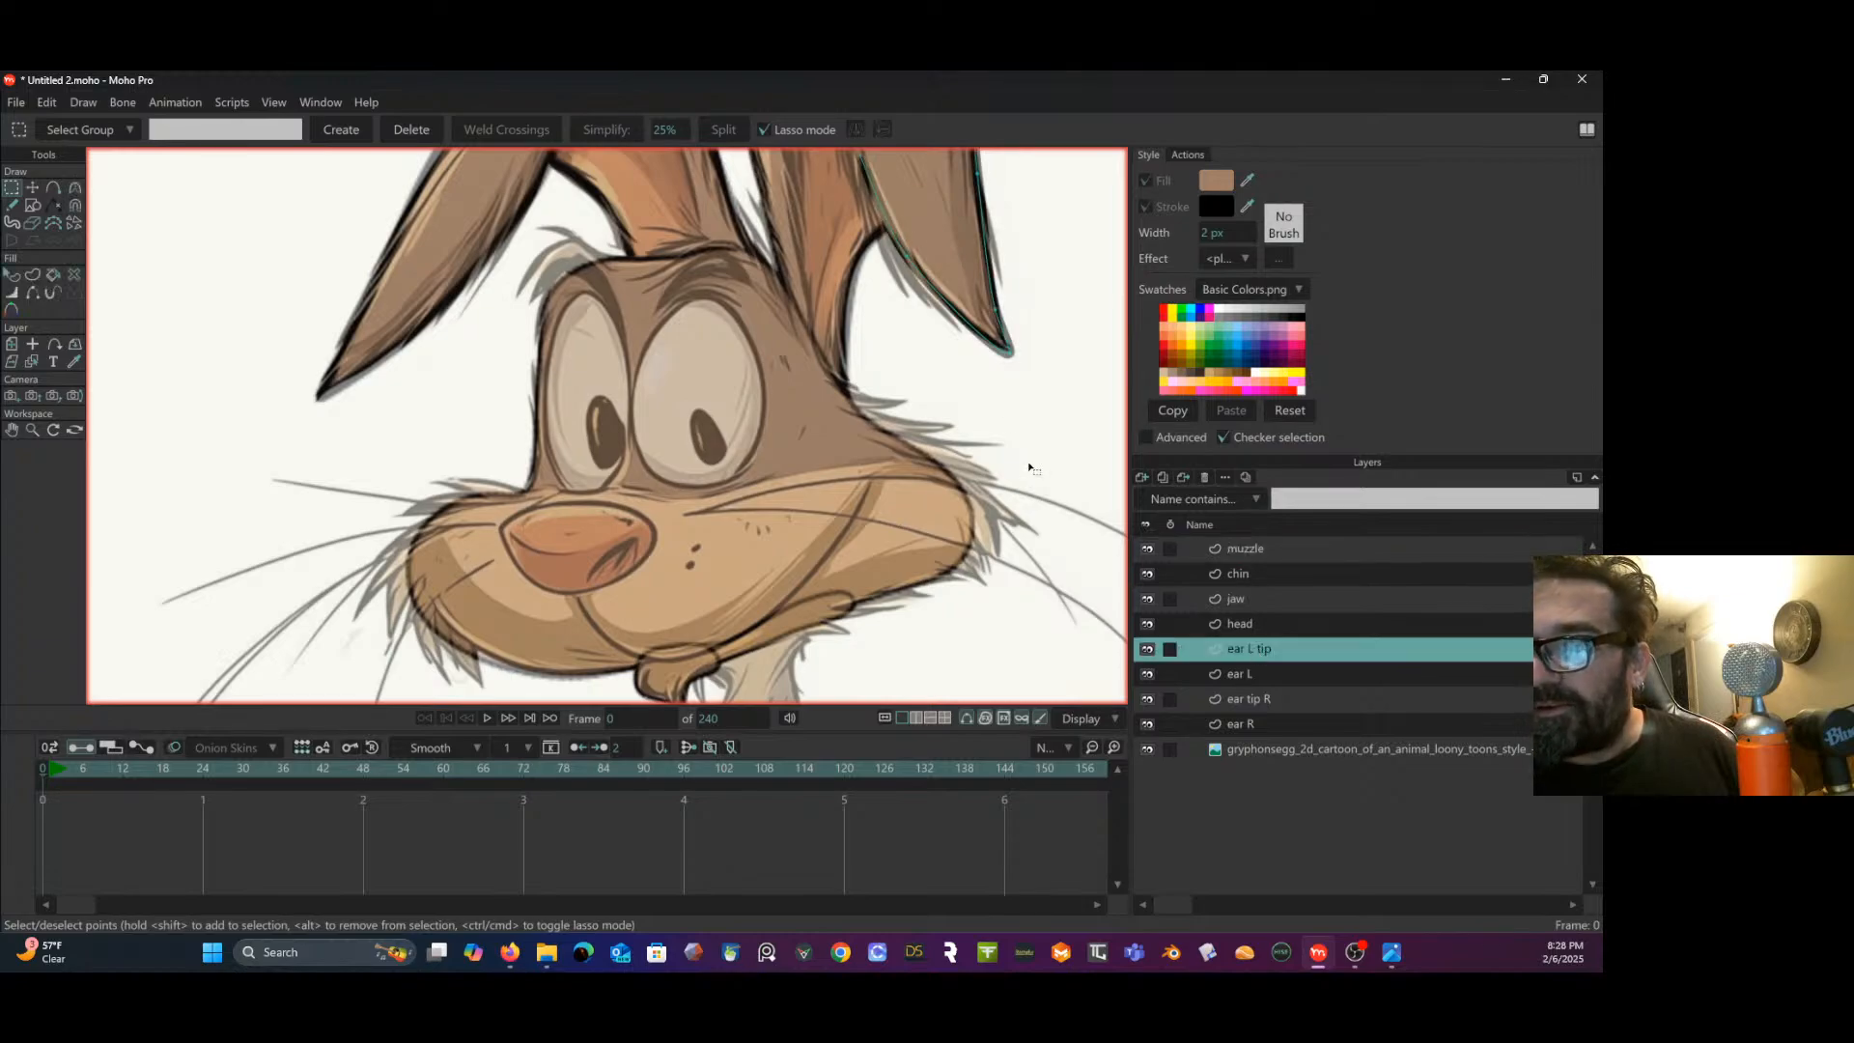
left_click_drag(965, 400, 872, 539)
left_click_drag(802, 279, 747, 367)
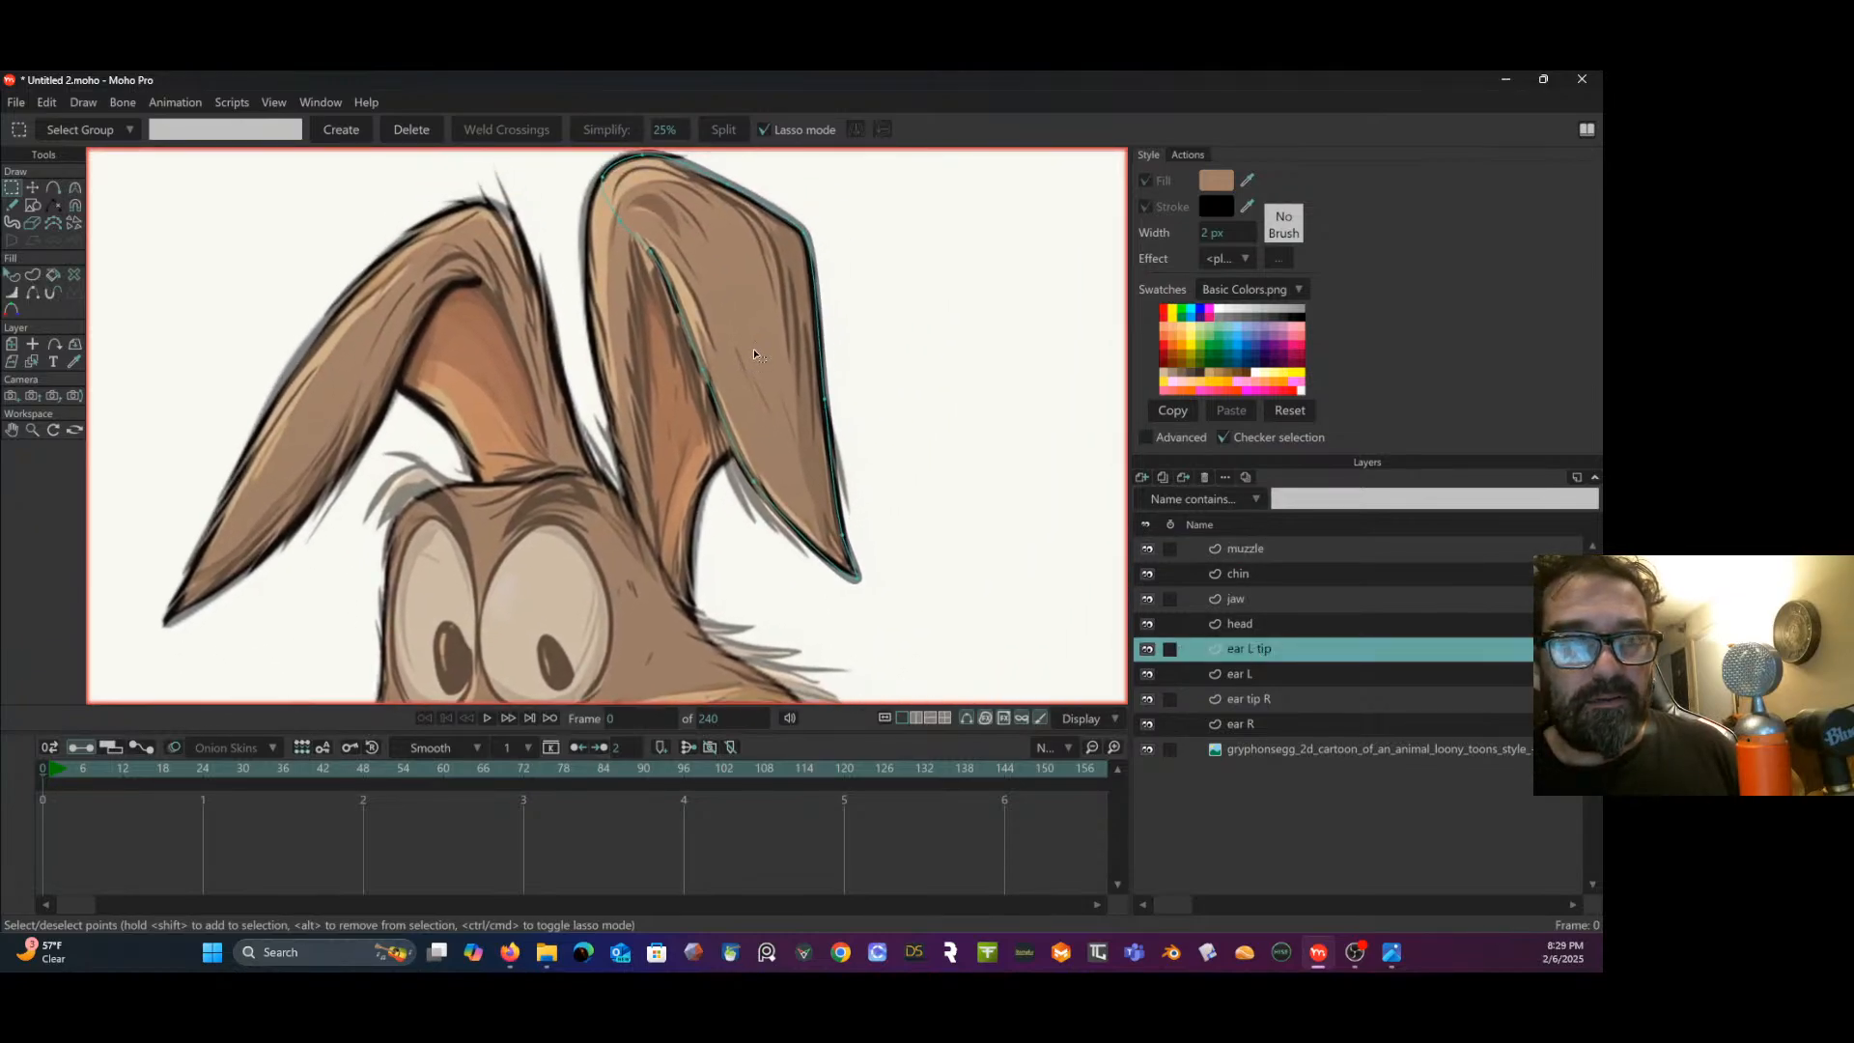
left_click(11, 274)
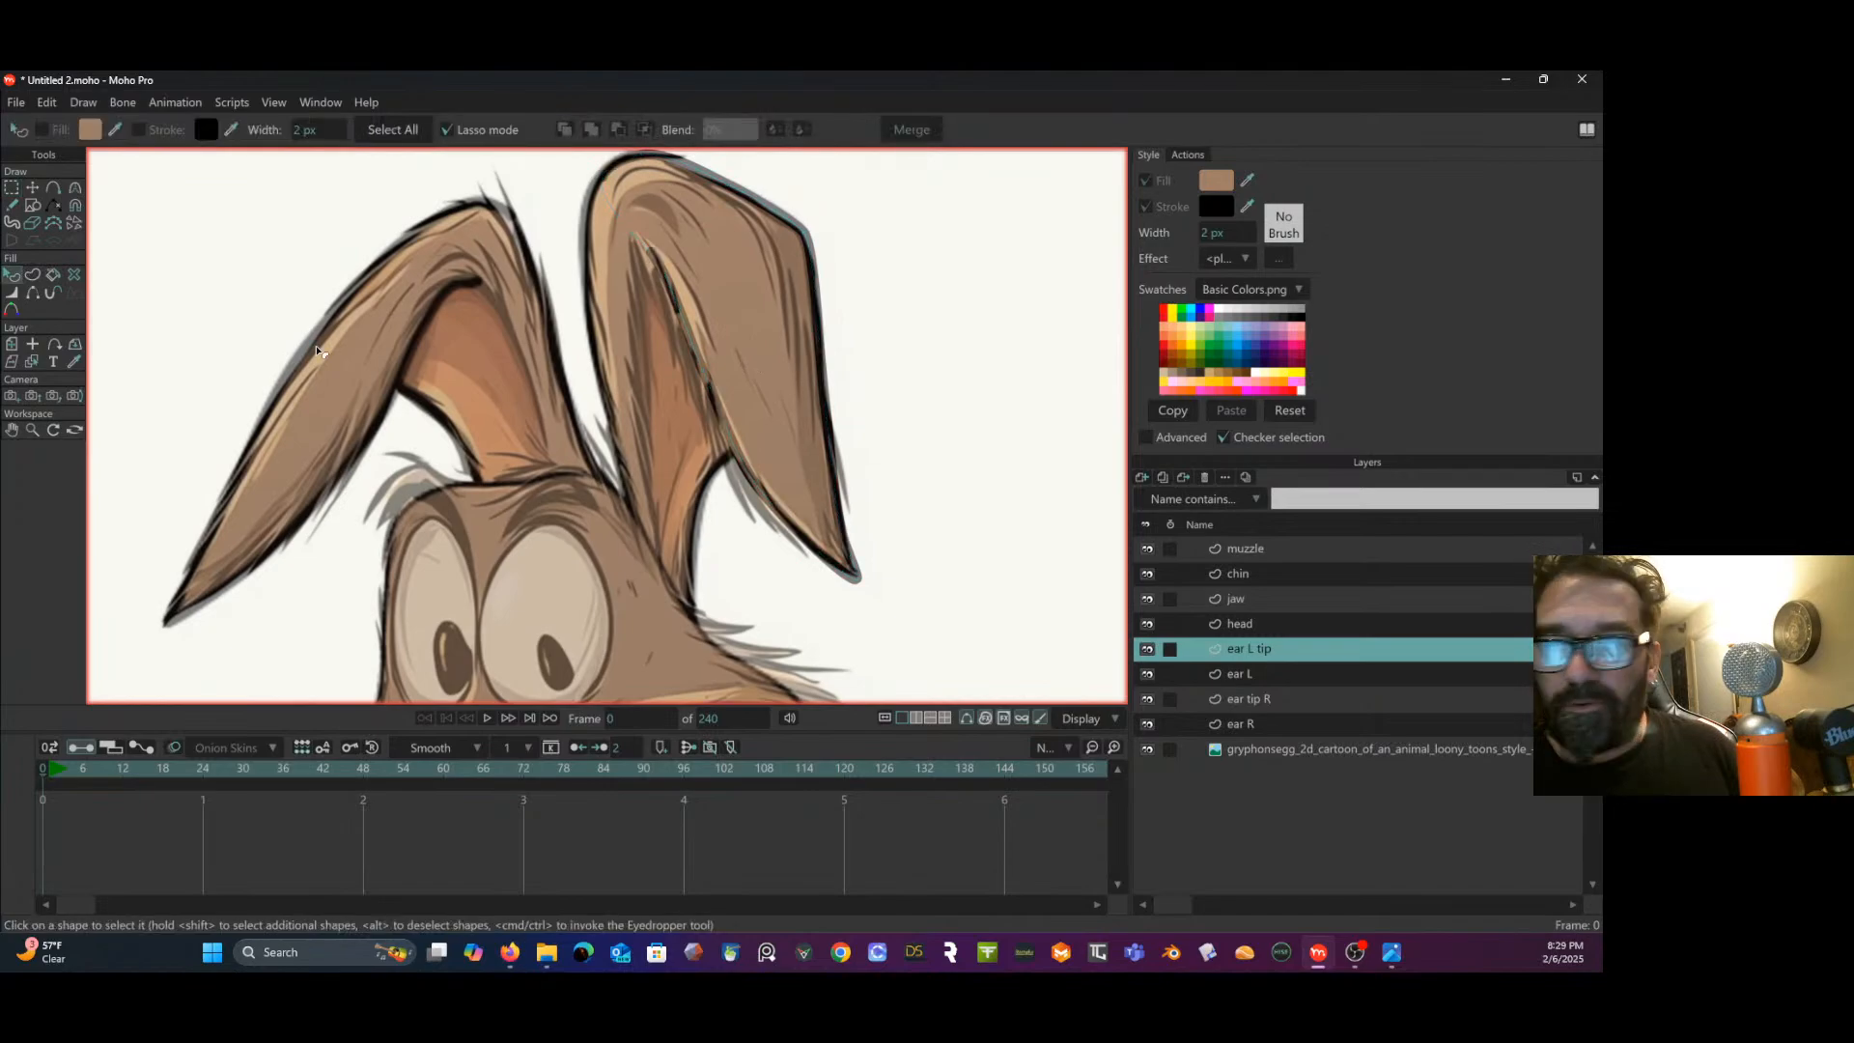
left_click(716, 361)
left_click(1224, 233)
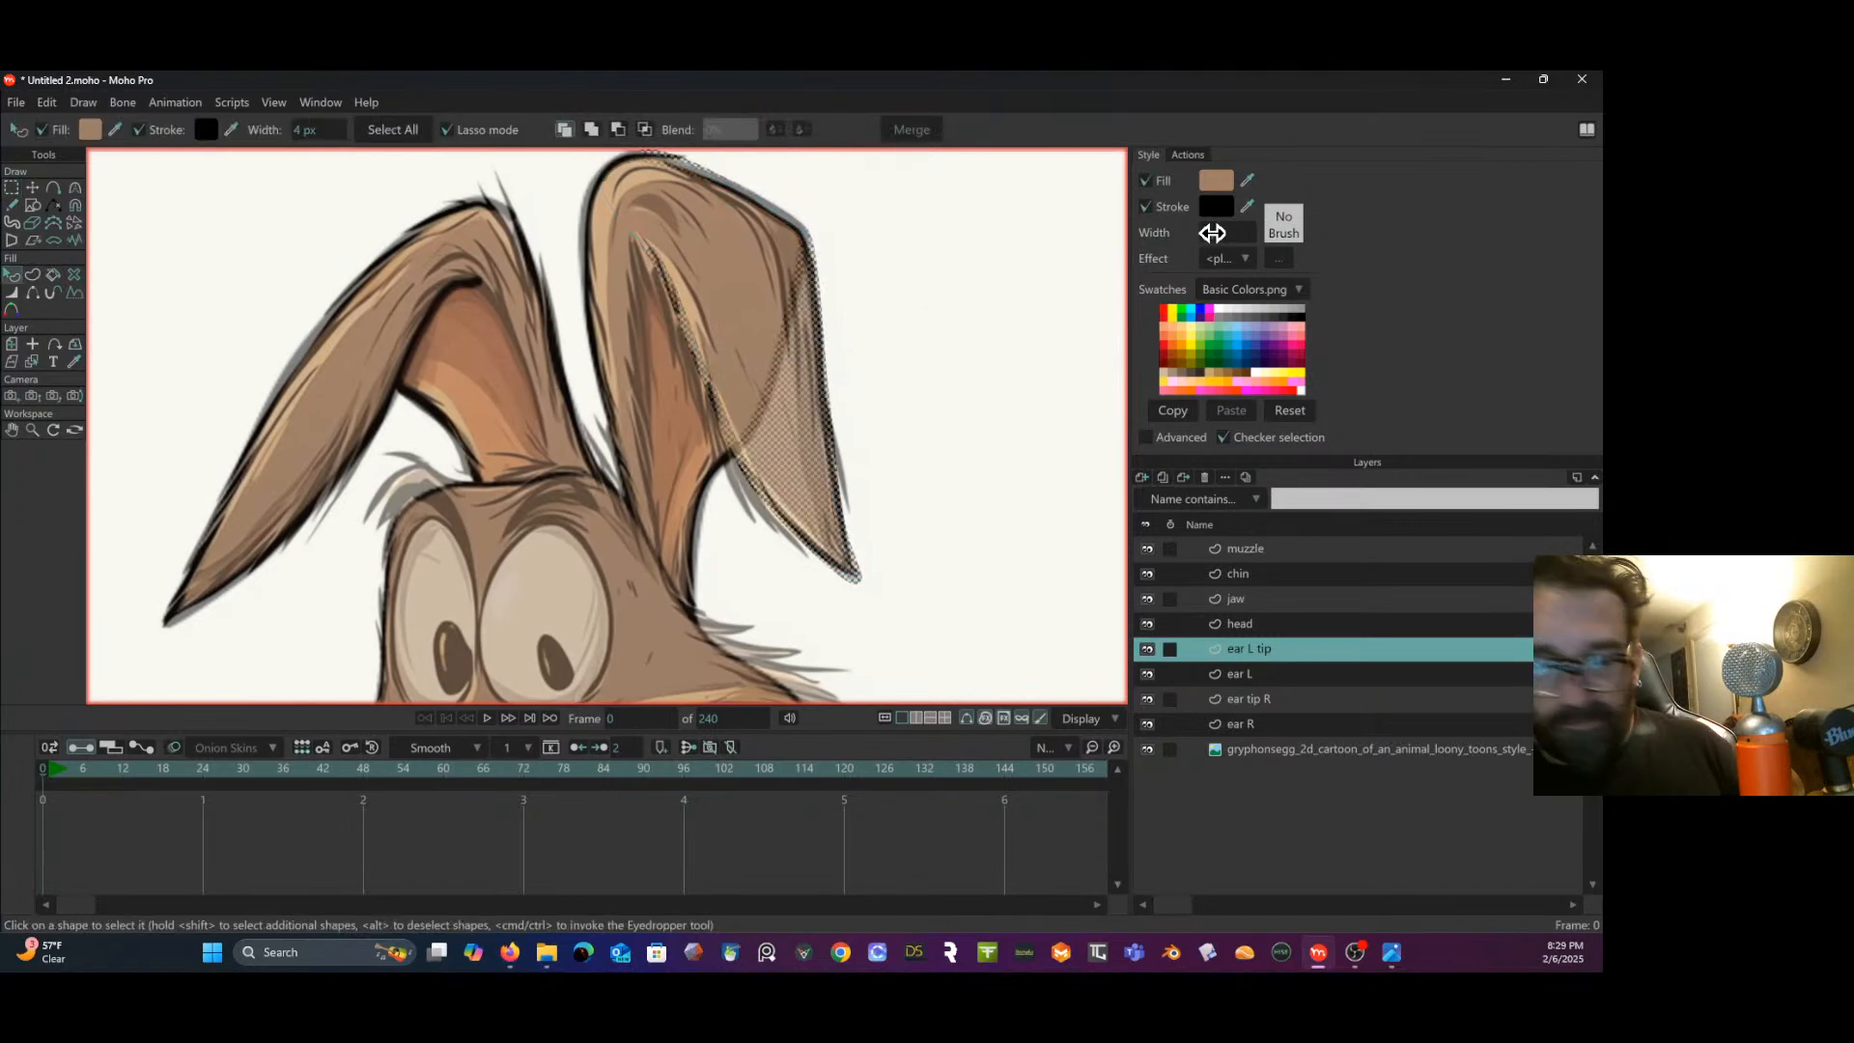
type("2")
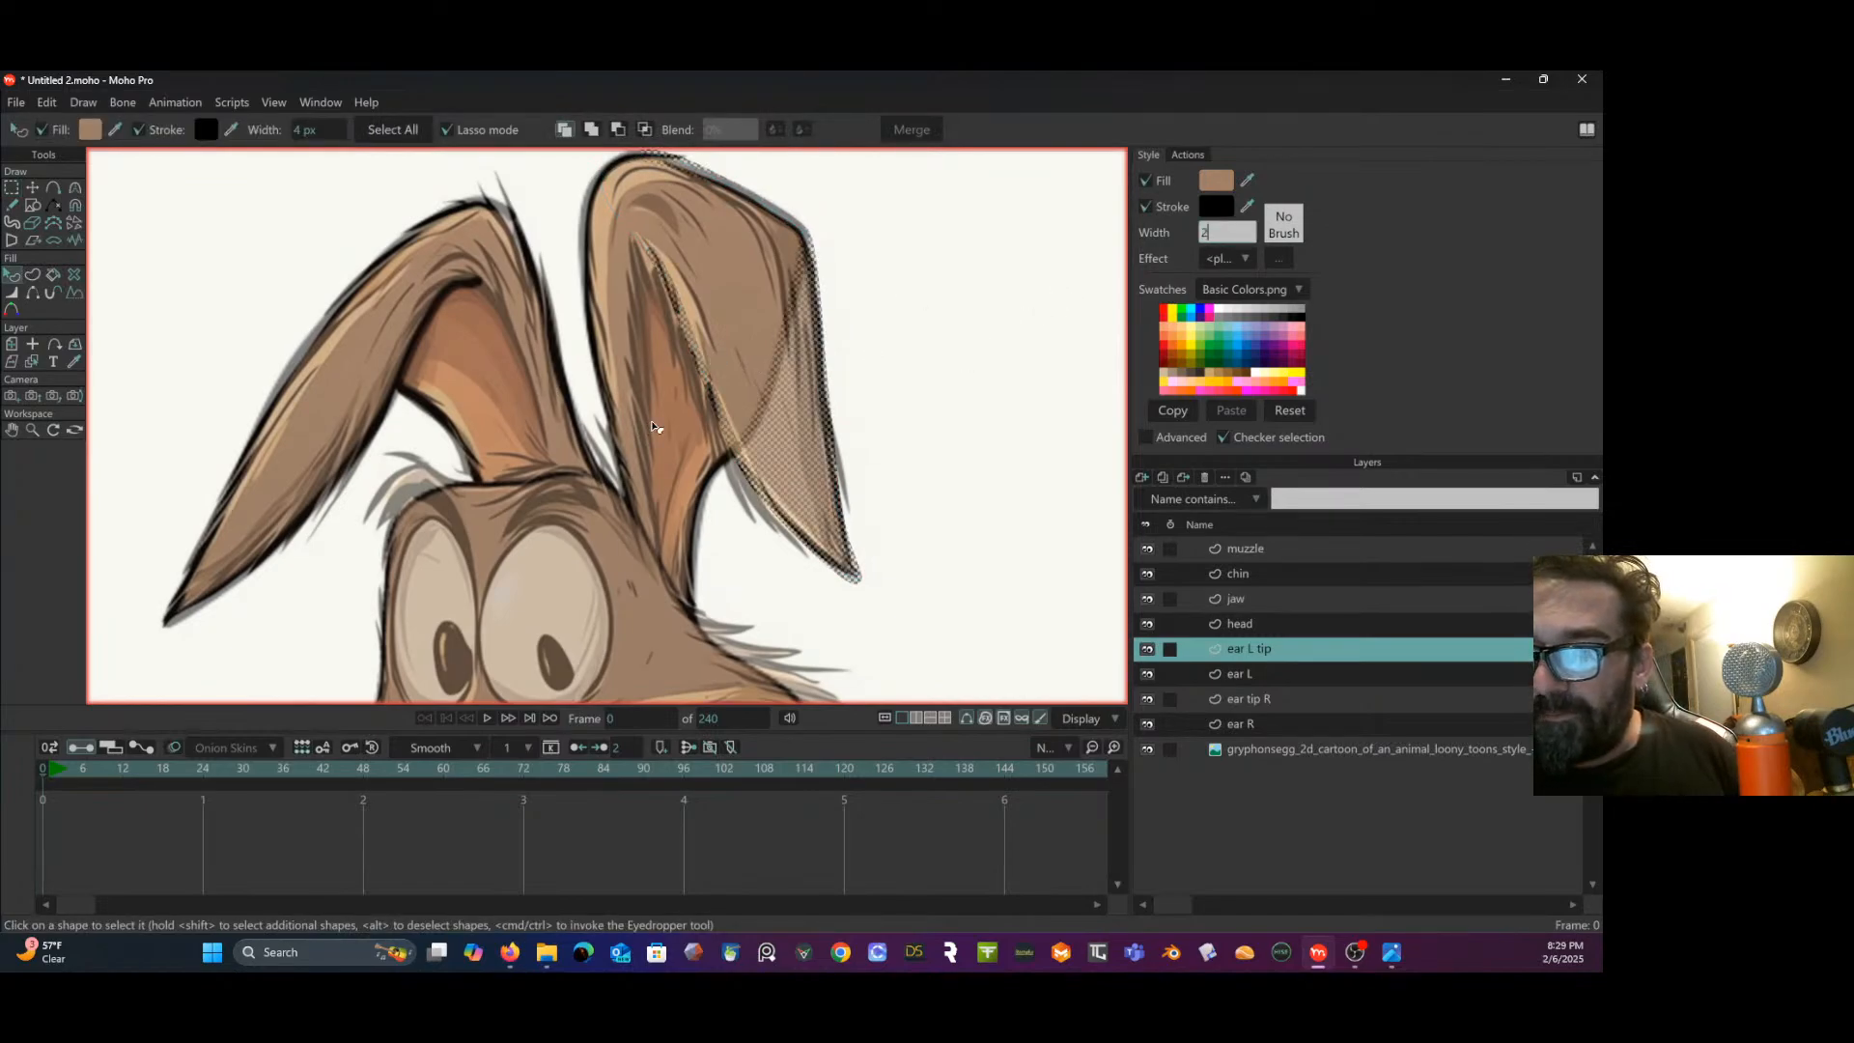
left_click(1261, 675)
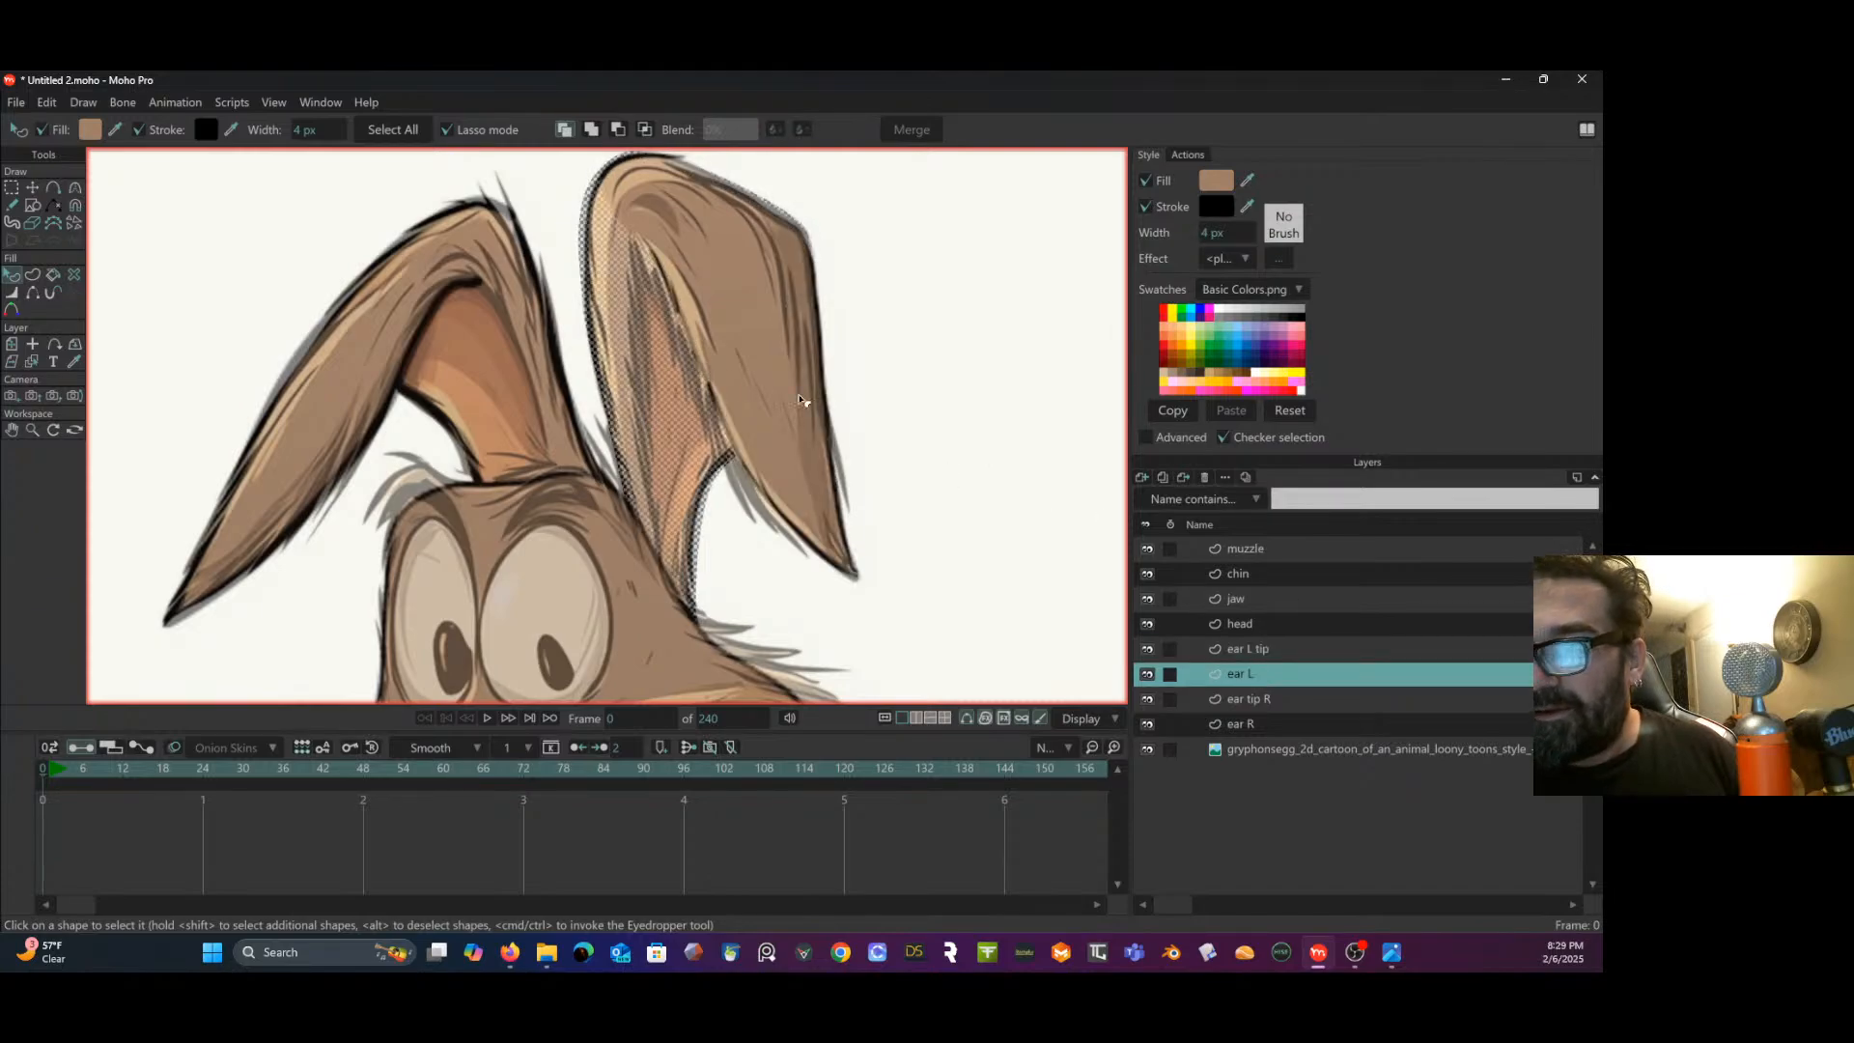
- Set the stroke width of the shapes on the ear L and ear tip R layers to 2 px
left_click(1207, 233)
type("2")
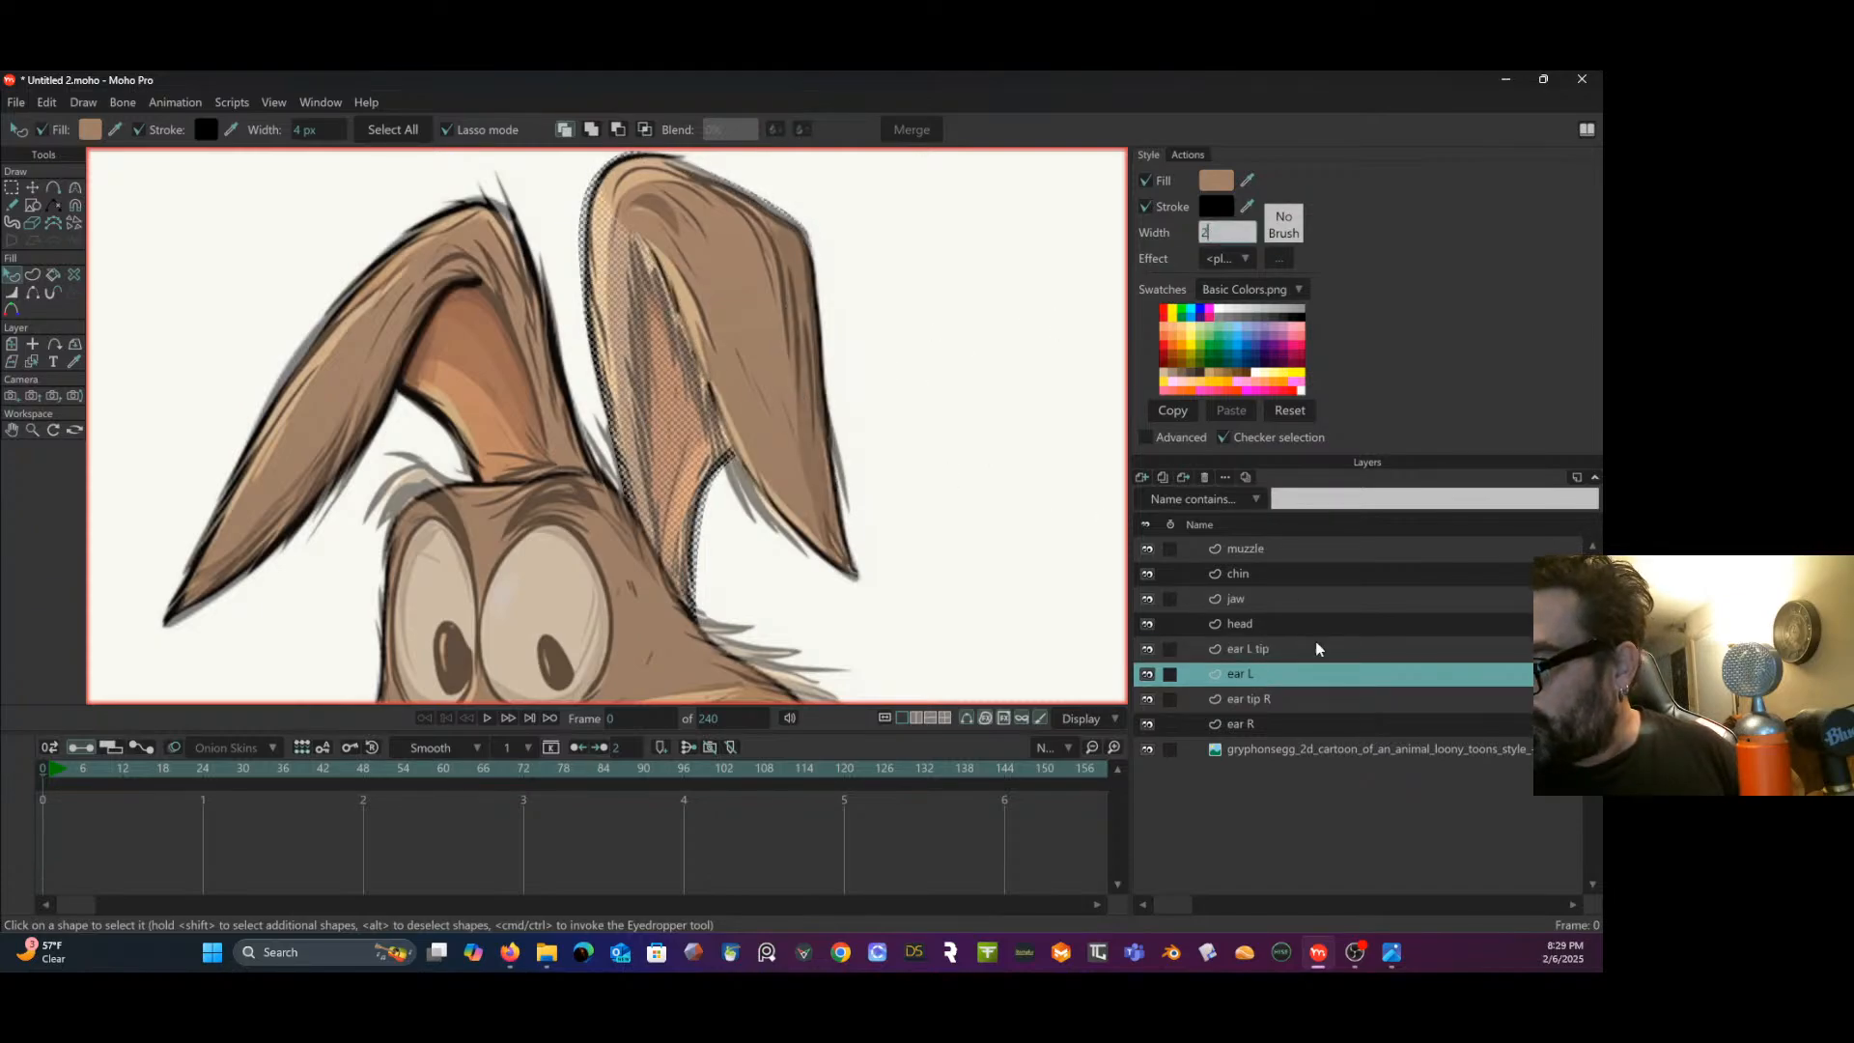
left_click(1282, 701)
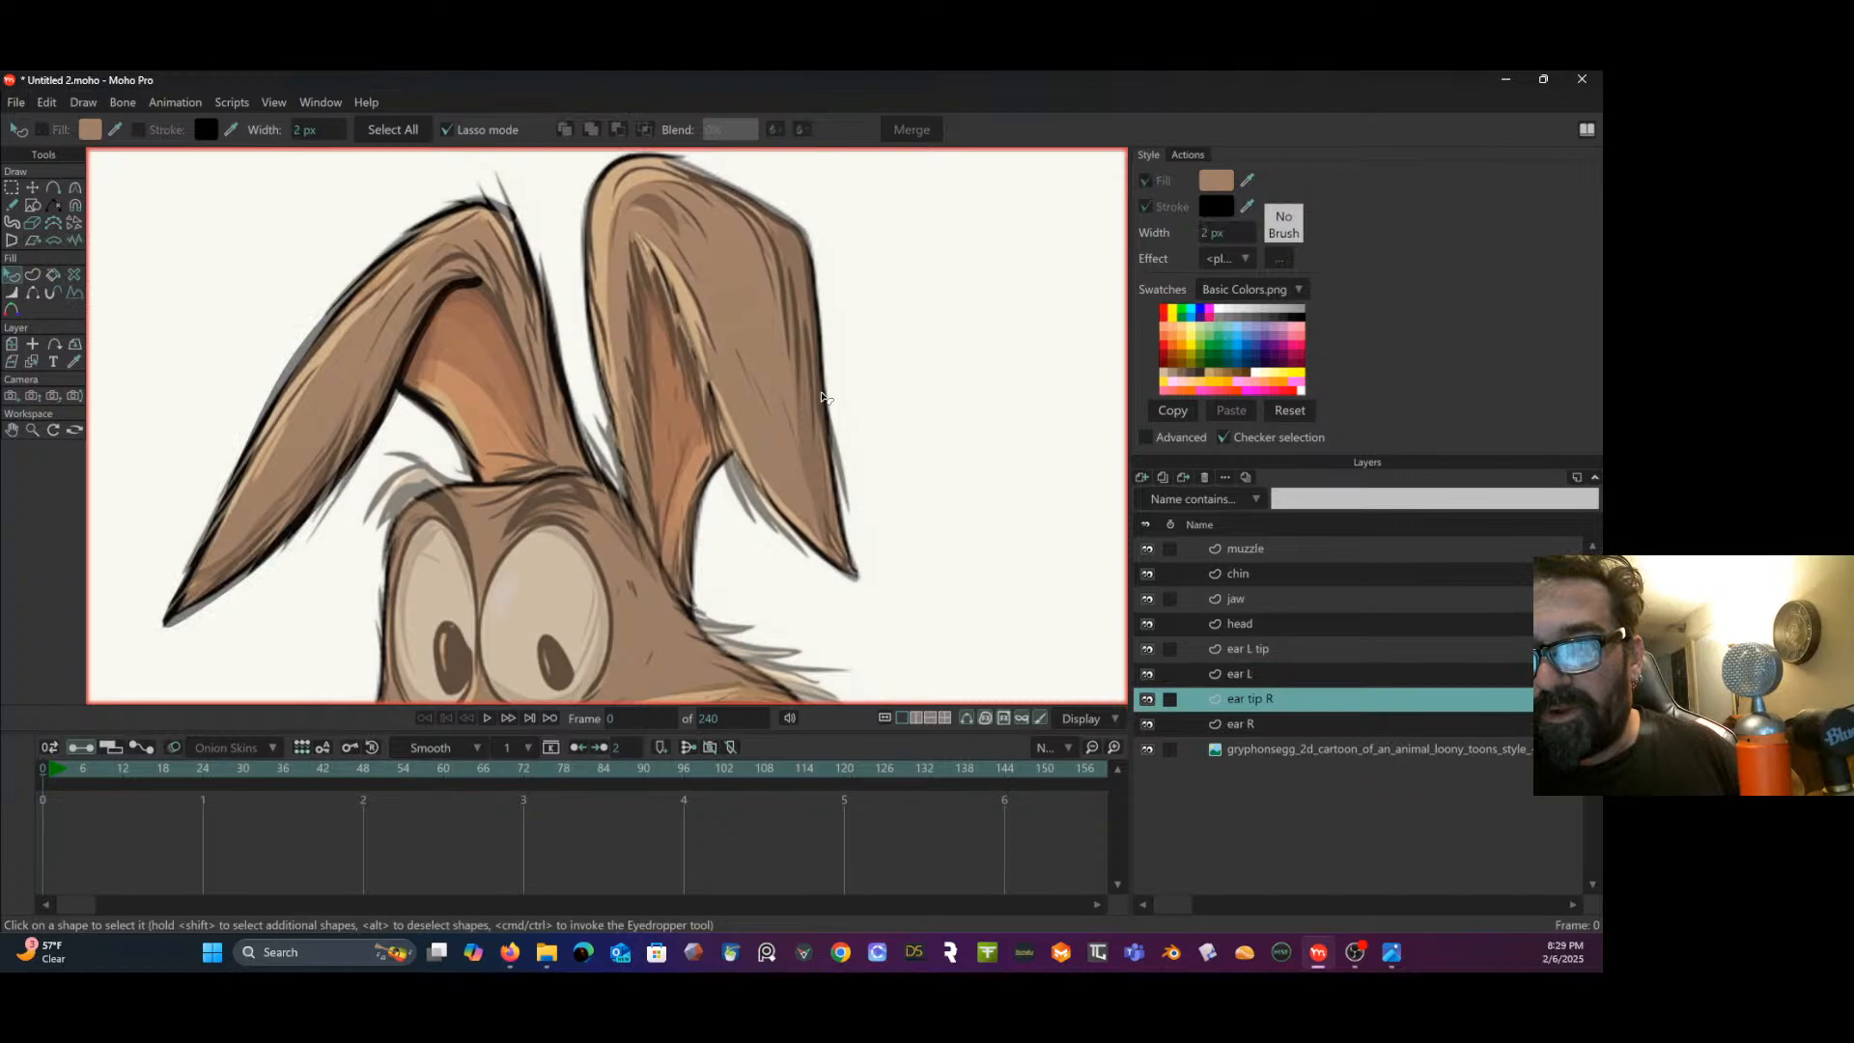
left_click(362, 345)
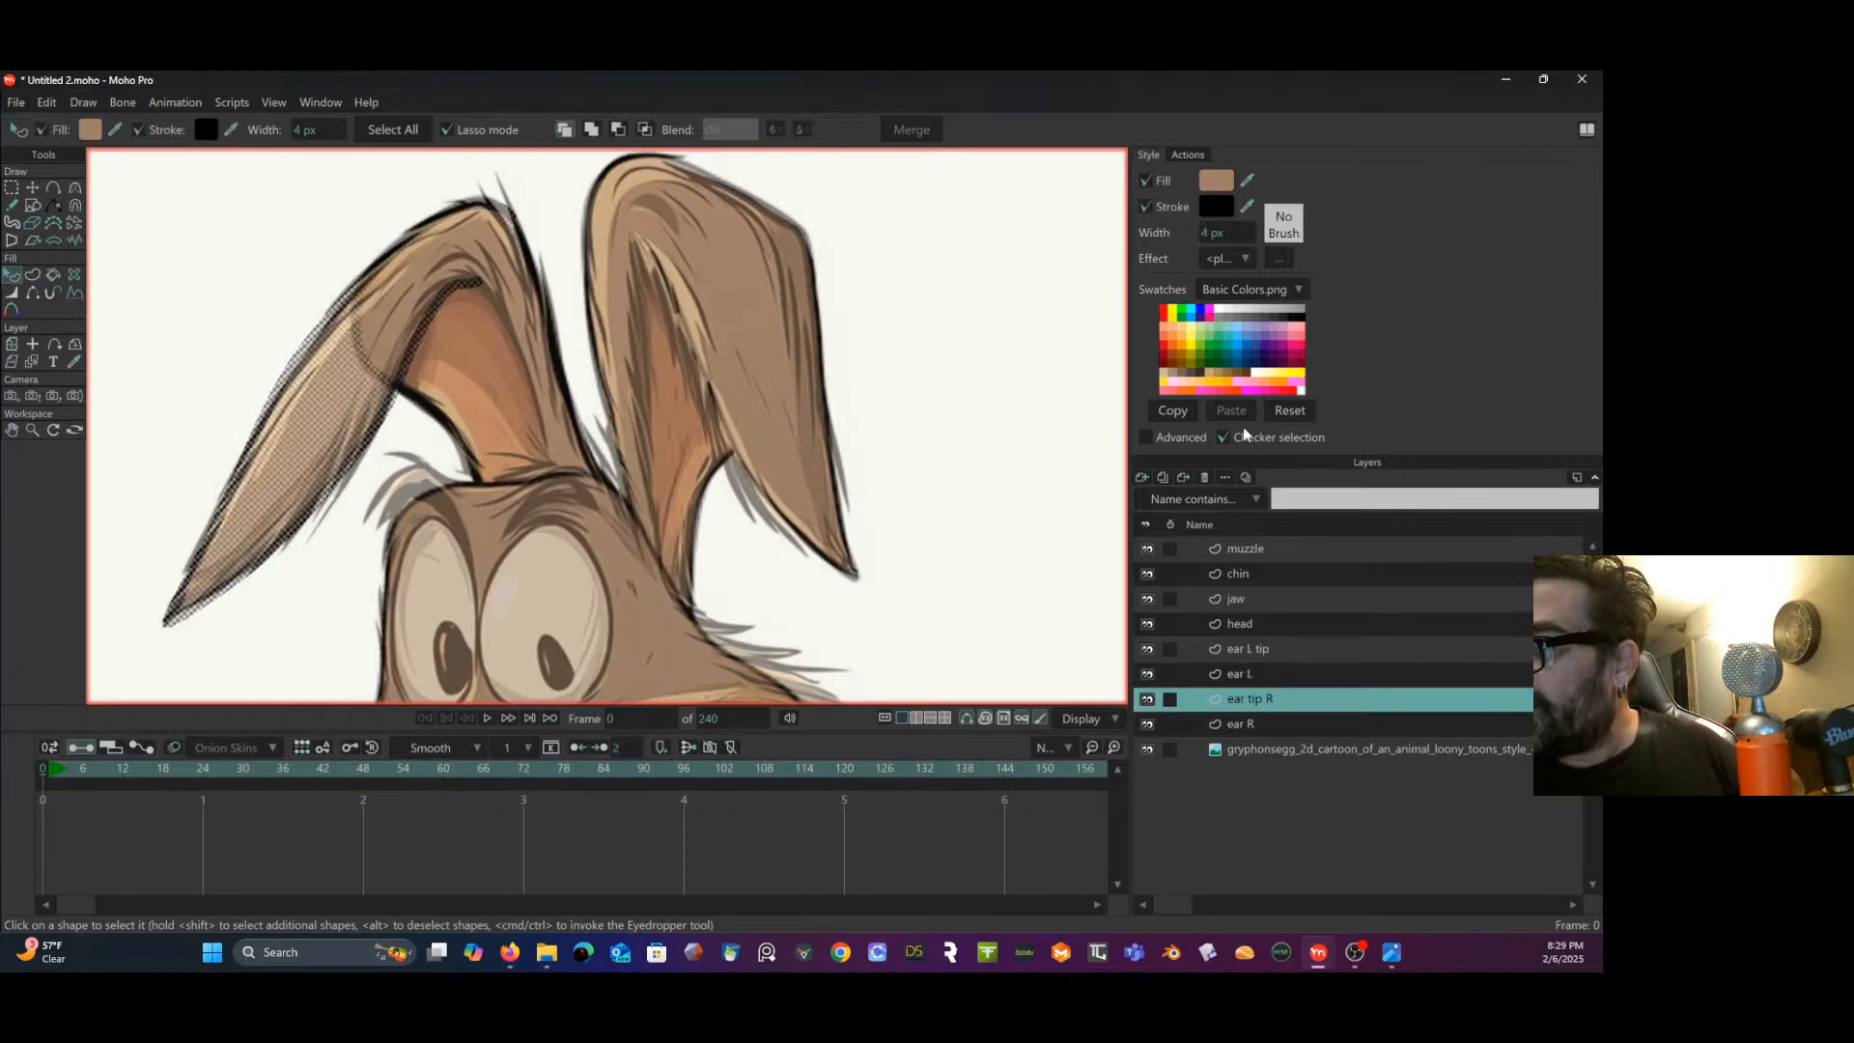
left_click(1224, 233)
type("2")
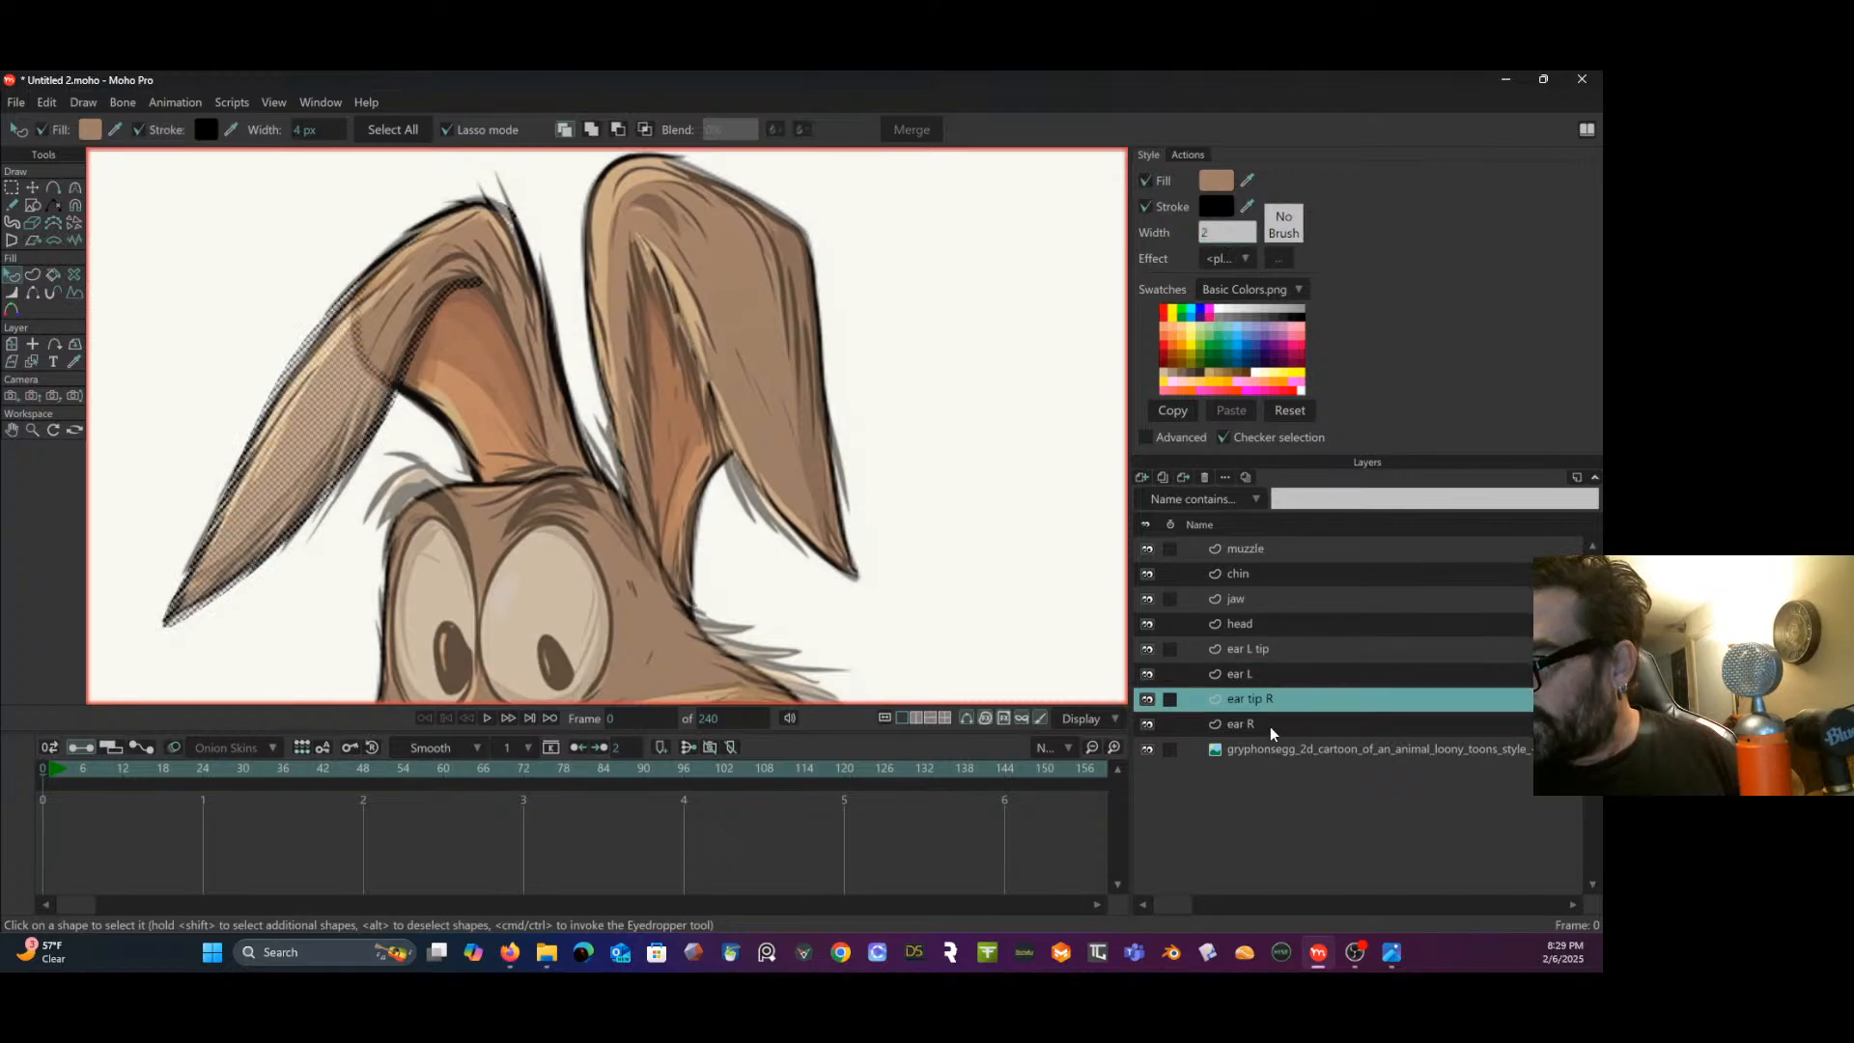
- Set the stroke width of the ear shape on the ear R layer to 2 px
left_click(1272, 734)
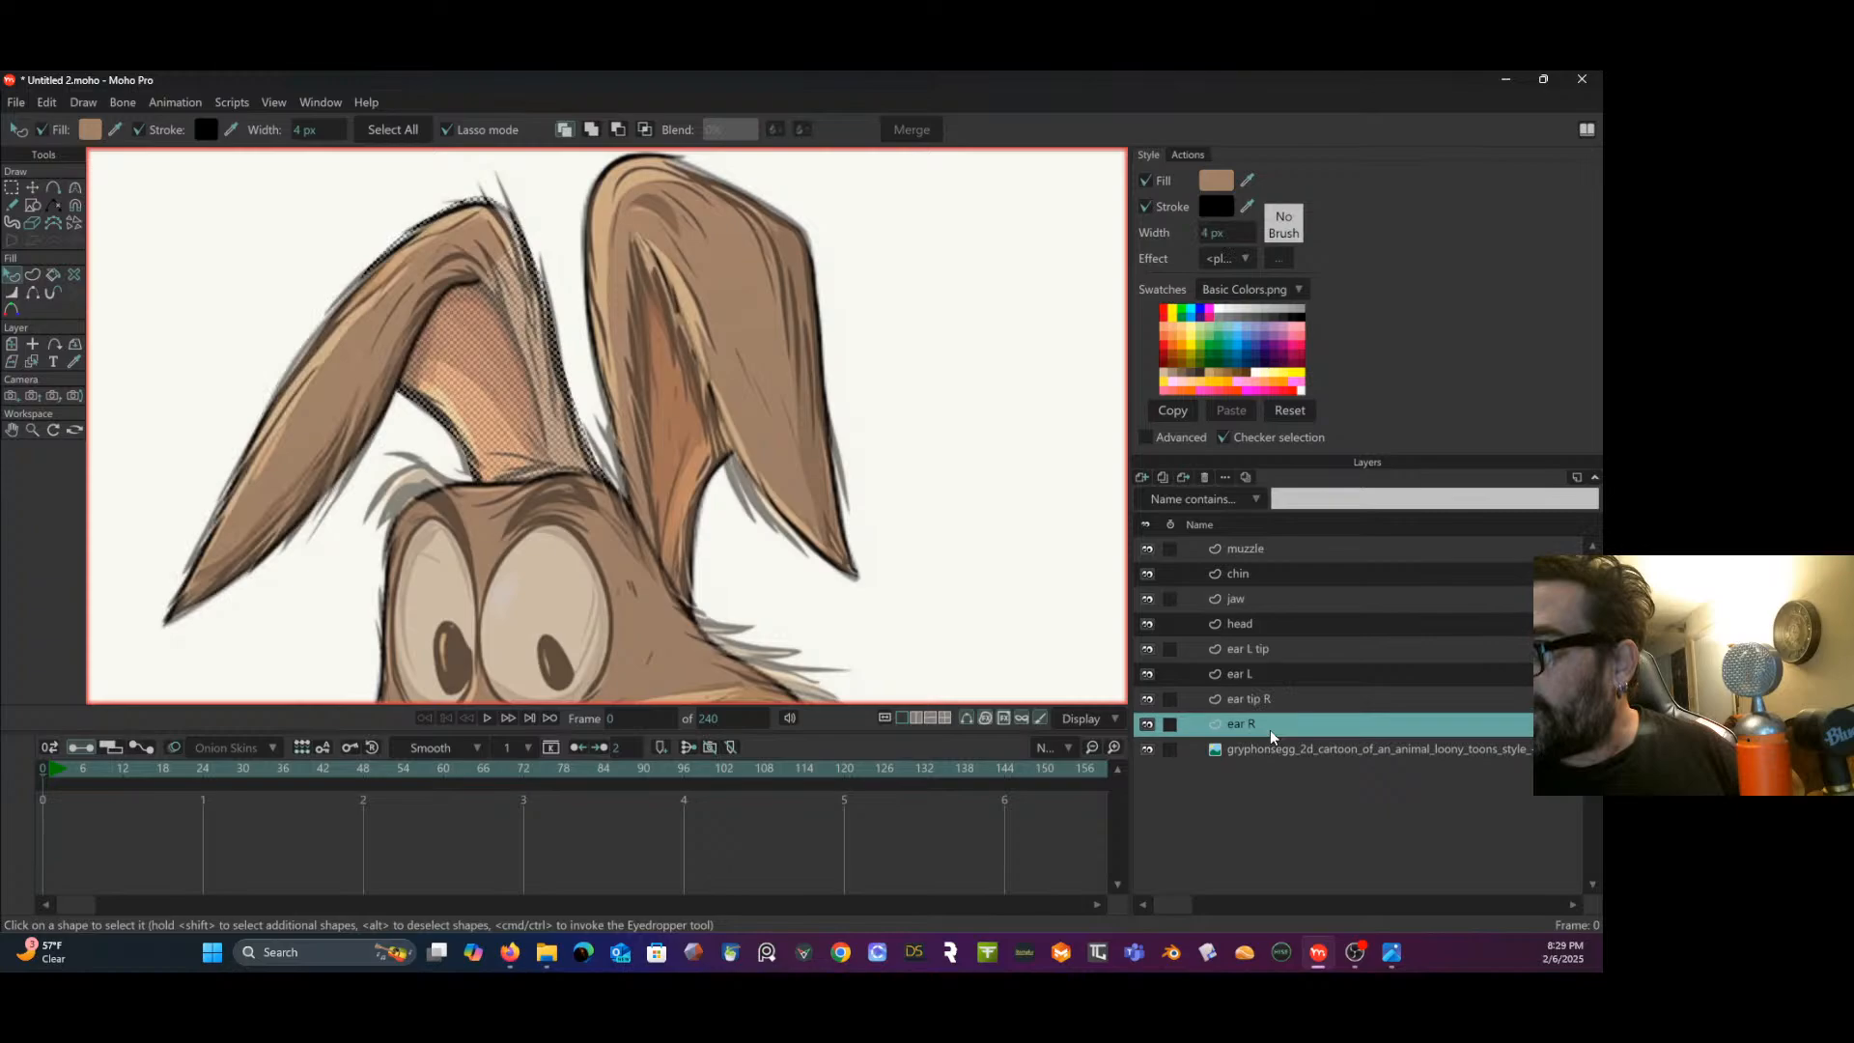
left_click(1226, 233)
type("2")
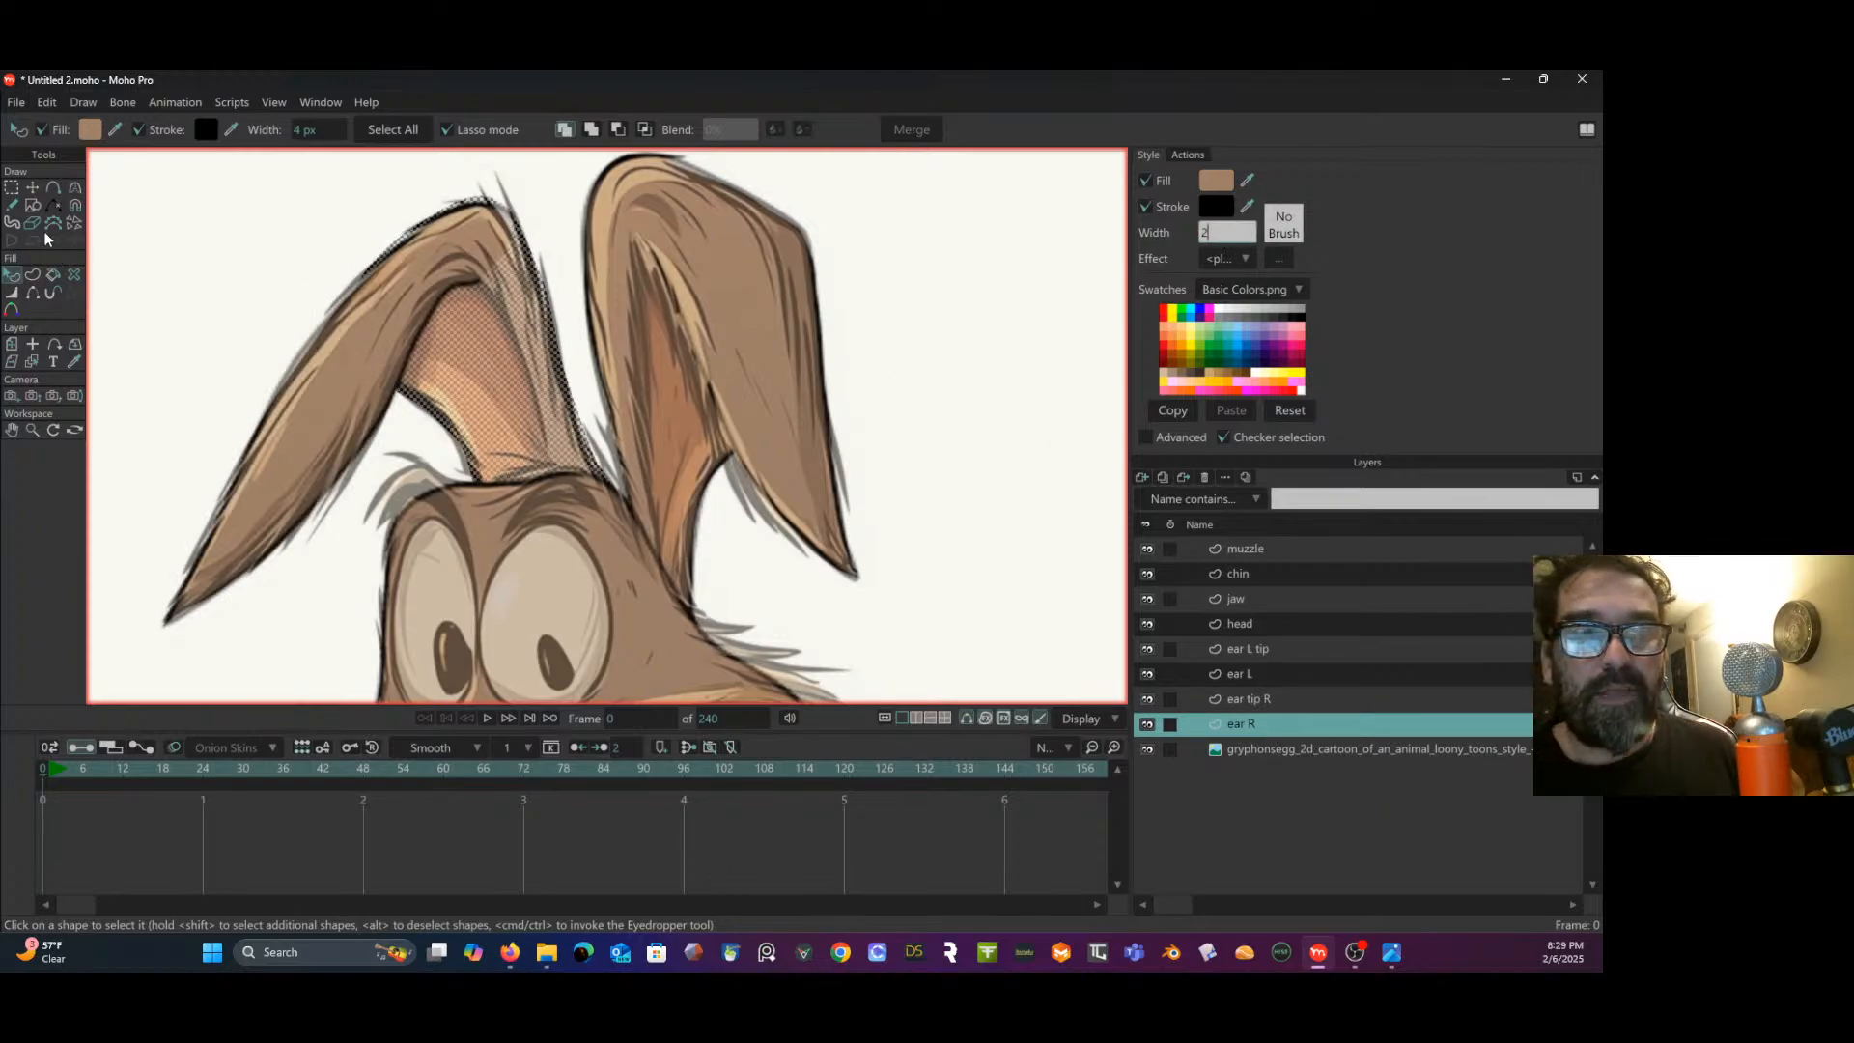
left_click(126, 226)
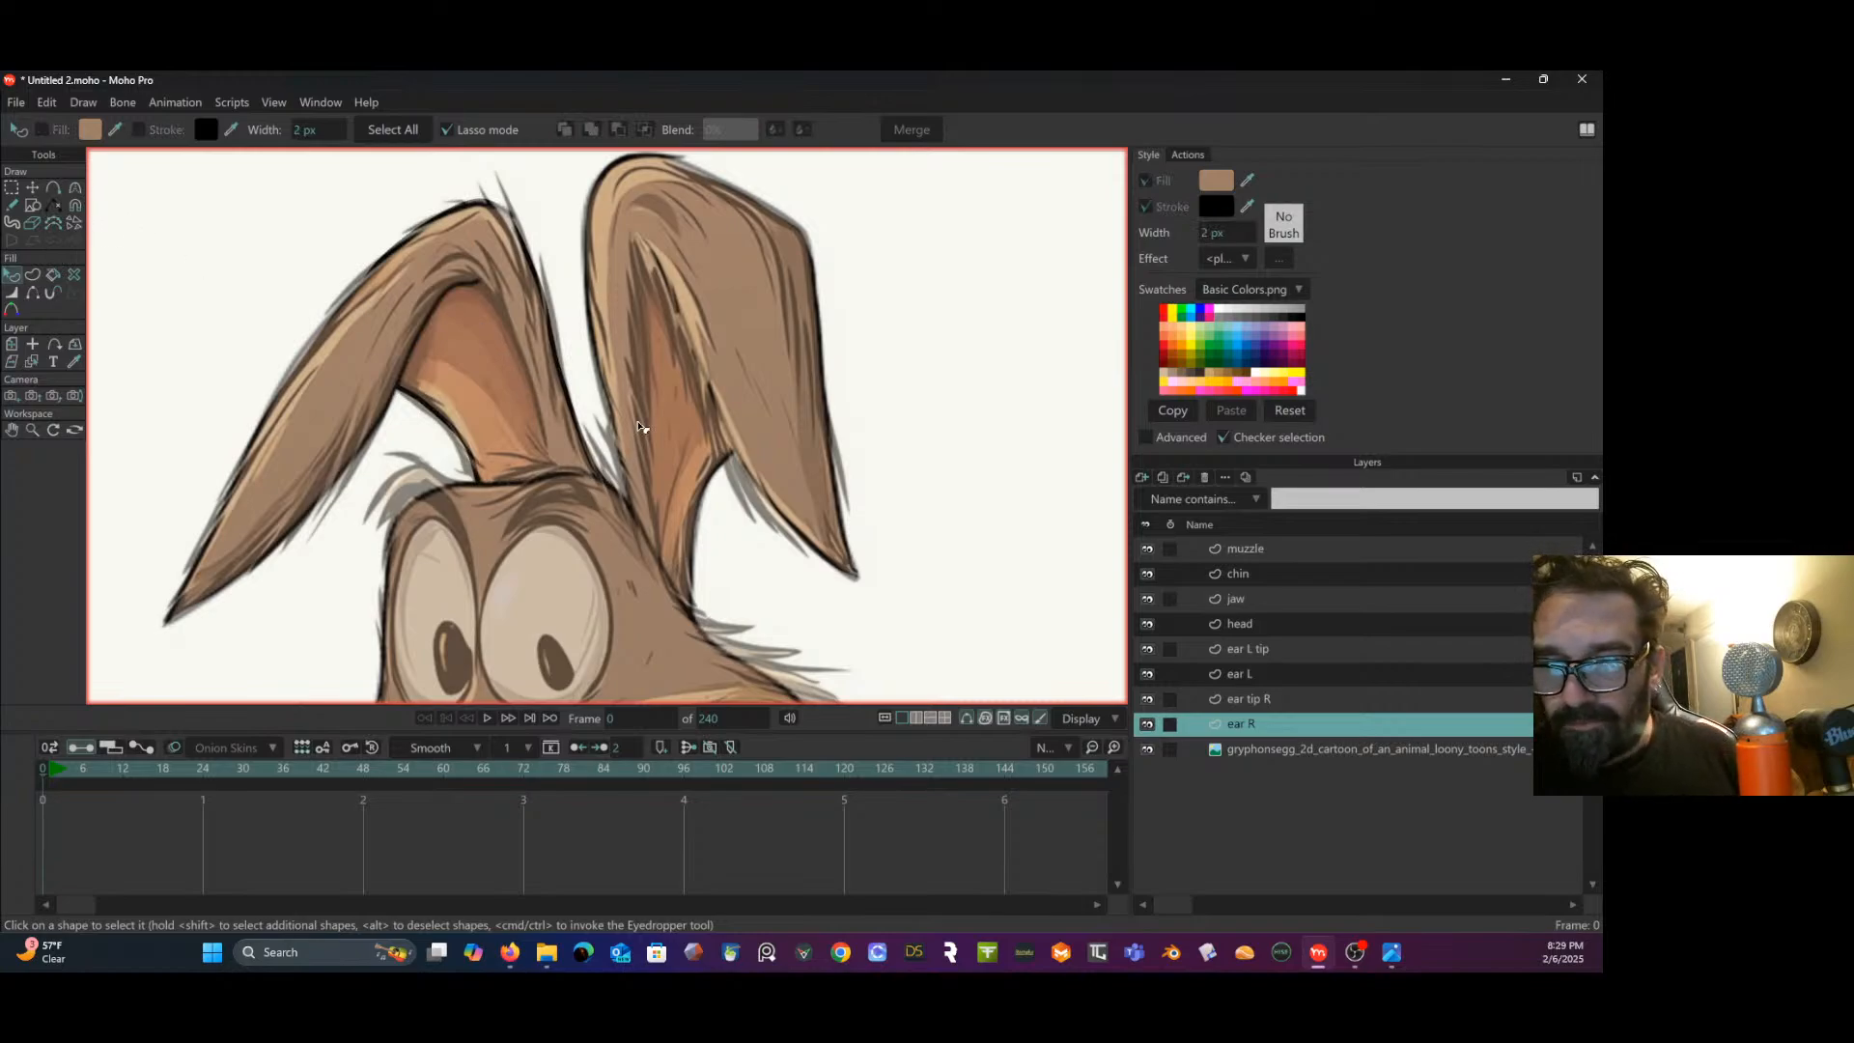
- On the muzzle layer, trace a closed outline around the reference muzzle with the Add Point tool
scroll(673, 440, "down", 3)
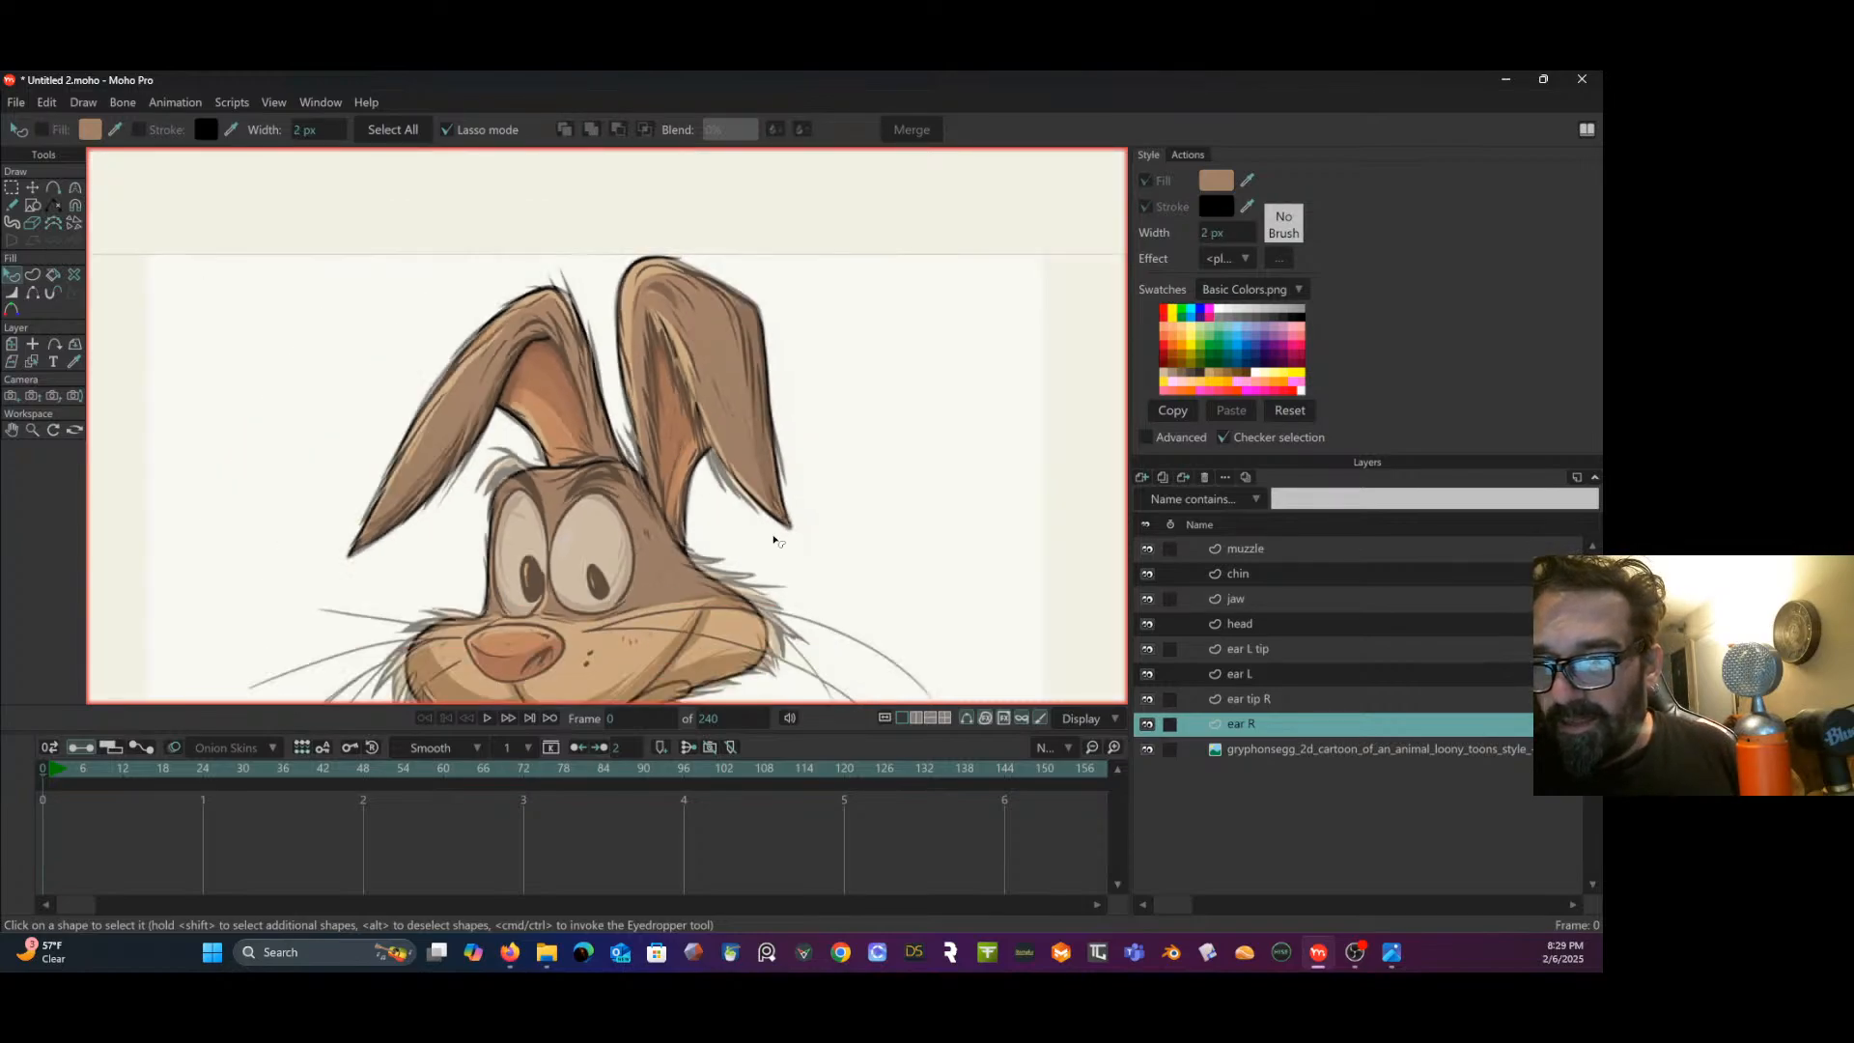
left_click_drag(896, 562, 895, 450)
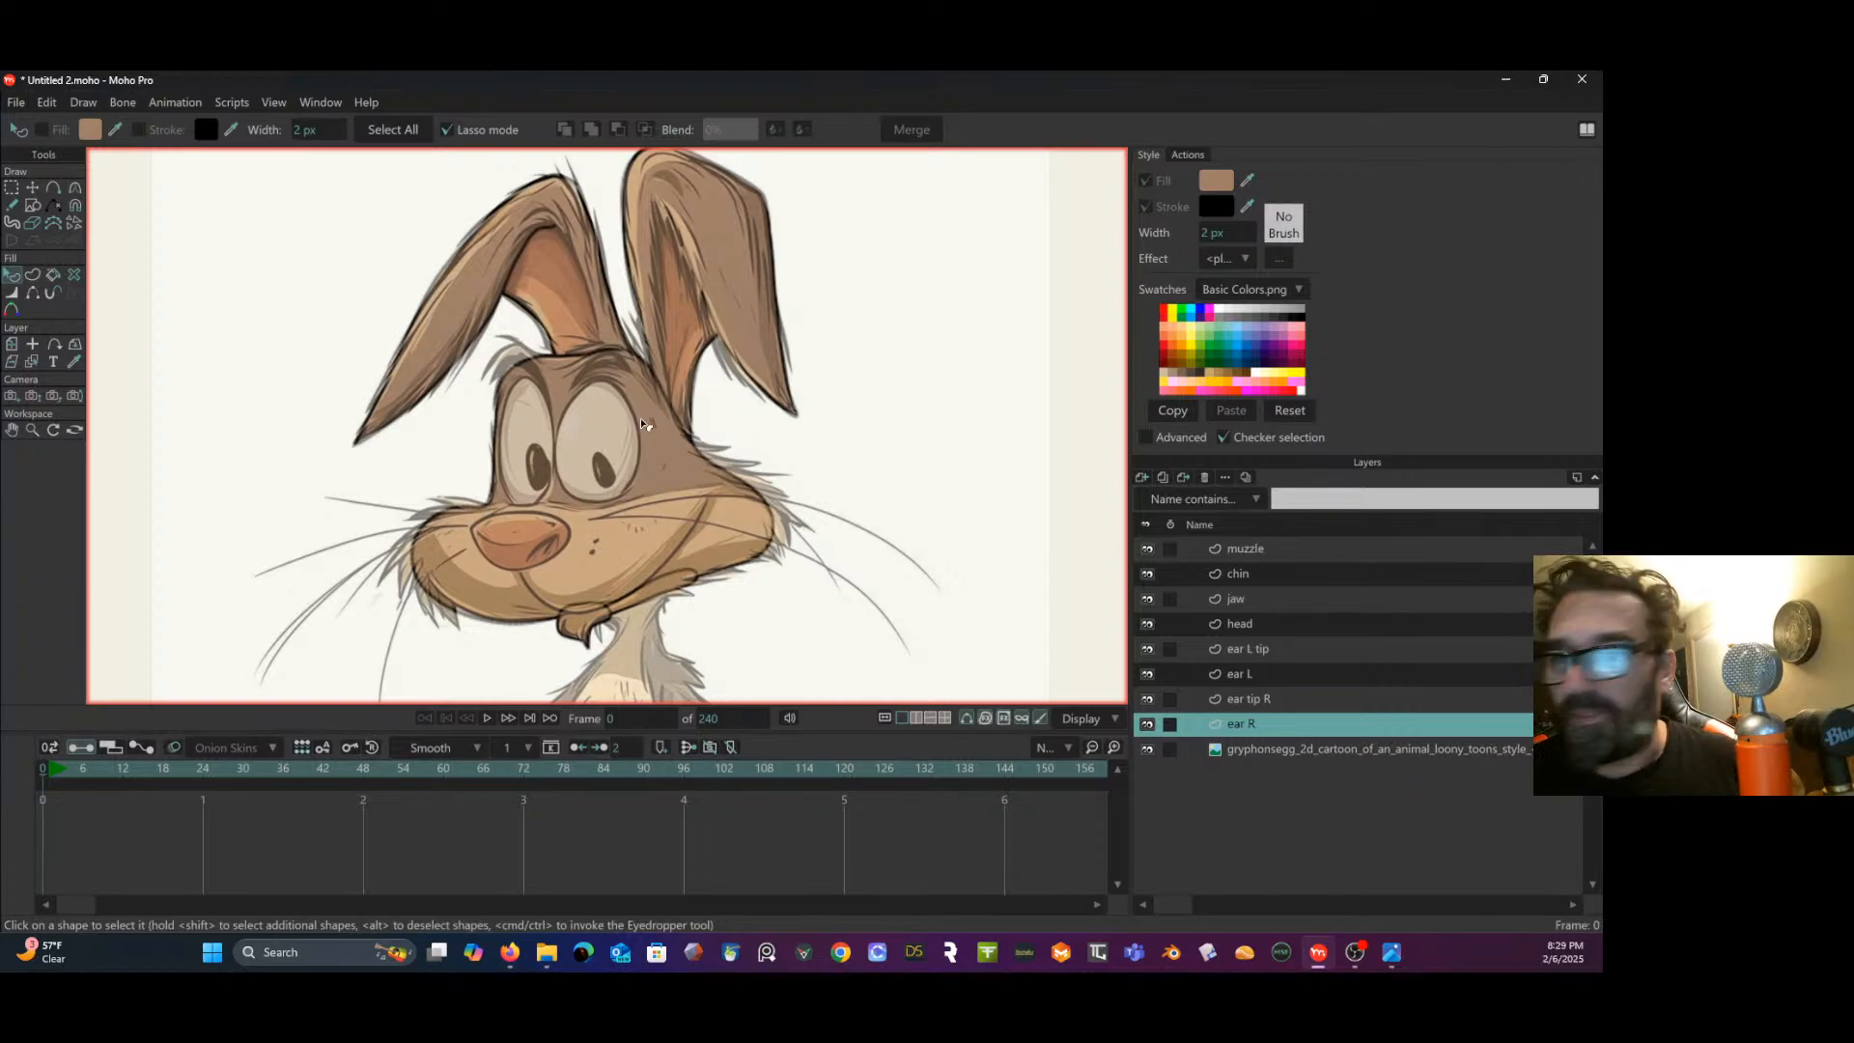
left_click(1272, 546)
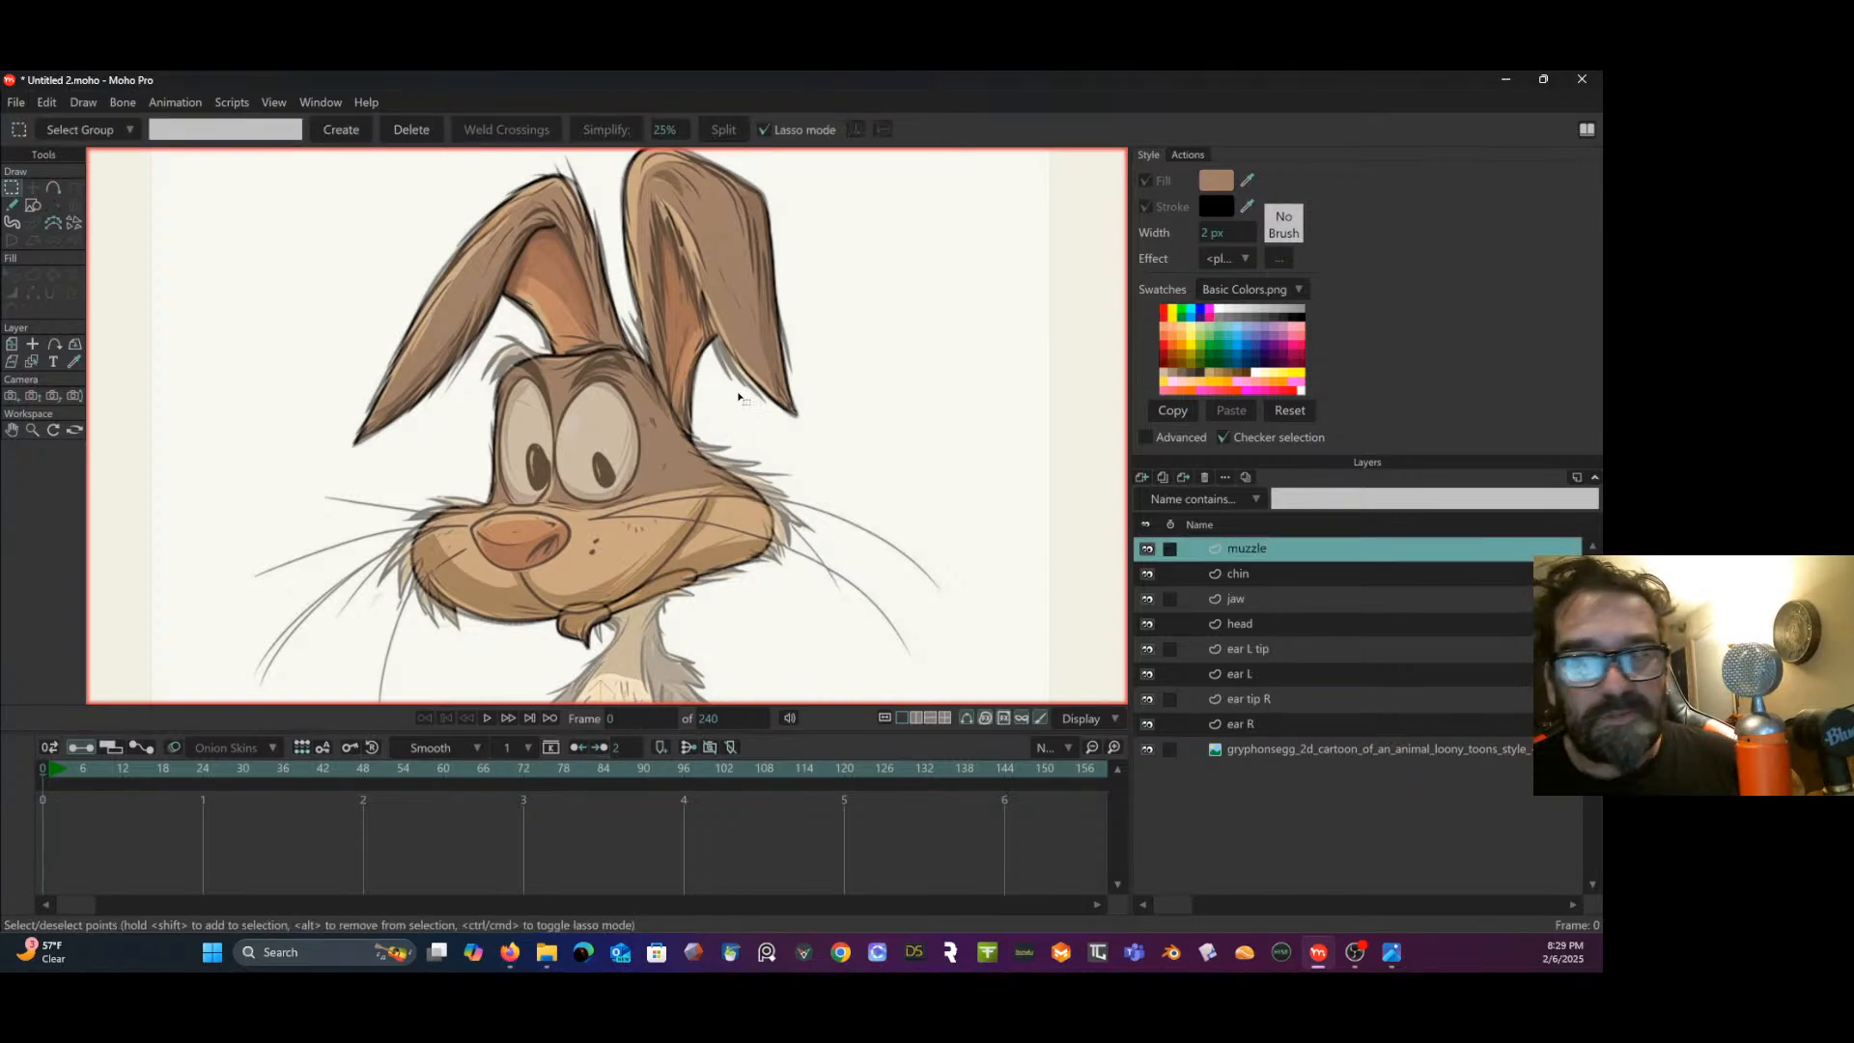
left_click(53, 188)
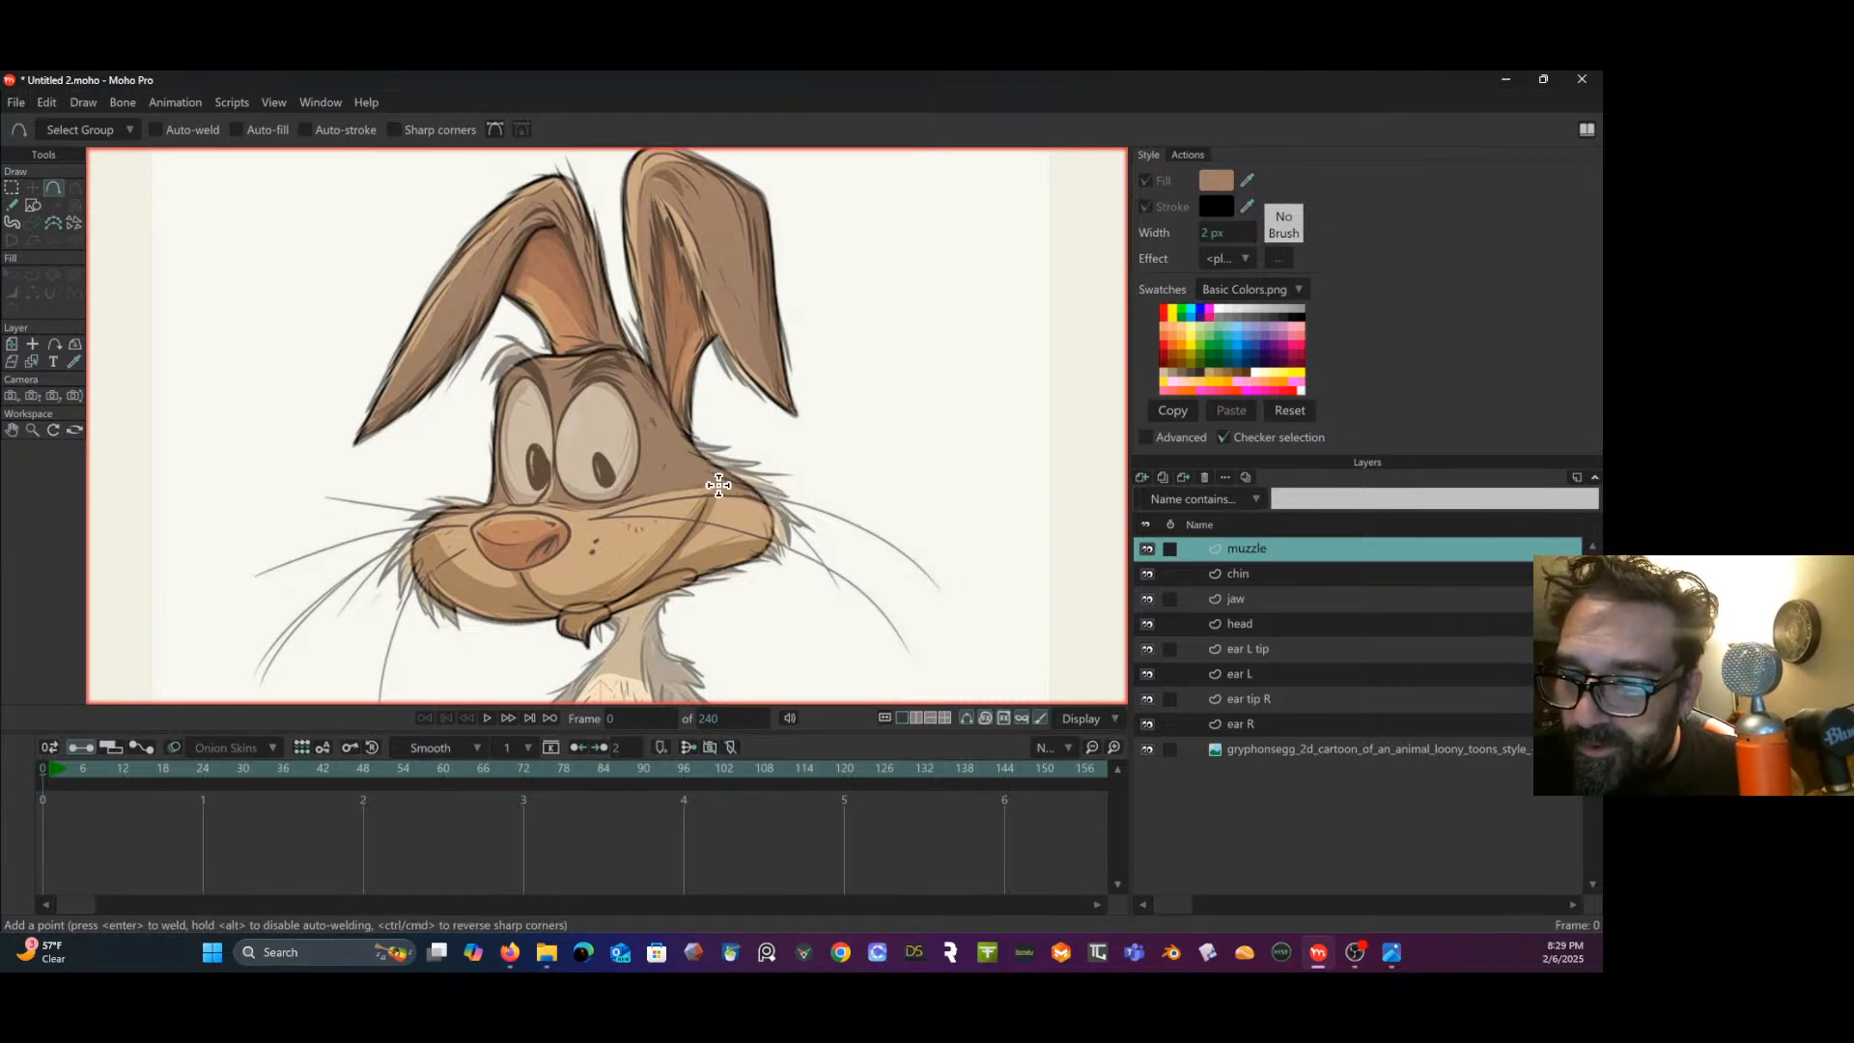
mouse_move(720, 487)
left_mouse_down()
mouse_move(456, 510)
mouse_move(417, 566)
mouse_move(446, 599)
mouse_move(519, 614)
mouse_move(628, 600)
mouse_move(586, 612)
mouse_move(663, 558)
mouse_move(681, 571)
mouse_move(629, 601)
mouse_move(769, 539)
mouse_move(756, 486)
mouse_move(729, 487)
left_mouse_up()
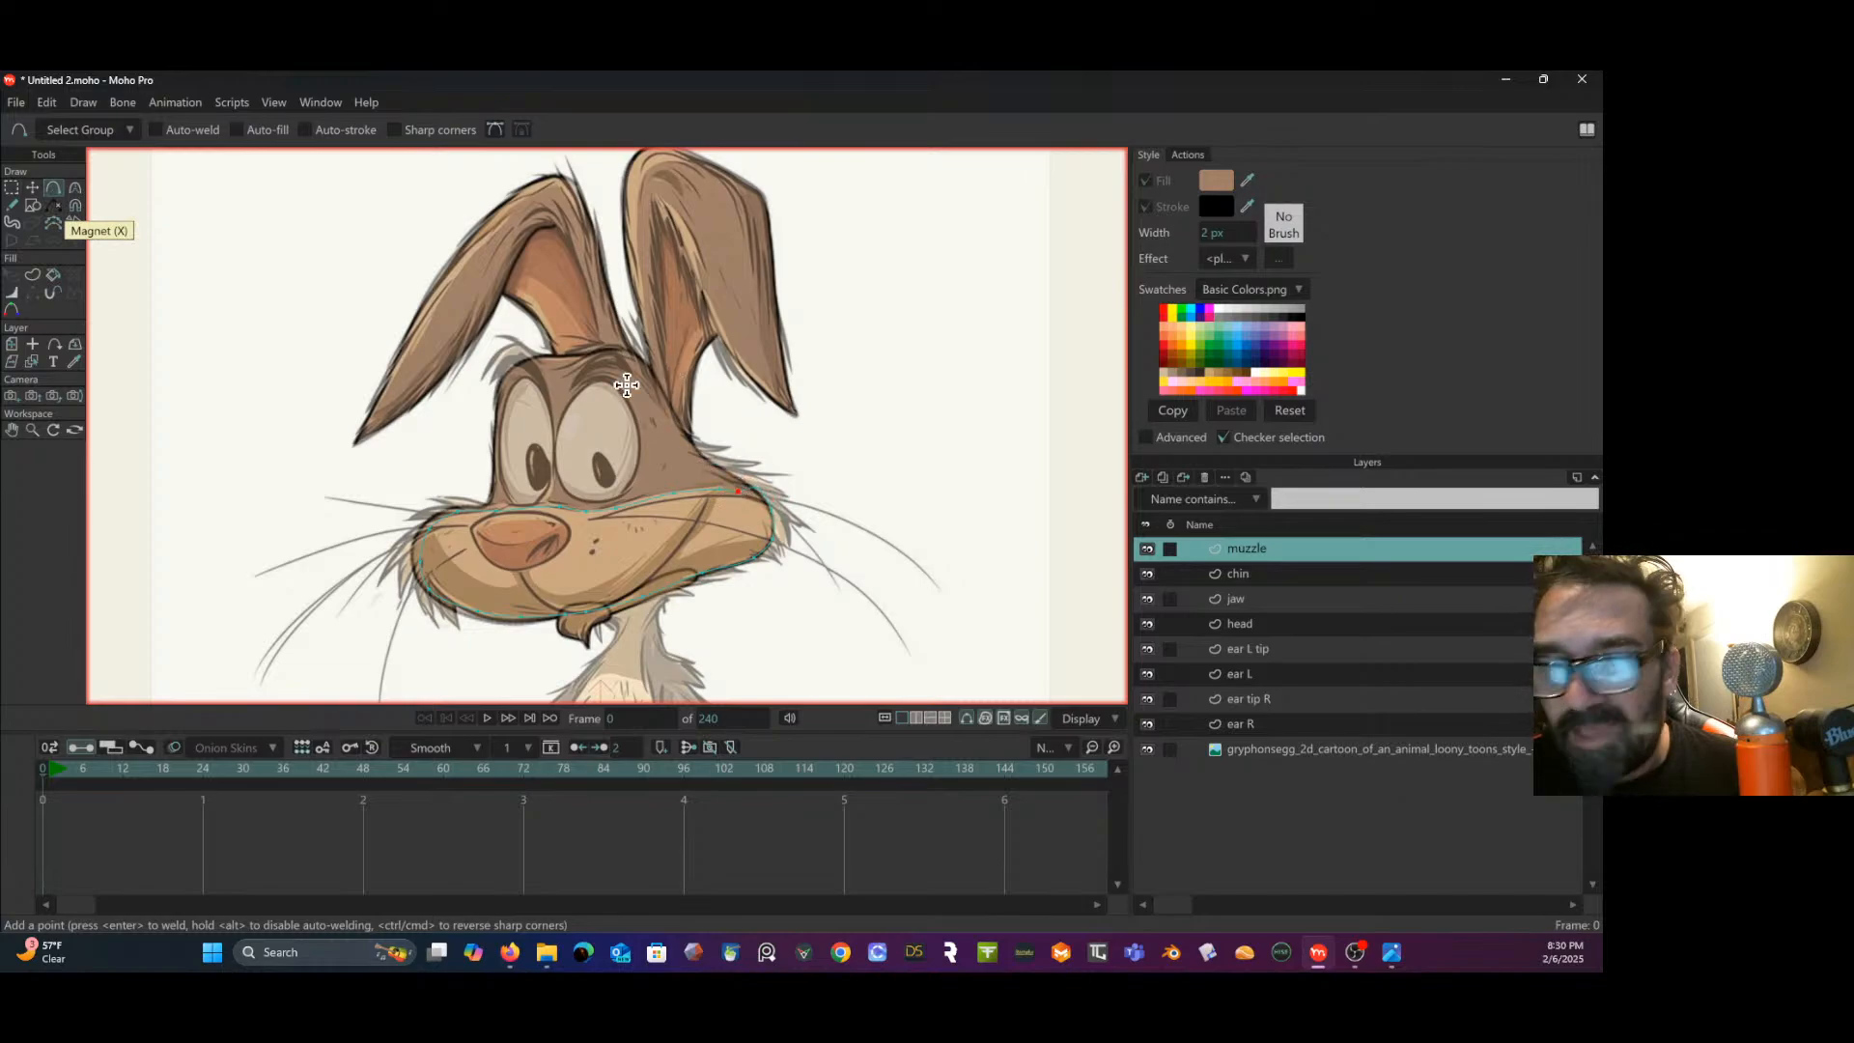
- Fine-tune the muzzle outline's points so the curve follows the reference muzzle, and leave the points deselected
left_click(32, 187)
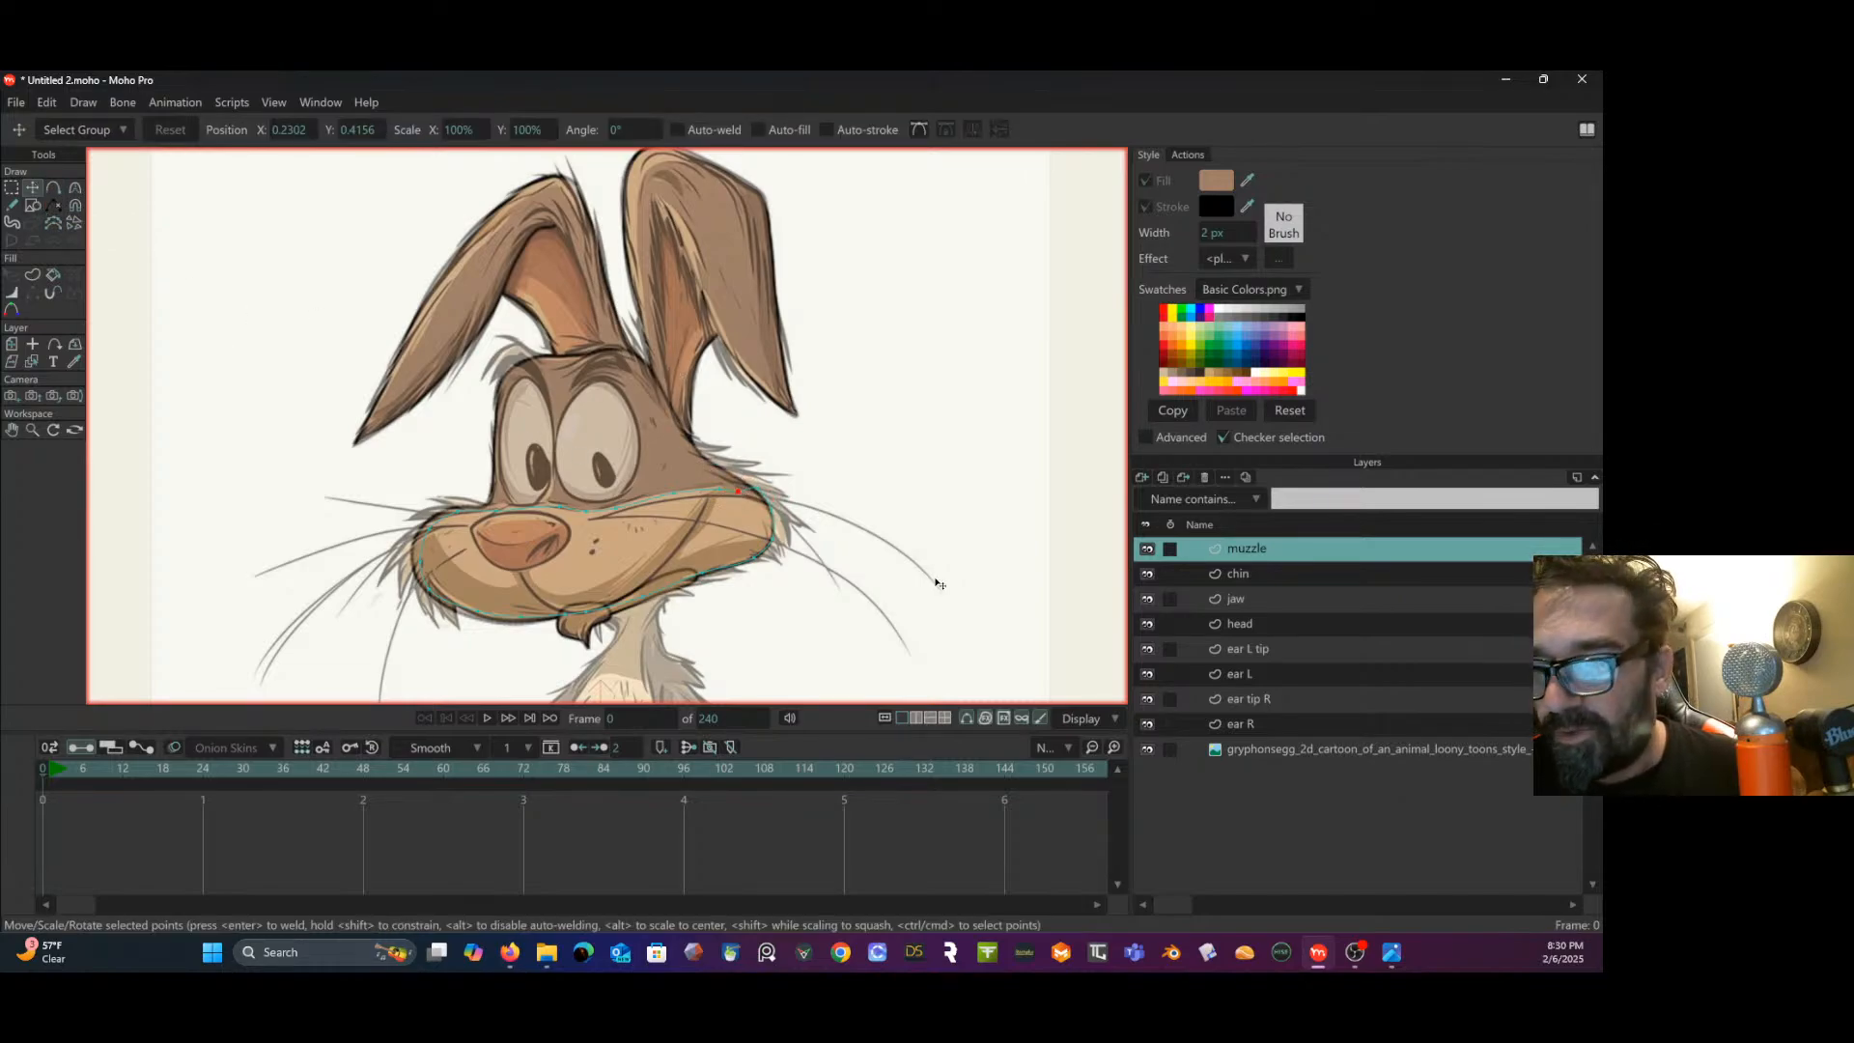
left_click_drag(758, 493, 779, 518)
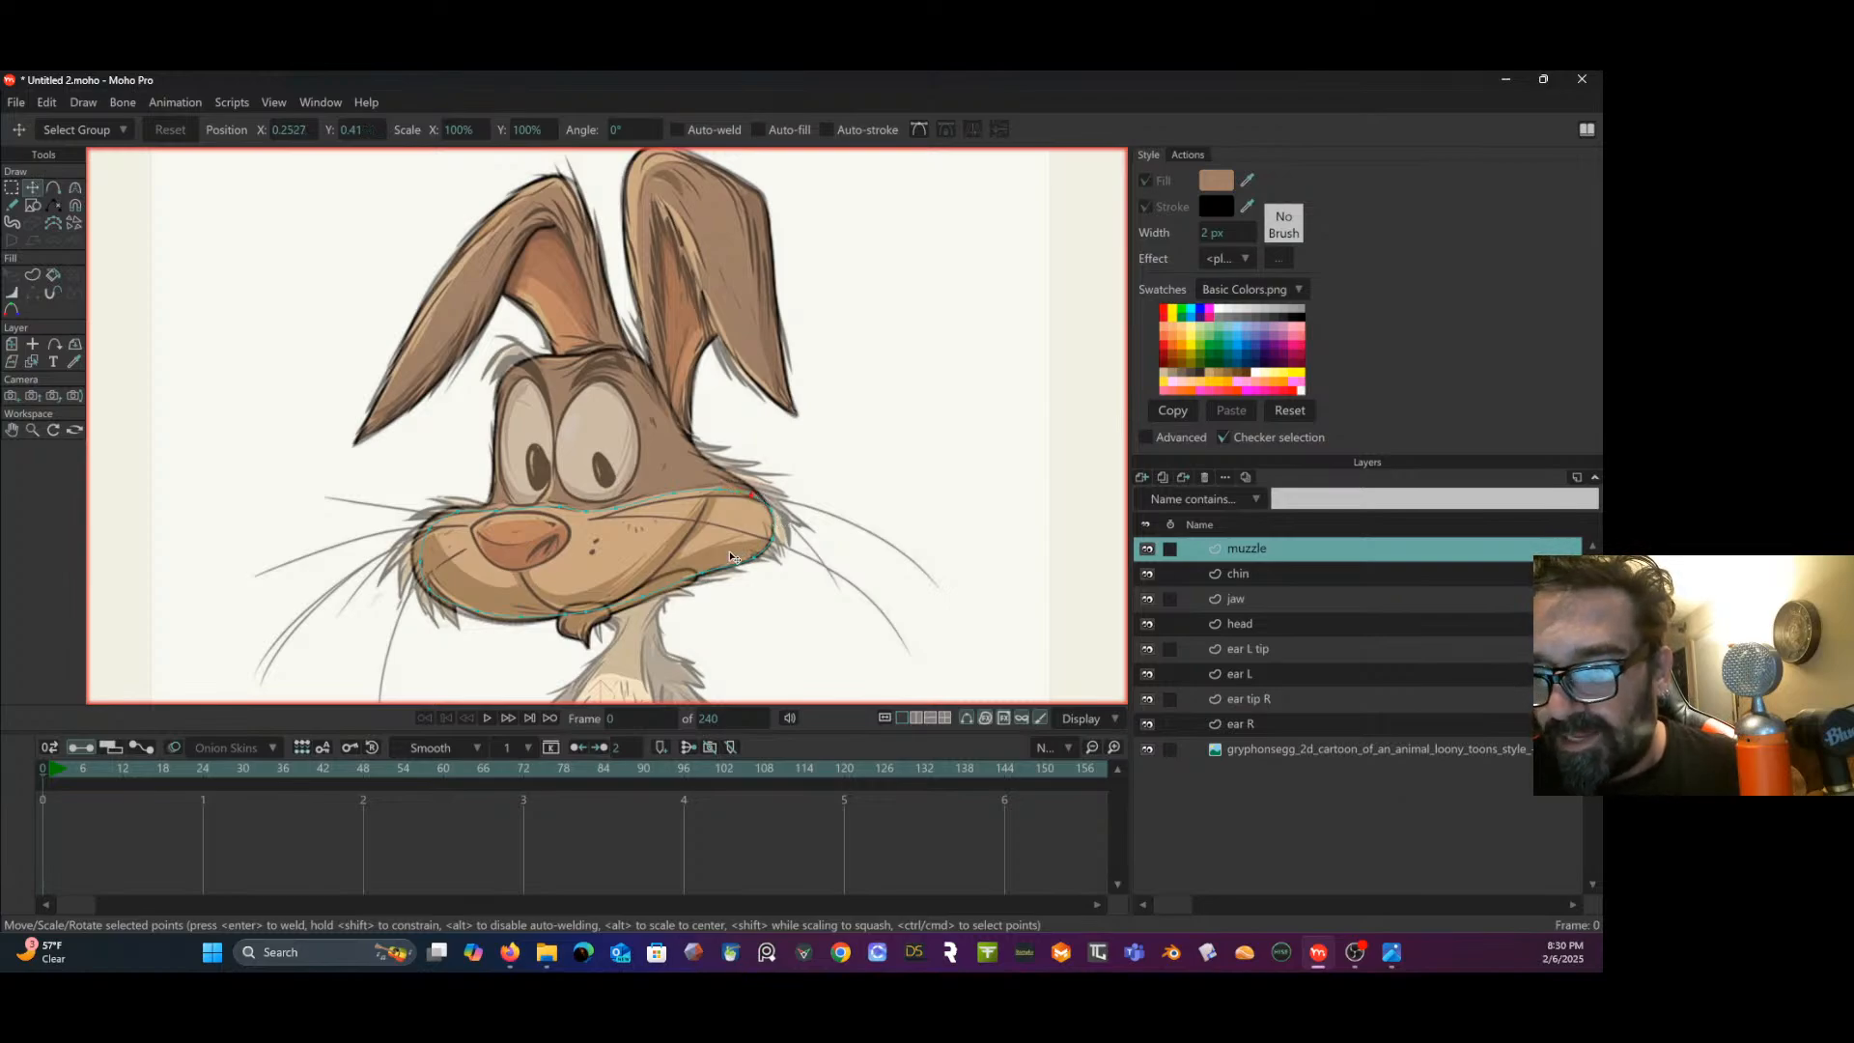
left_click(518, 620)
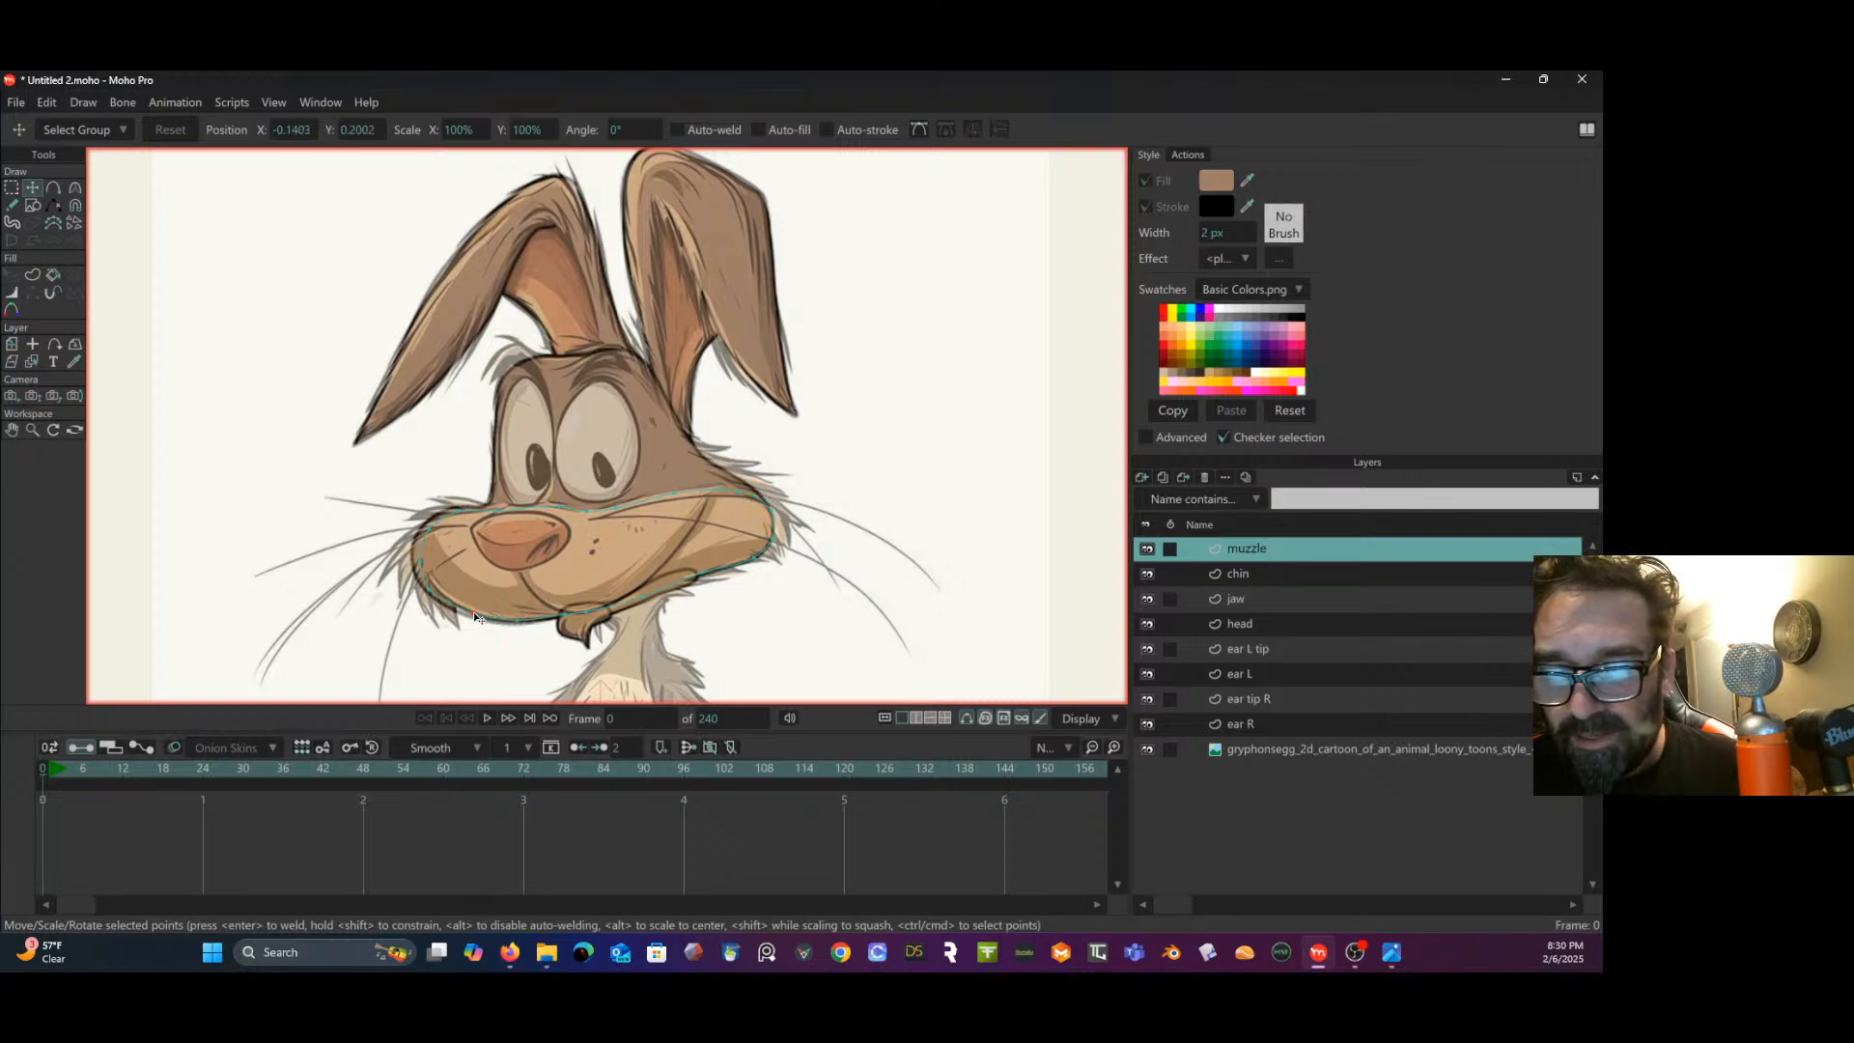
left_click(471, 615)
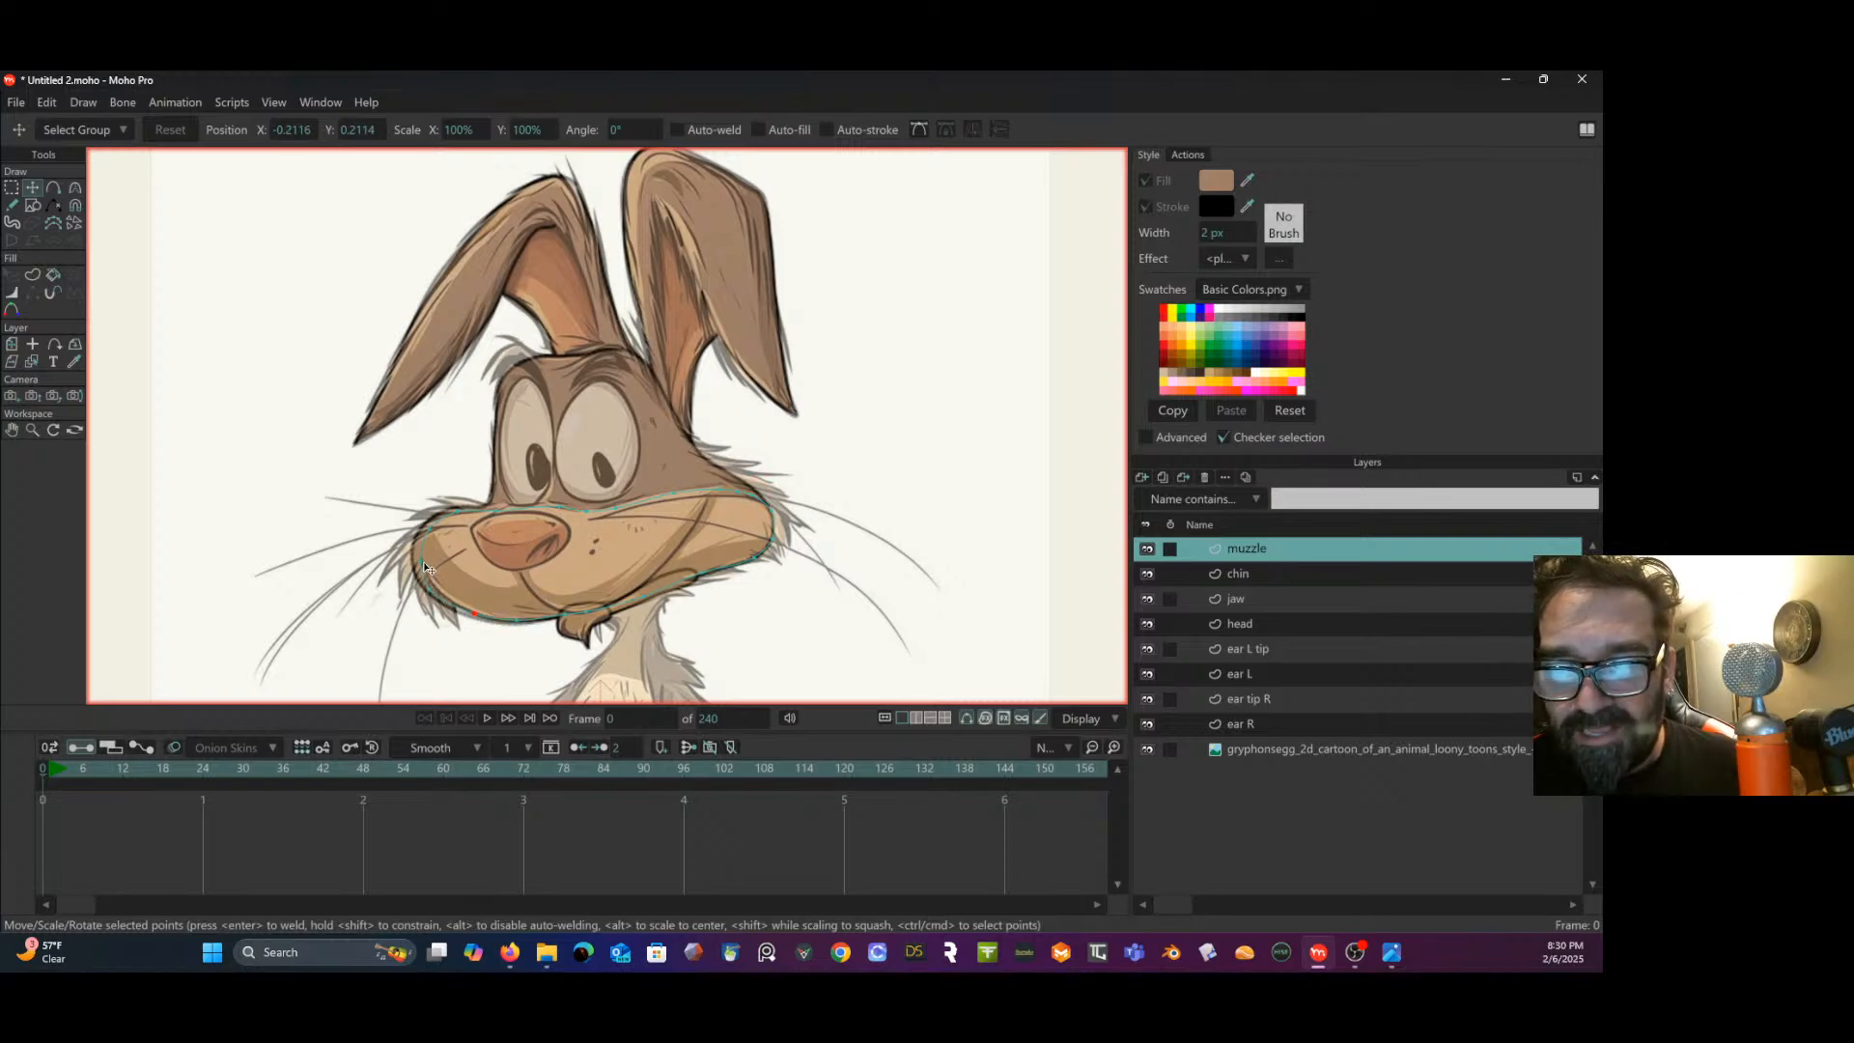
left_click(416, 562)
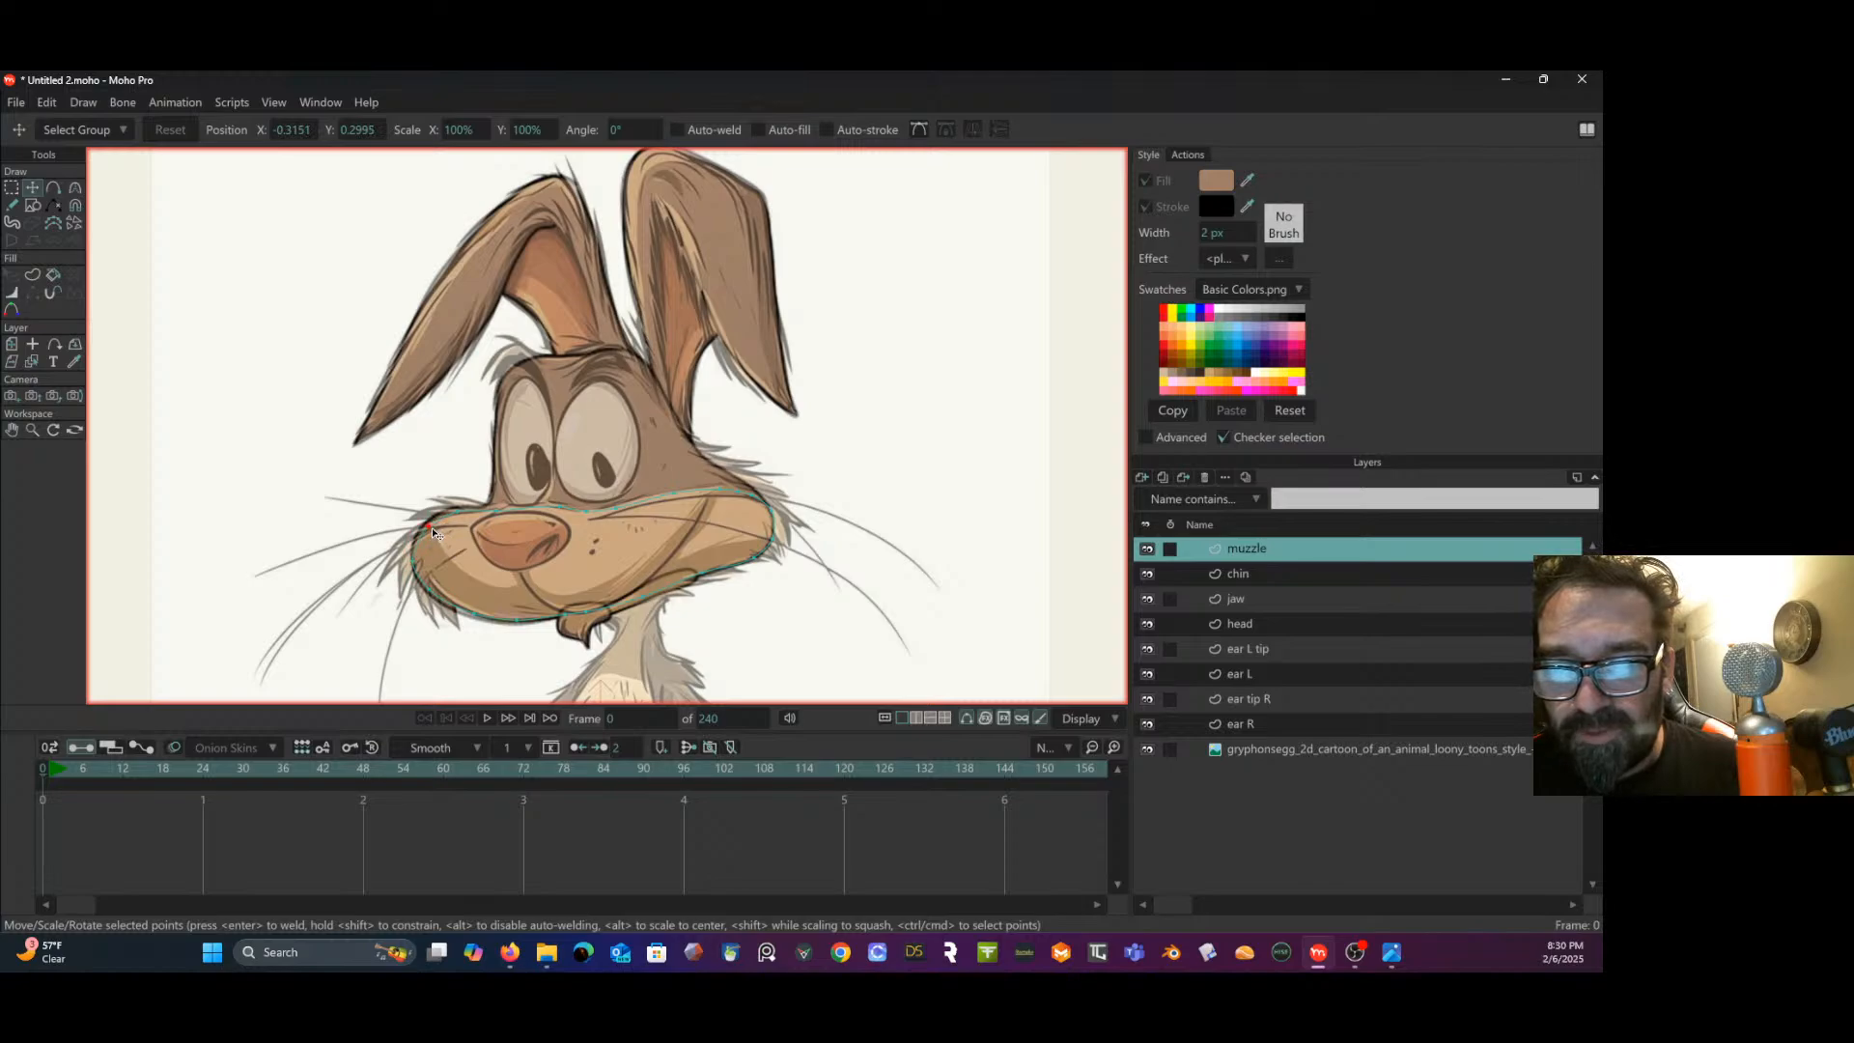
left_click_drag(432, 533, 431, 523)
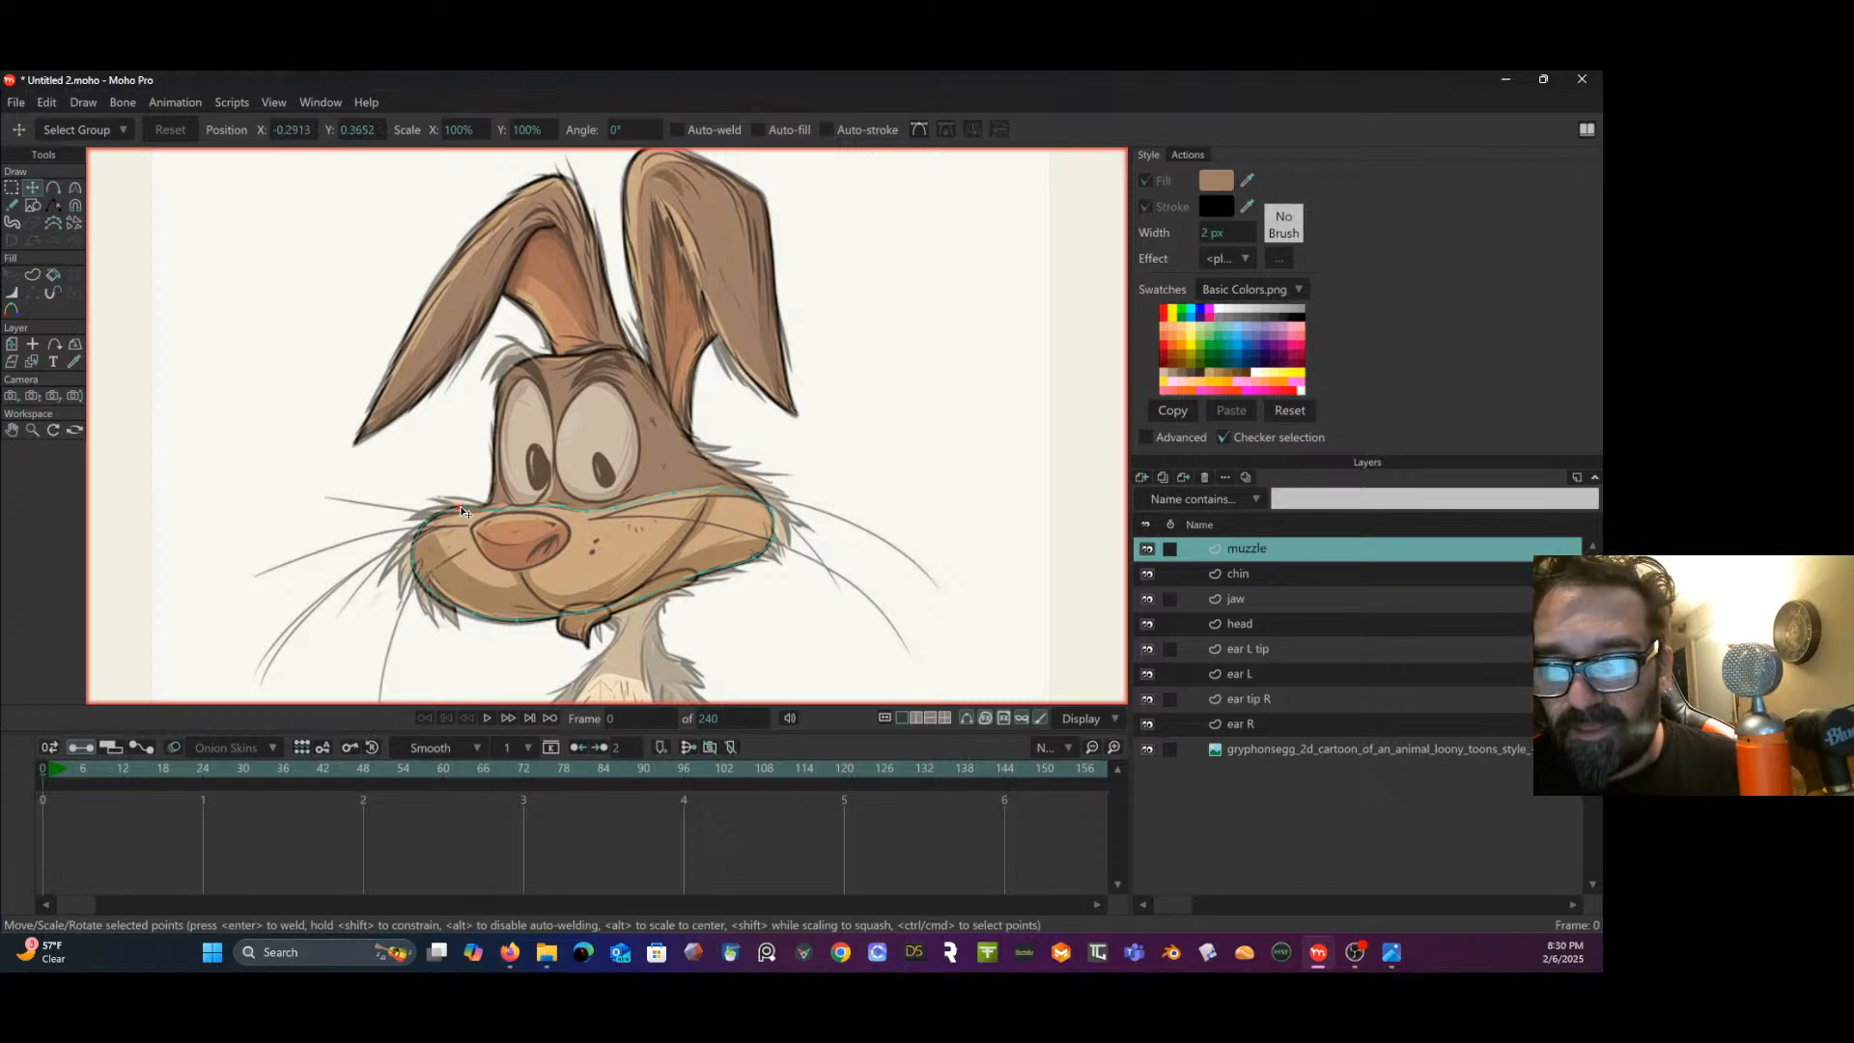
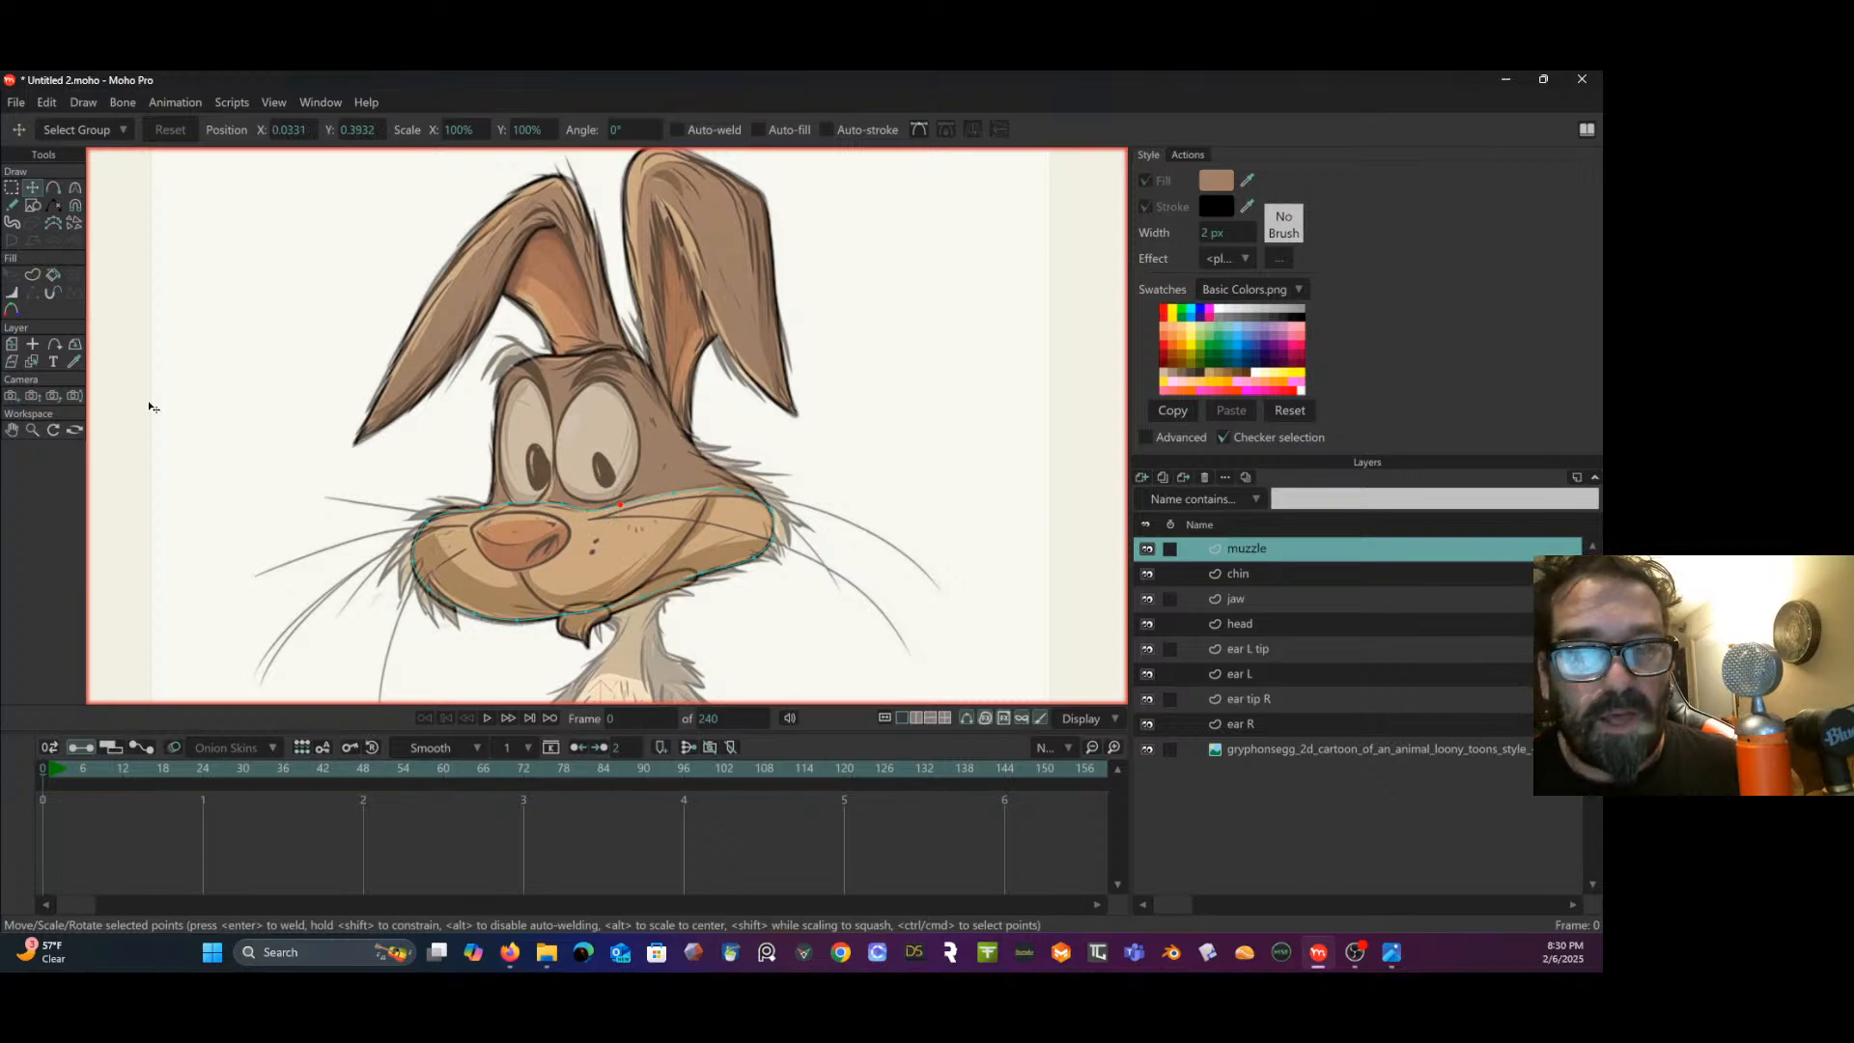
left_click(52, 186)
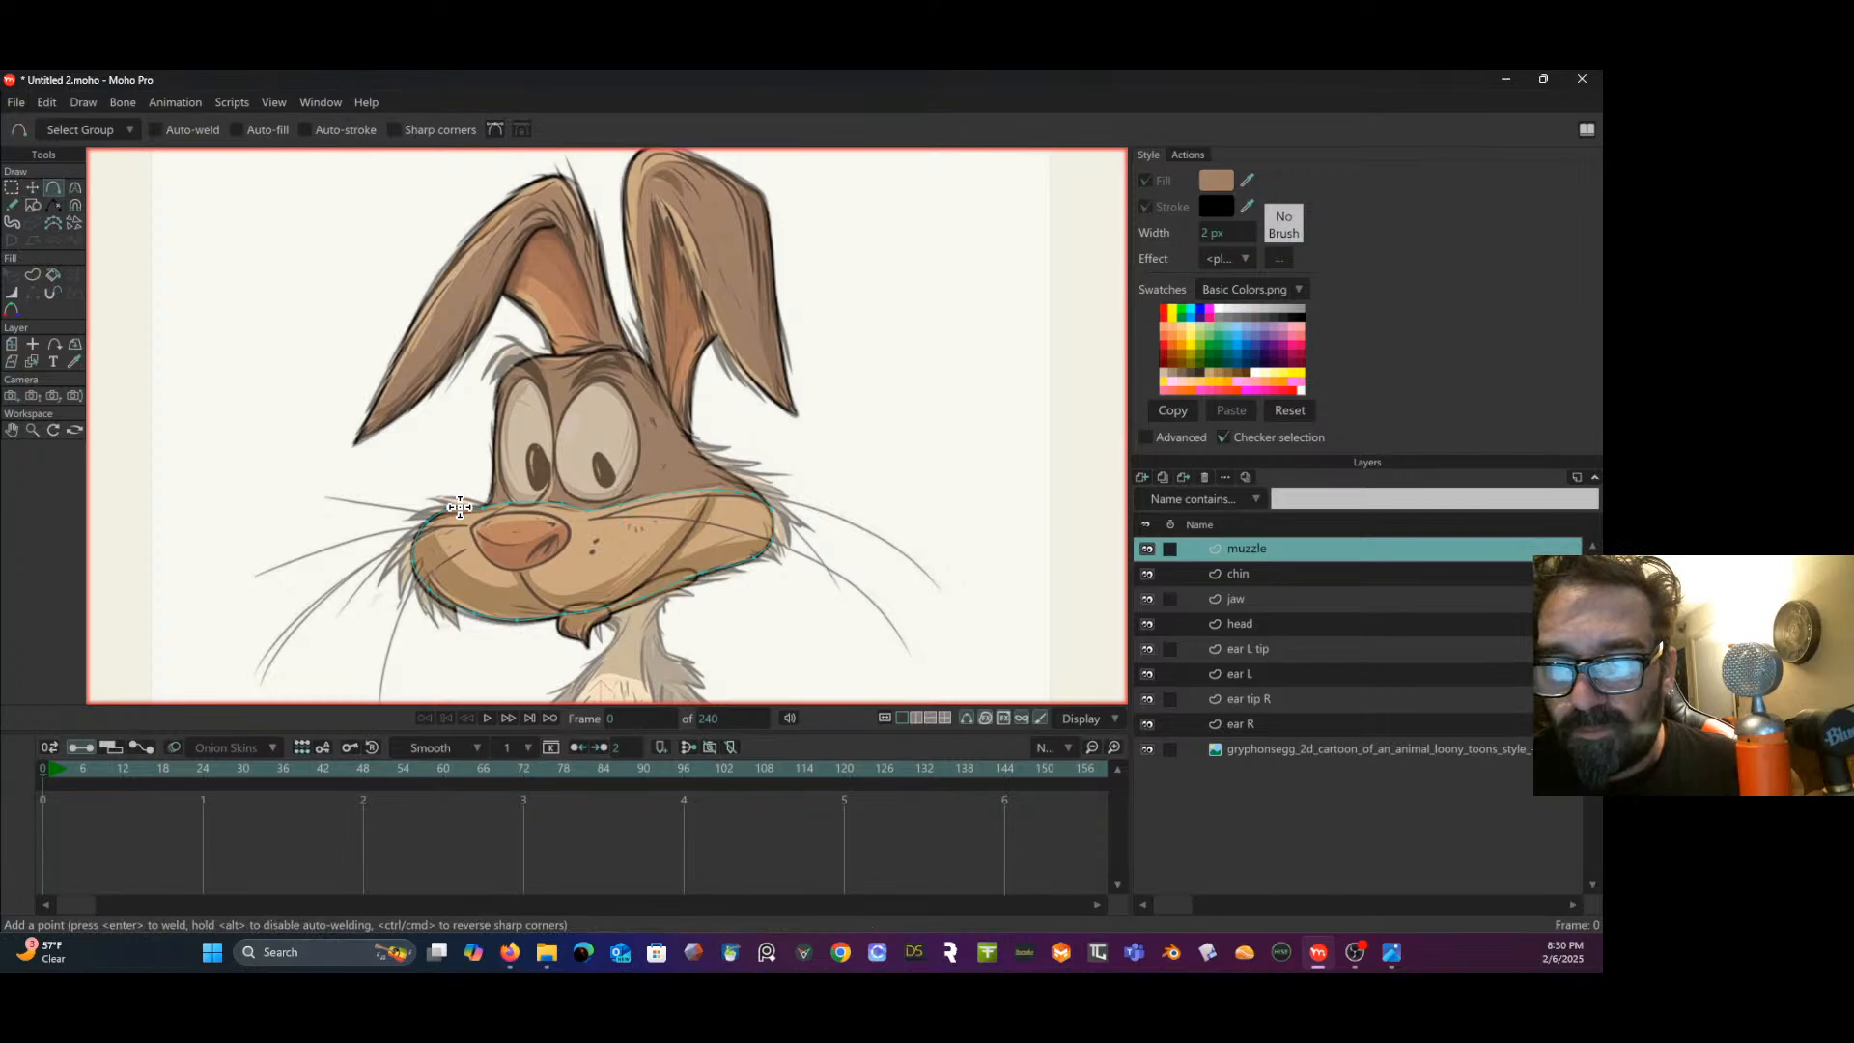
left_click(11, 186)
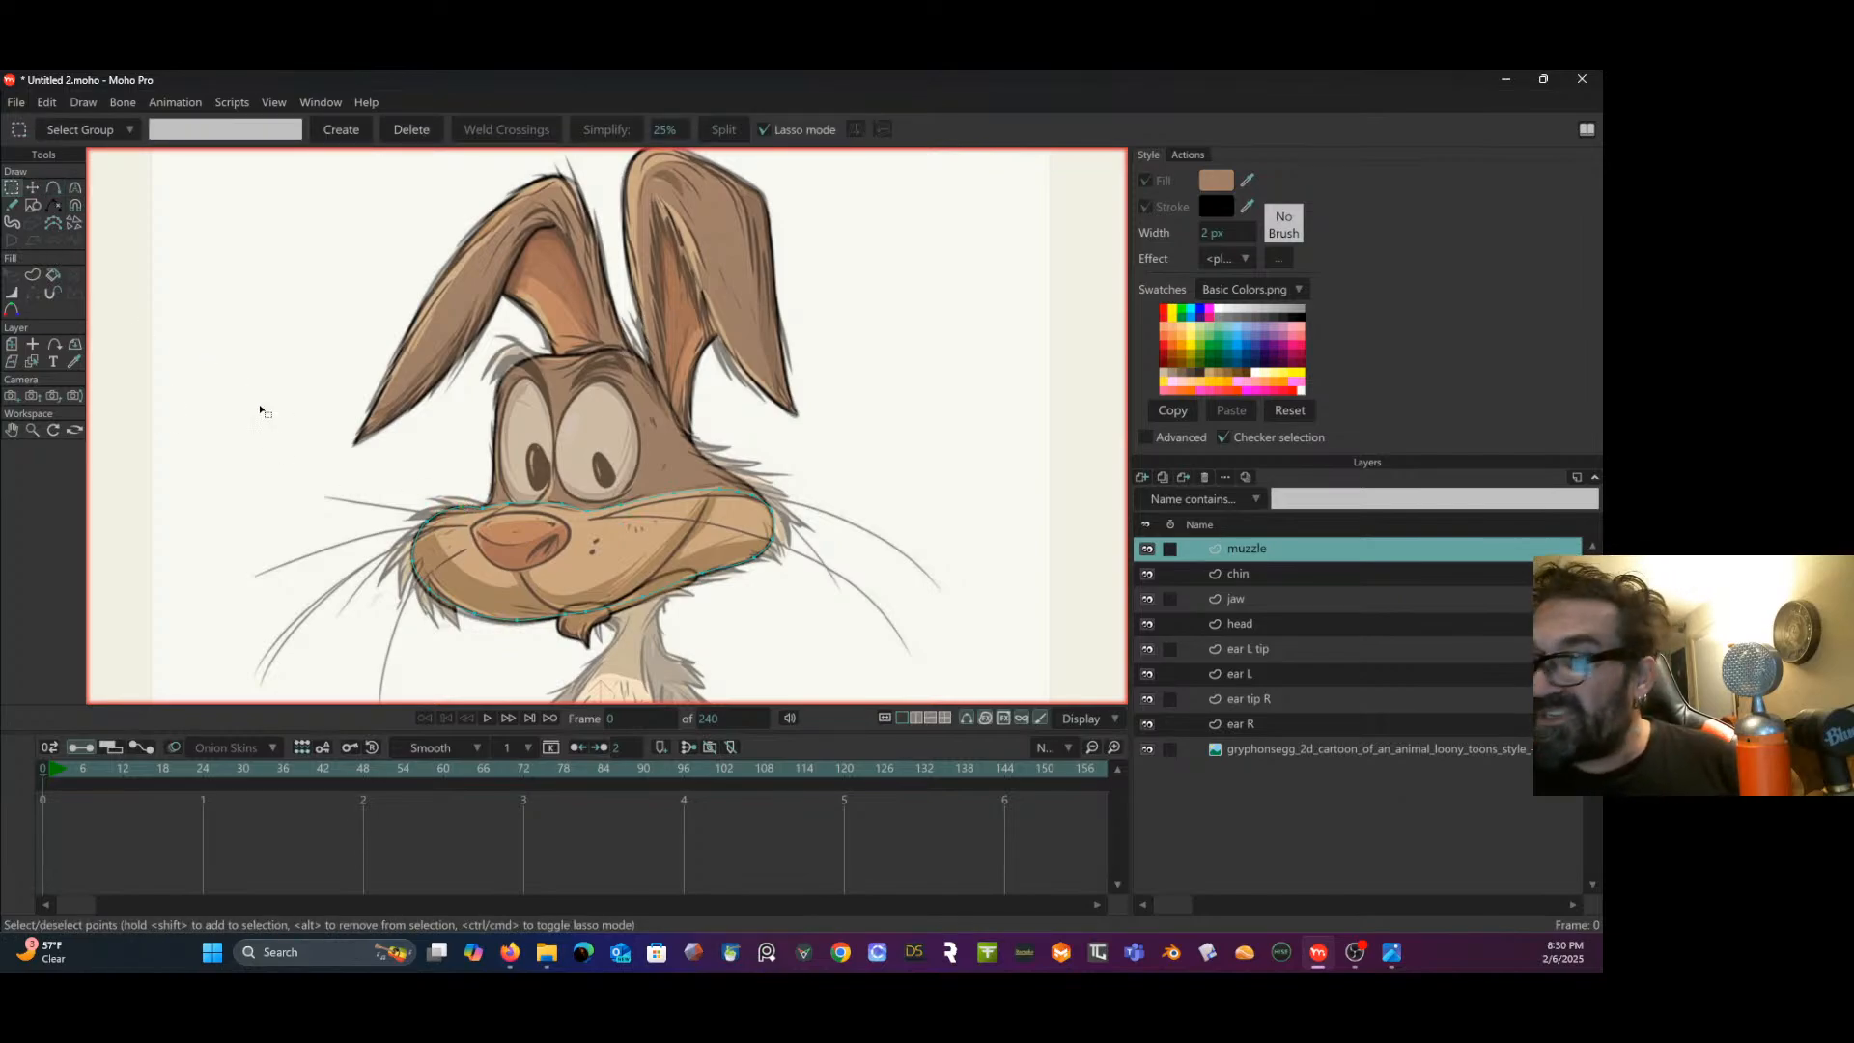
- Create a shape with both fill and stroke from the closed muzzle outline
left_click(32, 276)
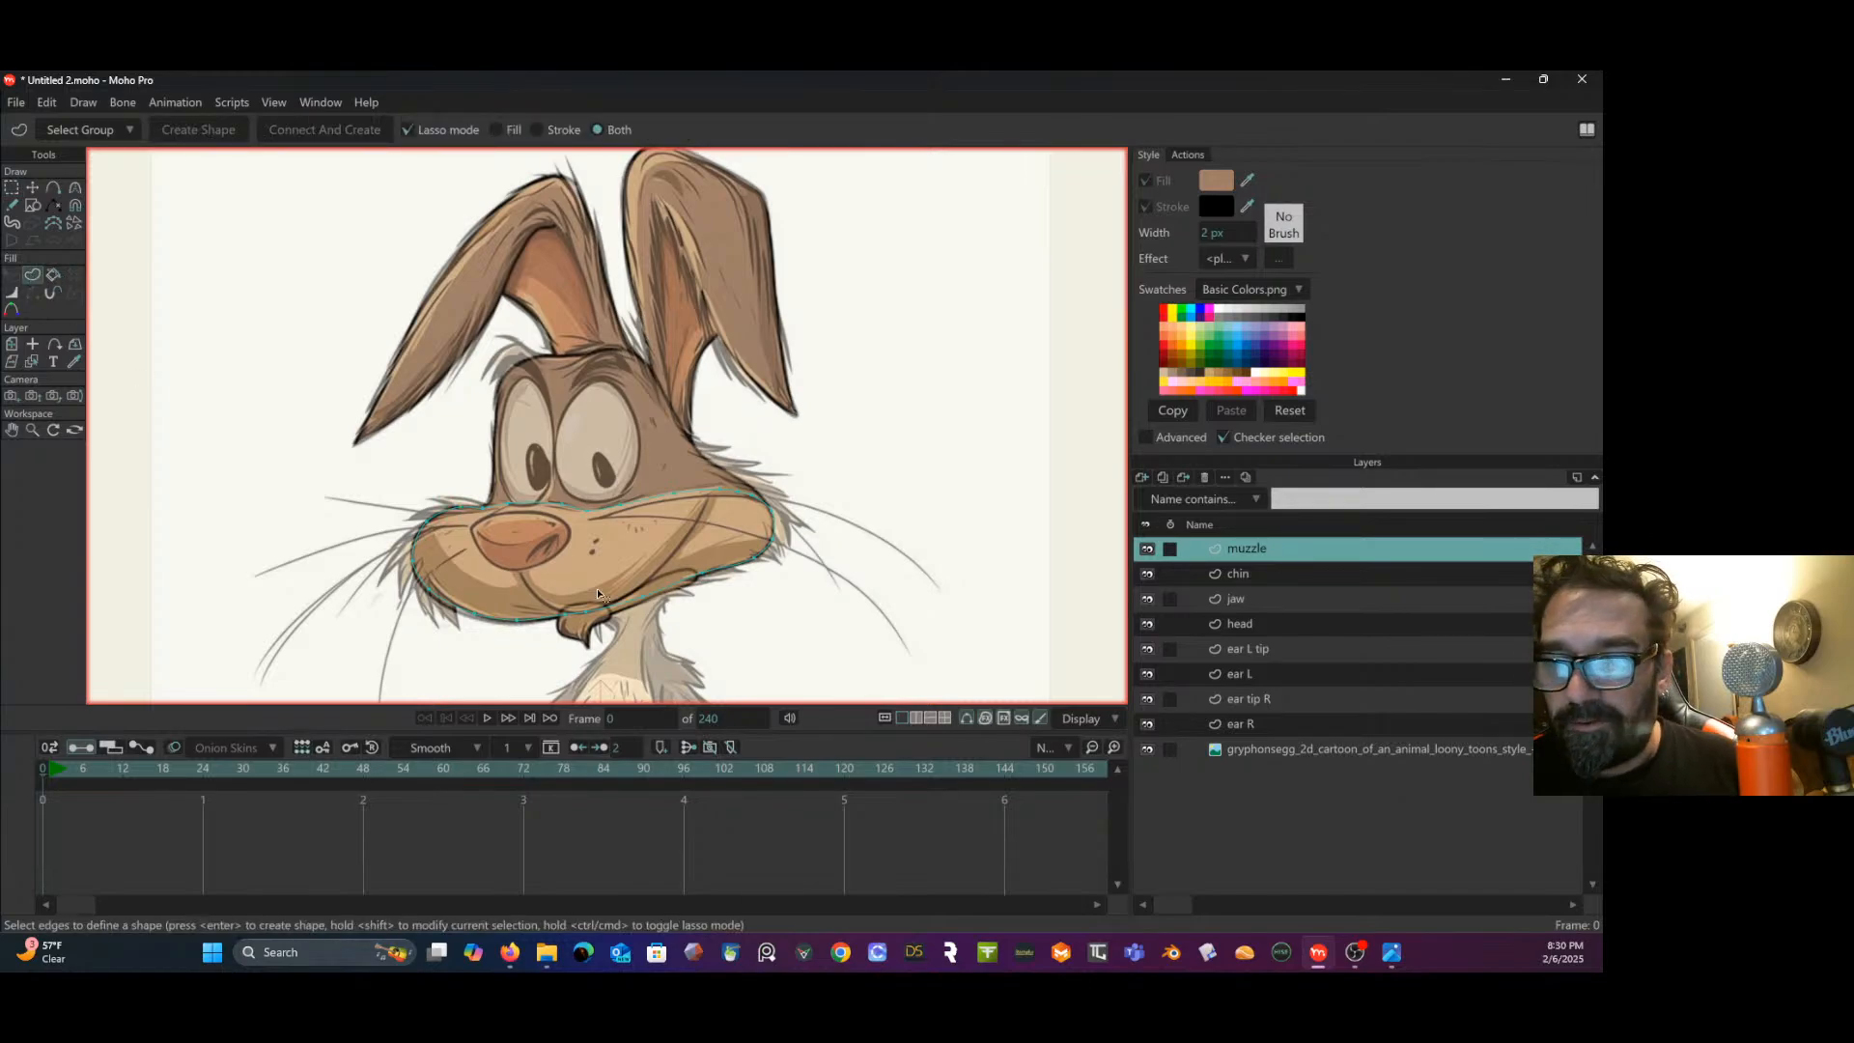
left_click(609, 509)
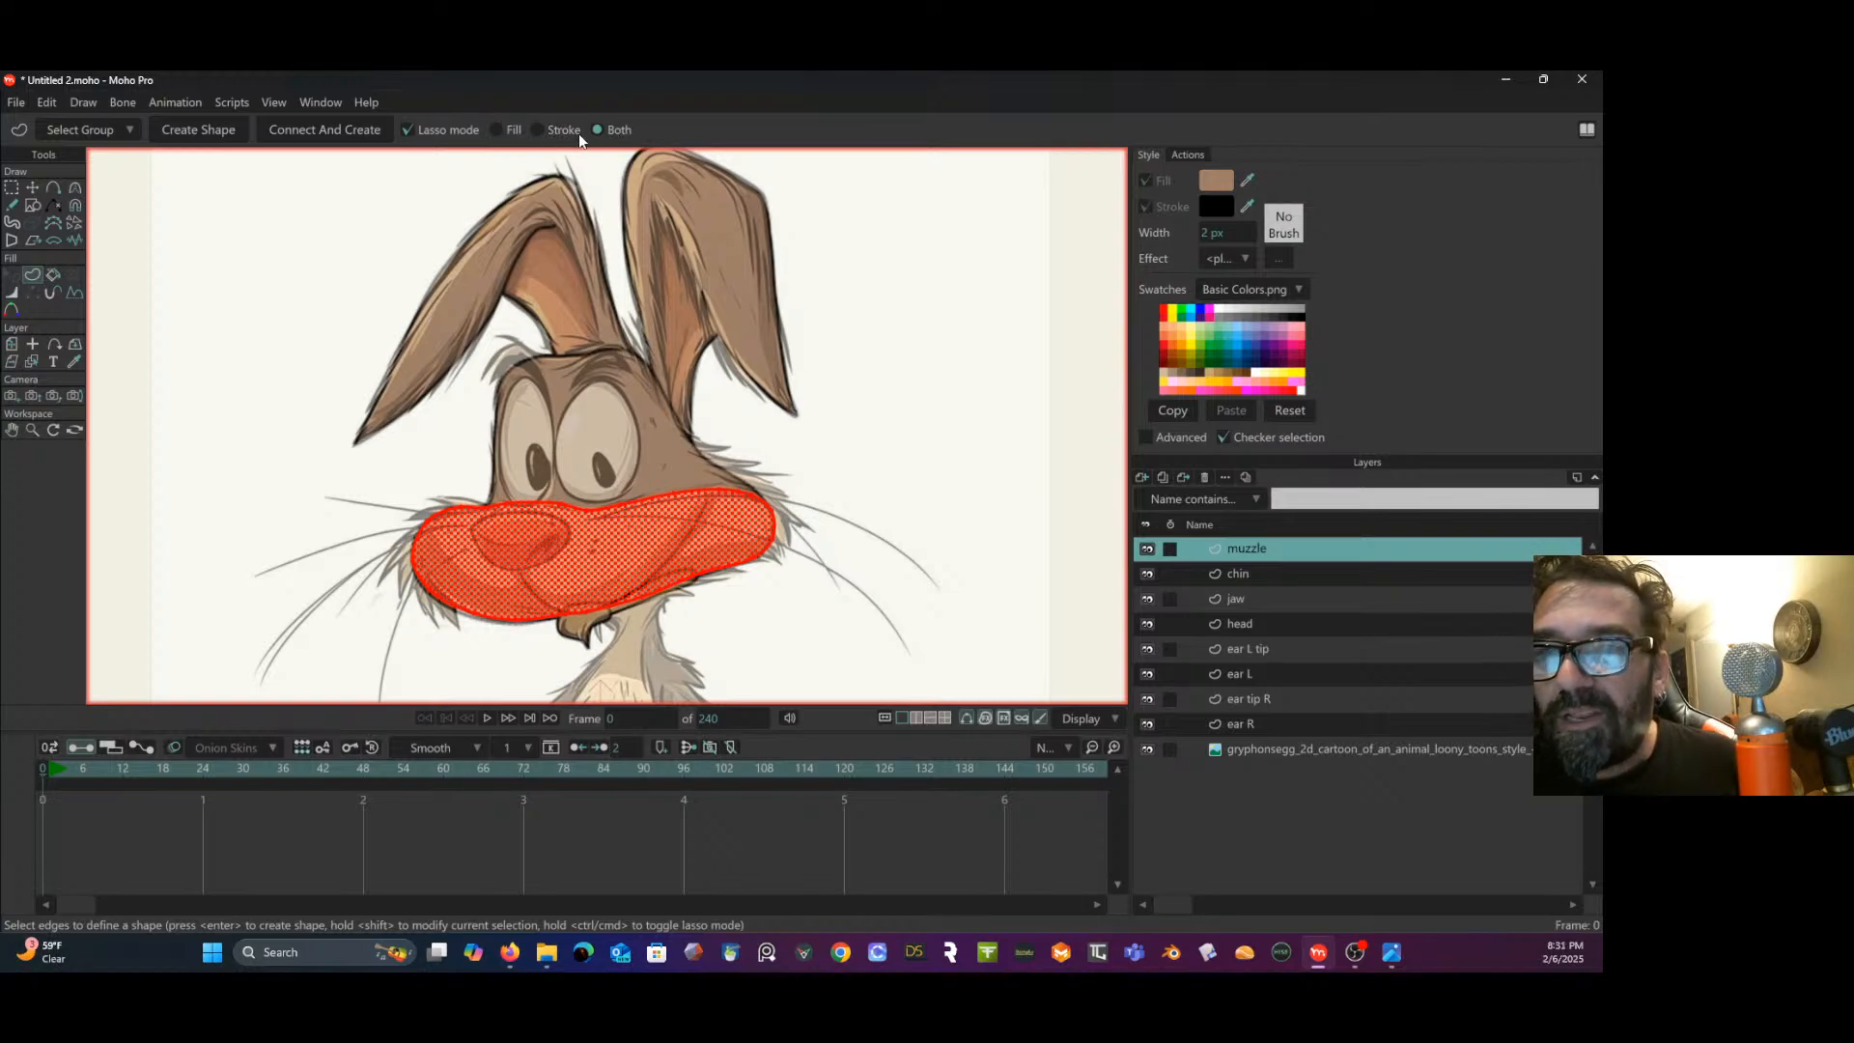
left_click(192, 130)
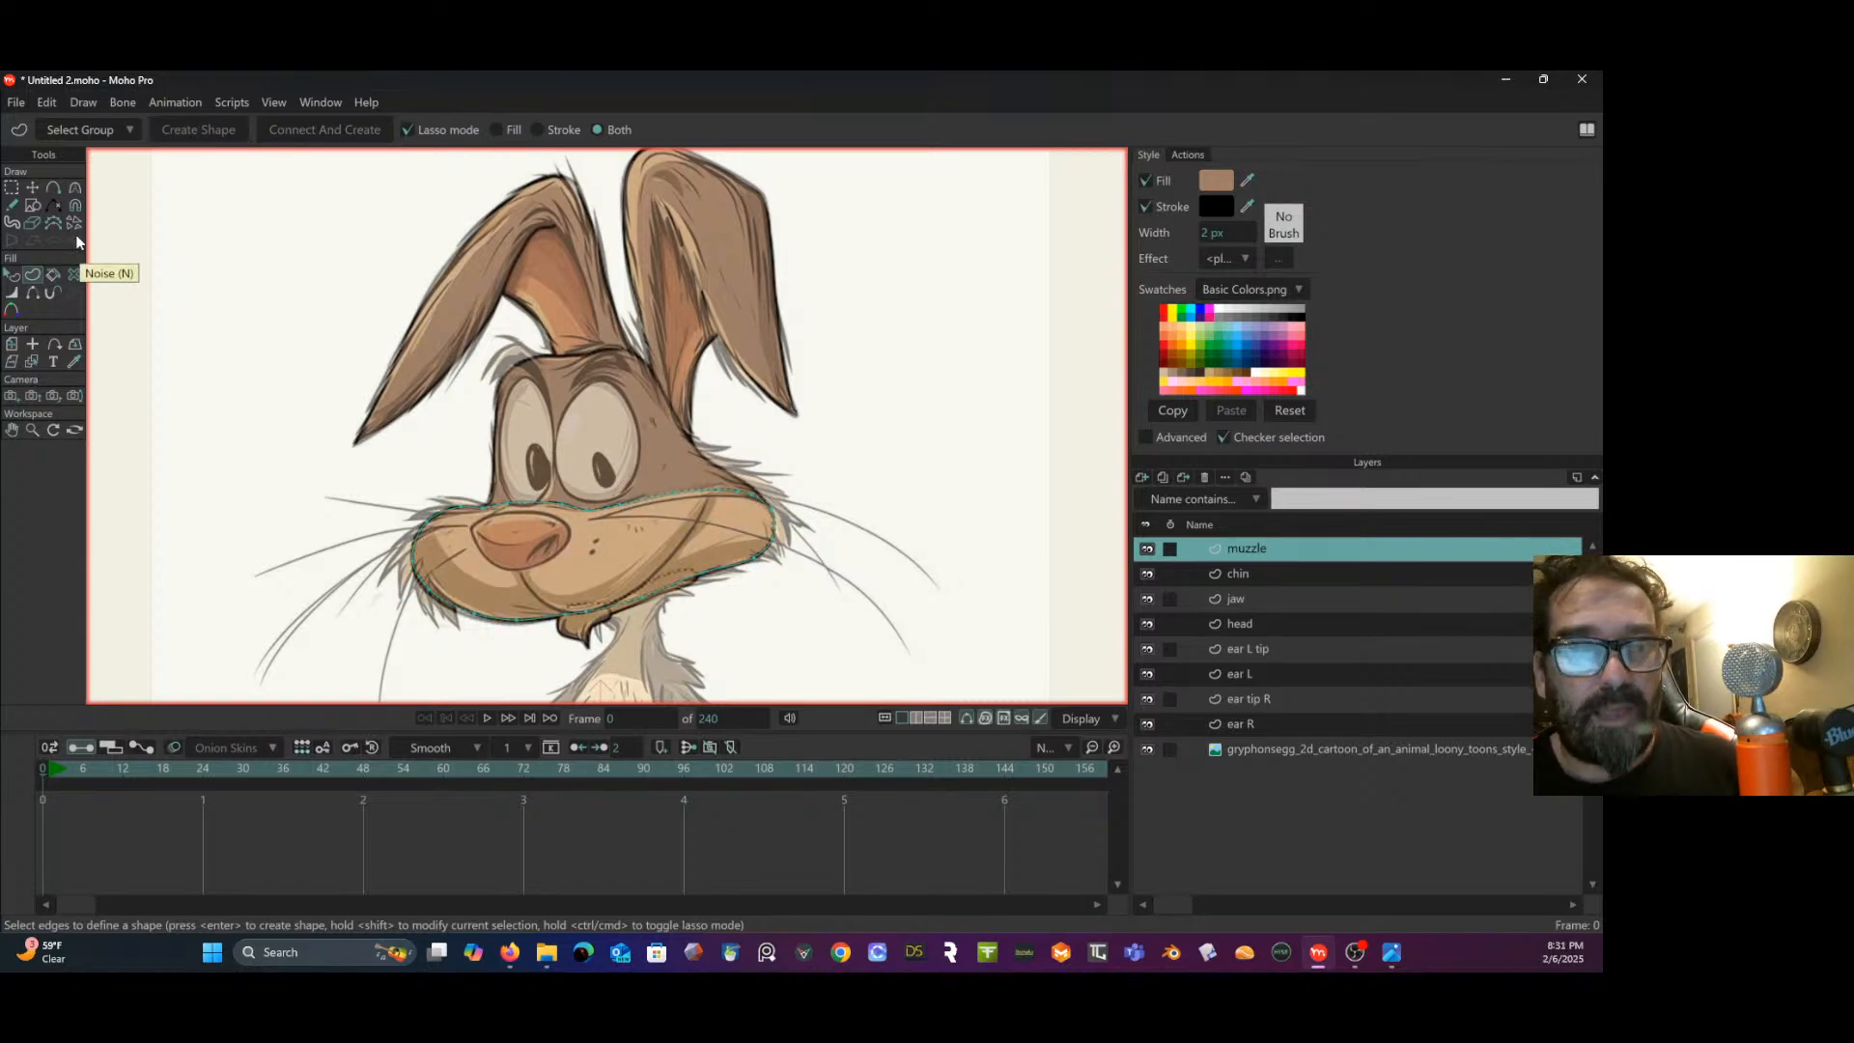
- Change the muzzle shape's fill to light peach and preview the traced artwork without the reference image
left_click(11, 274)
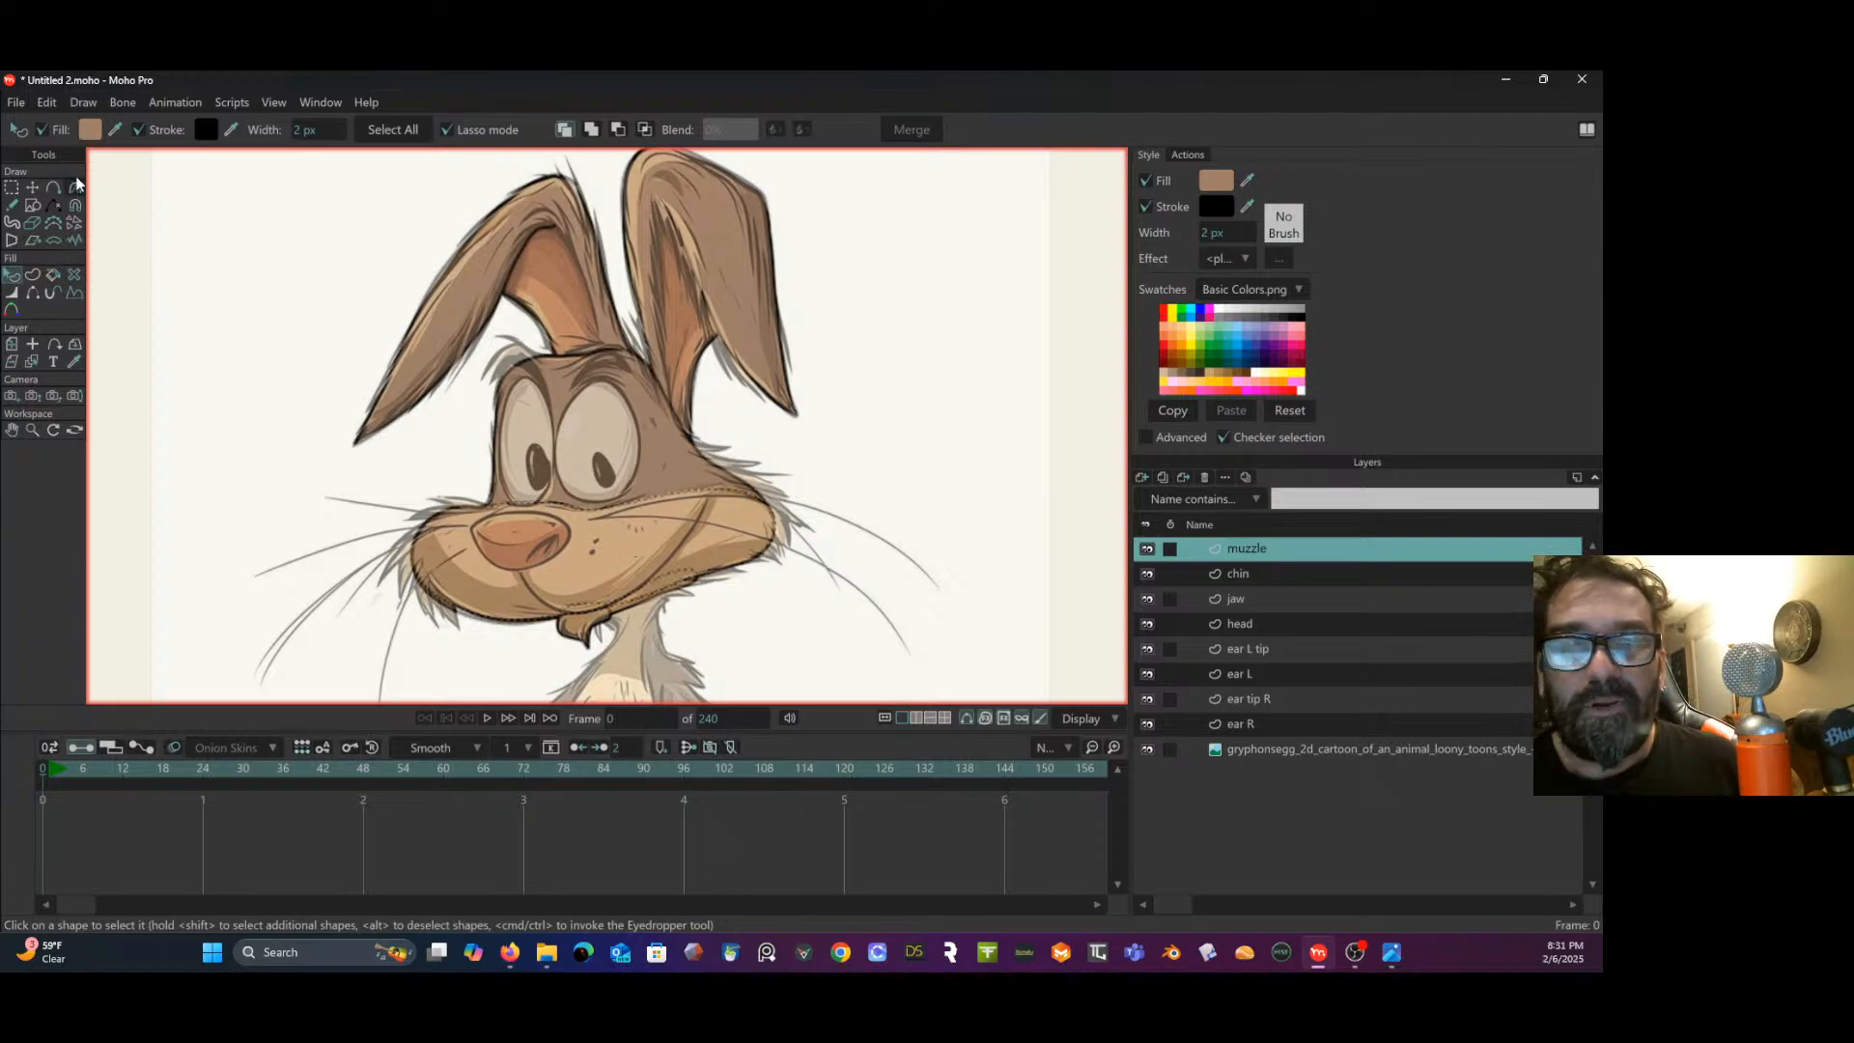
left_click(115, 131)
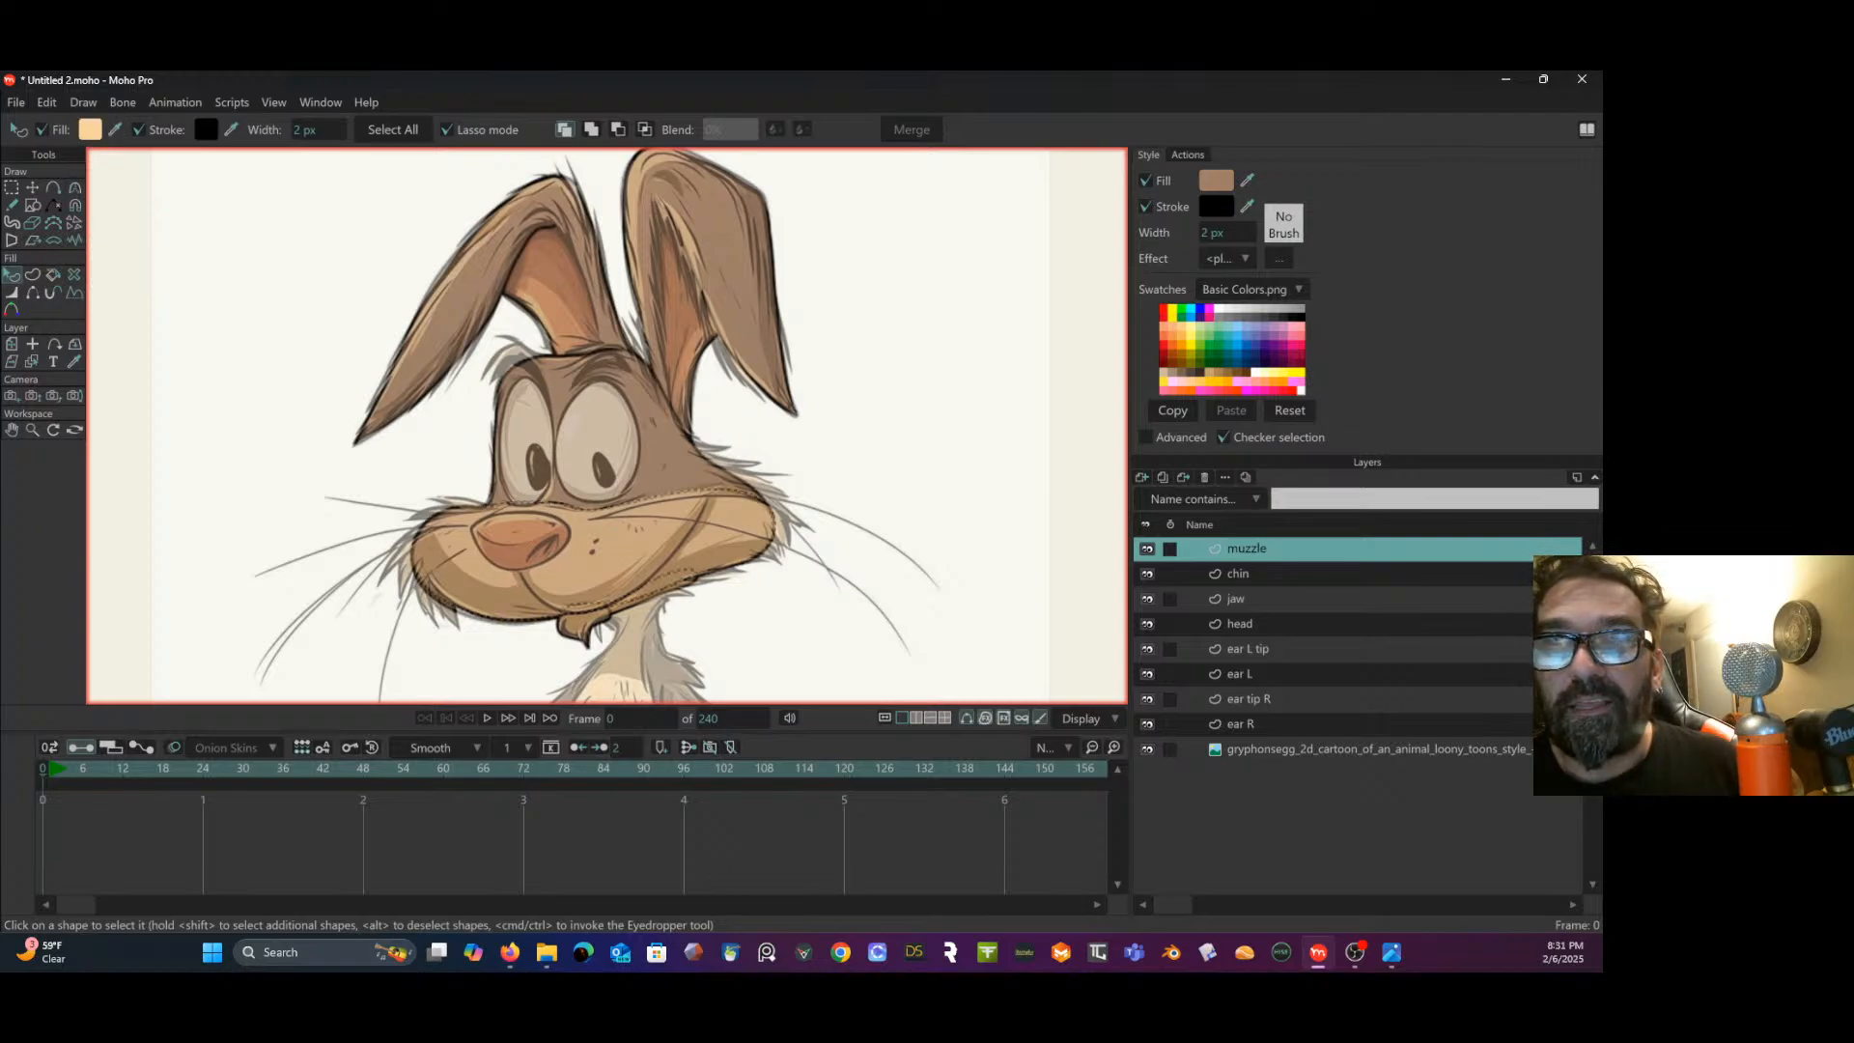
left_click(633, 529)
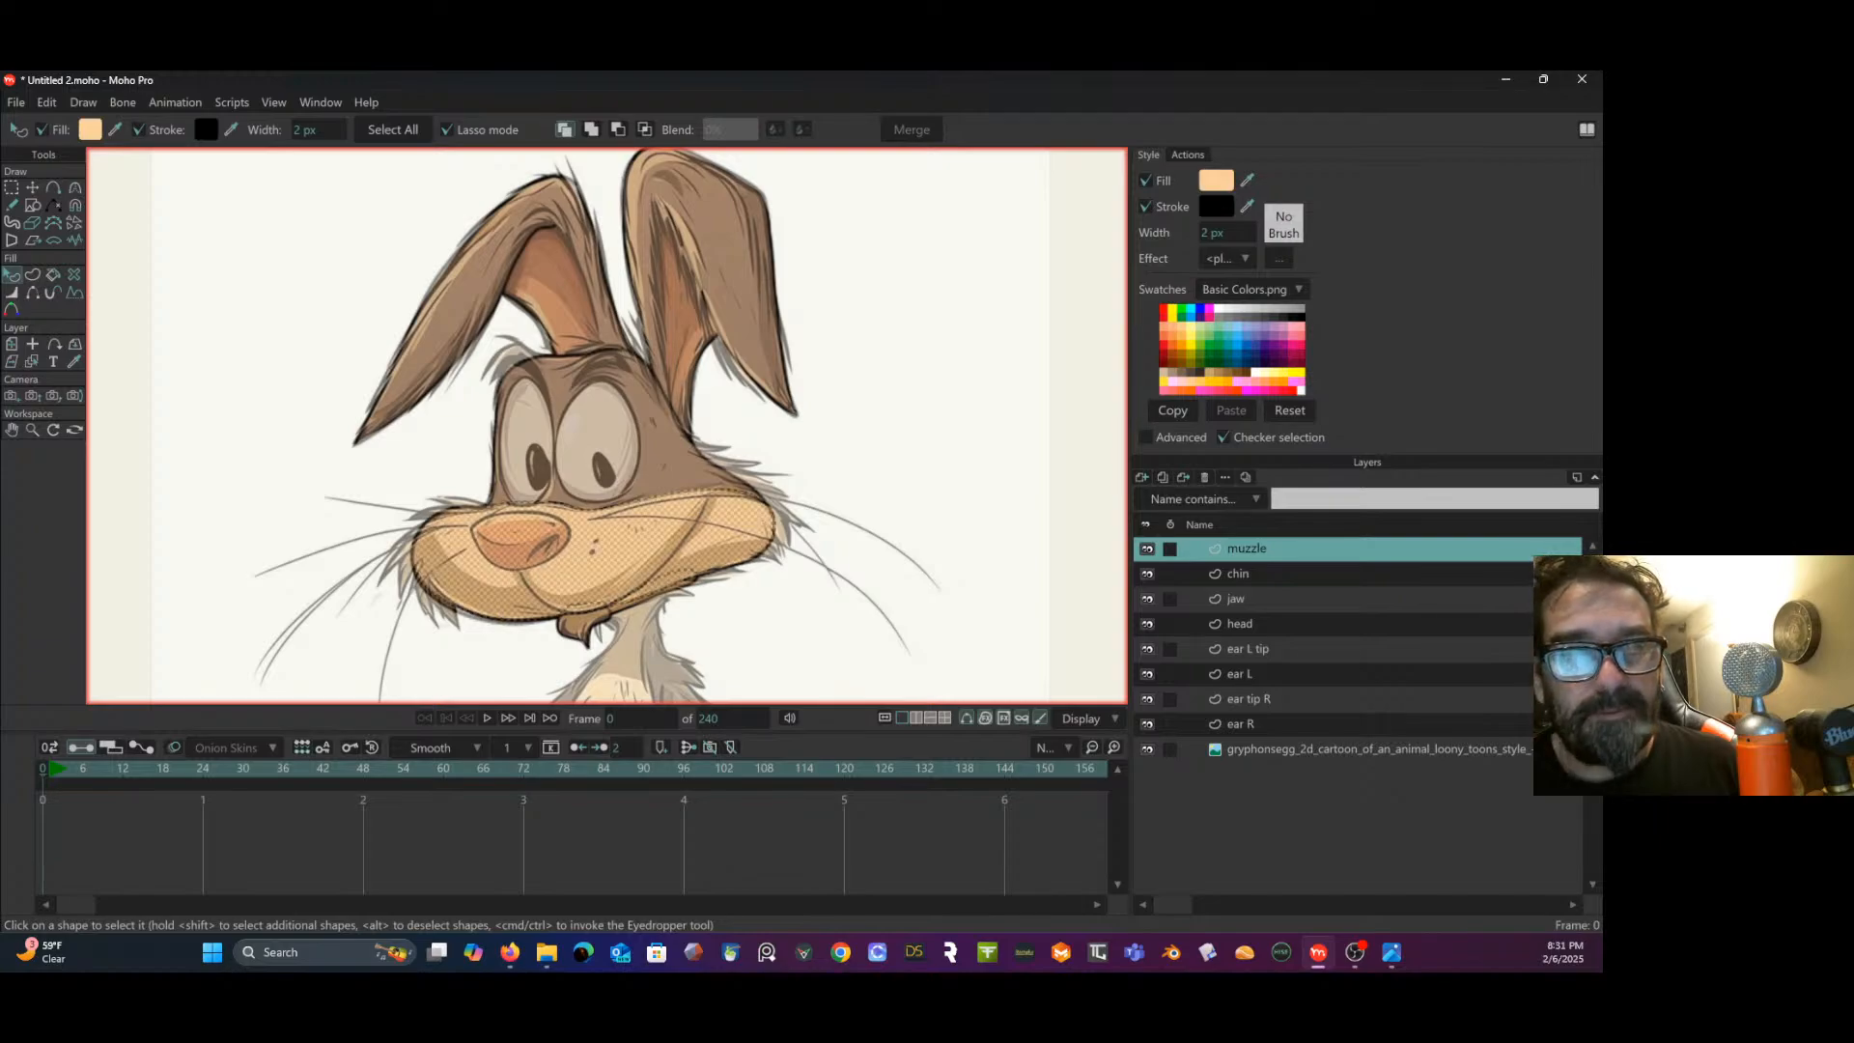
left_click(12, 188)
left_click(250, 249)
key("ctrl+u")
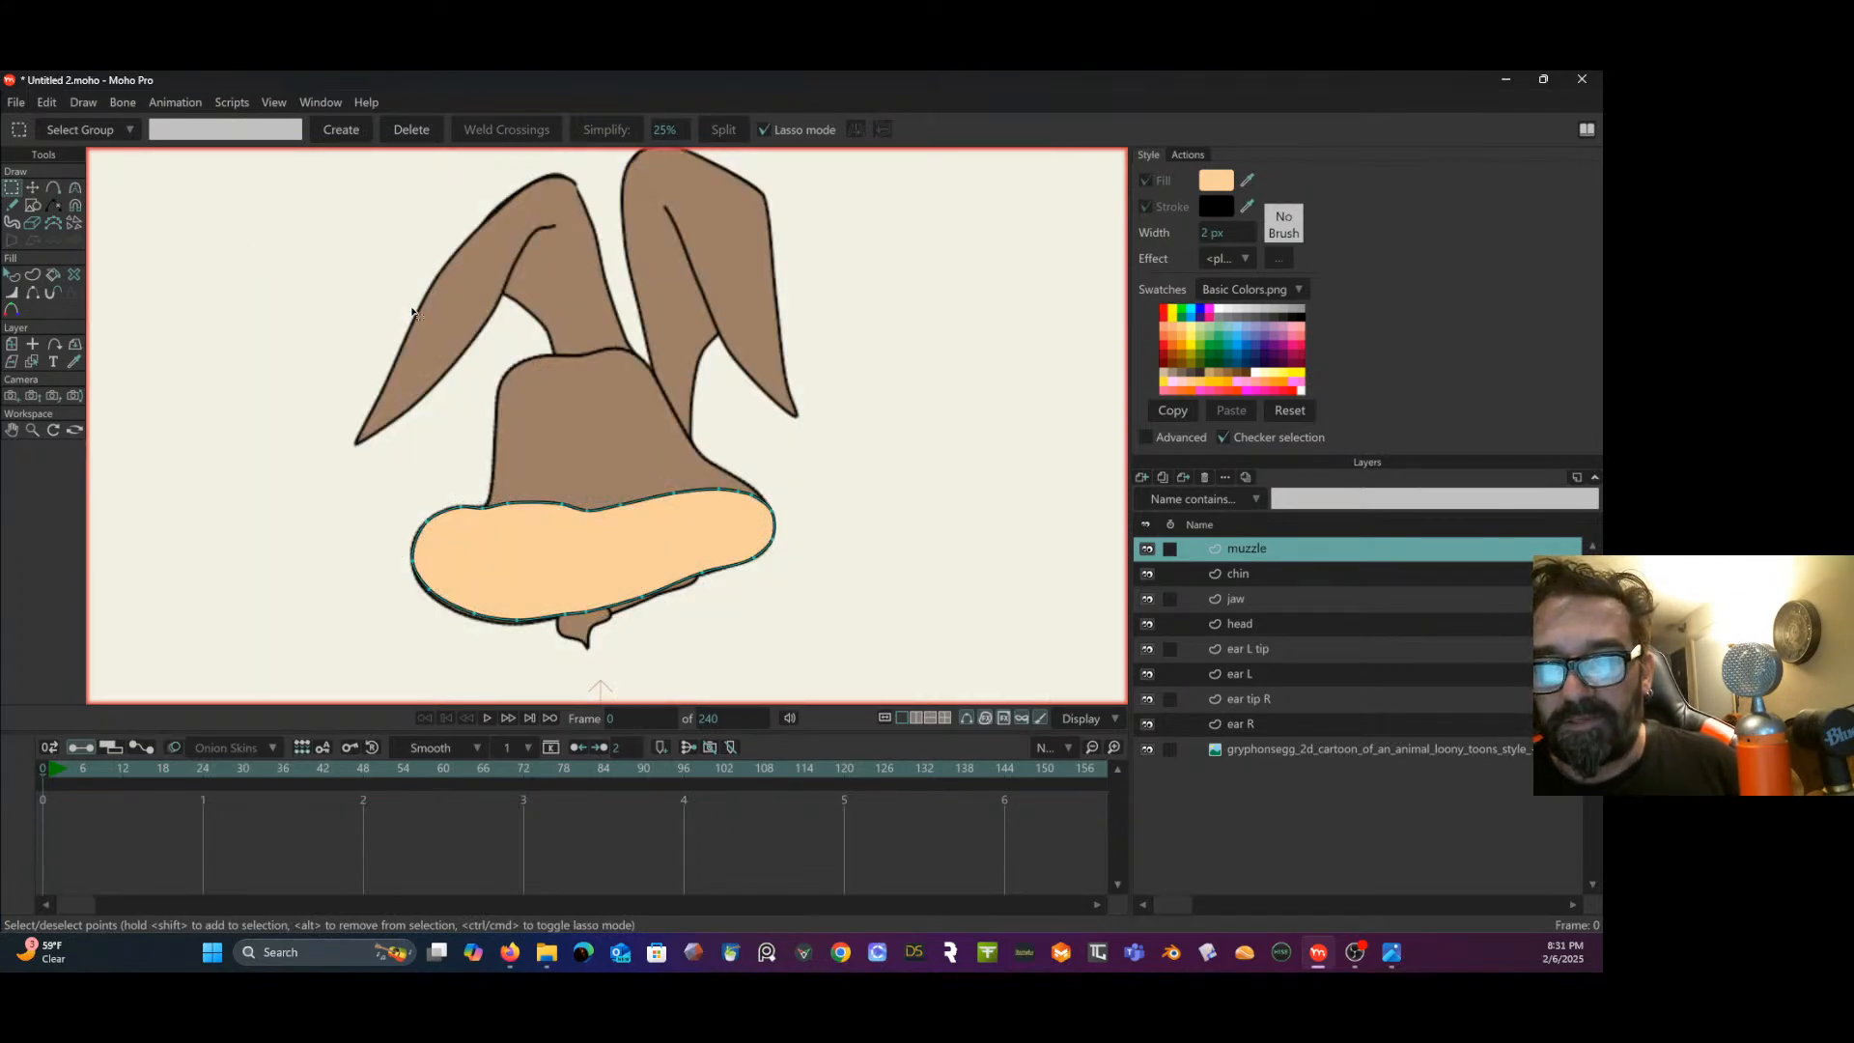
key("ctrl+u")
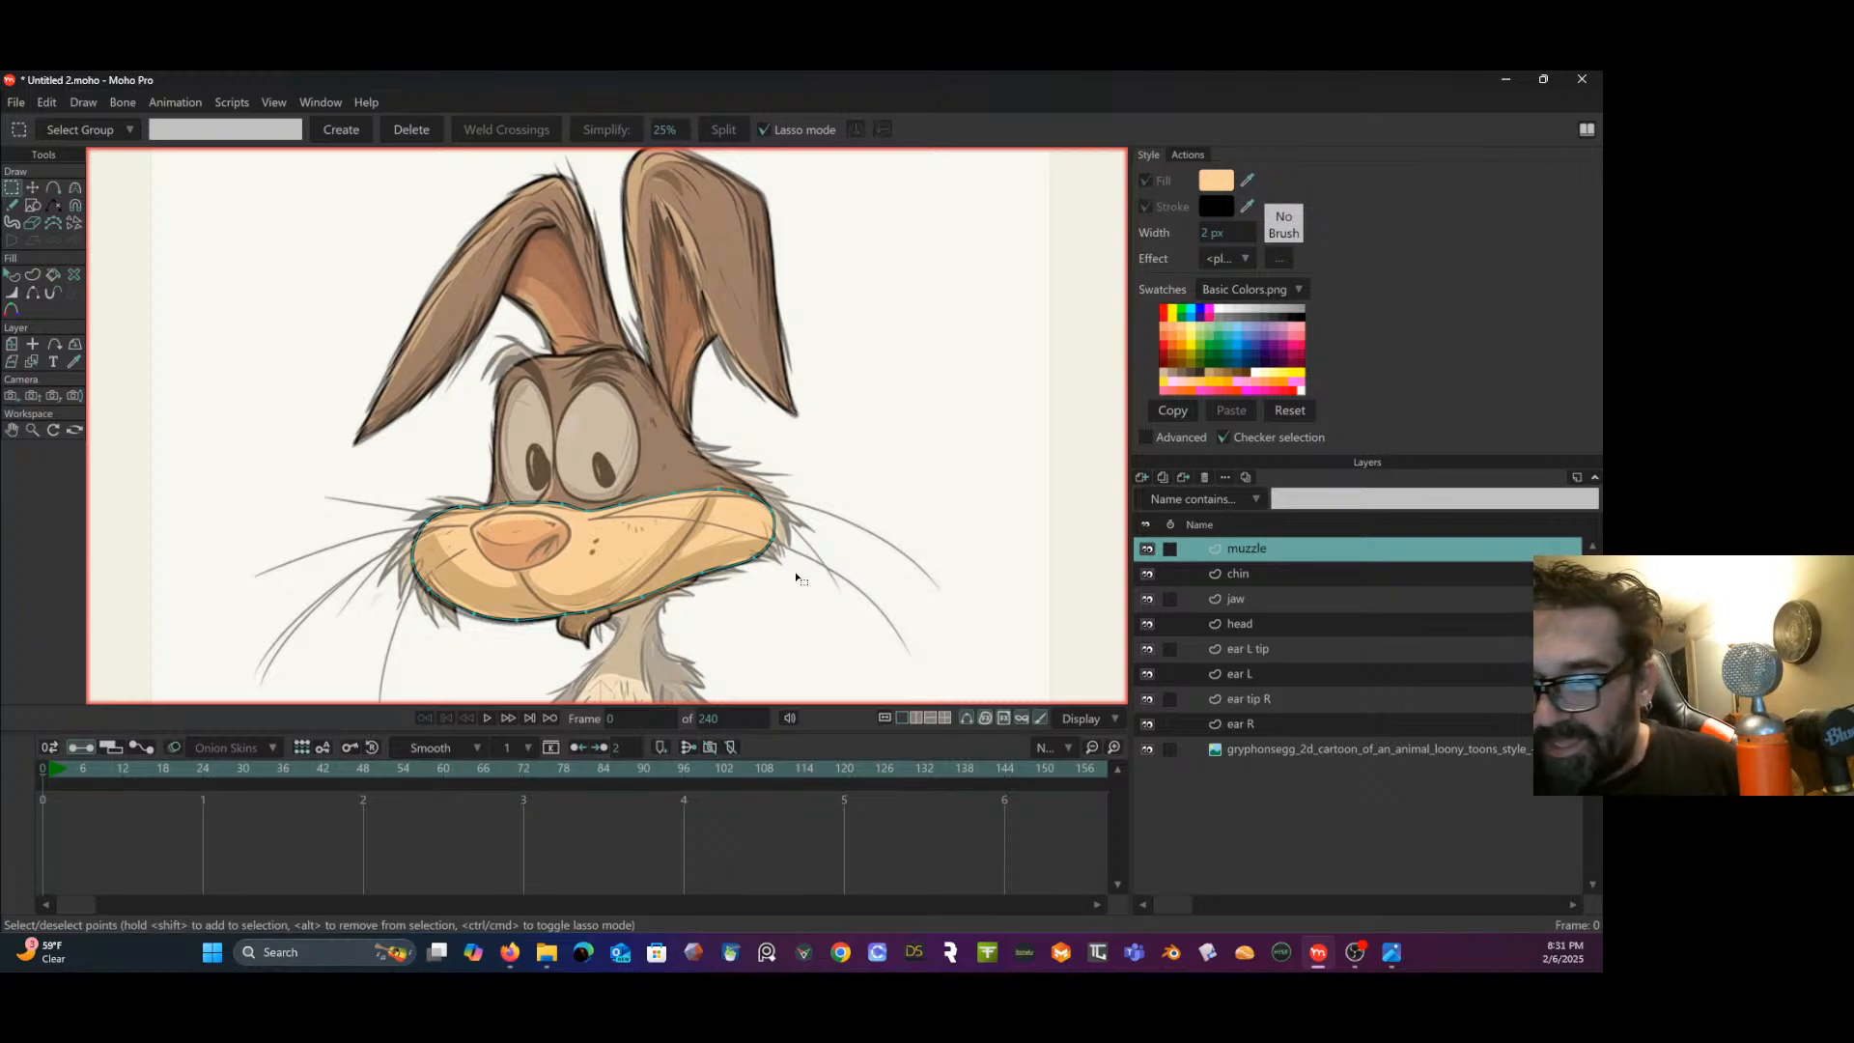
- Hide the chin and jaw outline edges that lie beneath the muzzle, turning off the muzzle layer's visibility while working
scroll(799, 579, "up", 4)
scroll(833, 529, "up", 4)
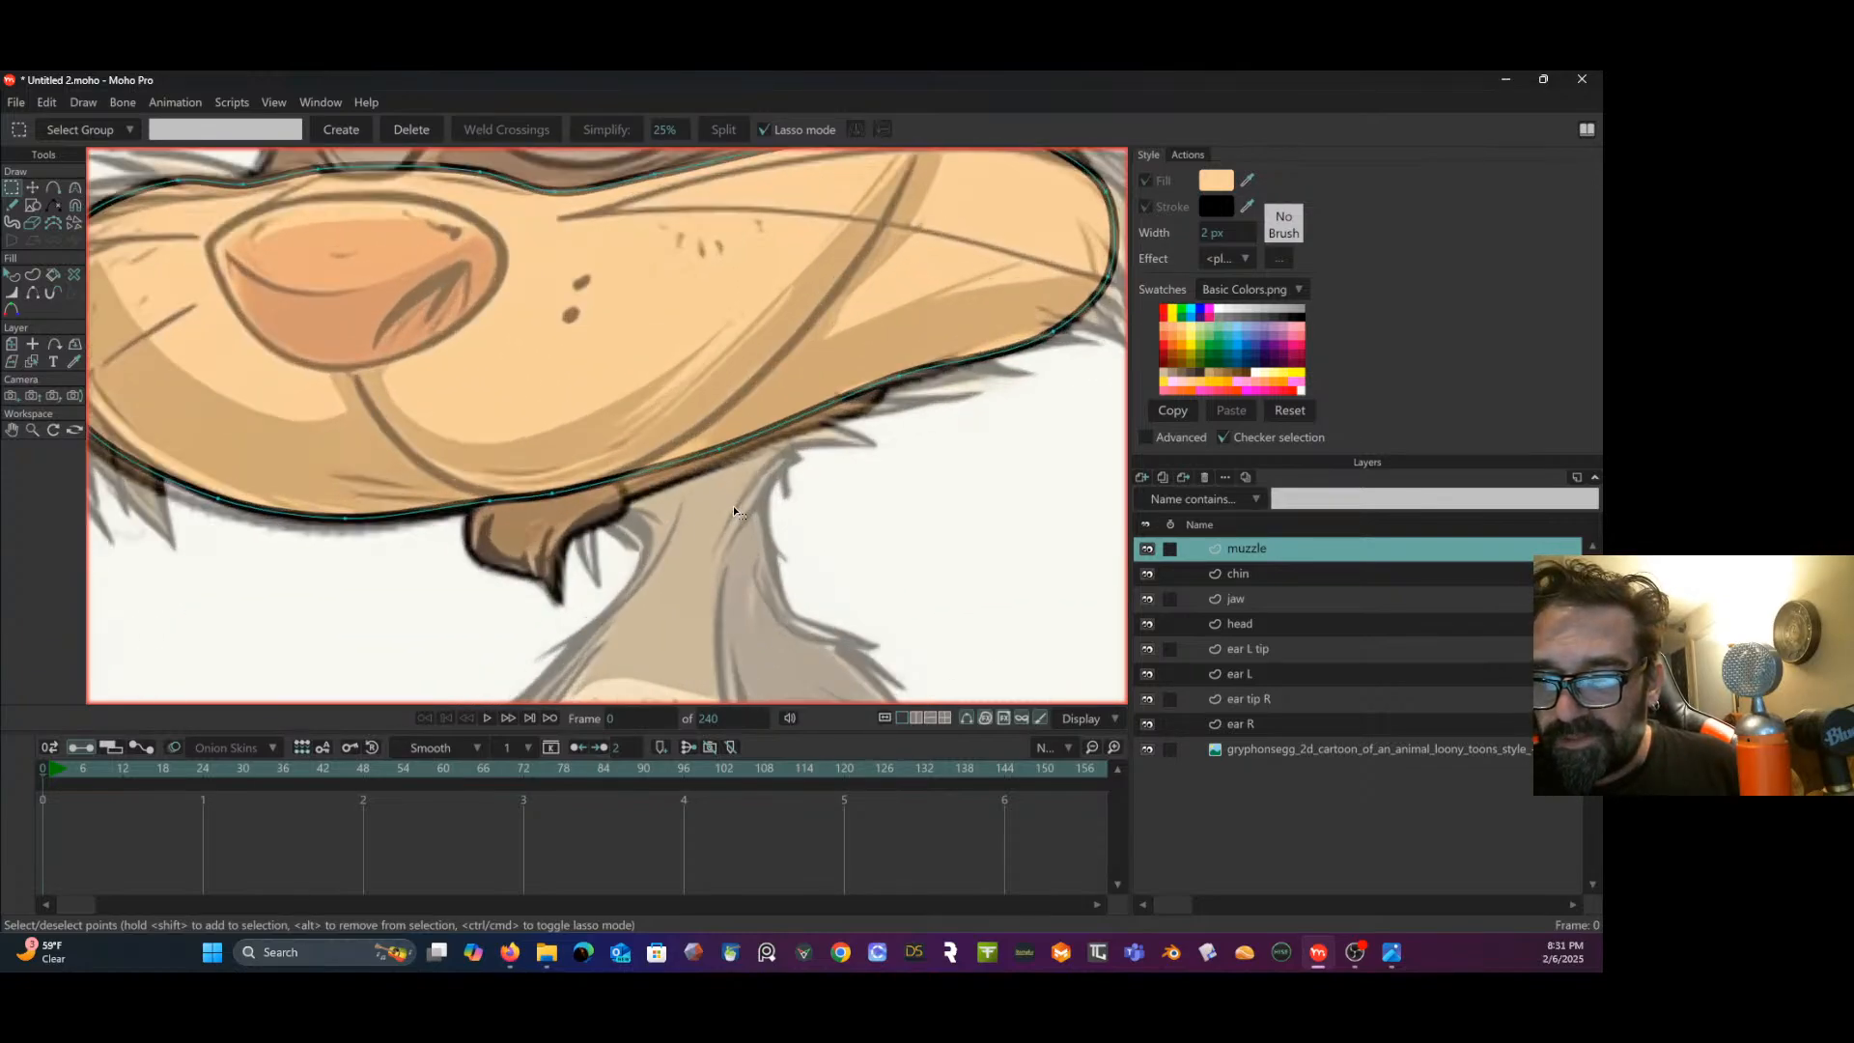
left_click(1146, 549)
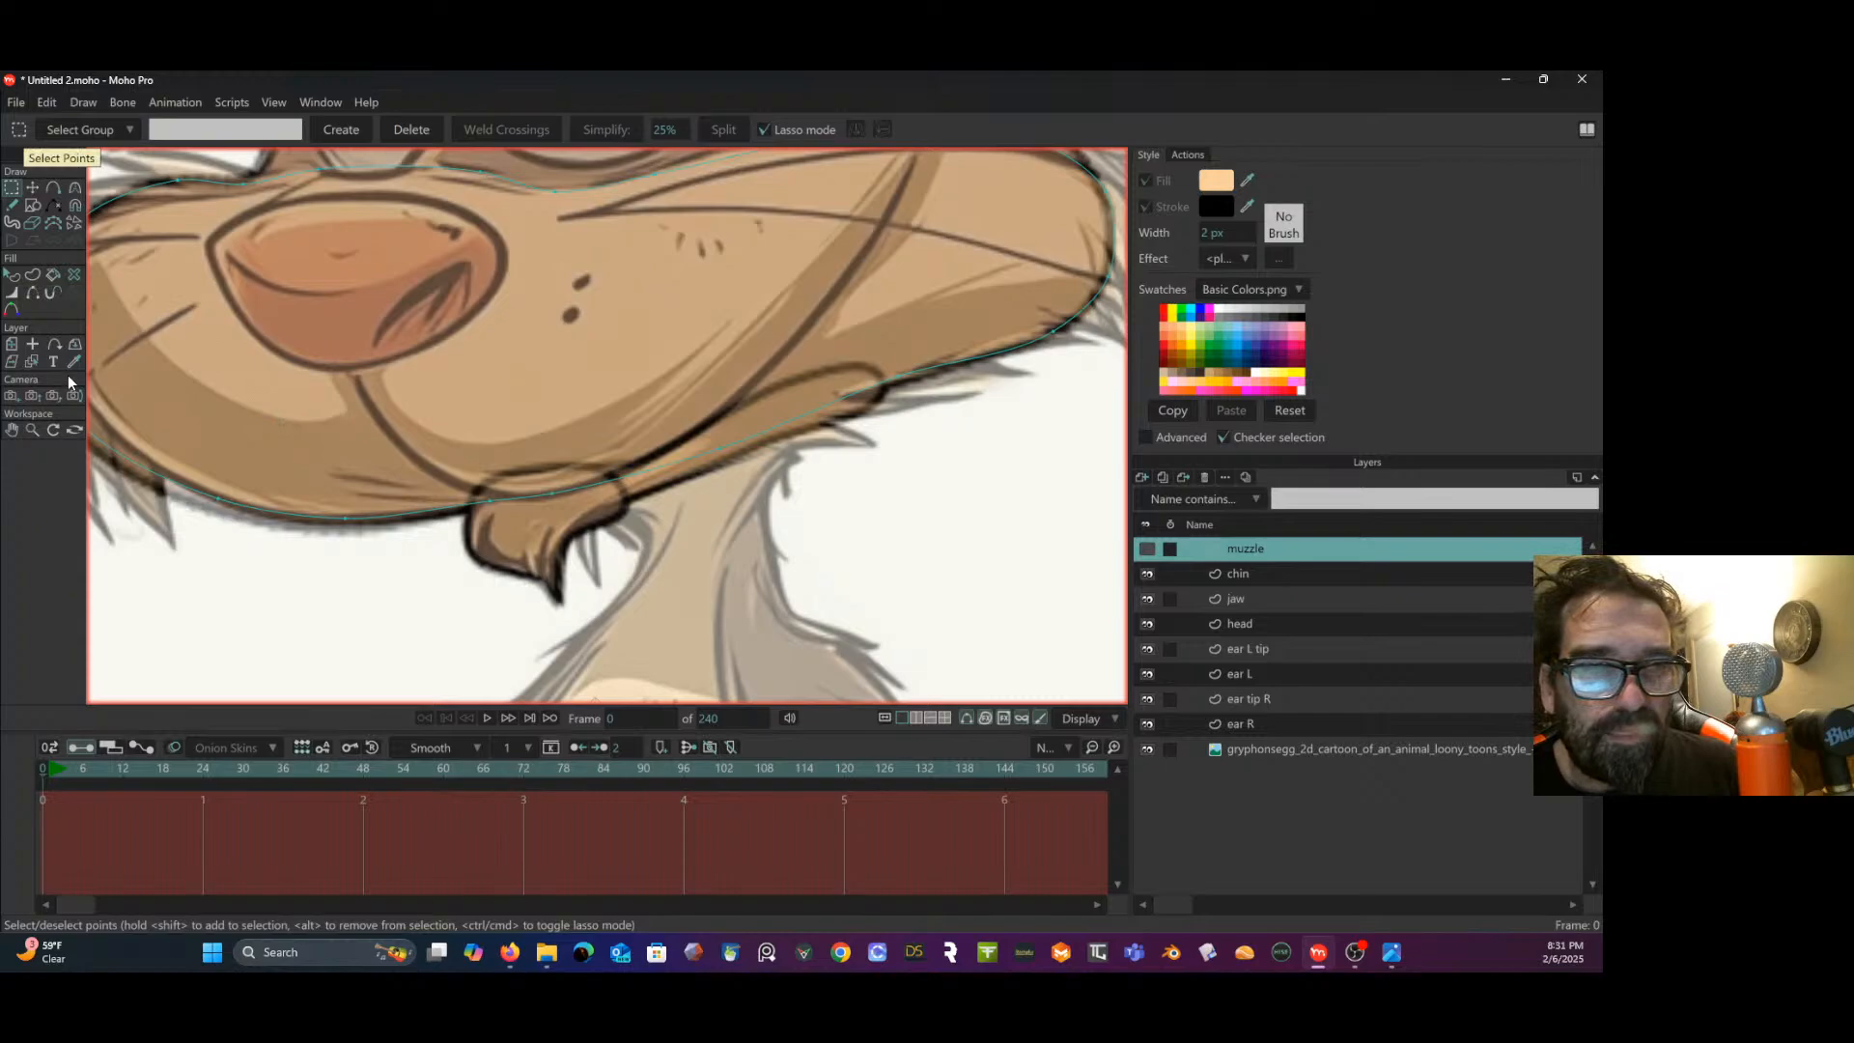
left_click(33, 291)
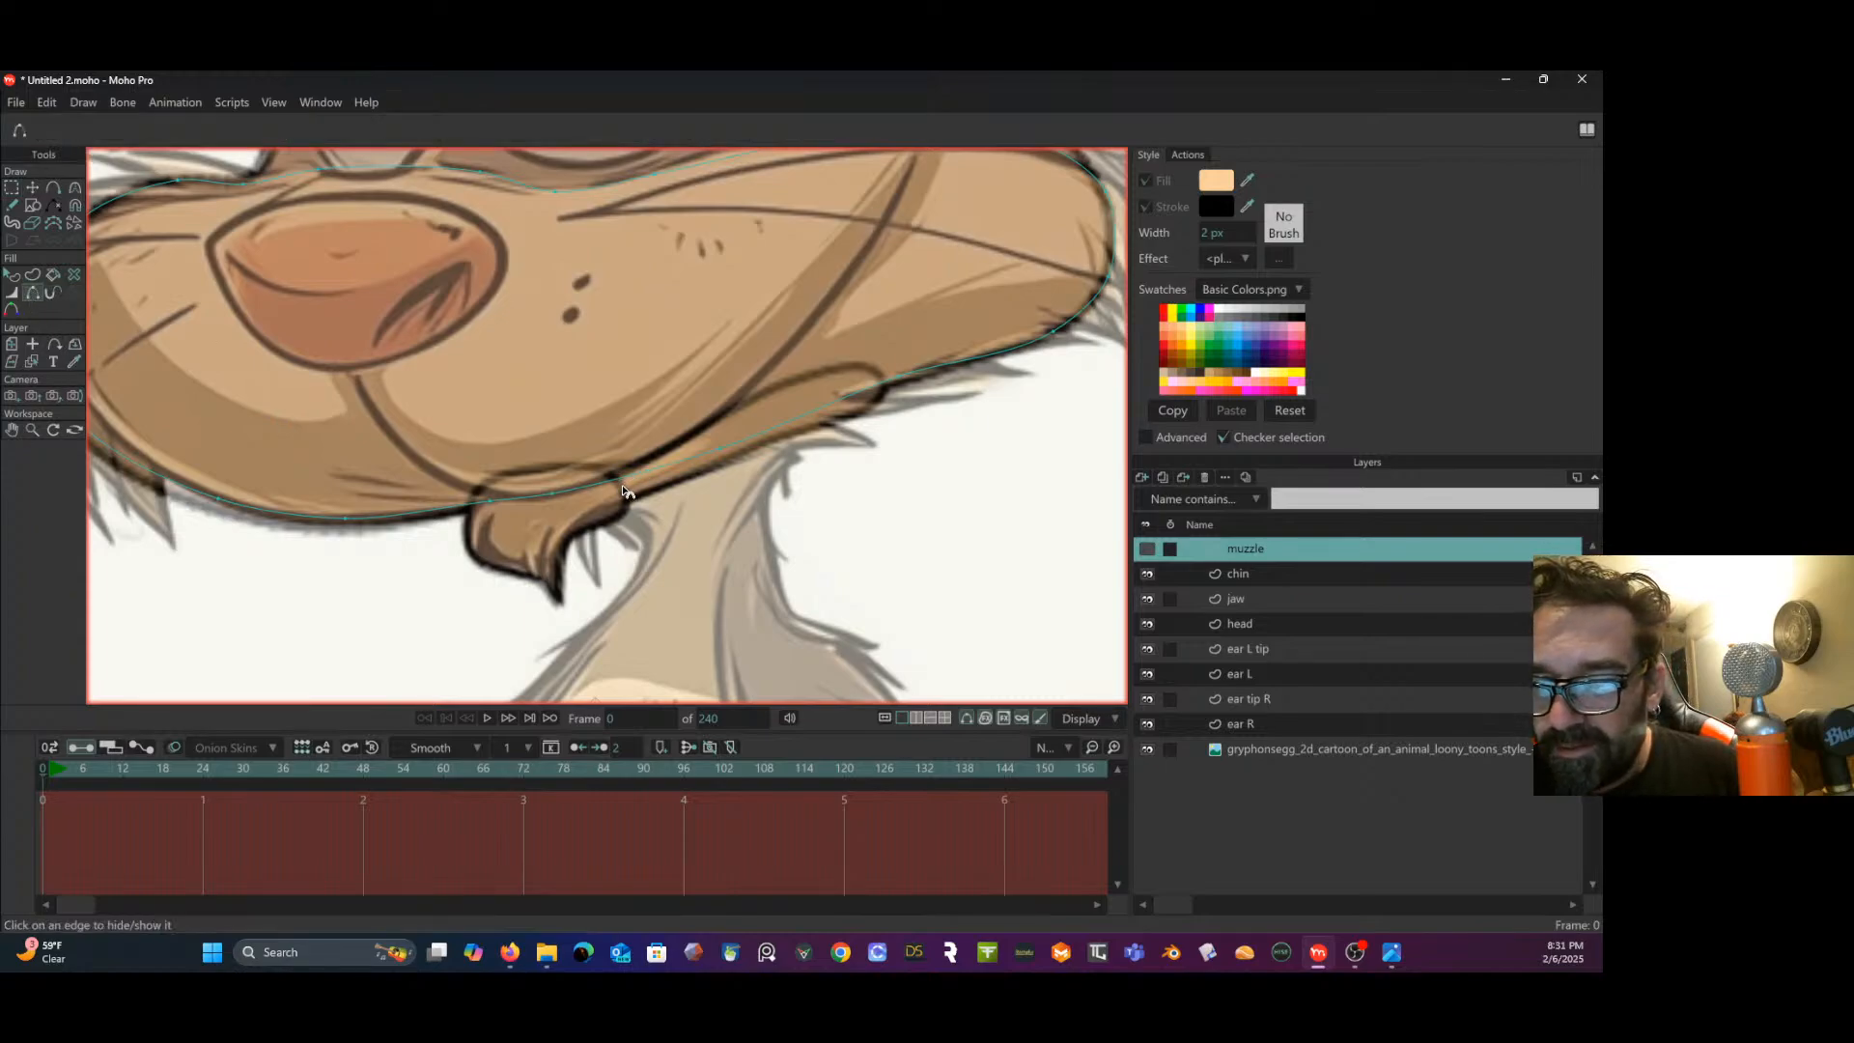
left_click(1244, 575)
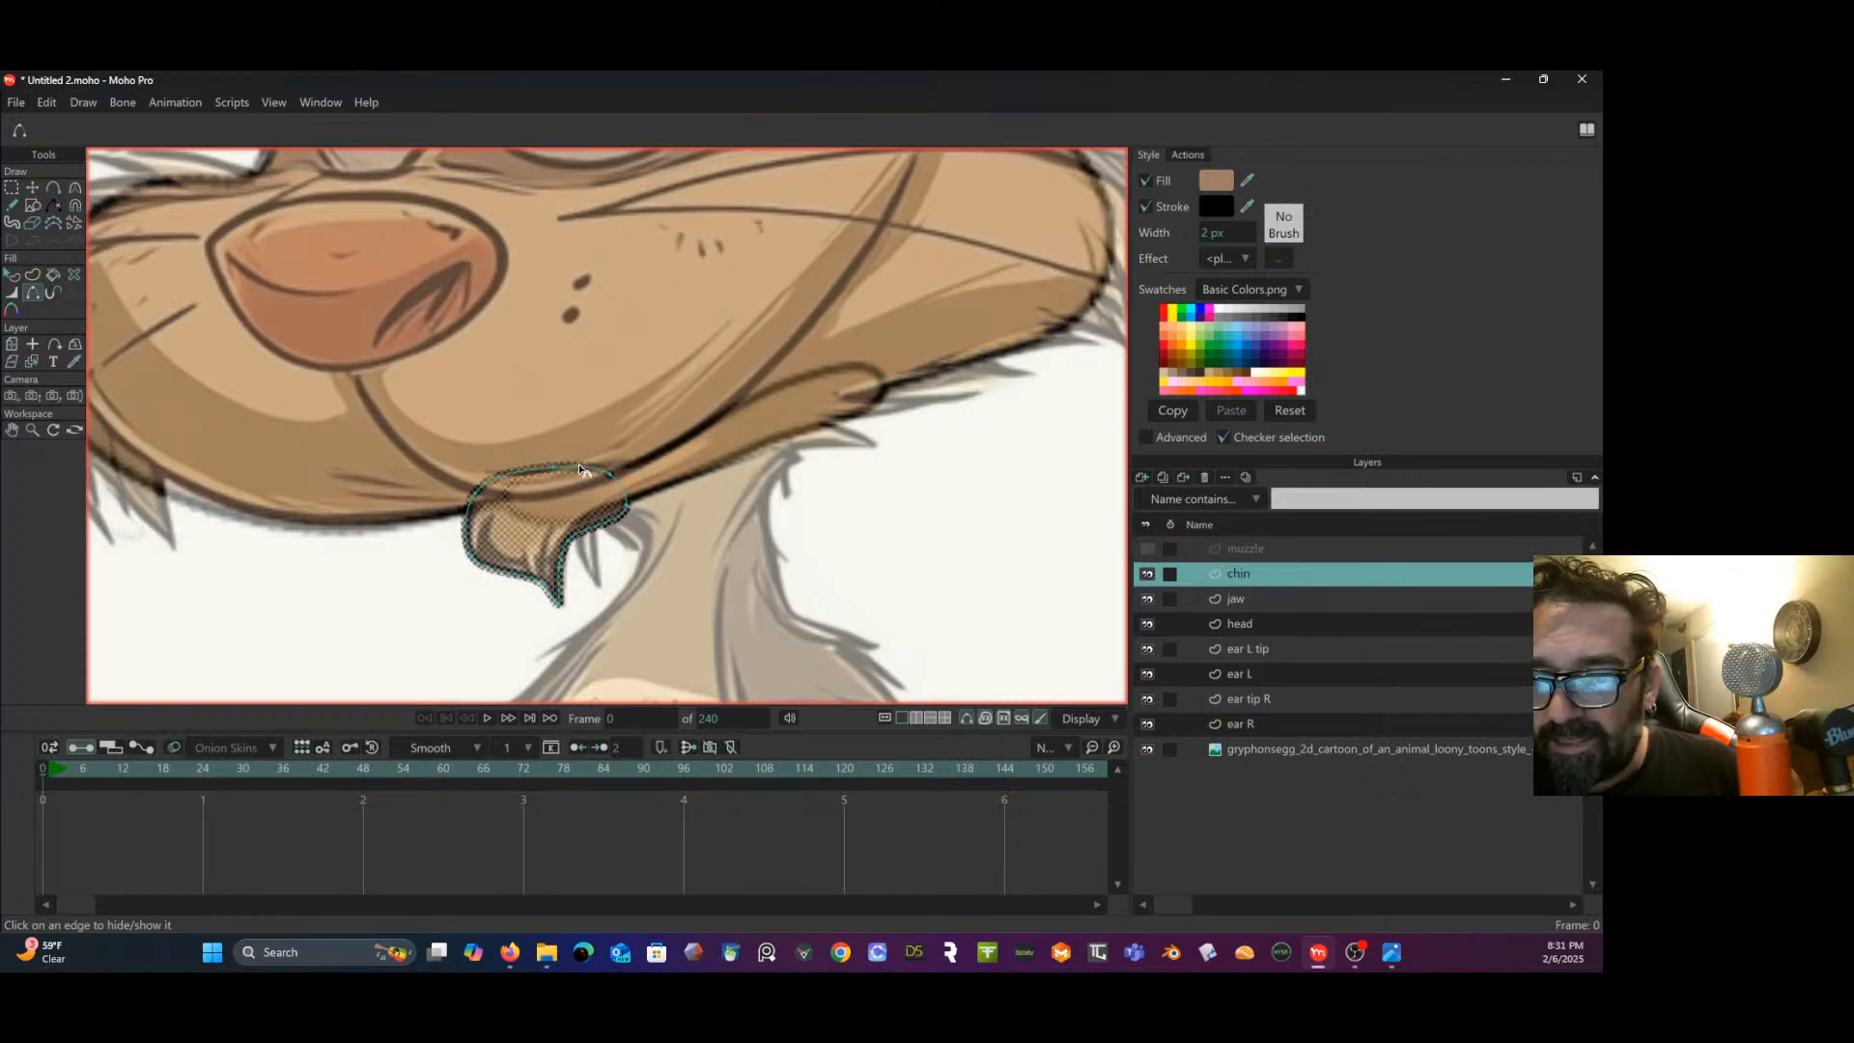
left_click(1273, 599)
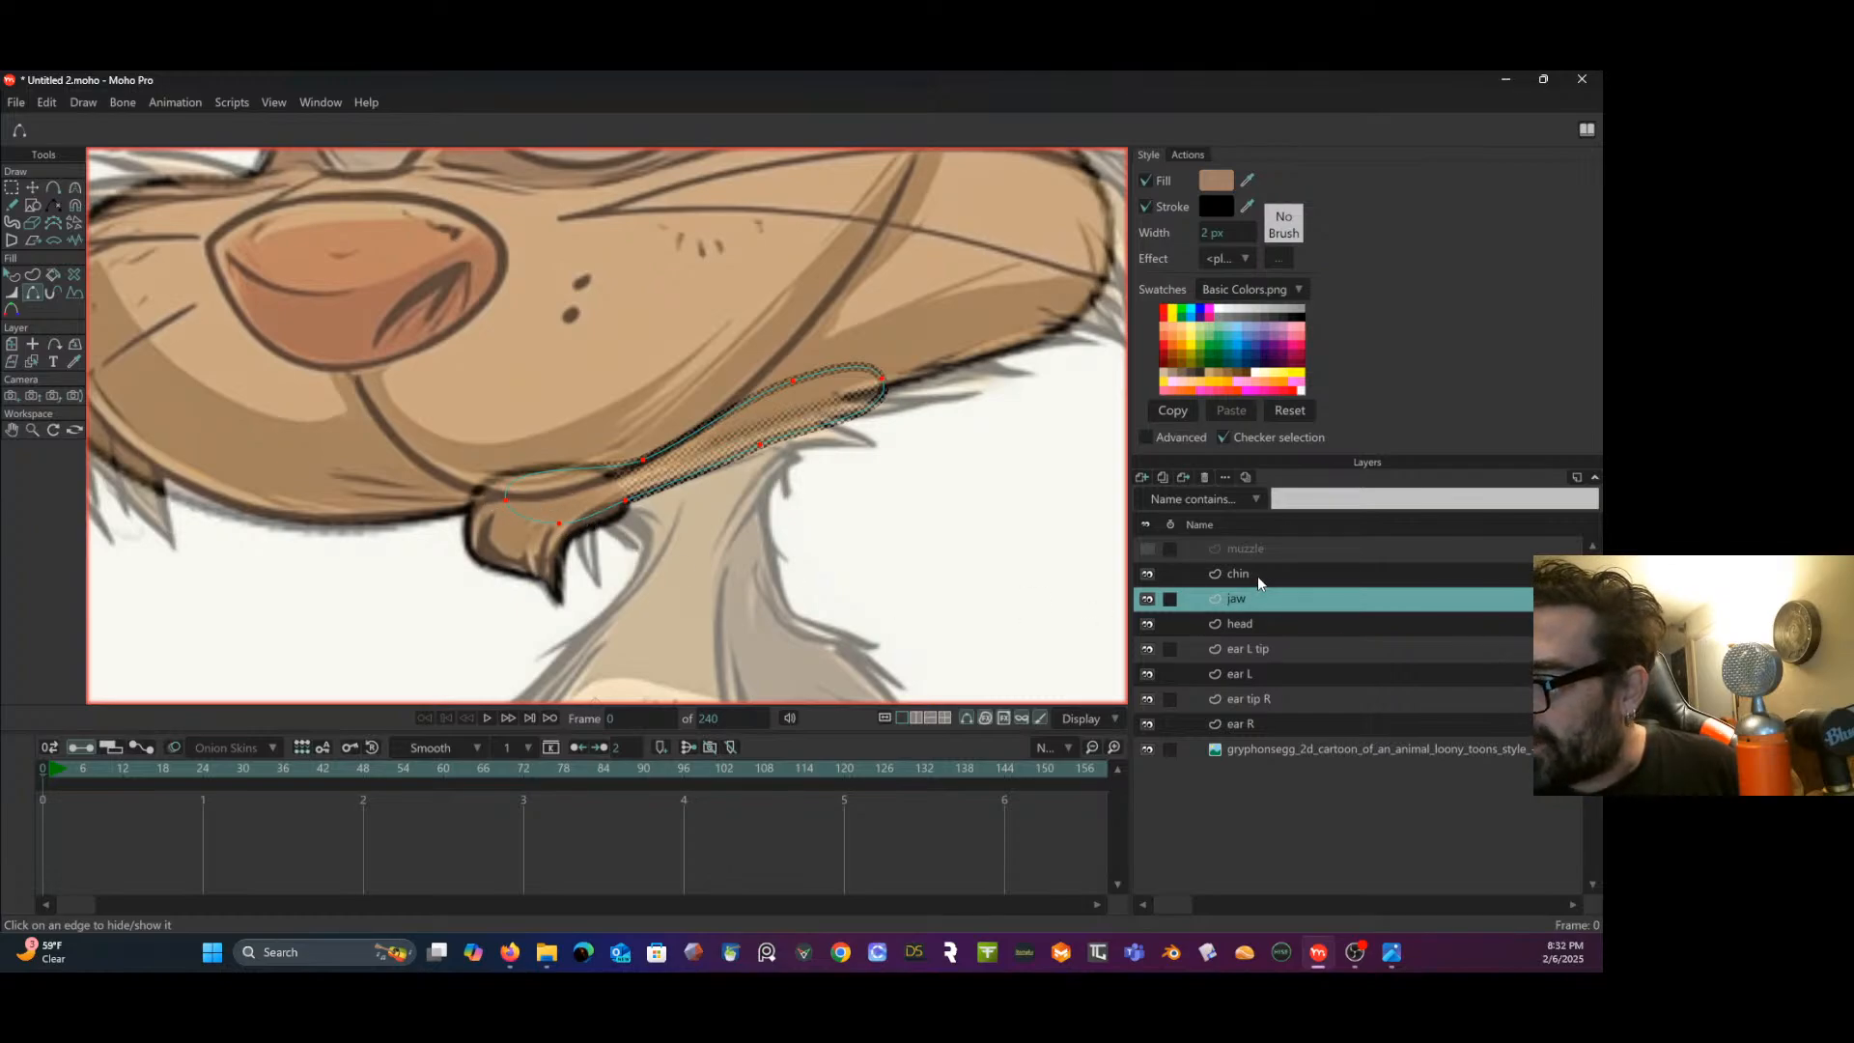
left_click(1149, 548)
scroll(935, 465, "down", 5)
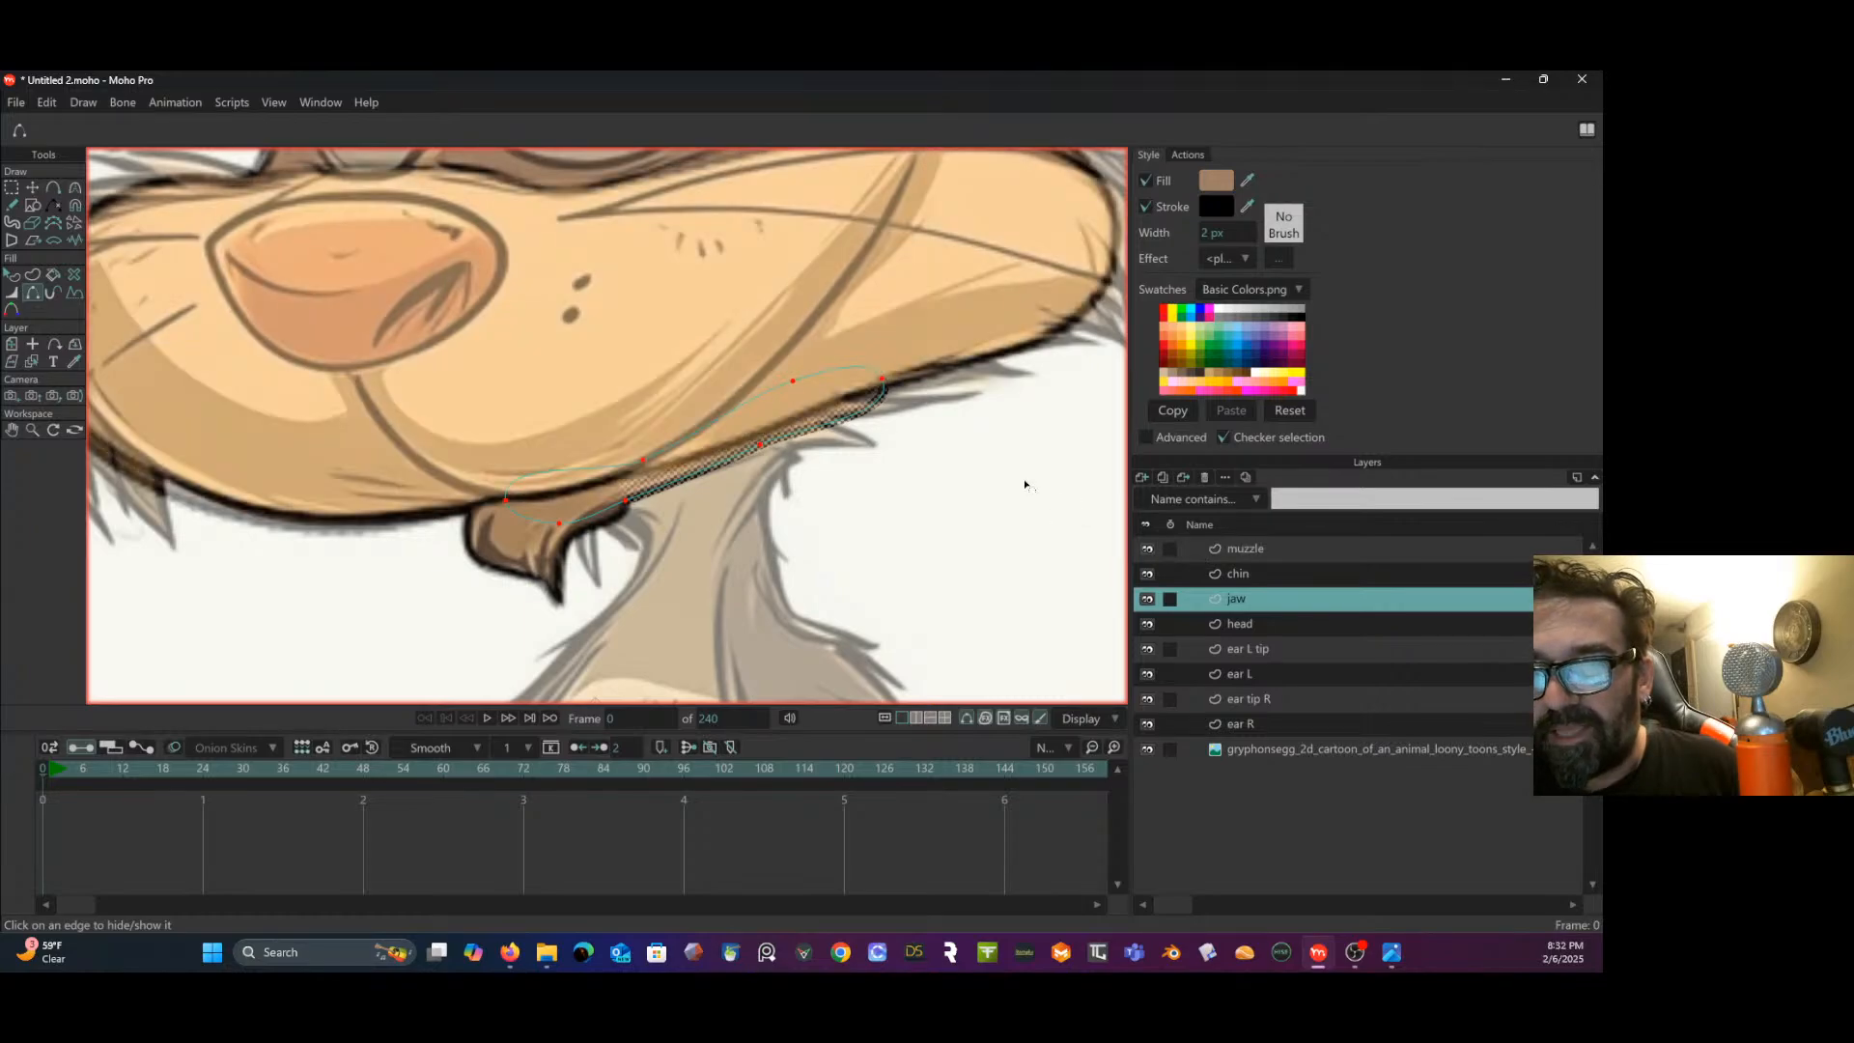
- Deselect all points of the jaw outline
mouse_move(949, 458)
left_mouse_down()
mouse_move(845, 562)
mouse_move(825, 554)
left_mouse_up()
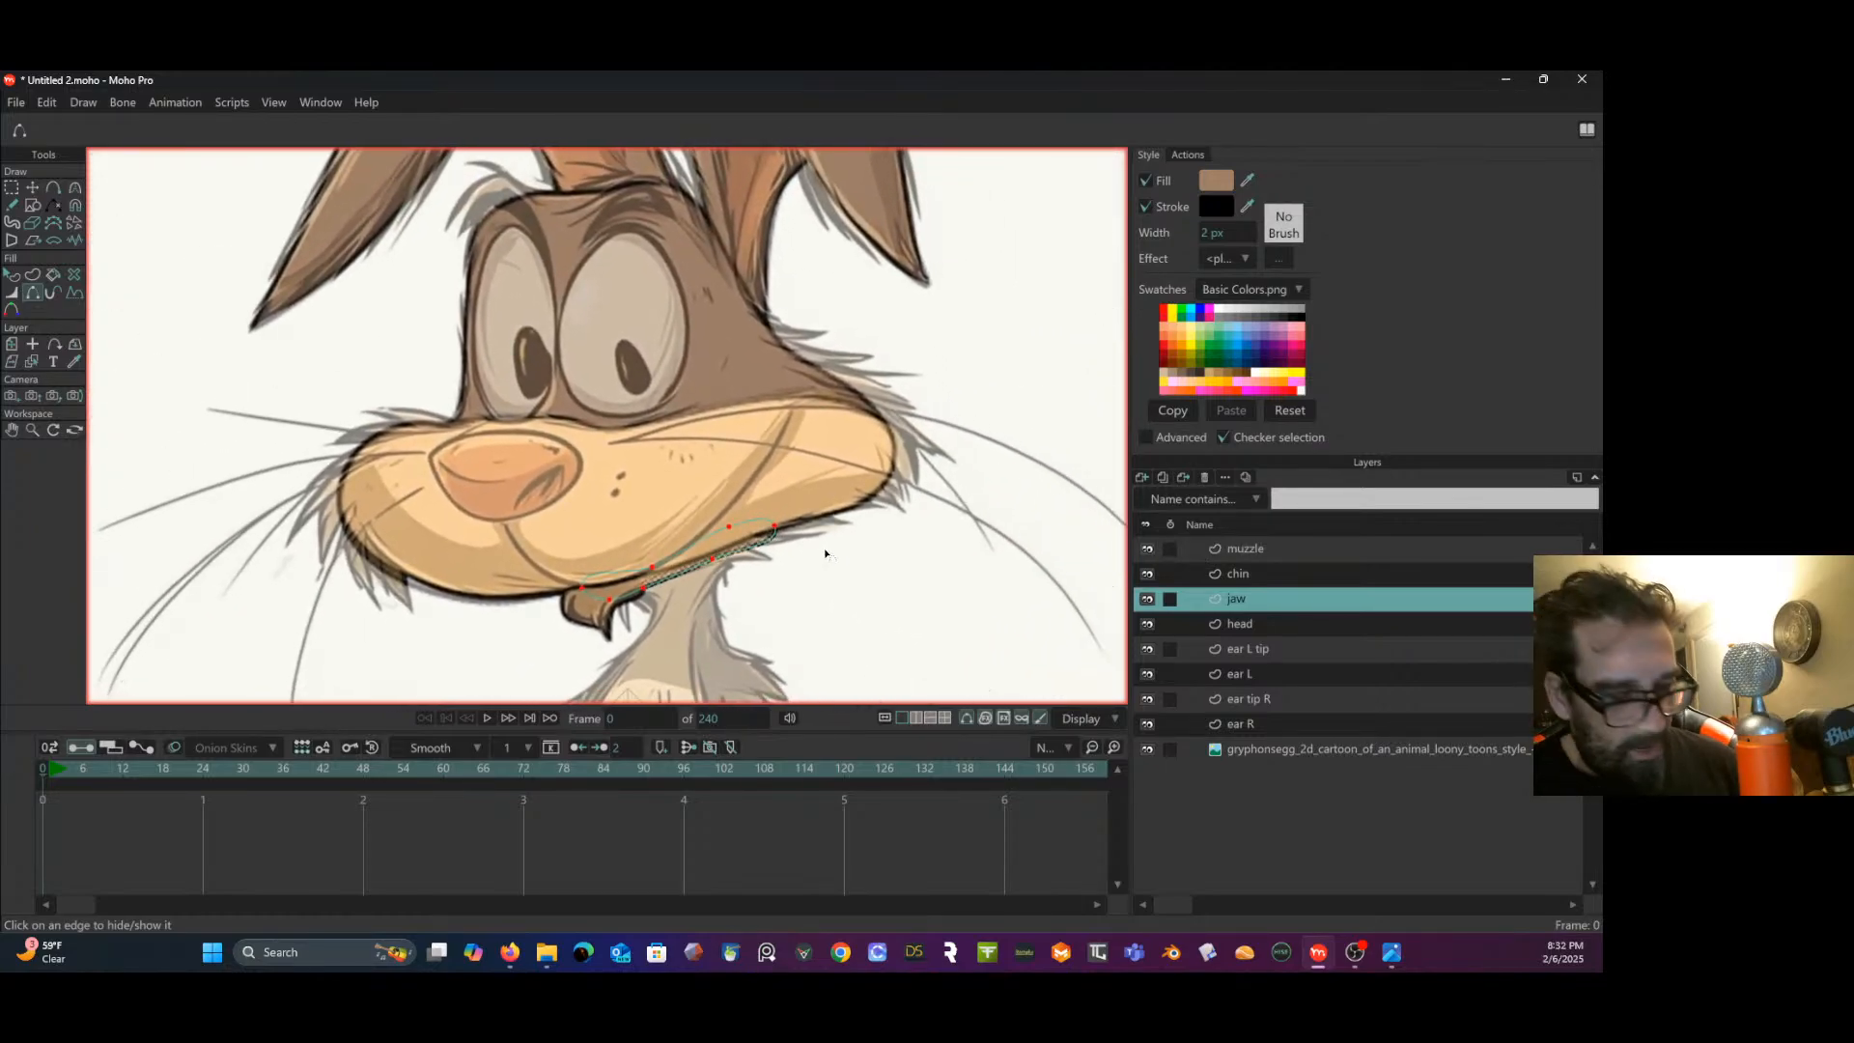
key("ctrl+u")
key("ctrl+u")
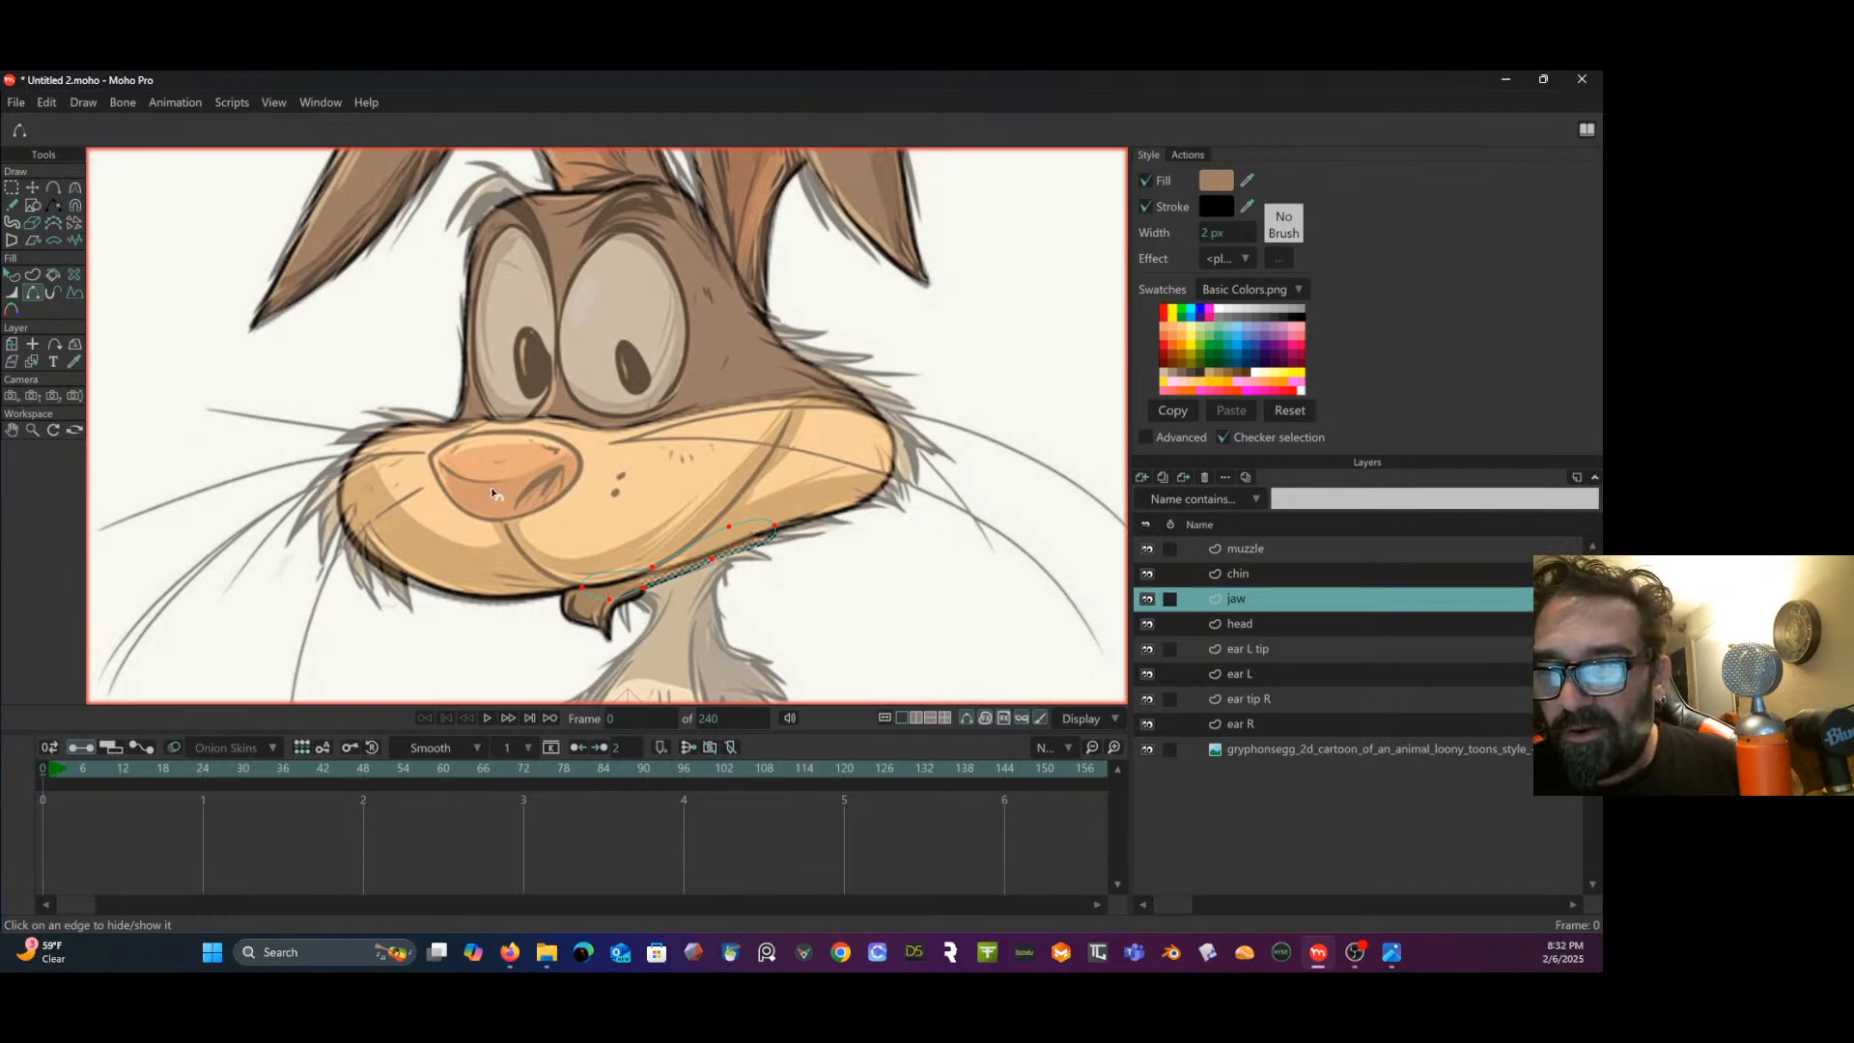
left_click(12, 188)
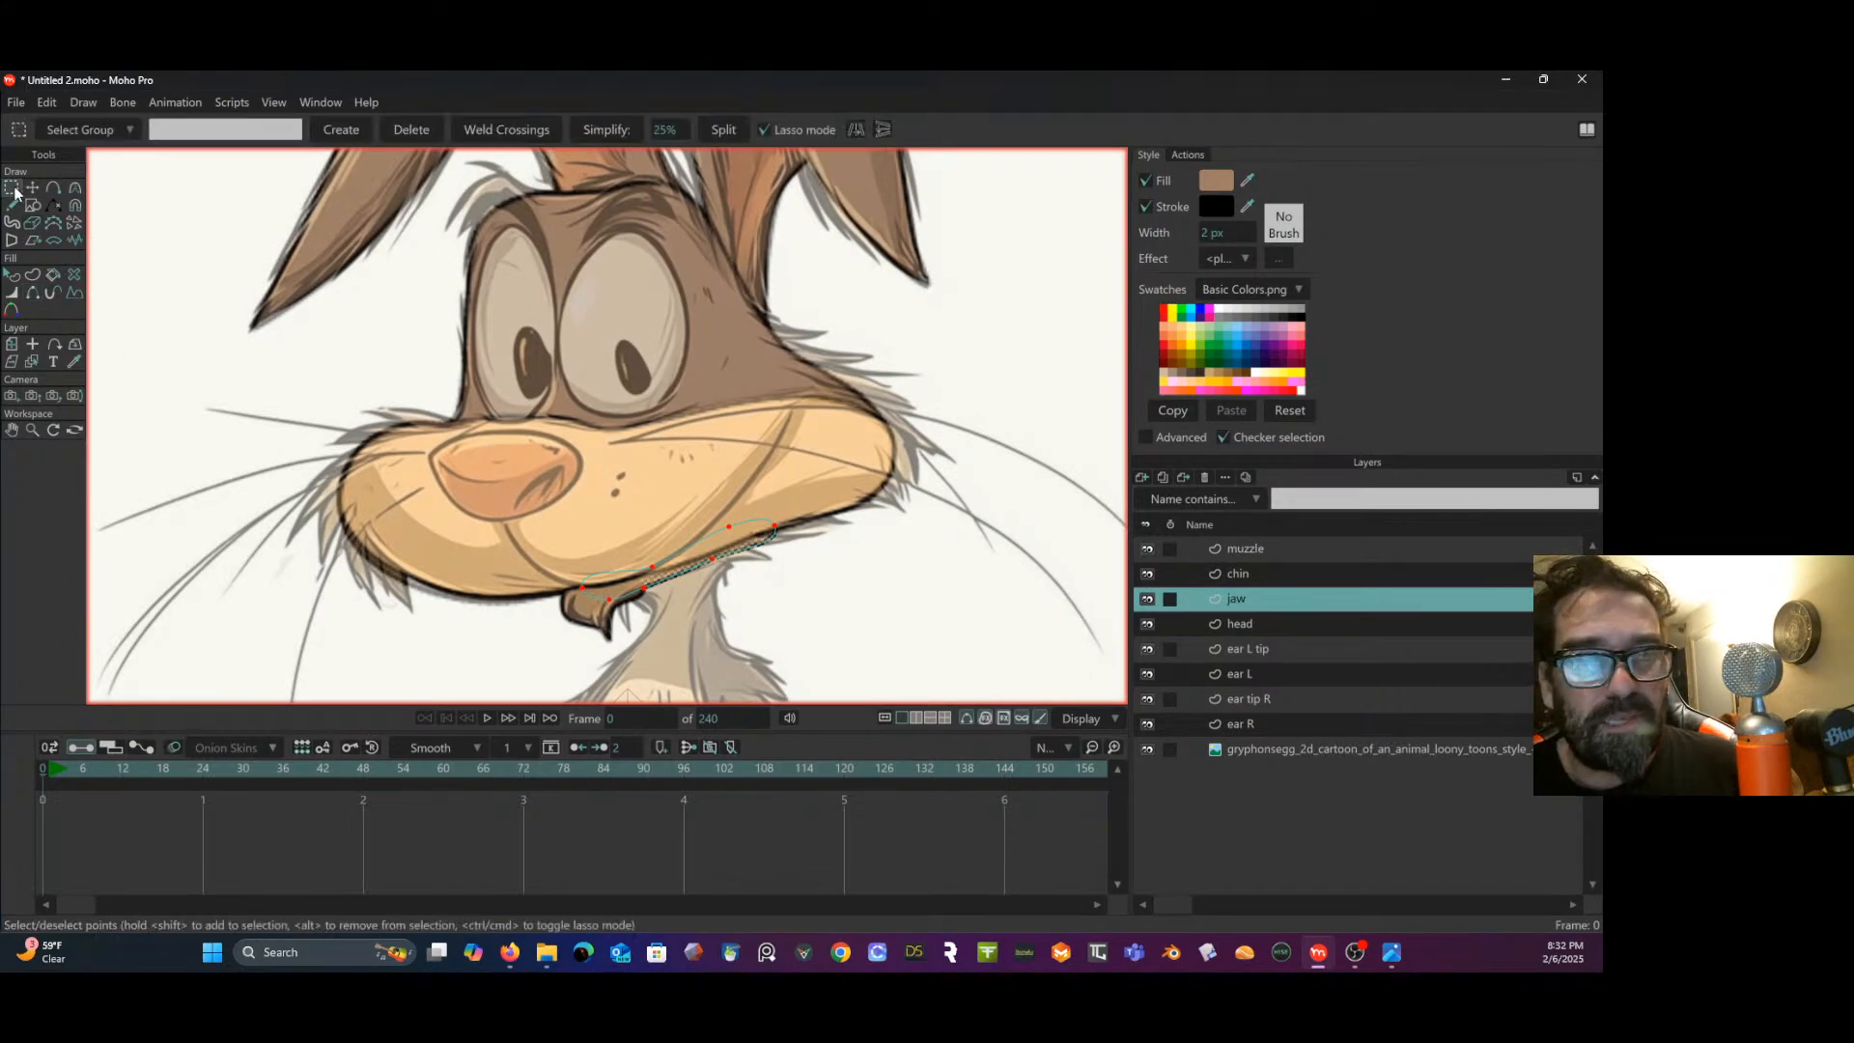
left_click(178, 294)
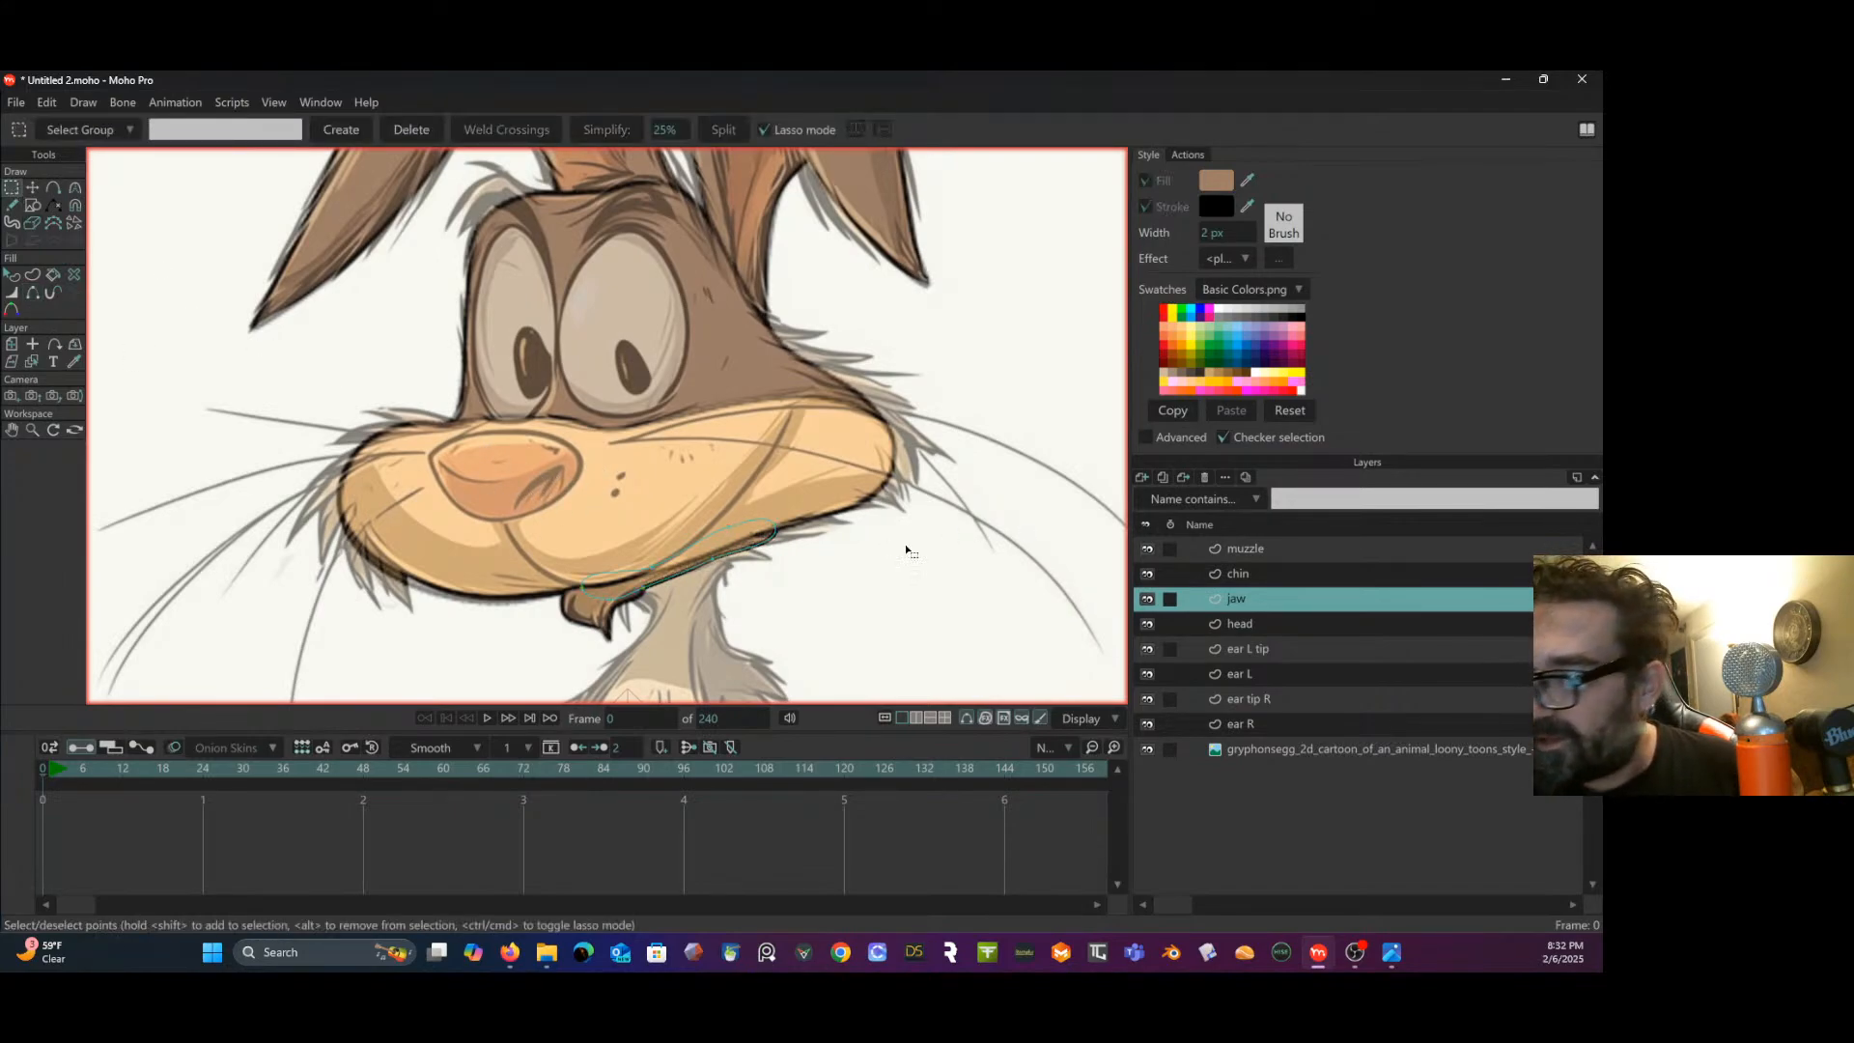
- Add a new vector layer, place it above the muzzle layer and name it mouth
left_click(1141, 477)
left_click(1160, 492)
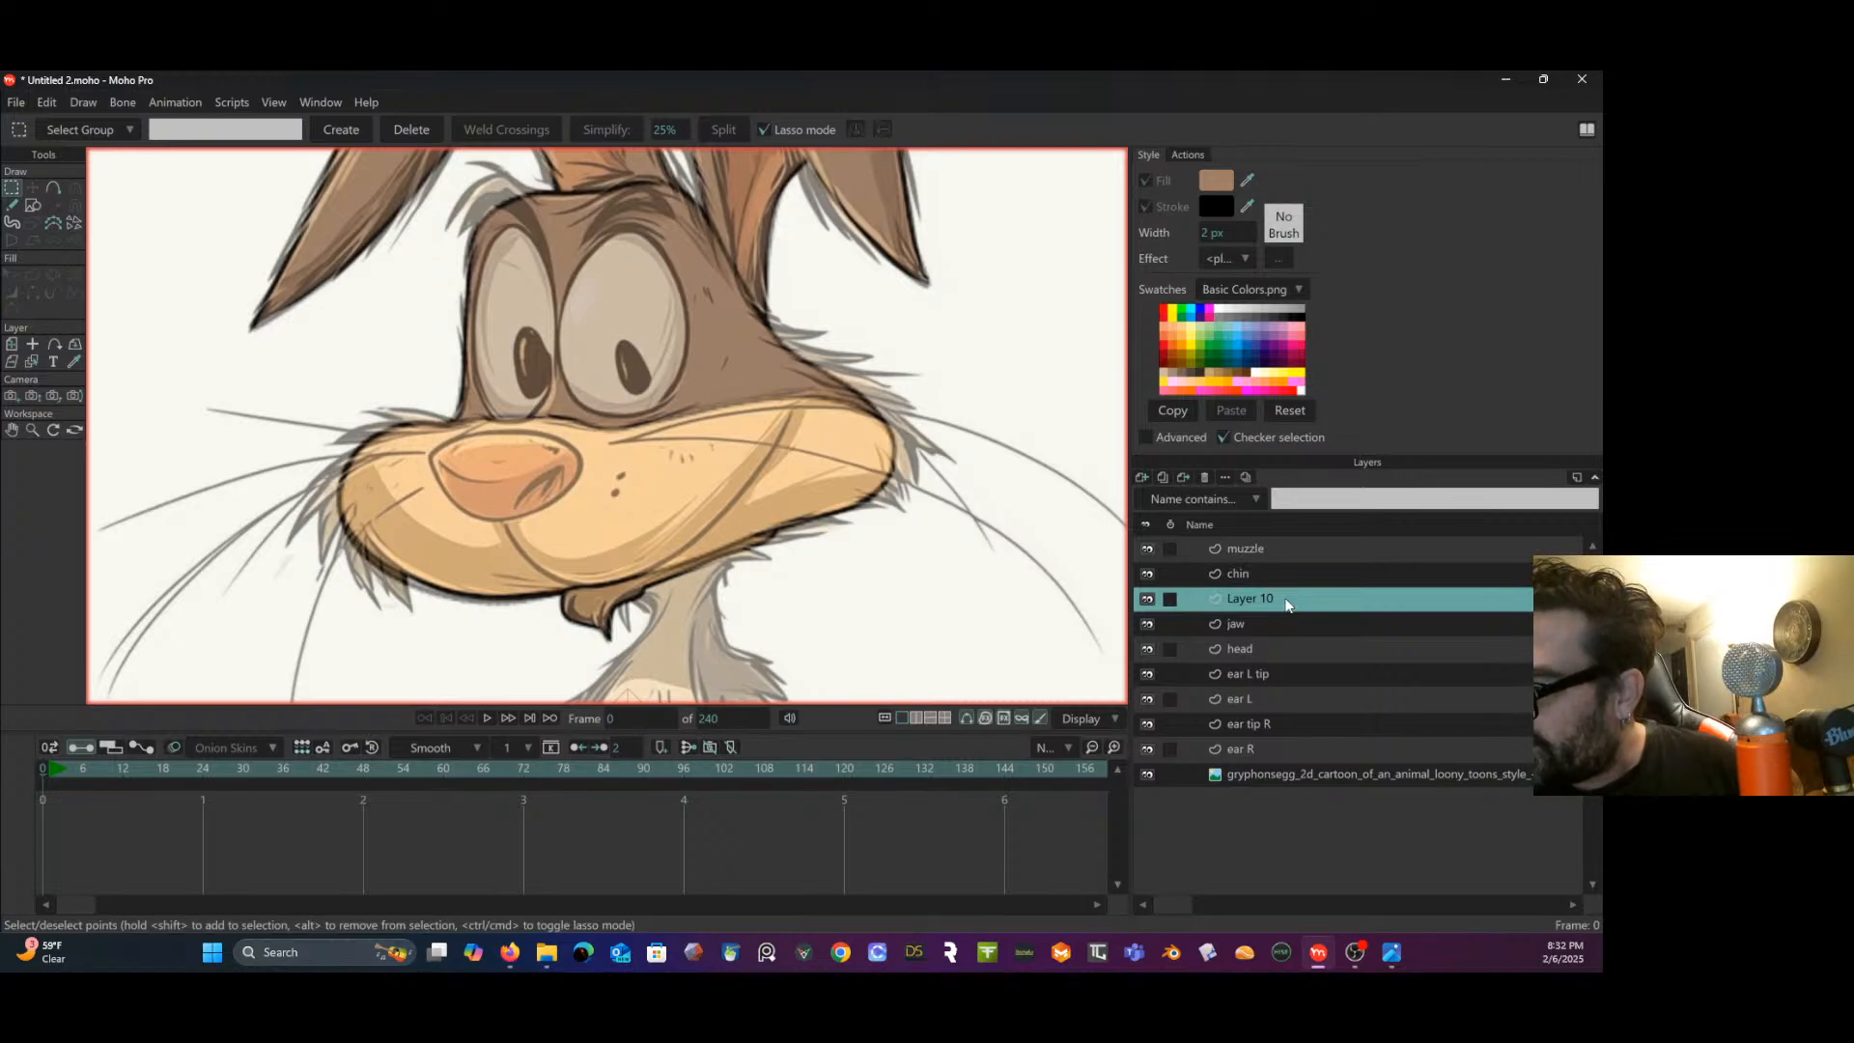
left_click_drag(1286, 605, 1272, 543)
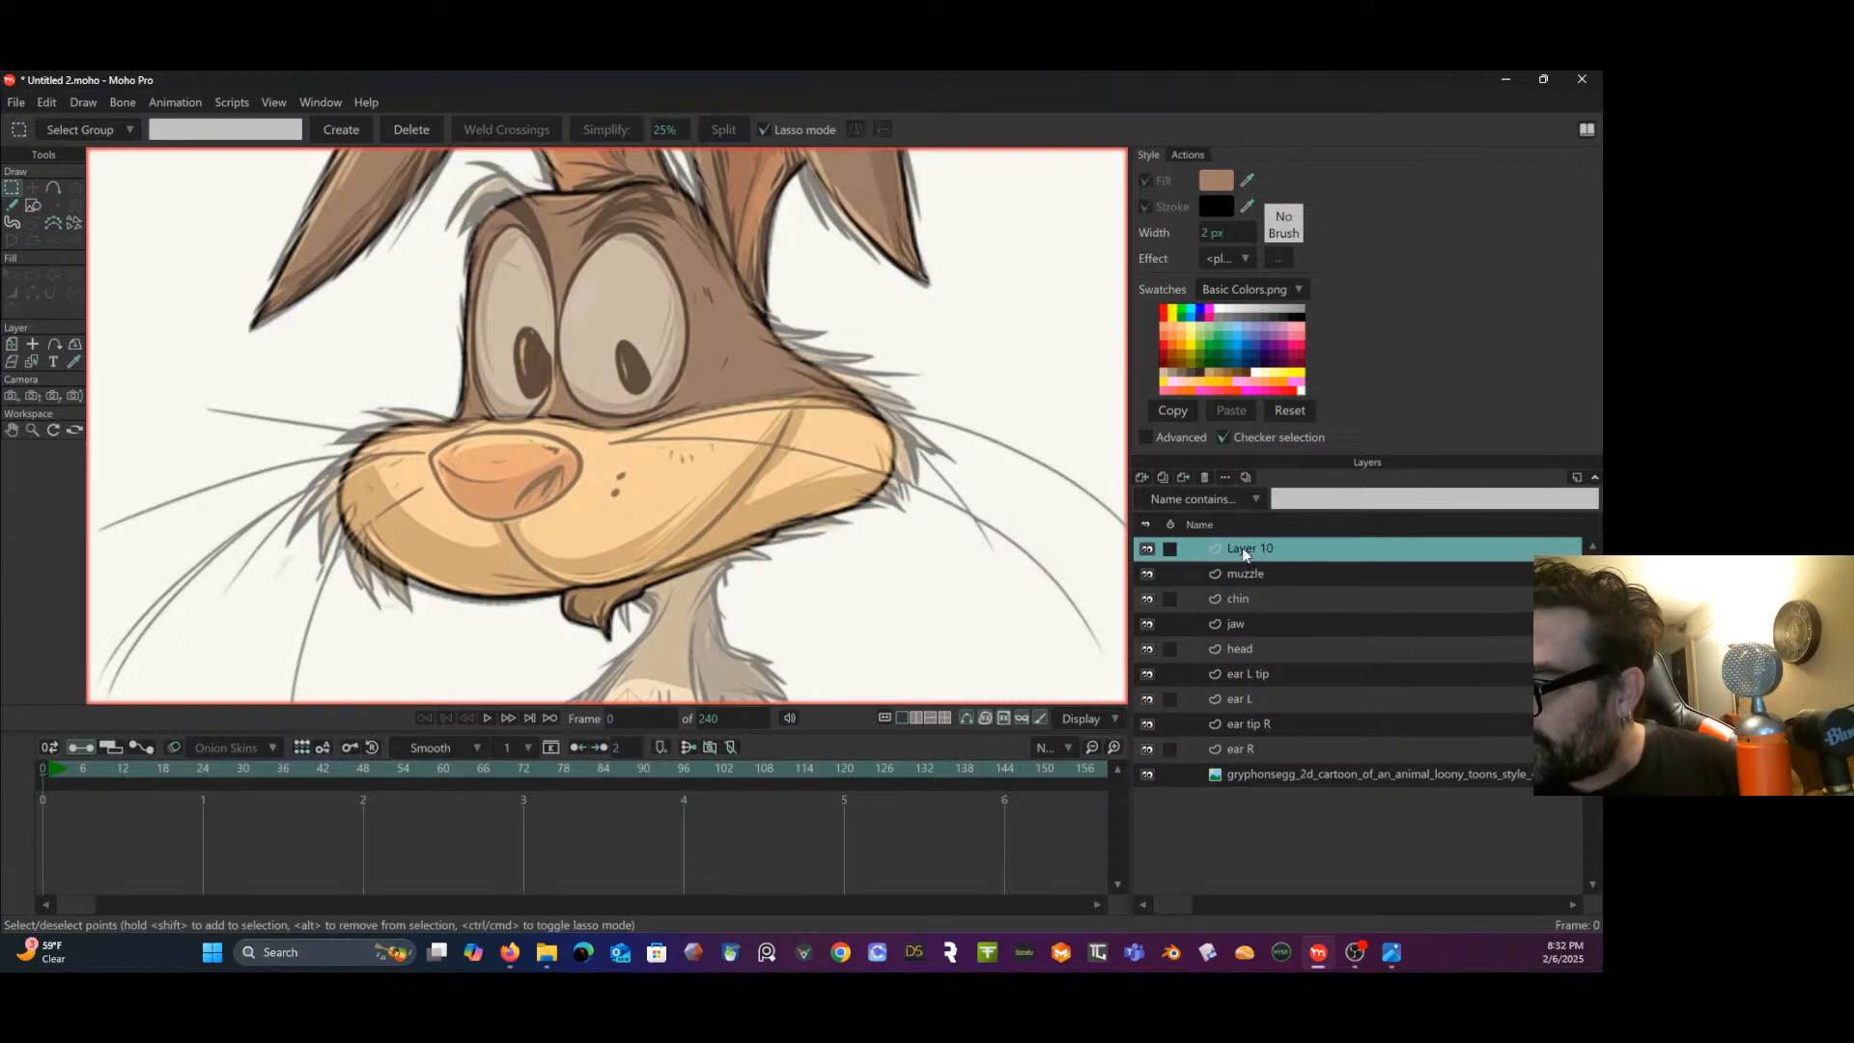
double_click(1242, 547)
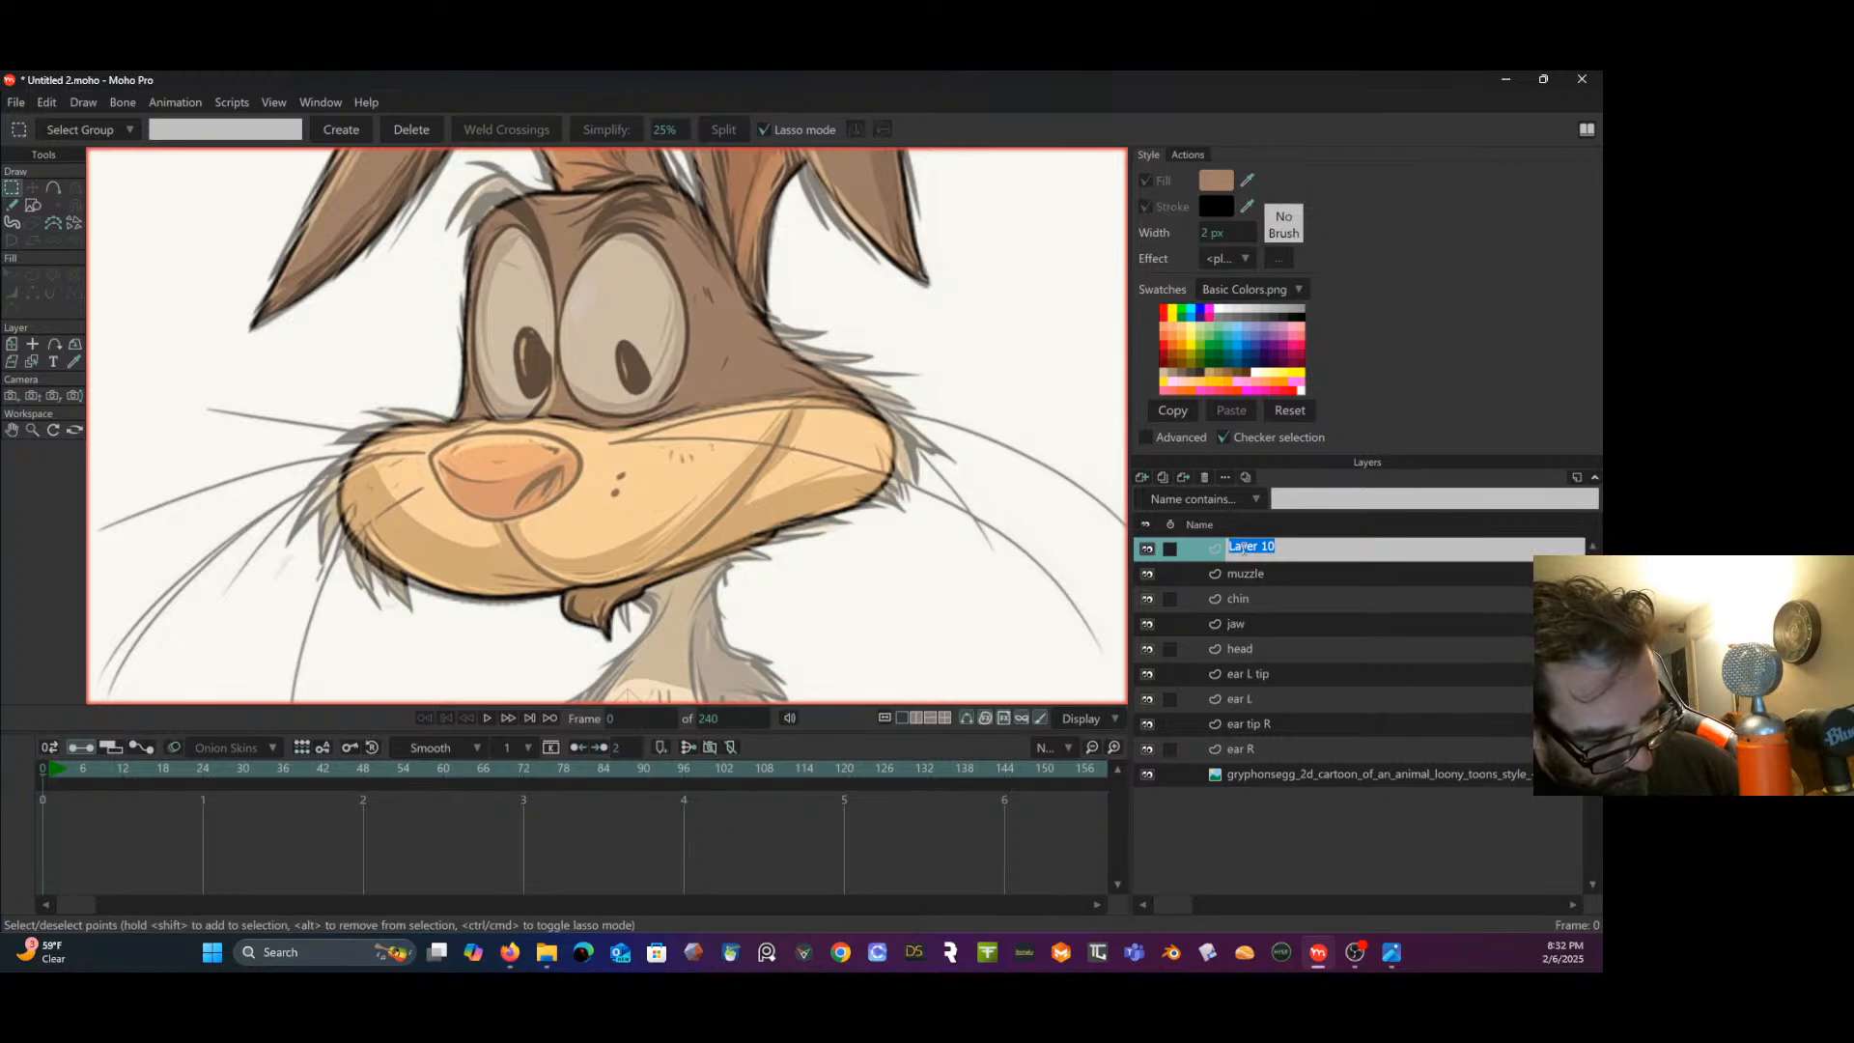
type("m")
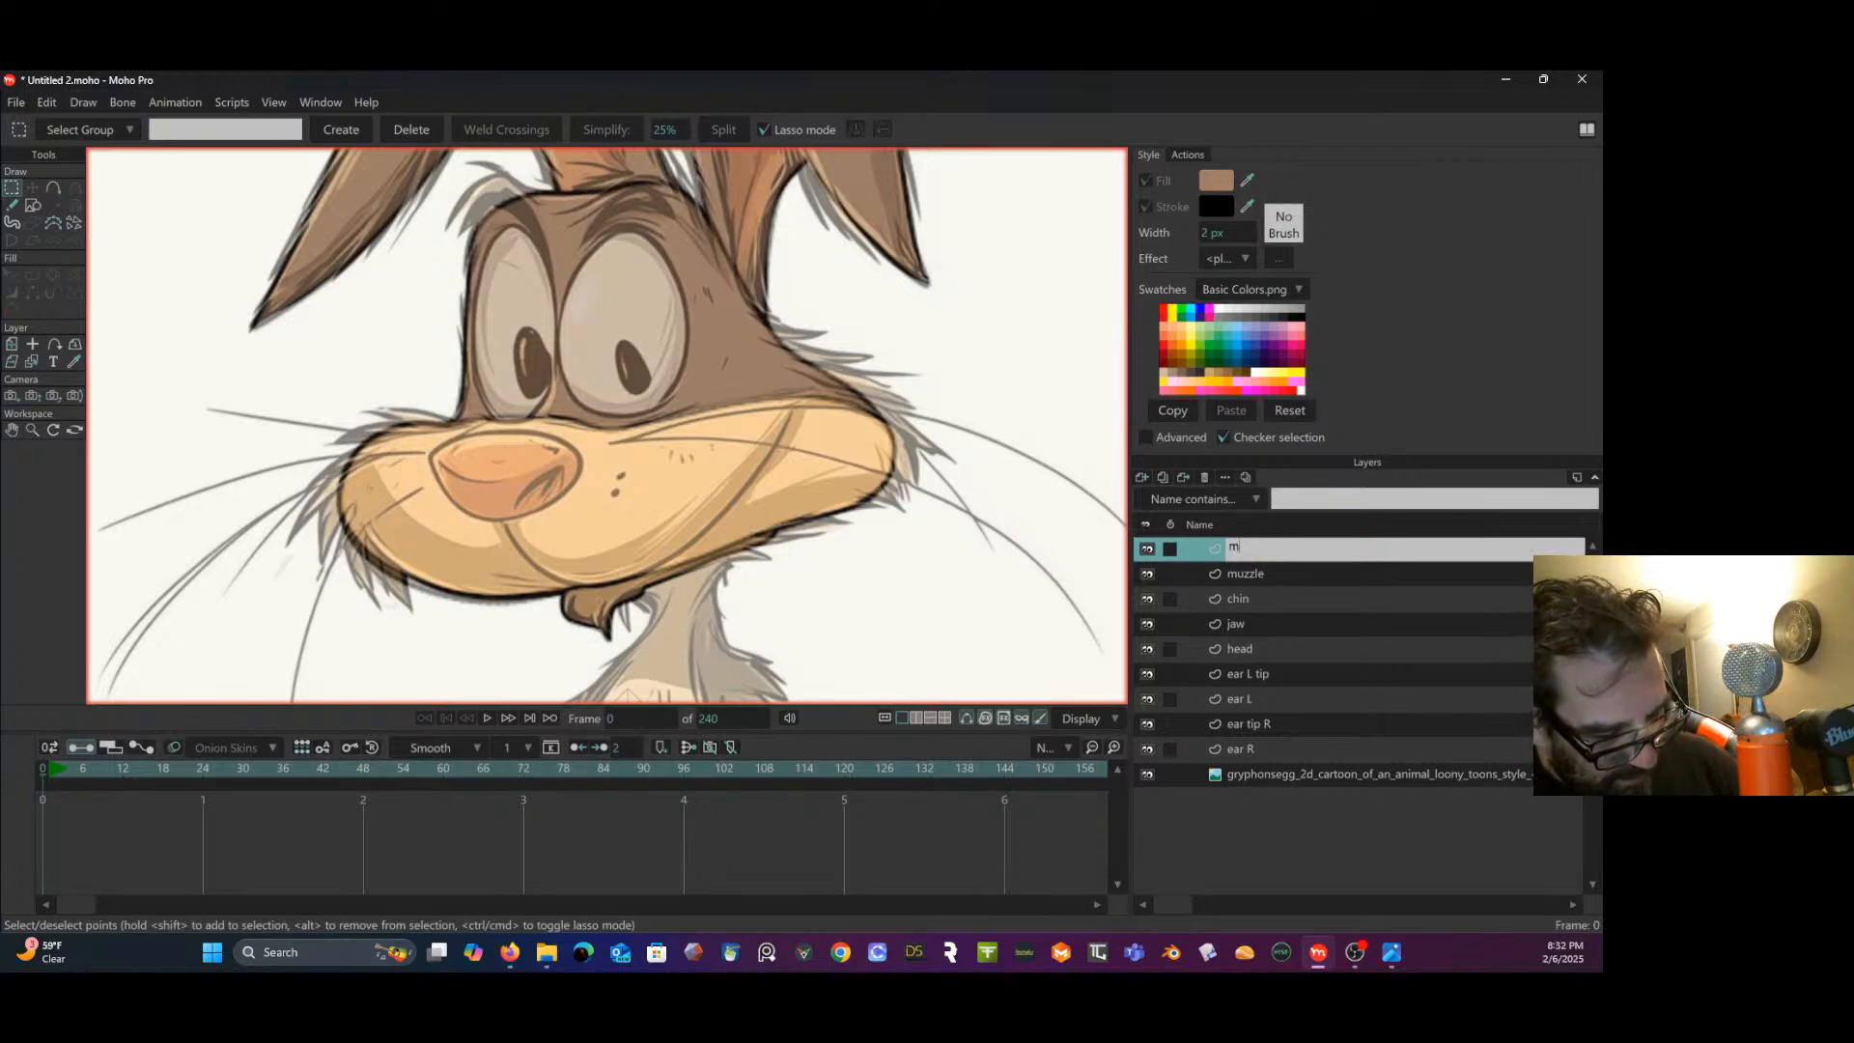
type("outh")
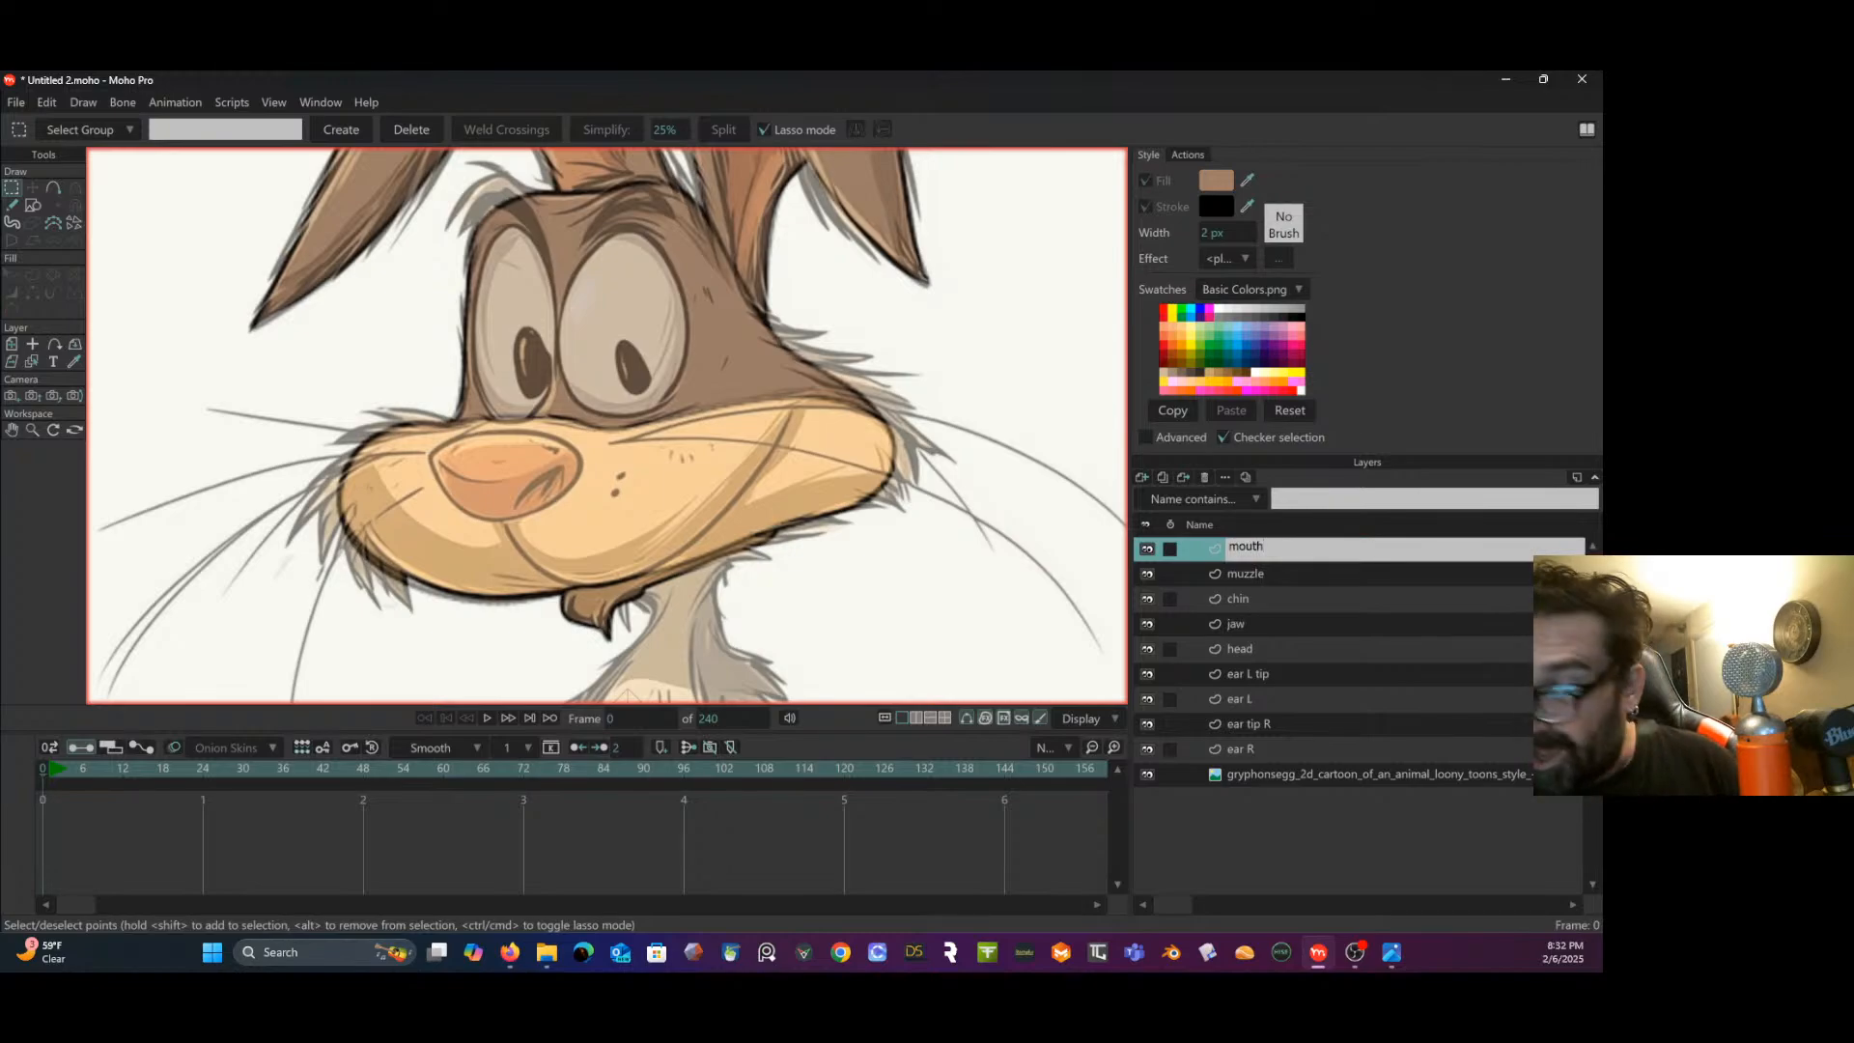
key("Return")
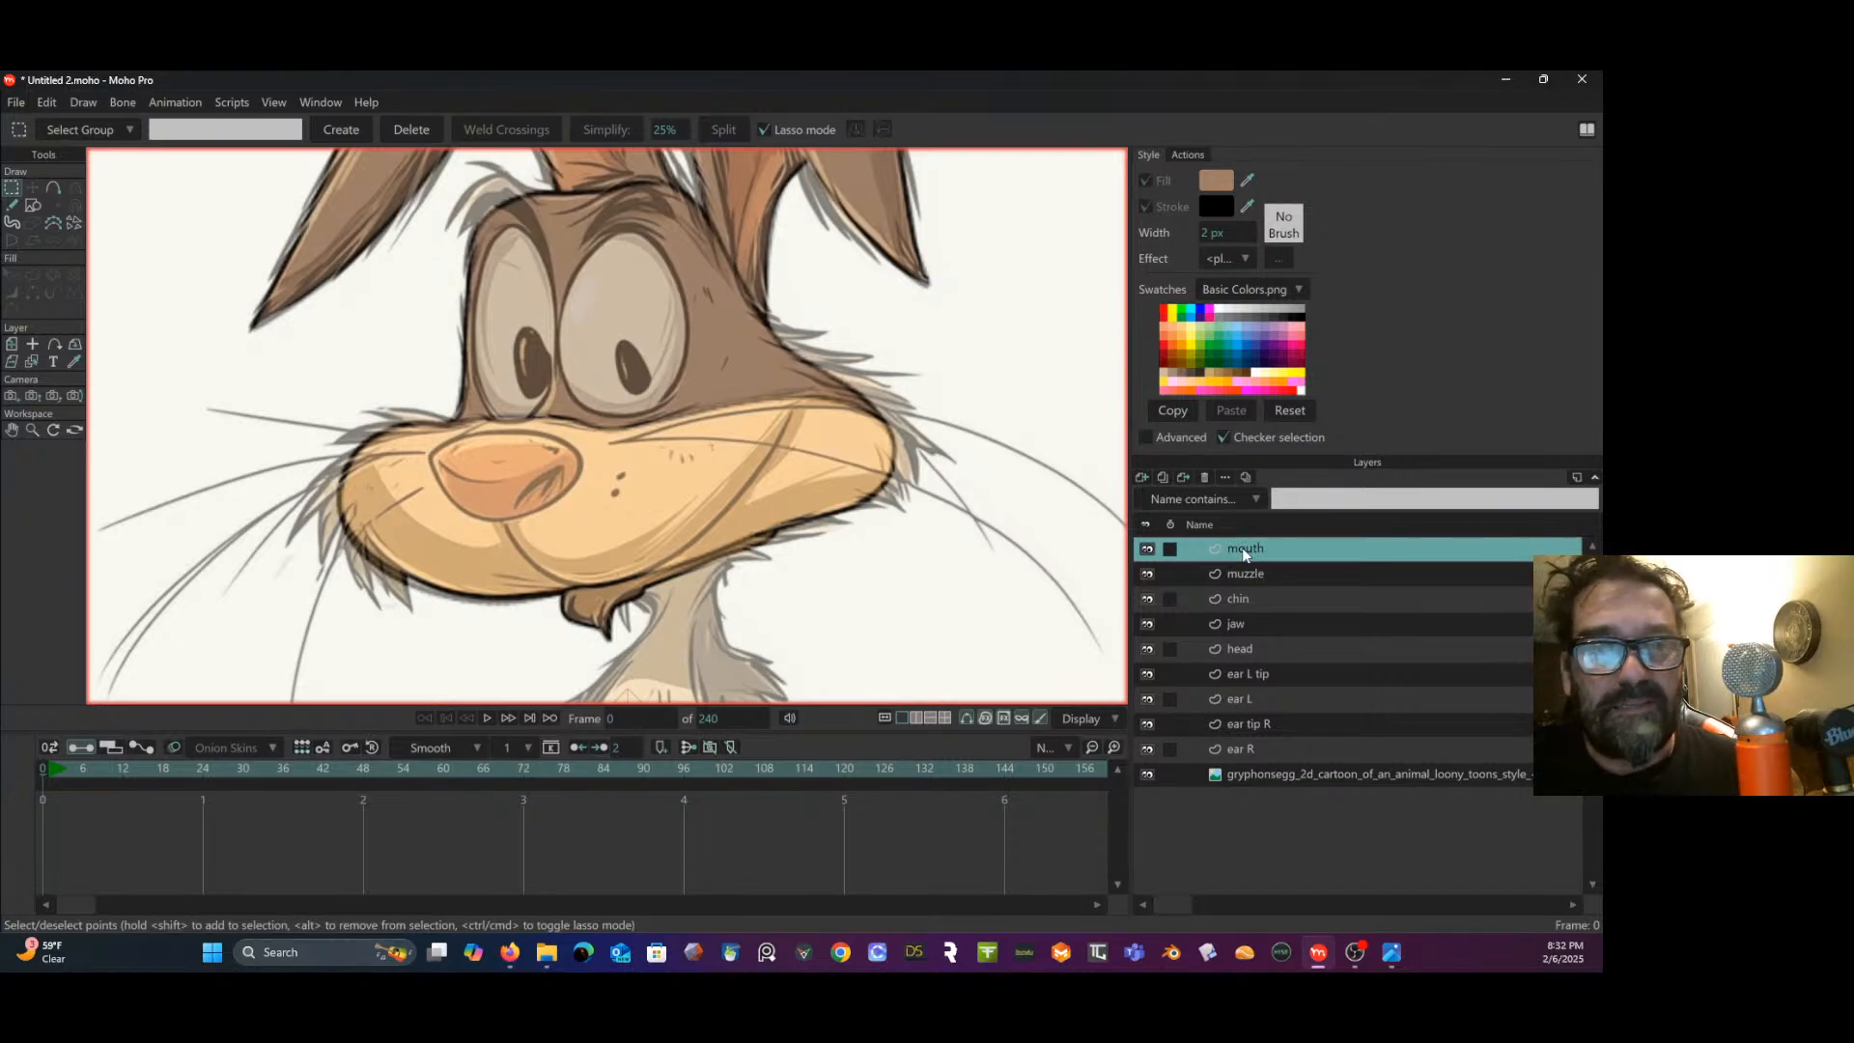
- Trace the mouth as two curves, one from below the nose up to the right cheek, one along the left lower muzzle
left_click(53, 187)
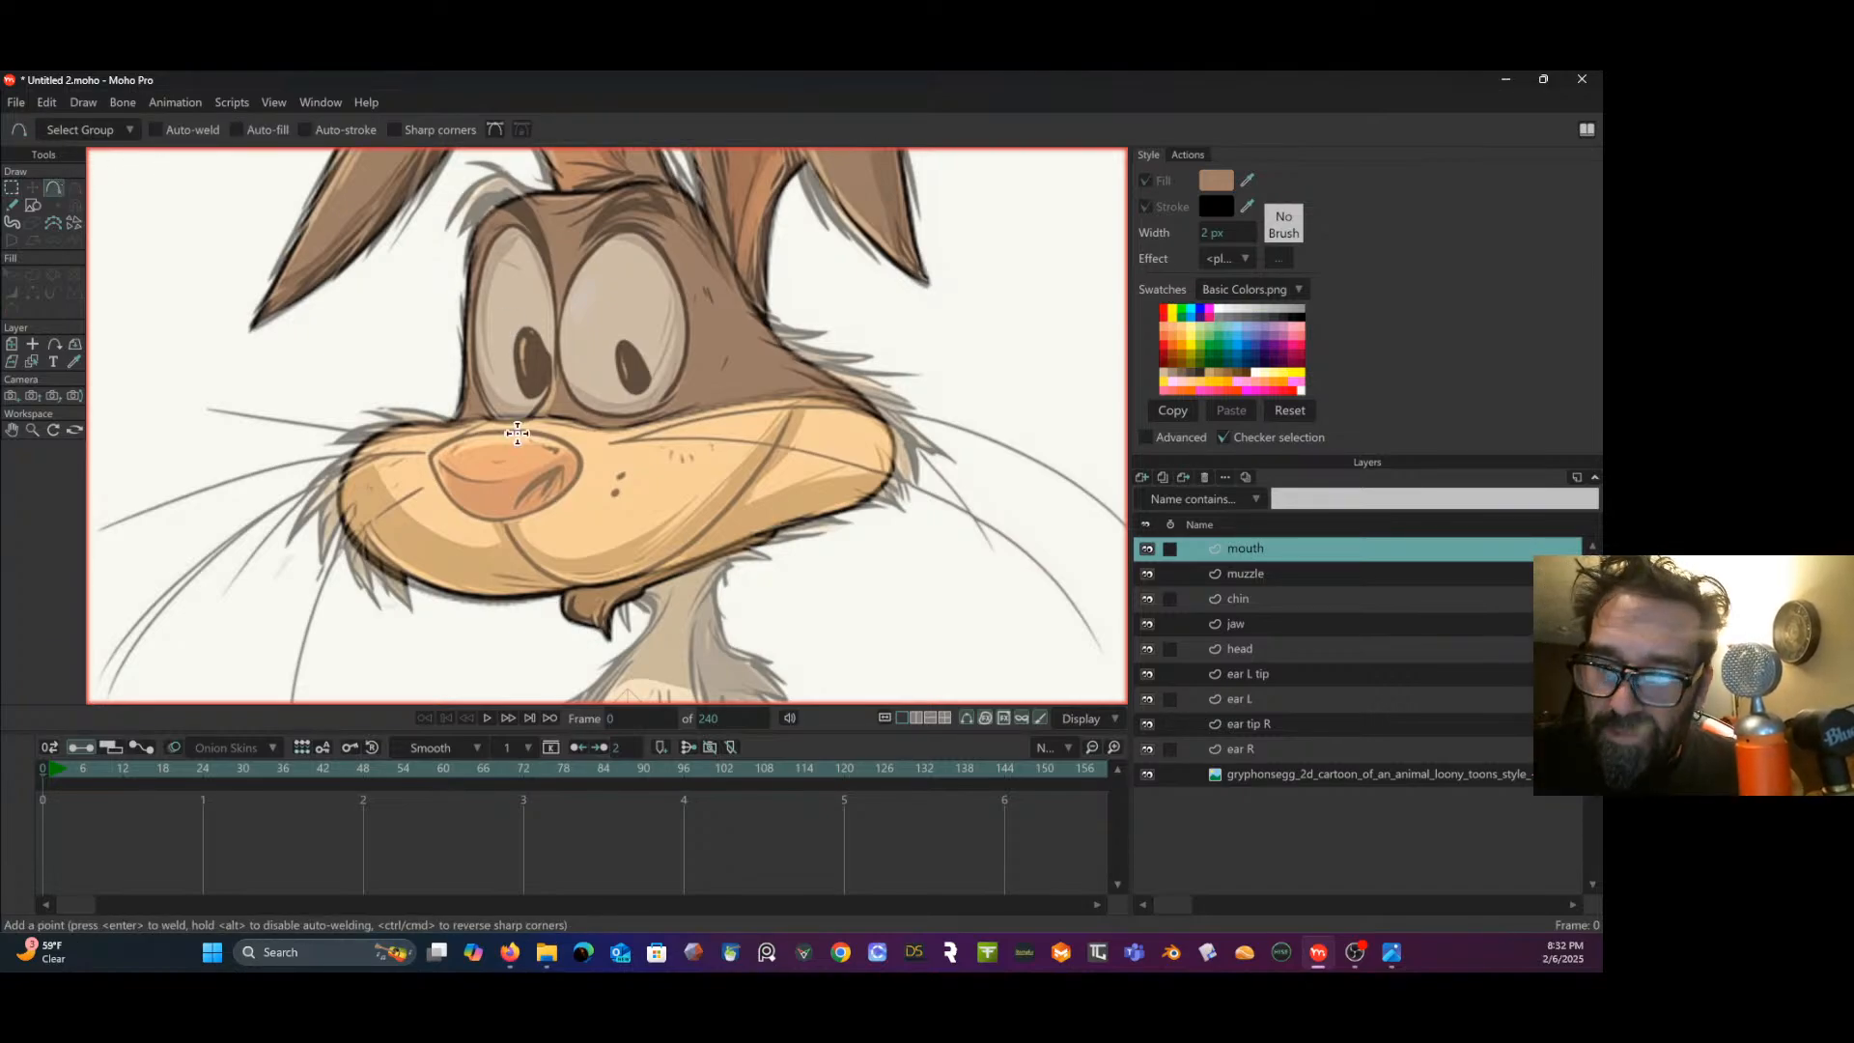
mouse_move(506, 522)
left_mouse_down()
mouse_move(577, 585)
mouse_move(618, 539)
mouse_move(653, 539)
mouse_move(626, 579)
mouse_move(676, 551)
left_mouse_up()
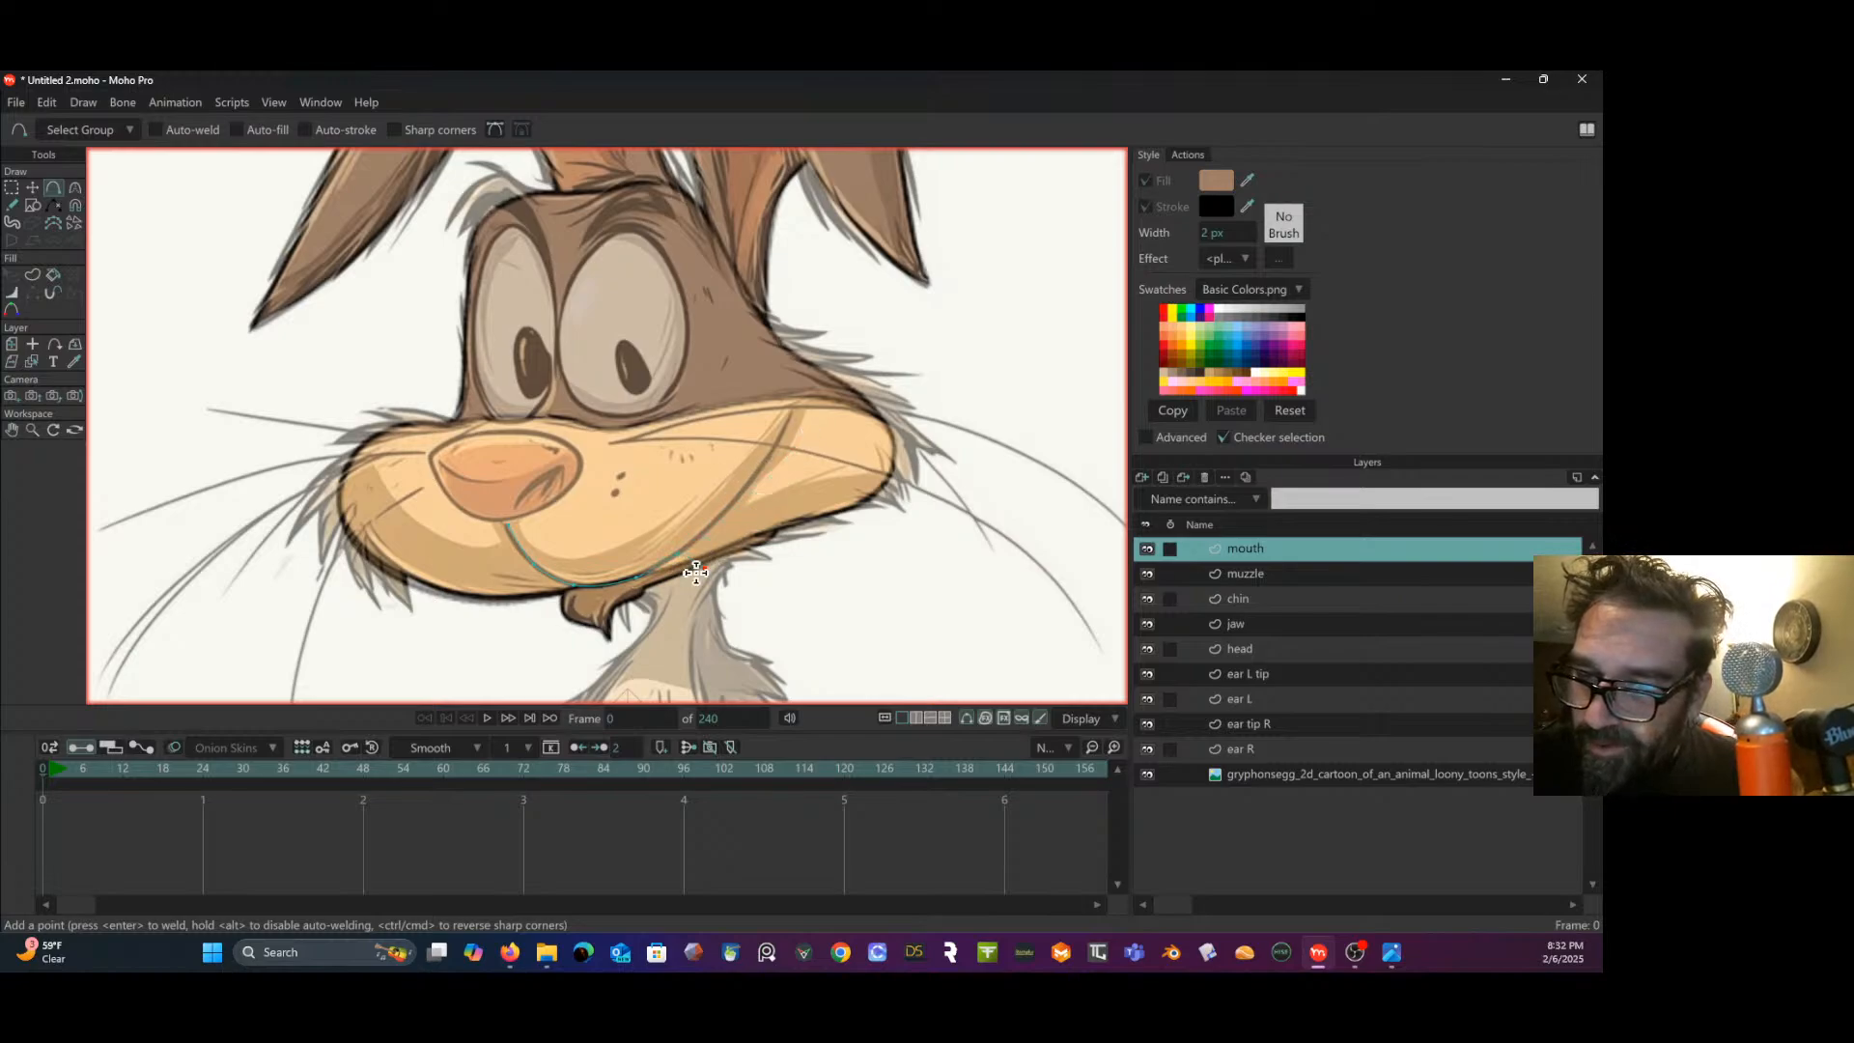
left_click_drag(712, 524, 782, 450)
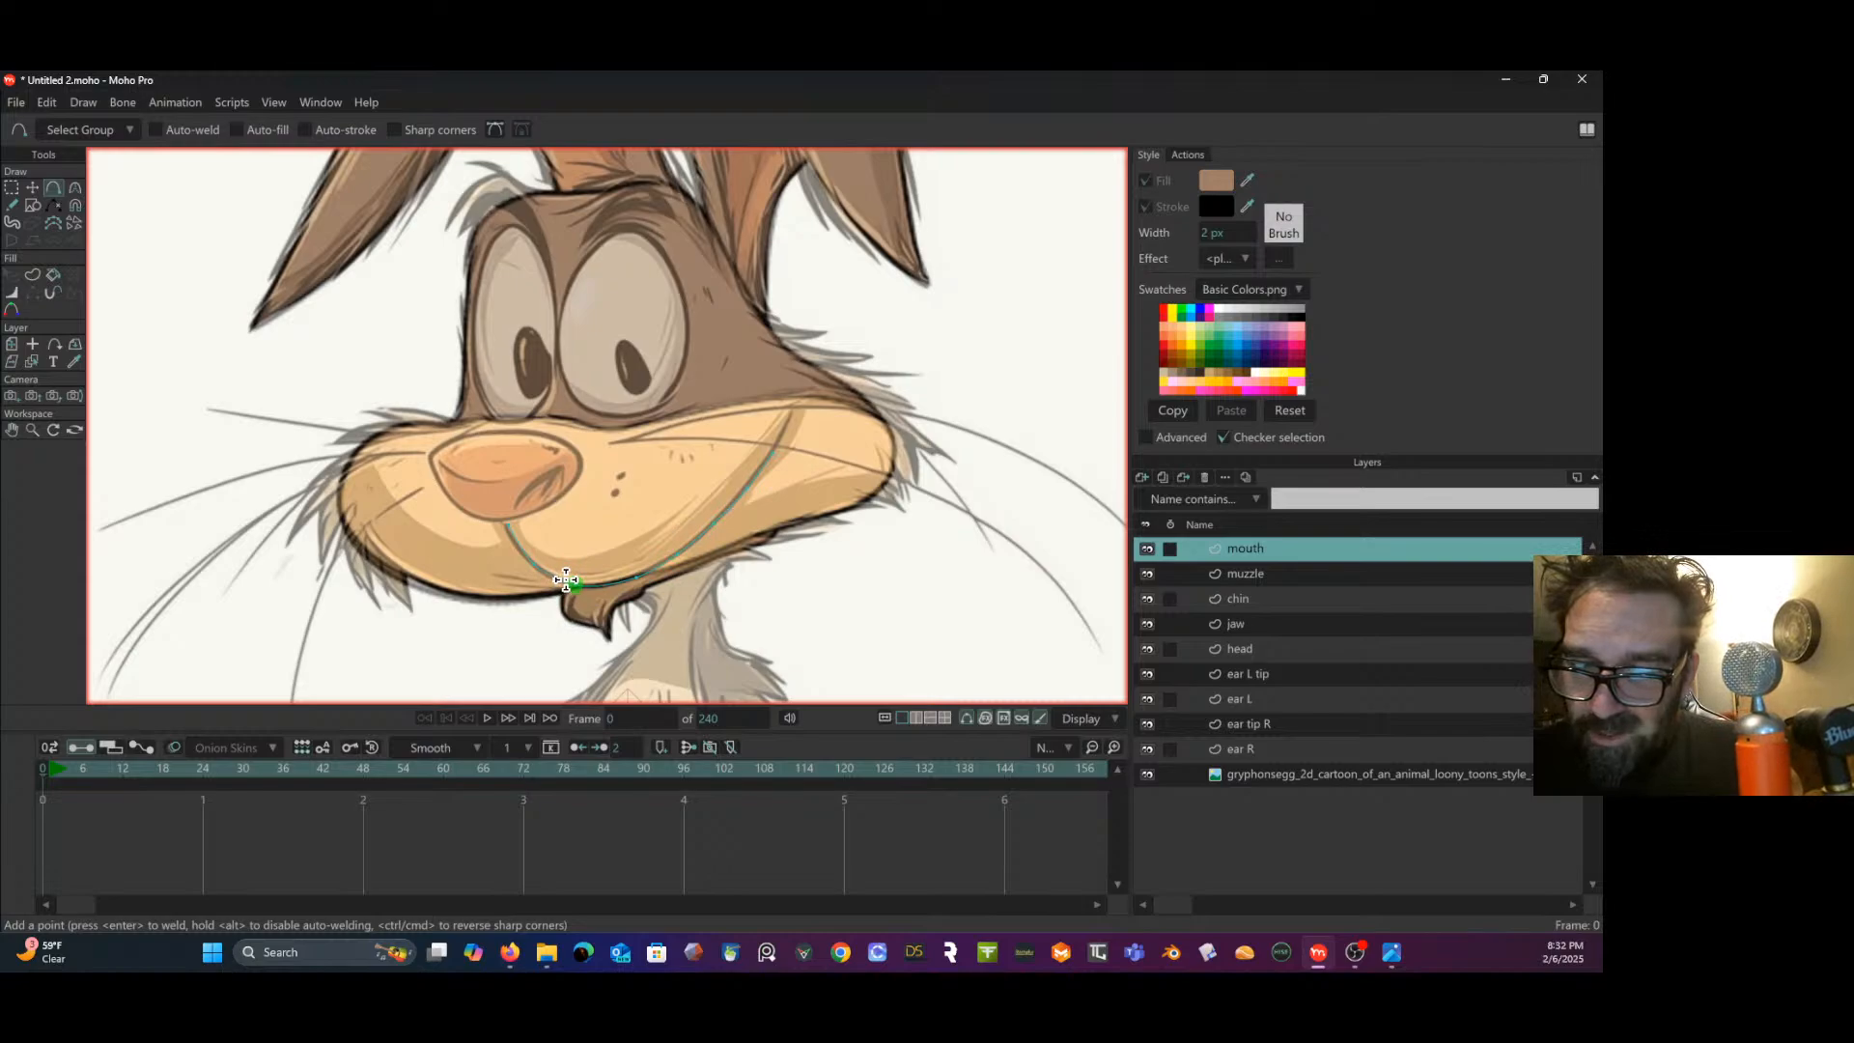
mouse_move(542, 590)
left_mouse_down()
mouse_move(425, 580)
mouse_move(367, 526)
mouse_move(387, 552)
left_mouse_up()
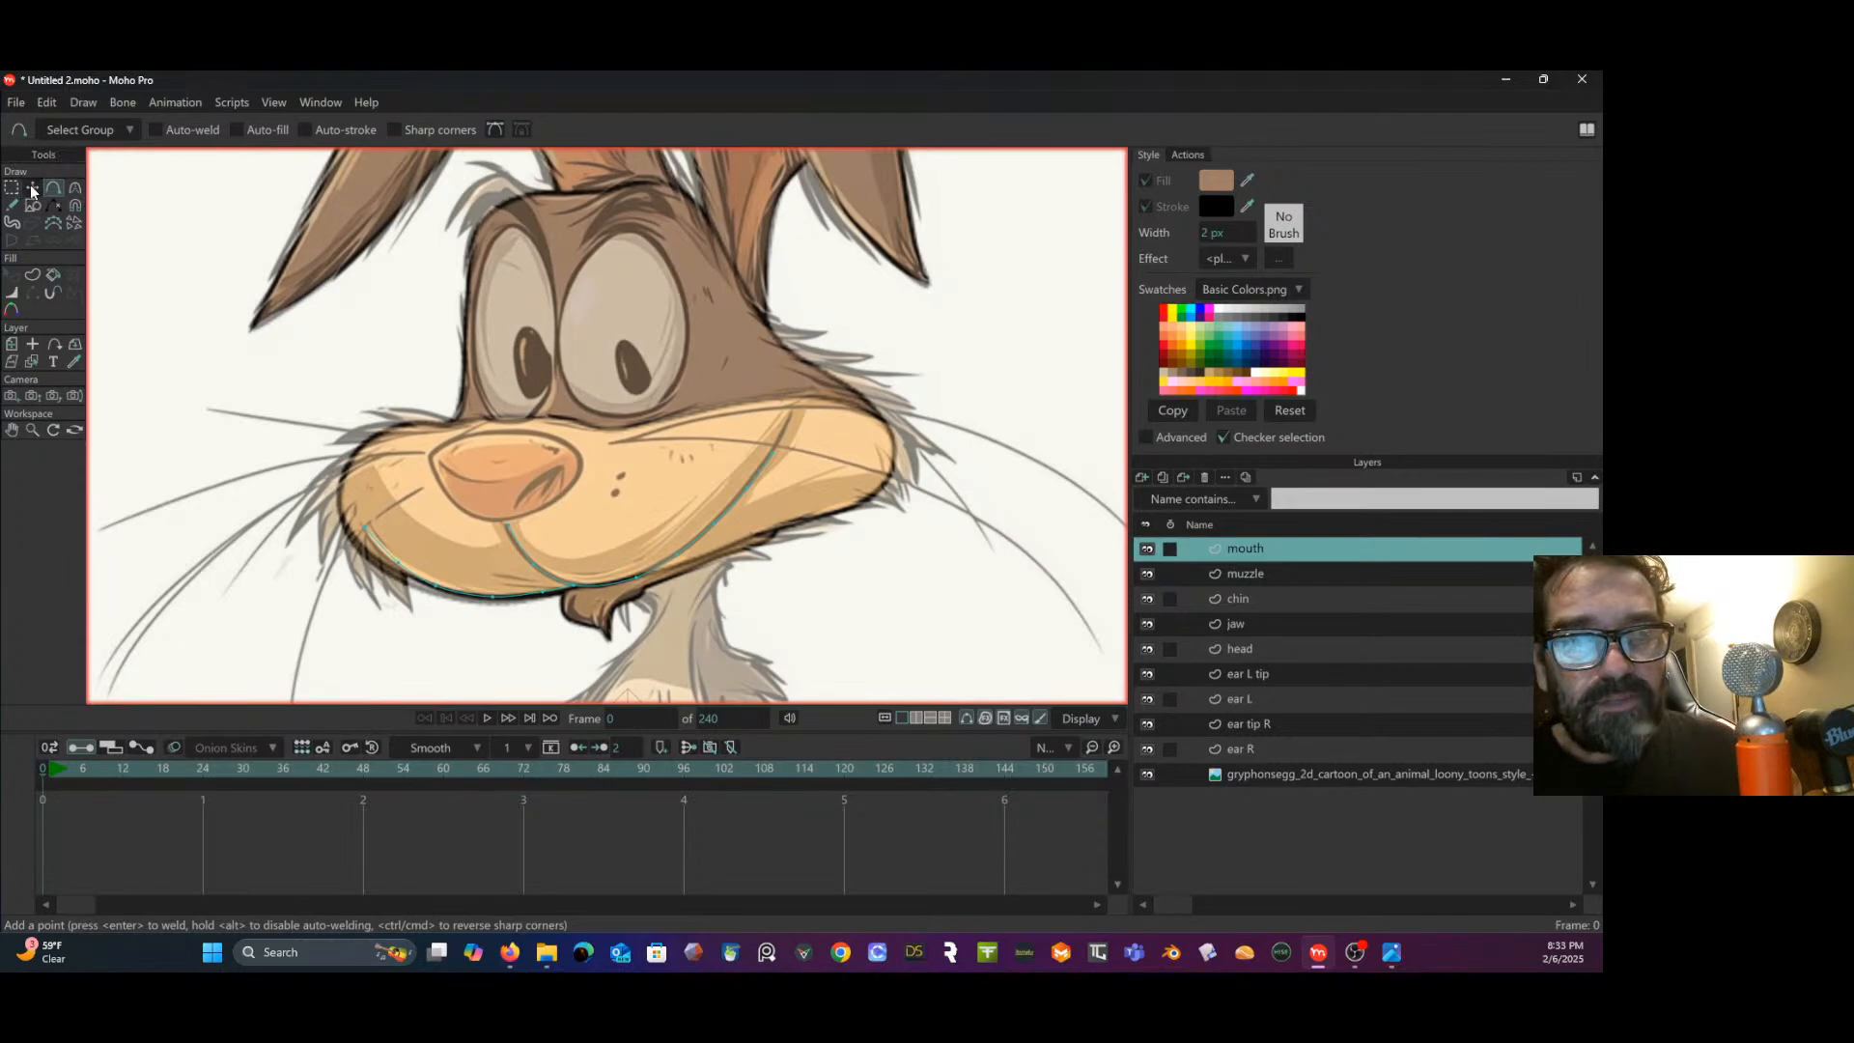
- Create a stroke-only shape from both mouth curves
left_click(30, 278)
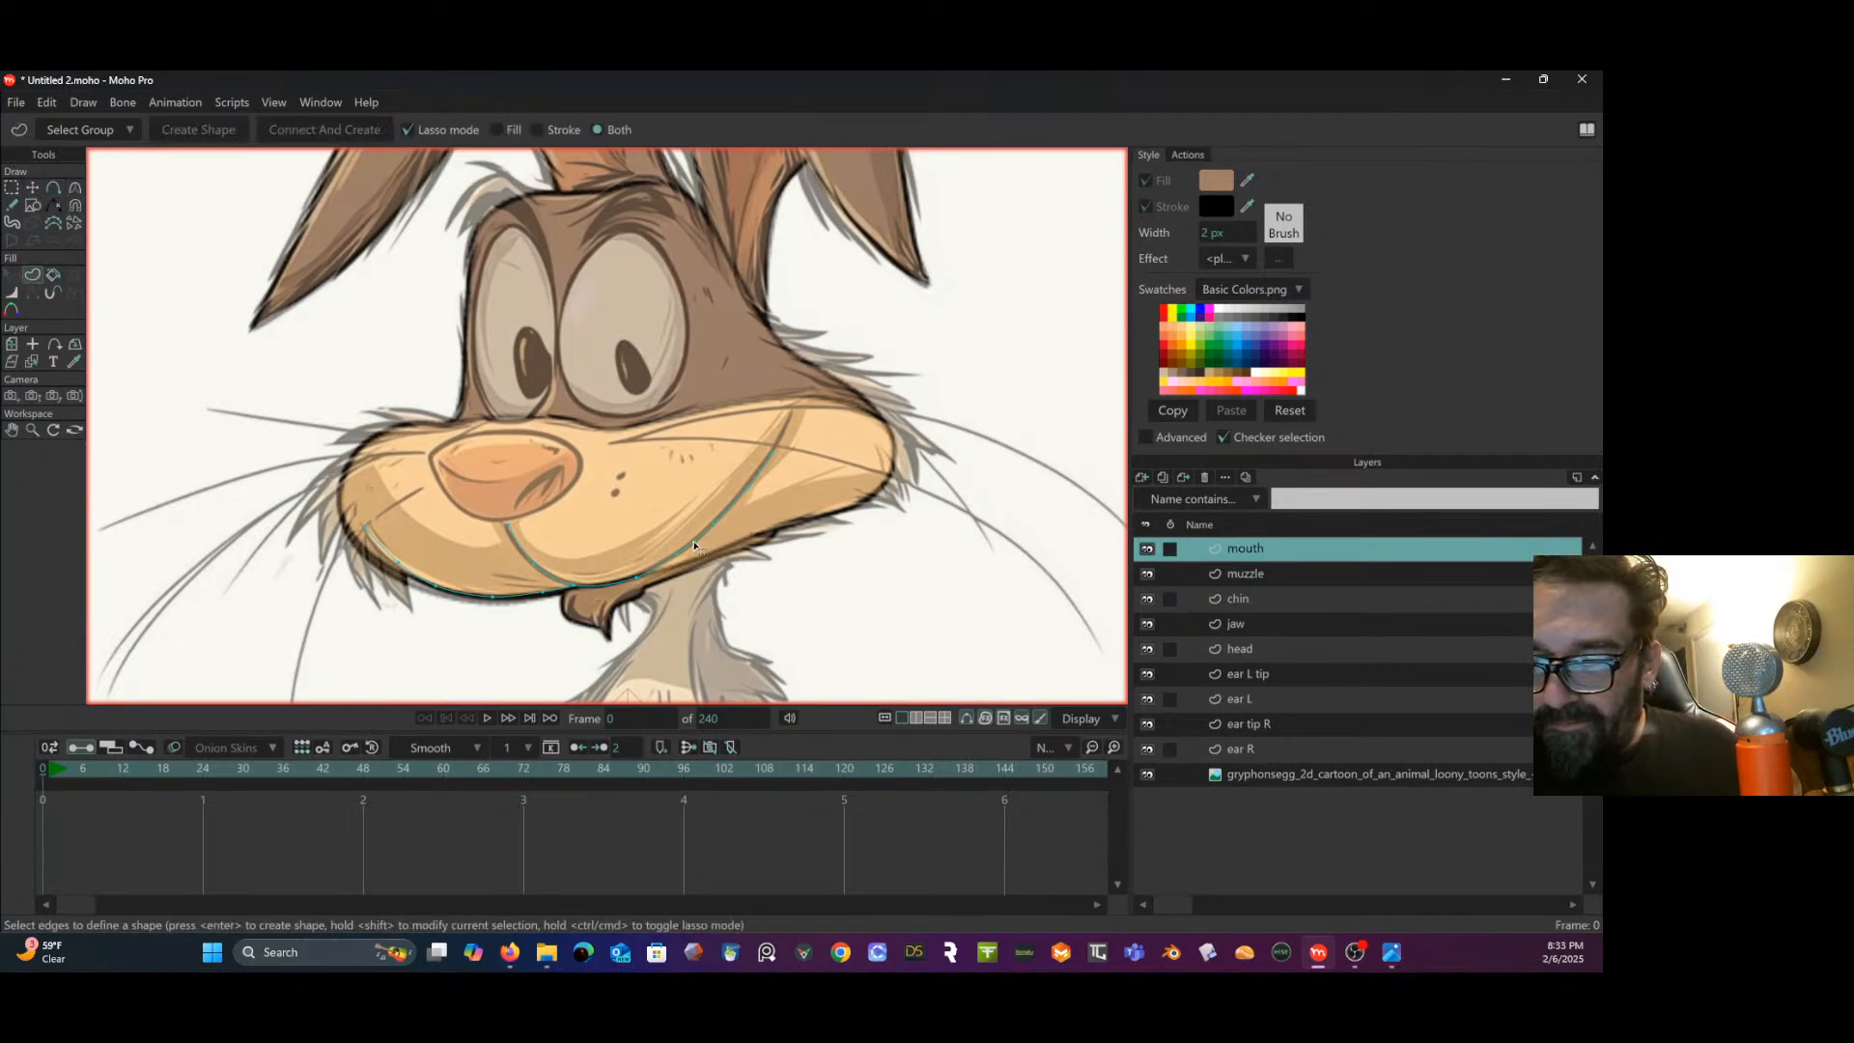
left_click(687, 542)
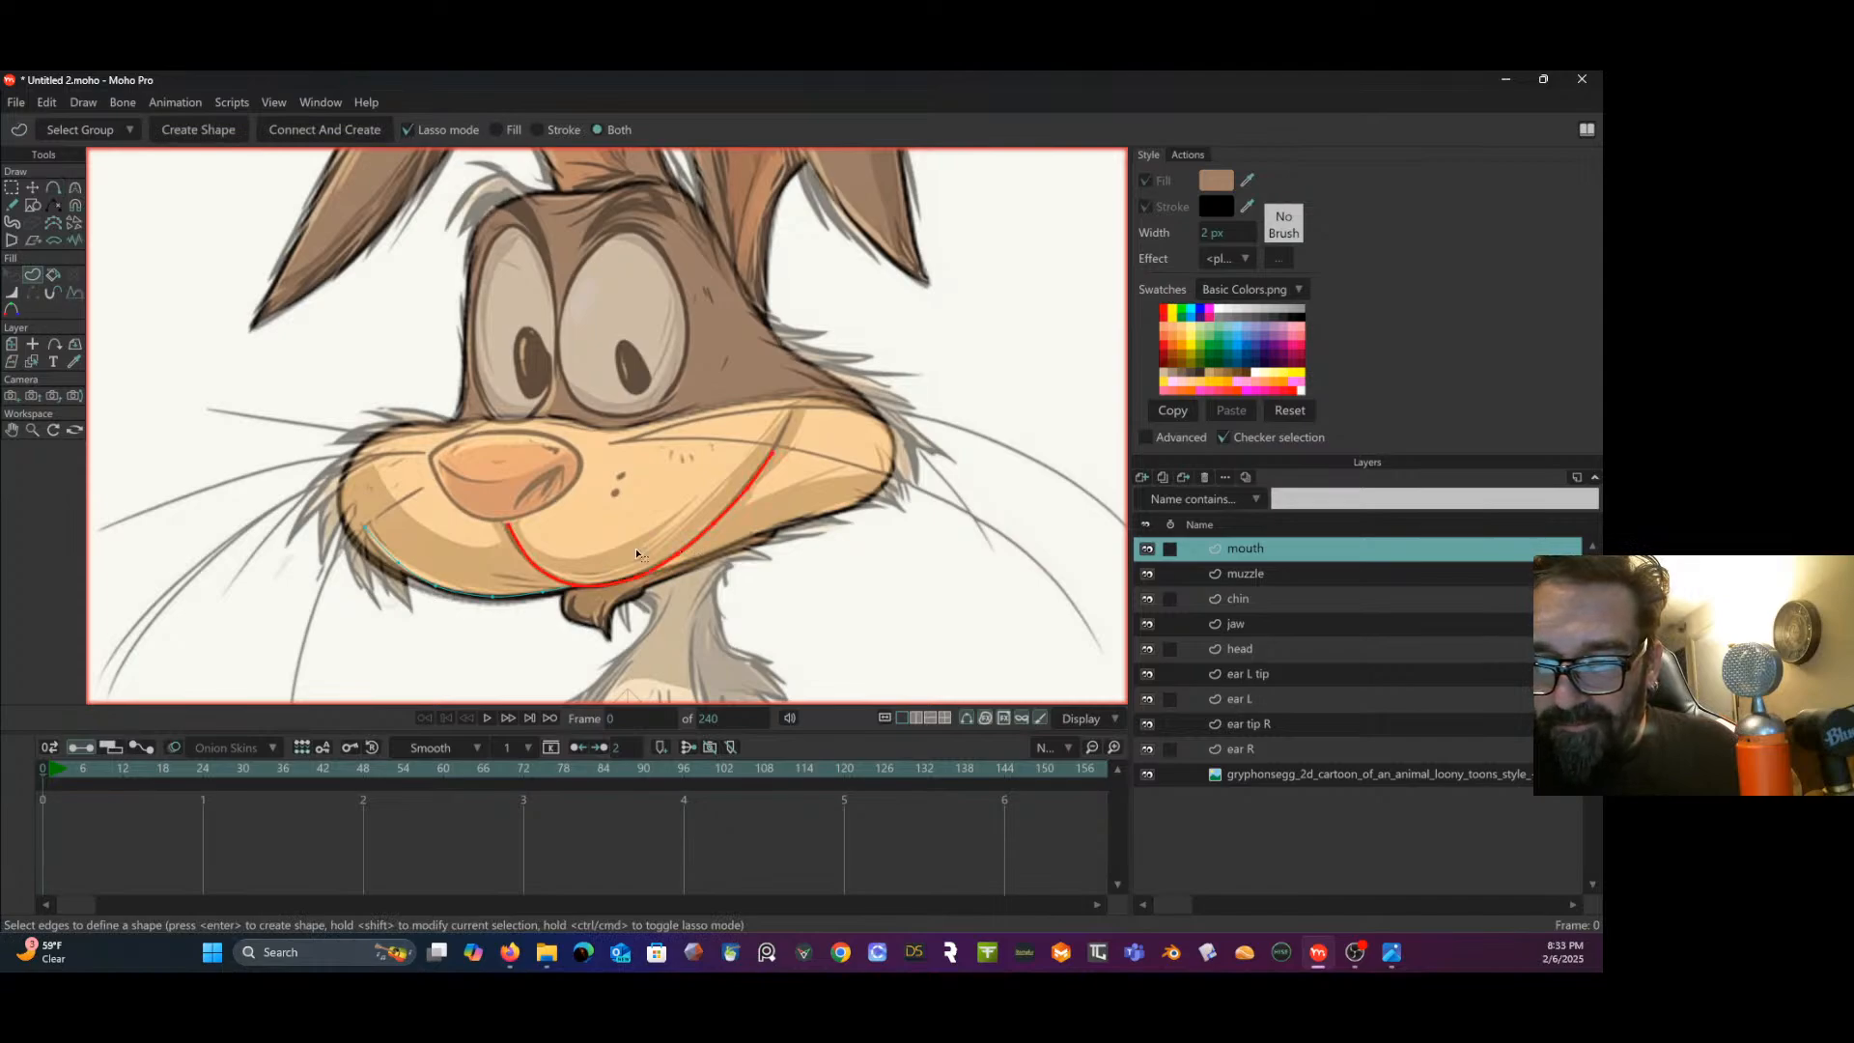
left_click(550, 590, "shift")
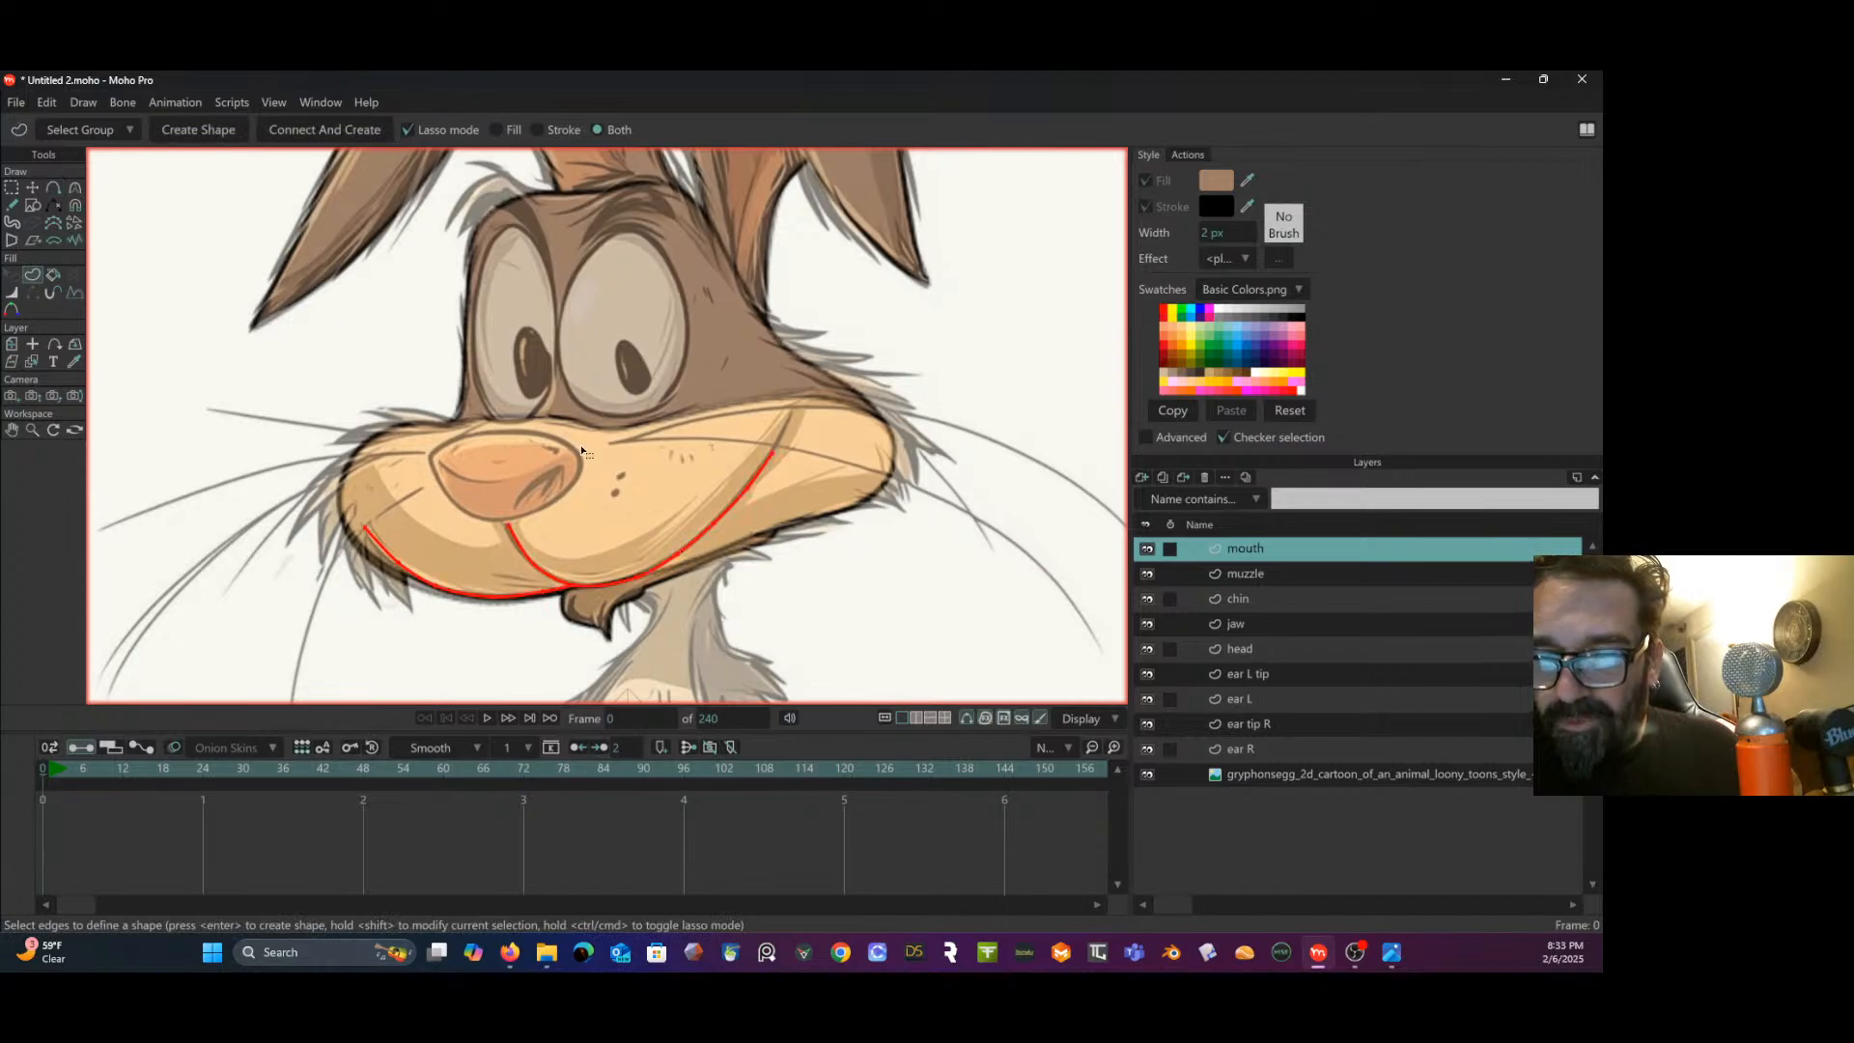
left_click(539, 129)
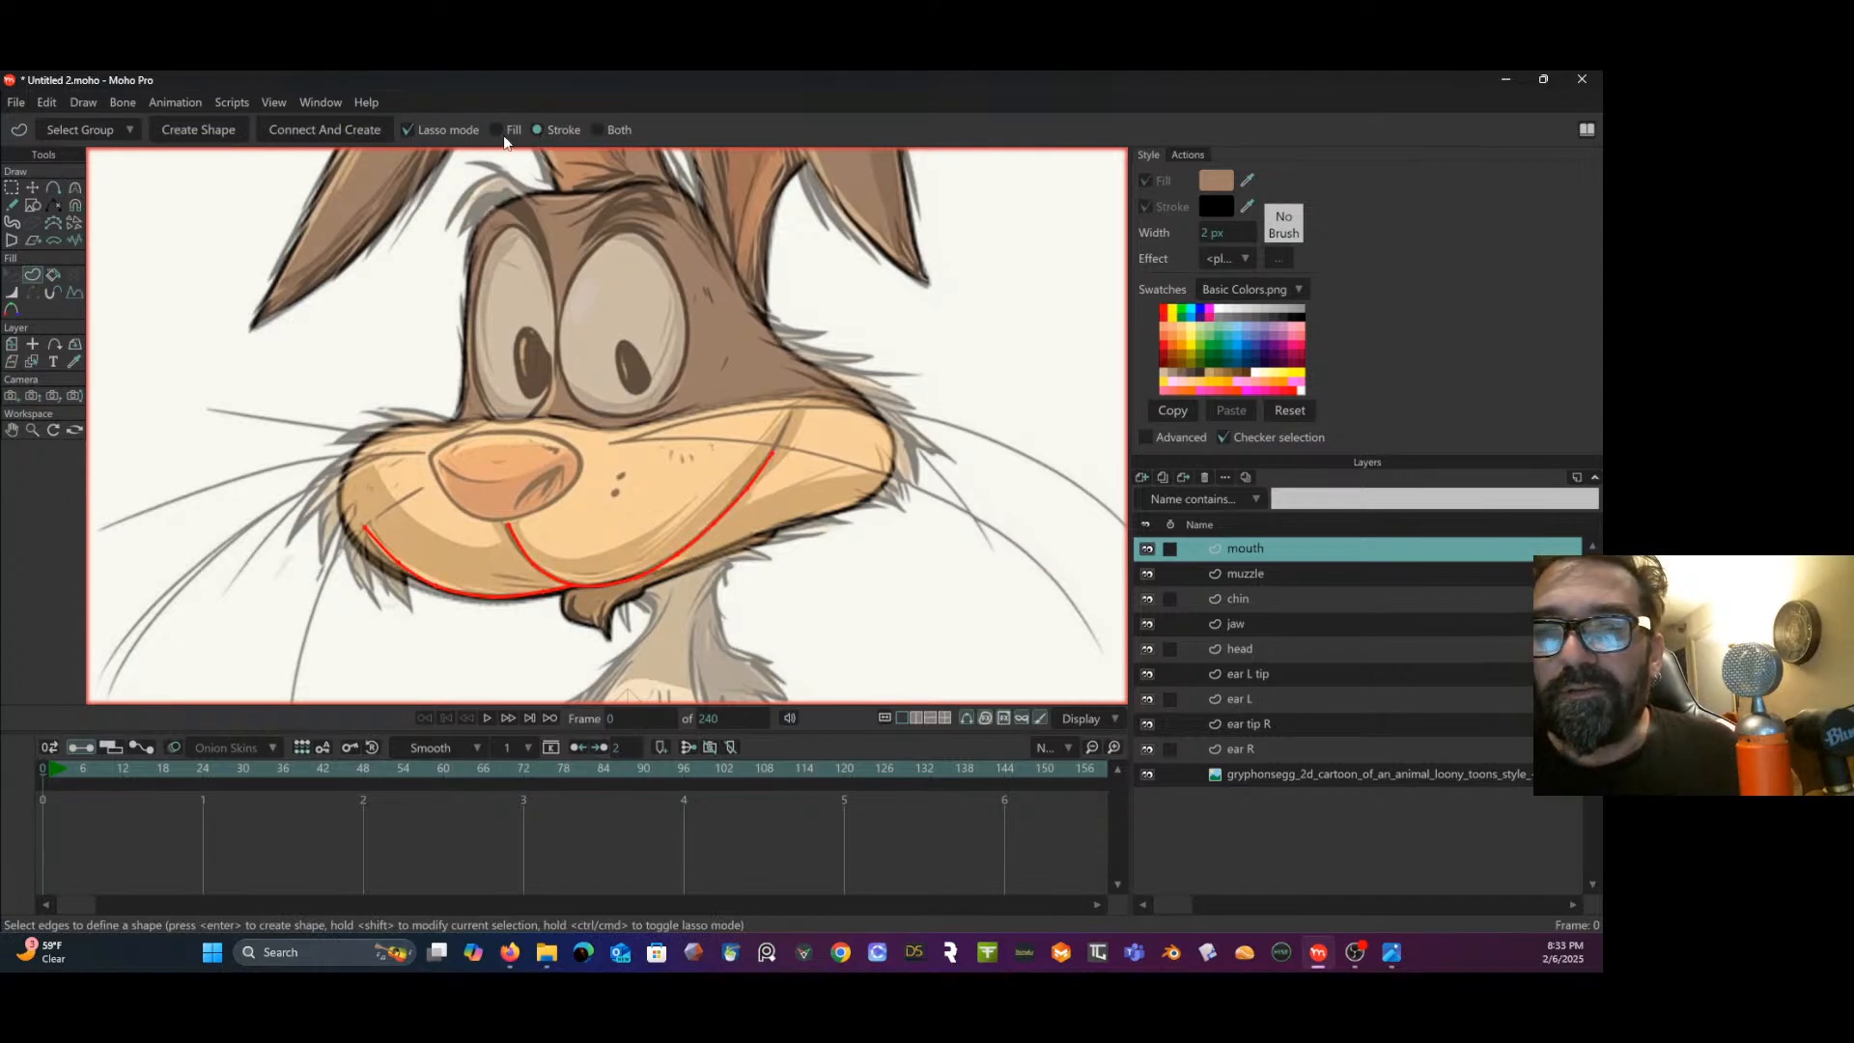
left_click(201, 132)
left_click(174, 299)
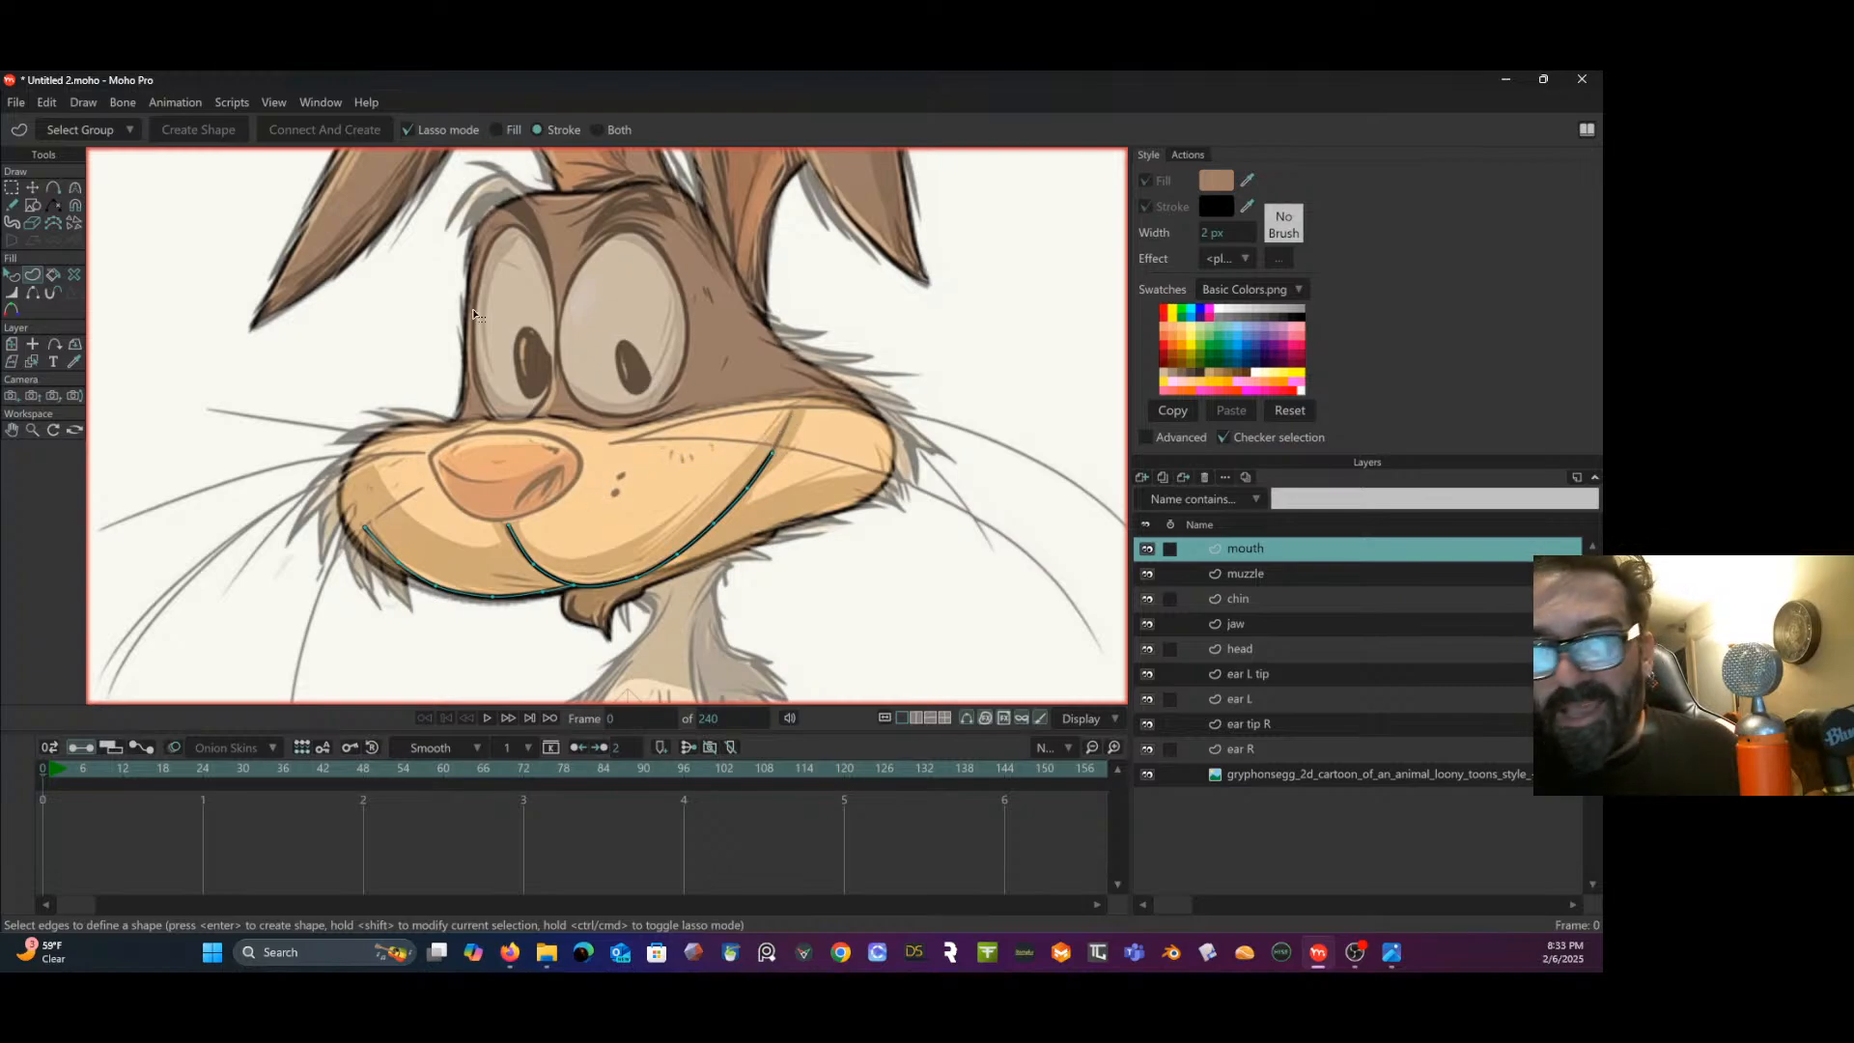
- Extend the mouth line's cheek end slightly upward to match the end of the smile in the reference
left_click(36, 188)
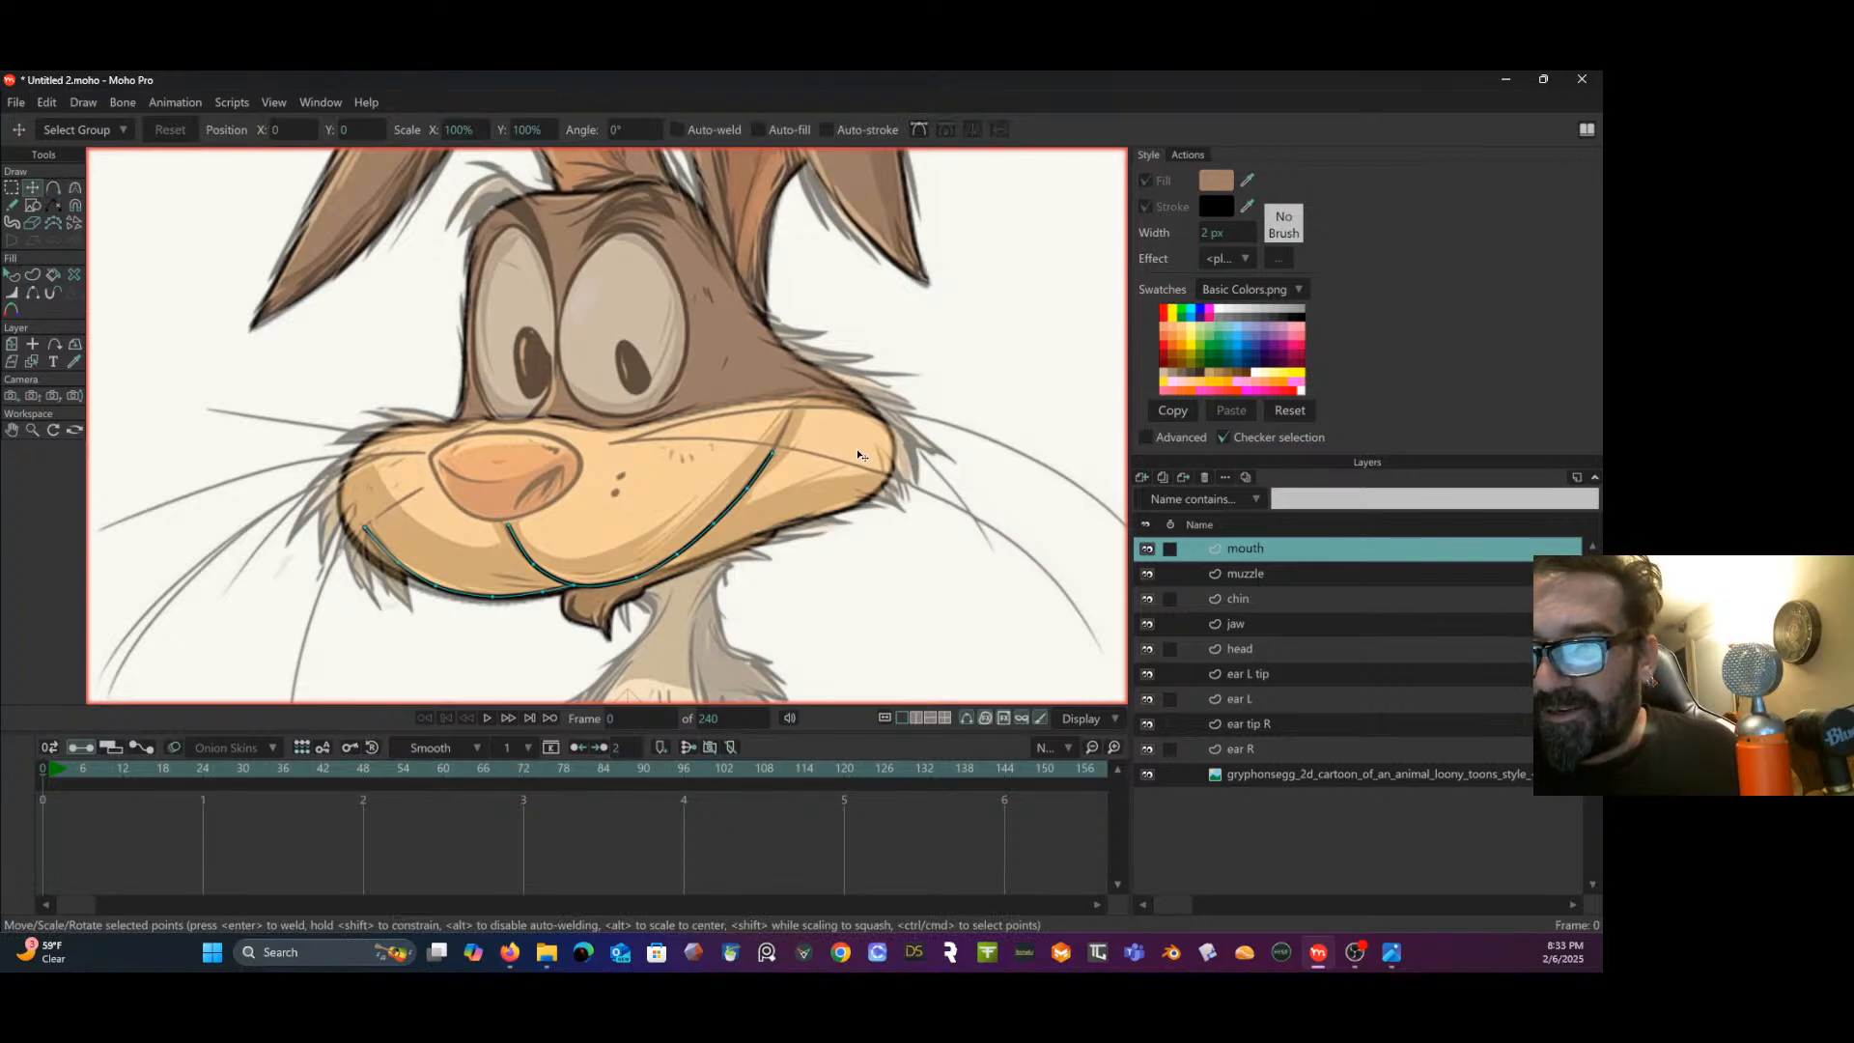
left_click_drag(775, 455, 784, 433)
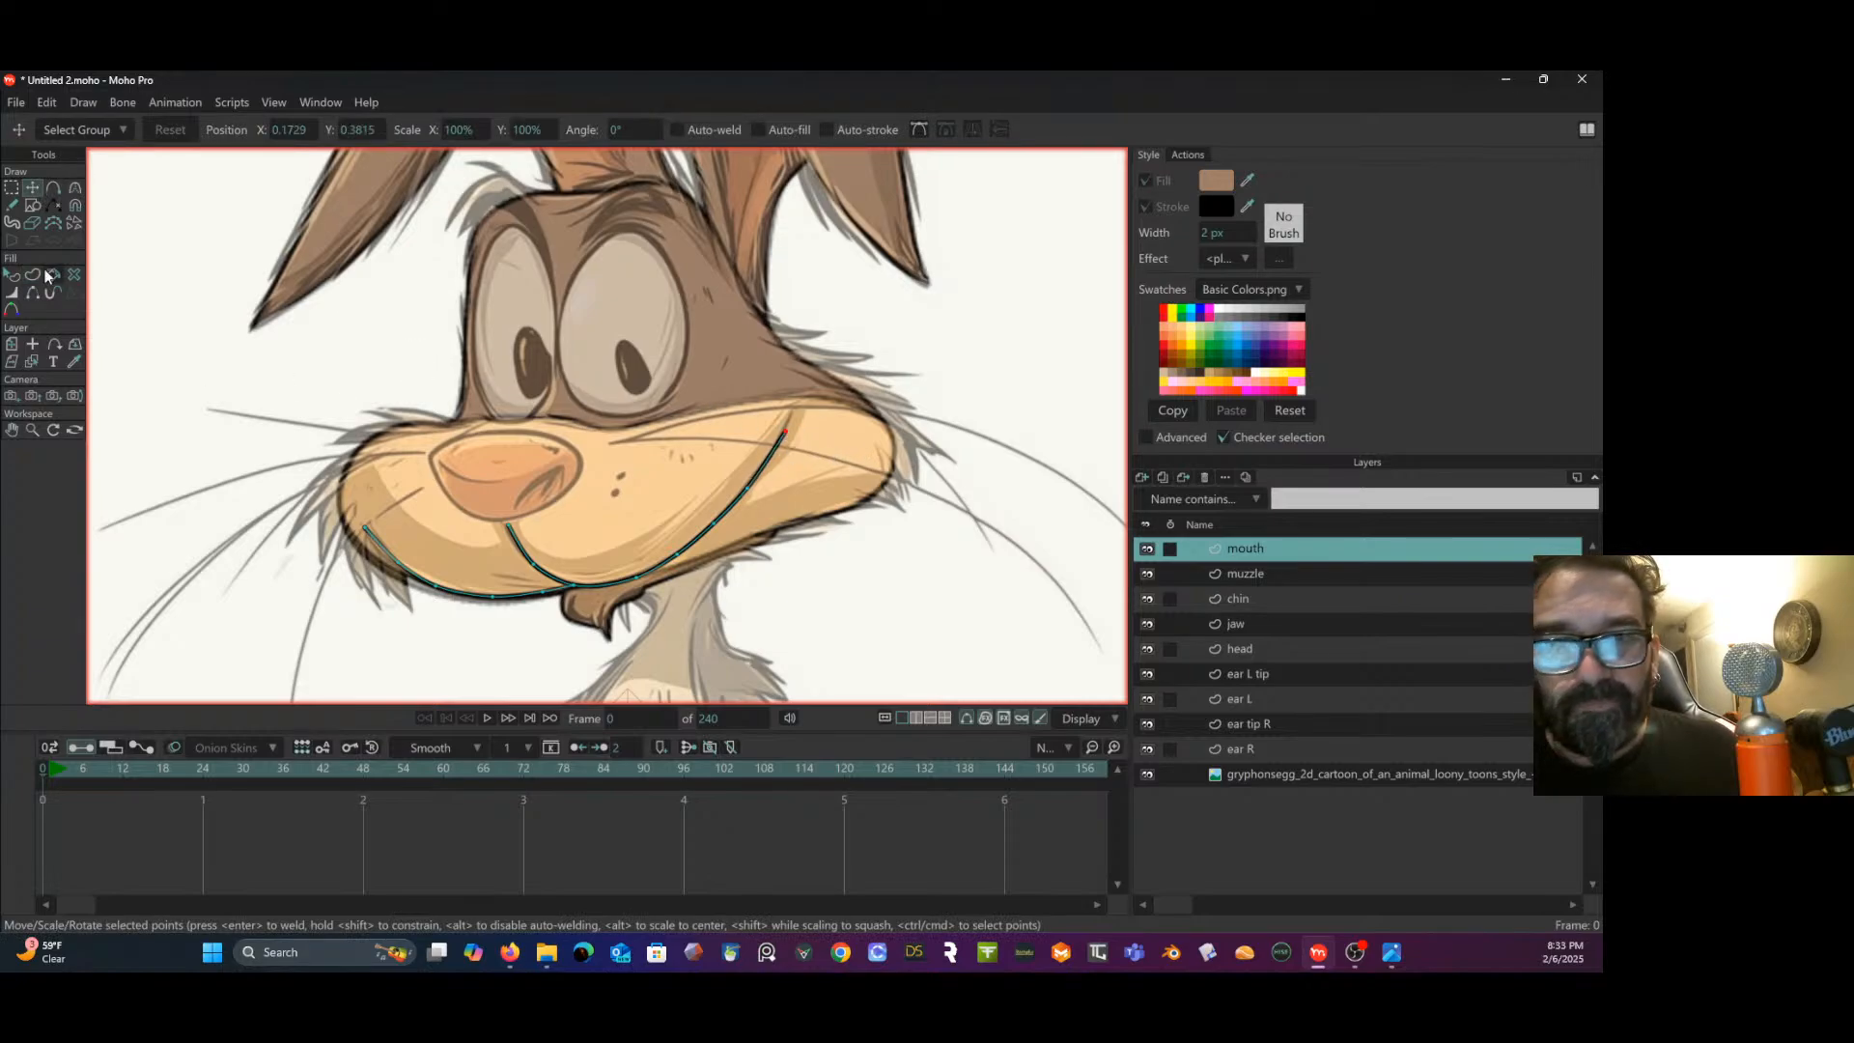
left_click(14, 189)
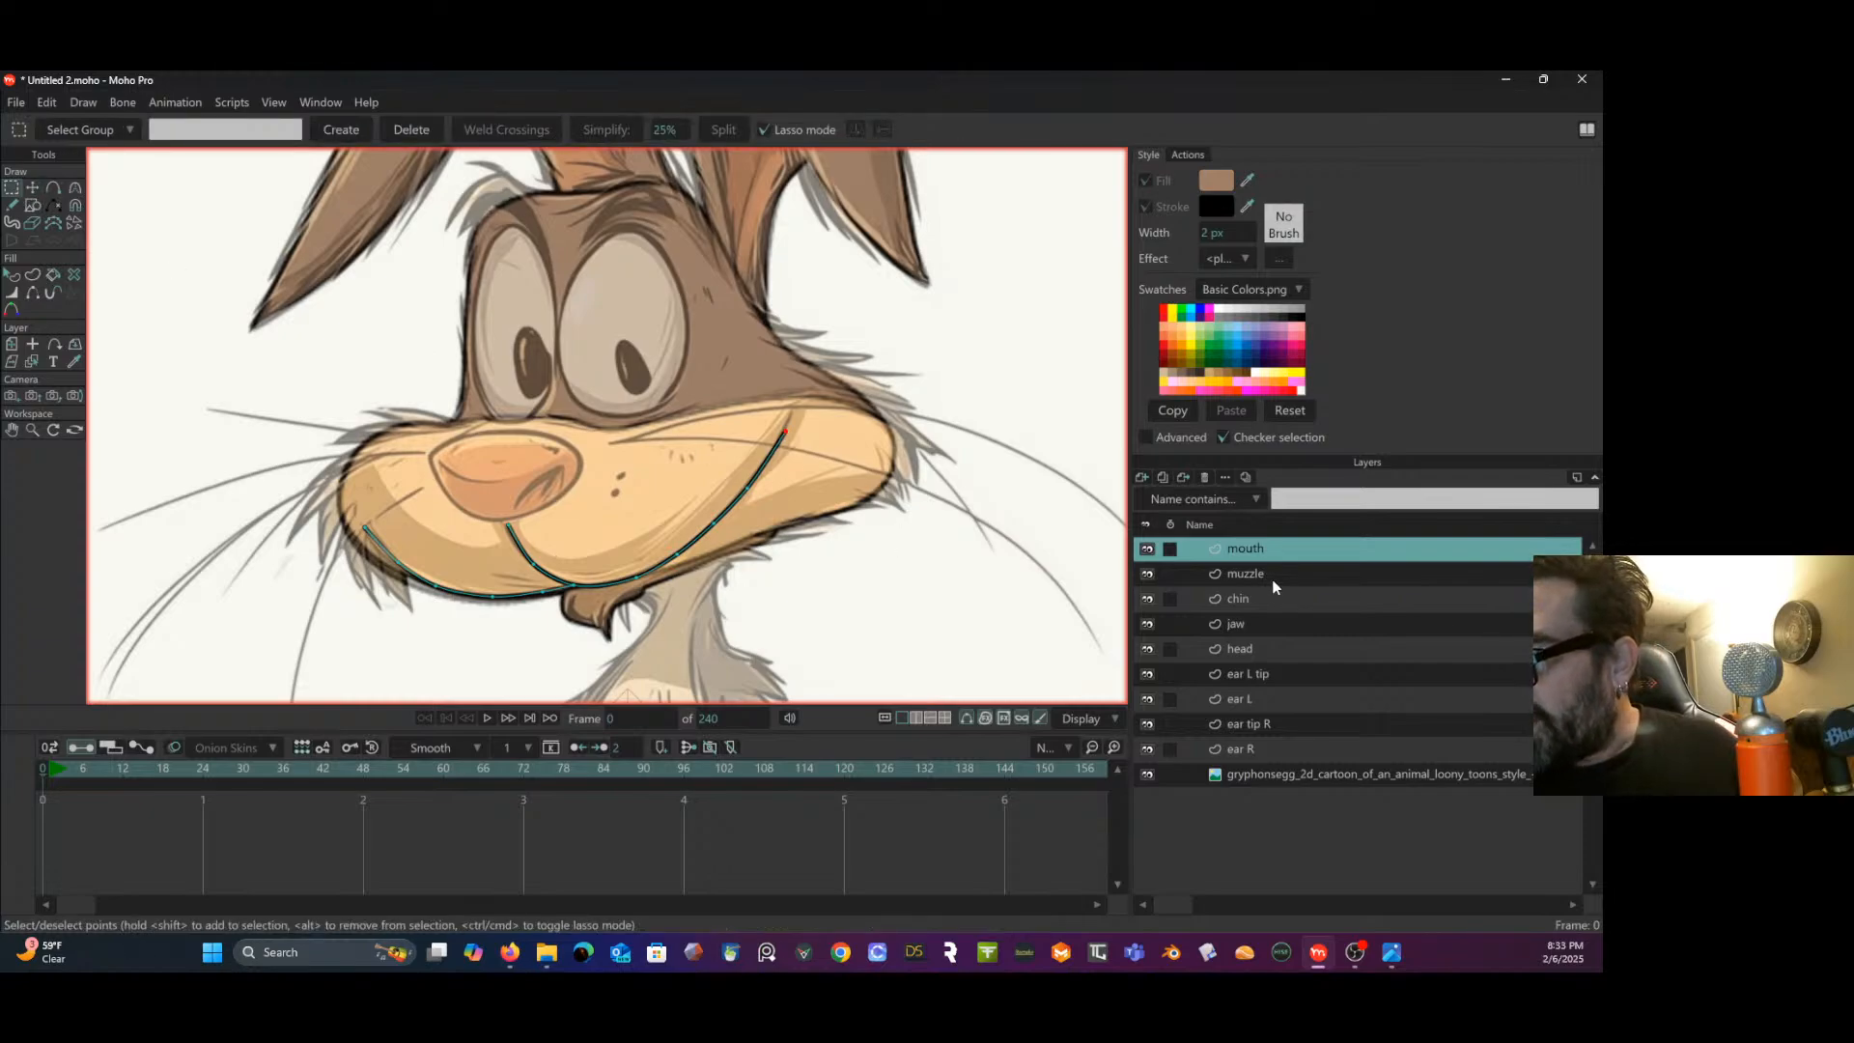
- Add a new vector layer above the mouth layer and name it nose
left_click(1144, 478)
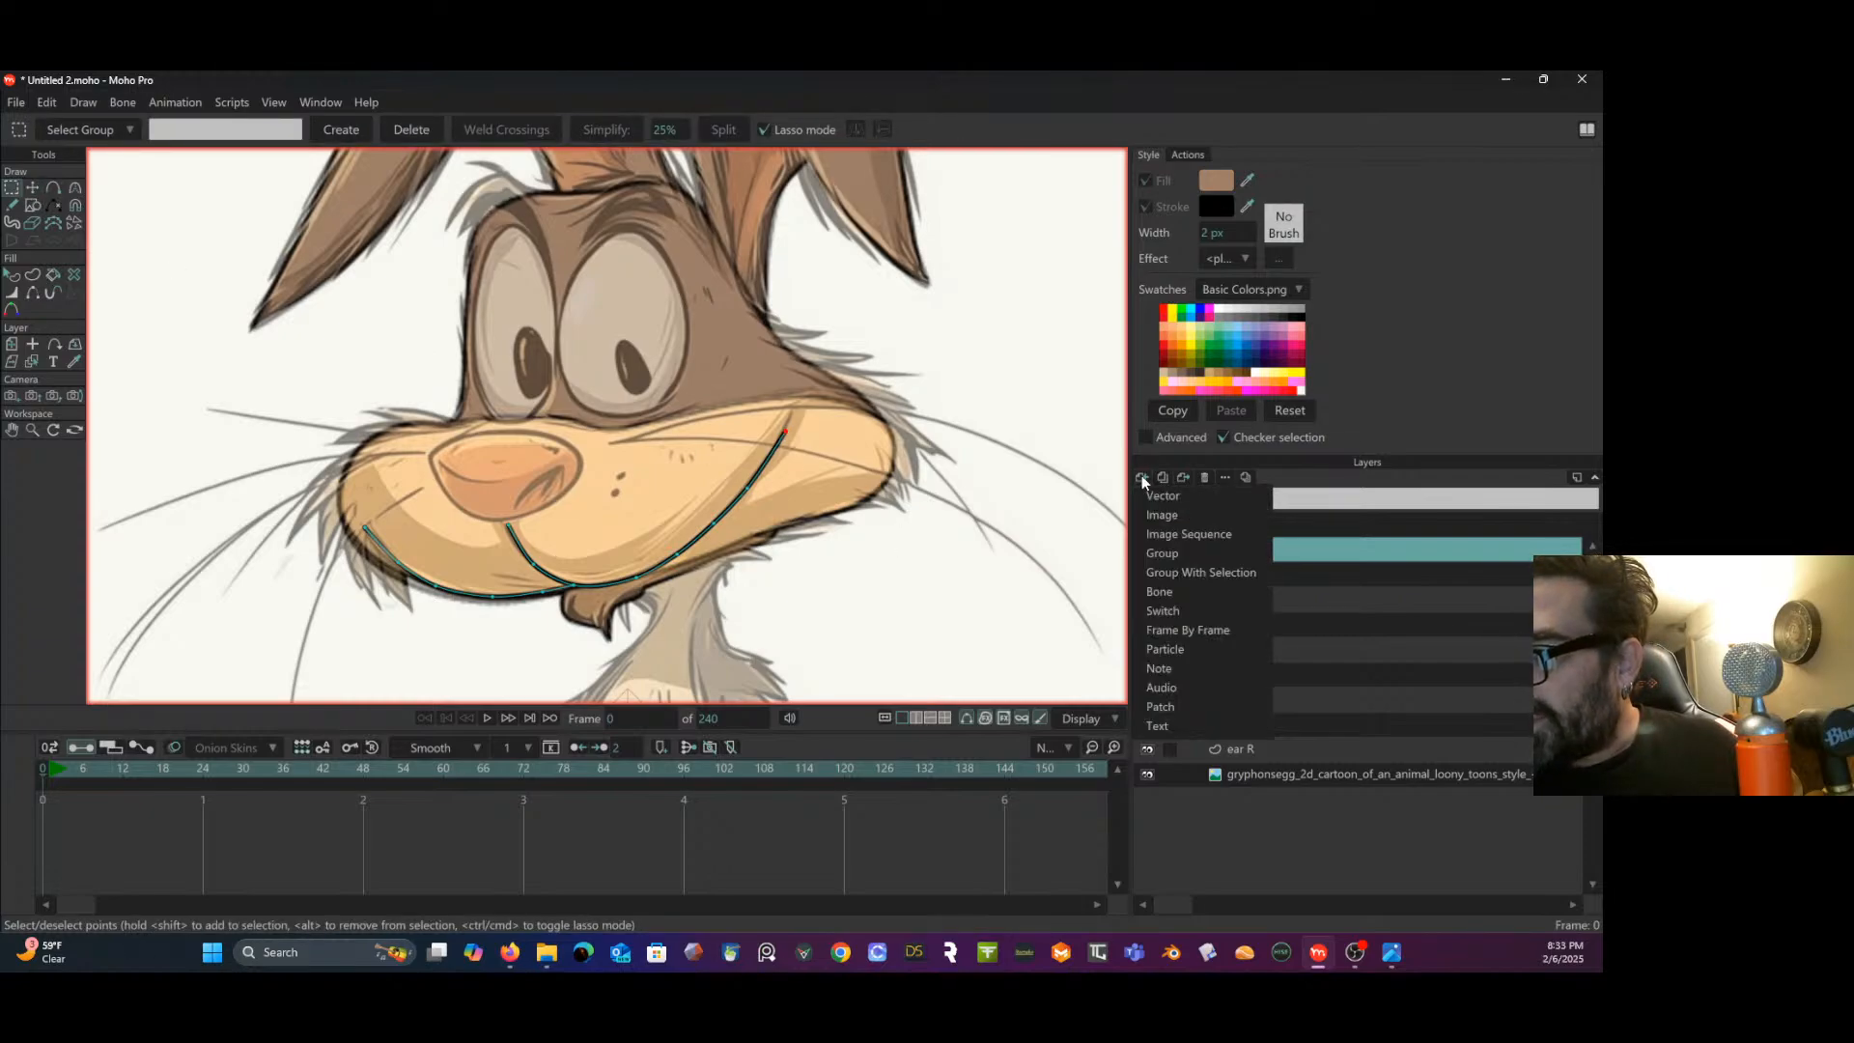
left_click(1156, 491)
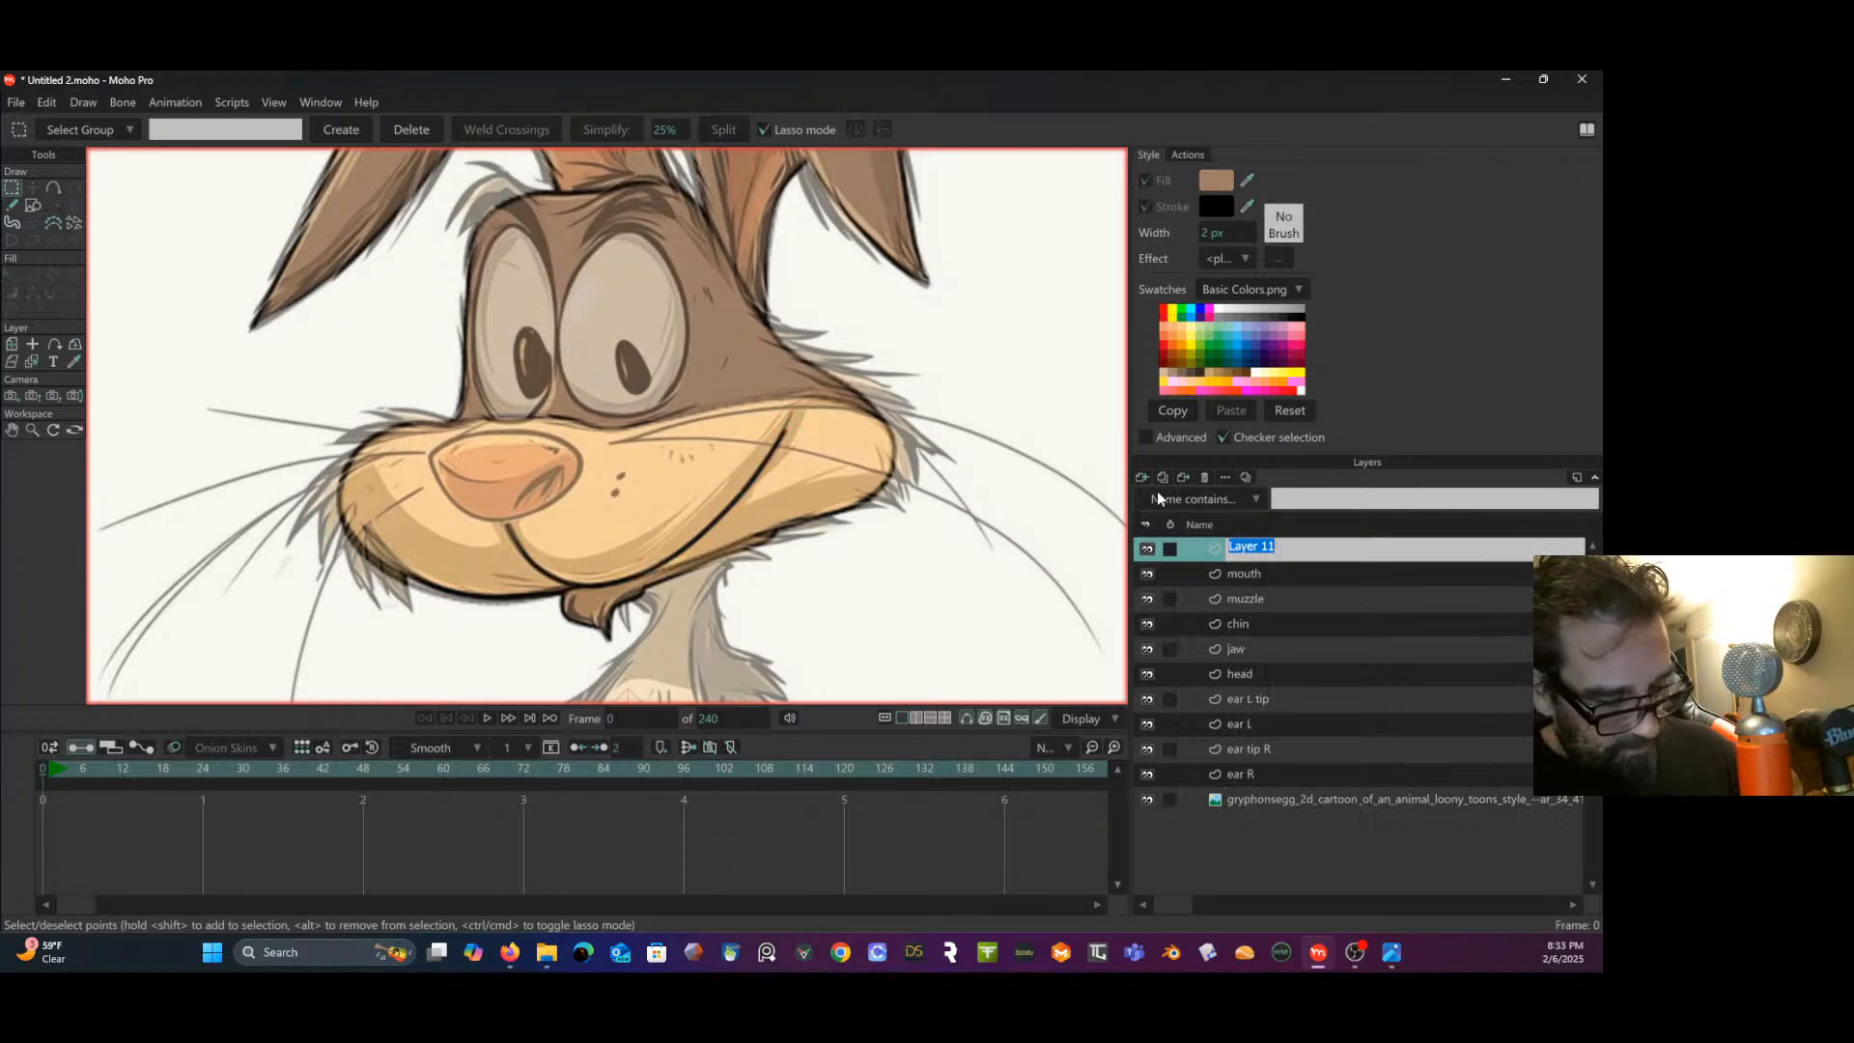
type("n")
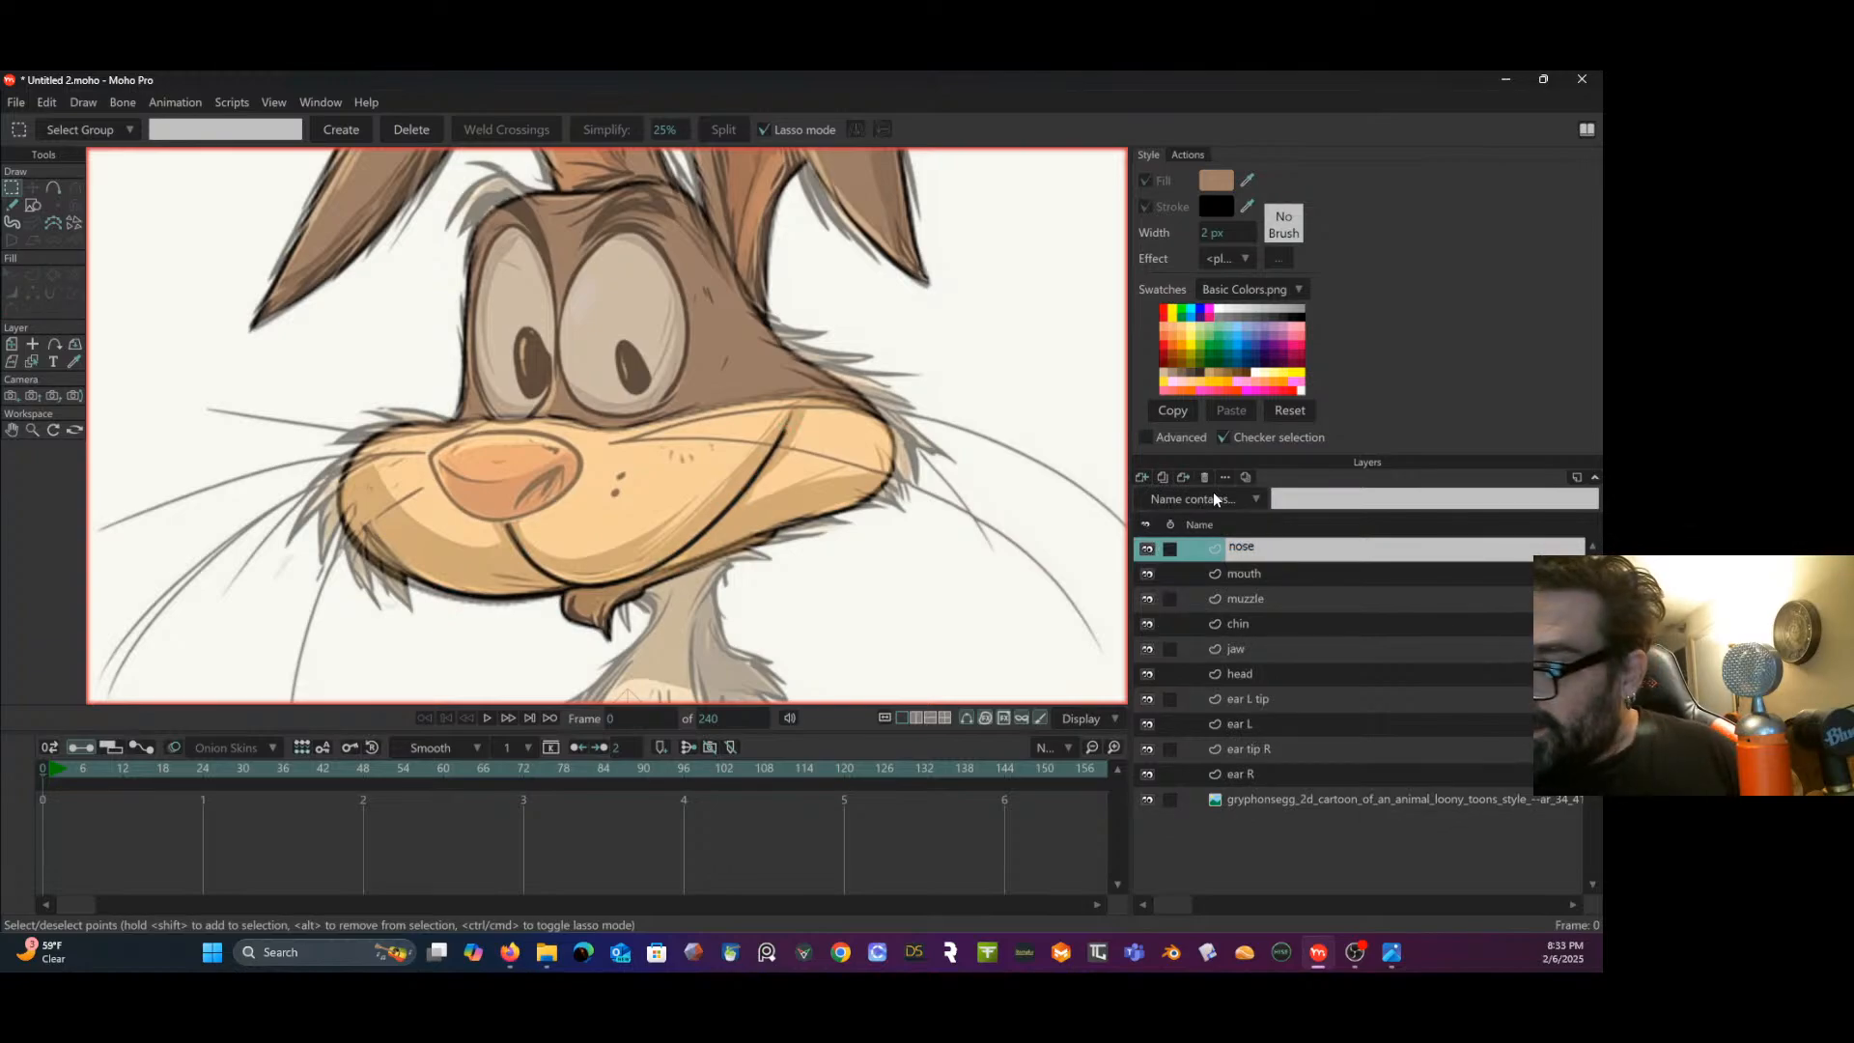
type("ose")
key("Return")
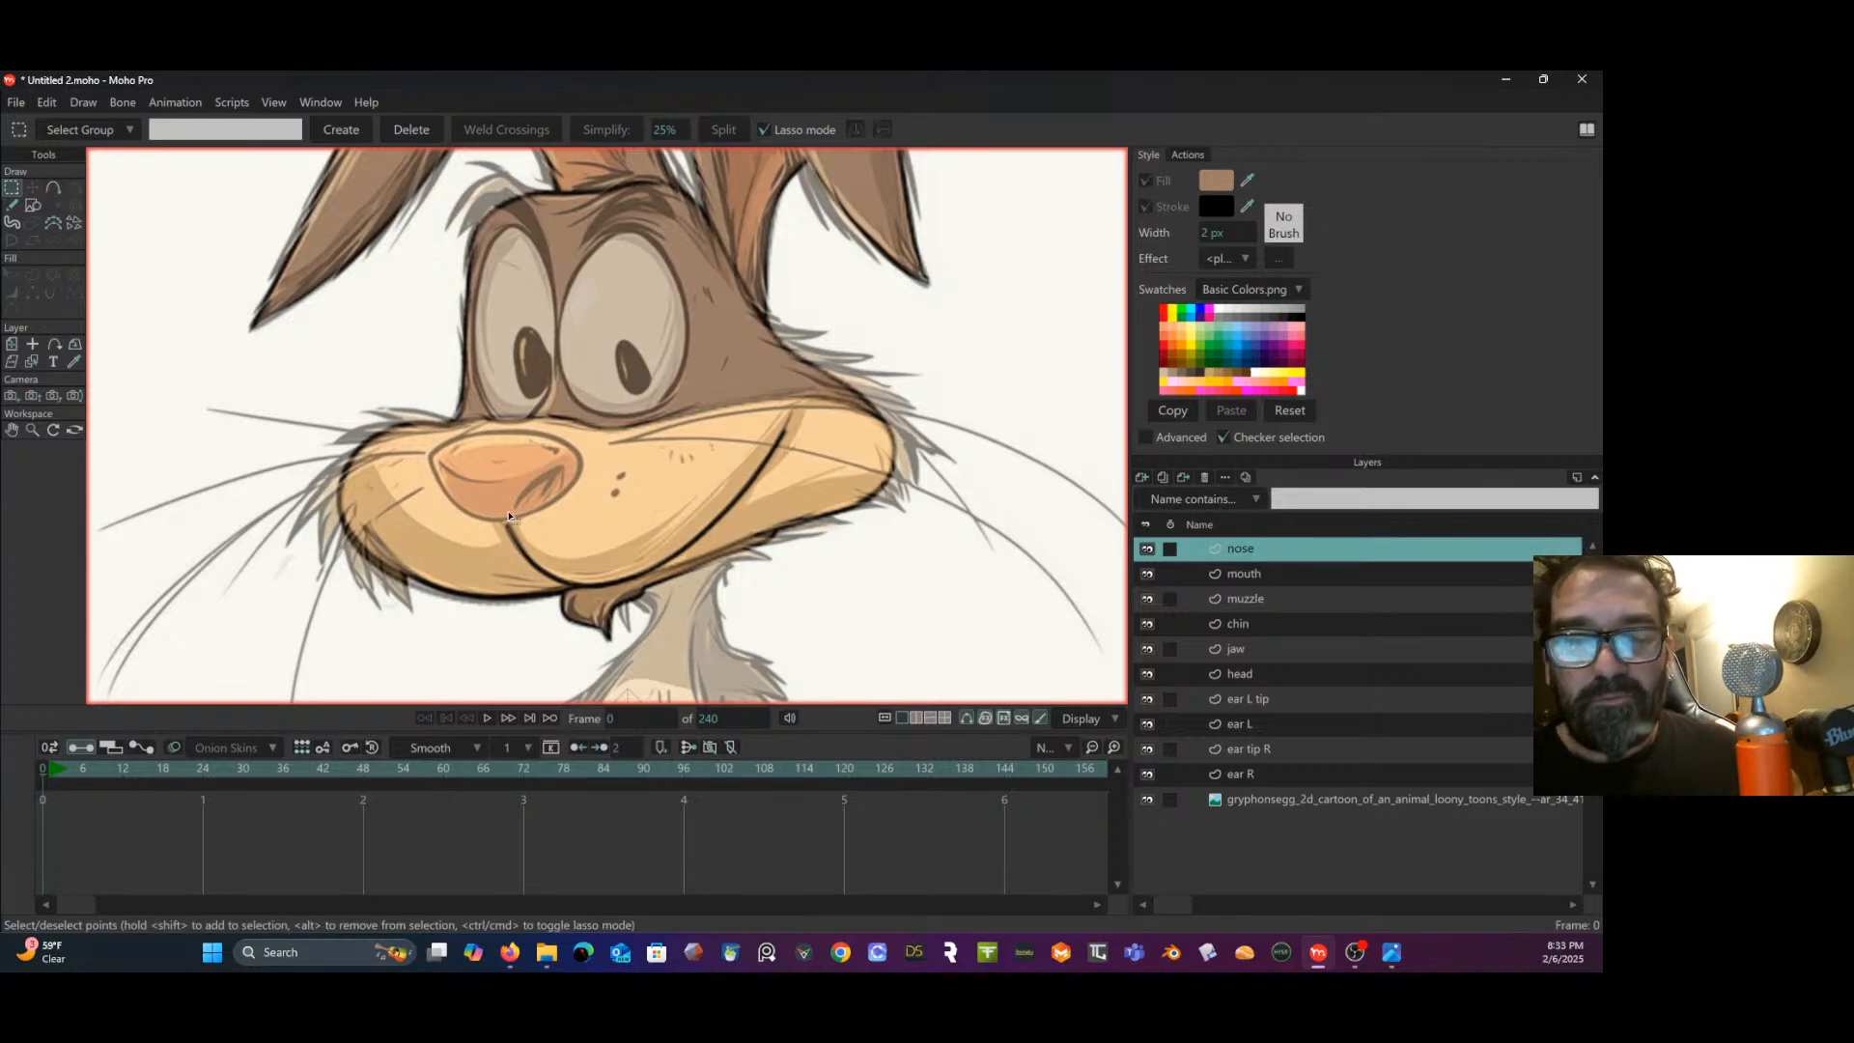
- Trace the reference nose as a closed outline on the nose layer
left_click(55, 189)
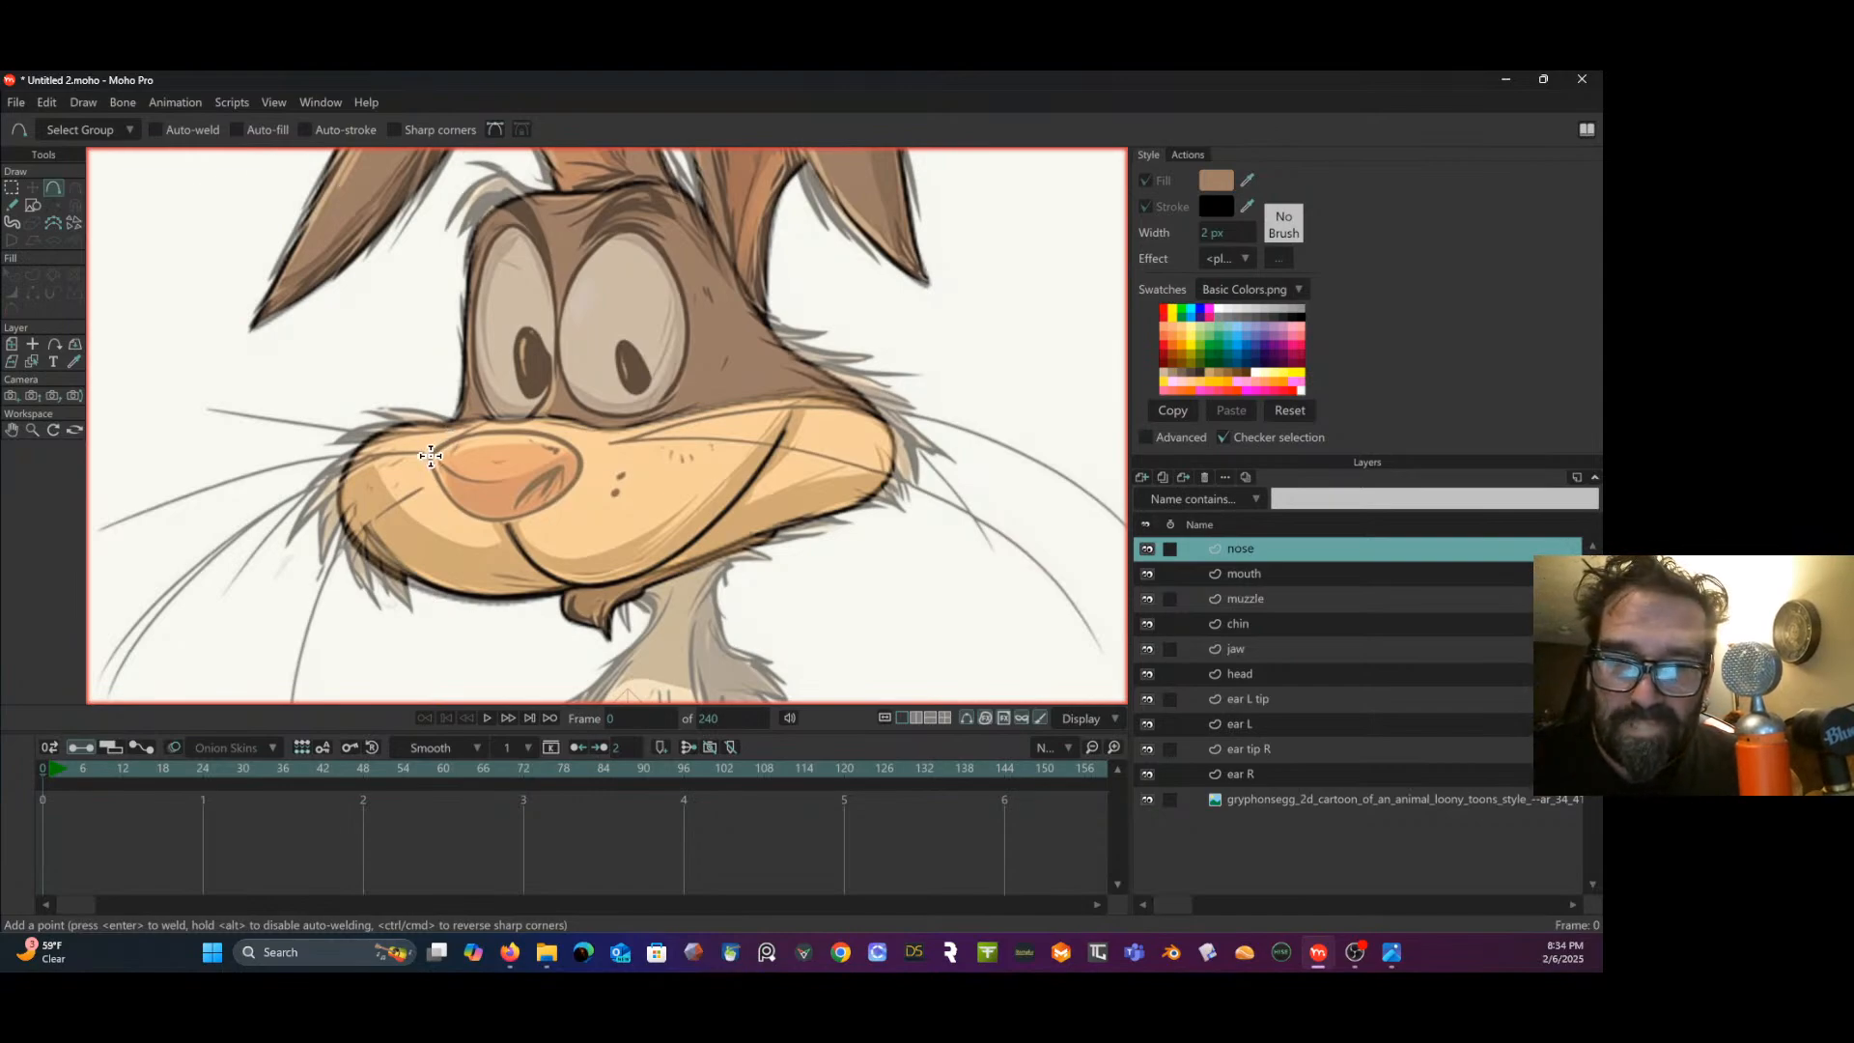
mouse_move(430, 458)
left_mouse_down()
mouse_move(474, 420)
mouse_move(564, 440)
mouse_move(579, 475)
mouse_move(520, 515)
mouse_move(454, 502)
mouse_move(432, 458)
mouse_move(463, 410)
left_mouse_up()
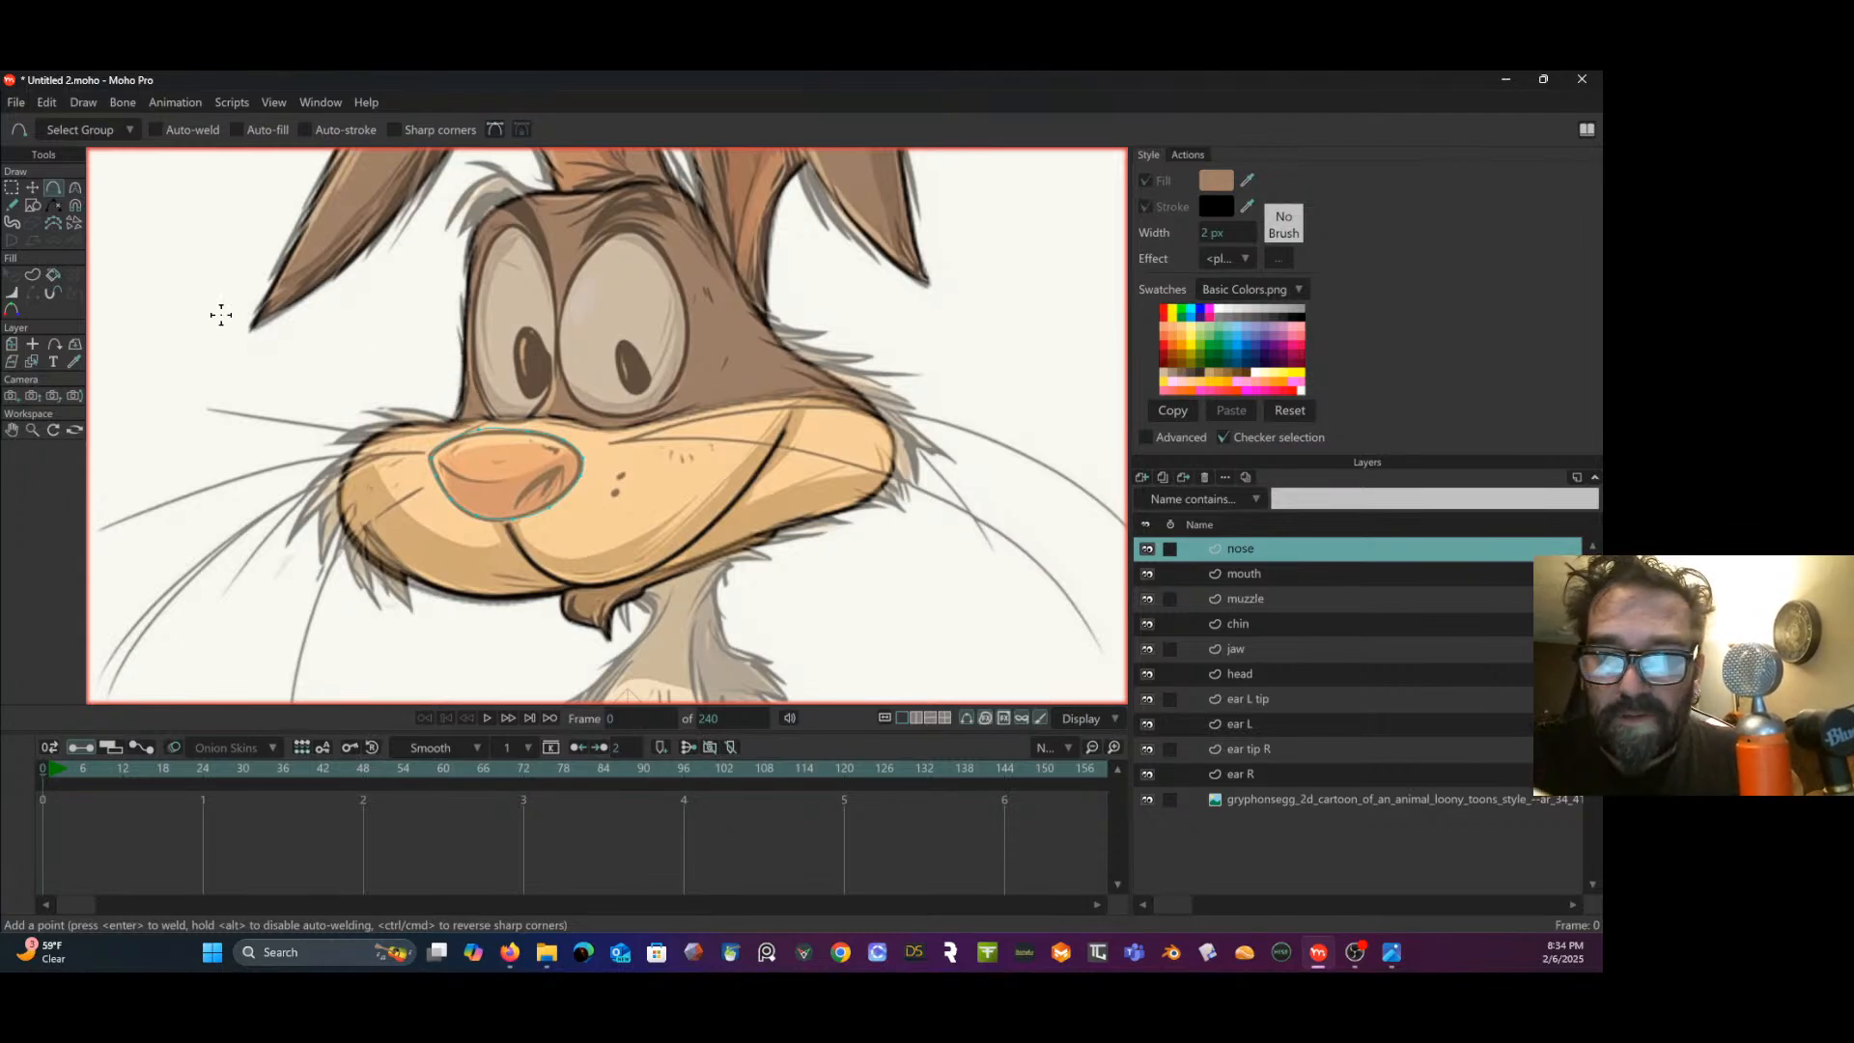
left_click(32, 275)
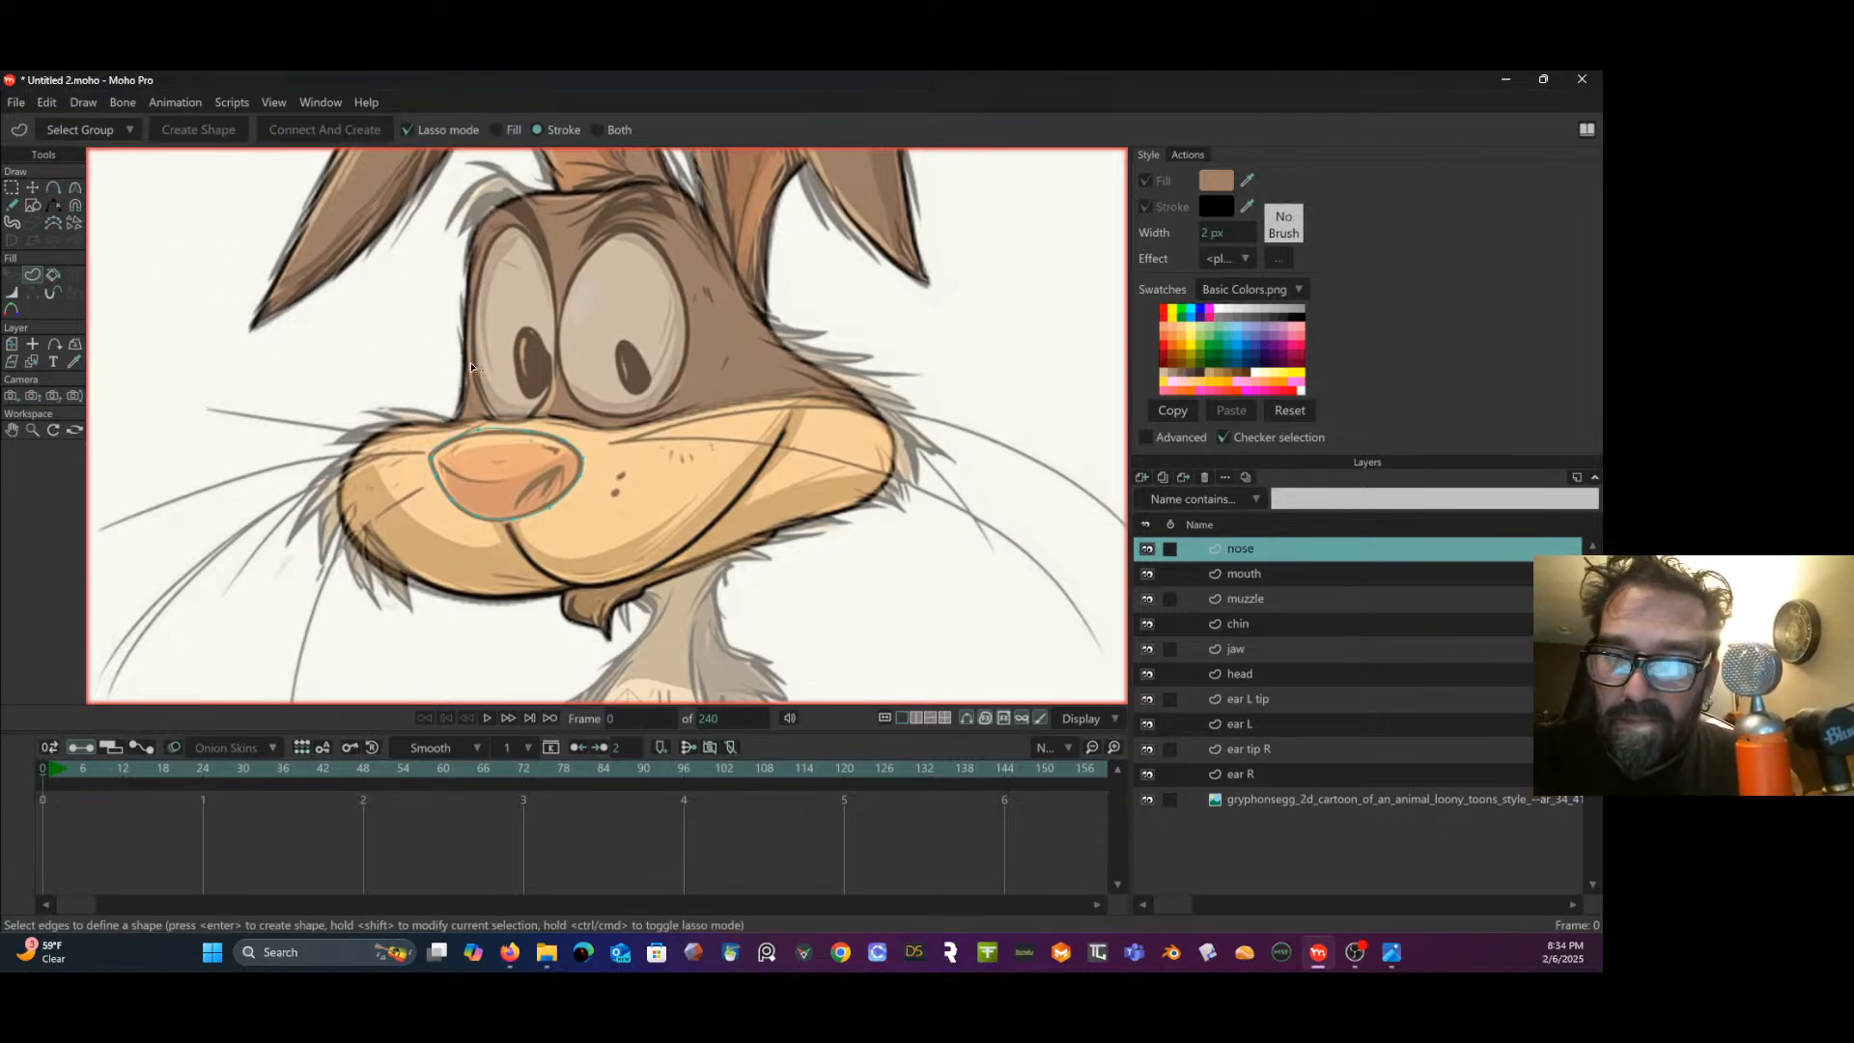
left_click(31, 187)
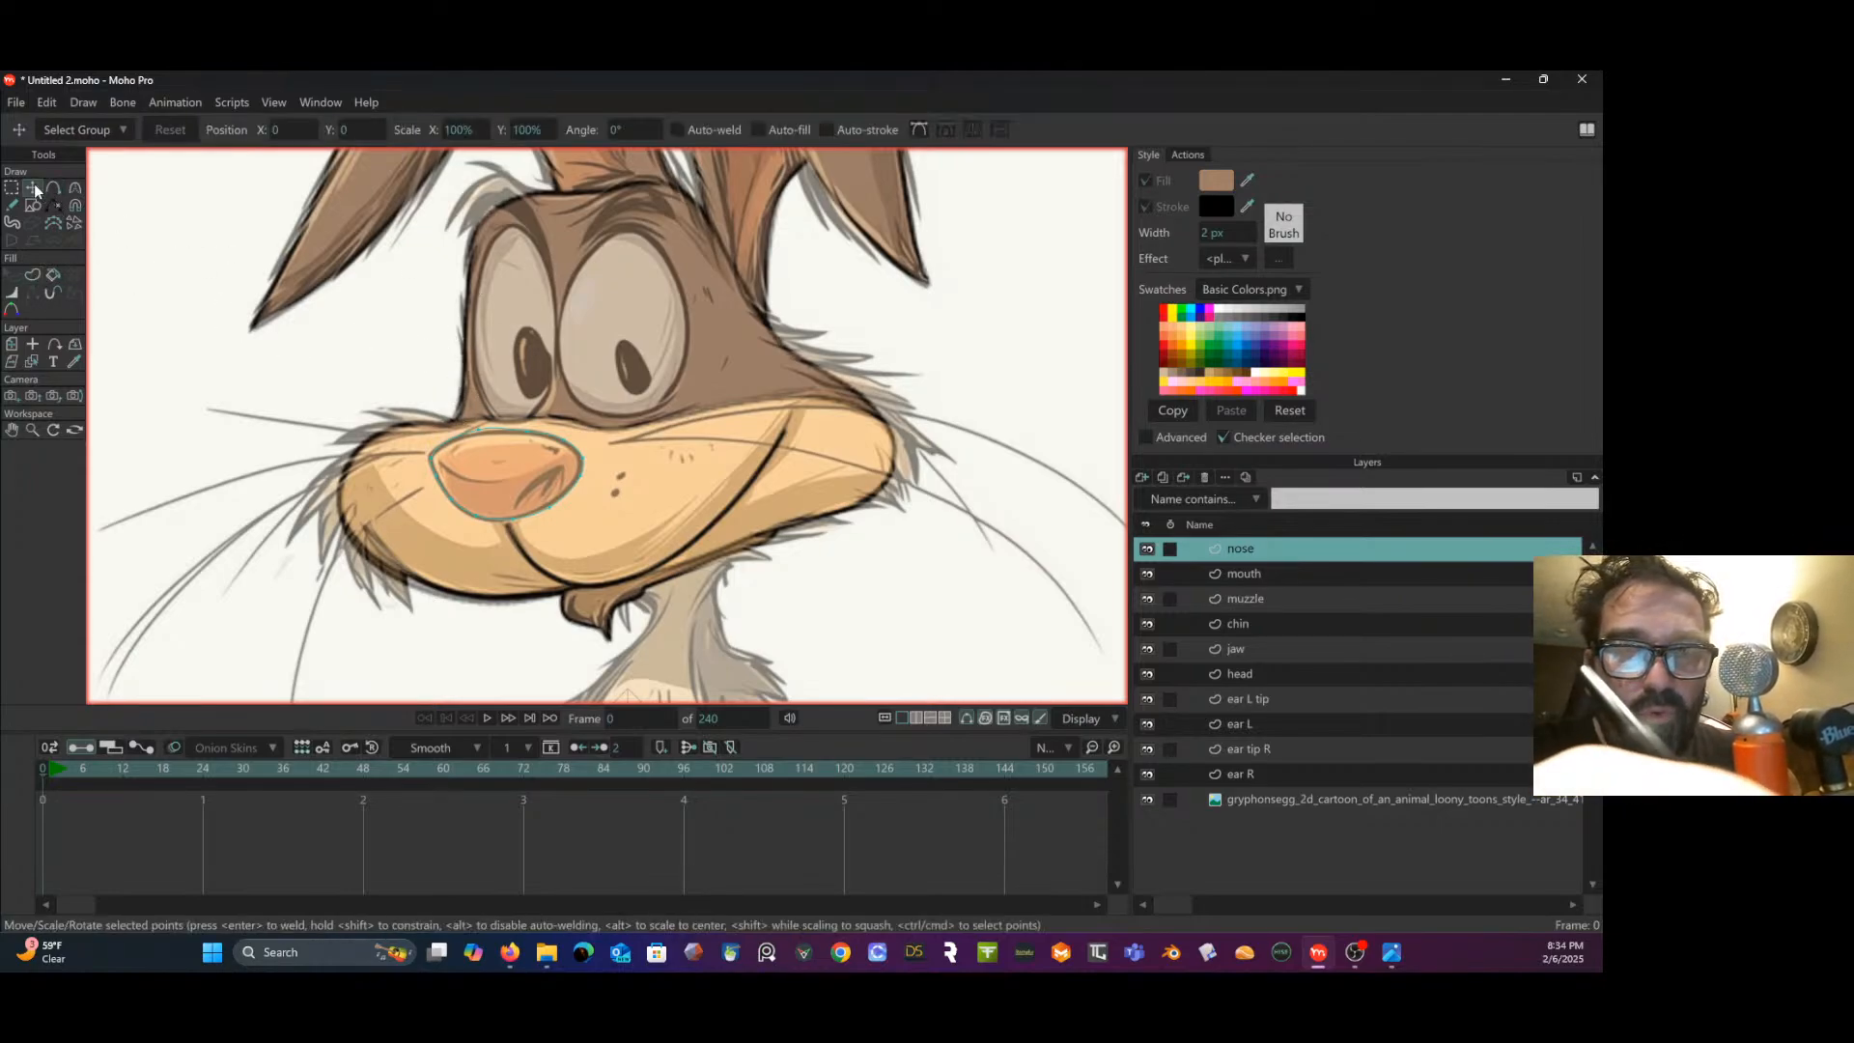
left_click(481, 434)
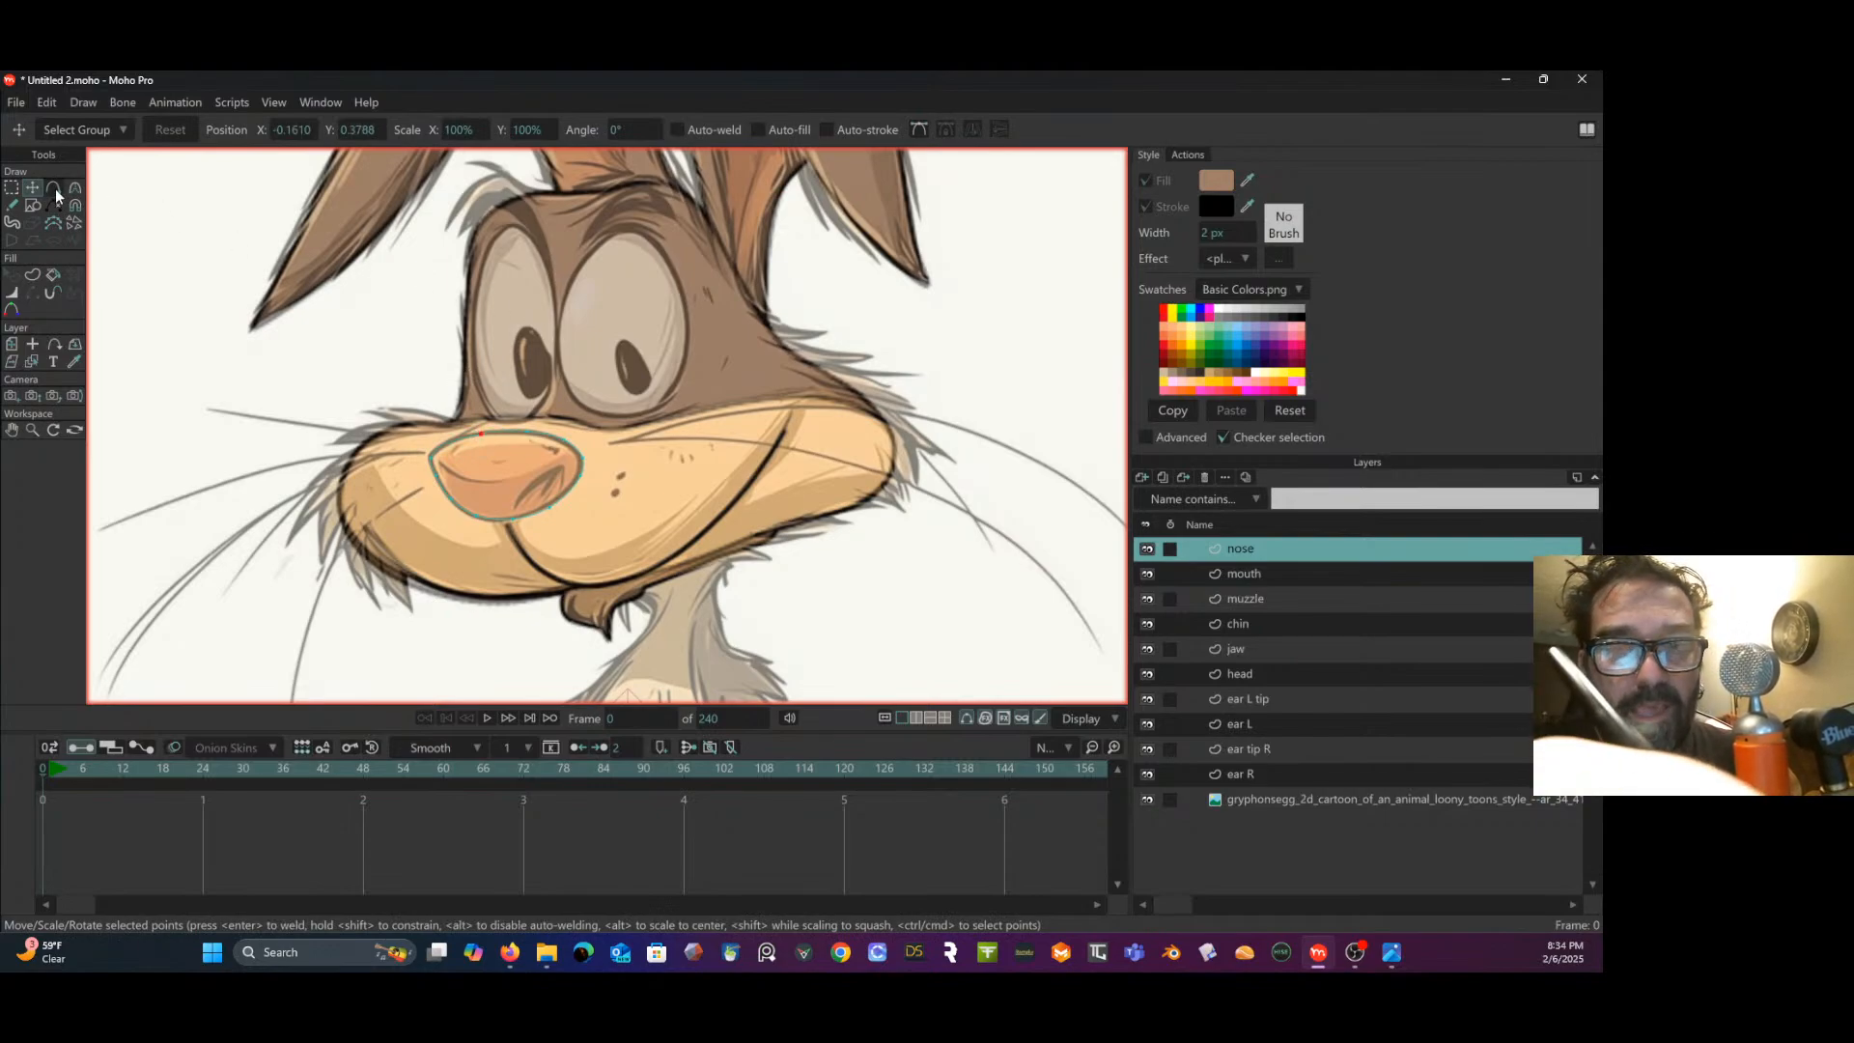
left_click(55, 188)
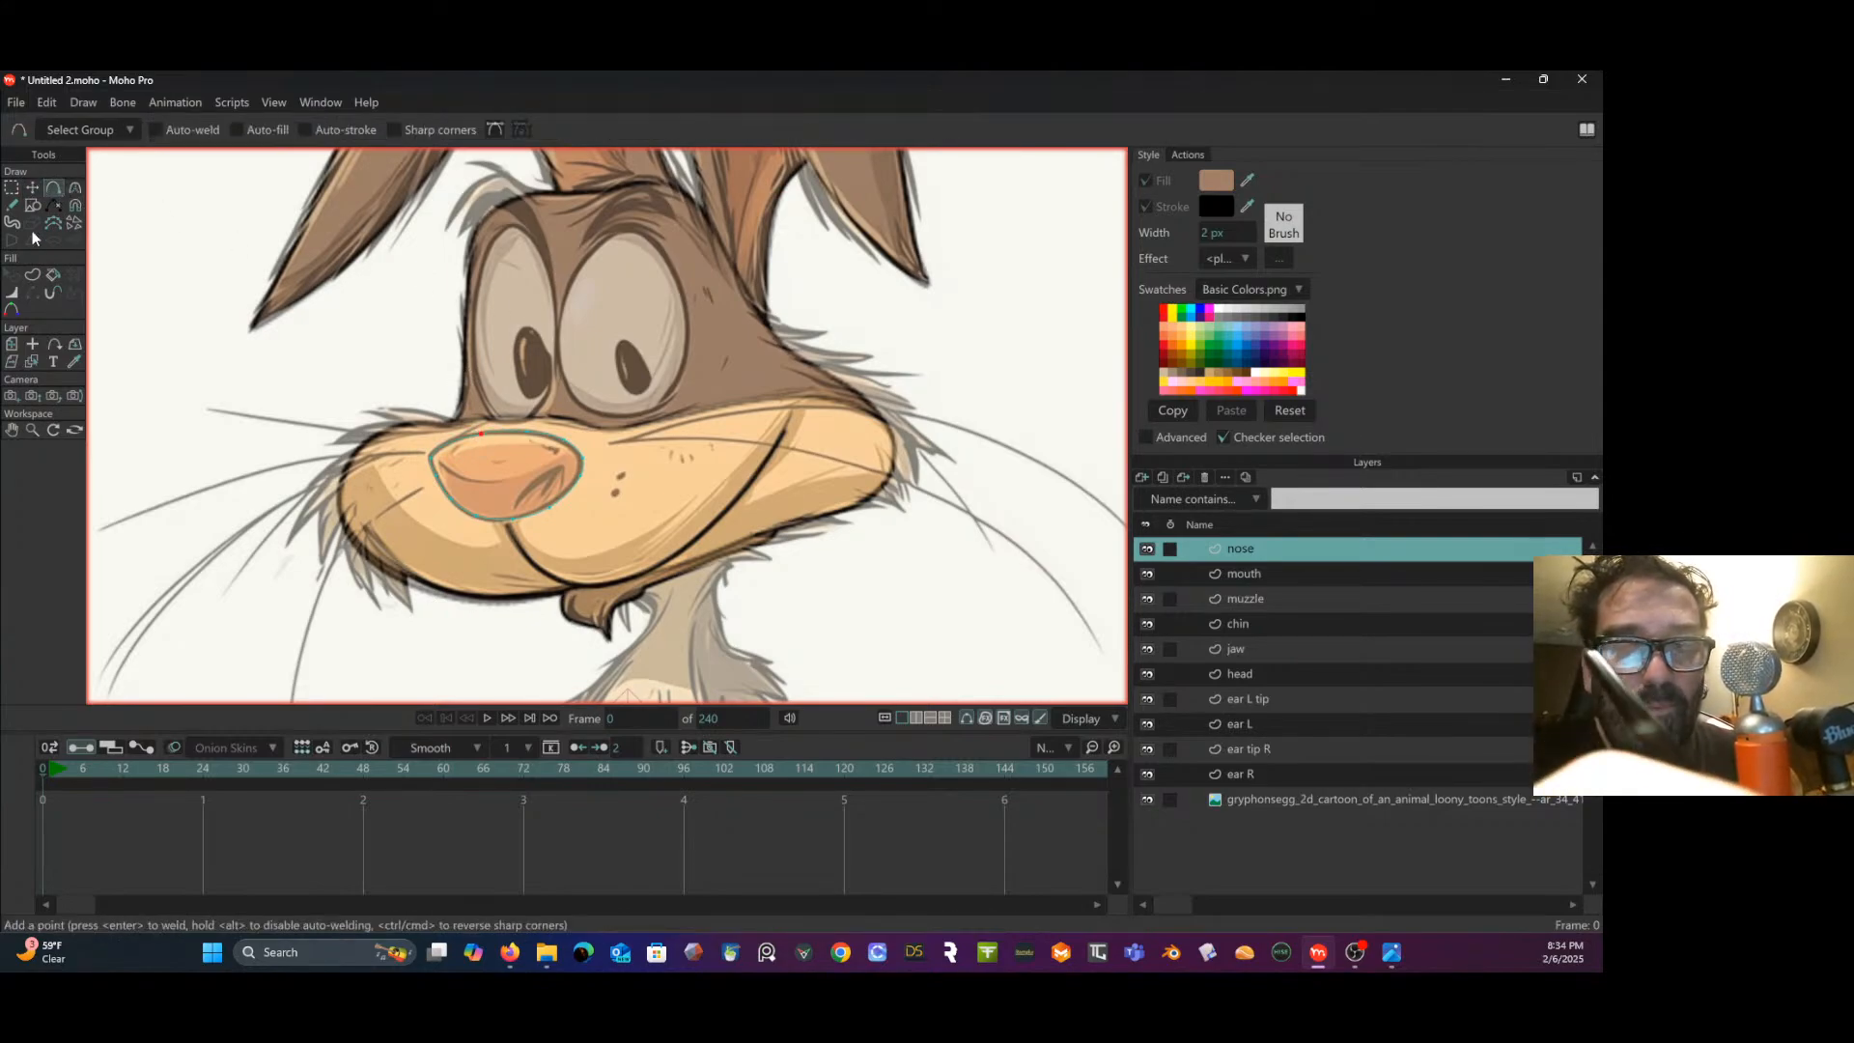
- Create a shape with both fill and stroke from the closed nose outline and keep it selected for restyling
left_click(33, 275)
left_click(540, 430)
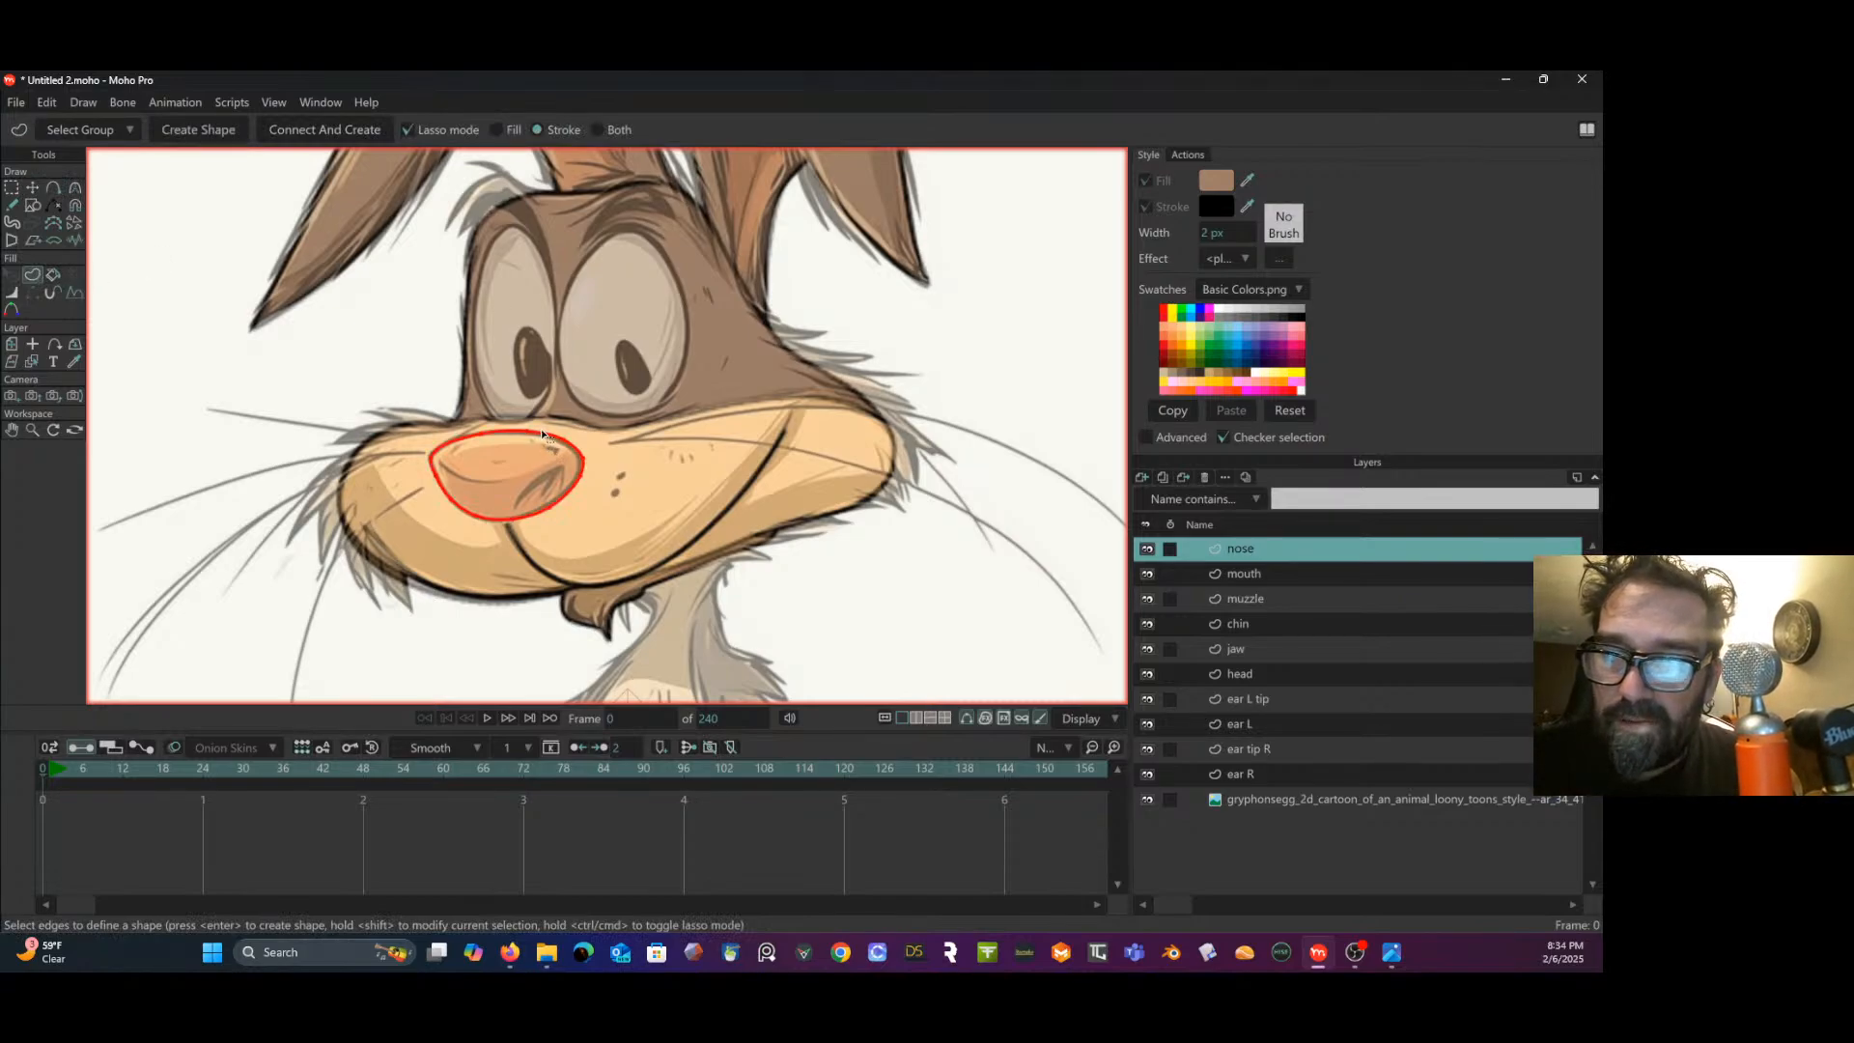
left_click(606, 130)
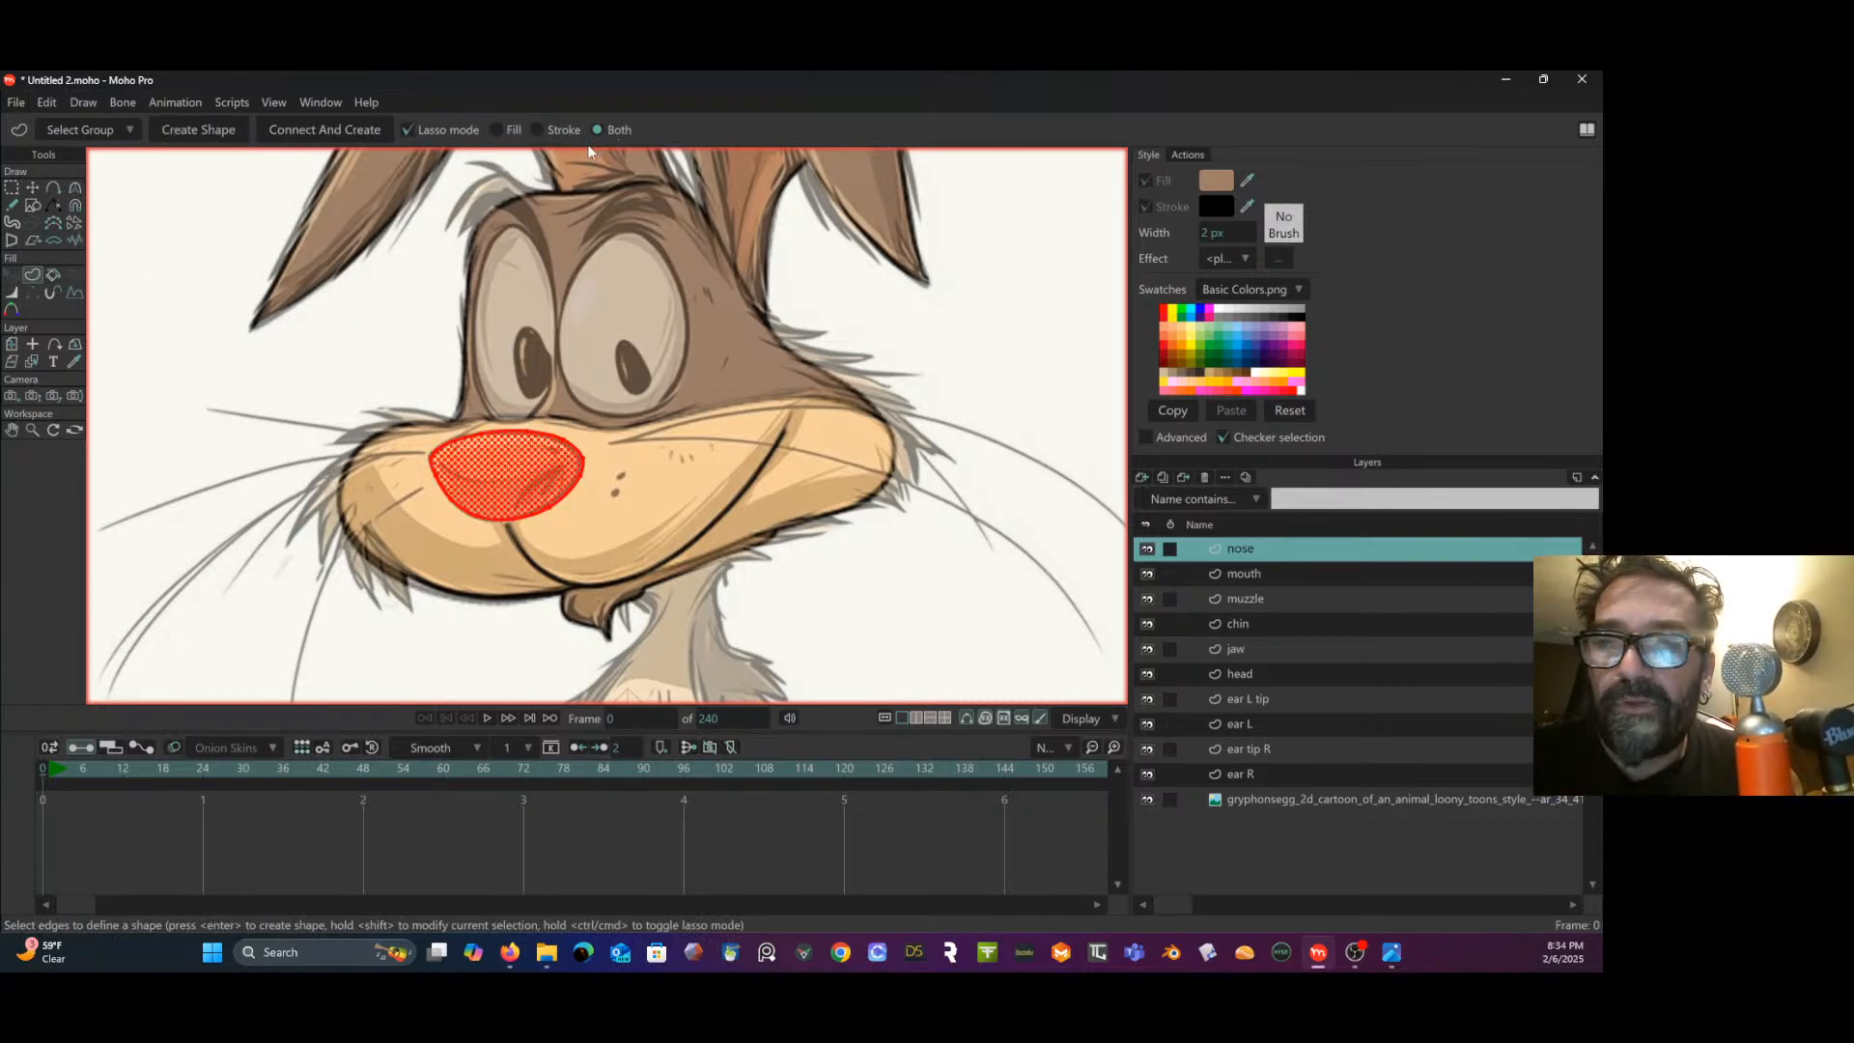
left_click(204, 131)
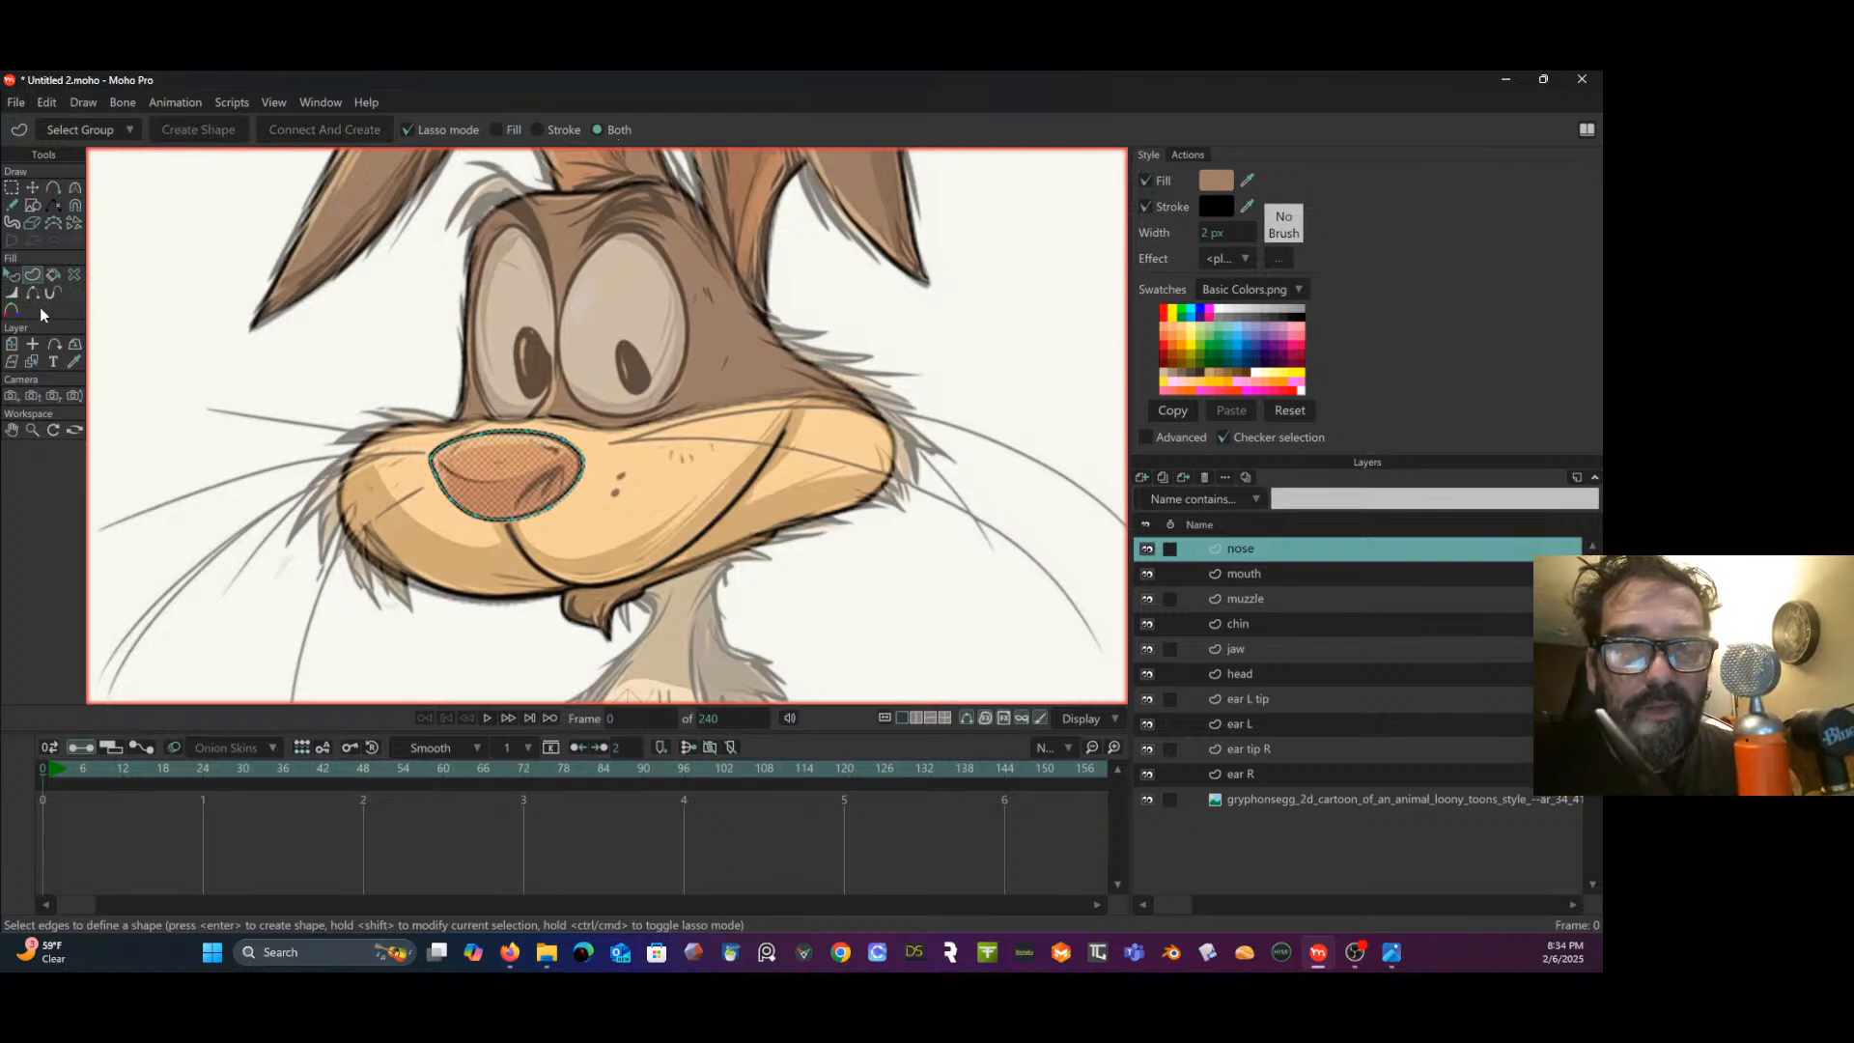
left_click(12, 275)
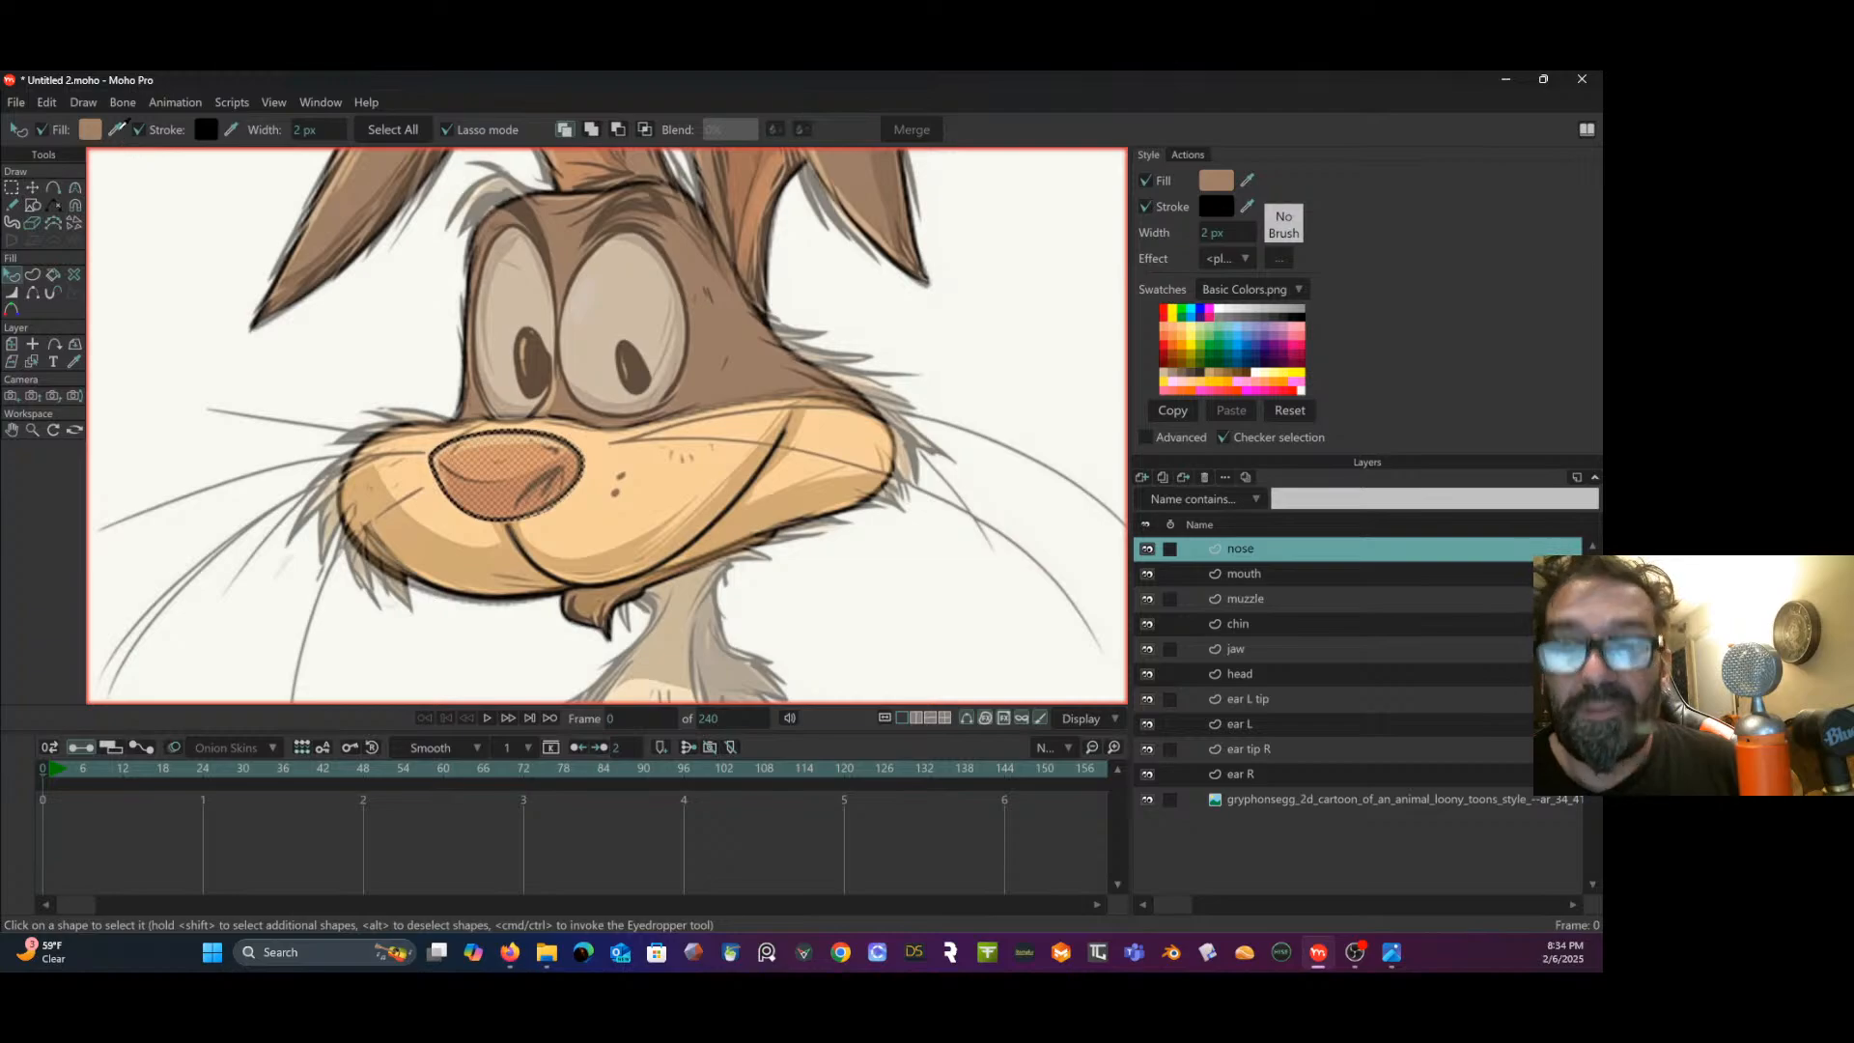
- Fill the nose shape with the orange sampled from the reference sketch's nose, and deselect it
left_click(117, 128)
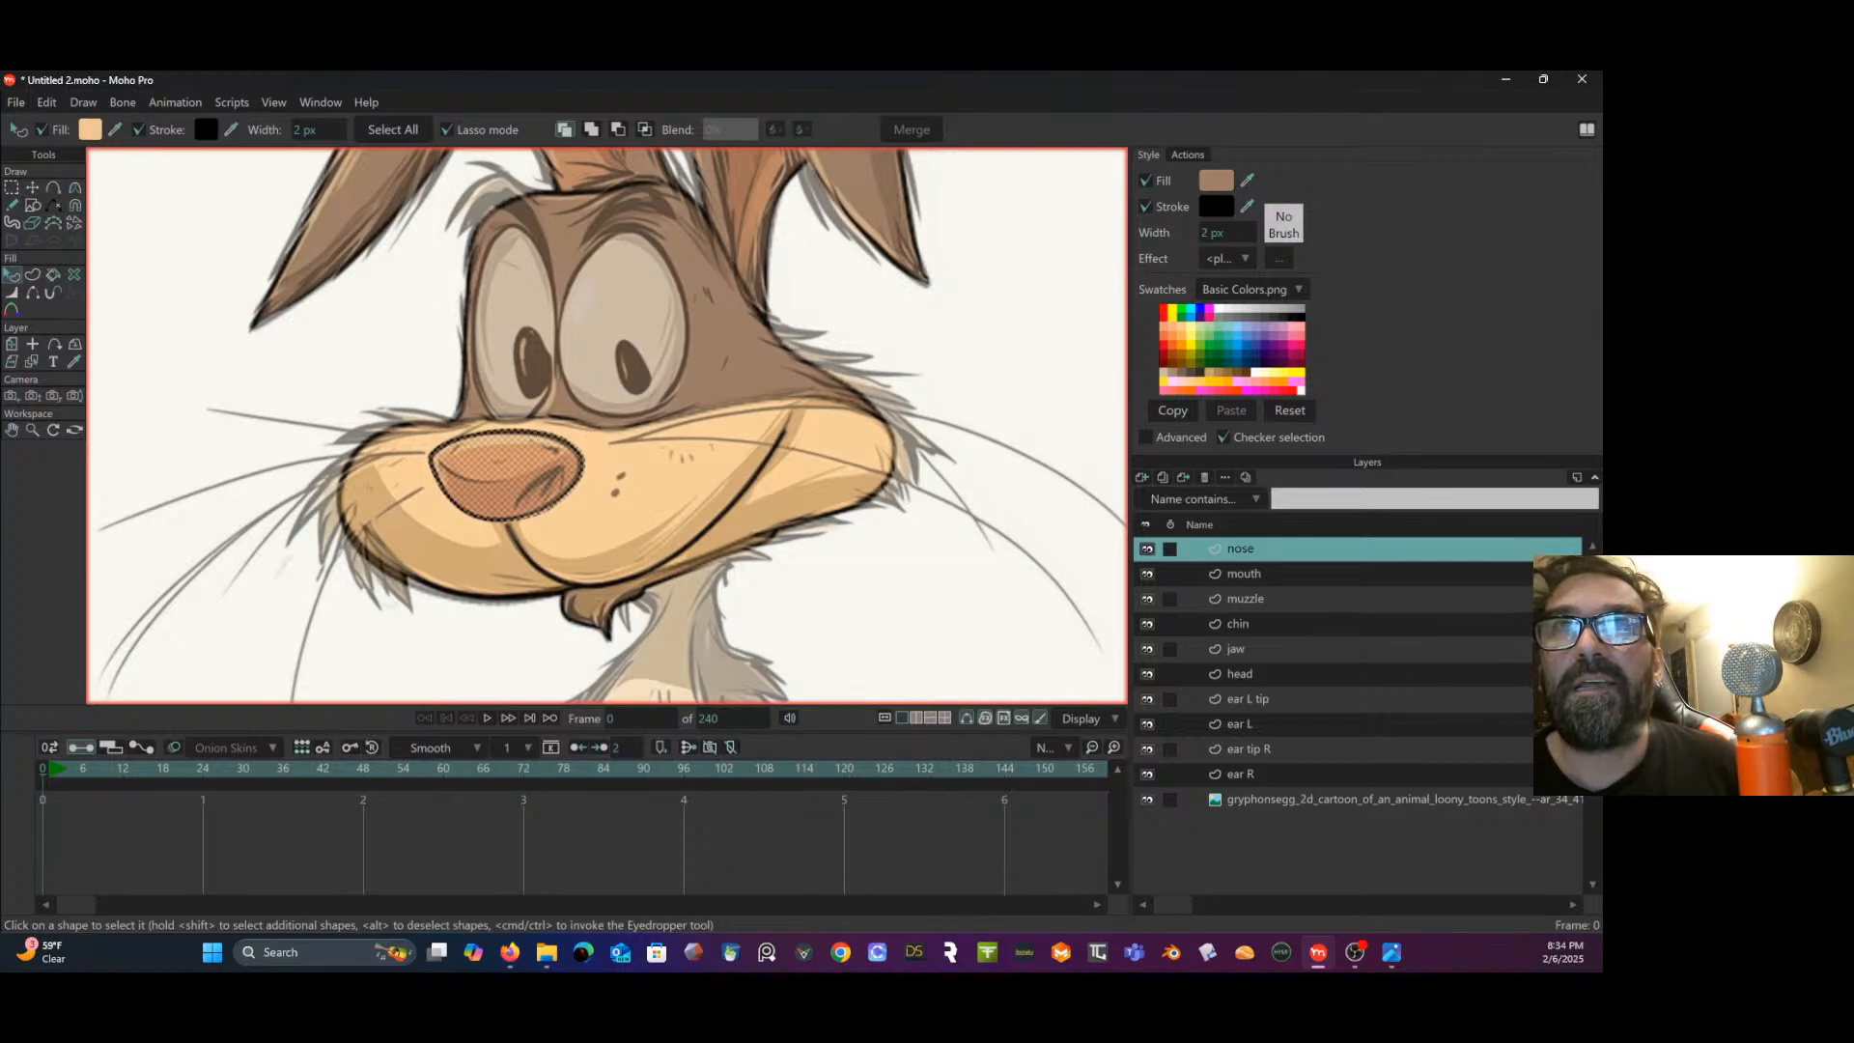
left_click(497, 468)
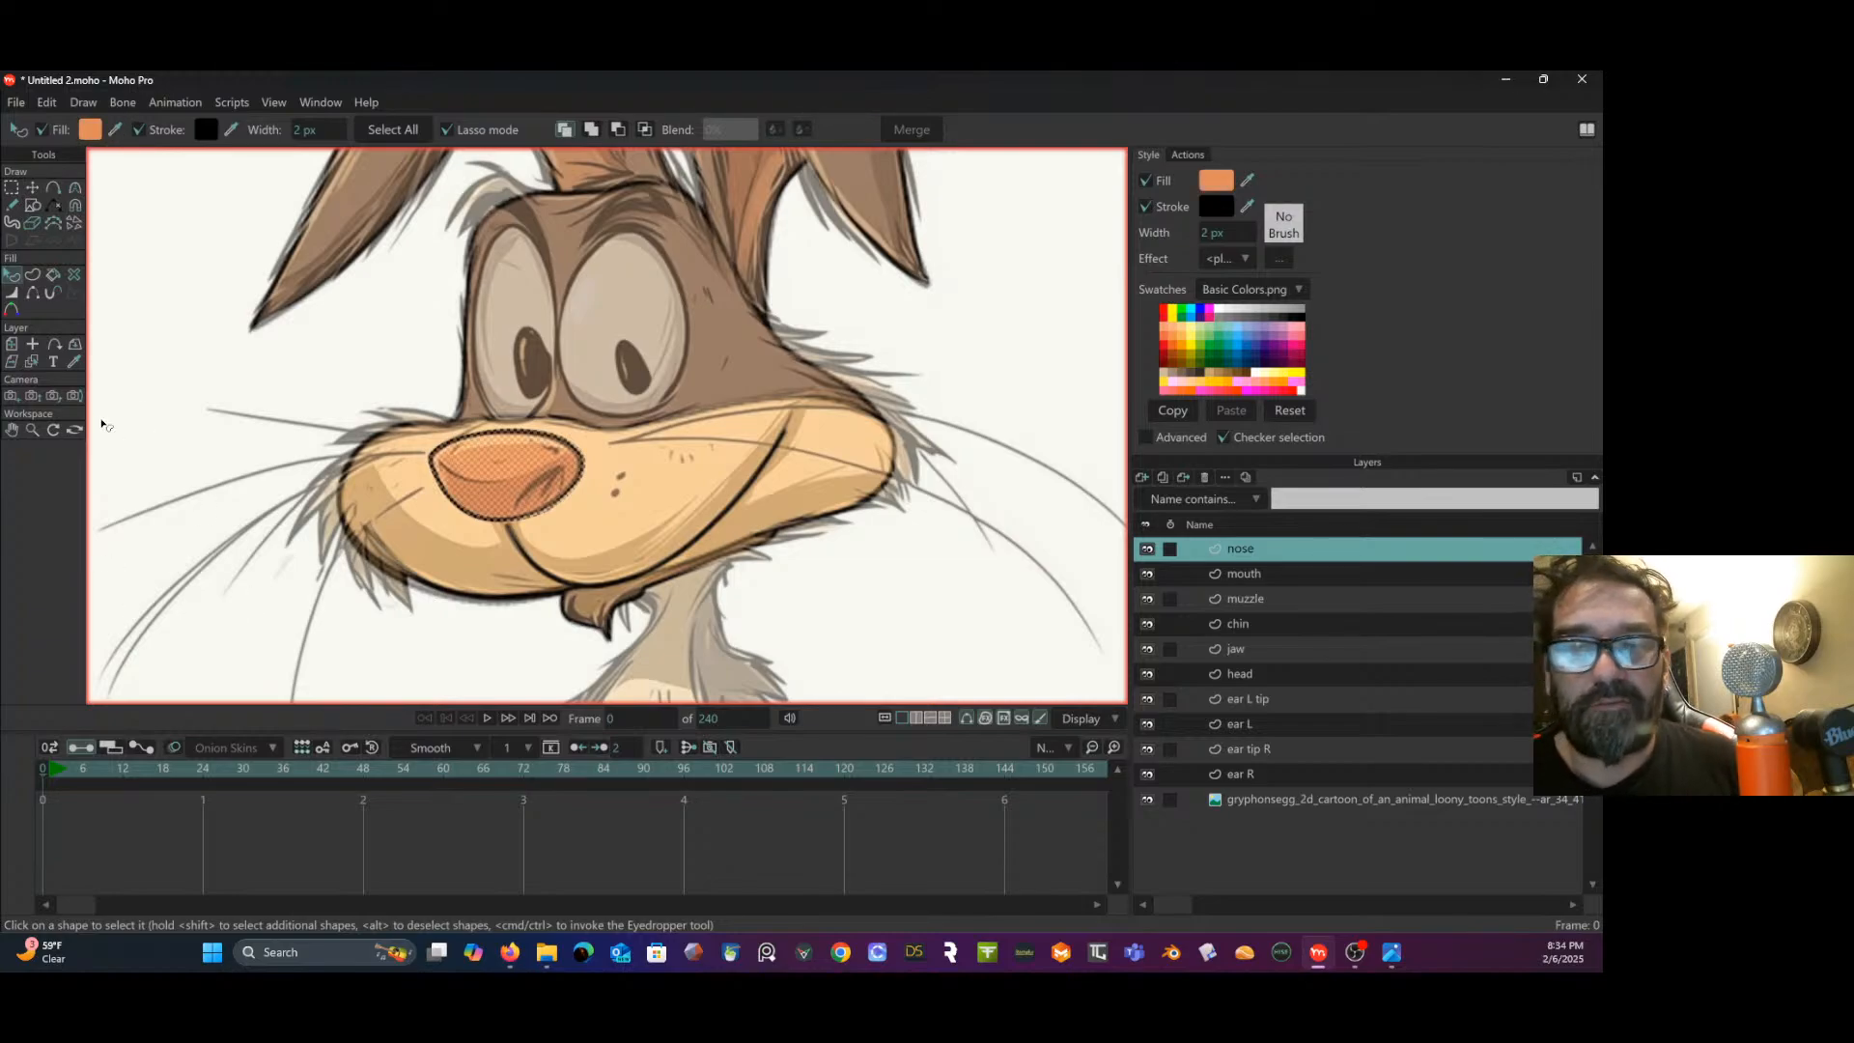
left_click(11, 189)
left_click(162, 304)
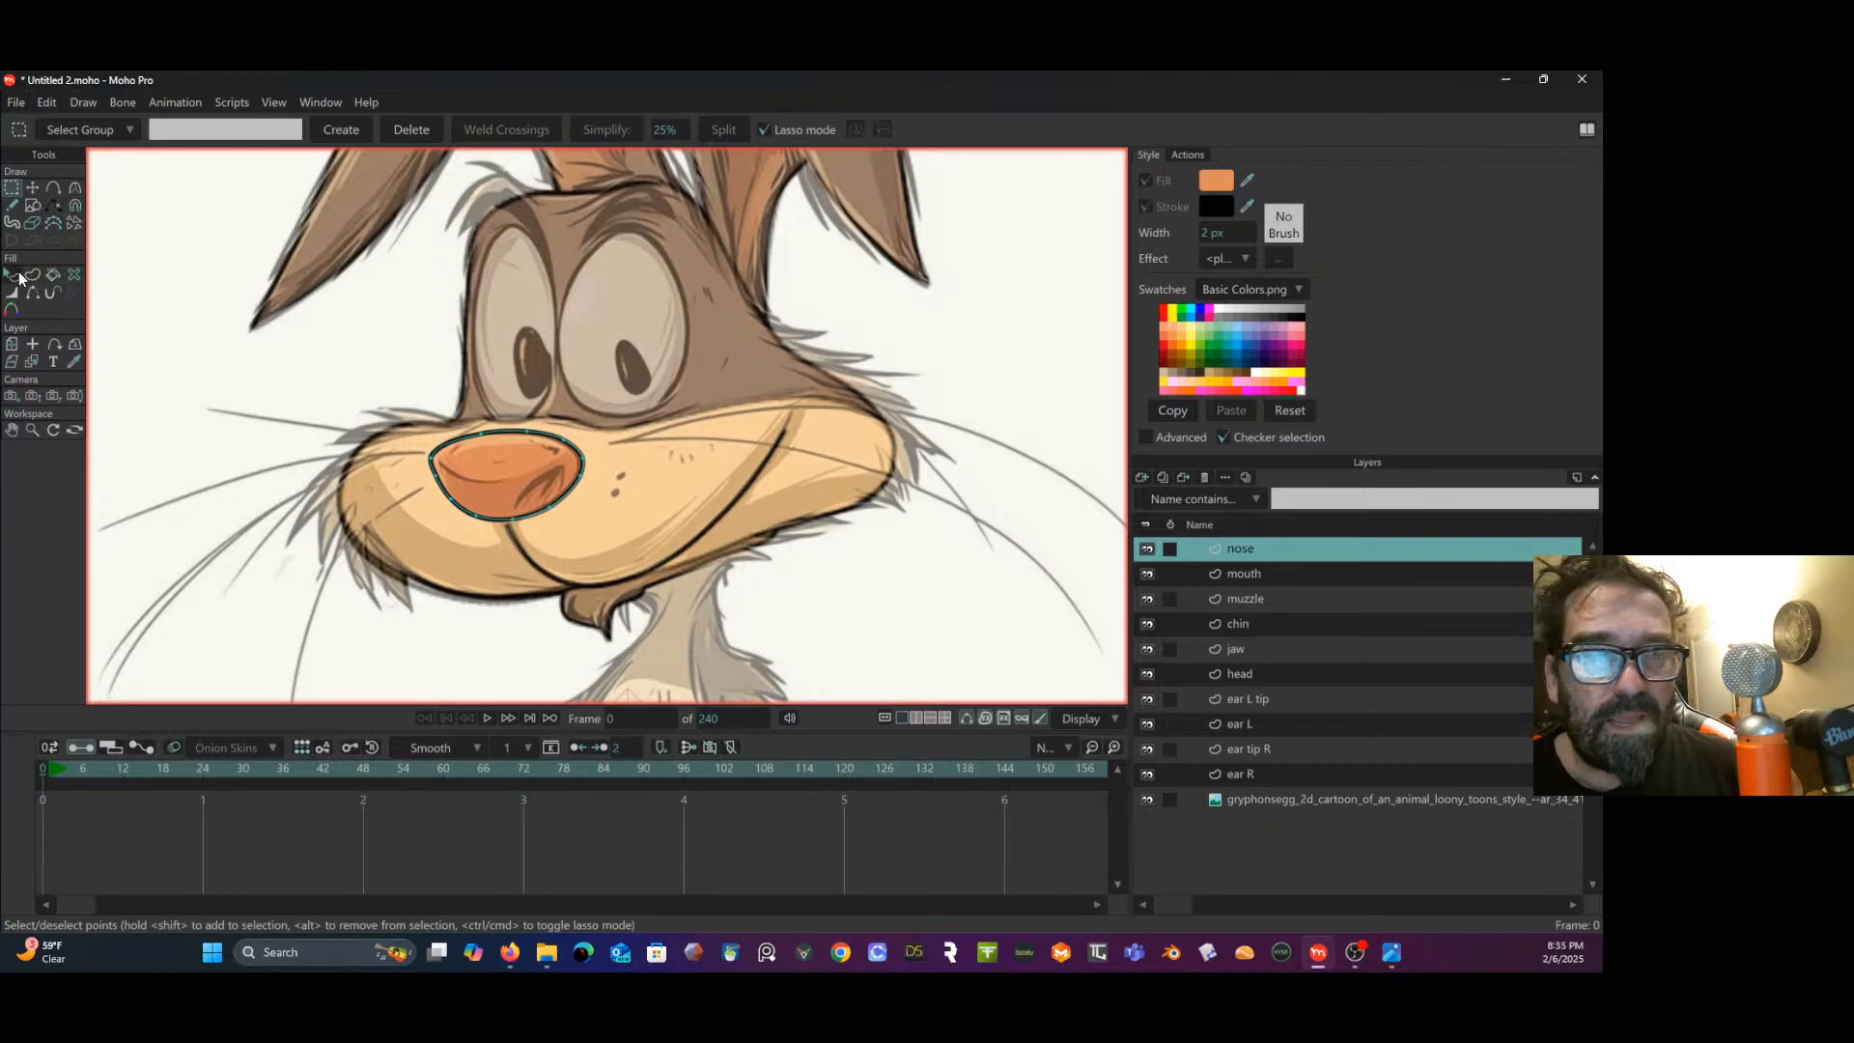
left_click(16, 204)
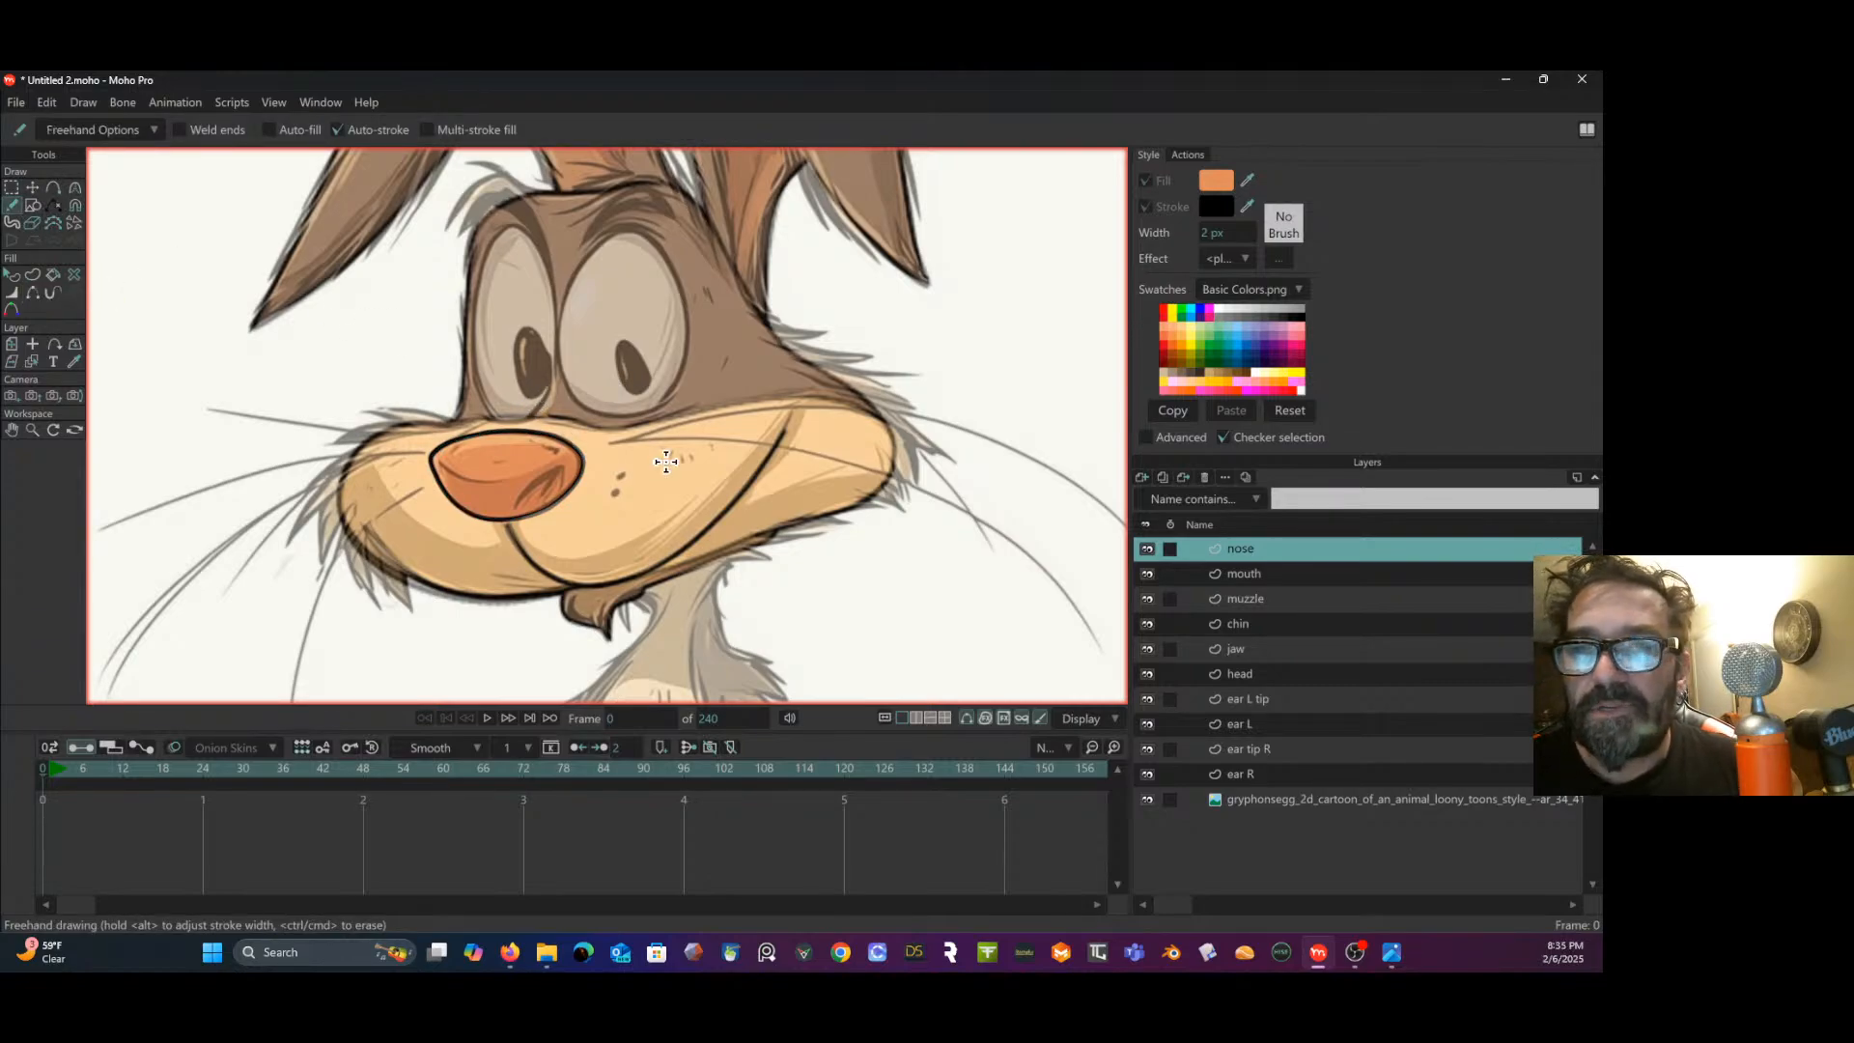
mouse_move(794, 599)
left_mouse_down()
mouse_move(820, 568)
mouse_move(986, 543)
left_mouse_up()
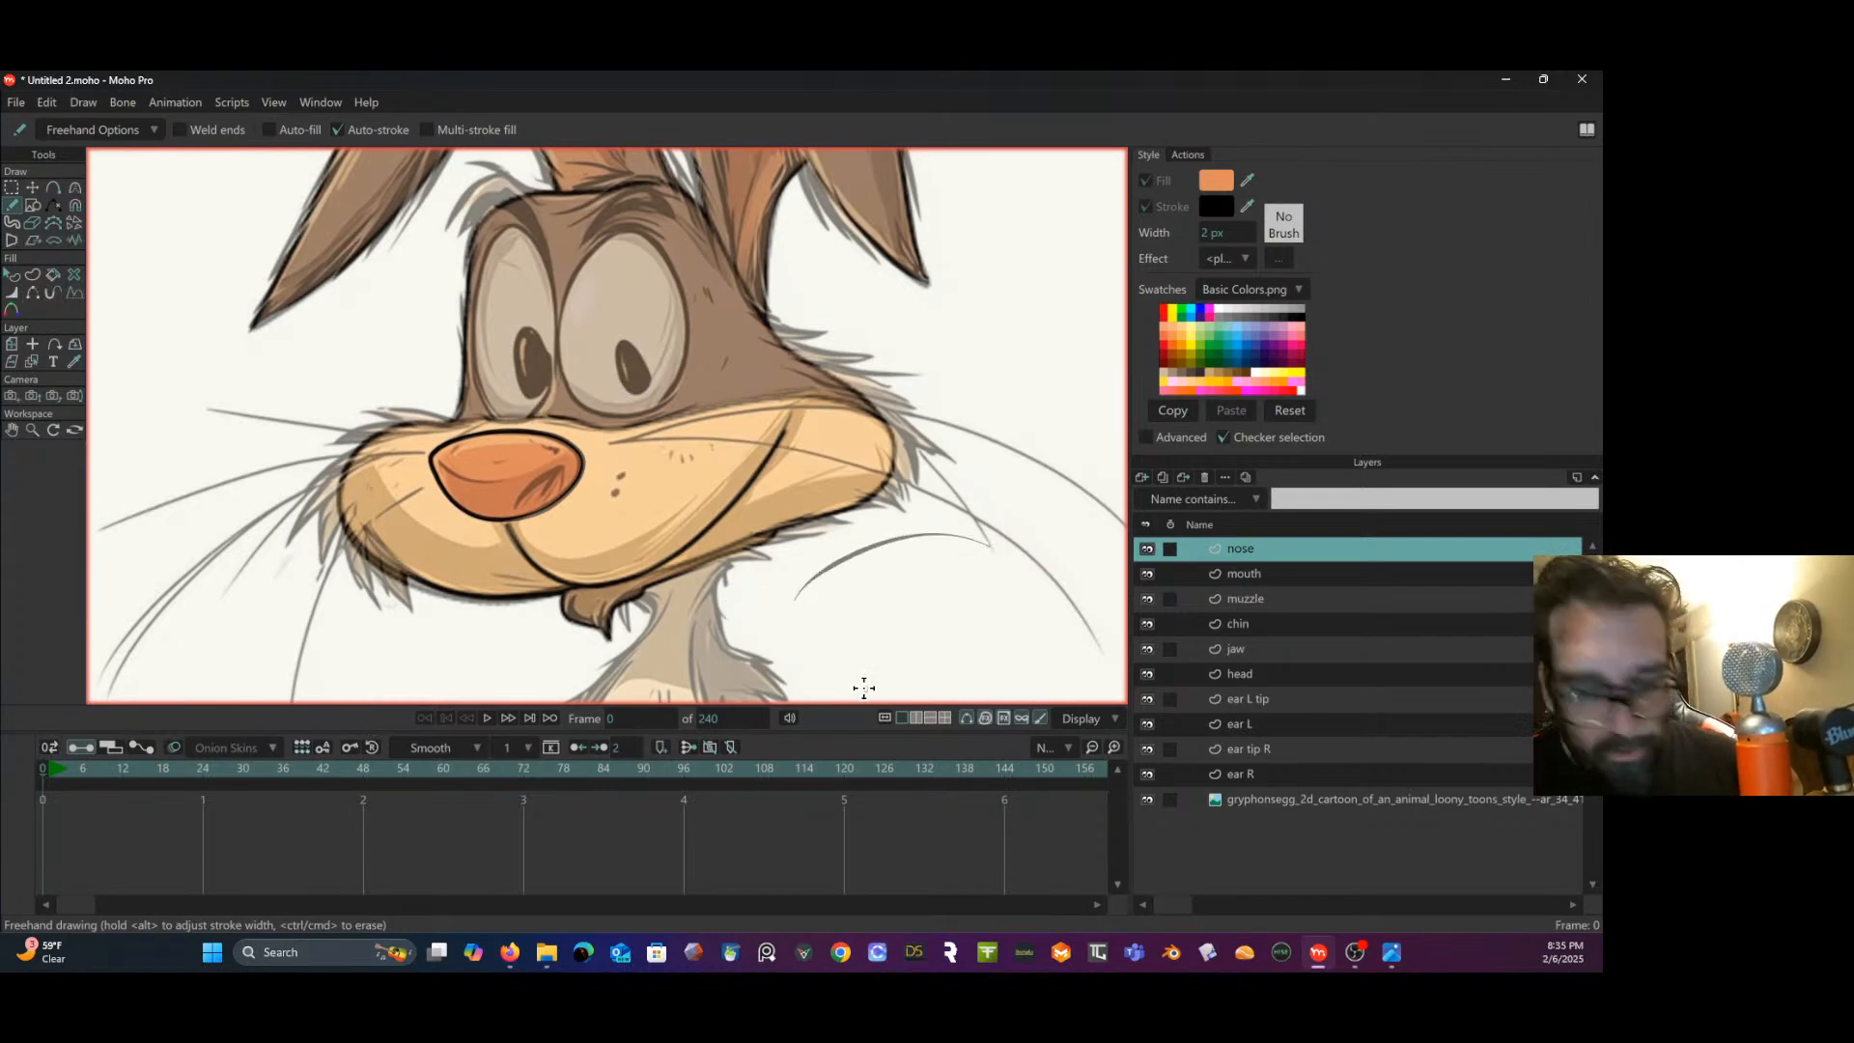
key("ctrl+z")
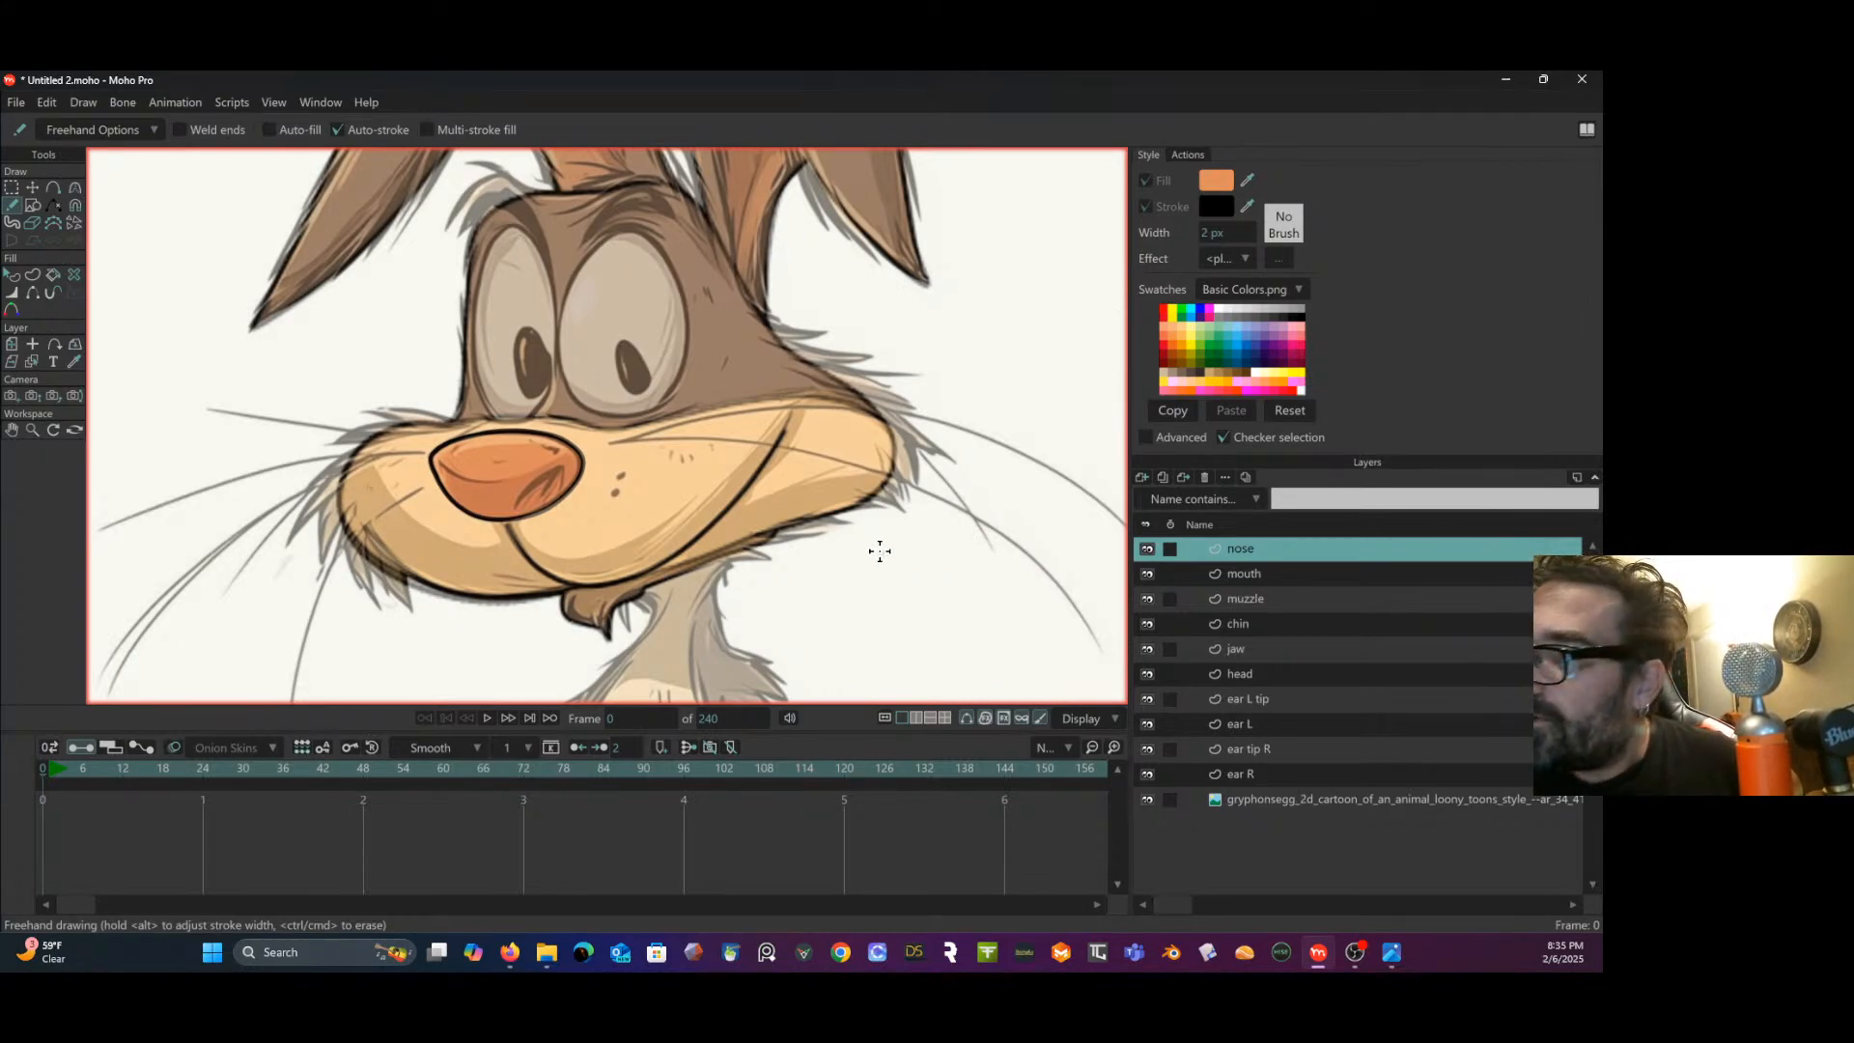
left_click_drag(835, 606, 994, 538)
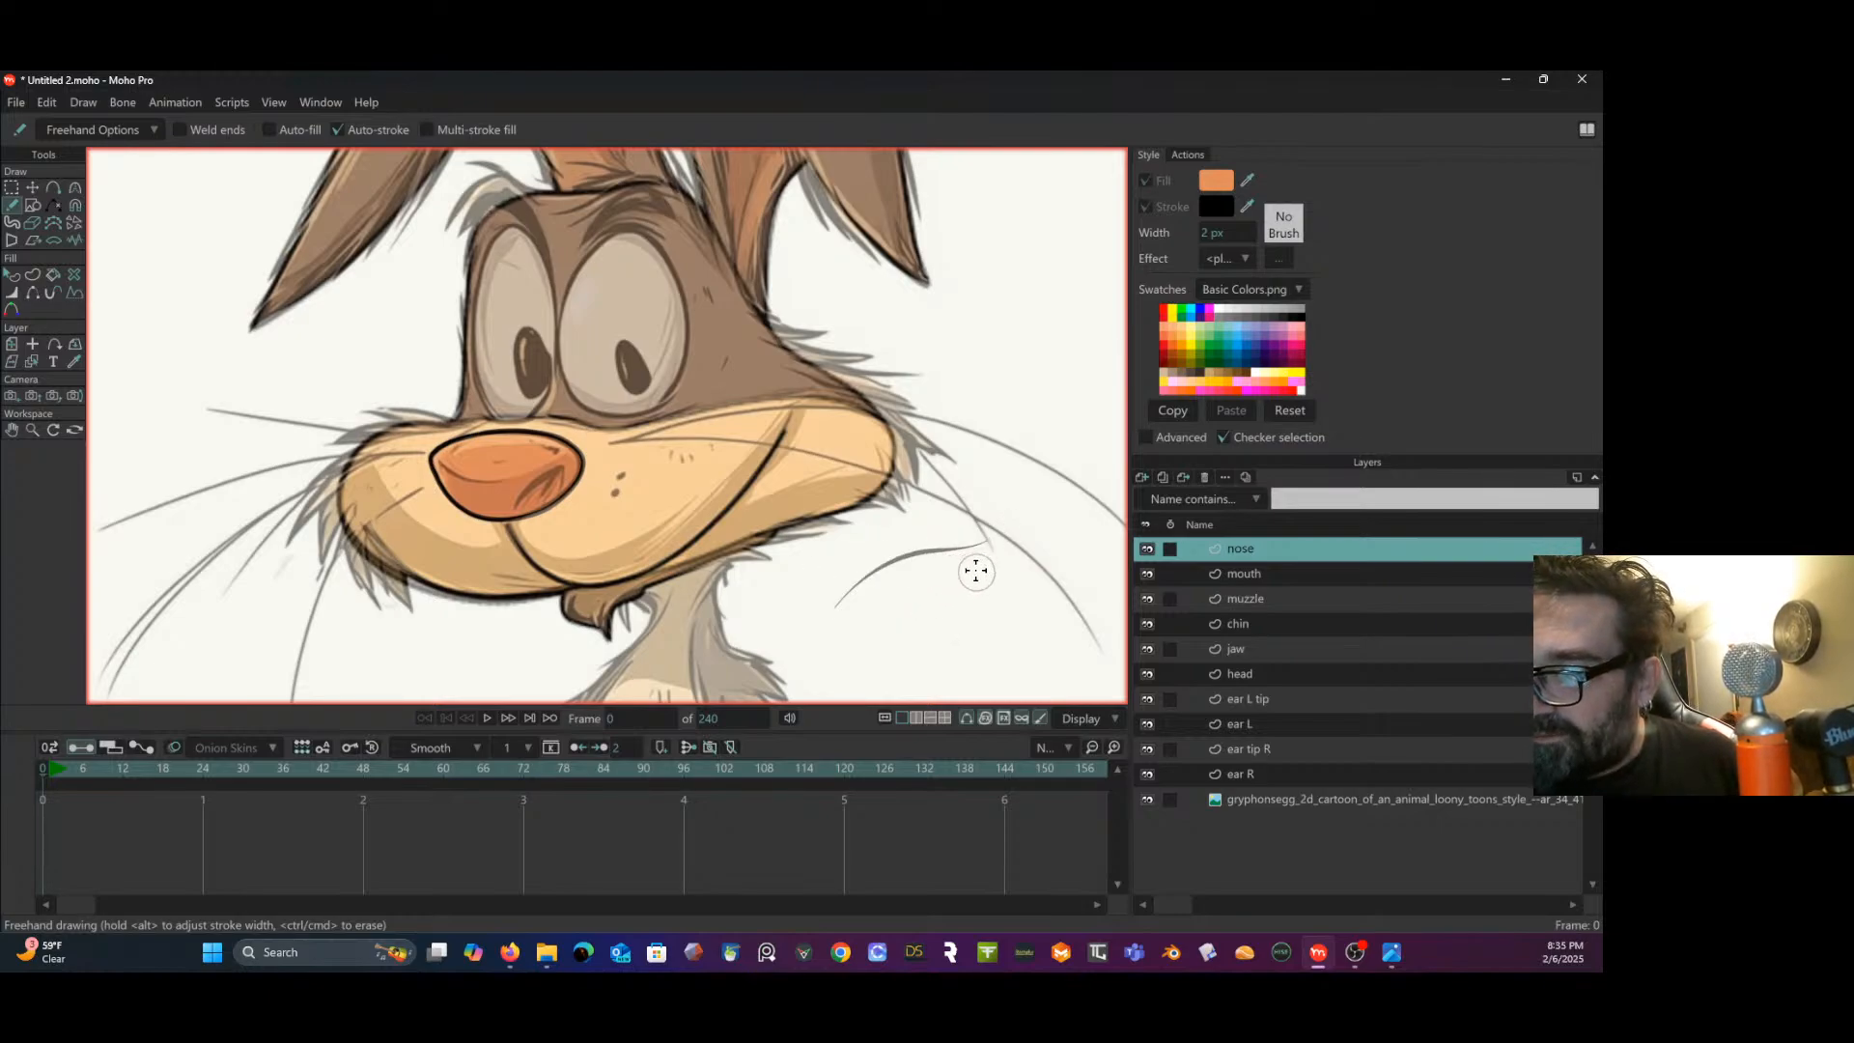
key("ctrl+z")
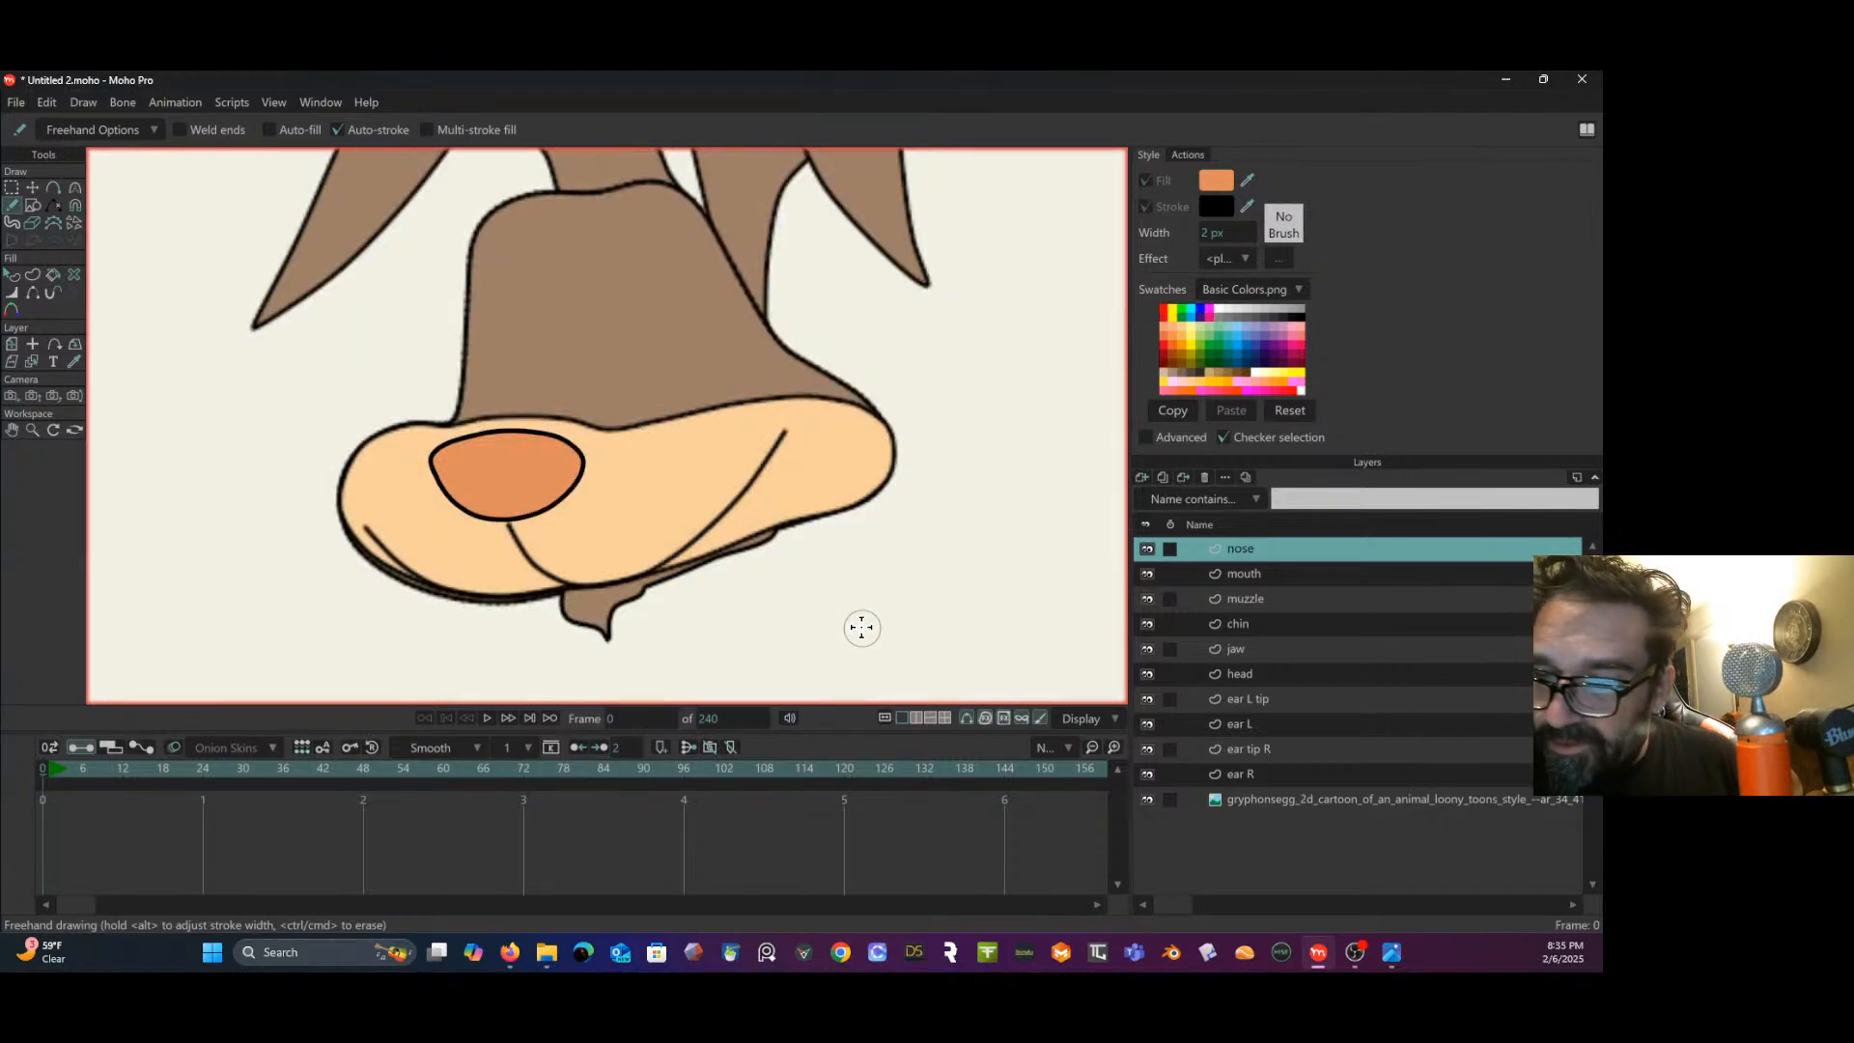
left_click_drag(869, 627, 998, 526)
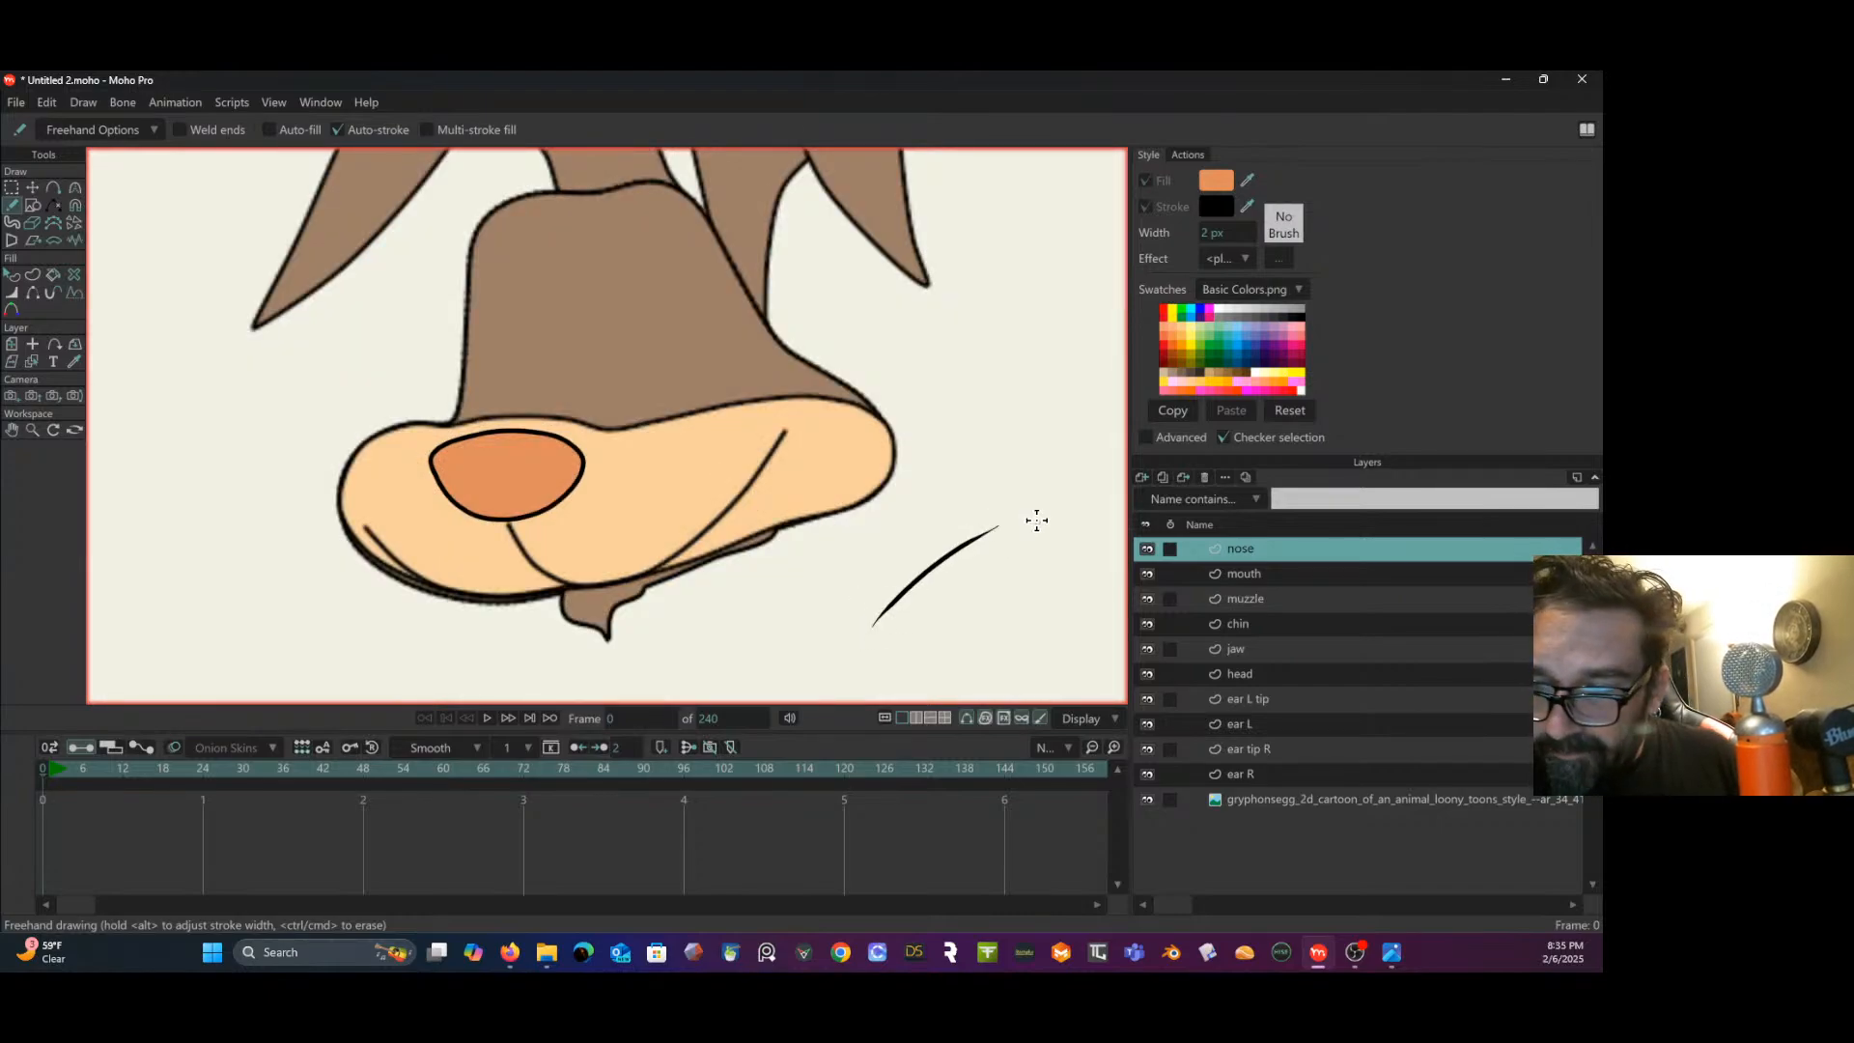
key("ctrl+z")
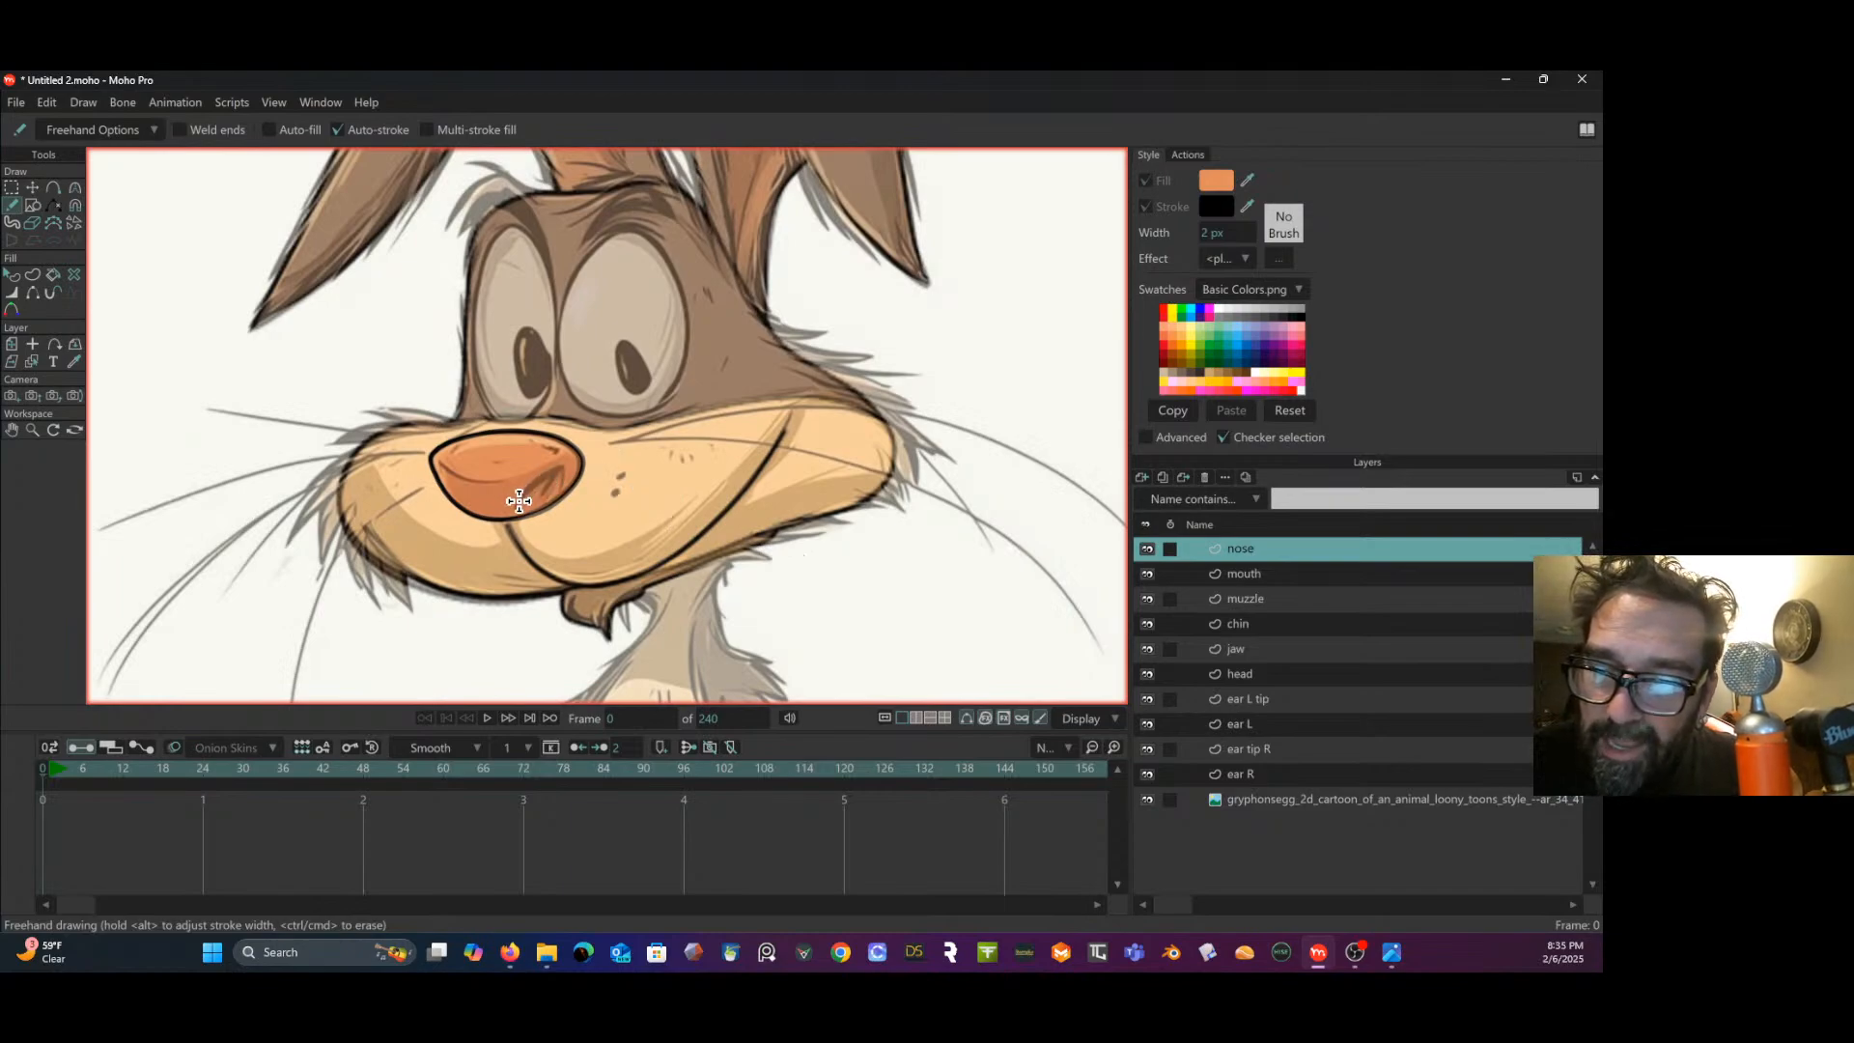
- Draw a short curved freehand crease line from the nose's left corner to its middle, following the reference sketch
left_click_drag(520, 500, 570, 470)
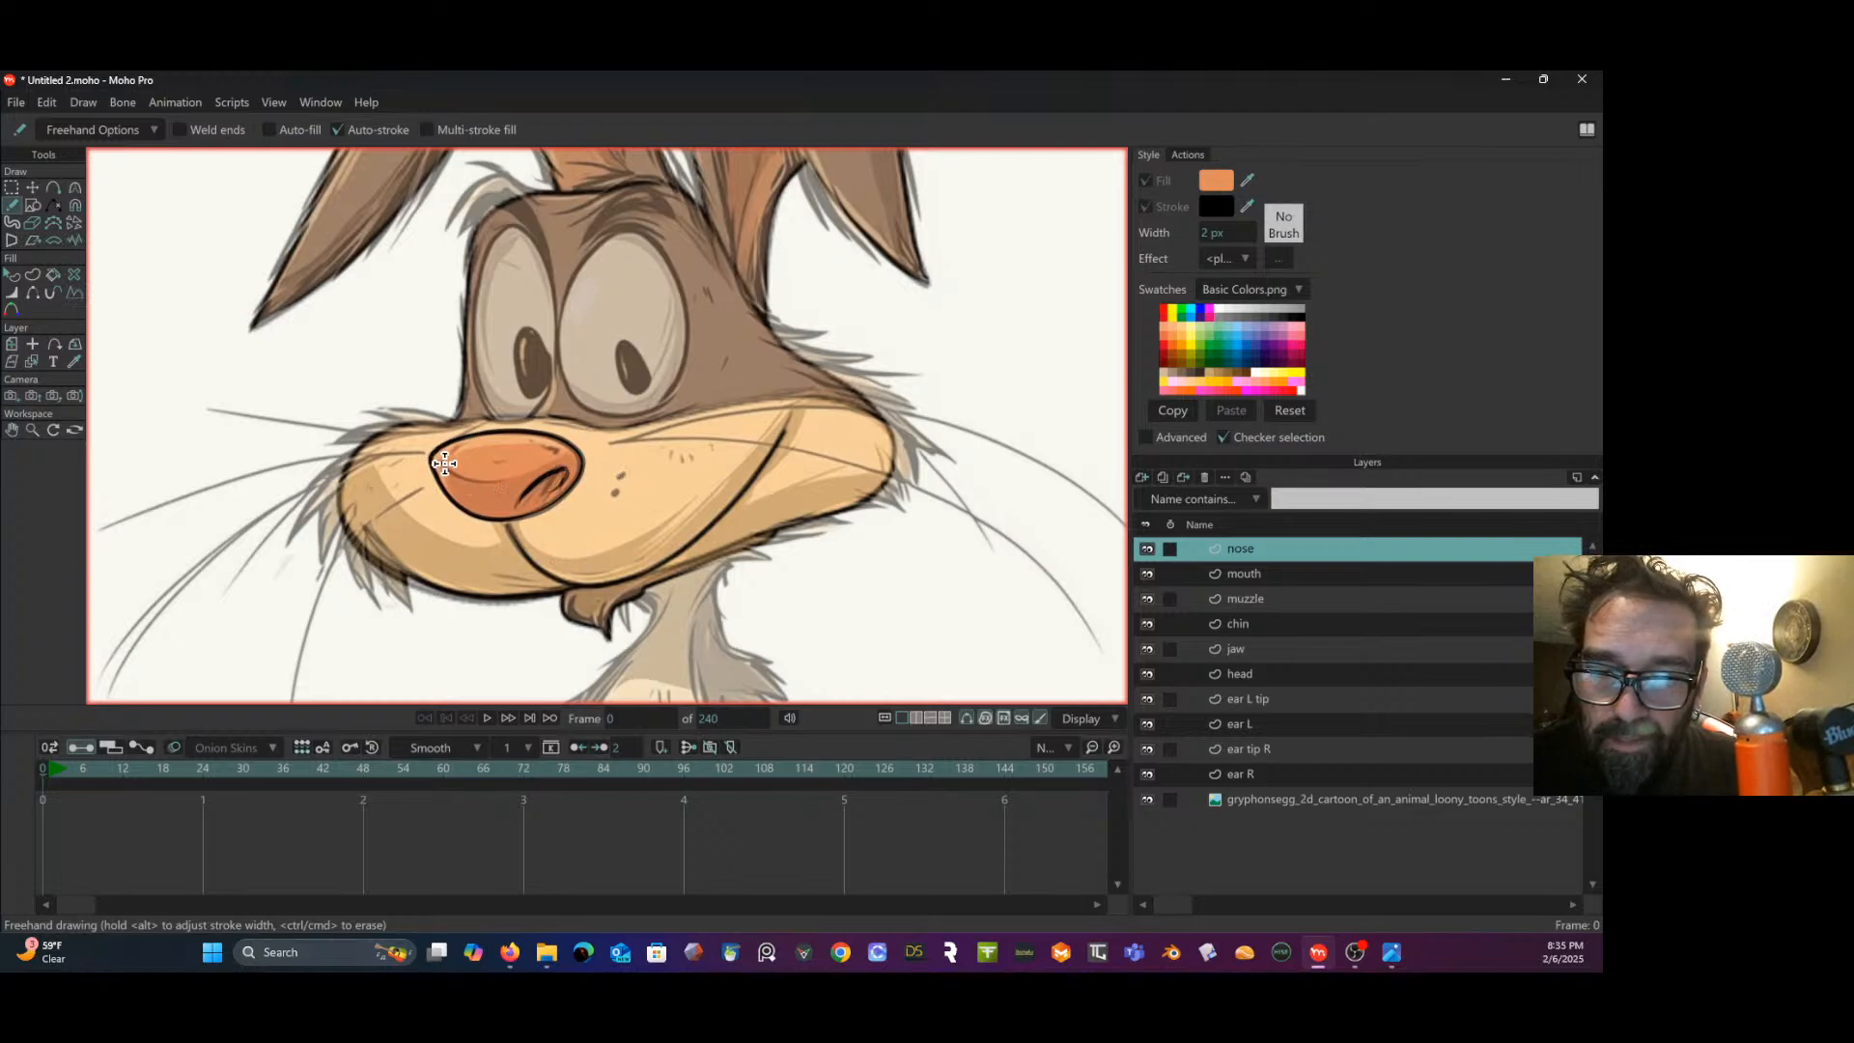
left_click_drag(441, 463, 510, 479)
key("ctrl+z")
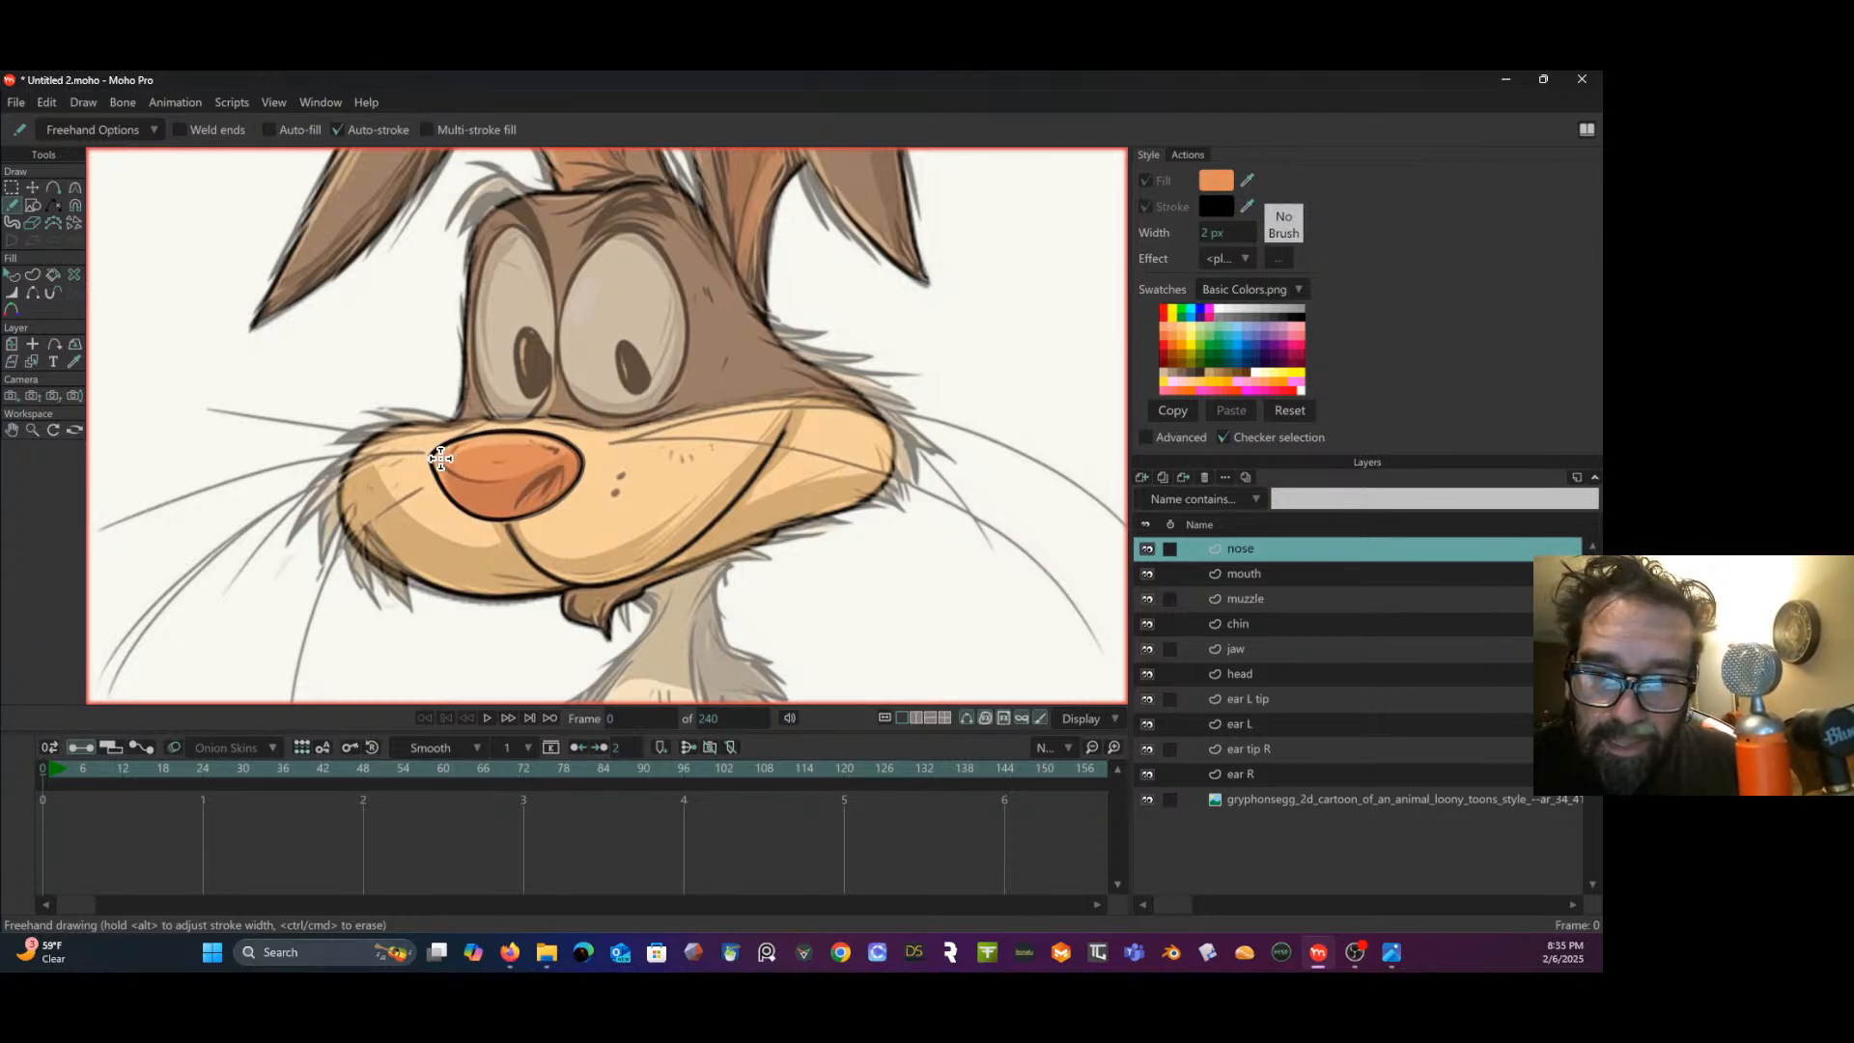
left_click_drag(438, 466, 514, 476)
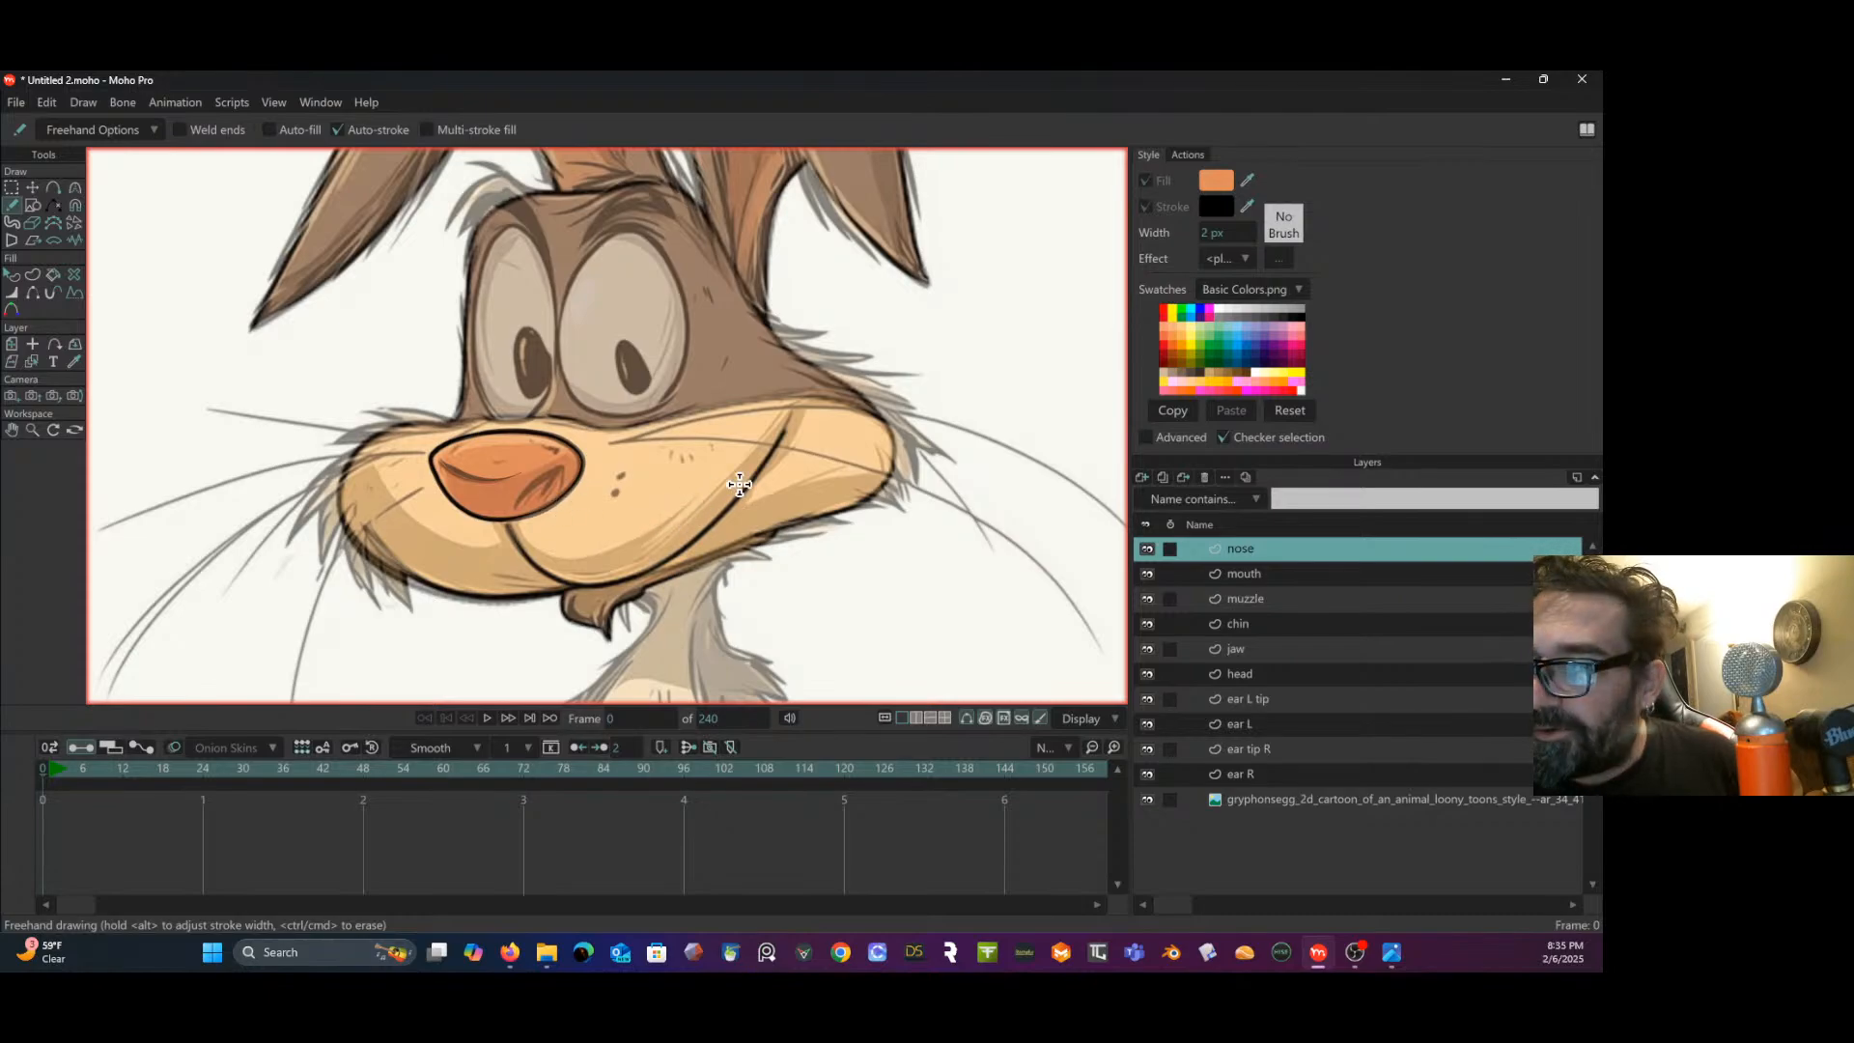
key("ctrl+j")
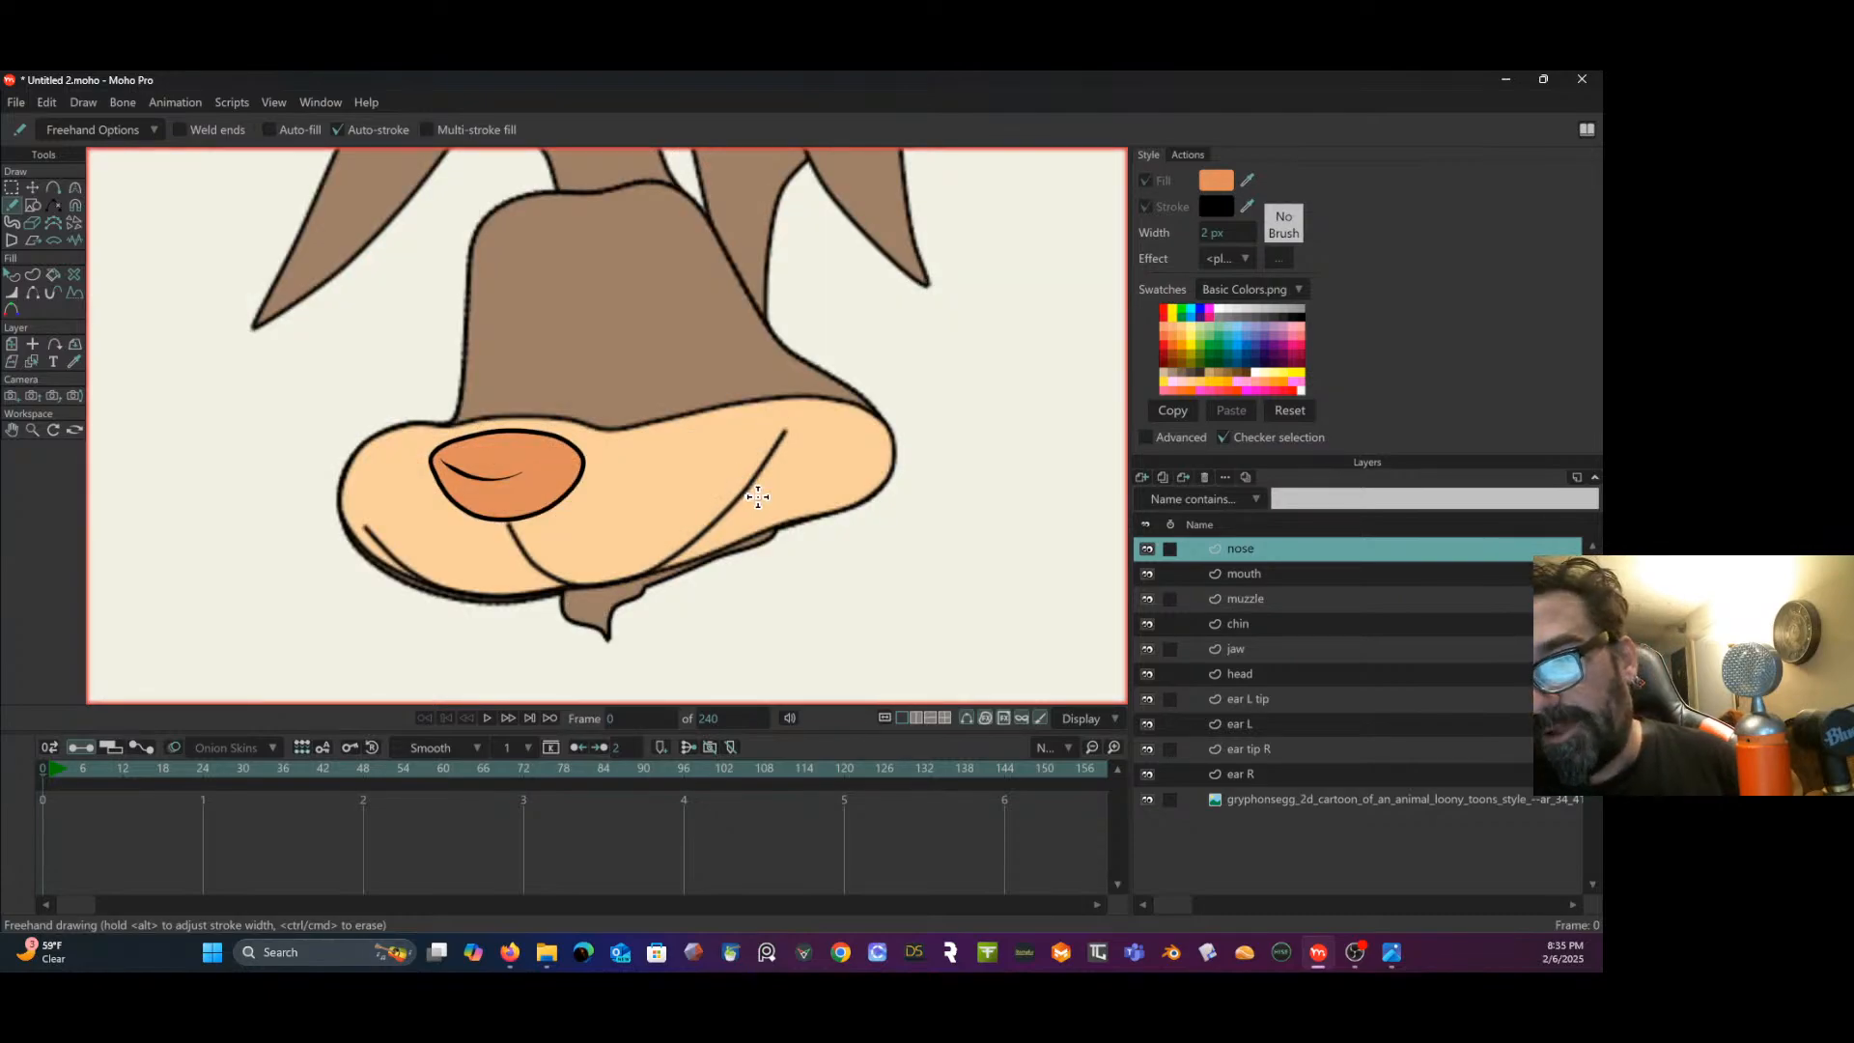
key("ctrl+j")
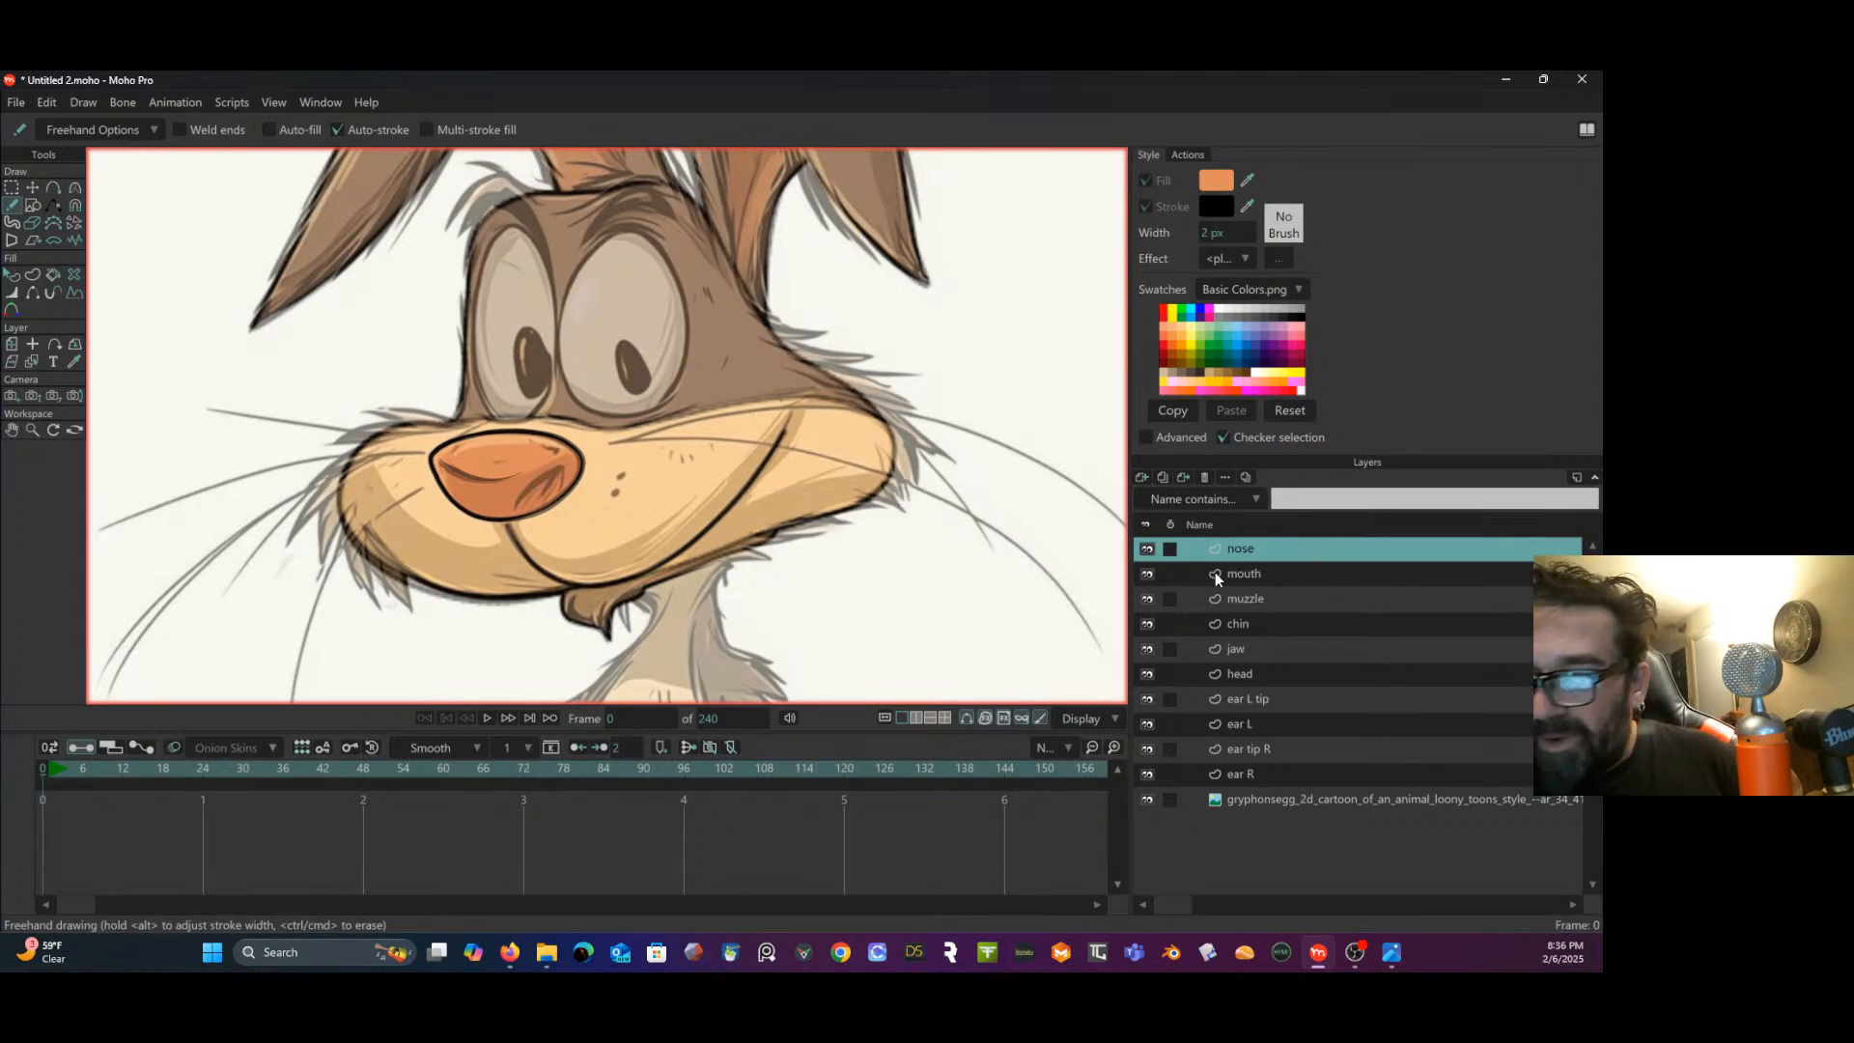
- Add a new vector layer above the nose layer and name it eyeR
left_click(1143, 477)
left_click(1153, 492)
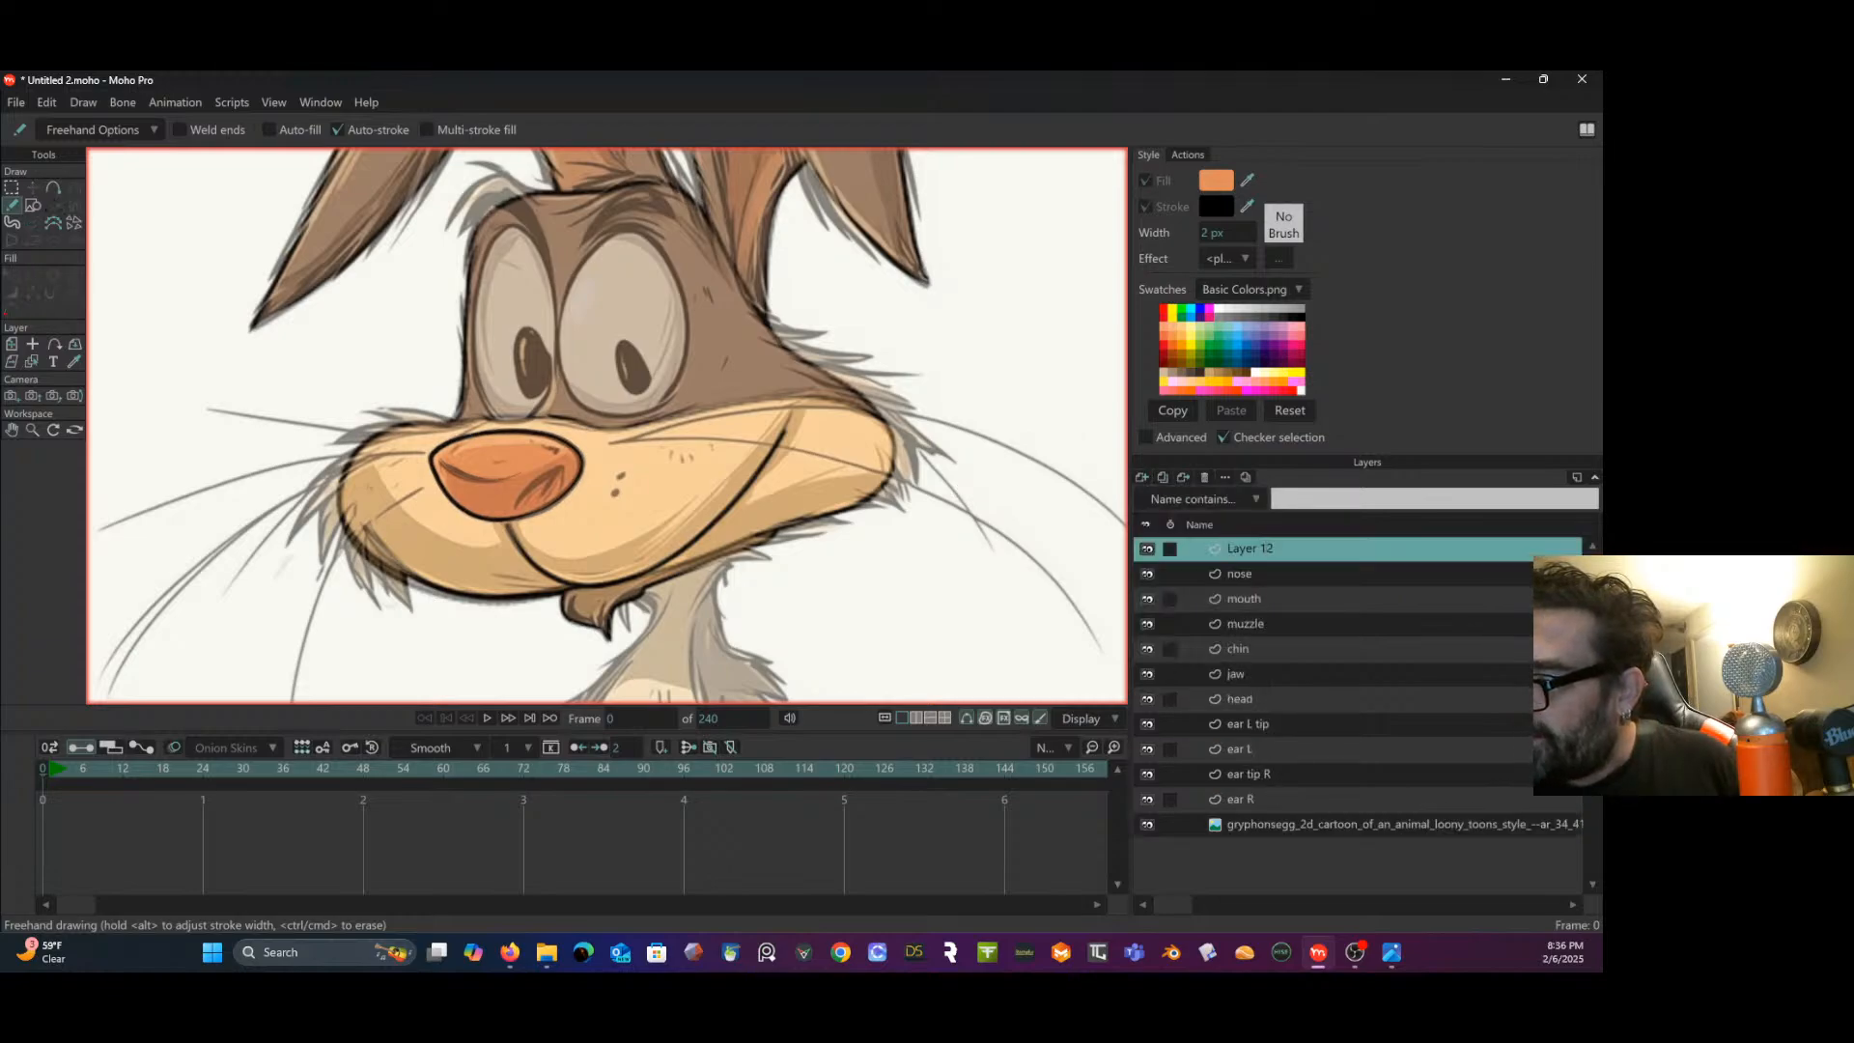
double_click(1252, 547)
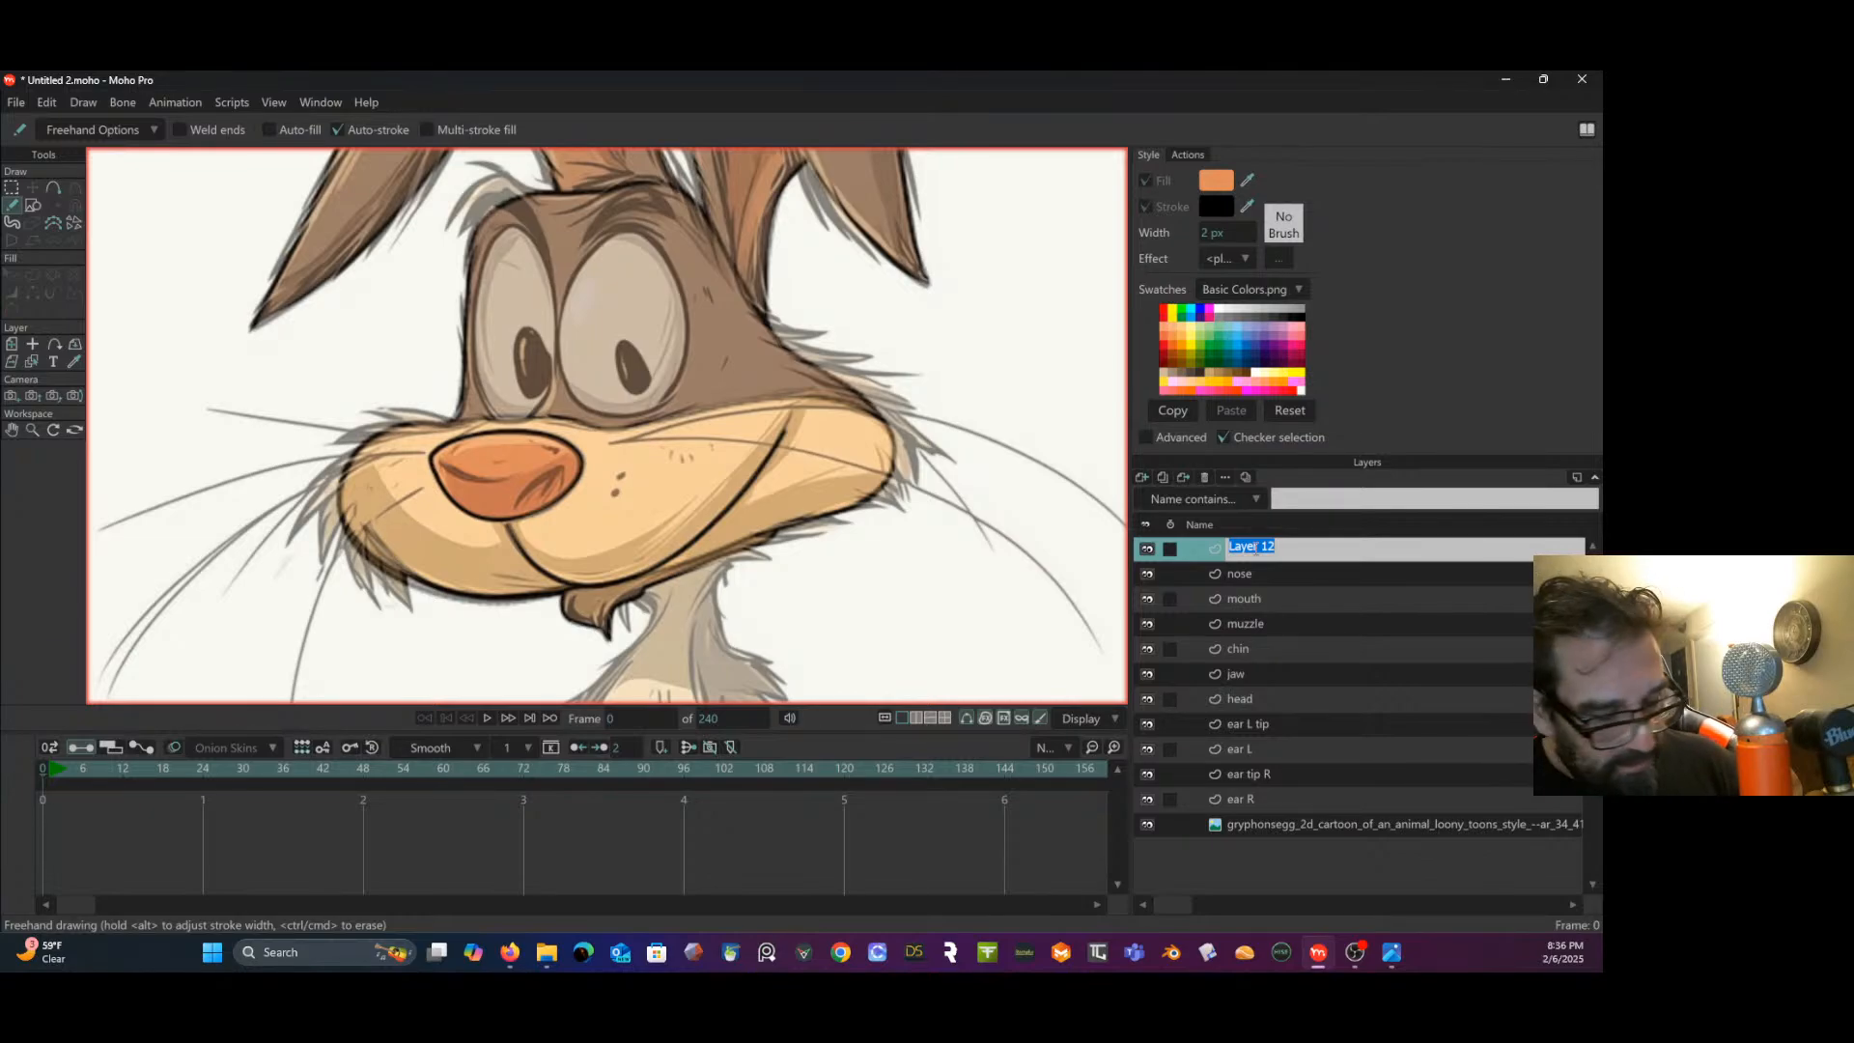
type("eyeR")
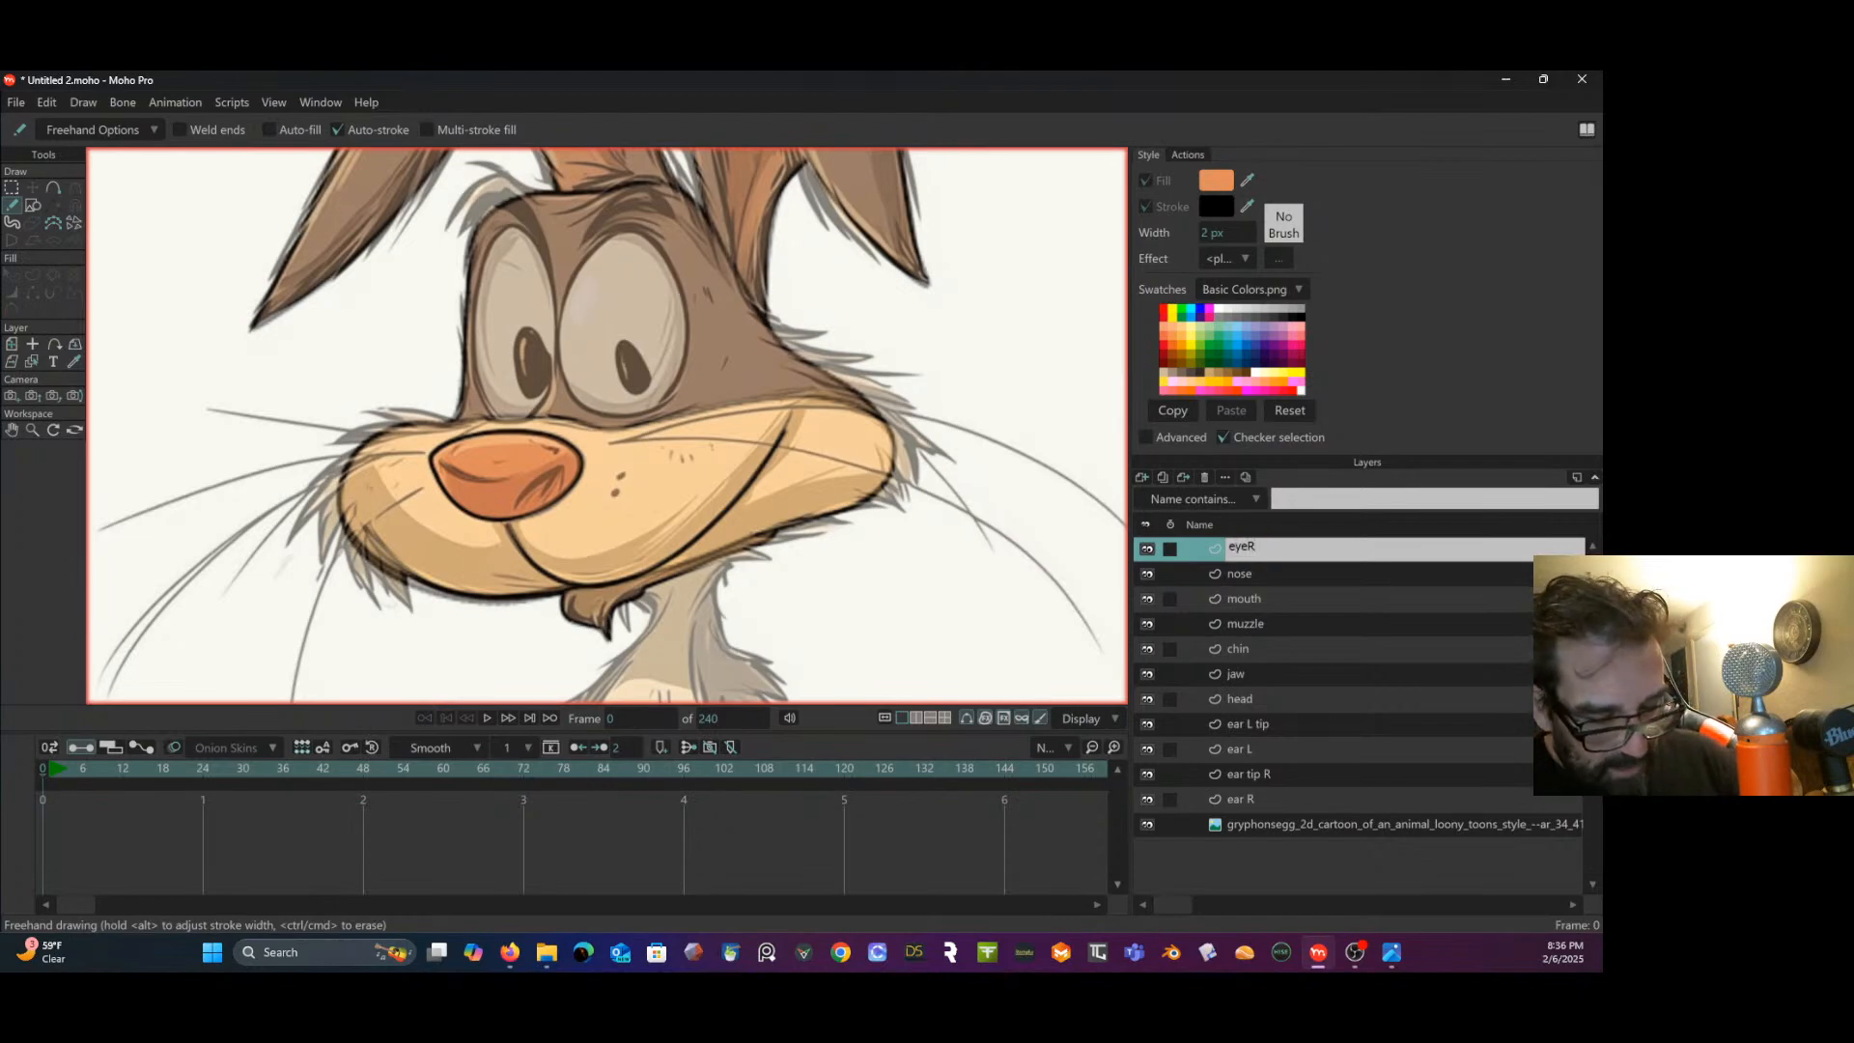
key("Return")
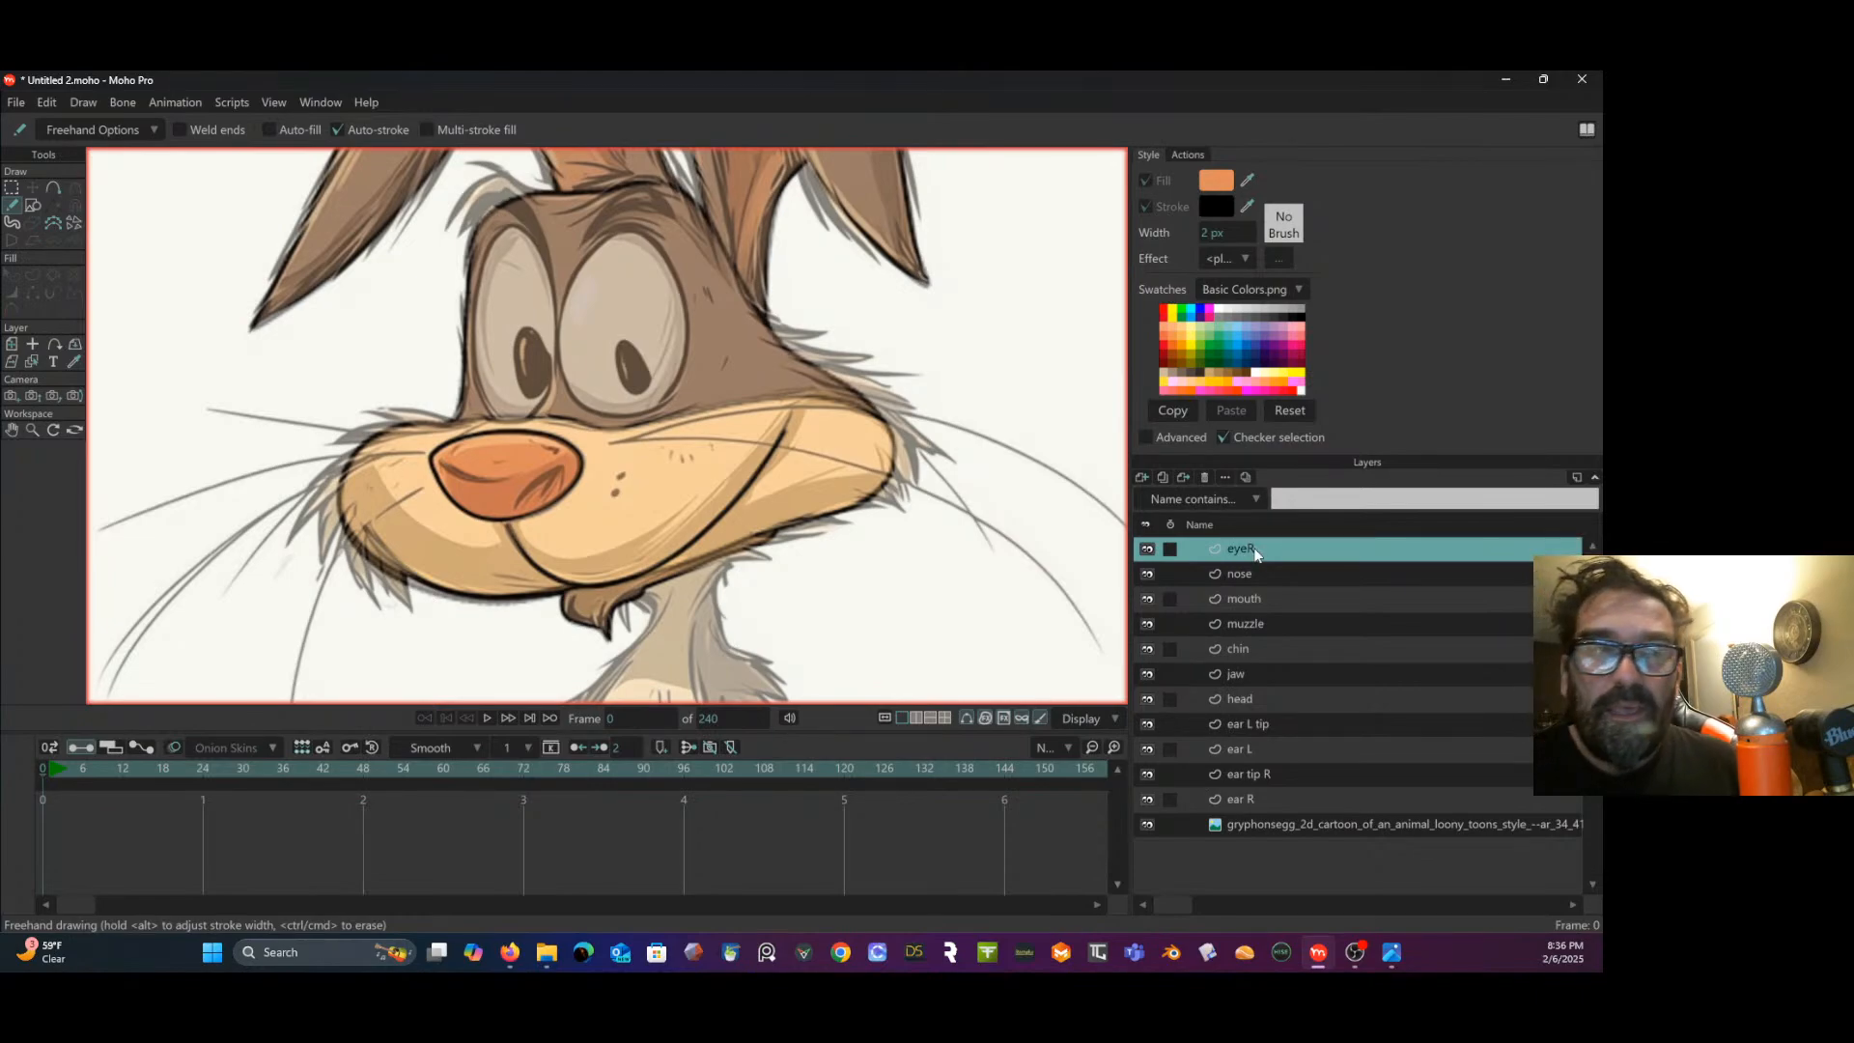
- Draw an auto-filled ellipse without a stroke over the character's right eye in the reference sketch
left_click(34, 204)
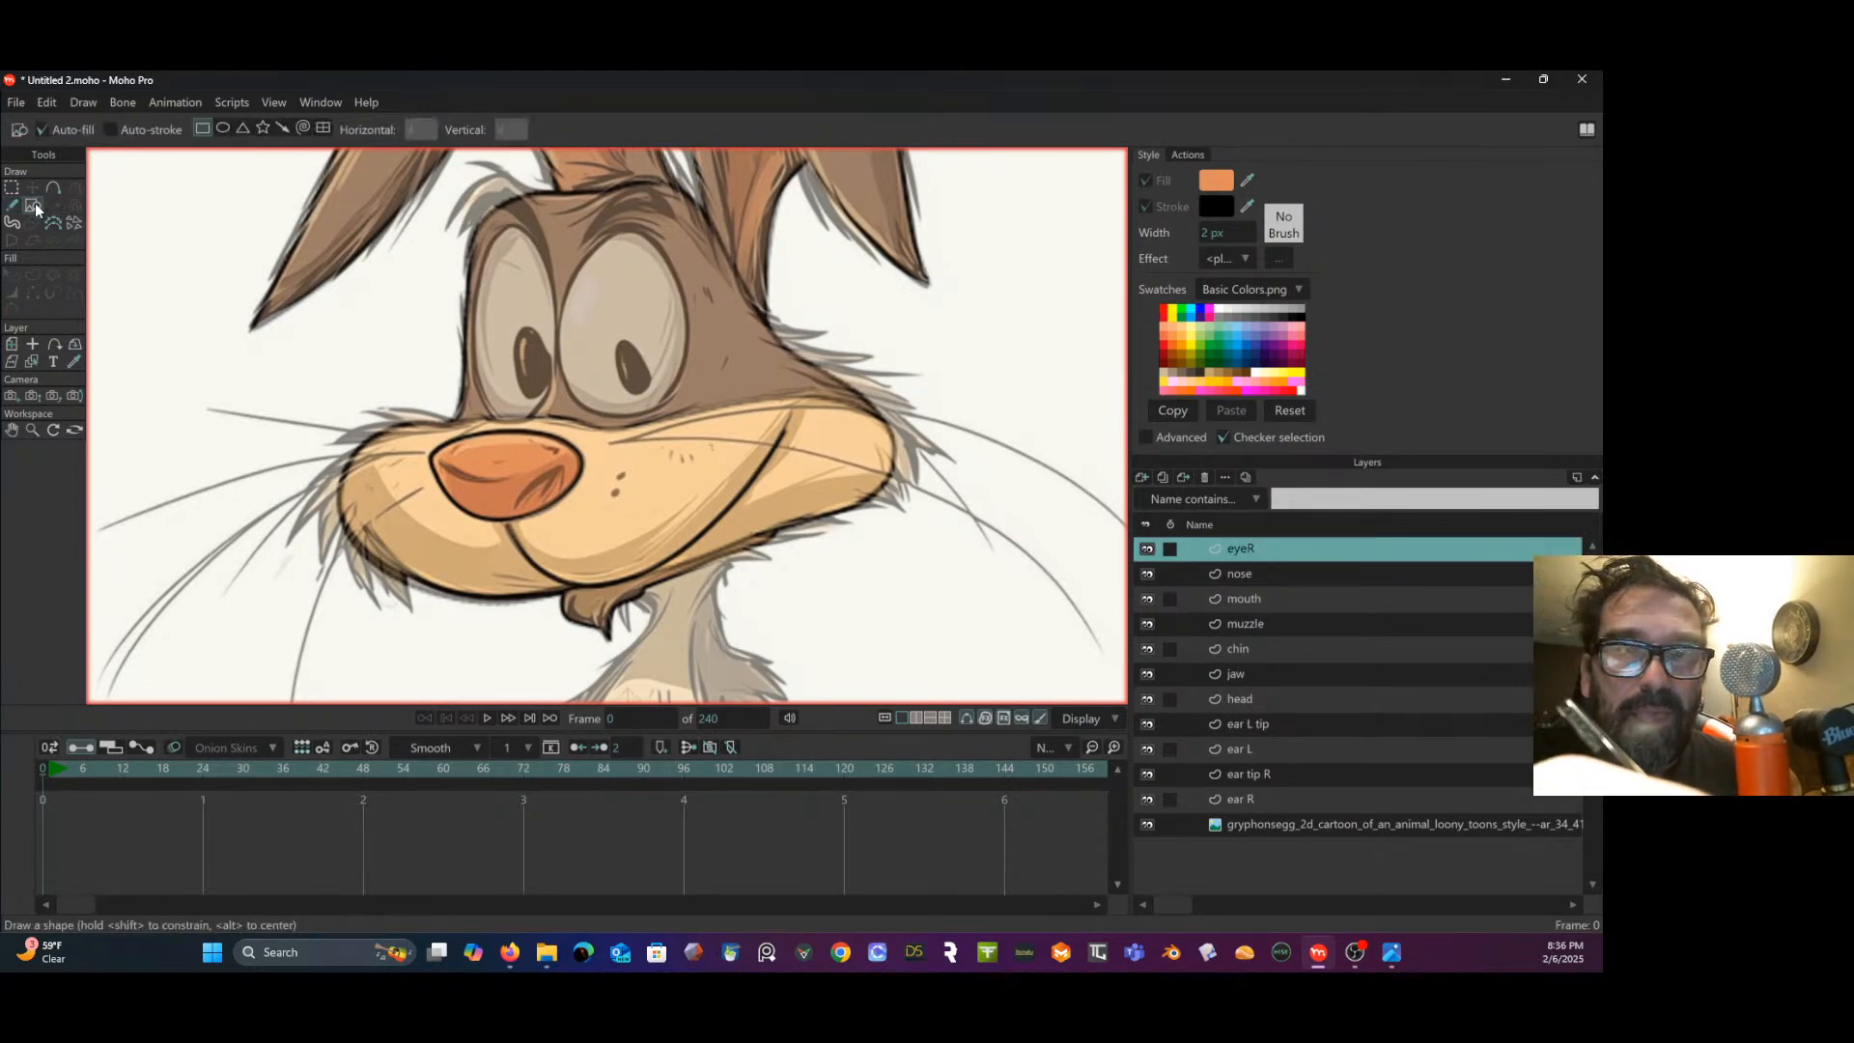
left_click(223, 128)
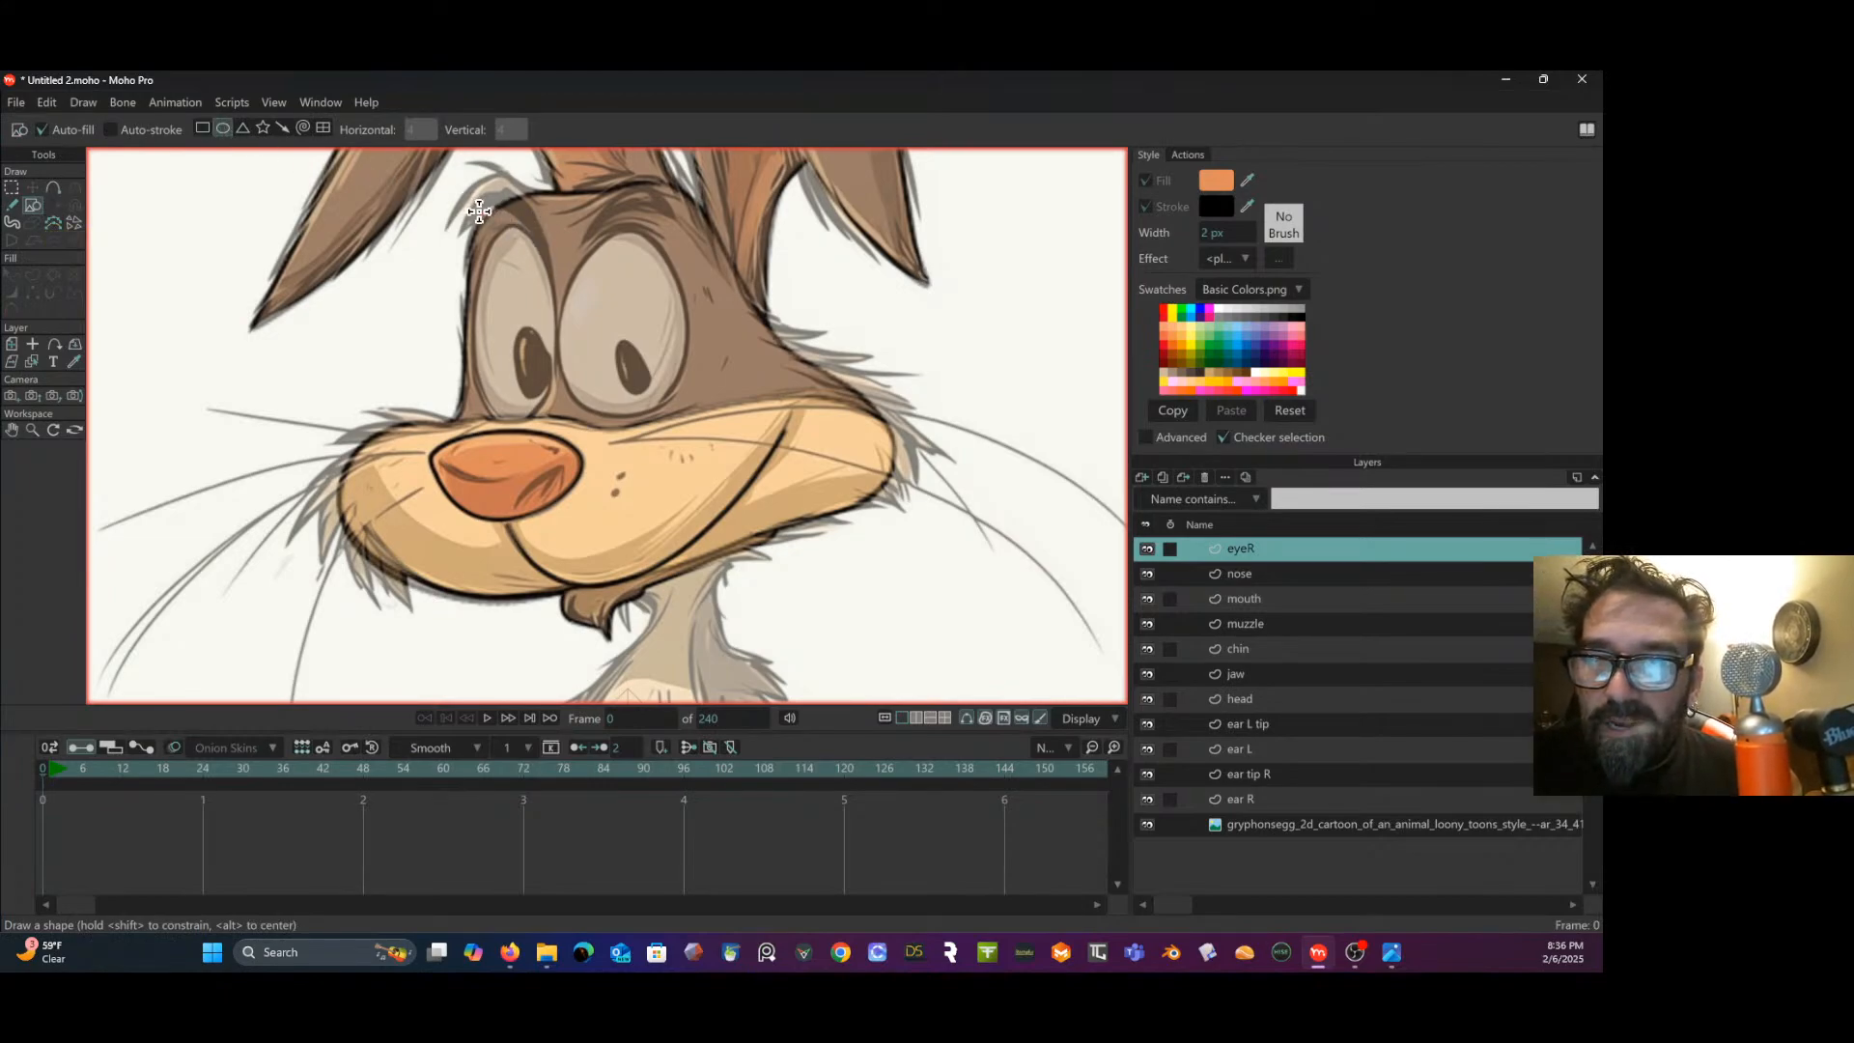
left_click_drag(479, 209, 558, 417)
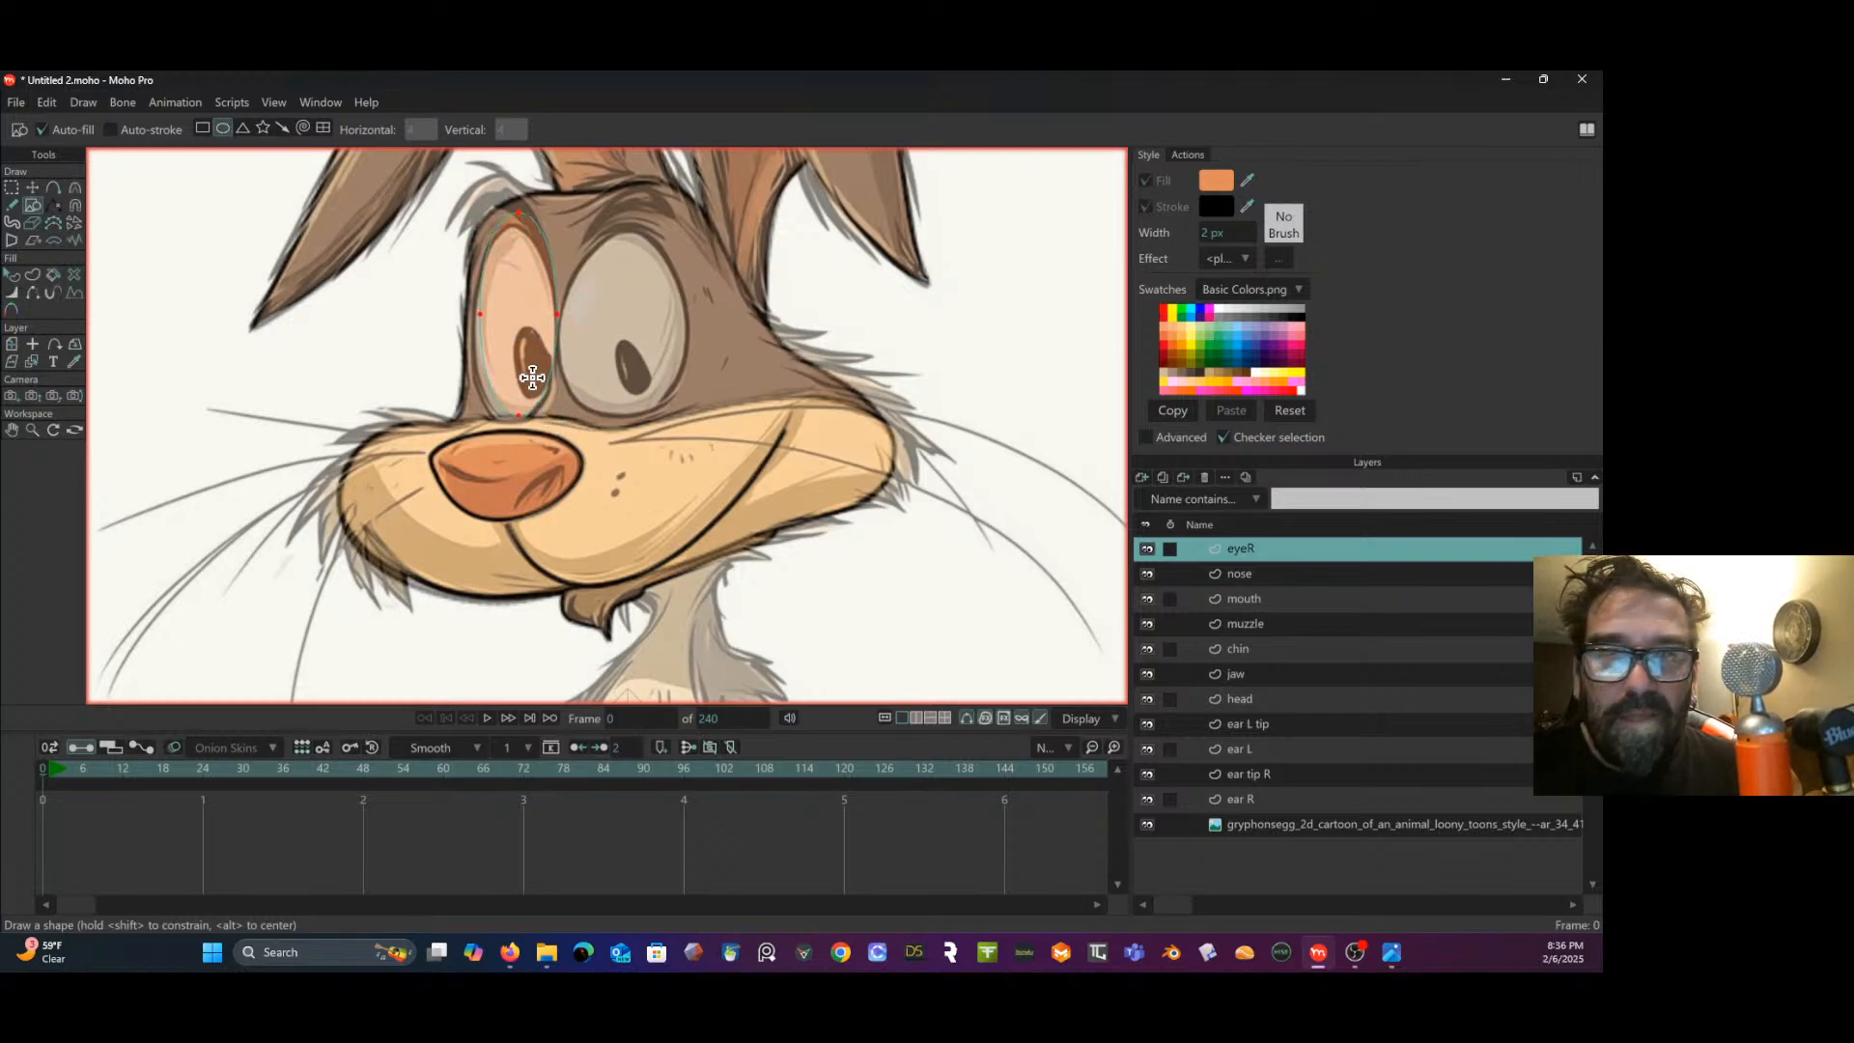
- Reshape the eye ellipse by moving its top, bottom and outer side points to match the sketched eye outline
left_click(33, 189)
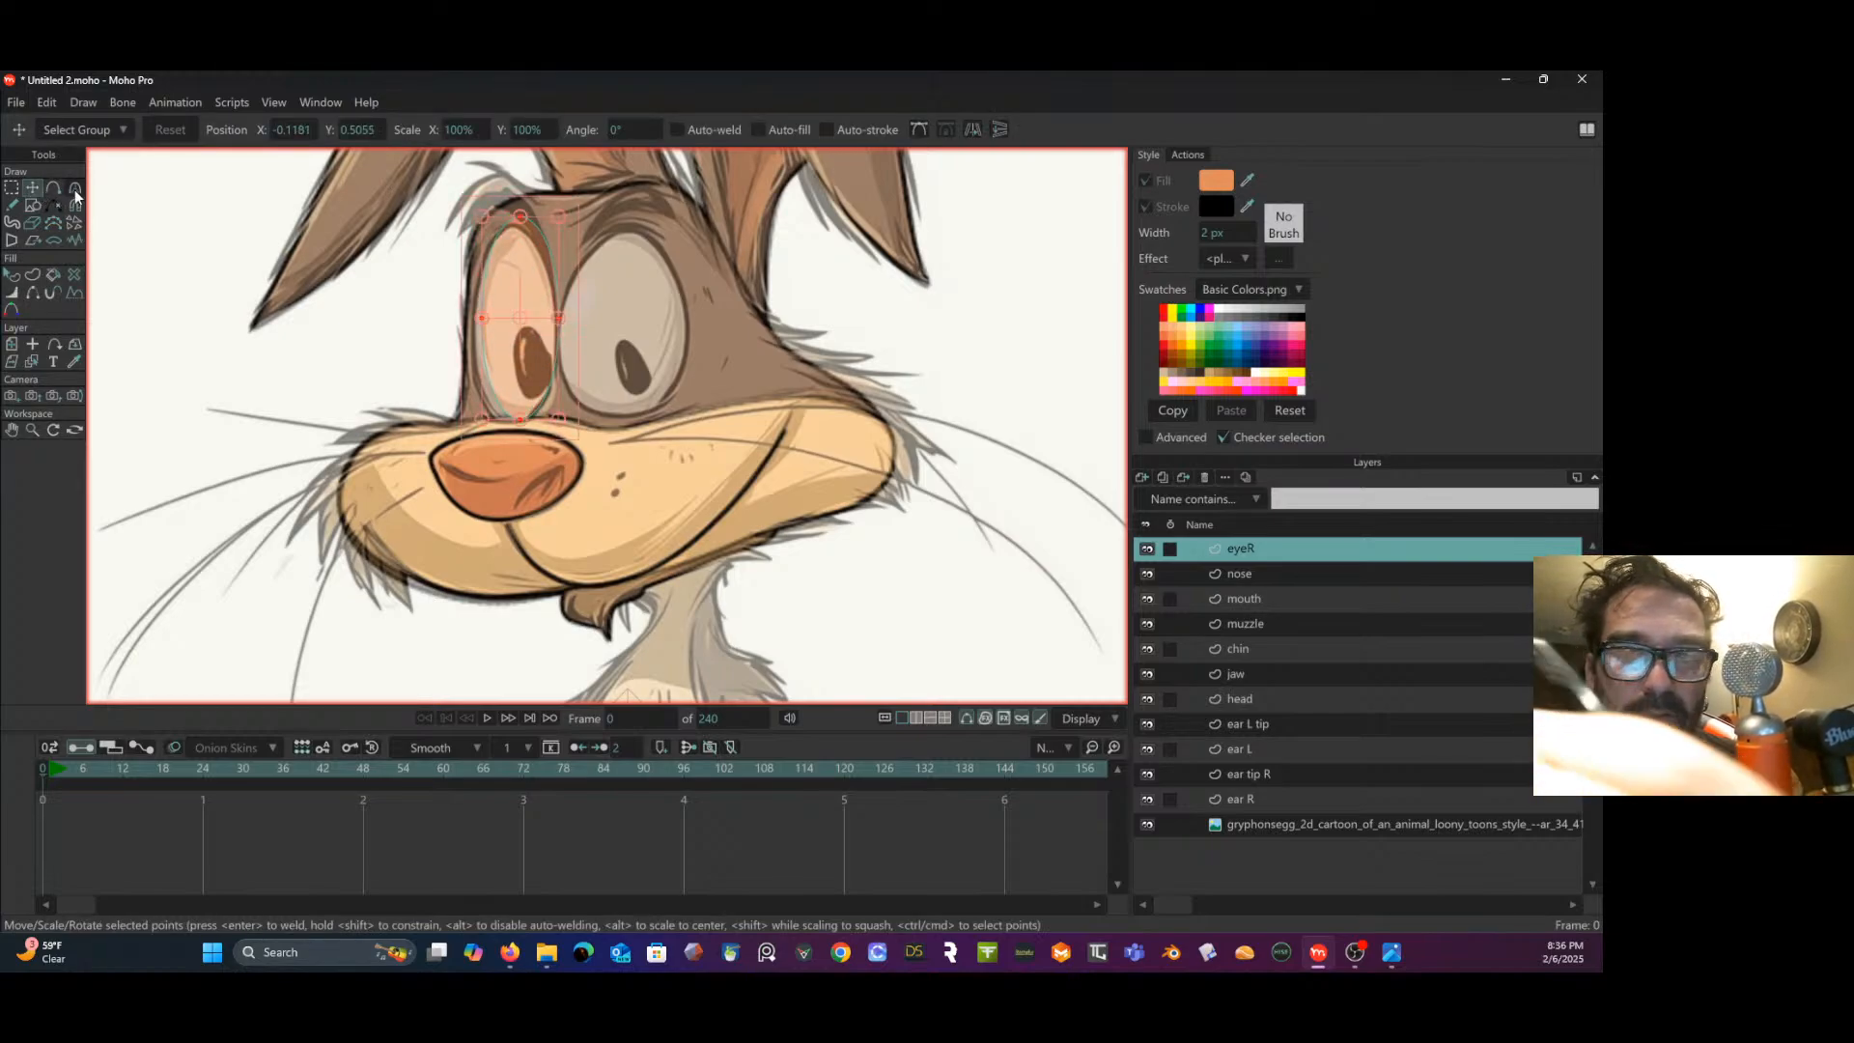
left_click(12, 187)
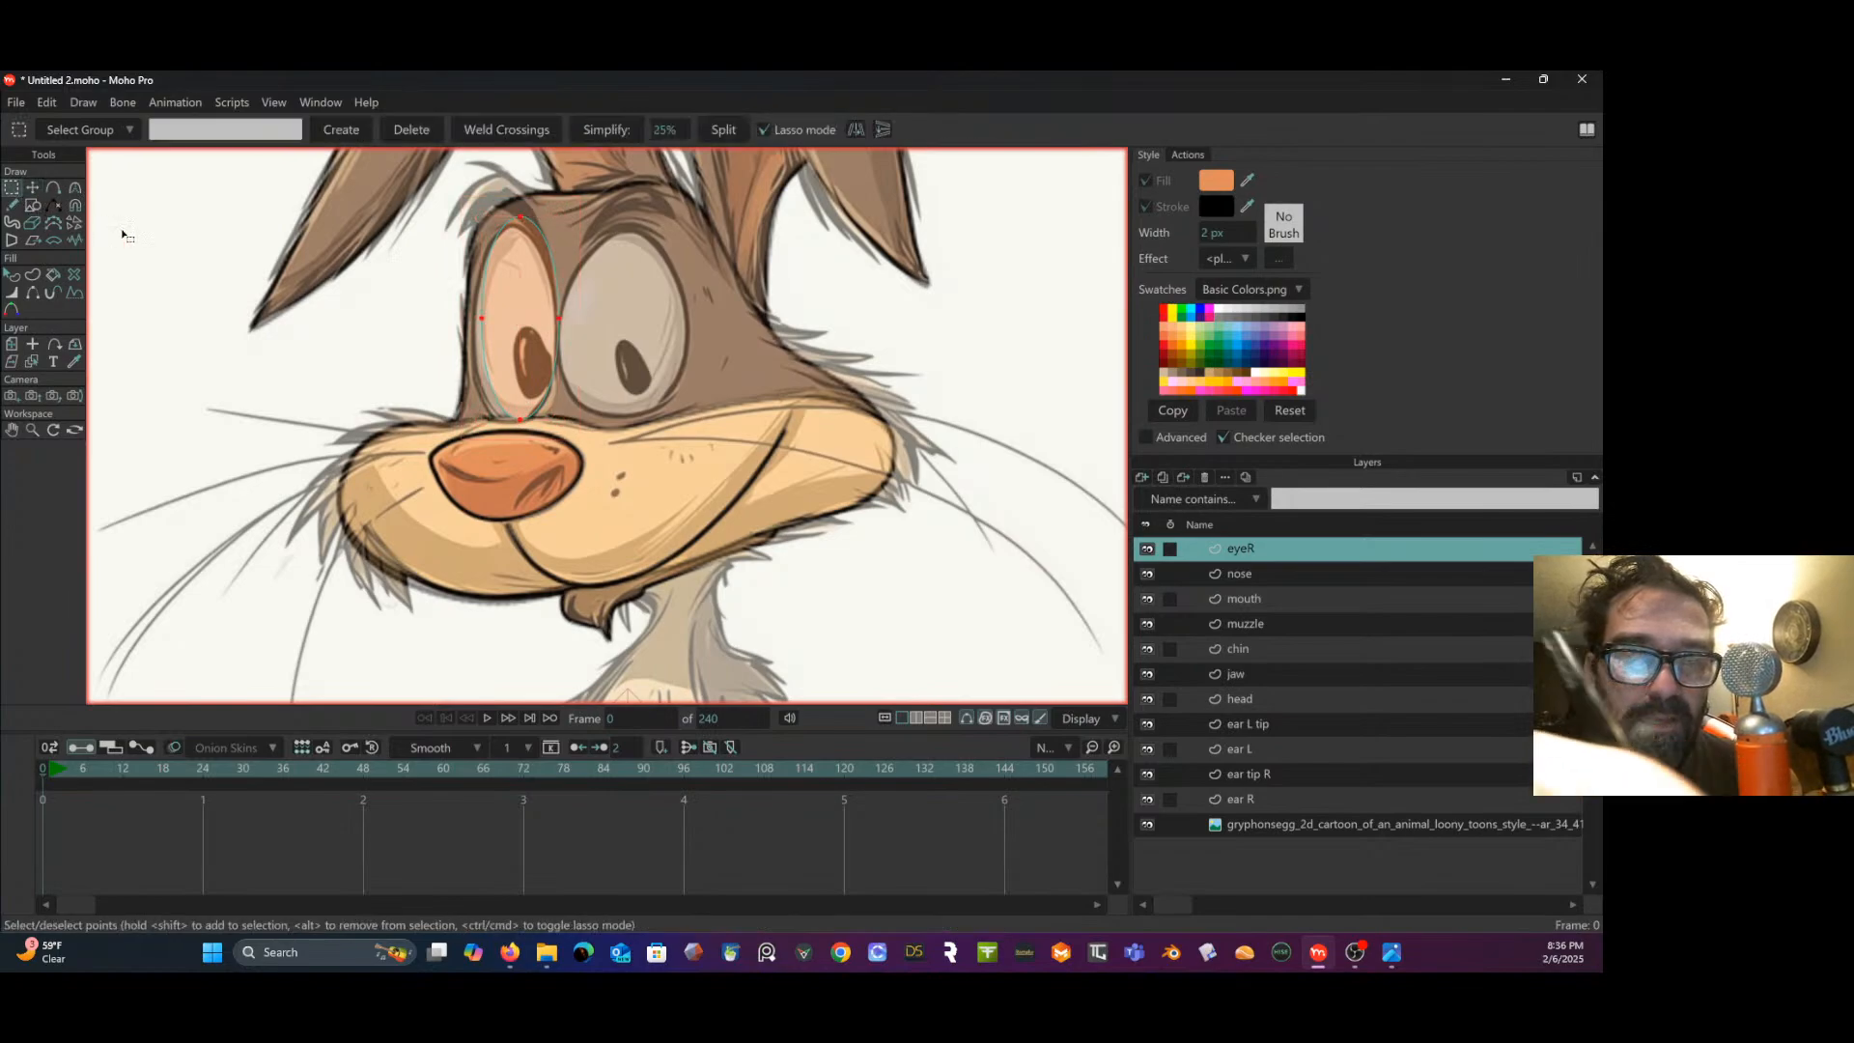
left_click(33, 189)
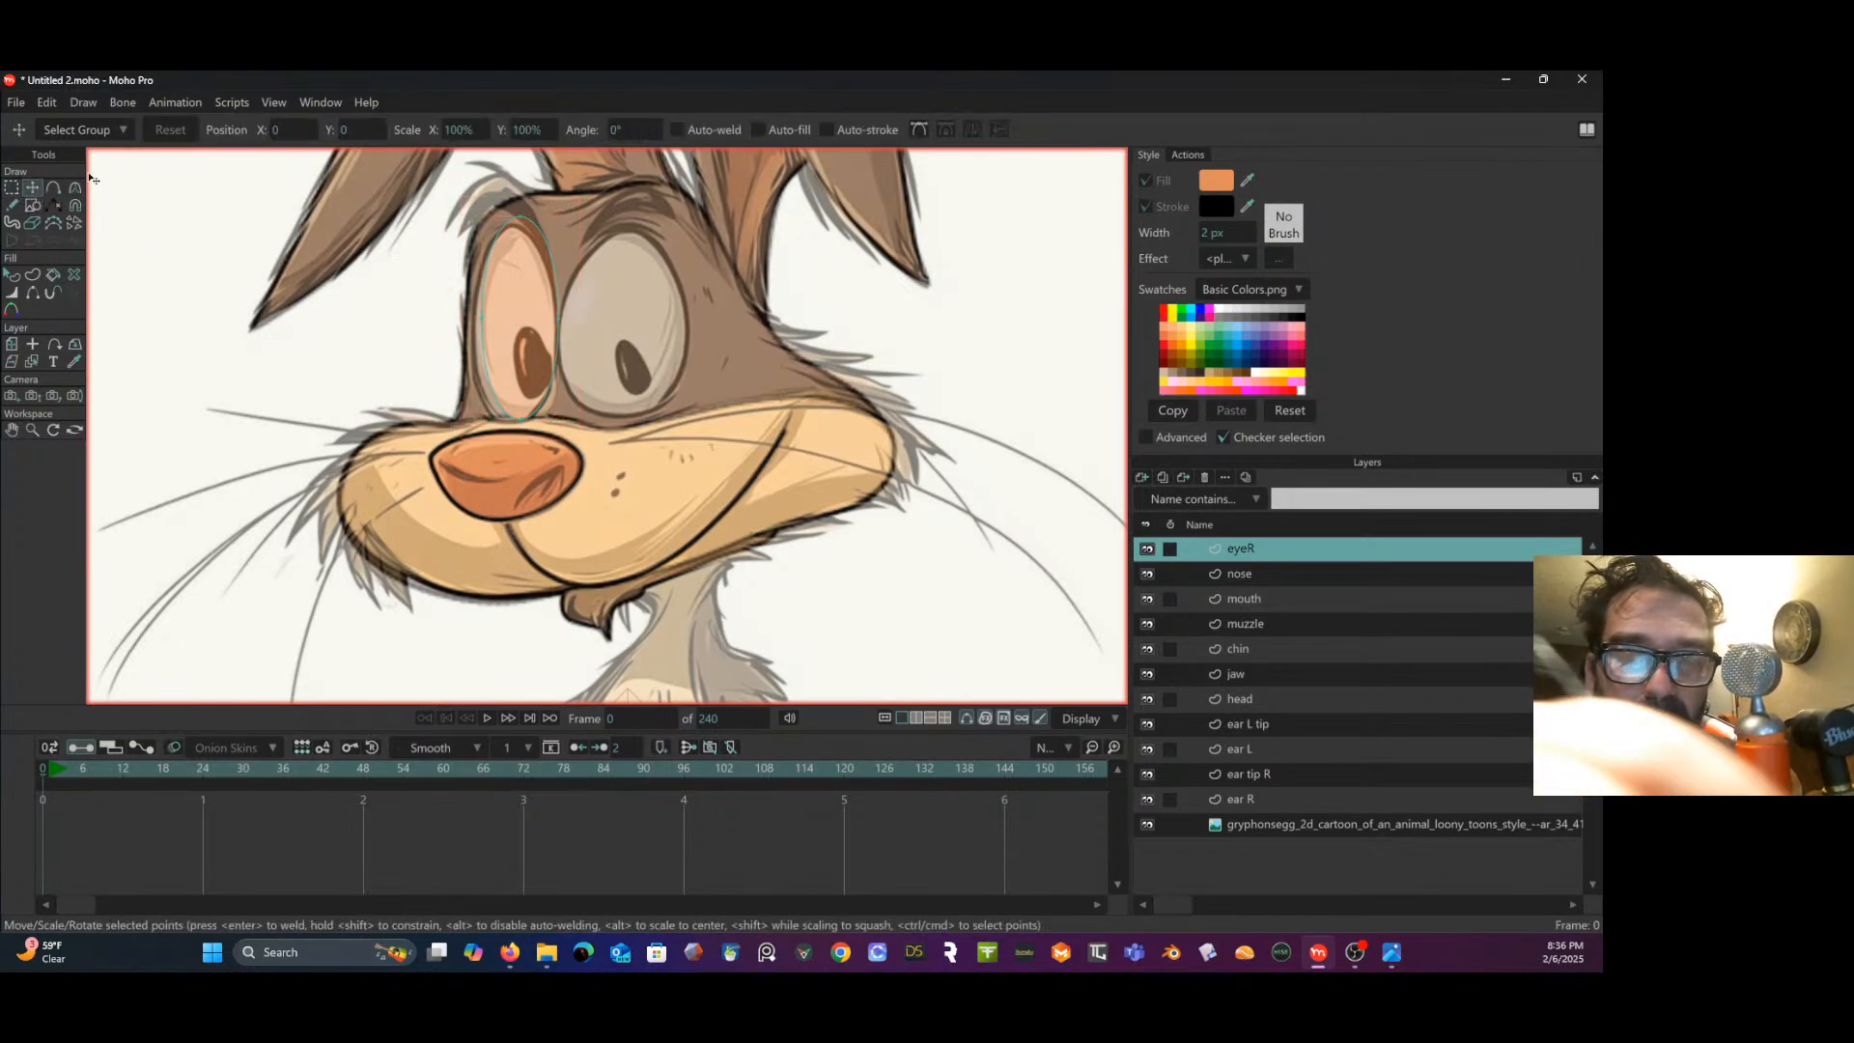
left_click(512, 226)
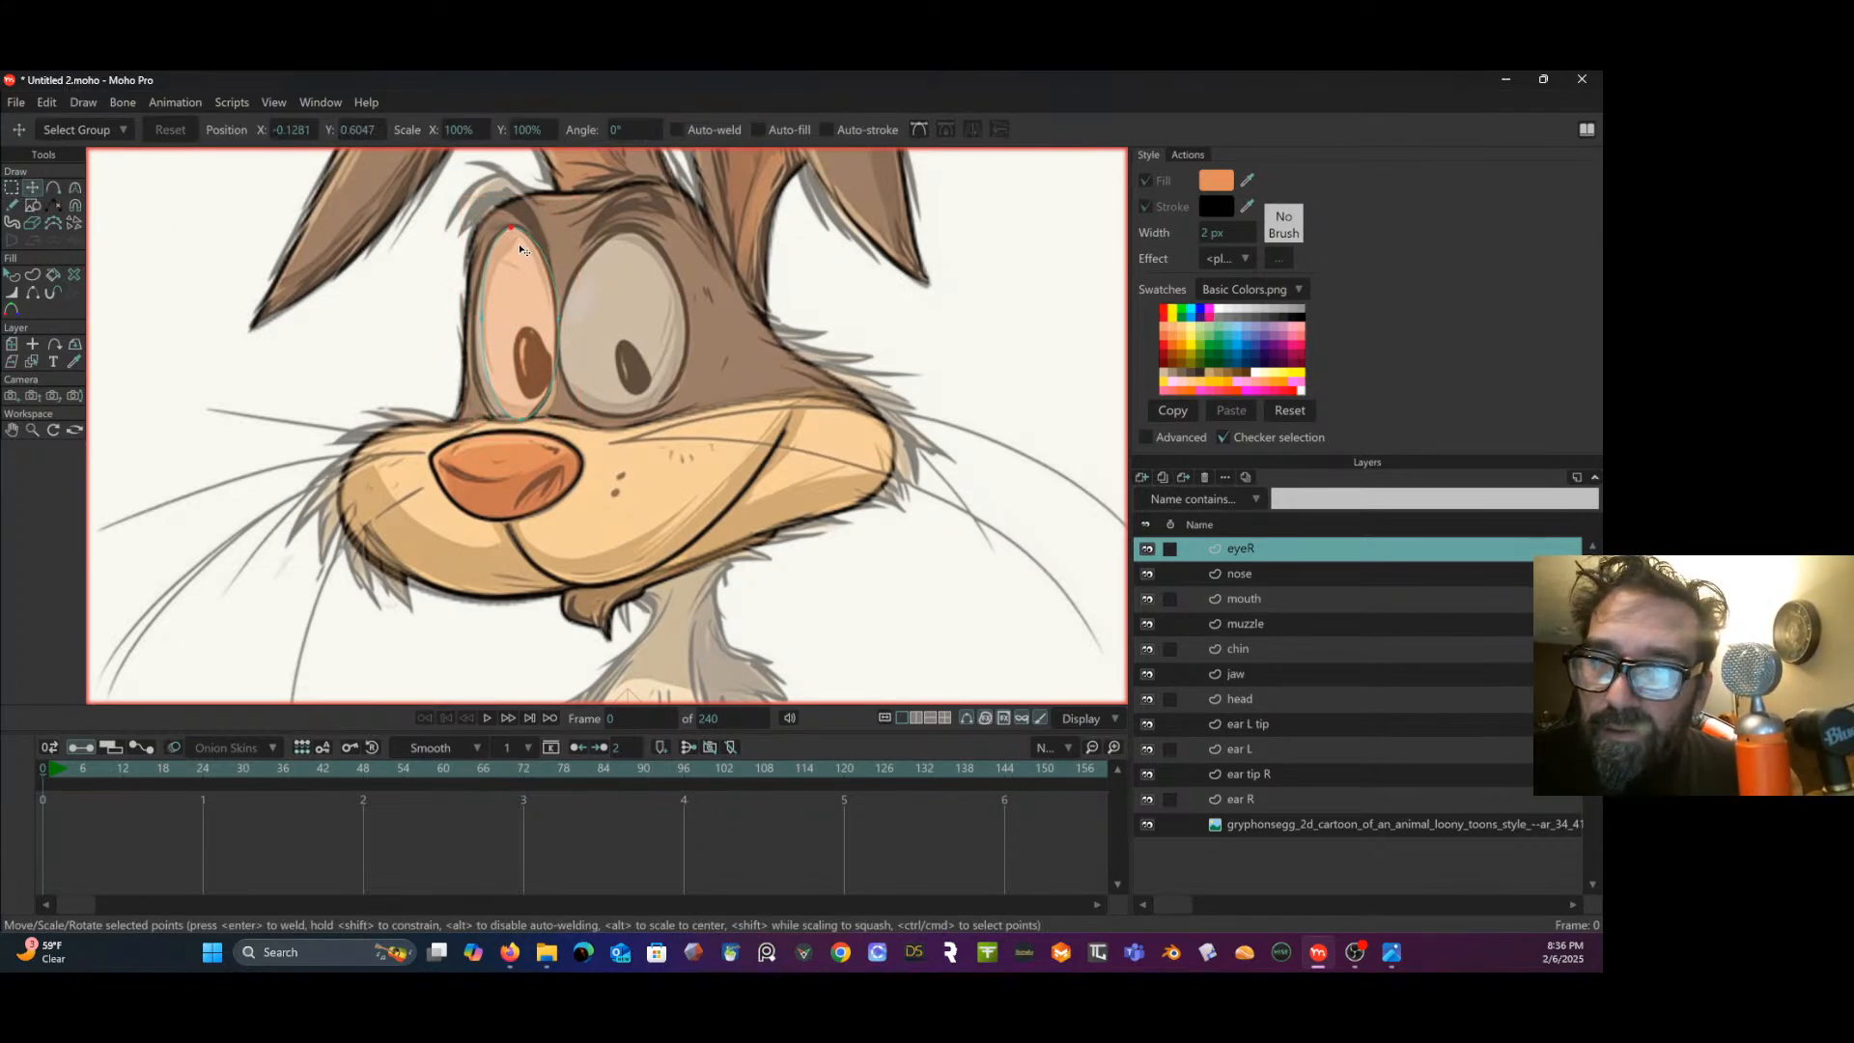
left_click(508, 424)
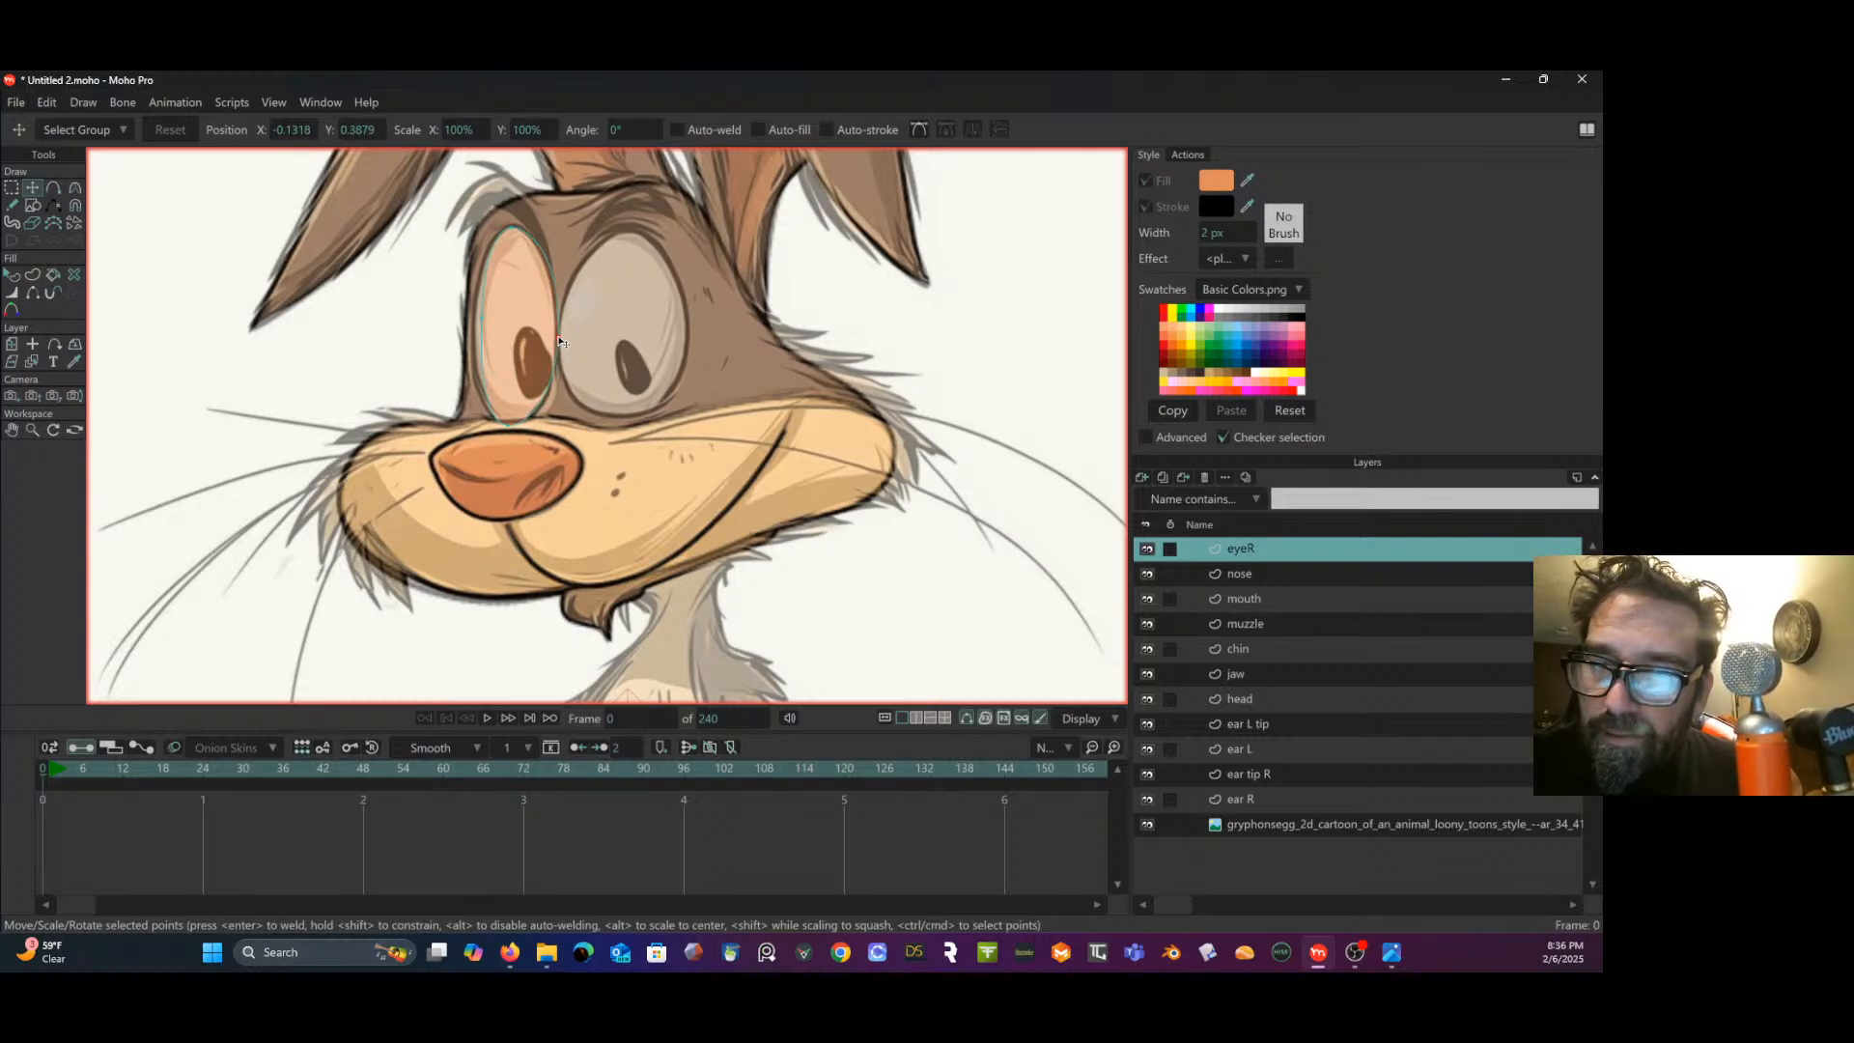
left_click_drag(483, 320, 478, 320)
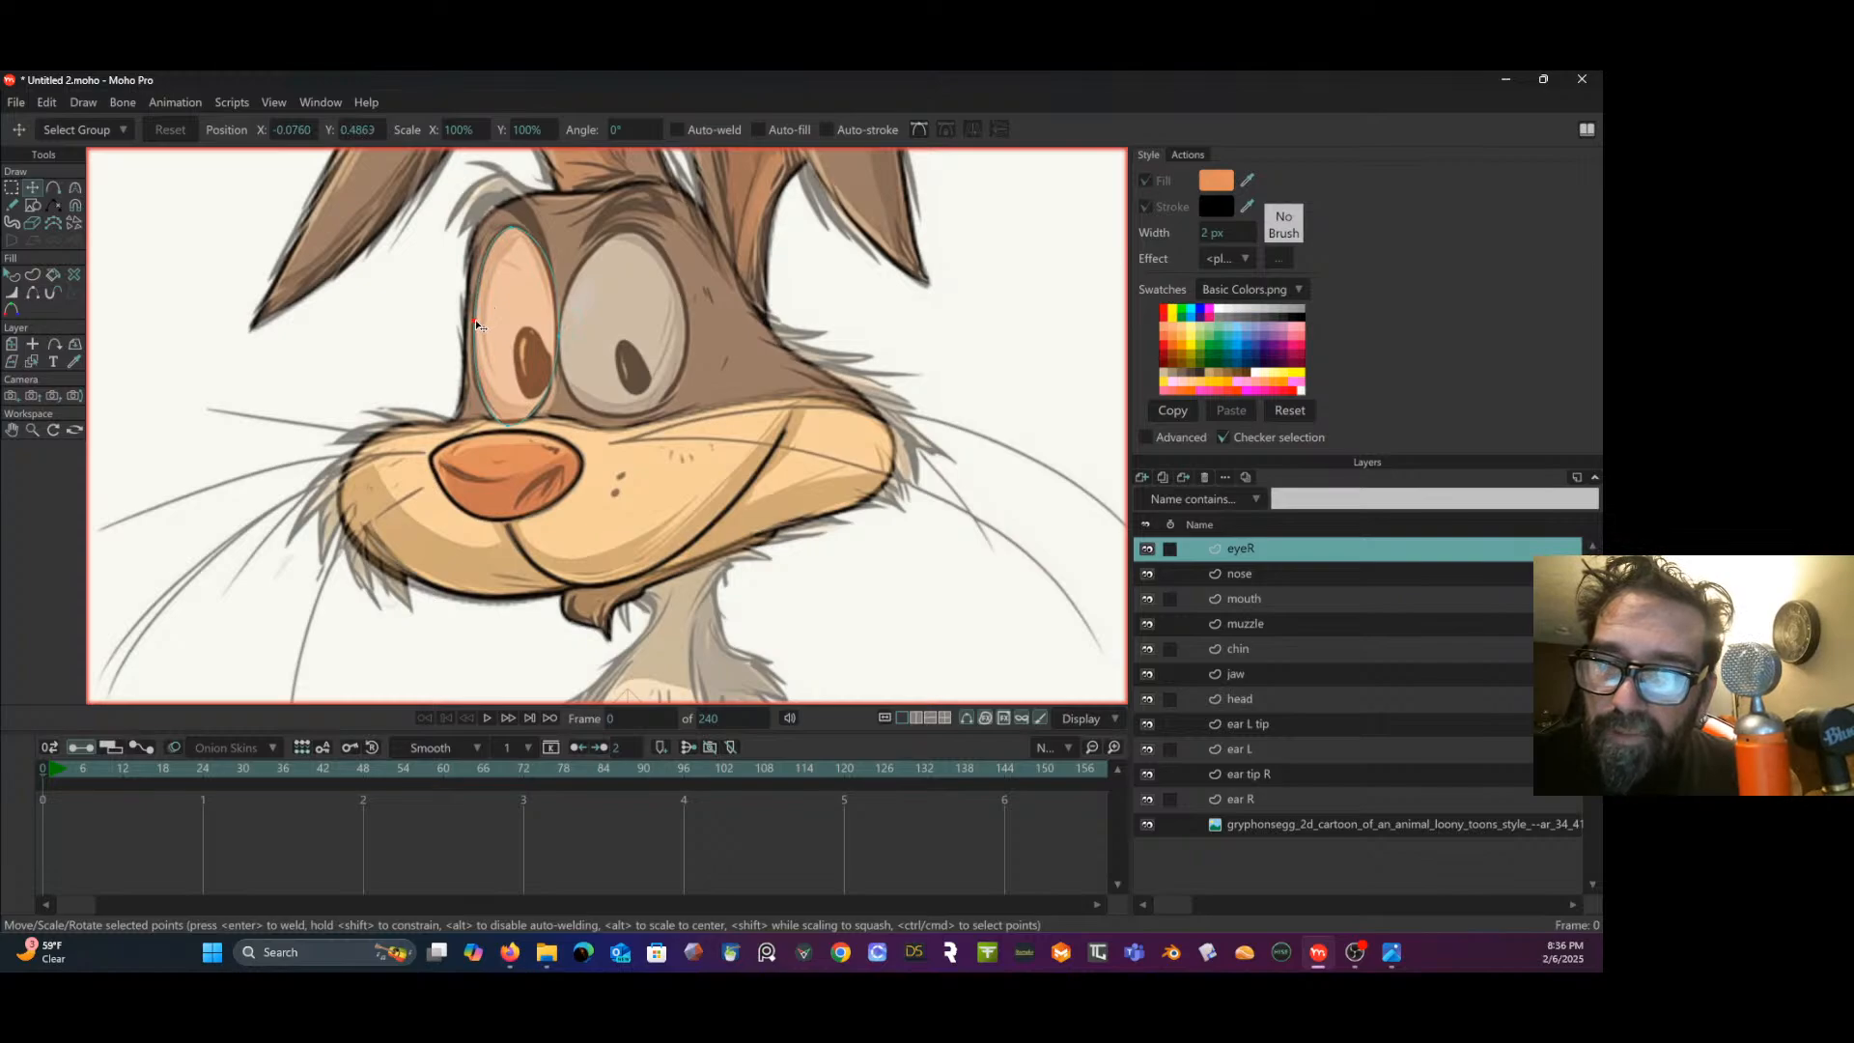
left_click(13, 188)
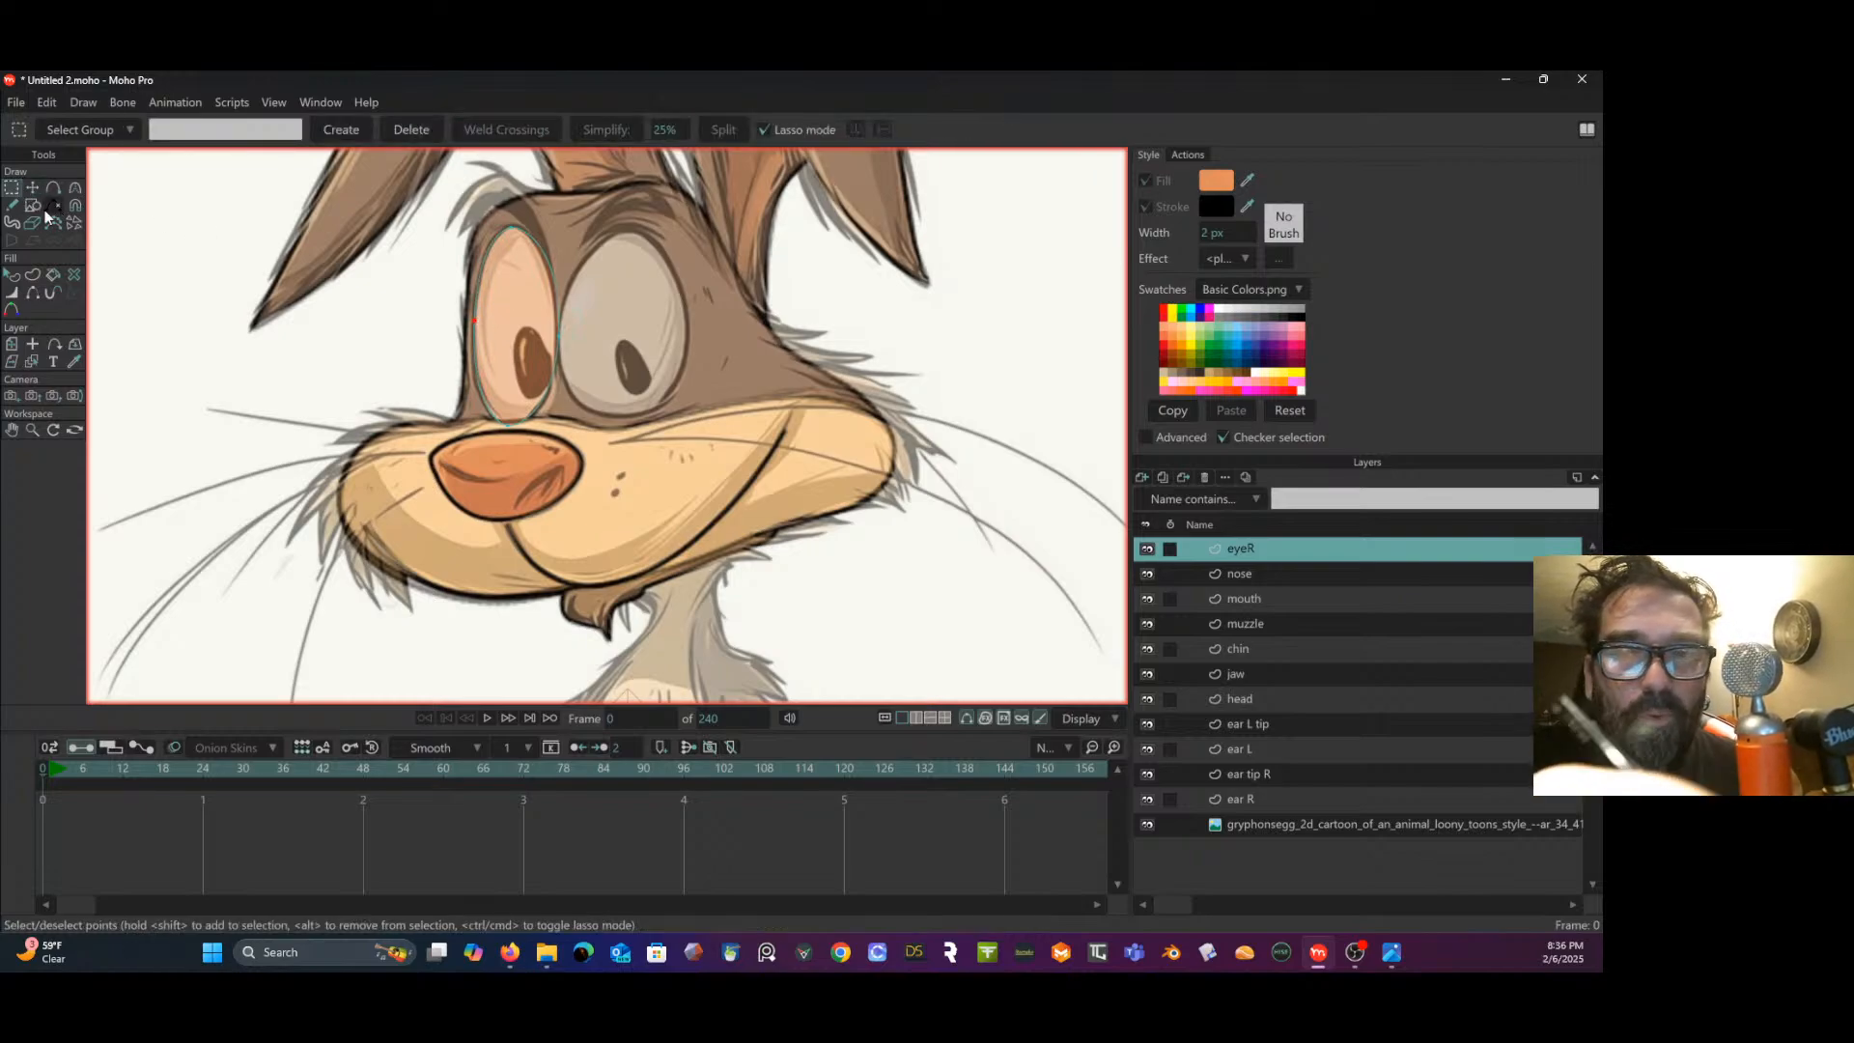
- Create a shape with both fill and stroke from the closed eye outline
left_click(33, 274)
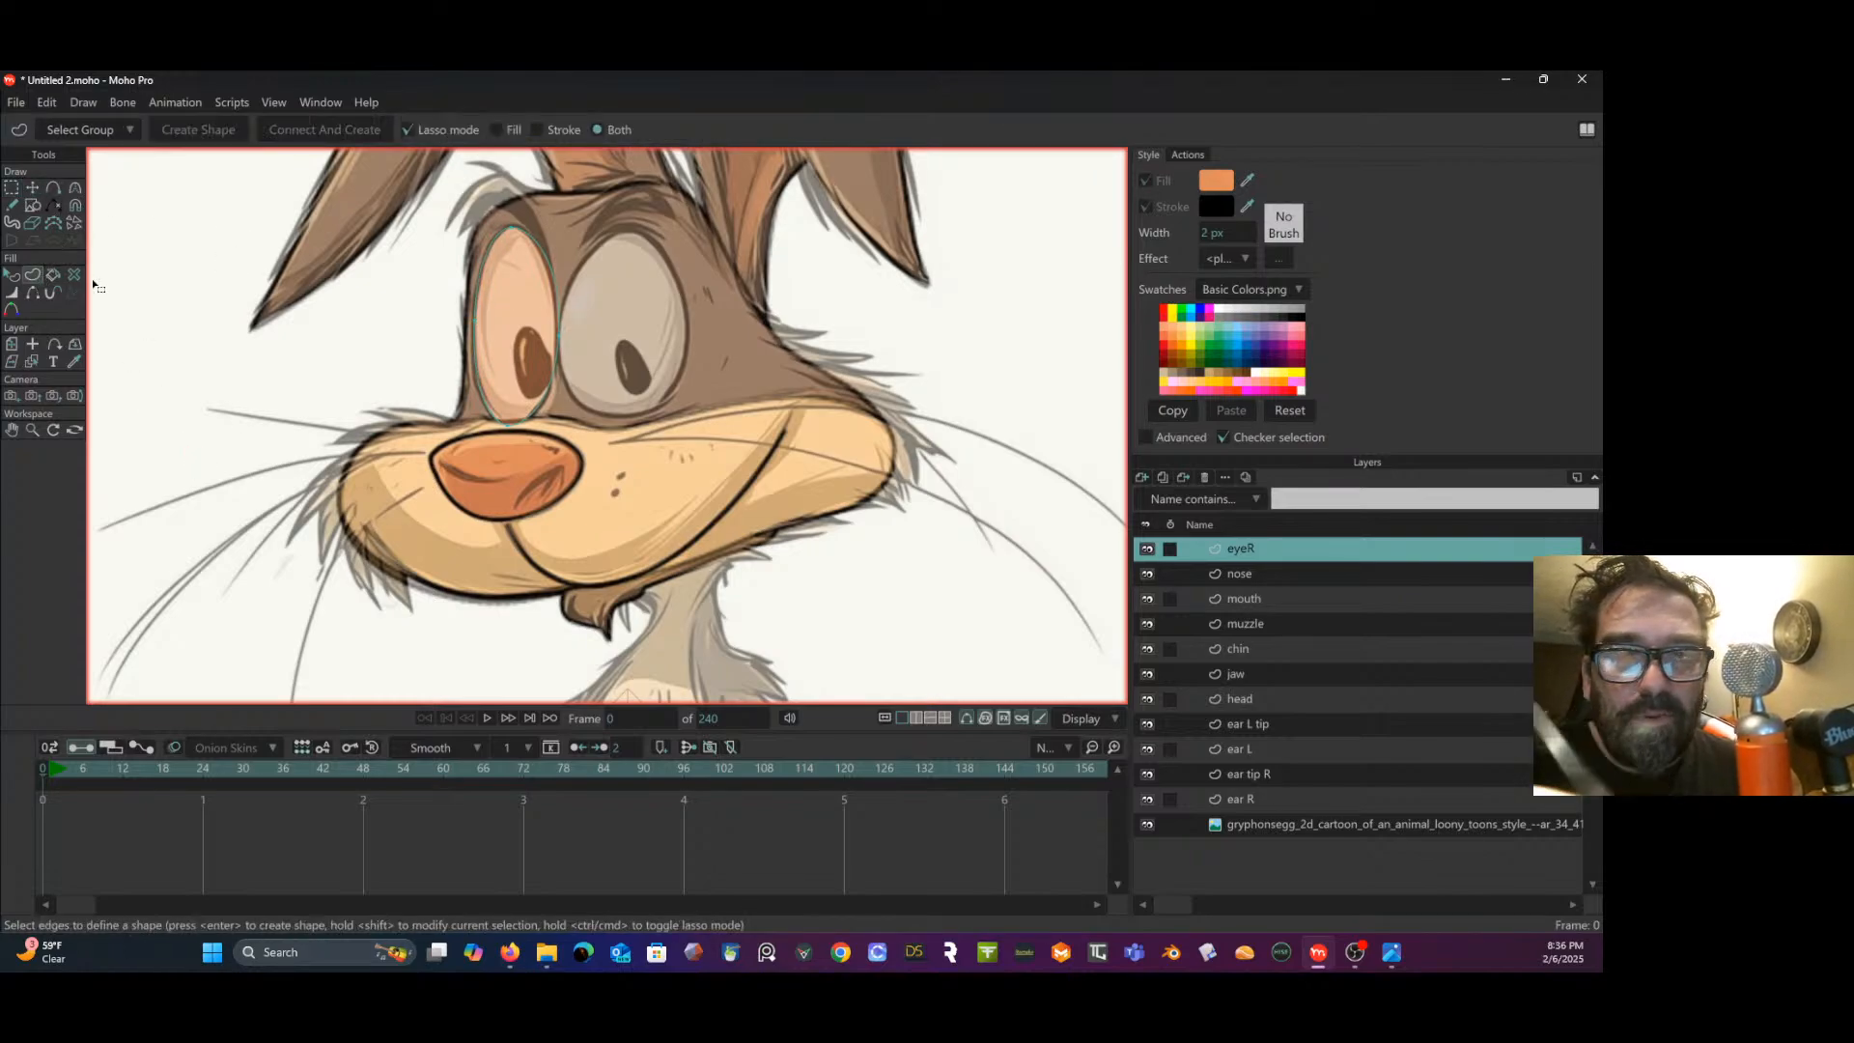
left_click(545, 270)
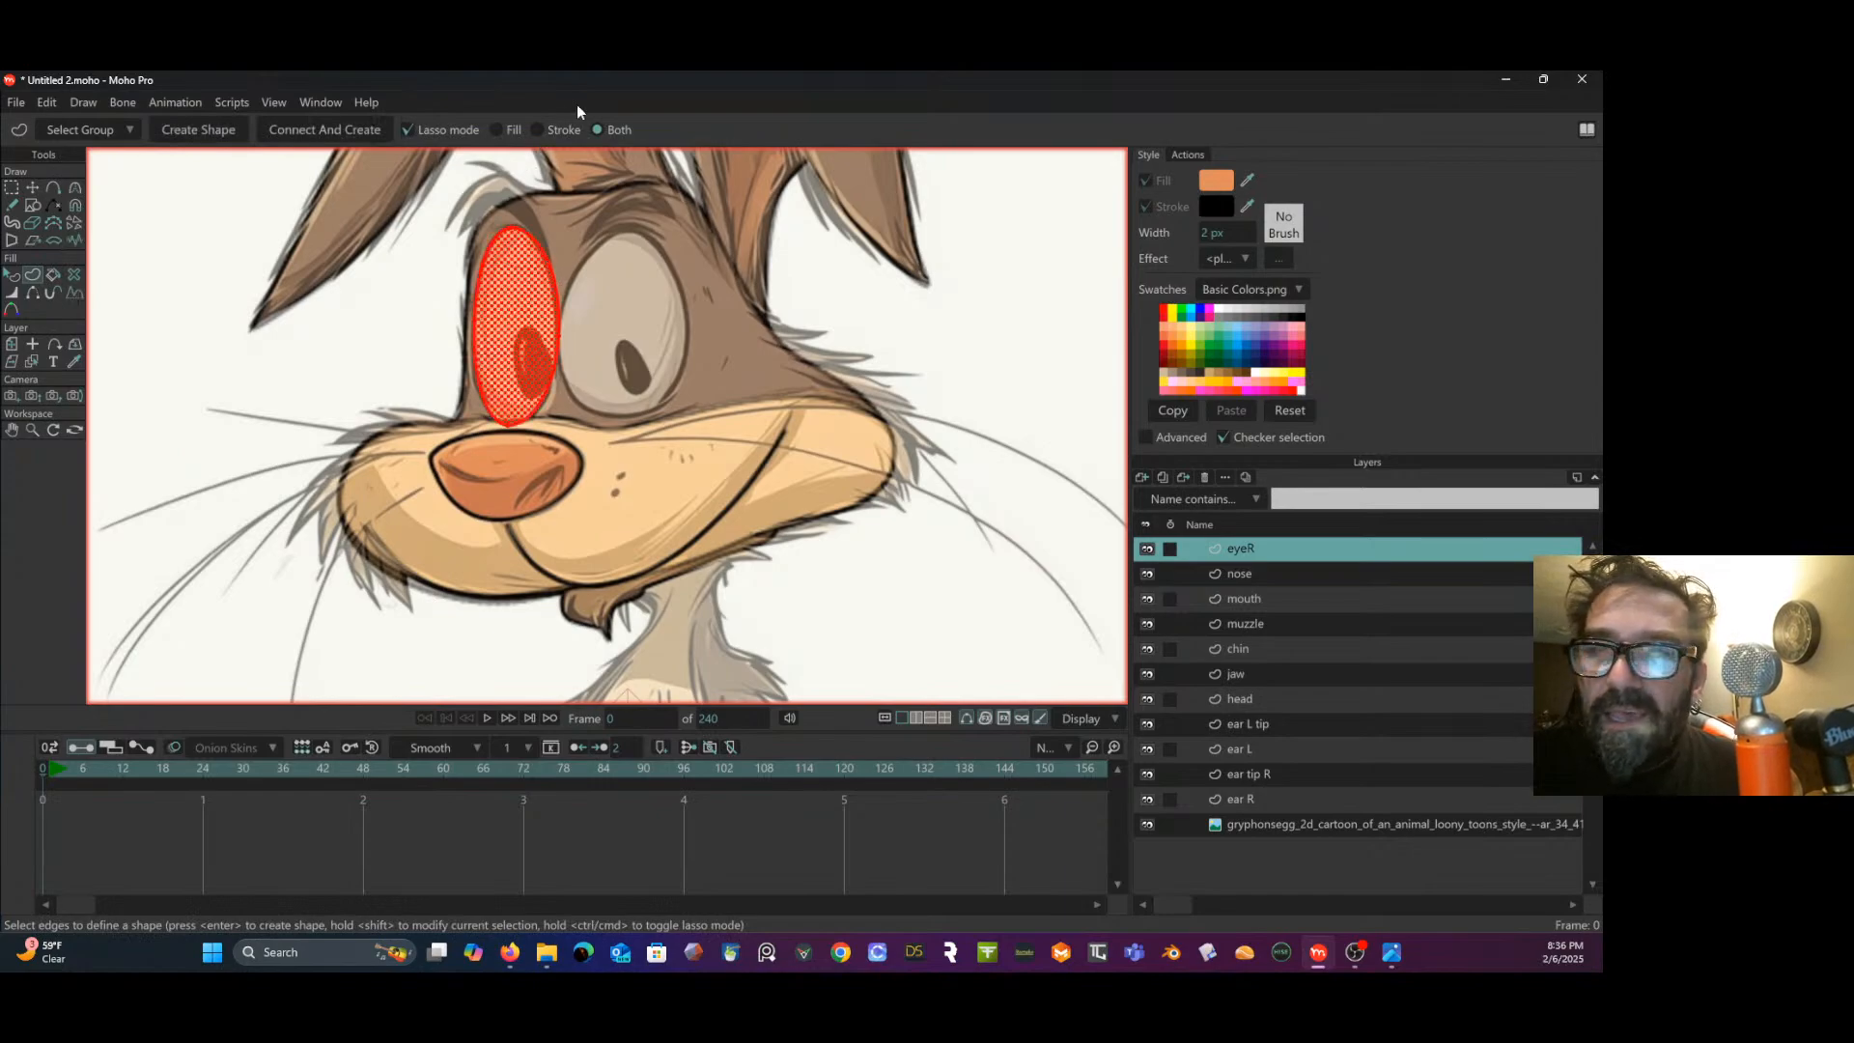
left_click(191, 127)
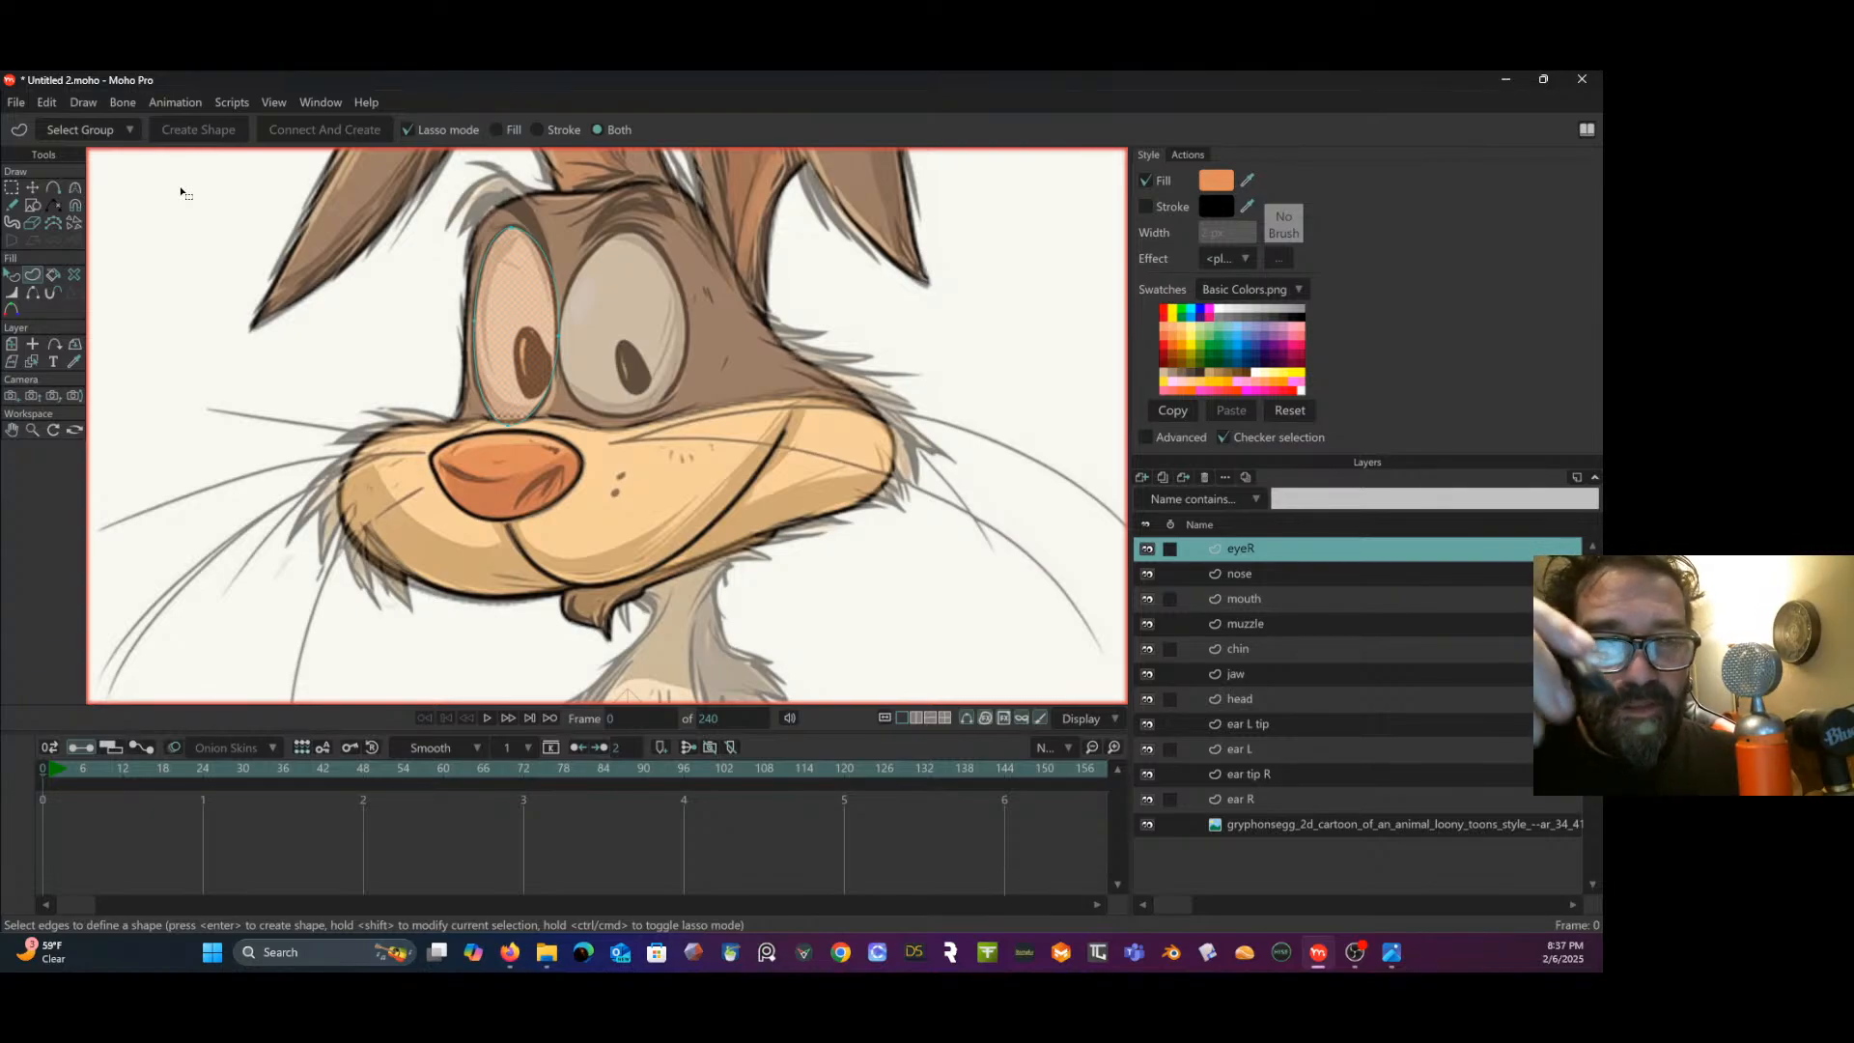
- Set the right eye shape's fill to the cream colour FBF5E2
left_click(11, 274)
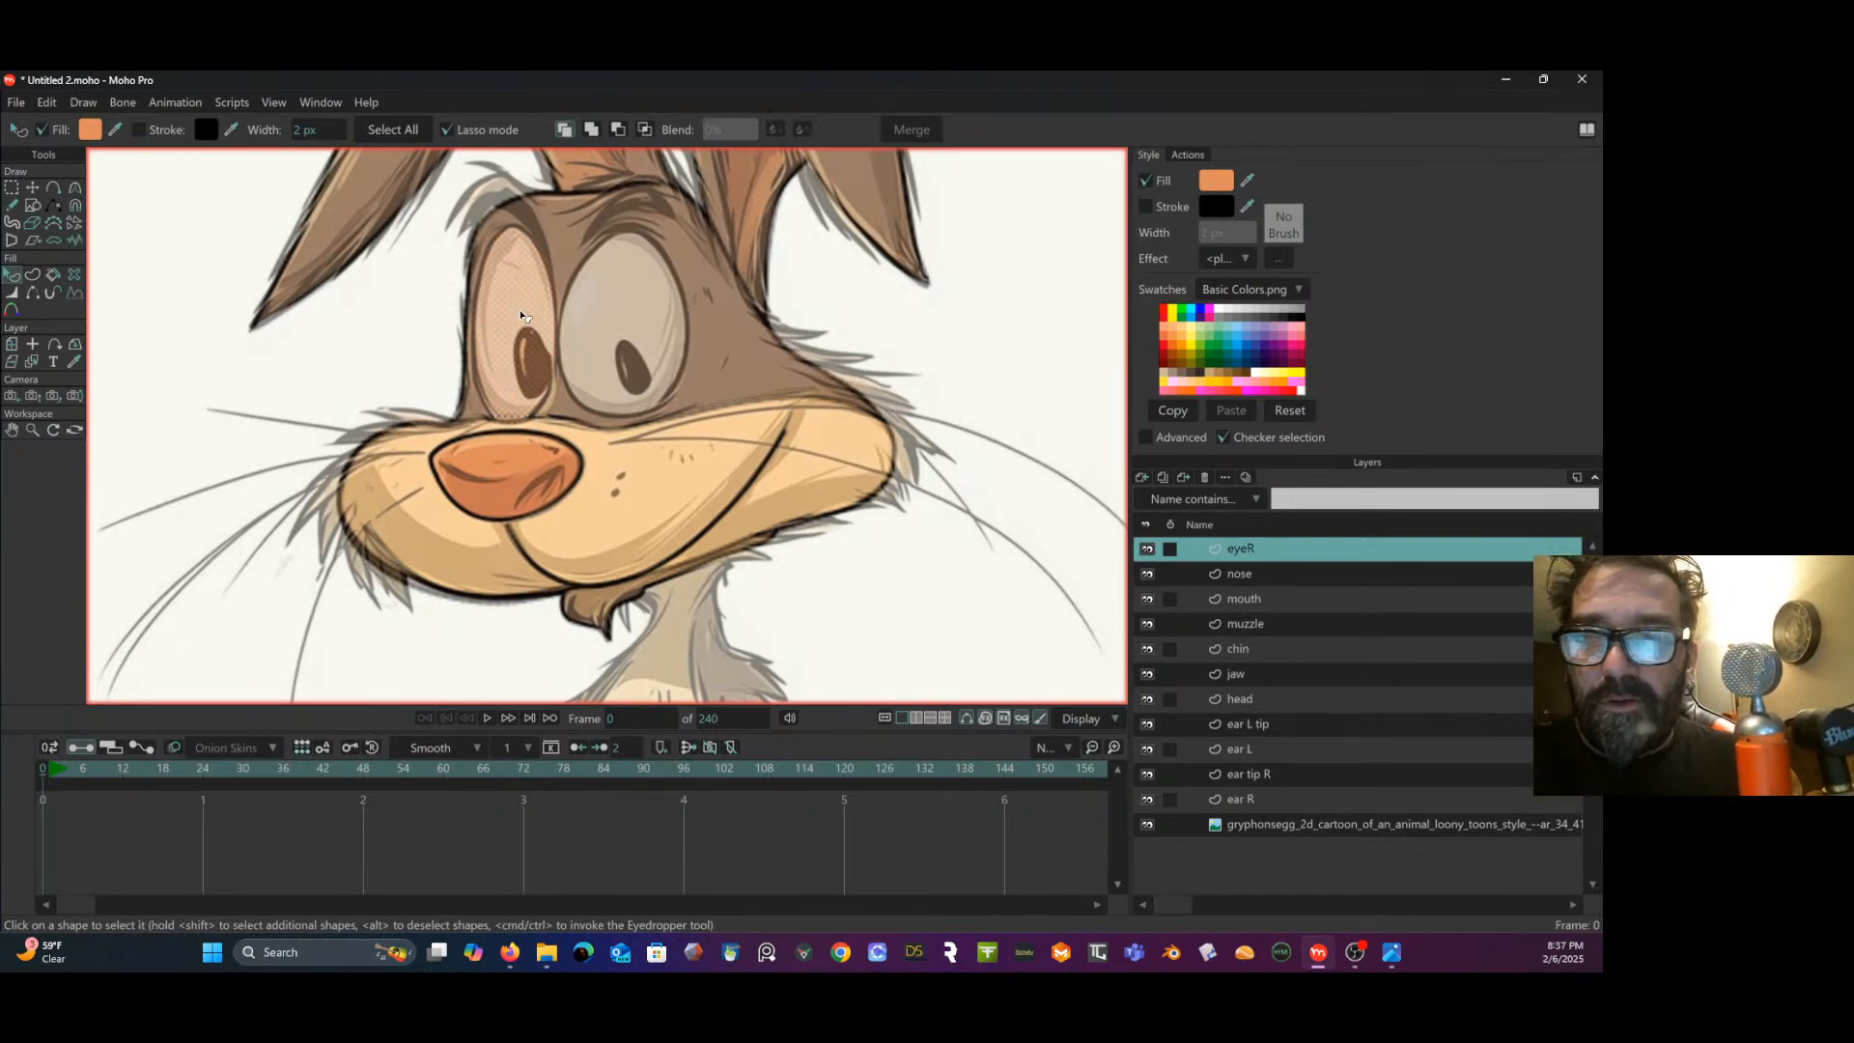
left_click(90, 129)
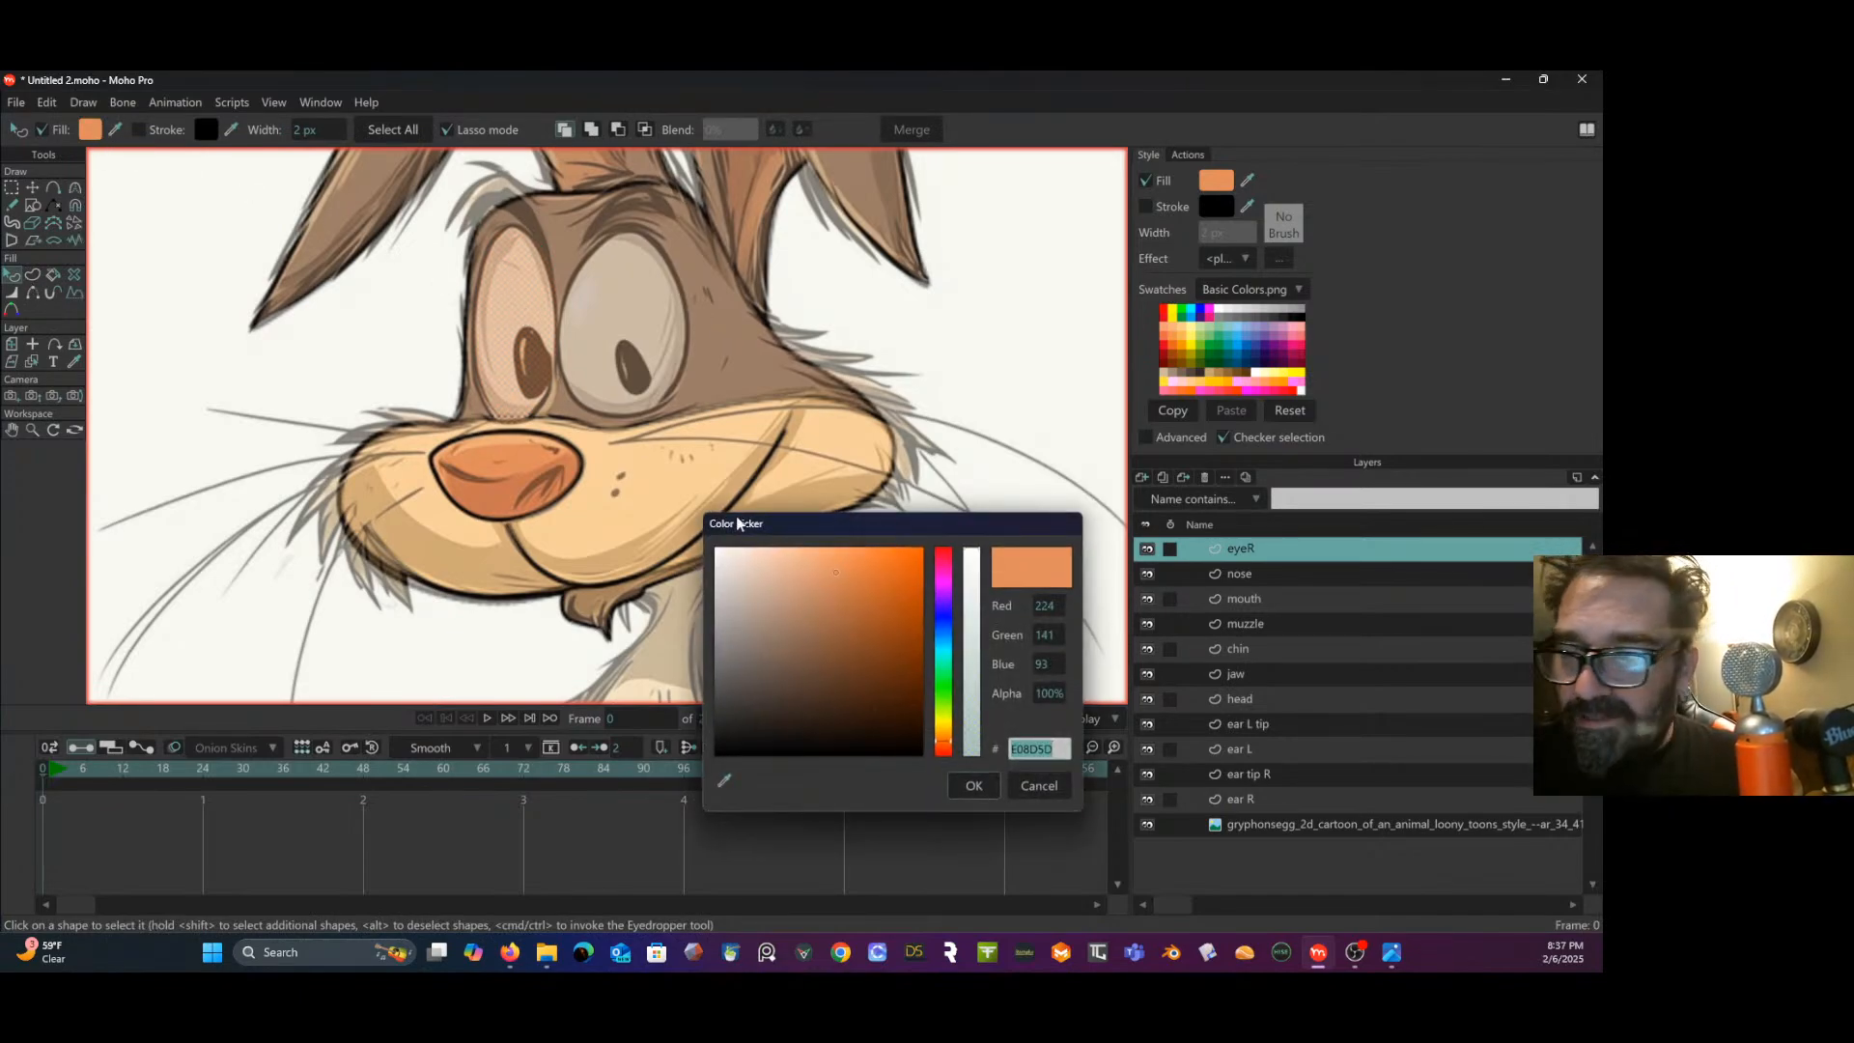
type("FFFFFF")
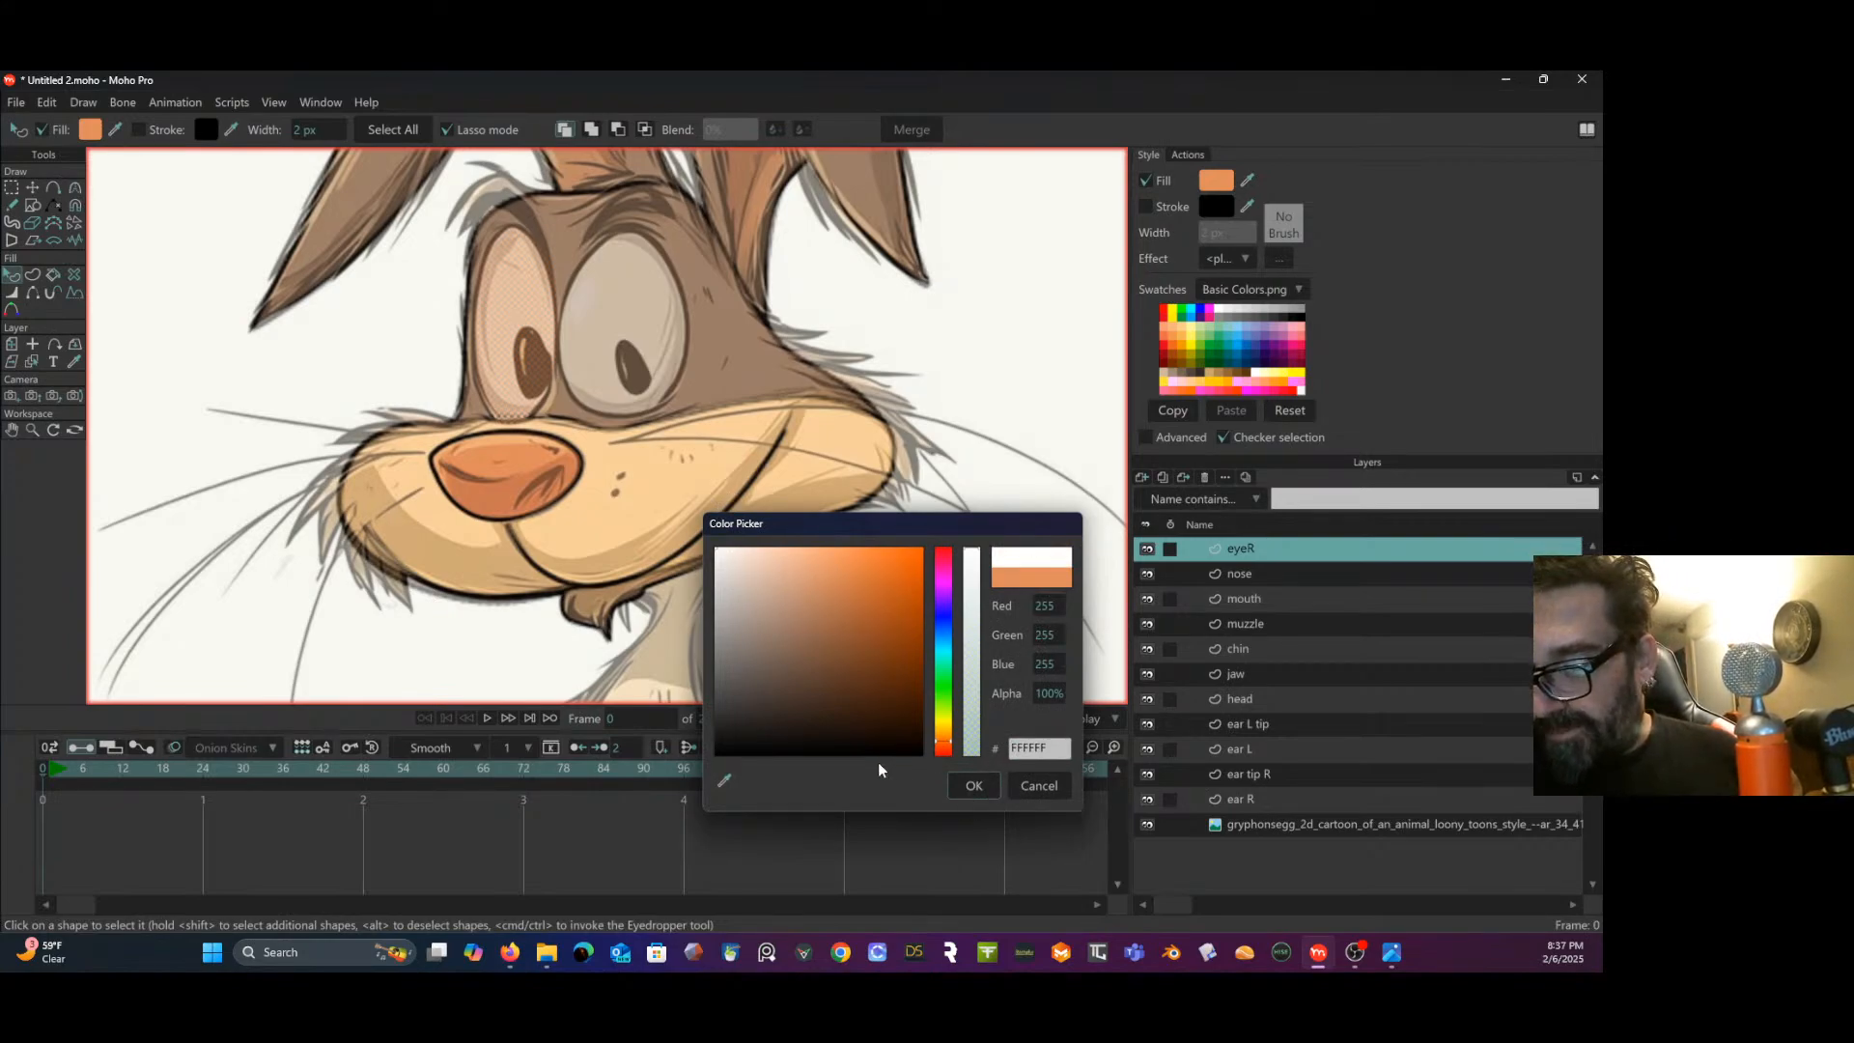
left_click(489, 577)
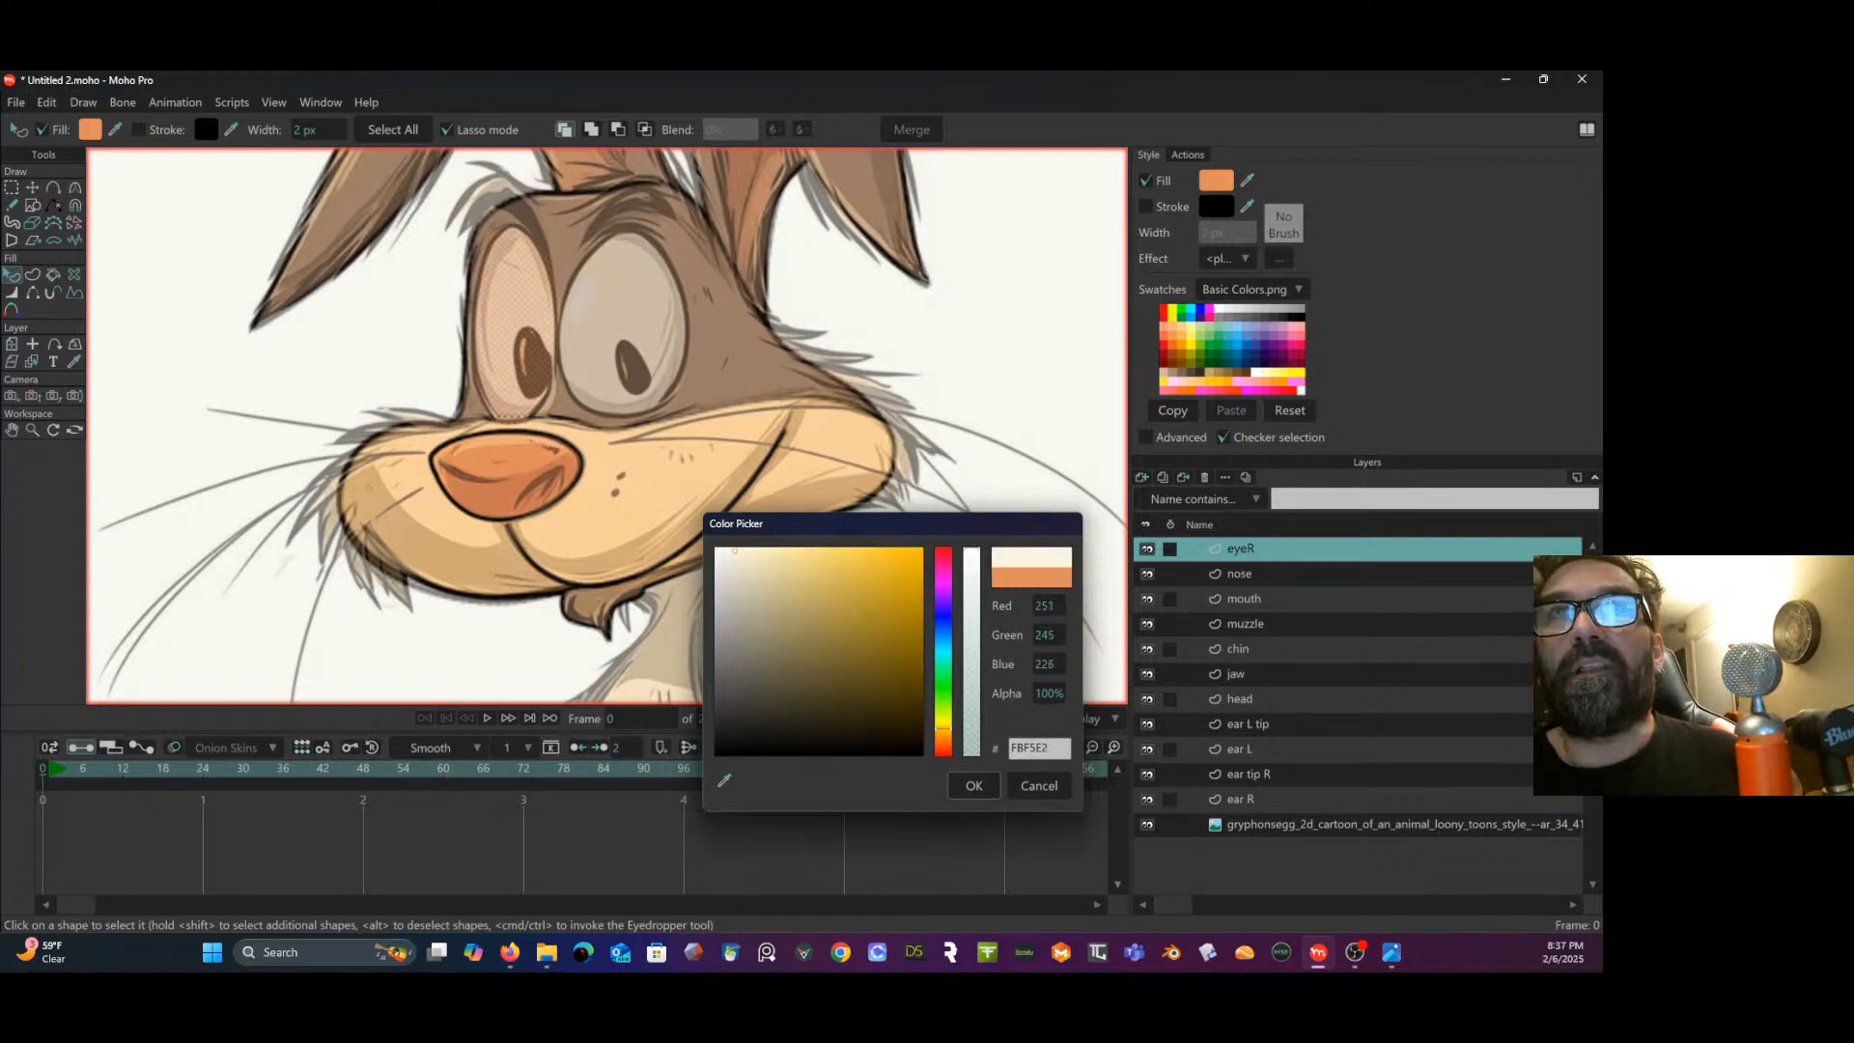
left_click(971, 785)
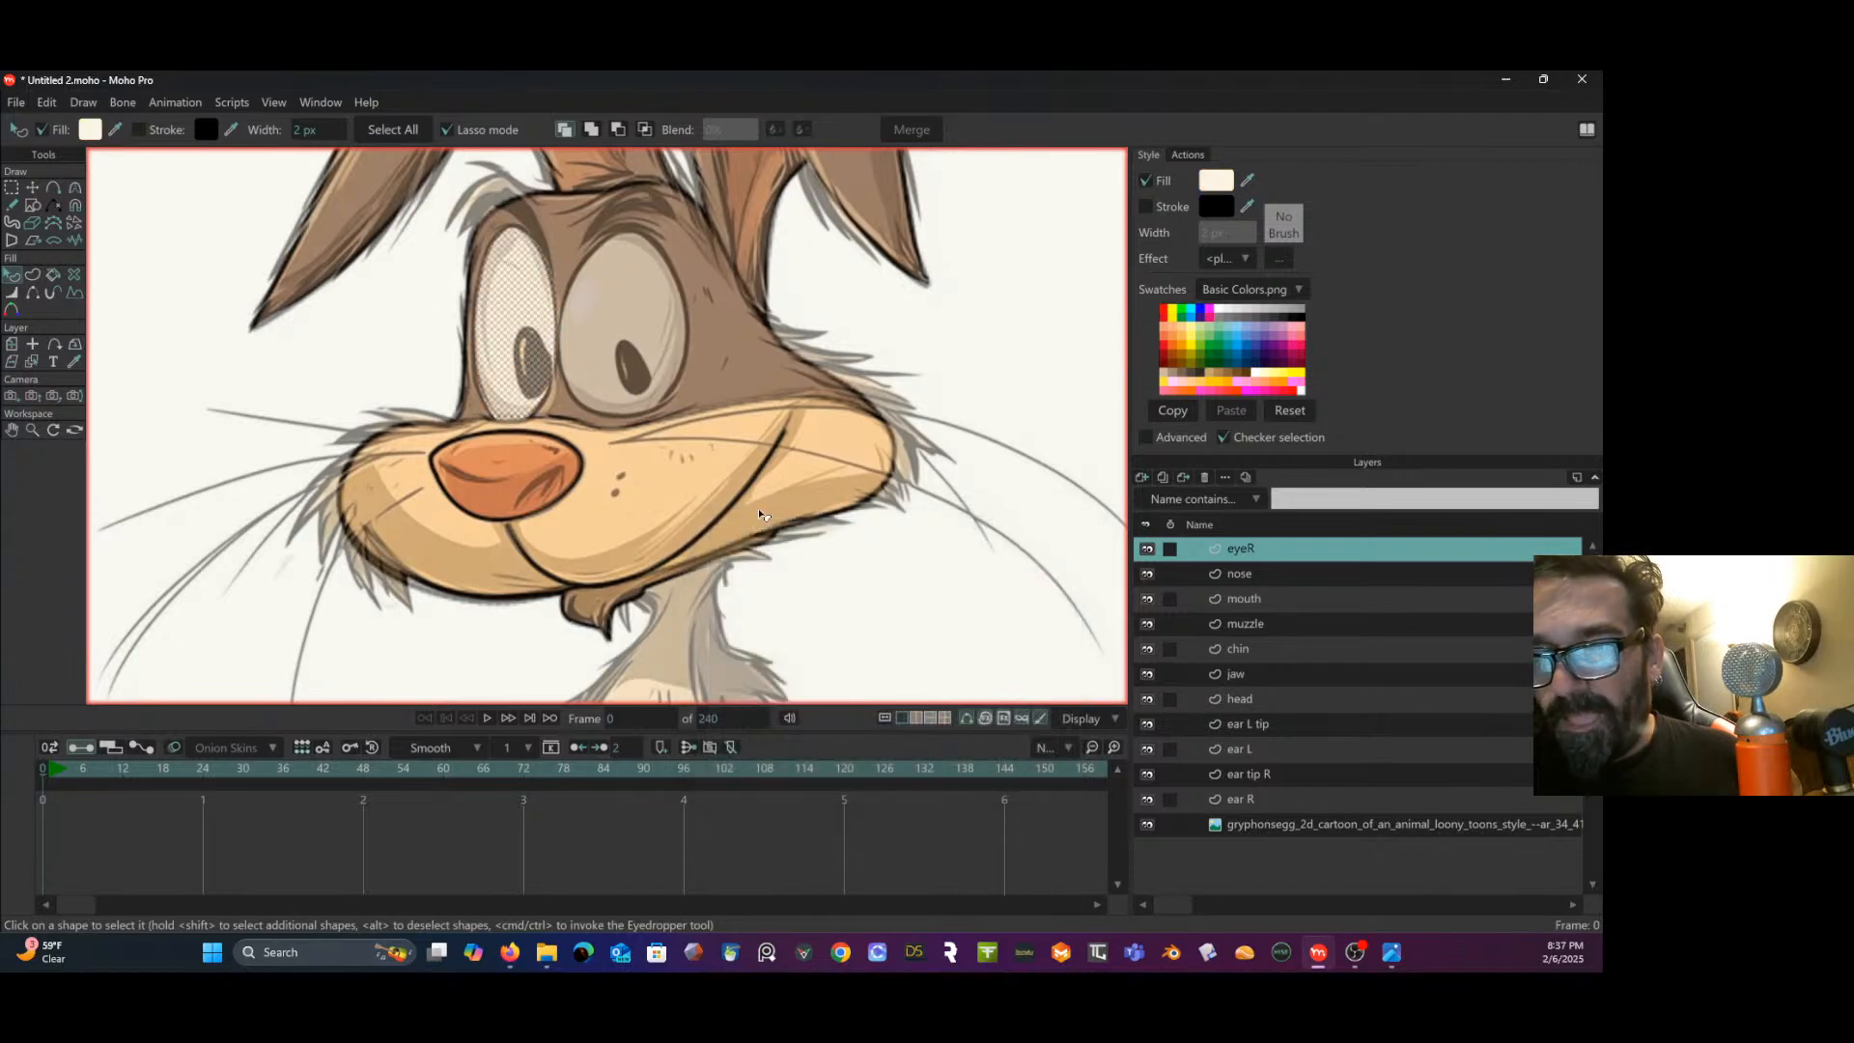
left_click(878, 316)
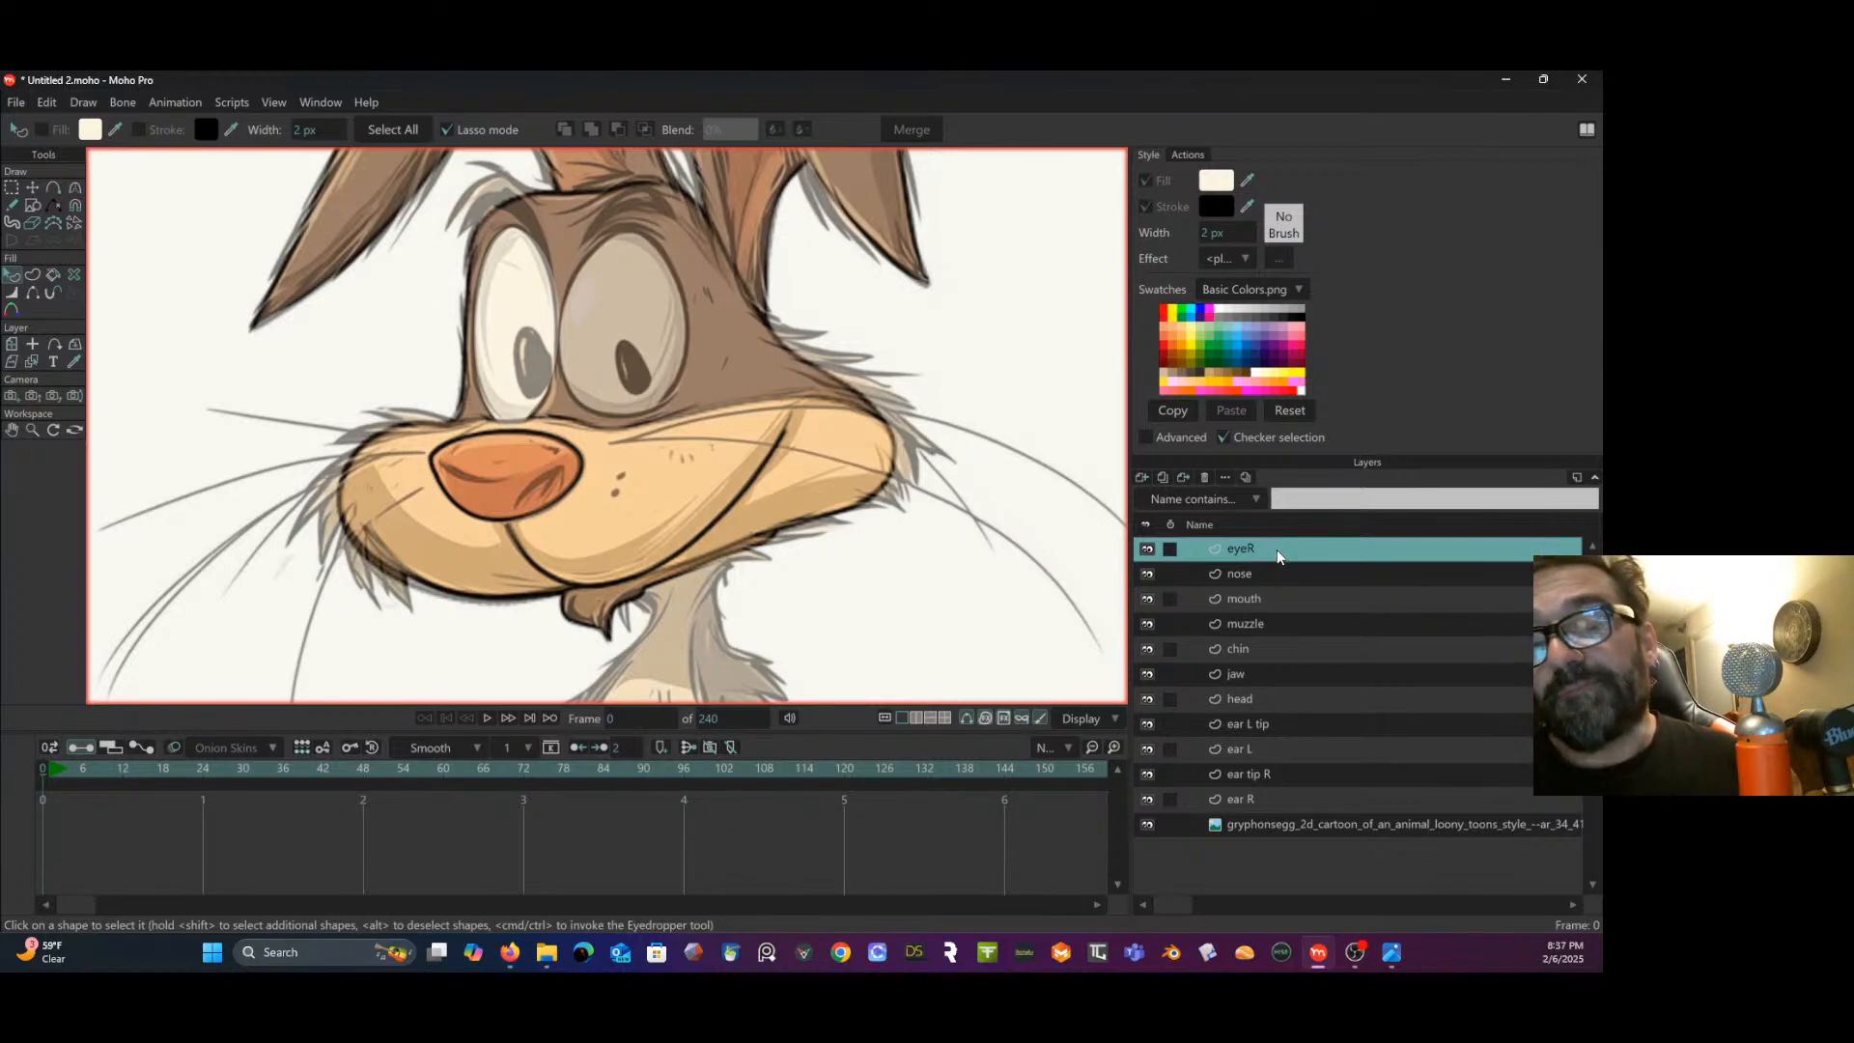
- Add a new vector layer above the eyeR layer and name it eye White
left_click(1142, 478)
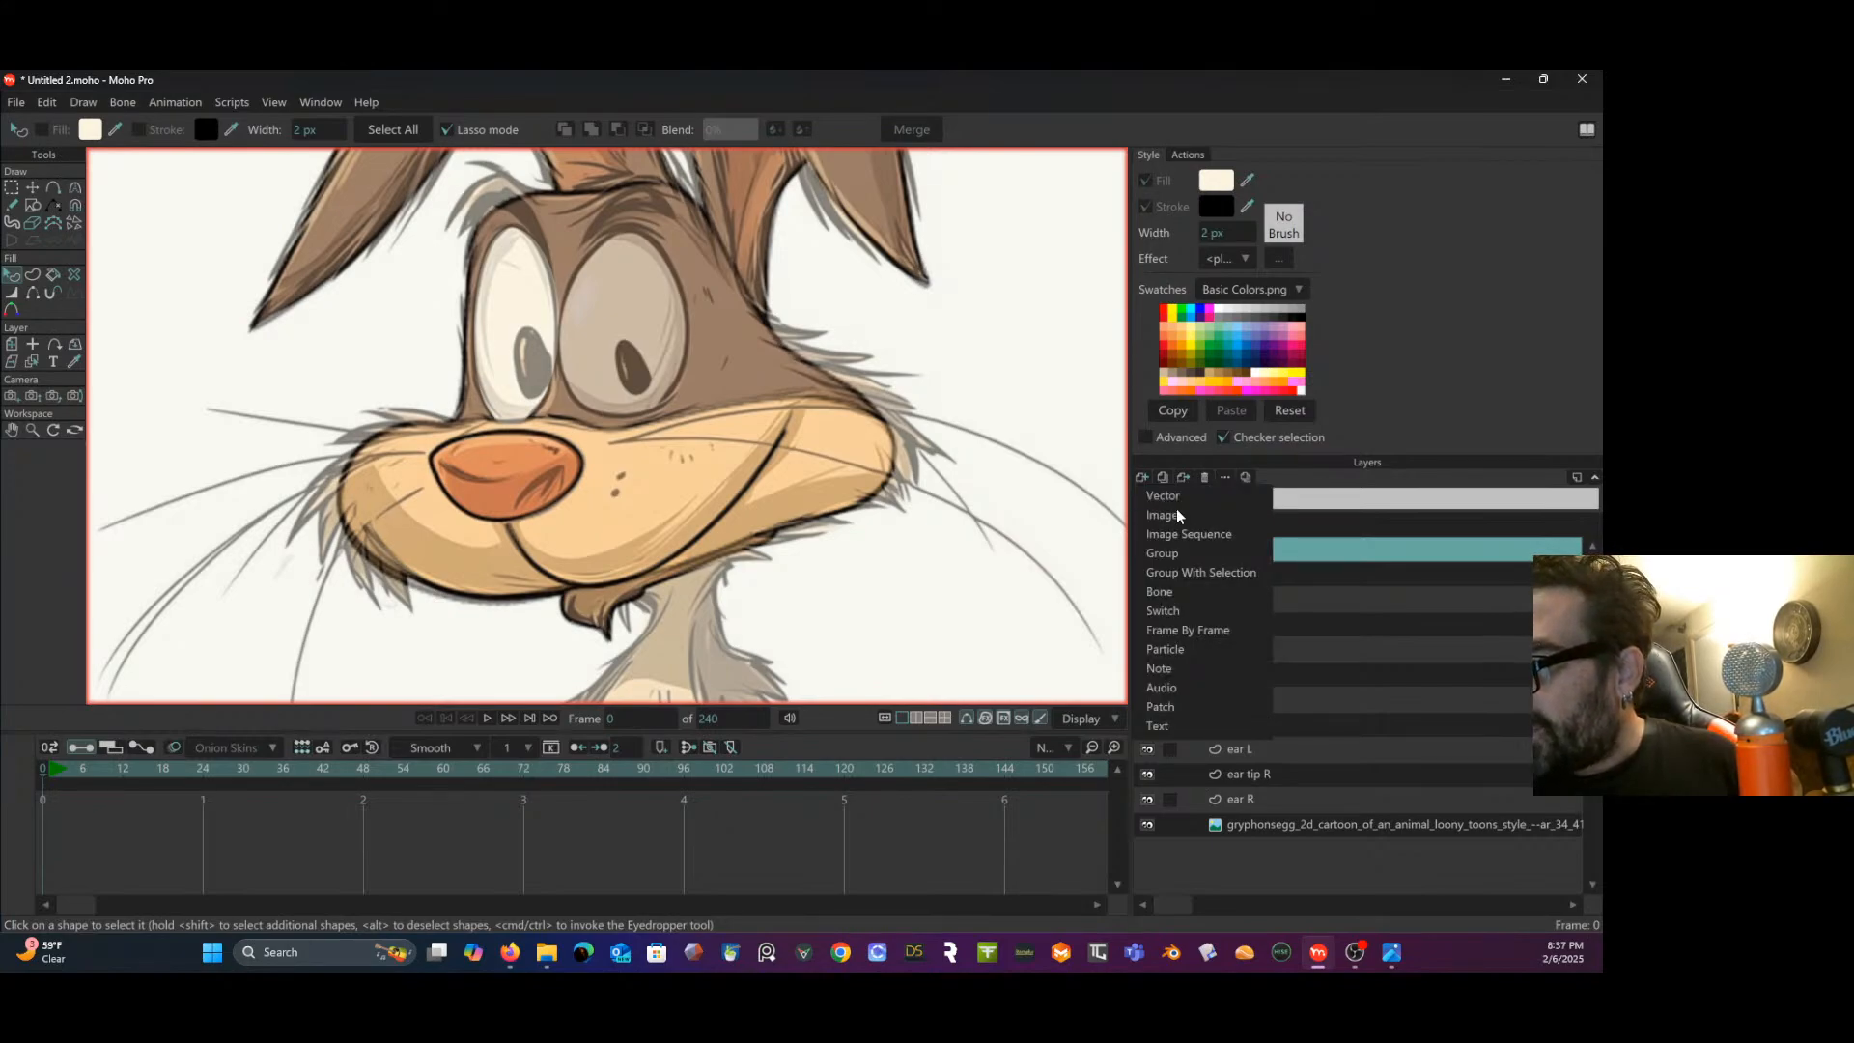
left_click(1176, 500)
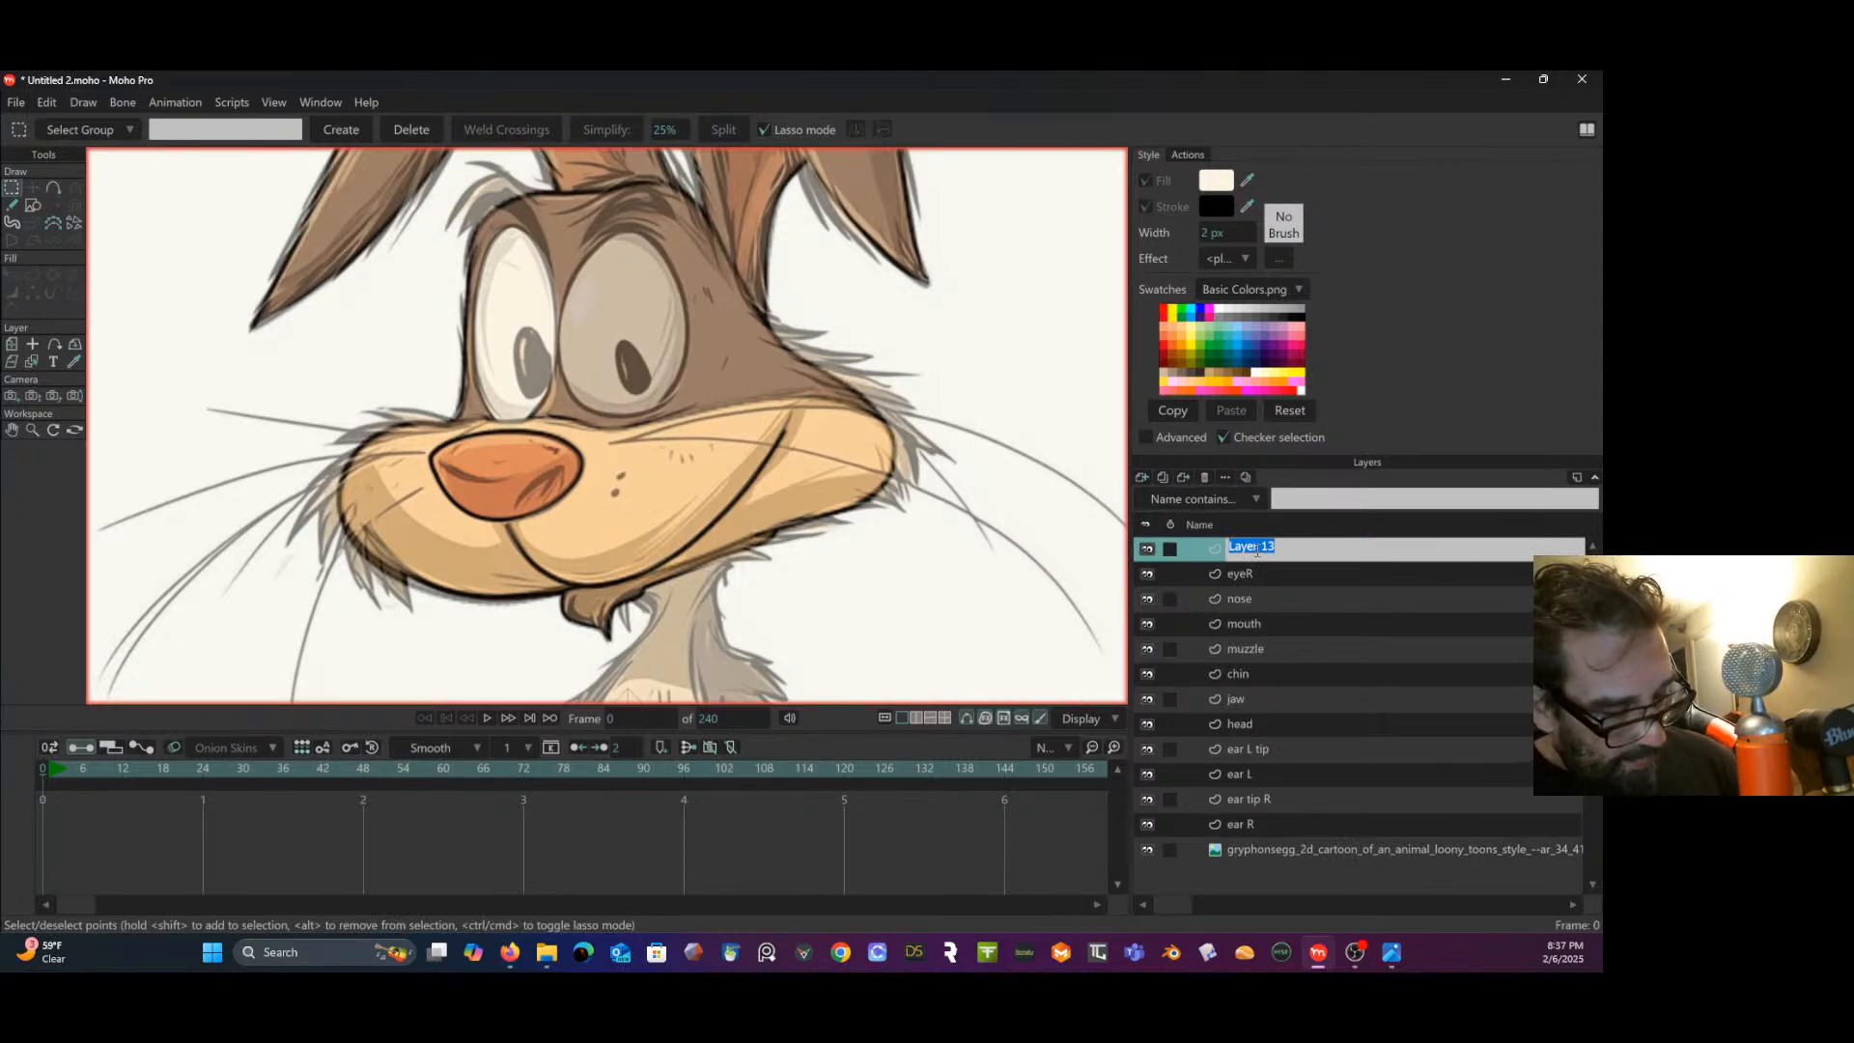
type("eye")
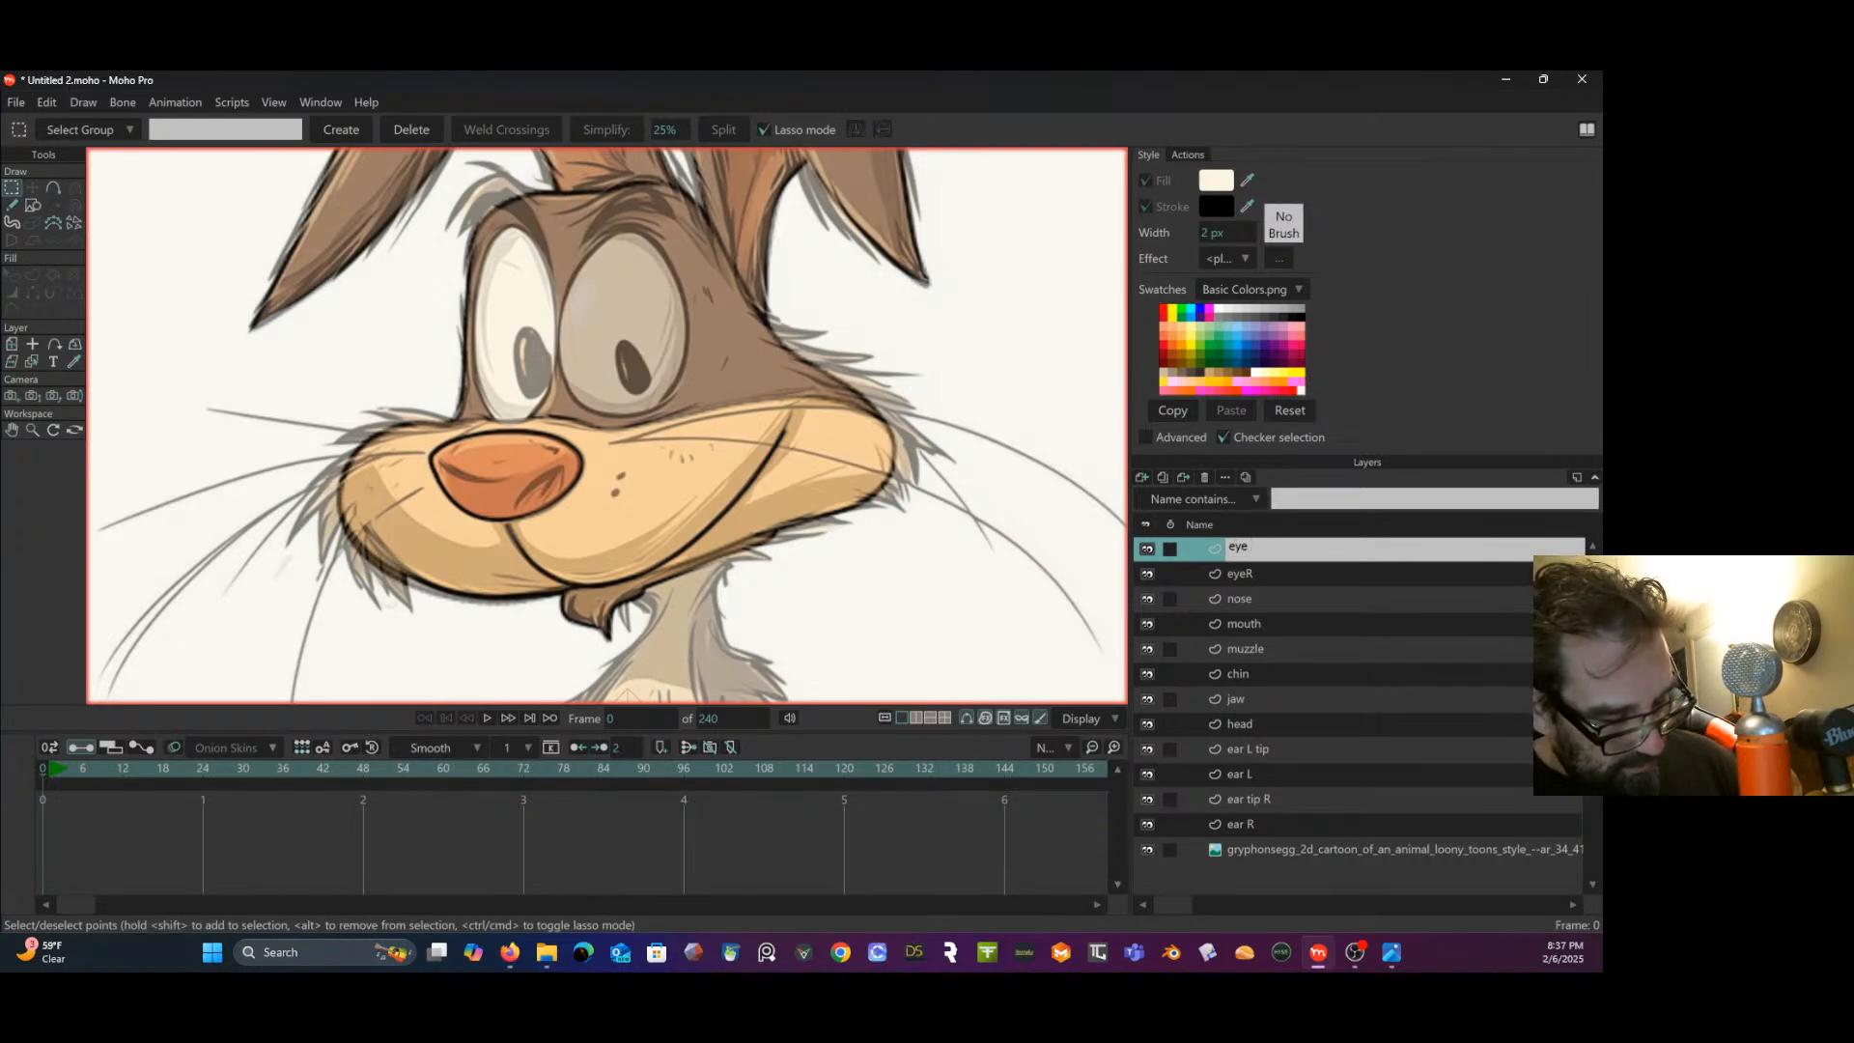
type(" Whi")
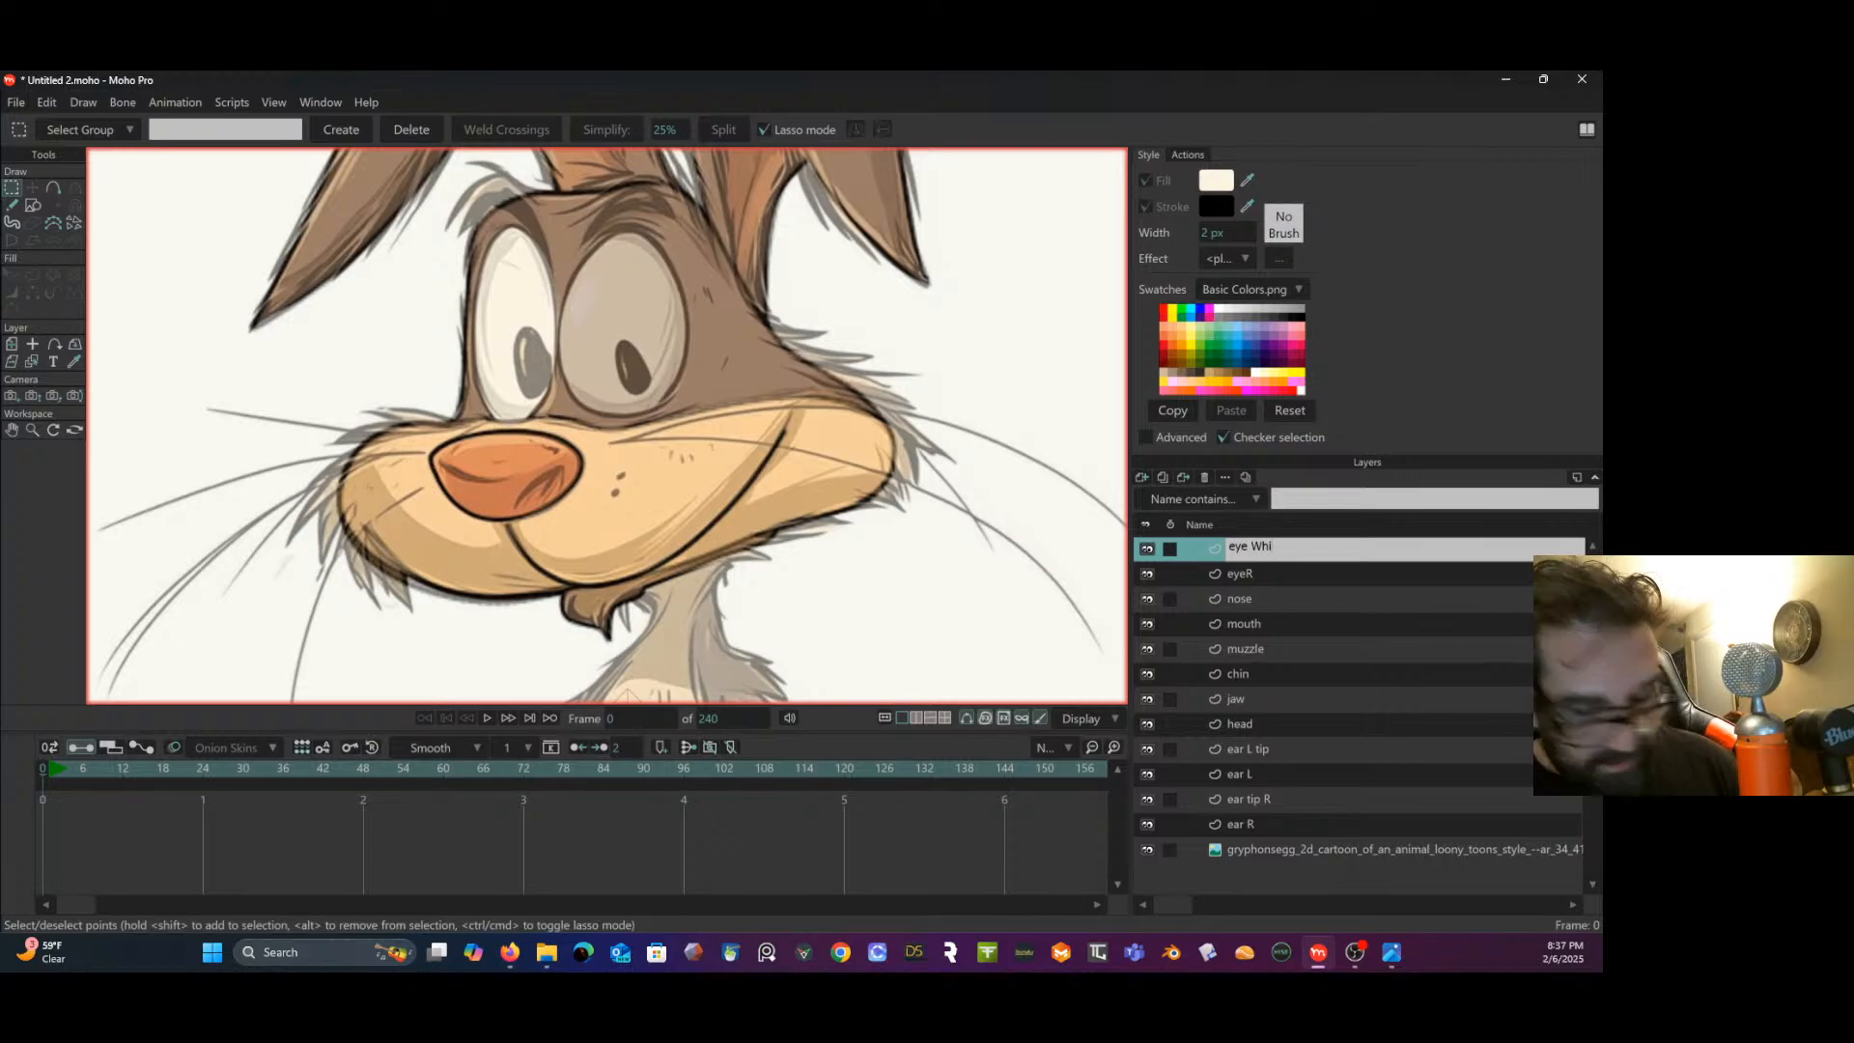
type("te")
left_click(1429, 574)
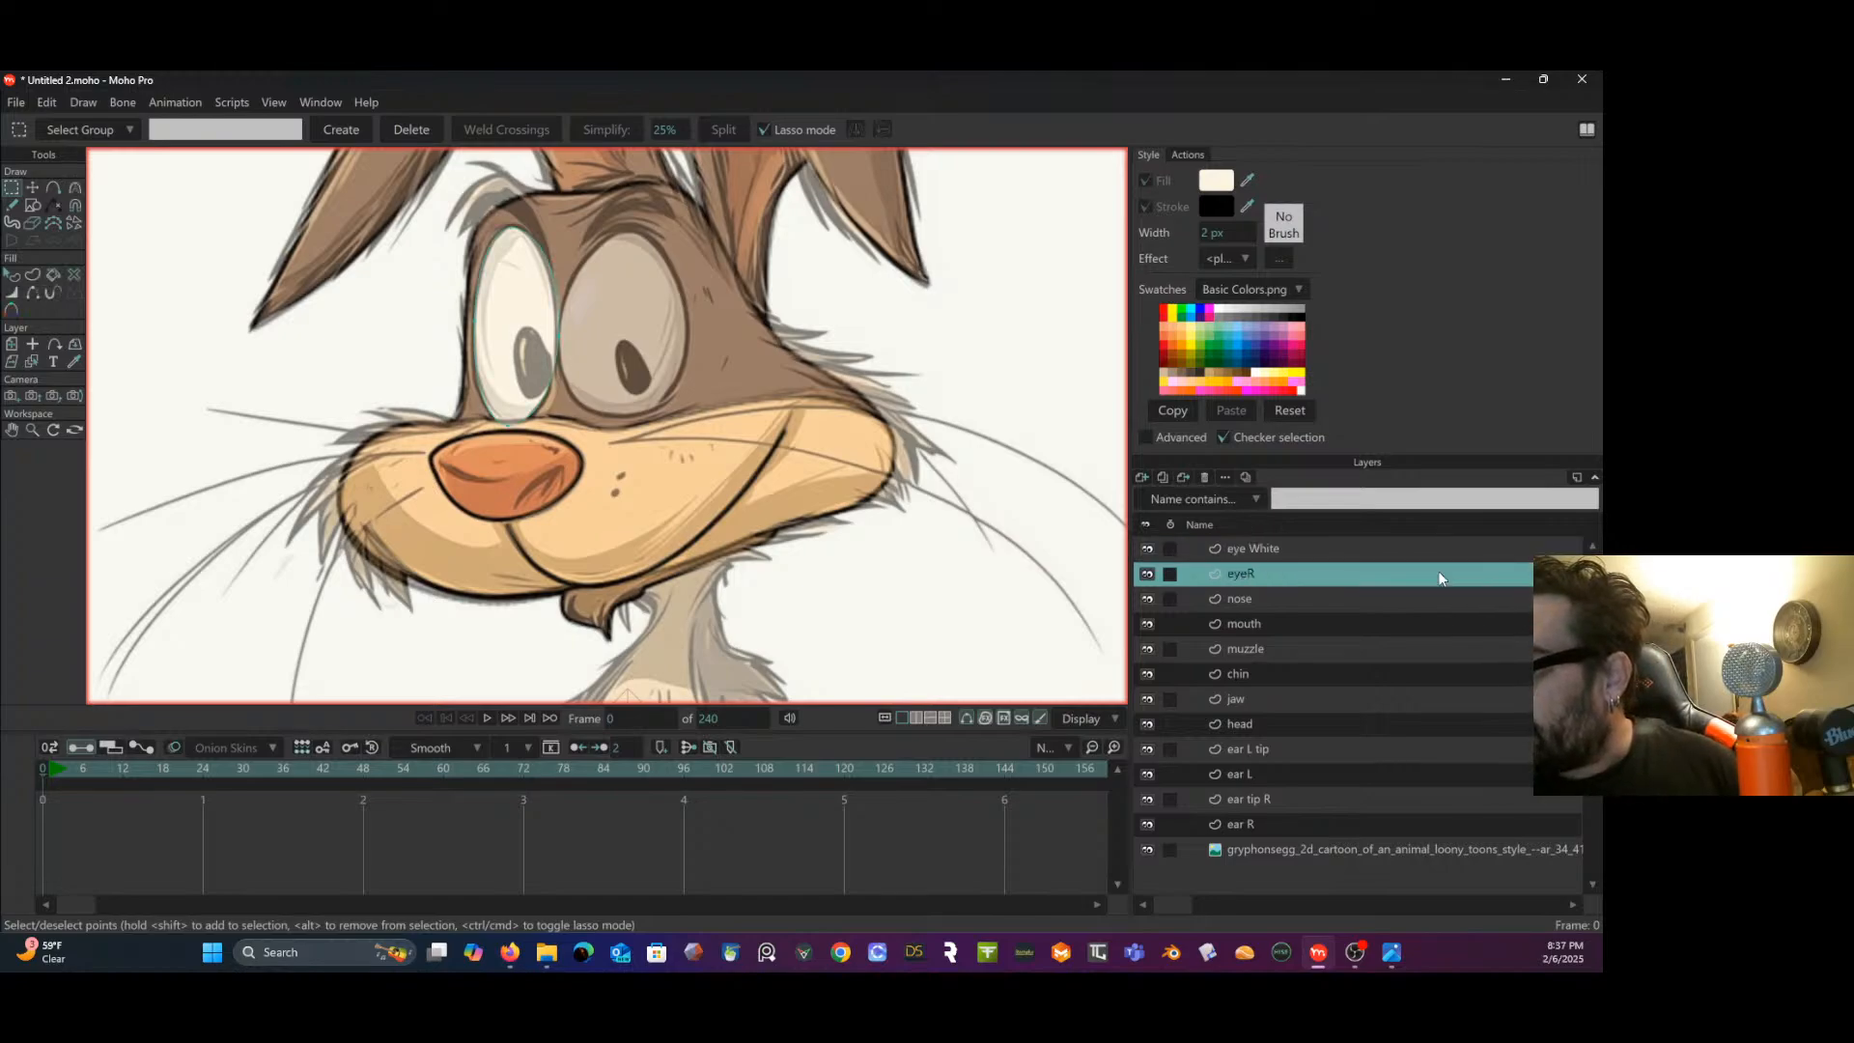
- Draw an auto-filled ellipse without a stroke on the eye White layer, slightly larger than the right eye and surrounding it
left_click(1341, 554)
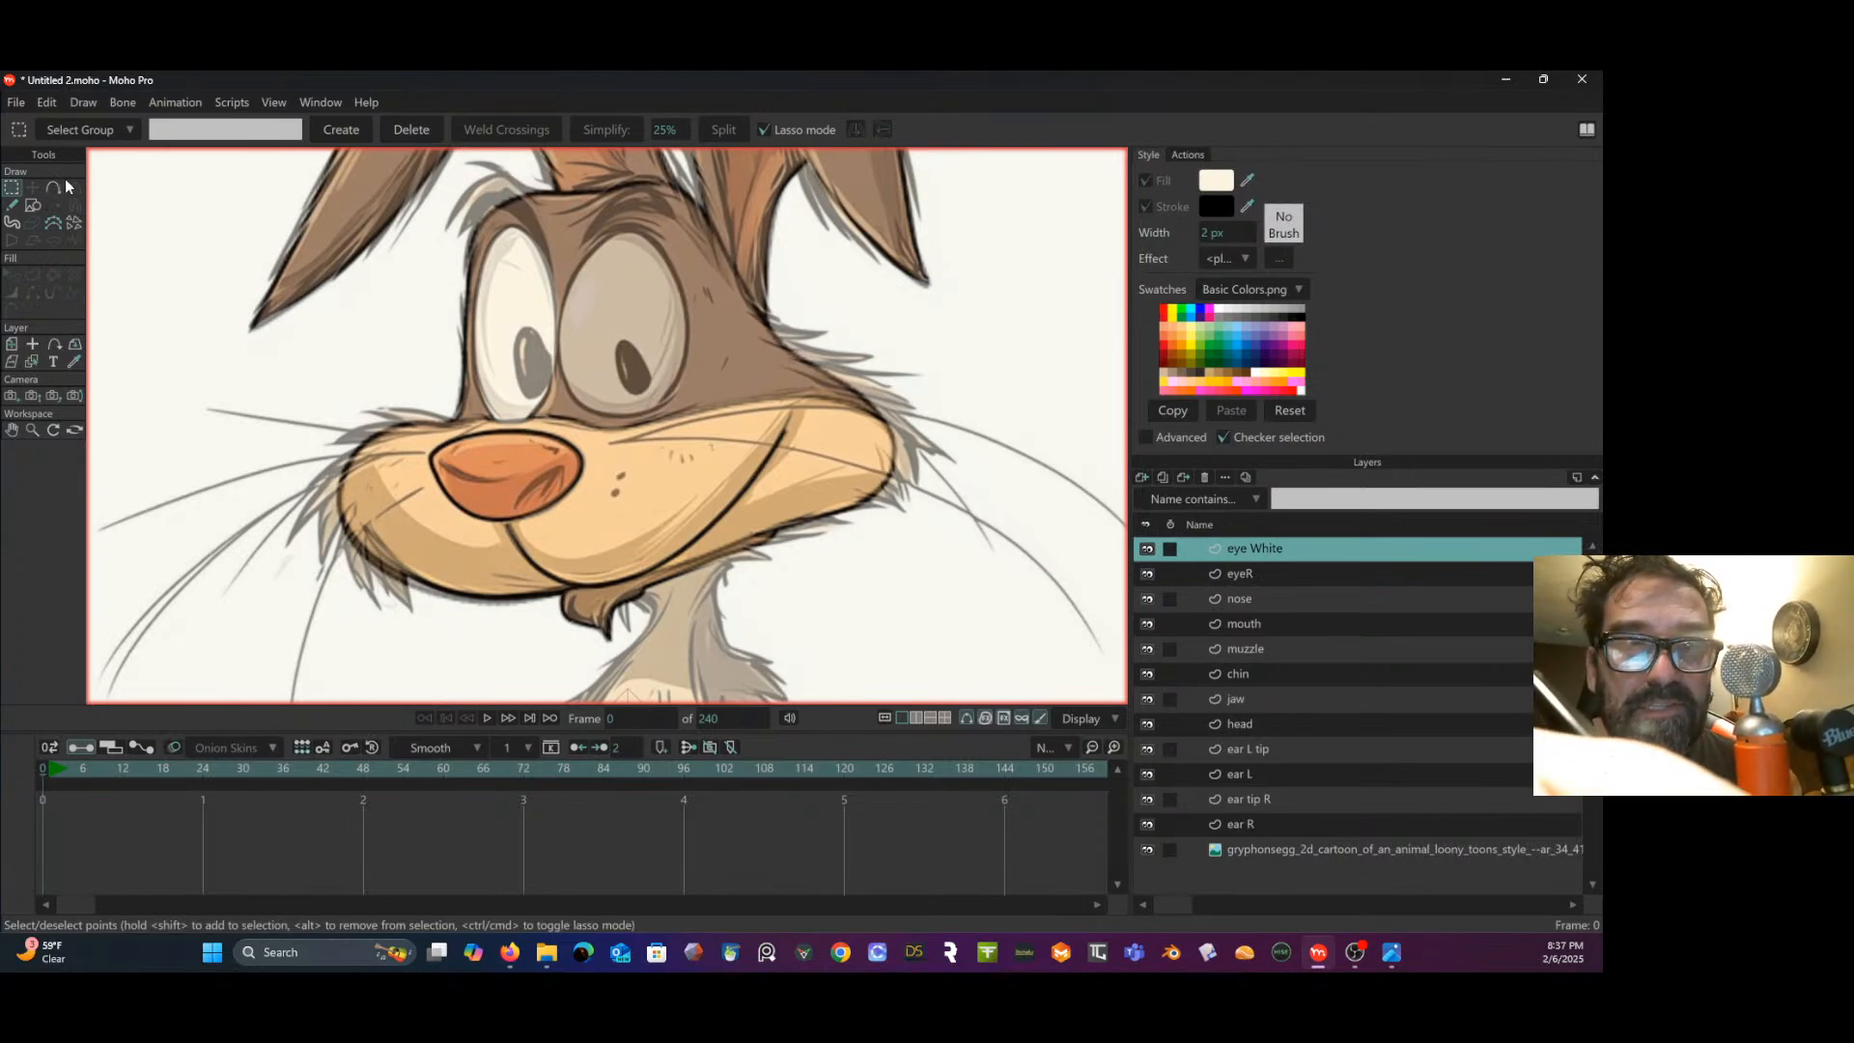
key("r")
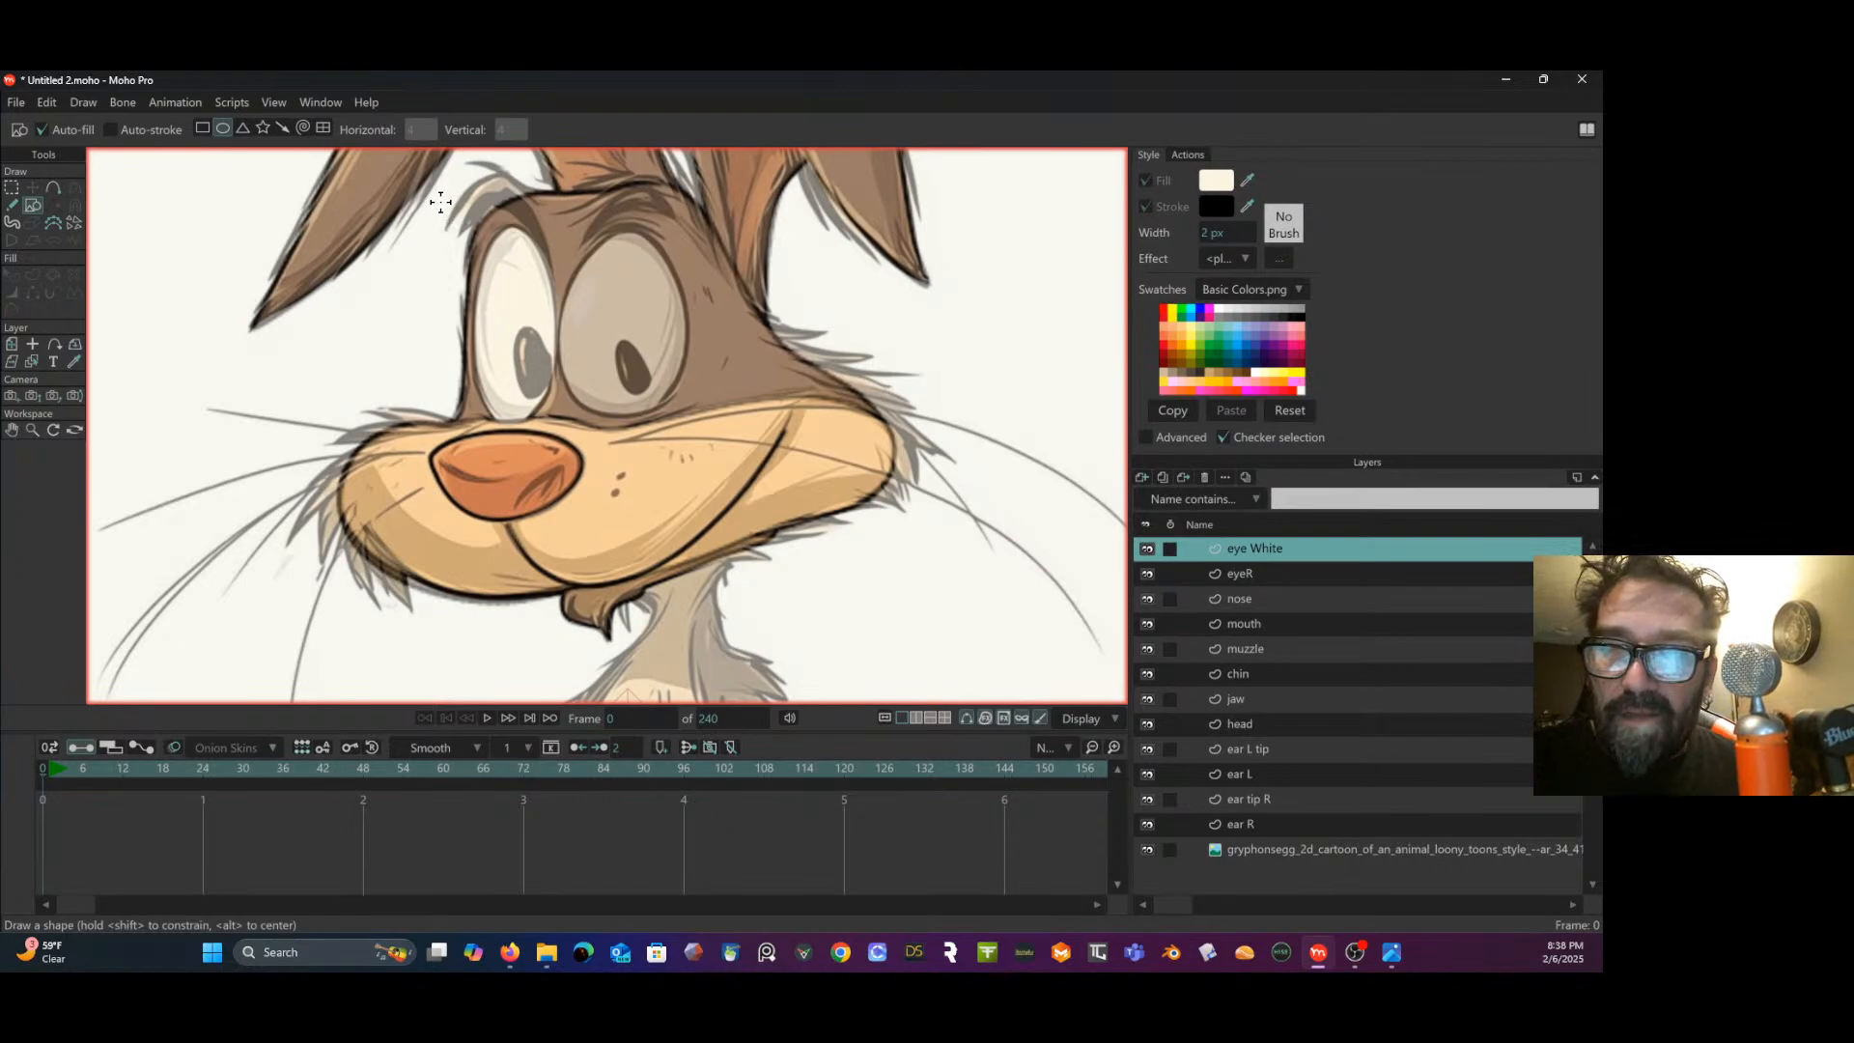
left_click_drag(442, 203, 570, 437)
key("t")
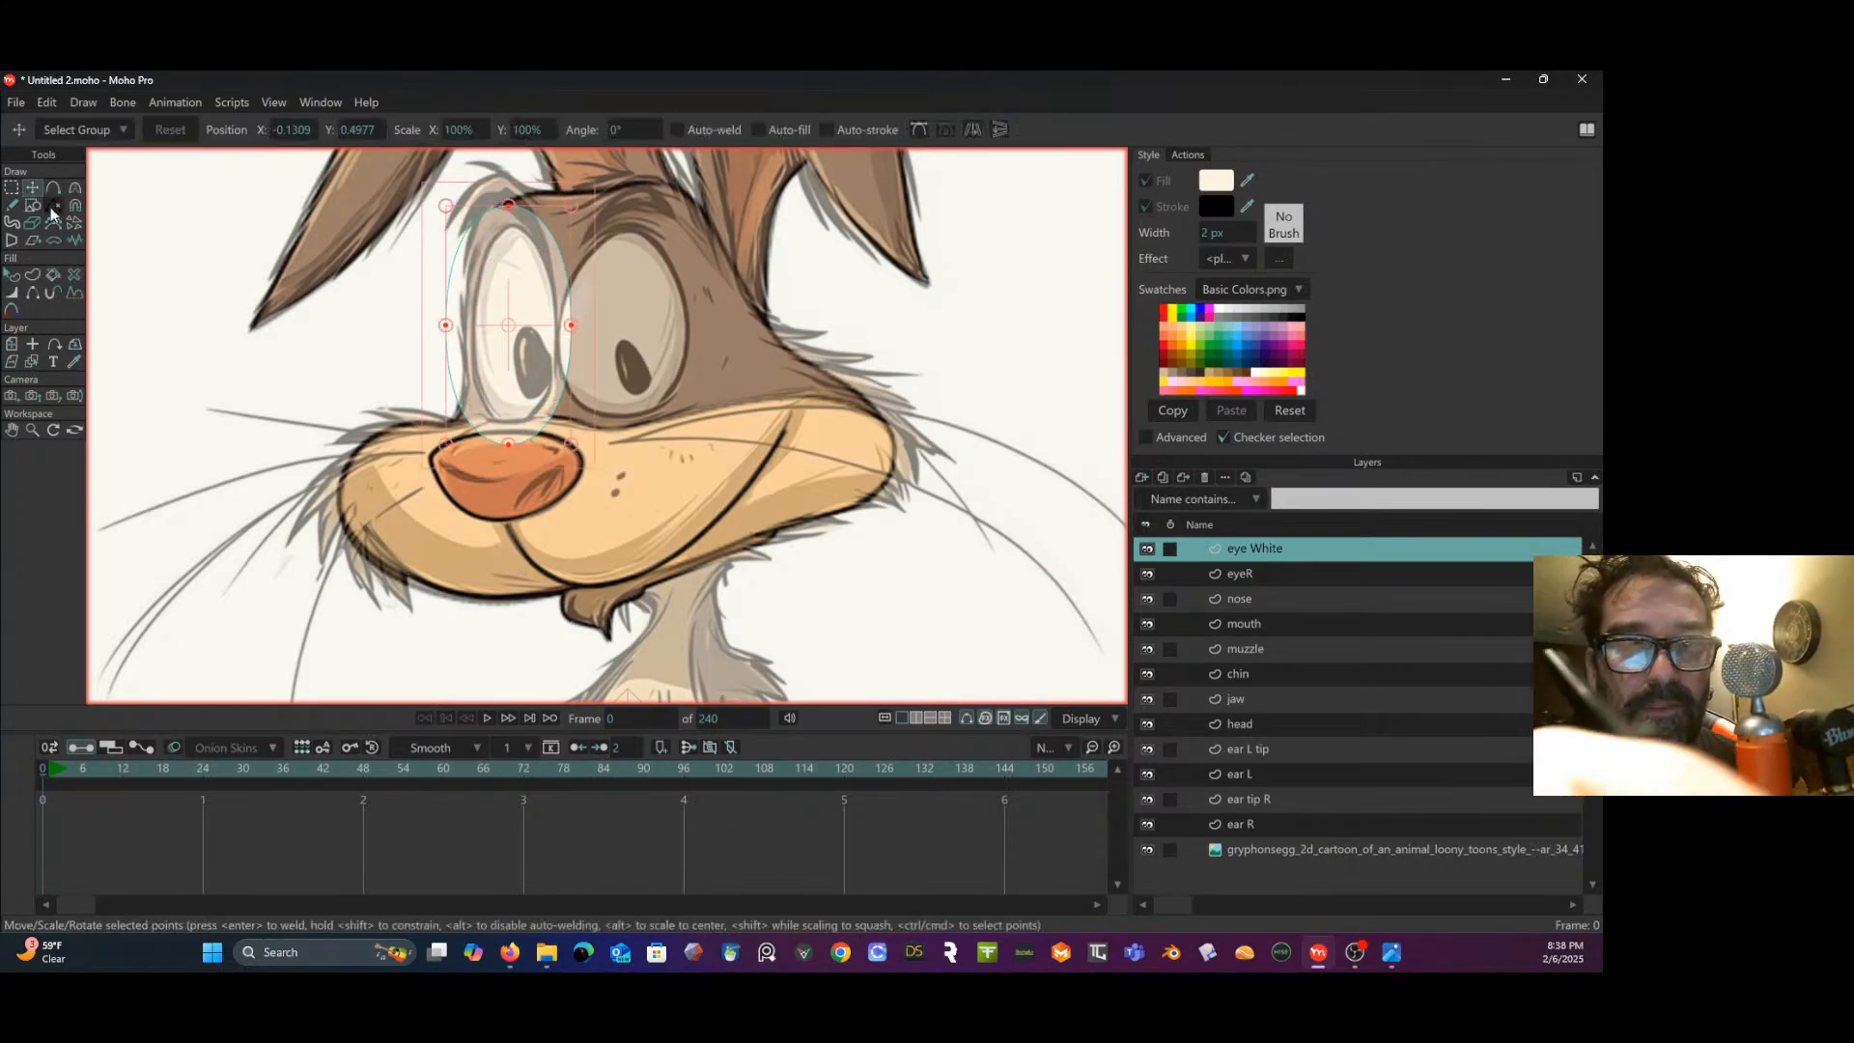
key("g")
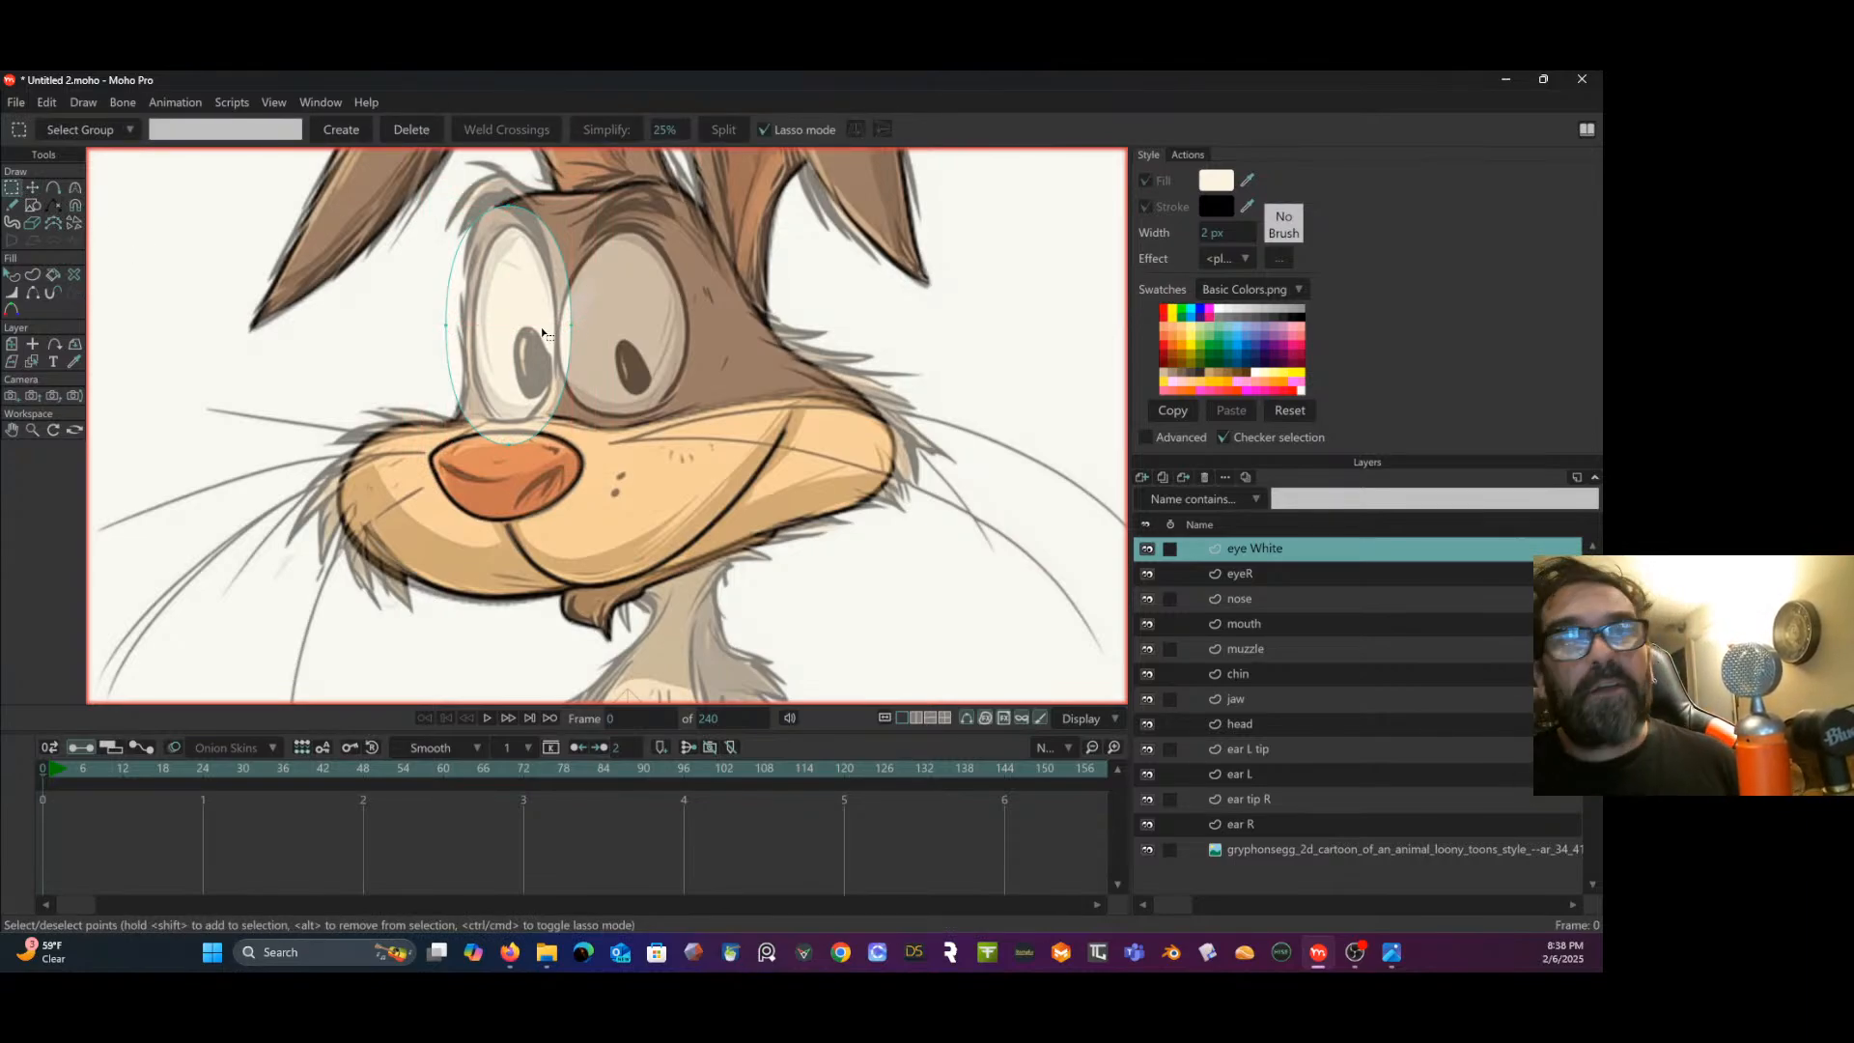
- Add a new vector layer above the eye White layer and name it pupil
left_click(1142, 478)
left_click(1168, 498)
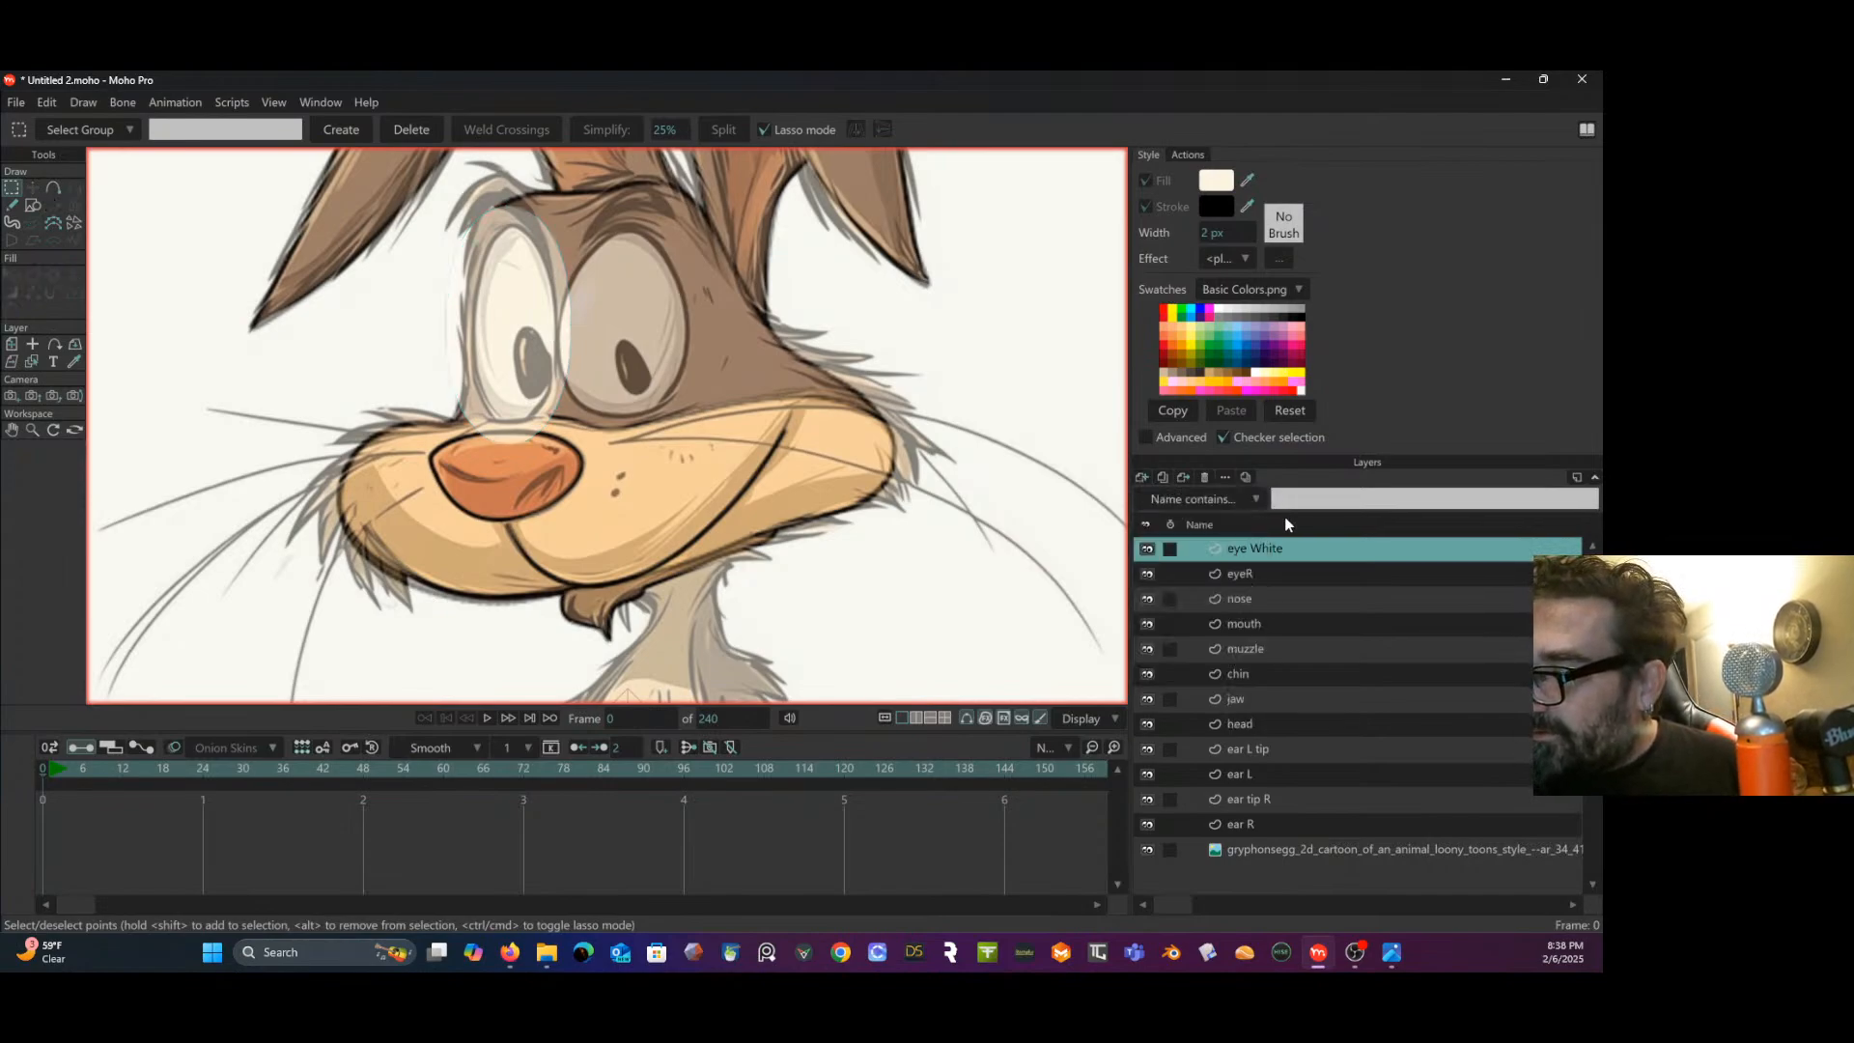
type("pupil")
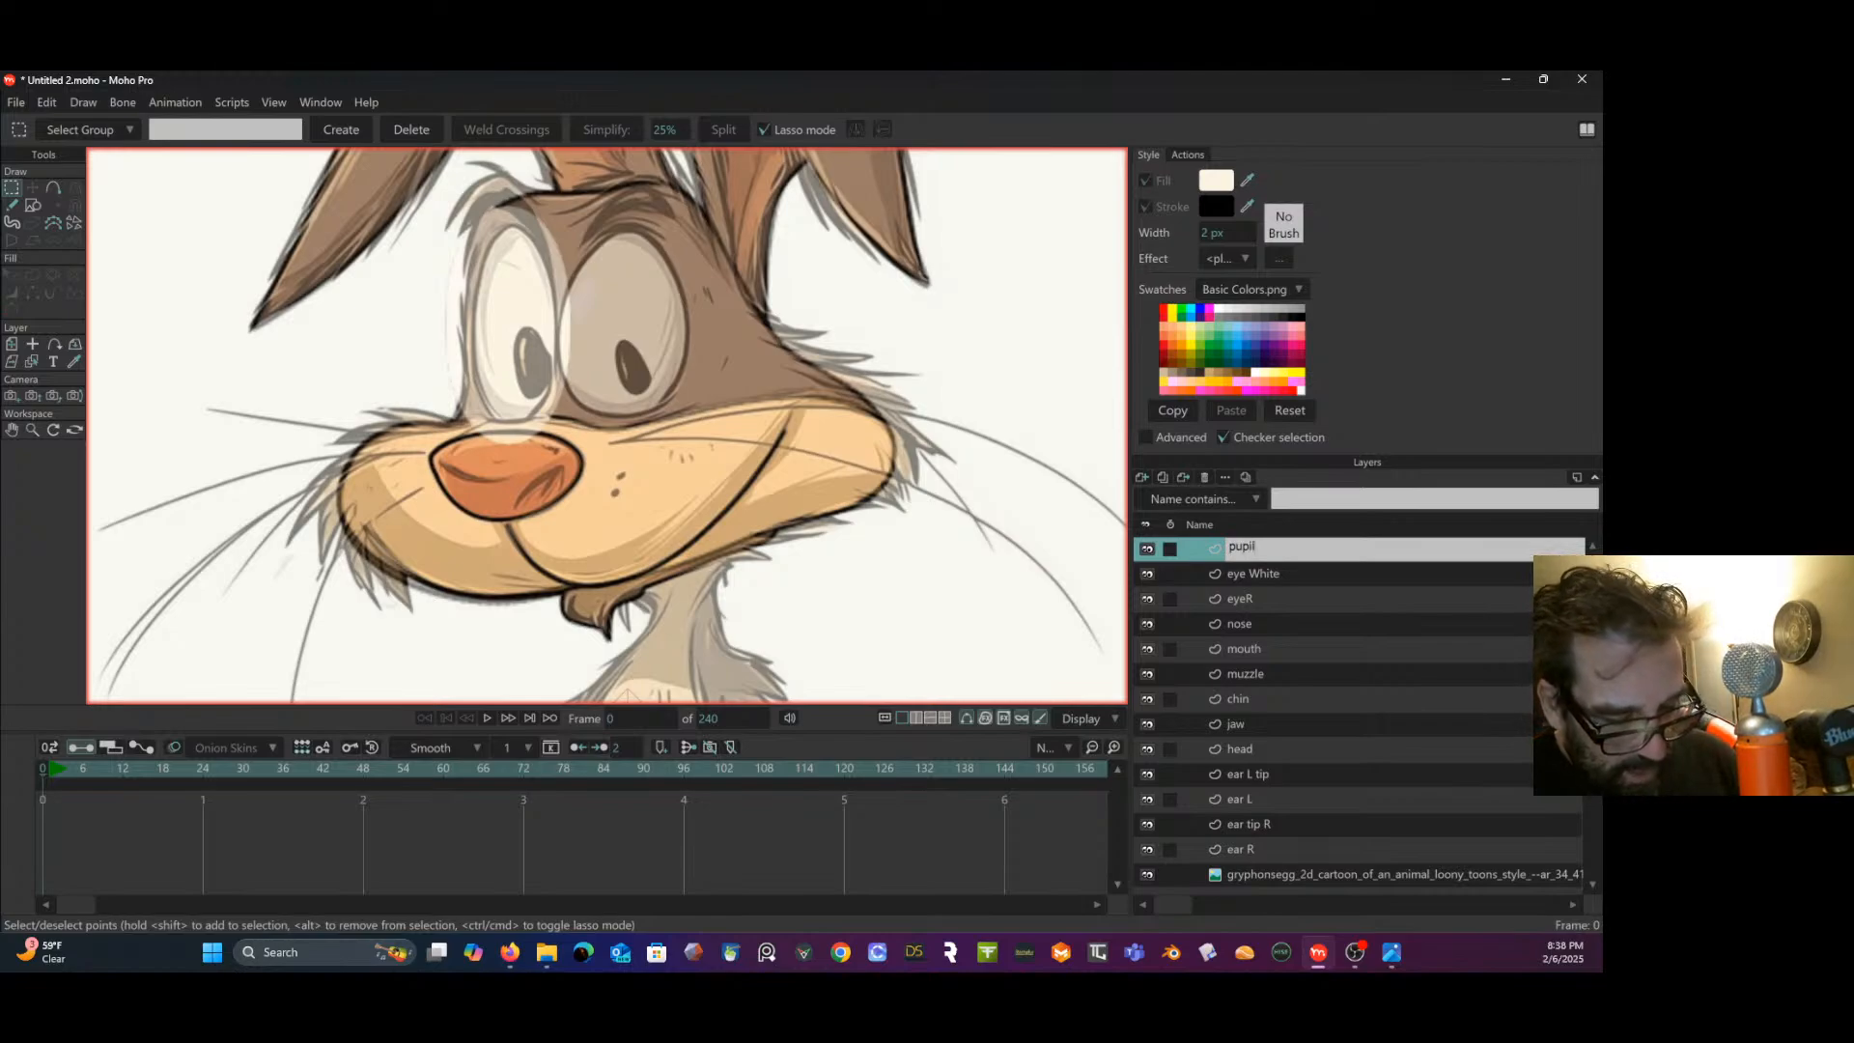
key("Return")
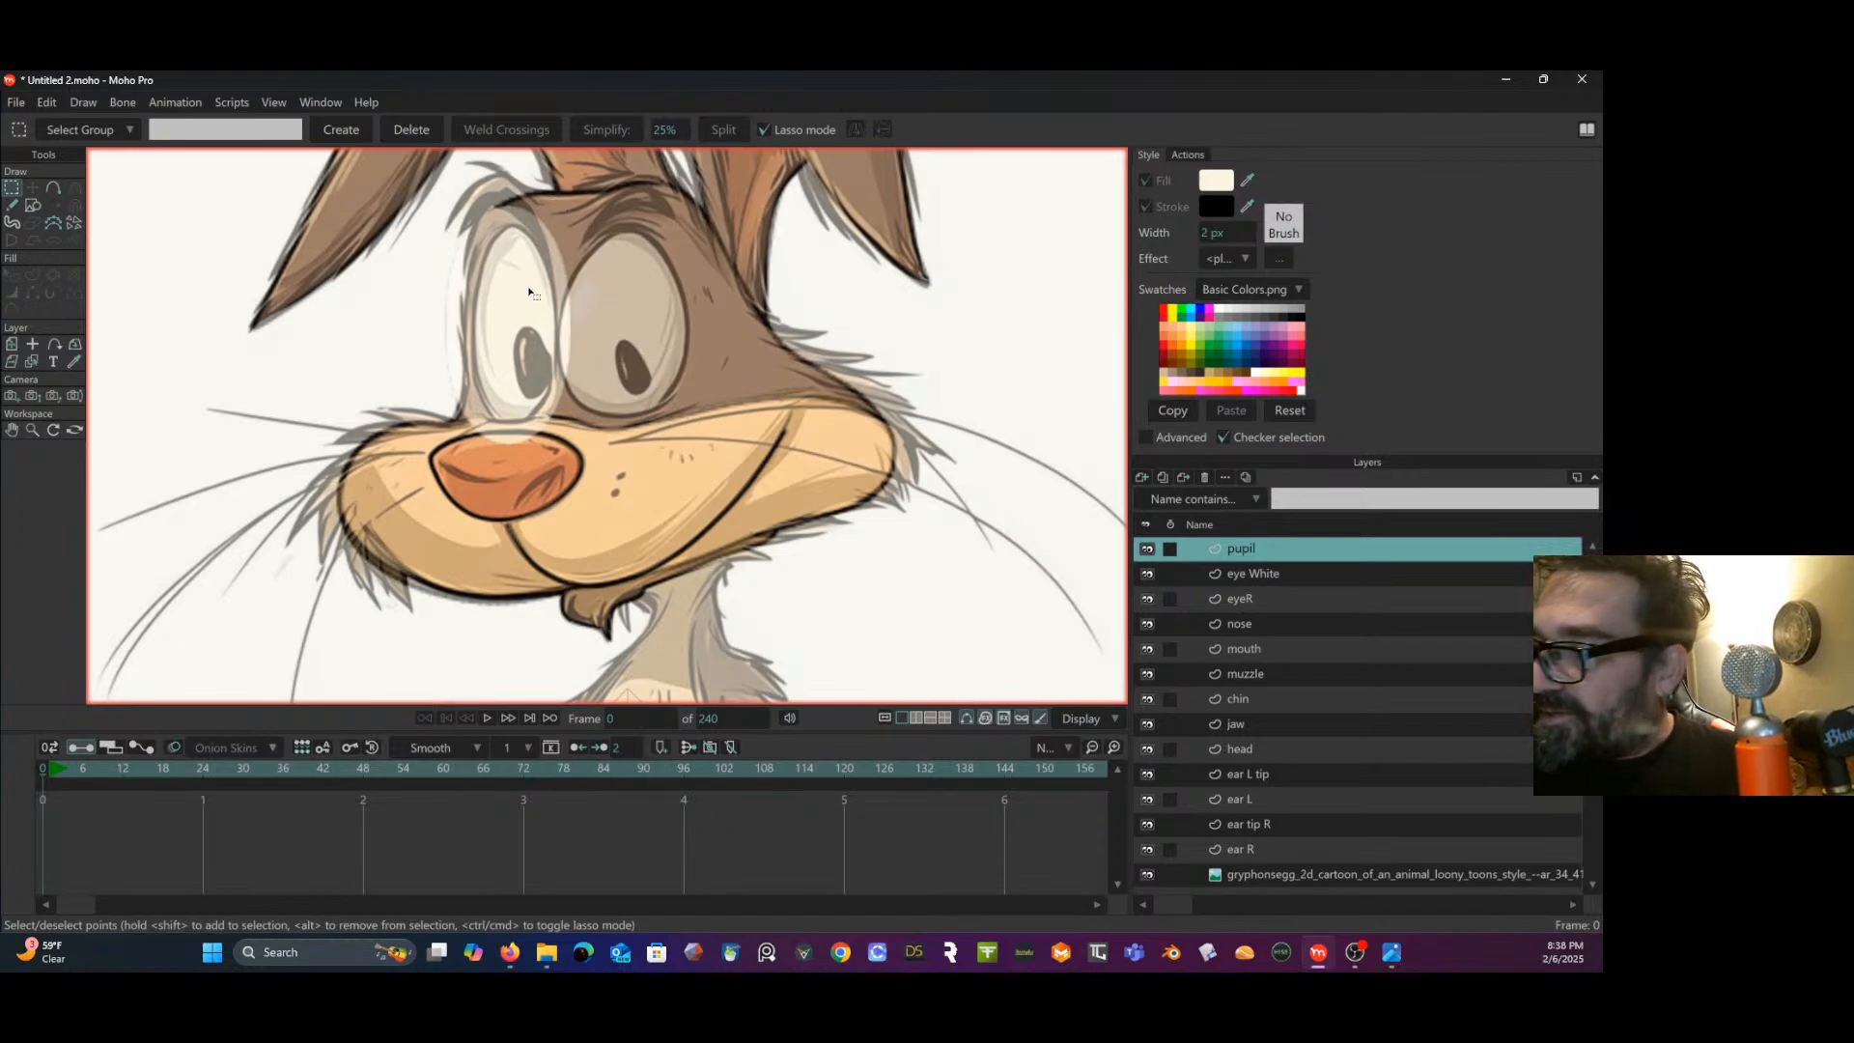
- Draw an ellipse over the right eye's sketched pupil and adjust its top and bottom points to match the sketch
left_click(33, 206)
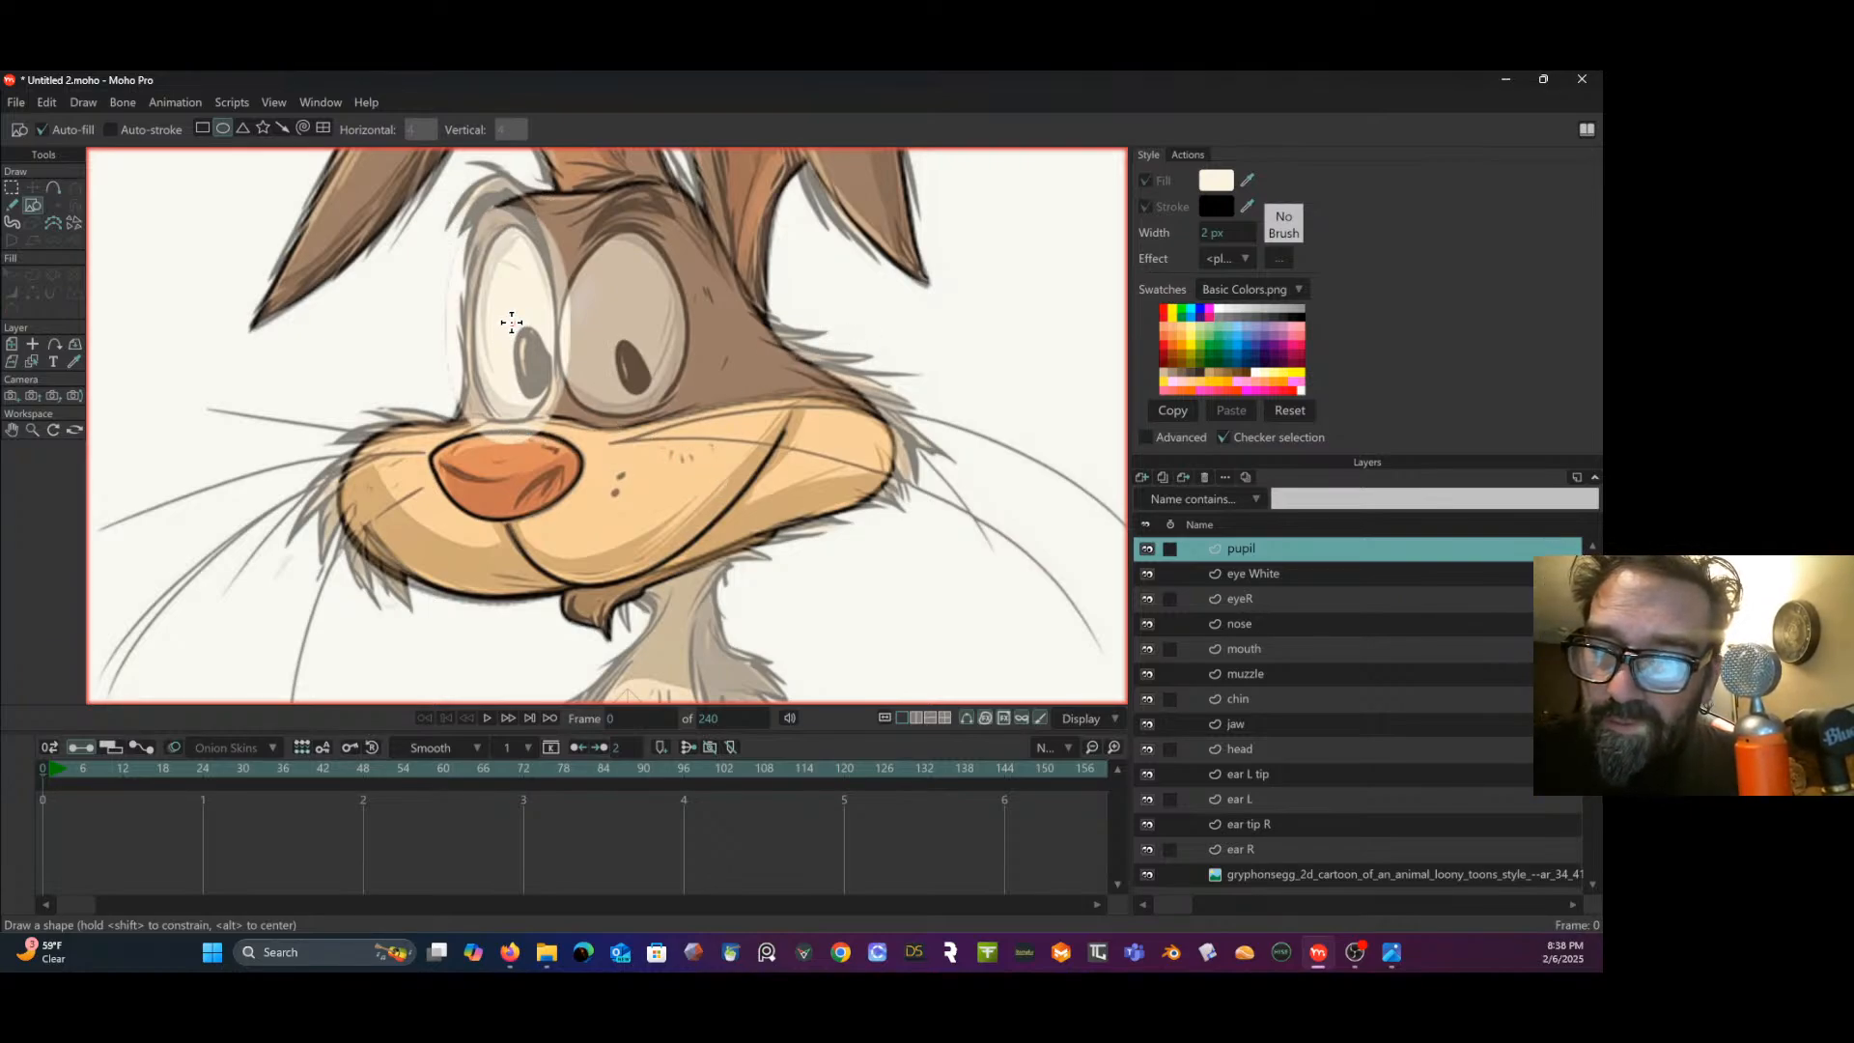
left_click_drag(512, 322, 546, 390)
left_click(13, 187)
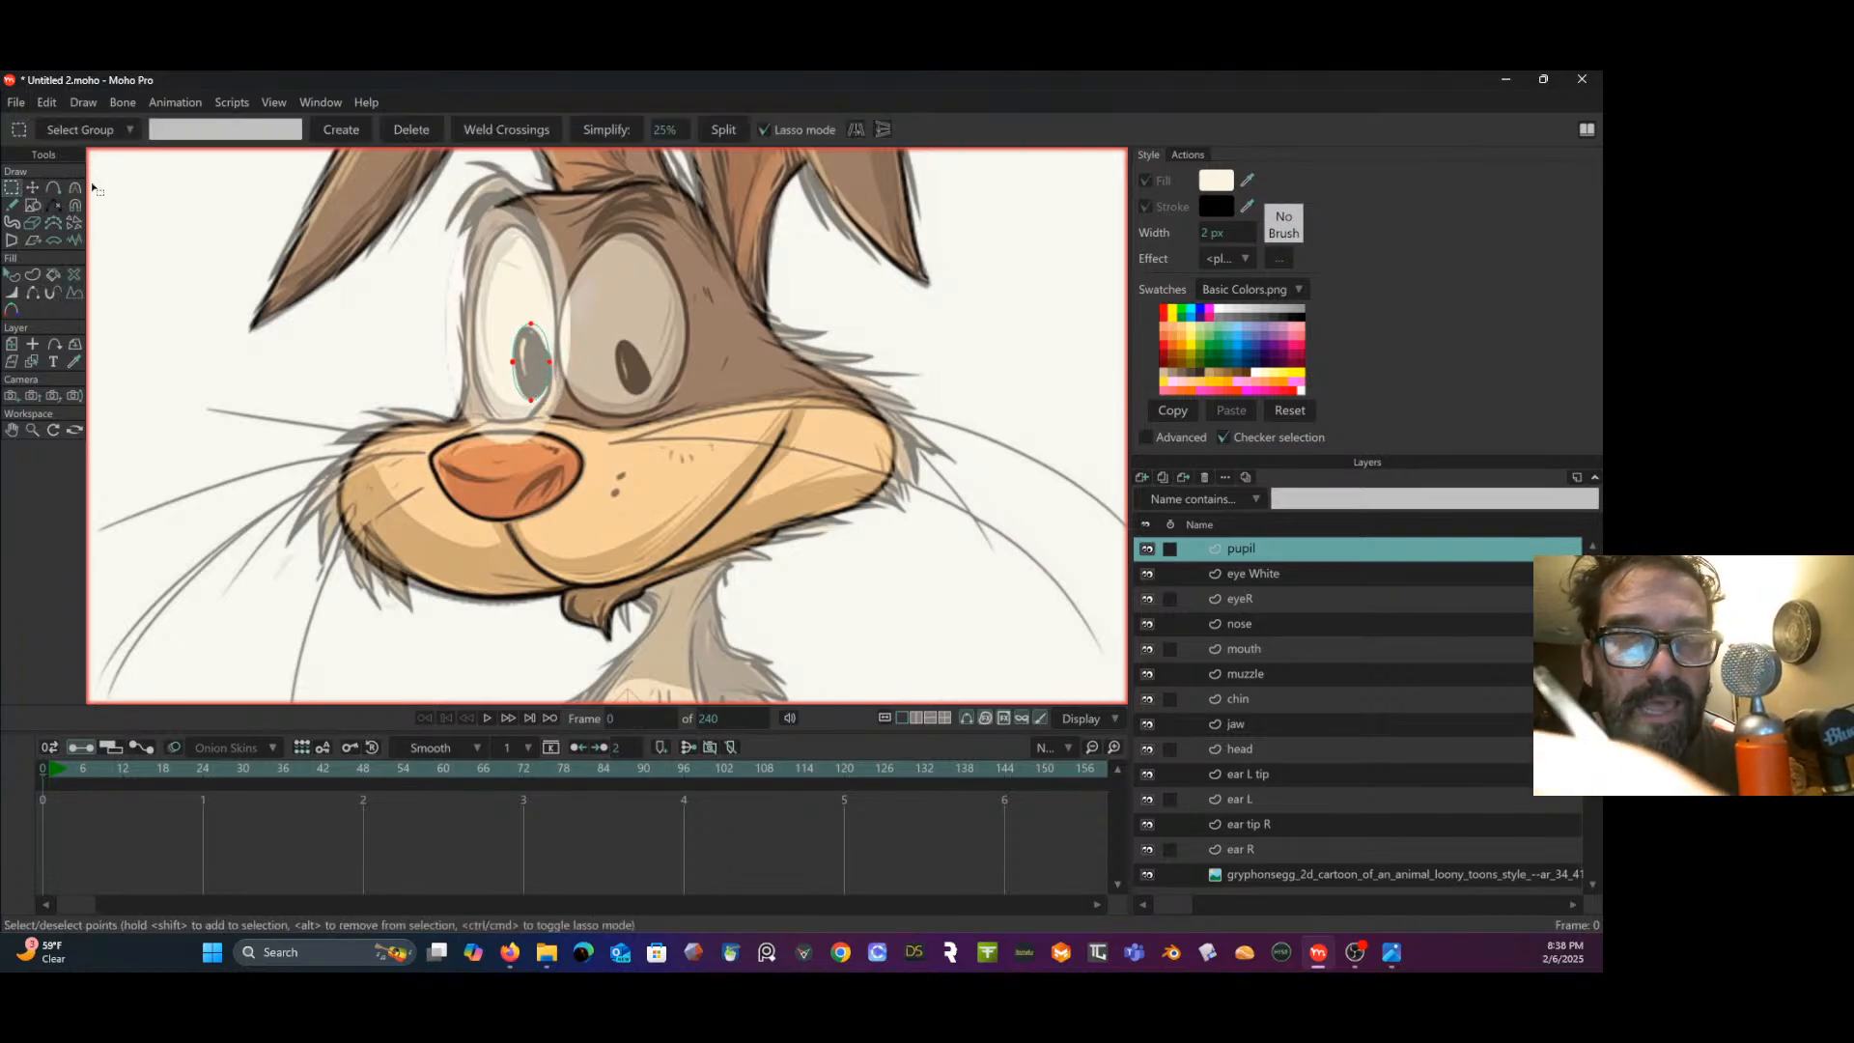
left_click(32, 187)
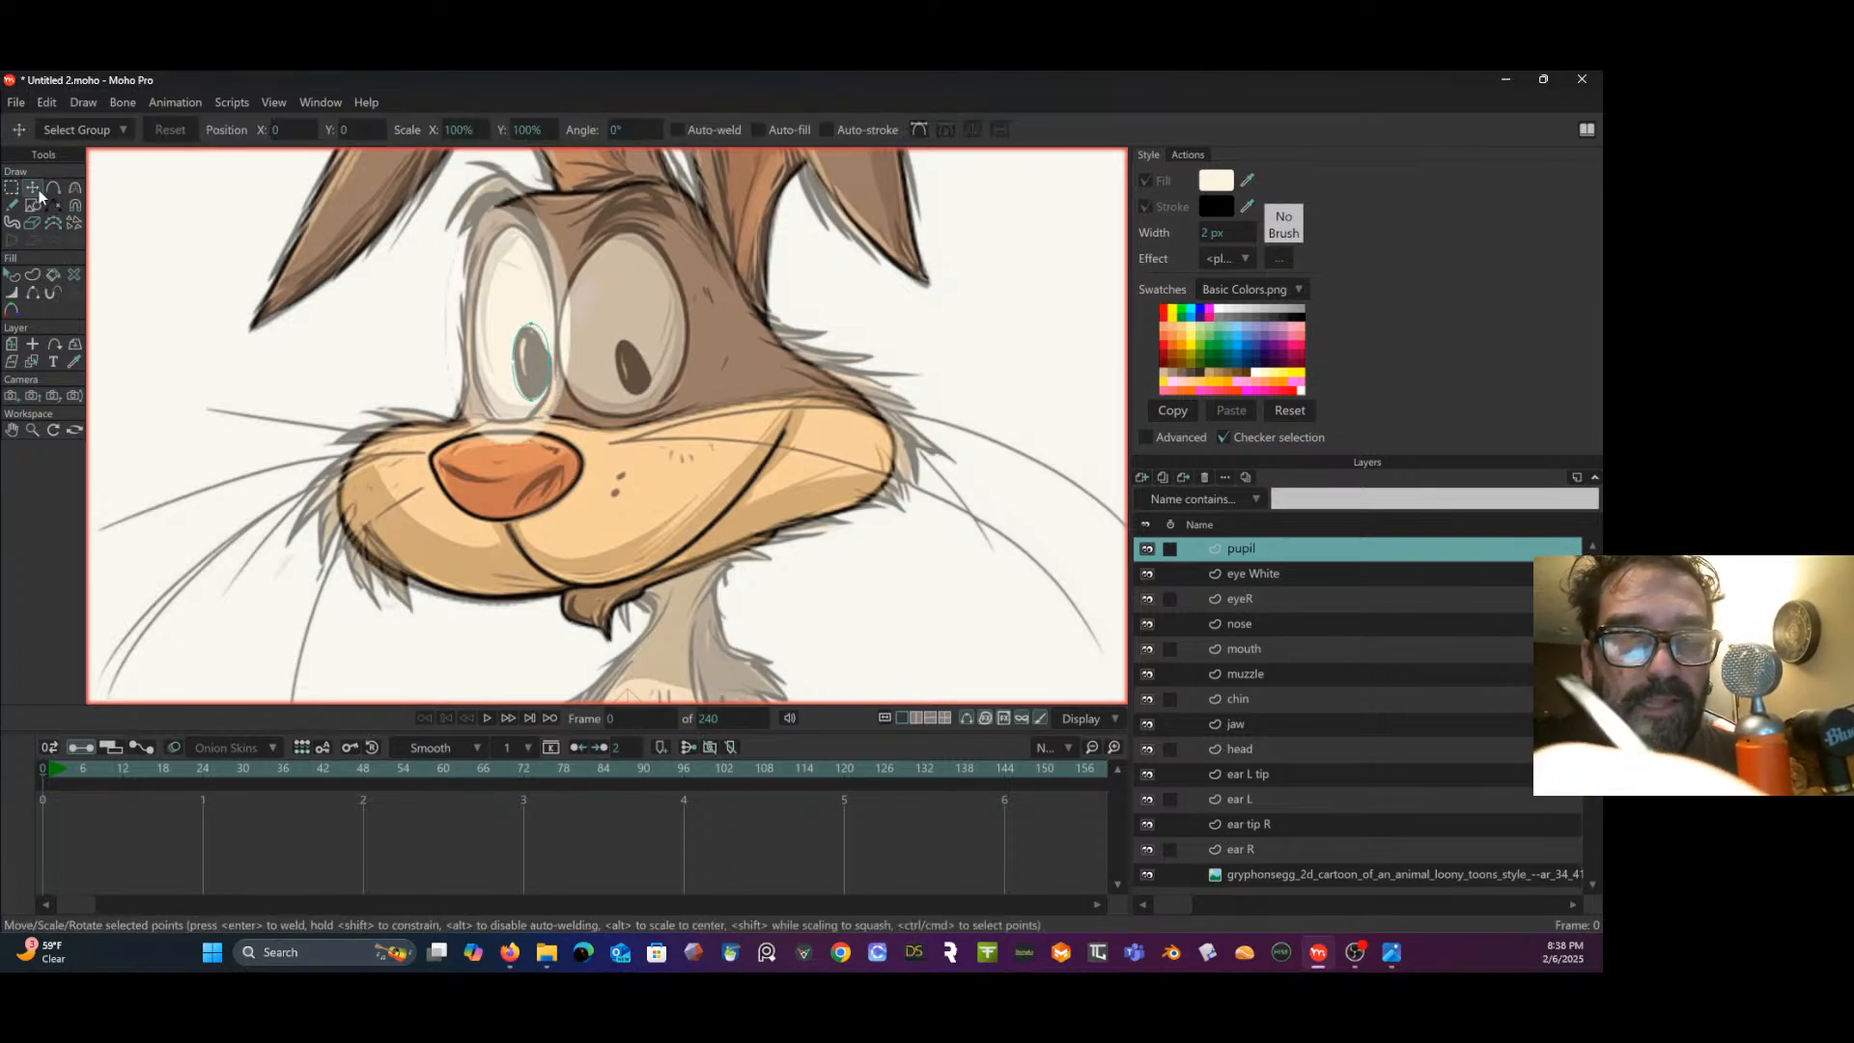
left_click(527, 328)
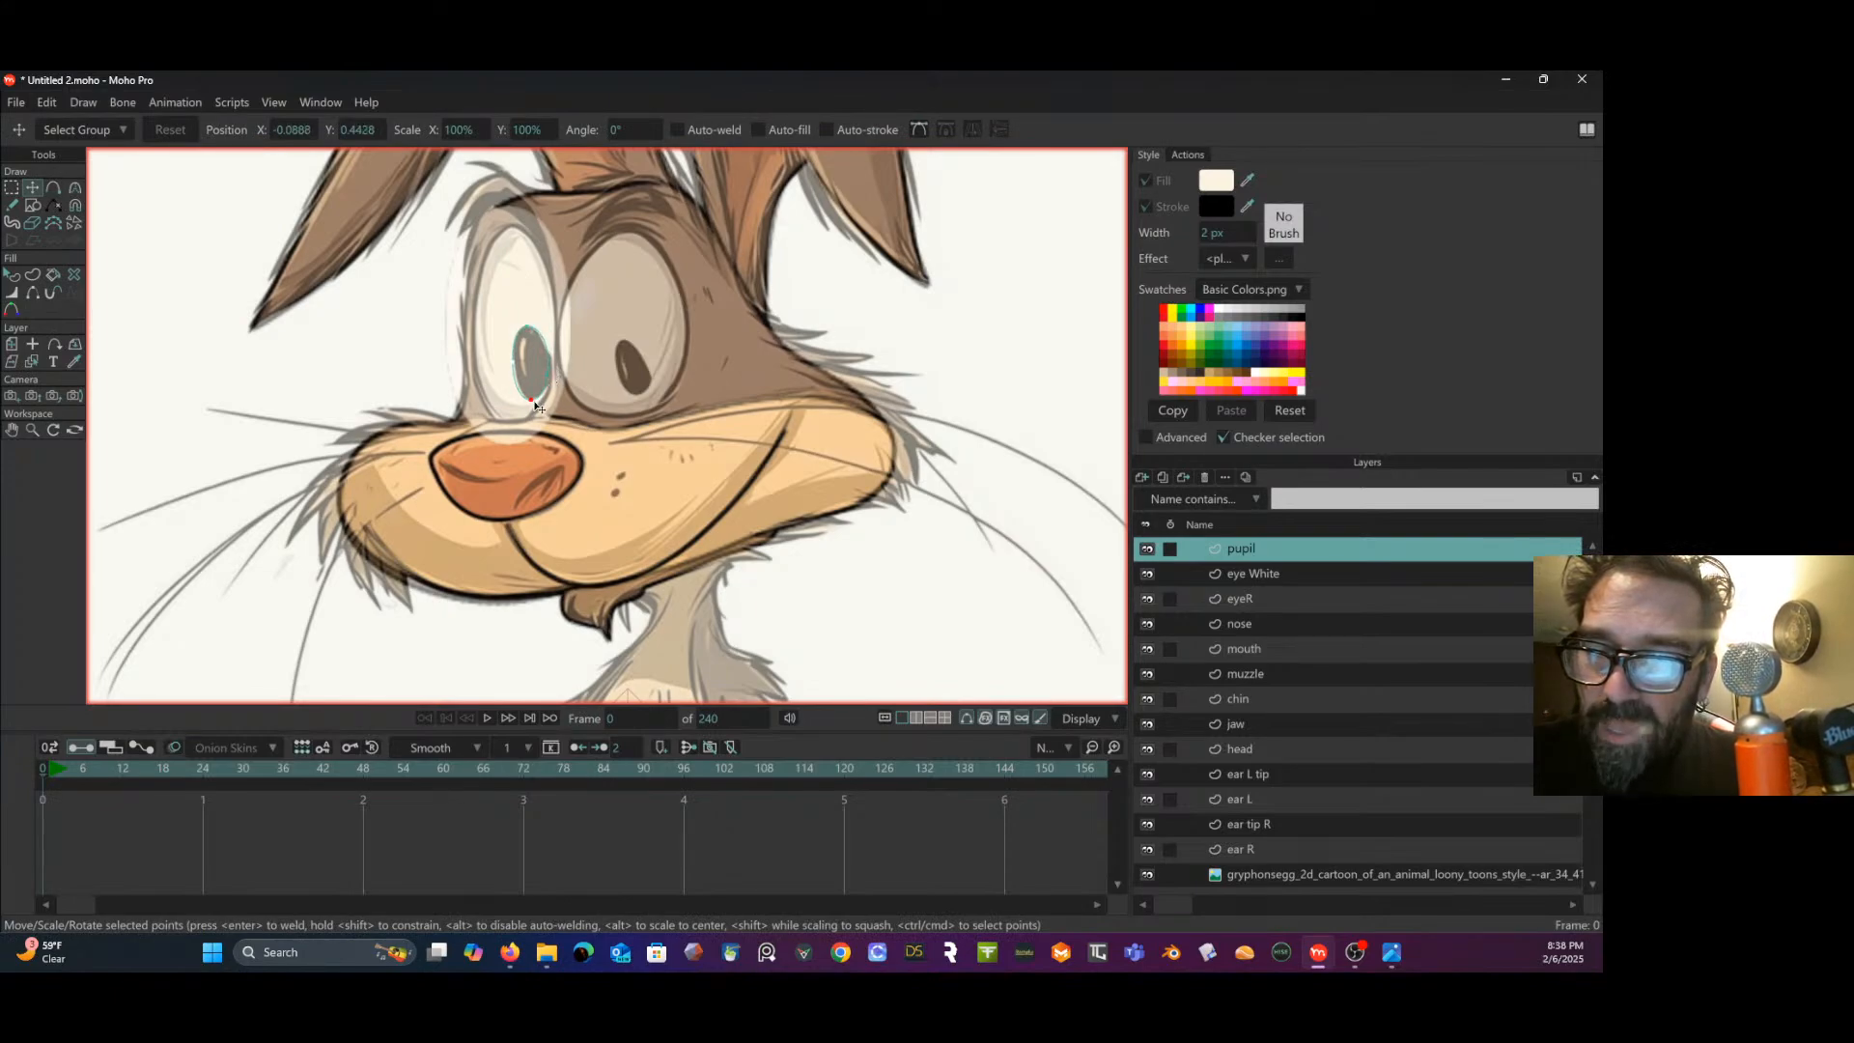
left_click(535, 396)
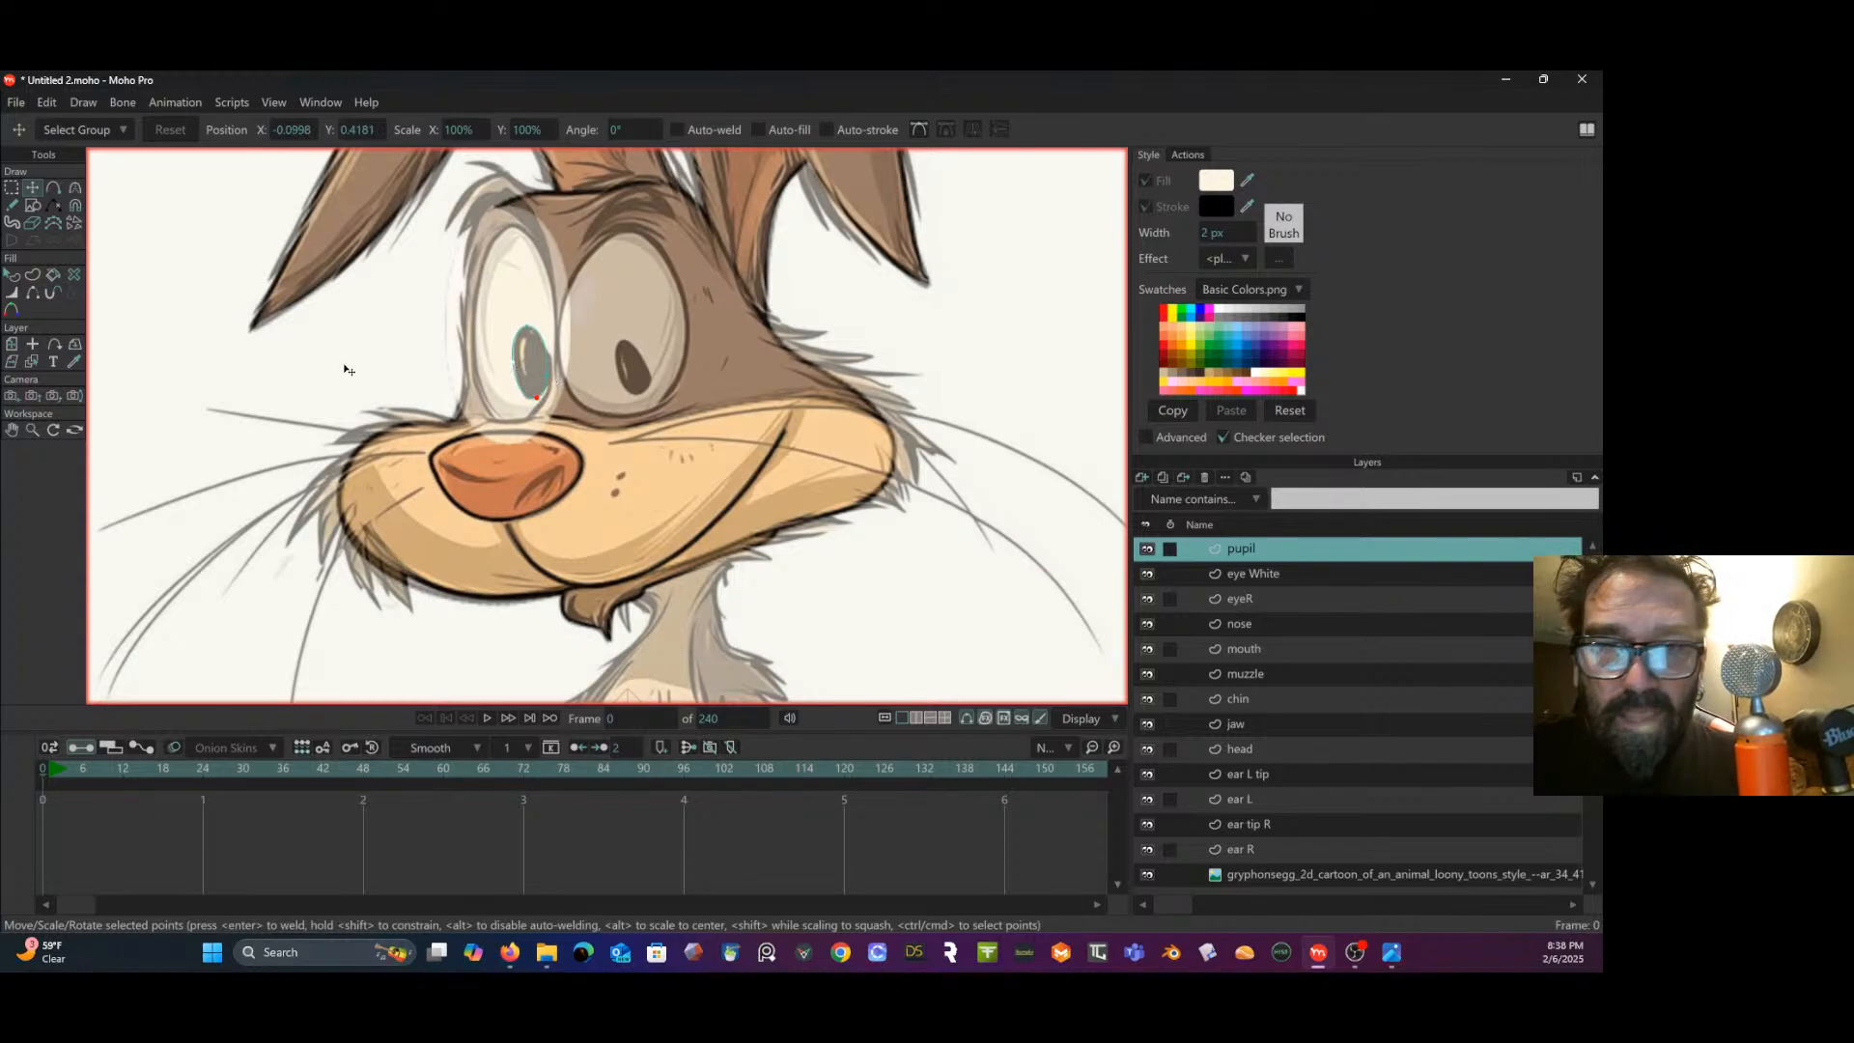
- Create a fill-only shape from the closed pupil outline
left_click(32, 275)
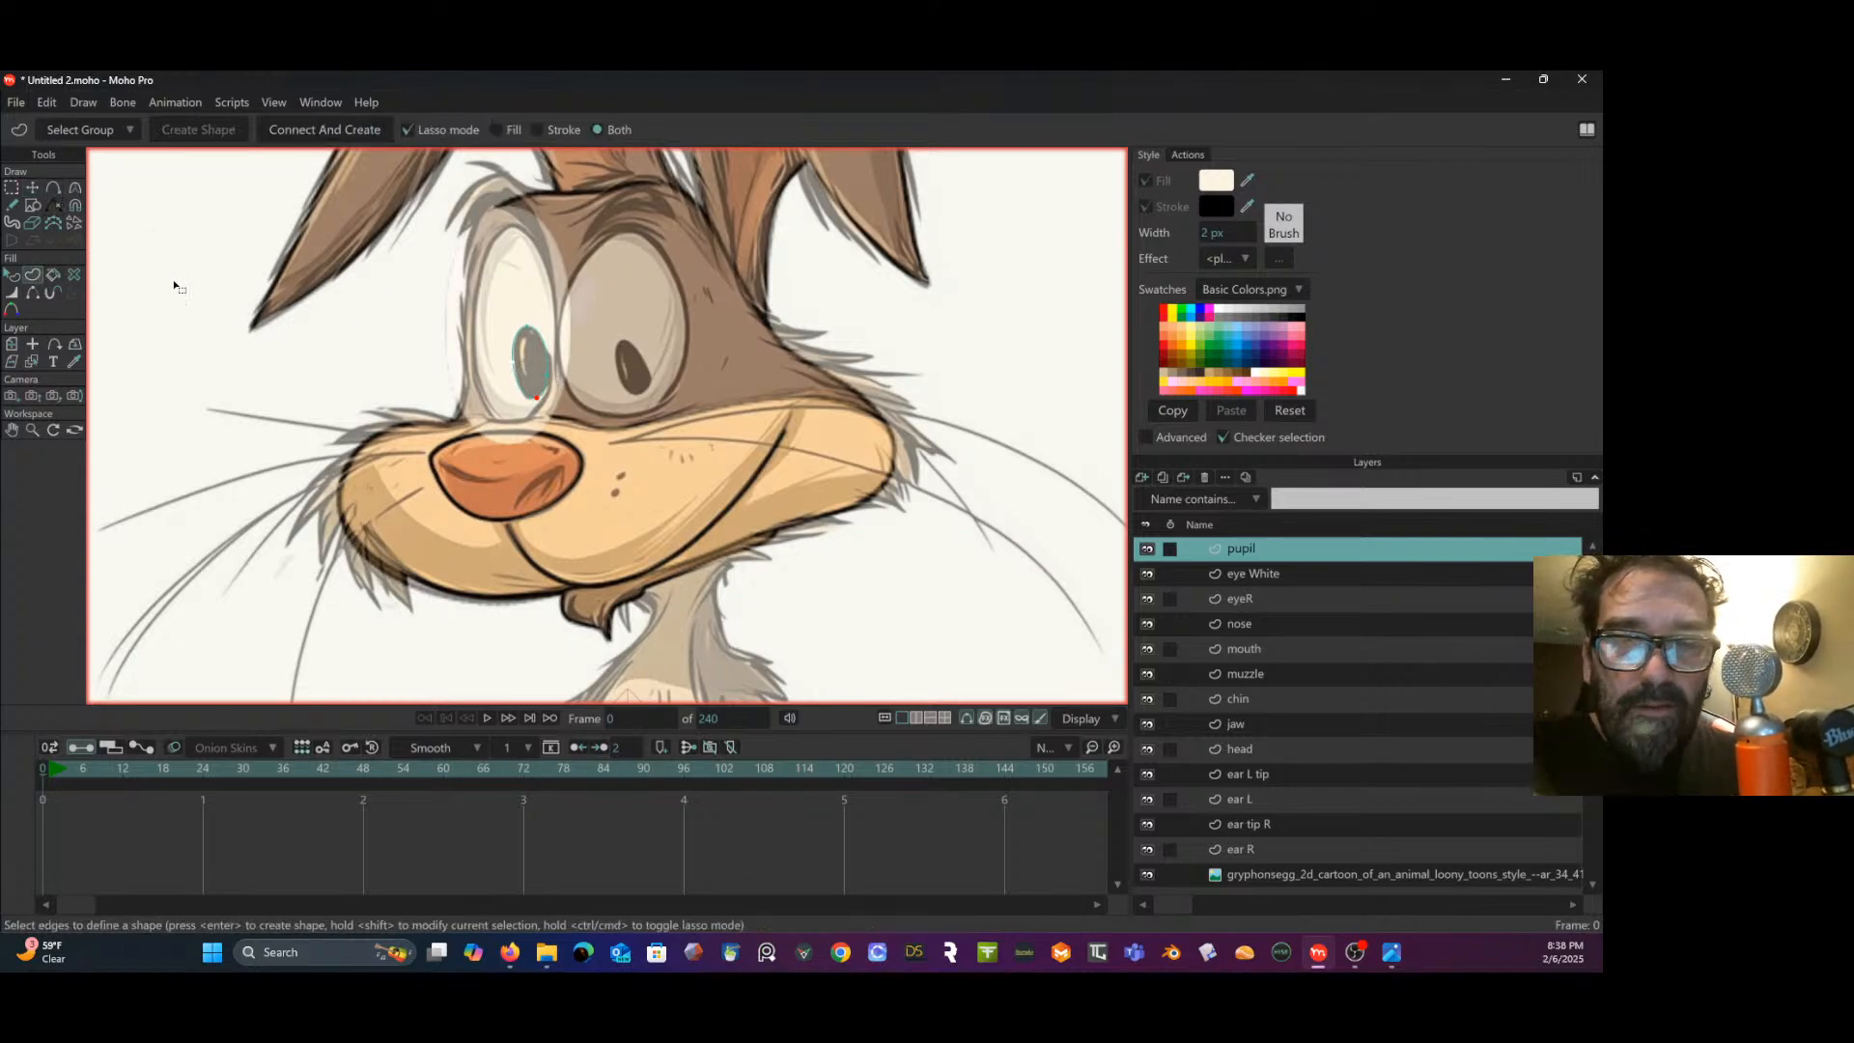
left_click(542, 340)
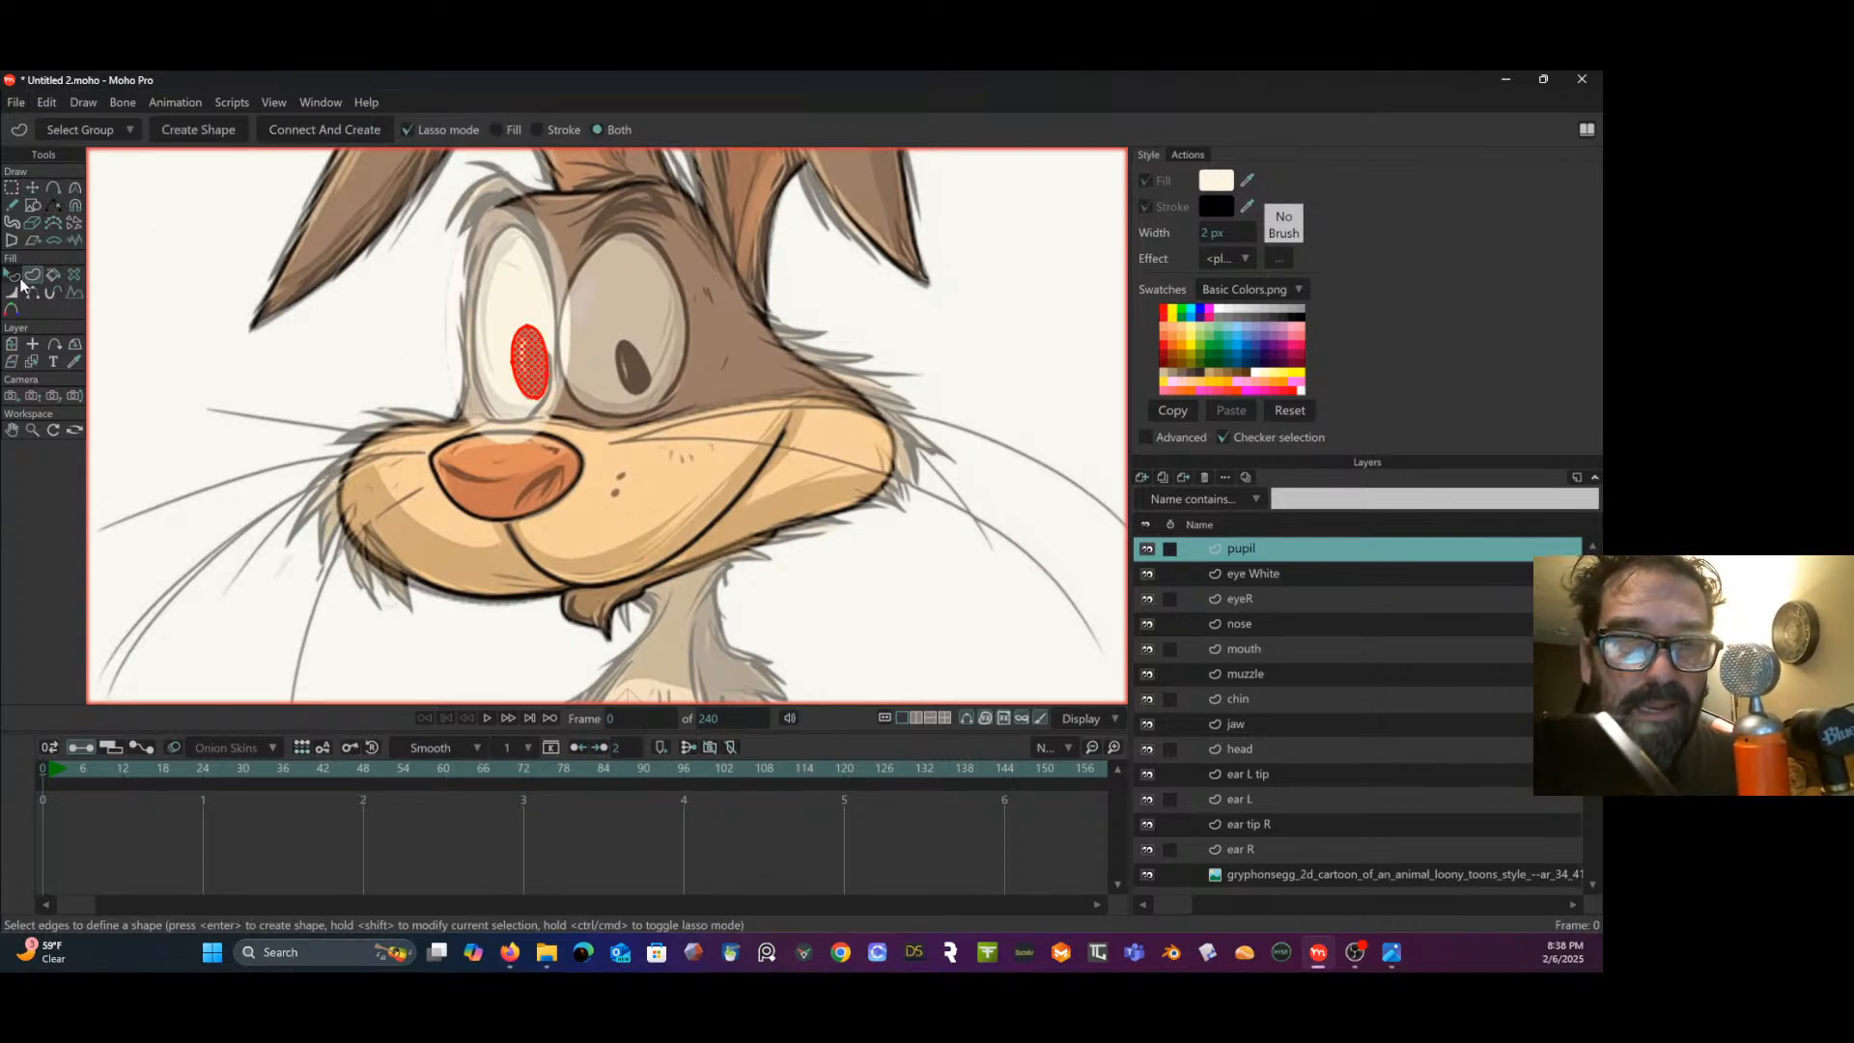
left_click(498, 129)
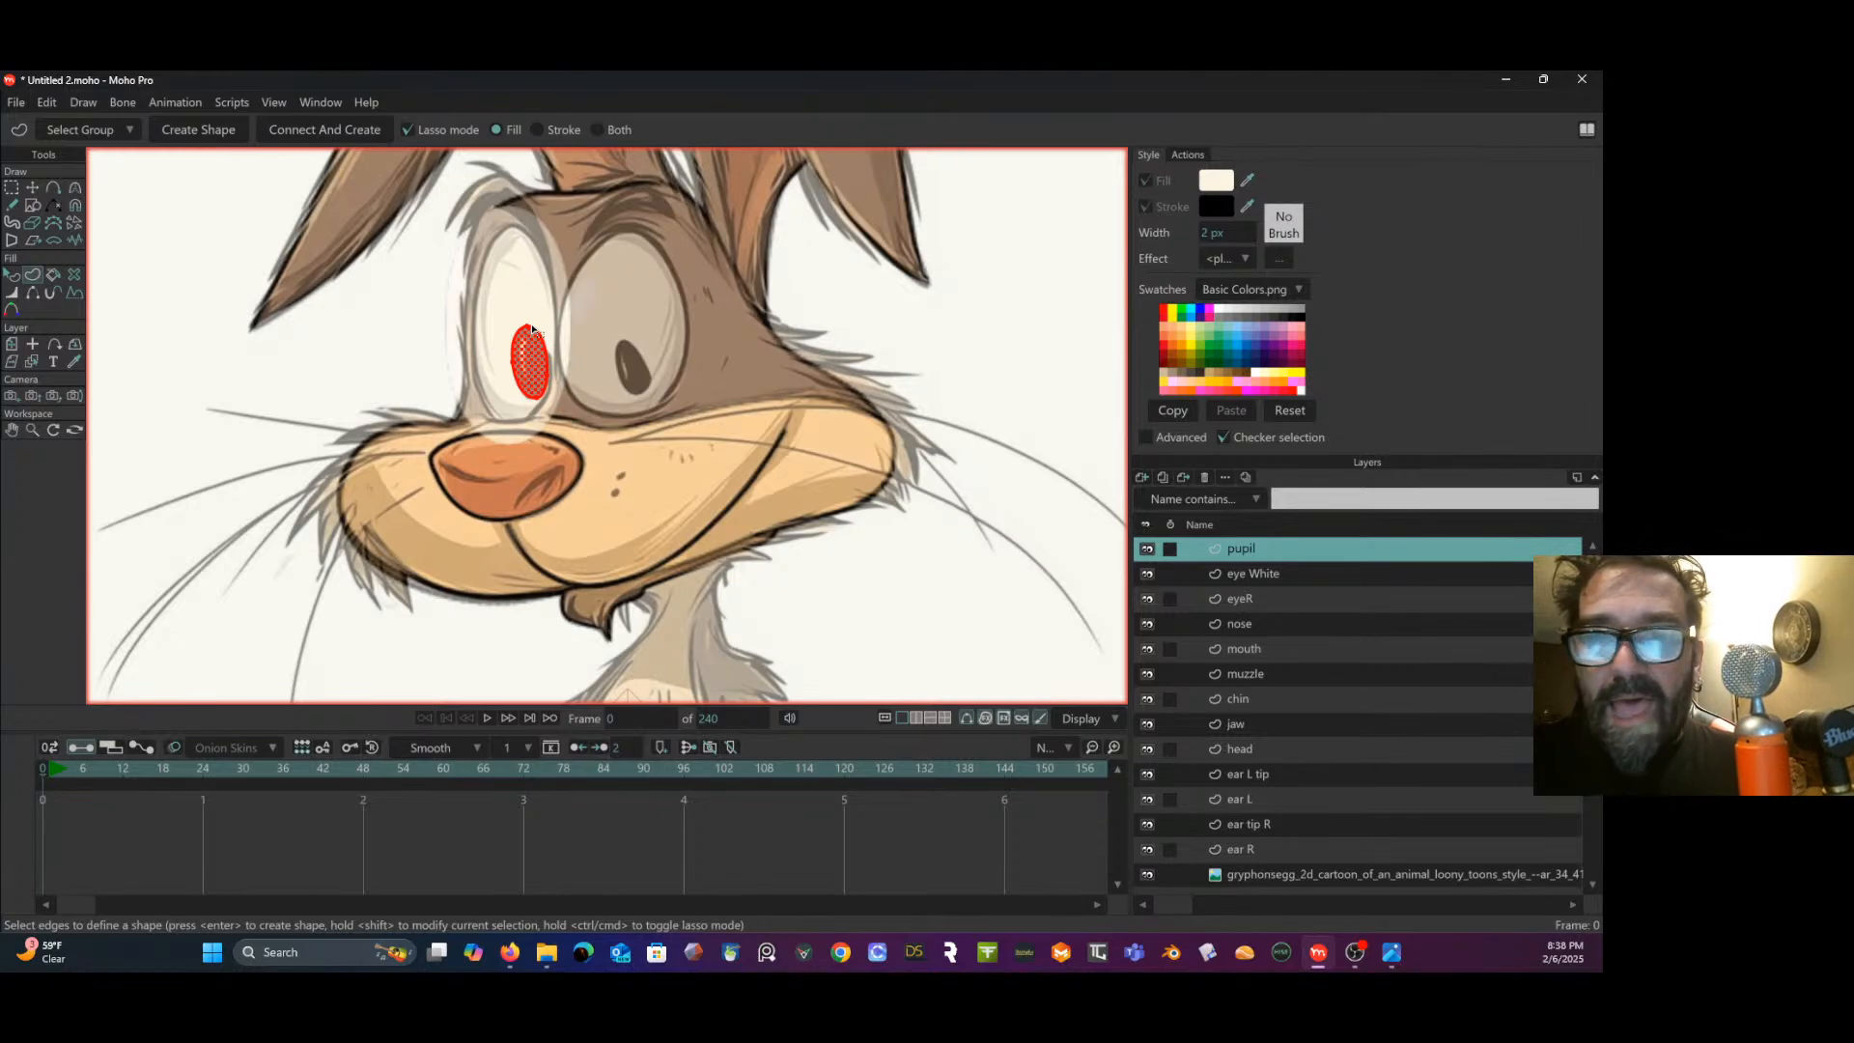
left_click(228, 136)
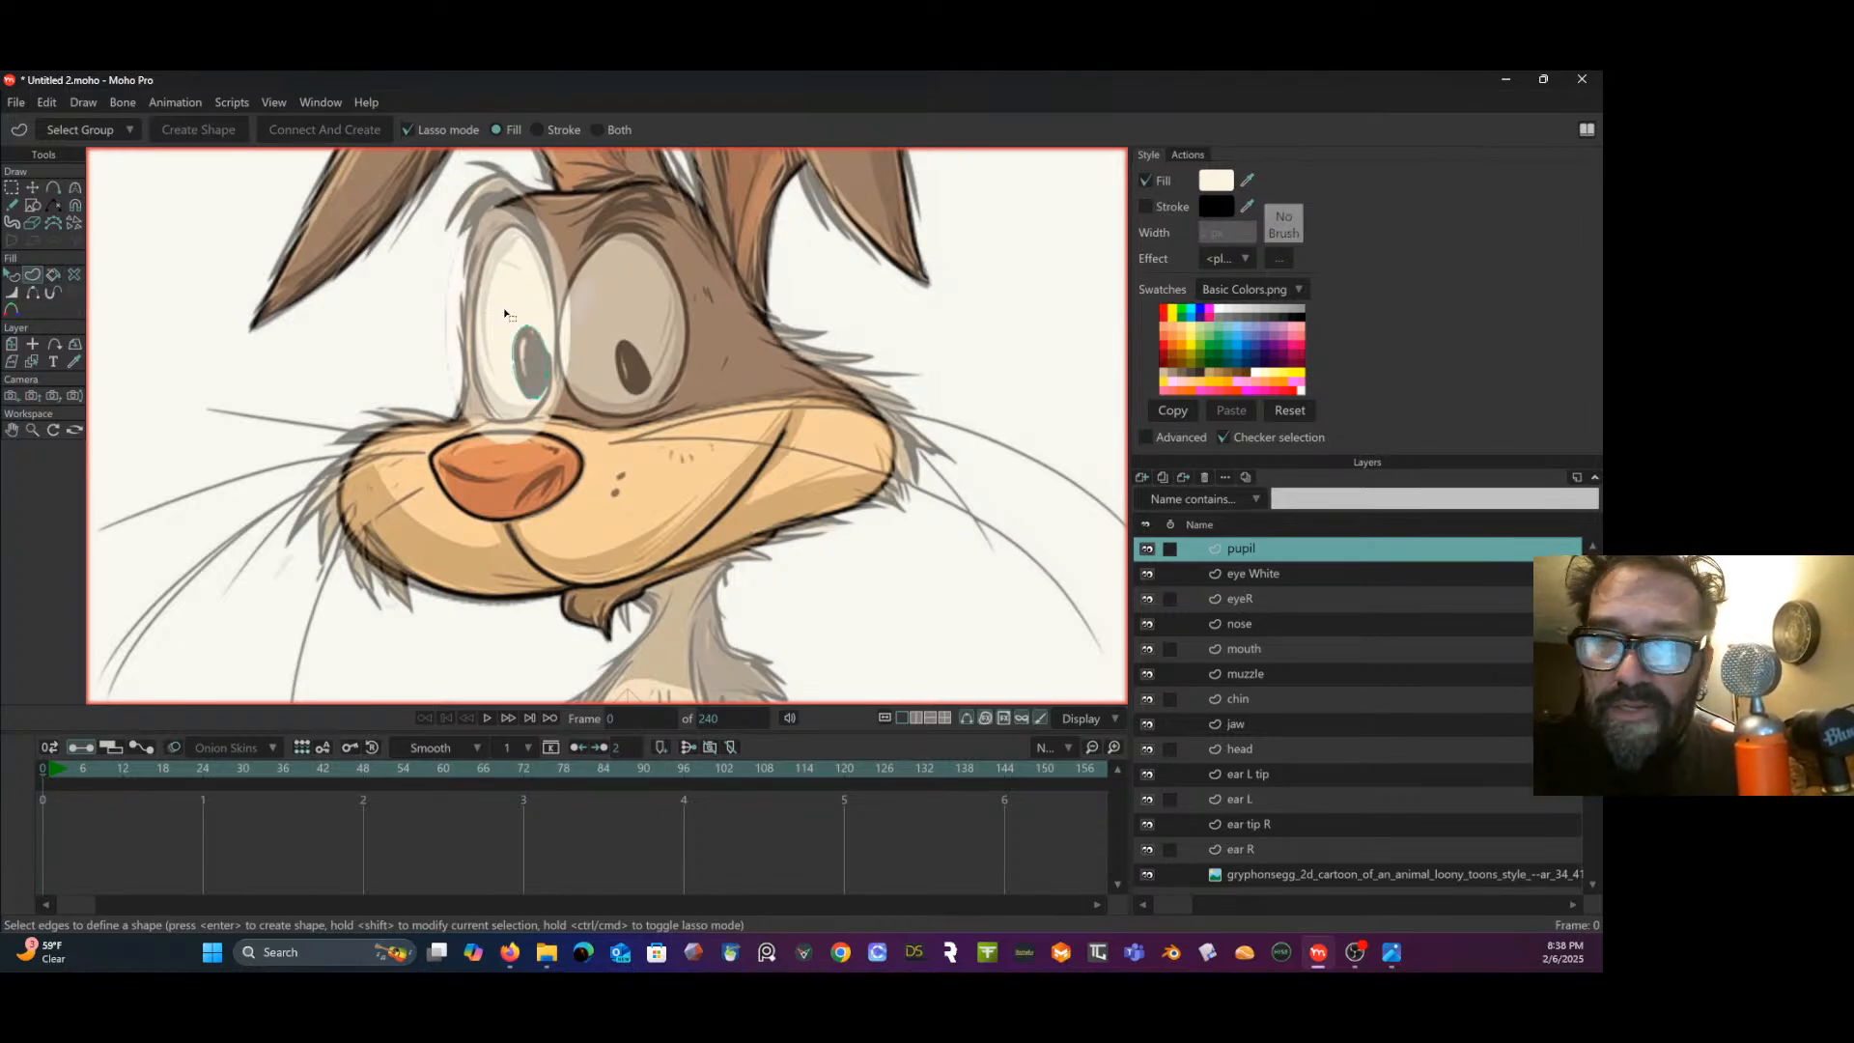
left_click(530, 363)
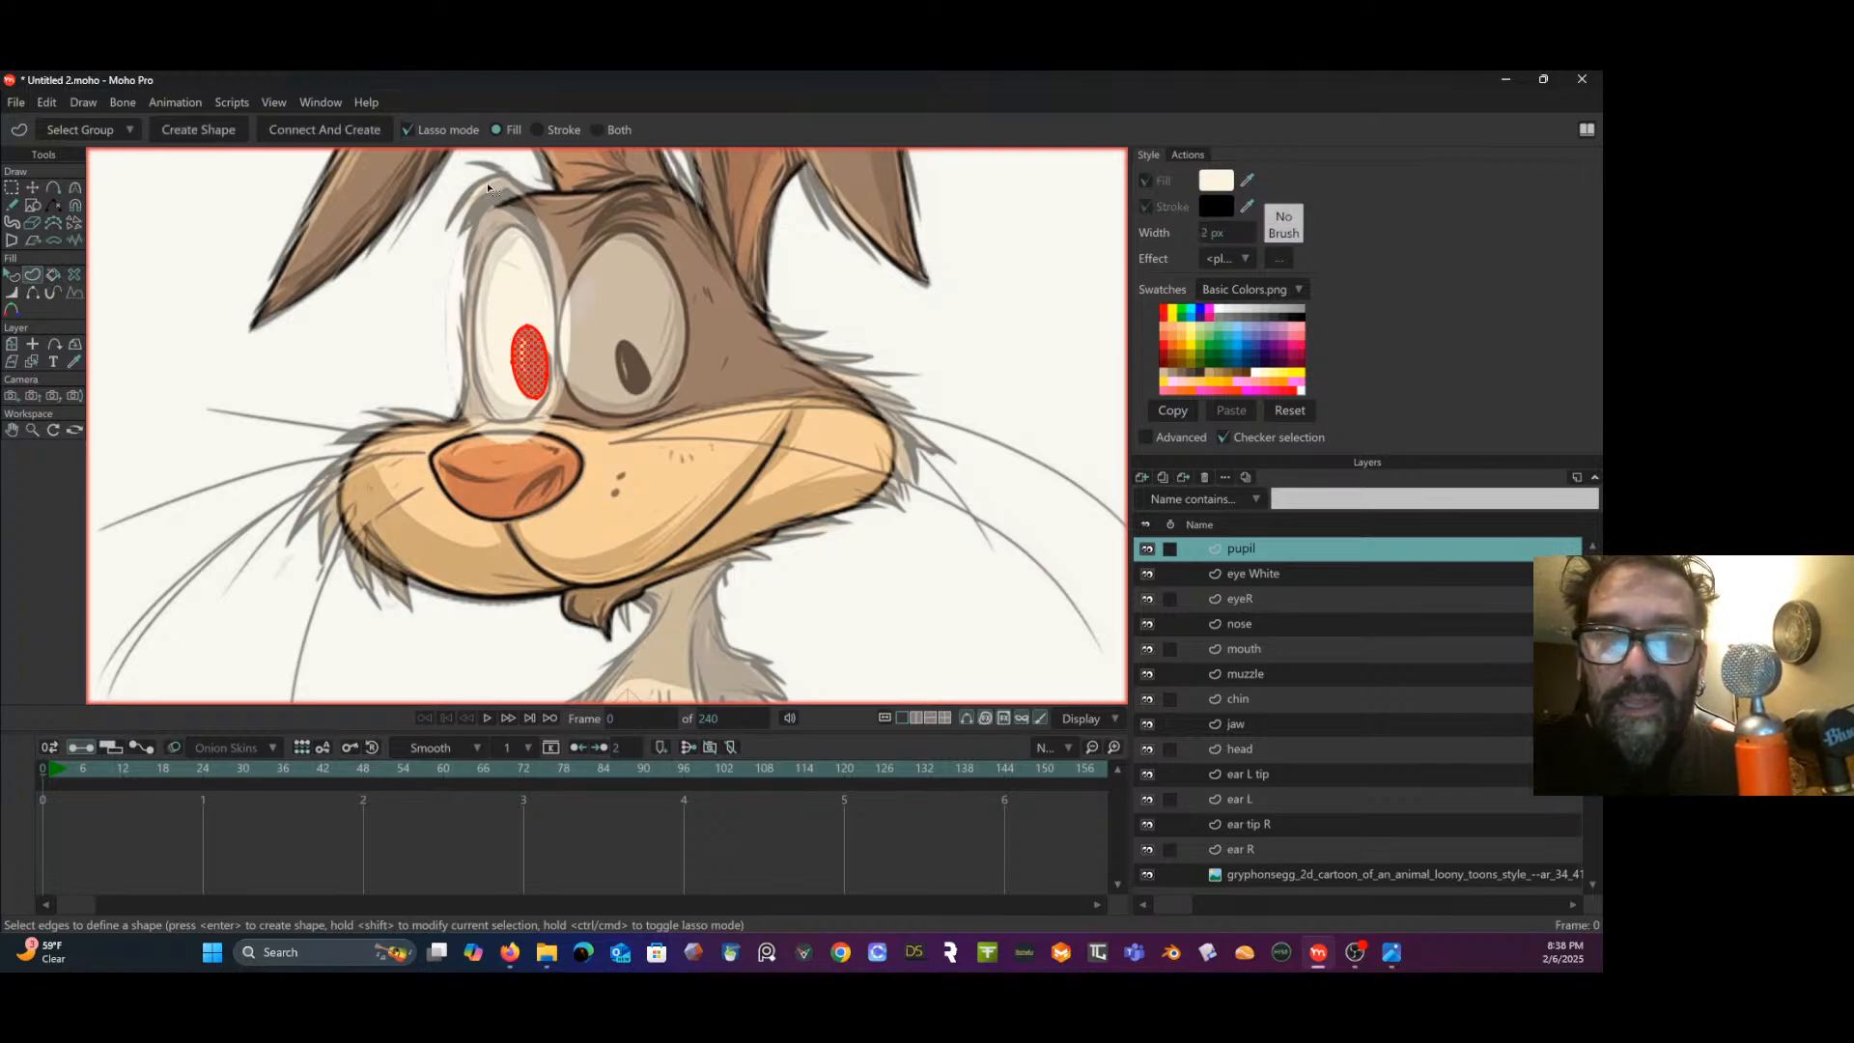
- Set the pupil shape's fill to black, 000000
left_click(11, 274)
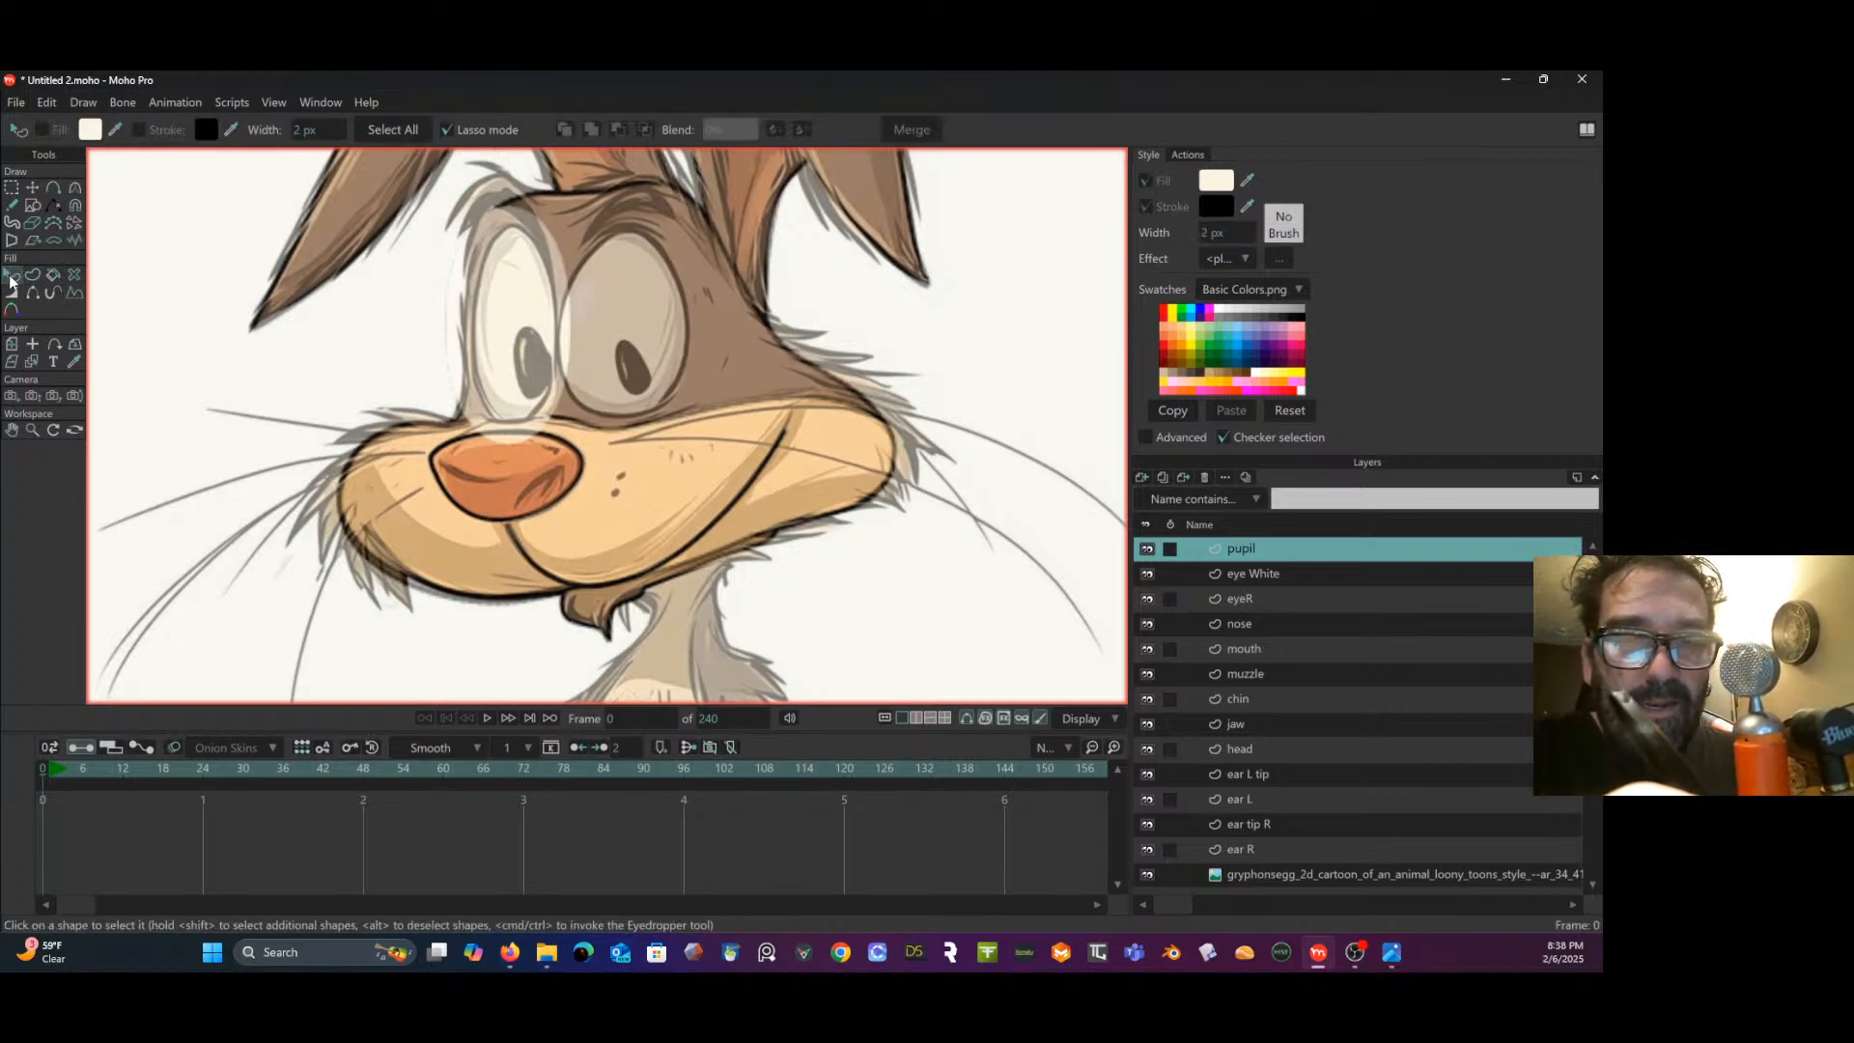
left_click(529, 356)
left_click(101, 129)
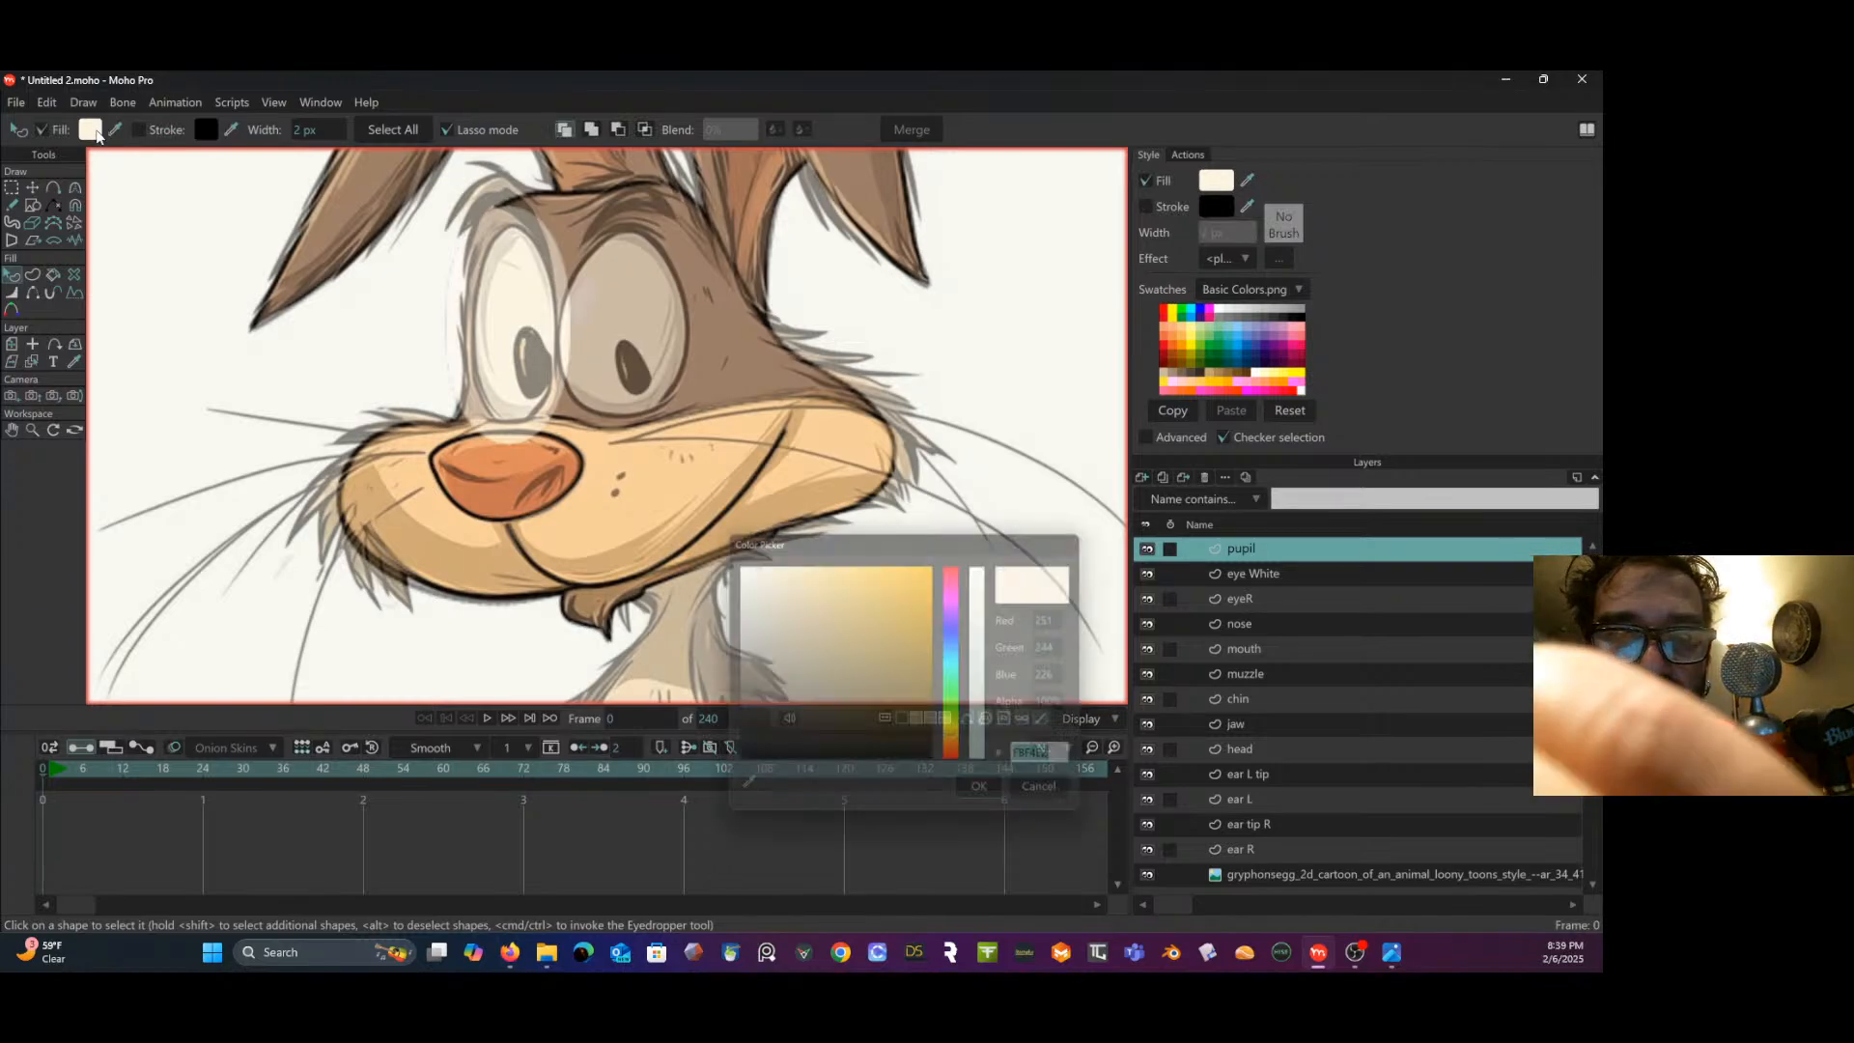
type("000000")
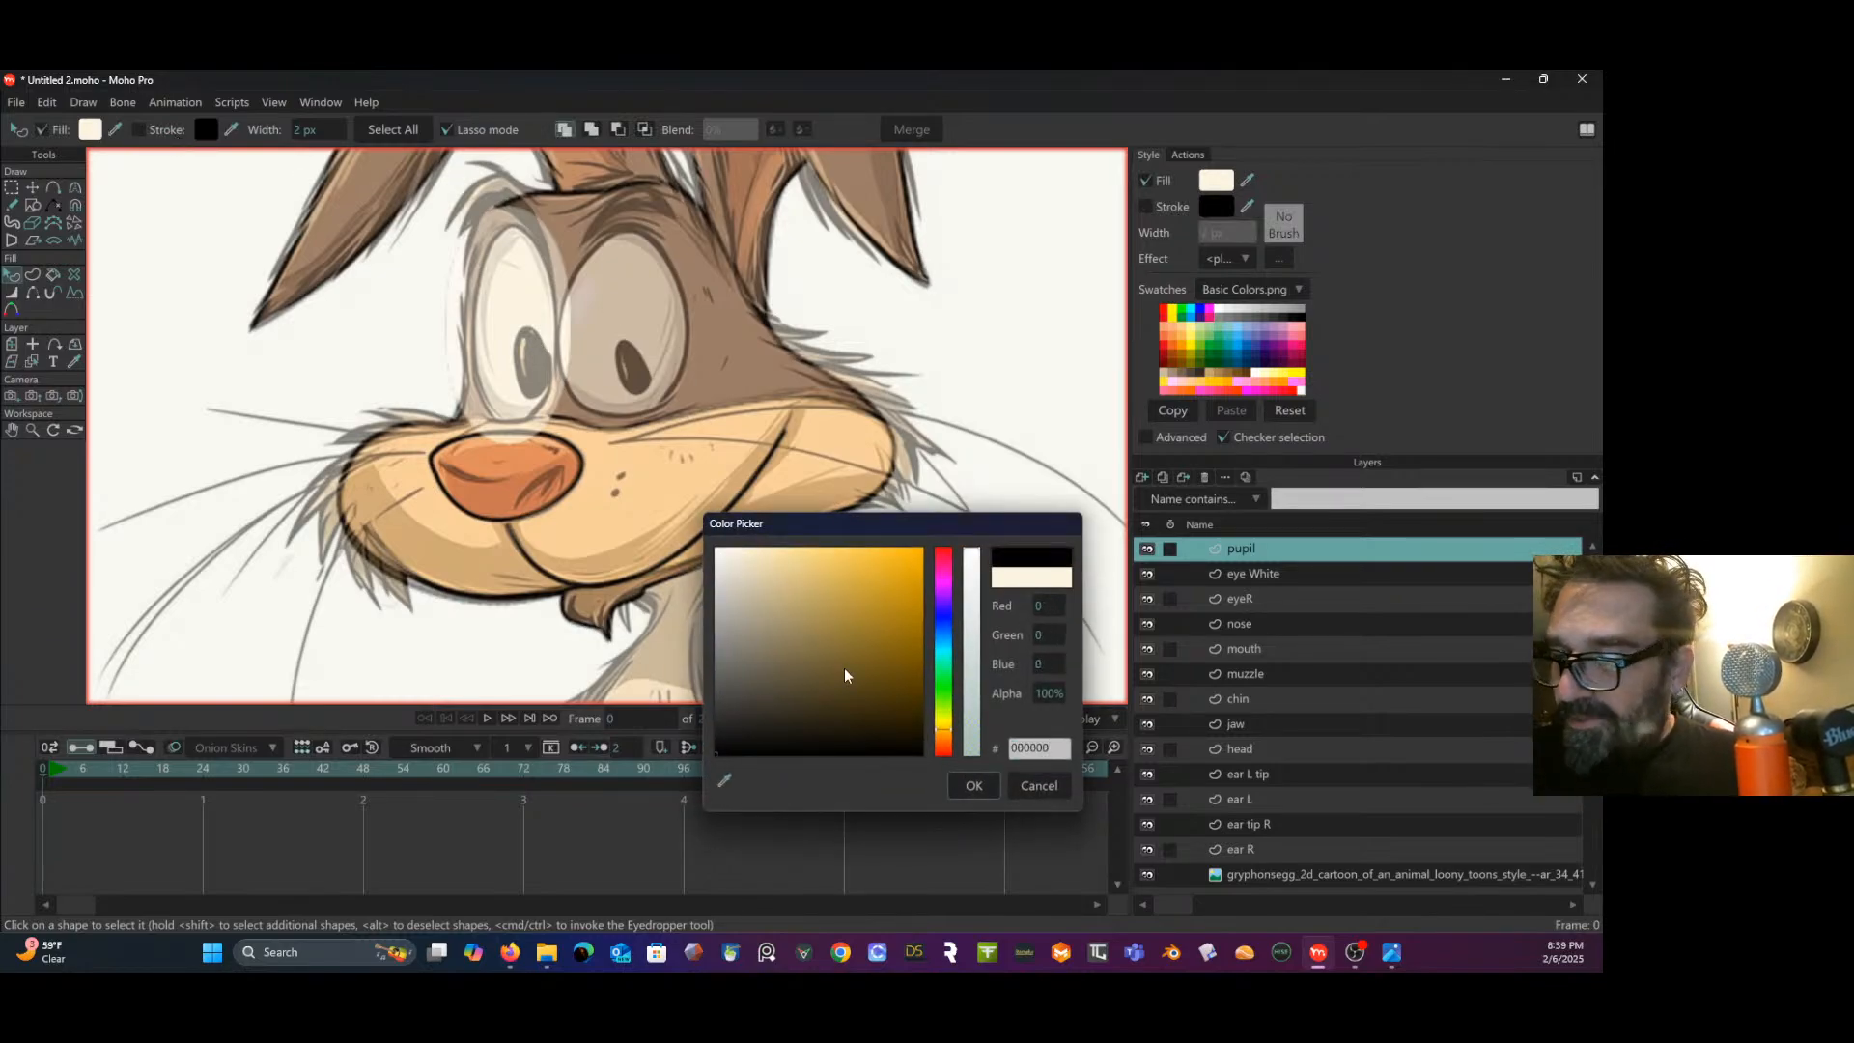
left_click(973, 785)
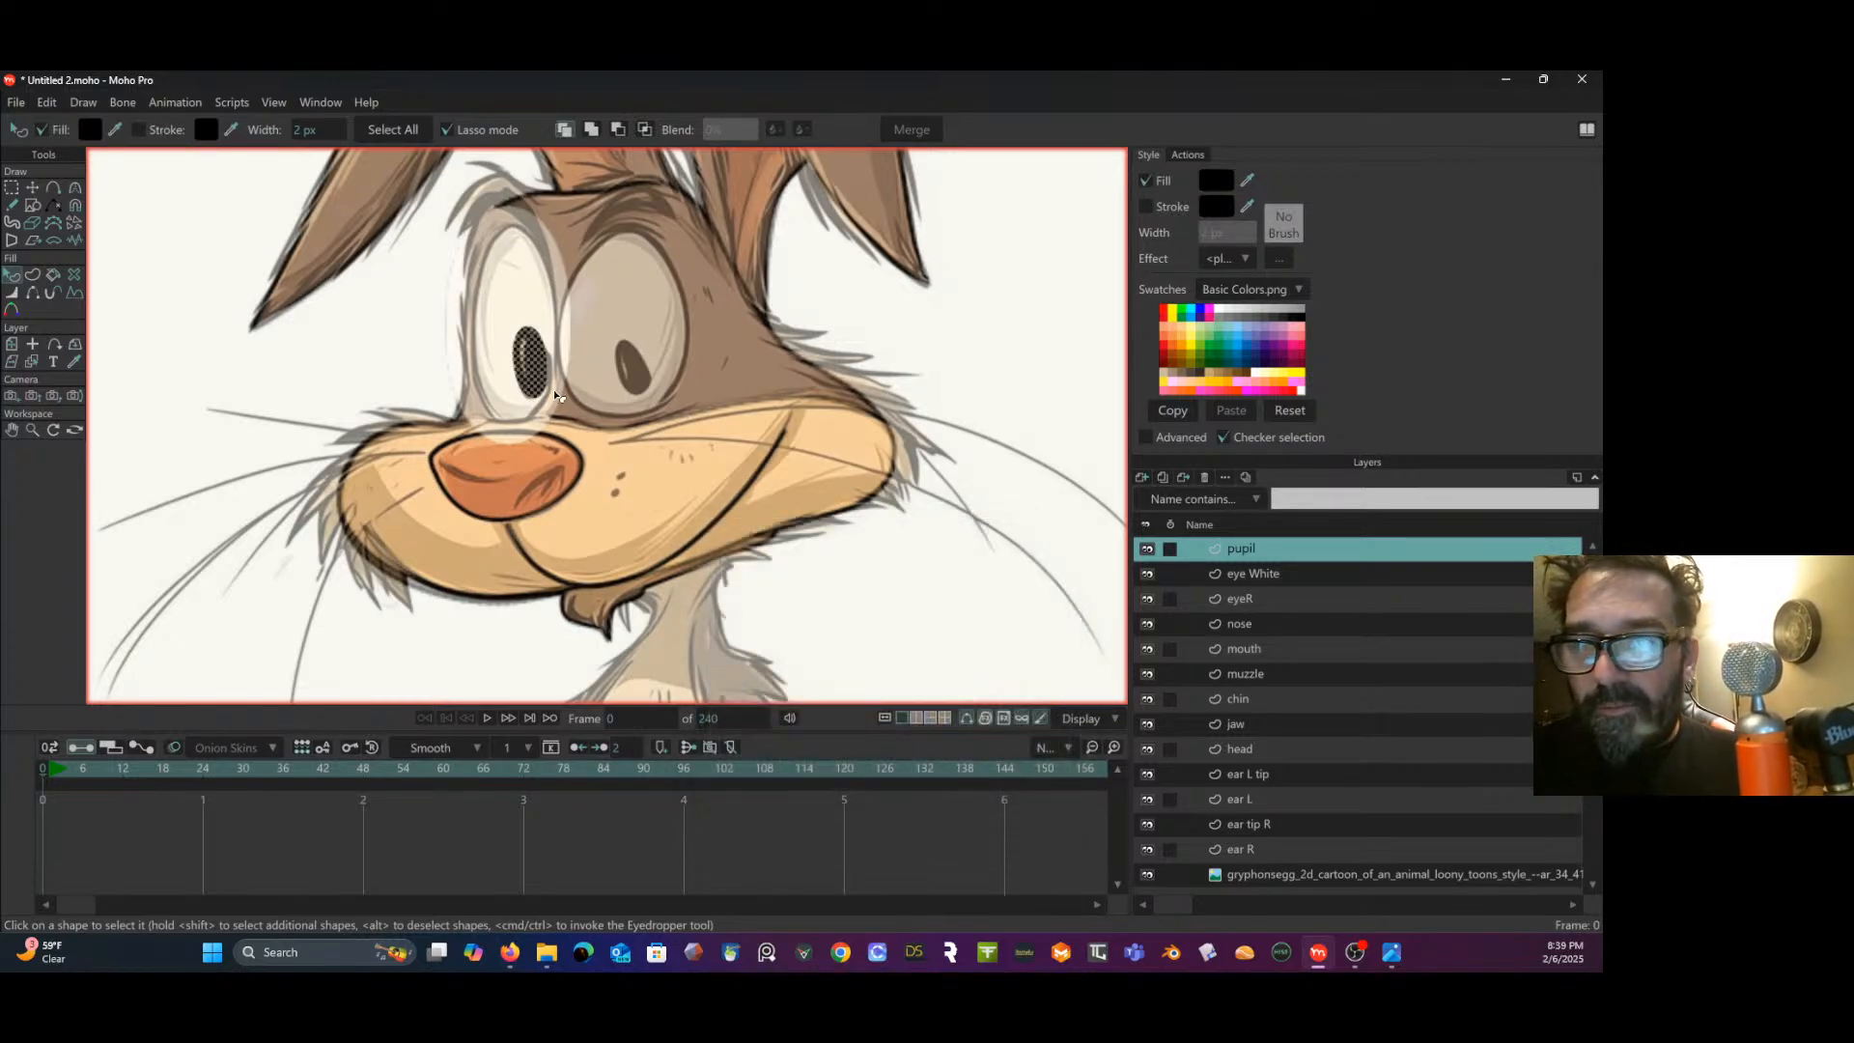
left_click(11, 187)
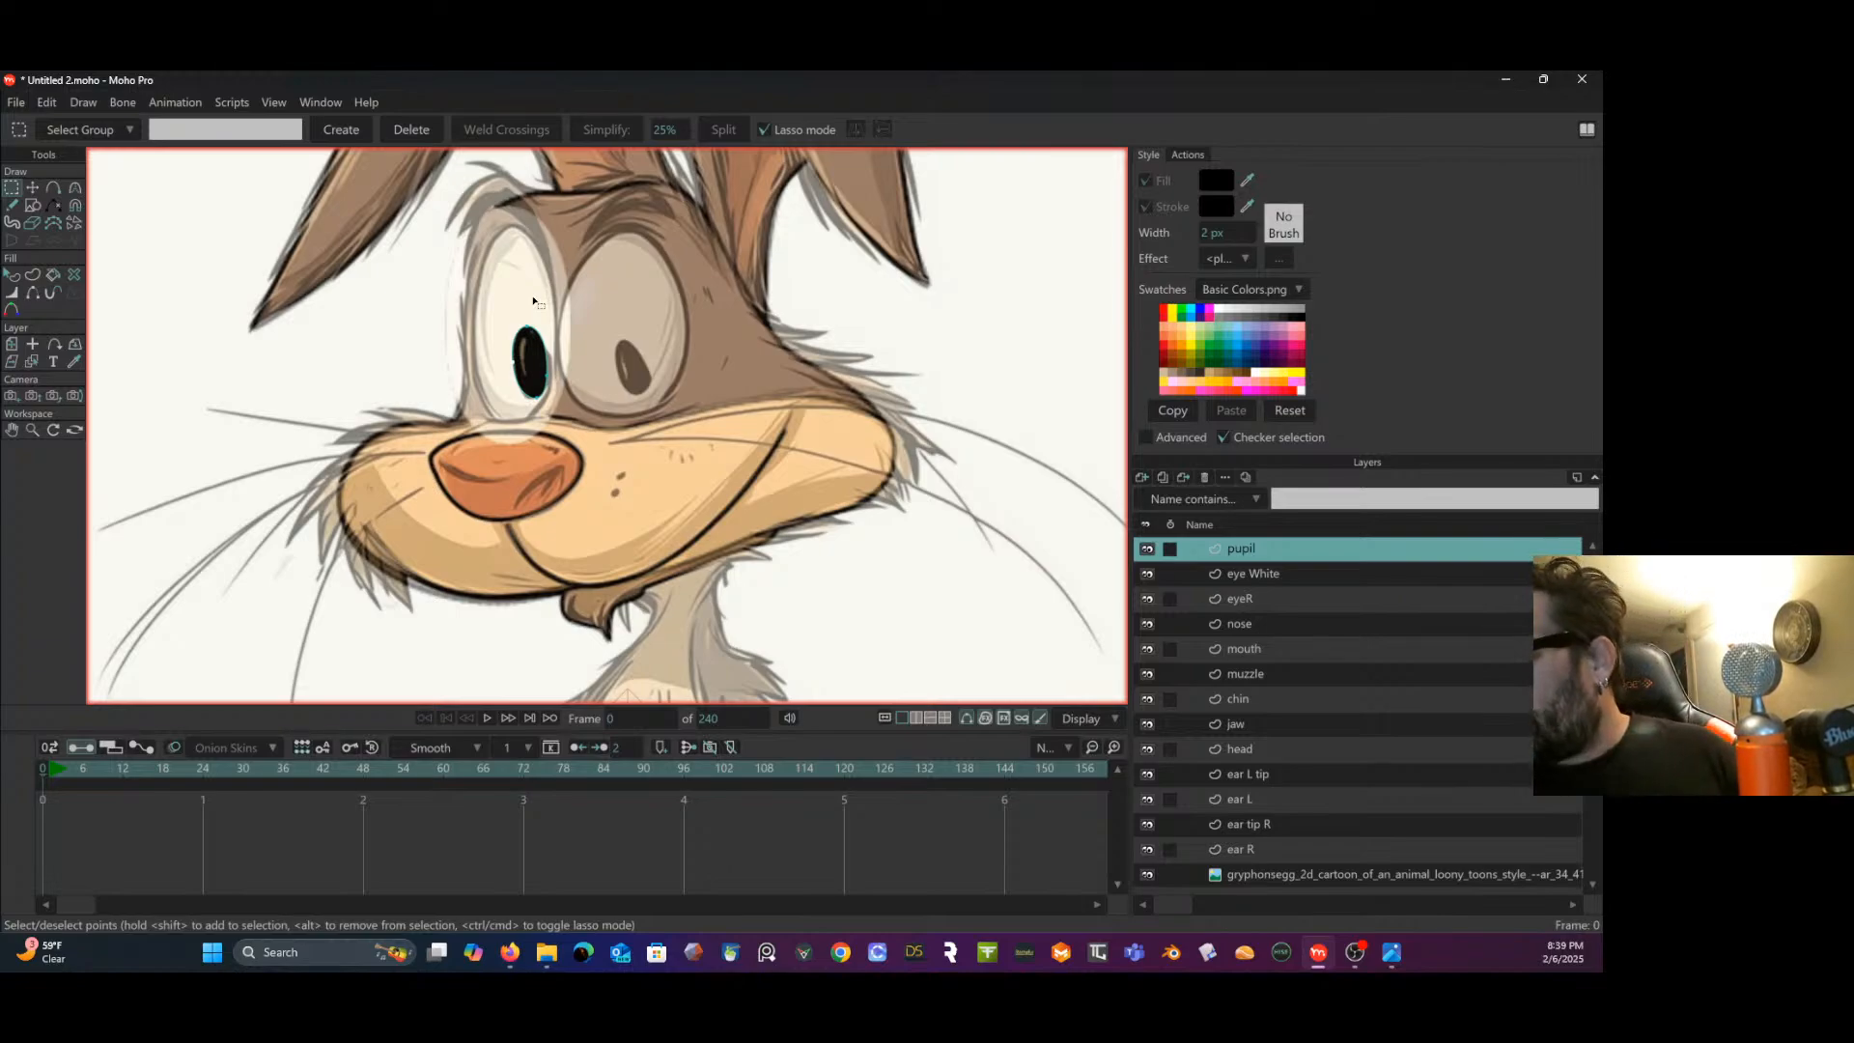
- Group the pupil, eye White and eyeR layers together and name the group eye R
left_click(1280, 604)
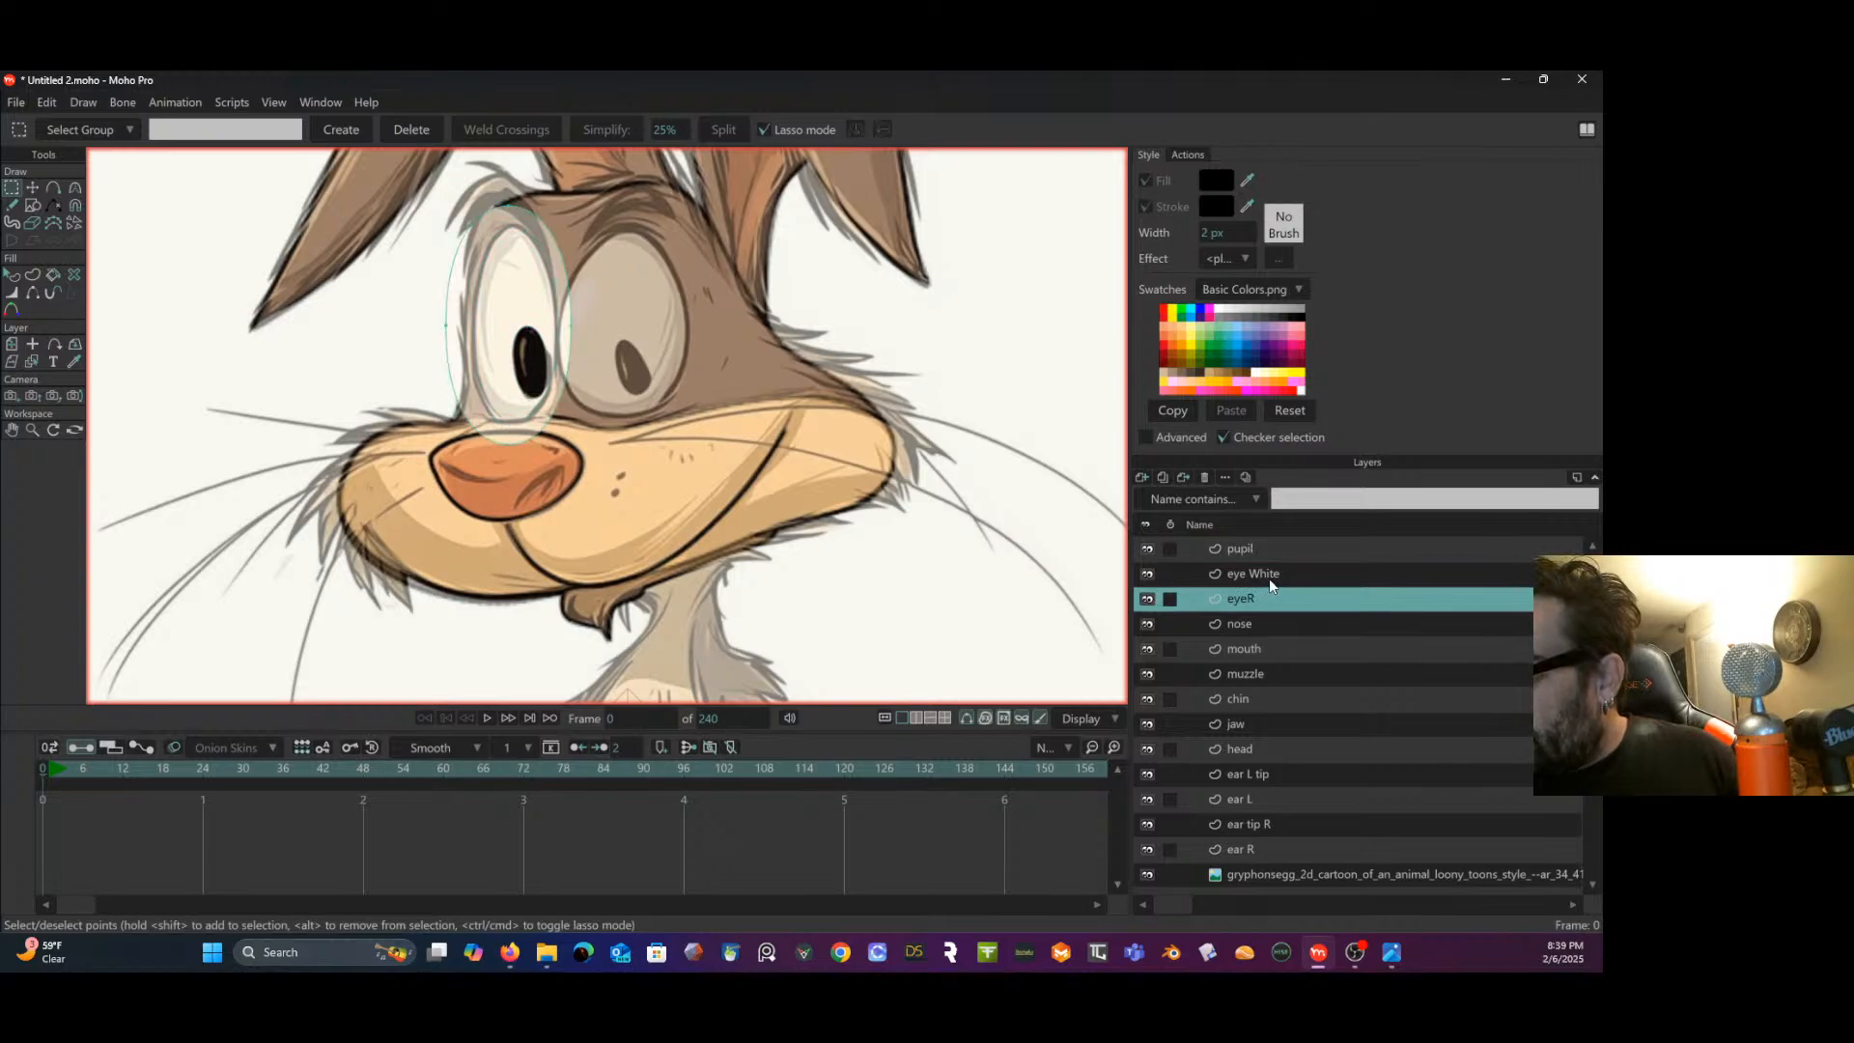
left_click(1270, 578, "shift")
left_click(1272, 552, "shift")
right_click(1271, 556)
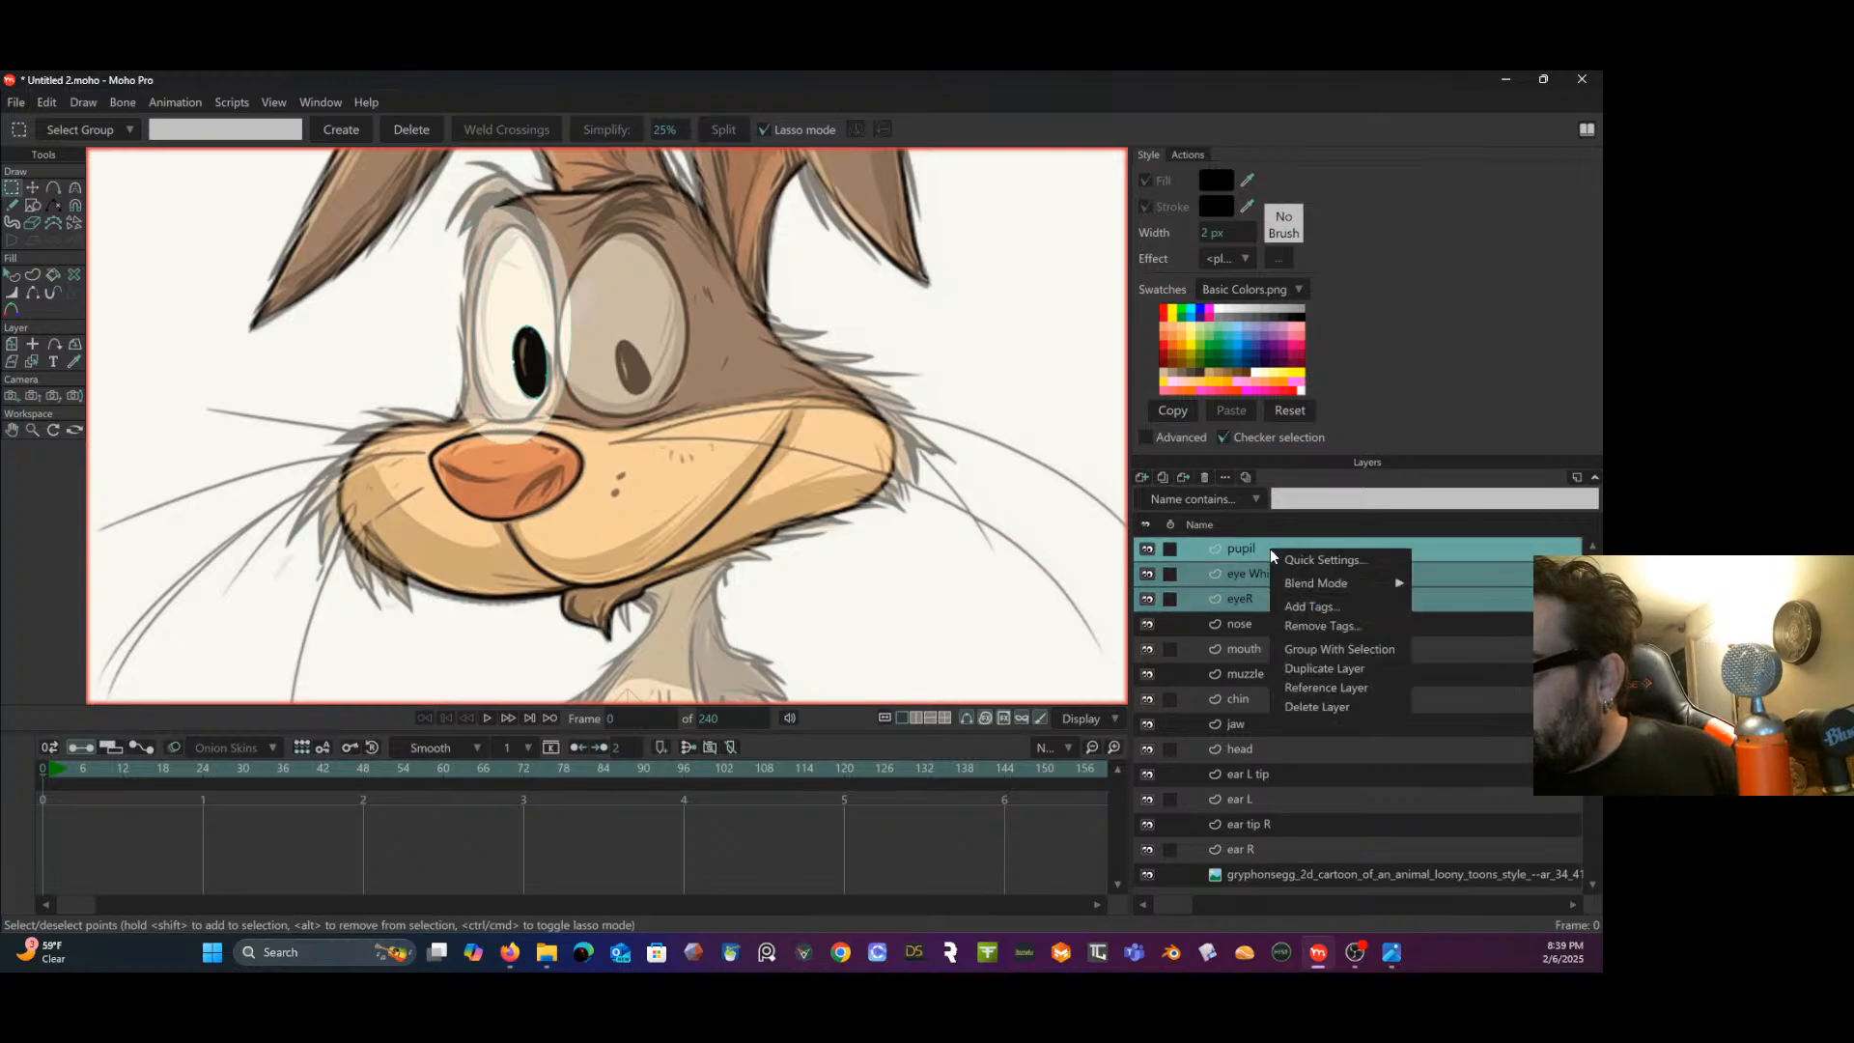
left_click(1317, 654)
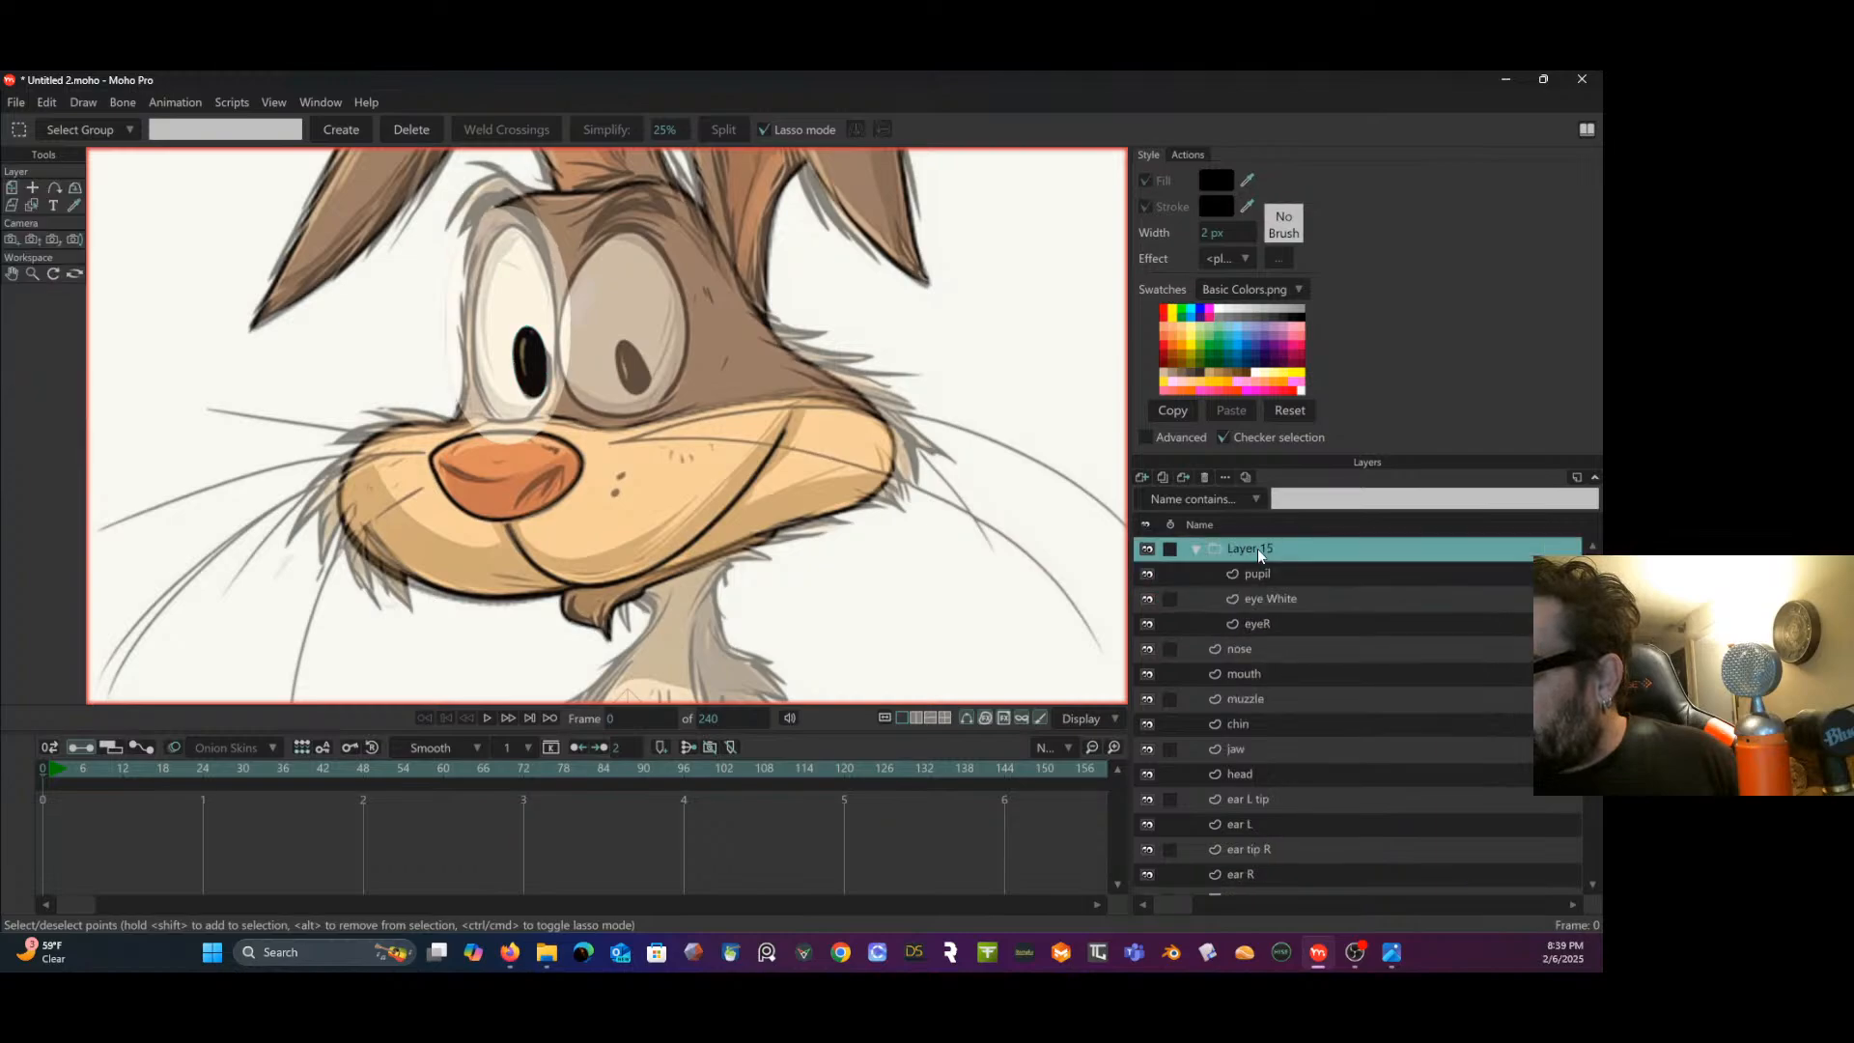
double_click(1244, 548)
type("eye R")
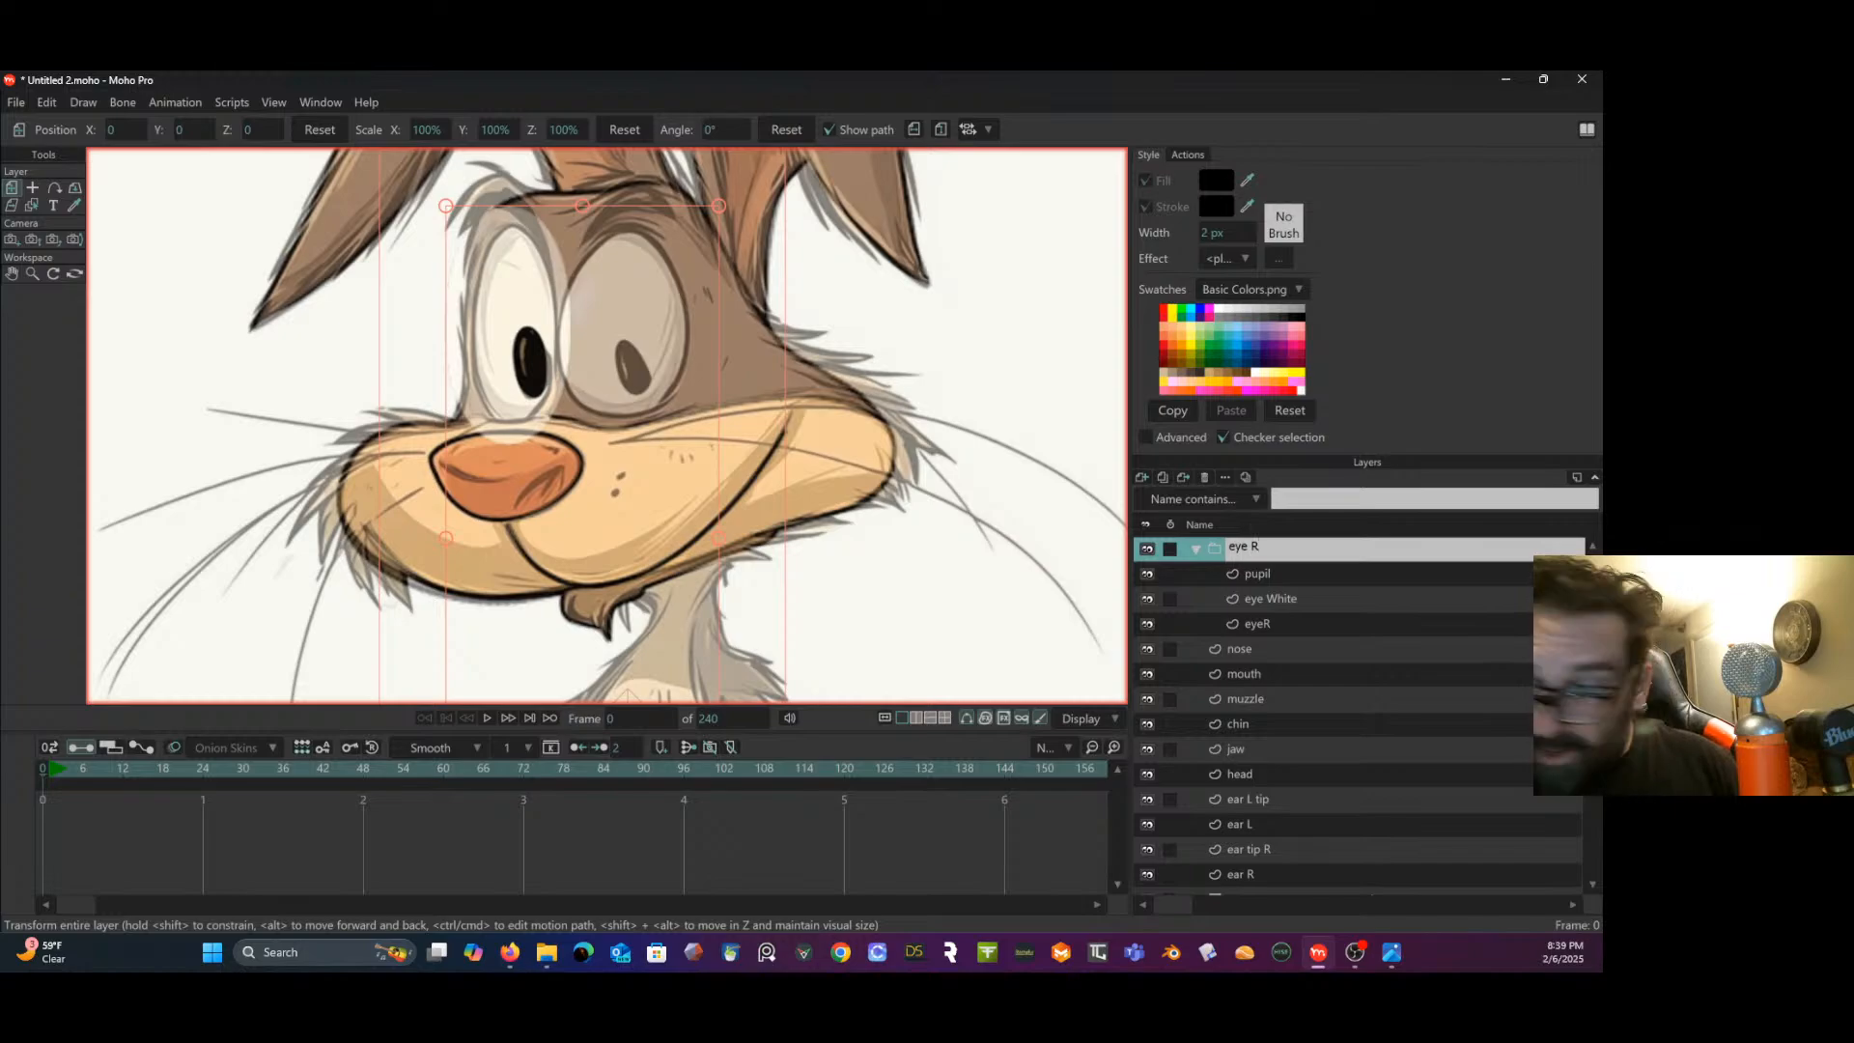
key("Return")
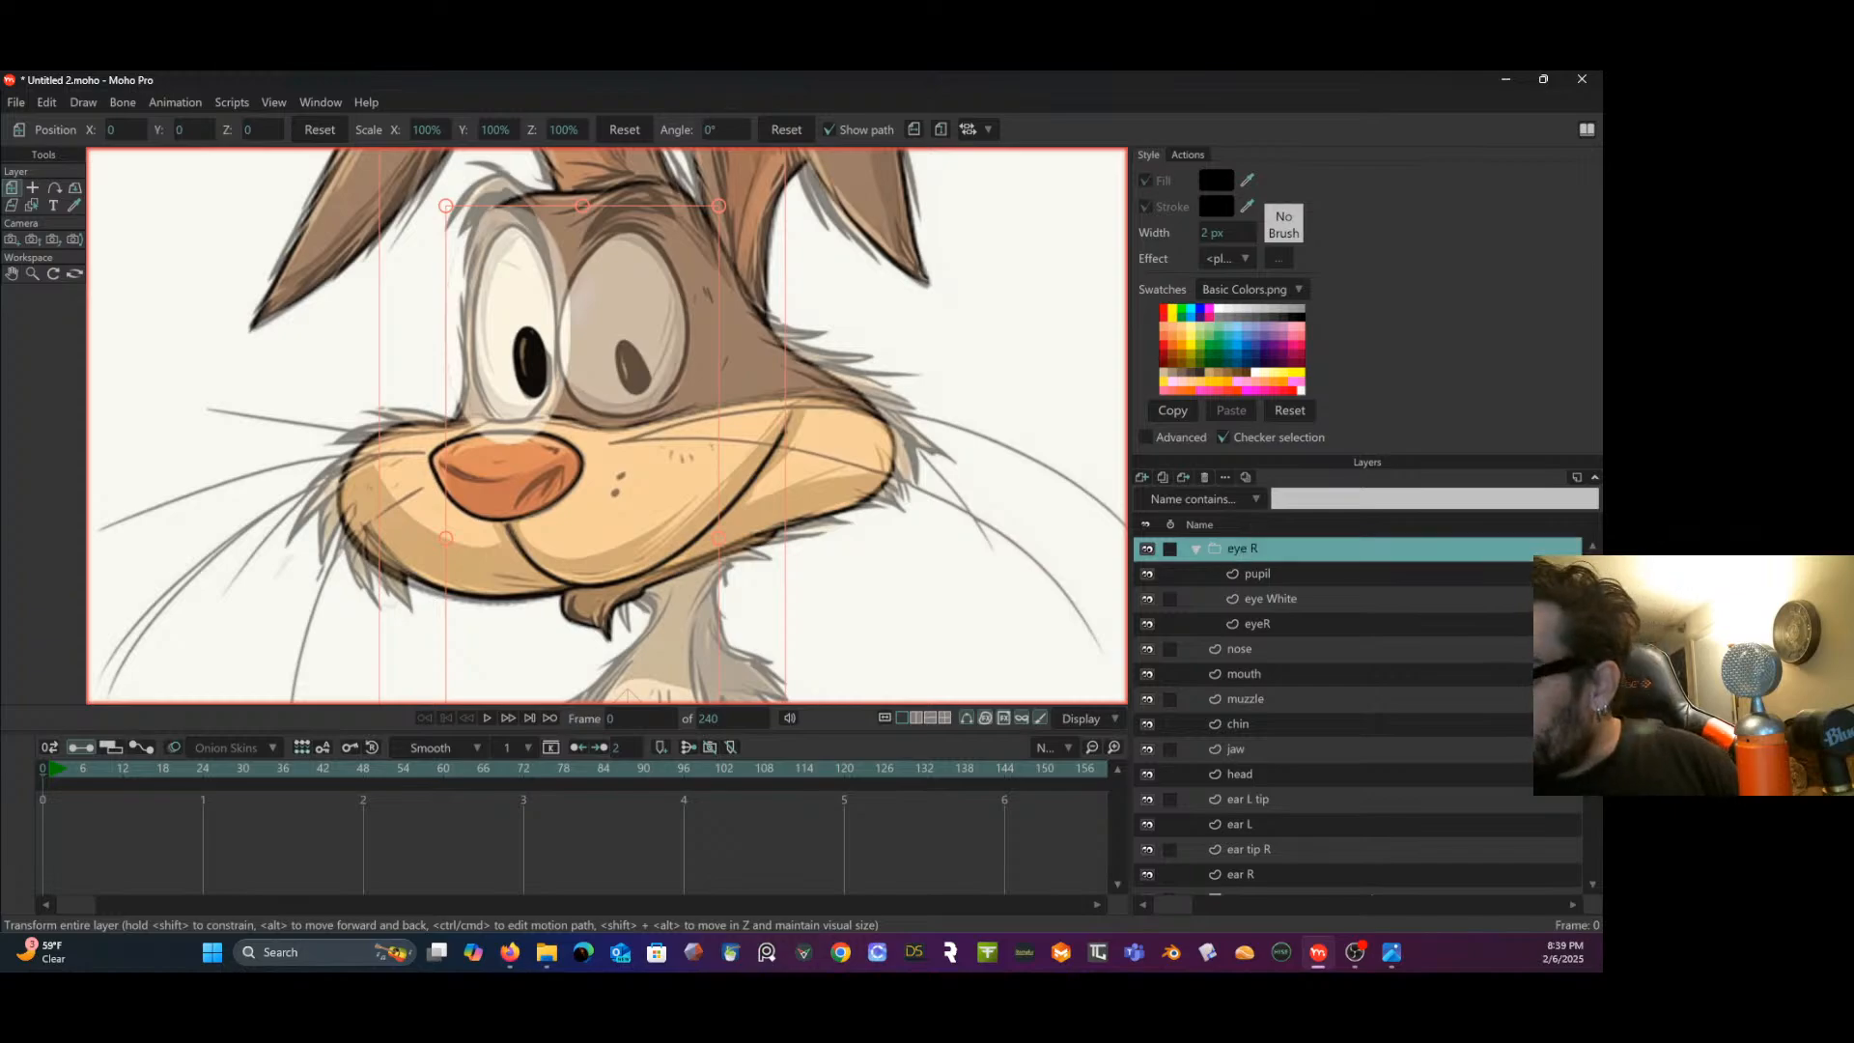
- Set the eye R group's masking to Hide all
double_click(1279, 548)
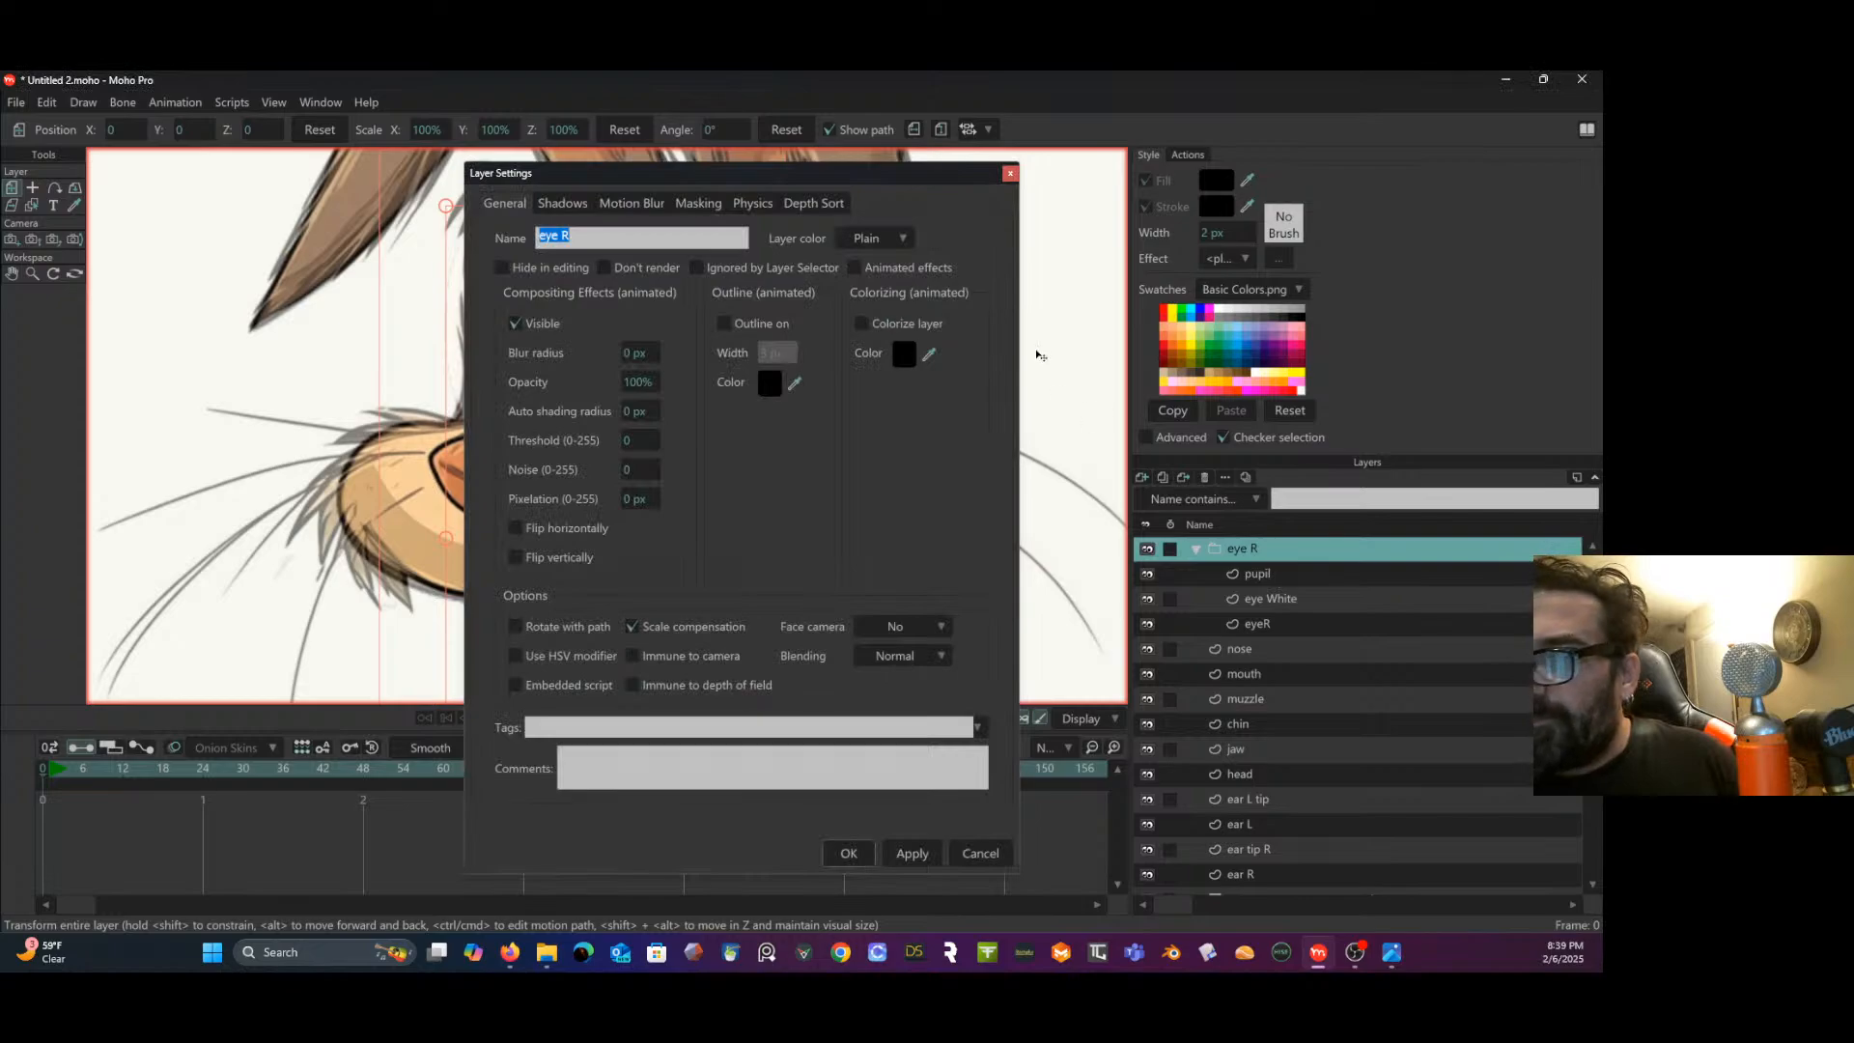
left_click(710, 206)
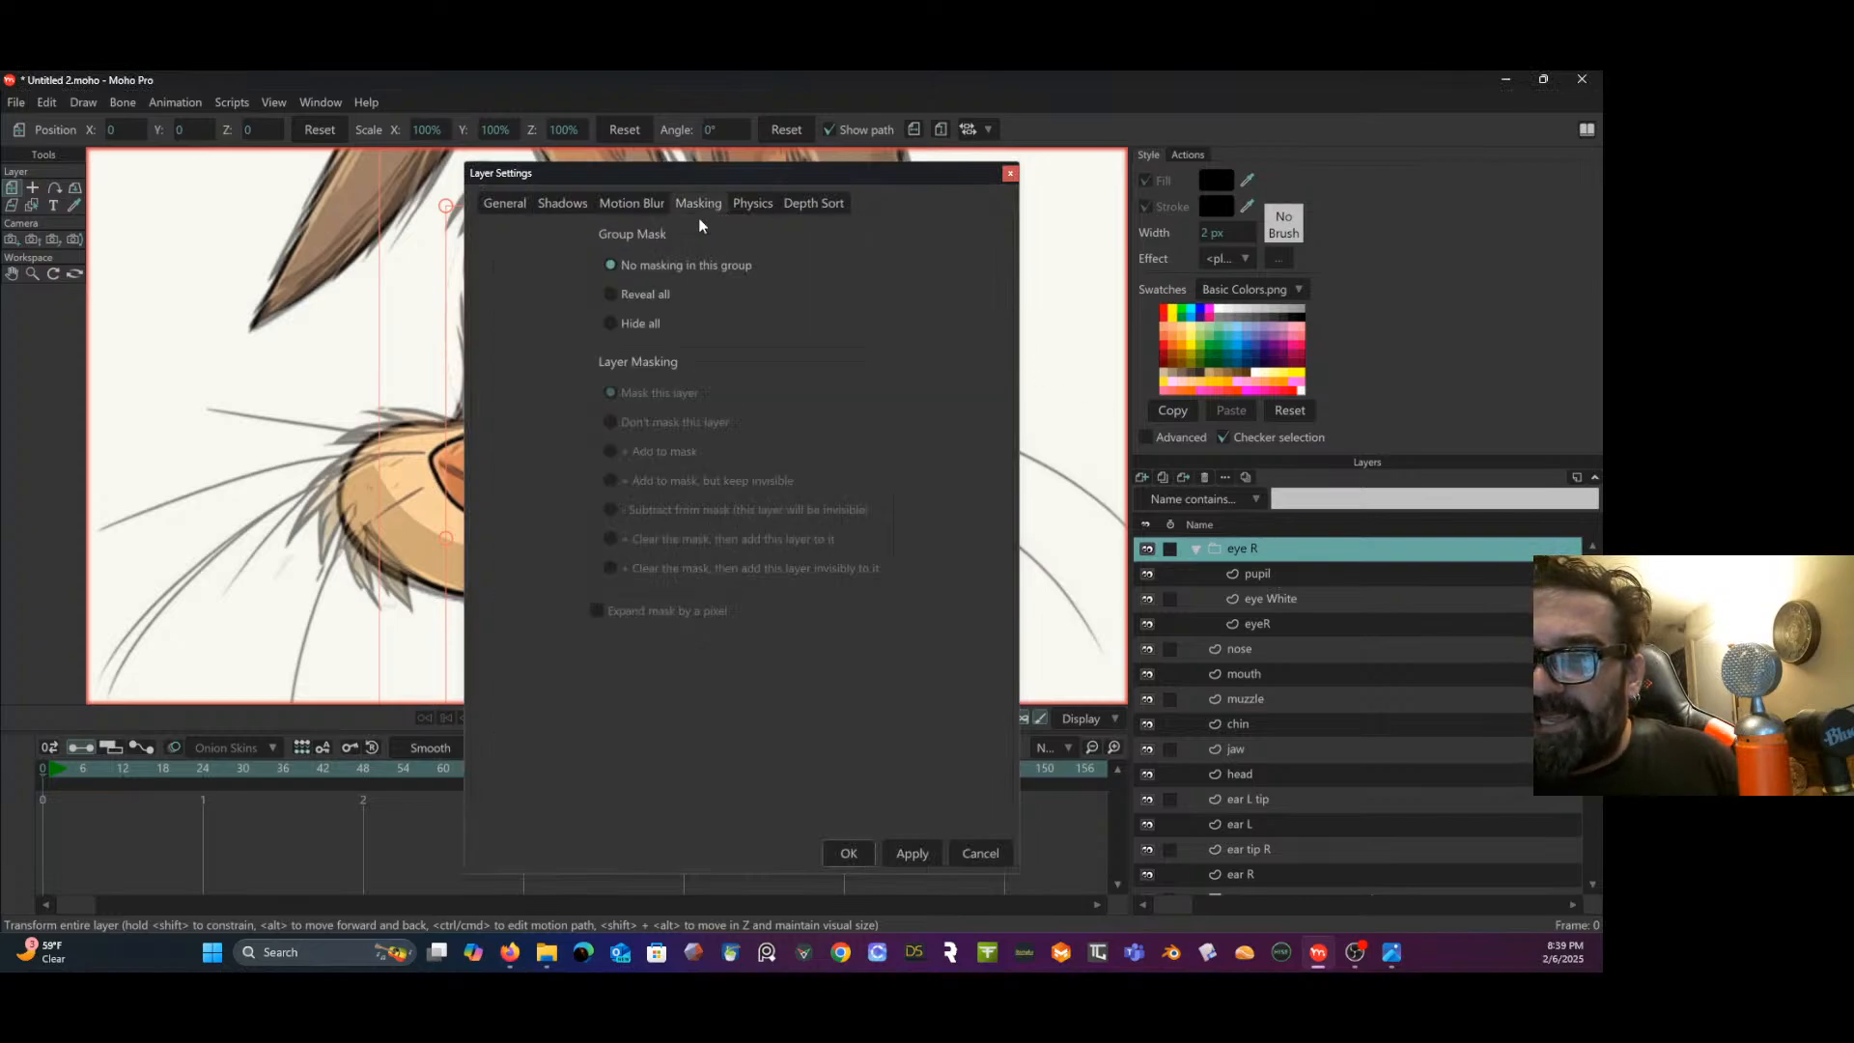
left_click(635, 326)
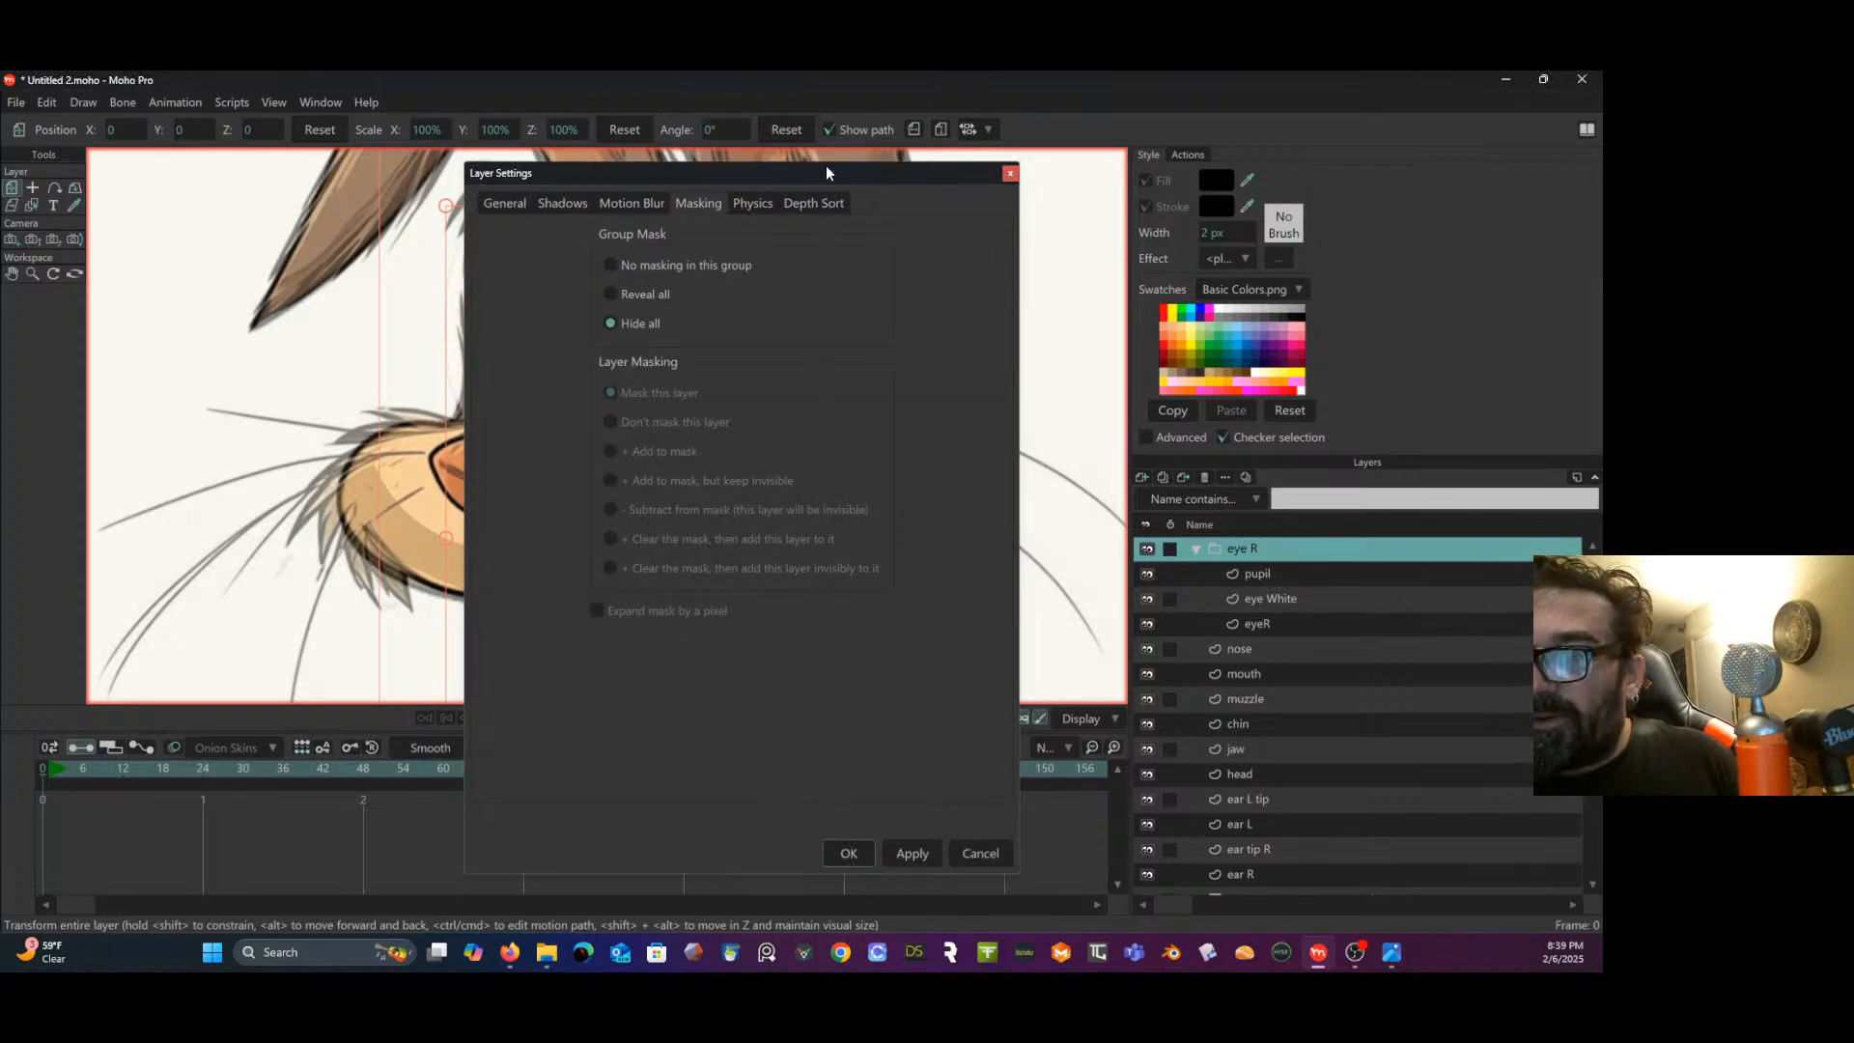
left_click_drag(819, 171, 1097, 153)
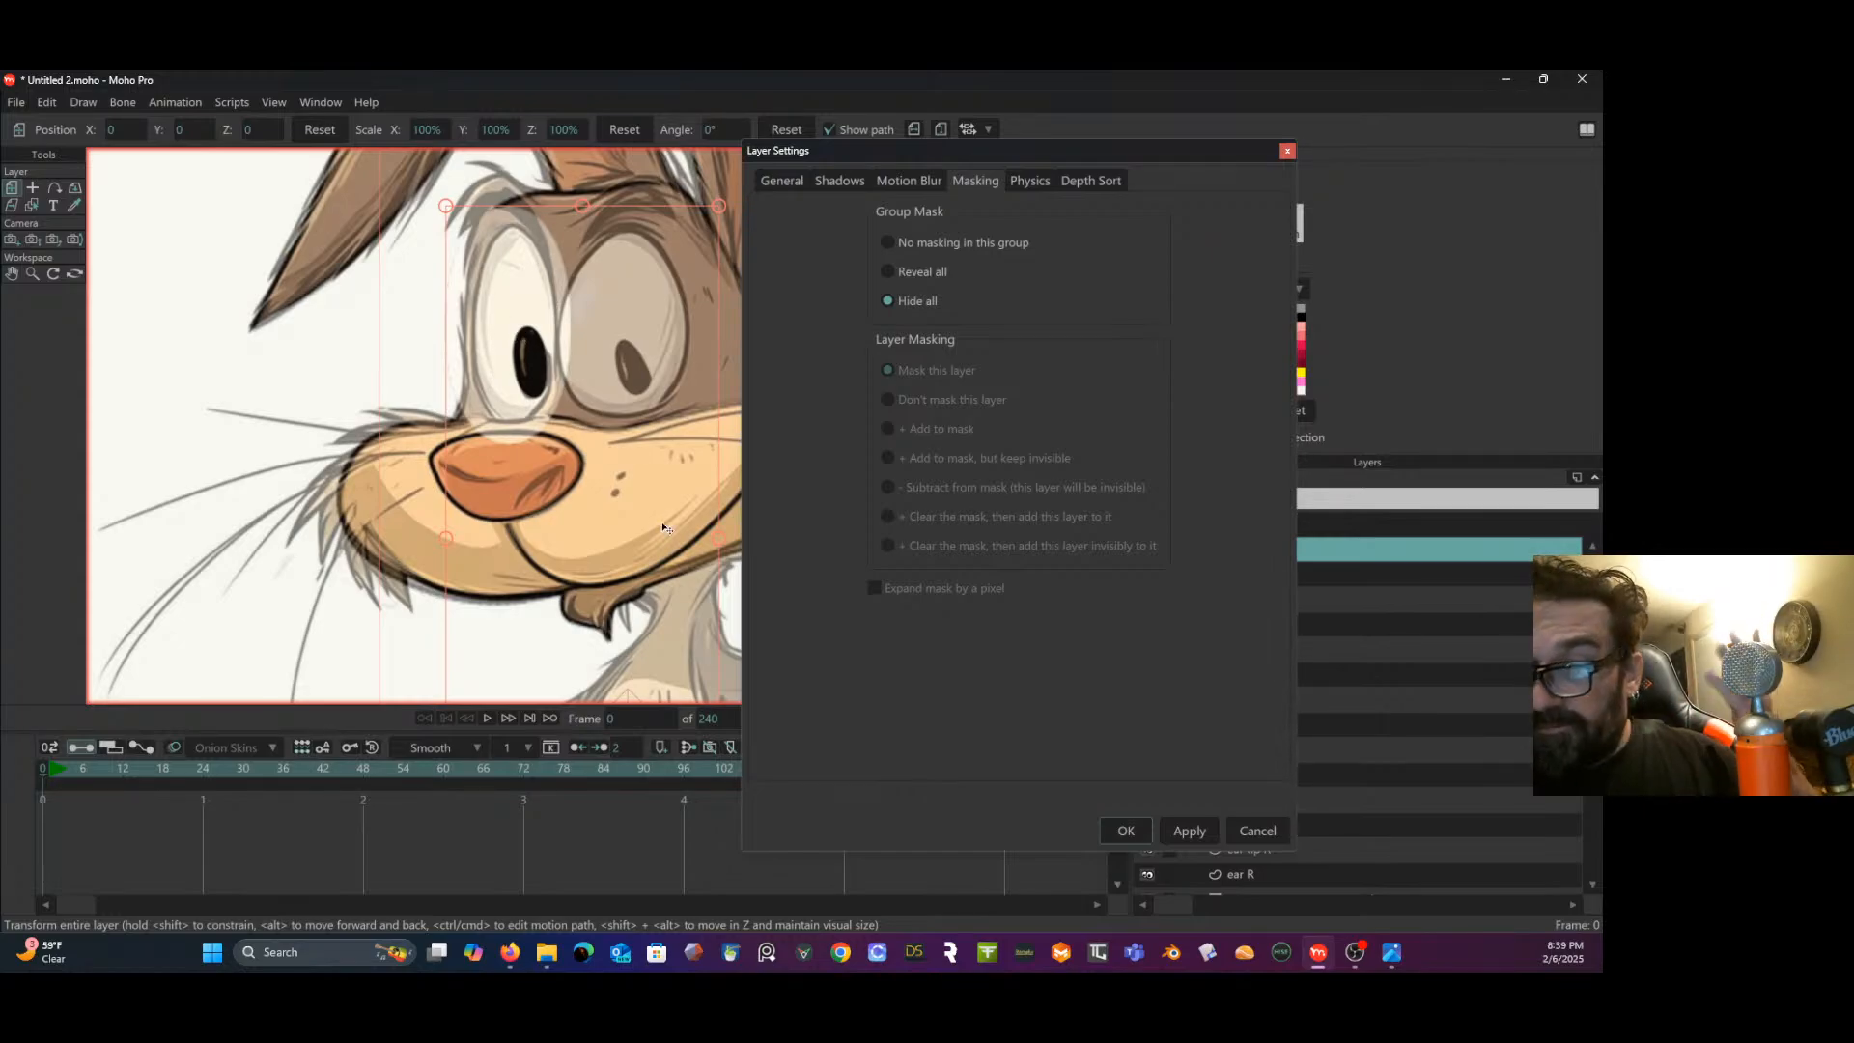
left_click(1126, 831)
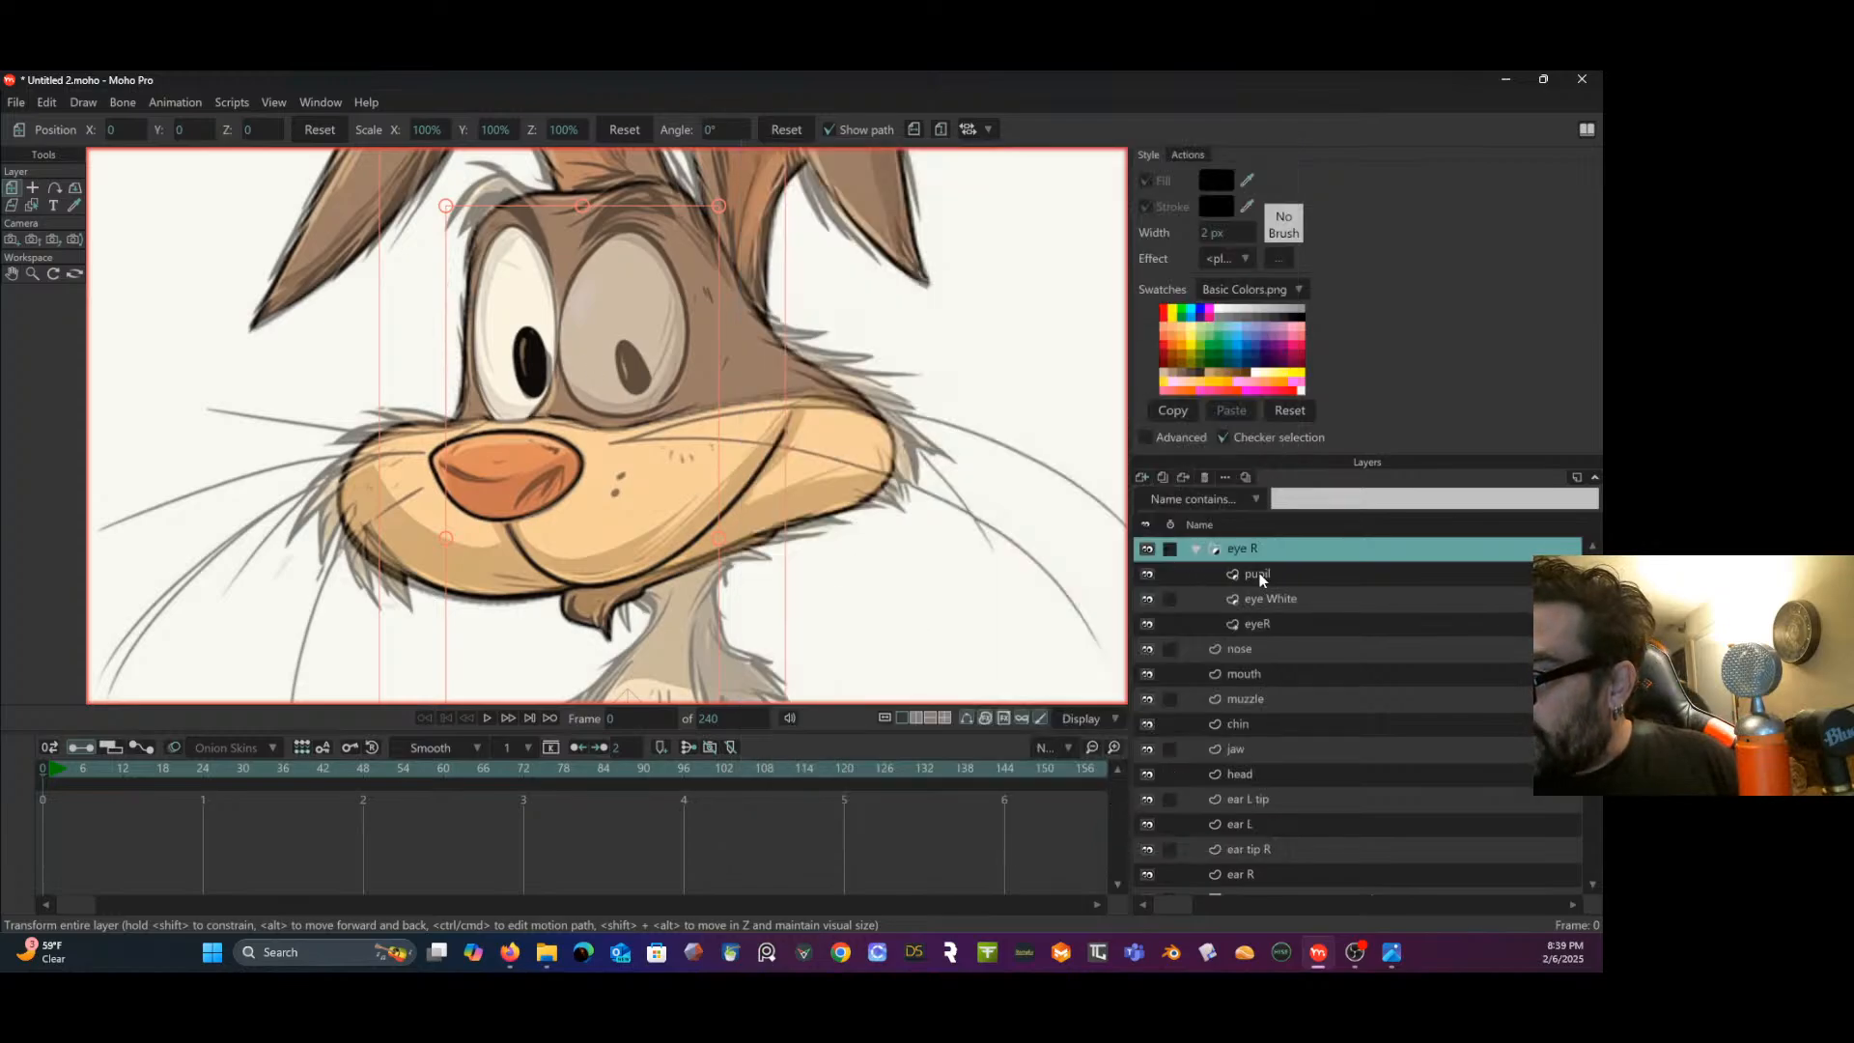
- Exclude strokes from the eyeR layer's mask within the eye R group
double_click(1284, 622)
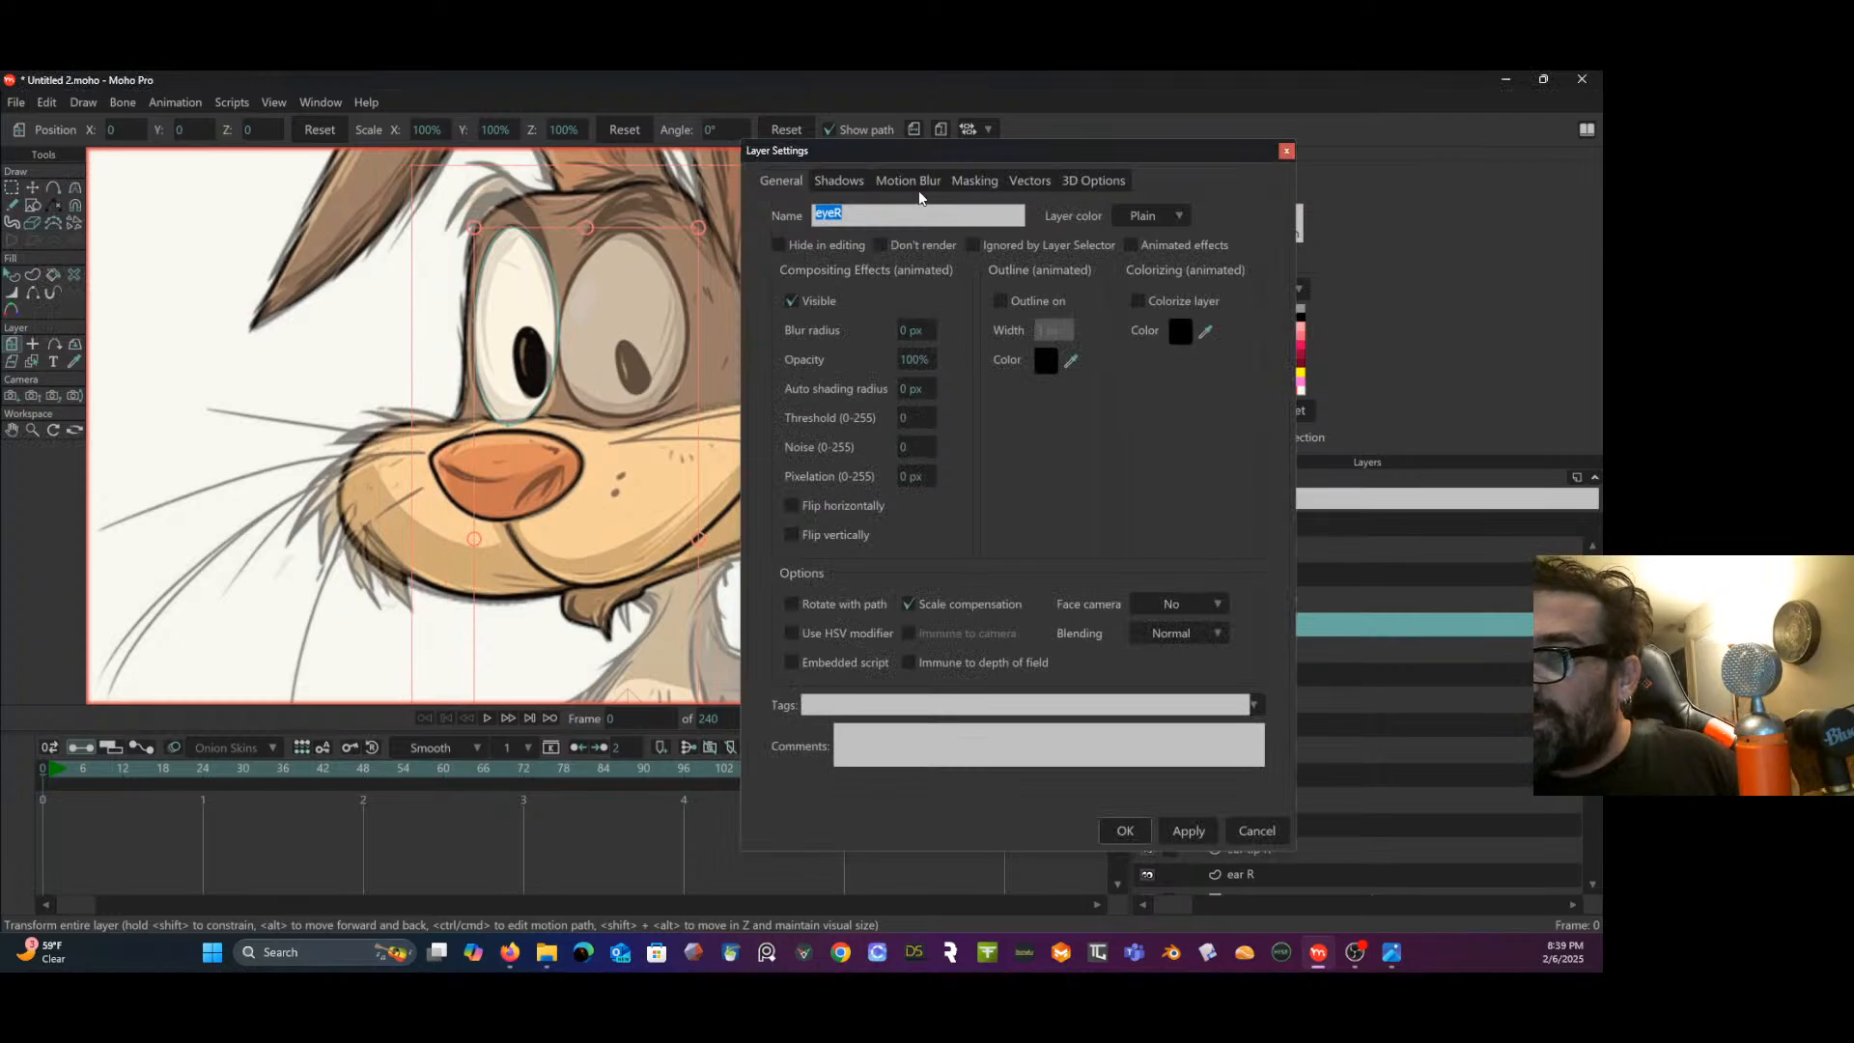
left_click(971, 177)
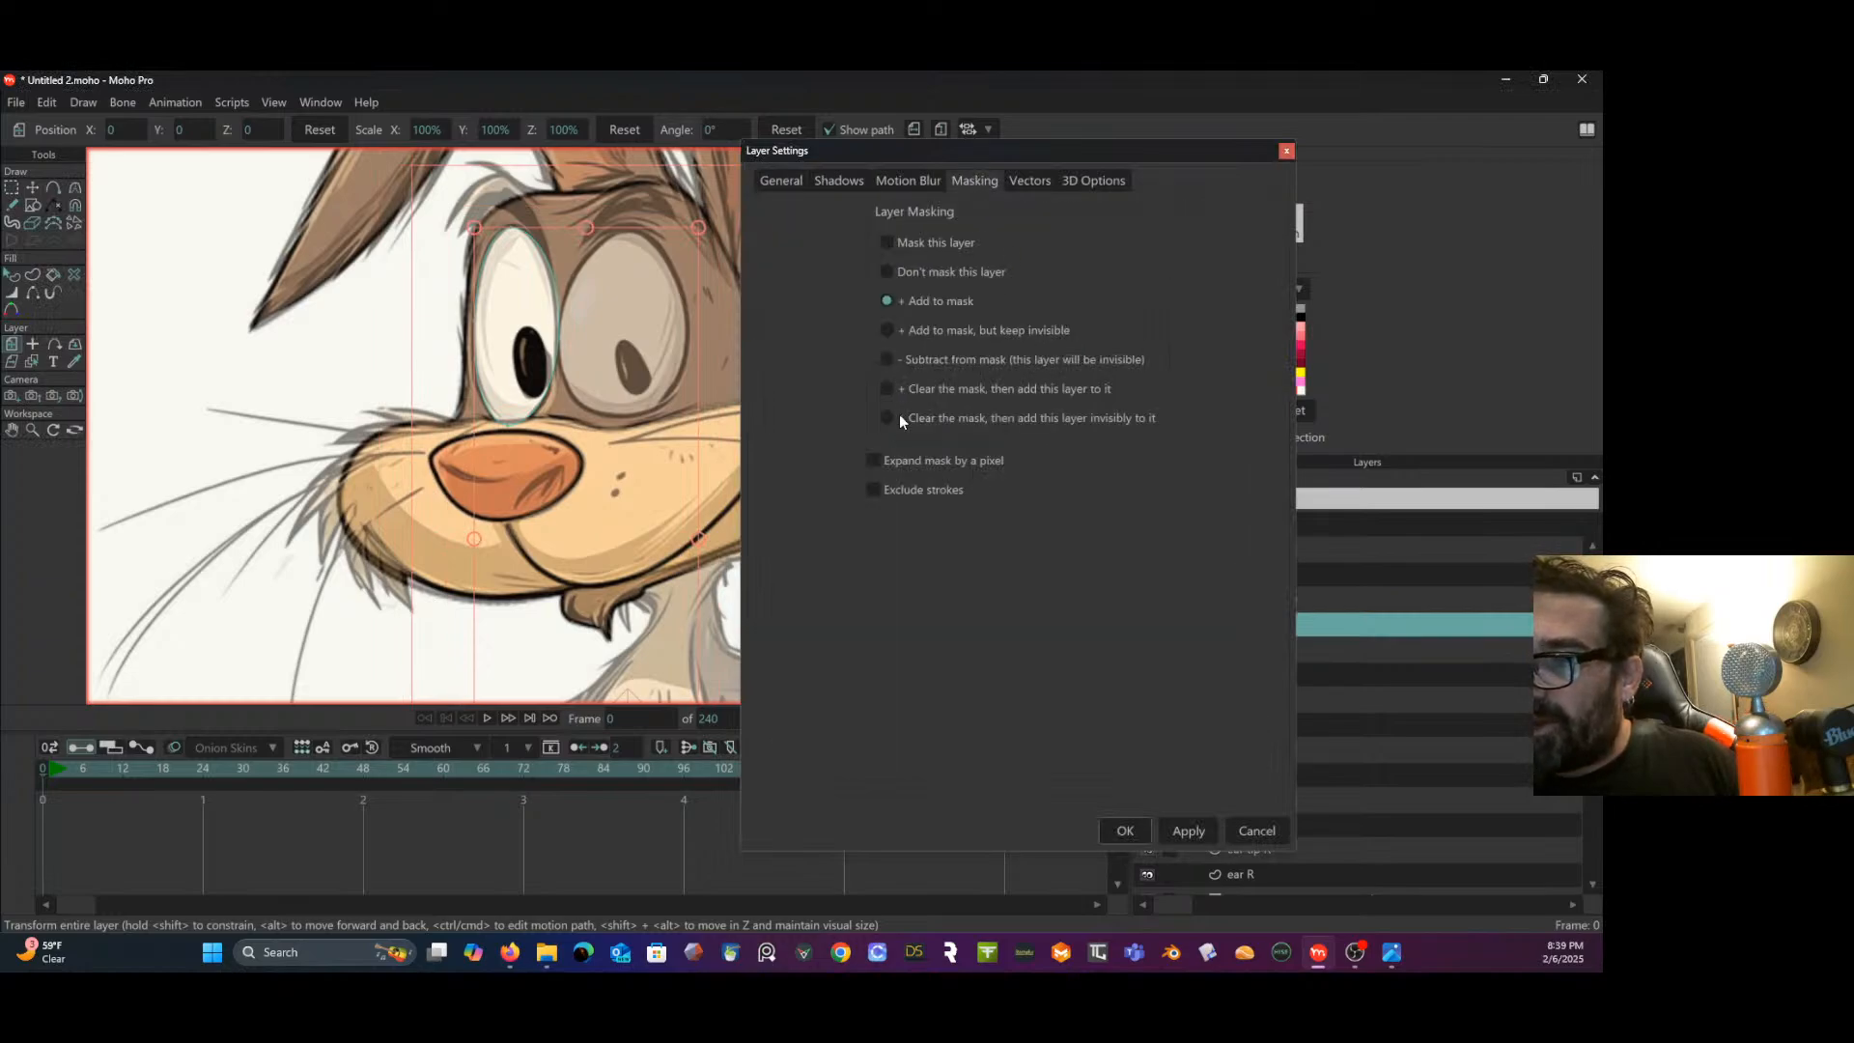
left_click(873, 488)
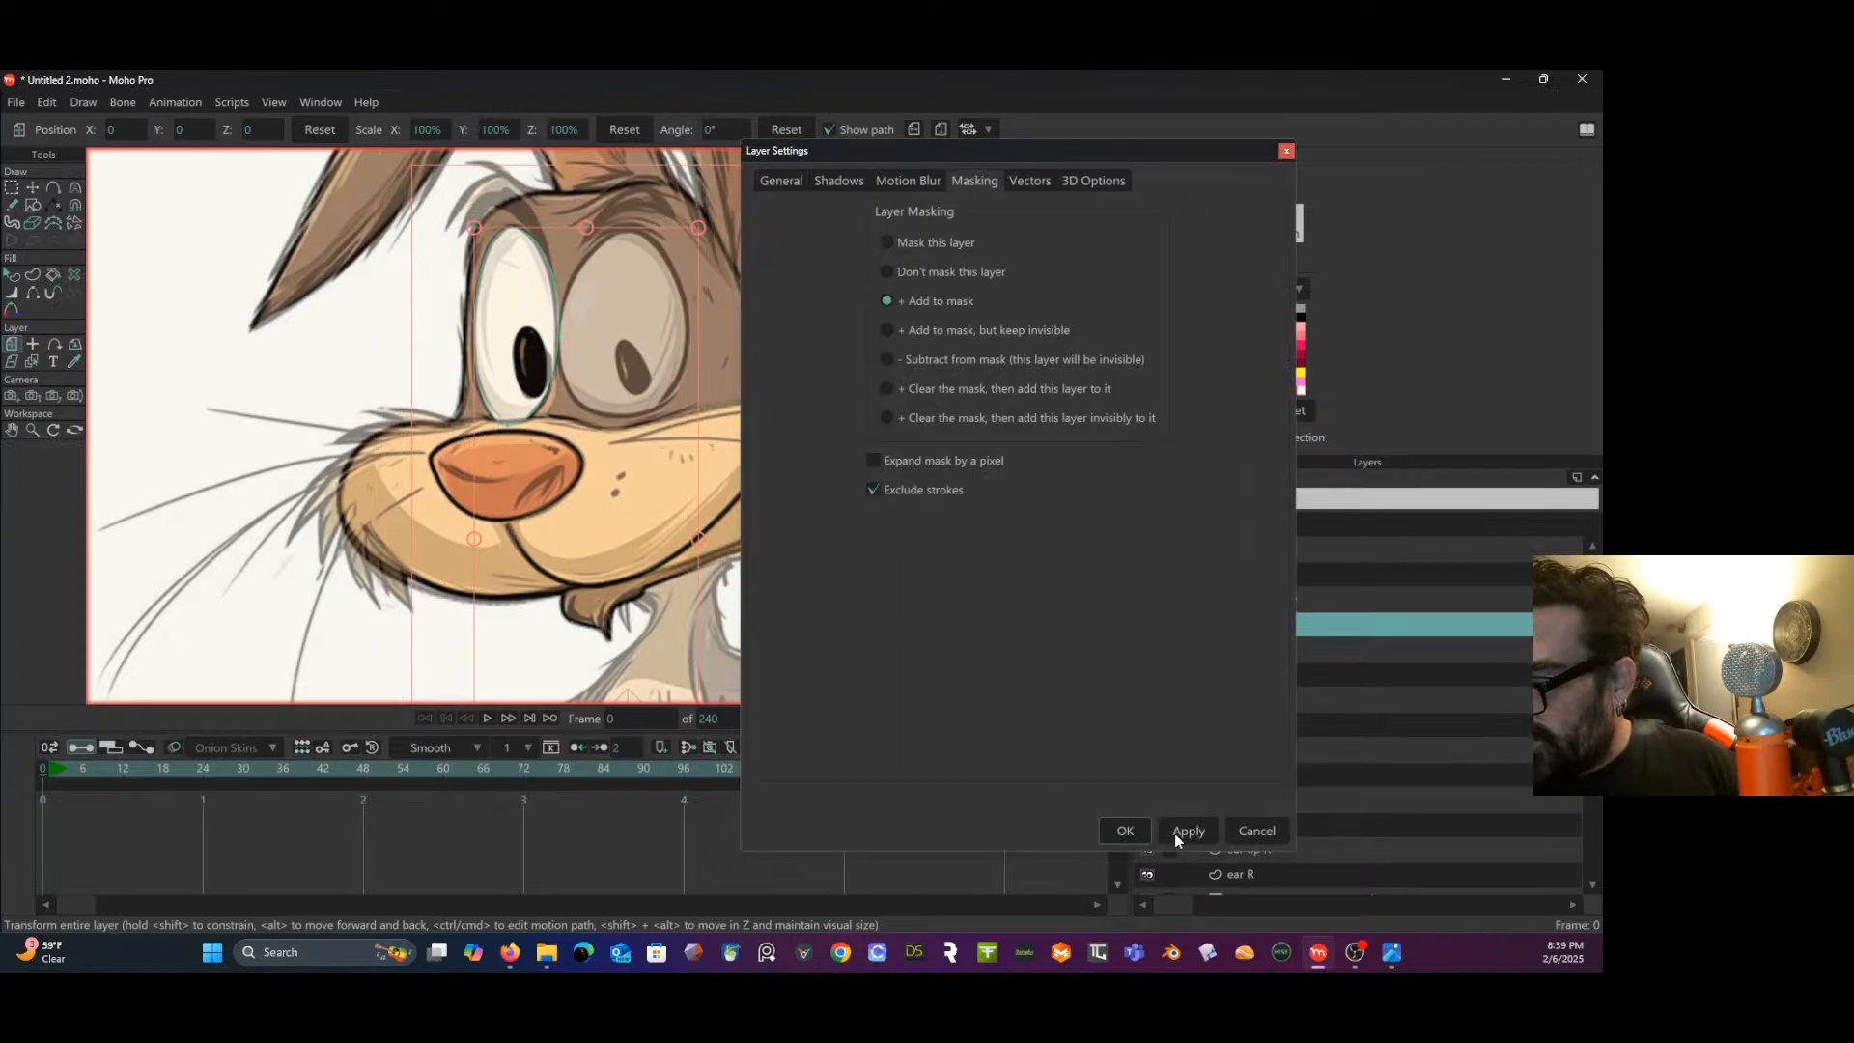
left_click(1137, 829)
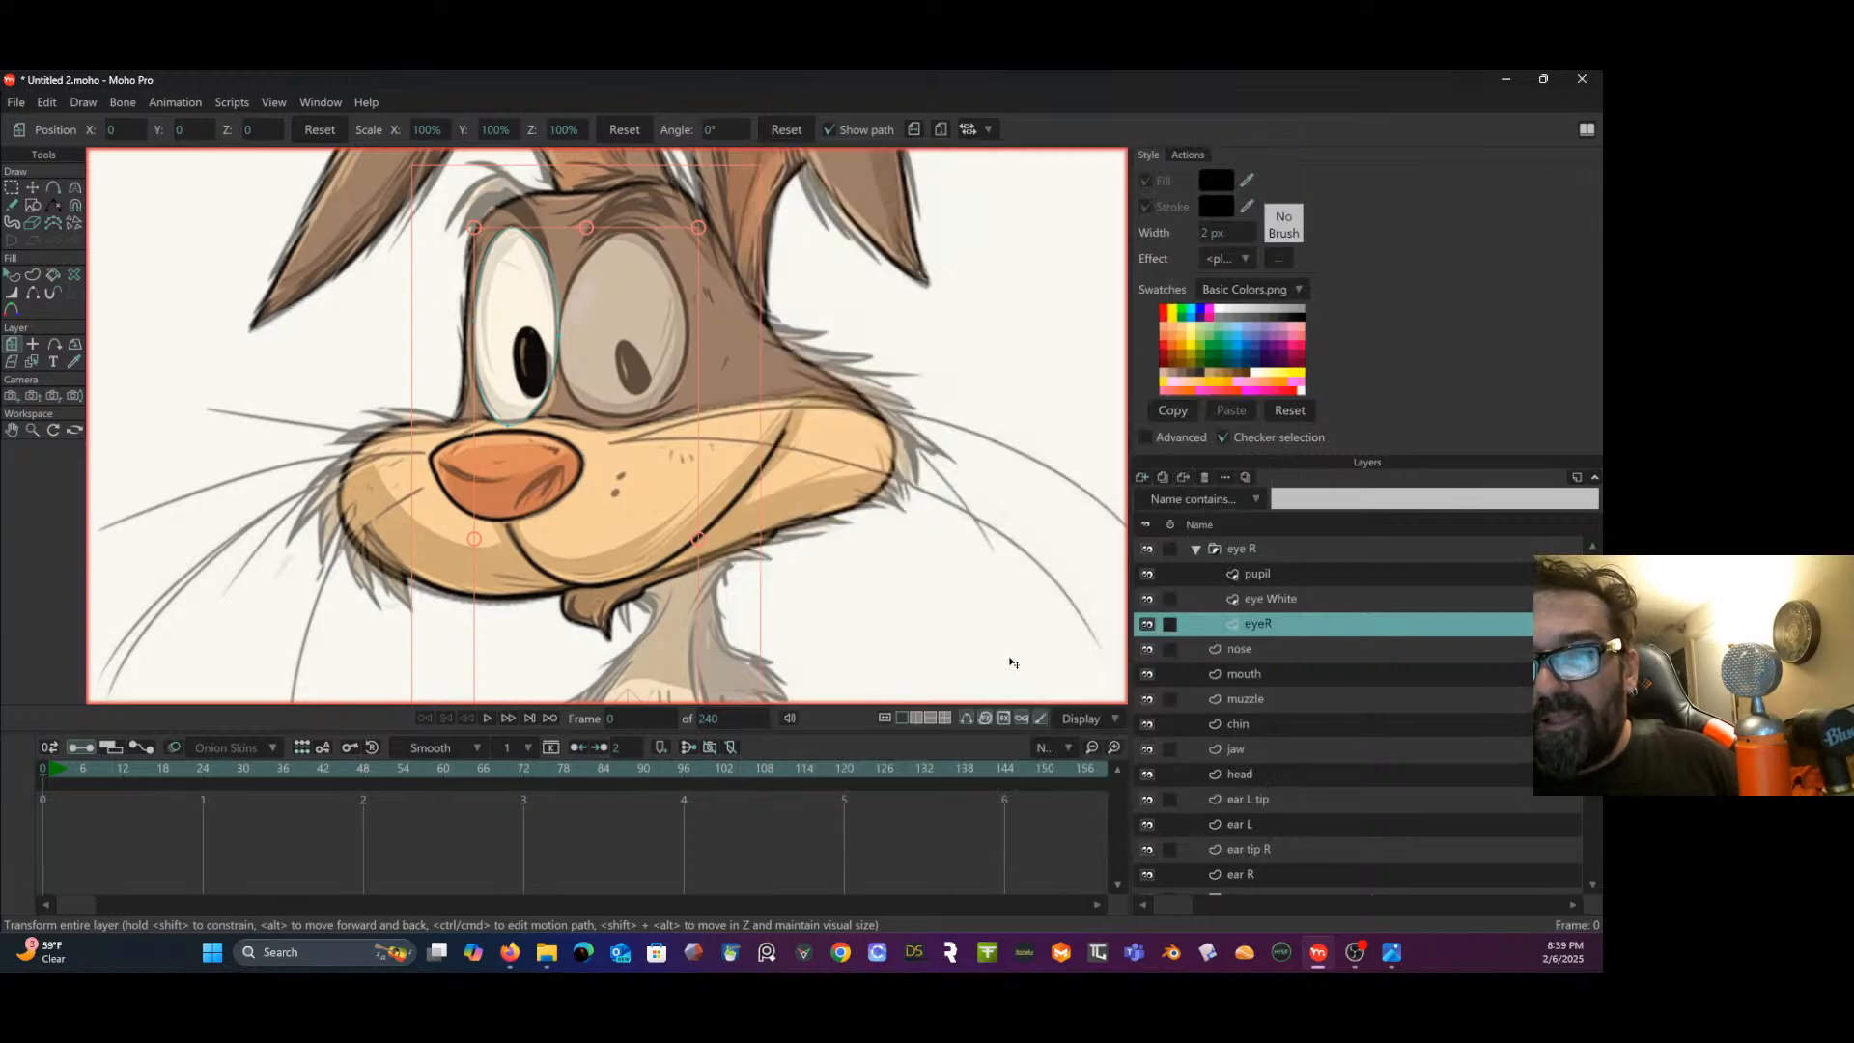
- Switch the canvas display to the solid vector artwork without the reference sketch to inspect the masked eye
left_click(12, 188)
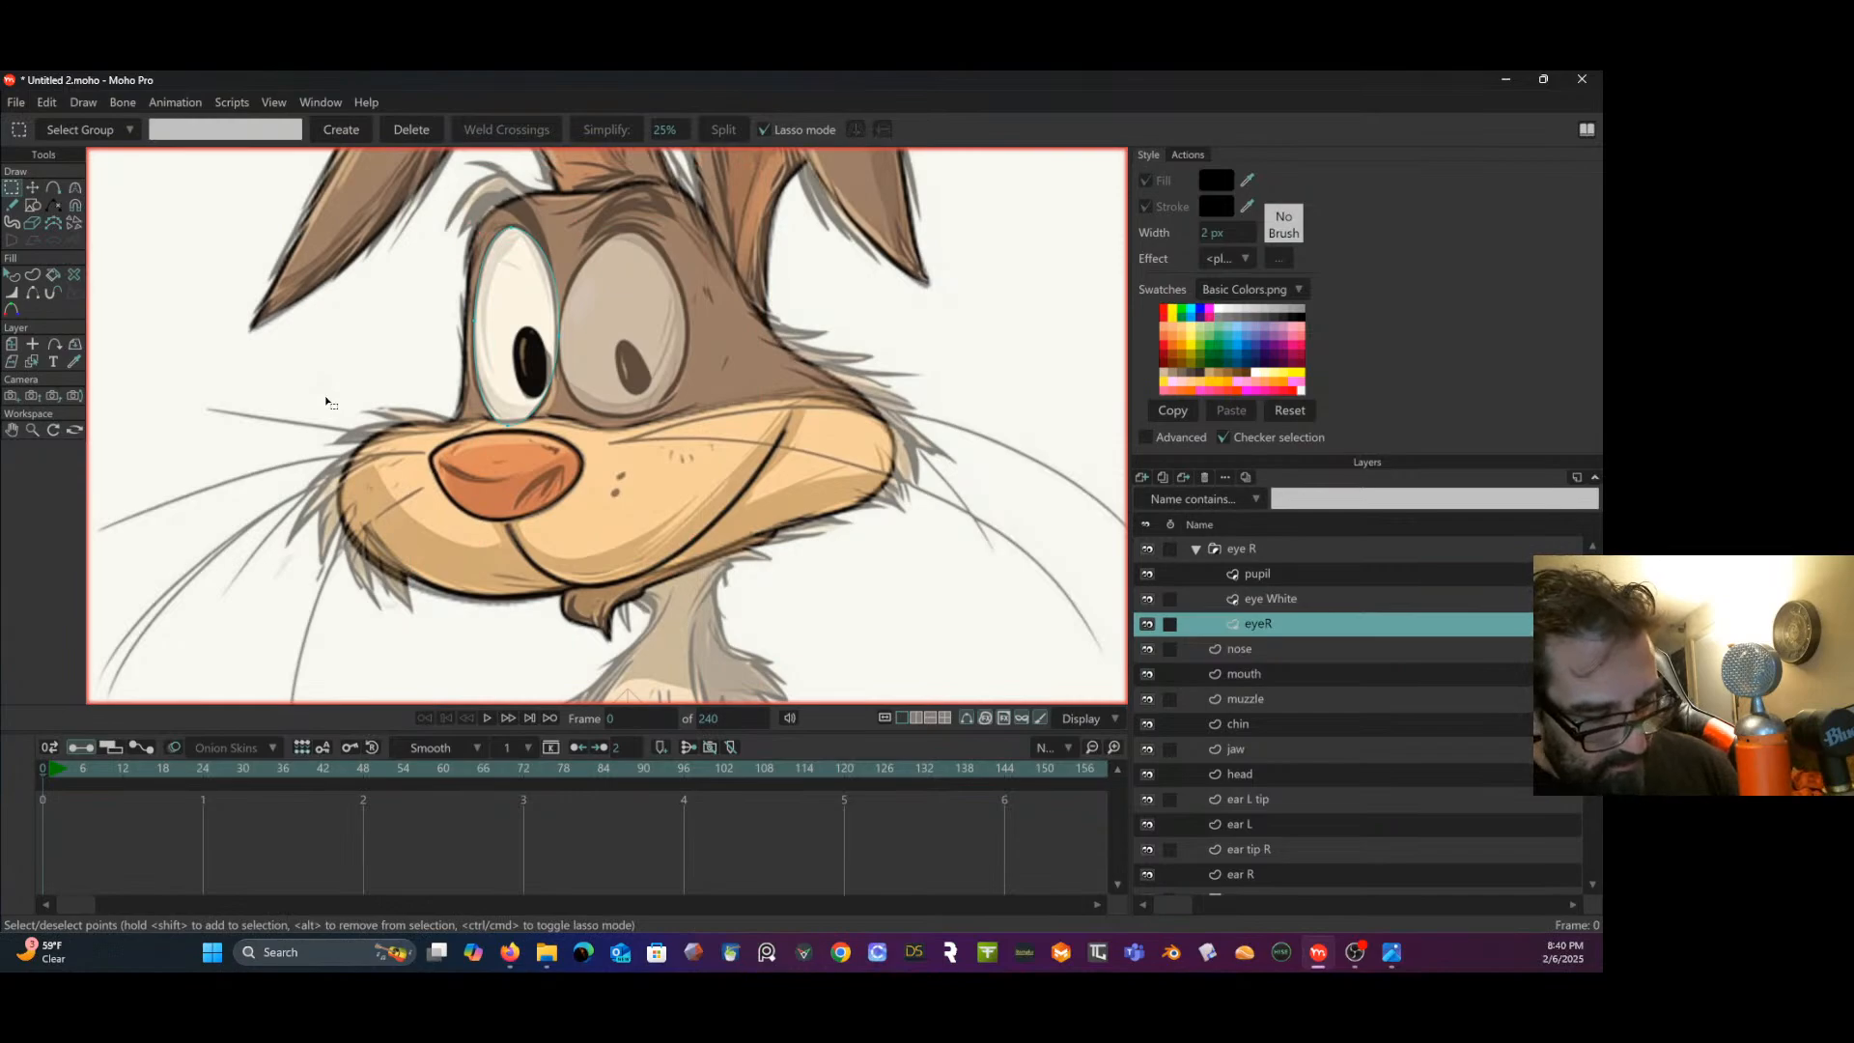
key("ctrl+y")
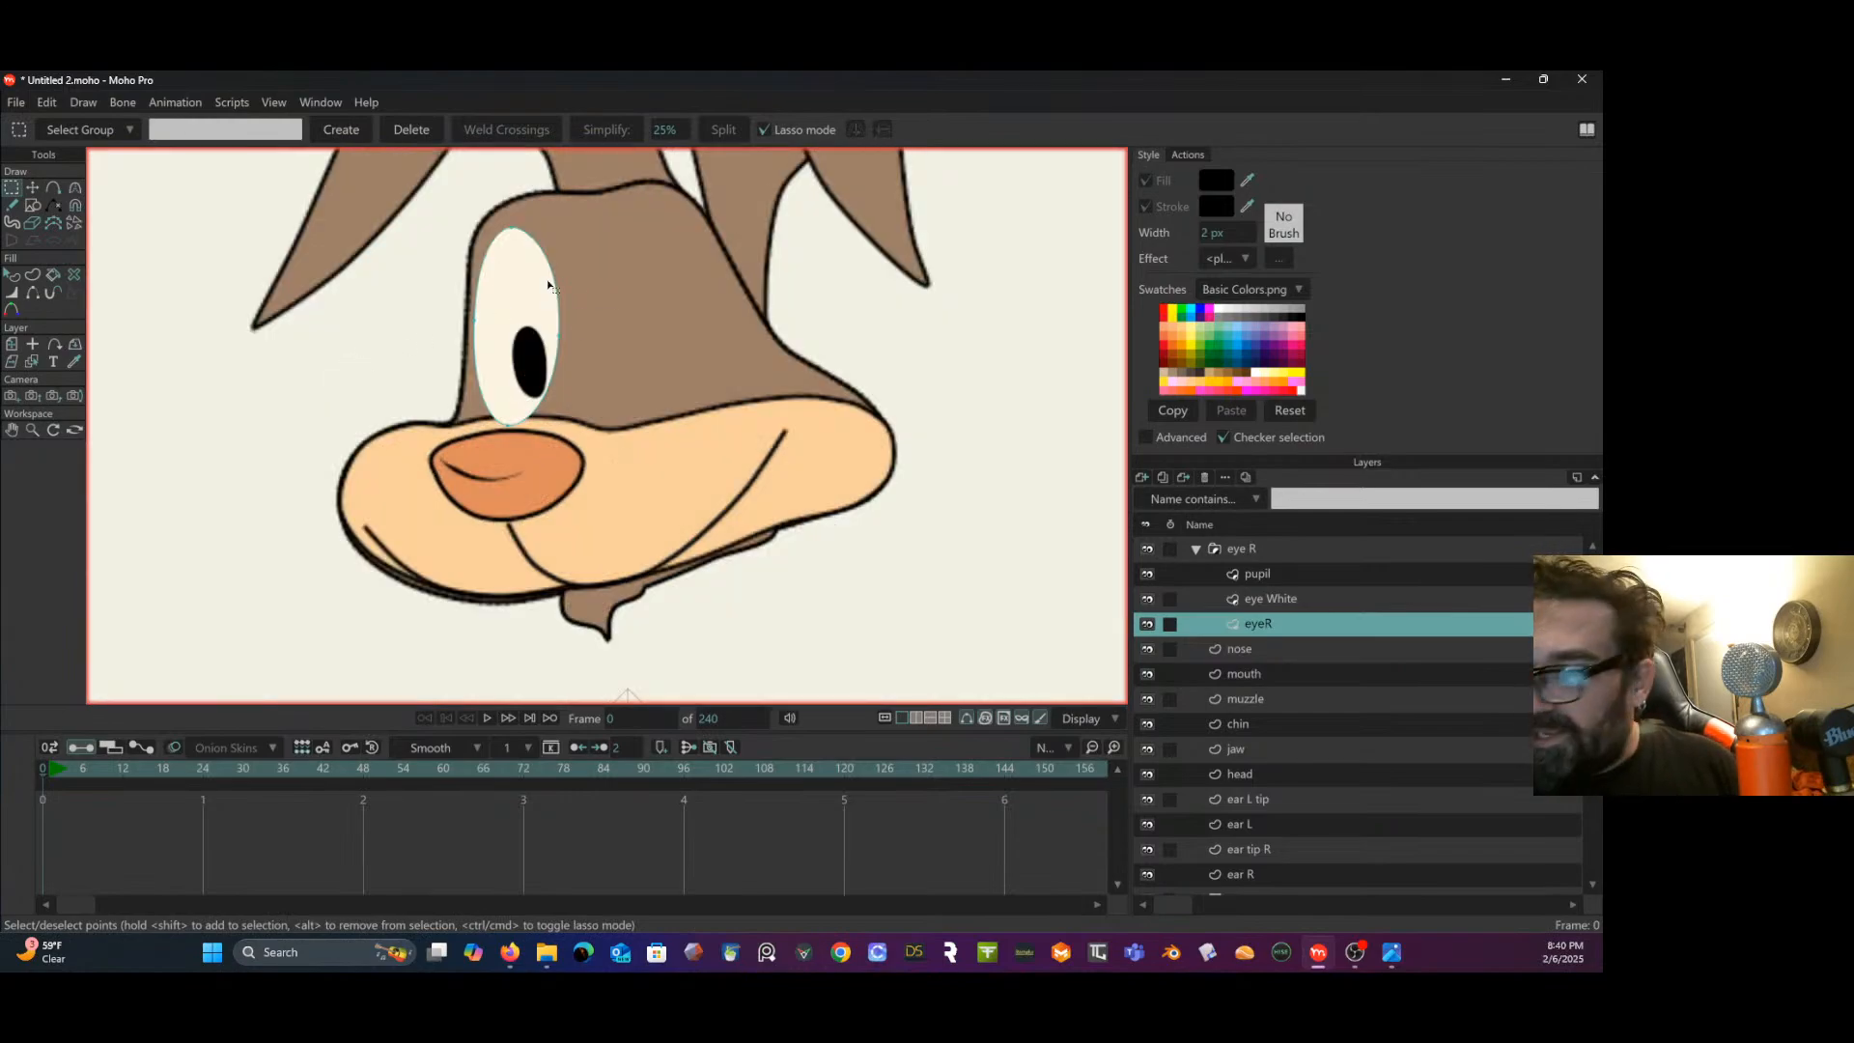
scroll(548, 285, "up", 3)
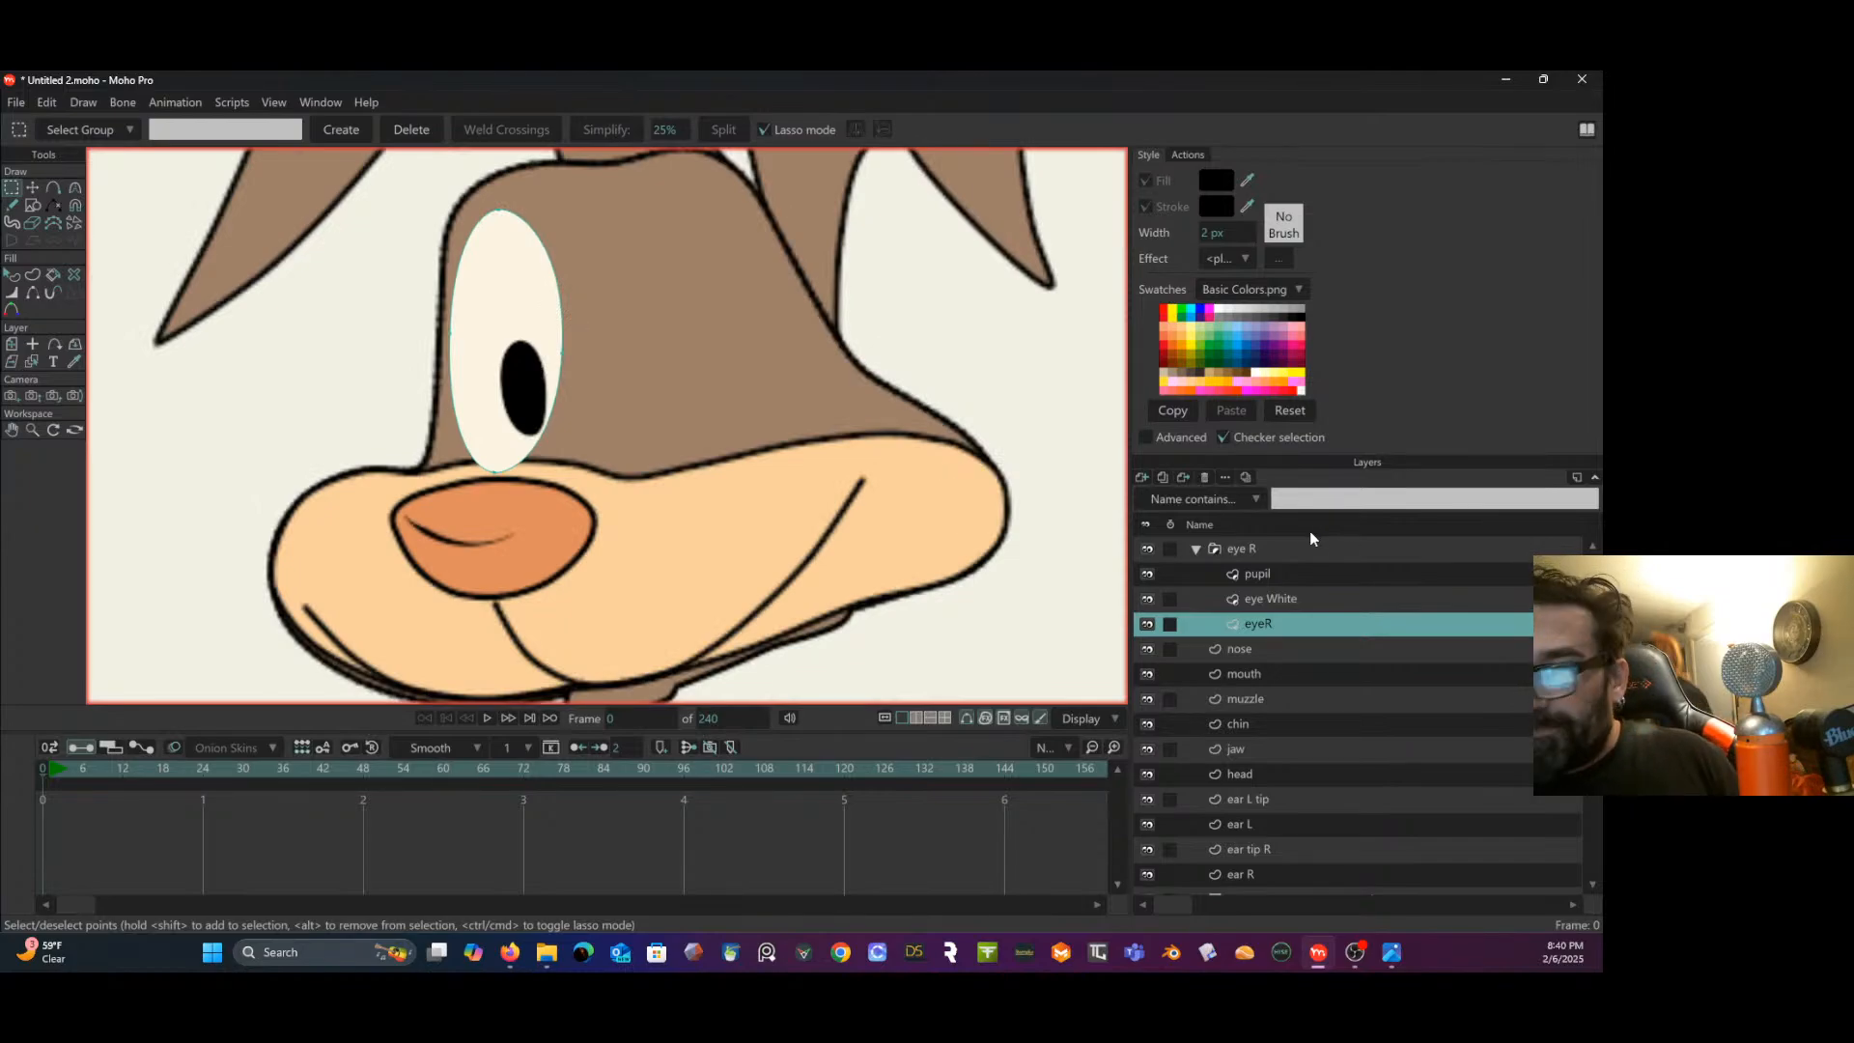
- Move the eye R group directly below the muzzle layer so the muzzle overlaps the eye
left_click(1195, 548)
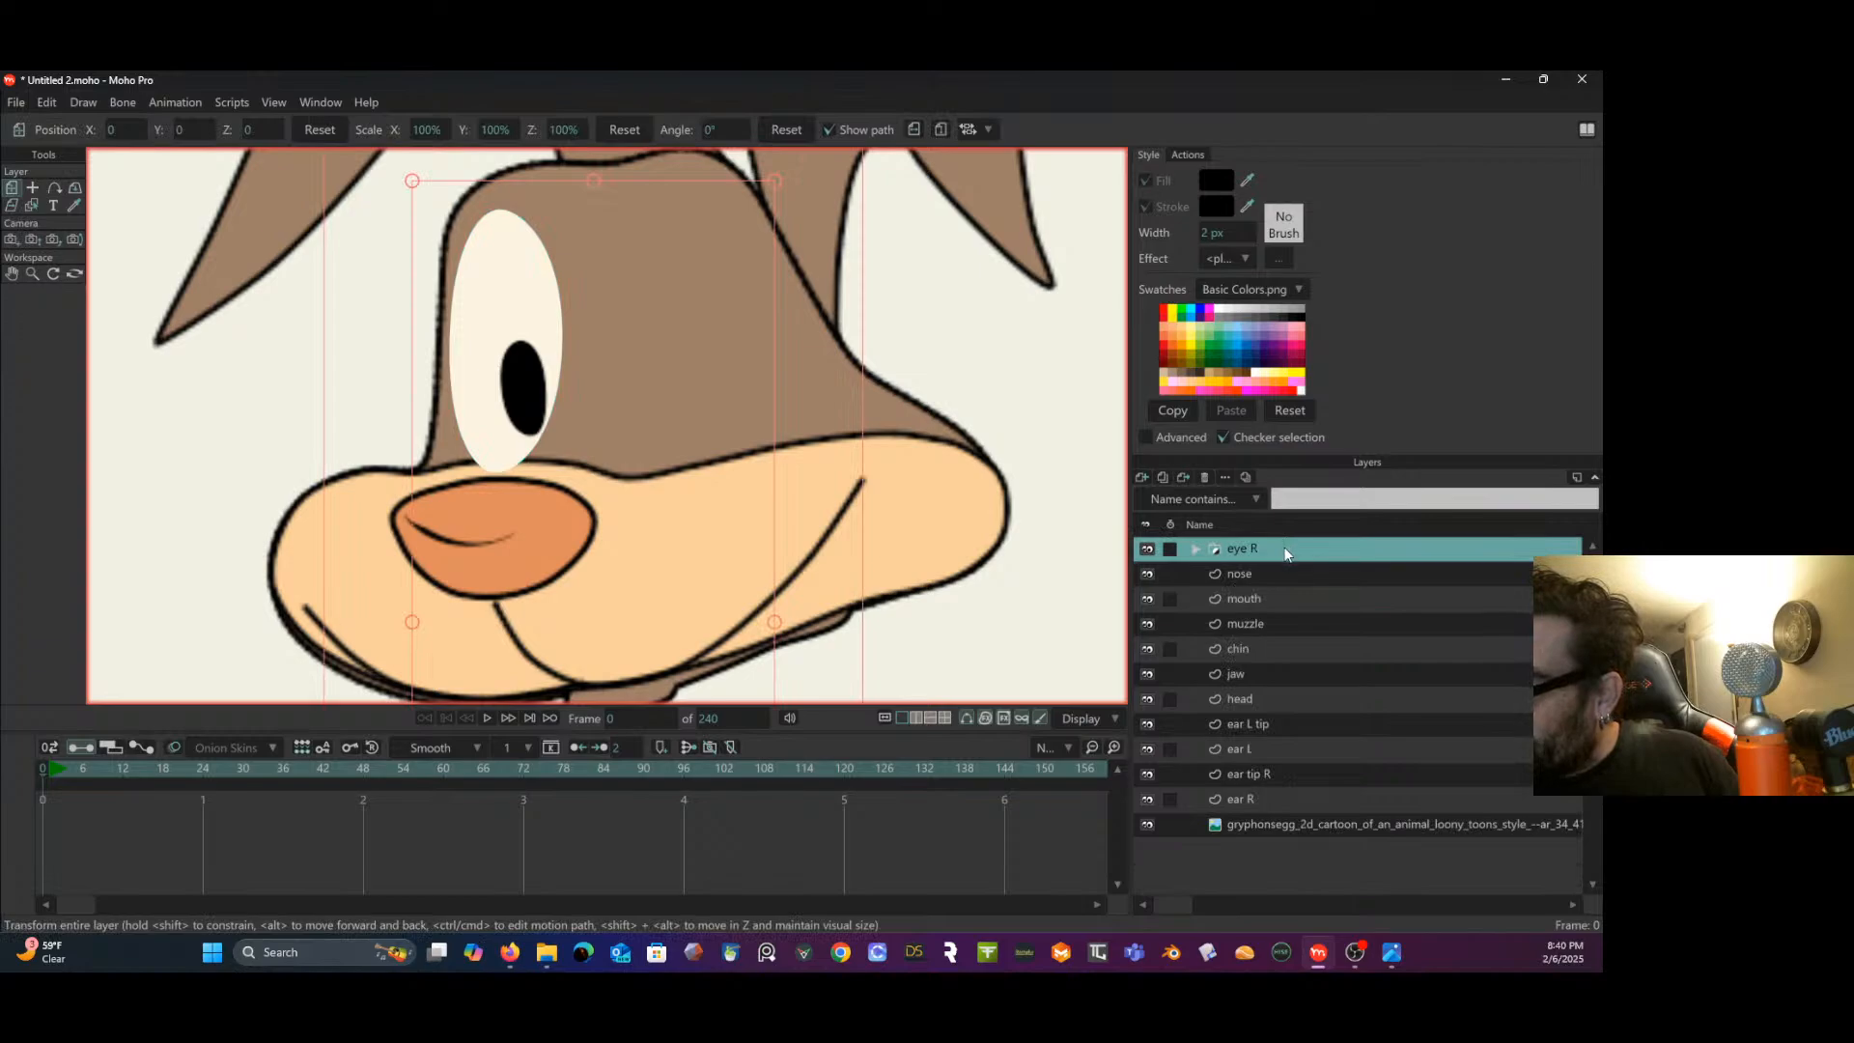
left_click_drag(1285, 551, 1274, 638)
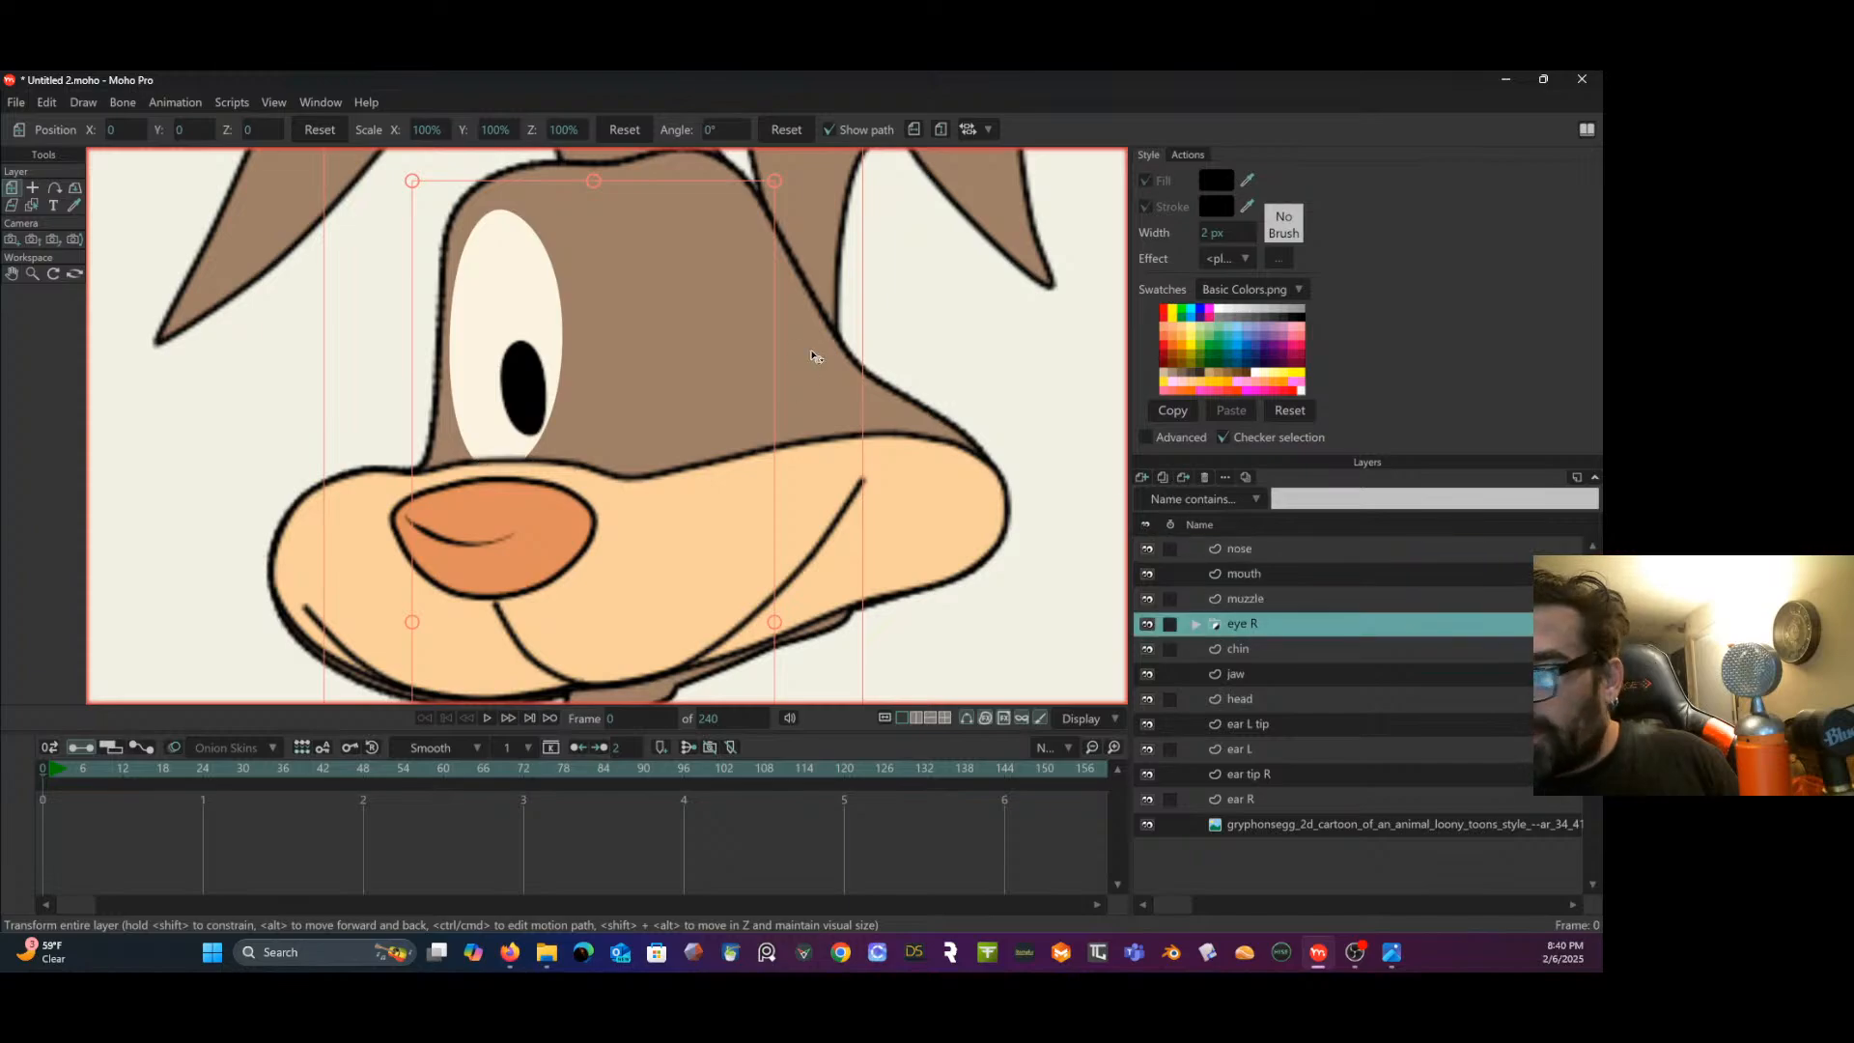
left_click(1197, 623)
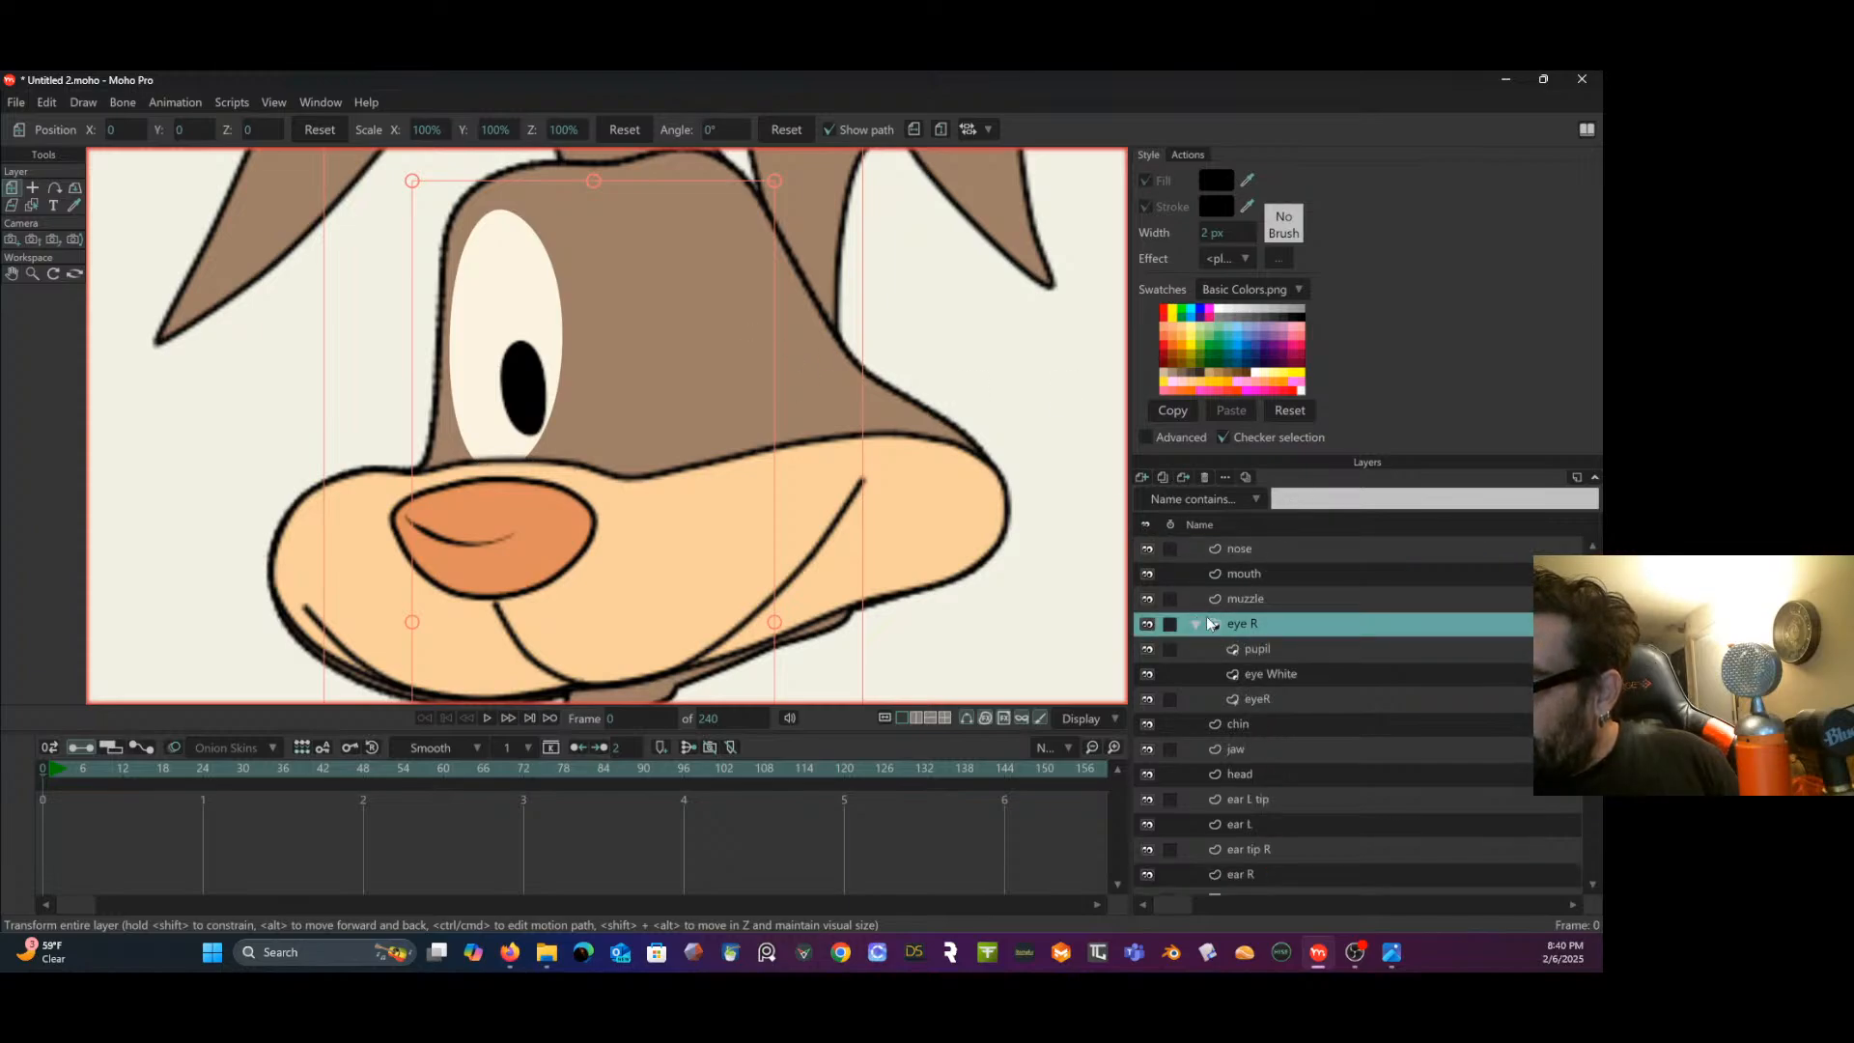
- Review the masking settings of the eye R group and its eyeR and eye White layers
double_click(1291, 630)
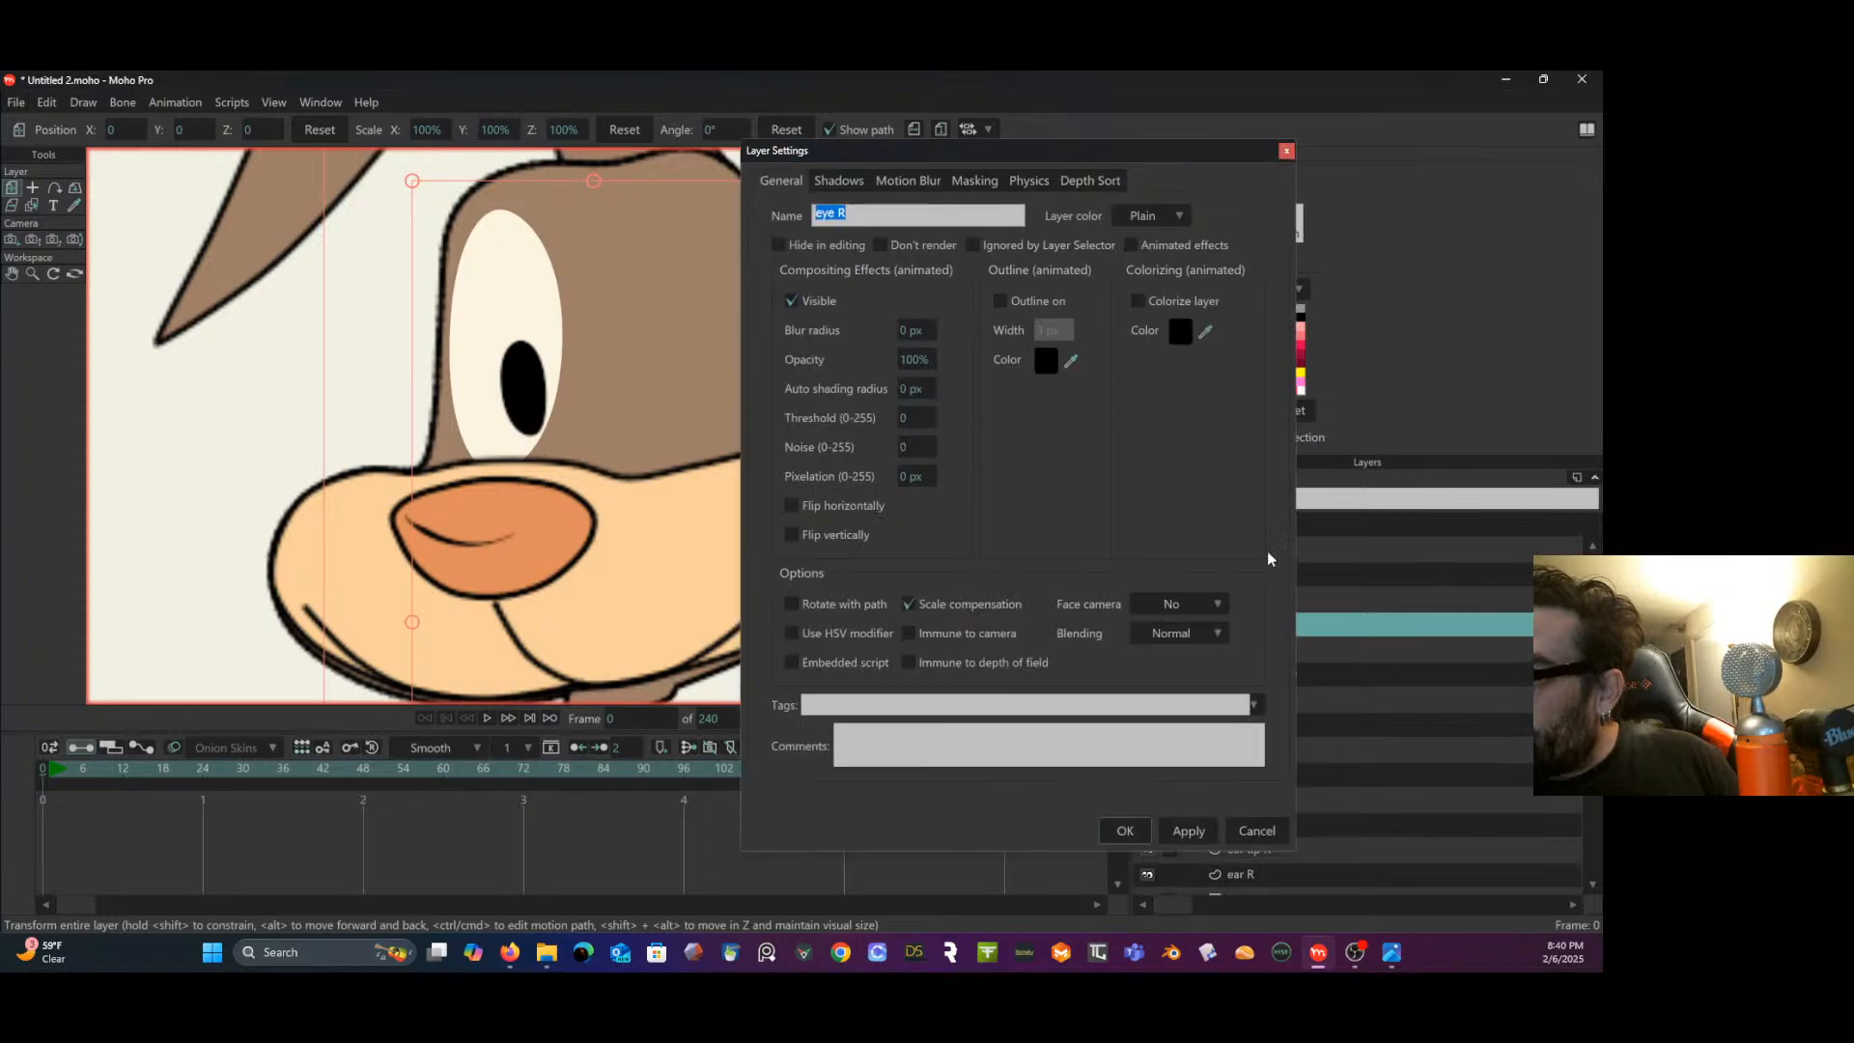
left_click(967, 181)
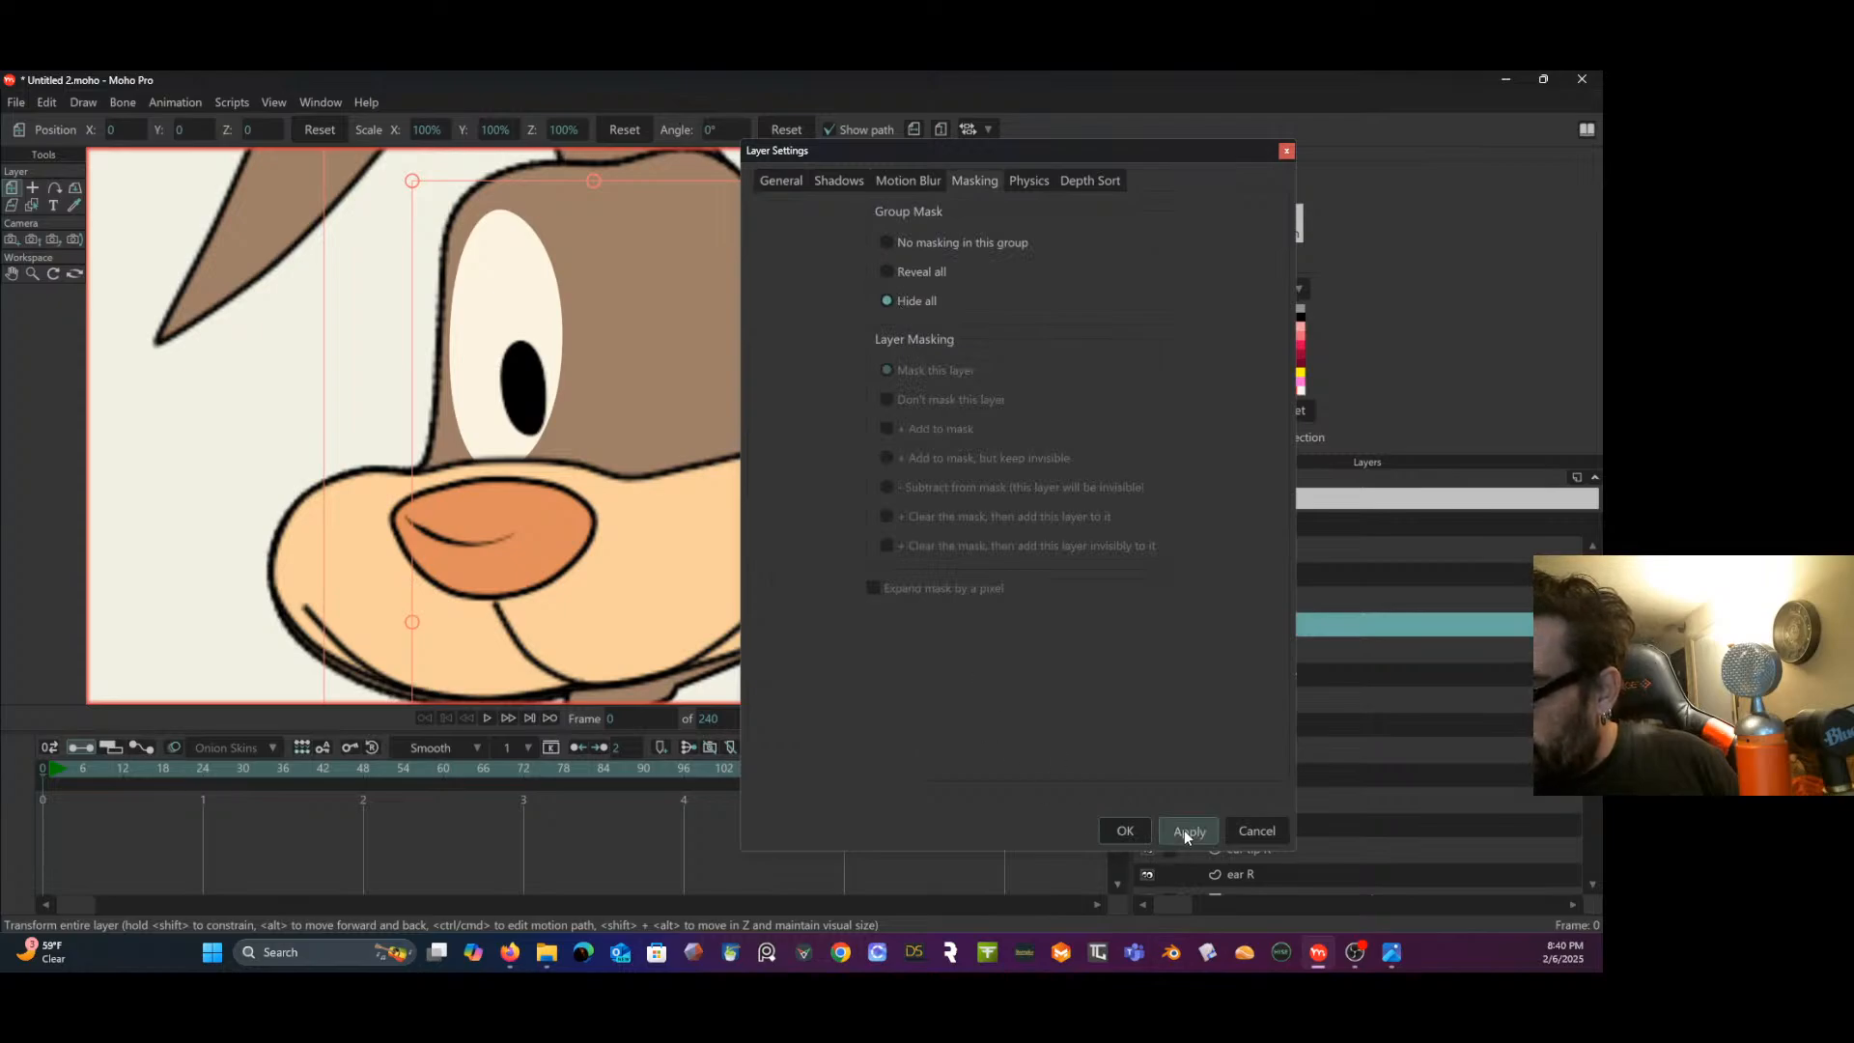
left_click(1126, 832)
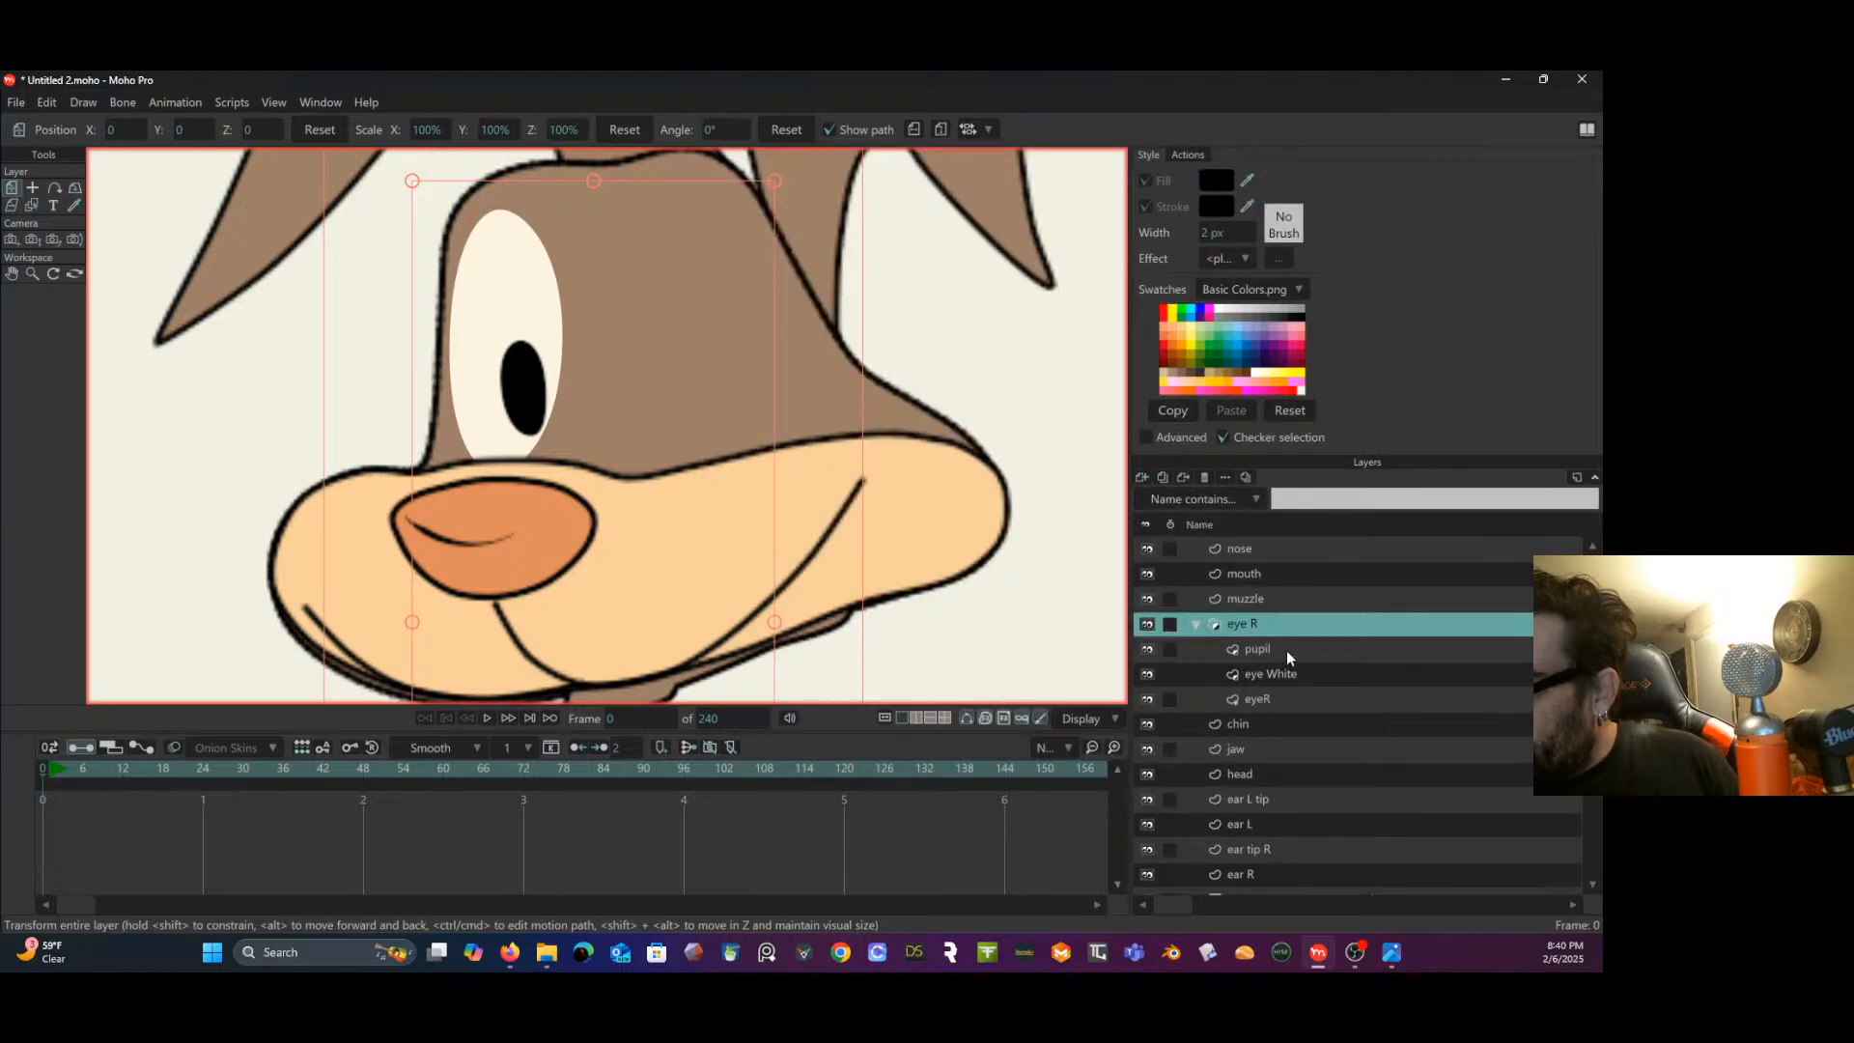
left_click(1280, 705)
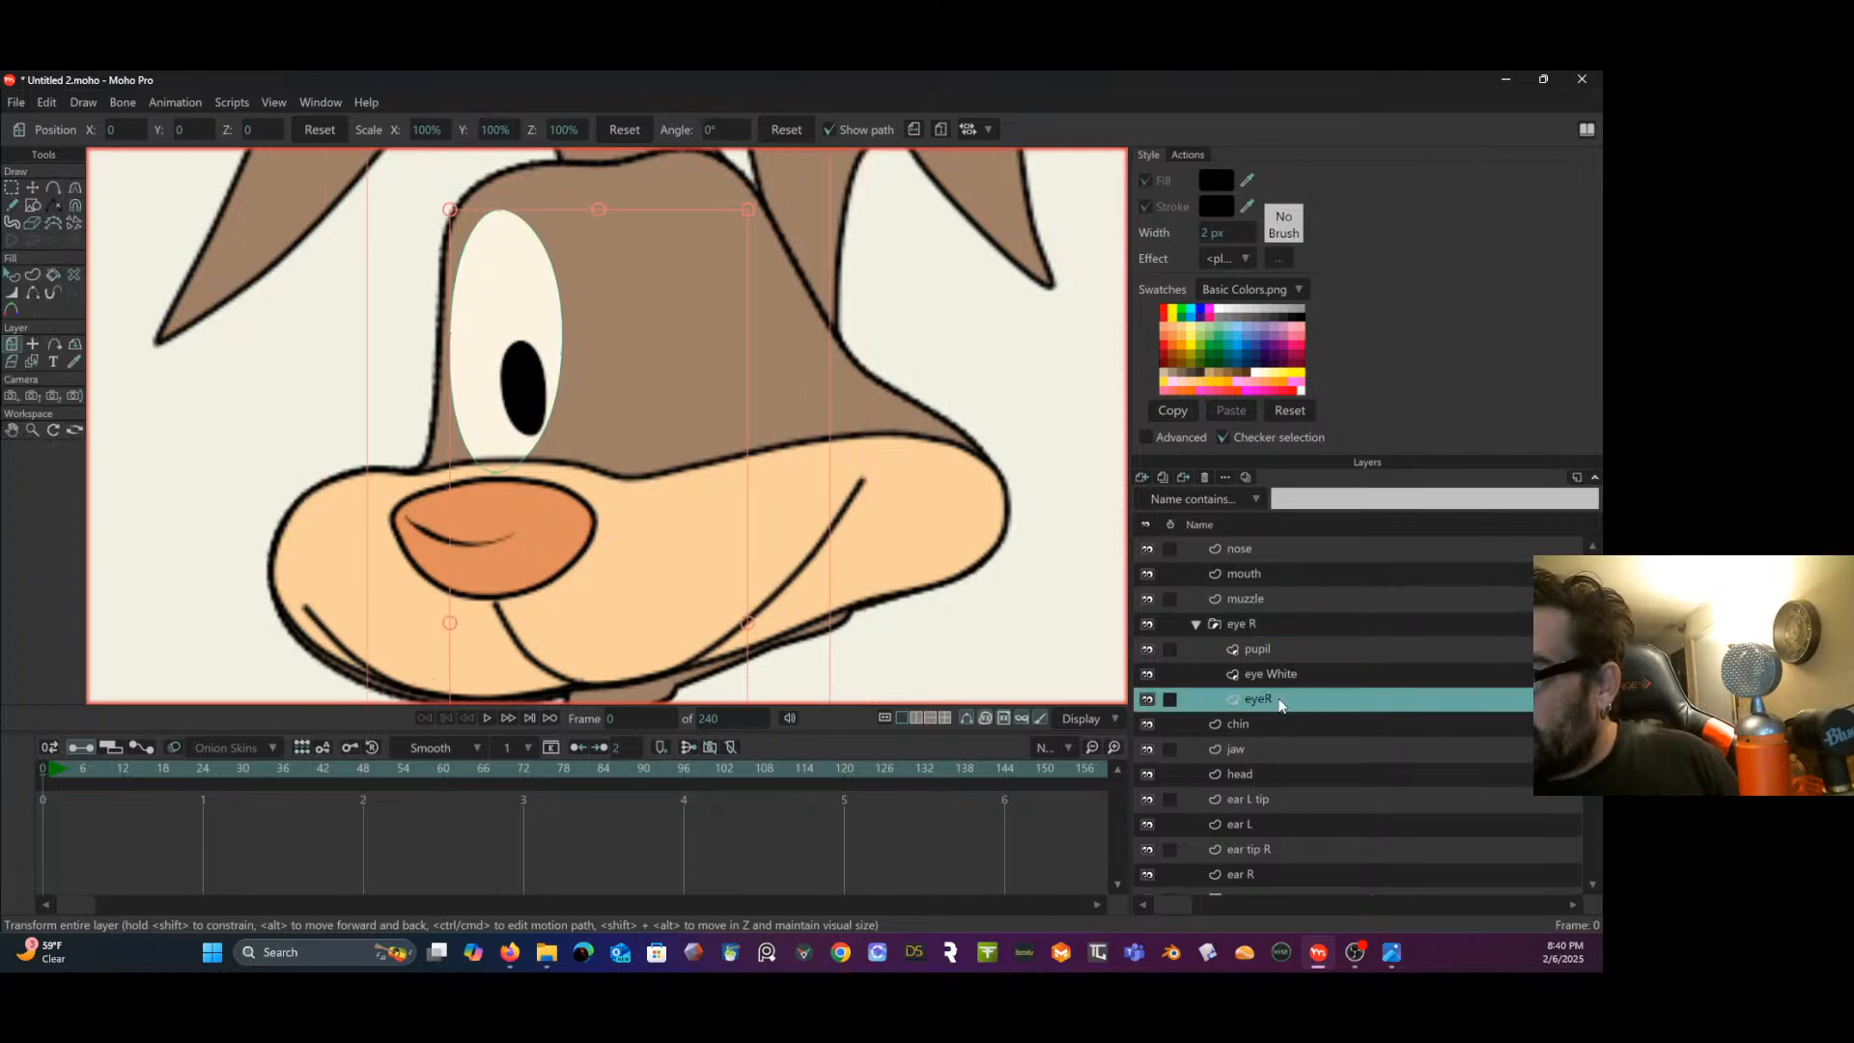
double_click(1277, 702)
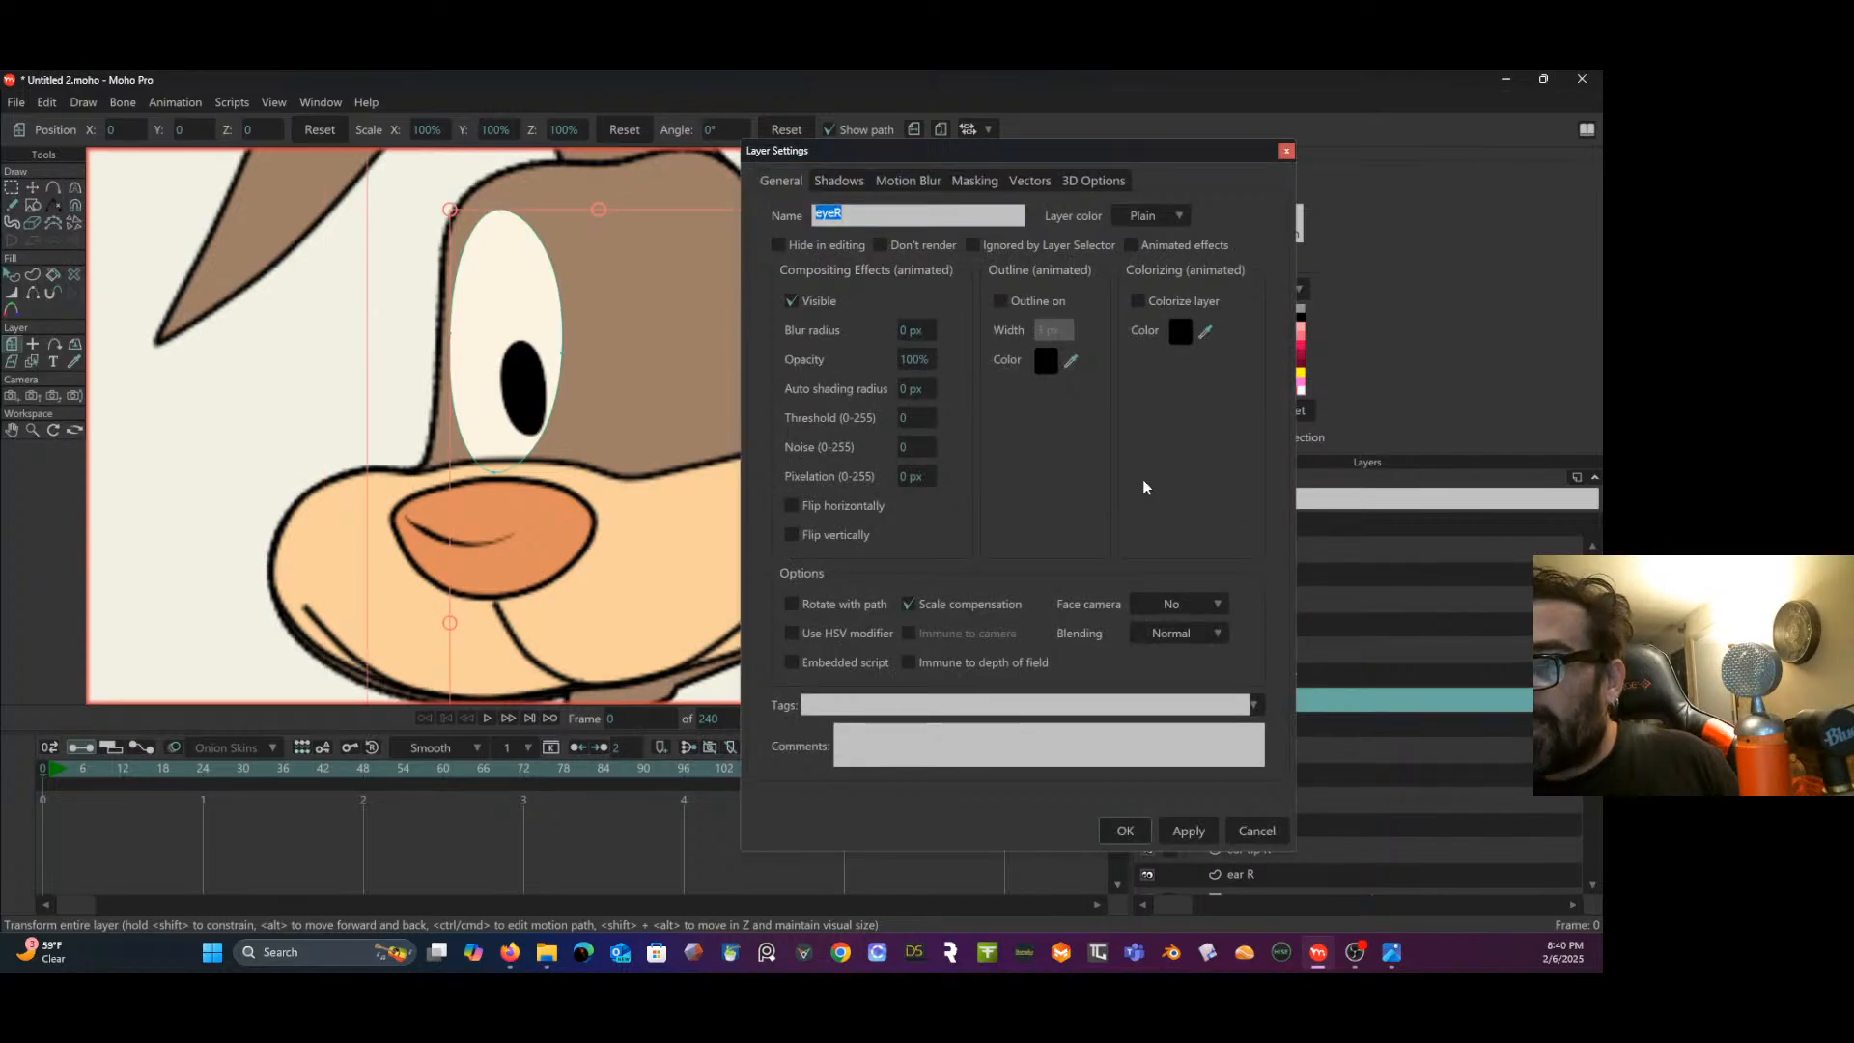
left_click(975, 181)
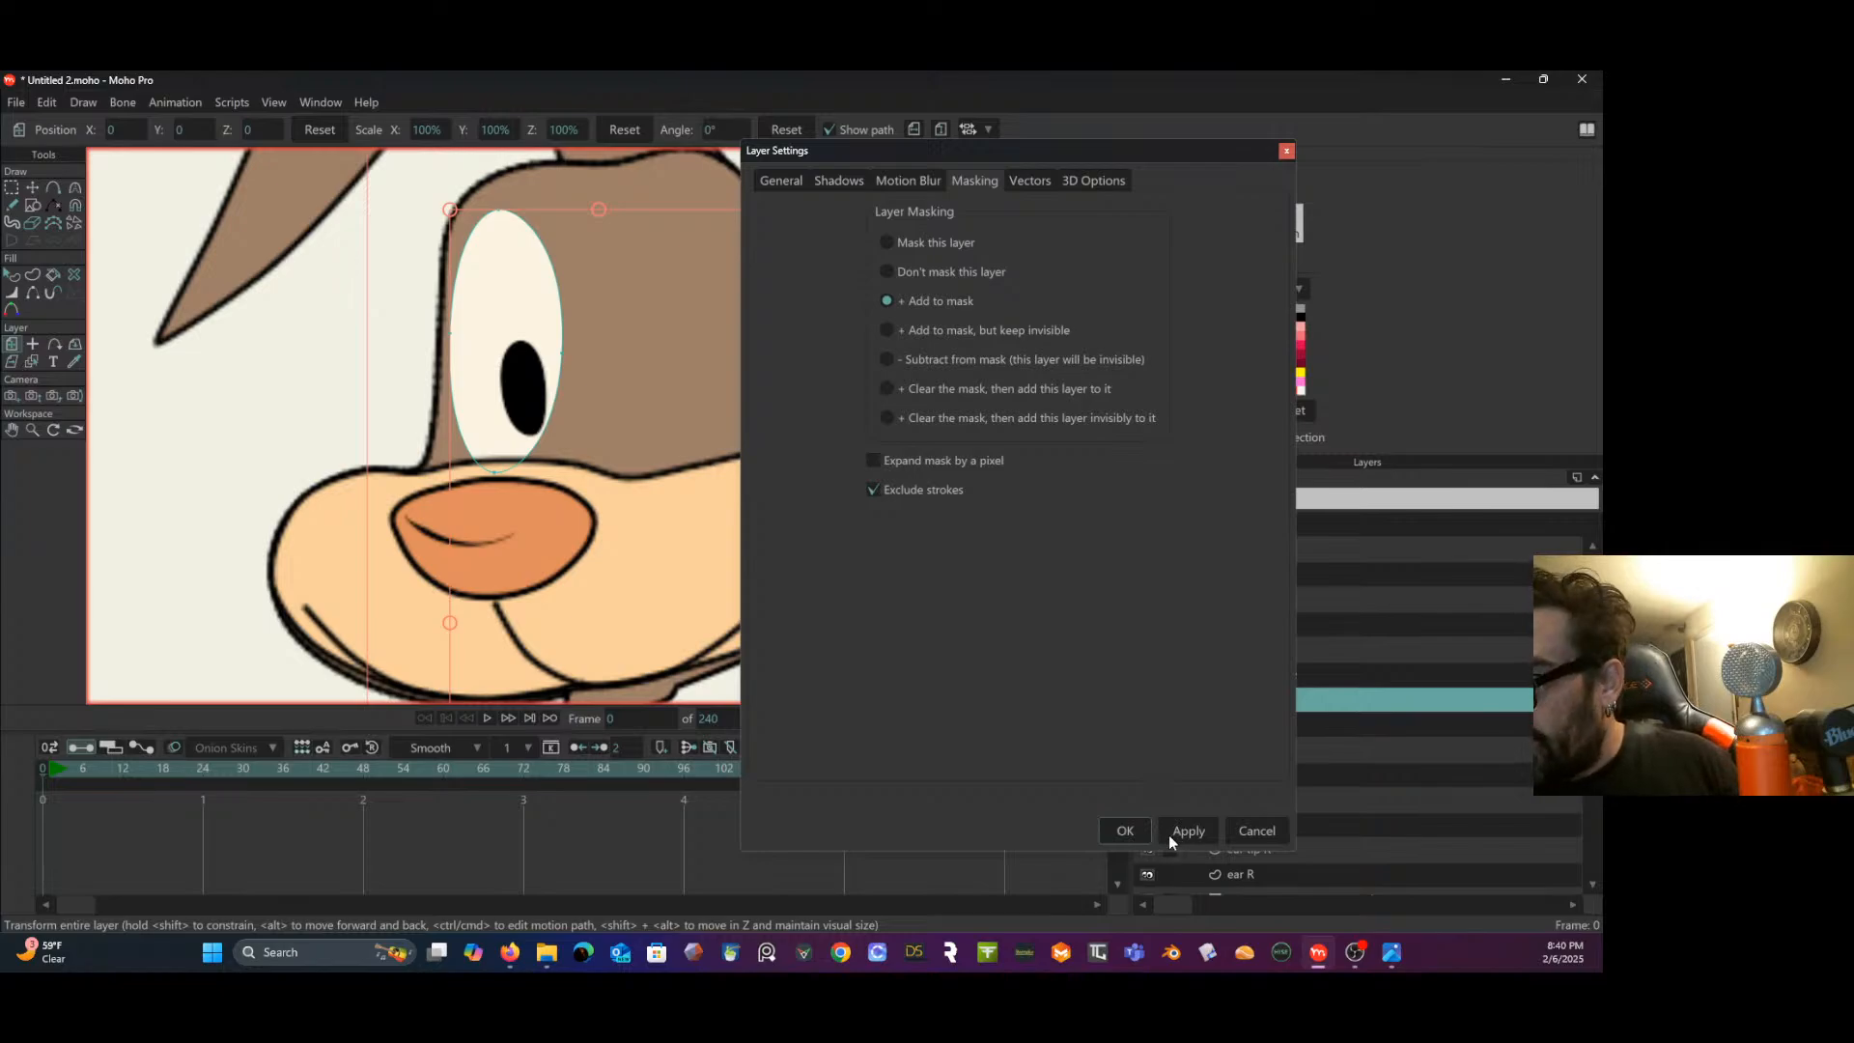
left_click(1137, 832)
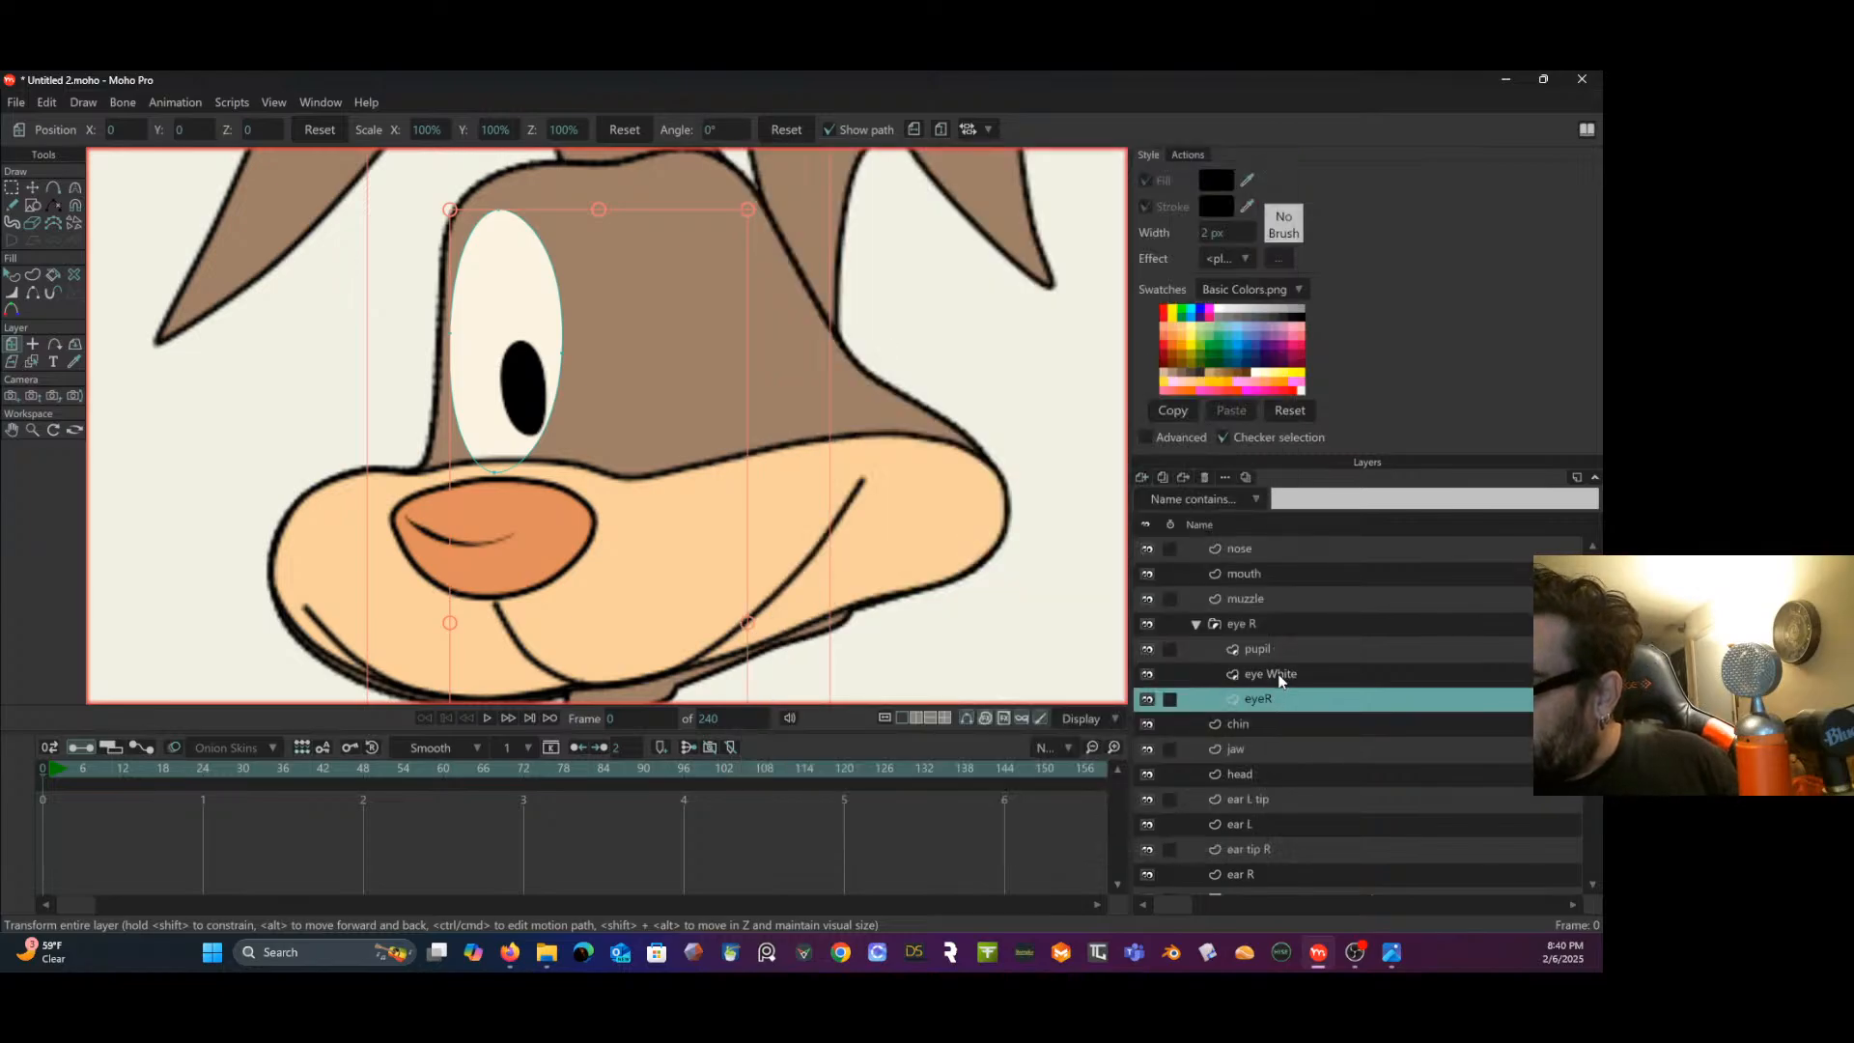
double_click(1303, 675)
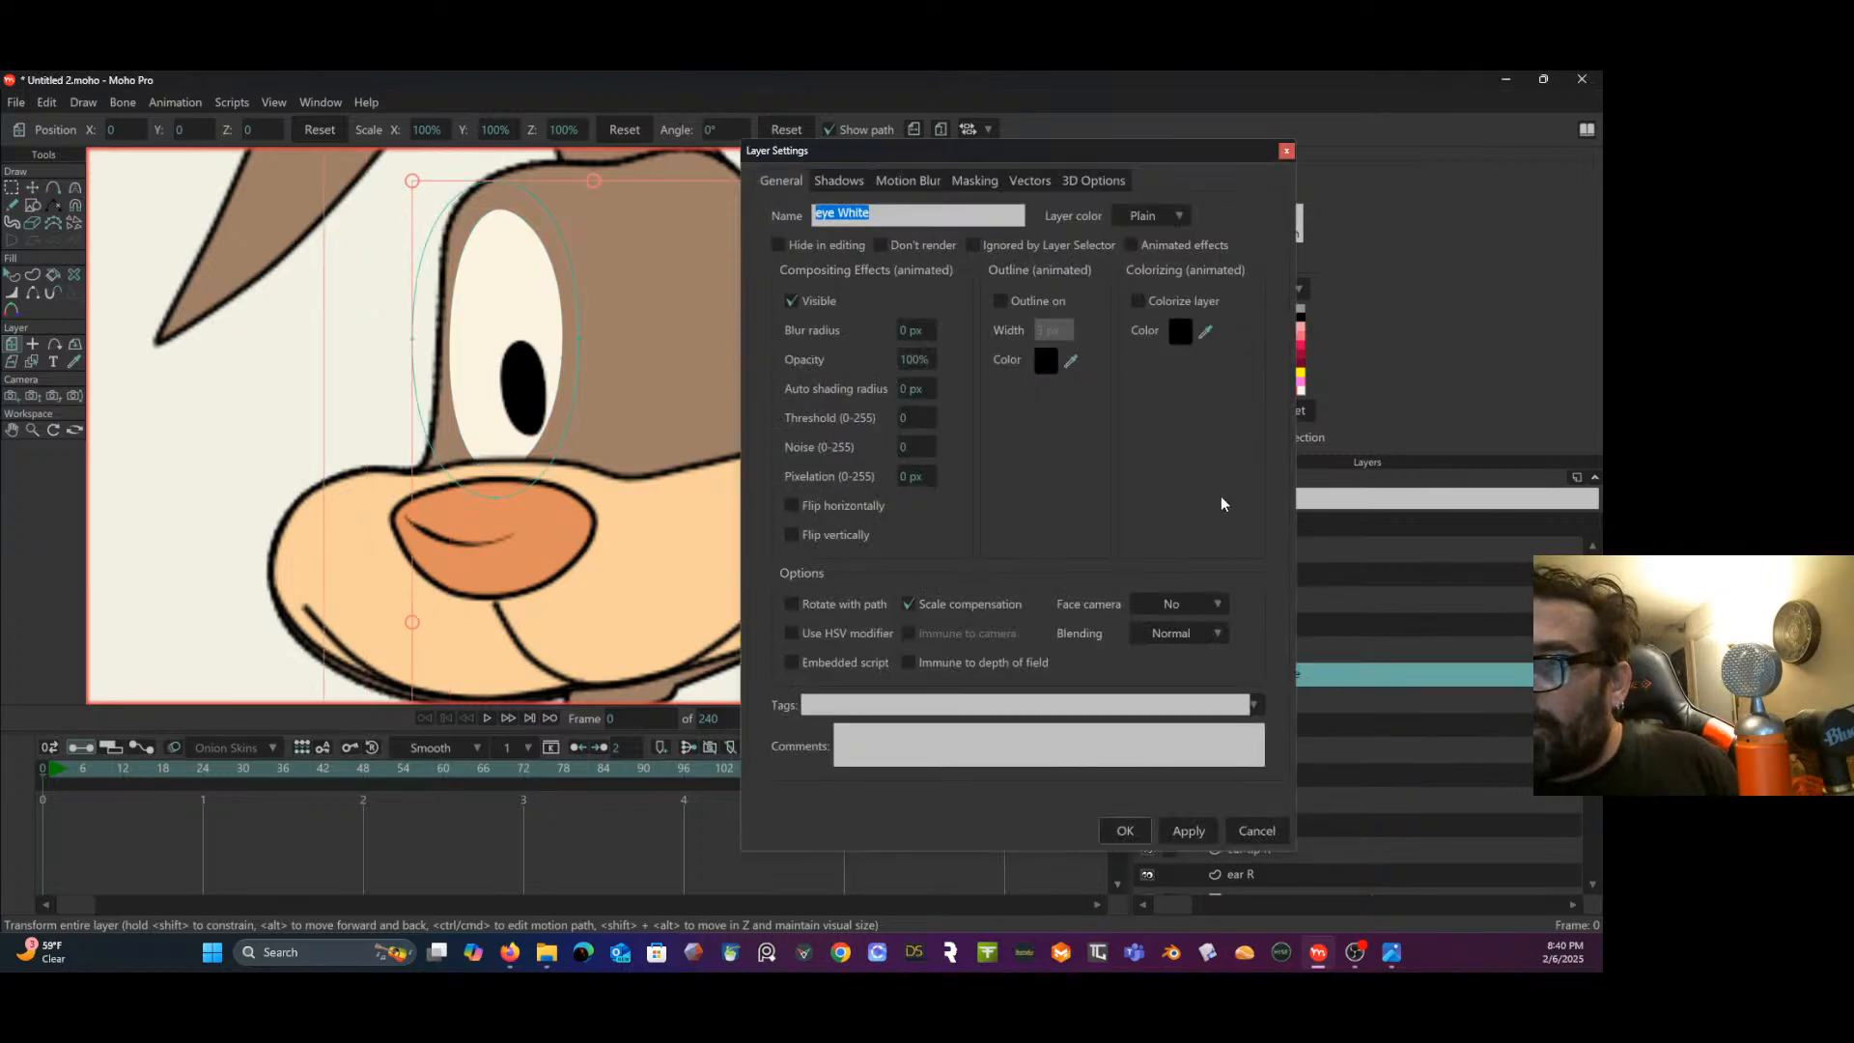
left_click(980, 178)
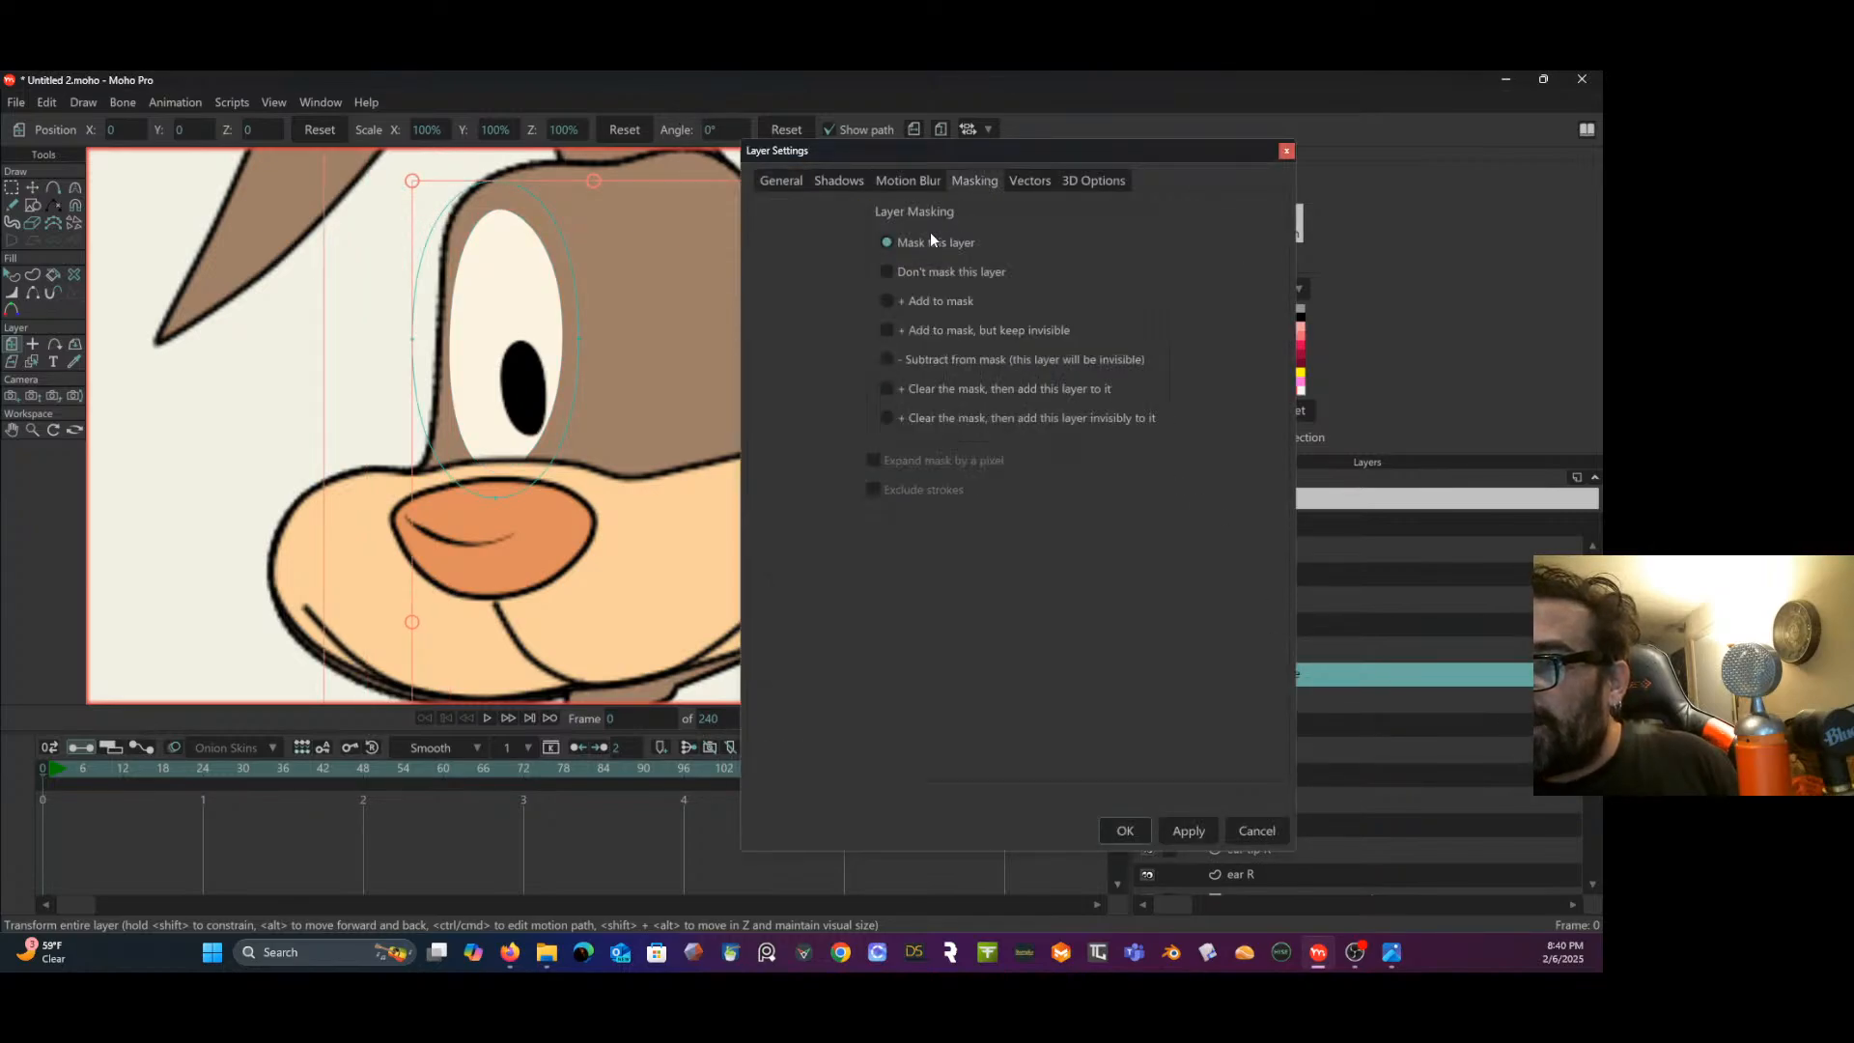
left_click(1125, 830)
- Enable the black stroke on the eye shape in the eyeR layer
left_click(1288, 699)
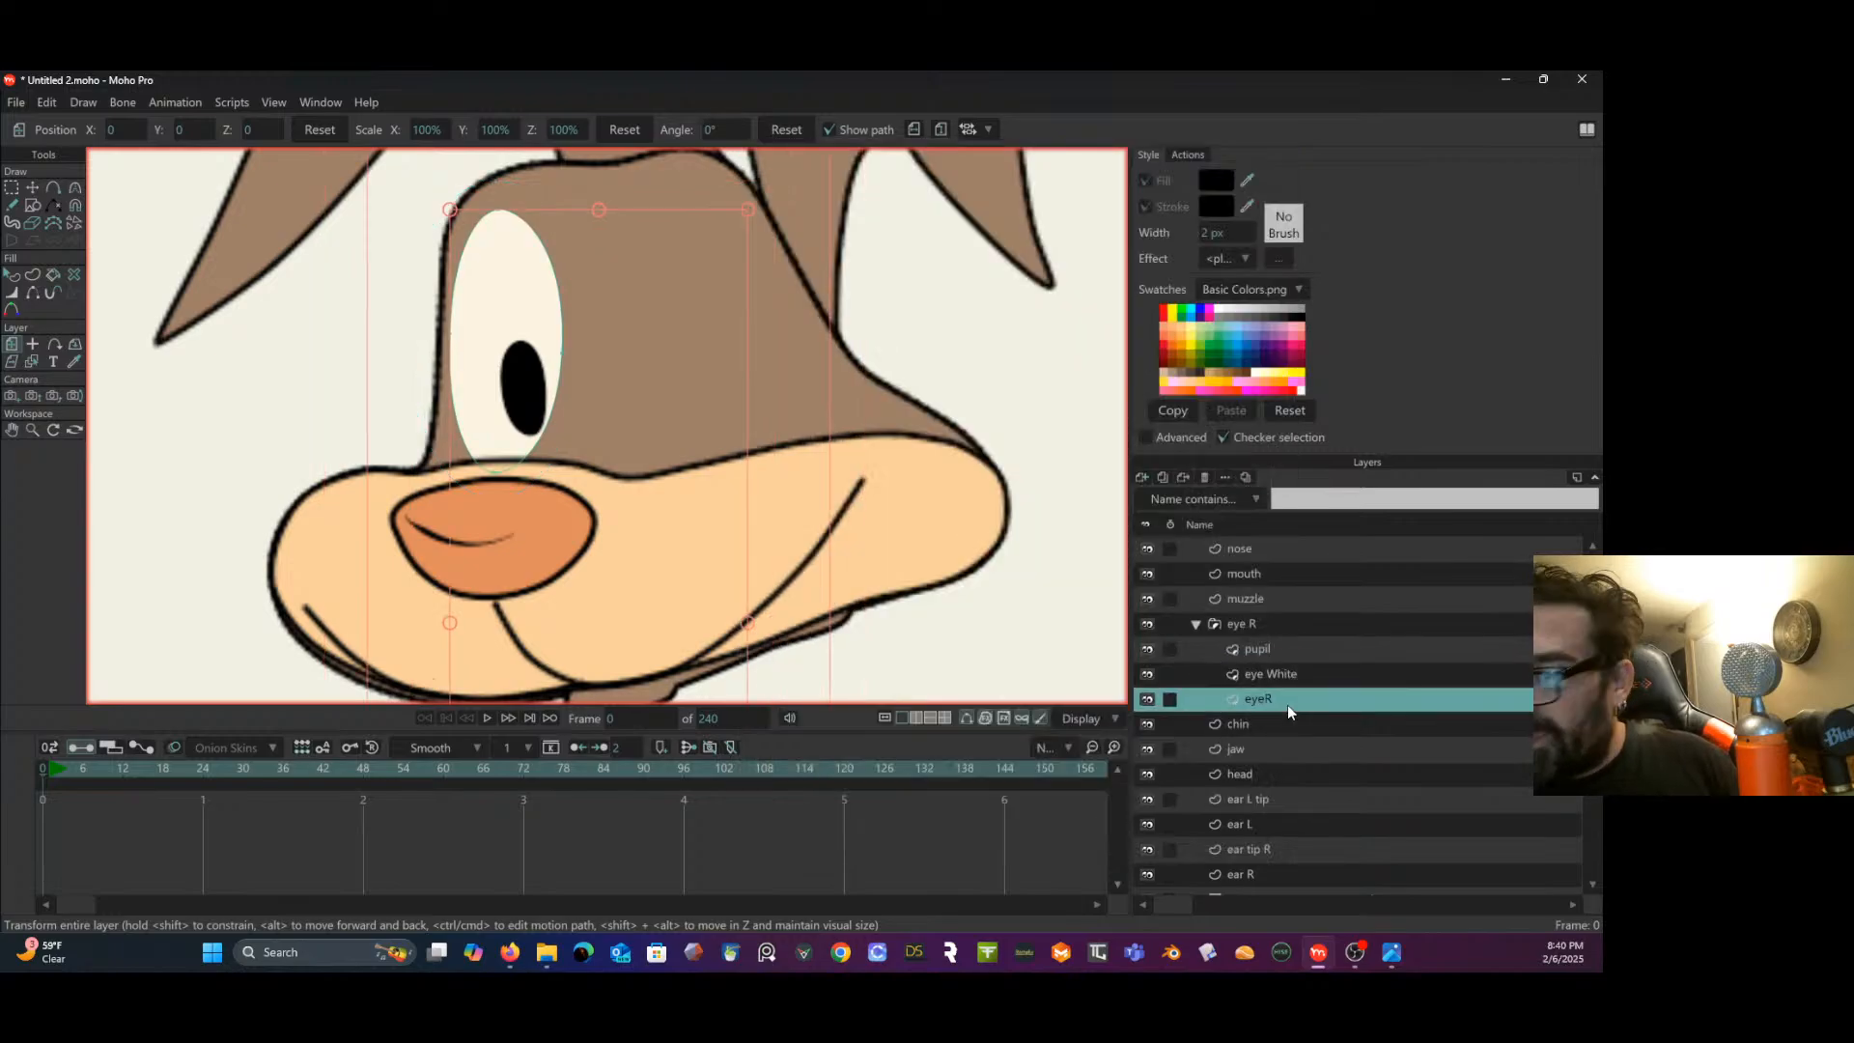
double_click(1288, 703)
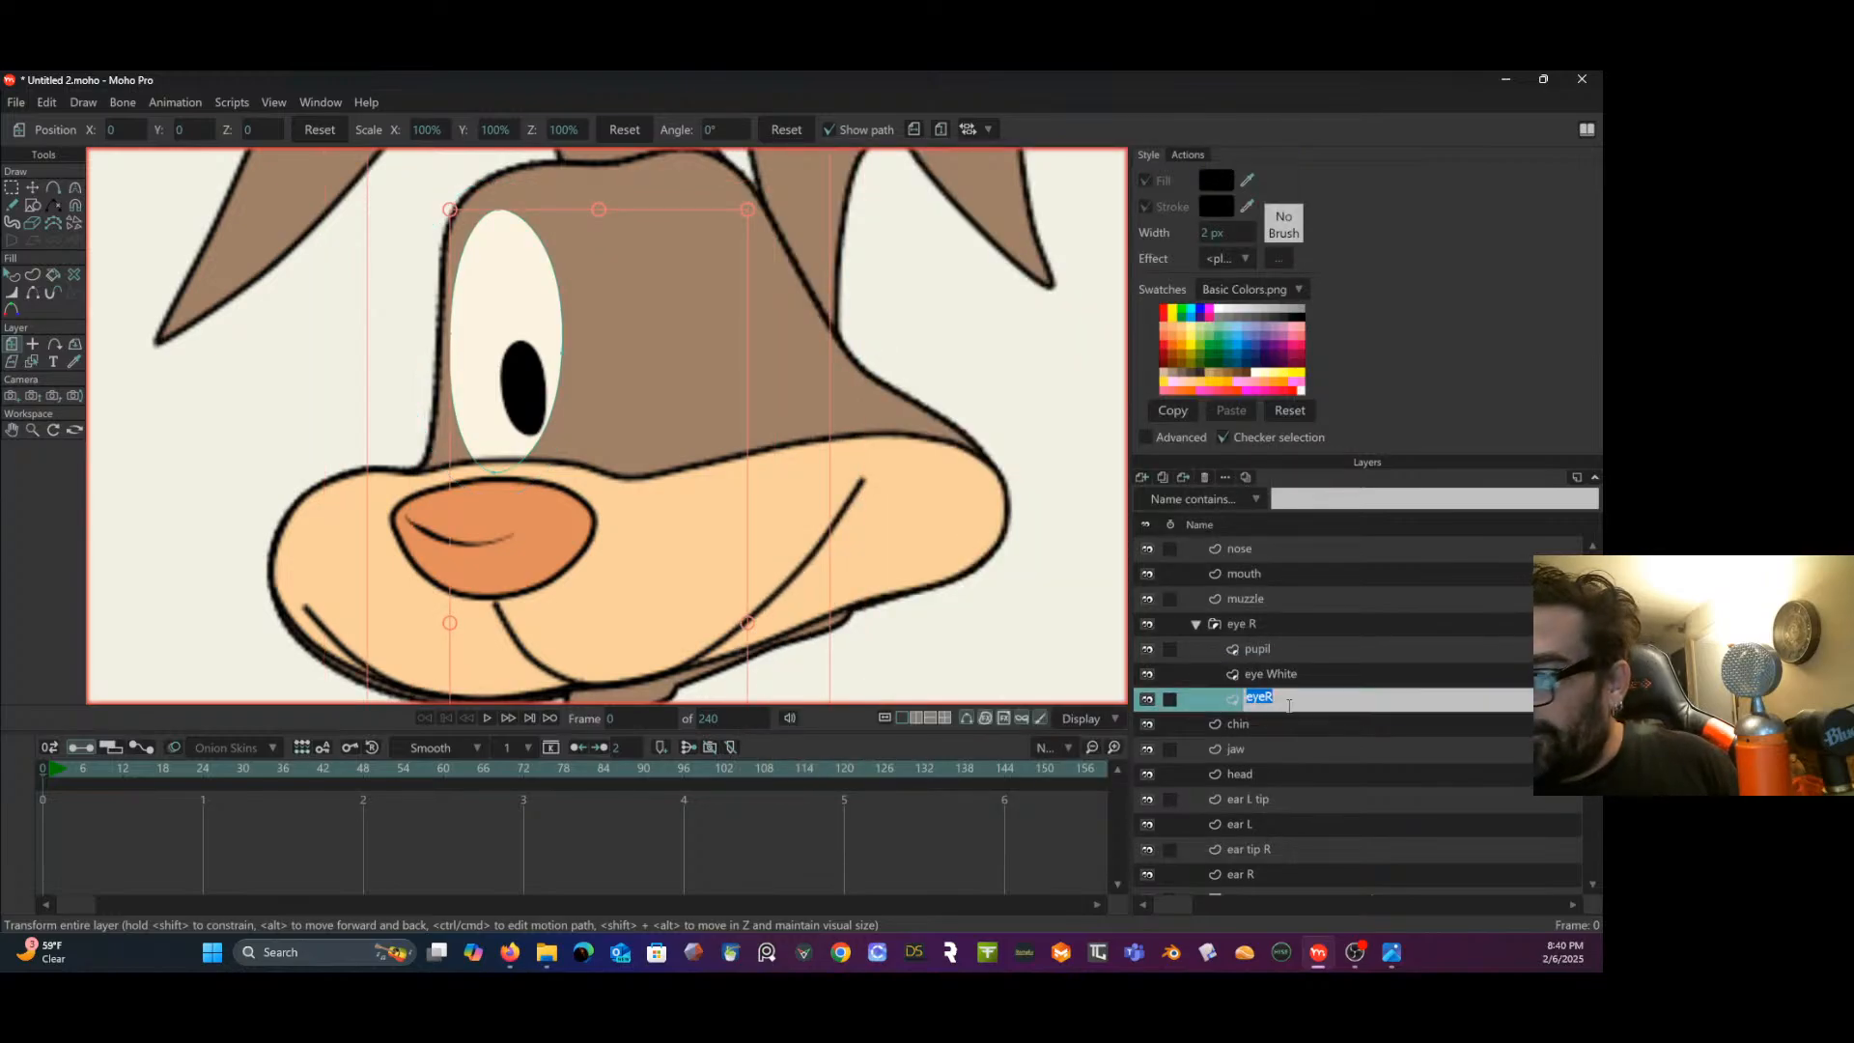
left_click(9, 275)
left_click(538, 282)
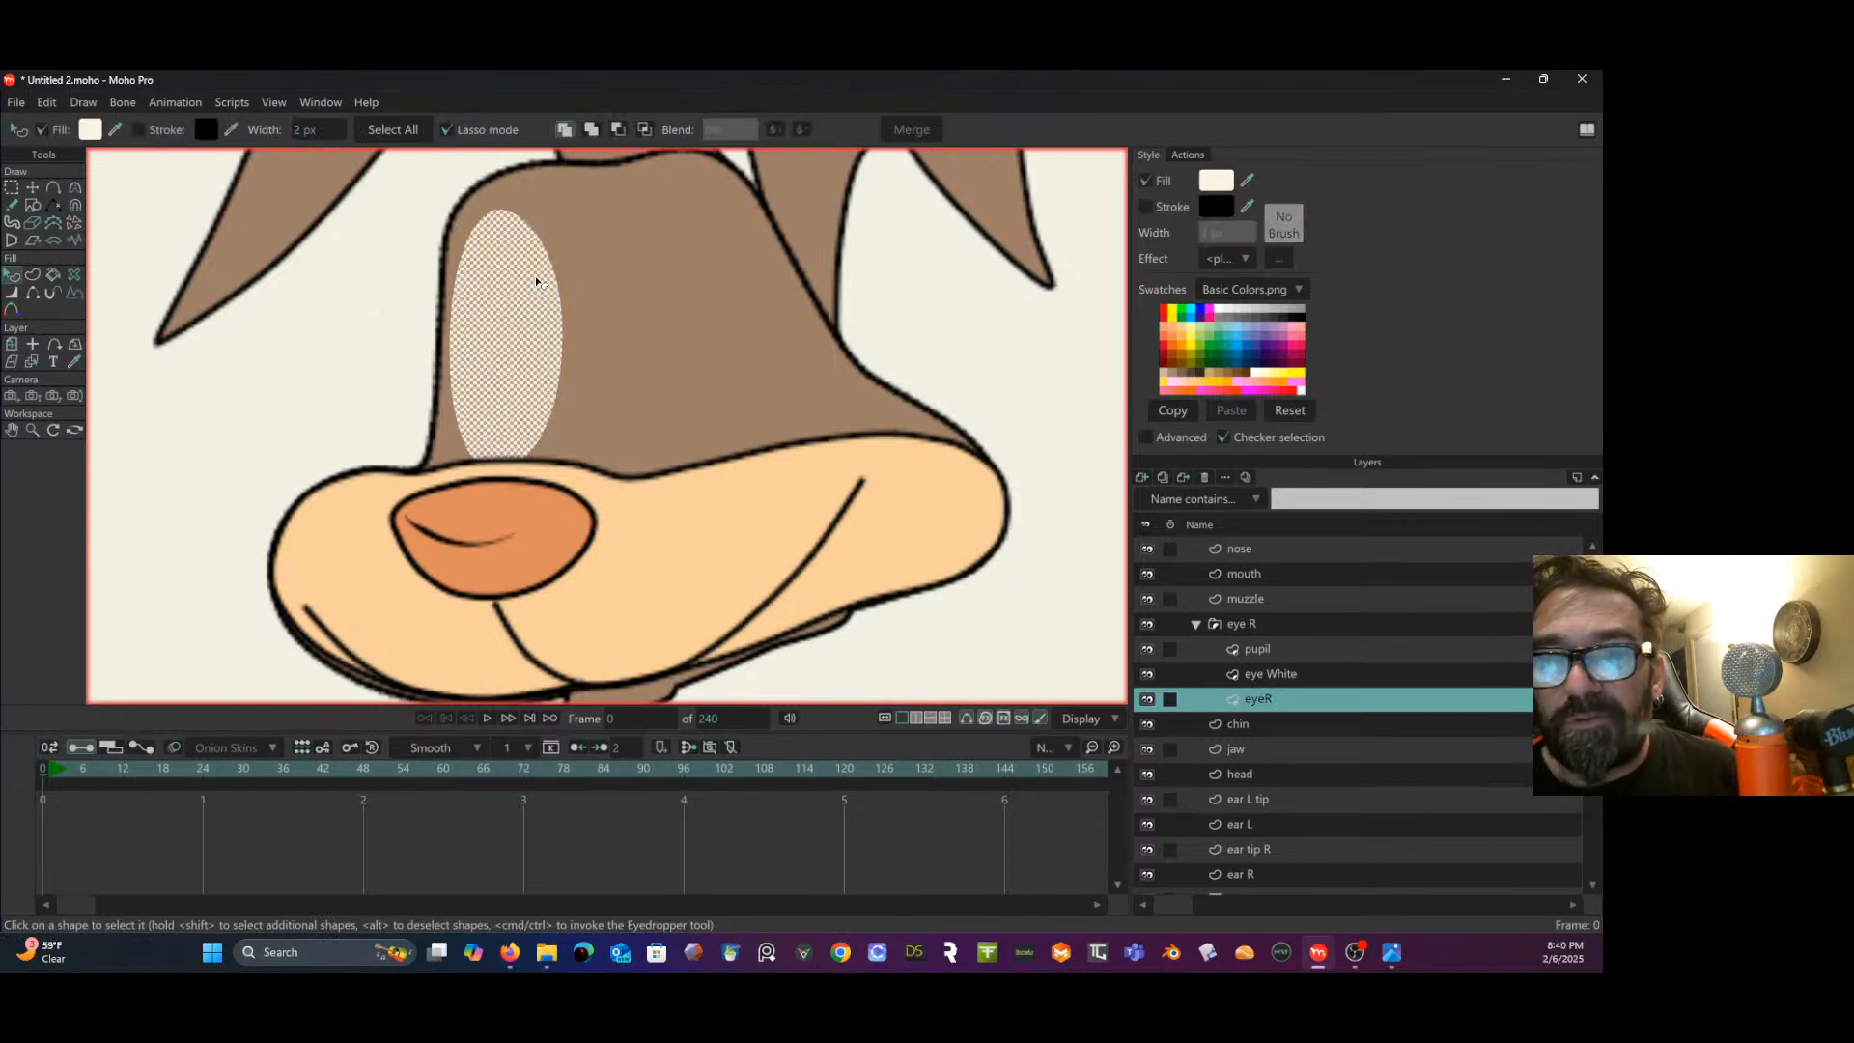
left_click(141, 129)
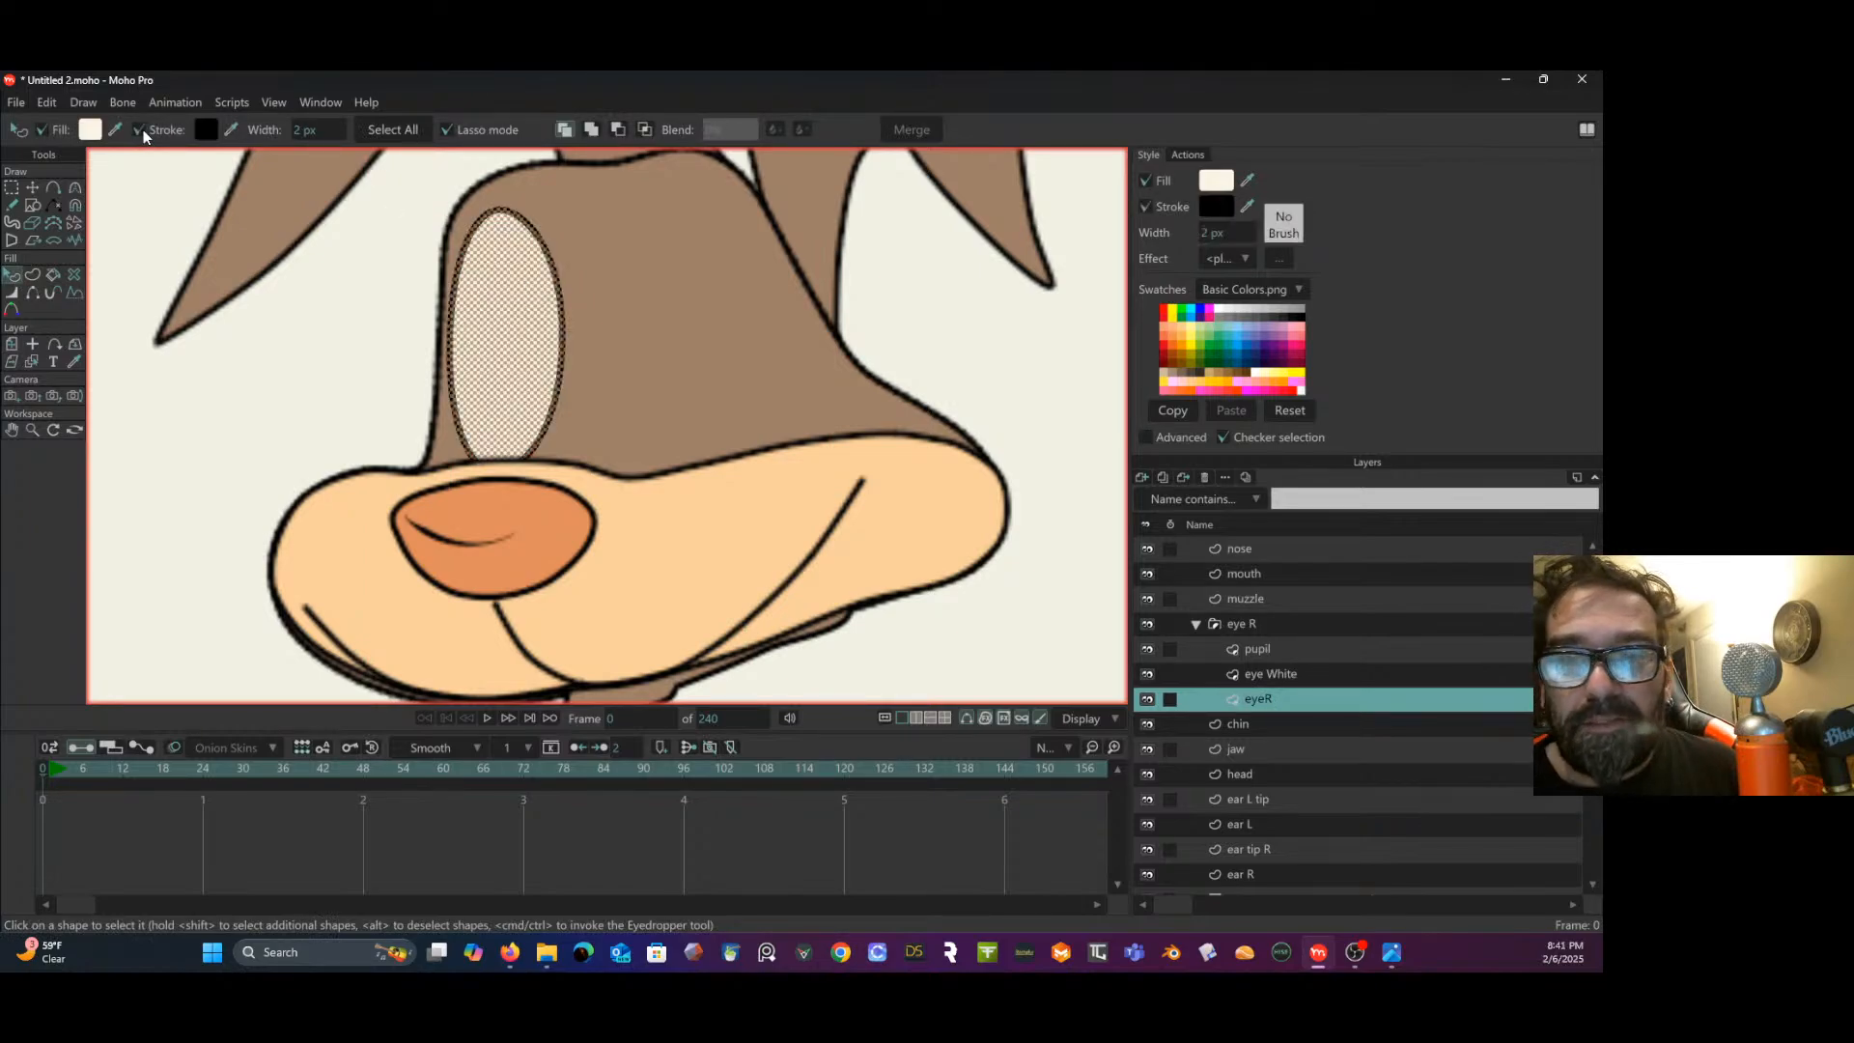
left_click(291, 322)
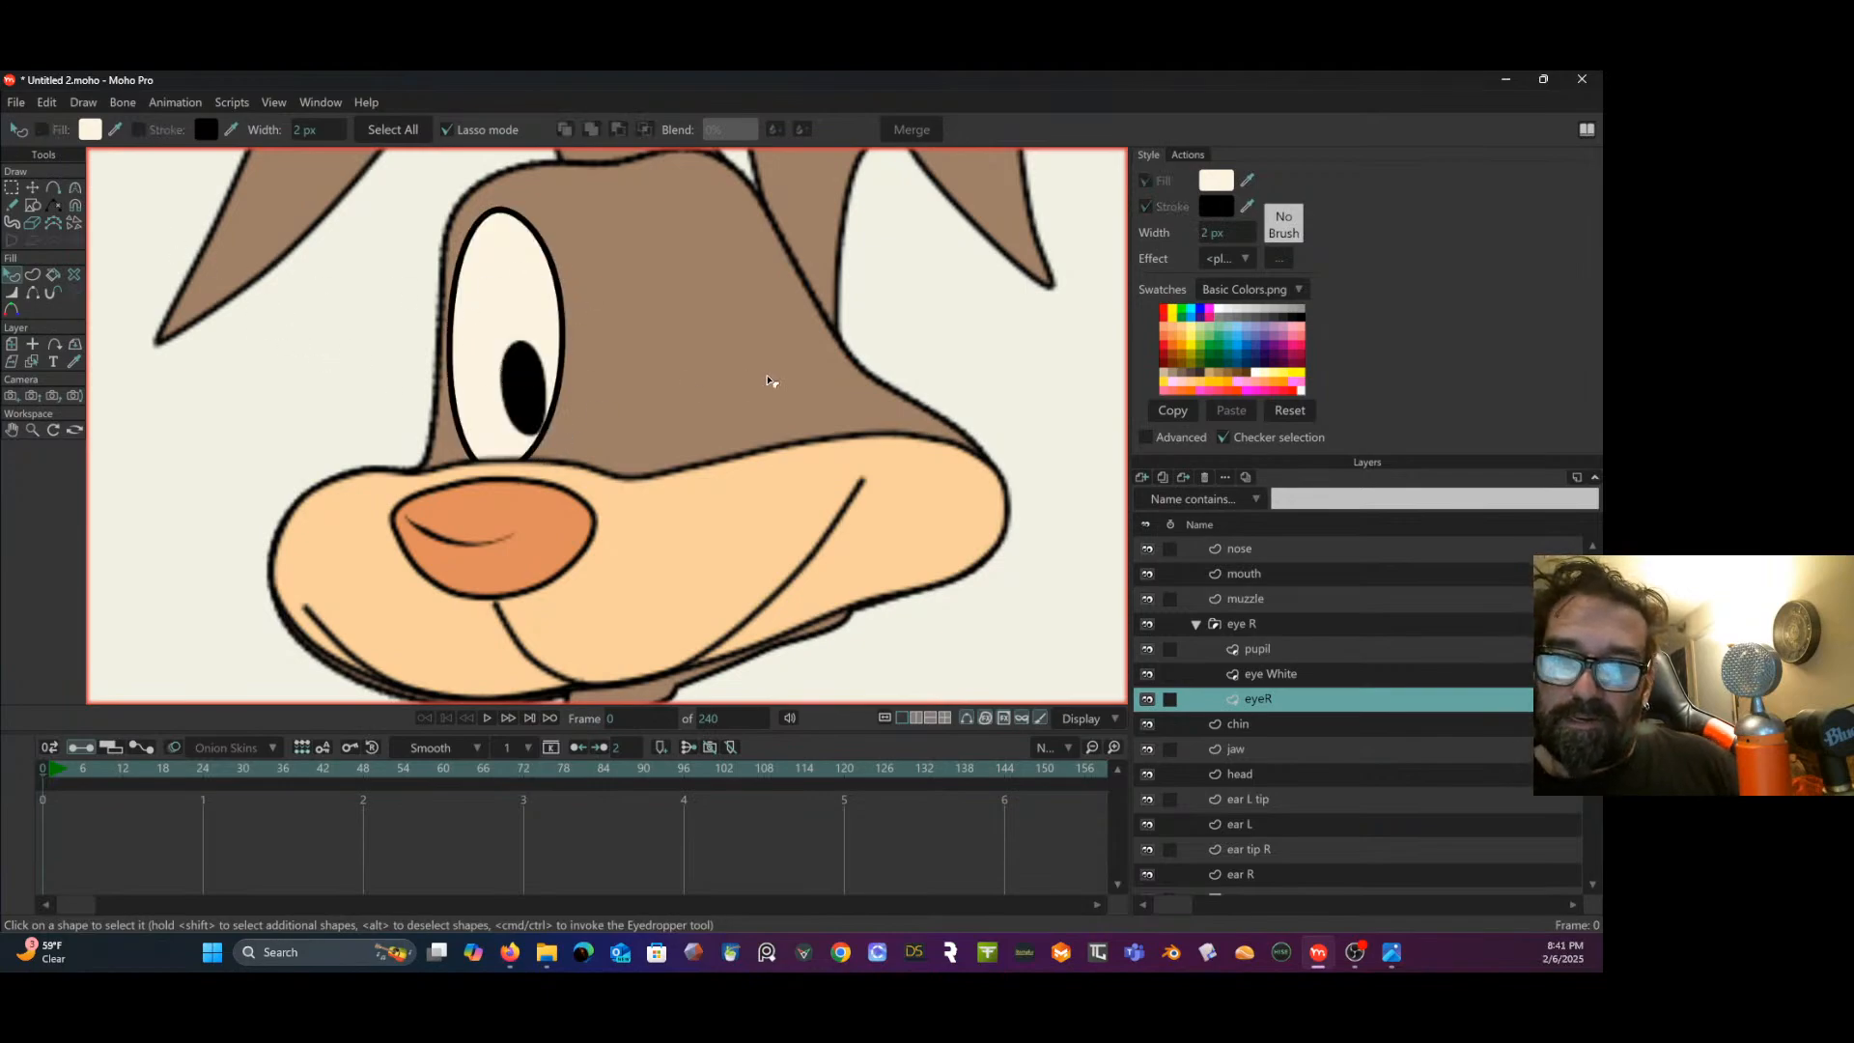
scroll(772, 372, "down", 5)
left_click_drag(706, 432, 706, 446)
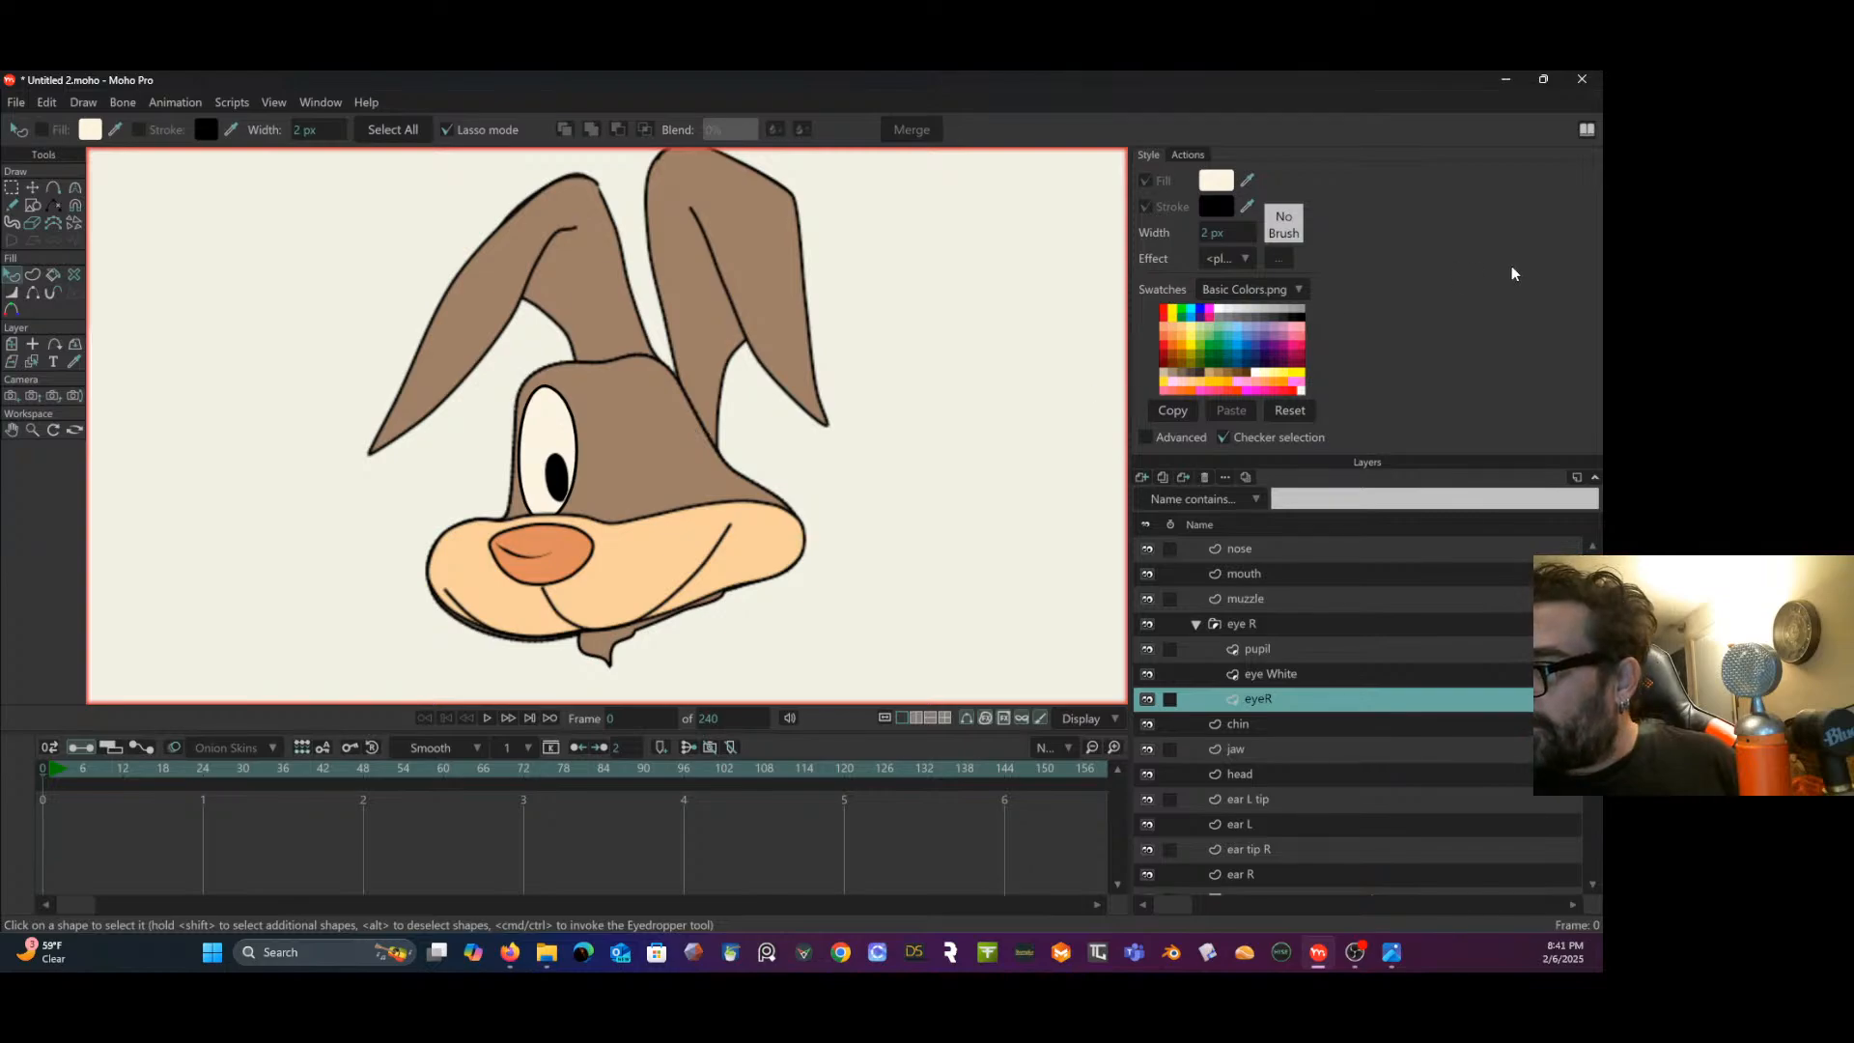
- Duplicate the eye R group and rename the copy as eye L
left_click(1196, 624)
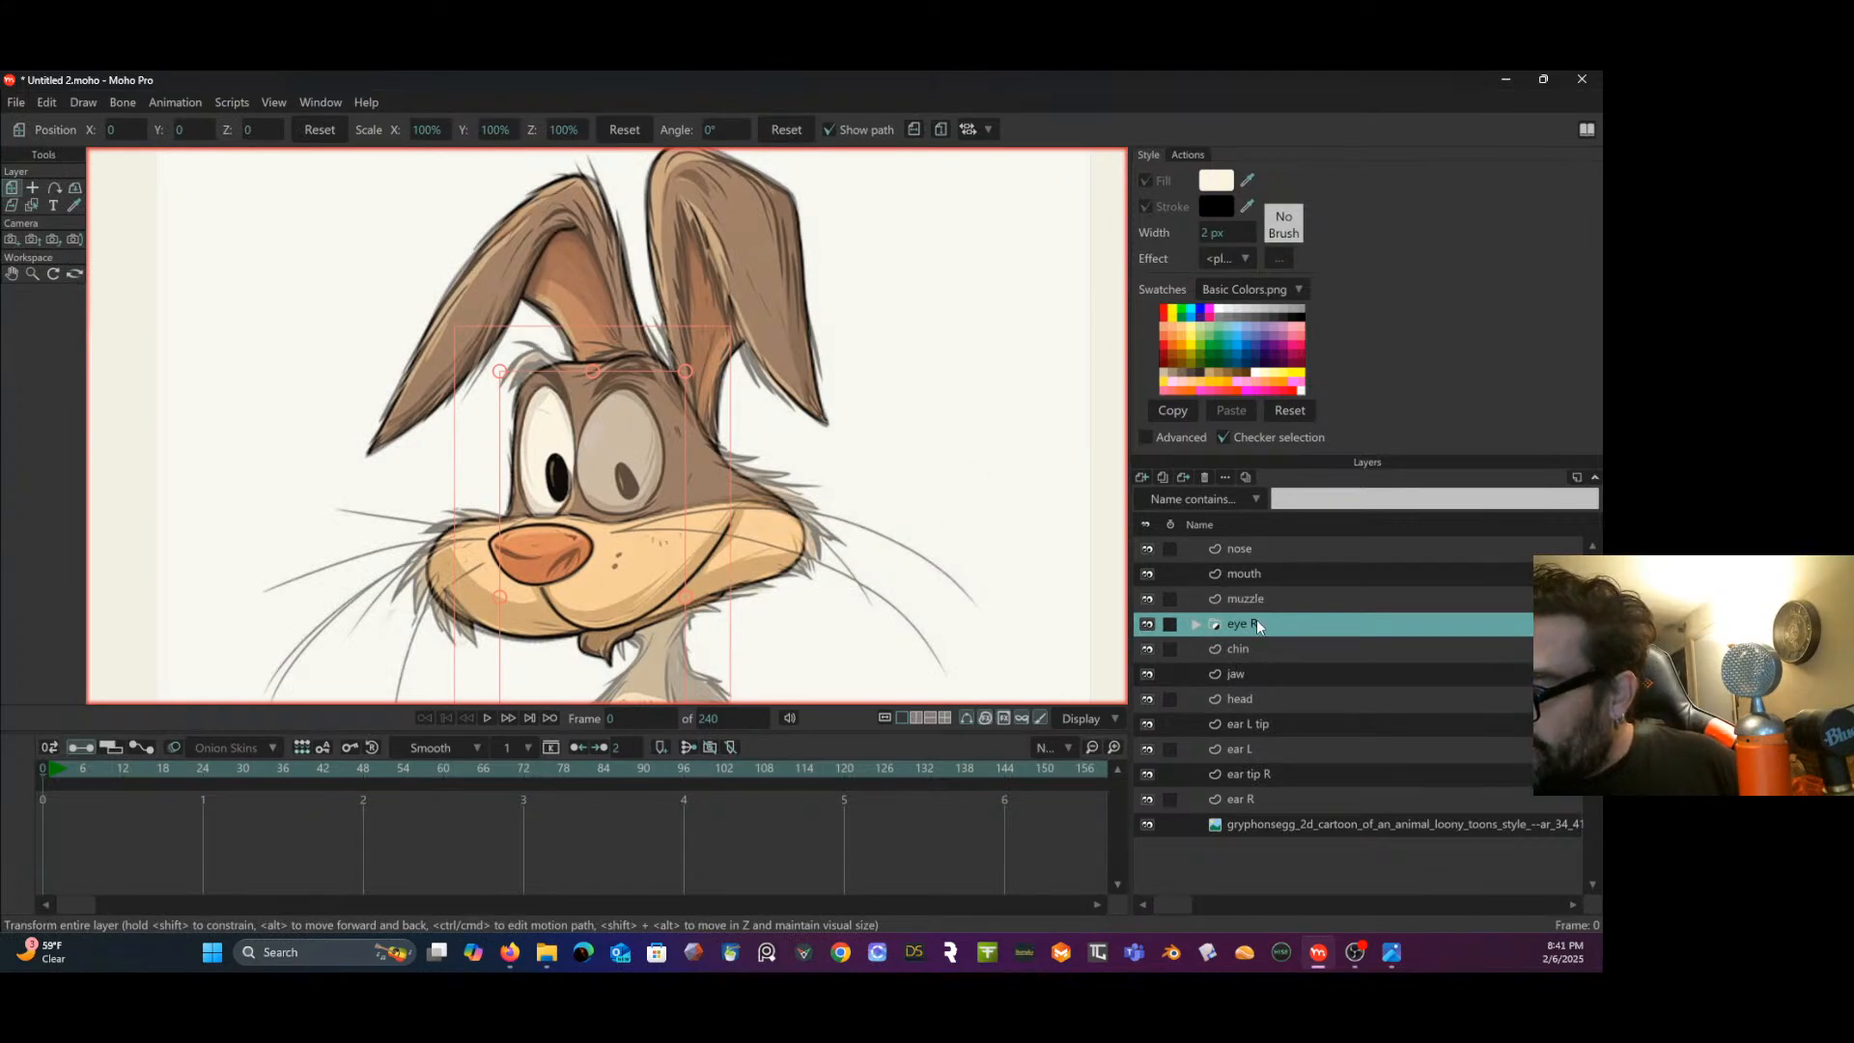
right_click(1284, 618)
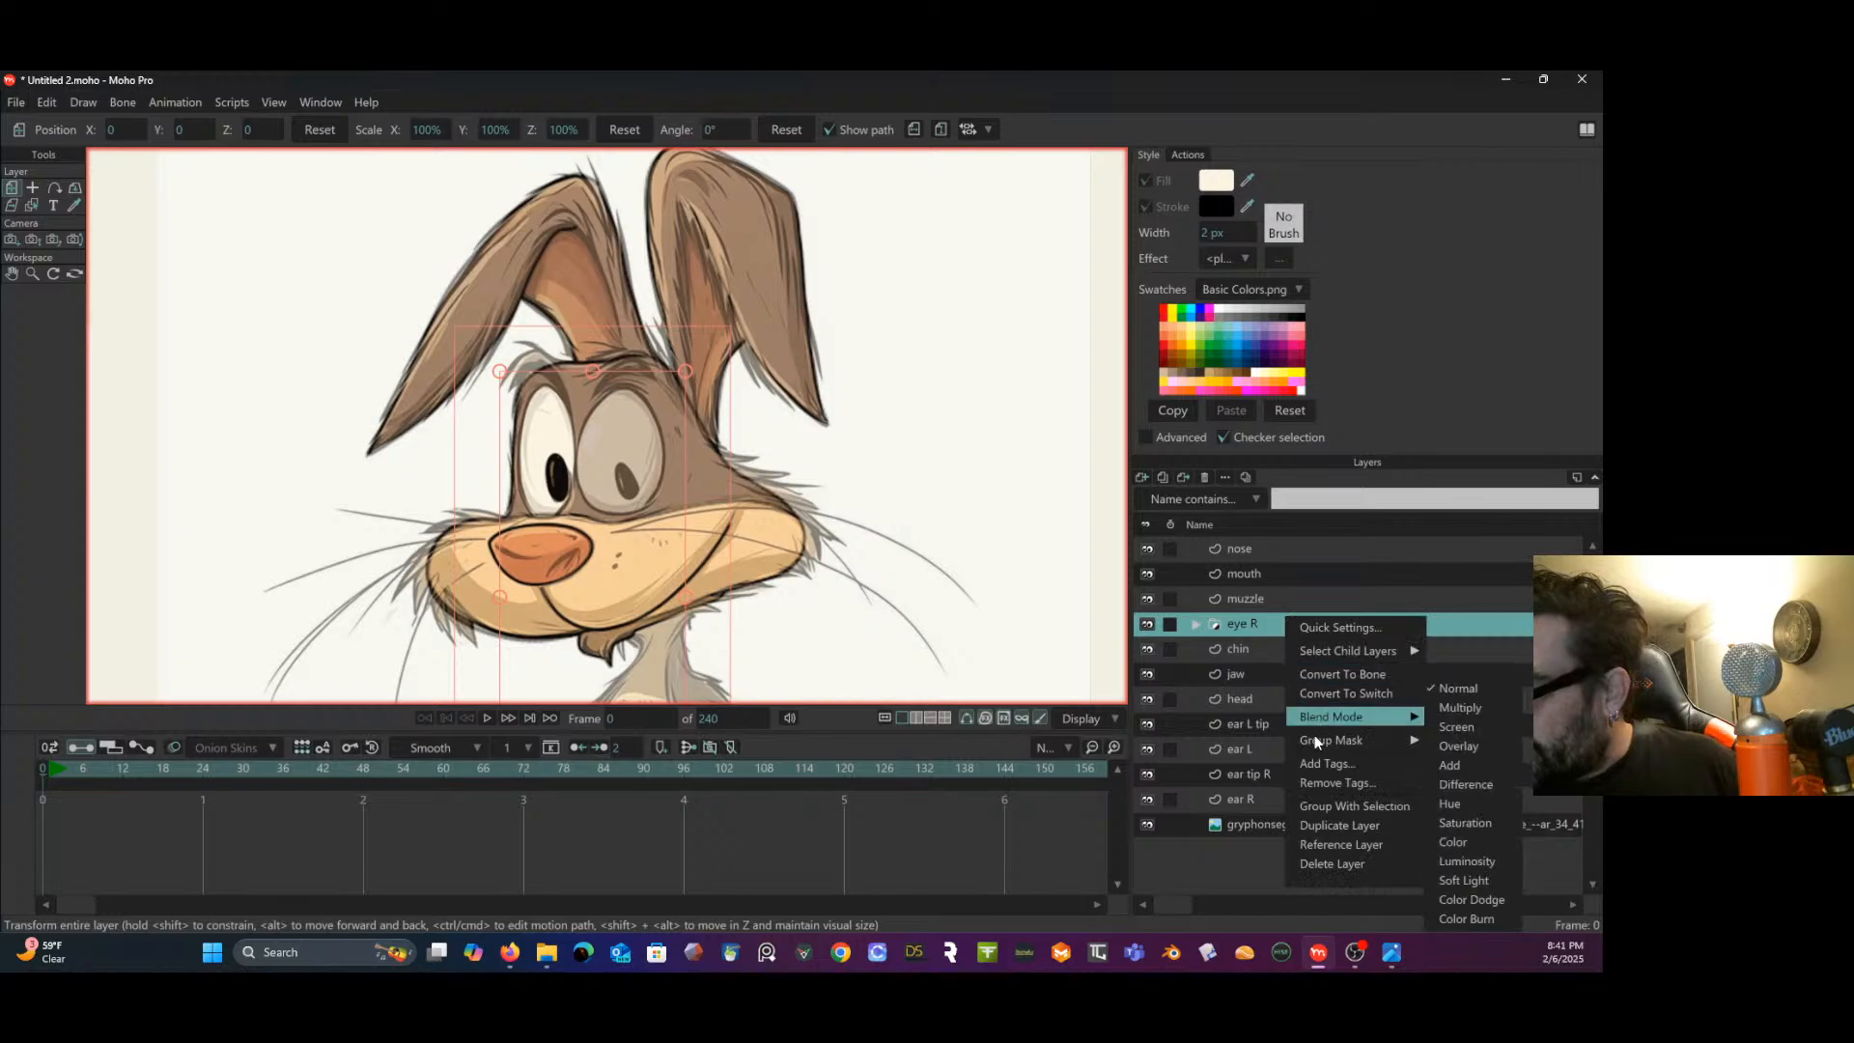
left_click(1313, 826)
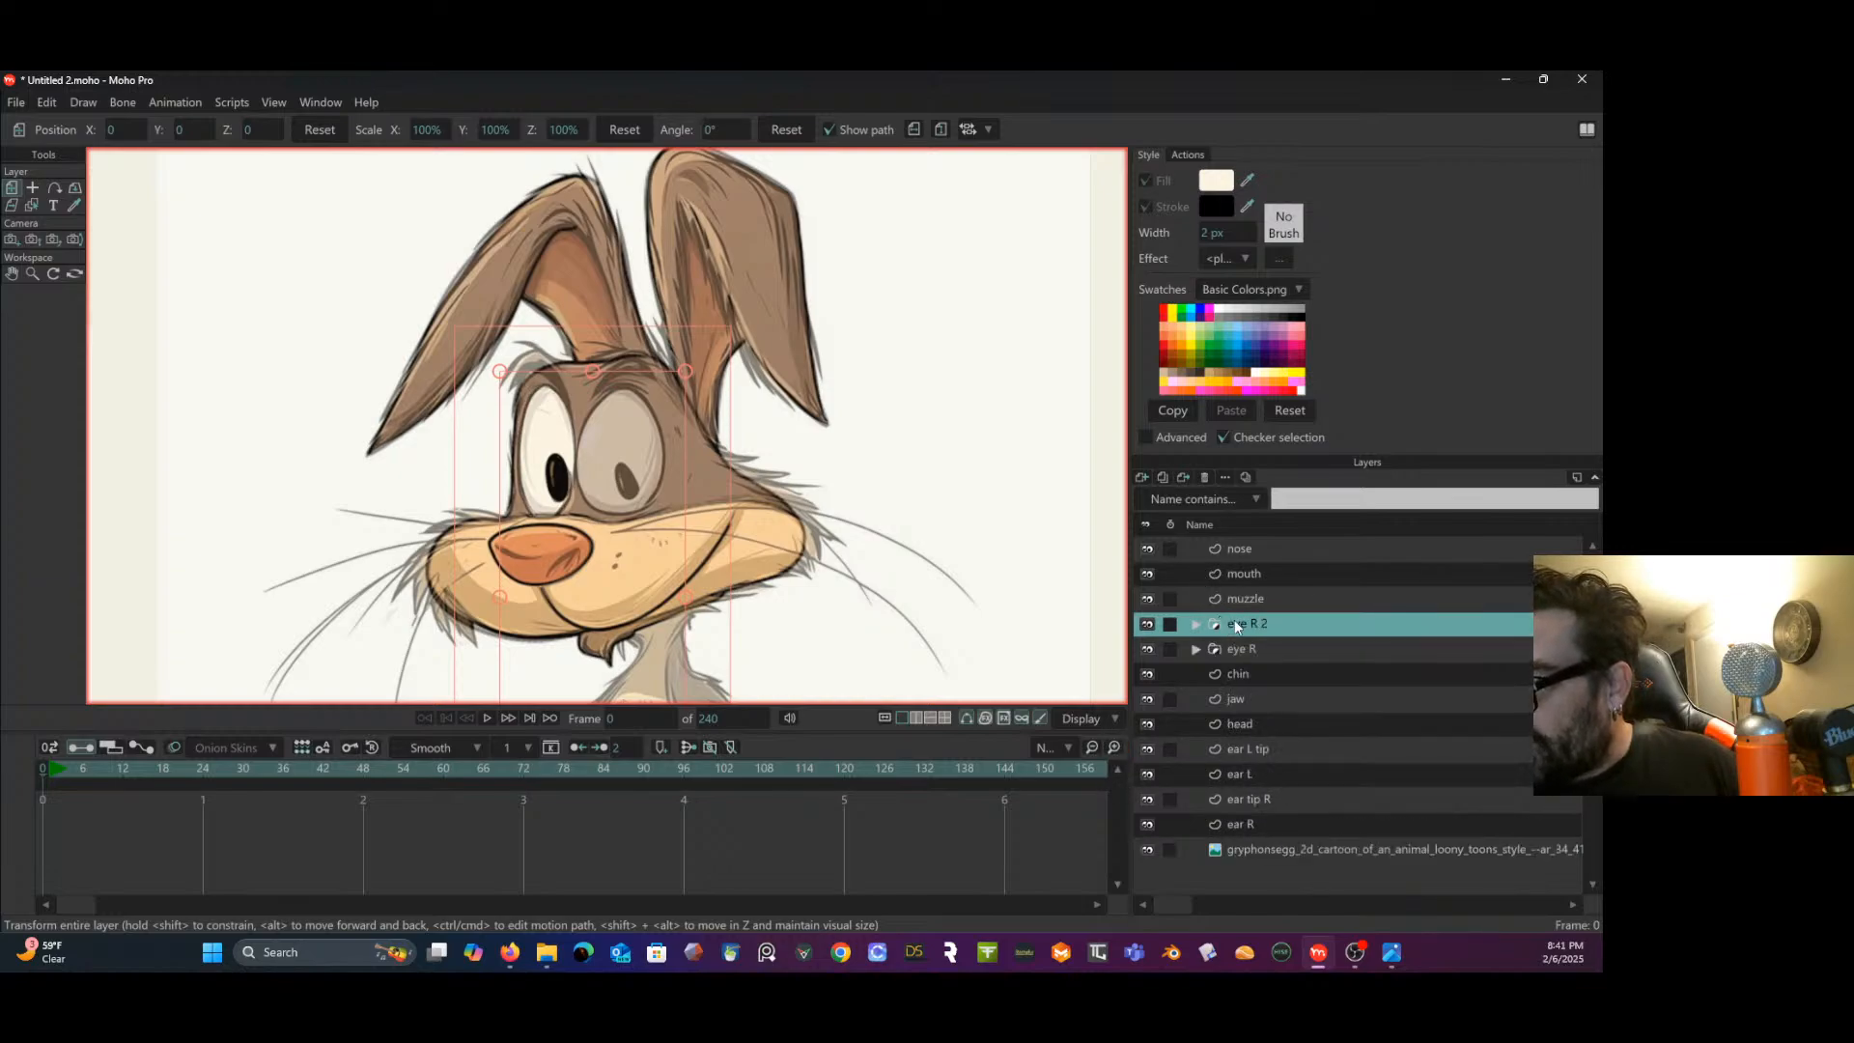
double_click(1244, 630)
left_click_drag(1252, 627, 1306, 628)
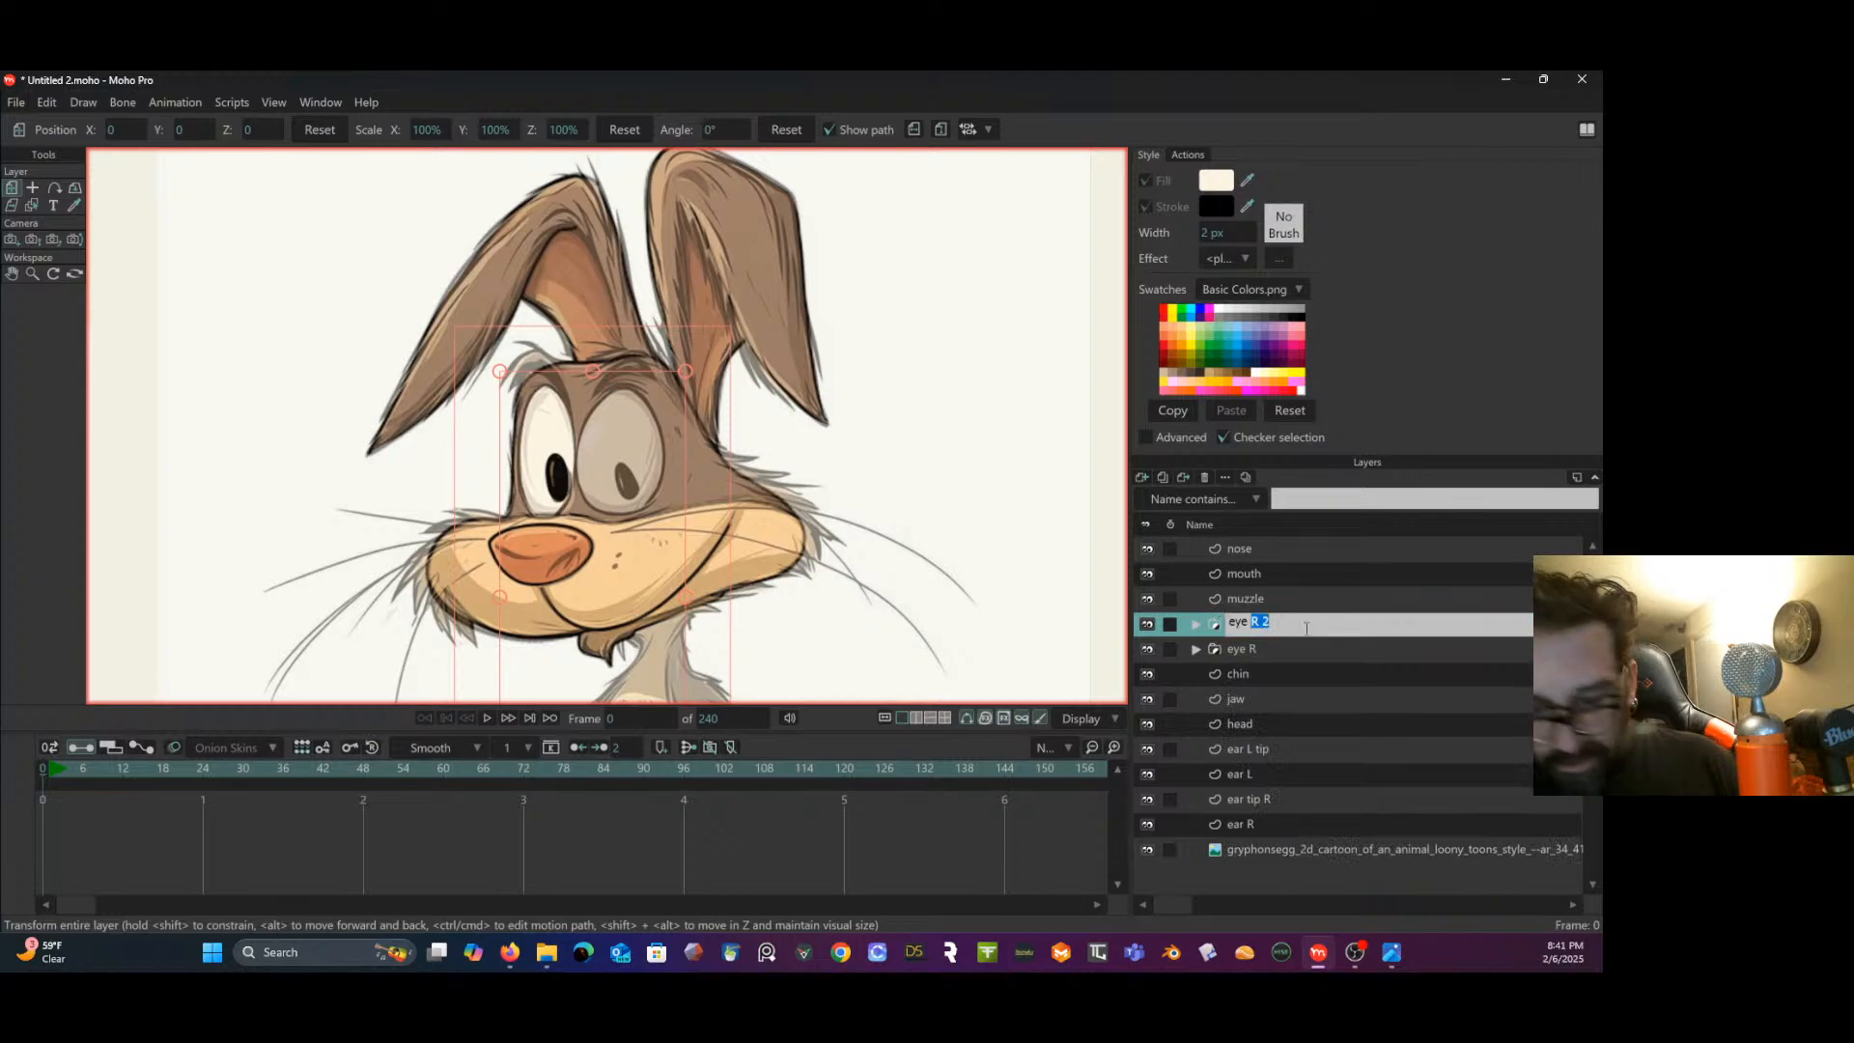
type("L")
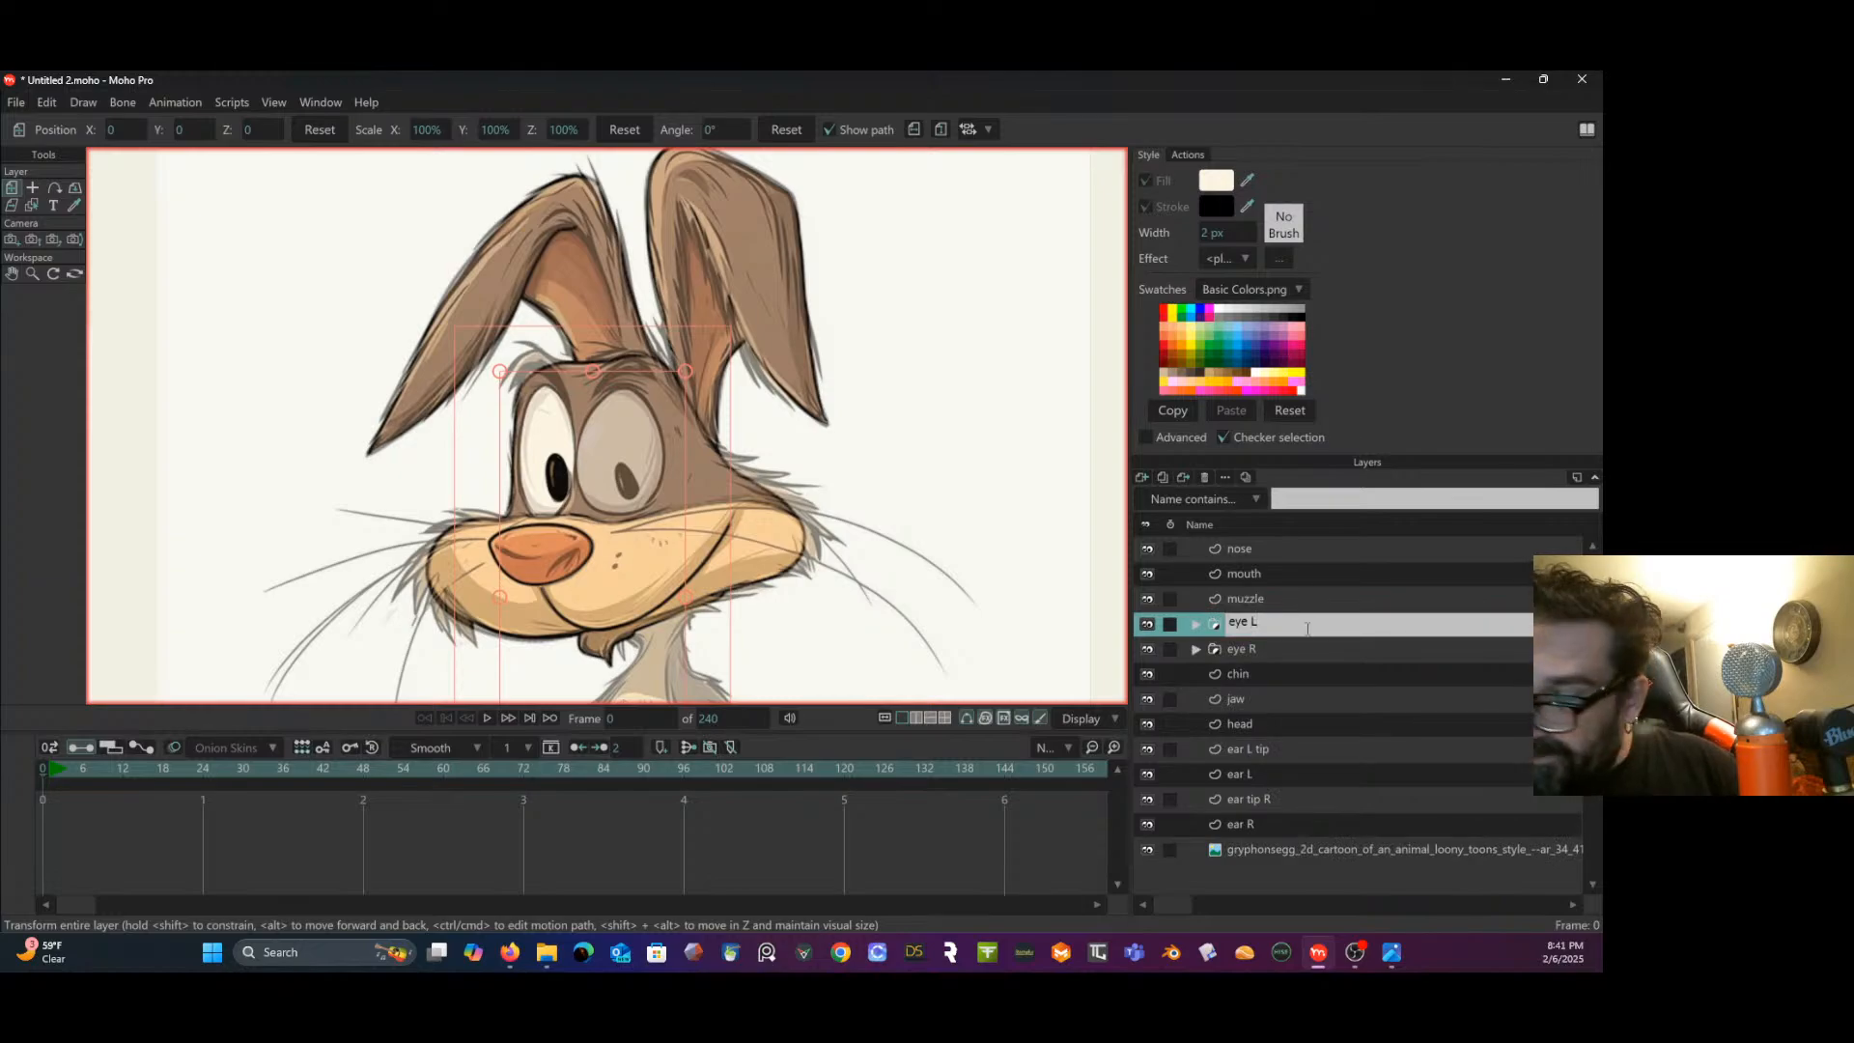
key("Return")
- Rename the eyeR layer inside the eye L group as eyeL
left_click(1195, 625)
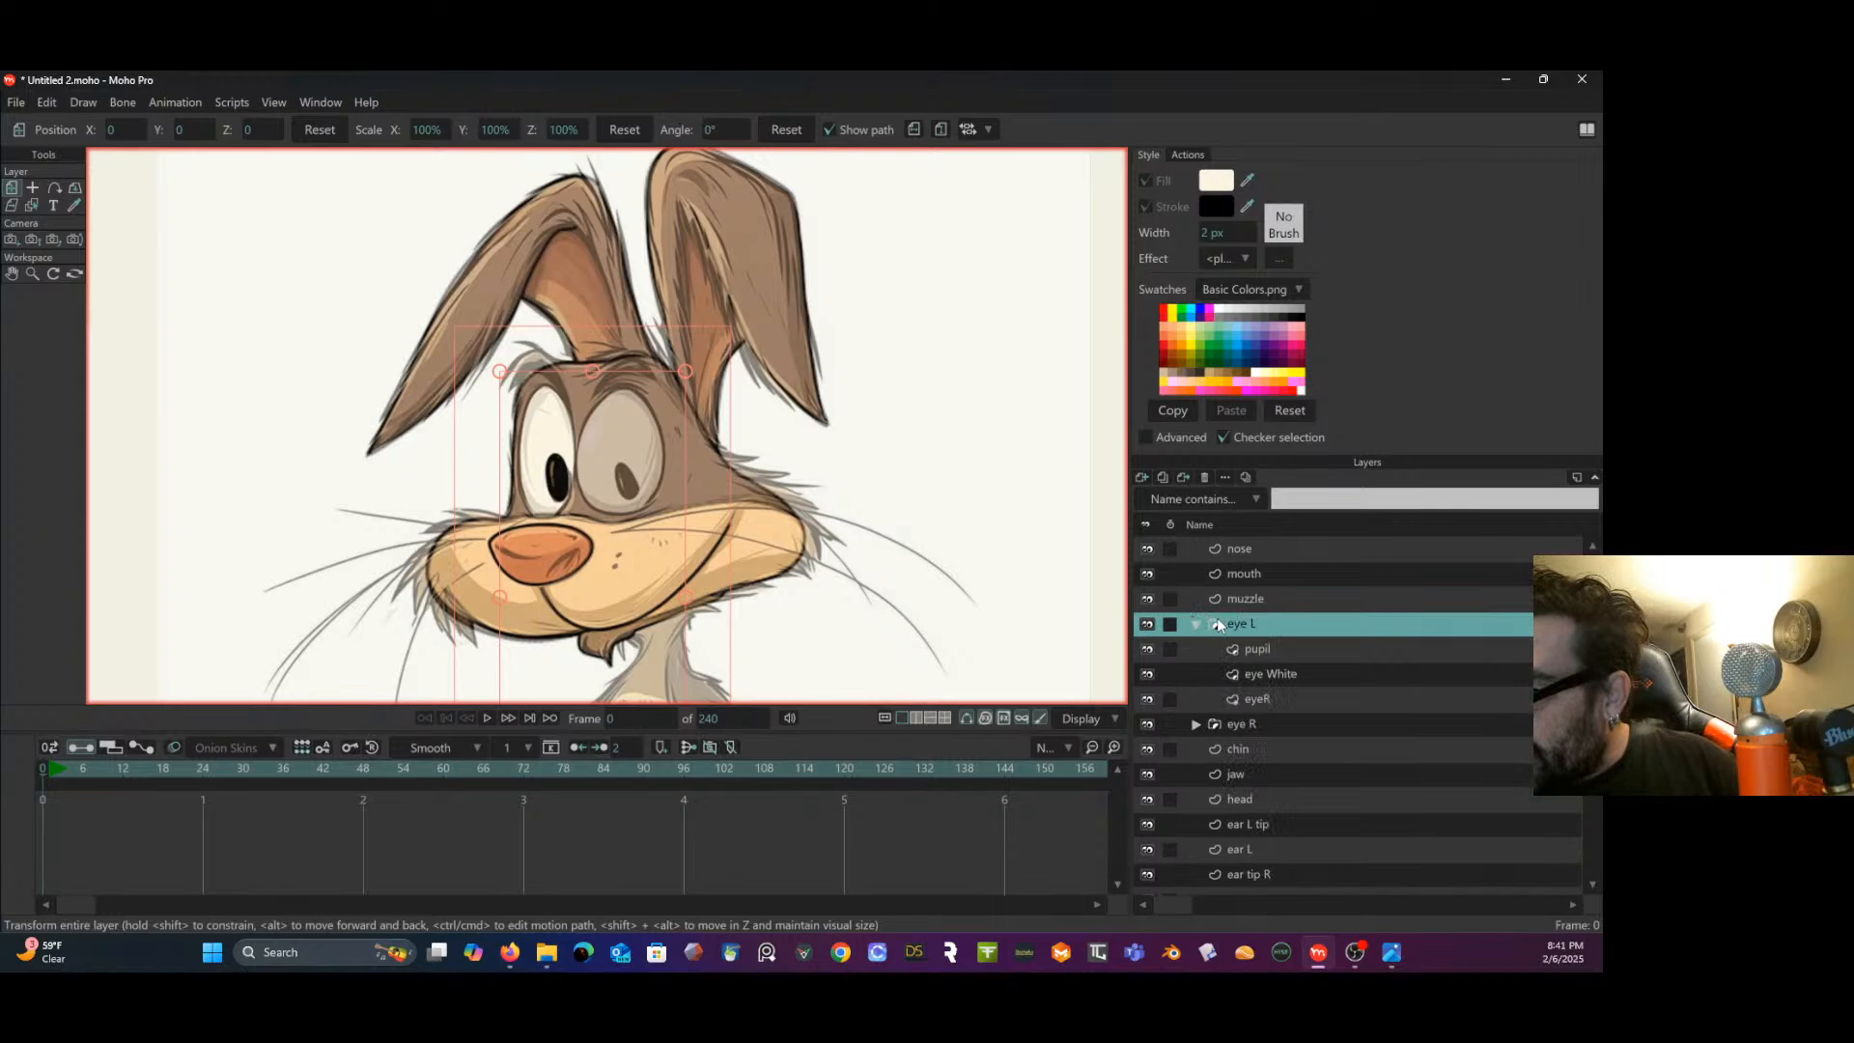
left_click(1267, 700)
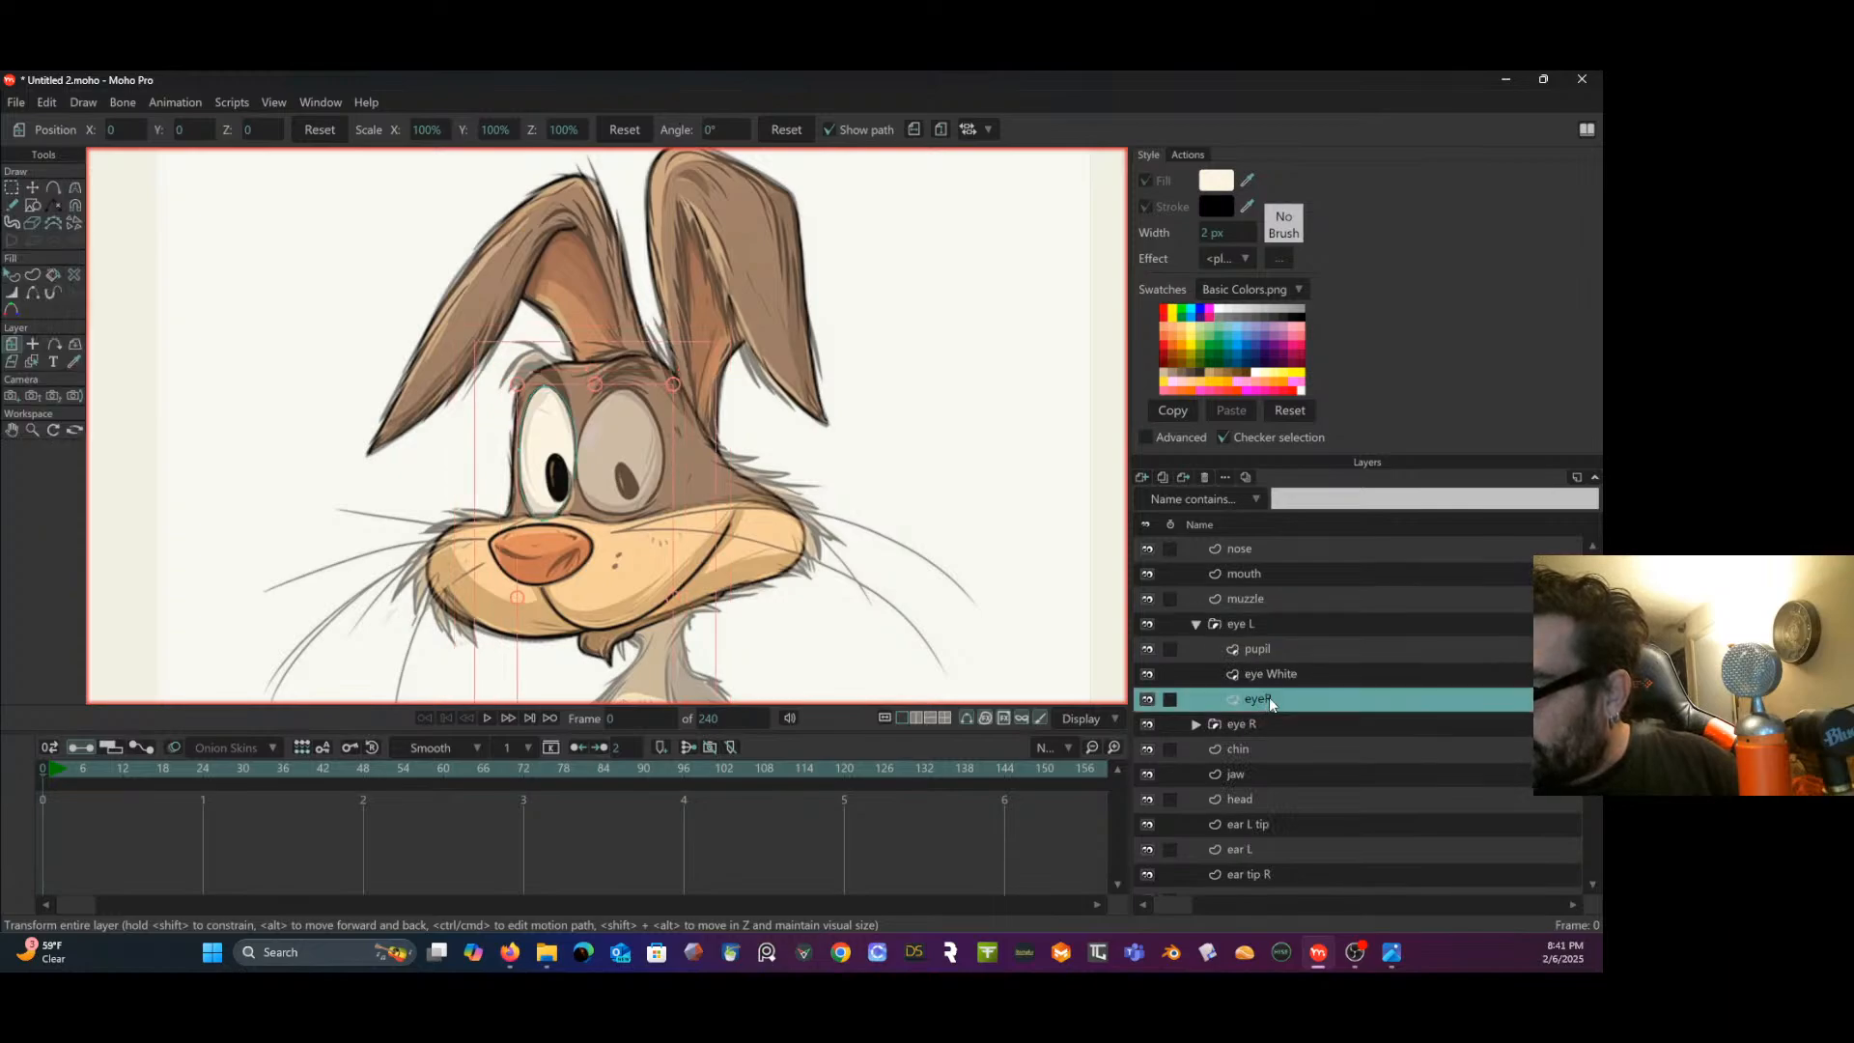
double_click(1268, 698)
left_click_drag(1266, 697, 1280, 696)
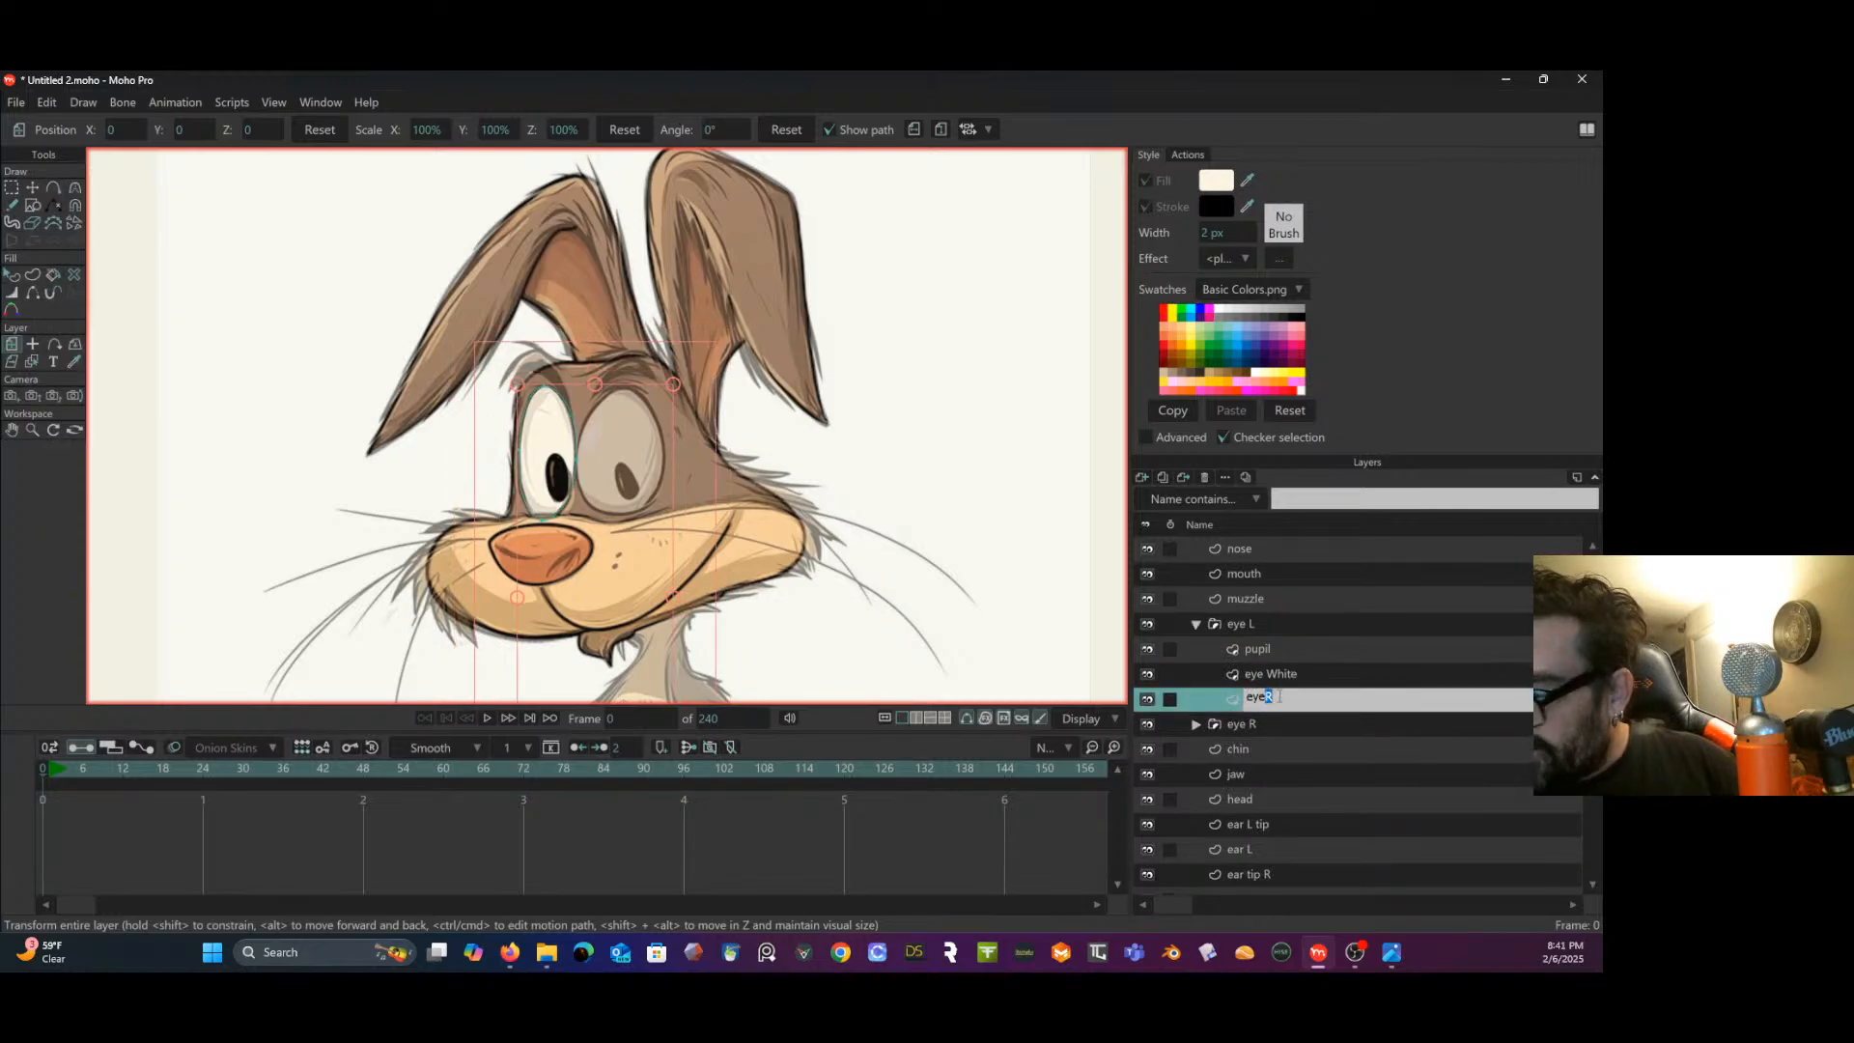
type("L")
key("Return")
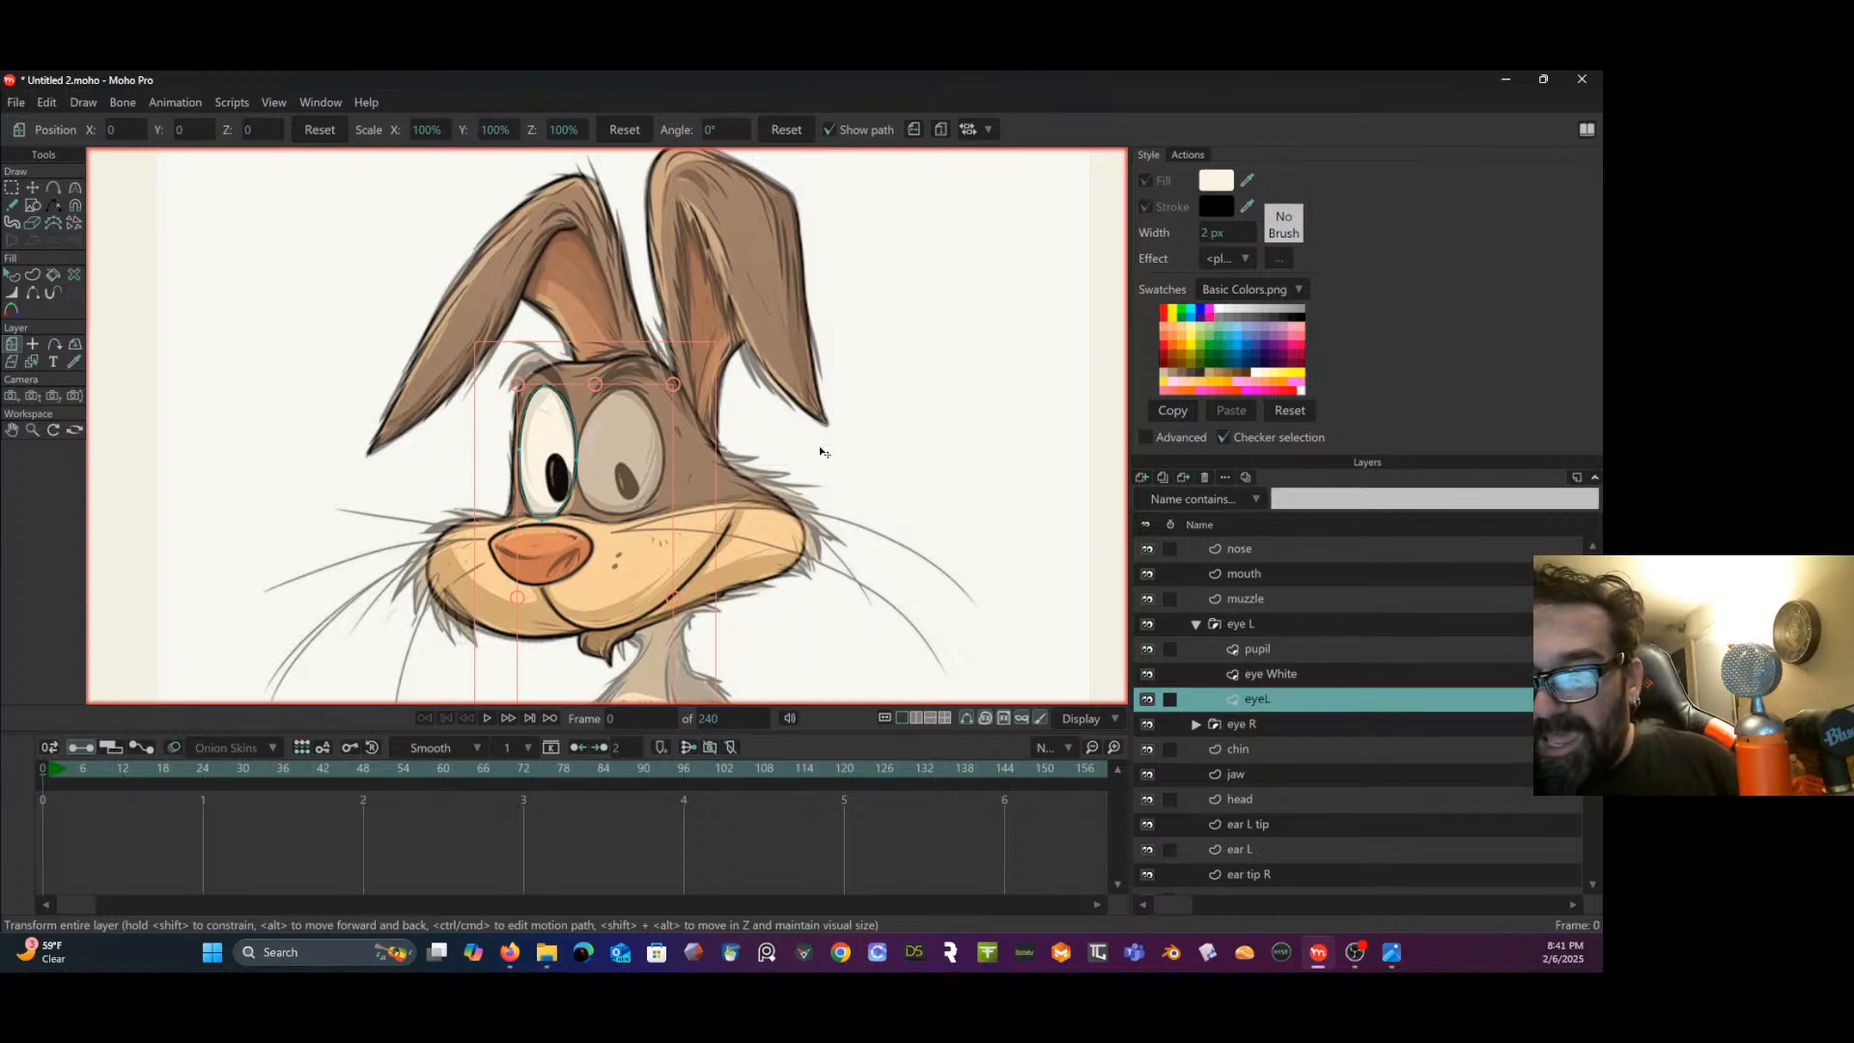
- Place the origins of the eyeL layer and the eye L group near the duplicated eye's centre, the group's at about X -0.12, Y 0.48
left_click(32, 187)
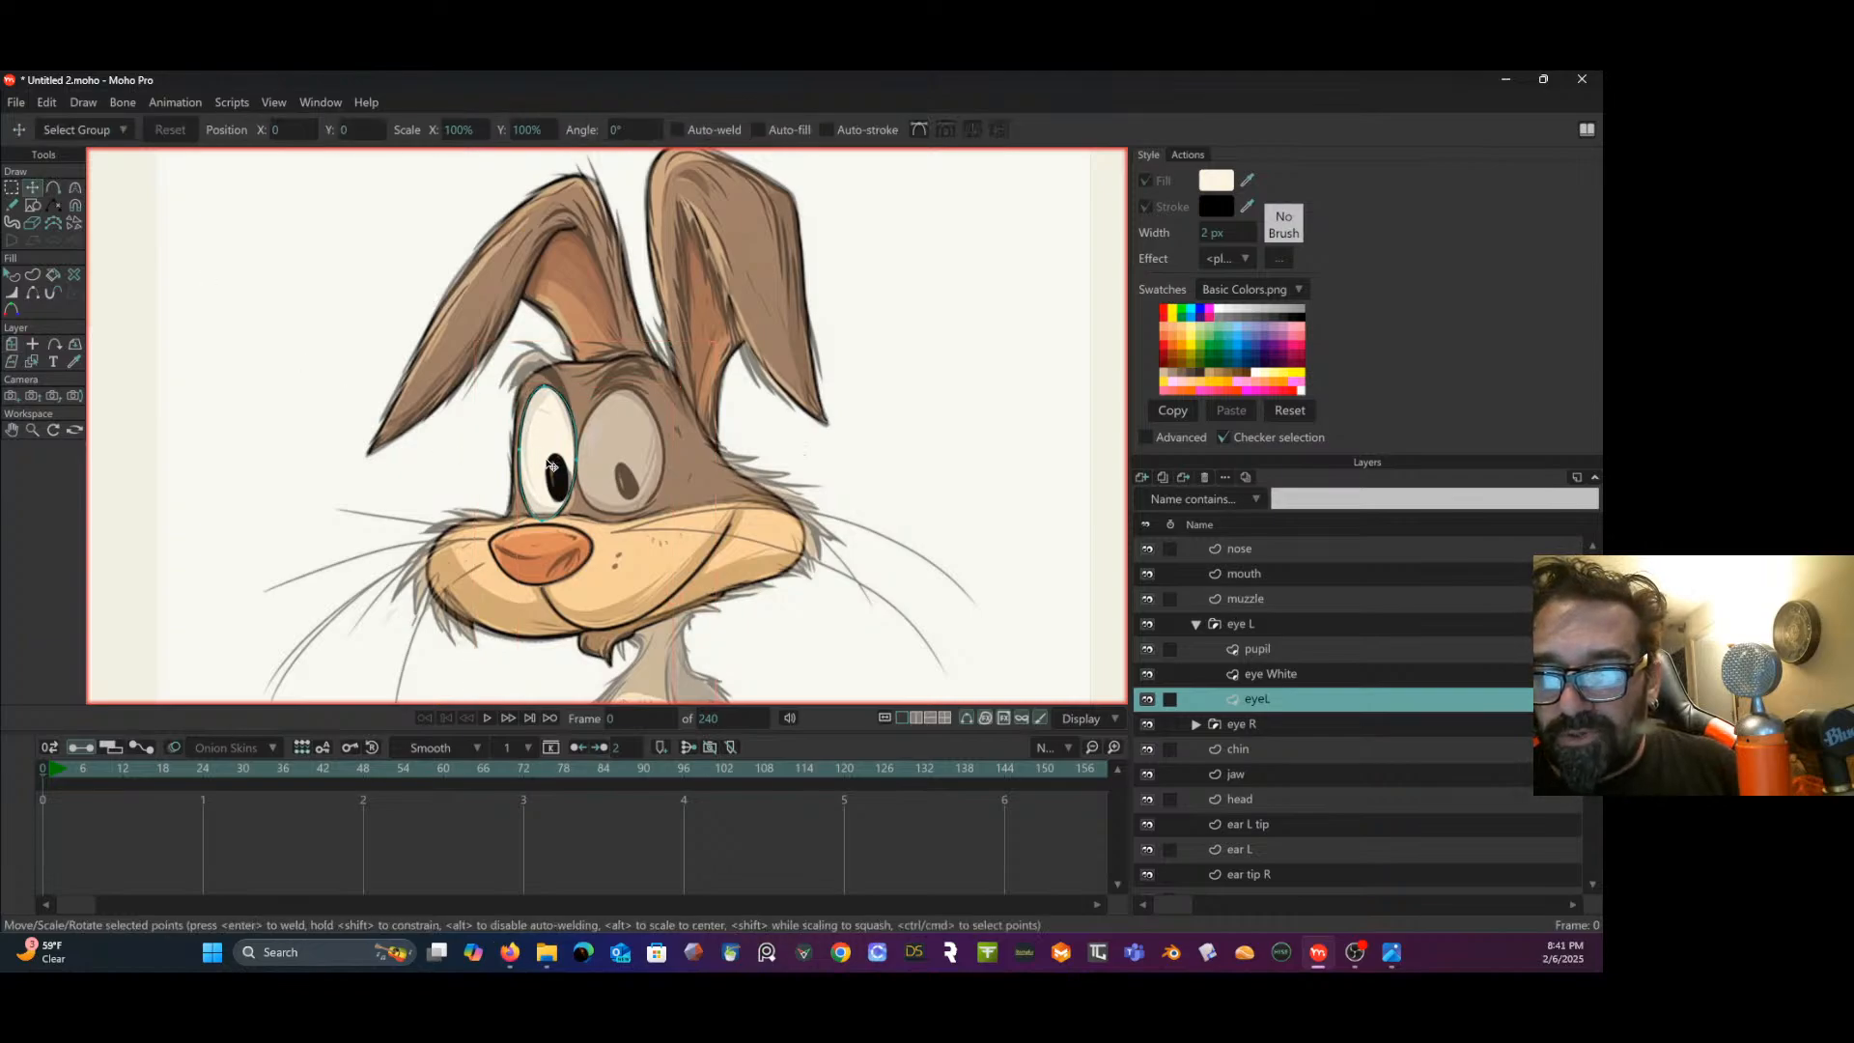
left_click(32, 344)
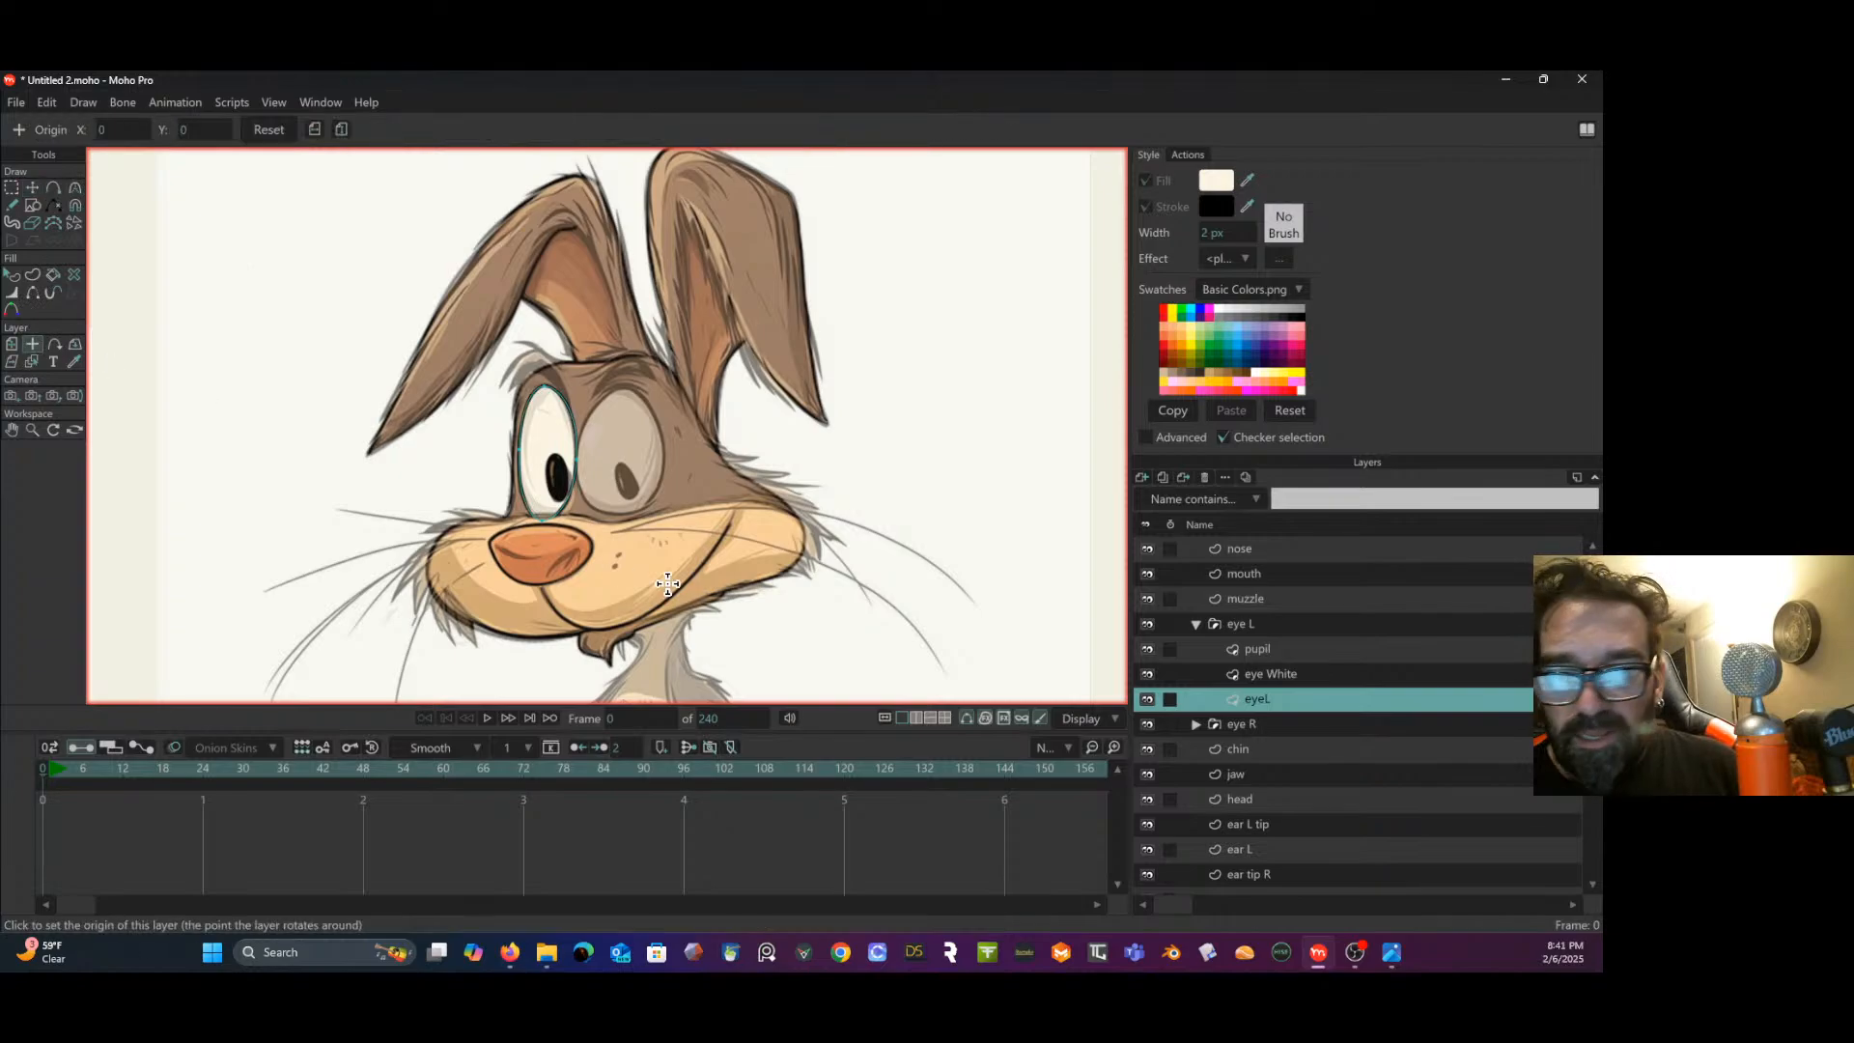
left_click(555, 468)
left_click(1253, 623)
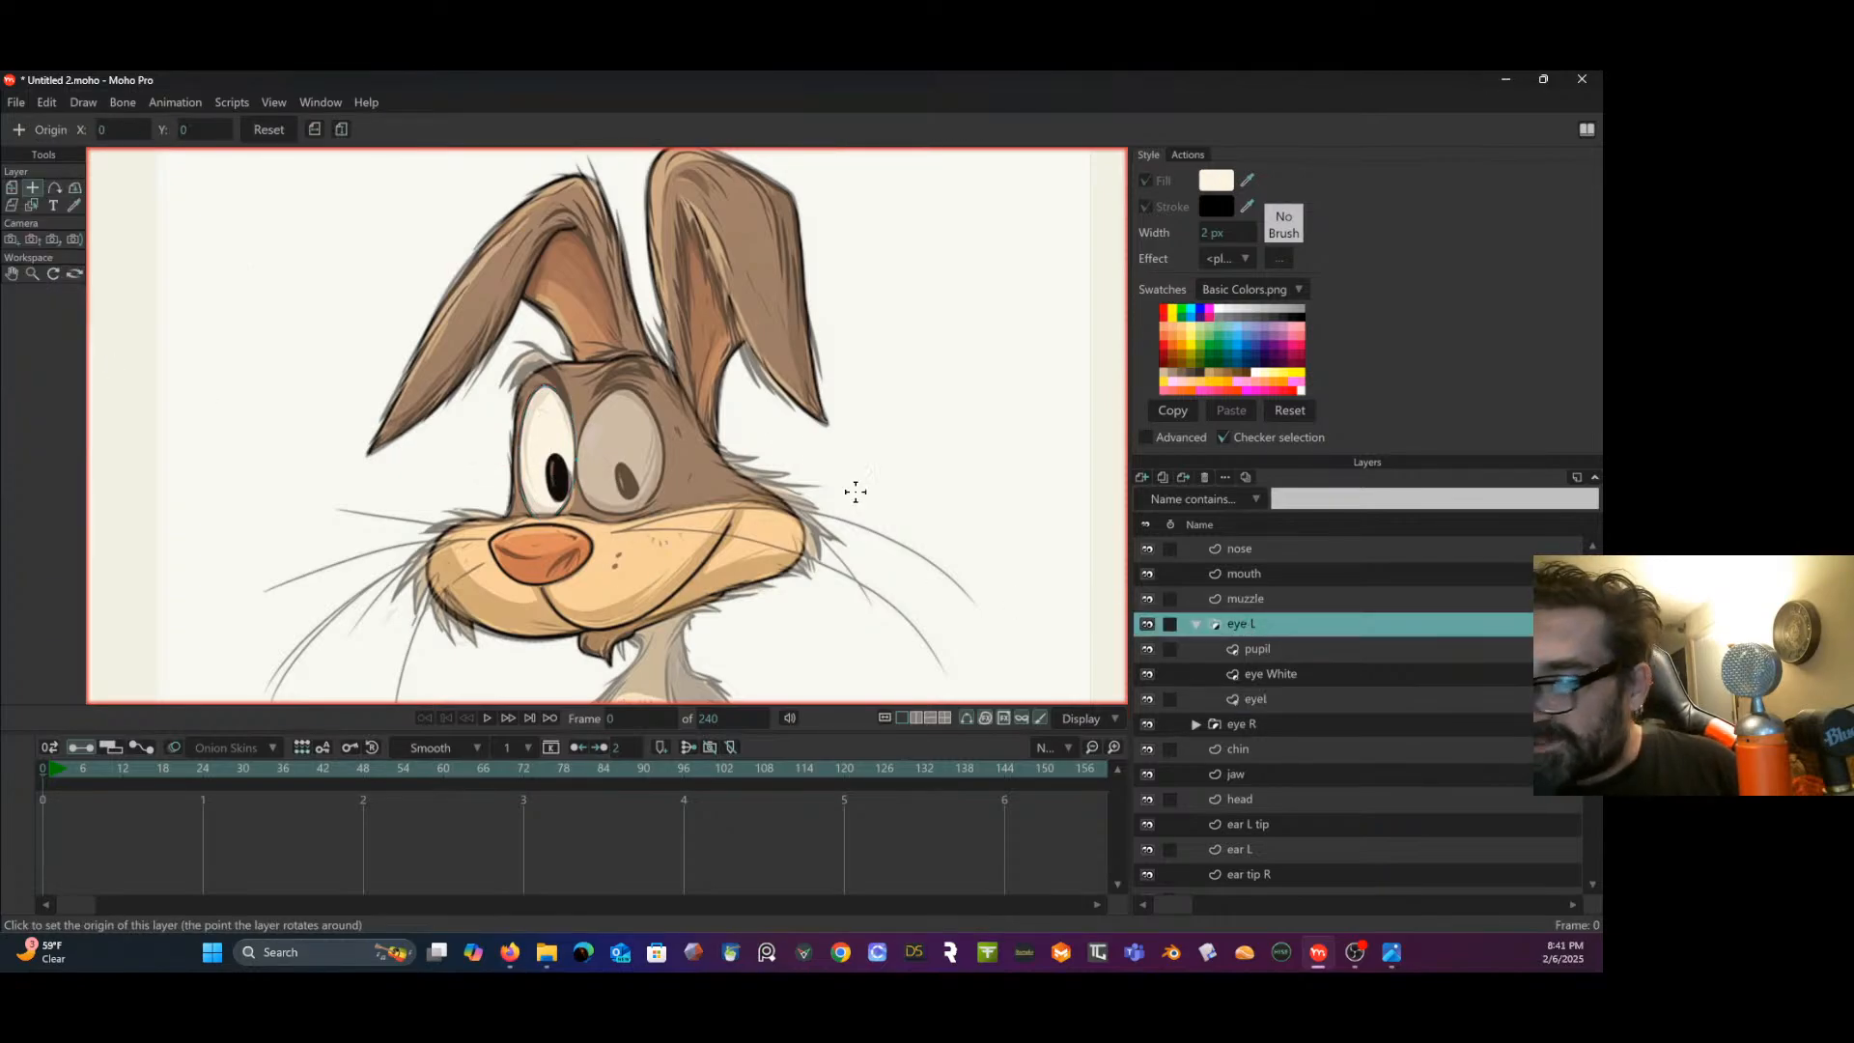
left_click(551, 463)
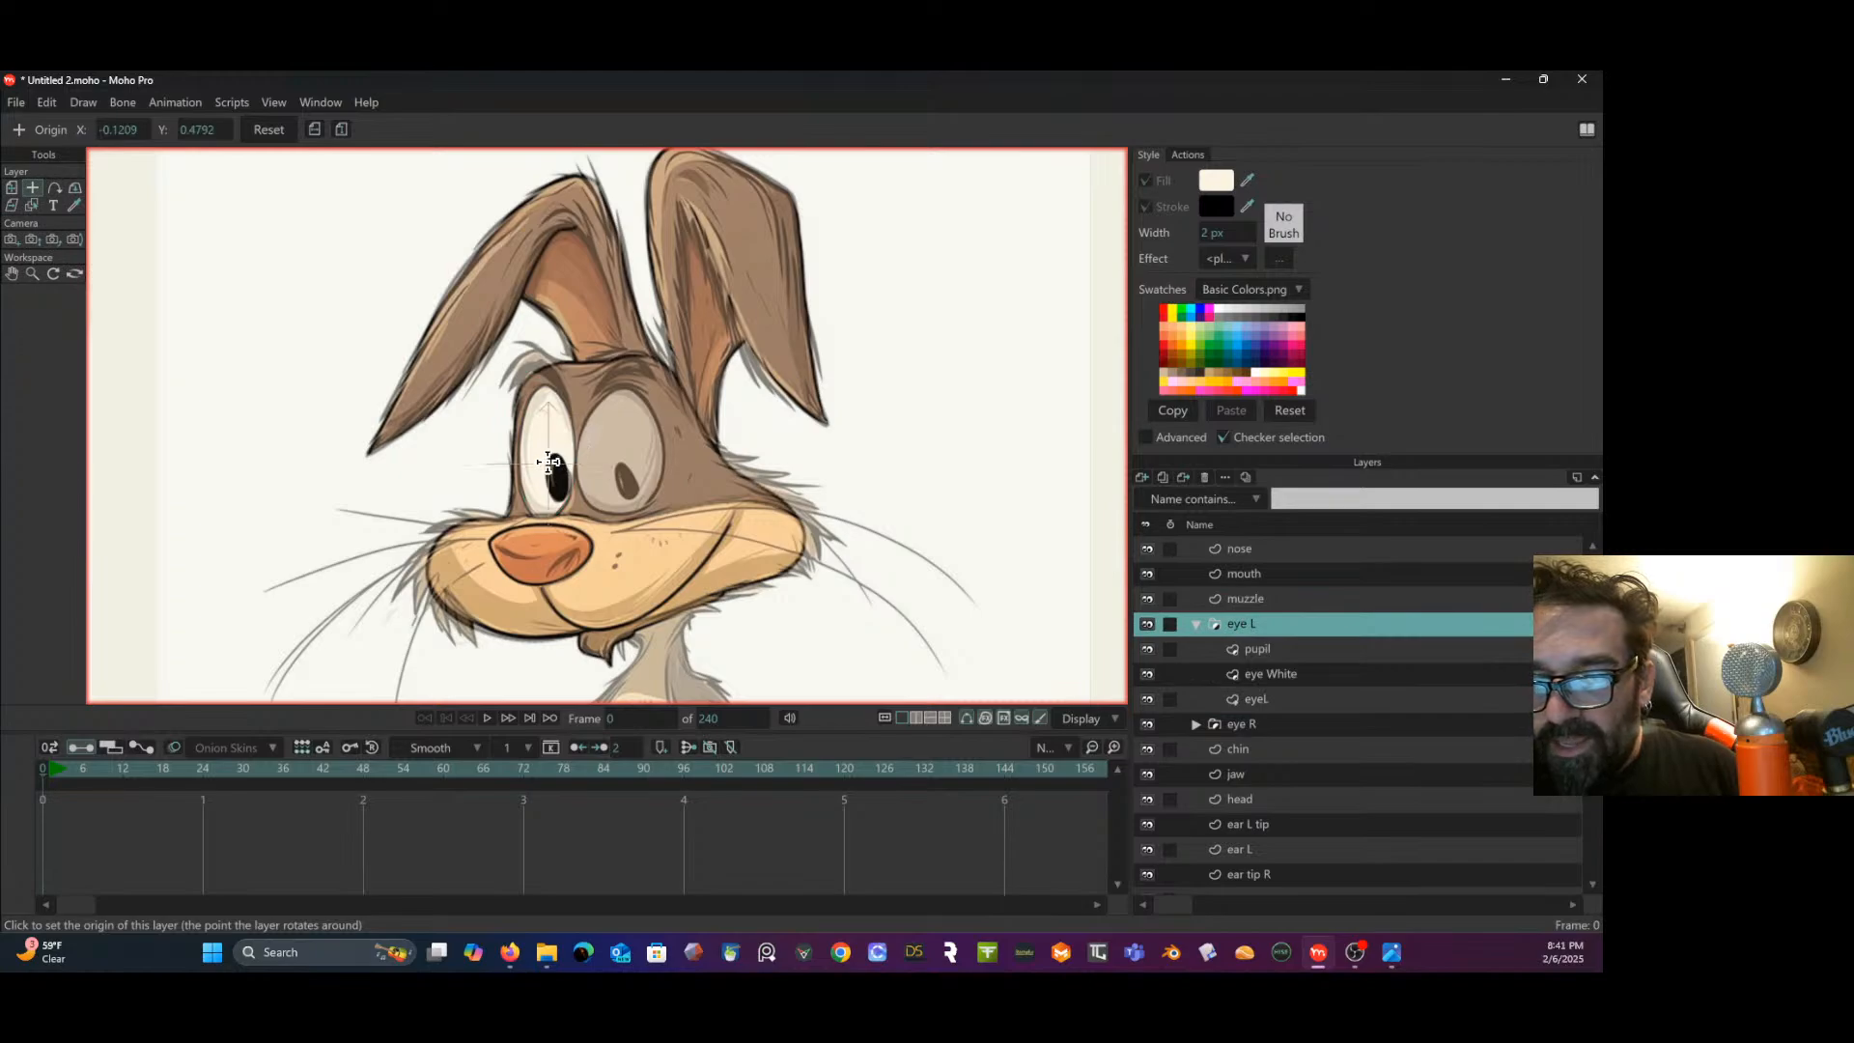
- Move the whole eye L group horizontally to about X 0.11, over the rabbit's left eye in the sketch
left_click(1196, 623)
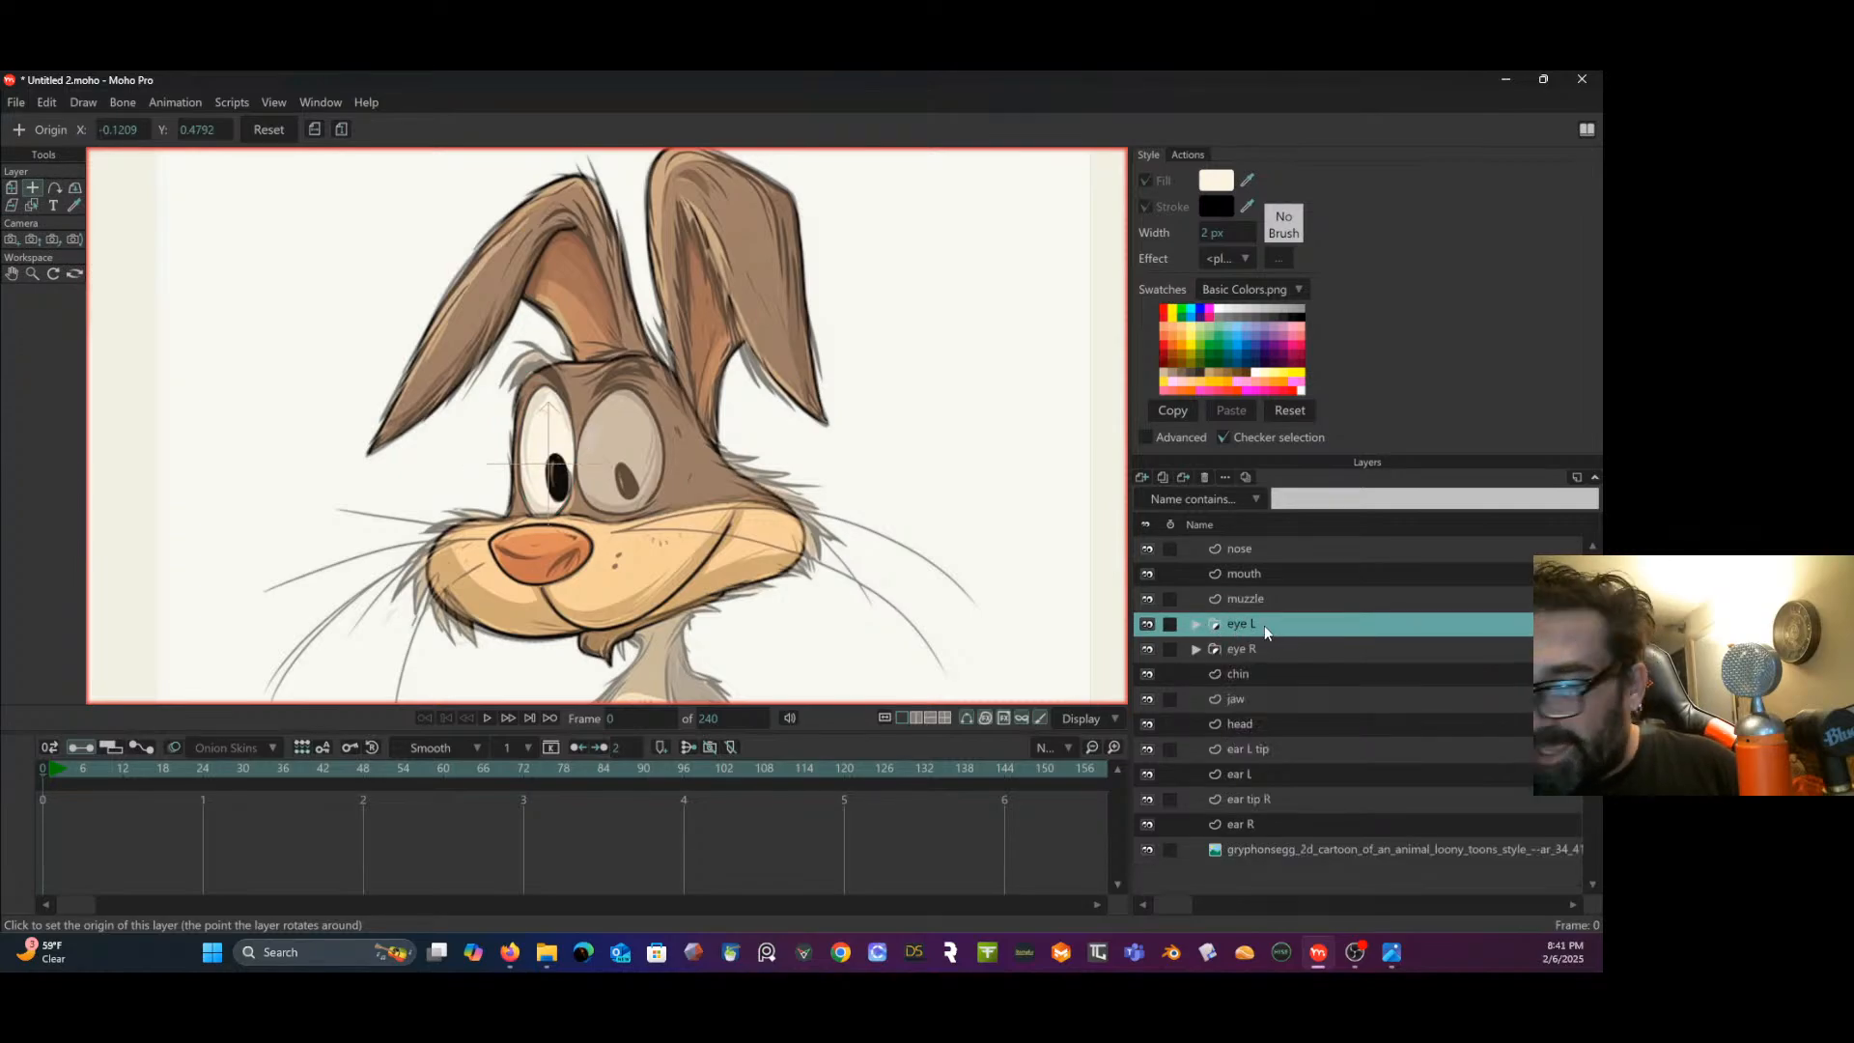
left_click(12, 187)
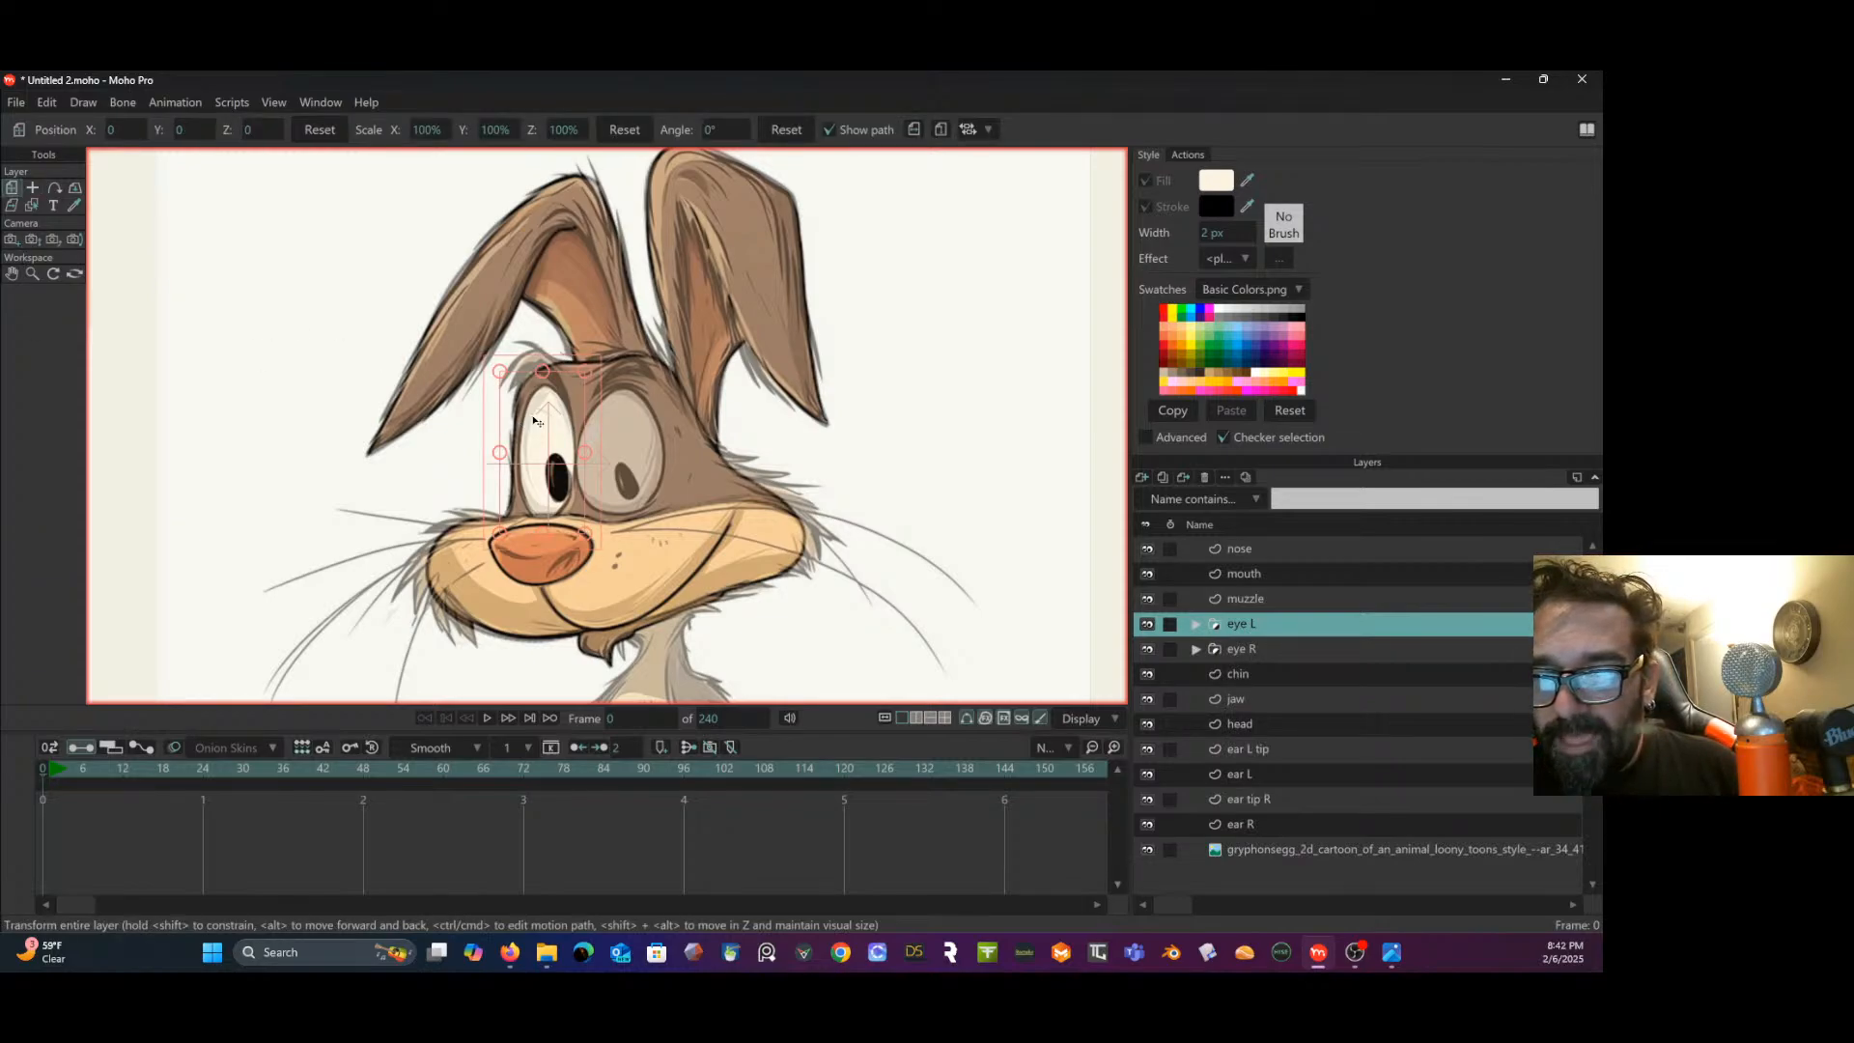
left_click_drag(537, 421, 628, 418)
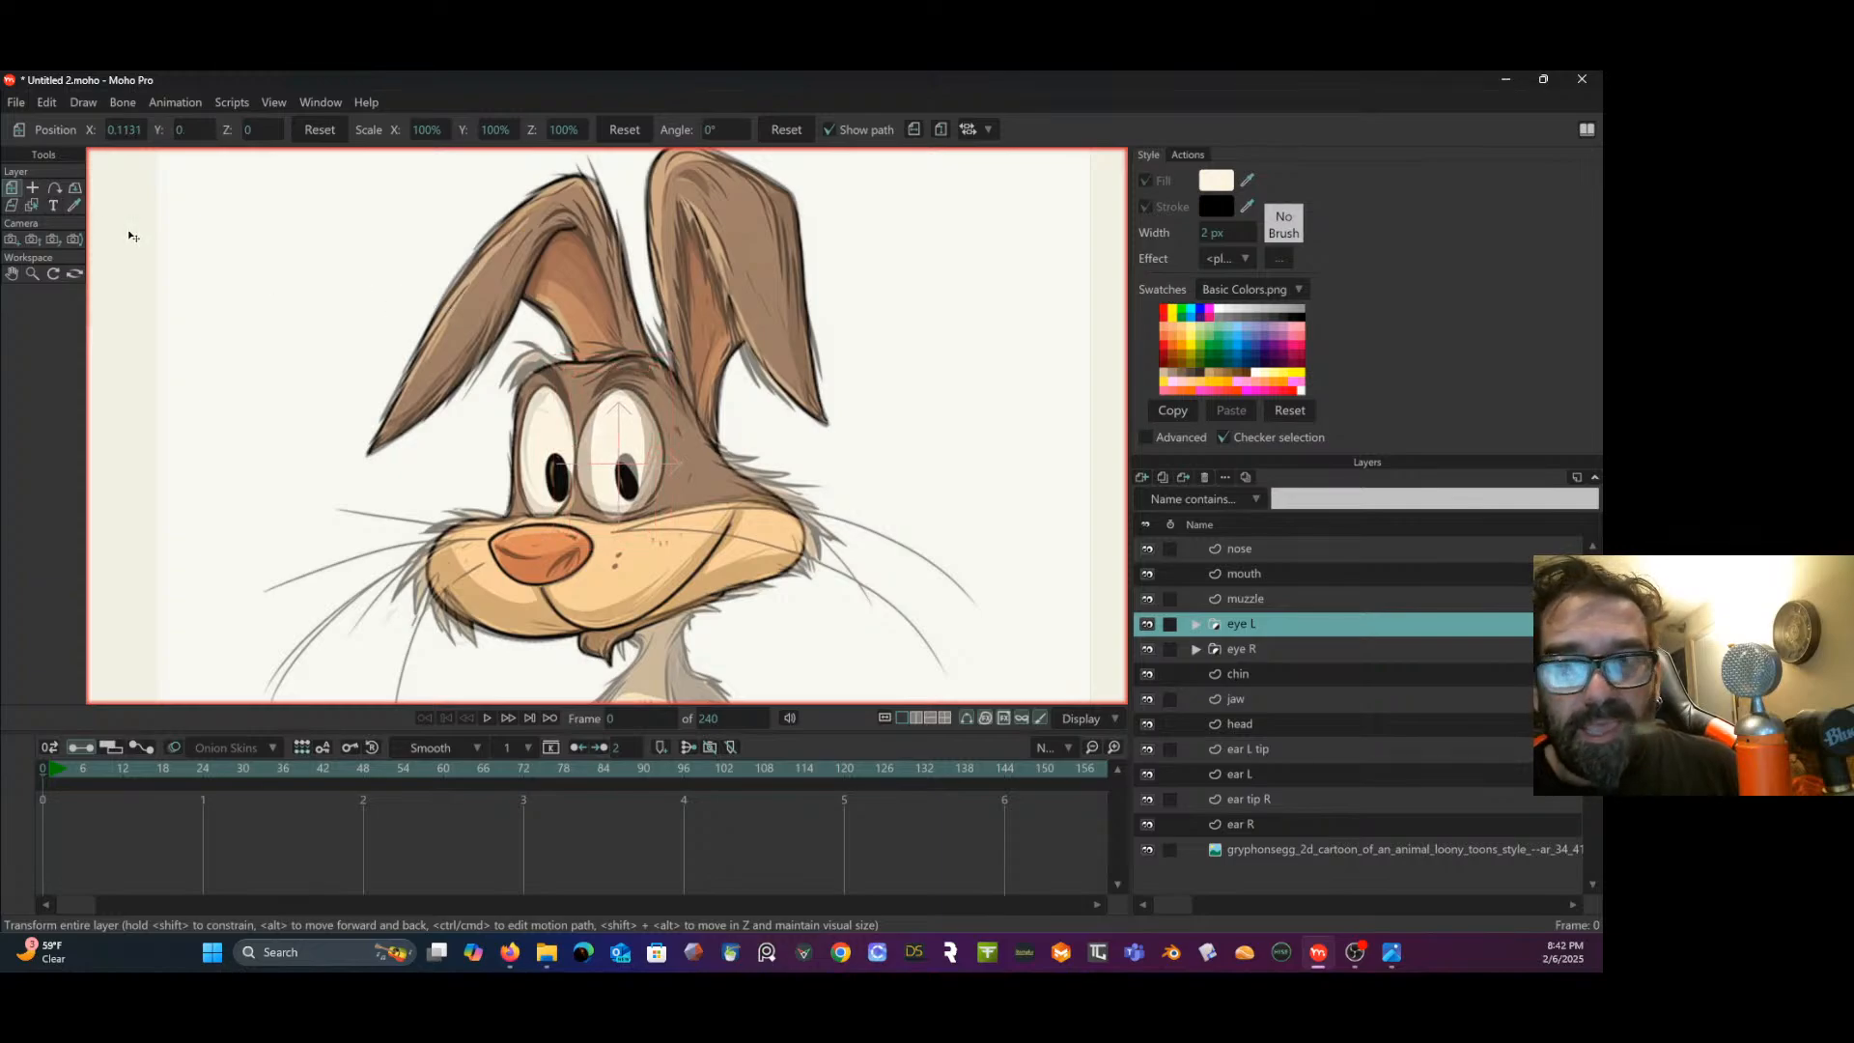
- Reshape the eyeL outline by moving its bottom, side and top points to match the left eye in the sketch
left_click(1193, 624)
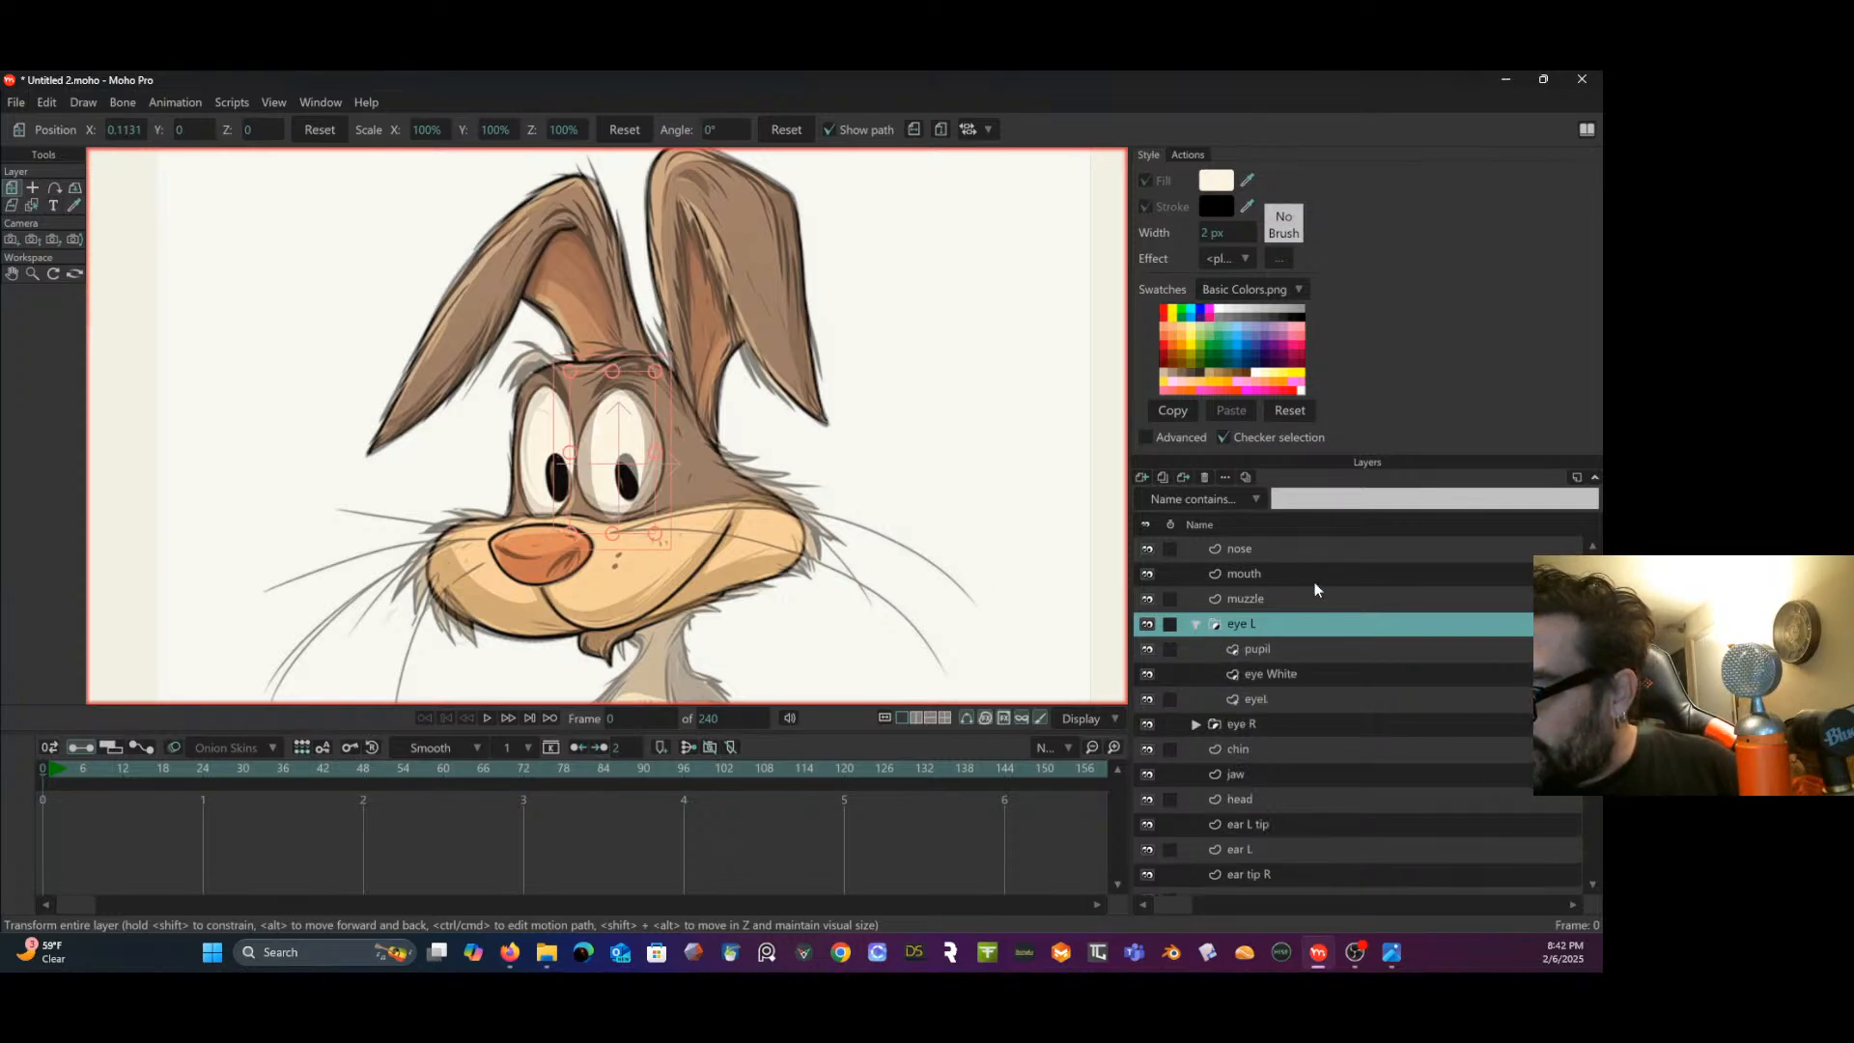
left_click(1257, 695)
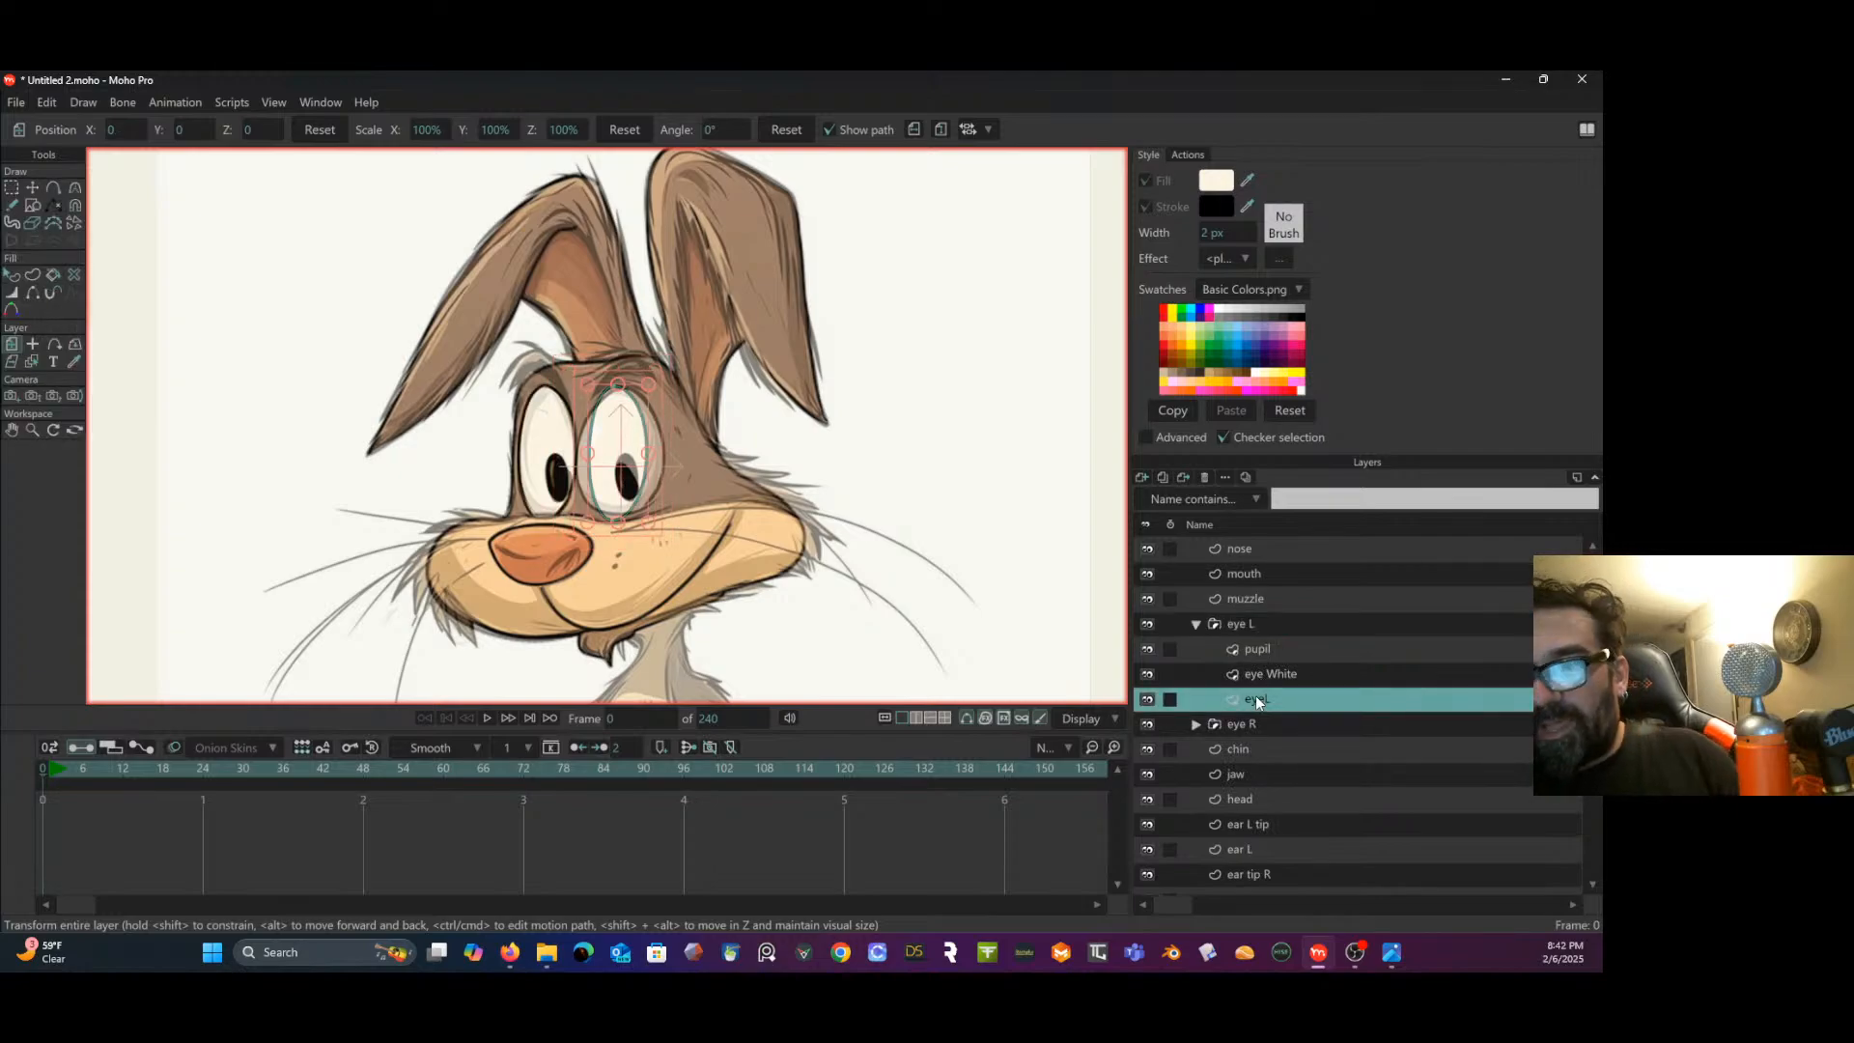
left_click(11, 187)
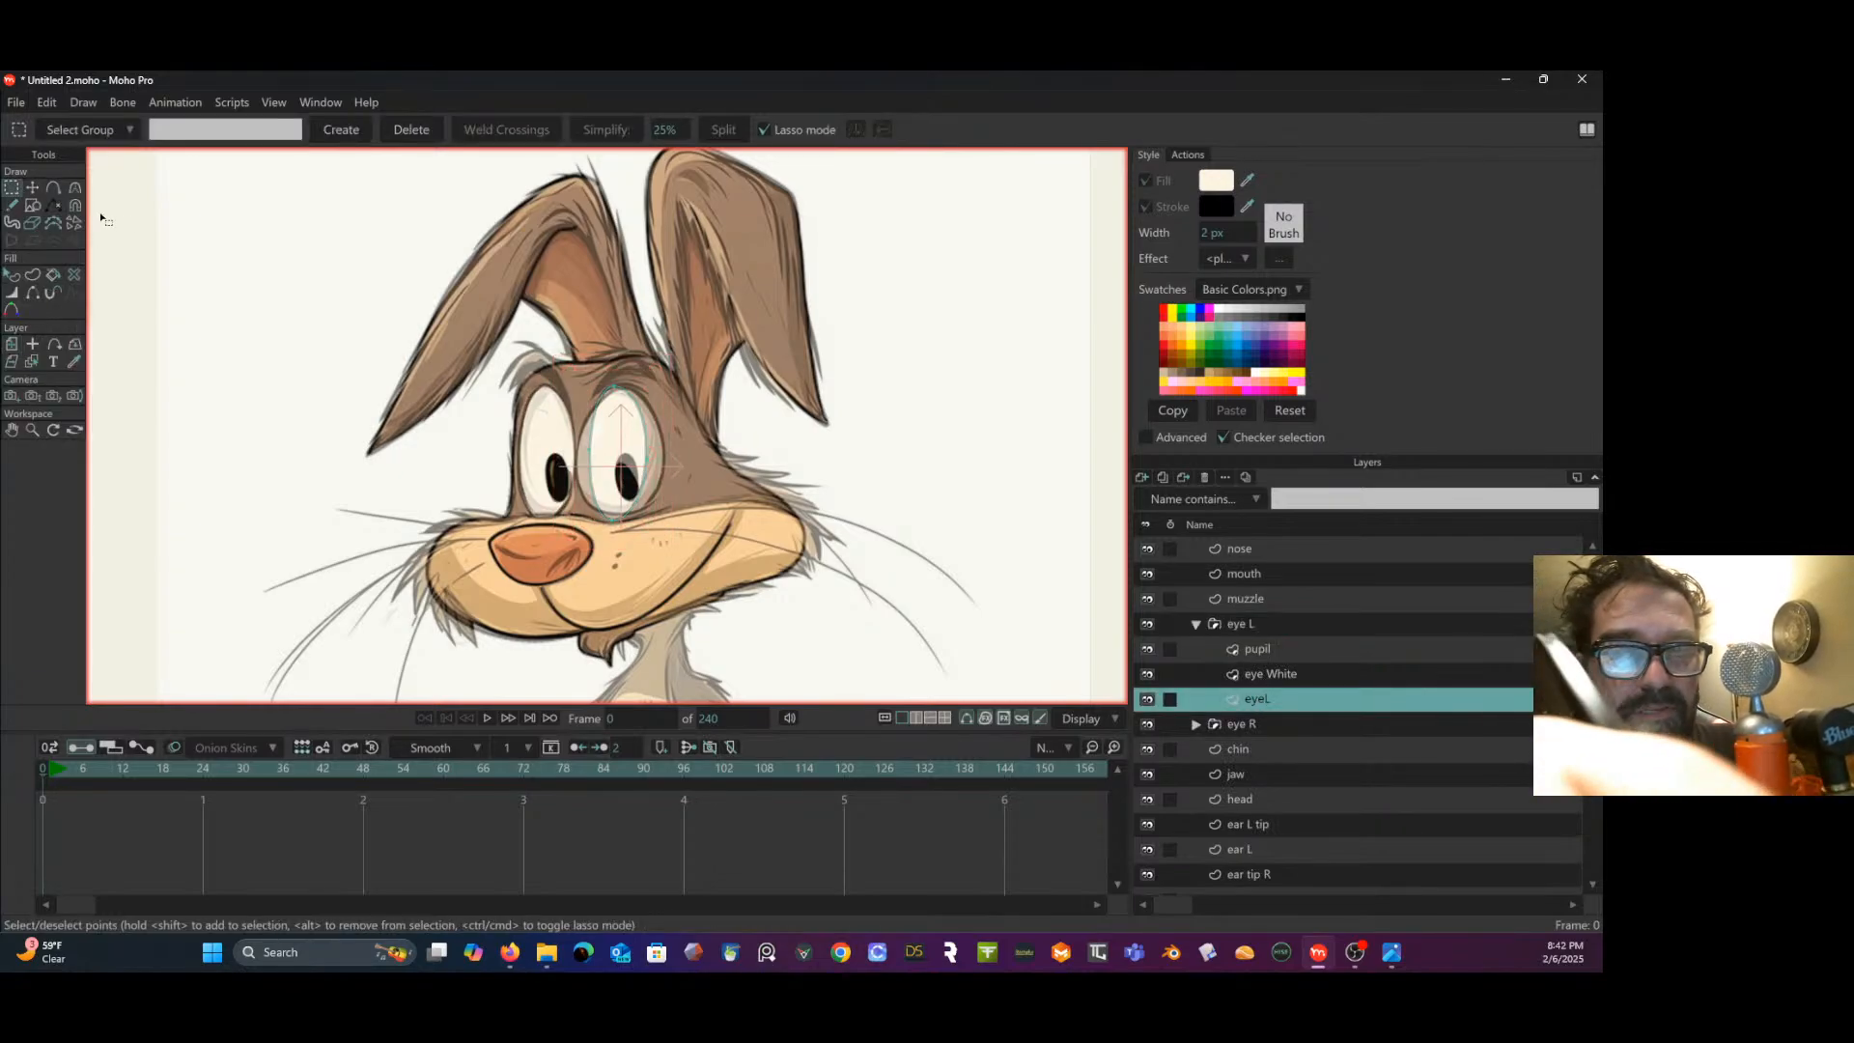
left_click(36, 185)
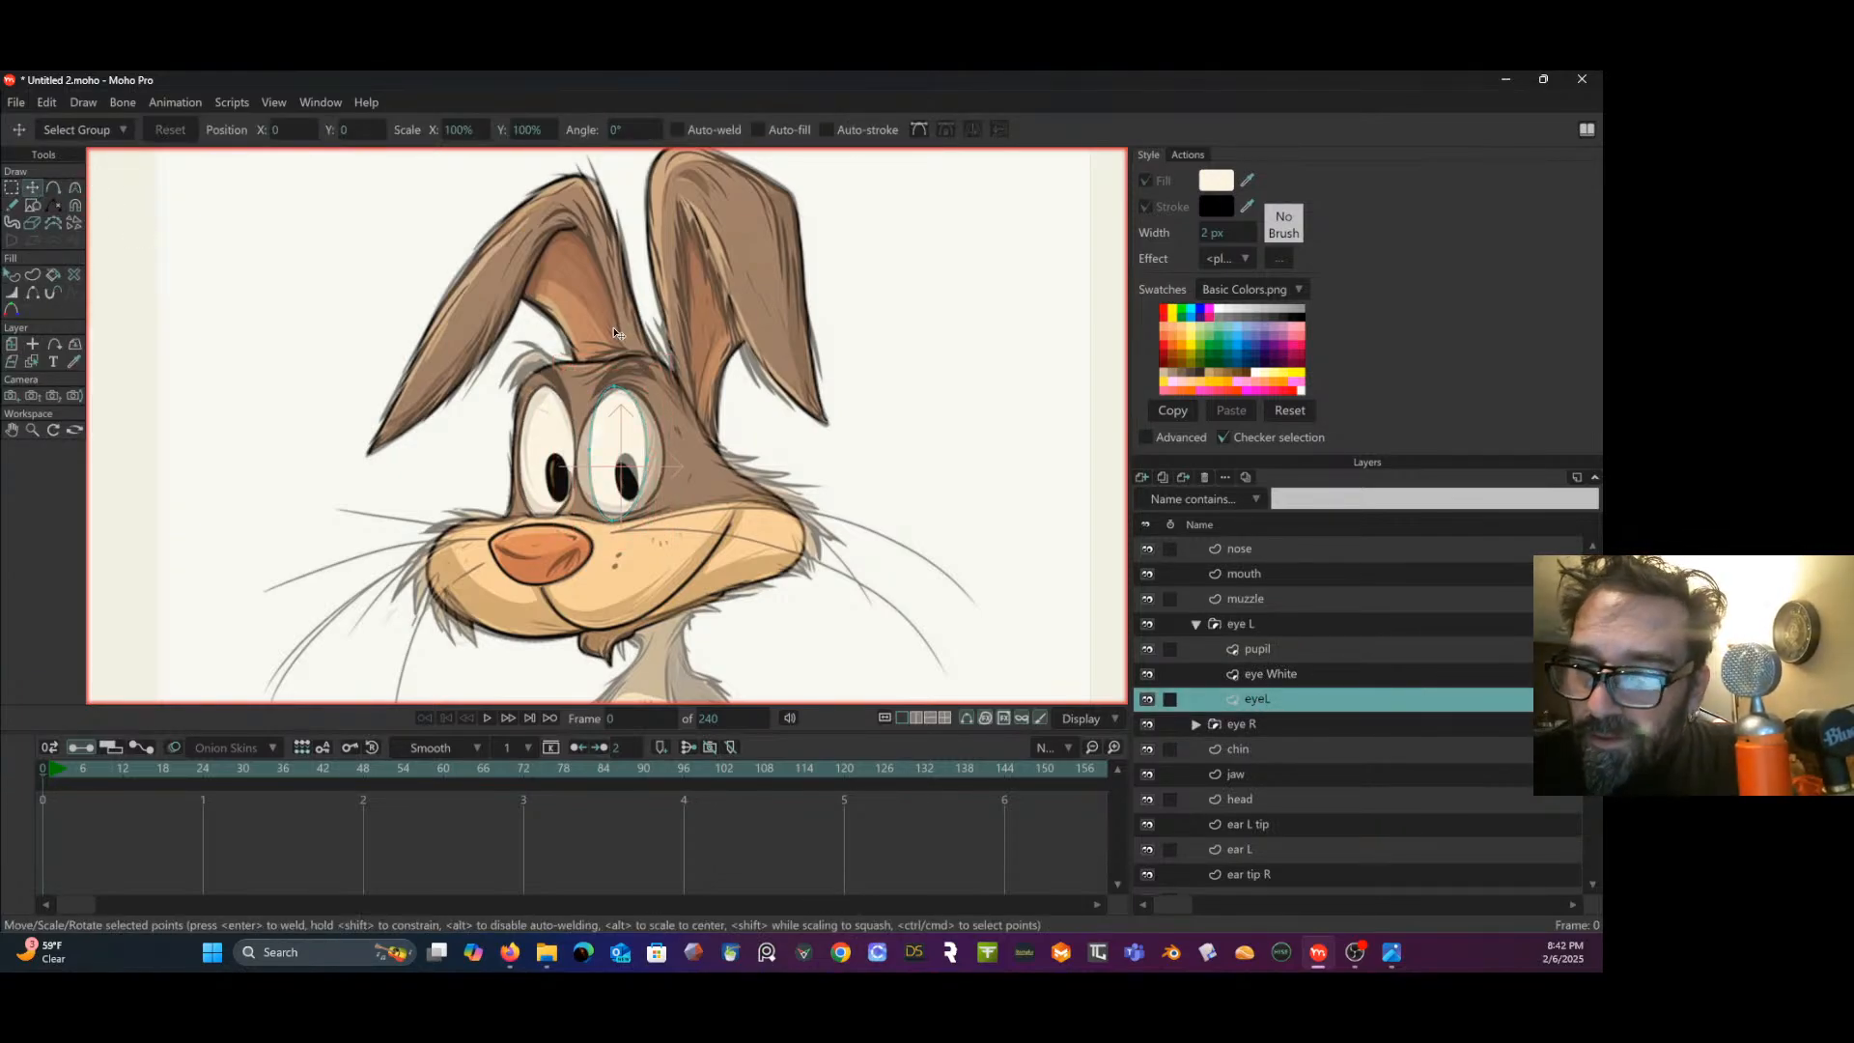
left_click(620, 519)
left_click_drag(623, 524, 646, 458)
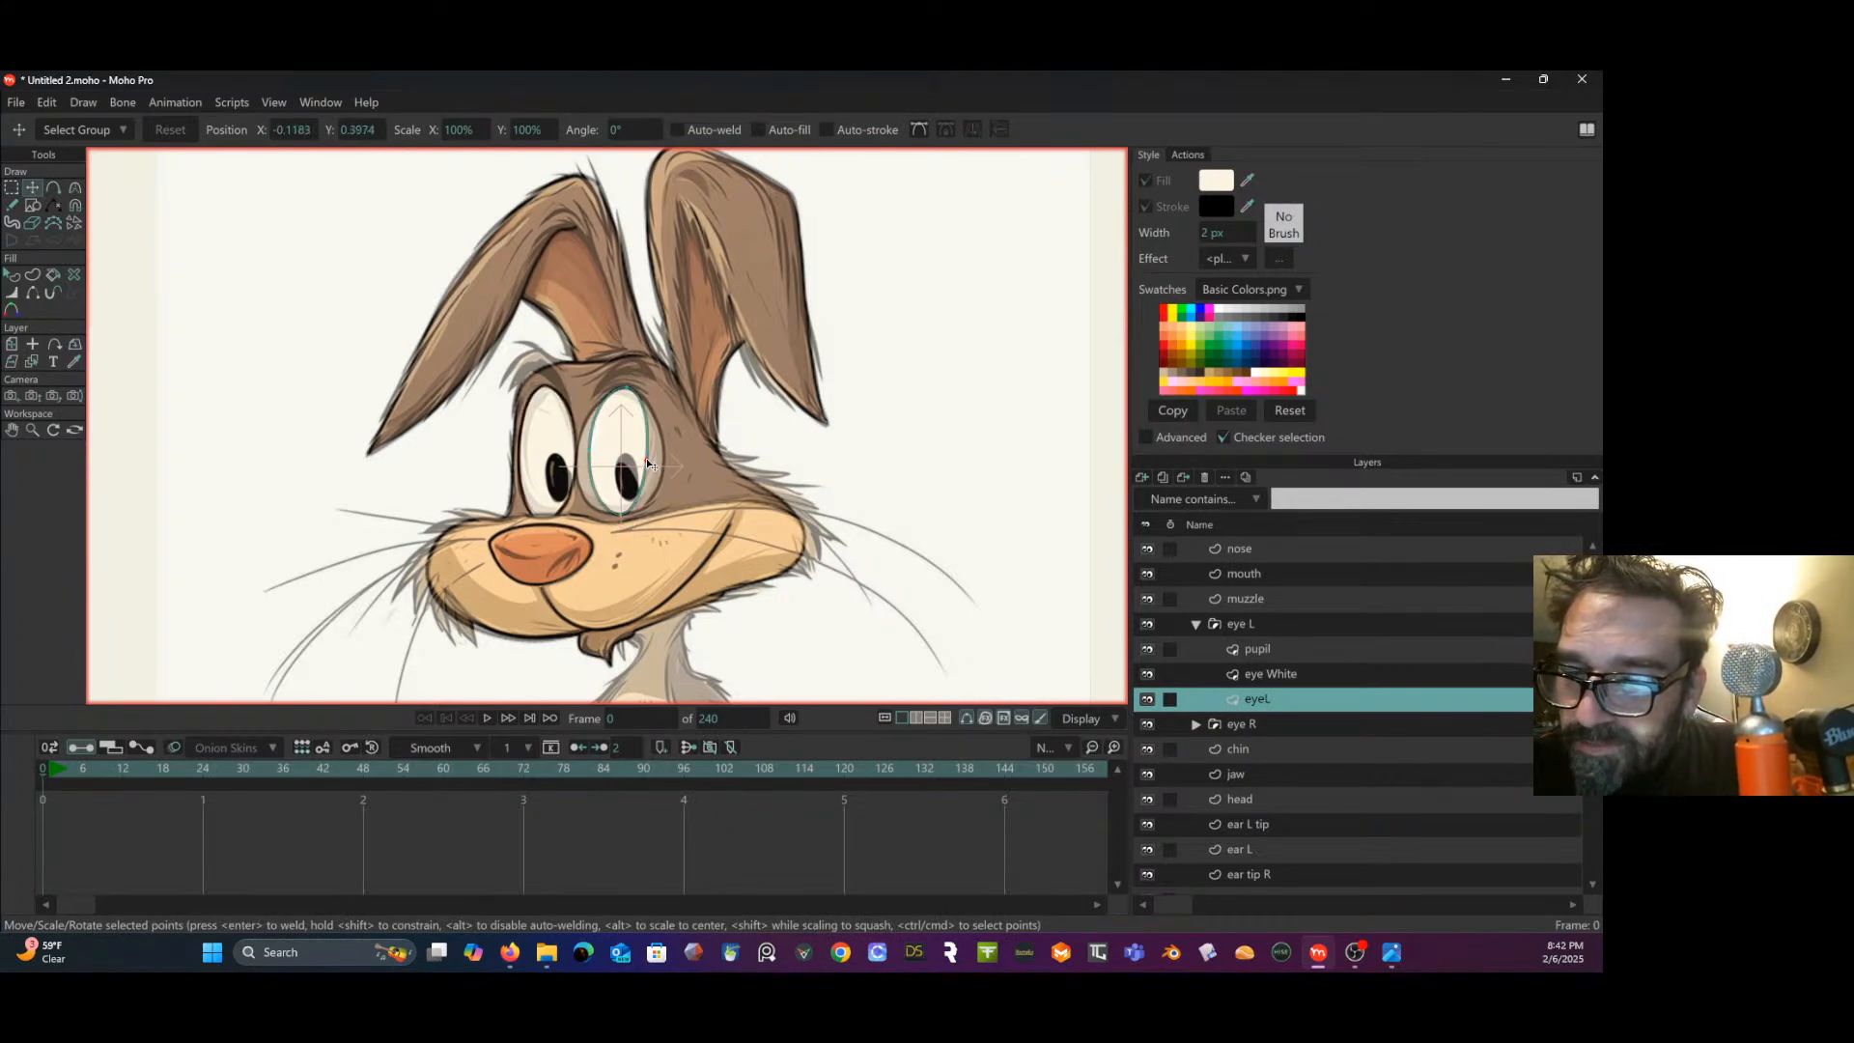
left_click(622, 391)
left_click_drag(592, 454, 583, 476)
left_click_drag(623, 391, 625, 395)
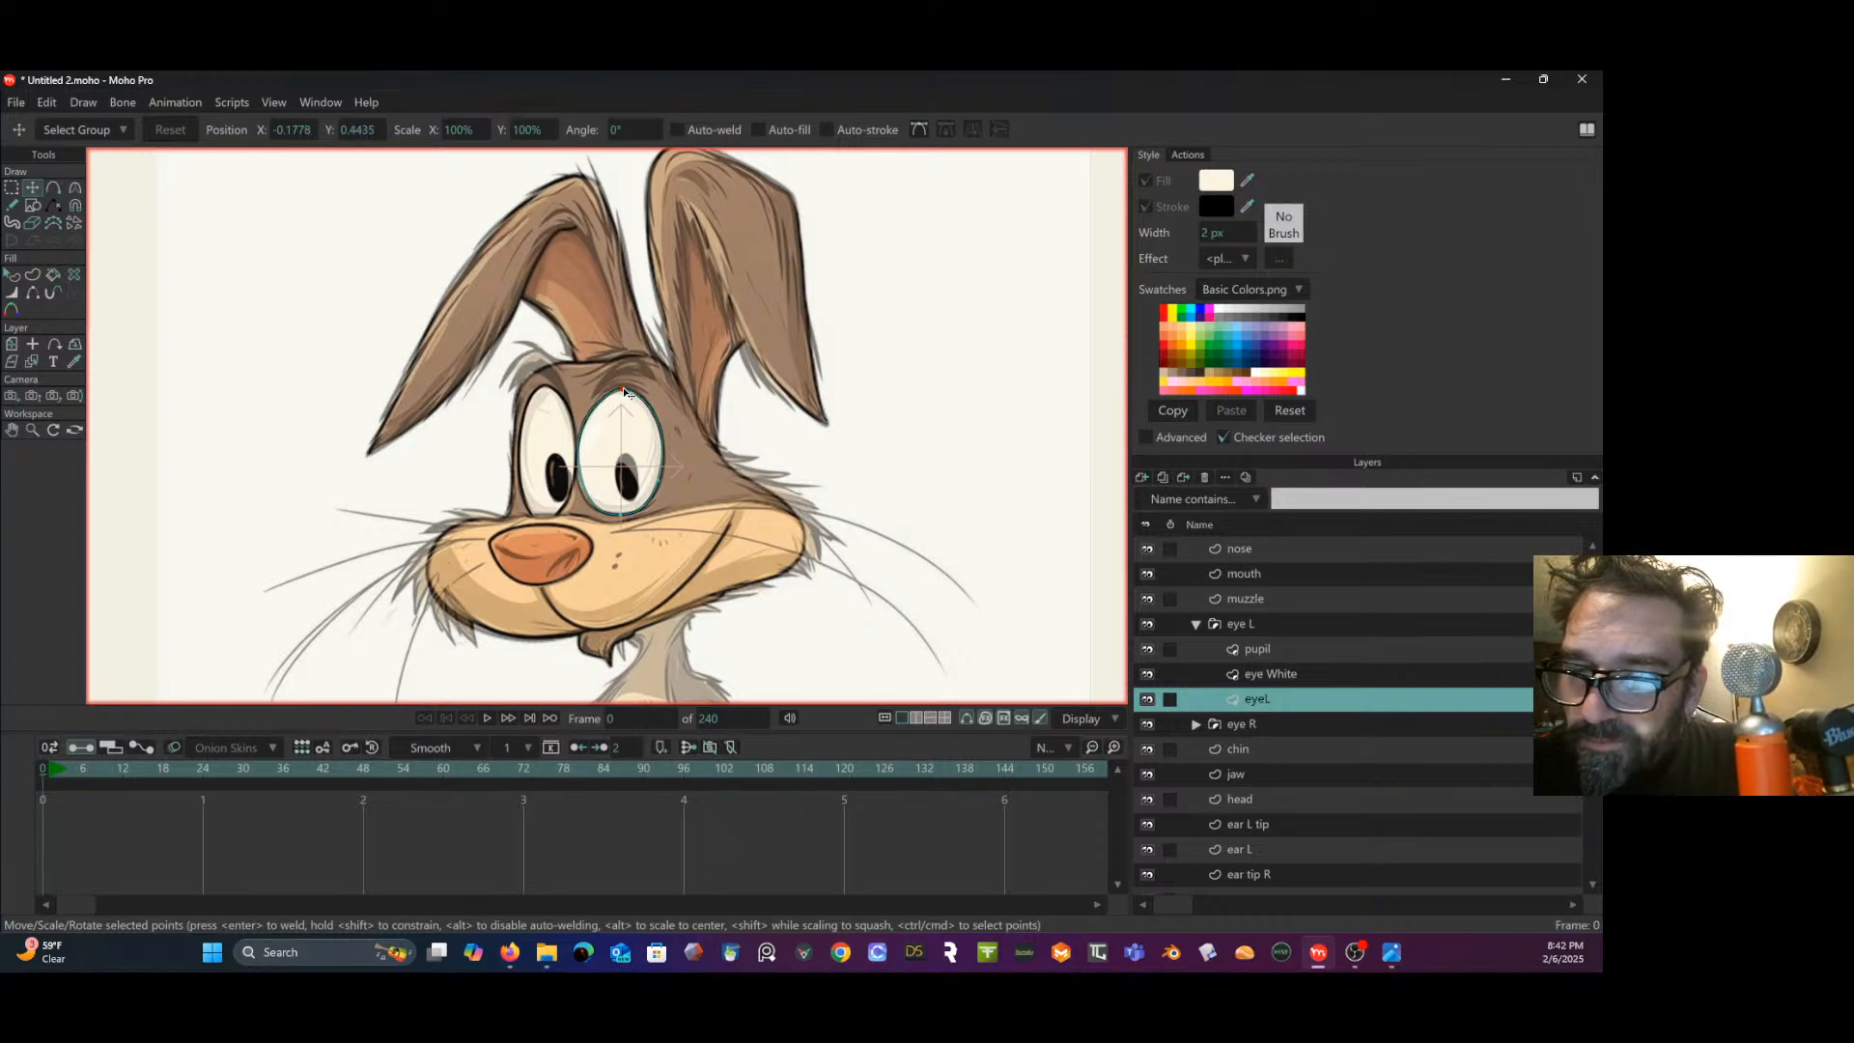
- Refine the inner edge of the eyeL outline by adjusting its curve handle and repositioning the inner side point
left_click(75, 188)
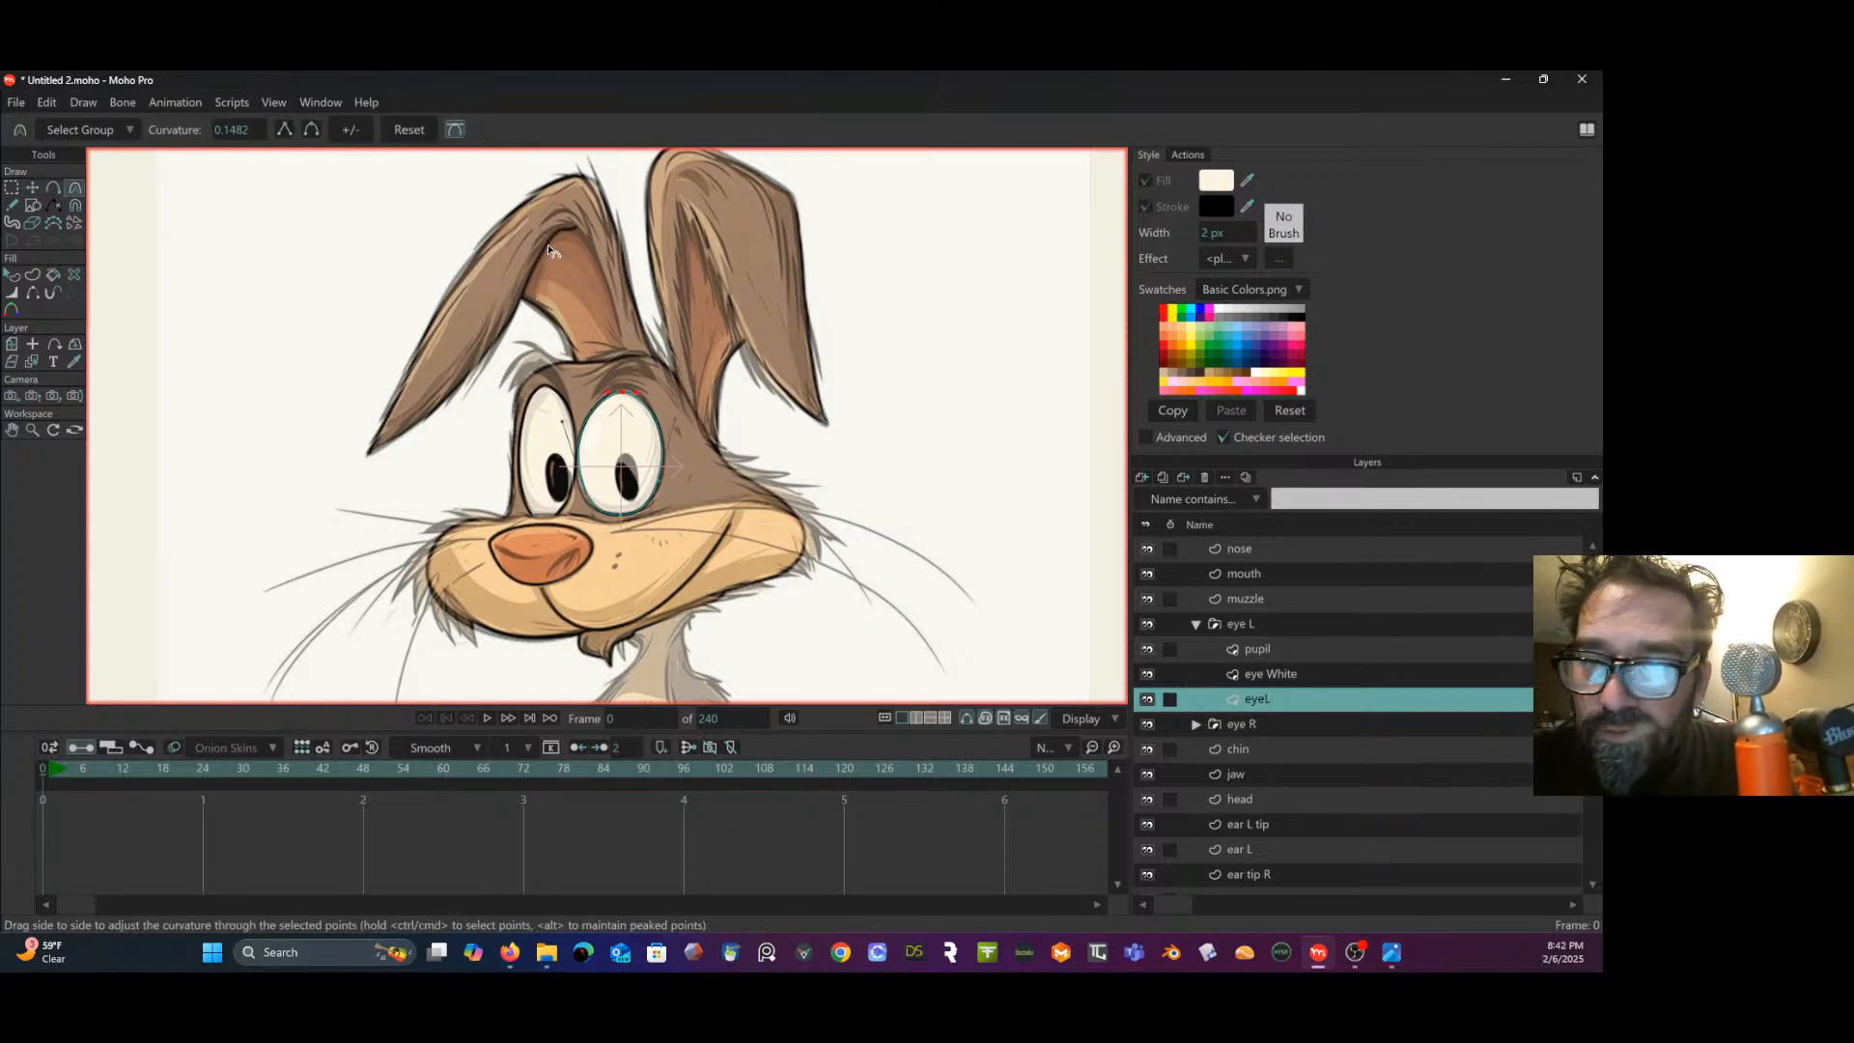
left_click_drag(563, 422, 574, 423)
left_click(32, 187)
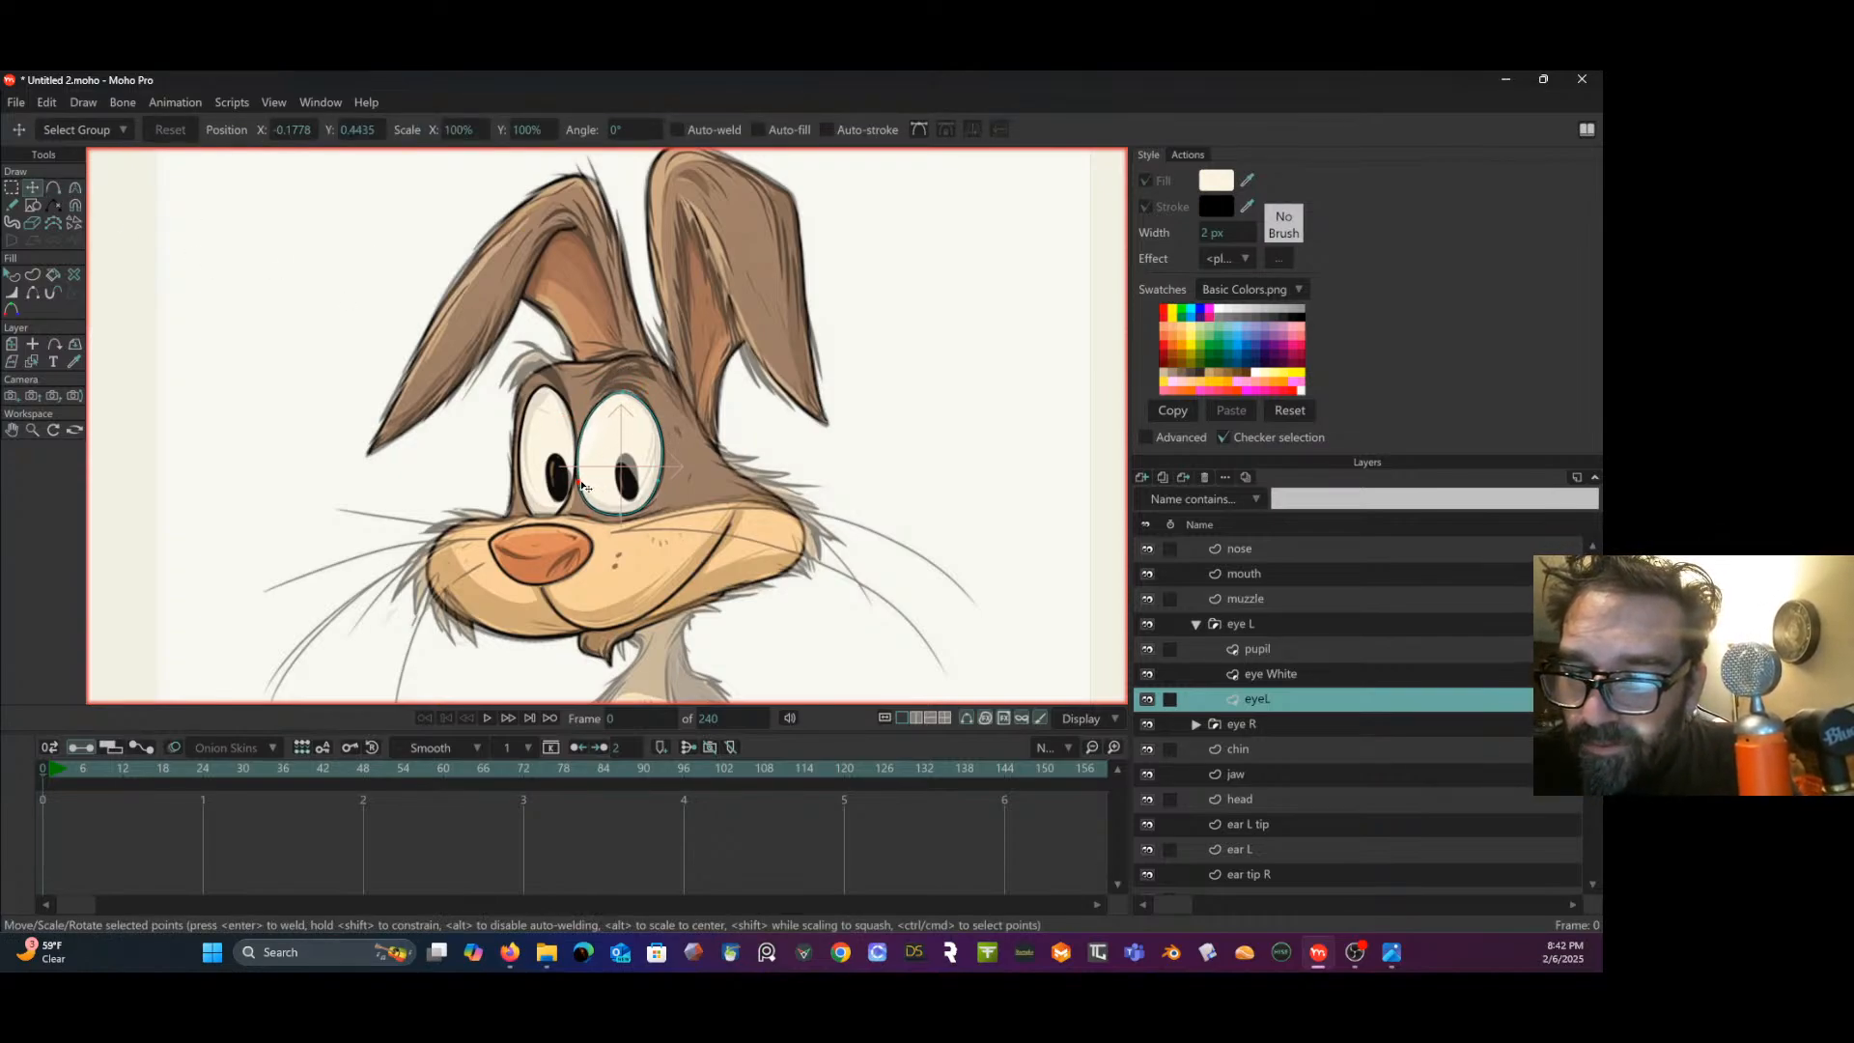
left_click_drag(584, 480, 580, 473)
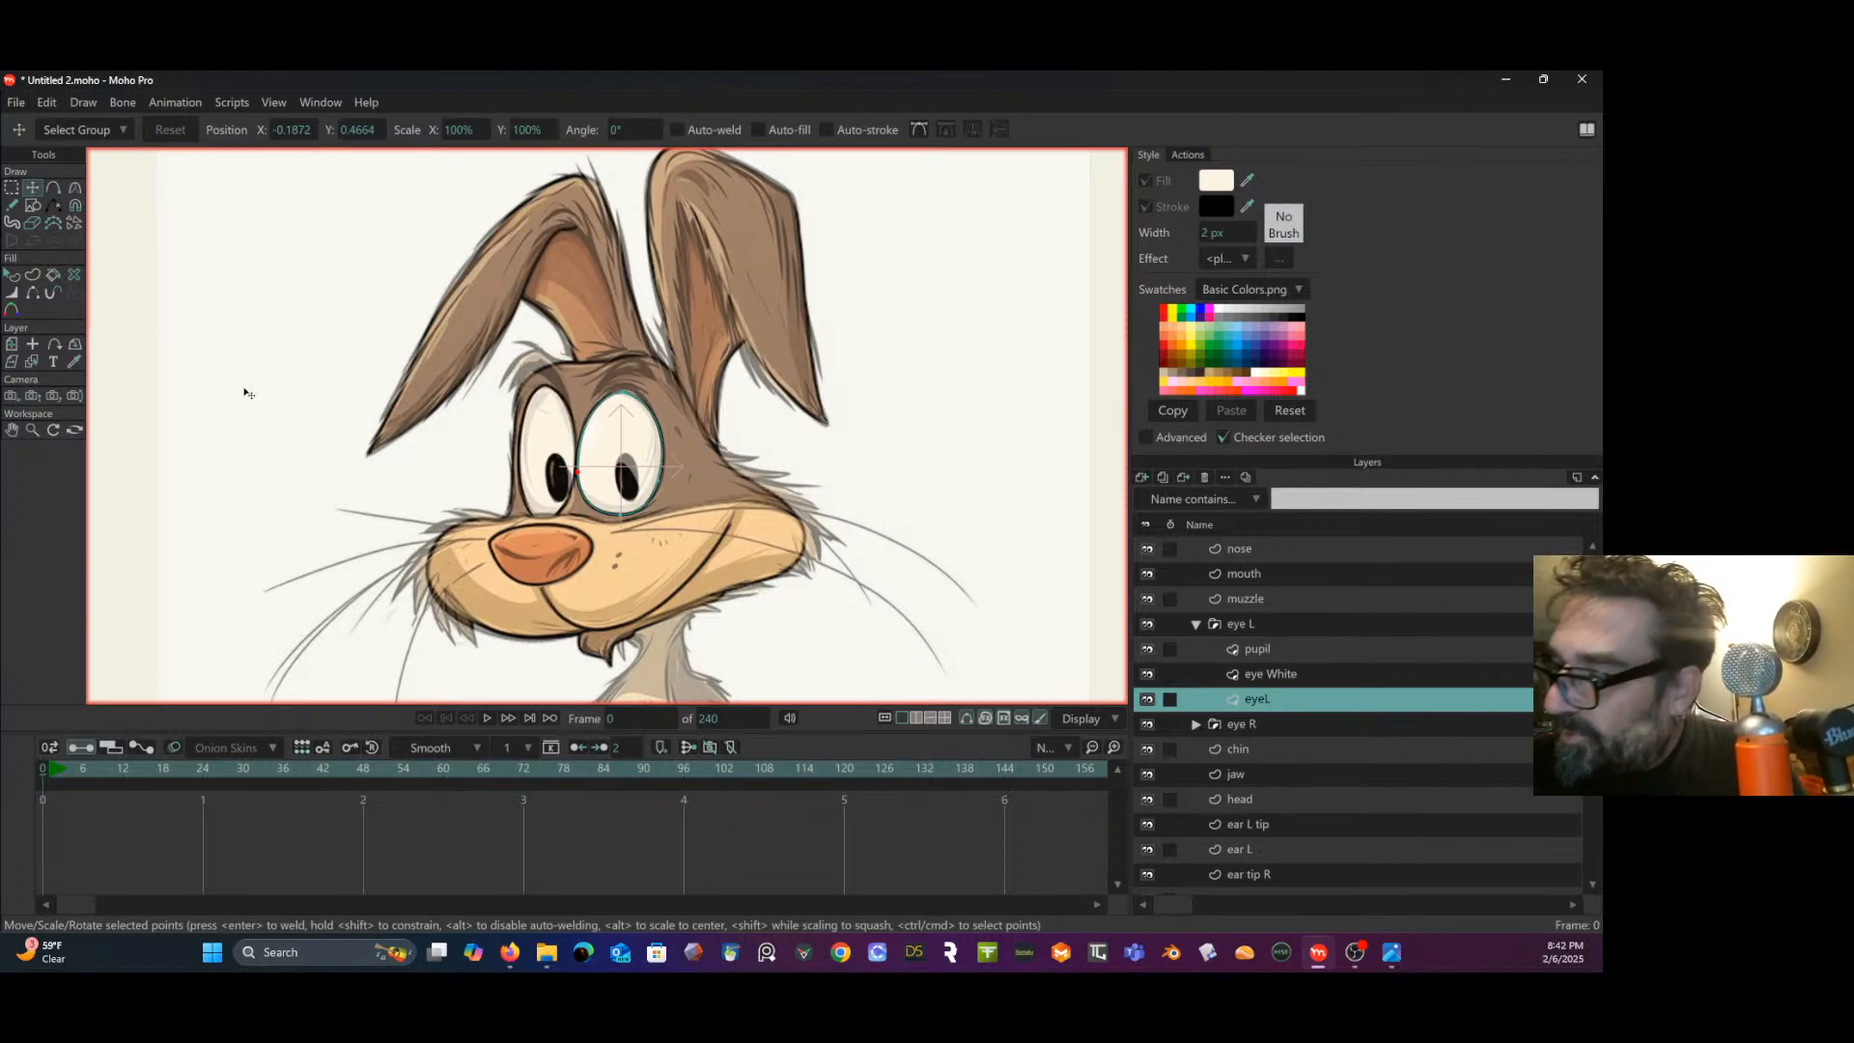
- Fit the eye White and pupil shapes of the eye L group to the sketched left eye by moving their points
left_click(1297, 676)
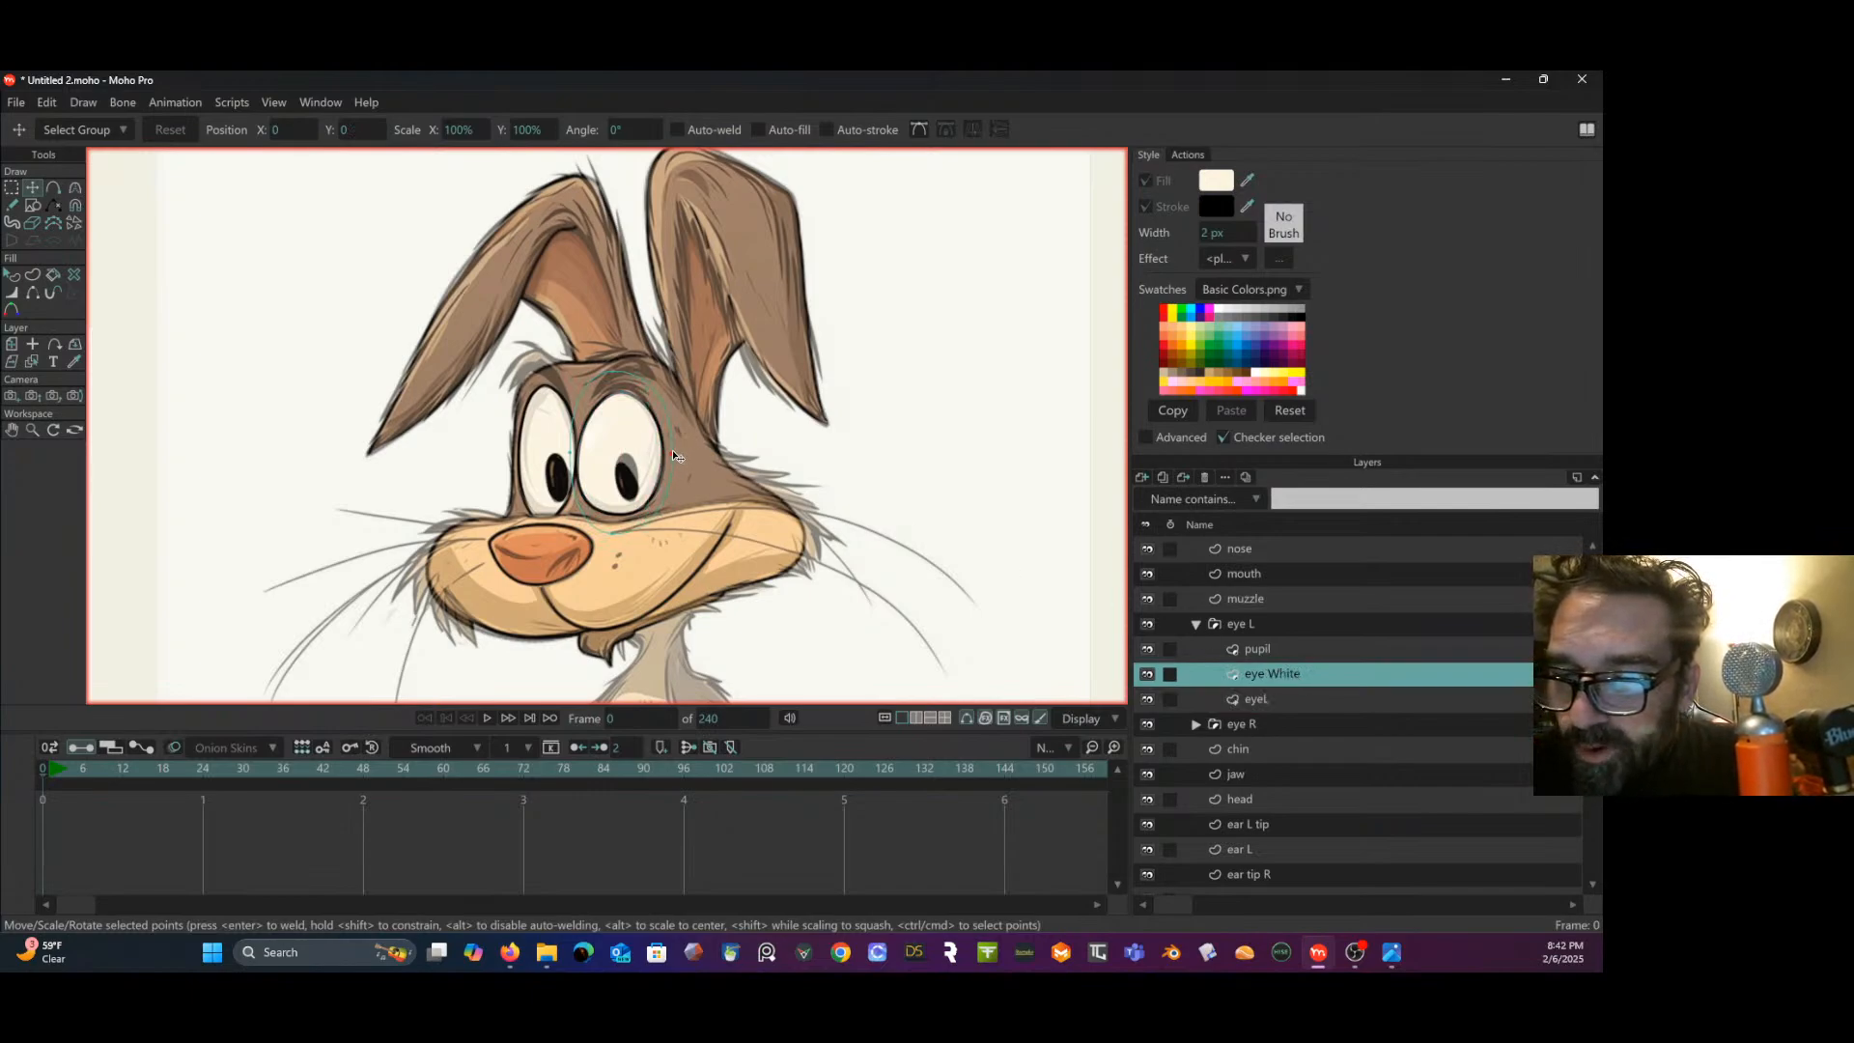
left_click_drag(675, 455, 621, 383)
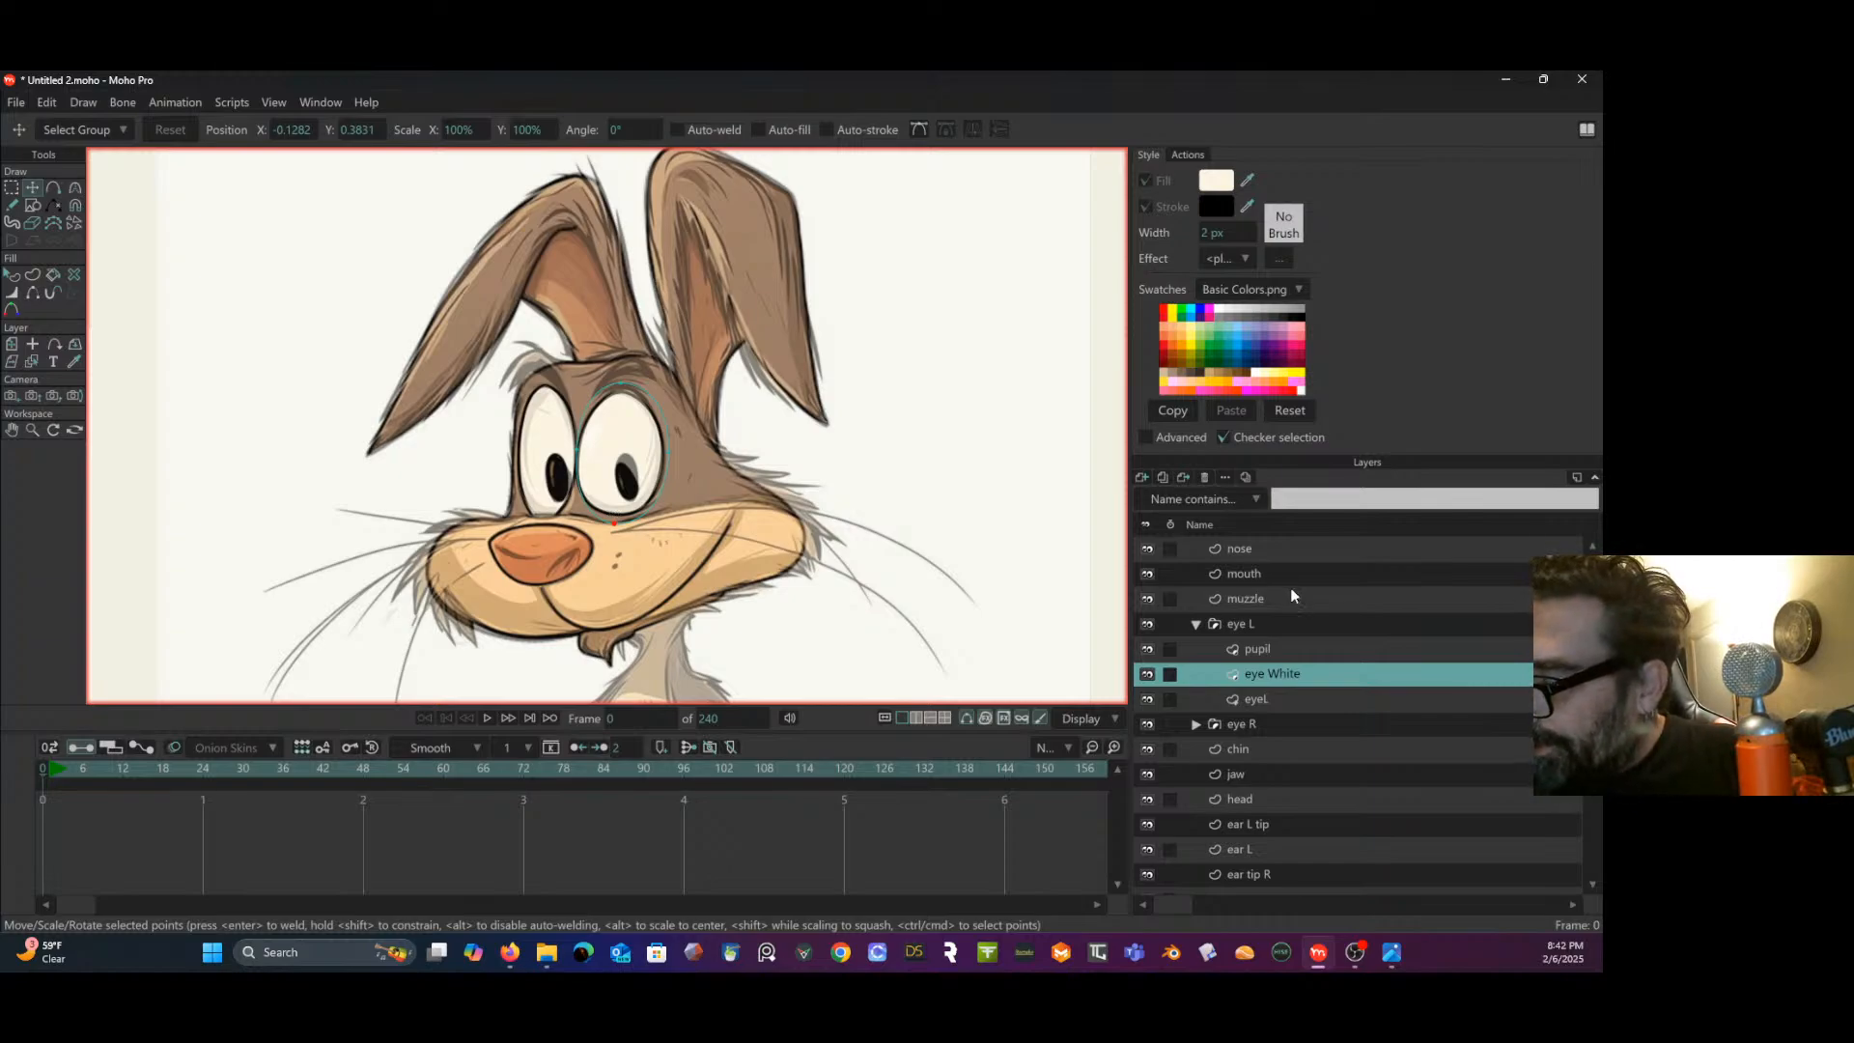
left_click(1263, 650)
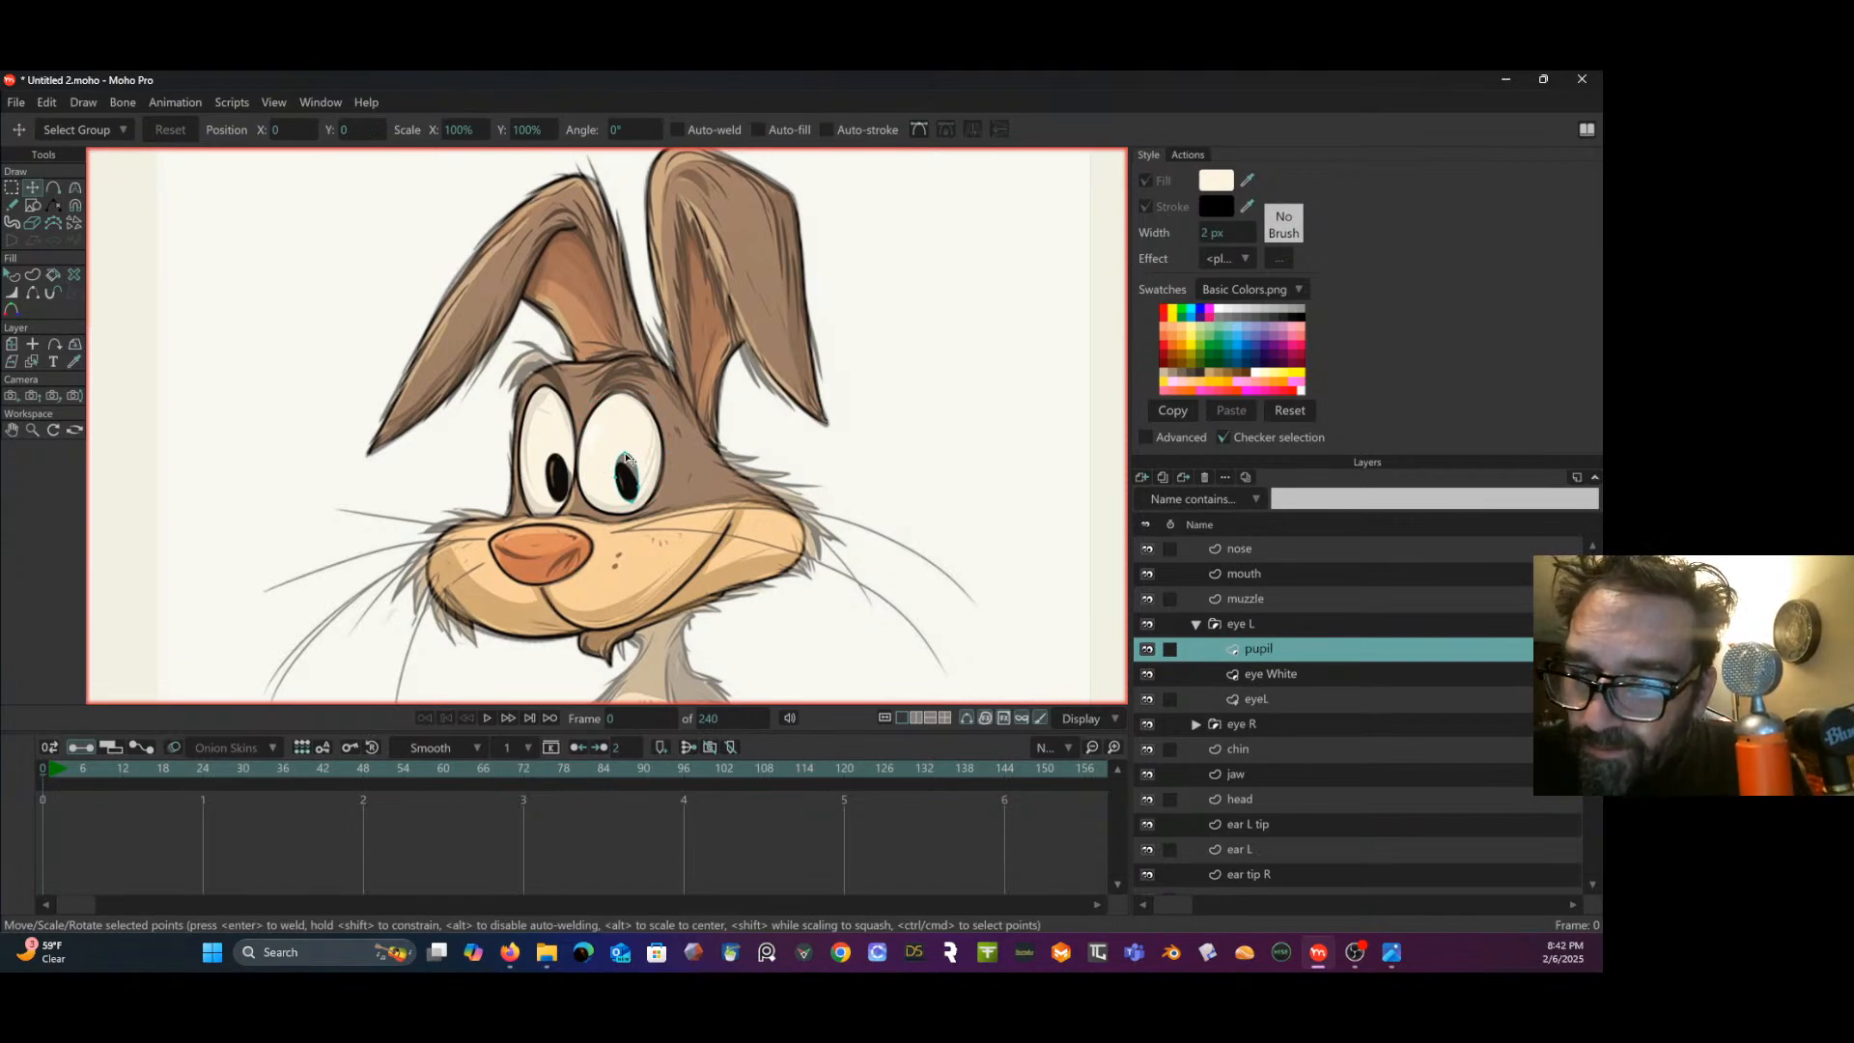
left_click_drag(626, 458, 638, 506)
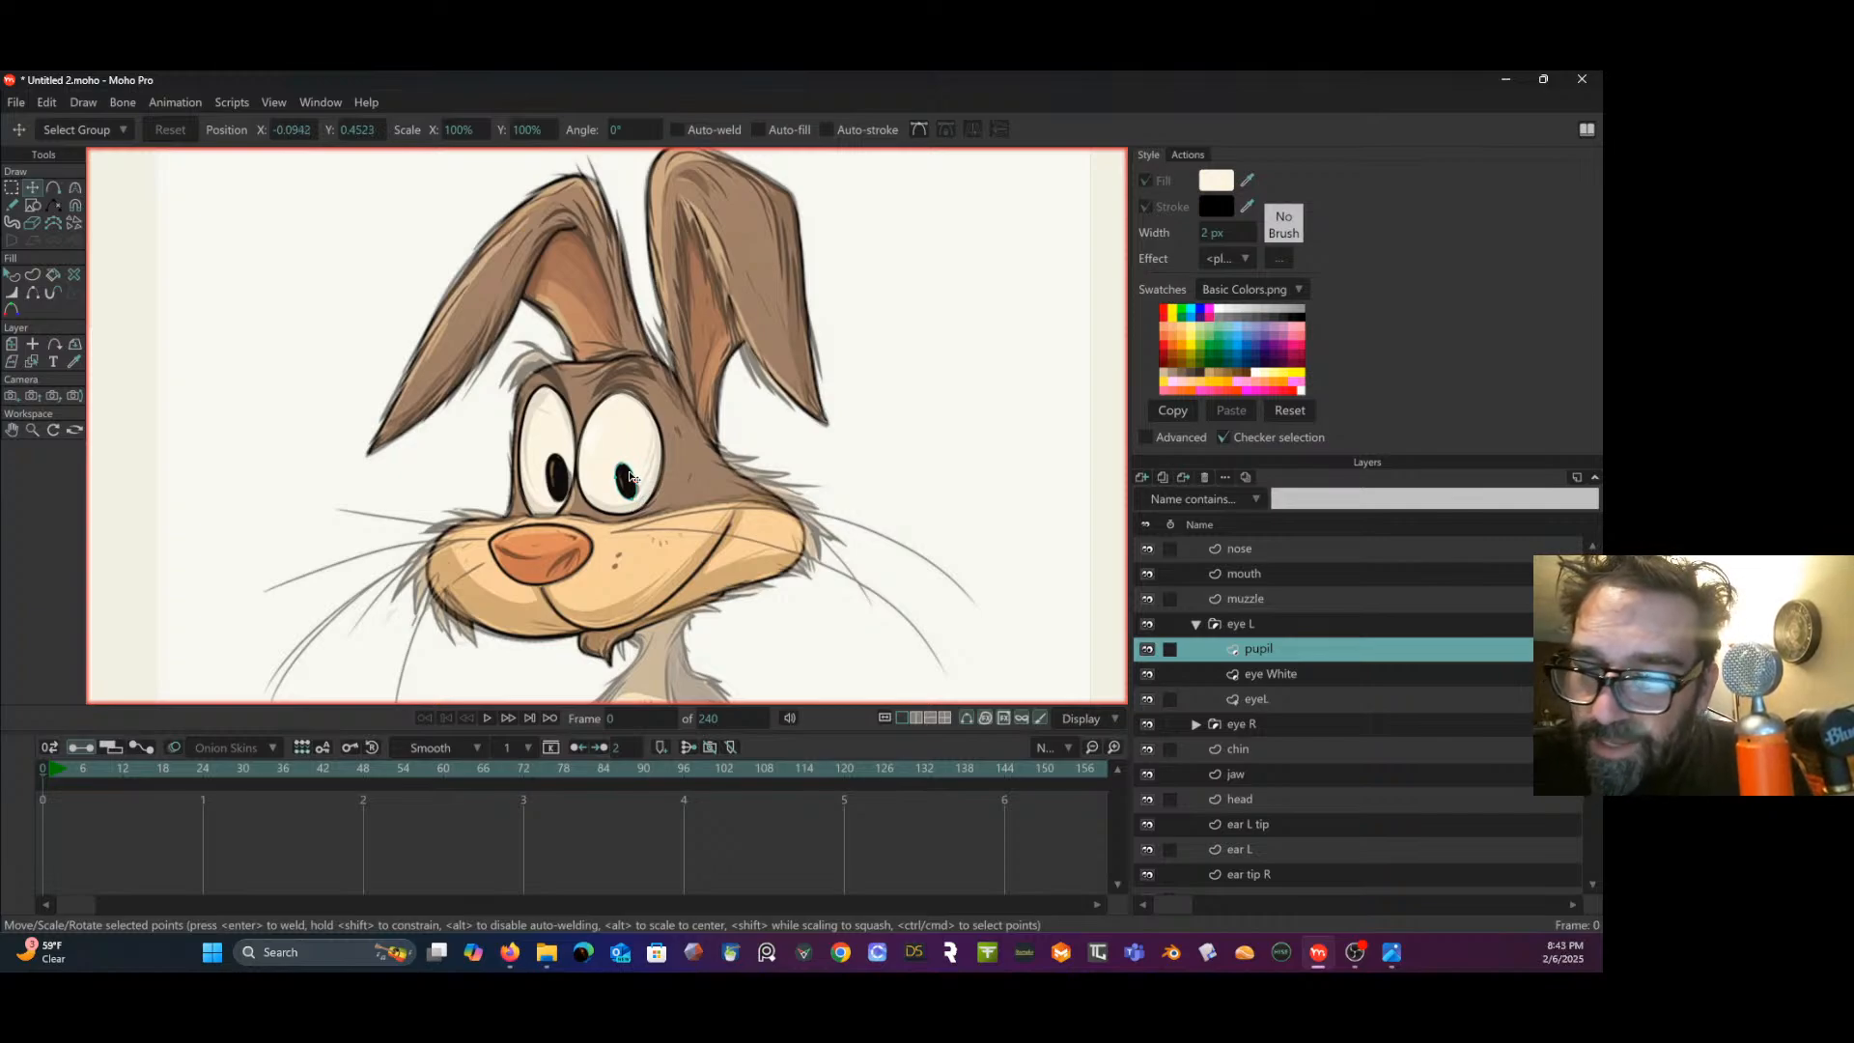
- Refine the left pupil by adjusting the curvature along its lower outer edge and nudging its top point to match the sketch
left_click(76, 189)
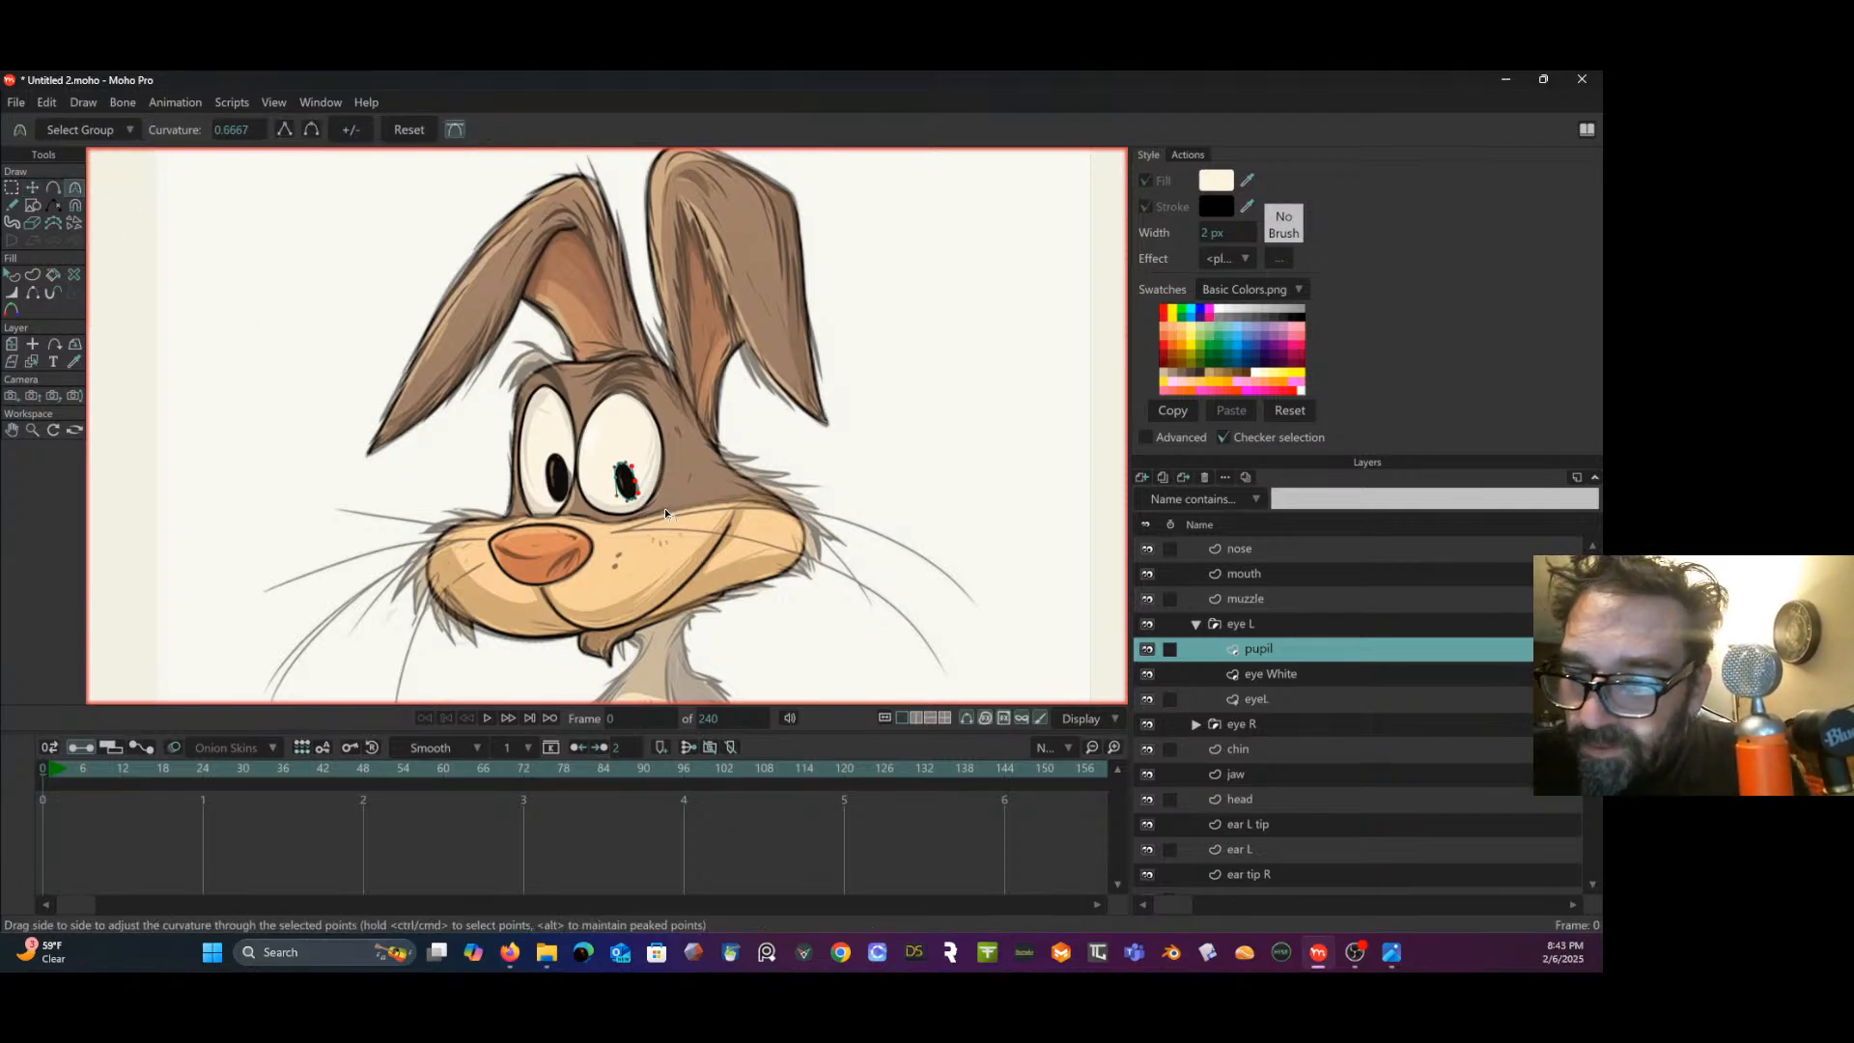
scroll(621, 494, "up", 5)
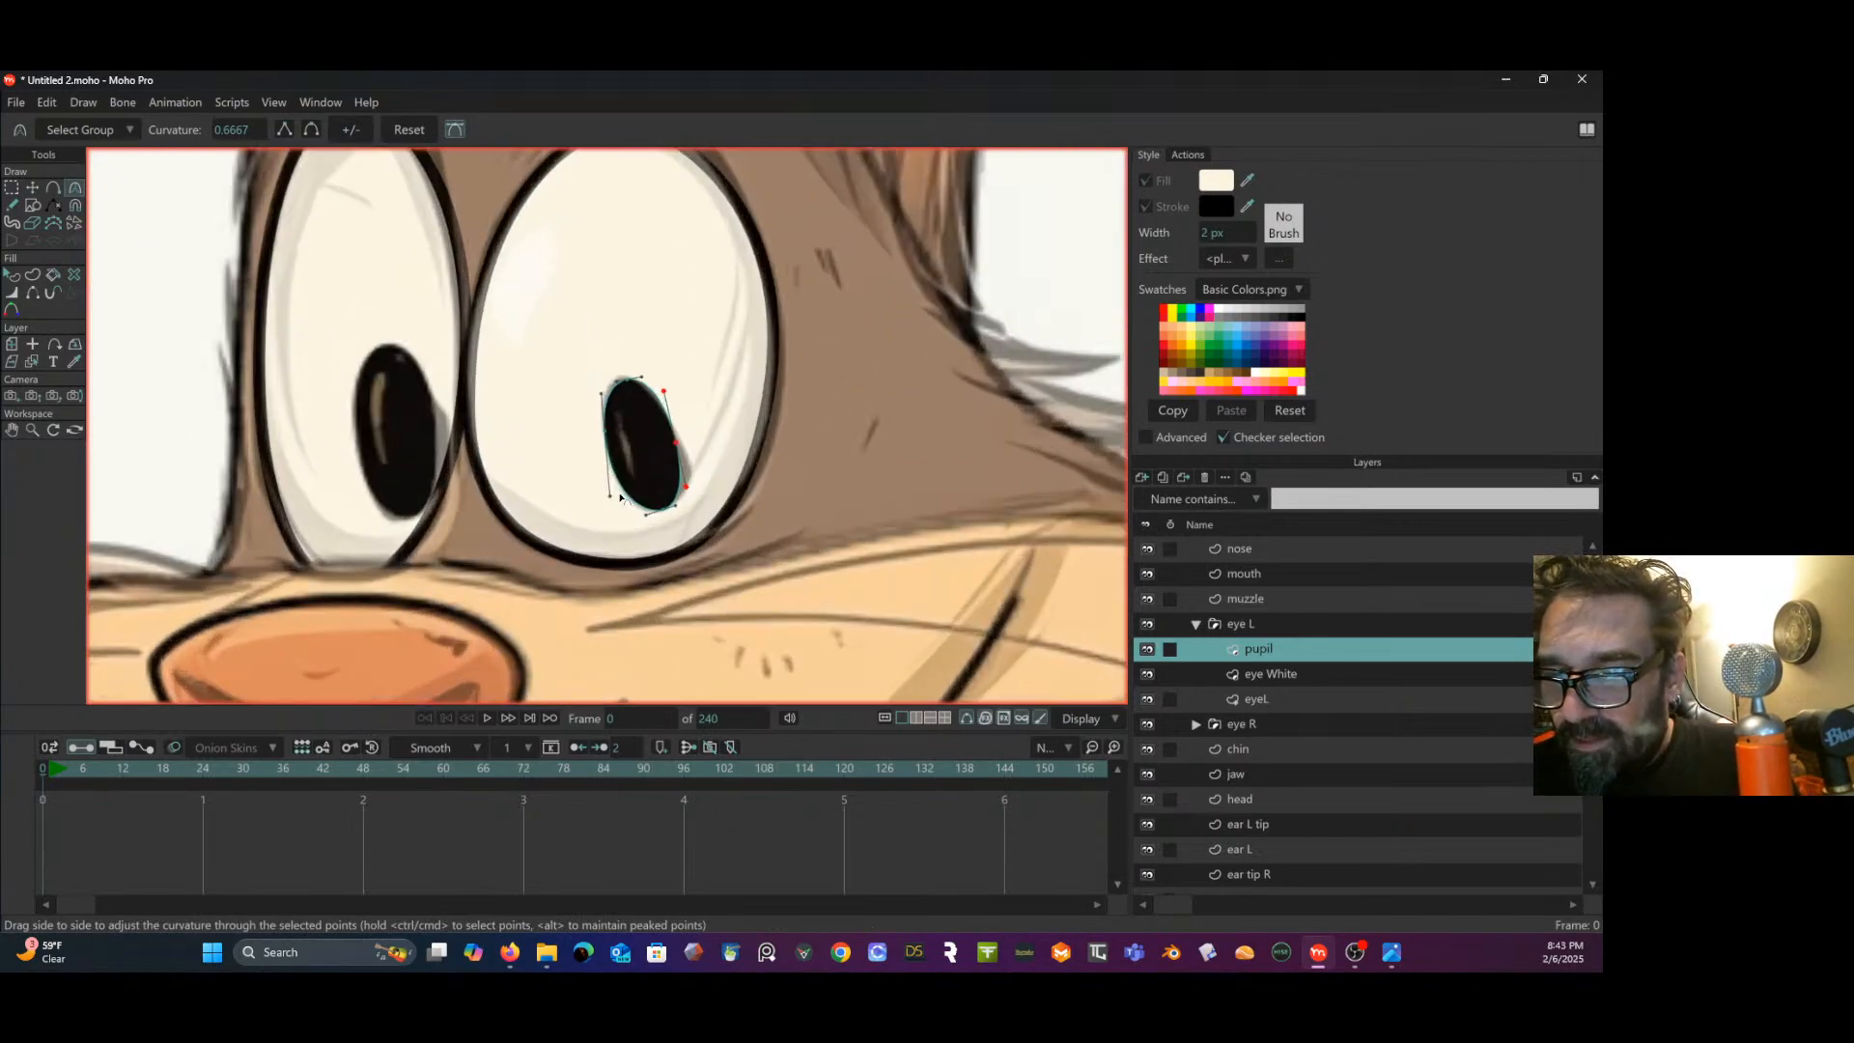
left_click_drag(692, 486, 687, 497)
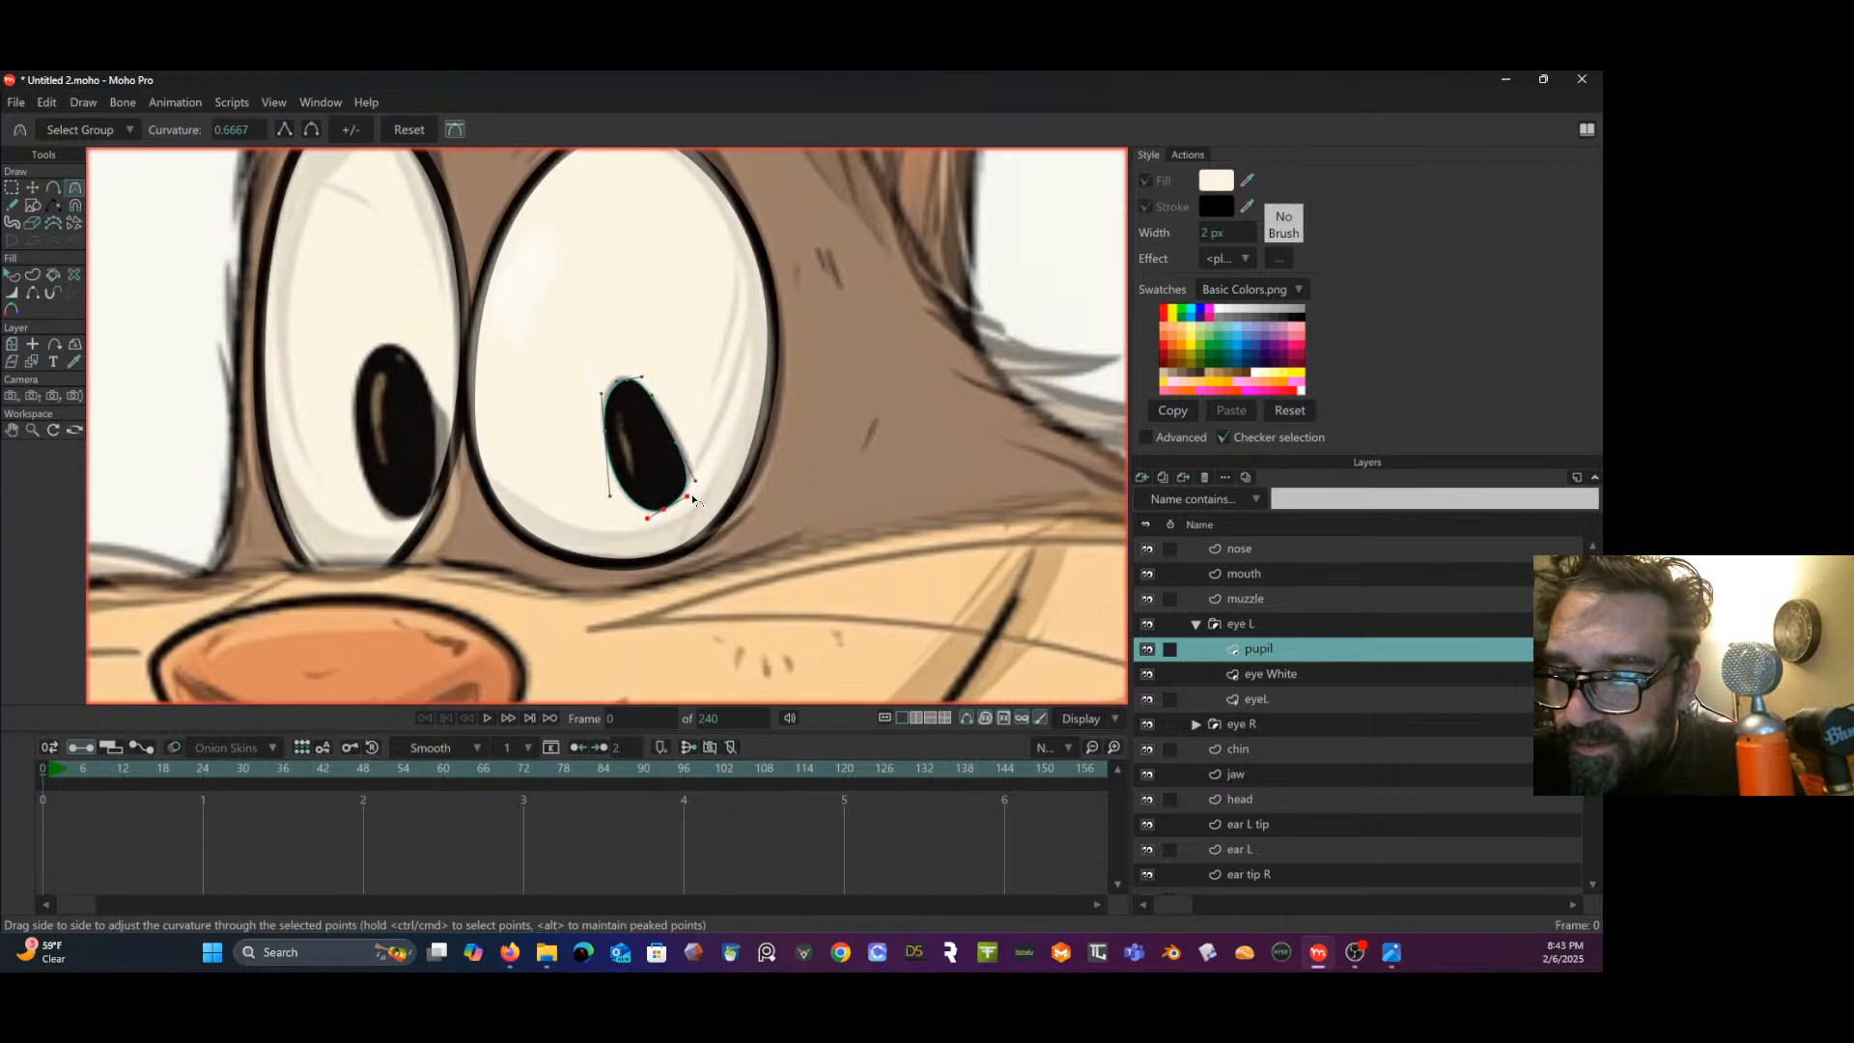
left_click(32, 188)
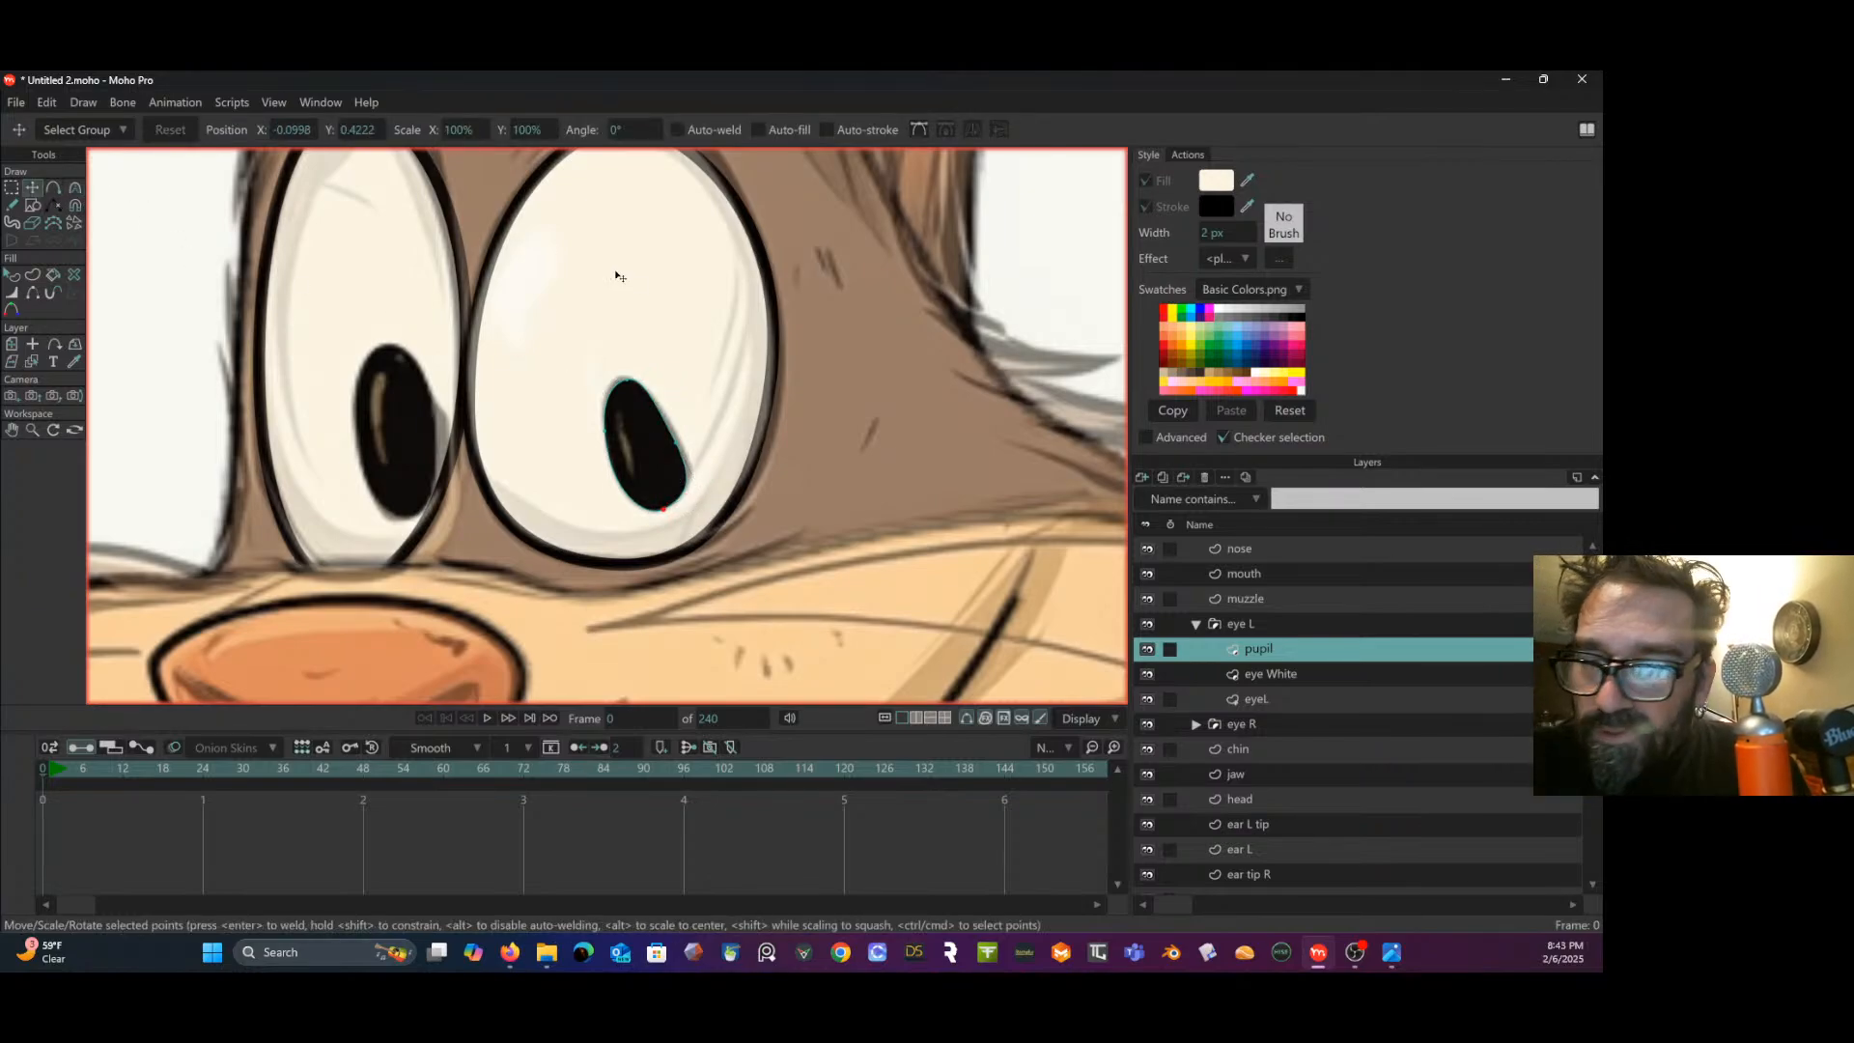
left_click_drag(627, 379, 625, 377)
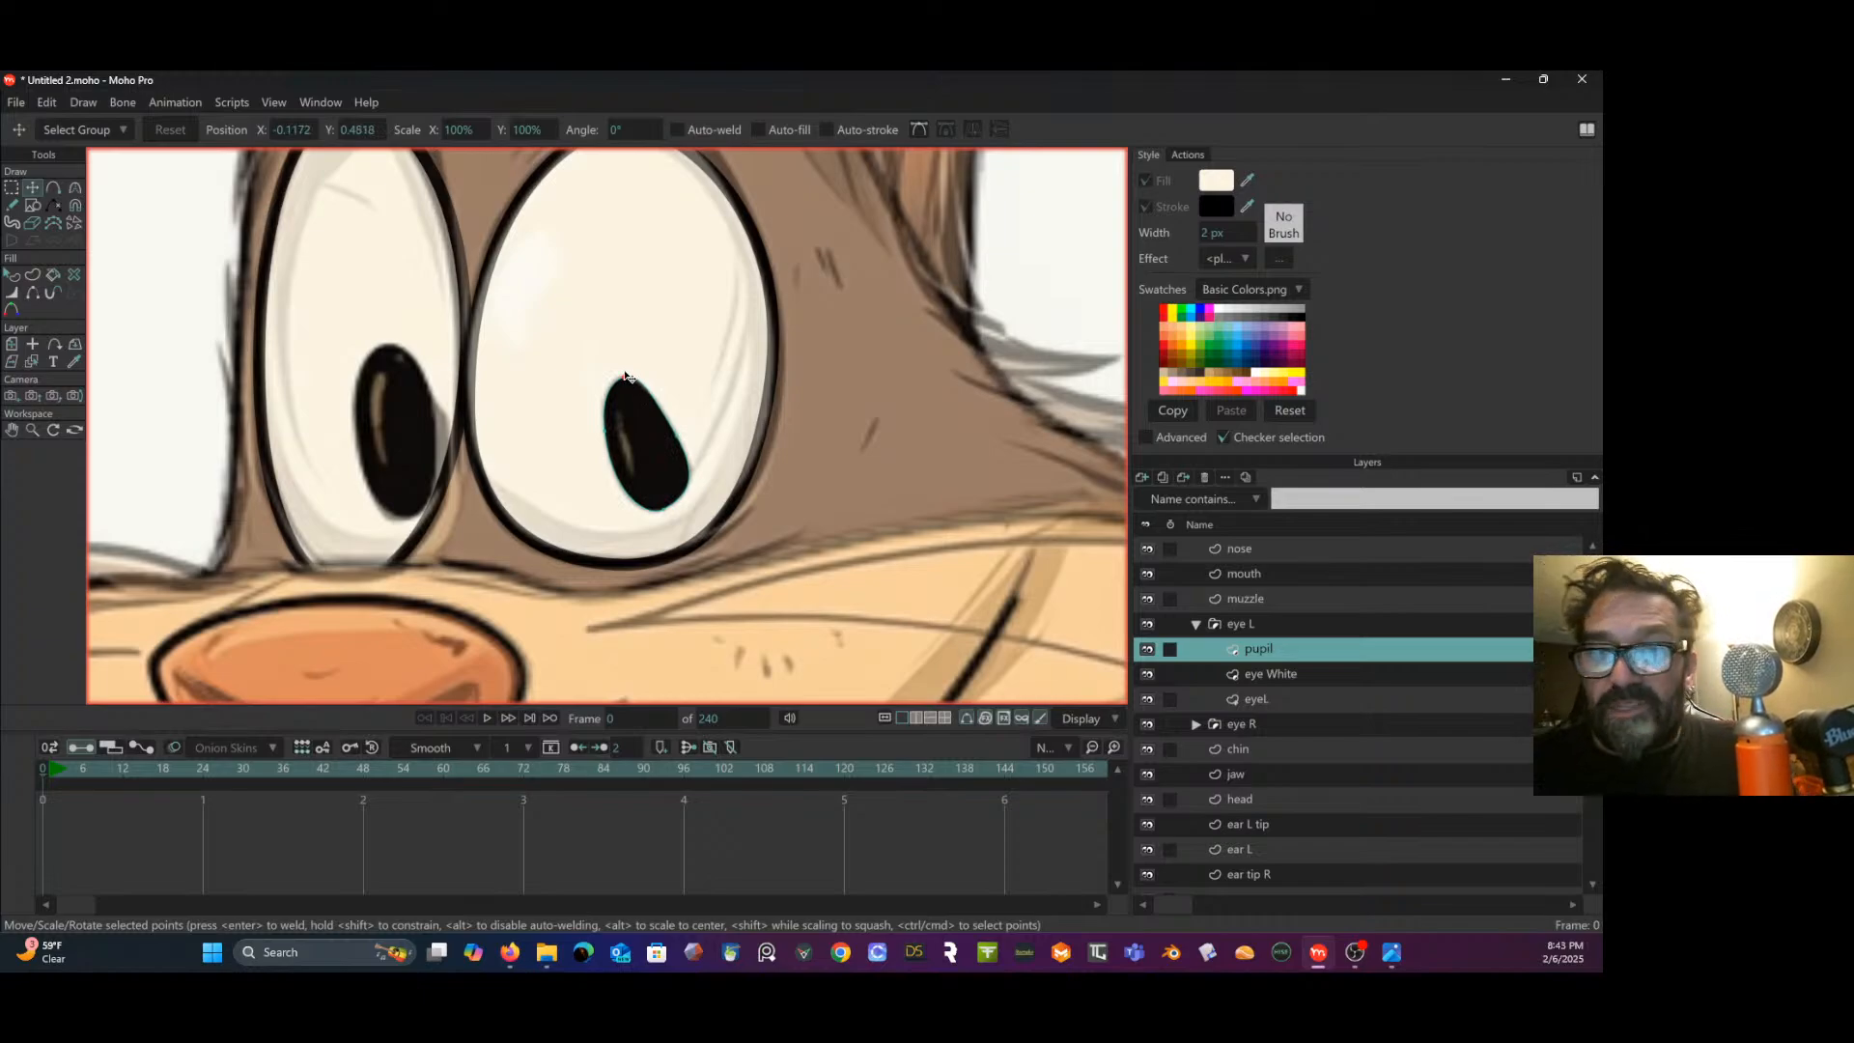
scroll(861, 367, "down", 4)
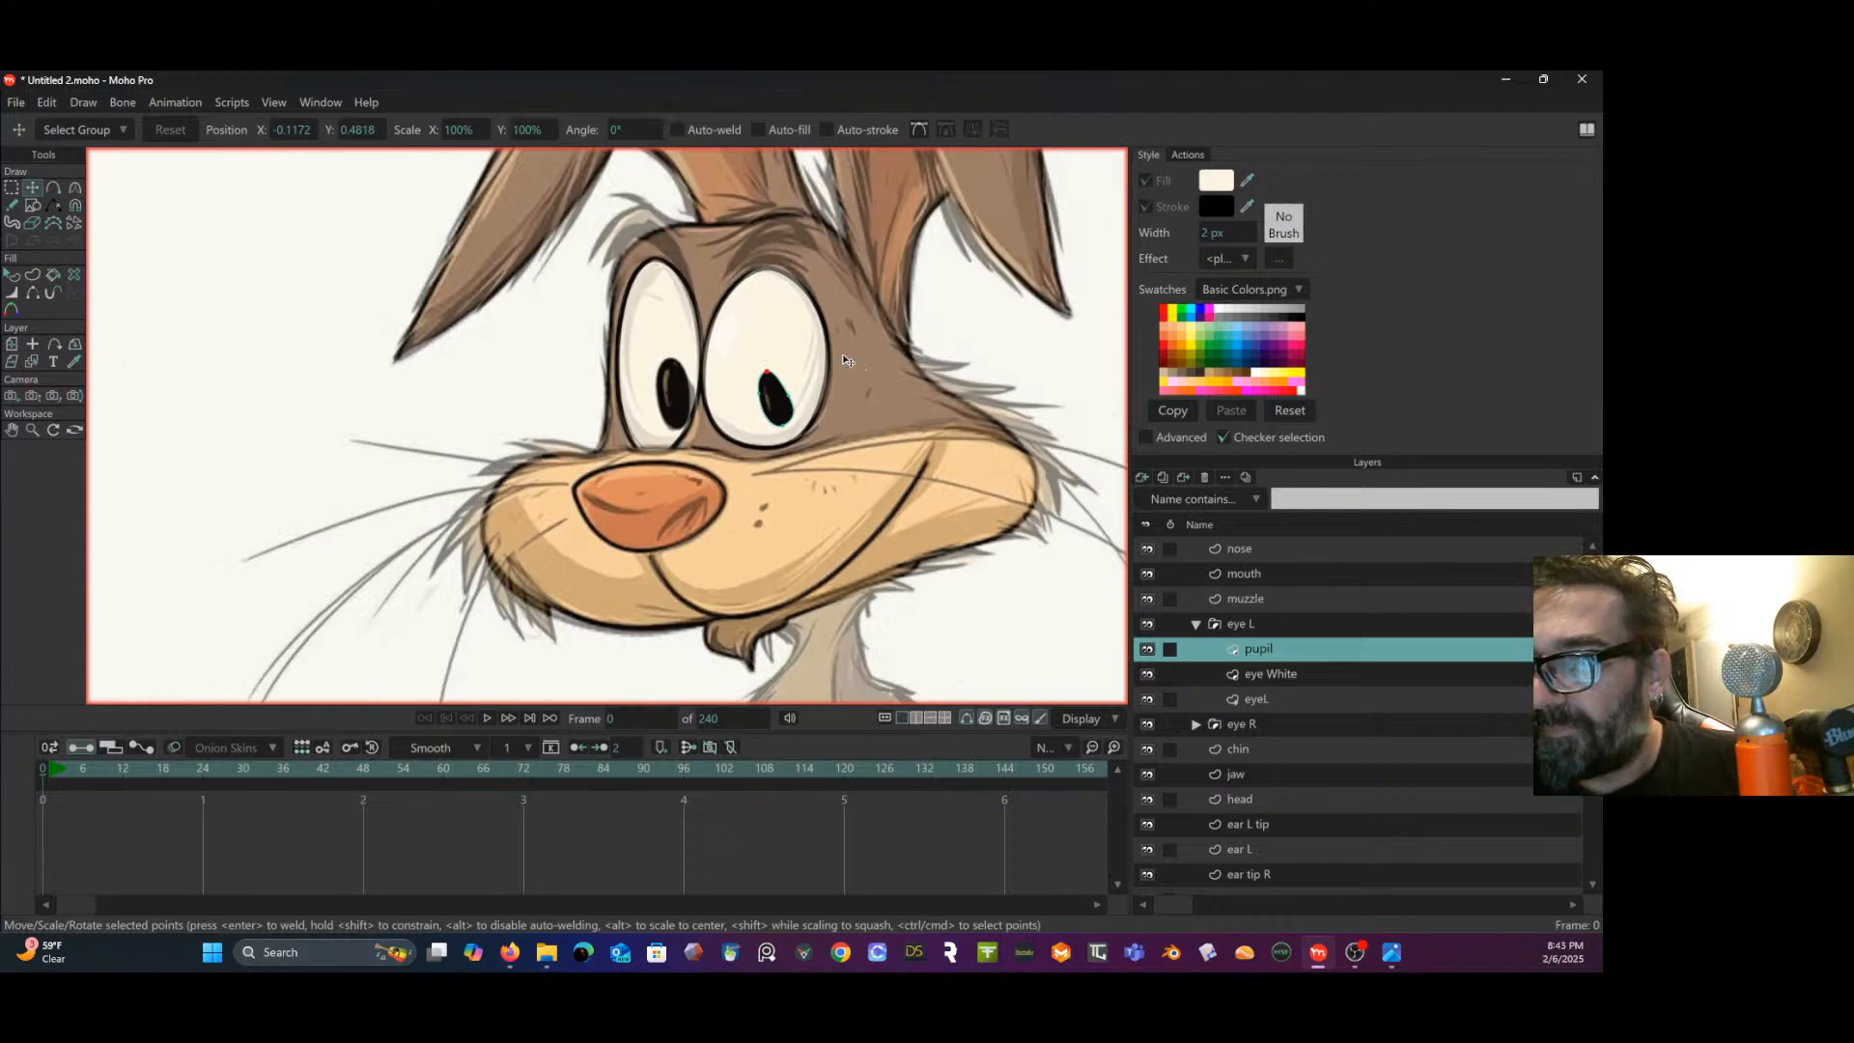
- Add an open crease line to the eyeL layer, branching from the outline's bottom point toward its lower outer side
left_click_drag(843, 355, 729, 337)
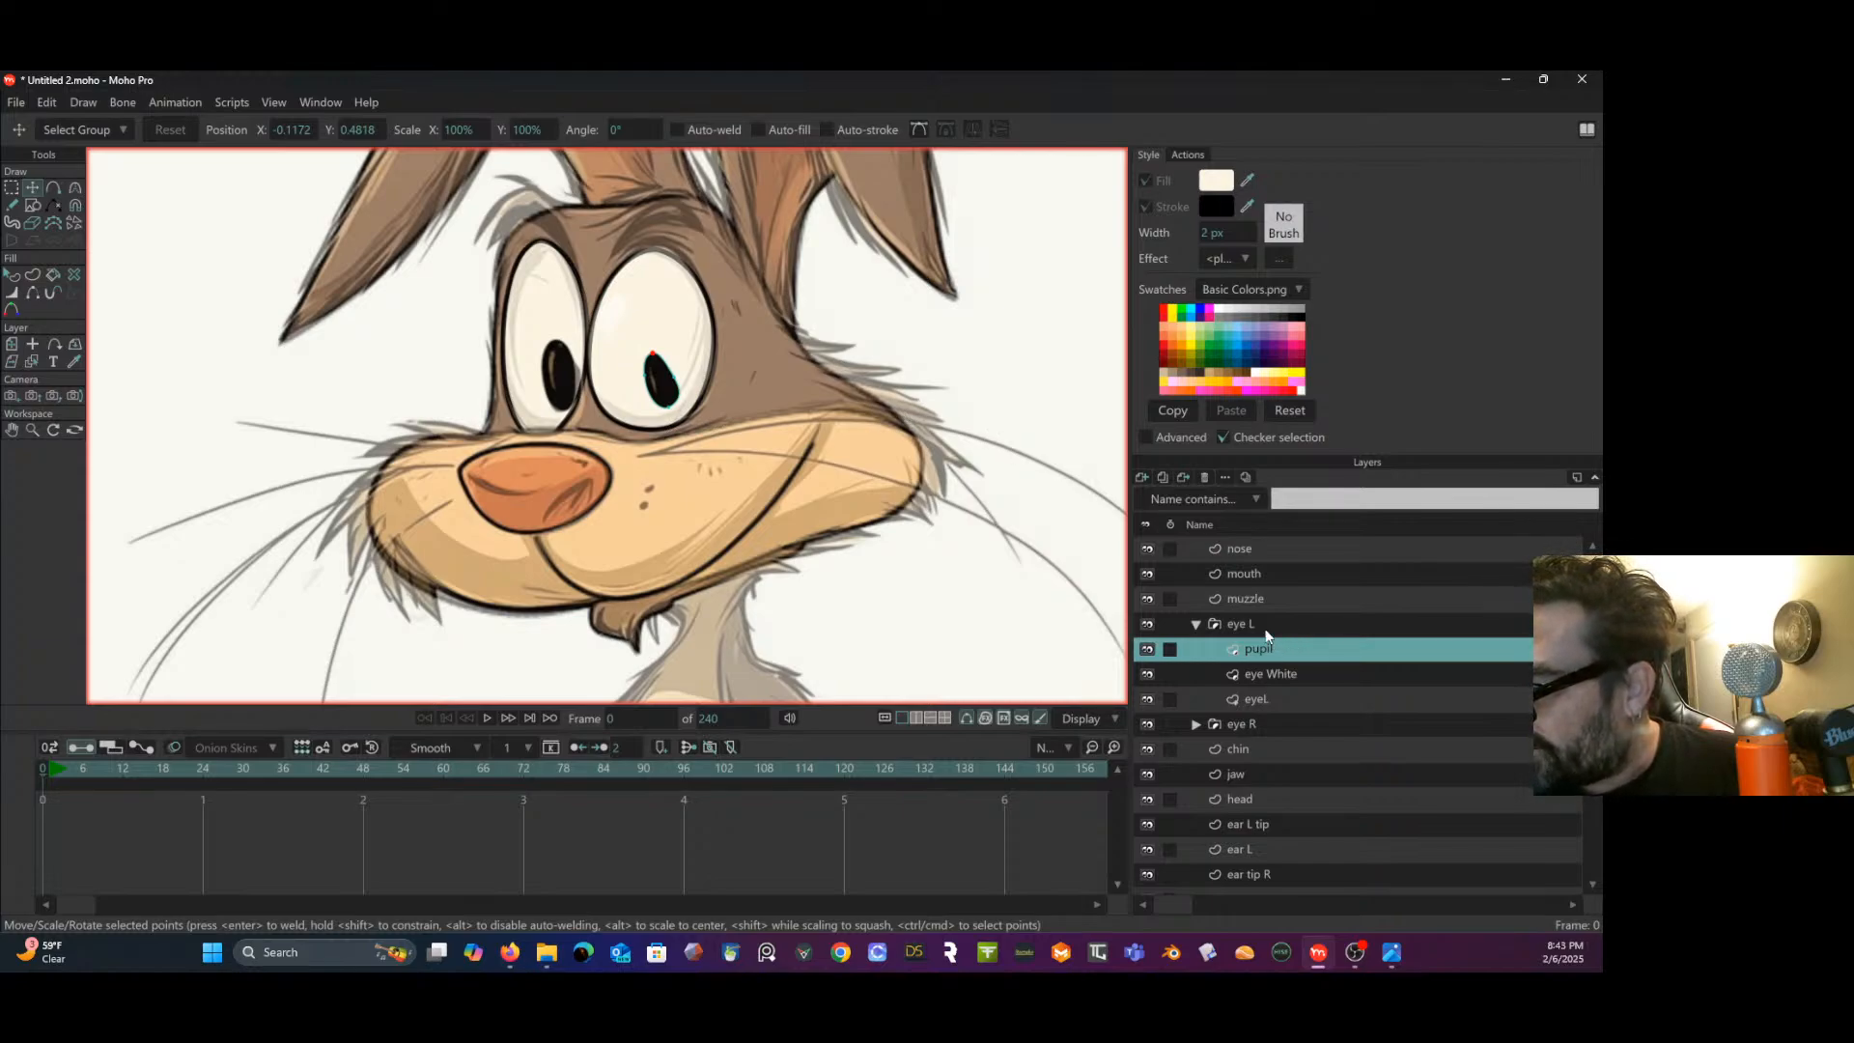
left_click(1271, 697)
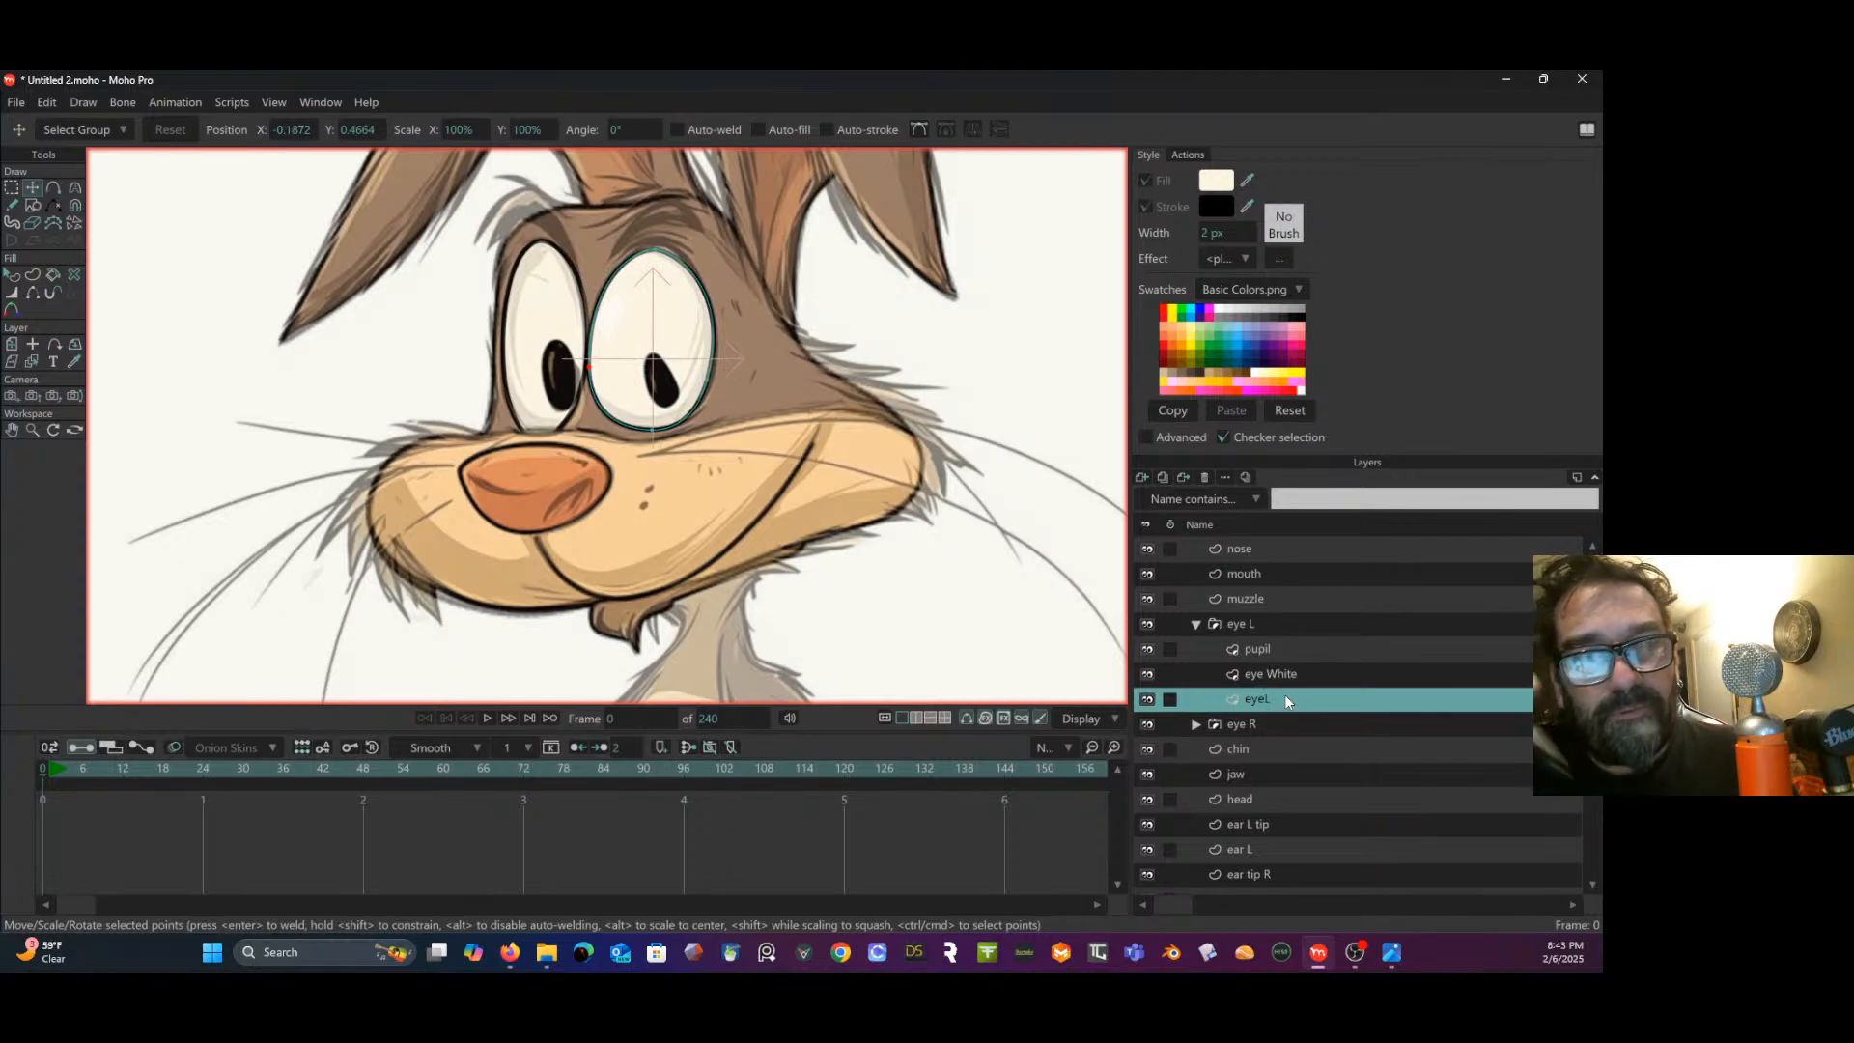
left_click(53, 187)
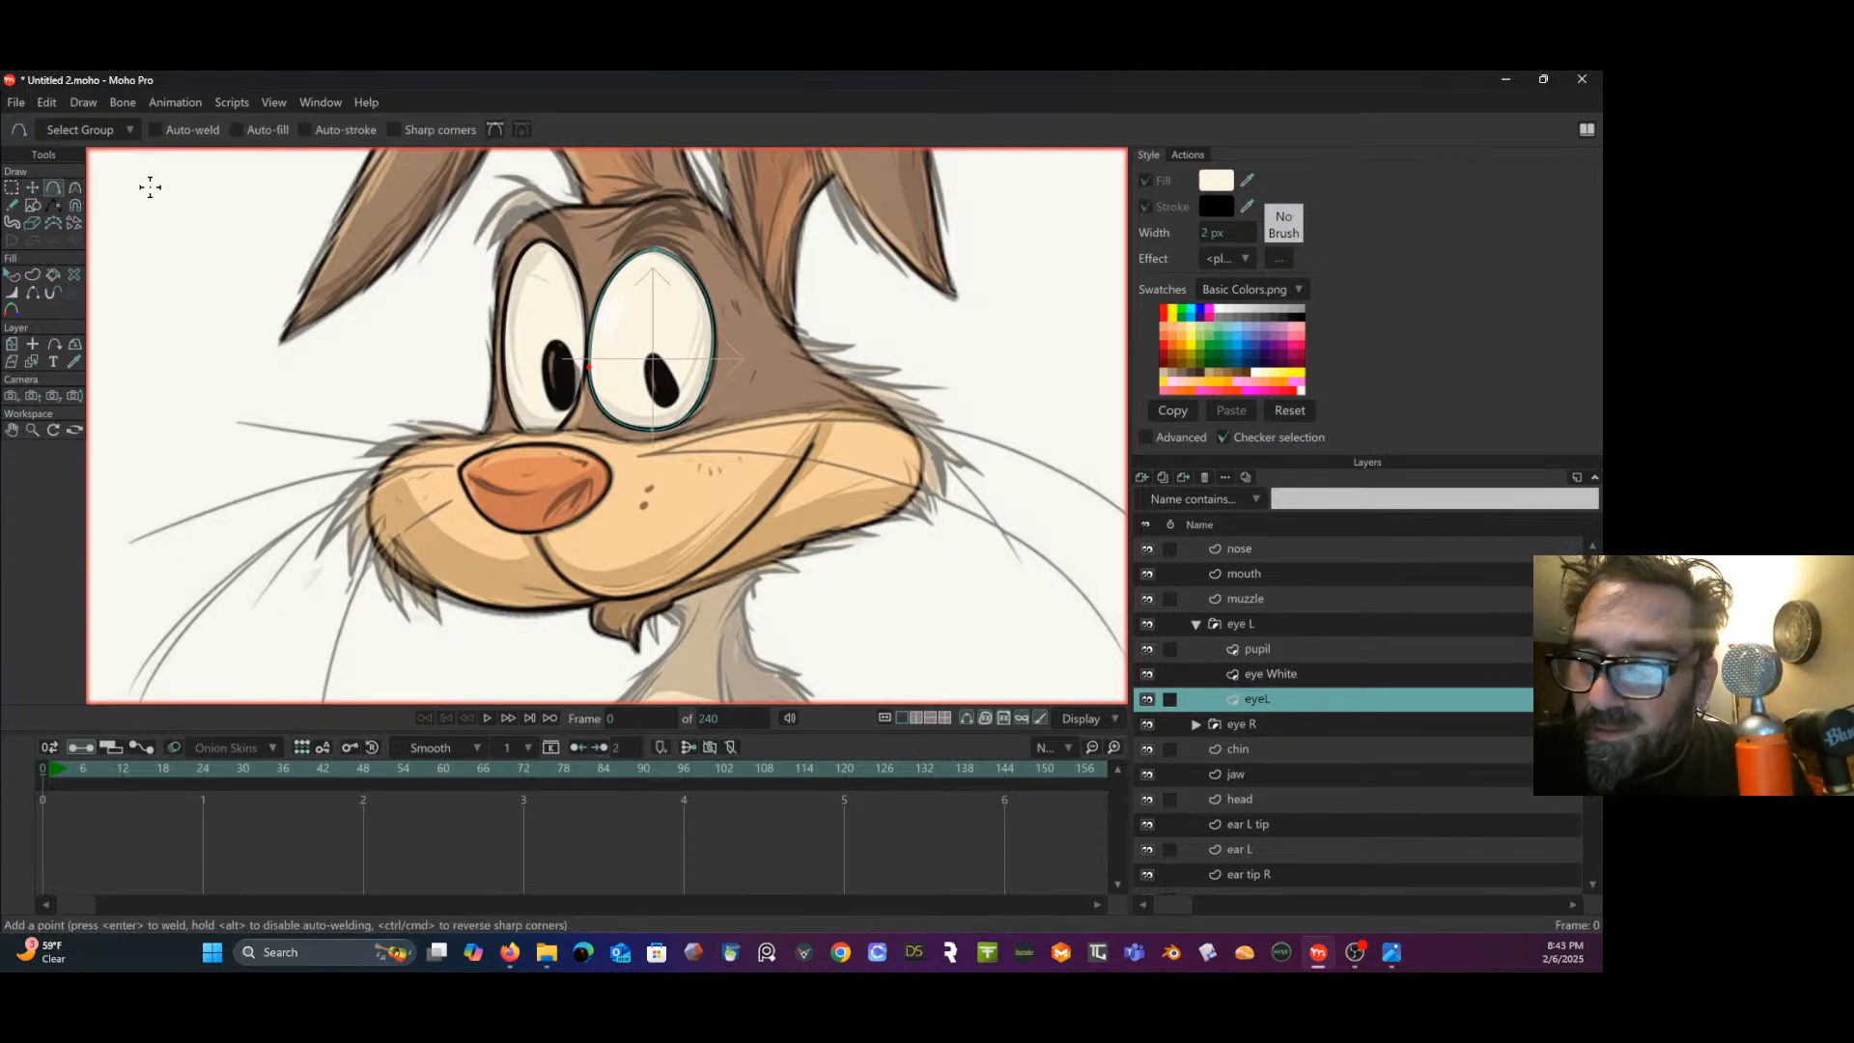
scroll(158, 183, "up", 4)
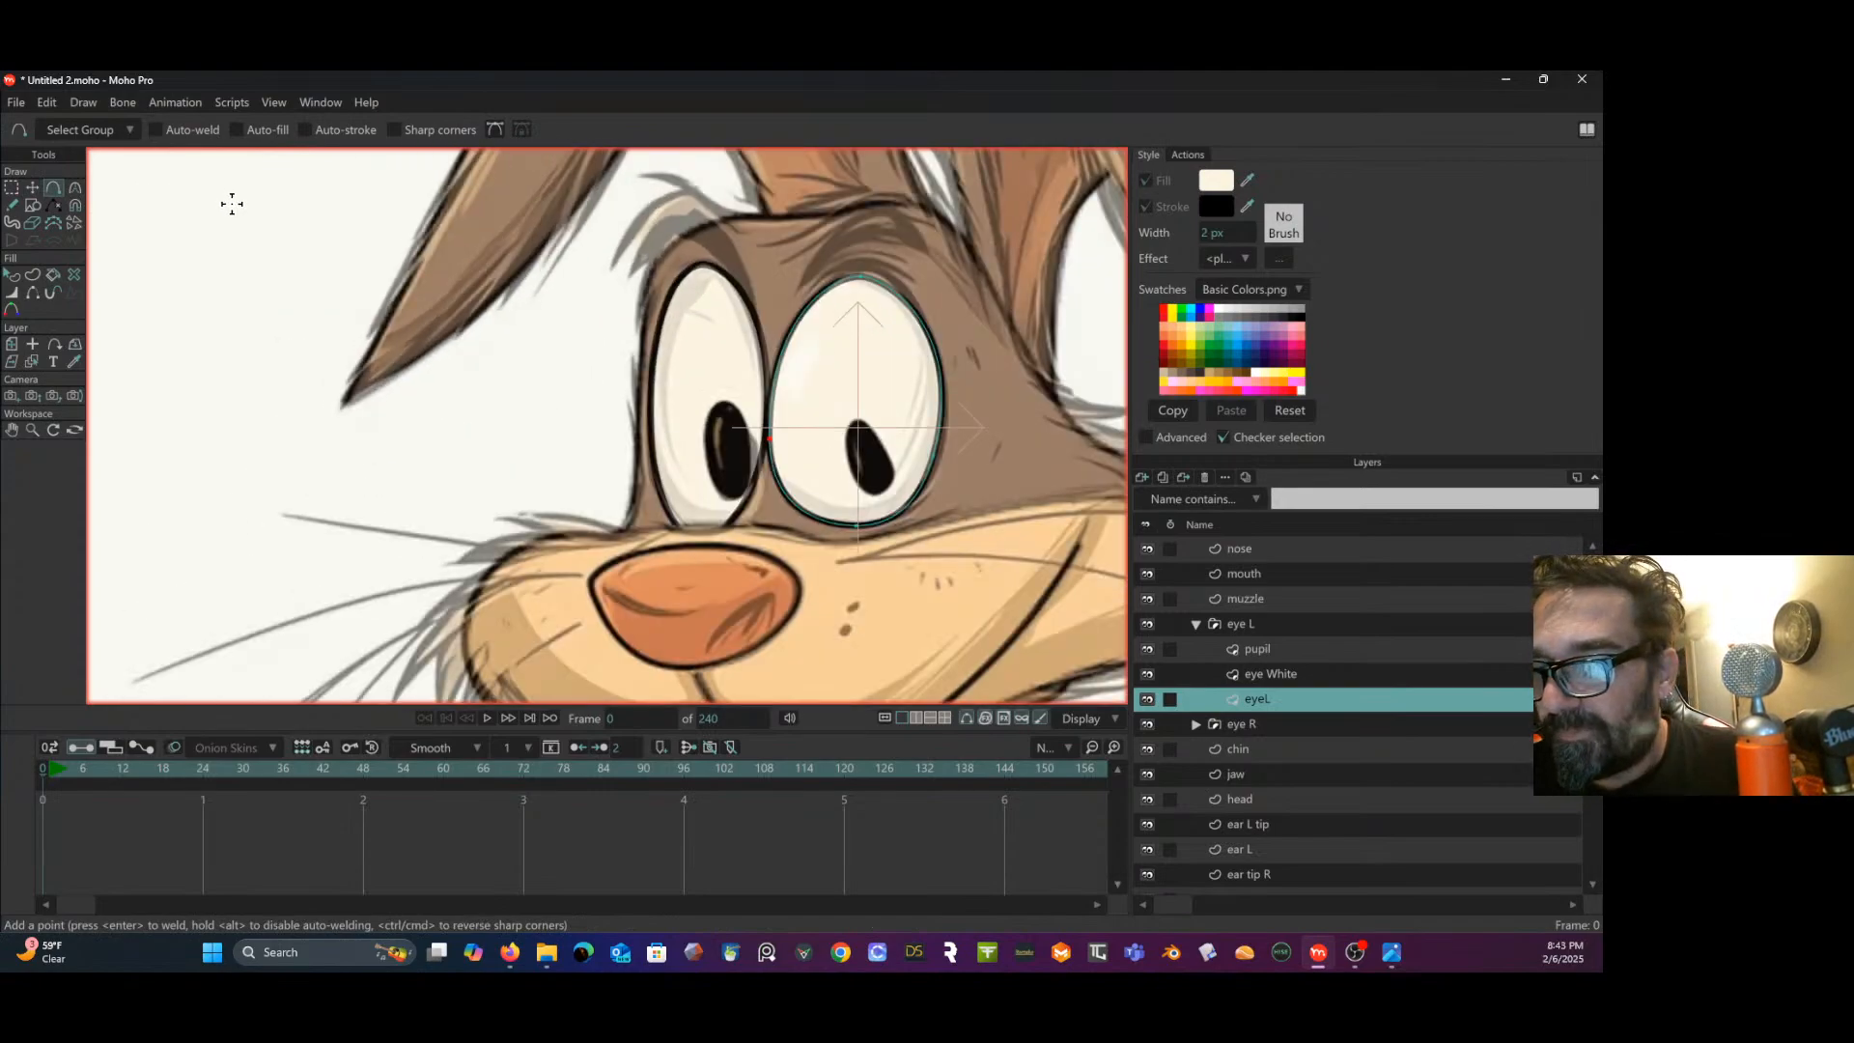
scroll(235, 201, "down", 3)
left_click_drag(238, 200, 84, 164)
scroll(420, 302, "up", 1)
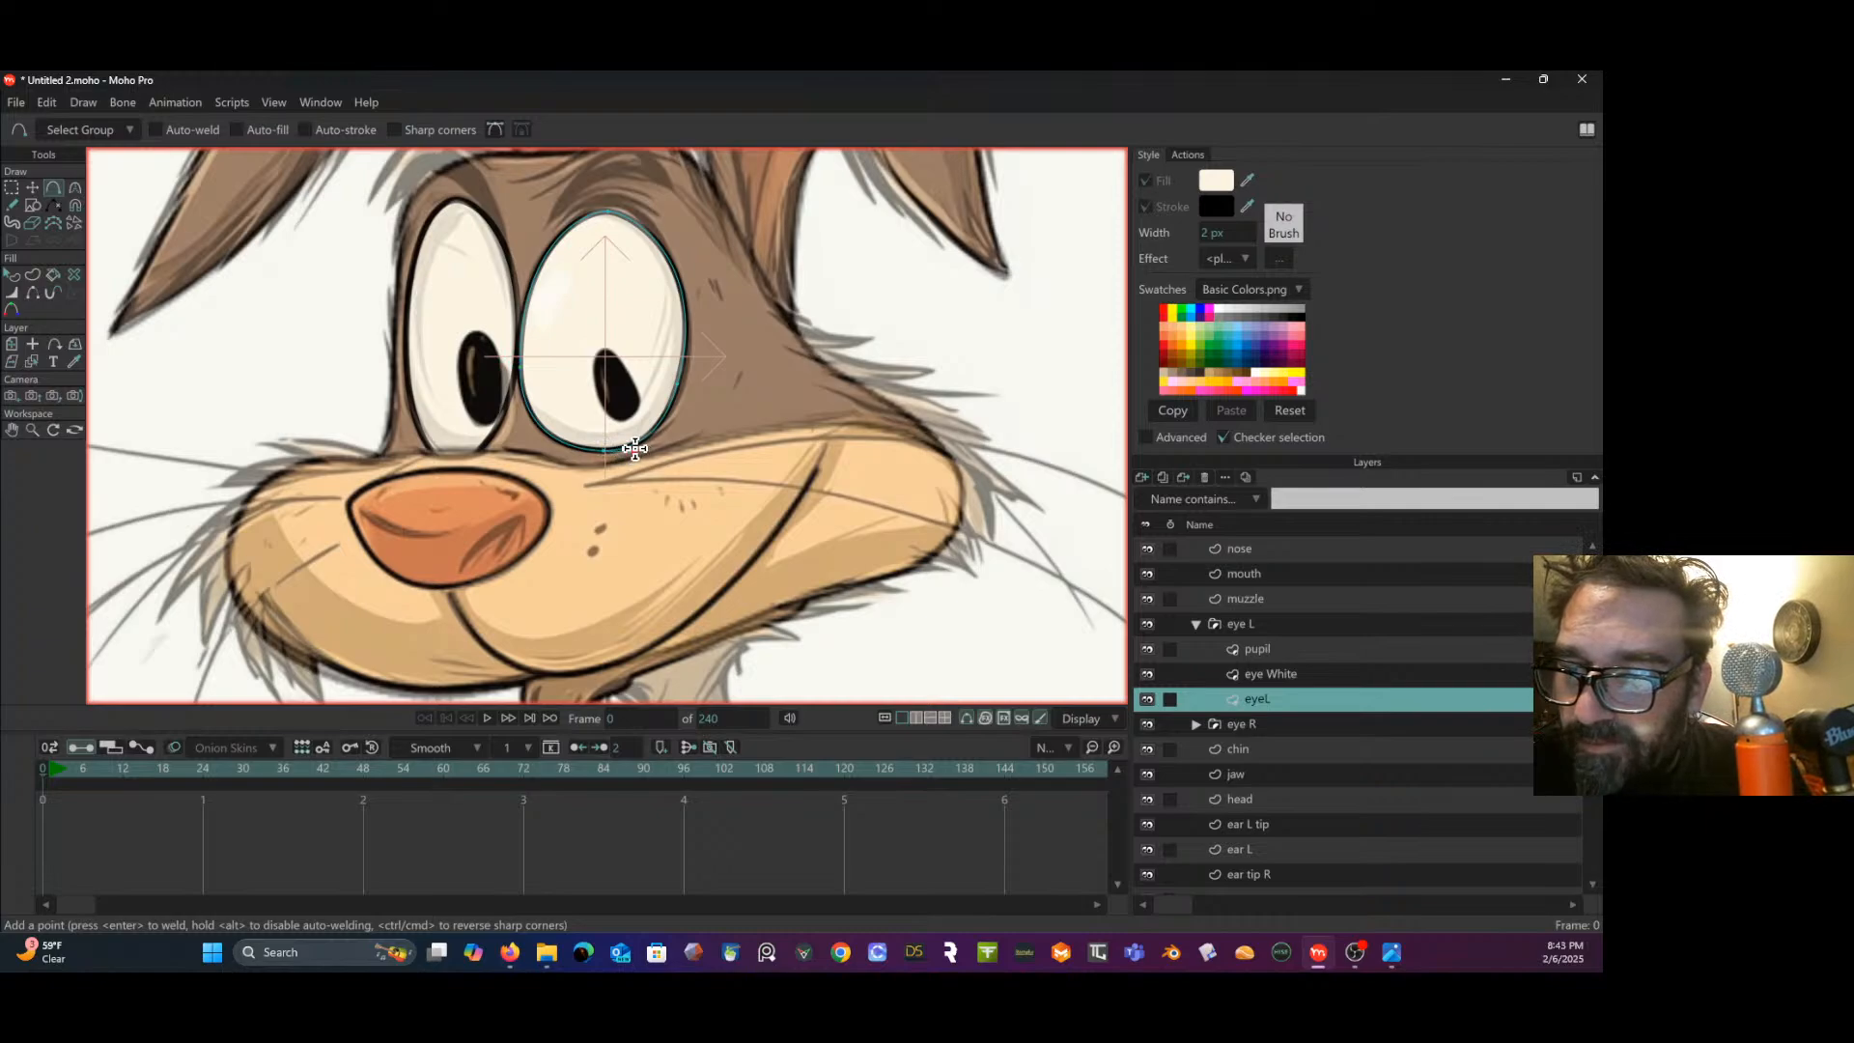
left_click_drag(647, 443, 719, 411)
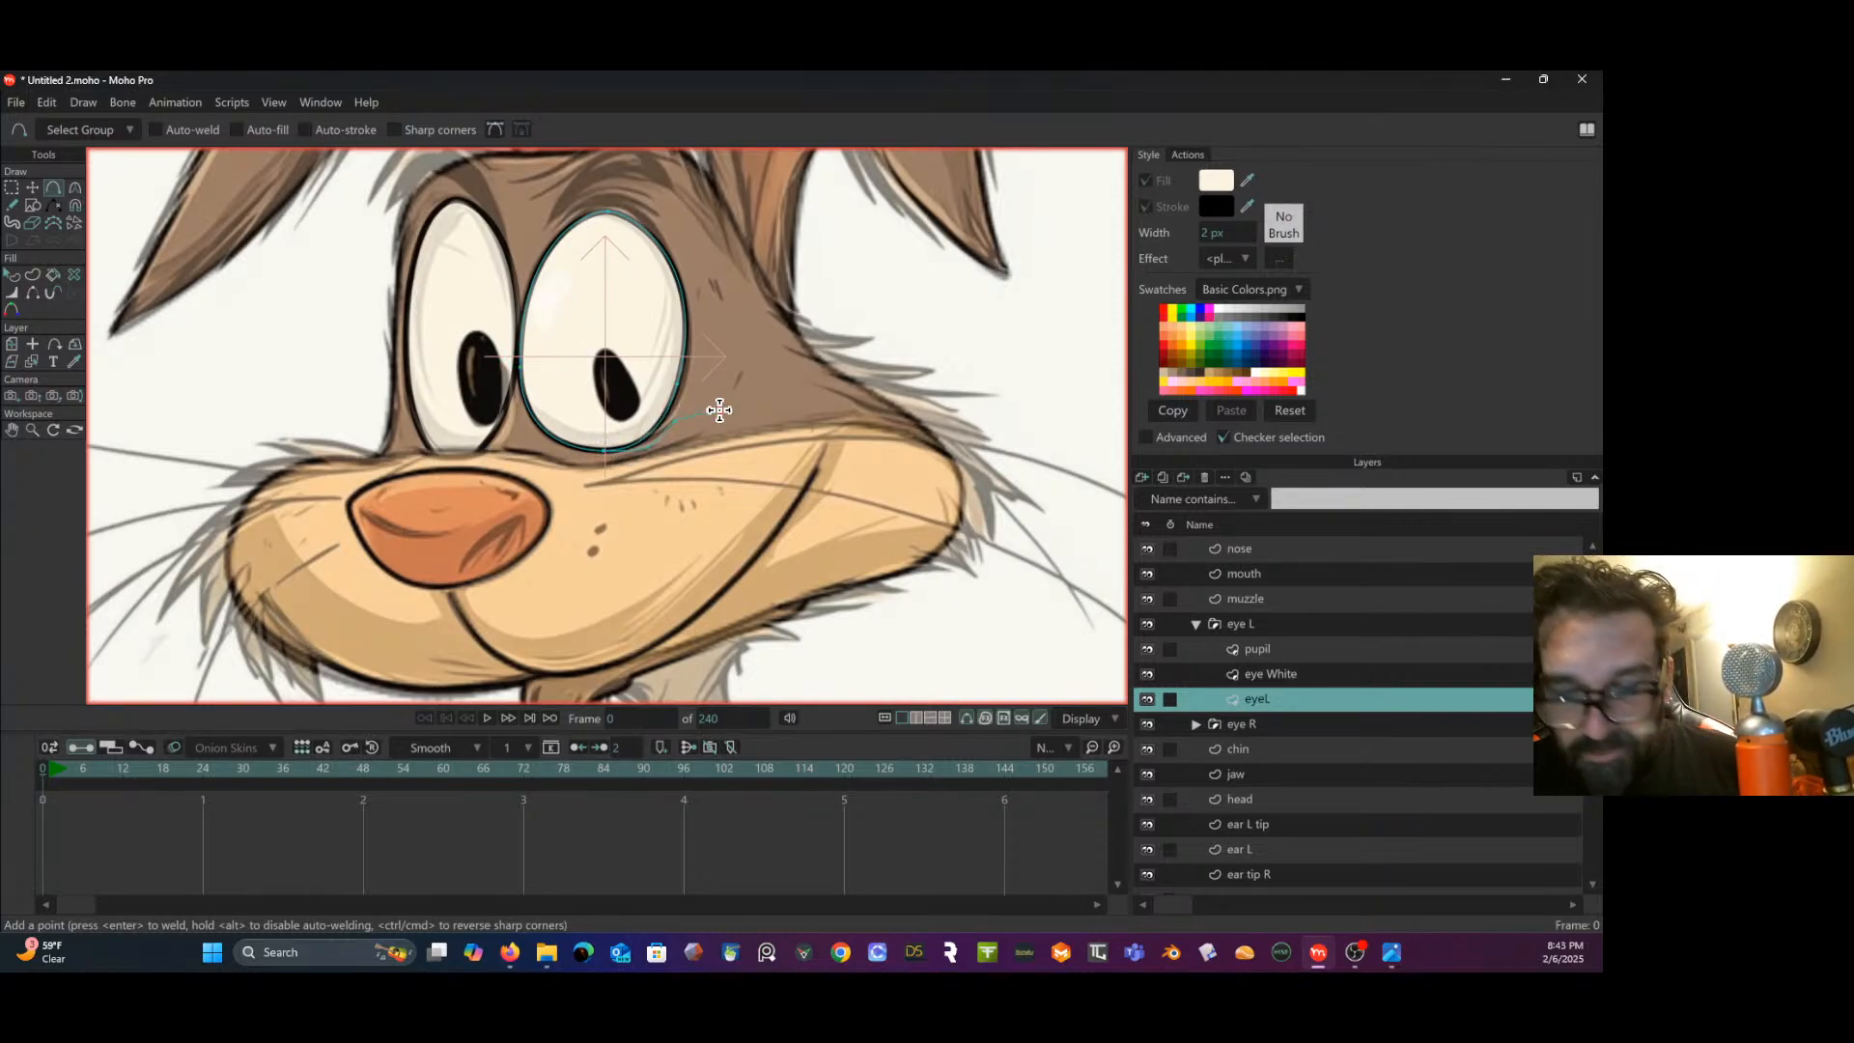
- Smooth the new crease line under the left eye by moving its middle point up closer to the eye outline
scroll(724, 396, "up", 2)
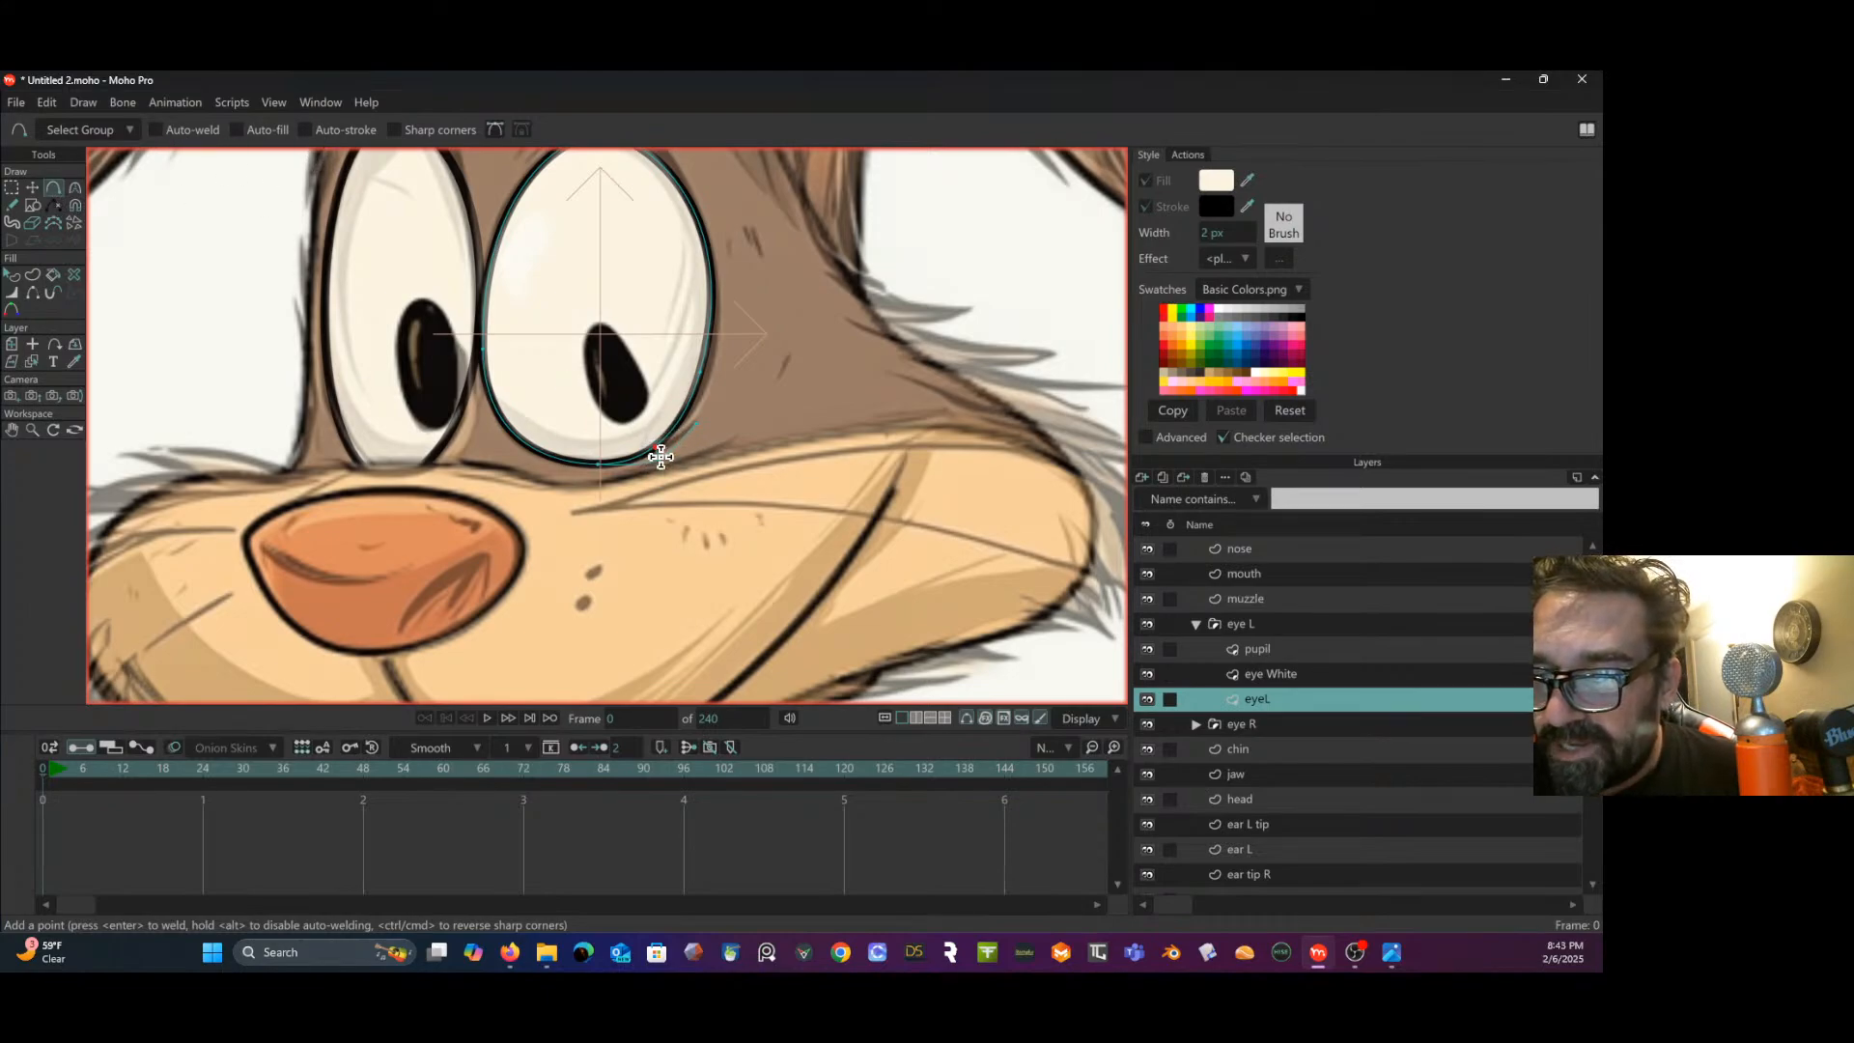
scroll(655, 449, "up", 5)
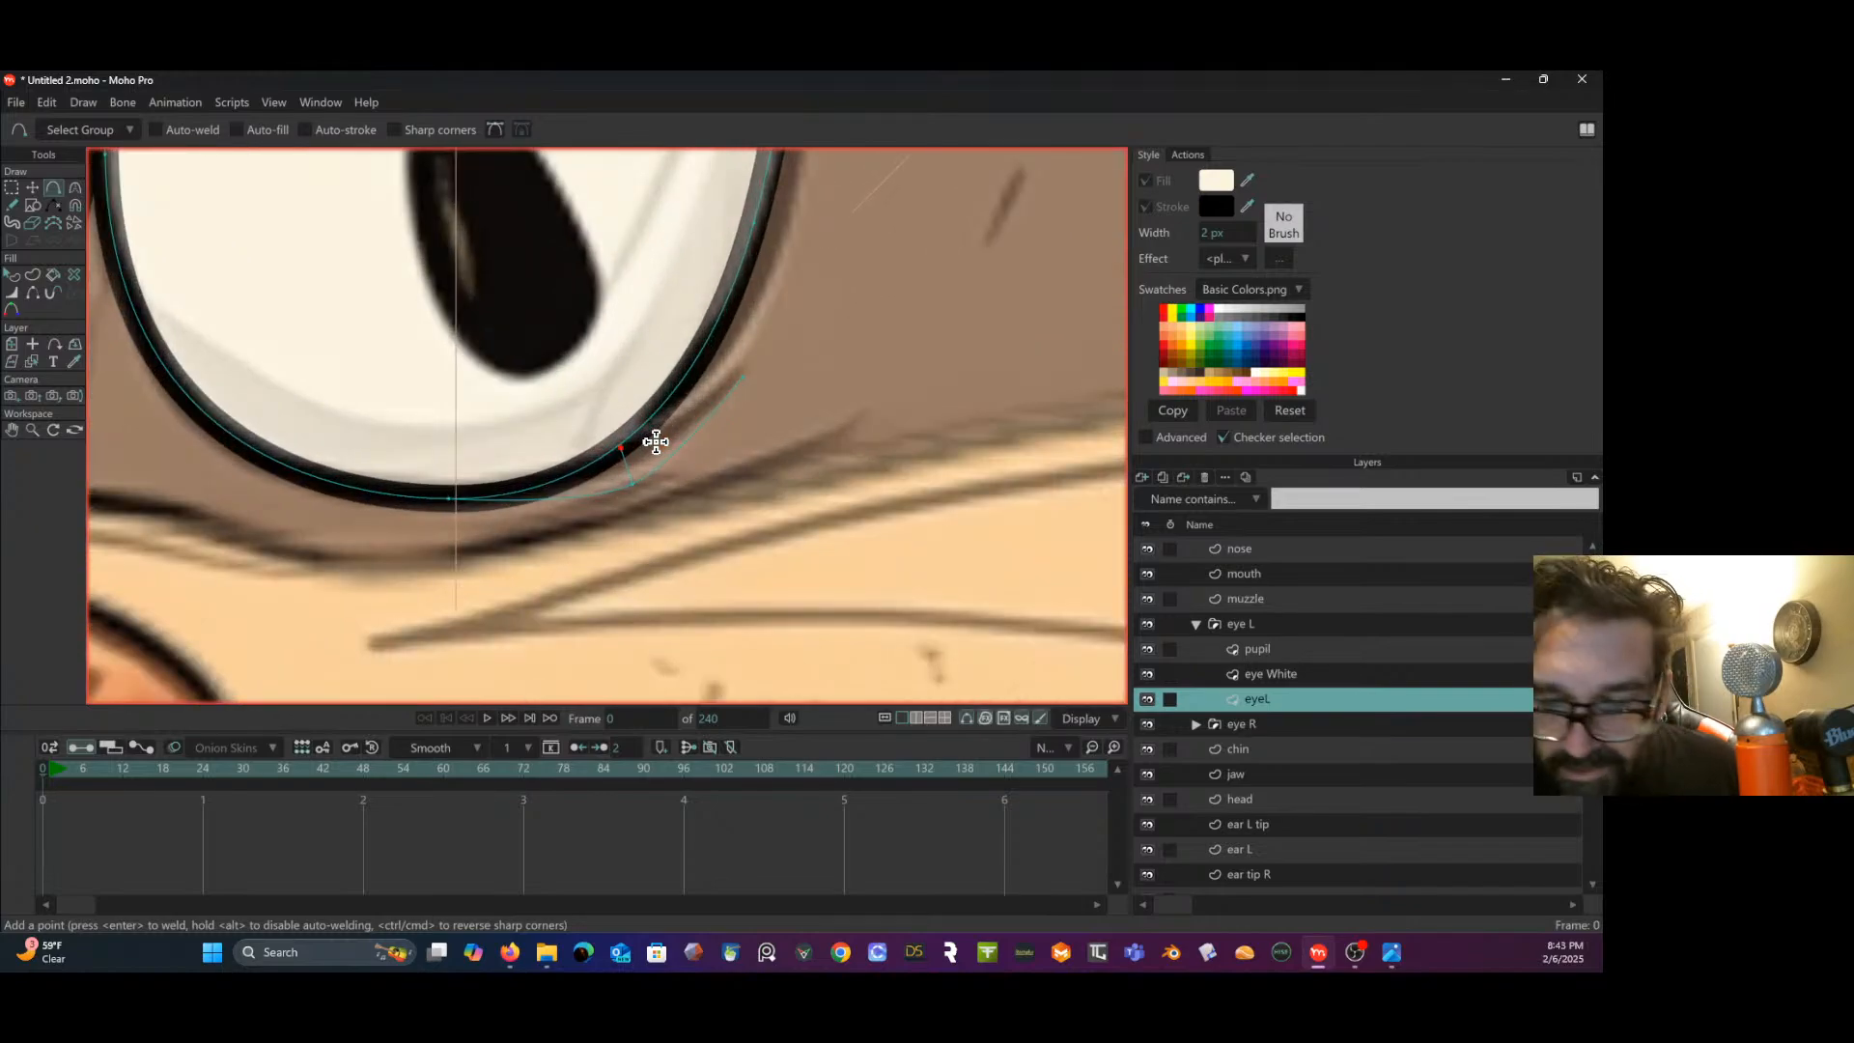
left_click(33, 189)
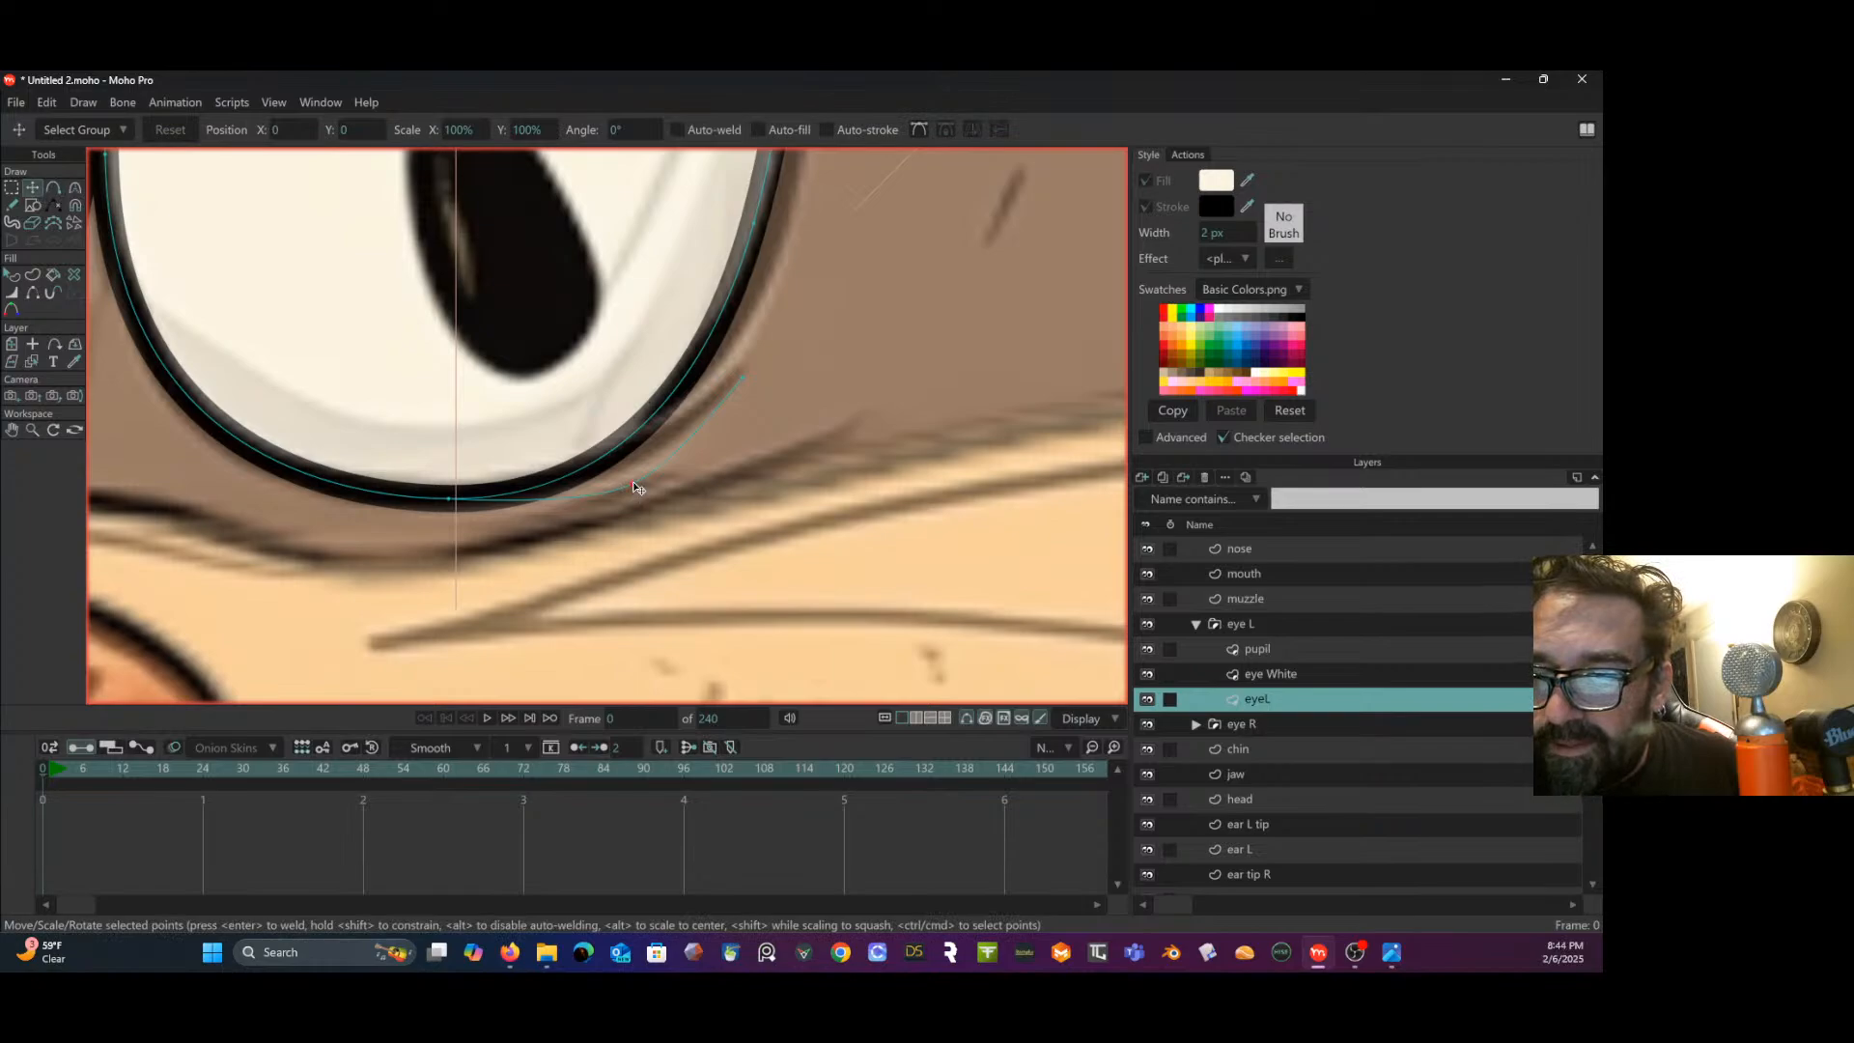
left_click_drag(636, 486, 631, 468)
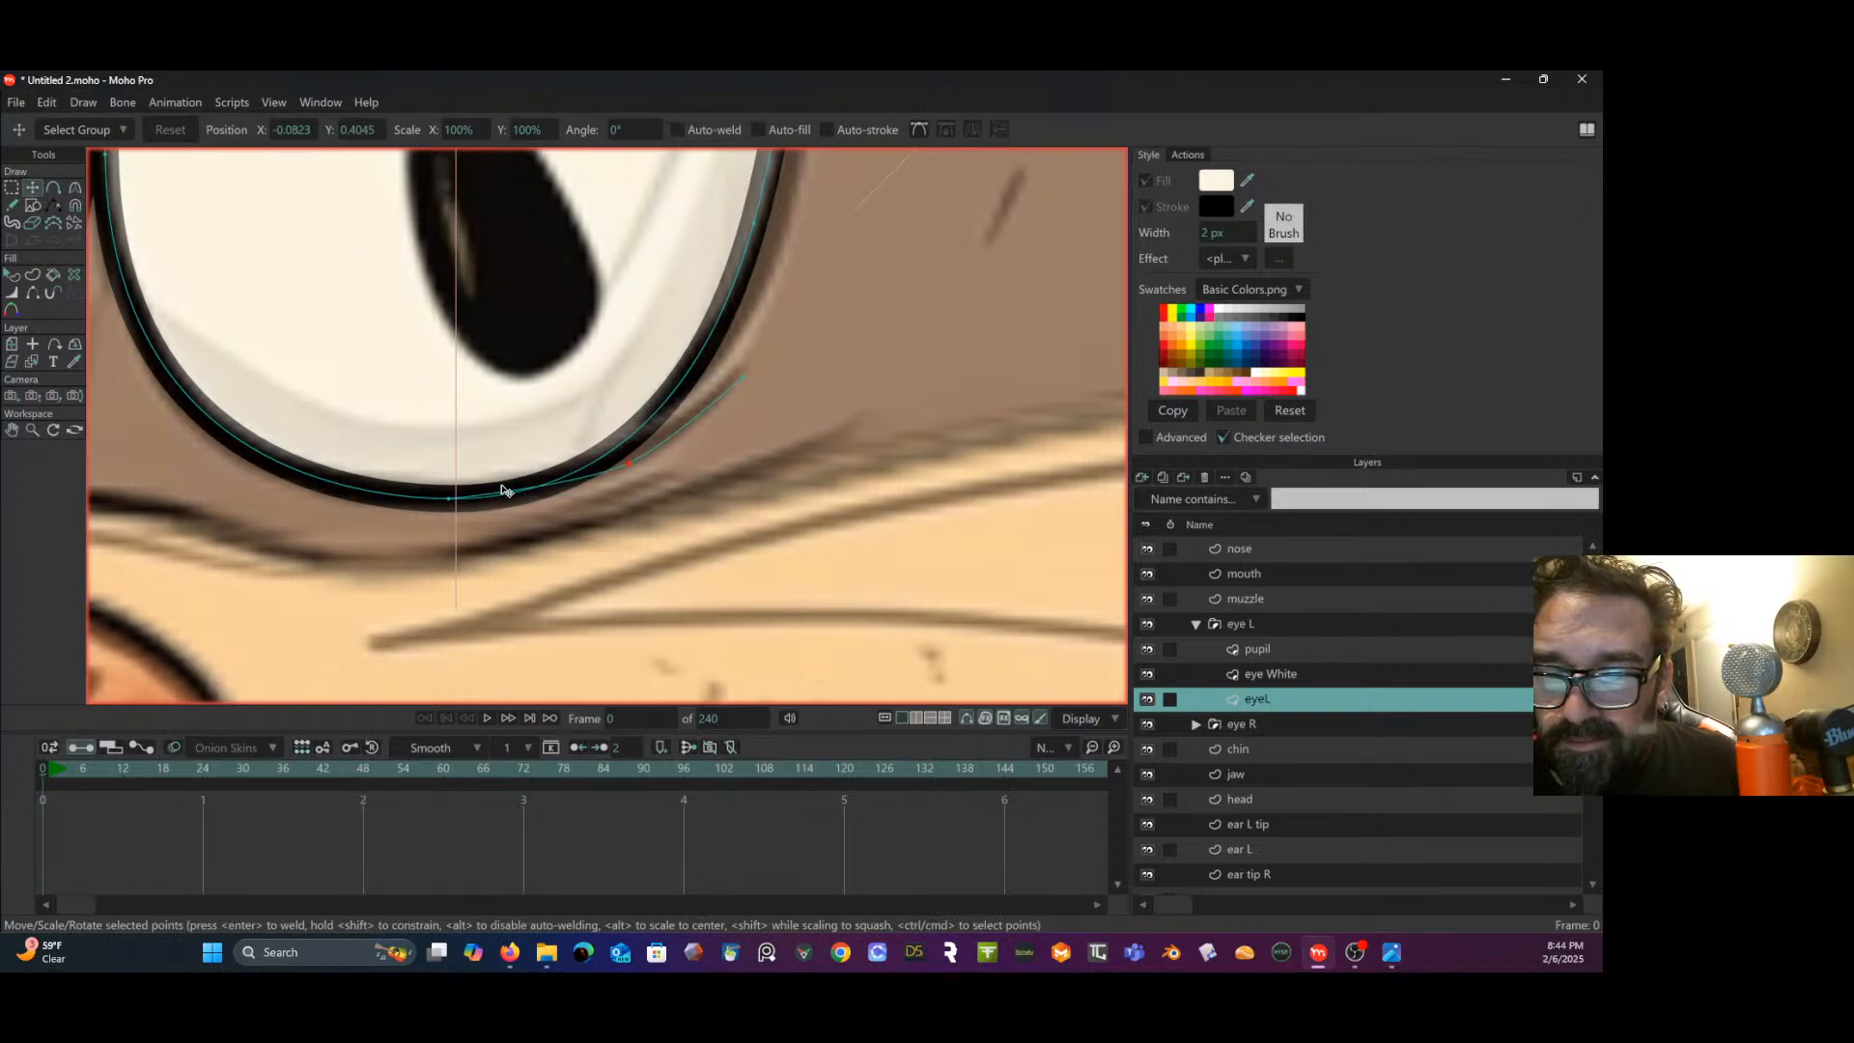
left_click(78, 188)
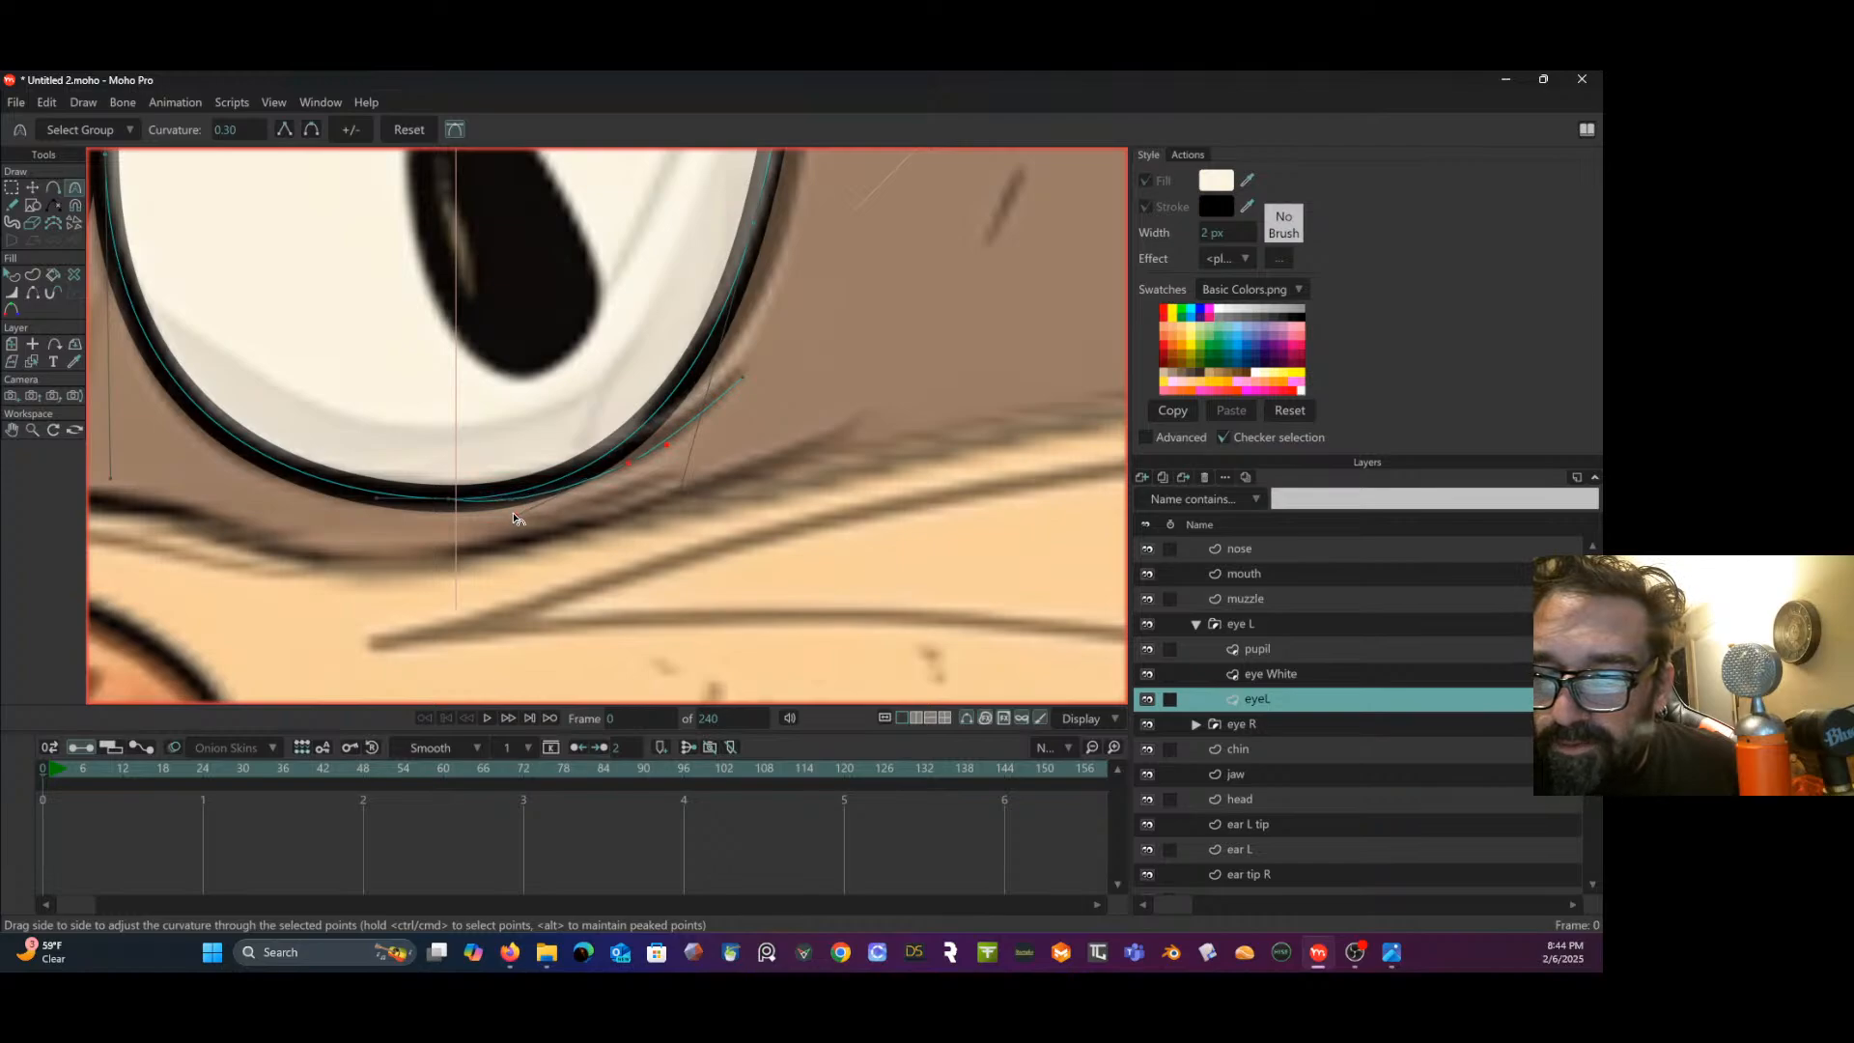
- Create a stroke-only shape from the crease line segments under the left eye
left_click(19, 281)
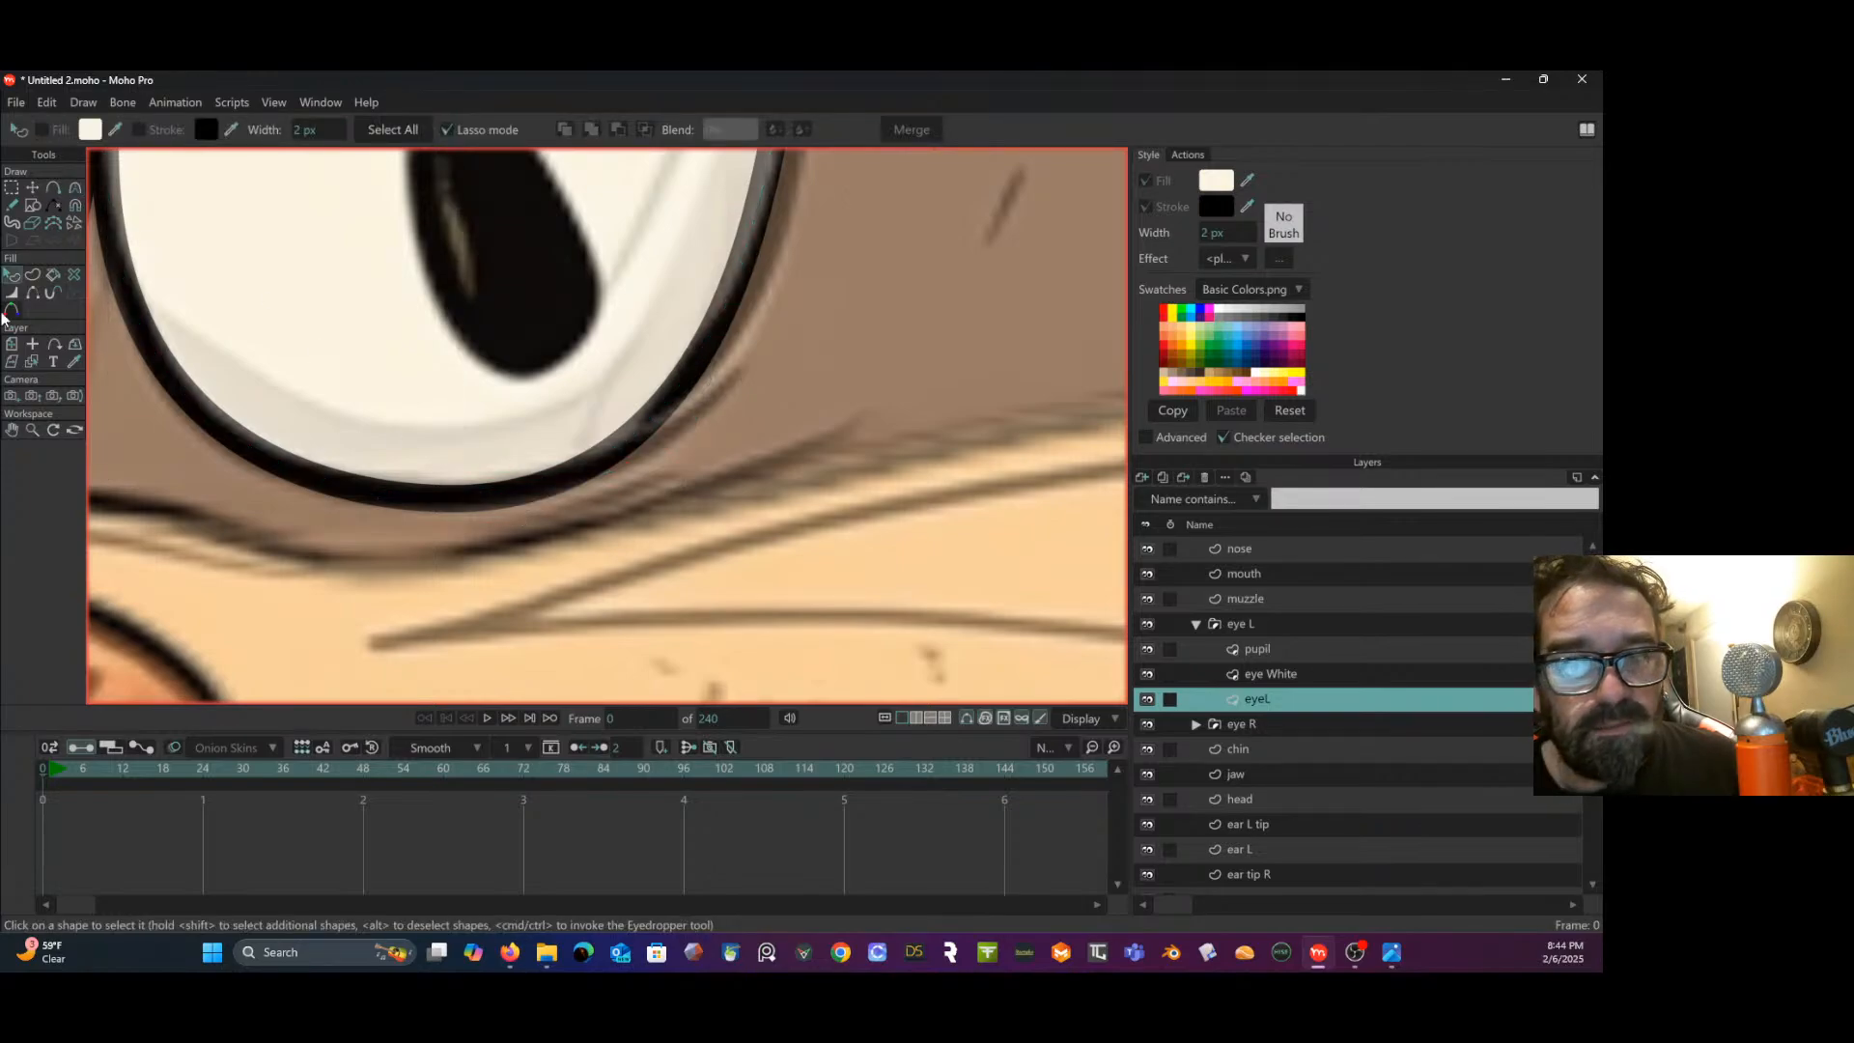
left_click(34, 276)
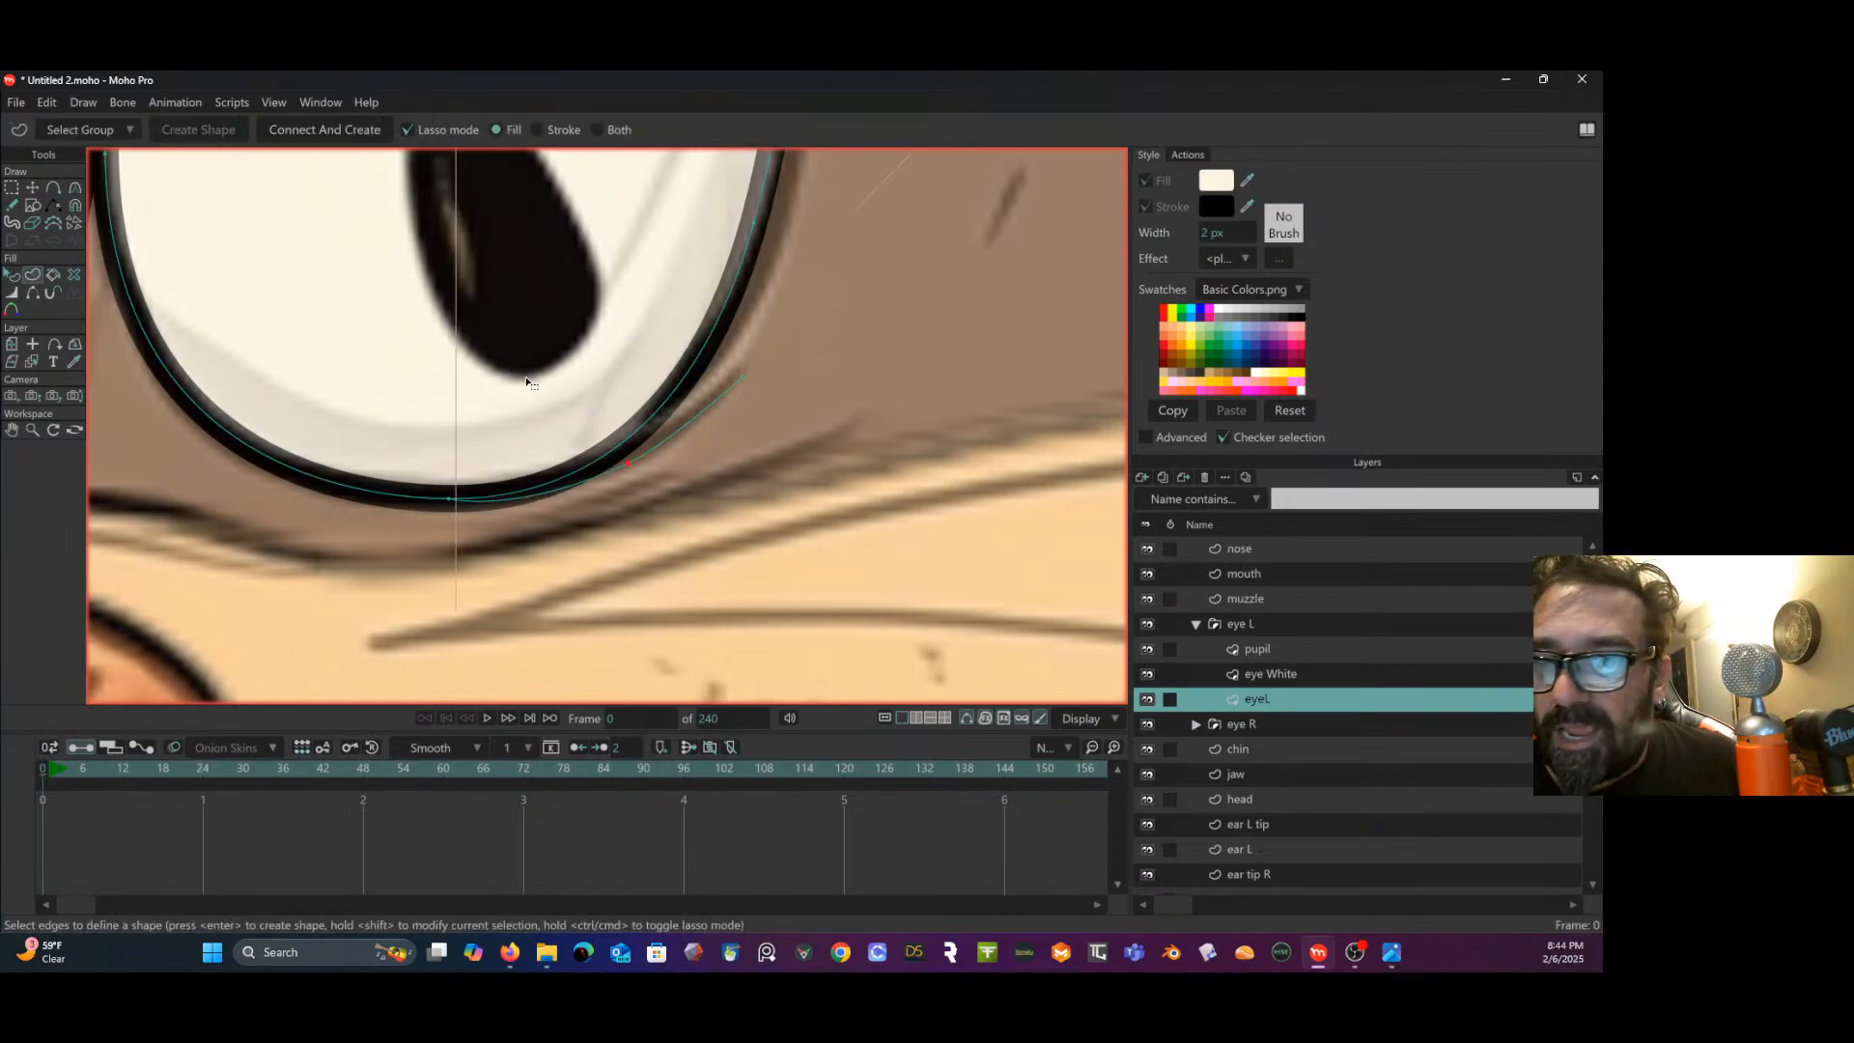
left_click(665, 441)
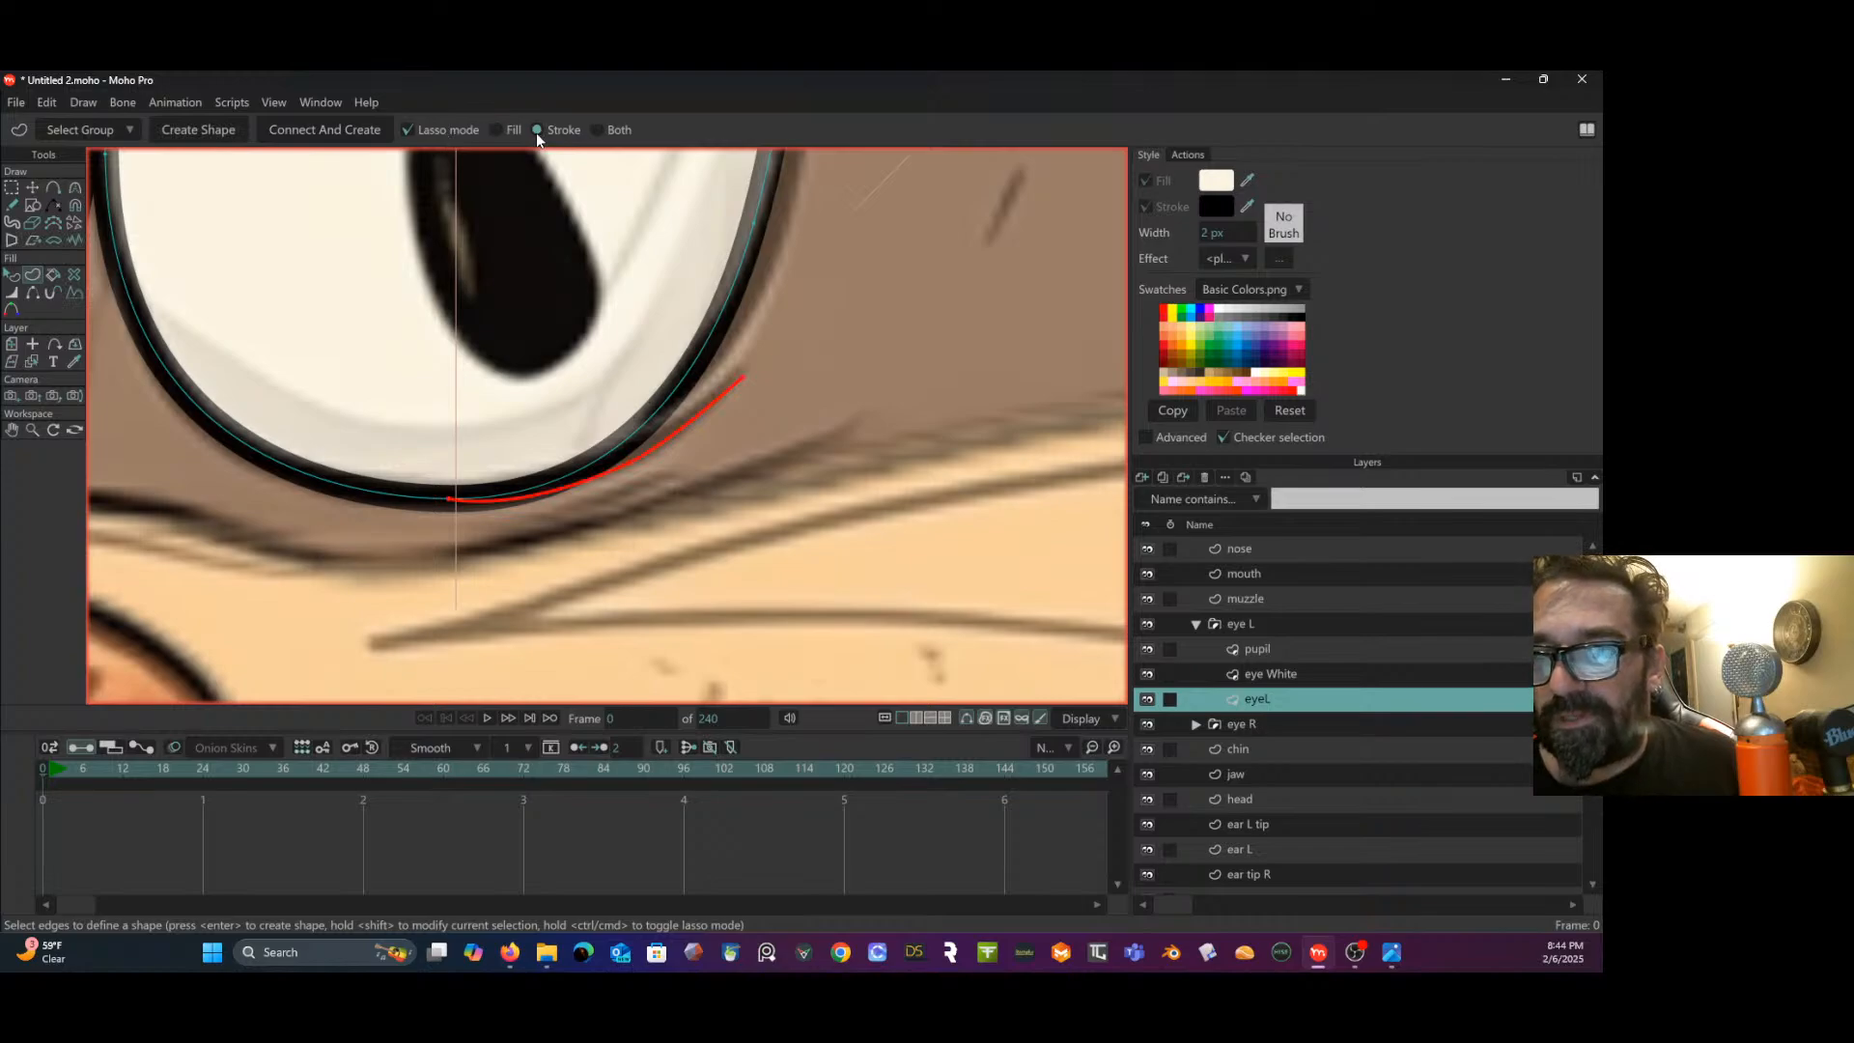
left_click(191, 129)
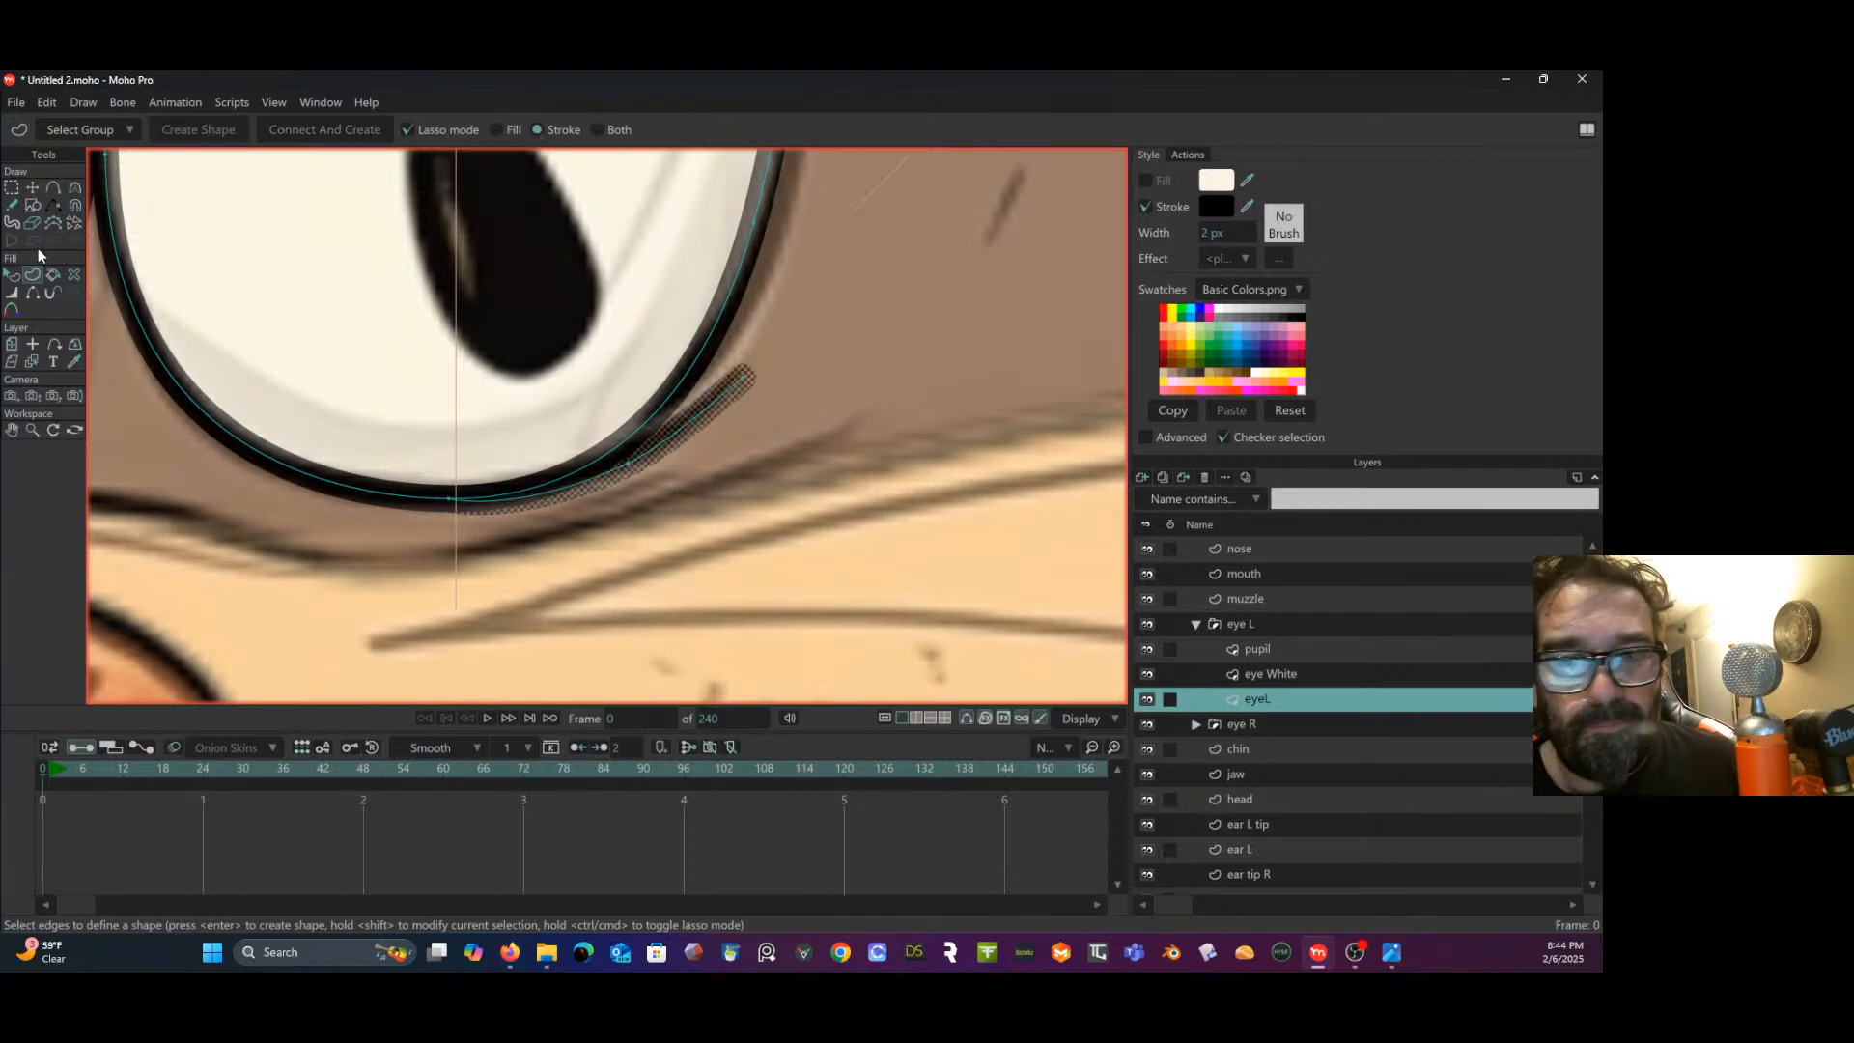
- Taper the crease stroke by reducing the line width to 24% at its tip and 62% at its middle point
left_click(14, 276)
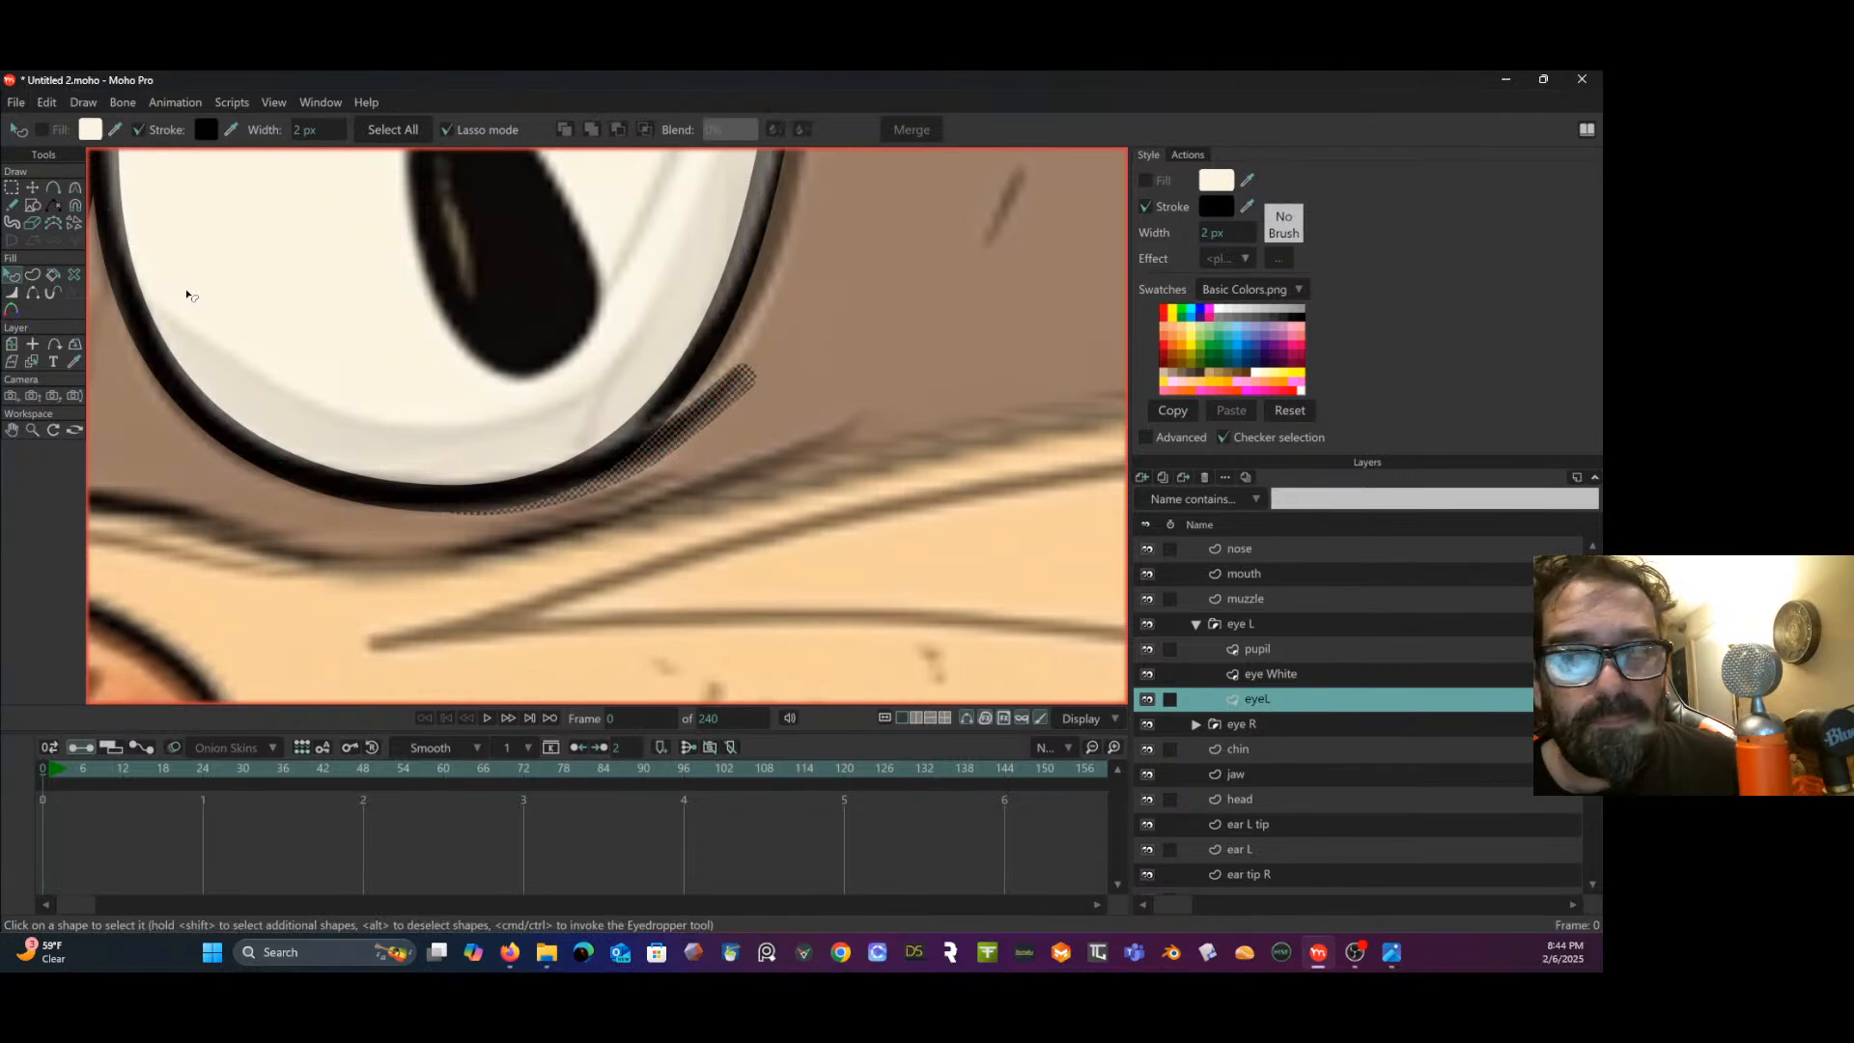
left_click(13, 293)
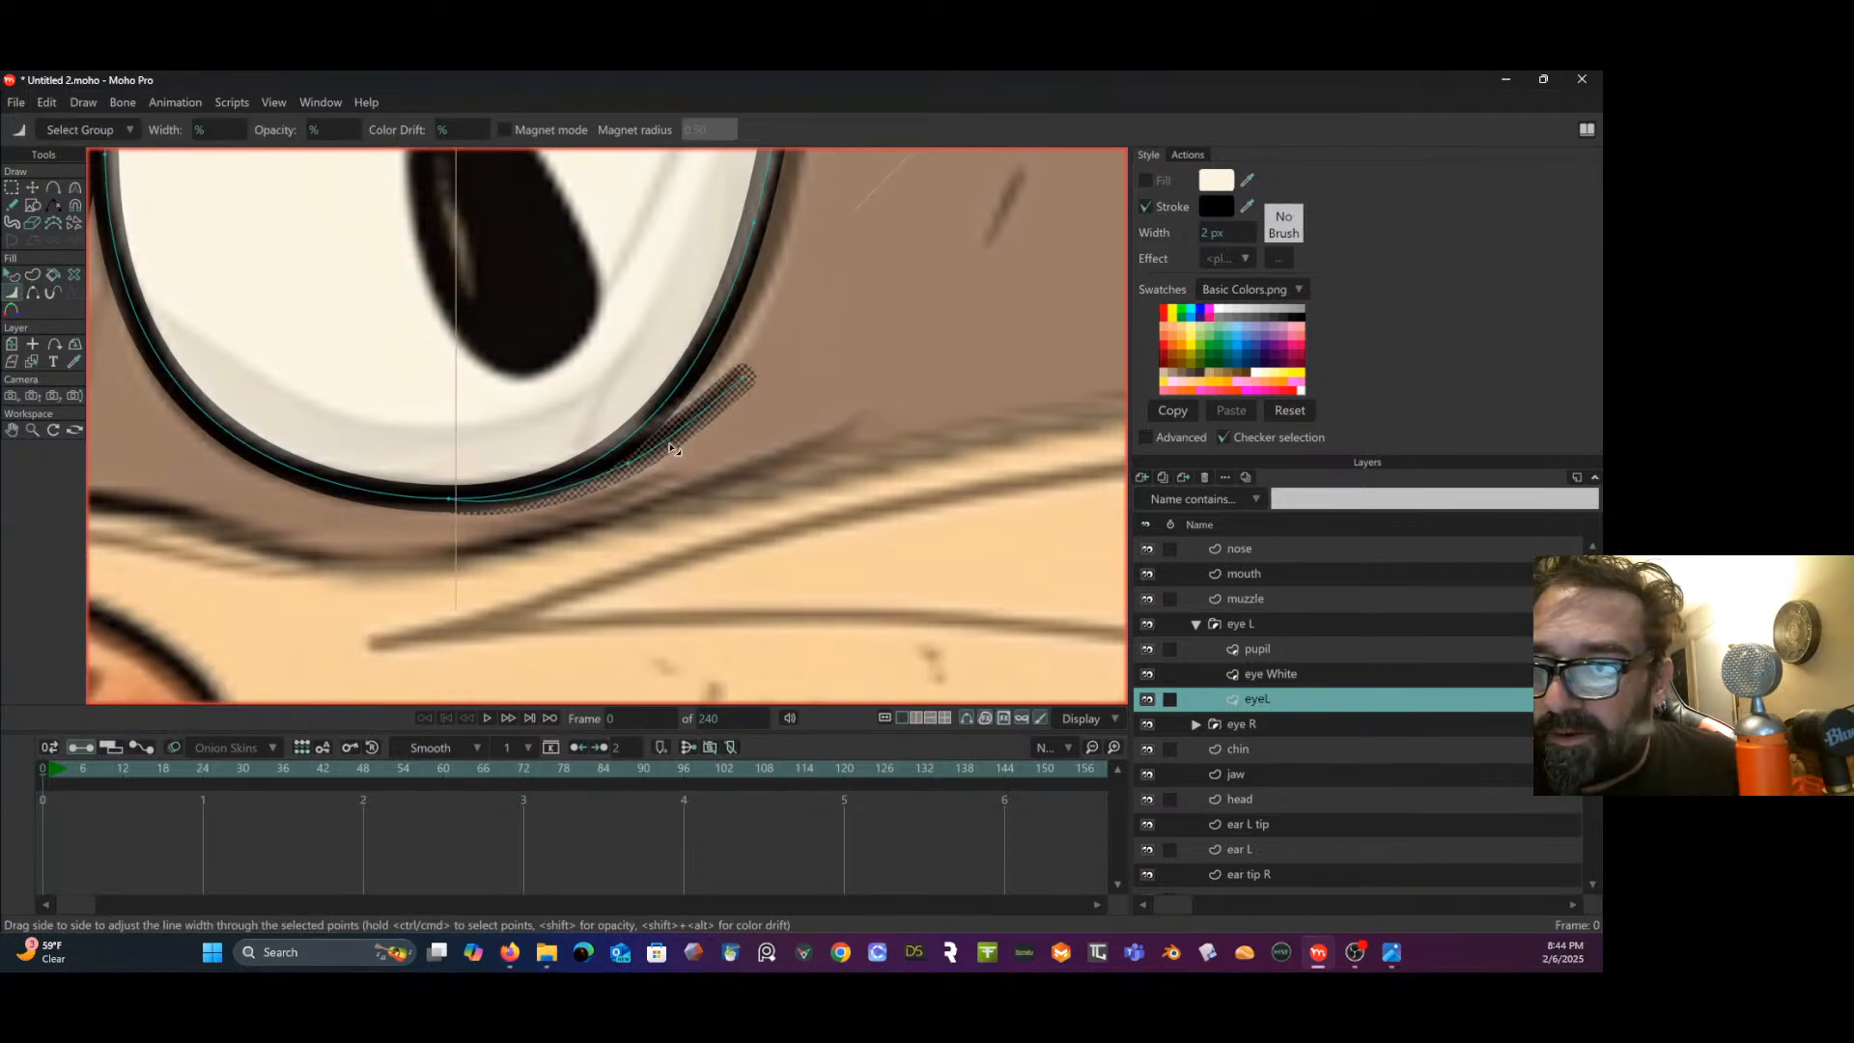
left_click_drag(745, 379, 715, 400)
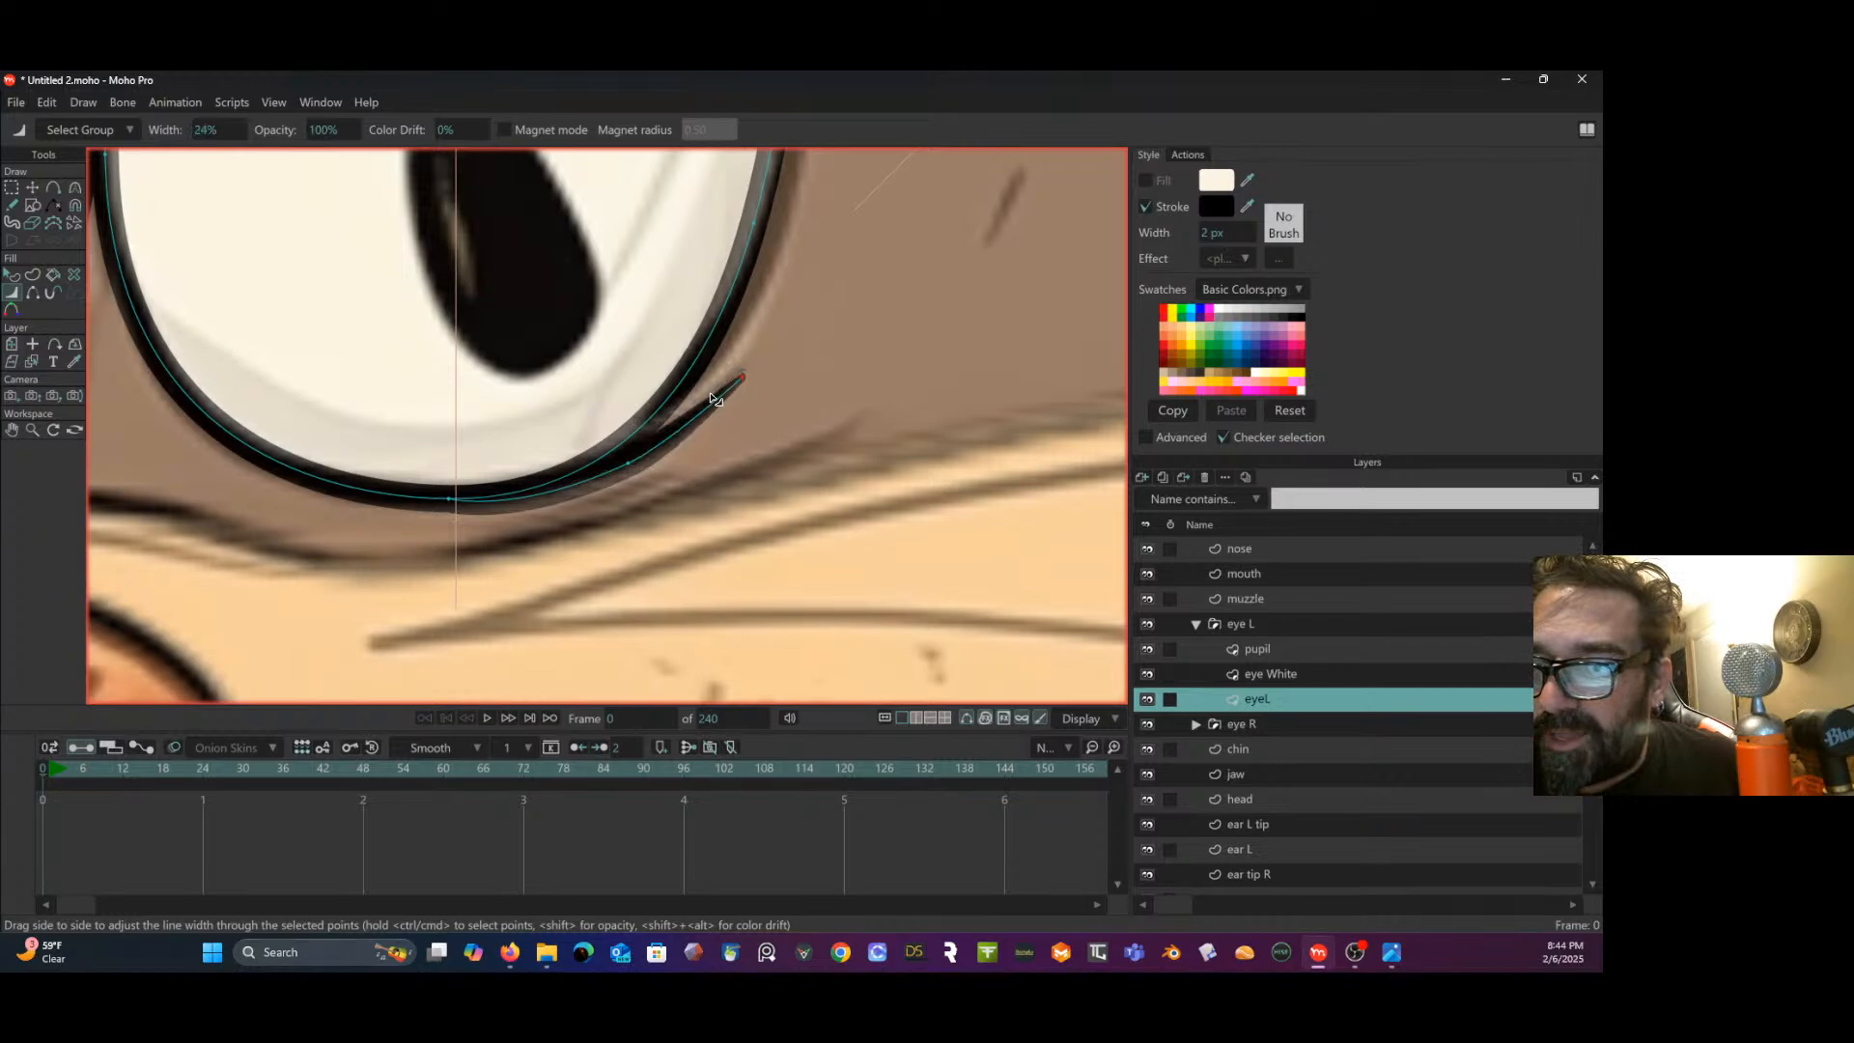
left_click_drag(627, 465, 611, 475)
- Examine both eyes and the tapered crease line against the sketch, close up and from farther out
scroll(673, 417, "down", 5)
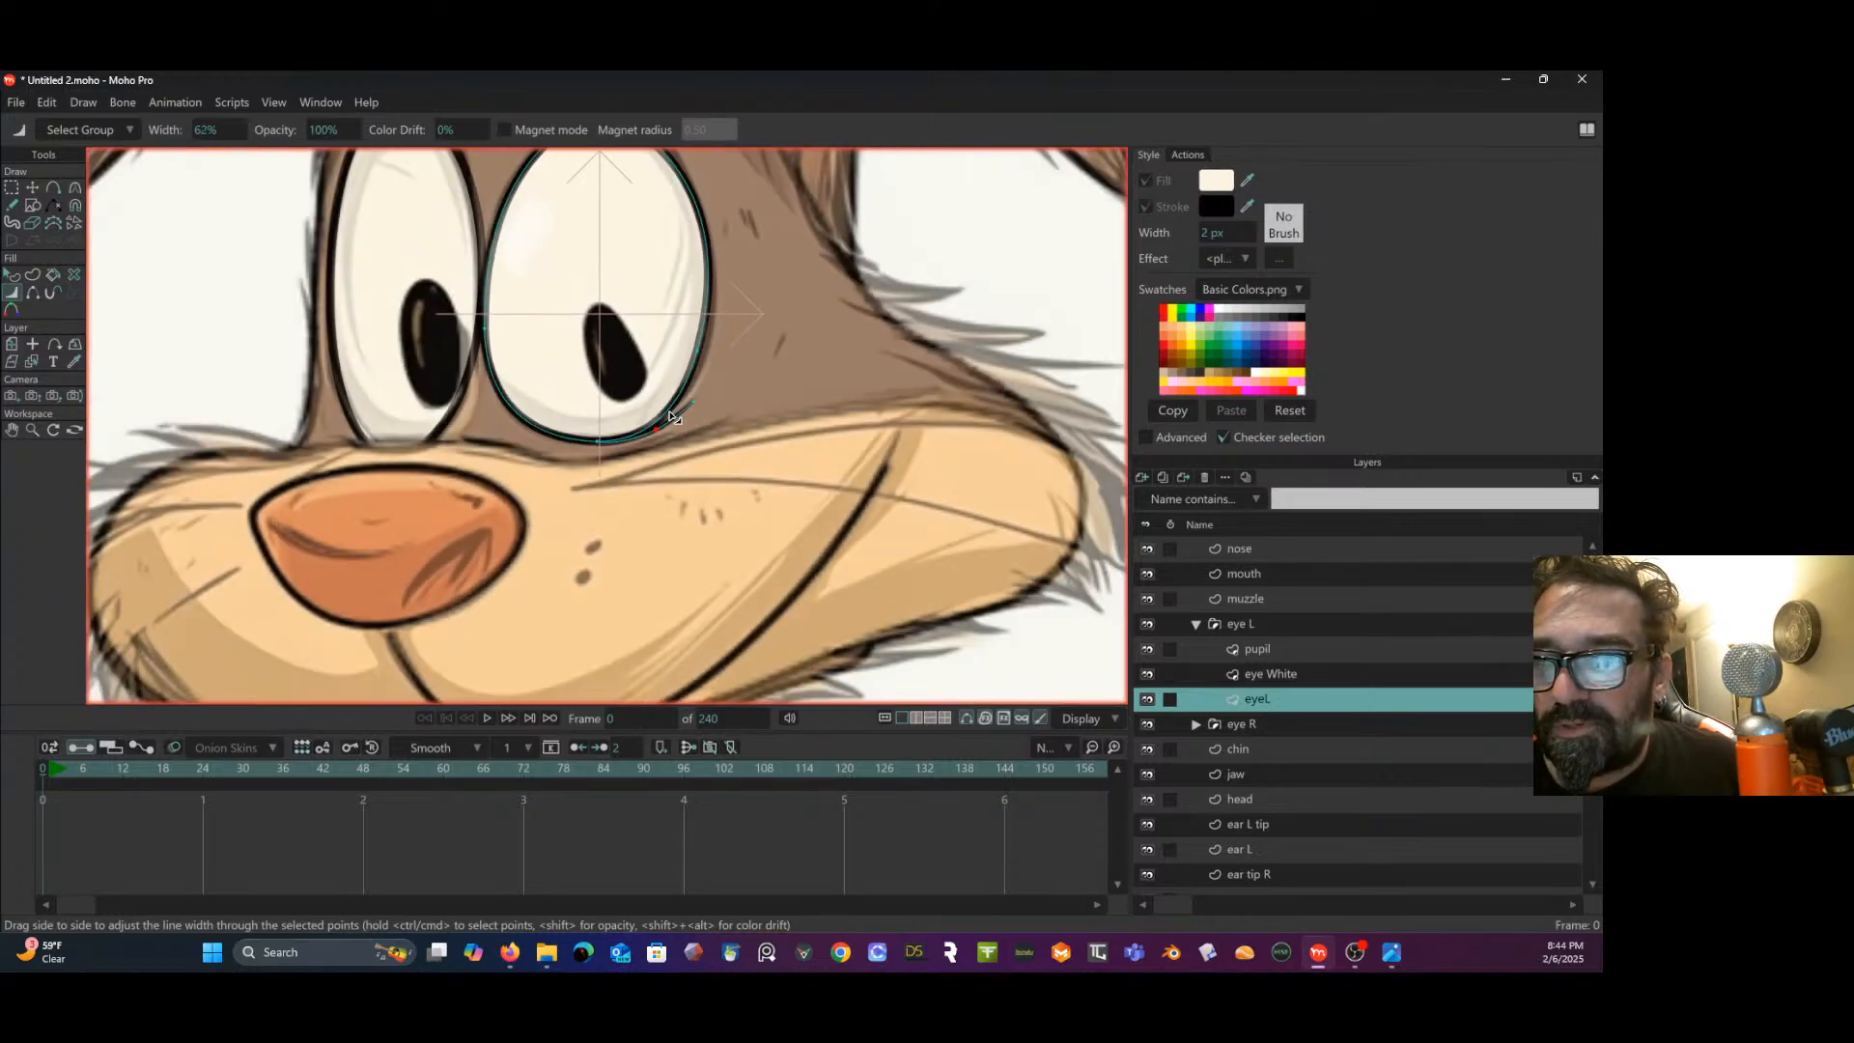
scroll(673, 418, "down", 3)
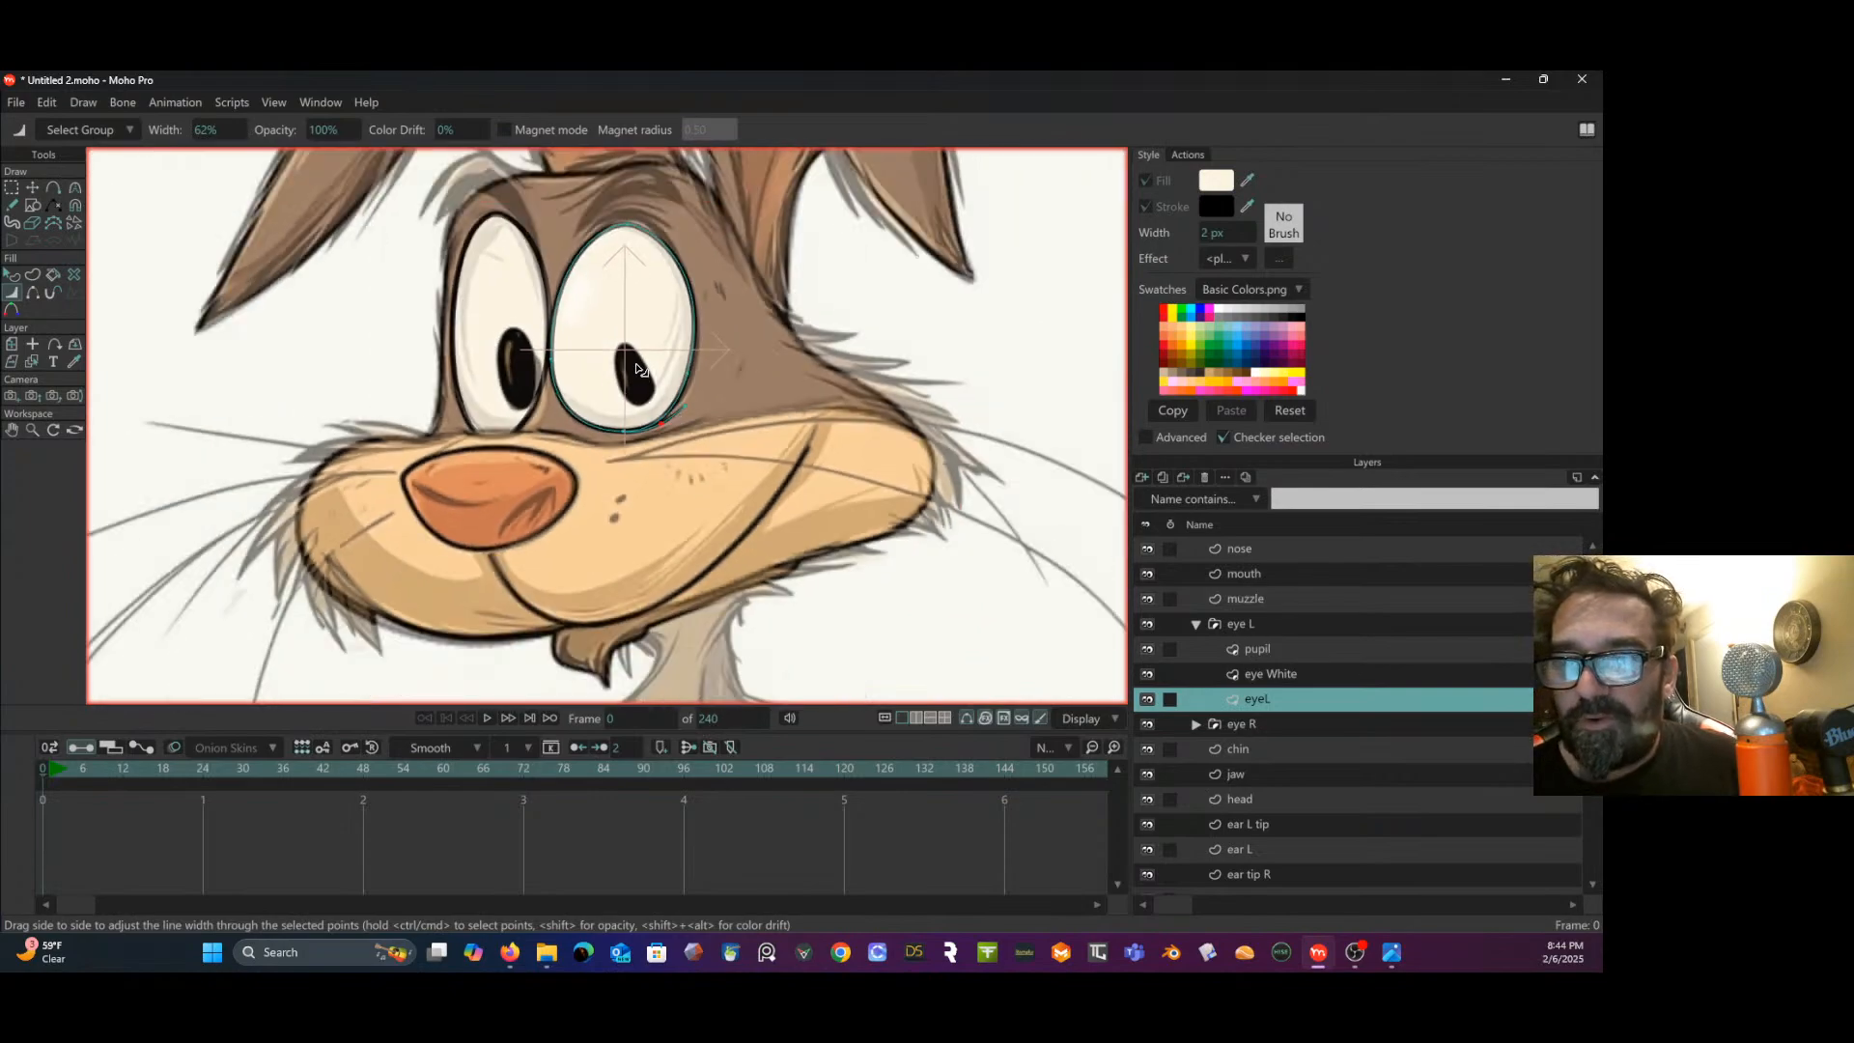
scroll(478, 433, "up", 4)
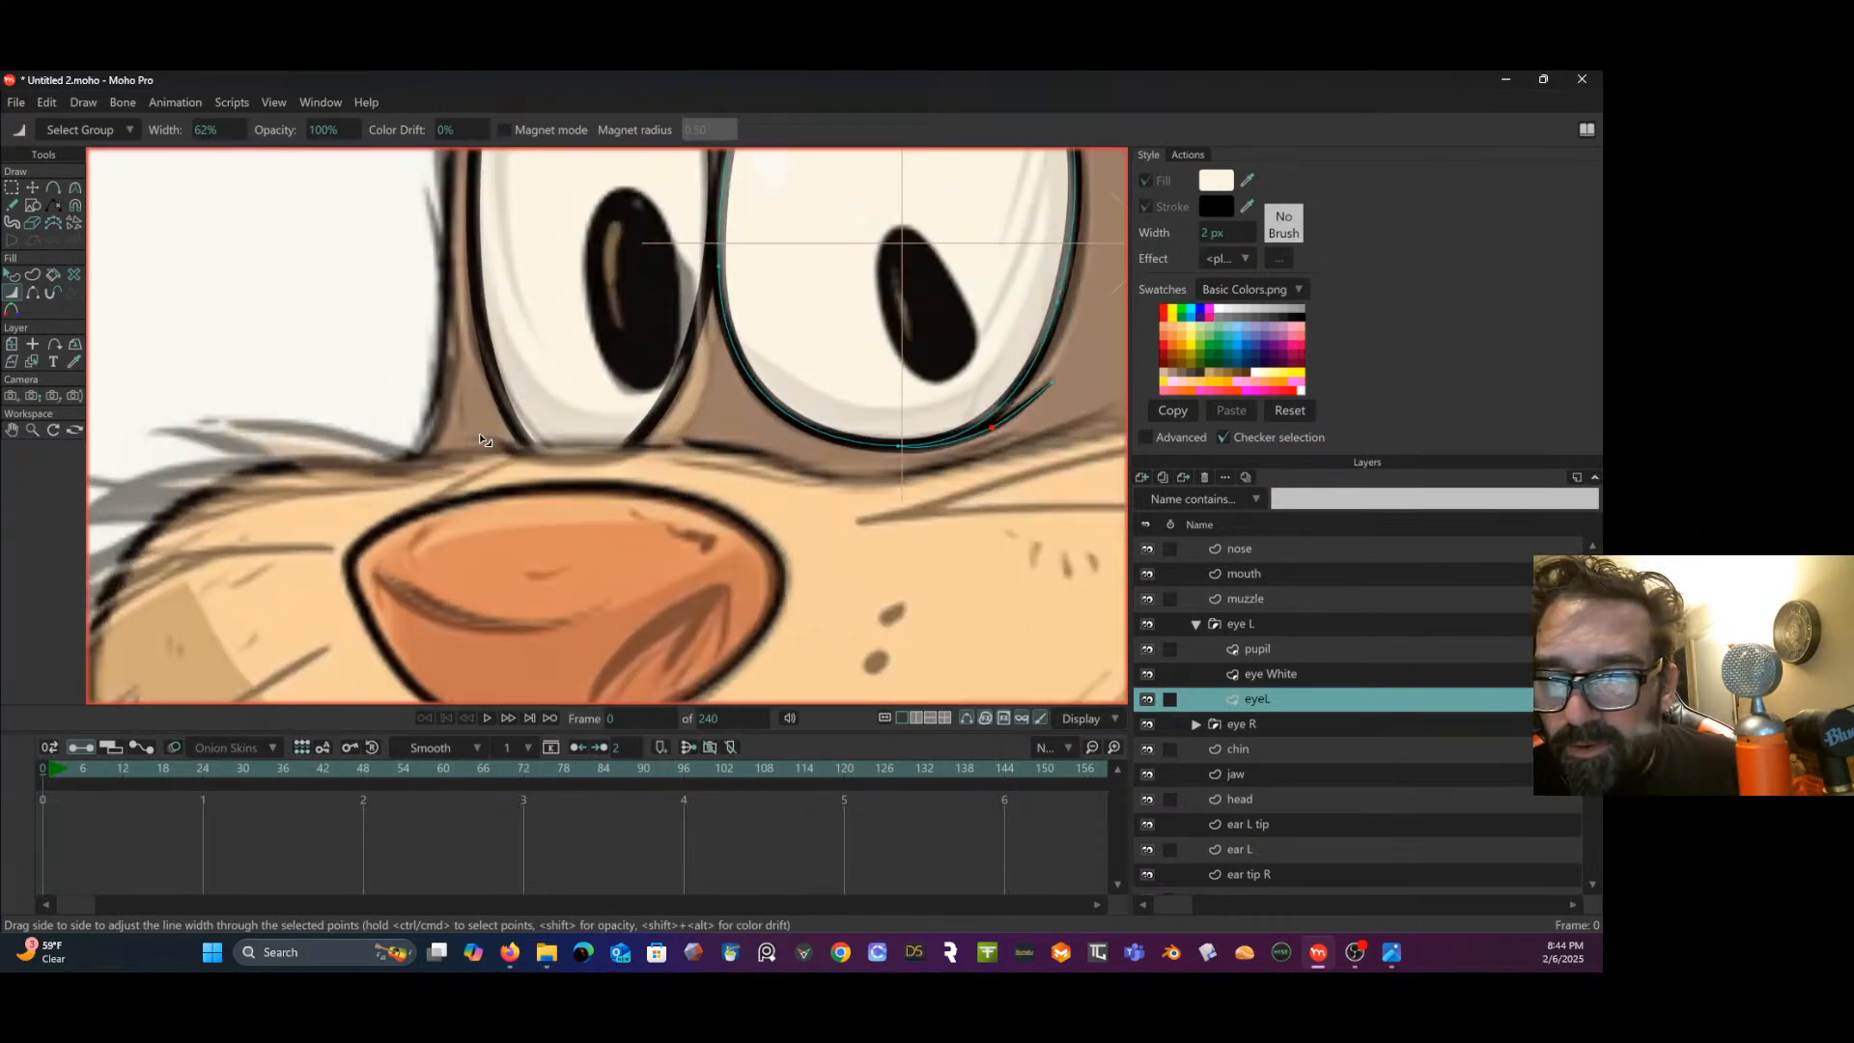
scroll(479, 432, "down", 4)
scroll(545, 504, "up", 2)
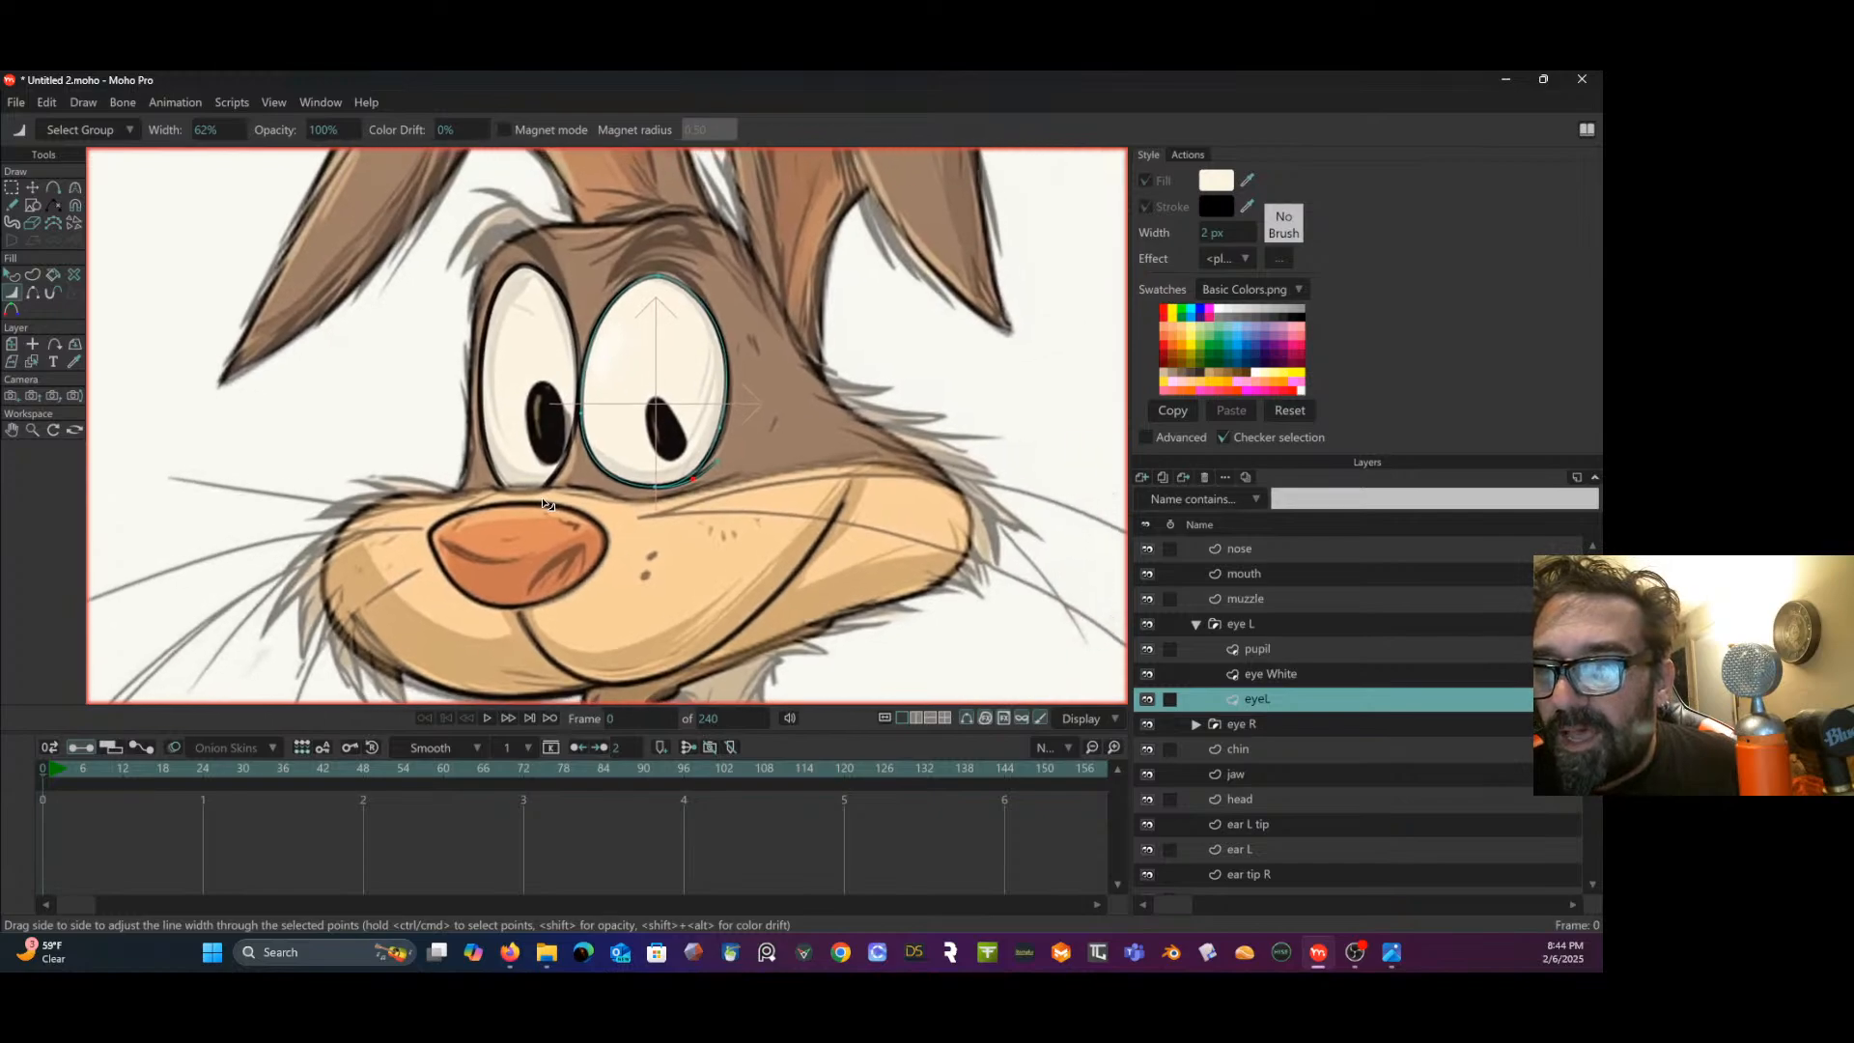
scroll(545, 504, "down", 2)
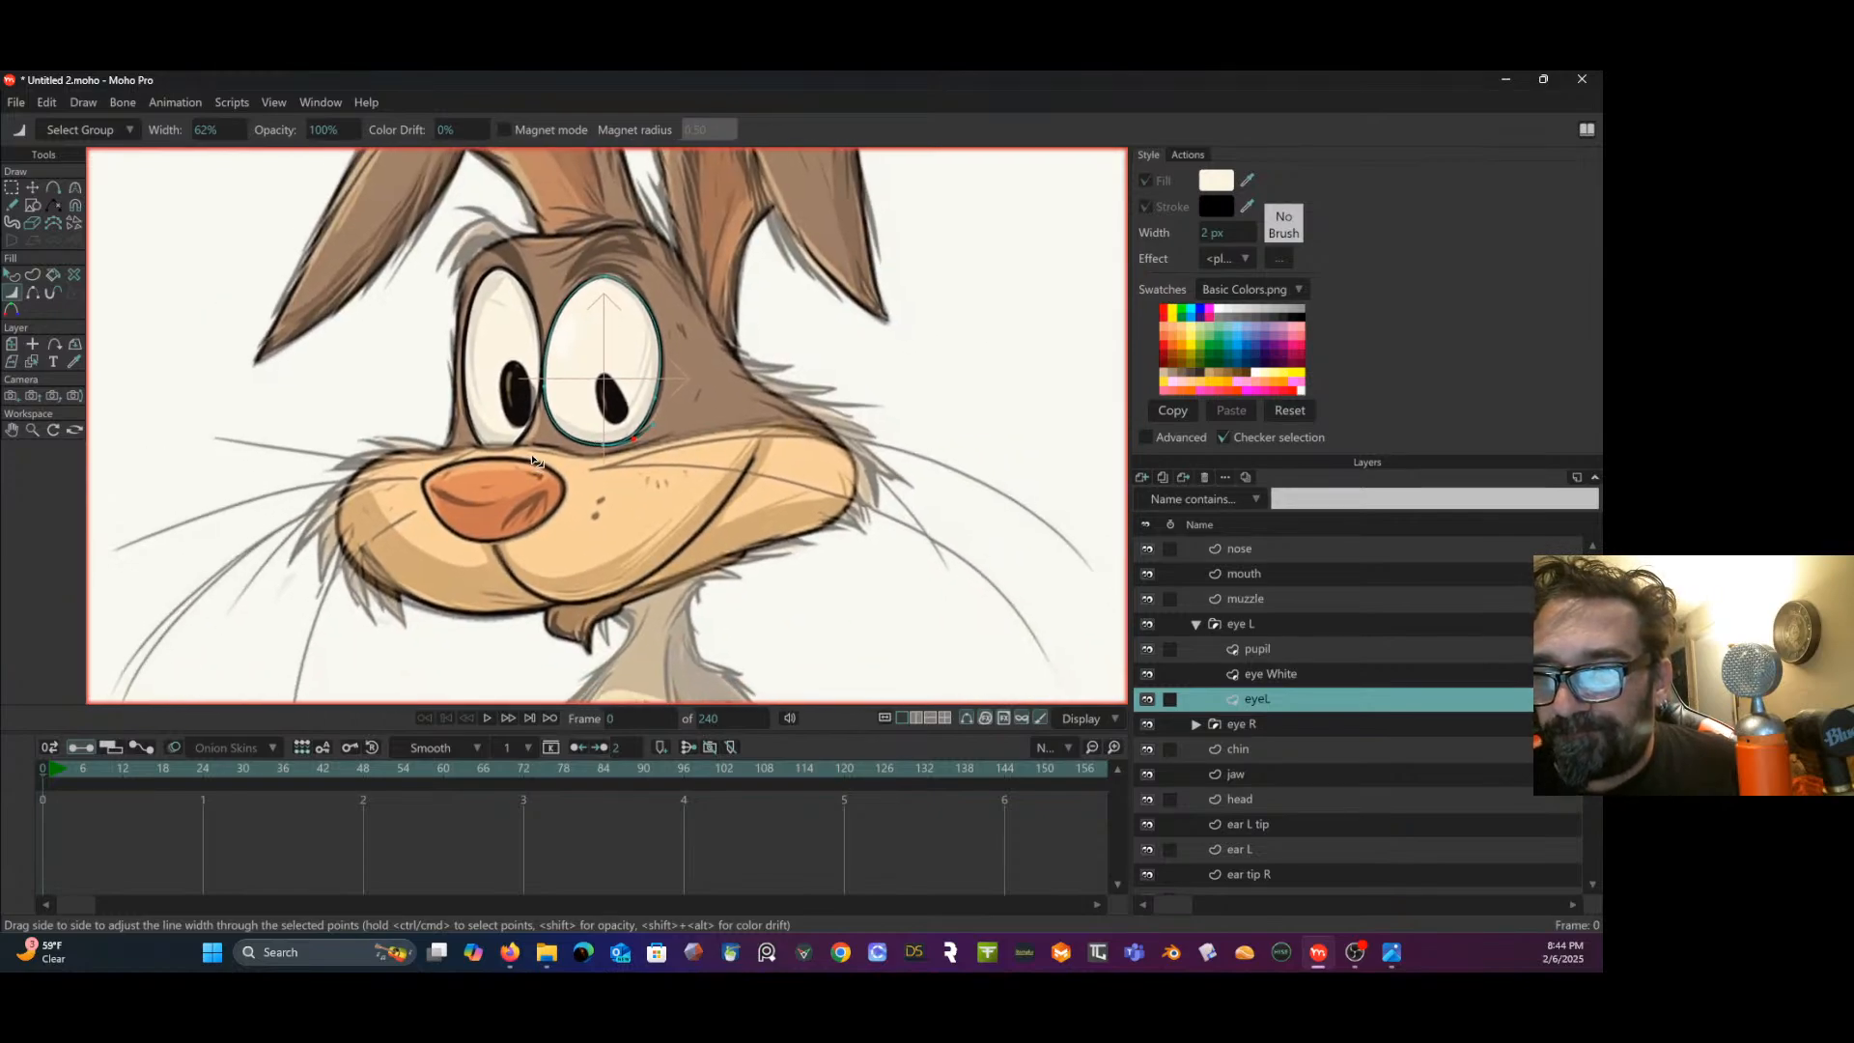
scroll(618, 421, "up", 2)
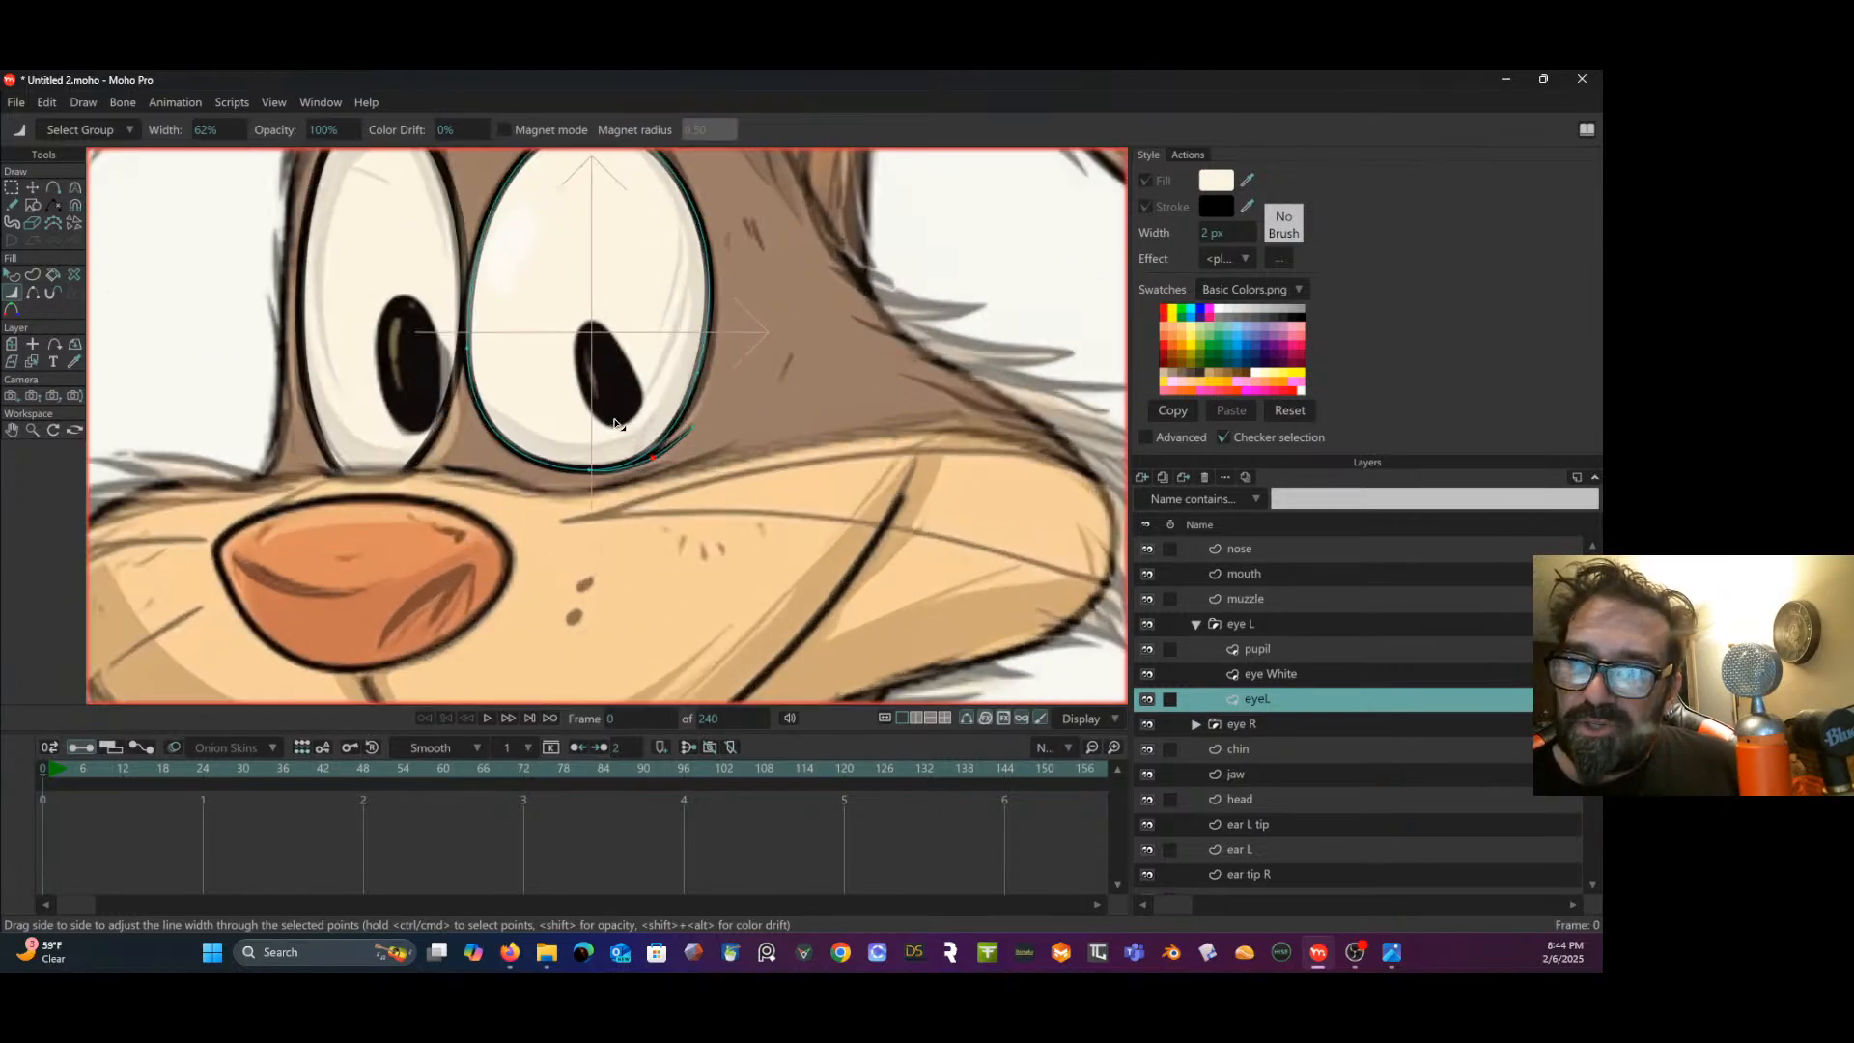
scroll(603, 431, "down", 3)
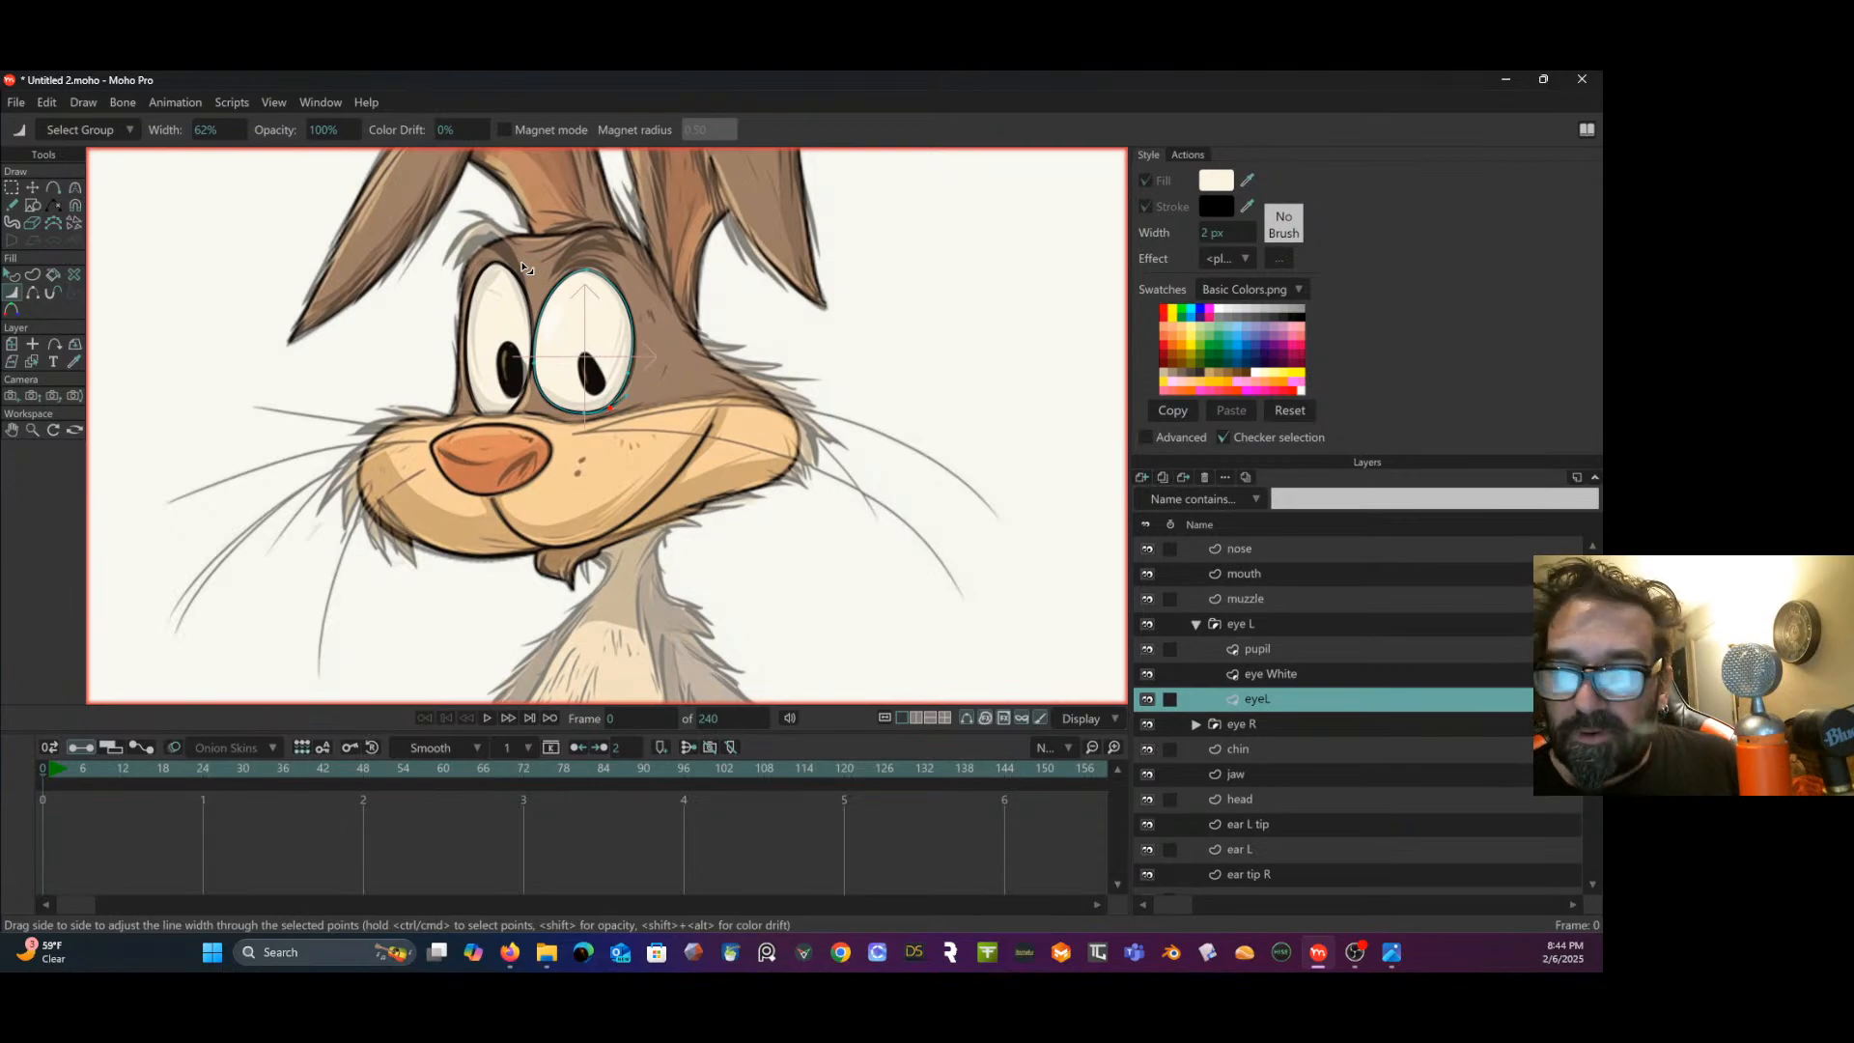
key("ctrl+u")
key("ctrl+u")
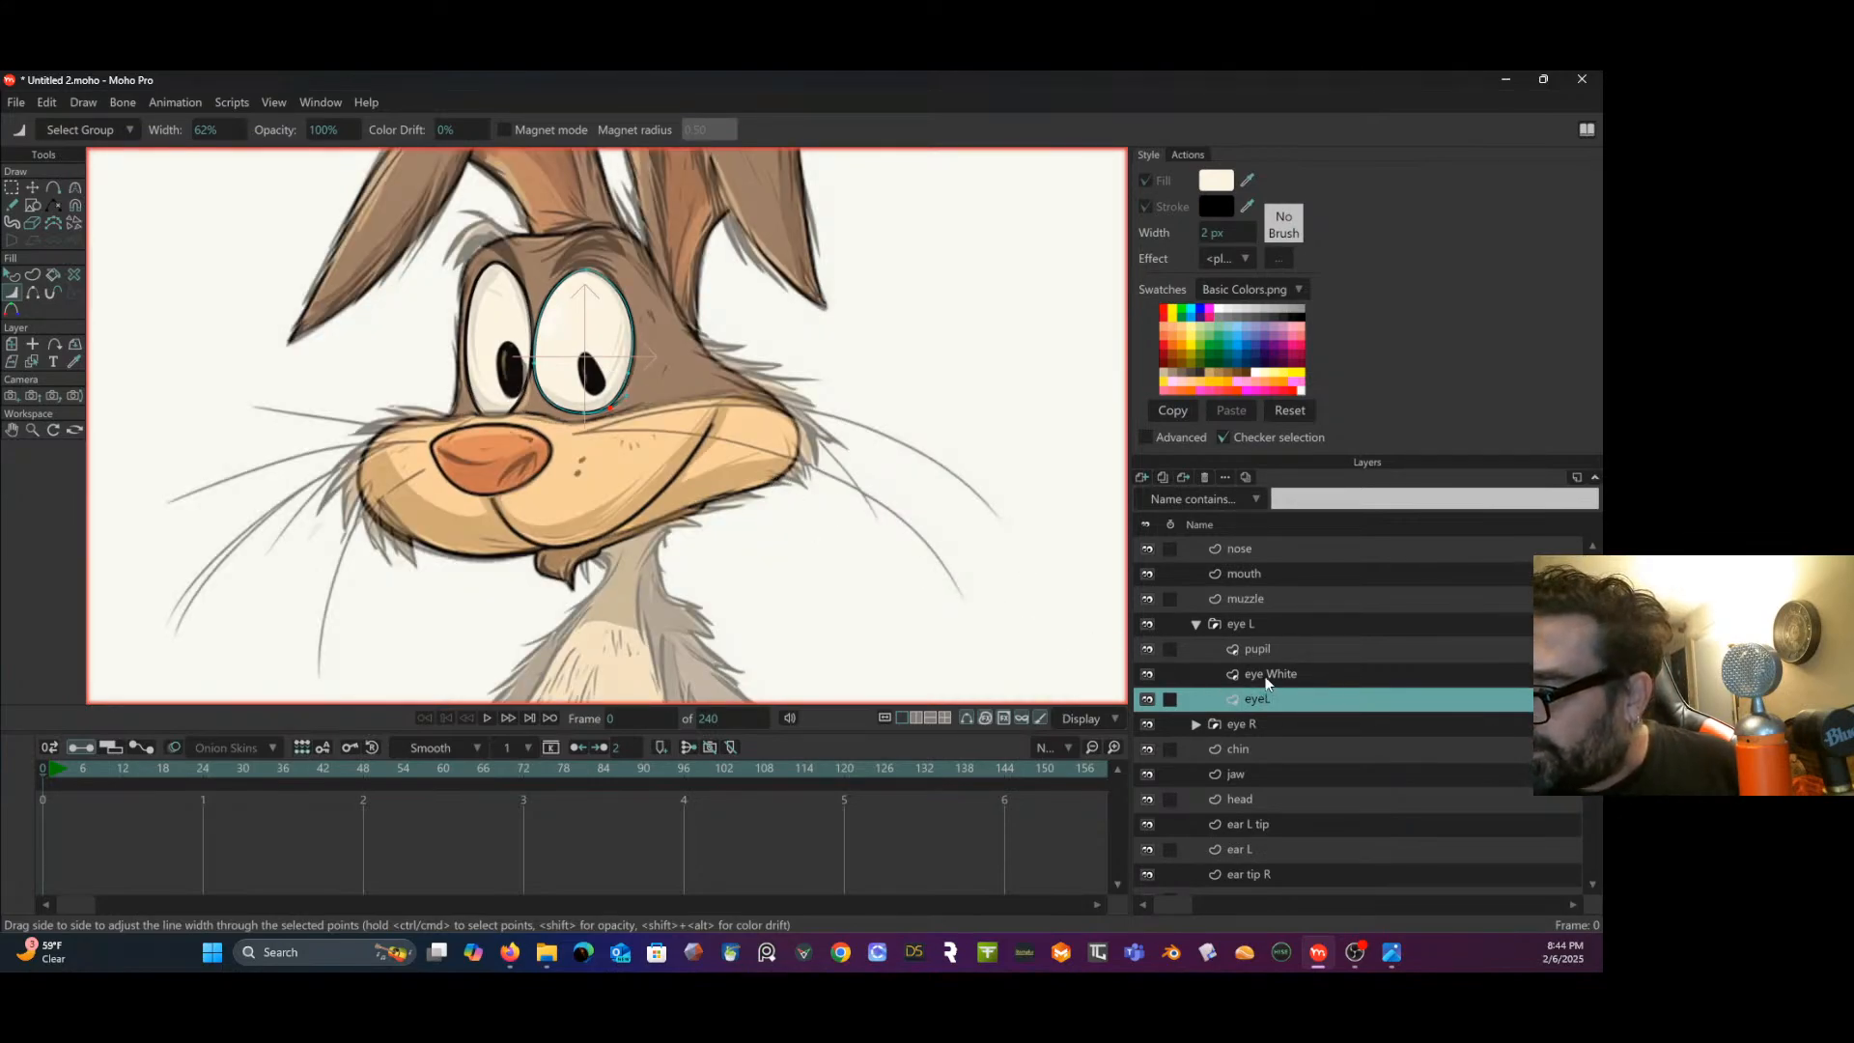
- Move the points of the eye L group's pupil onto the other eye's pupil and fit them to its sketched outline
left_click(1260, 649)
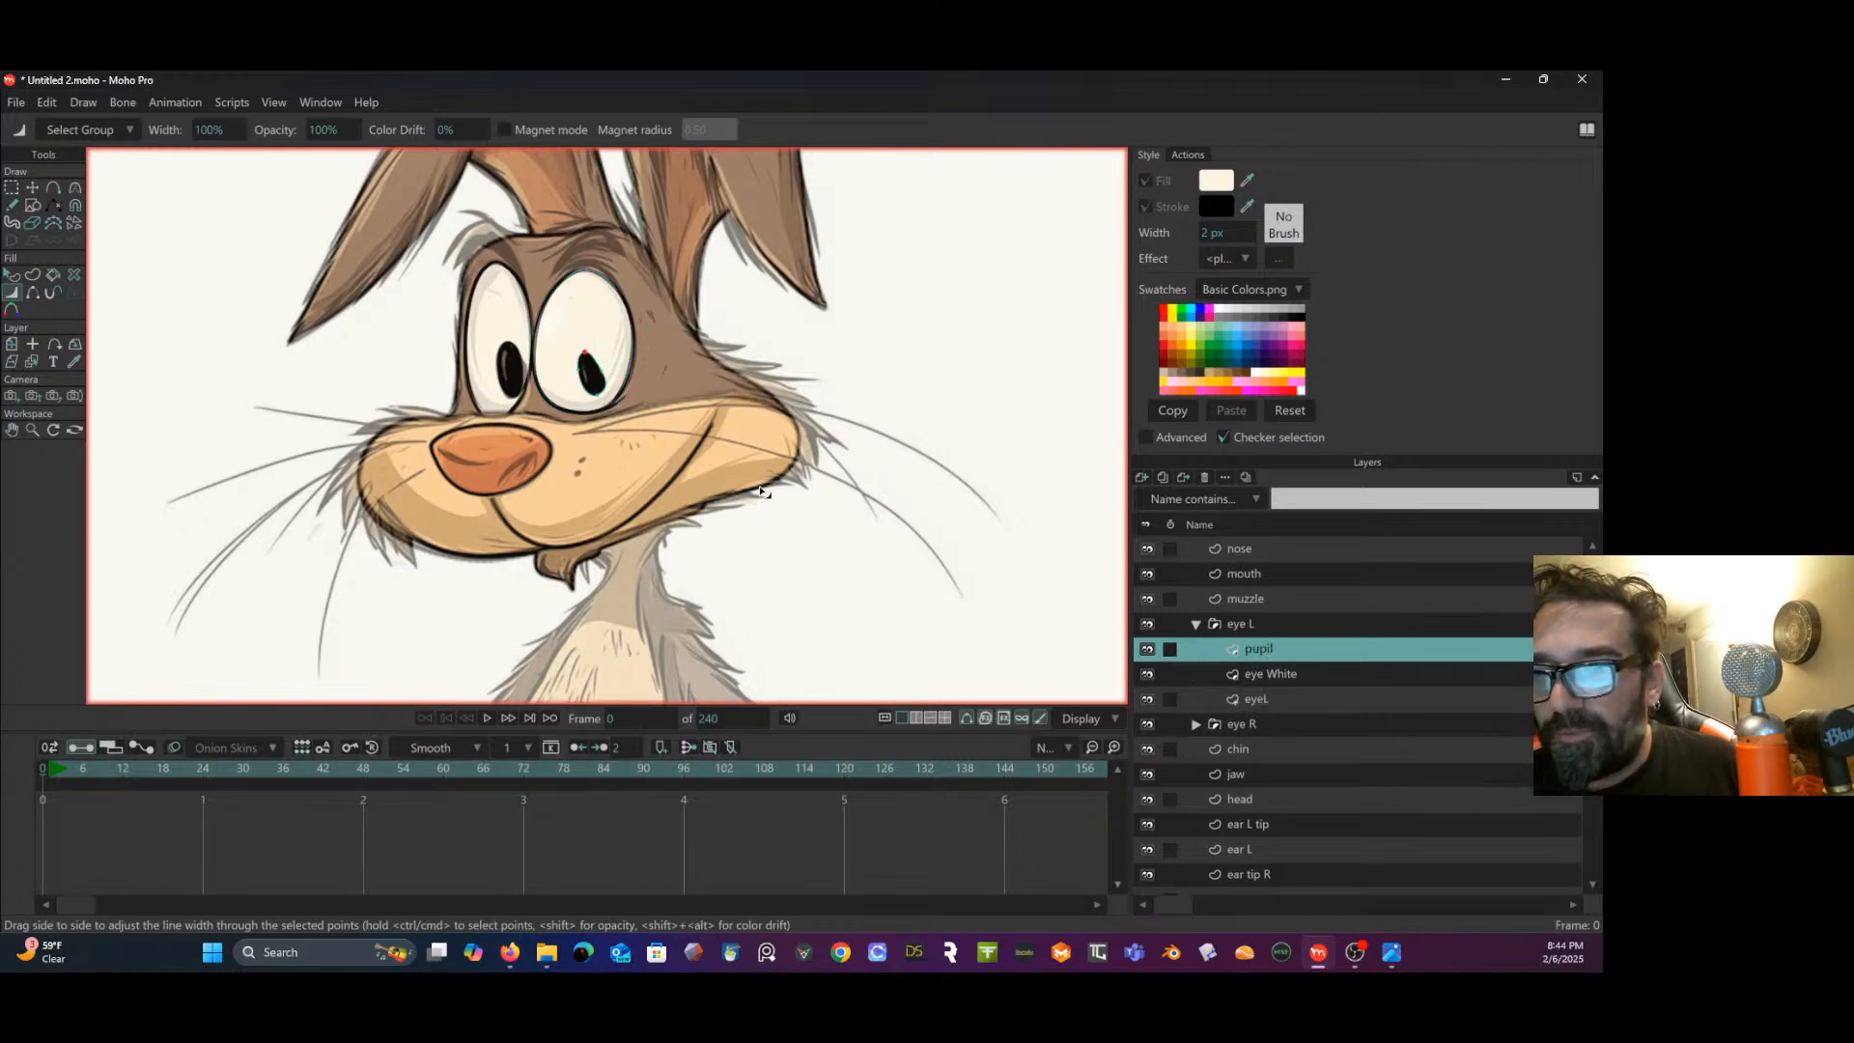
scroll(739, 577, "up", 4)
left_click_drag(601, 460, 739, 597)
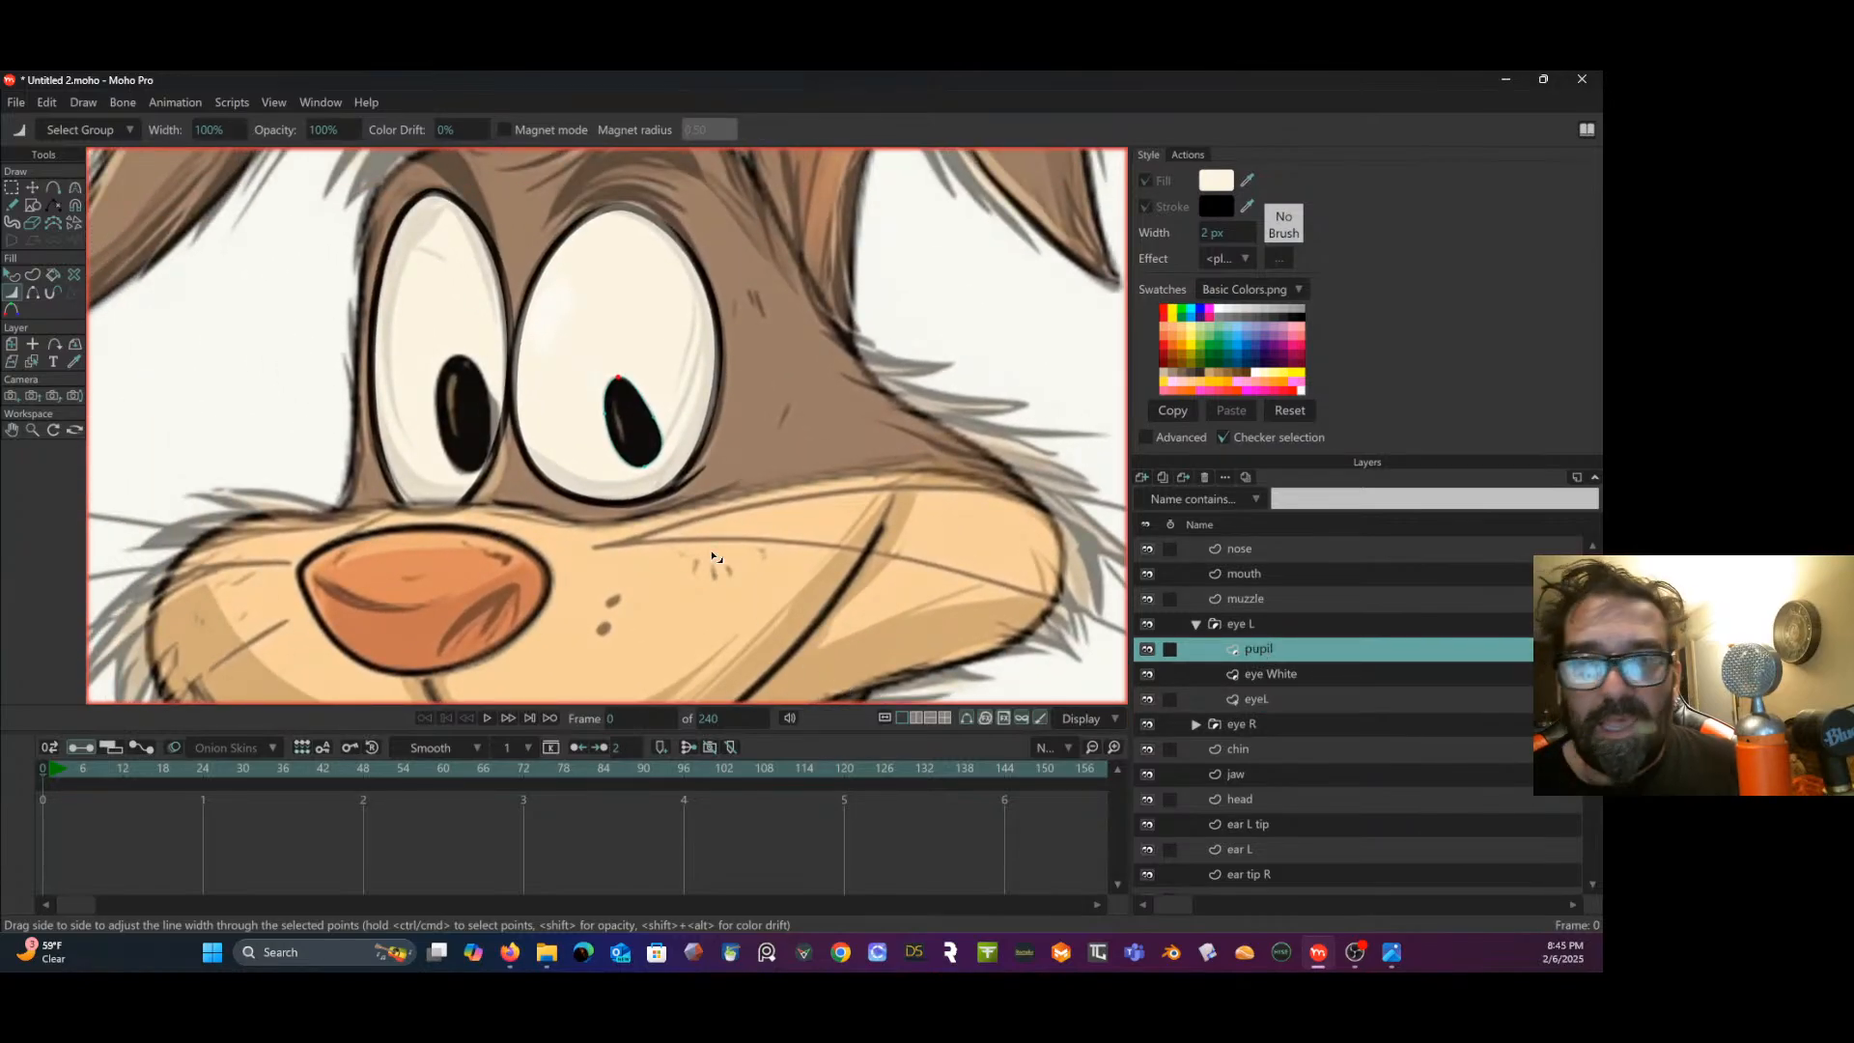
key("t")
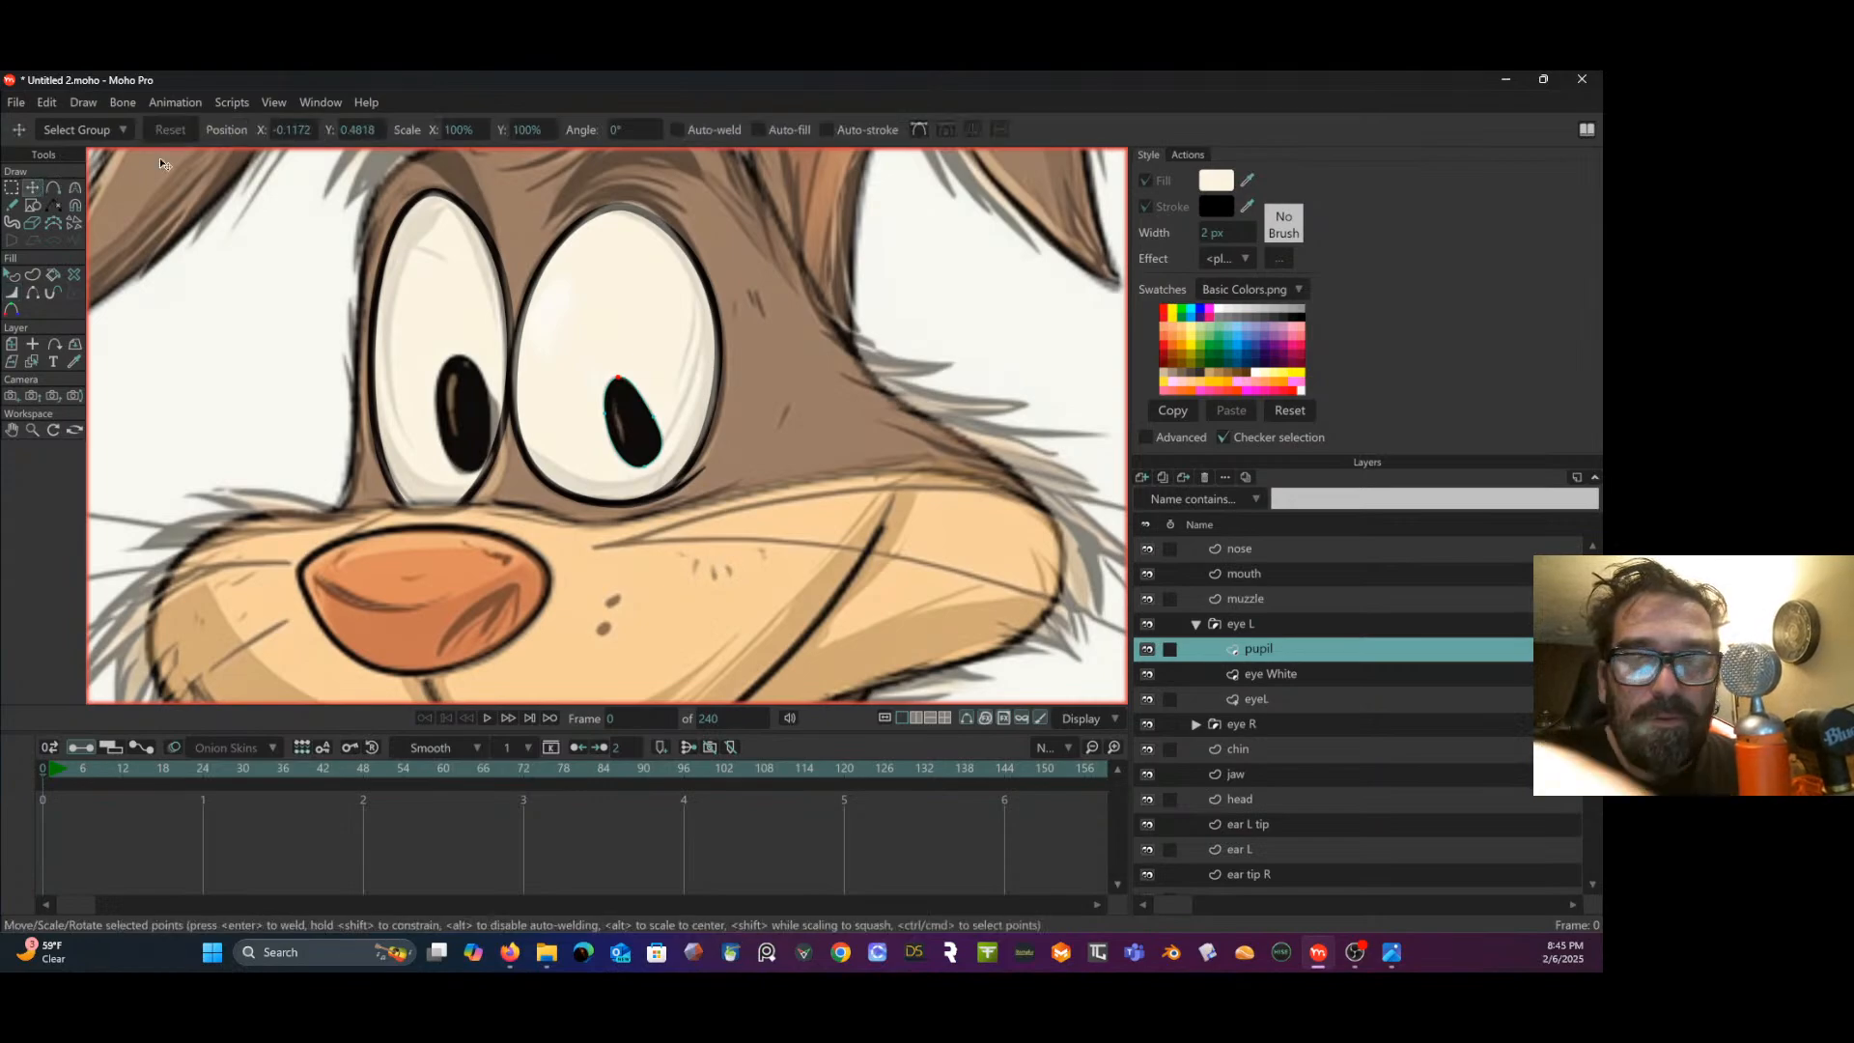
left_click_drag(618, 377, 448, 426)
left_click_drag(646, 470, 438, 418)
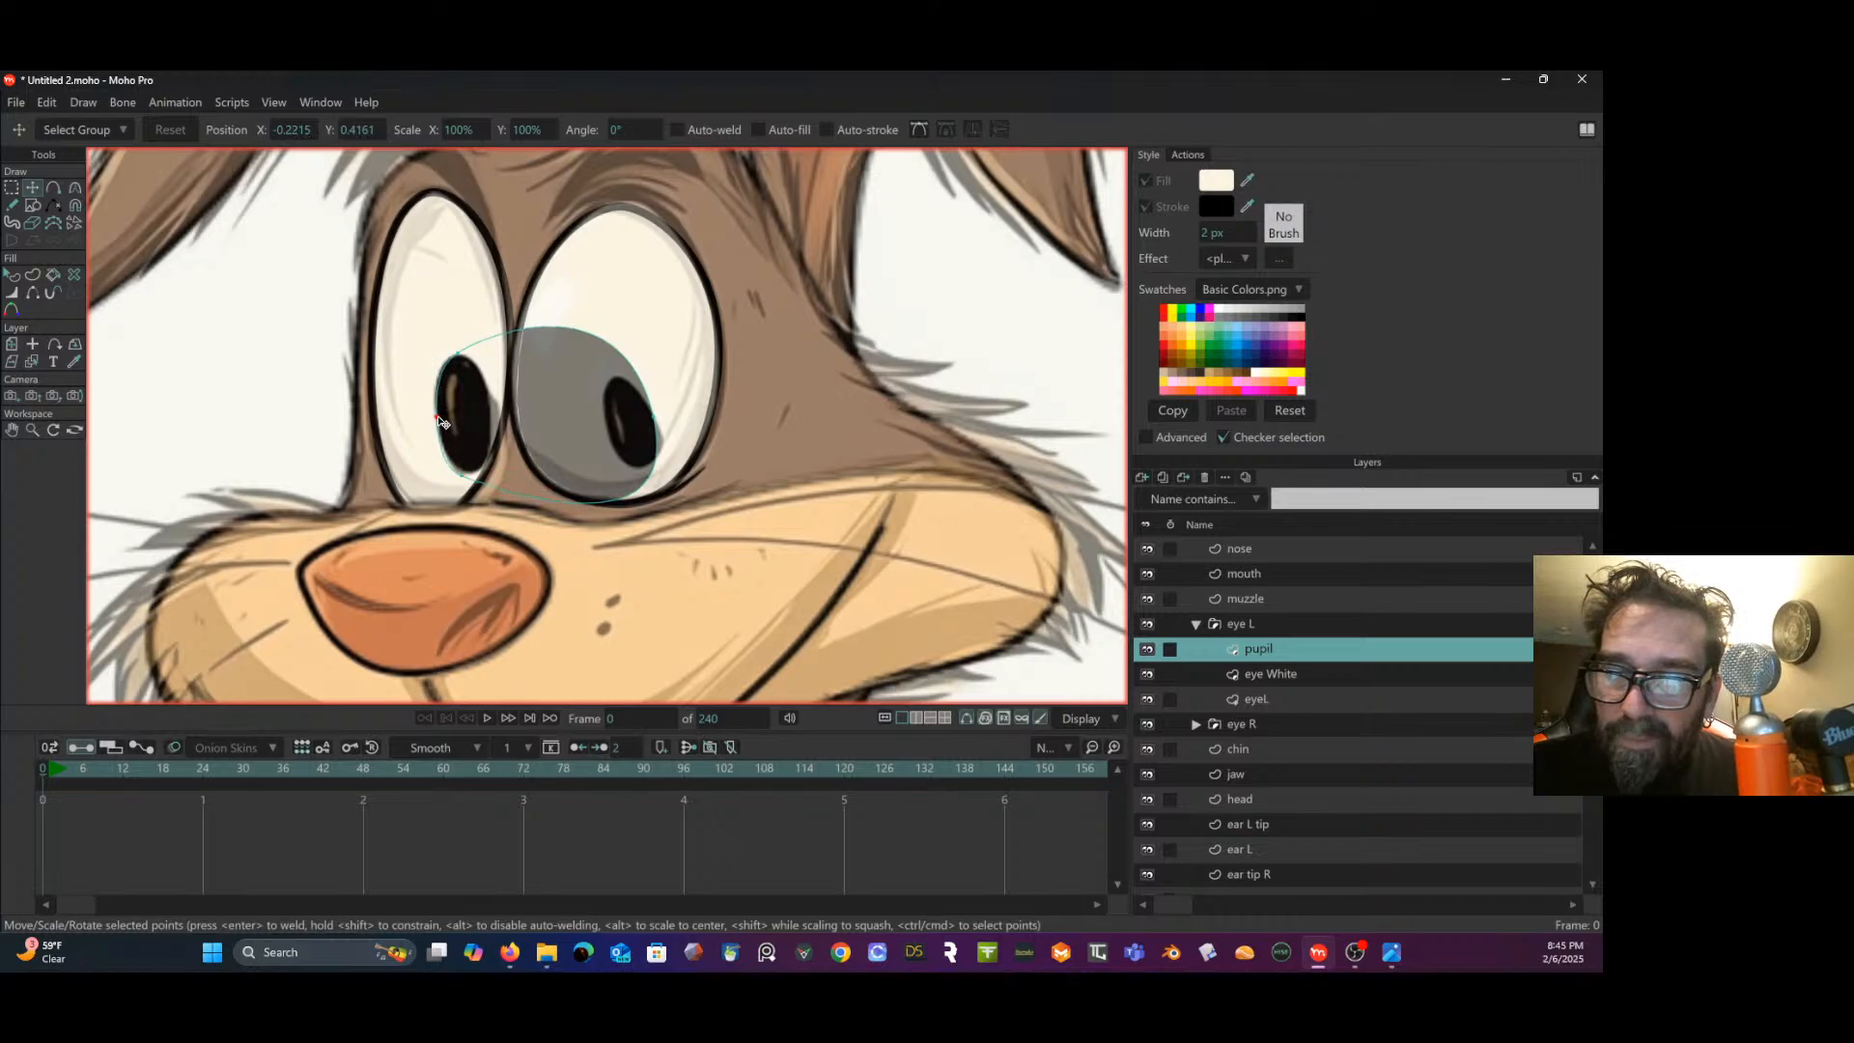
left_click_drag(653, 421, 492, 426)
left_click(460, 357)
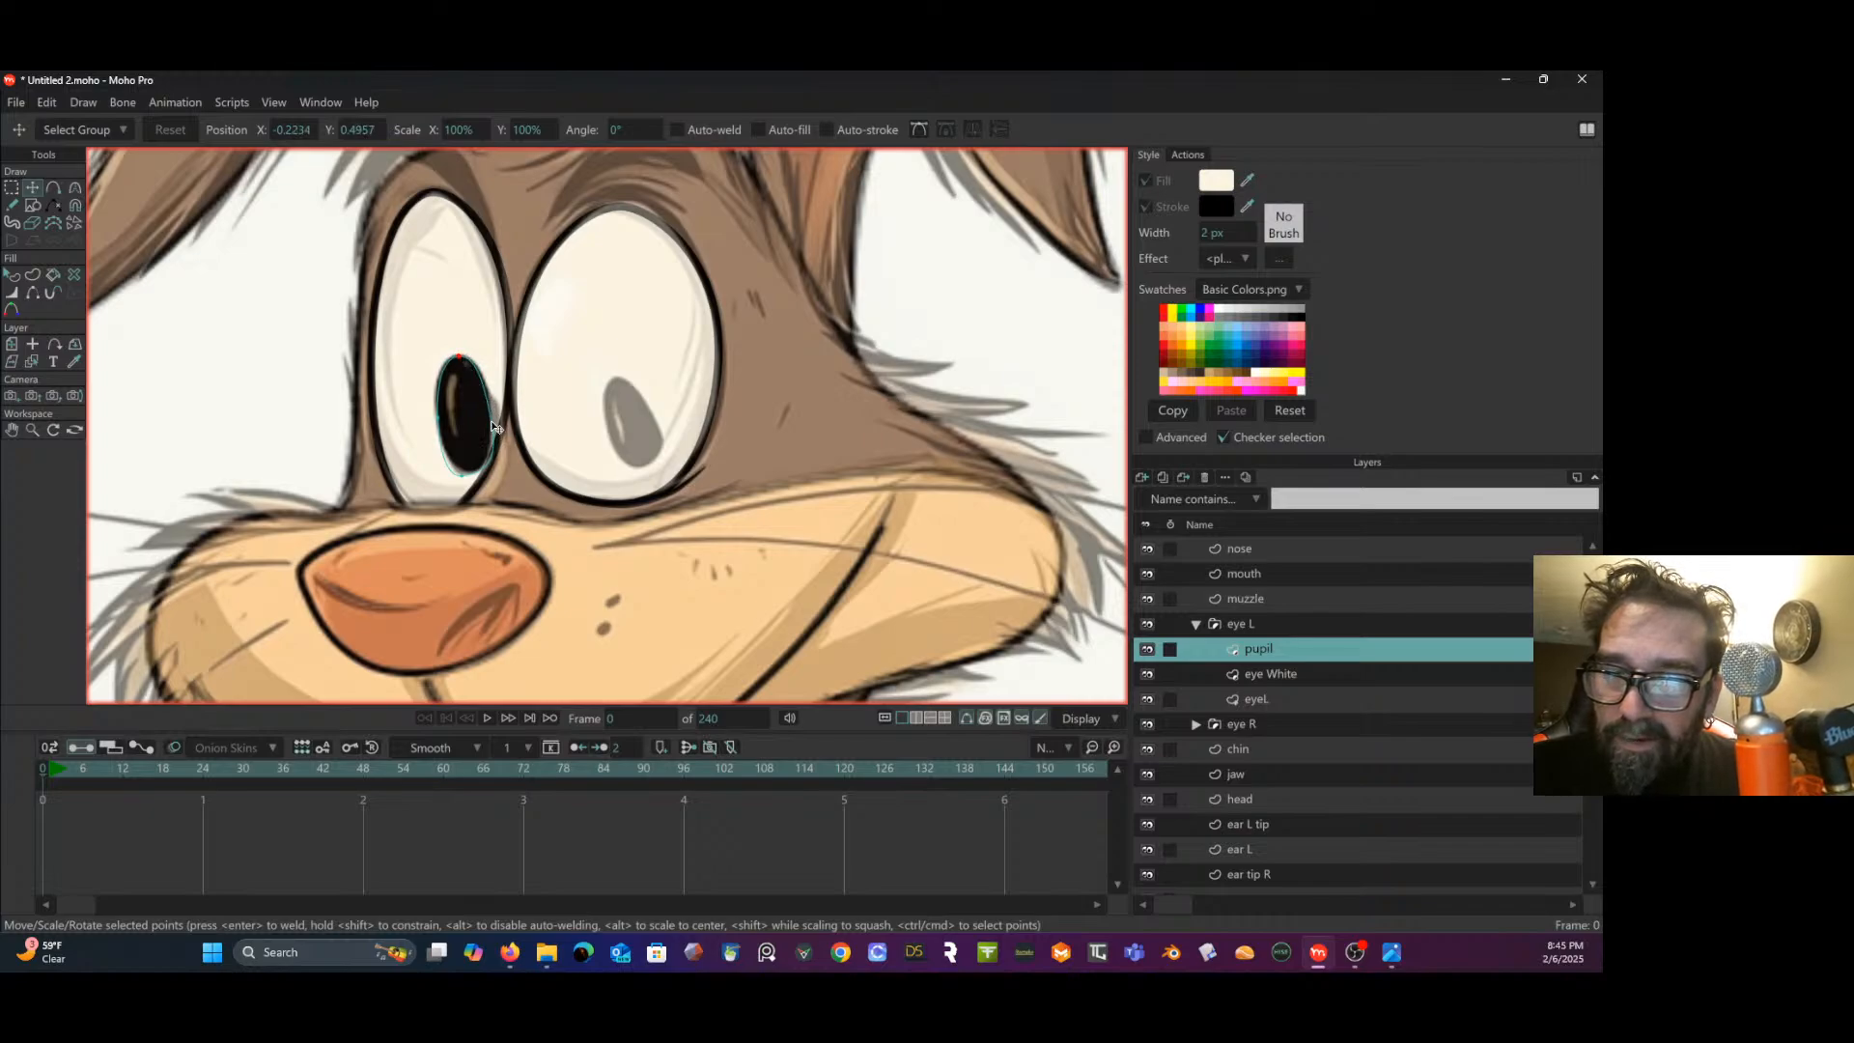
left_click(440, 411)
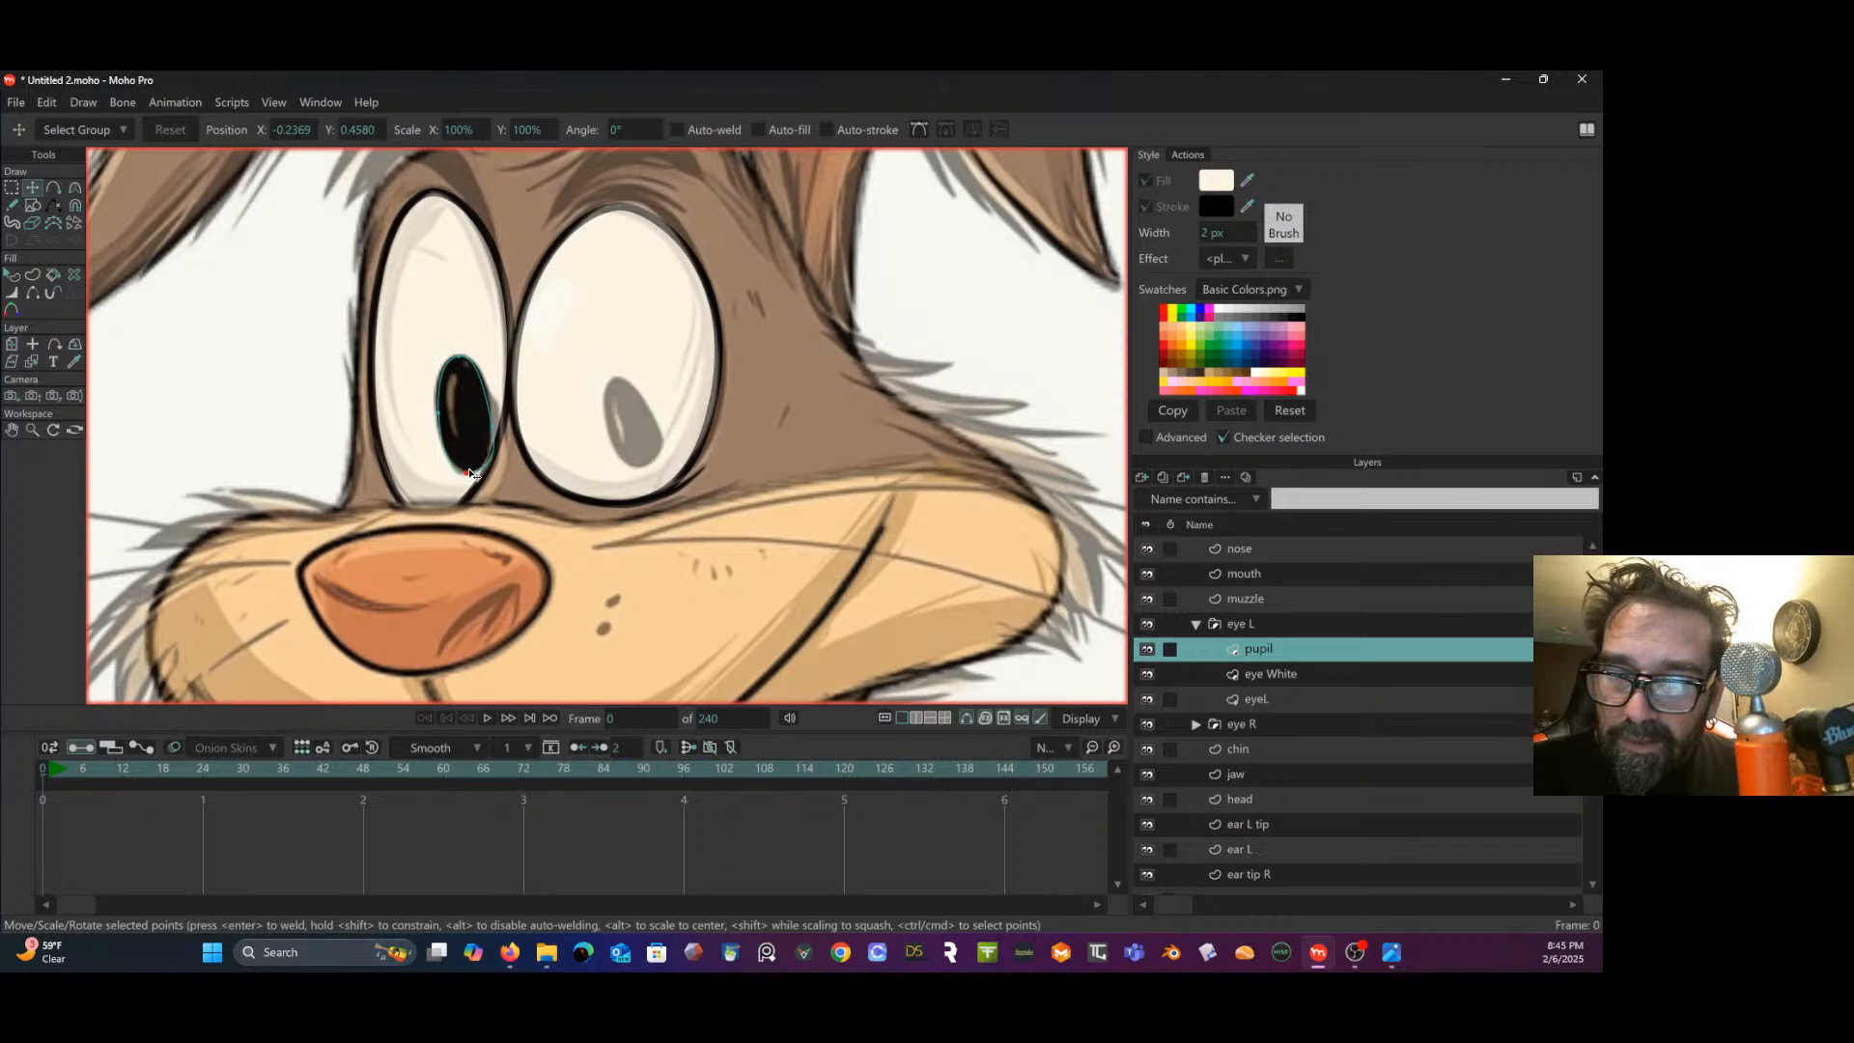
left_click(470, 473)
- Adjust the curve handles on the relocated pupil's outer side and bottom points to match the sketched pupil
left_click(75, 187)
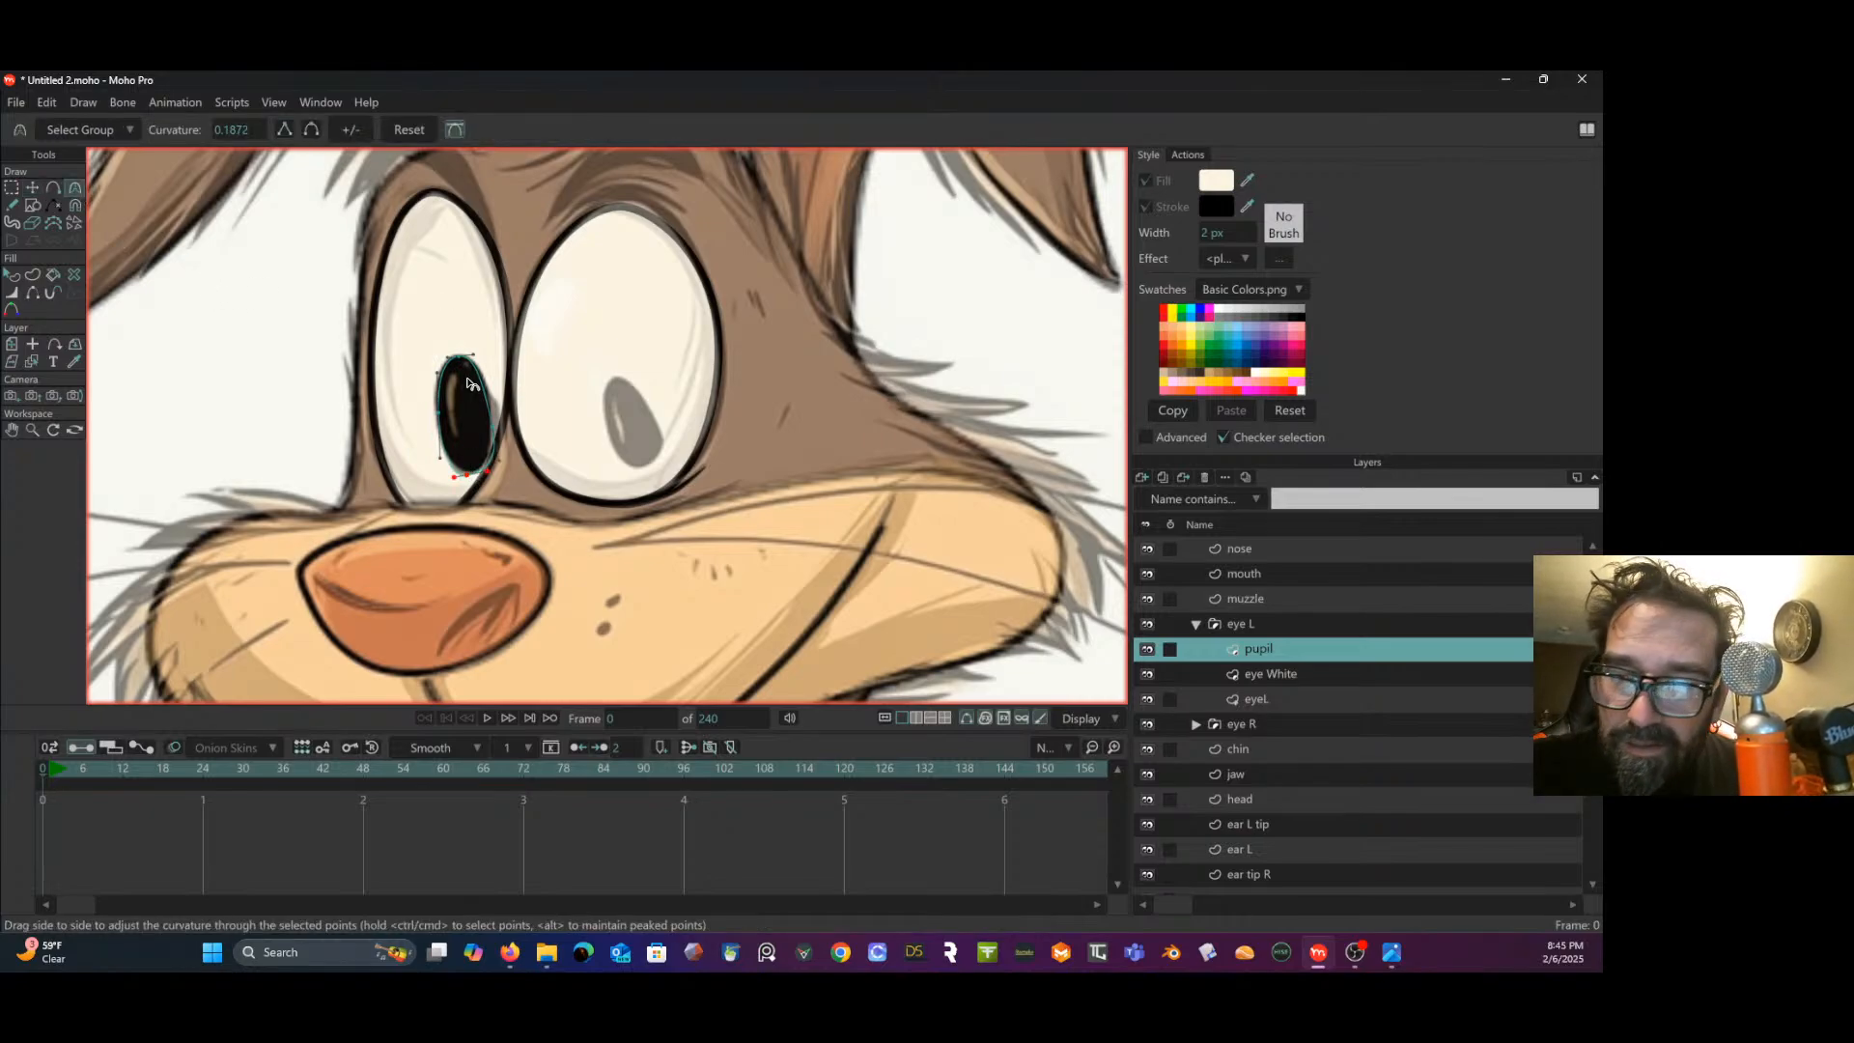
left_click_drag(440, 456, 442, 457)
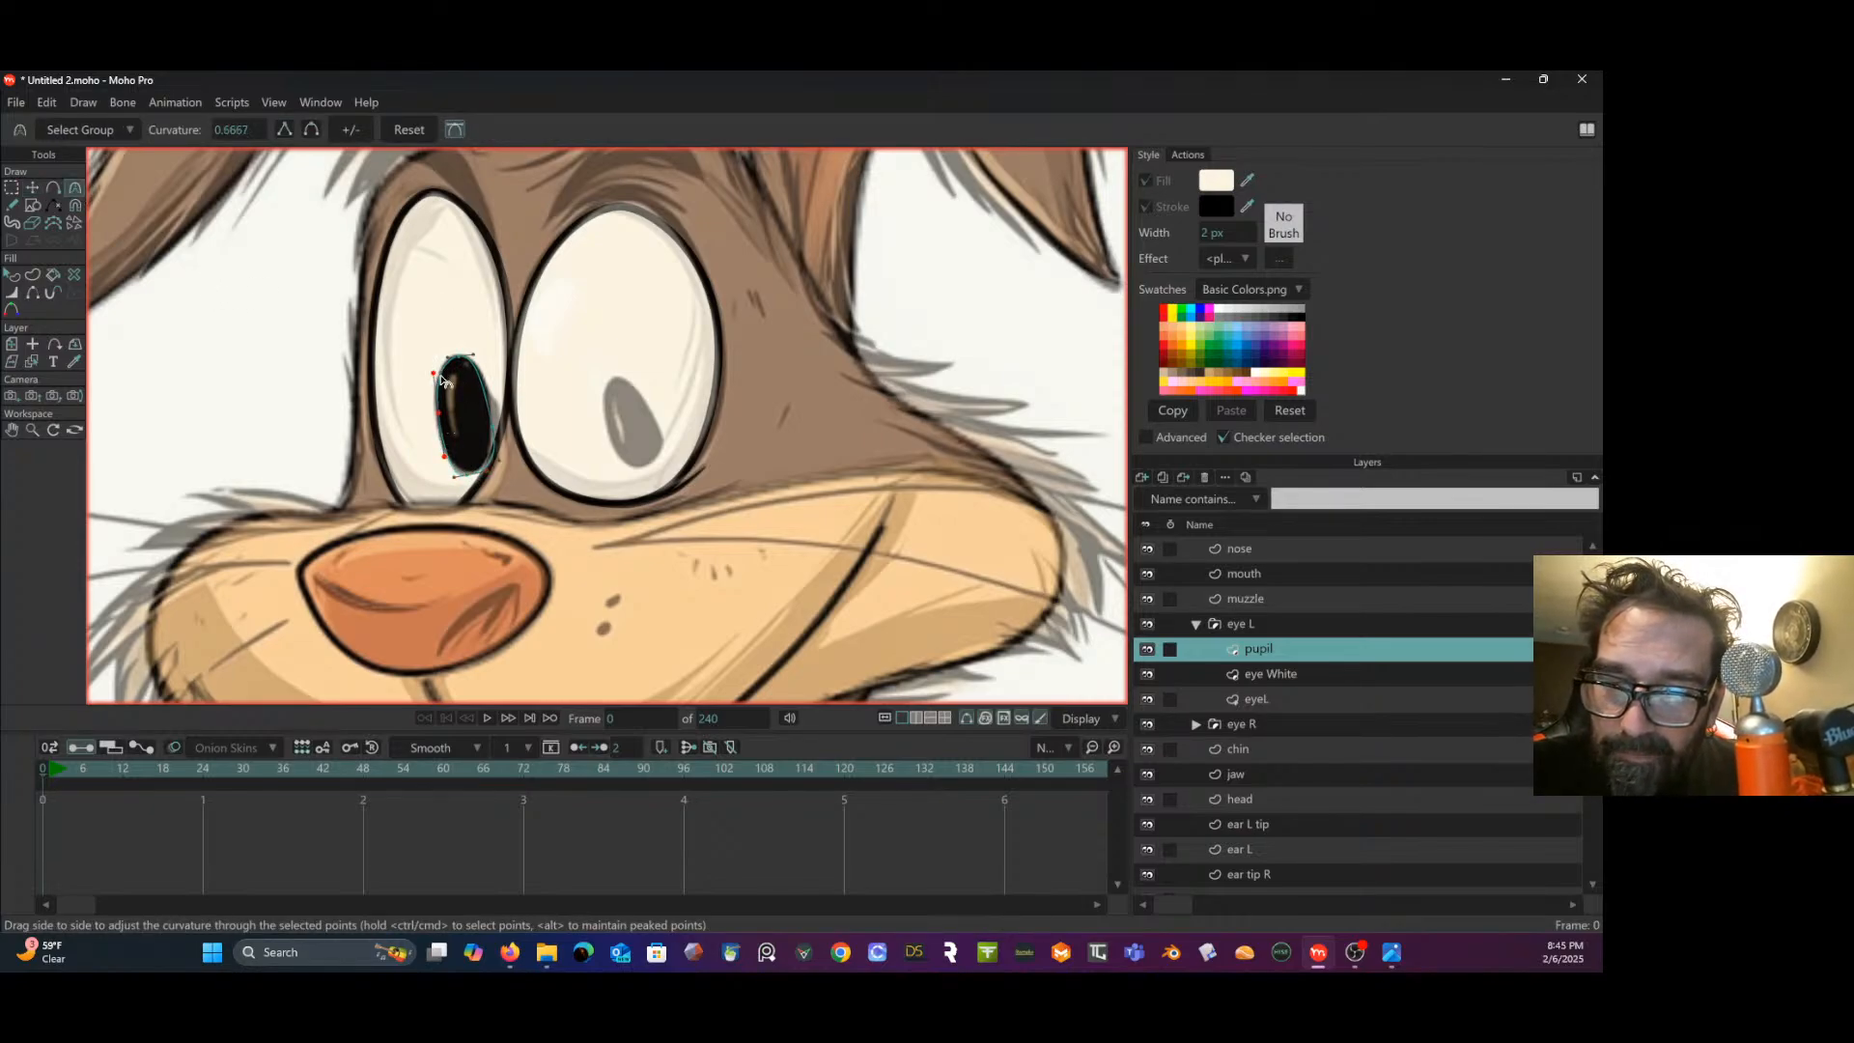
left_click_drag(462, 480, 492, 462)
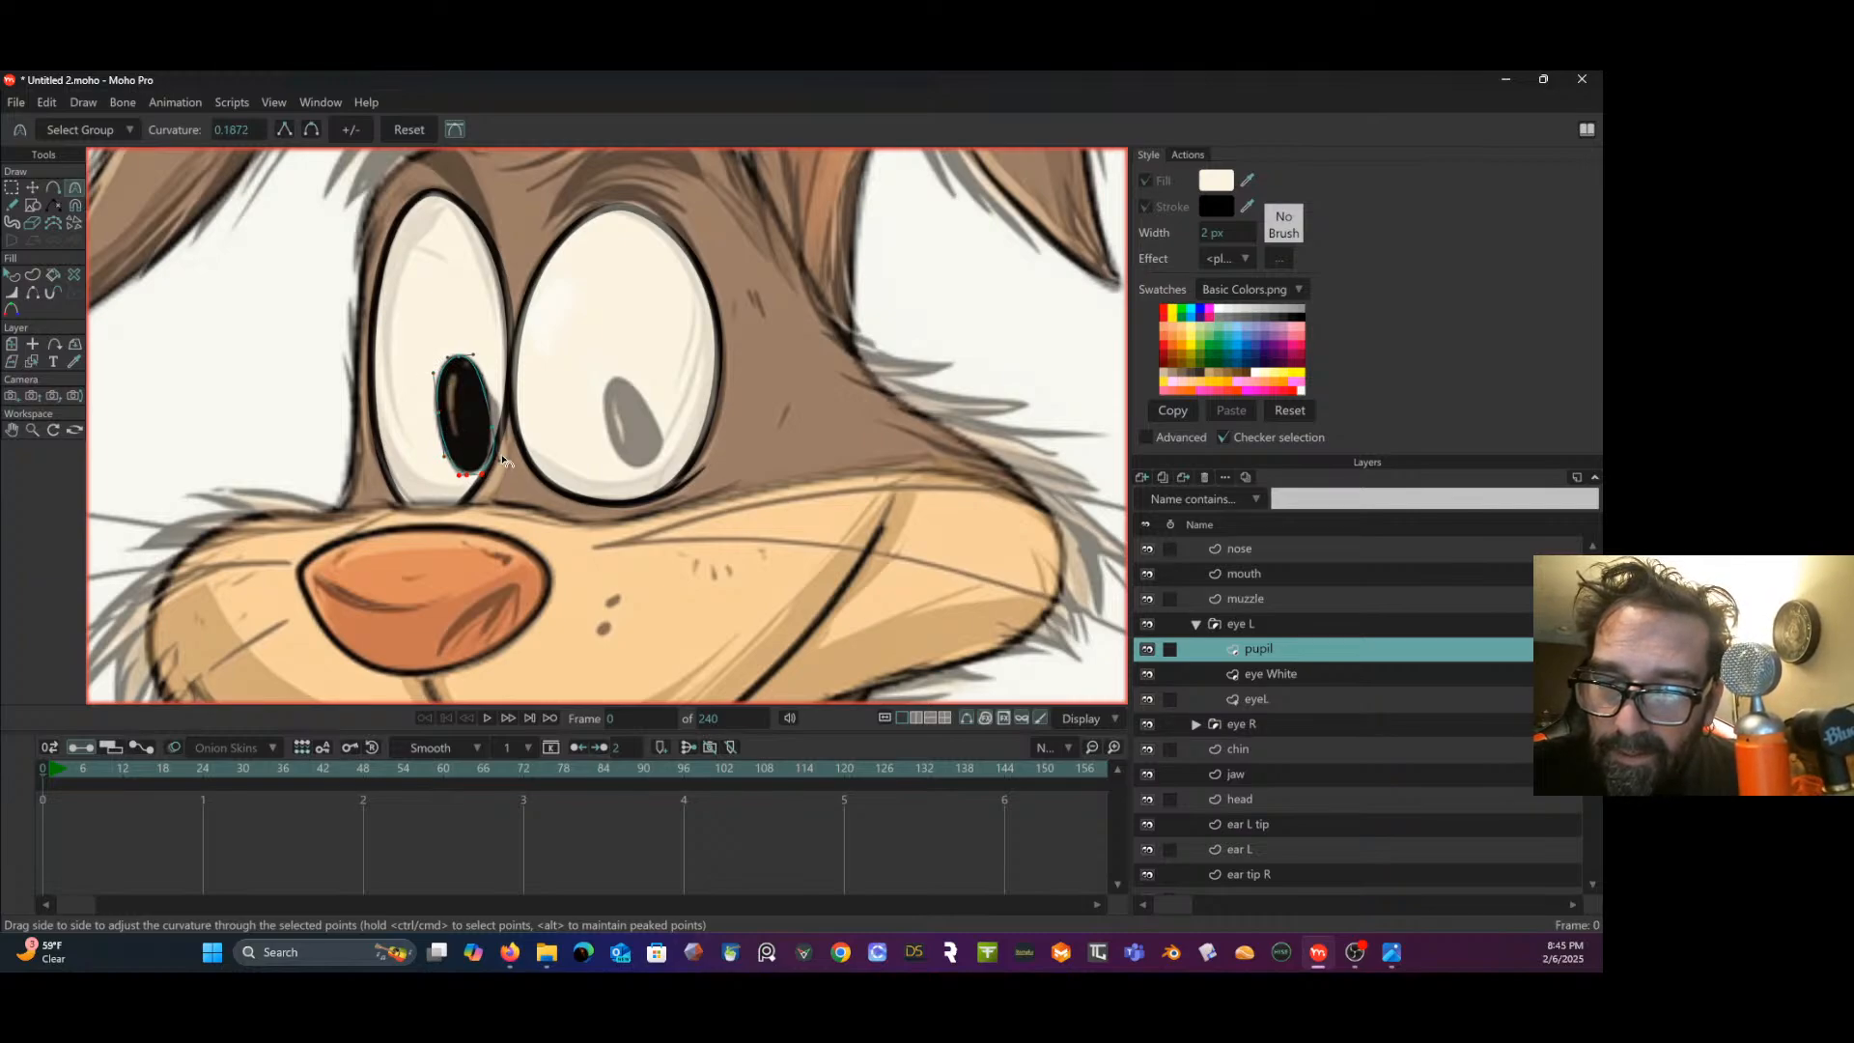
- Adjust the curvature along the pupil's outer side and move all its points back onto the eye L group's eye
left_click_drag(499, 459, 496, 447)
left_click_drag(484, 374, 482, 375)
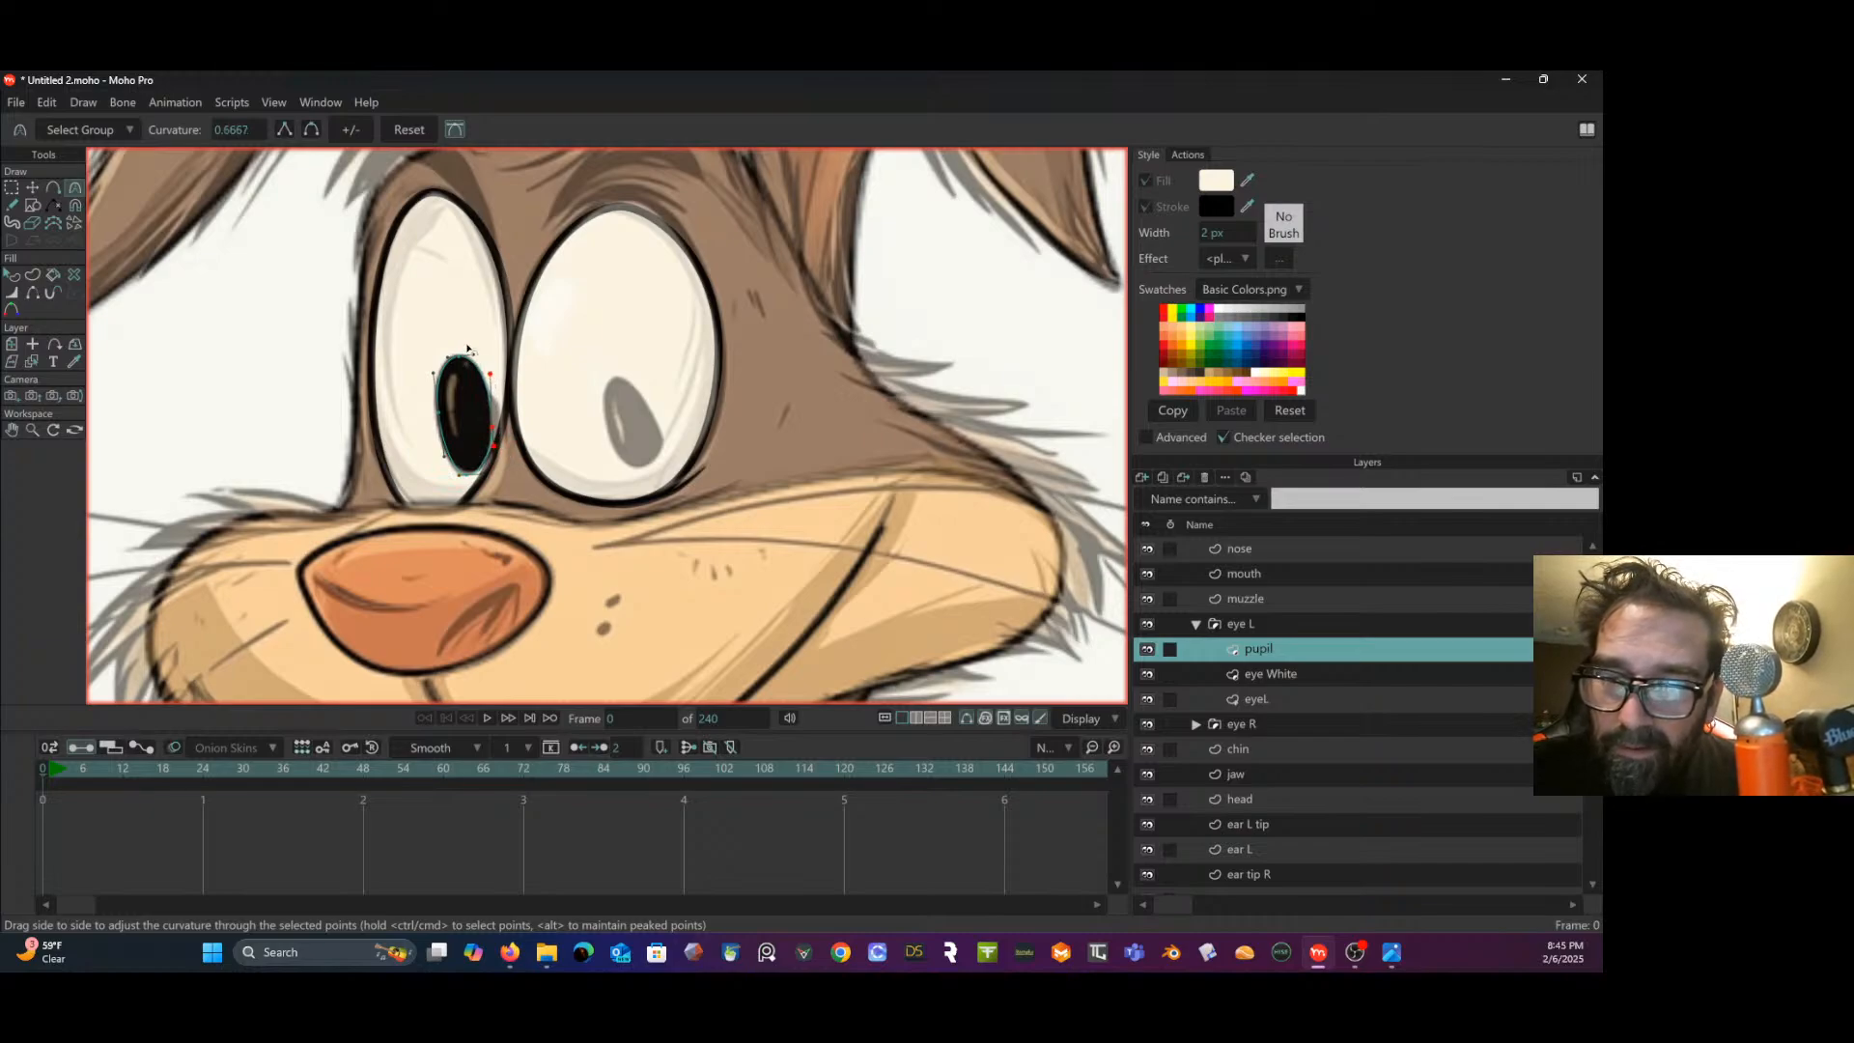
key("g")
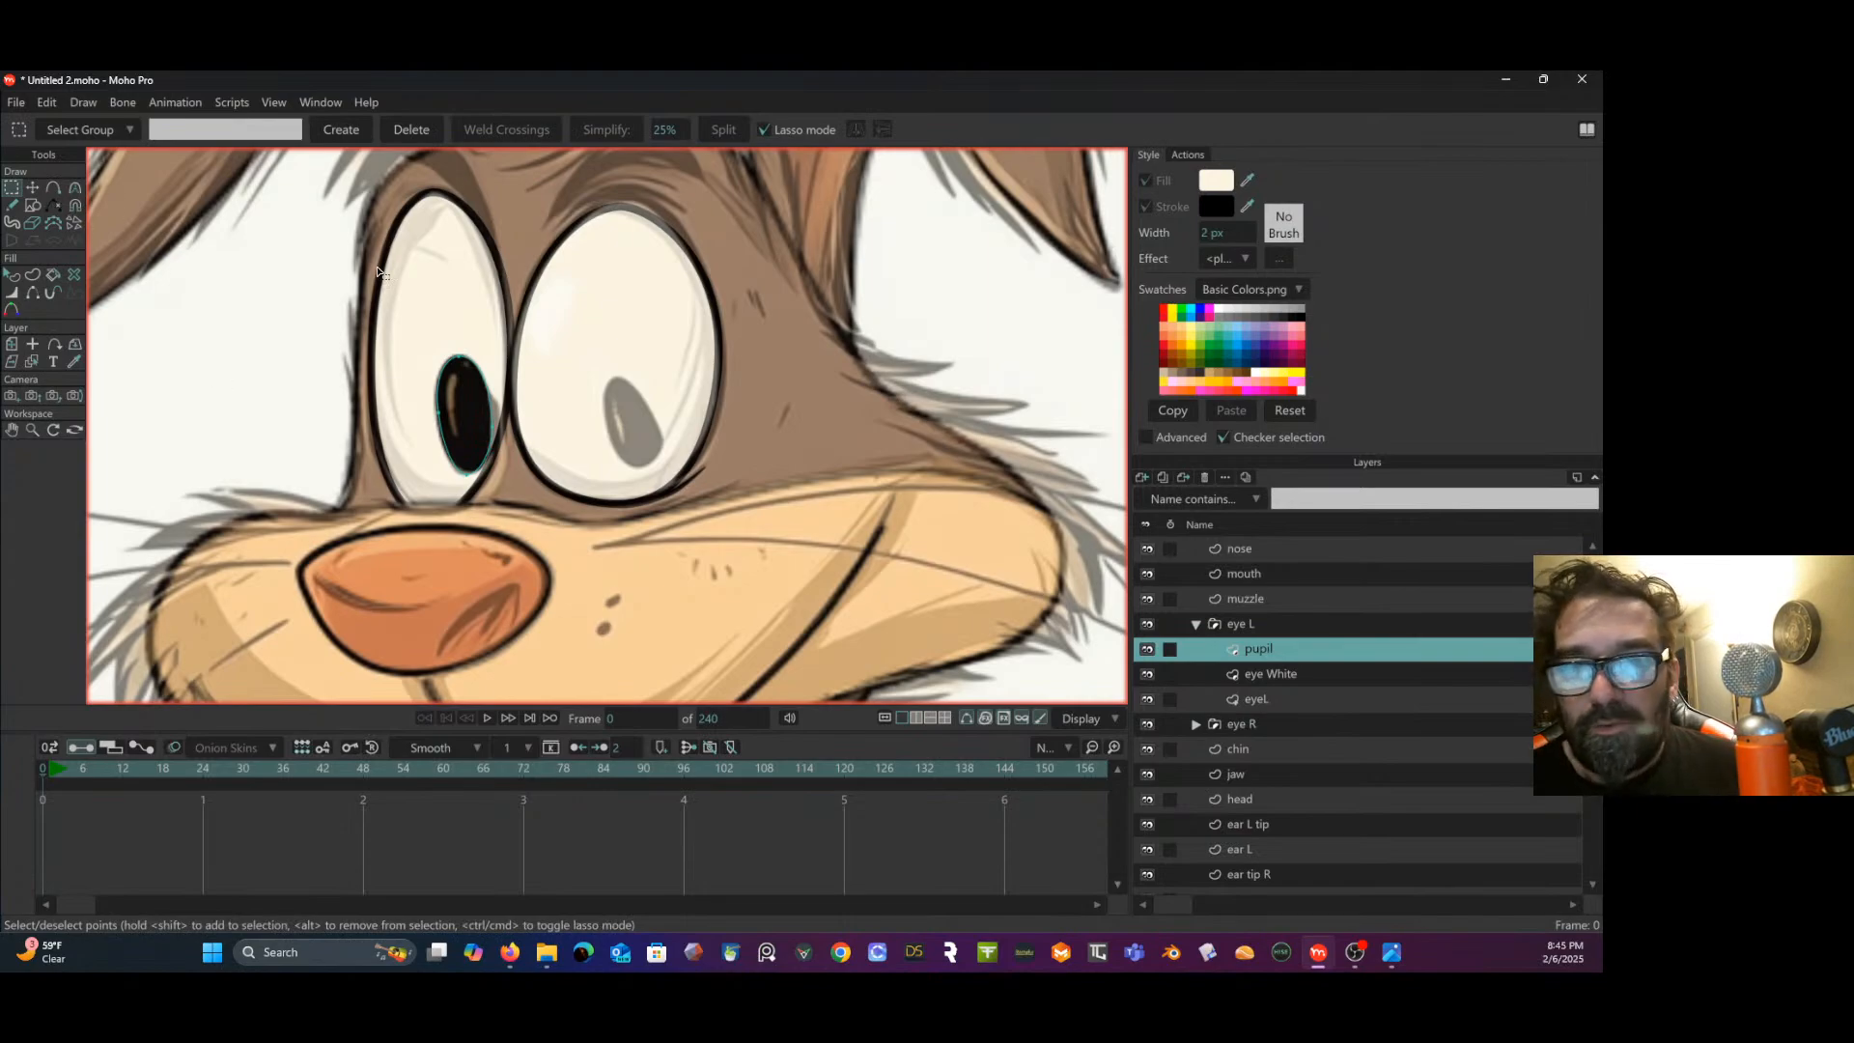
mouse_move(441, 329)
left_mouse_down()
mouse_move(459, 530)
mouse_move(575, 444)
mouse_move(465, 305)
mouse_move(425, 301)
left_mouse_up()
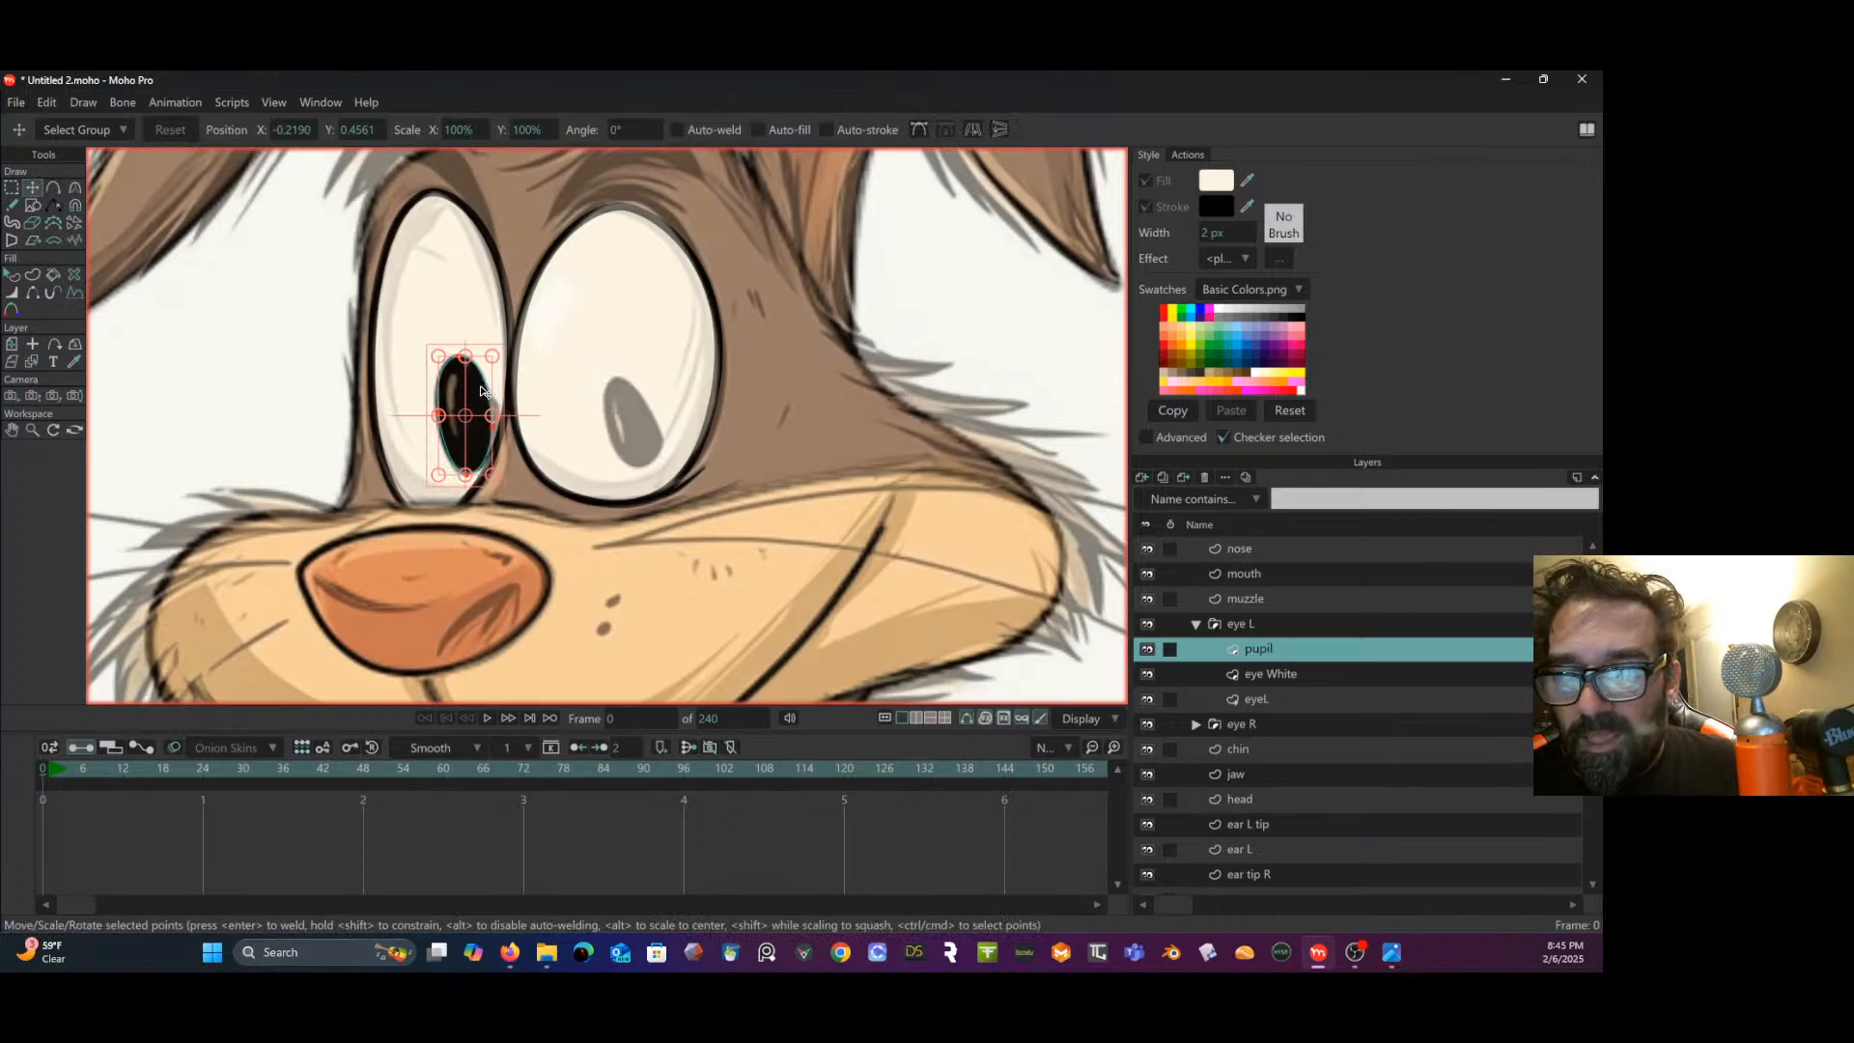
left_click_drag(481, 392, 631, 377)
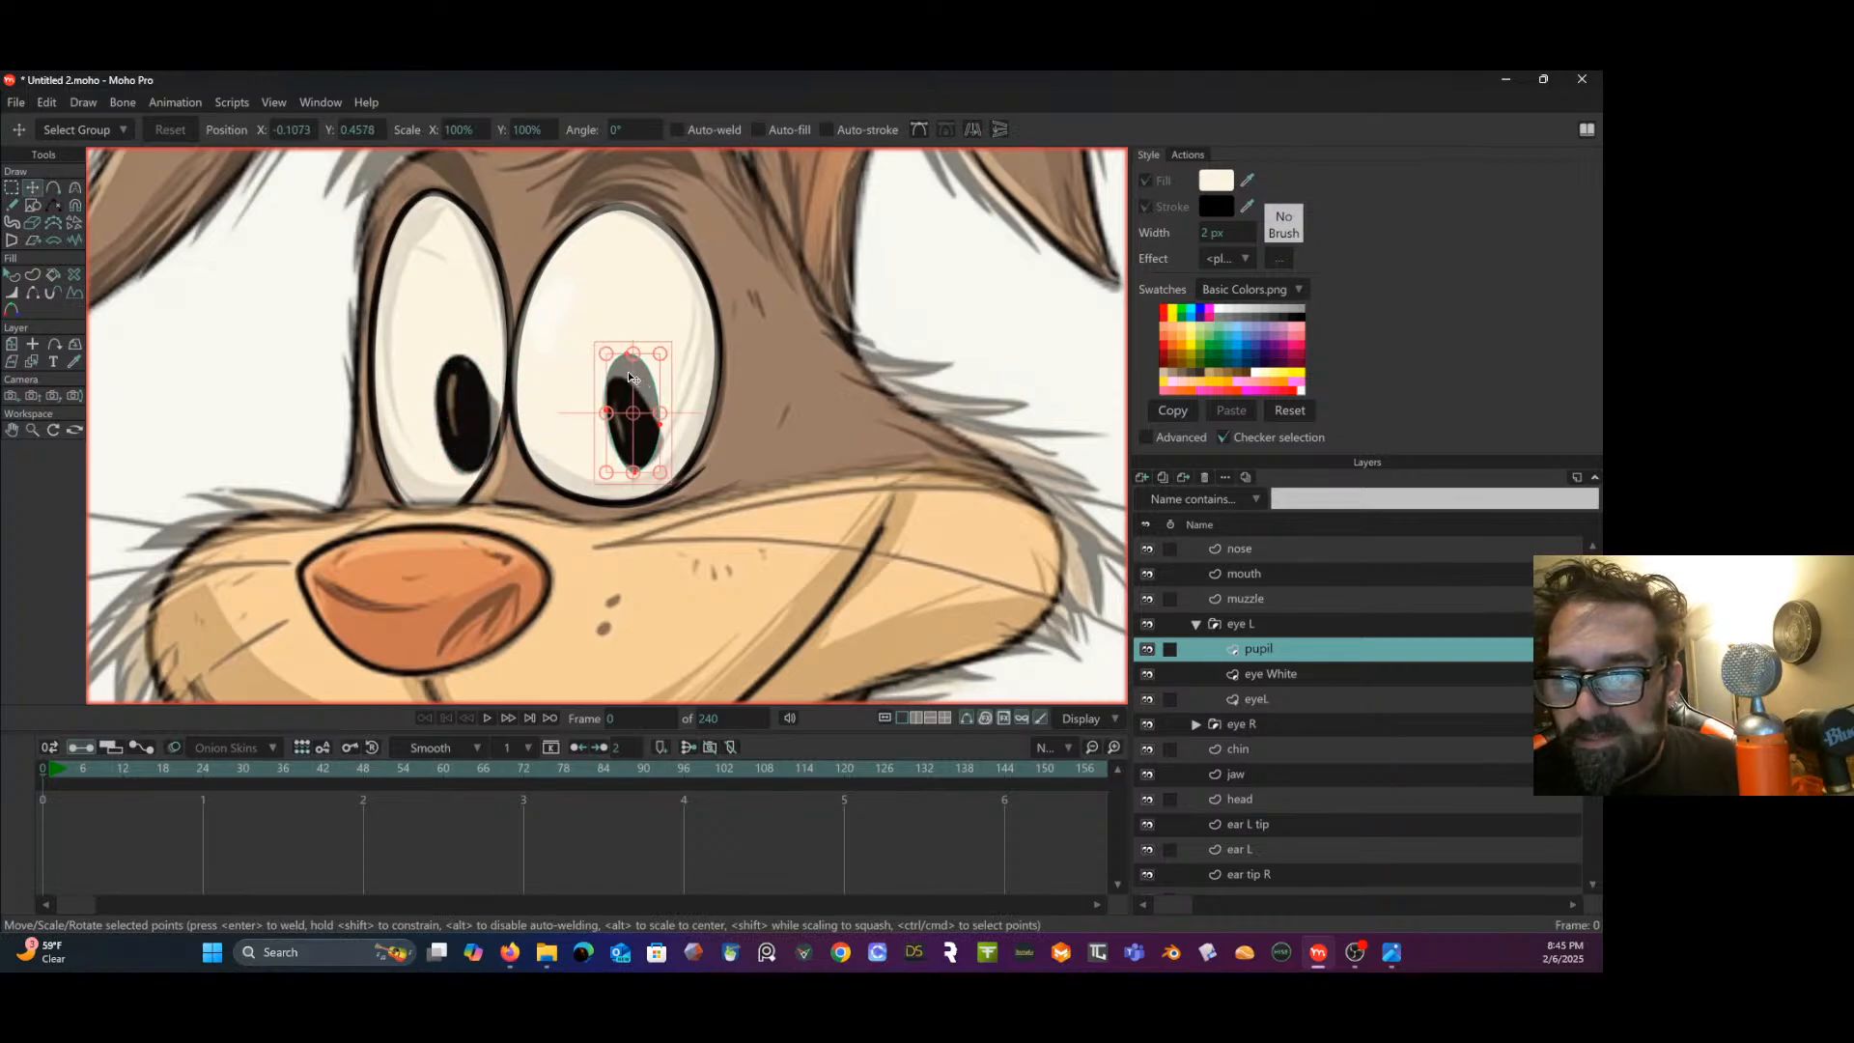
key("ctrl+z")
key("ctrl+z")
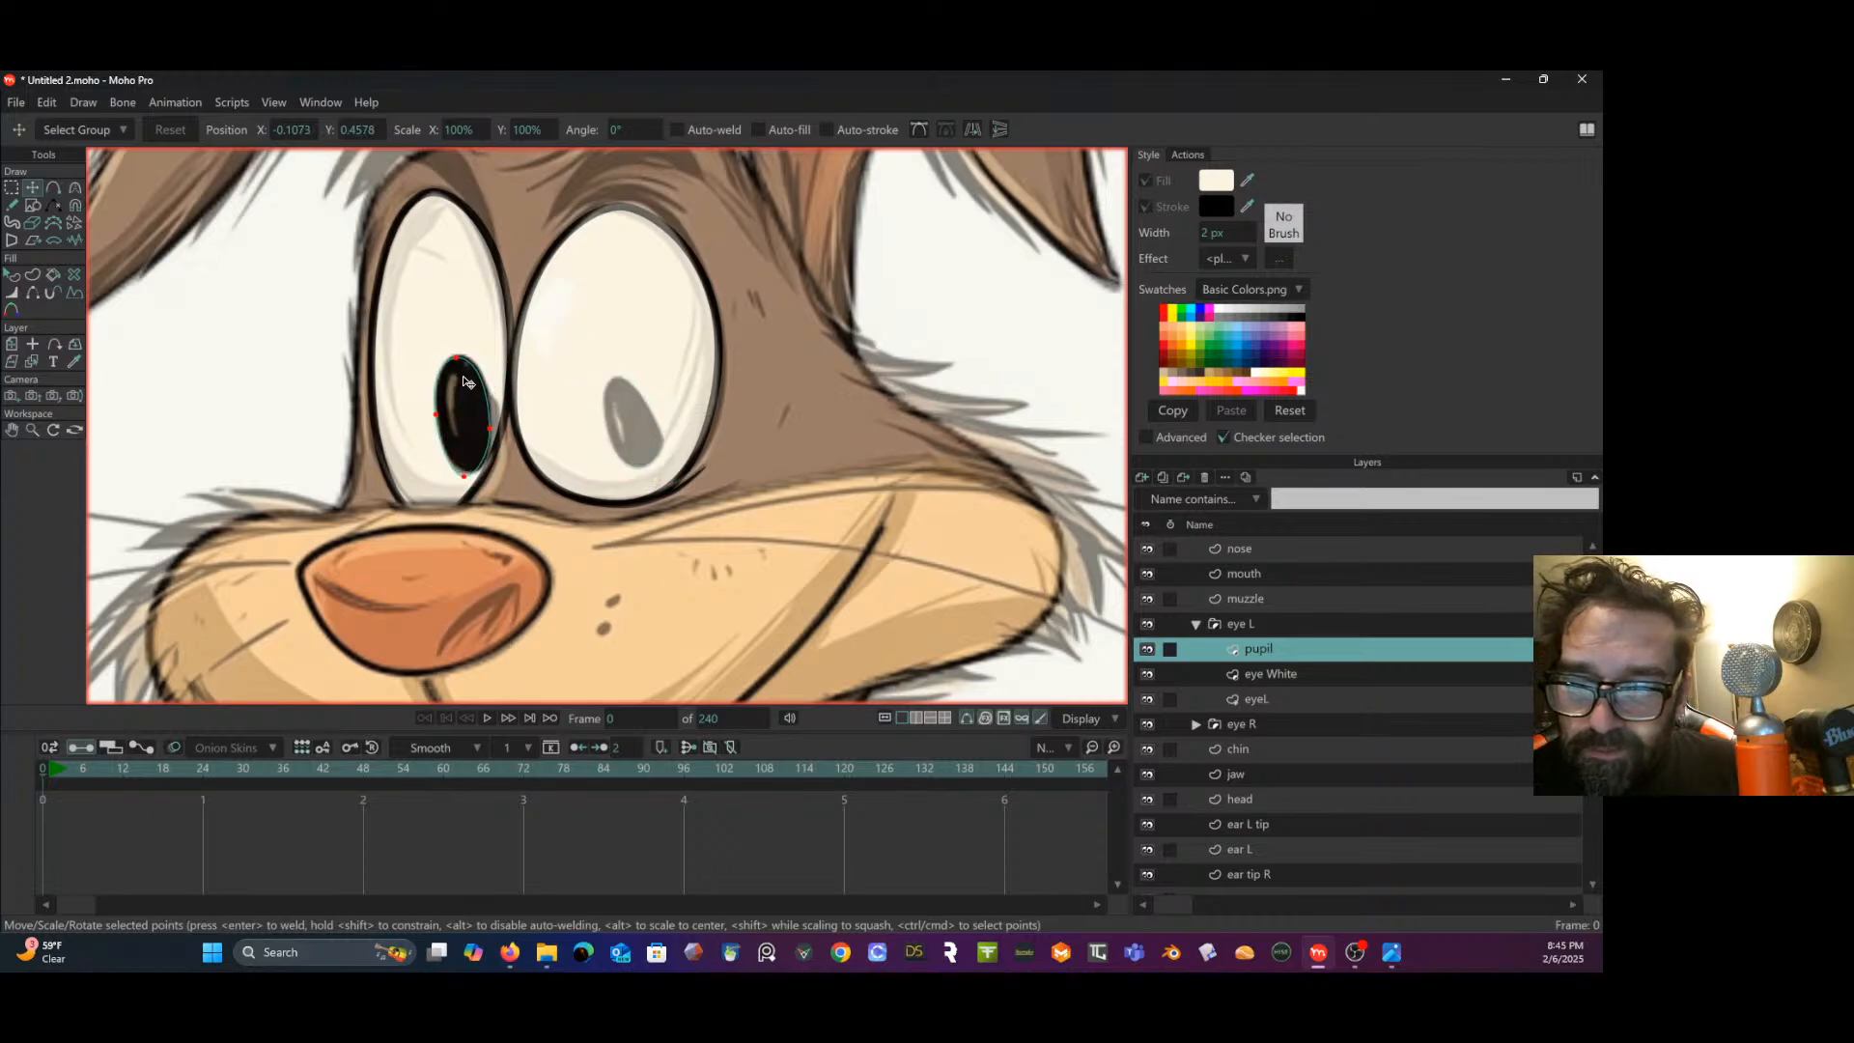
left_click_drag(464, 381, 628, 386)
- Set the pupil's bottom point curvature to about 0.27 and shift that point onto the tip of the sketched pupil
scroll(613, 381, "down", 5)
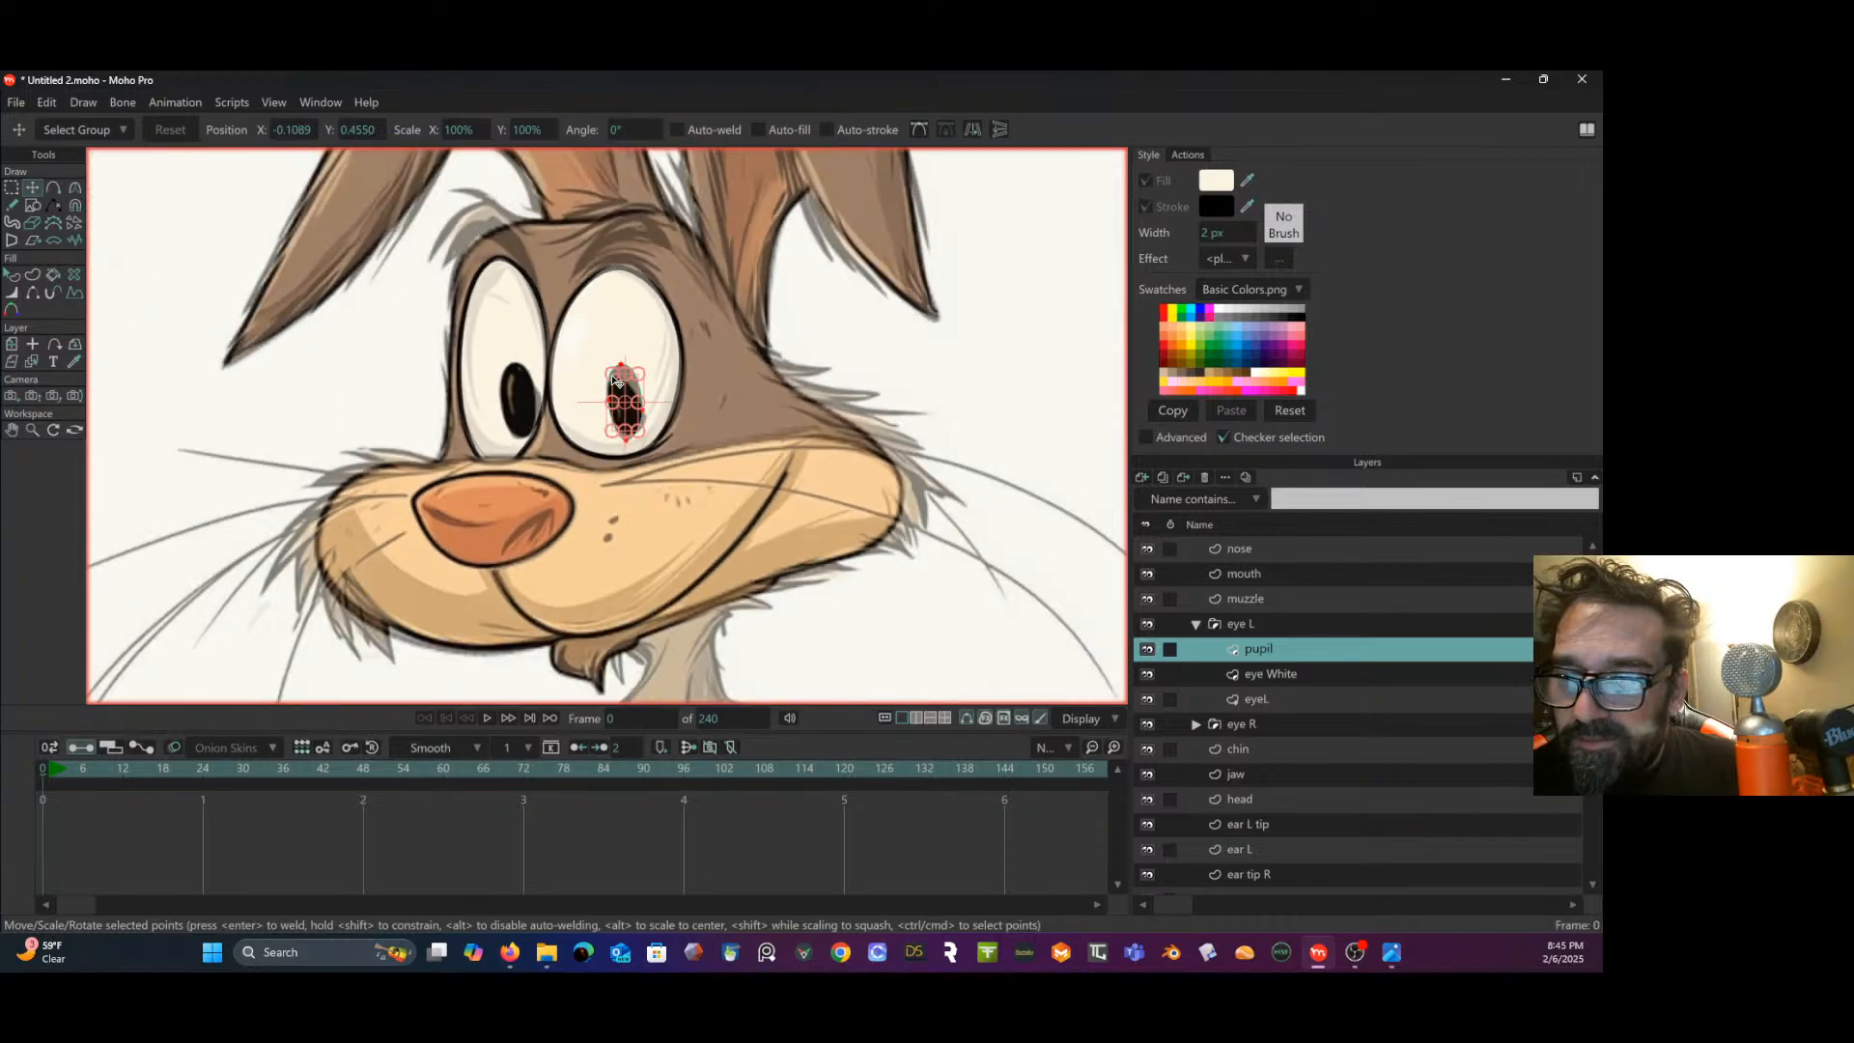
scroll(612, 380, "up", 8)
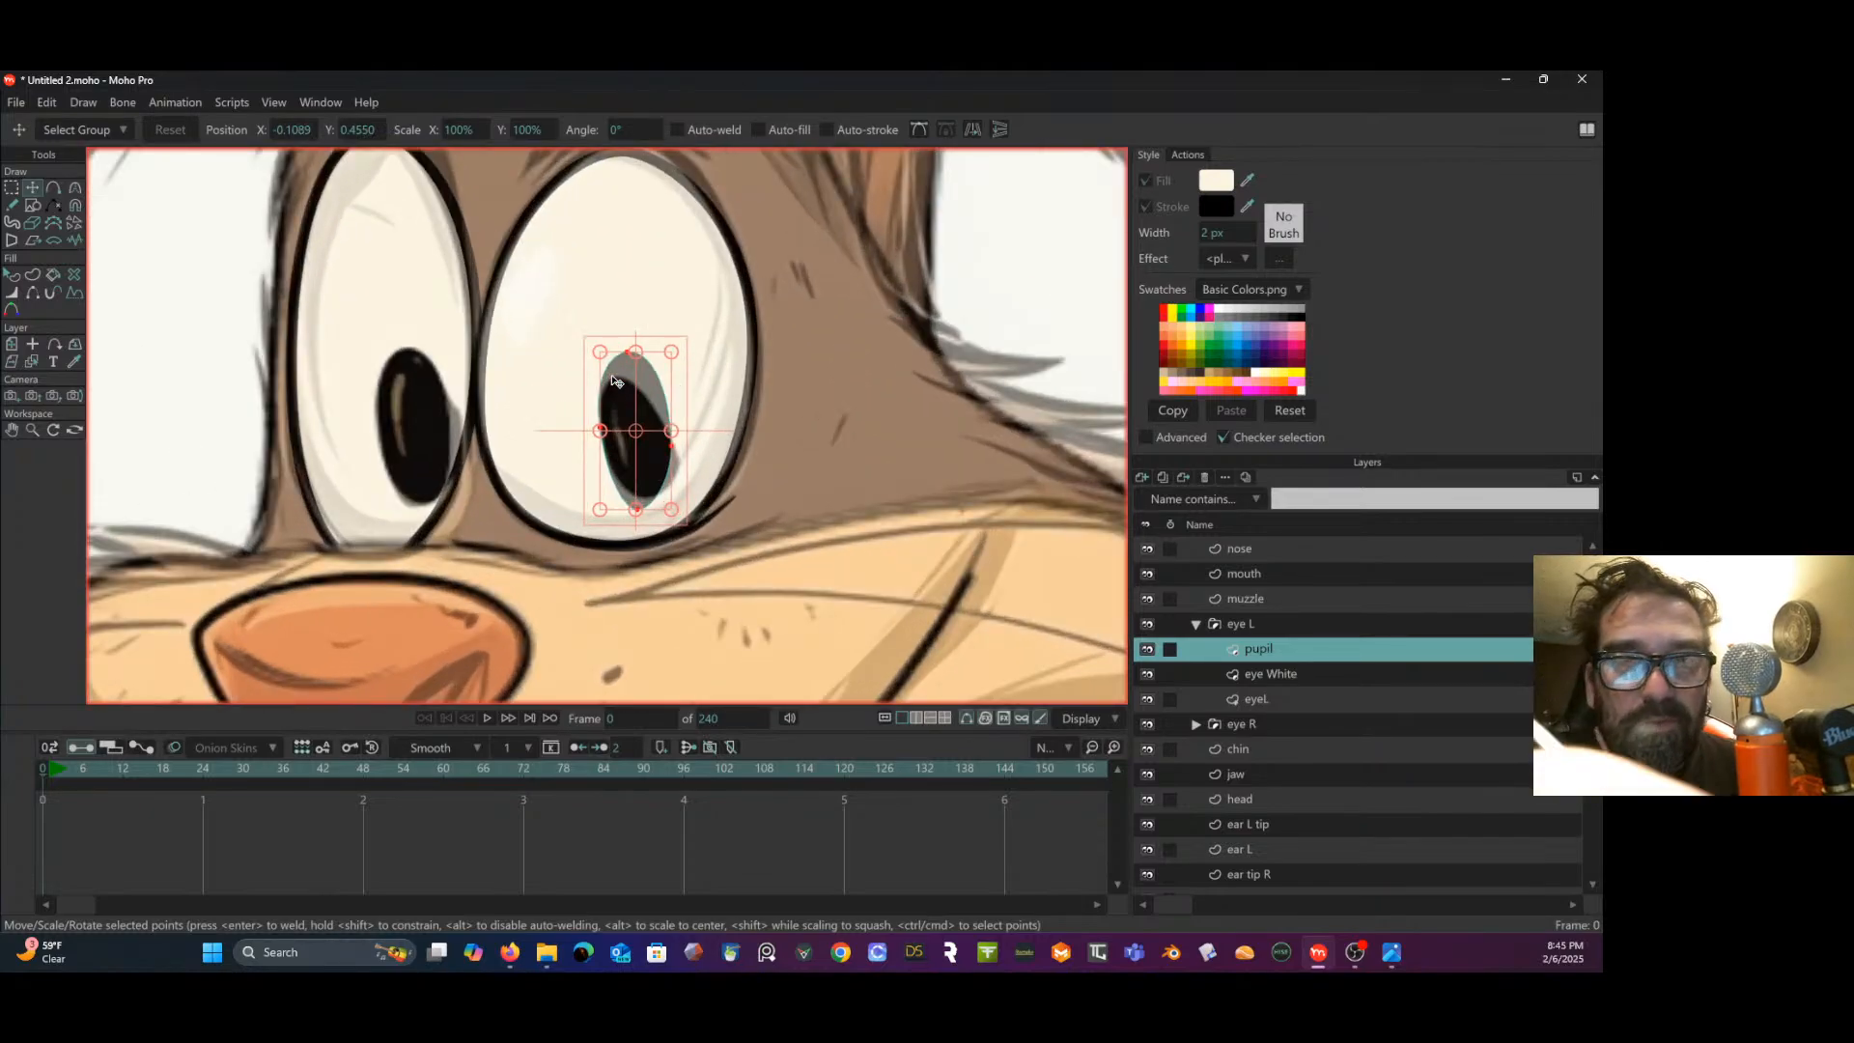
left_click(12, 188)
left_click(123, 204)
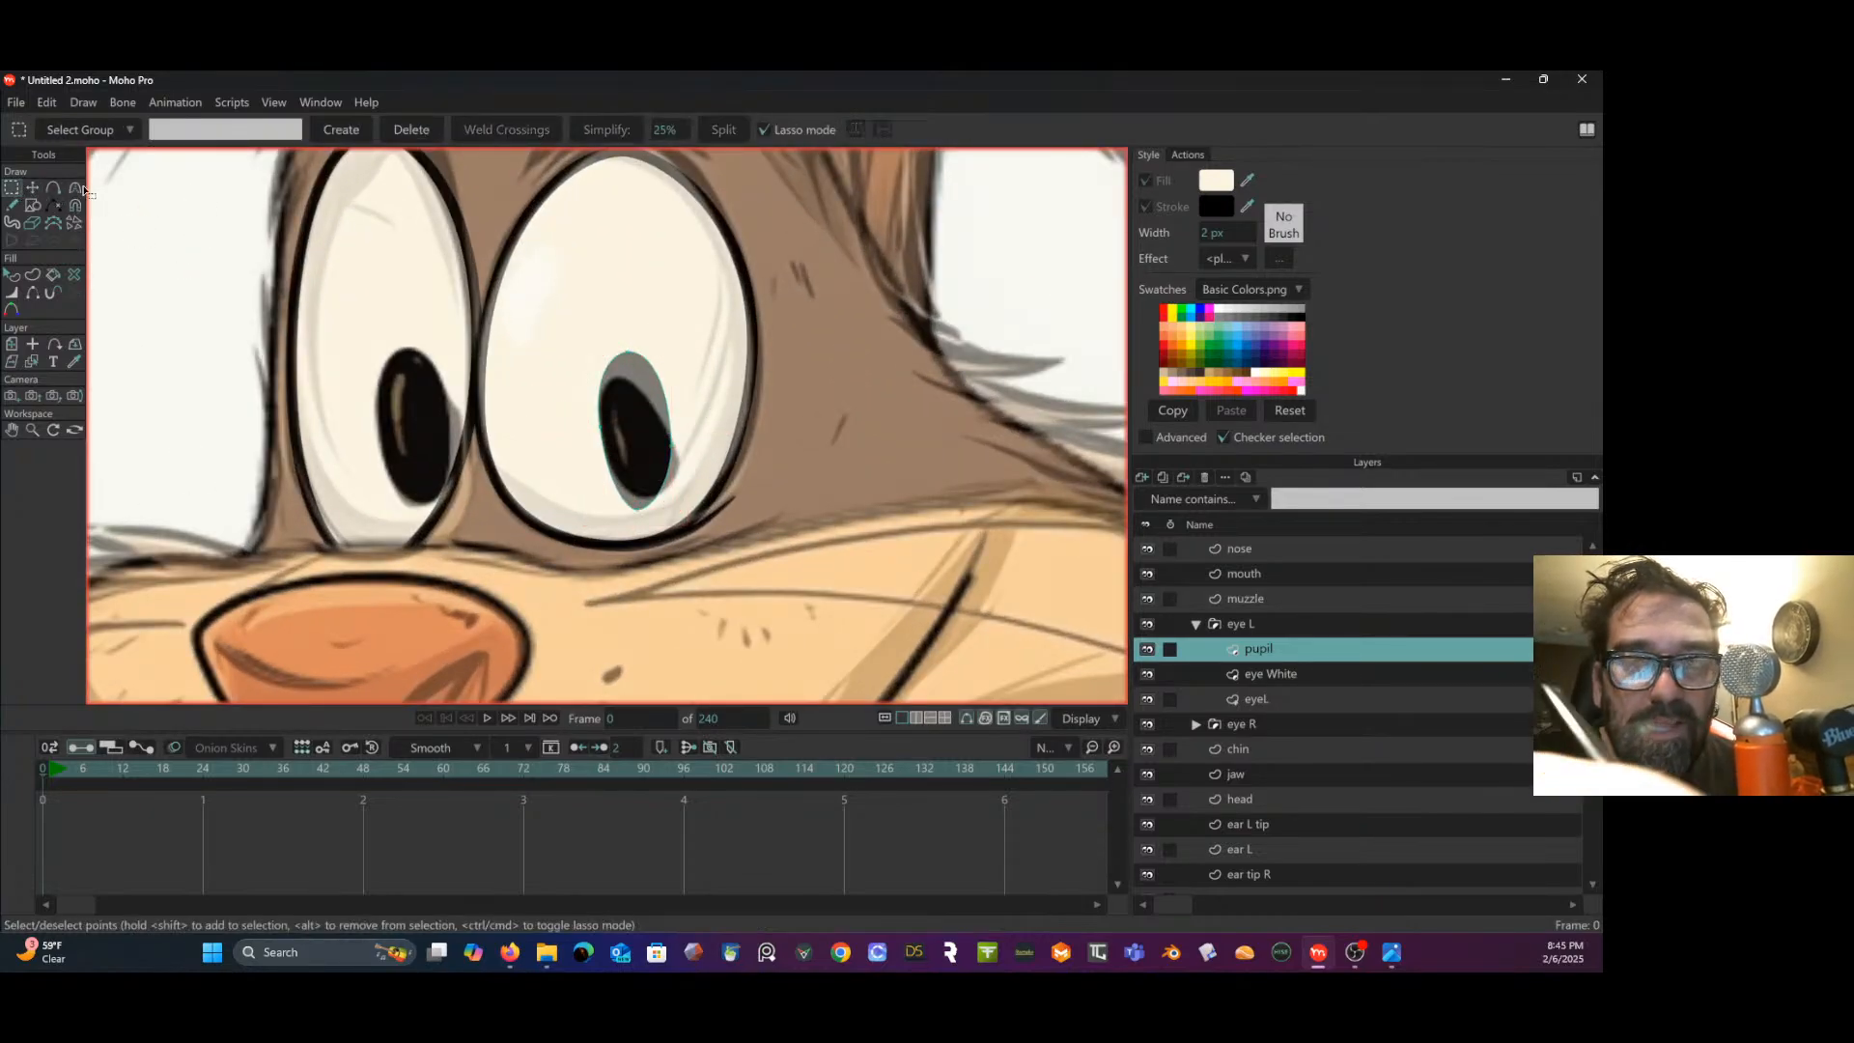
left_click(75, 187)
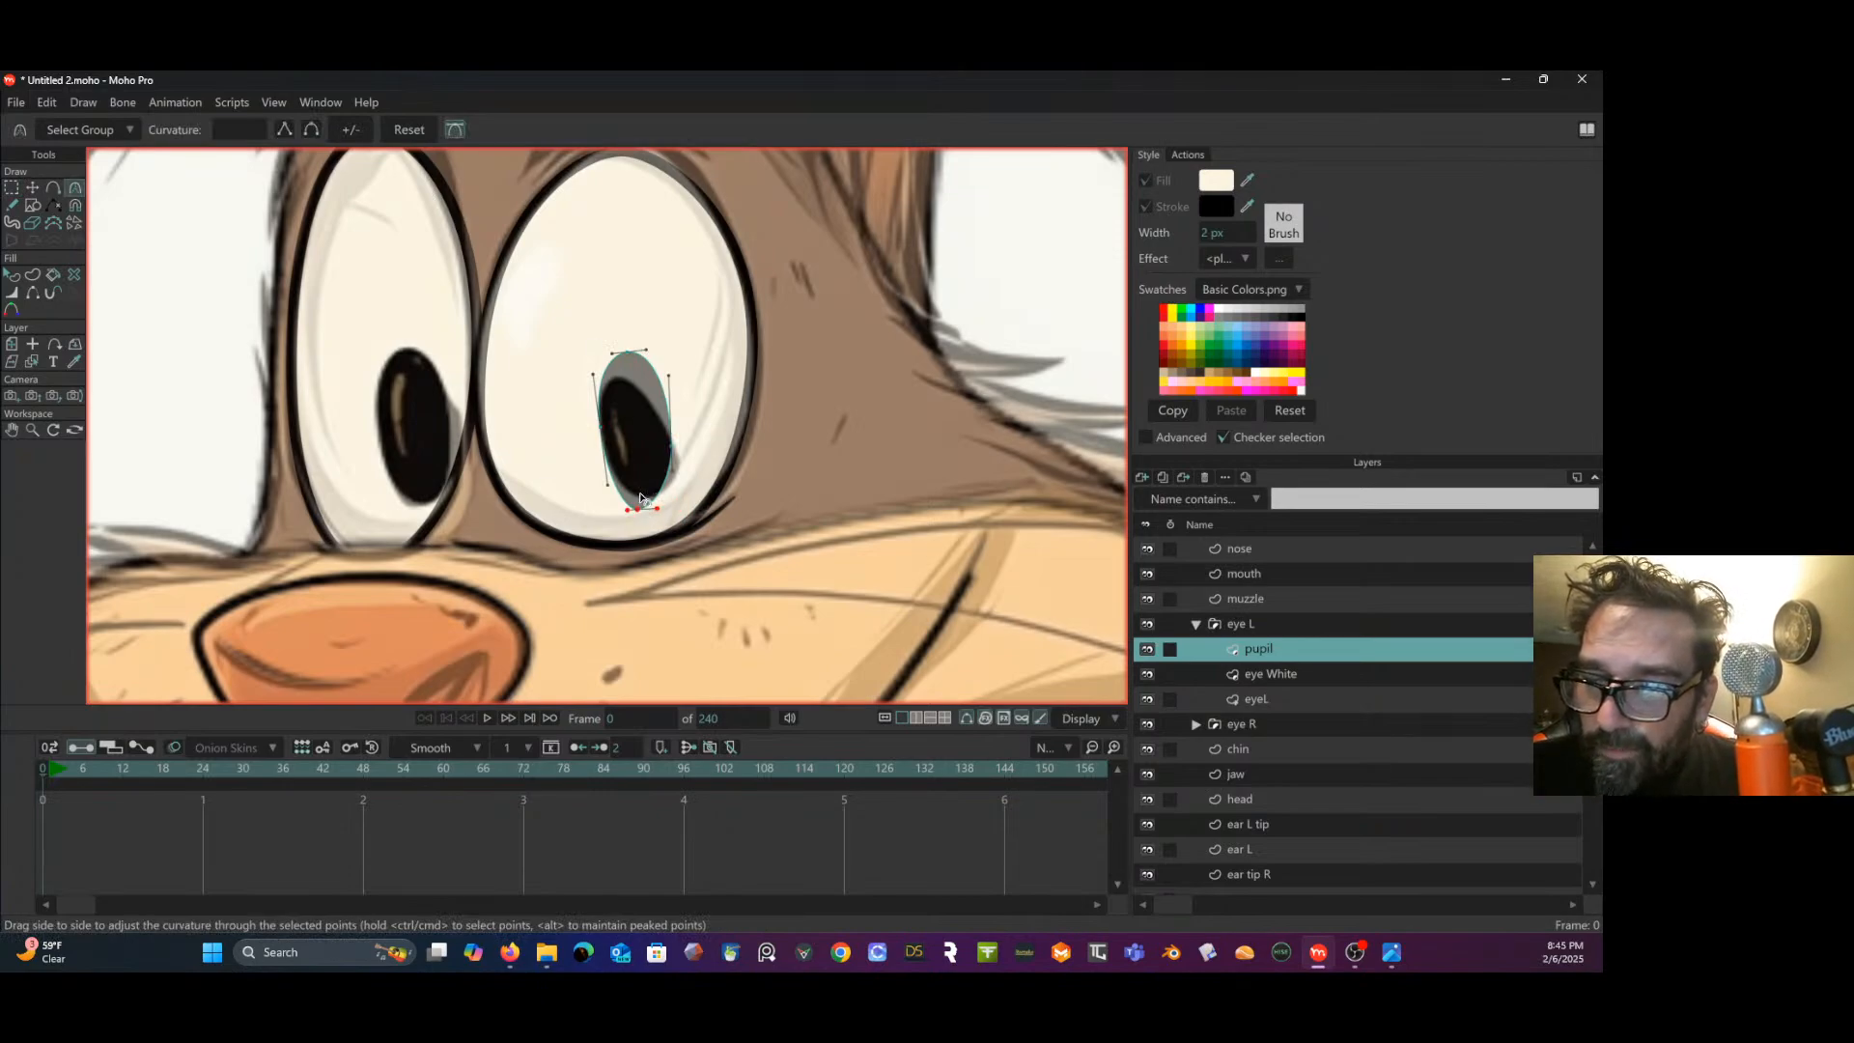
left_click_drag(646, 499, 830, 341)
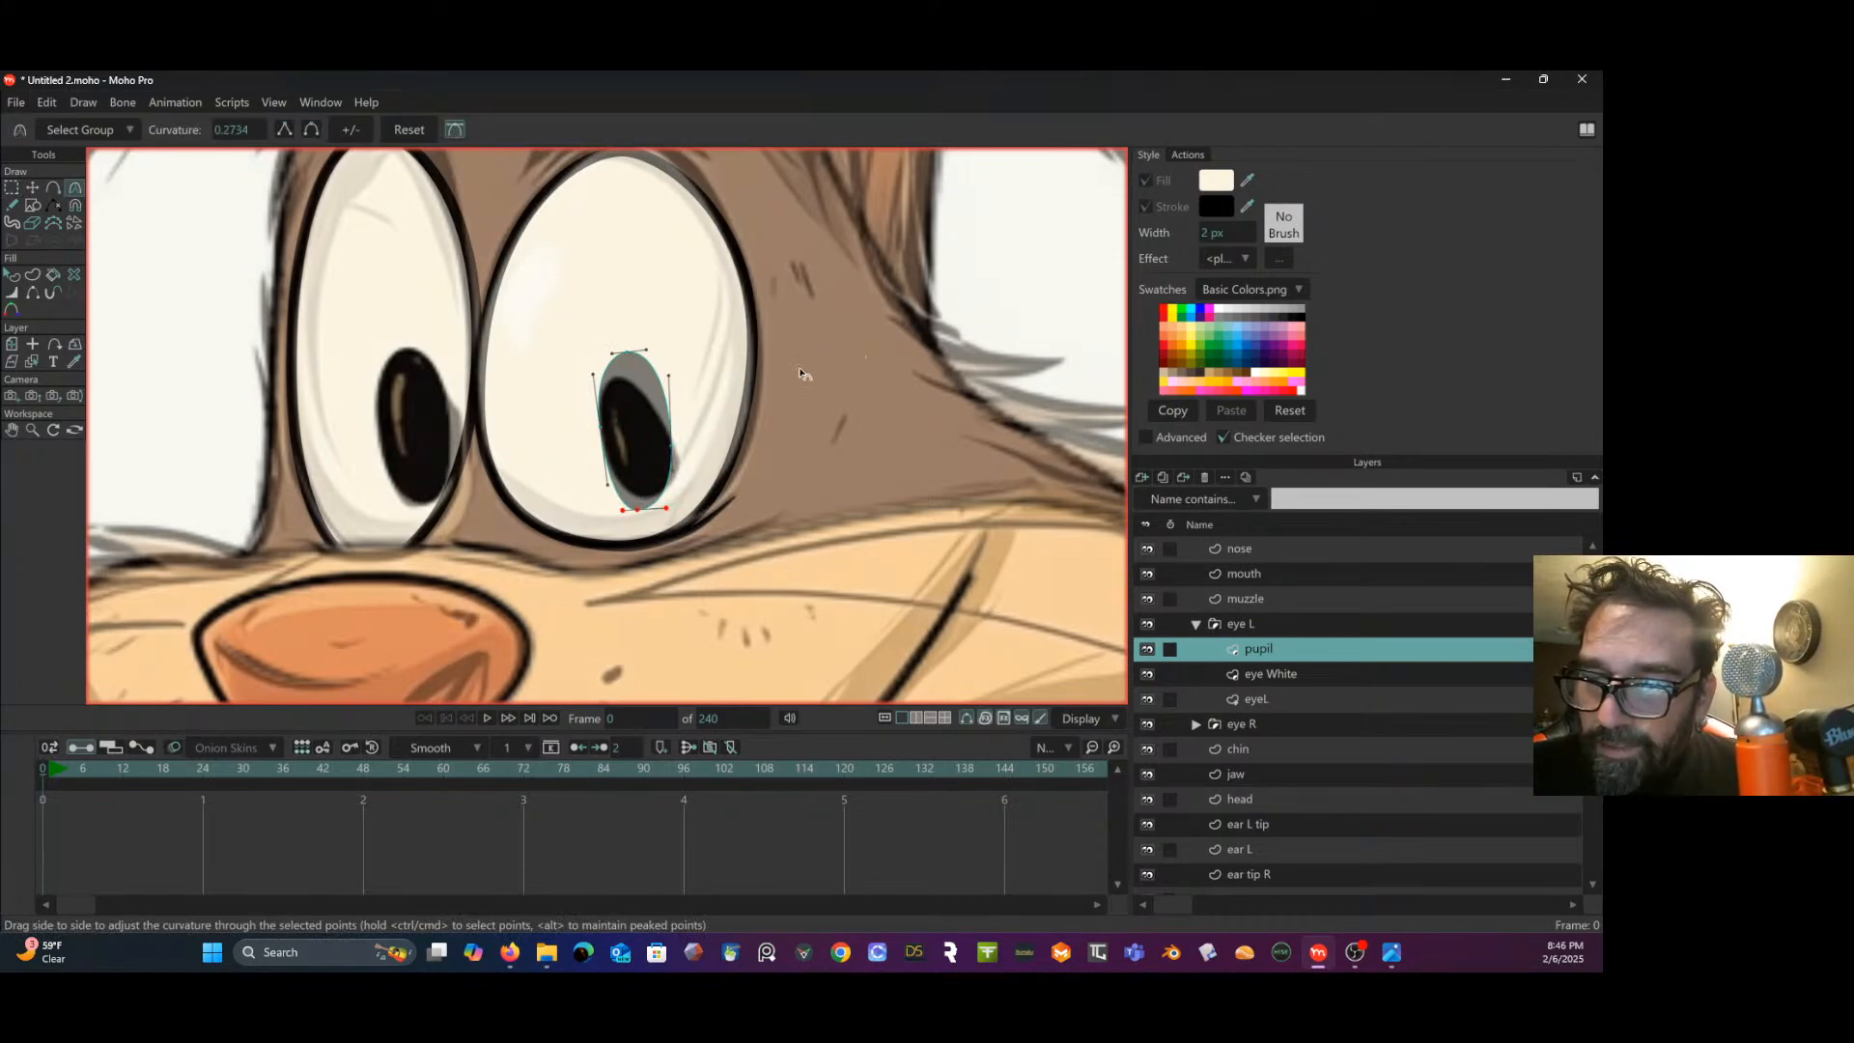
left_click(31, 187)
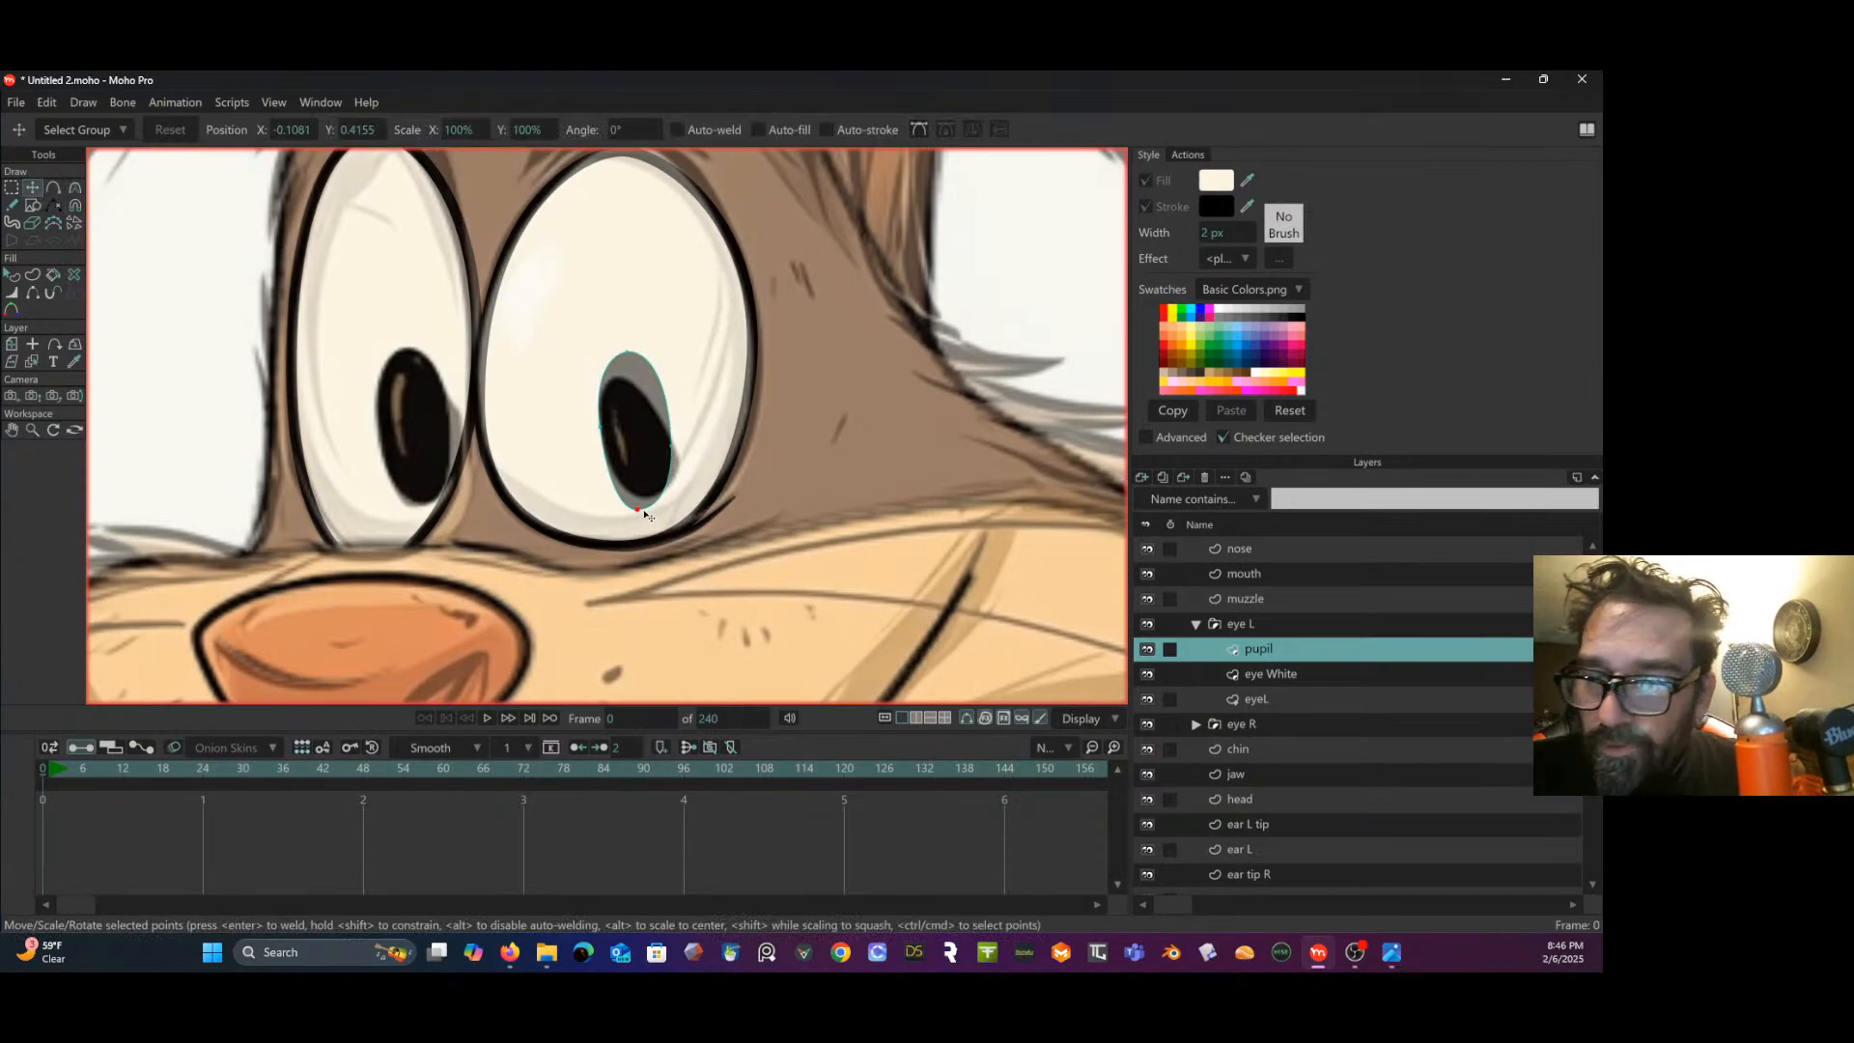
left_click_drag(638, 508, 657, 503)
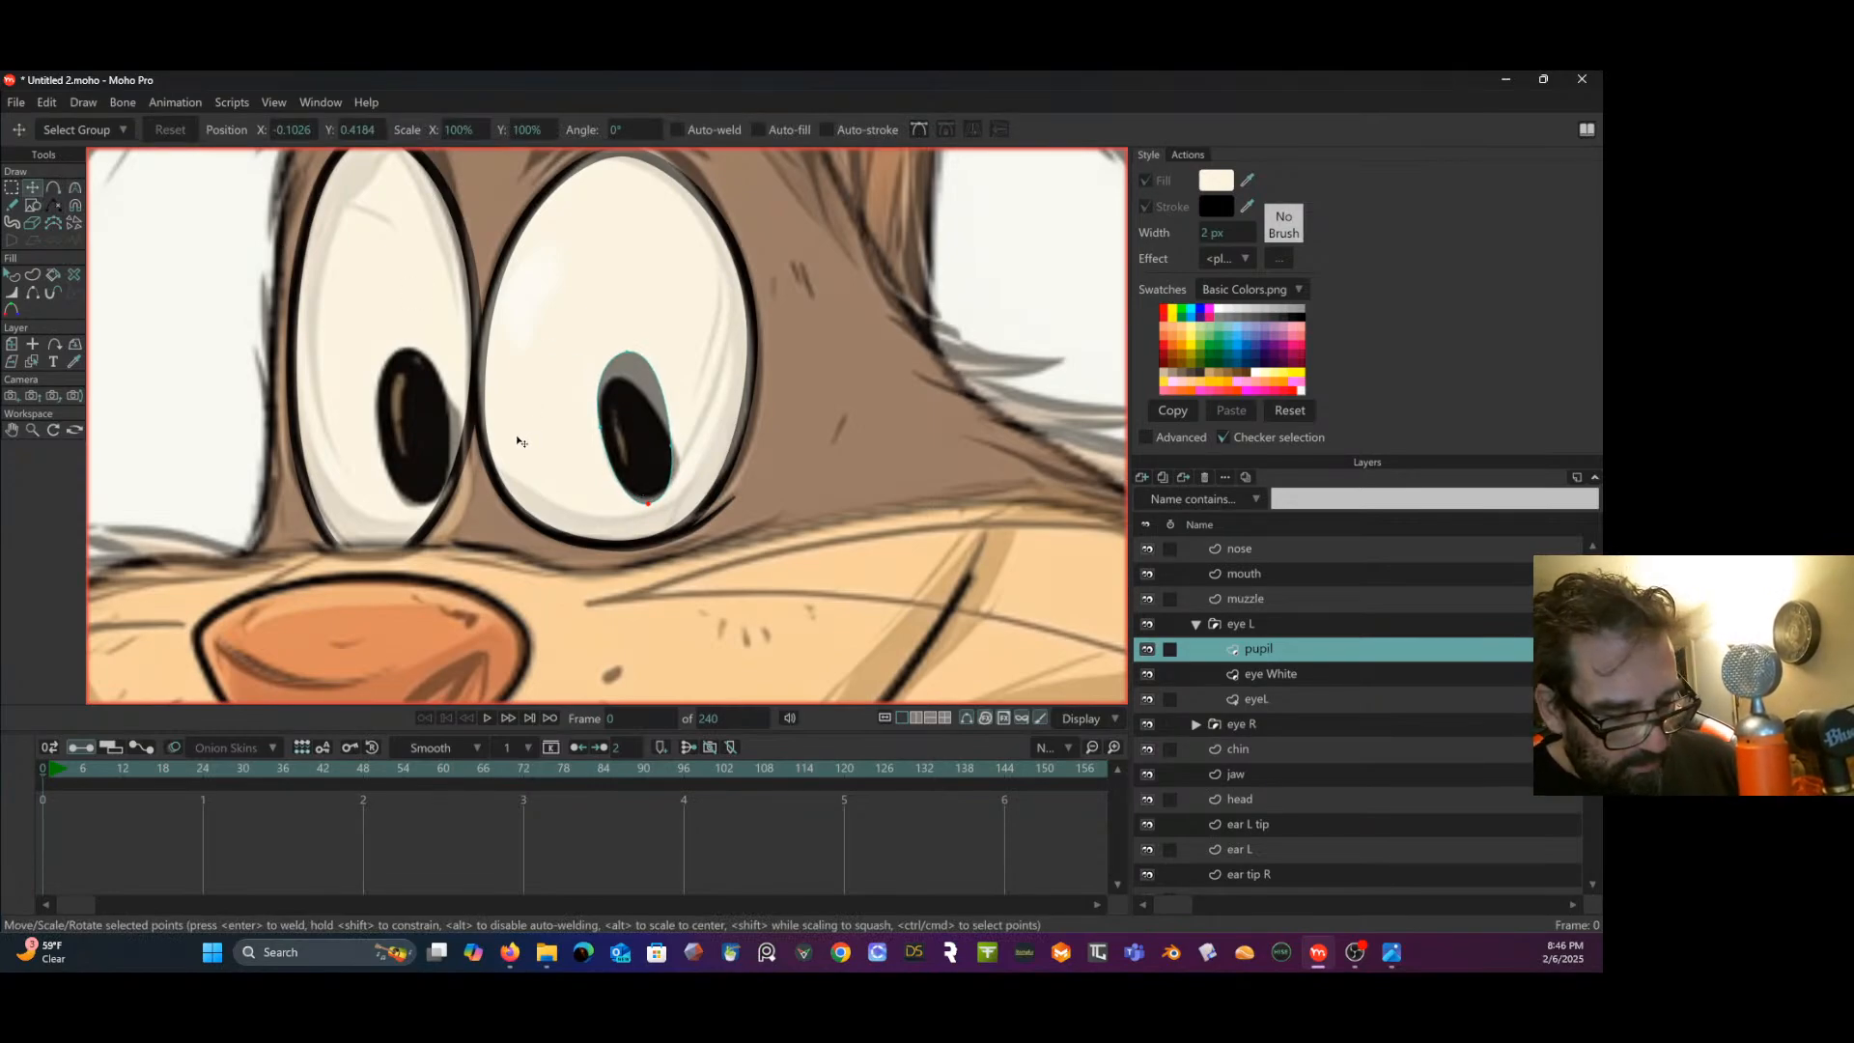
scroll(521, 434, "down", 2)
scroll(628, 423, "down", 3)
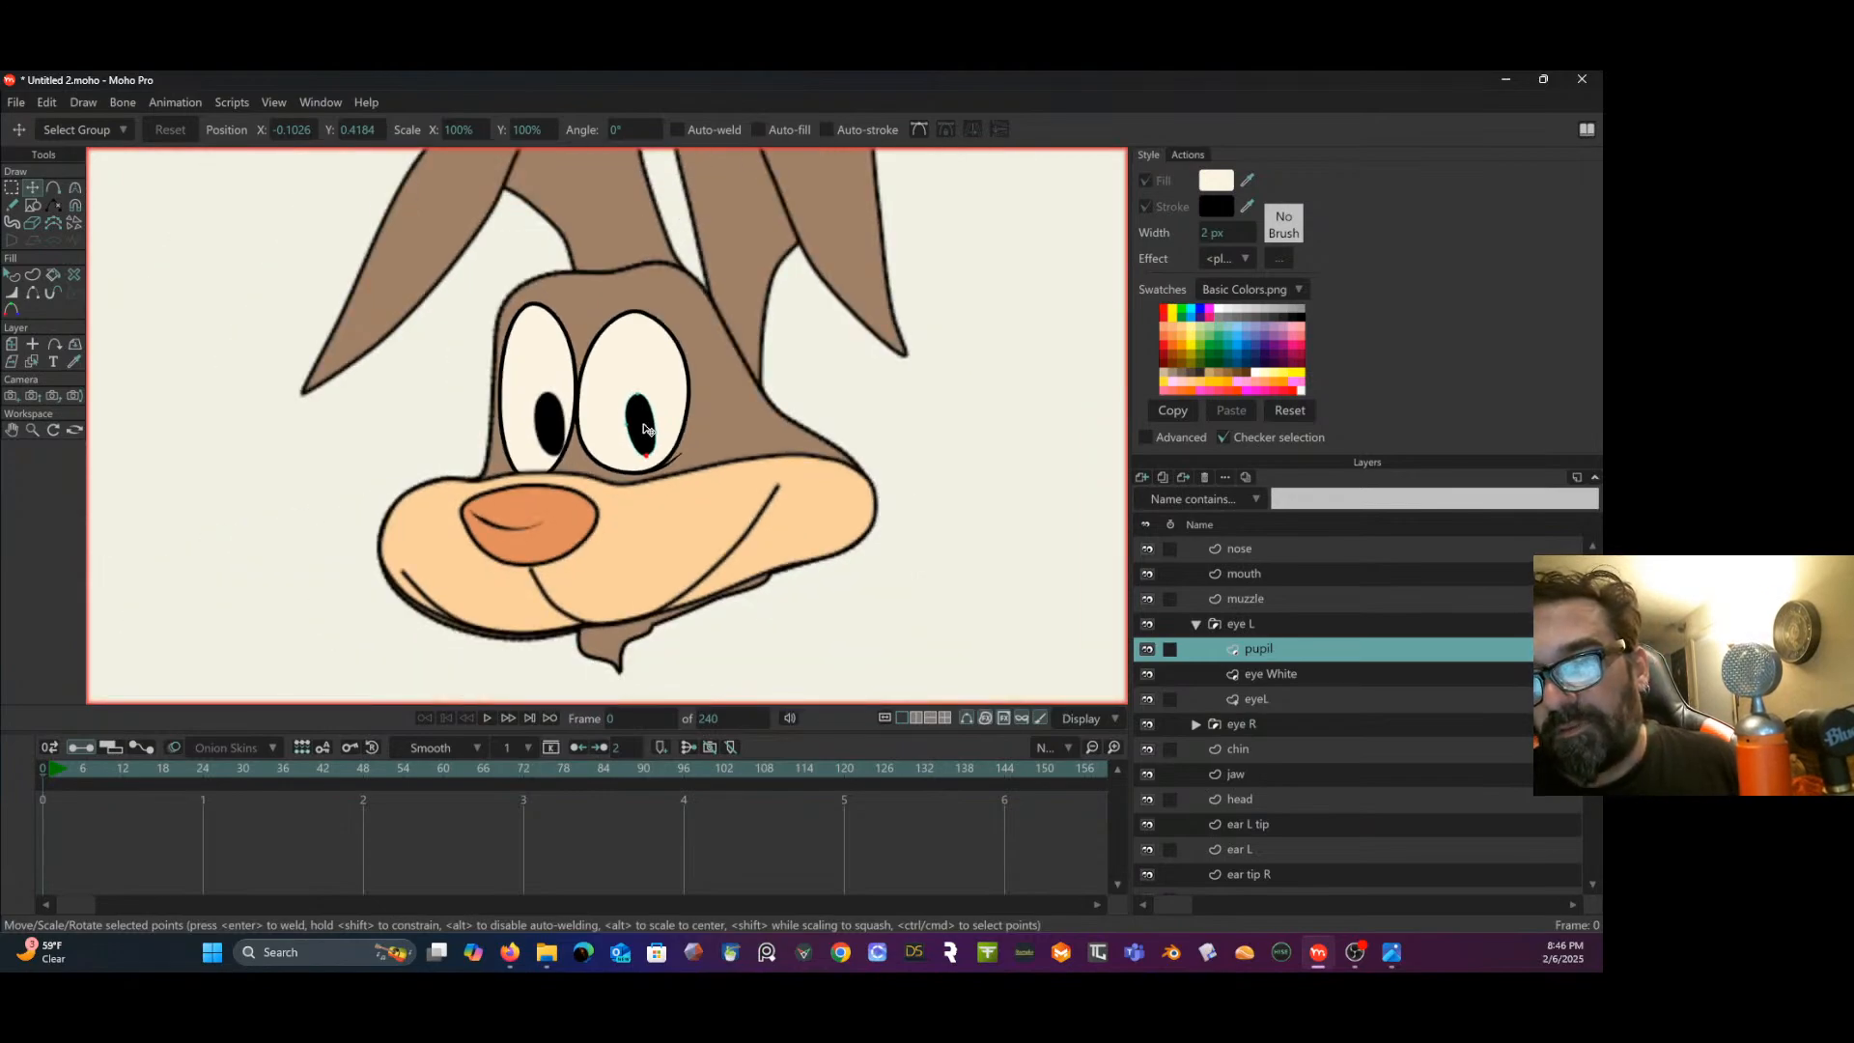
scroll(645, 429, "up", 1)
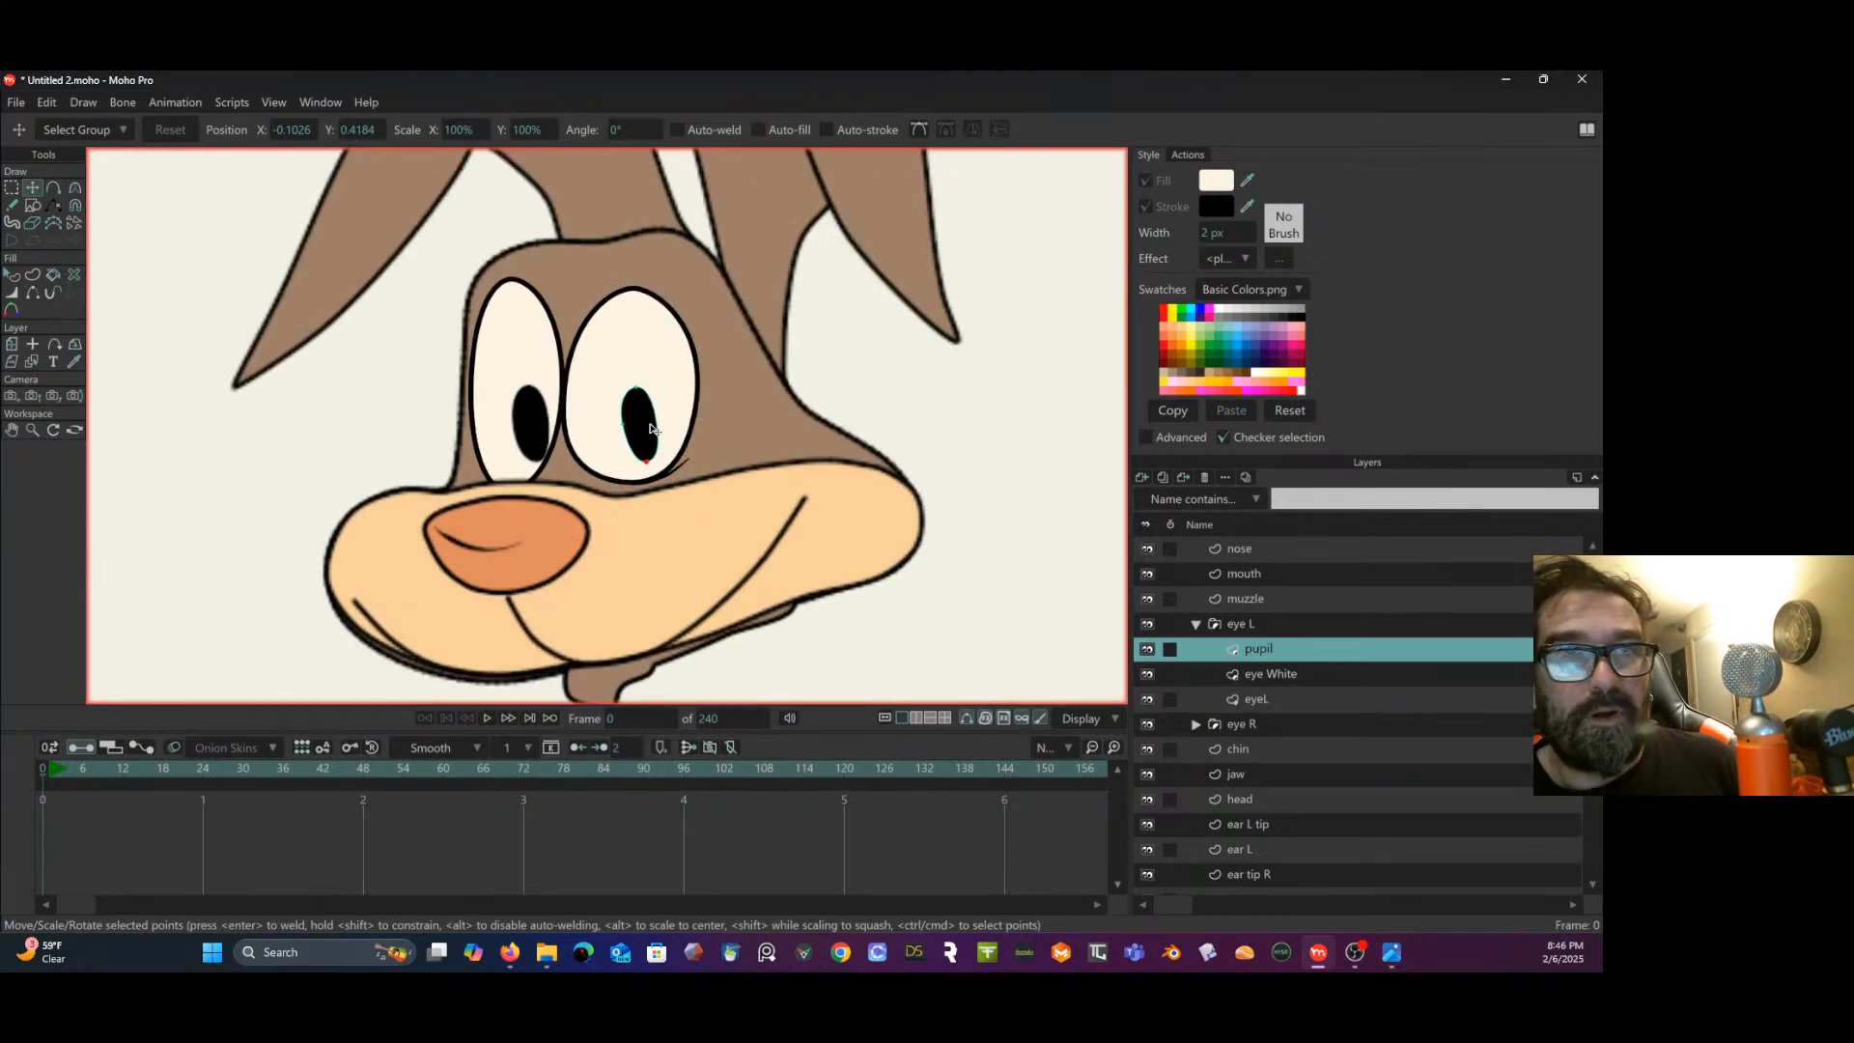
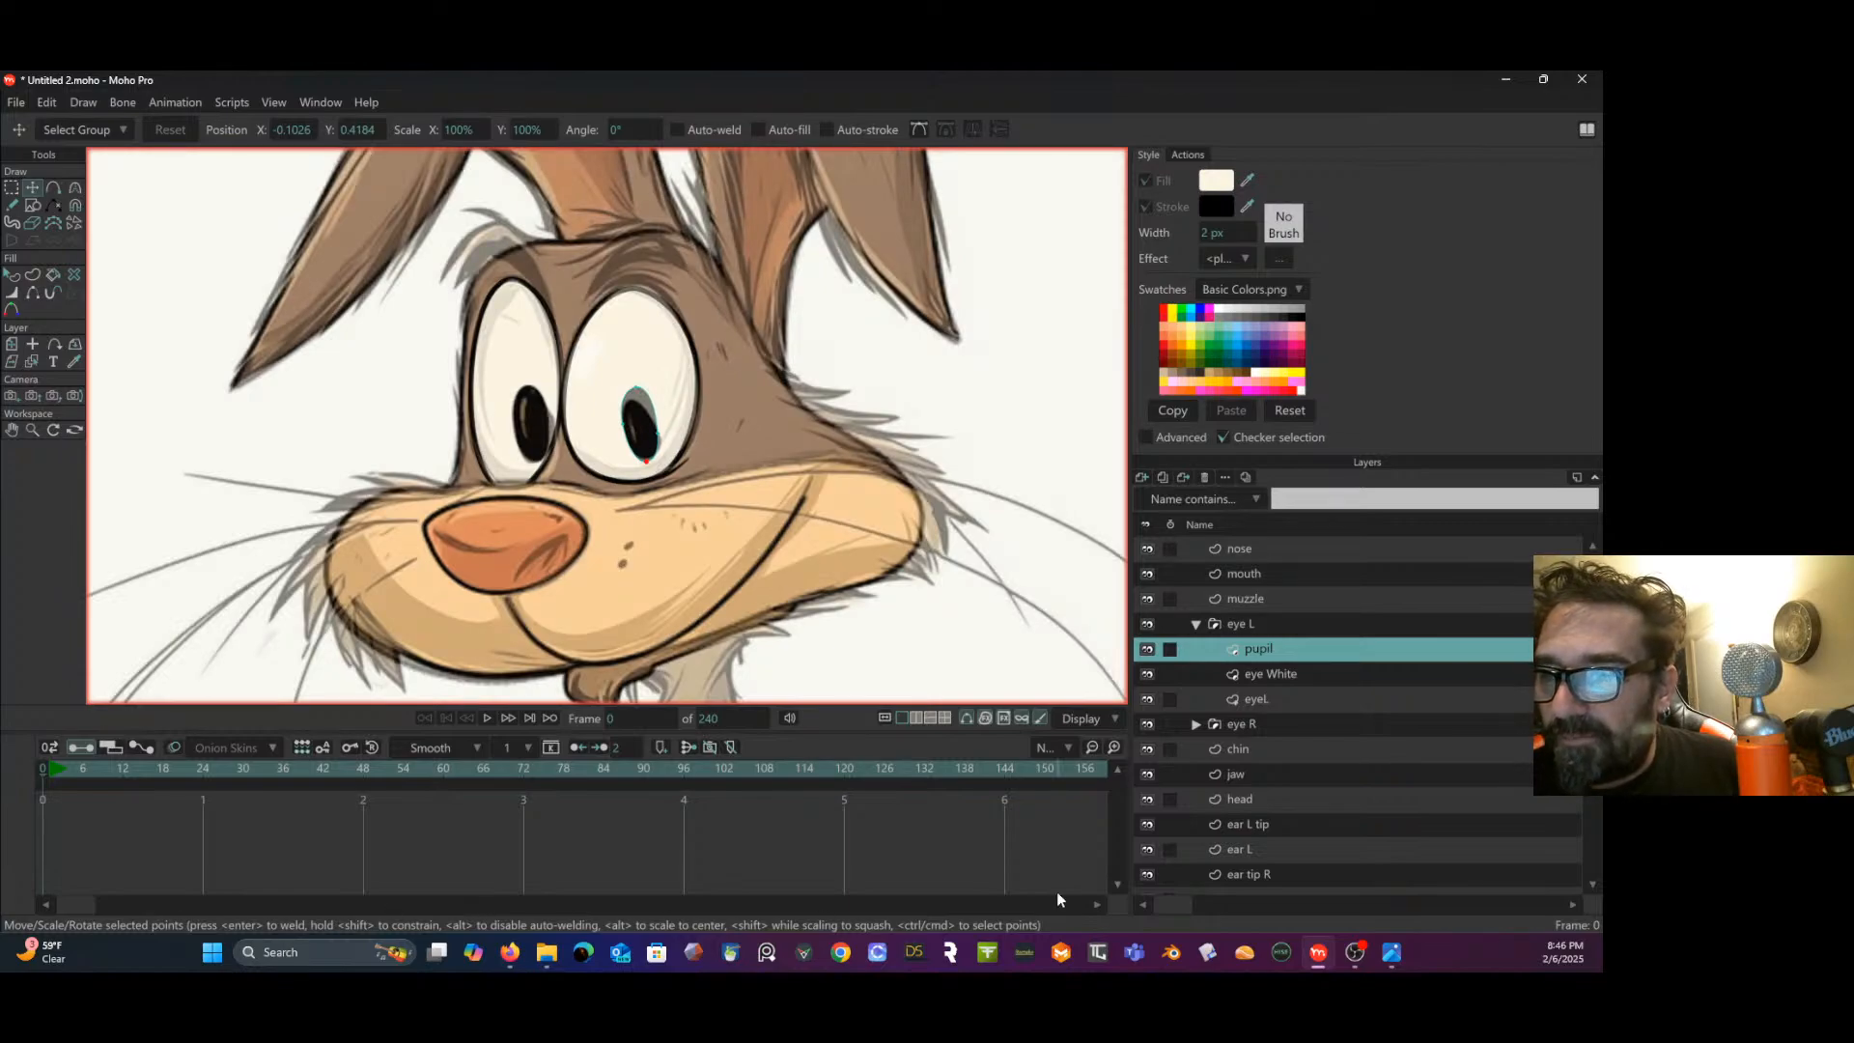
- Collapse the eye L and eye R layer groups, checking the layers inside eye R
left_click_drag(806, 312, 763, 444)
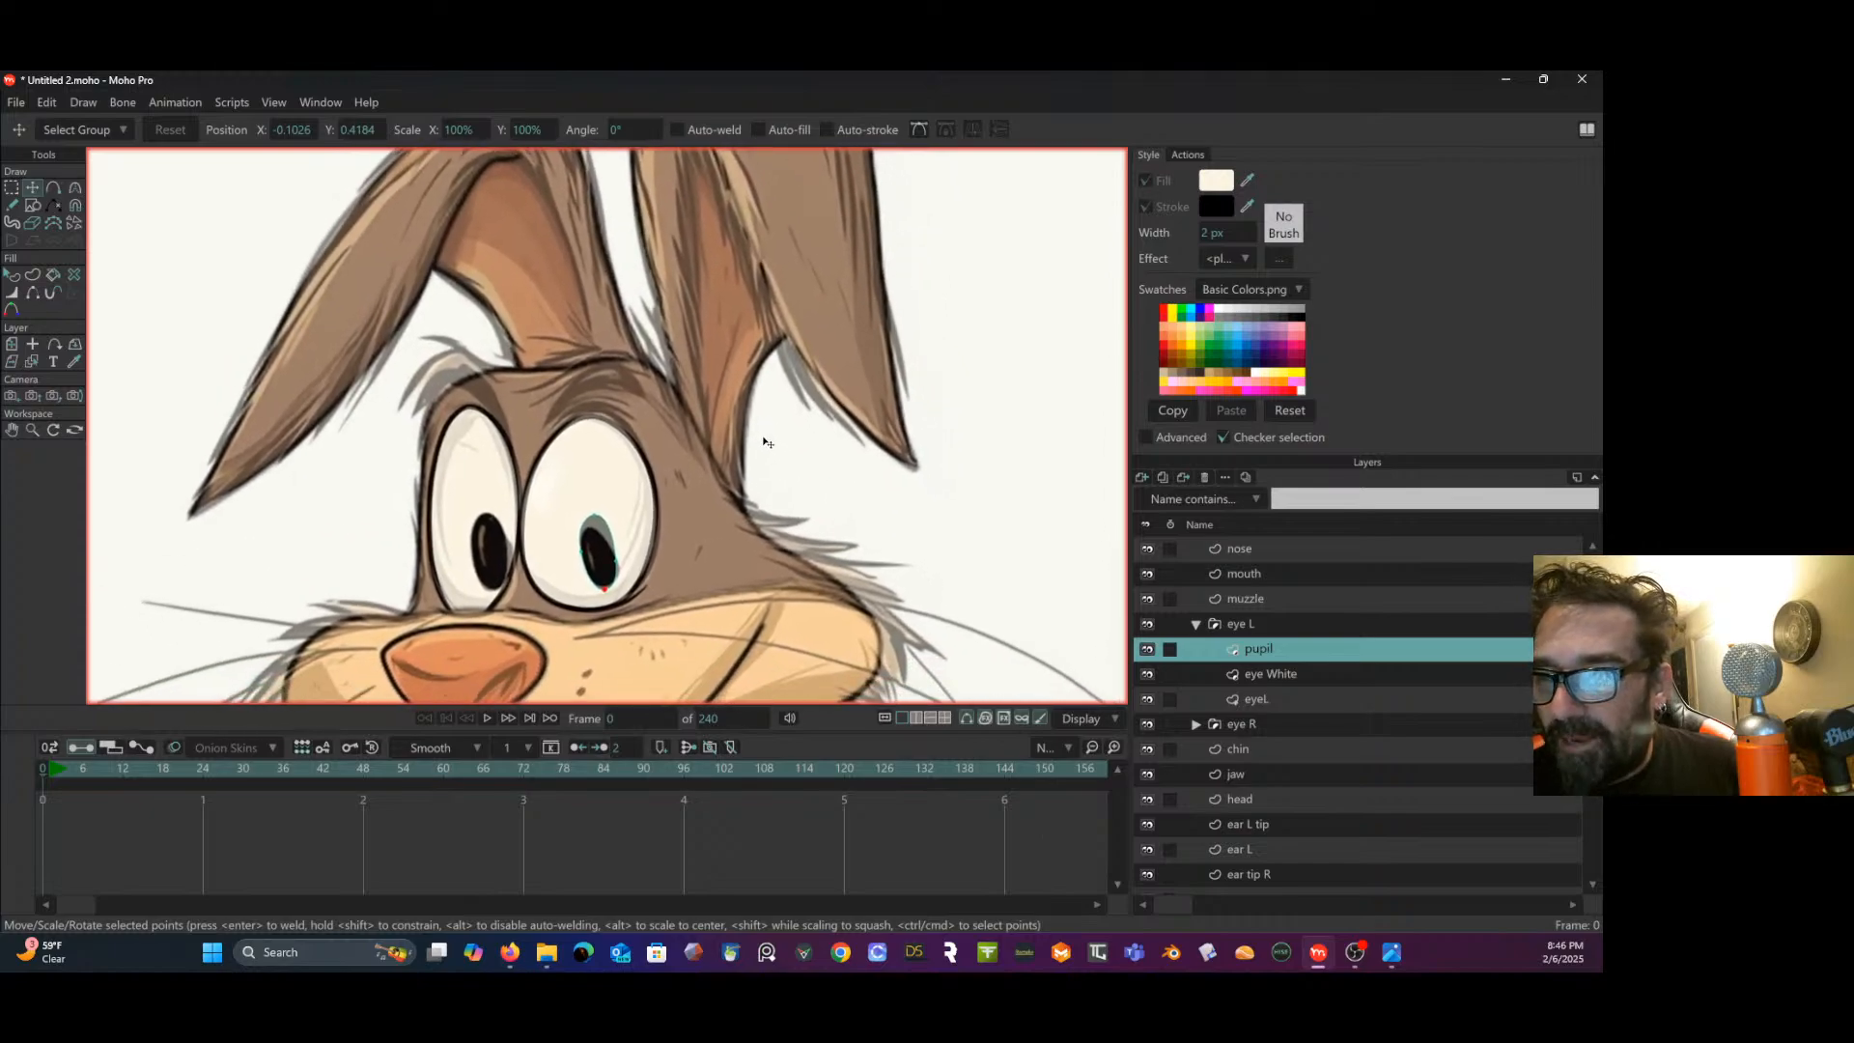
left_click(1196, 624)
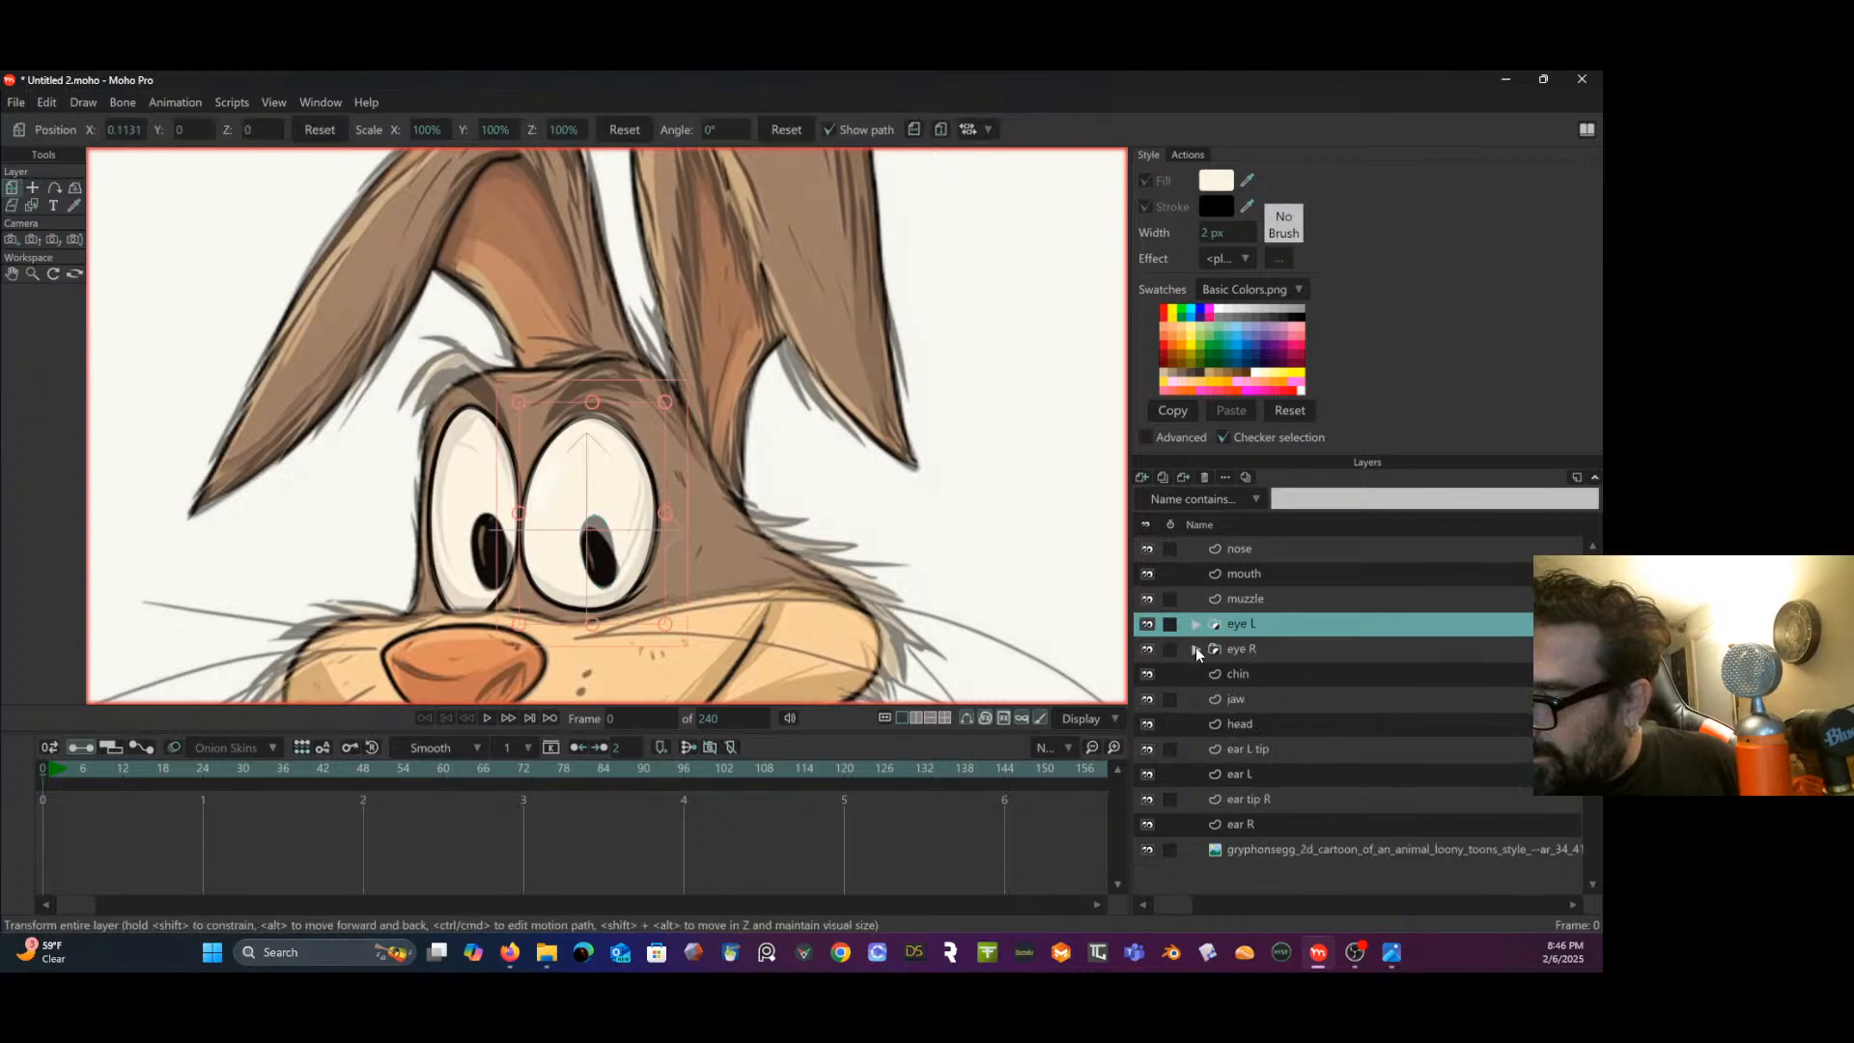
left_click(1195, 650)
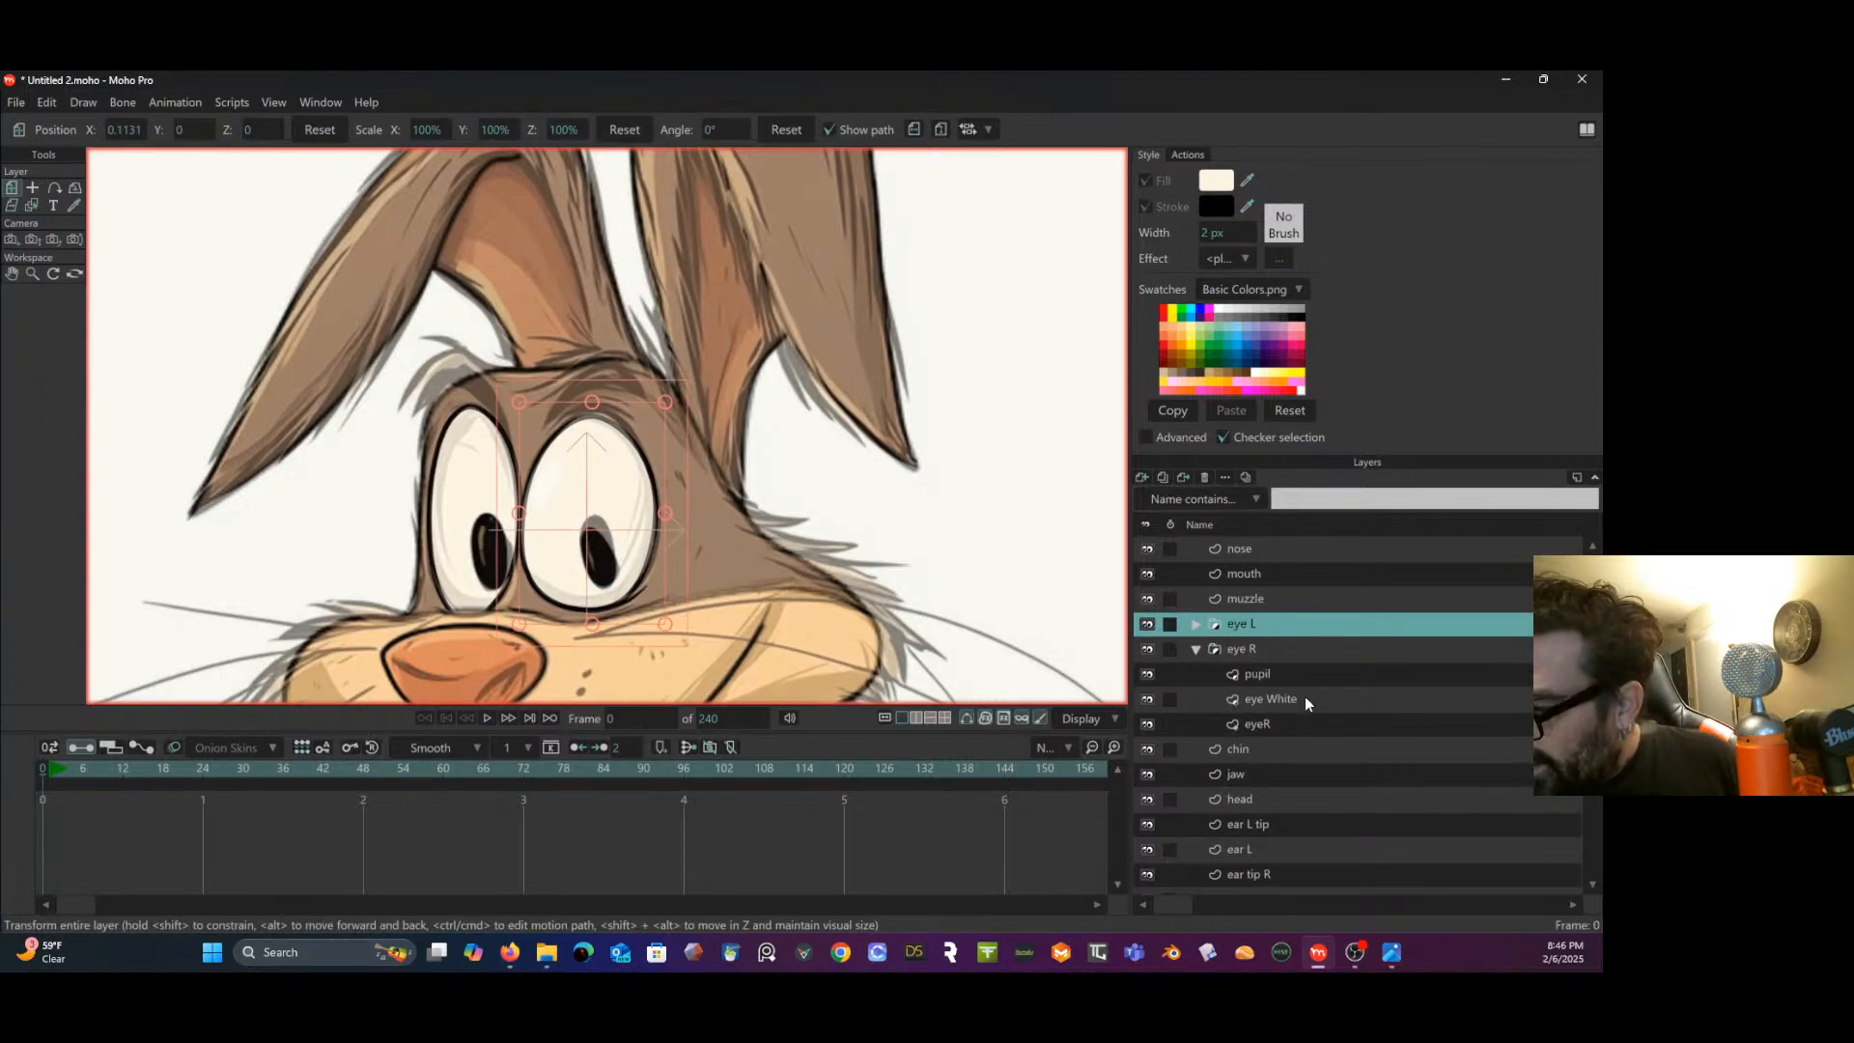
left_click(1195, 649)
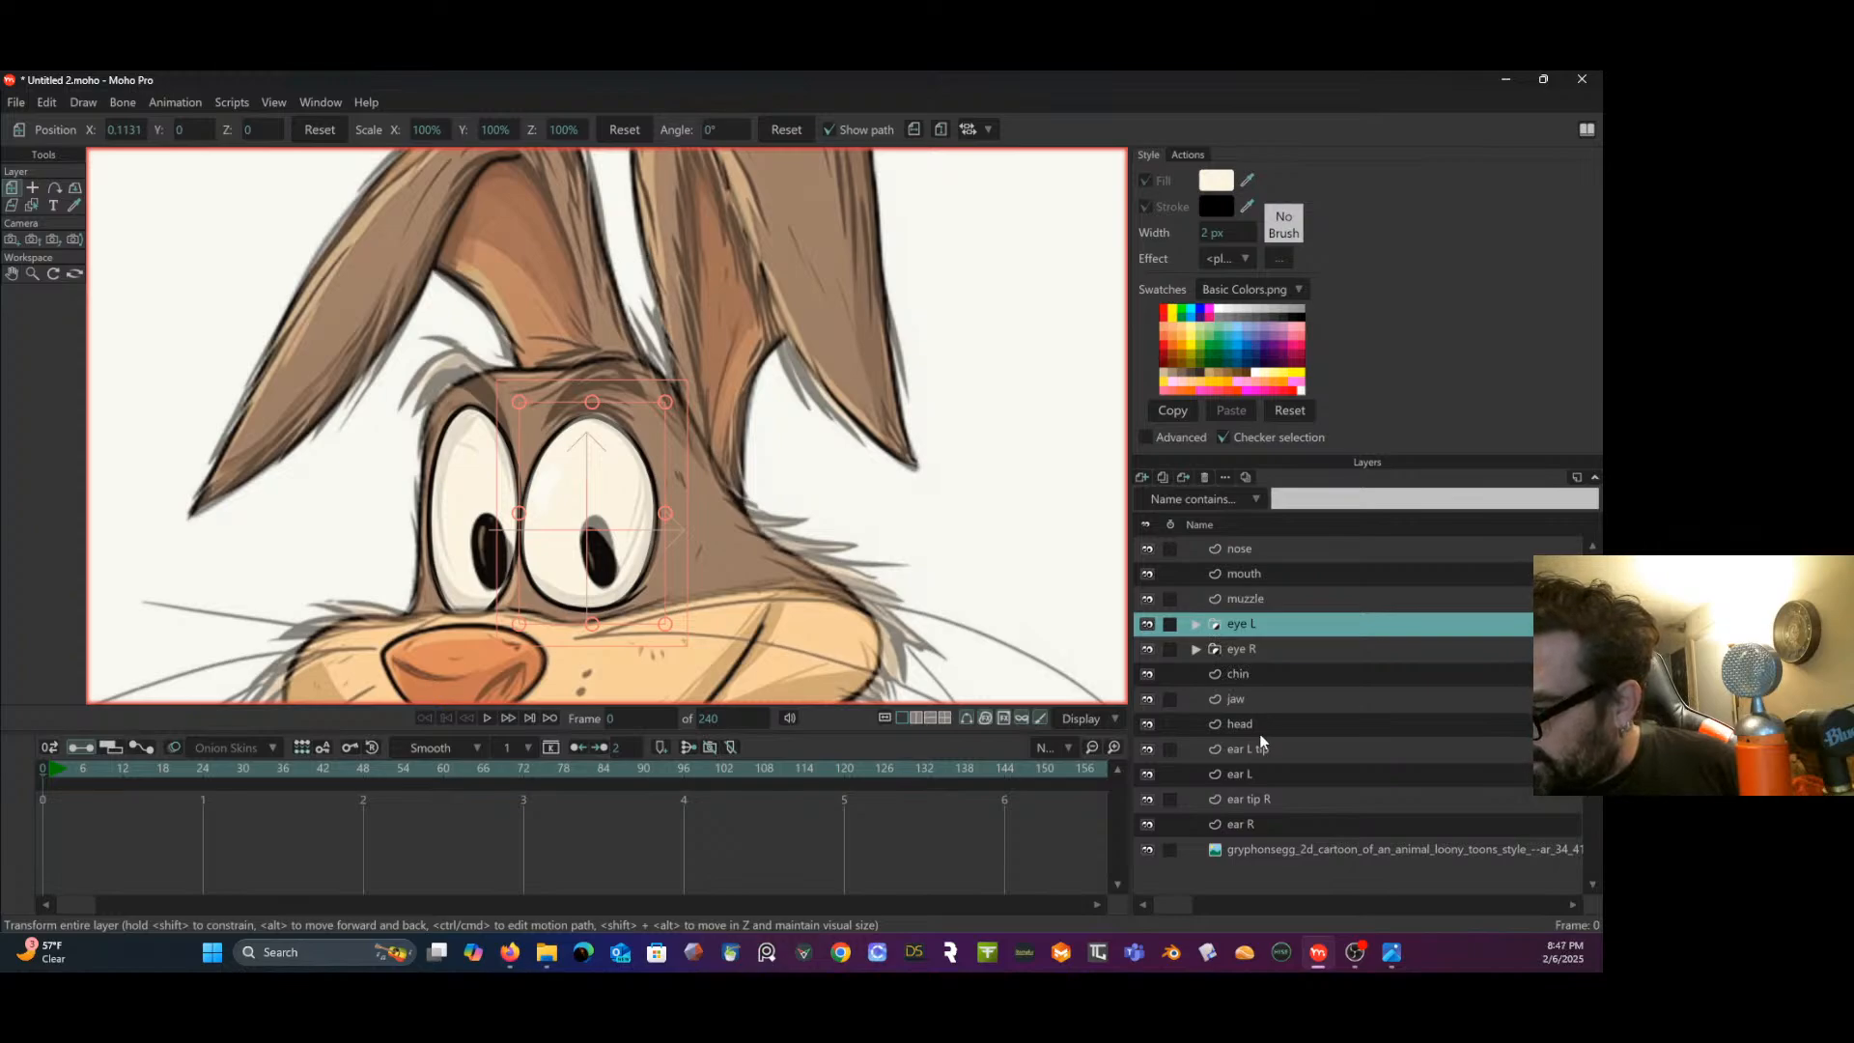
- On the ear R layer, trace the inner ear as a closed curve over the sketch with the Add Point tool
left_click(1246, 825)
left_click_drag(602, 246, 621, 437)
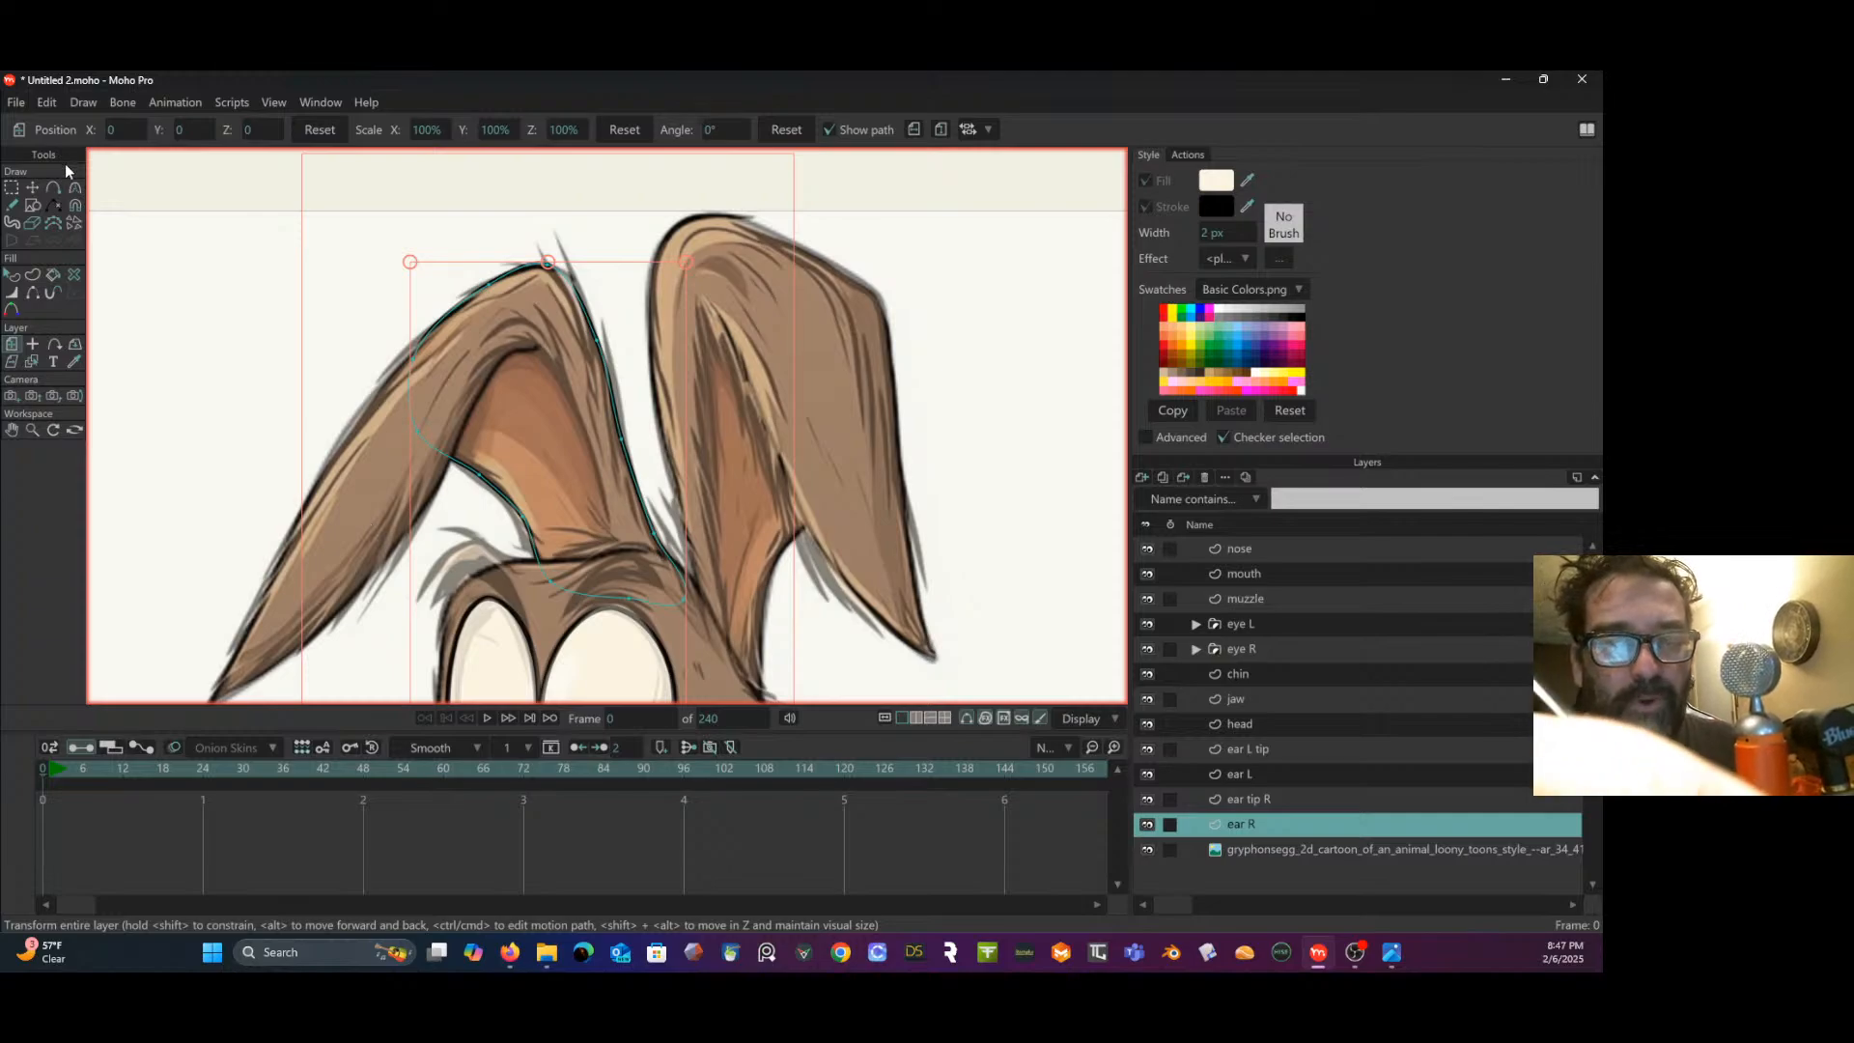
left_click(53, 187)
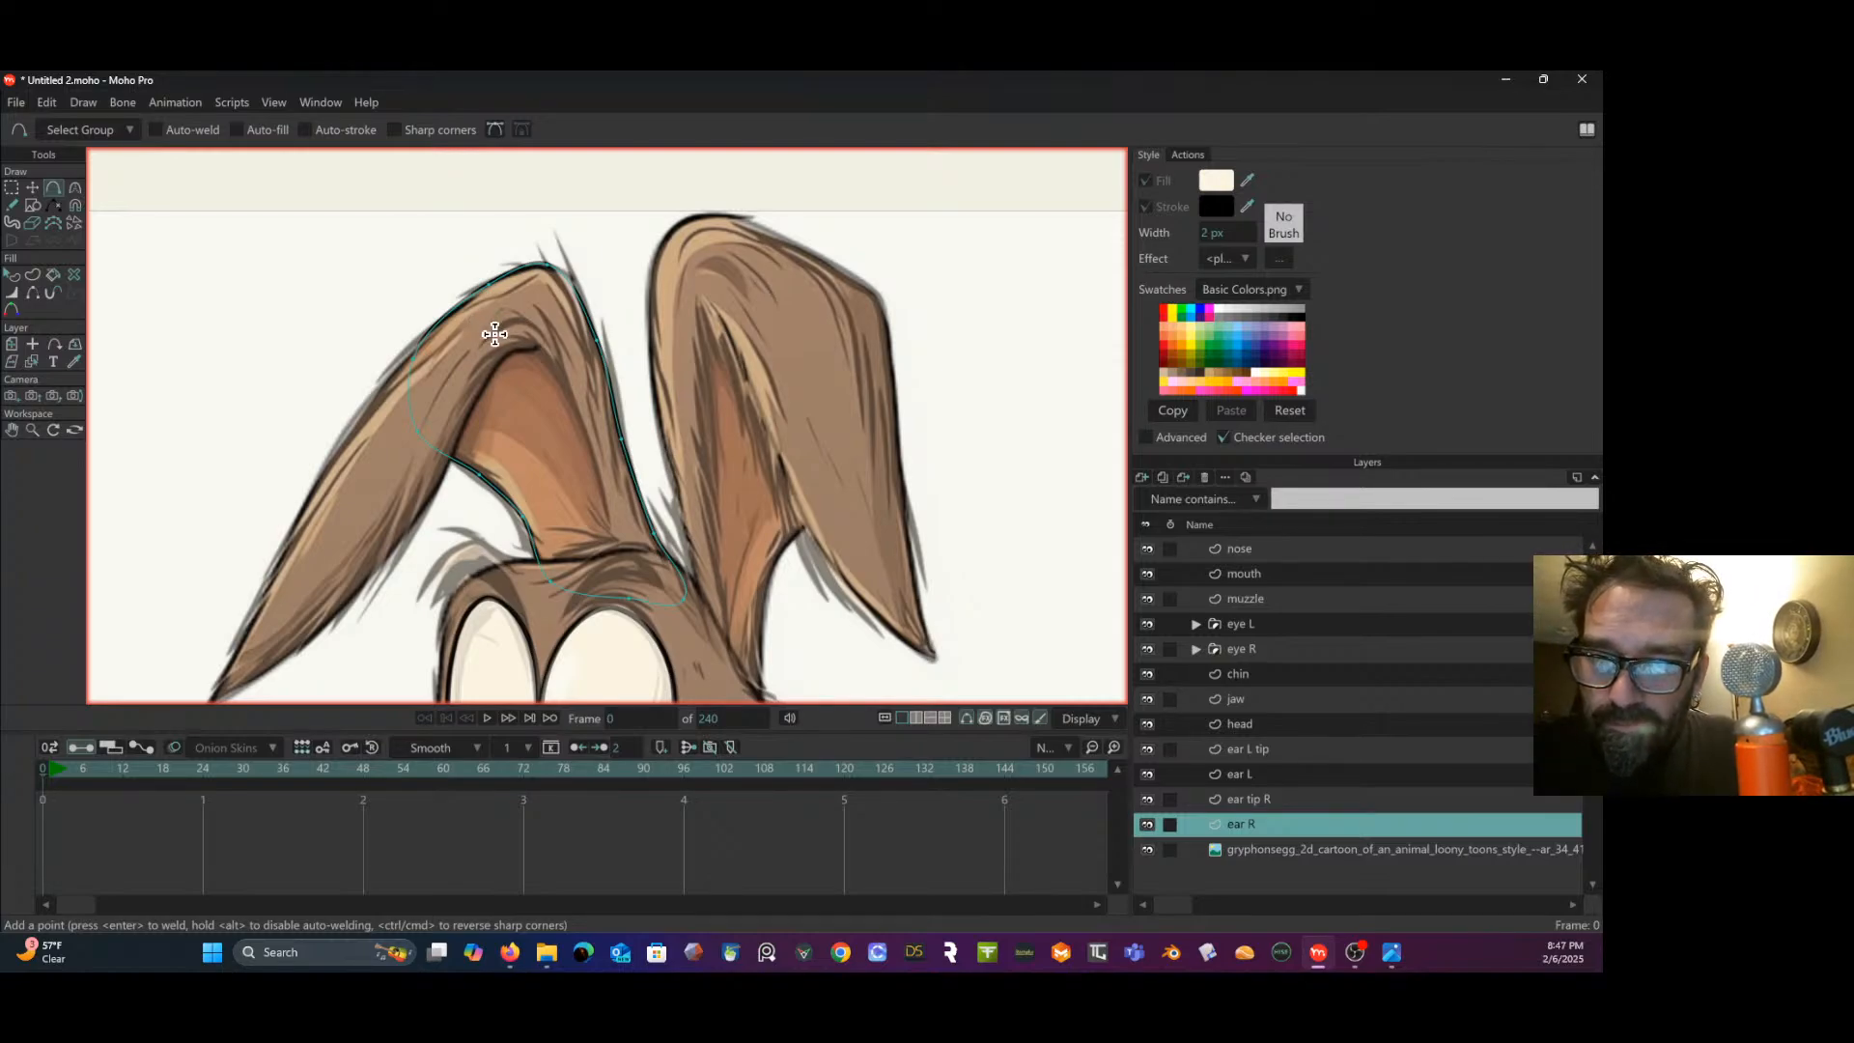
mouse_move(495, 336)
left_mouse_down()
mouse_move(544, 353)
mouse_move(604, 505)
mouse_move(585, 580)
mouse_move(546, 558)
left_mouse_up()
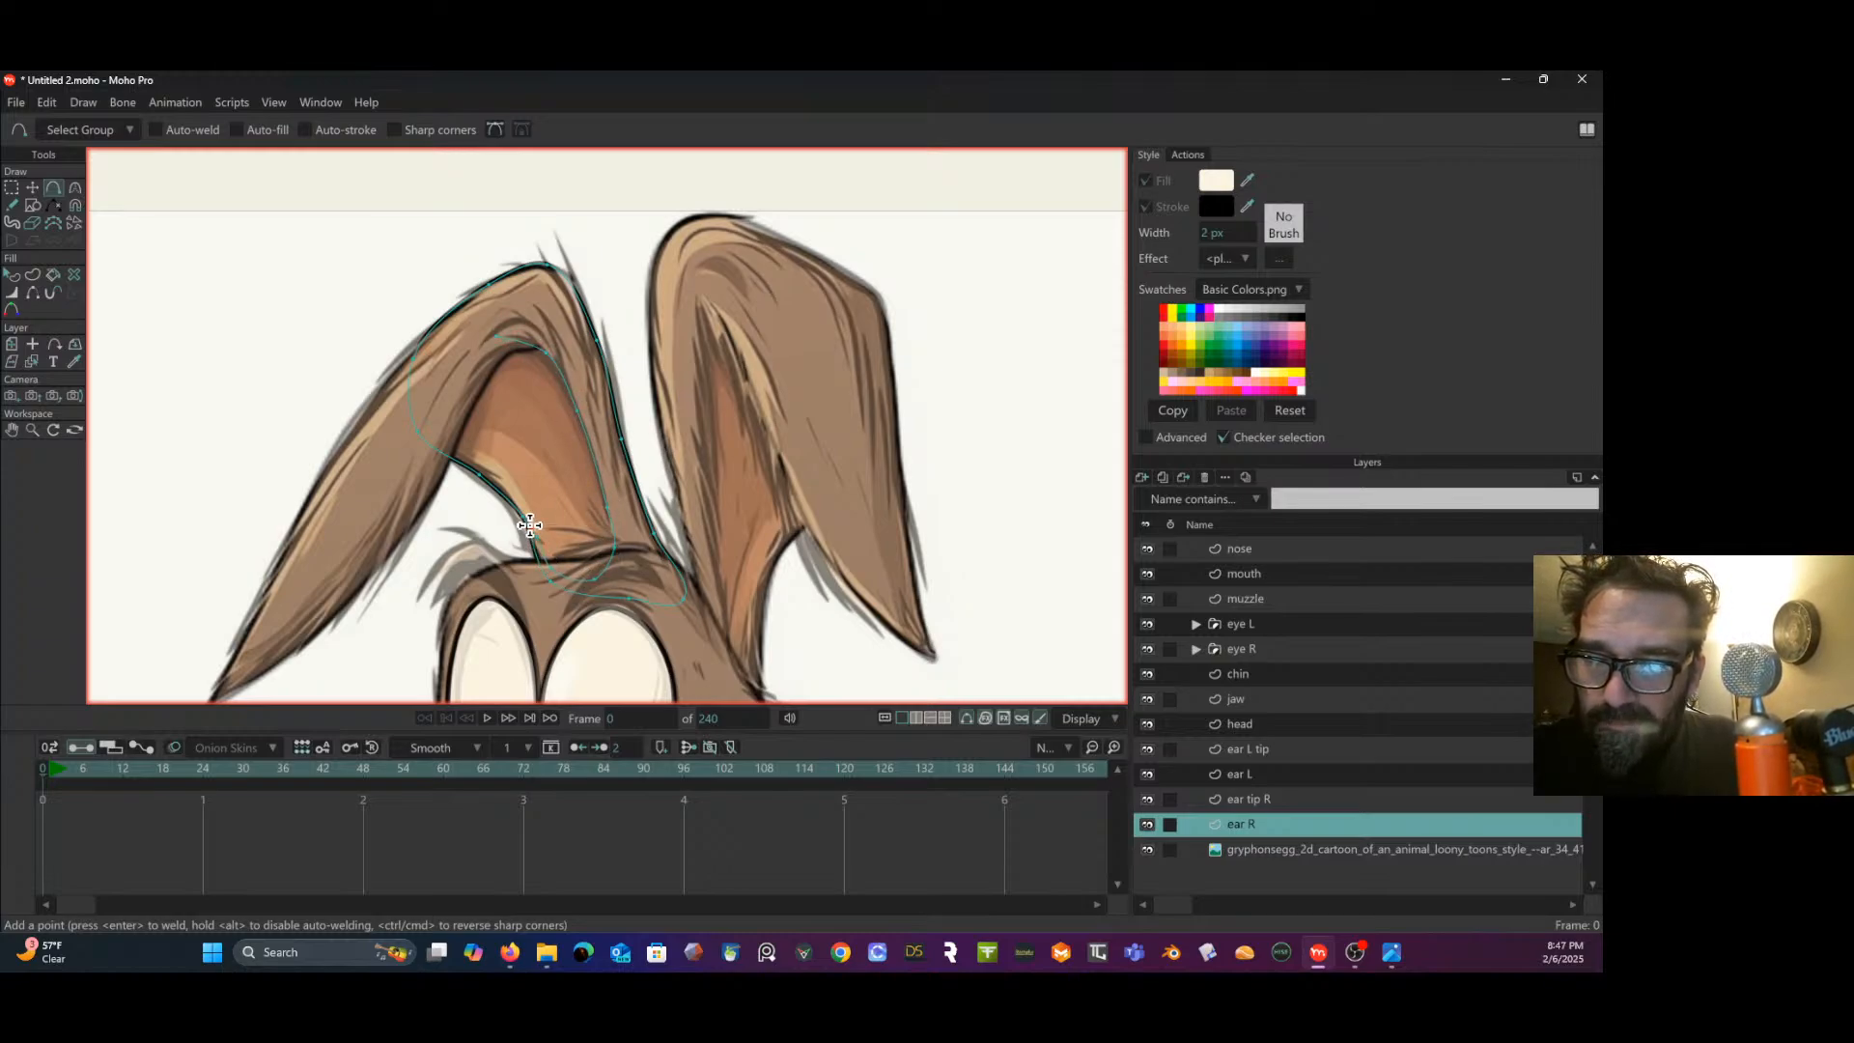
left_click_drag(494, 476, 439, 369)
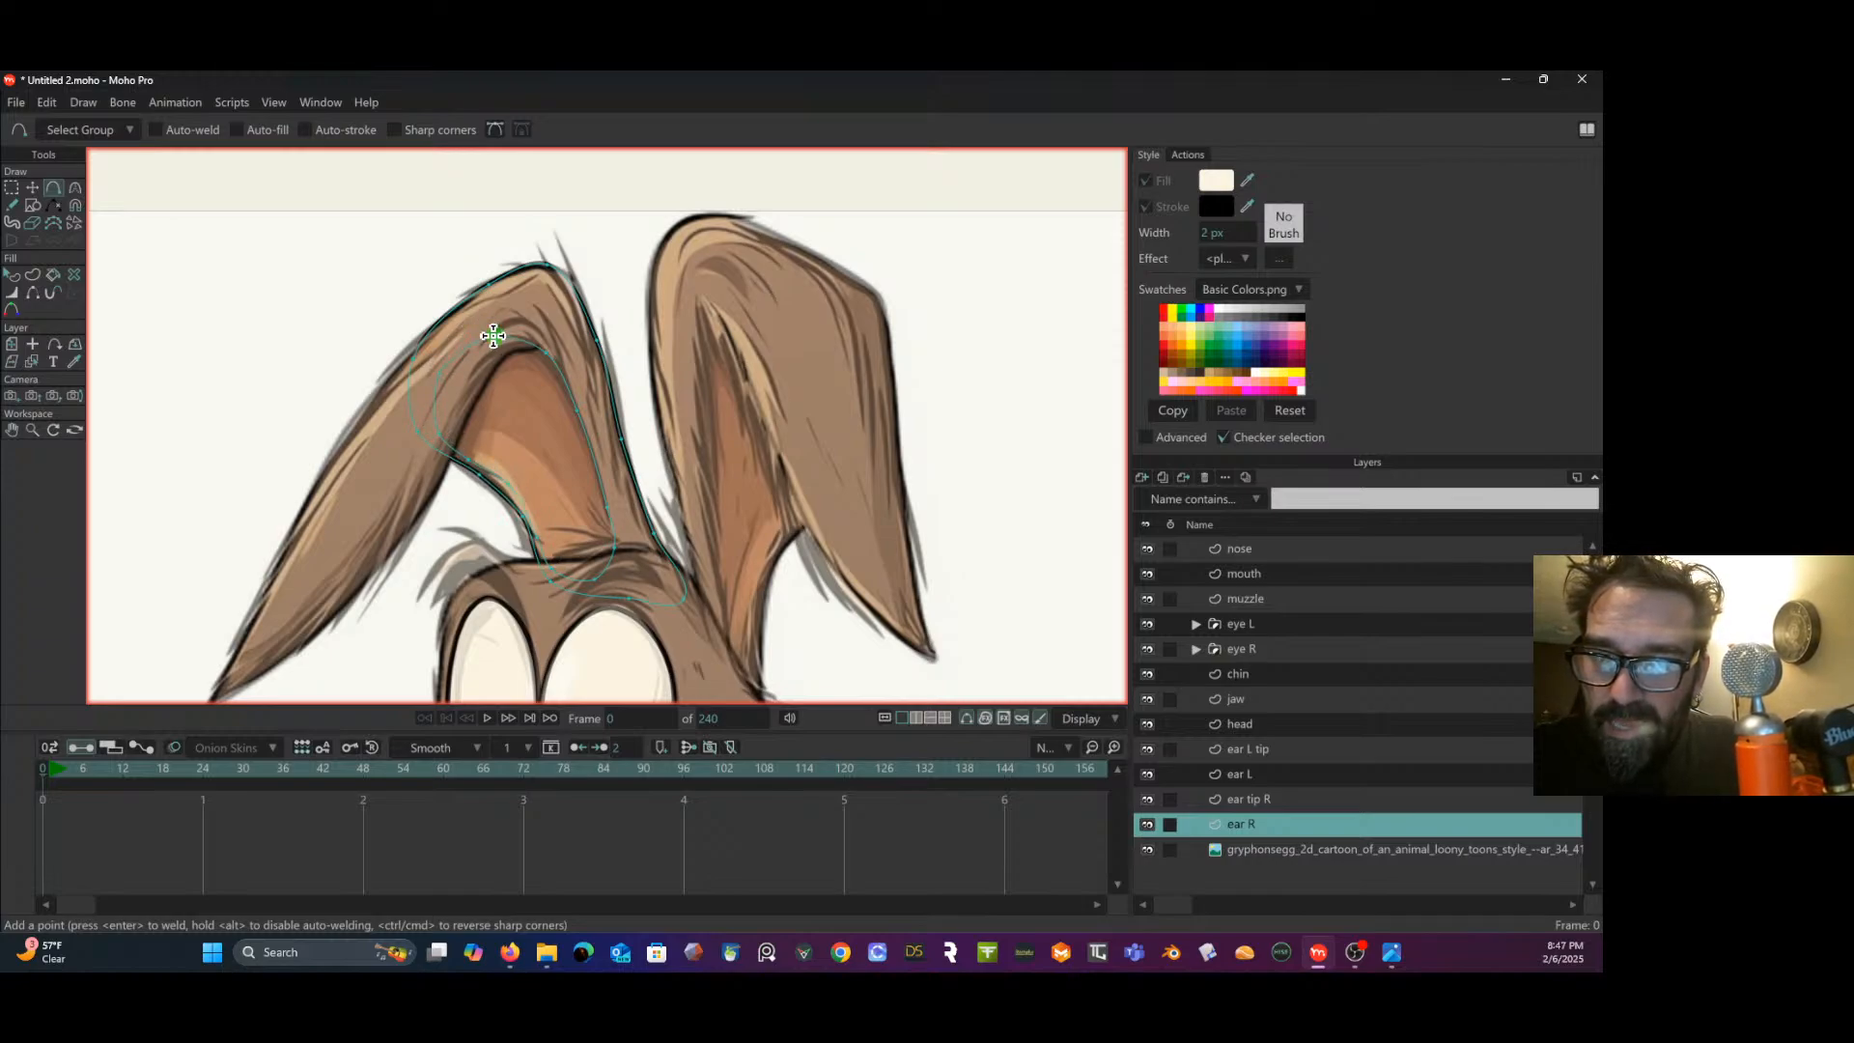
- Move the inner-ear curve's points along its lower edge and base to line up with the ear outline
key("t")
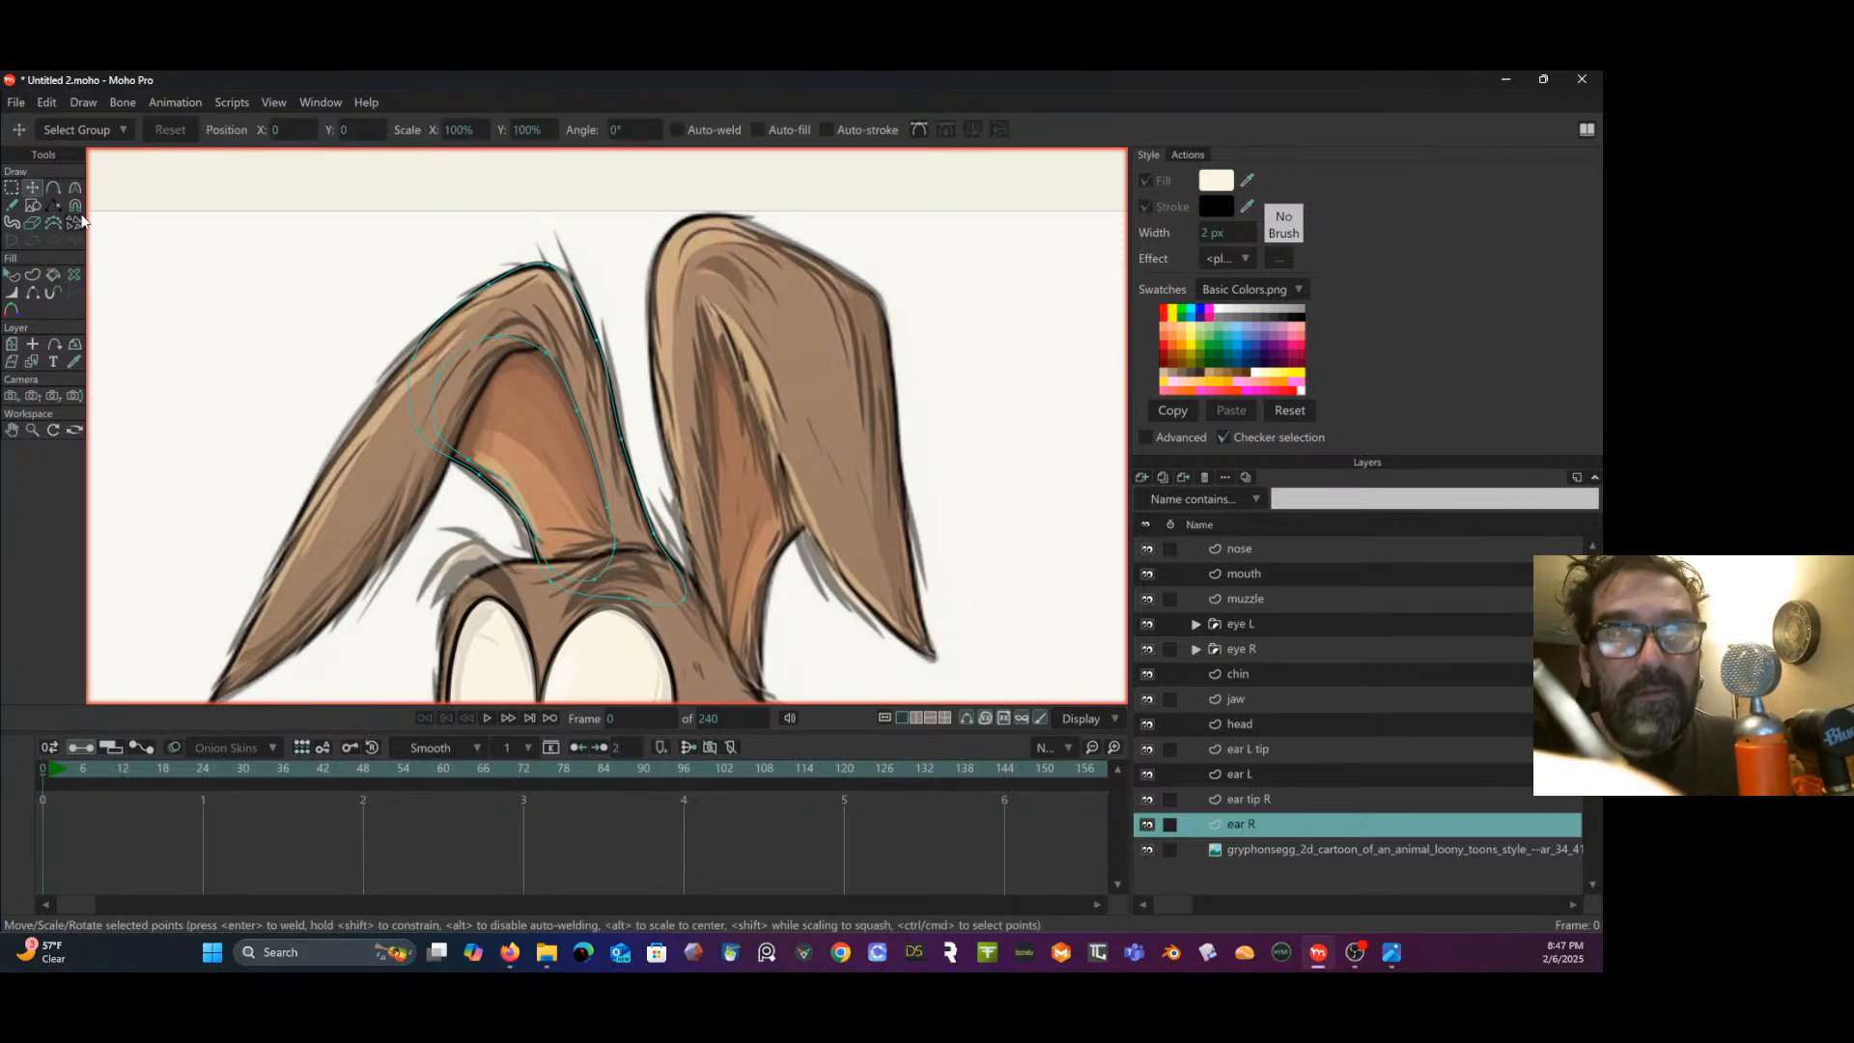
left_click(466, 463)
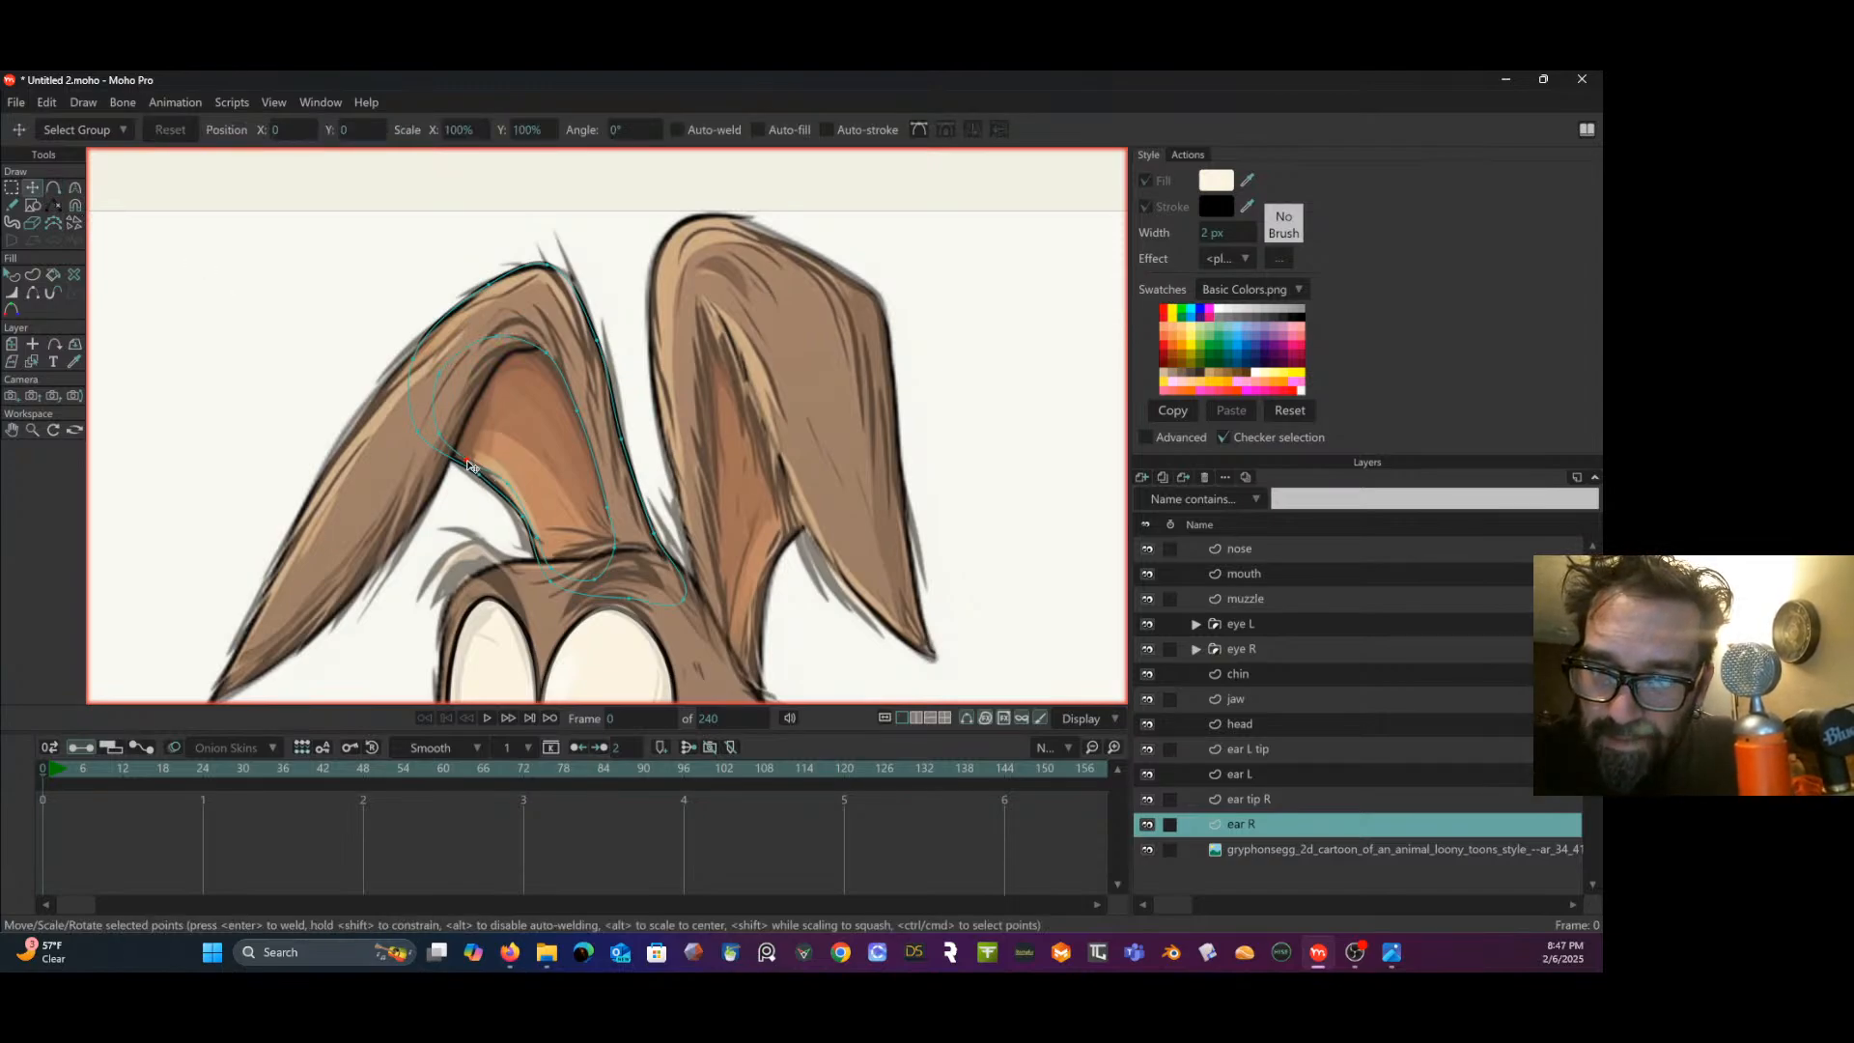
left_click_drag(465, 463, 503, 489)
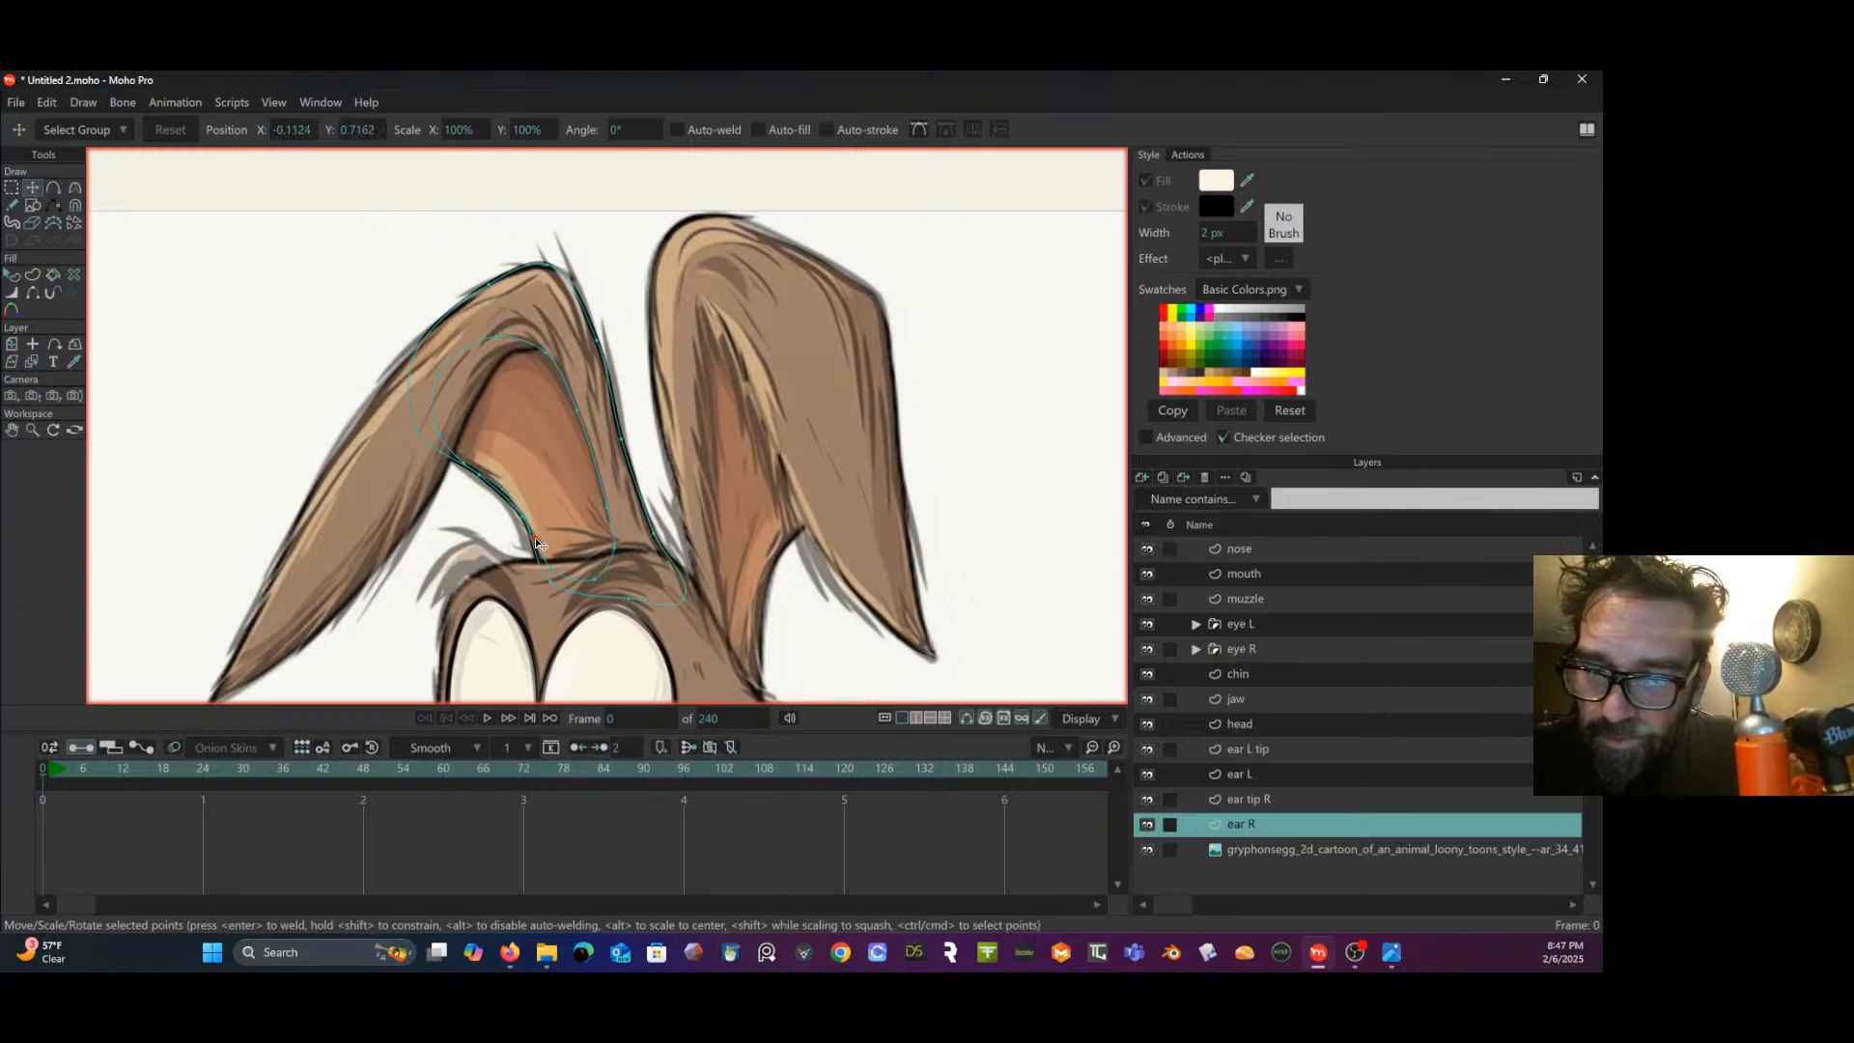
left_click_drag(537, 547, 549, 574)
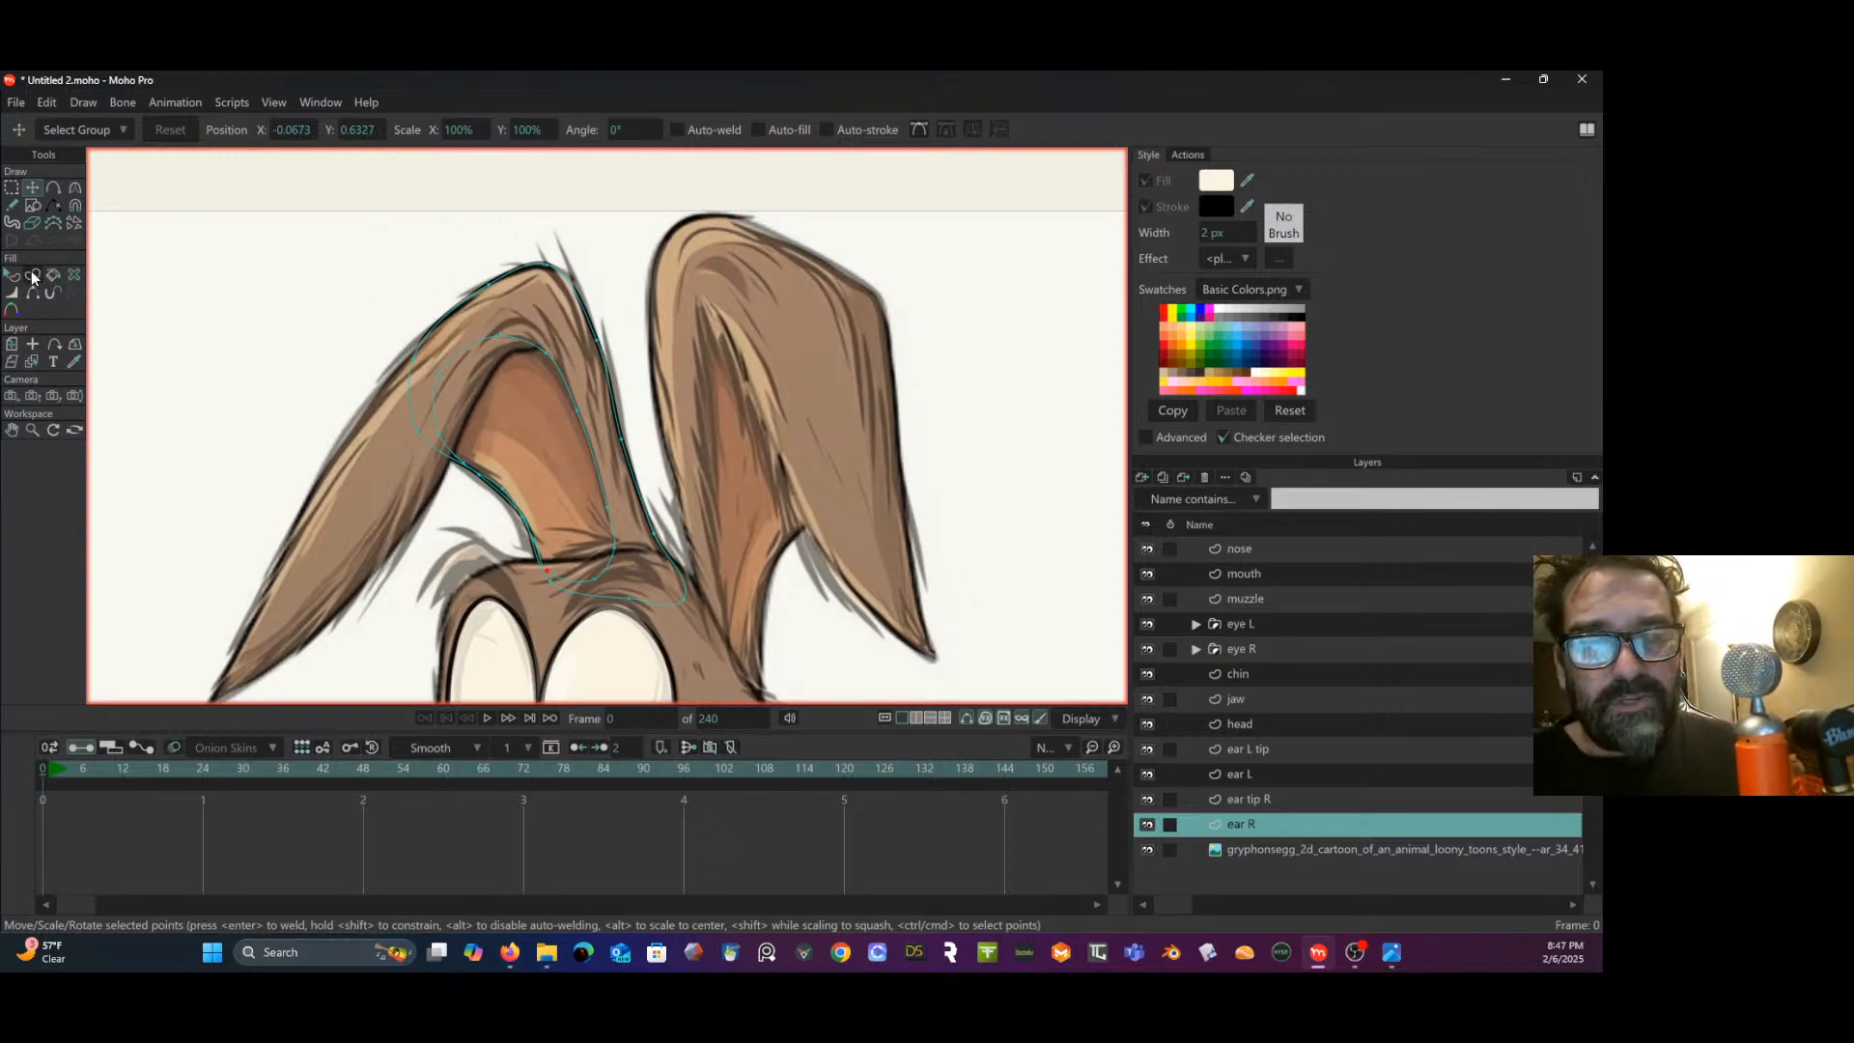
- Create a shape with both fill and stroke from the closed inner-ear curve
key("u")
left_click(548, 351)
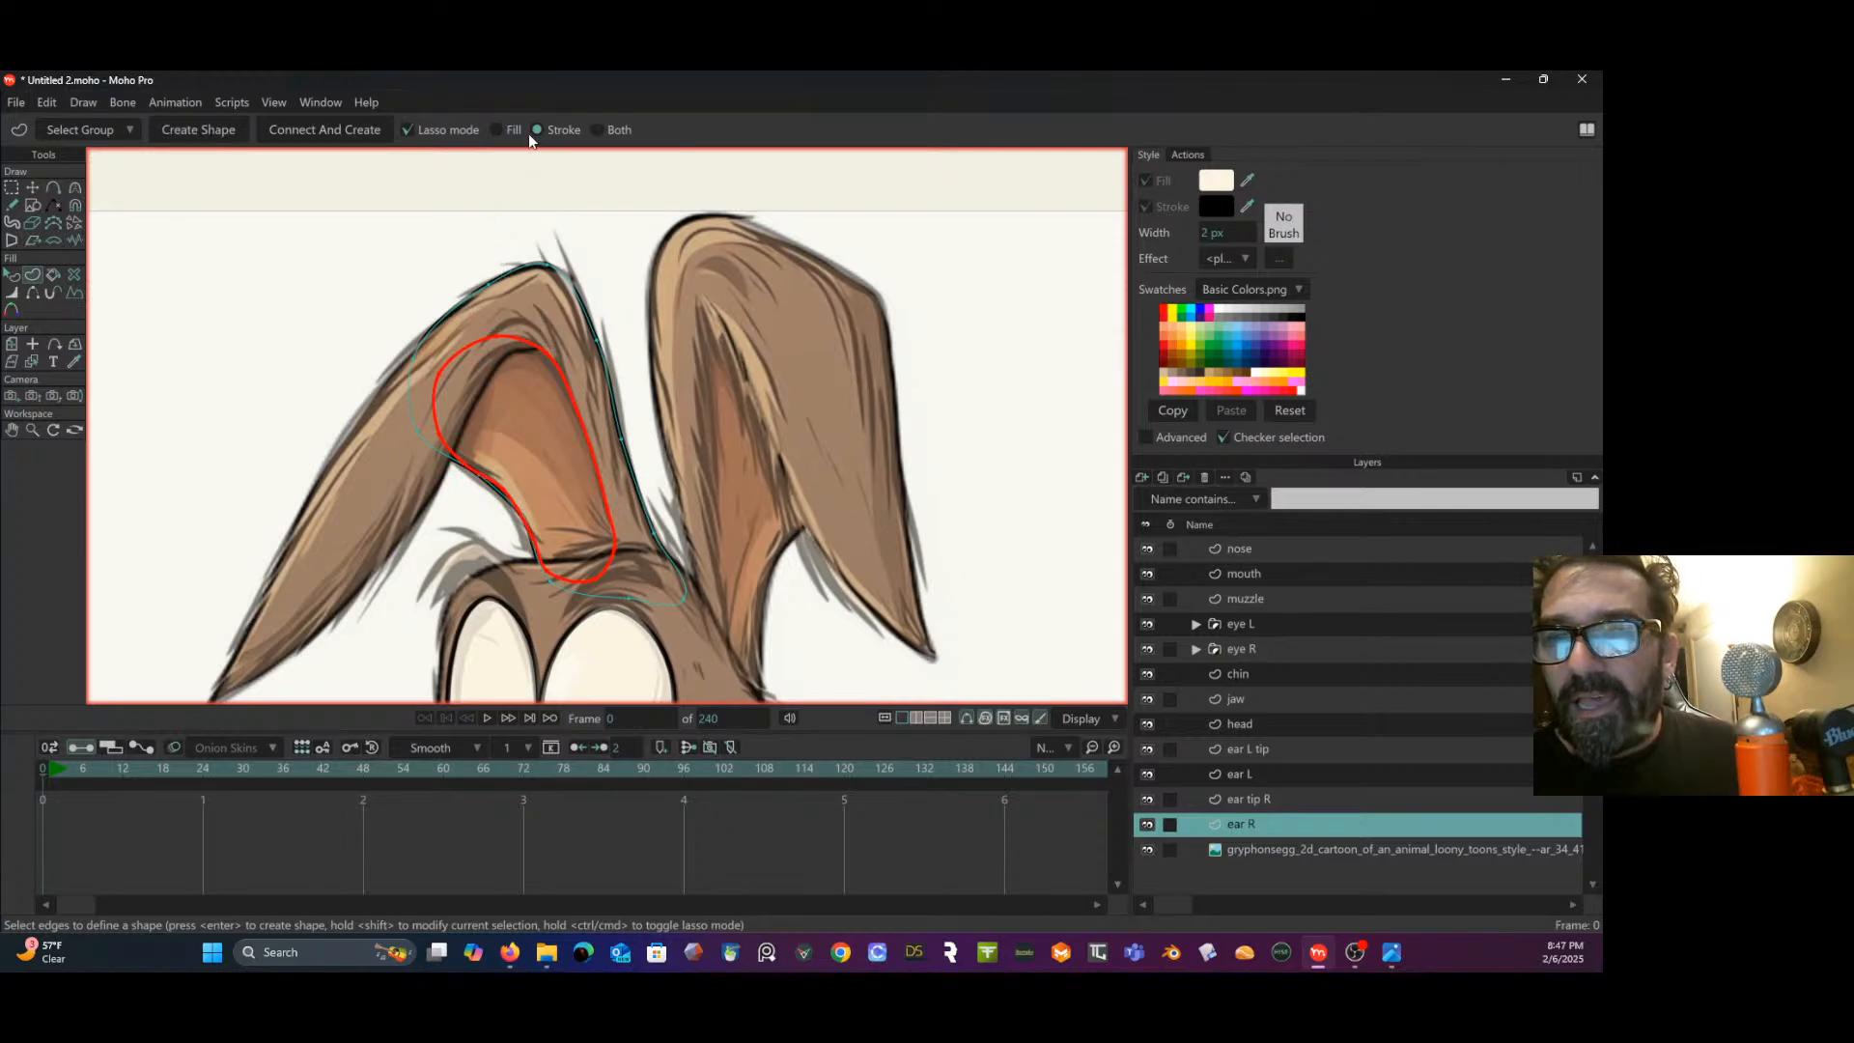
left_click(596, 128)
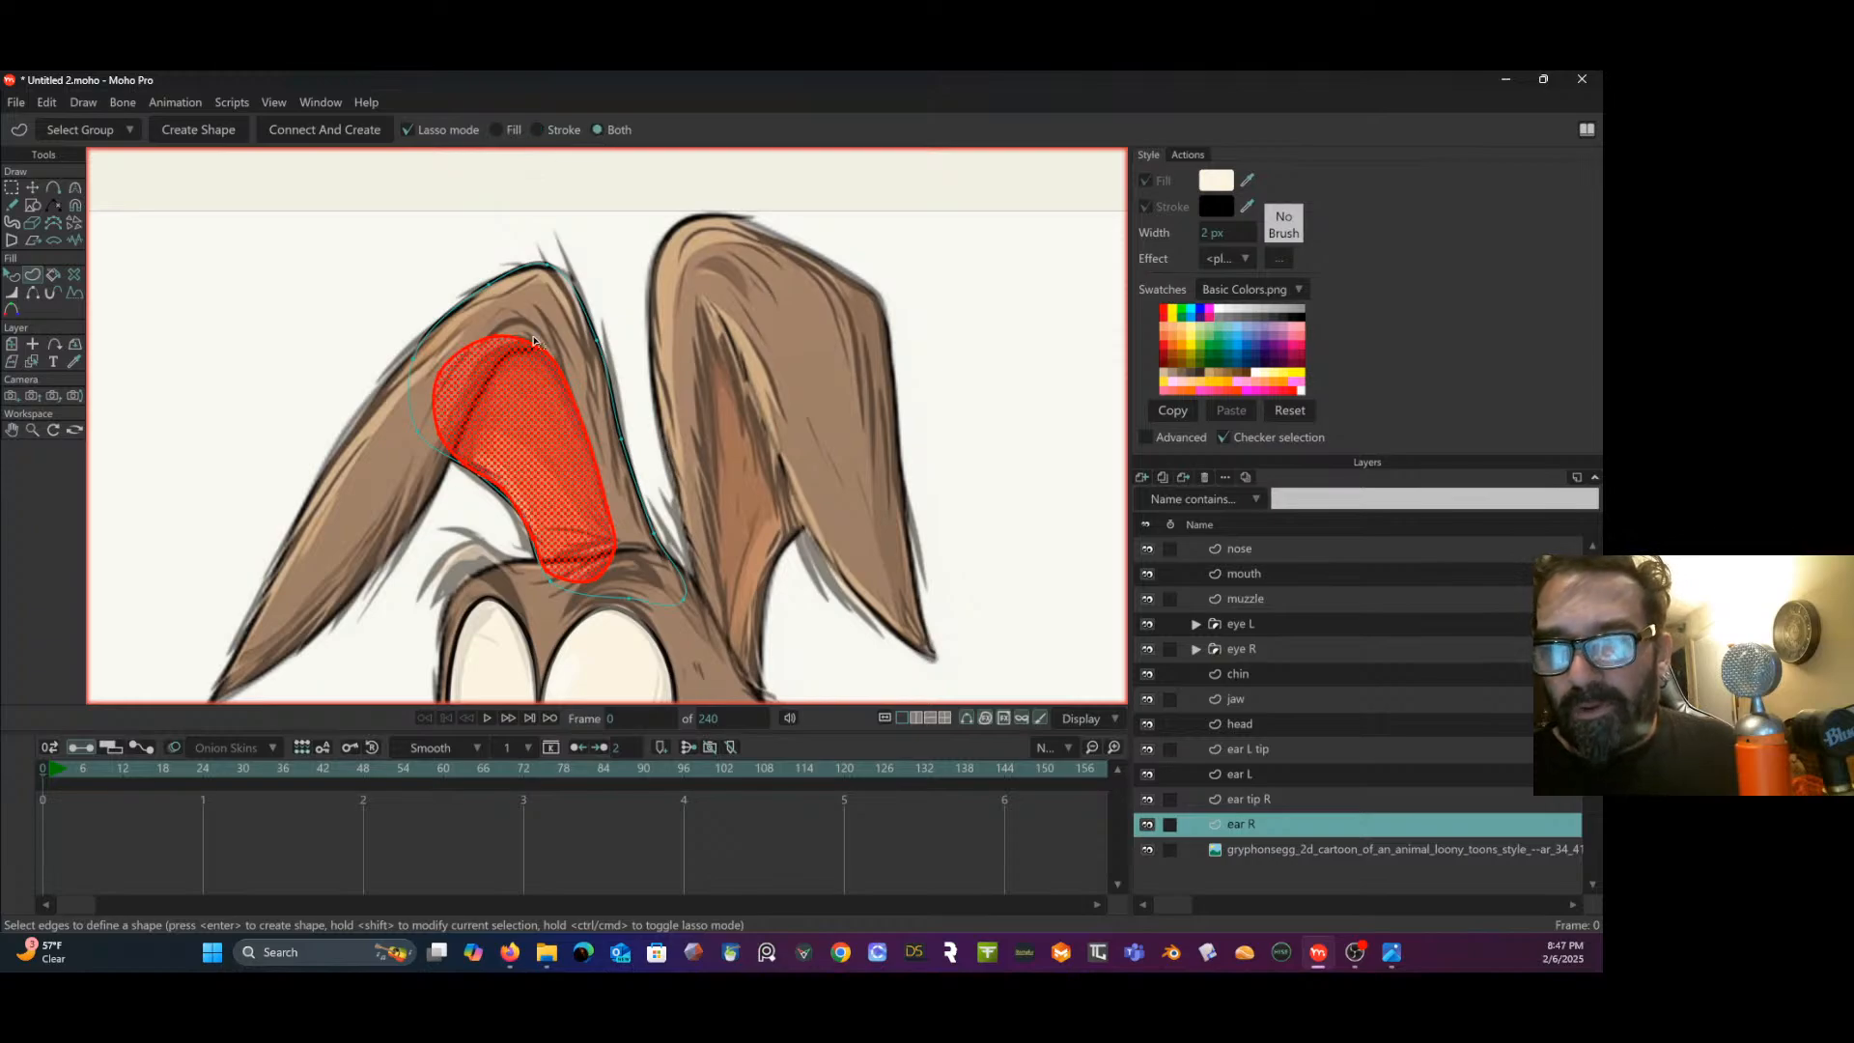
scroll(565, 386, "down", 2)
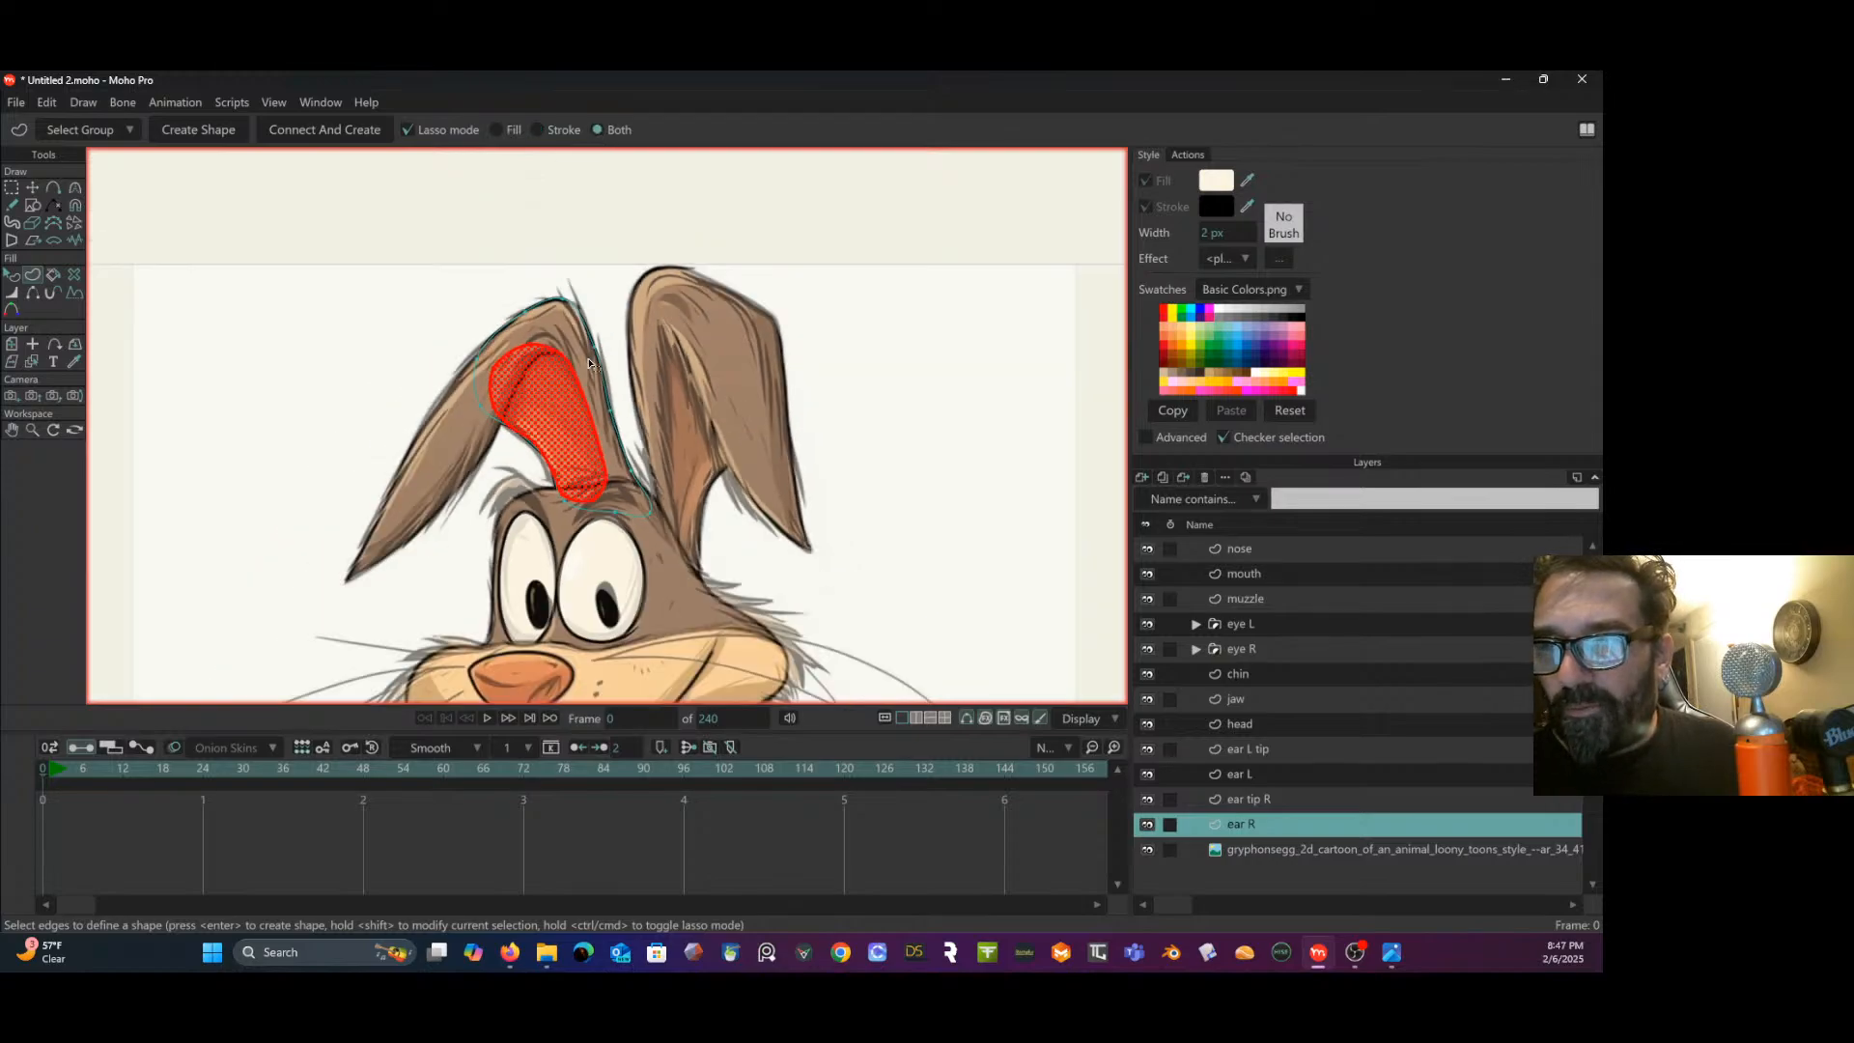
left_click_drag(541, 358, 504, 309)
scroll(552, 309, "up", 2)
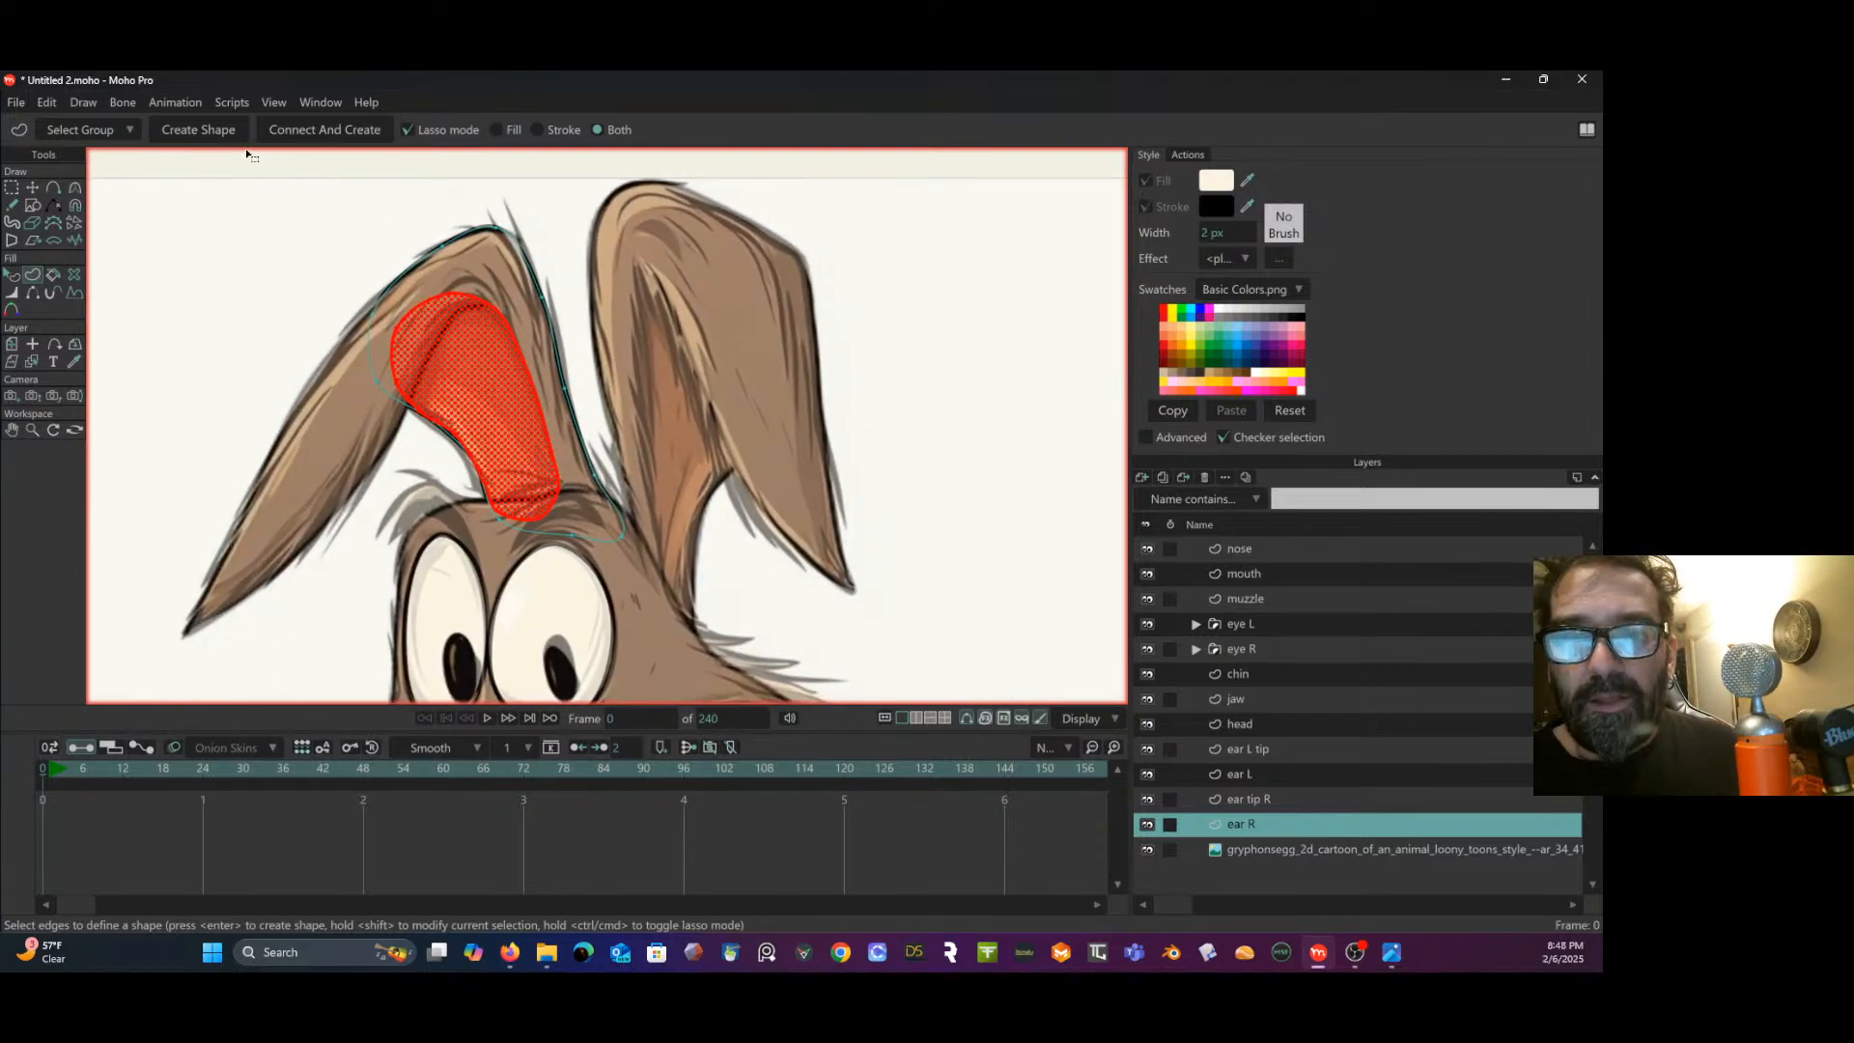
left_click(217, 130)
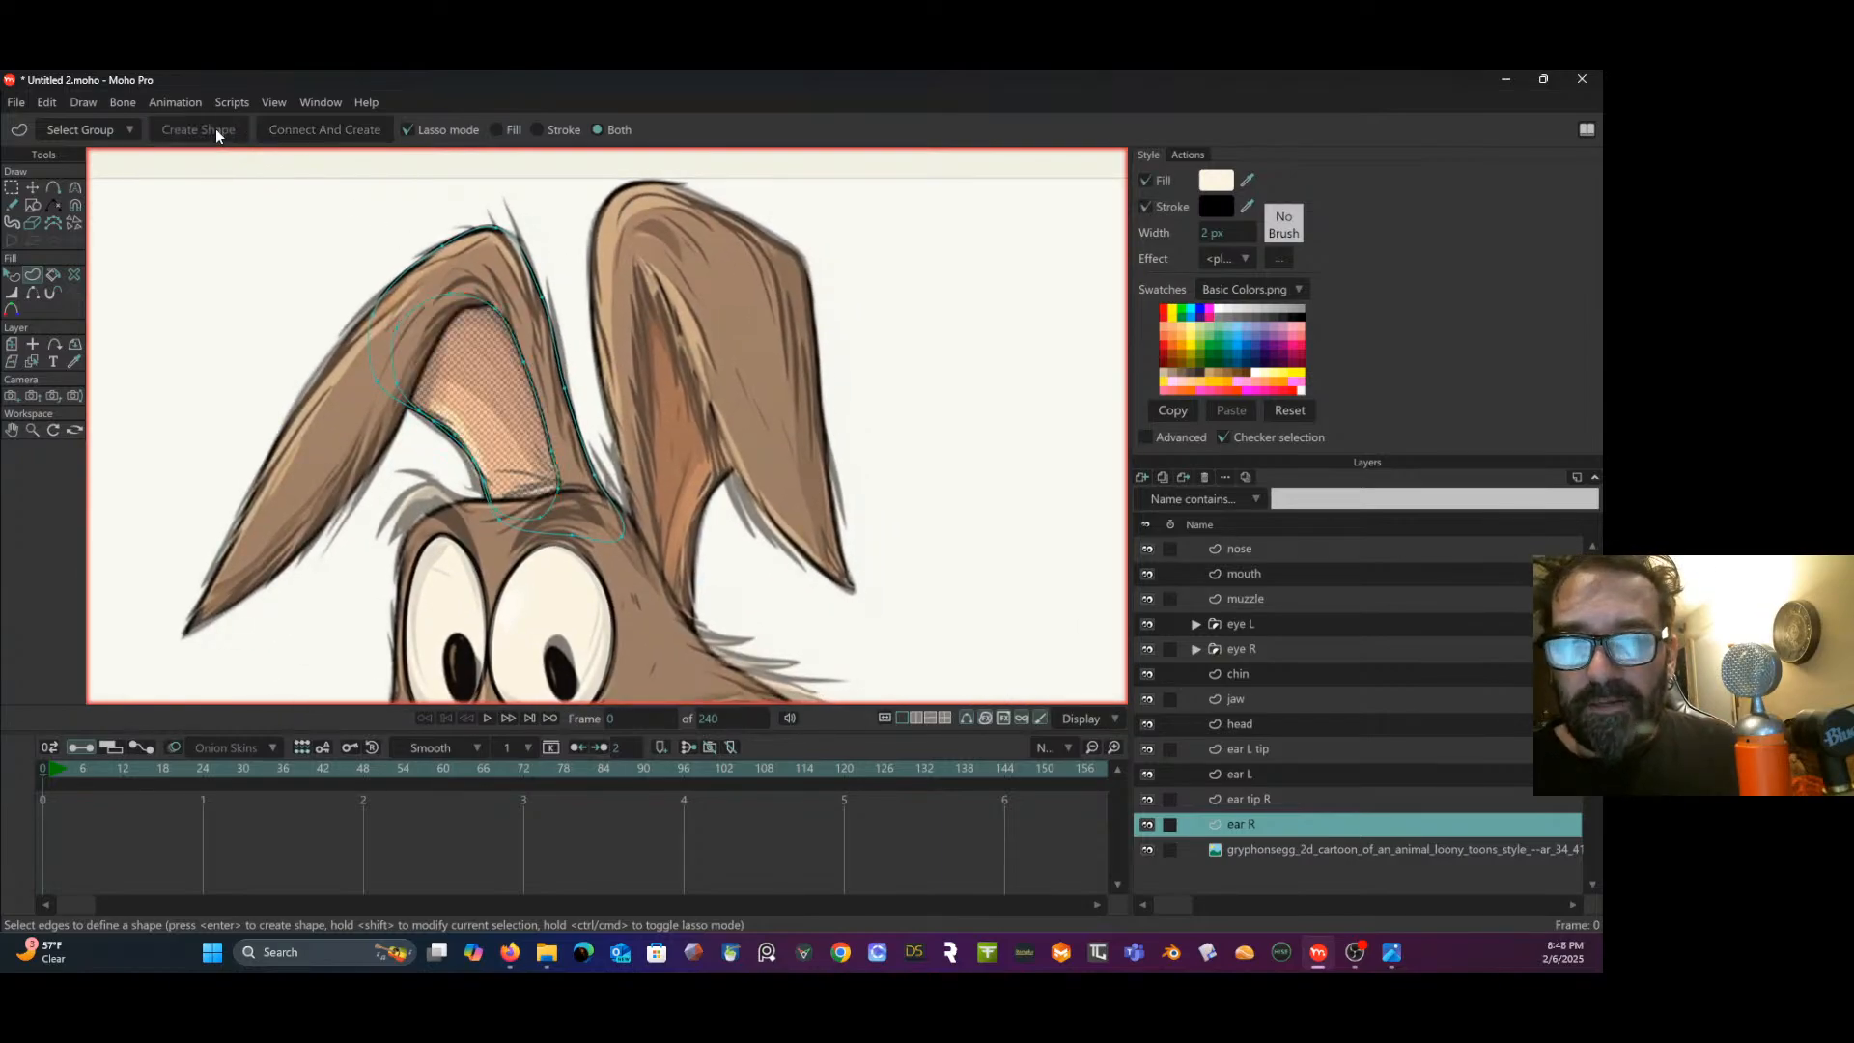
- Set the inner-ear shape's fill to the orange-brown sampled from the sketch's other inner ear
left_click(12, 277)
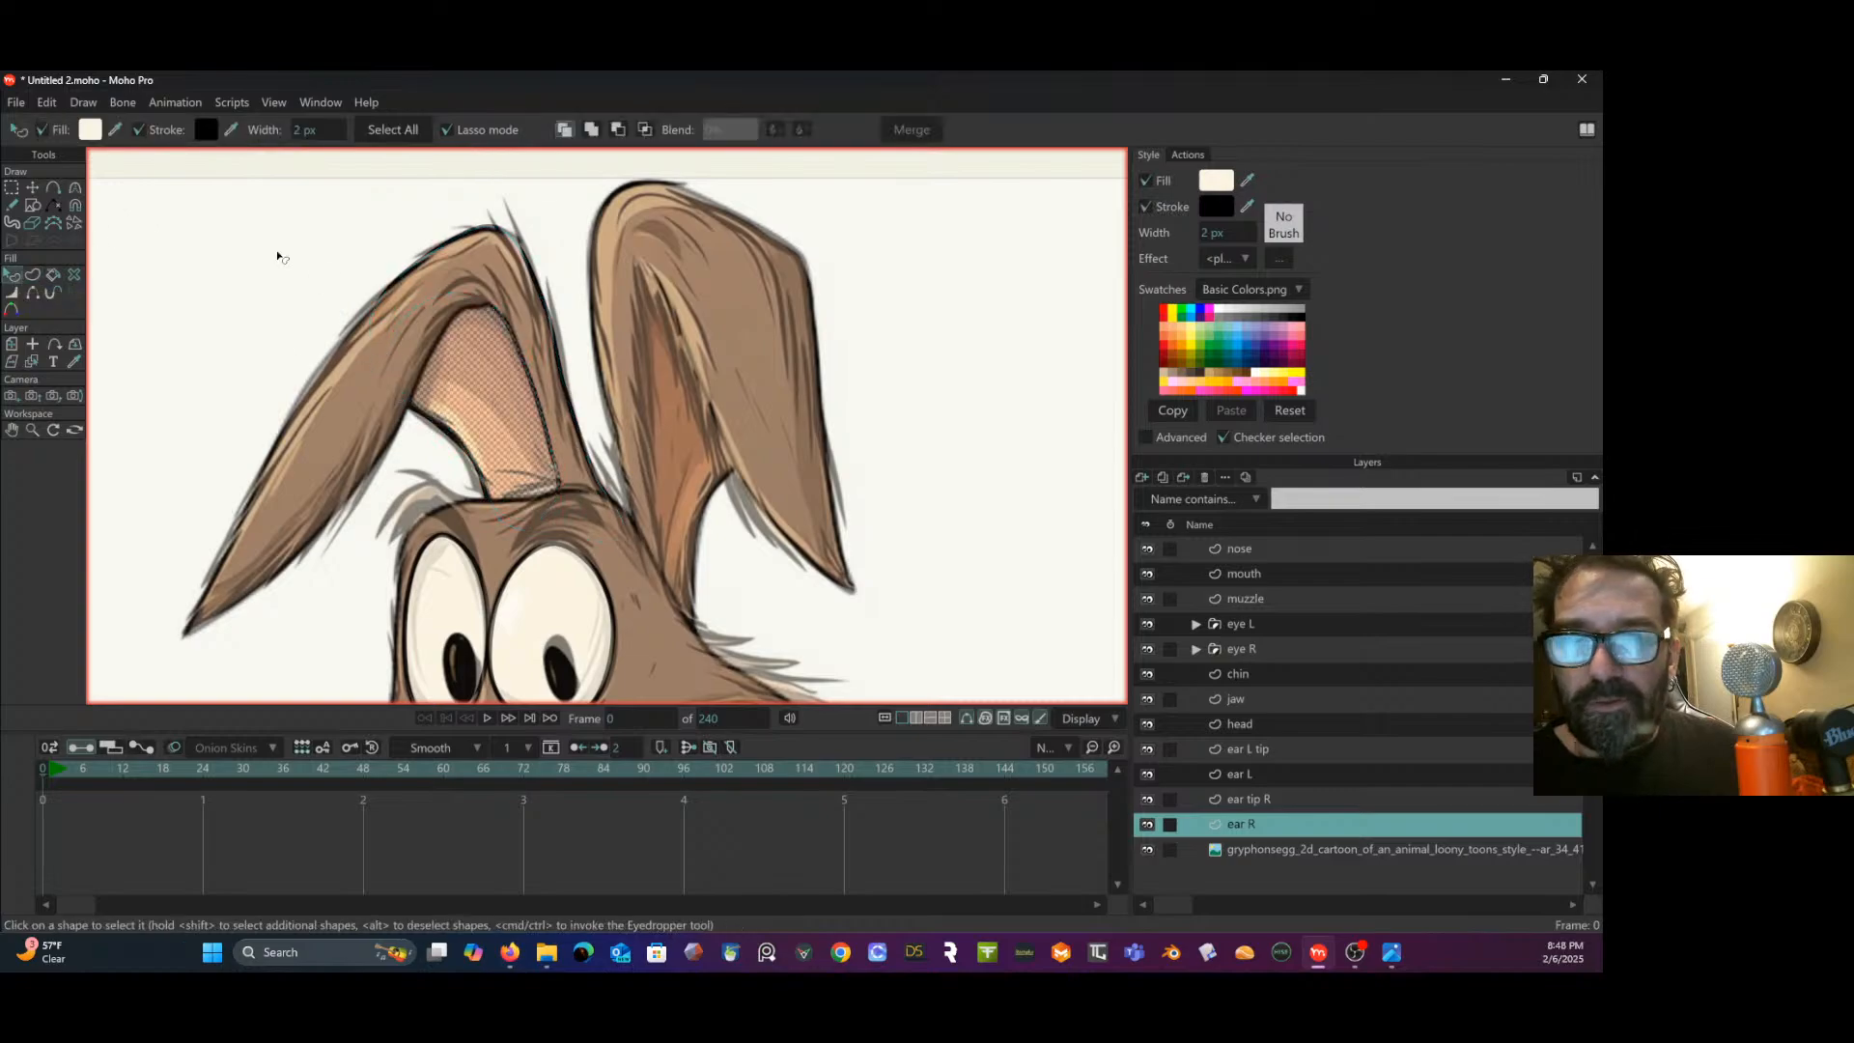
left_click(91, 129)
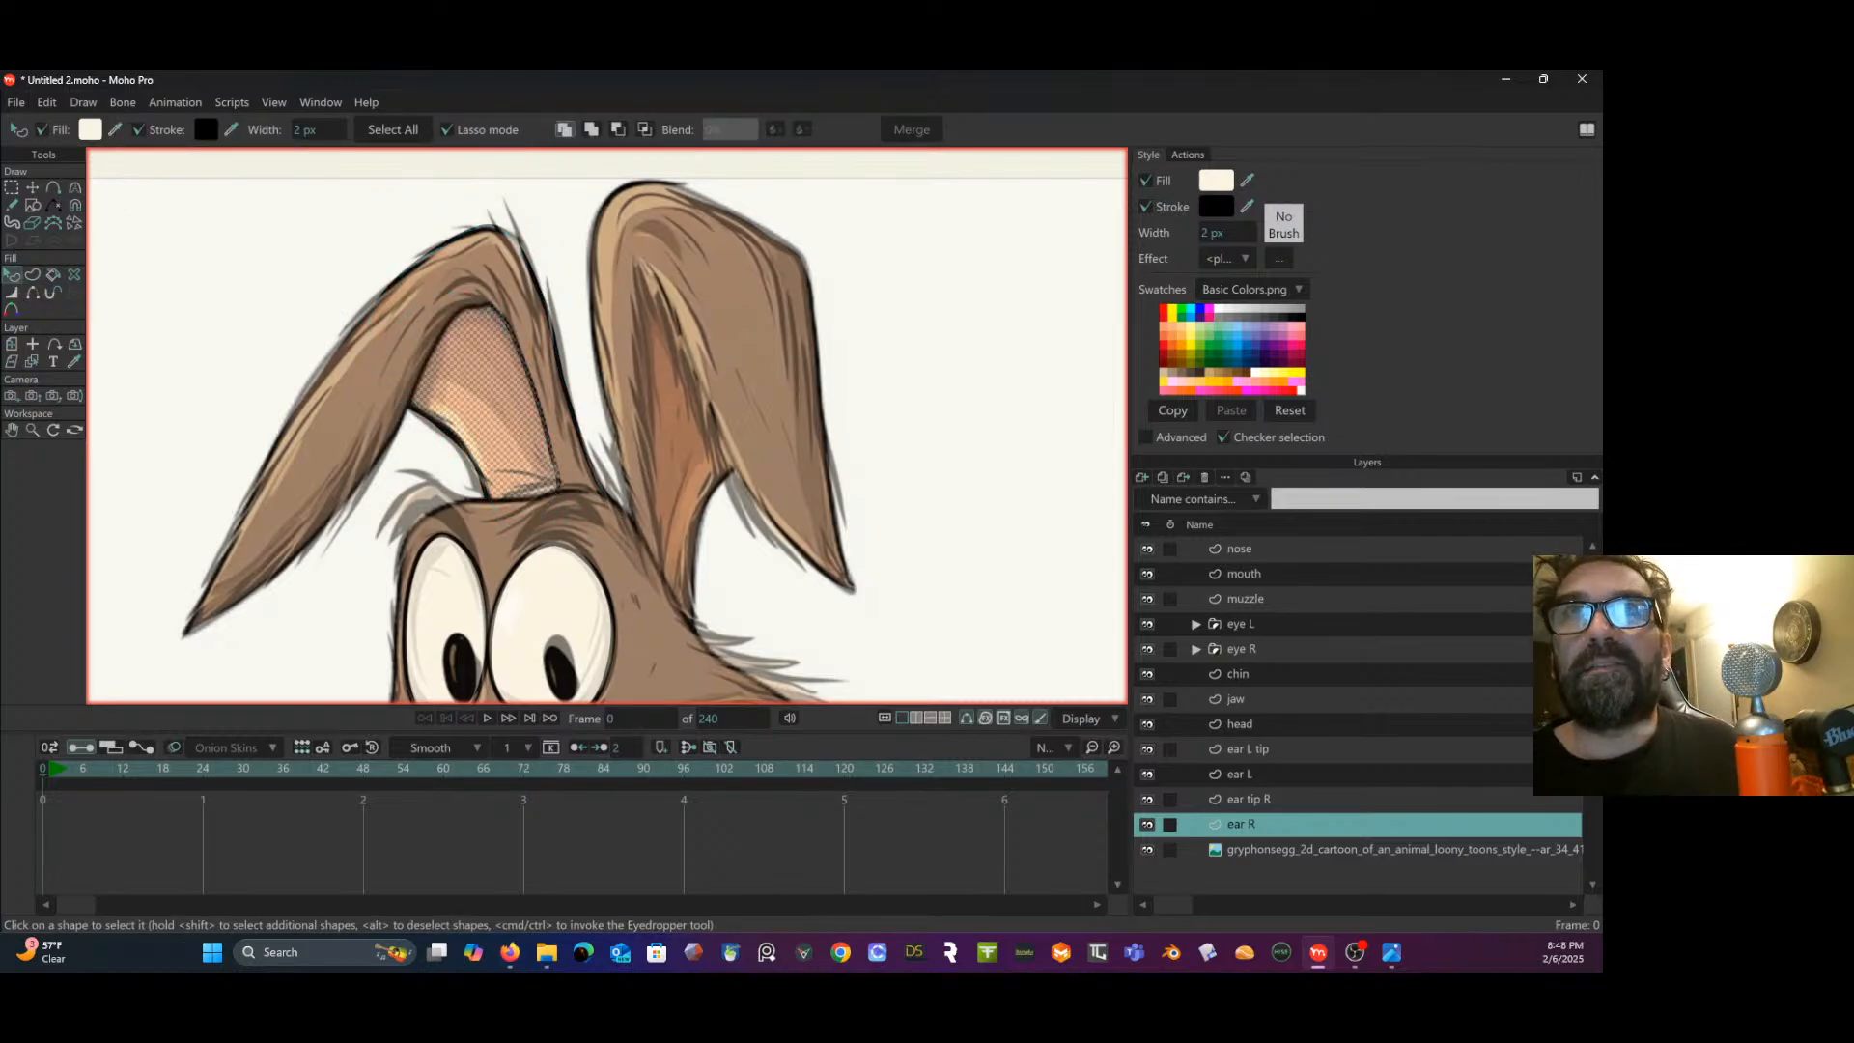
left_click(677, 425)
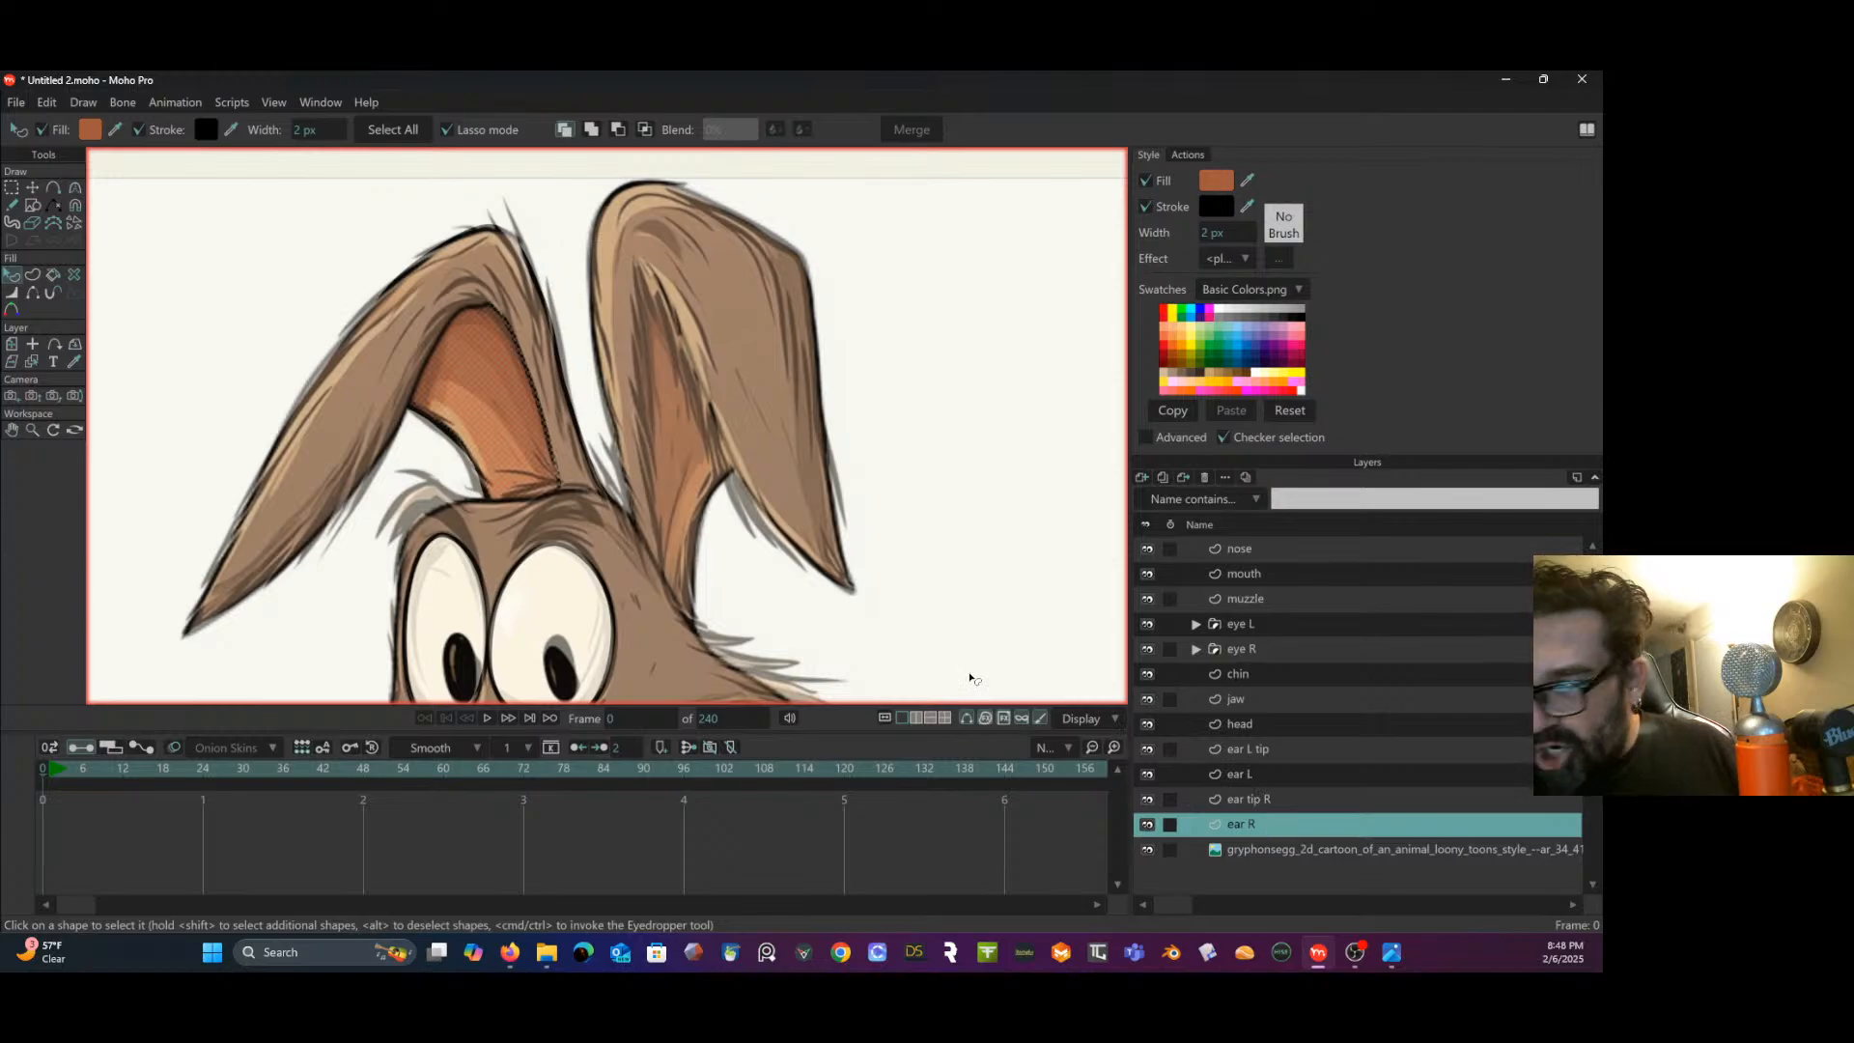
- On the ear L layer, trace the inner ear as a closed curve over the sketch with the Add Point tool
left_click(12, 188)
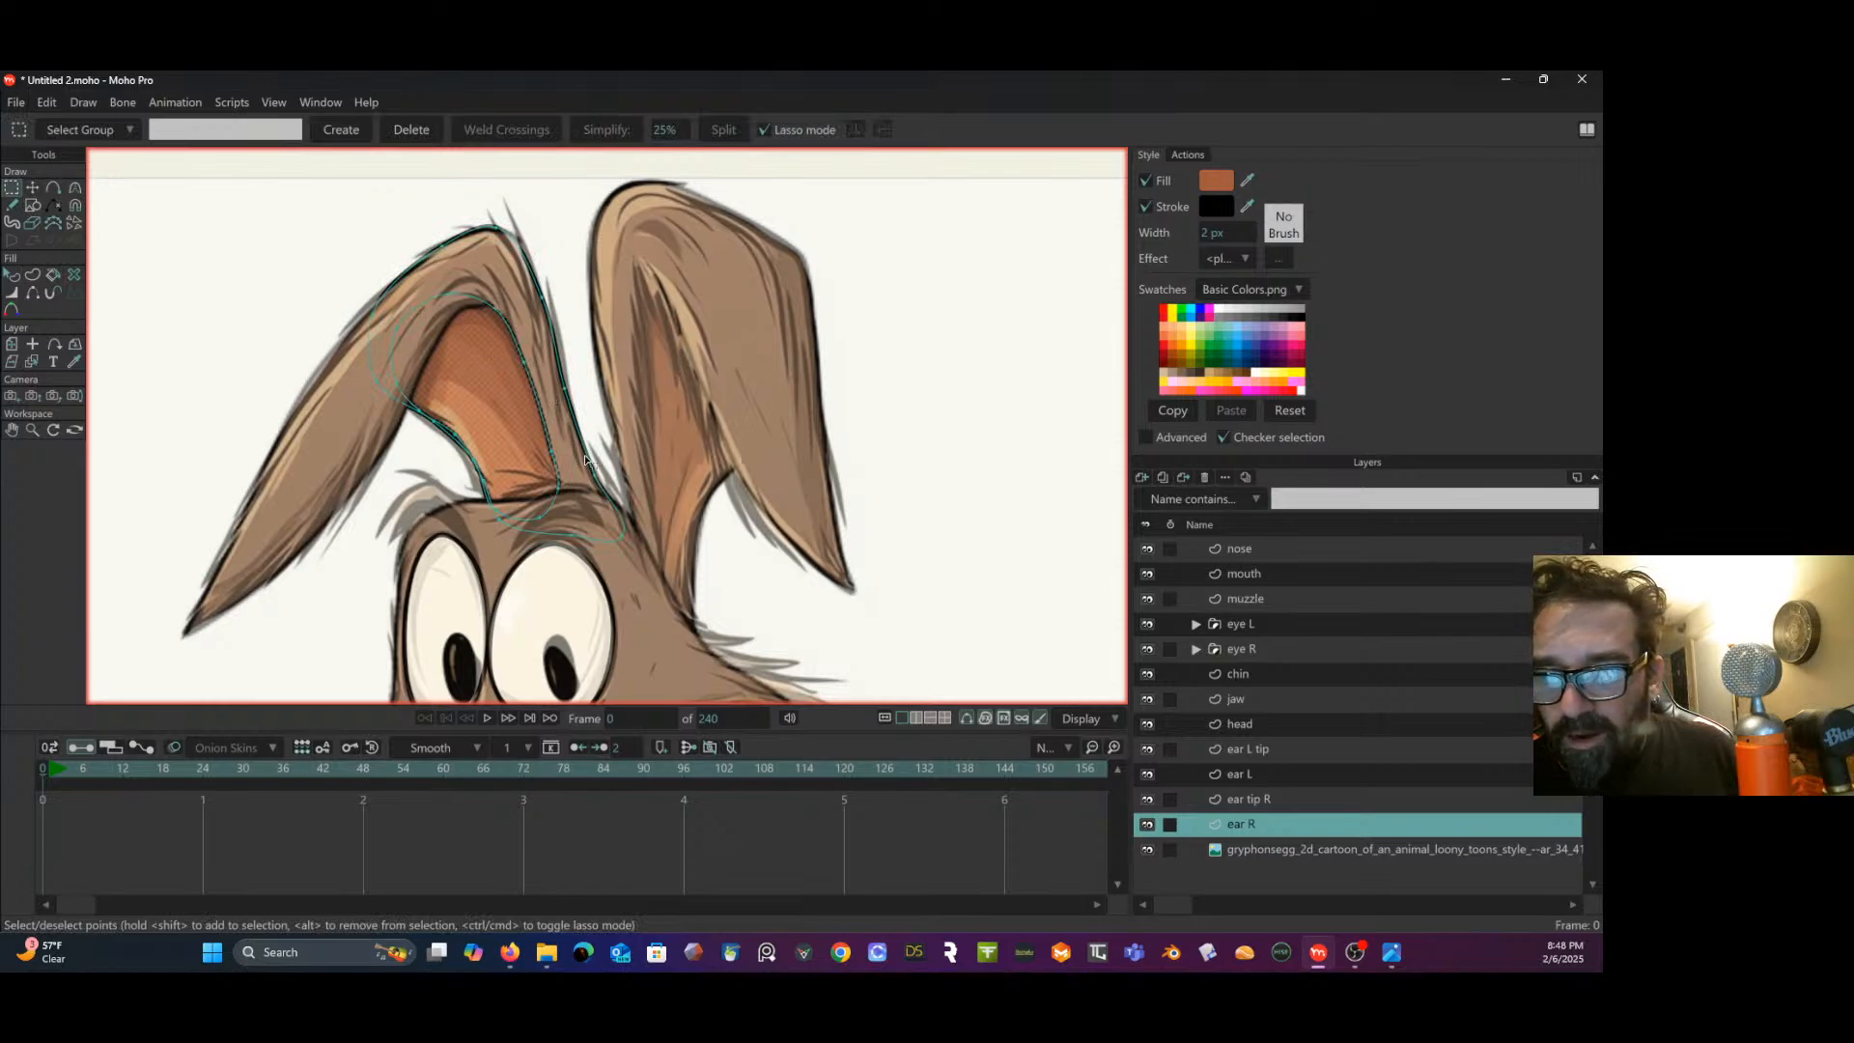
left_click(1282, 772)
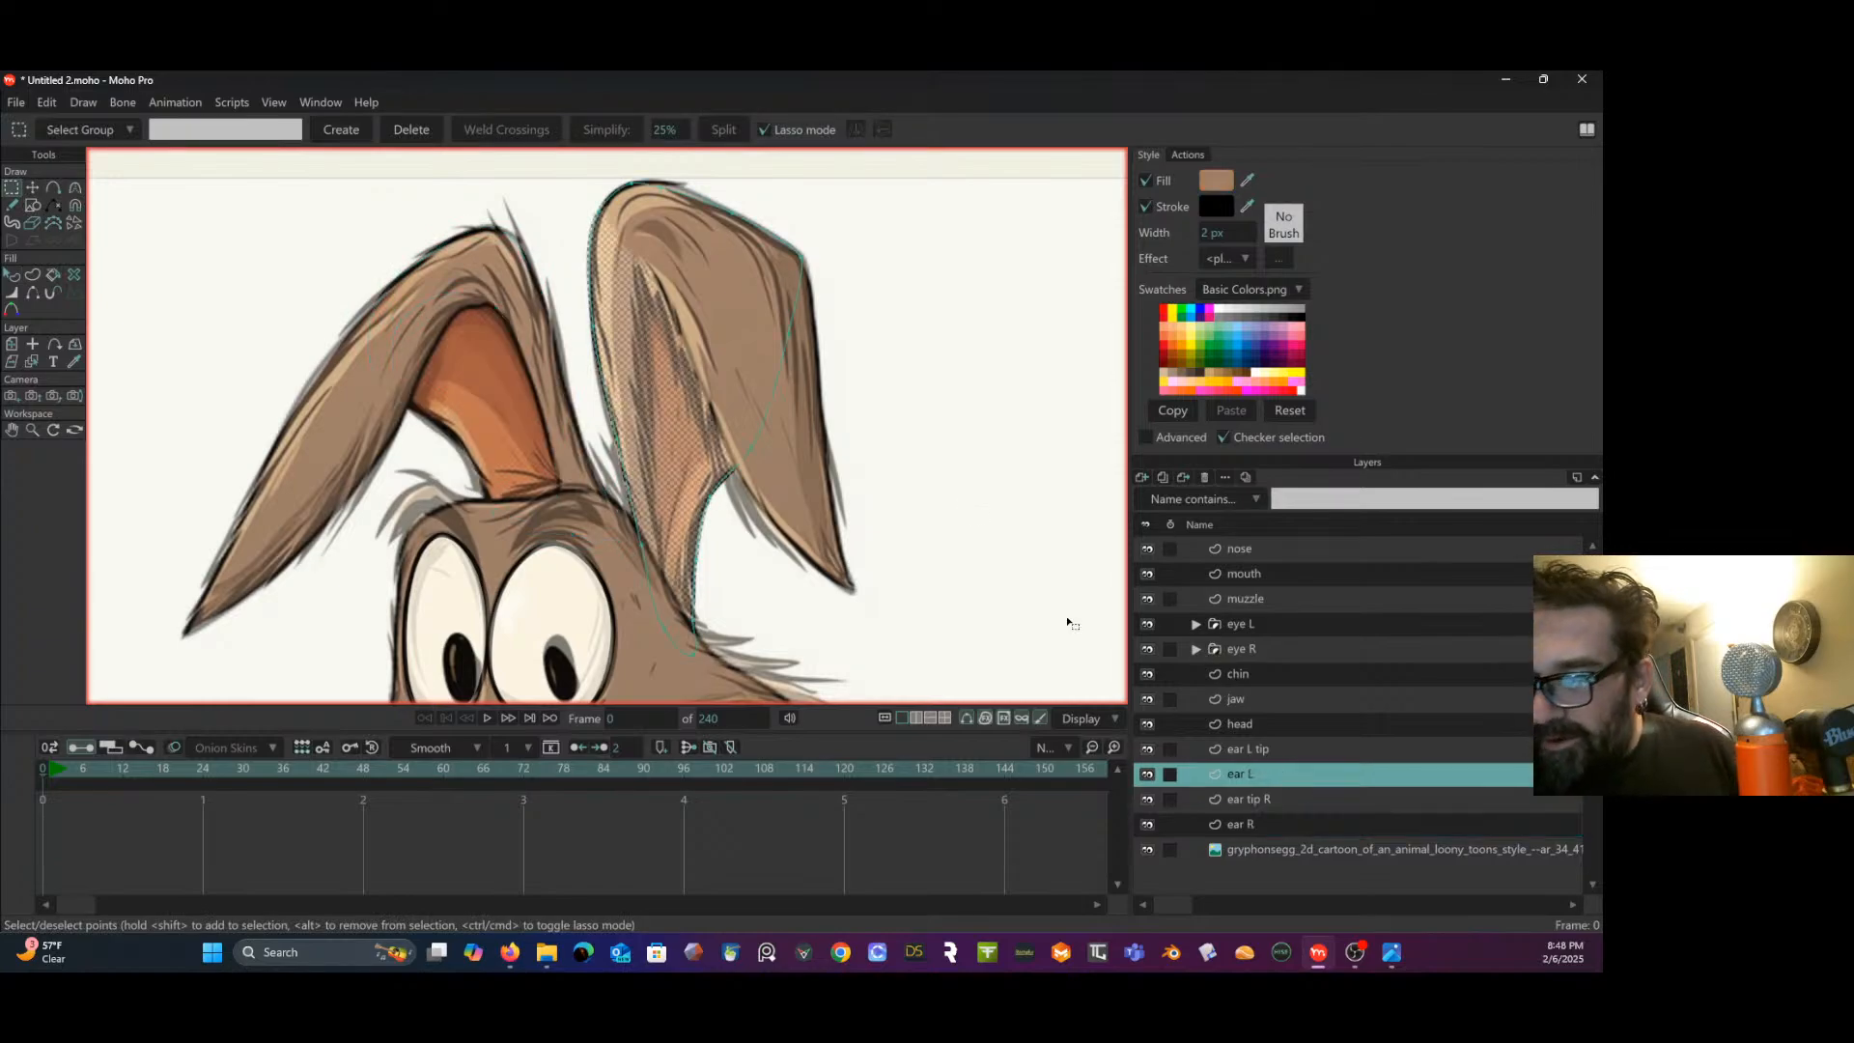
left_click(52, 187)
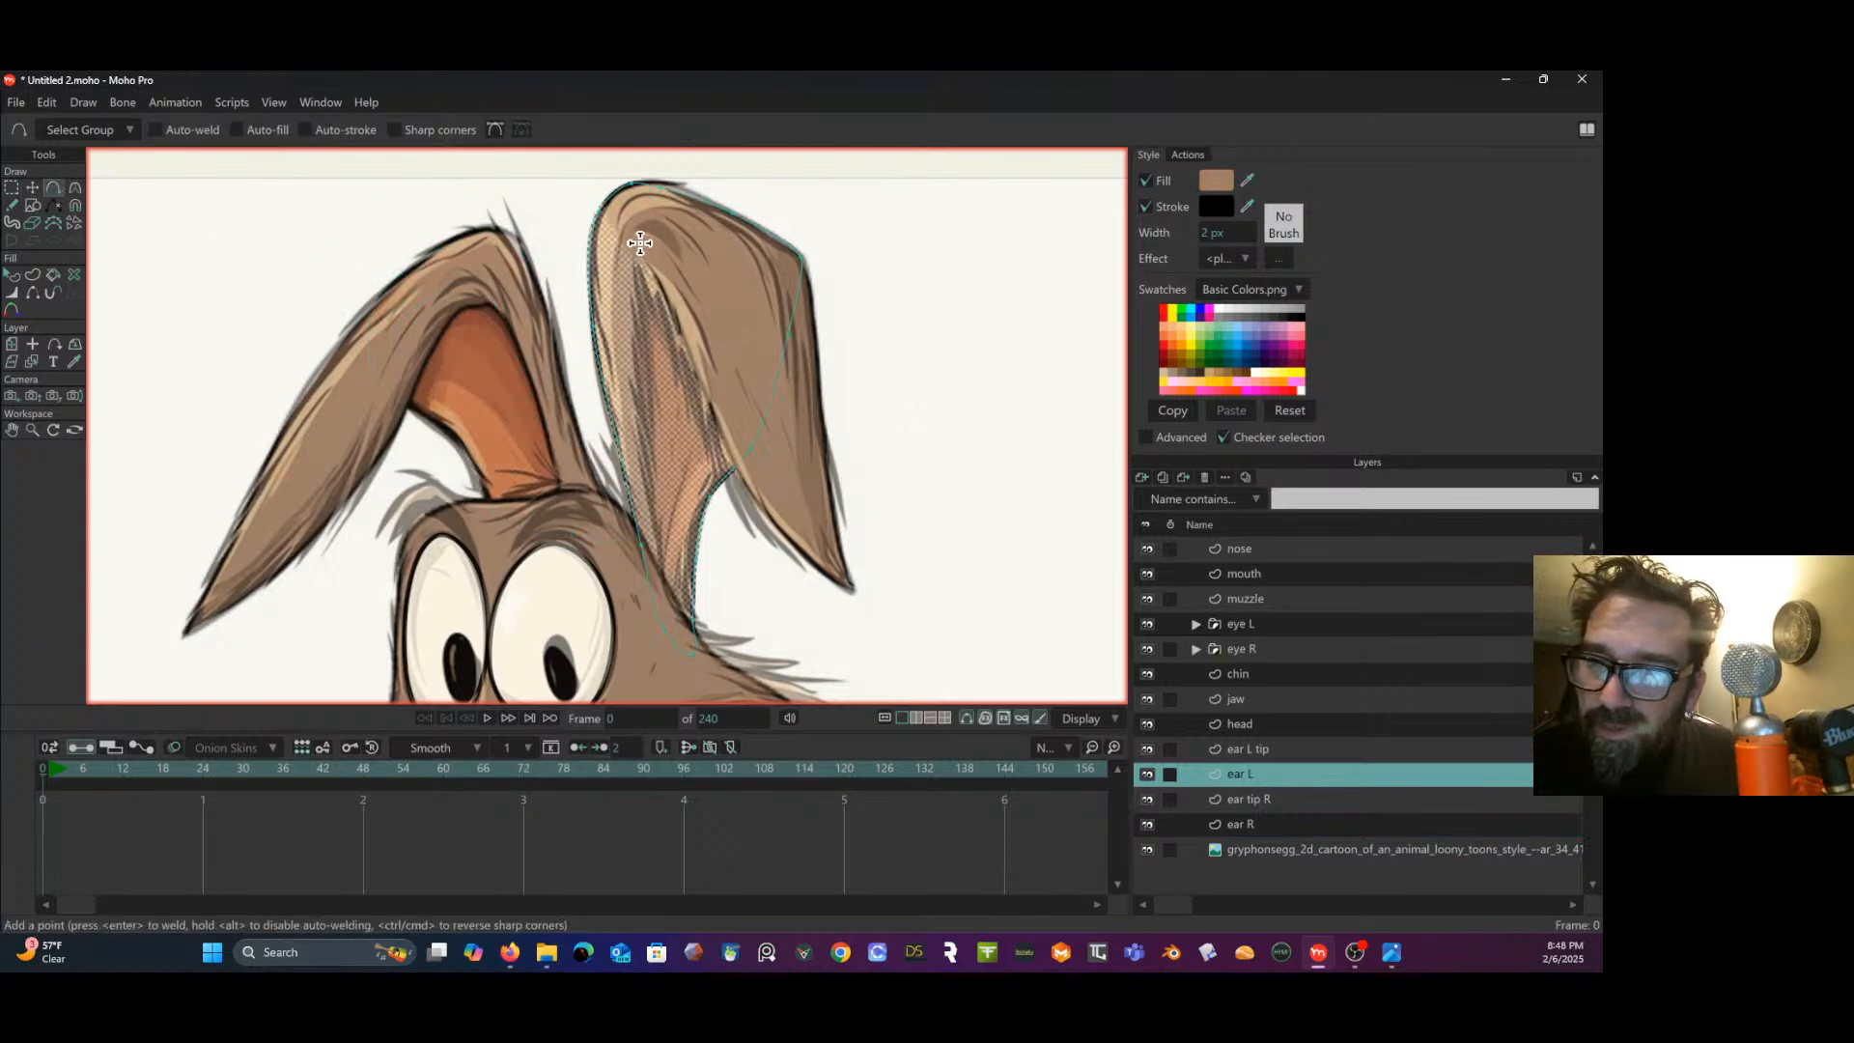
left_click_drag(640, 243, 679, 627)
left_click(681, 630)
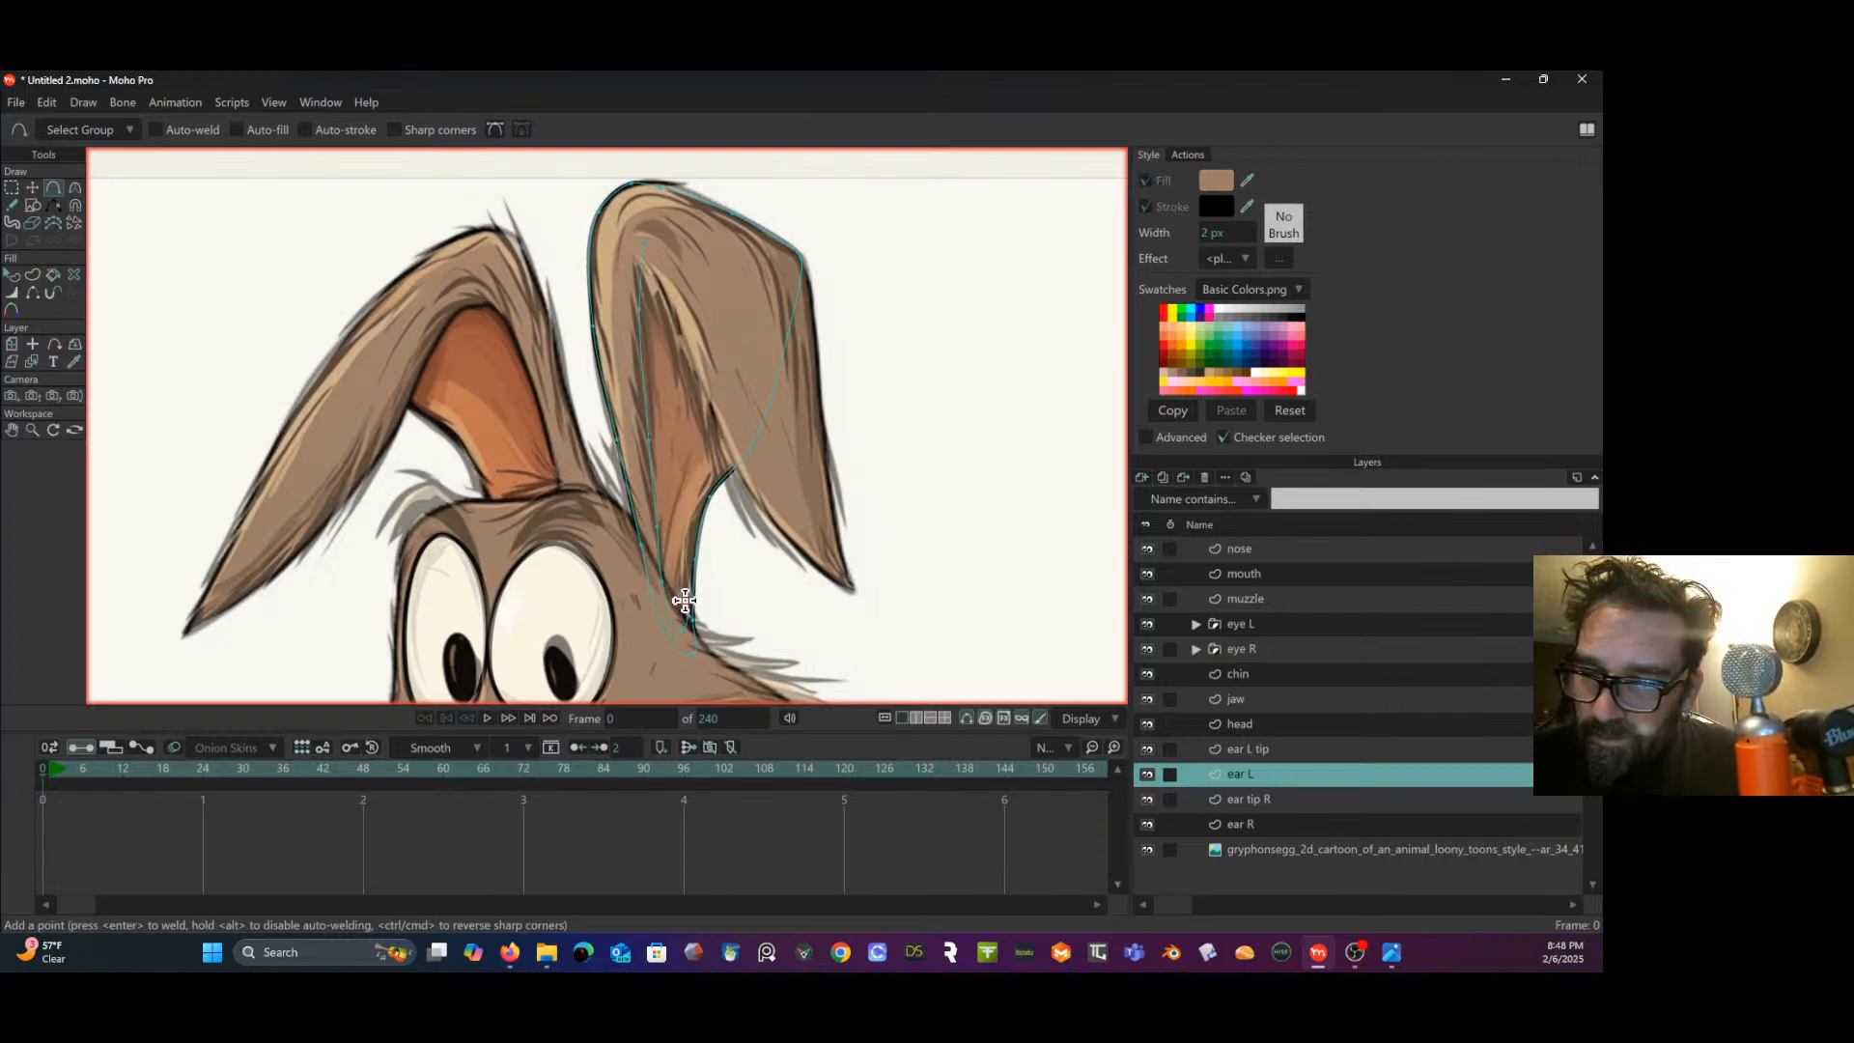
left_click(687, 597)
left_click(693, 518)
mouse_move(714, 471)
left_mouse_down()
mouse_move(750, 428)
mouse_move(733, 290)
mouse_move(639, 242)
left_mouse_up()
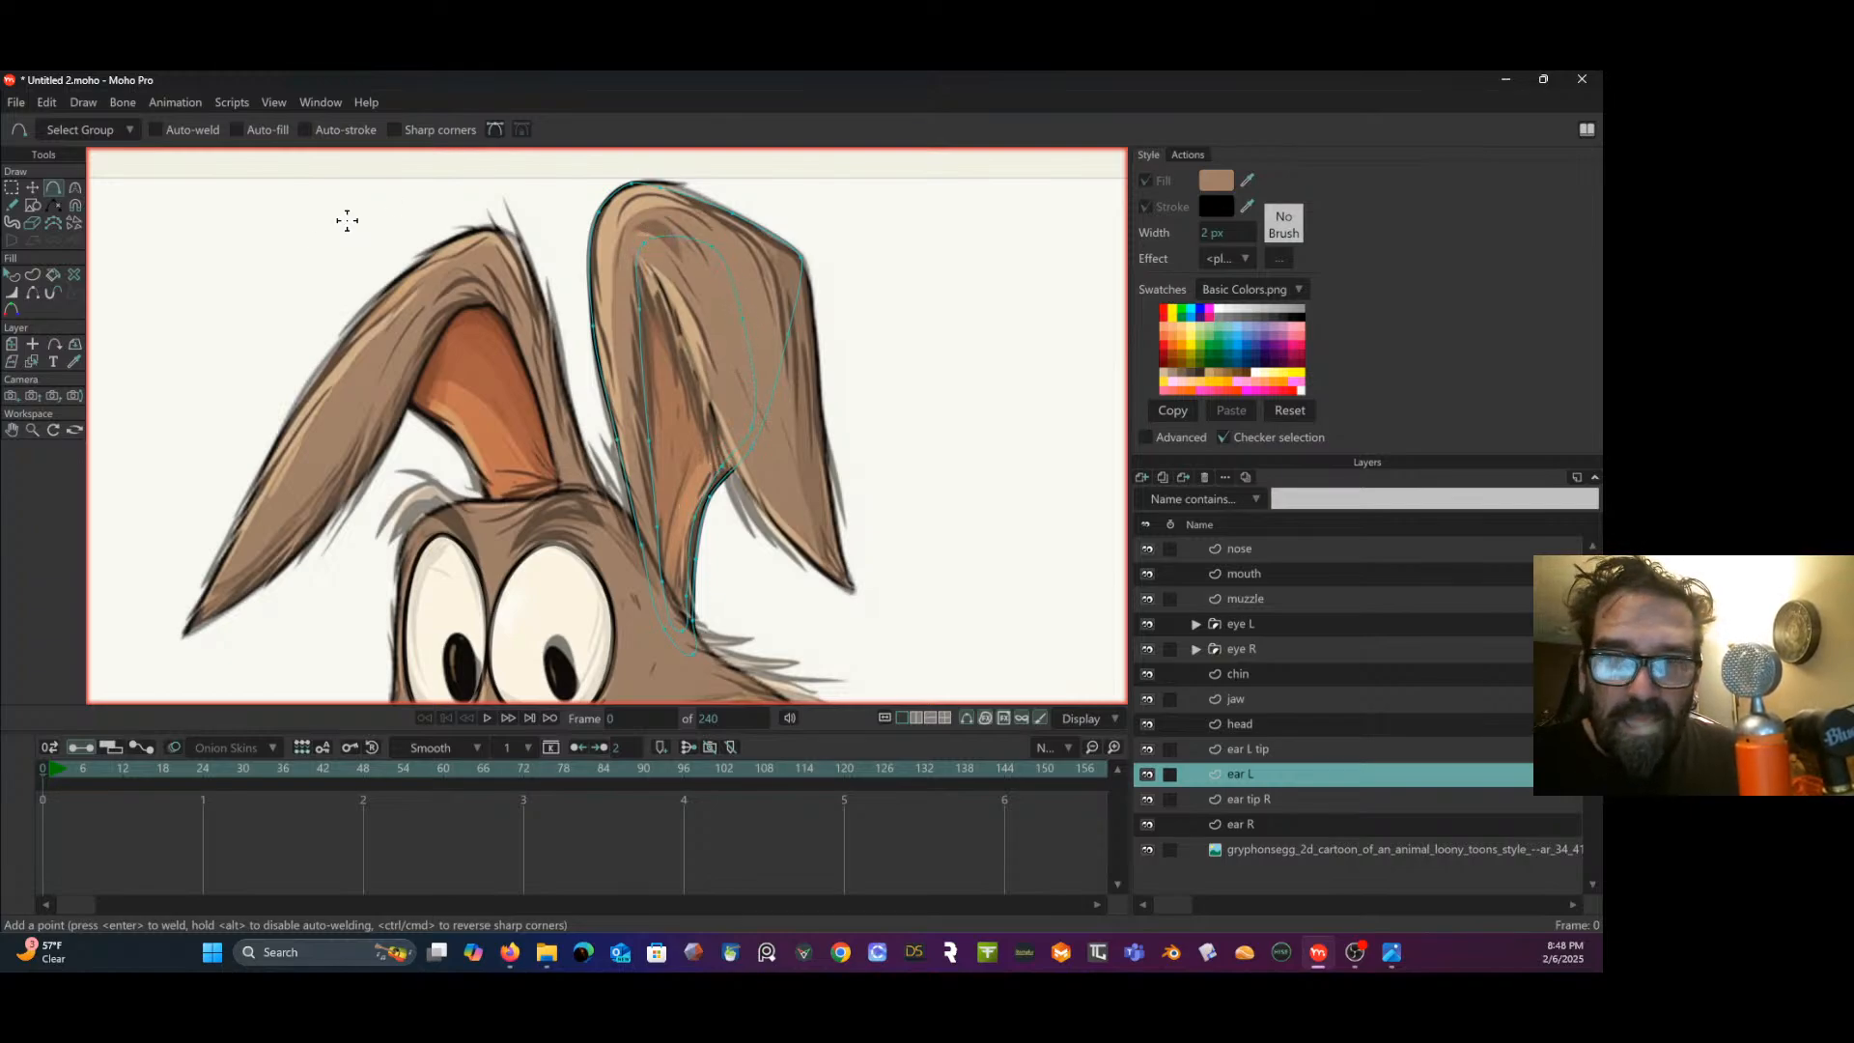
- Create a shape with both fill and stroke from ear L's closed inner-ear curve
left_click(32, 274)
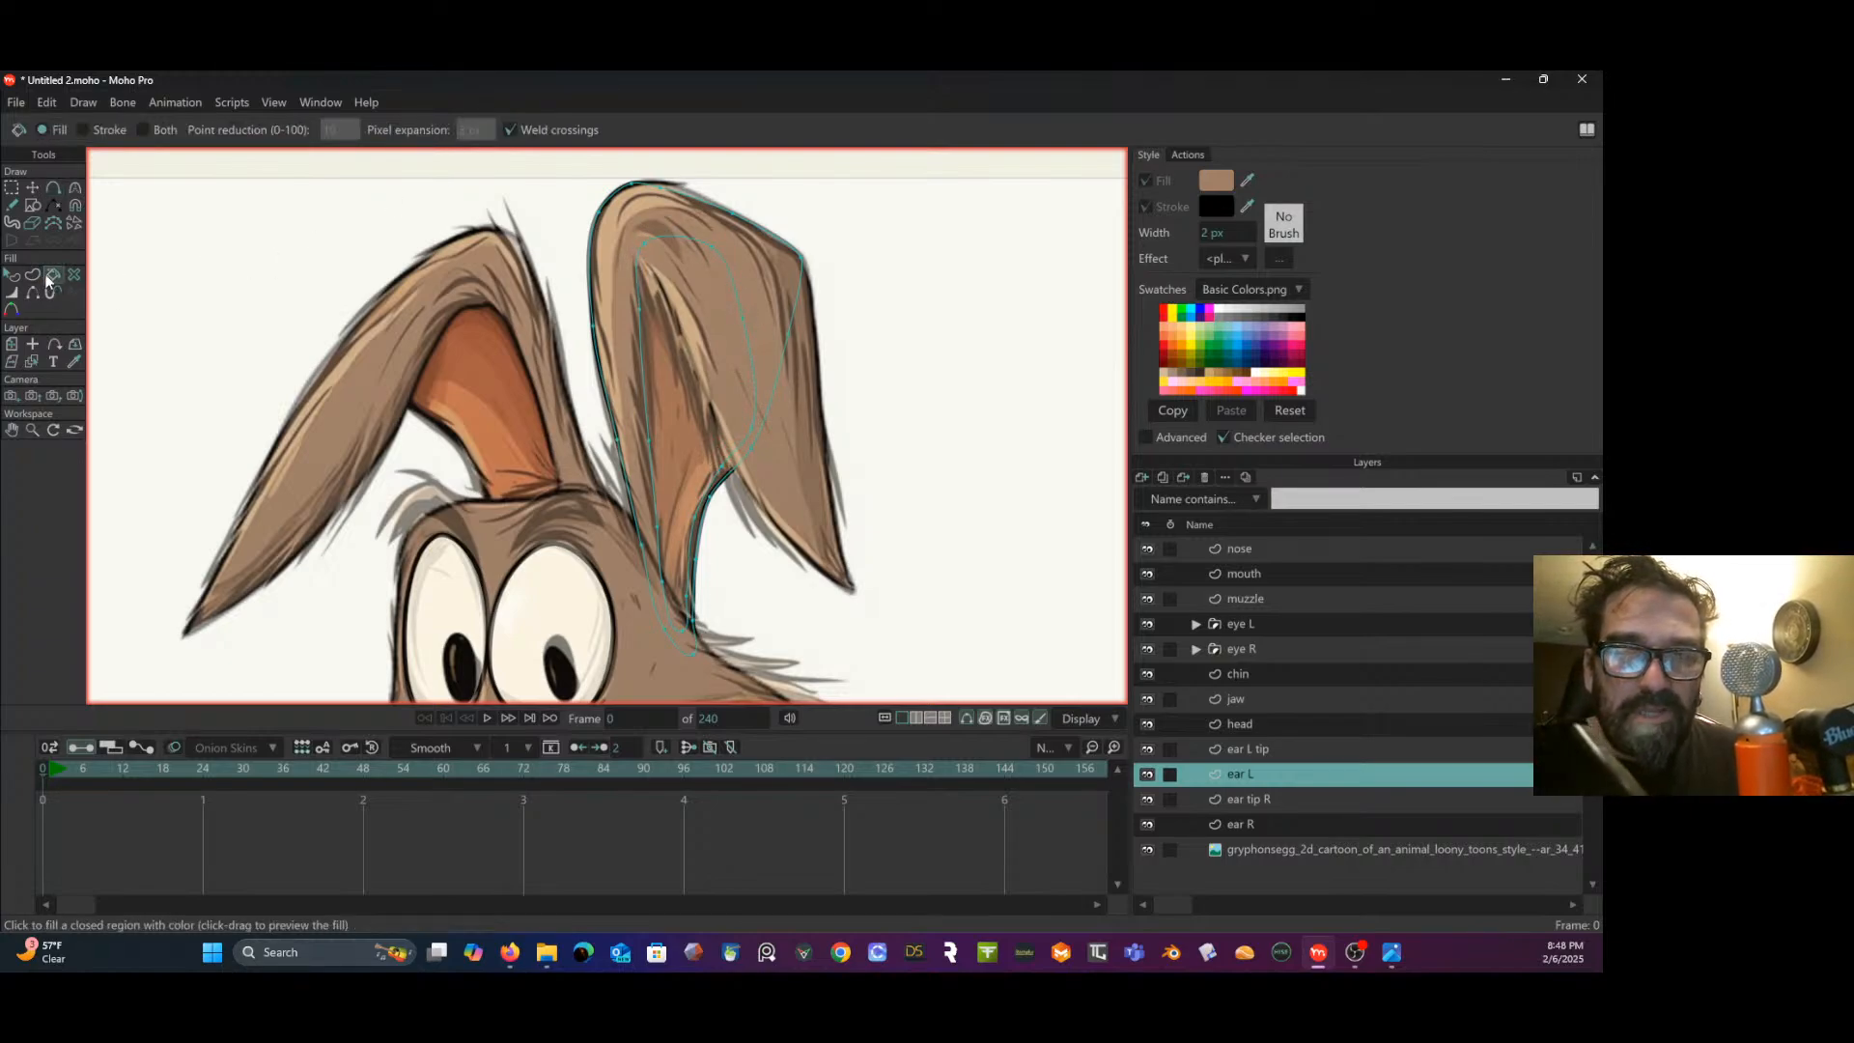
left_click(683, 235)
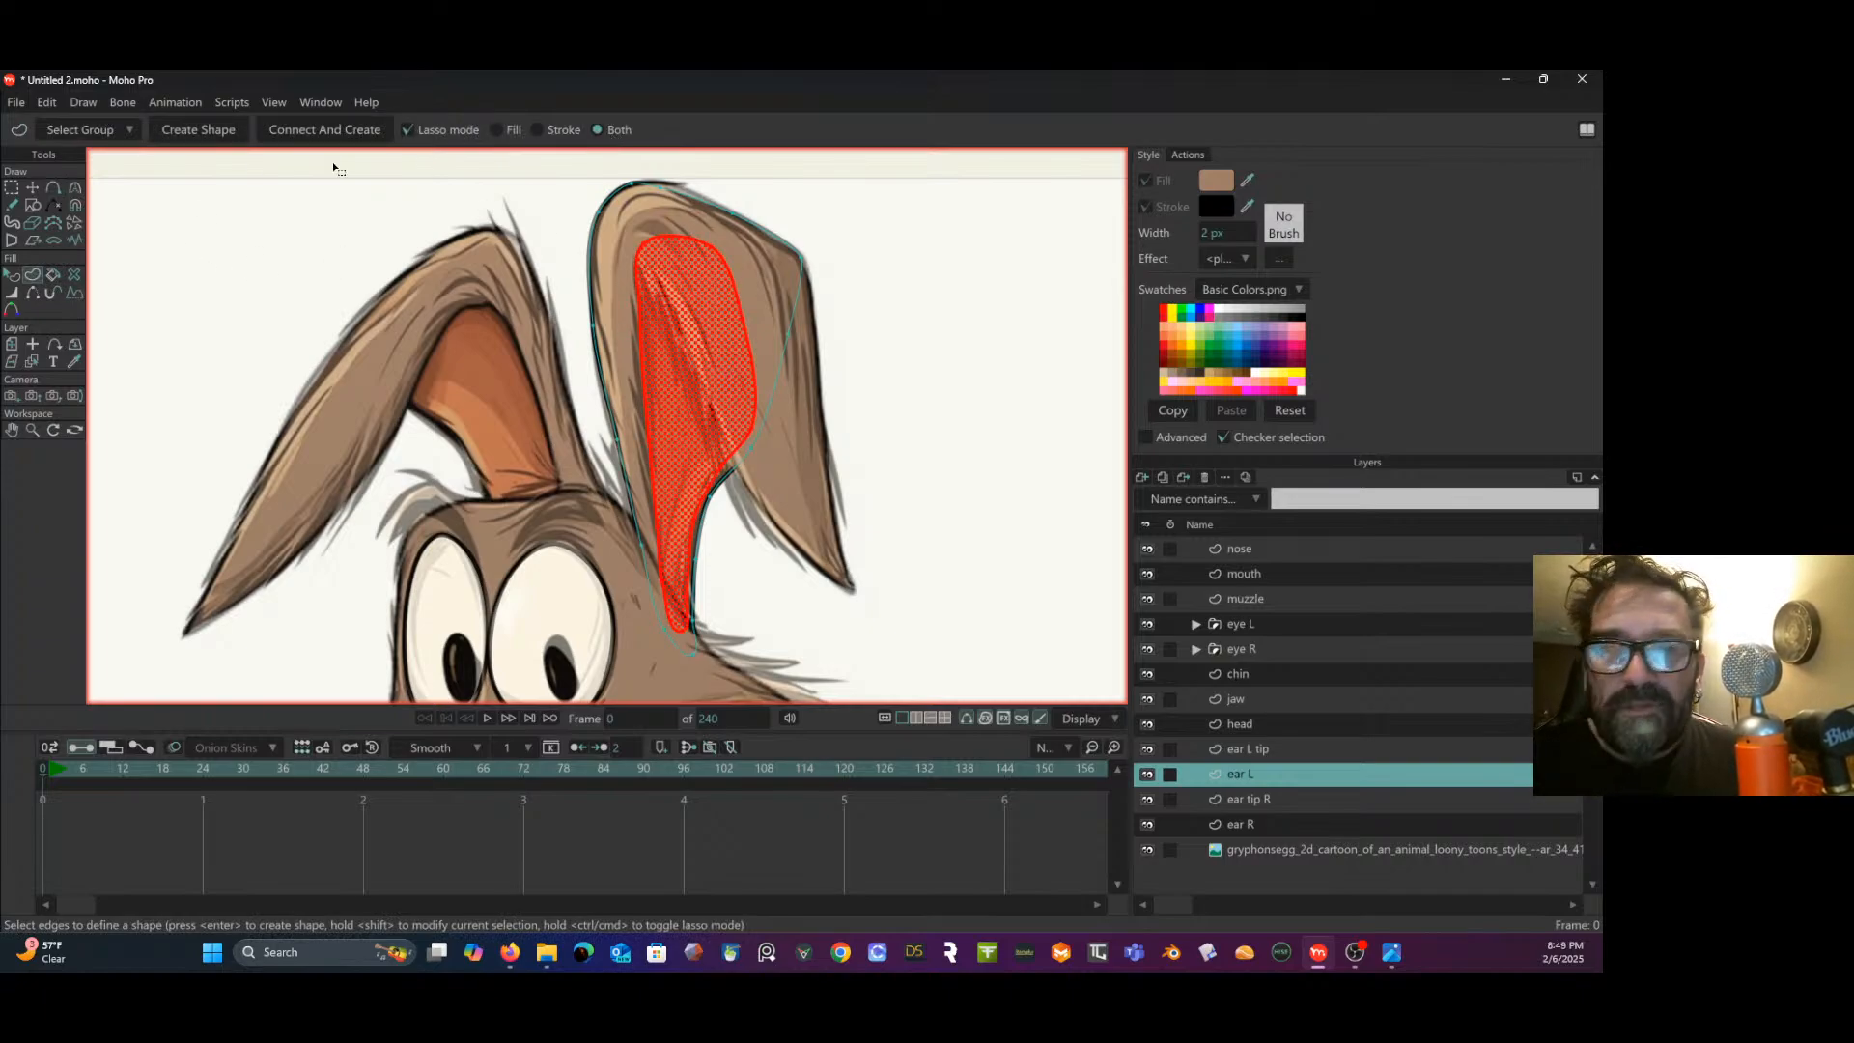
left_click(193, 130)
left_click(22, 277)
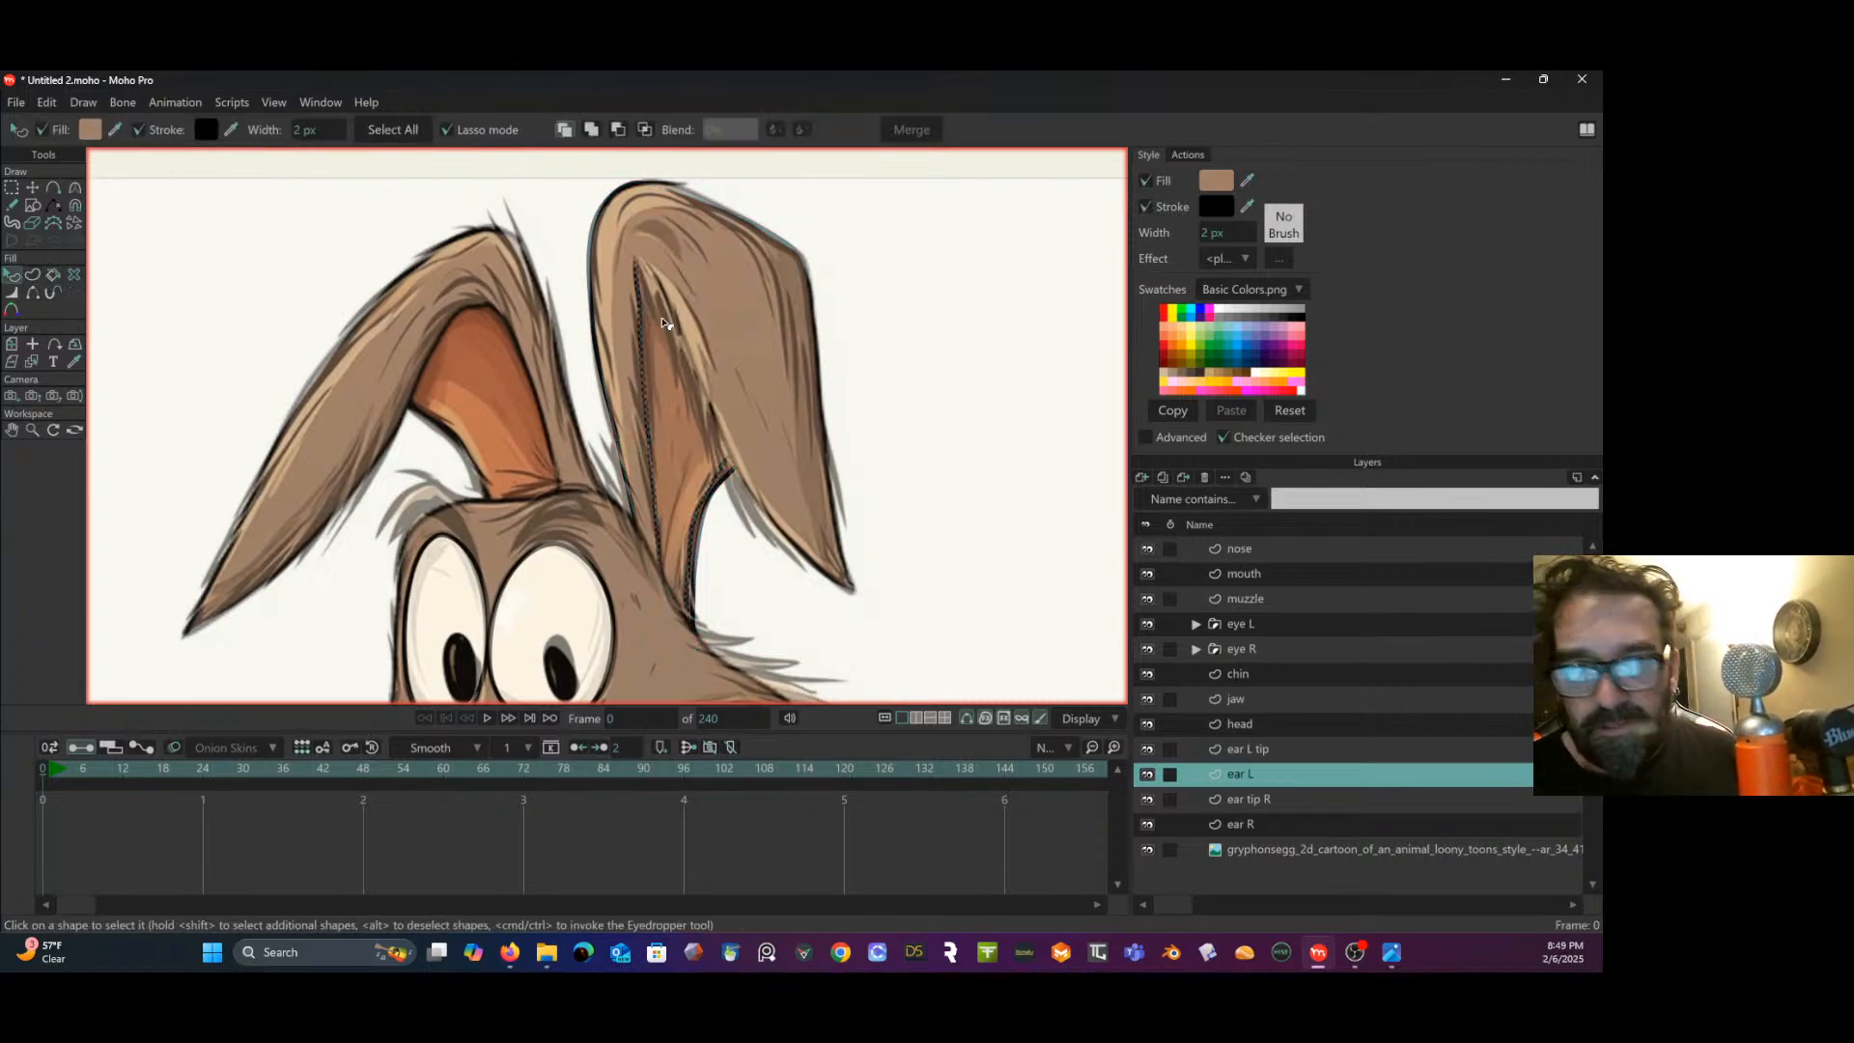
- Hide the sketch overlay and create the fill-and-stroke shape again from ear L's inner-ear curve
left_click(11, 187)
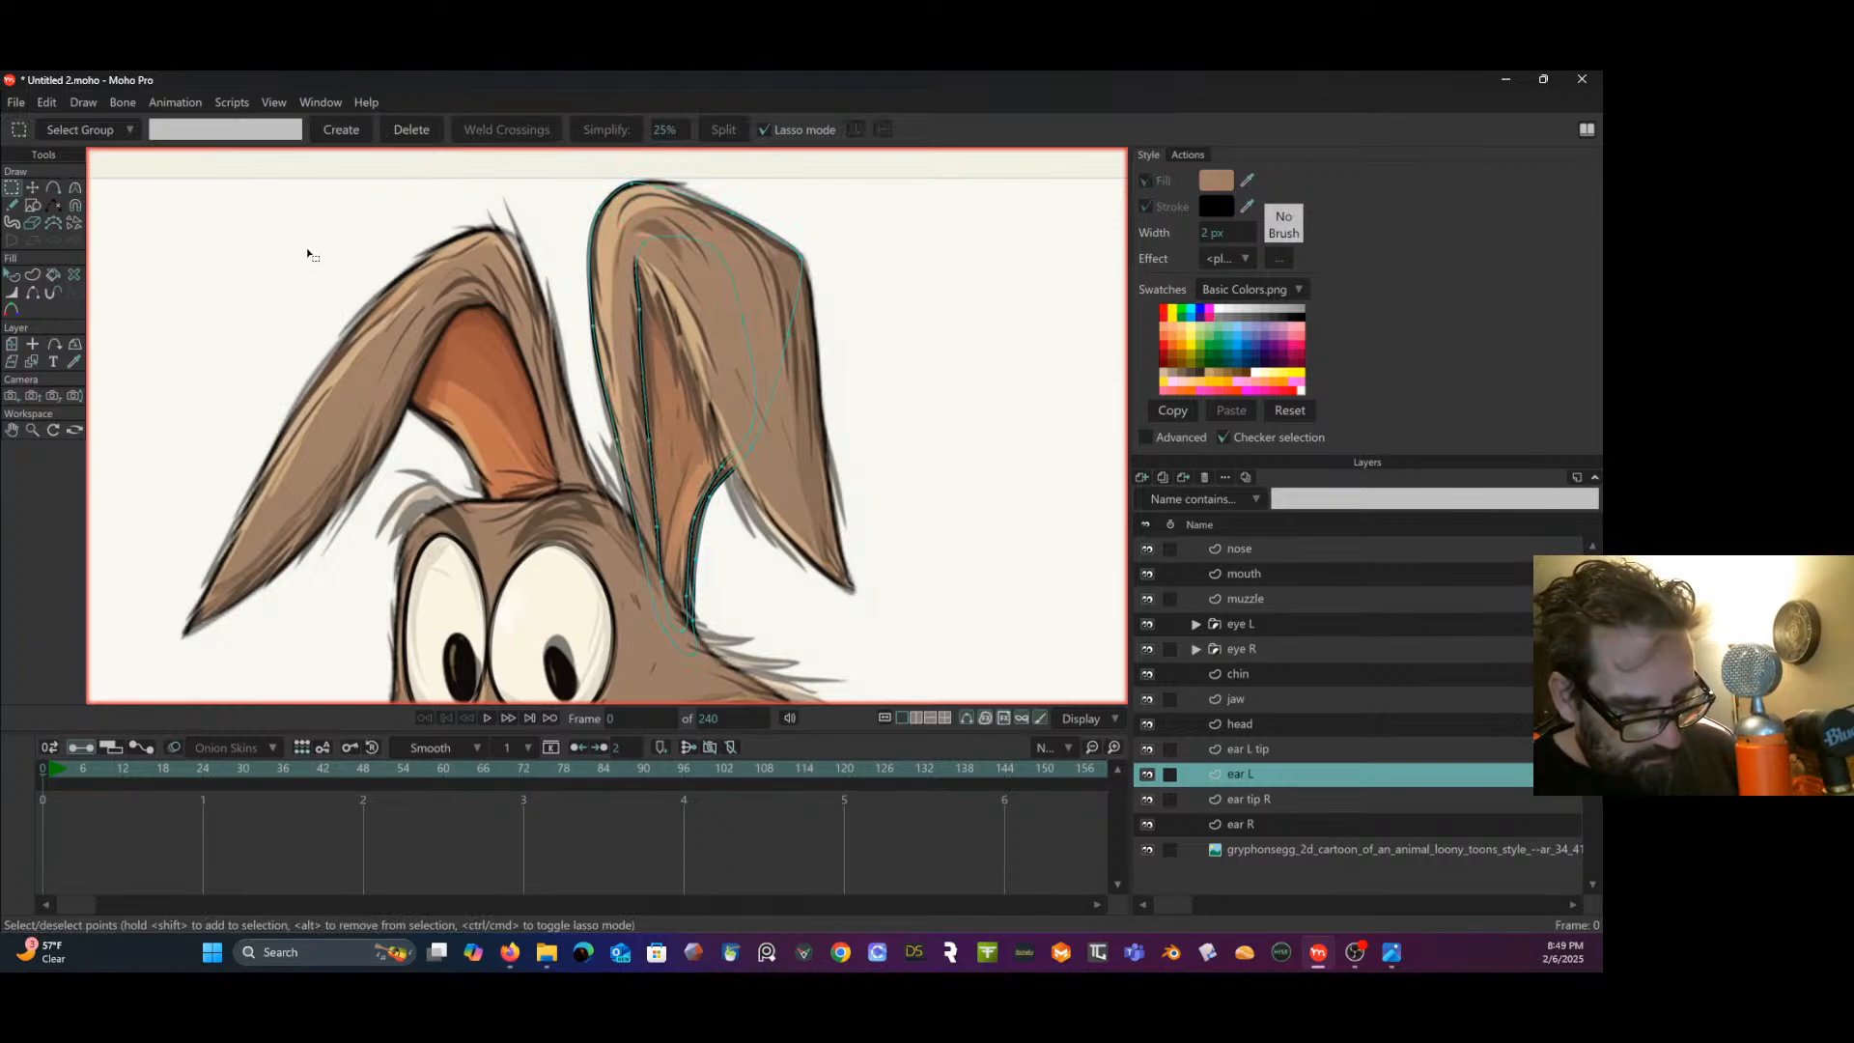
key("ctrl+u")
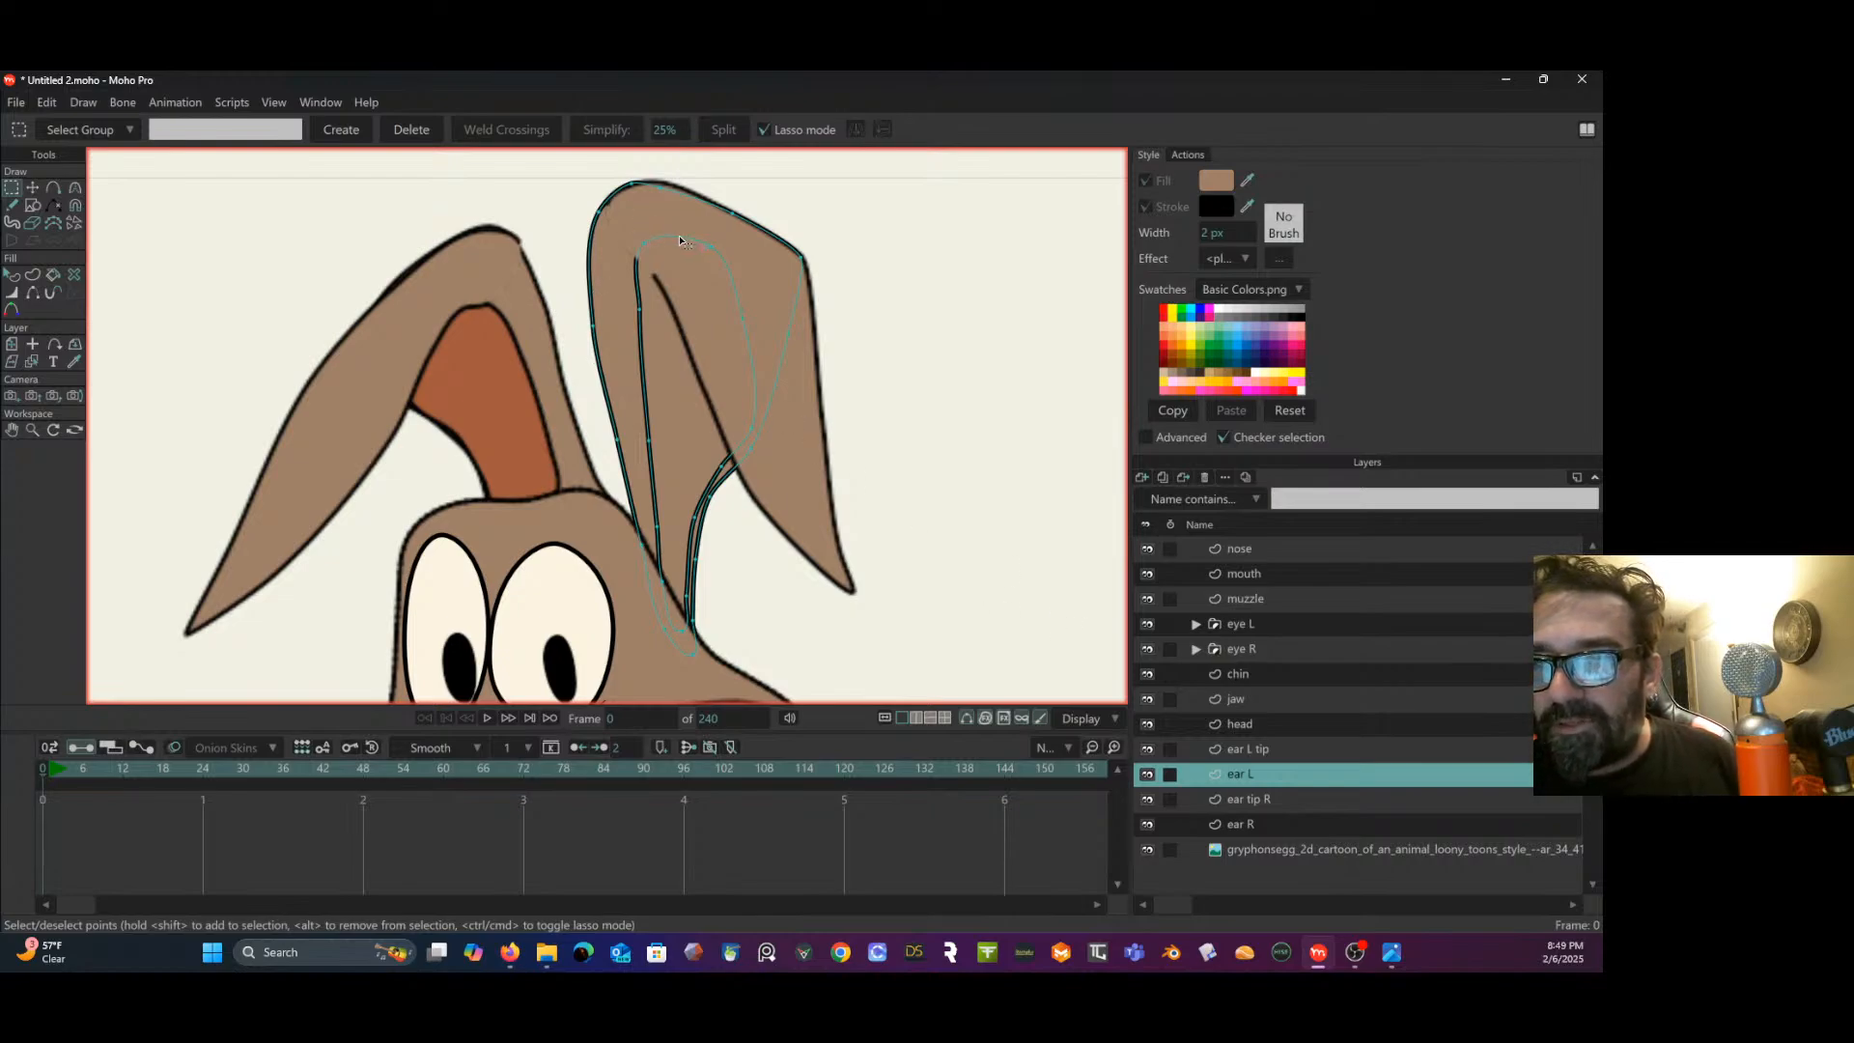
key("ctrl+a")
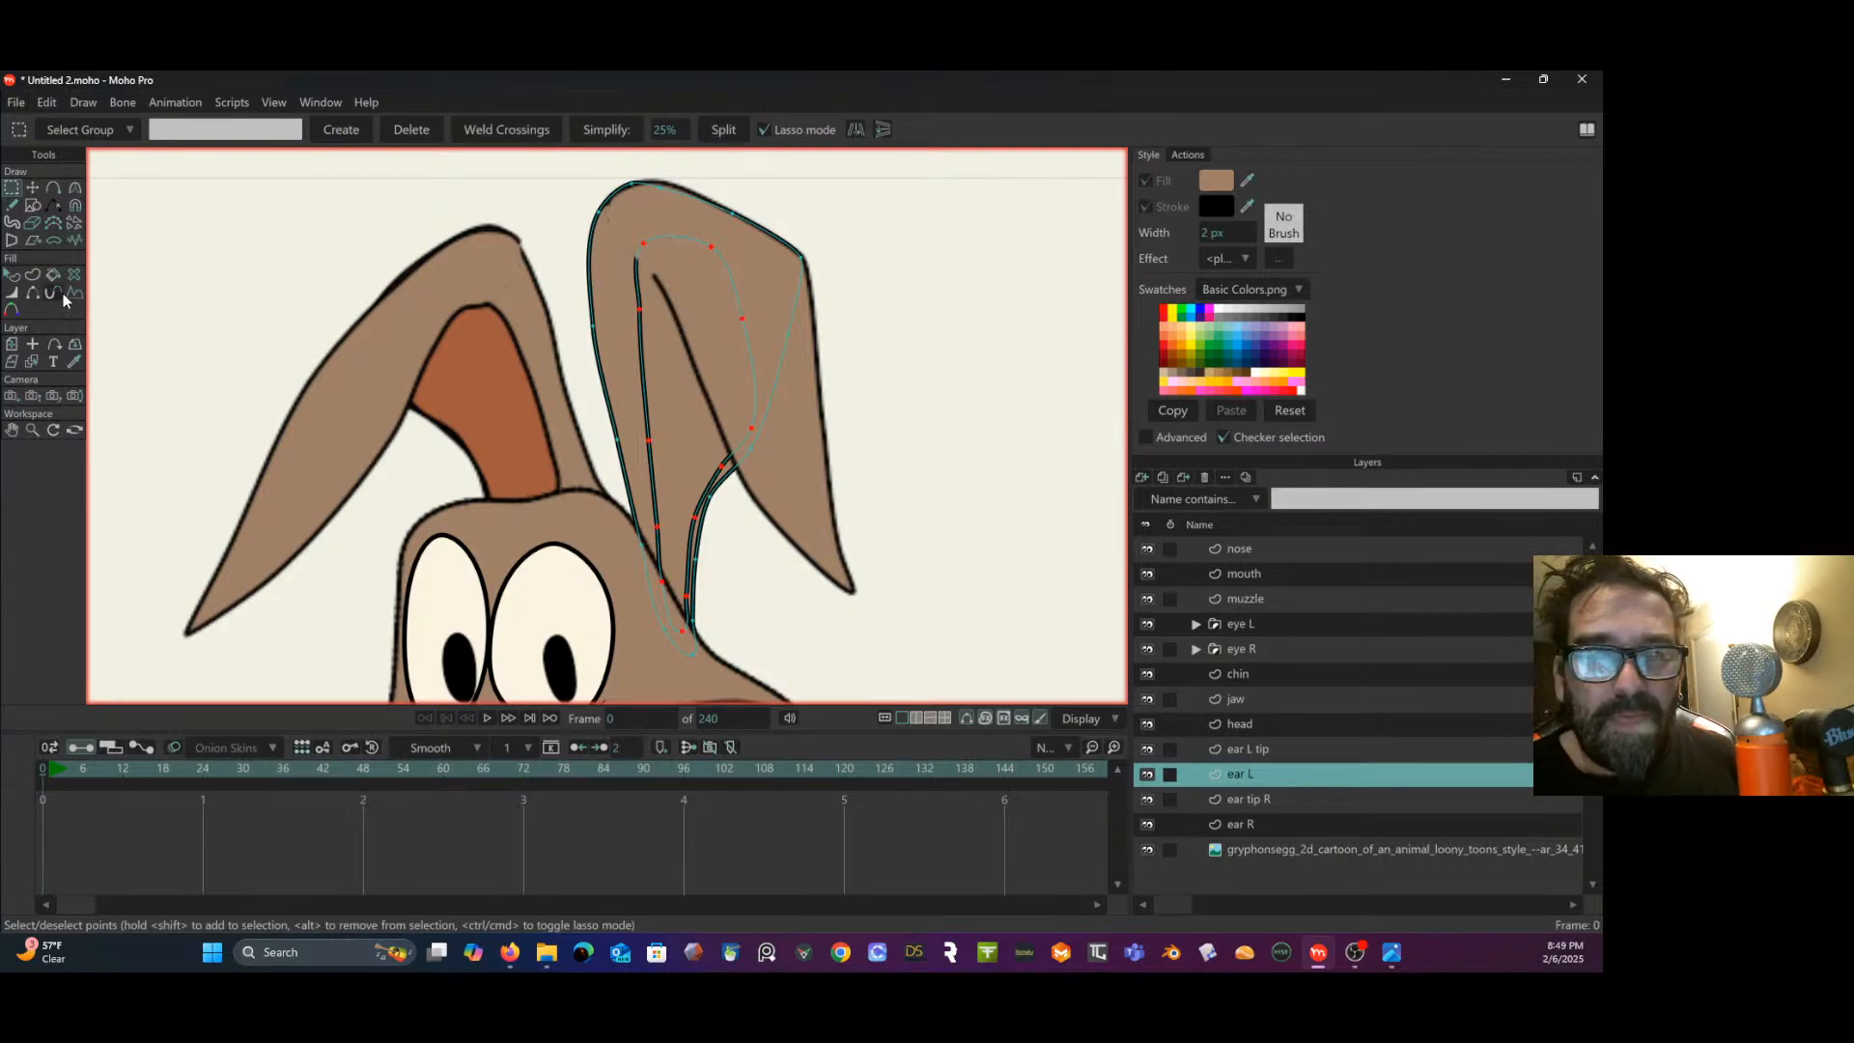
left_click(34, 276)
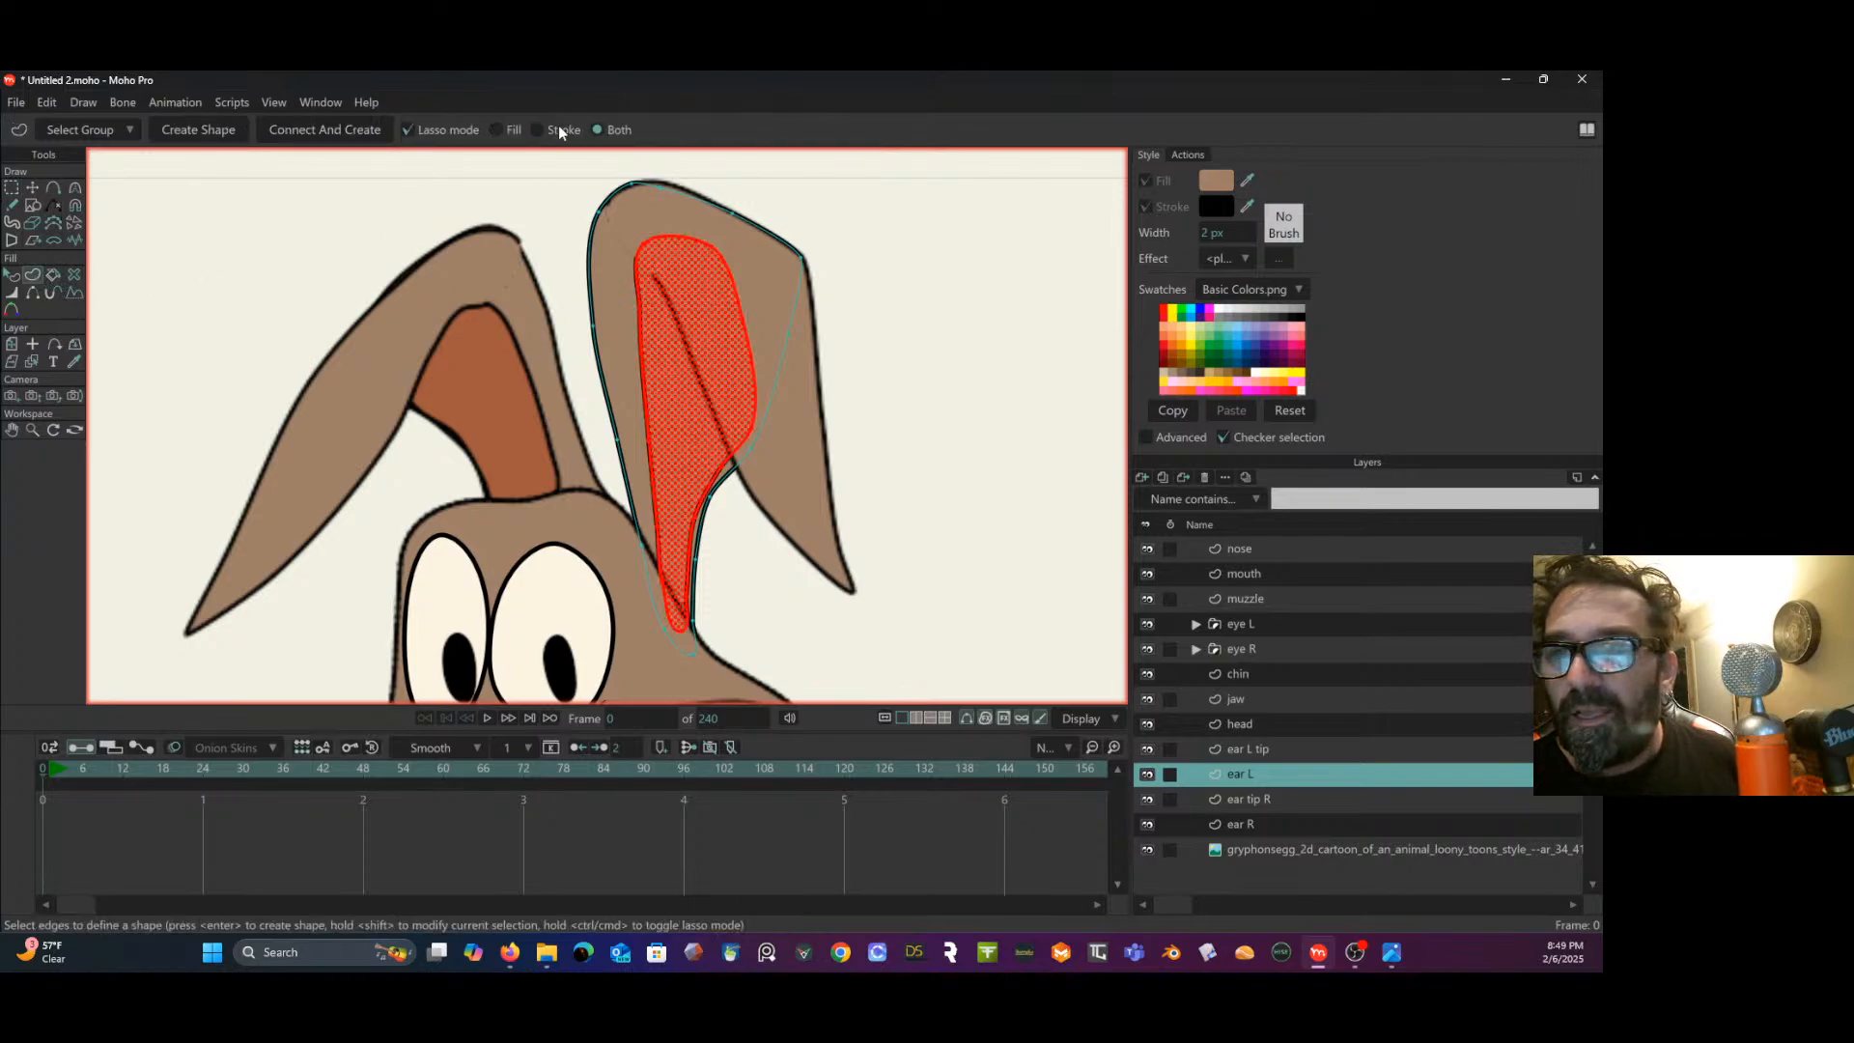
left_click(210, 129)
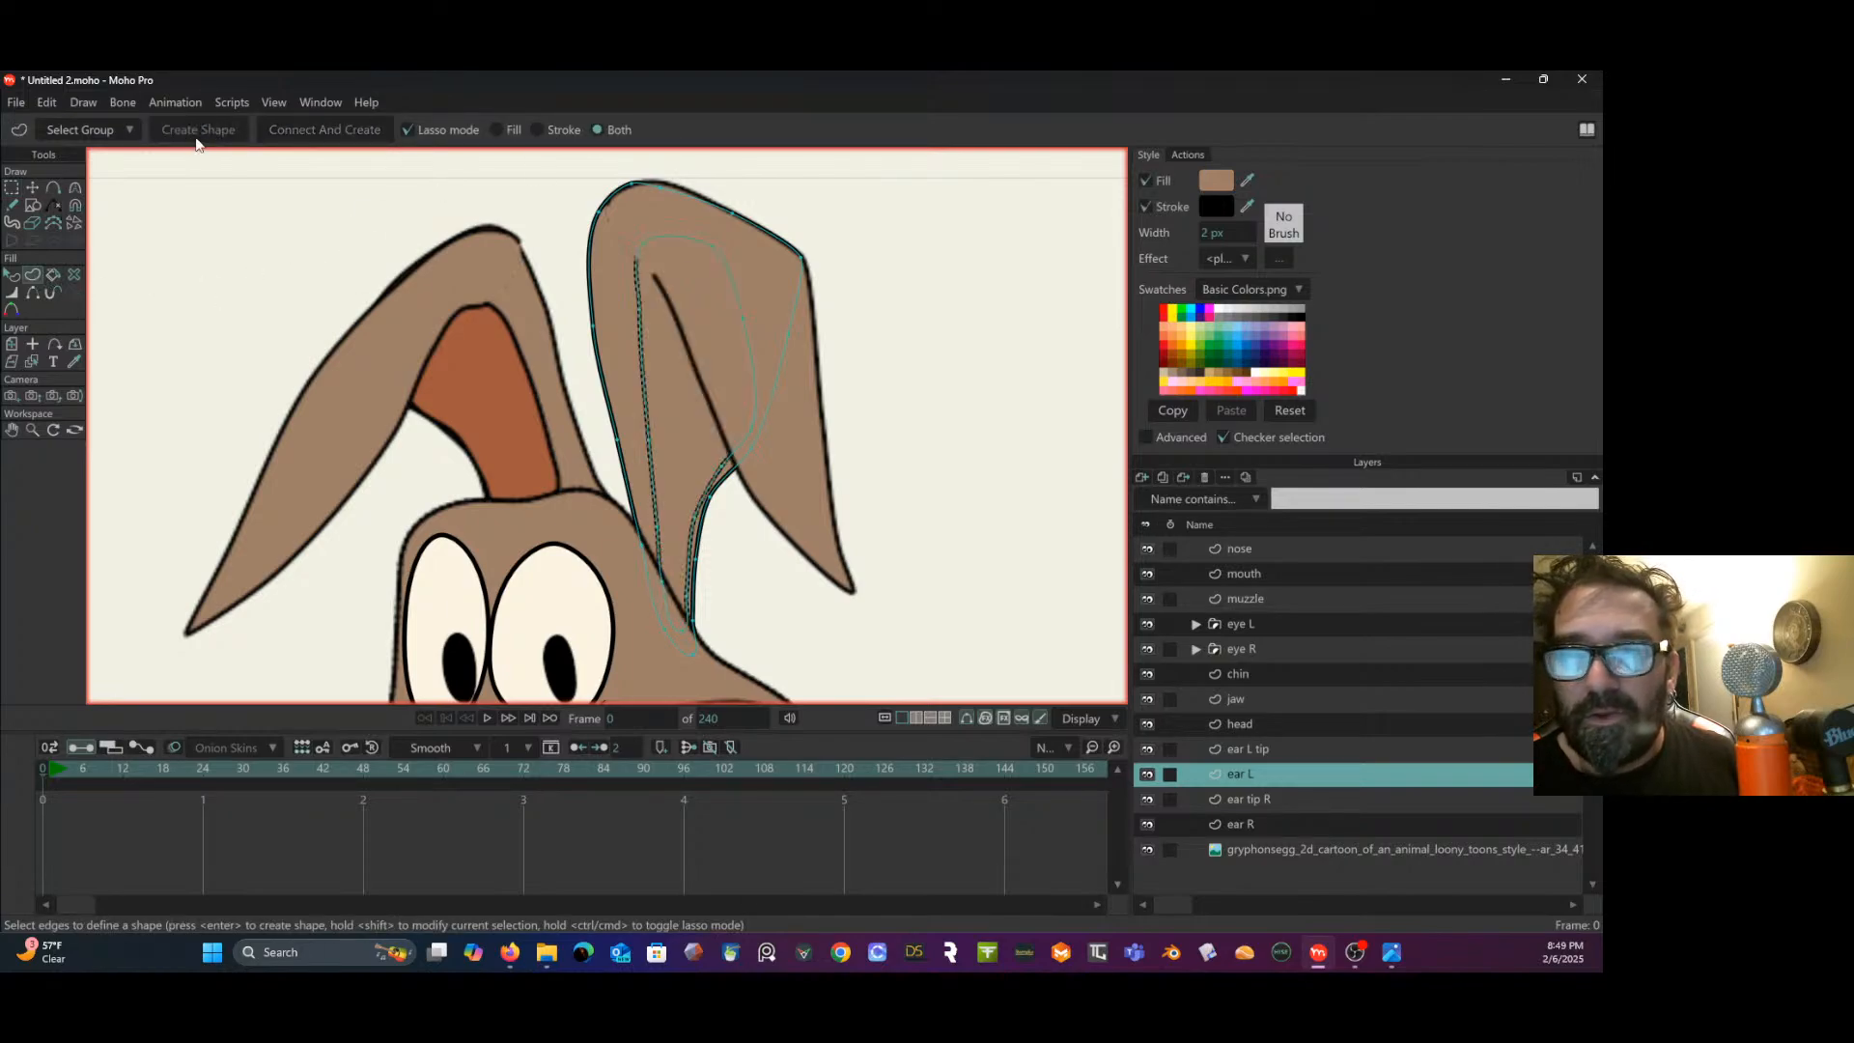
left_click(12, 275)
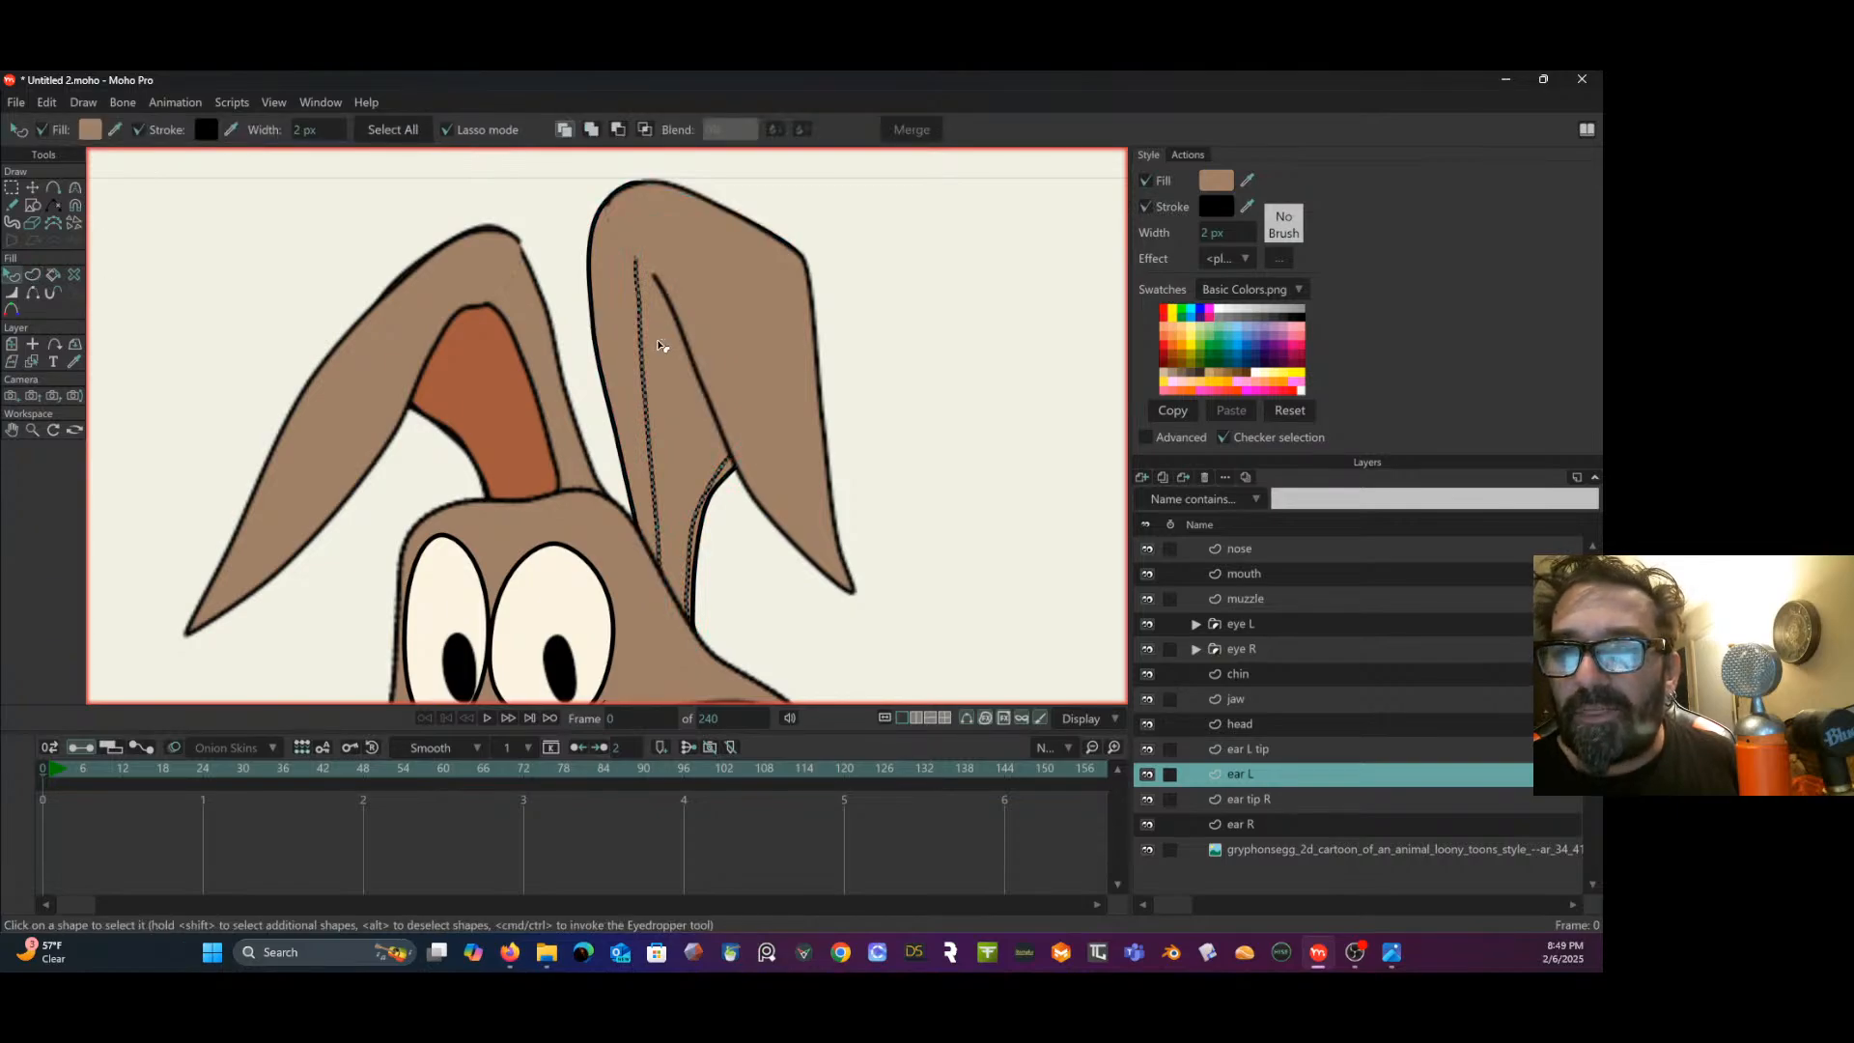
- Set the ear L inner-ear shape's fill to the orange-brown sampled from ear R's inner ear
left_click(118, 129)
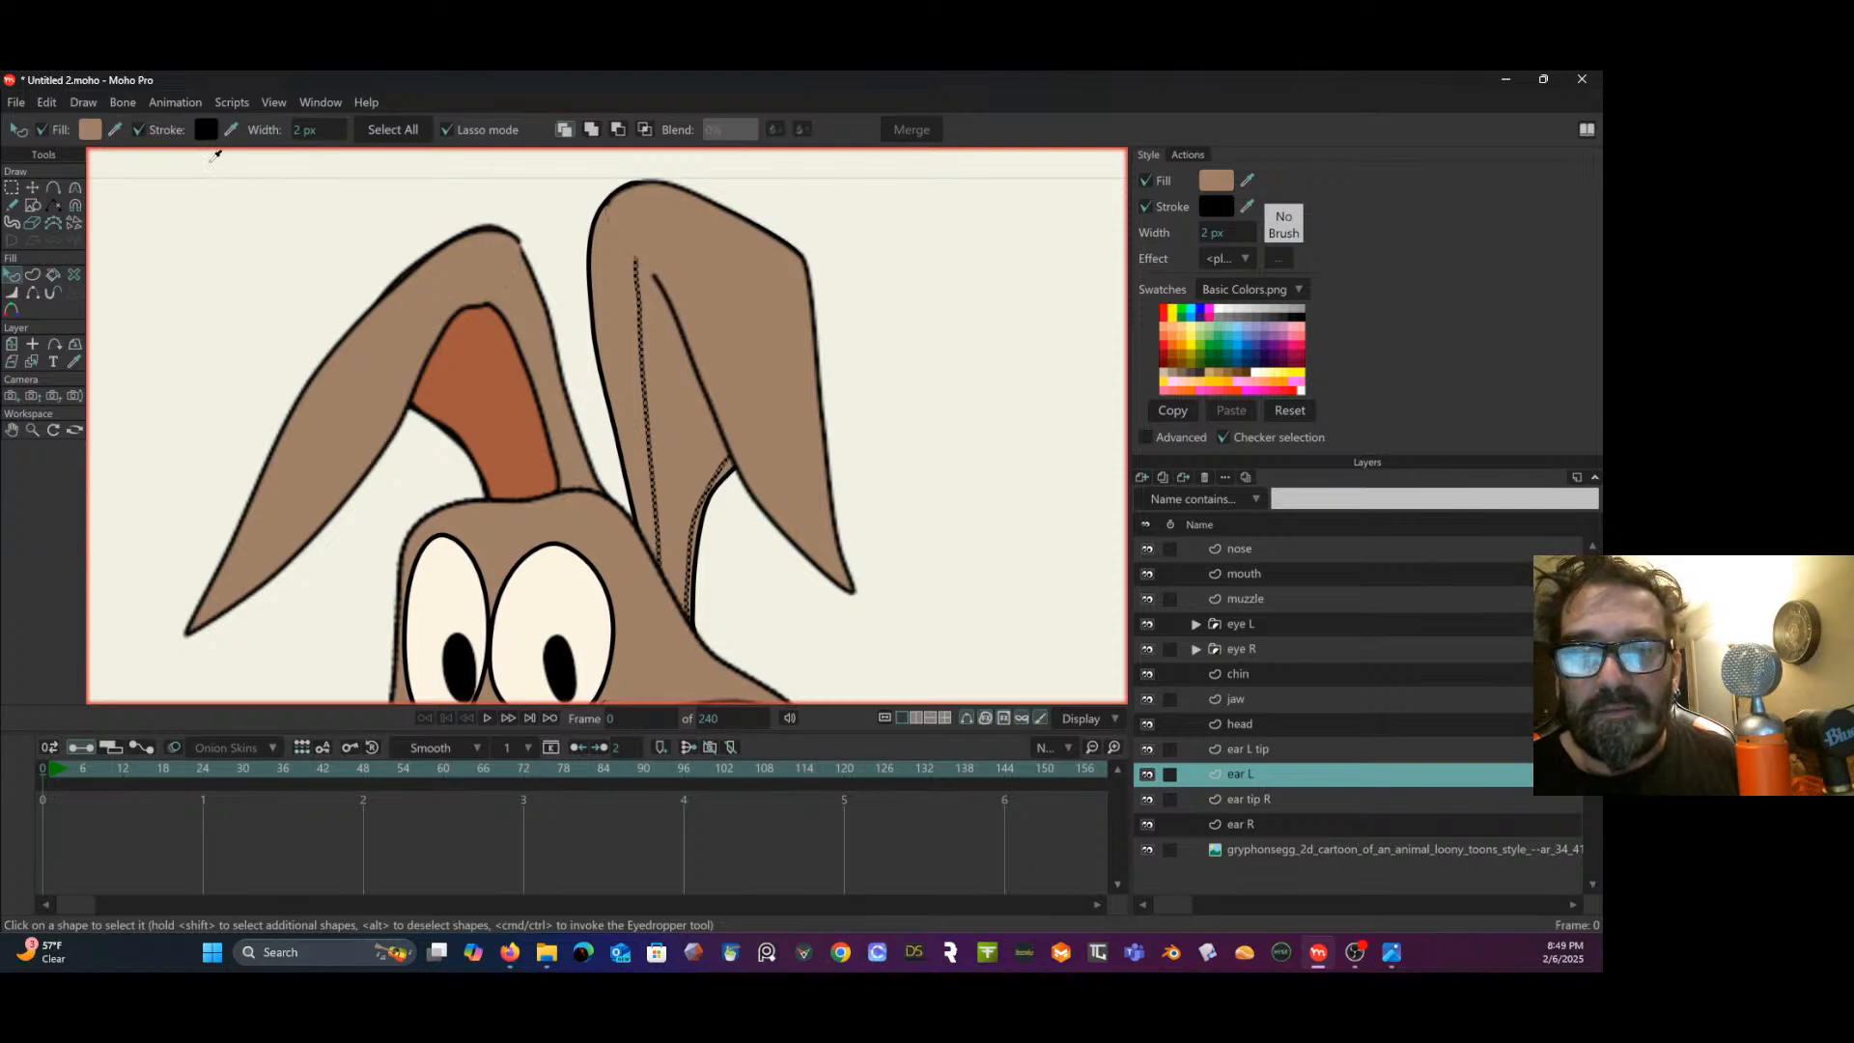
left_click(117, 128)
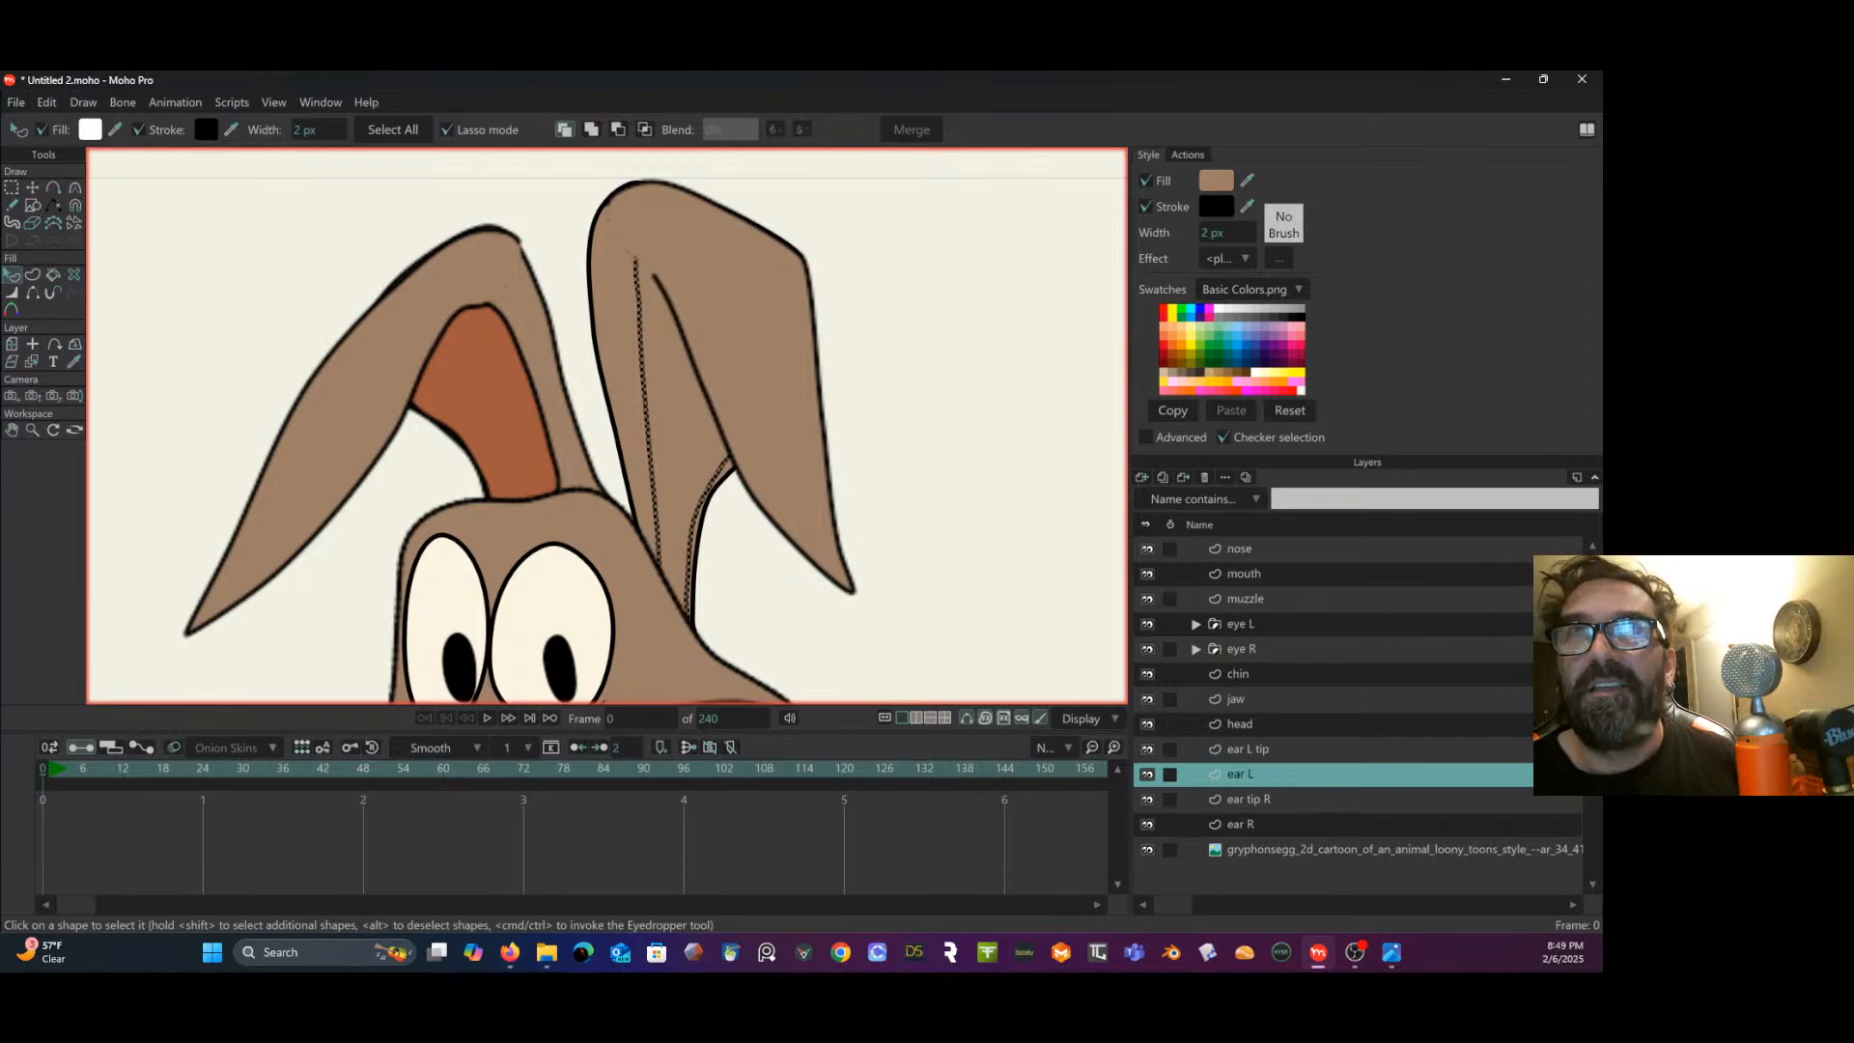
left_click(490, 410)
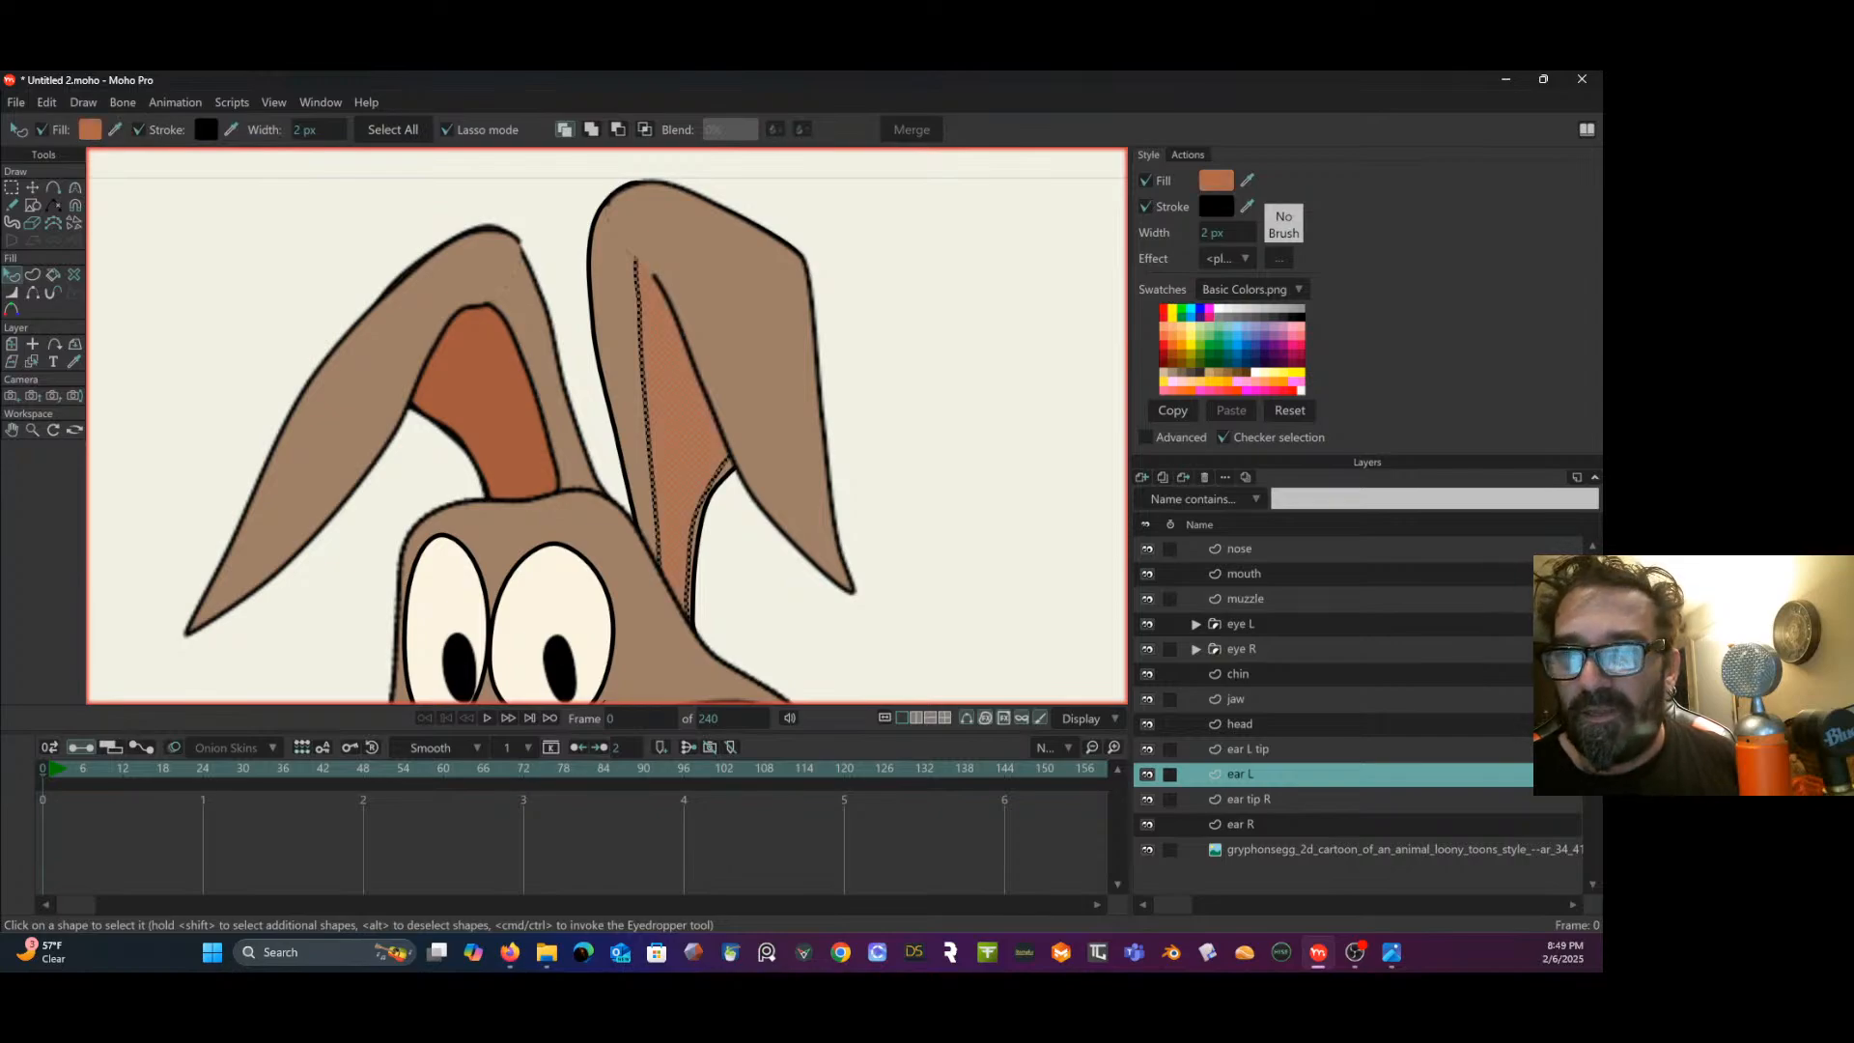
left_click(245, 373)
scroll(539, 420, "down", 1)
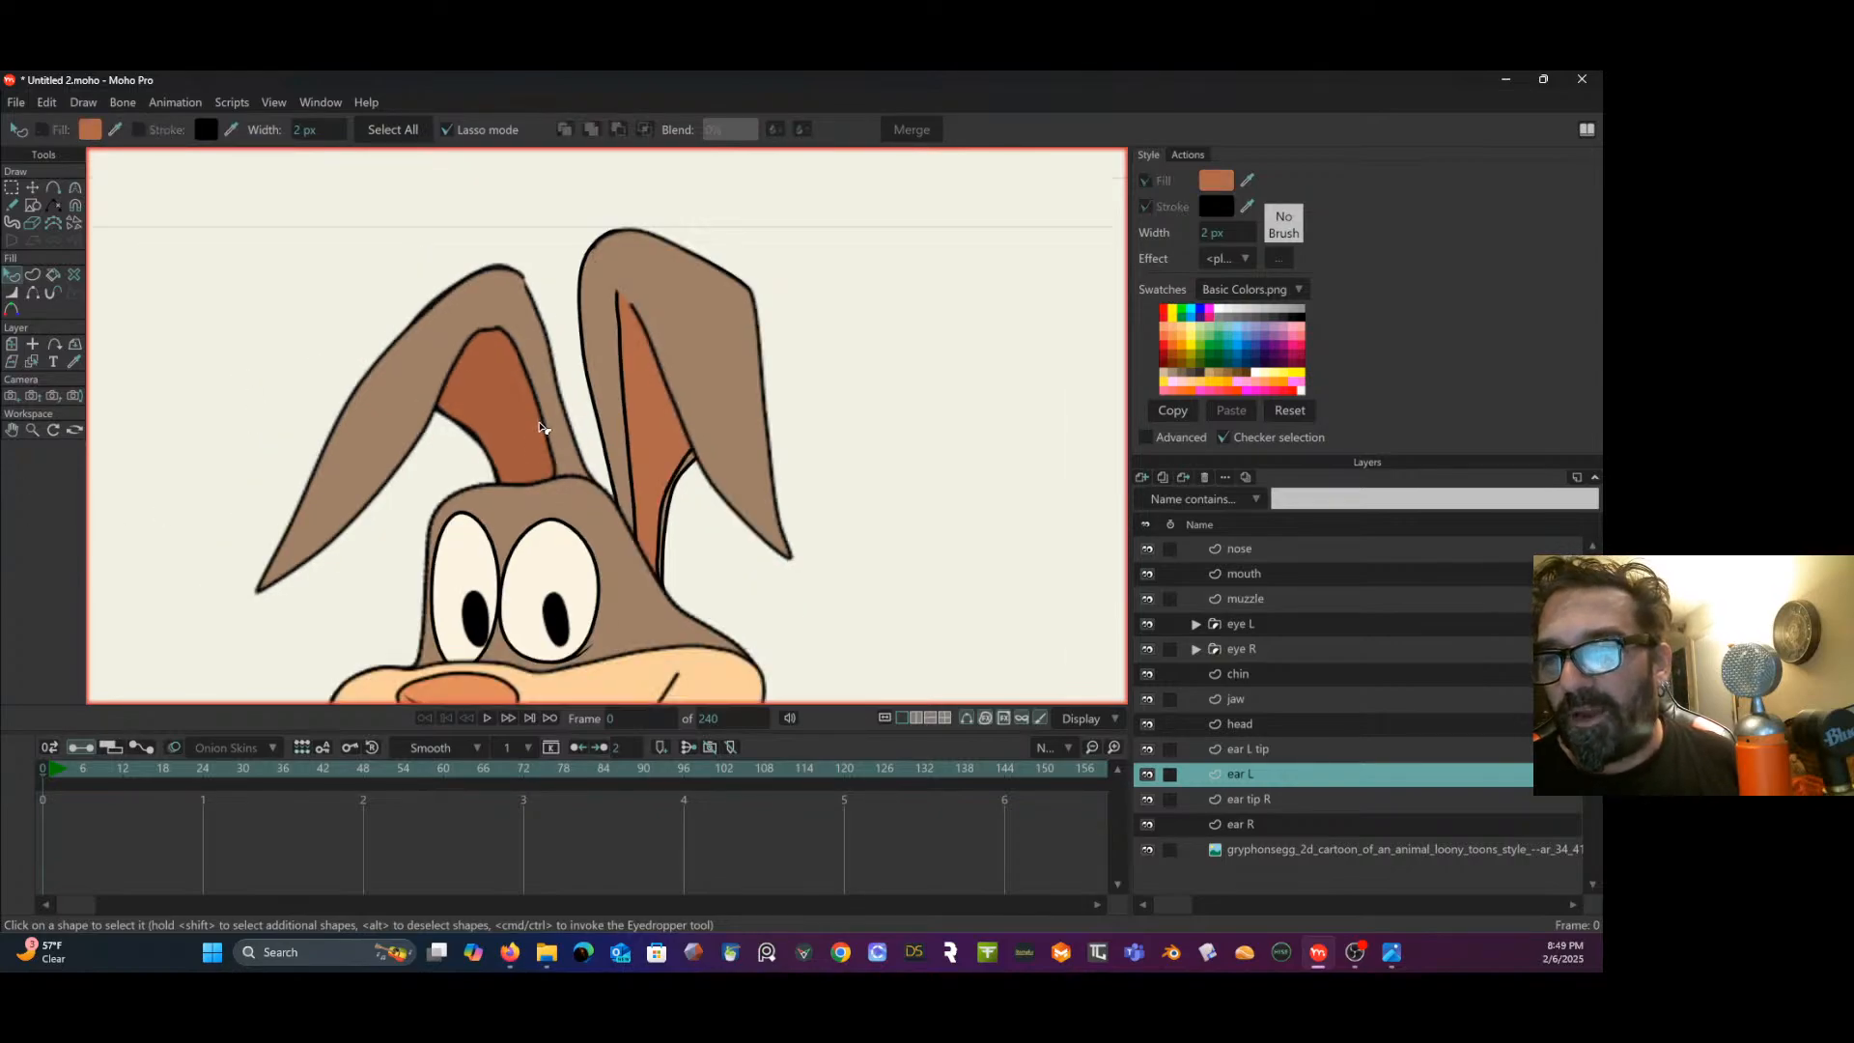
left_click_drag(539, 420, 538, 372)
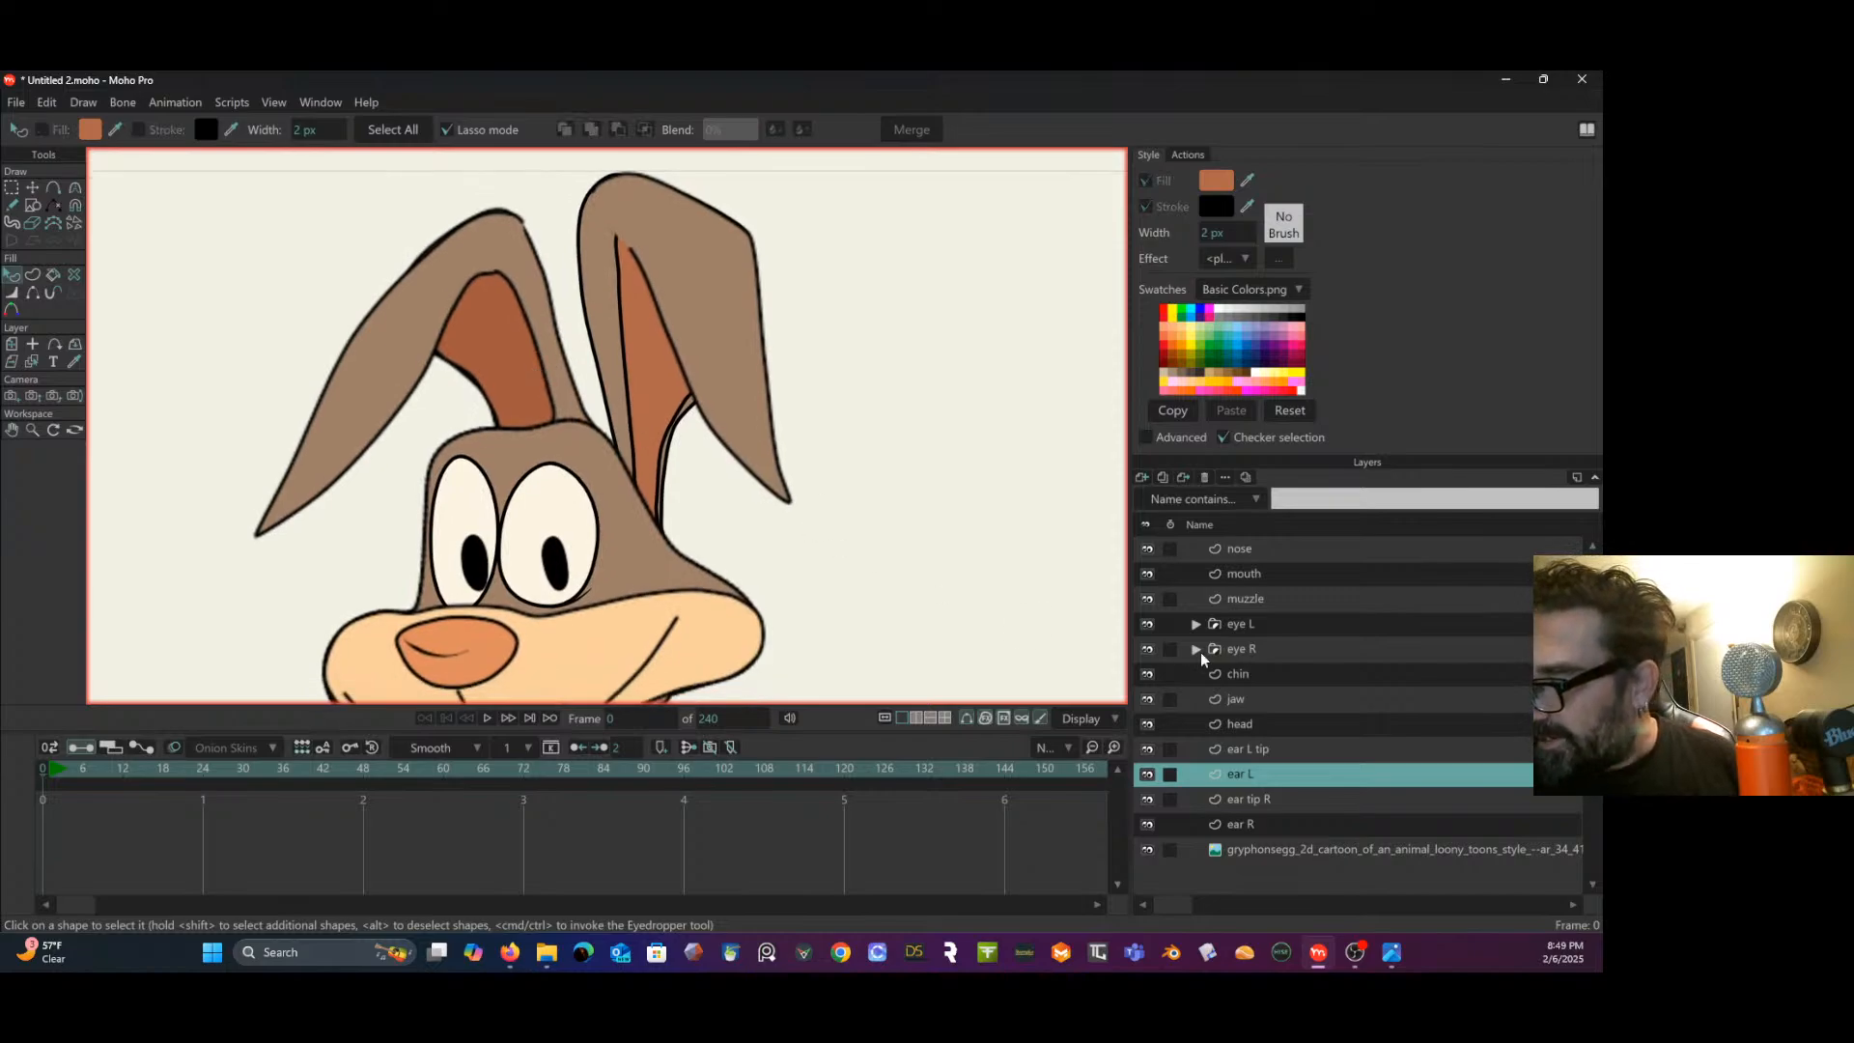
- On the ear L tip layer, show the hidden outline edge at the upper end of the fold line above the inner ear
left_click_drag(660, 293, 665, 412)
scroll(634, 424, "up", 4)
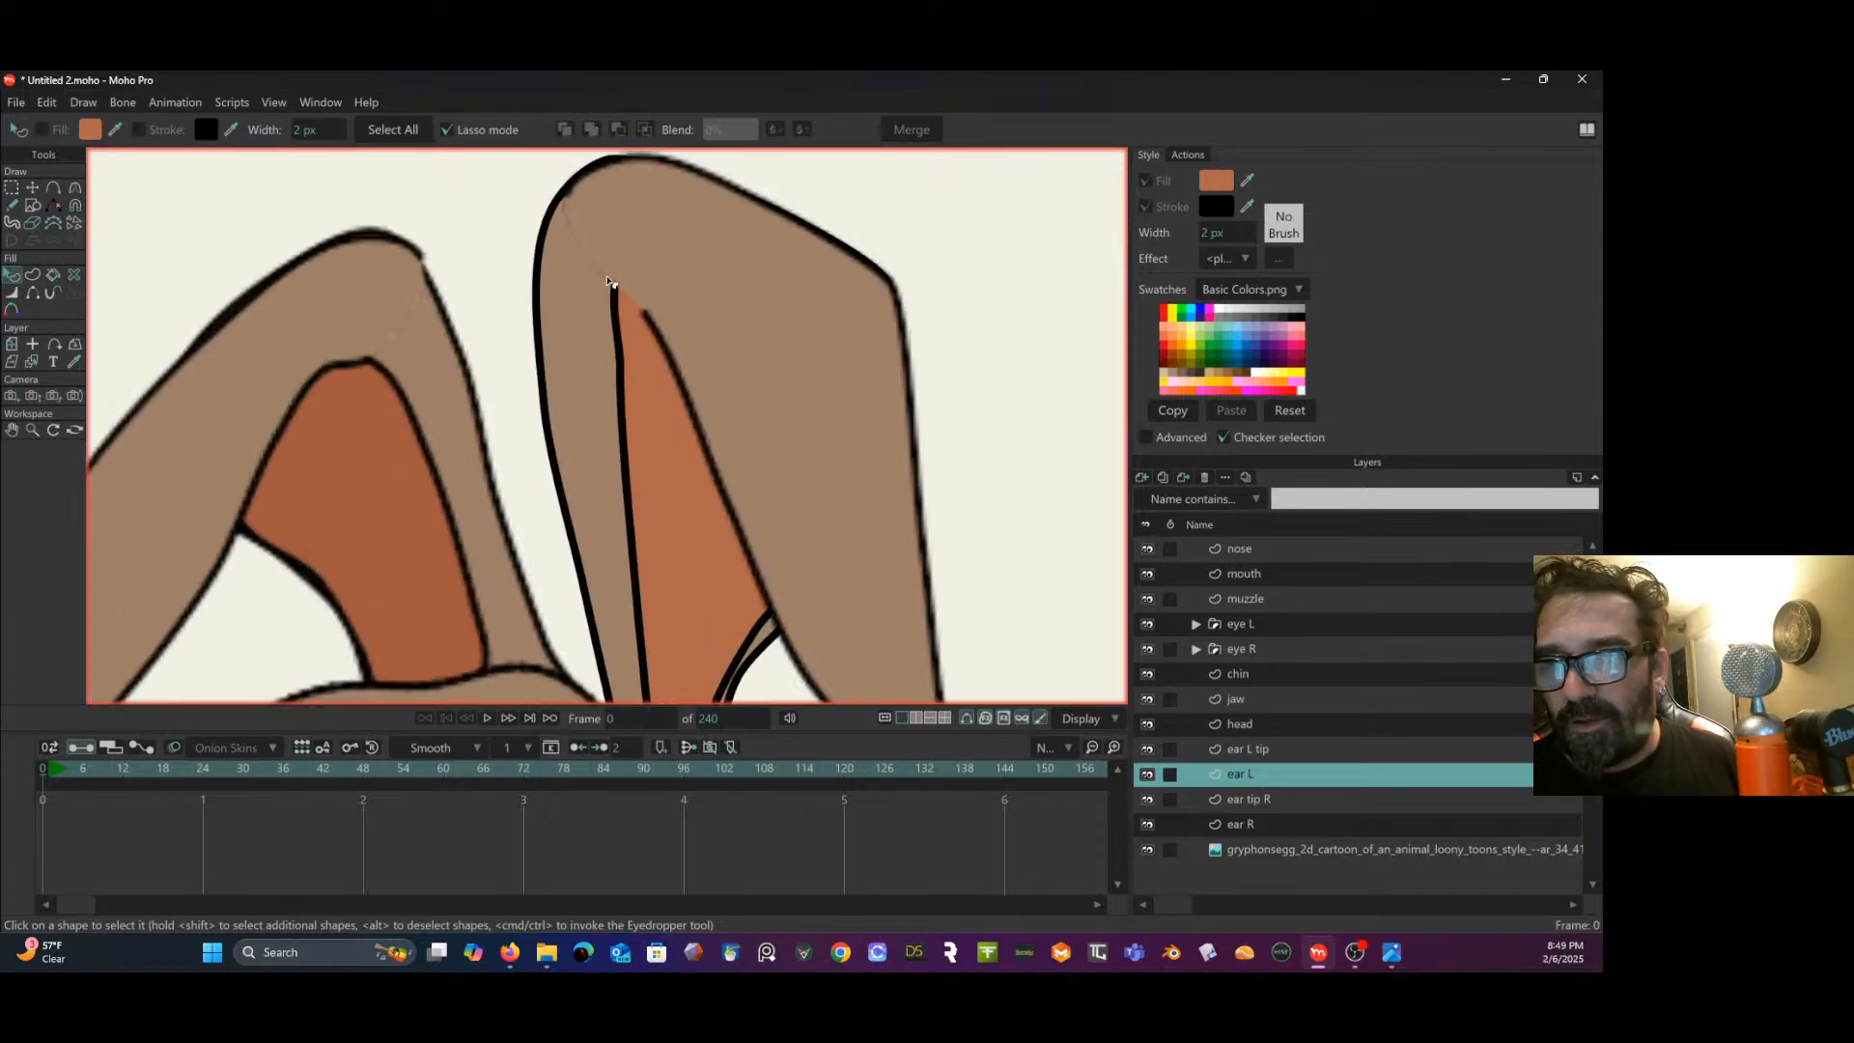
left_click(1280, 757)
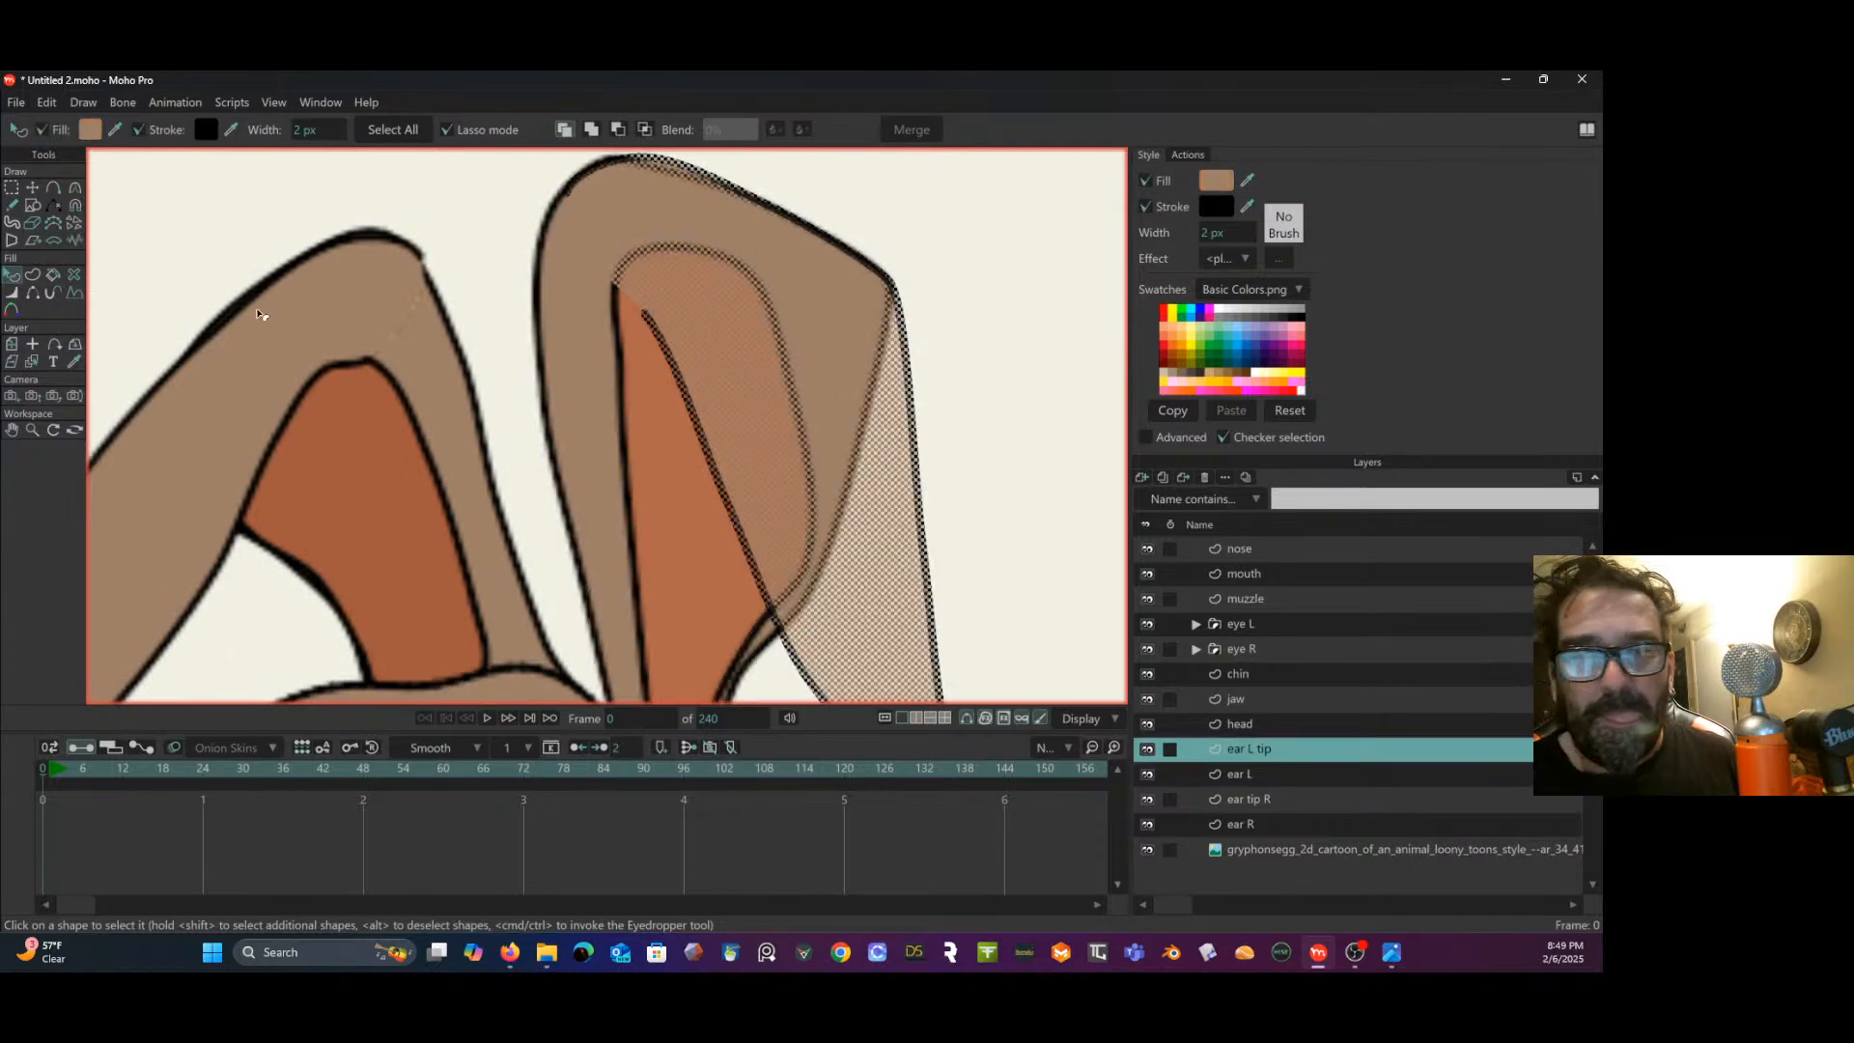
left_click(12, 187)
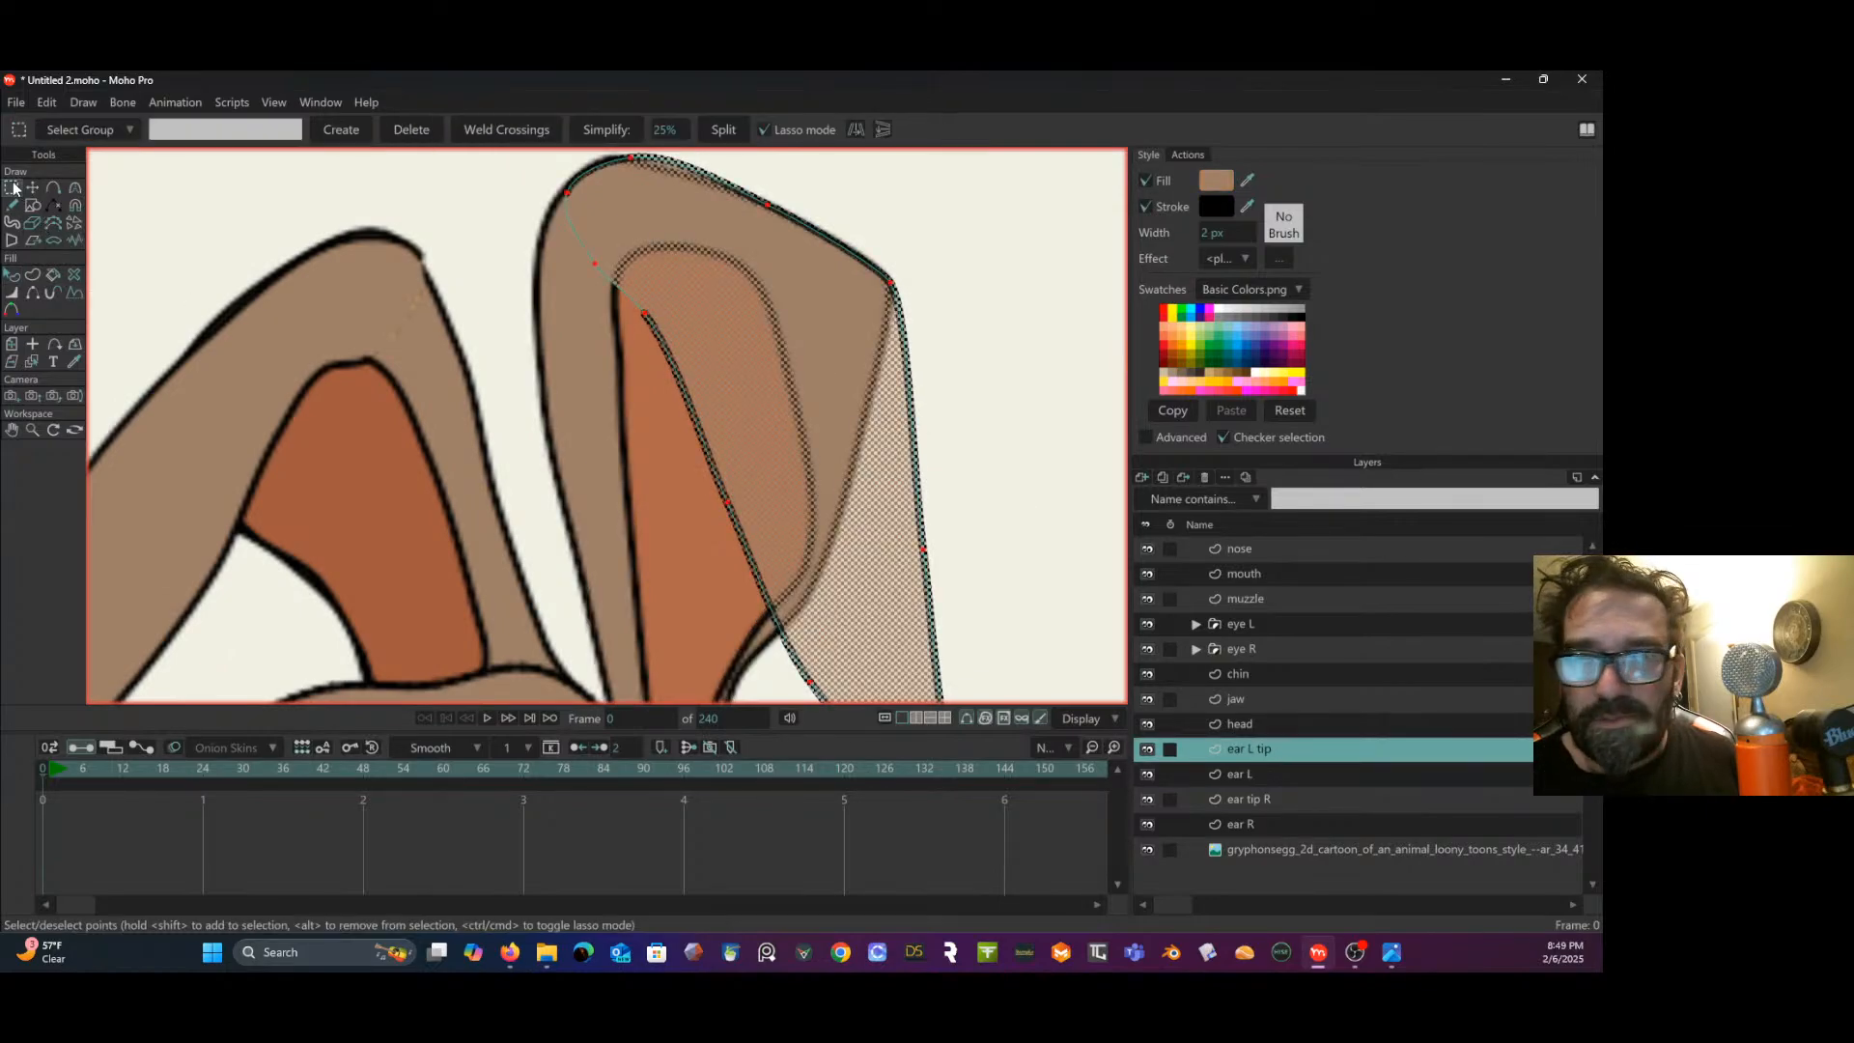
left_click(37, 294)
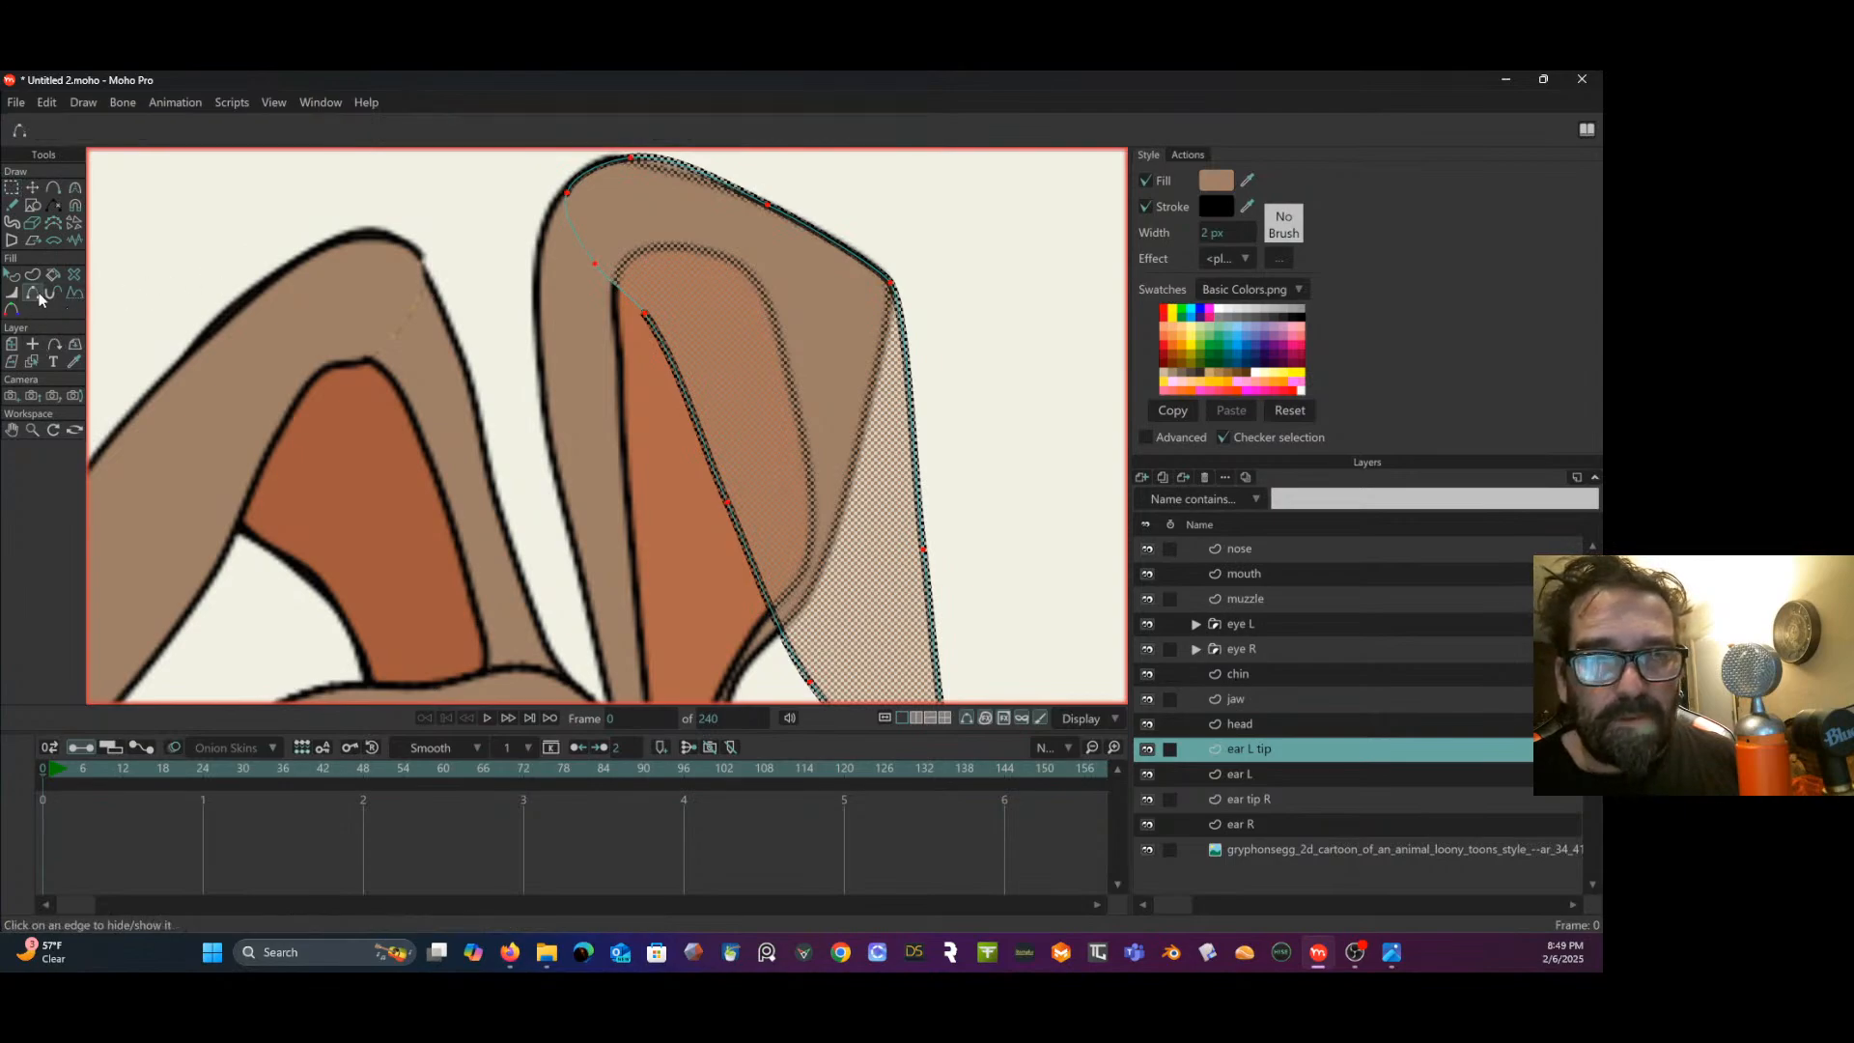
left_click(630, 302)
left_click(13, 187)
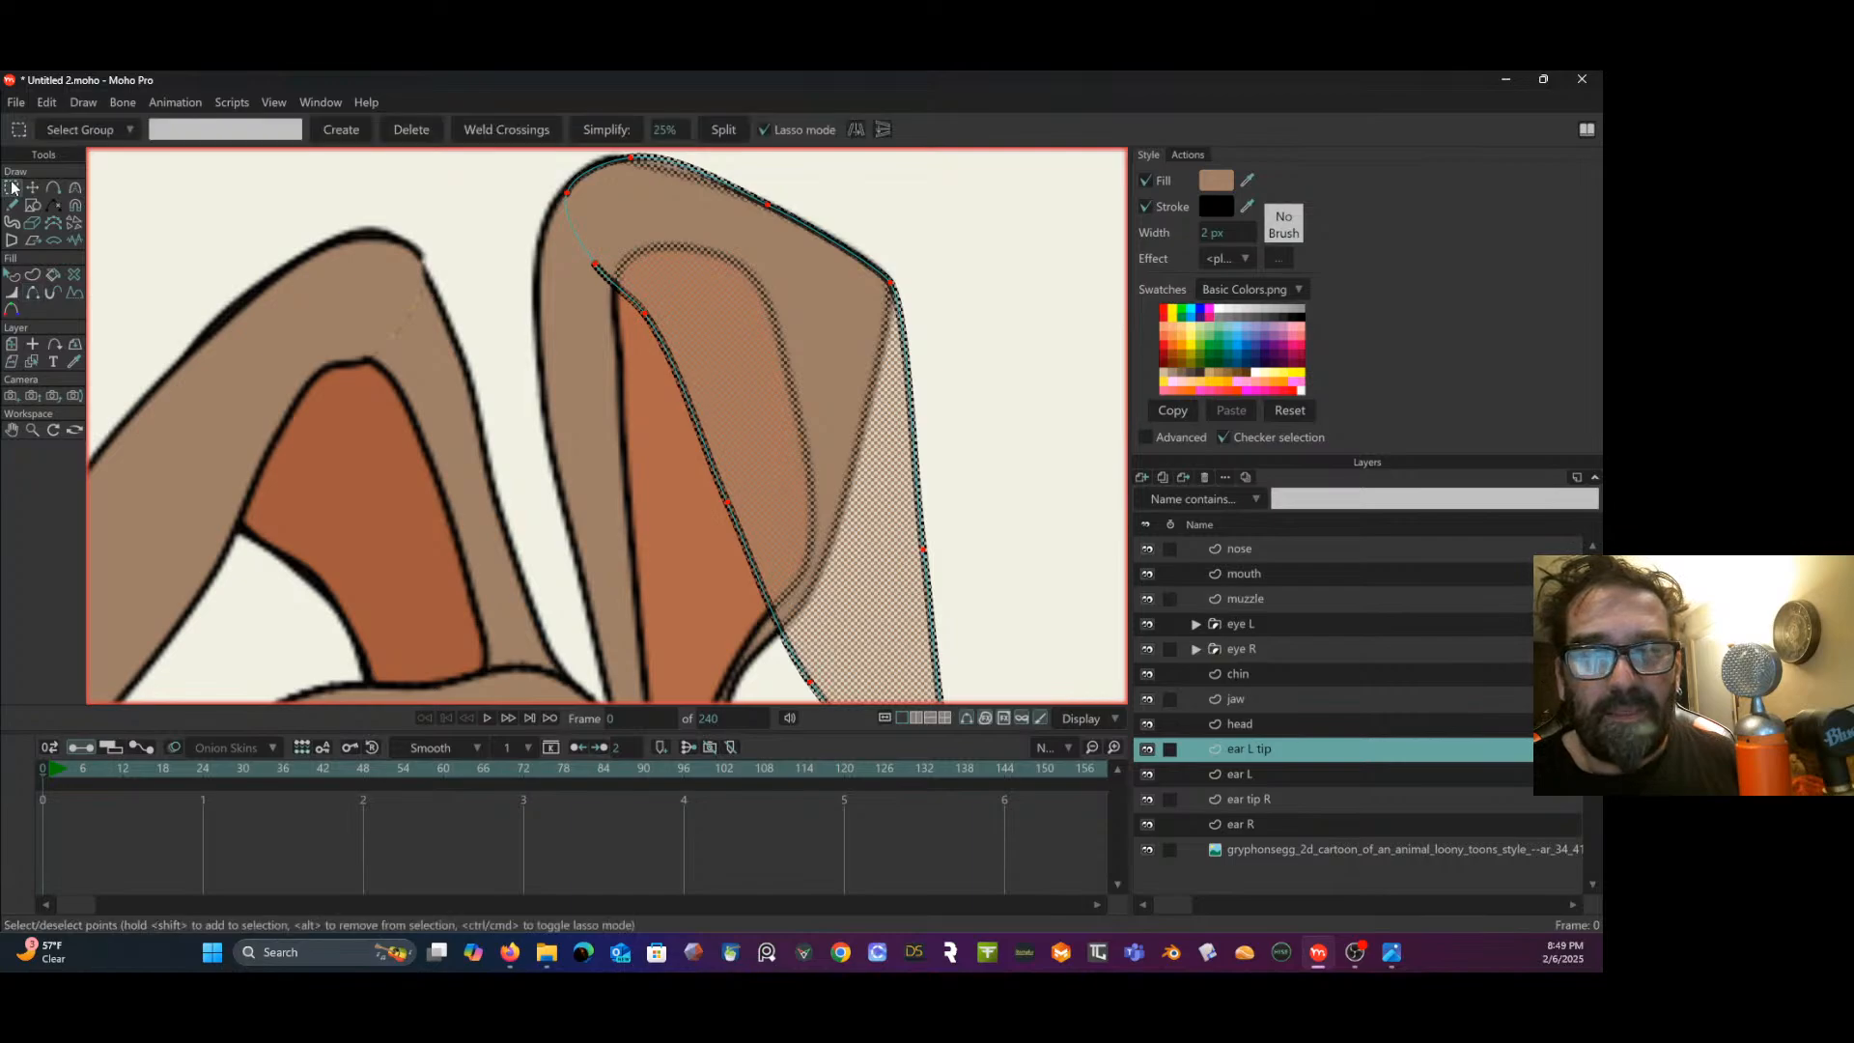
left_click(256, 223)
scroll(256, 223, "down", 4)
left_click_drag(250, 235, 509, 180)
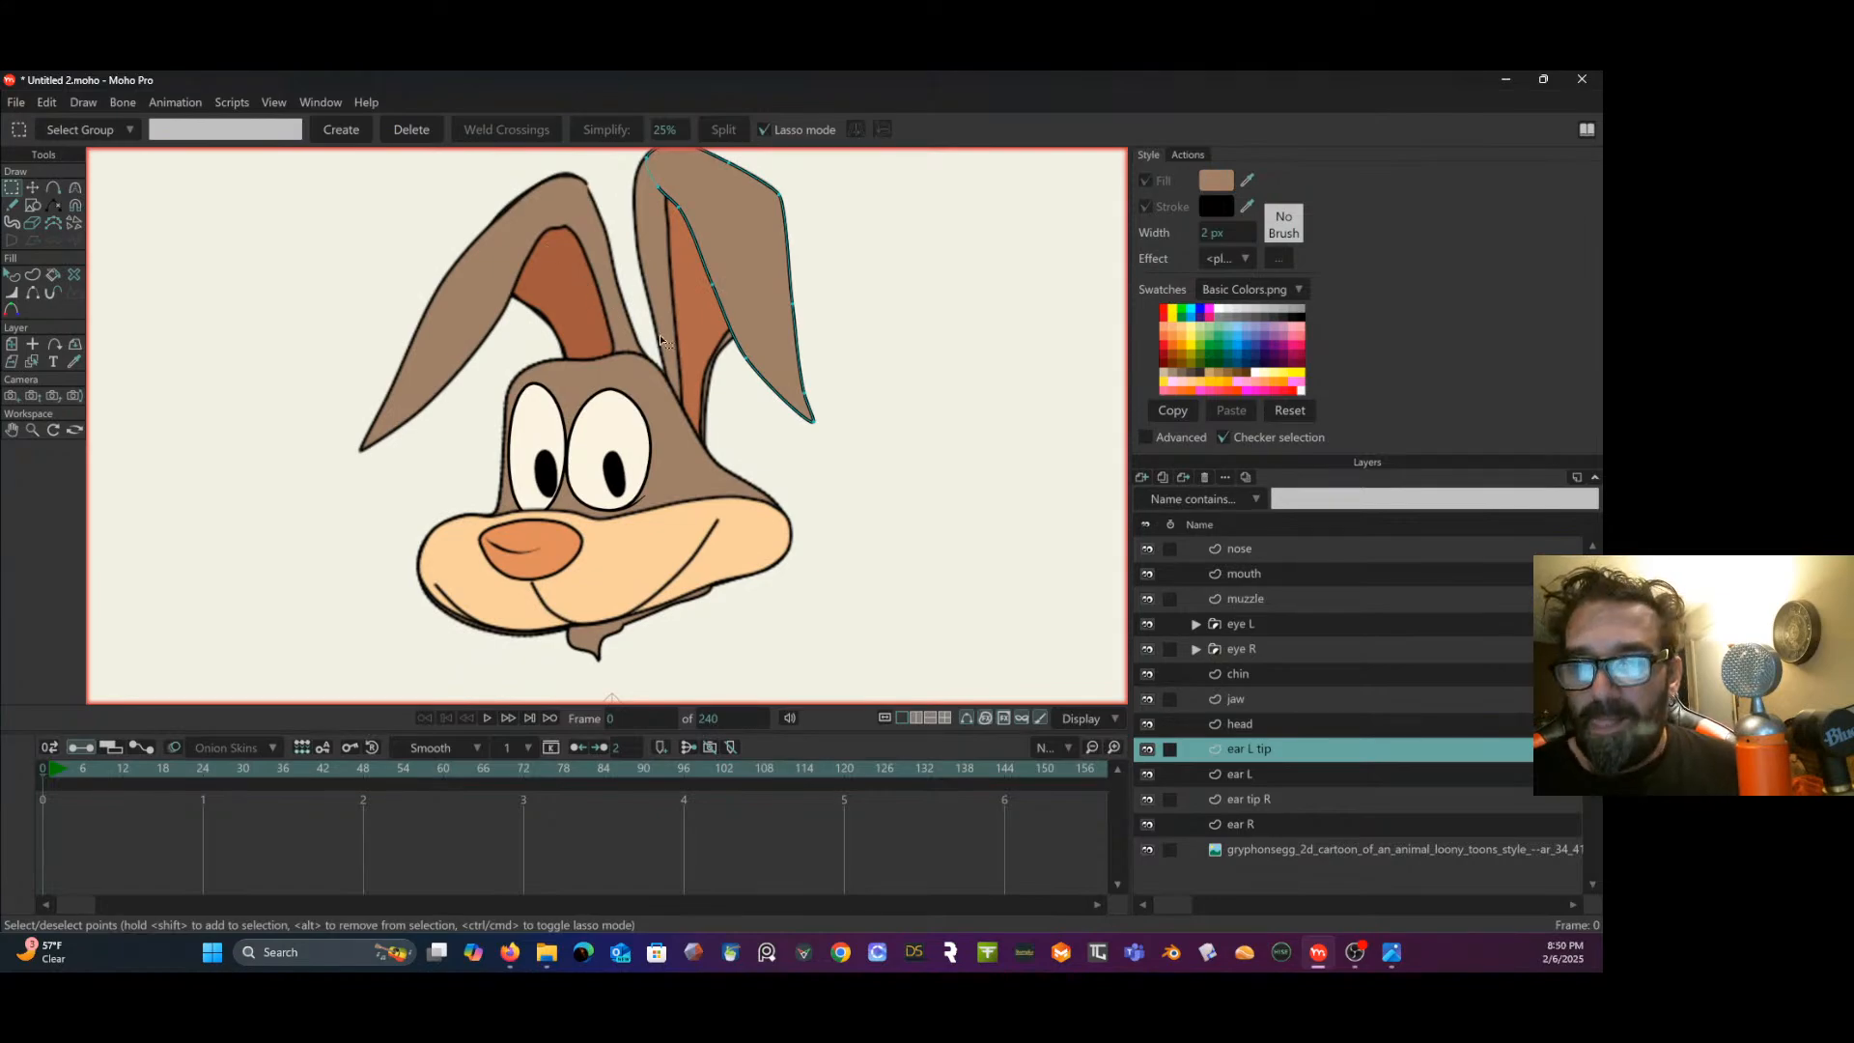
- Show the sketch overlay and draw the nostril outline freehand over it on the nose layer
scroll(624, 388, "up", 2)
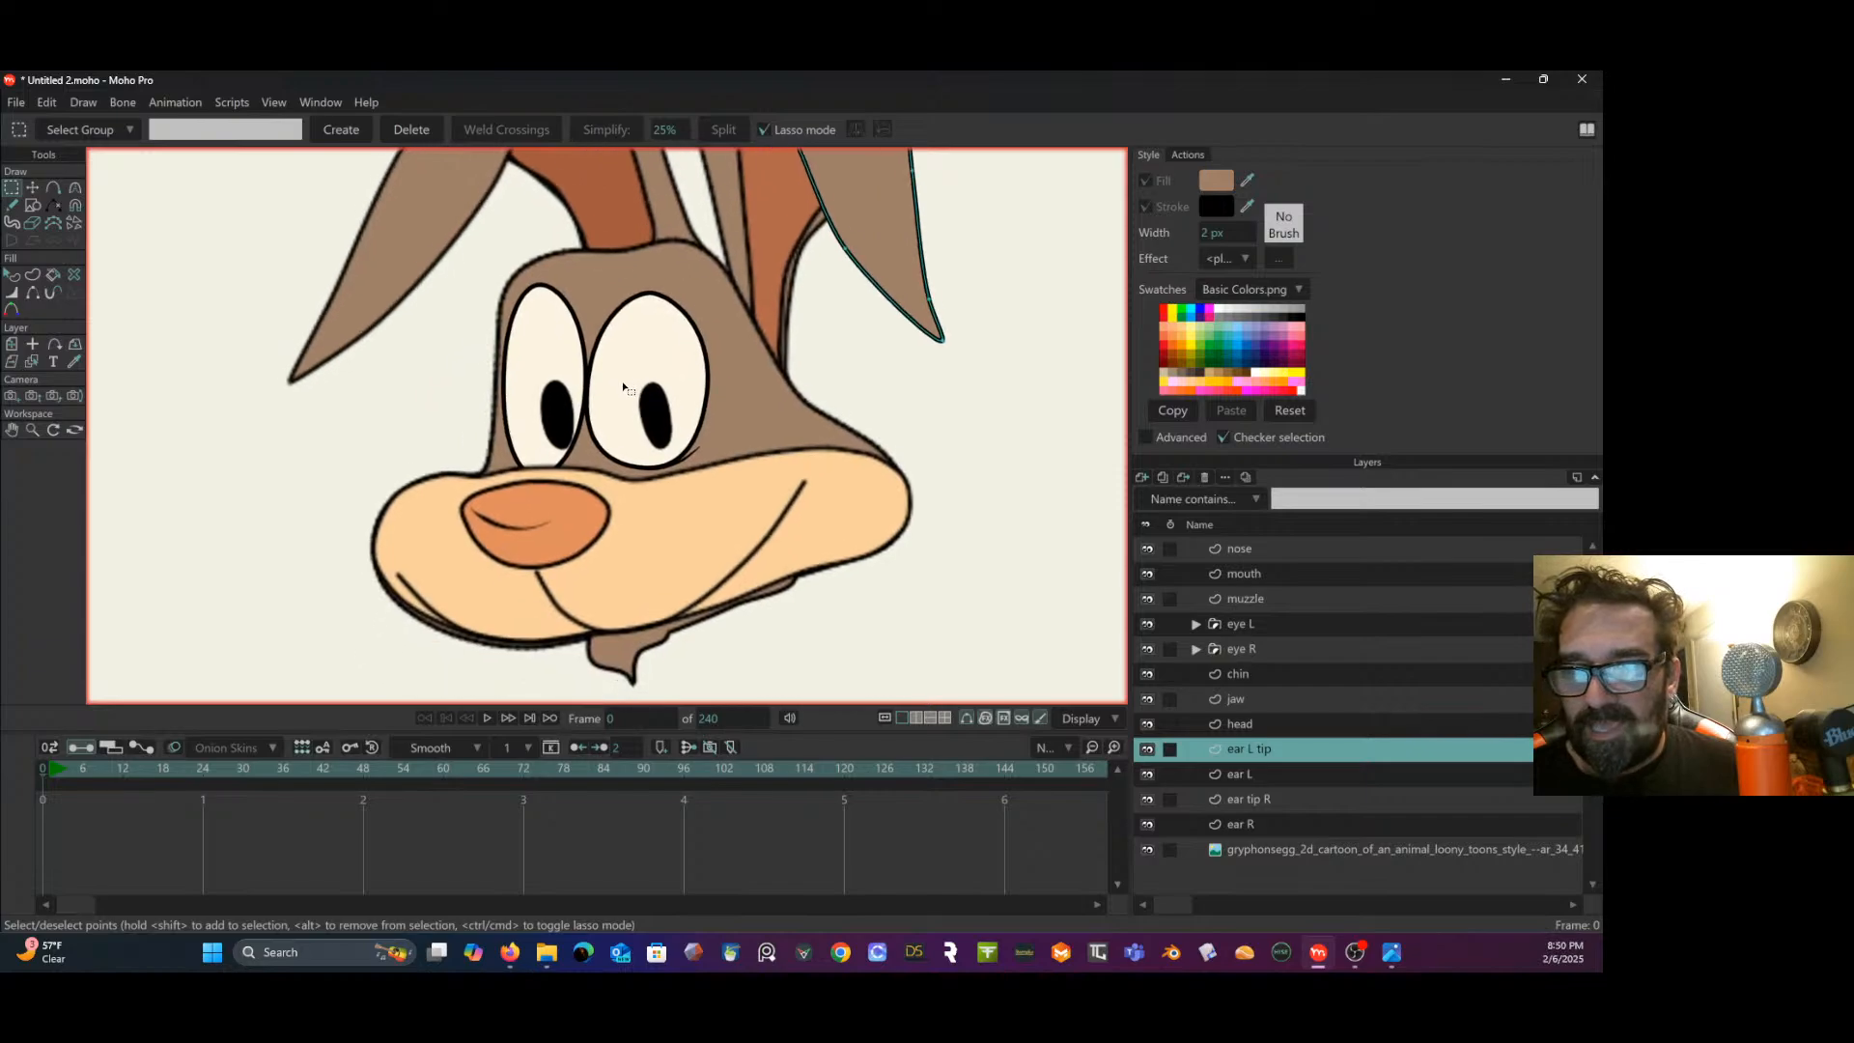
scroll(623, 389, "up", 2)
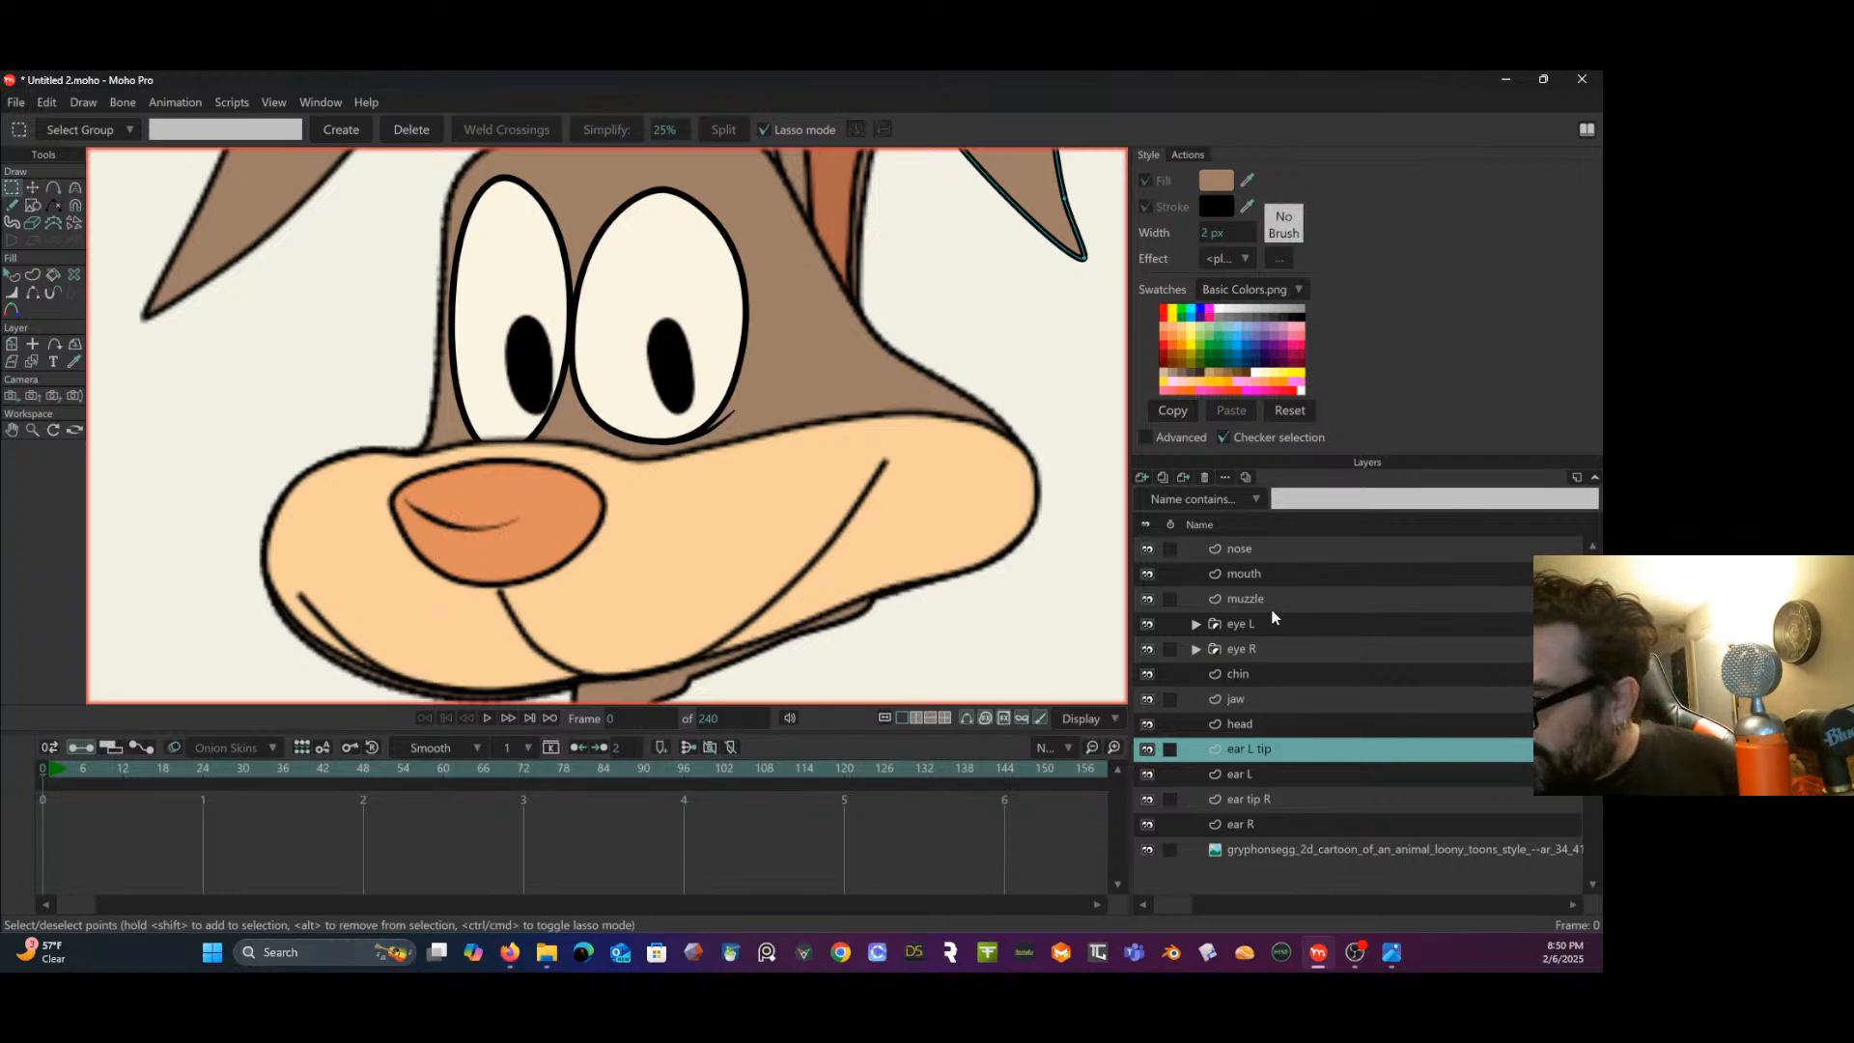
left_click(1258, 549)
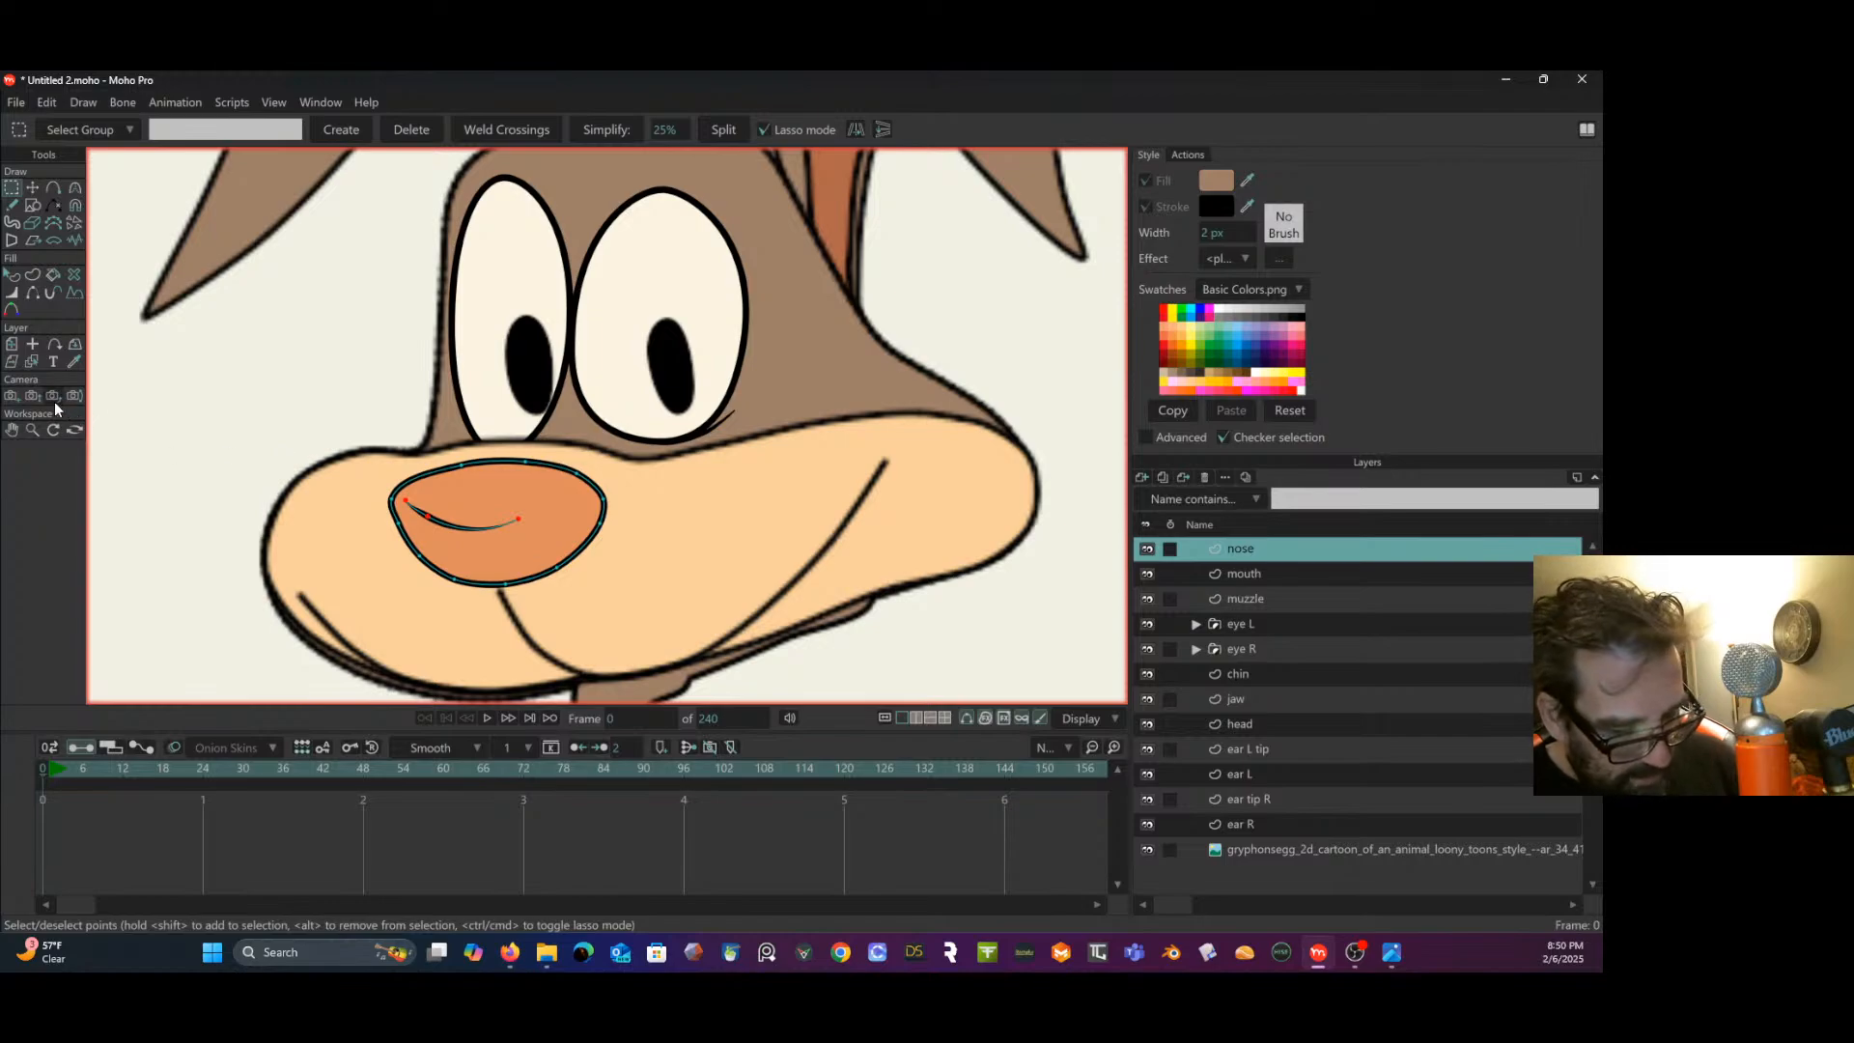
key("Return")
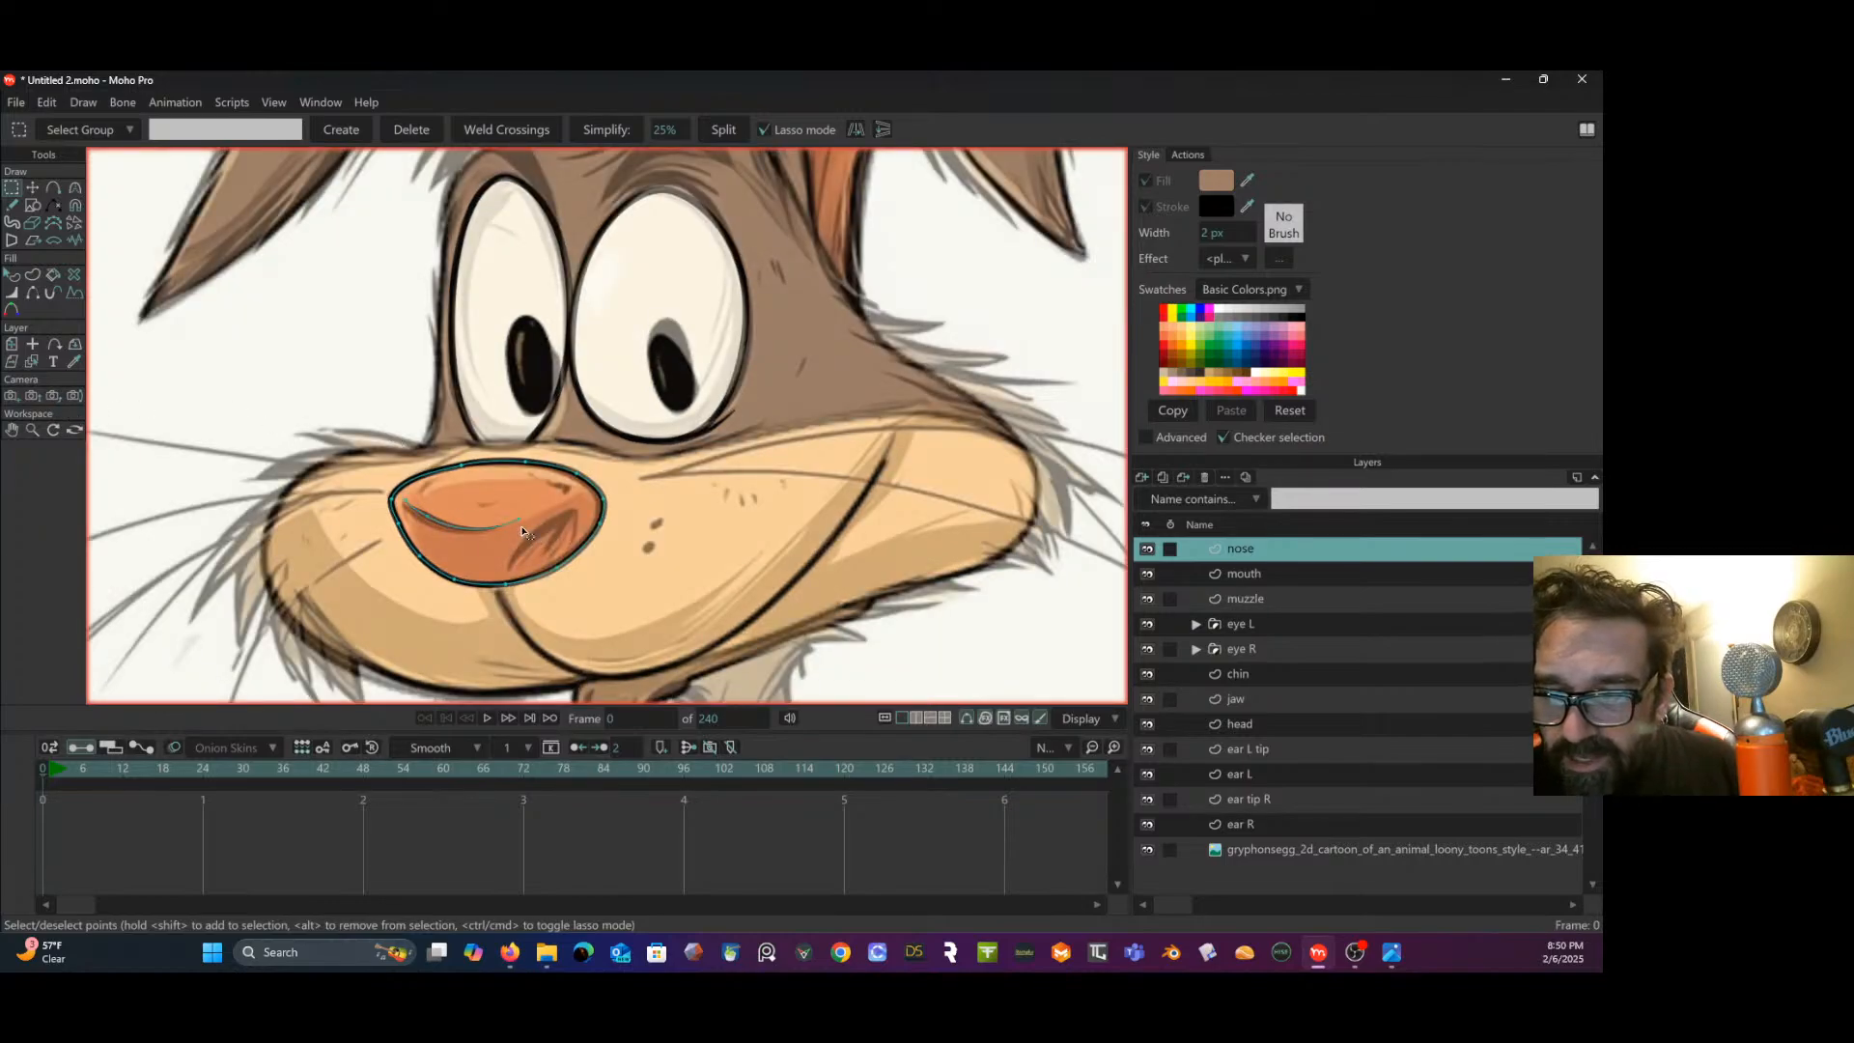
scroll(521, 531, "down", 10)
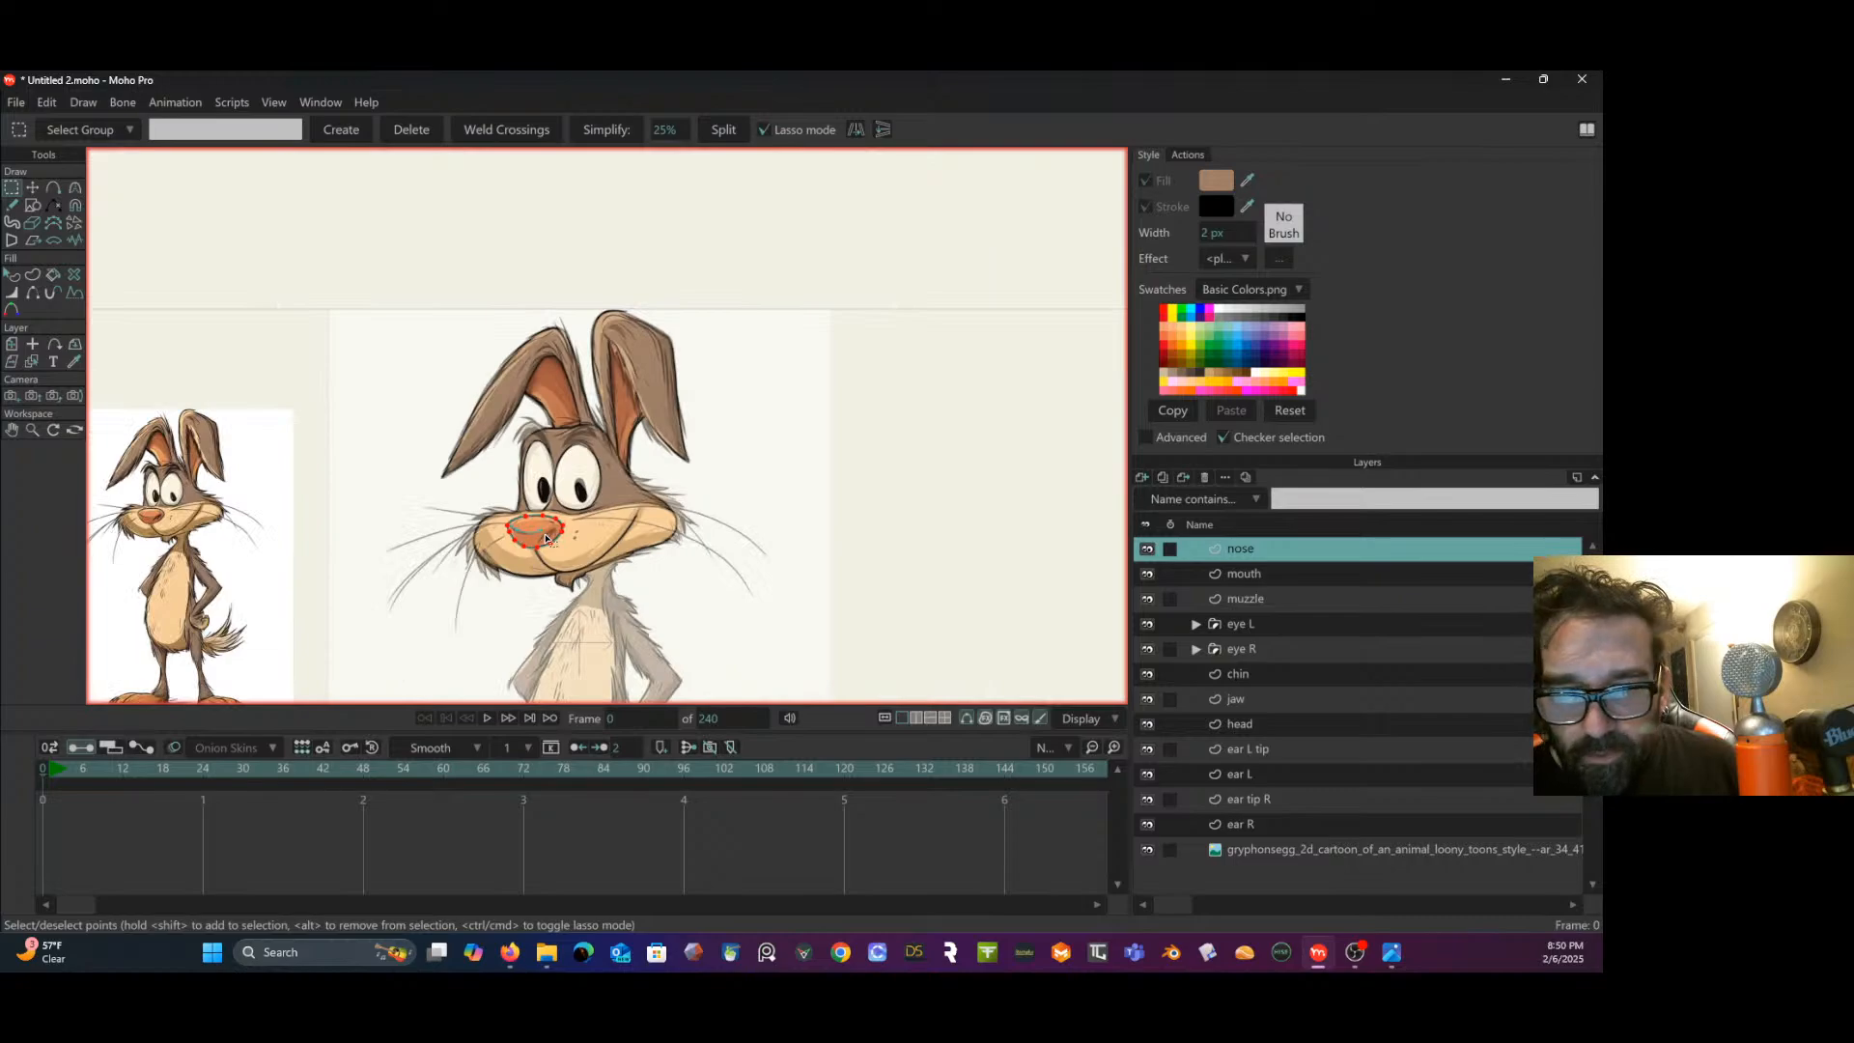
scroll(547, 539, "up", 10)
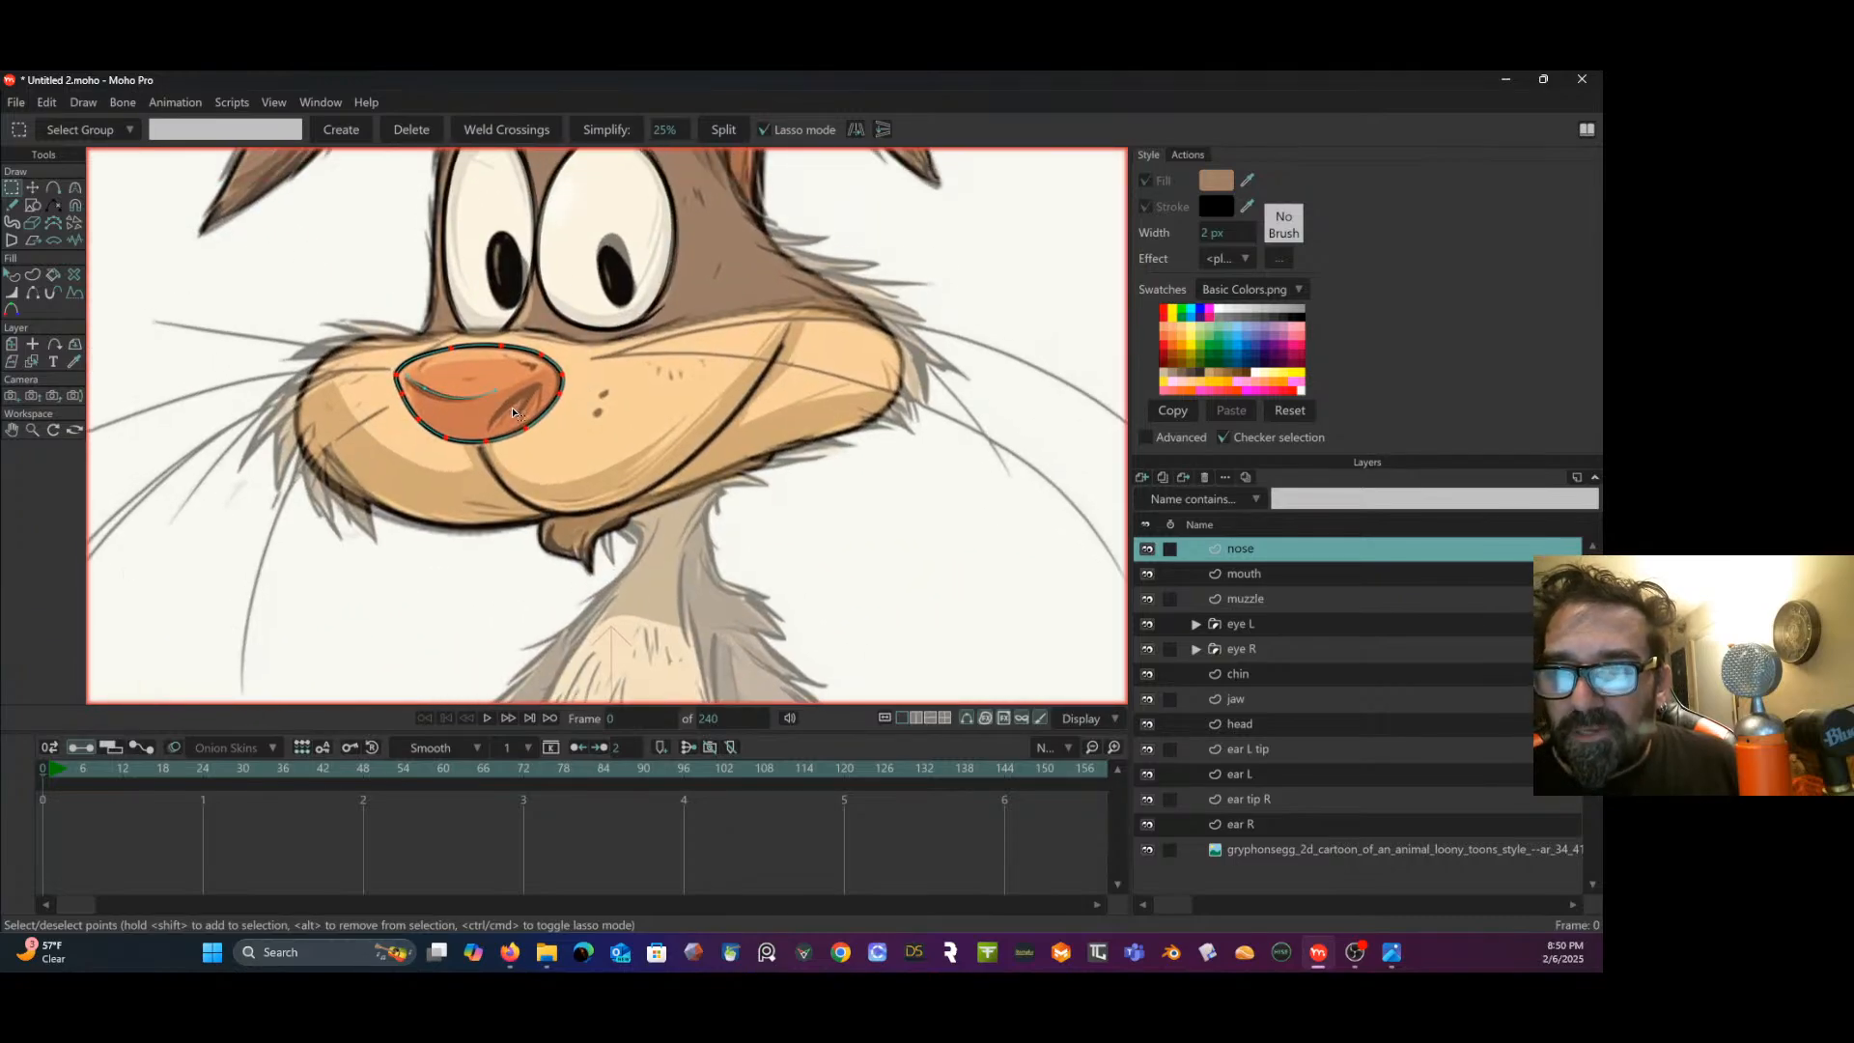
scroll(521, 434, "up", 2)
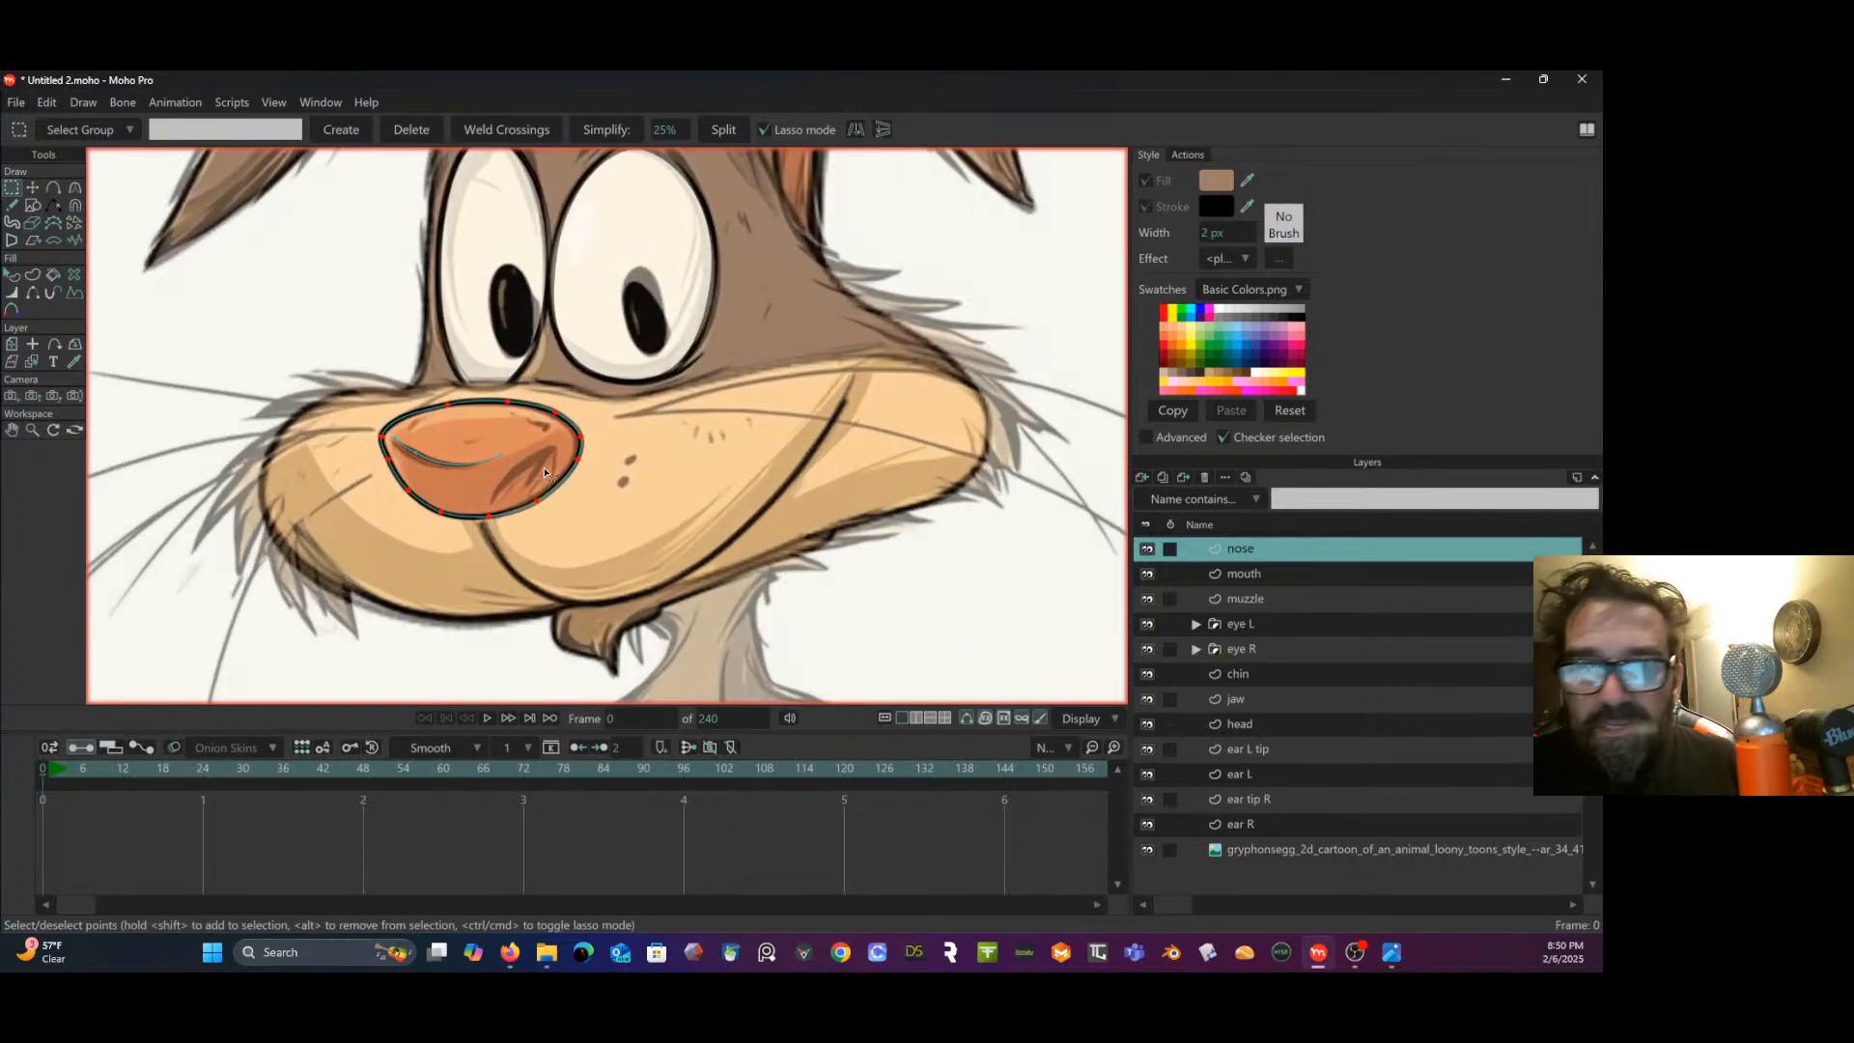
left_click(16, 206)
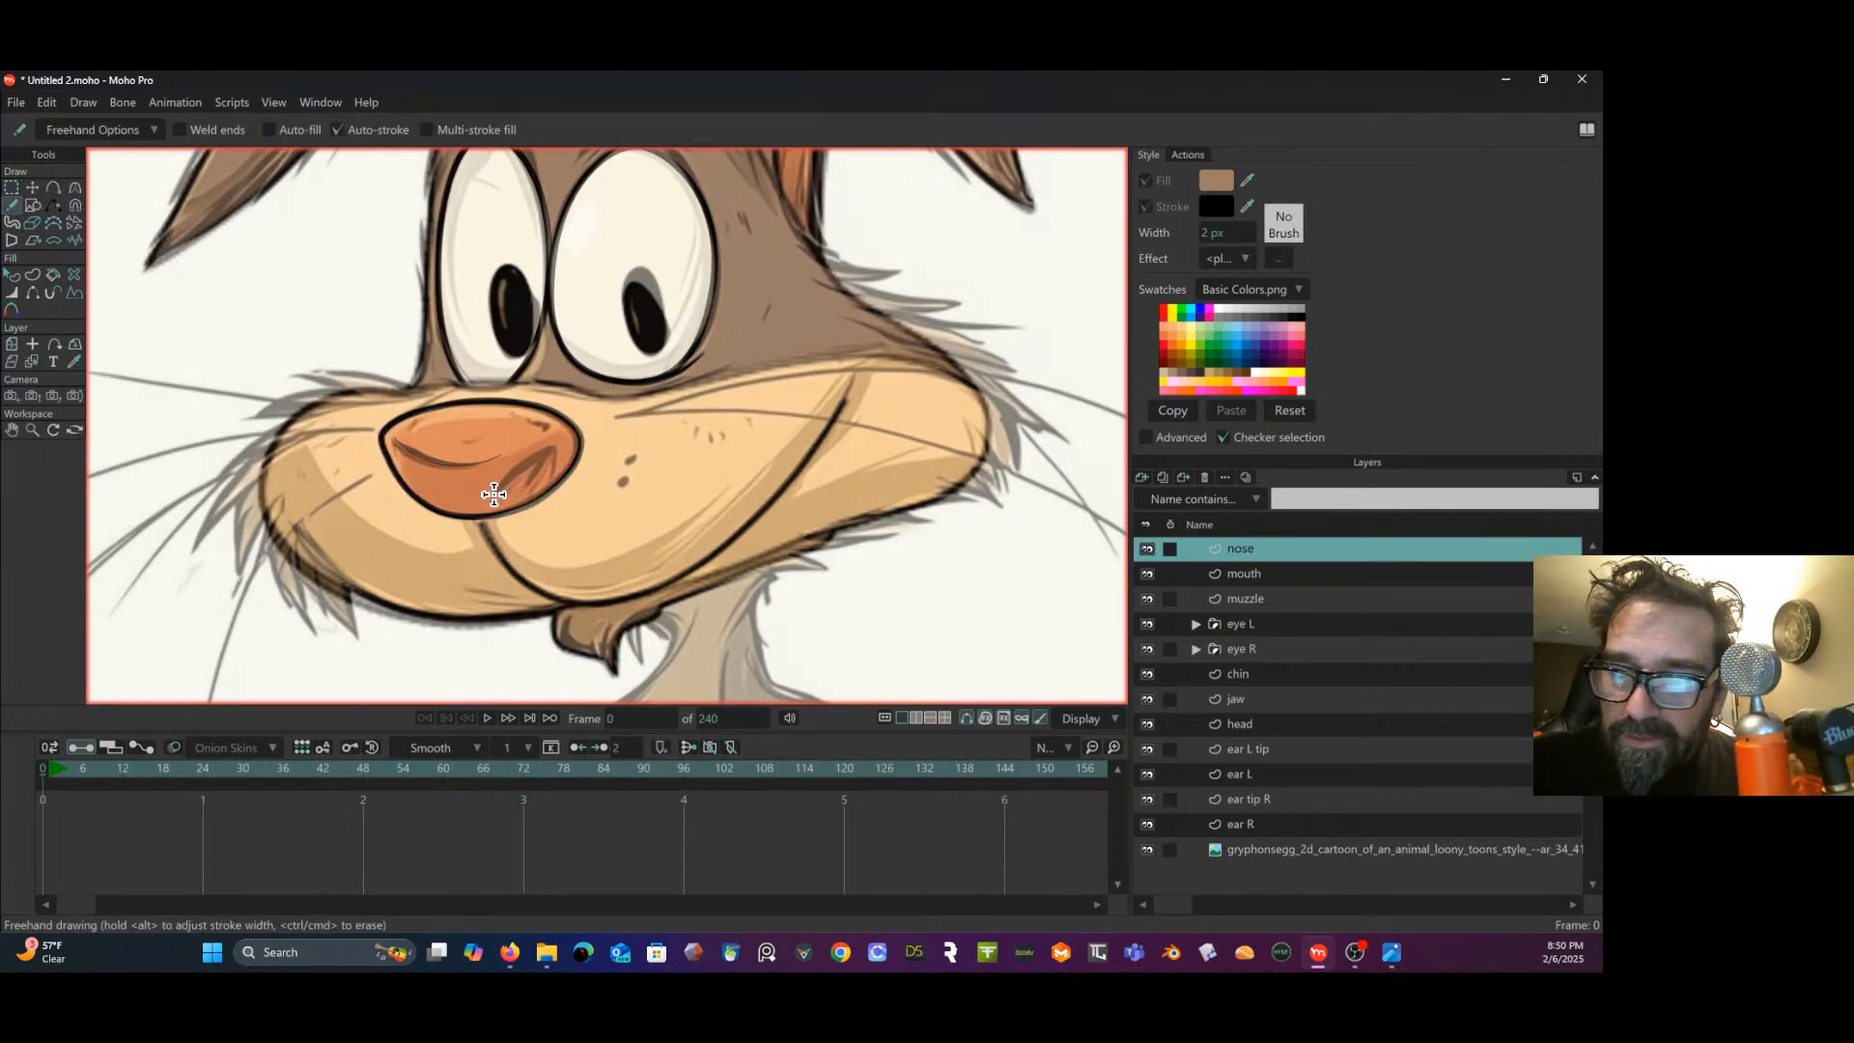
mouse_move(493, 496)
left_mouse_down()
mouse_move(545, 436)
mouse_move(562, 462)
mouse_move(526, 505)
left_mouse_up()
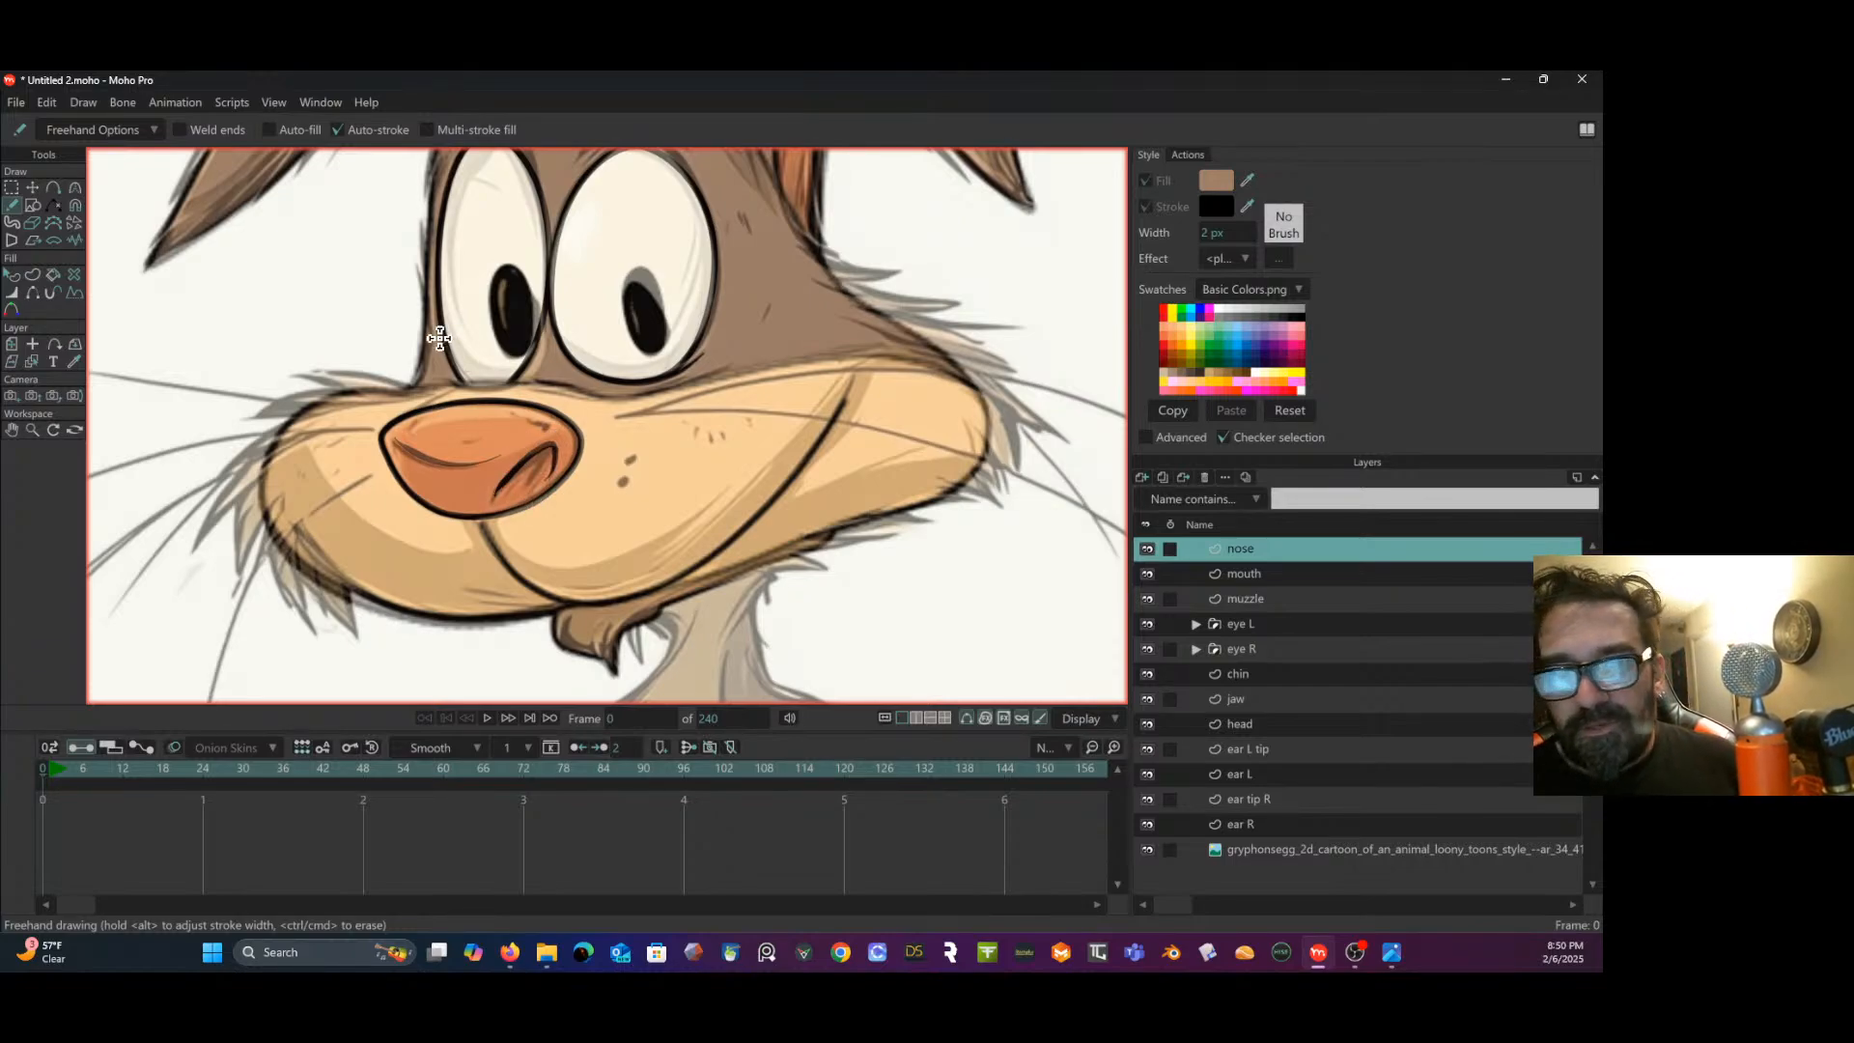
left_click(12, 188)
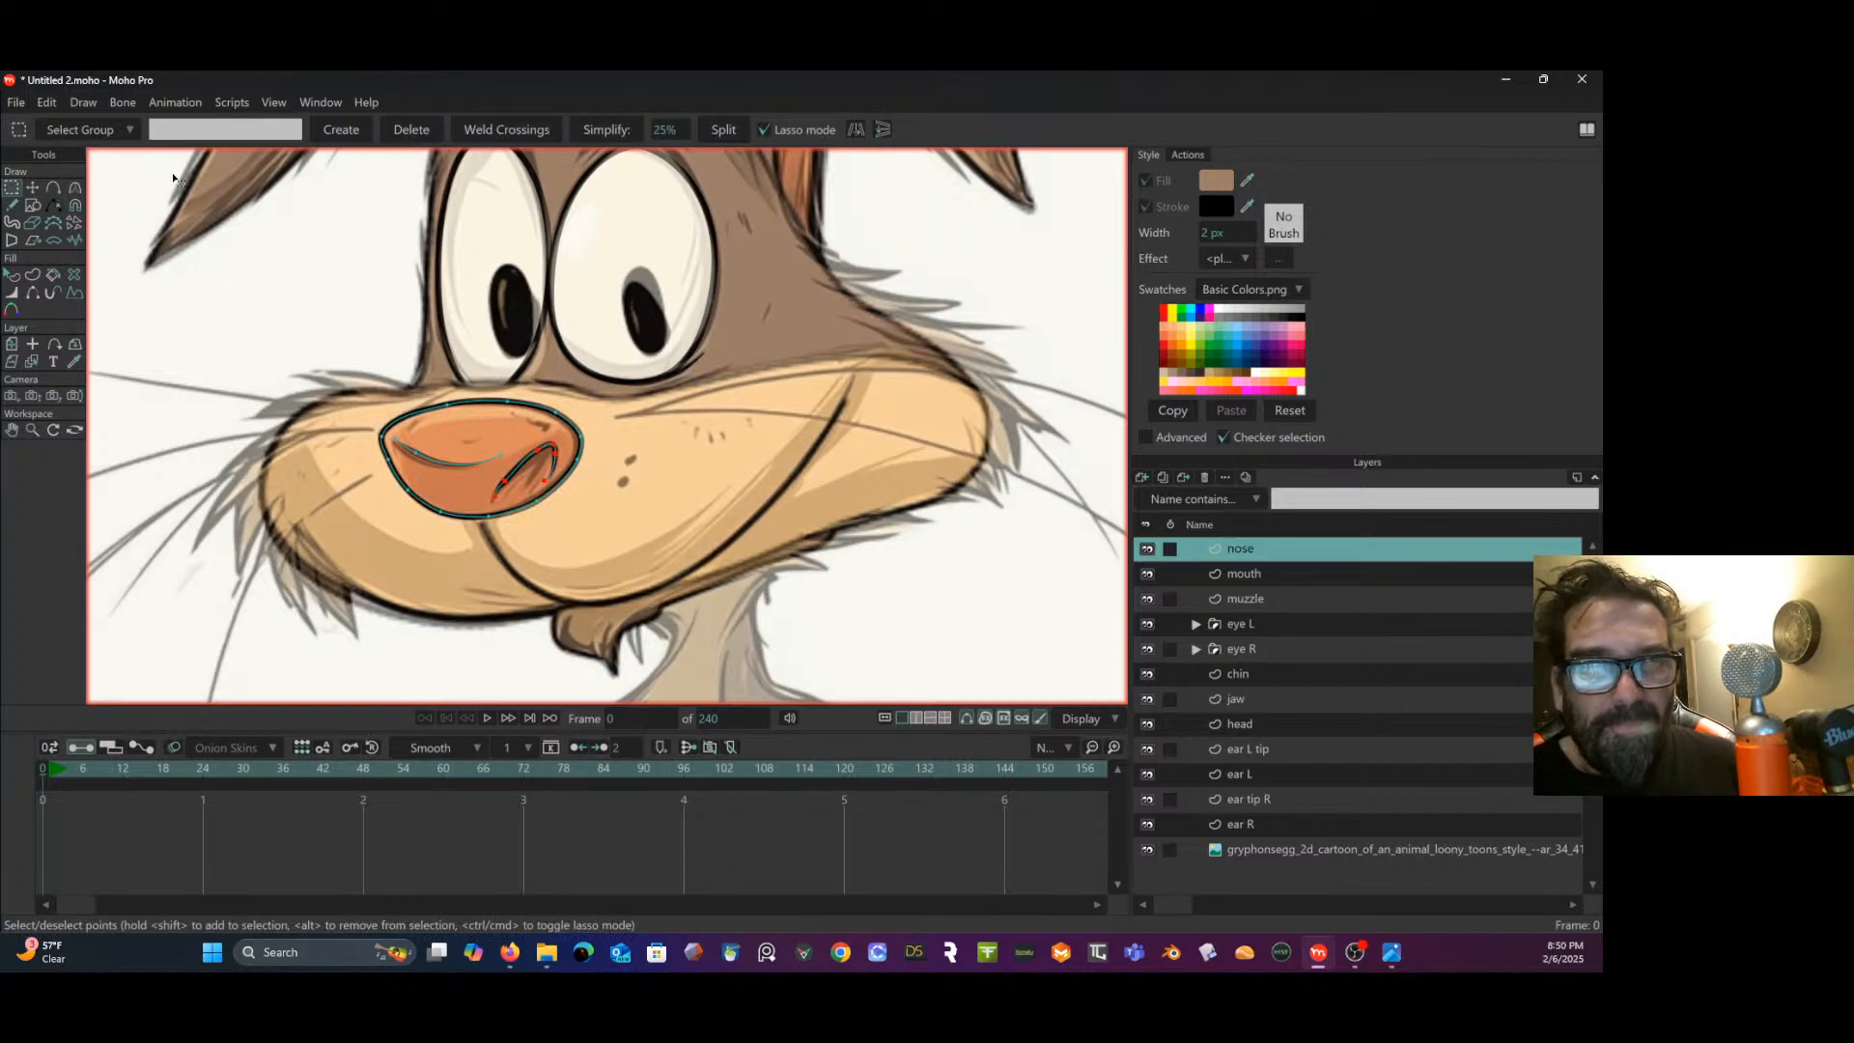
- With the Add Point tool, draw a curve from the nostril outline's lower end toward its far side and undo the last segment
left_click(55, 188)
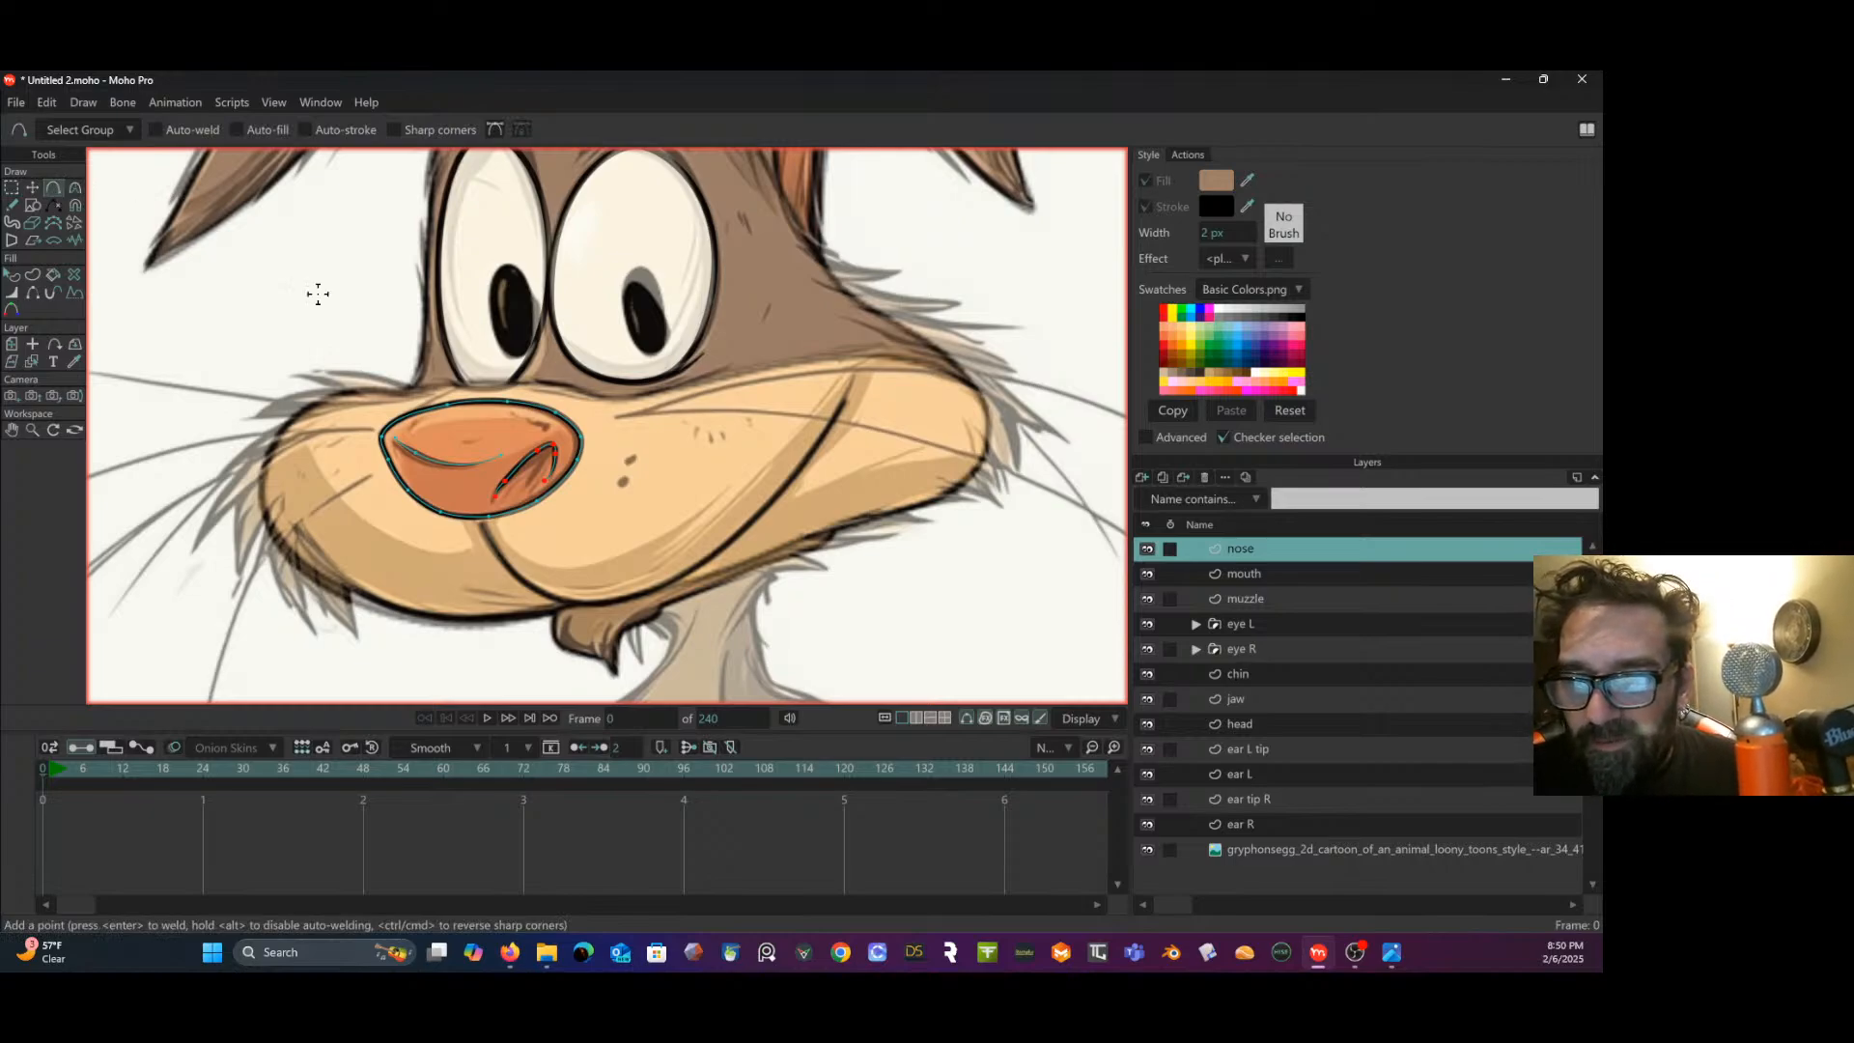
scroll(444, 443, "up", 2)
scroll(445, 444, "up", 1)
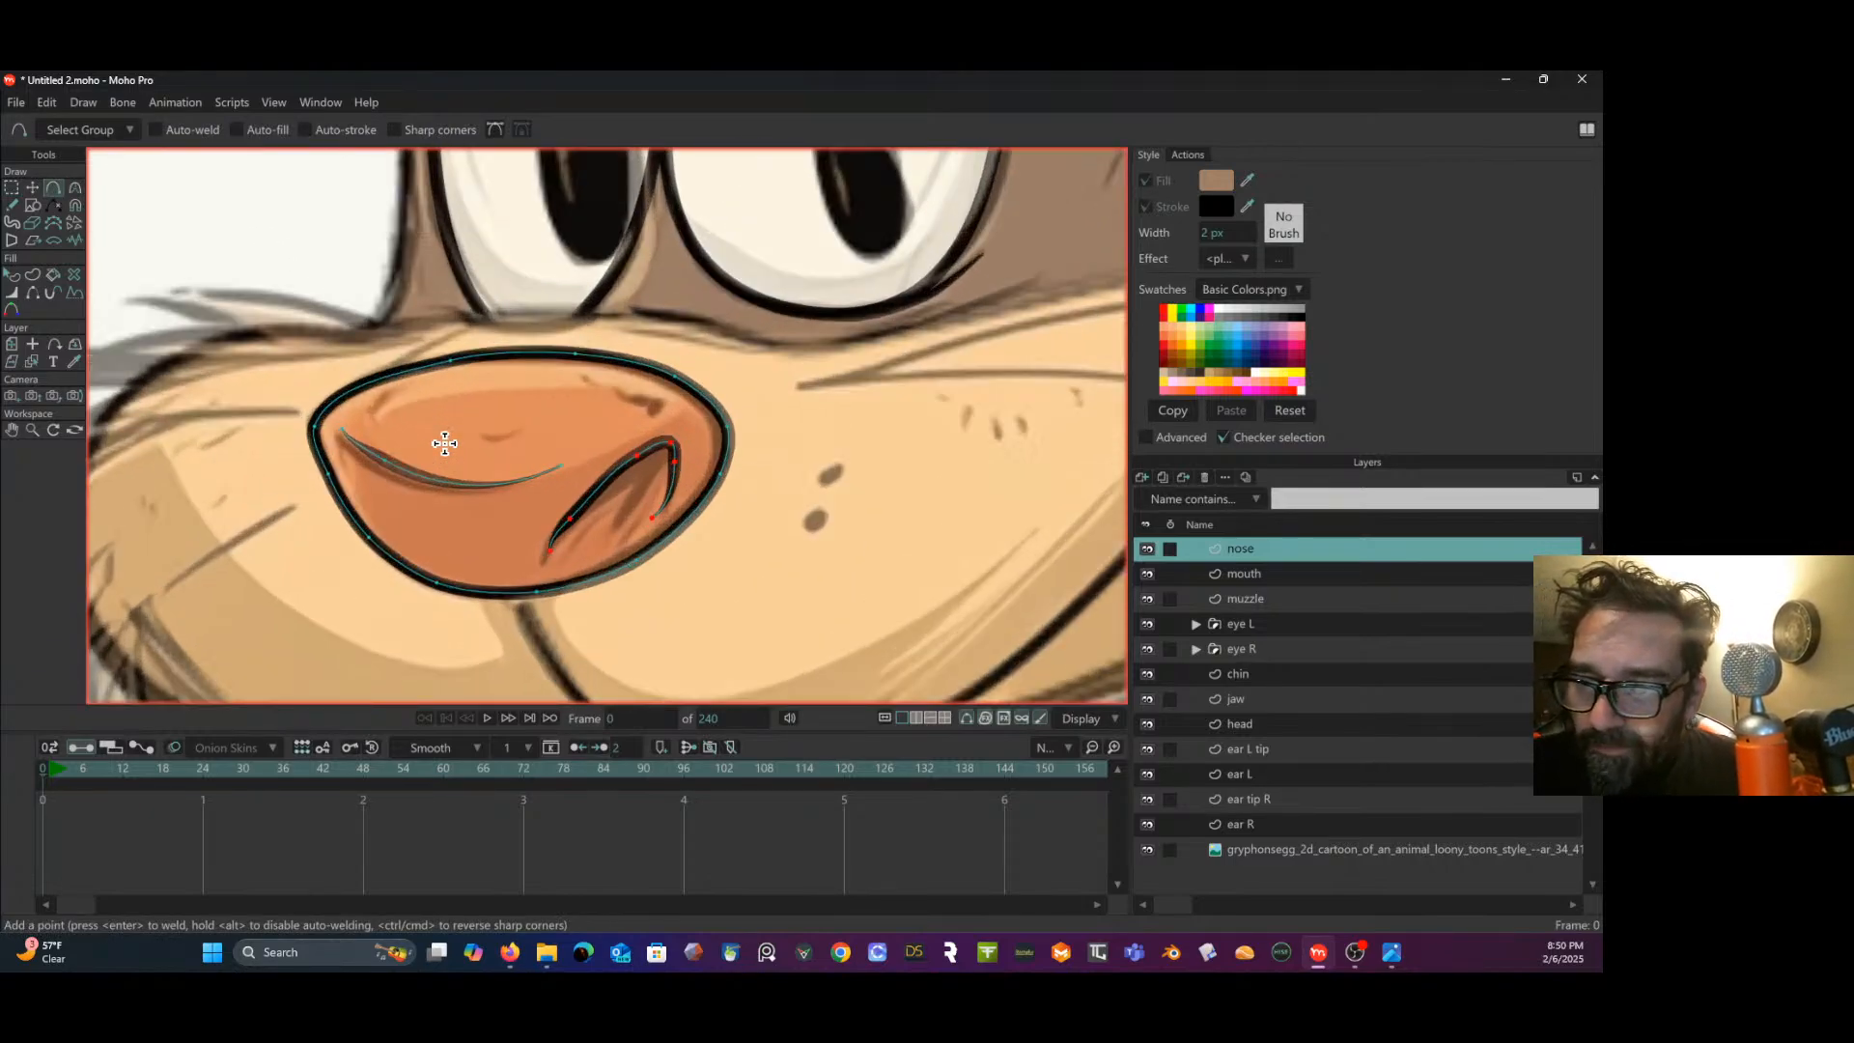
mouse_move(573, 518)
left_mouse_down()
mouse_move(673, 458)
mouse_move(661, 504)
left_mouse_up()
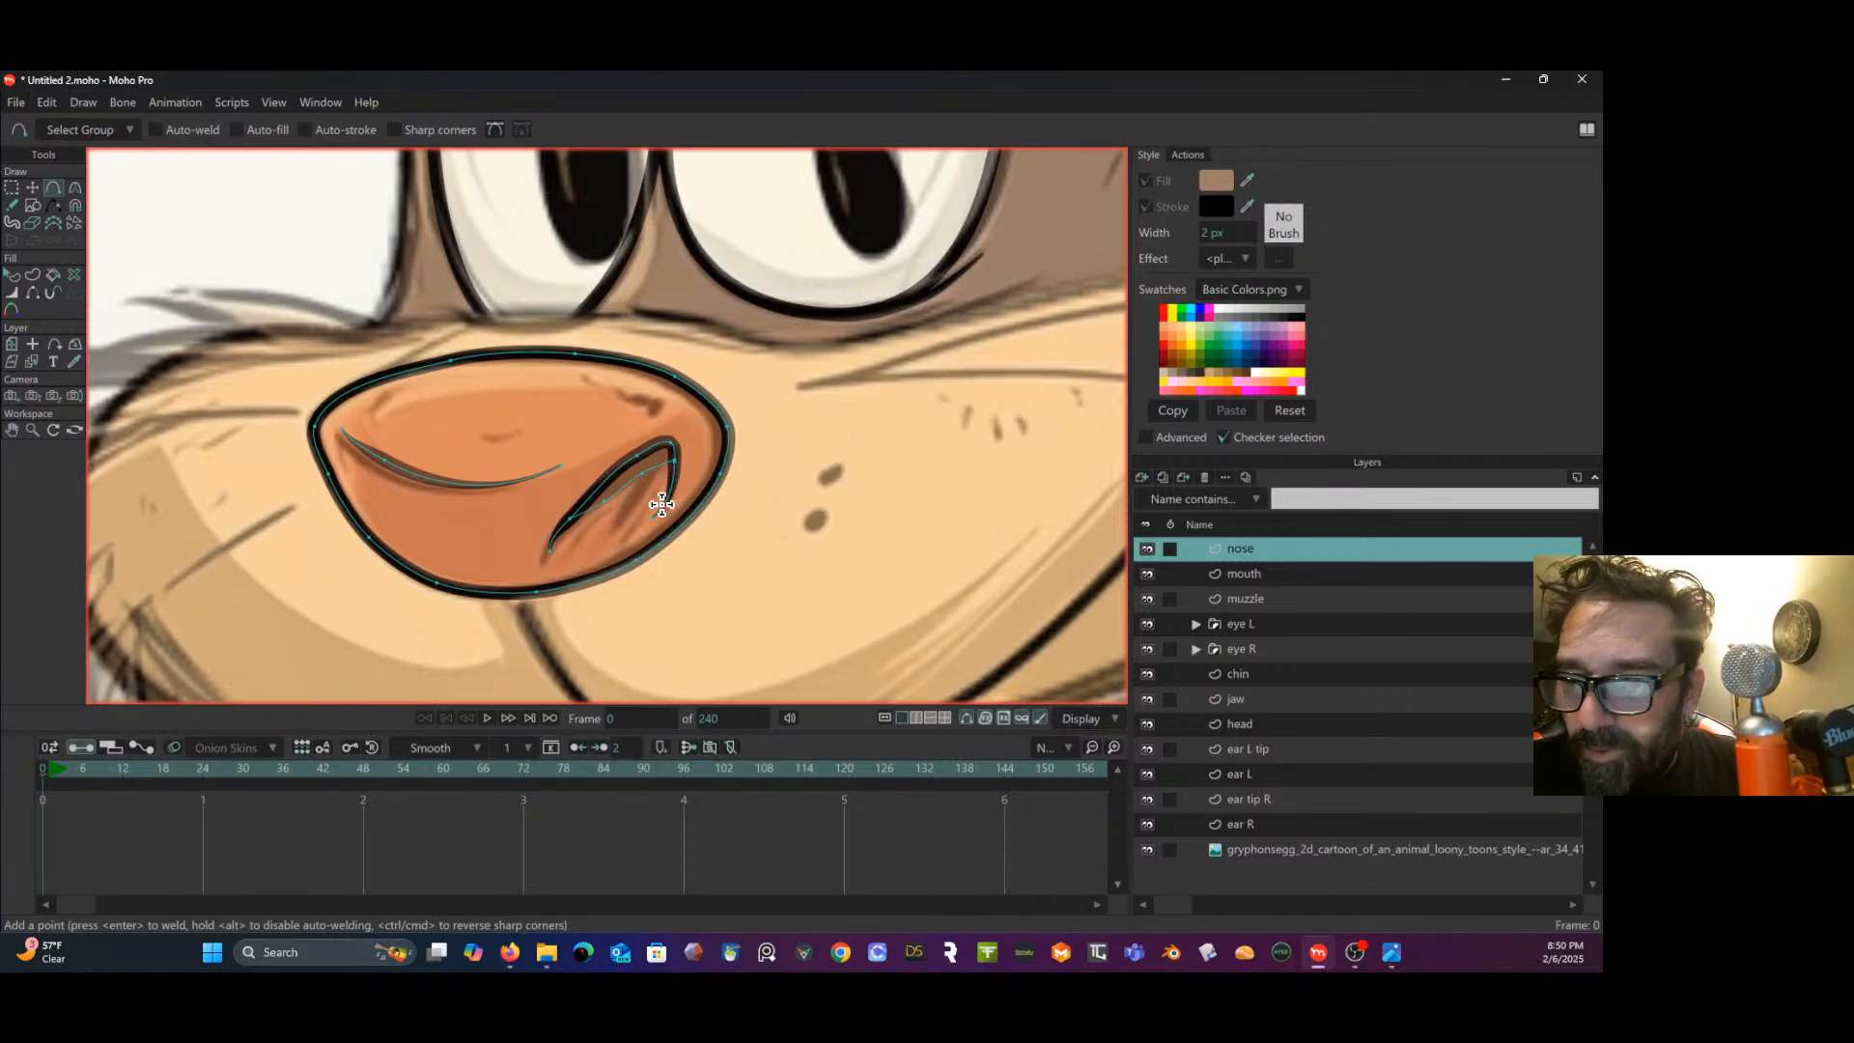
scroll(691, 488, "up", 5)
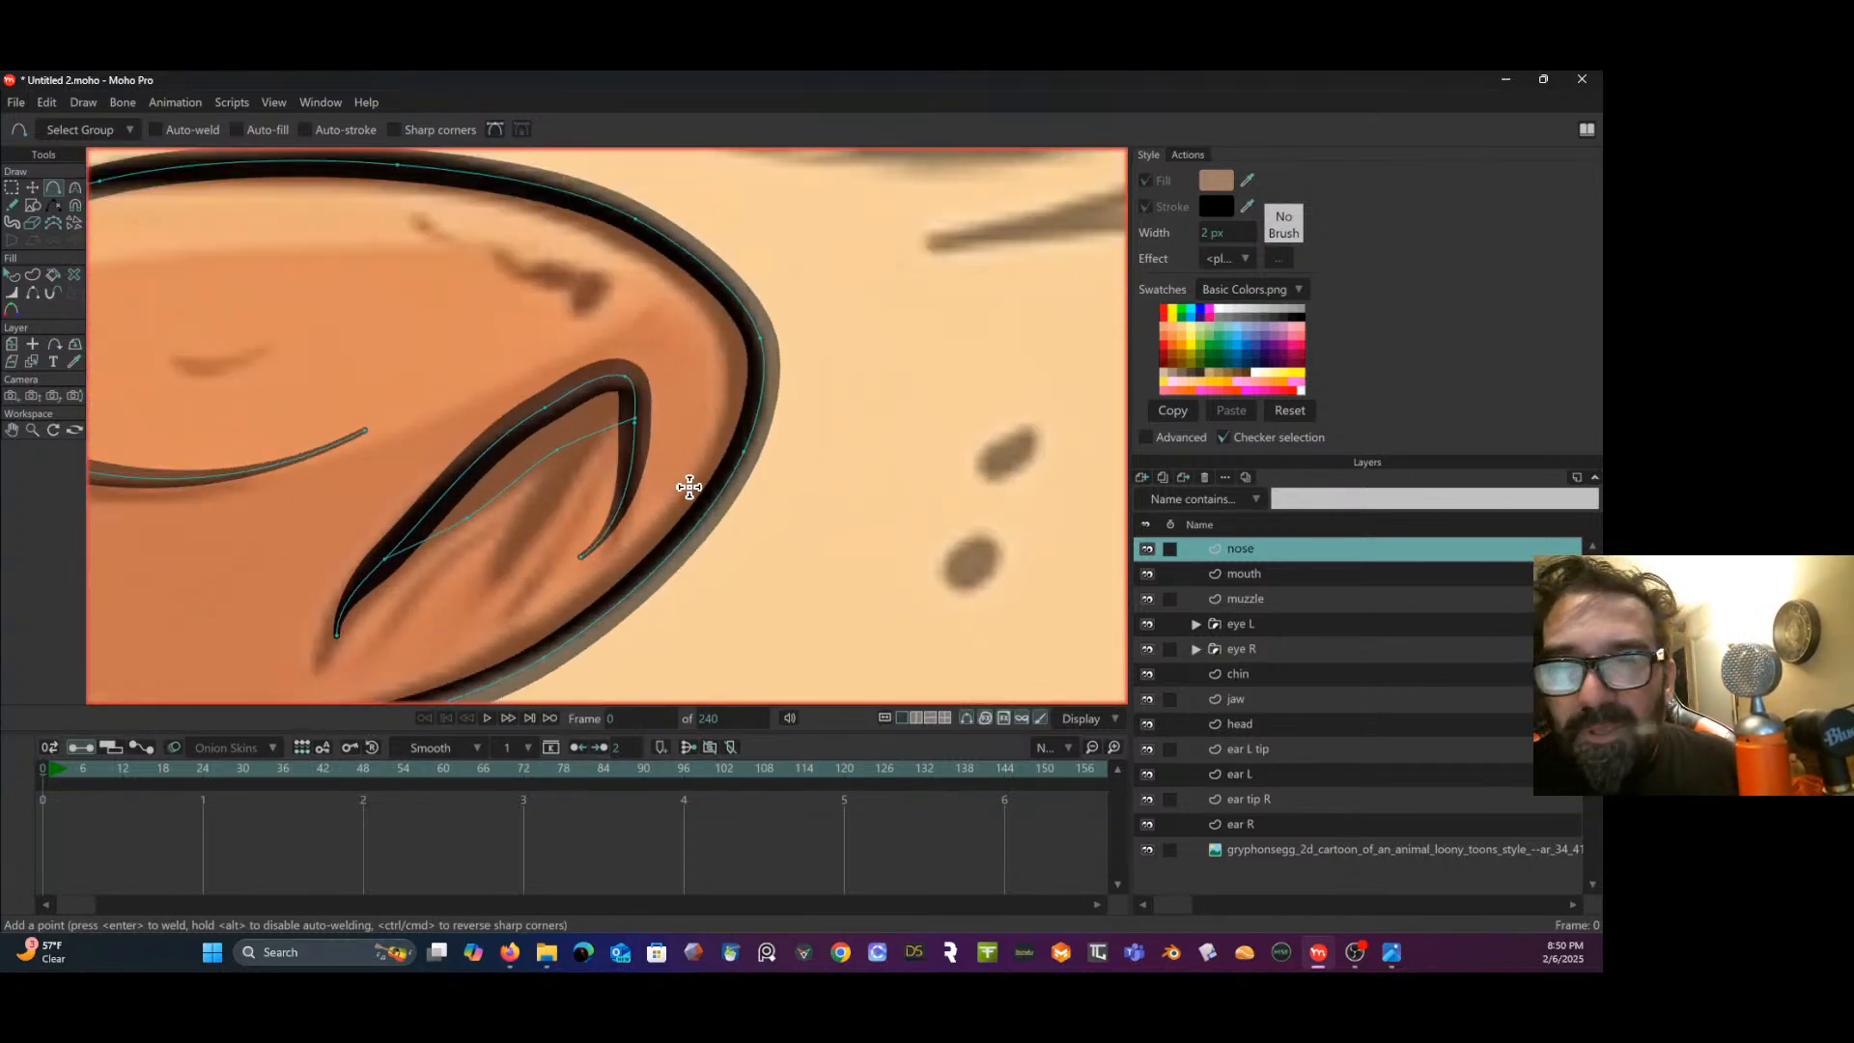
key("ctrl+z")
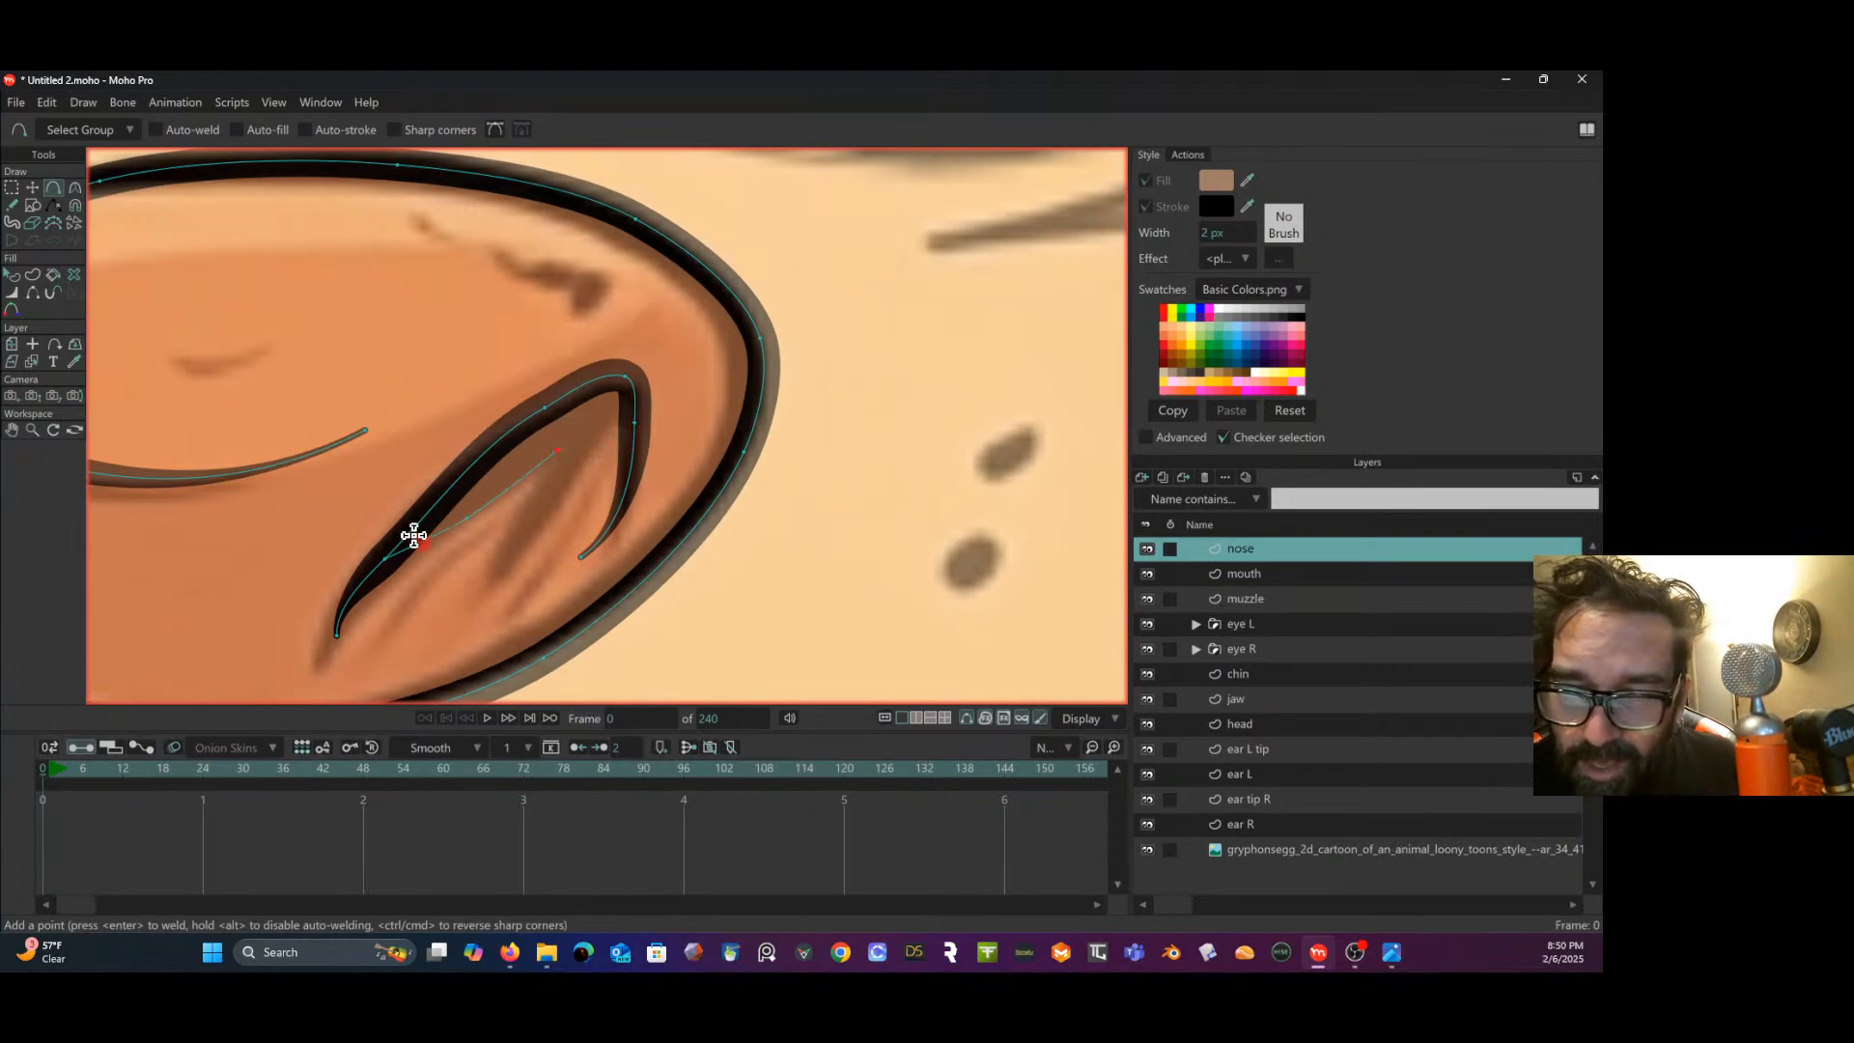
- Enable auto-weld and extend the inner curve from its loose end to the far side of the nostril outline
left_click(156, 130)
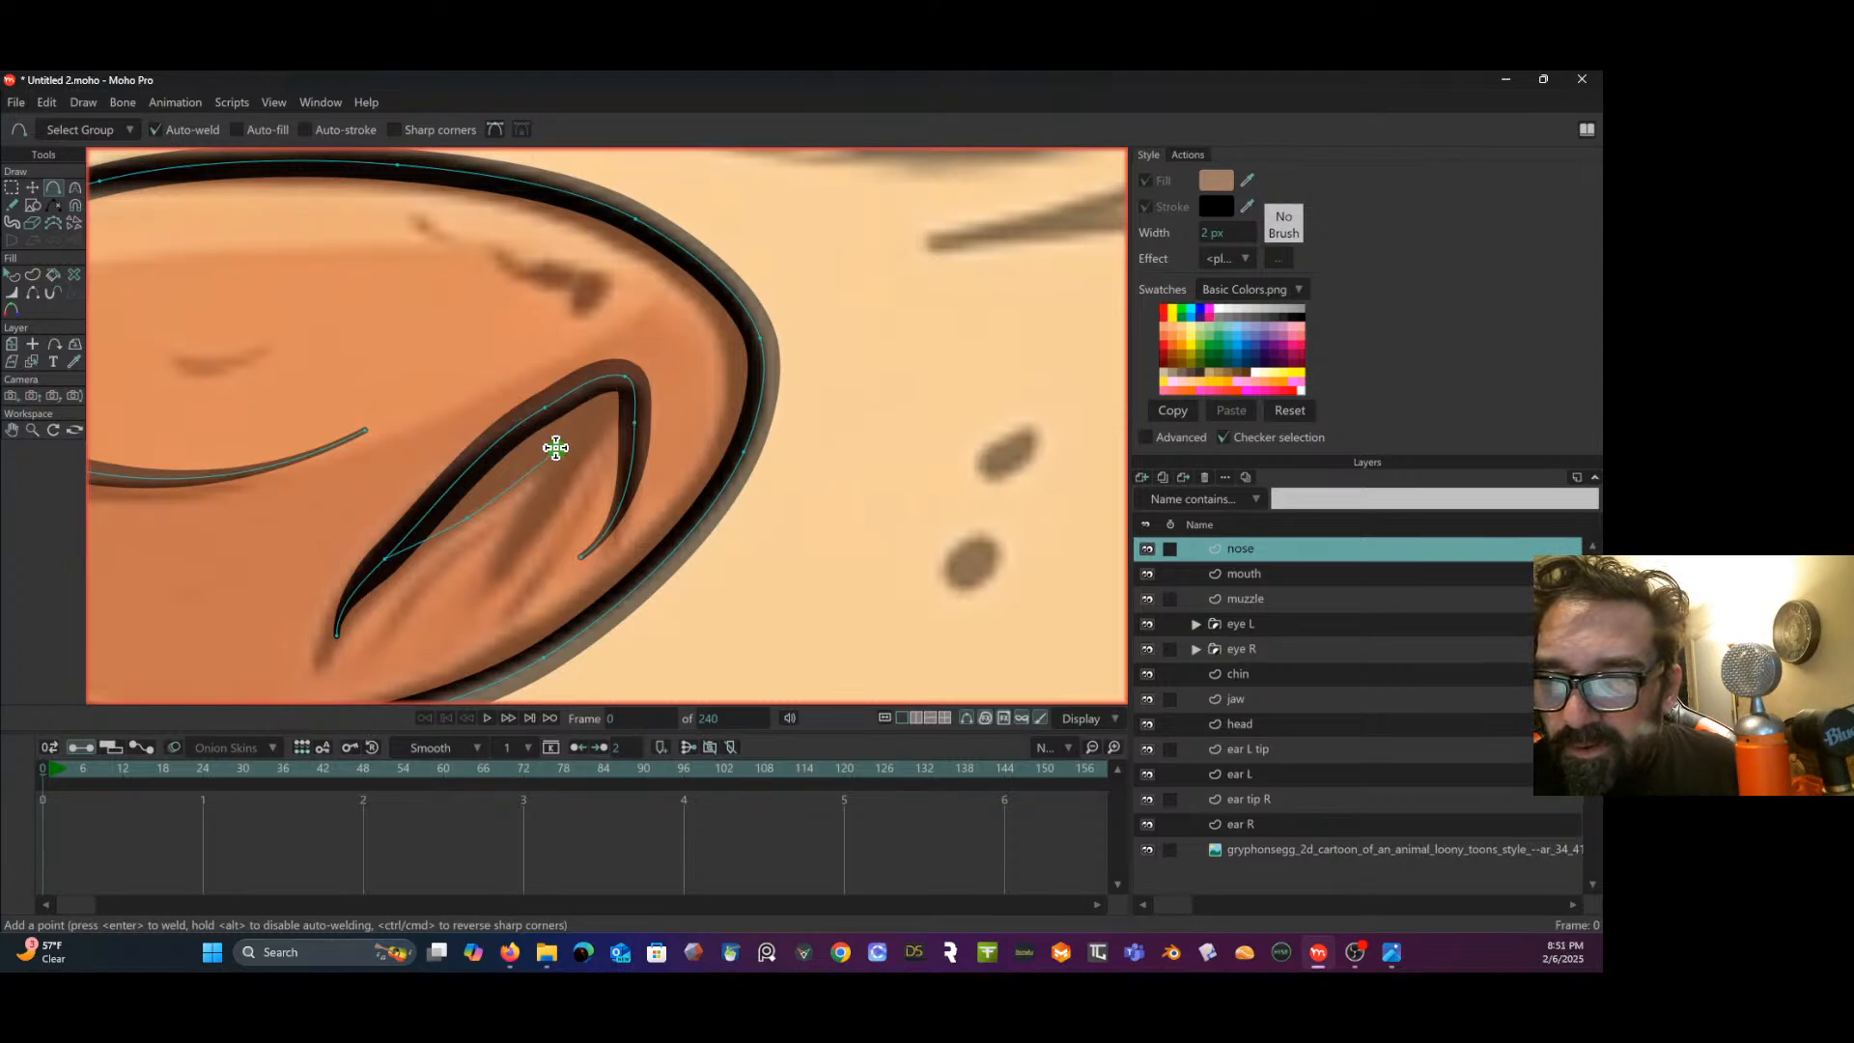
mouse_move(556, 447)
left_mouse_down()
mouse_move(703, 380)
mouse_move(690, 388)
left_mouse_up()
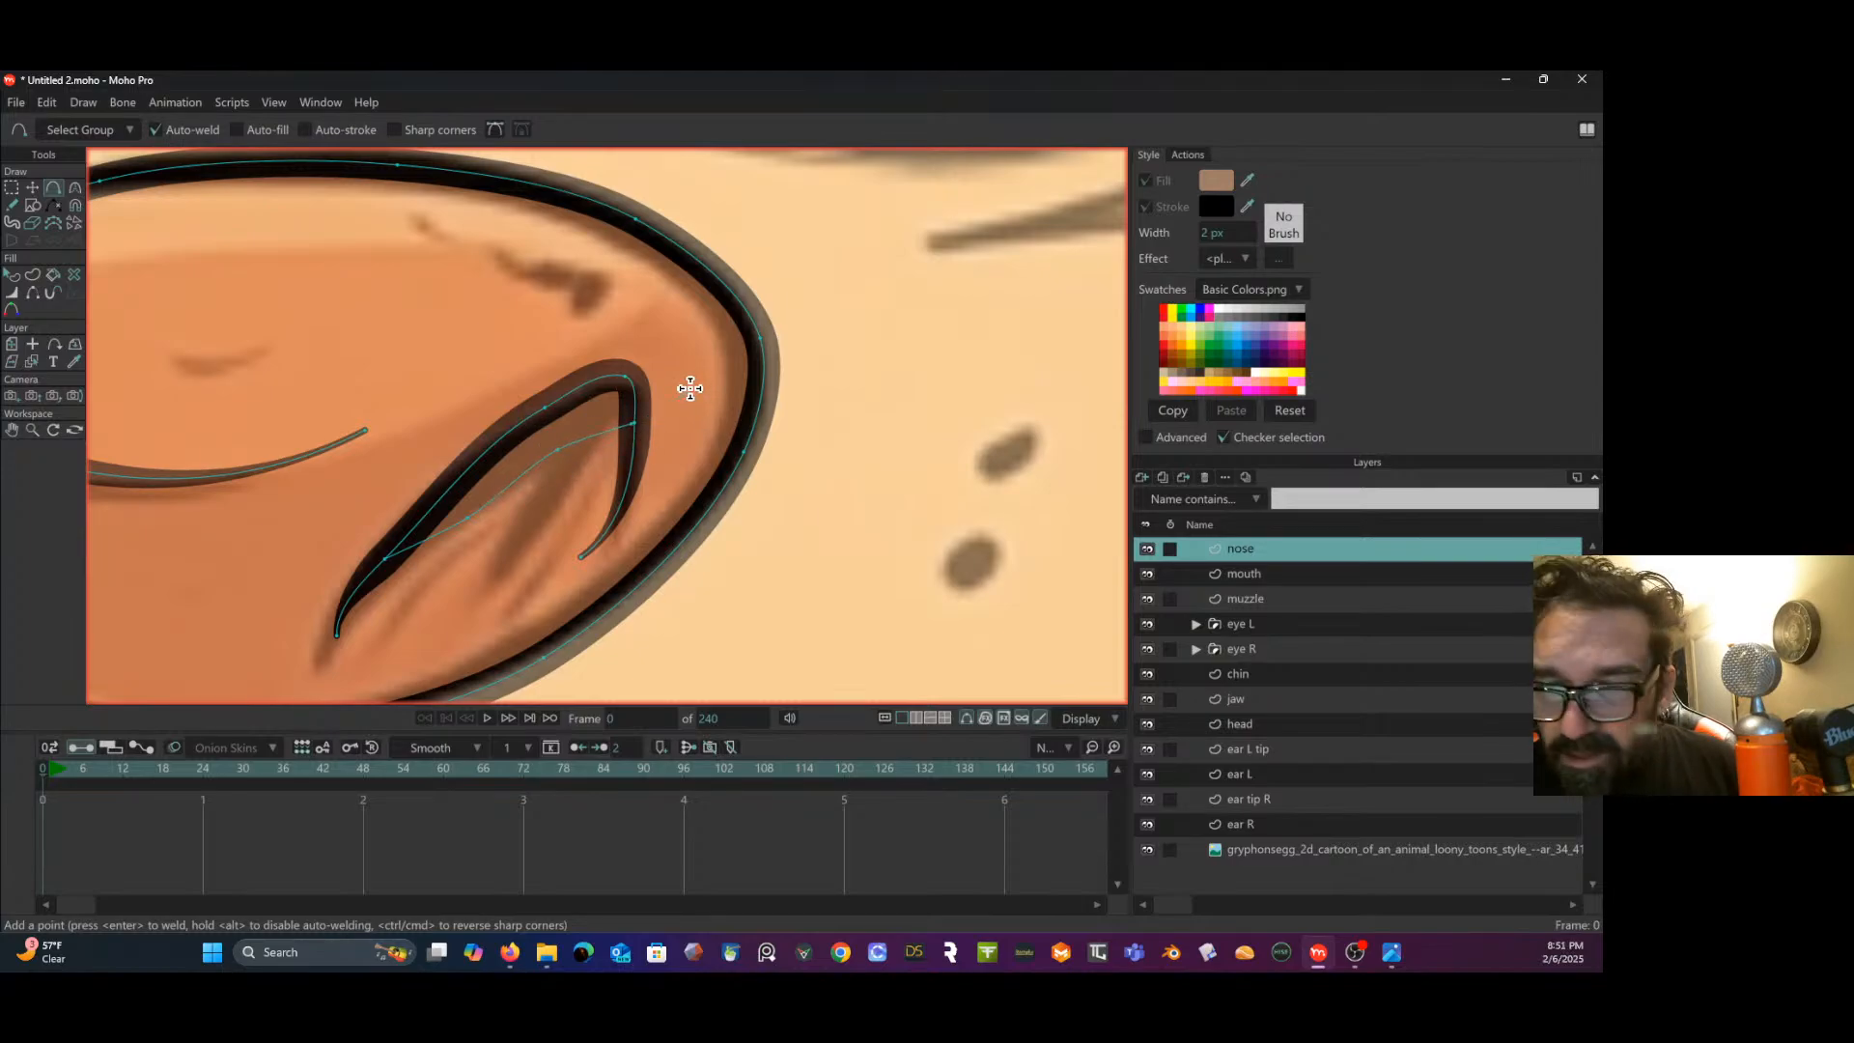
scroll(627, 431, "up", 5)
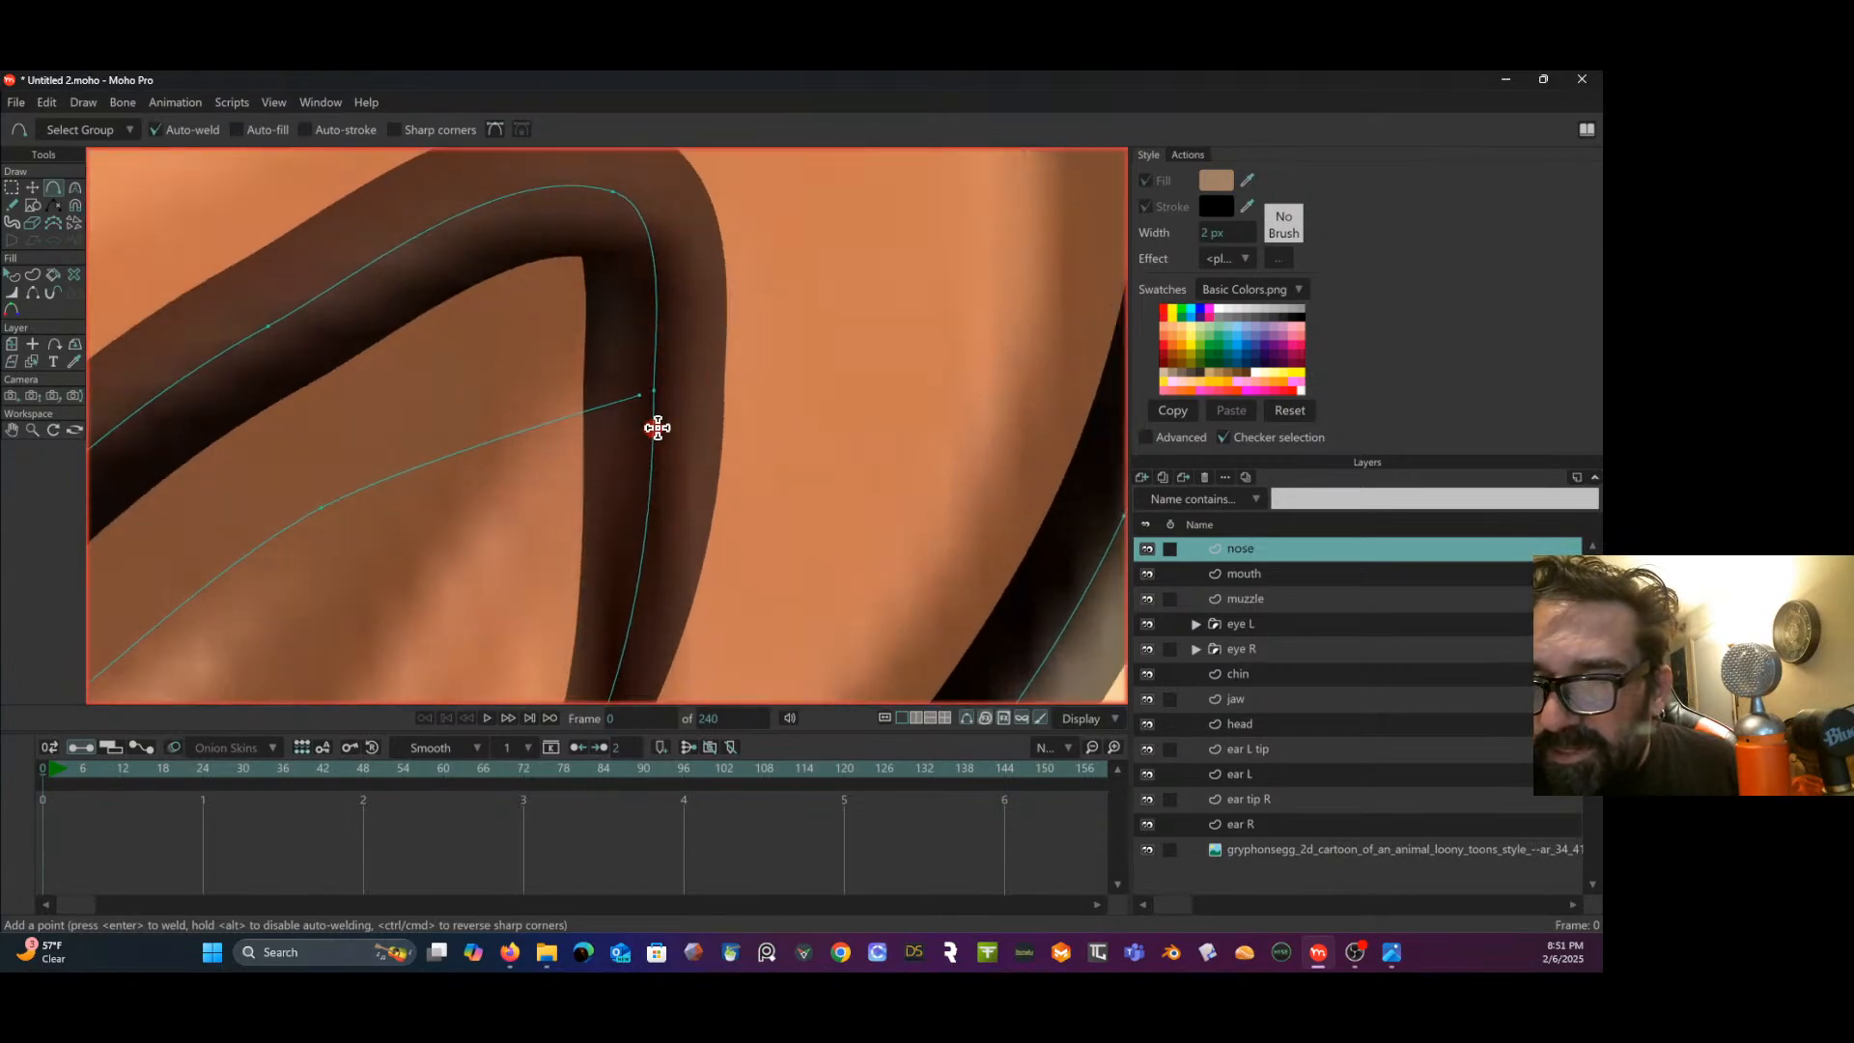
scroll(658, 428, "down", 4)
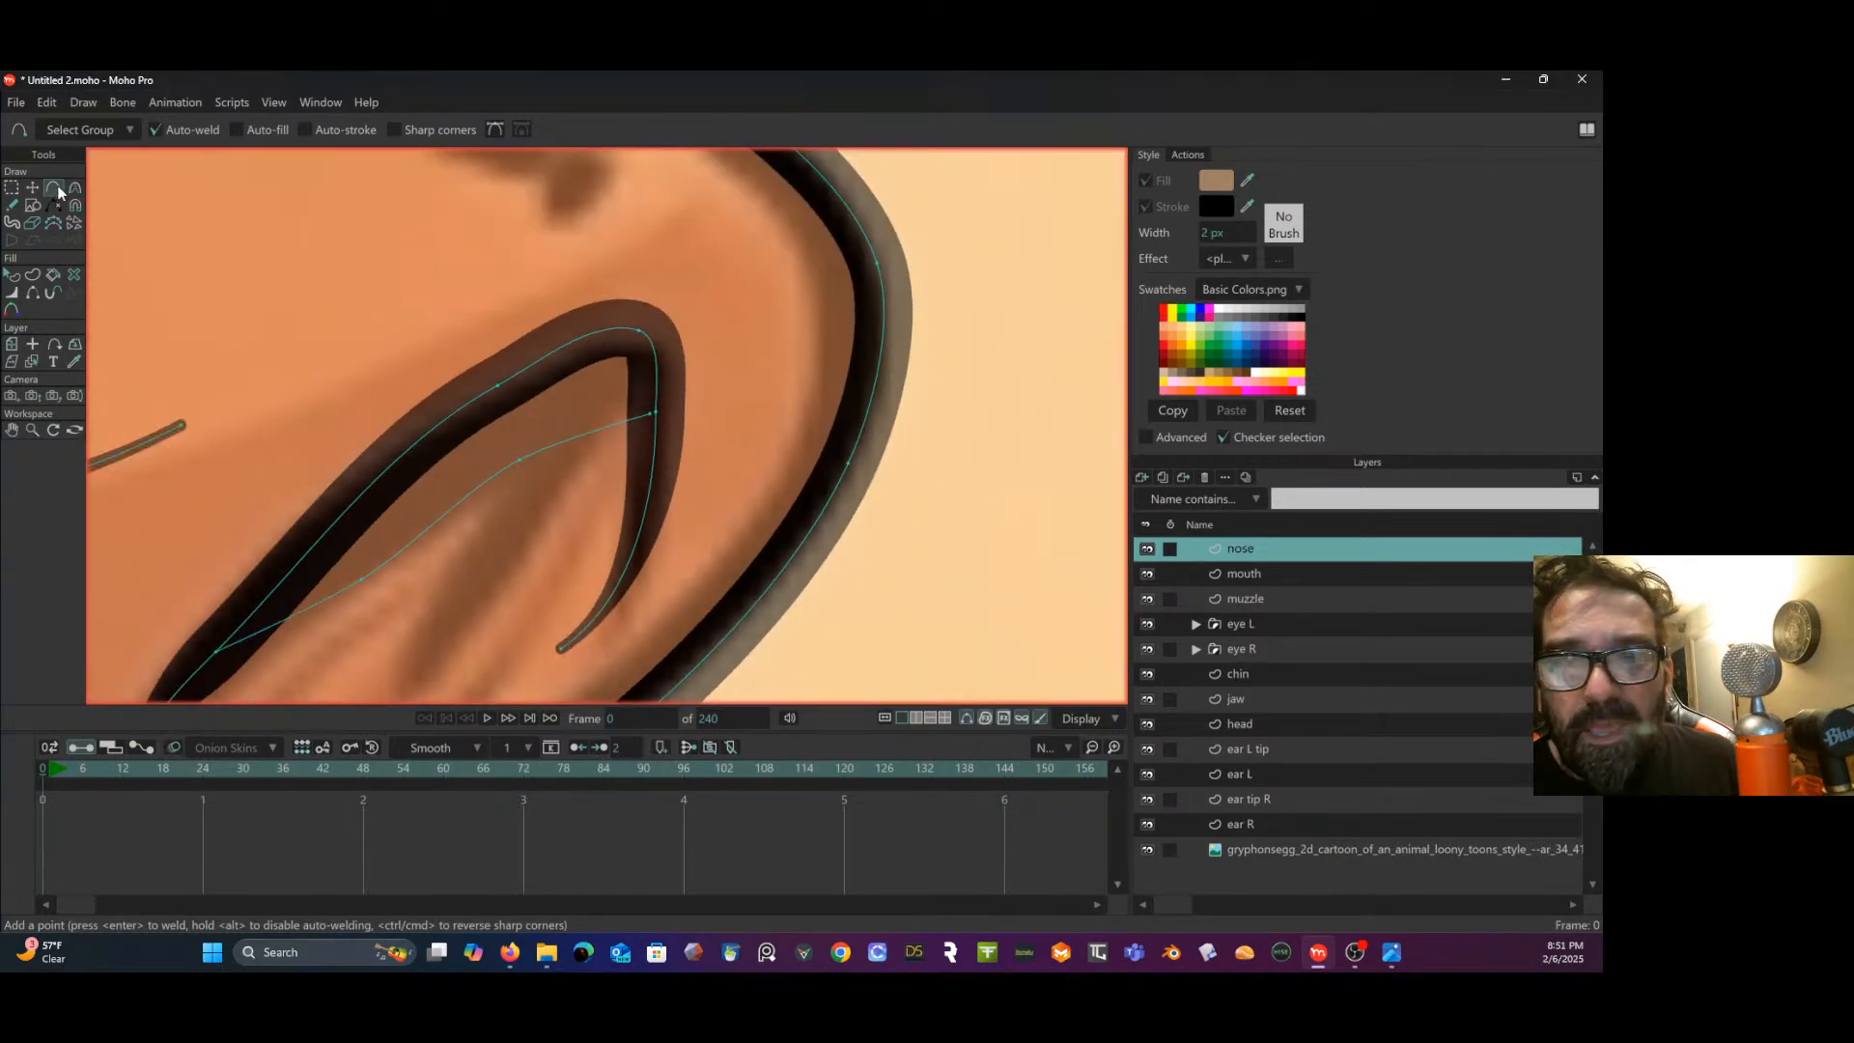
- With the Transform Points tool, weld the inner curve's upper end to the nostril outline and nudge its lower junction point into place
left_click(33, 189)
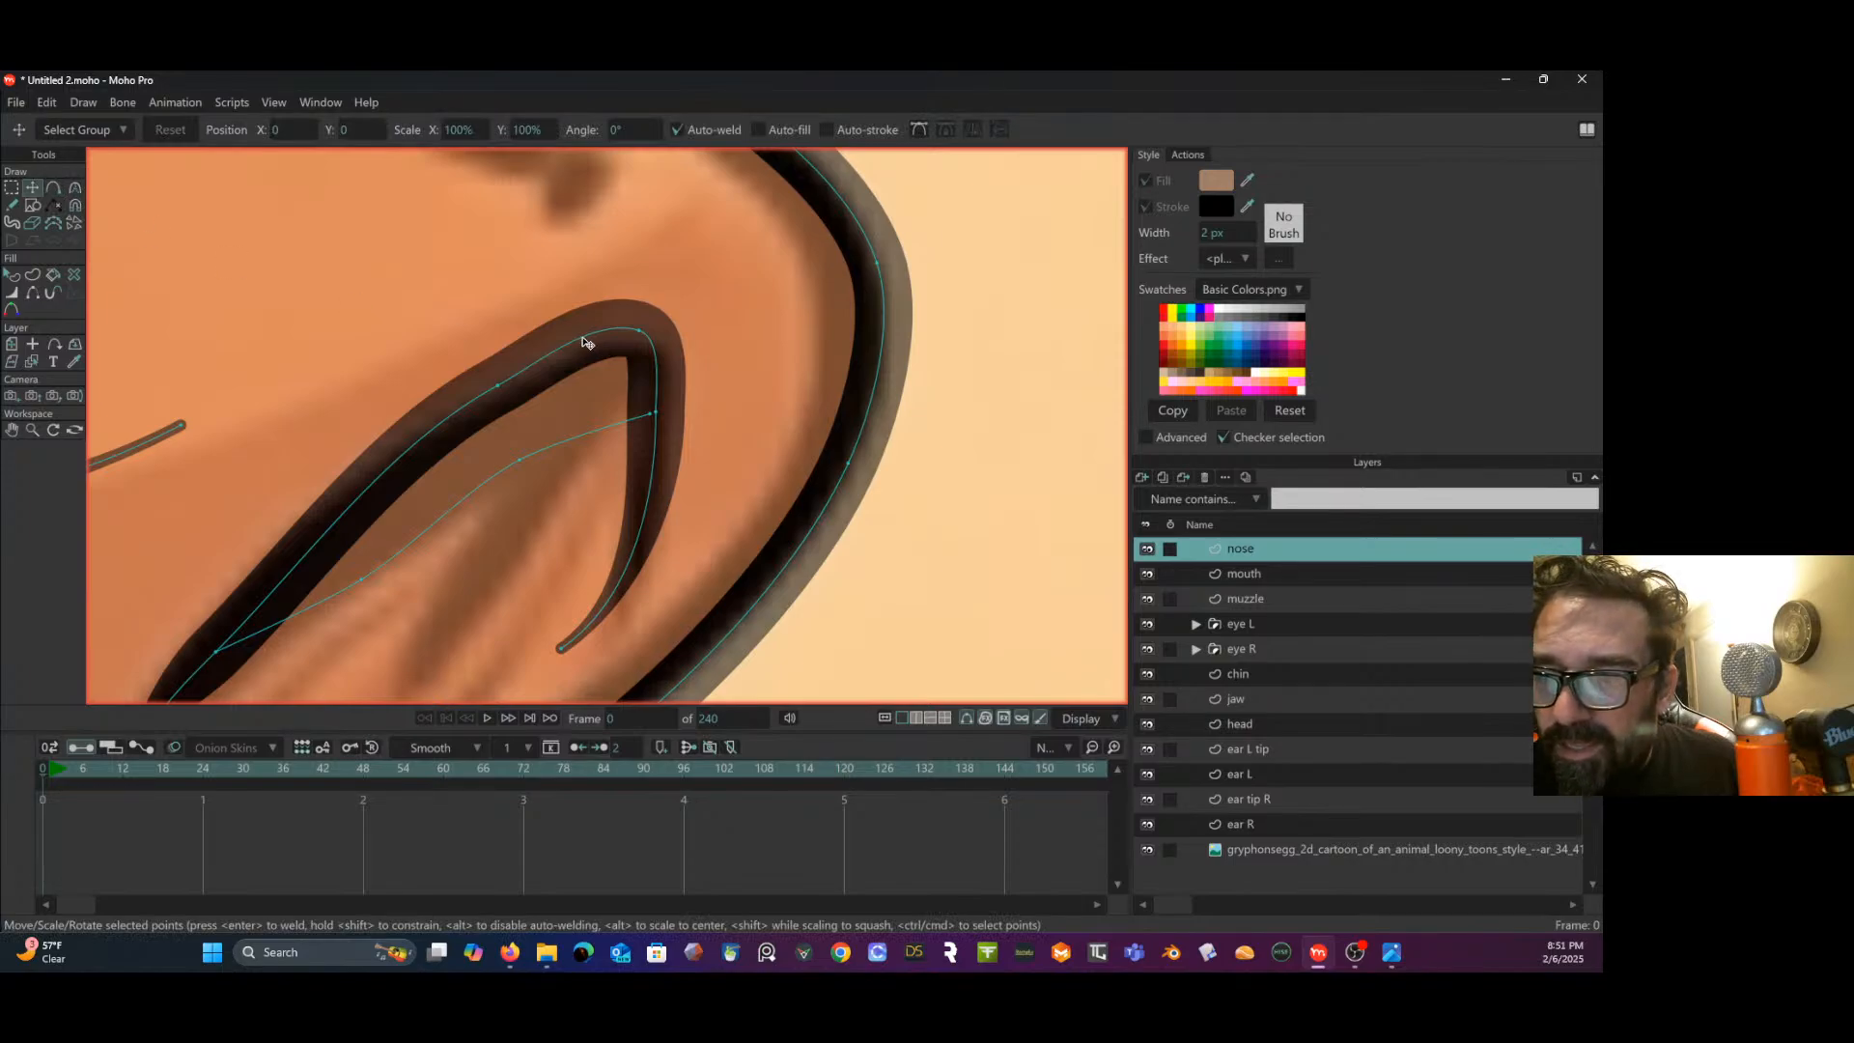
left_click(653, 415)
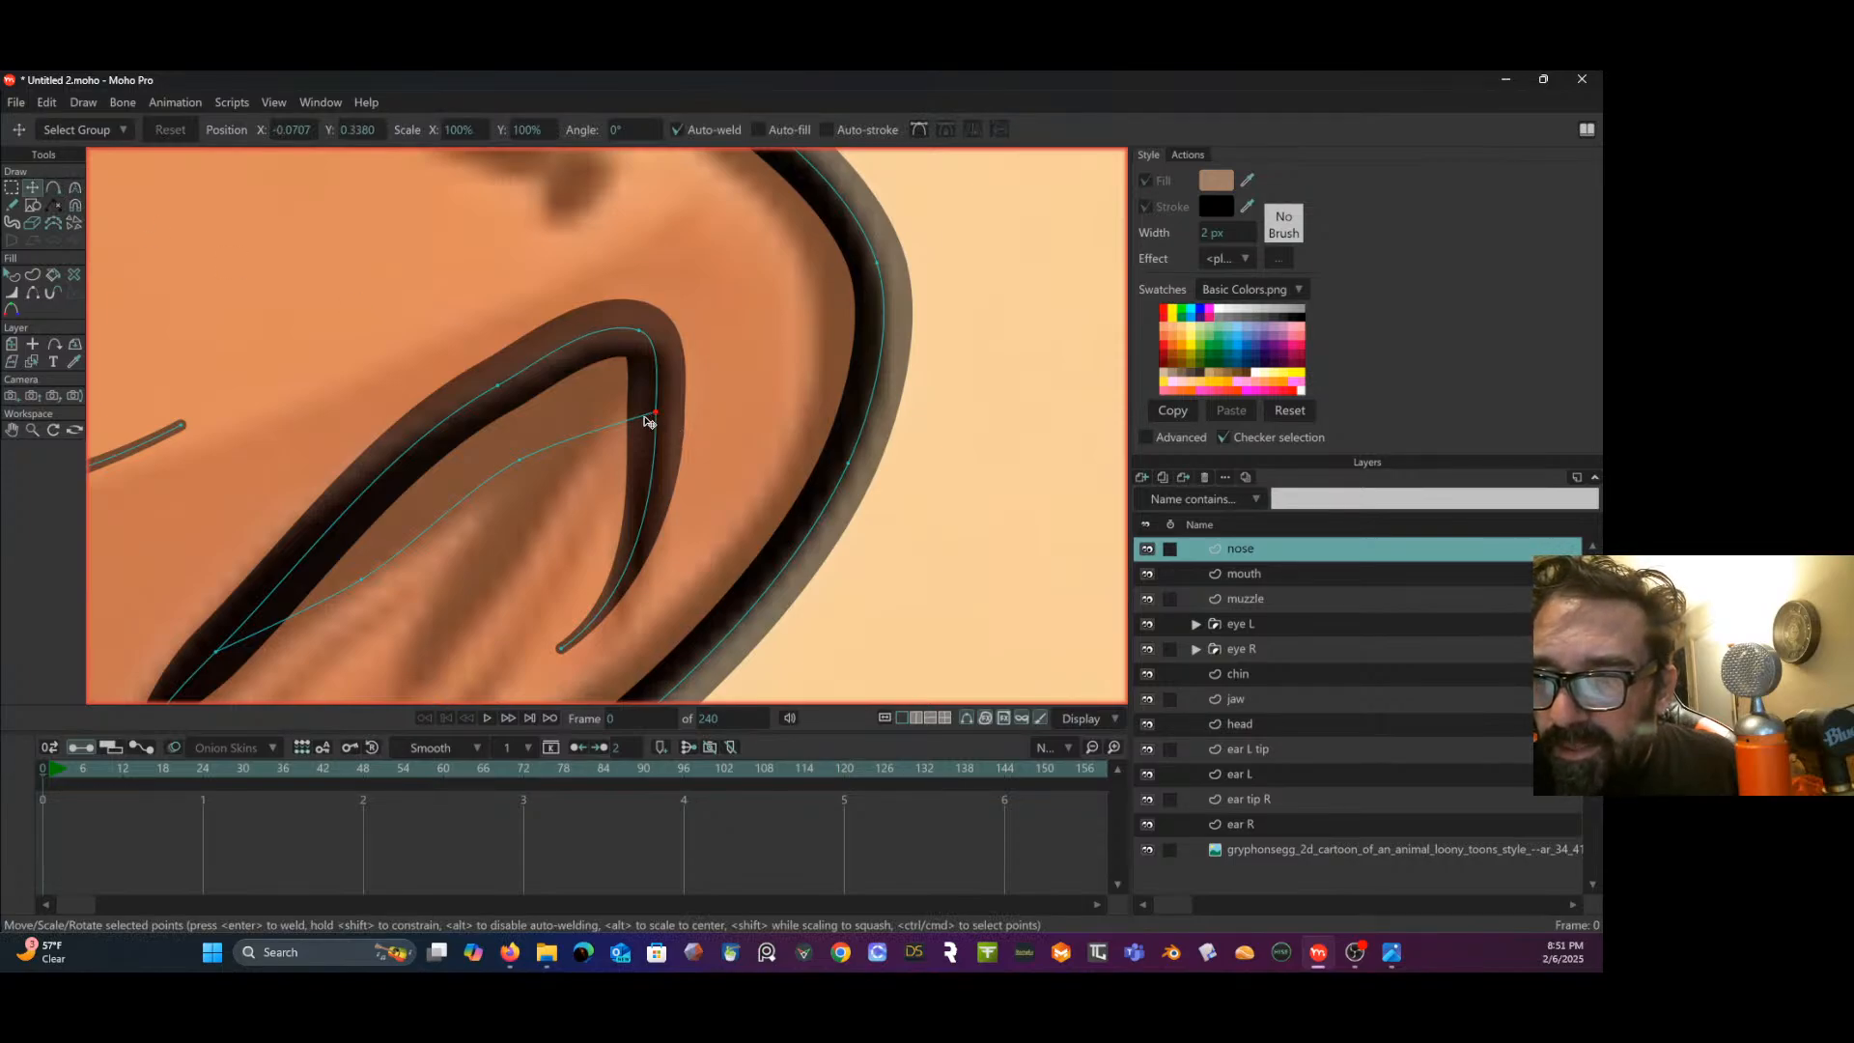
left_click_drag(482, 513, 581, 442)
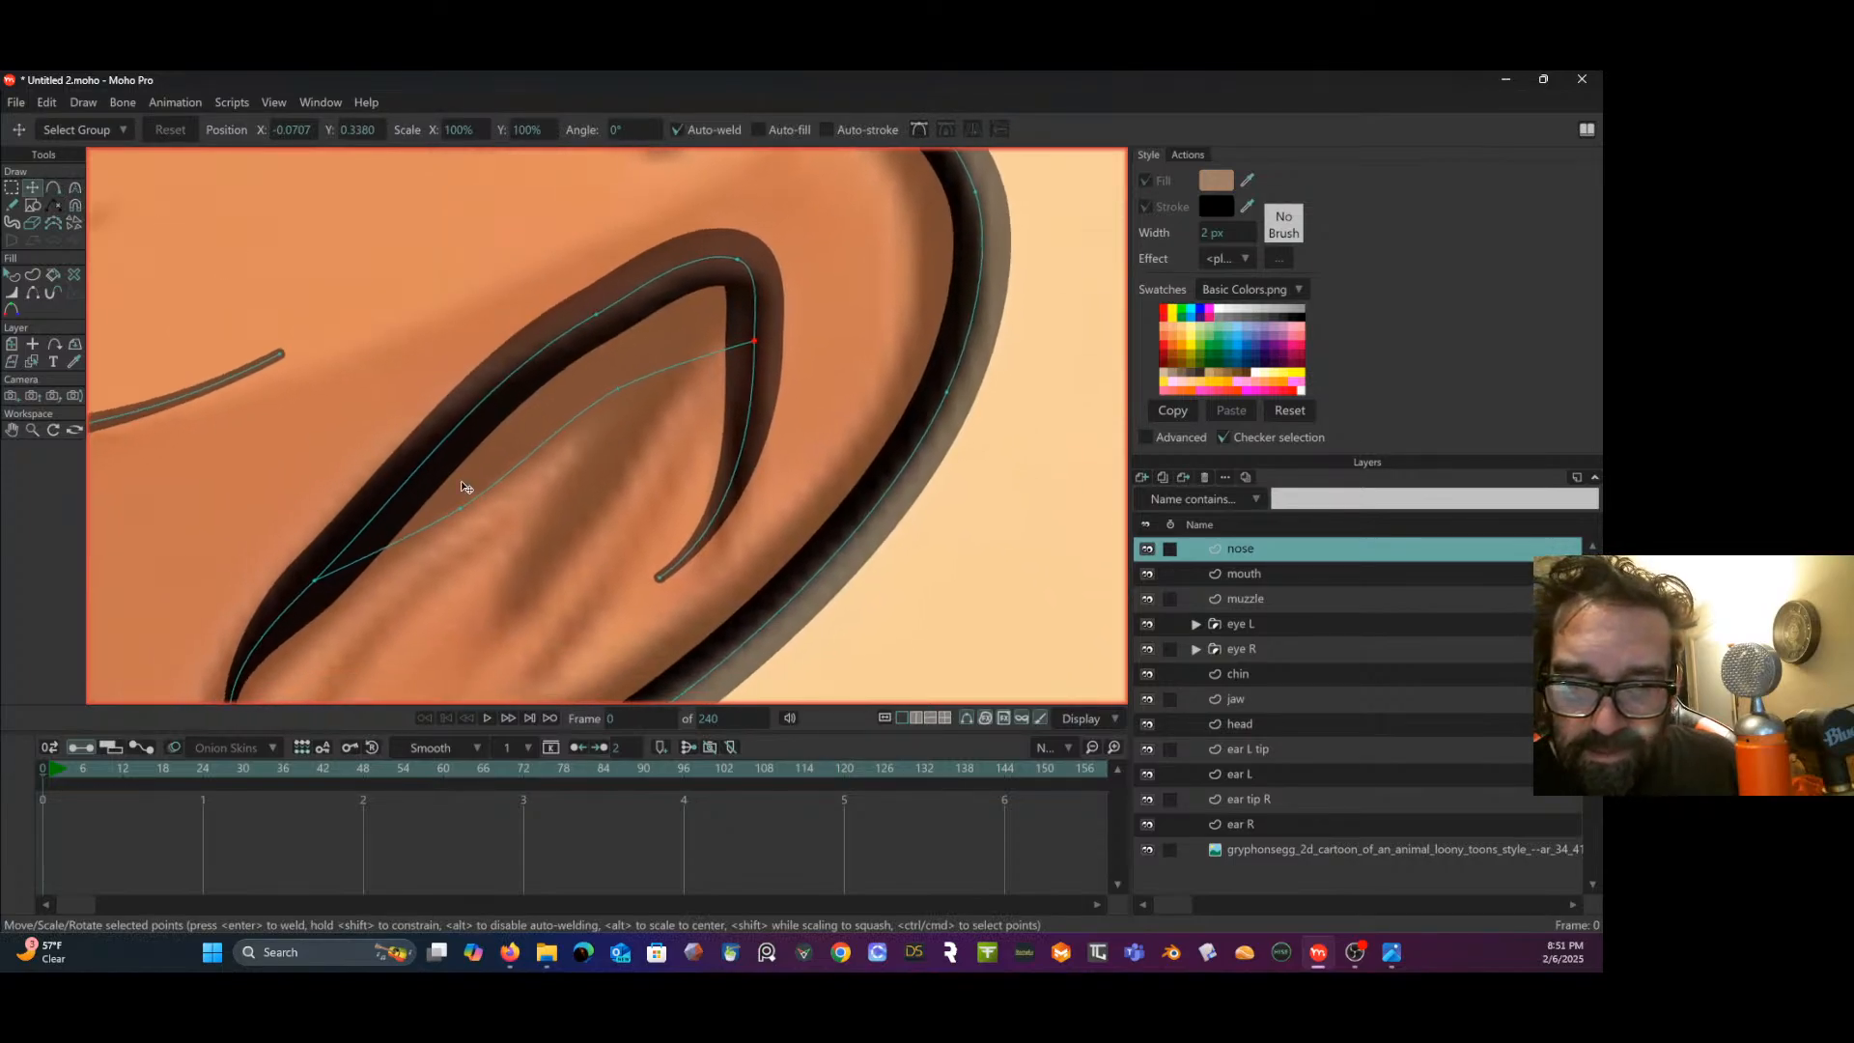
left_click(315, 582)
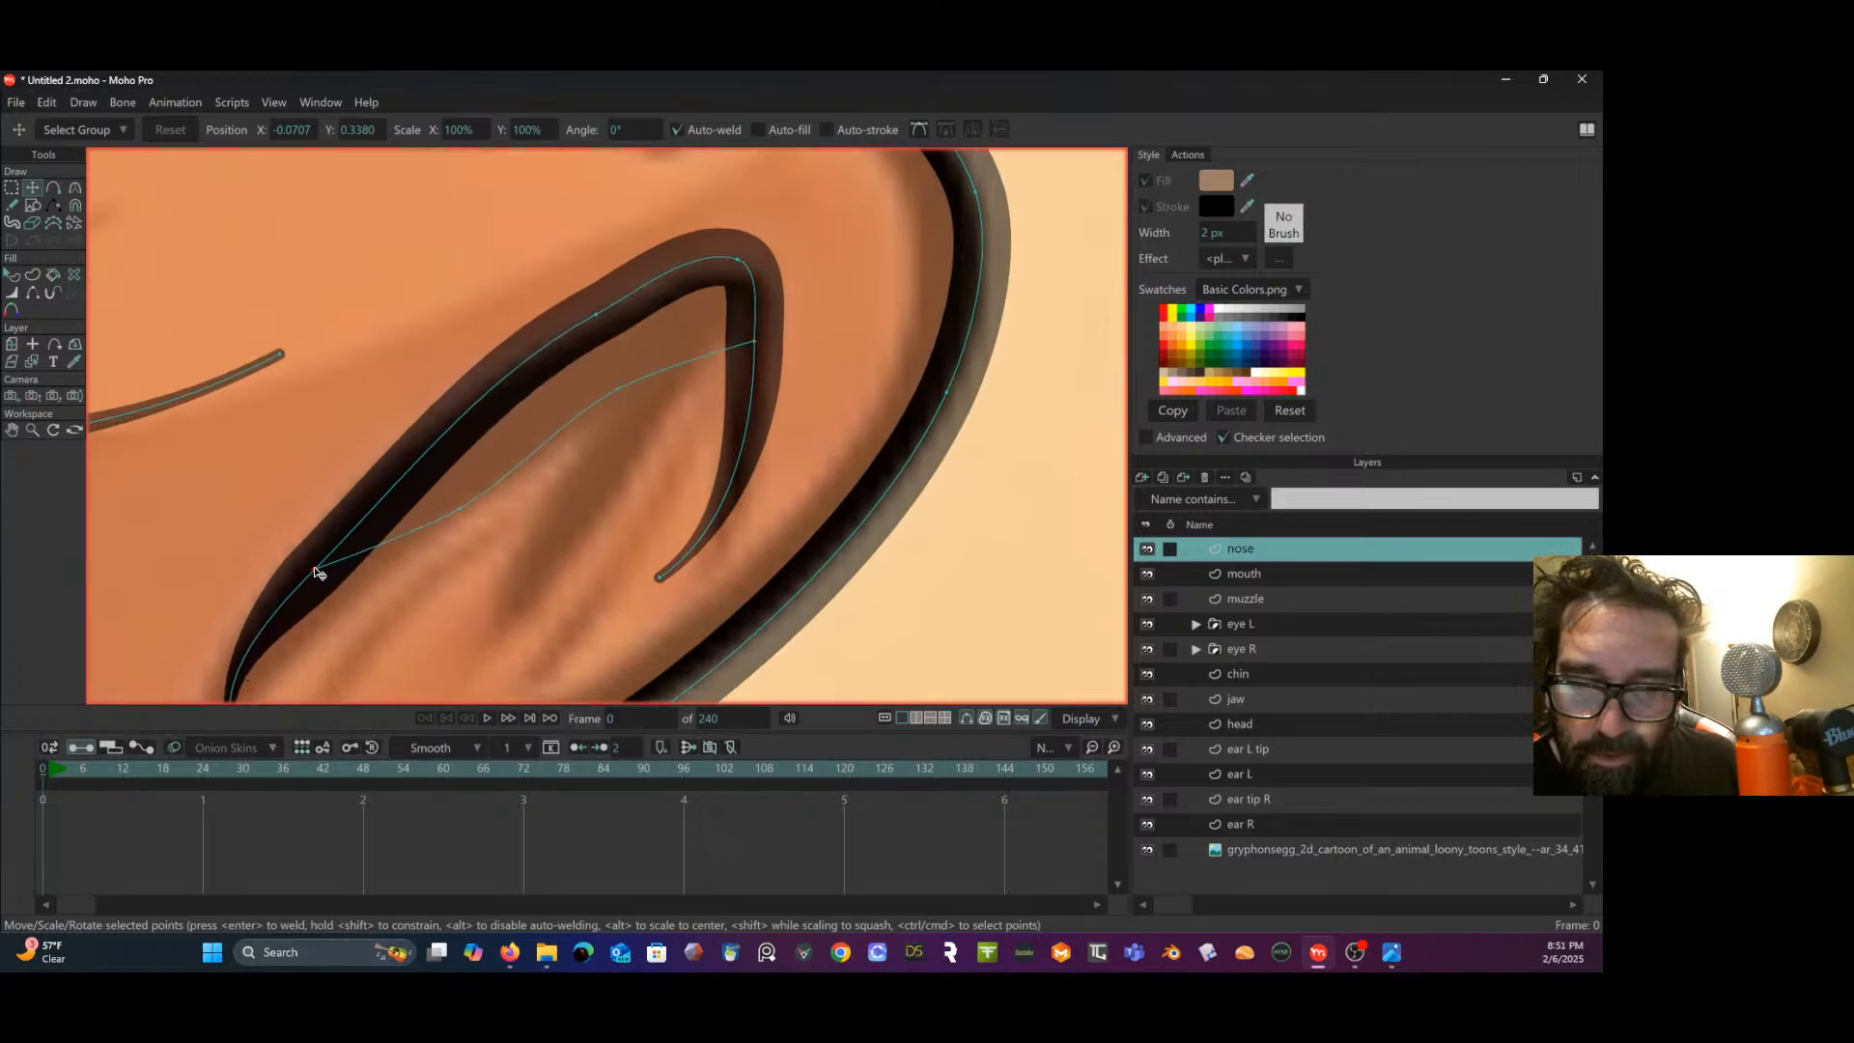
mouse_move(311, 582)
left_mouse_down()
mouse_move(322, 612)
mouse_move(310, 586)
left_mouse_up()
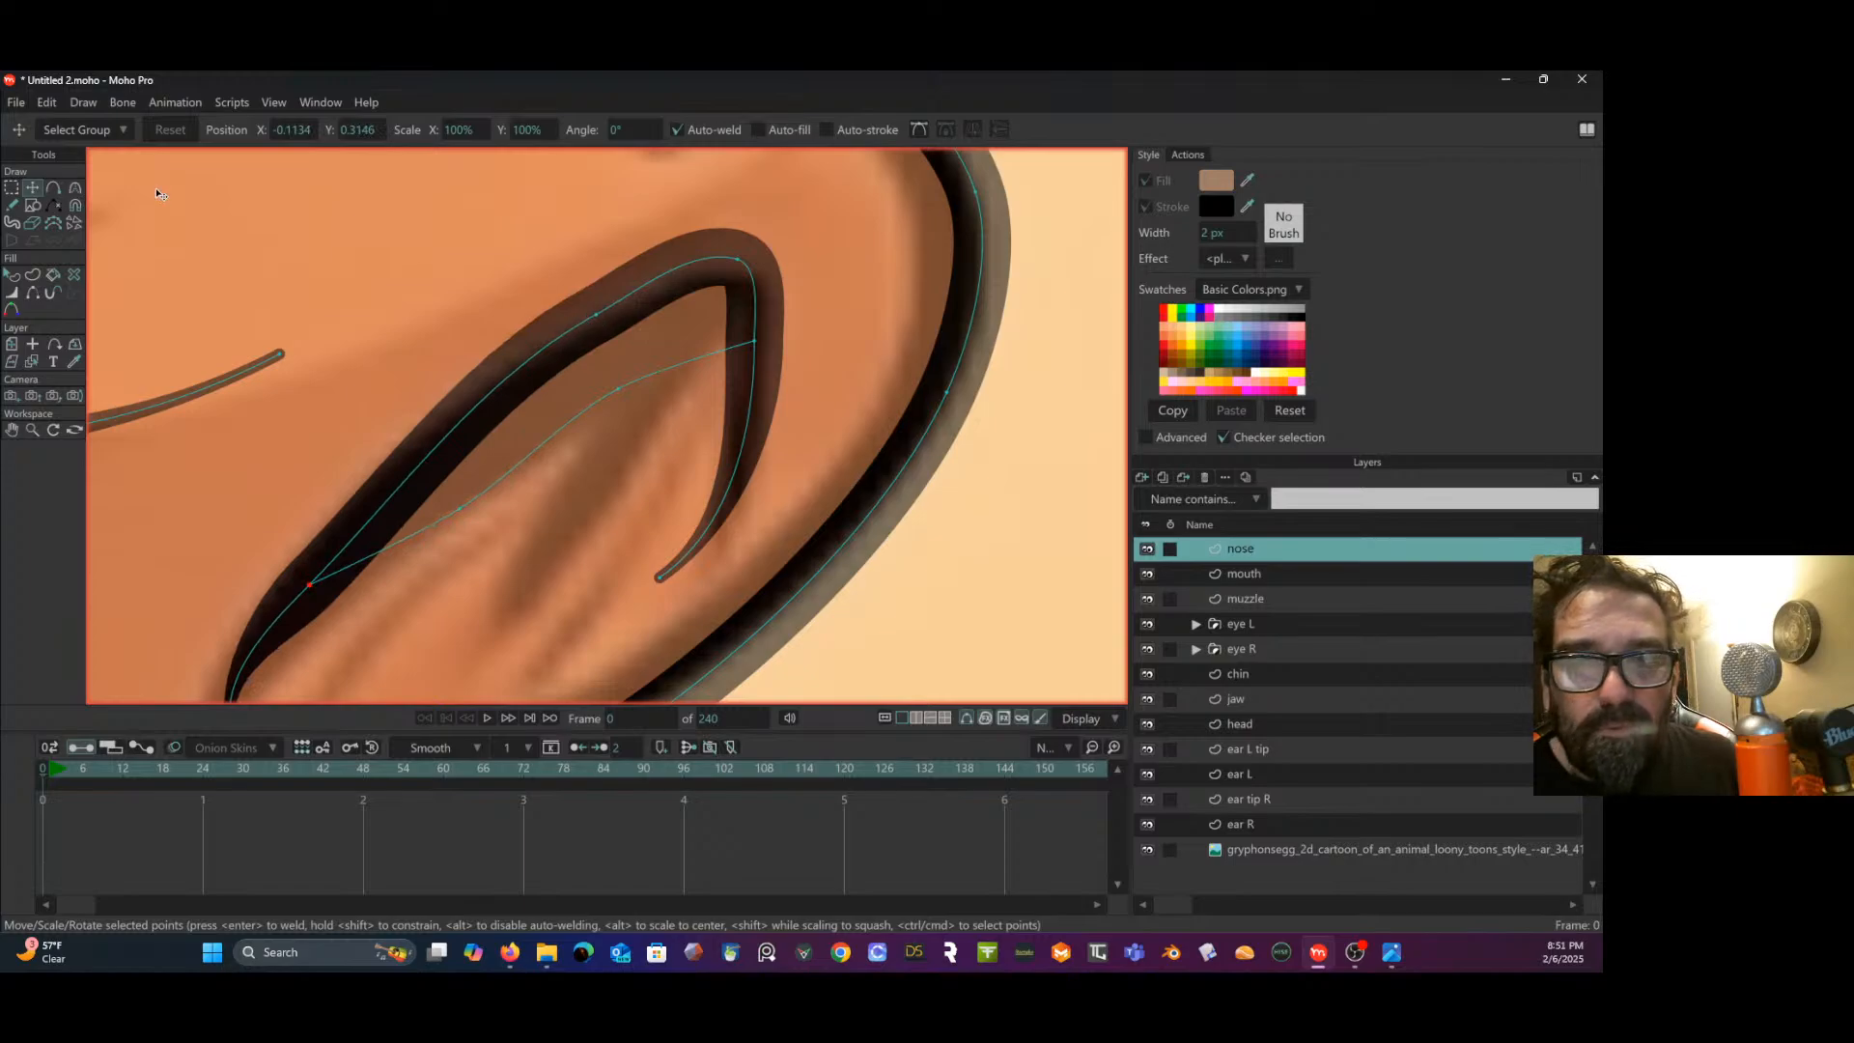
- Check the outline's curvature handles, then shift the inner curve's upper junction toward the nostril's peak and its lower junction toward the tip
left_click(76, 188)
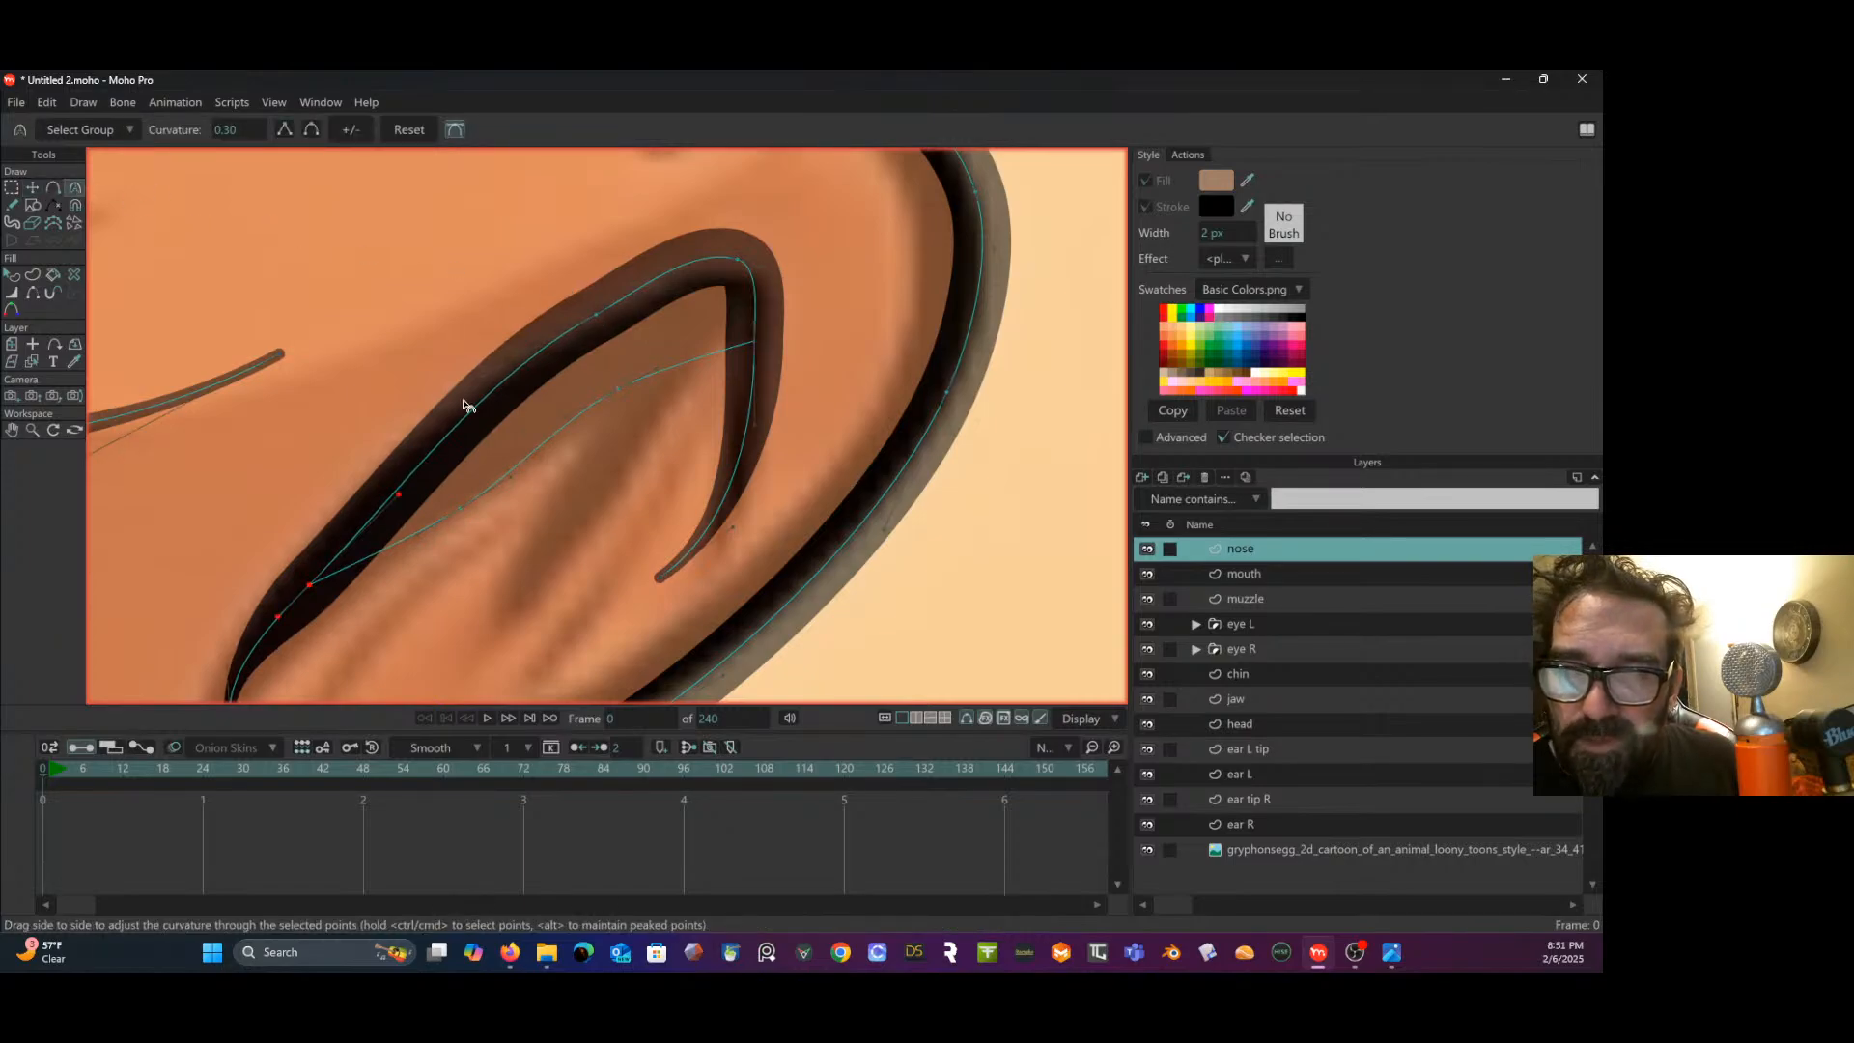
left_click_drag(486, 376, 495, 383)
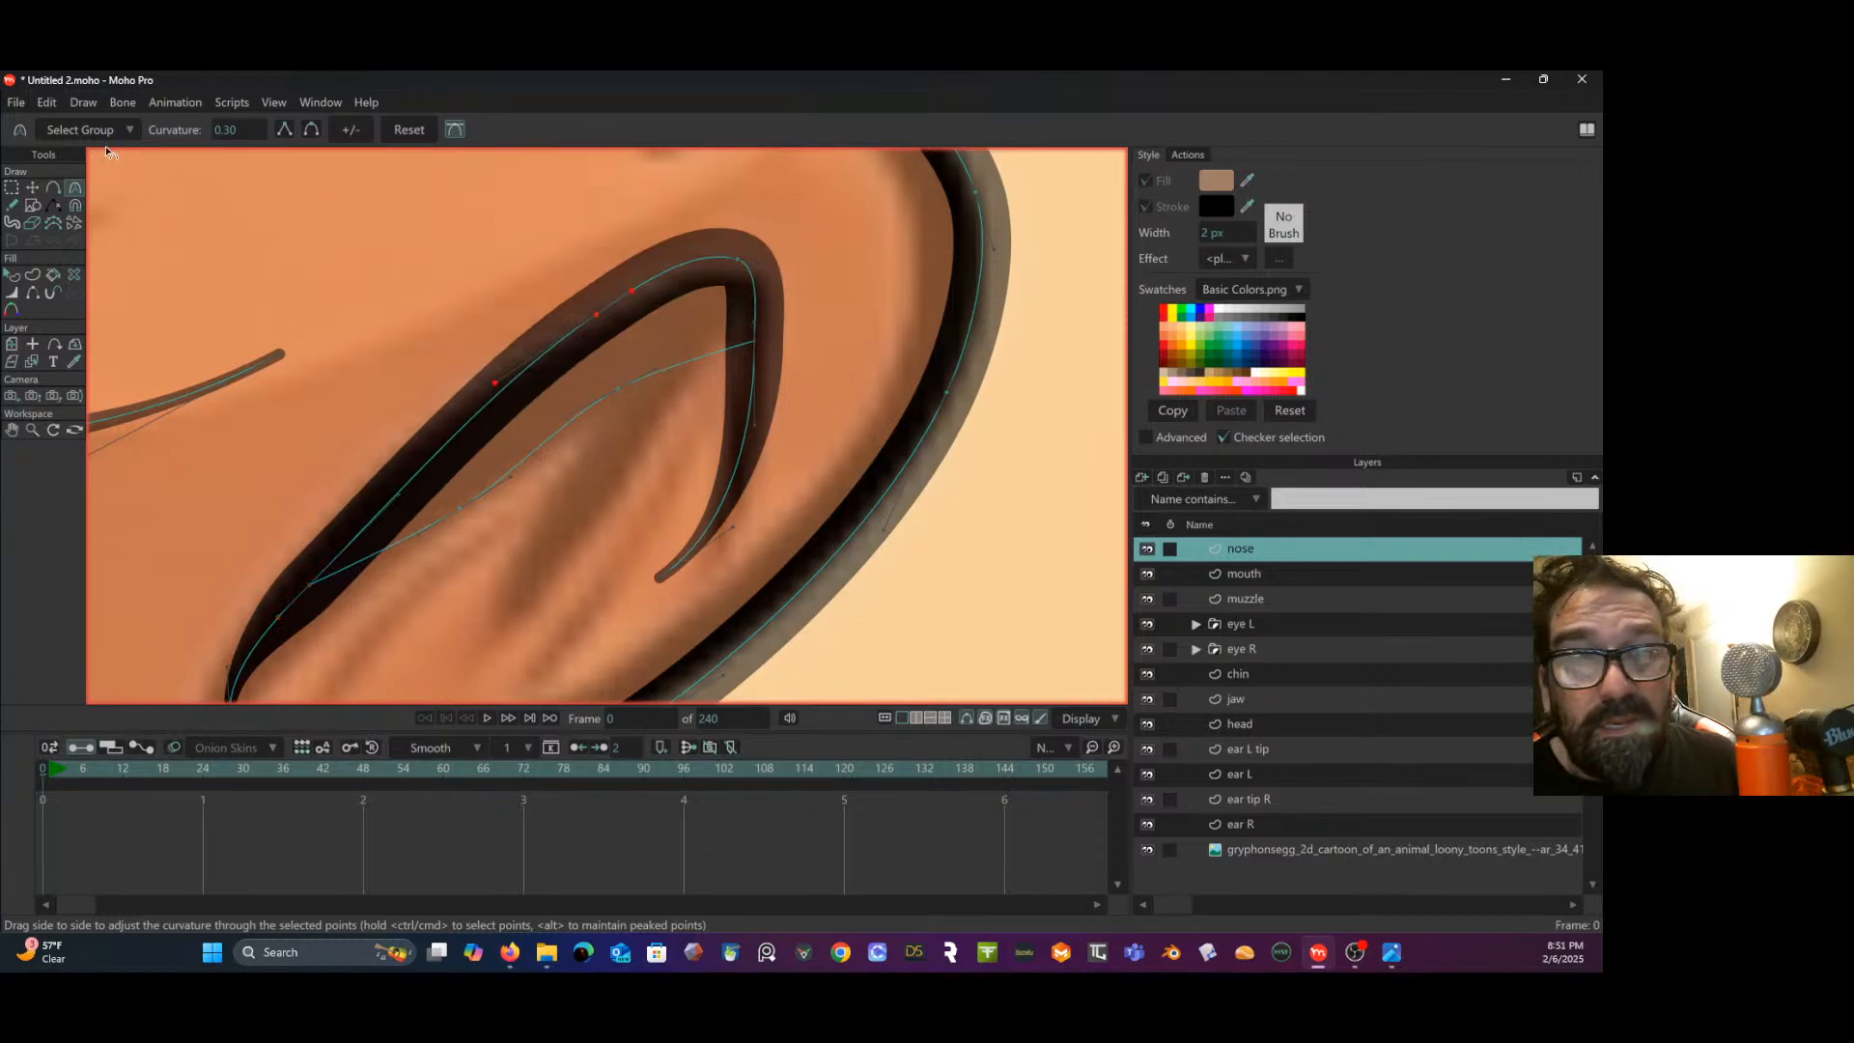
left_click(36, 189)
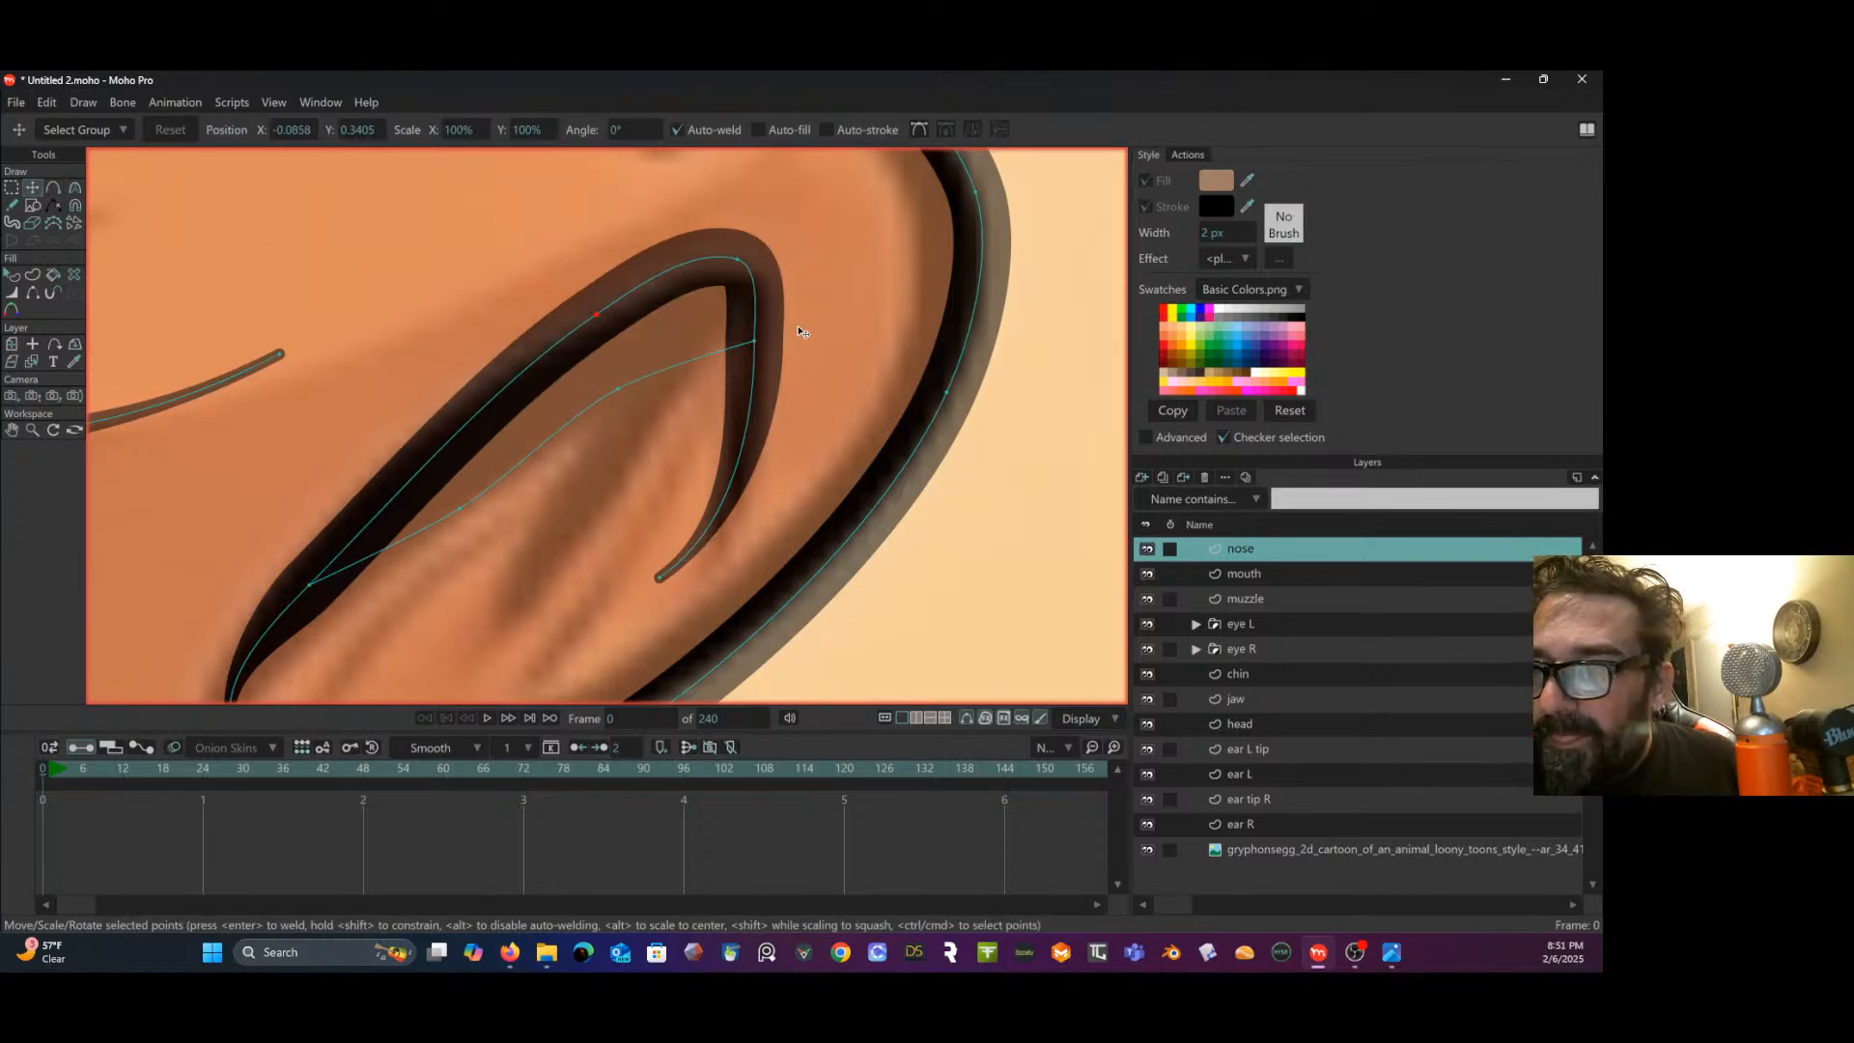
left_click_drag(754, 342, 754, 307)
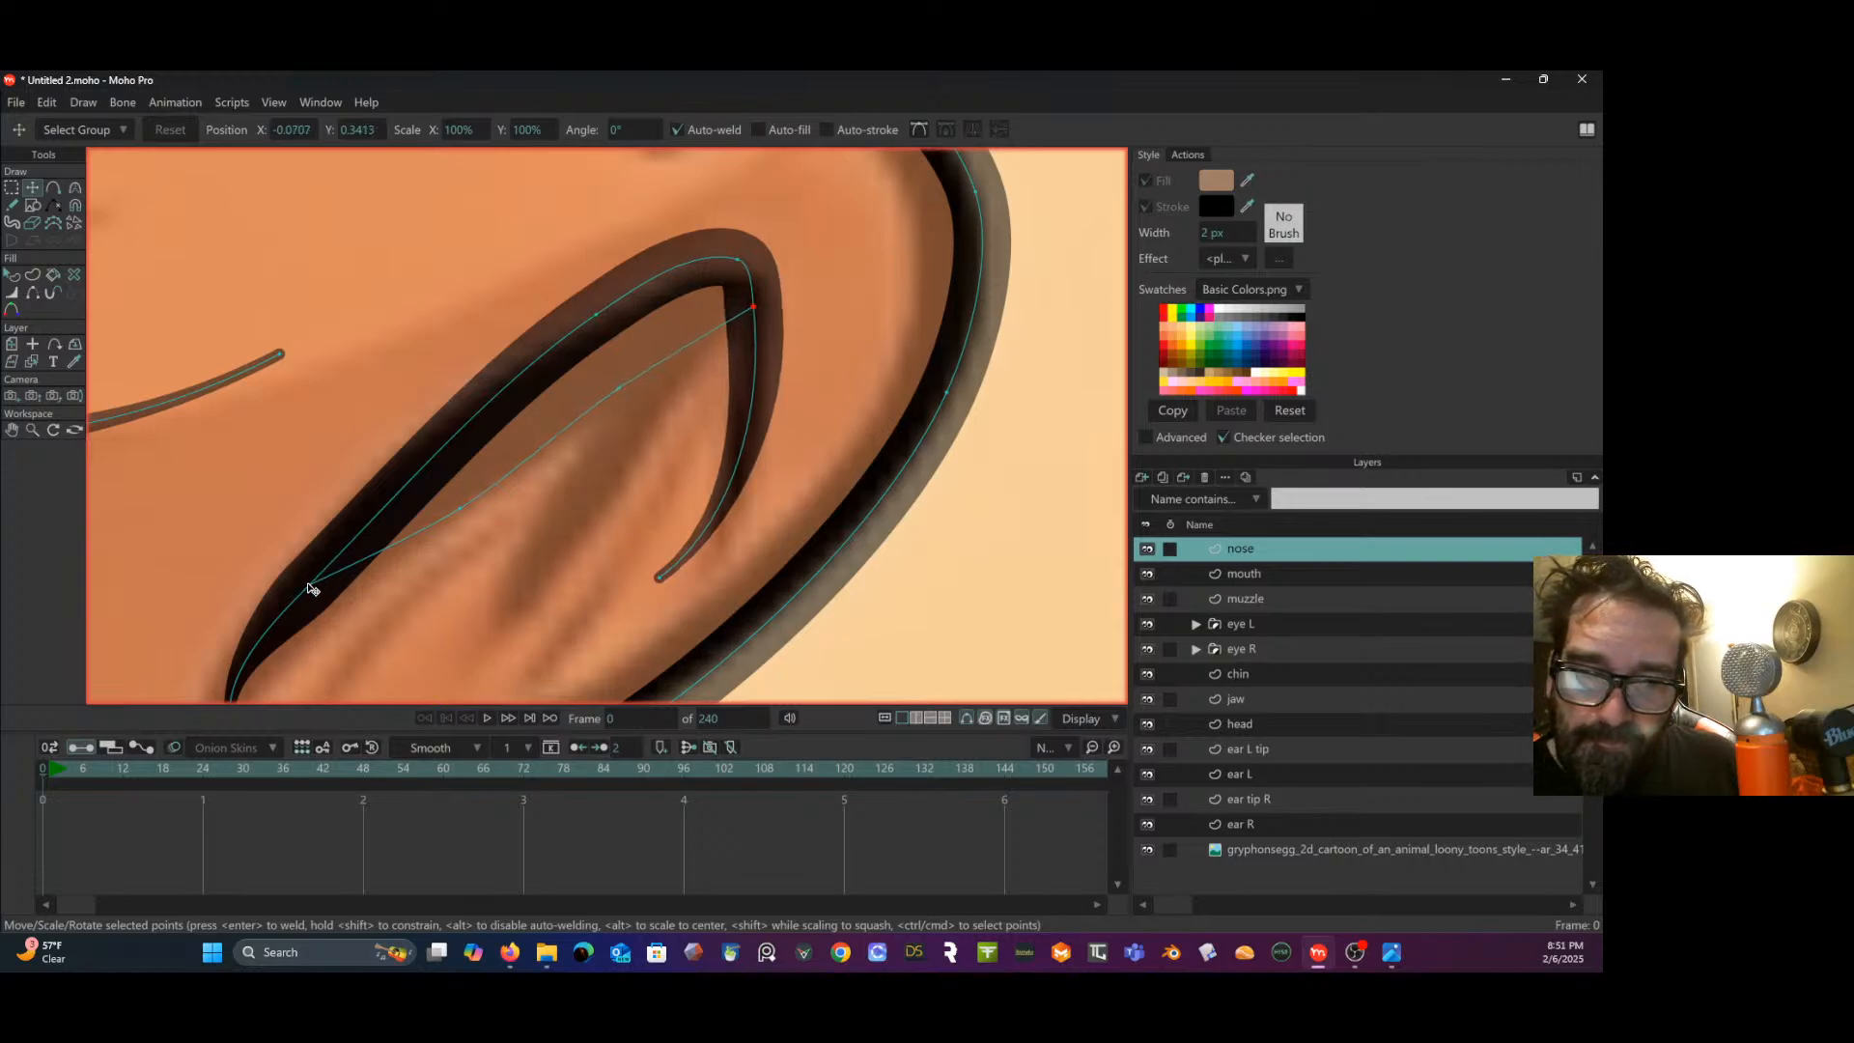
left_click_drag(312, 591, 272, 649)
scroll(565, 560, "down", 4)
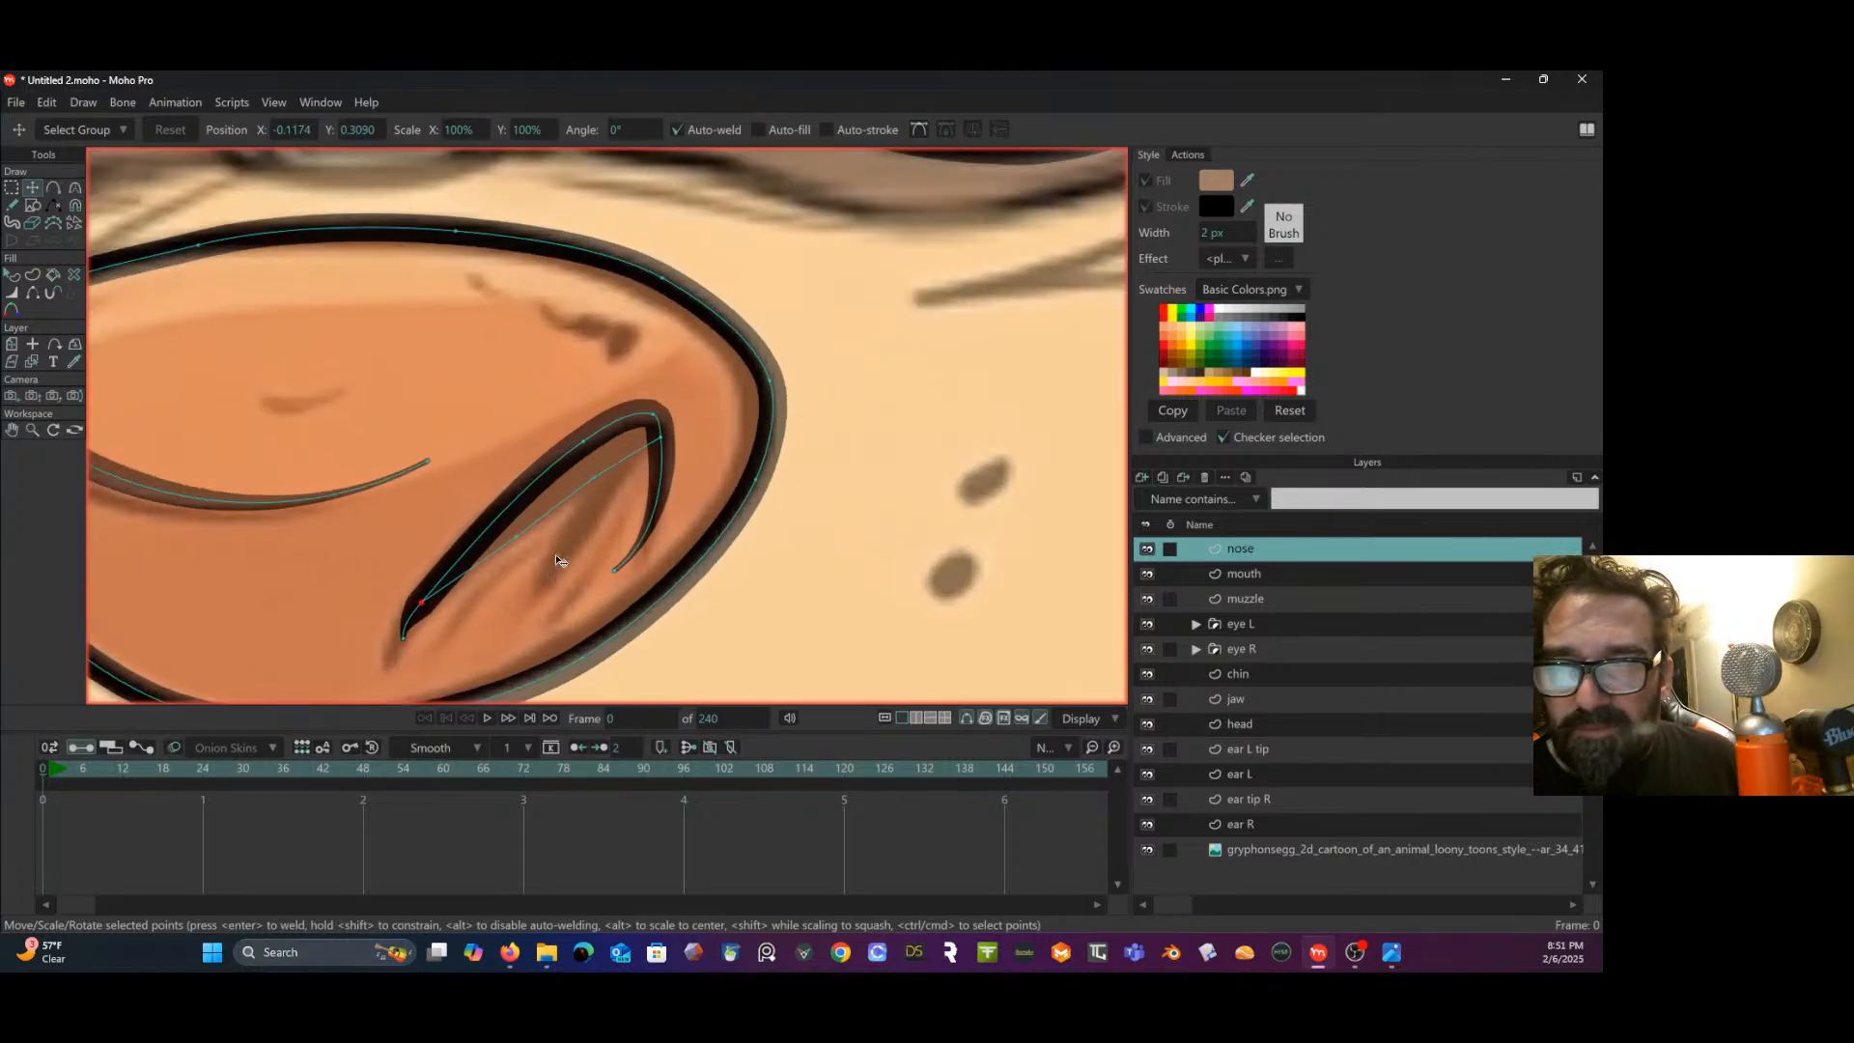
- Create a fill-and-stroke shape from the inner curve that closes off the nostril
left_click(12, 275)
left_click(581, 476)
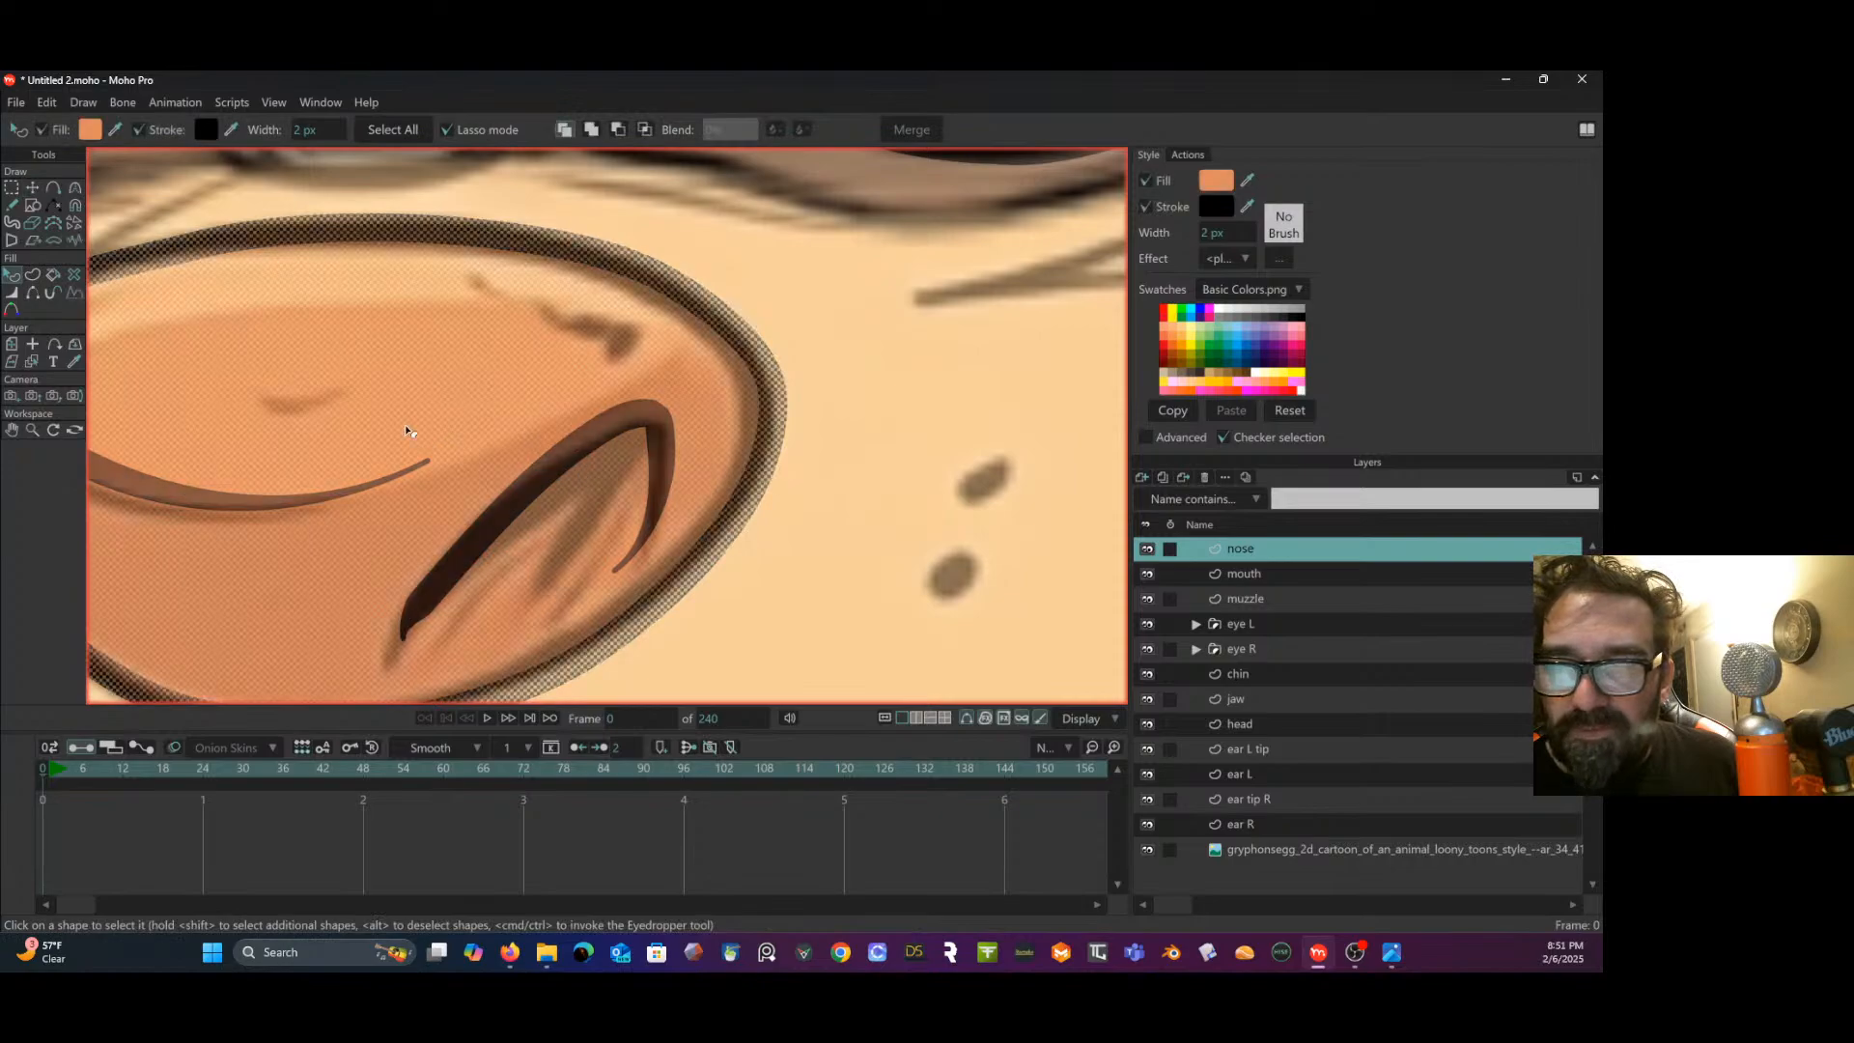
left_click(33, 276)
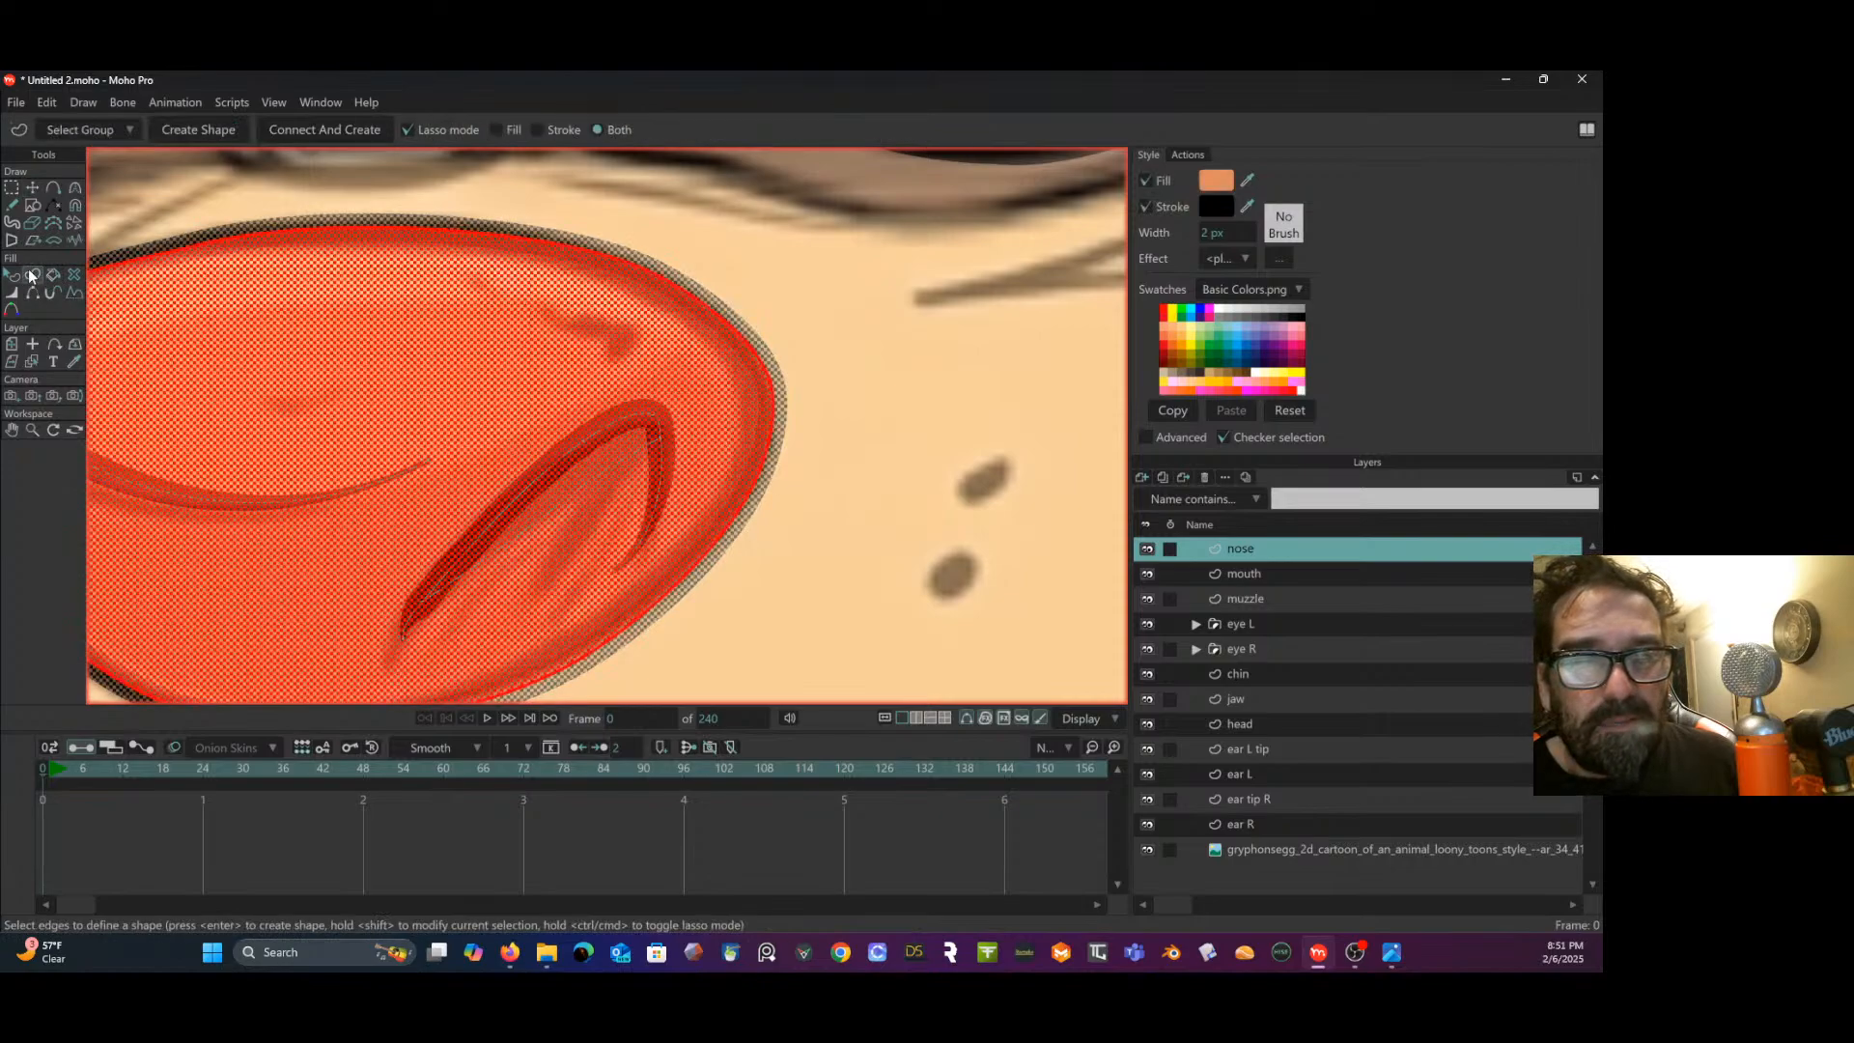
left_click(609, 471)
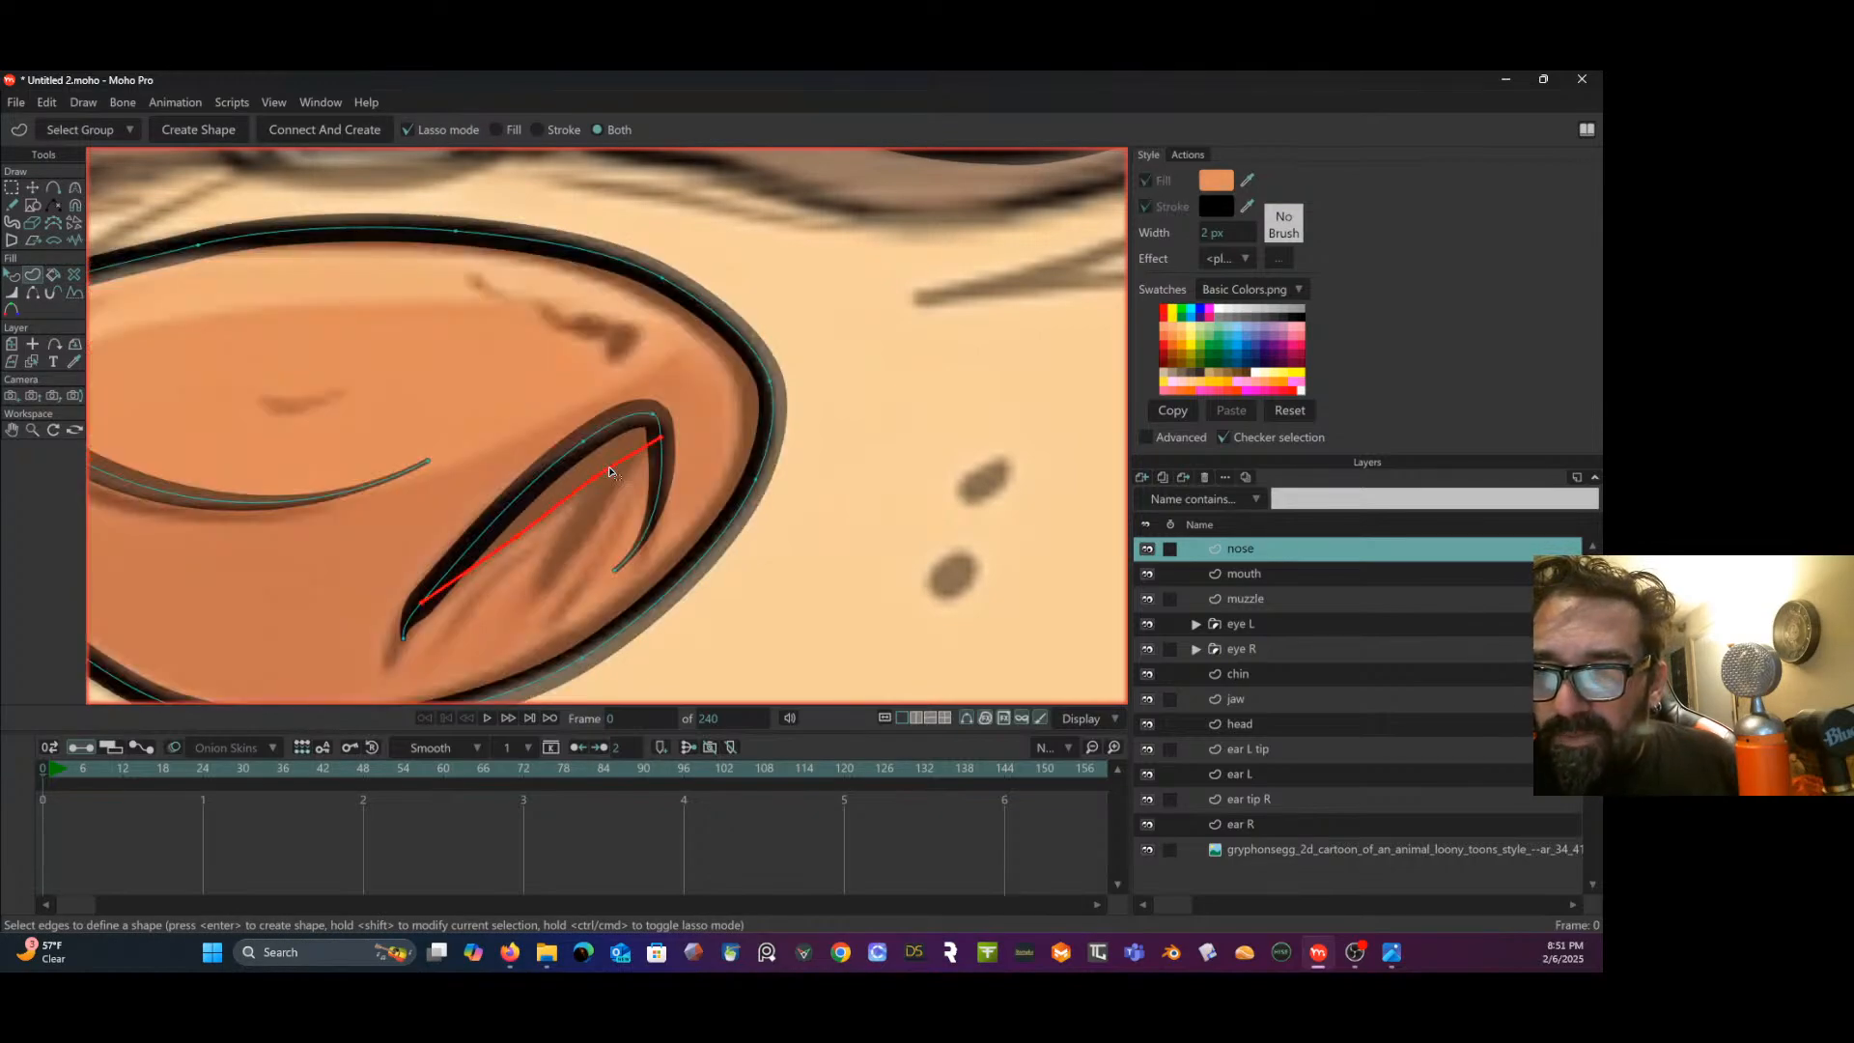
left_click(637, 422)
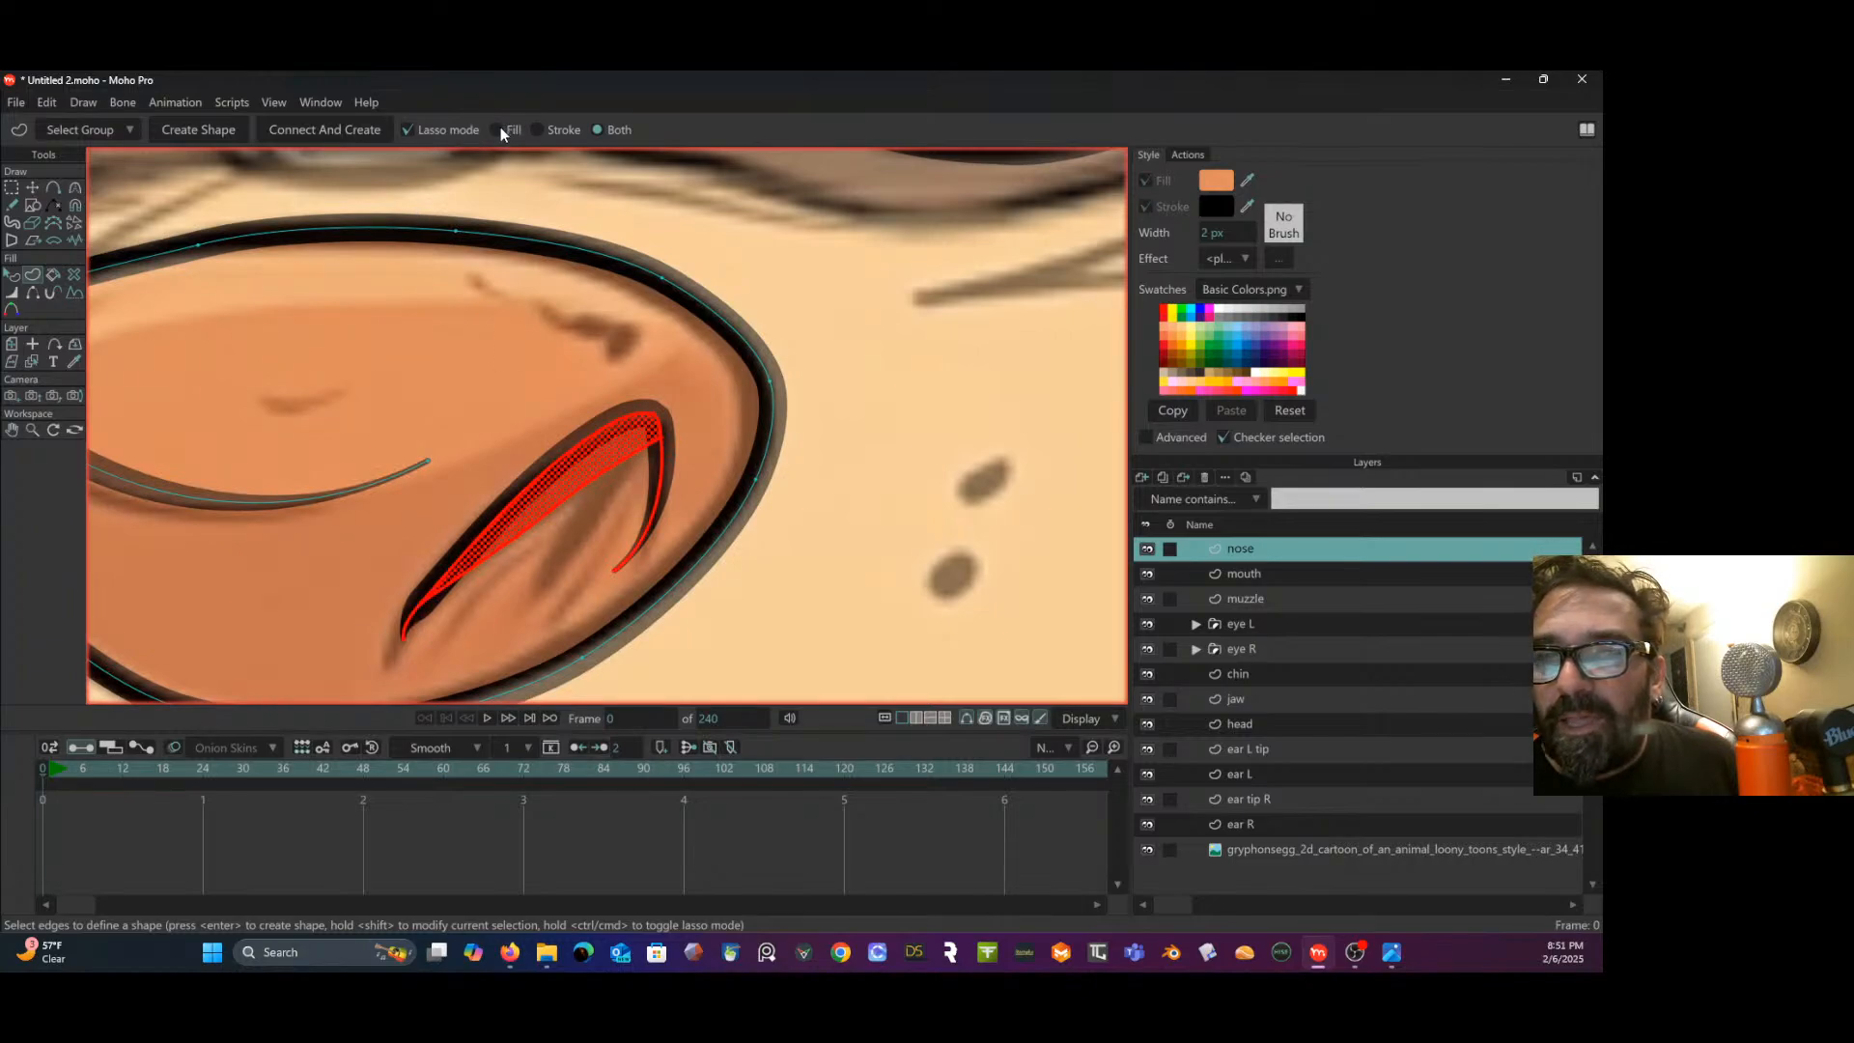
left_click(212, 128)
scroll(568, 459, "up", 1)
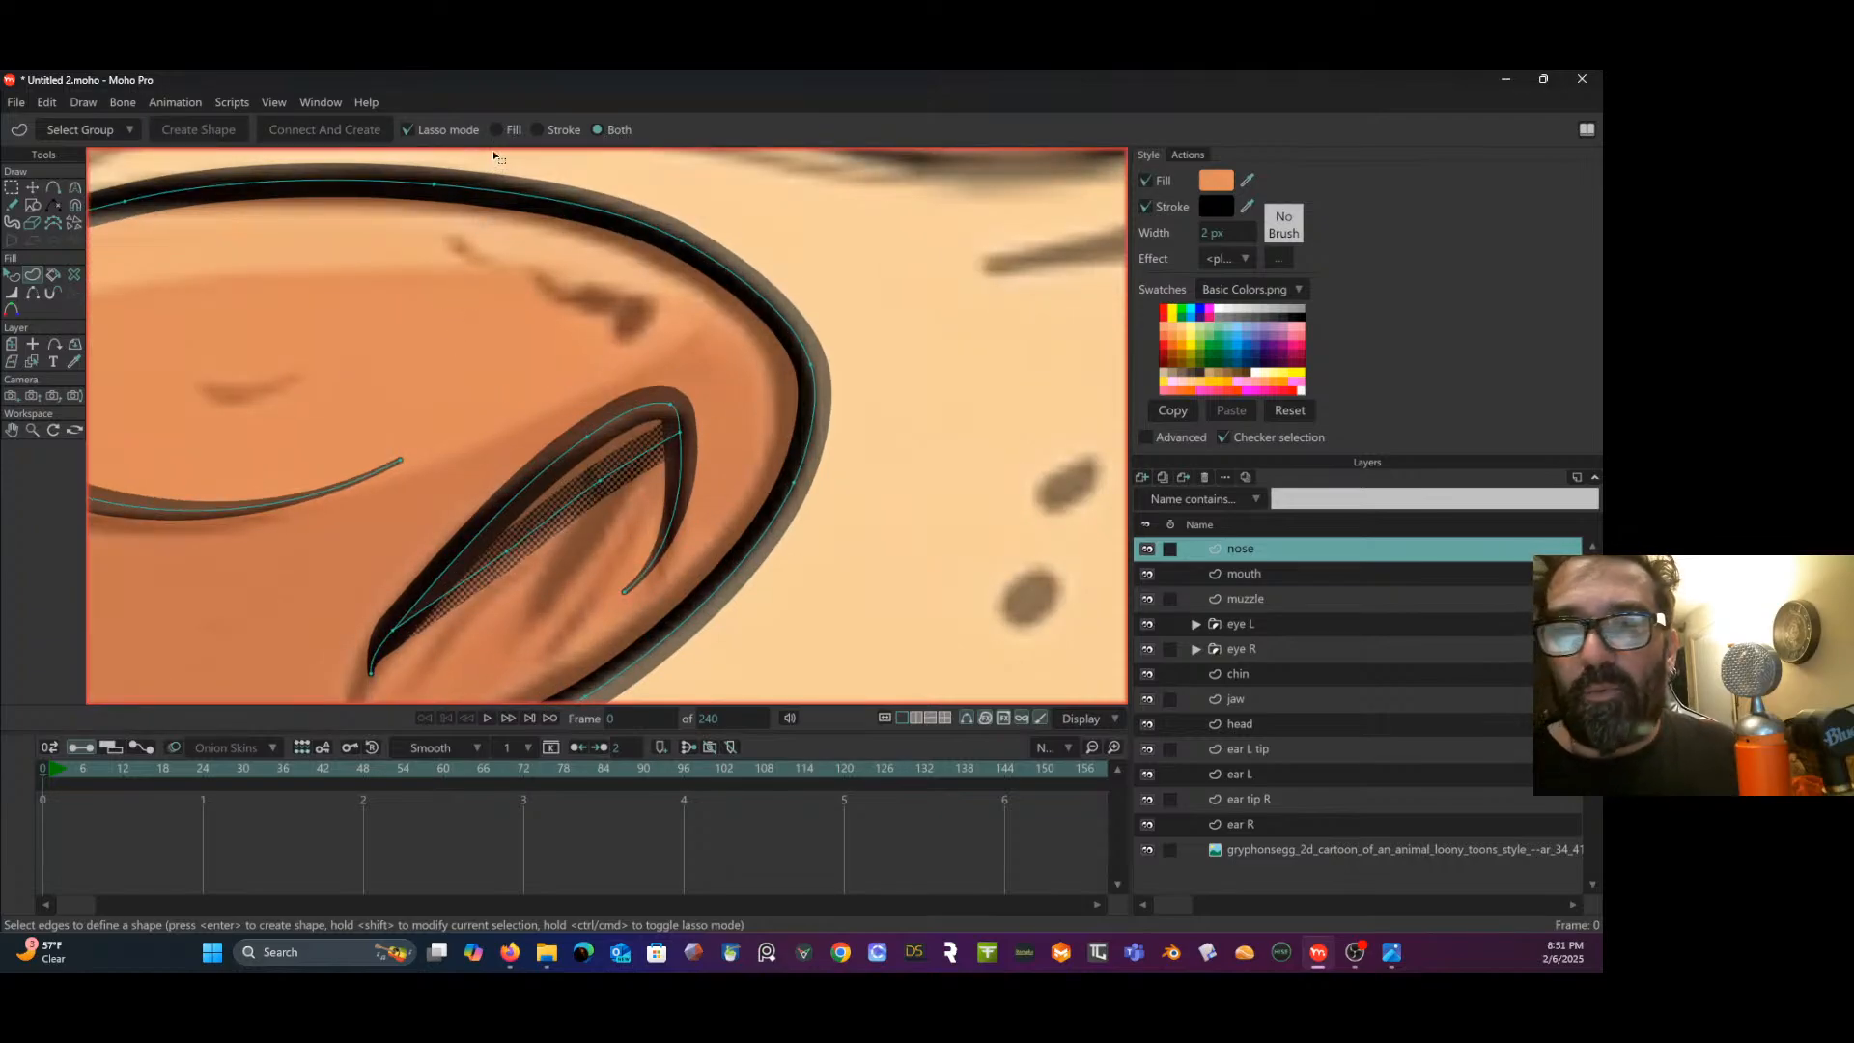
- Select the nostril's points and create a fill-only shape in the area enclosed by the outline and the inner curve
left_click(10, 188)
left_click(628, 419)
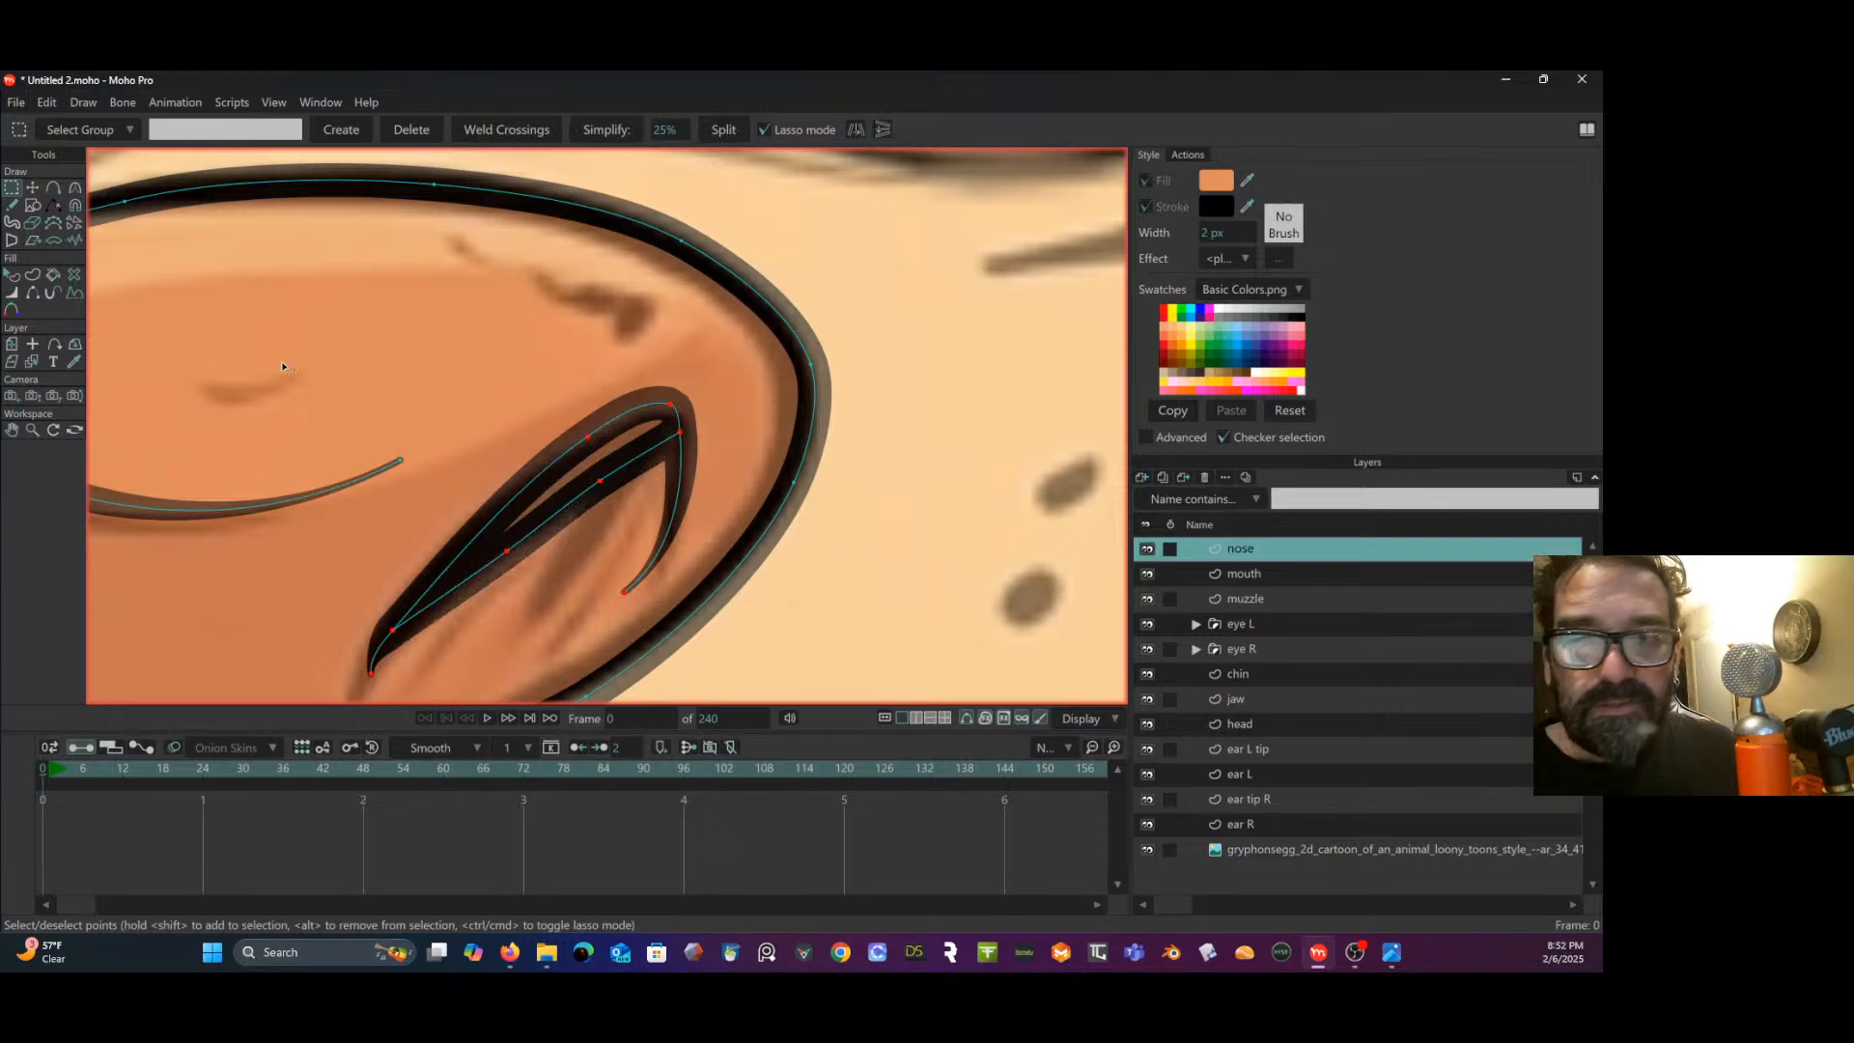
left_click(915, 291)
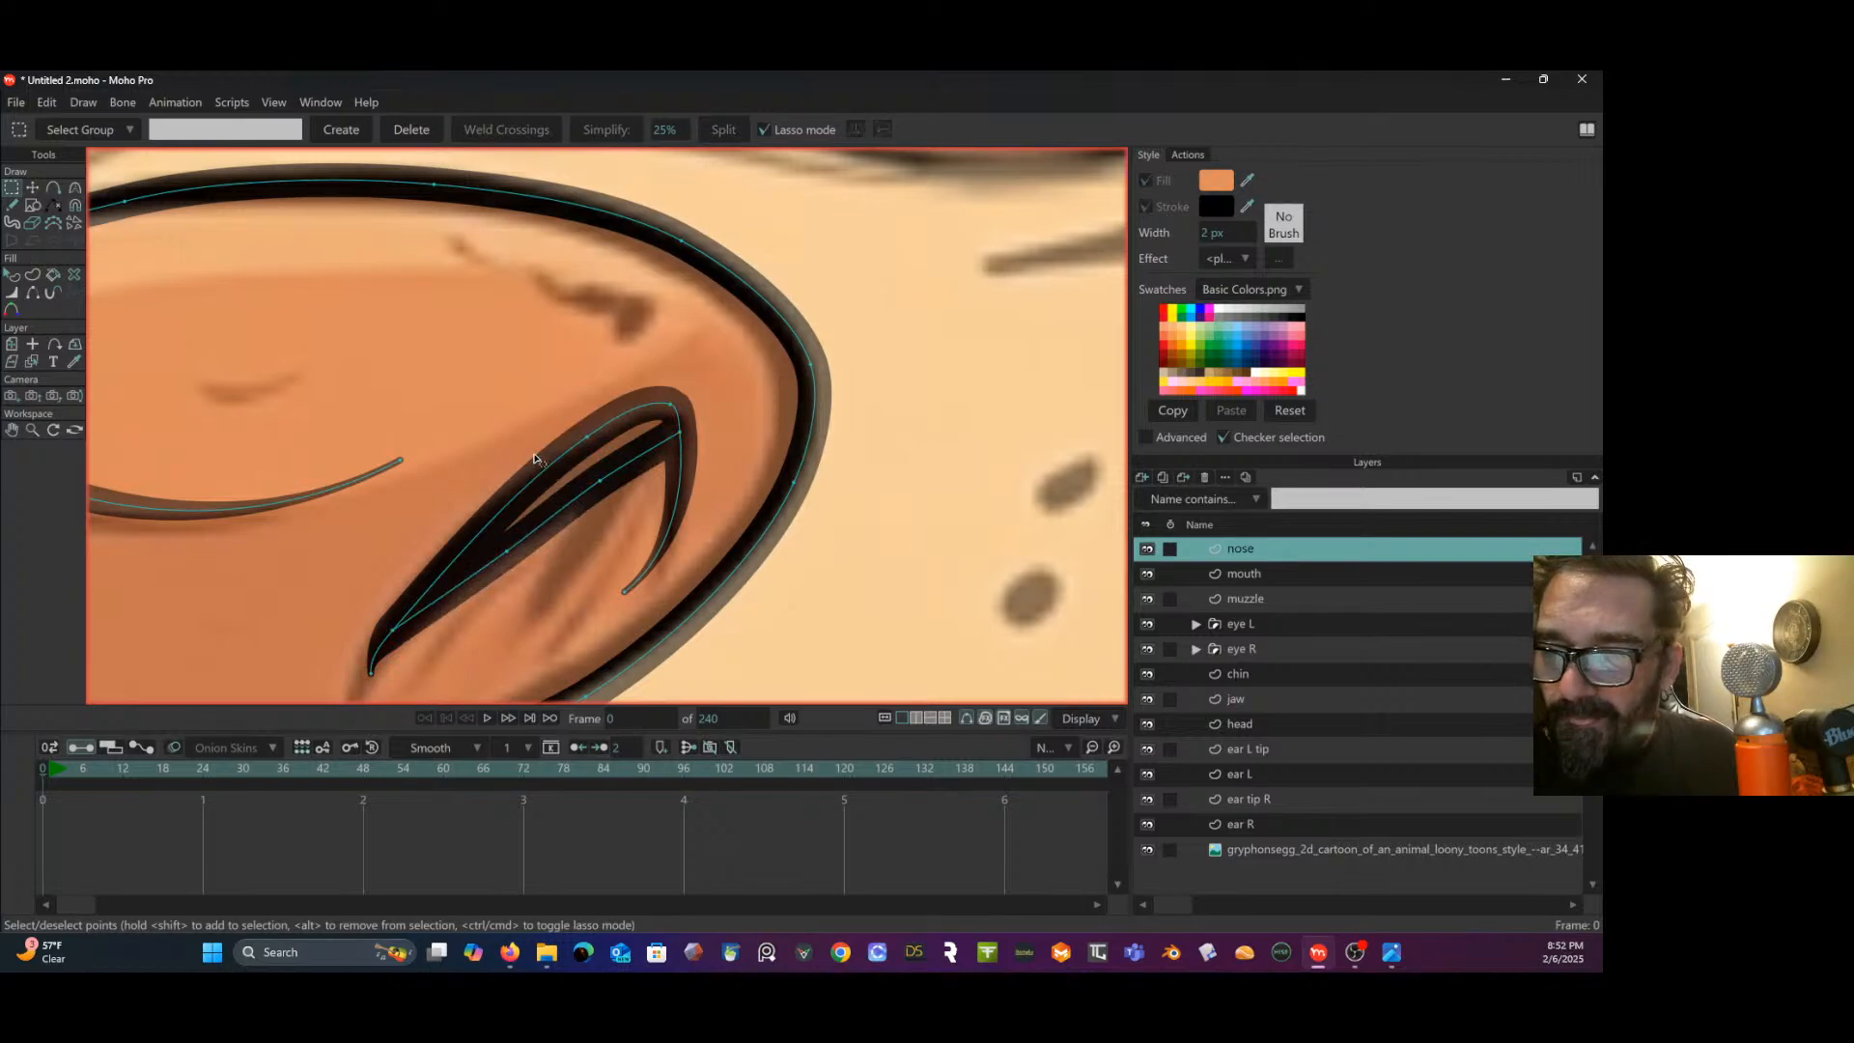
left_click(664, 445)
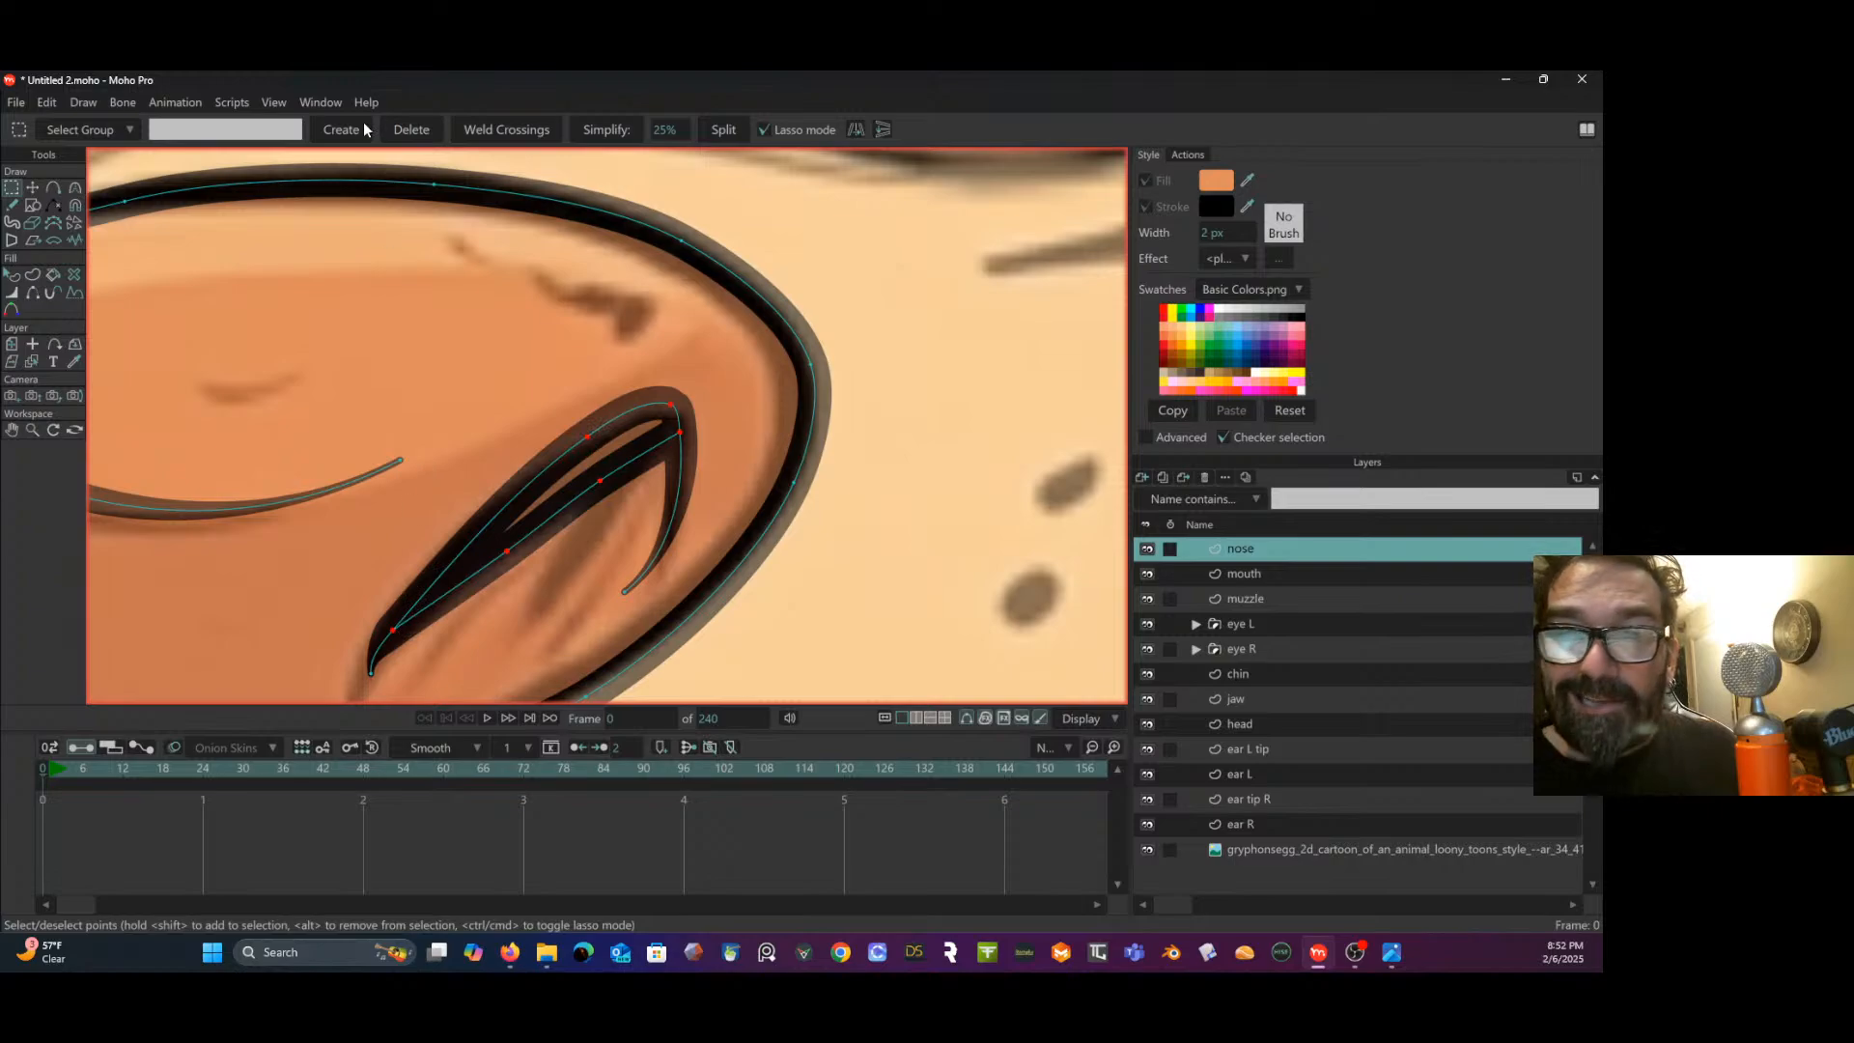
left_click(32, 277)
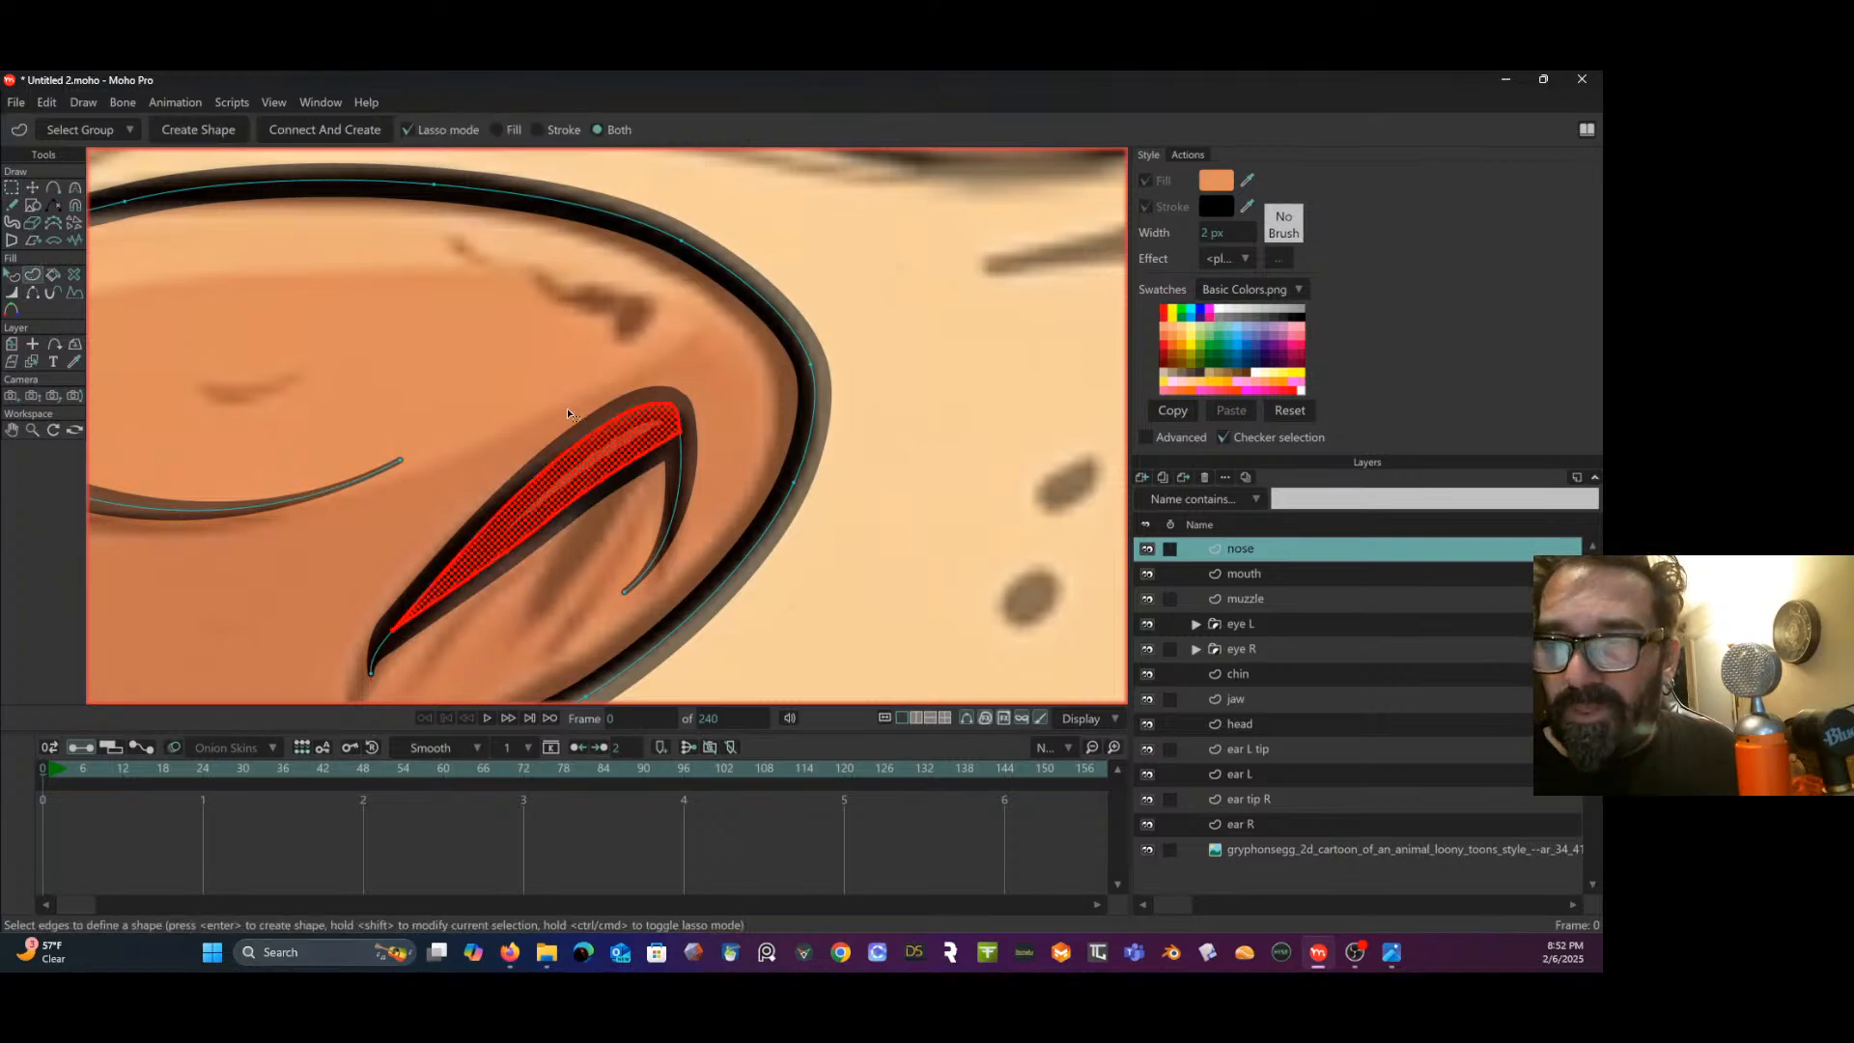
left_click(501, 129)
left_click(232, 129)
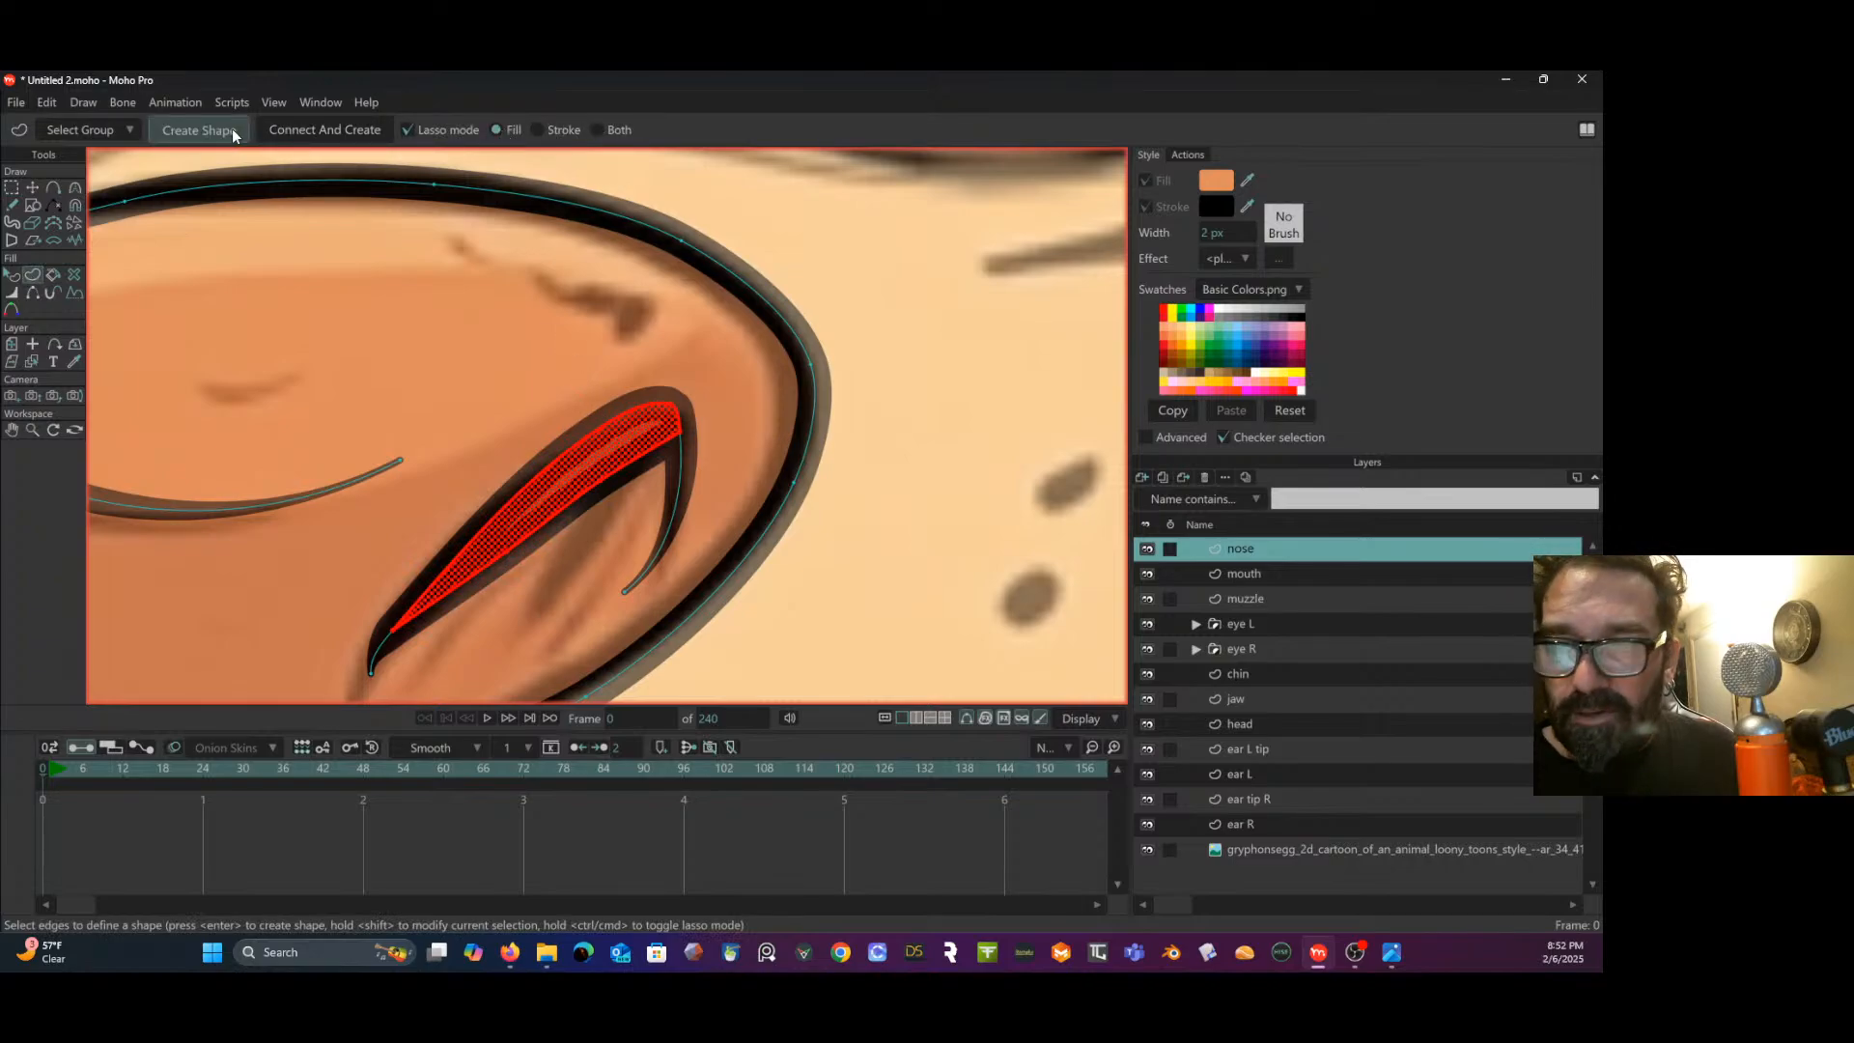
- Set the nostril shape's fill colour to black (000000) and deselect the nostril
left_click(14, 278)
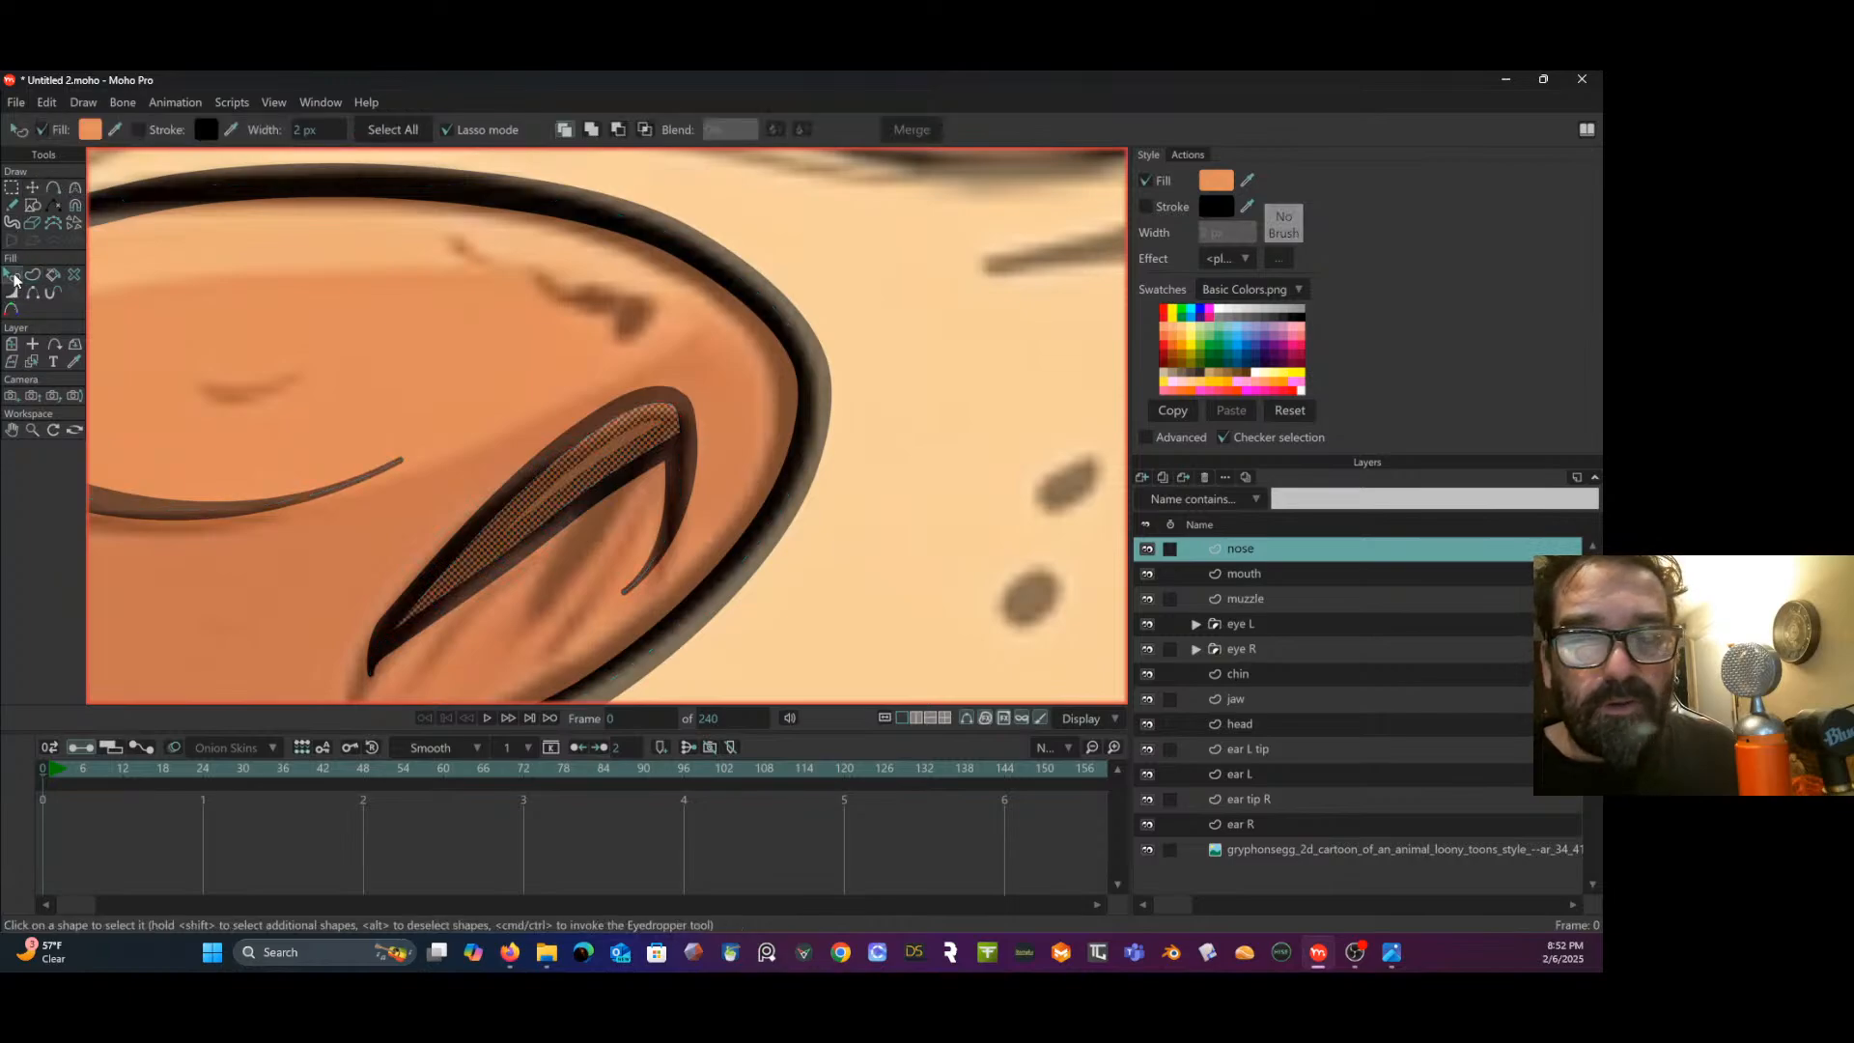
left_click(94, 131)
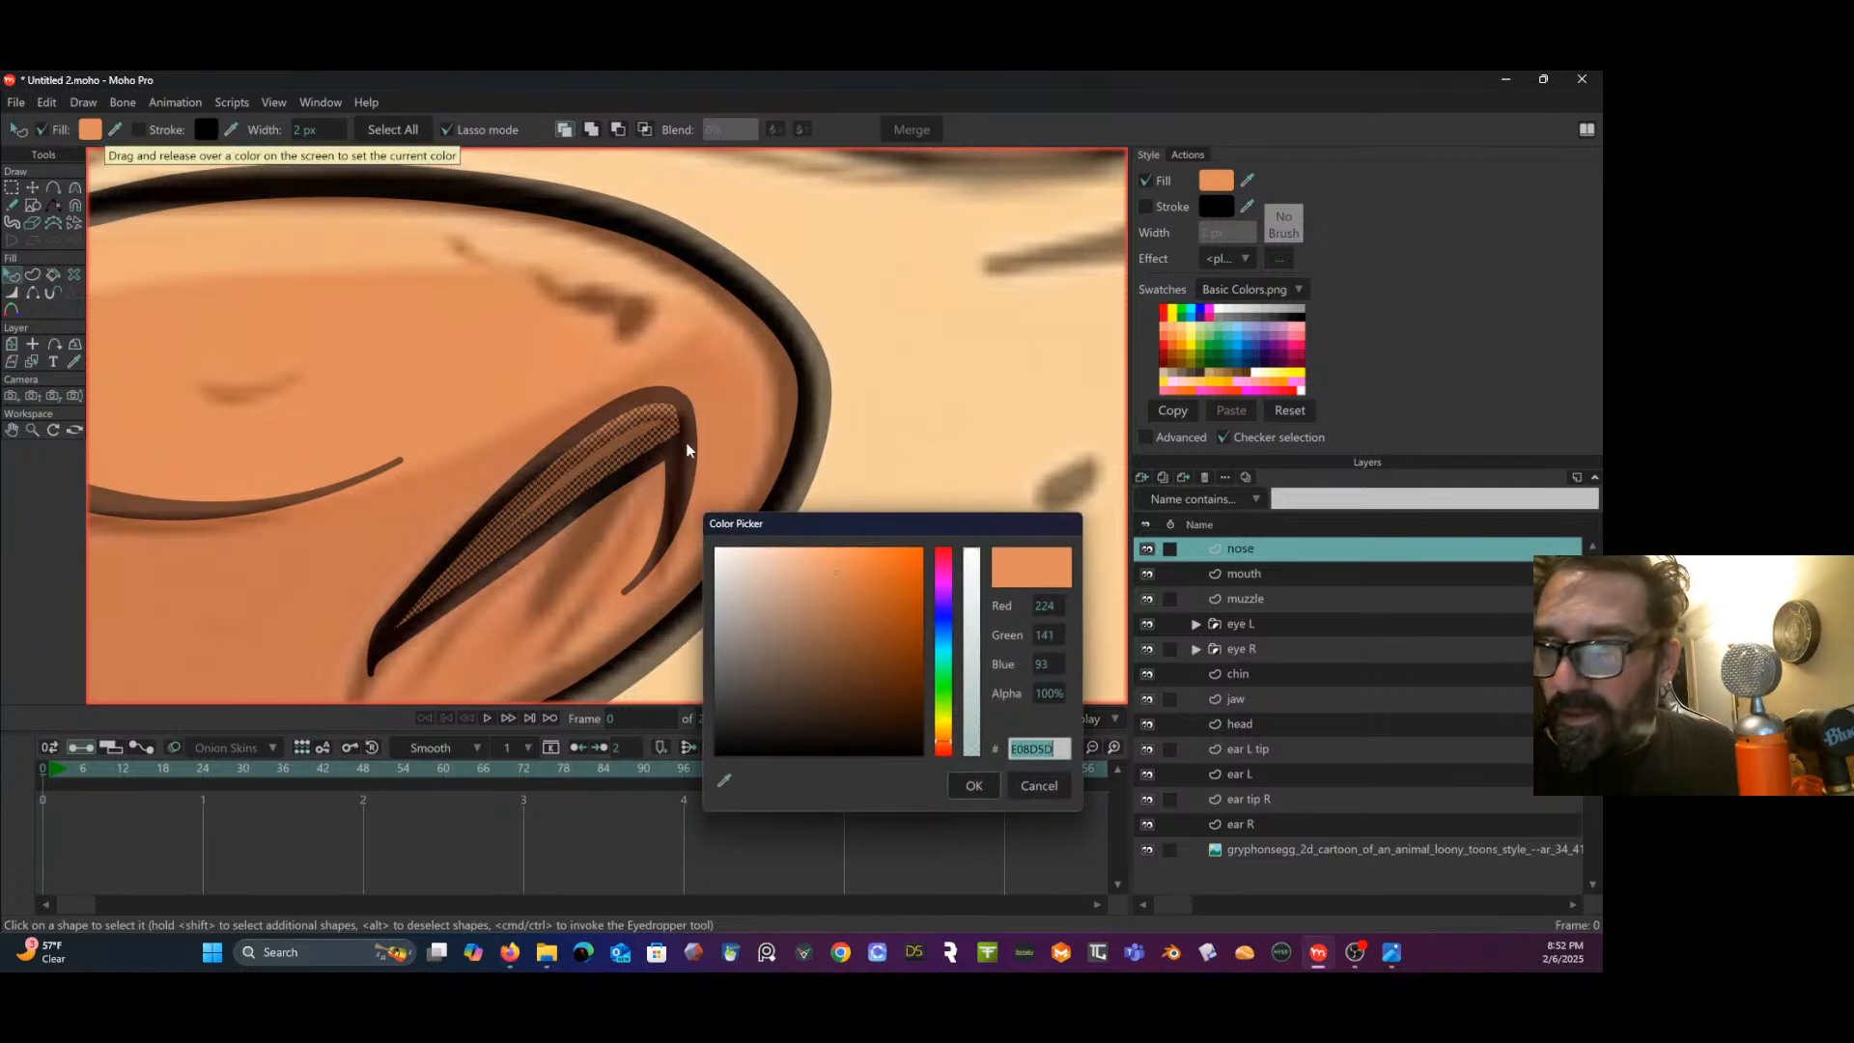
left_click_drag(783, 679, 690, 774)
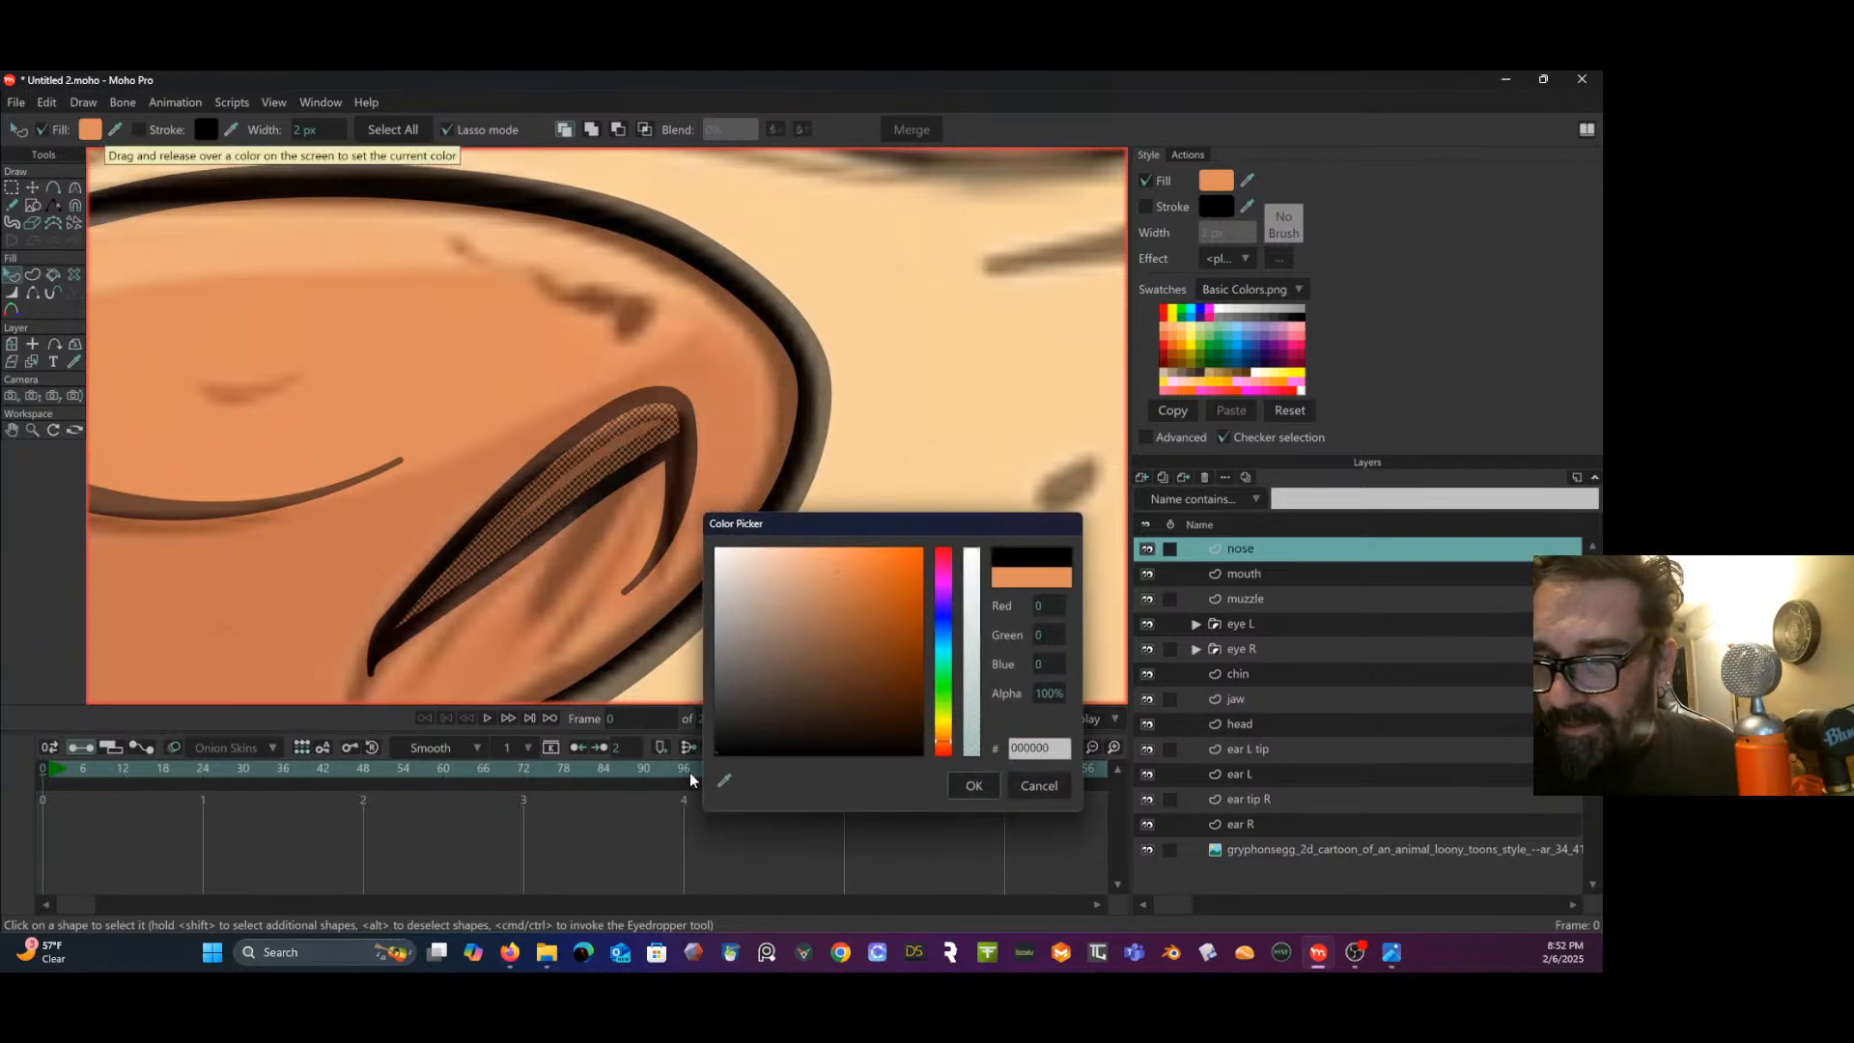
left_click(974, 787)
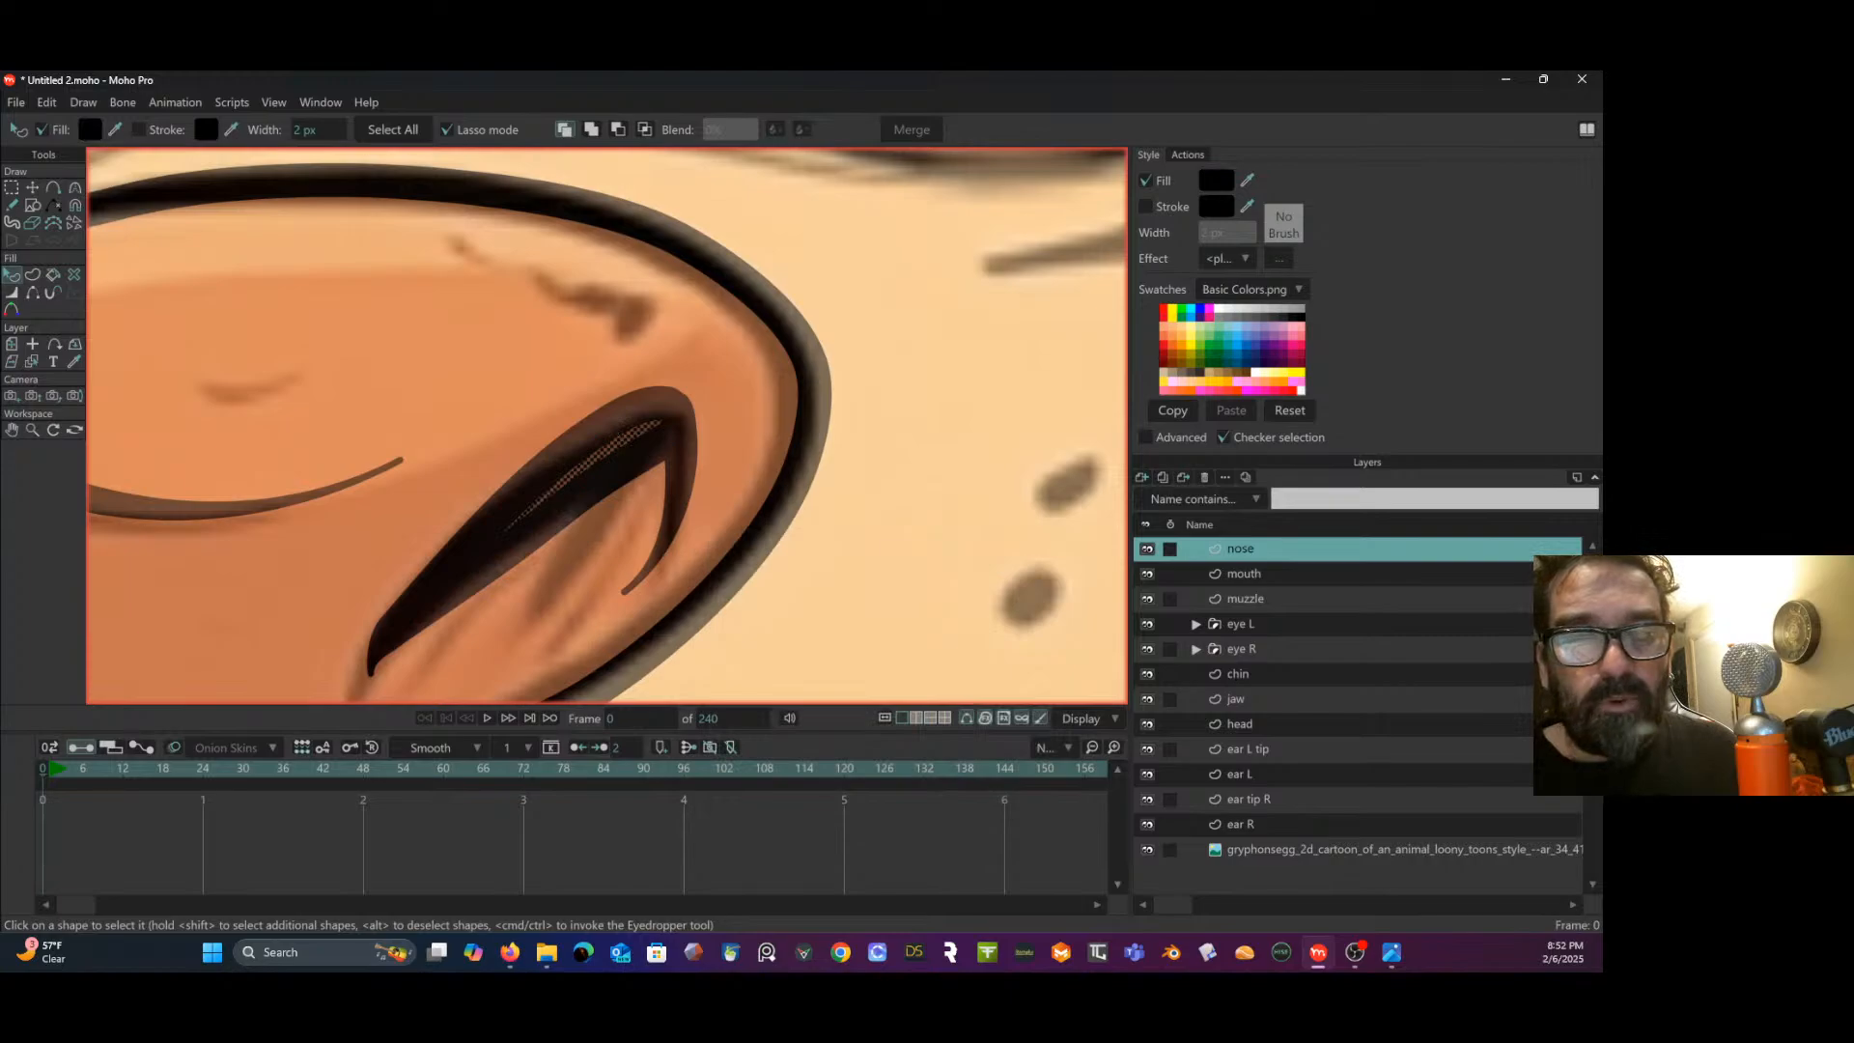
left_click(12, 188)
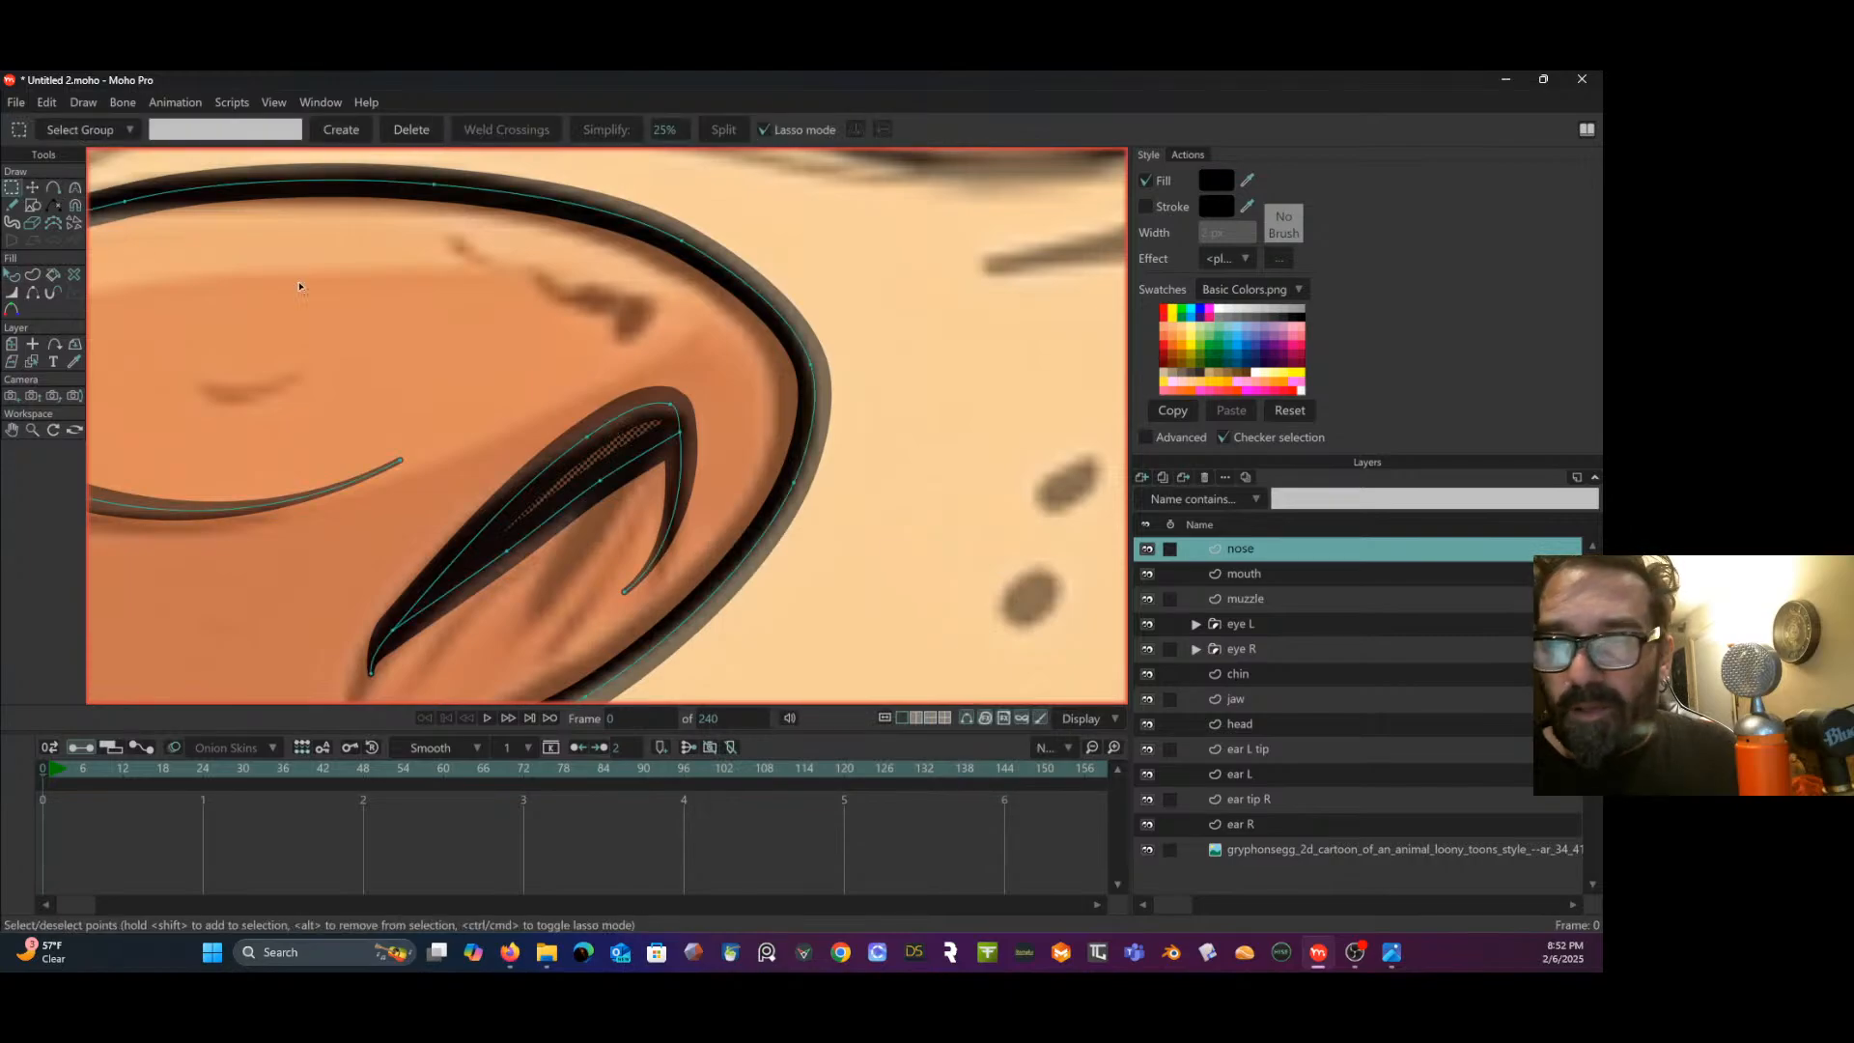
left_click(932, 484)
scroll(930, 484, "down", 3)
left_click_drag(931, 485, 849, 398)
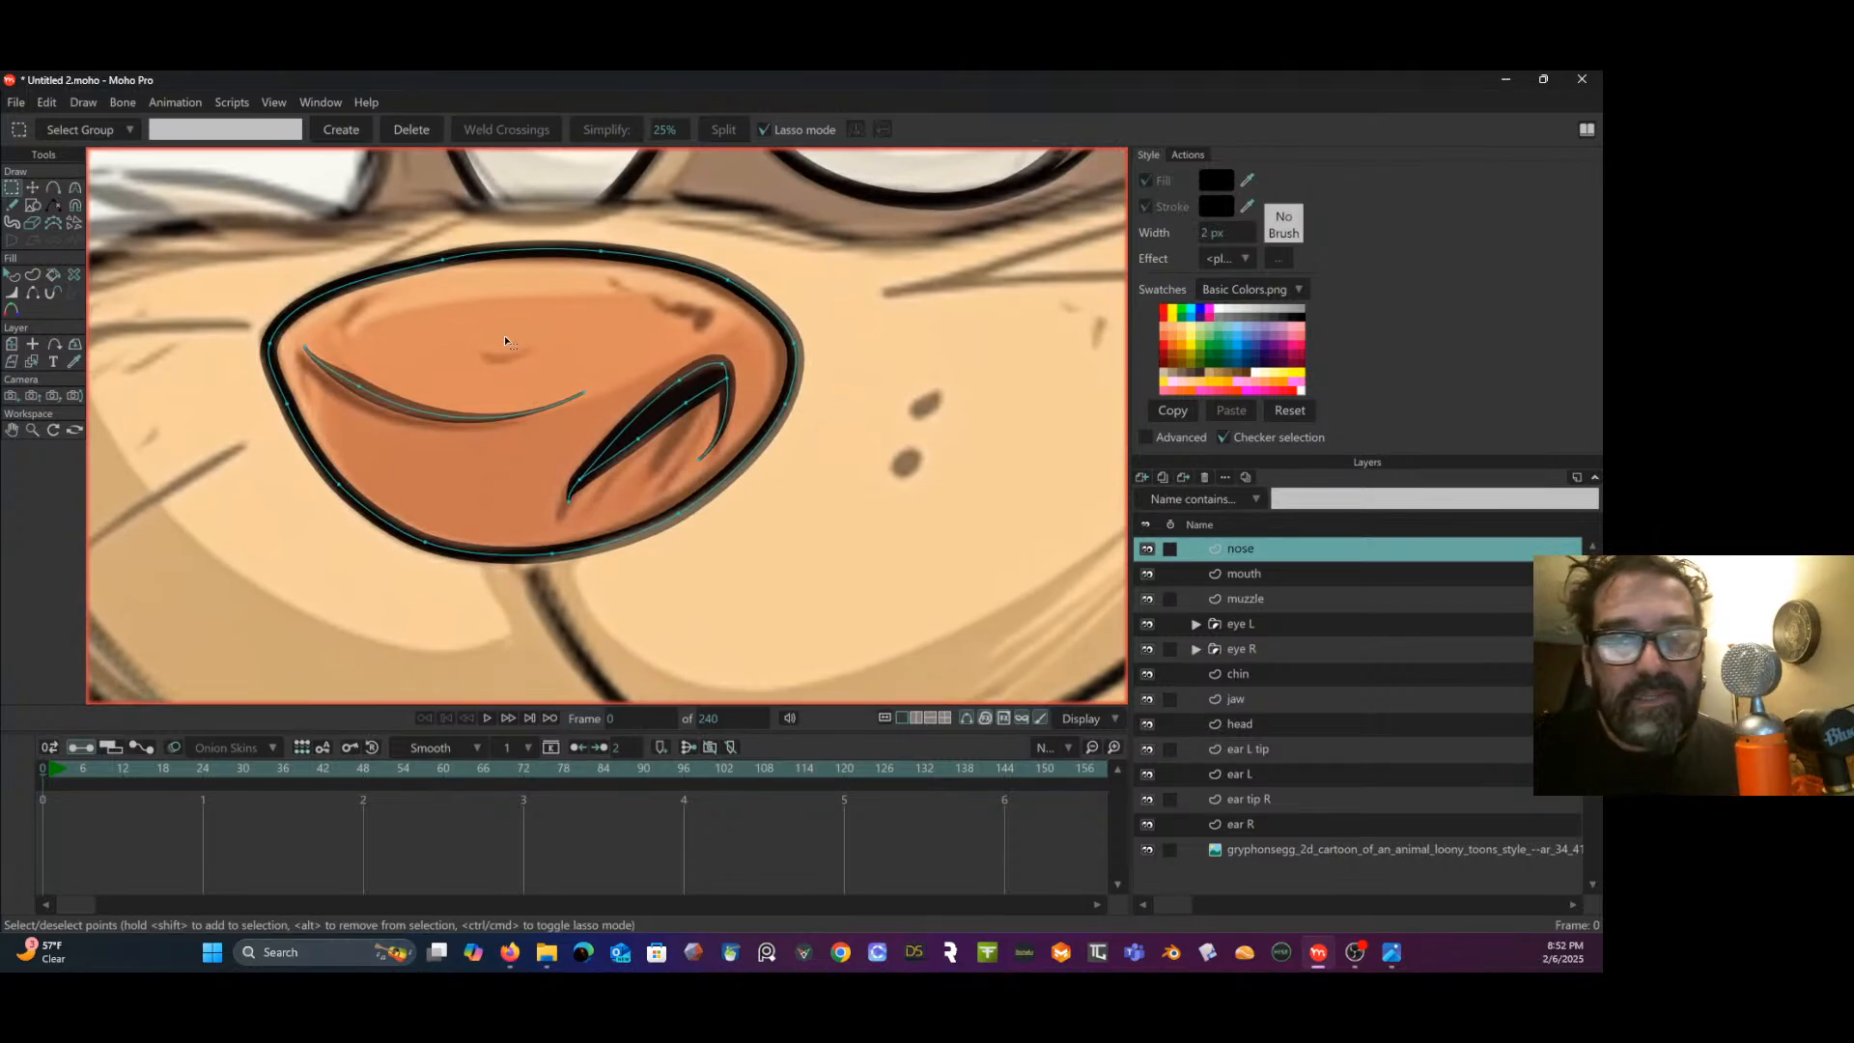
- Shift the nose crease line onto the sketch and extend its inner end further toward the nostril
key("t")
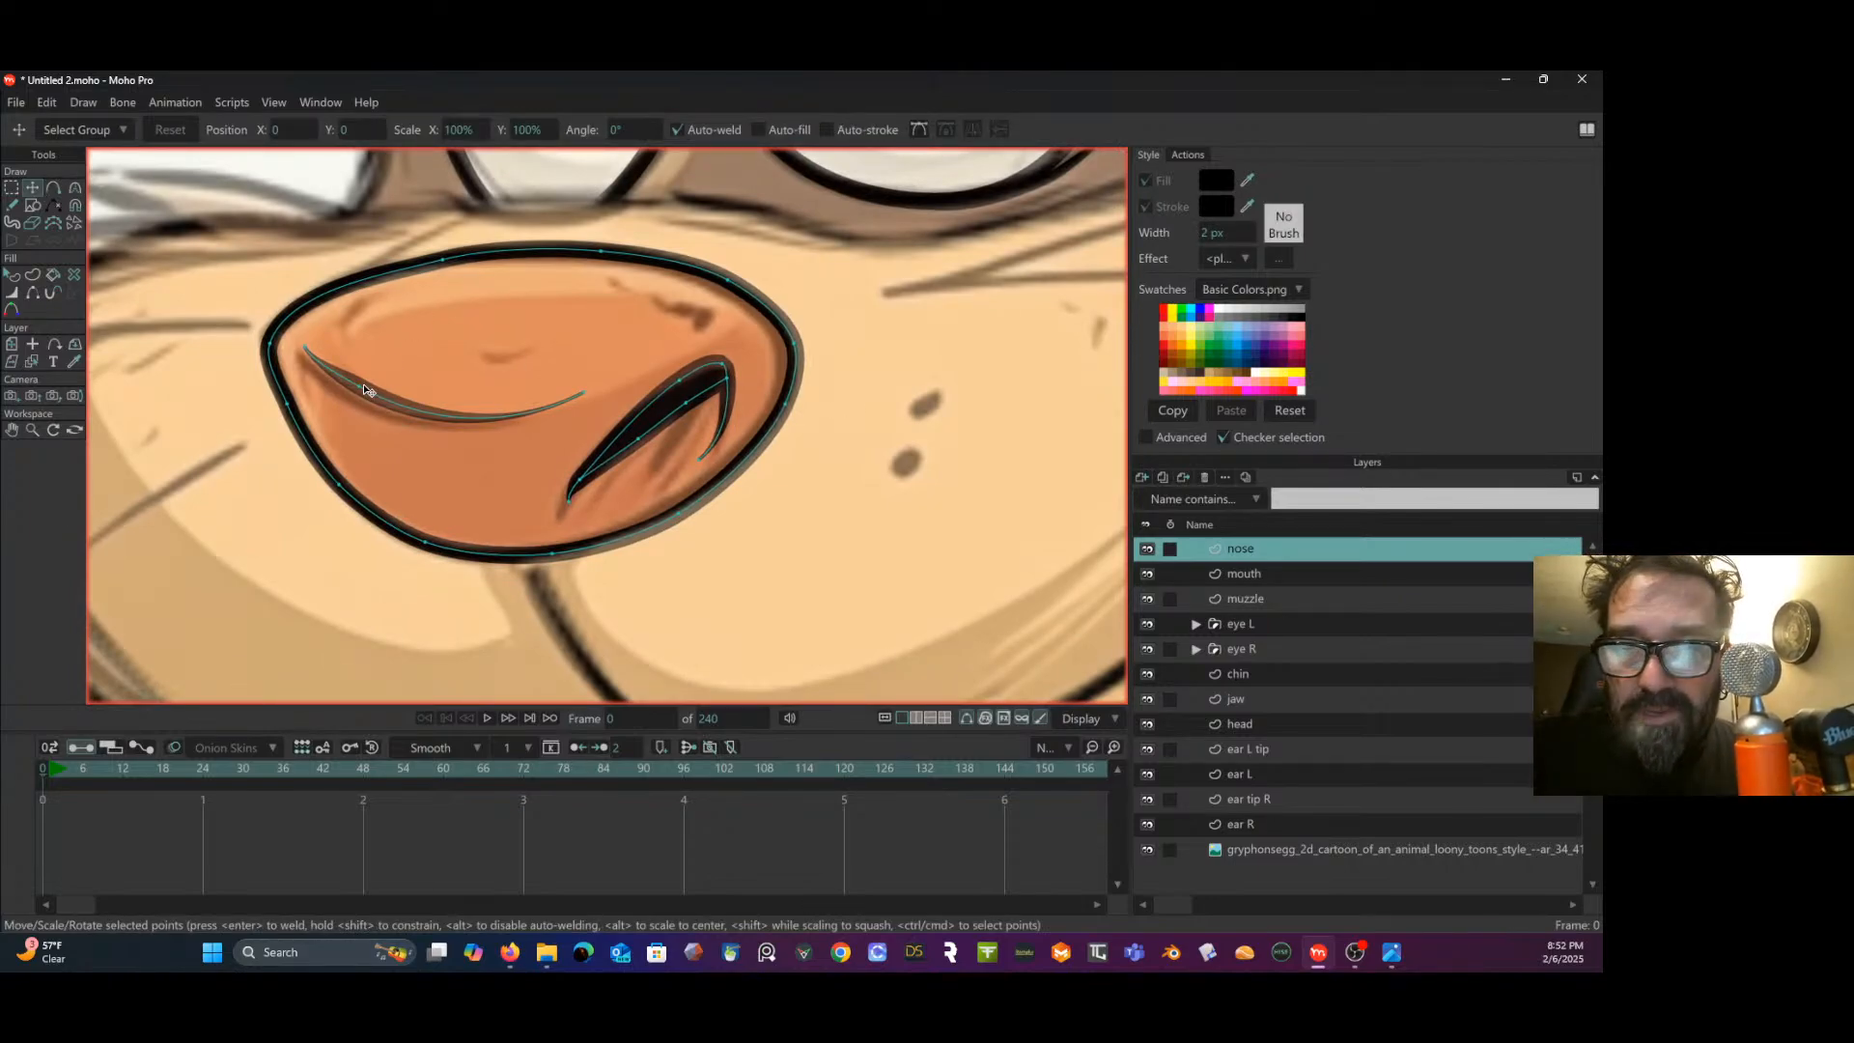
left_click_drag(367, 390, 296, 350)
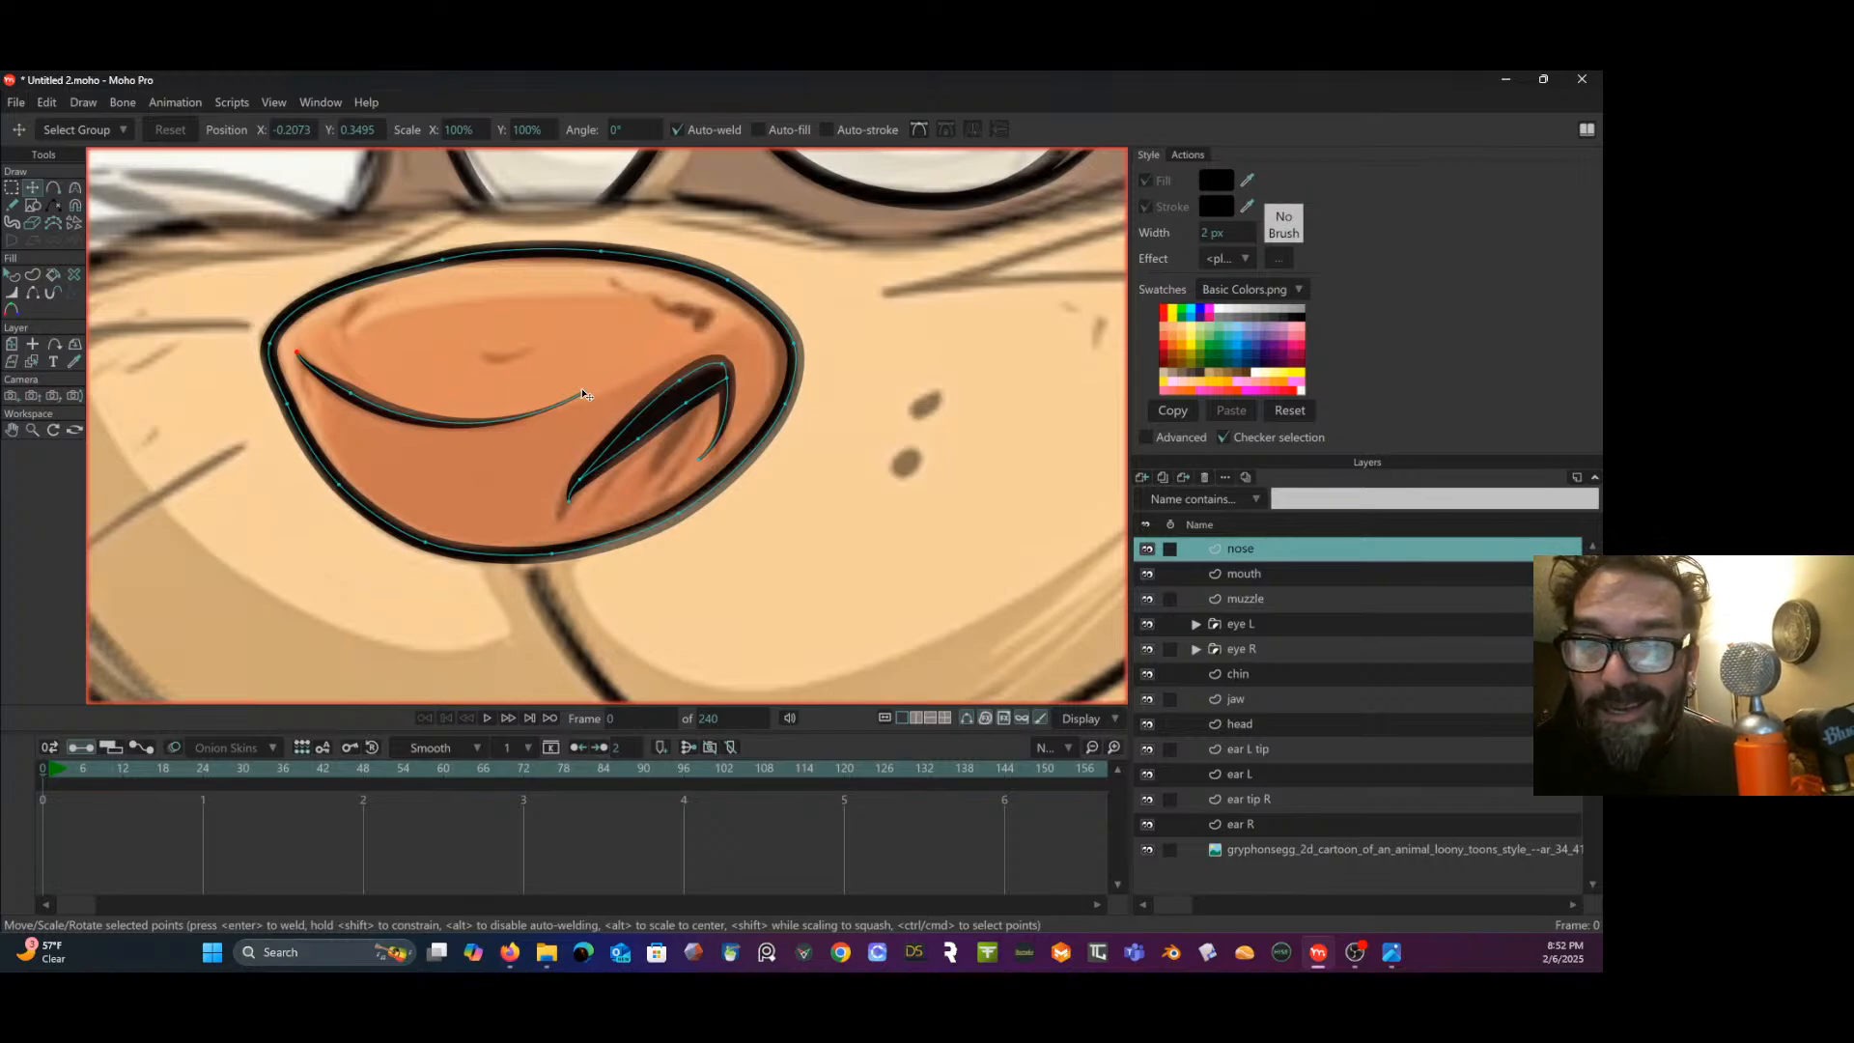
left_click_drag(584, 393, 624, 392)
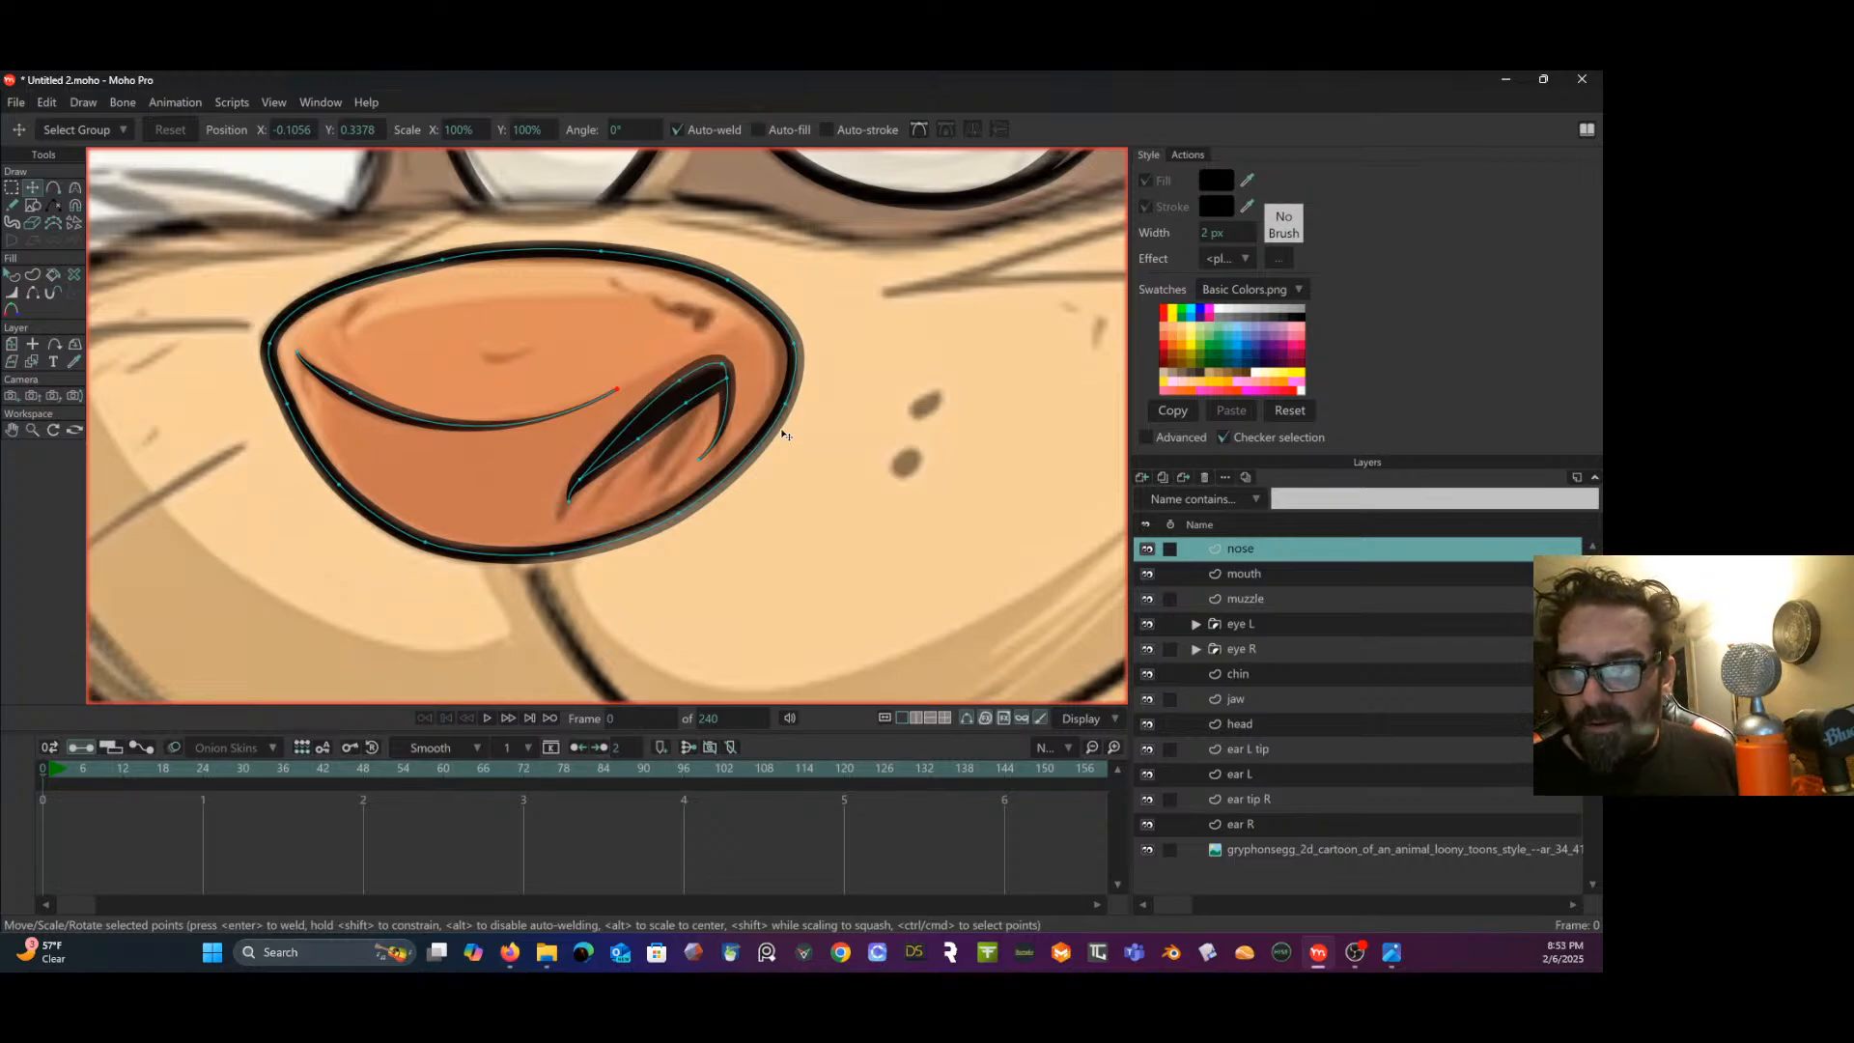
scroll(785, 434, "down", 1)
scroll(785, 434, "down", 4)
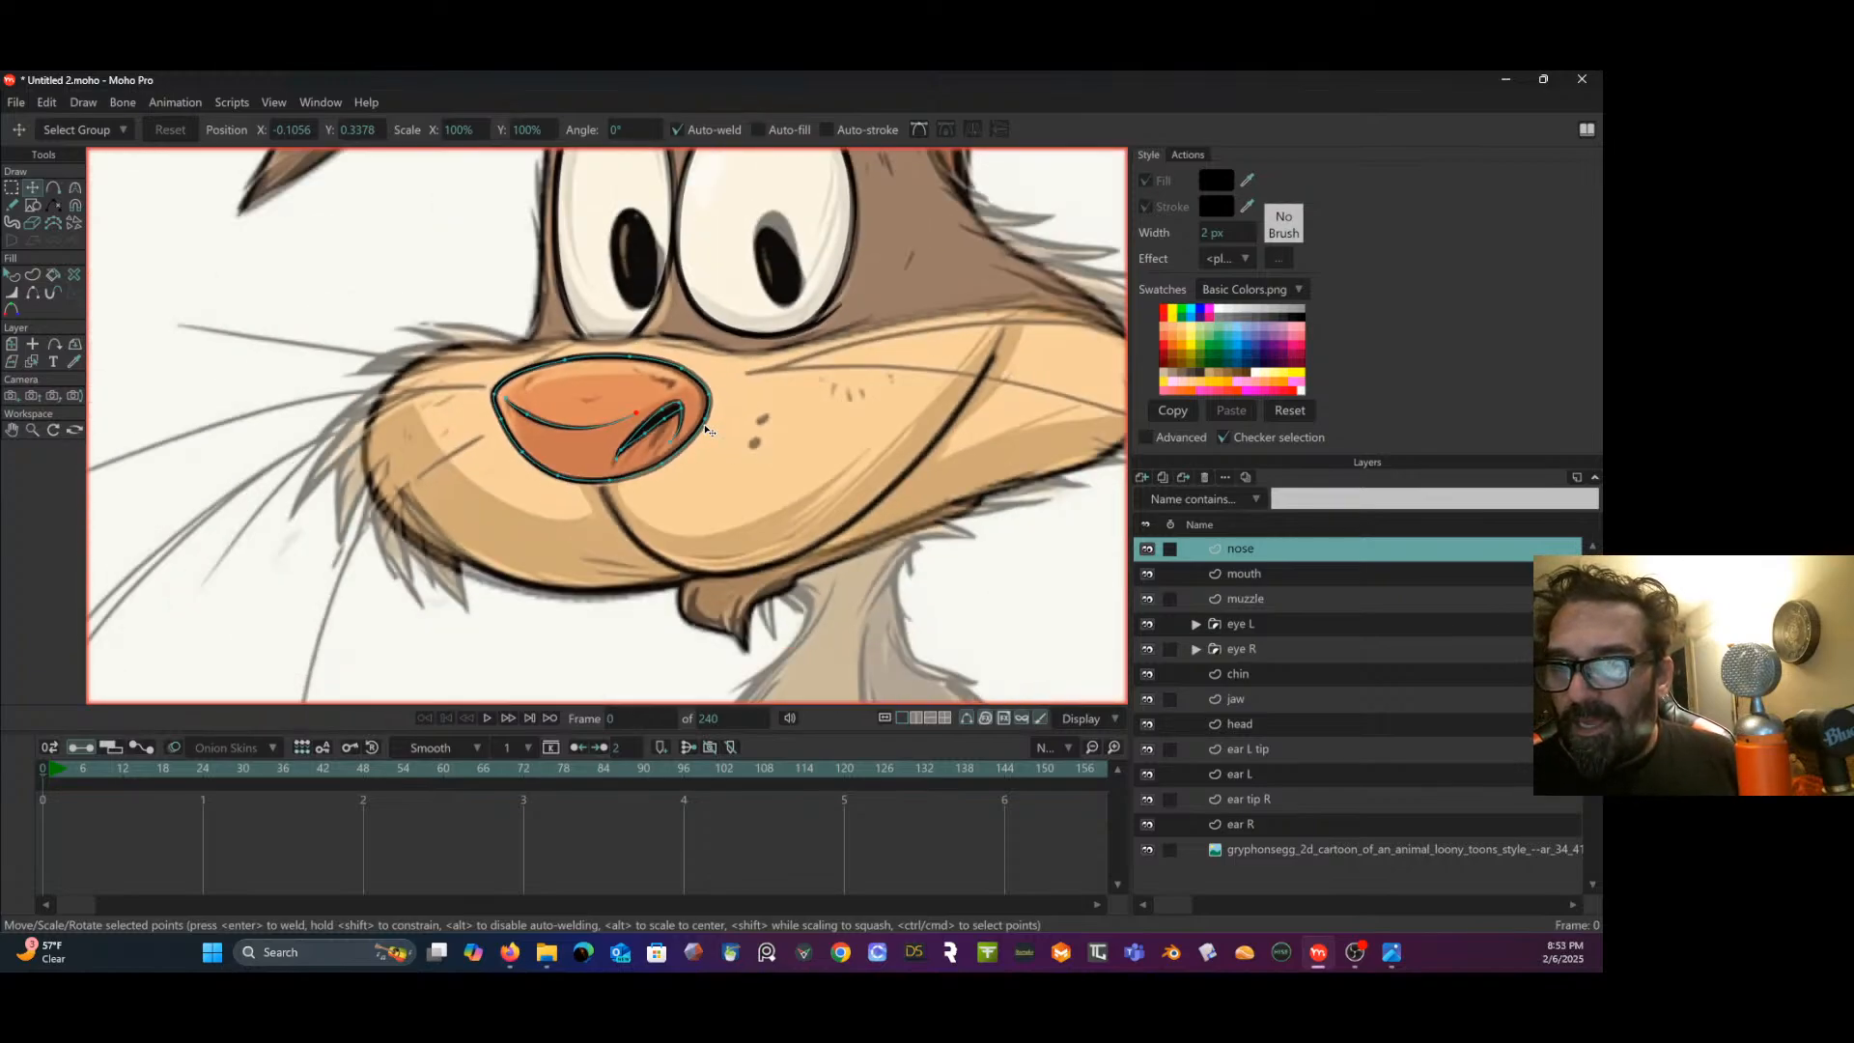
left_click_drag(706, 427, 597, 469)
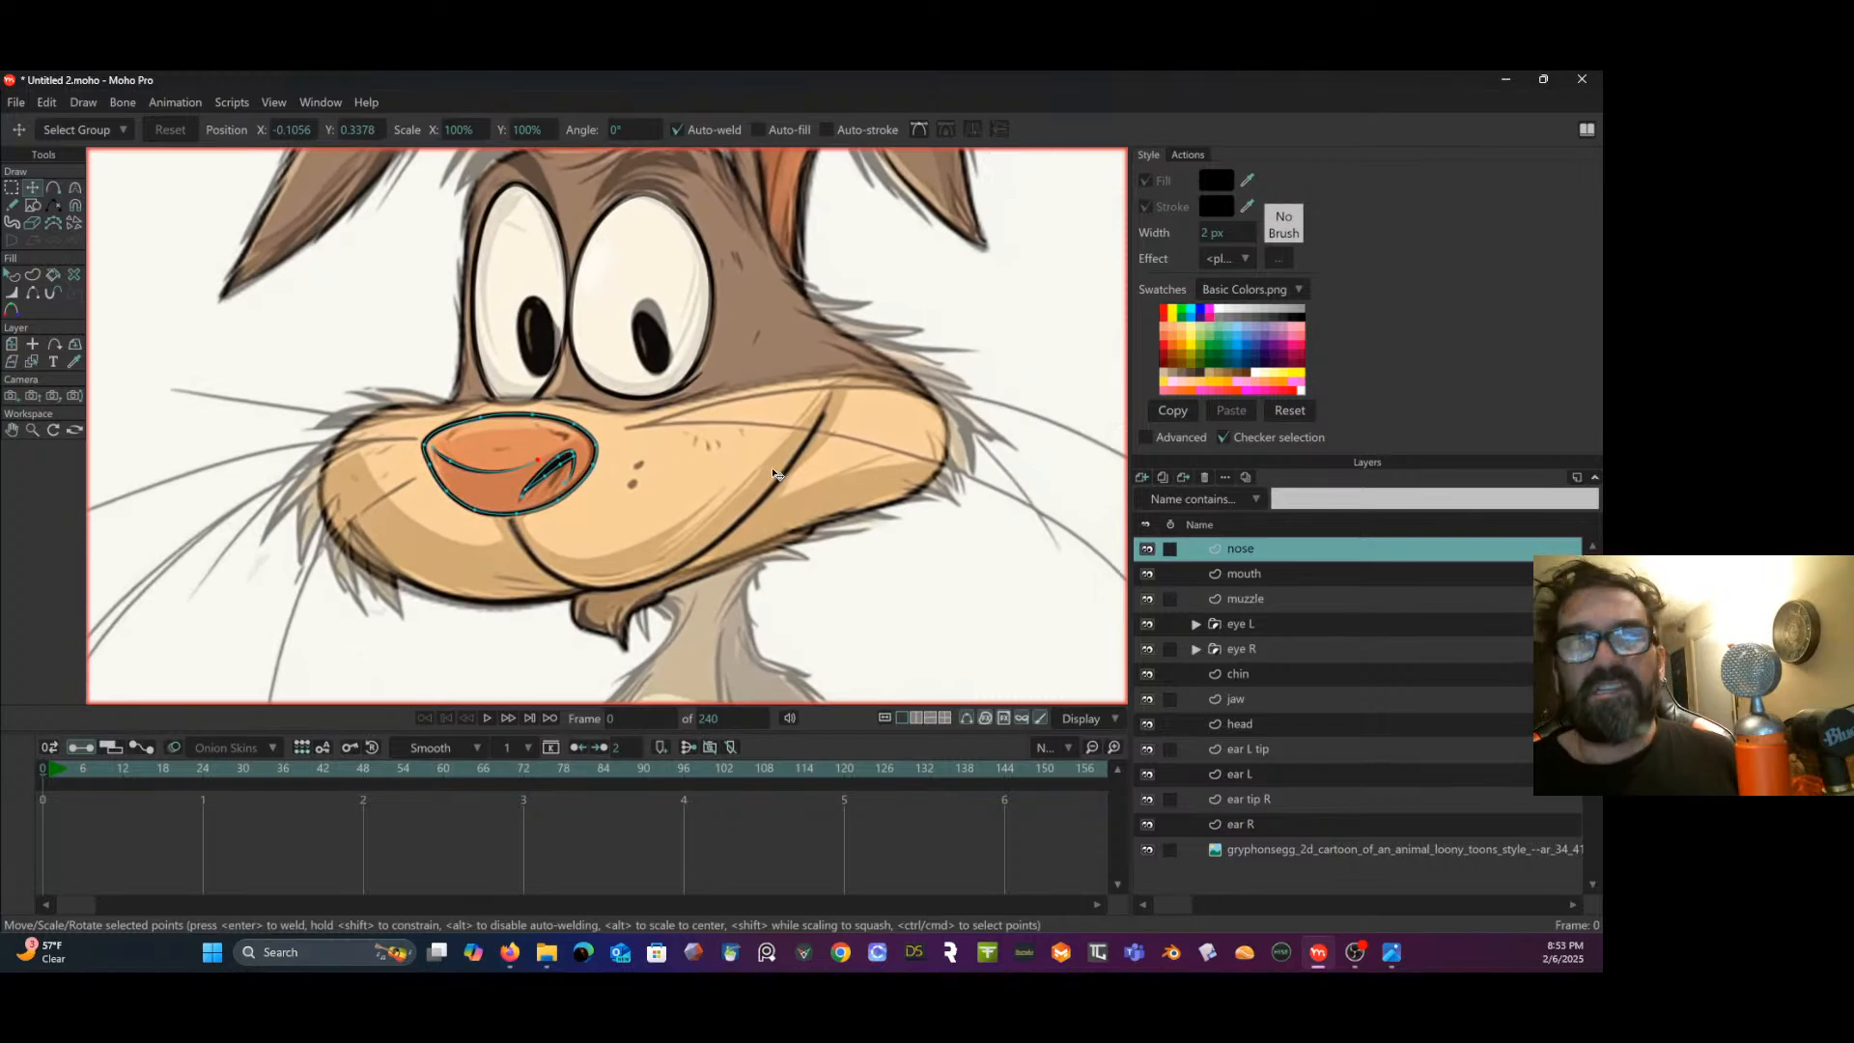
left_click_drag(804, 582, 743, 567)
scroll(739, 555, "up", 2)
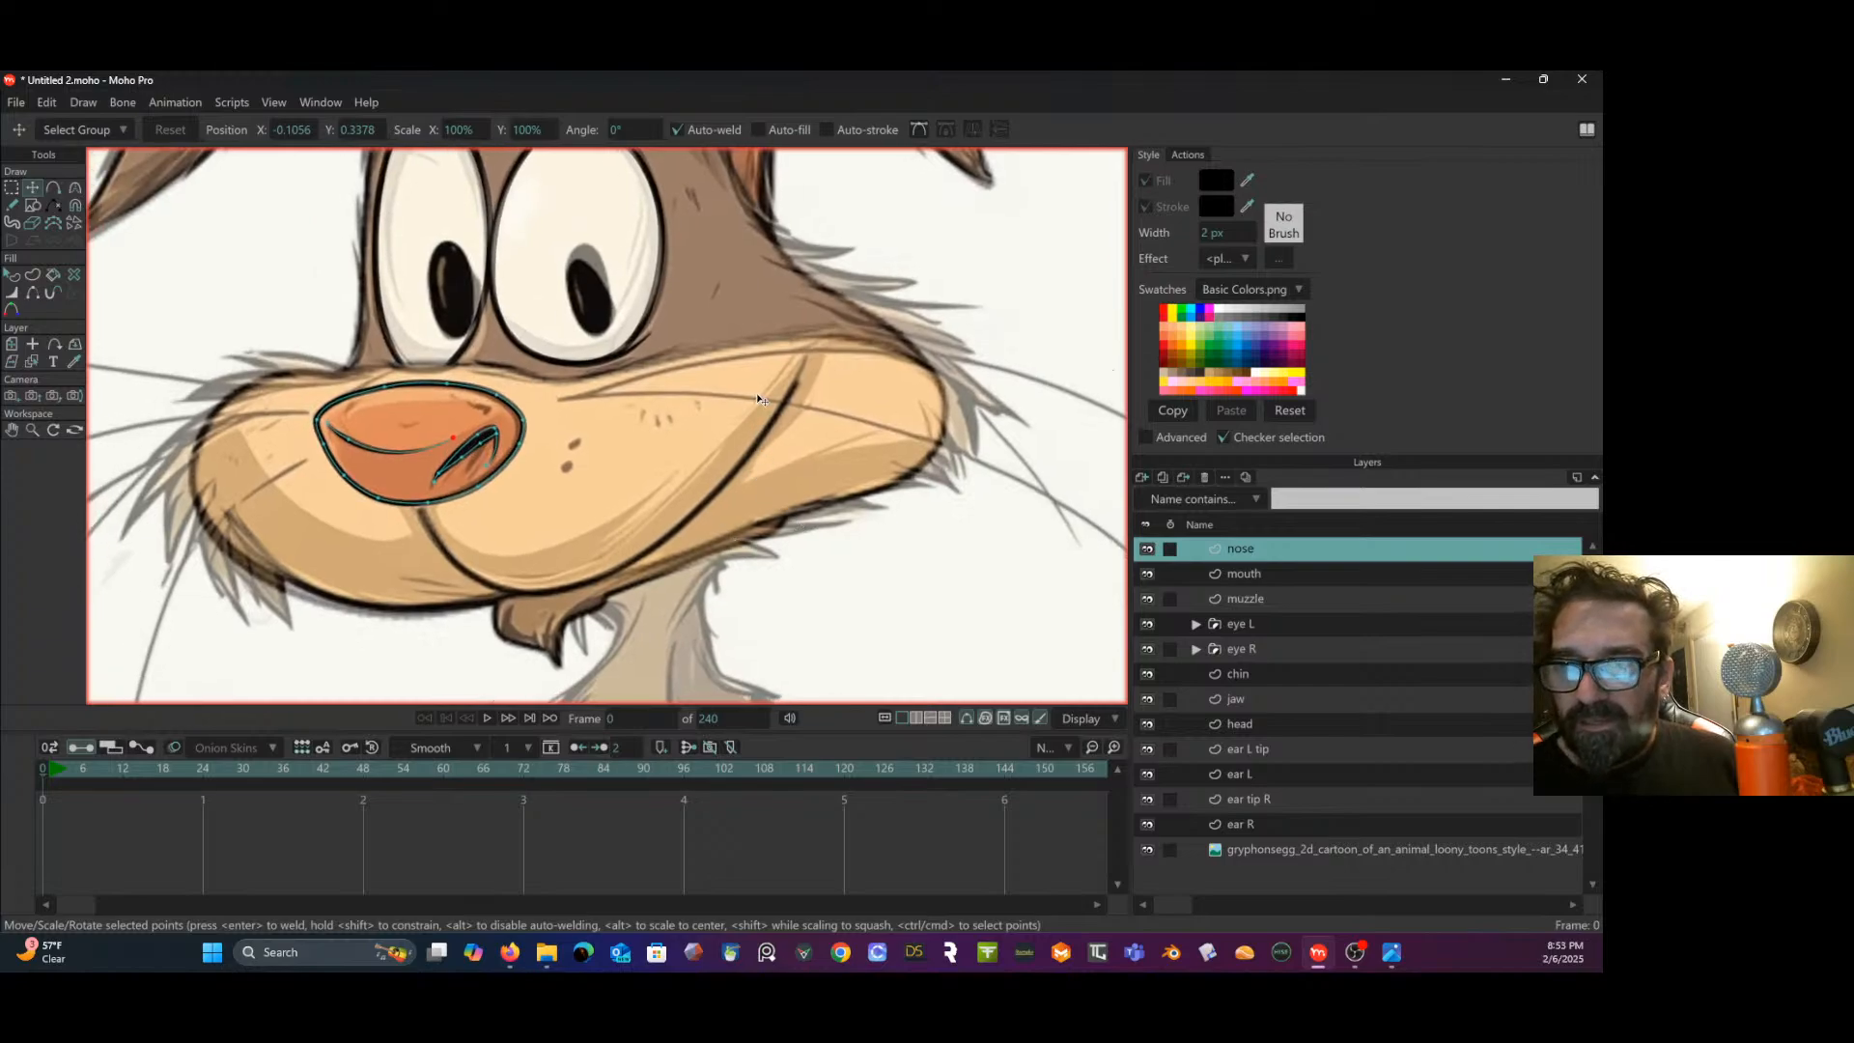
- Add a new vector layer above the nose layer and name it Brow R
left_click_drag(756, 394, 734, 552)
left_click_drag(726, 433, 778, 498)
left_click_drag(752, 402, 608, 521)
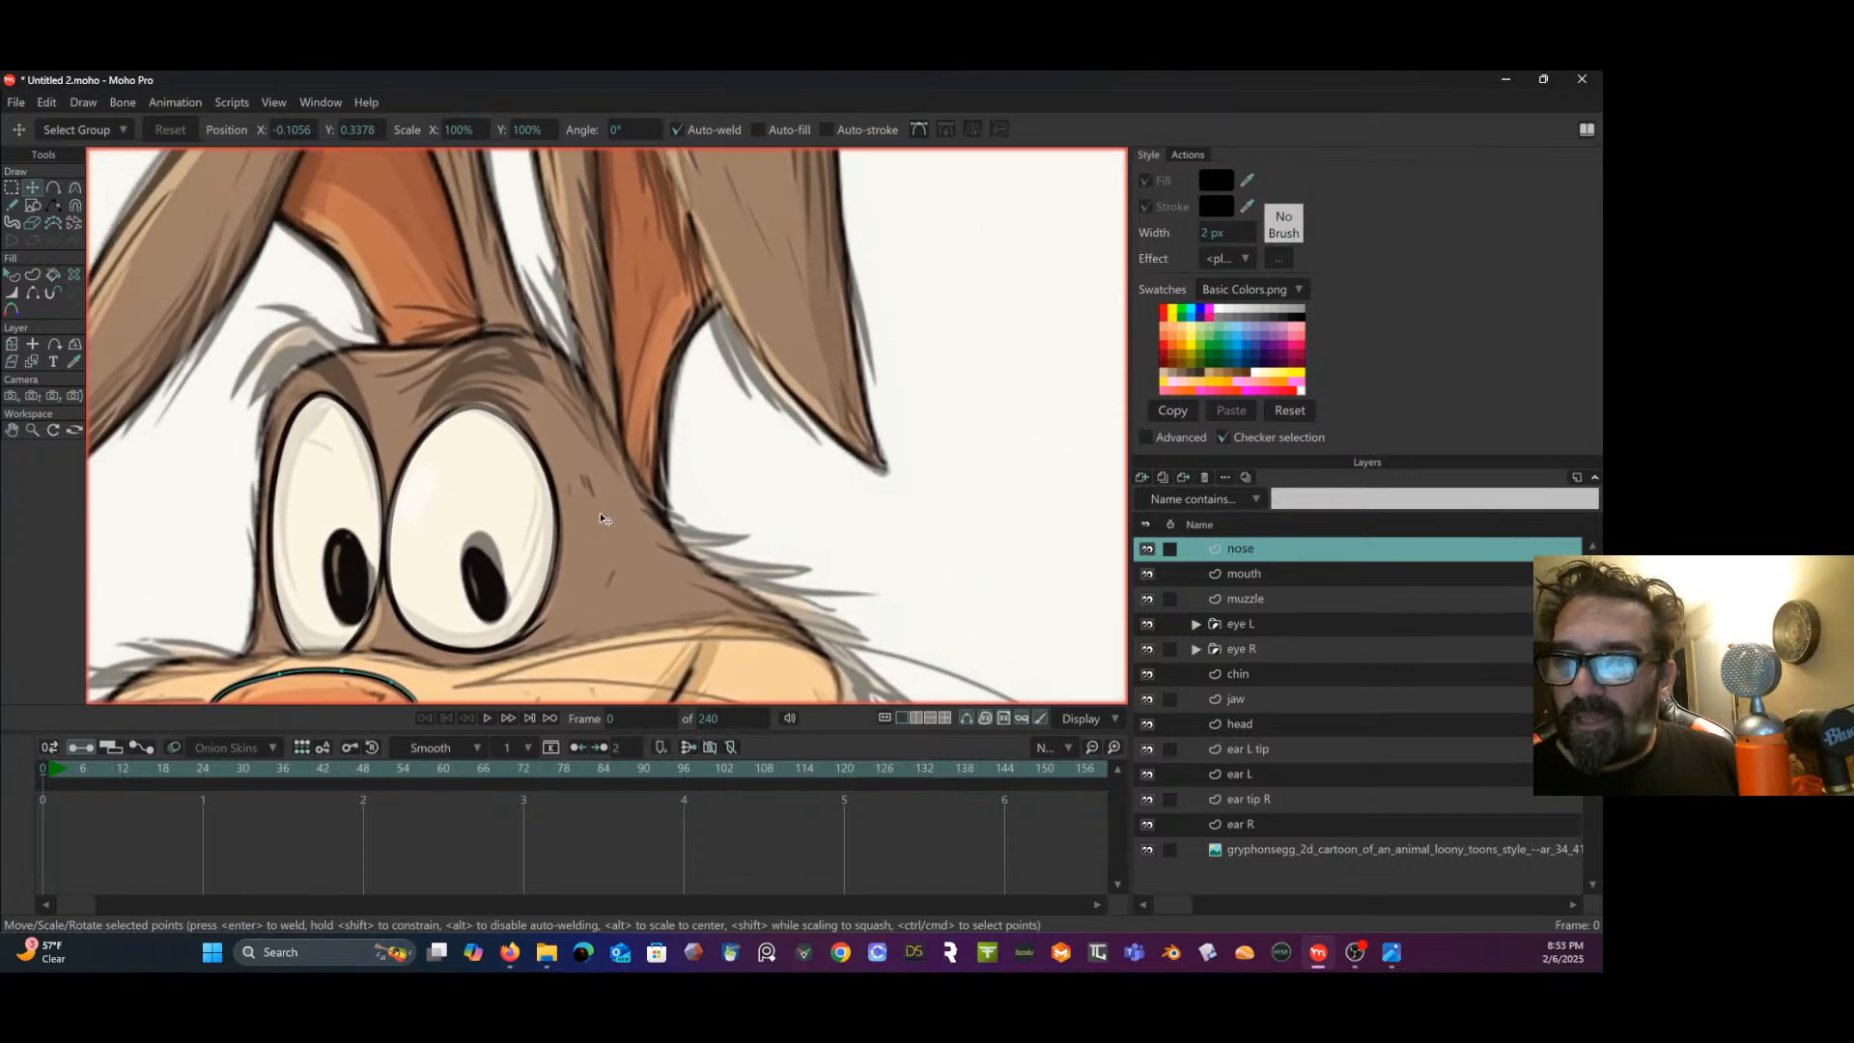
left_click_drag(652, 333, 741, 361)
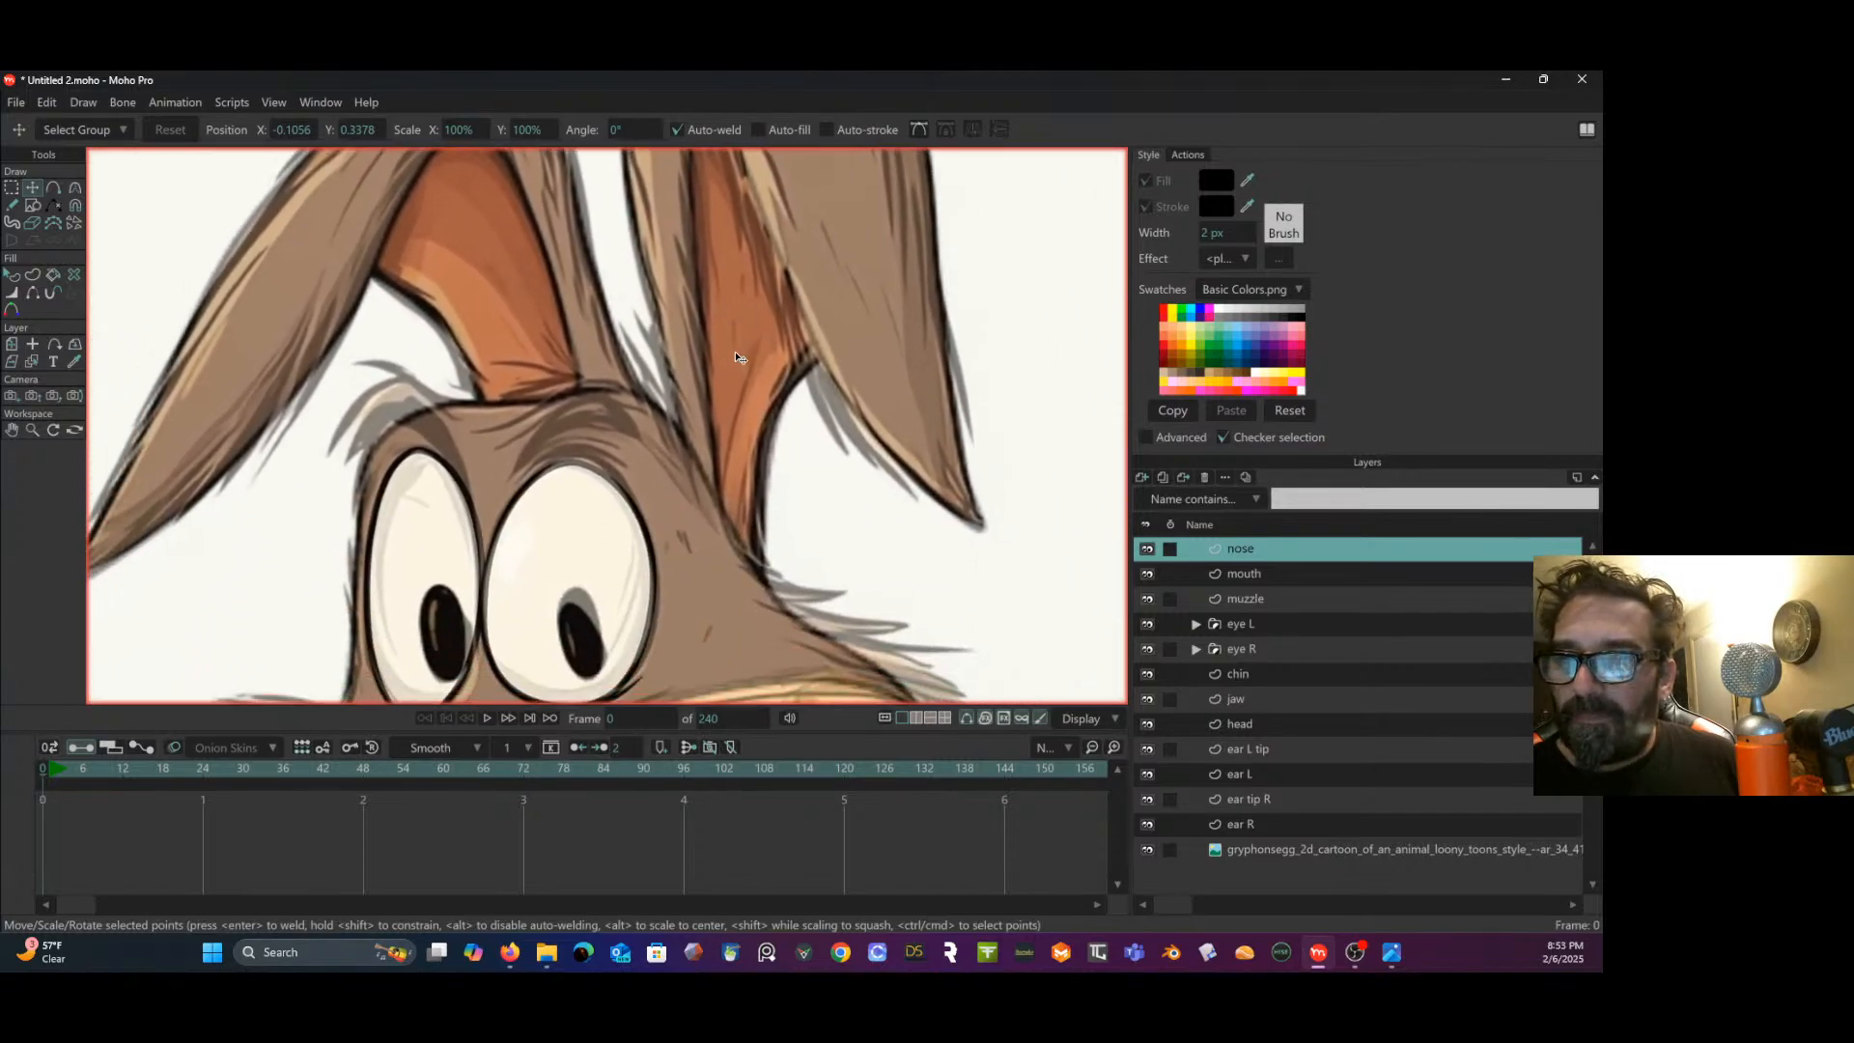
left_click_drag(705, 490, 803, 407)
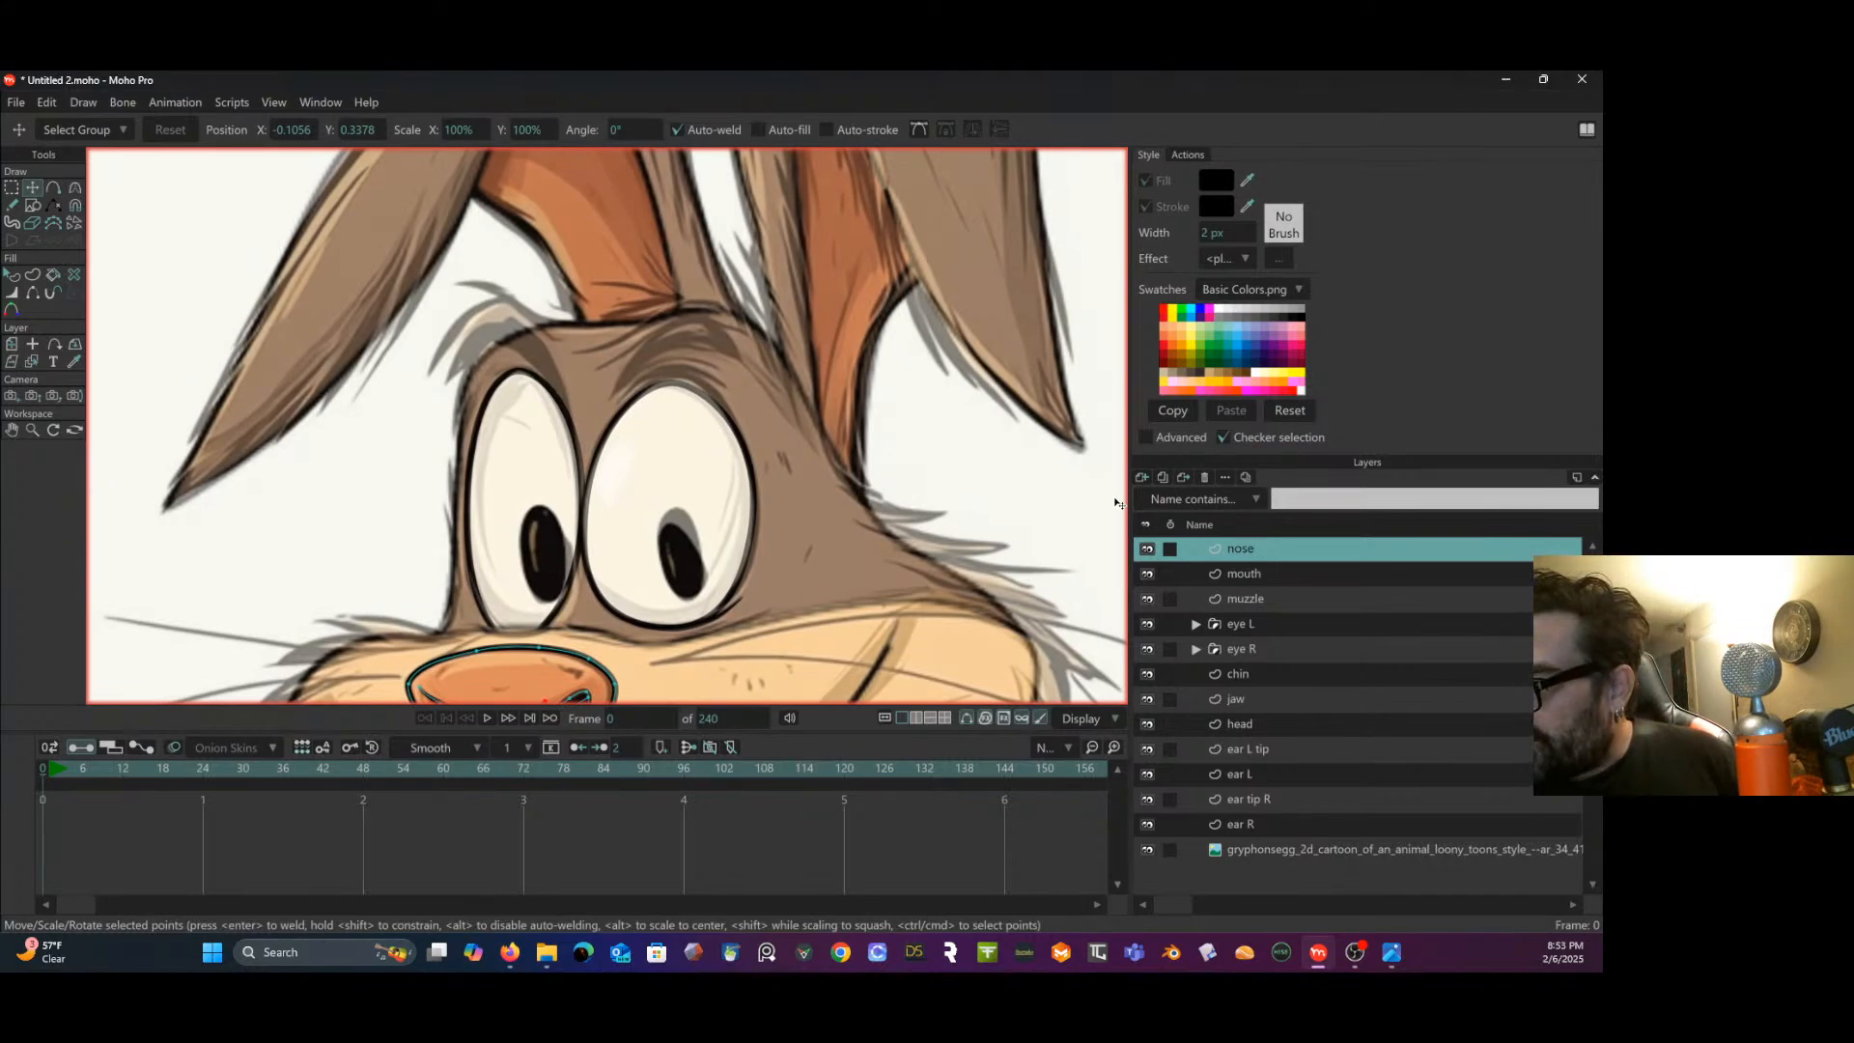
left_click(1139, 479)
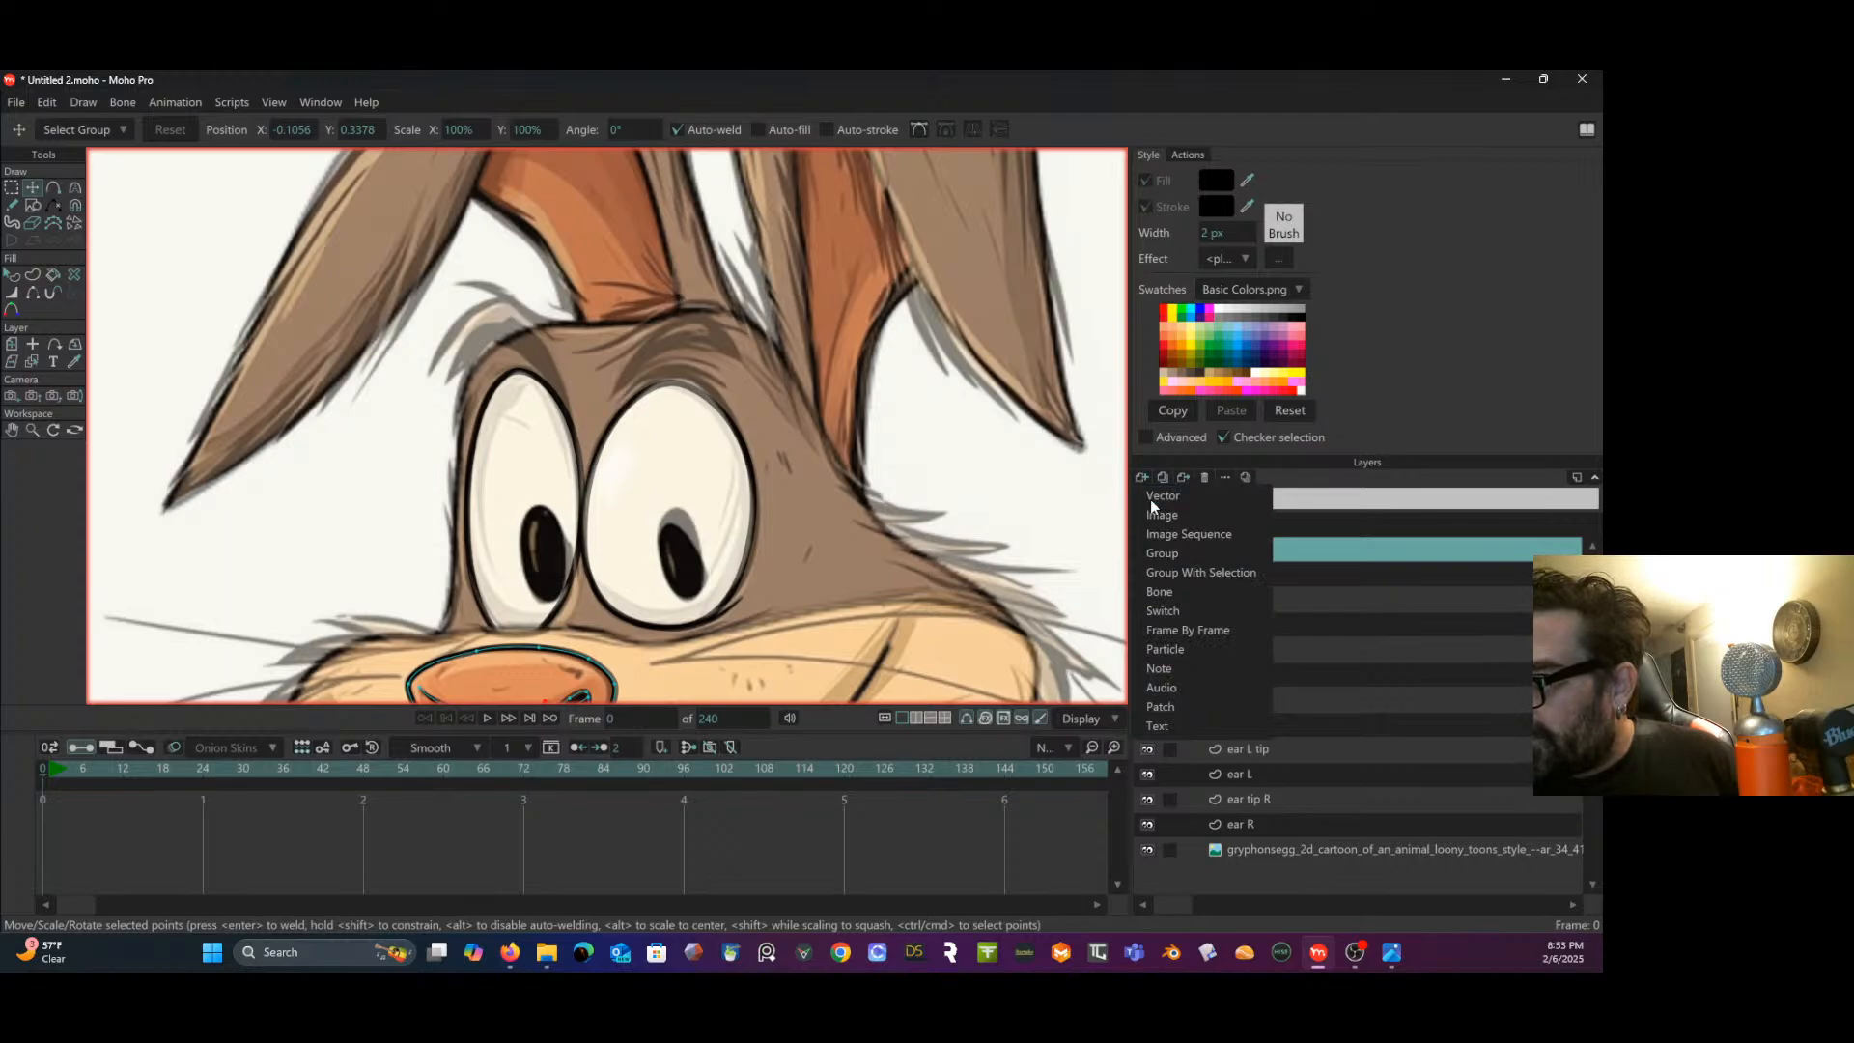
left_click(1150, 503)
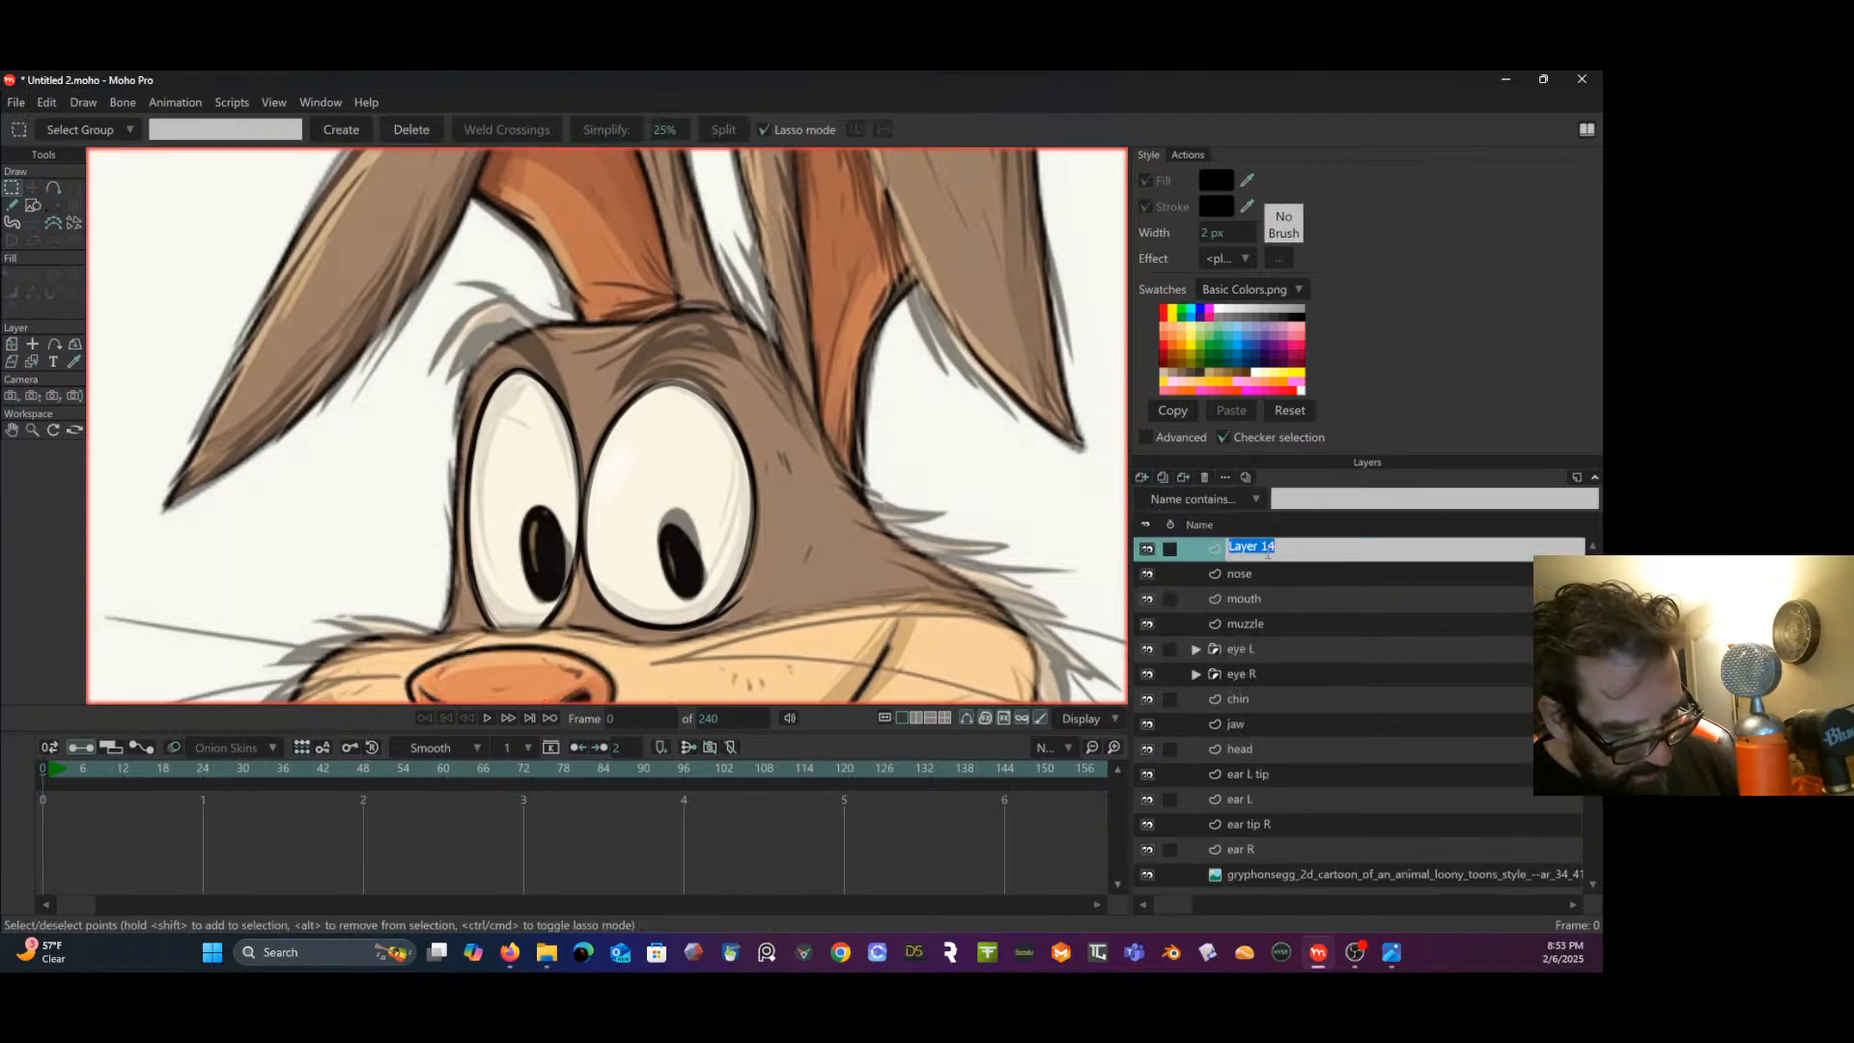
type("Brow")
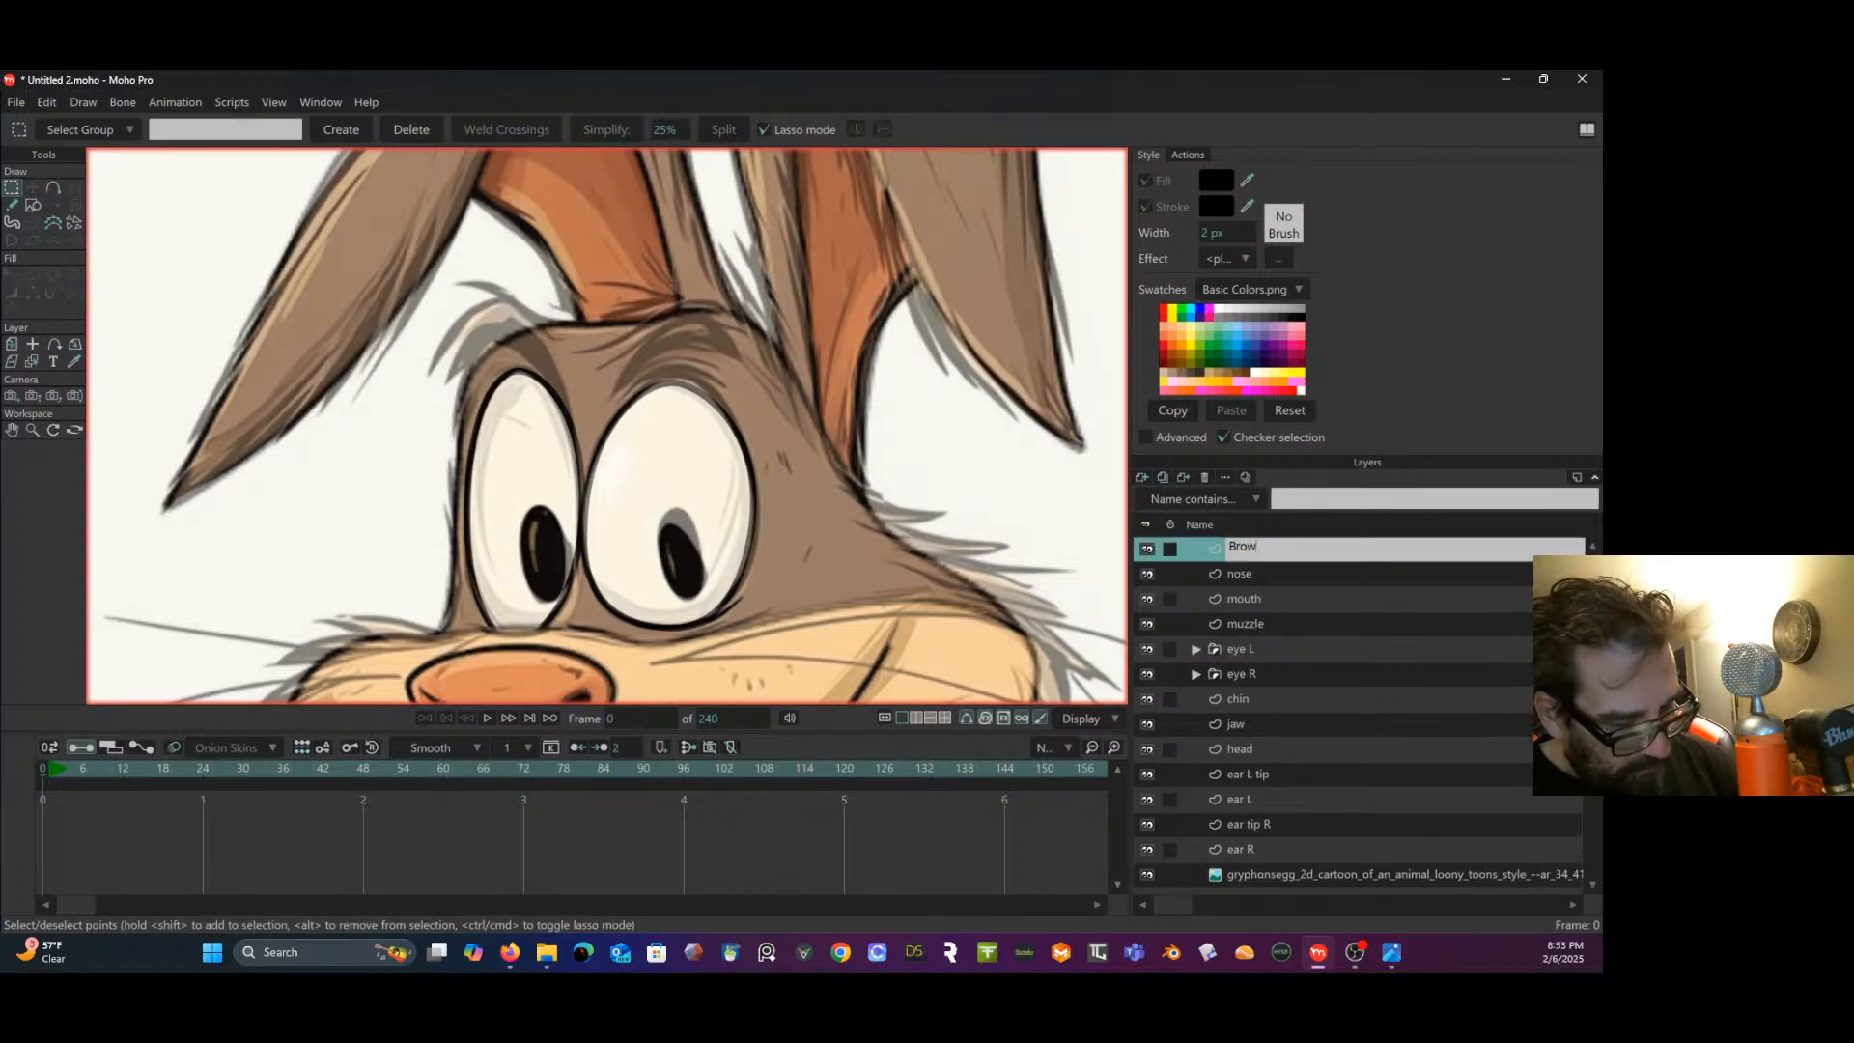
type(" R")
key("Return")
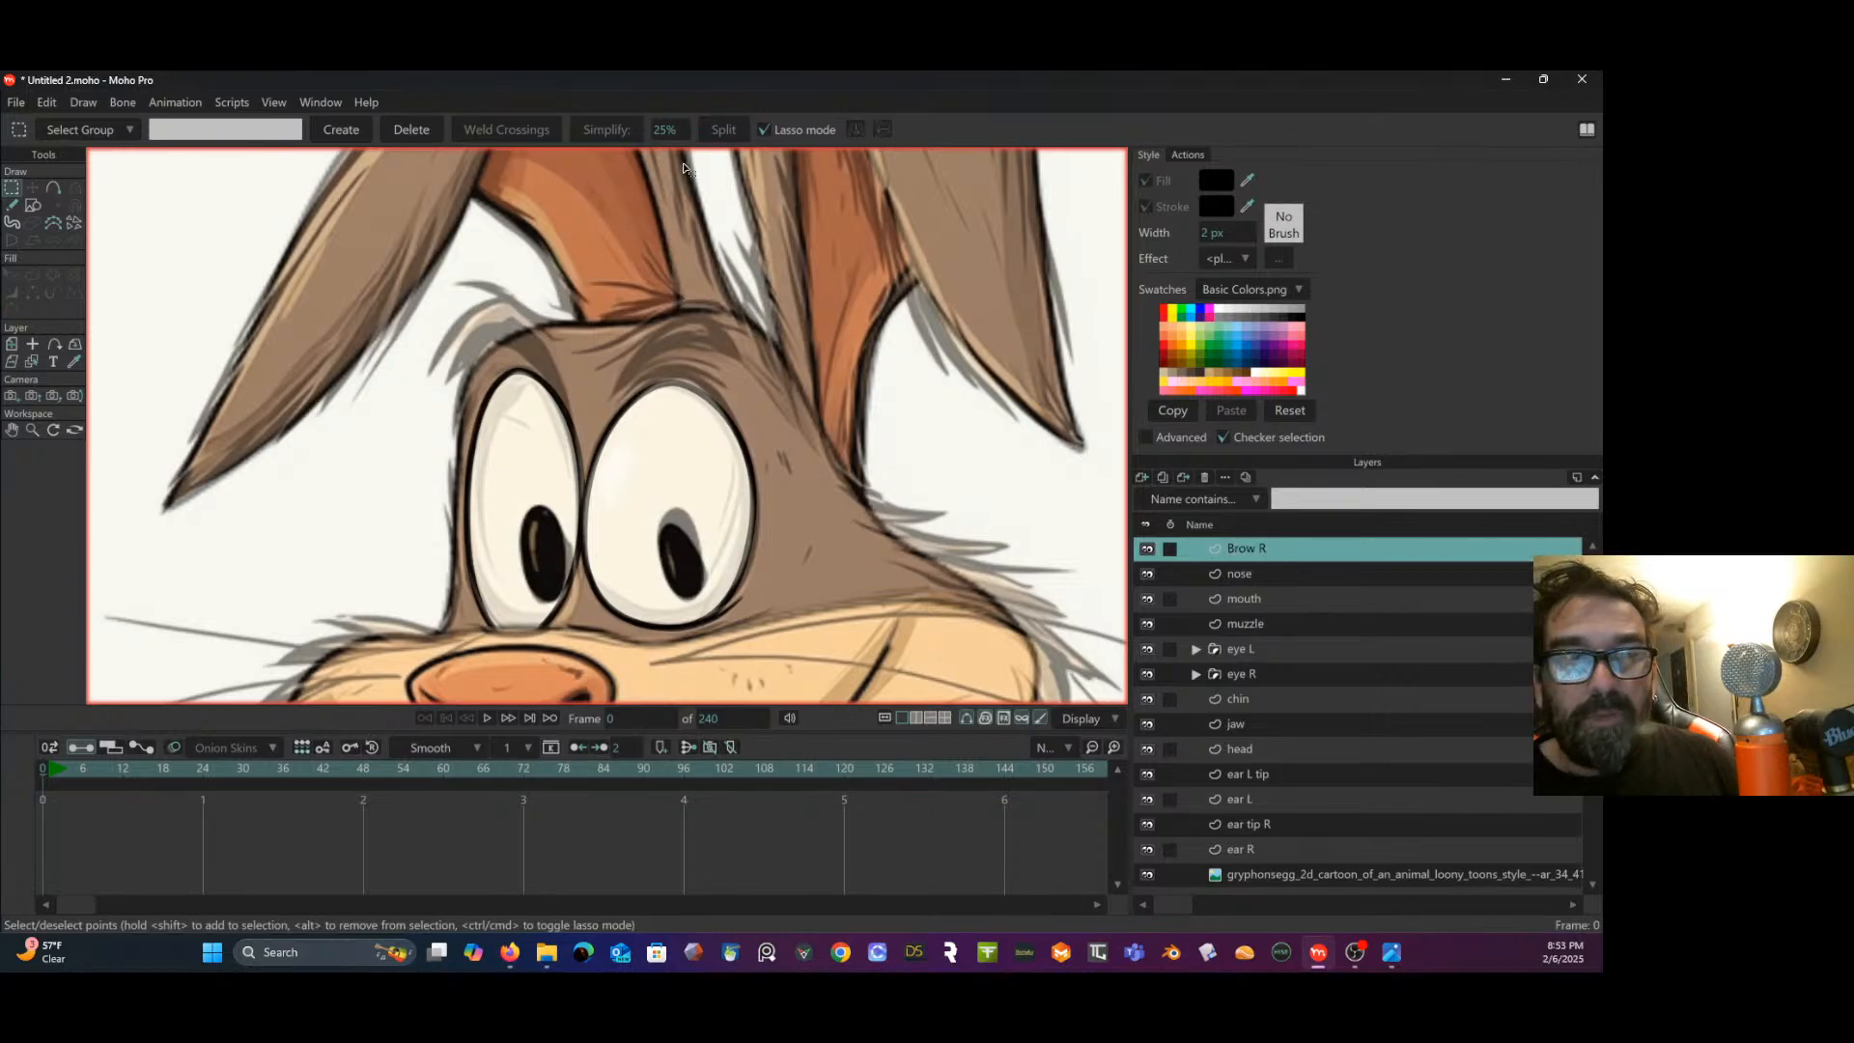
- Trace a closed brow outline over the character's right eye with Add Point and select all its points
left_click(54, 193)
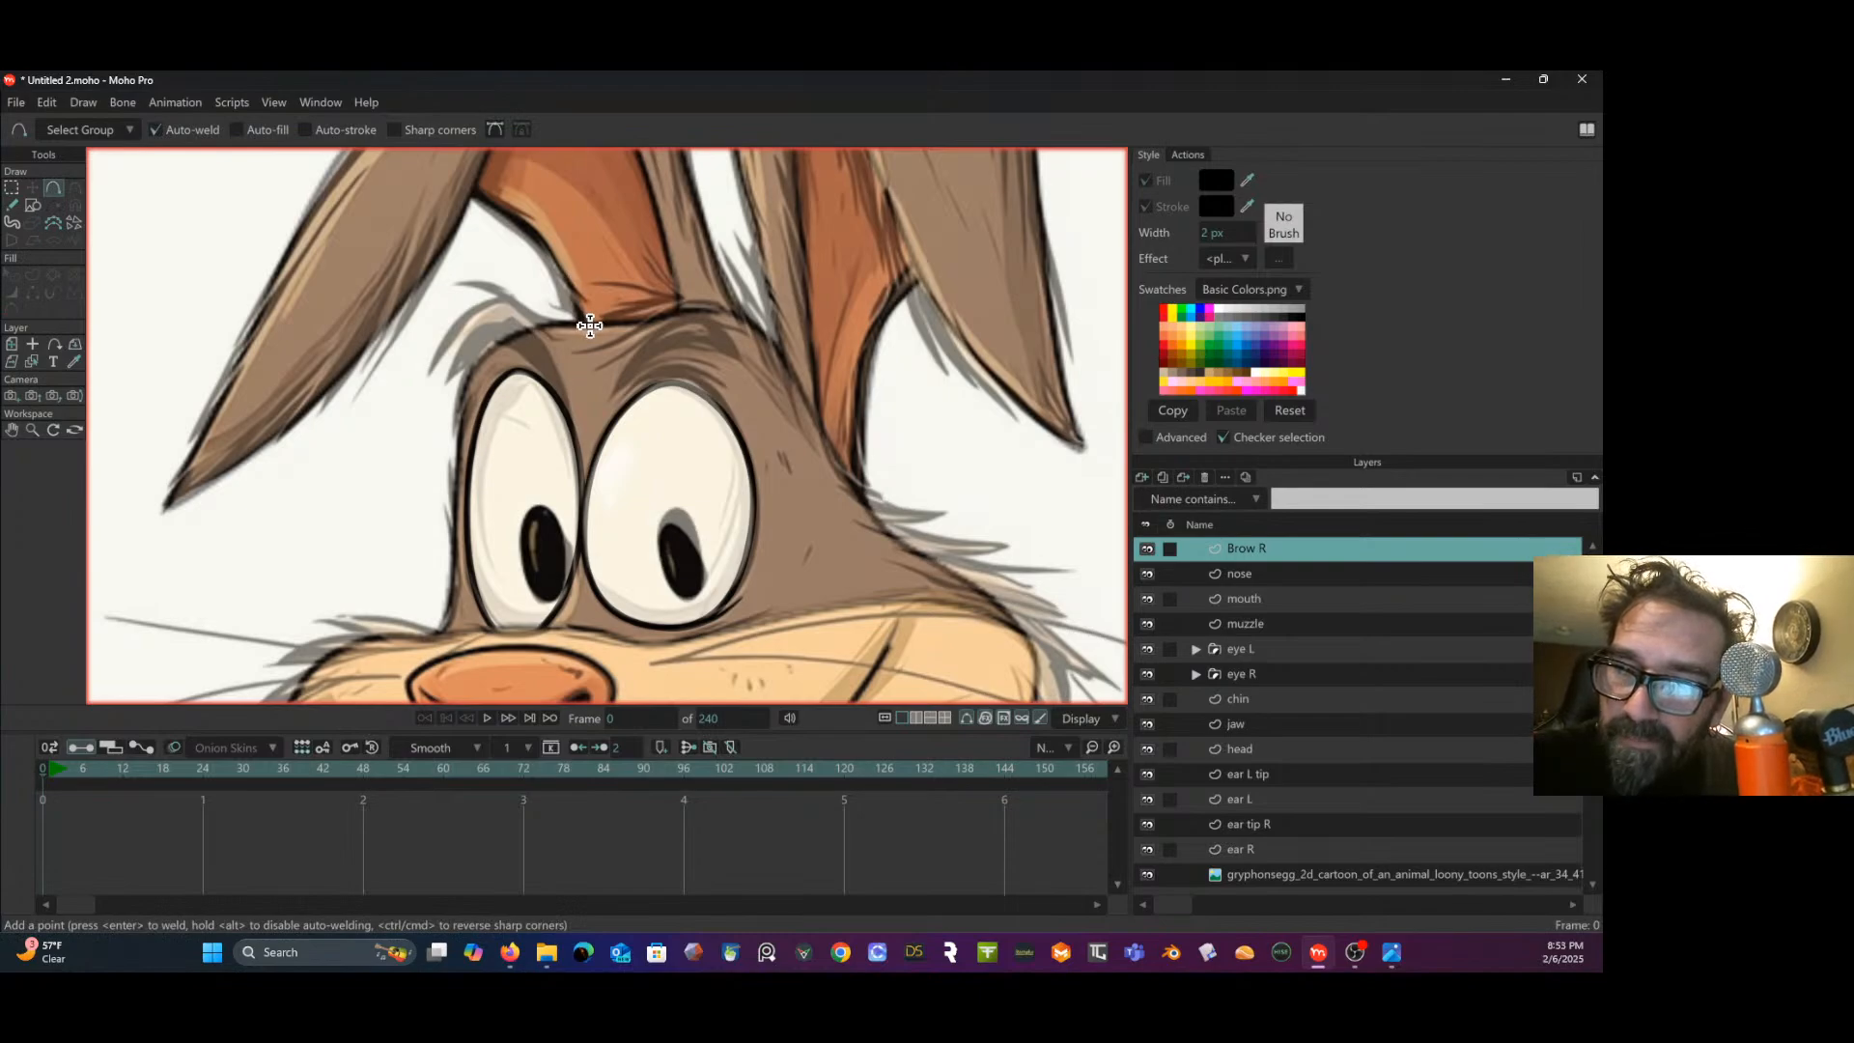
mouse_move(591, 326)
left_mouse_down()
mouse_move(494, 291)
mouse_move(447, 360)
mouse_move(468, 430)
mouse_move(490, 376)
mouse_move(596, 364)
mouse_move(592, 328)
left_mouse_up()
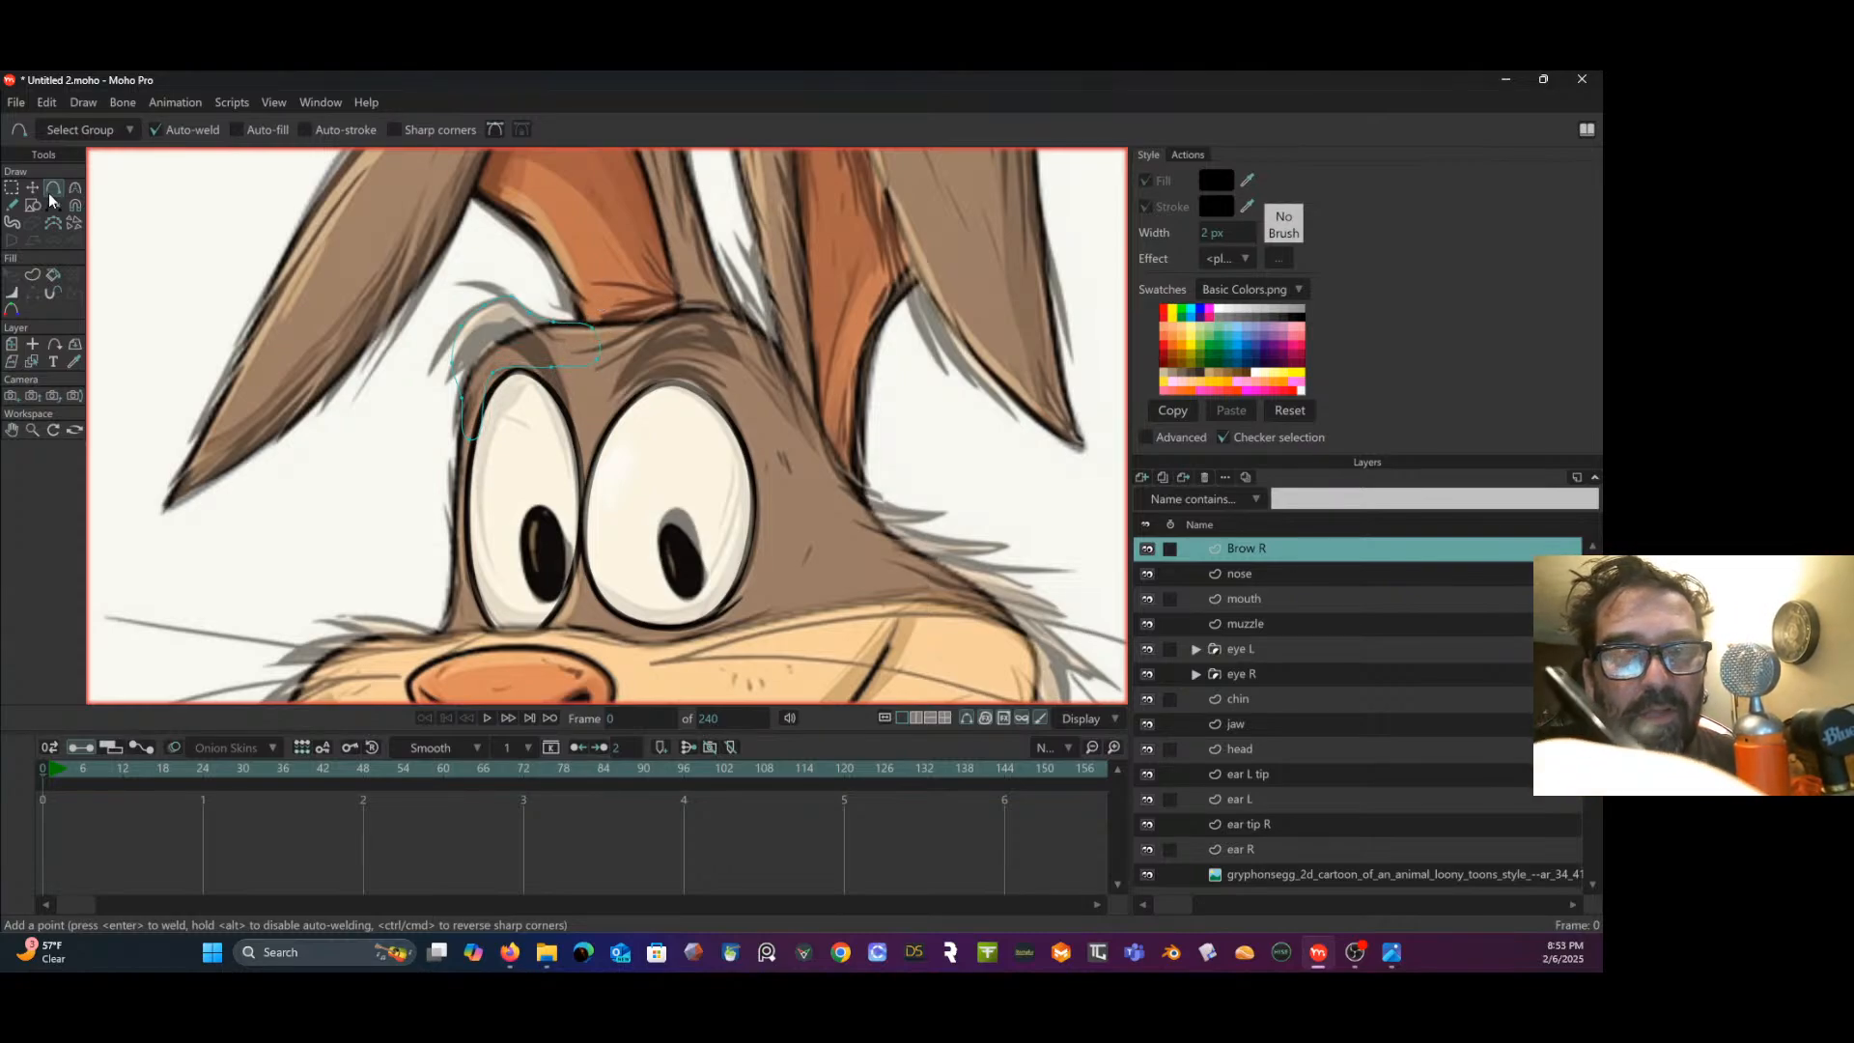
left_click(11, 188)
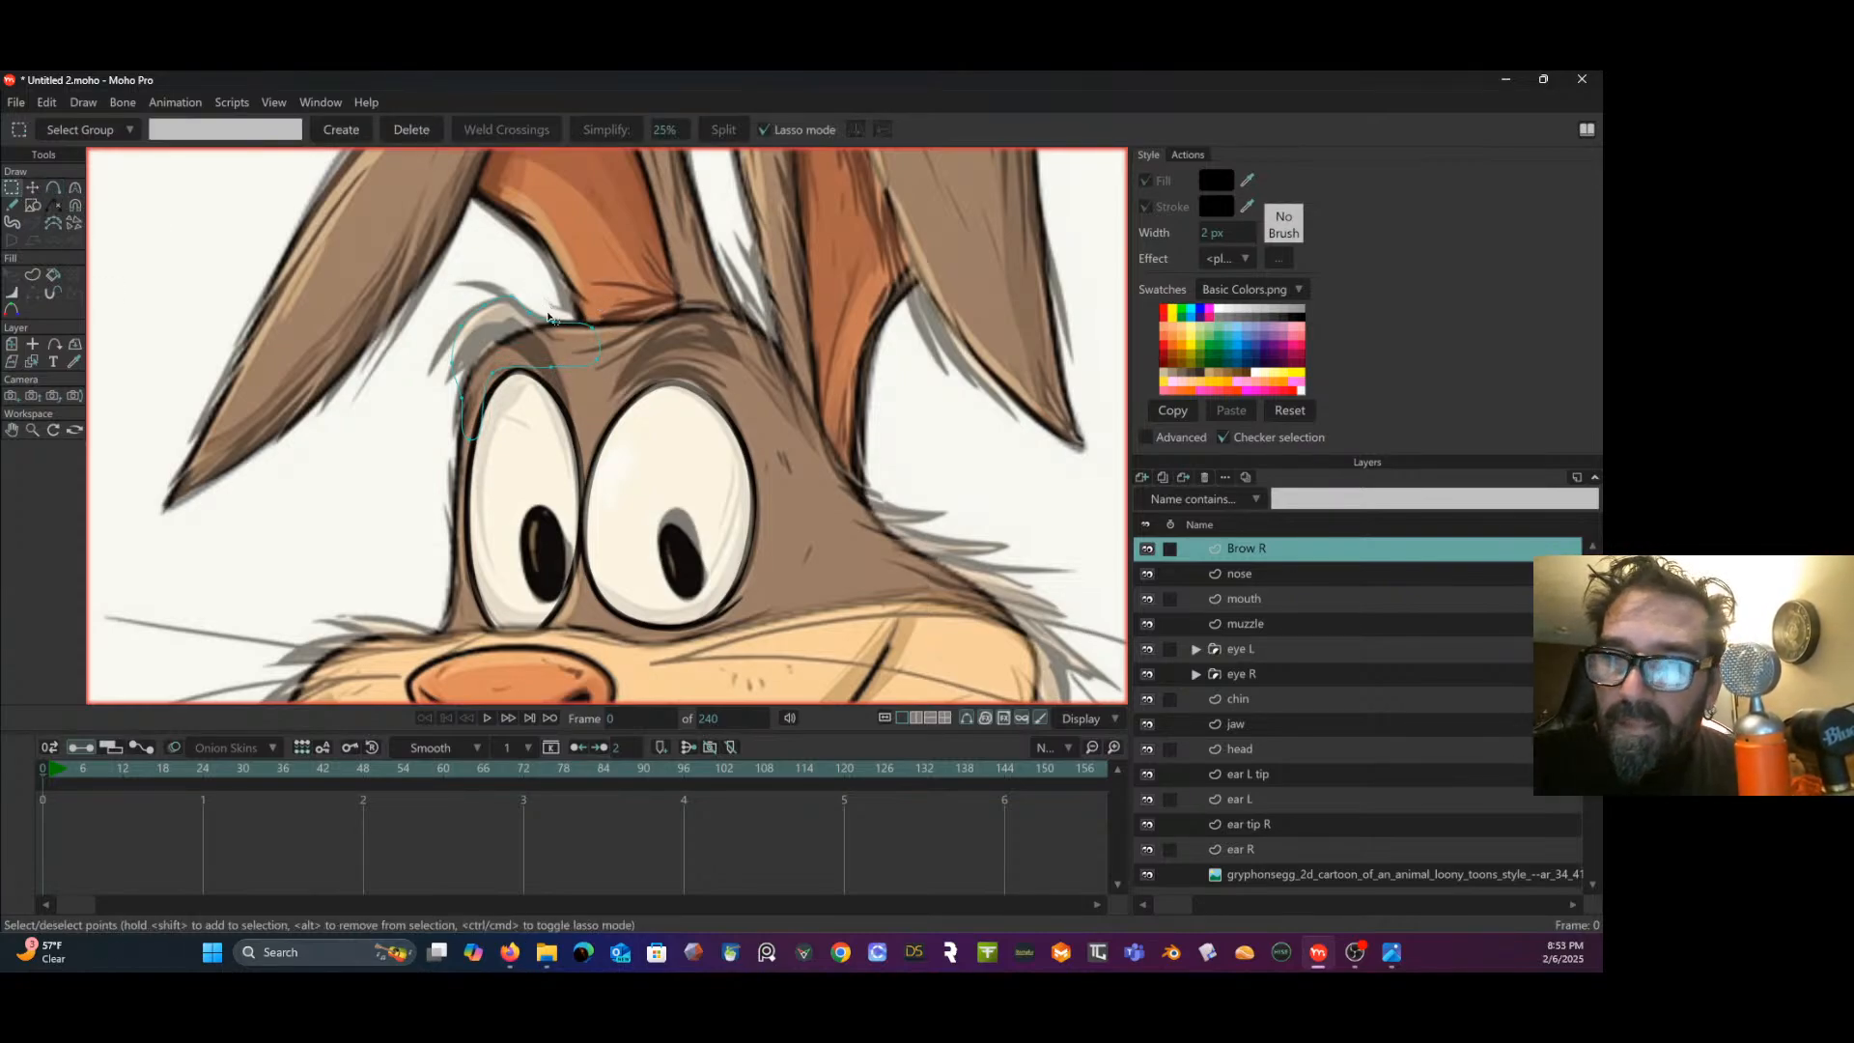
left_click(540, 319)
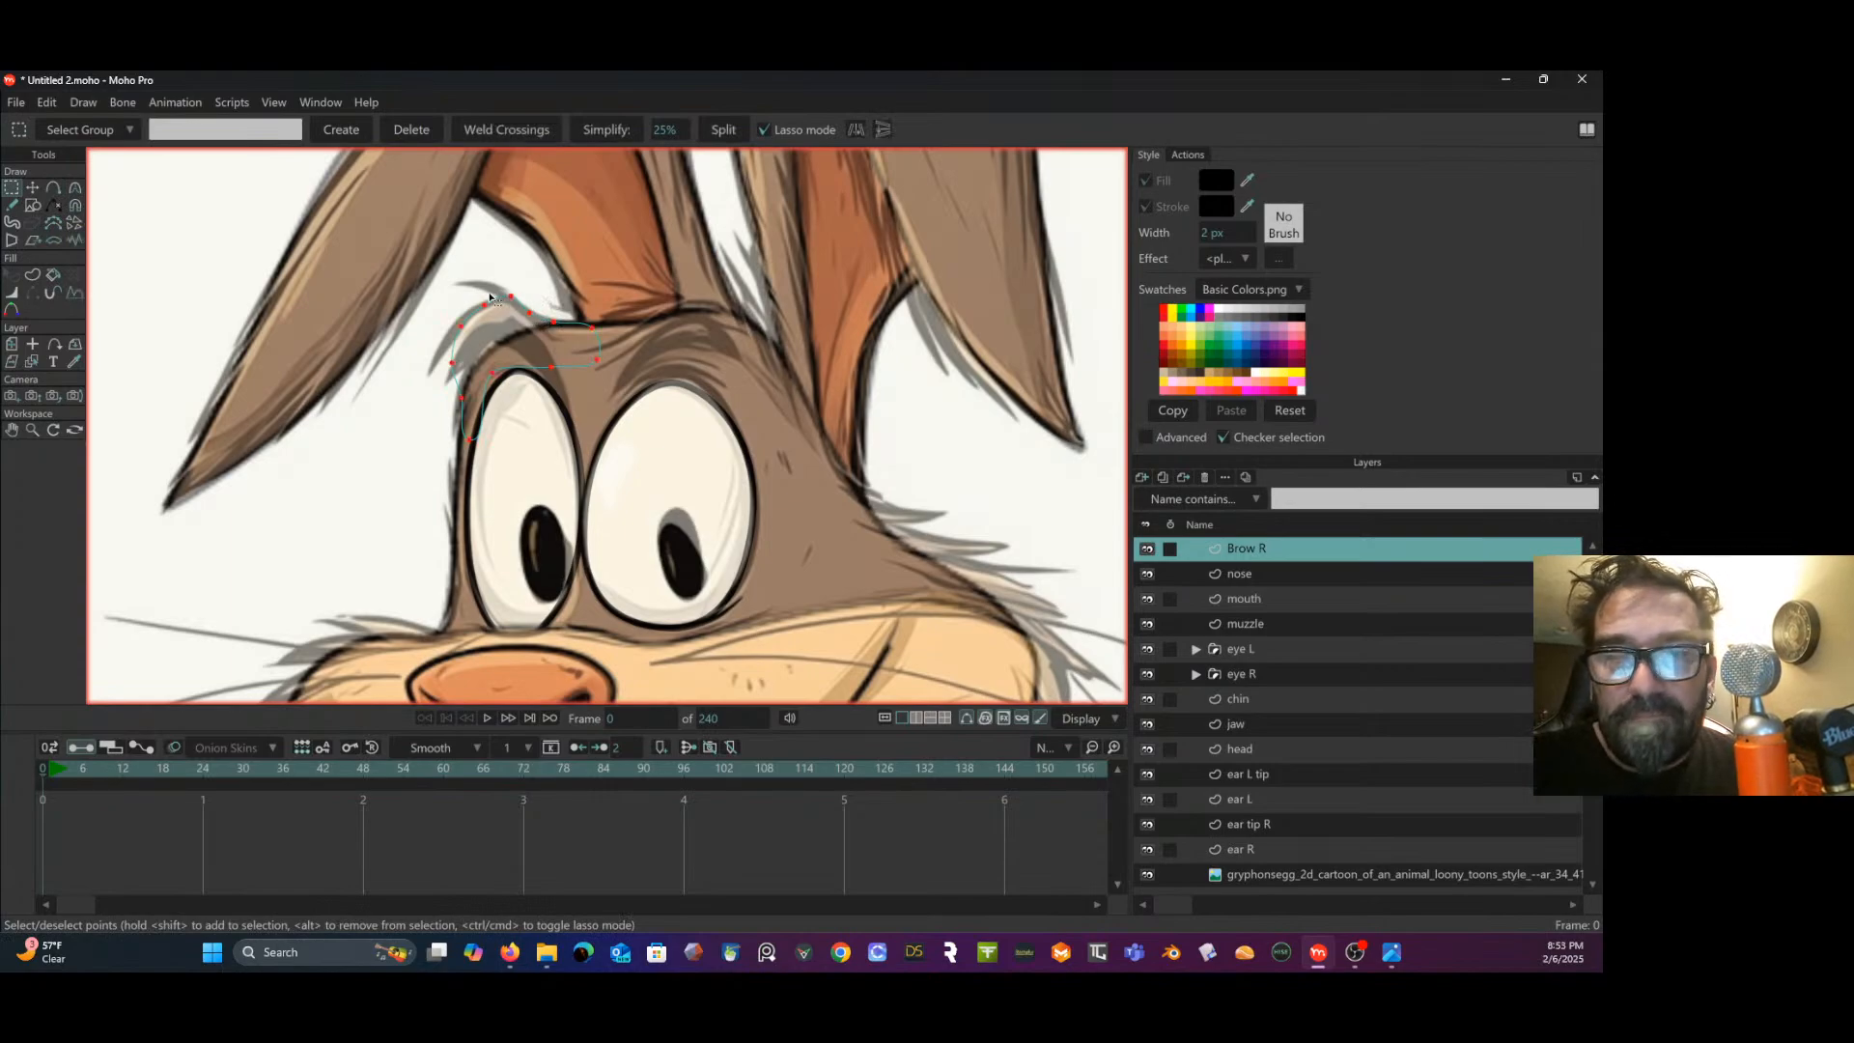
- Create a shape with both fill and stroke from the brow outline and sample the face's brown as its fill
left_click(32, 274)
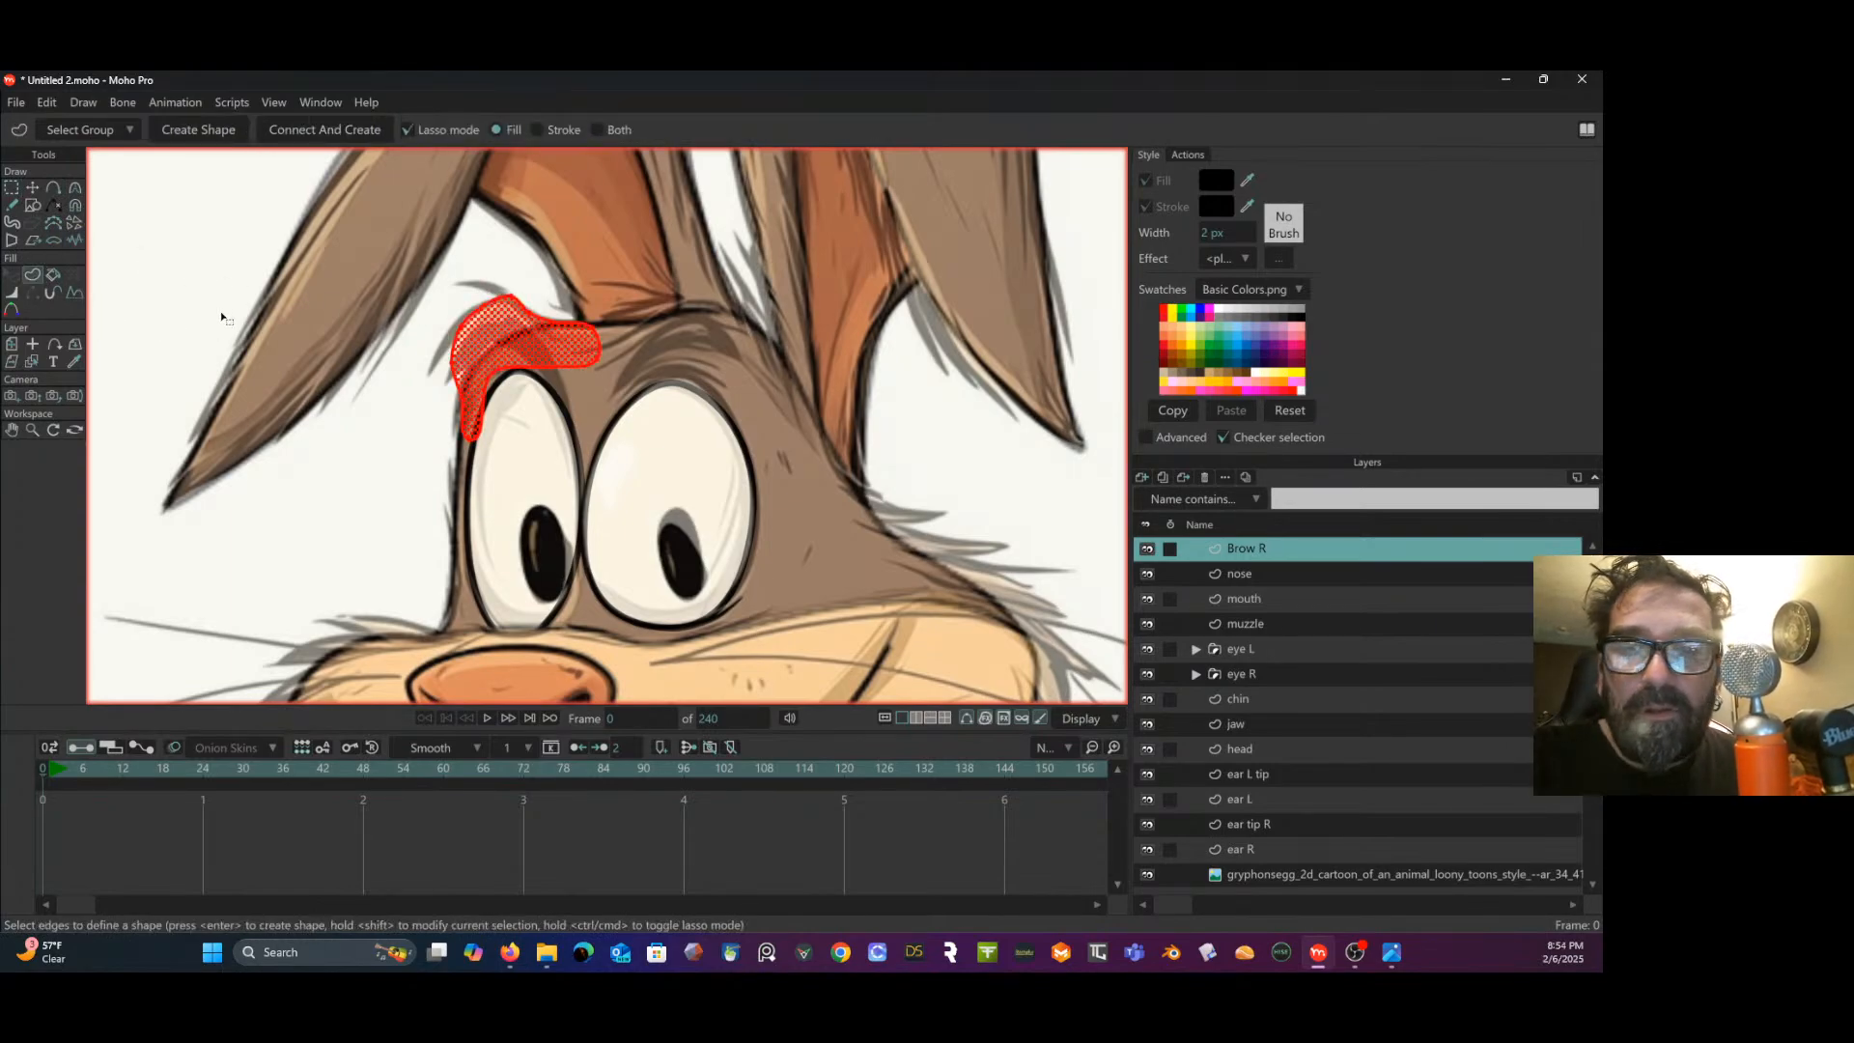
left_click(616, 132)
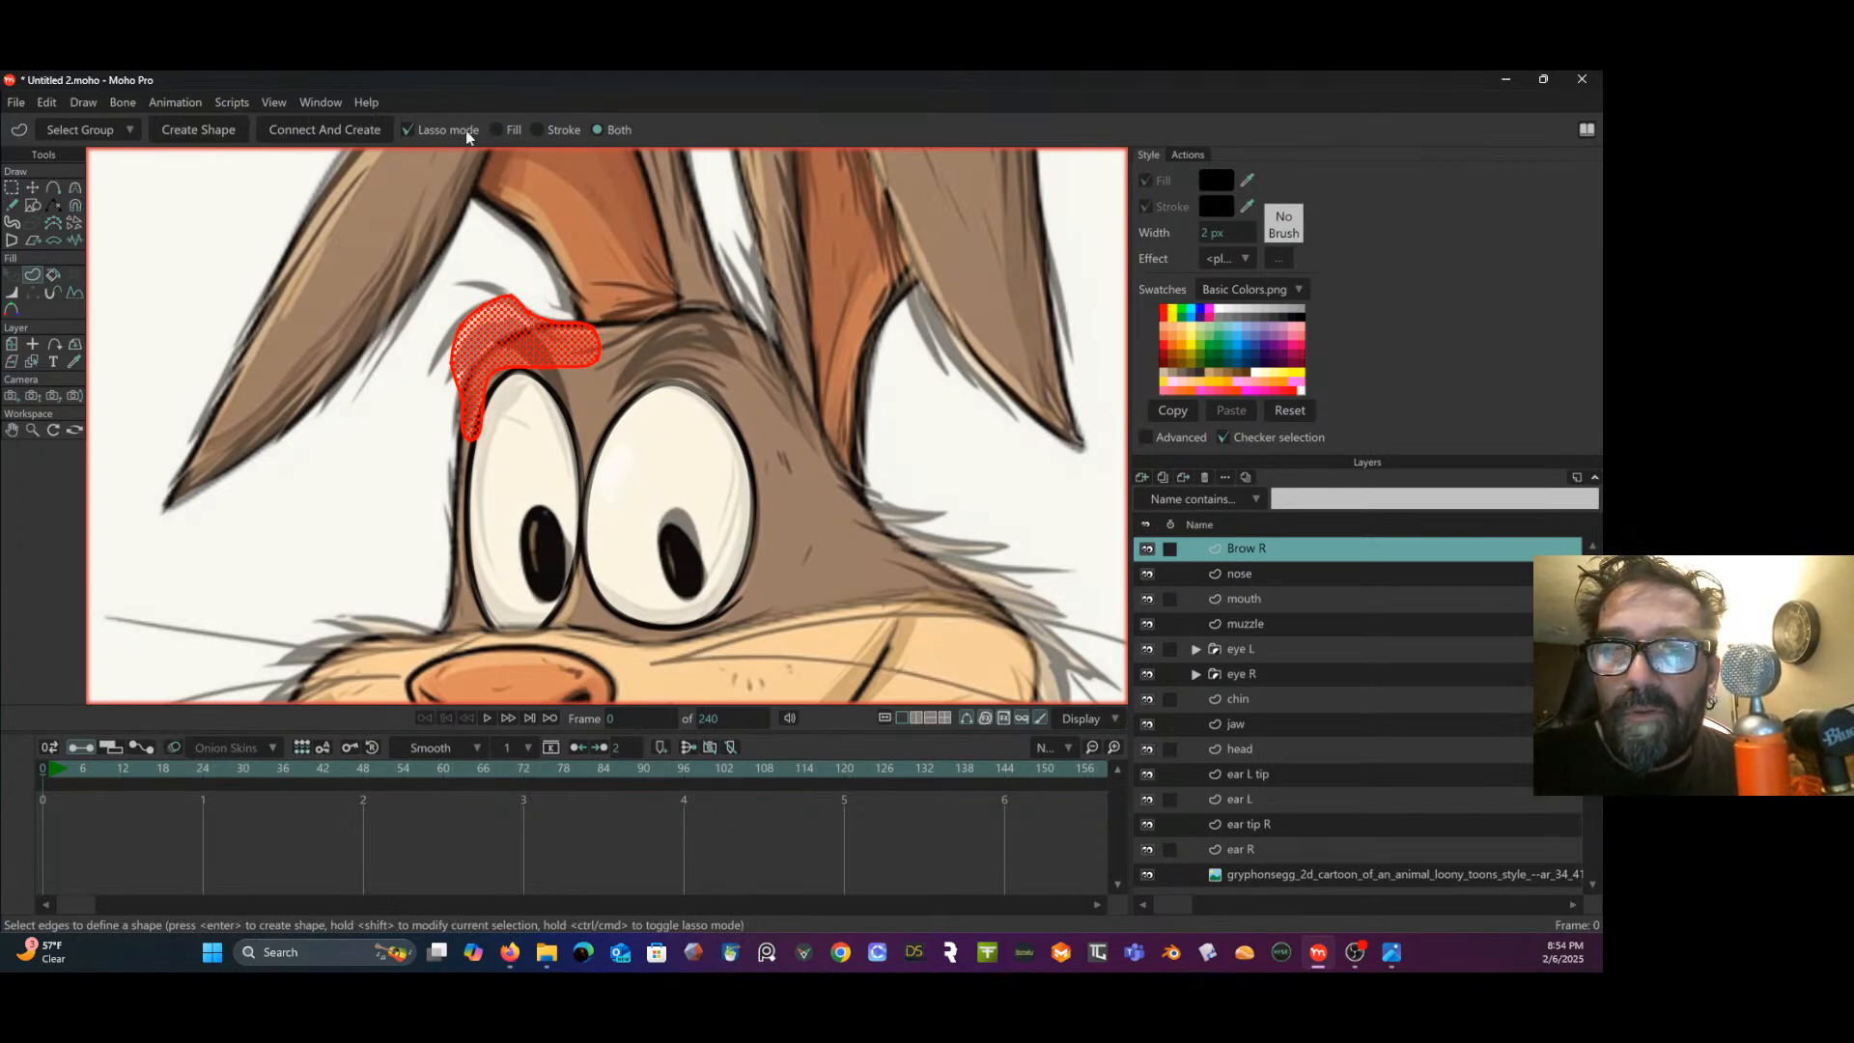
left_click(204, 131)
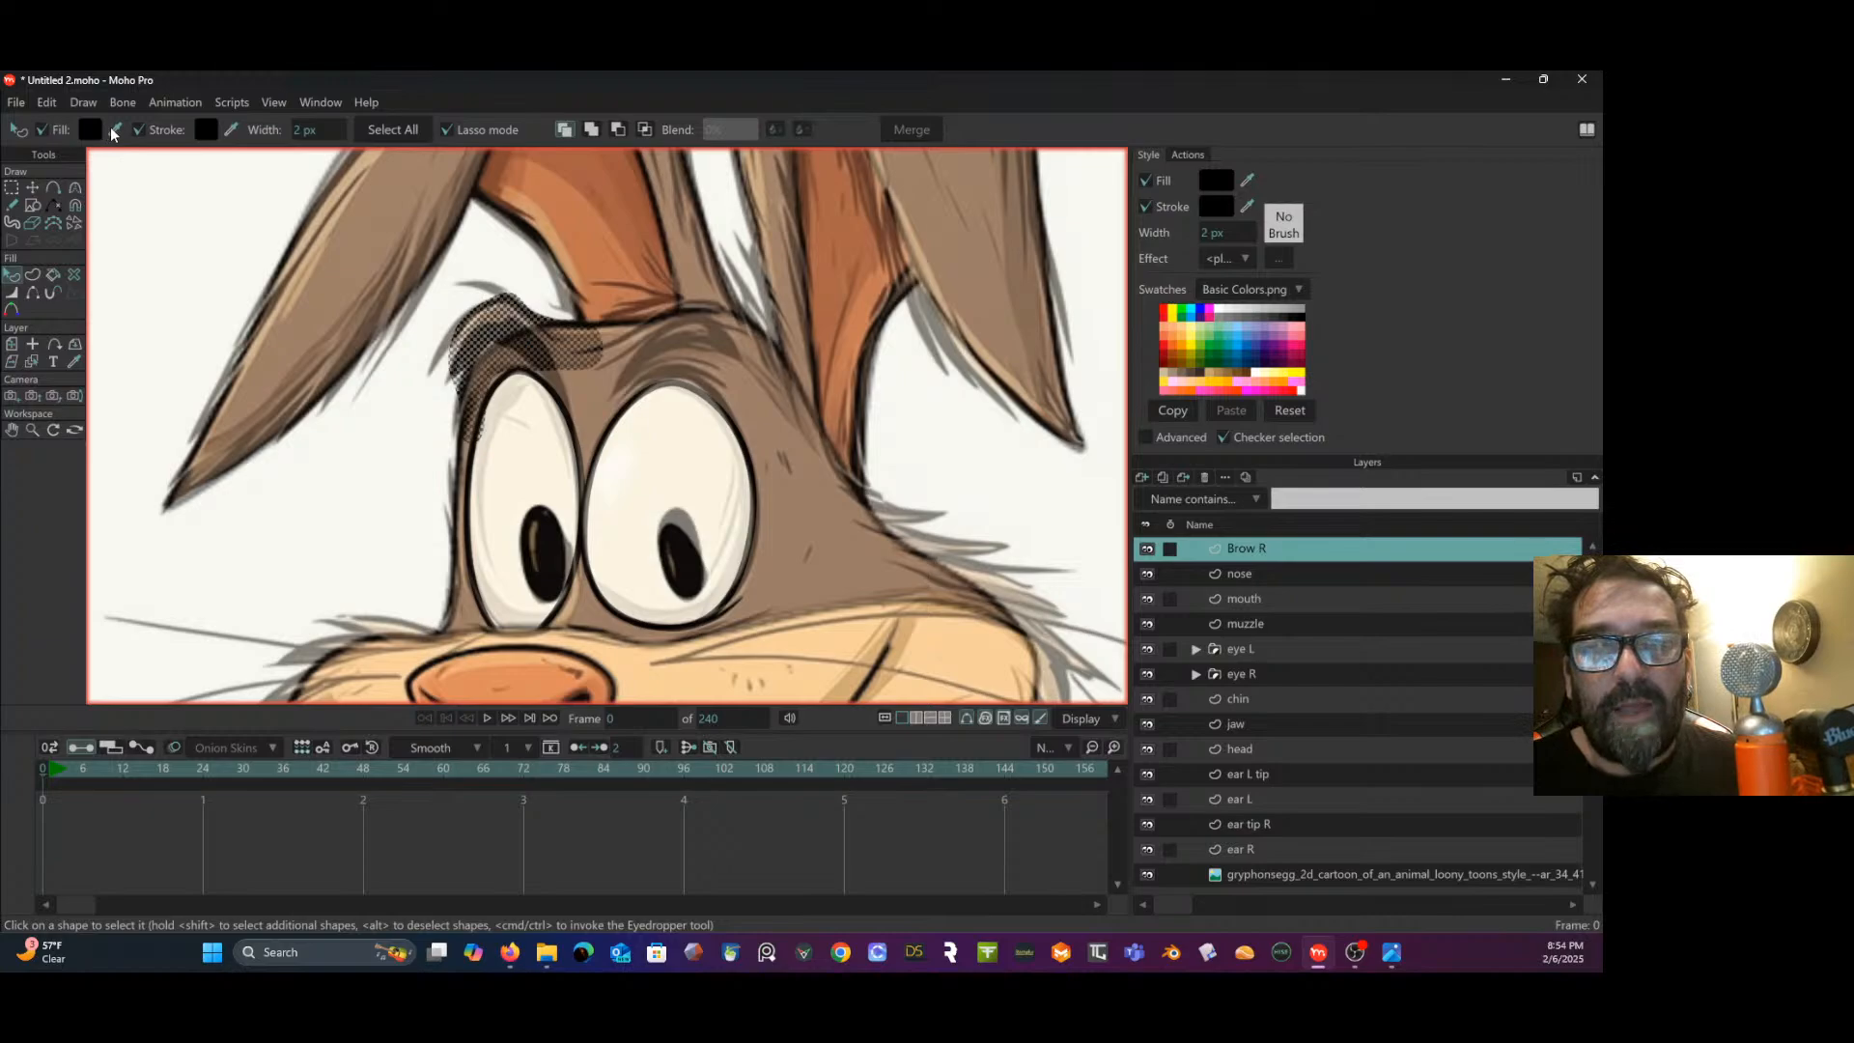
left_click_drag(112, 134, 784, 523)
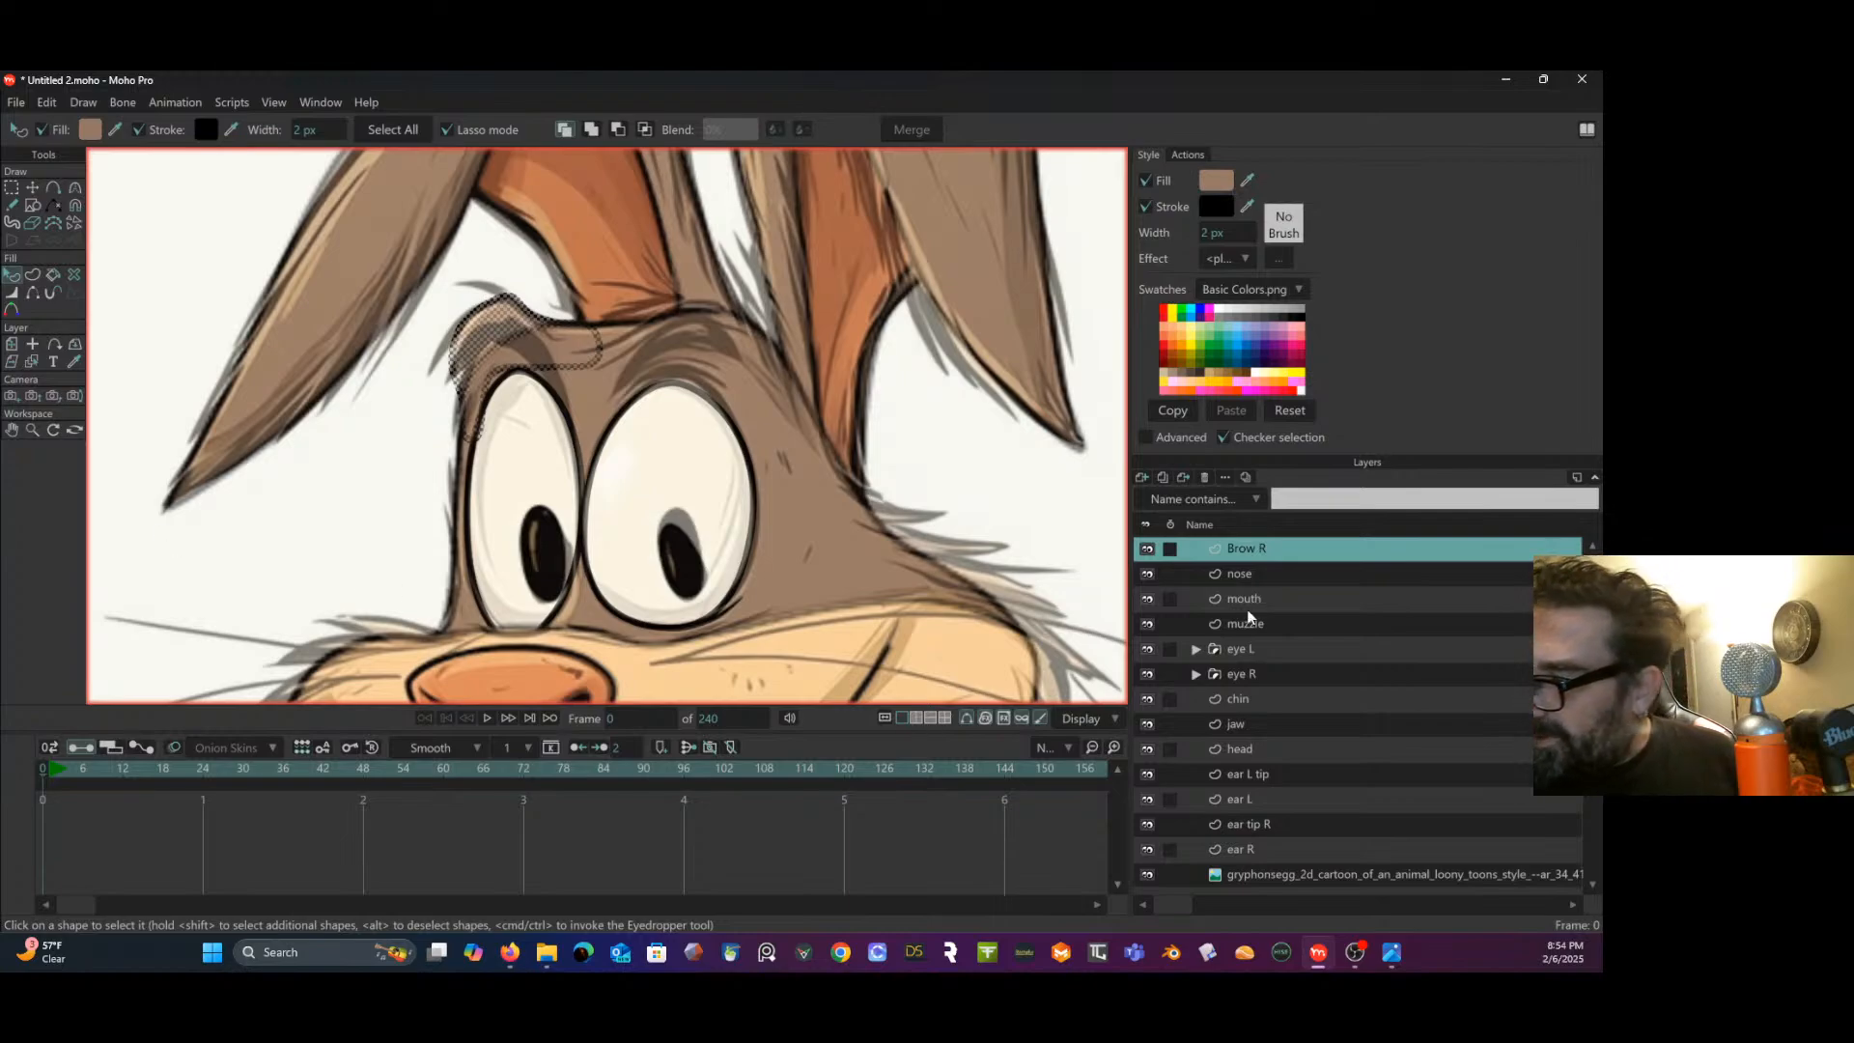
mouse_move(1286, 554)
left_mouse_down()
mouse_move(1281, 595)
mouse_move(1266, 553)
left_mouse_up()
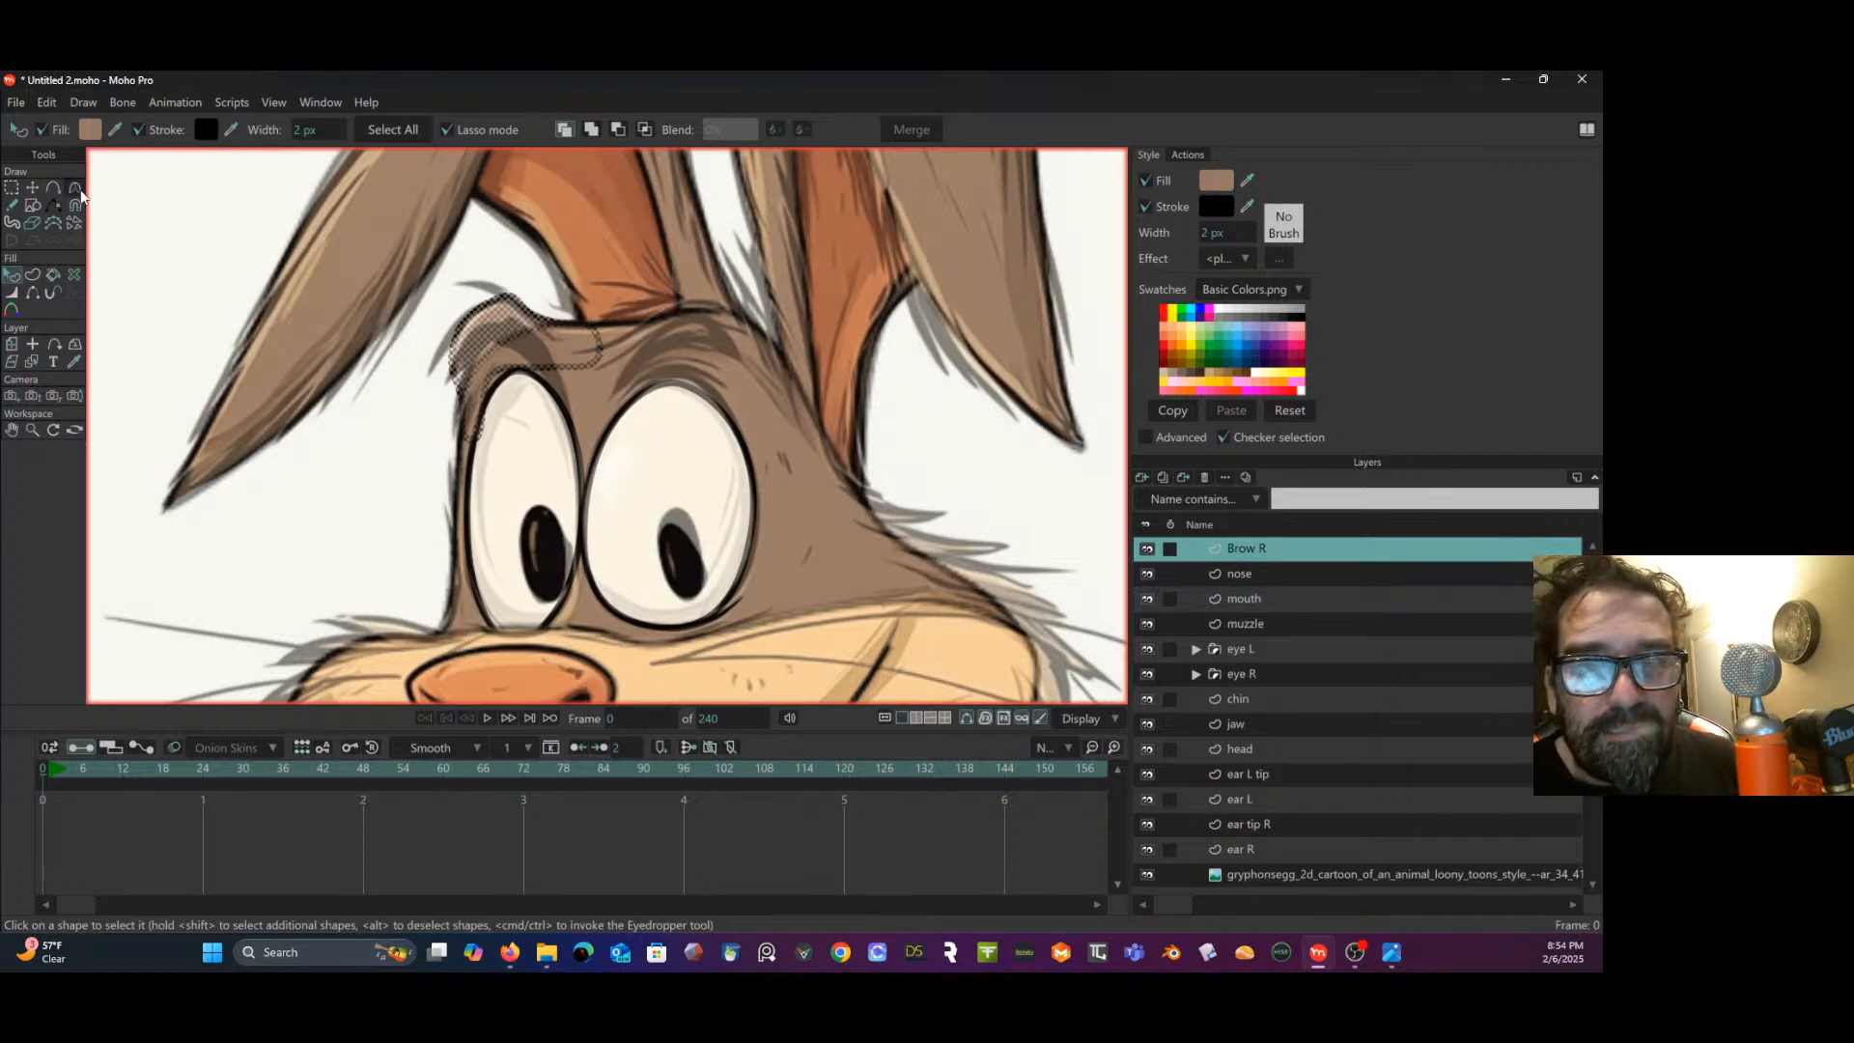
- Hide the stroke on the brow's inner end and lower edges, leaving only the upper outline, and clear the selection
left_click(31, 291)
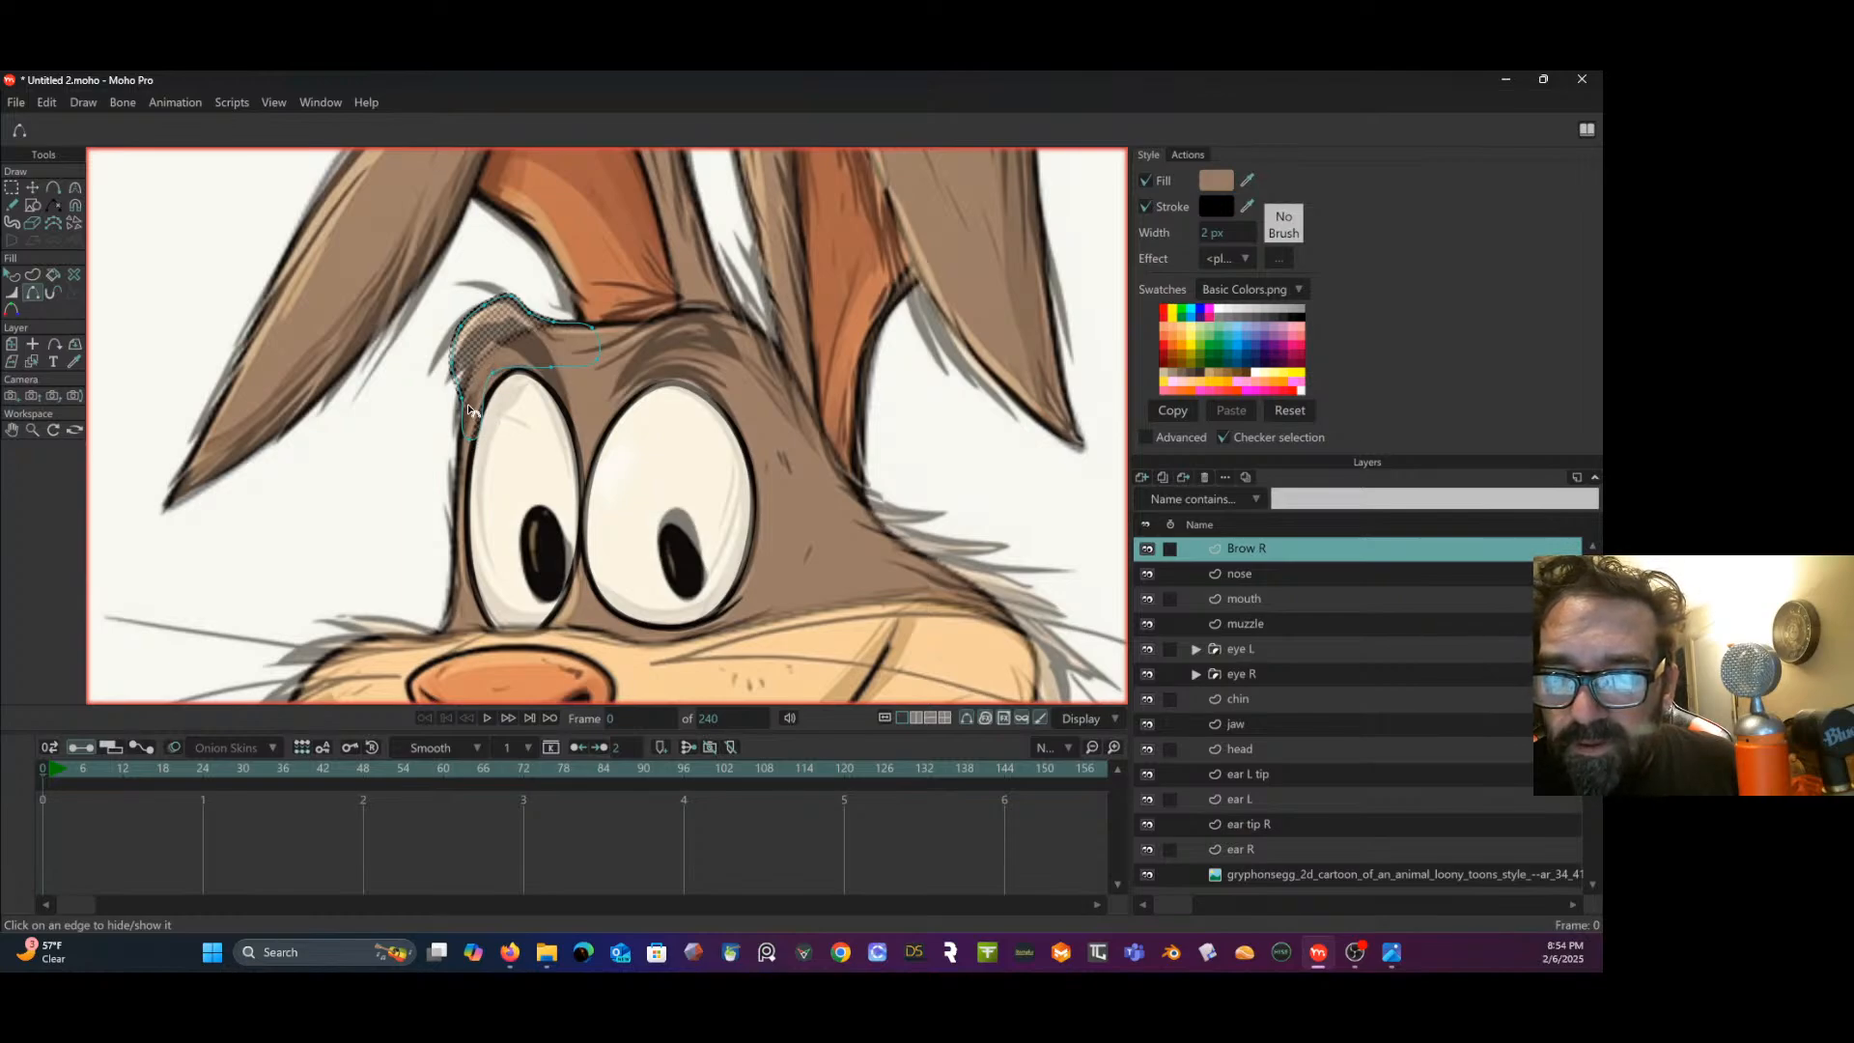
left_click(11, 187)
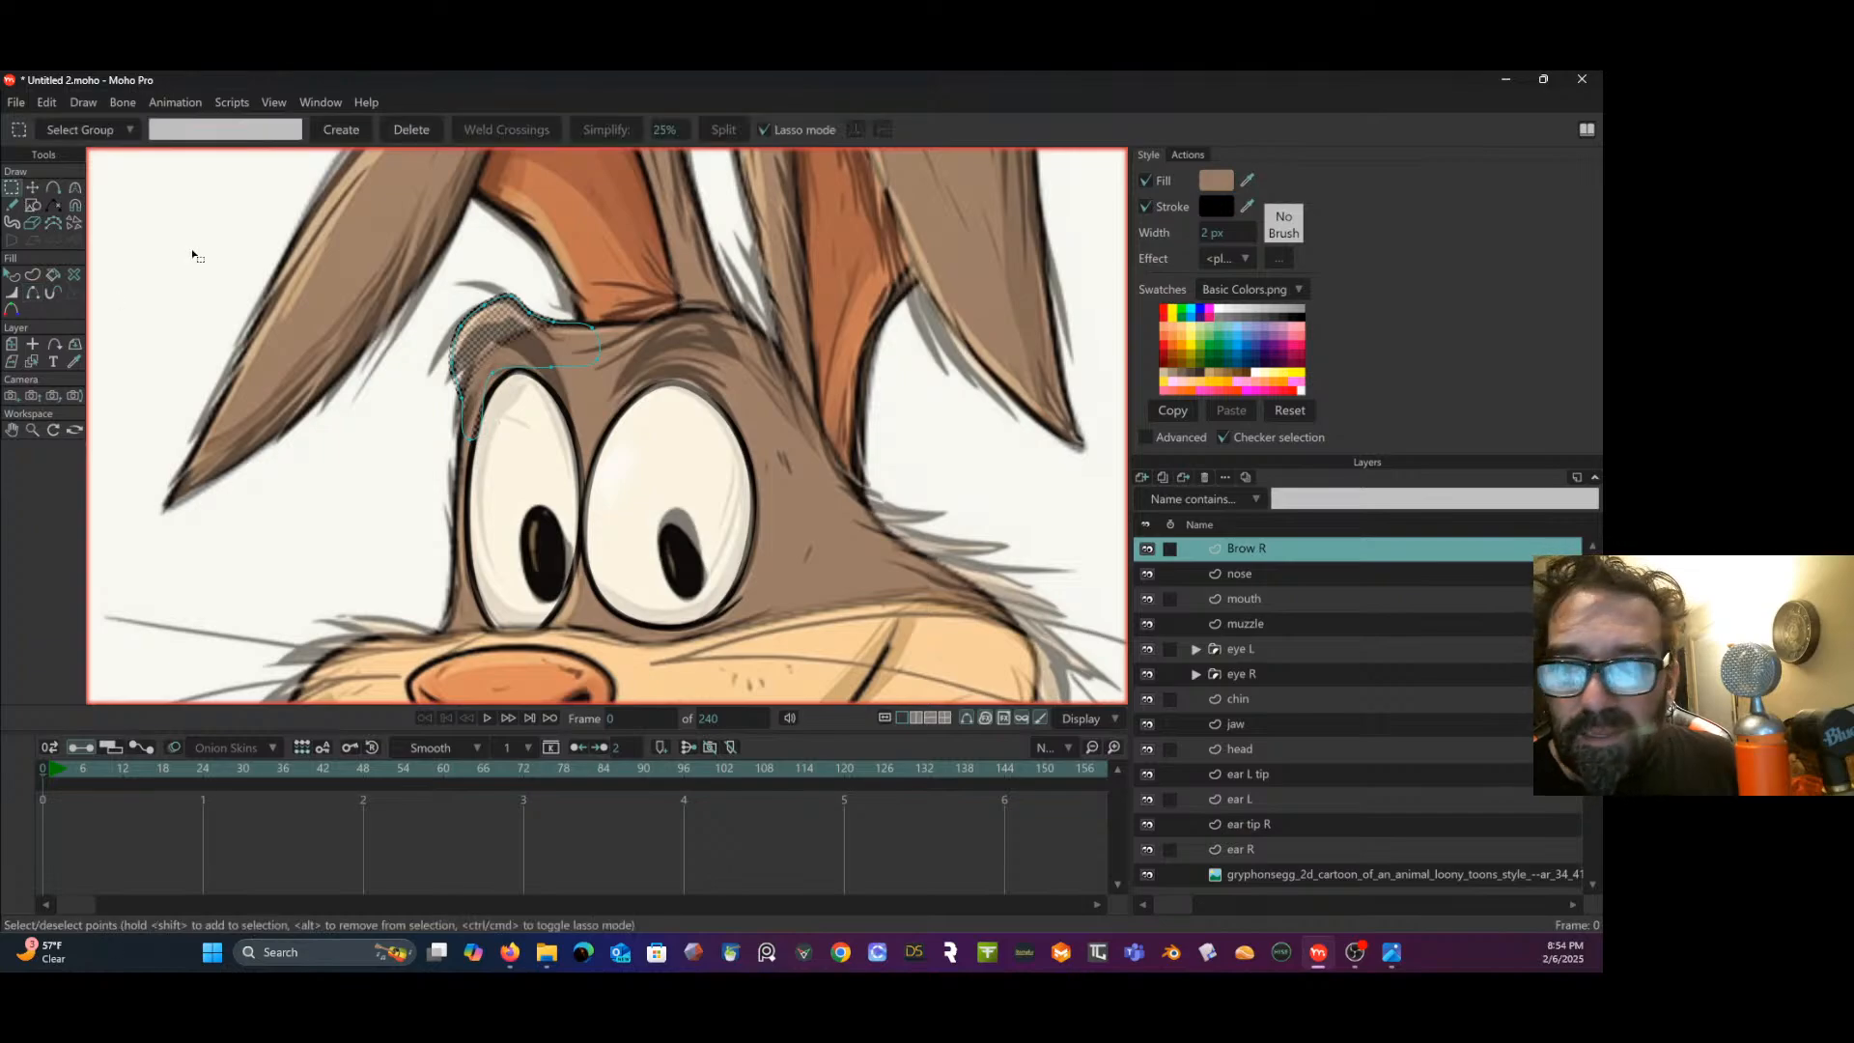
left_click(189, 256)
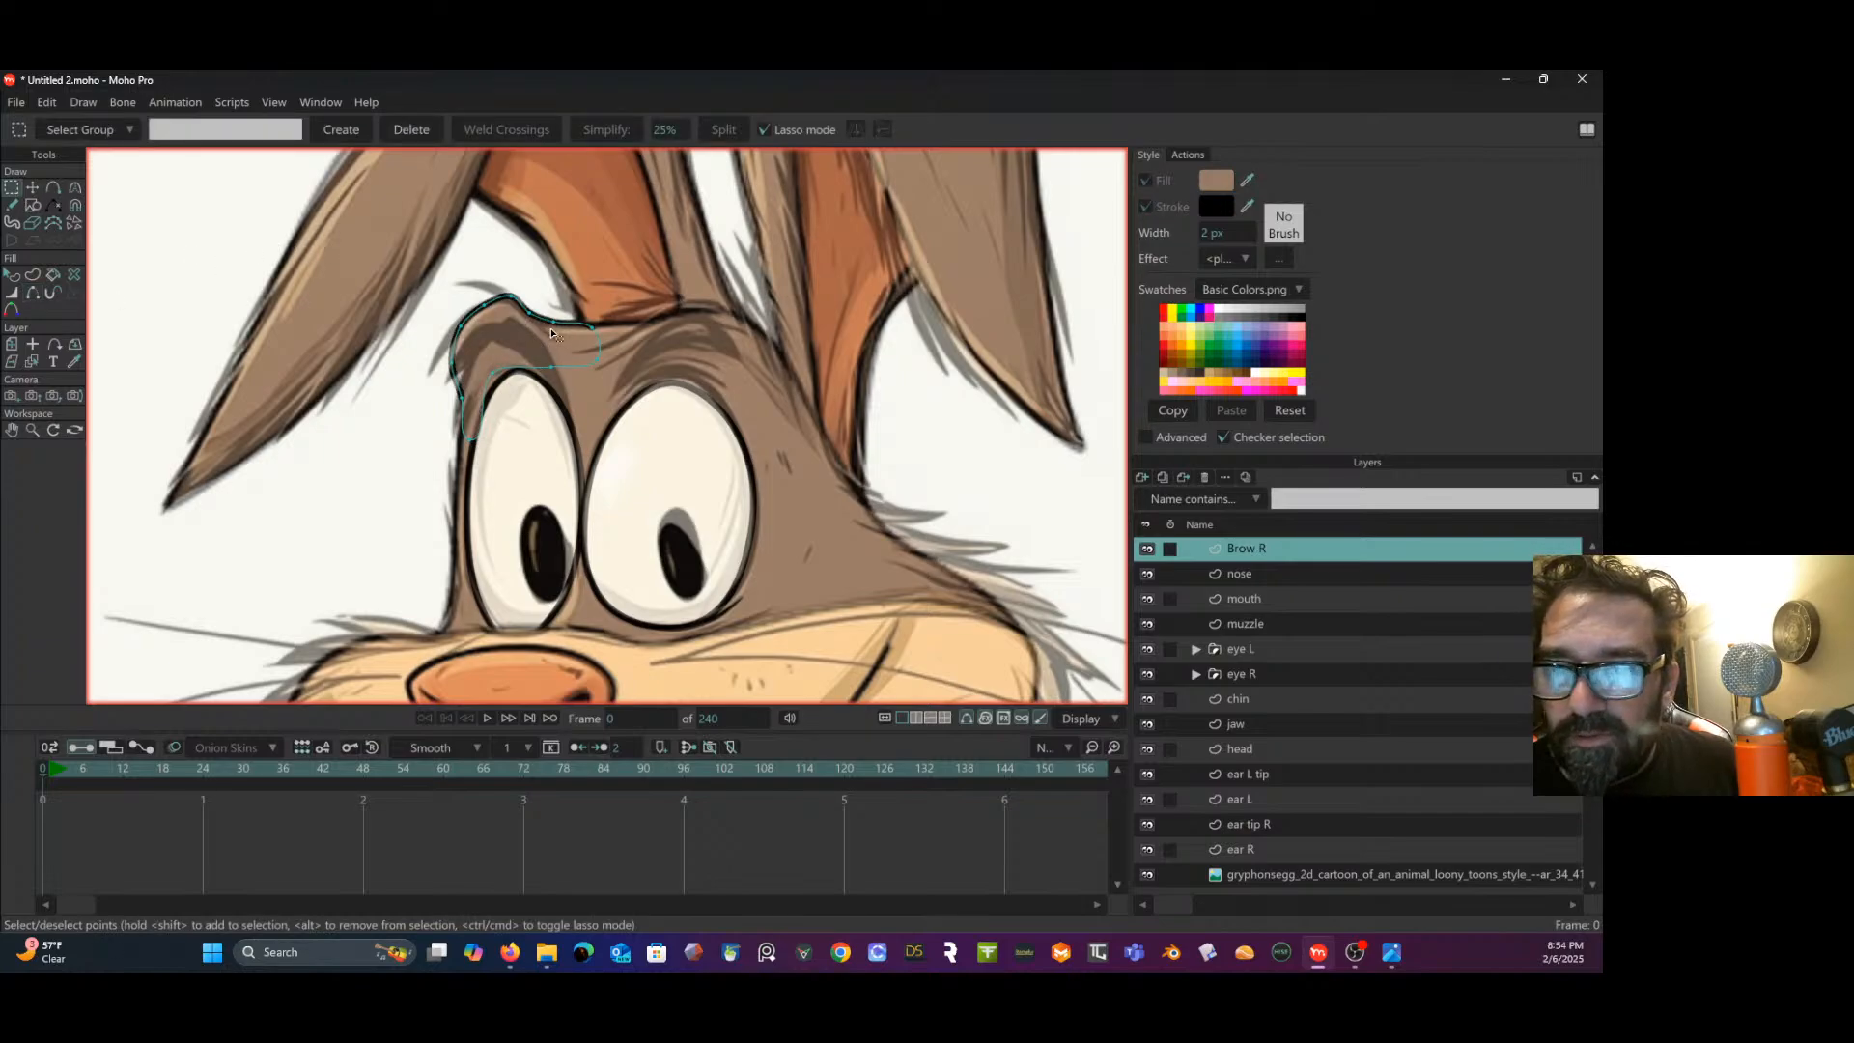
- Refine the inner upper end of the brow outline by nudging its end point slightly upward
left_click(79, 191)
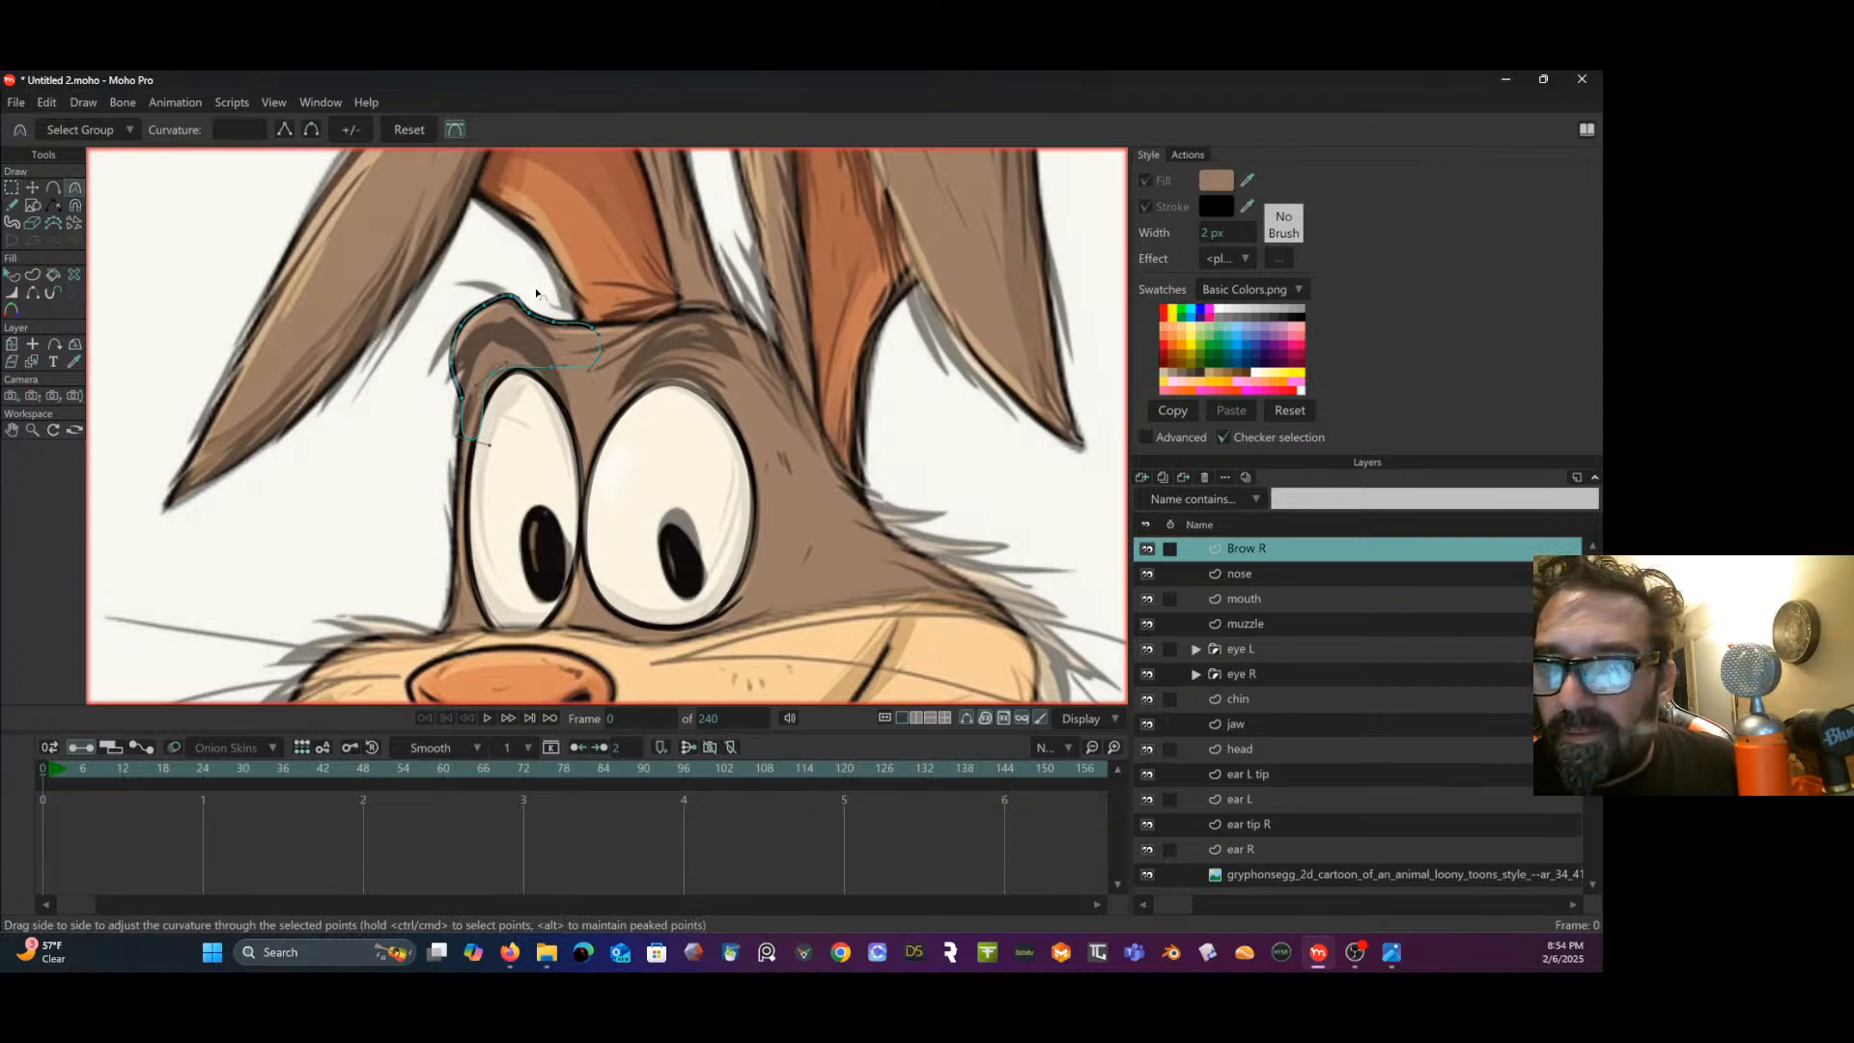
left_click(600, 332)
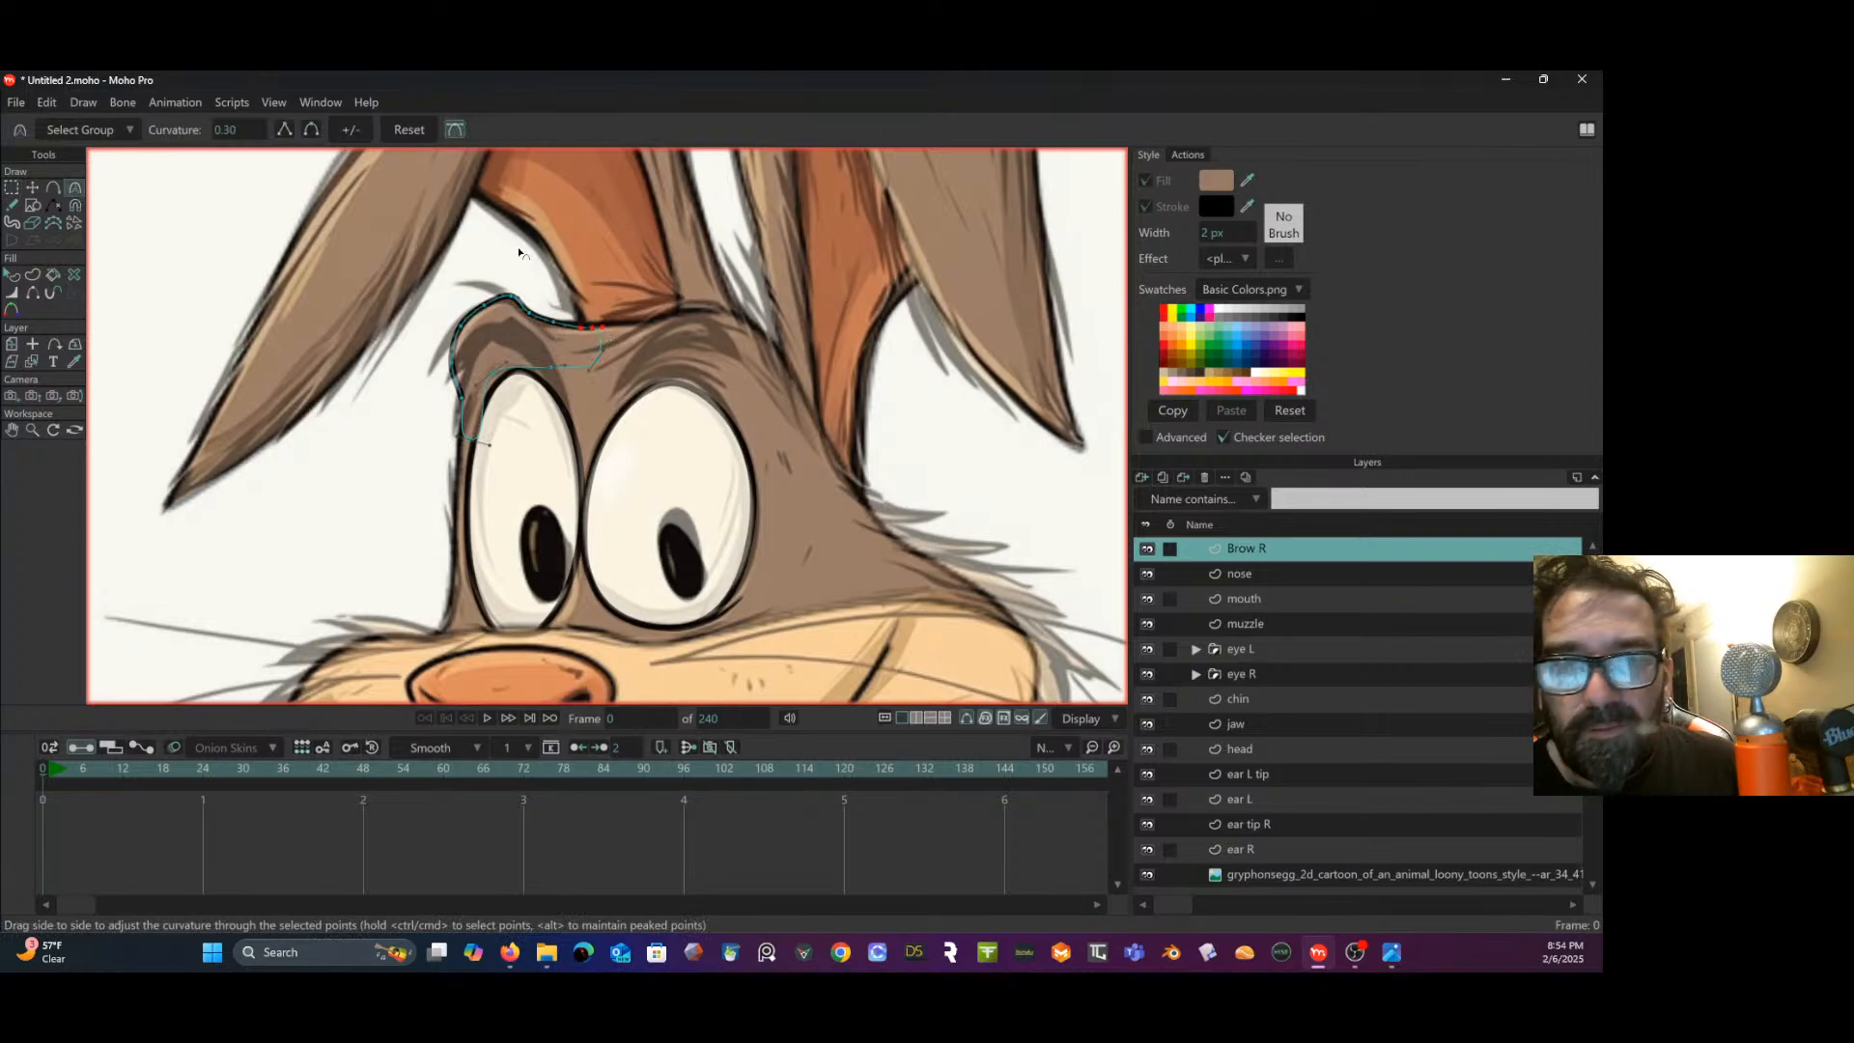
left_click(32, 188)
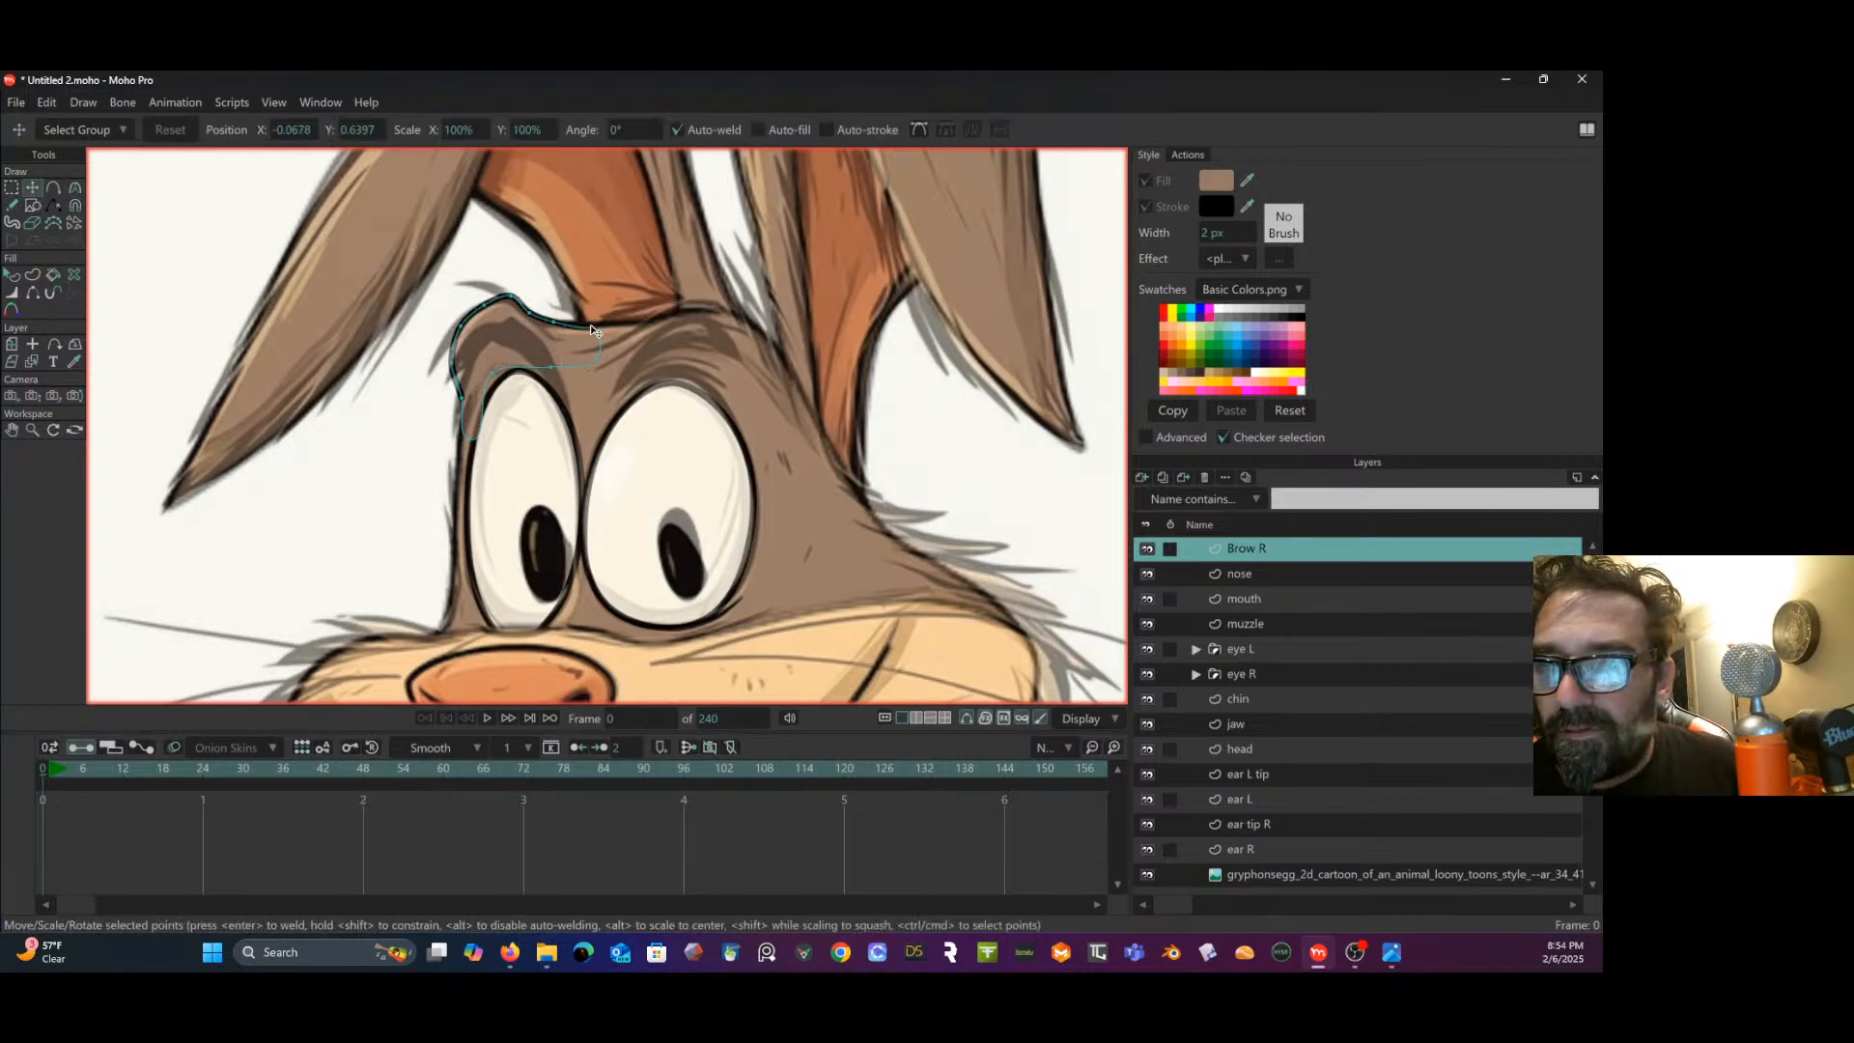
left_click_drag(593, 330, 596, 318)
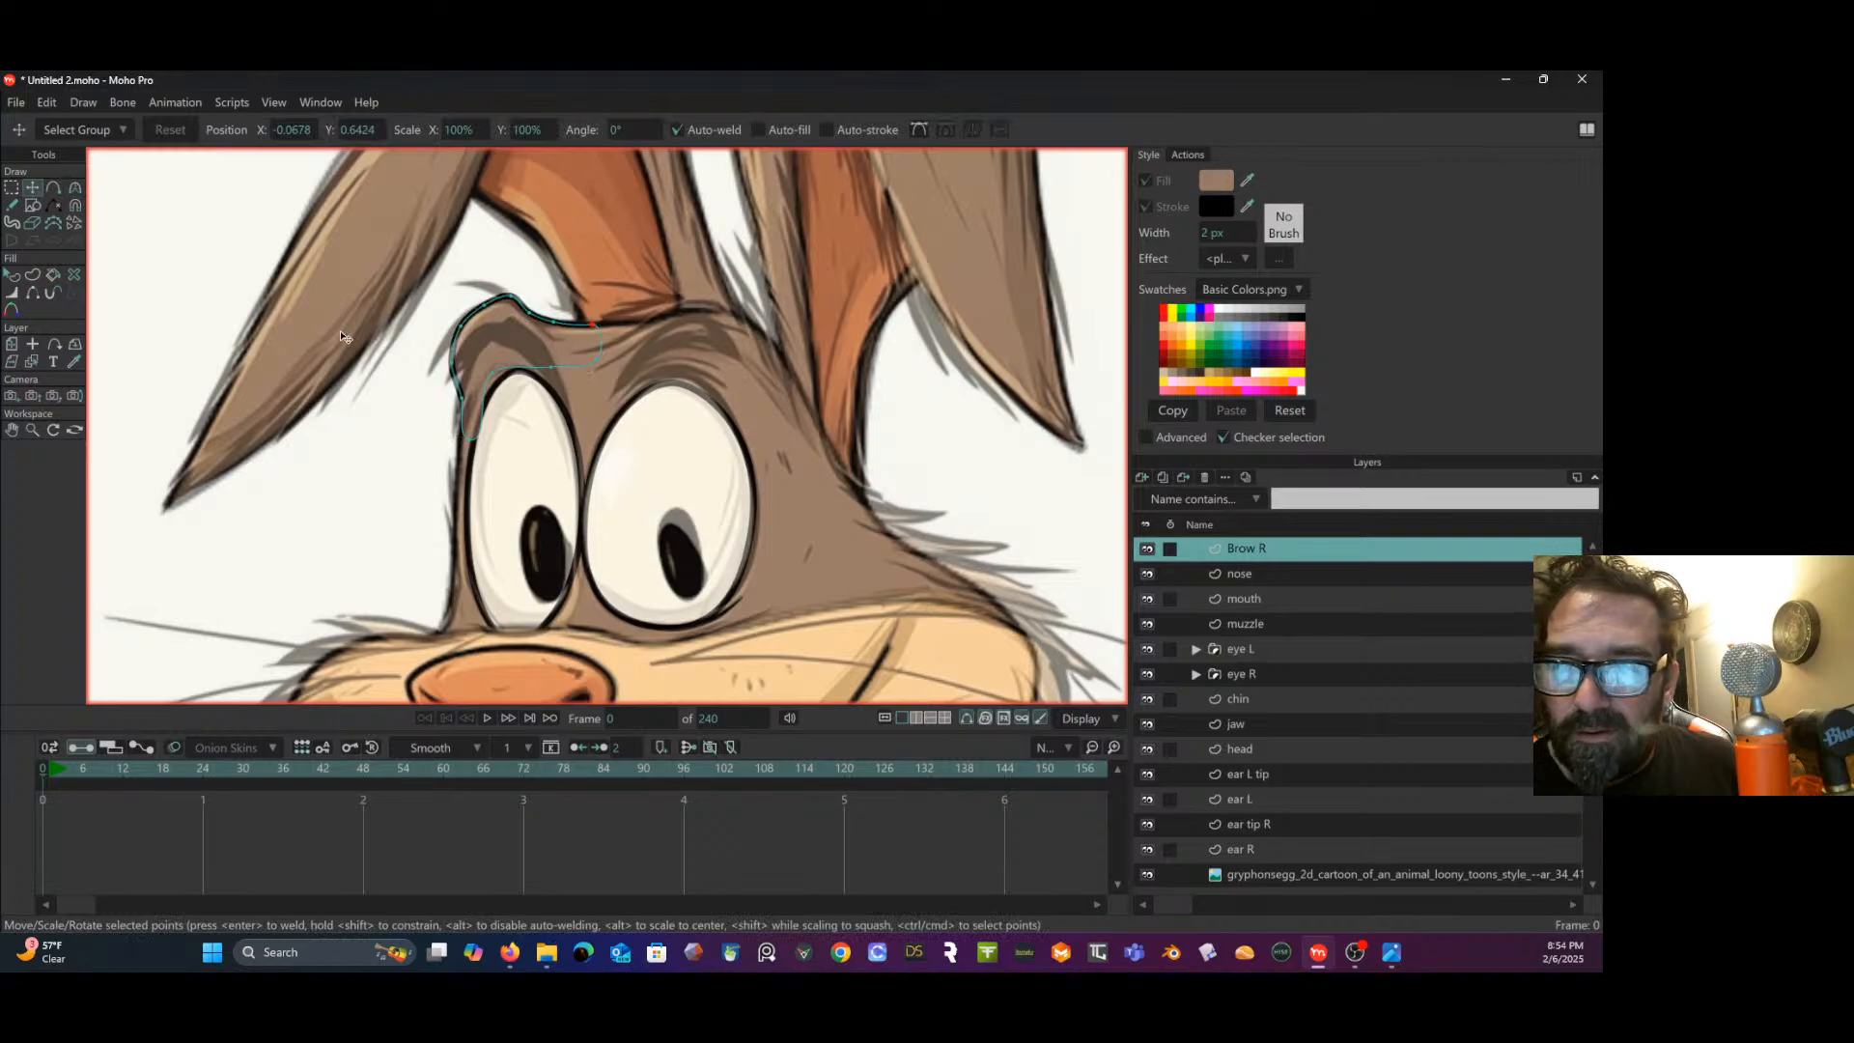
- Trace the dark fur shading inside the right brow as a closed, jagged outline with Add Point
left_click(12, 188)
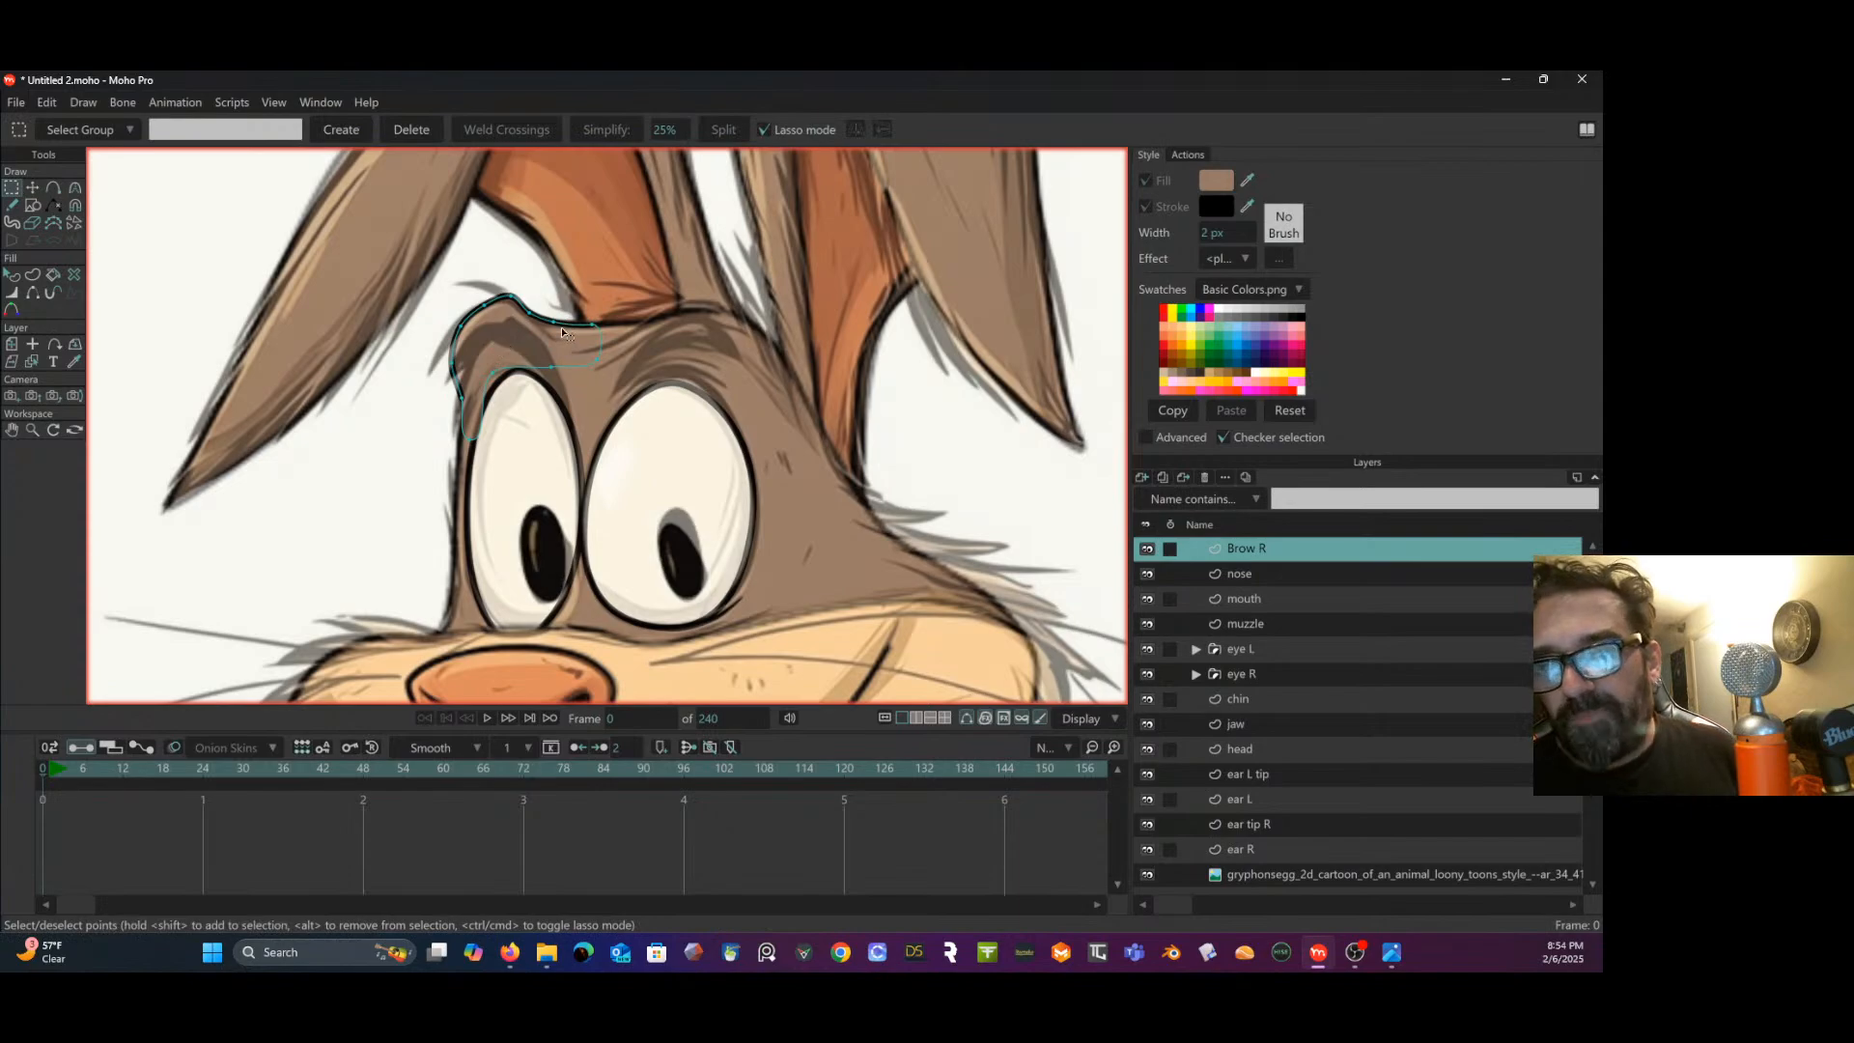
left_click(55, 191)
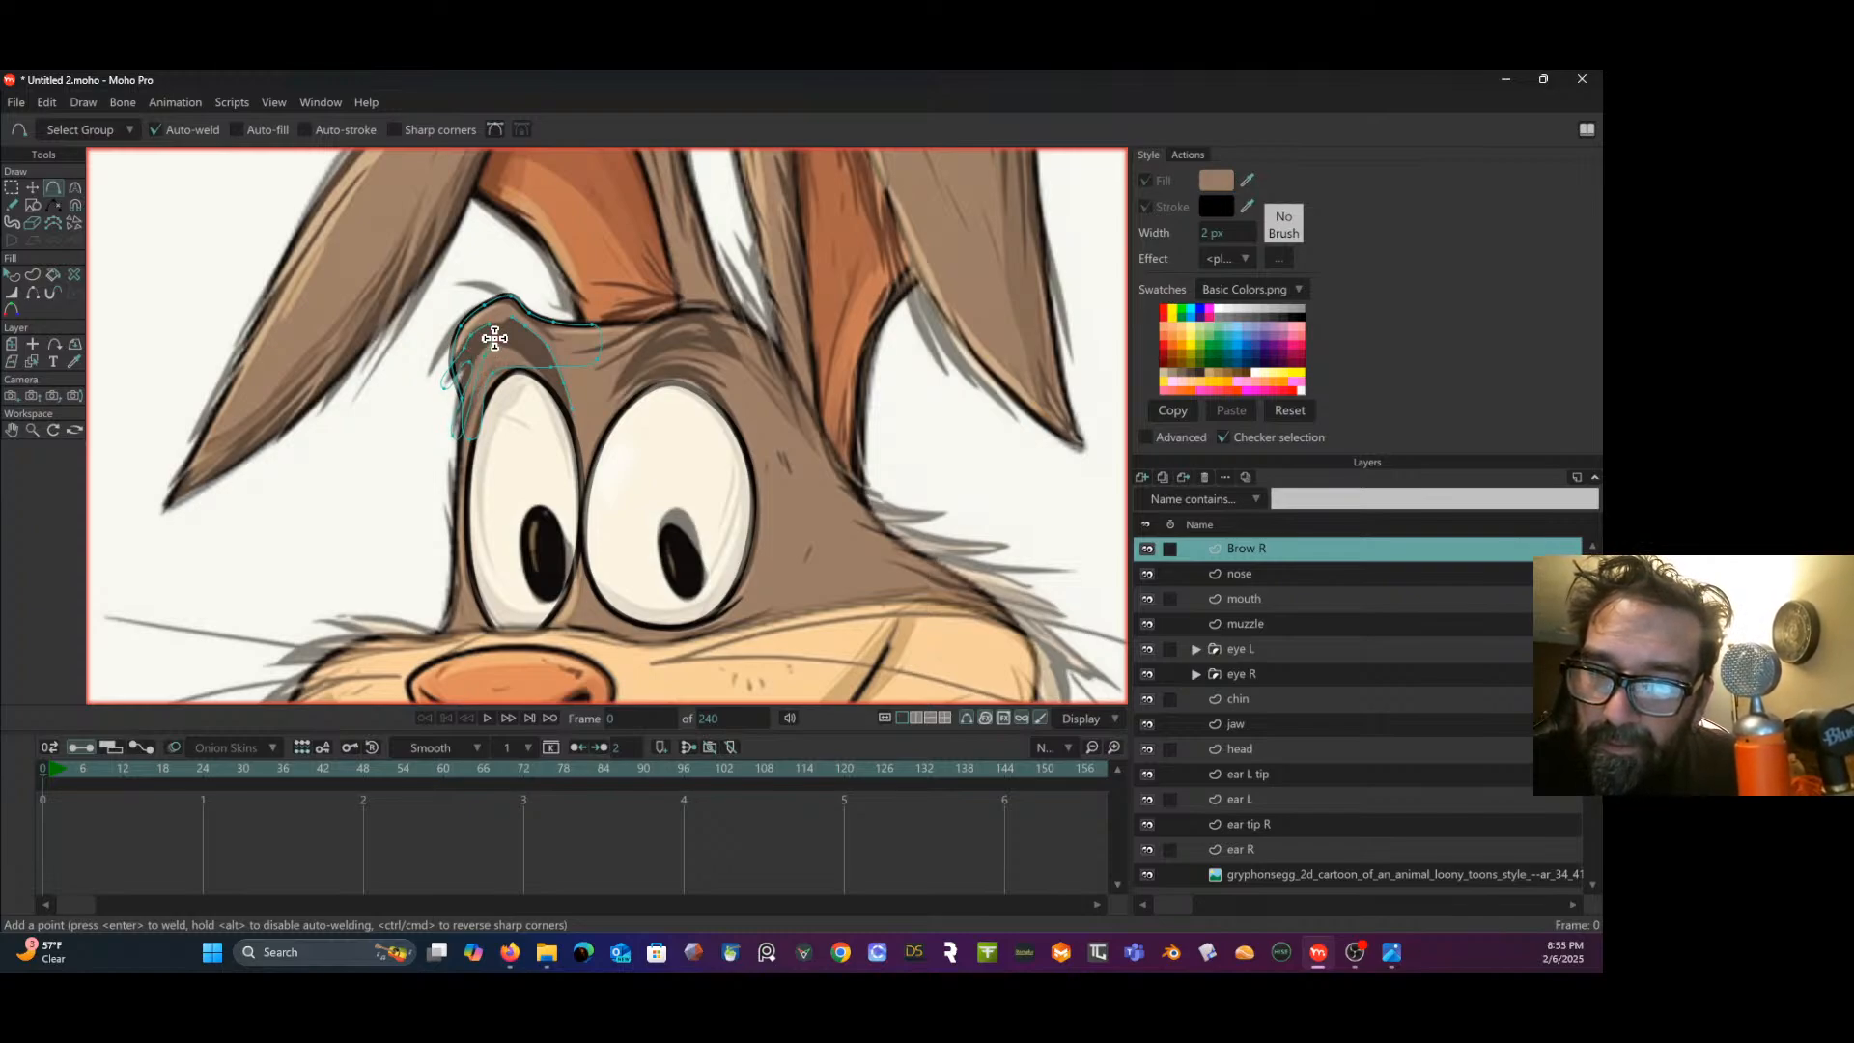
left_click(542, 379)
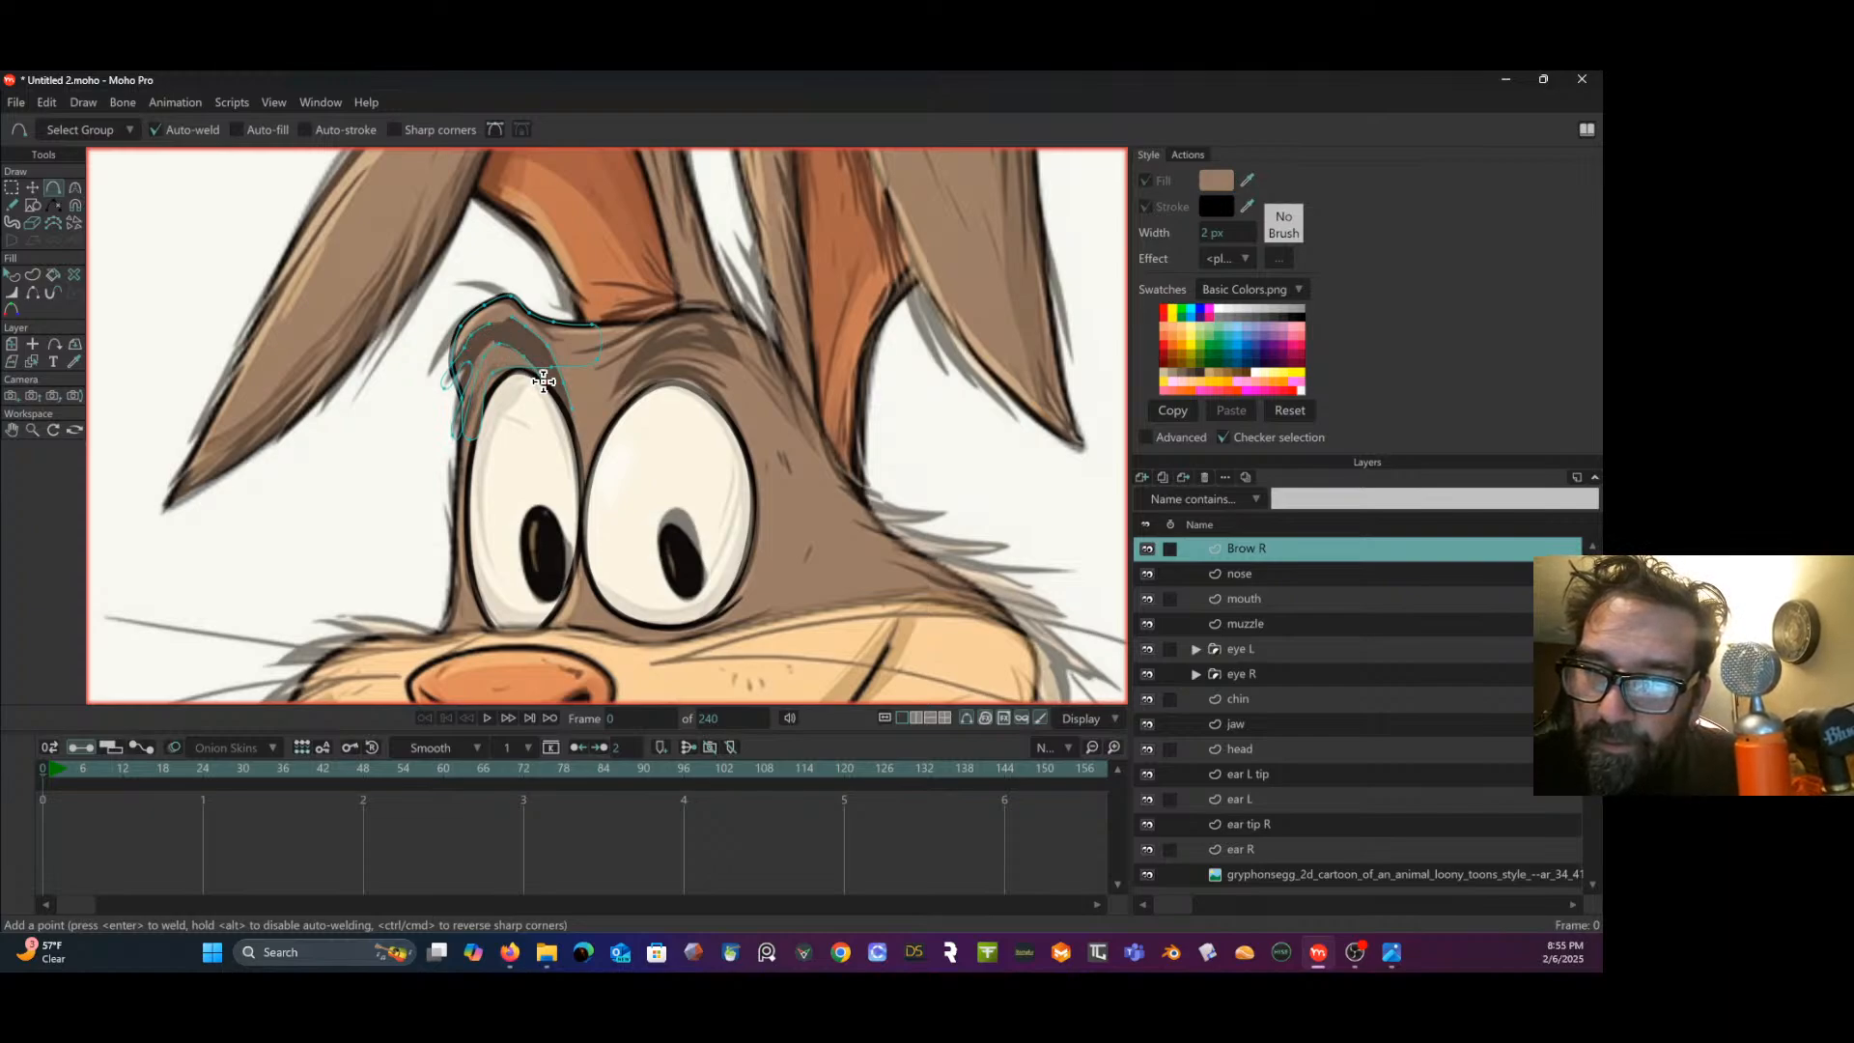
left_click(566, 407)
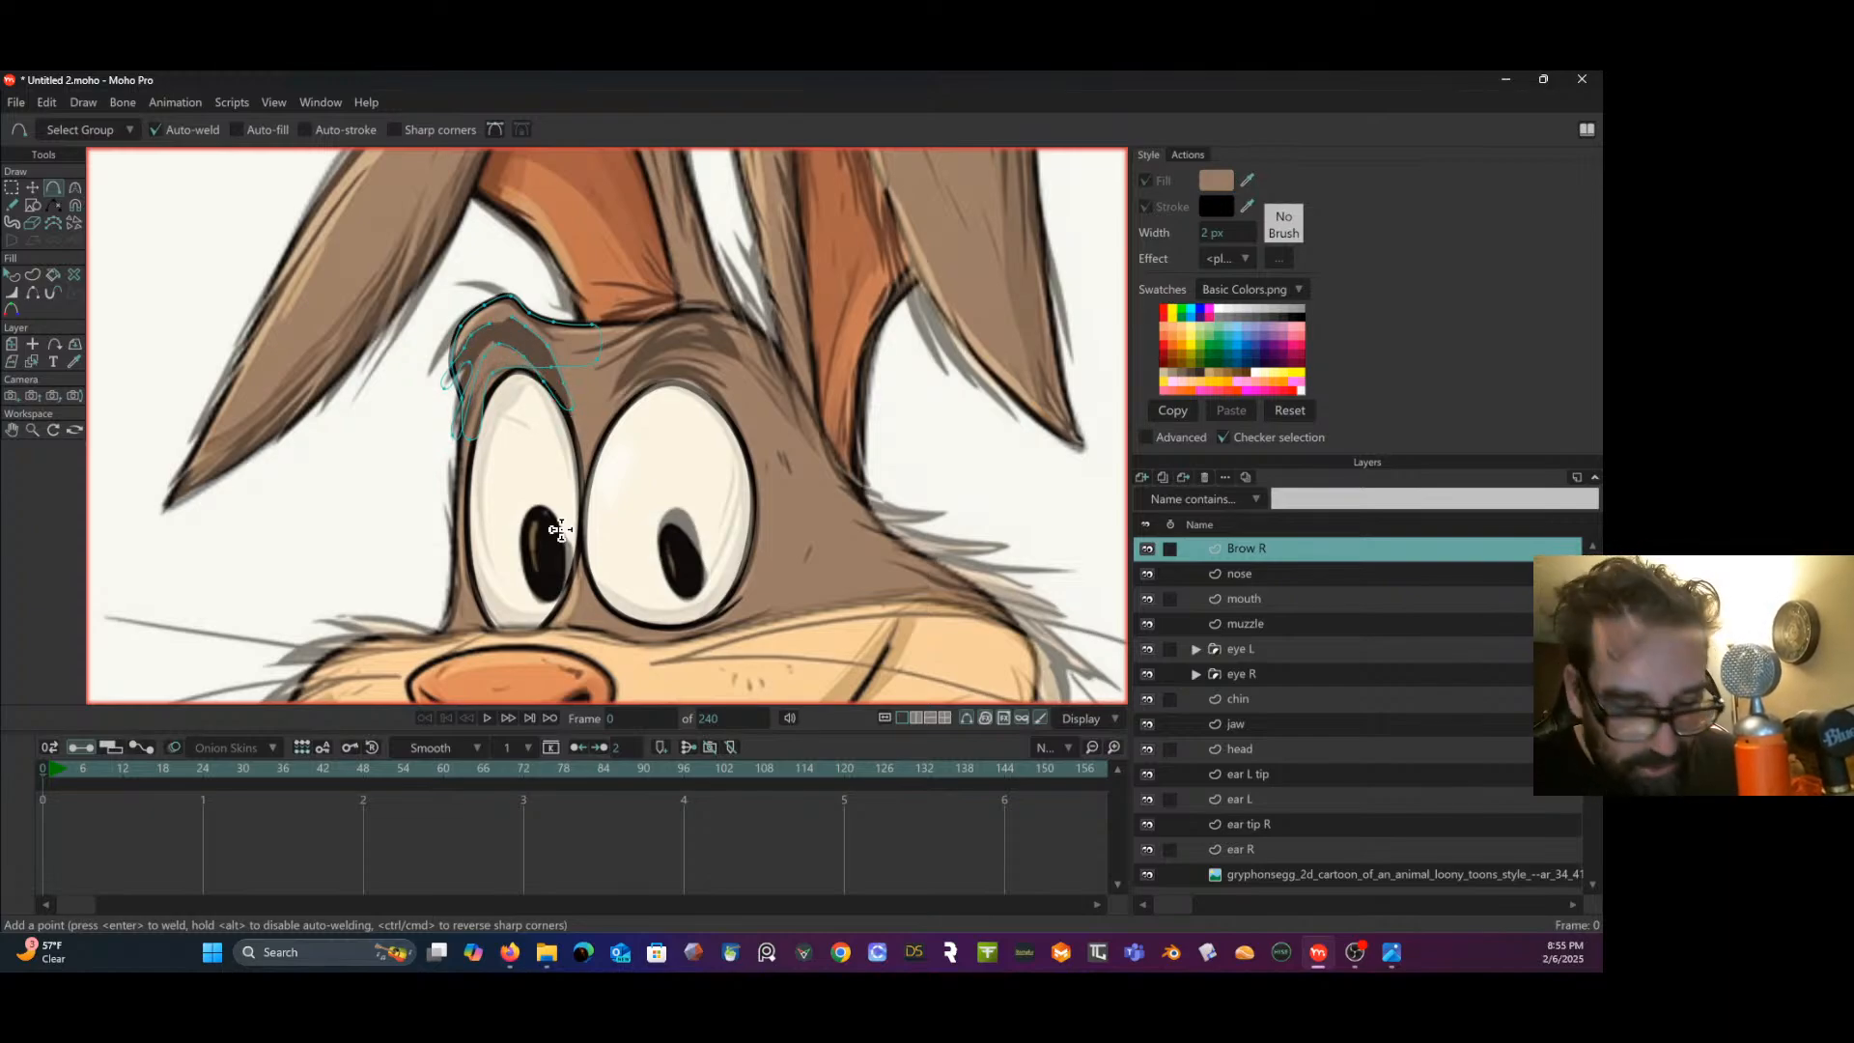
- Tighten the curvature of the shading outline's tips, to 0.0705 at the inner tip, 0.1982 at the lower tip and 0.1854 at the outer tip
left_click(74, 187)
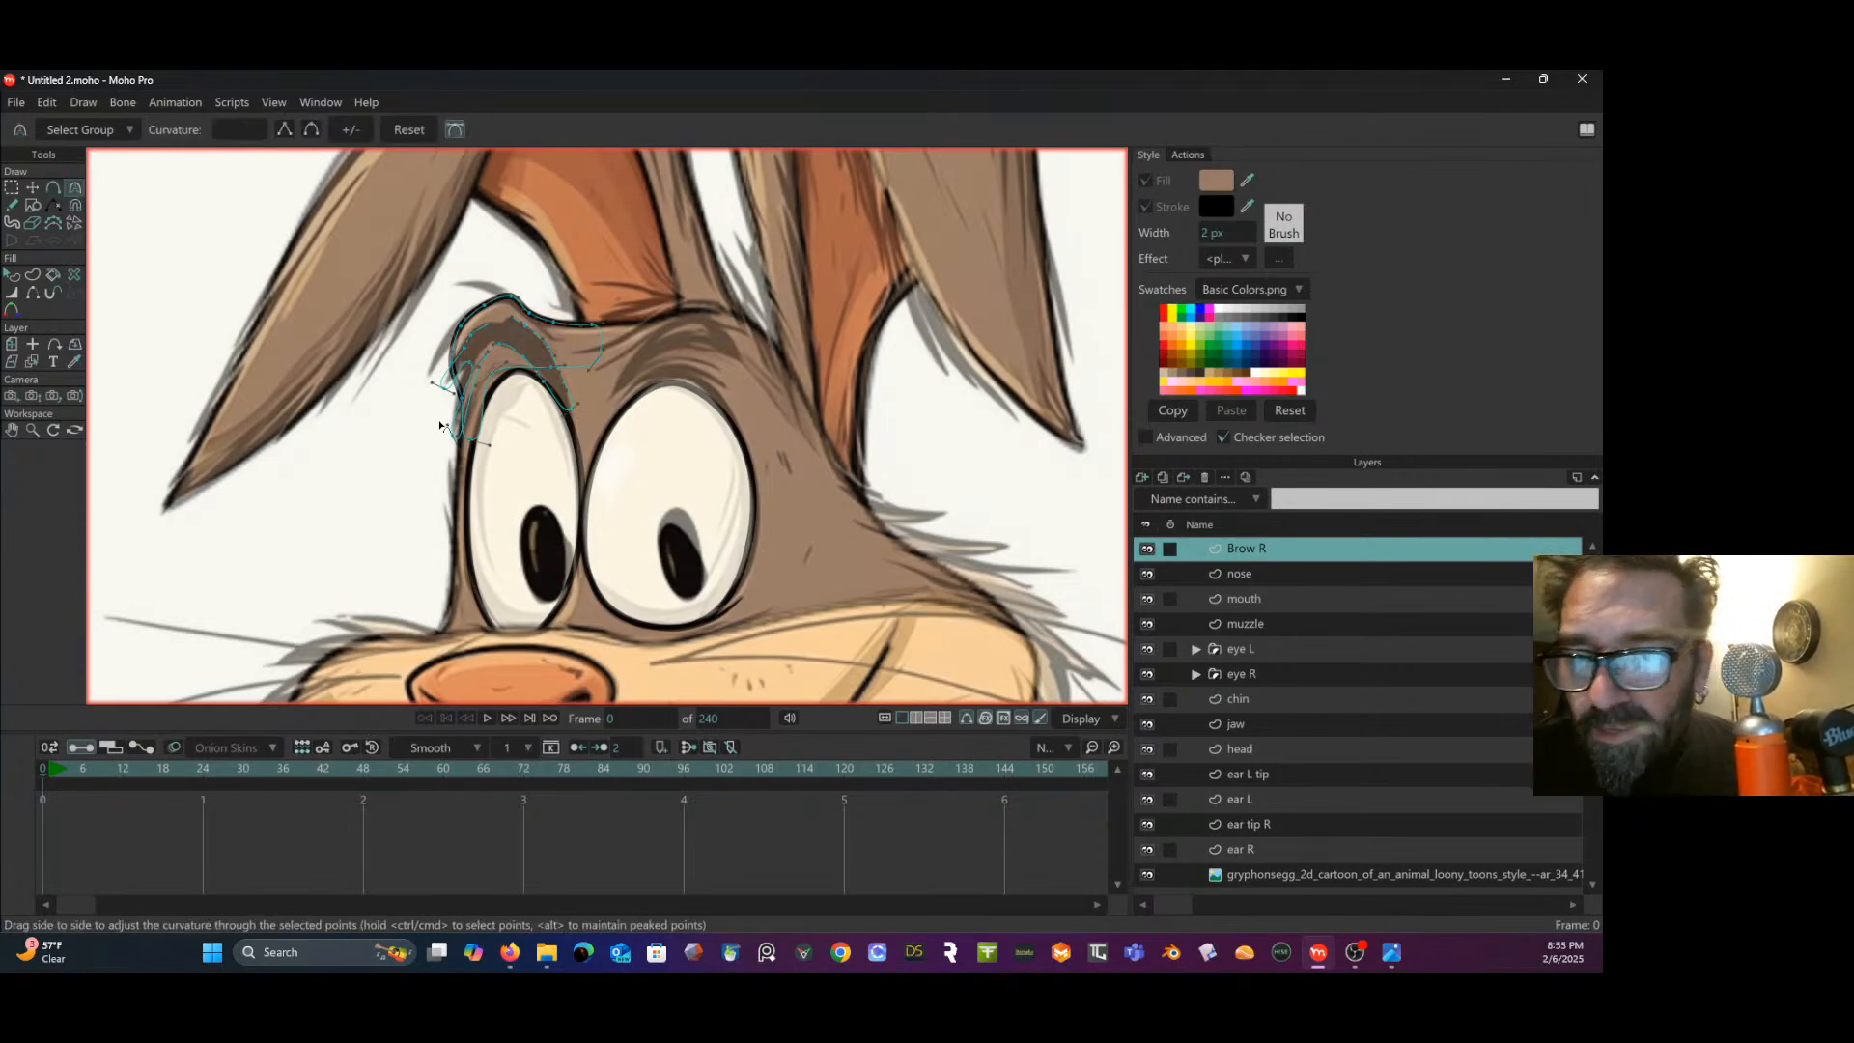
scroll(439, 426, "up", 3)
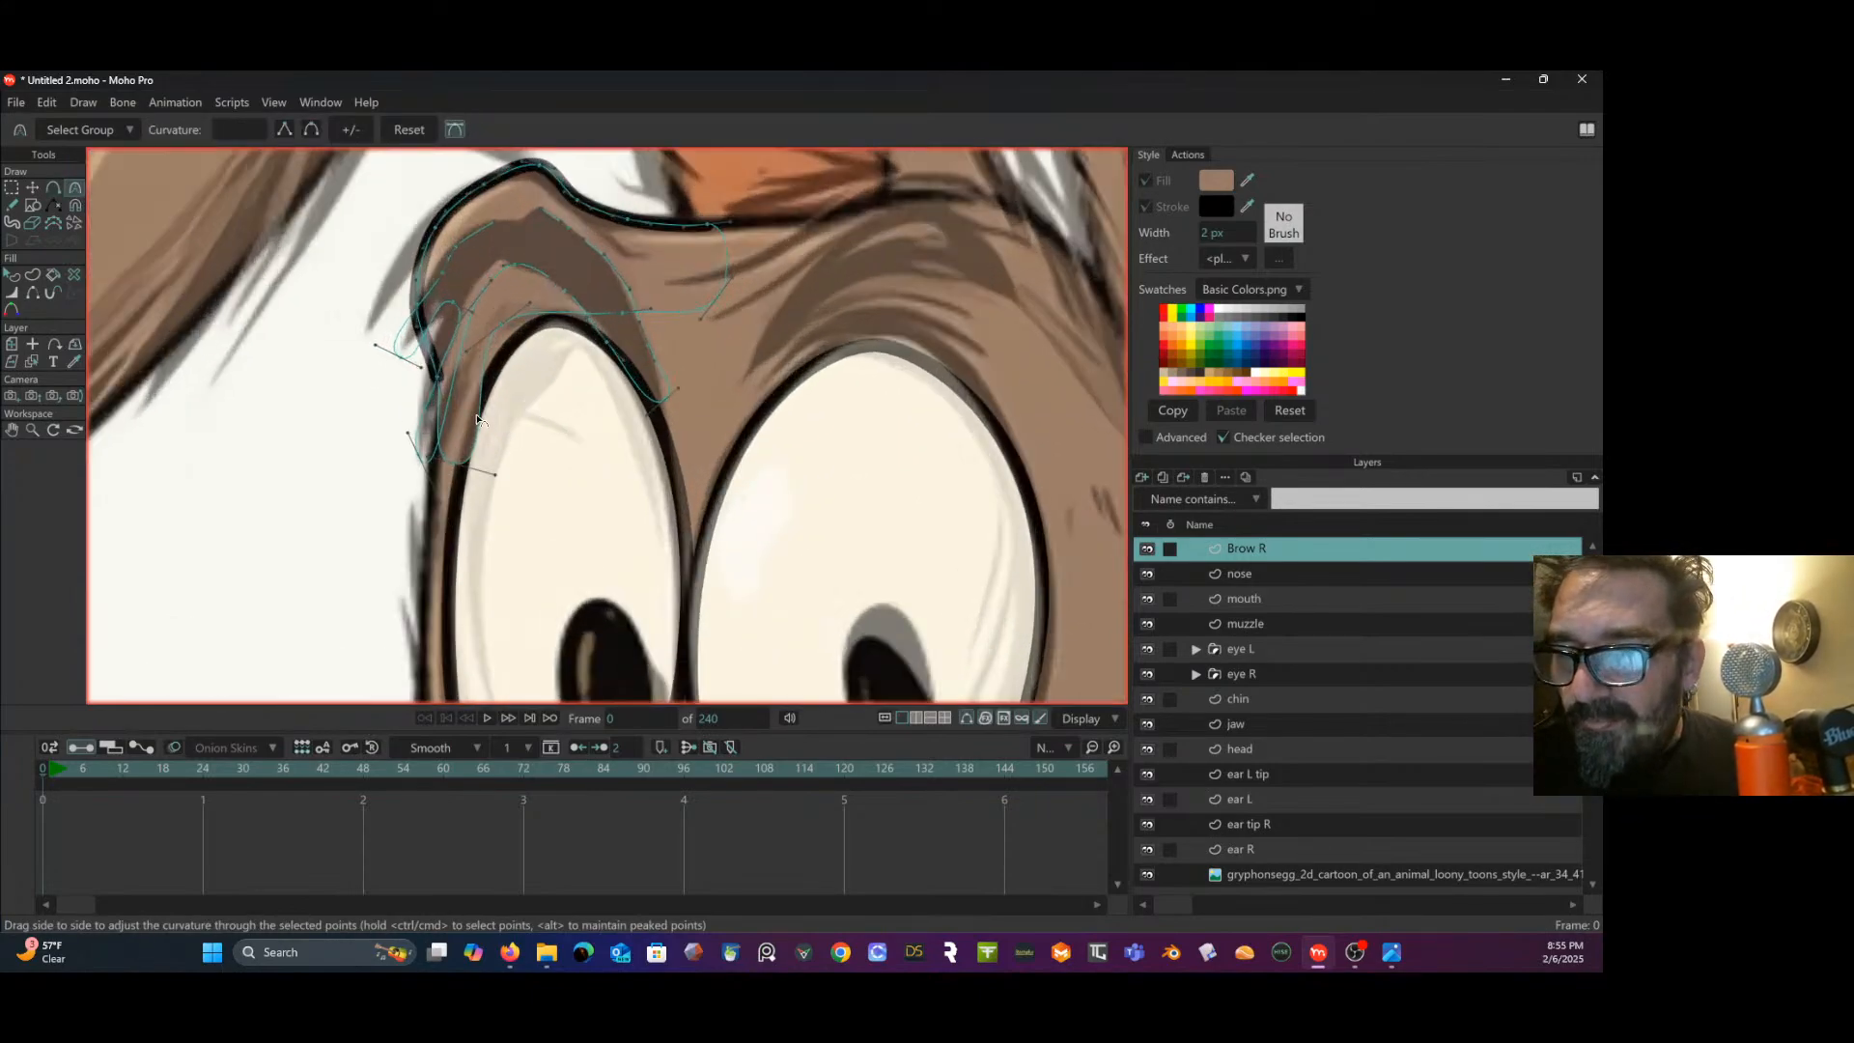
mouse_move(666, 400)
left_mouse_down()
mouse_move(790, 350)
mouse_move(420, 770)
mouse_move(669, 393)
mouse_move(651, 418)
left_mouse_up()
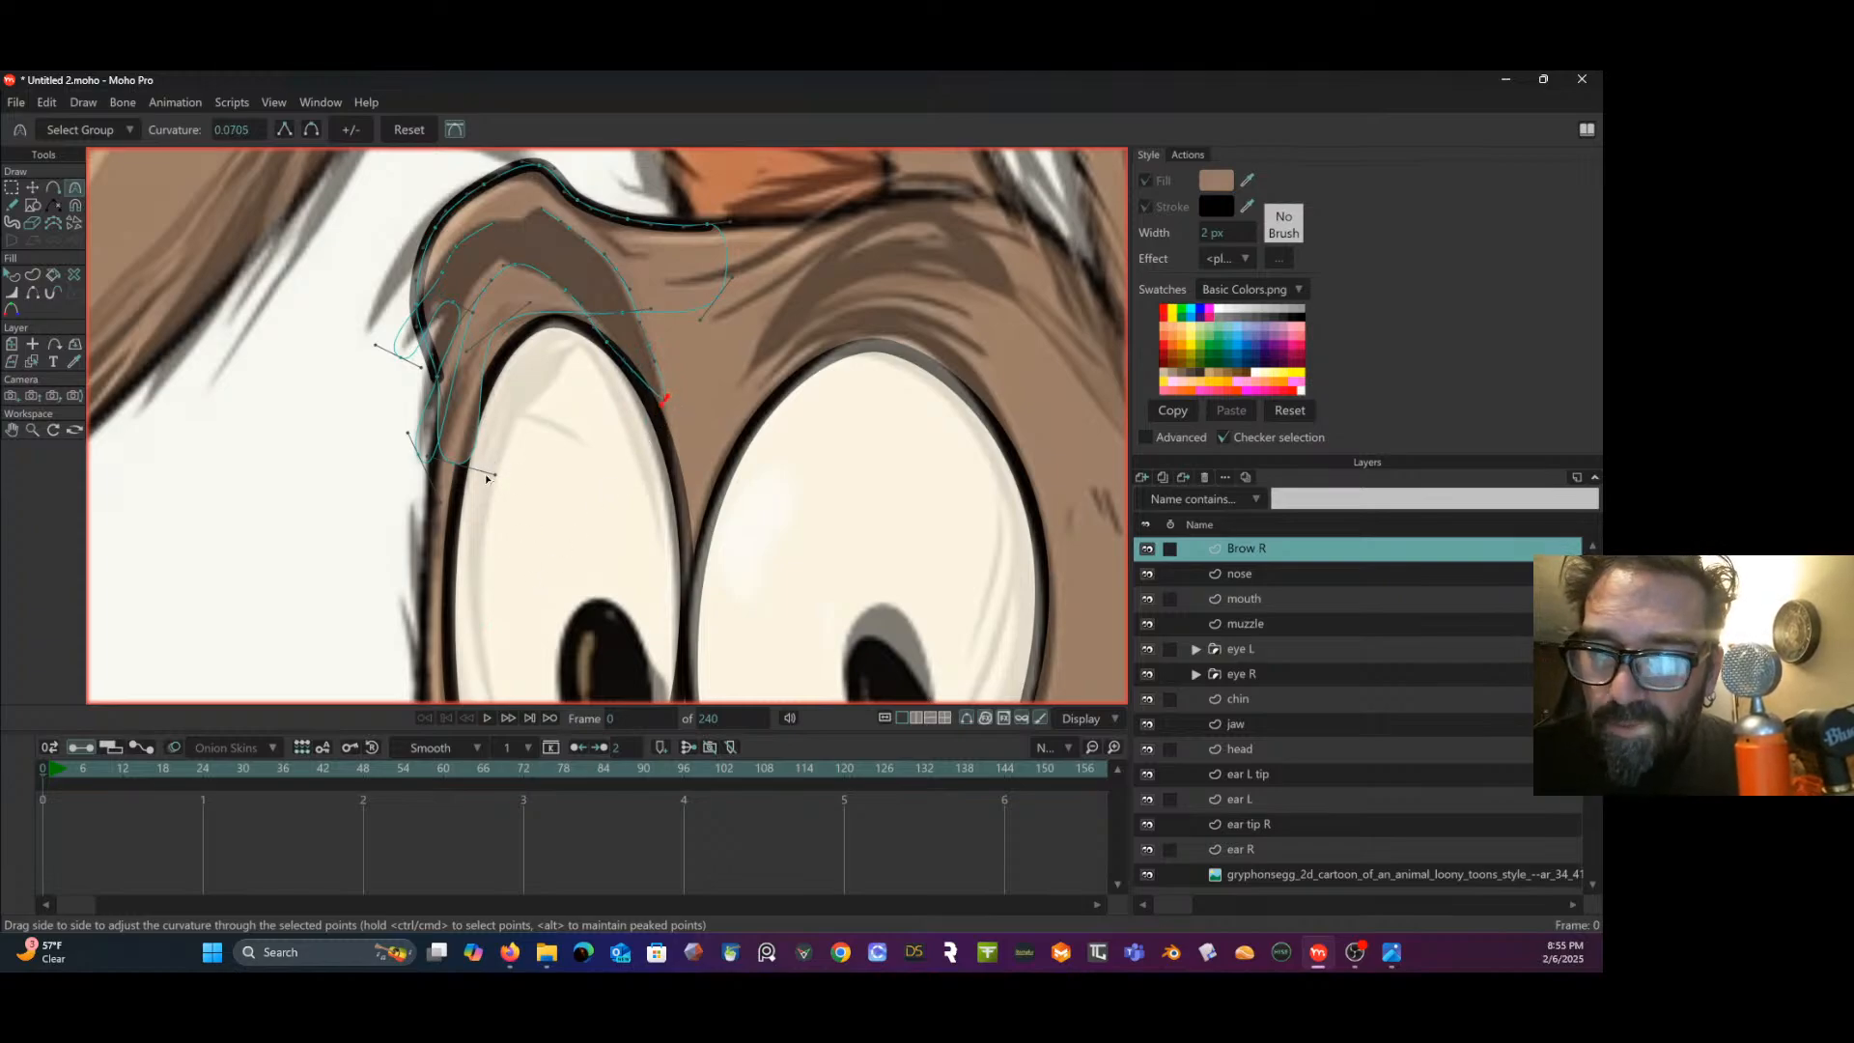
left_click(451, 464)
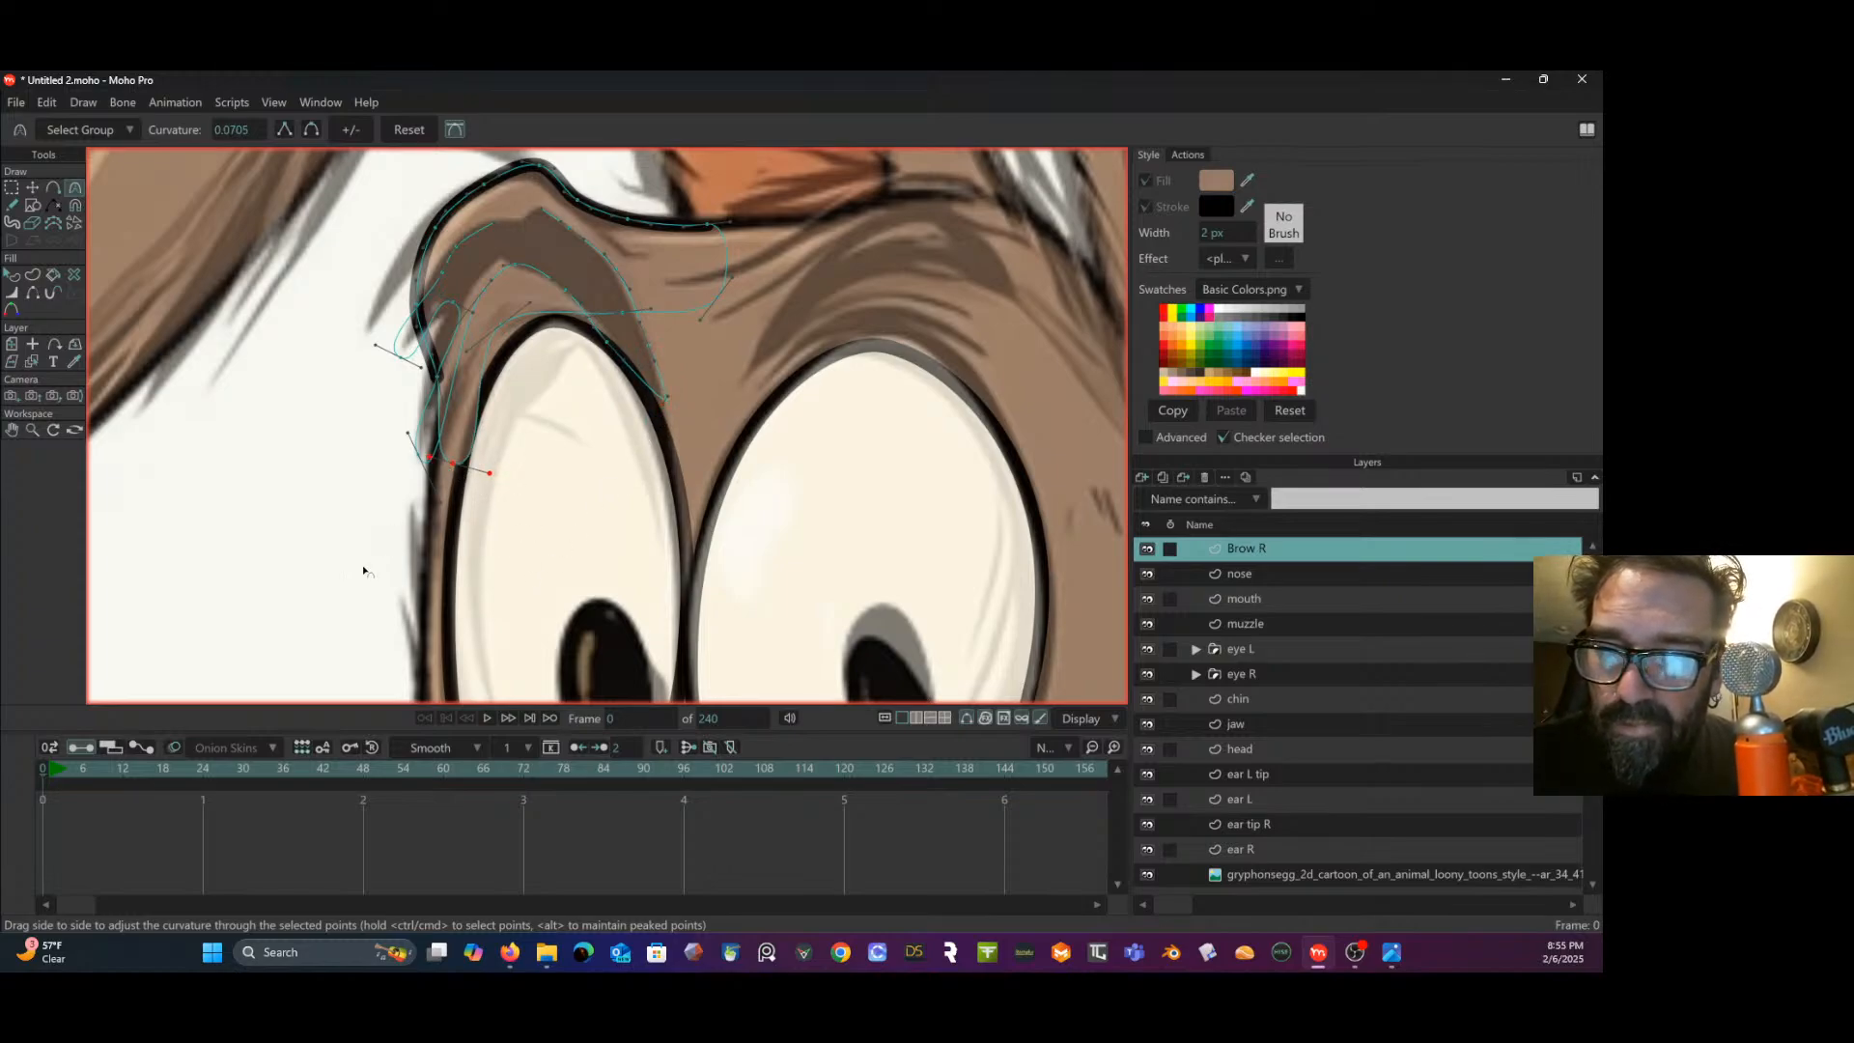
left_click_drag(363, 572, 266, 686)
left_click_drag(457, 464, 228, 649)
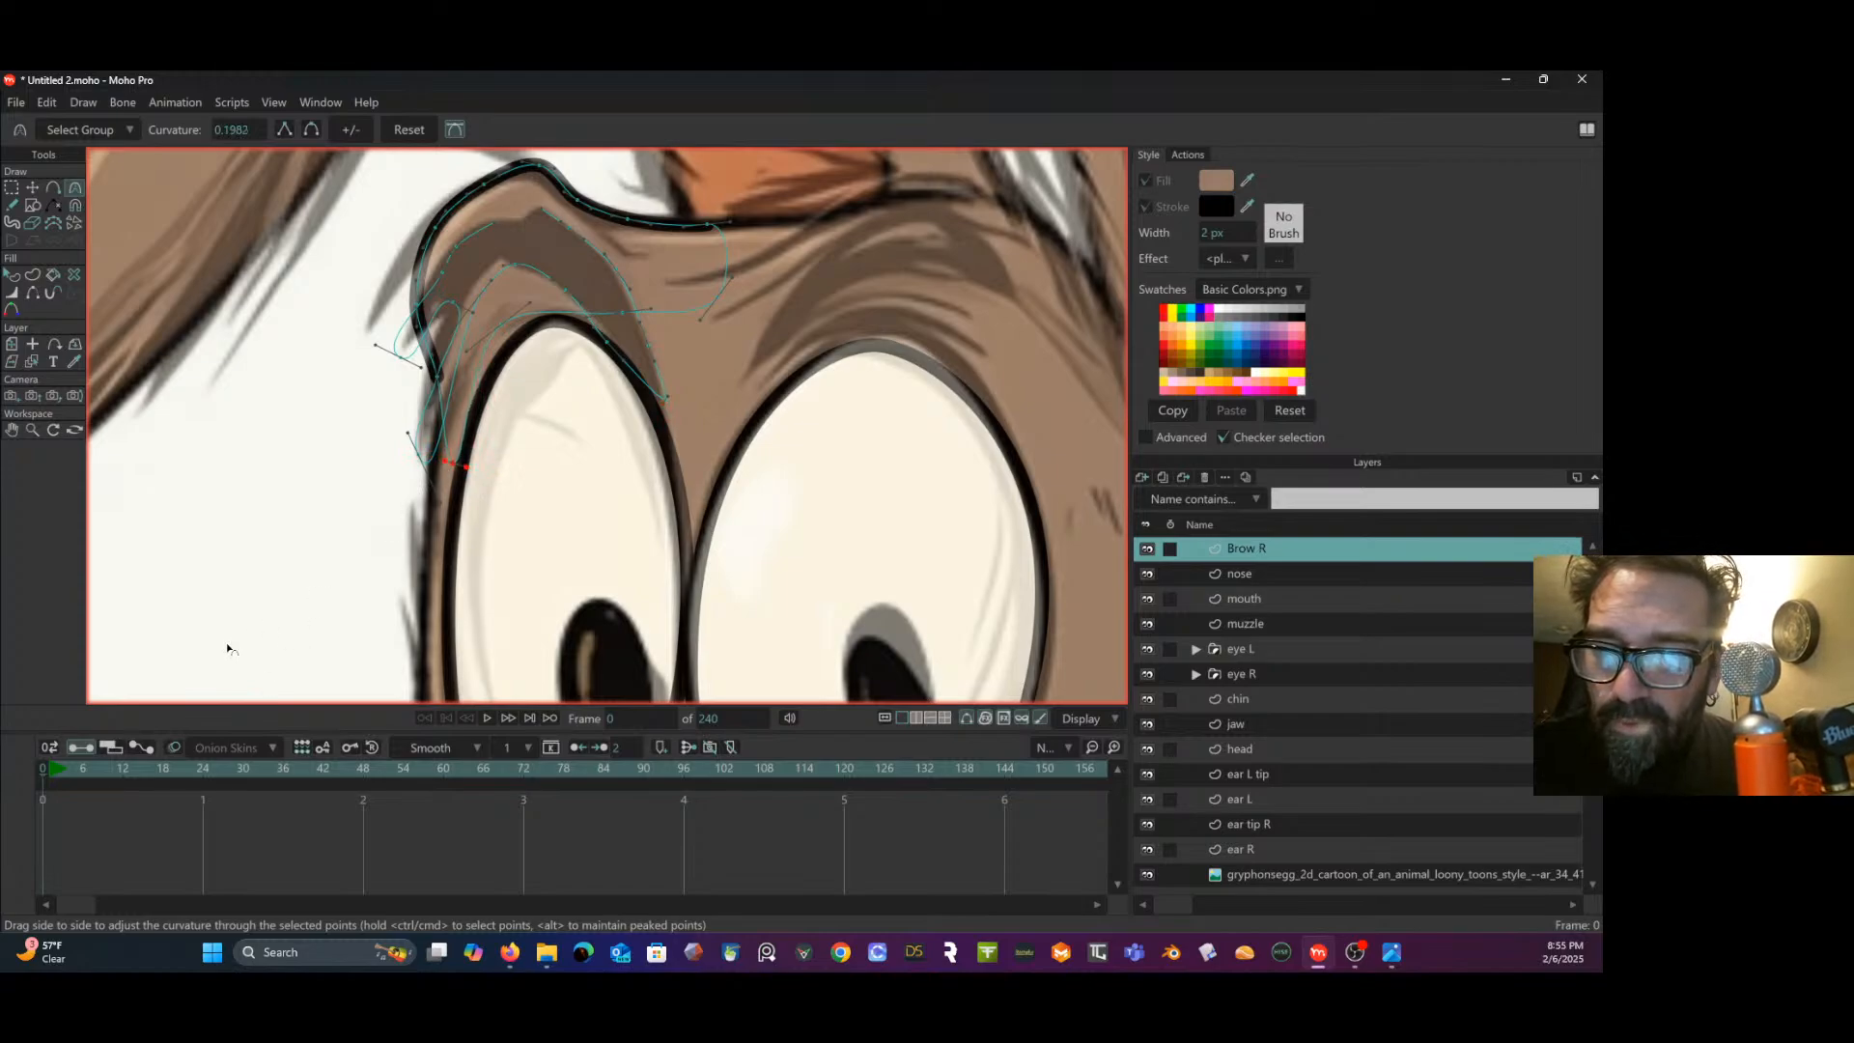
mouse_move(404, 465)
left_mouse_down()
mouse_move(340, 513)
mouse_move(404, 470)
left_mouse_up()
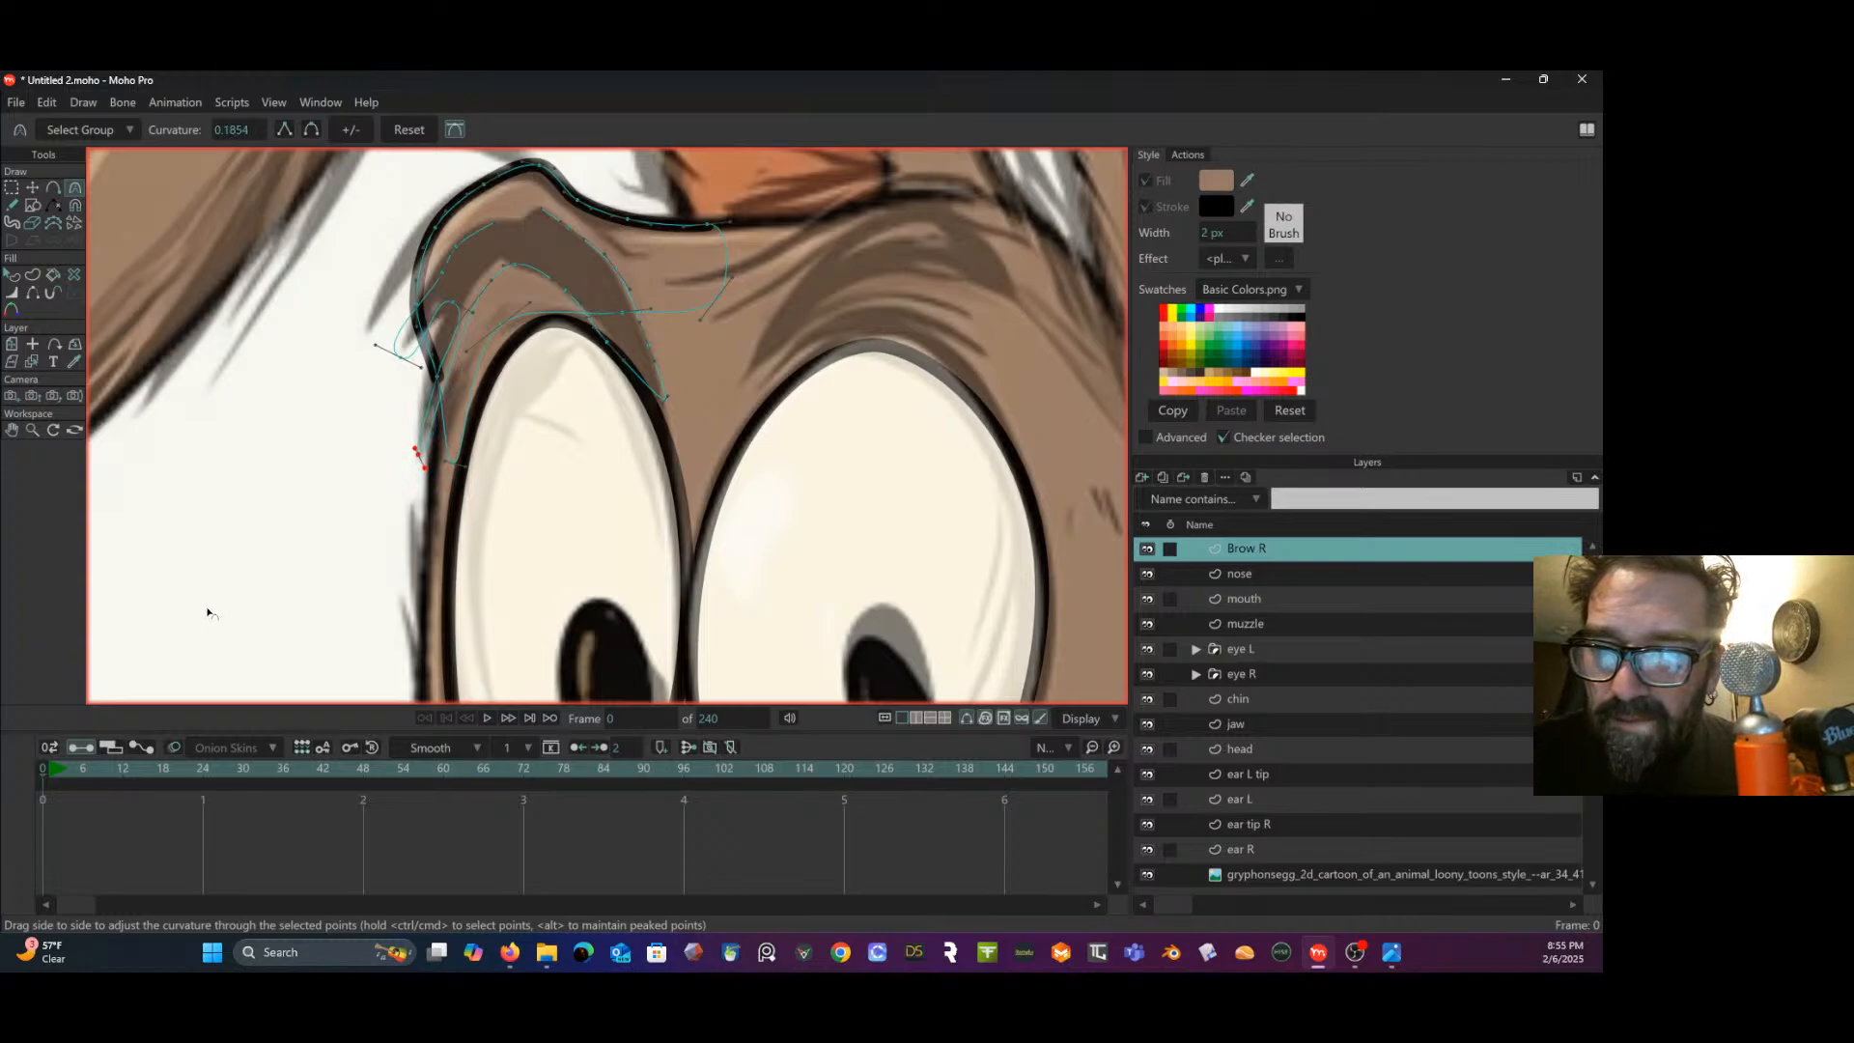
- Move the brow outline's point at the outer notch slightly outward to match the sketch
key("t")
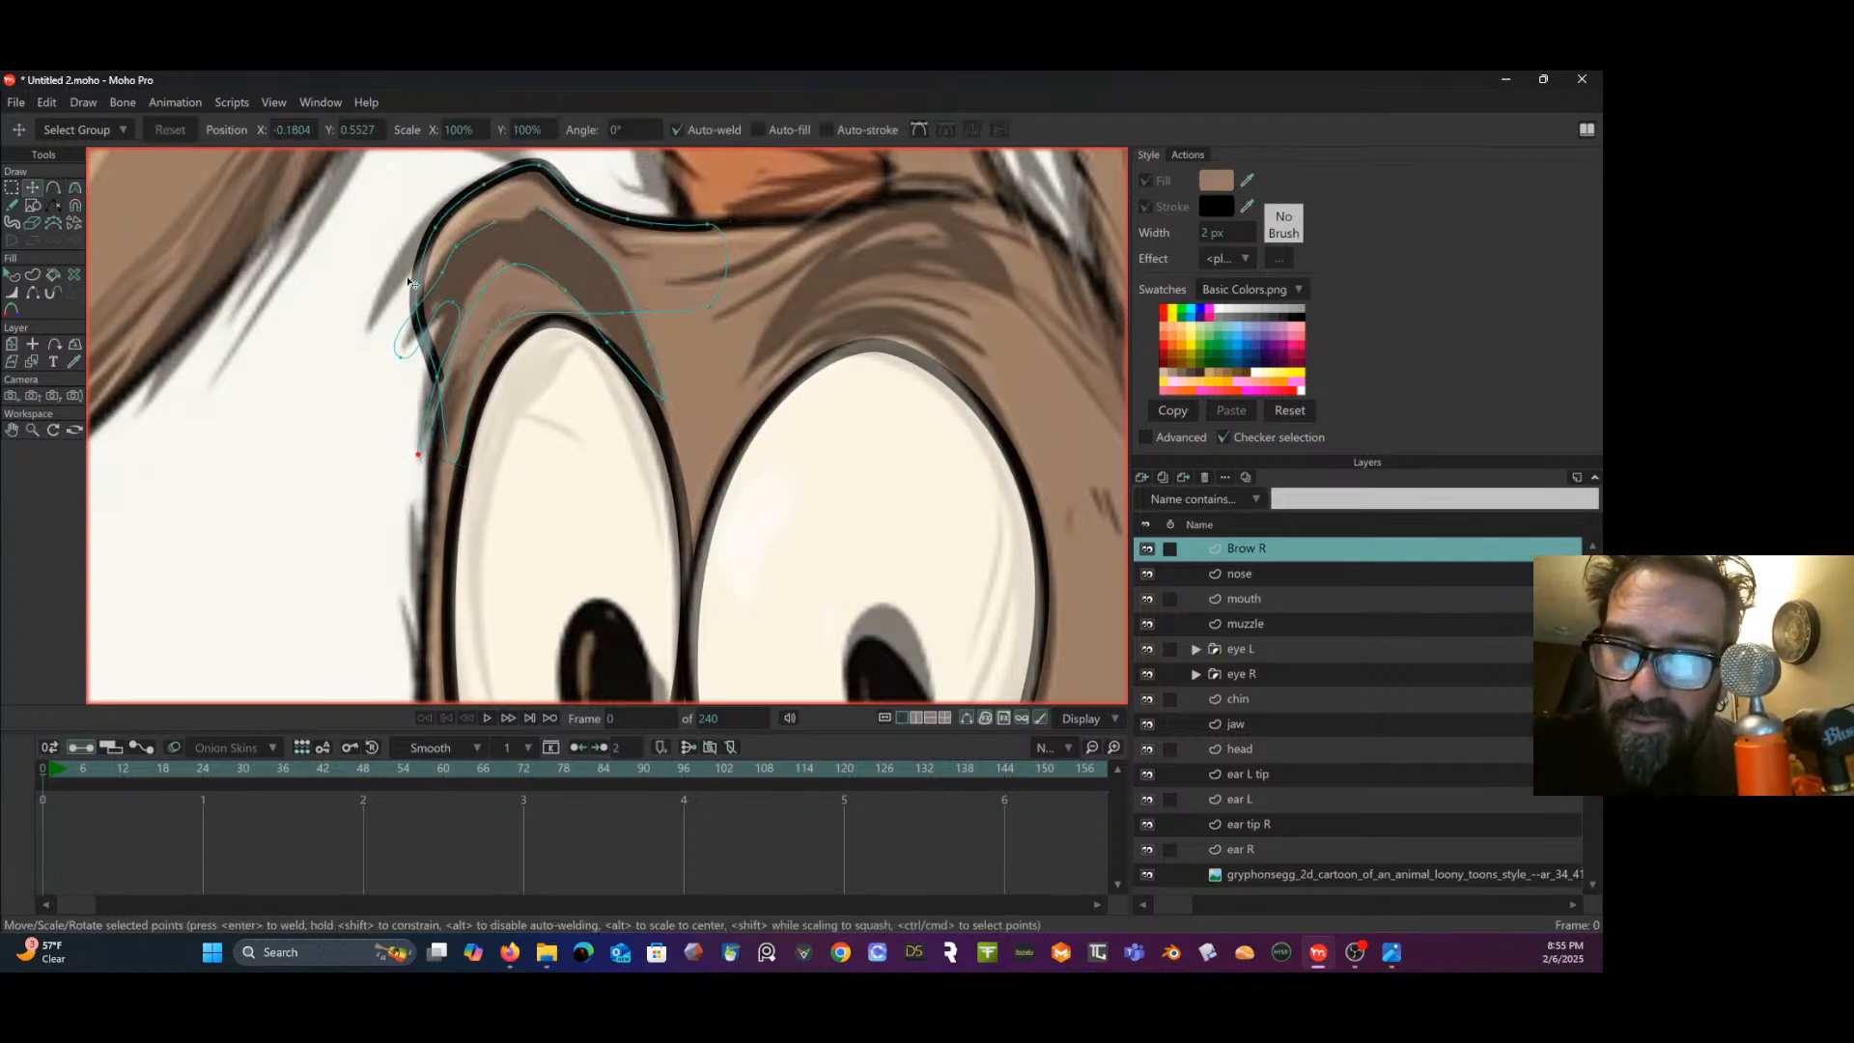
left_click_drag(440, 377, 436, 374)
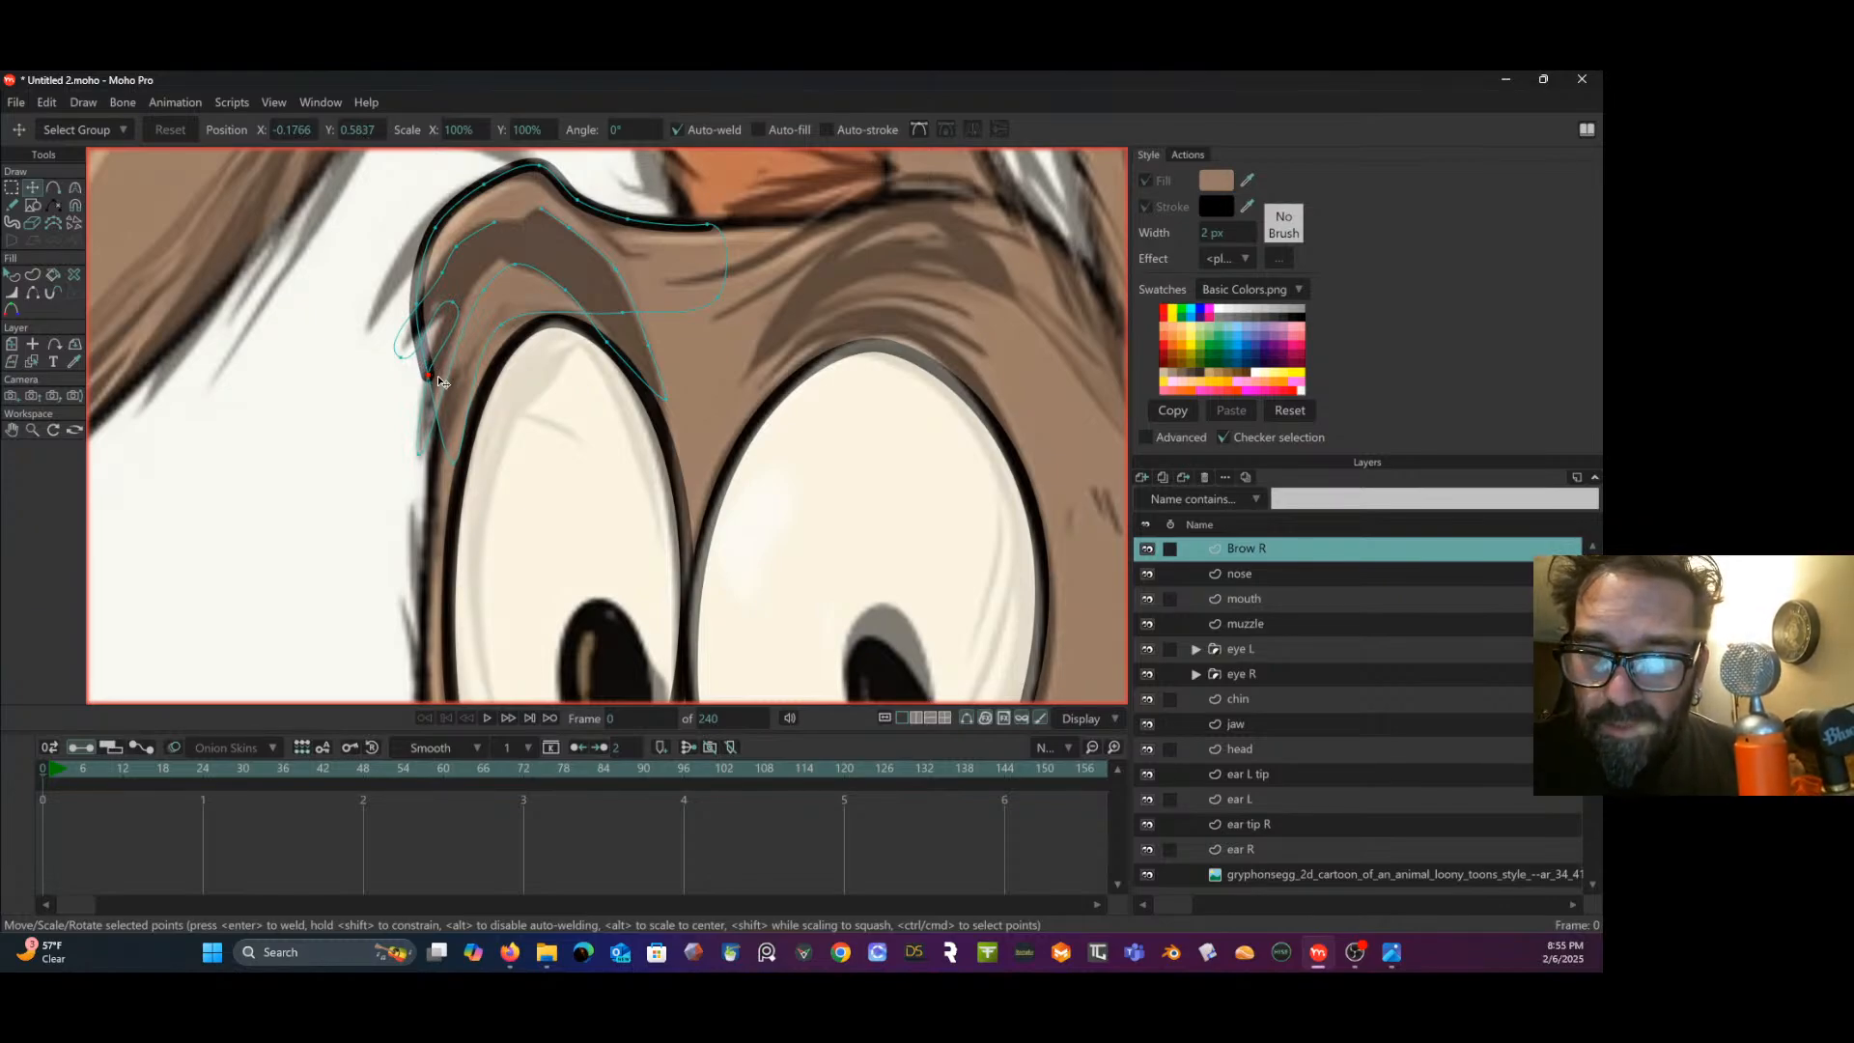
- Delete the brow outline's point at the outer notch
key("Delete")
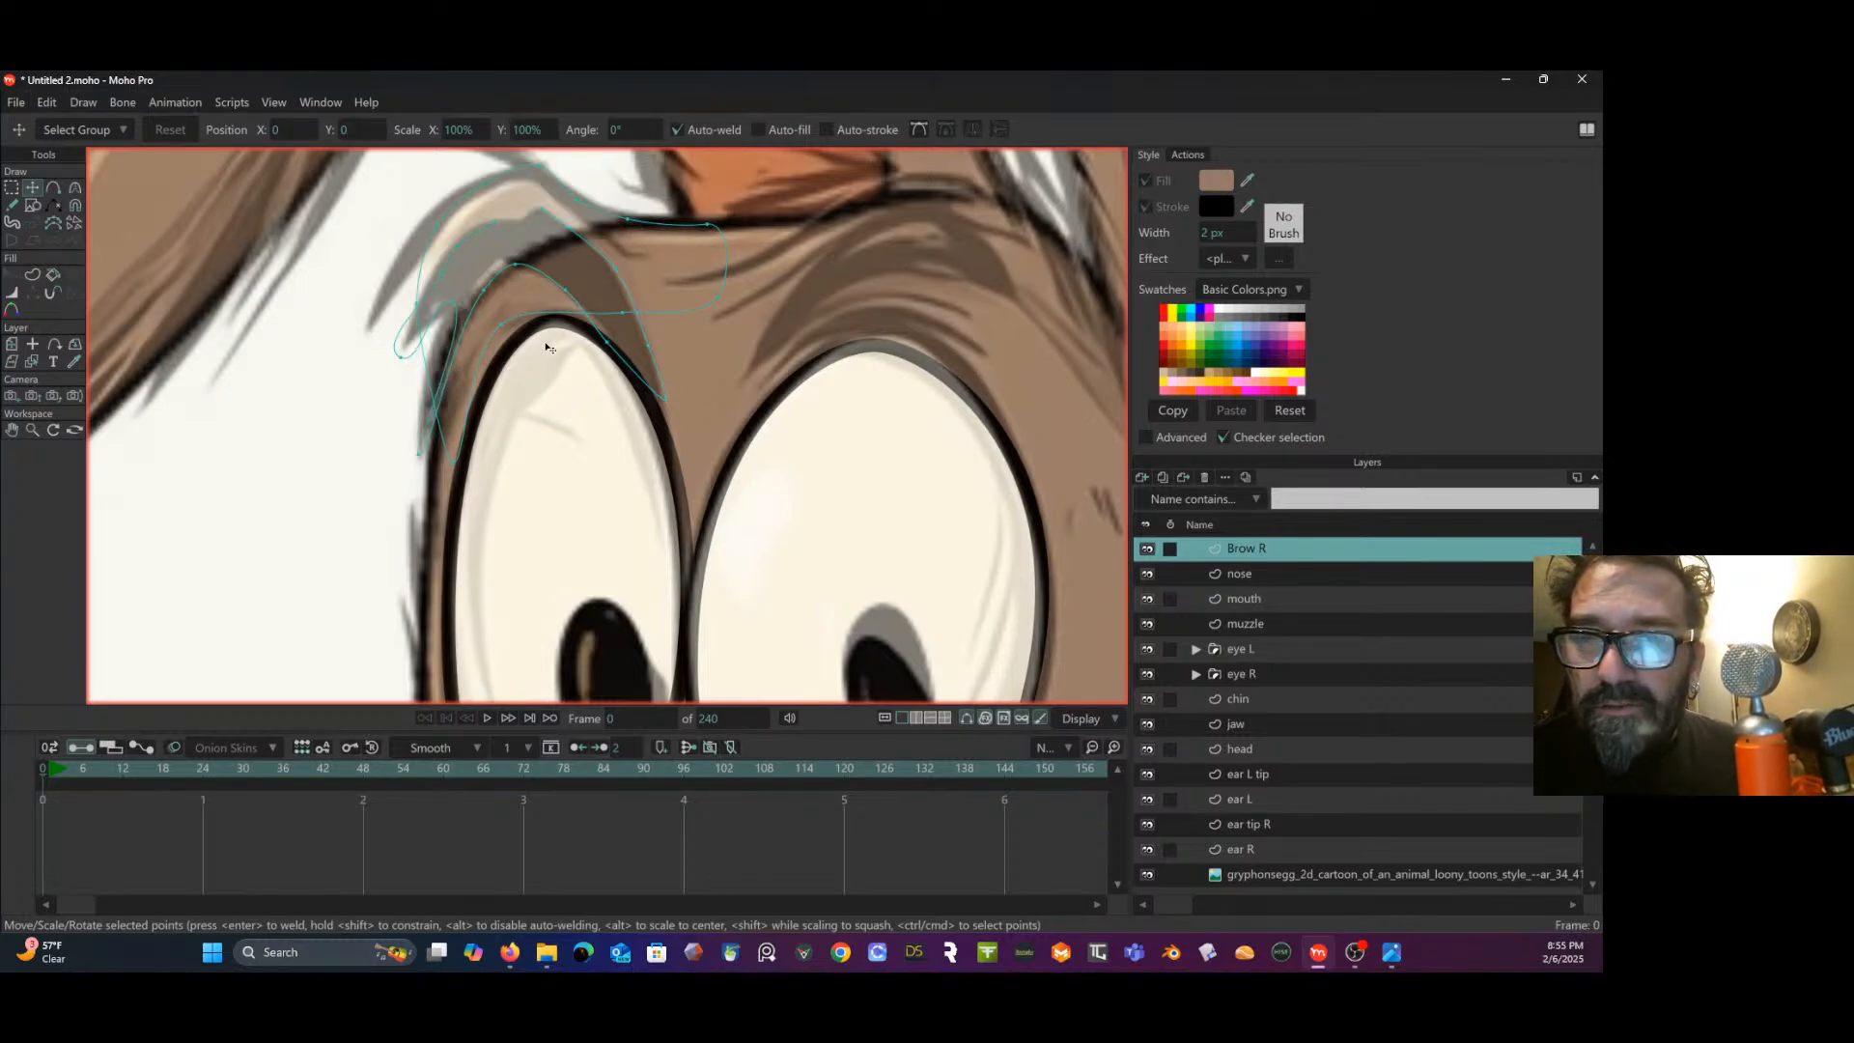
left_click(53, 187)
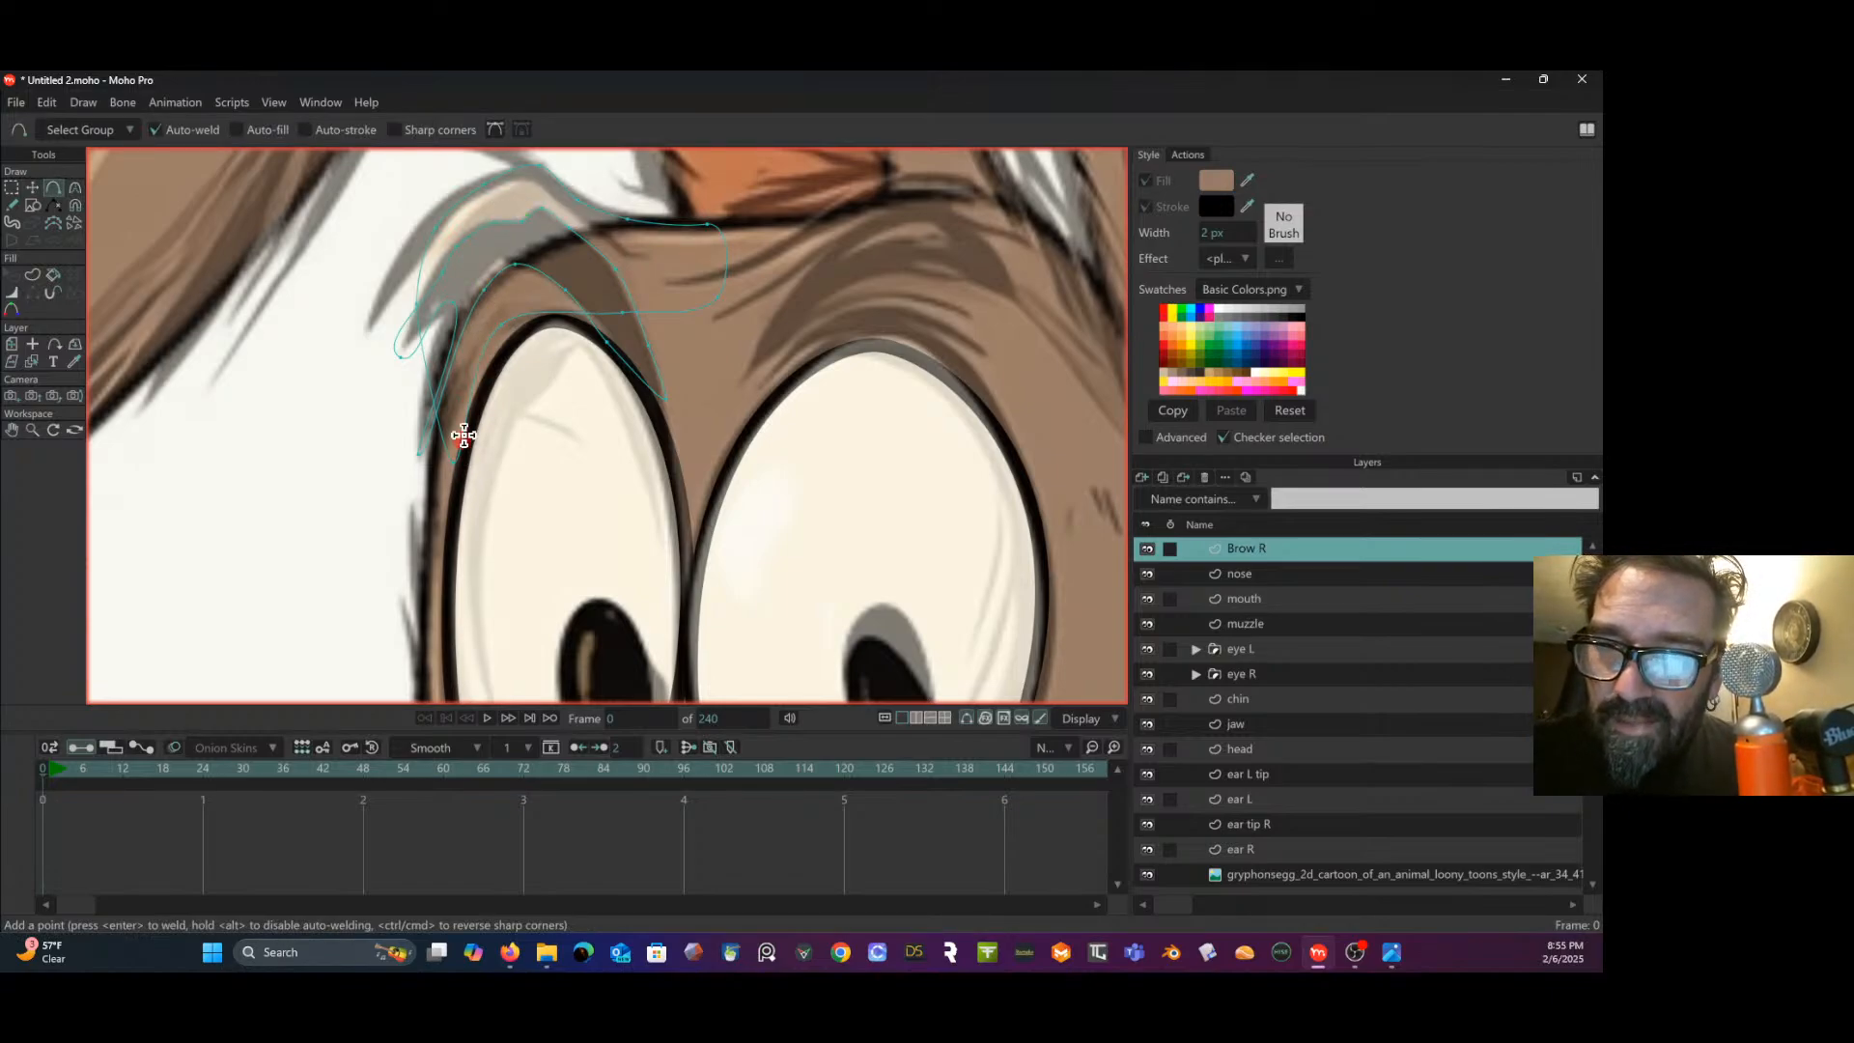
left_click(13, 187)
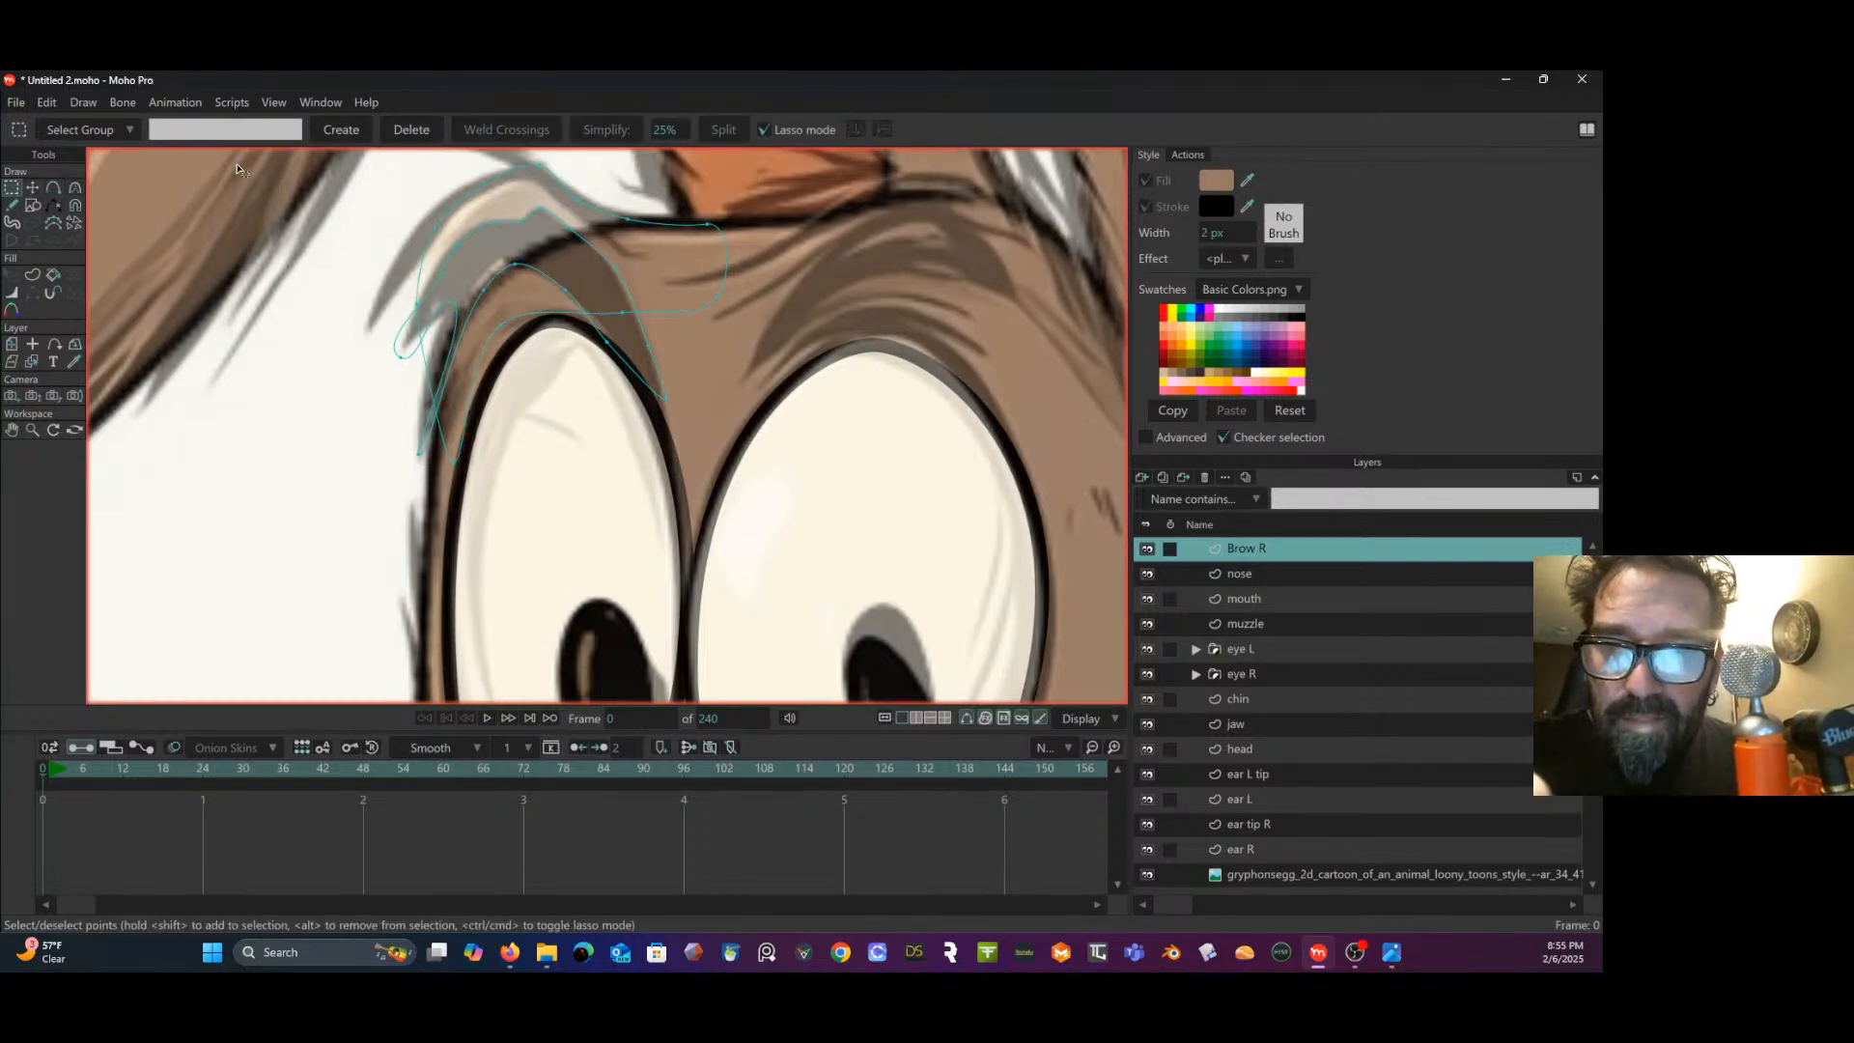
left_click(32, 188)
- Tighten the curvature of the shading outline's outer tip to 0.0460
left_click(75, 187)
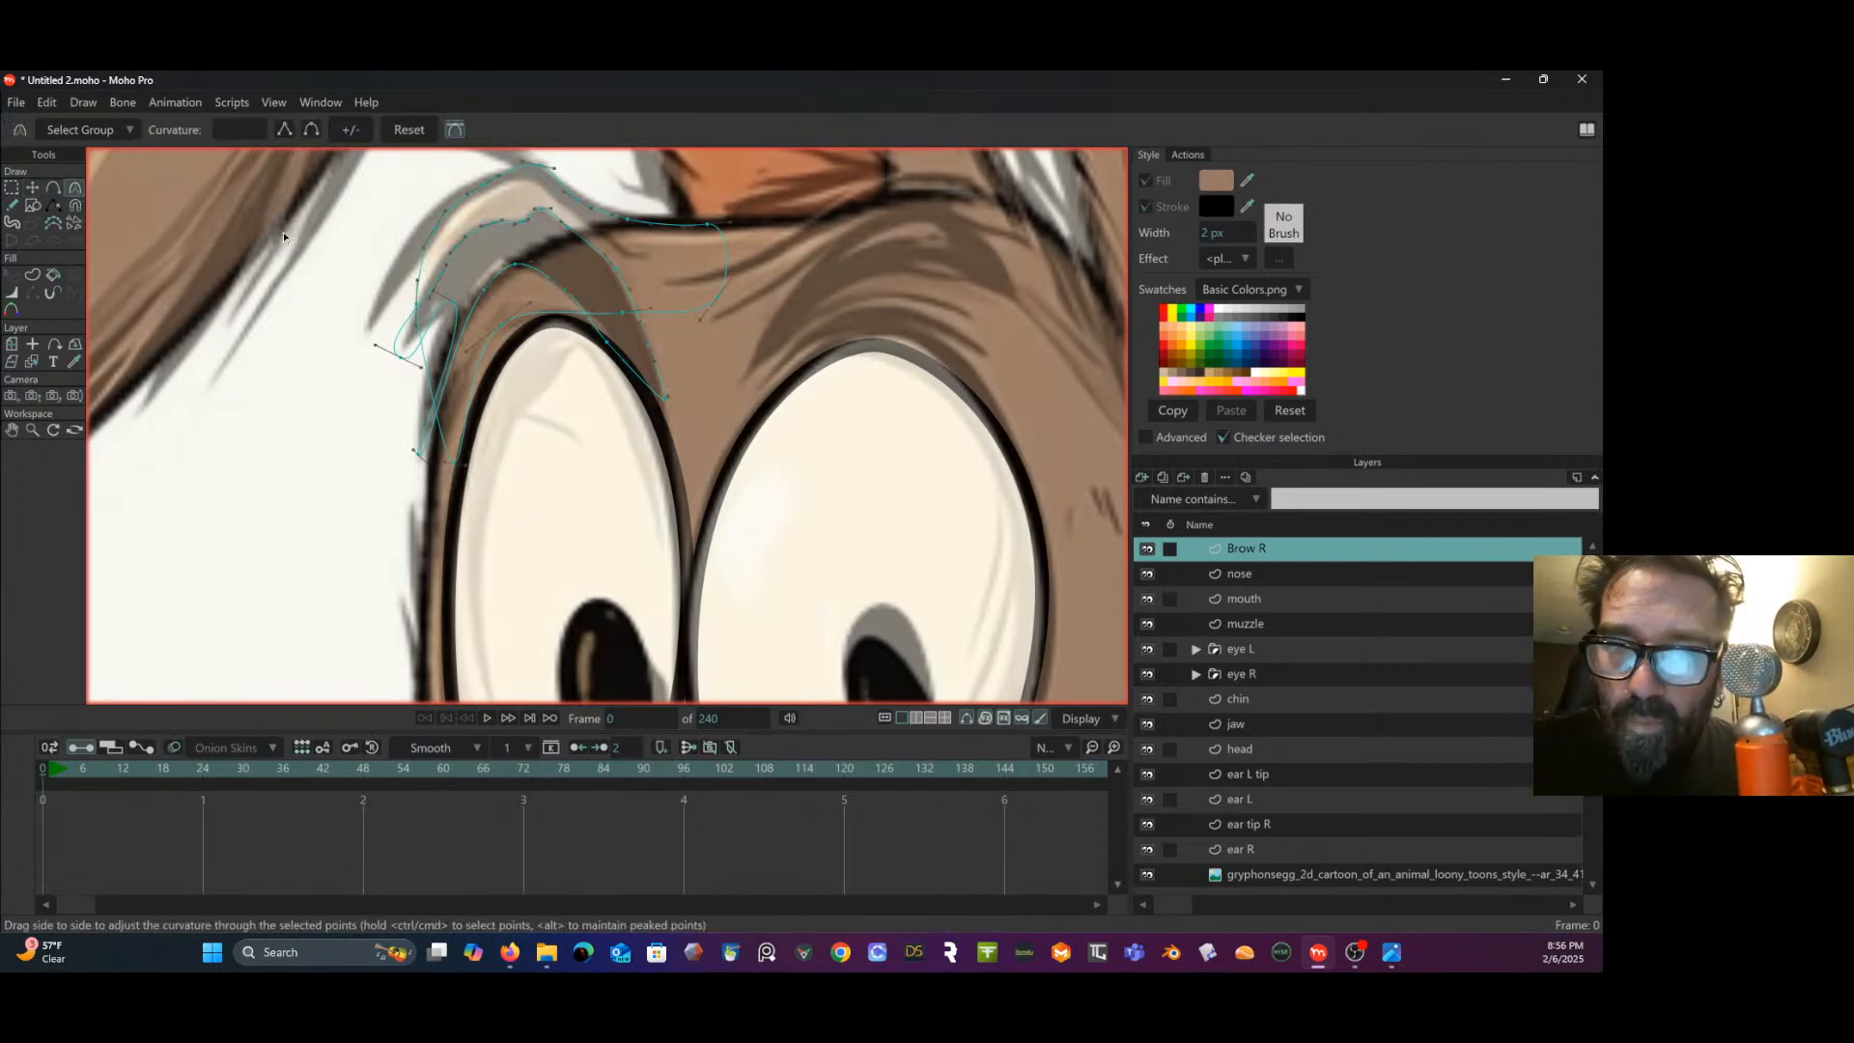
left_click_drag(388, 375, 157, 567)
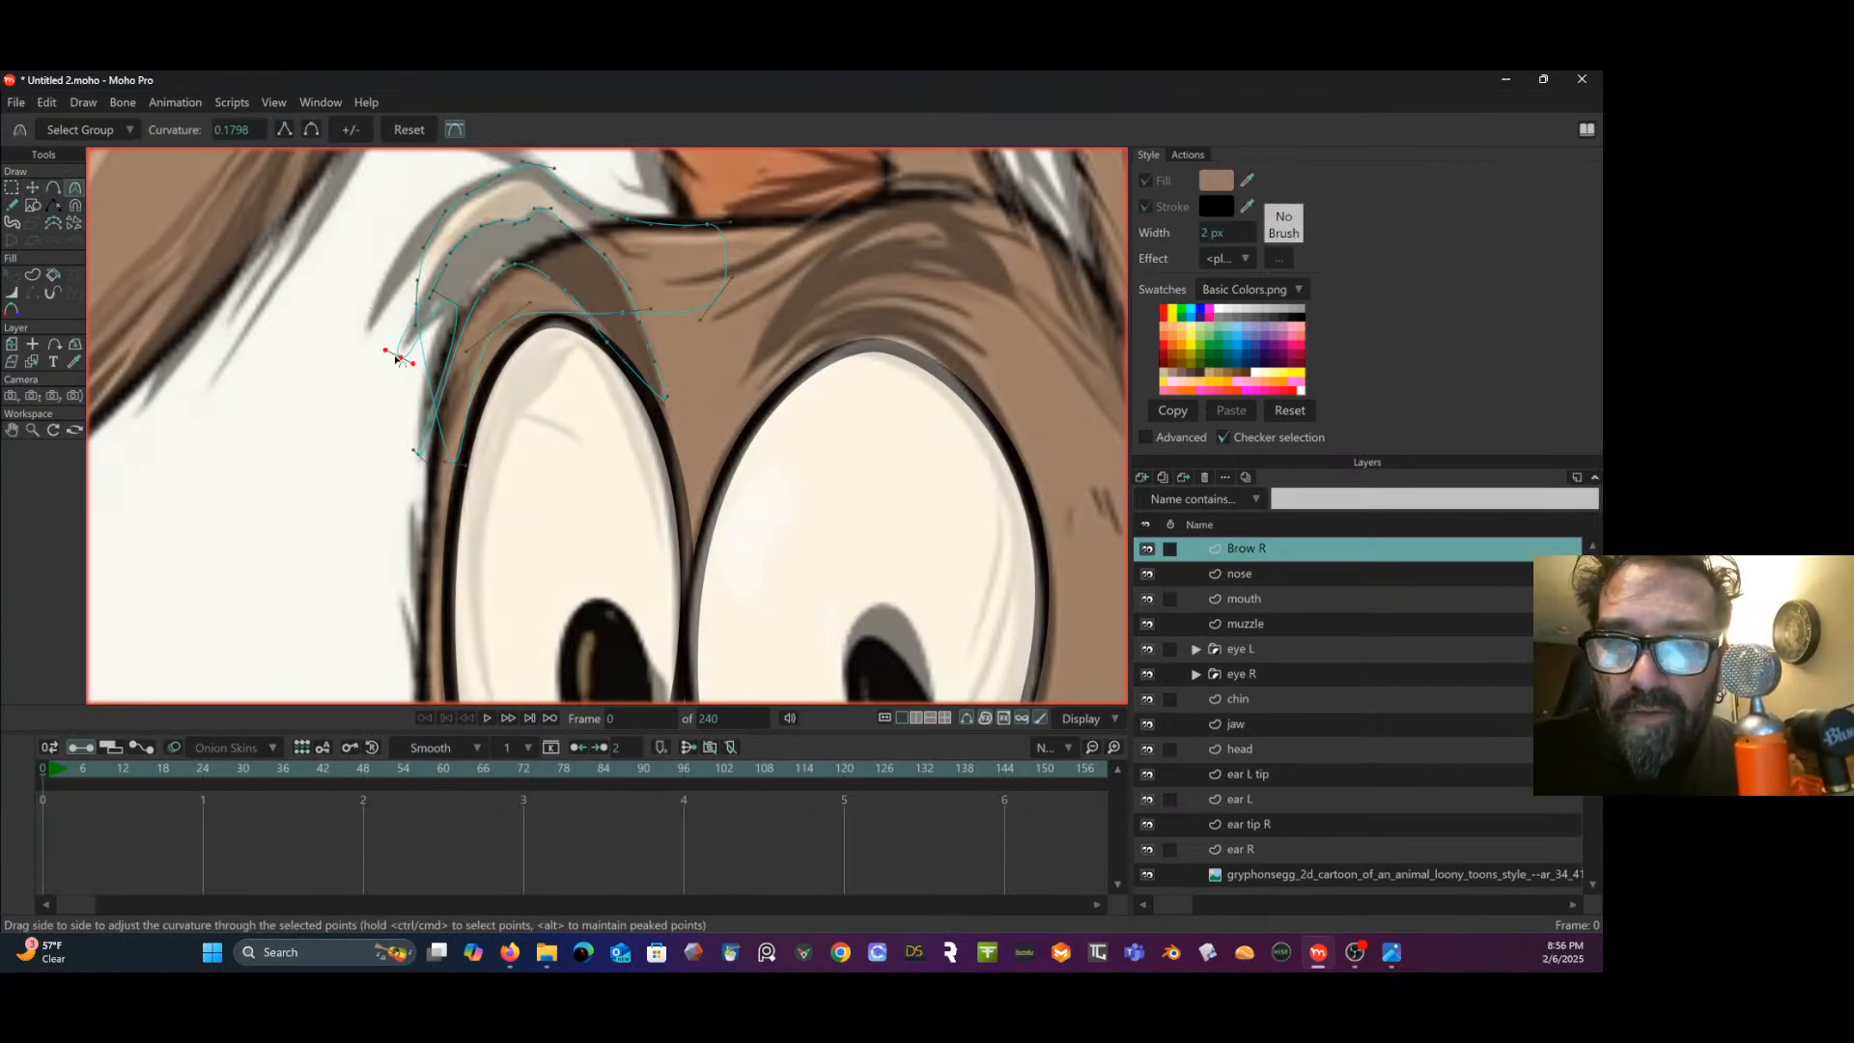
left_click_drag(396, 359, 119, 599)
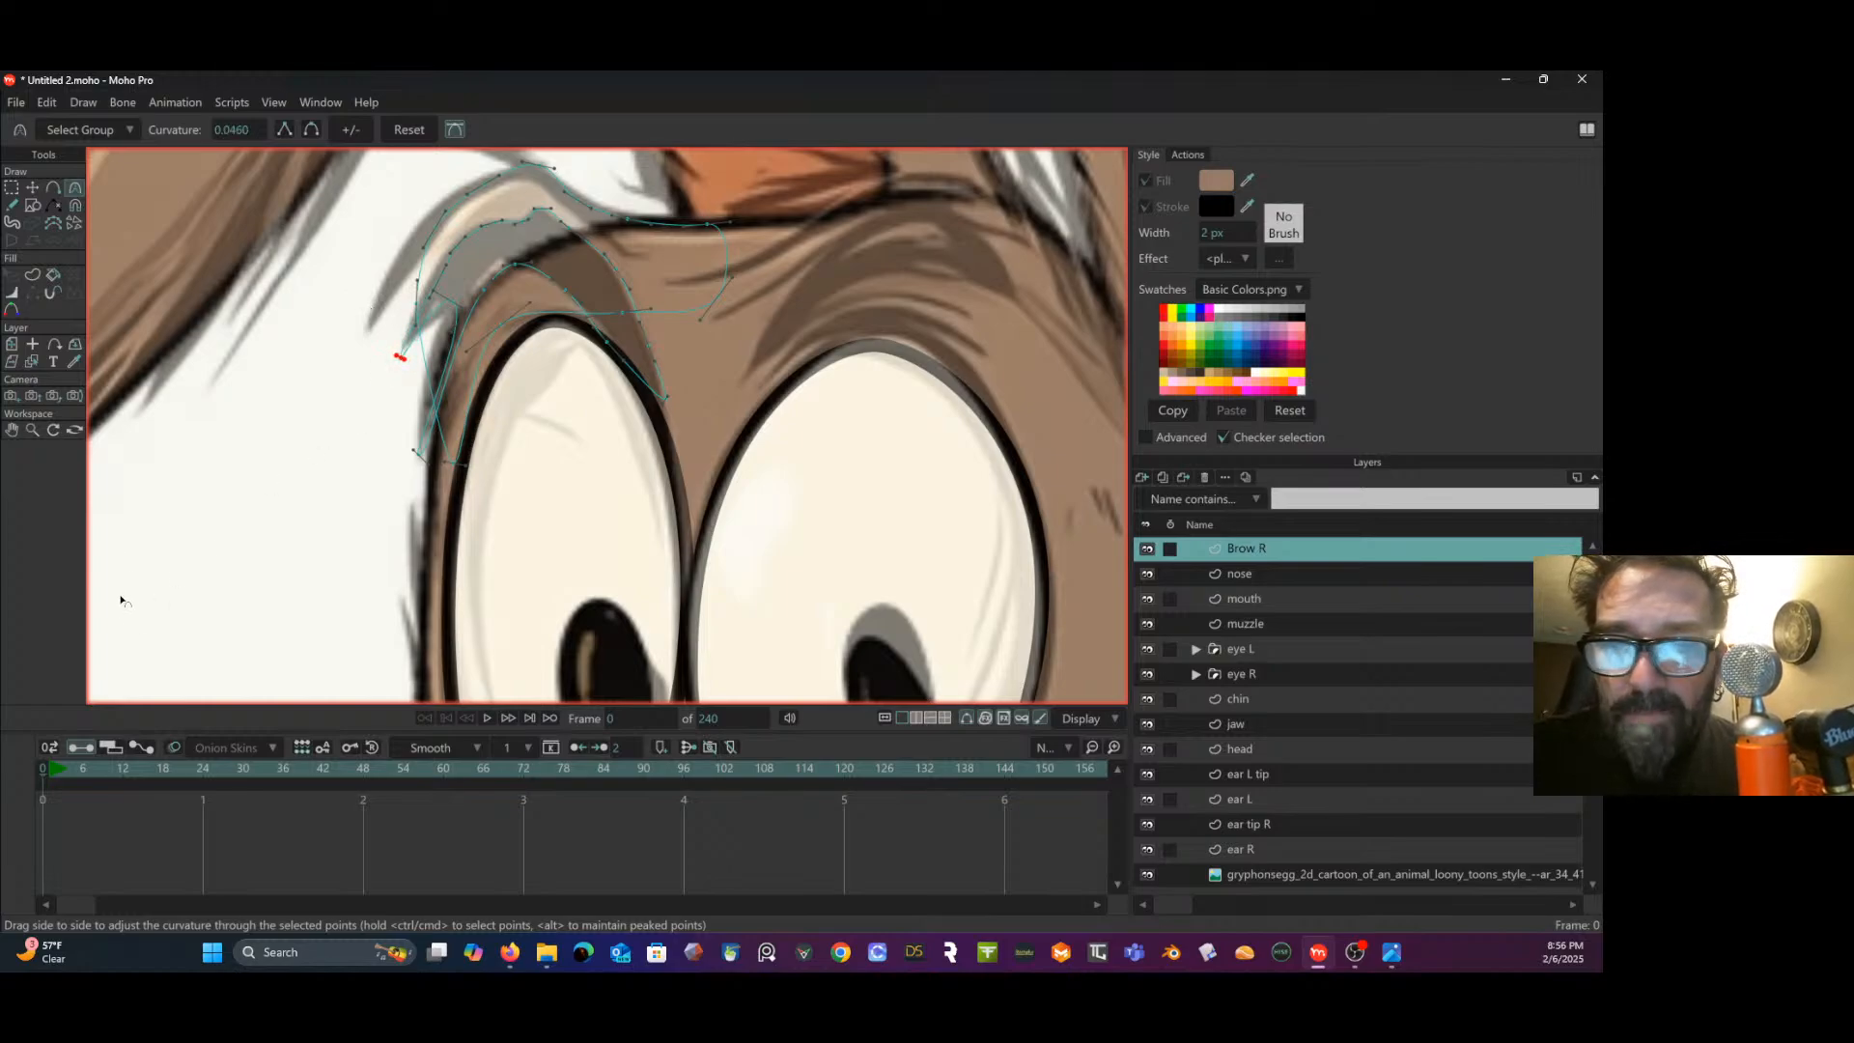
- Turn off auto-welding and shift the shading's upper outer edge points and its notch point to follow the dark fur in the sketch
left_click(12, 188)
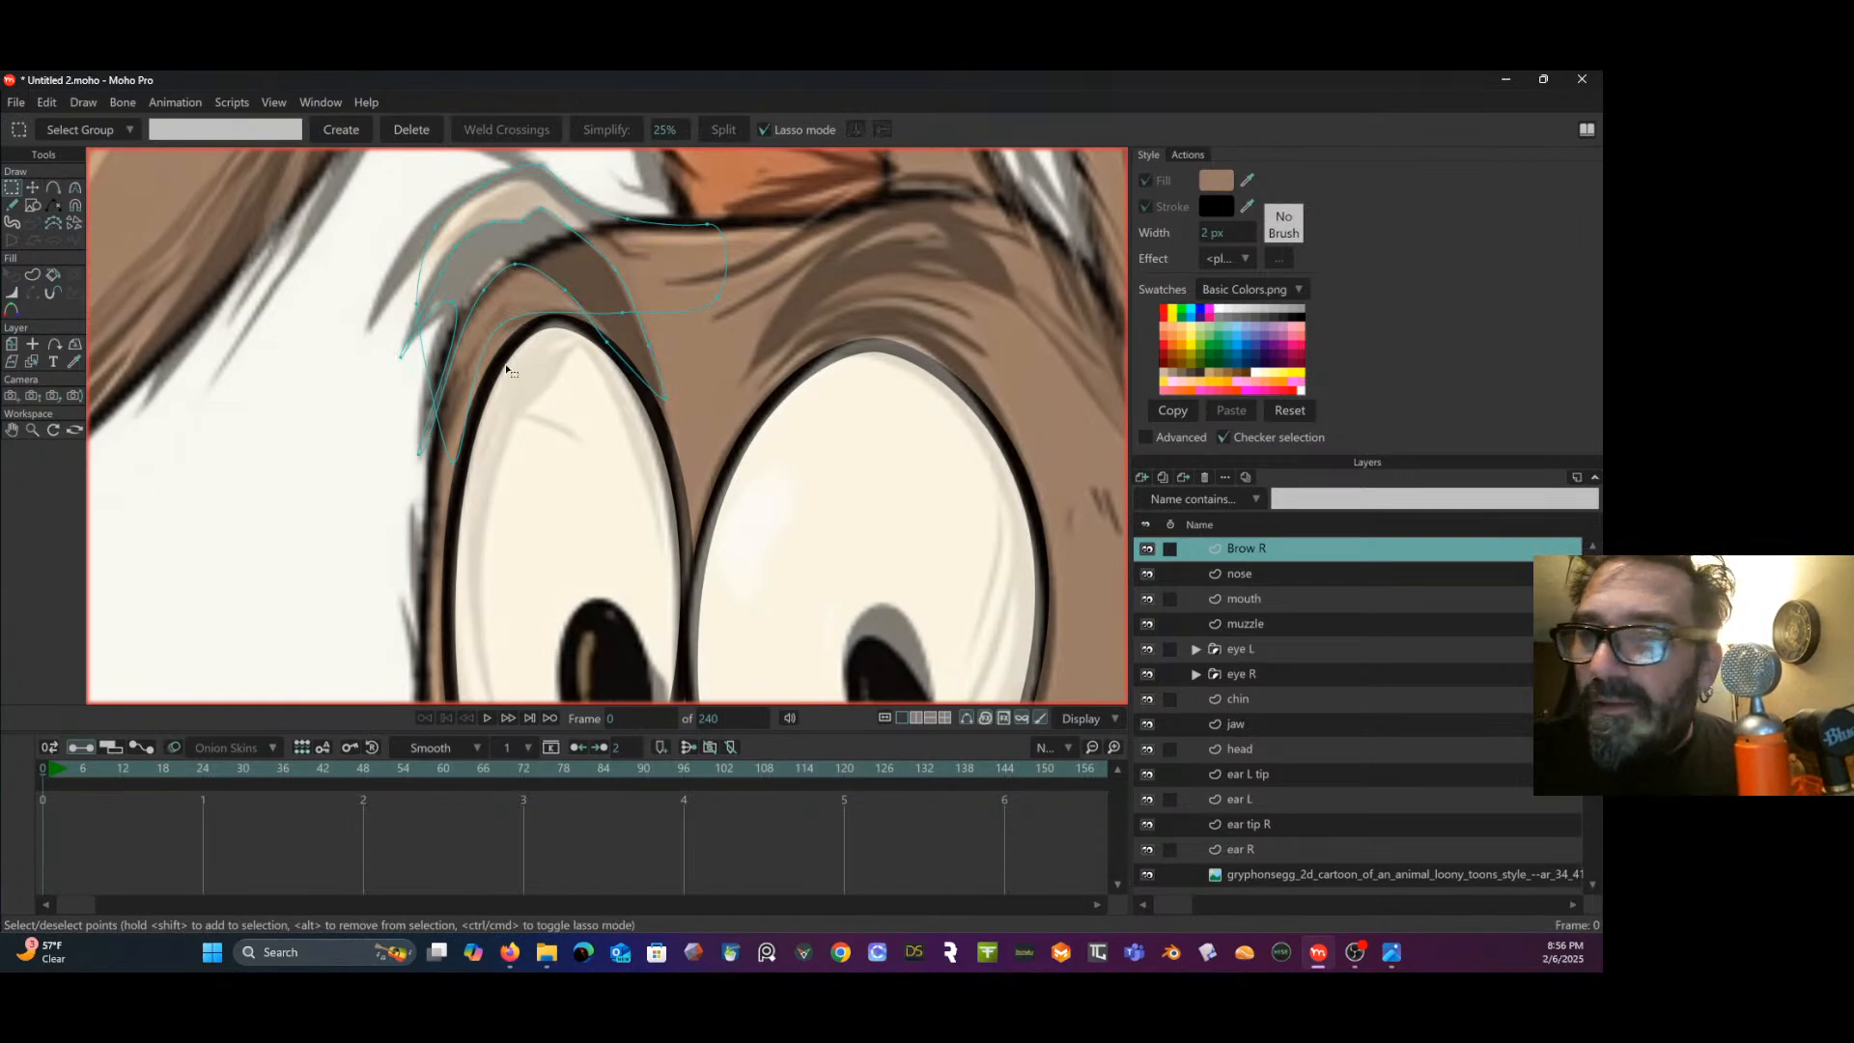
left_click(54, 187)
left_click(156, 130)
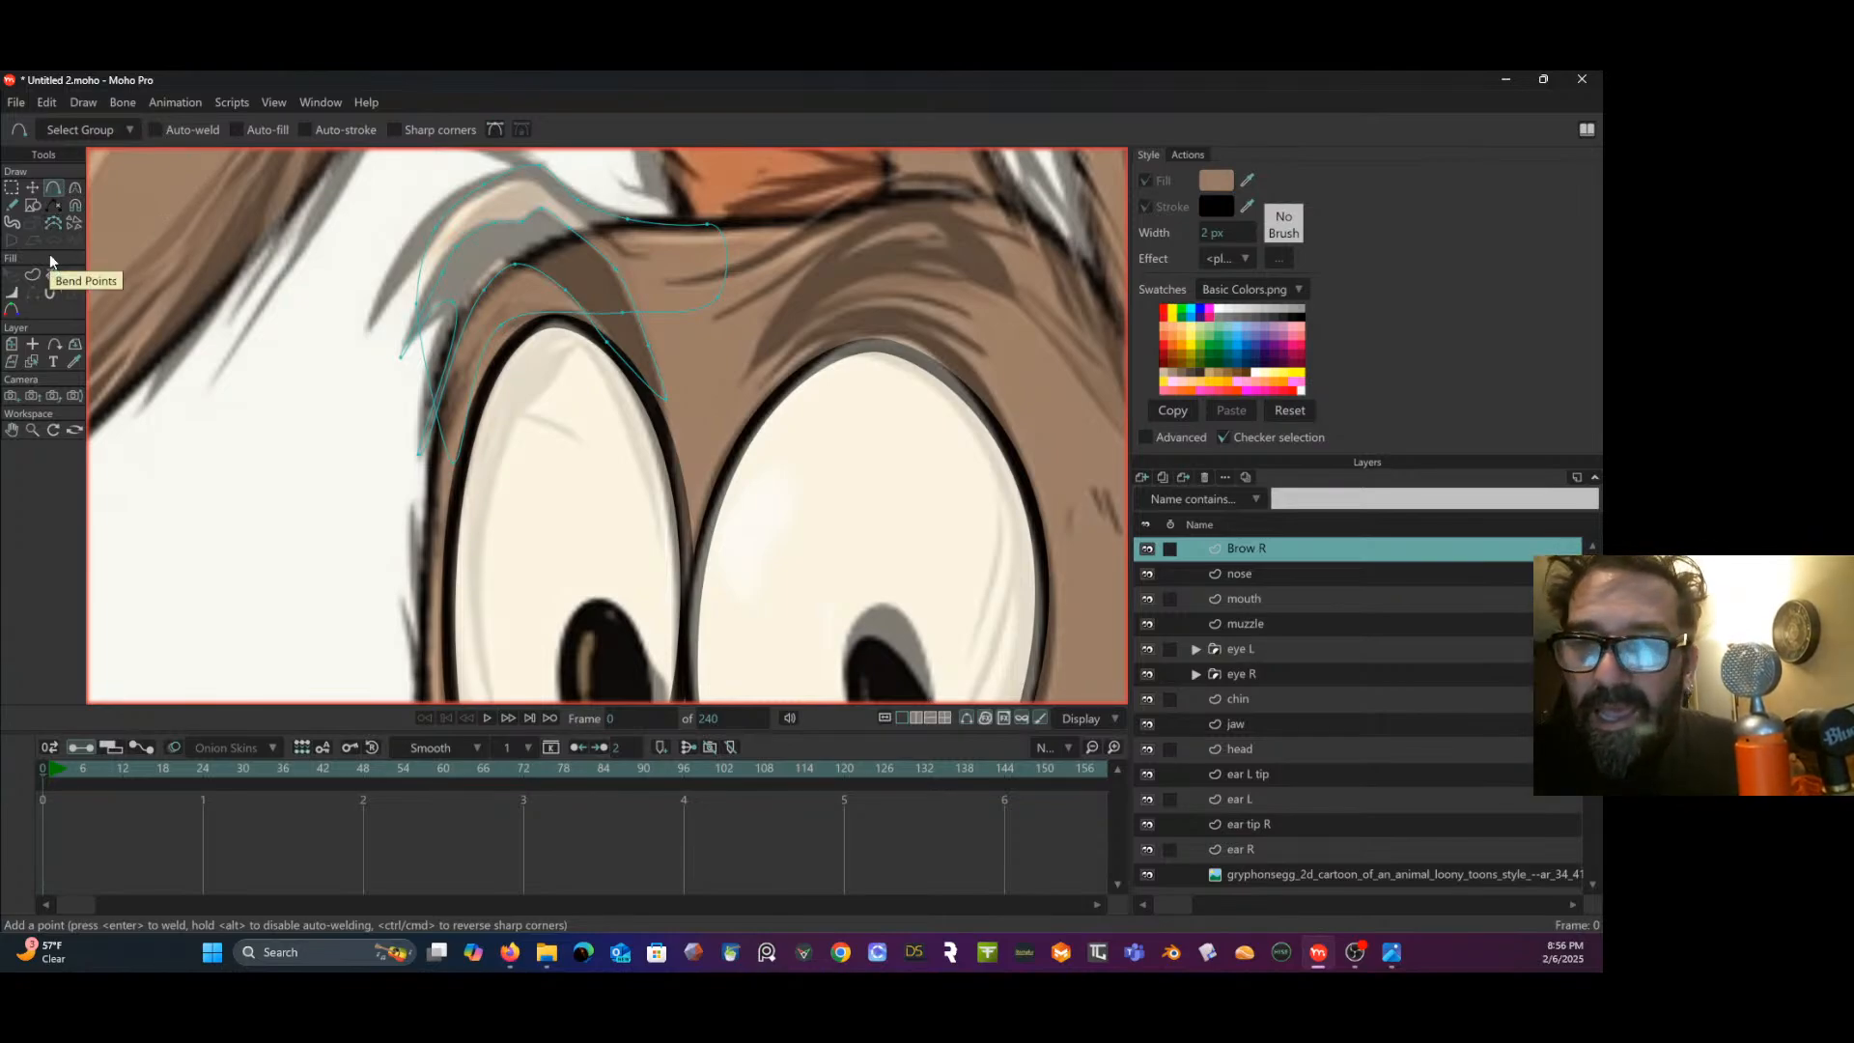
left_click(32, 186)
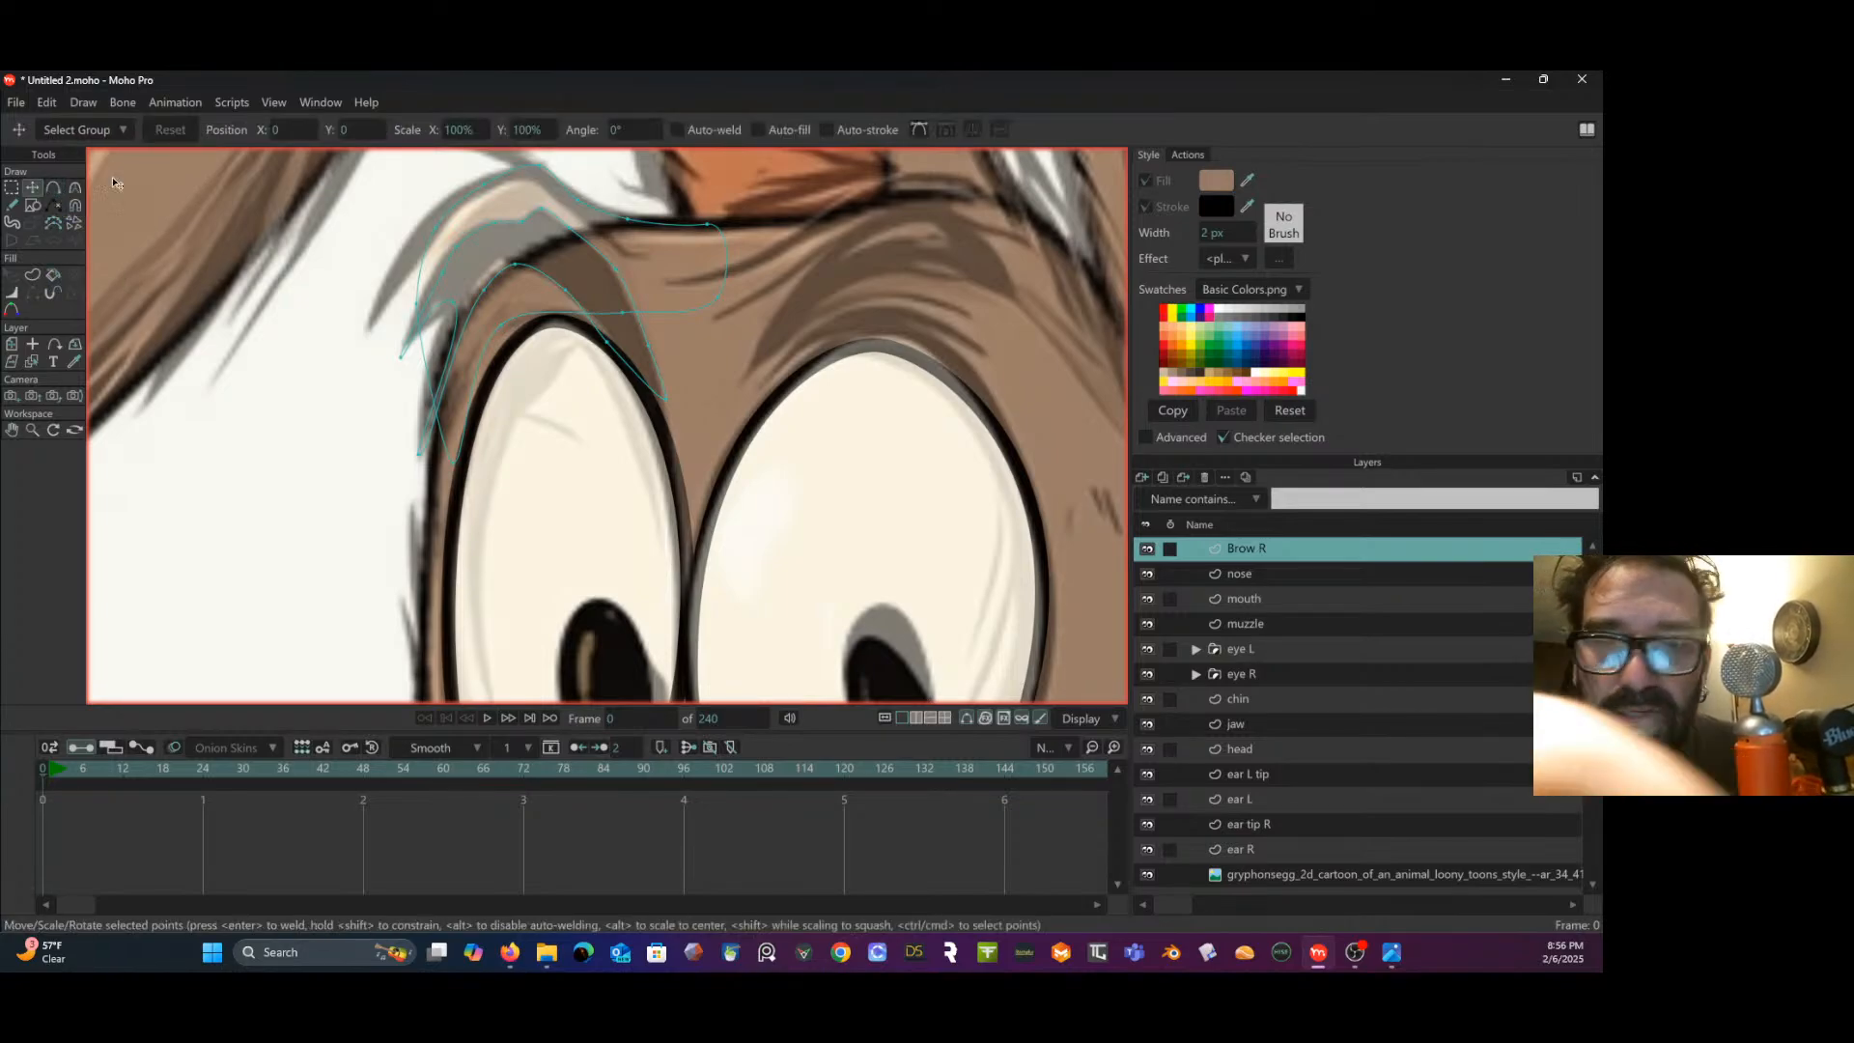
left_click(435, 274)
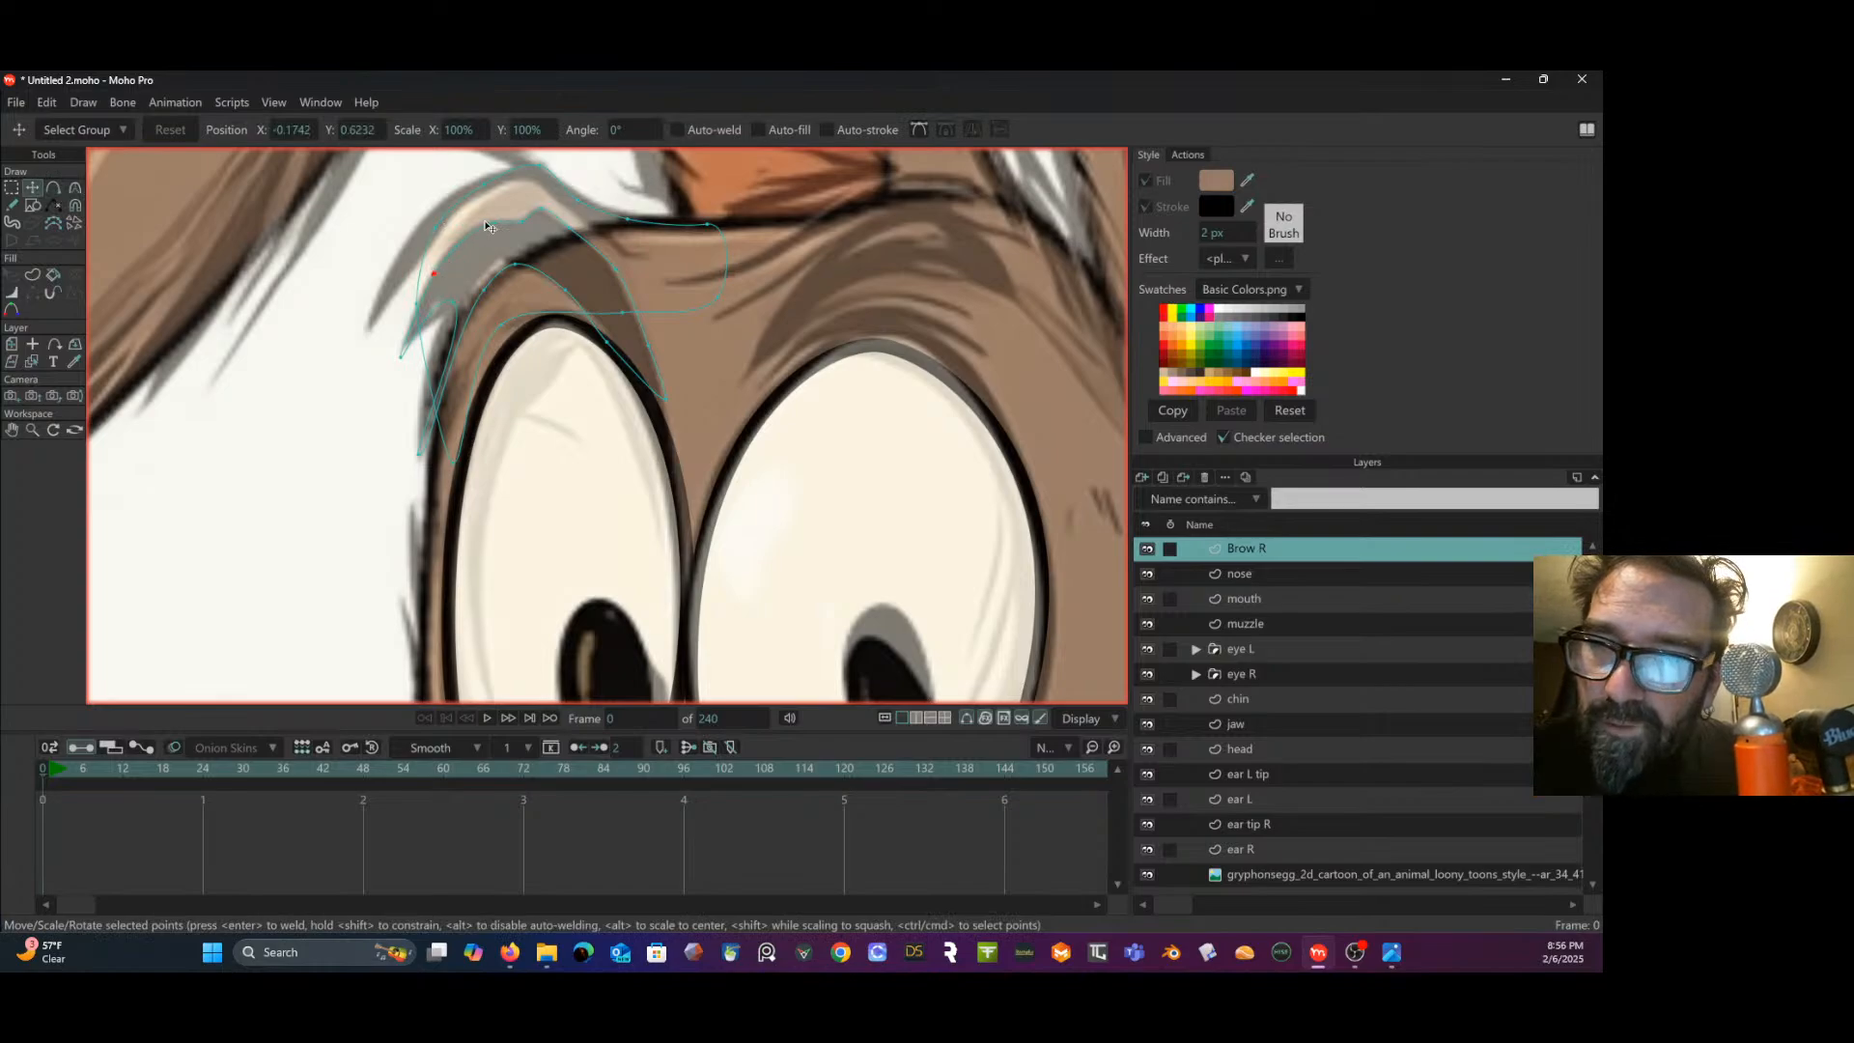
left_click(458, 240)
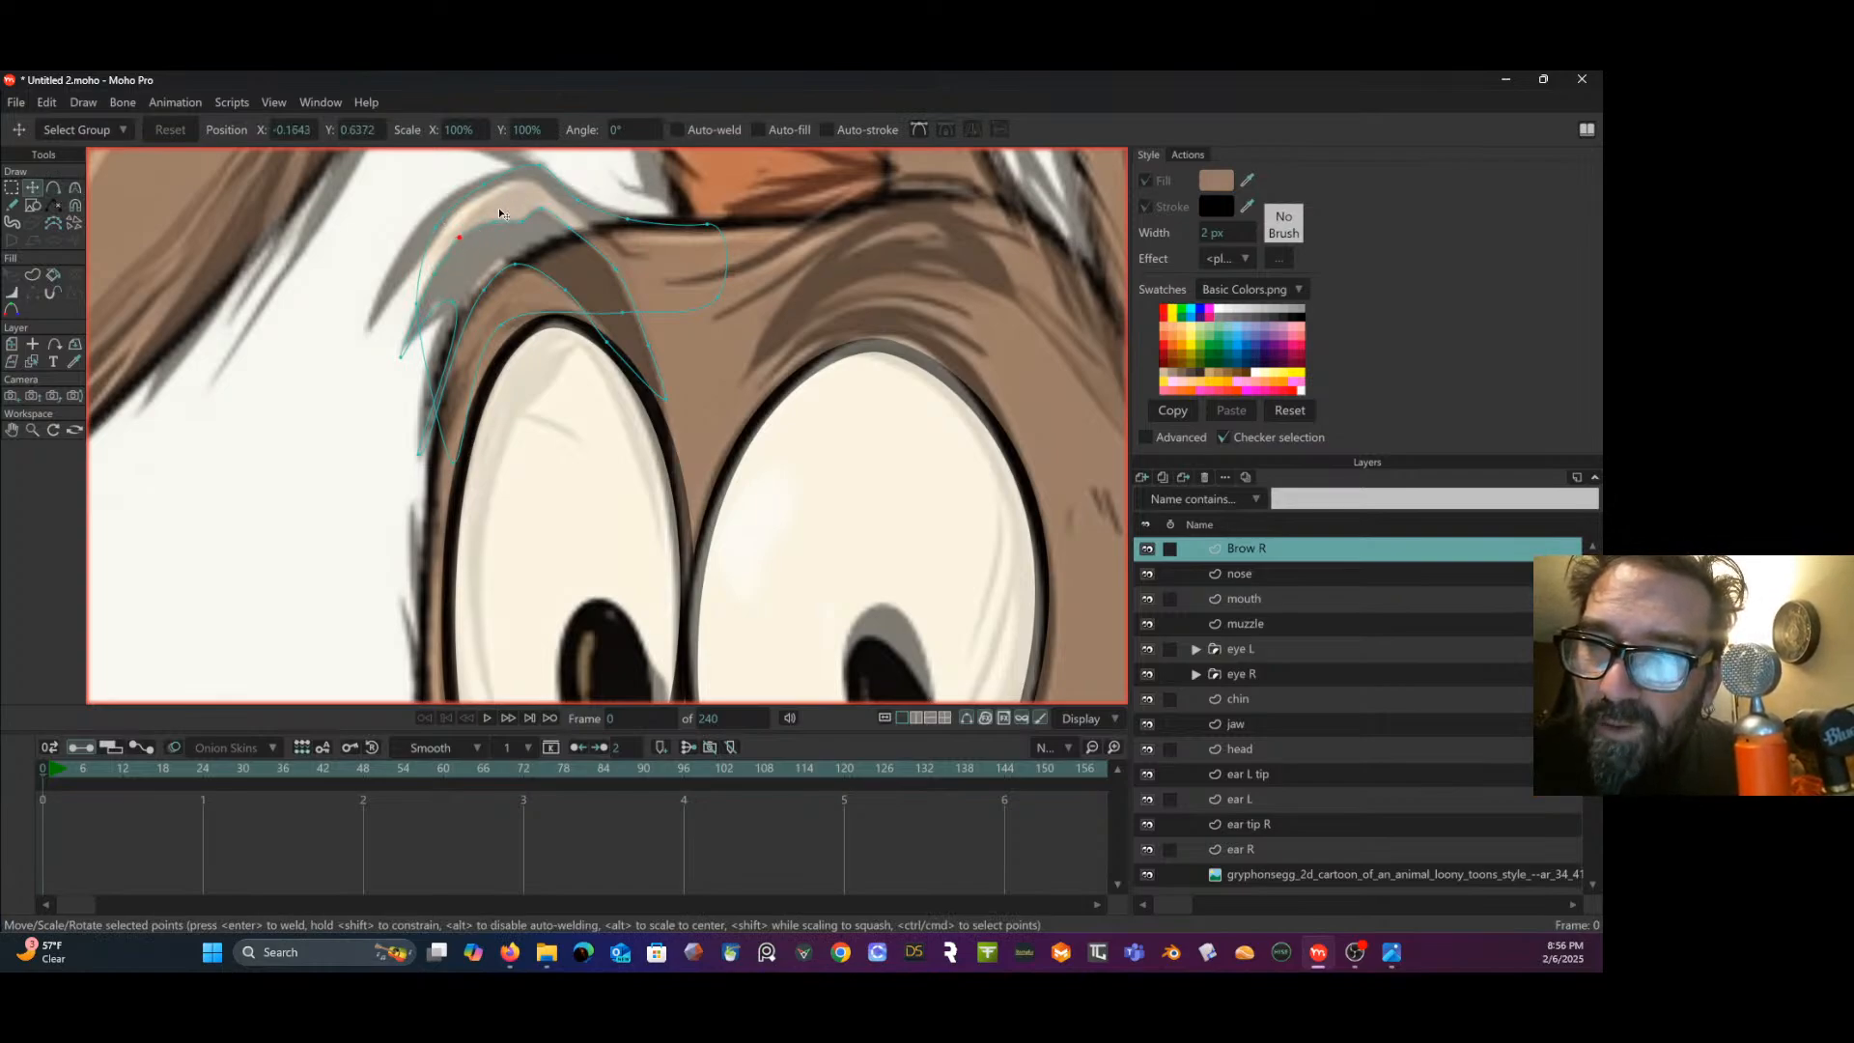
left_click_drag(455, 302, 445, 317)
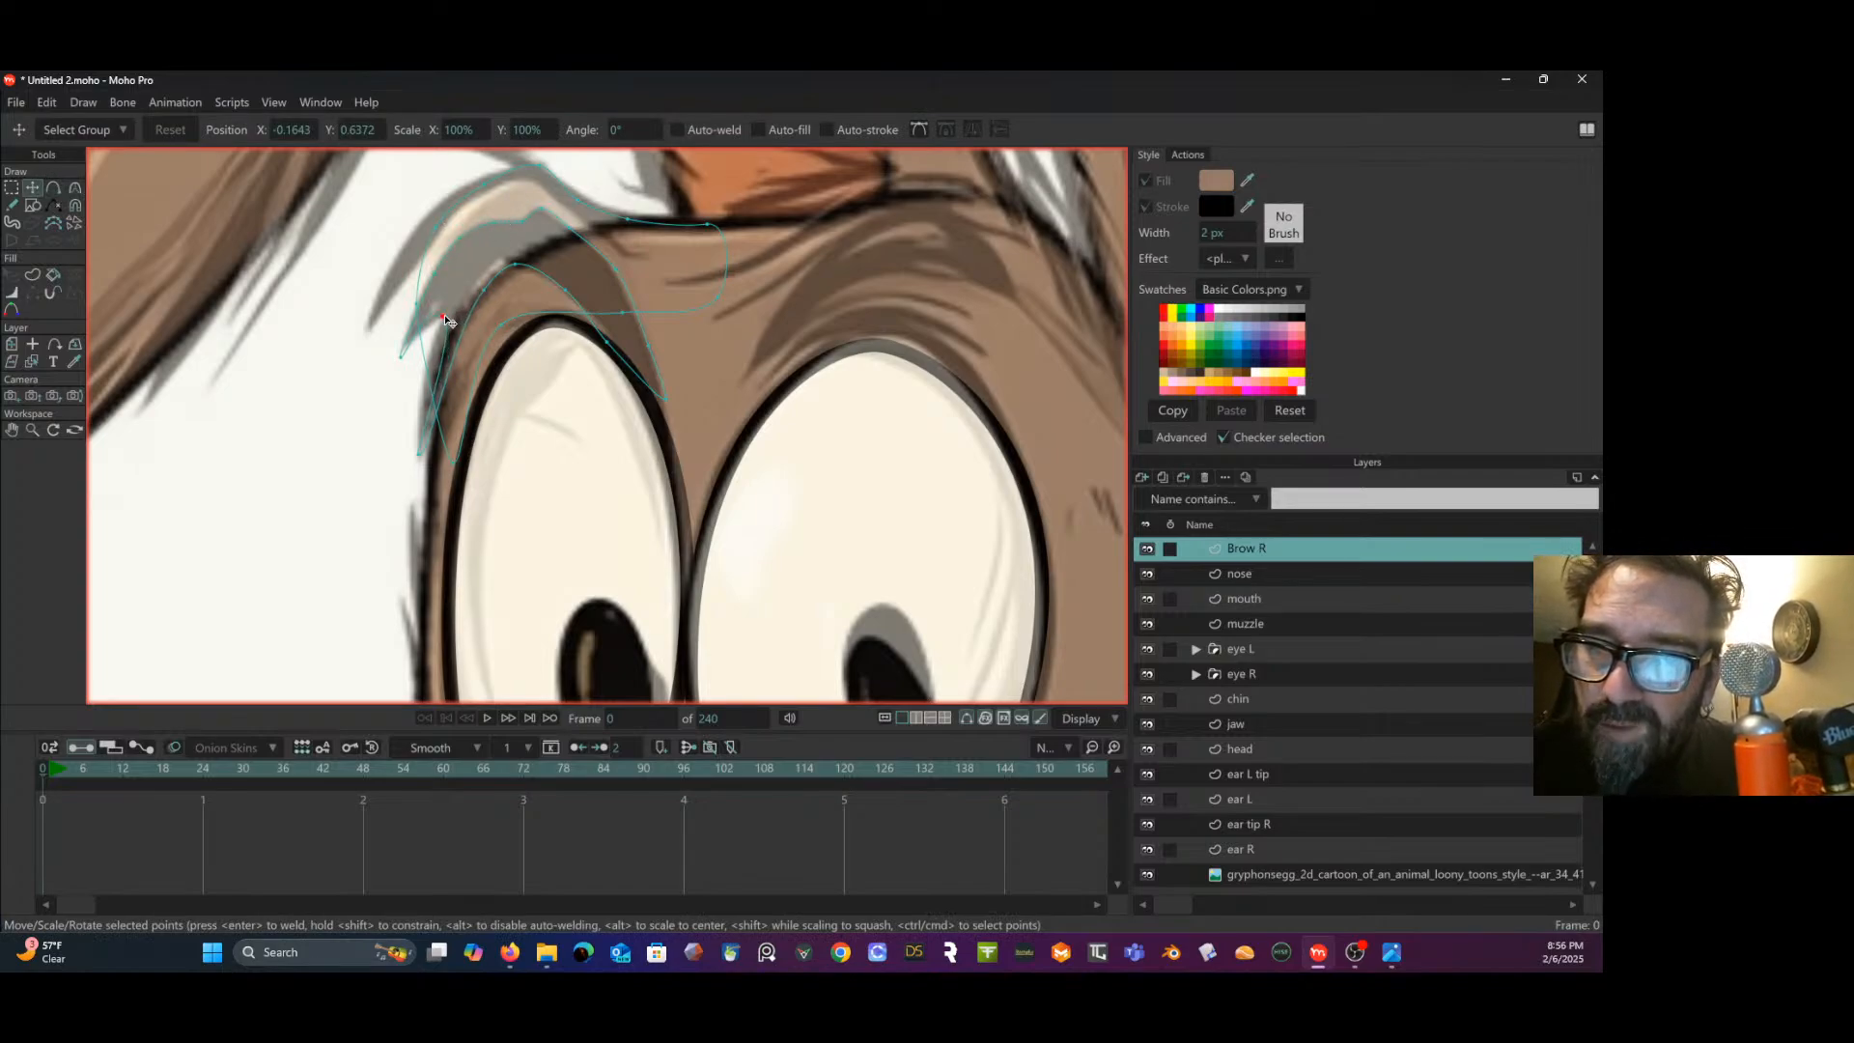
- Peak the shading outline's notch point to curvature 0 and adjust the curvature of the adjacent outer tip
left_click(75, 188)
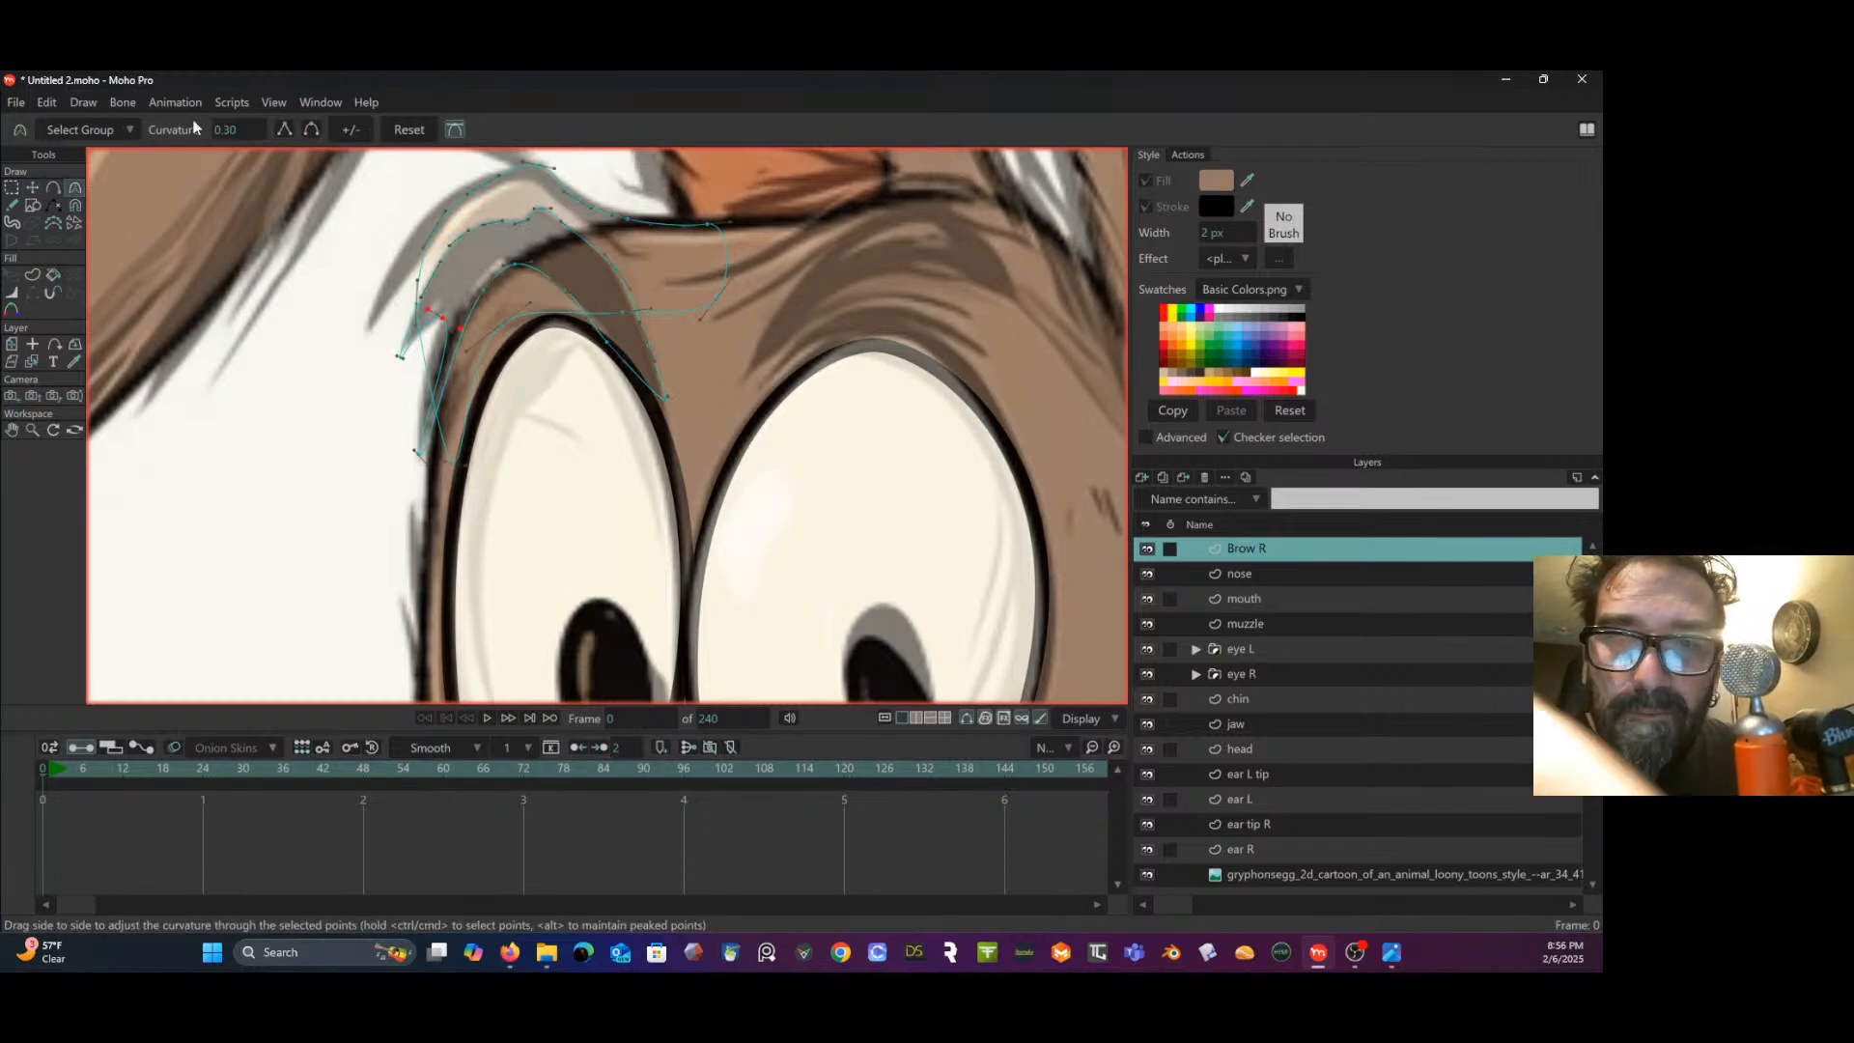
left_click(284, 130)
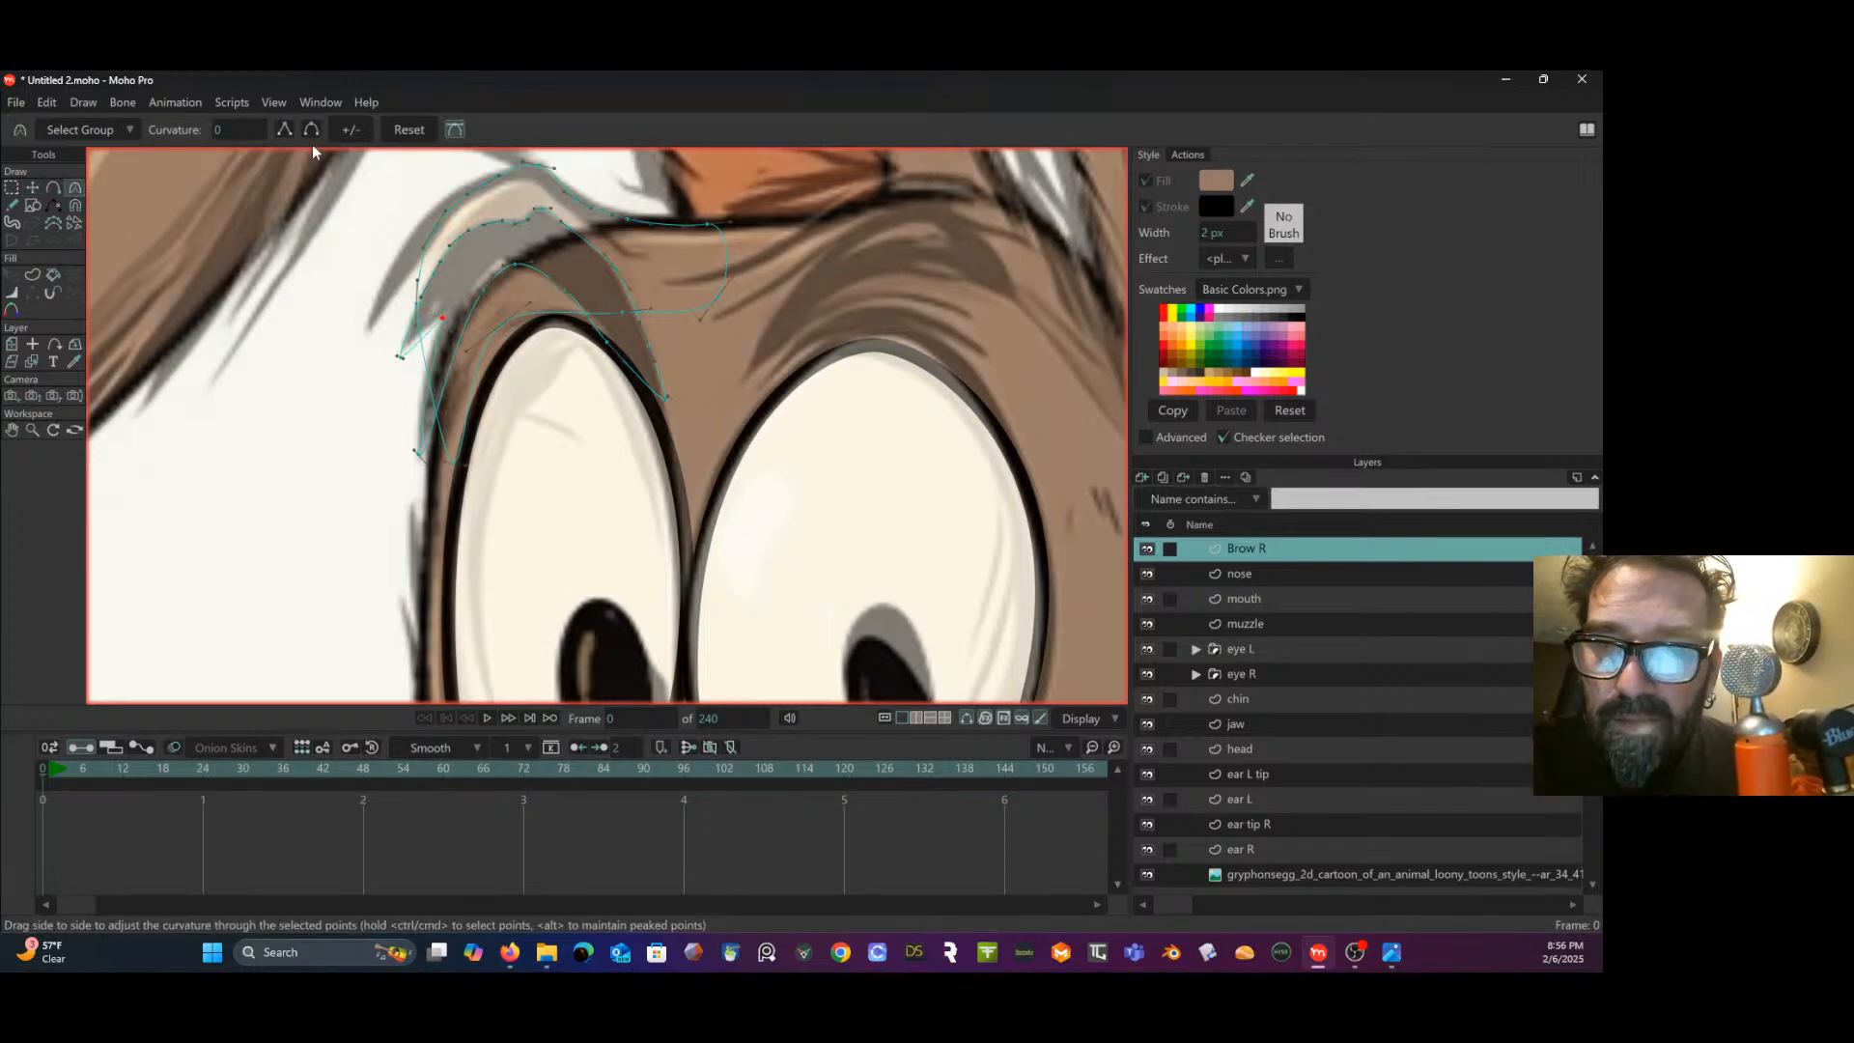
left_click(406, 360)
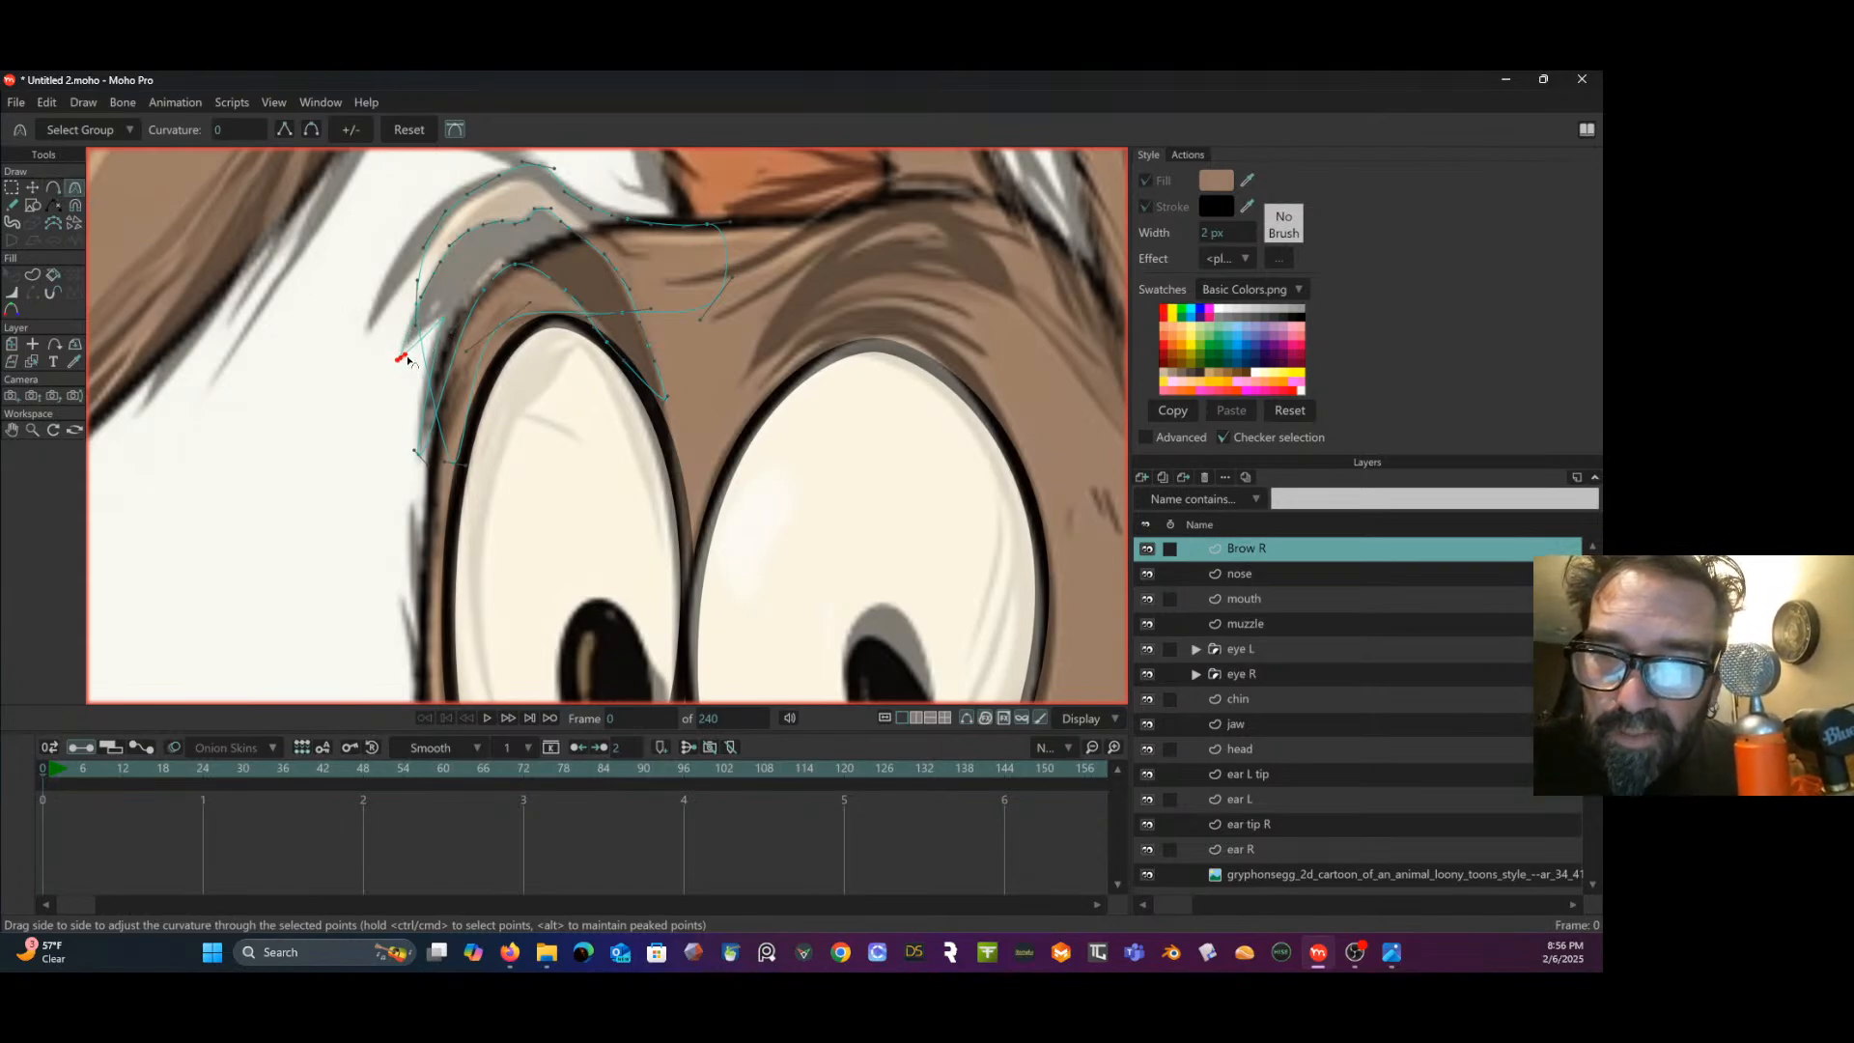
left_click_drag(408, 359, 266, 277)
- Nudge the shading's outer tip slightly upward and add a point on the shading outline above its lower tip
key("t")
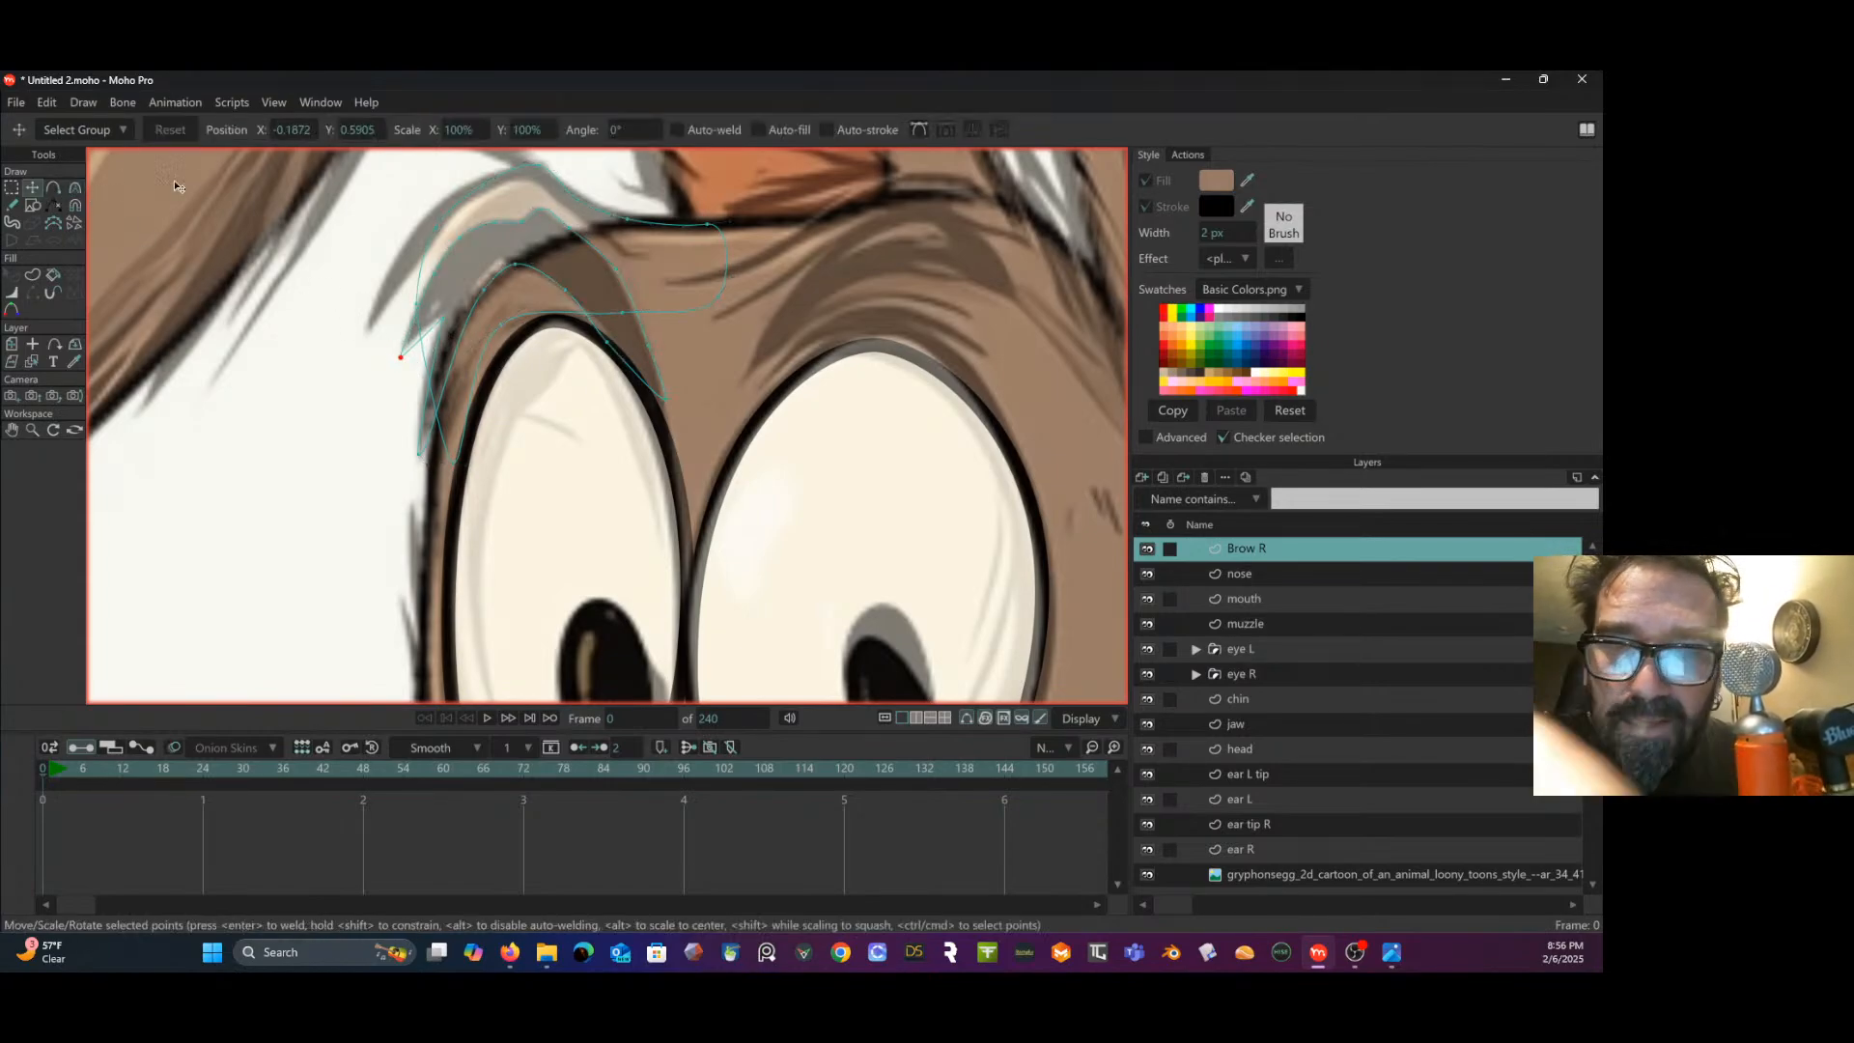
left_click_drag(406, 354, 410, 343)
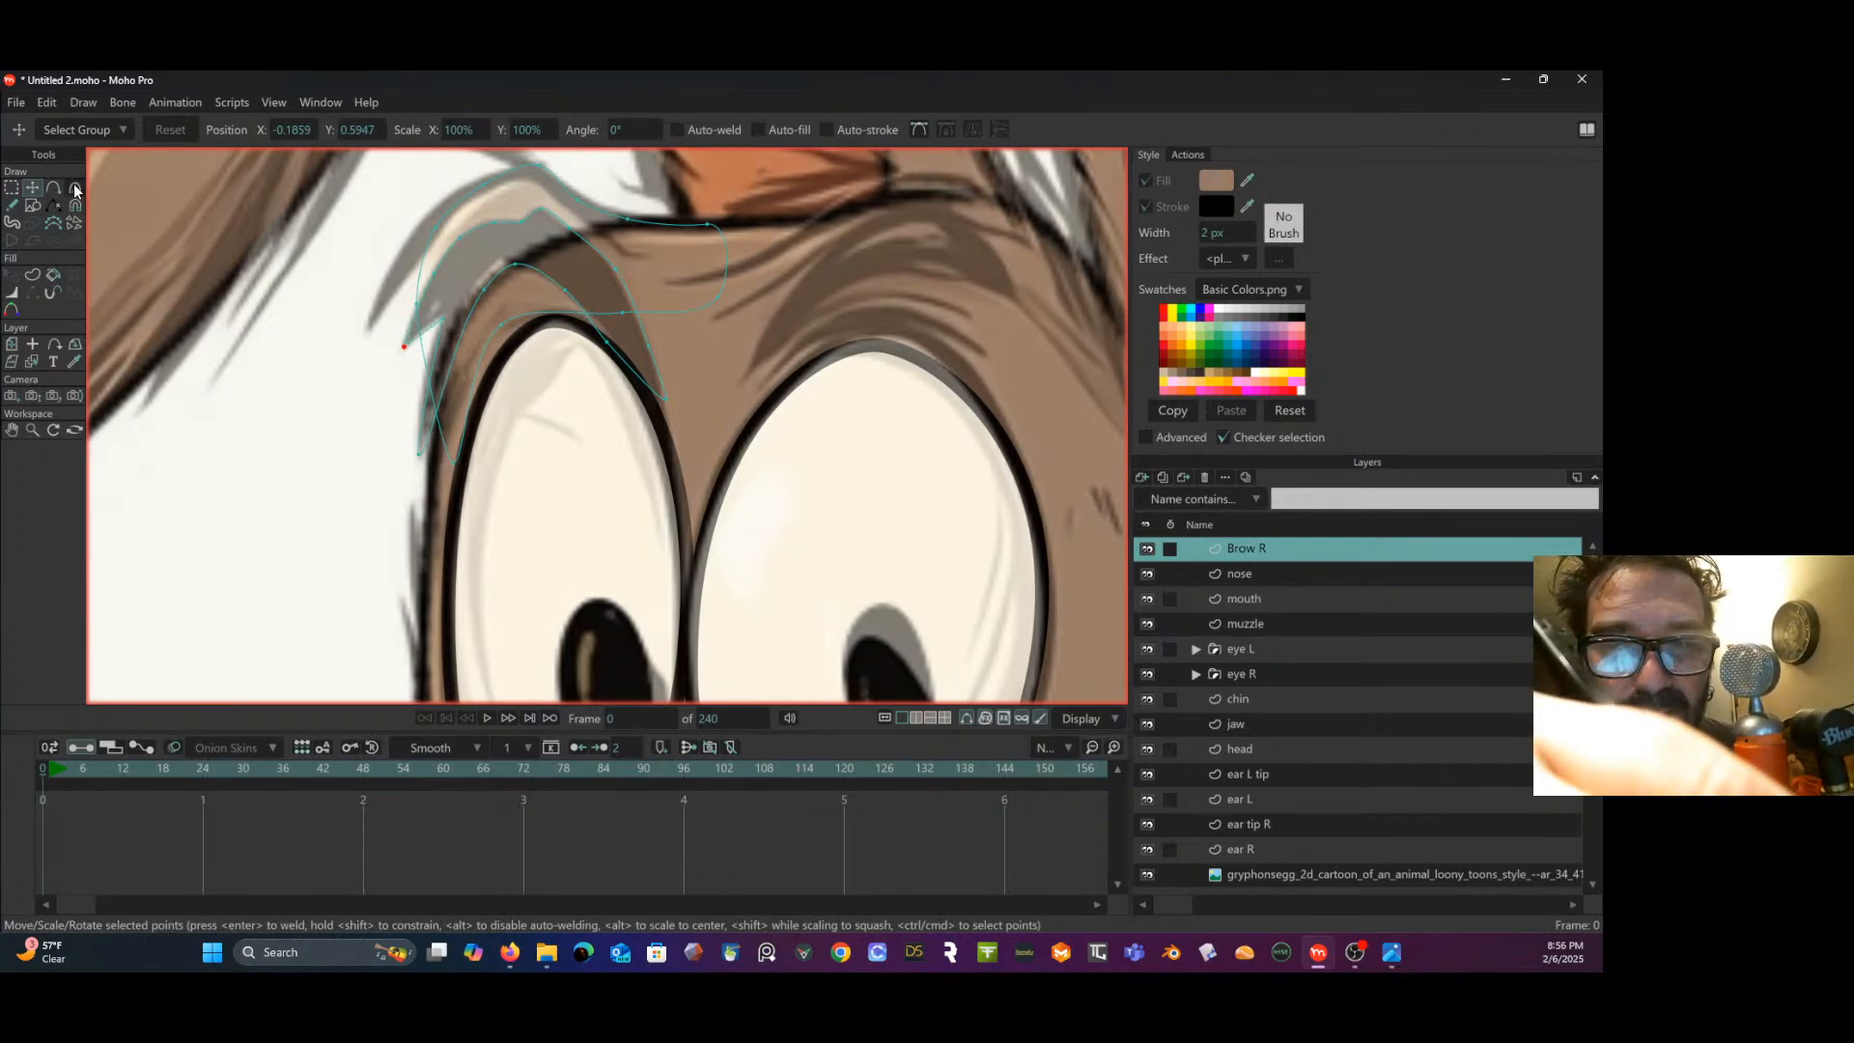
key("a")
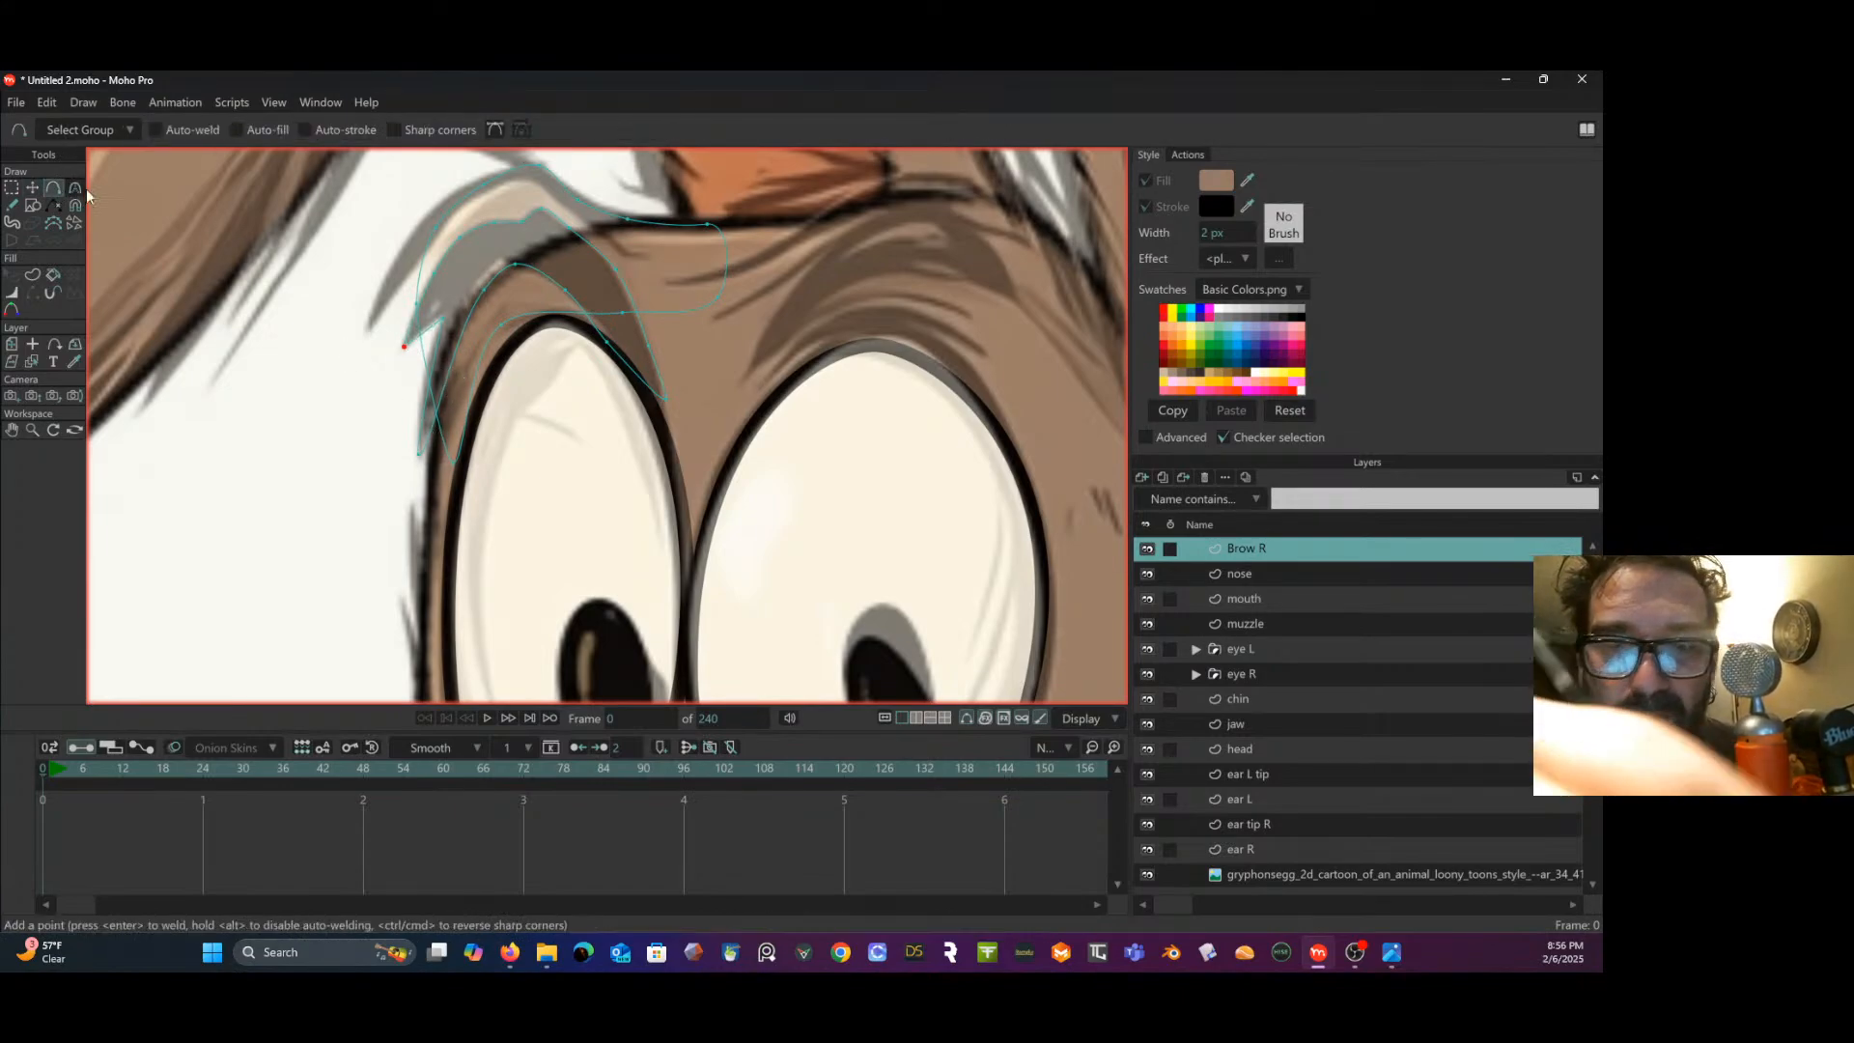
left_click(428, 354)
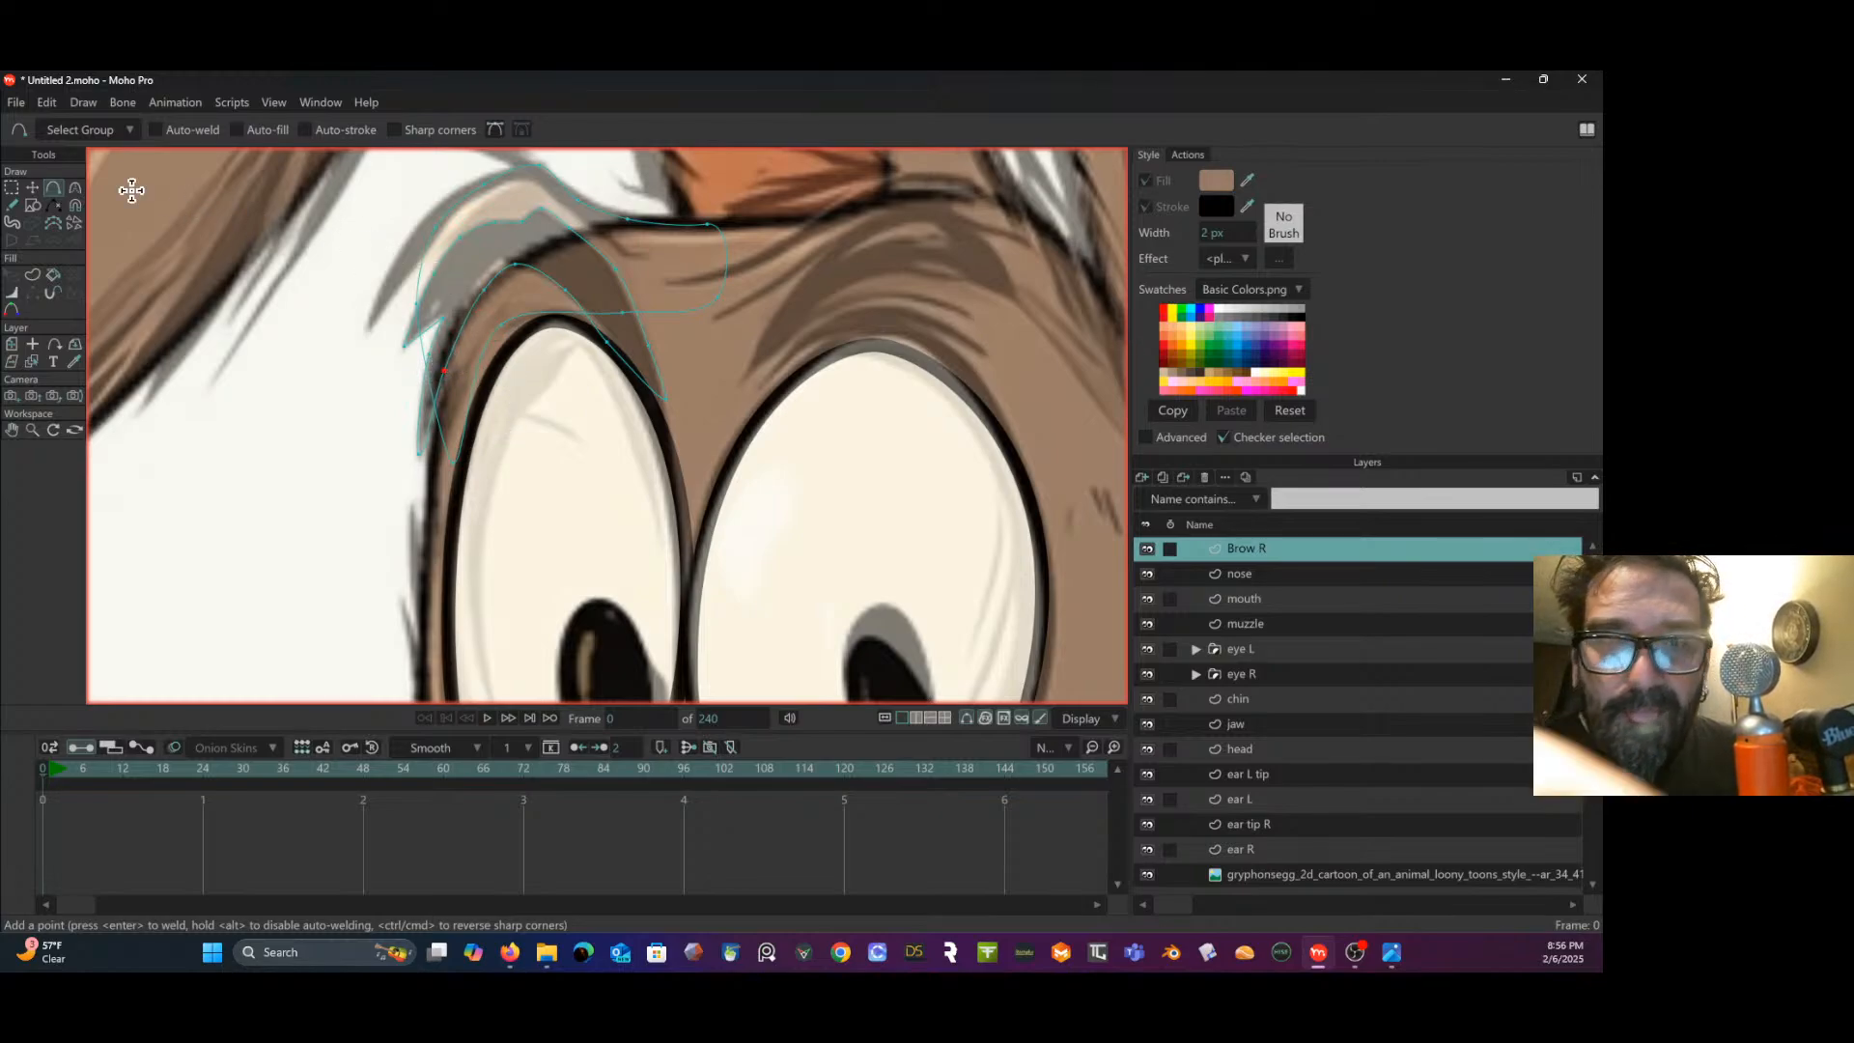
- Adjust the curvature of the point at the top of the shading's inner arch
left_click(75, 190)
left_click(514, 267)
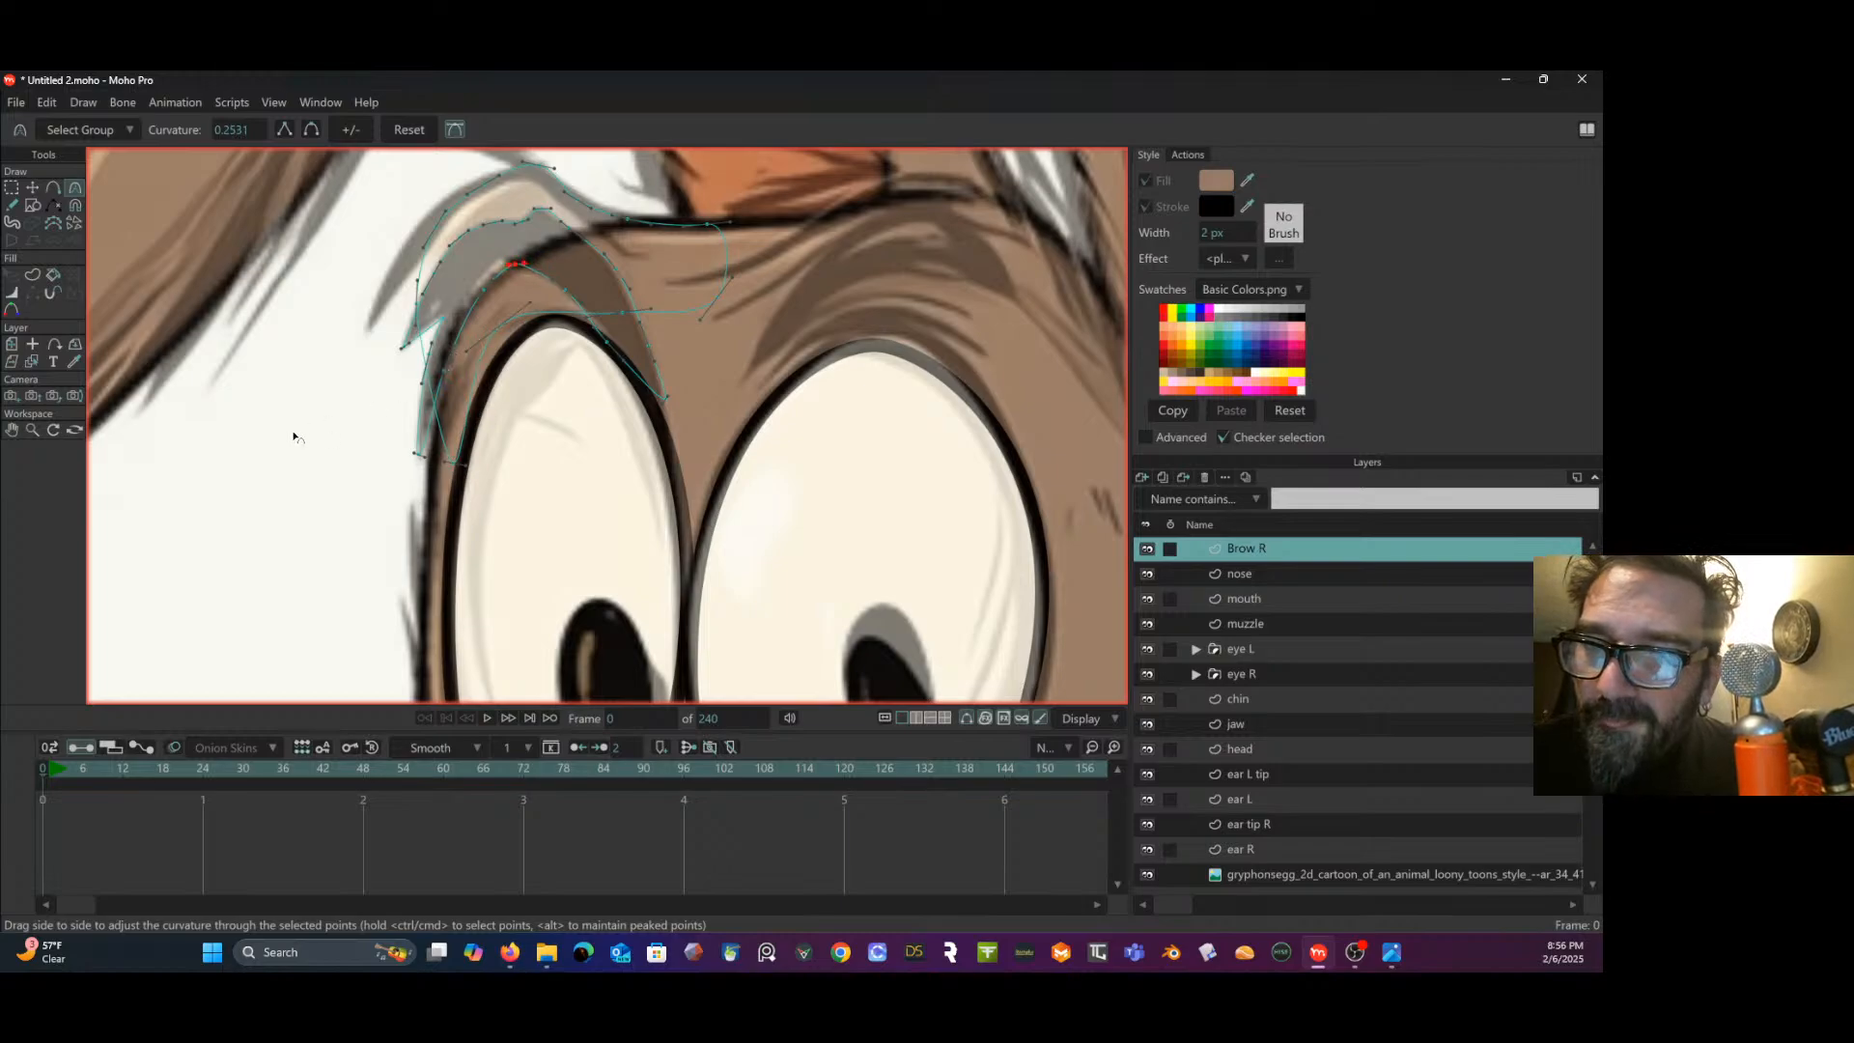
left_click_drag(238, 470, 133, 255)
- Reposition the points along the shading's inner arch and its inner tip to fit the sketched fur beside the eye
key("t")
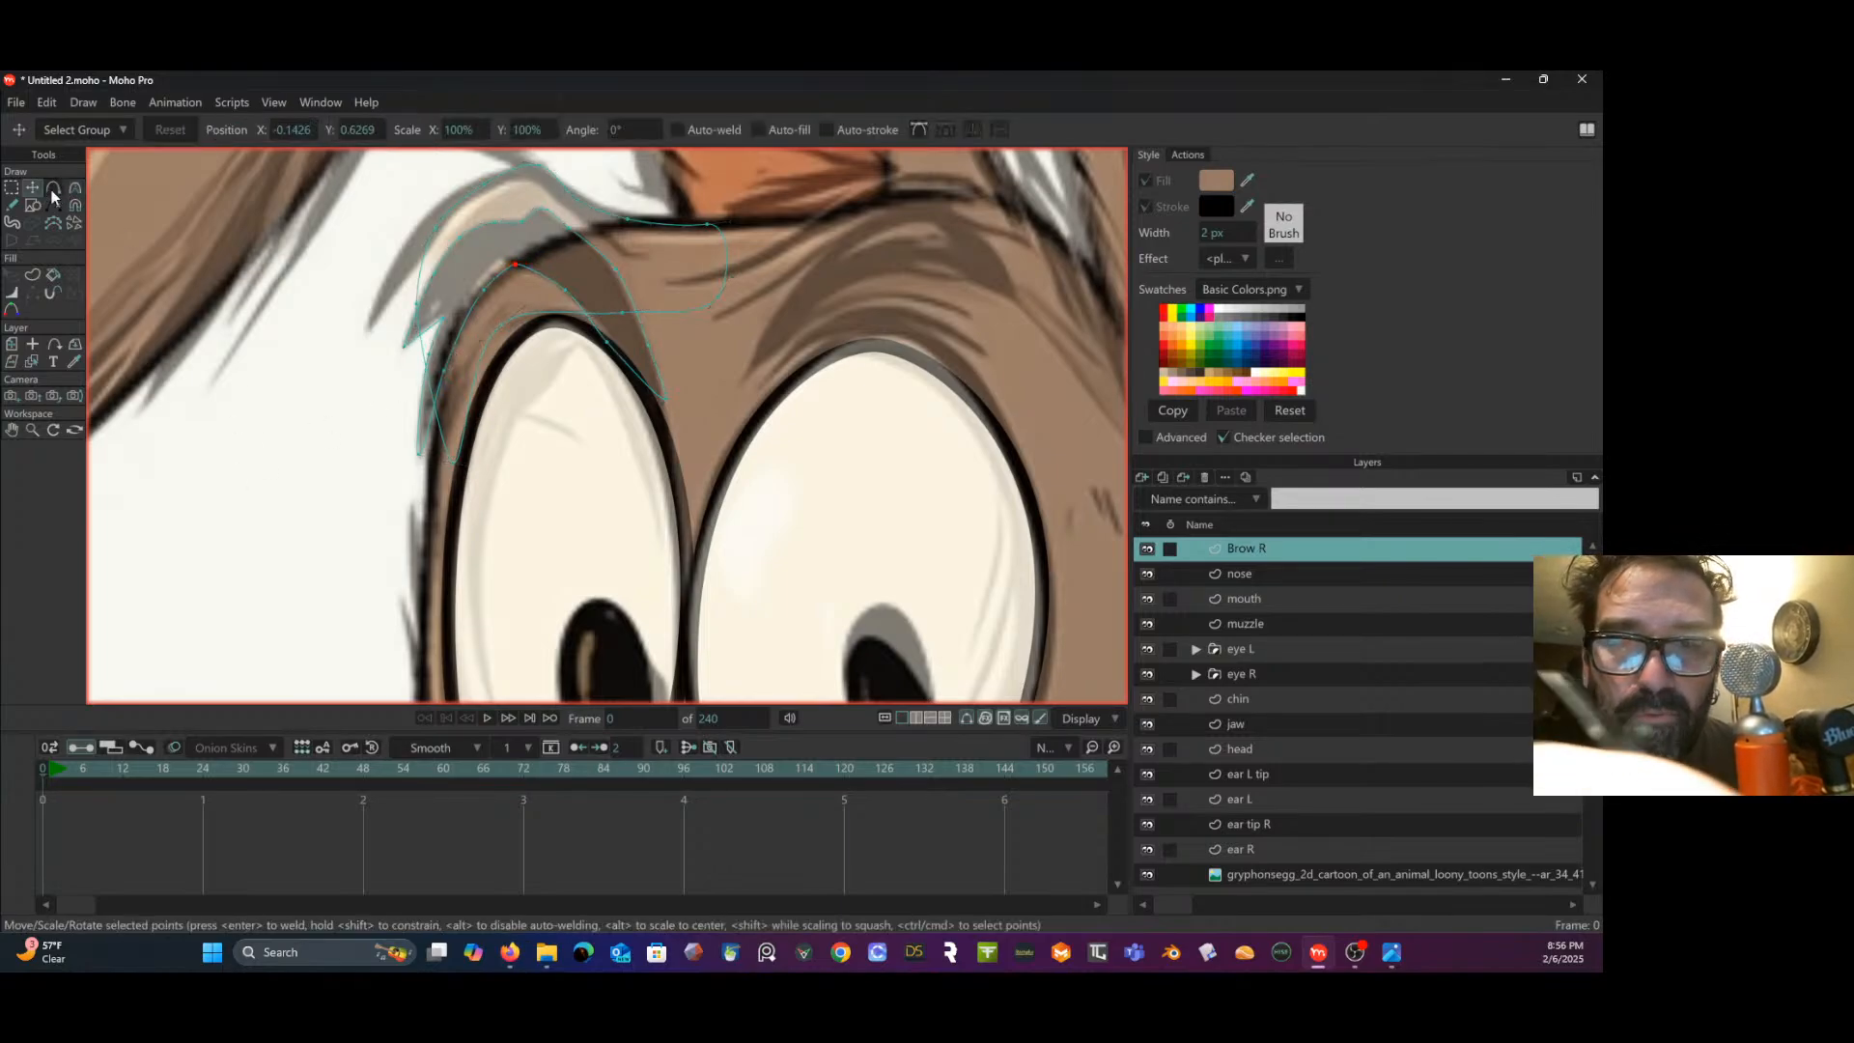
left_click(488, 292)
left_click(609, 340)
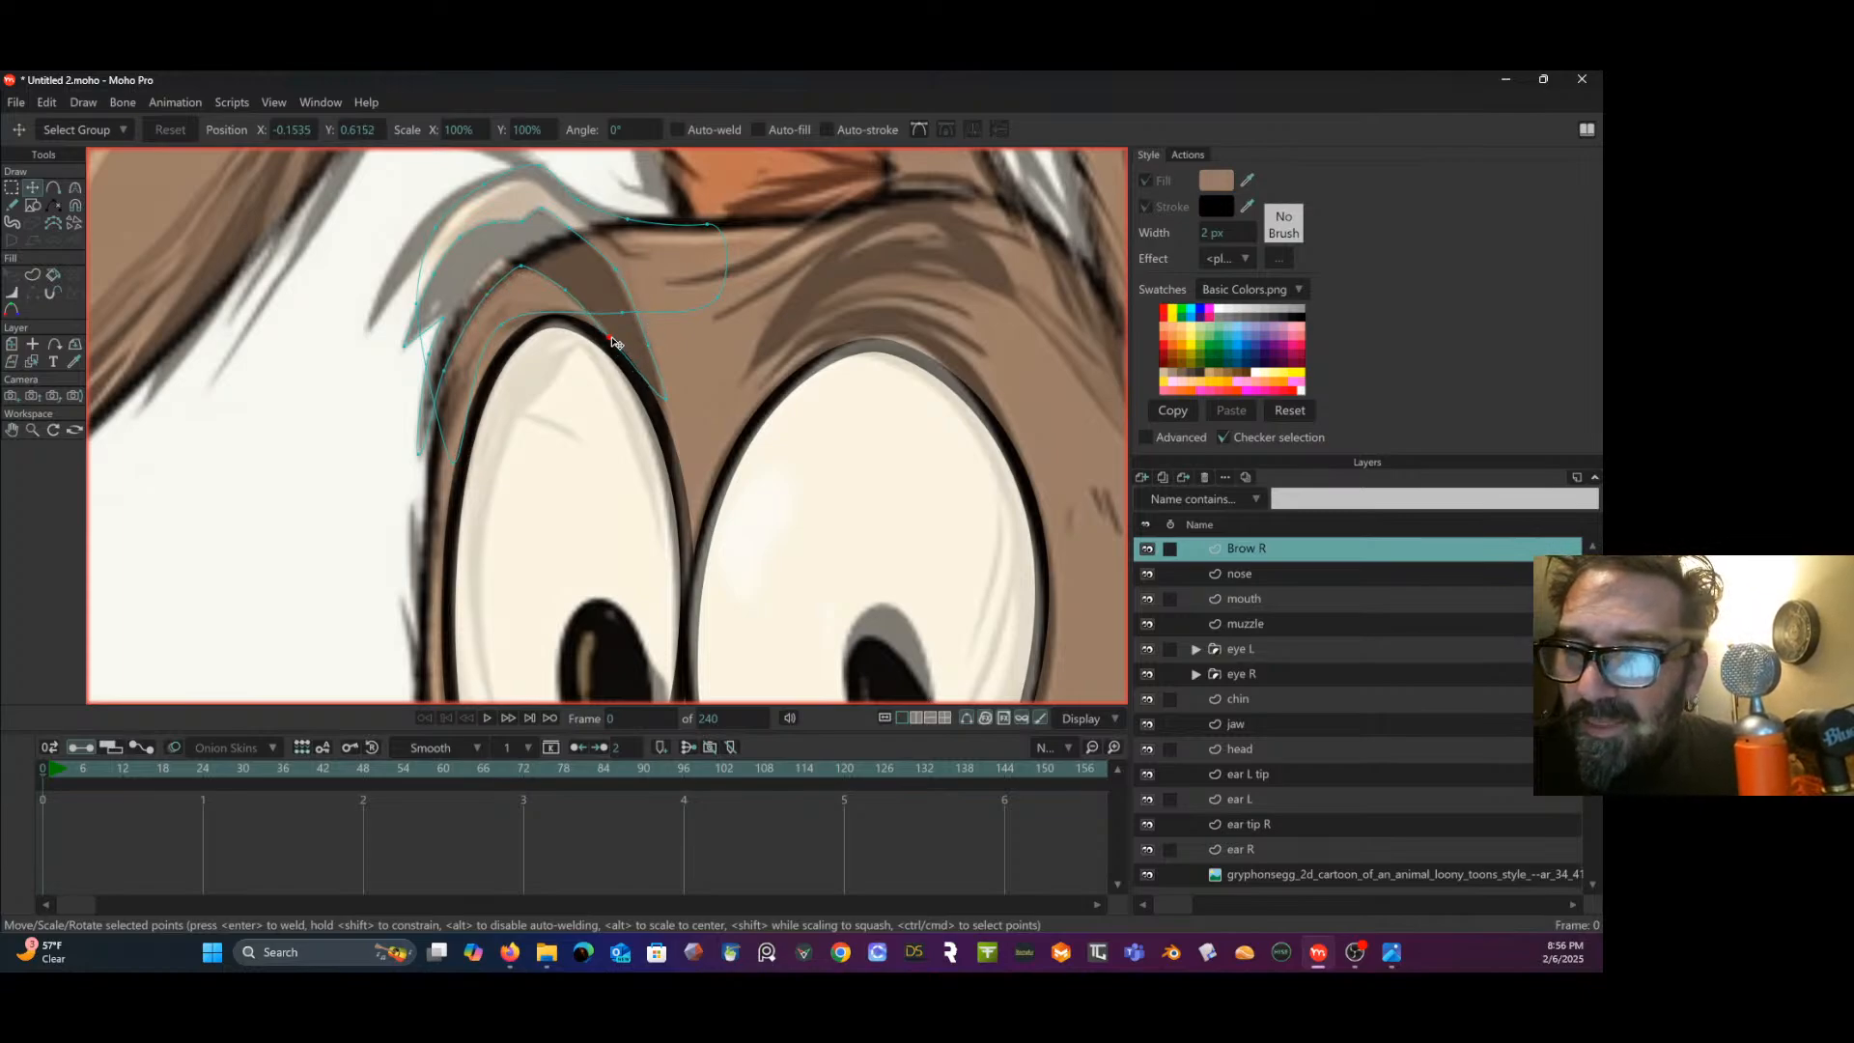
left_click(616, 274)
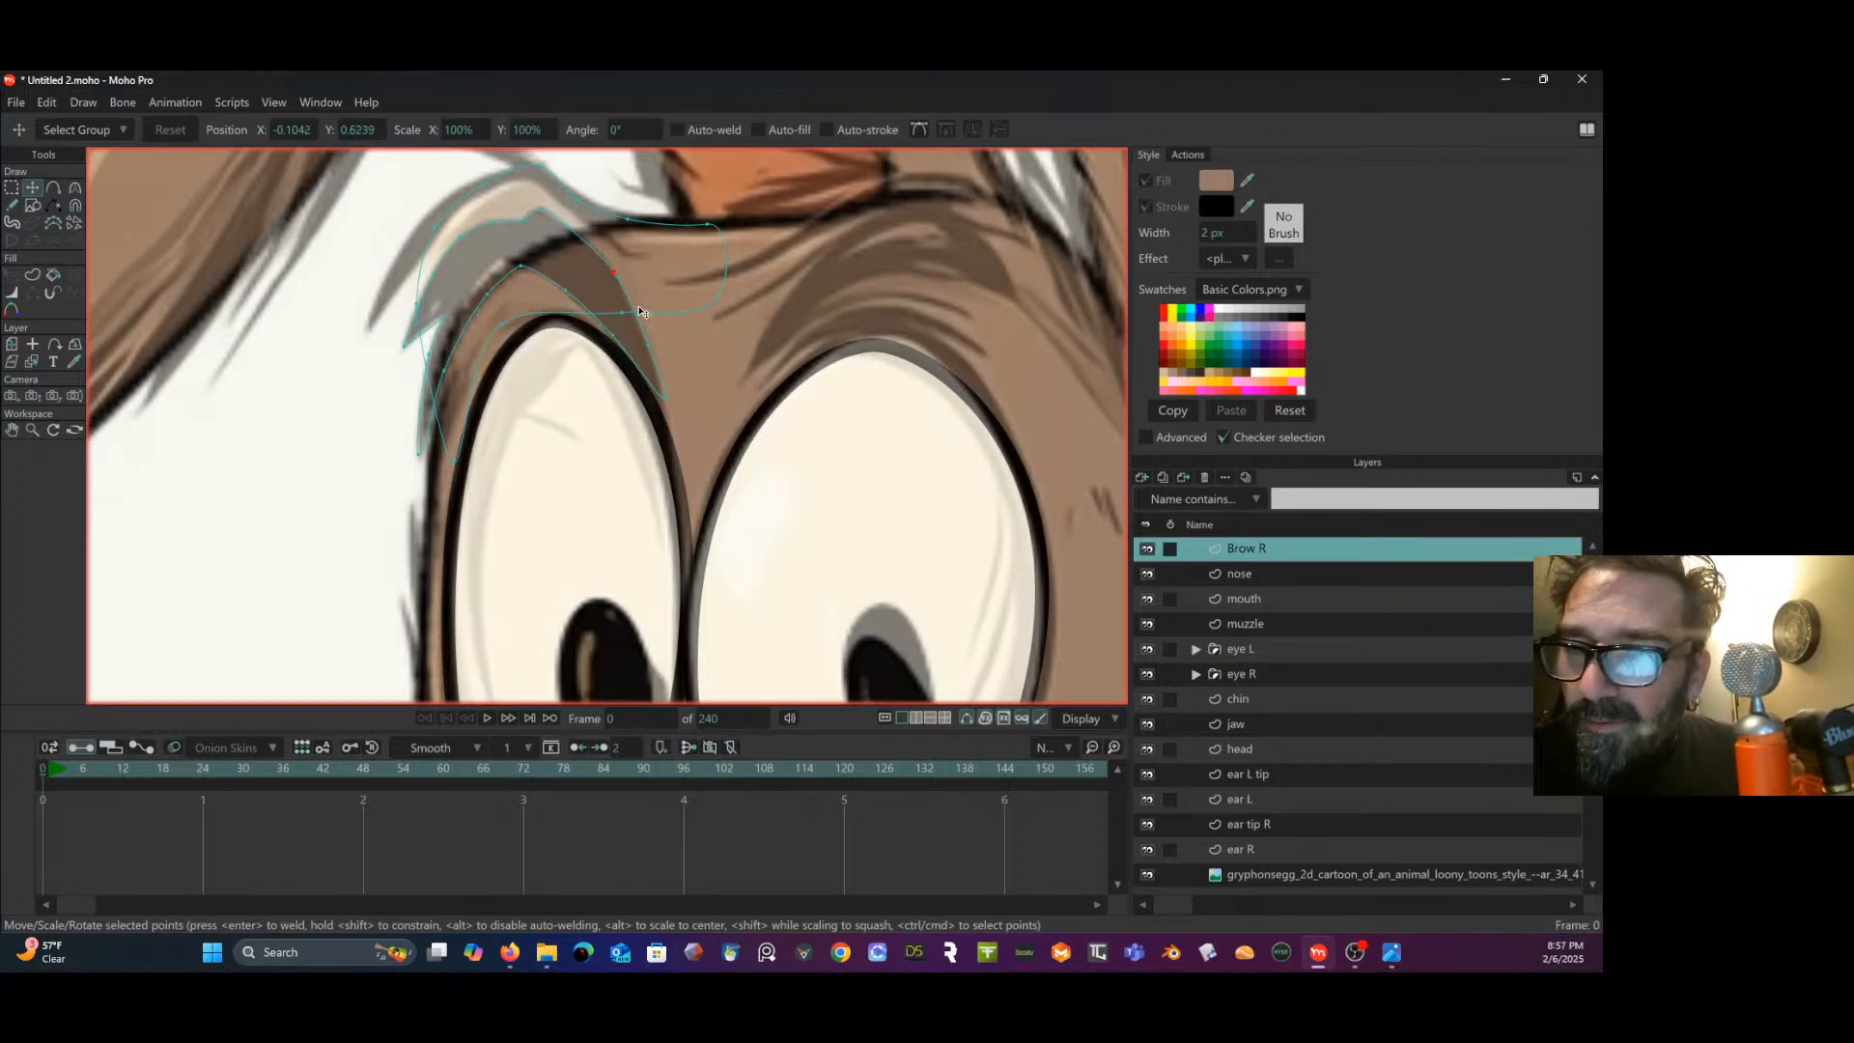
left_click(665, 399)
left_click(660, 400)
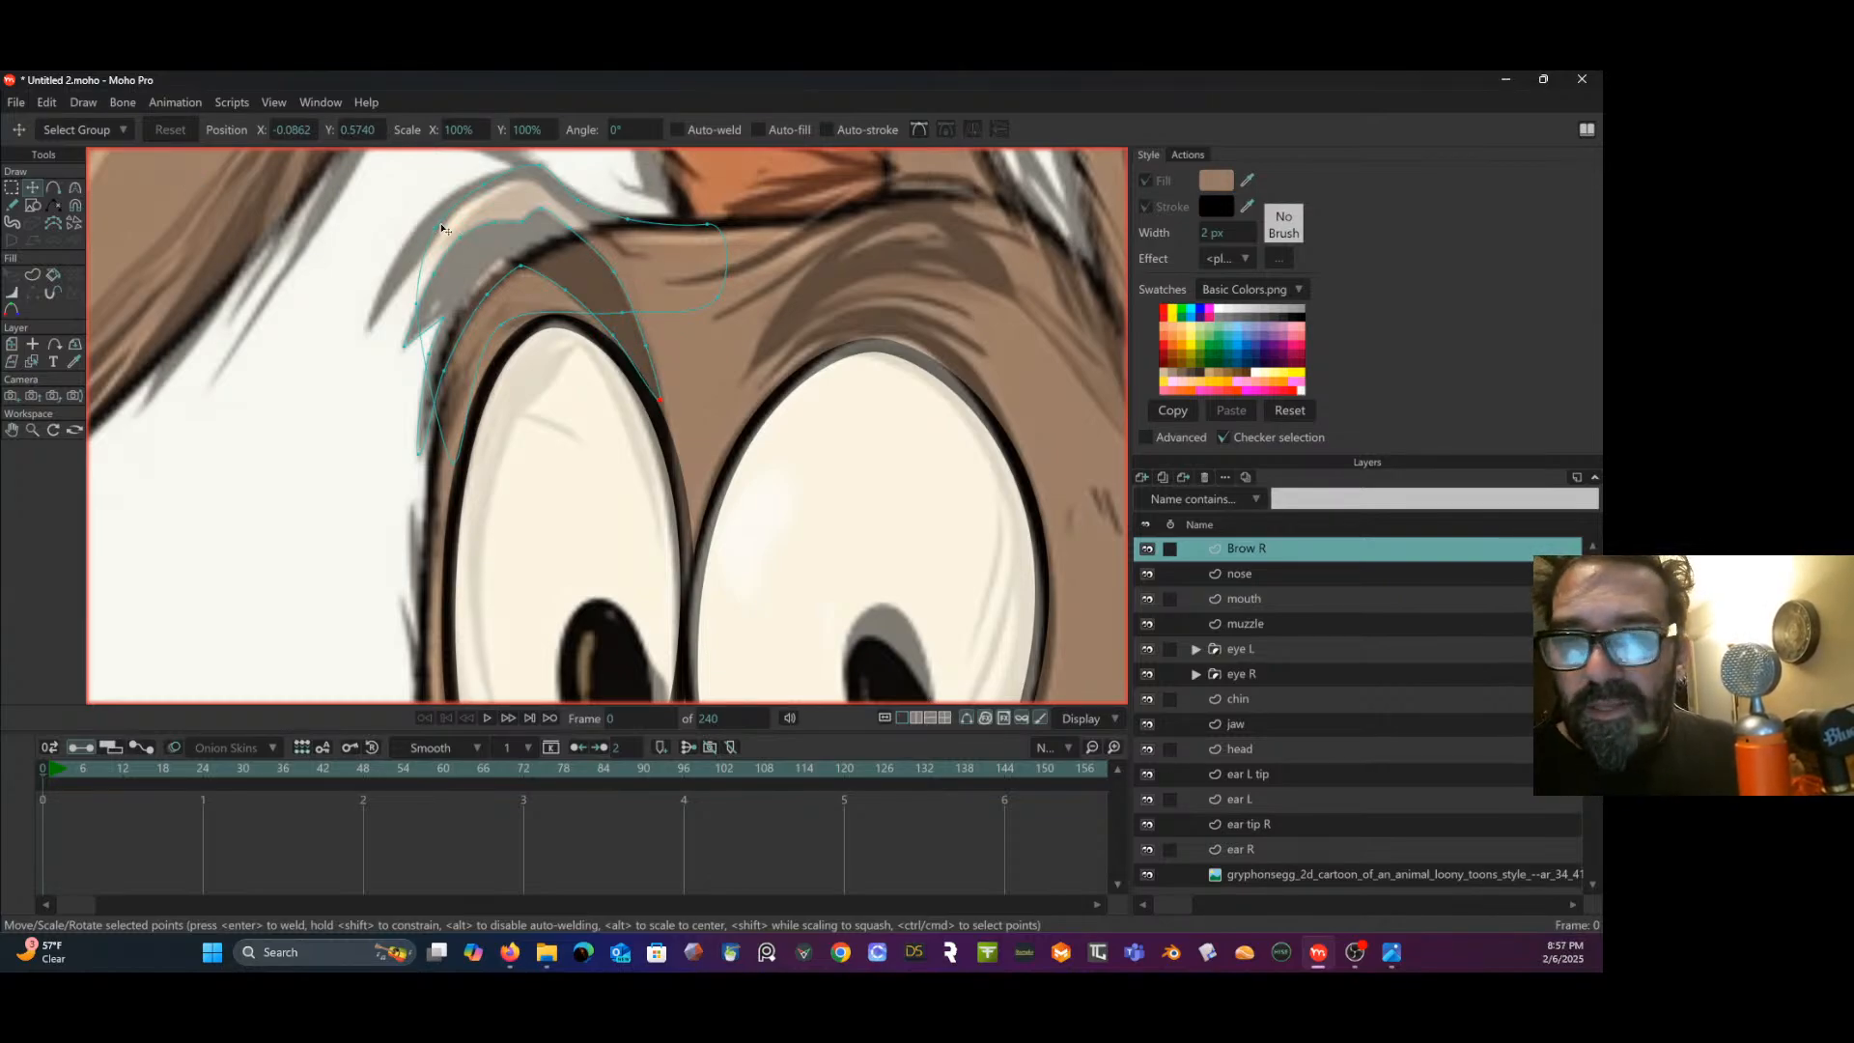
- Create a filled and stroked shape from the closed brow outline
left_click(33, 275)
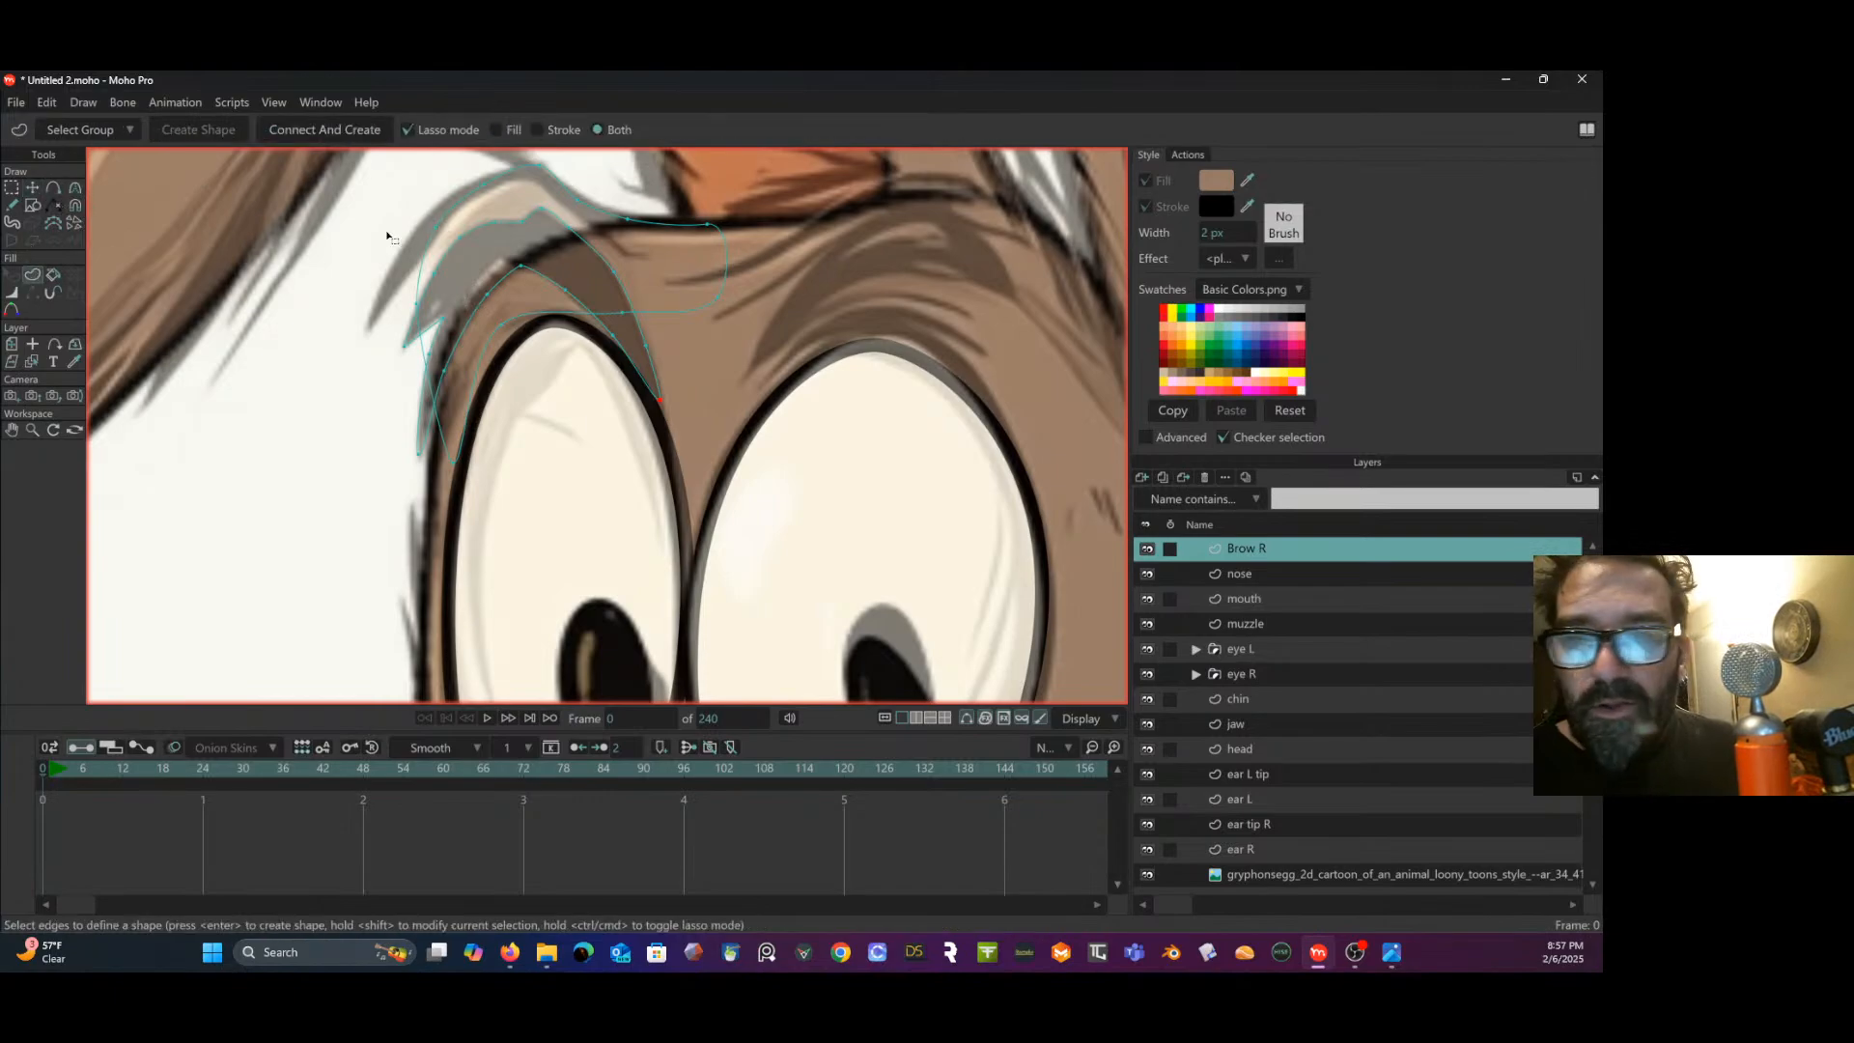
left_click(514, 177)
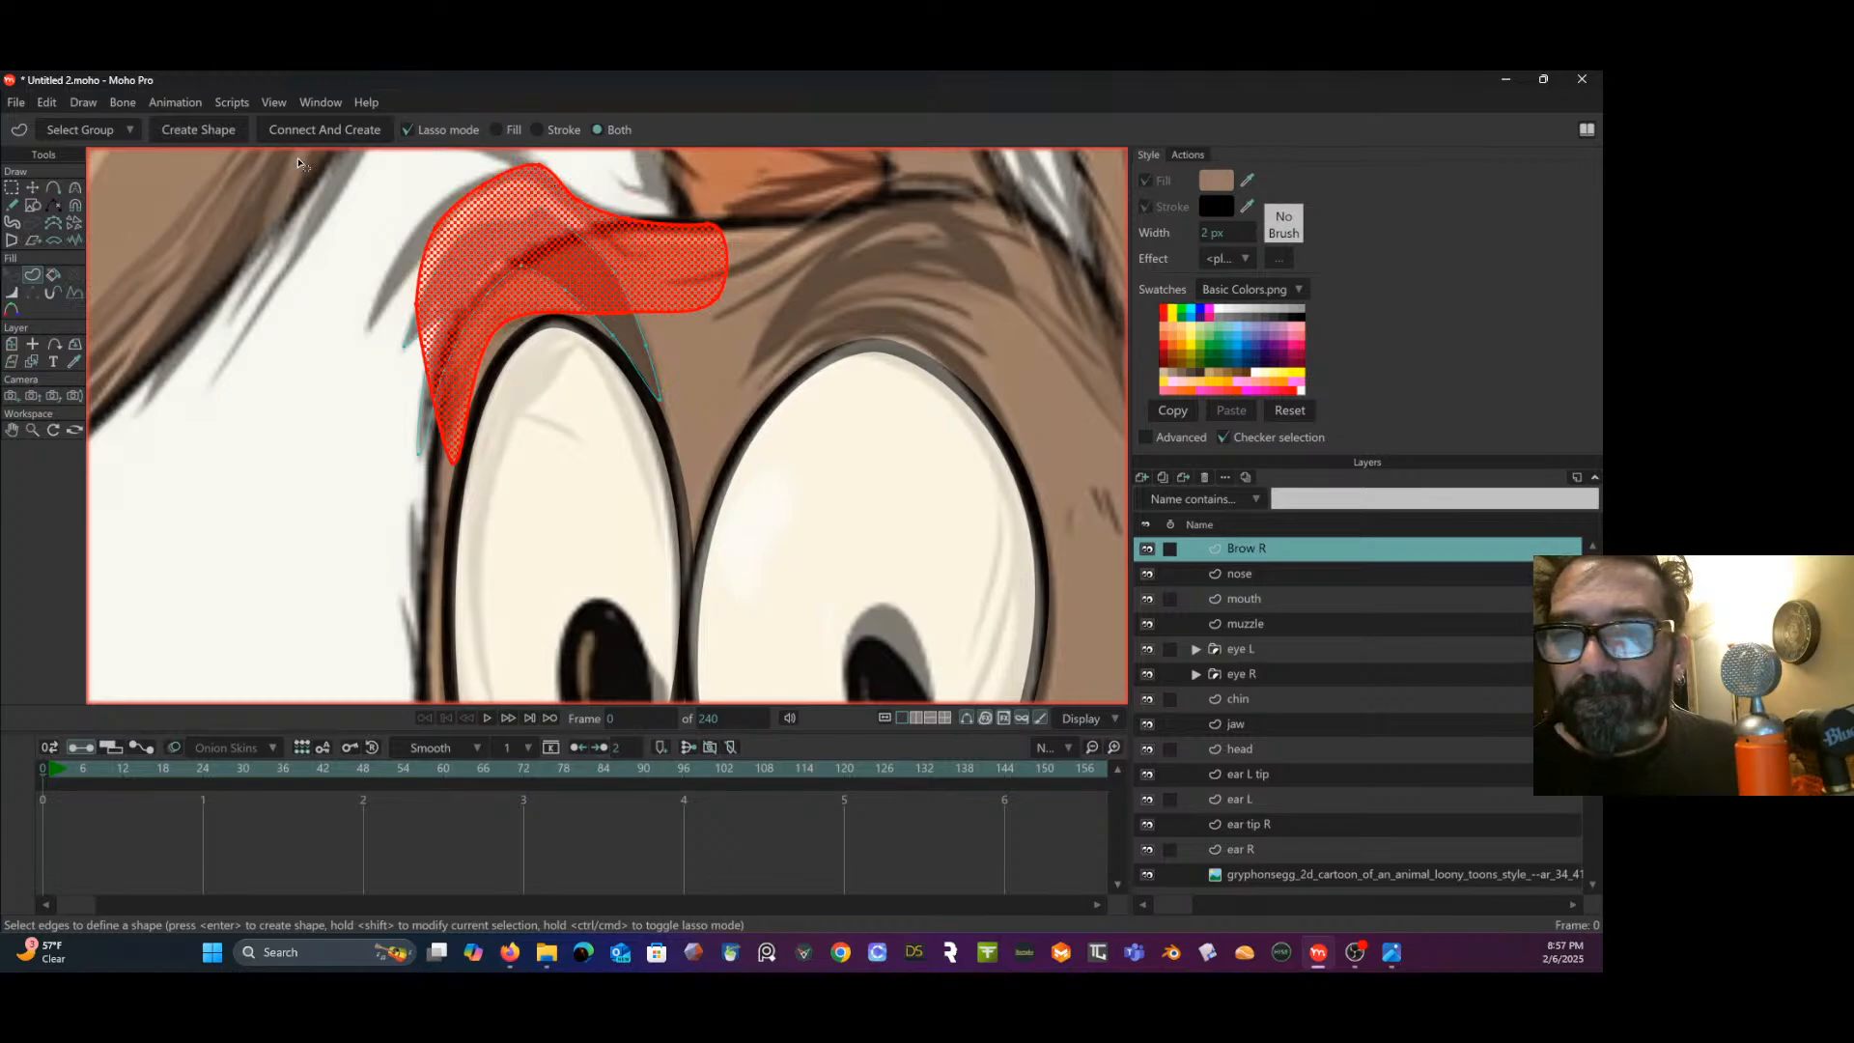
left_click(195, 129)
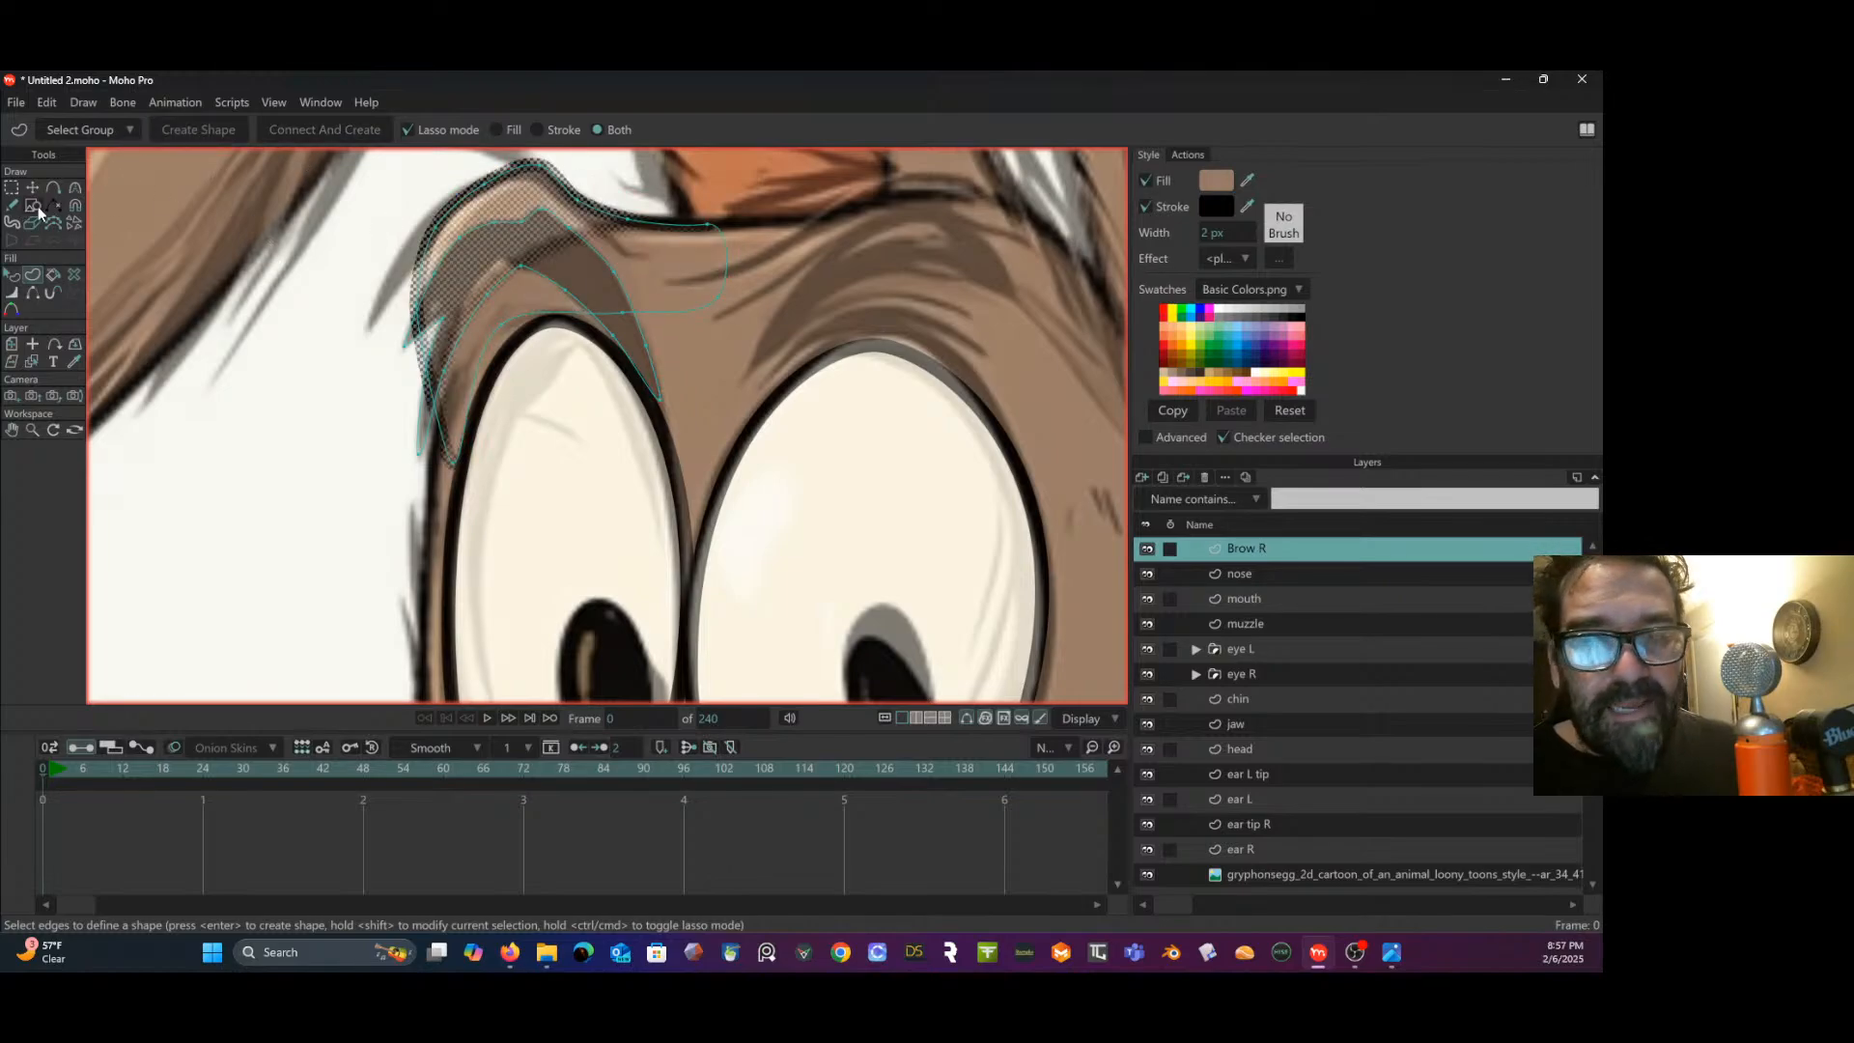
- Move the brow outline's lower end point slightly up and outward, away from the eye outline
left_click(15, 277)
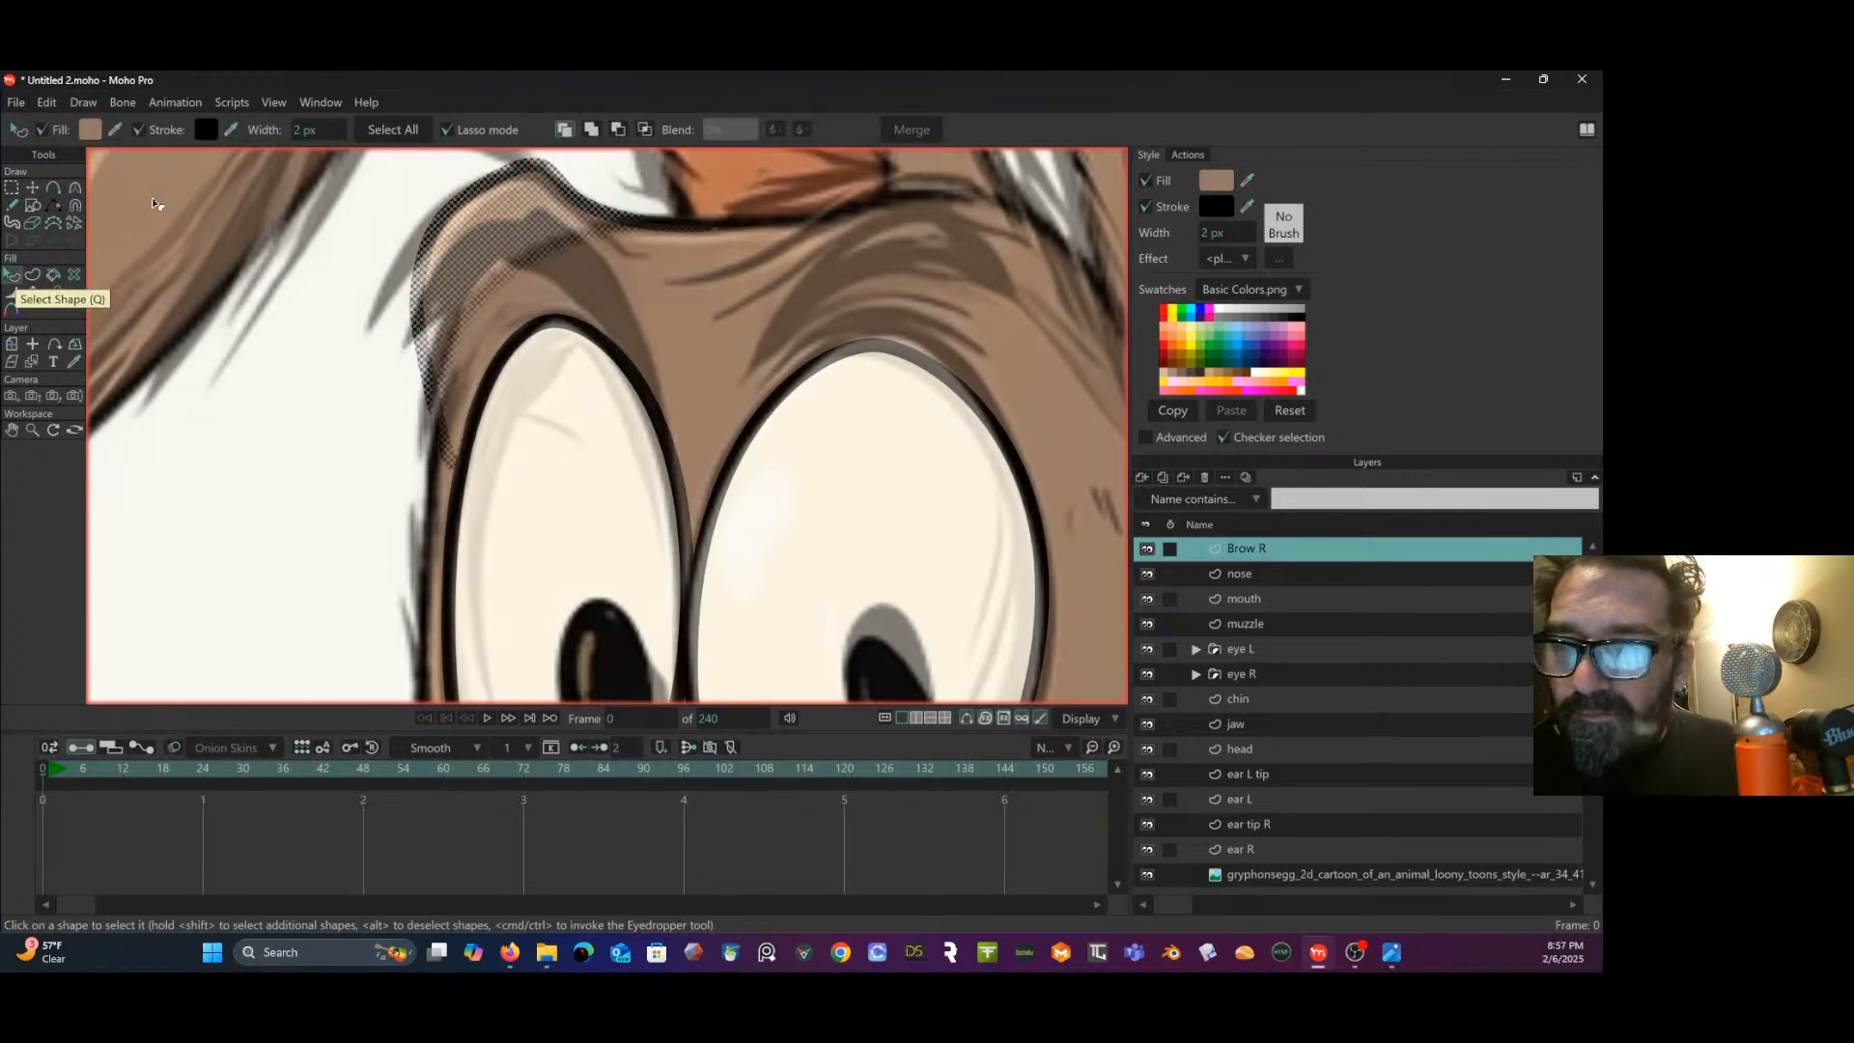
left_click(32, 187)
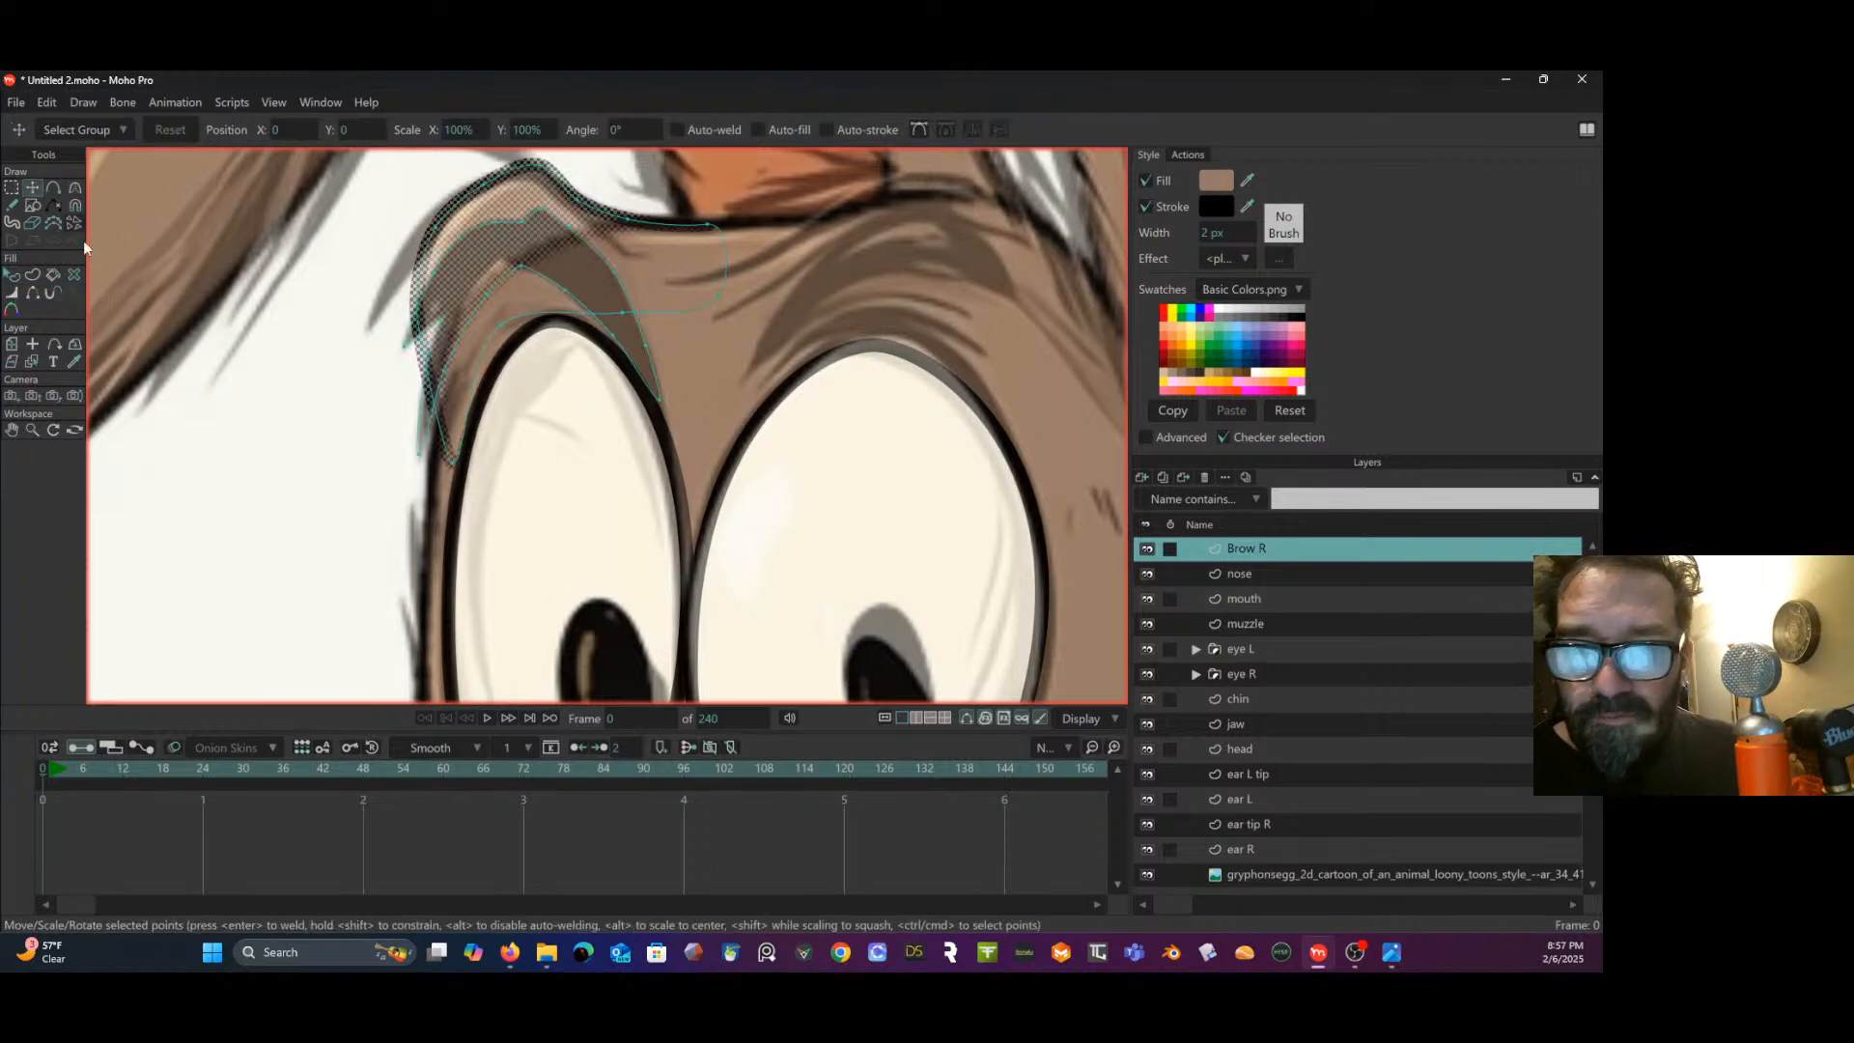
left_click(454, 466)
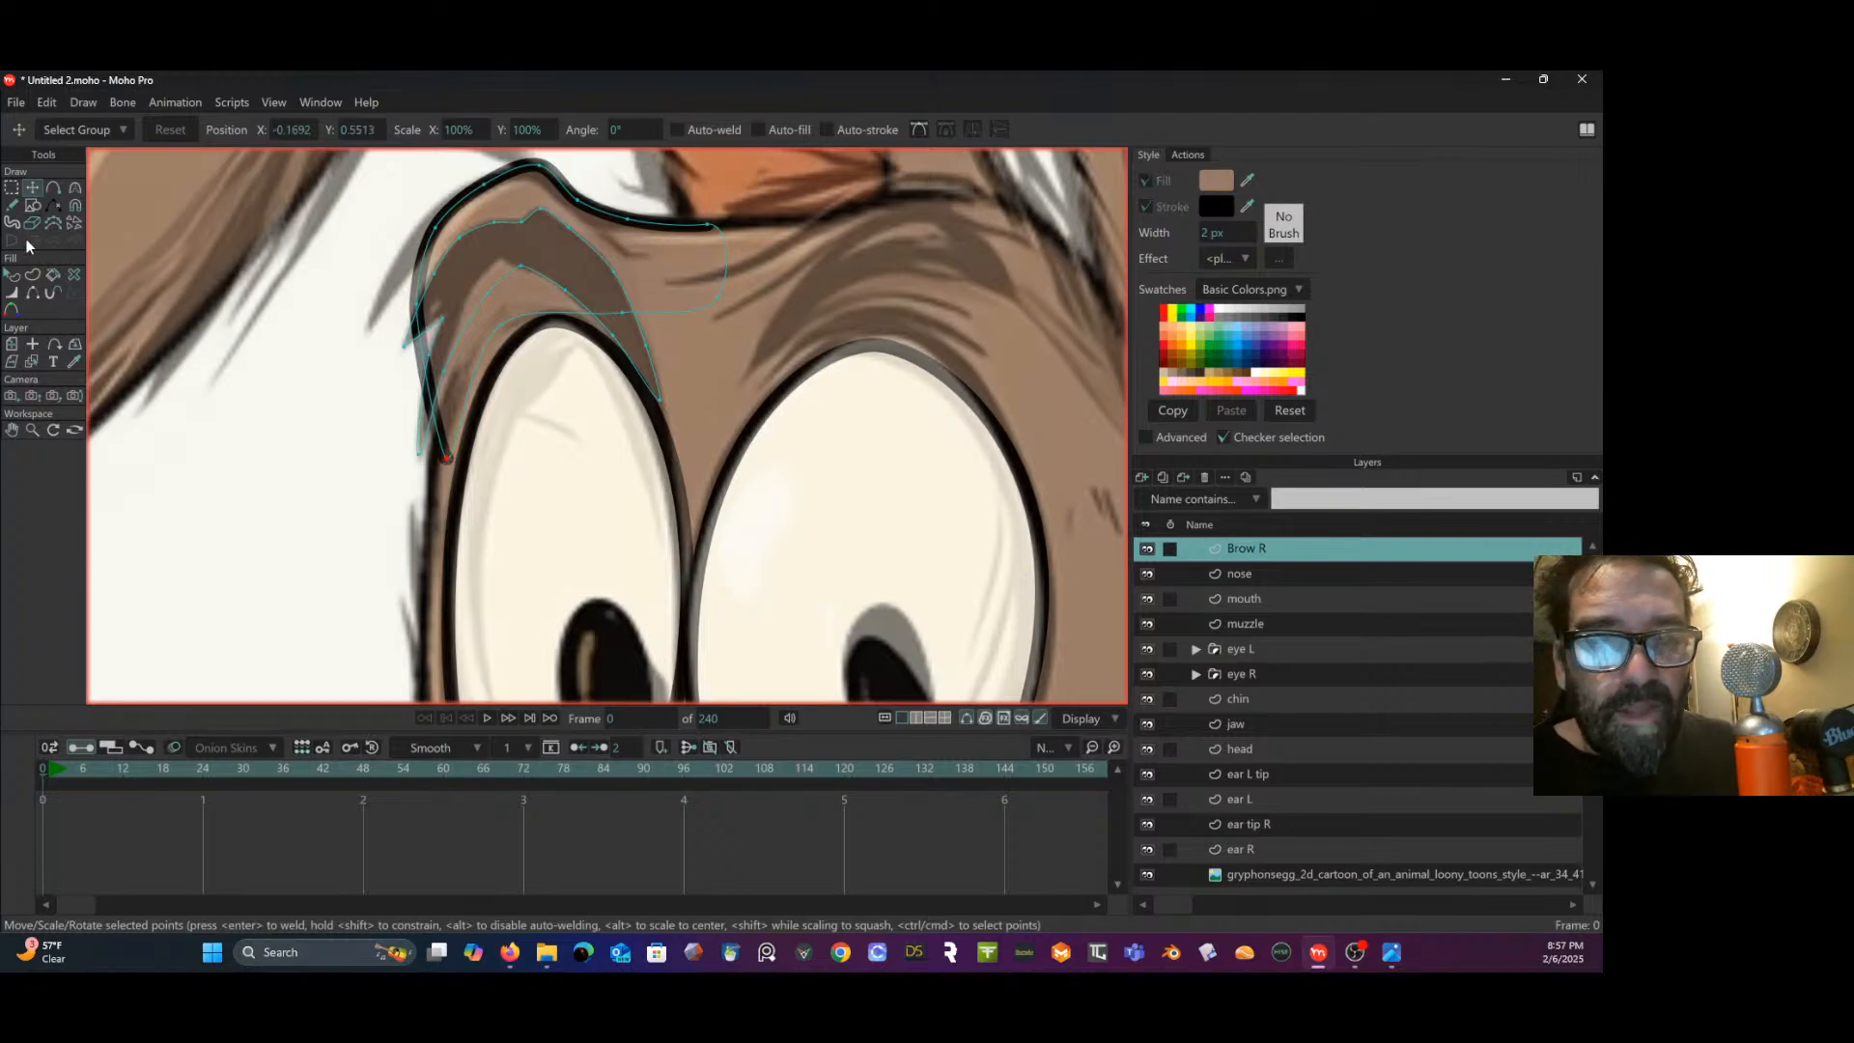
- Create a fill-only shape without a stroke from the jagged shading outline inside the brow
left_click(32, 277)
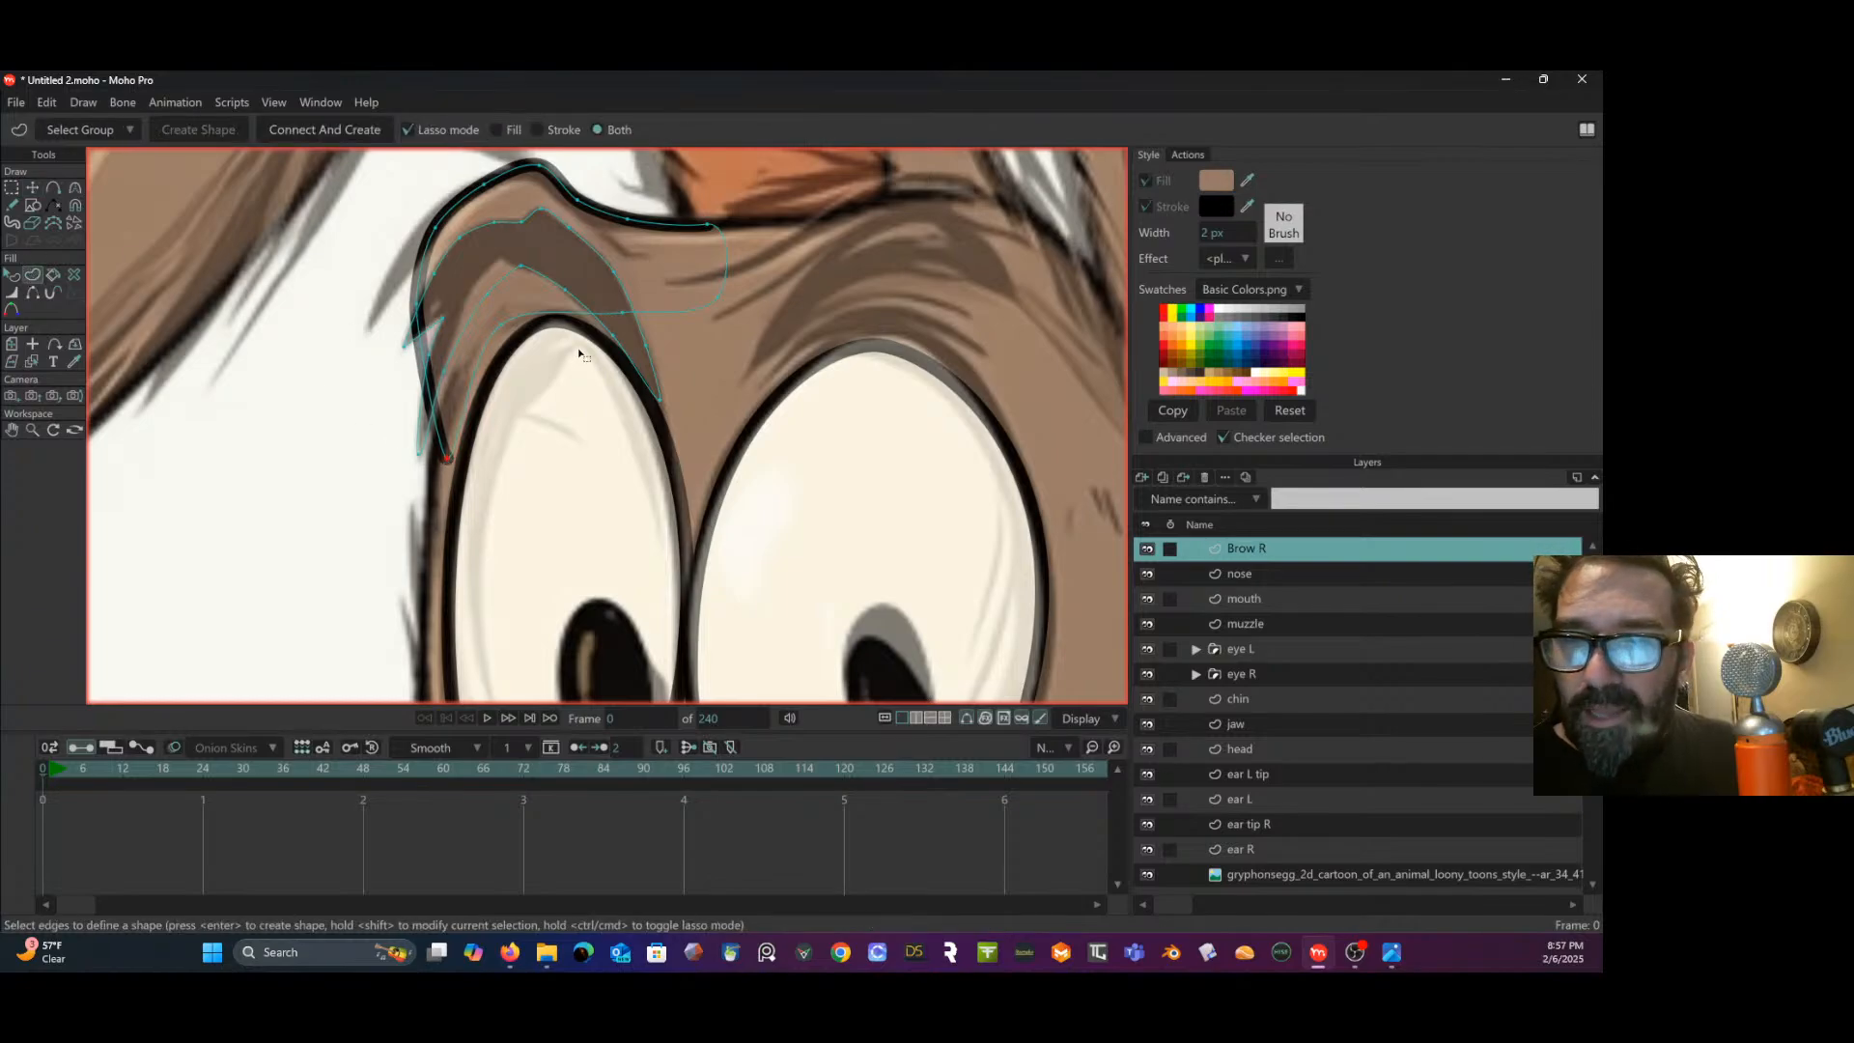
left_click(544, 280)
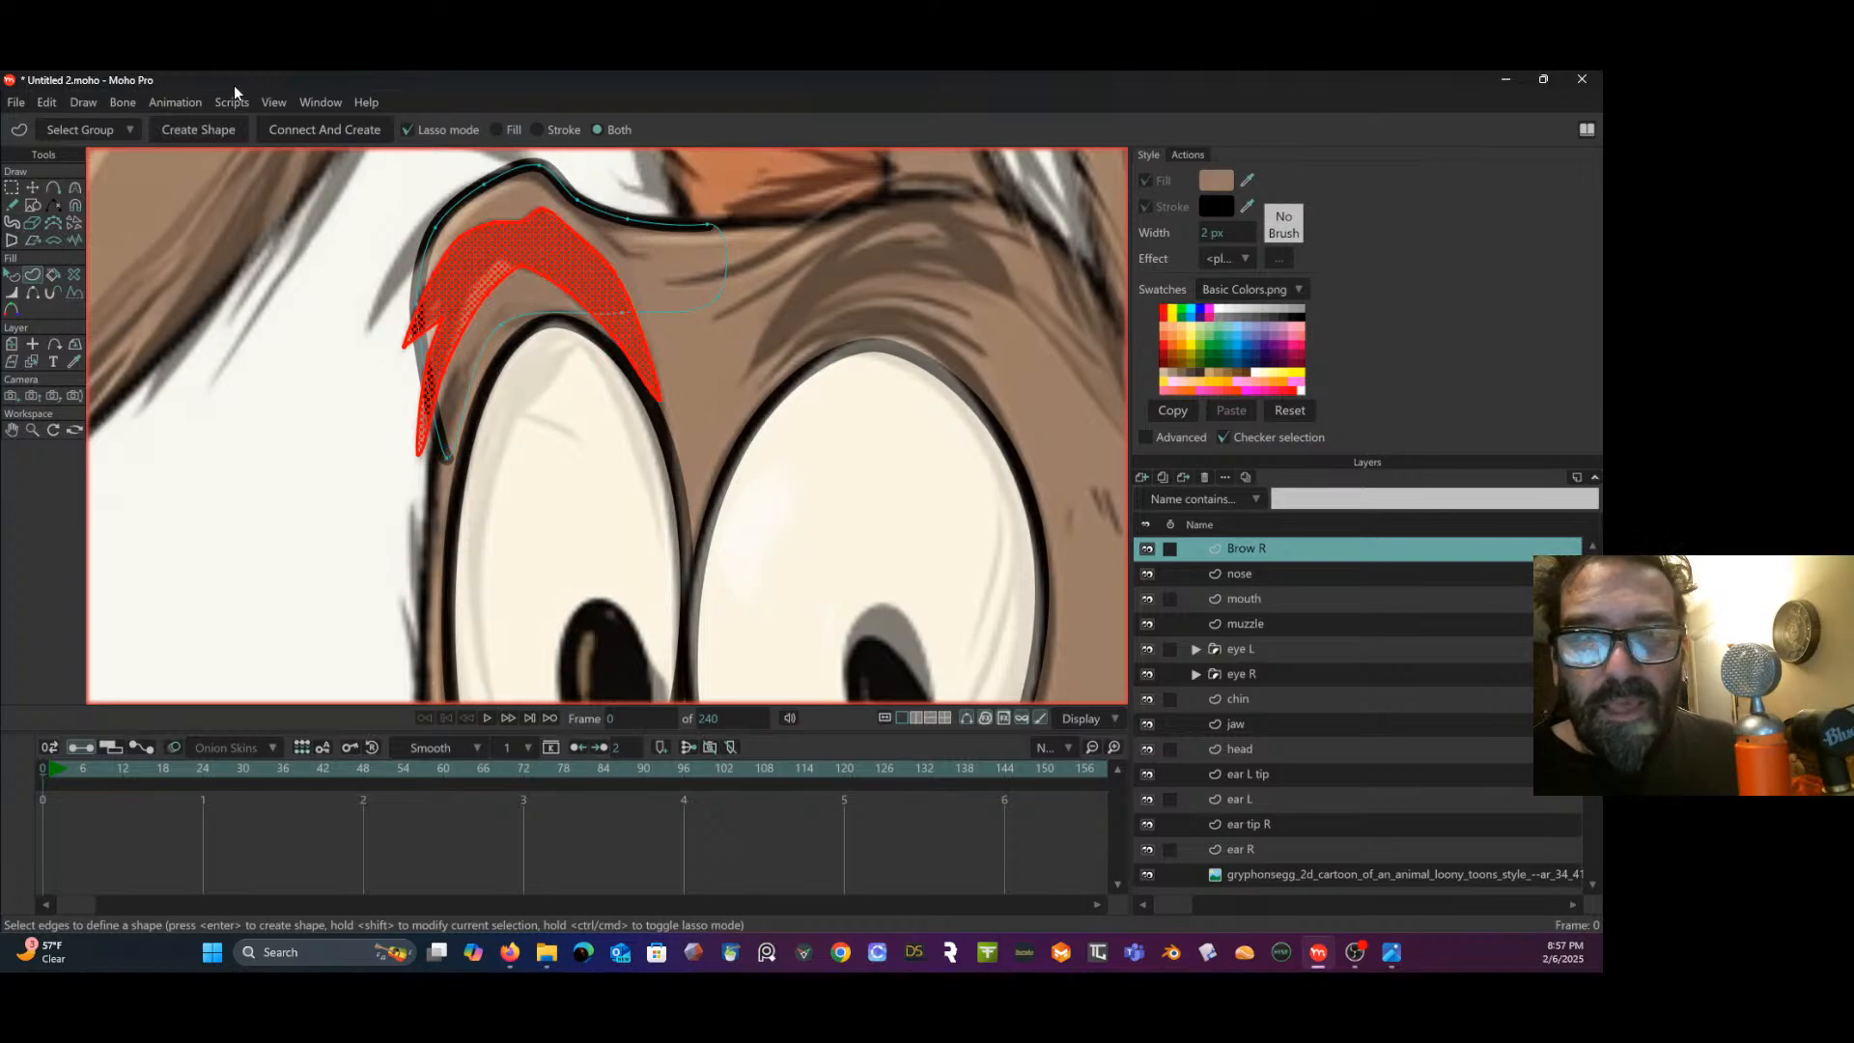
left_click(495, 129)
left_click(182, 129)
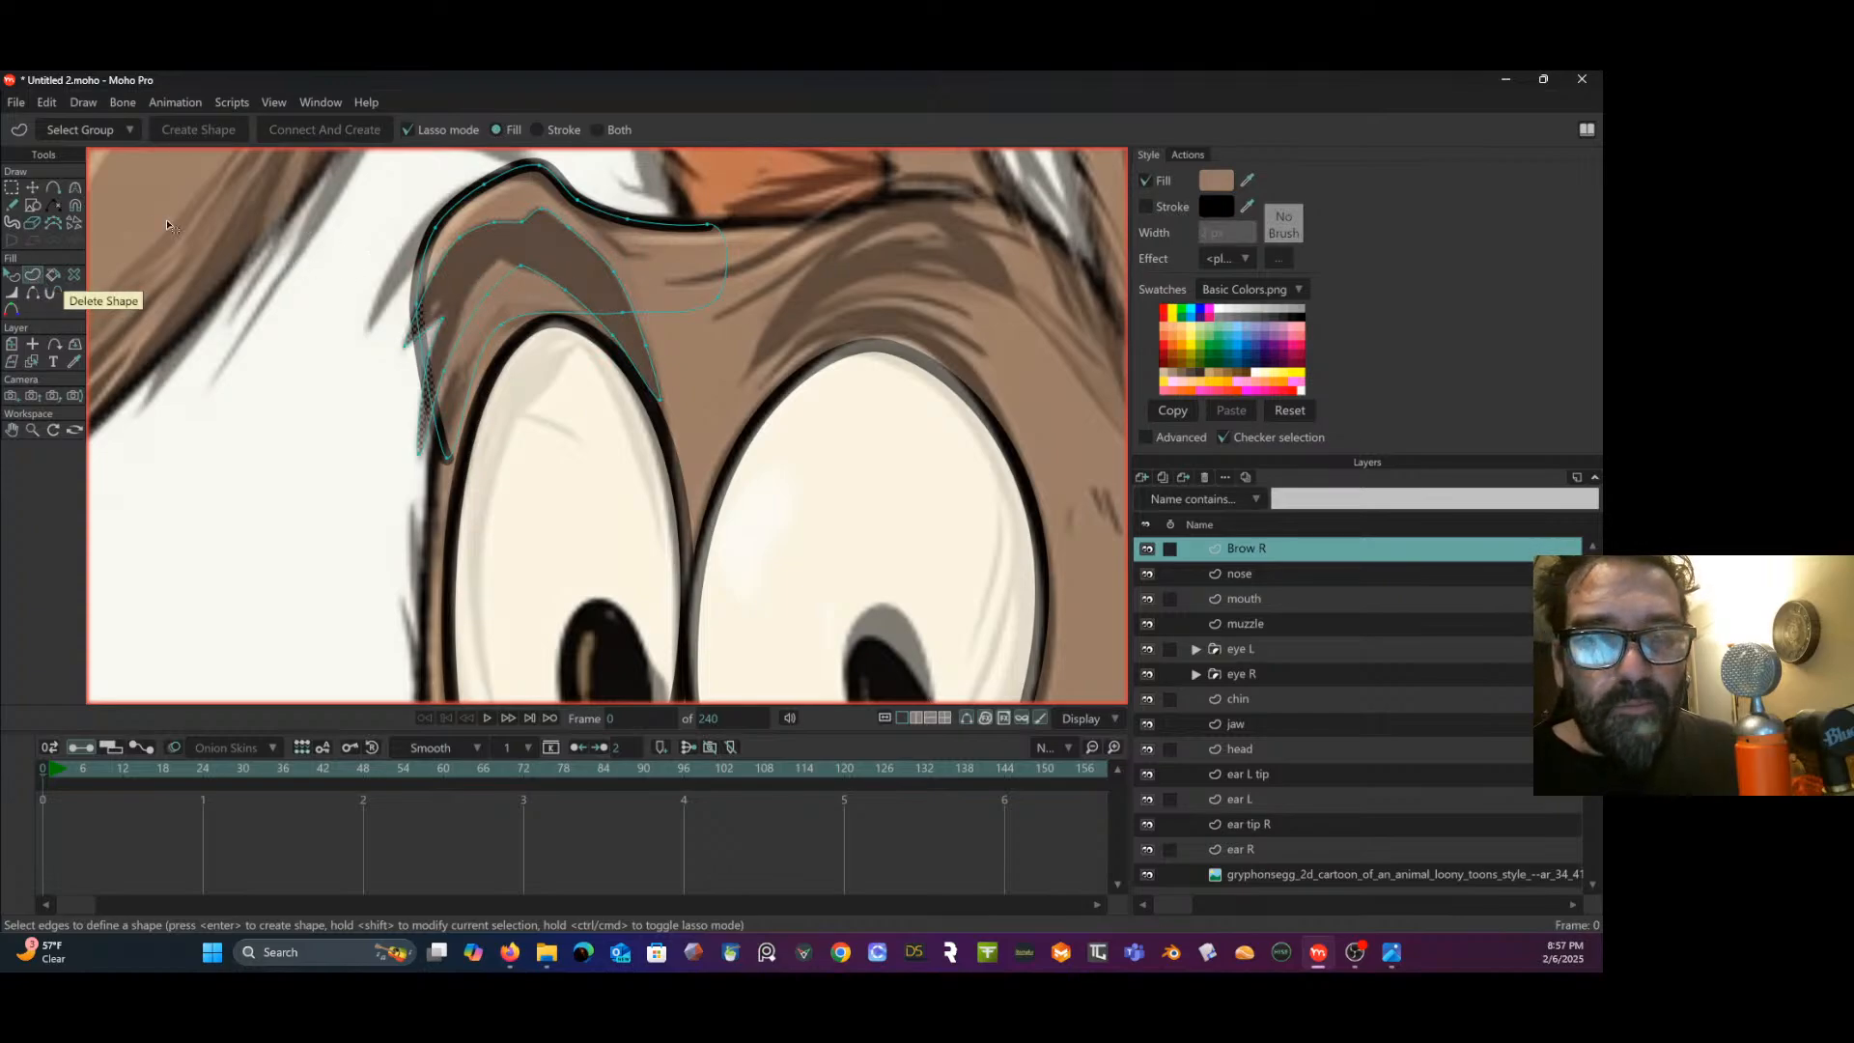
- Add a point at the inner arch of the right brow's shading and reposition the neighbouring points to fit the sketched fur
left_click(55, 189)
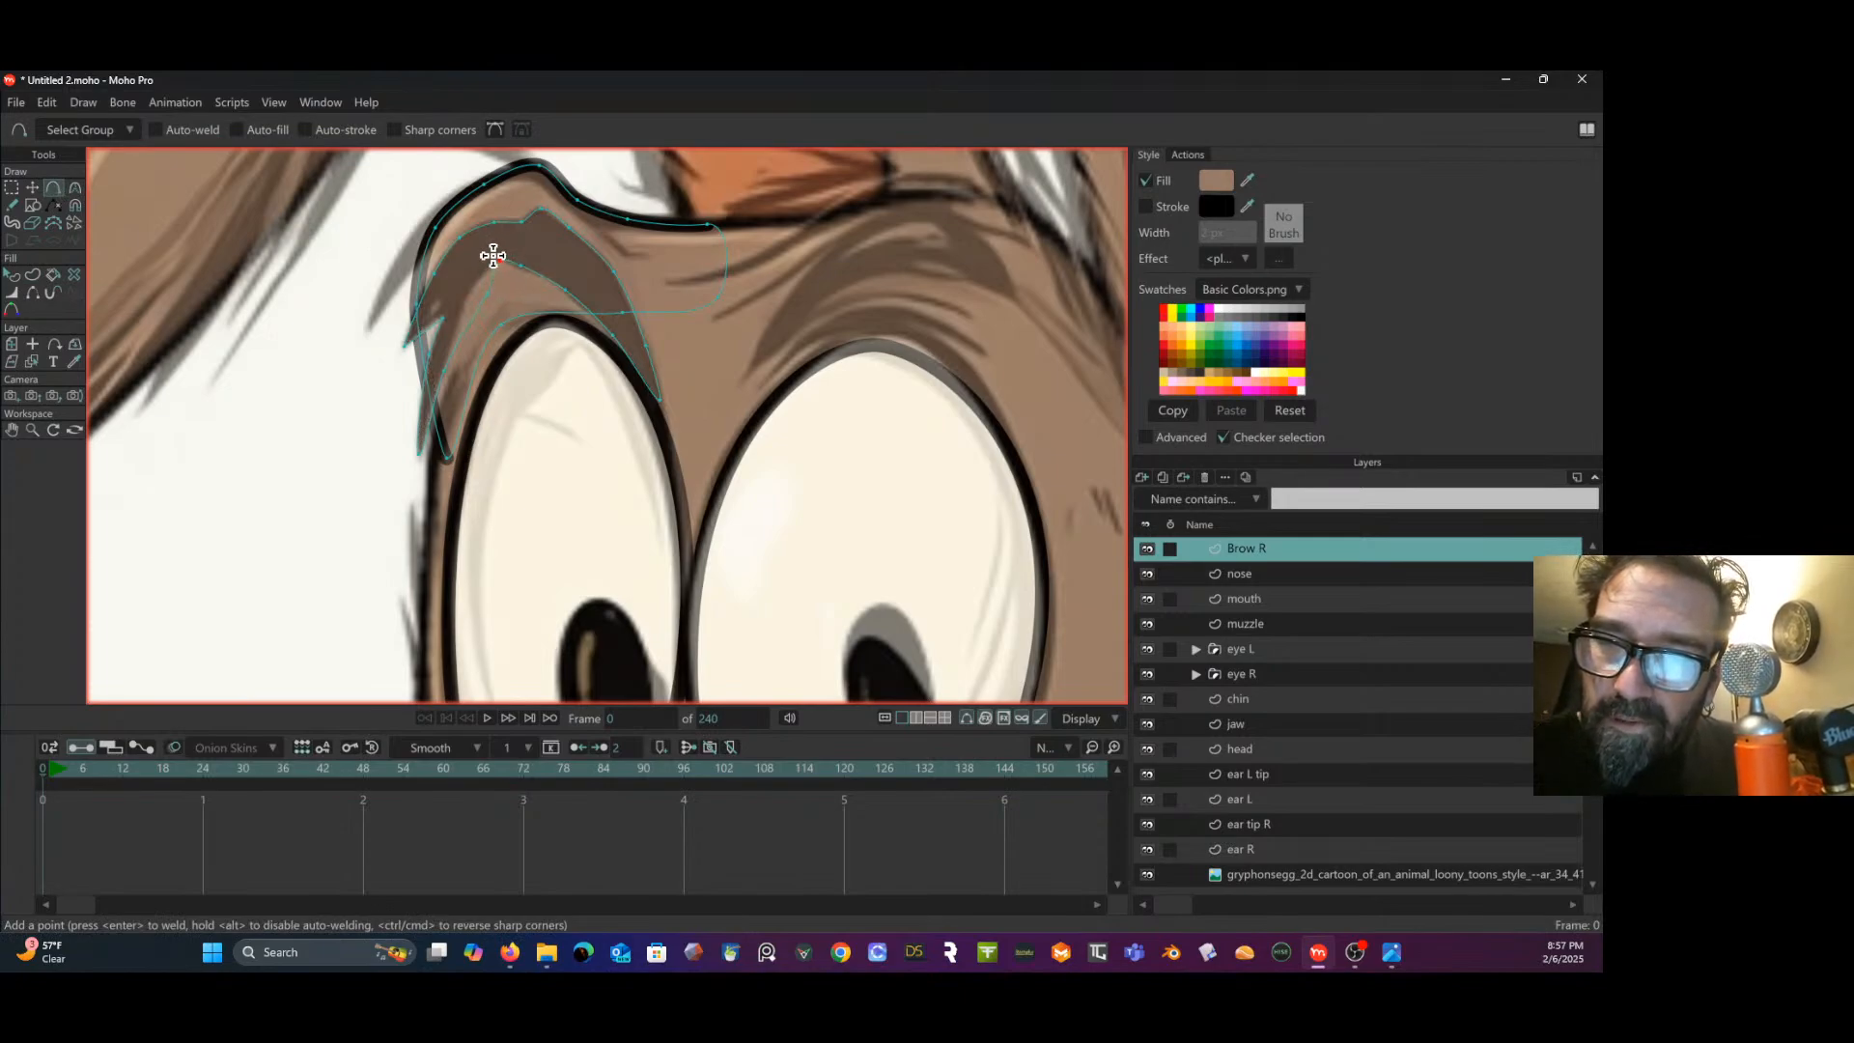
left_click(494, 254)
left_click(32, 187)
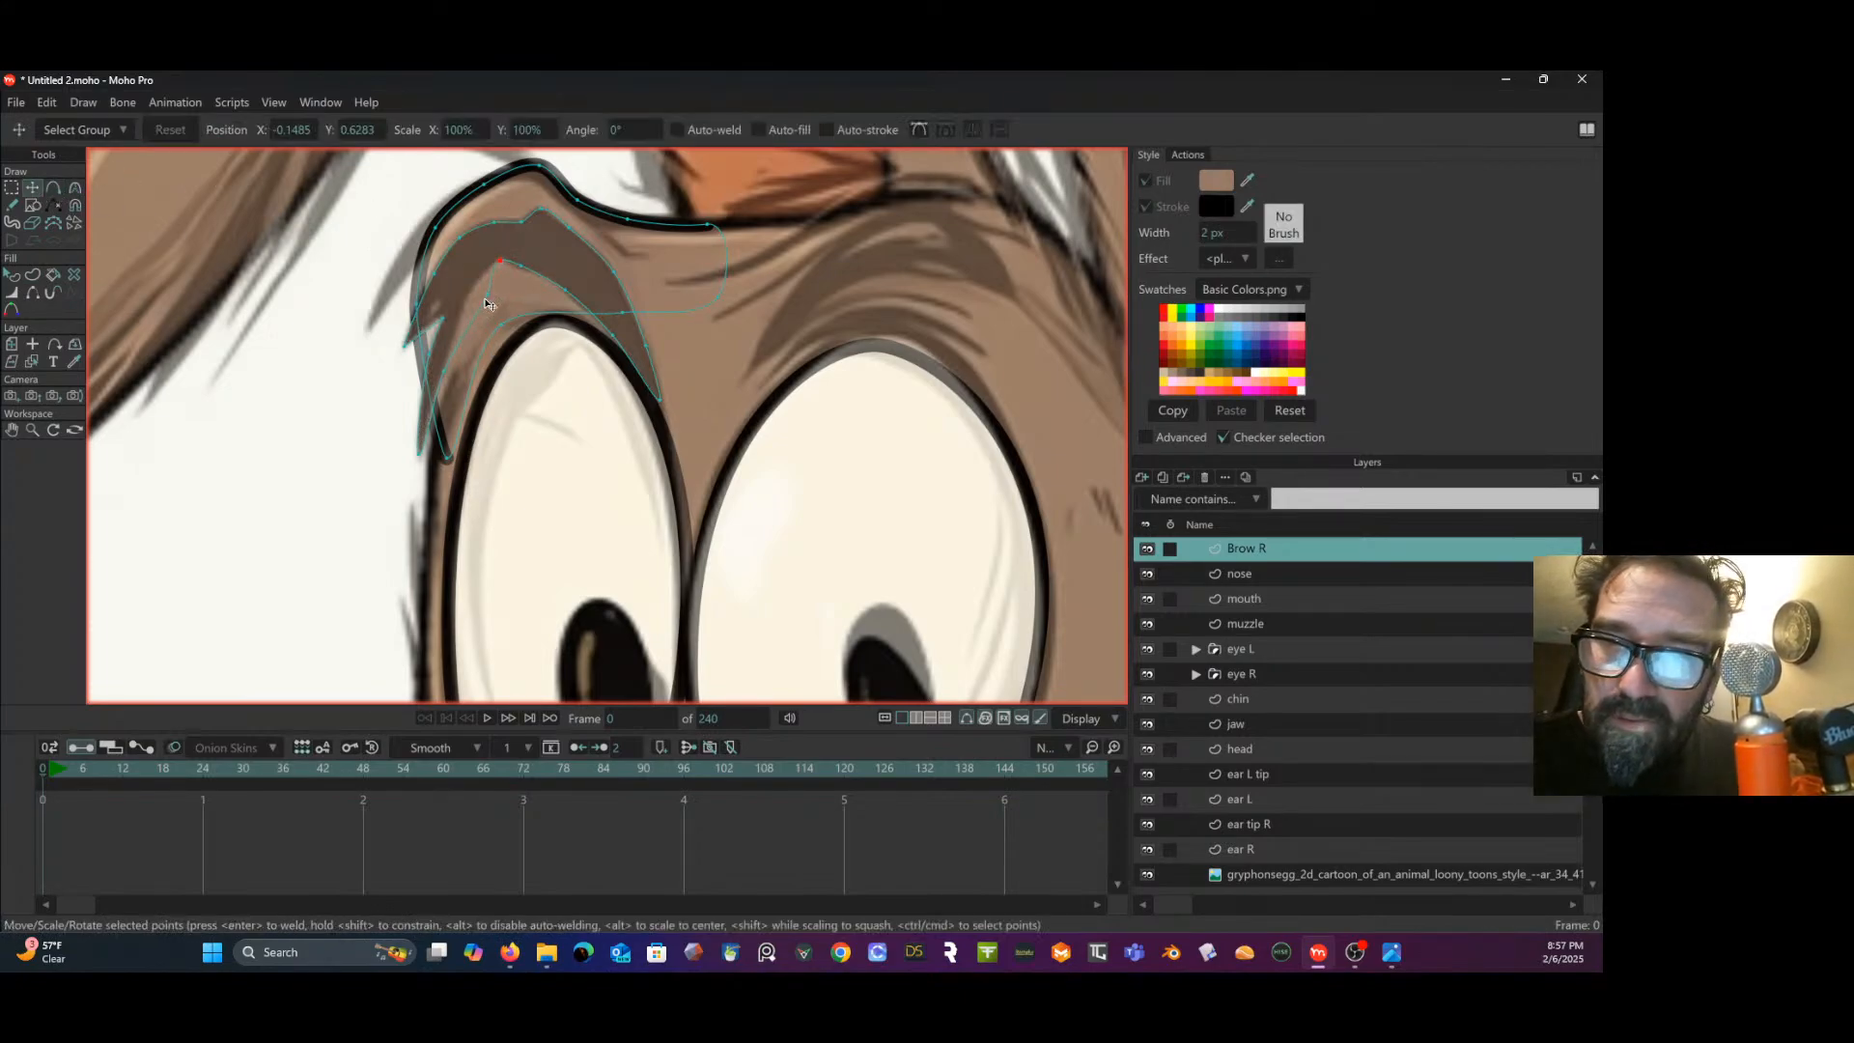
left_click_drag(488, 304, 462, 333)
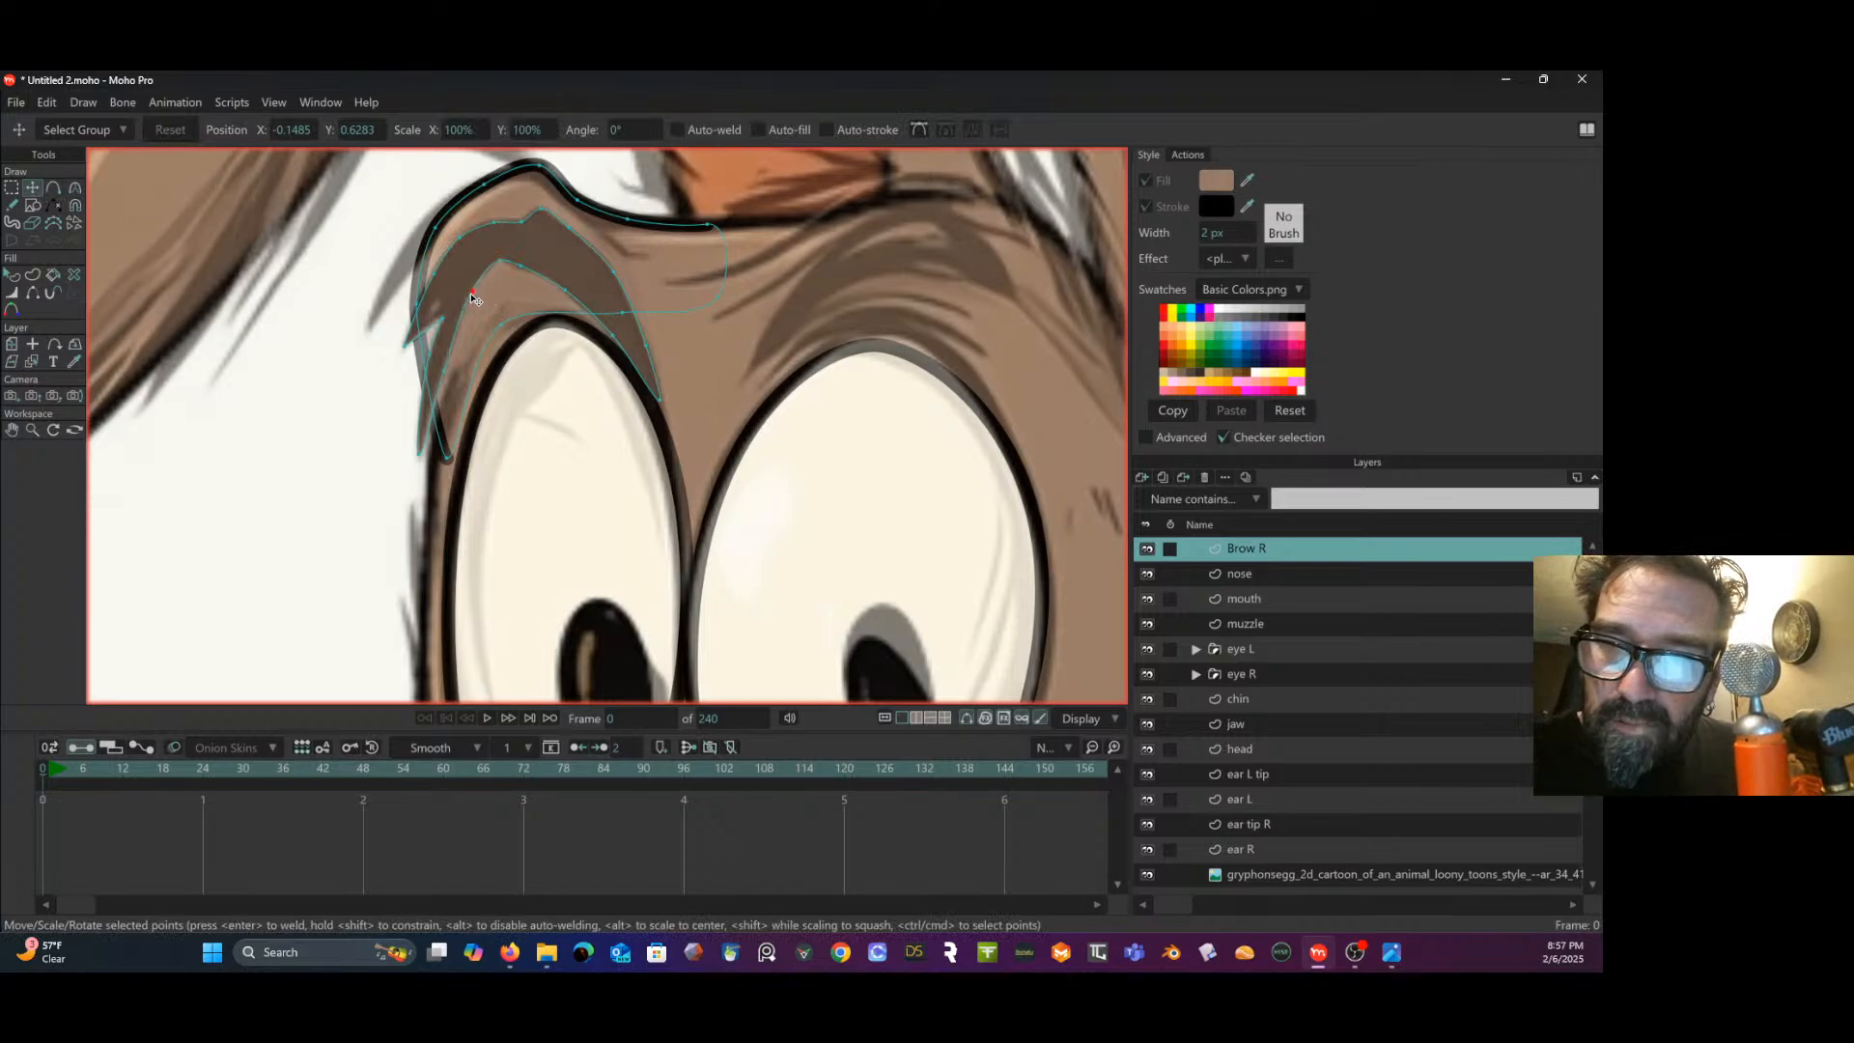
left_click(521, 265)
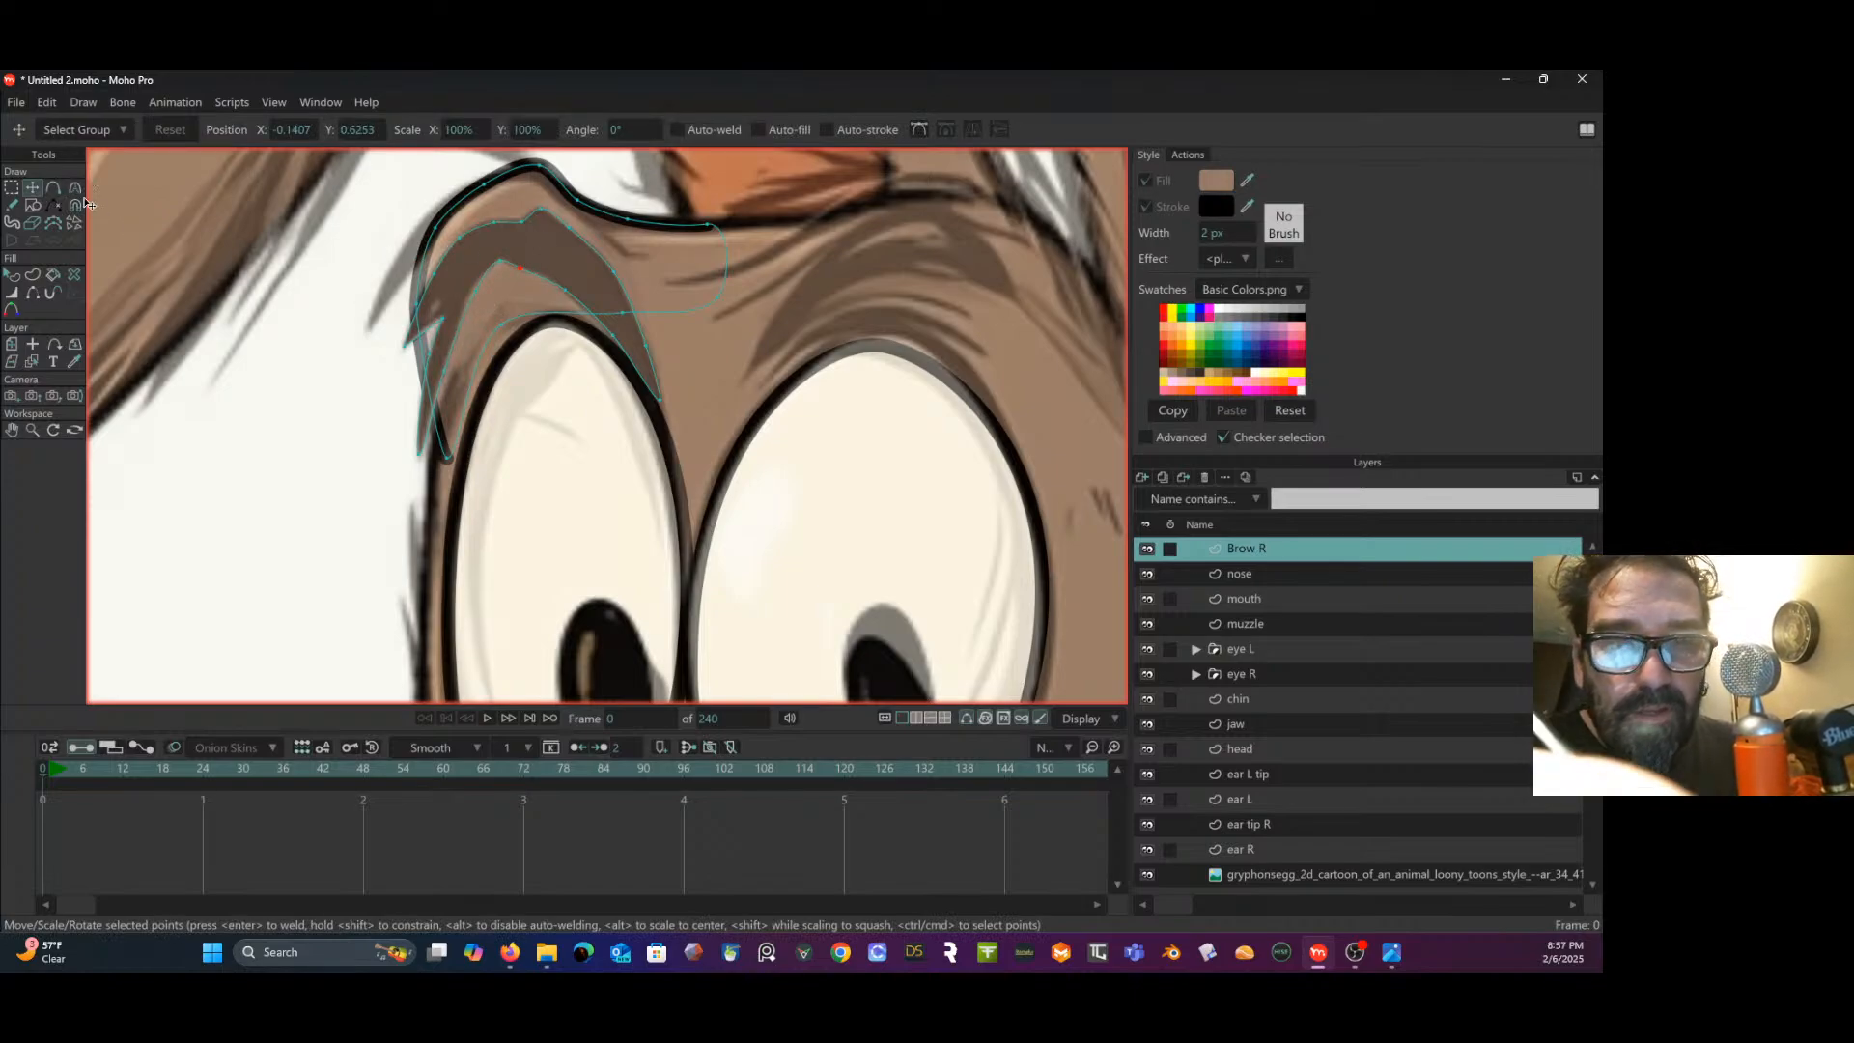
- Create a fill-only shape from the region enclosed by the reshaped shading outline in the right brow
left_click(33, 277)
left_click(555, 272)
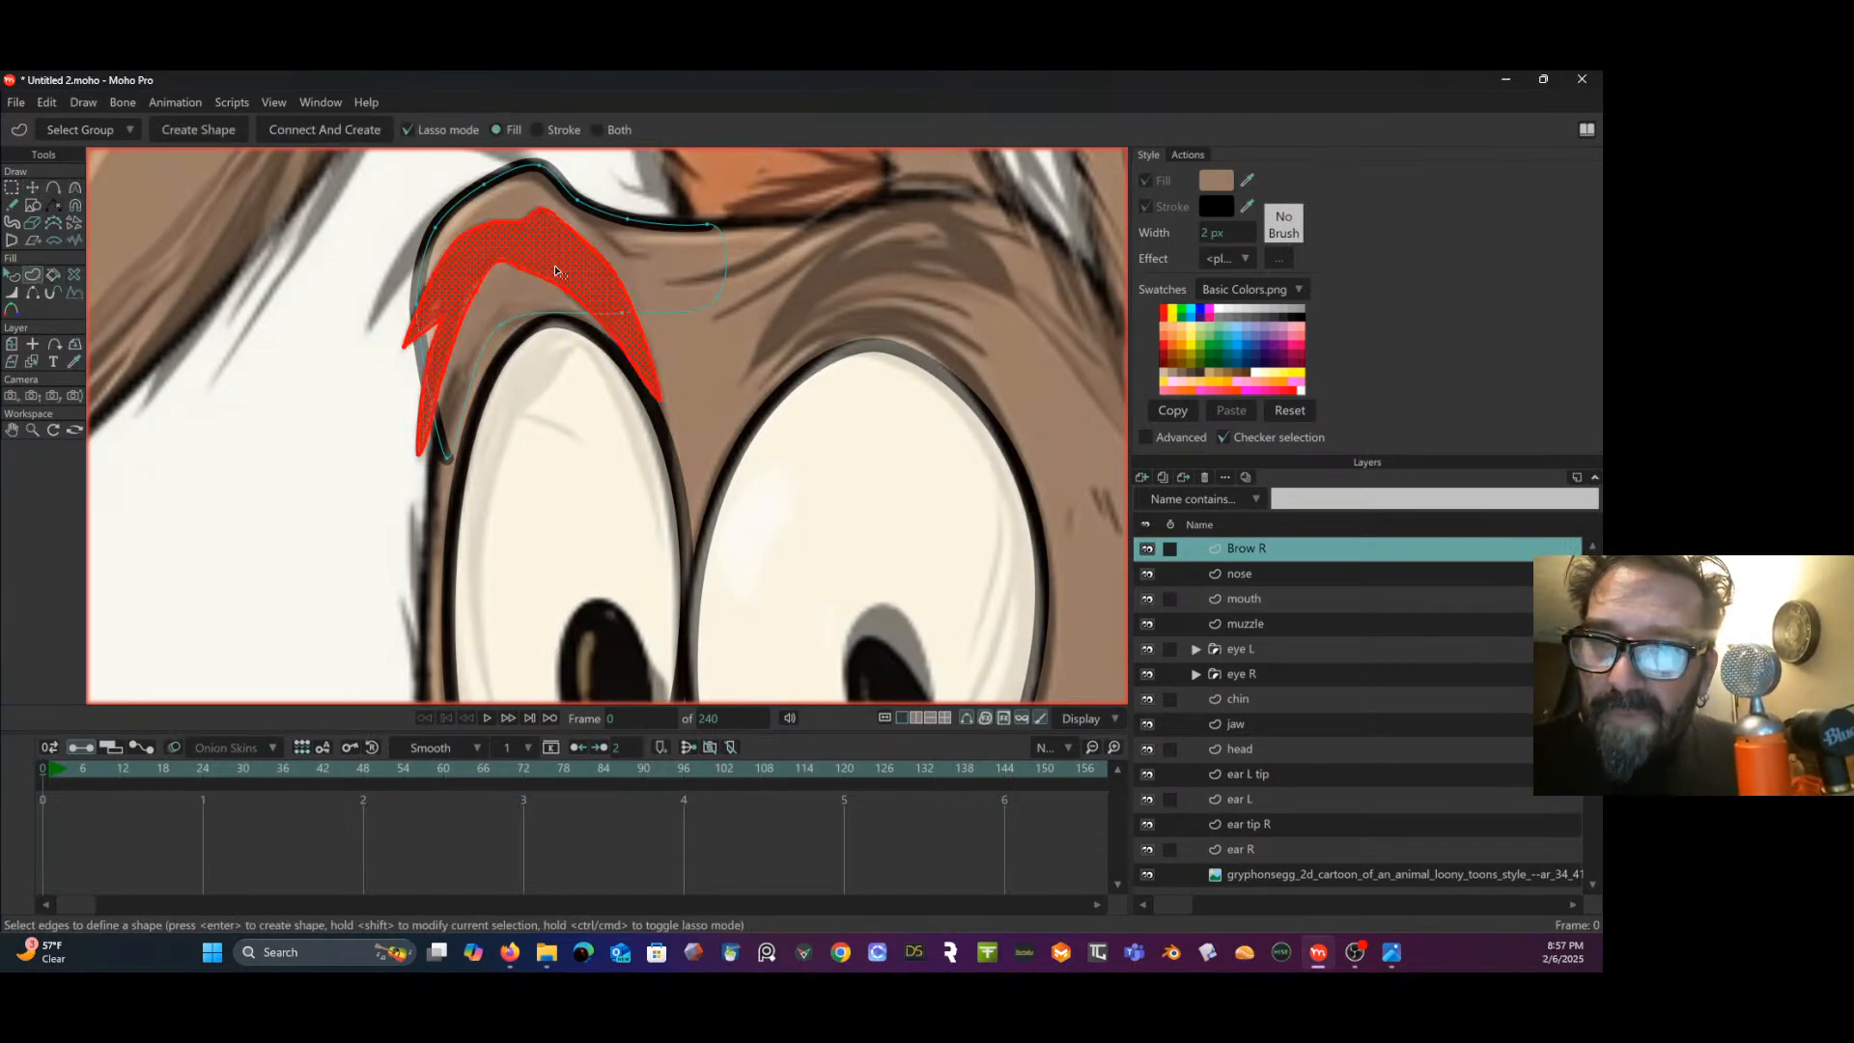
left_click(207, 129)
- Recolour the right brow's shading shape with a sampled very dark brown fill
left_click(11, 276)
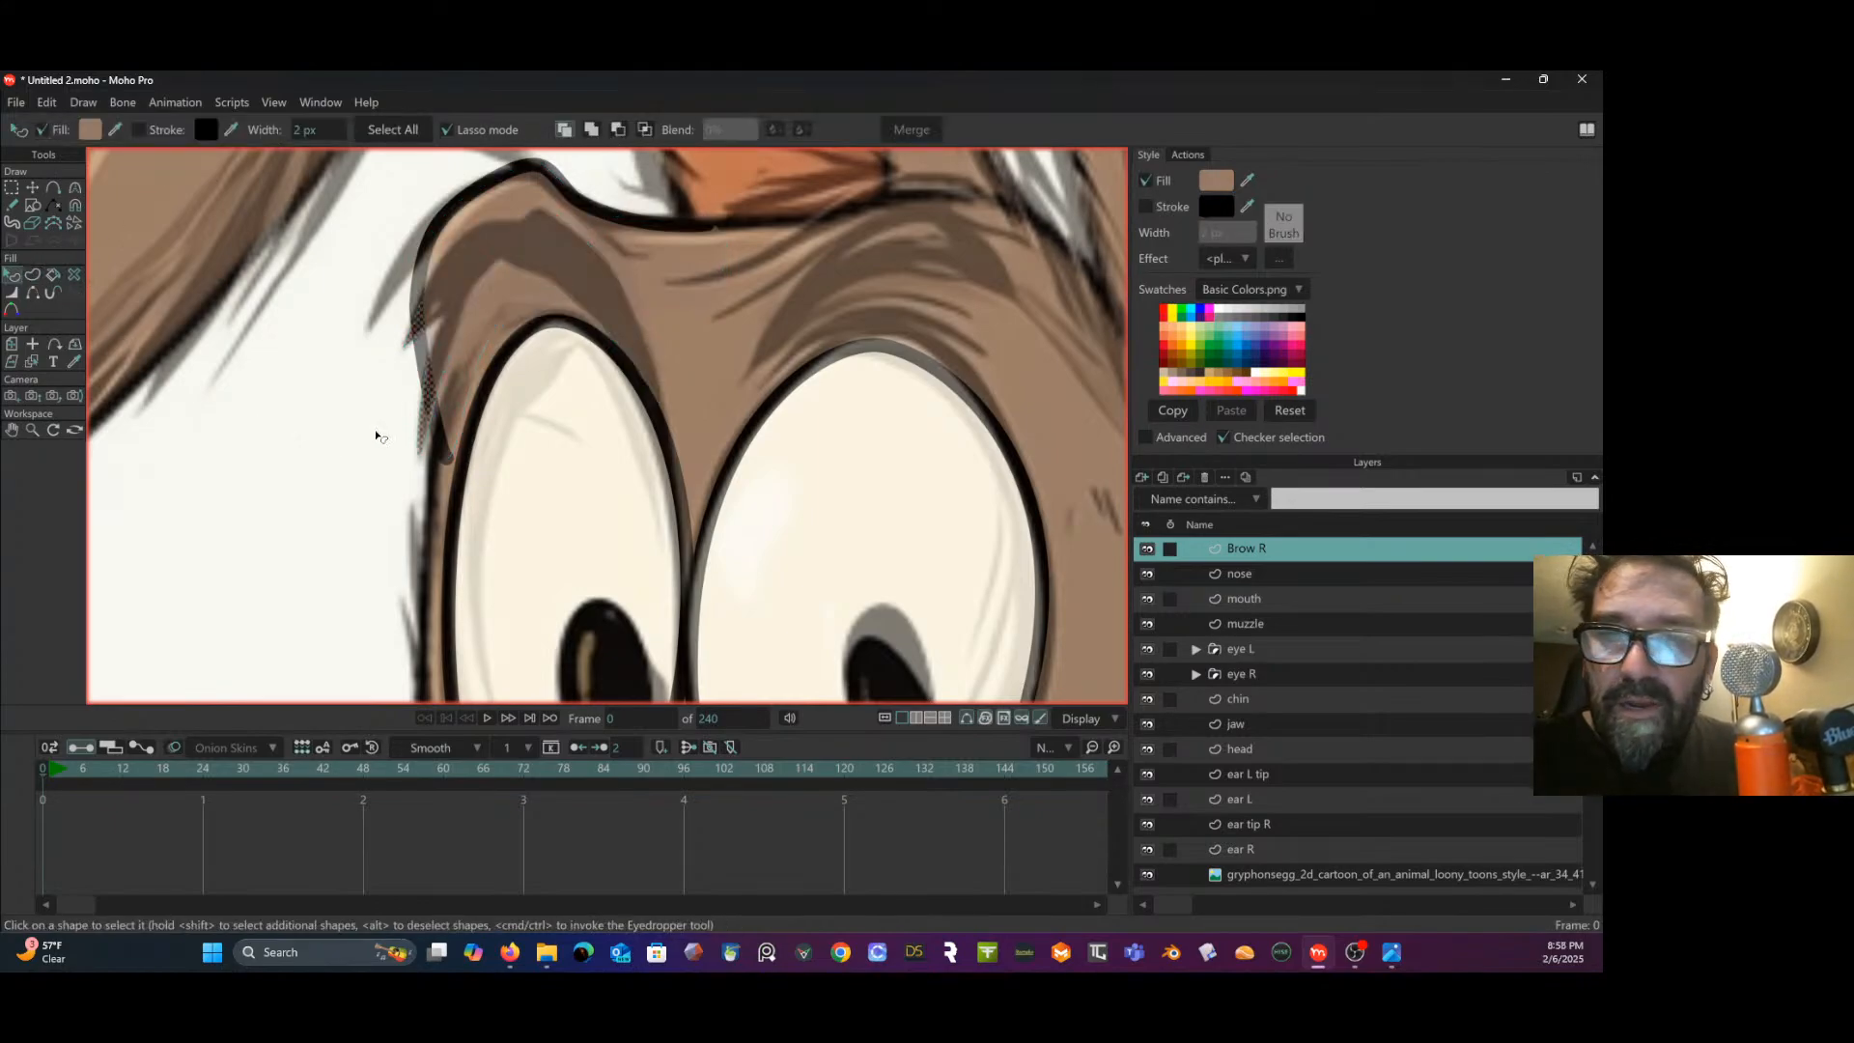
left_click(117, 129)
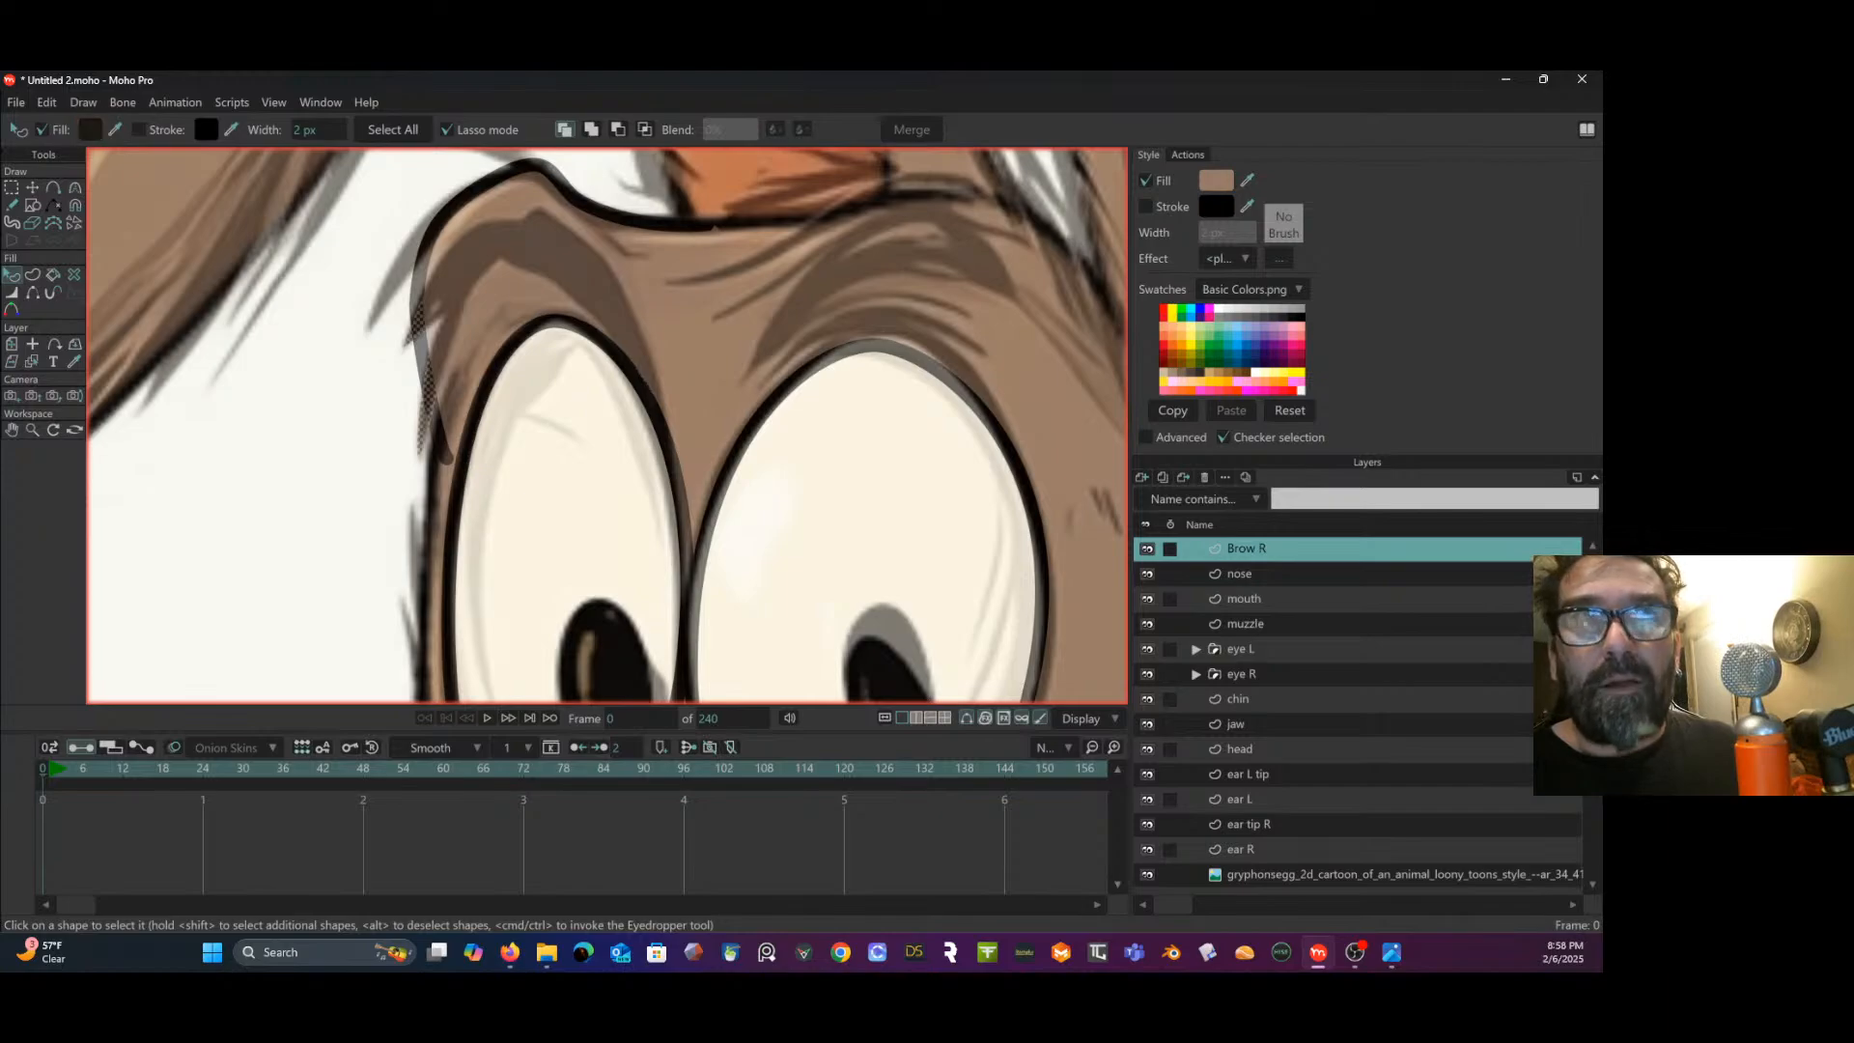
left_click(423, 324)
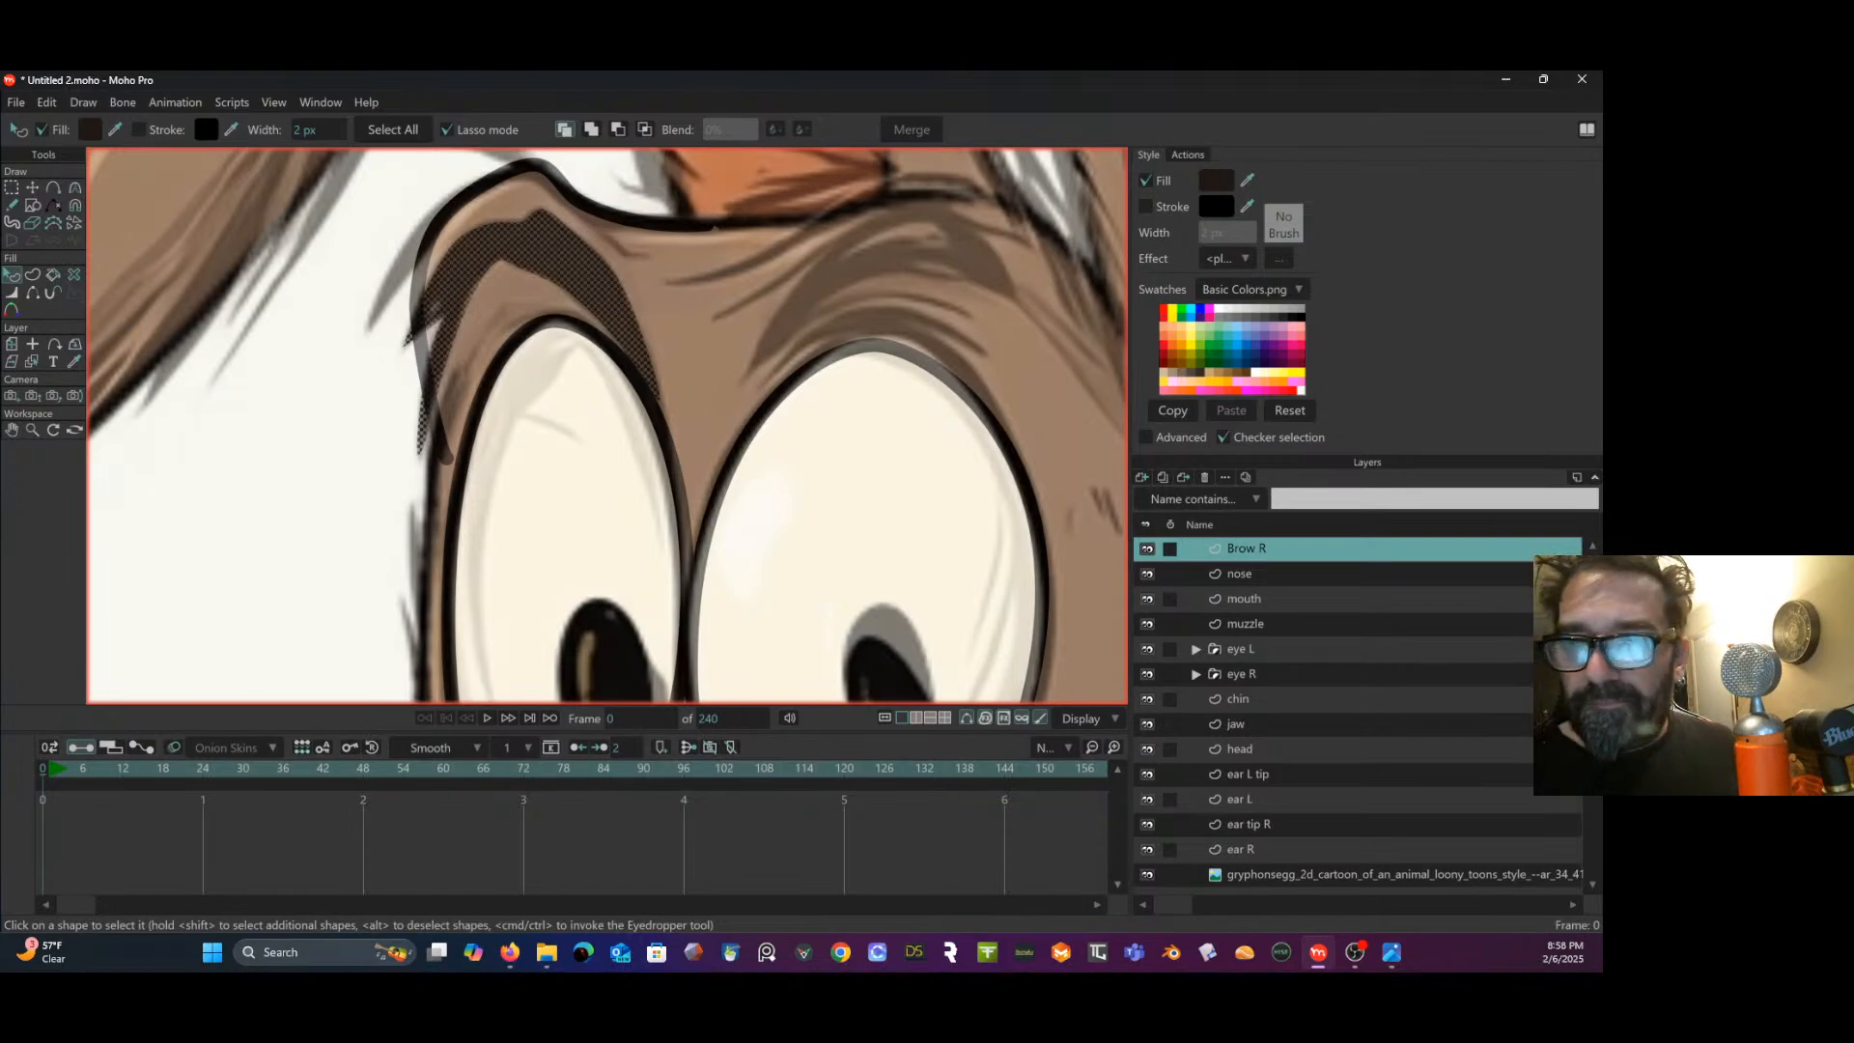
scroll(557, 468, "down", 5)
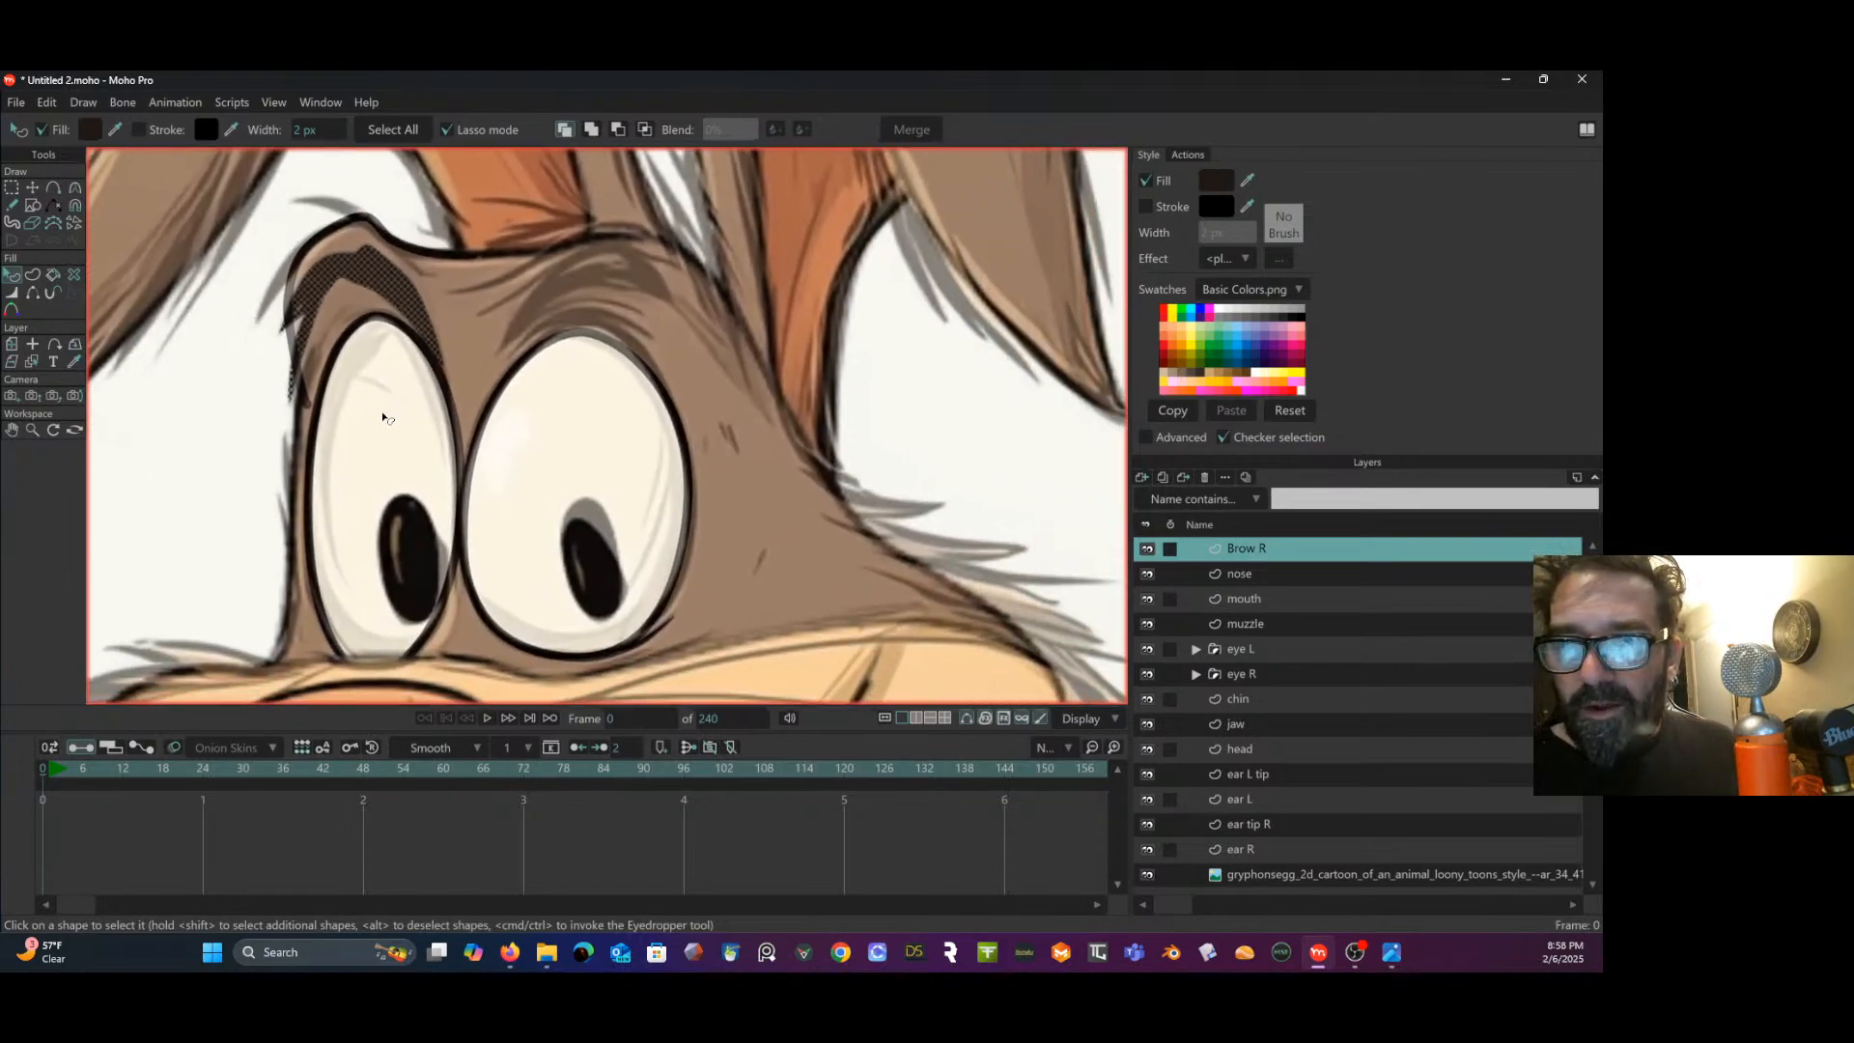
scroll(385, 417, "down", 3)
scroll(402, 422, "up", 5)
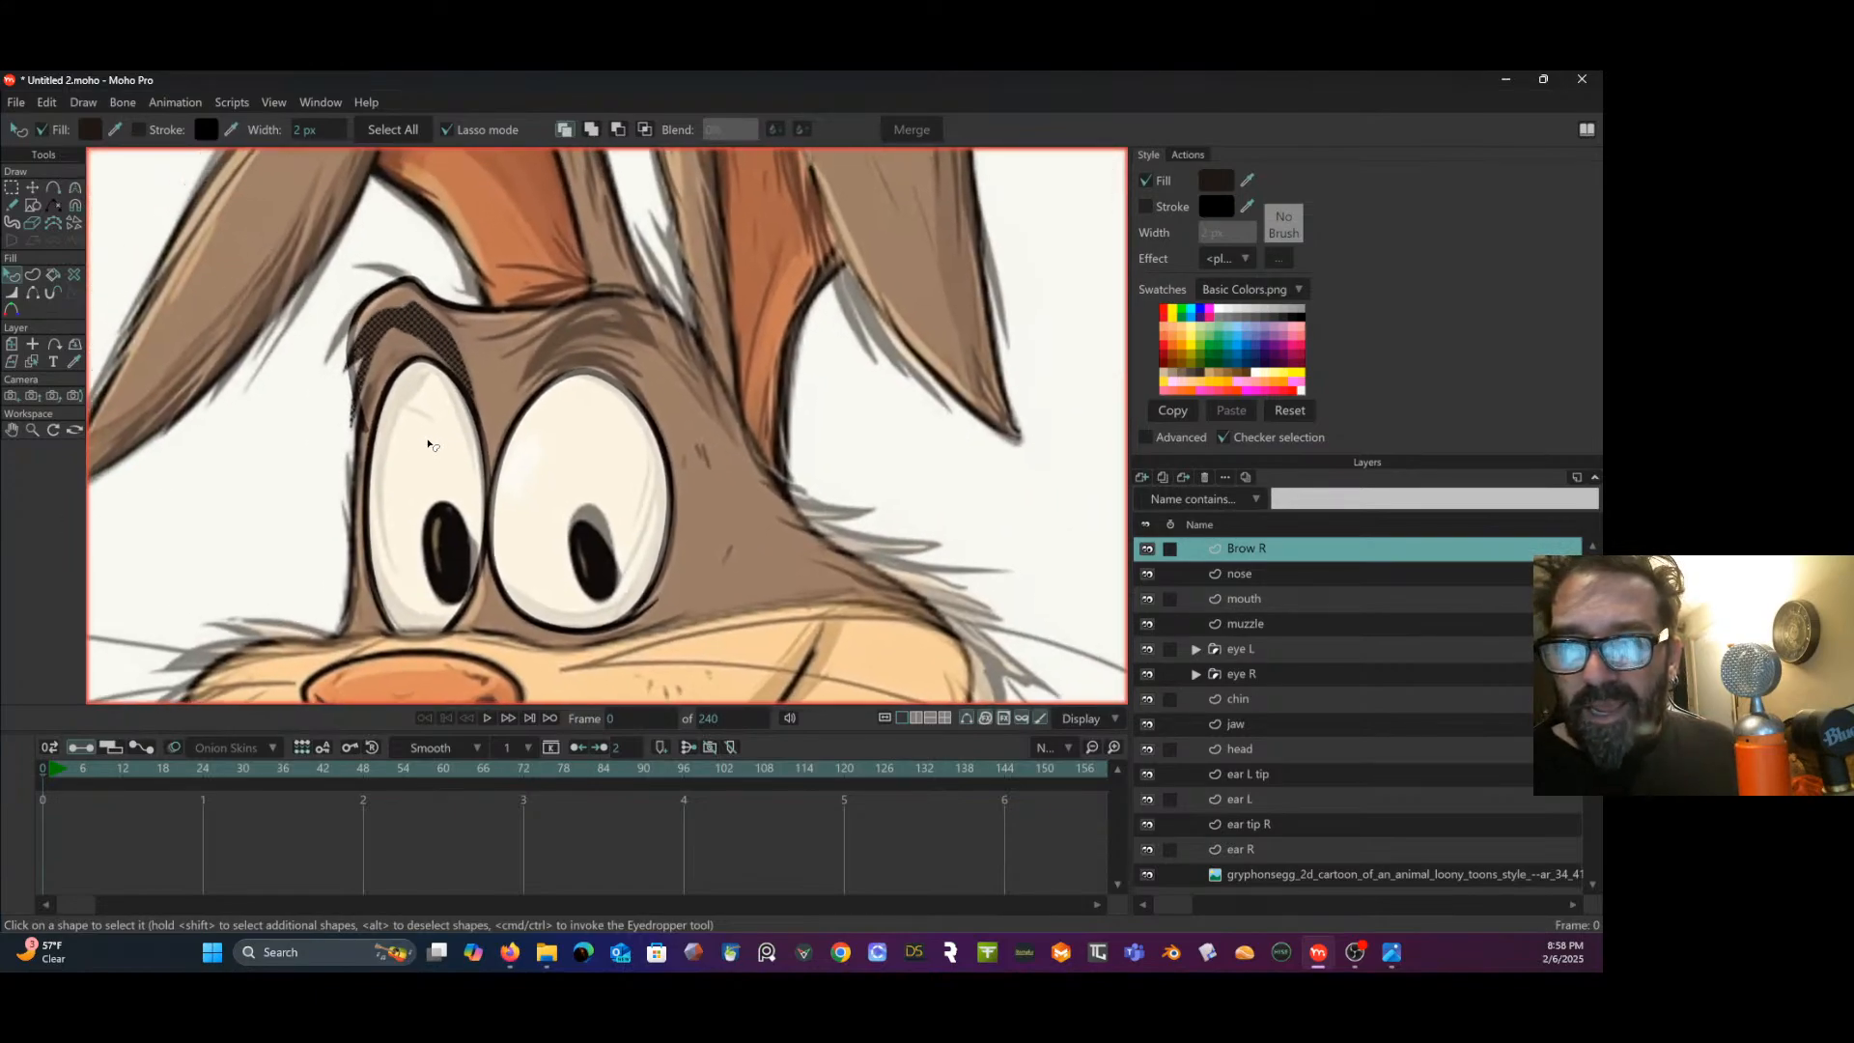
scroll(516, 509, "up", 2)
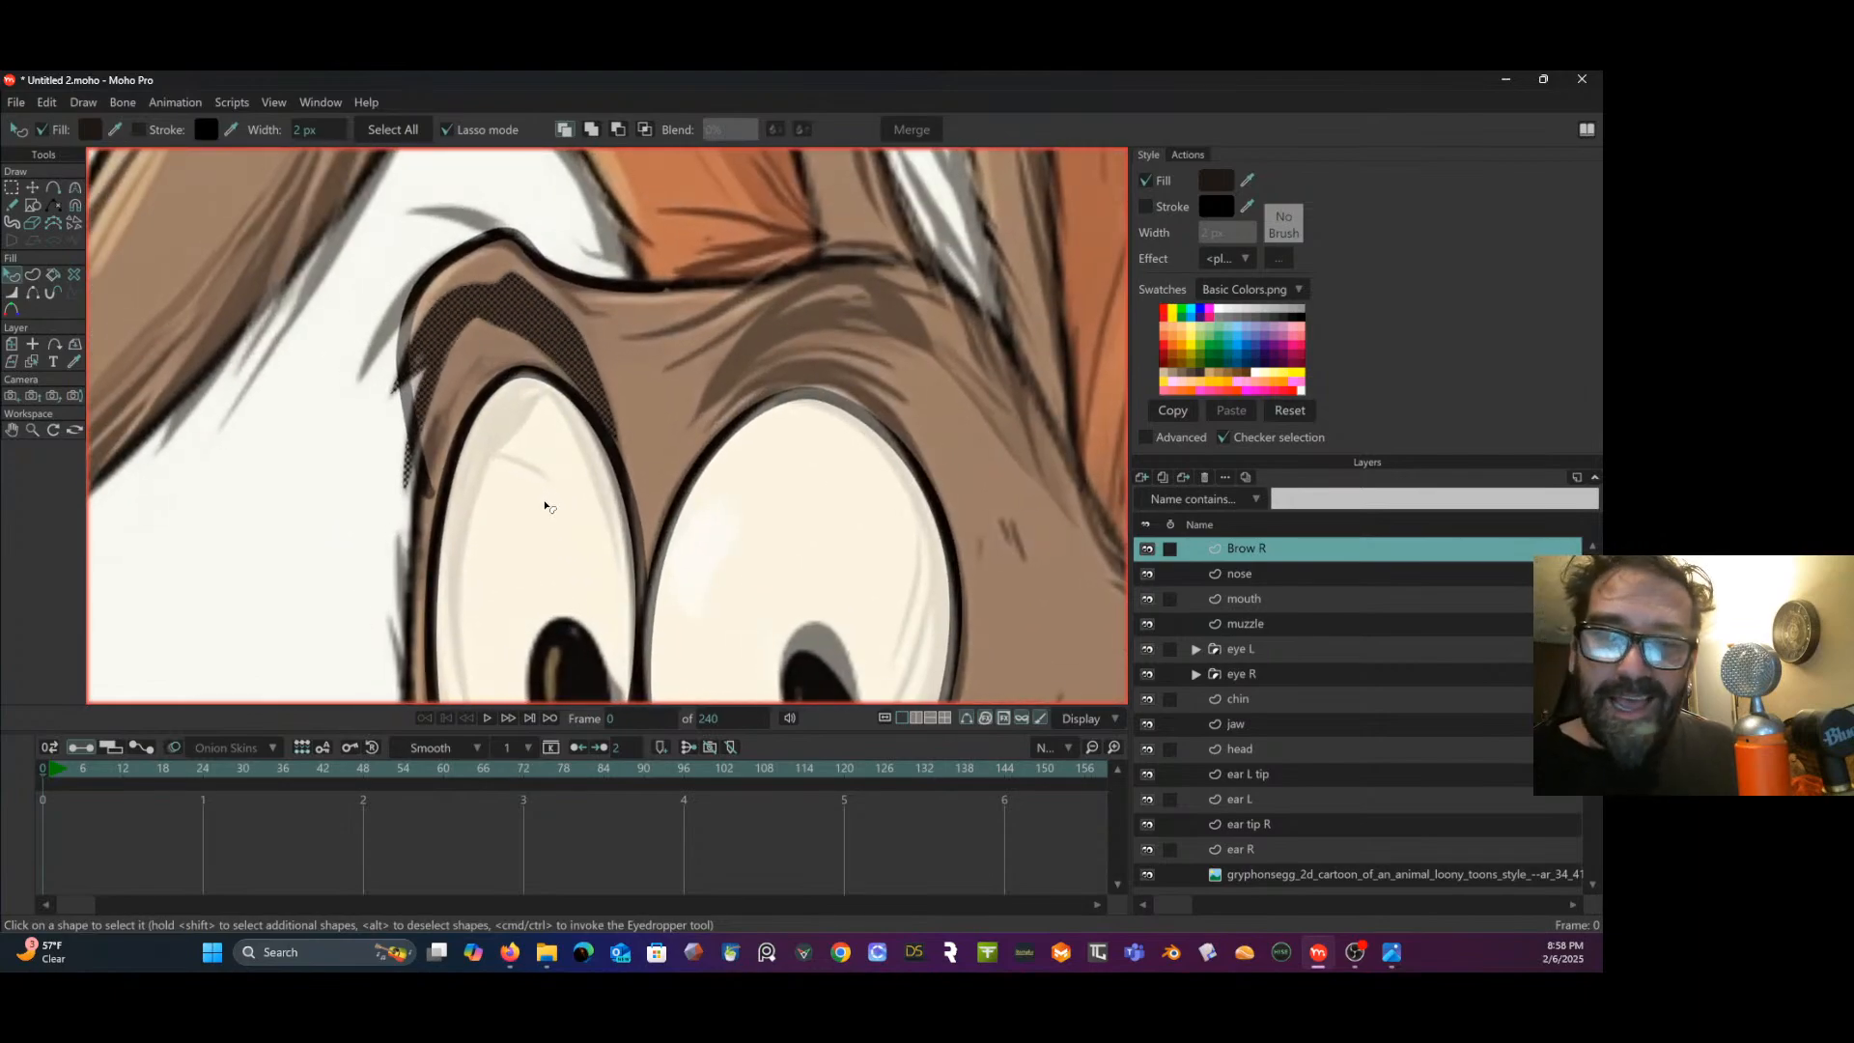
- Draw freehand fur strokes along the right brow's outer edge, at its peak and between the shading and the eye, then check the layer's visibility
left_click(12, 205)
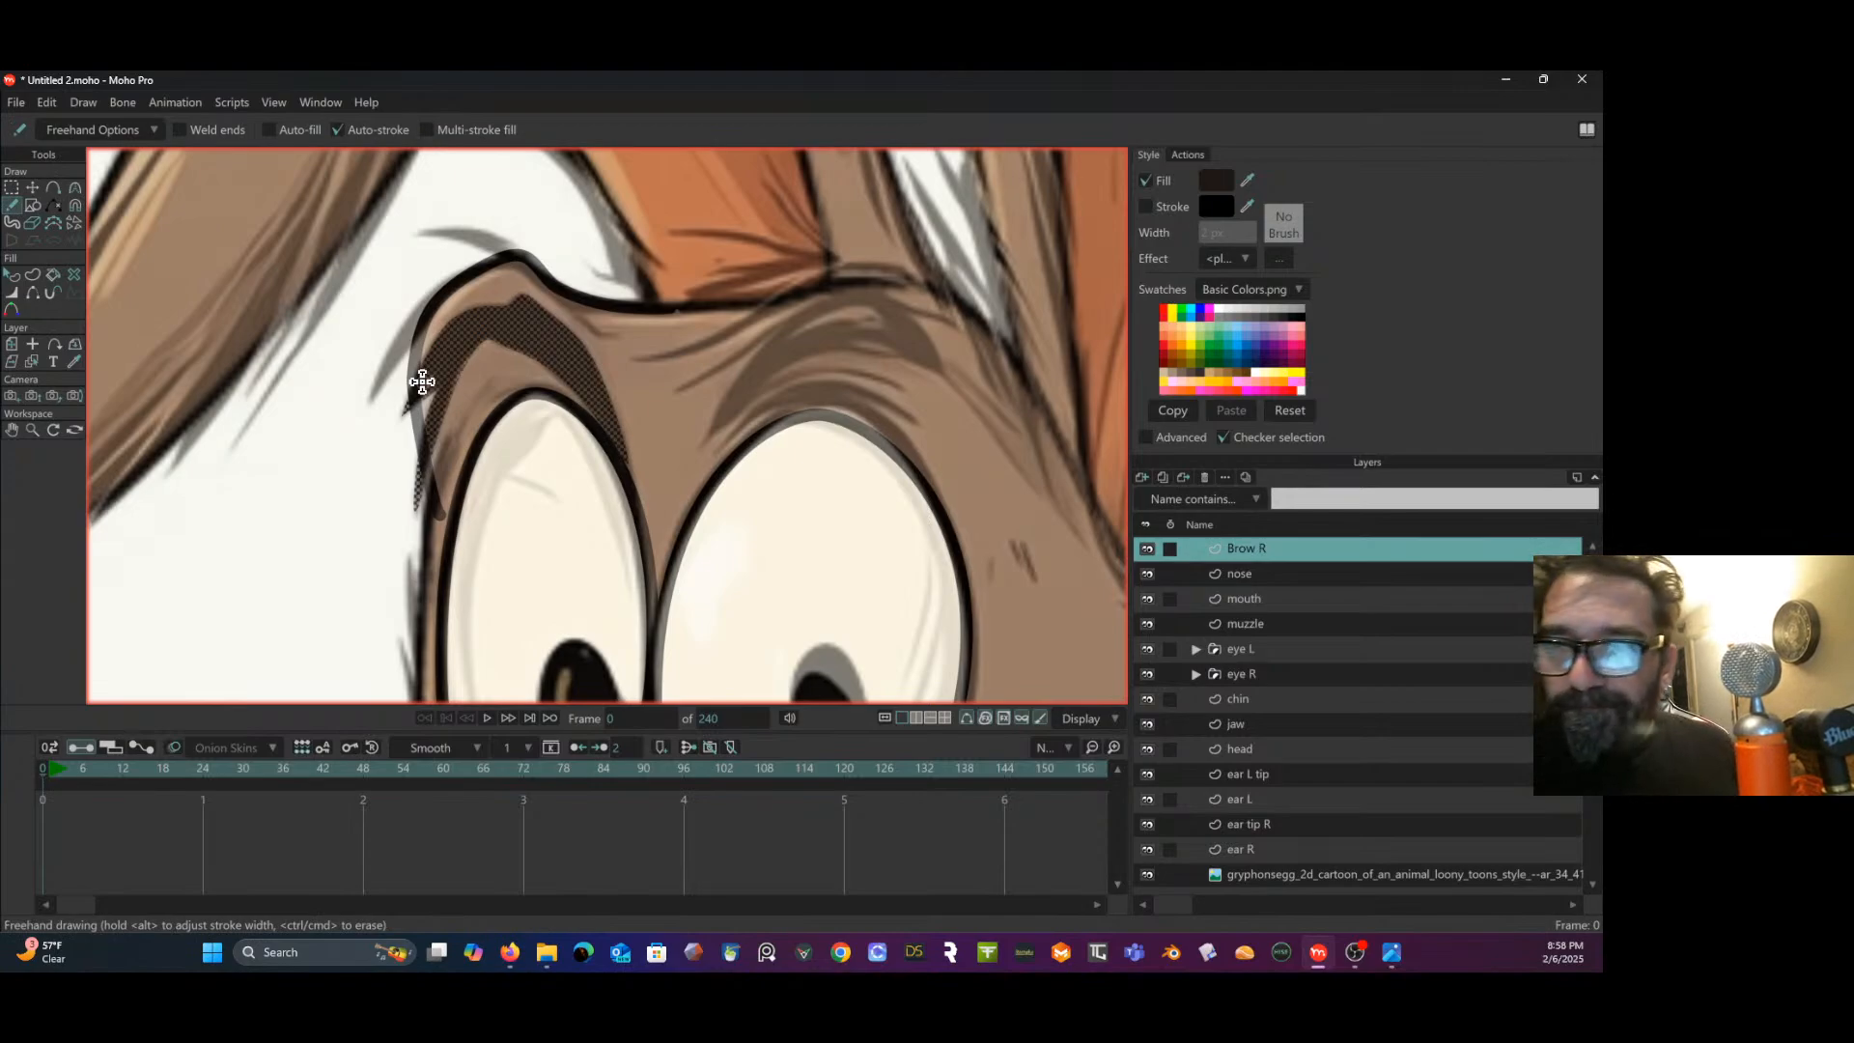
mouse_move(505, 255)
left_mouse_down()
mouse_move(421, 228)
mouse_move(357, 458)
left_mouse_up()
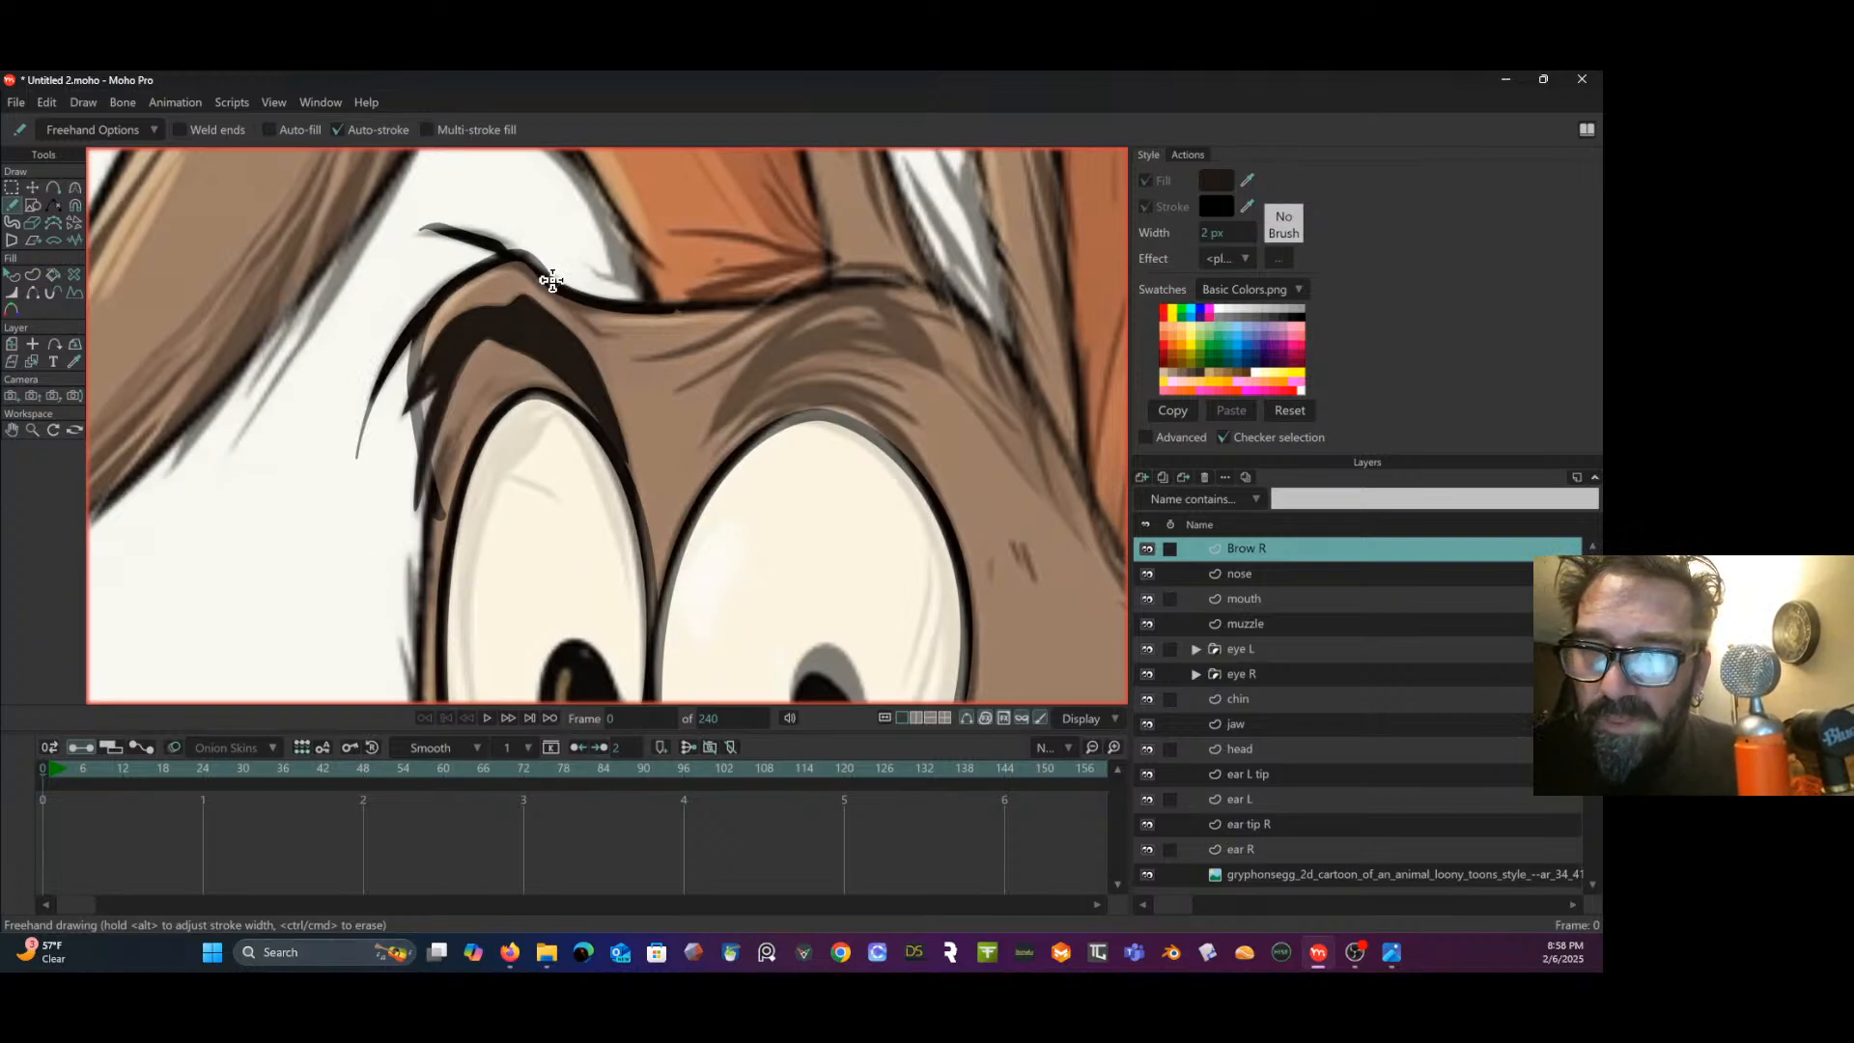
left_click_drag(542, 277, 625, 338)
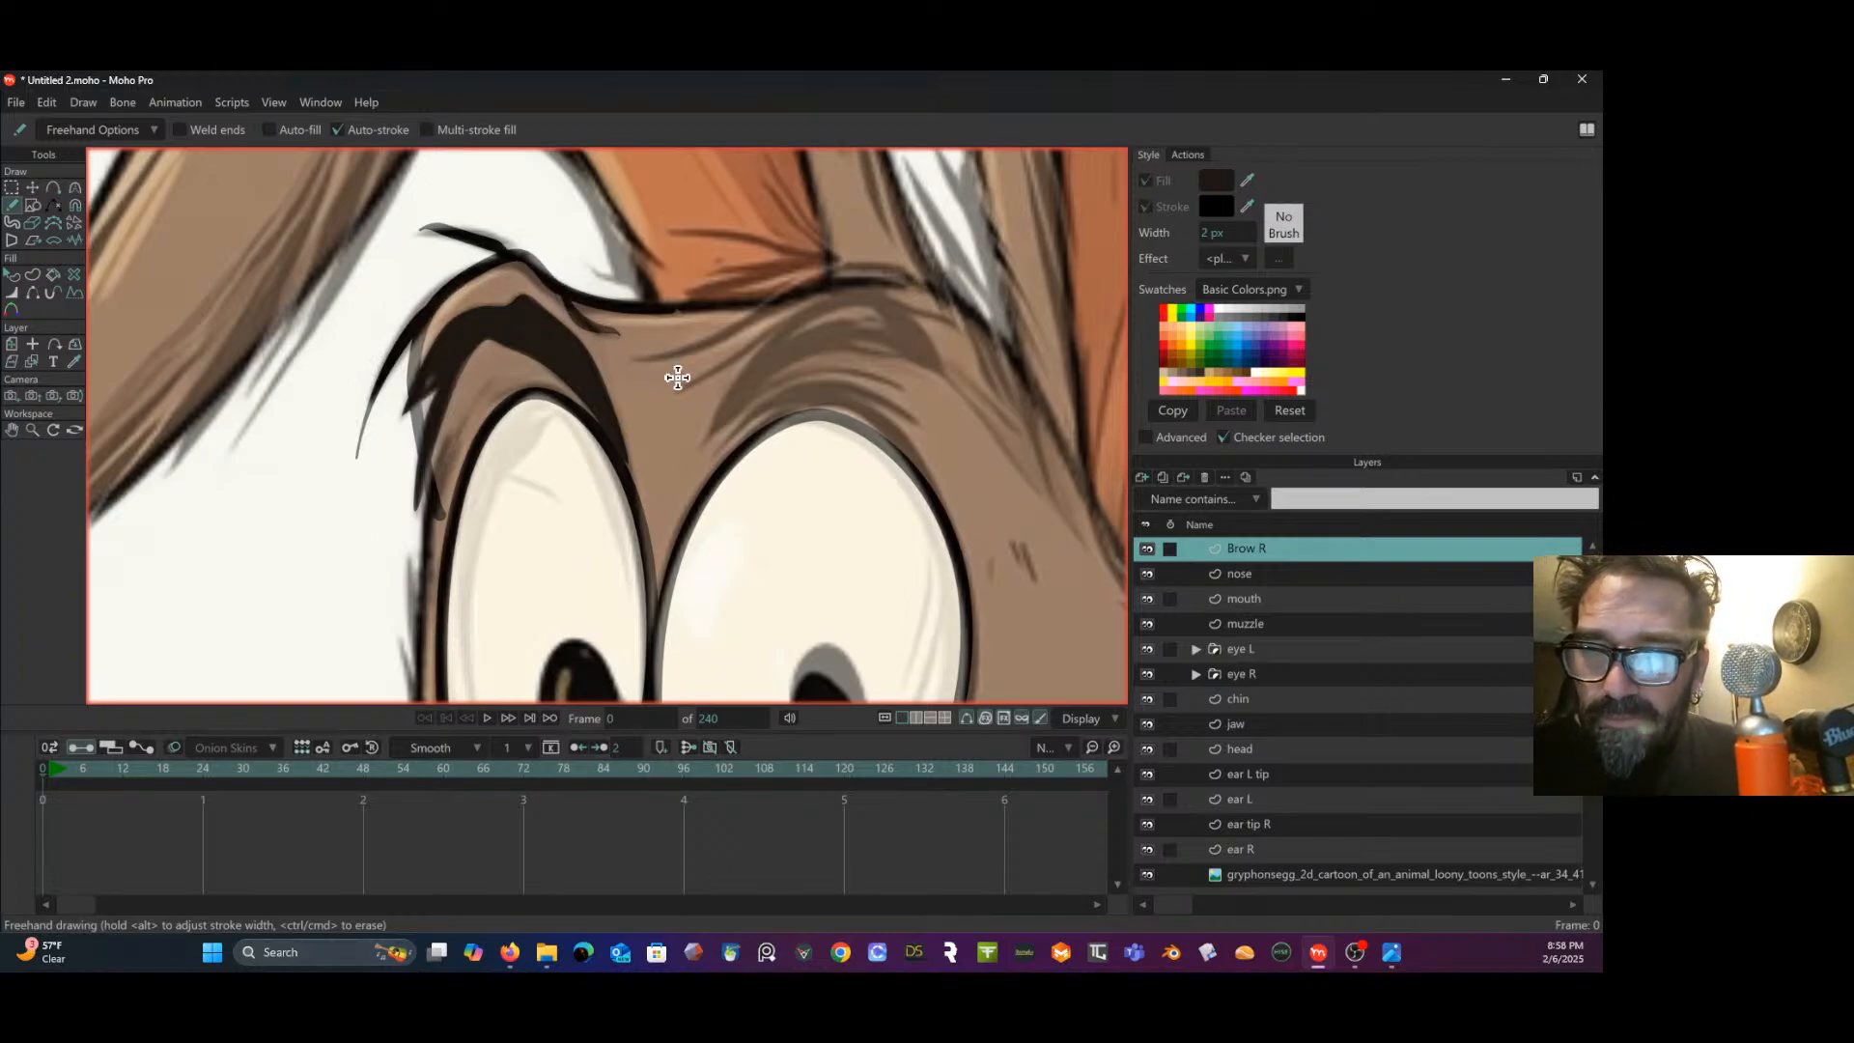
mouse_move(435, 477)
left_mouse_down()
mouse_move(471, 392)
mouse_move(467, 421)
mouse_move(503, 373)
left_mouse_up()
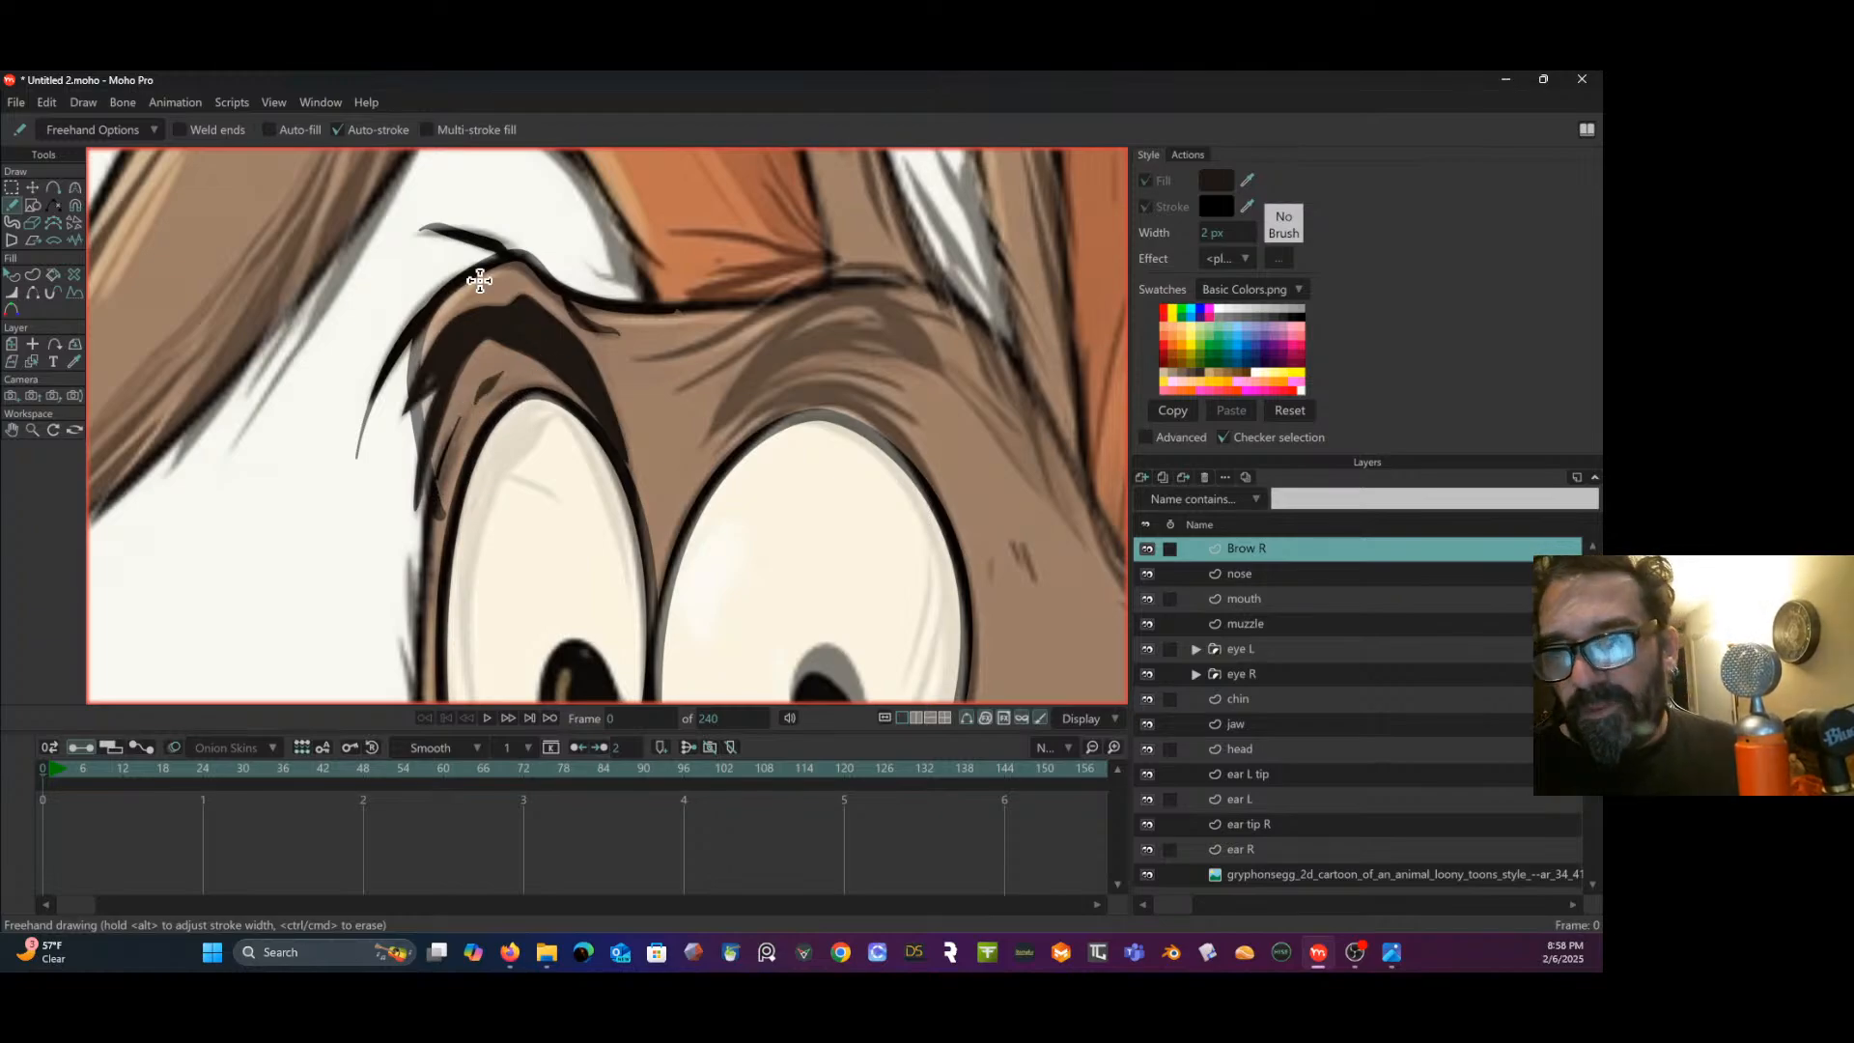
scroll(478, 280, "down", 2)
left_click_drag(478, 280, 436, 239)
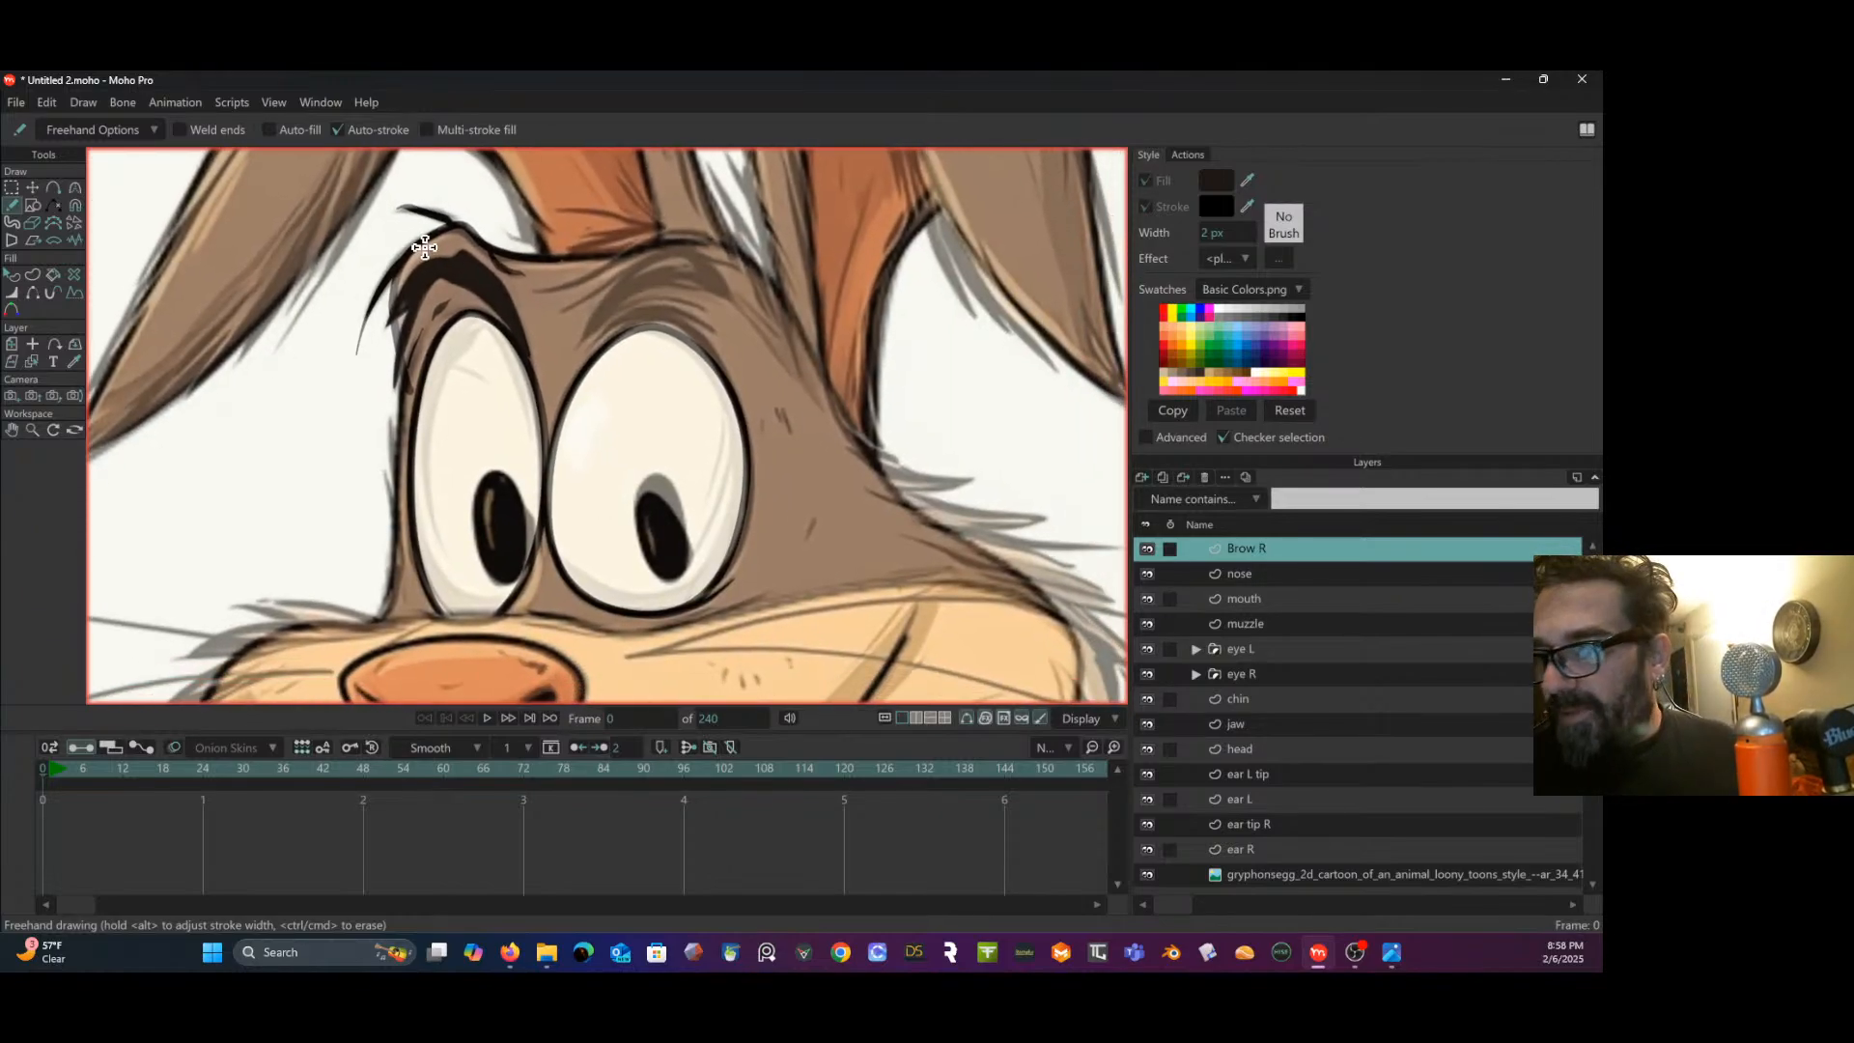
left_click(1147, 549)
left_click(1147, 549)
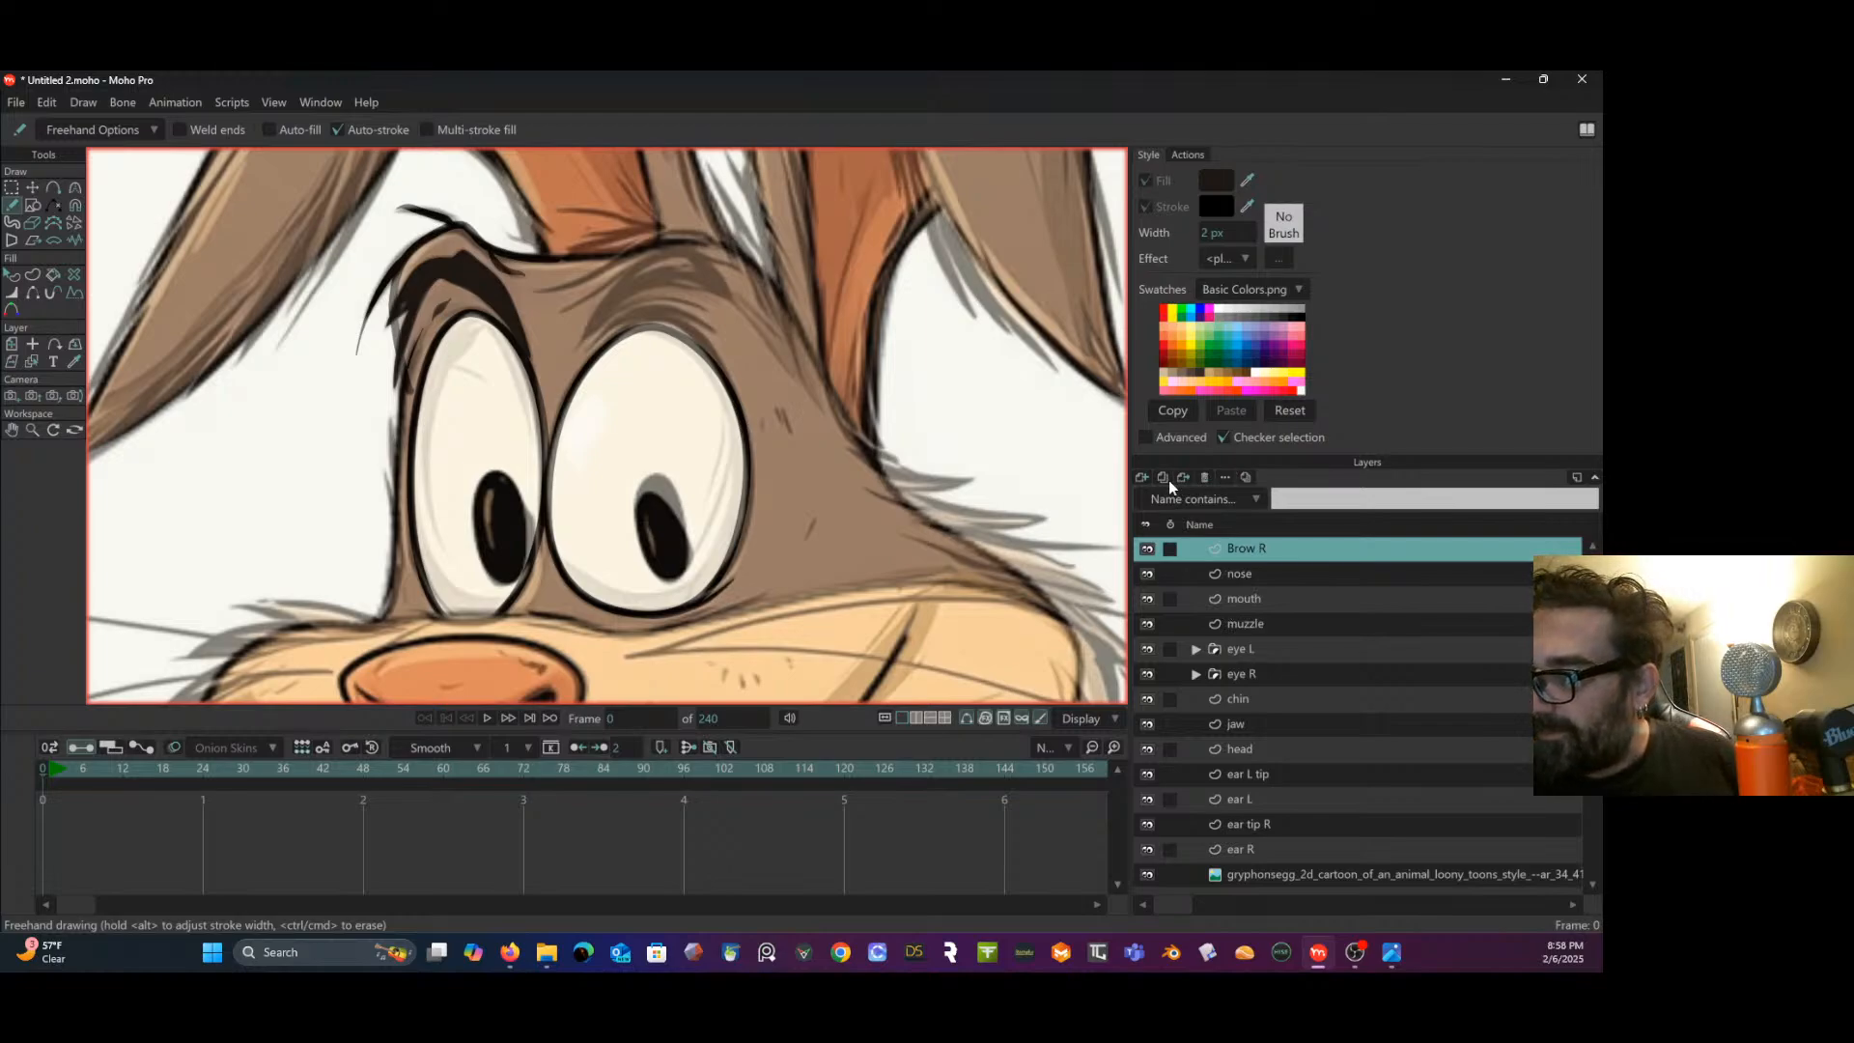
- Add a new vector layer above Brow R and name it "brow L"
left_click(1140, 476)
left_click(1147, 494)
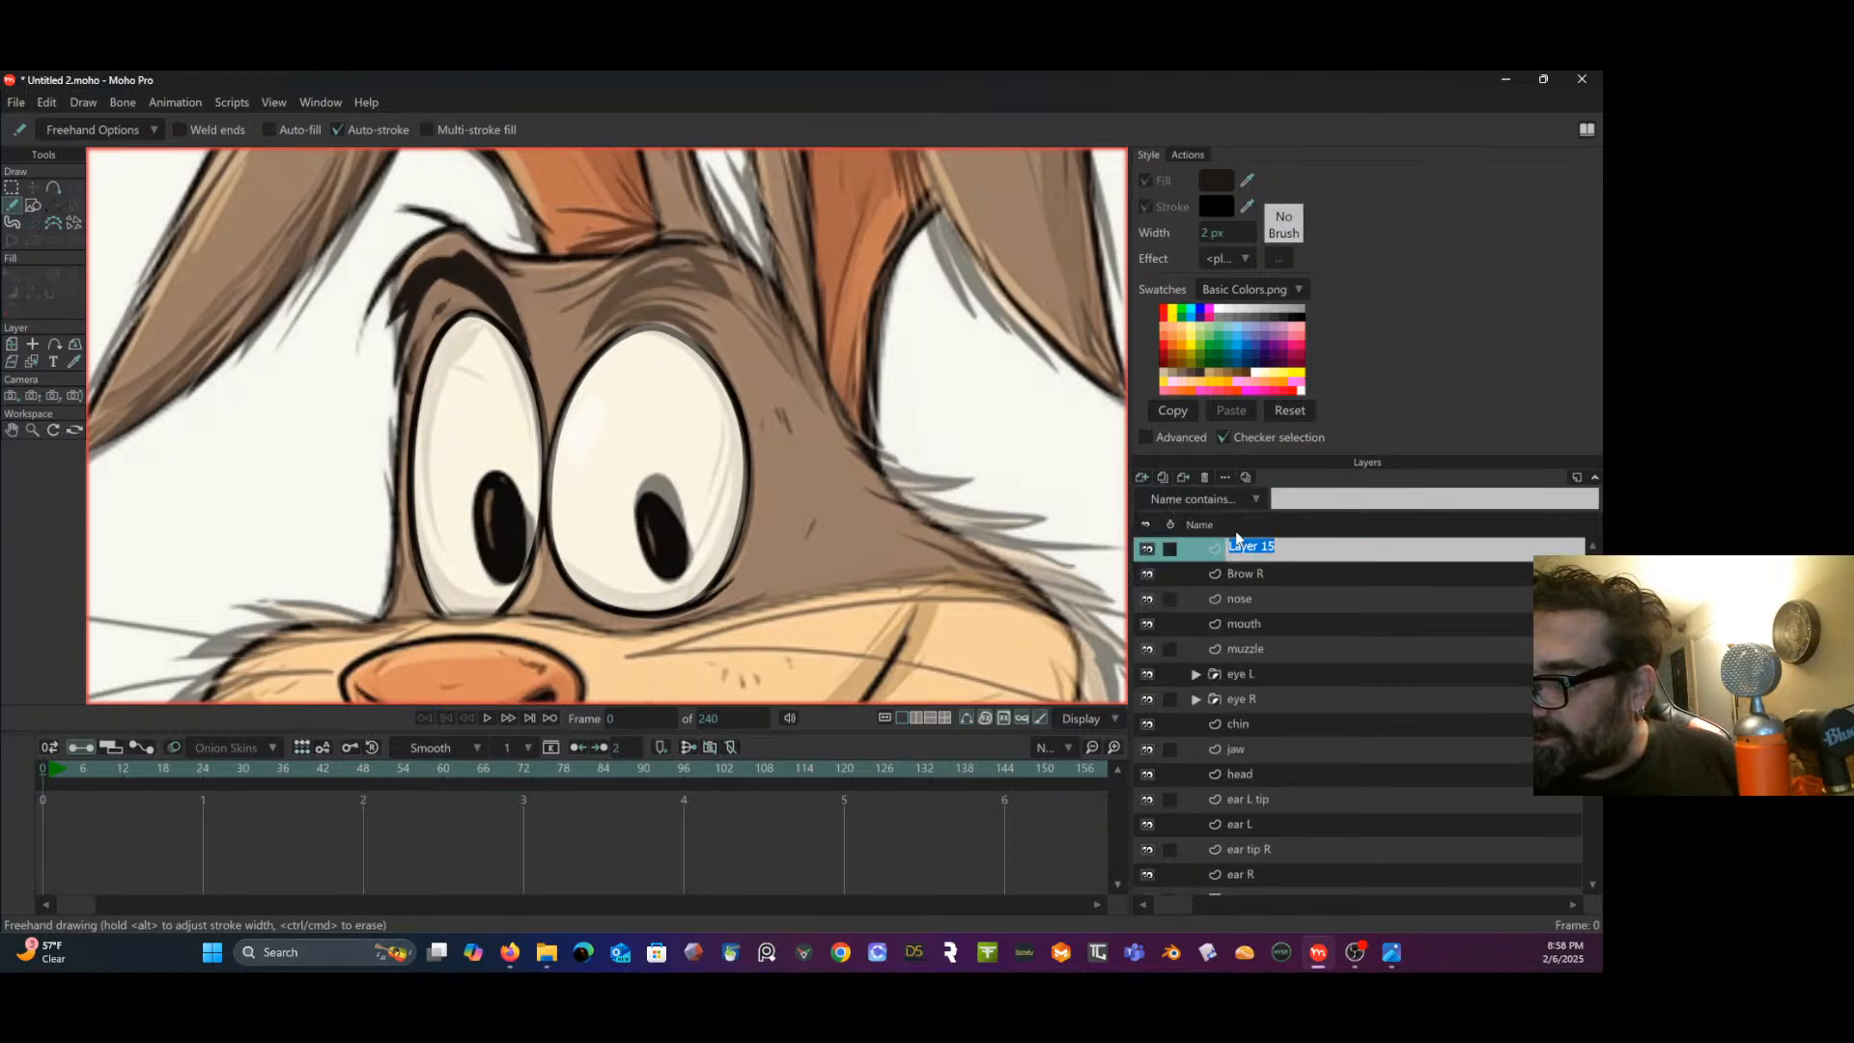
type("brow")
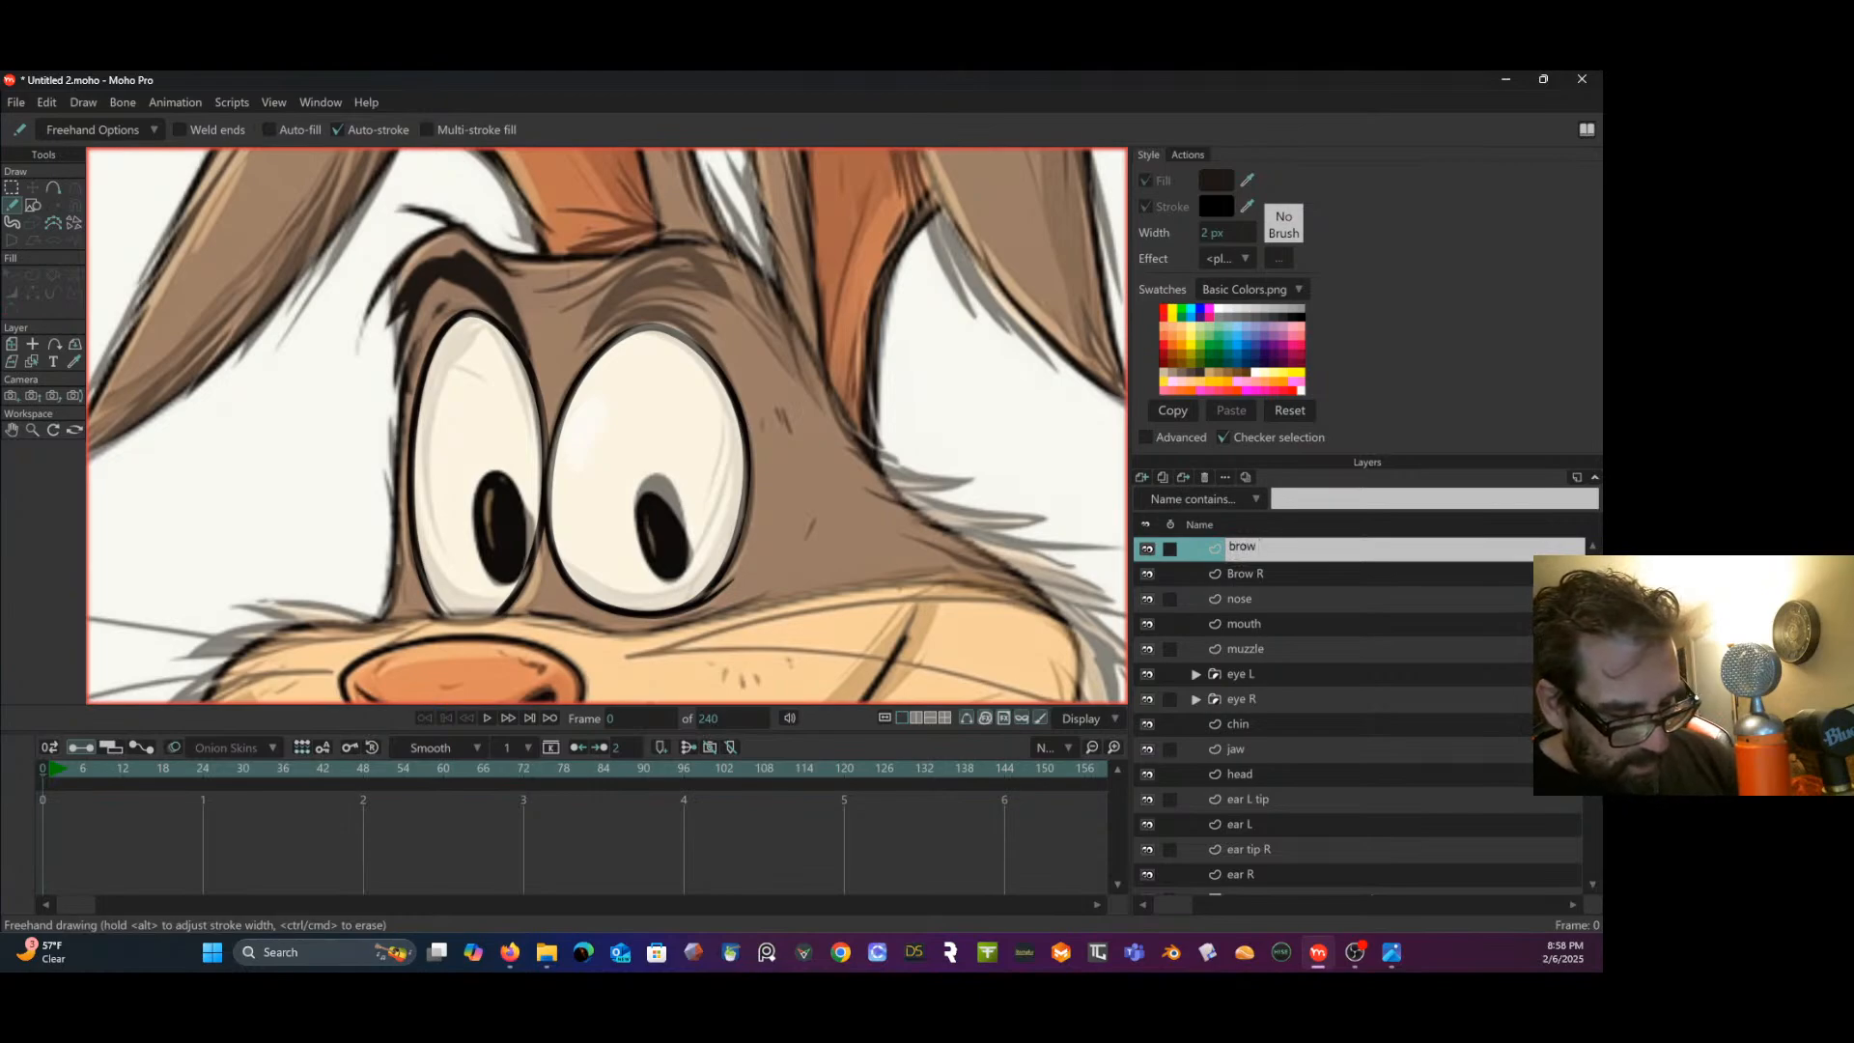
type(" L")
key("Return")
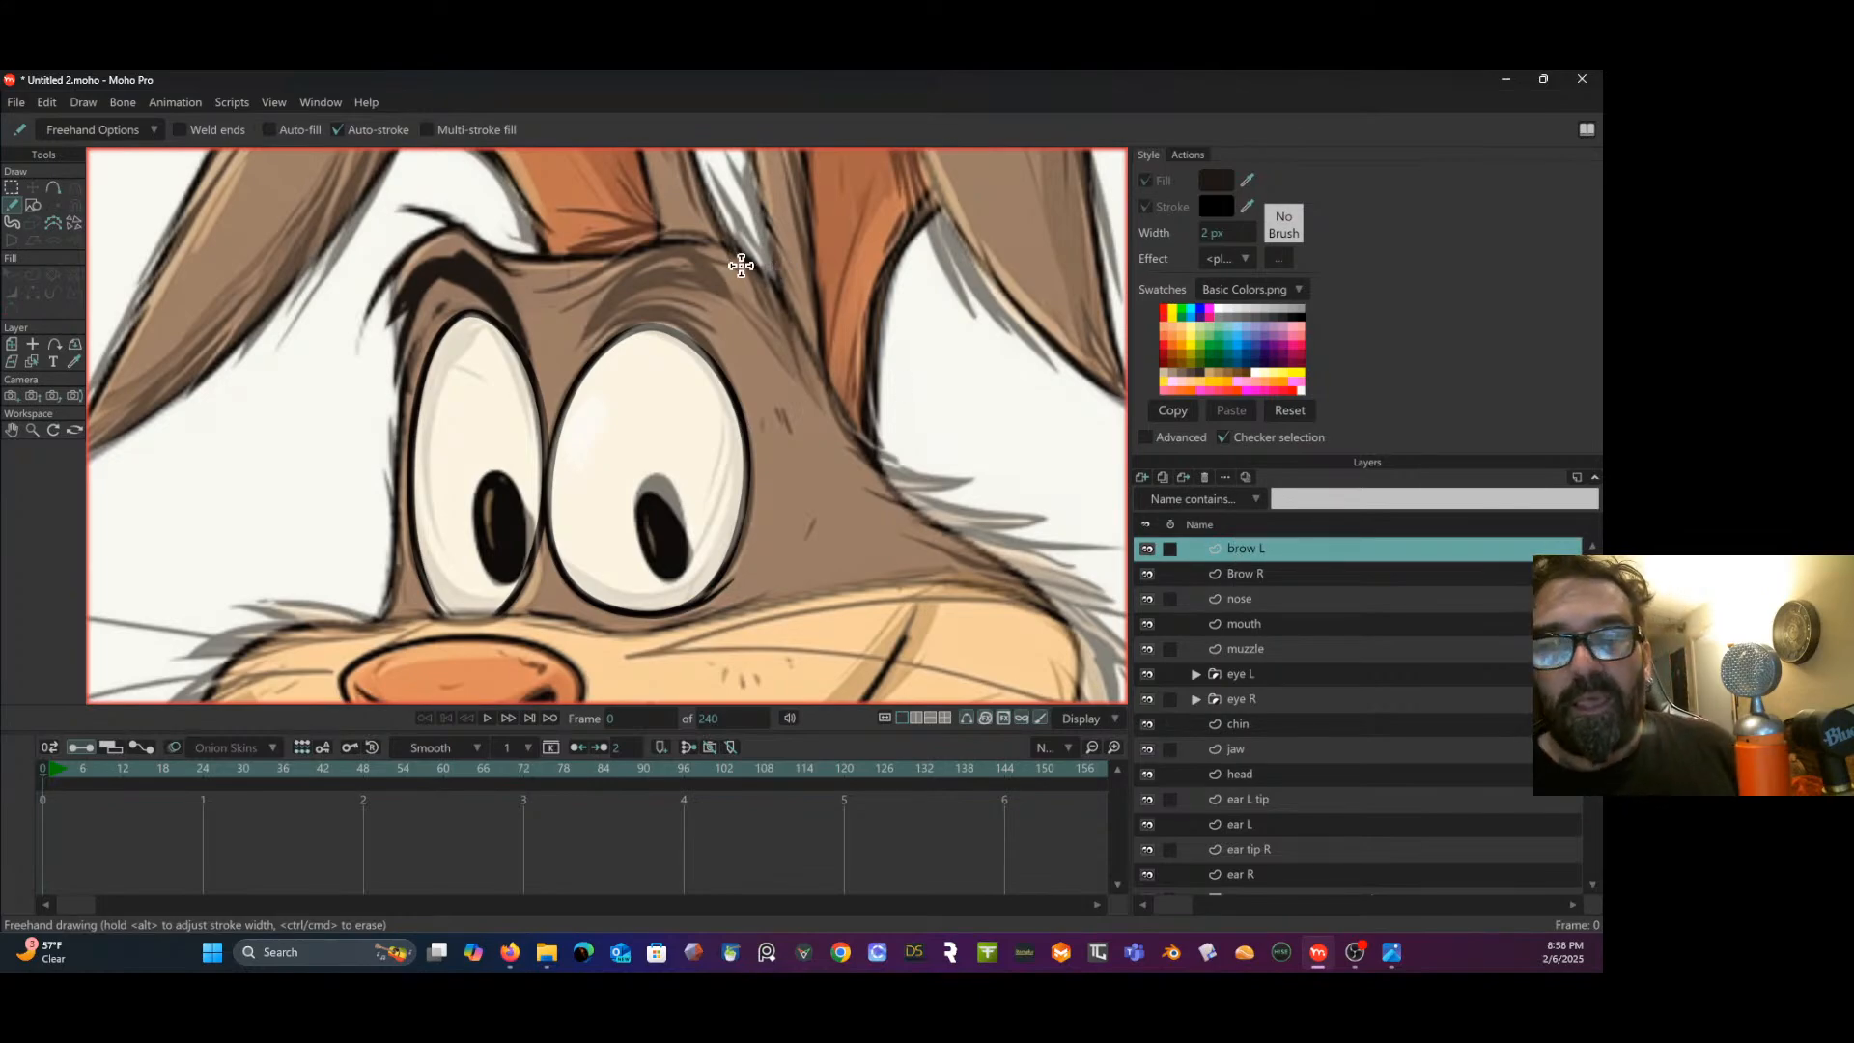
- Trace a closed outline around the left brow, following its upper arch, inner end and the curve above the eye
left_click(57, 187)
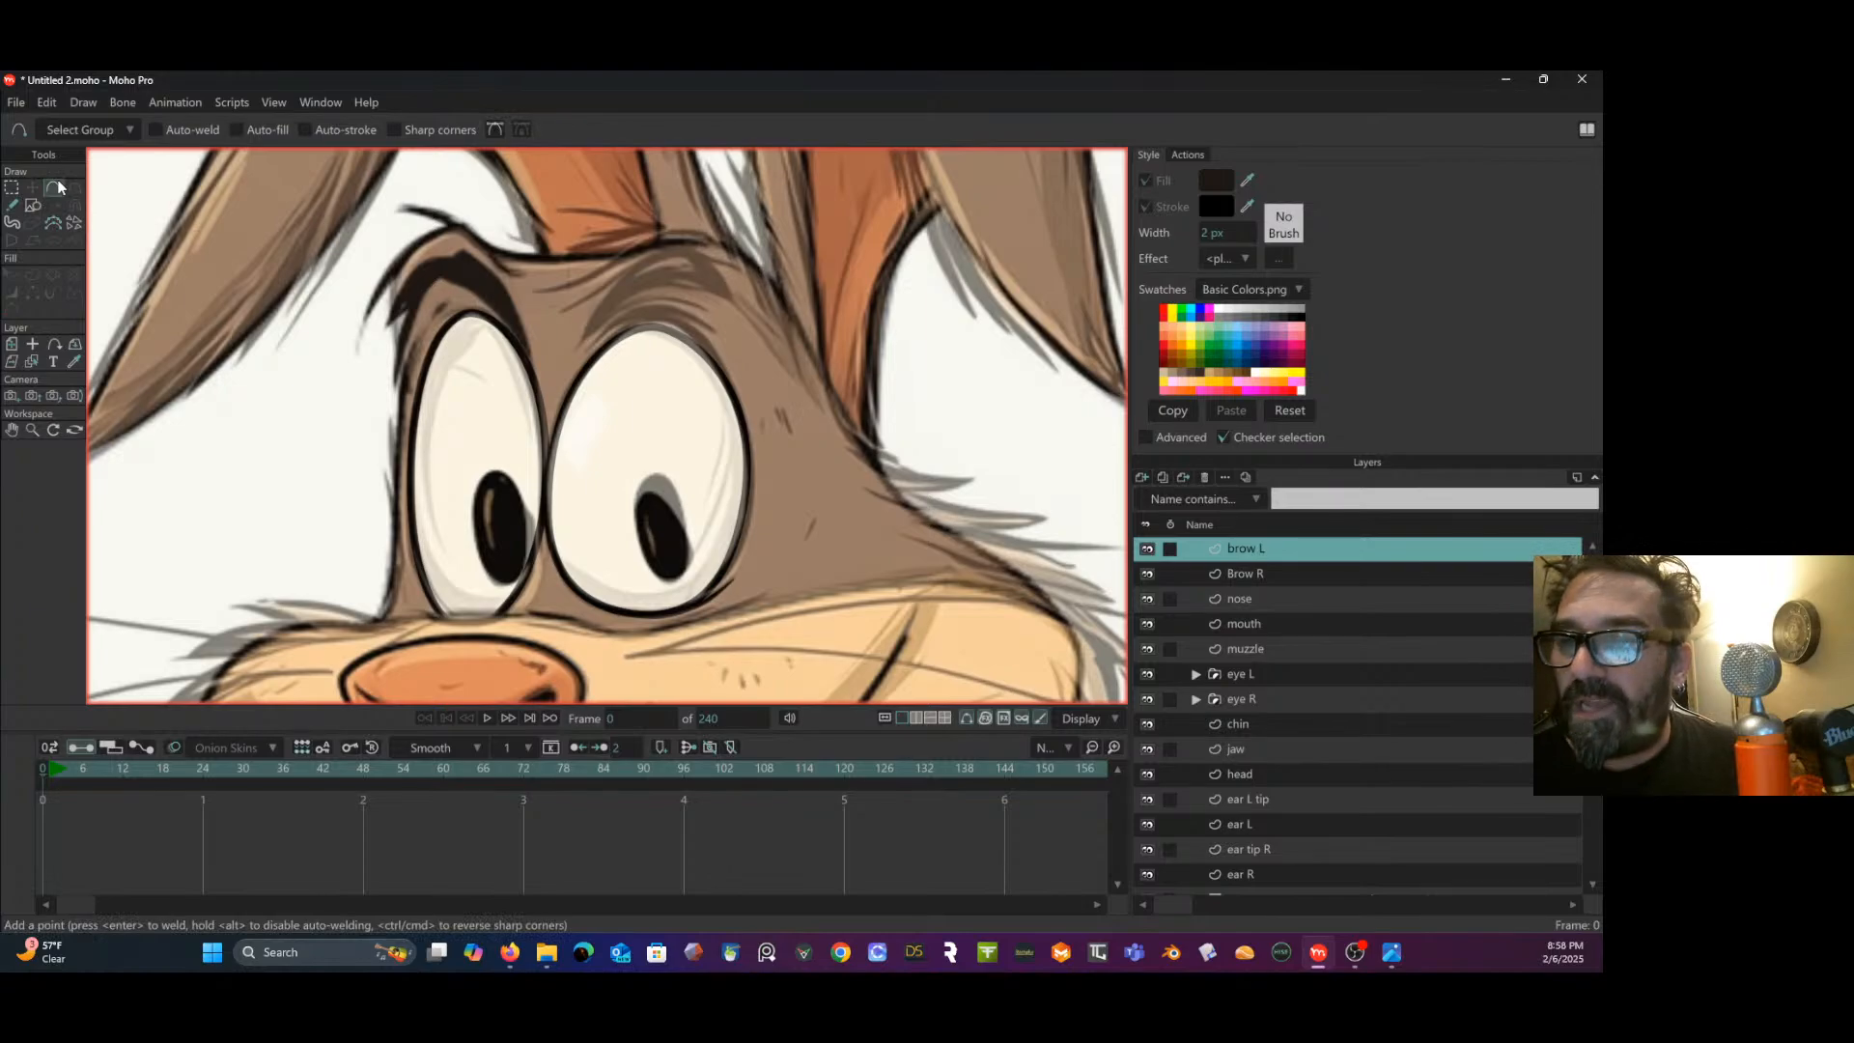
mouse_move(809, 384)
left_mouse_down()
mouse_move(757, 262)
mouse_move(704, 232)
mouse_move(666, 228)
mouse_move(544, 285)
left_mouse_up()
left_click(541, 287)
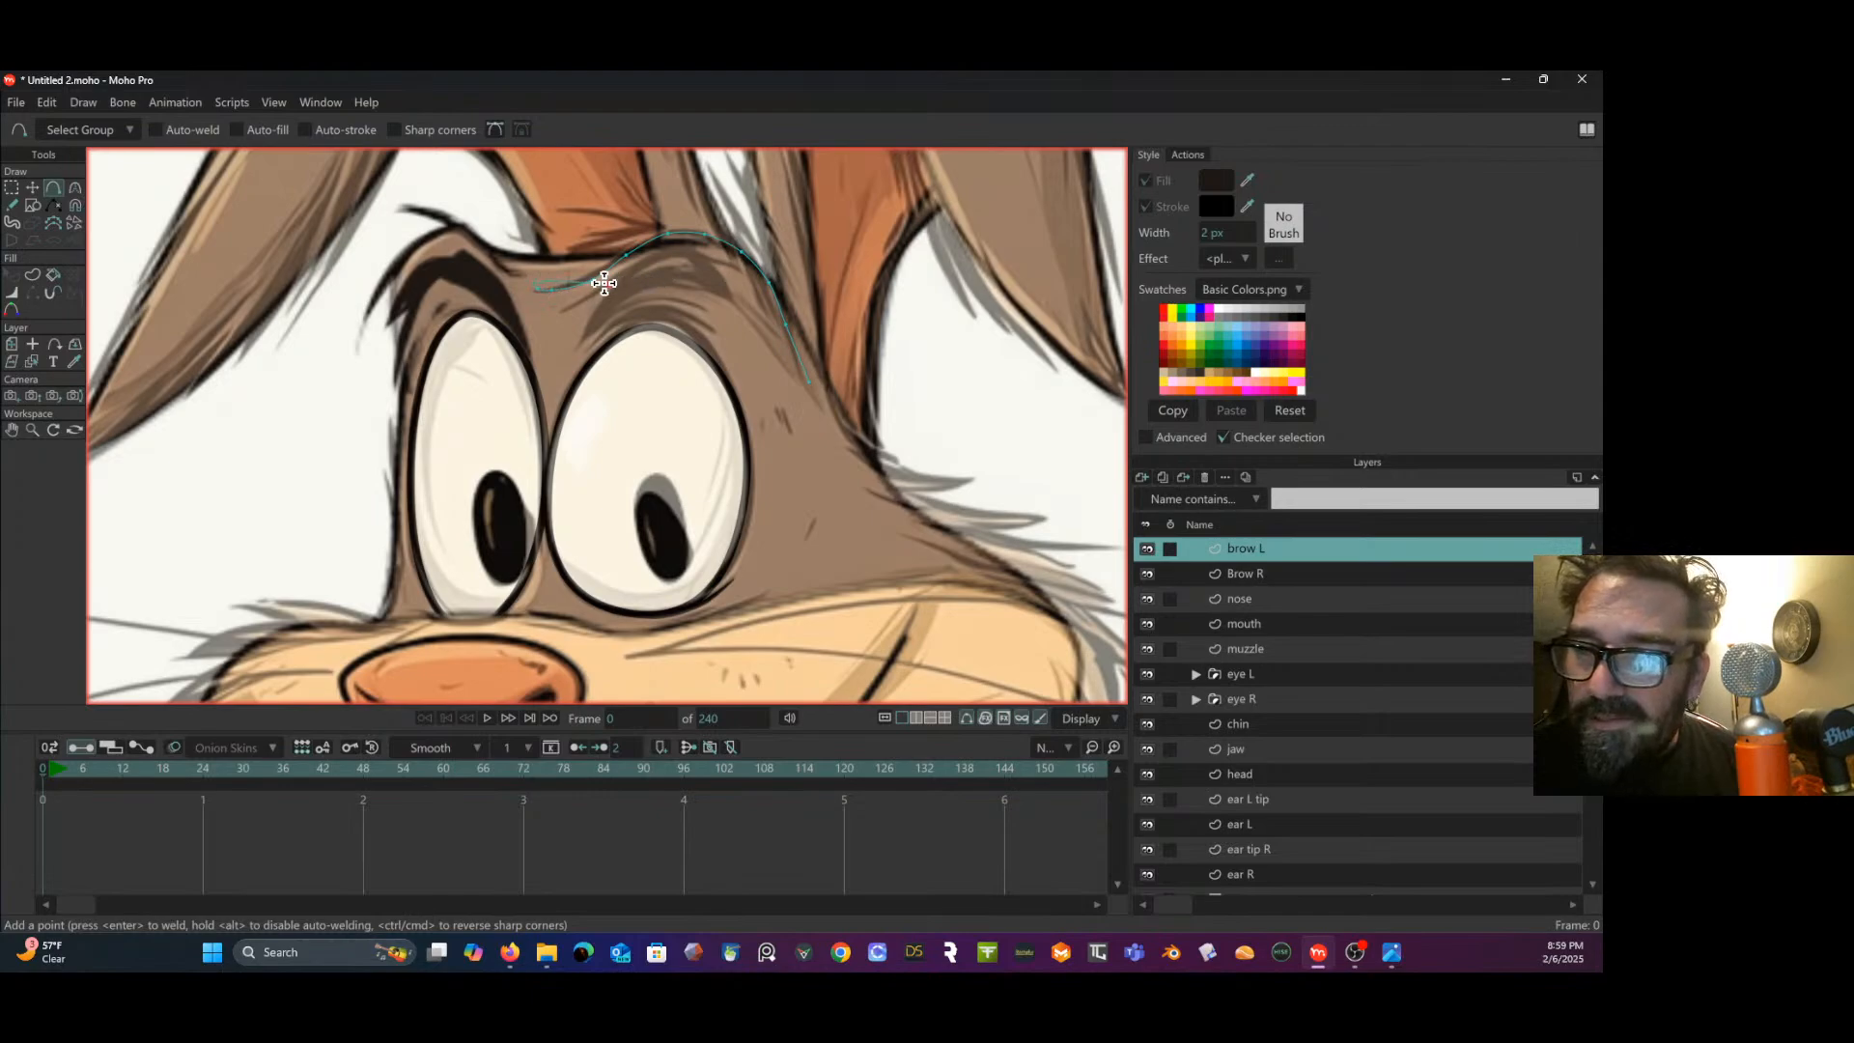
left_click(577, 349)
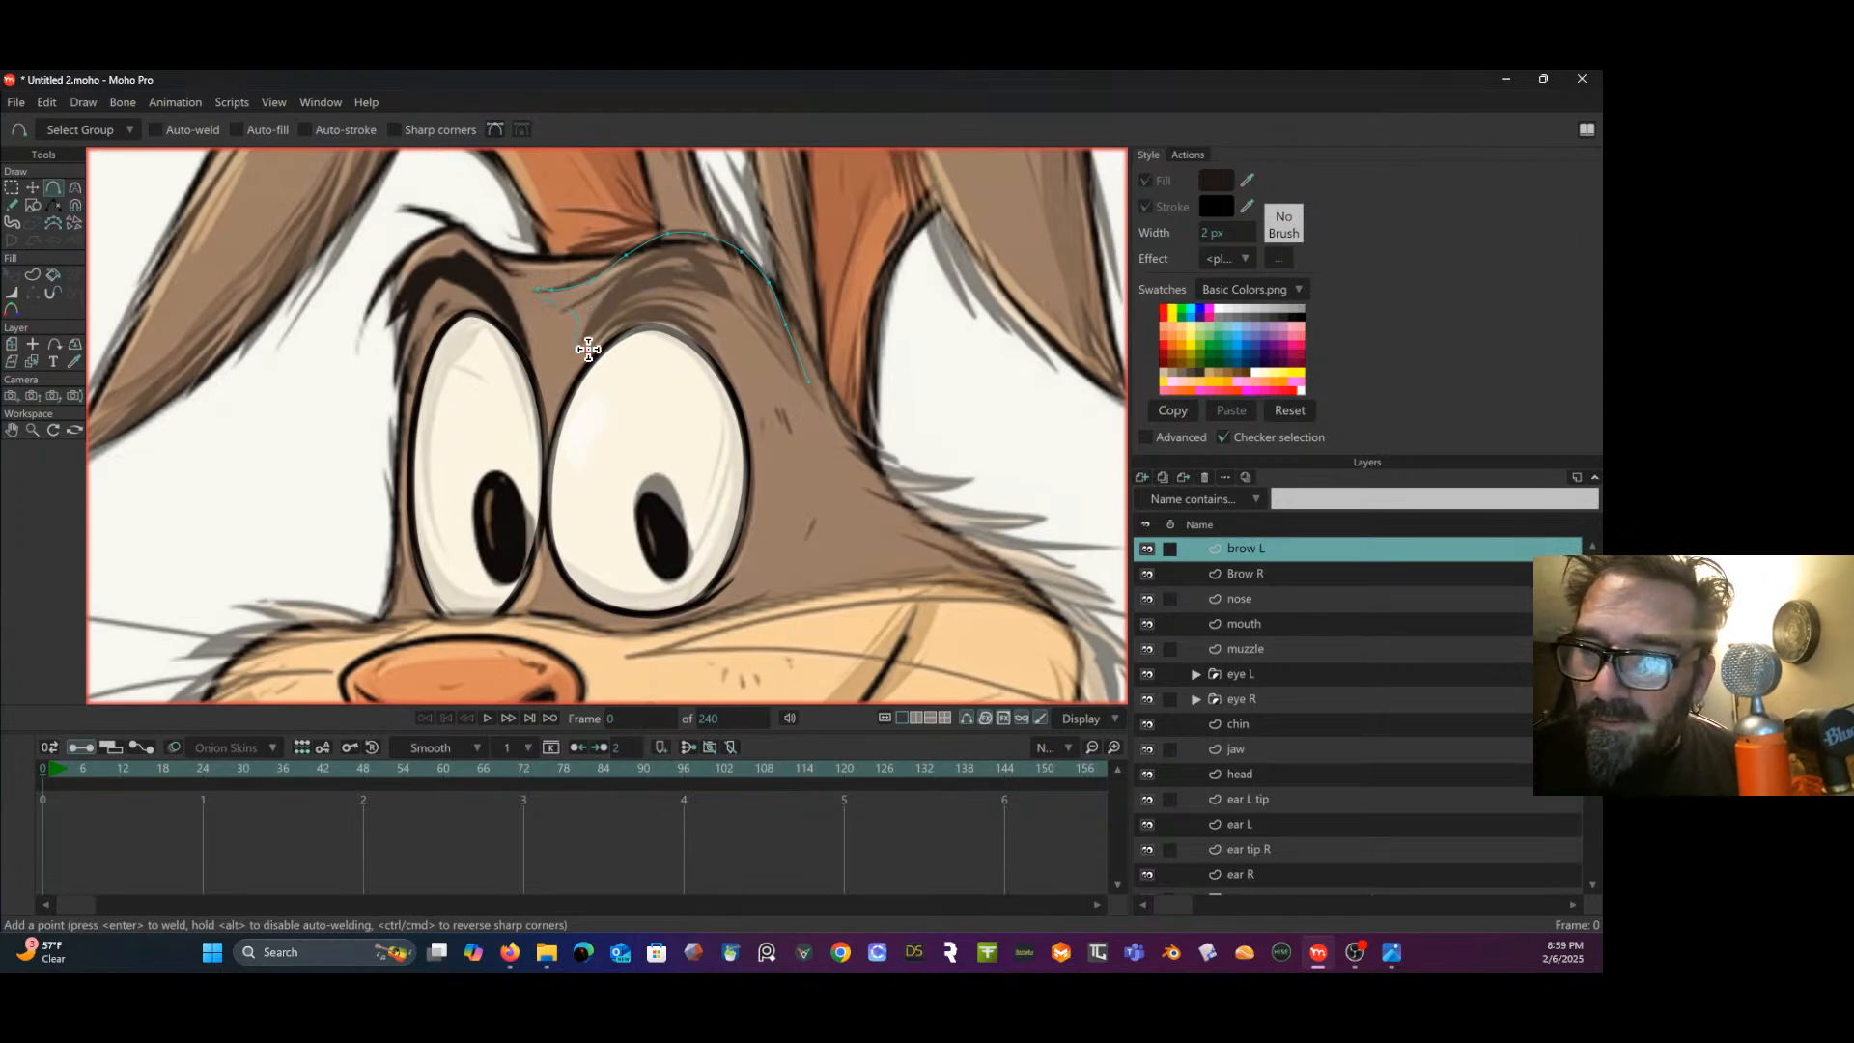
left_click(627, 330)
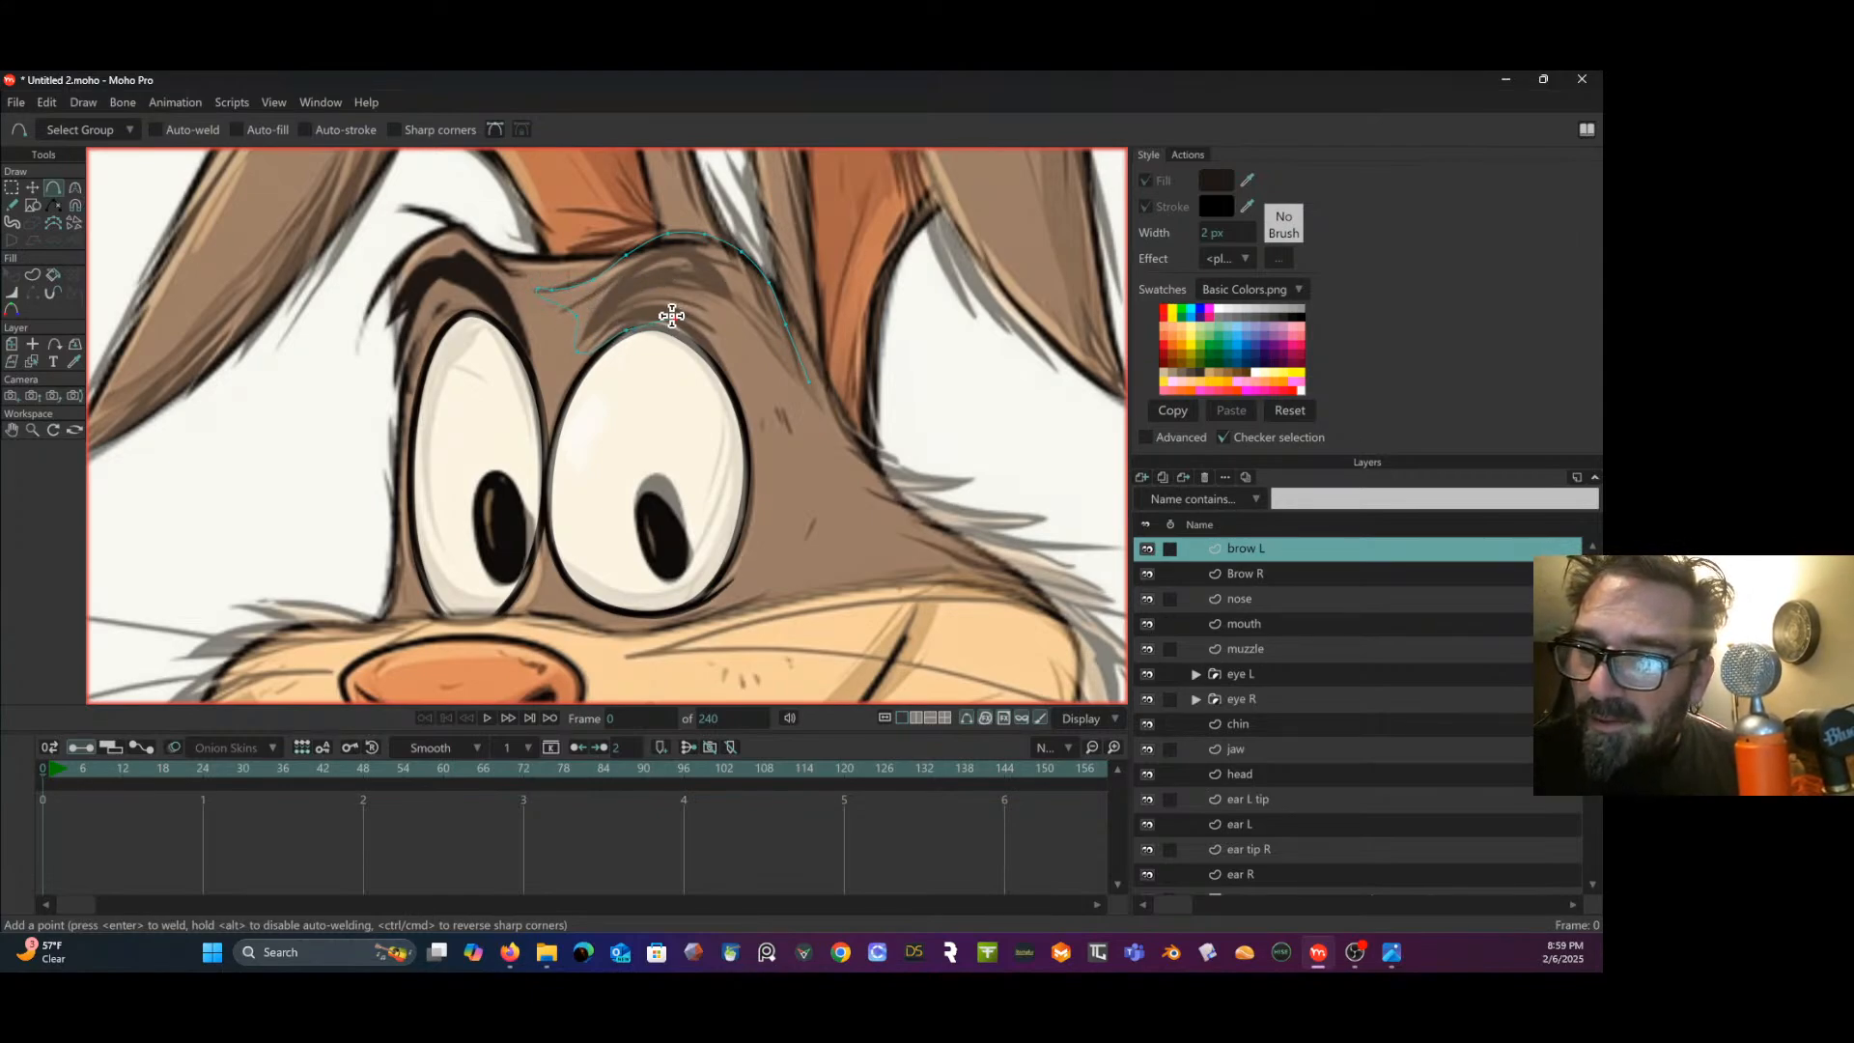
left_click(655, 315)
left_click(700, 332)
left_click(725, 358)
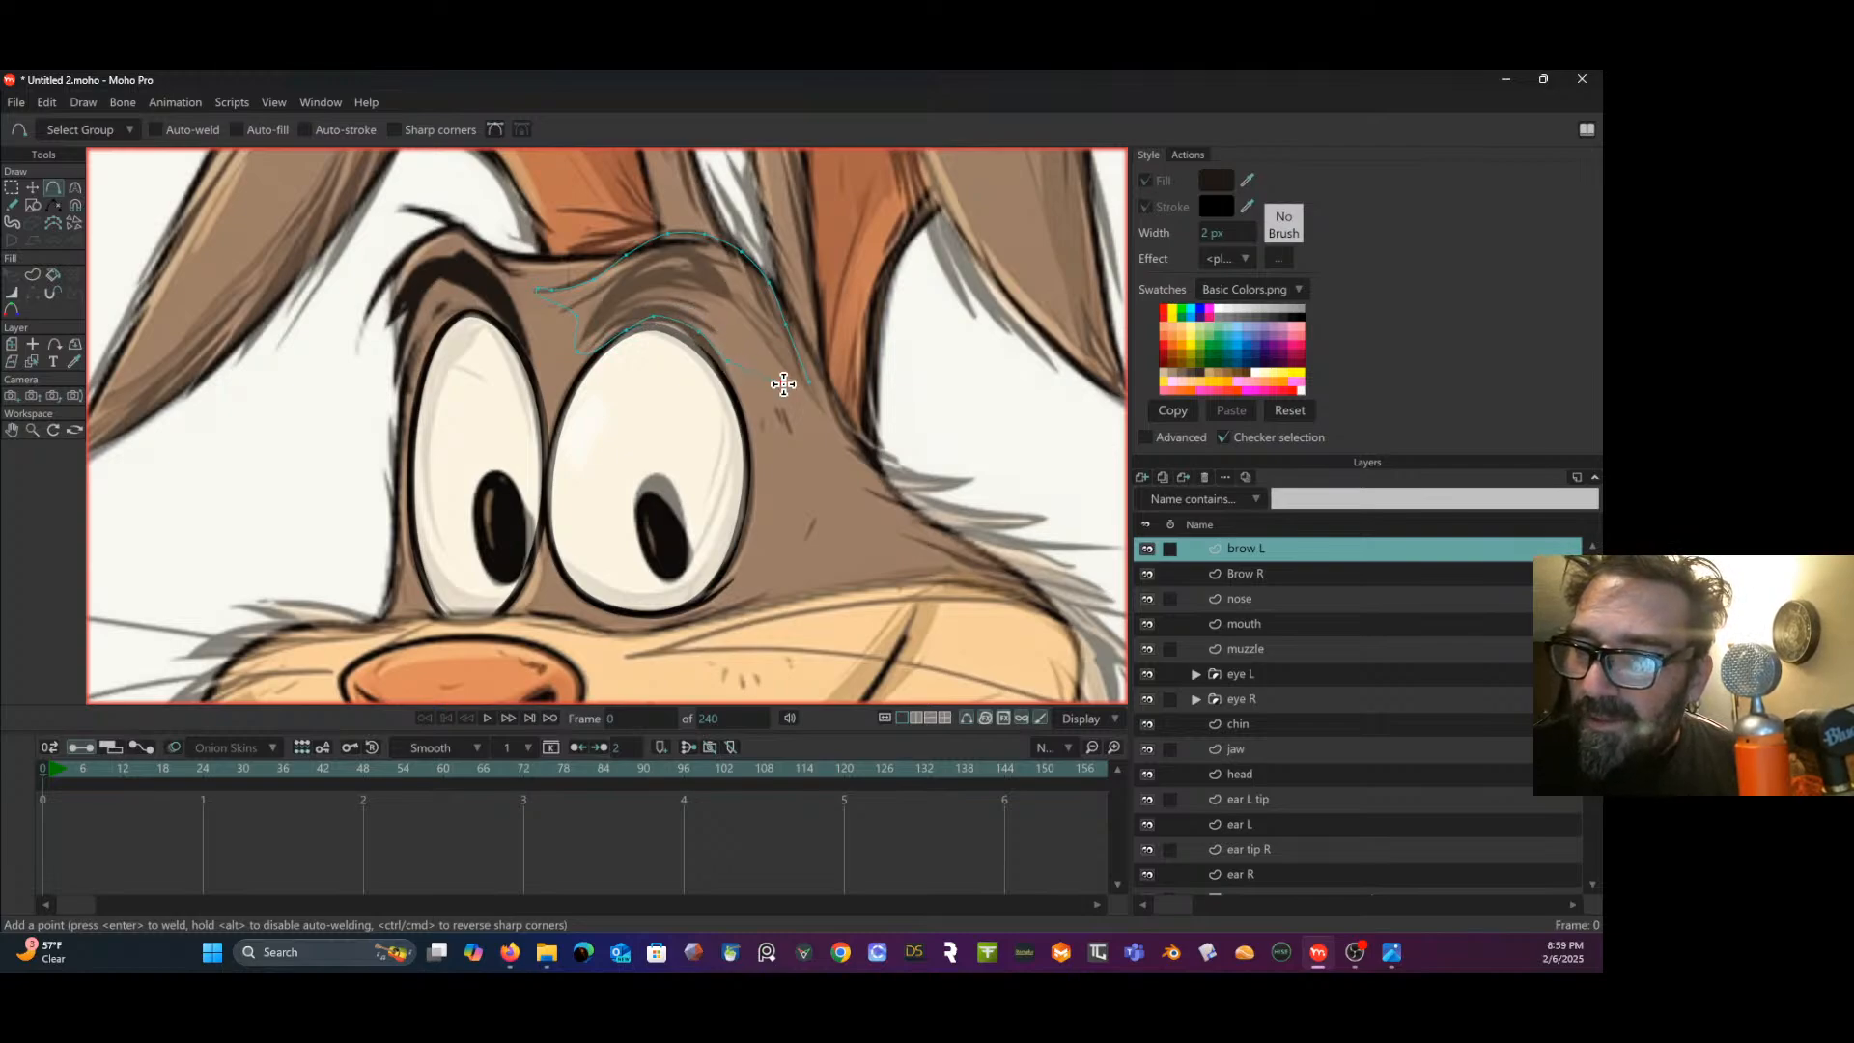
left_click(808, 378)
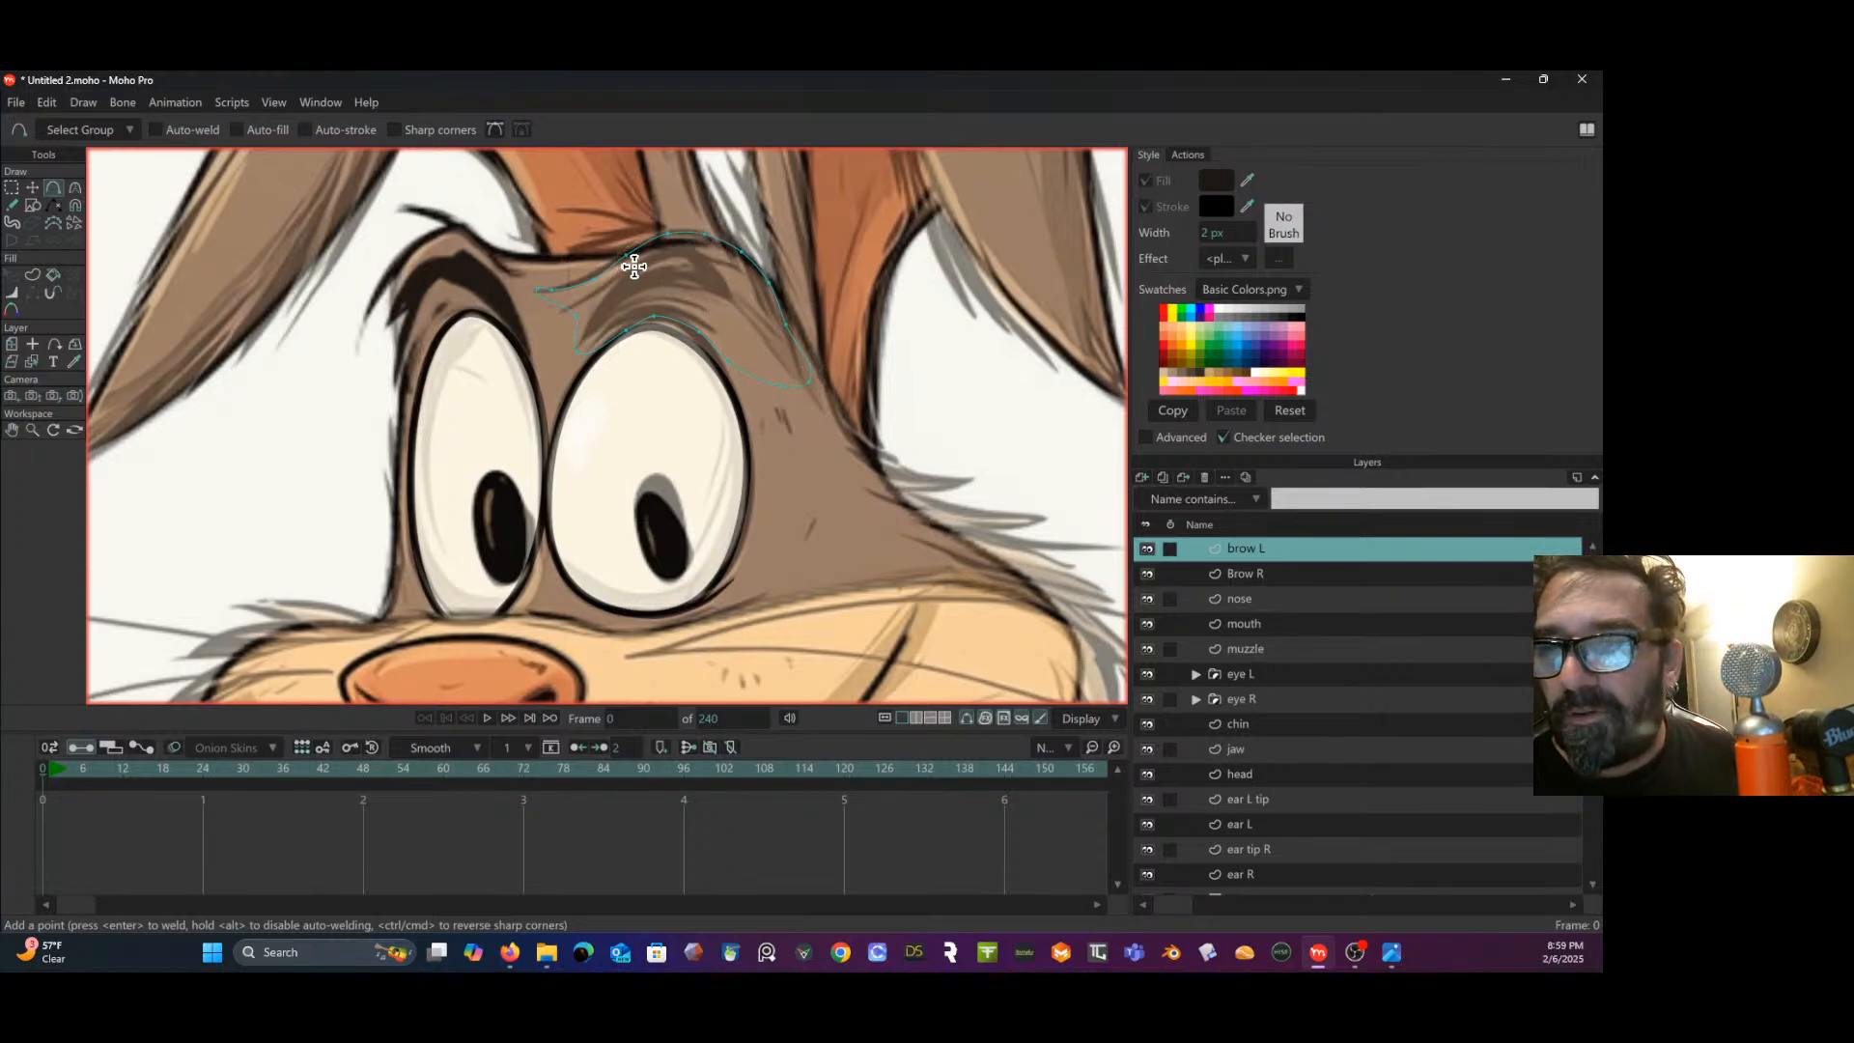
- Reposition the points along the left brow outline's lower curve and inner end, lifting the curve off the eye
left_click(33, 189)
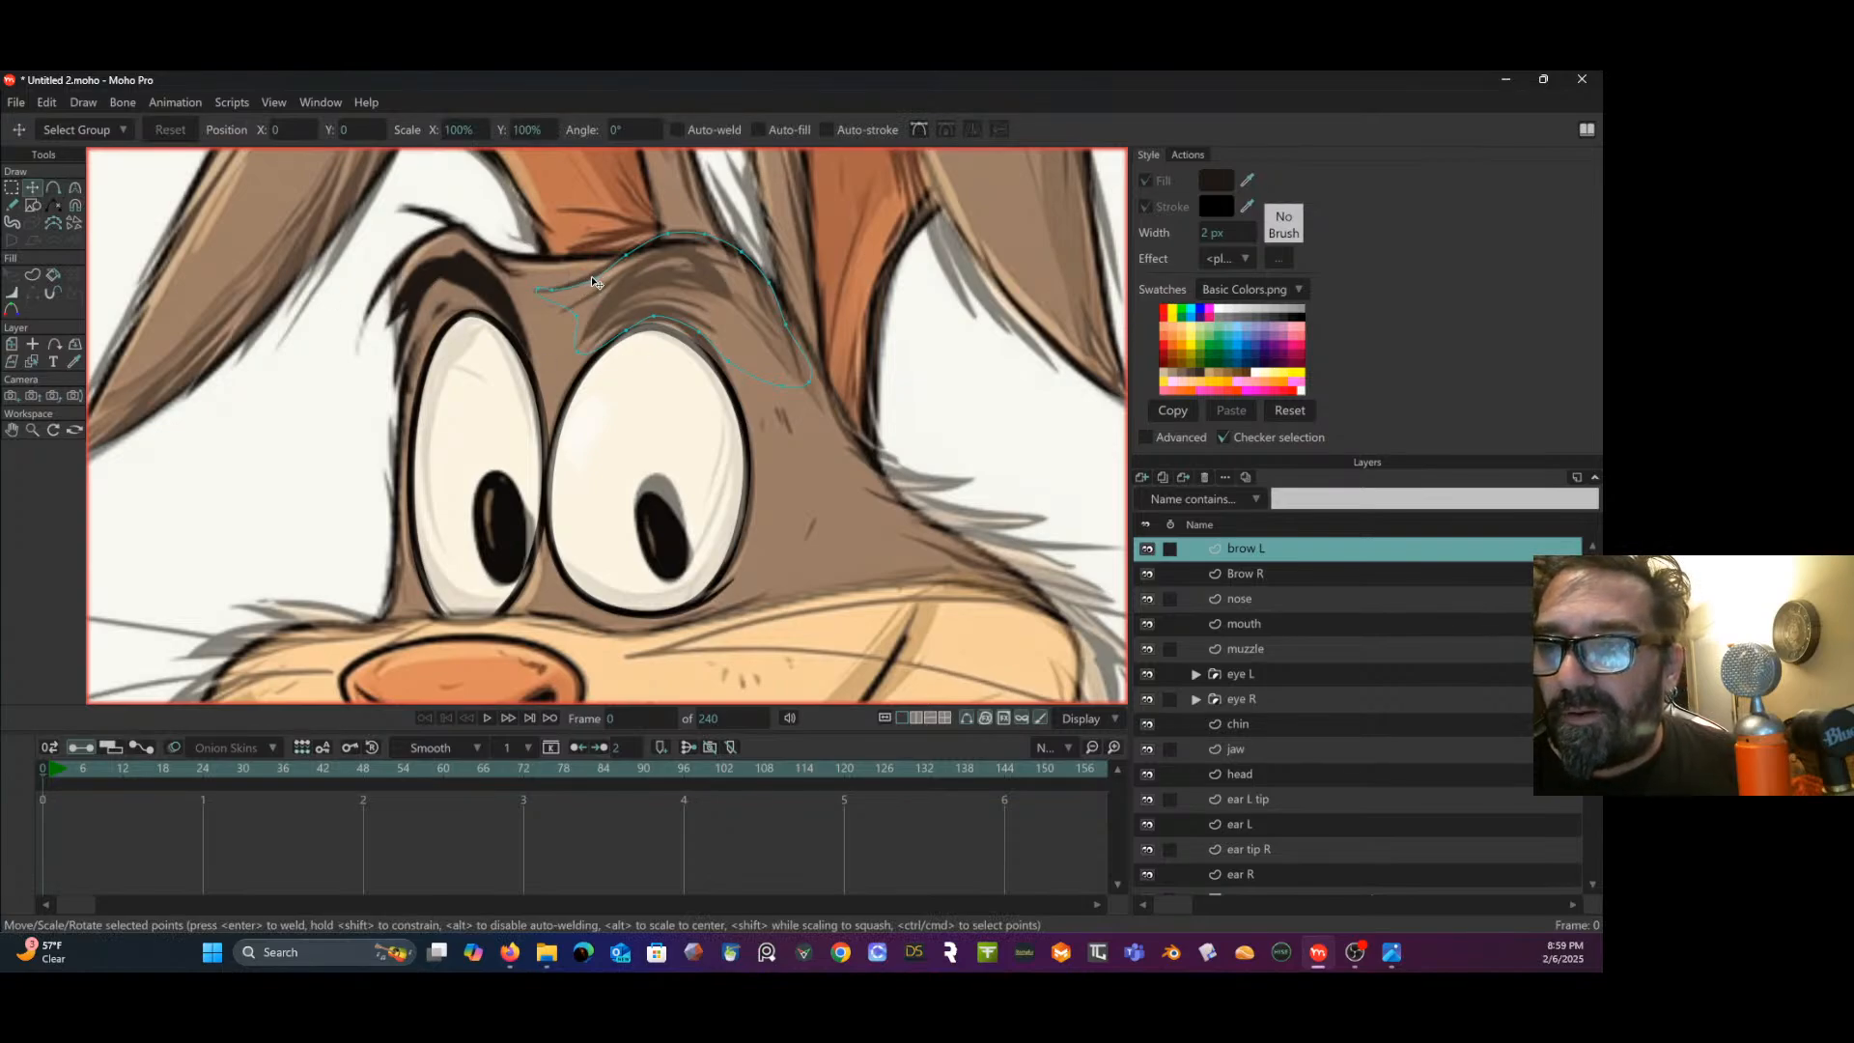
left_click(623, 327)
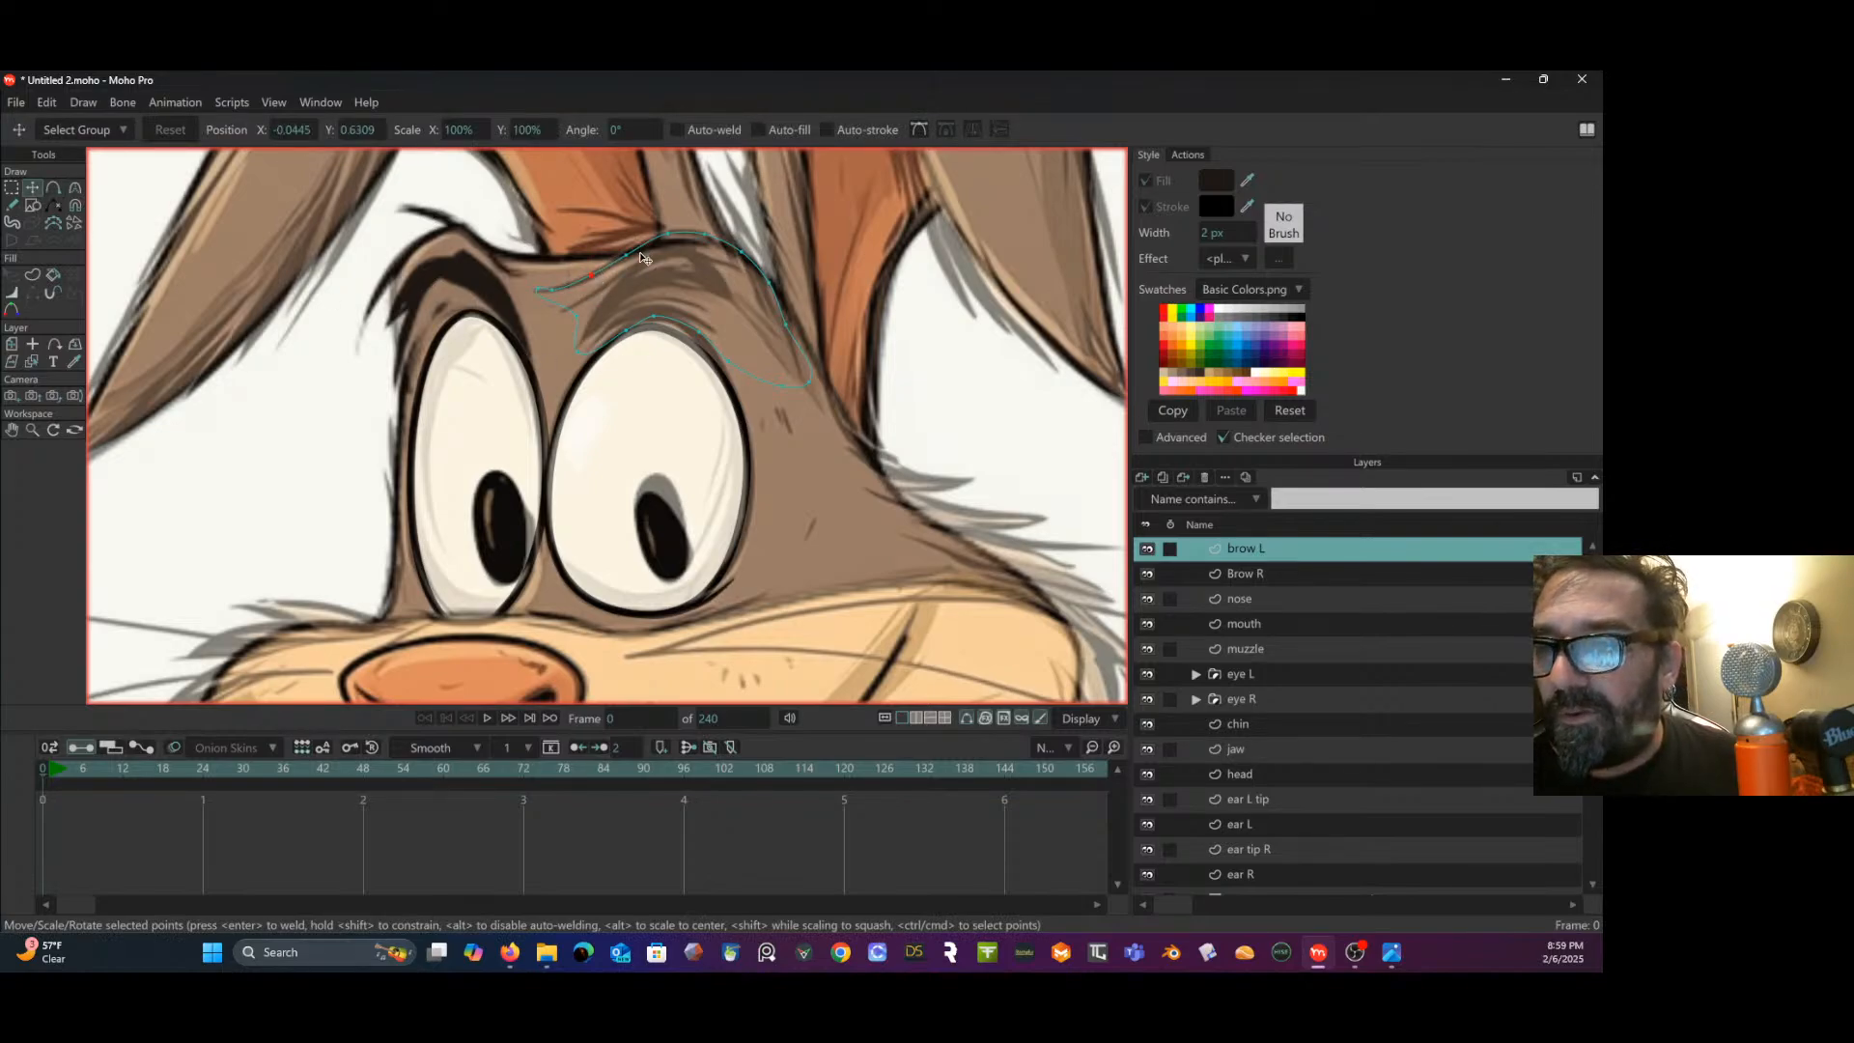
left_click_drag(624, 329, 702, 338)
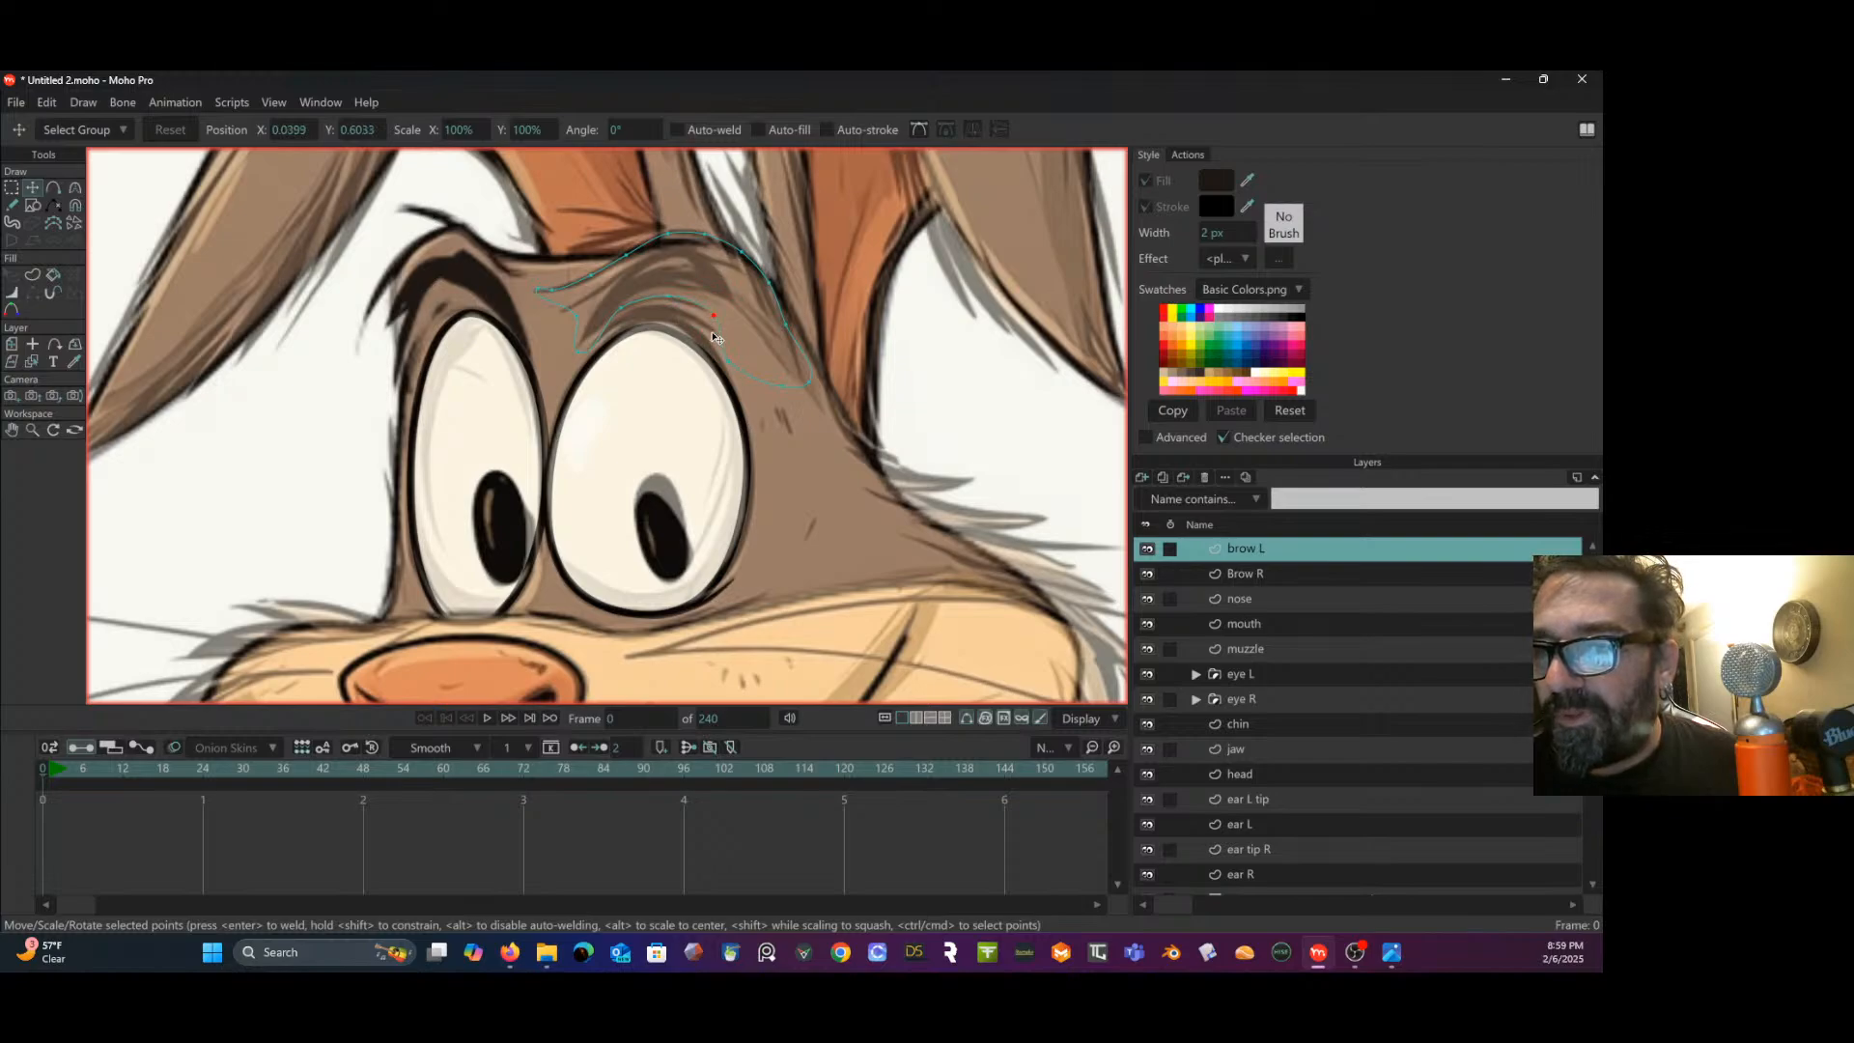
left_click(743, 358)
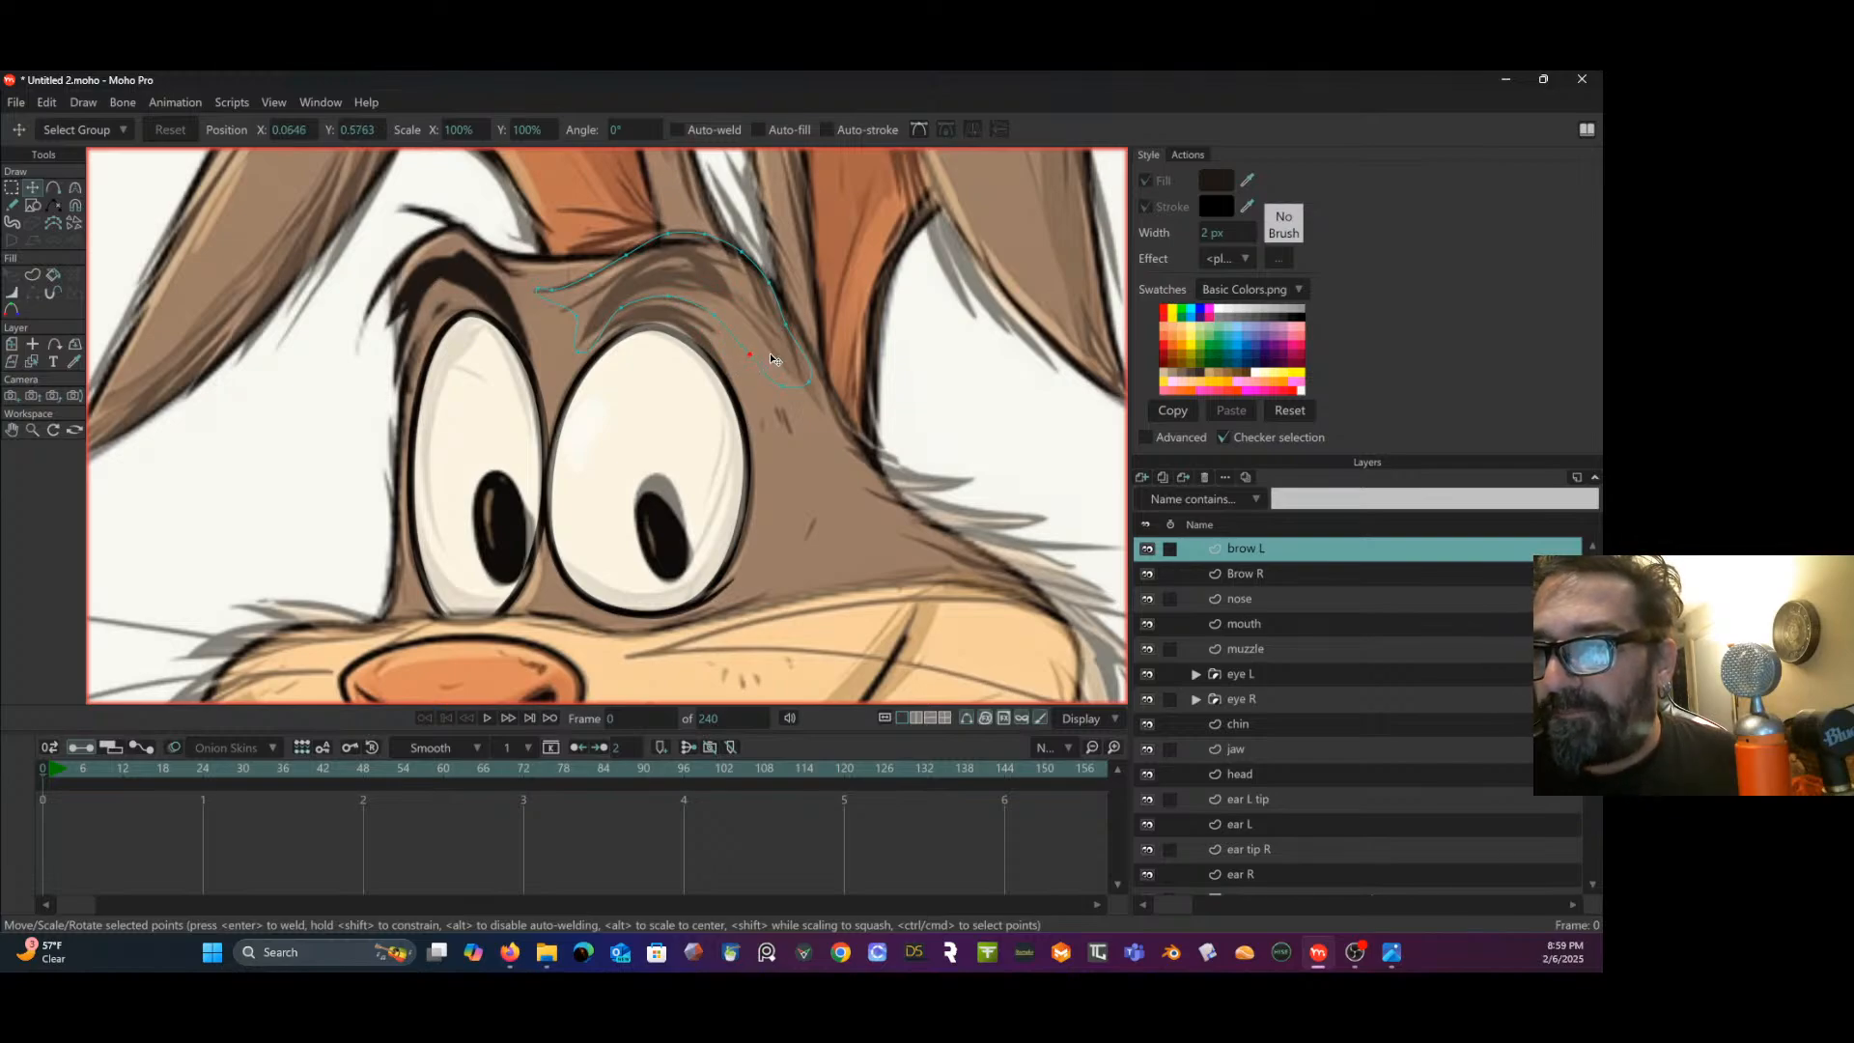
left_click(786, 385)
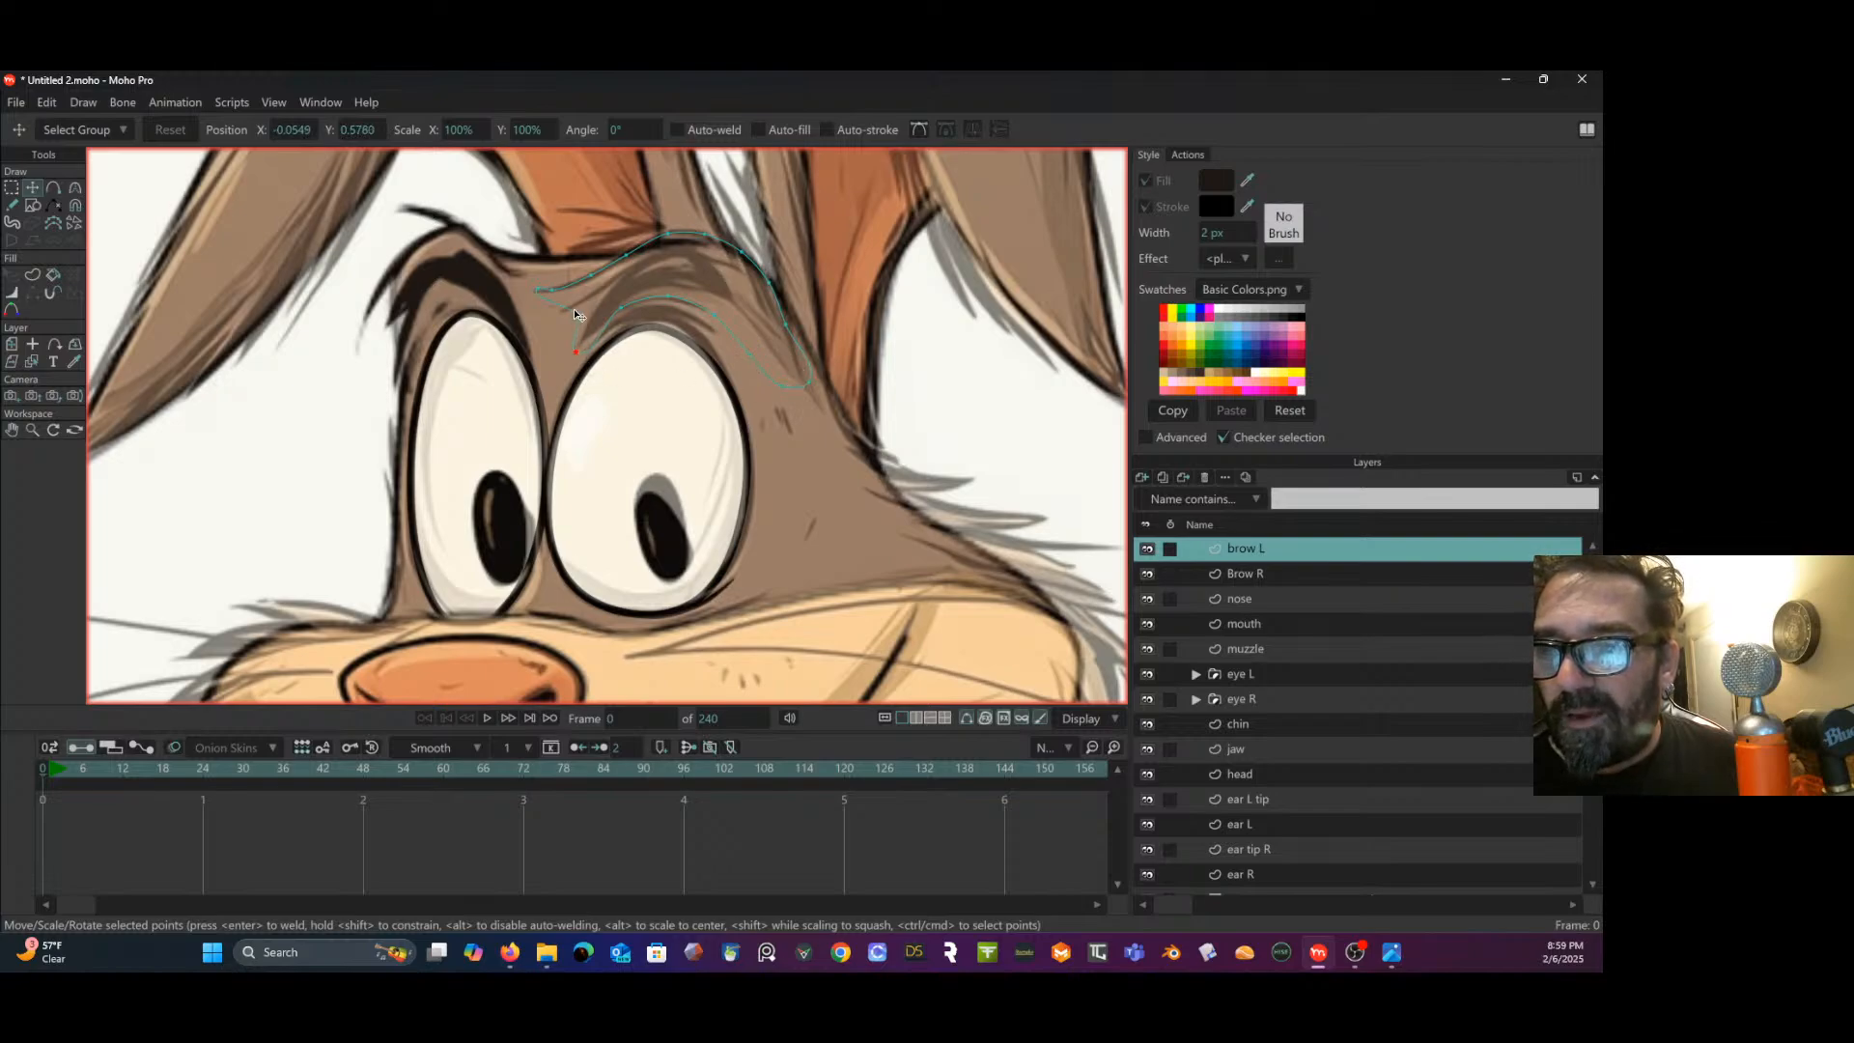
left_click_drag(578, 317, 561, 327)
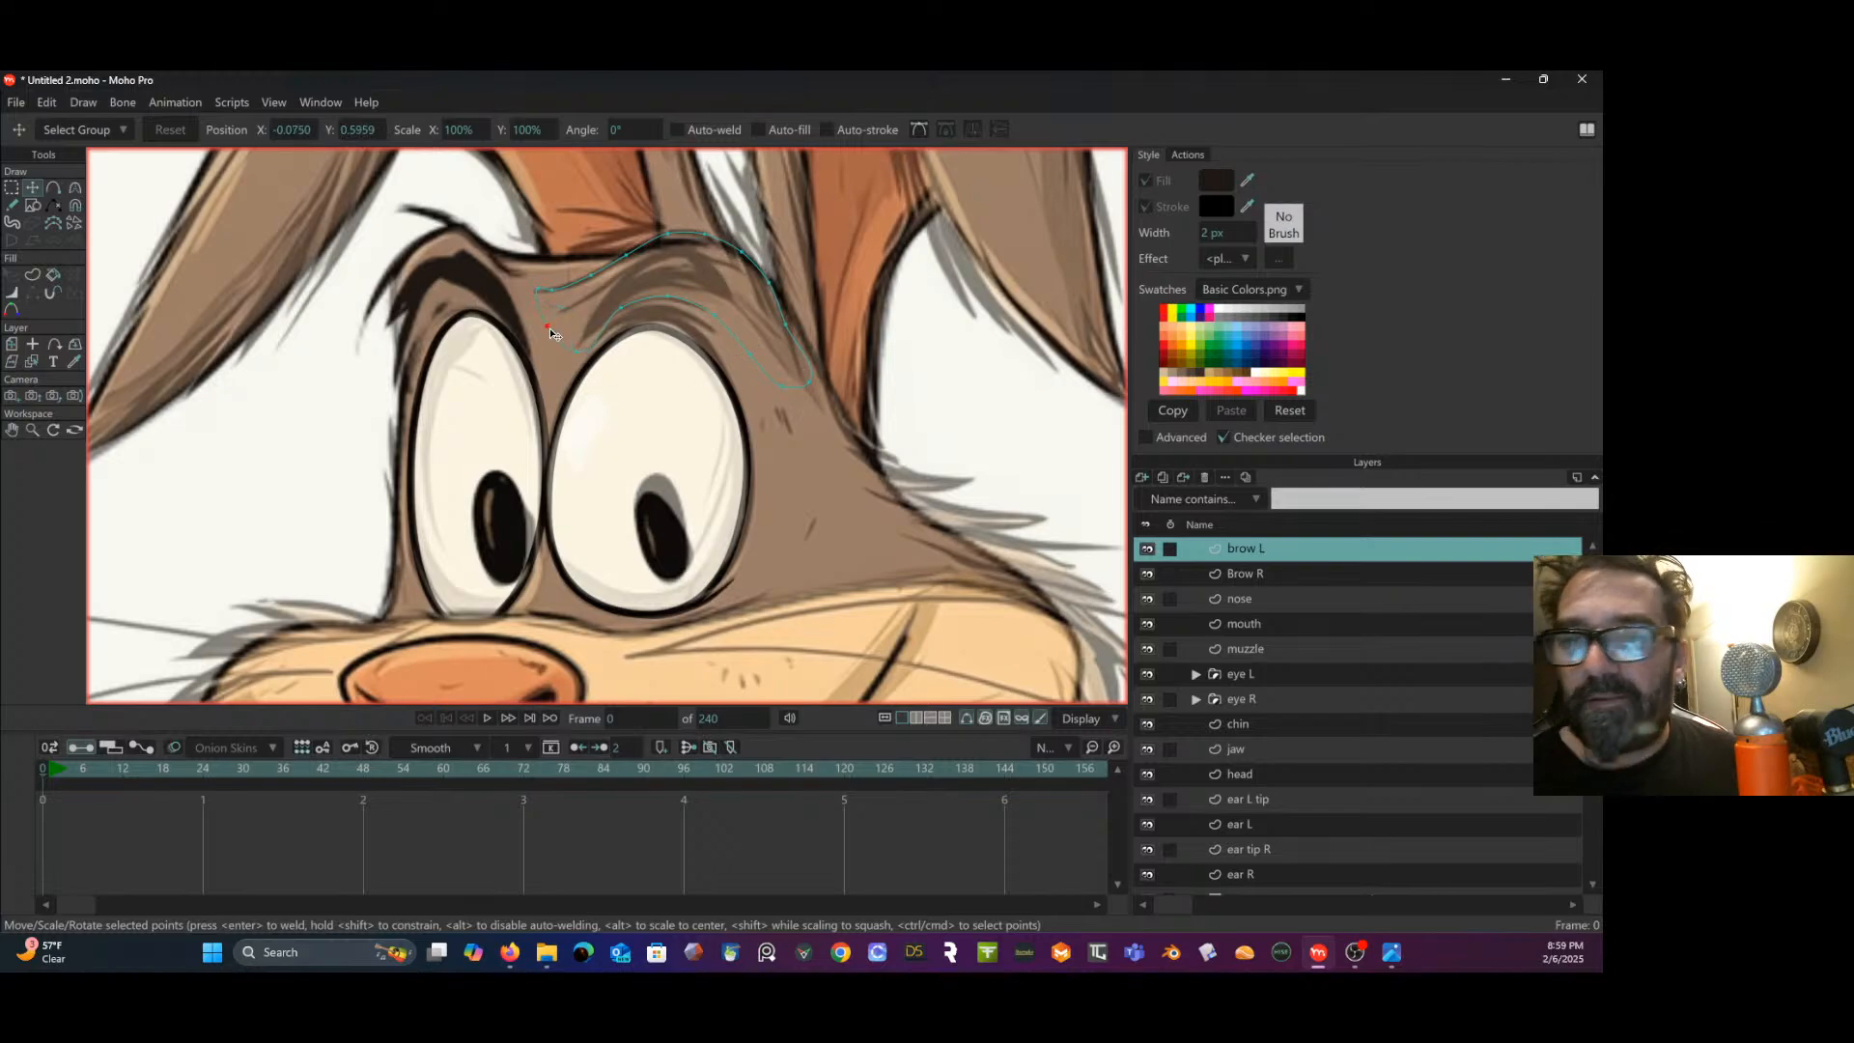
- Create a filled and stroked shape from the left brow outline and sample the head's brown fur as its fill colour
left_click(33, 274)
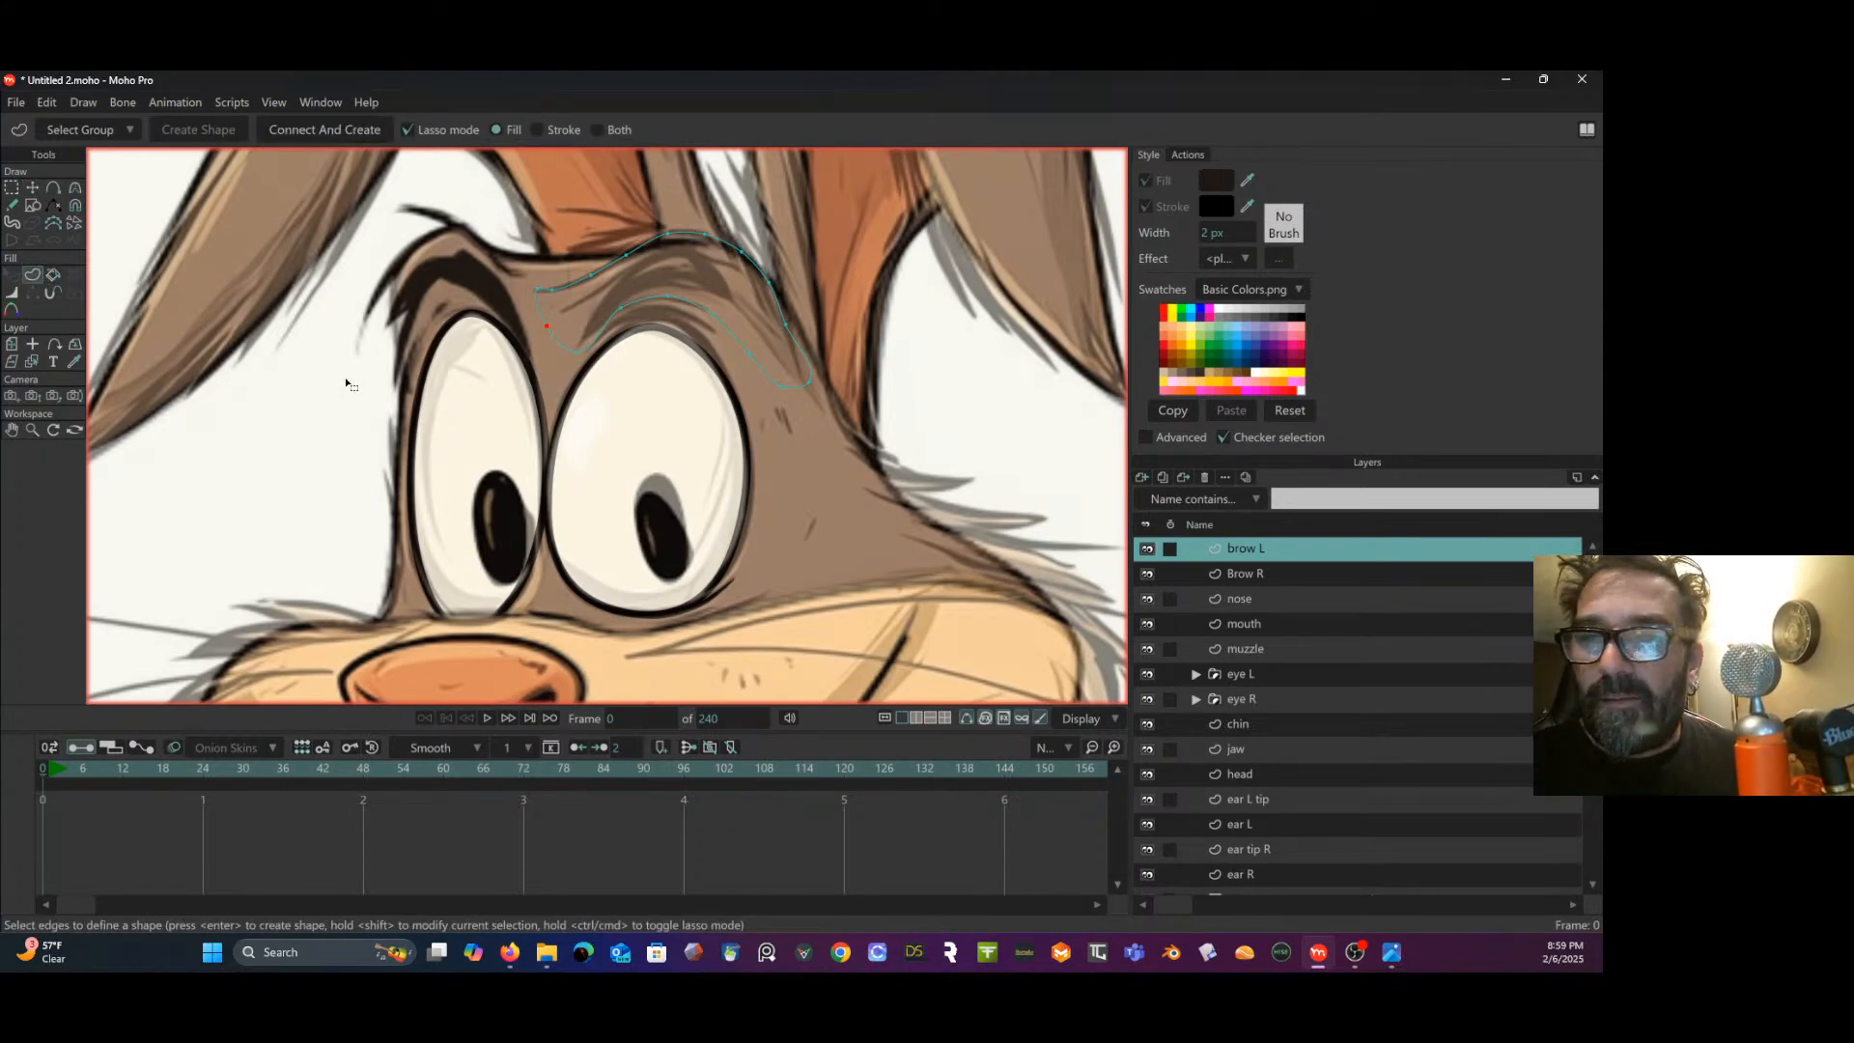
left_click(609, 131)
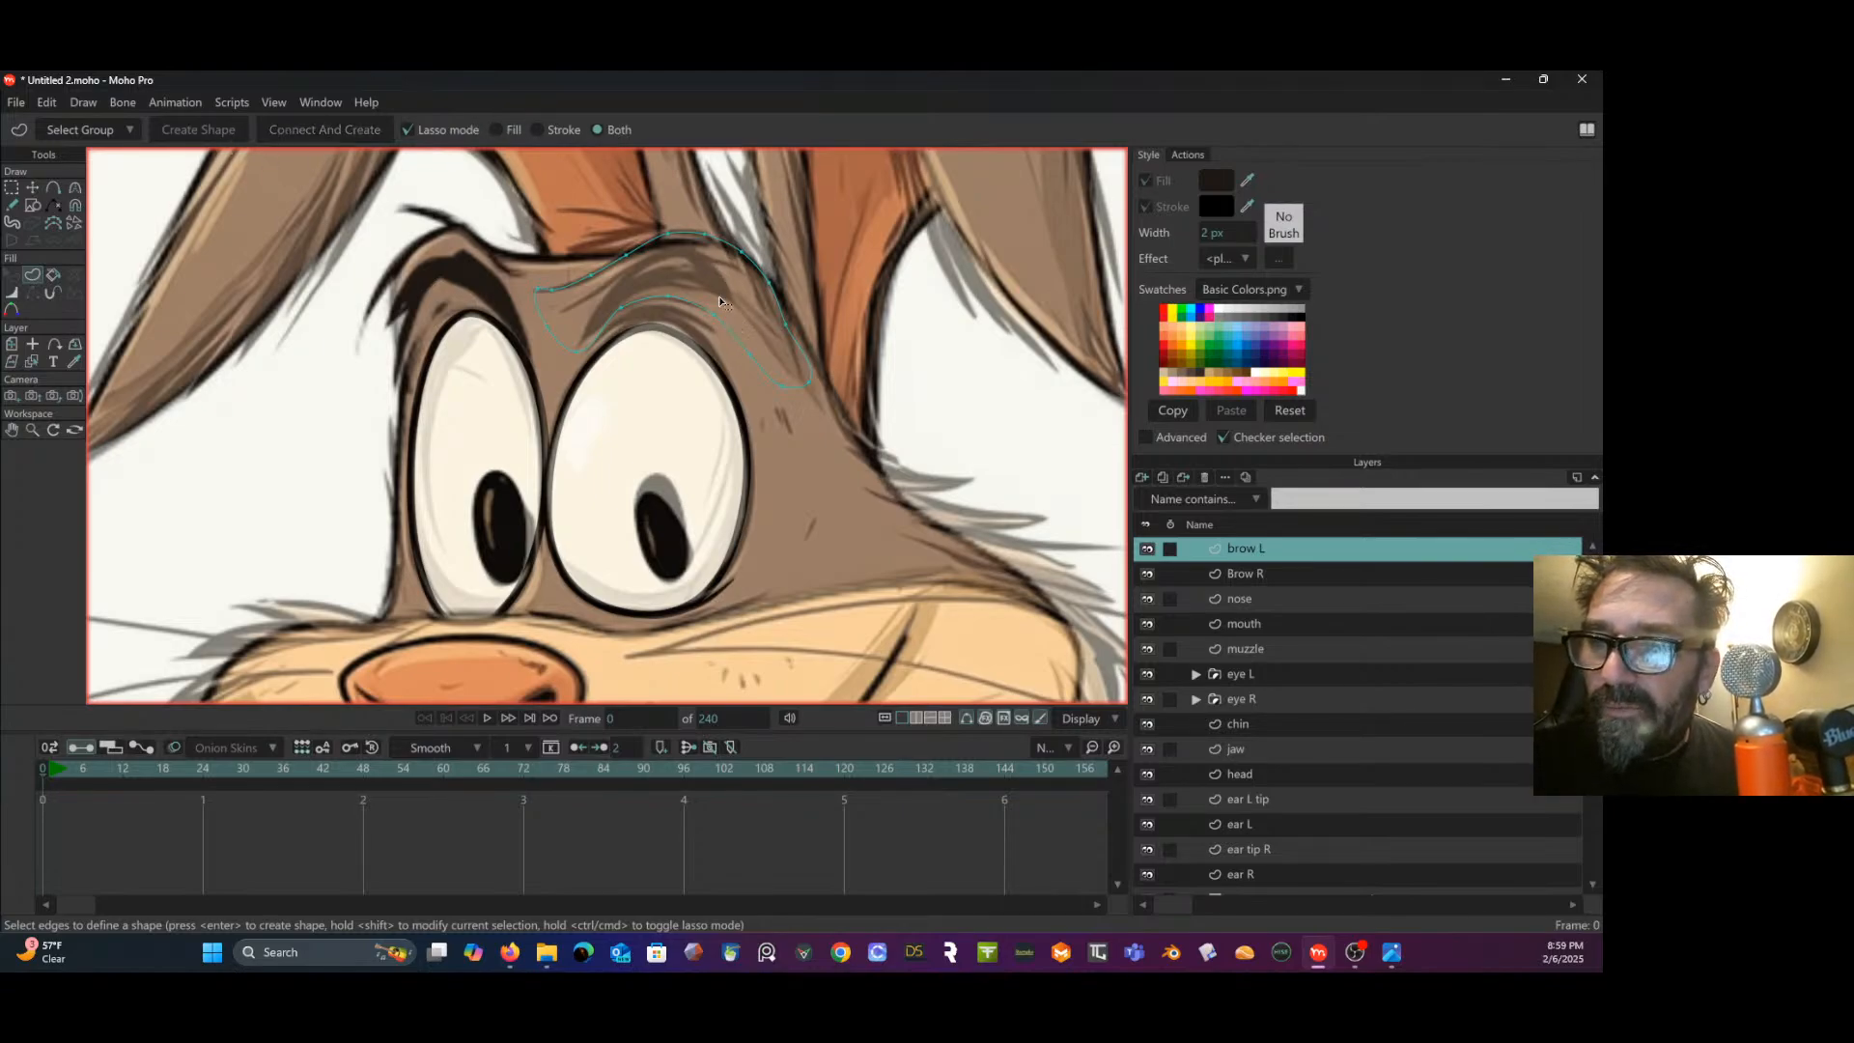
key("Return")
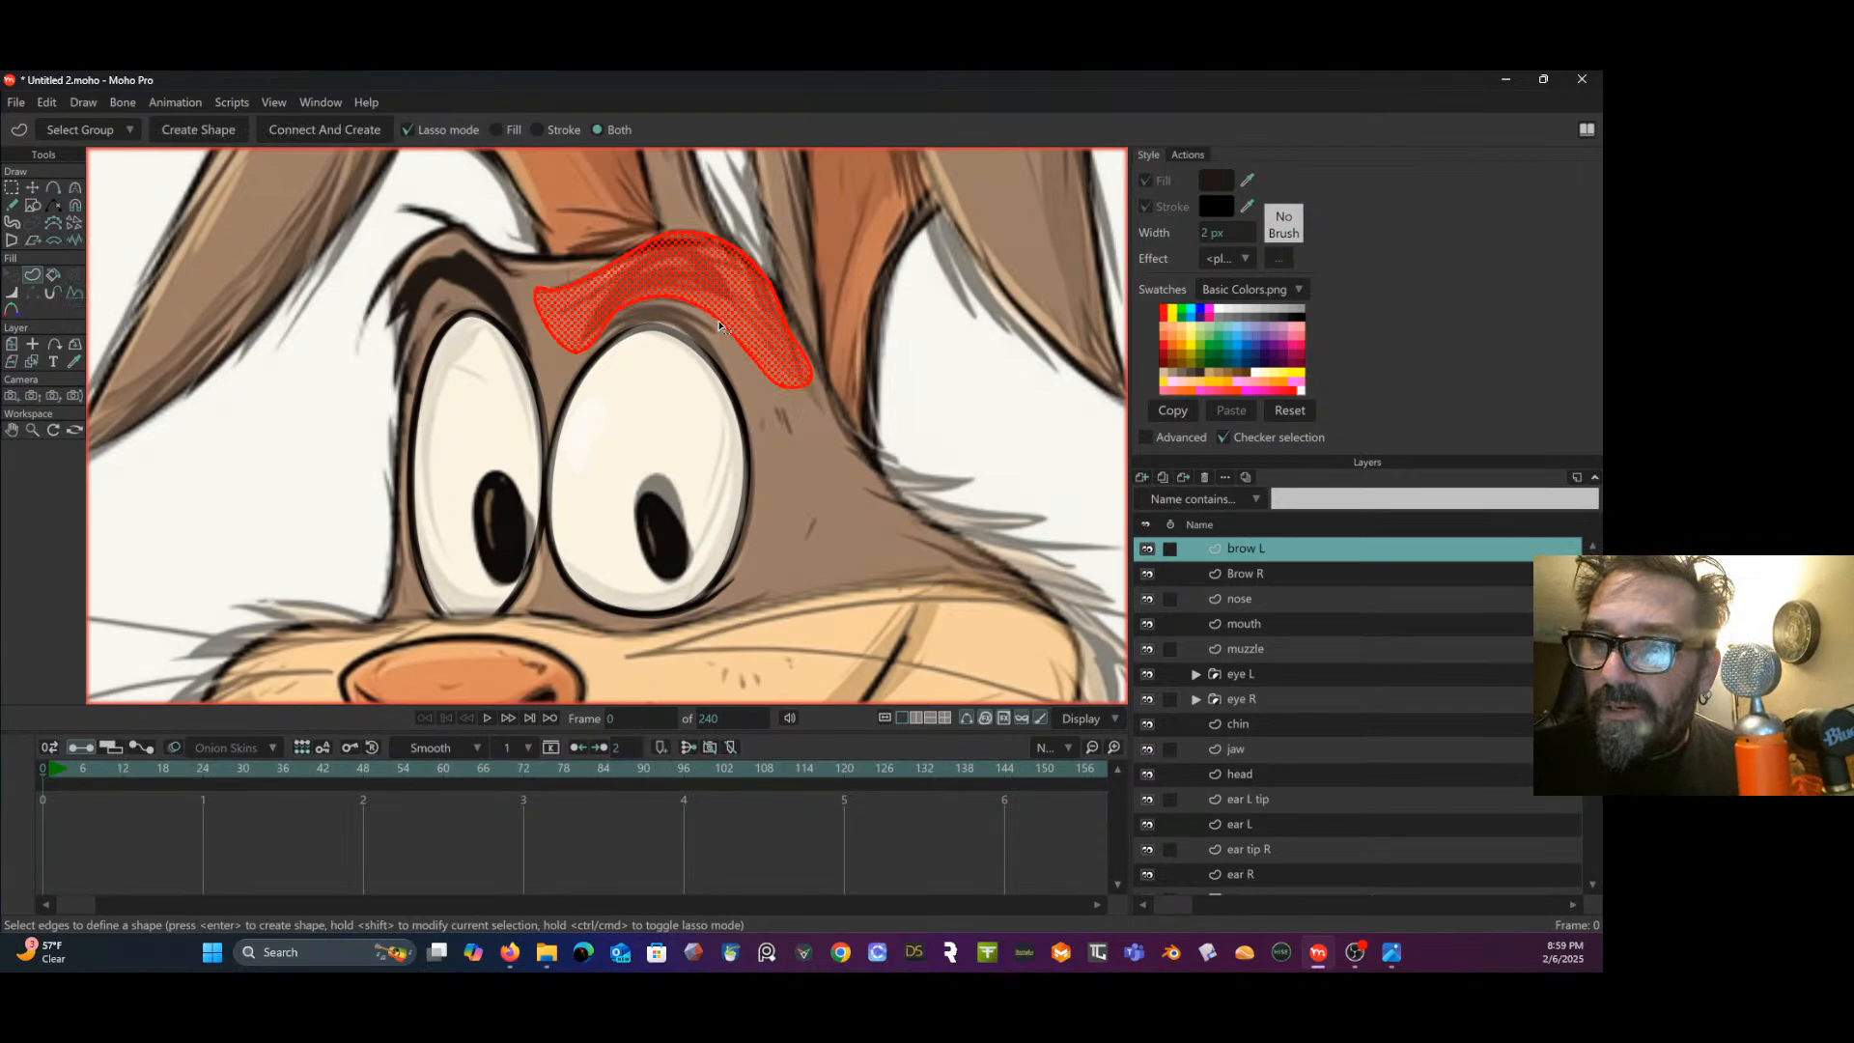
left_click(206, 126)
left_click(11, 274)
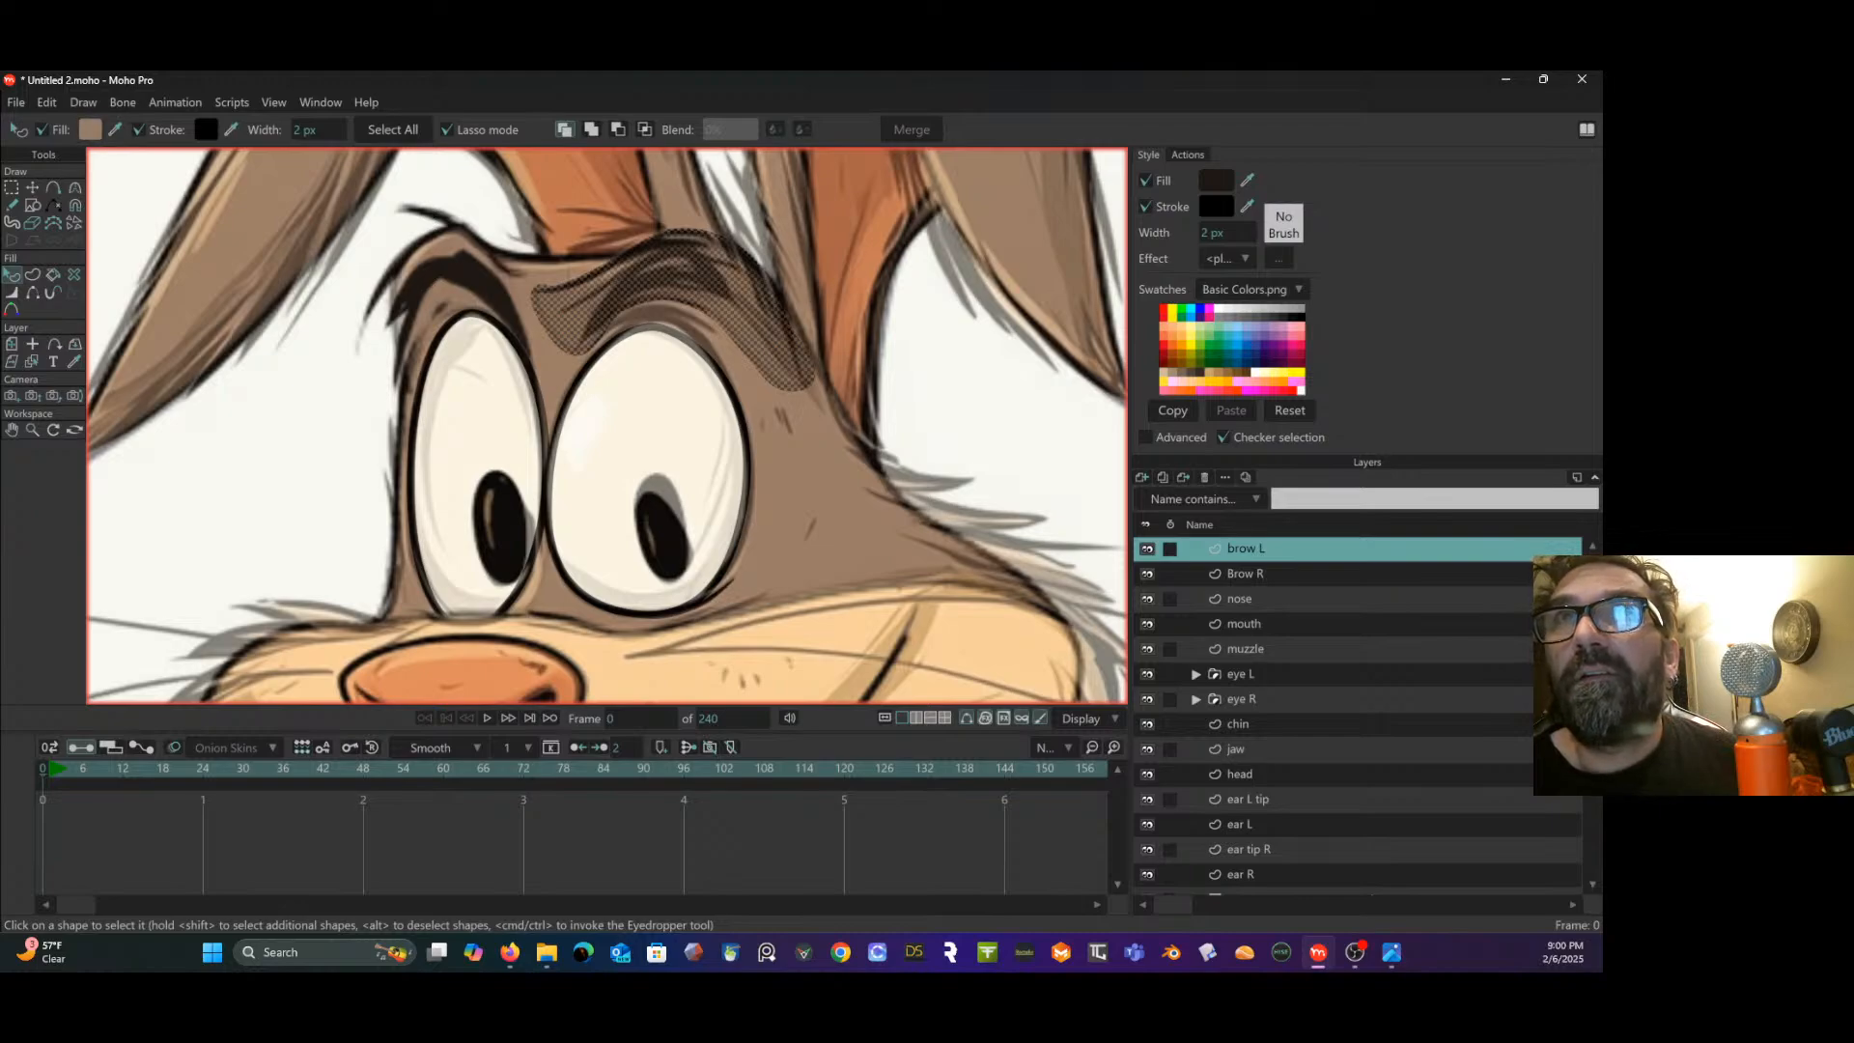
left_click(792, 454)
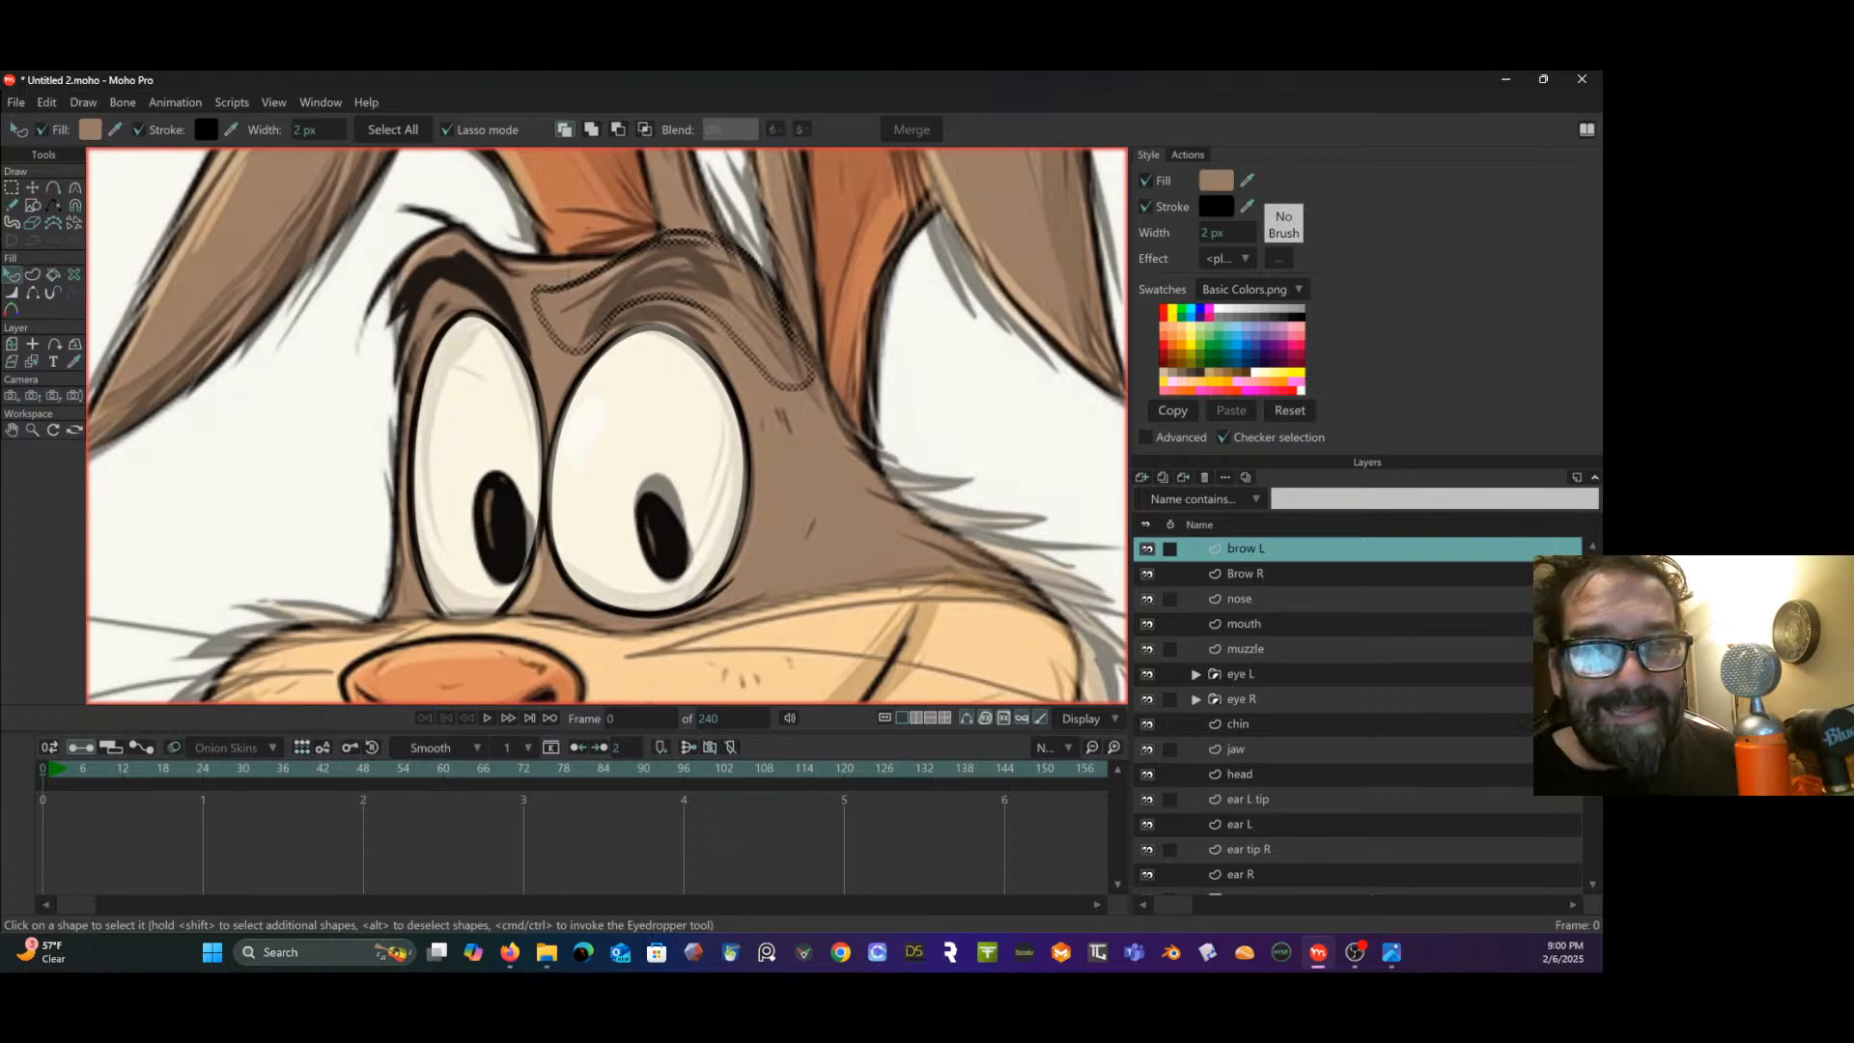
- Hide the left brow shape's lower and inner edges, adjust its outer tip point, and extend the visible upper stroke to that tip
left_click(36, 293)
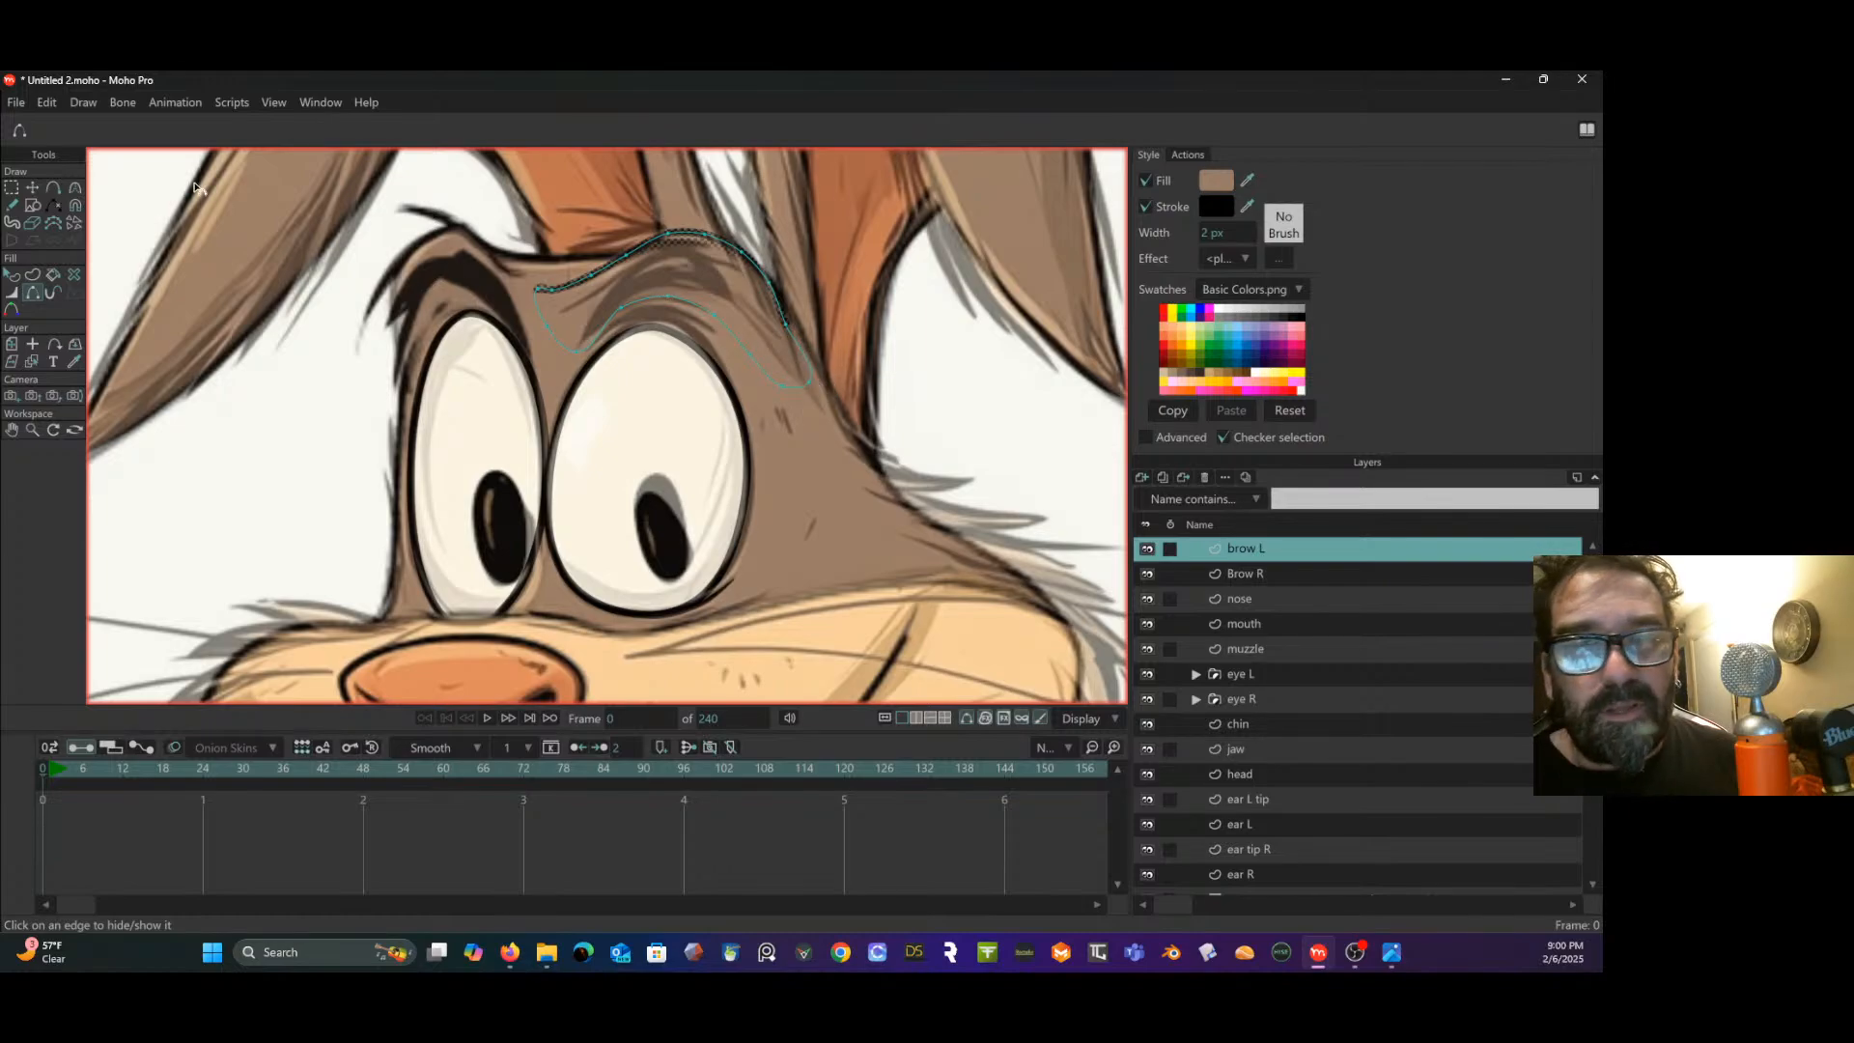
left_click(31, 187)
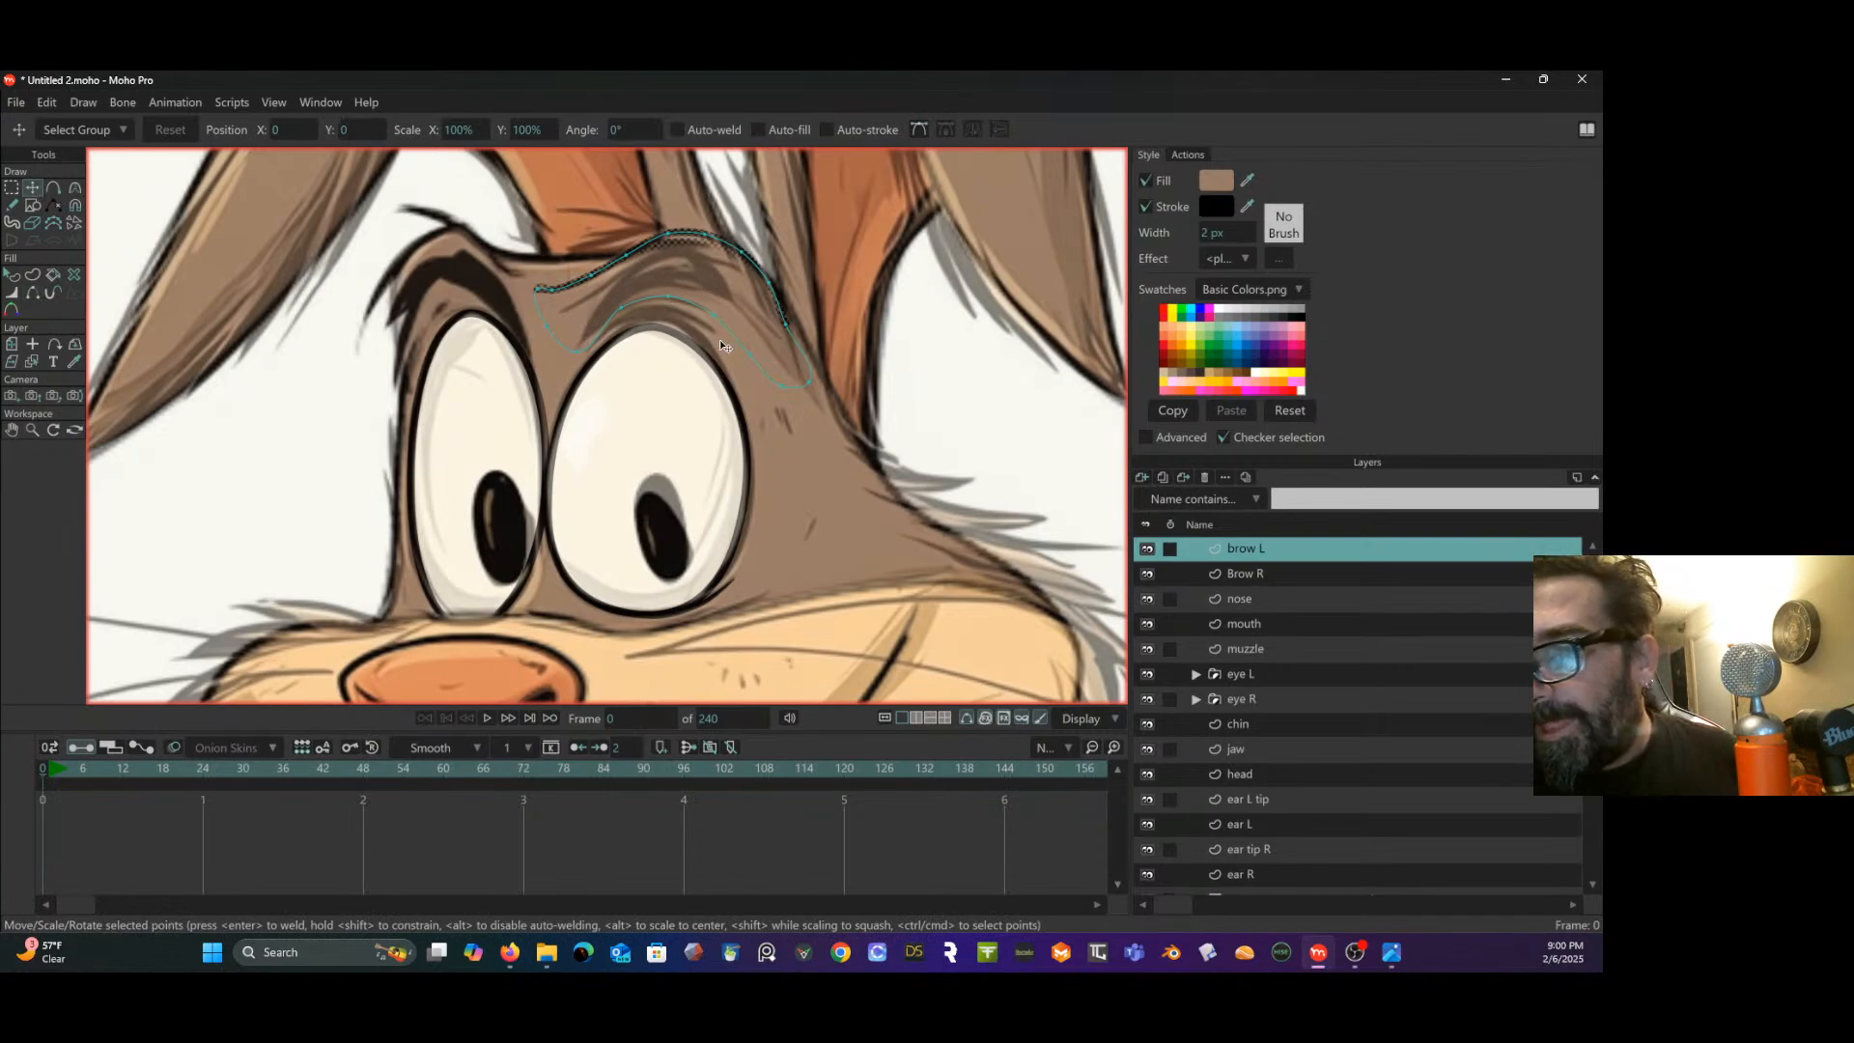
left_click(799, 386)
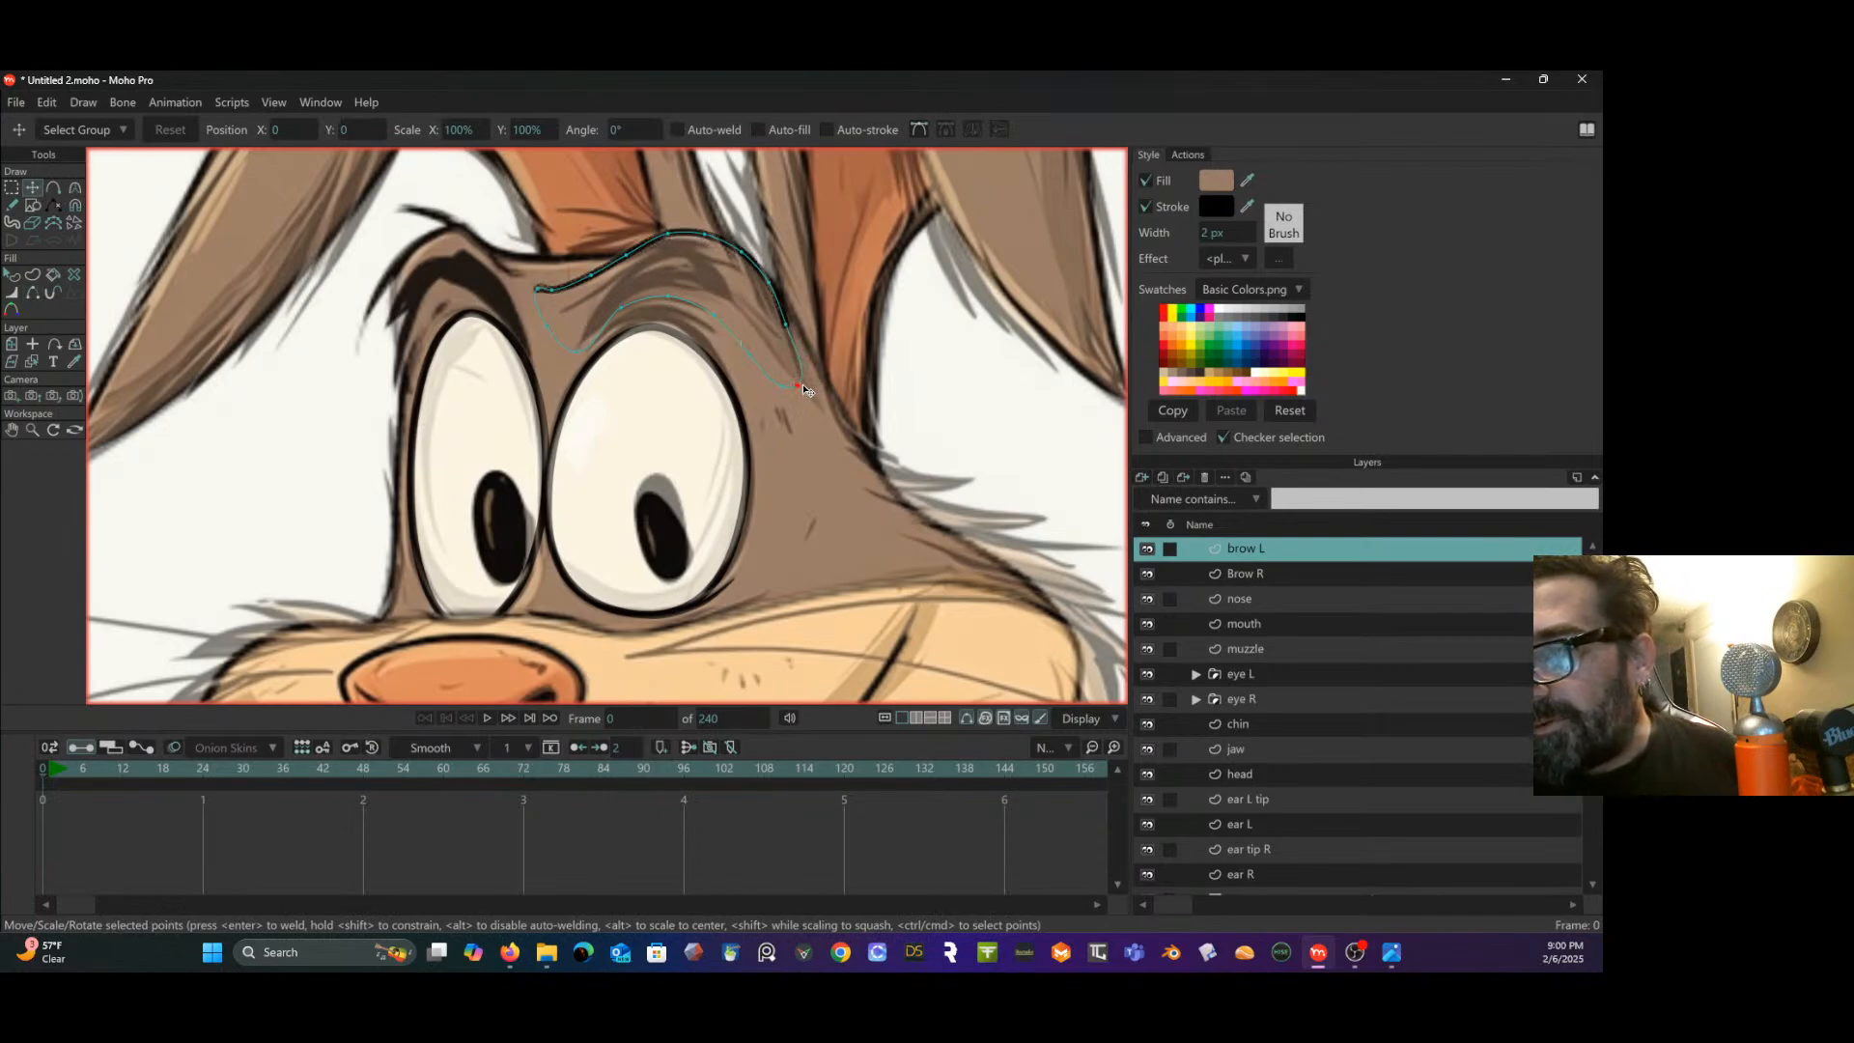
left_click_drag(801, 387, 808, 381)
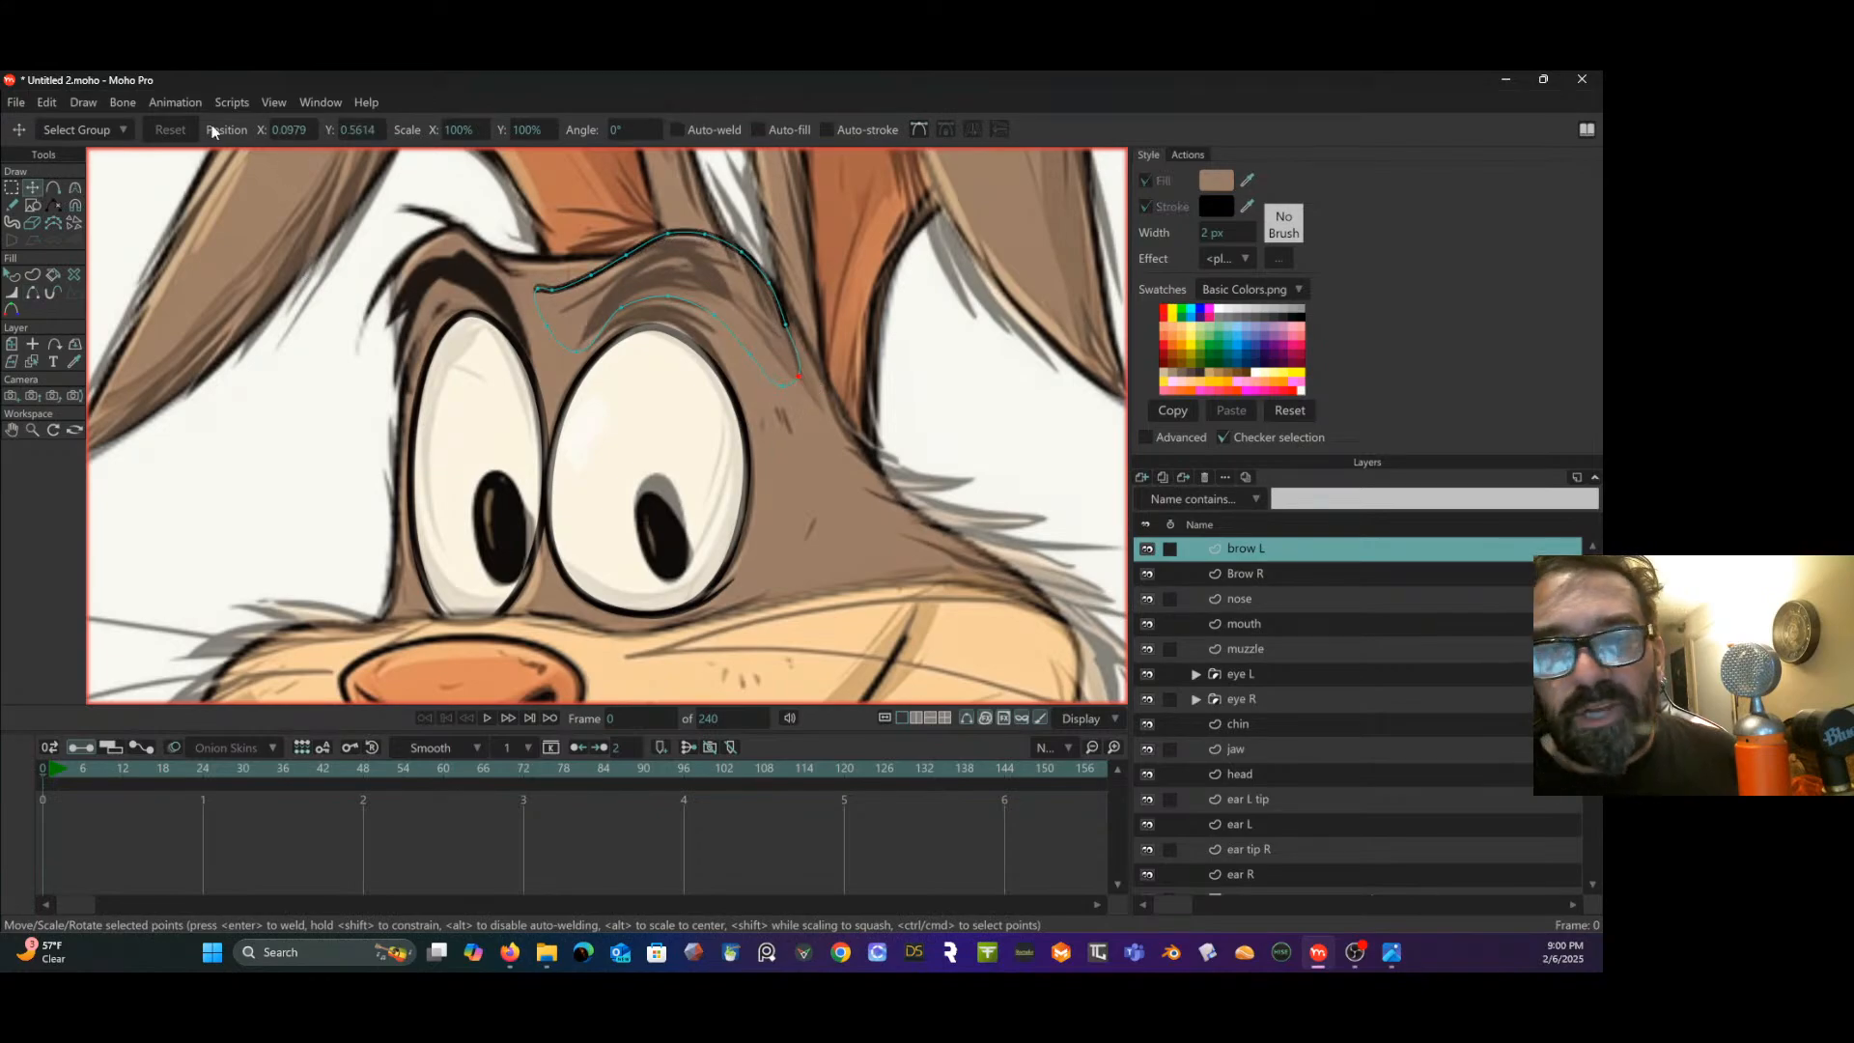
left_click(75, 188)
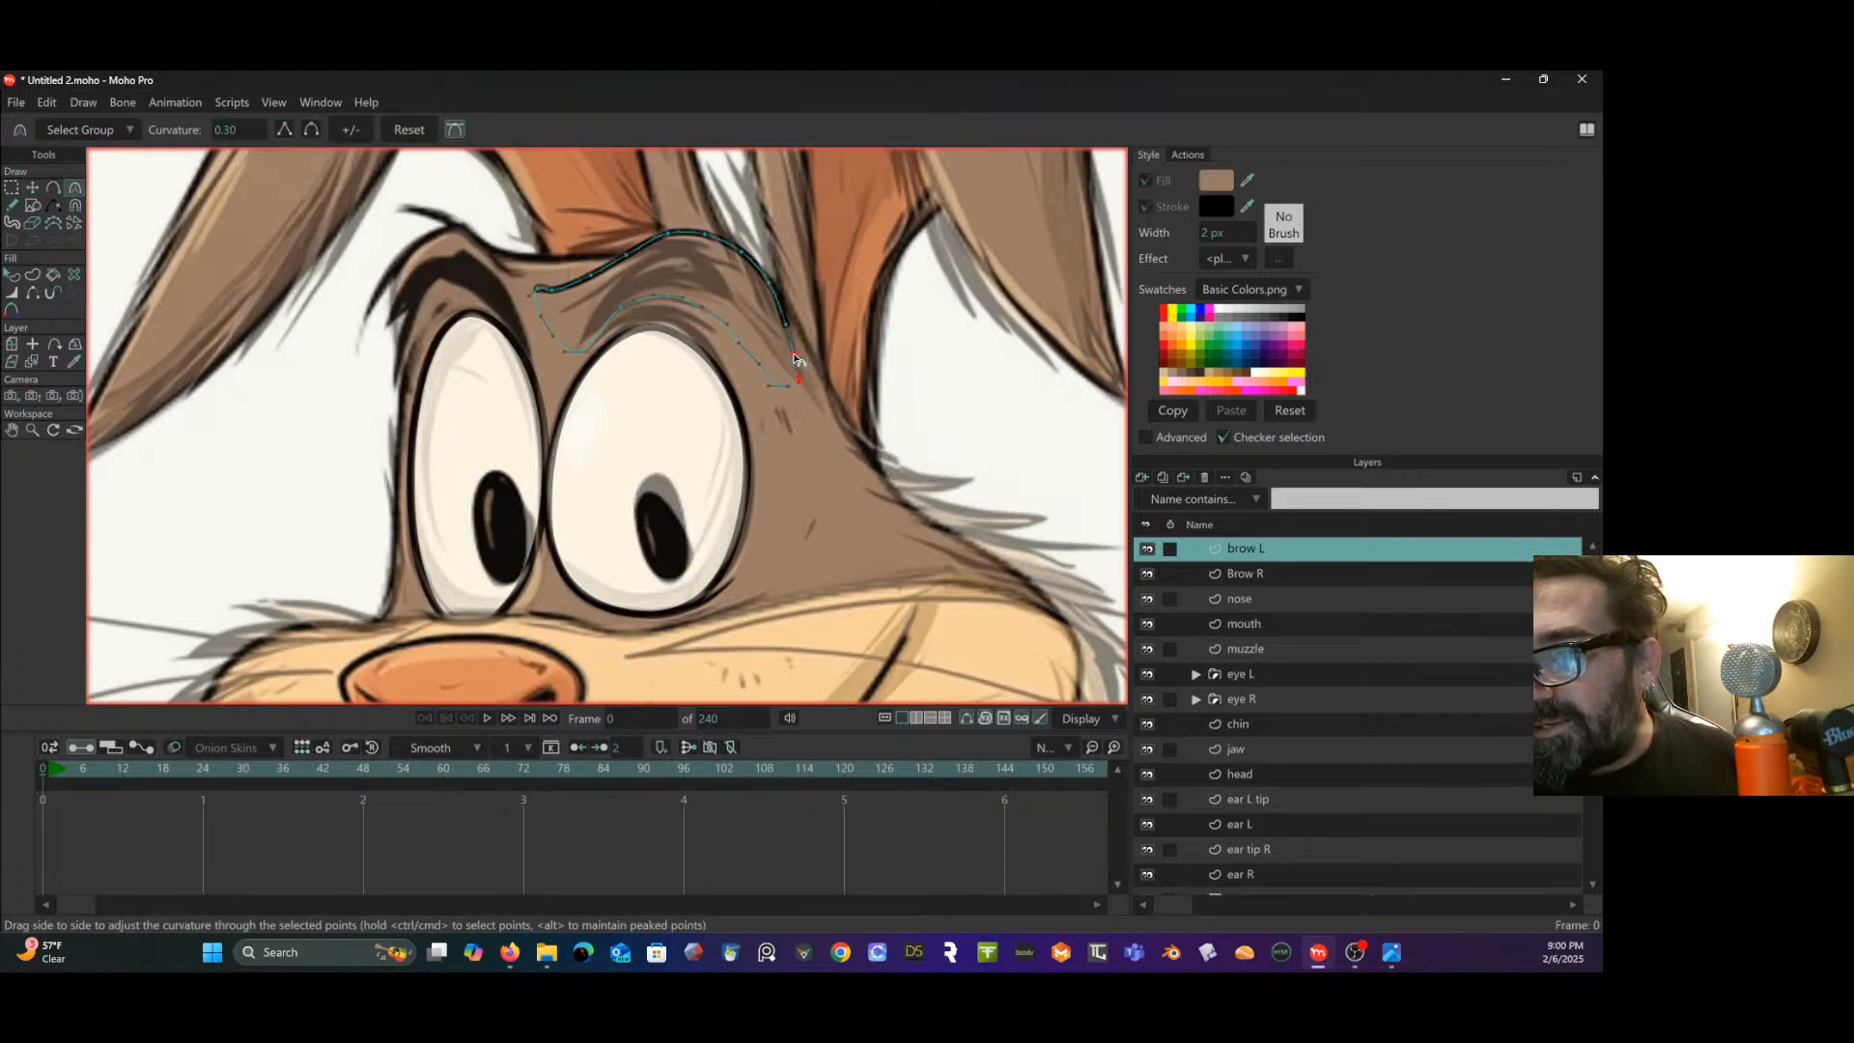
left_click(33, 291)
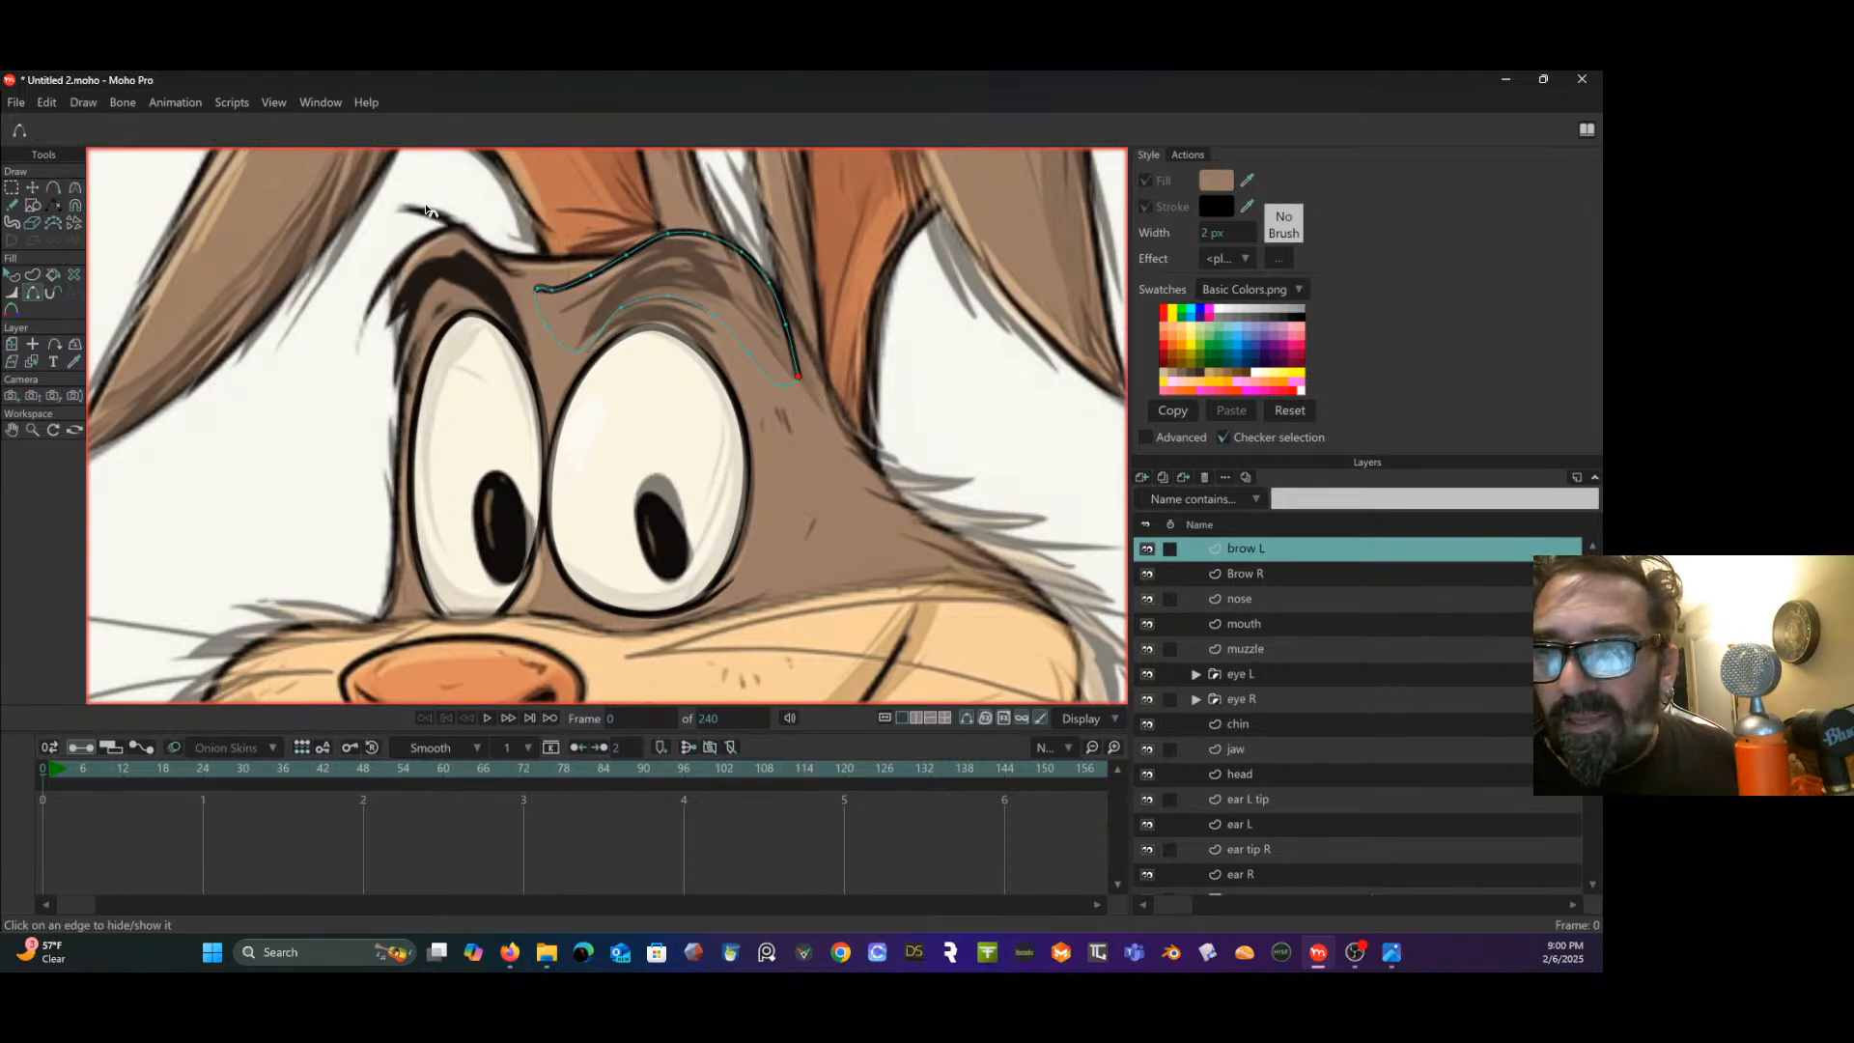
- Adjust the curve handle and position of the point at the upper stroke's inner end, straightening its hooked tip
scroll(546, 241, "up", 3)
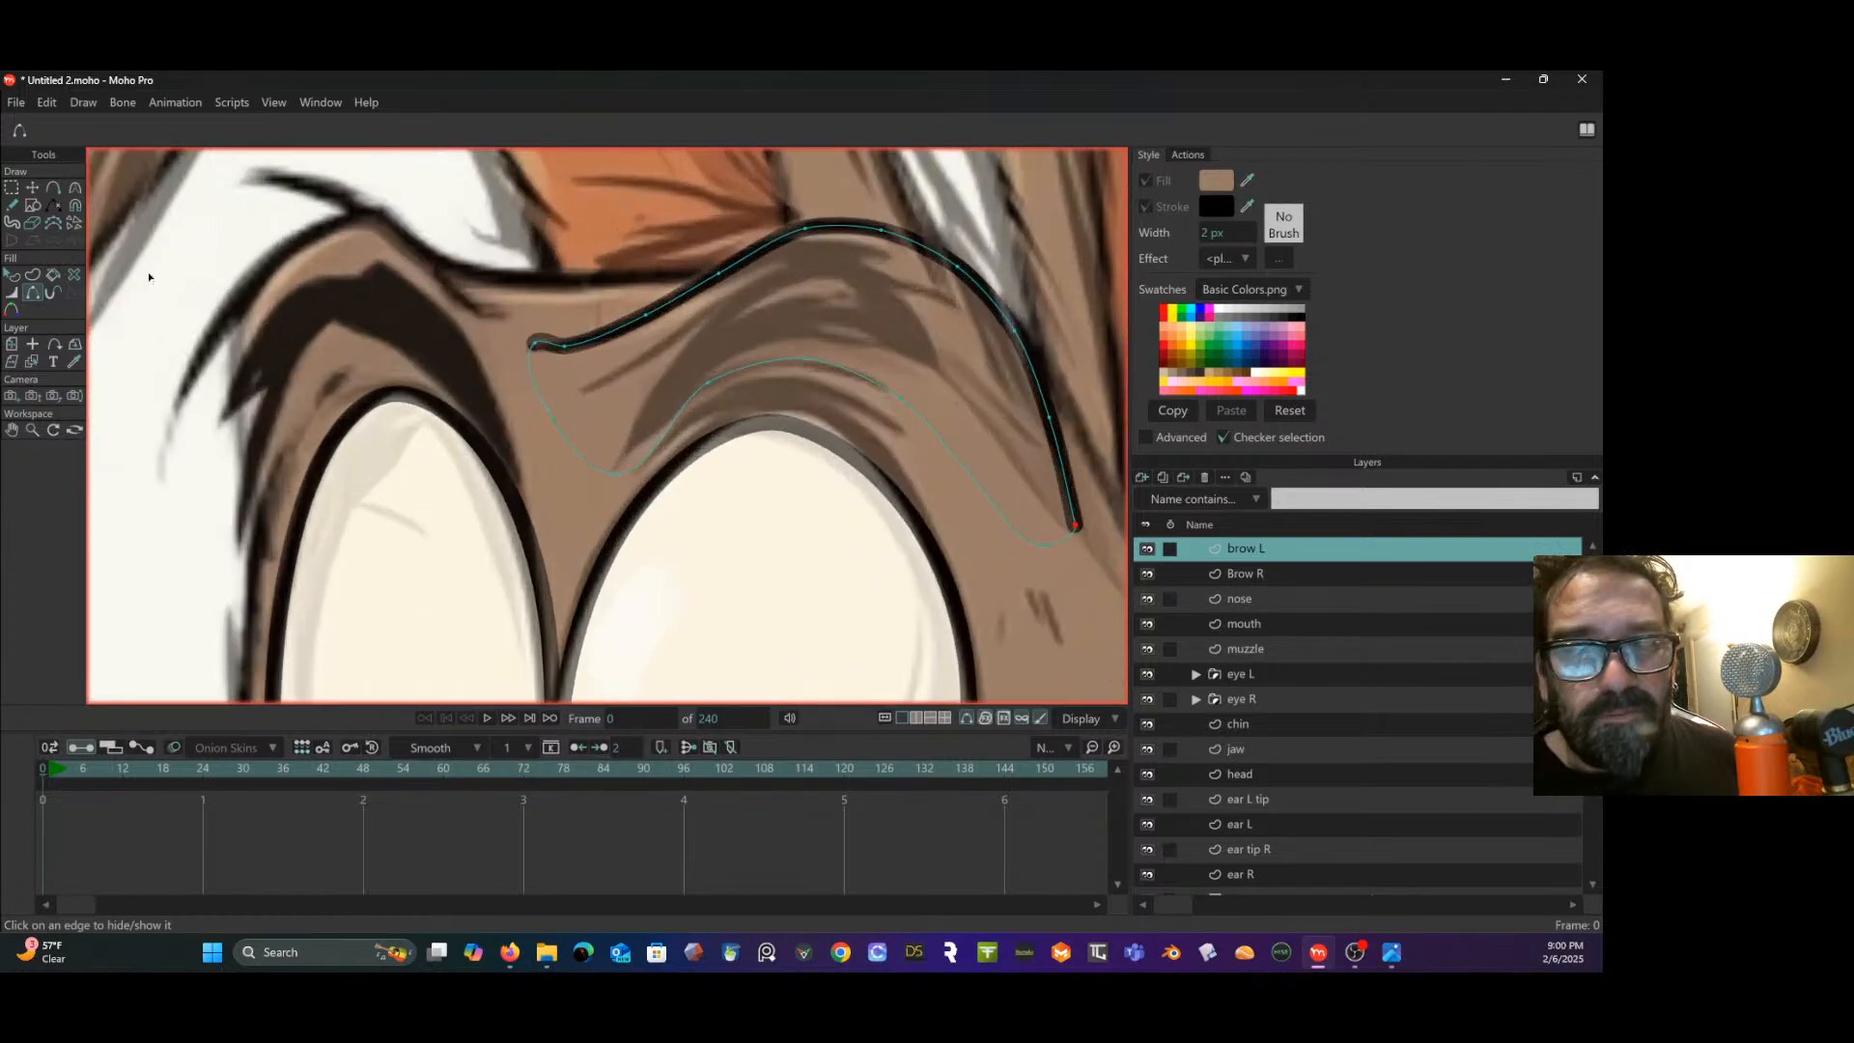
left_click(74, 188)
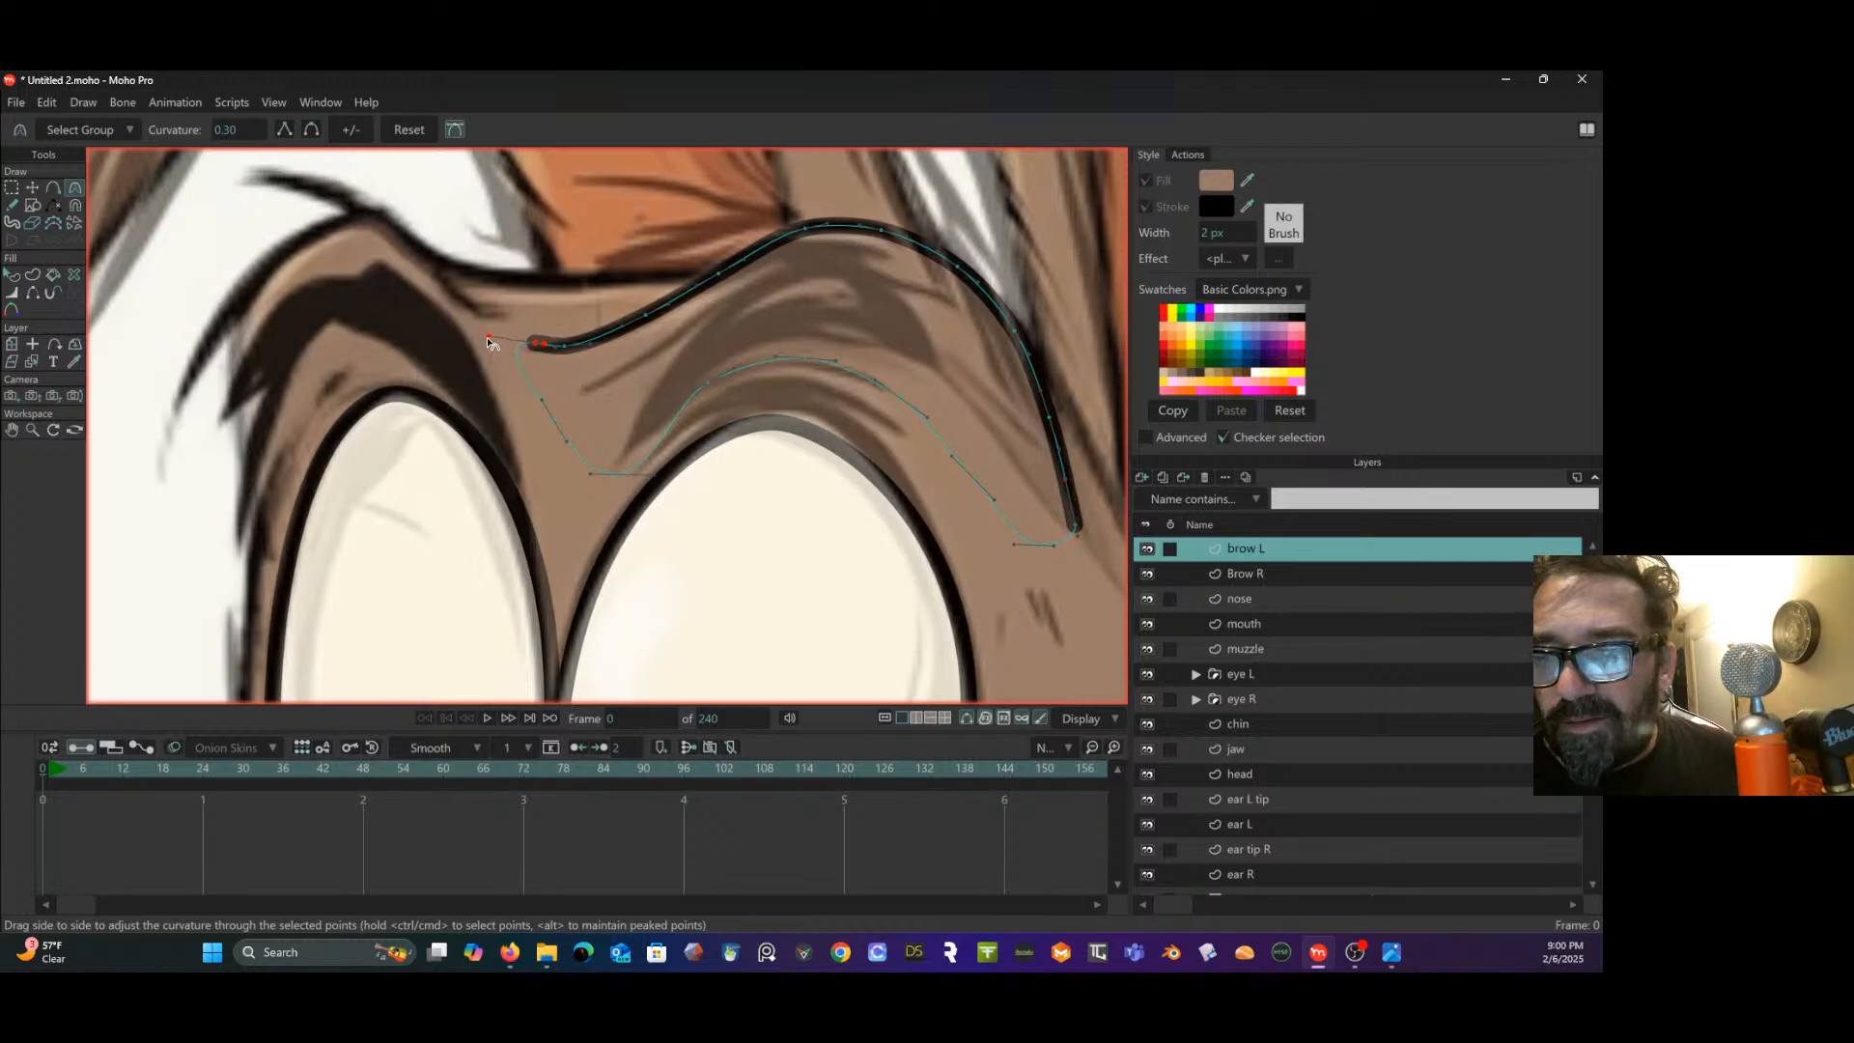
left_click(34, 187)
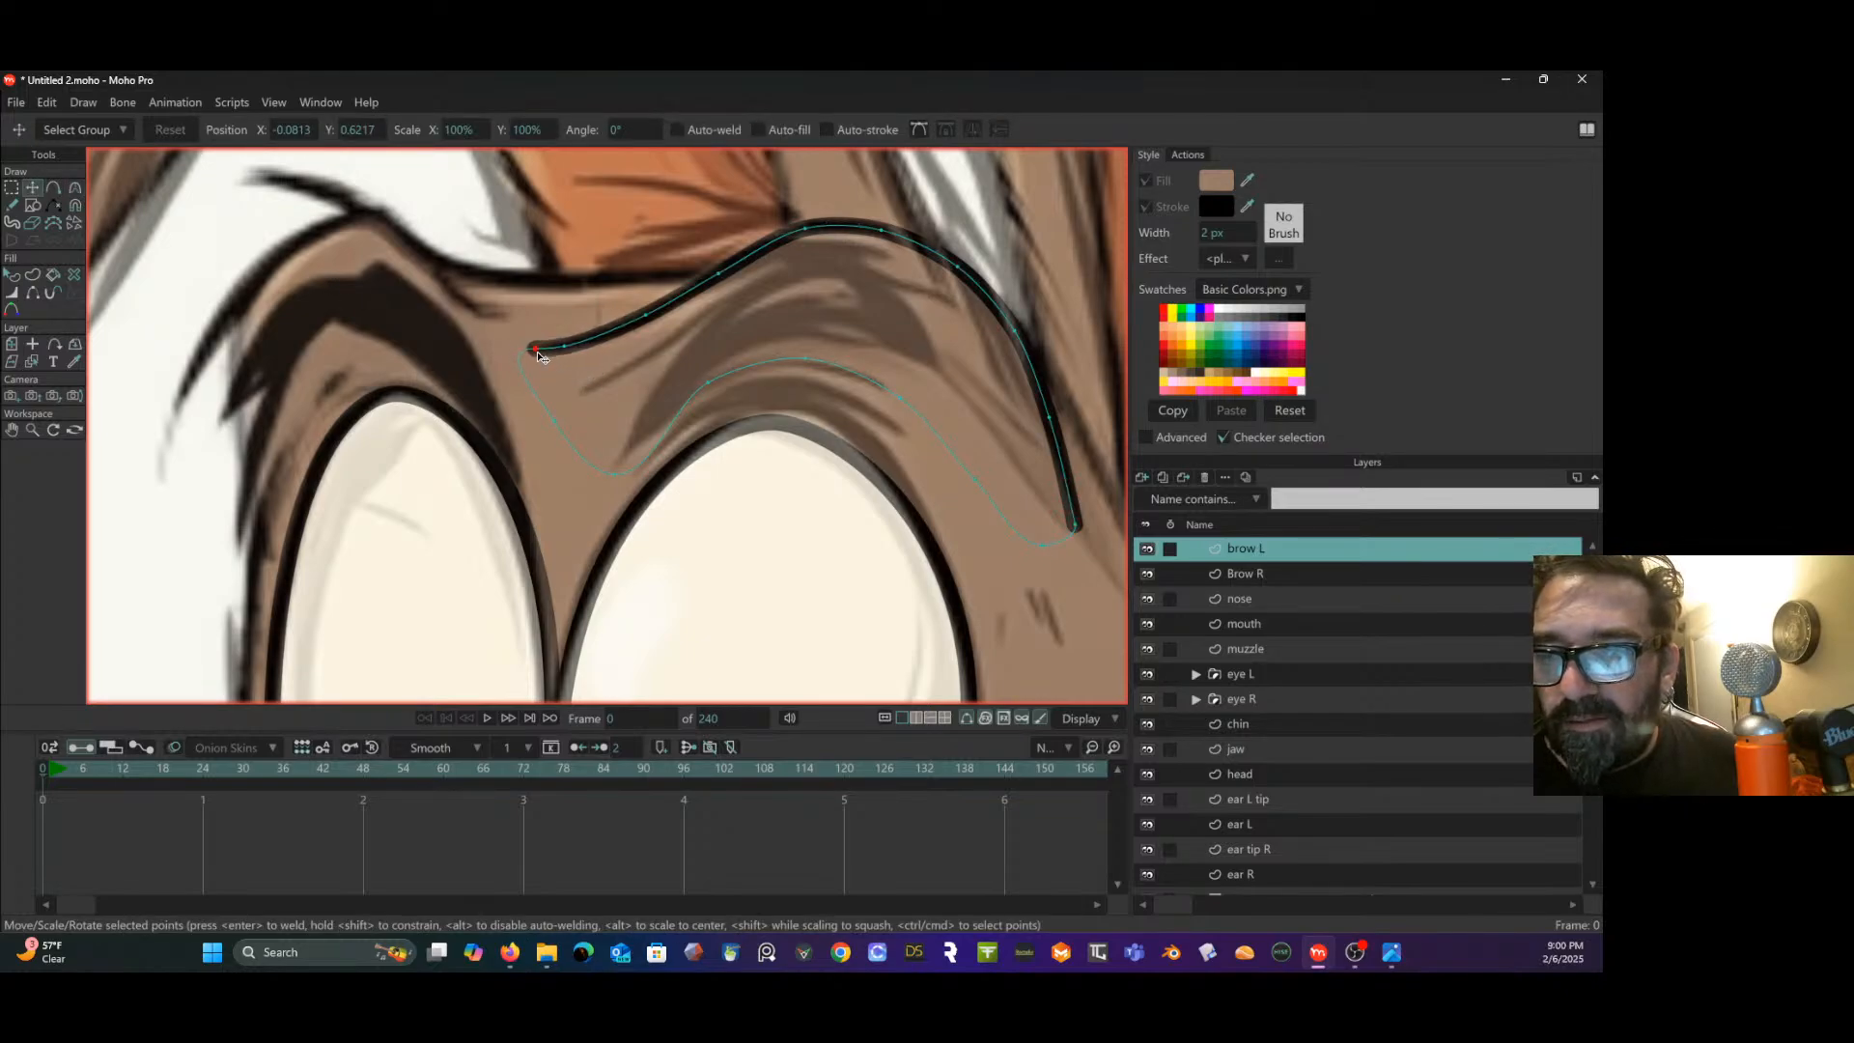
left_click_drag(539, 352, 539, 355)
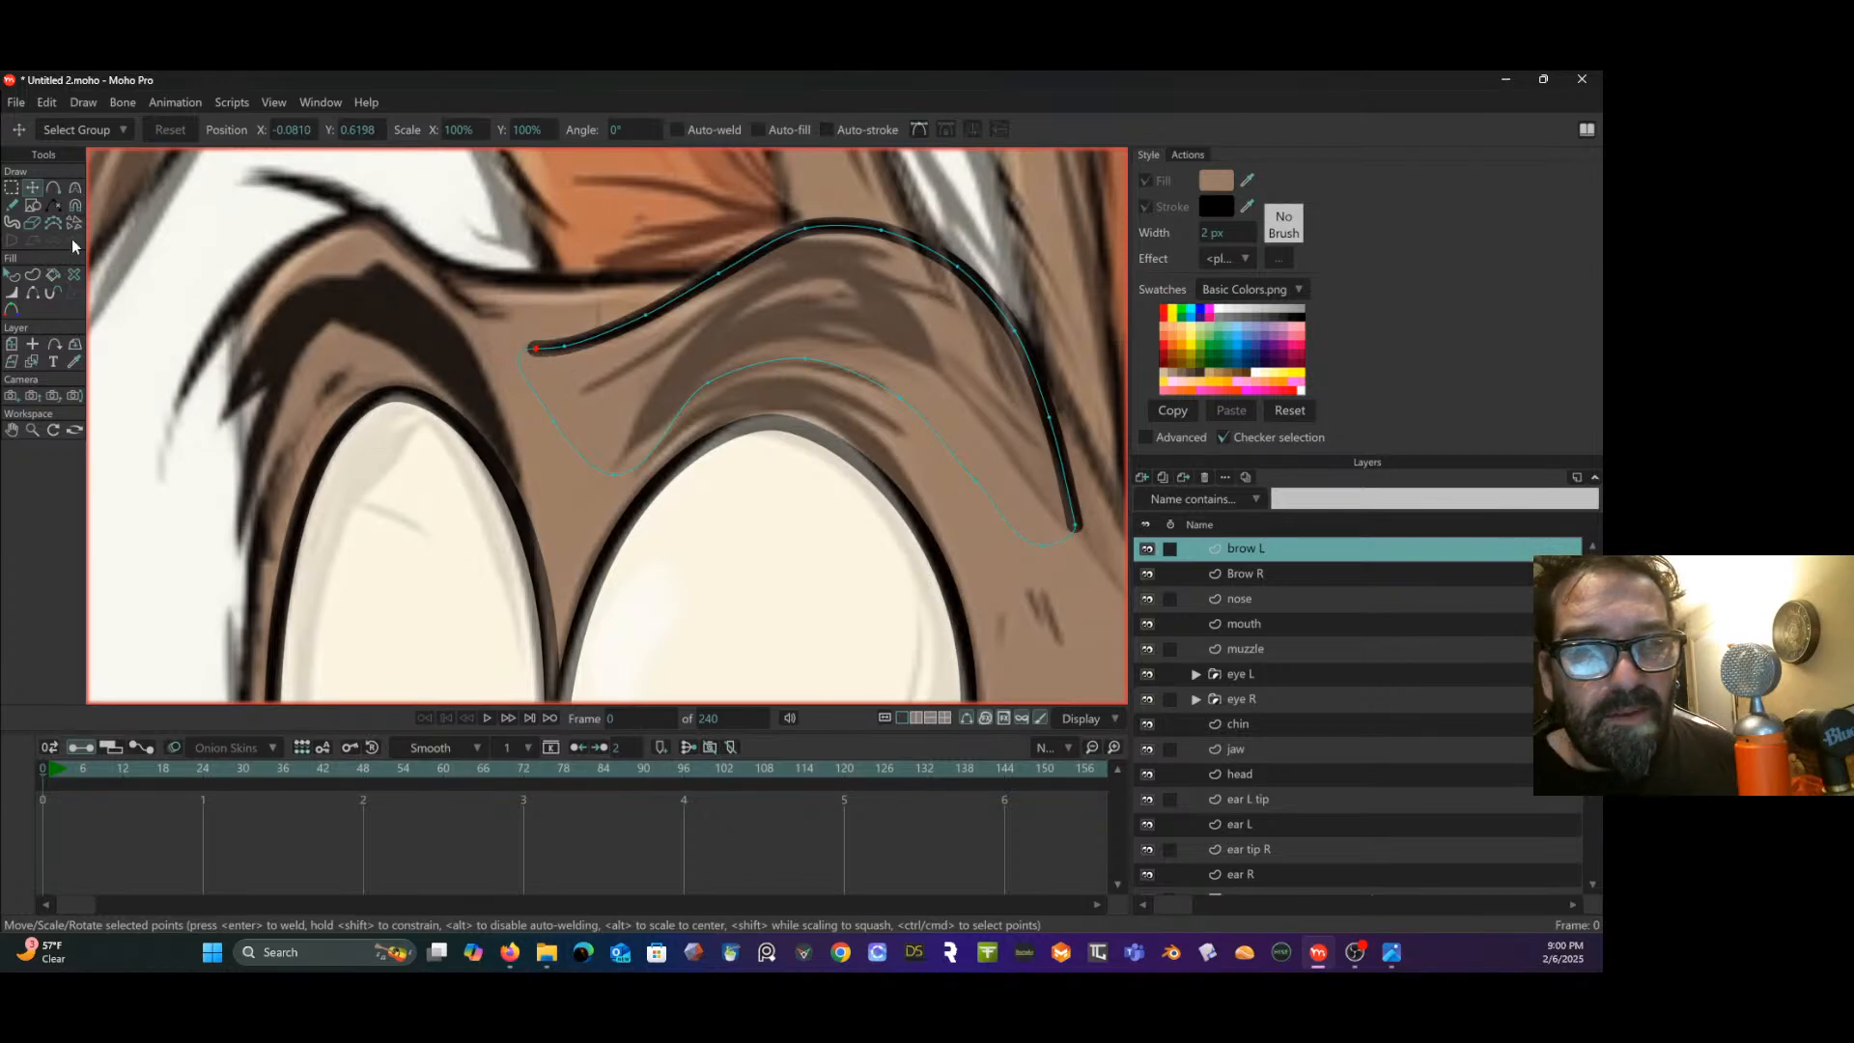
- Taper the left brow's upper stroke with line widths of 44% at its inner end and 46% at its outer end
left_click(12, 293)
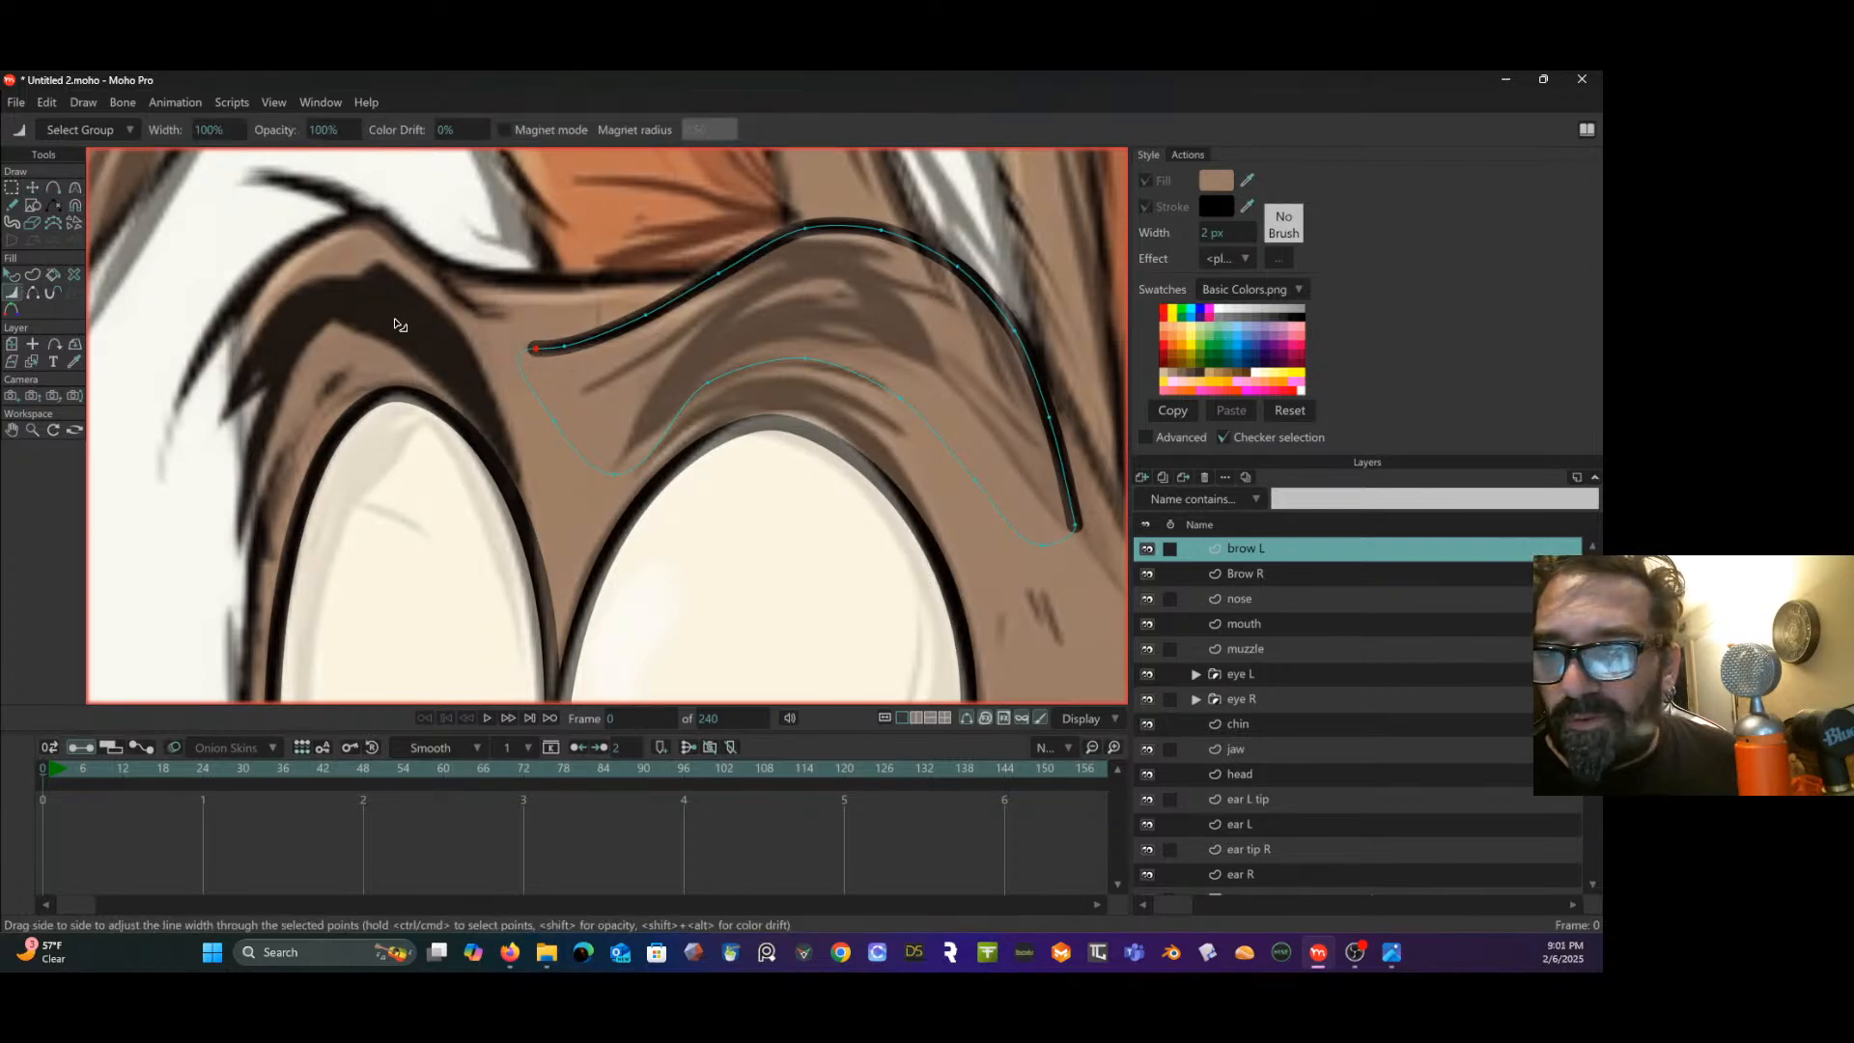
mouse_move(540, 356)
left_mouse_down()
mouse_move(513, 357)
mouse_move(564, 349)
mouse_move(549, 351)
left_mouse_up()
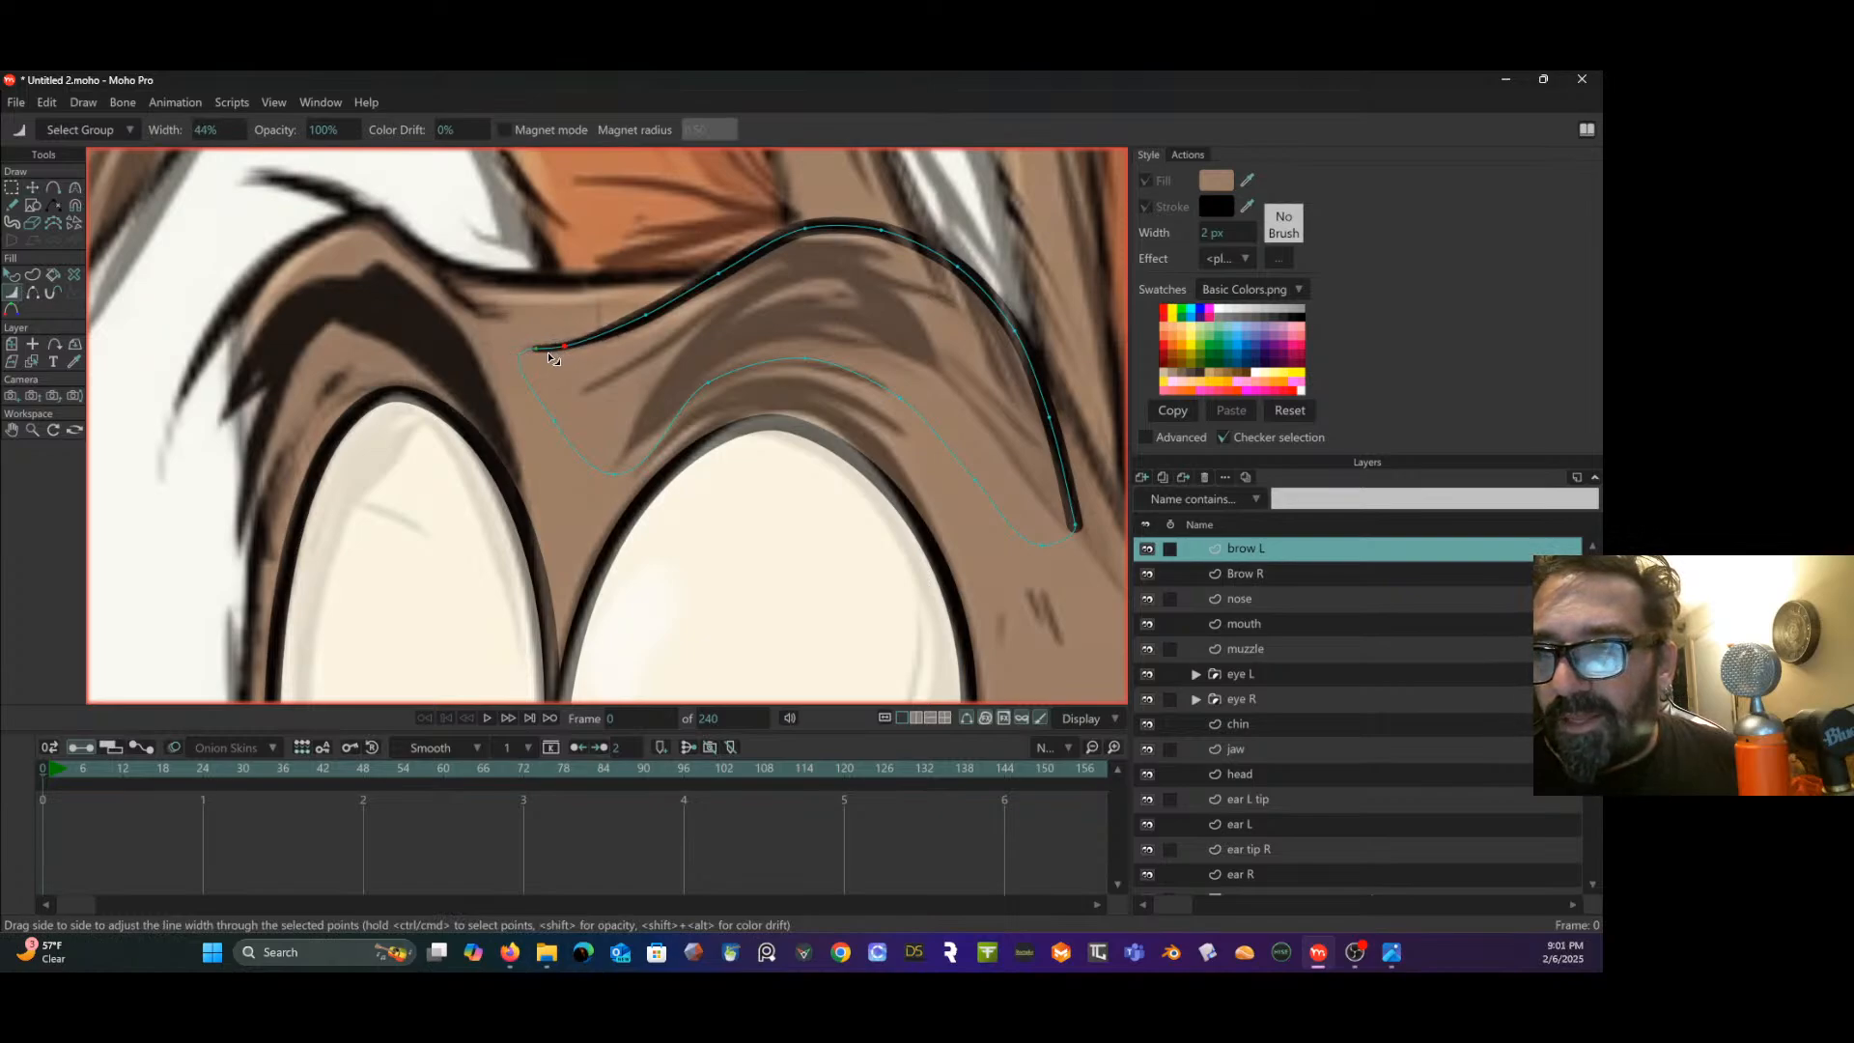
scroll(549, 352, "down", 3)
left_click_drag(794, 383, 664, 330)
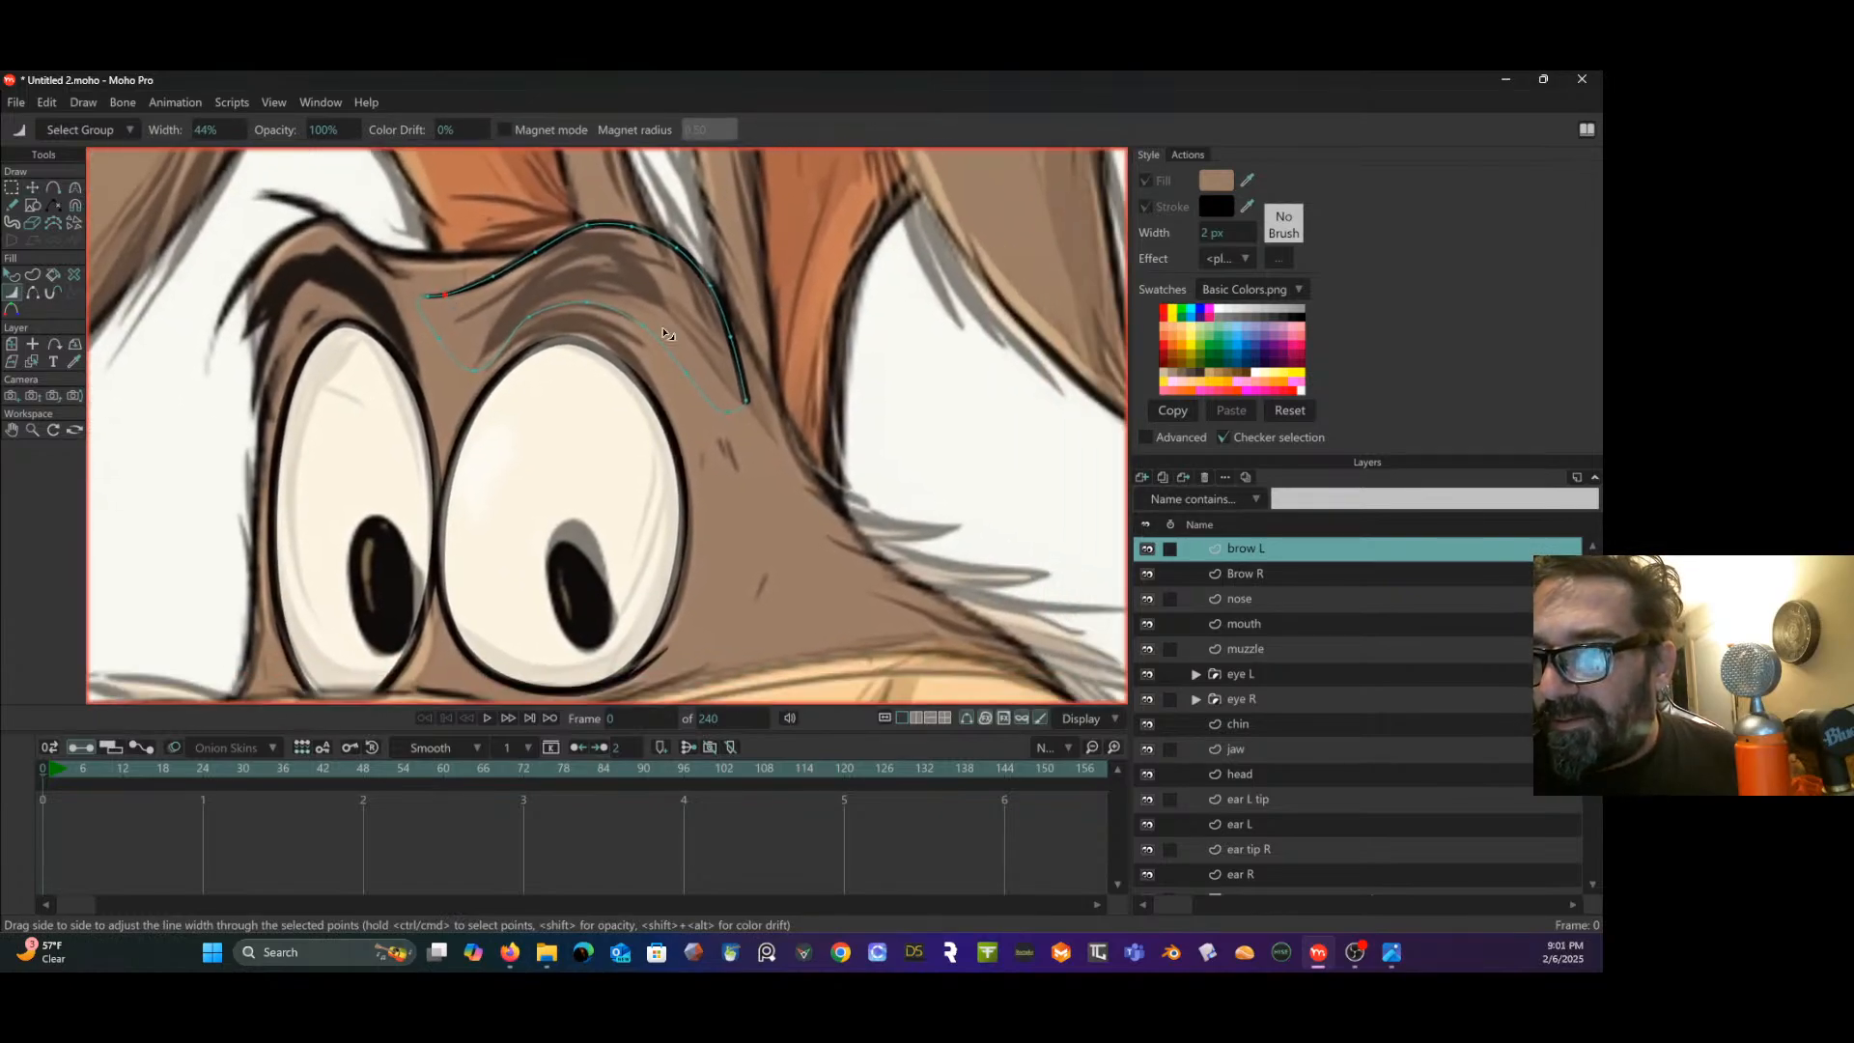
left_click_drag(749, 402, 733, 406)
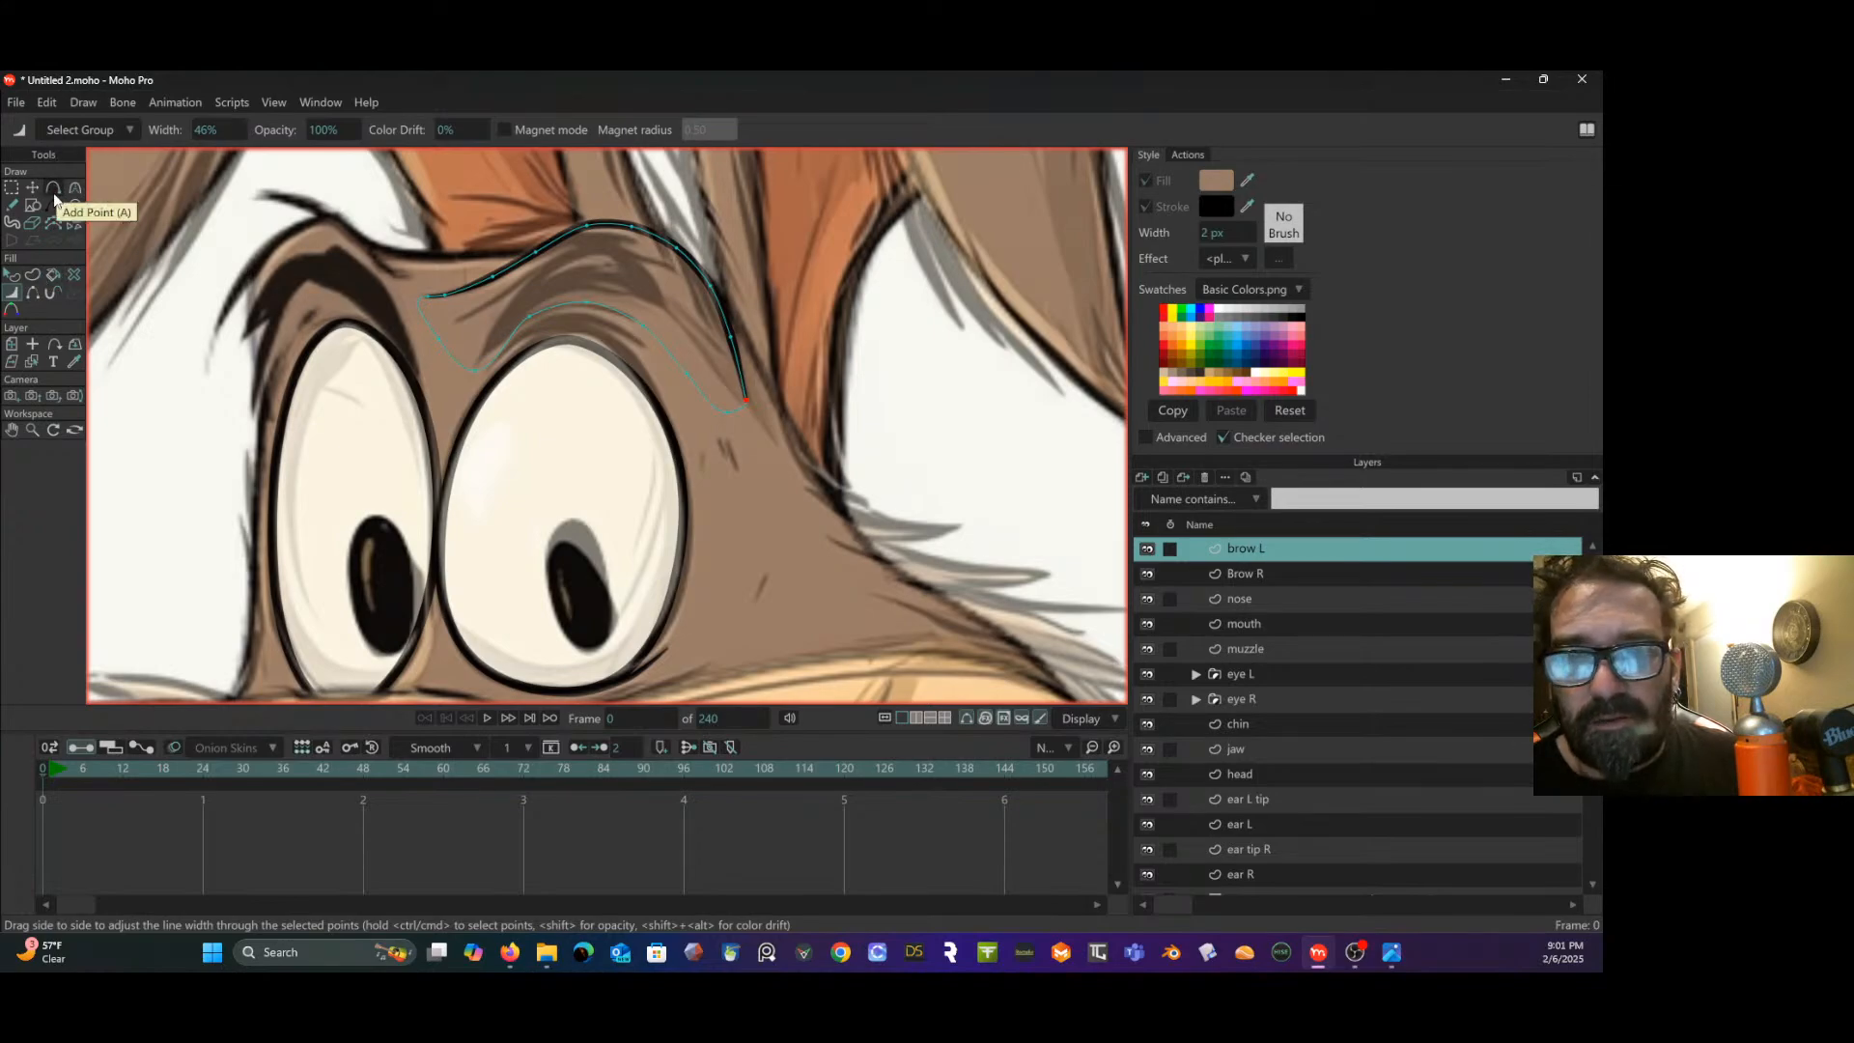
- Draw freehand fur strokes curving along the upper part of the dark shading inside the left brow
left_click(12, 208)
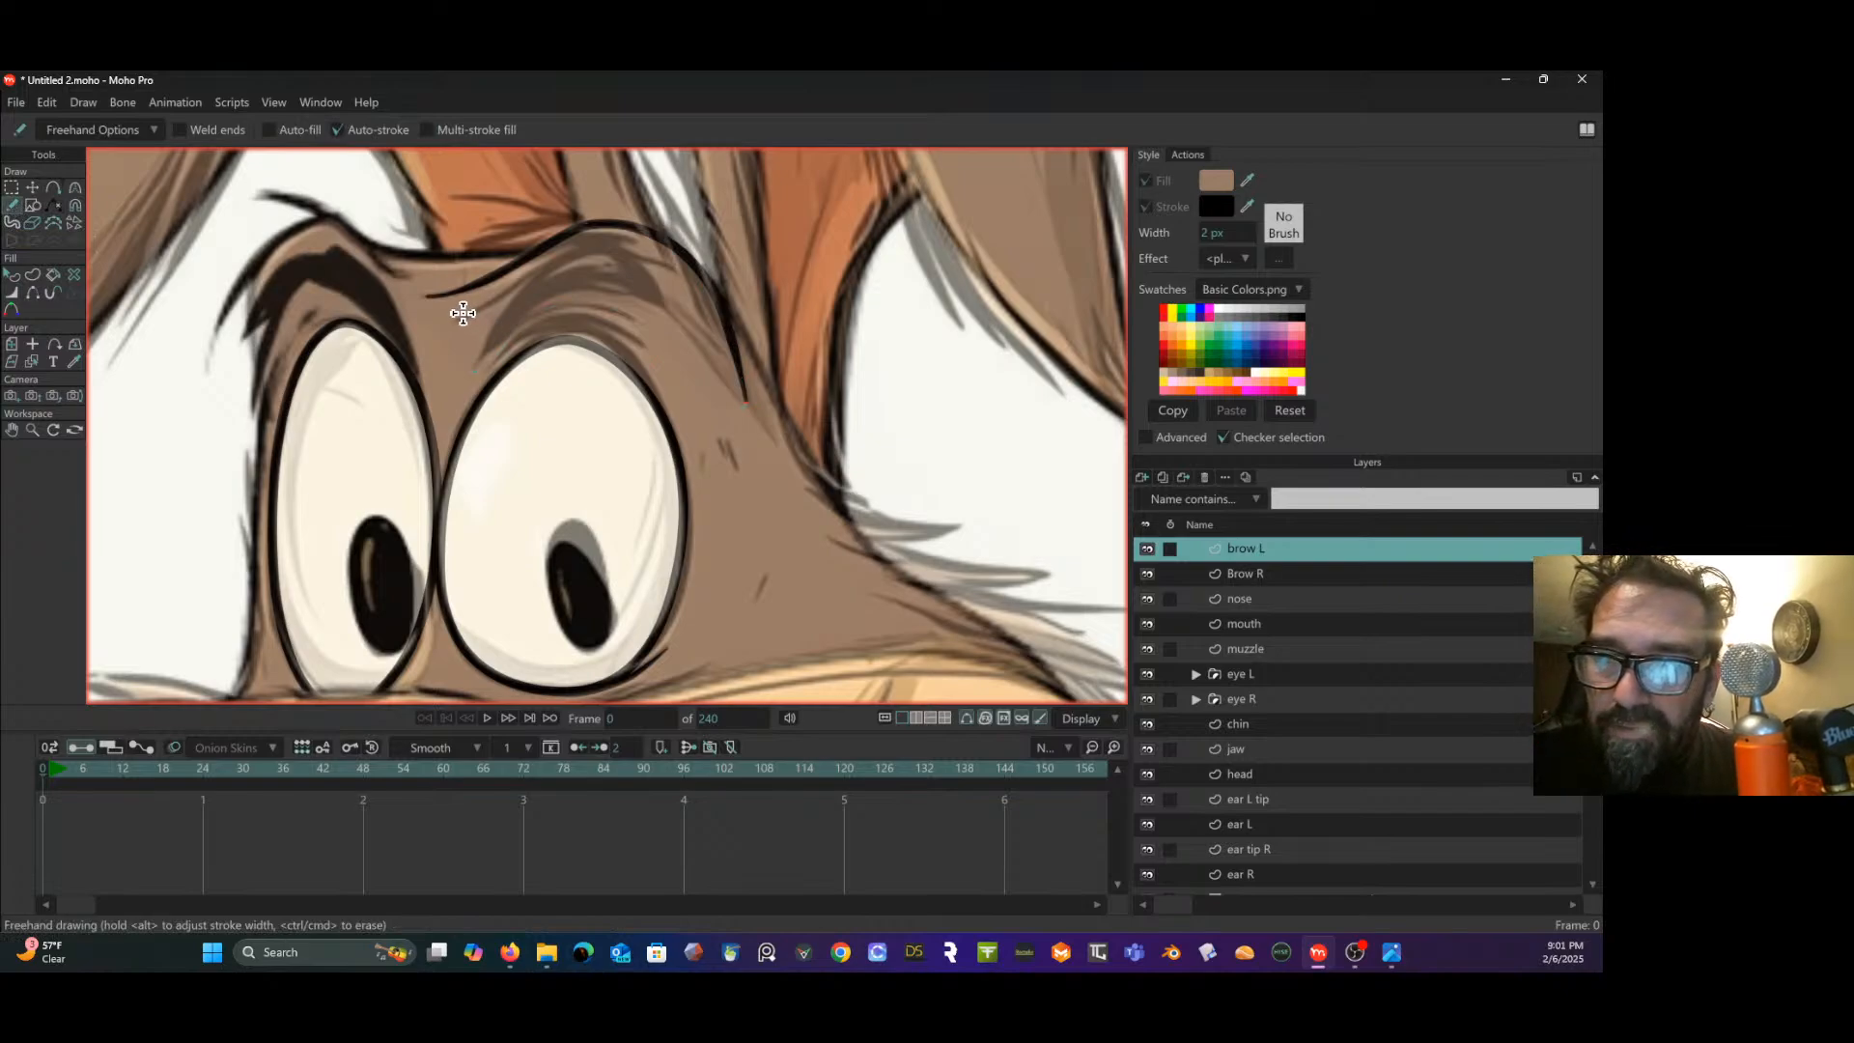
mouse_move(467, 314)
left_mouse_down()
mouse_move(572, 253)
mouse_move(625, 253)
mouse_move(650, 303)
left_mouse_up()
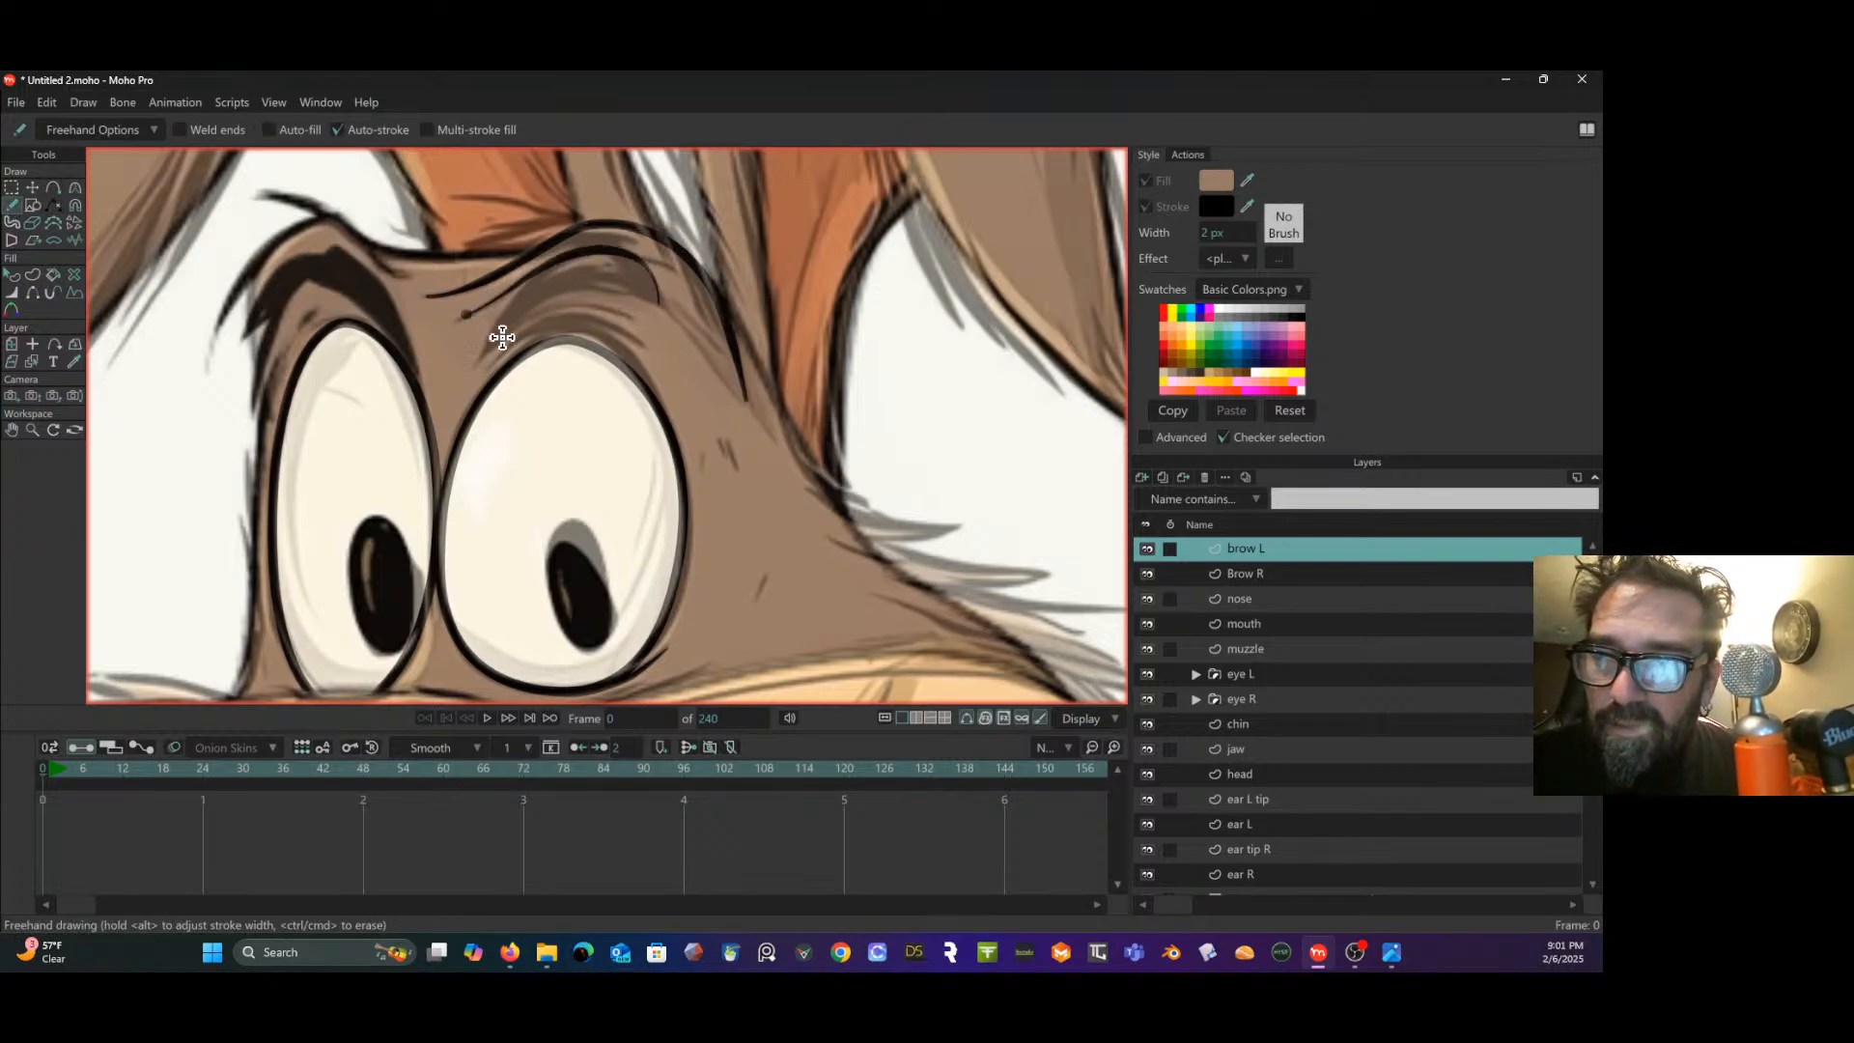
mouse_move(501, 339)
left_mouse_down()
mouse_move(493, 322)
mouse_move(593, 259)
left_mouse_up()
mouse_move(513, 310)
left_mouse_down()
mouse_move(613, 275)
mouse_move(666, 315)
left_mouse_up()
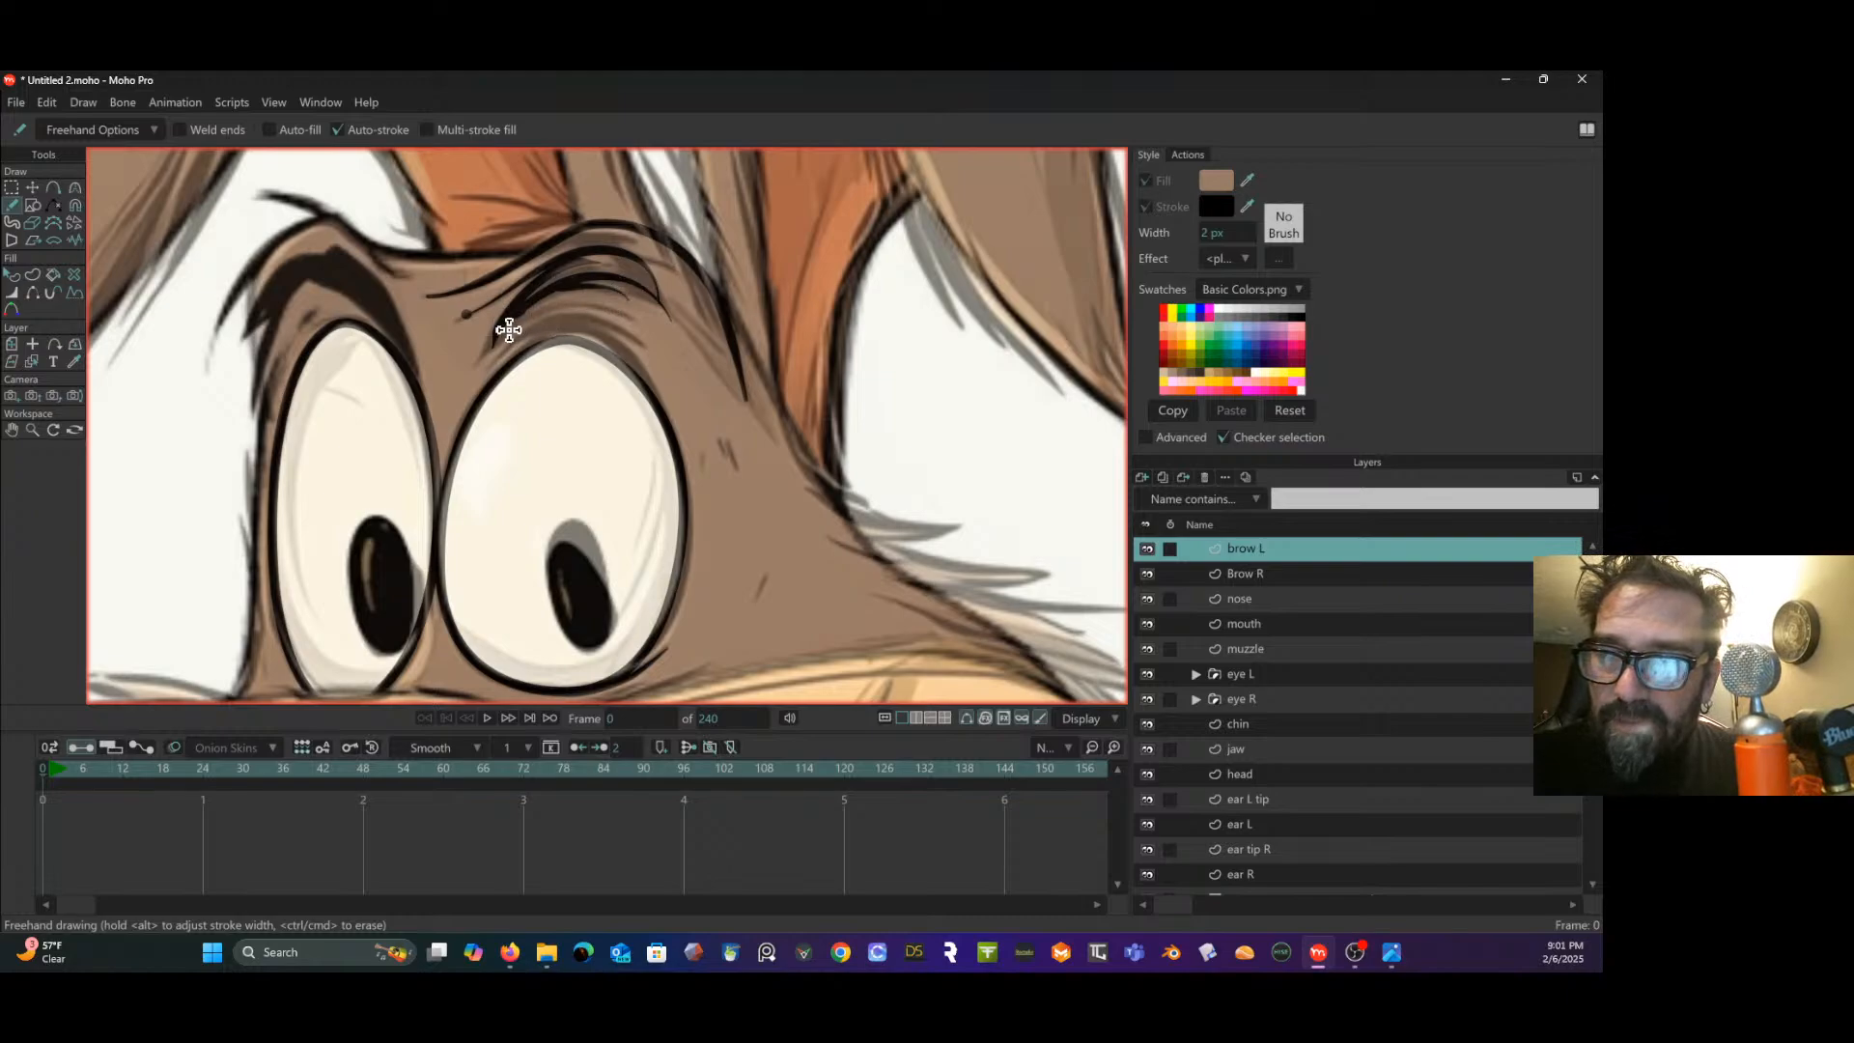
- Draw freehand fur strokes along the lower brow shading, undoing and redrawing them so the lowest sweeps down beside the eye's inner curve
left_click_drag(484, 348, 572, 297)
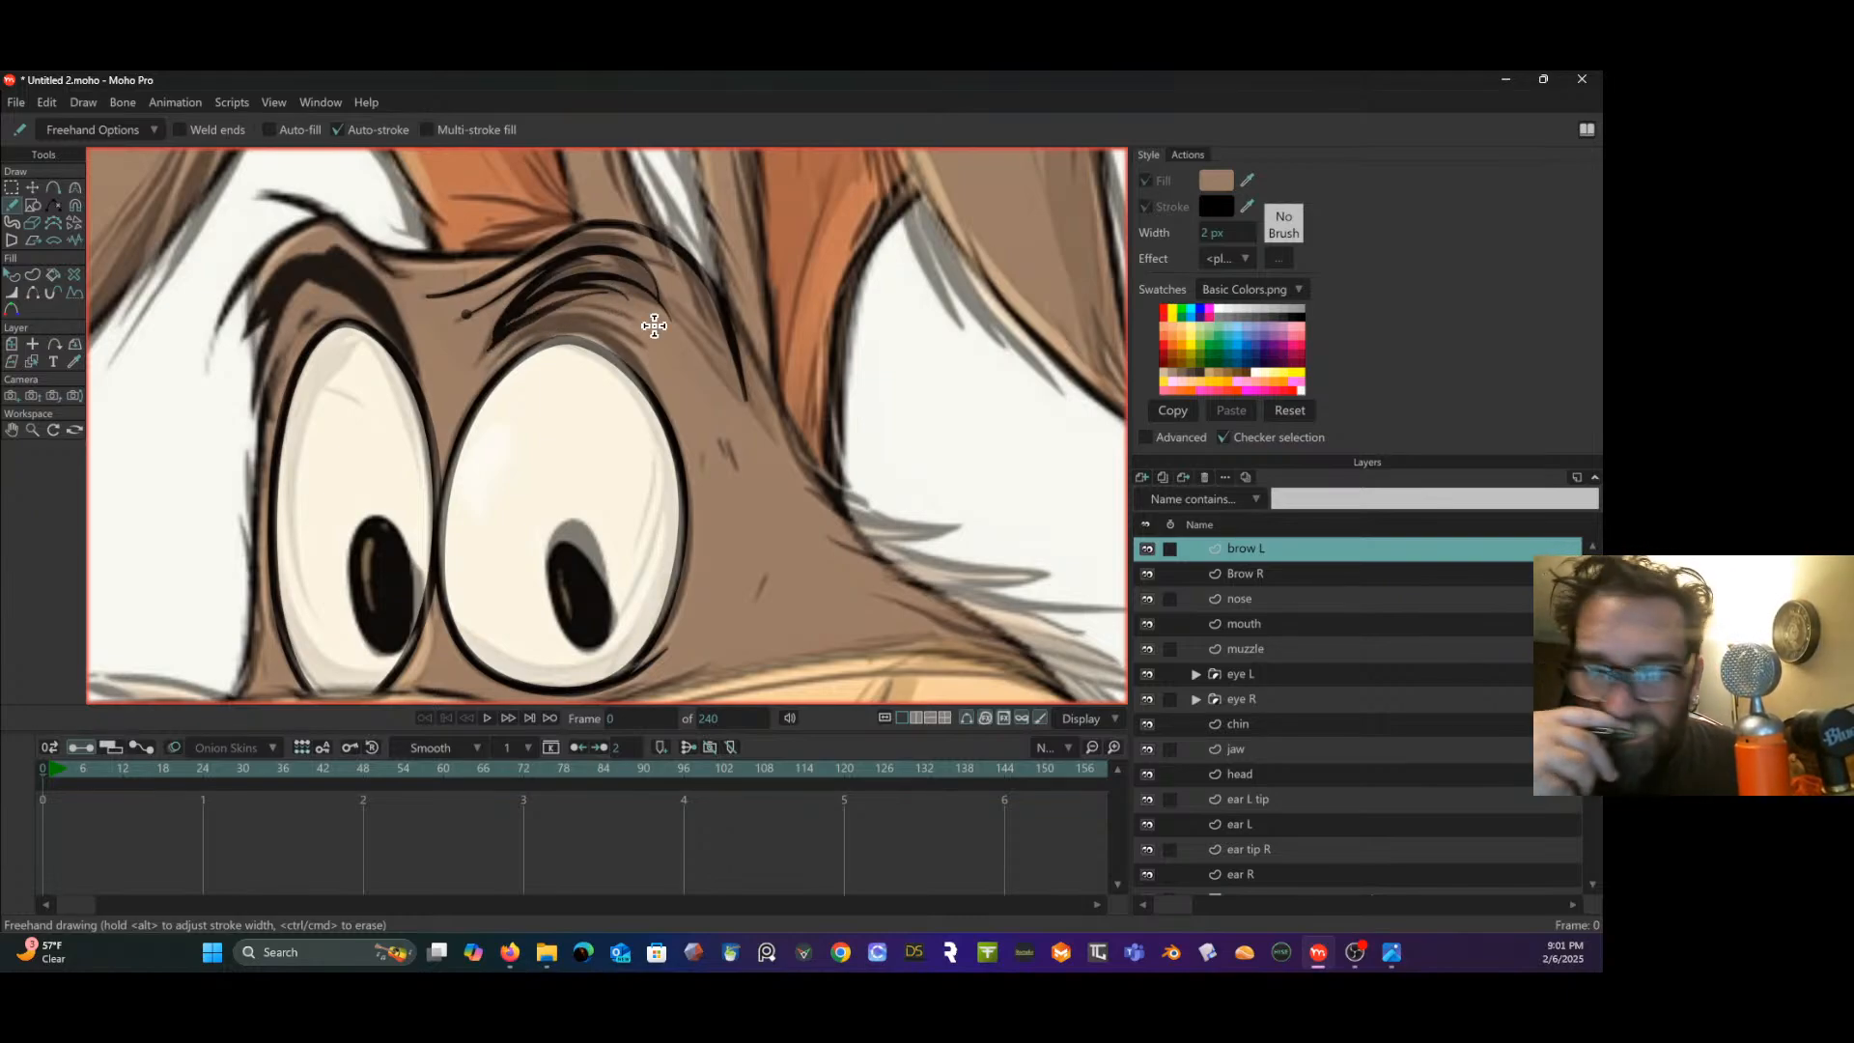
key("ctrl+z")
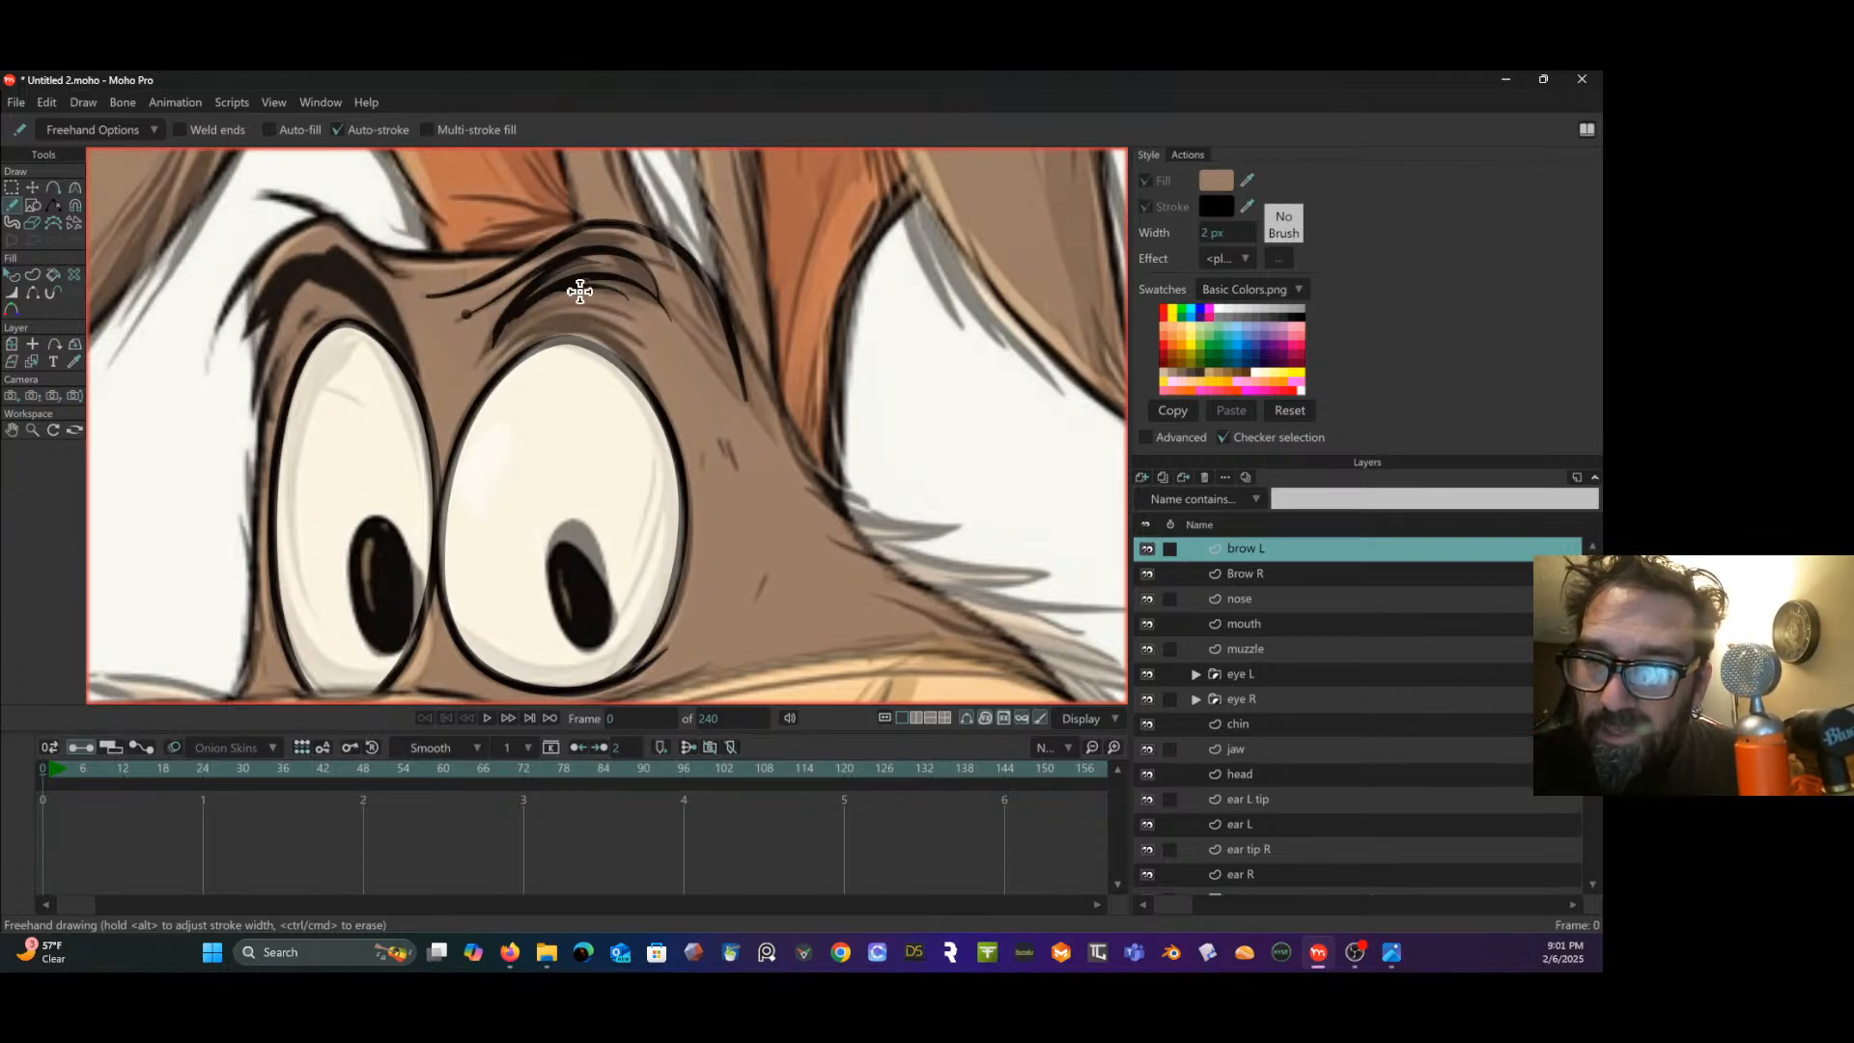
mouse_move(490, 346)
left_mouse_down()
mouse_move(544, 310)
mouse_move(634, 342)
mouse_move(525, 310)
mouse_move(487, 350)
left_mouse_up()
key("ctrl+z")
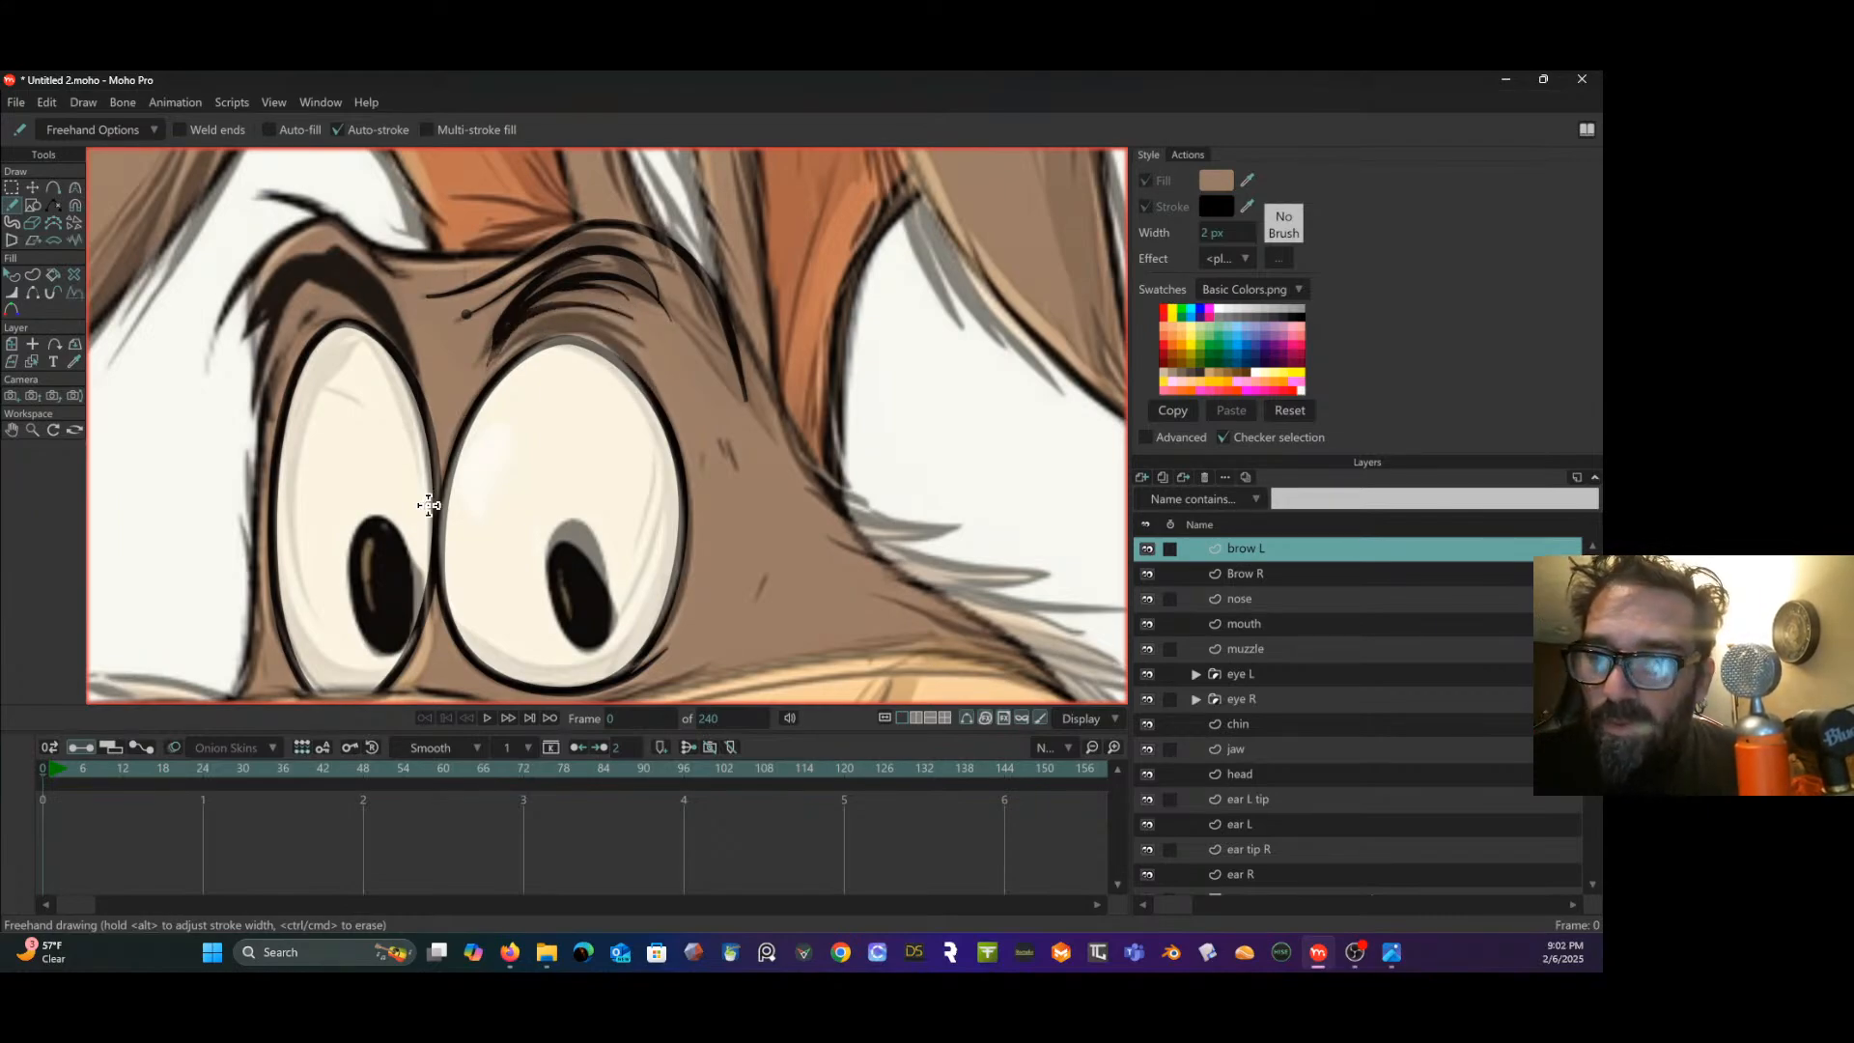
key("ctrl+z")
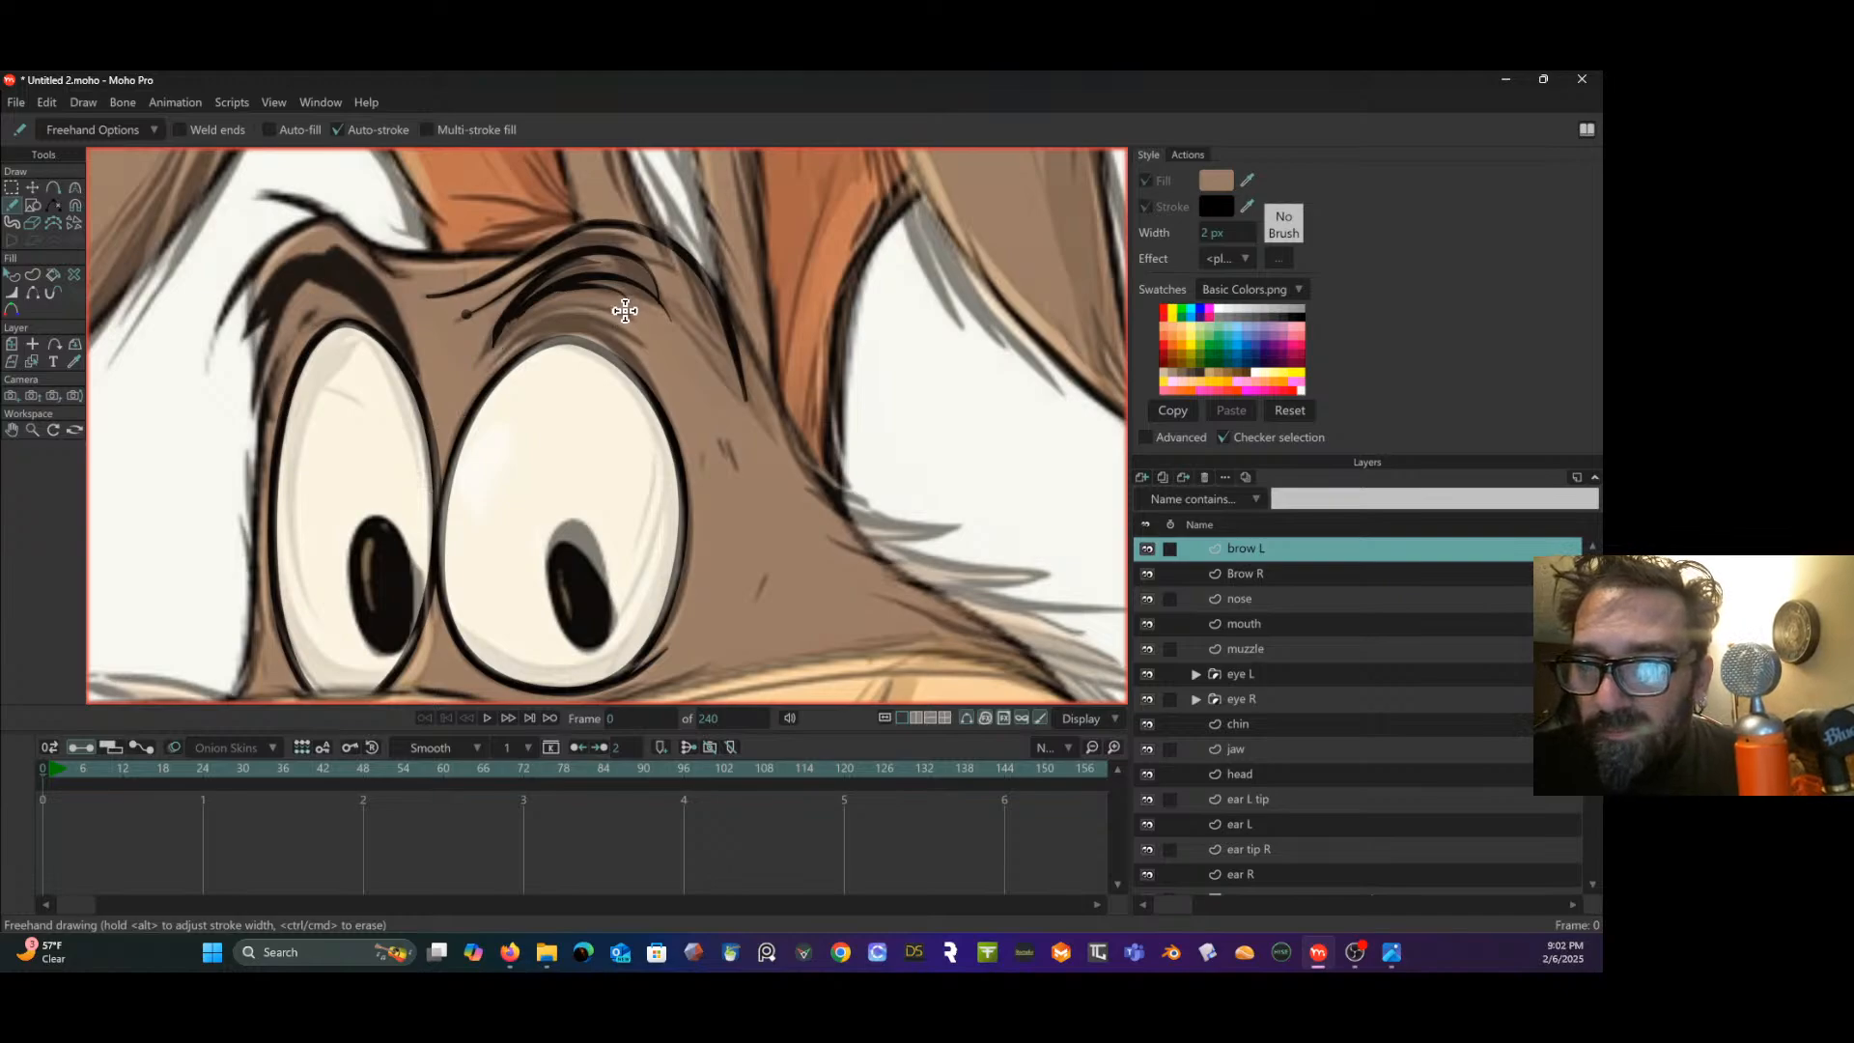
mouse_move(621, 310)
left_mouse_down()
mouse_move(538, 302)
mouse_move(459, 386)
left_mouse_up()
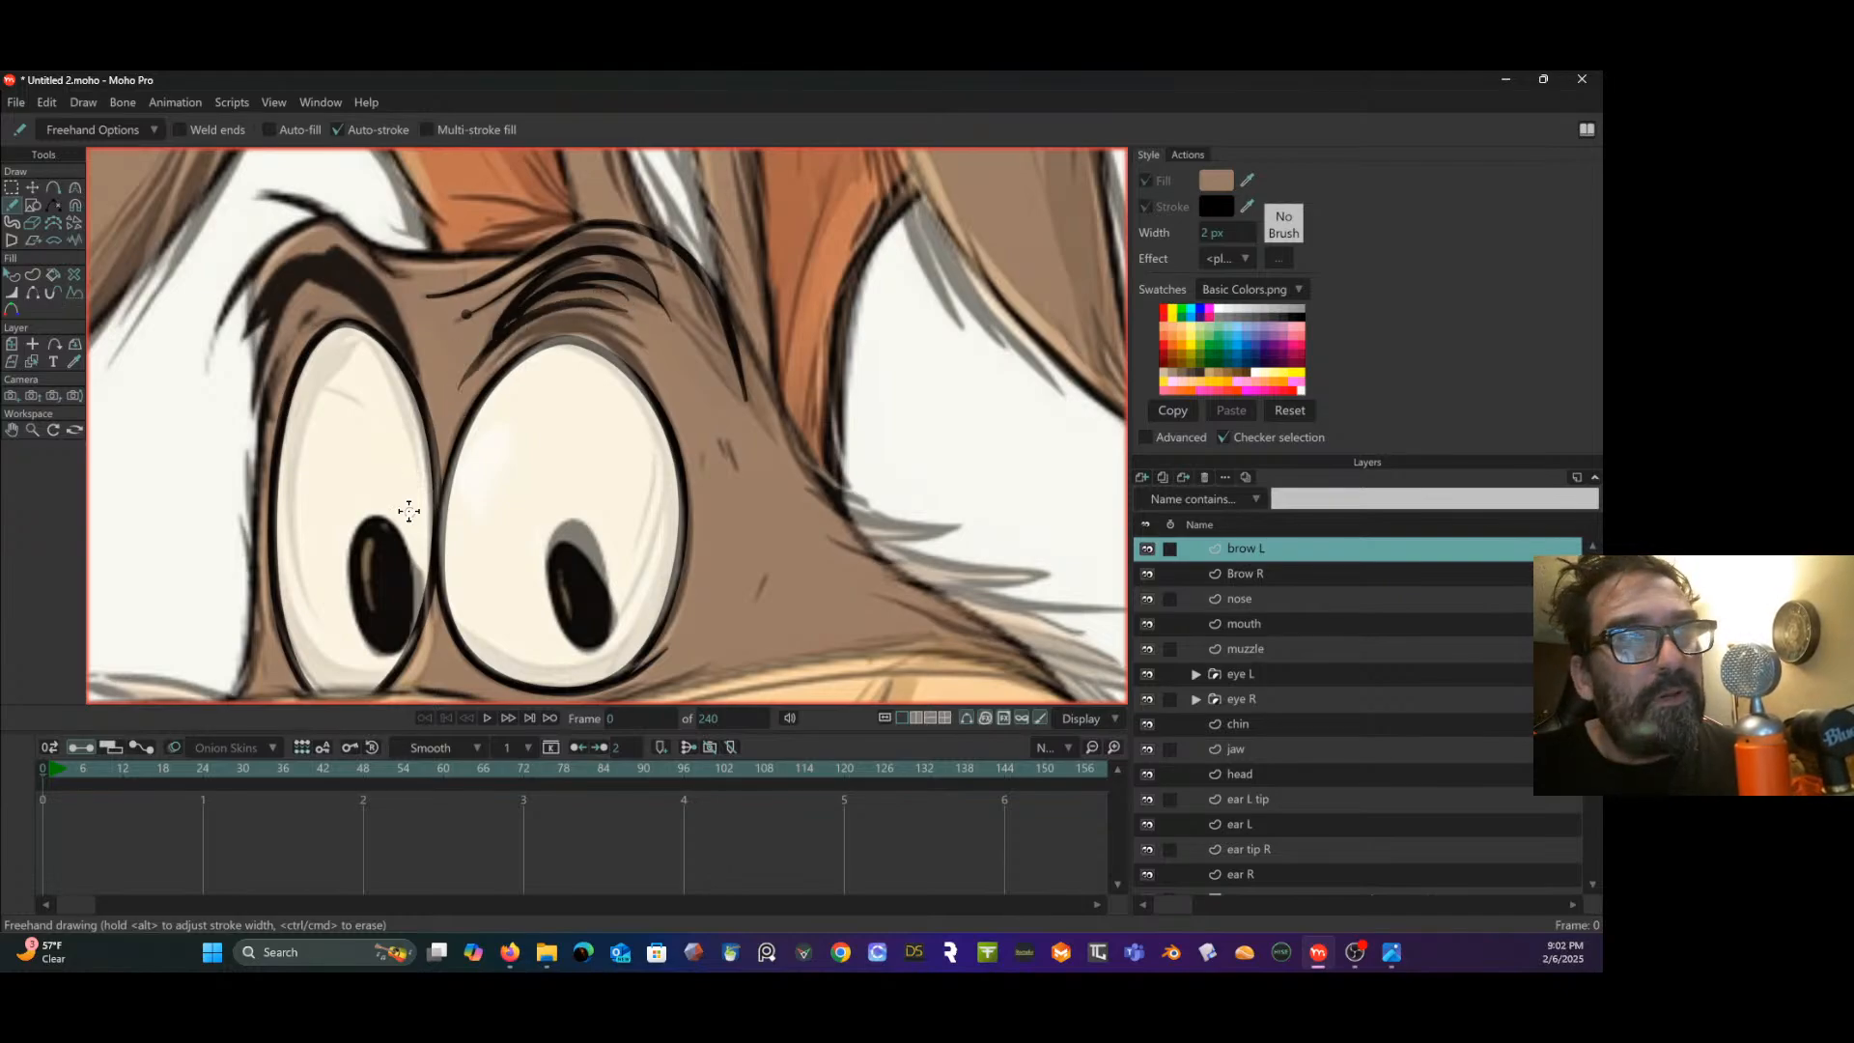
key("ctrl+z")
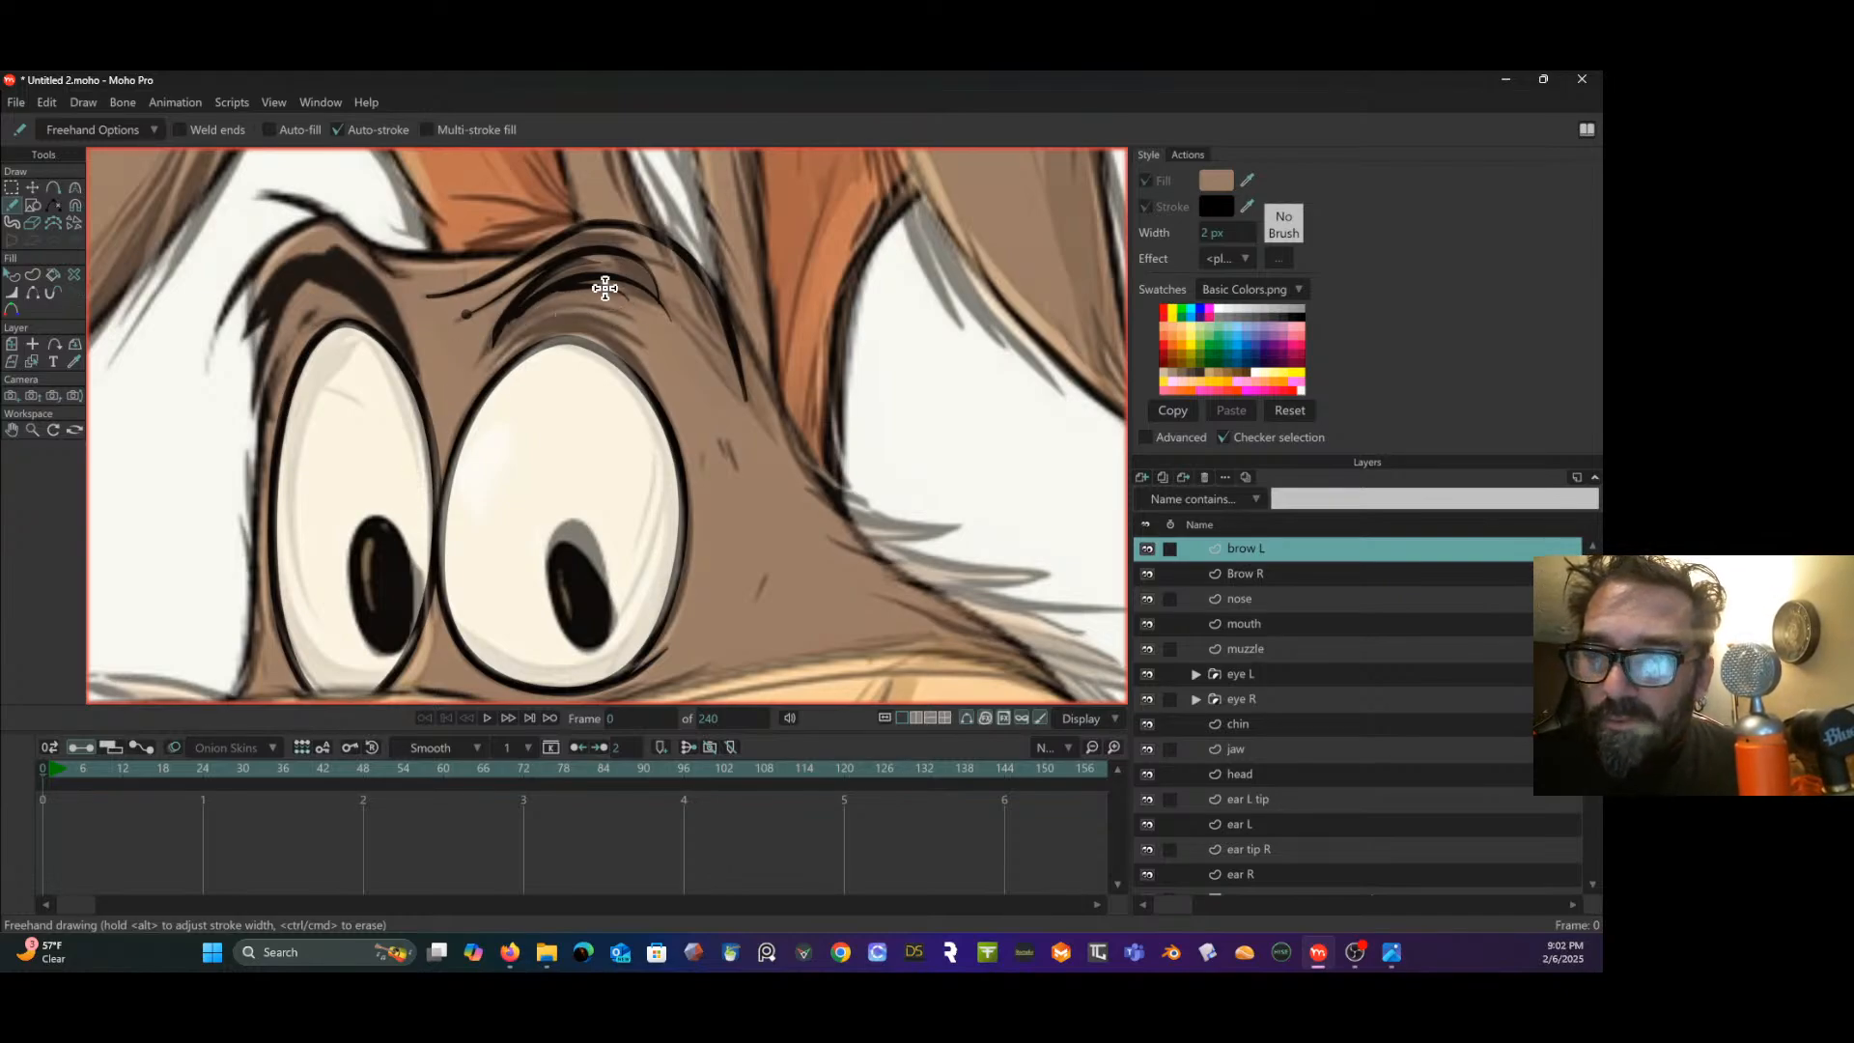
mouse_move(621, 307)
left_mouse_down()
mouse_move(511, 322)
mouse_move(464, 386)
left_mouse_up()
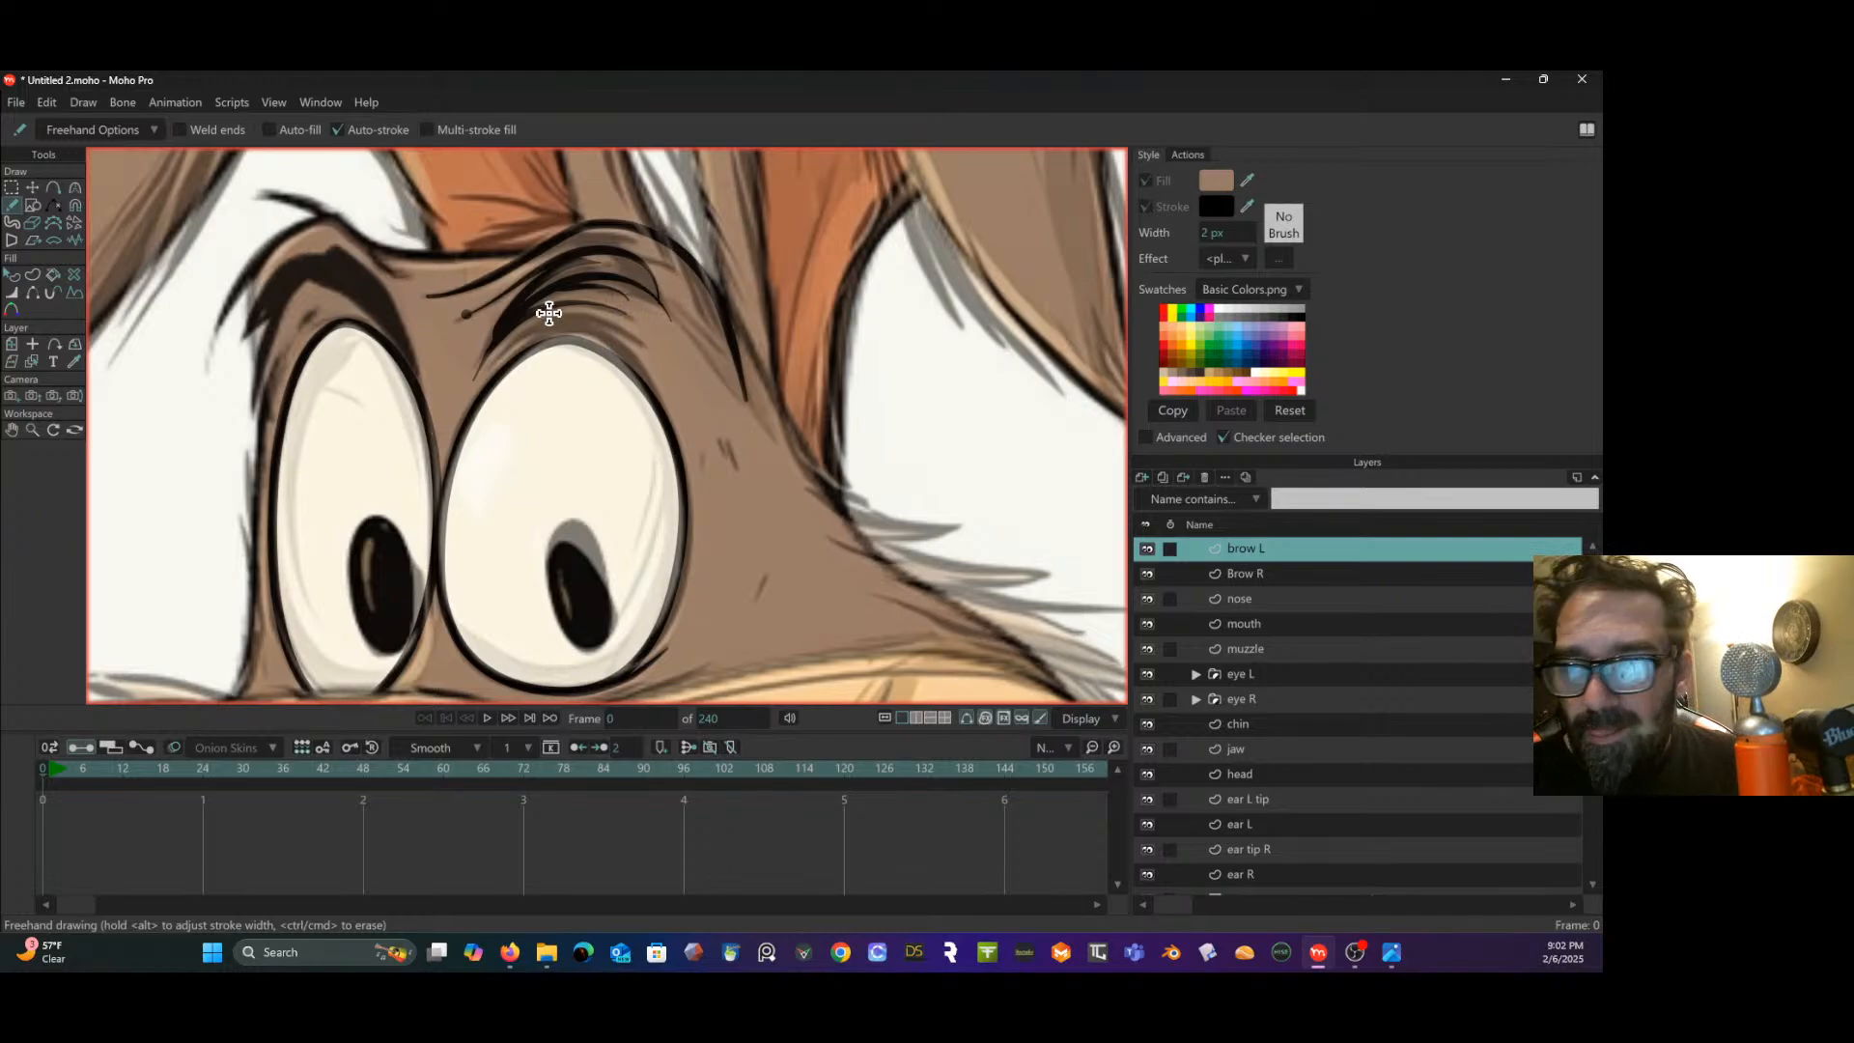
- Reposition the inner end point of the fur stroke just below the left brow's upper stroke, replacing its rounded blob with a straight pointed tip
scroll(600, 357, "down", 1)
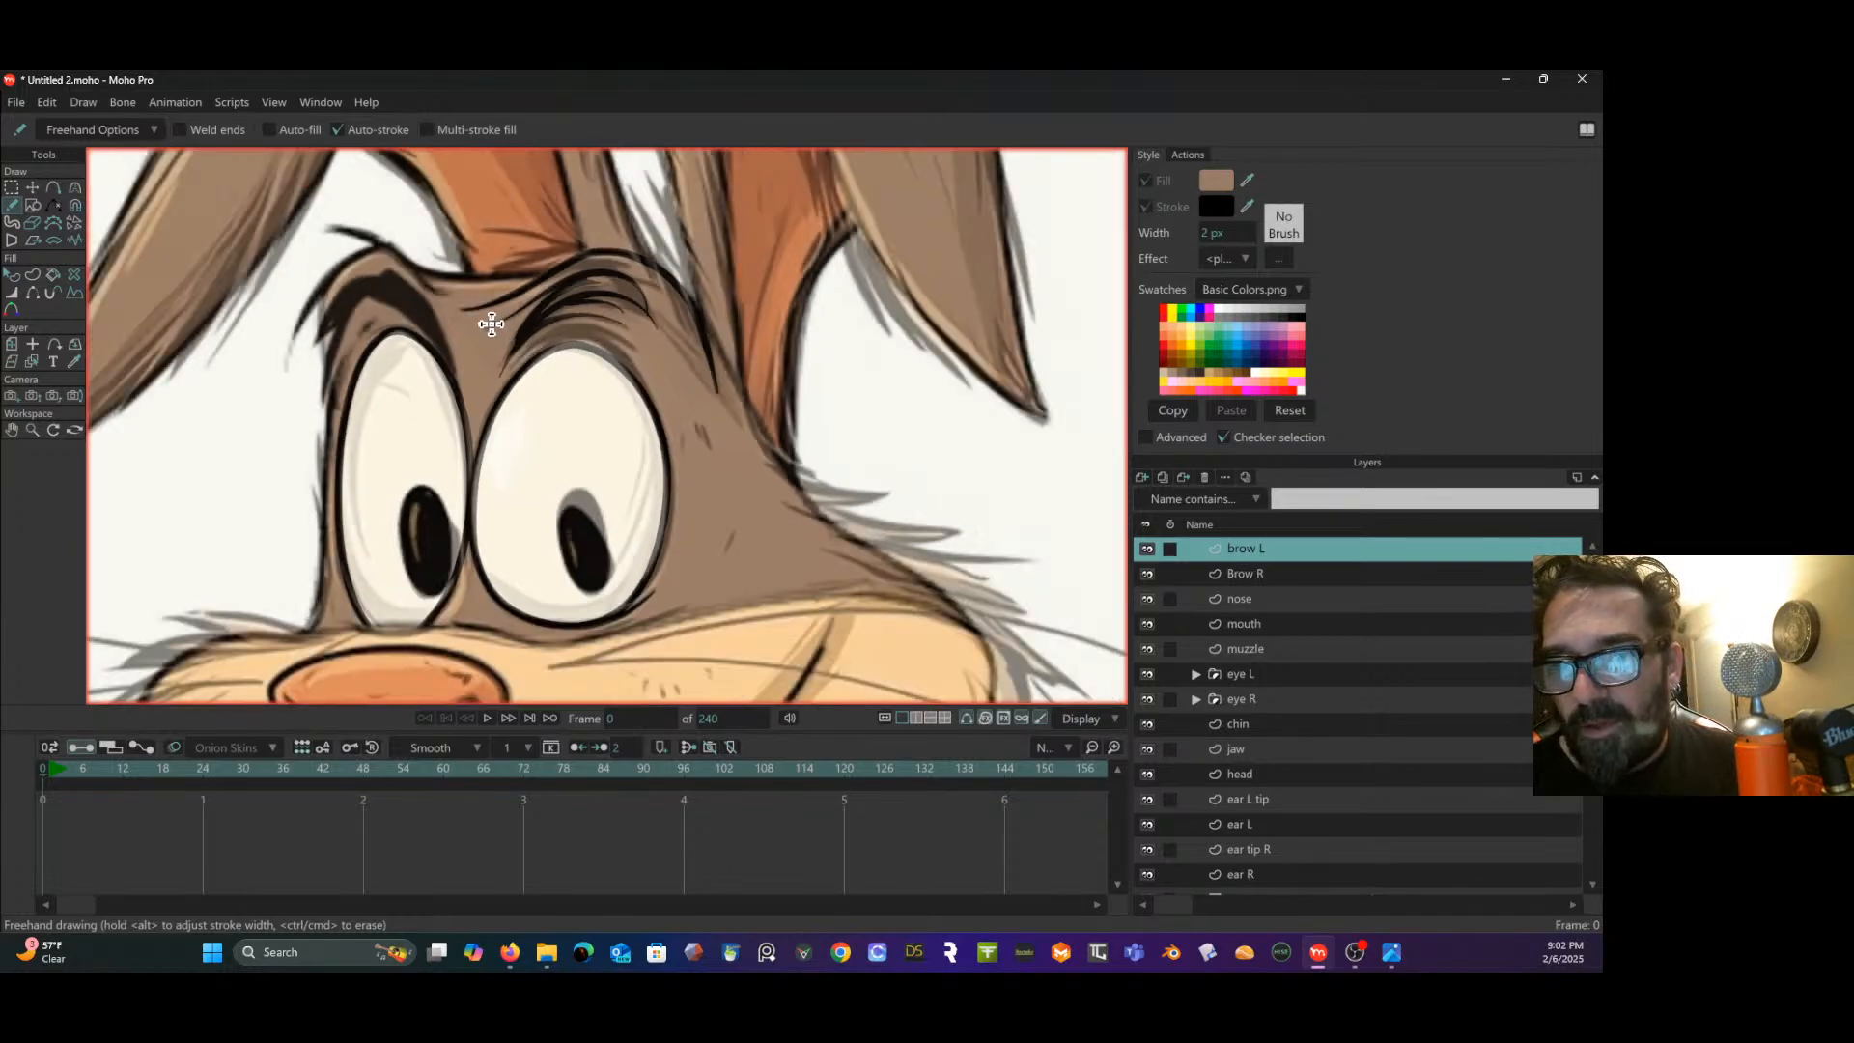
scroll(492, 323, "up", 2)
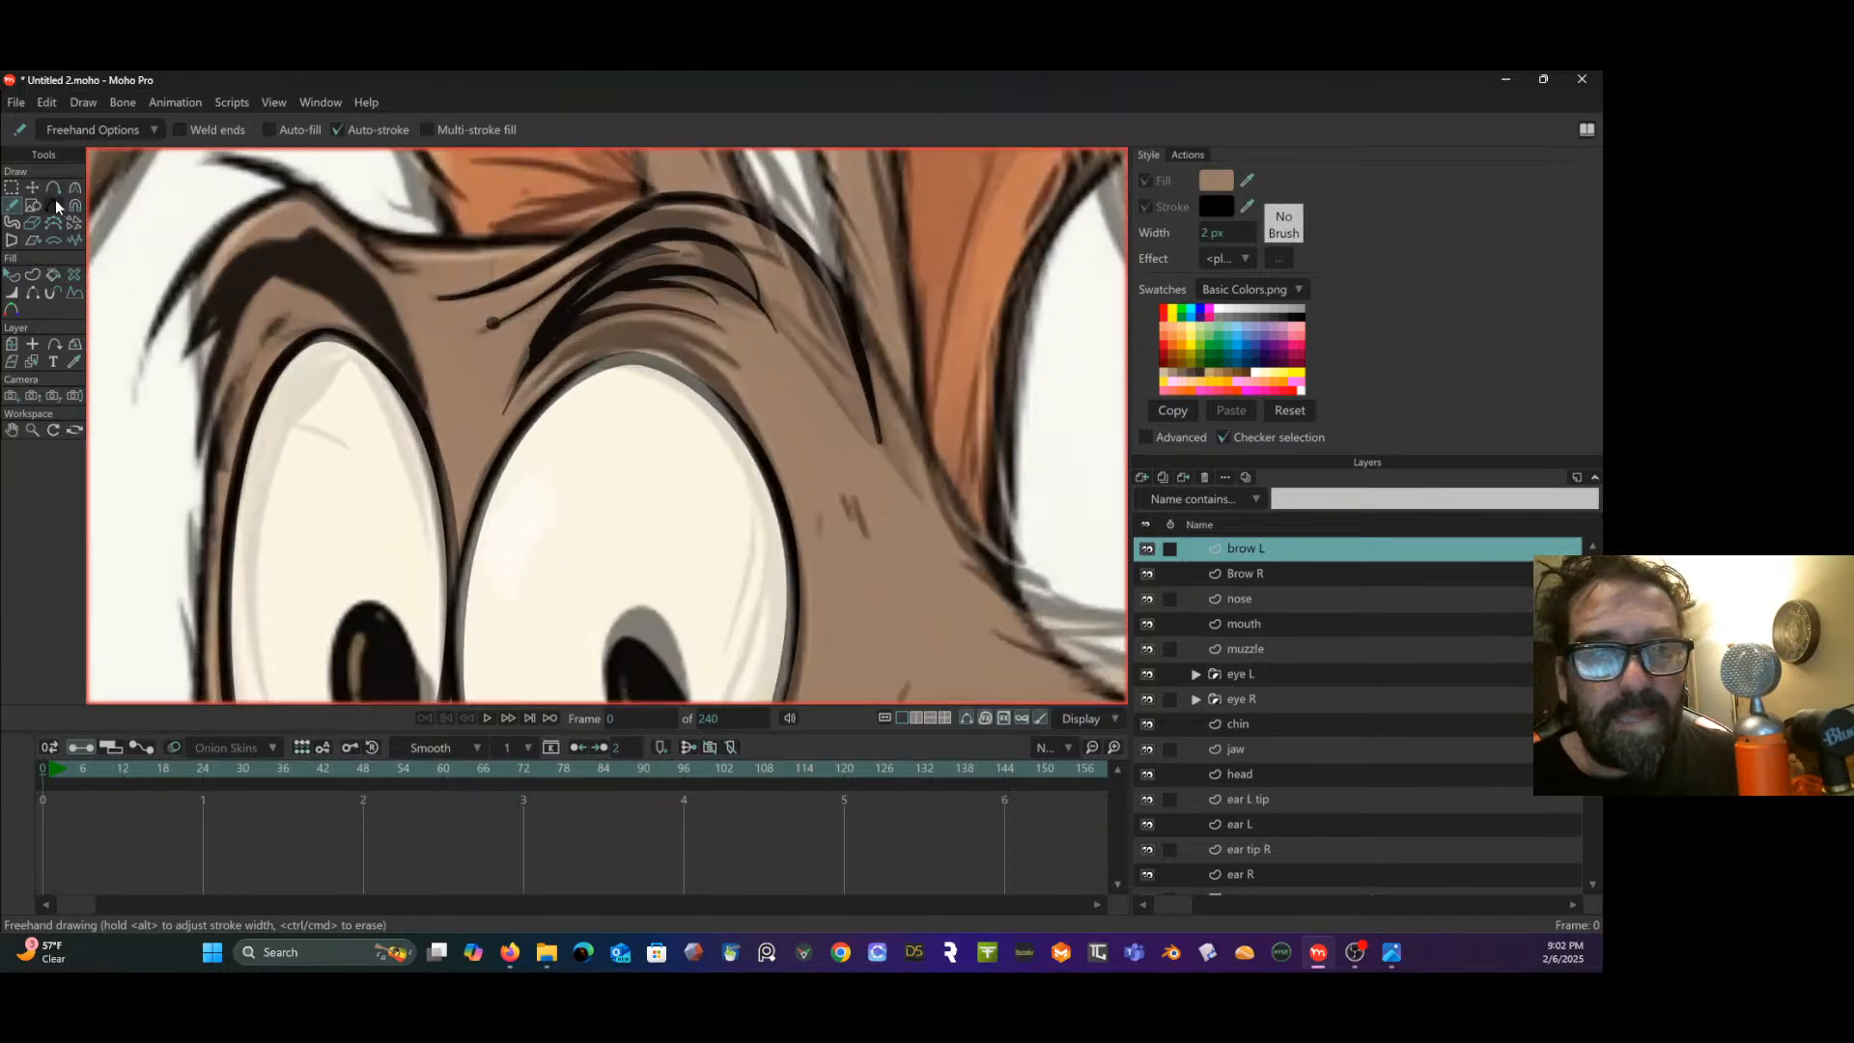
left_click(11, 188)
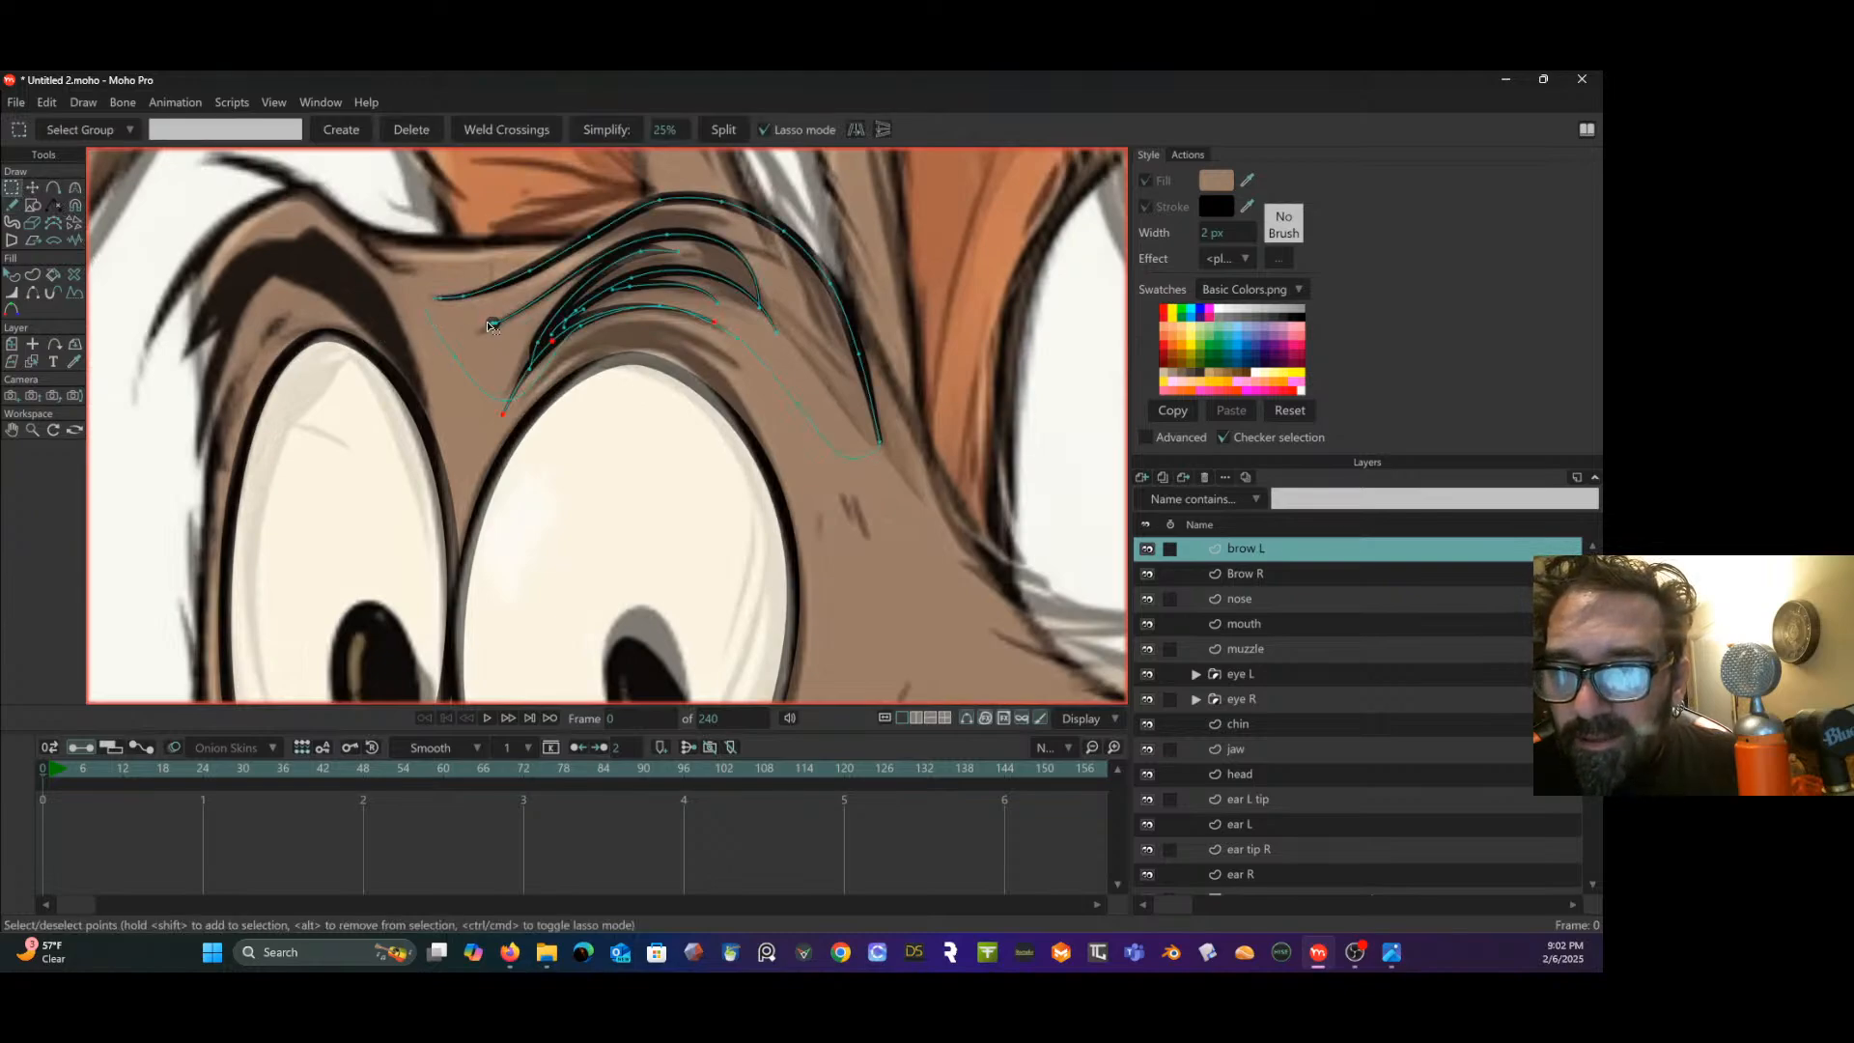
scroll(491, 325, "up", 2)
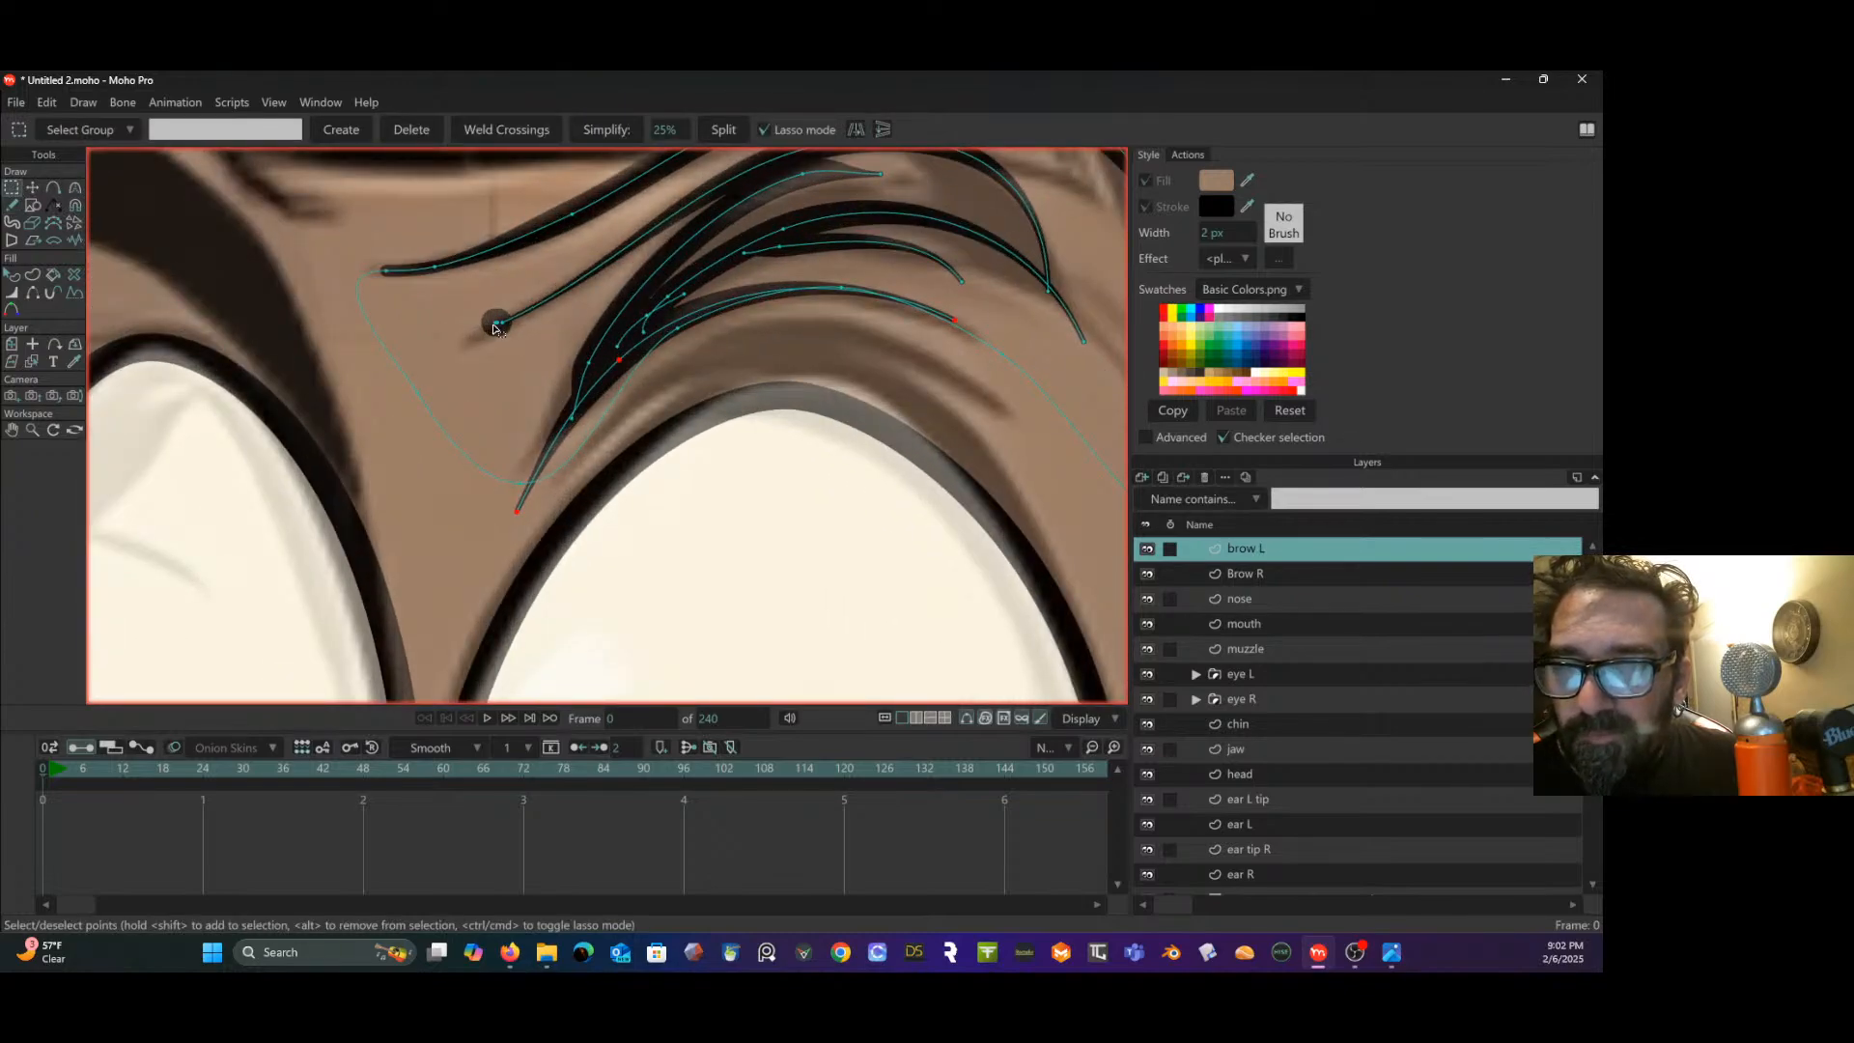
left_click(494, 324)
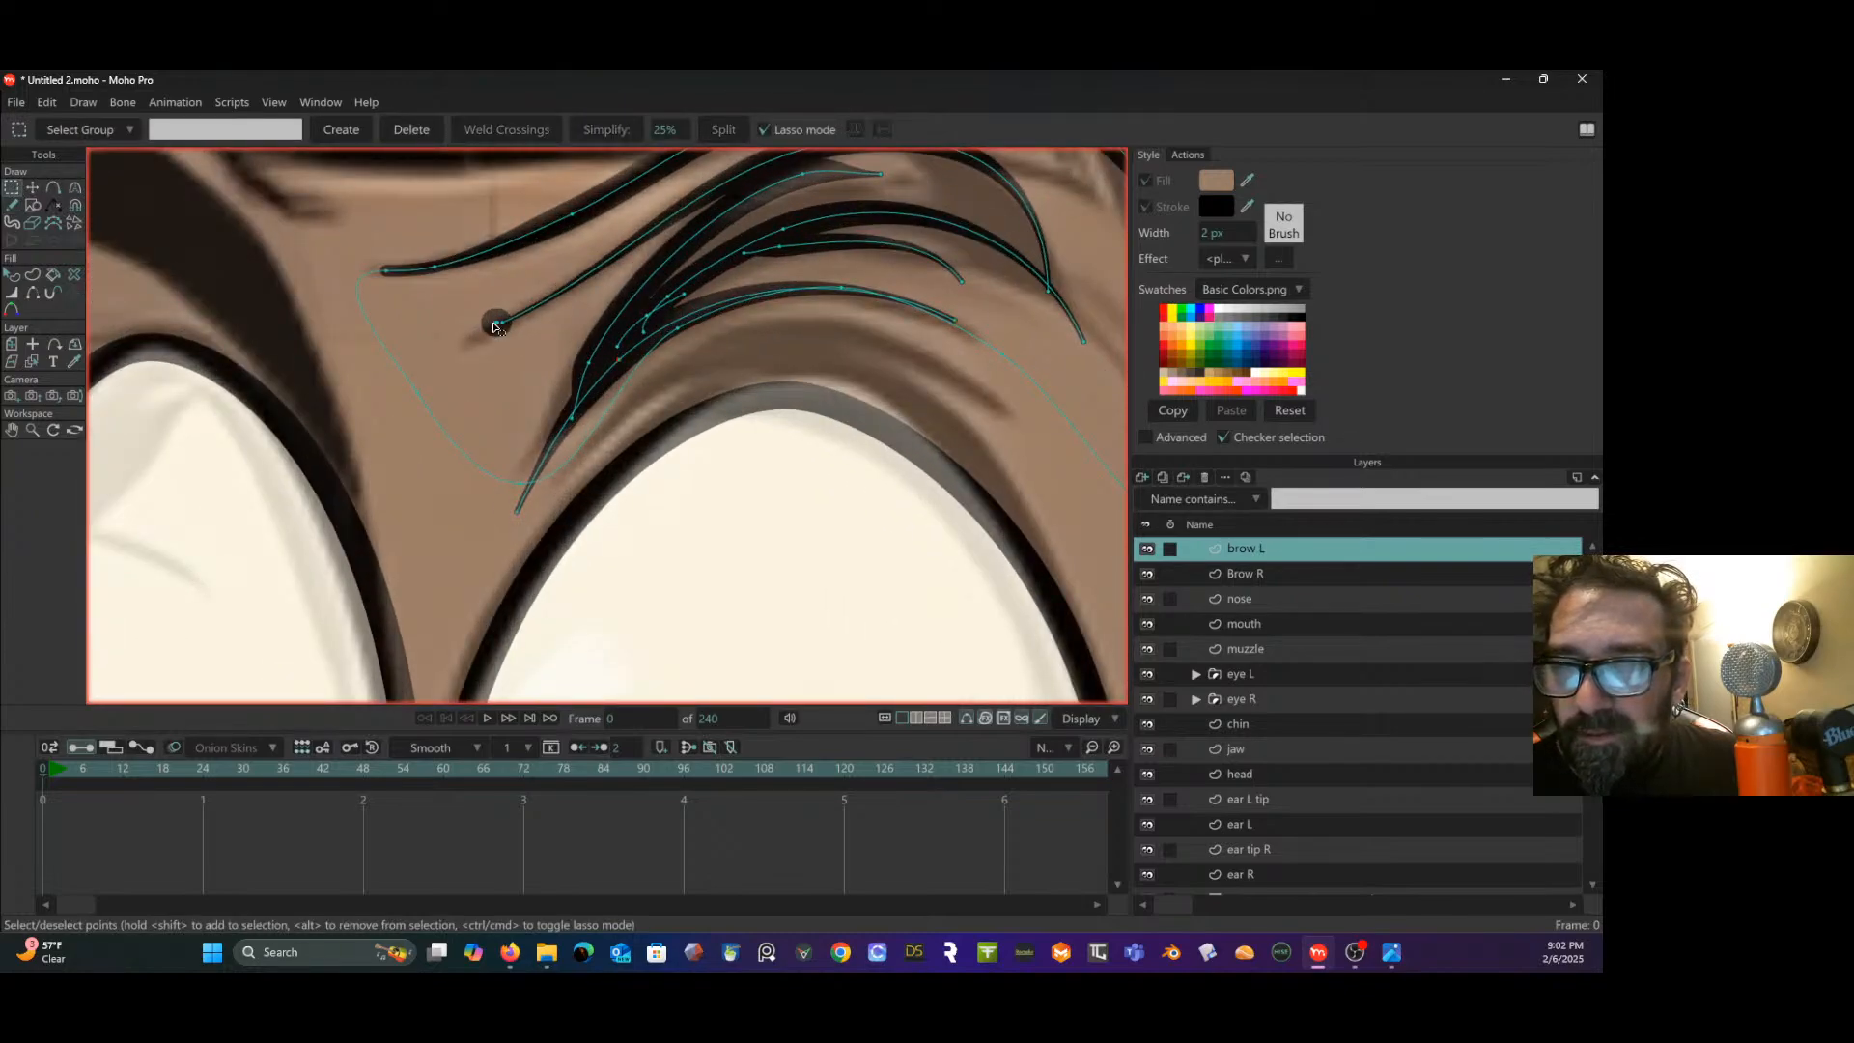
left_click(32, 188)
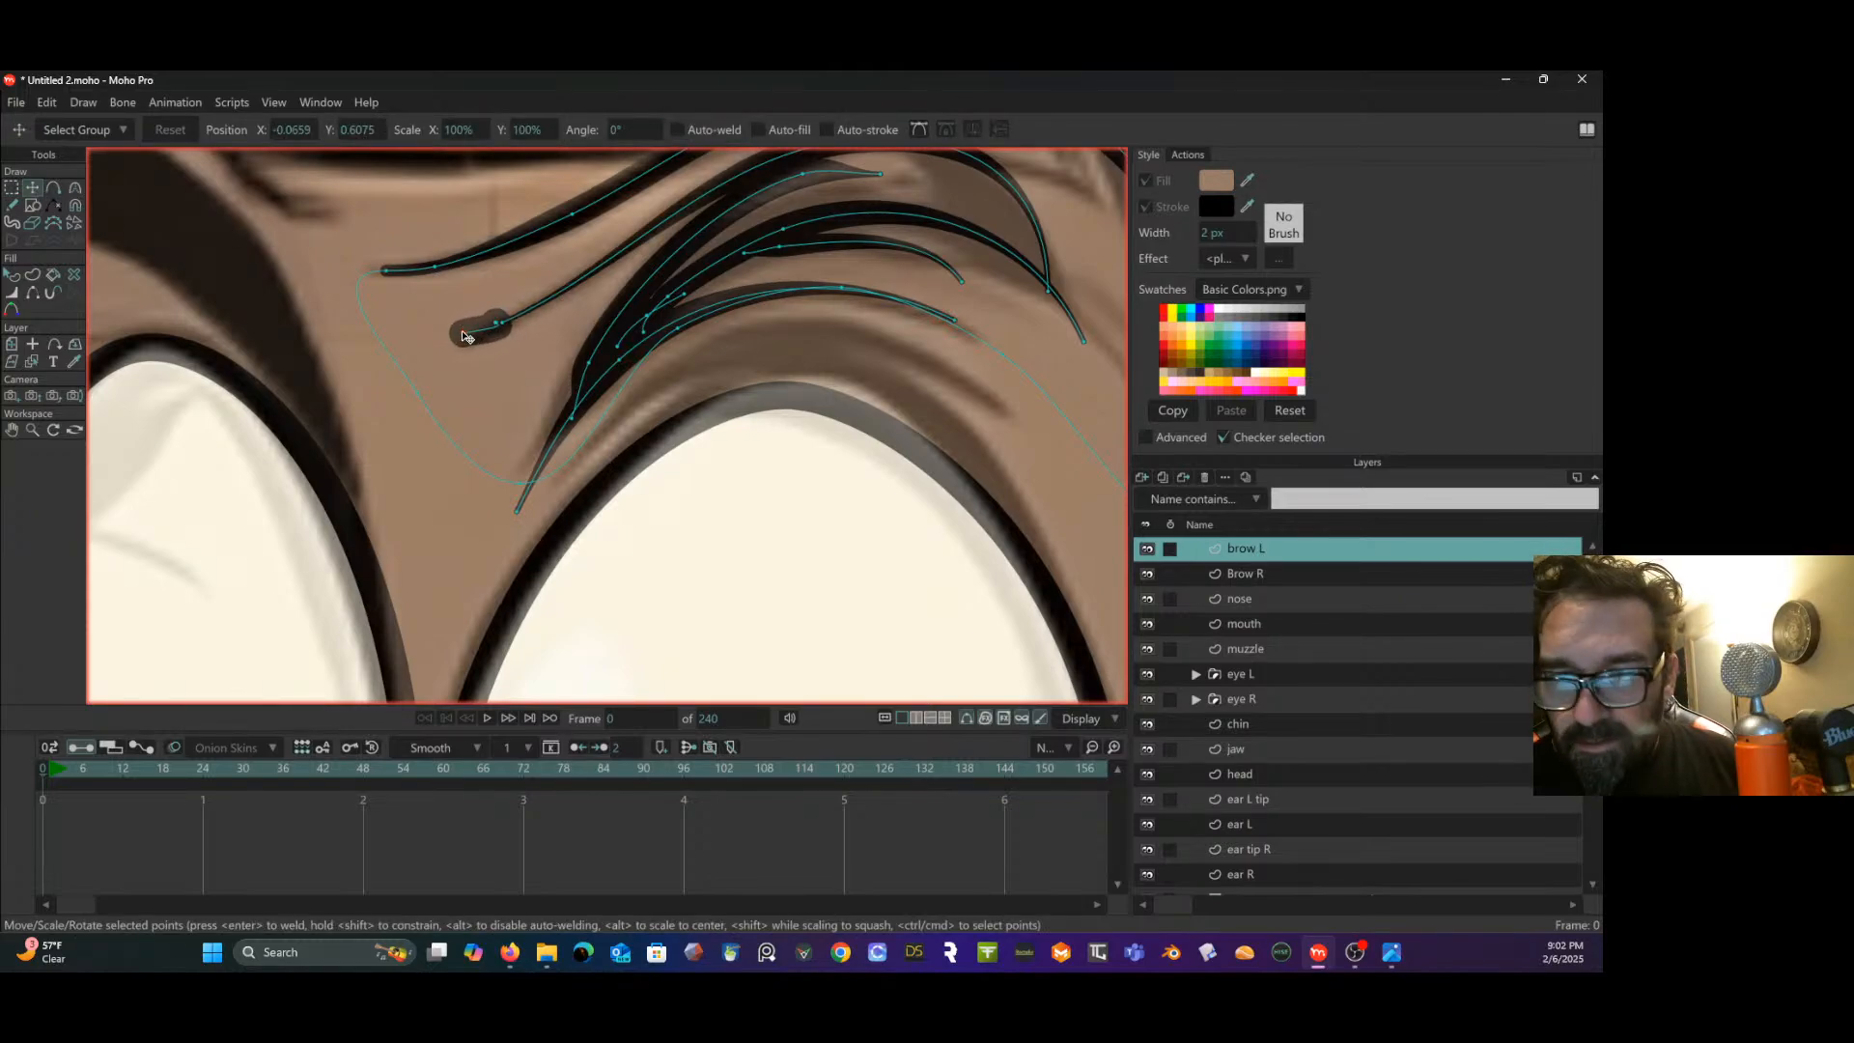
left_click_drag(497, 323, 472, 344)
key("ctrl+z")
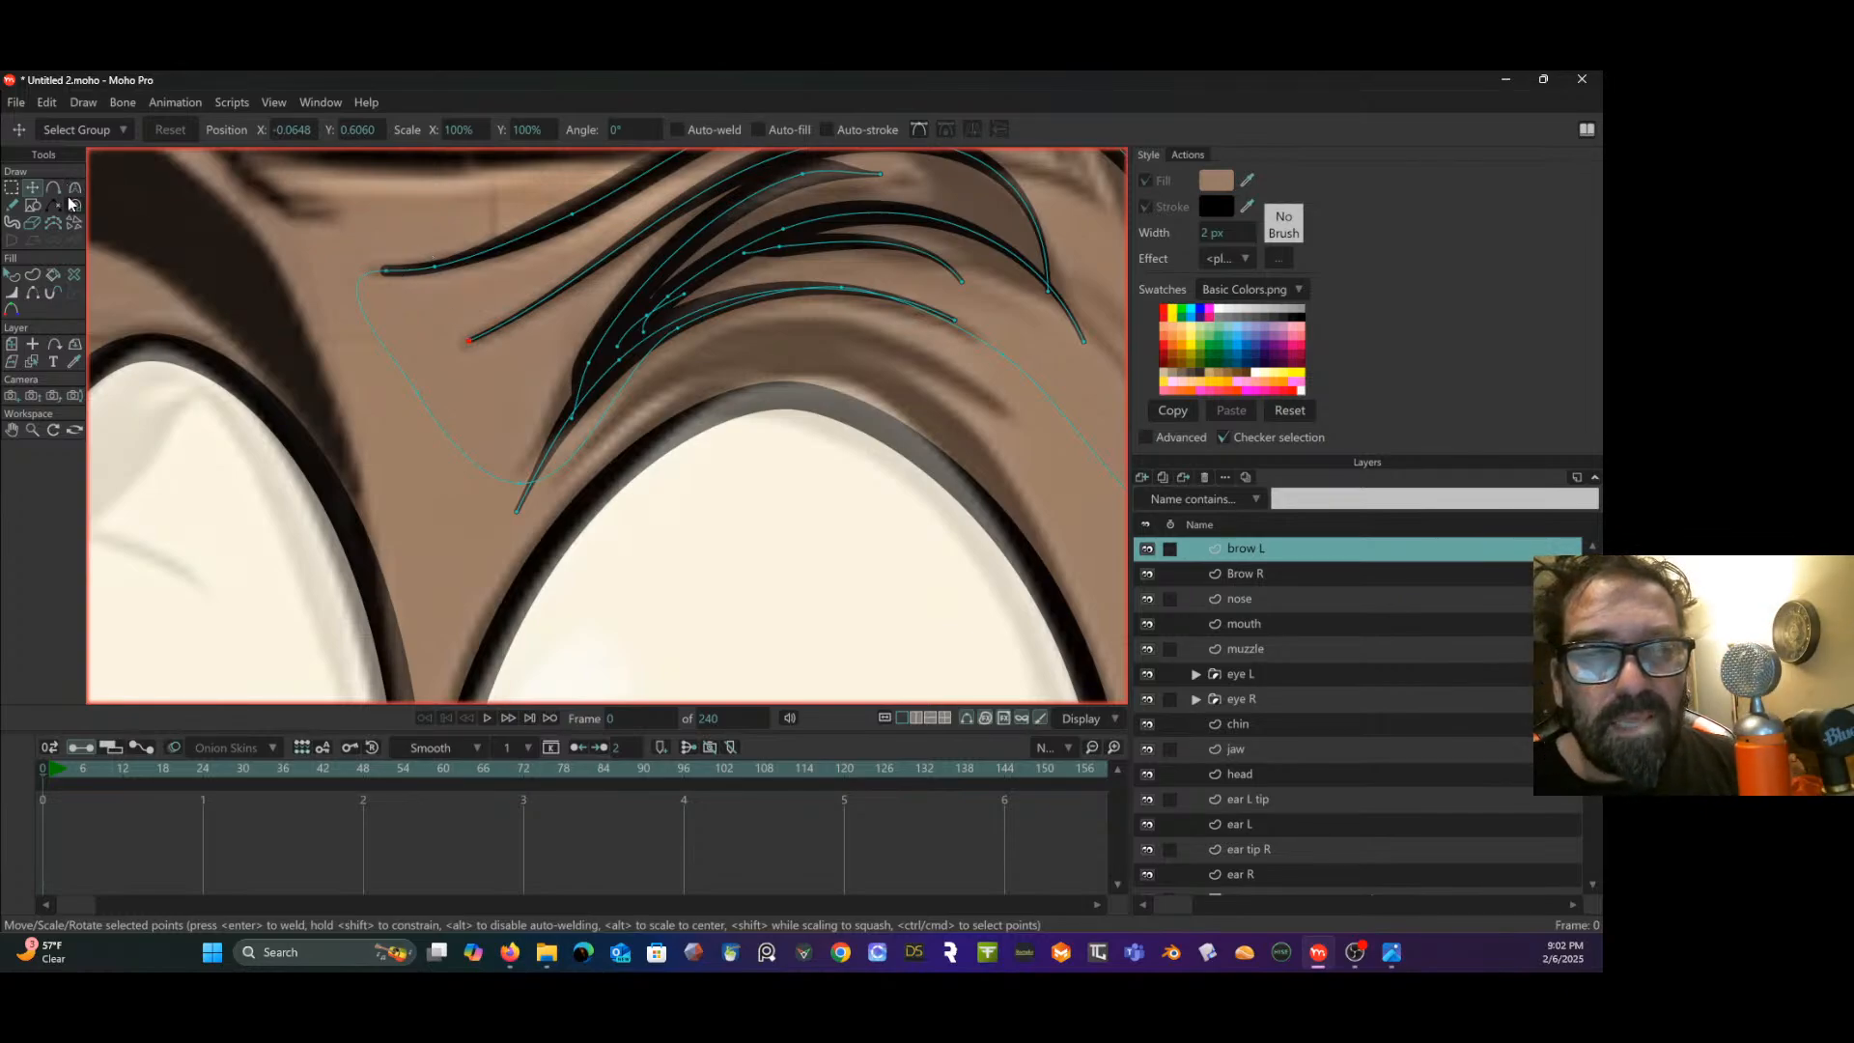
- Taper the left brow's upper stroke with line widths of 20% at its inner end and 62% at the point further along
left_click(12, 293)
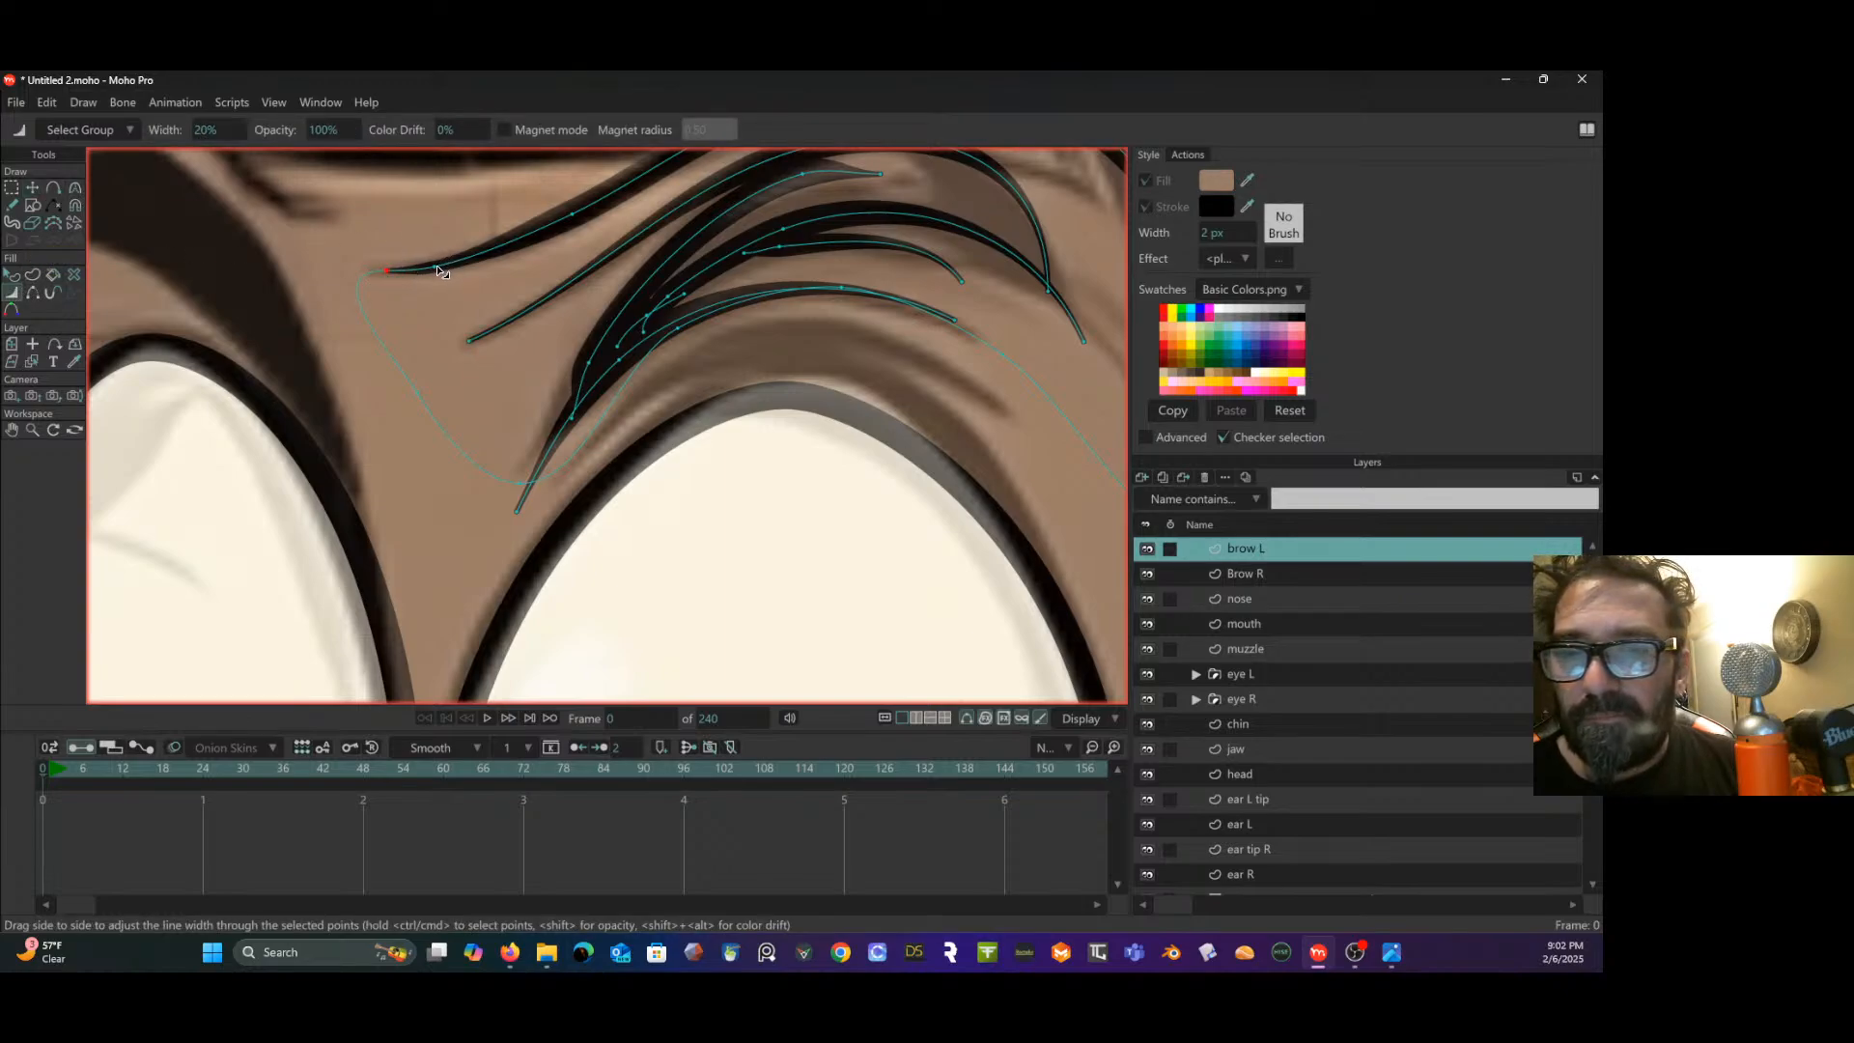
left_click_drag(431, 270, 436, 275)
left_click_drag(576, 218, 582, 241)
scroll(603, 248, "down", 2)
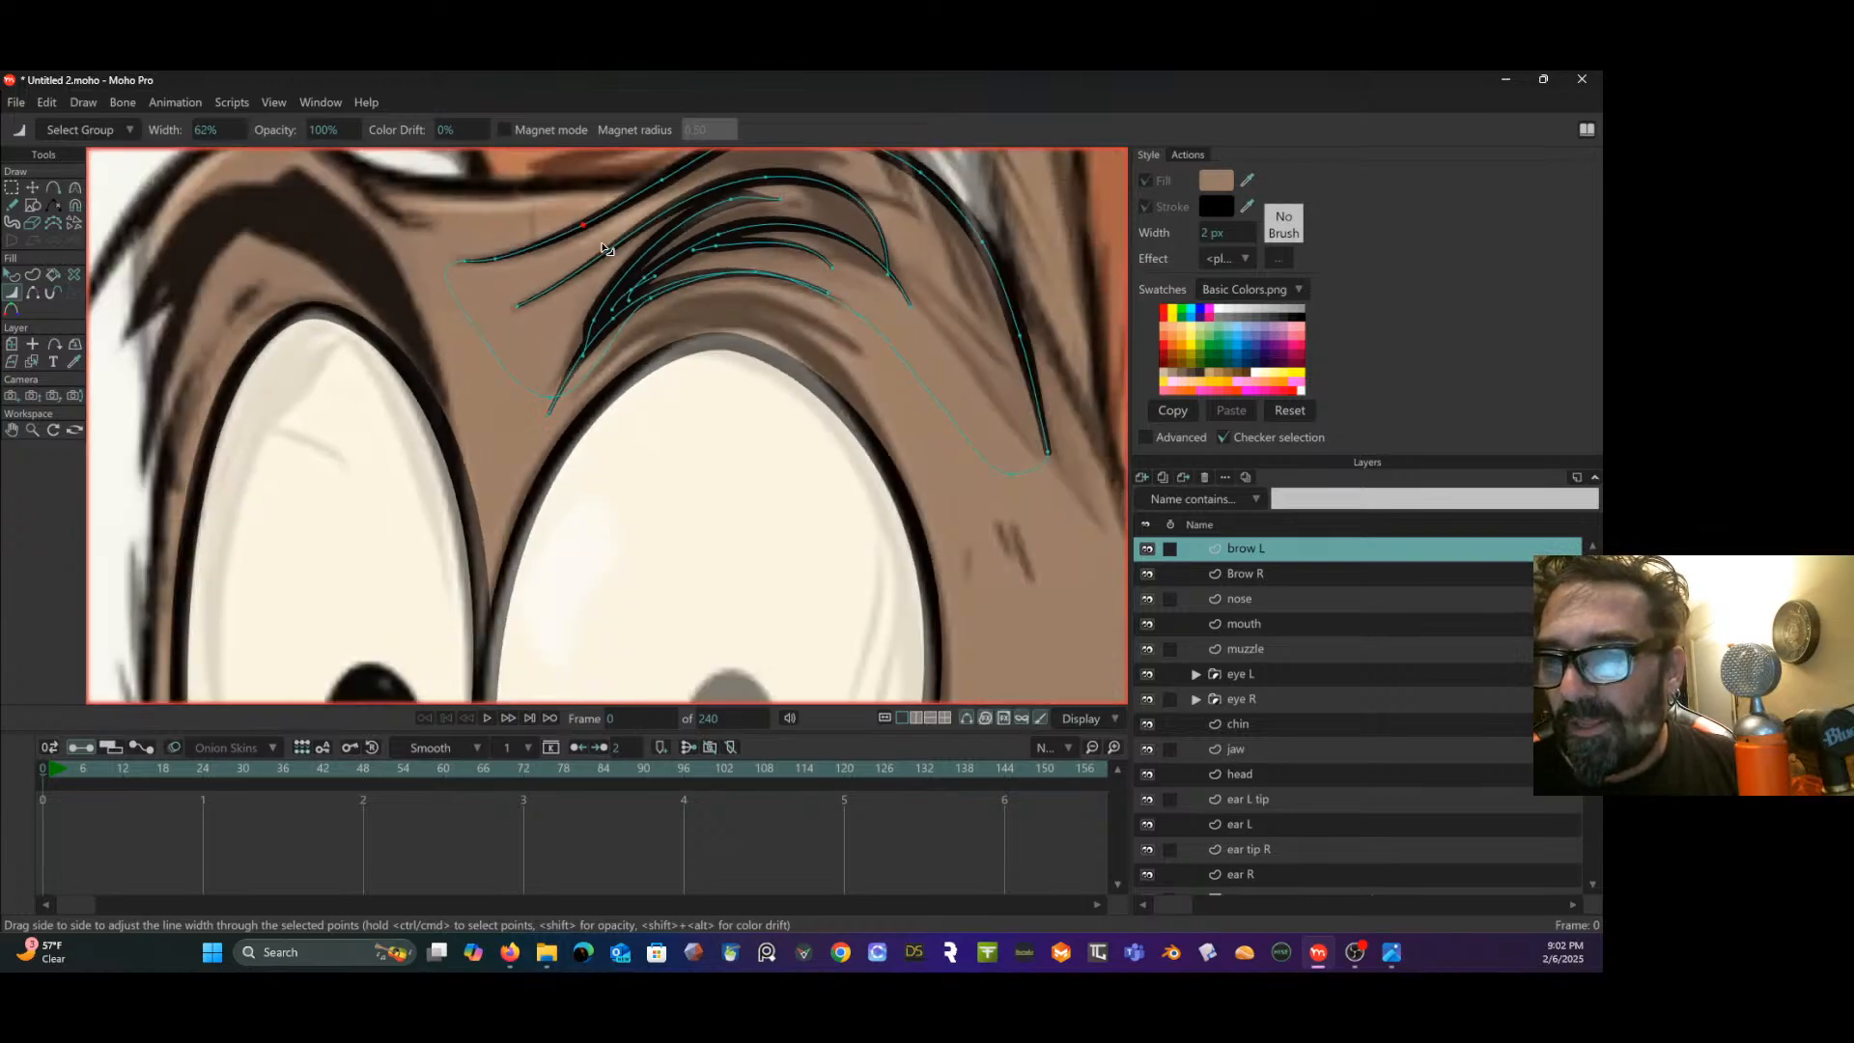
- Shorten the lowest fur stroke of the left brow by raising its inner end point, and nudge its middle and outer points to flatten the curve
left_click(32, 189)
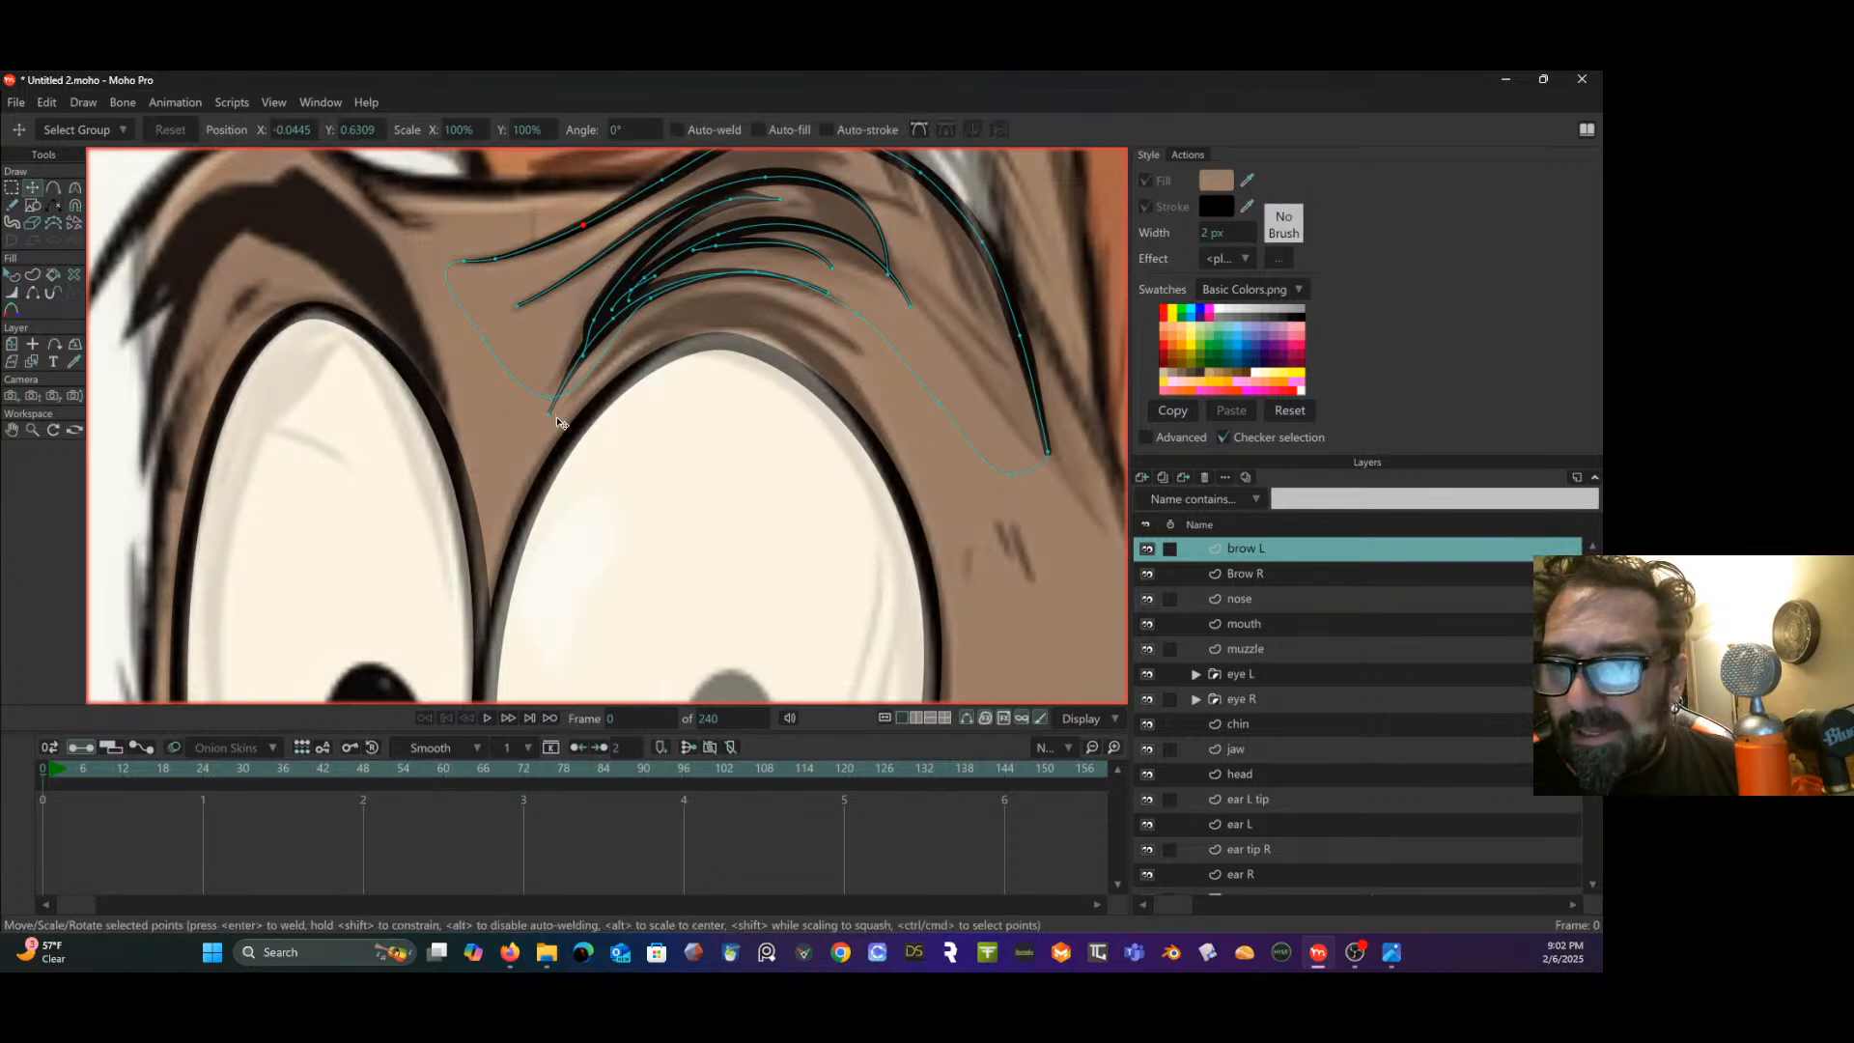
left_click_drag(555, 421, 555, 402)
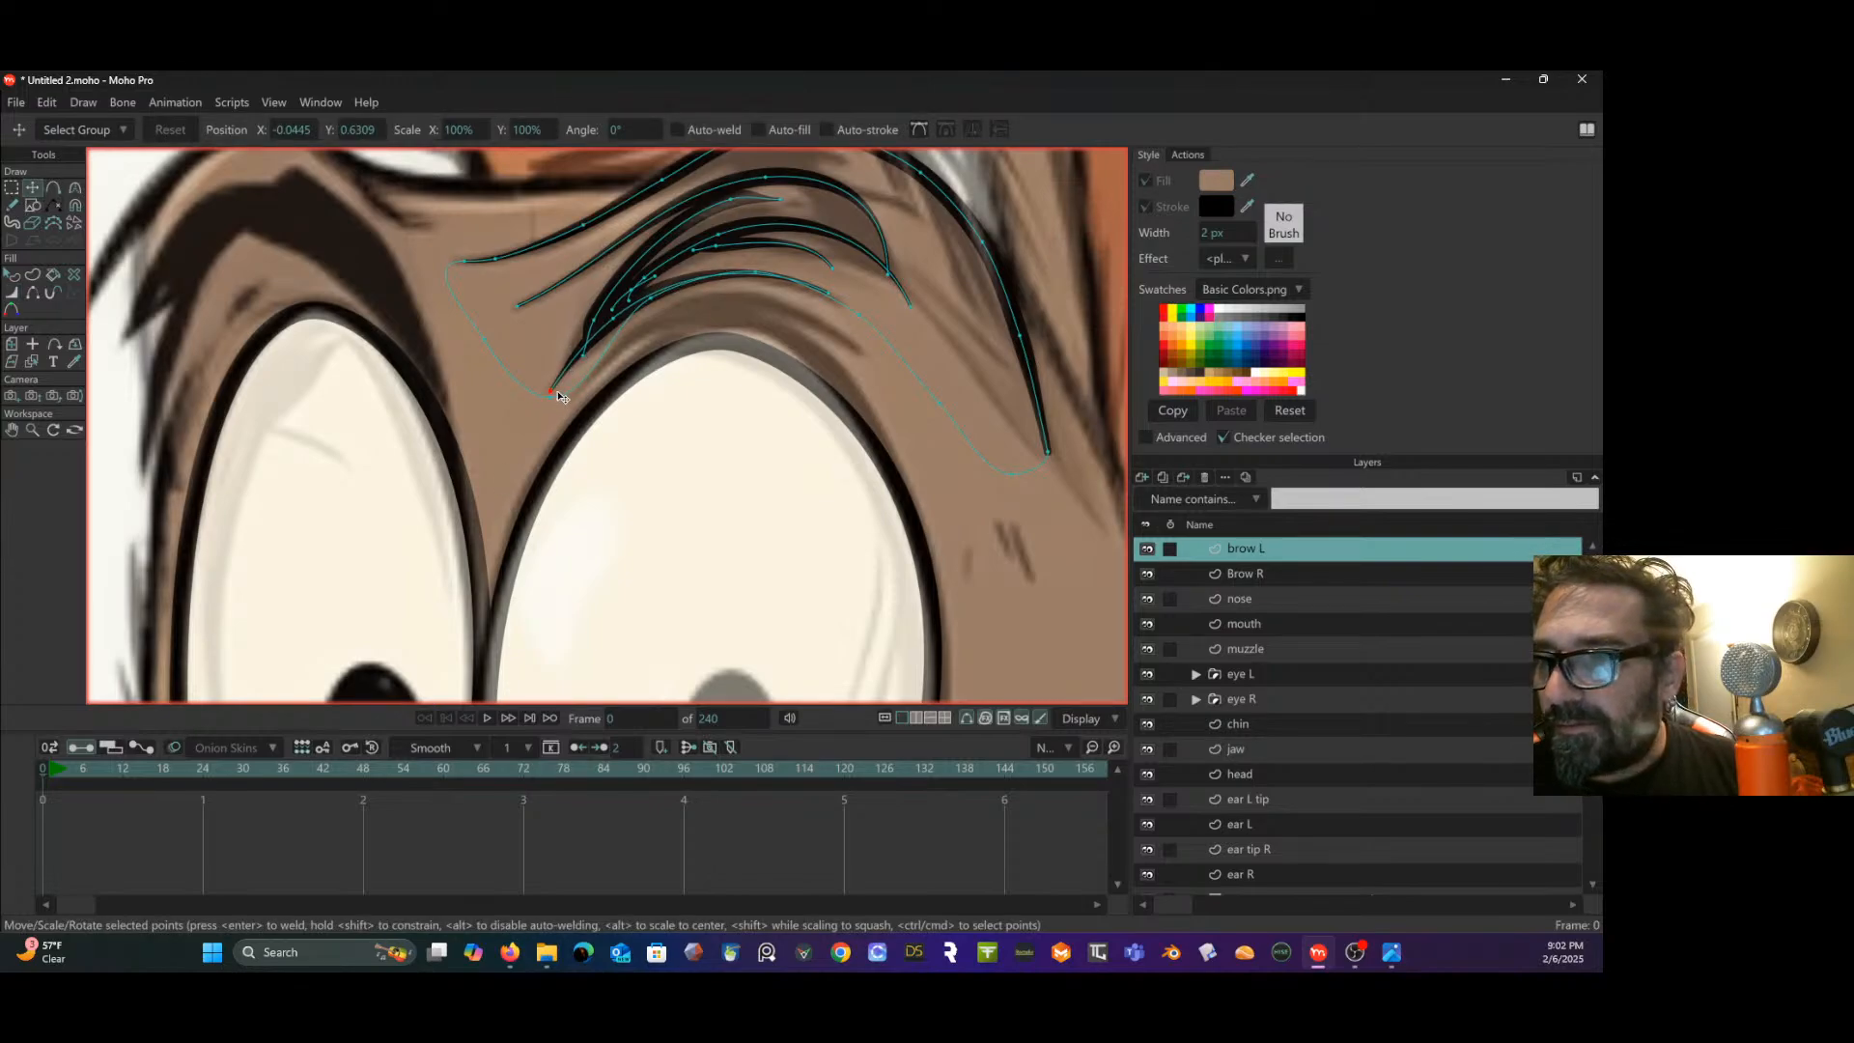
left_click(757, 274)
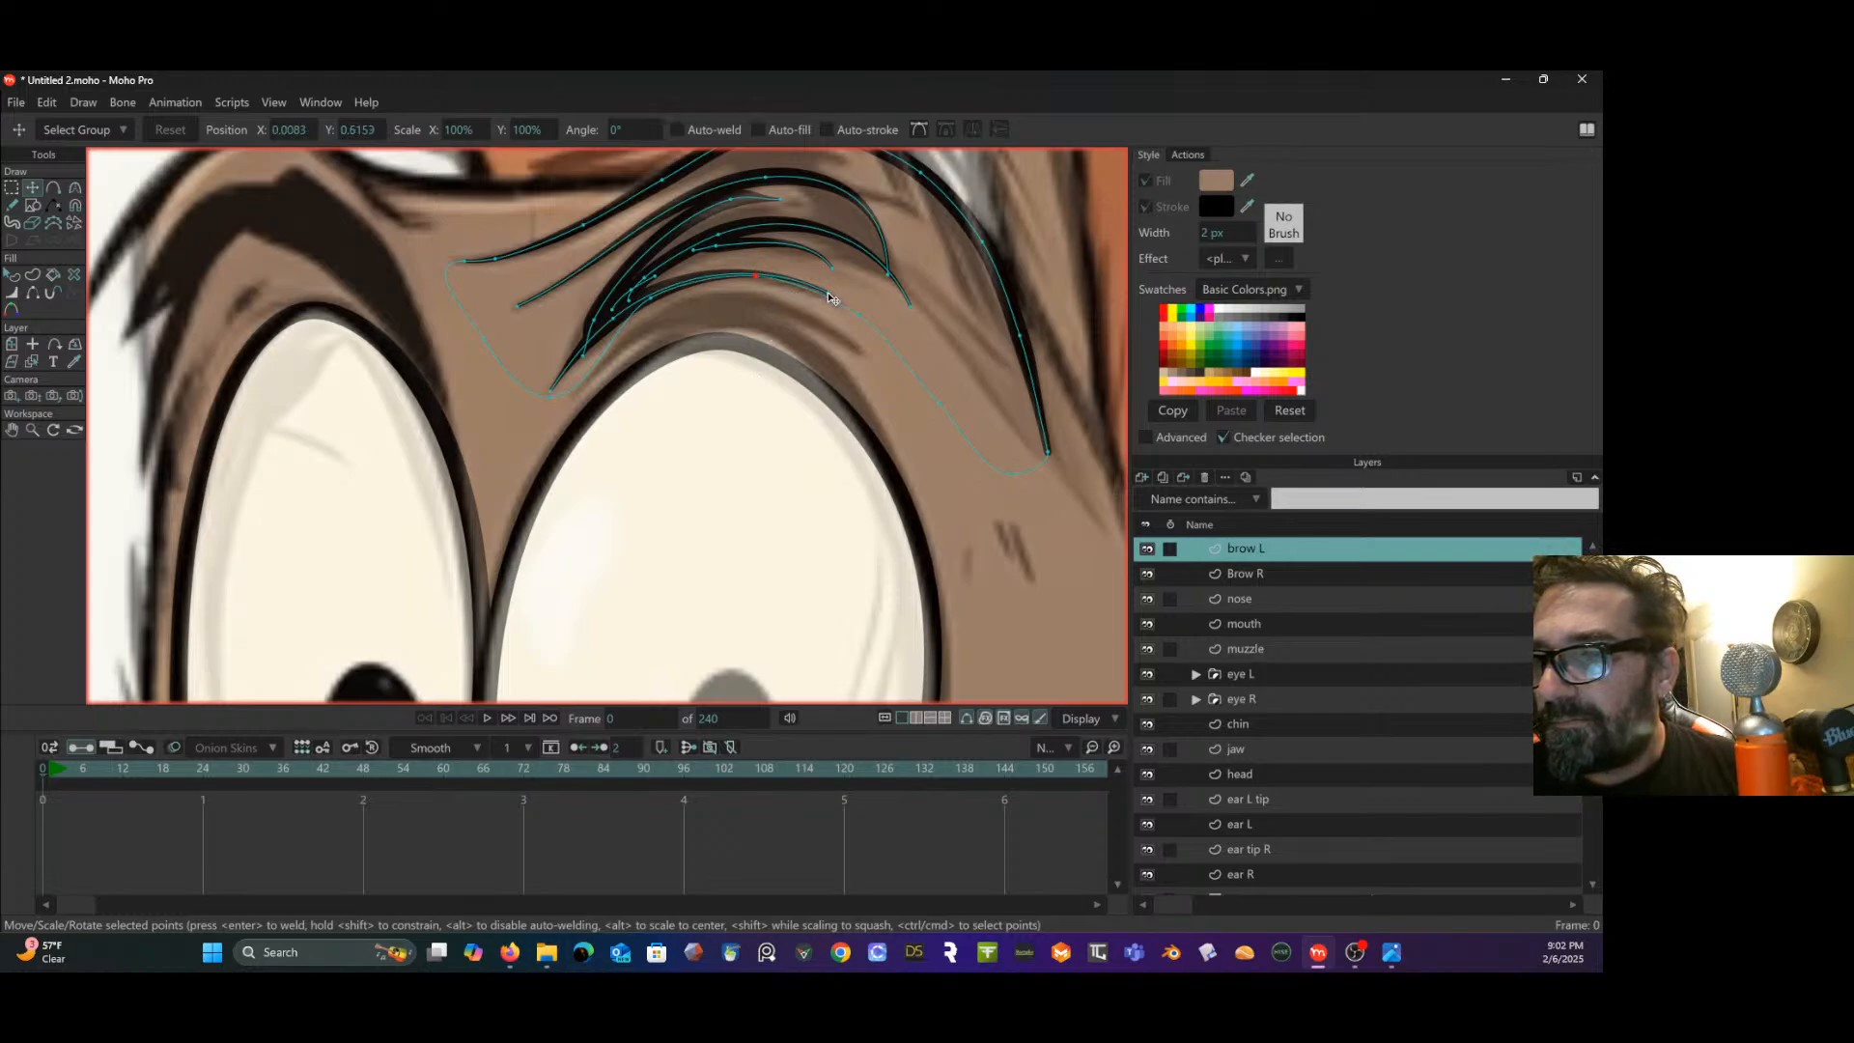
left_click_drag(828, 300, 831, 306)
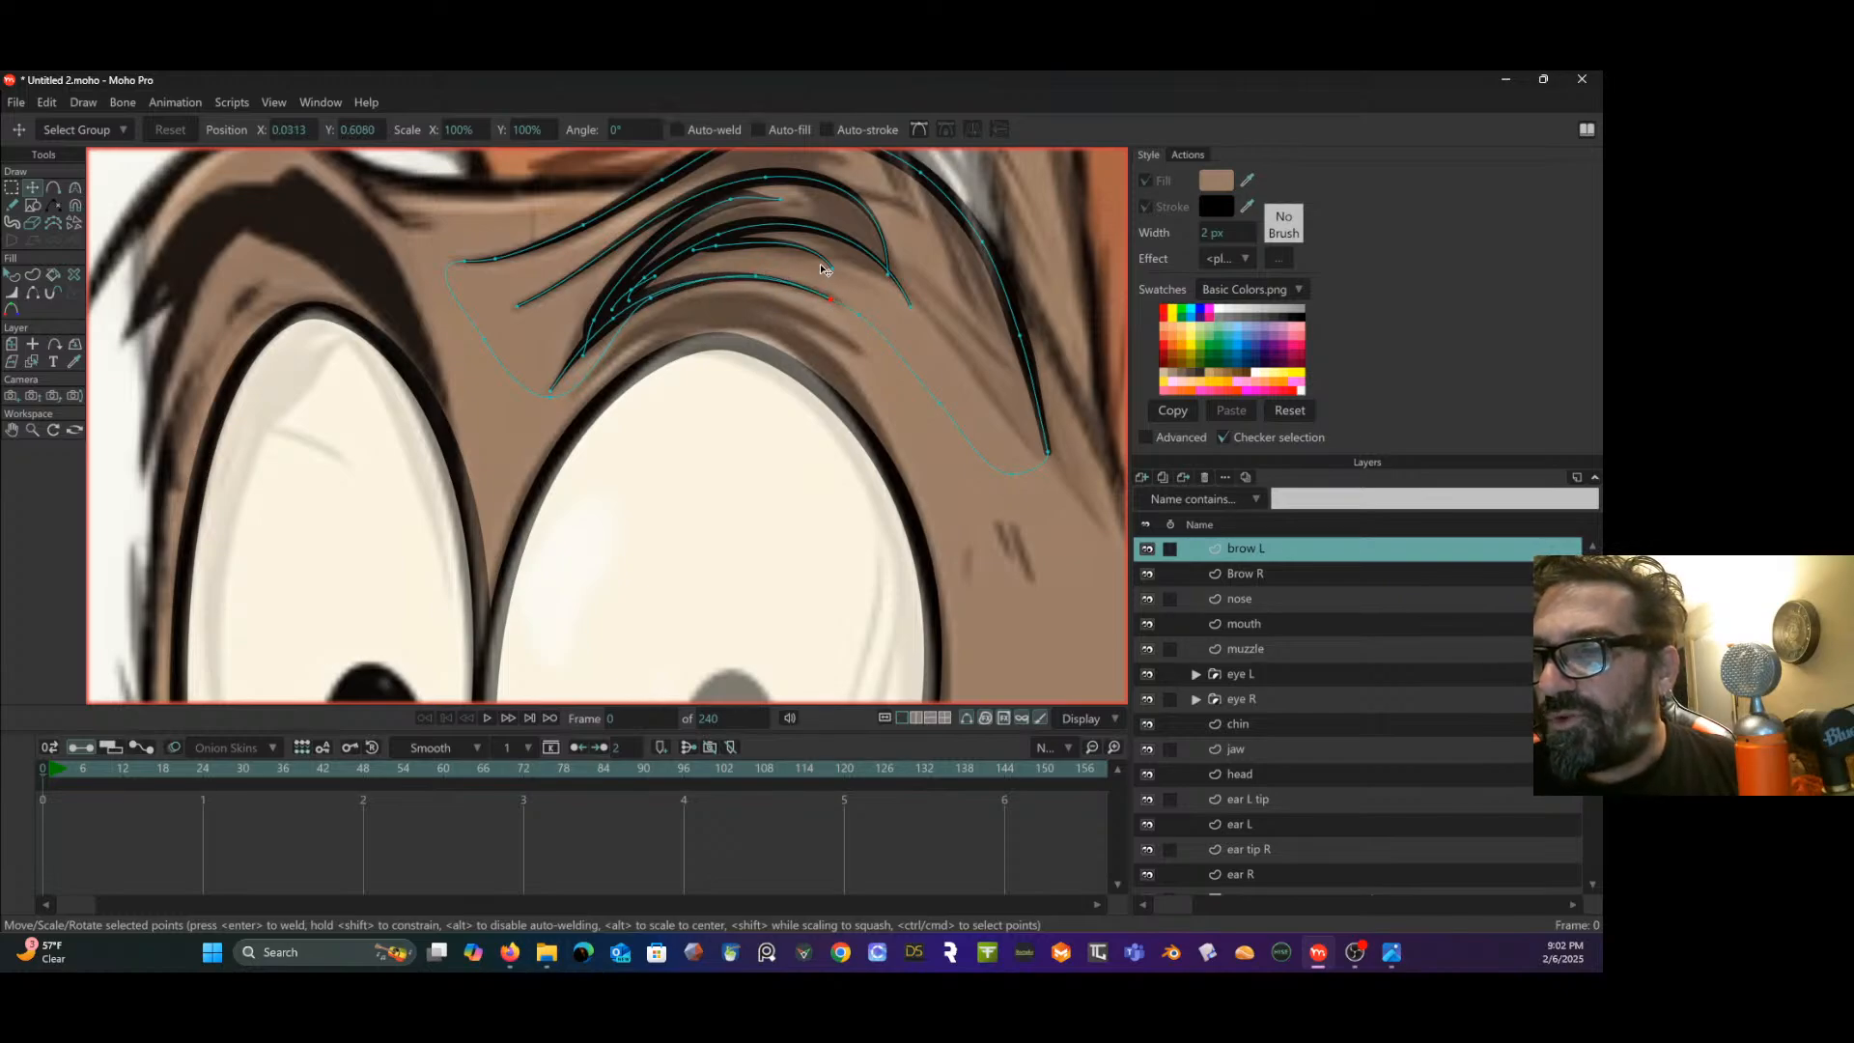
scroll(827, 277, "down", 4)
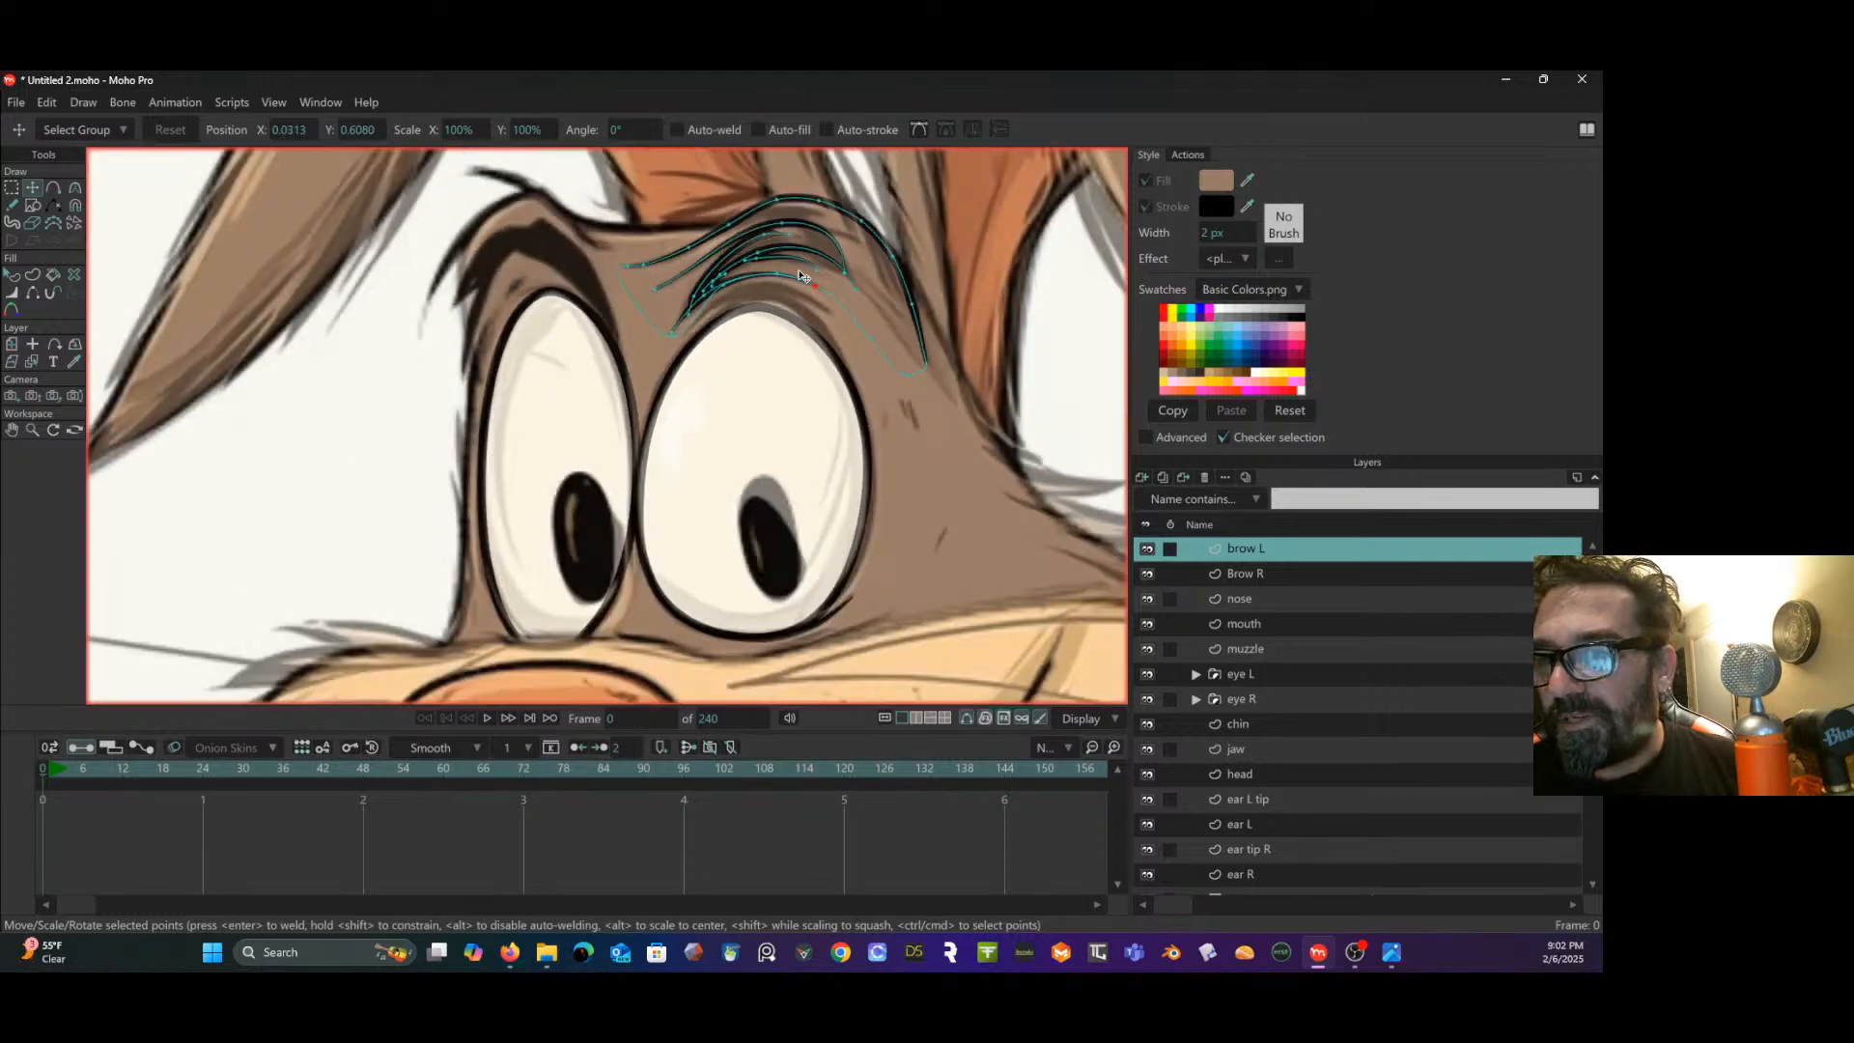
scroll(734, 232, "up", 2)
scroll(732, 232, "down", 2)
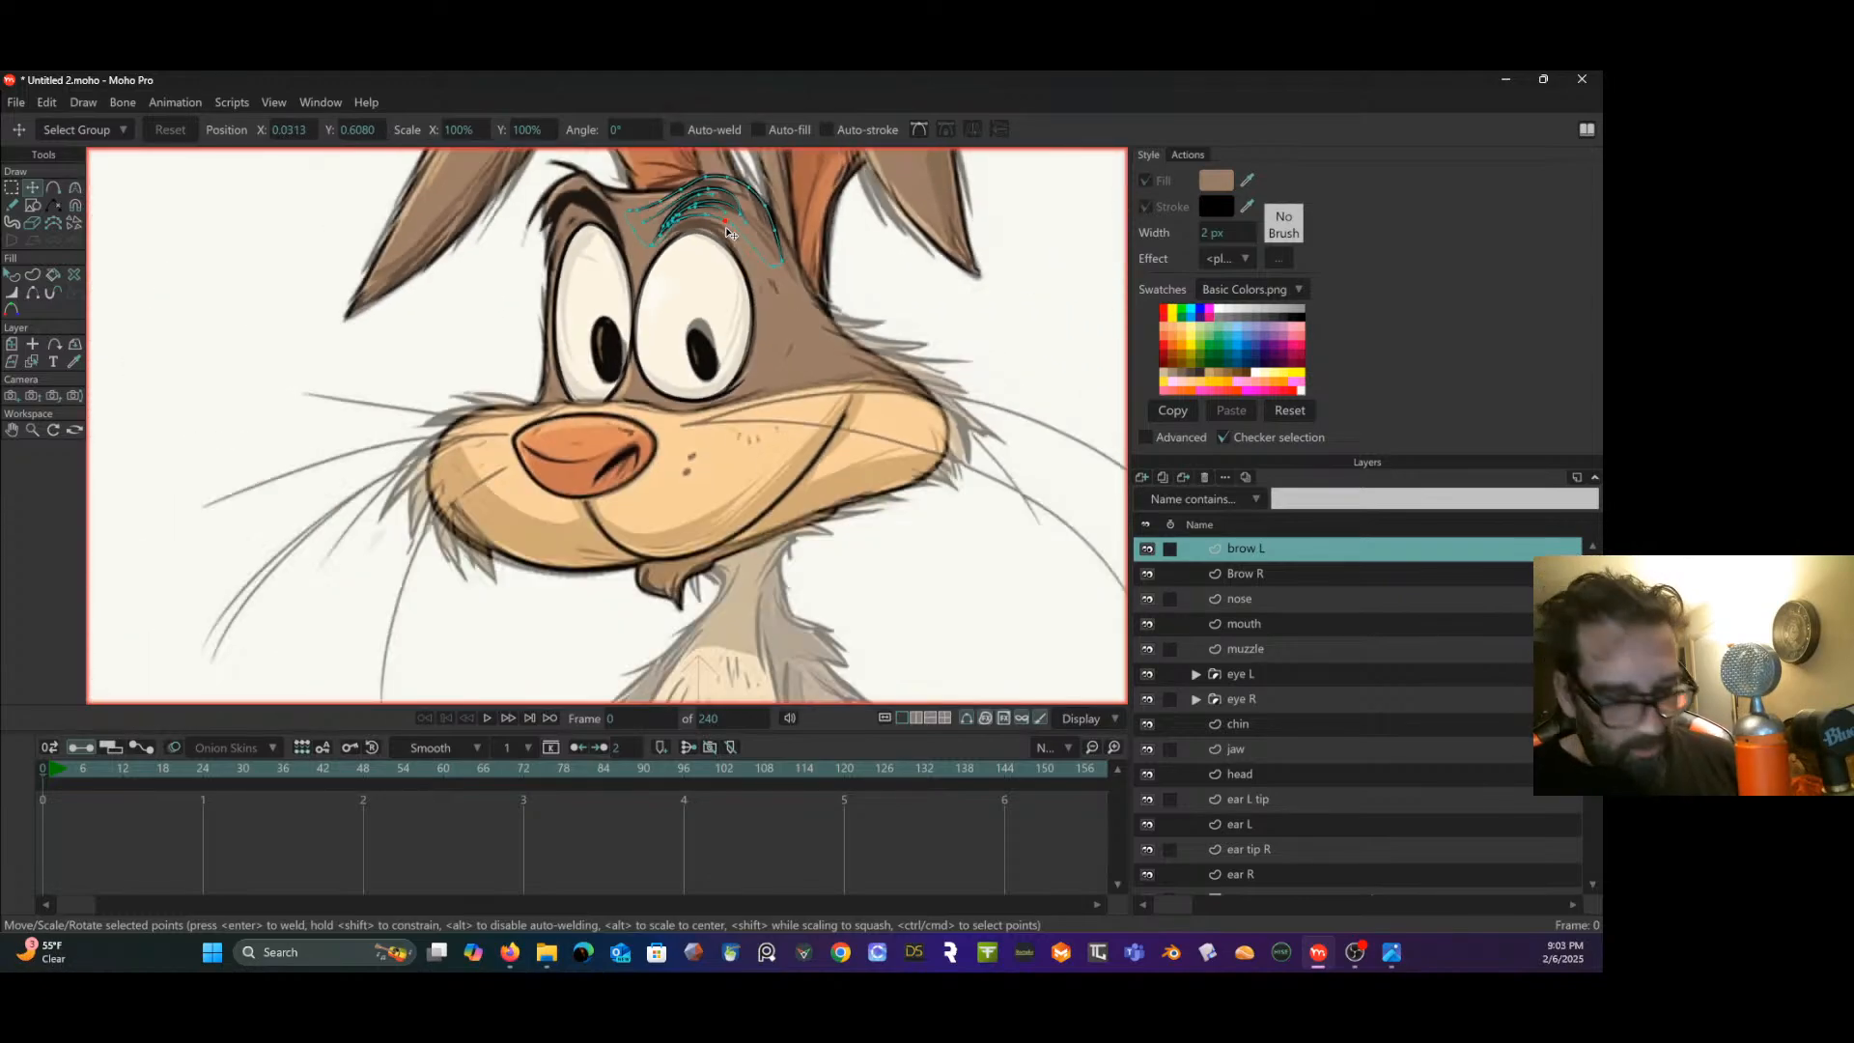
- Draw freehand spiky fur strokes rising from the upper edge of the left brow in the brow L layer, comparing them with the reference hidden
mouse_move(713, 233)
left_mouse_down()
mouse_move(701, 273)
mouse_move(729, 280)
left_mouse_up()
key("ctrl+u")
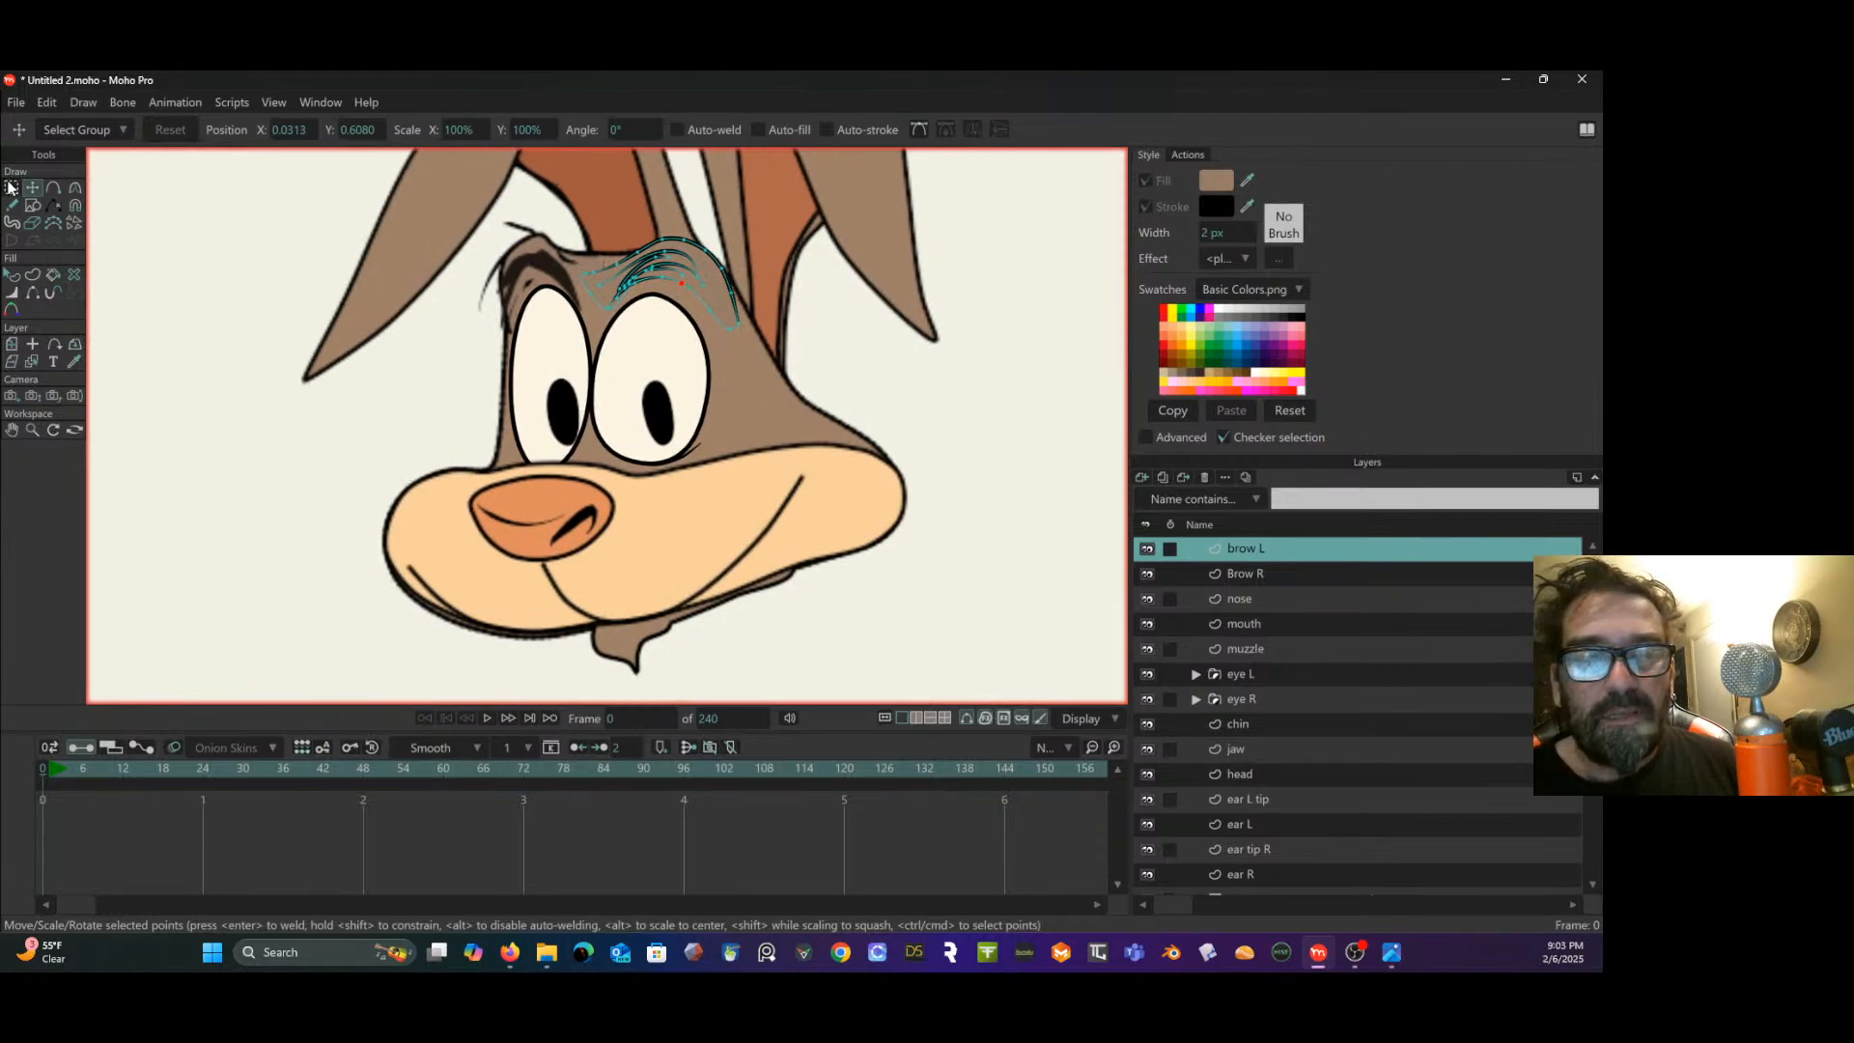
left_click(10, 188)
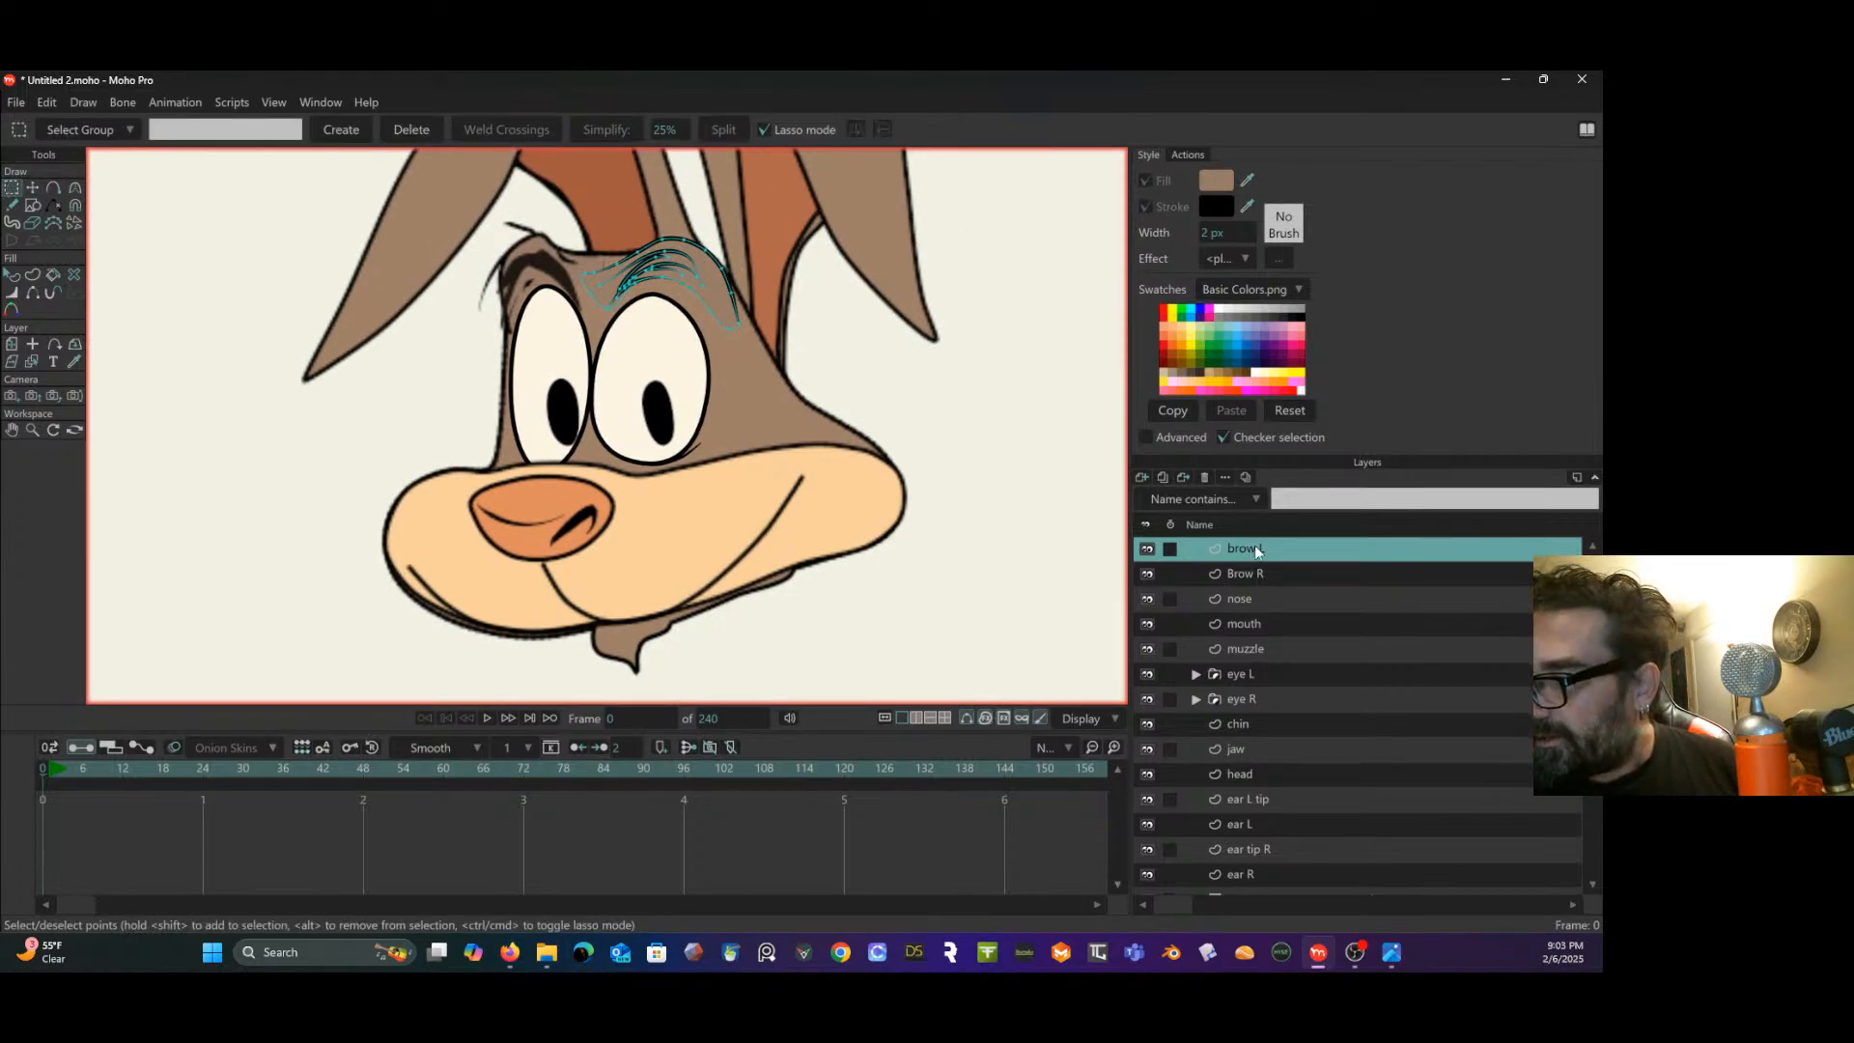
left_click(1249, 674)
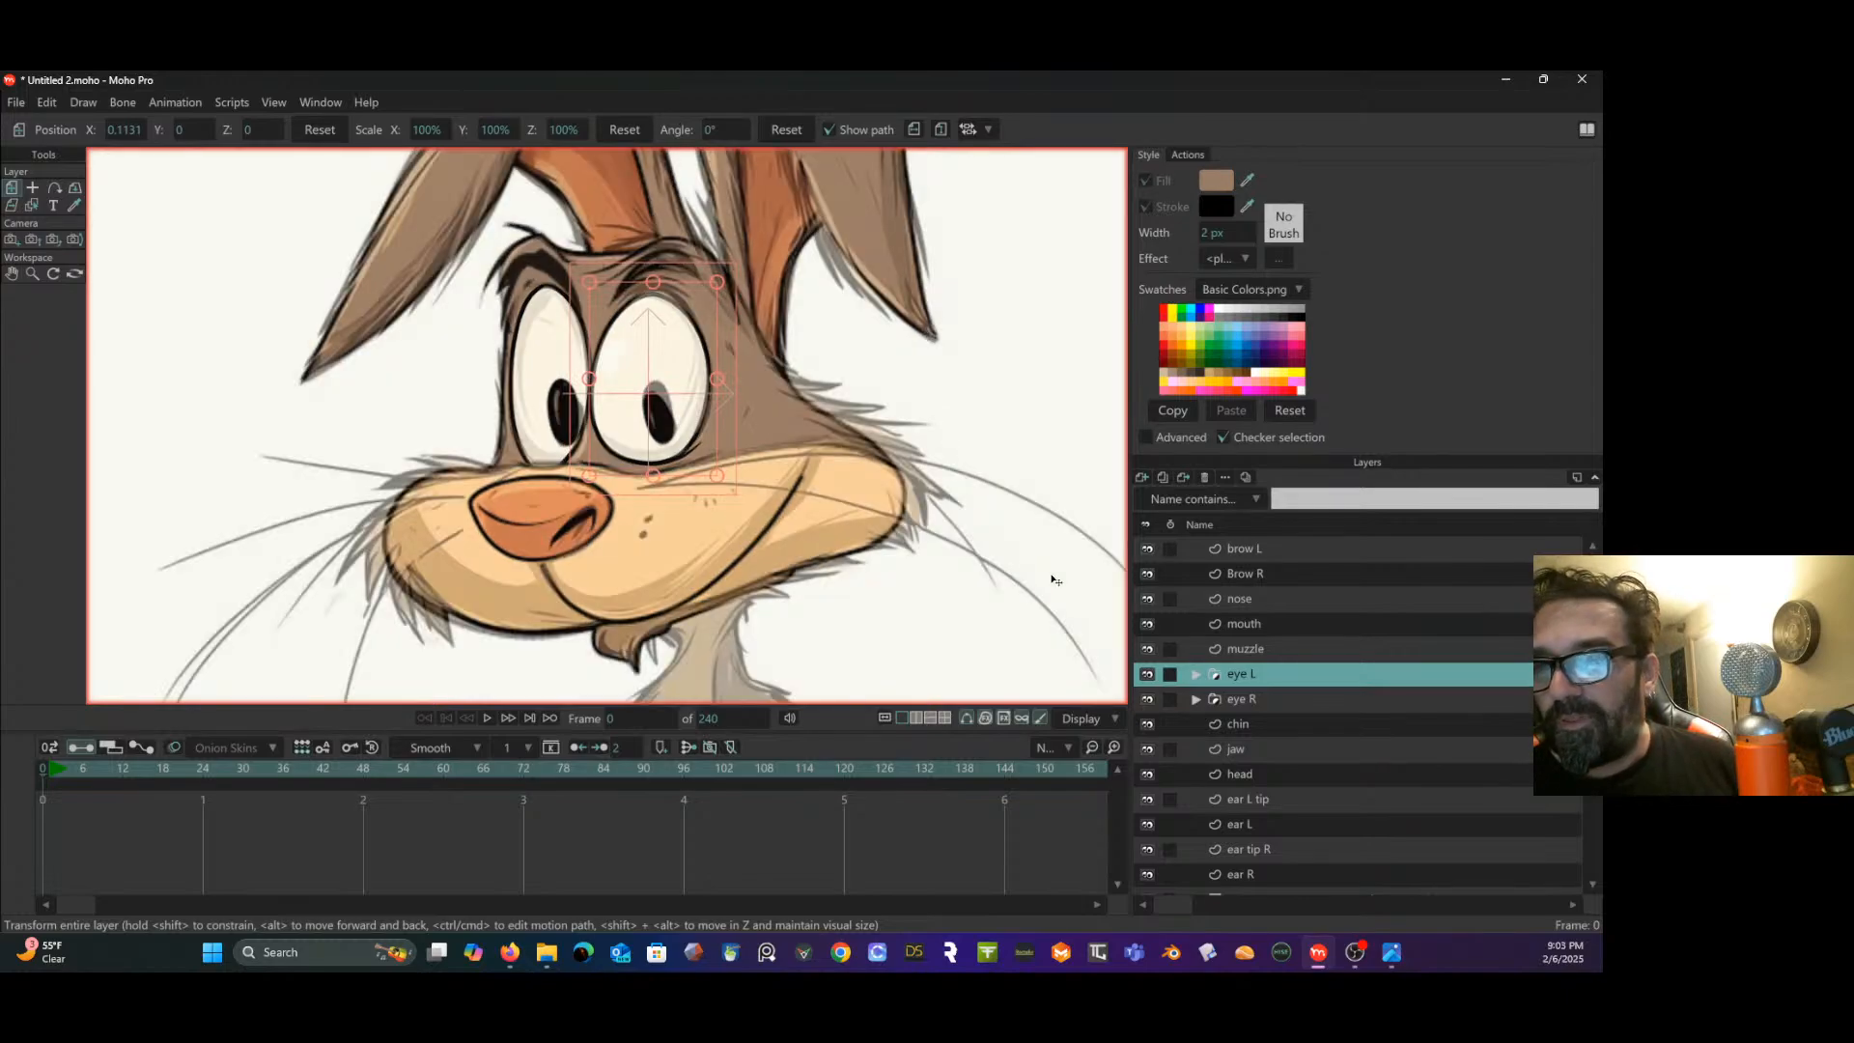
scroll(881, 439, "up", 3)
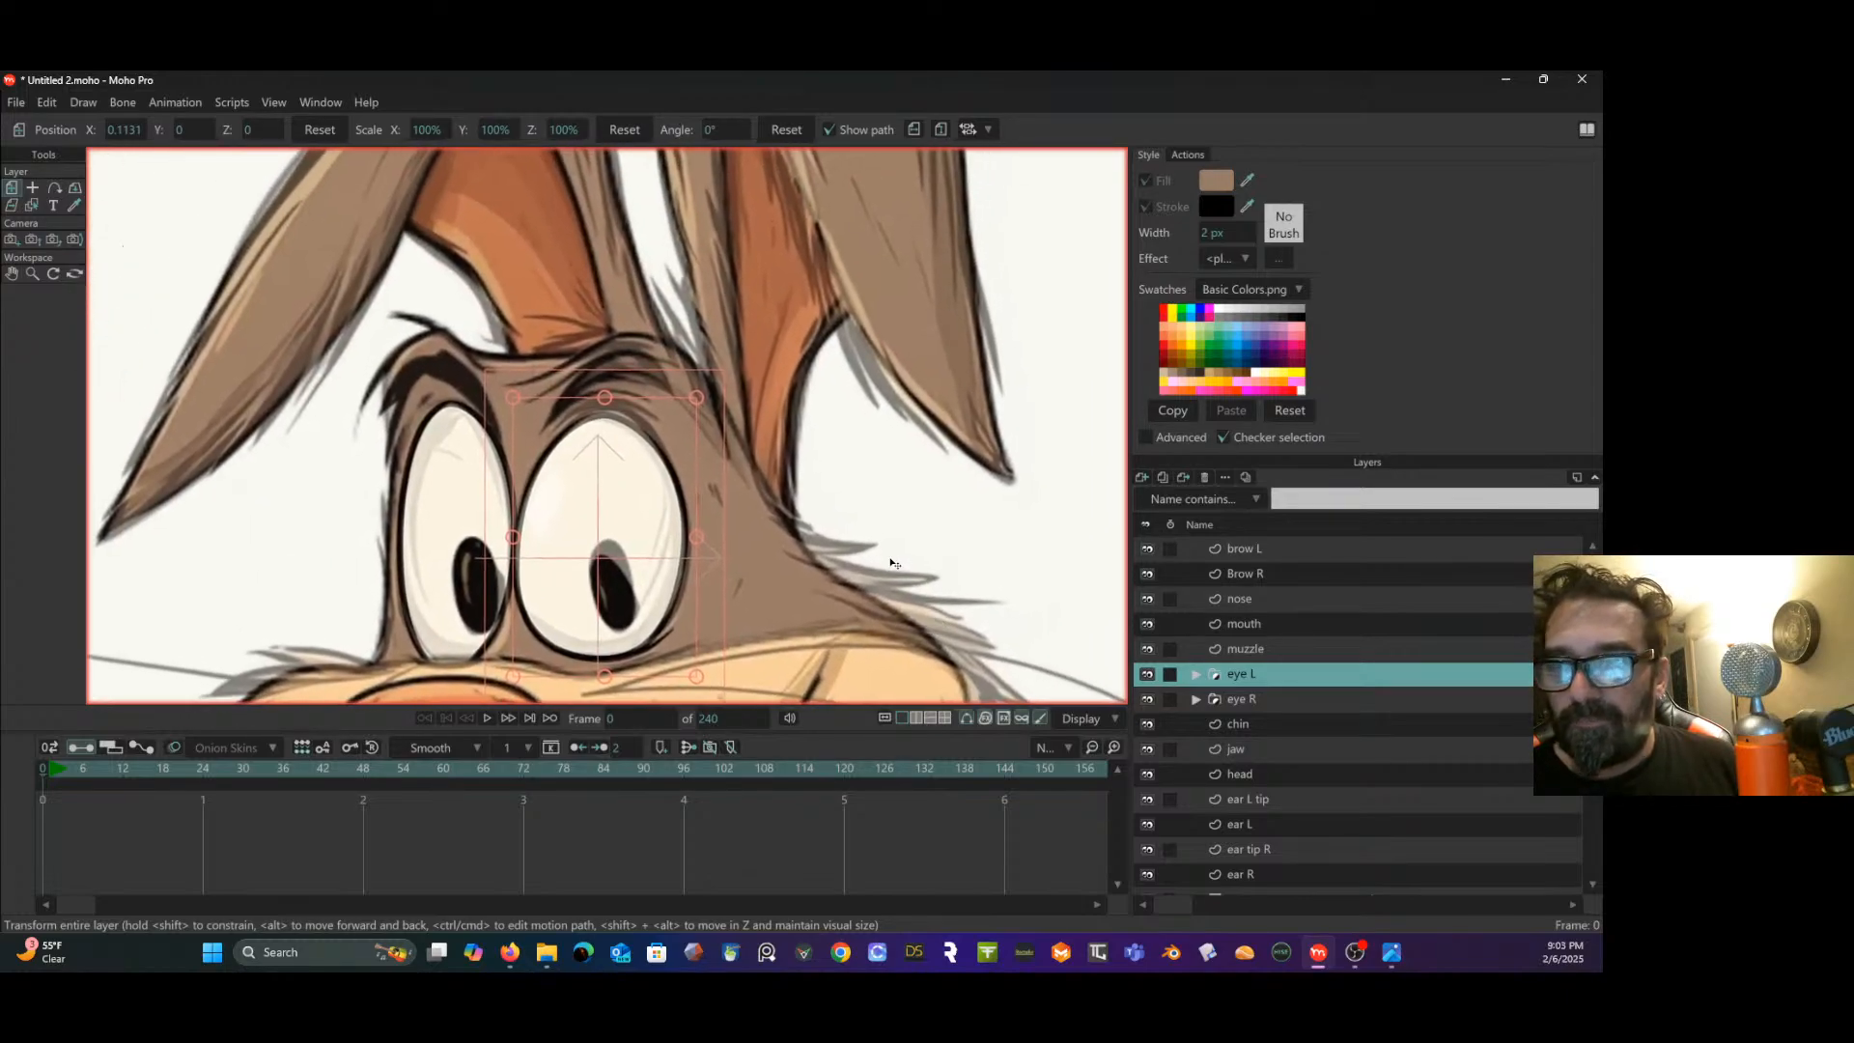
left_click_drag(907, 555, 867, 513)
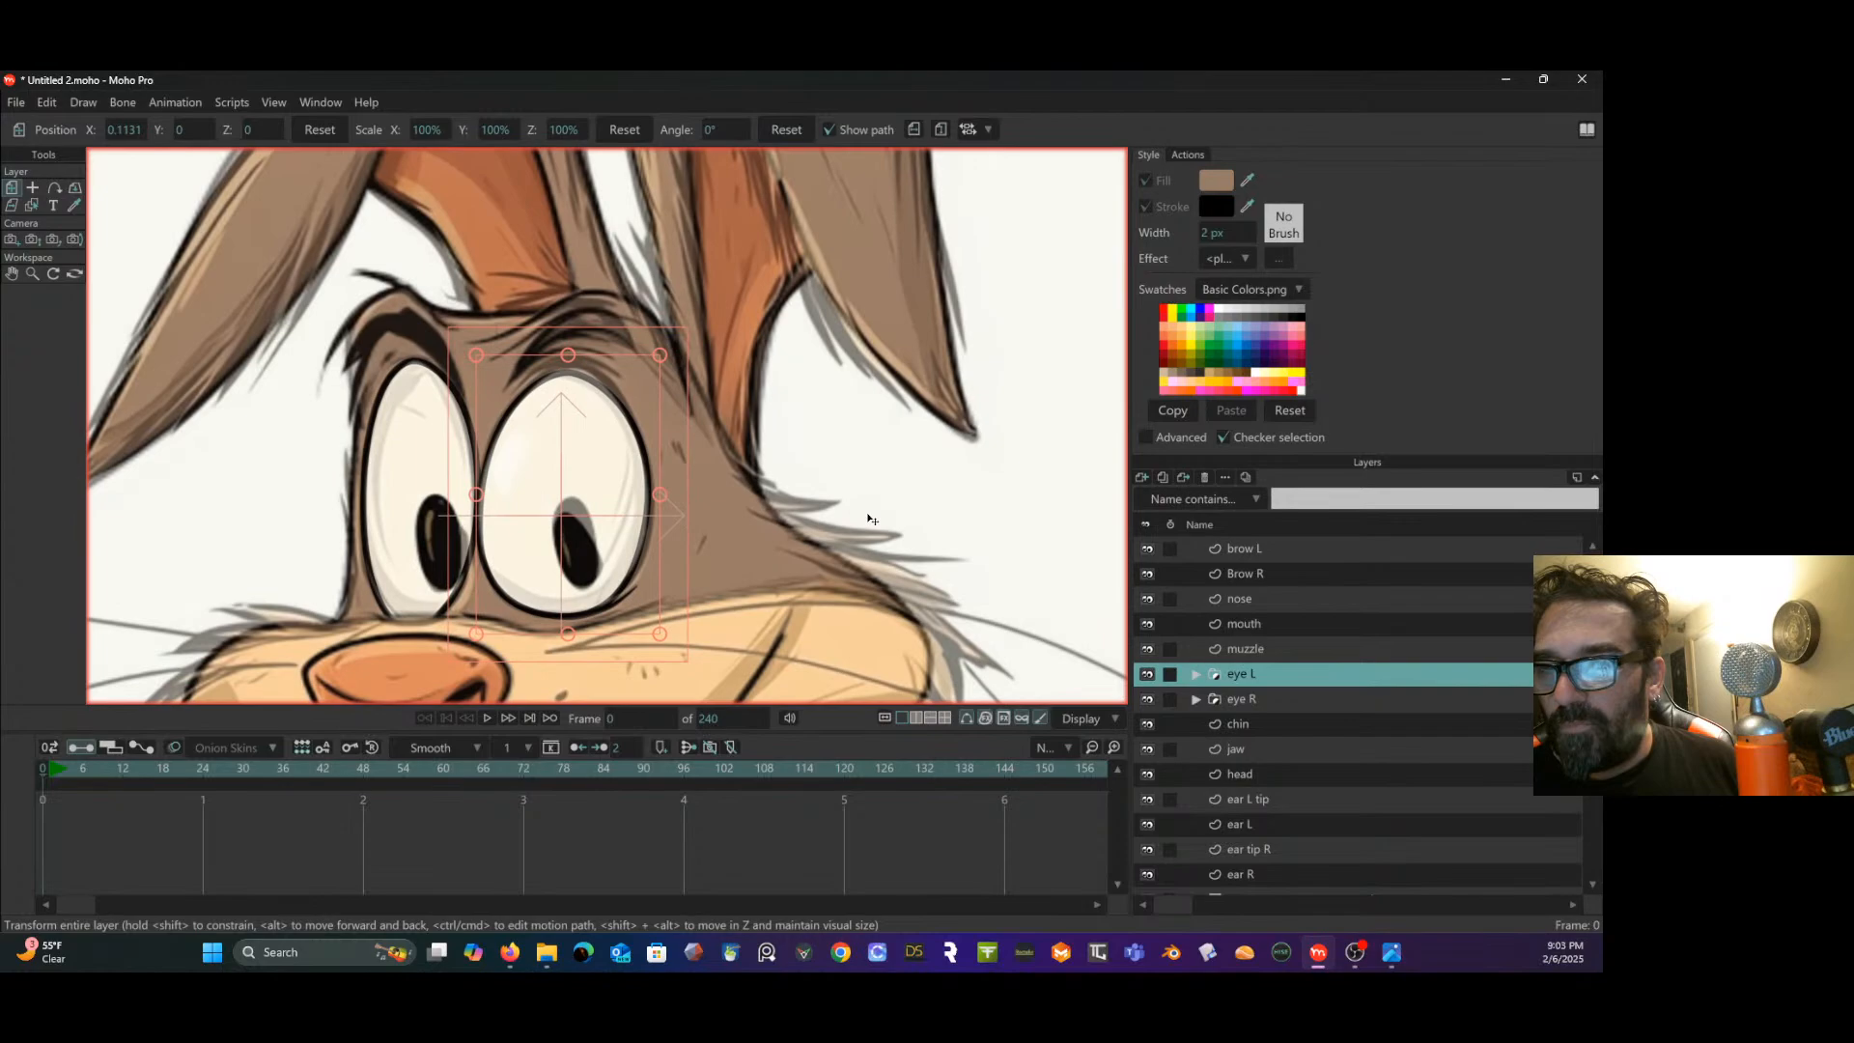
left_click(1250, 546)
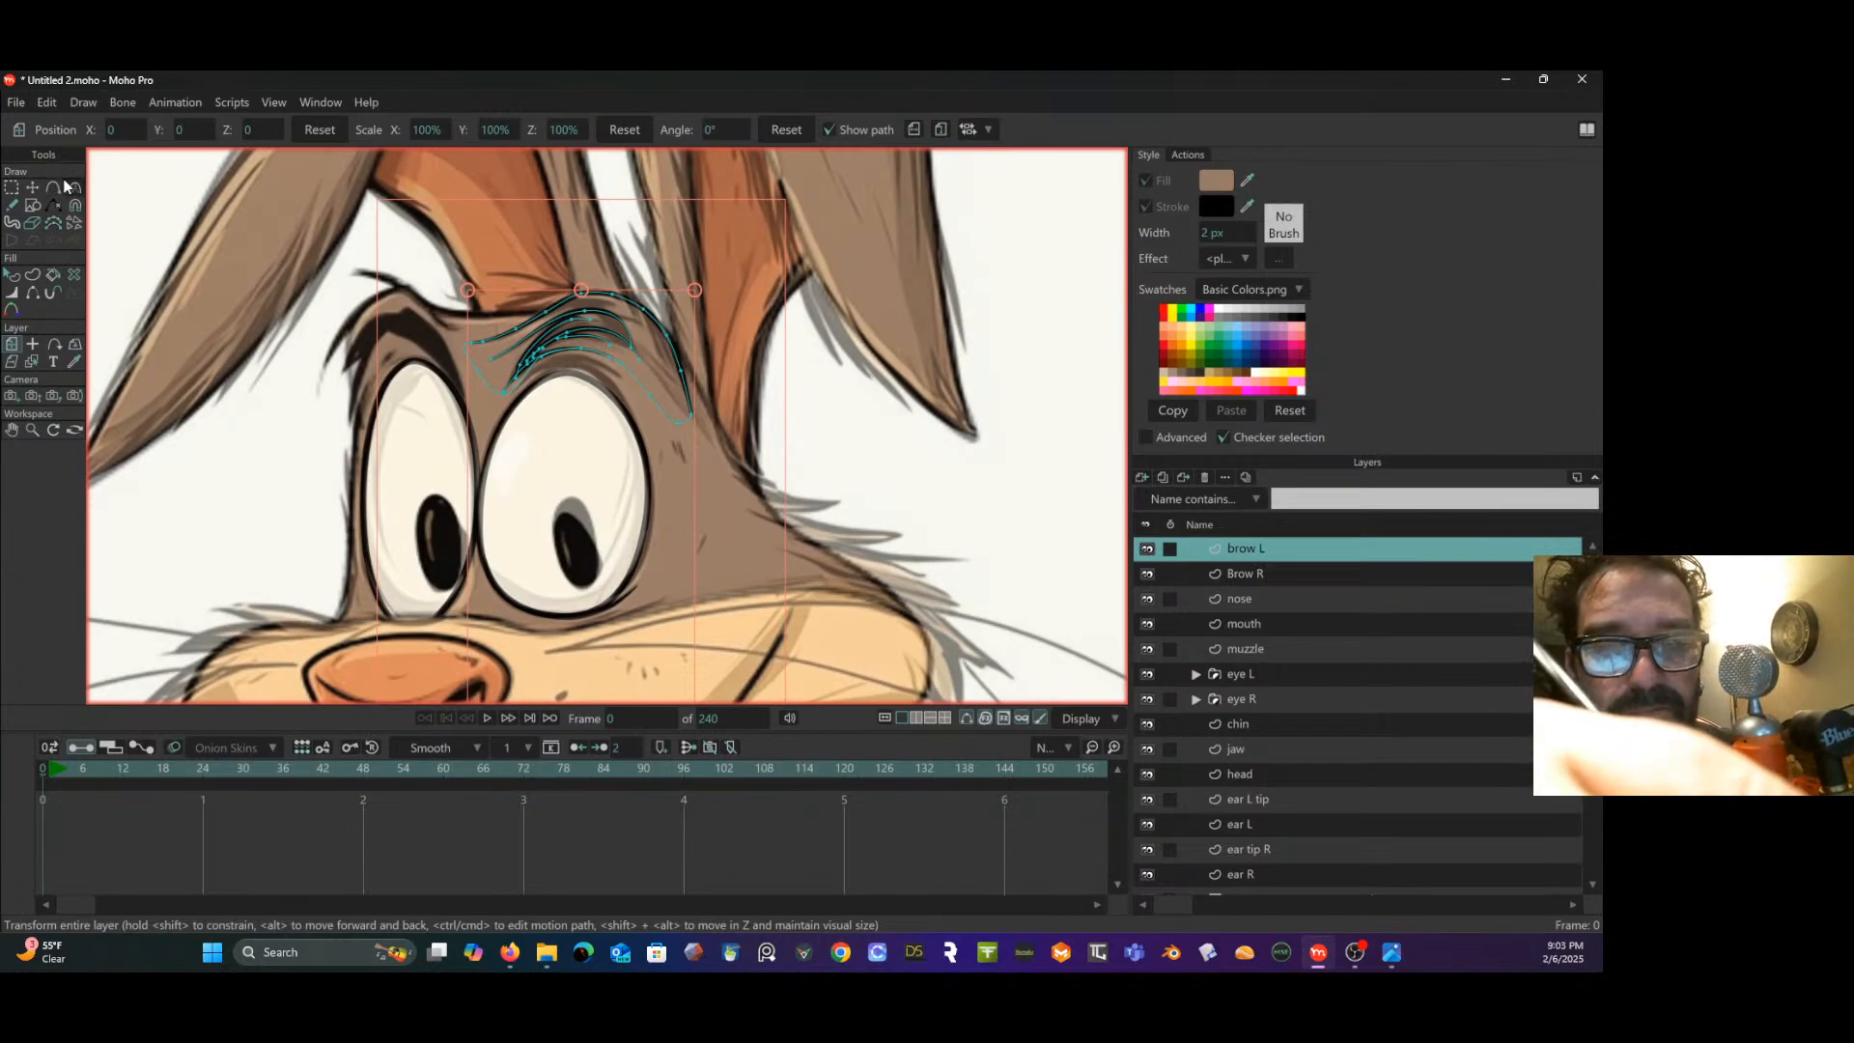
left_click(17, 206)
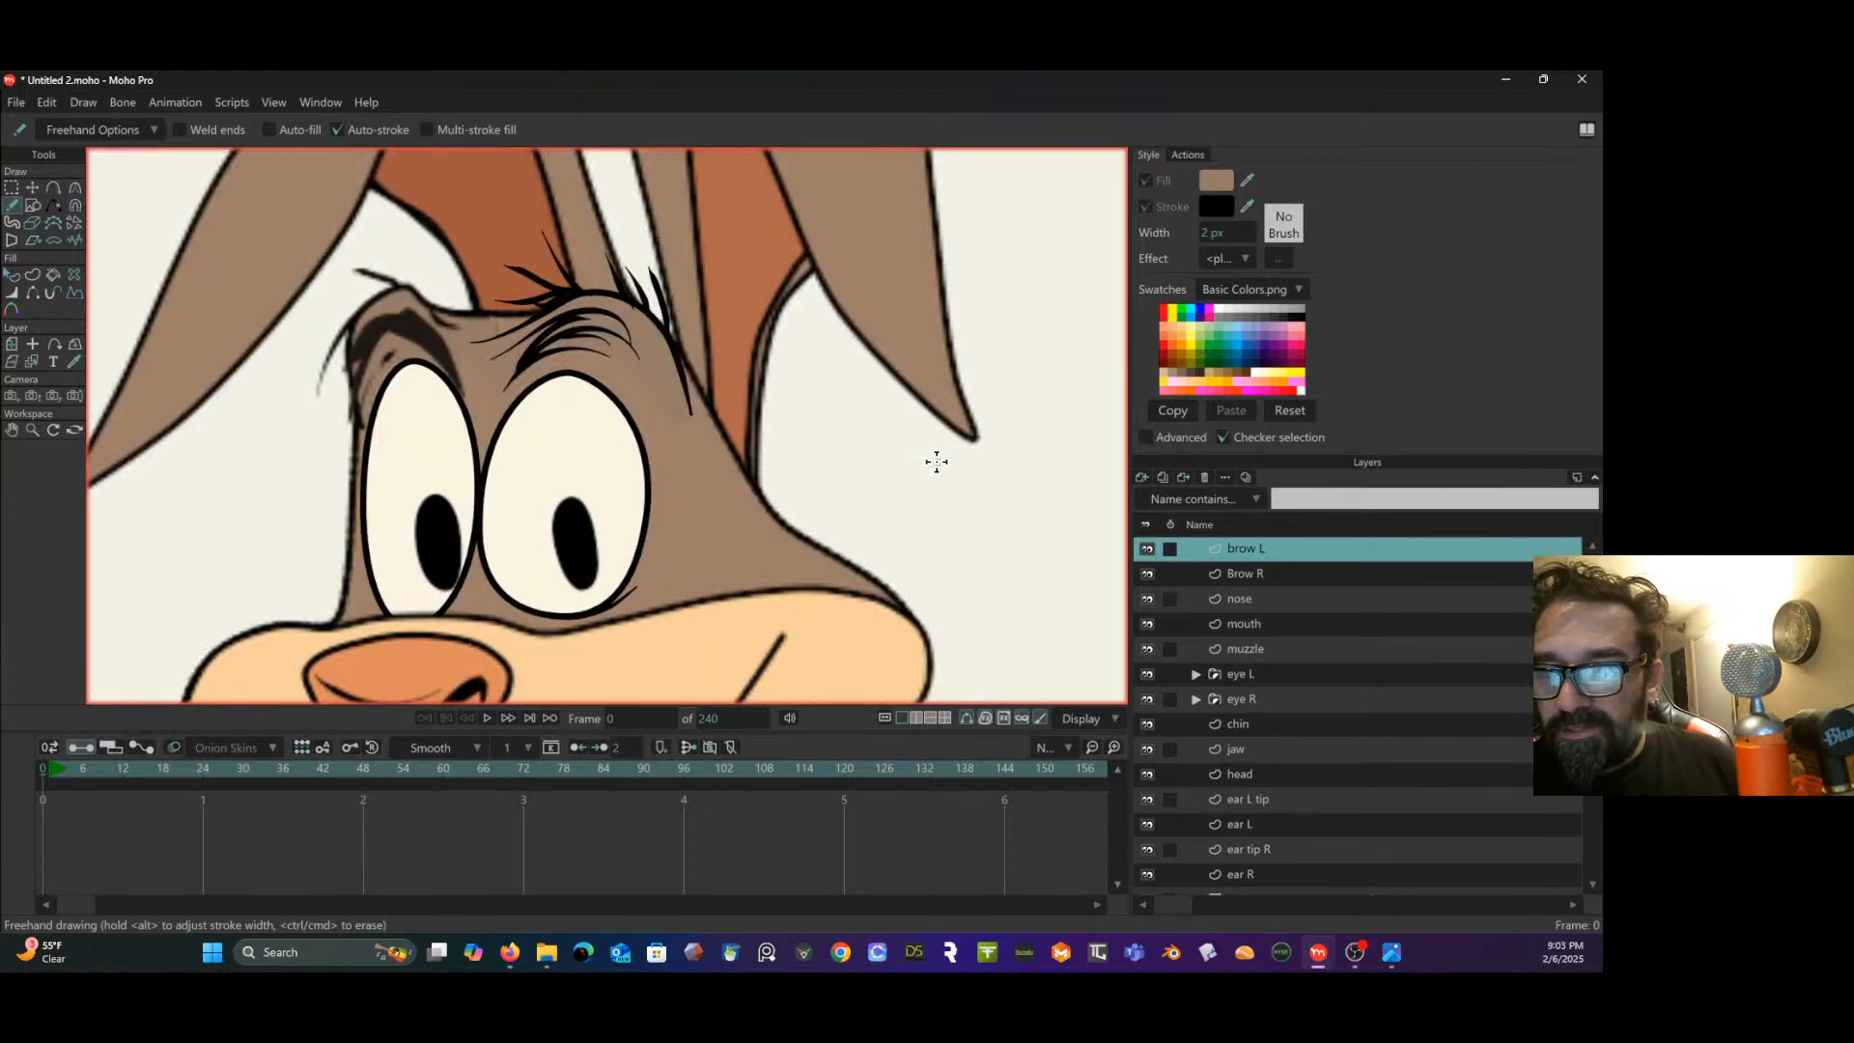
scroll(936, 461, "down", 5)
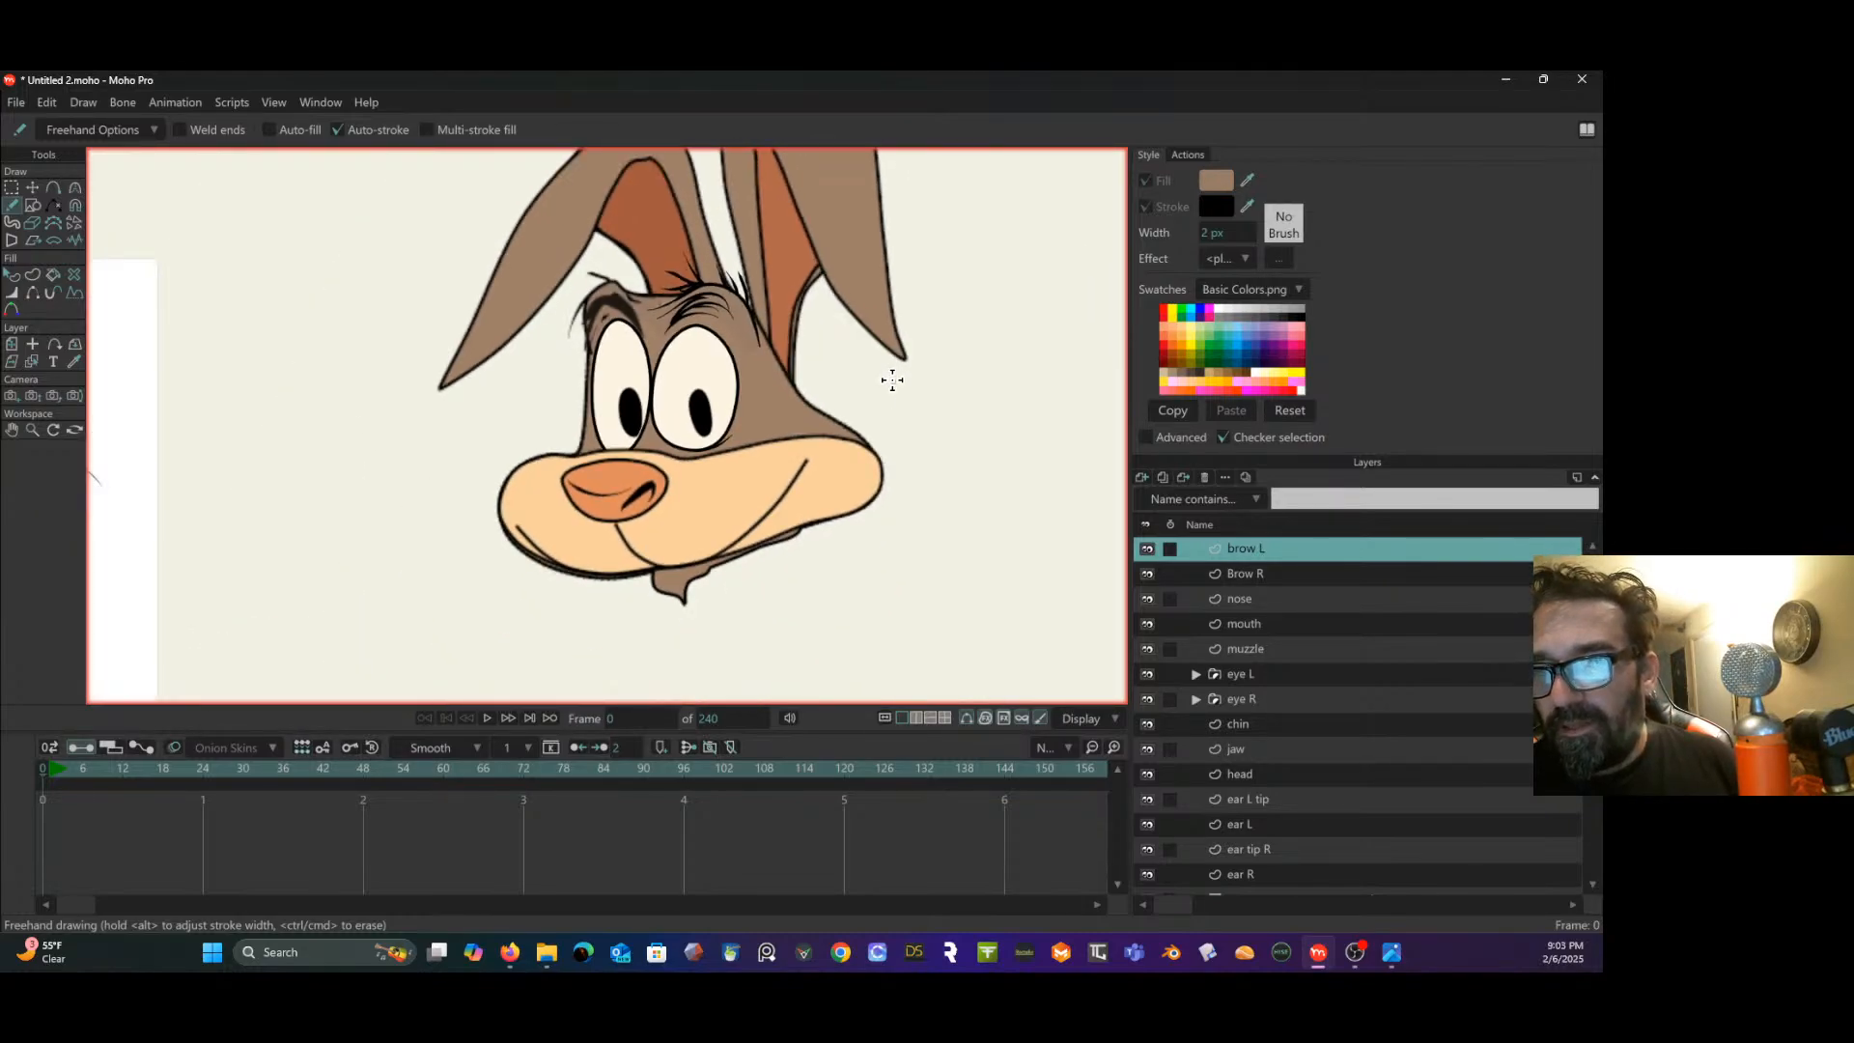
scroll(892, 380, "up", 3)
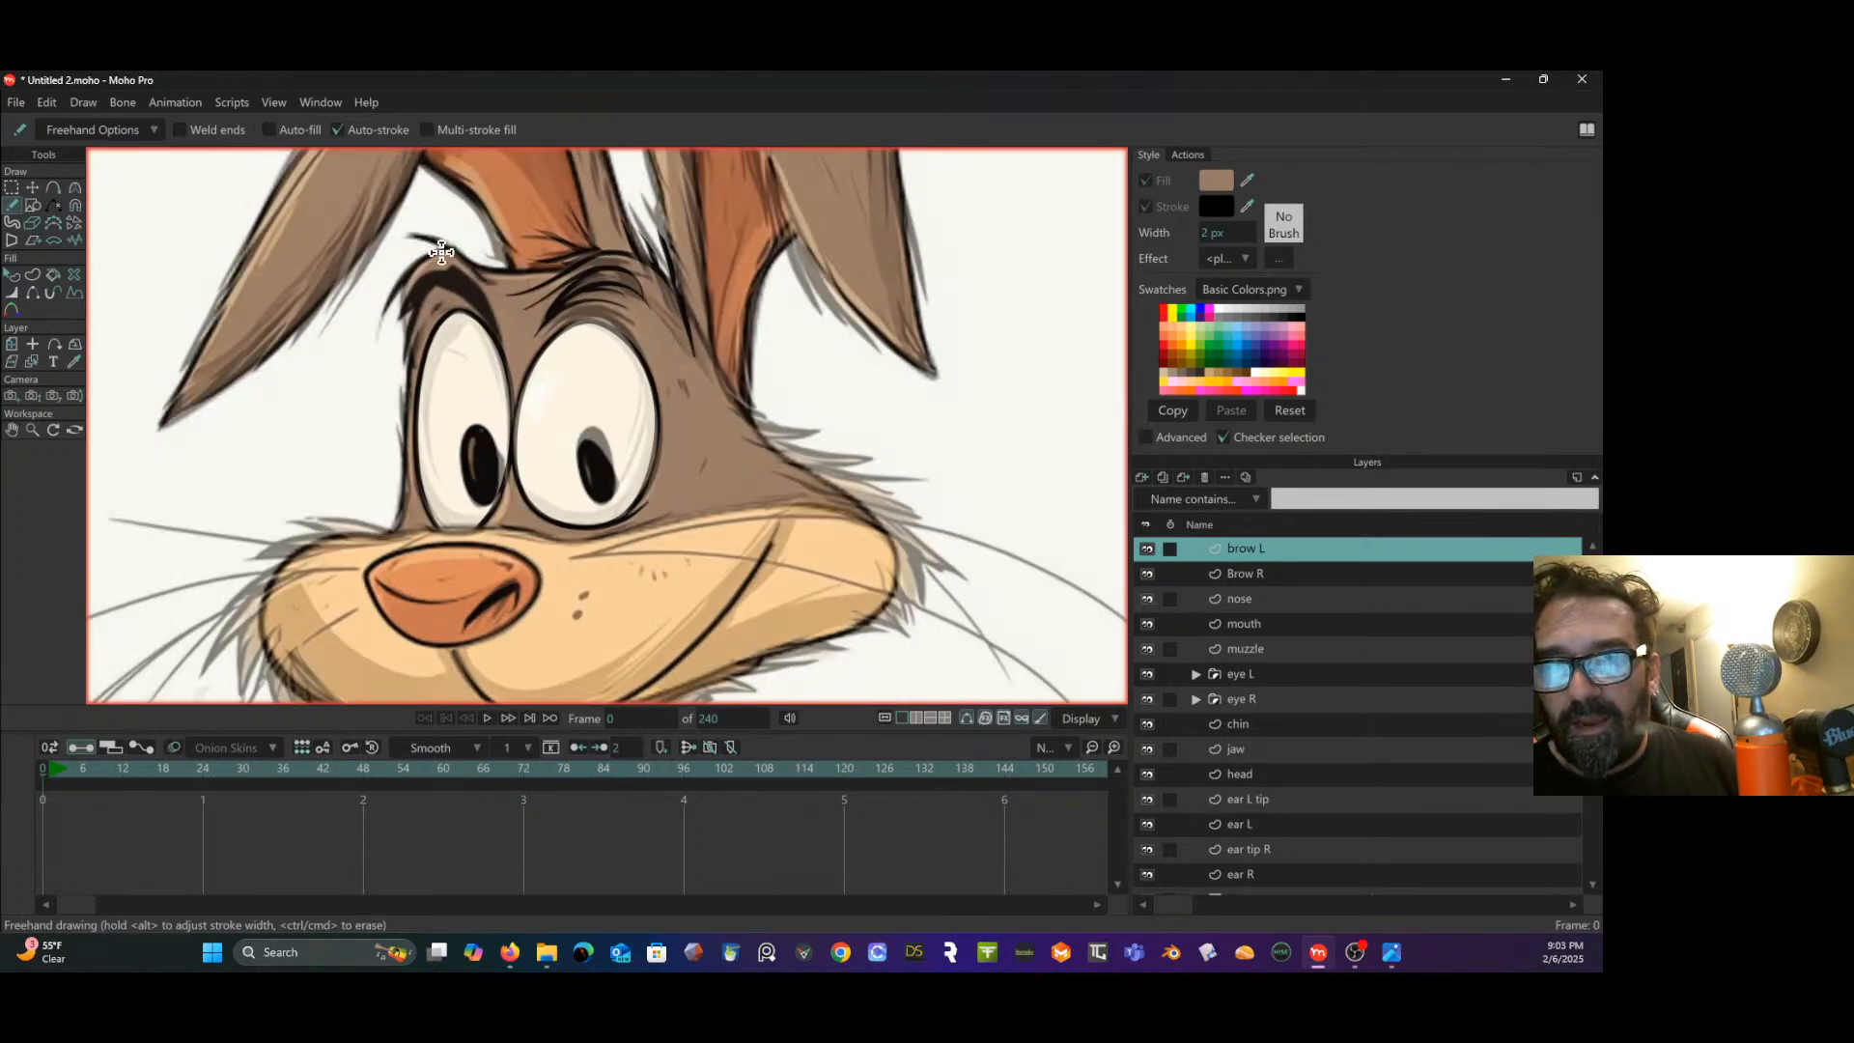
- In the Brow R layer, reposition the points of the loose hair stroke above the right brow so it follows the reference hair
left_click(1261, 573)
scroll(552, 418, "up", 3)
scroll(552, 418, "up", 4)
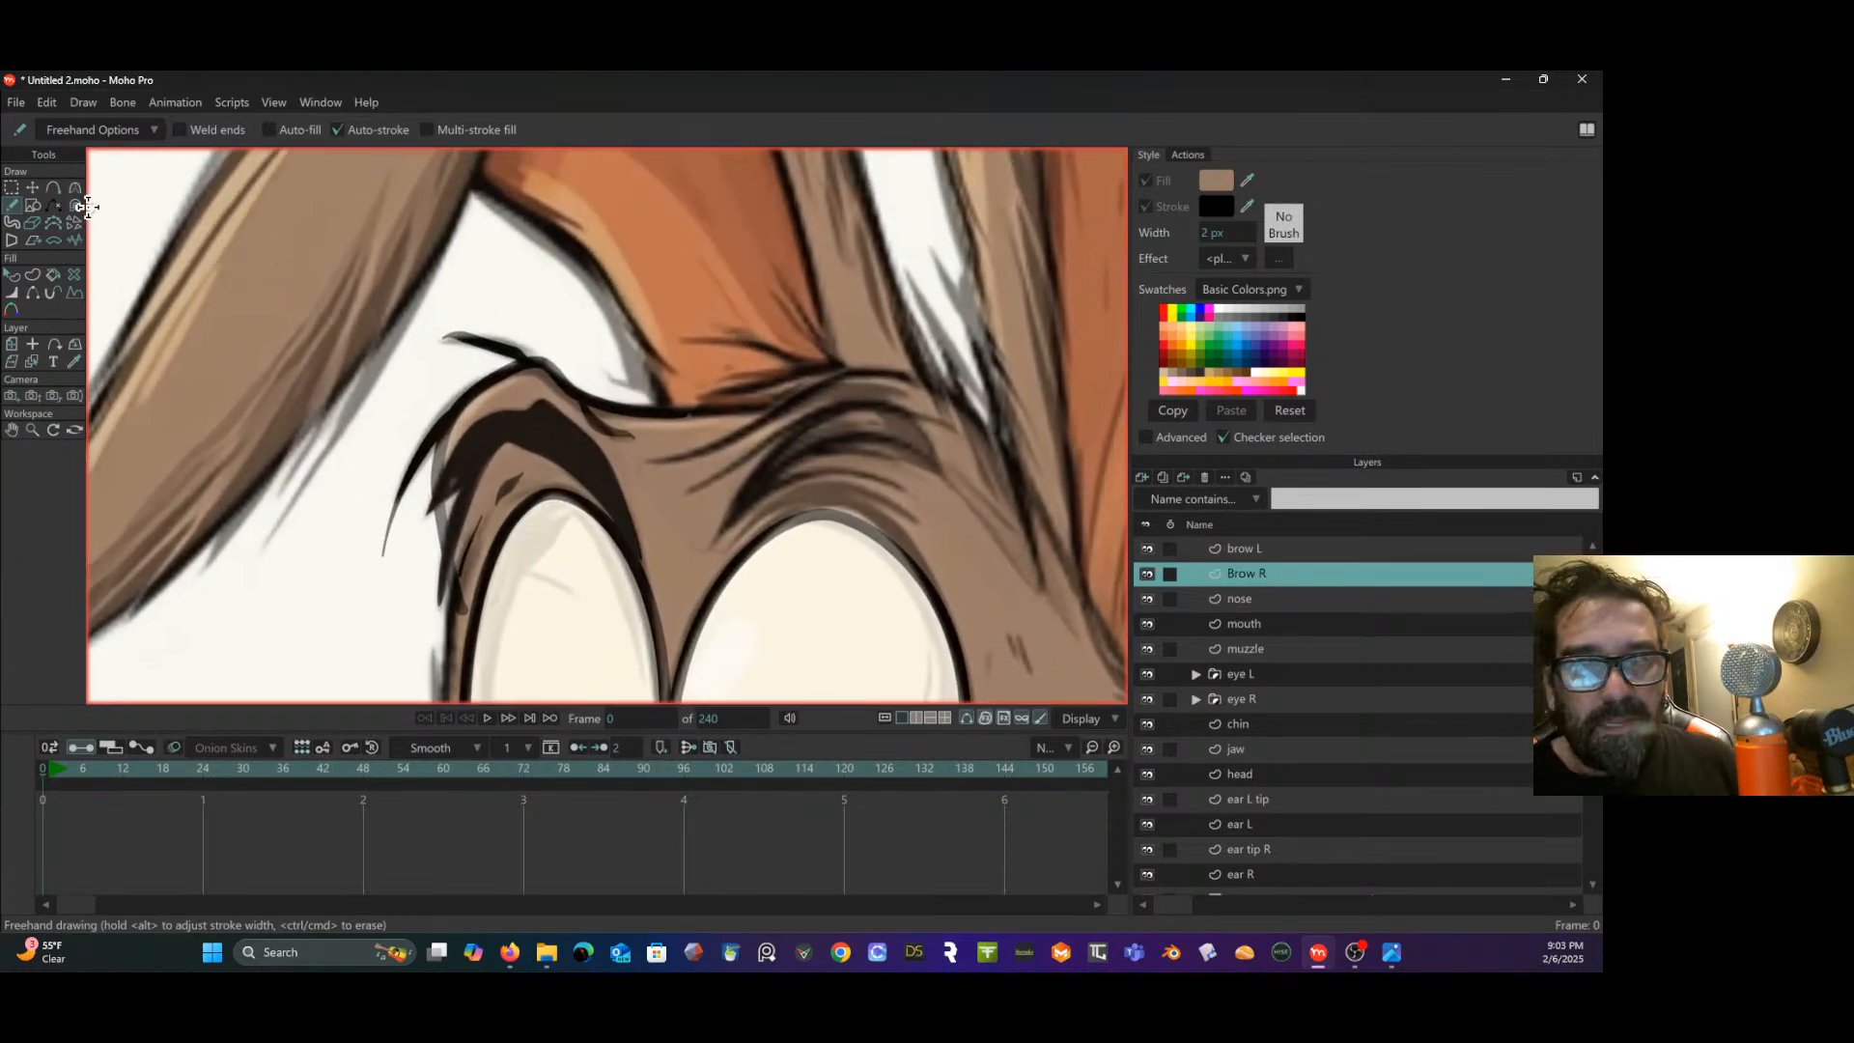
left_click(12, 189)
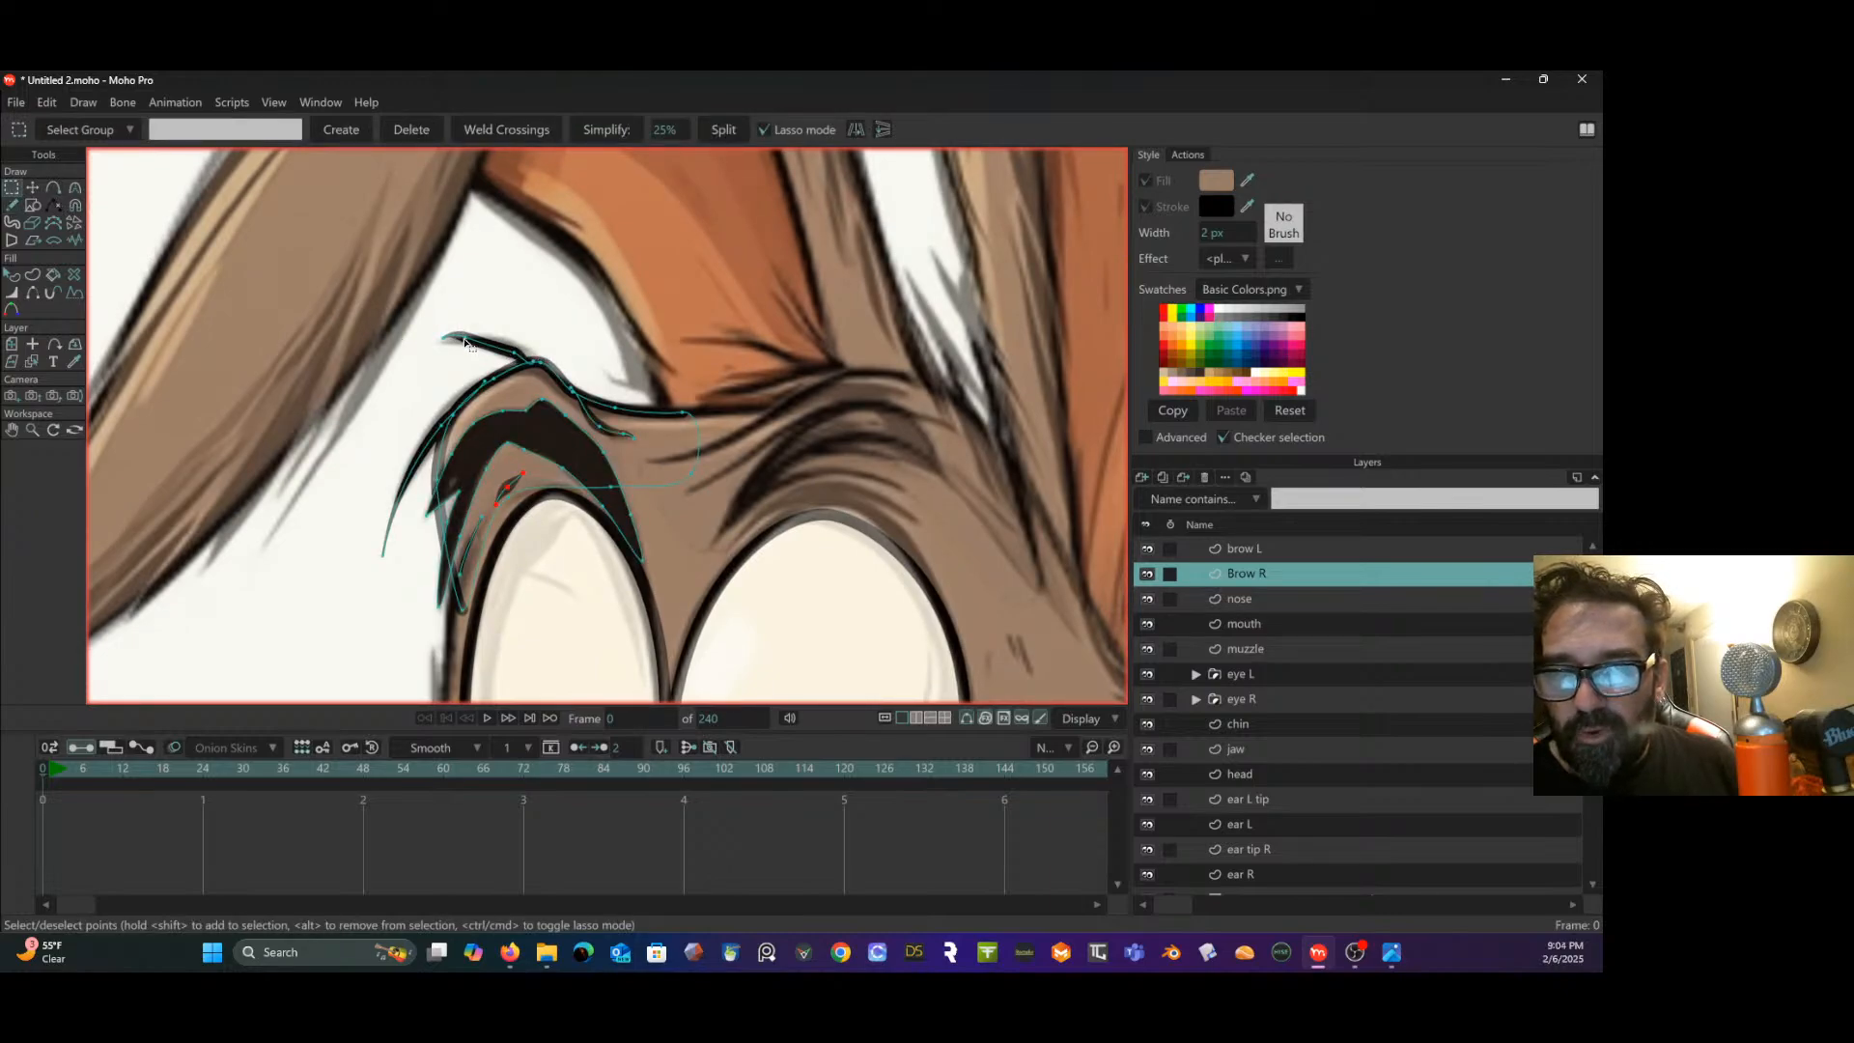
left_click(33, 188)
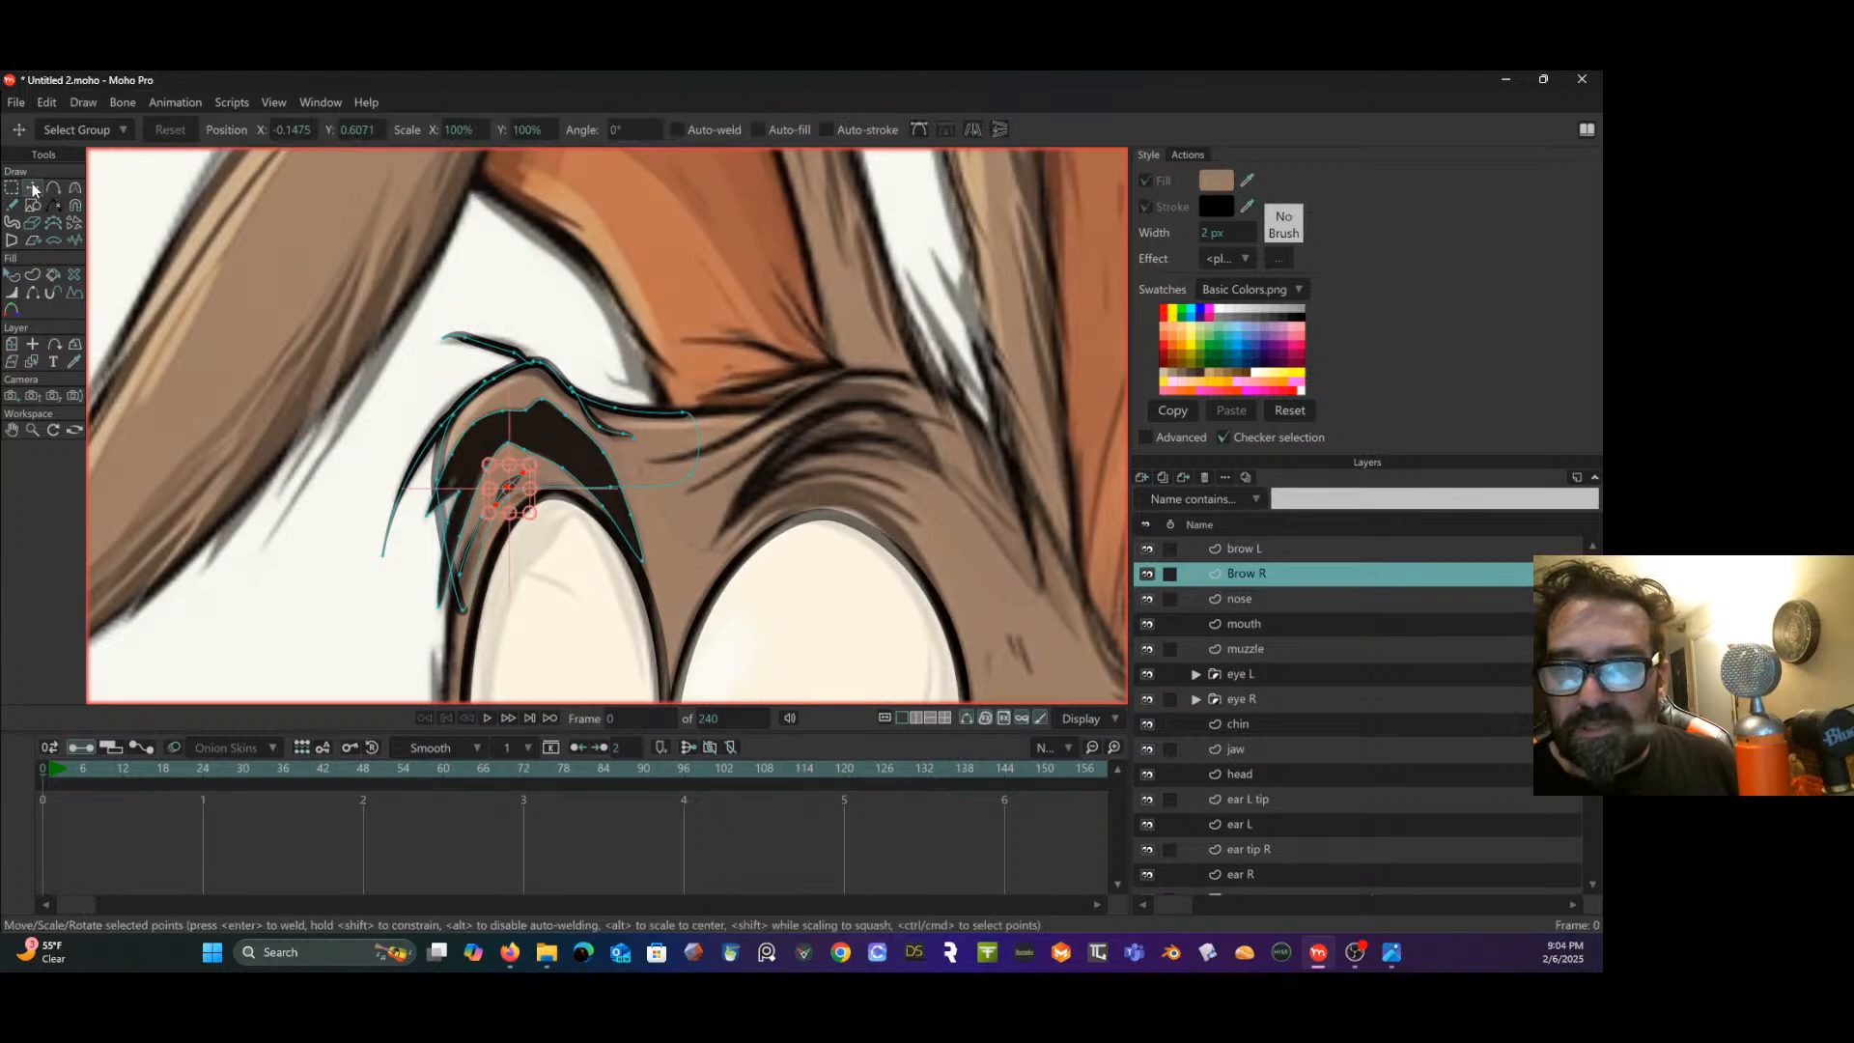
scroll(299, 309, "up", 2)
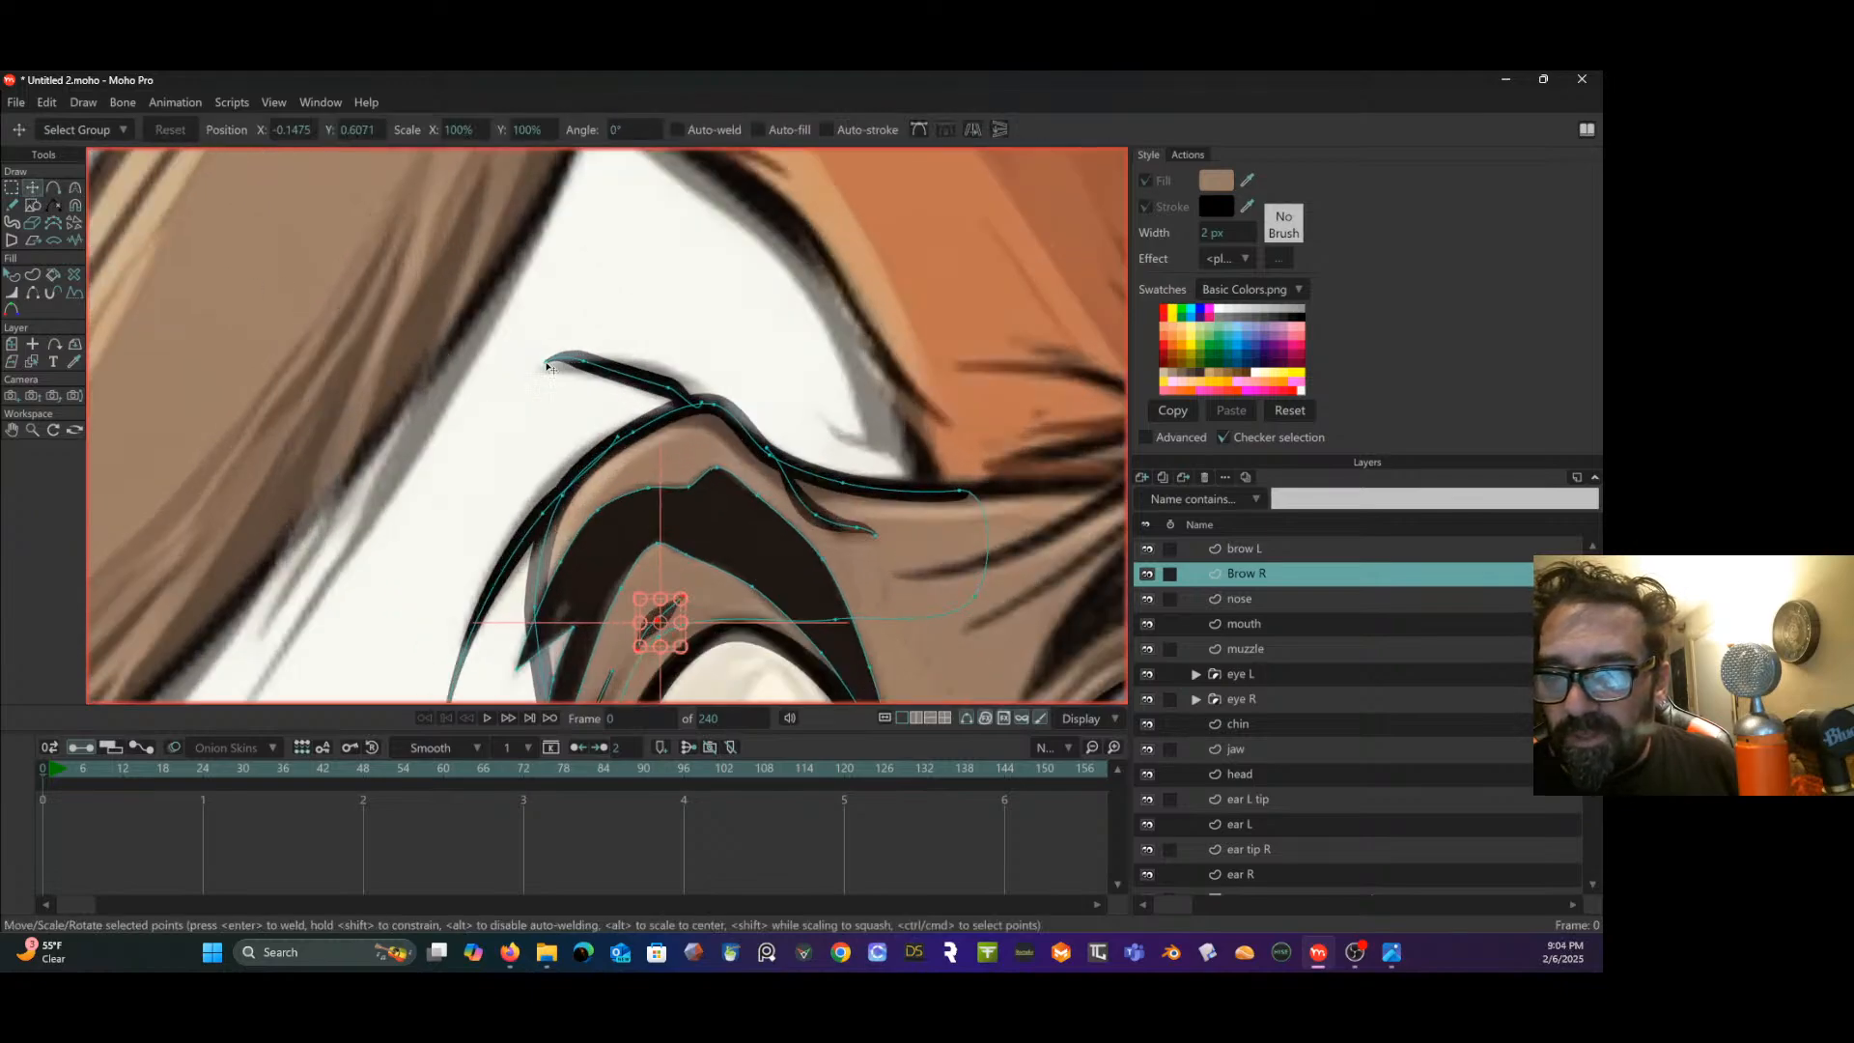
left_click_drag(546, 366, 544, 374)
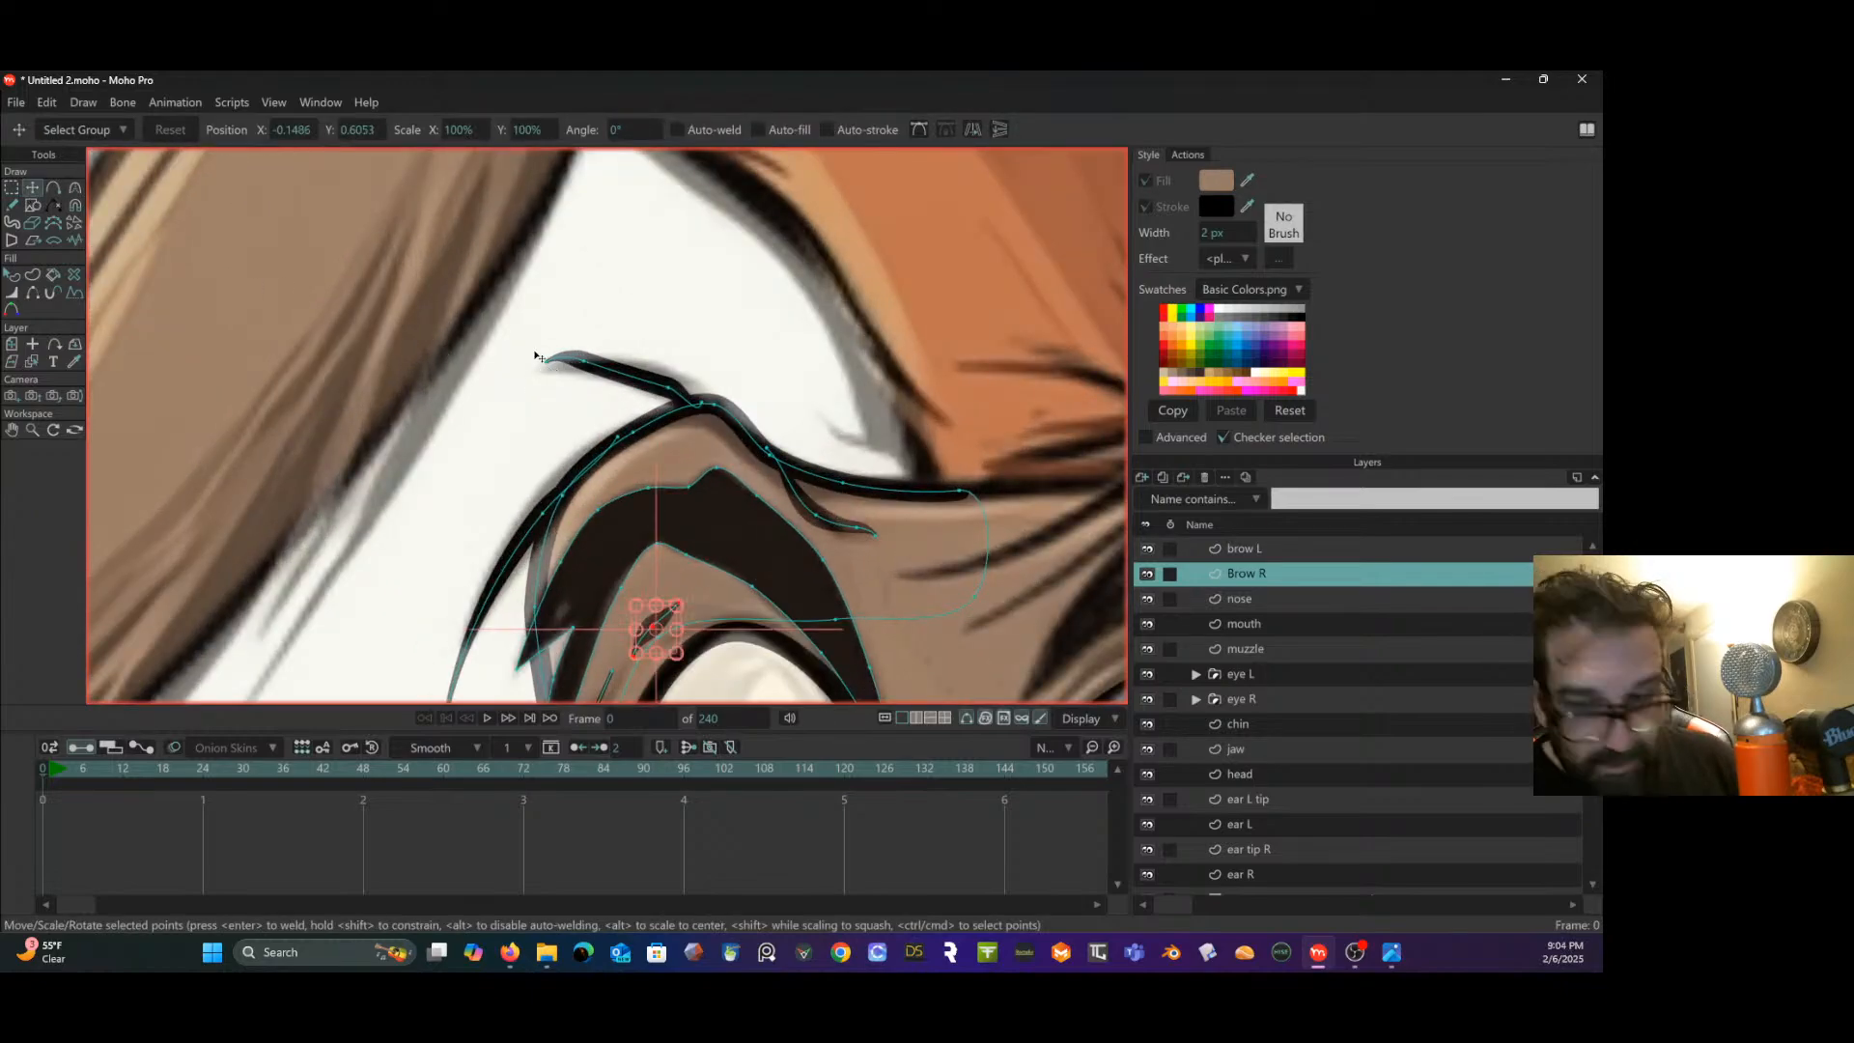
key("ctrl+z")
left_click(551, 362)
left_click(583, 290)
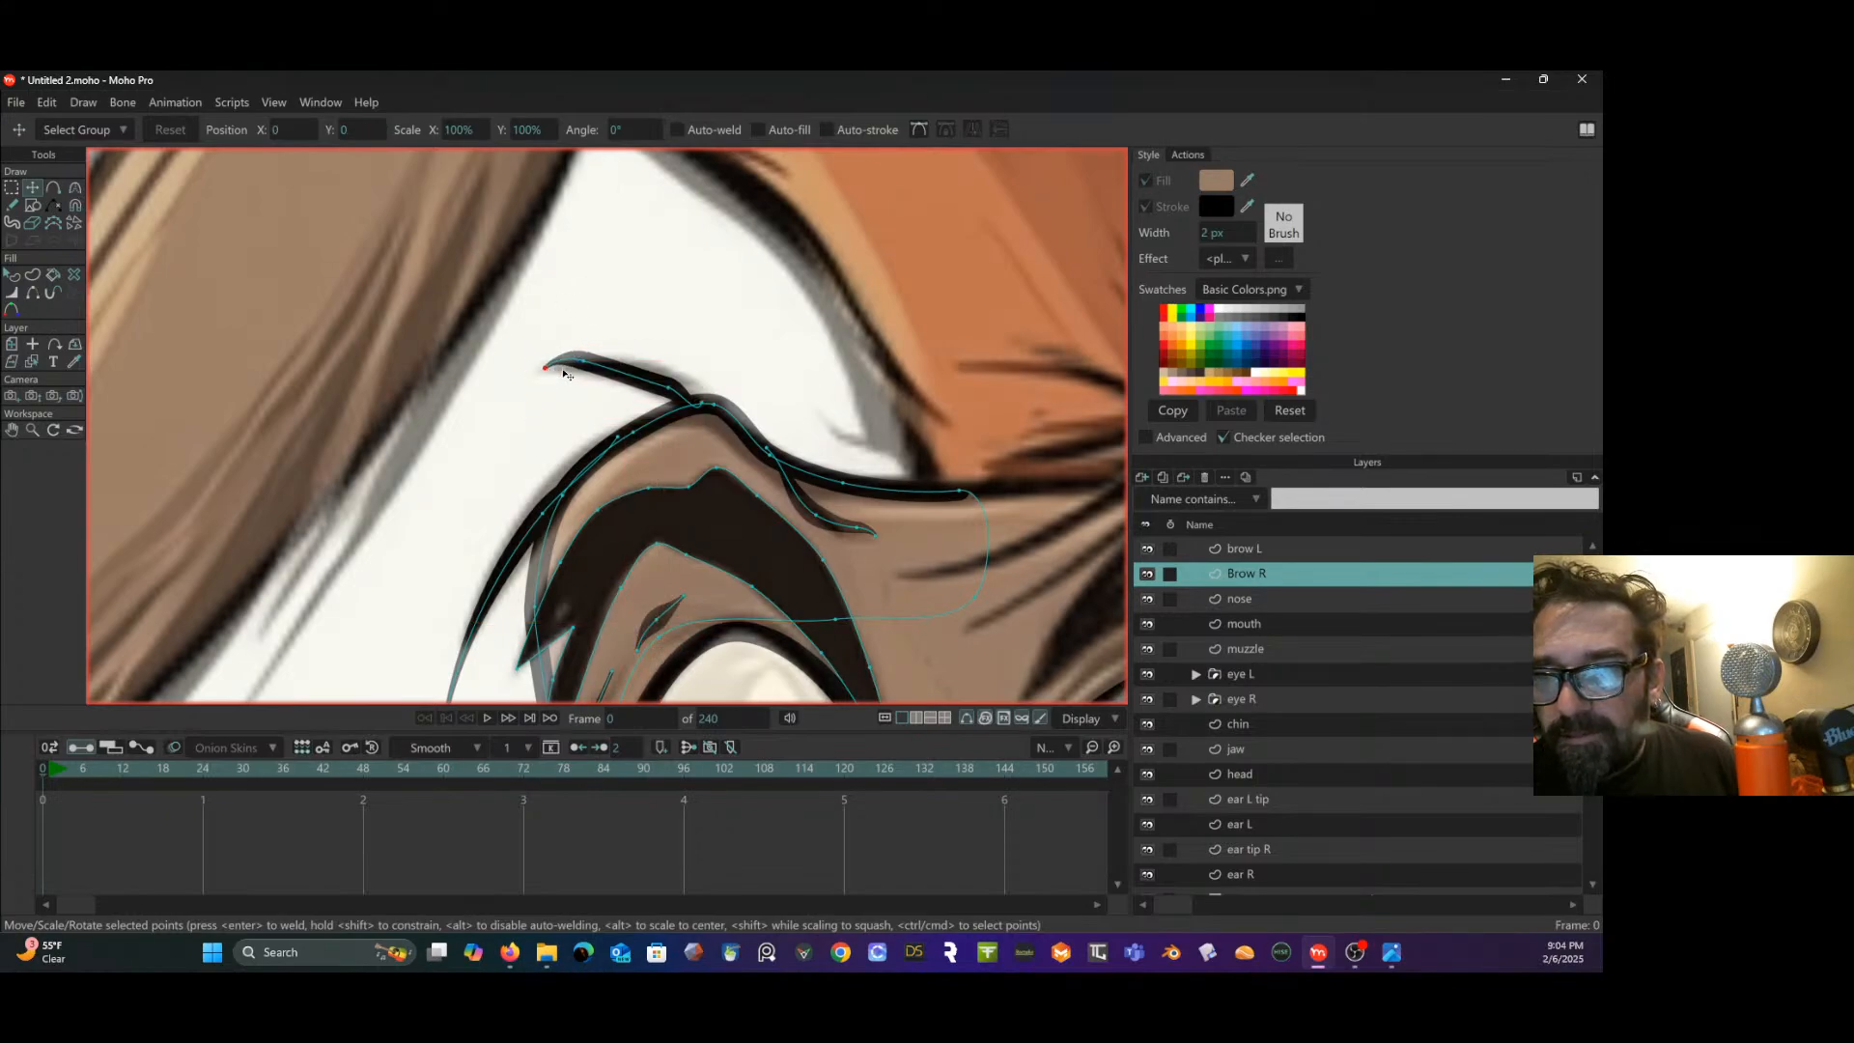
left_click(582, 368)
left_click_drag(582, 367, 698, 385)
- Adjust the curve handles of the loose hair stroke above the right brow, lower its outer tip slightly and move its inner end onto the brow outline
key("c")
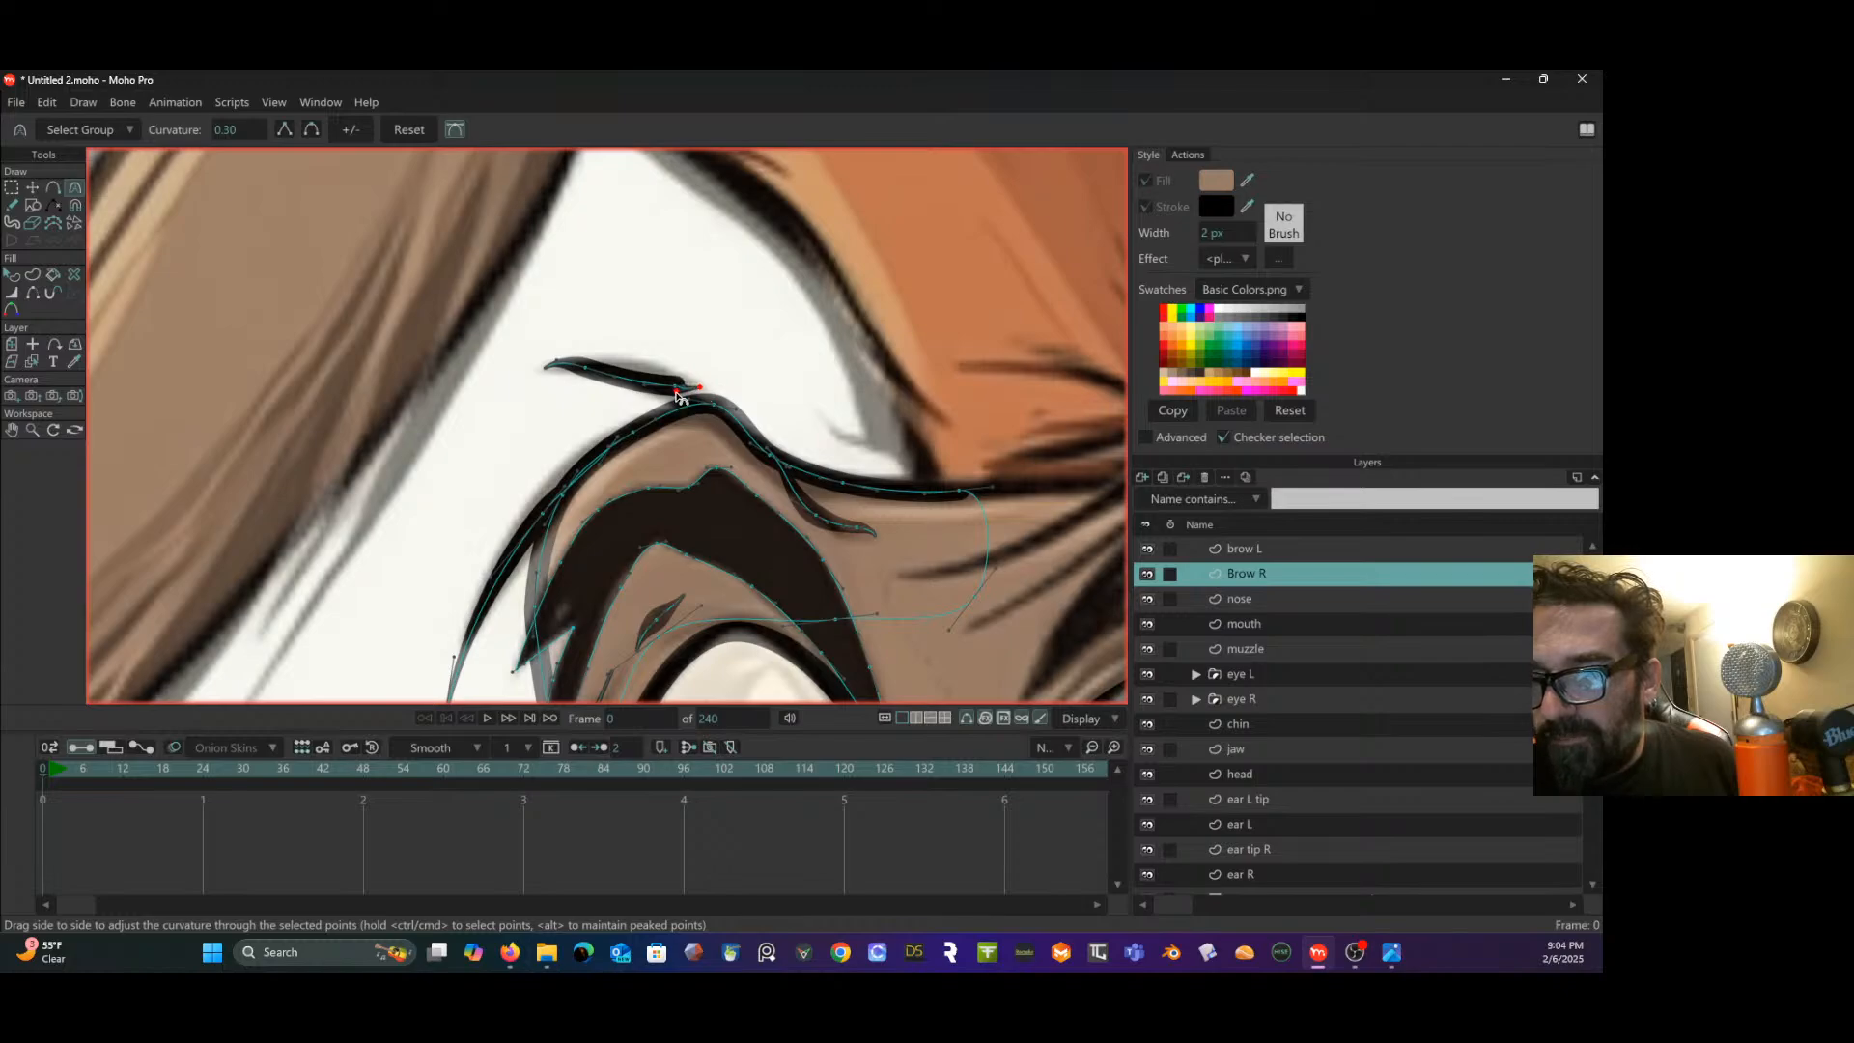
left_click(682, 388, "ctrl")
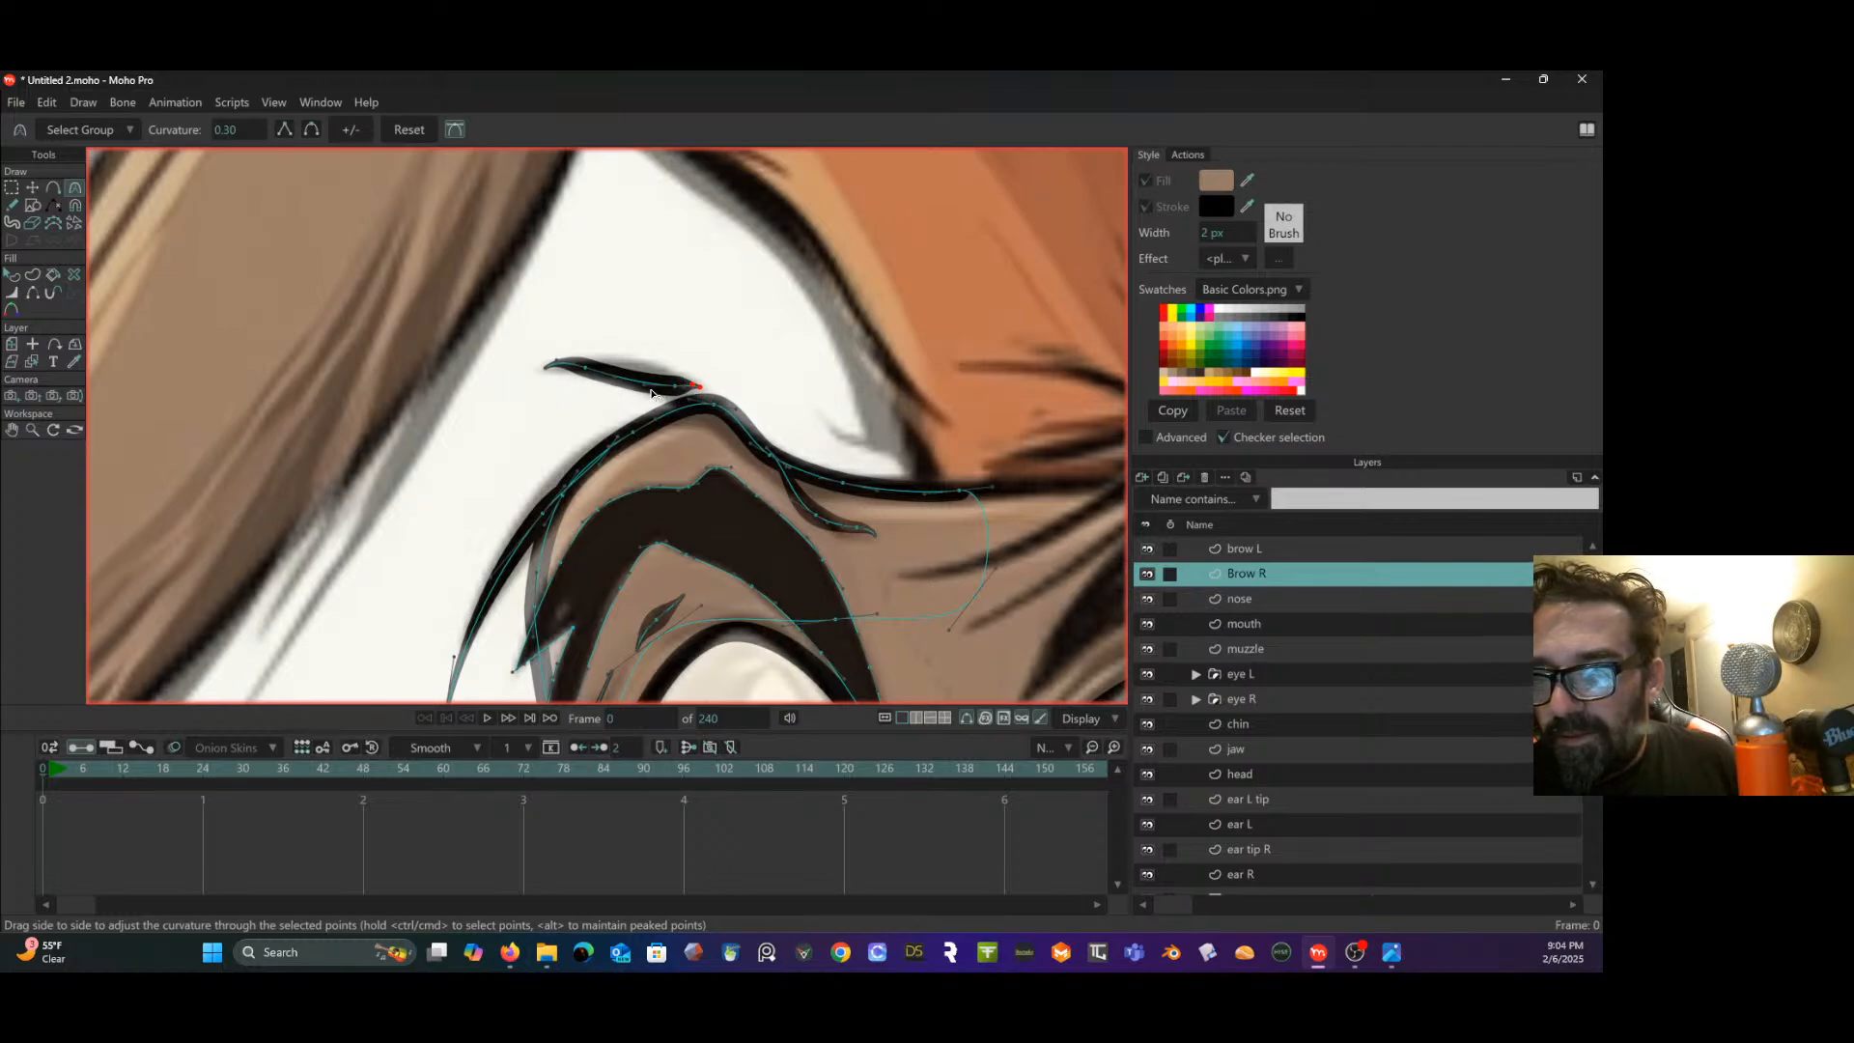
left_click_drag(646, 389, 614, 366)
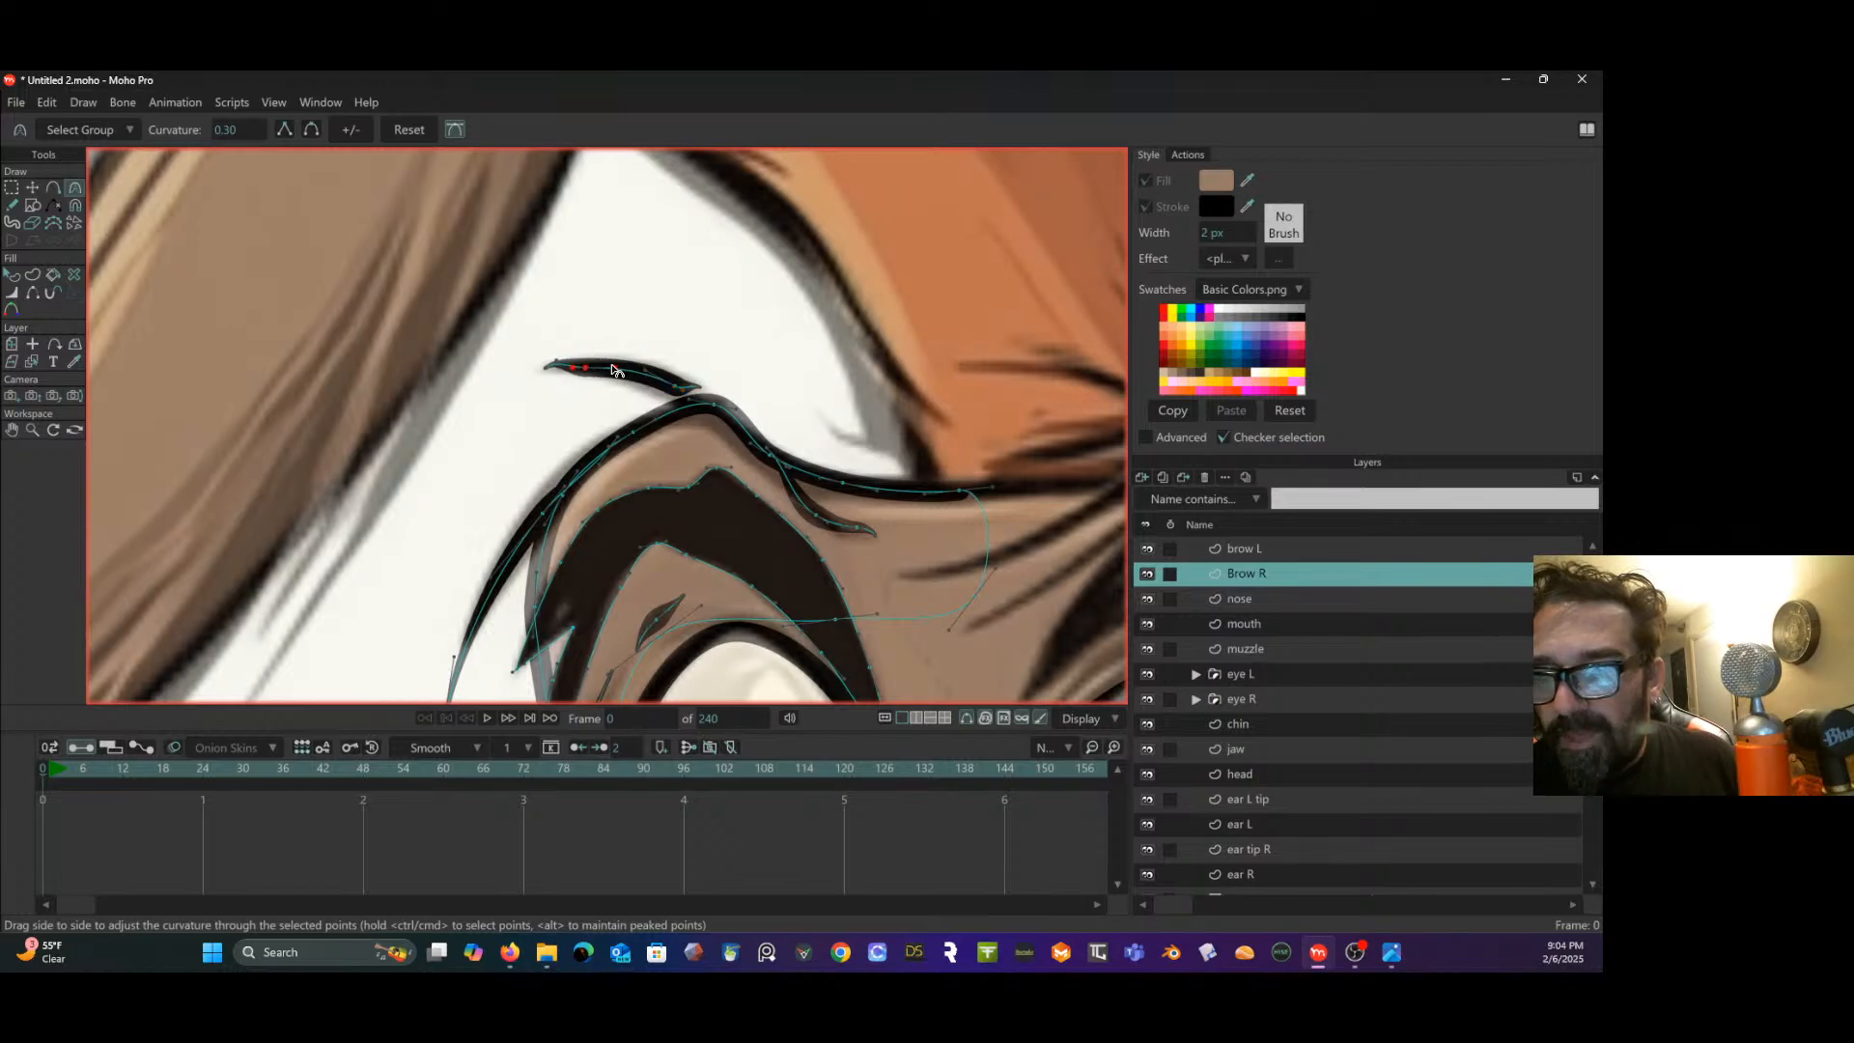
left_click(551, 368)
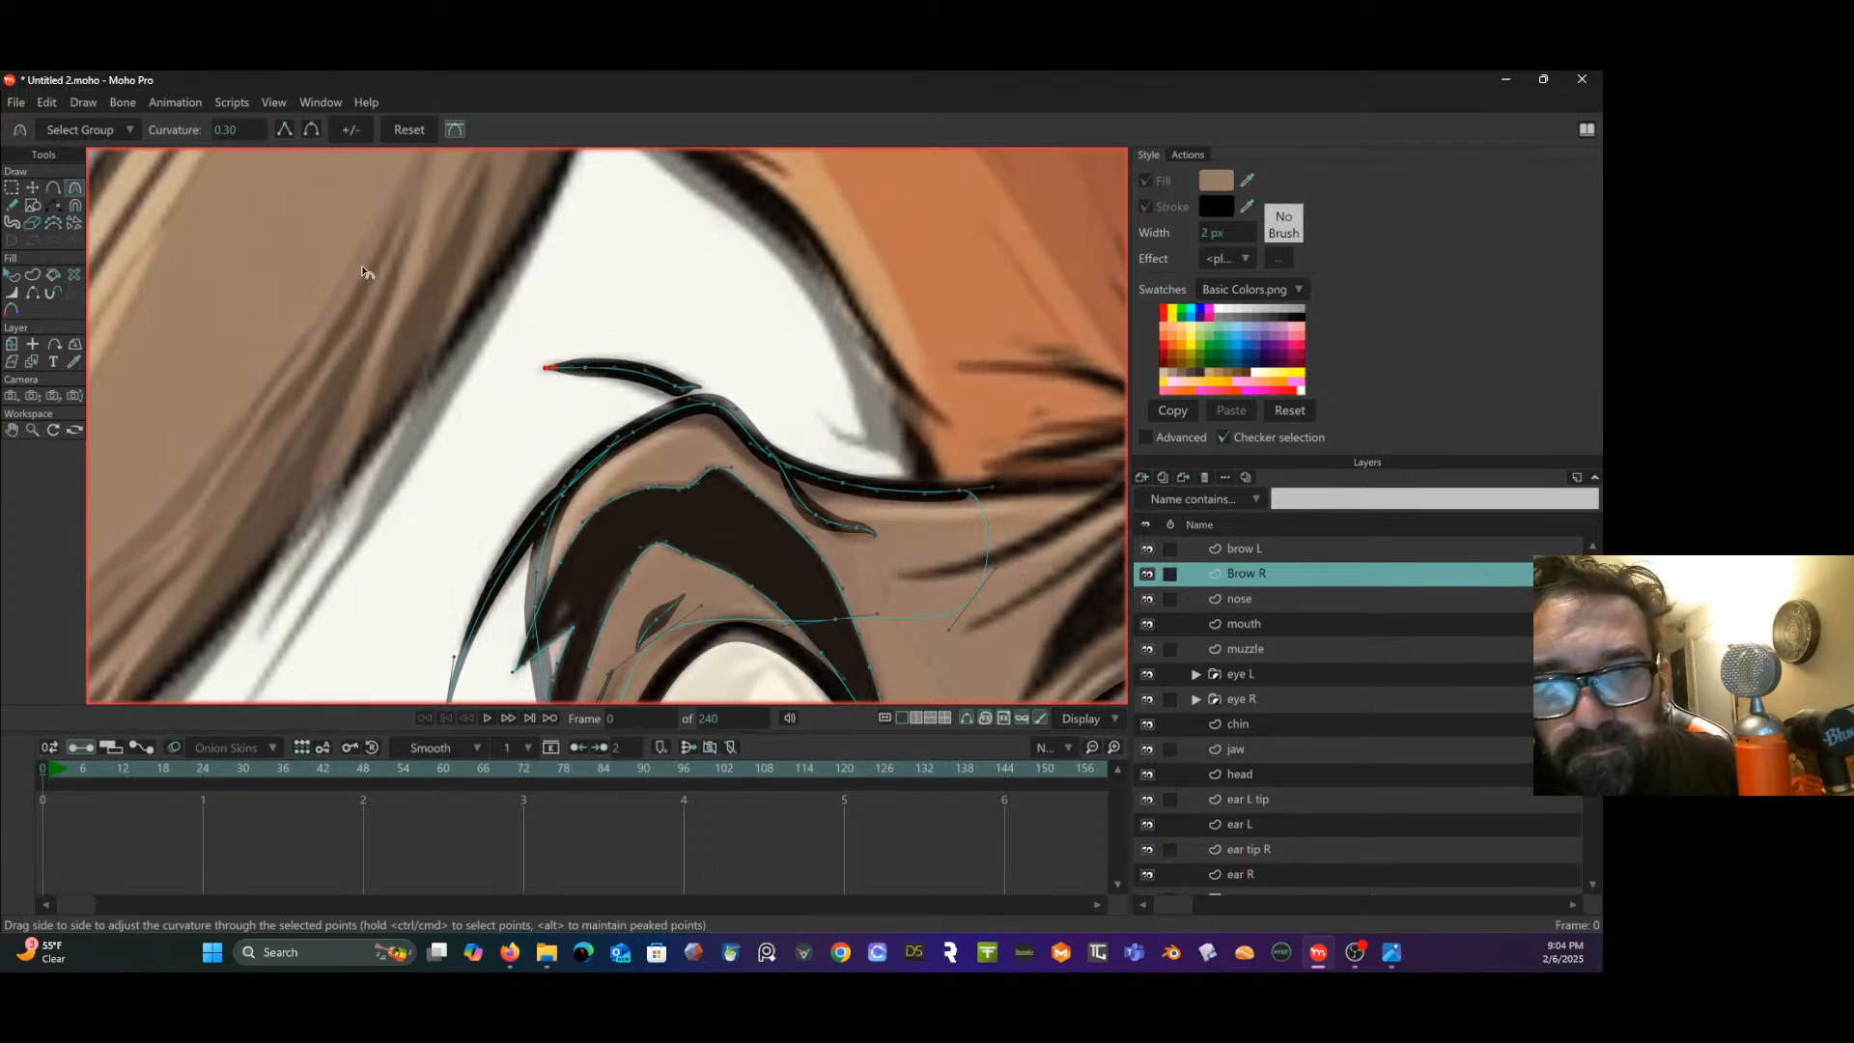
left_click(31, 187)
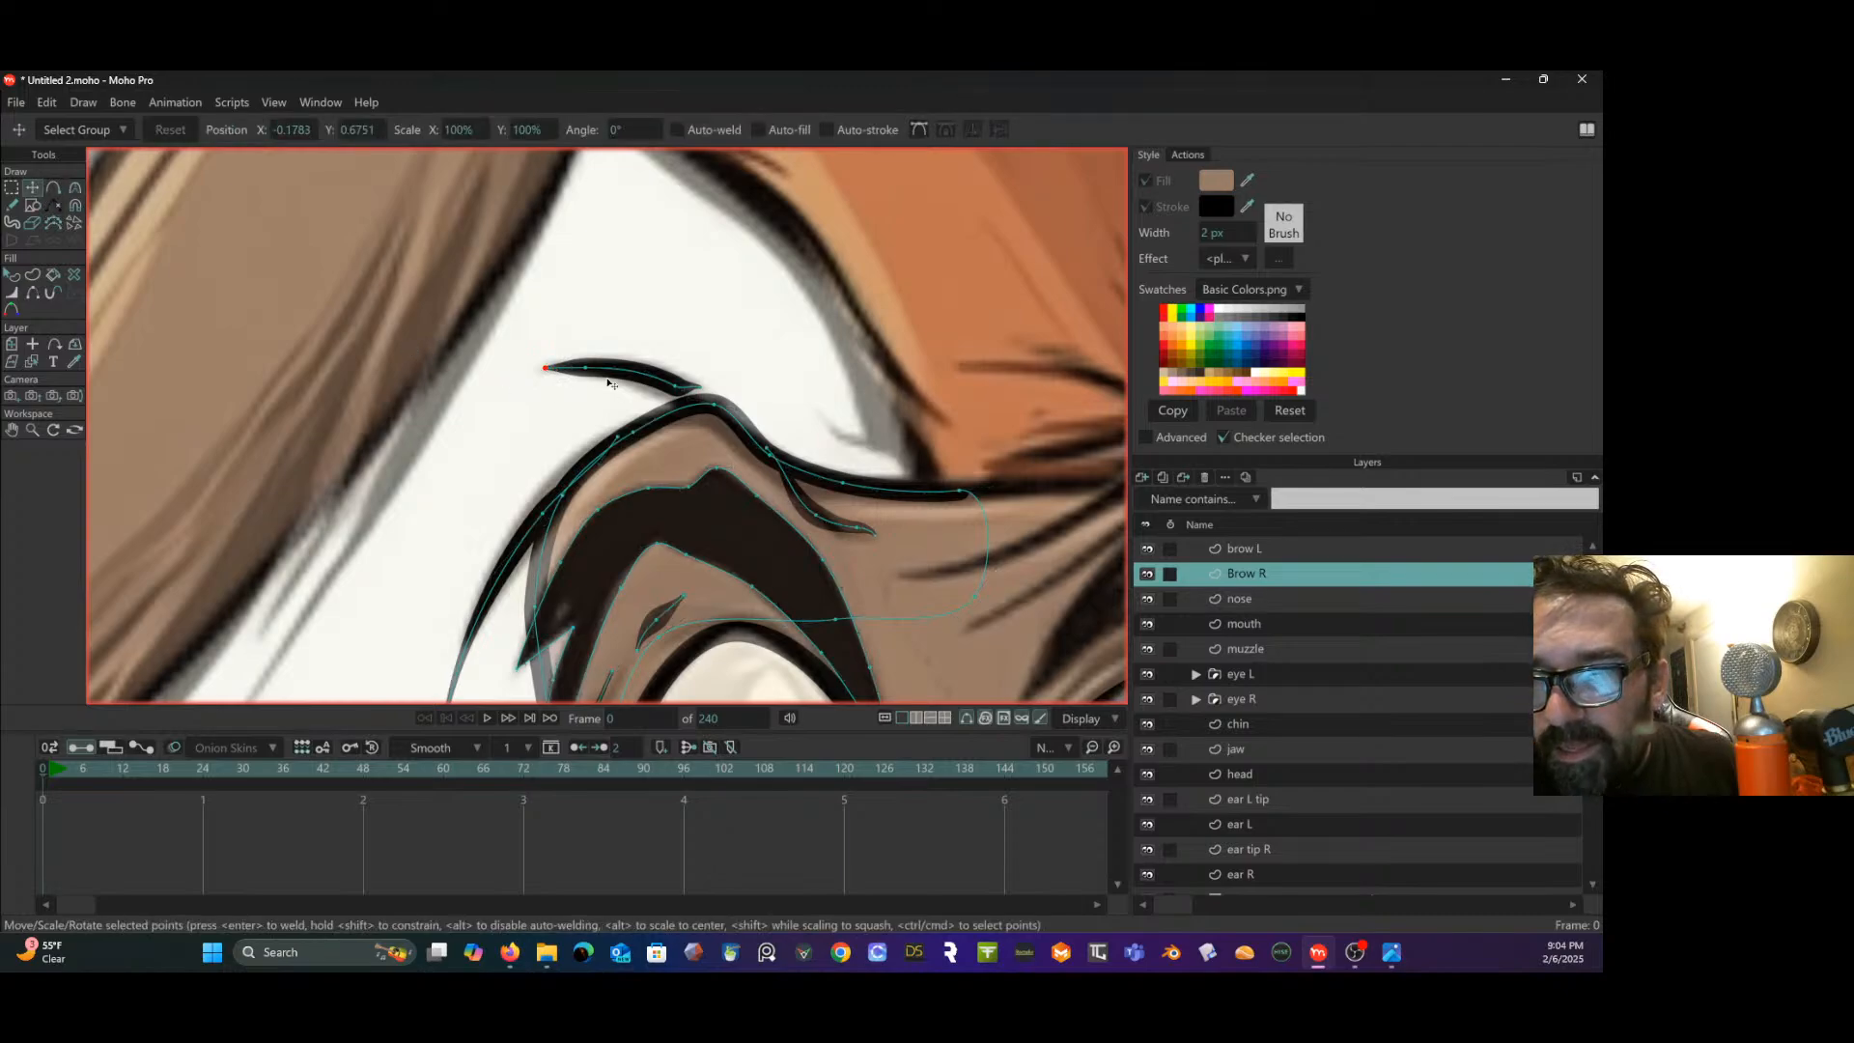
left_click_drag(546, 373, 547, 375)
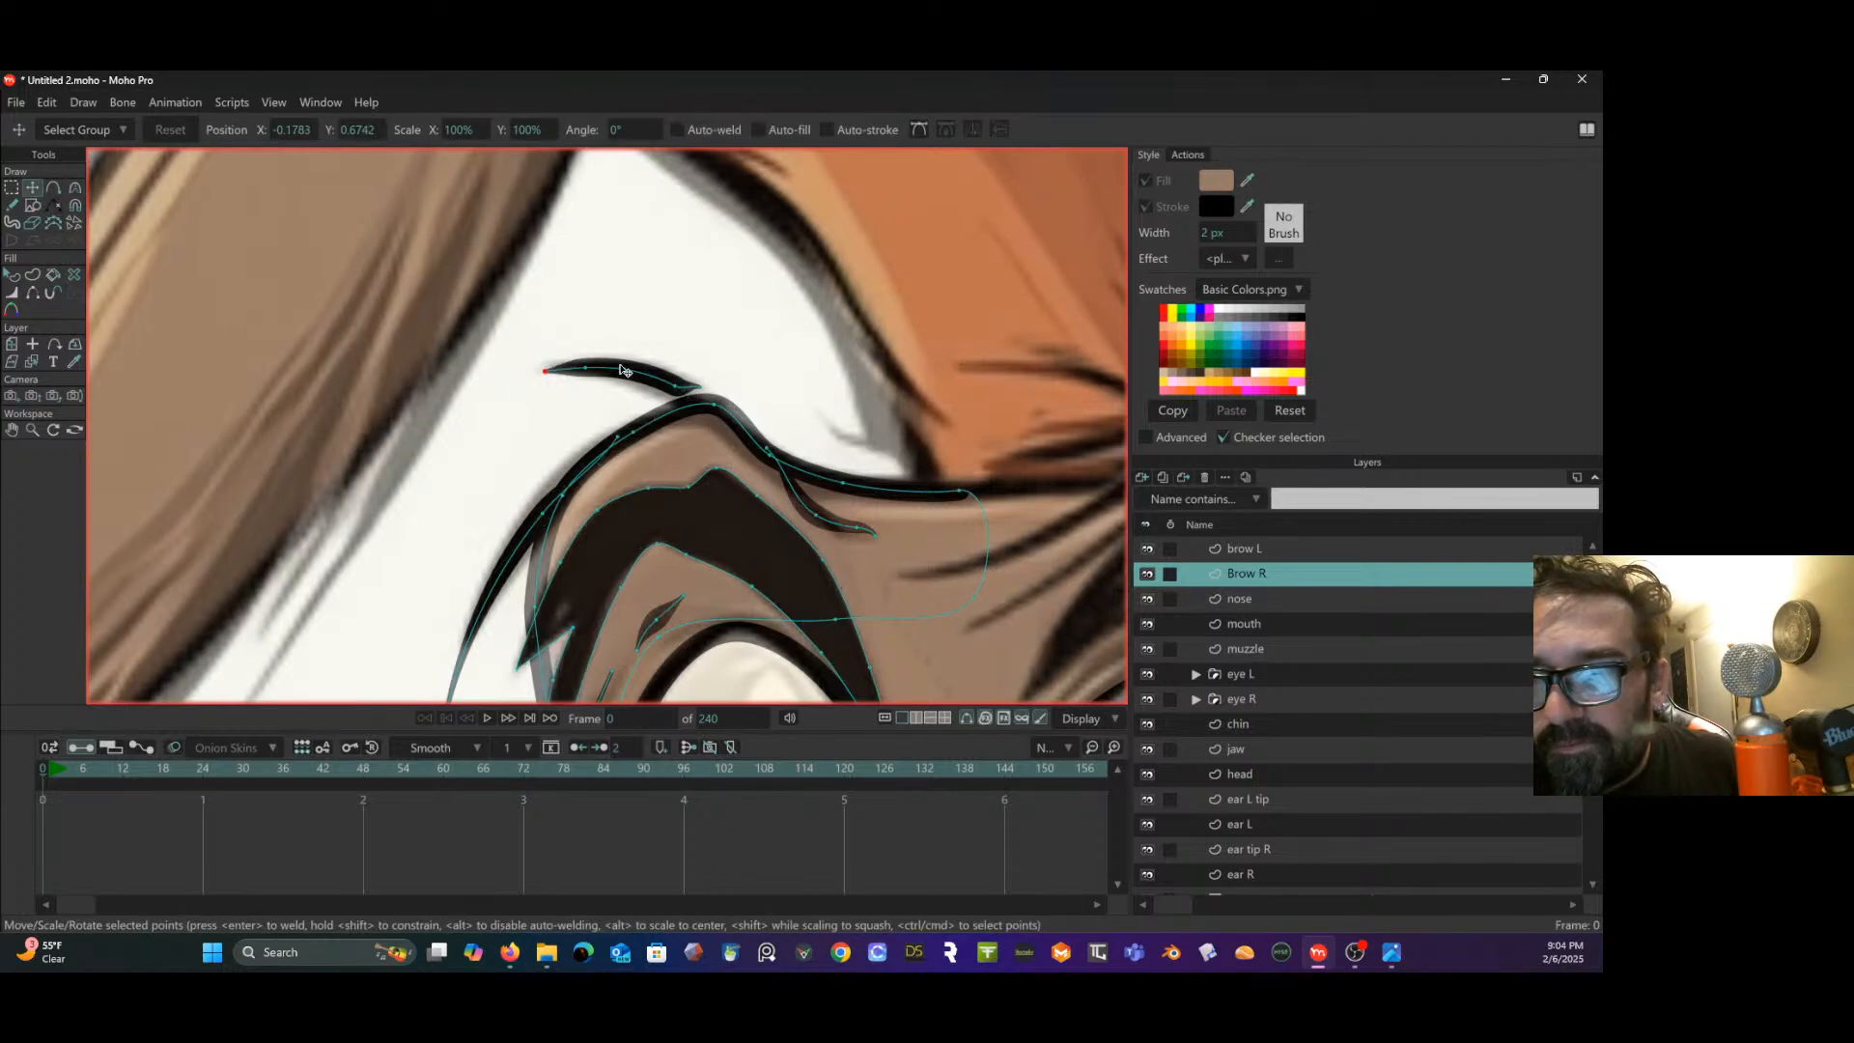
left_click_drag(704, 396, 693, 413)
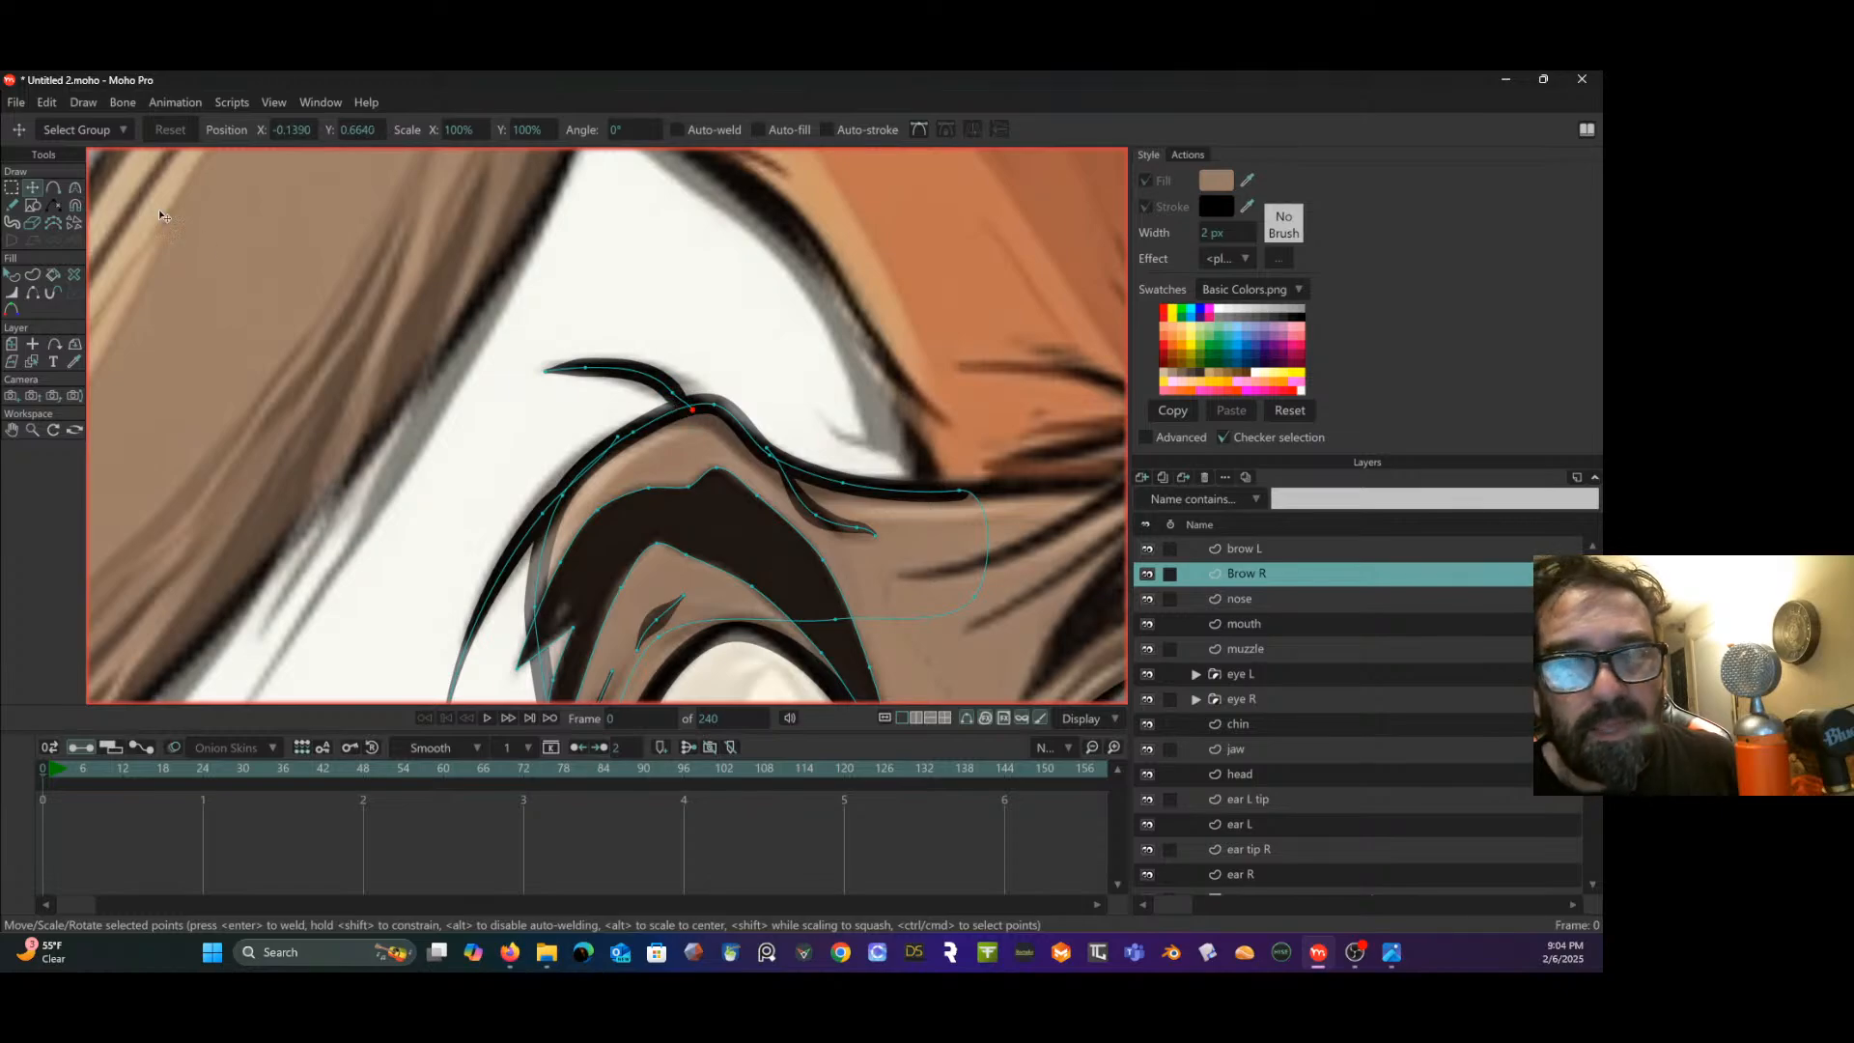
- Taper the loose hair stroke with line widths of 48% at the point near its outer tip and 68% at its inner end
left_click(14, 294)
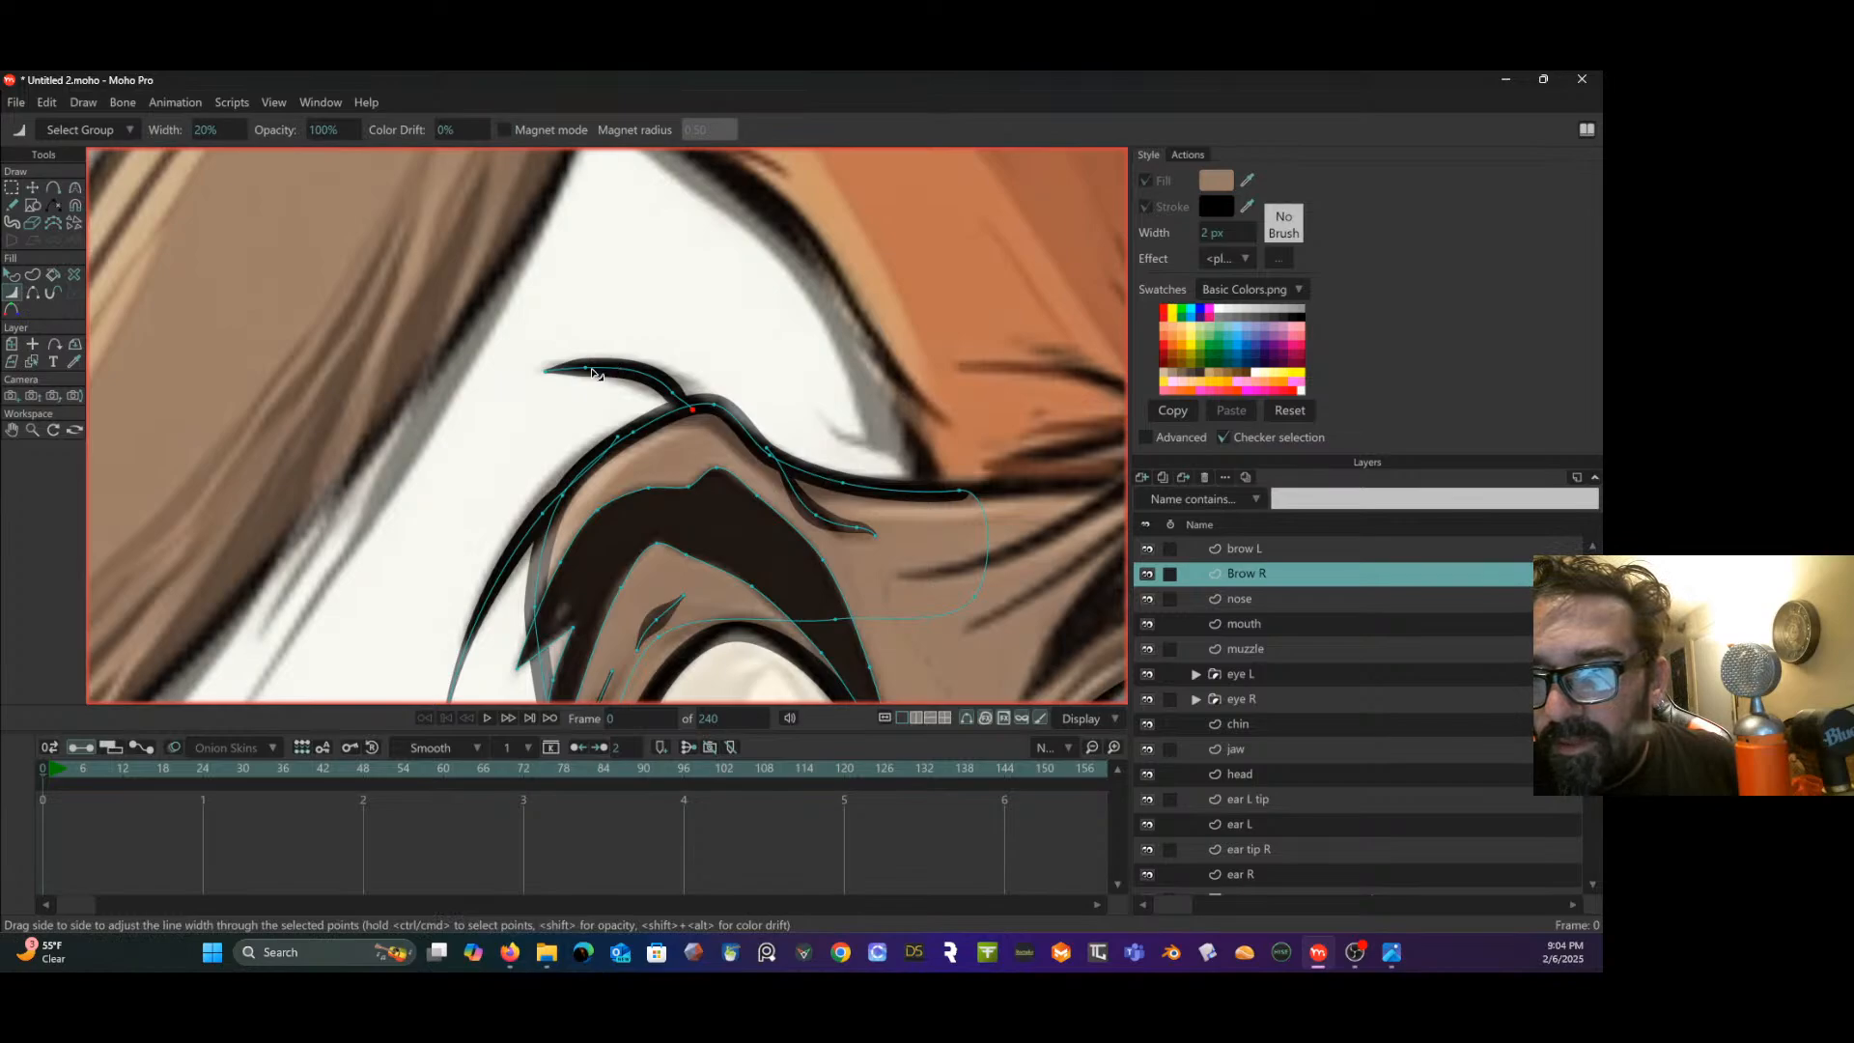
left_click_drag(591, 371, 573, 375)
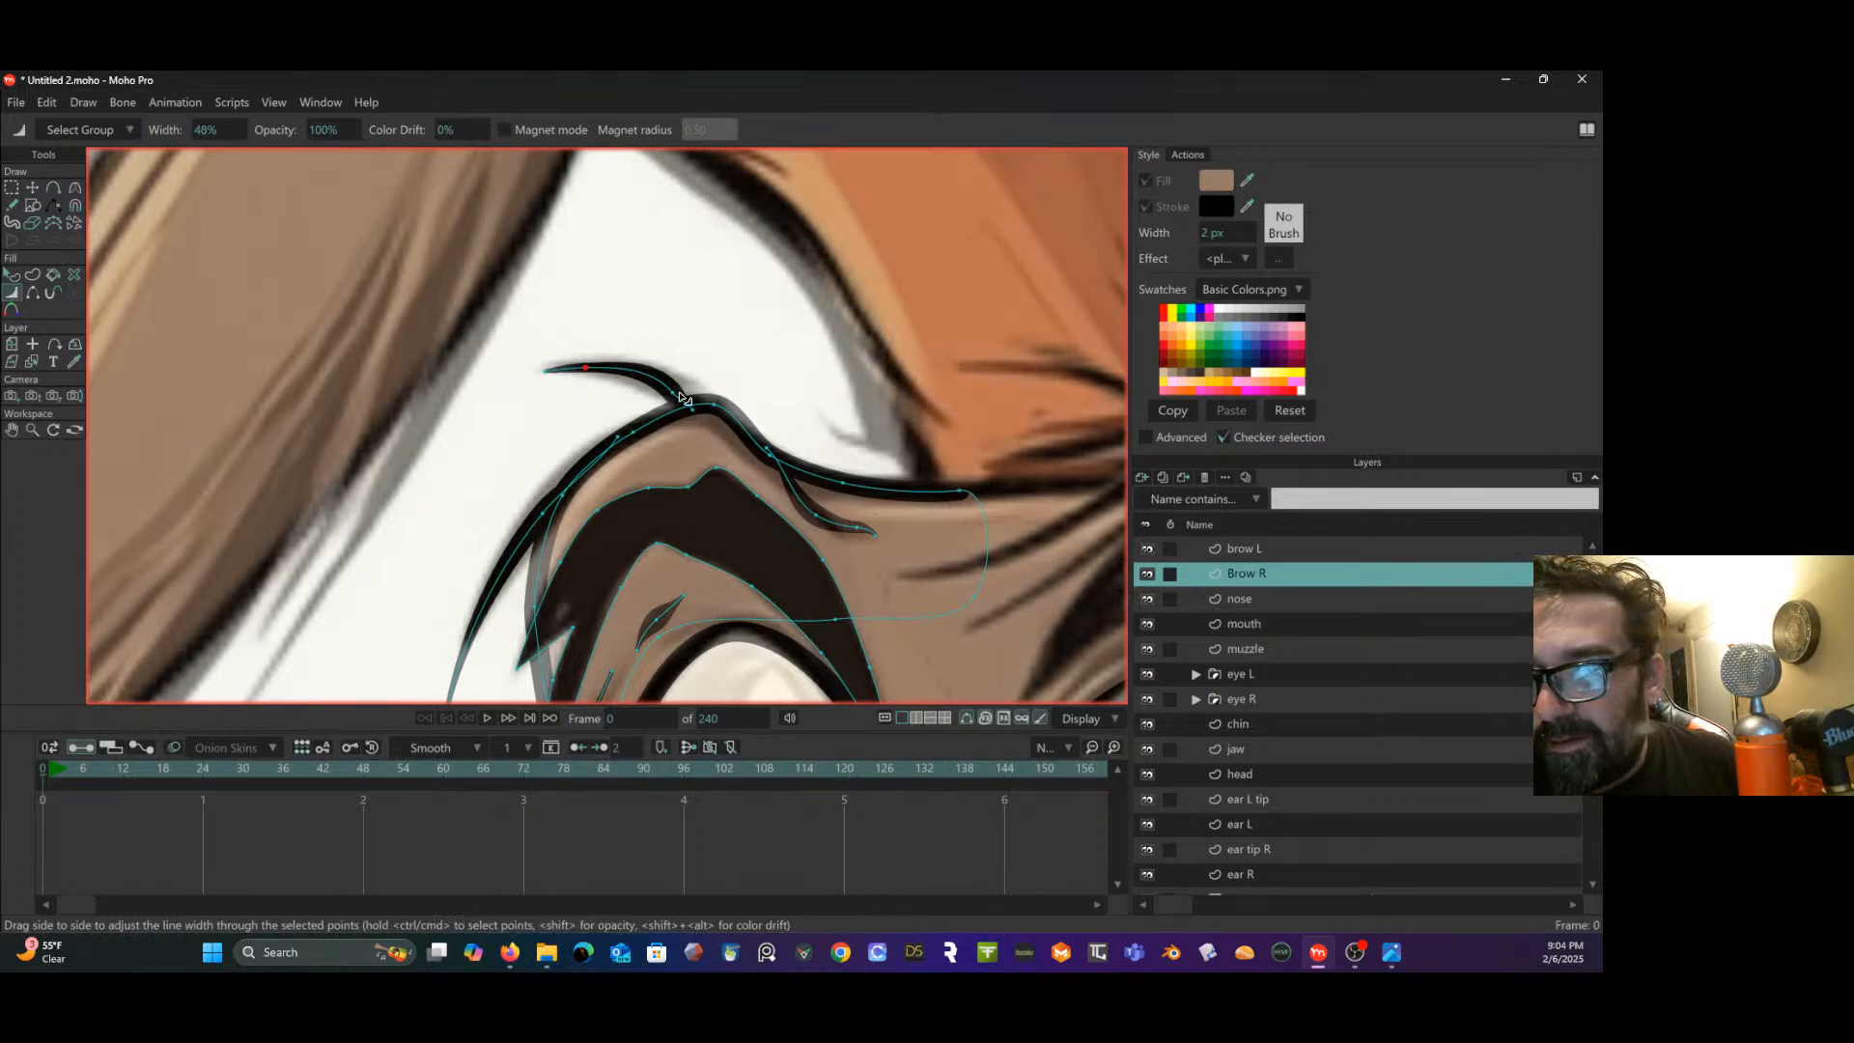
left_click_drag(679, 402, 729, 406)
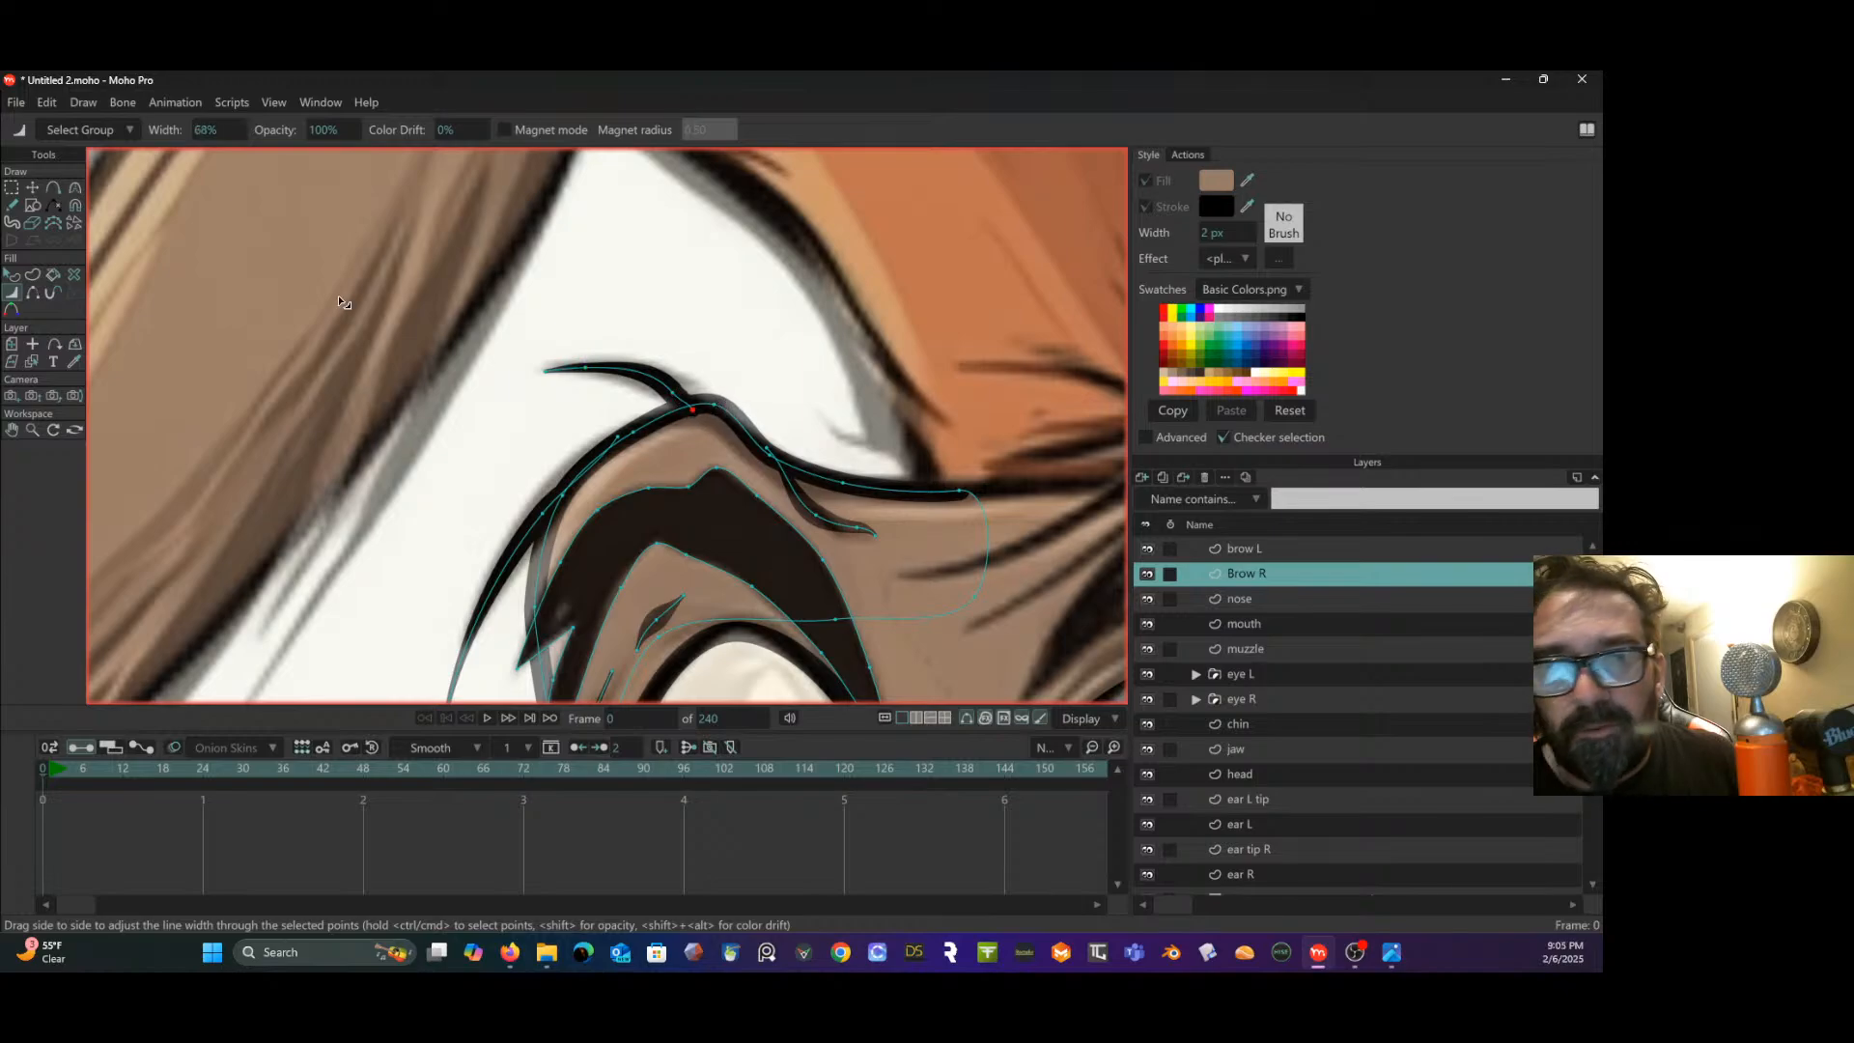
- In the head layer, trace the spiky fur tufts along the character's left cheek point by point over the reference
left_click(13, 188)
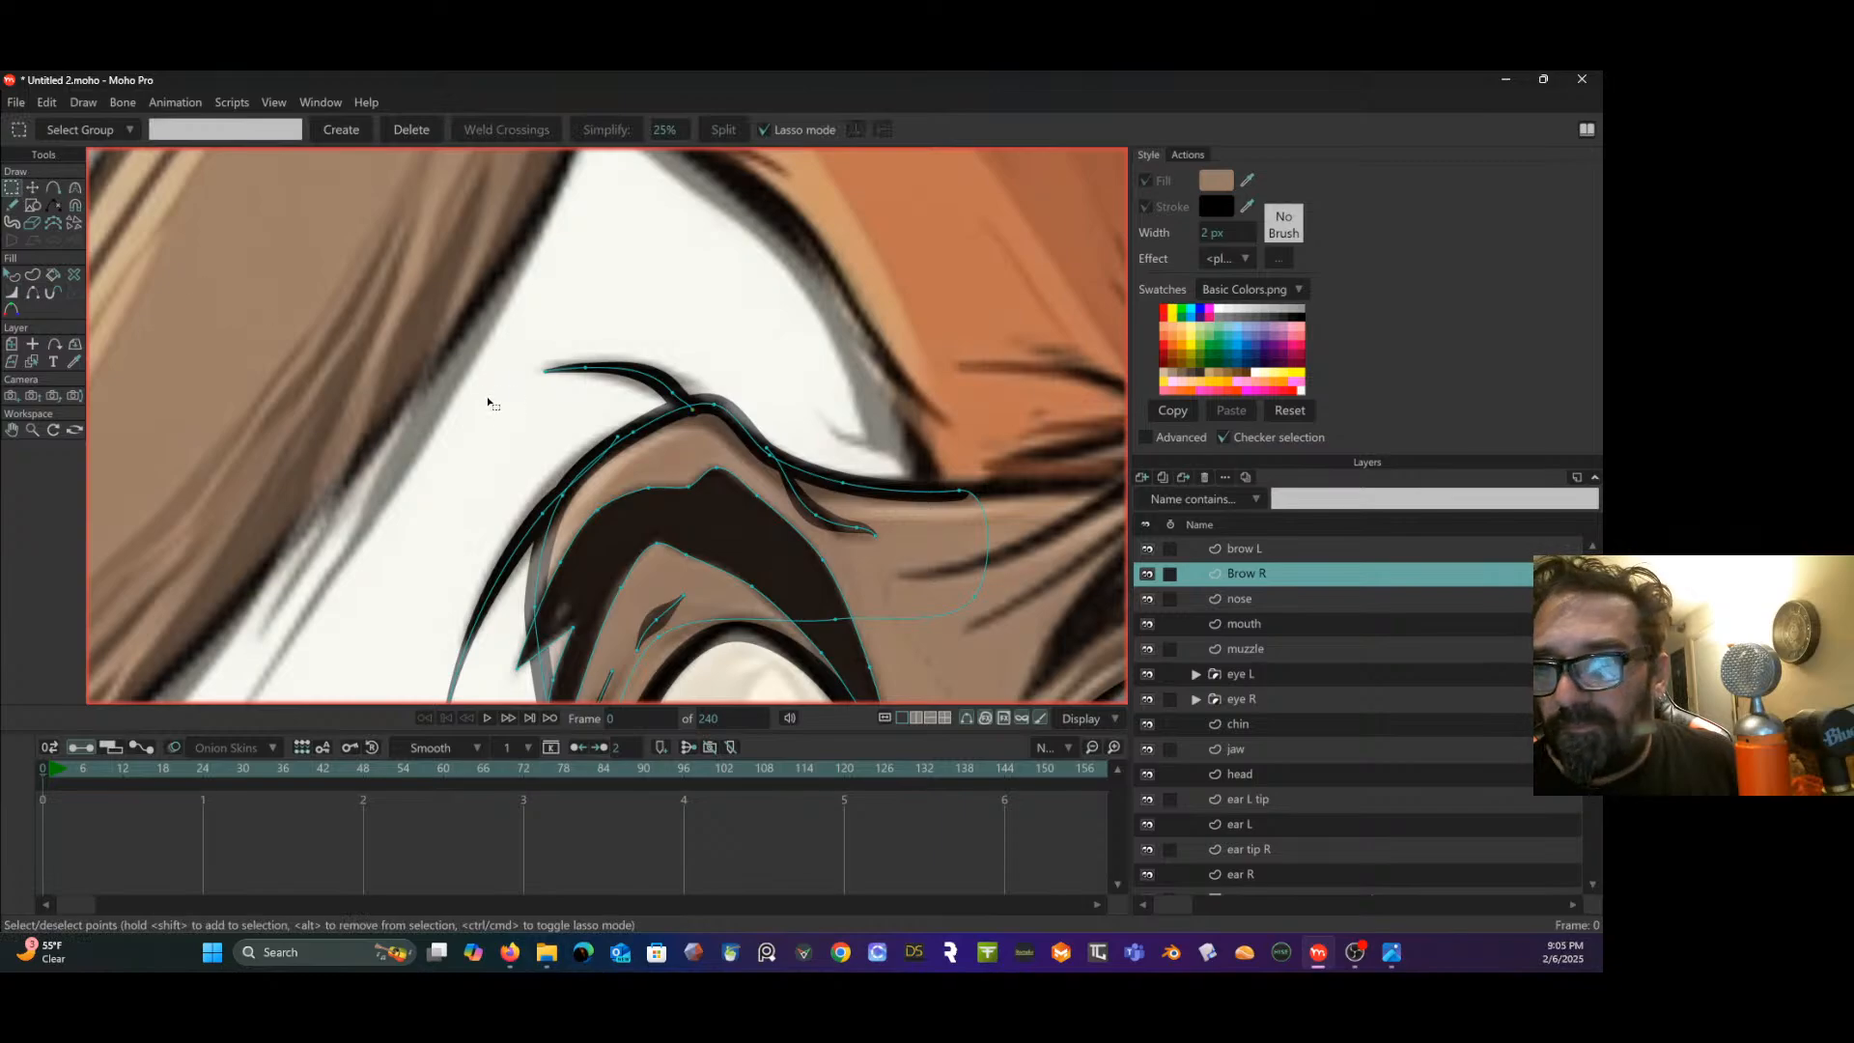
scroll(483, 396, "down", 5)
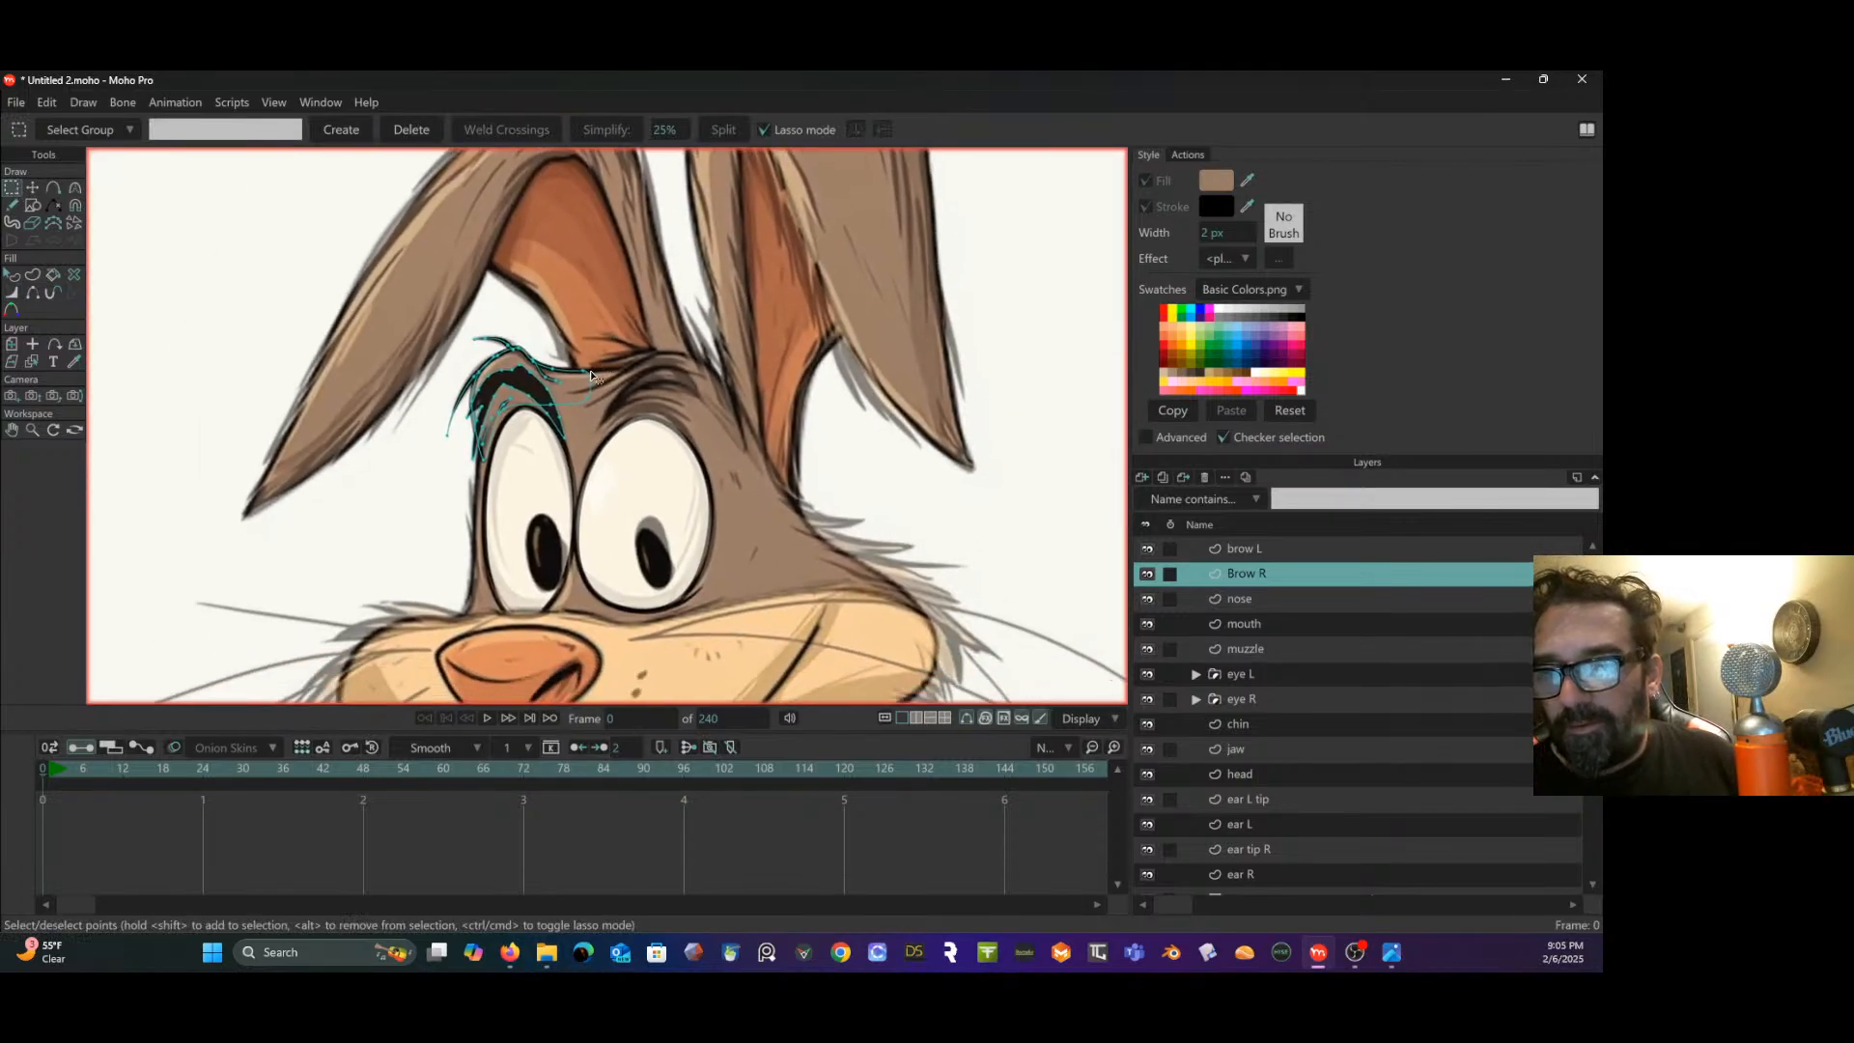
left_click_drag(590, 365, 598, 291)
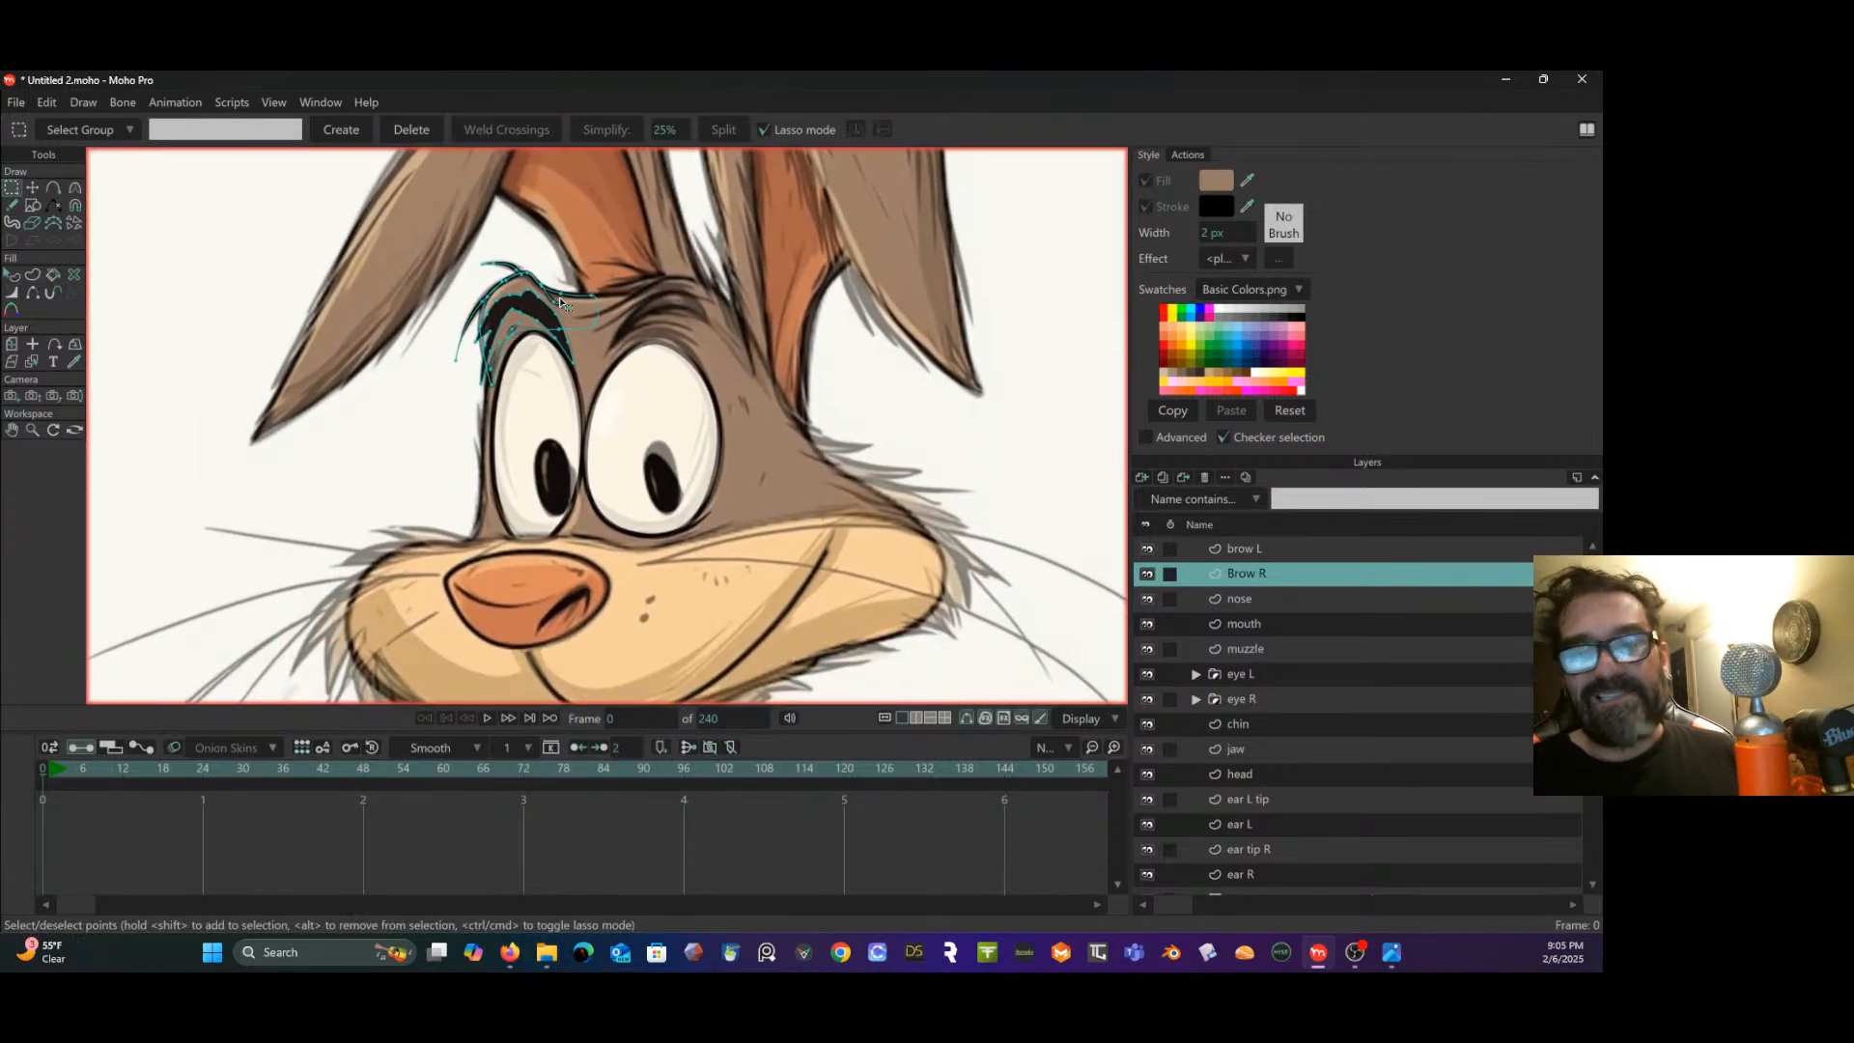
left_click_drag(749, 363, 714, 233)
mouse_move(690, 386)
left_mouse_down()
mouse_move(688, 320)
mouse_move(722, 384)
left_mouse_up()
scroll(689, 322, "down", 2)
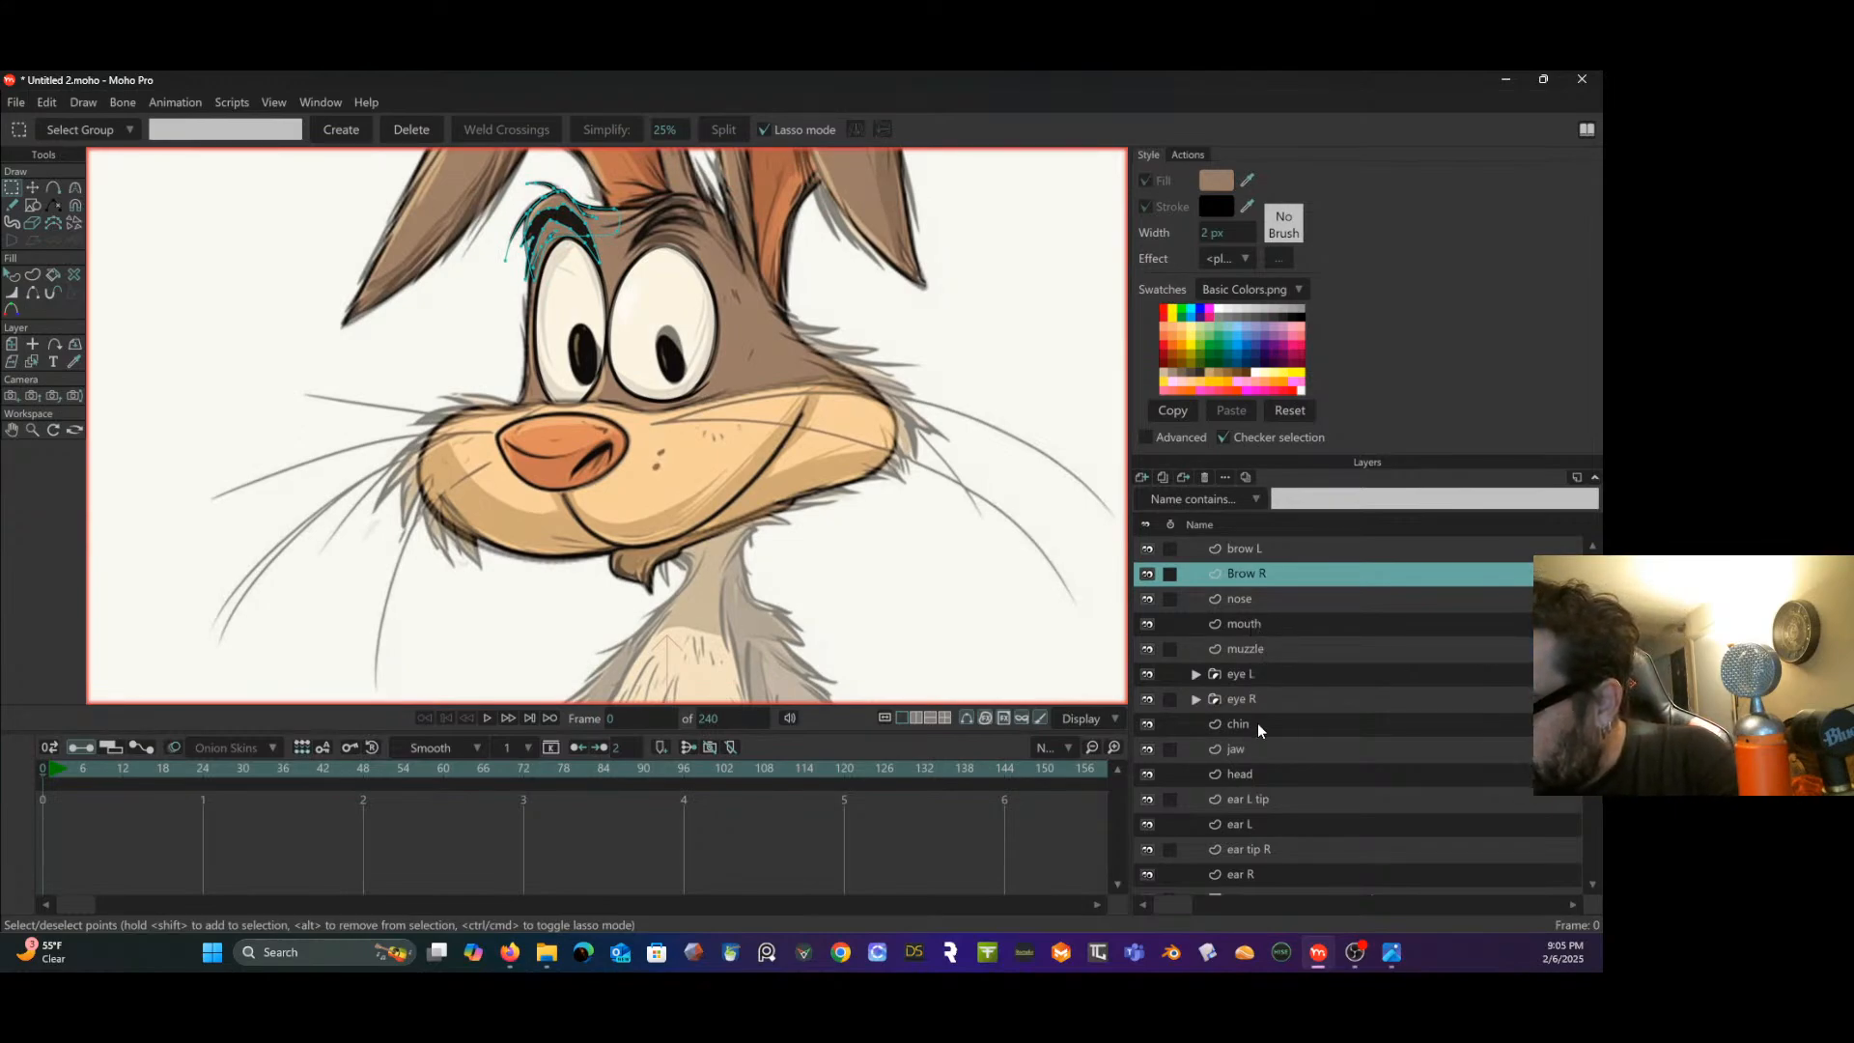
left_click(1241, 774)
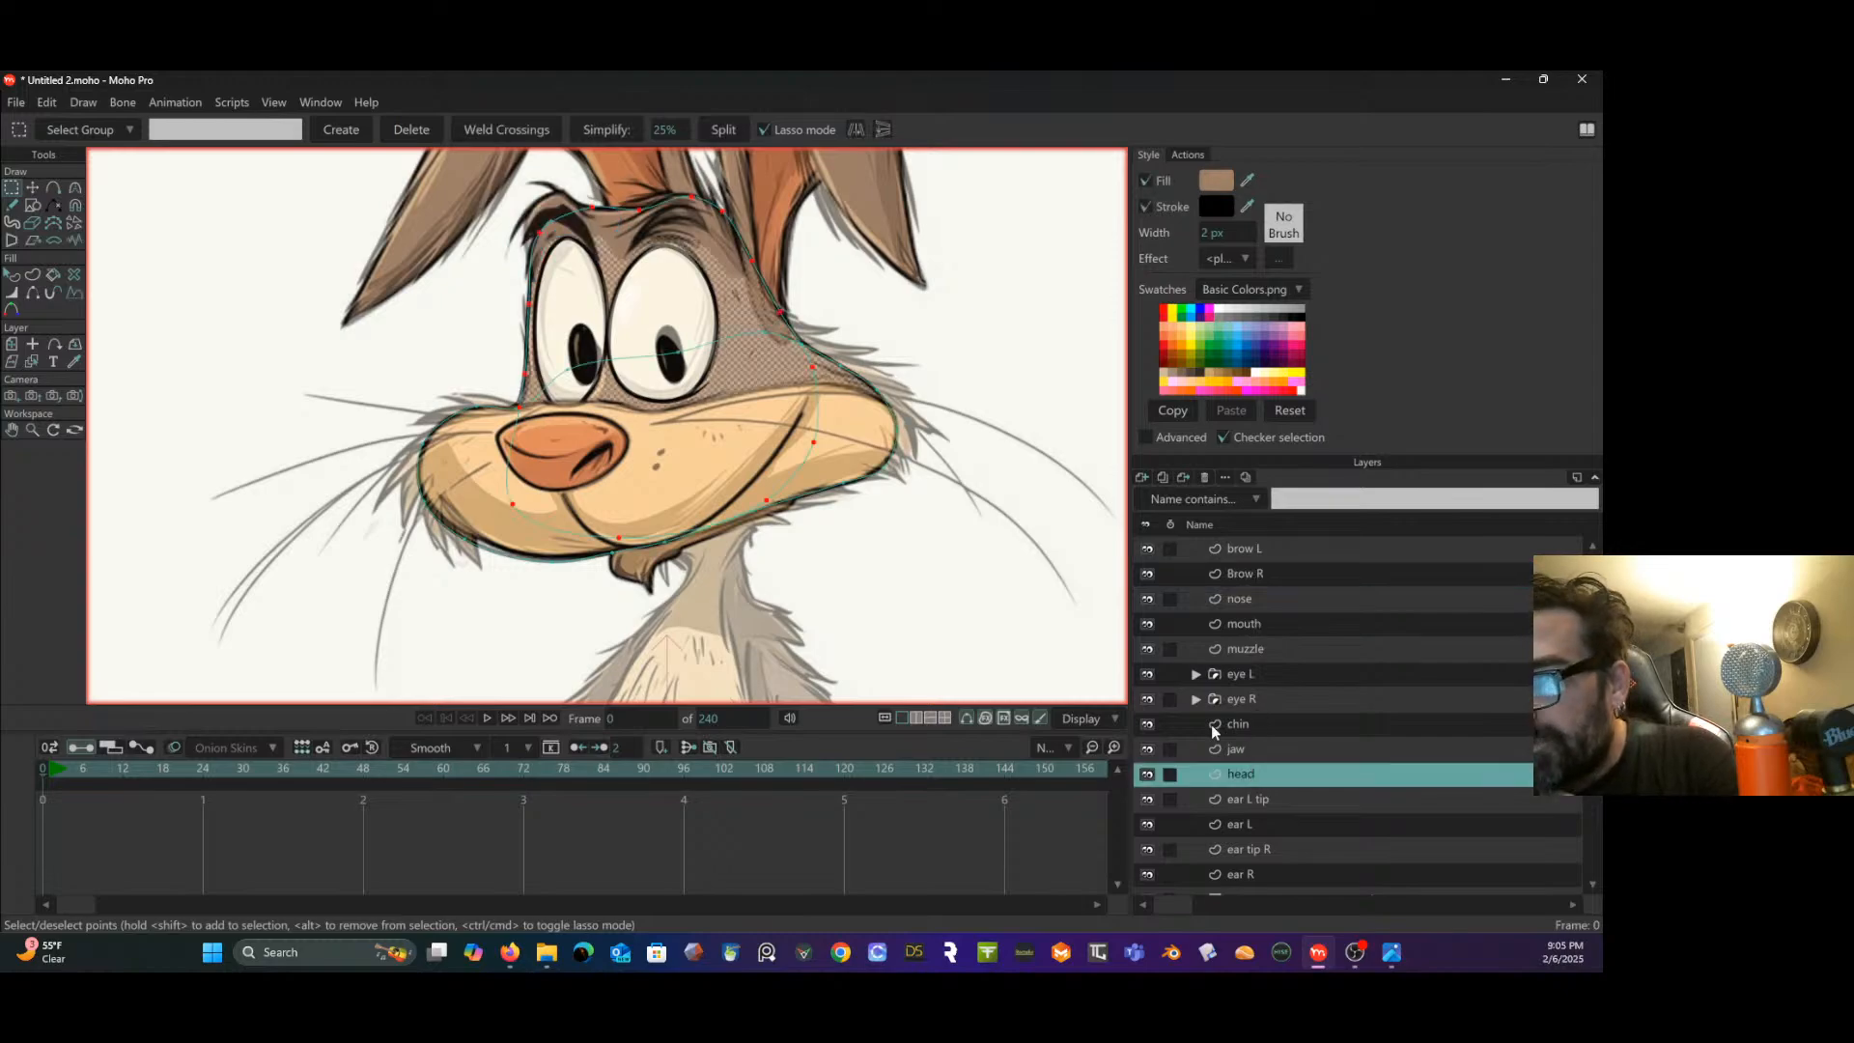
scroll(907, 546, "up", 3)
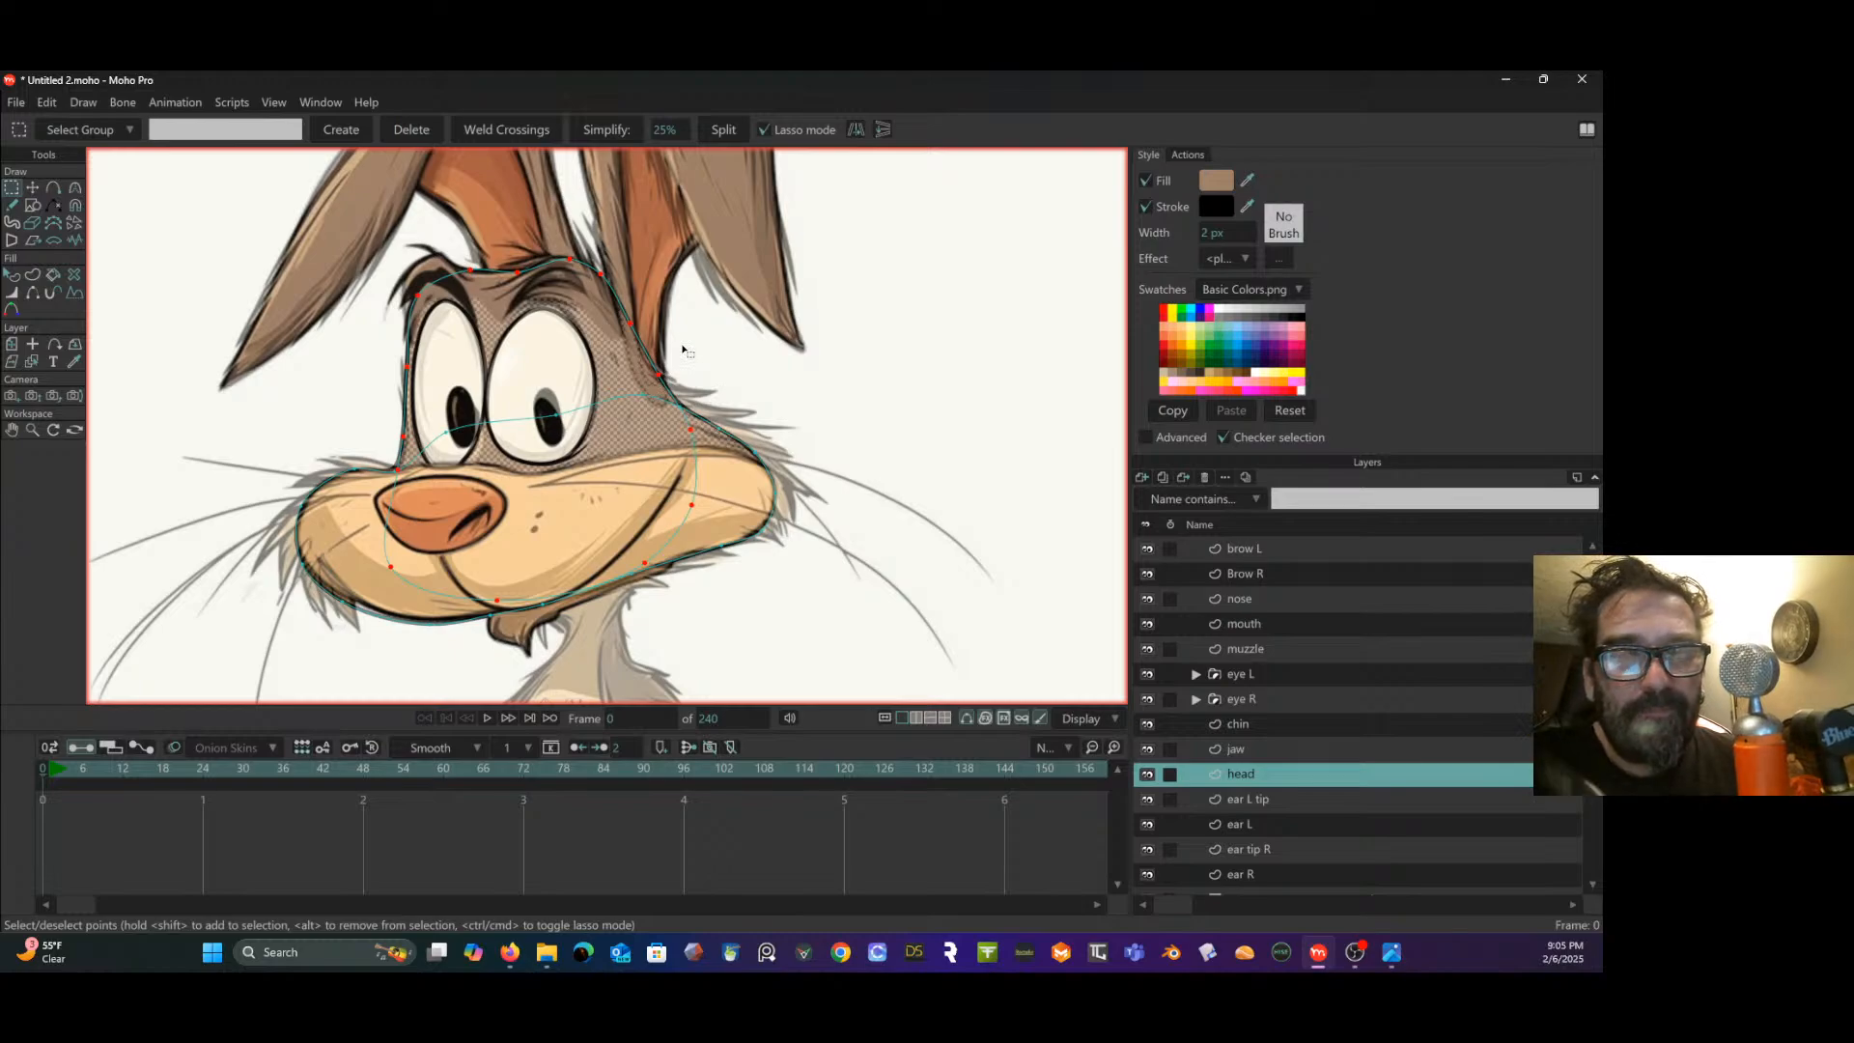
left_click(125, 220)
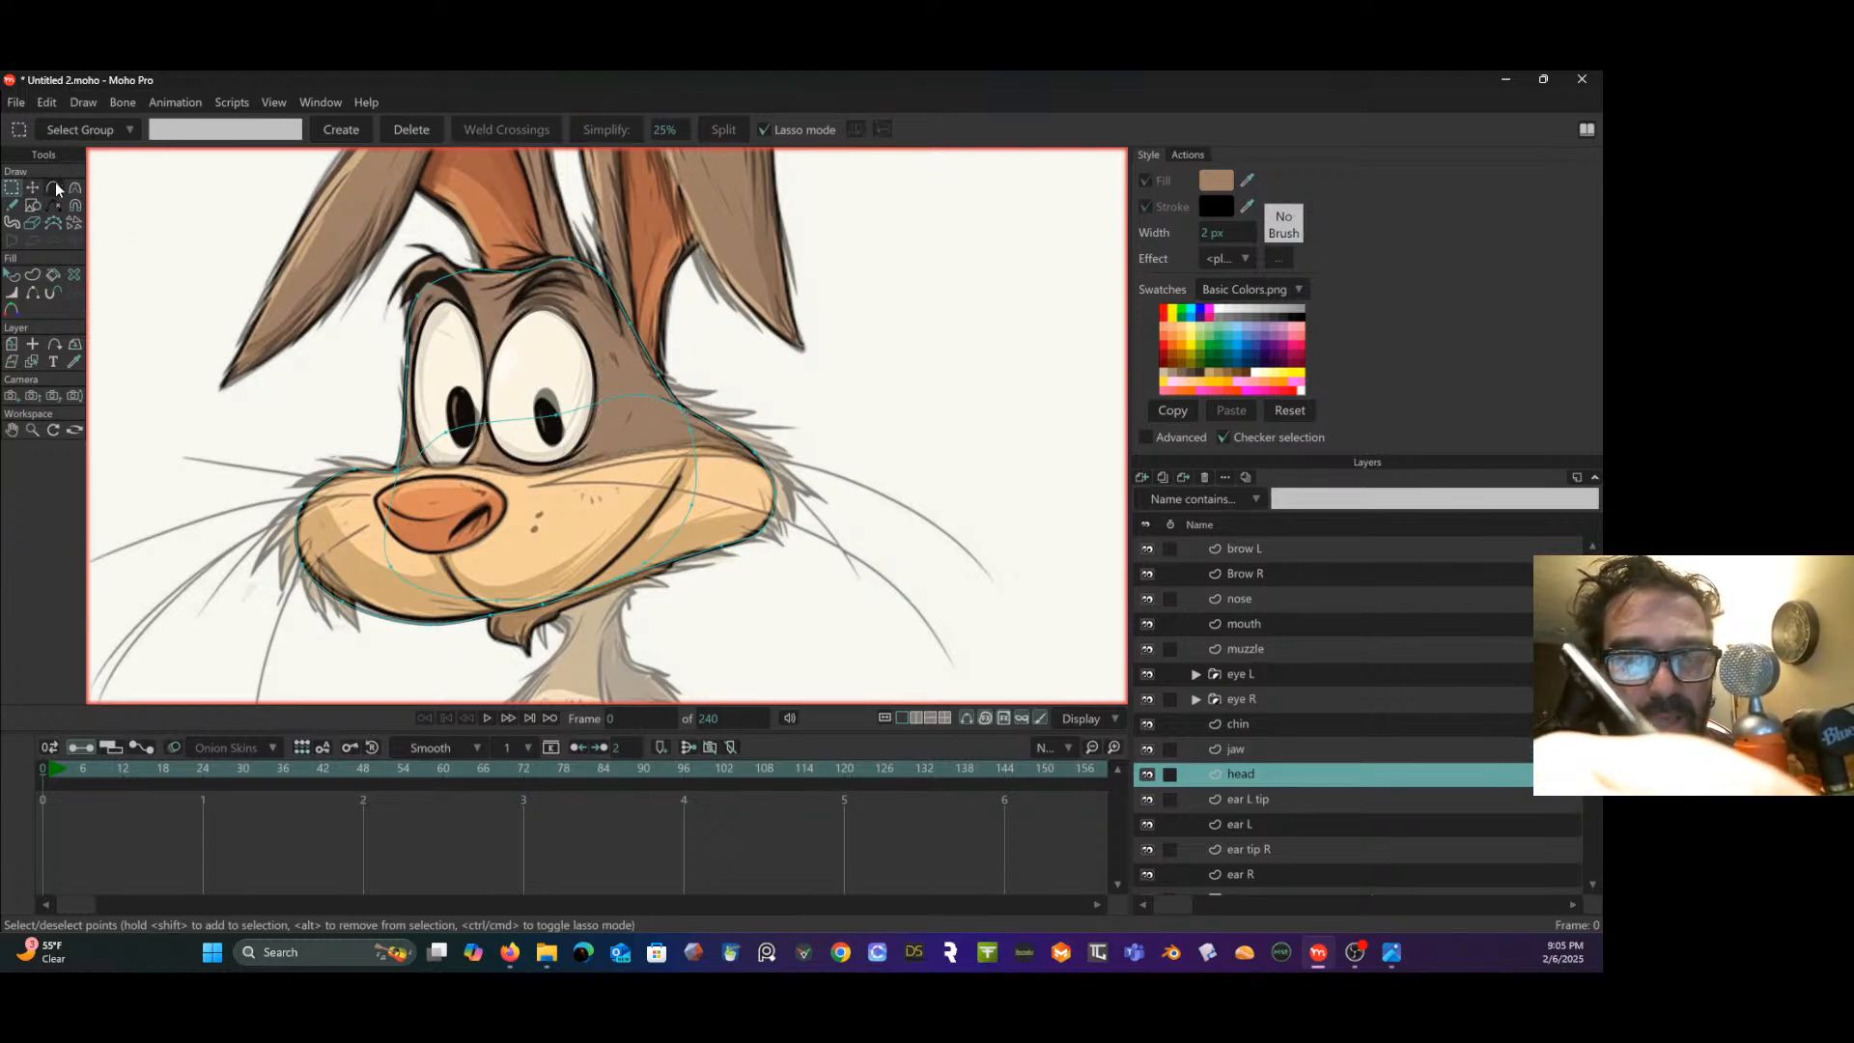
left_click(15, 207)
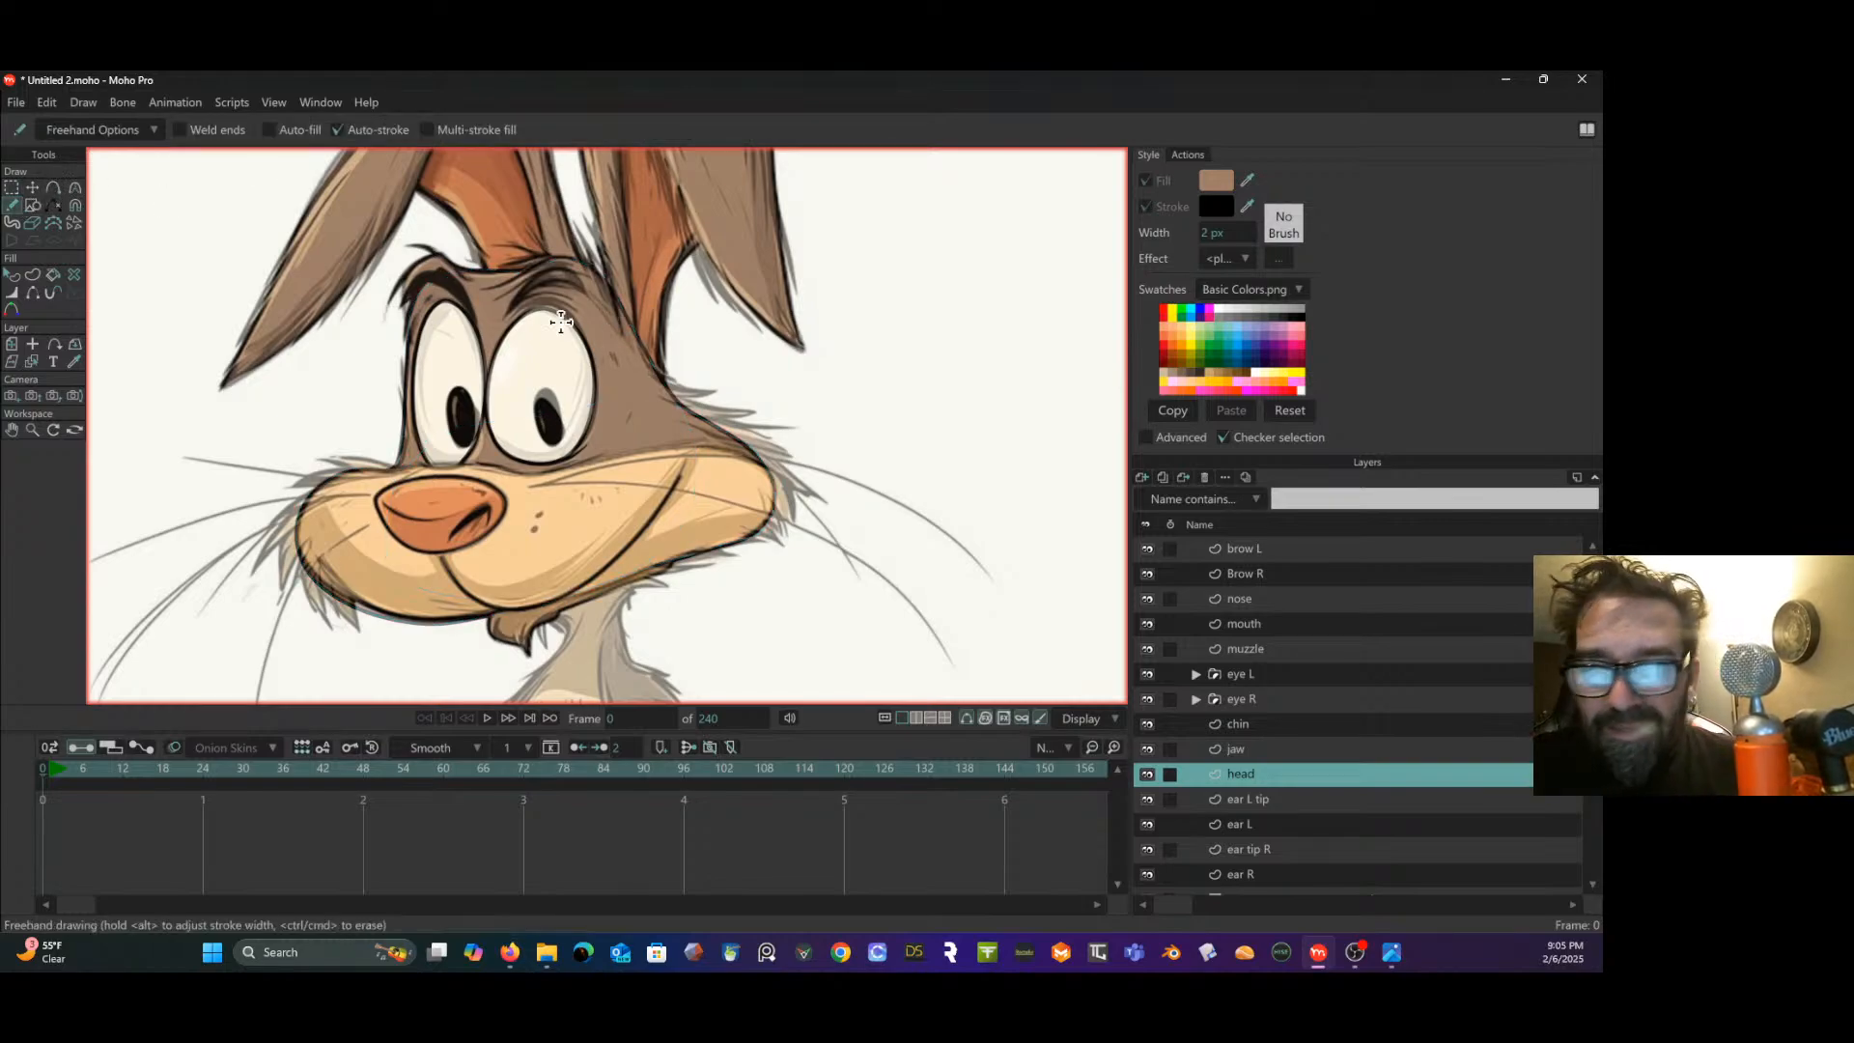
left_click(55, 188)
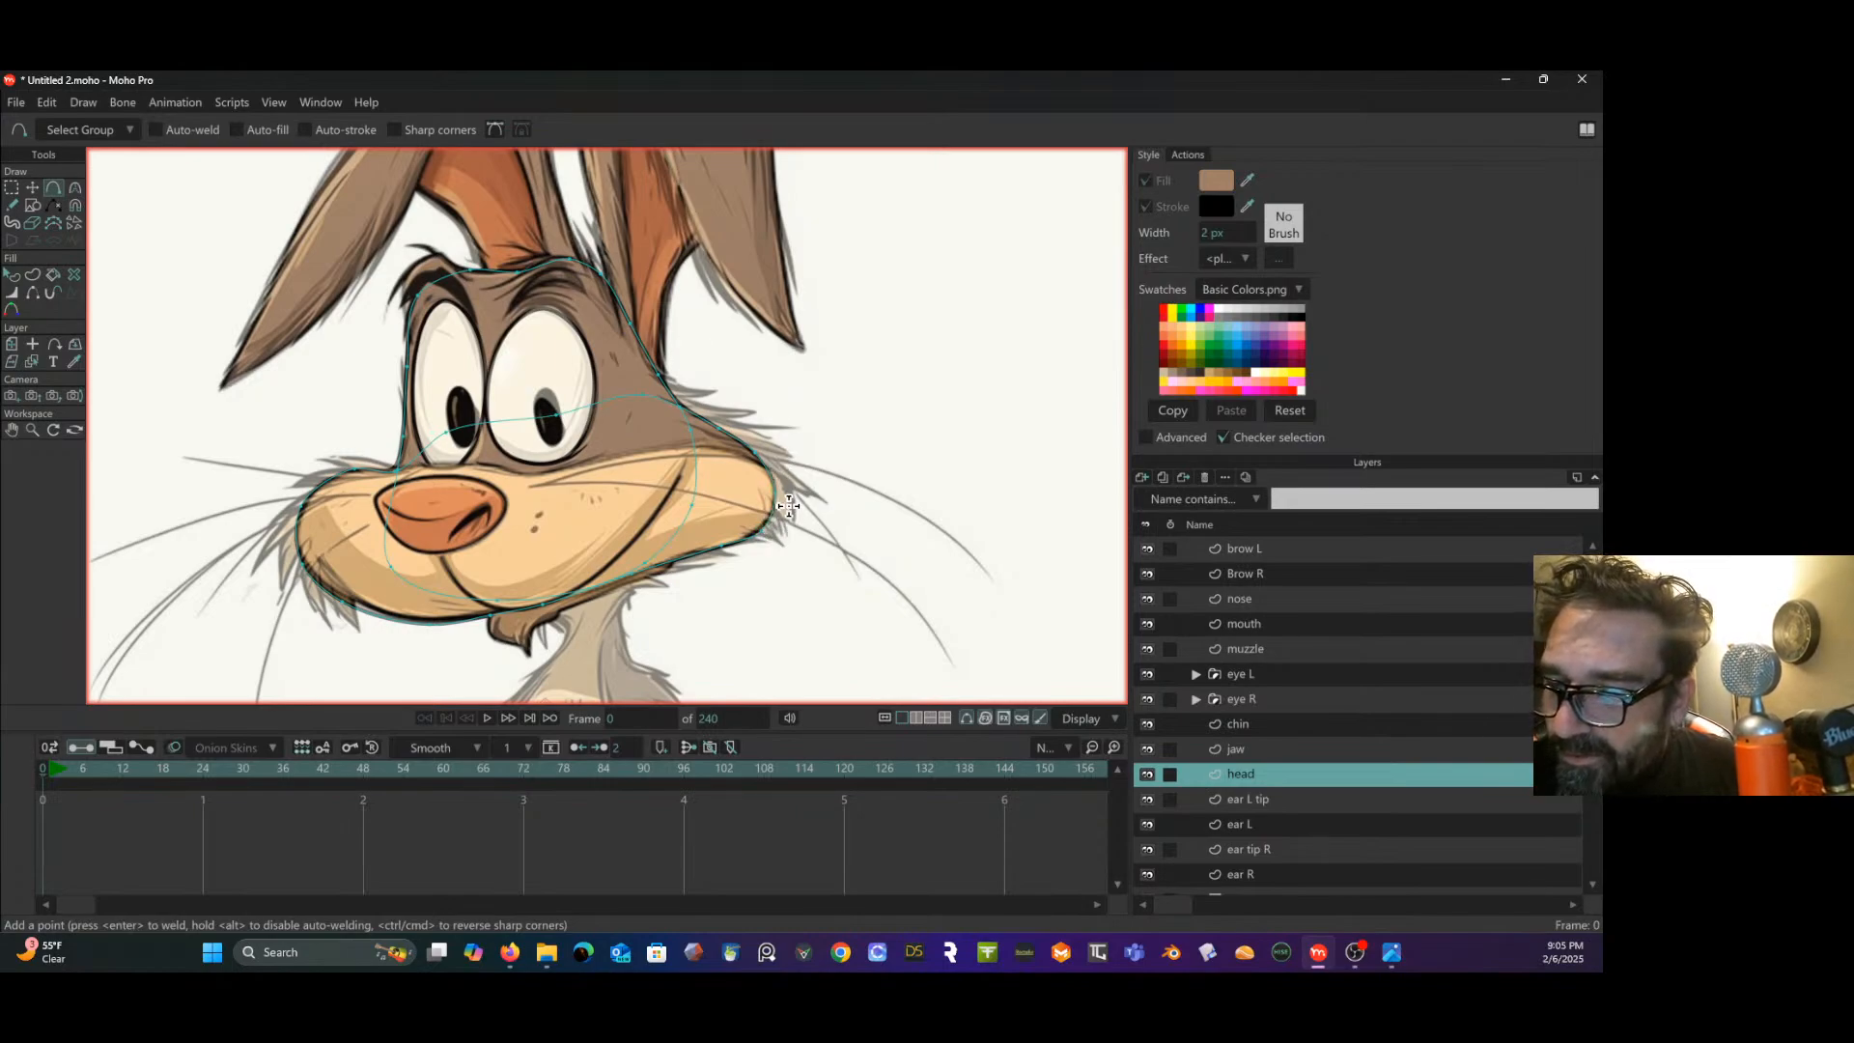
left_click(769, 471)
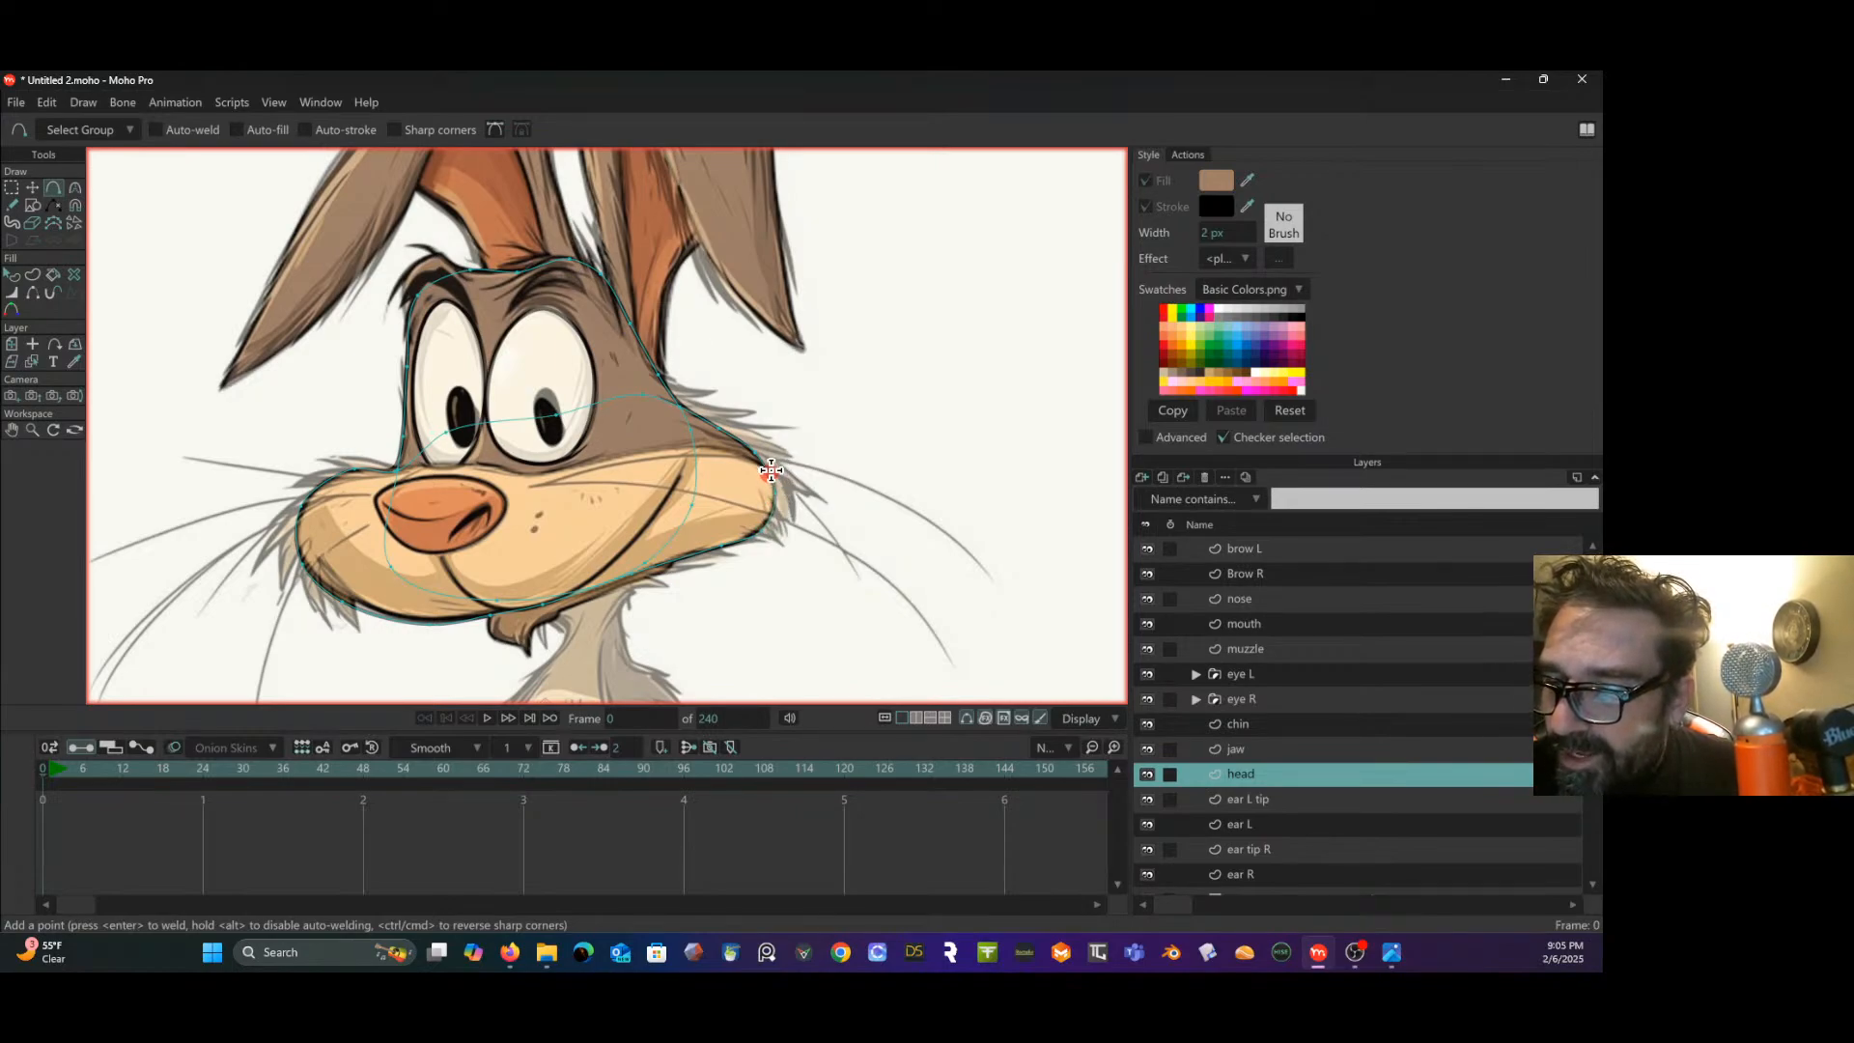
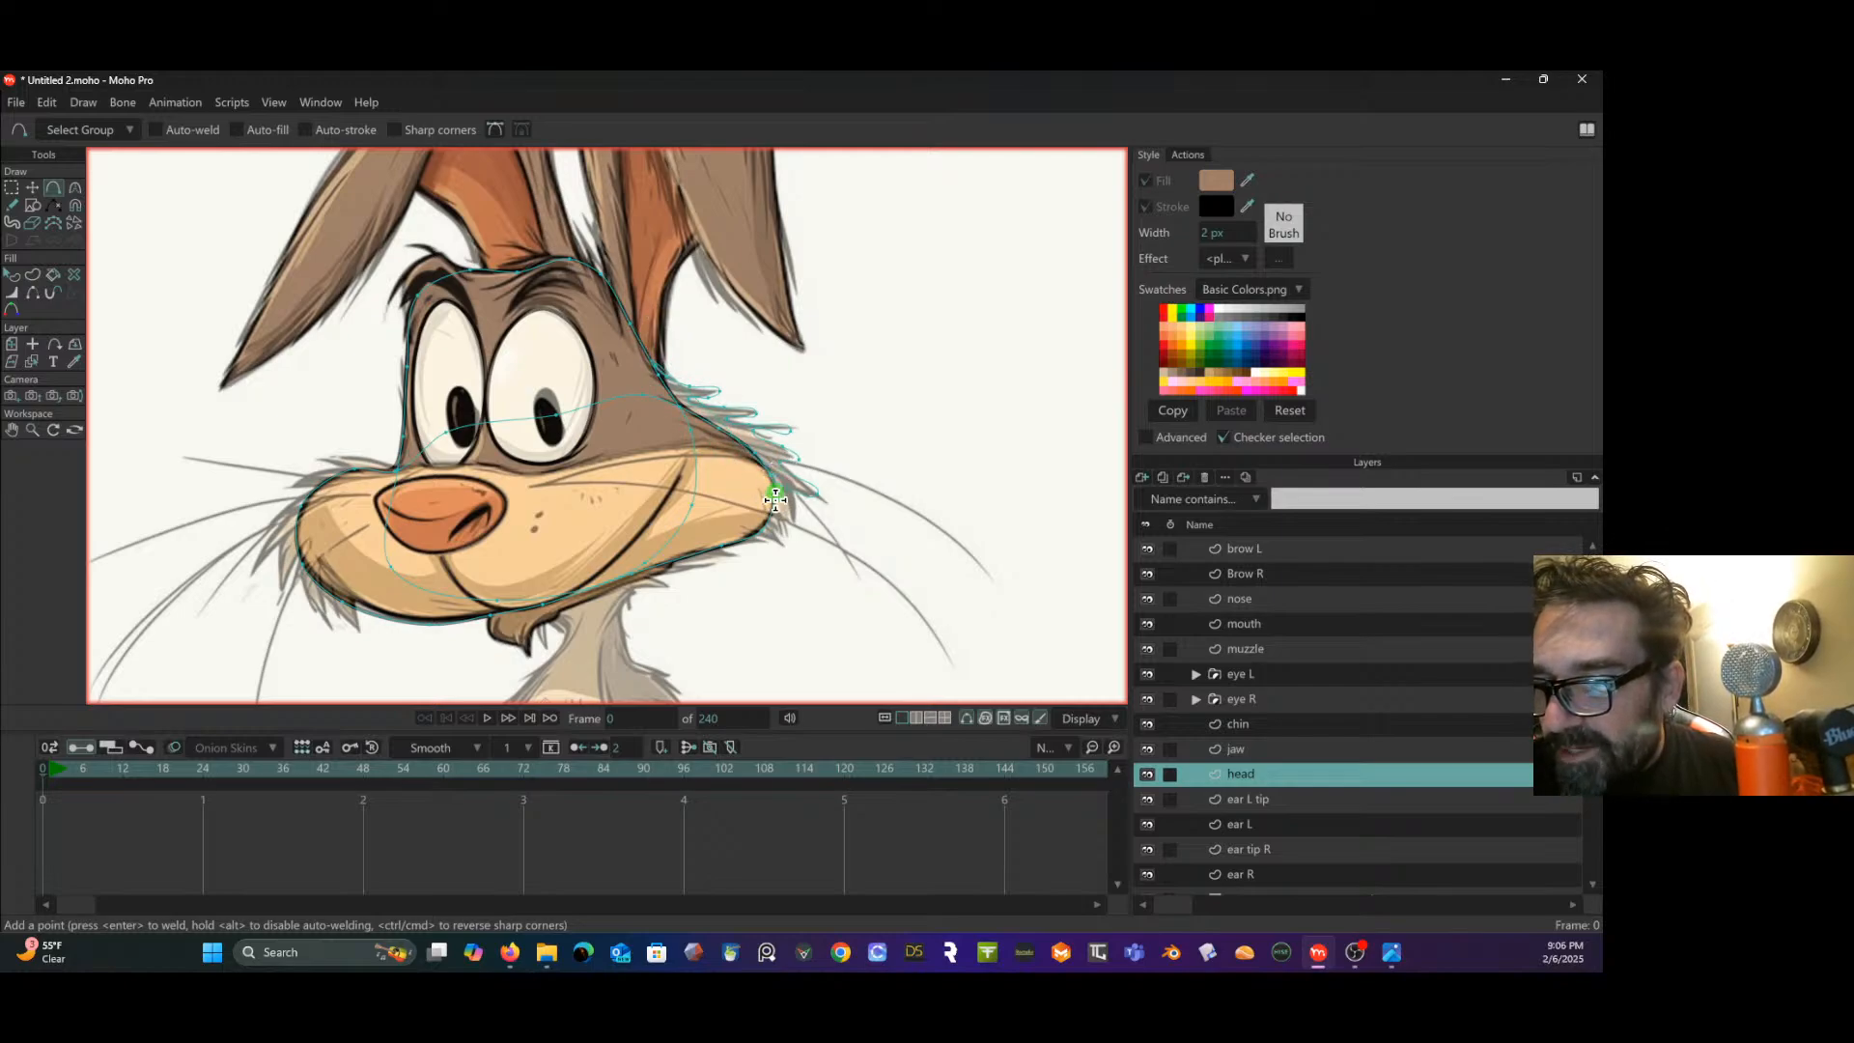
- Move the lower end point of the cheek fur outline onto the muzzle edge and shorten its curve handle to tighten the bend
scroll(775, 499, "up", 5)
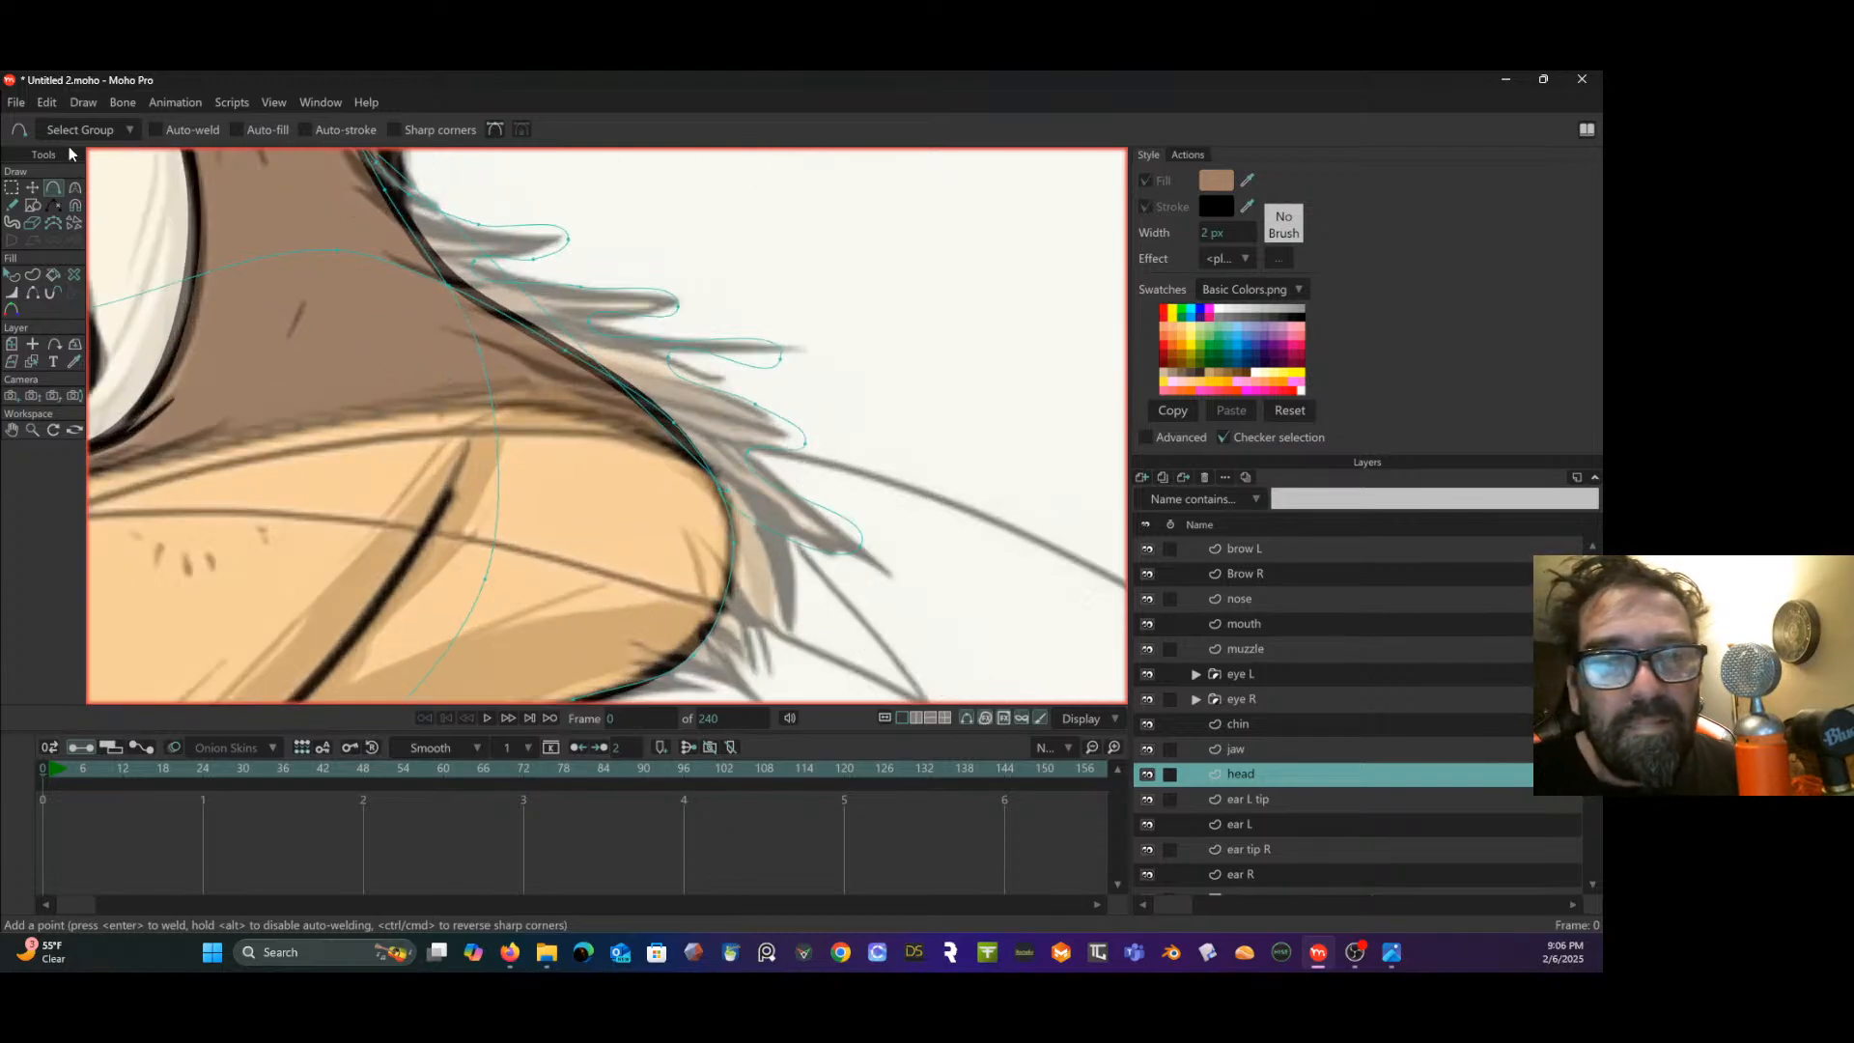
left_click(35, 187)
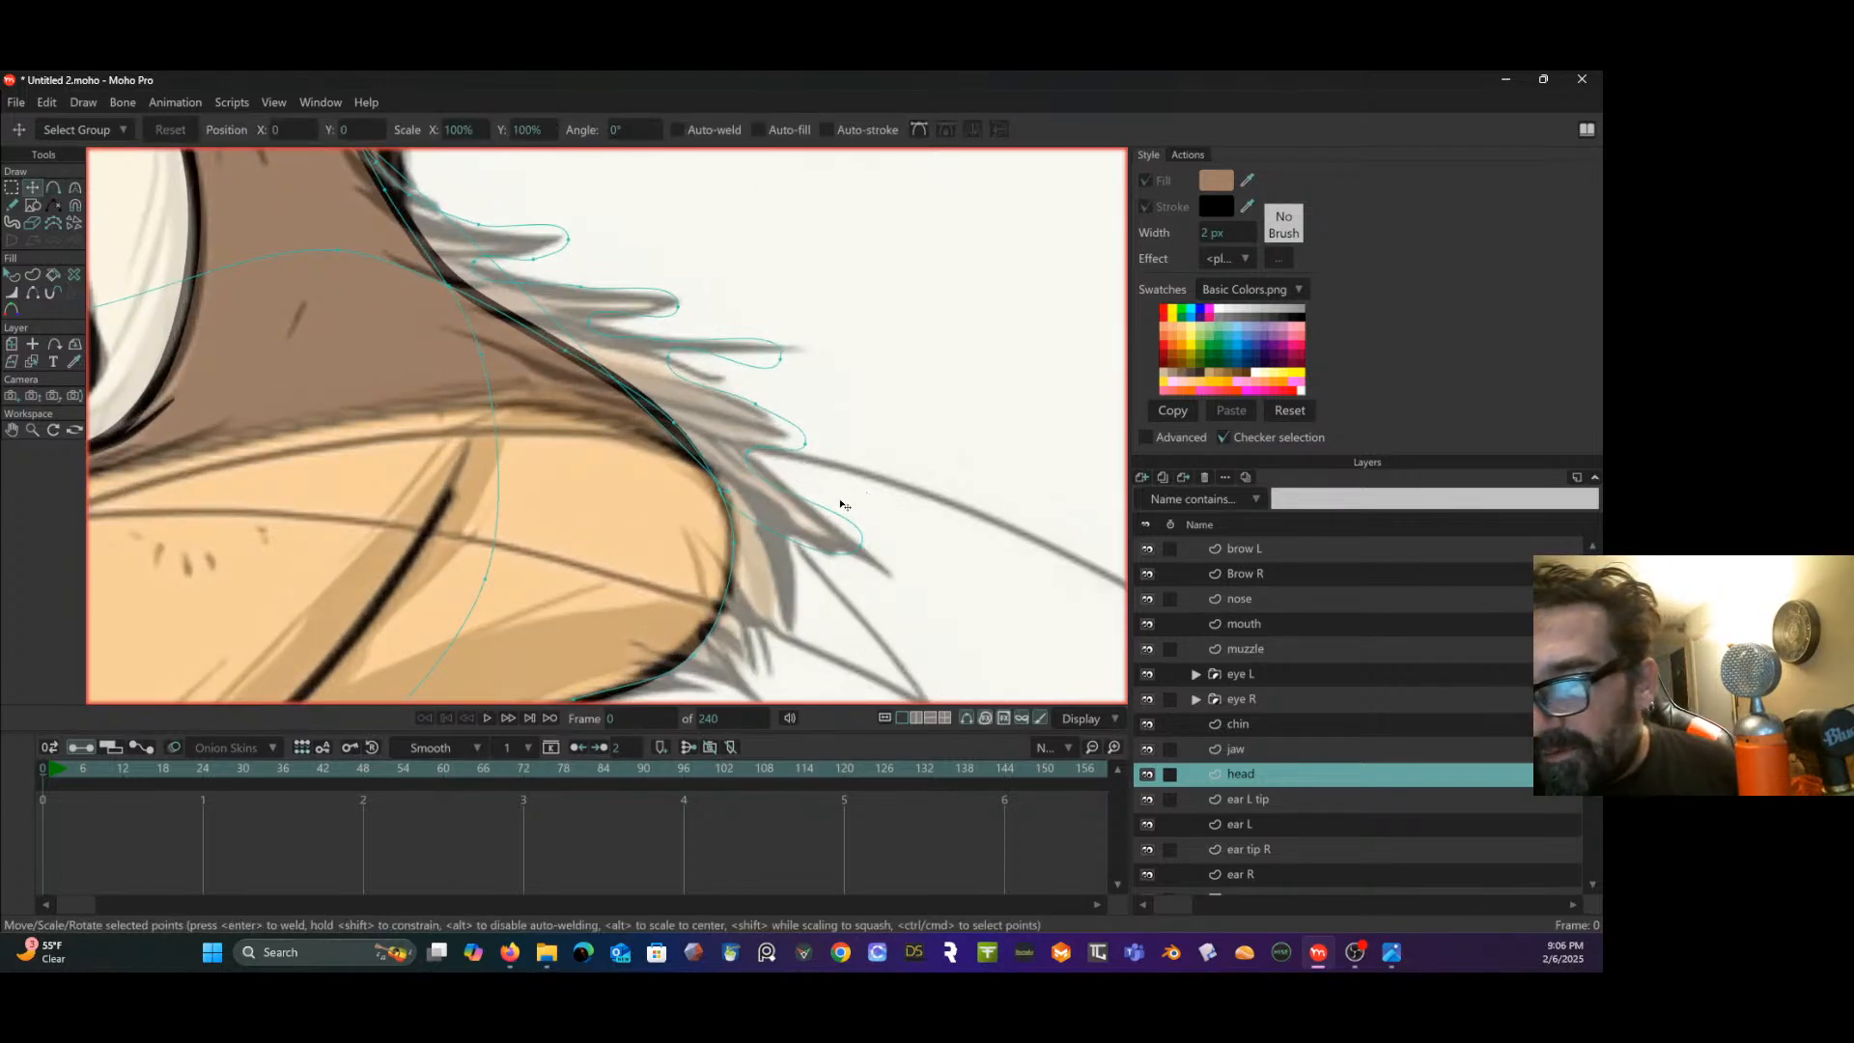
left_click_drag(726, 495, 712, 490)
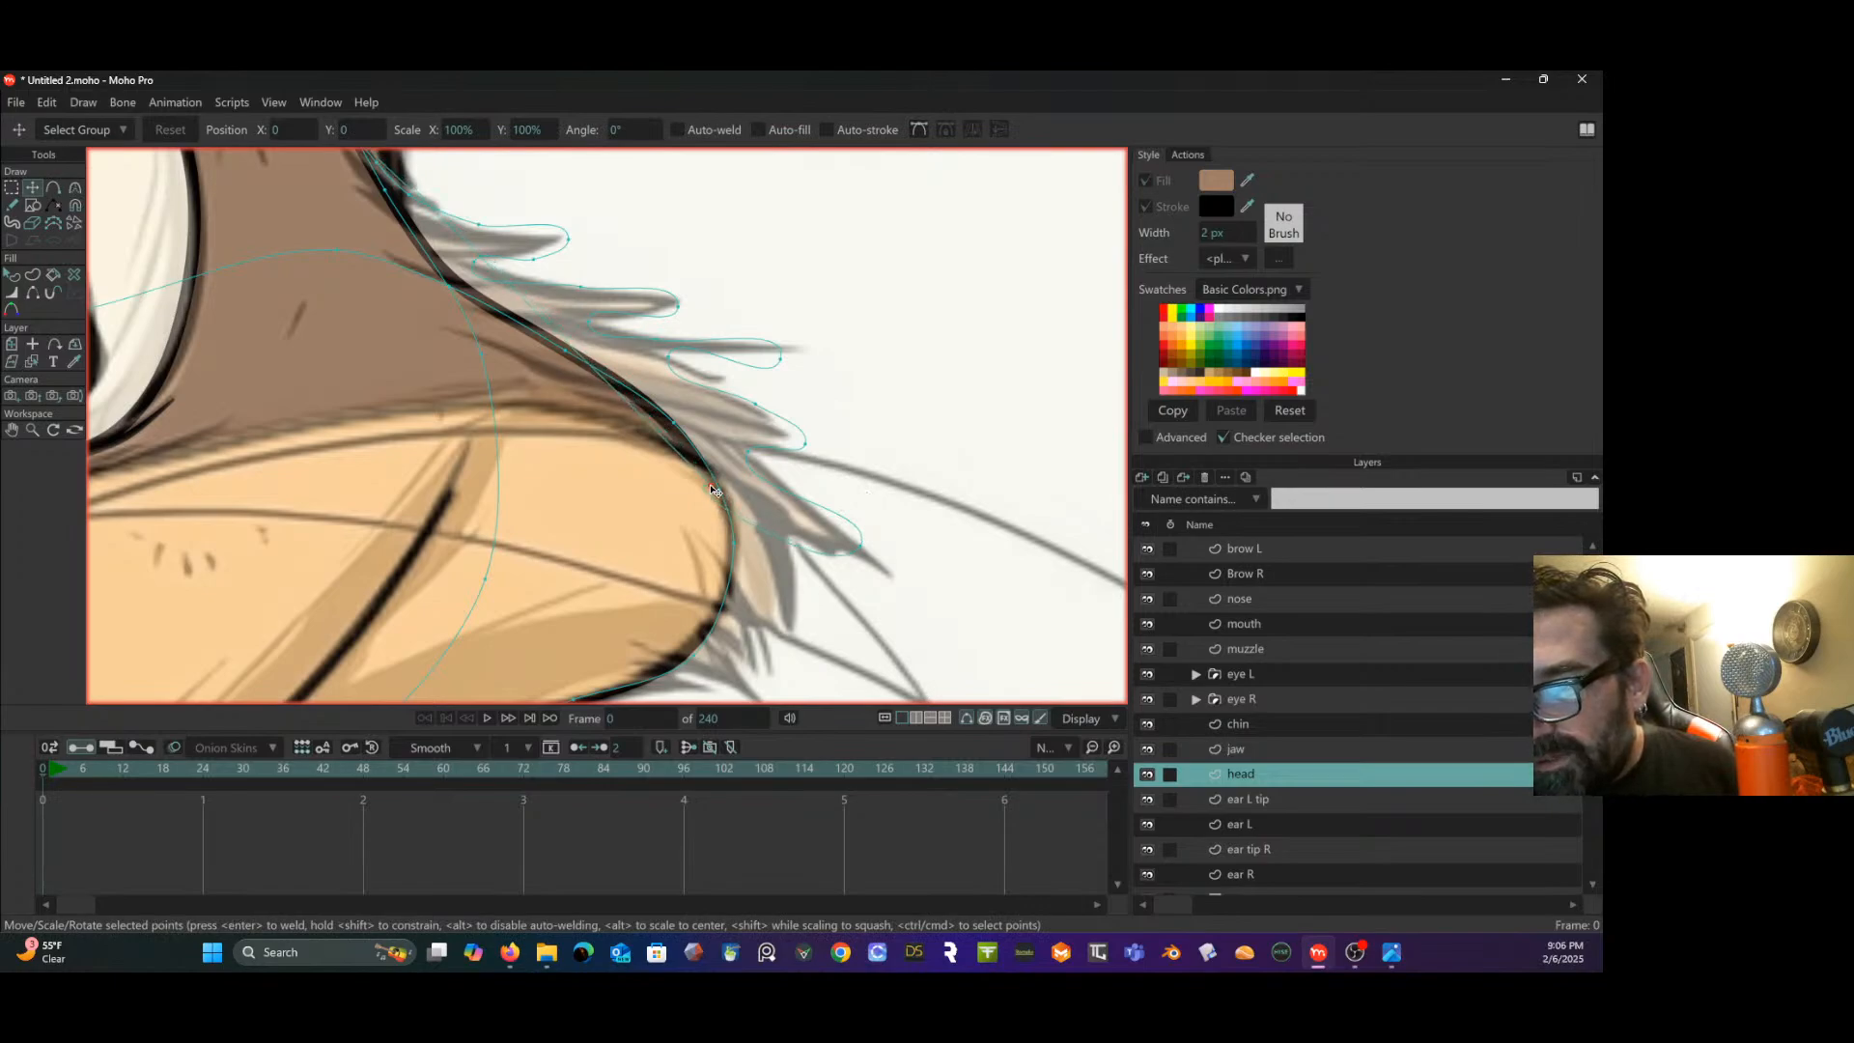
left_click(73, 189)
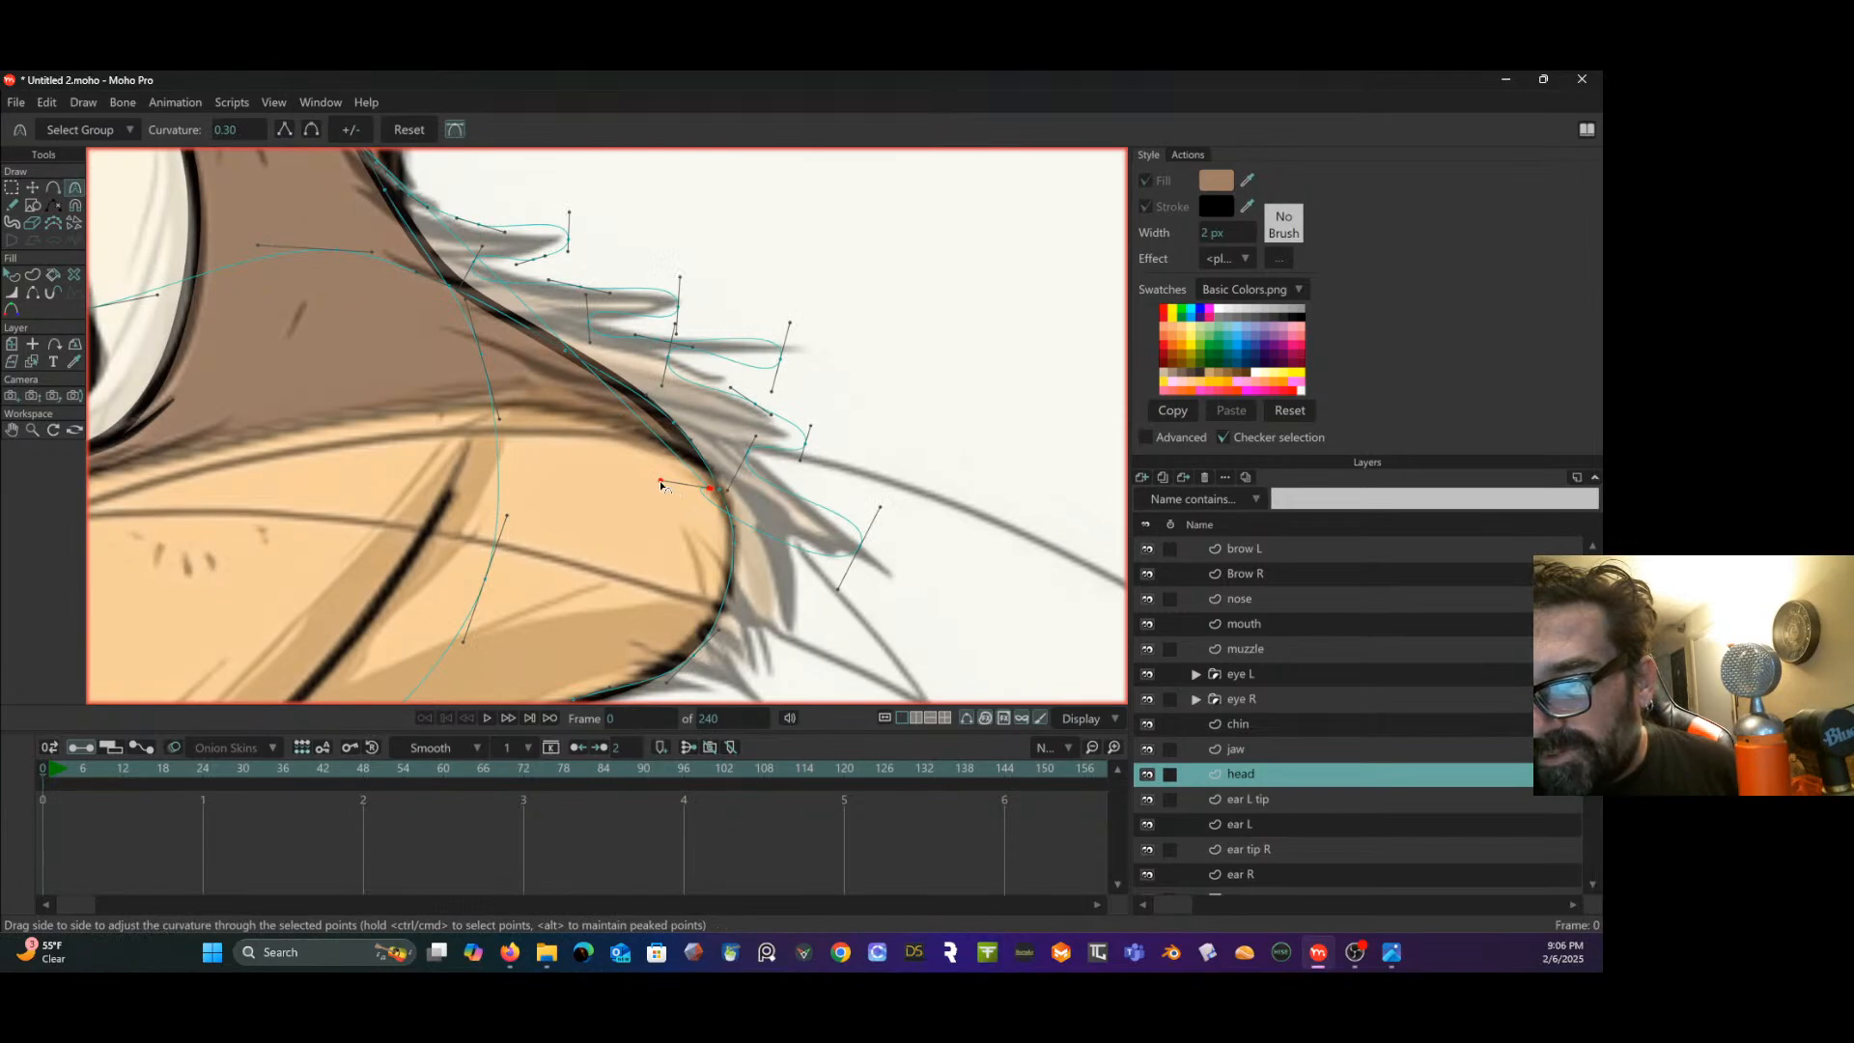
left_click_drag(660, 485, 741, 509)
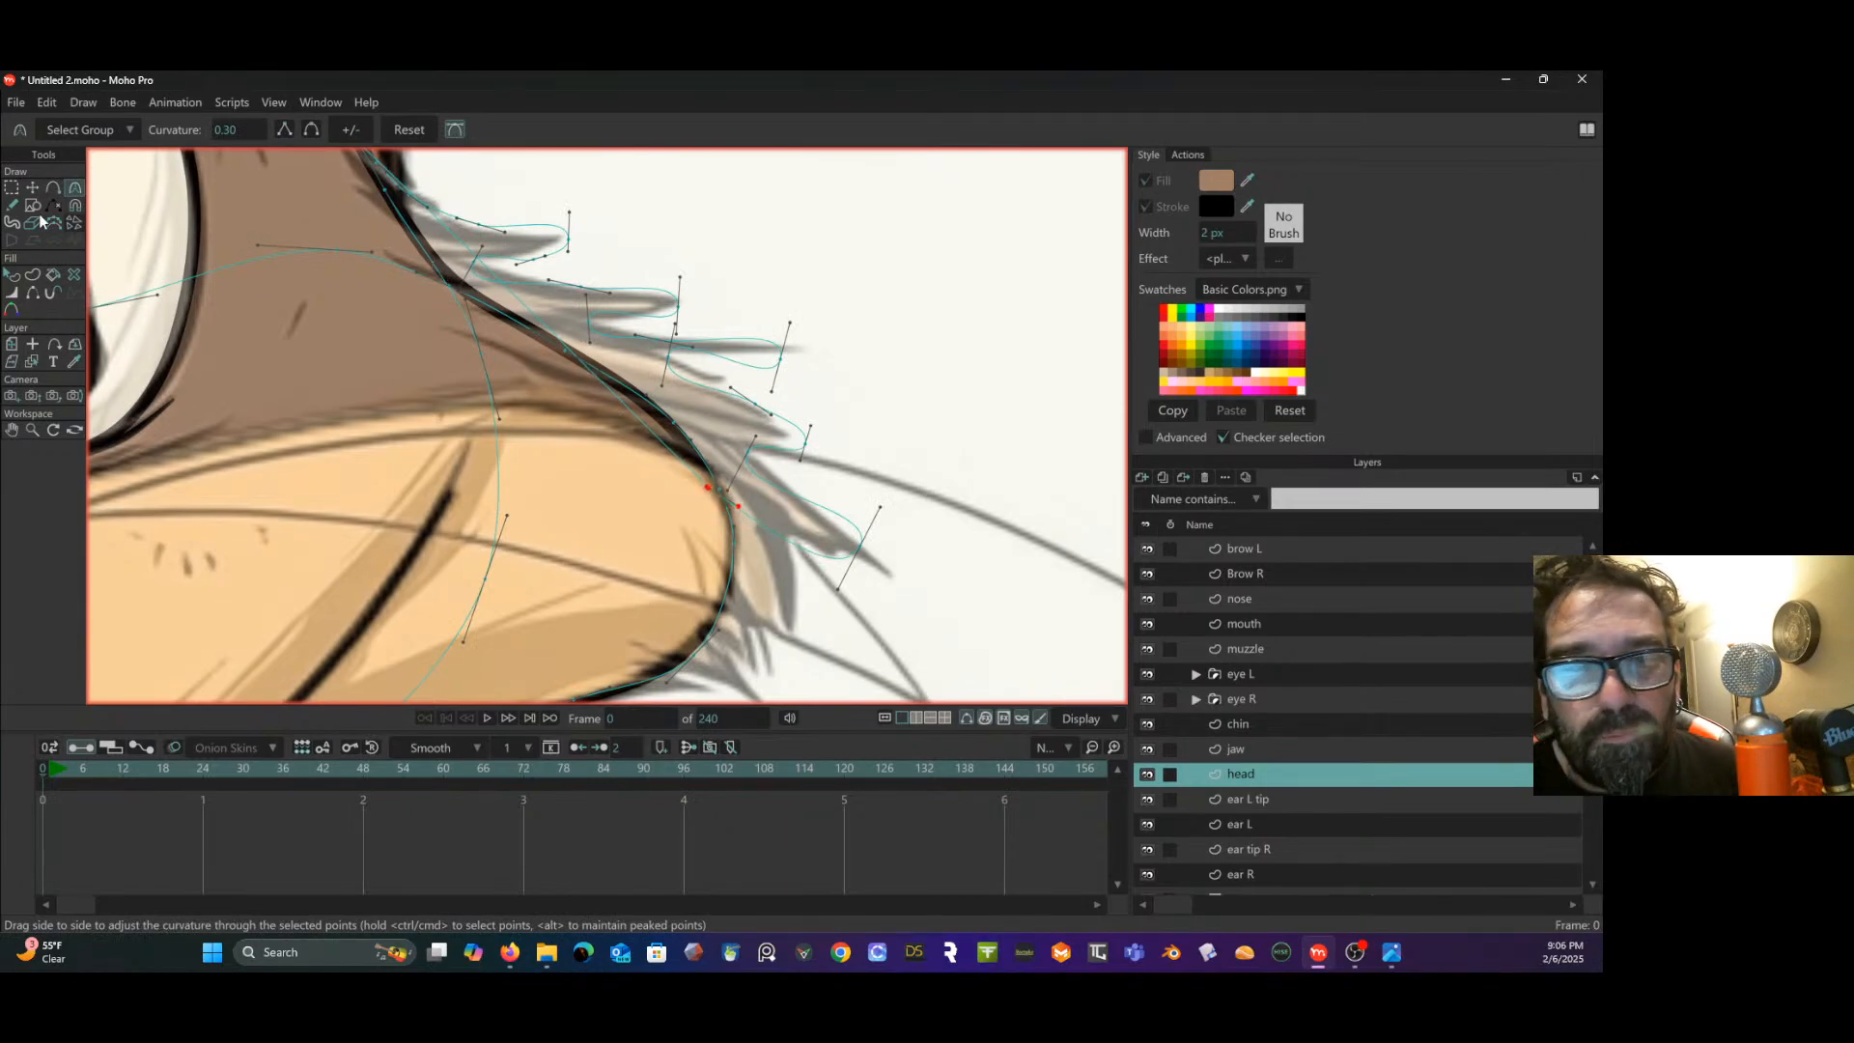
- Close the cheek fur outline with a point inside the face, peak its upper corner to curvature 0, and place that corner on the head outline
left_click(53, 187)
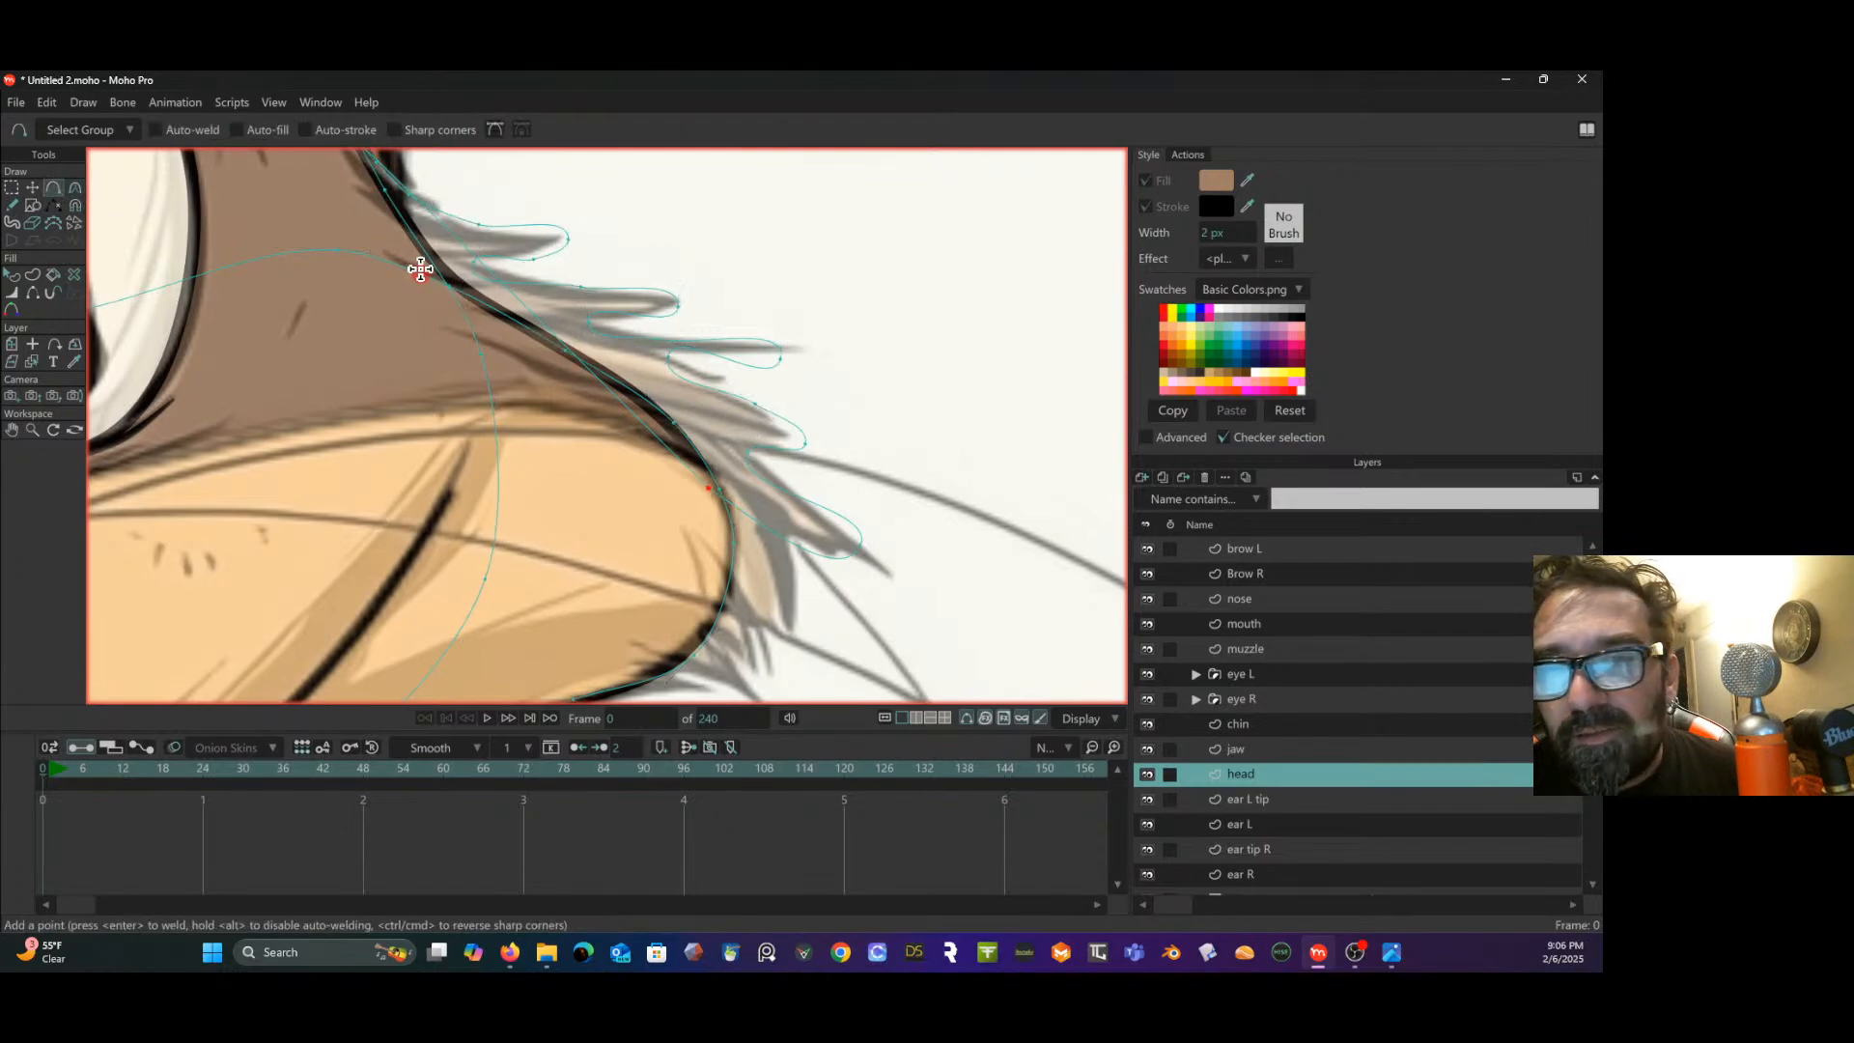
left_click_drag(455, 242, 400, 472)
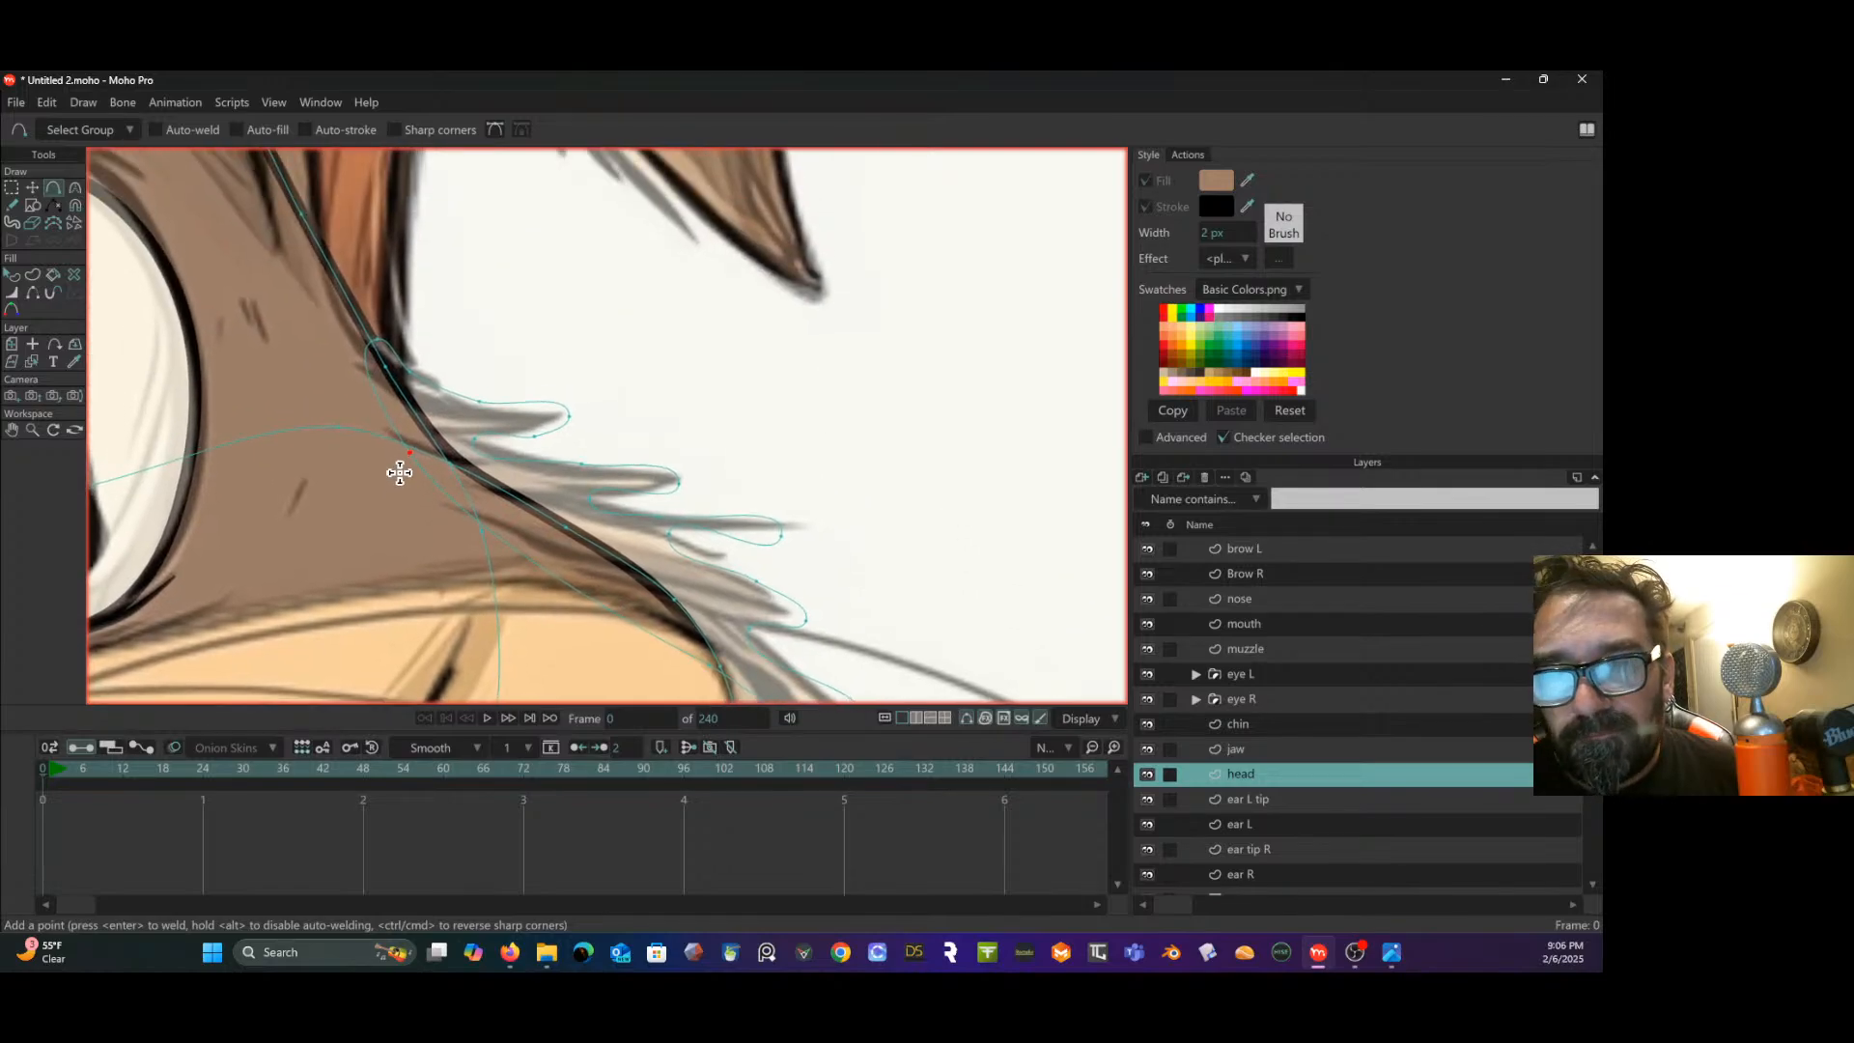
left_click(74, 190)
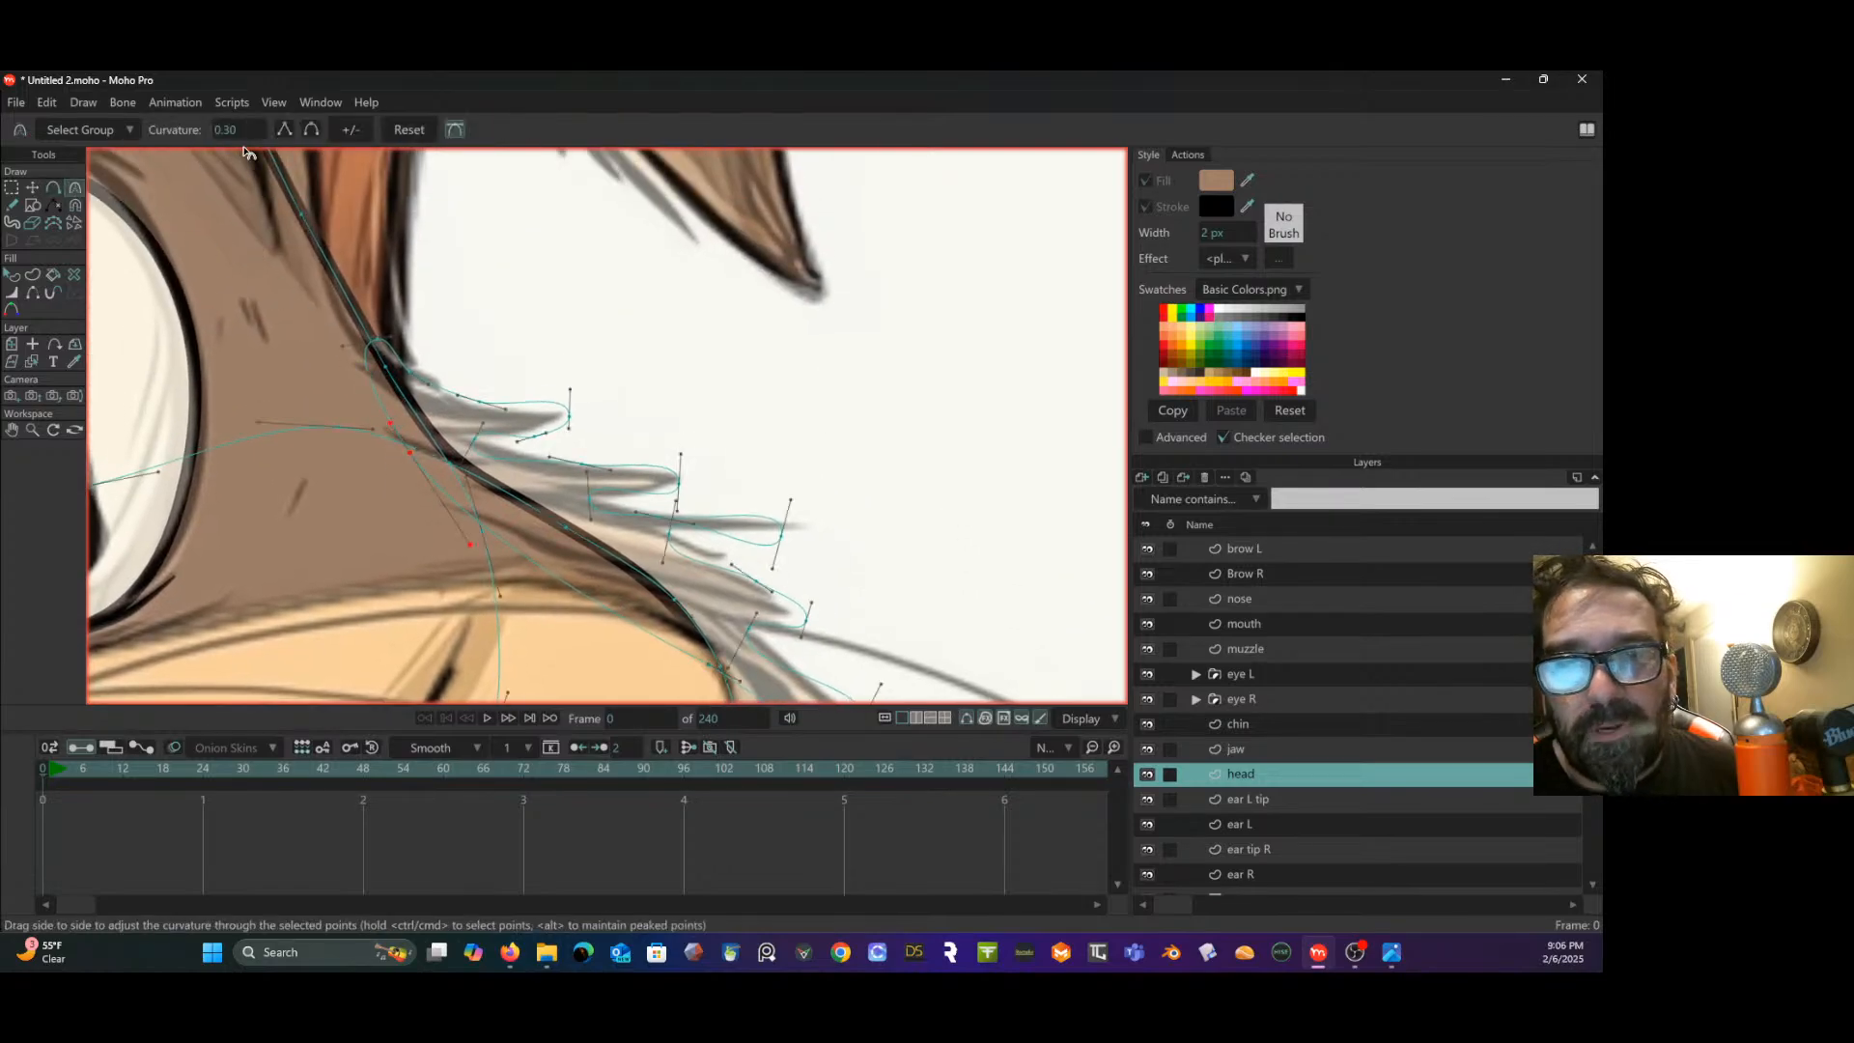
left_click(384, 348)
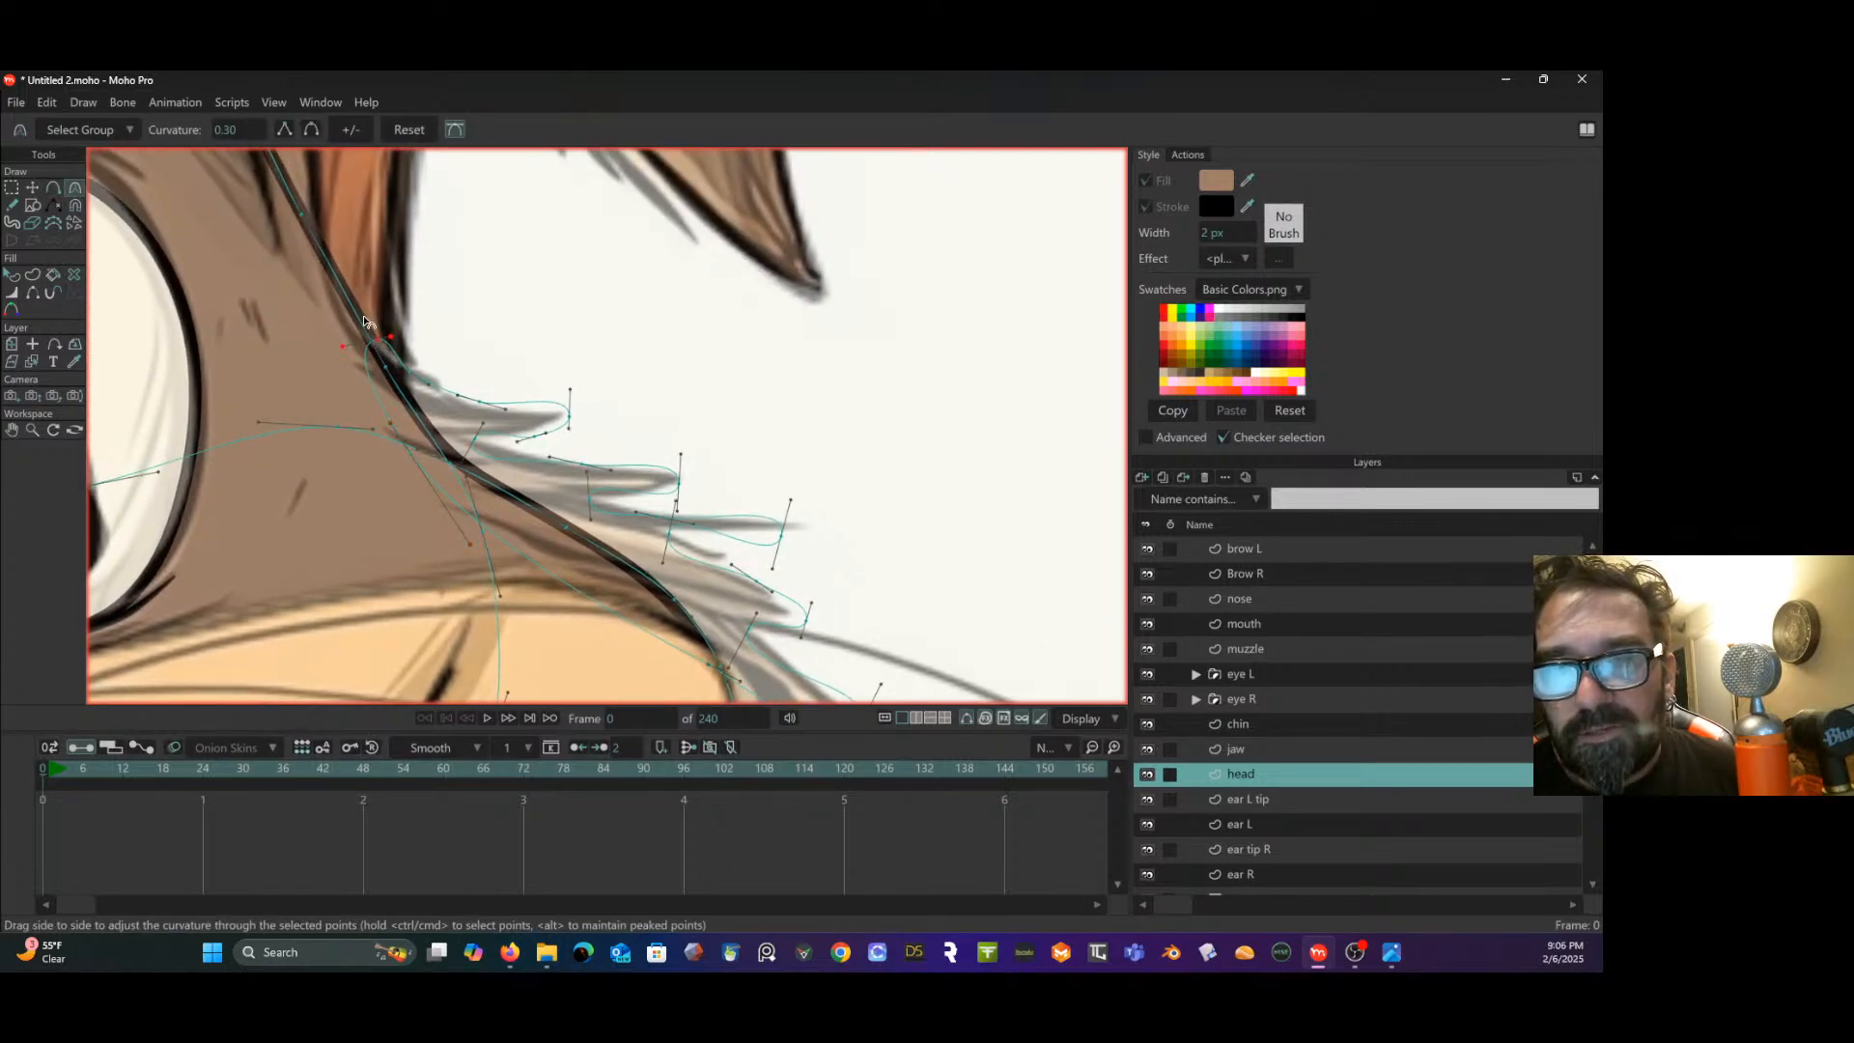
left_click(282, 130)
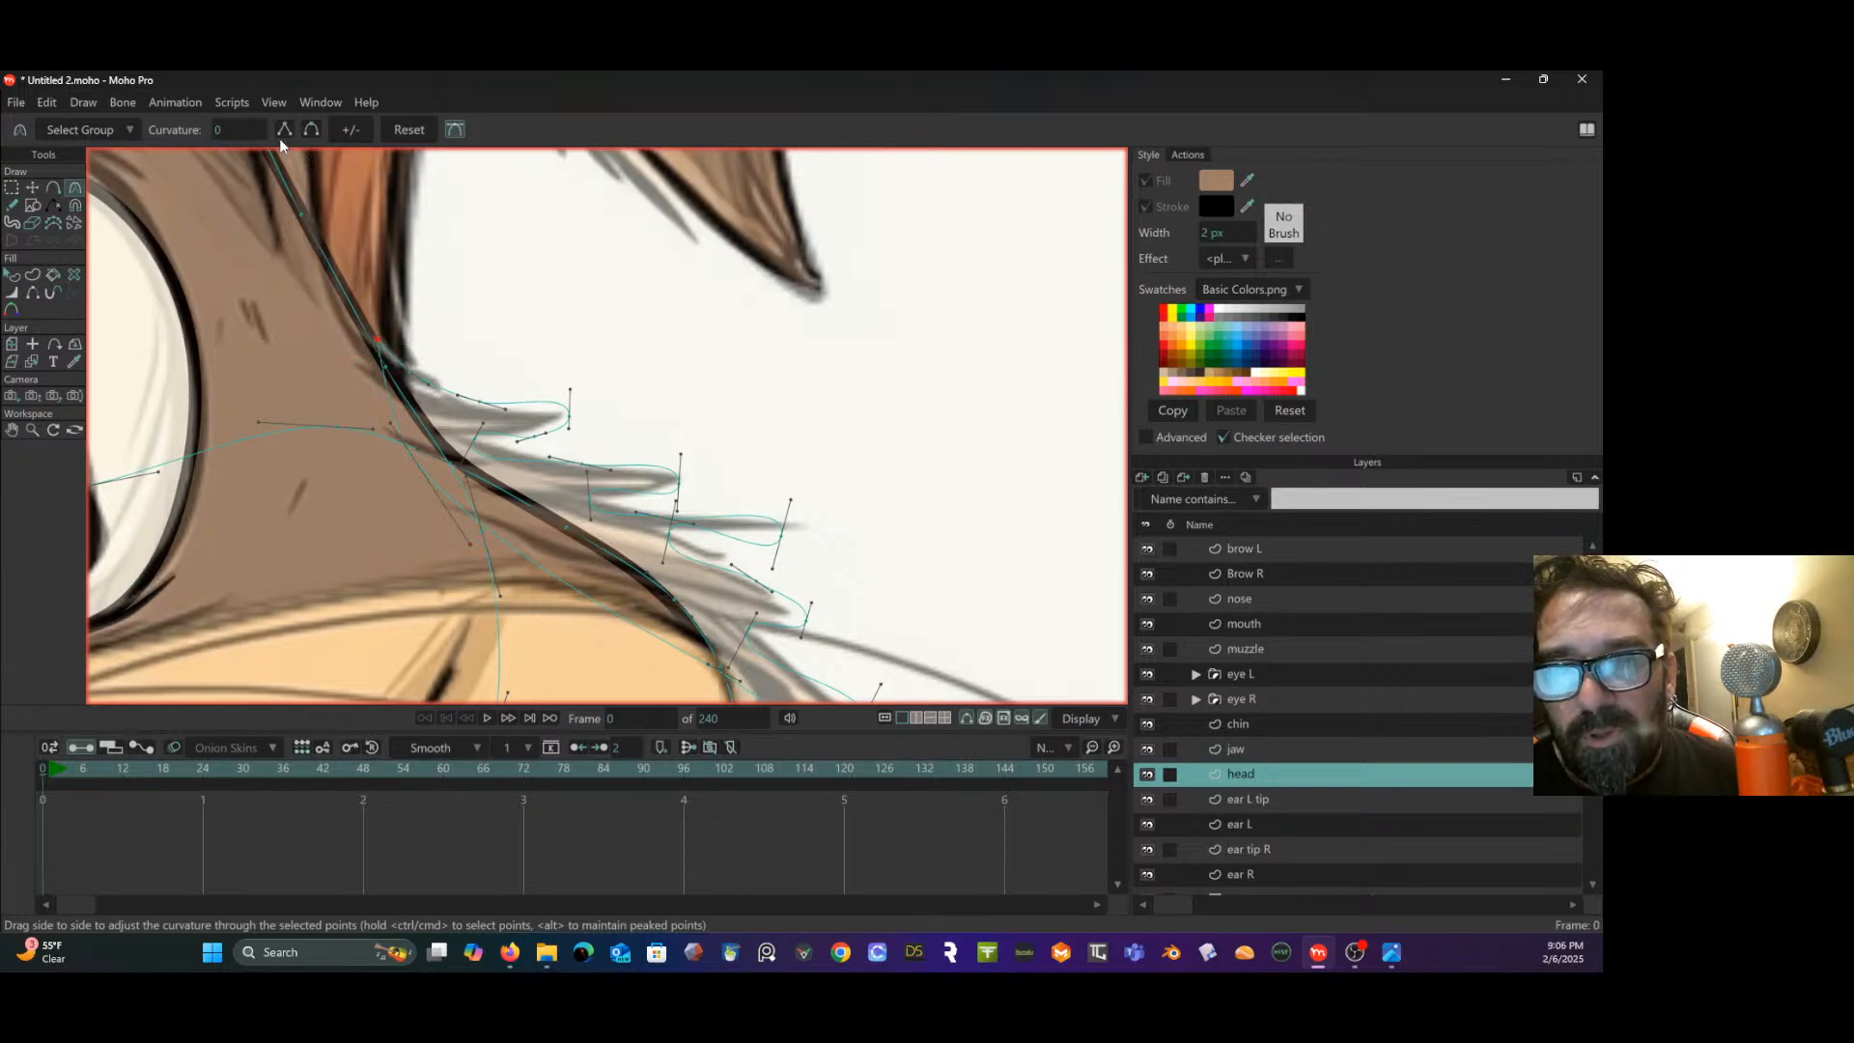
left_click(33, 188)
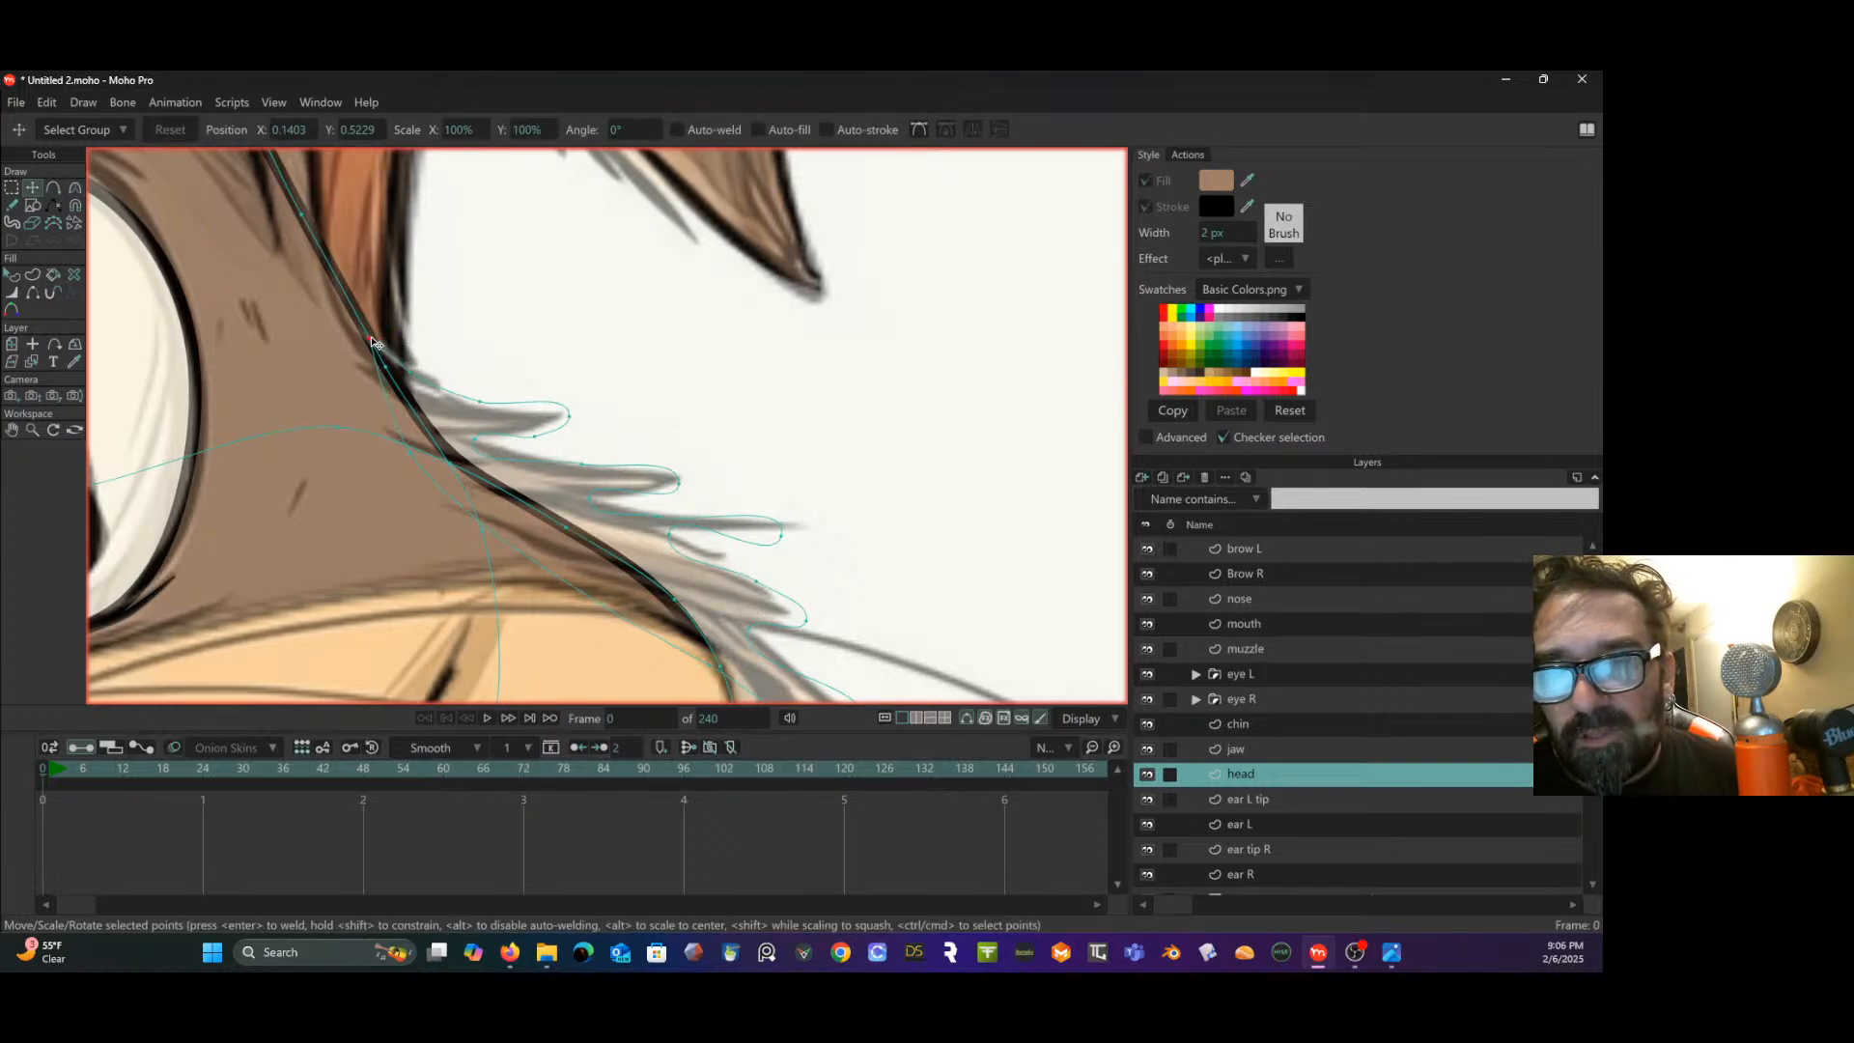
left_click_drag(375, 342, 367, 336)
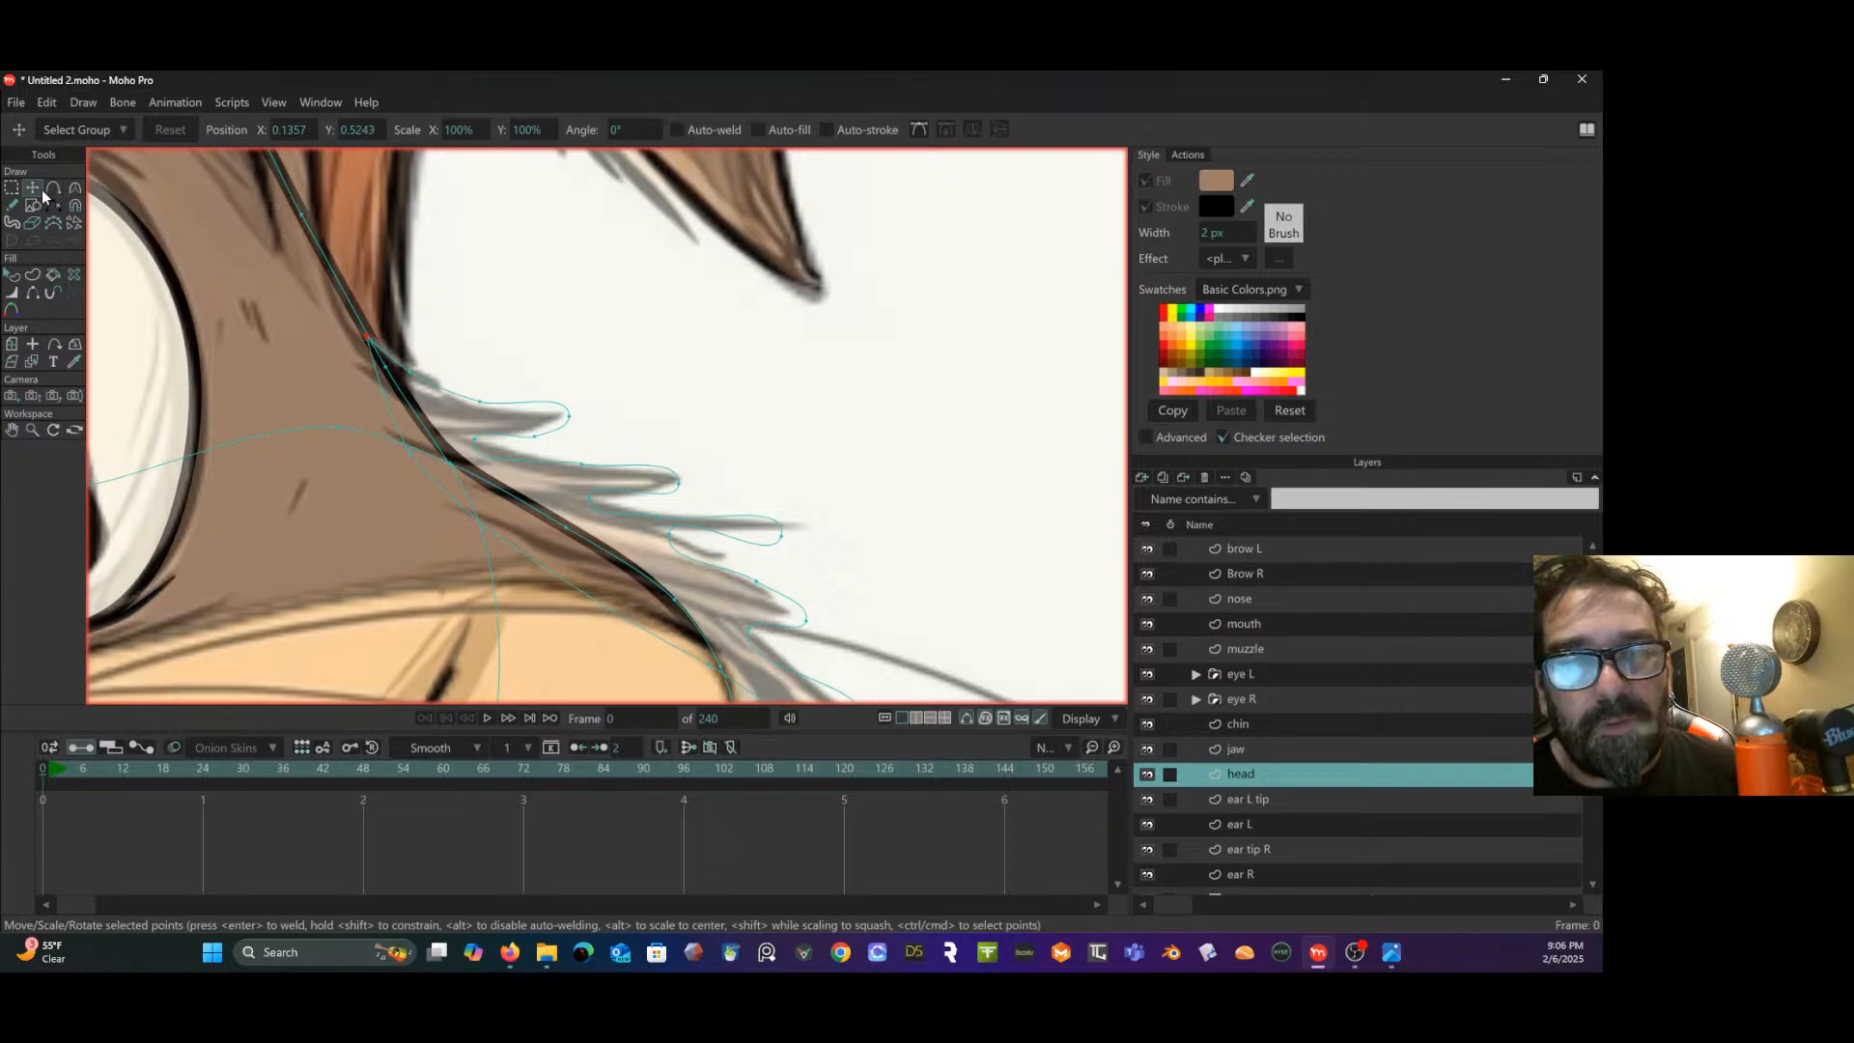
- Peak the tips of the two uppermost cheek fur tufts and the notch between them to curvature 0
left_click(75, 191)
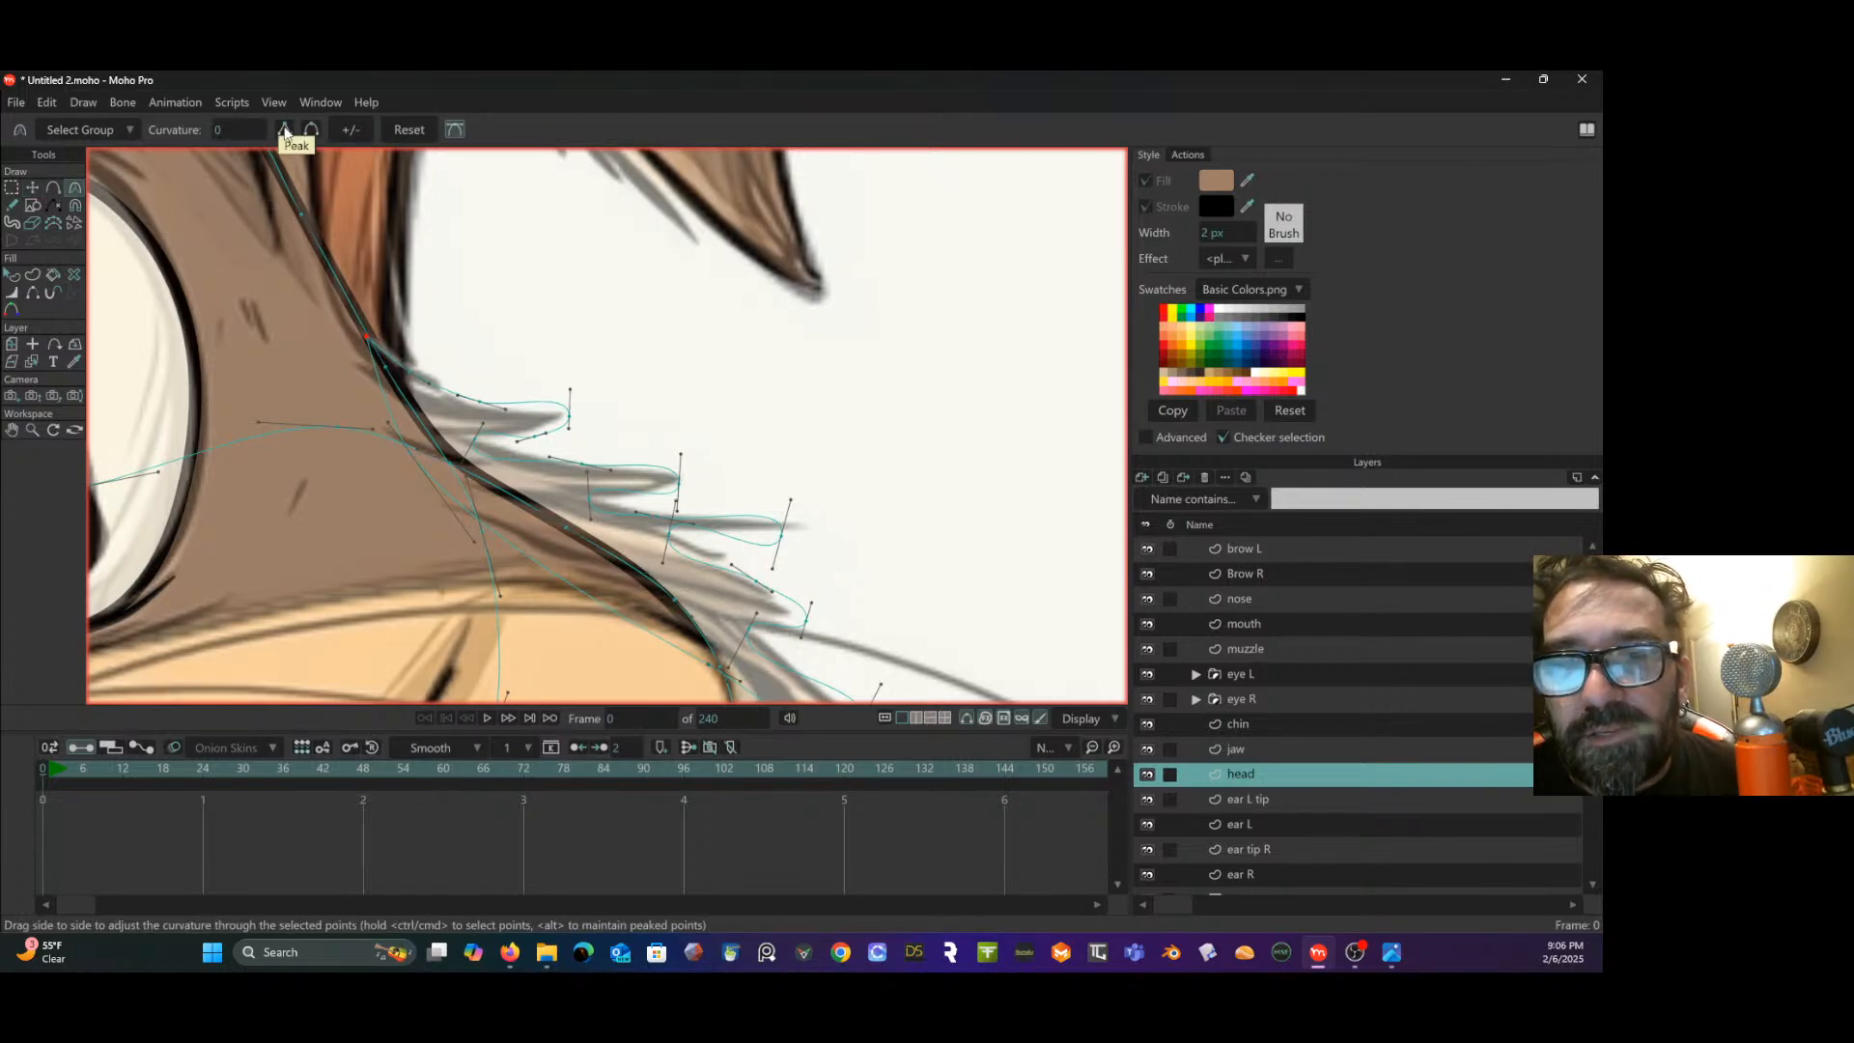
left_click(570, 417)
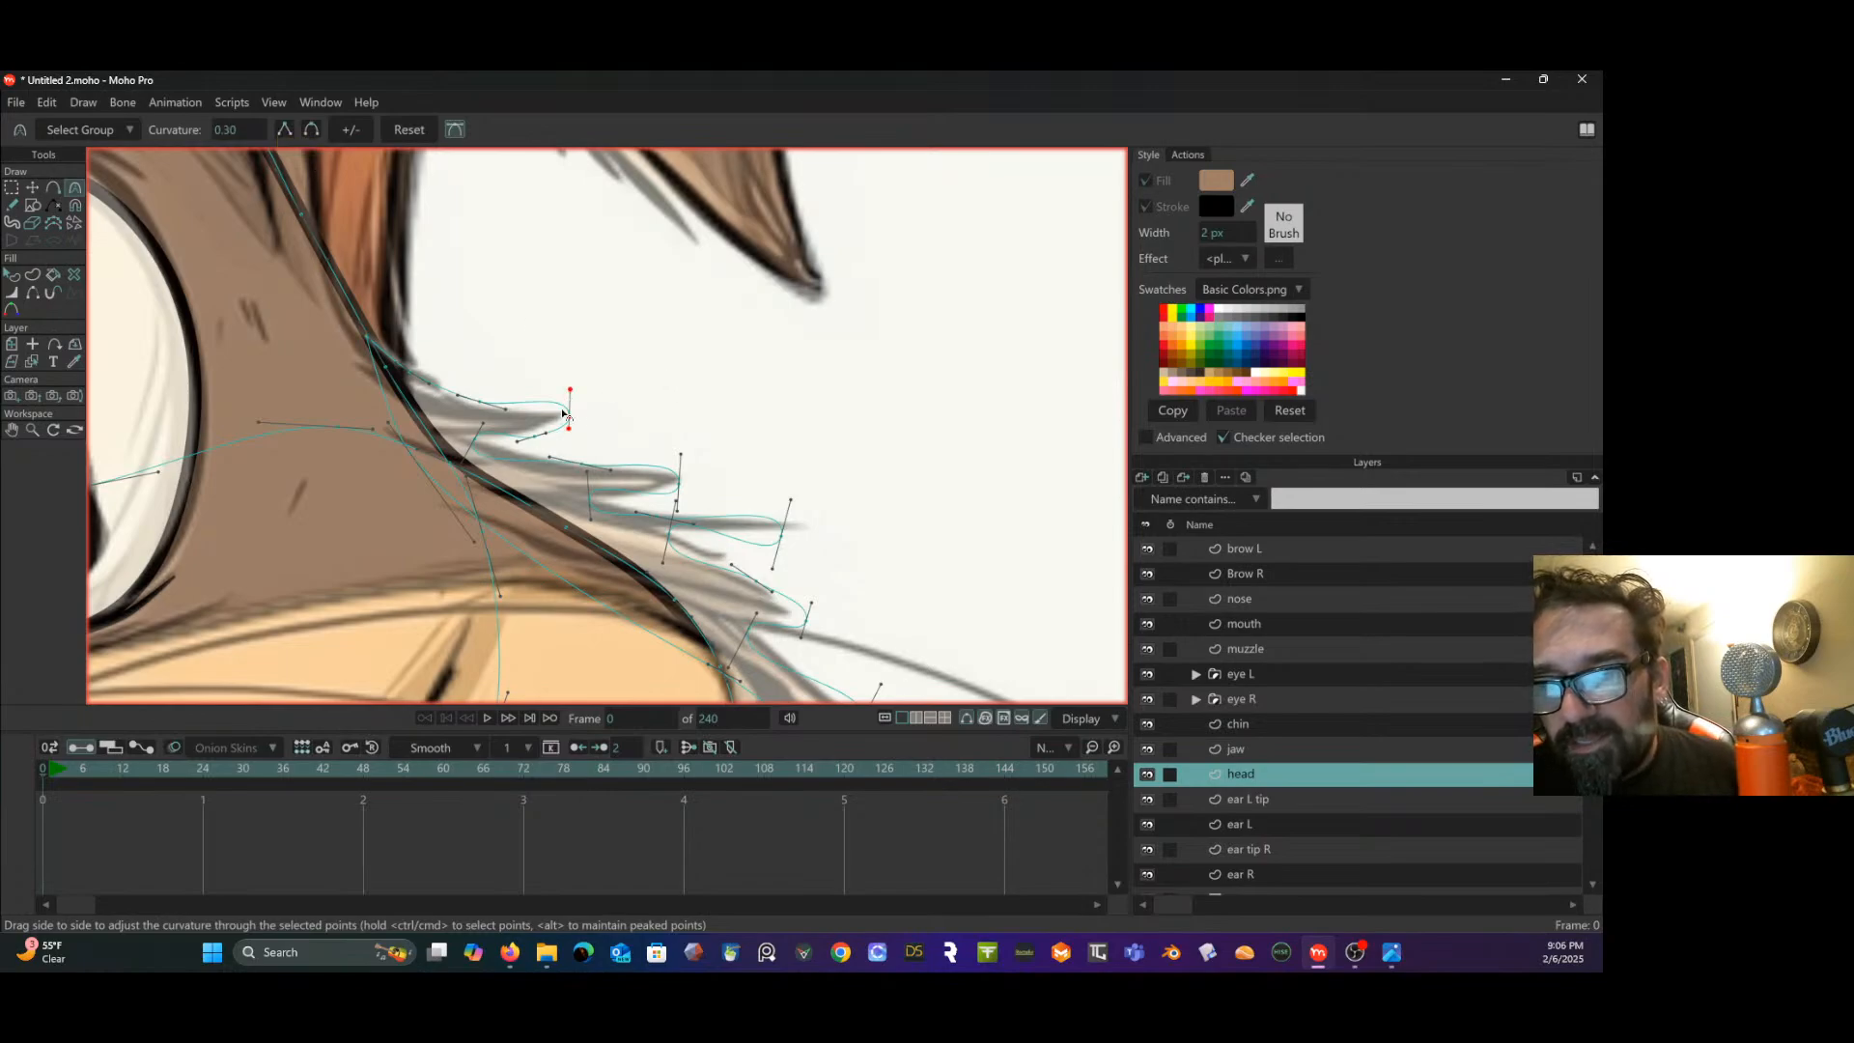
left_click(284, 130)
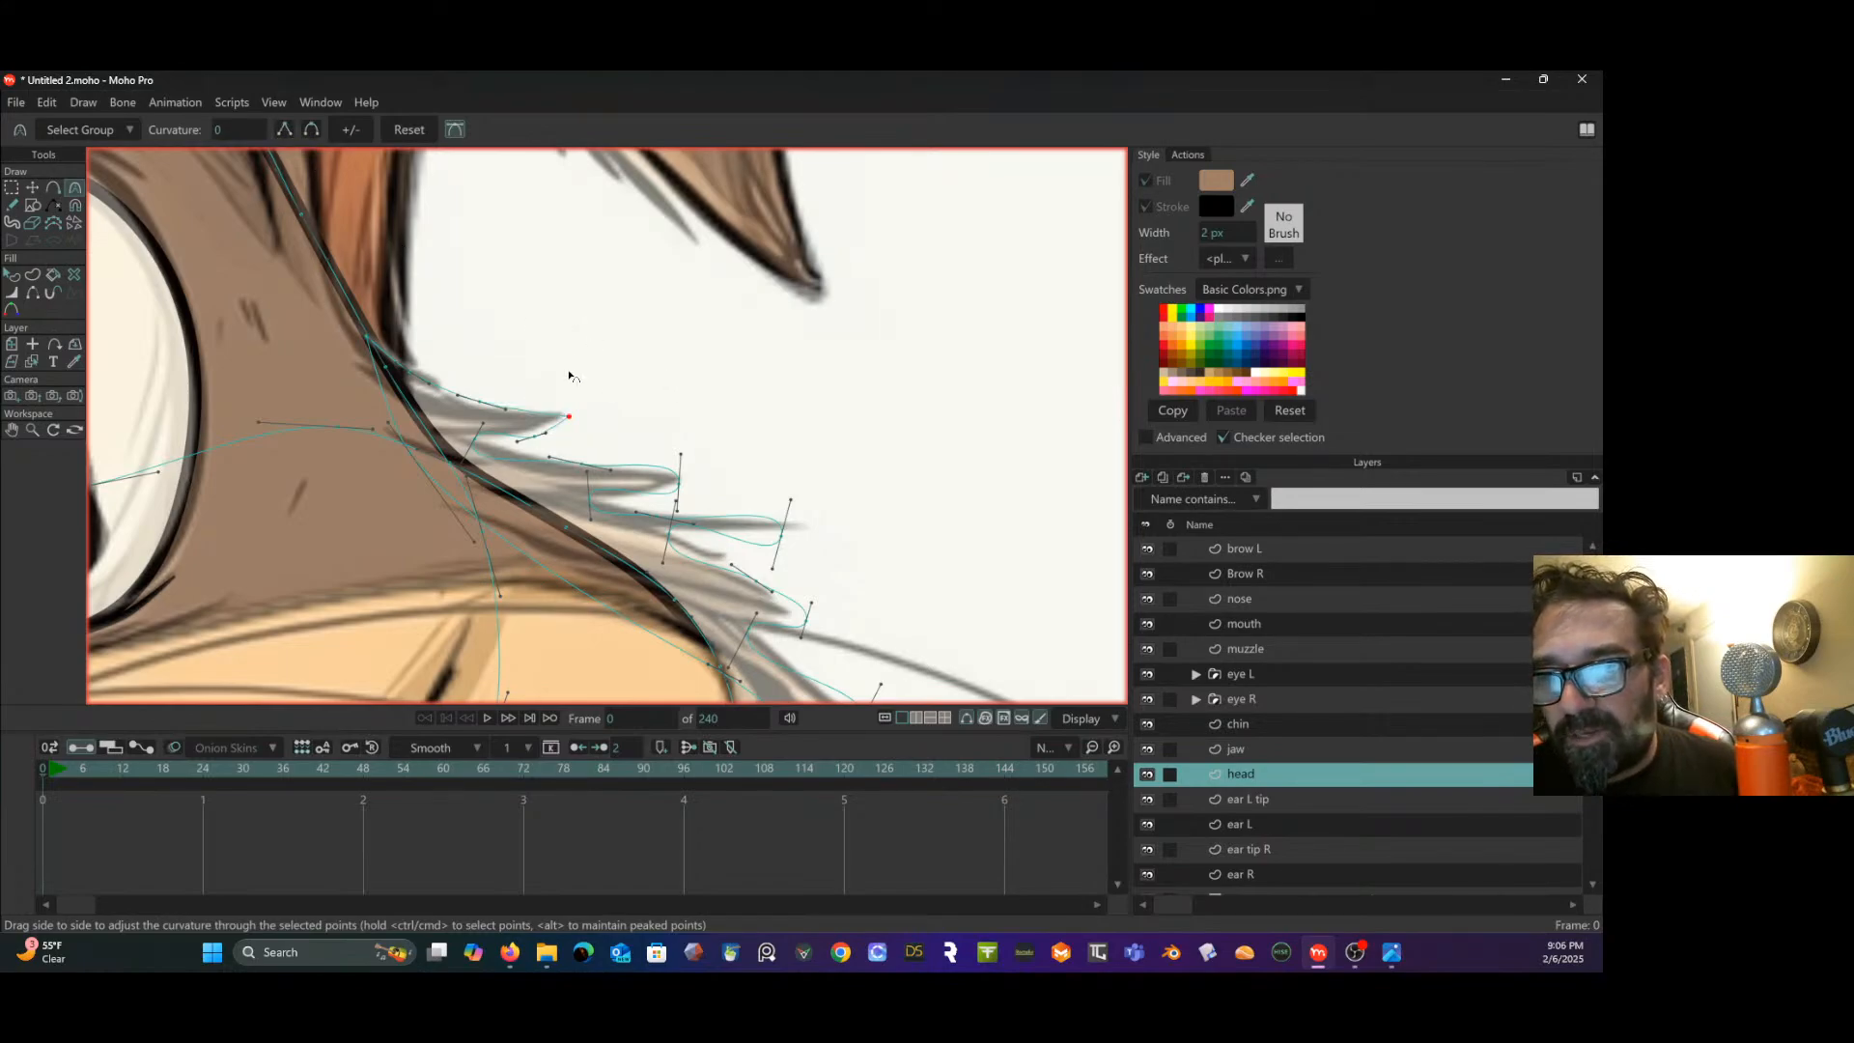
left_click_drag(572, 375, 509, 304)
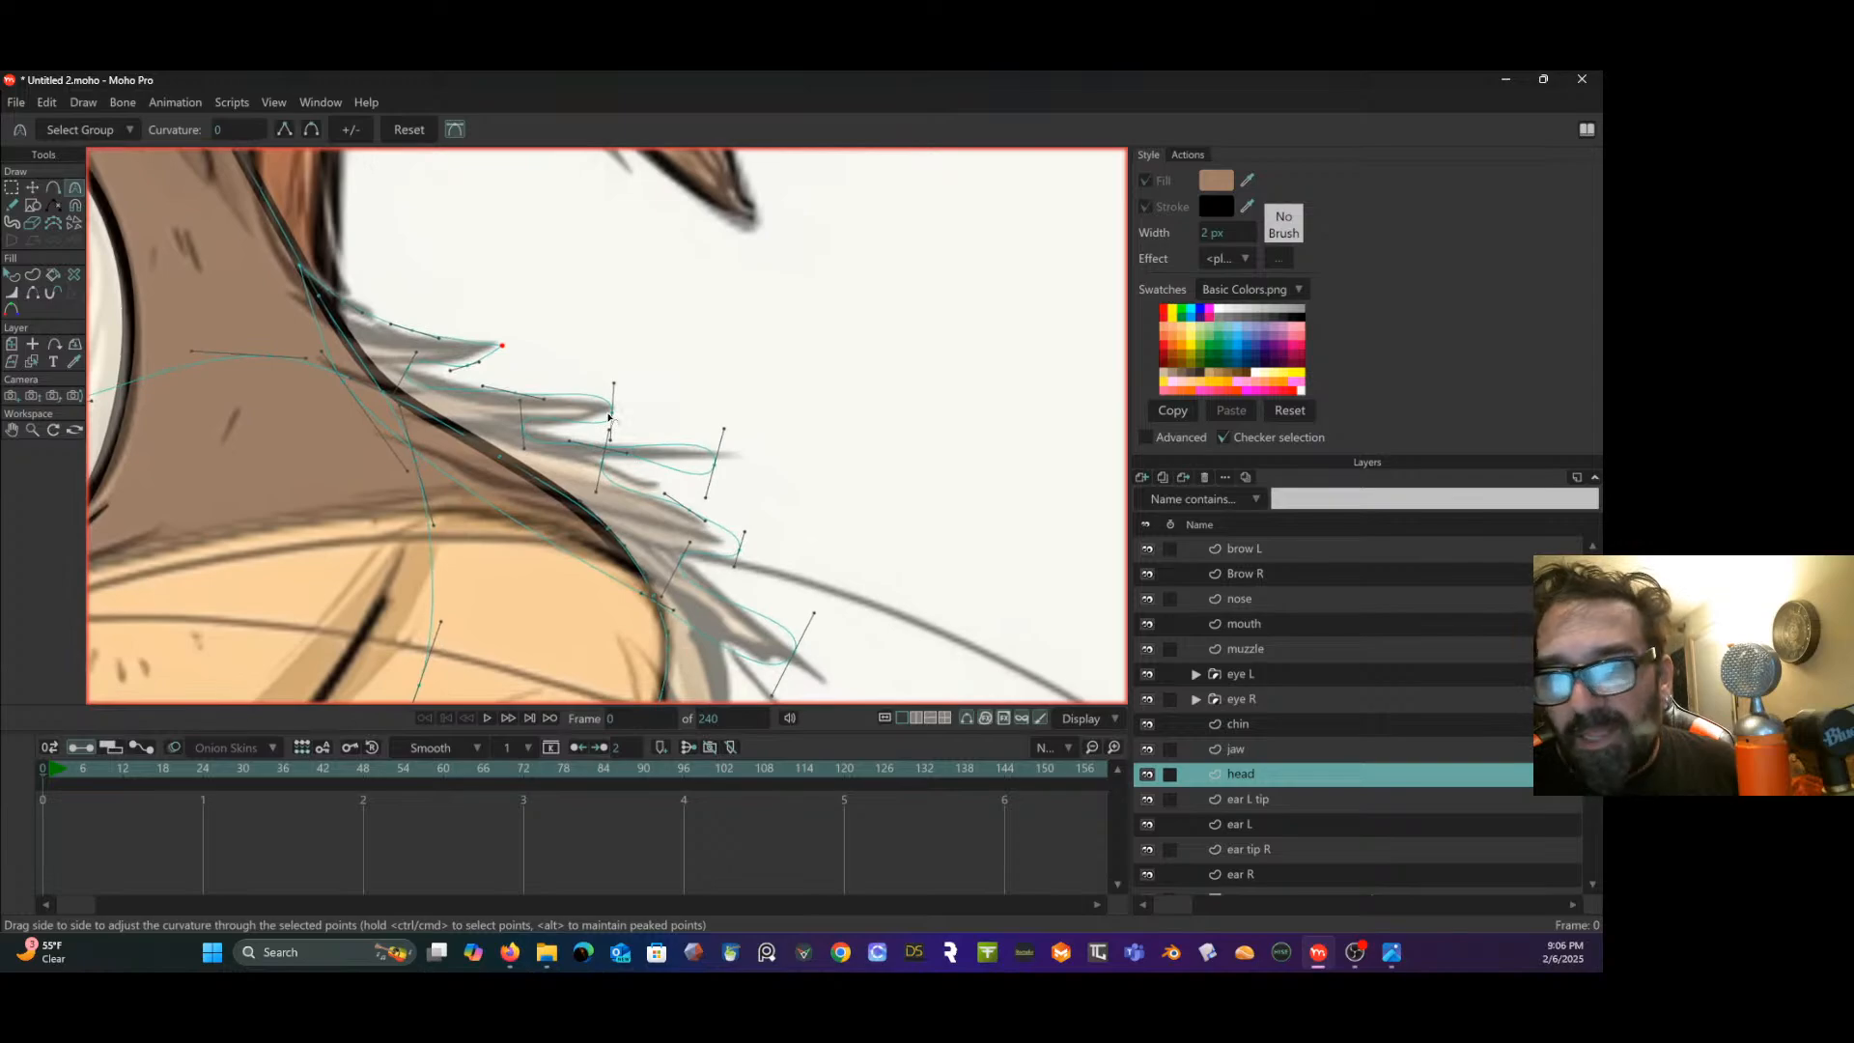
left_click(612, 415)
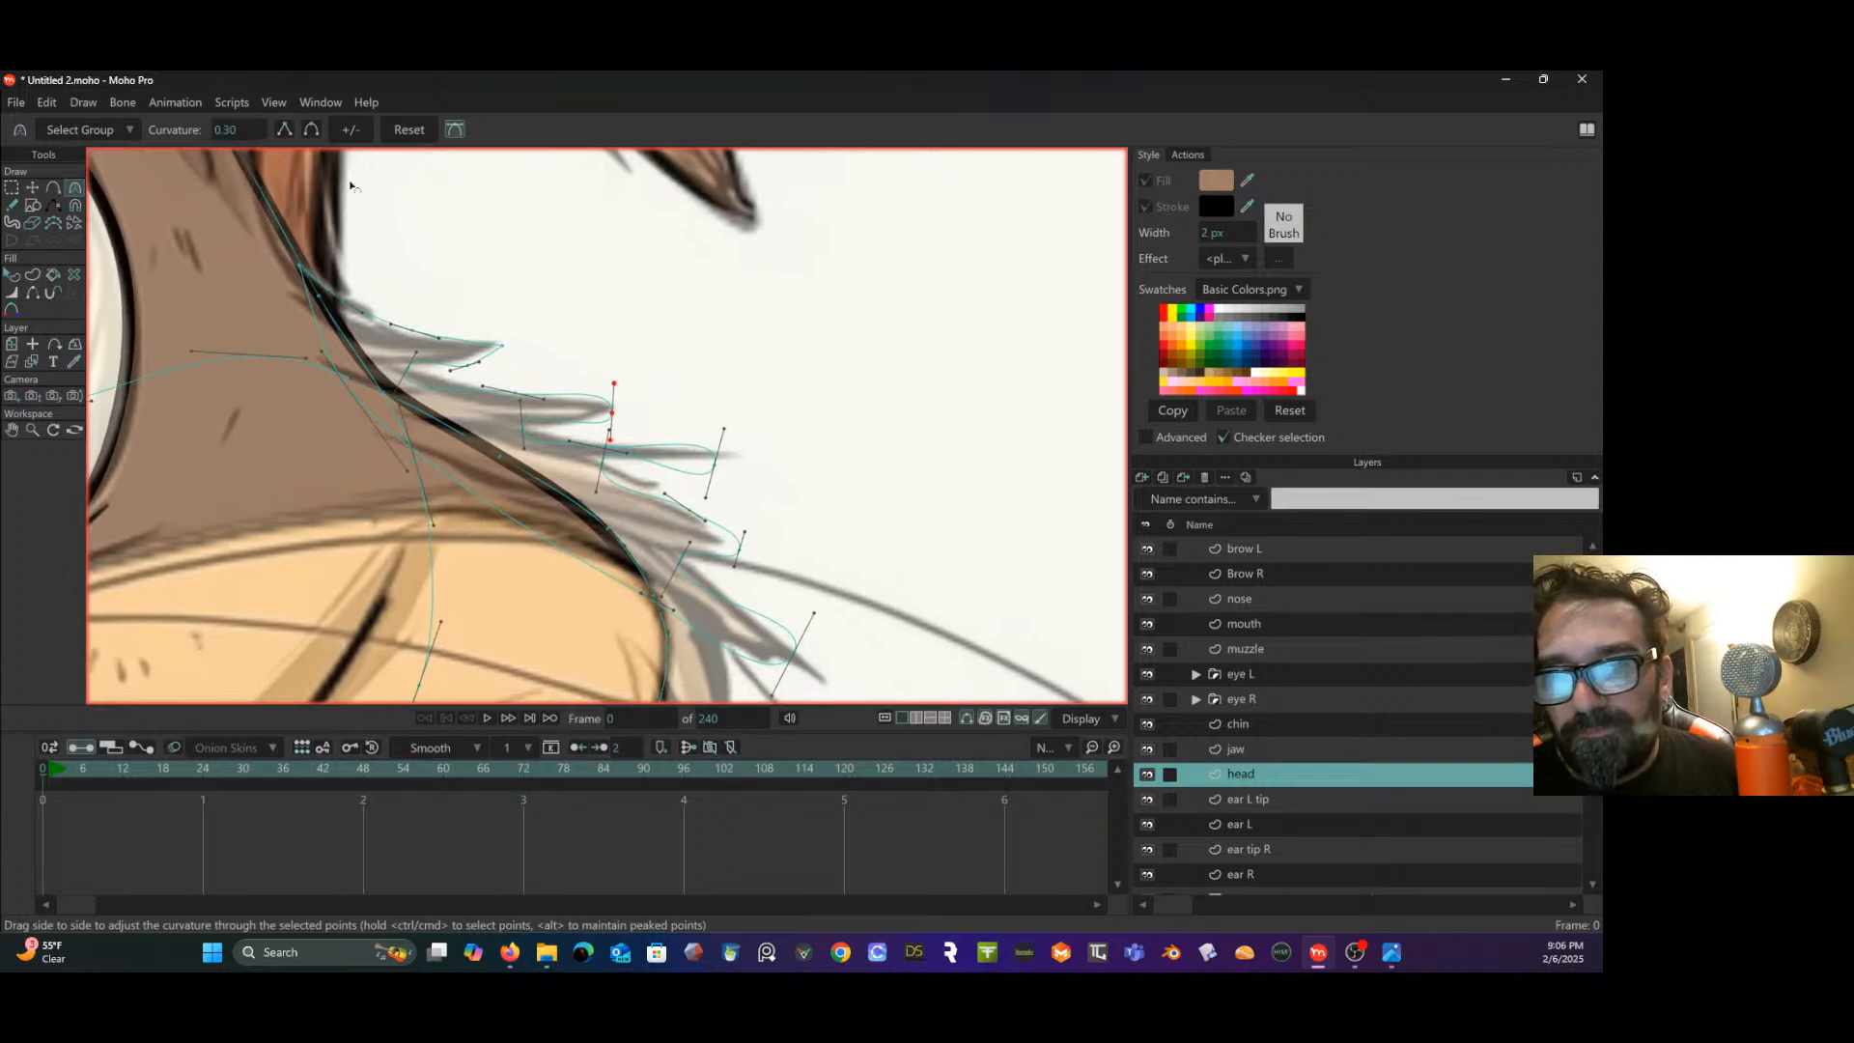
left_click(285, 131)
left_click(410, 368)
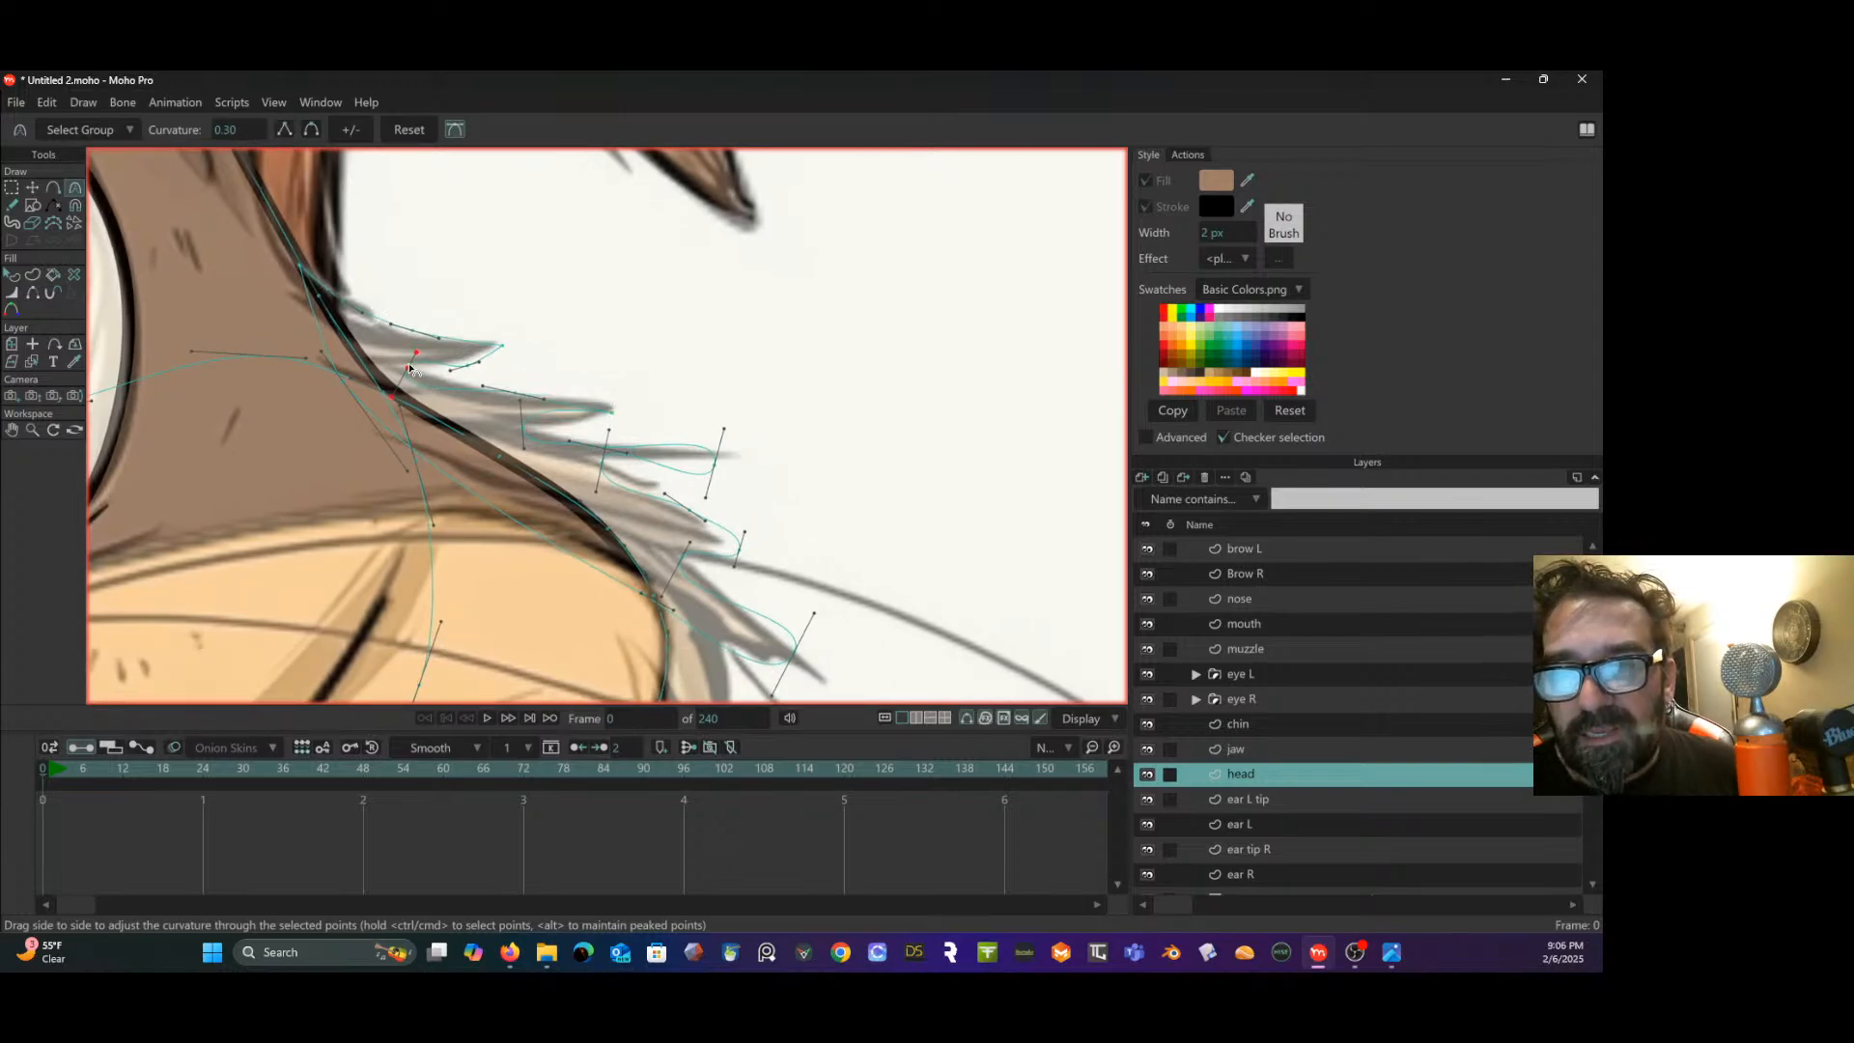
left_click(284, 133)
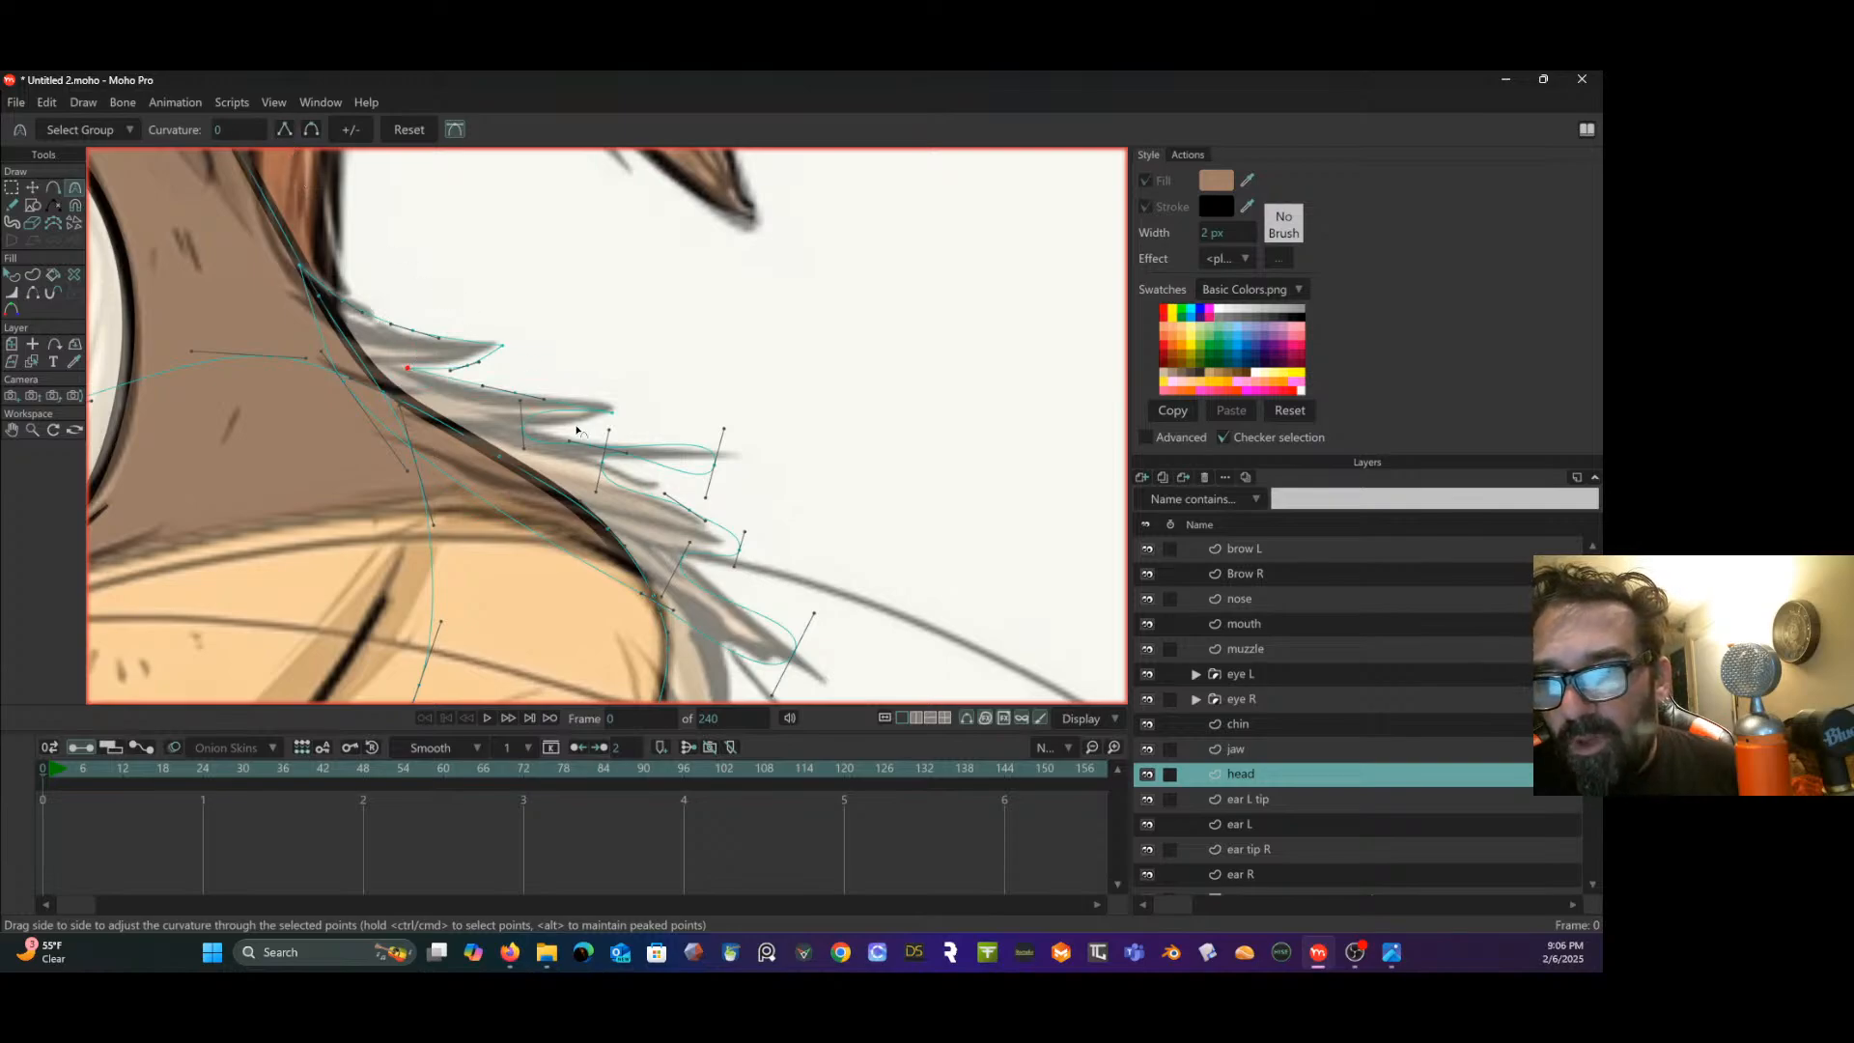
- Peak the cheek fur notches on either side of the third tuft to curvature 0
left_click(602, 463)
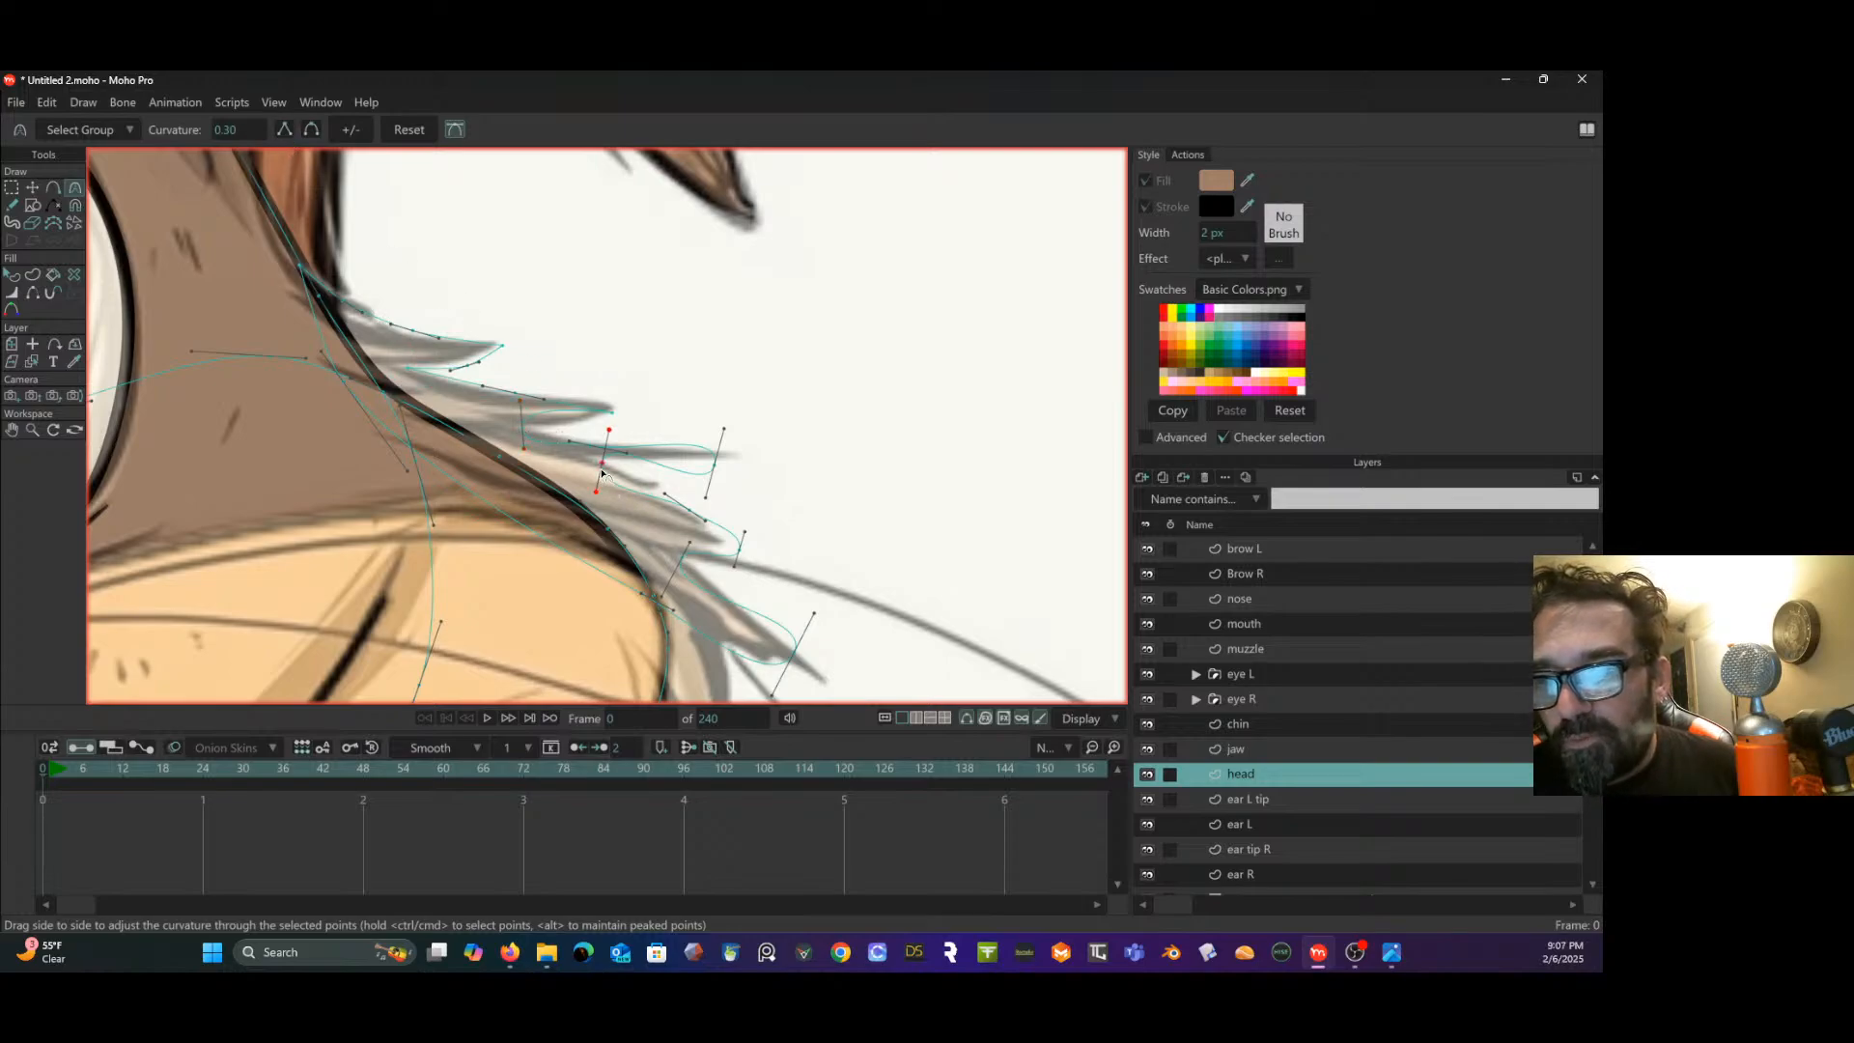
left_click(523, 424)
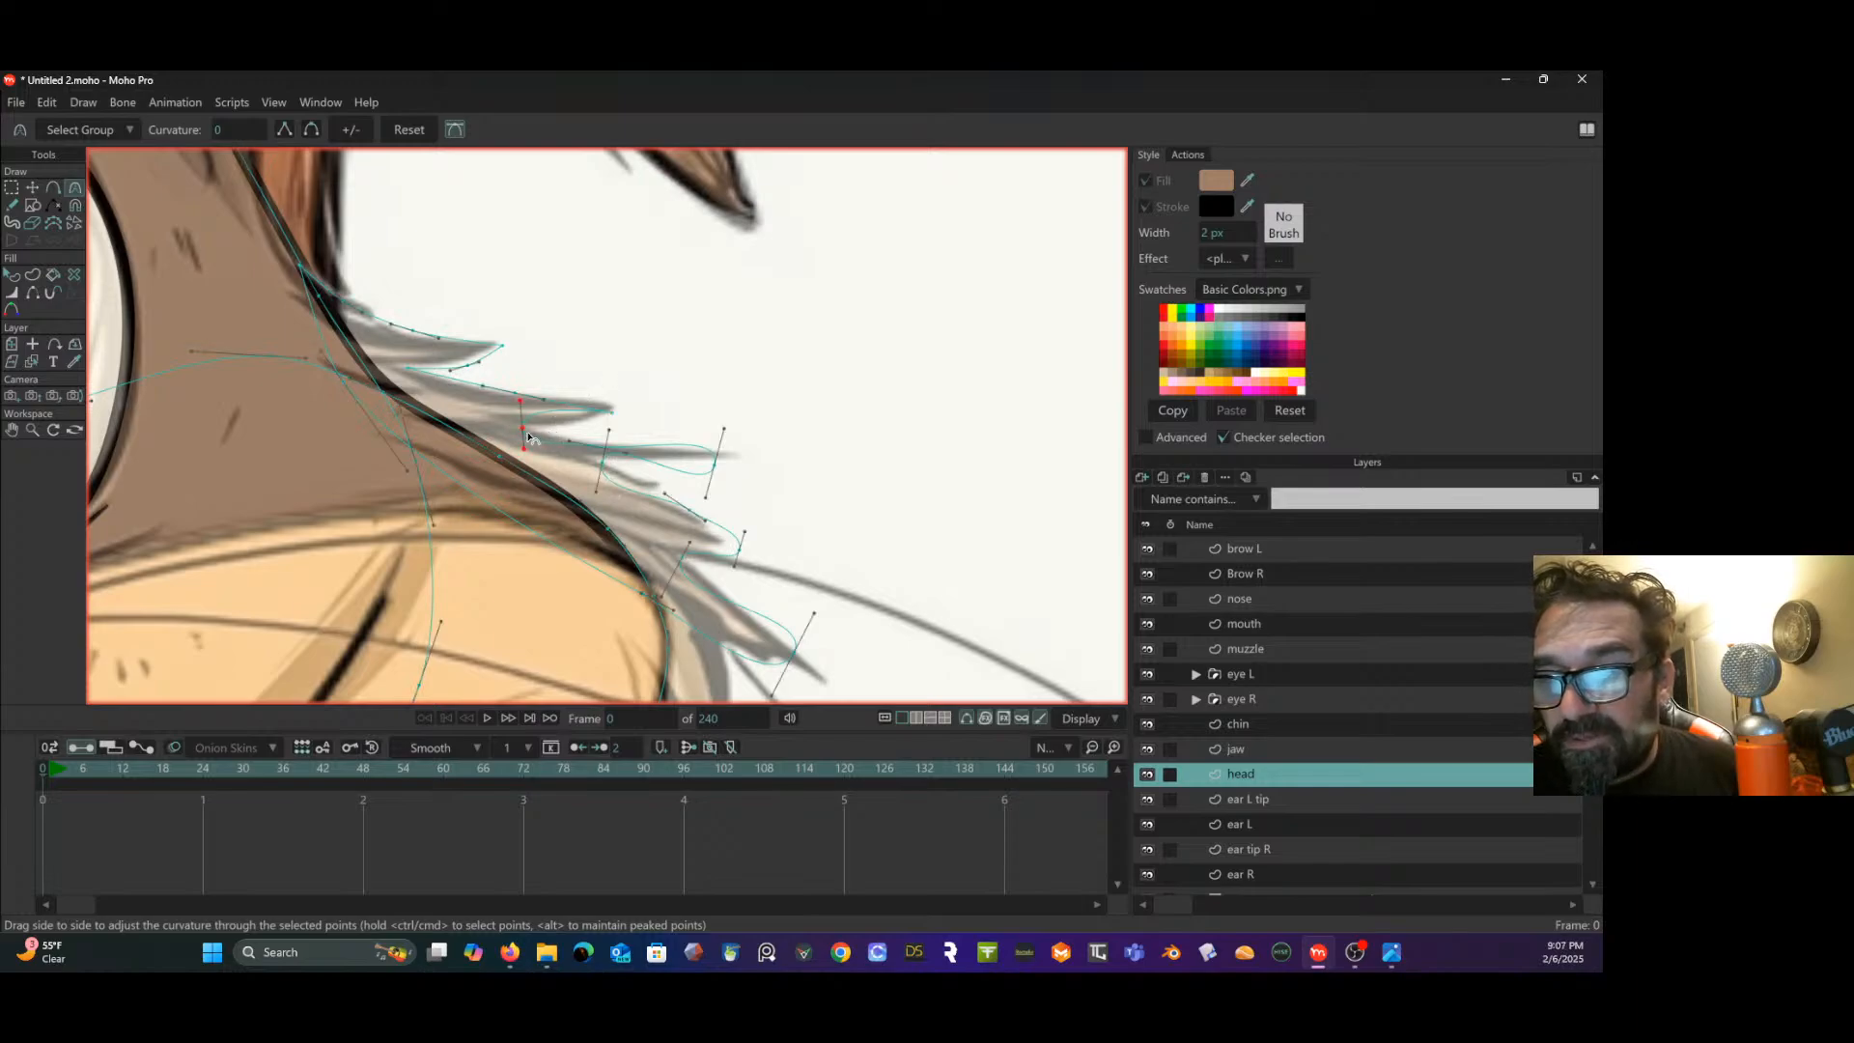
left_click(527, 434)
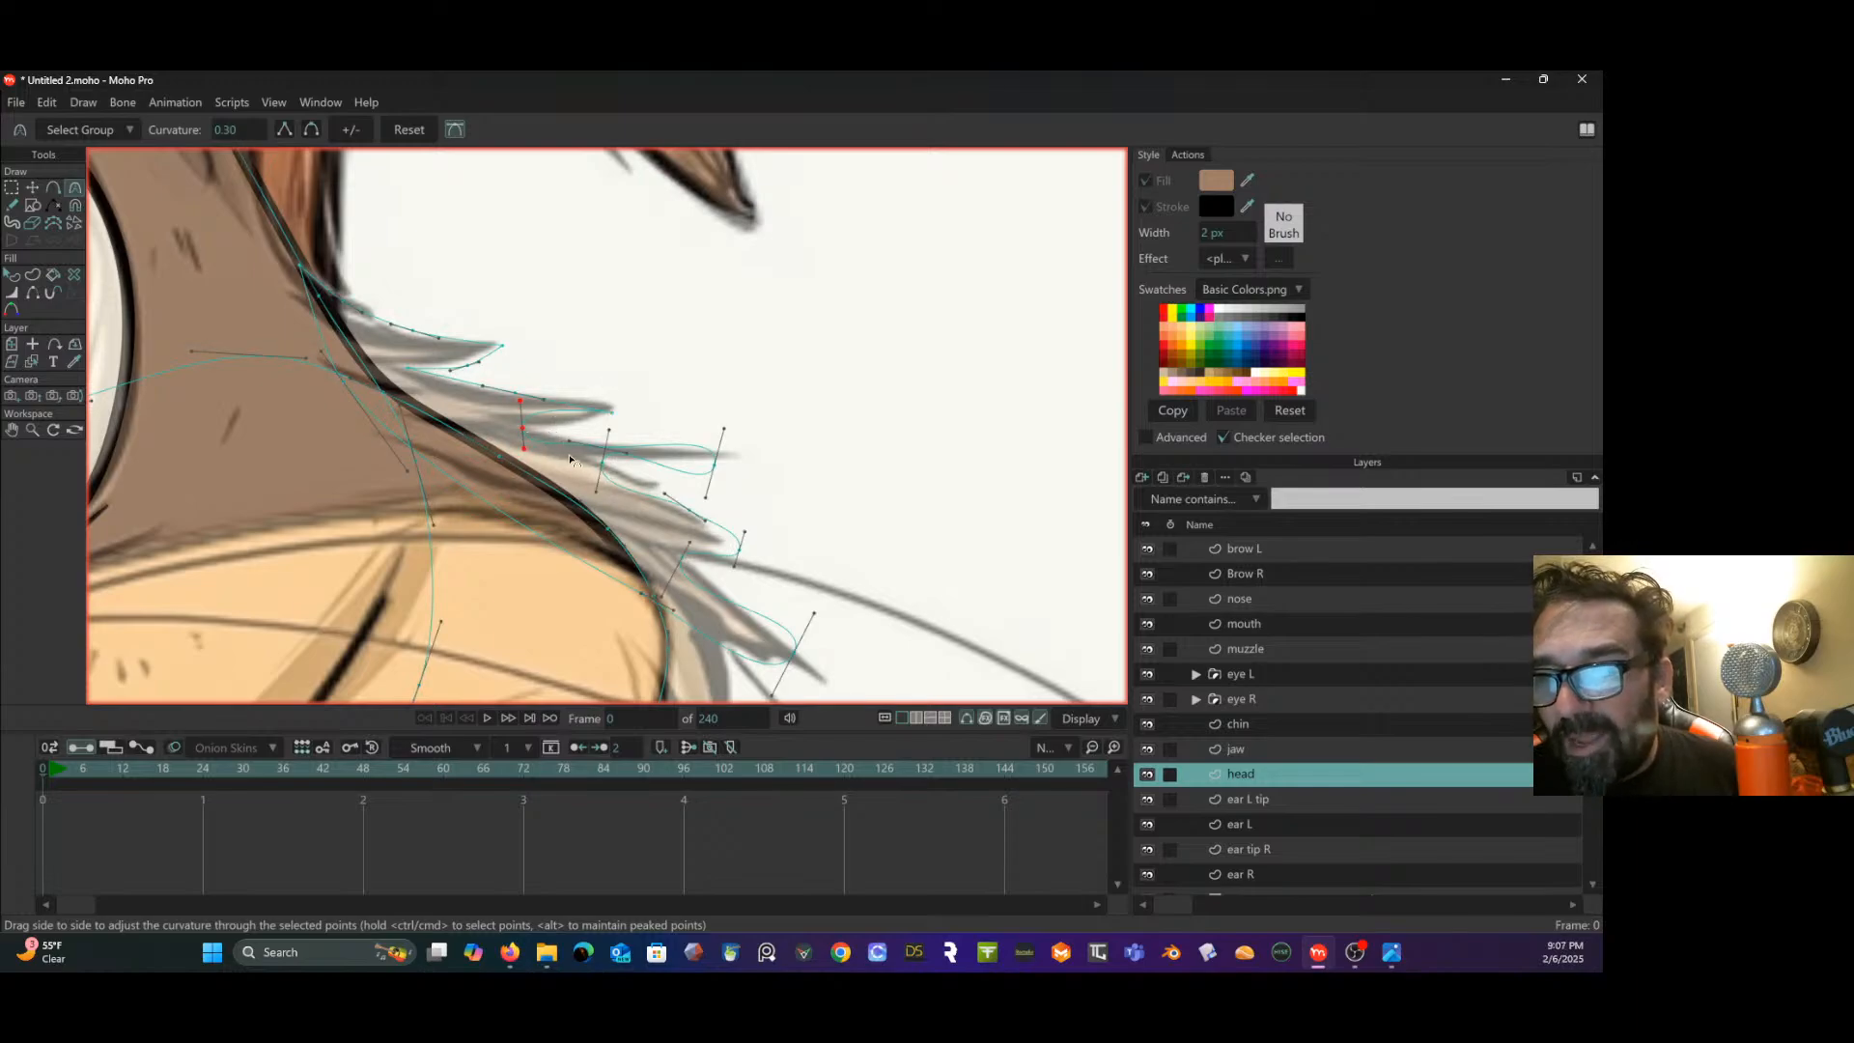
left_click(286, 130)
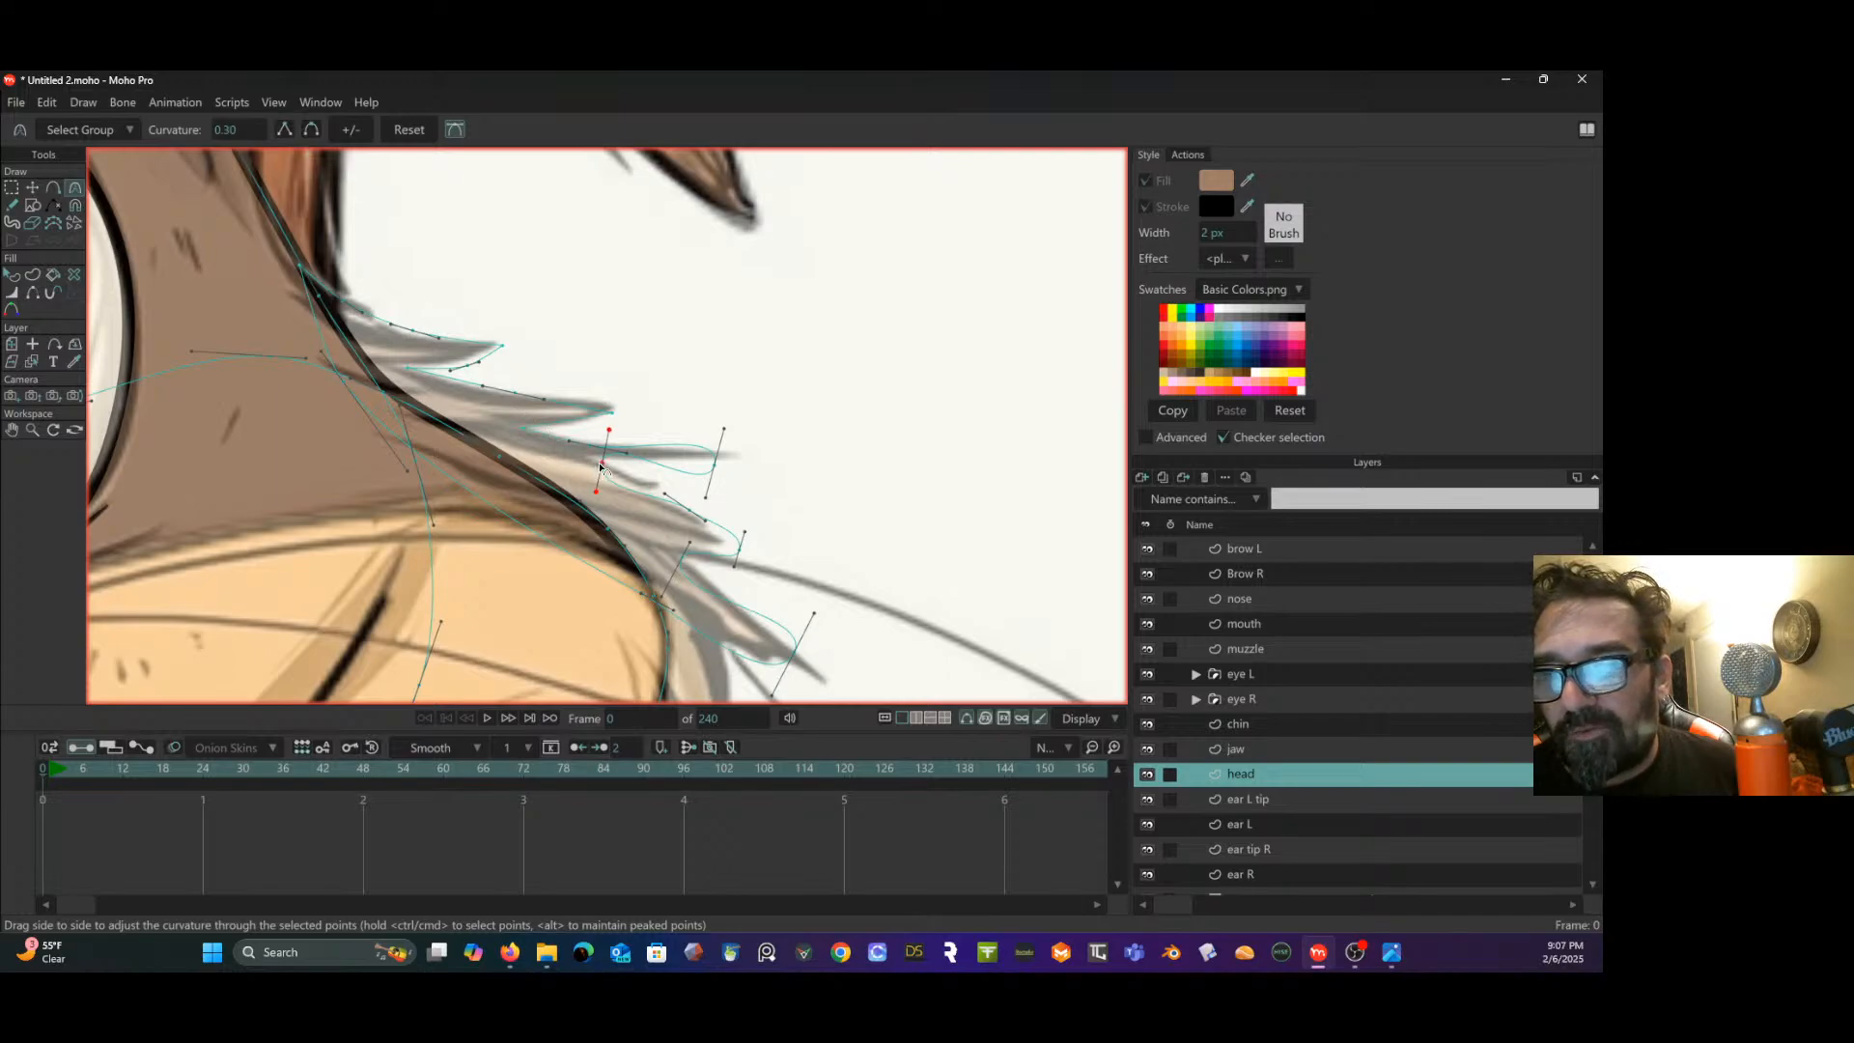
left_click(285, 130)
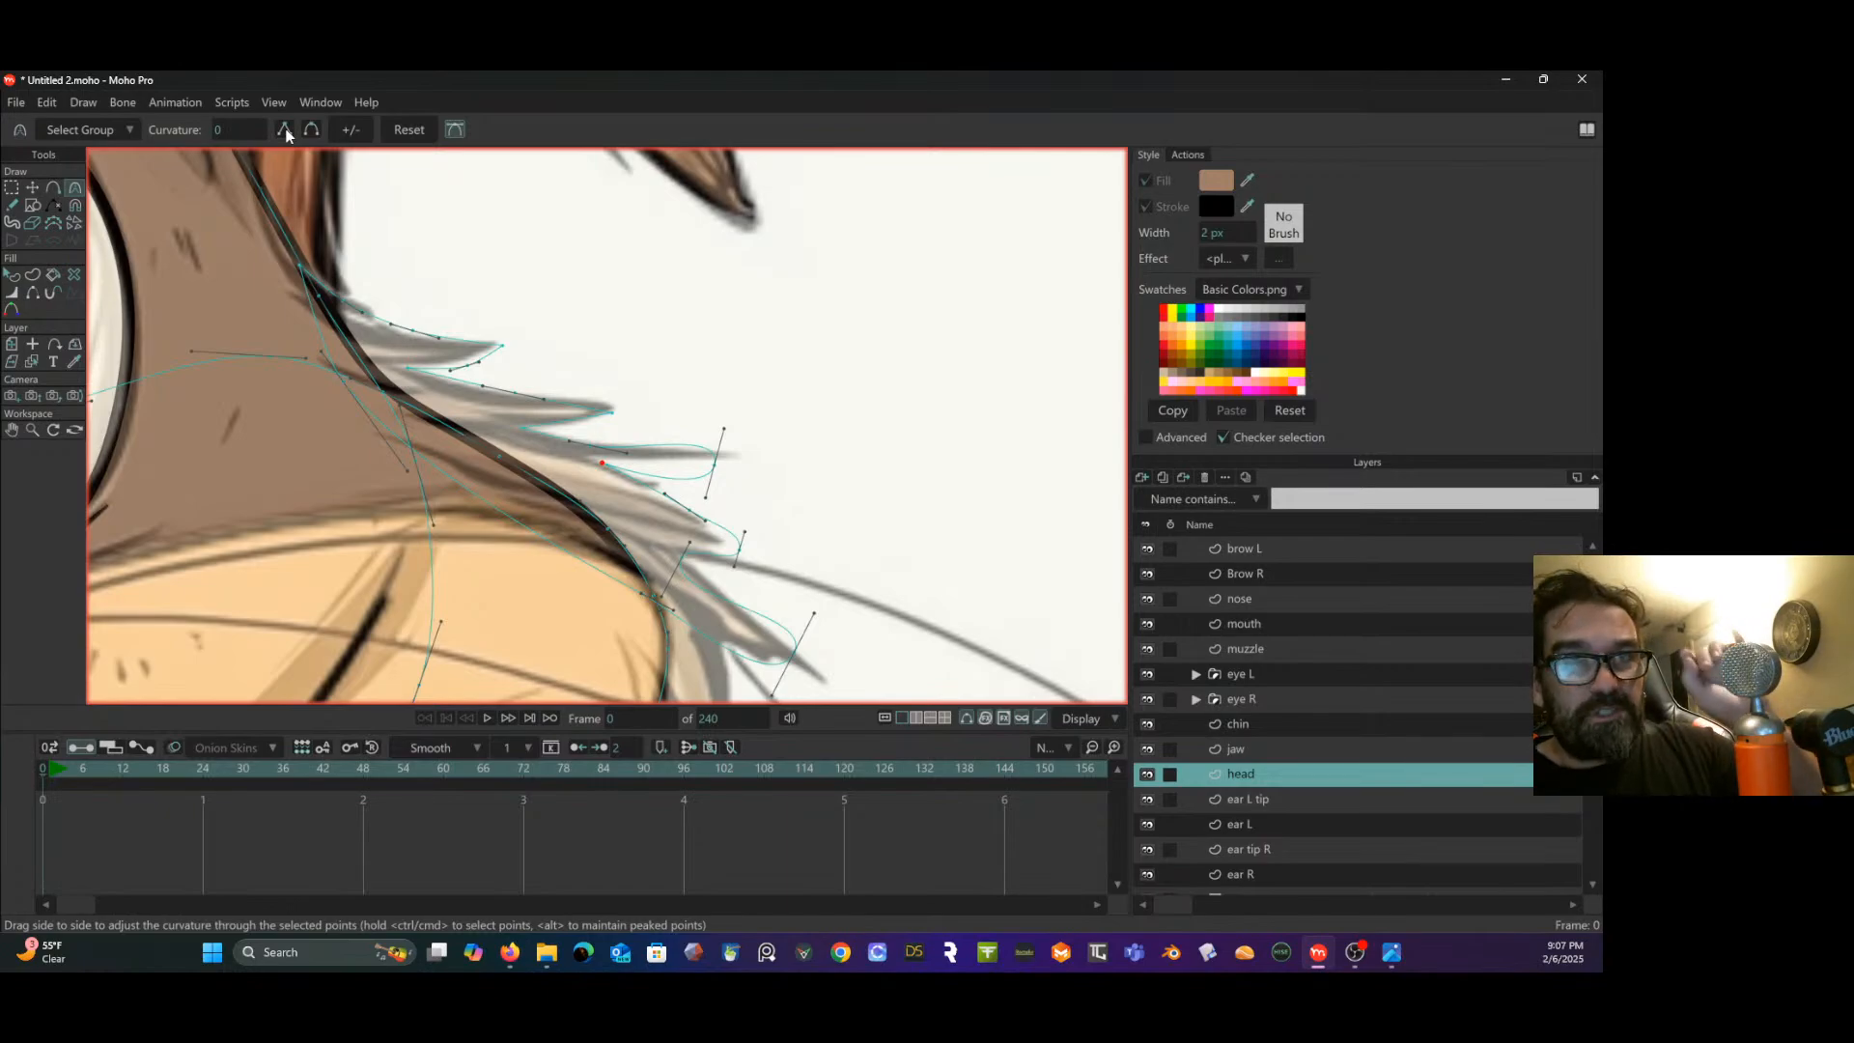
- Peak the tips of the third, fourth and lowest cheek tufts and the notch above the lowest tuft to curvature 0
left_click(716, 467)
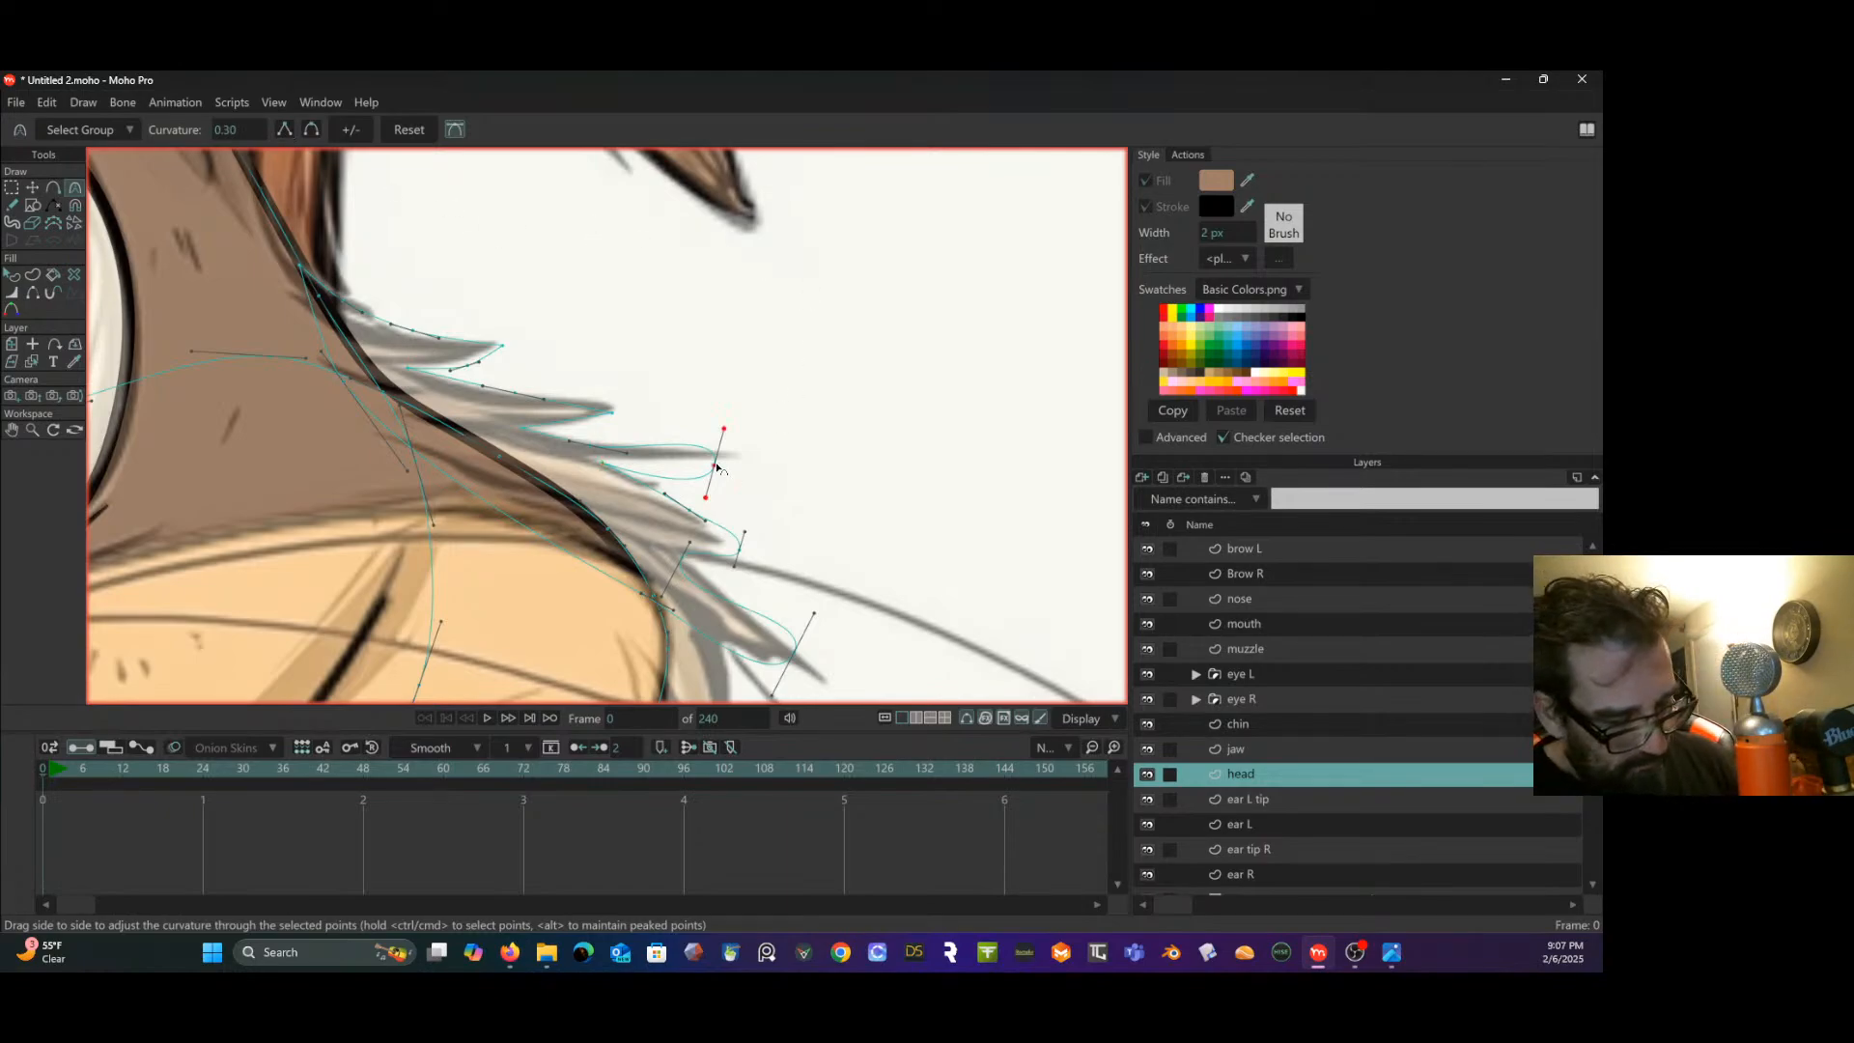
left_click(285, 131)
left_click_drag(729, 485, 686, 416)
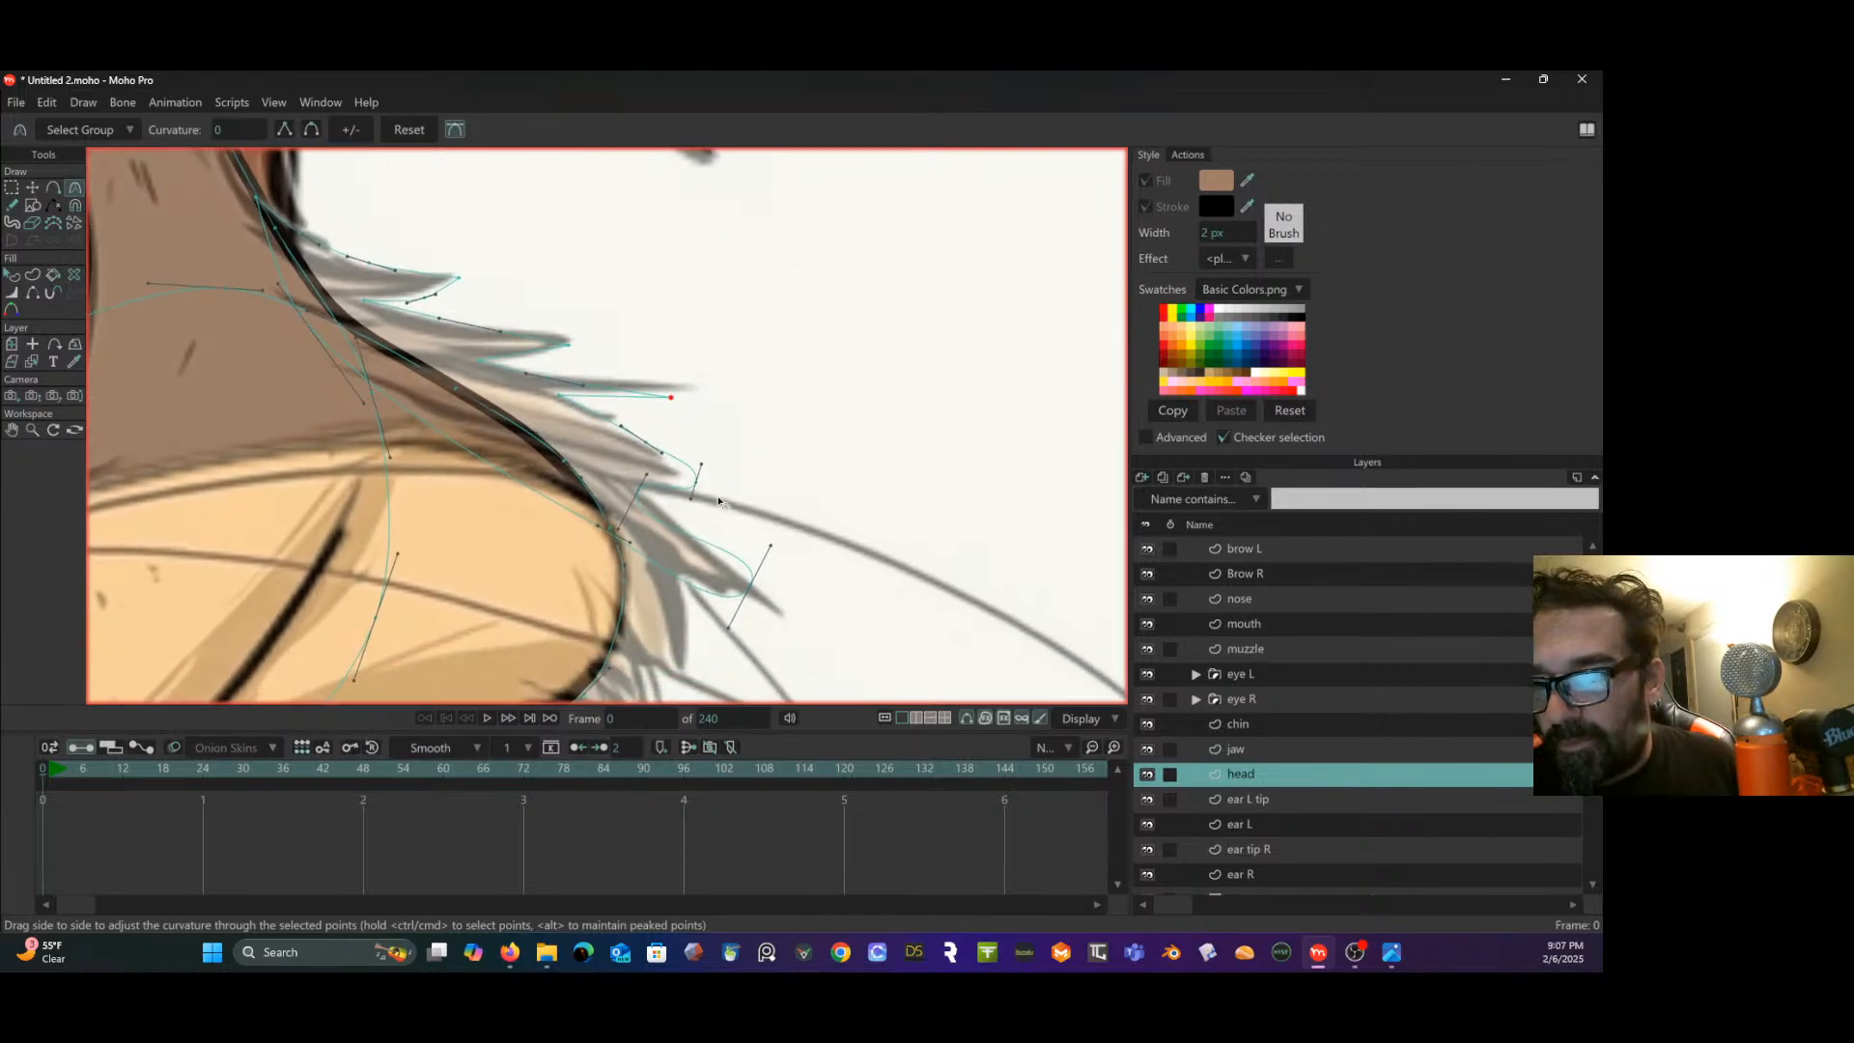
left_click(283, 130)
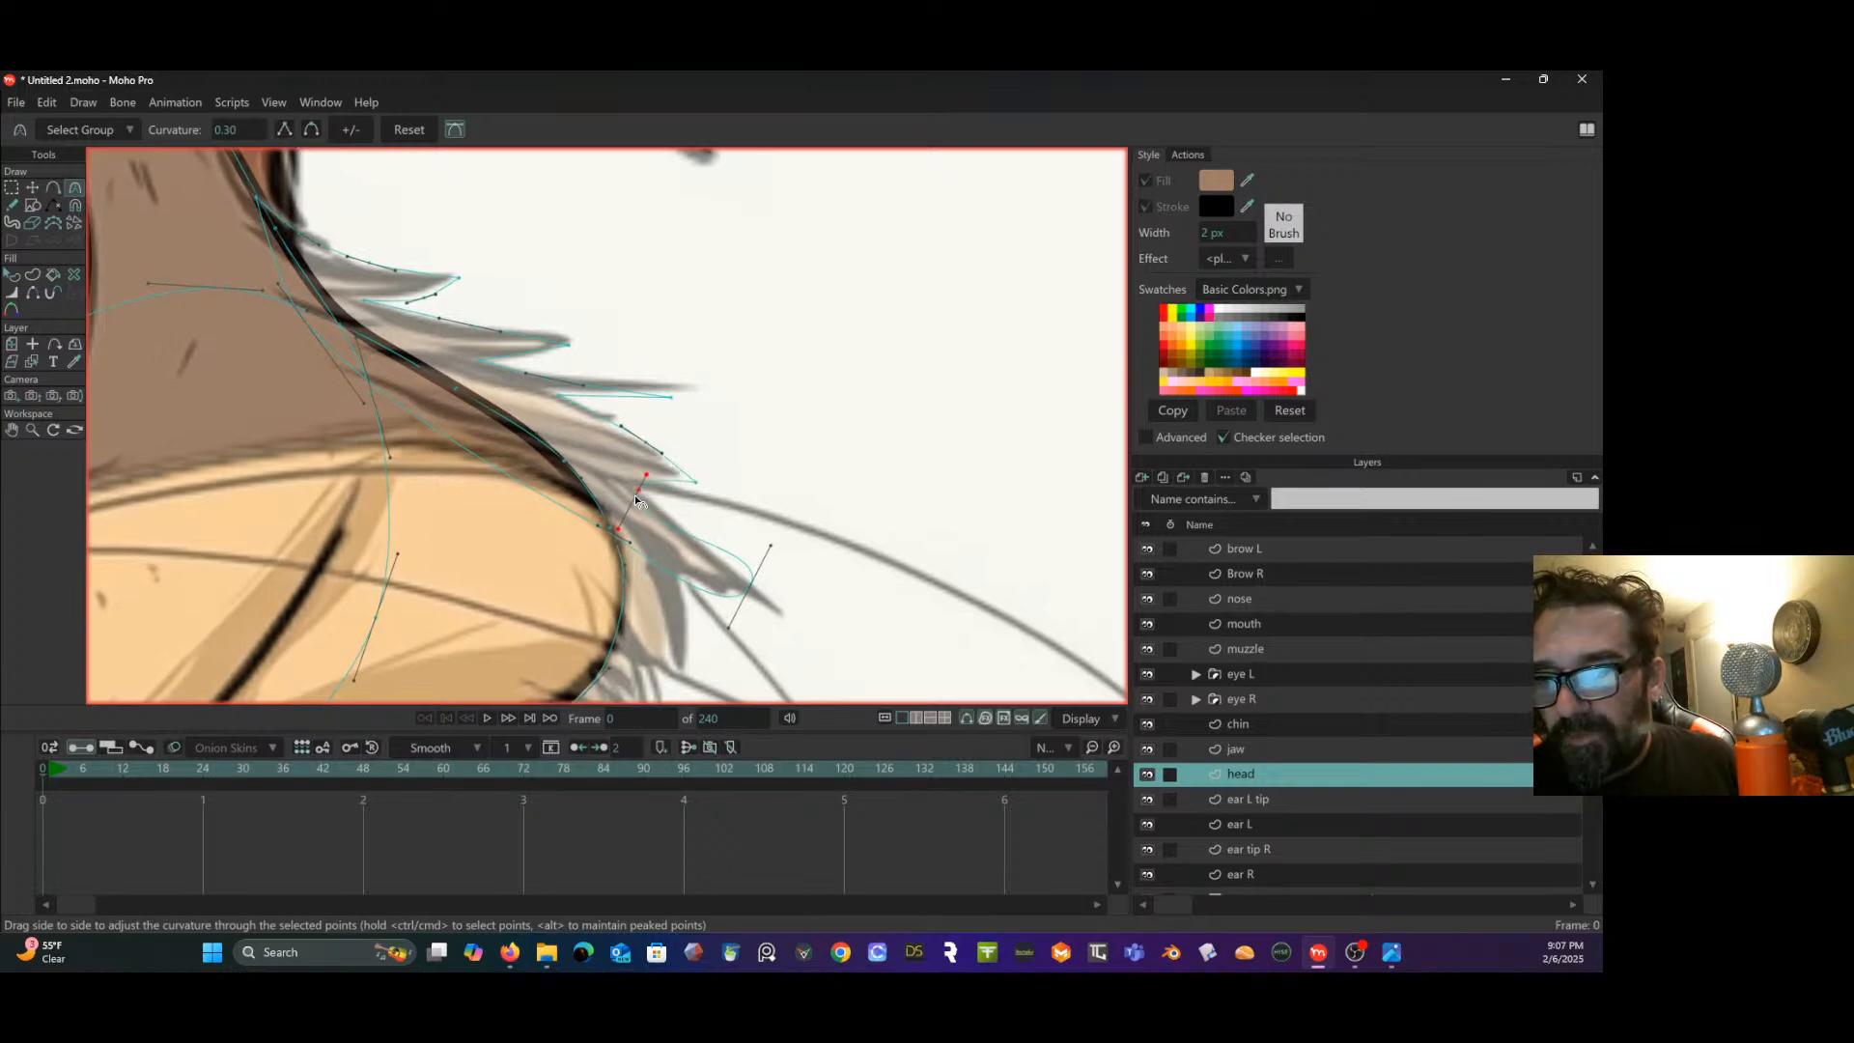
left_click(284, 131)
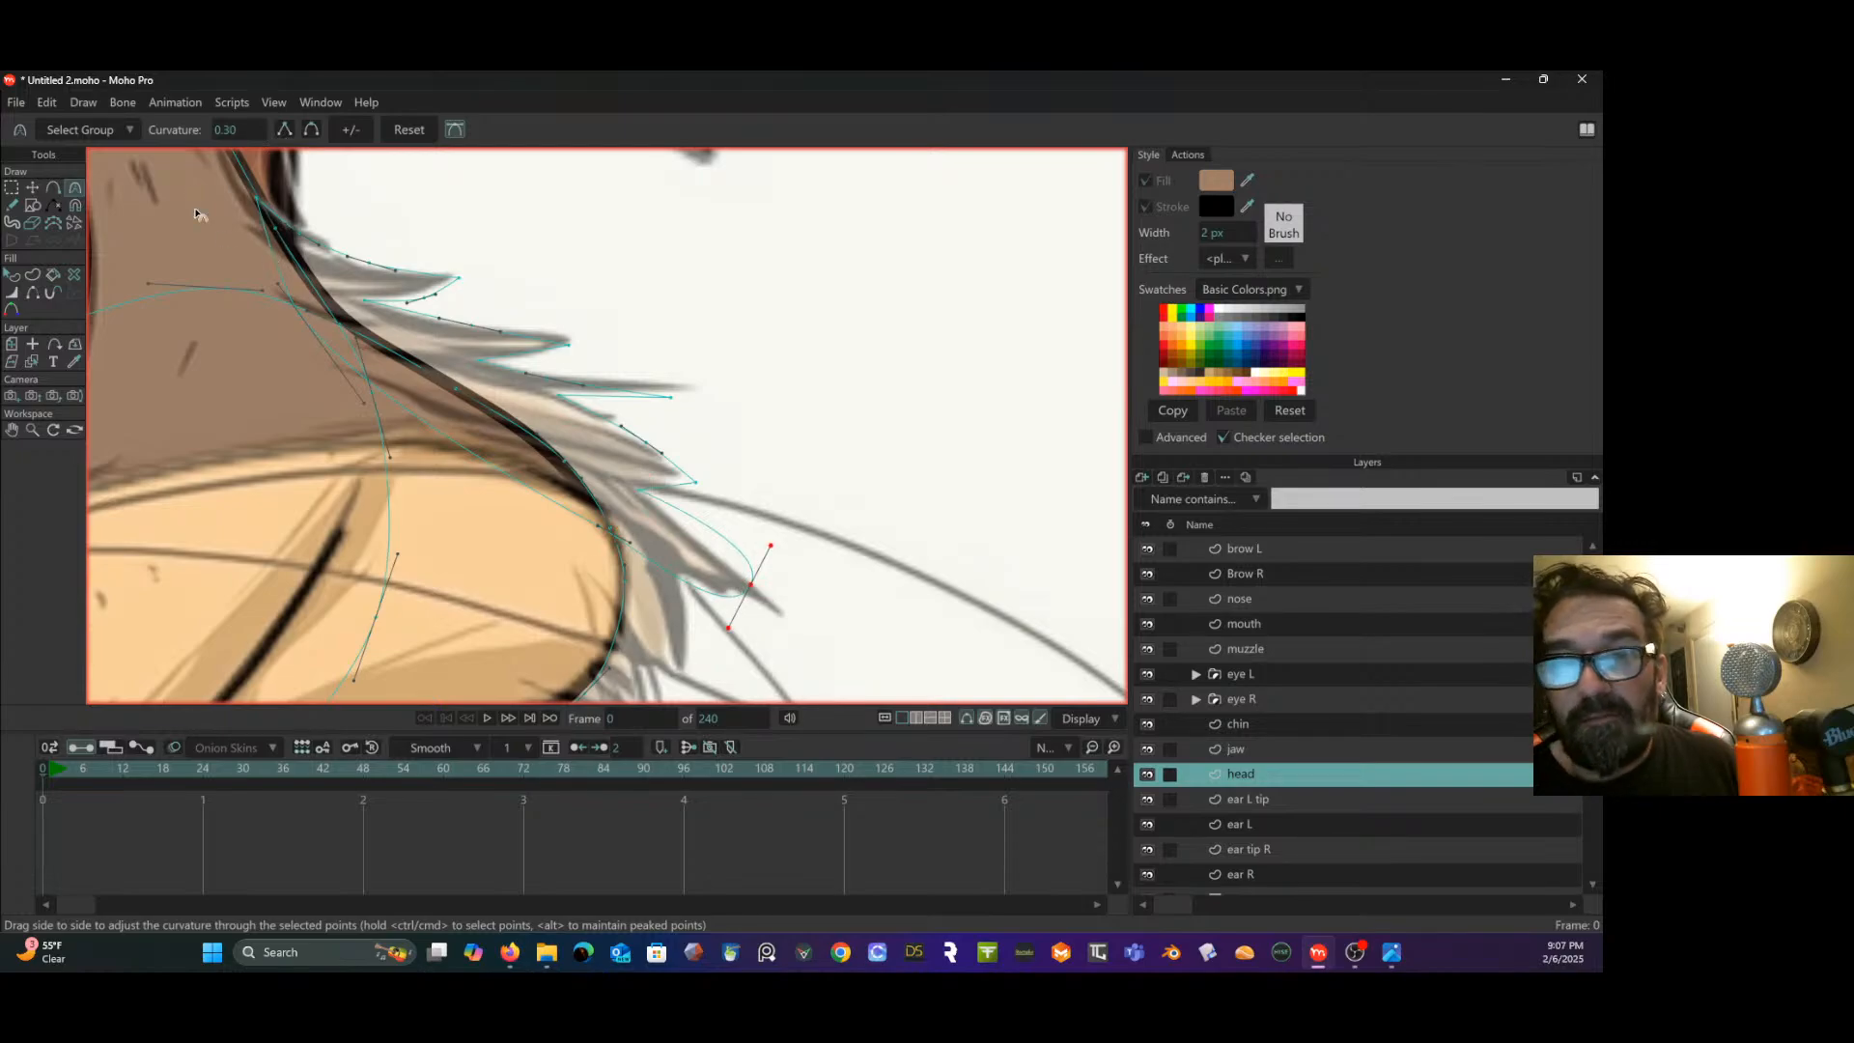
left_click(284, 131)
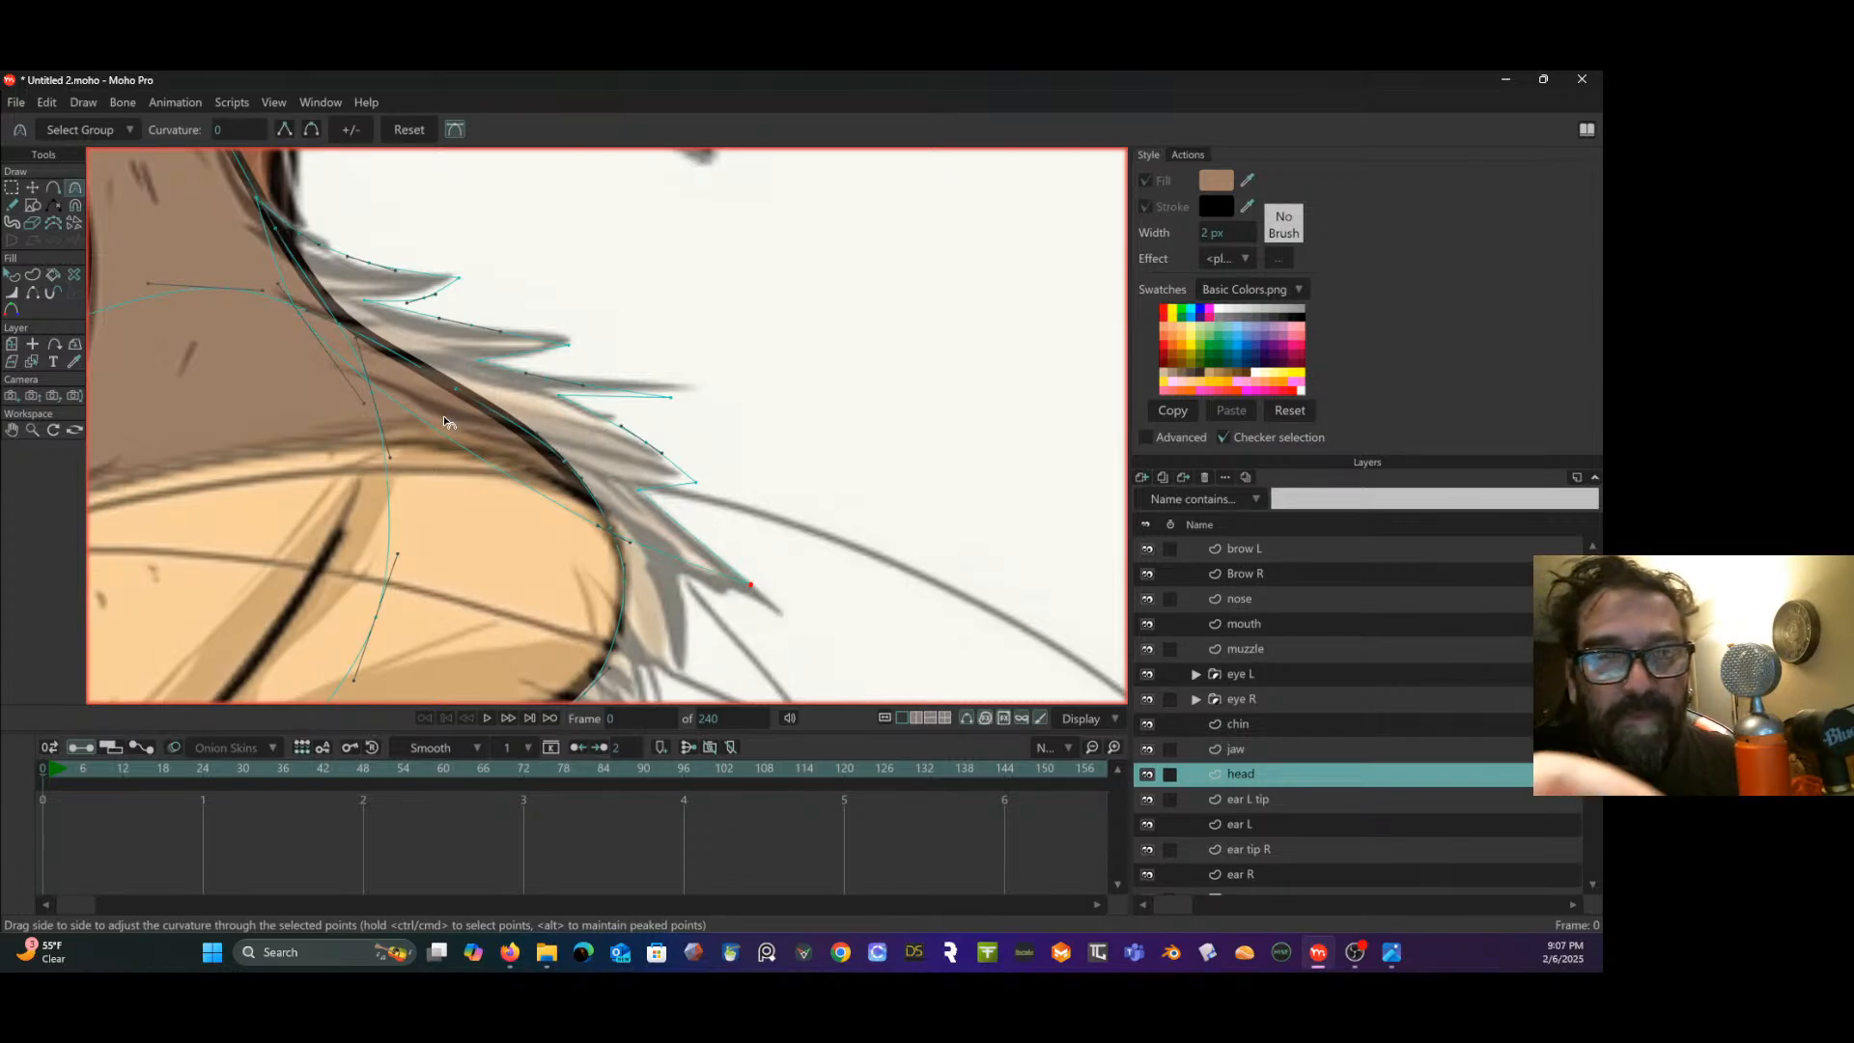
- Move the tips of the lower cheek tufts onto the reference fur points and adjust the curve points of the uppermost tuft
left_click(32, 187)
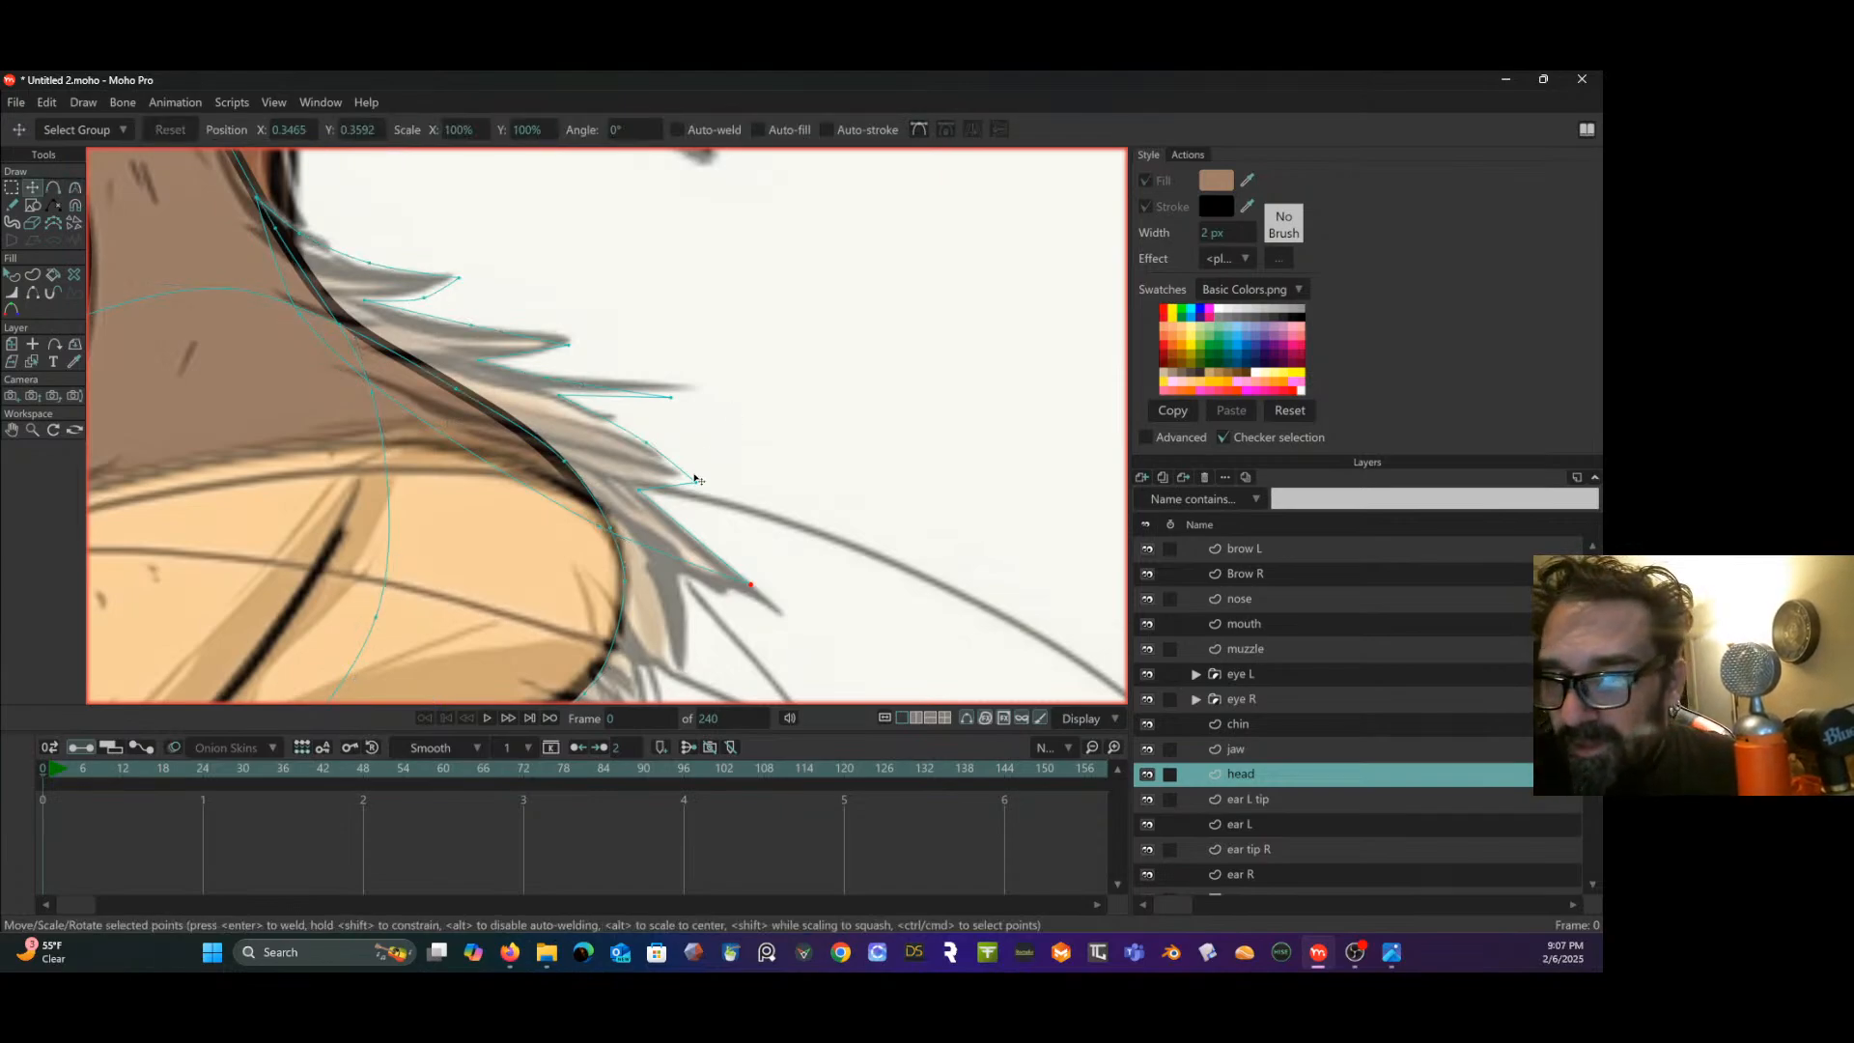
left_click_drag(696, 481, 680, 473)
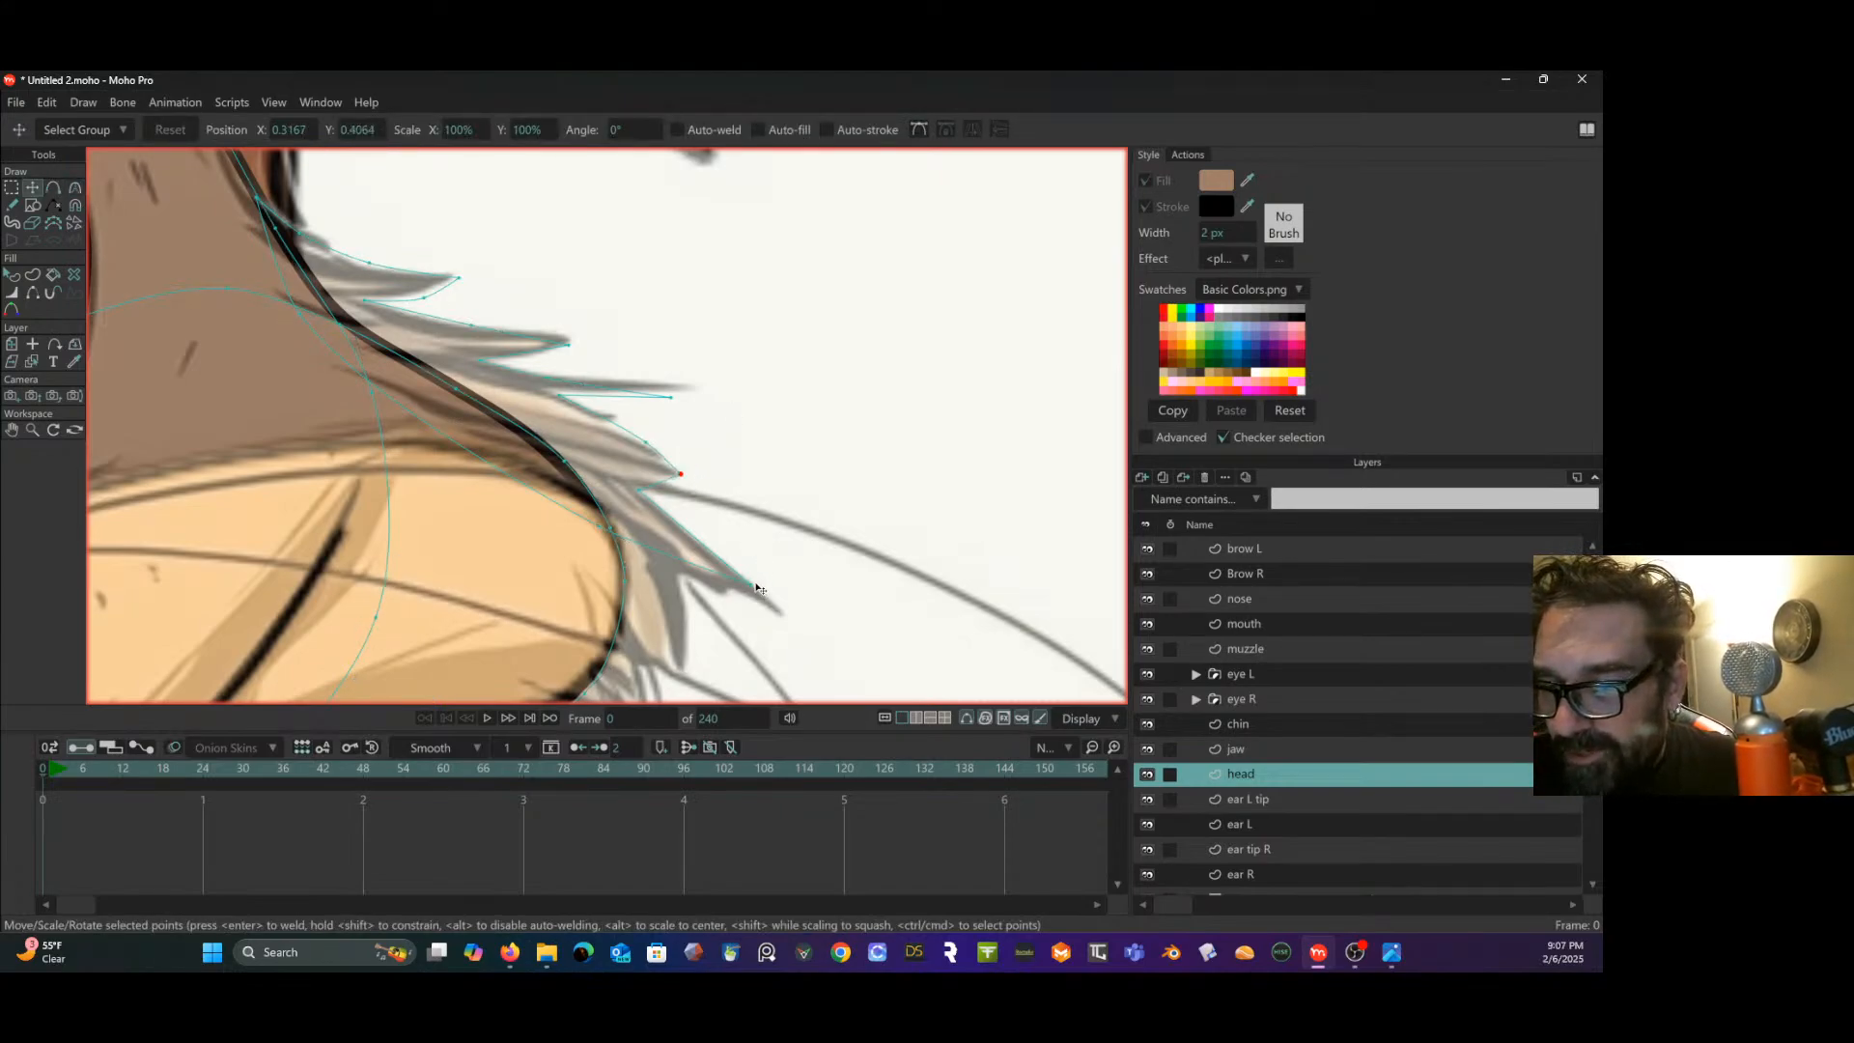
left_click_drag(757, 586, 780, 613)
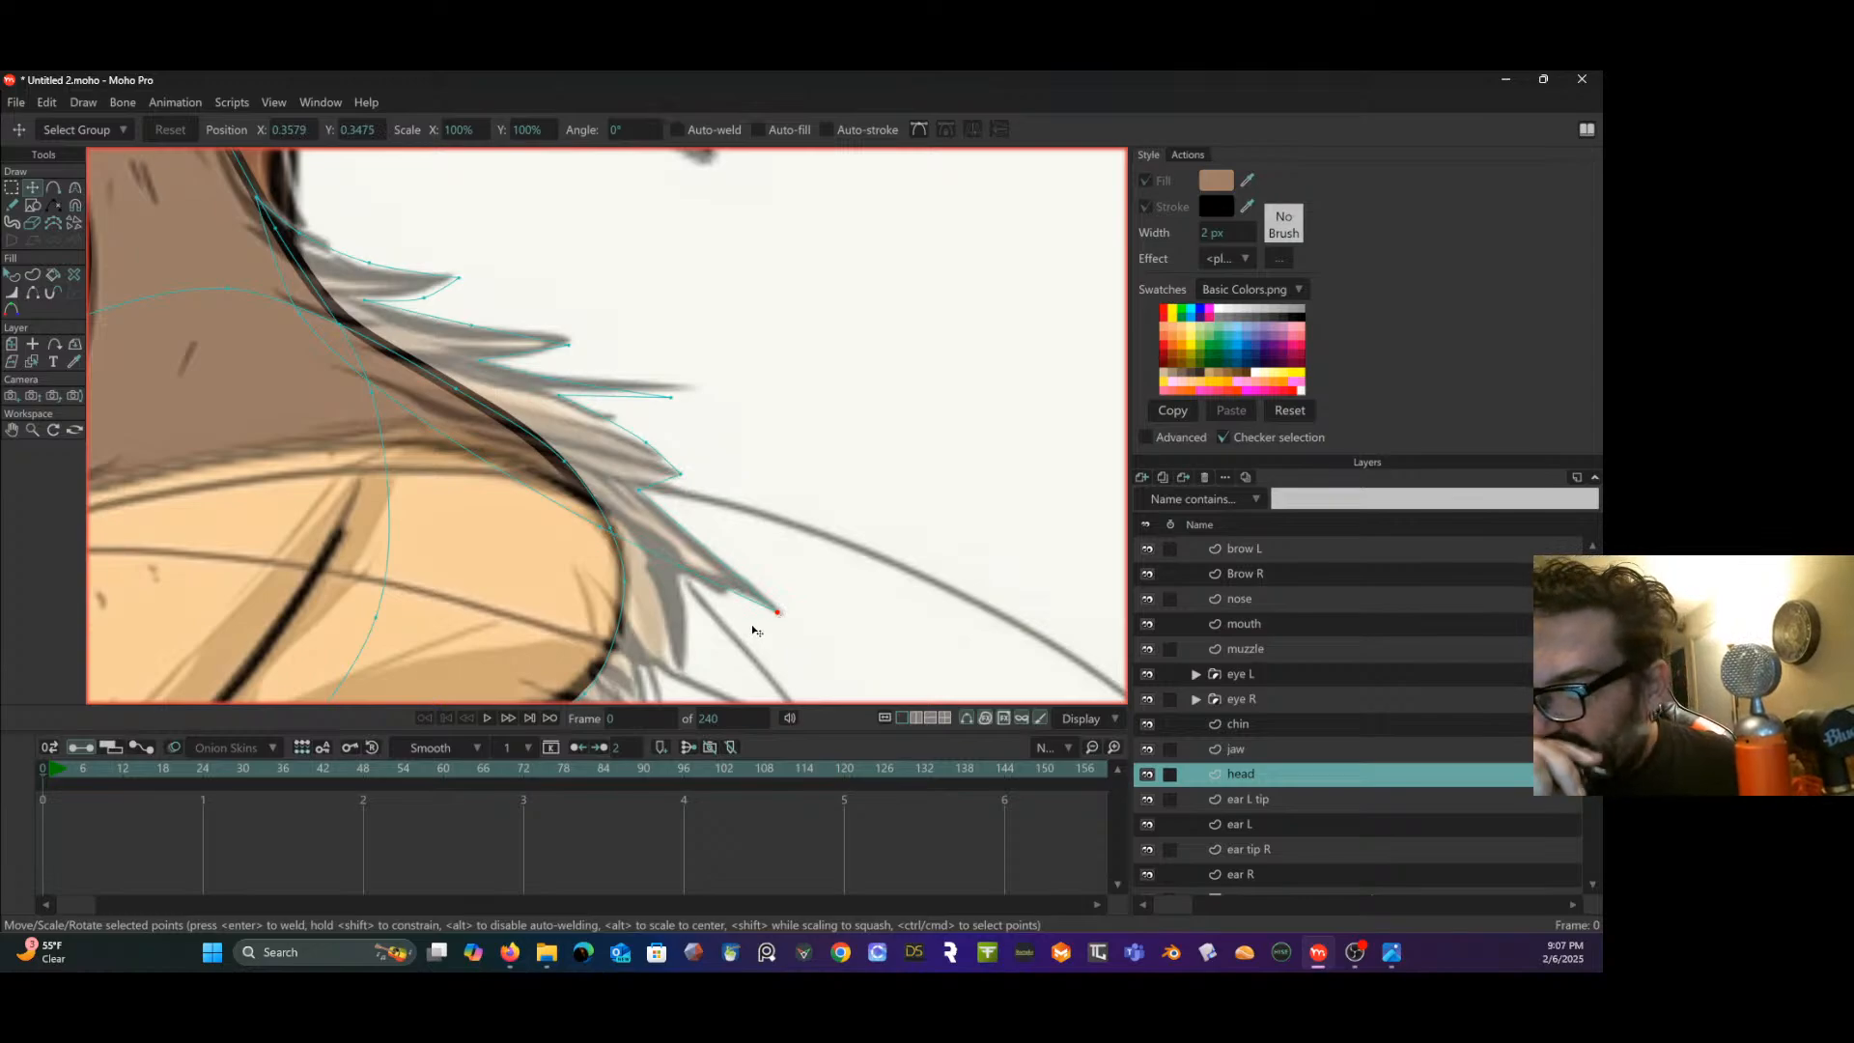
left_click_drag(672, 398, 684, 392)
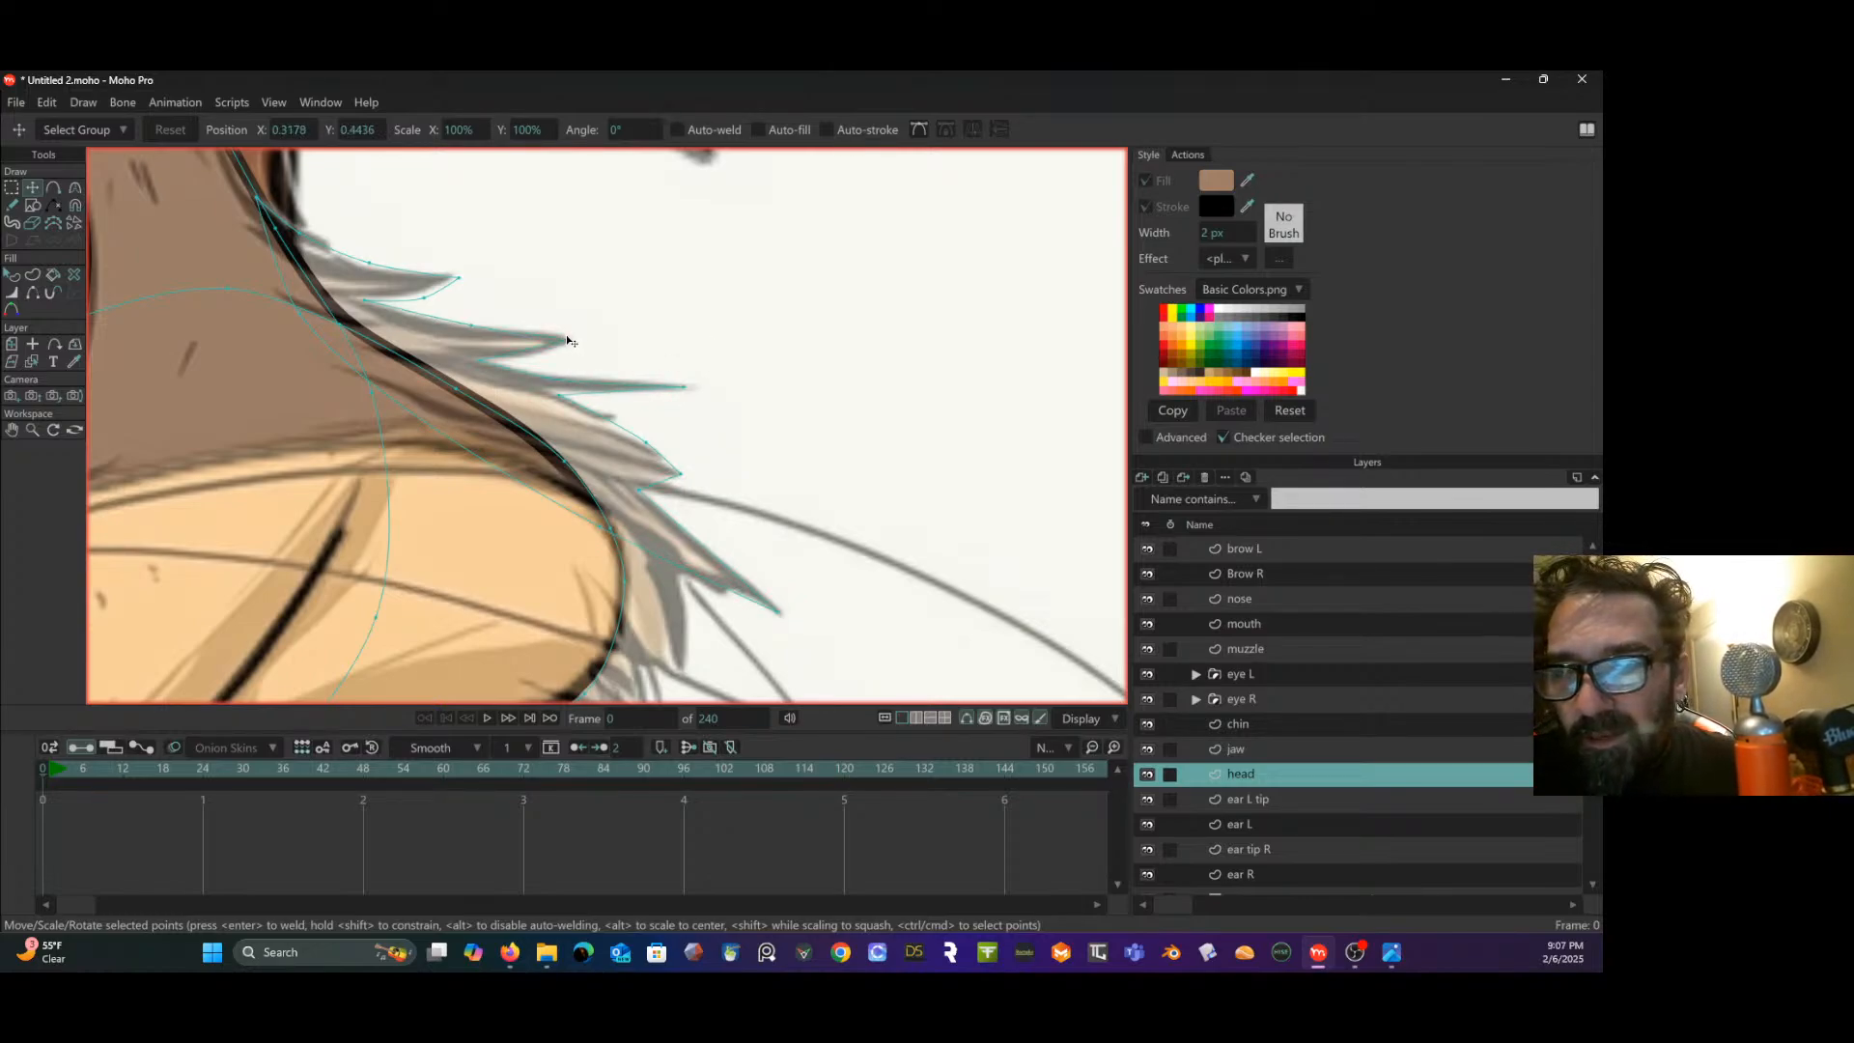
left_click_drag(423, 297, 368, 268)
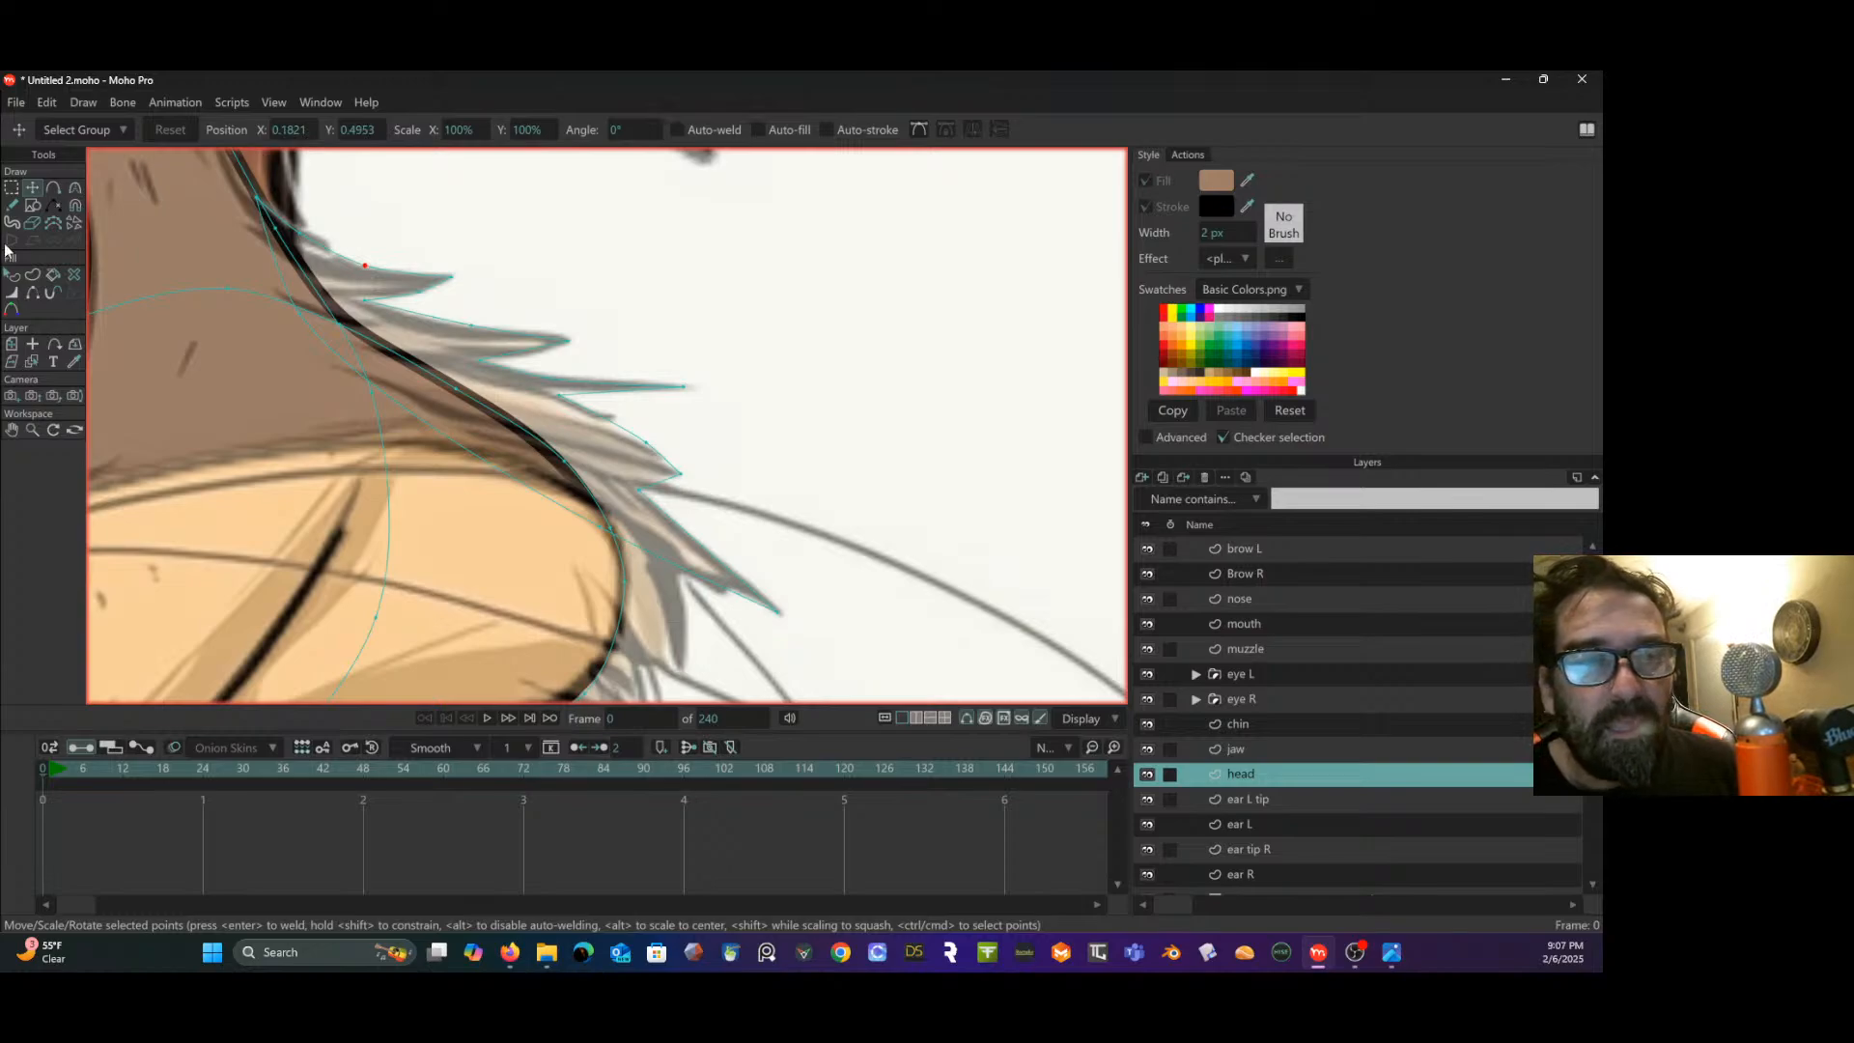
- Select the whole cheek fur outline and create a shape from it with both fill and stroke
left_click(12, 188)
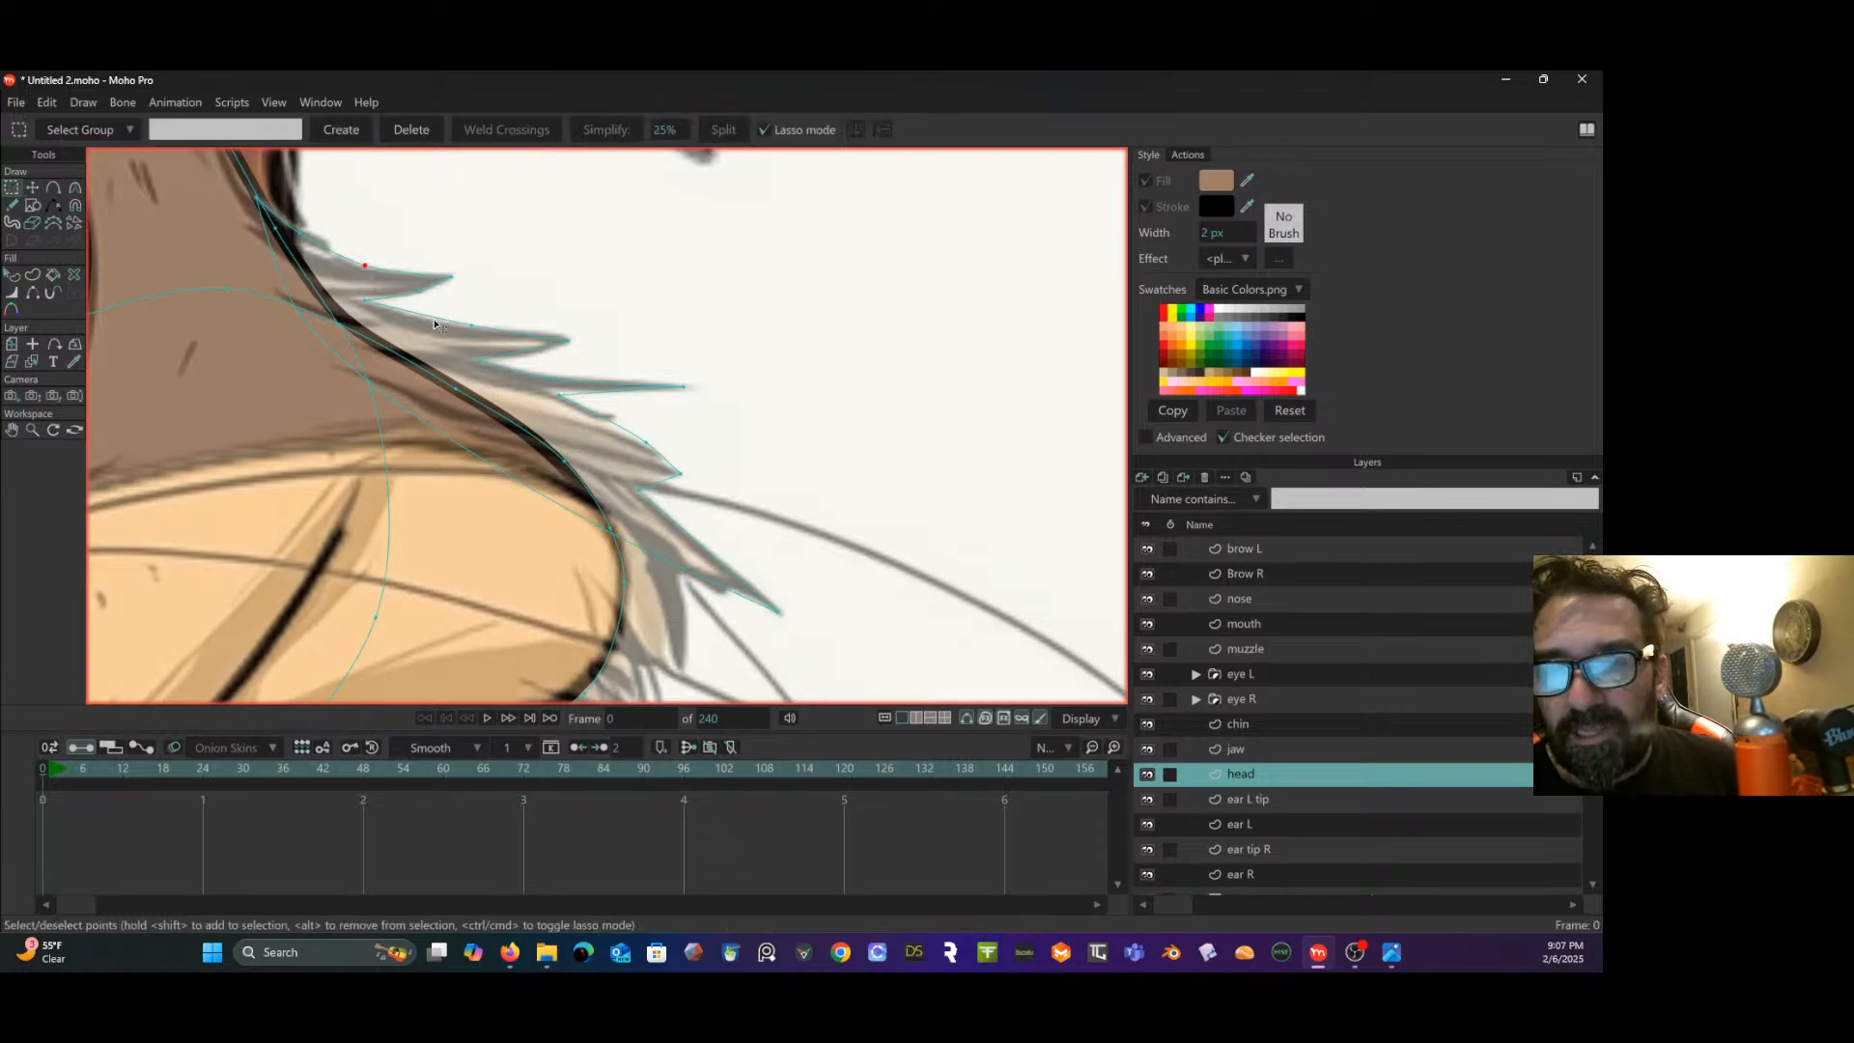
key("ctrl+a")
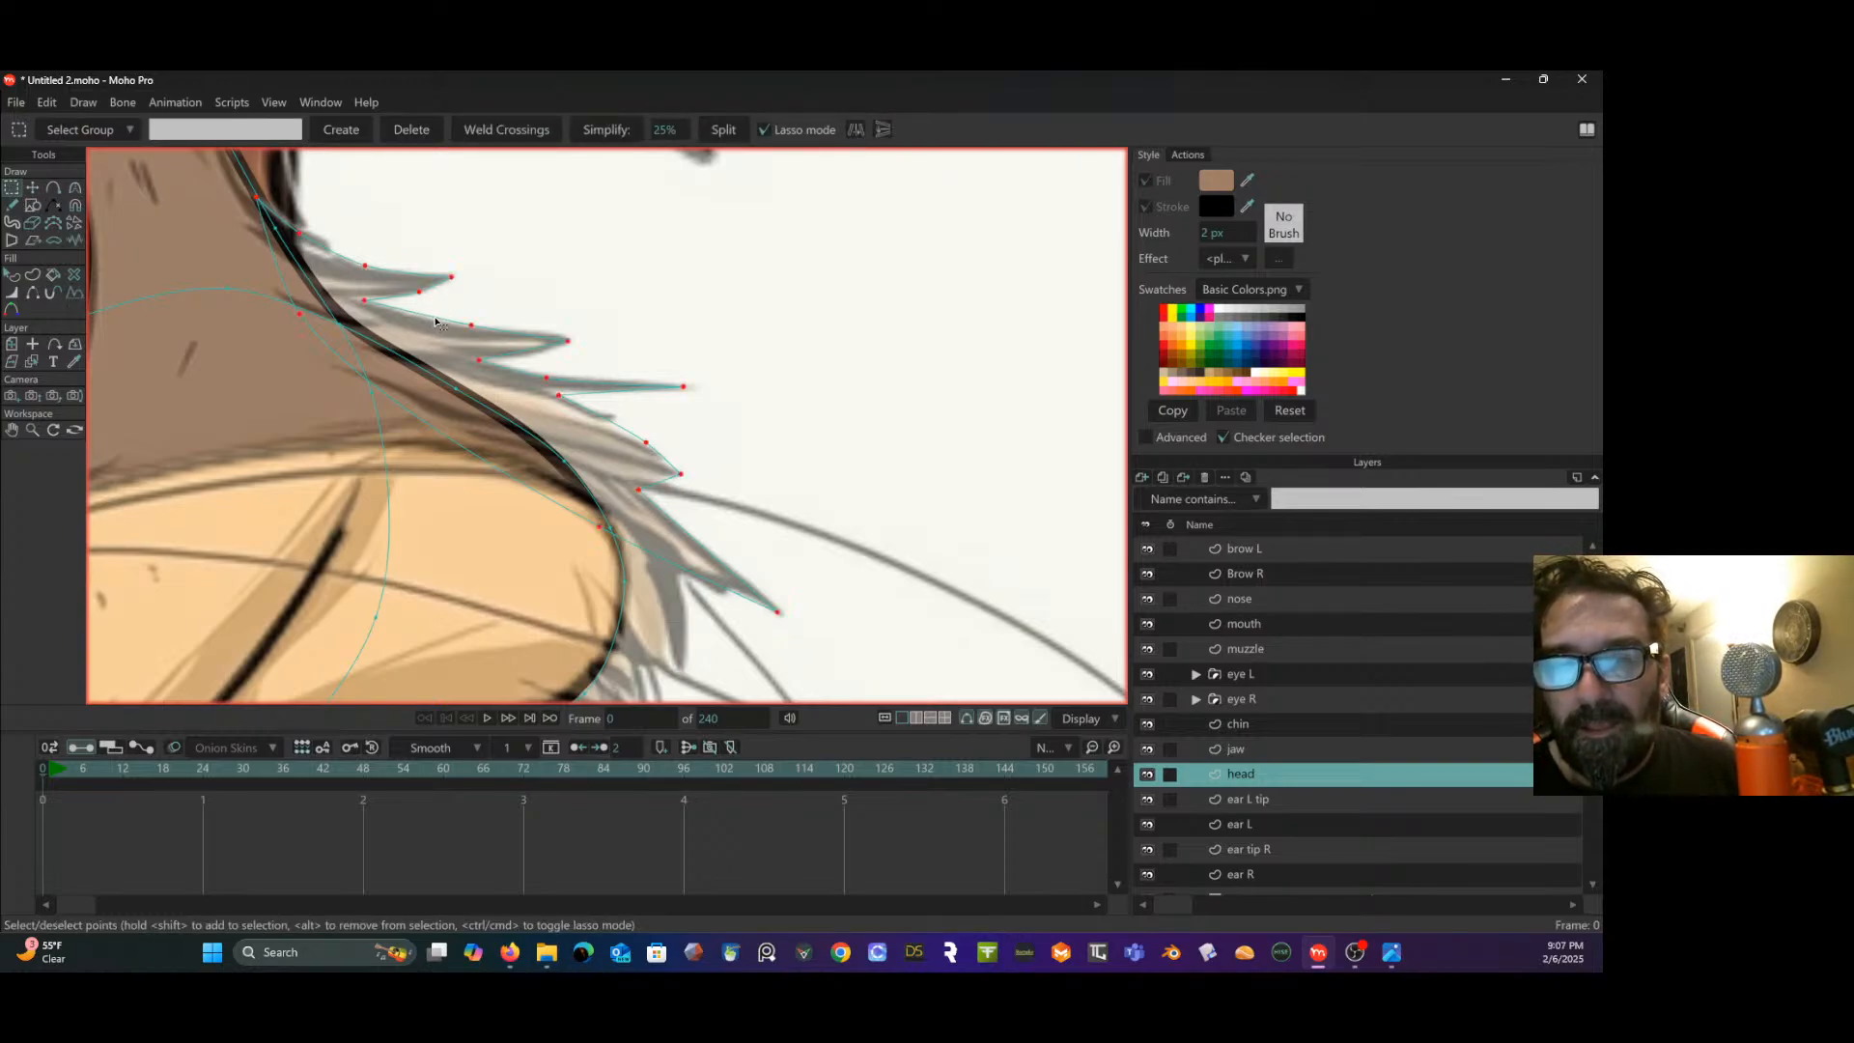
left_click(32, 275)
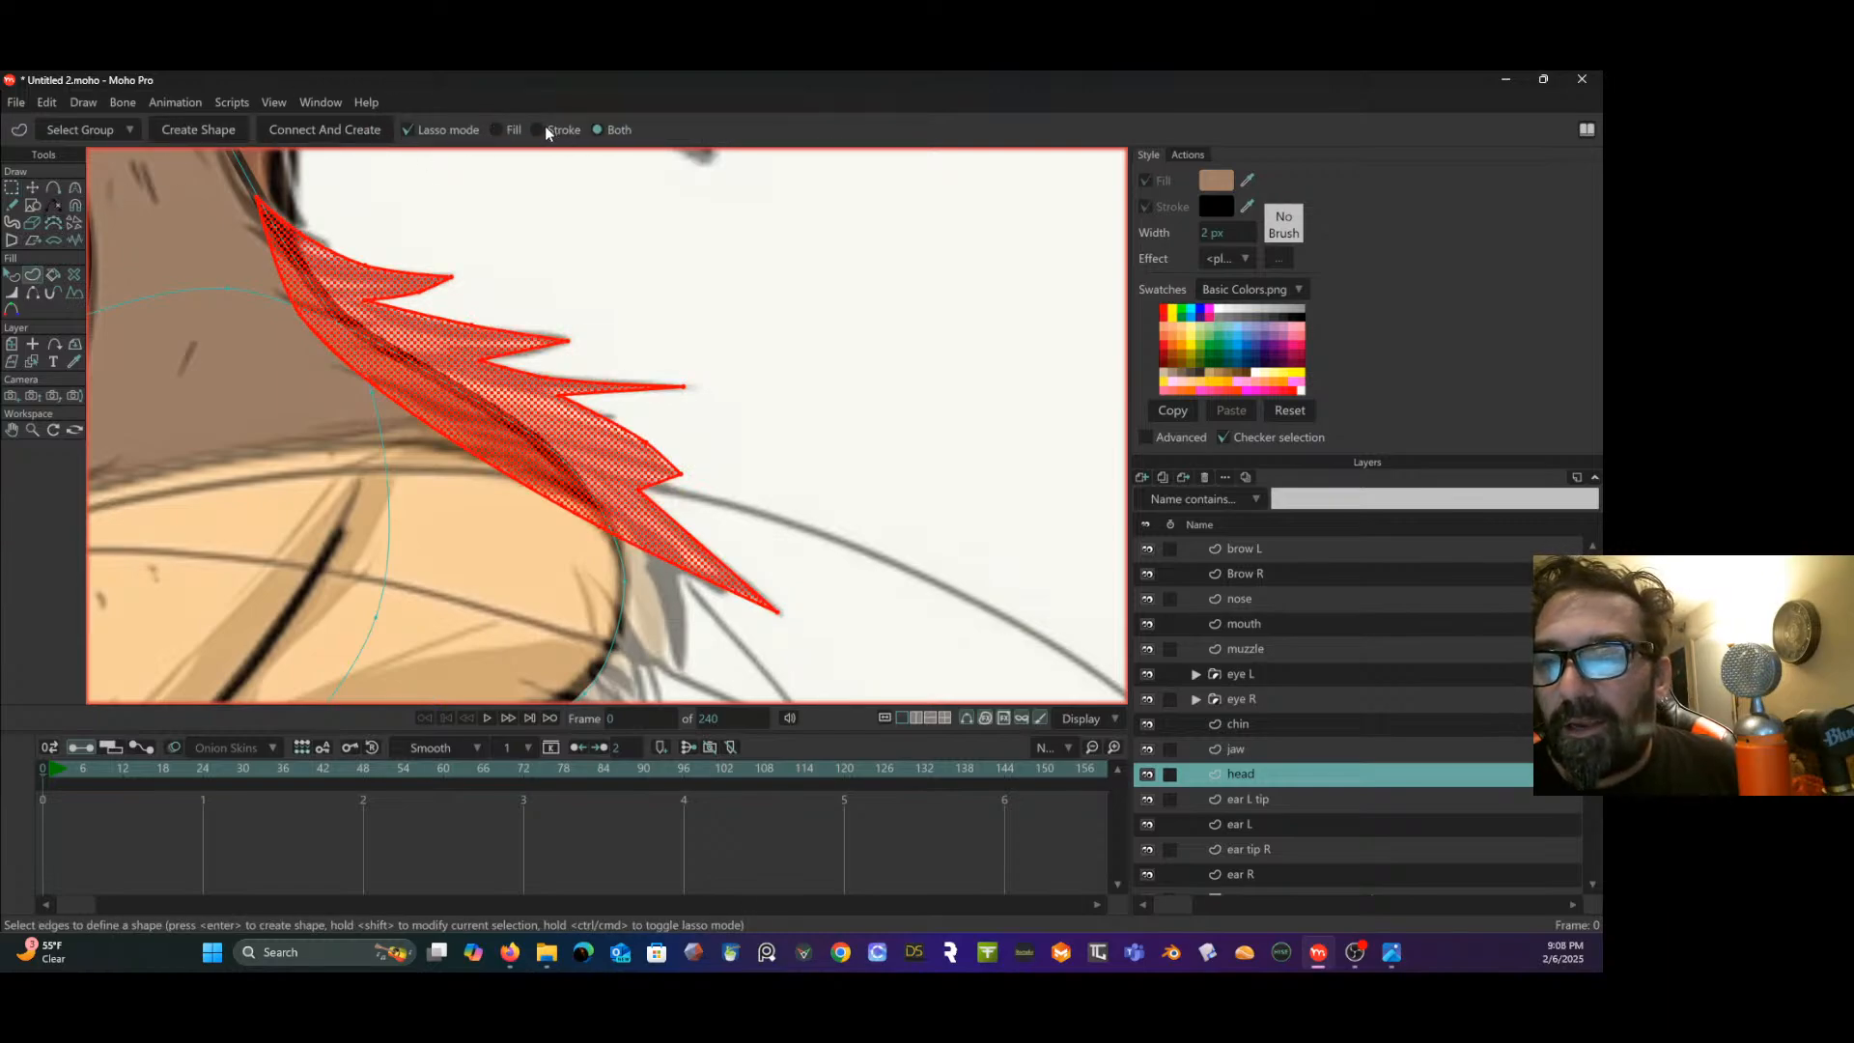
left_click(197, 127)
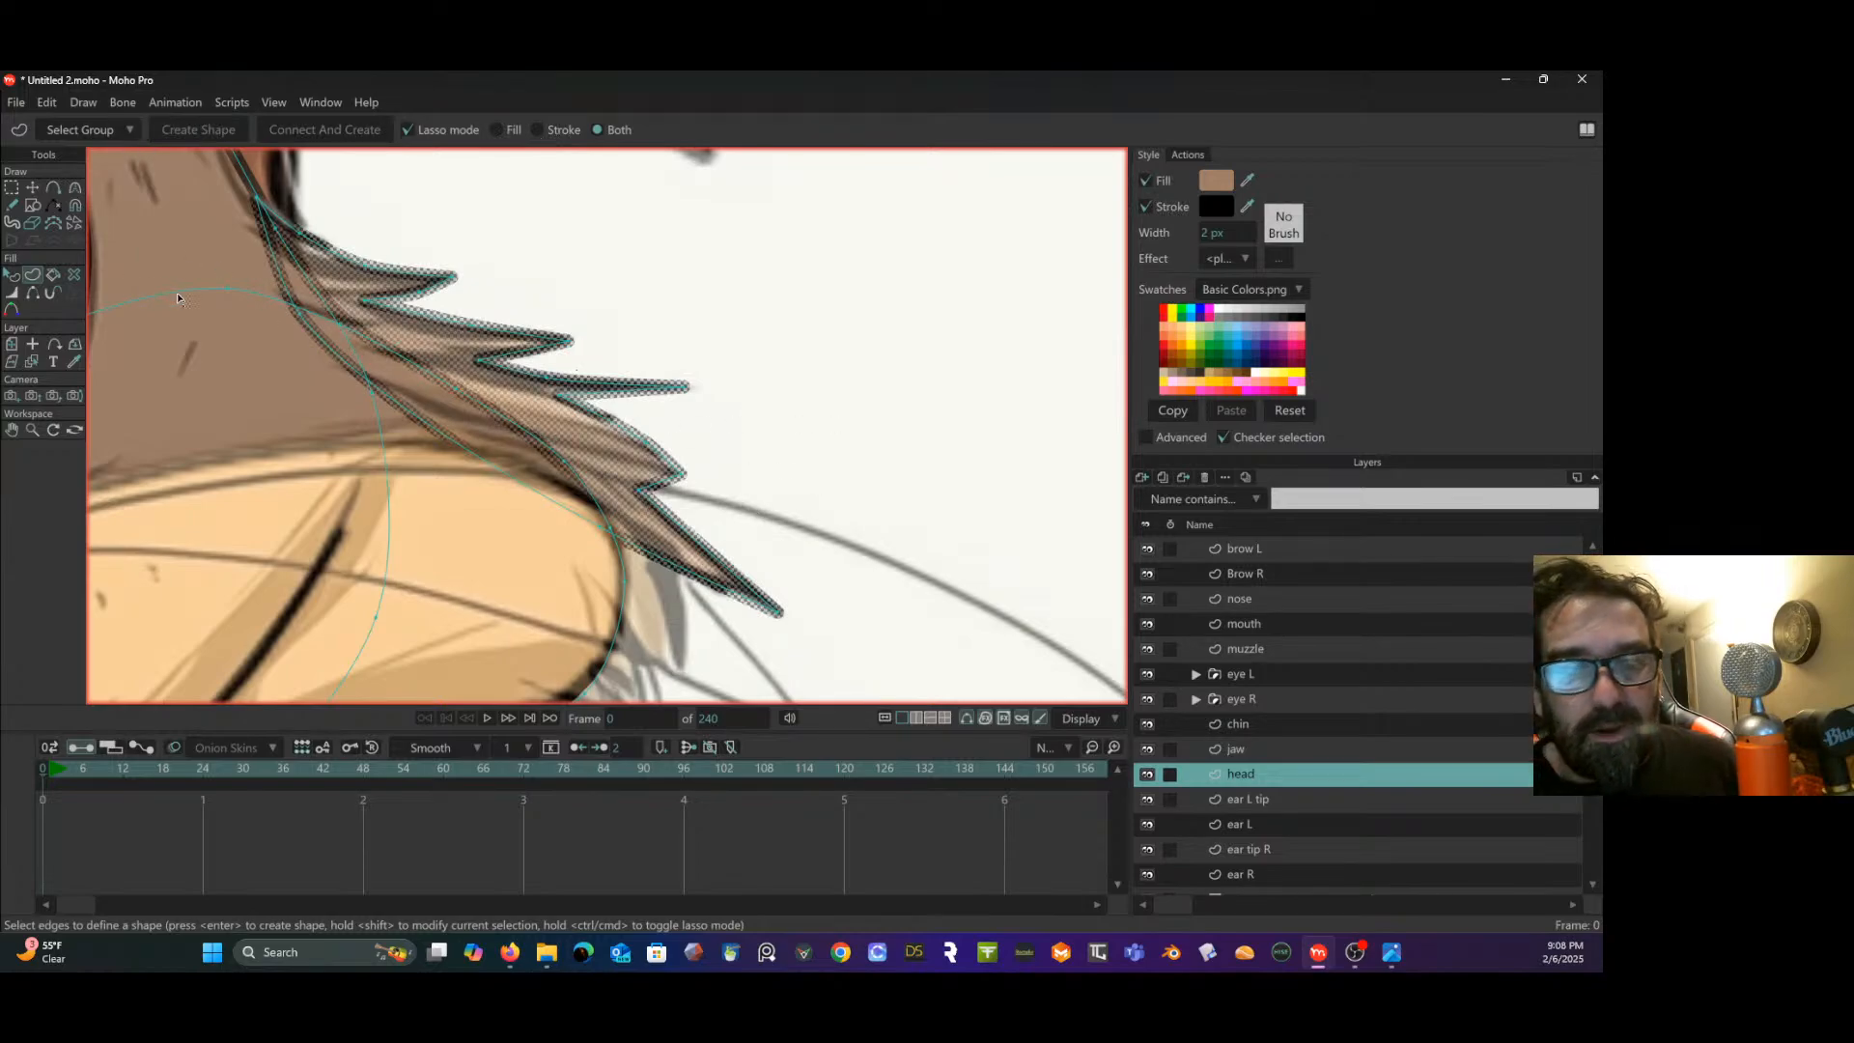
- Lower the new cheek fur shape to the back of the head layer and deselect it
left_click(85, 102)
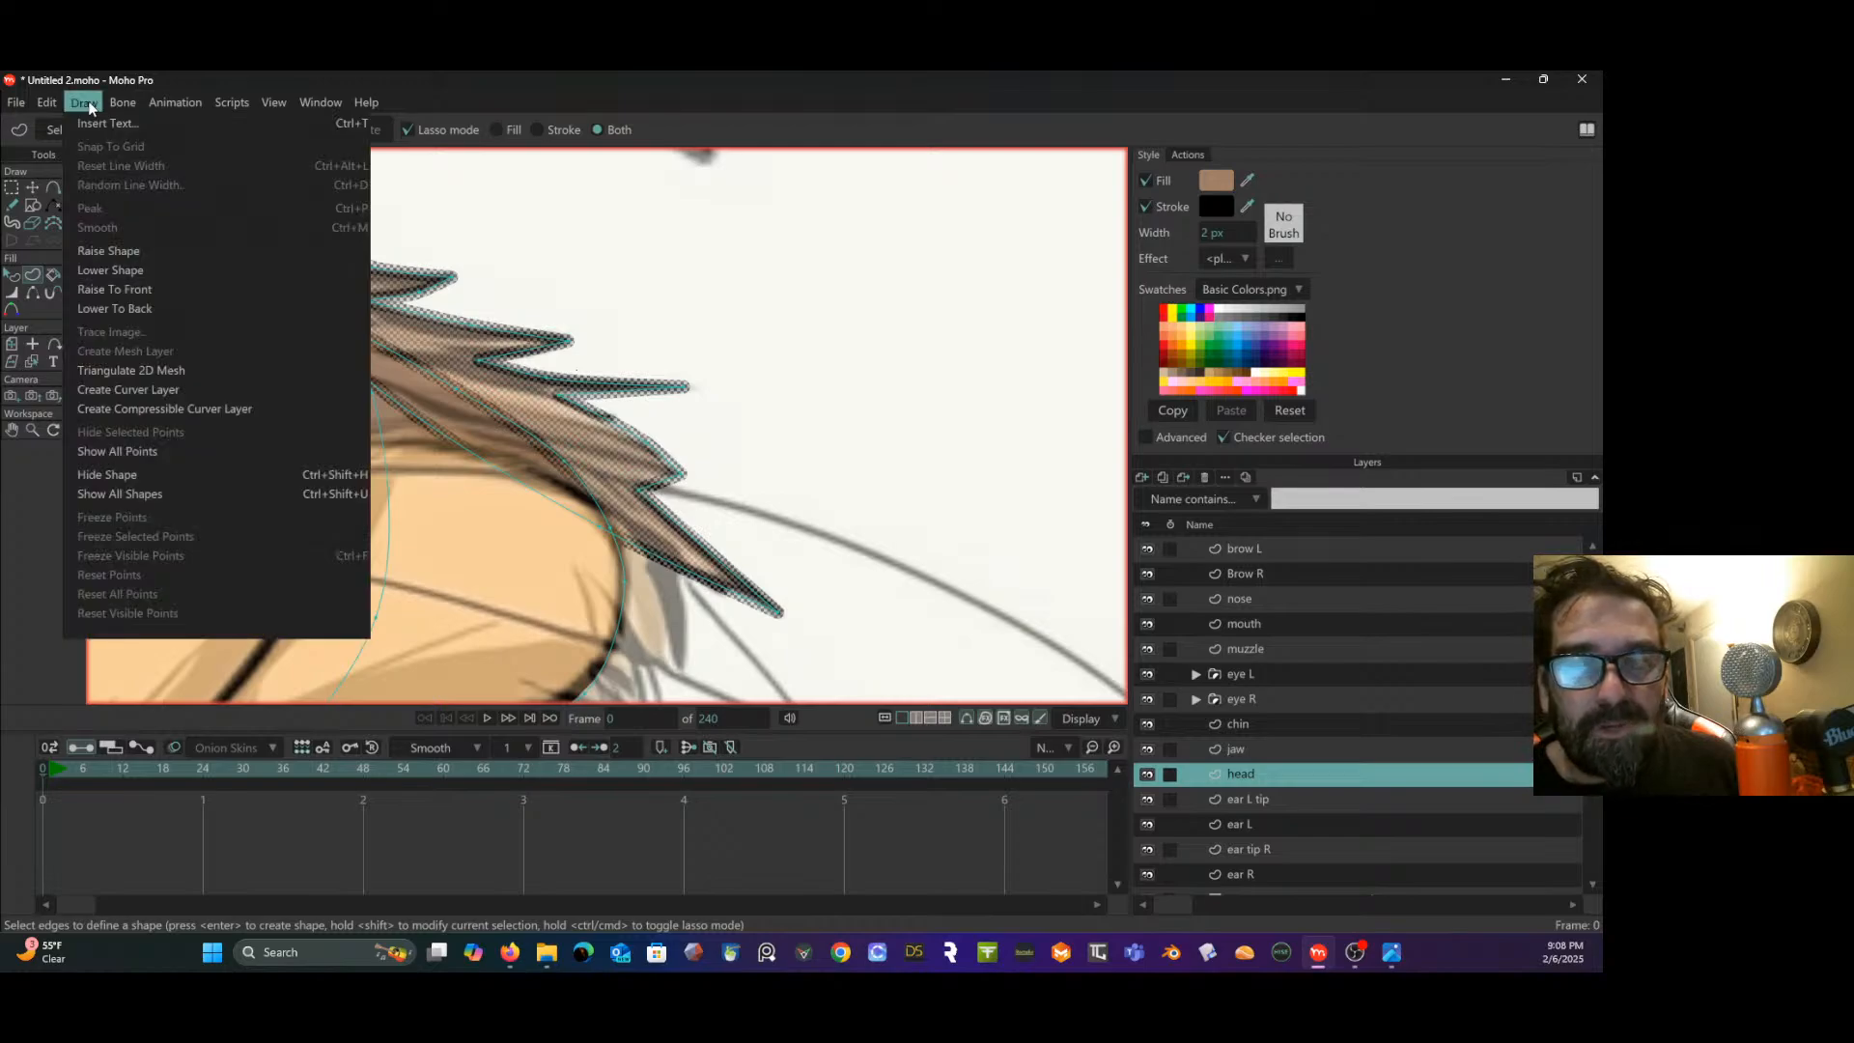
left_click(112, 308)
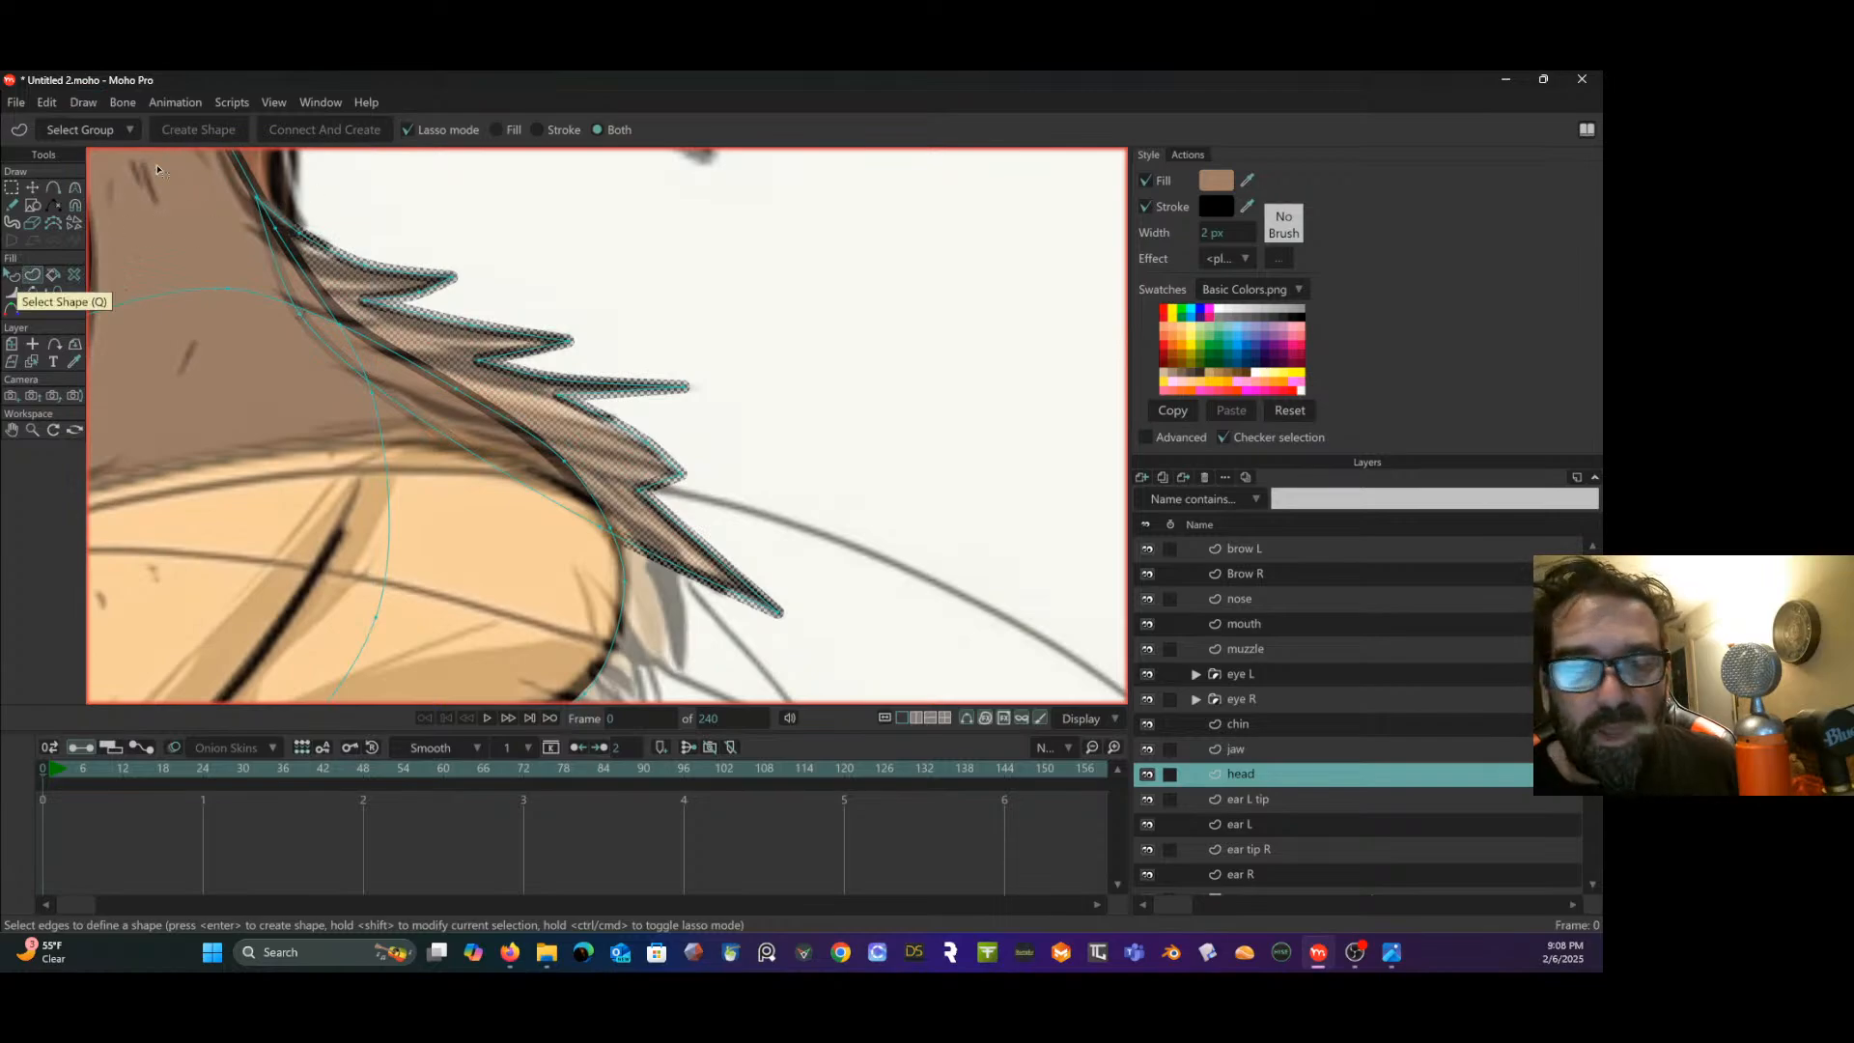
left_click(13, 275)
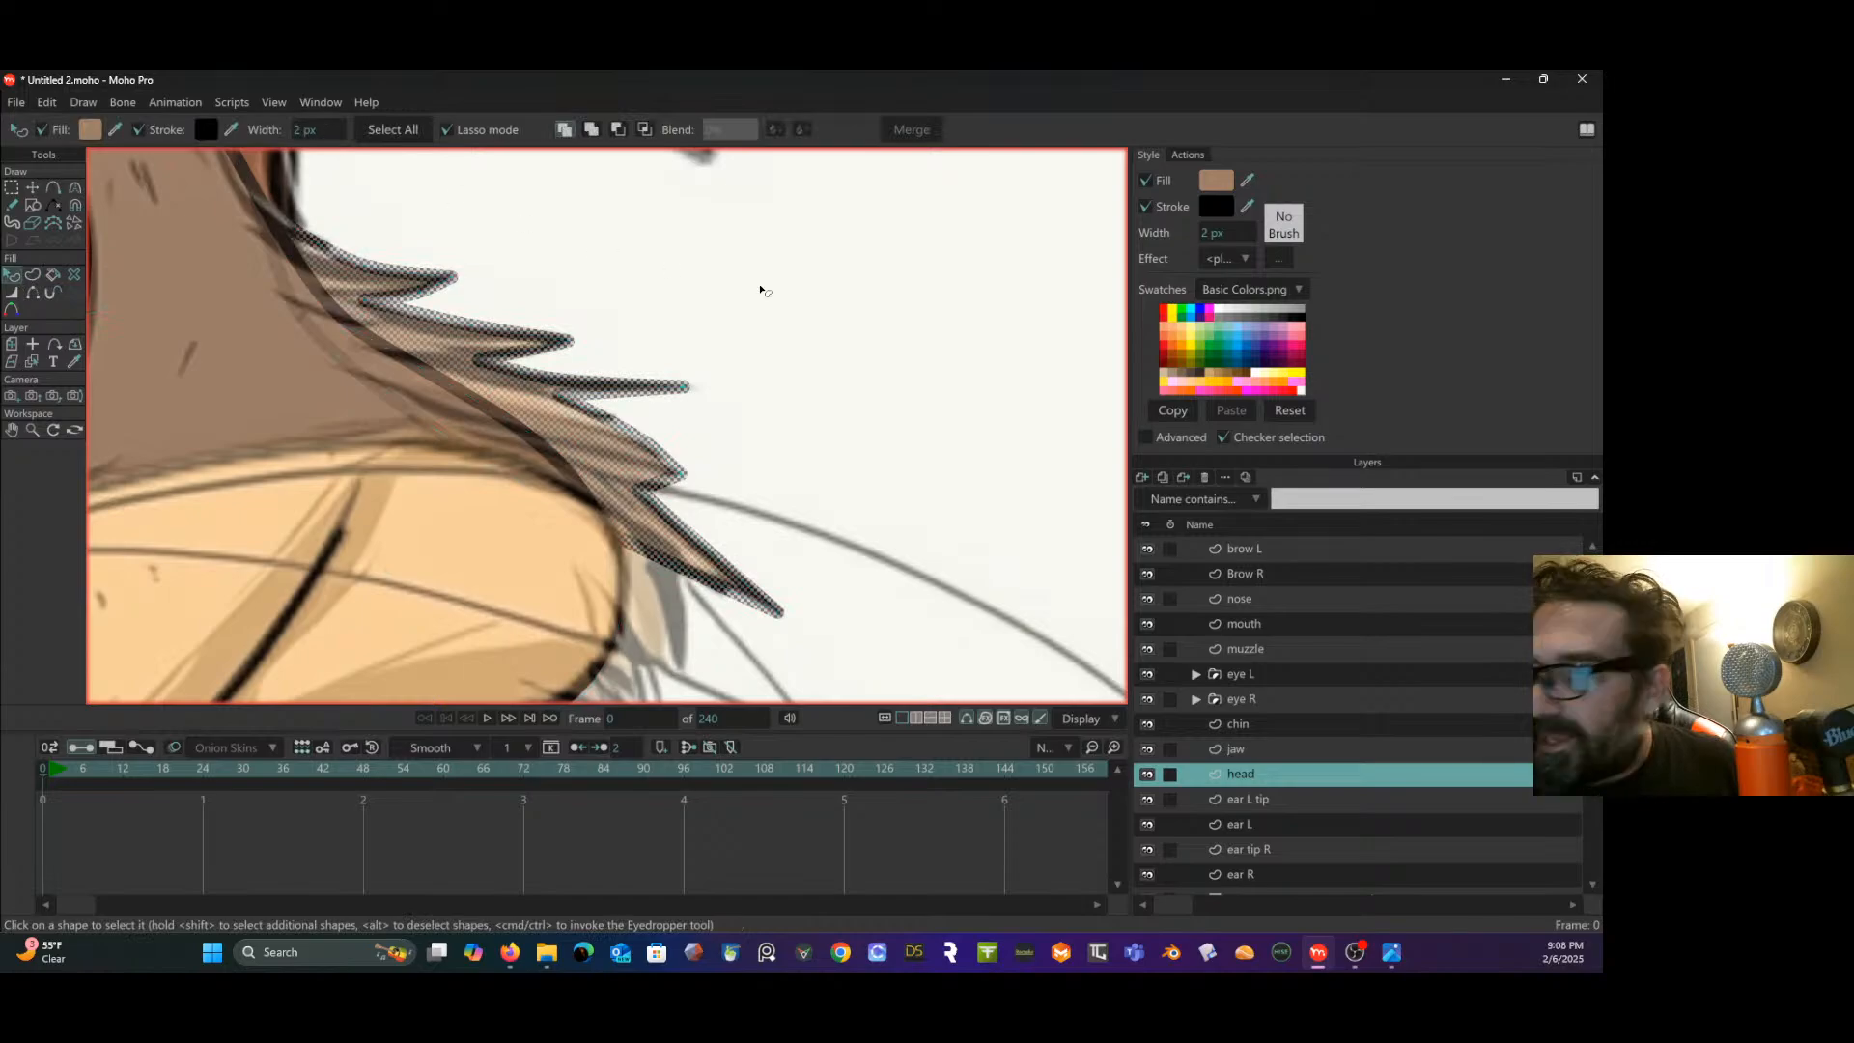
left_click(610, 353)
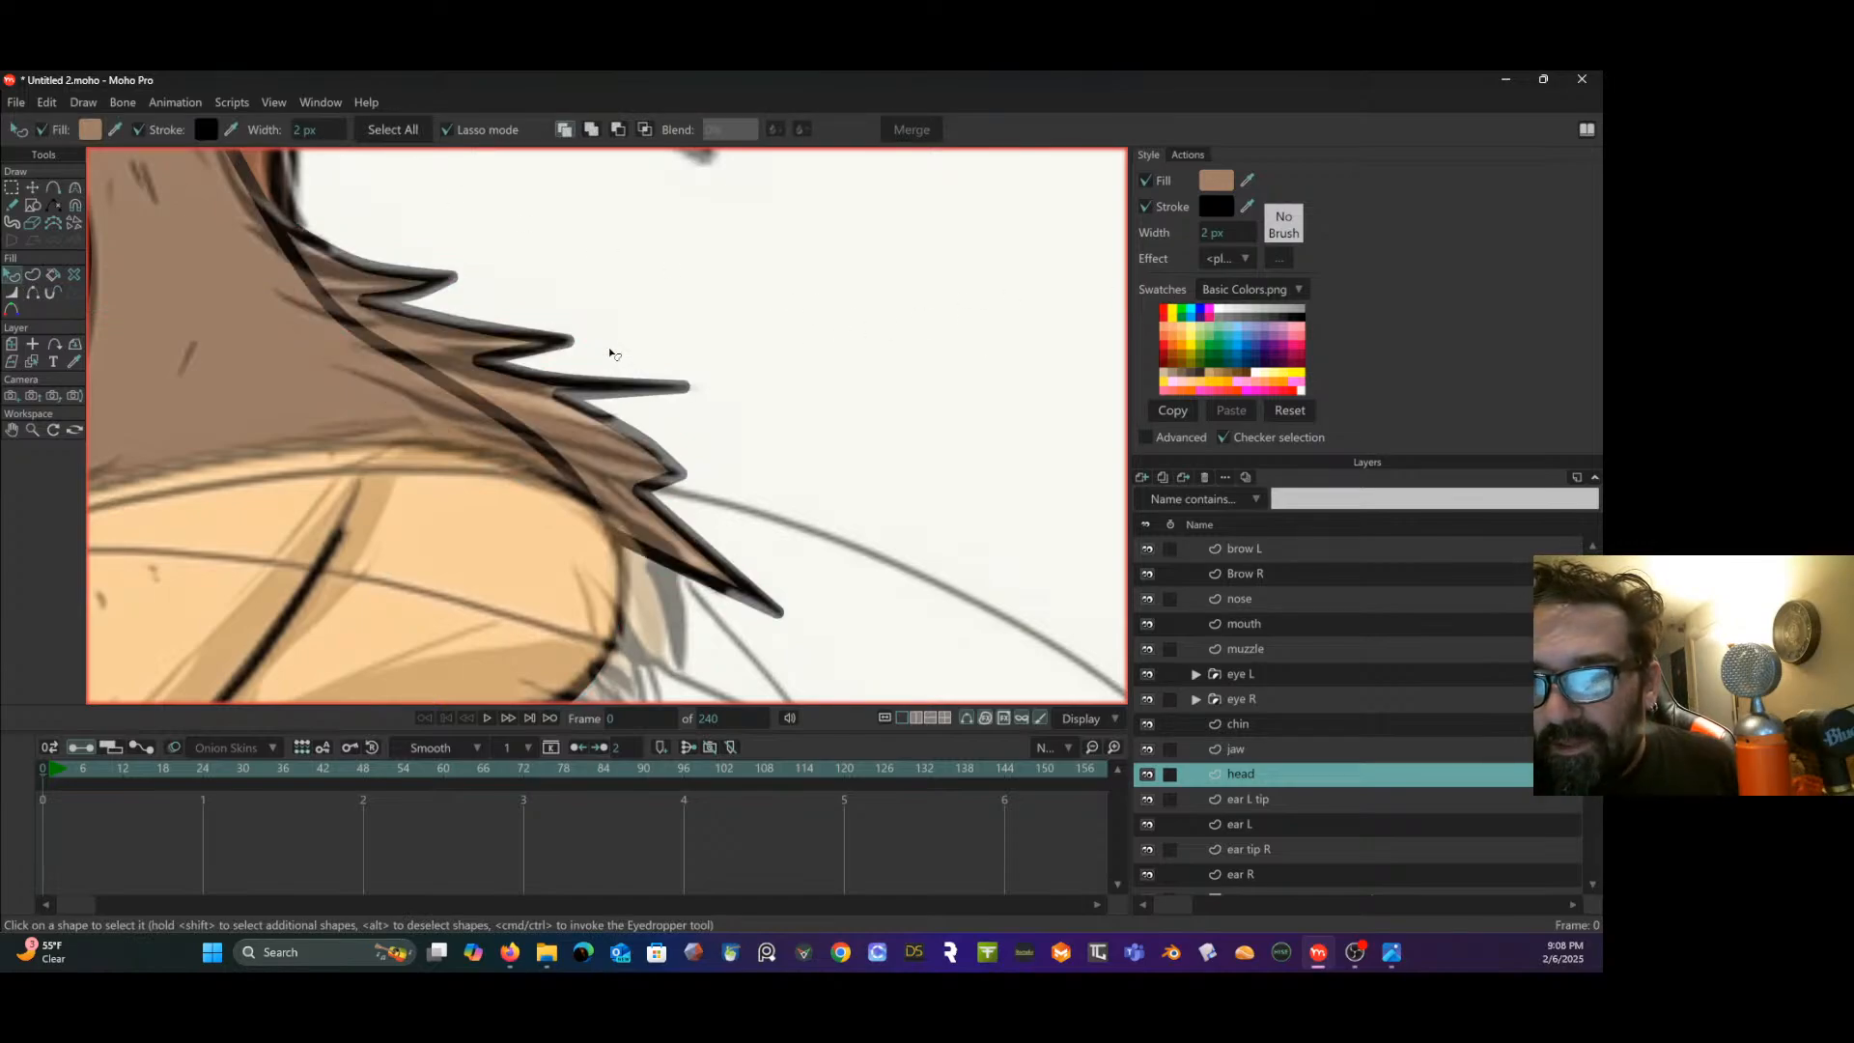
- Reselect the cheek fur shape, sample its fill colour with the eyedropper, and deselect the shape
left_click(562, 427)
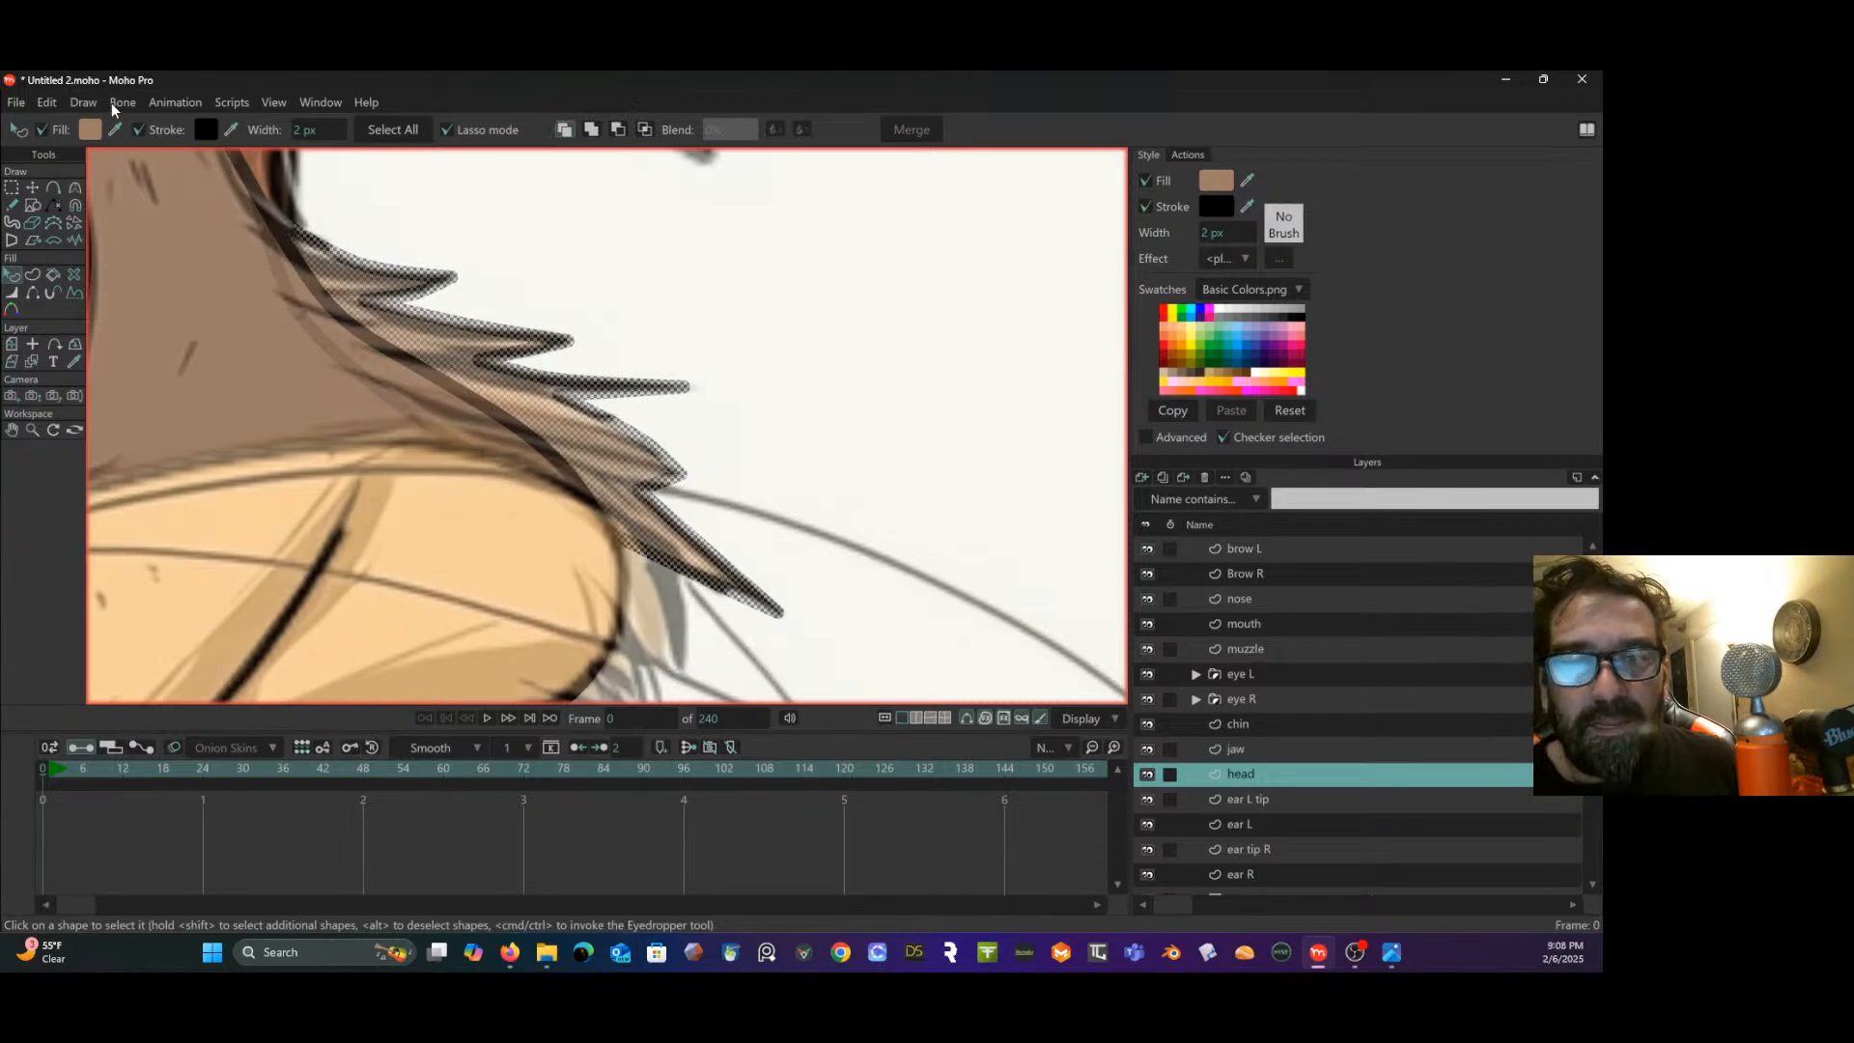
left_click(114, 129)
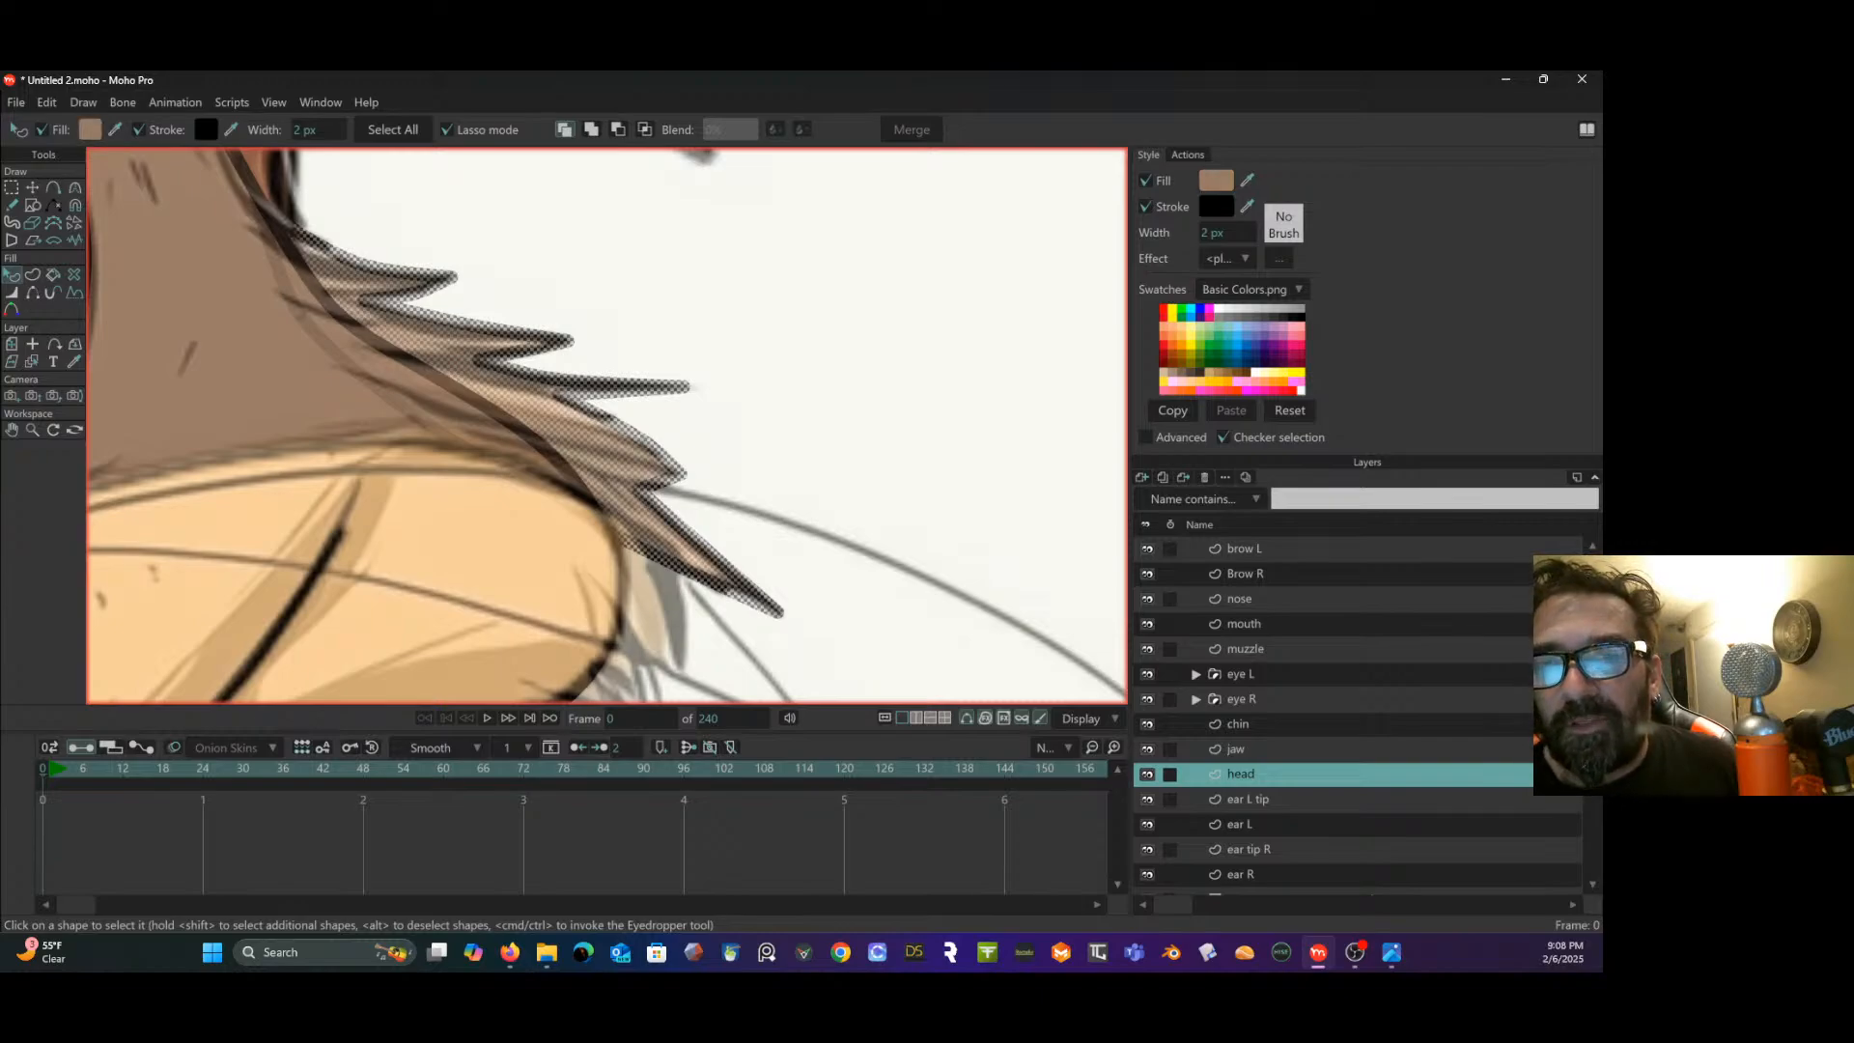
left_click(713, 354)
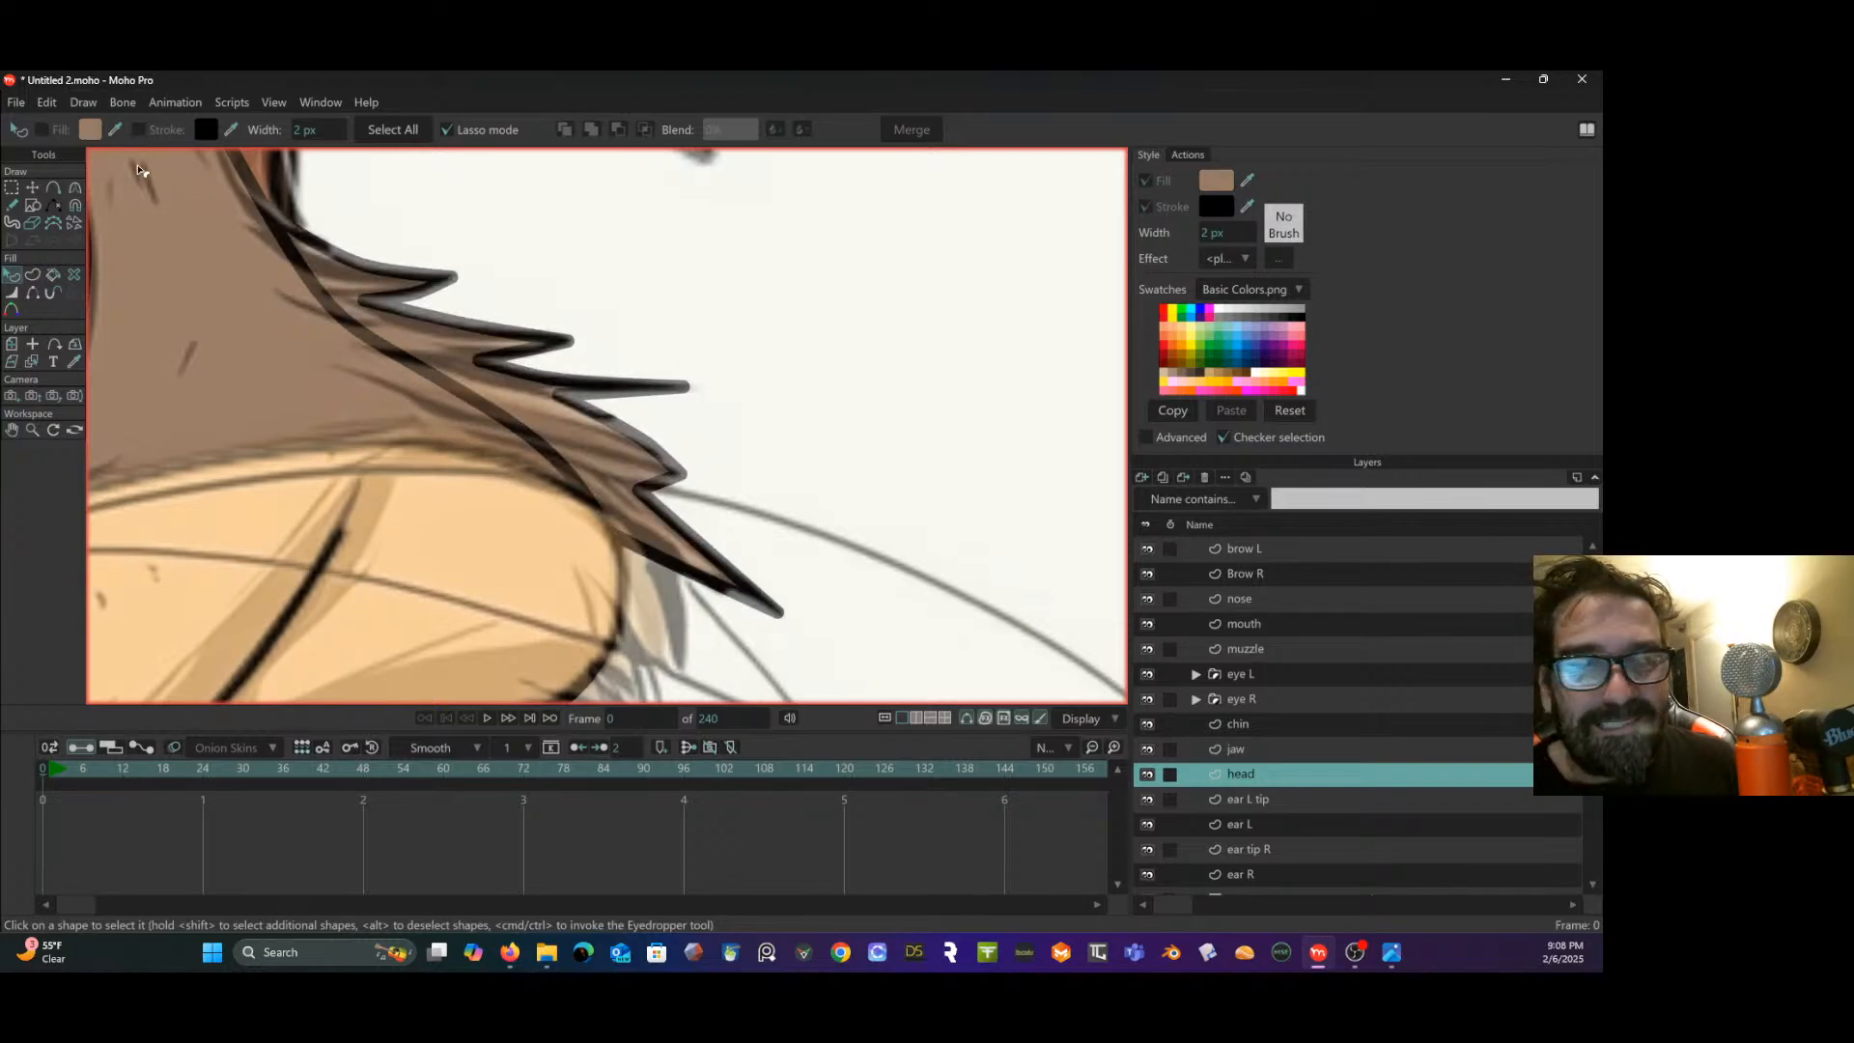
- Try to hide the head outline edge where it crosses the cheek fur, selecting different points of the head outline in between
left_click(32, 293)
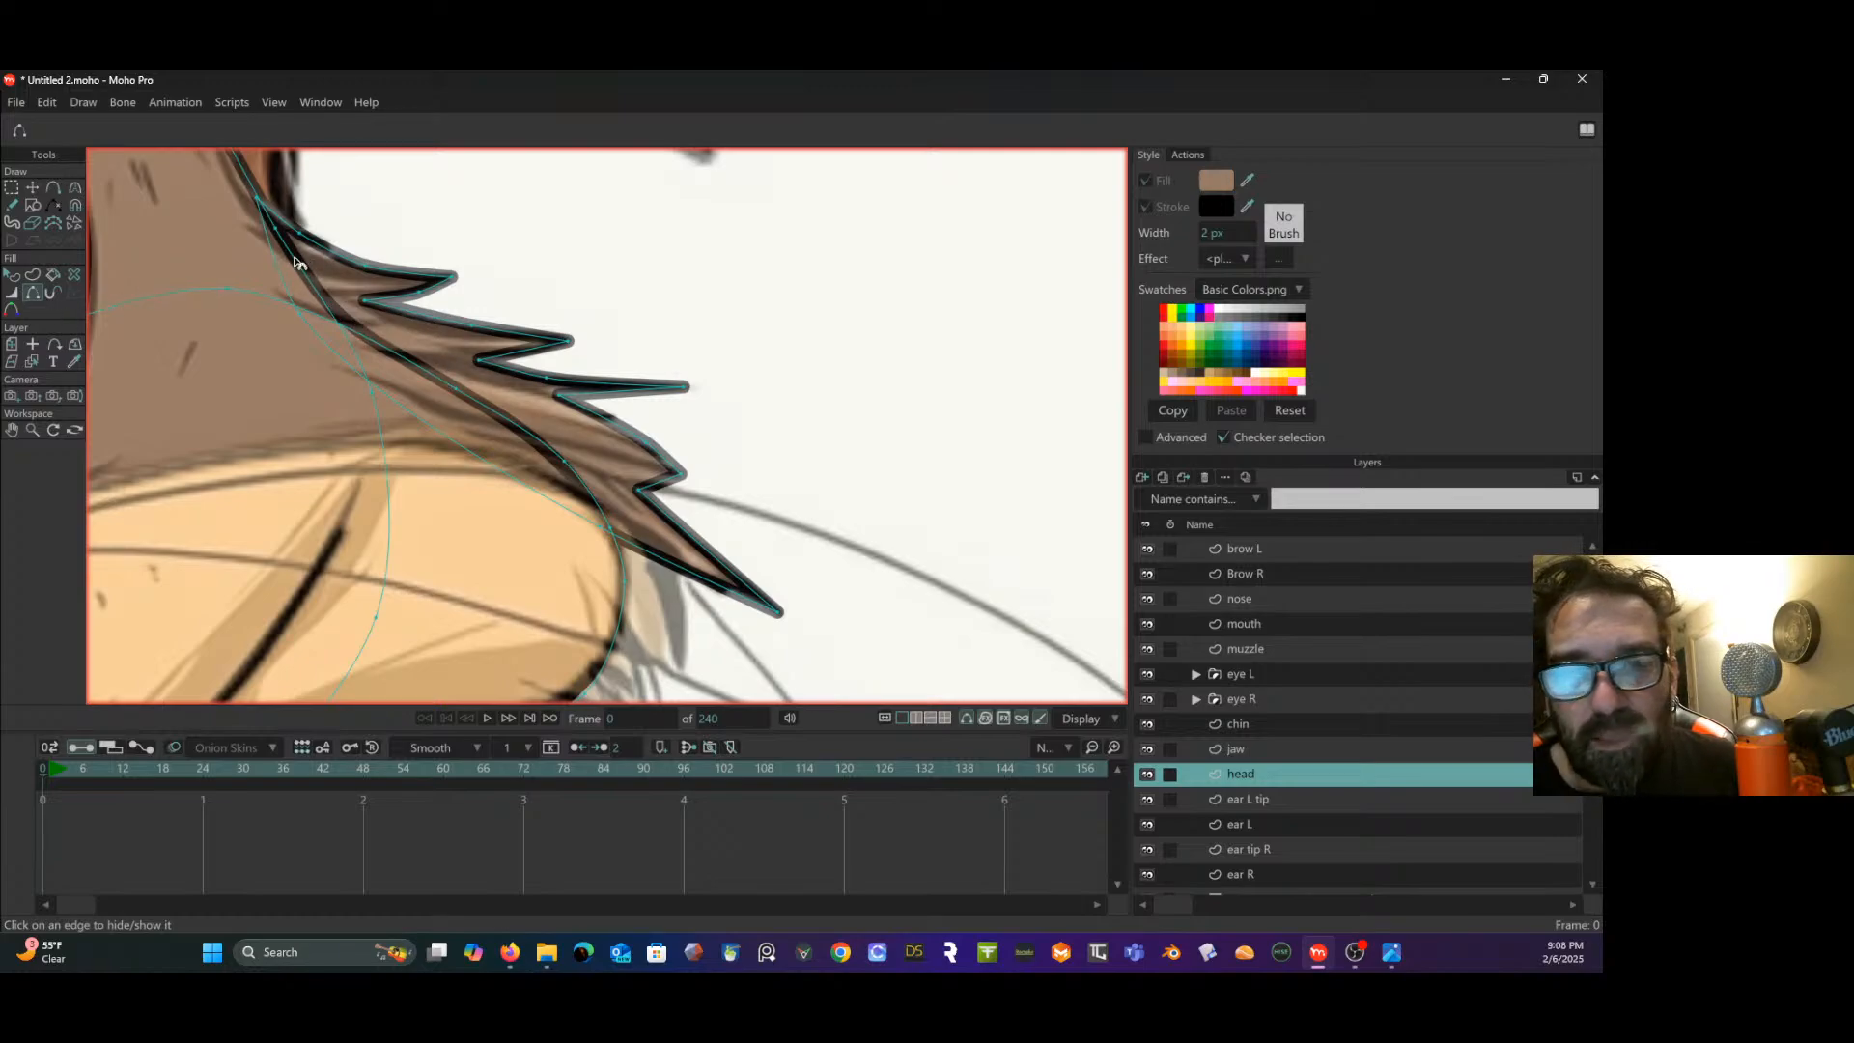
scroll(369, 292, "down", 1)
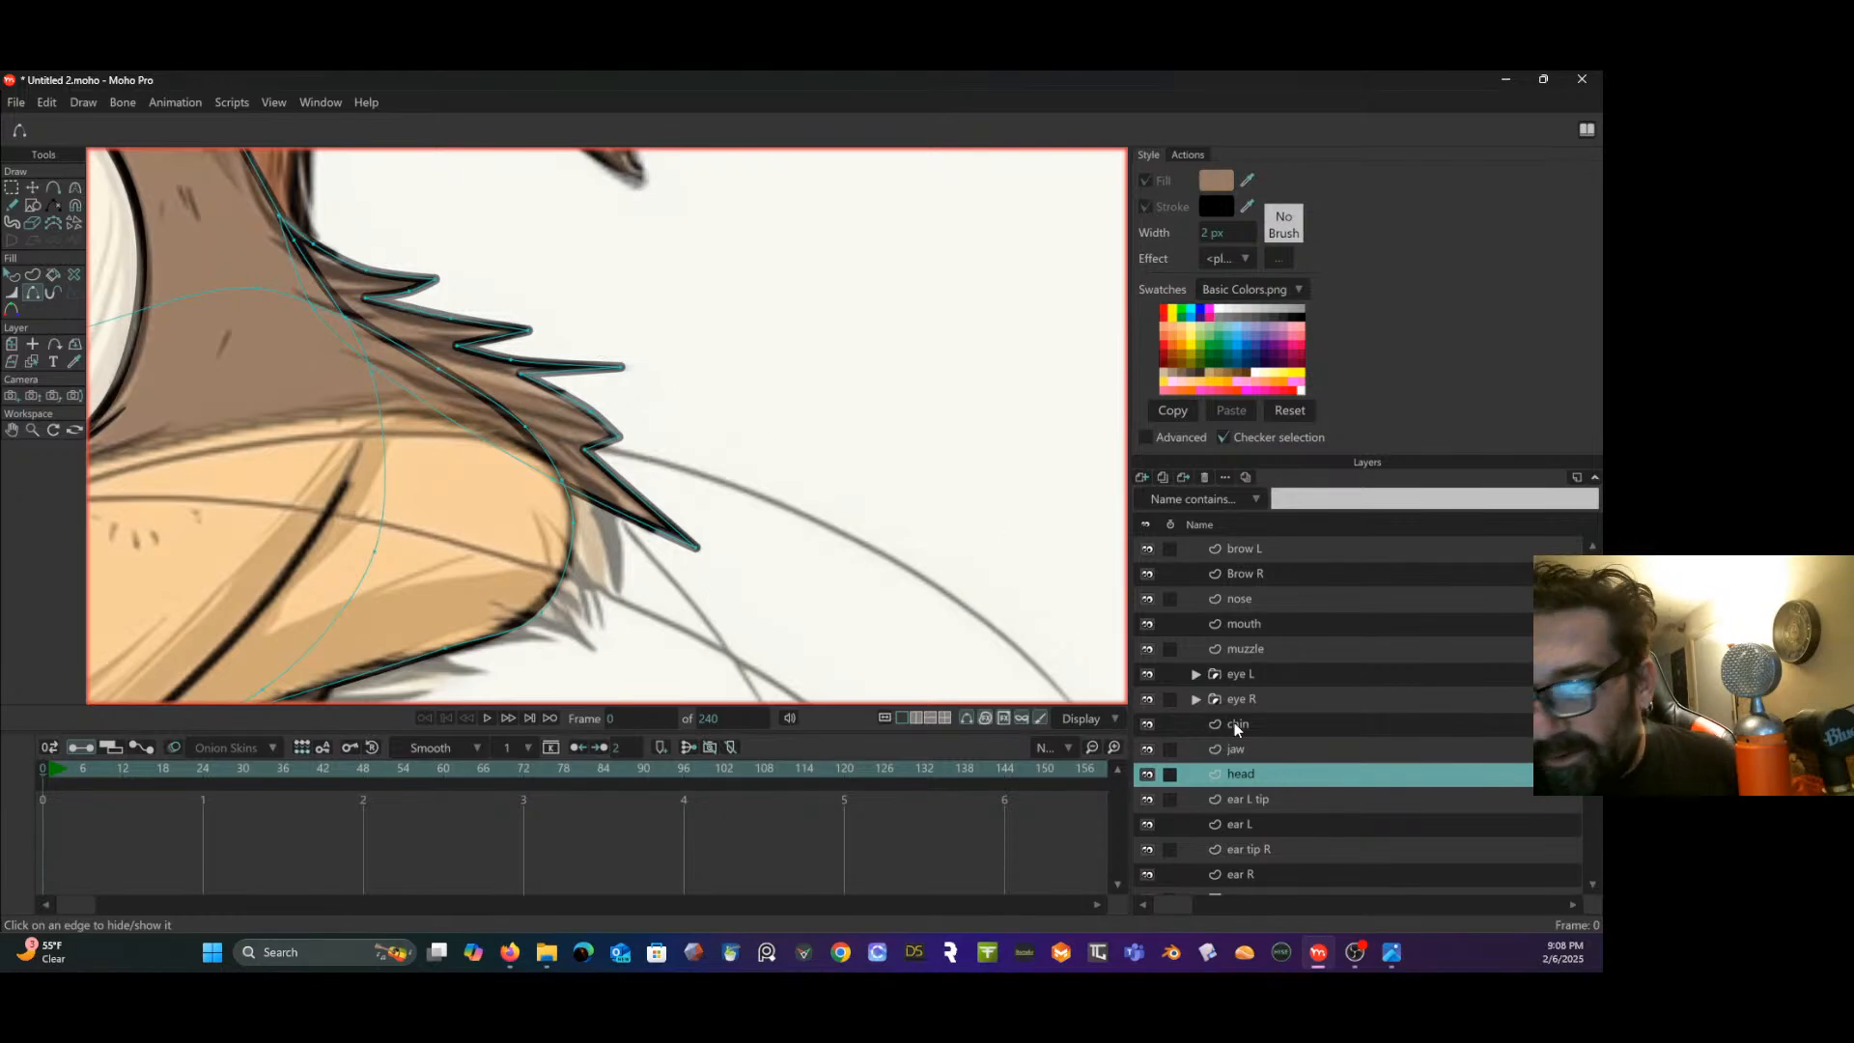
left_click(11, 185)
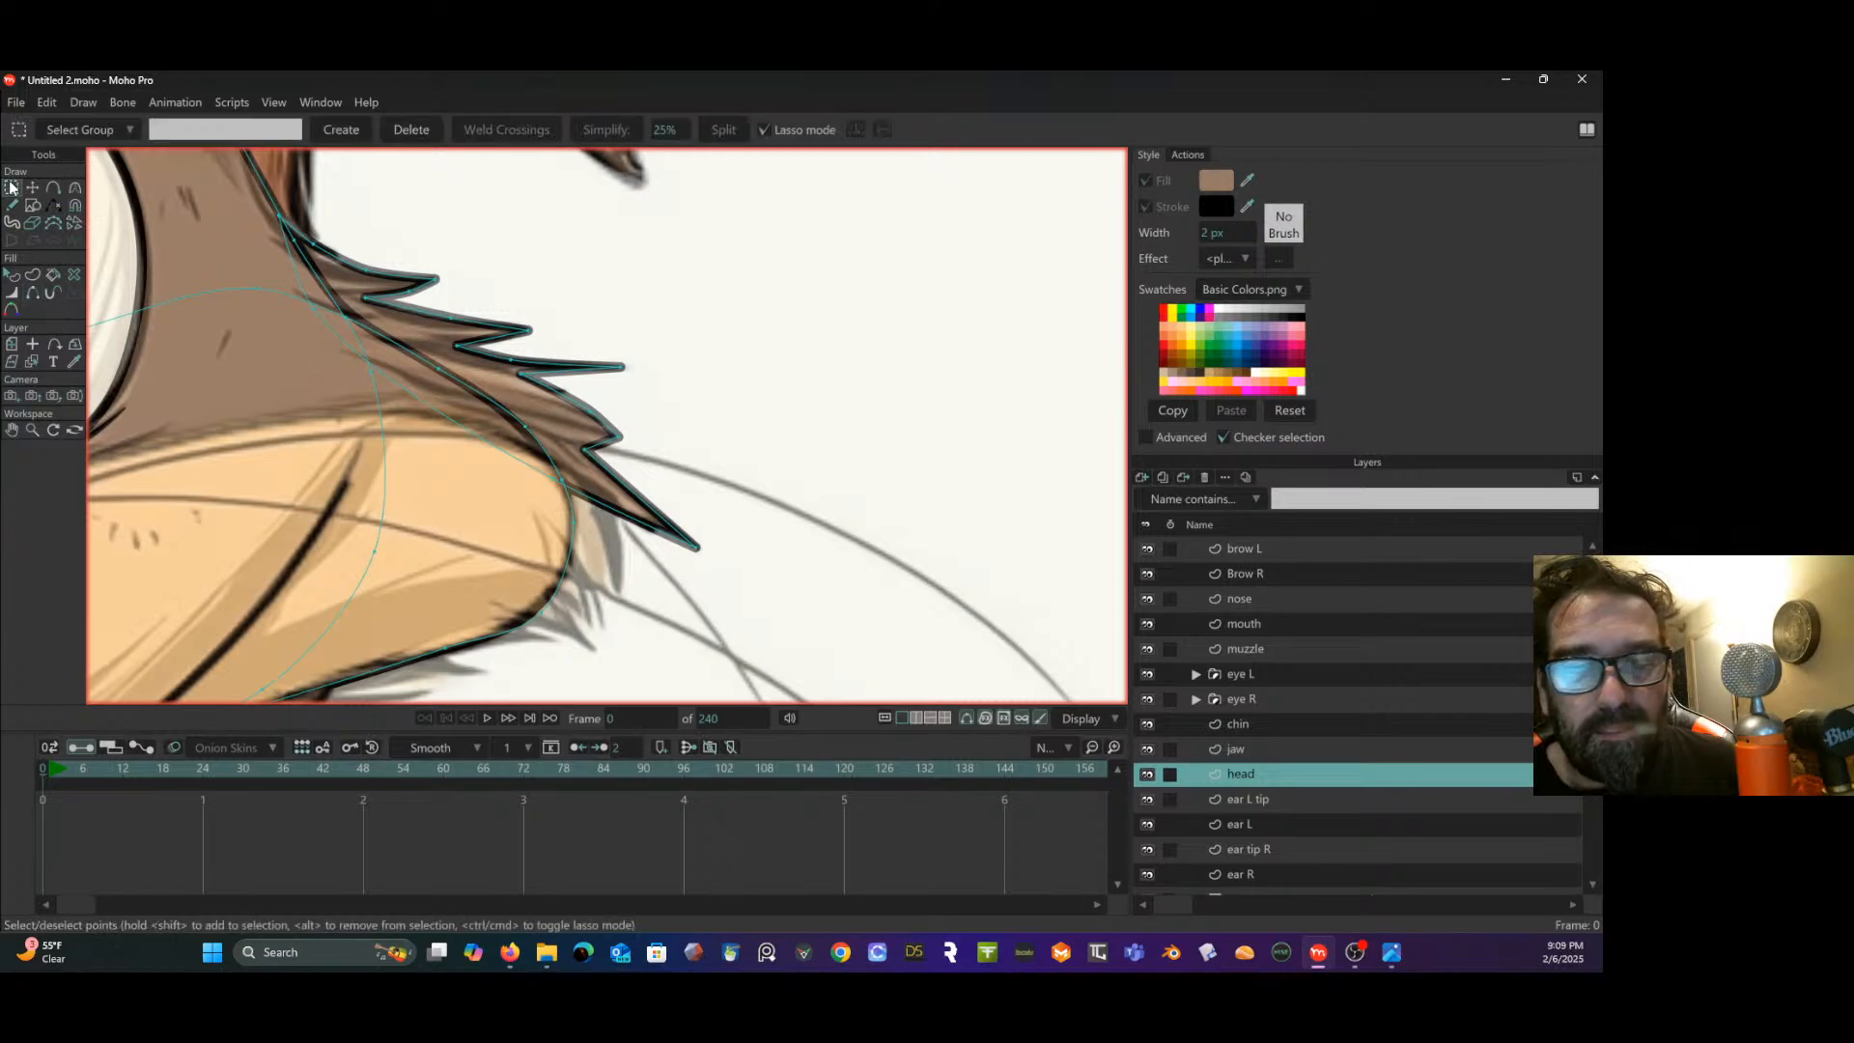
left_click(317, 285)
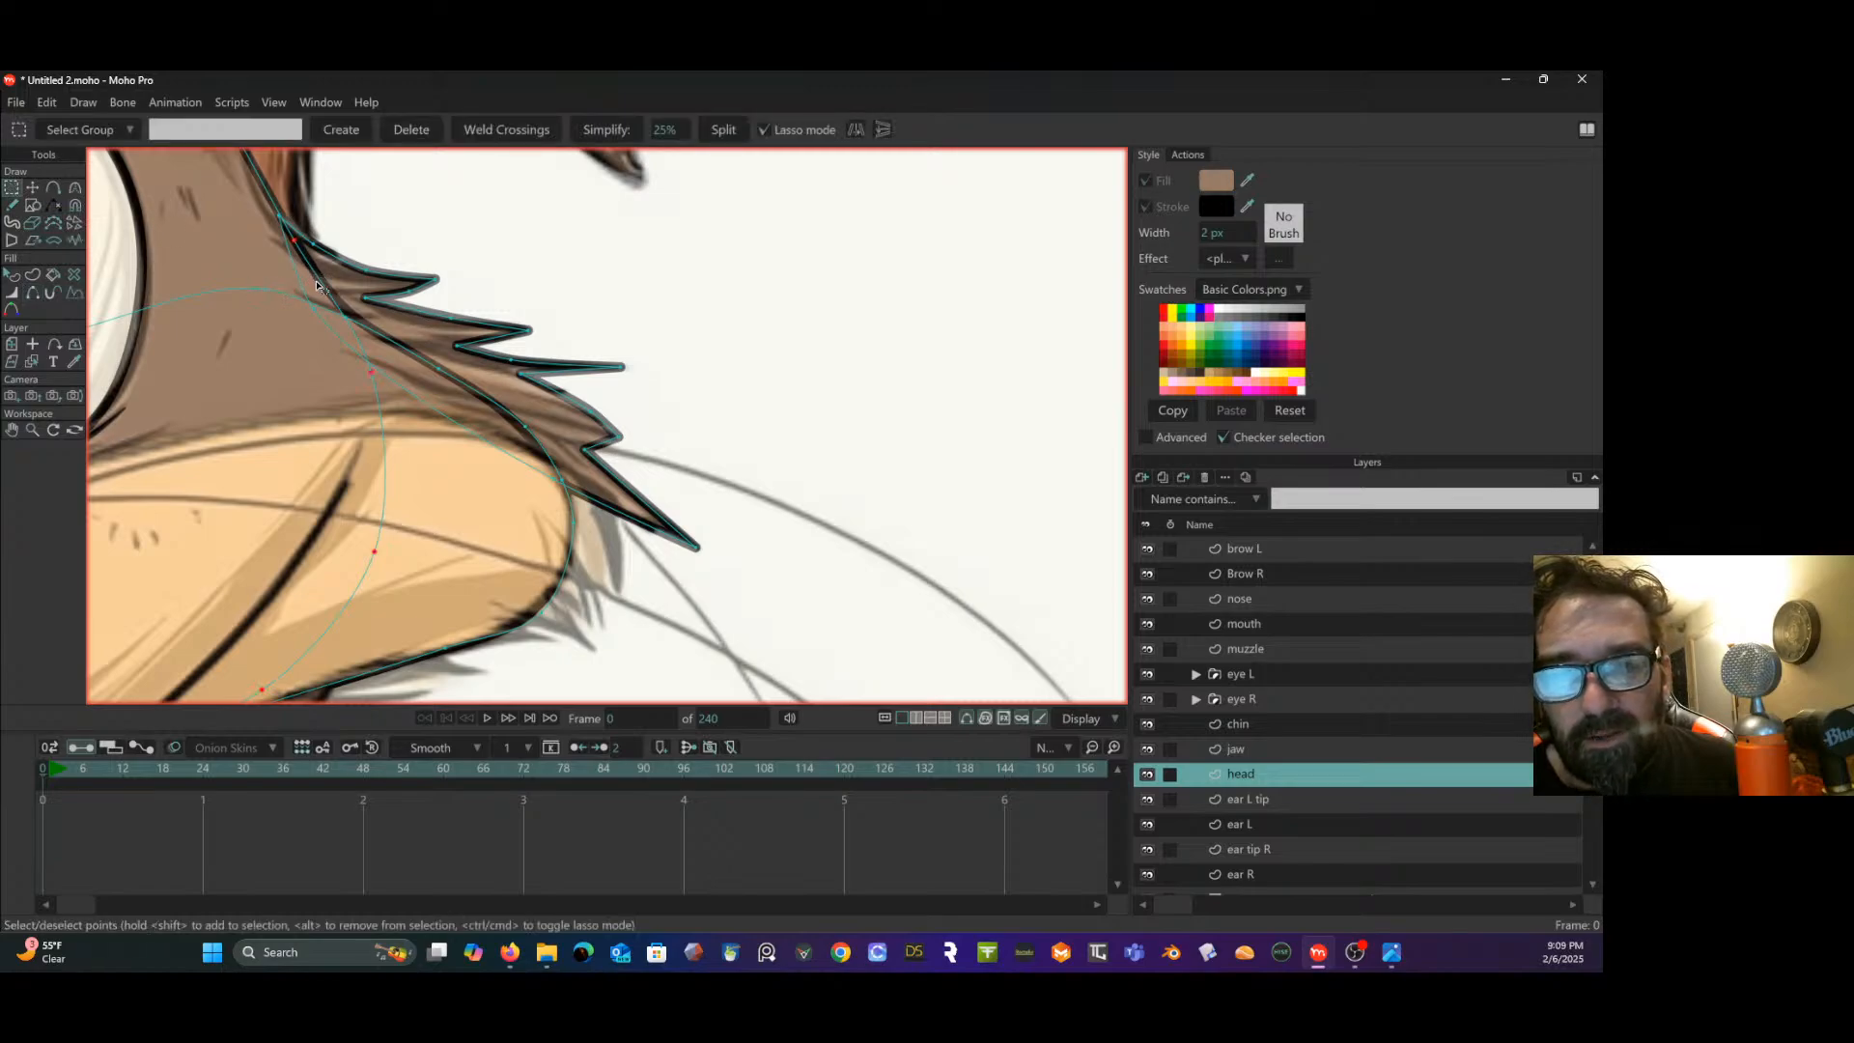
left_click(34, 292)
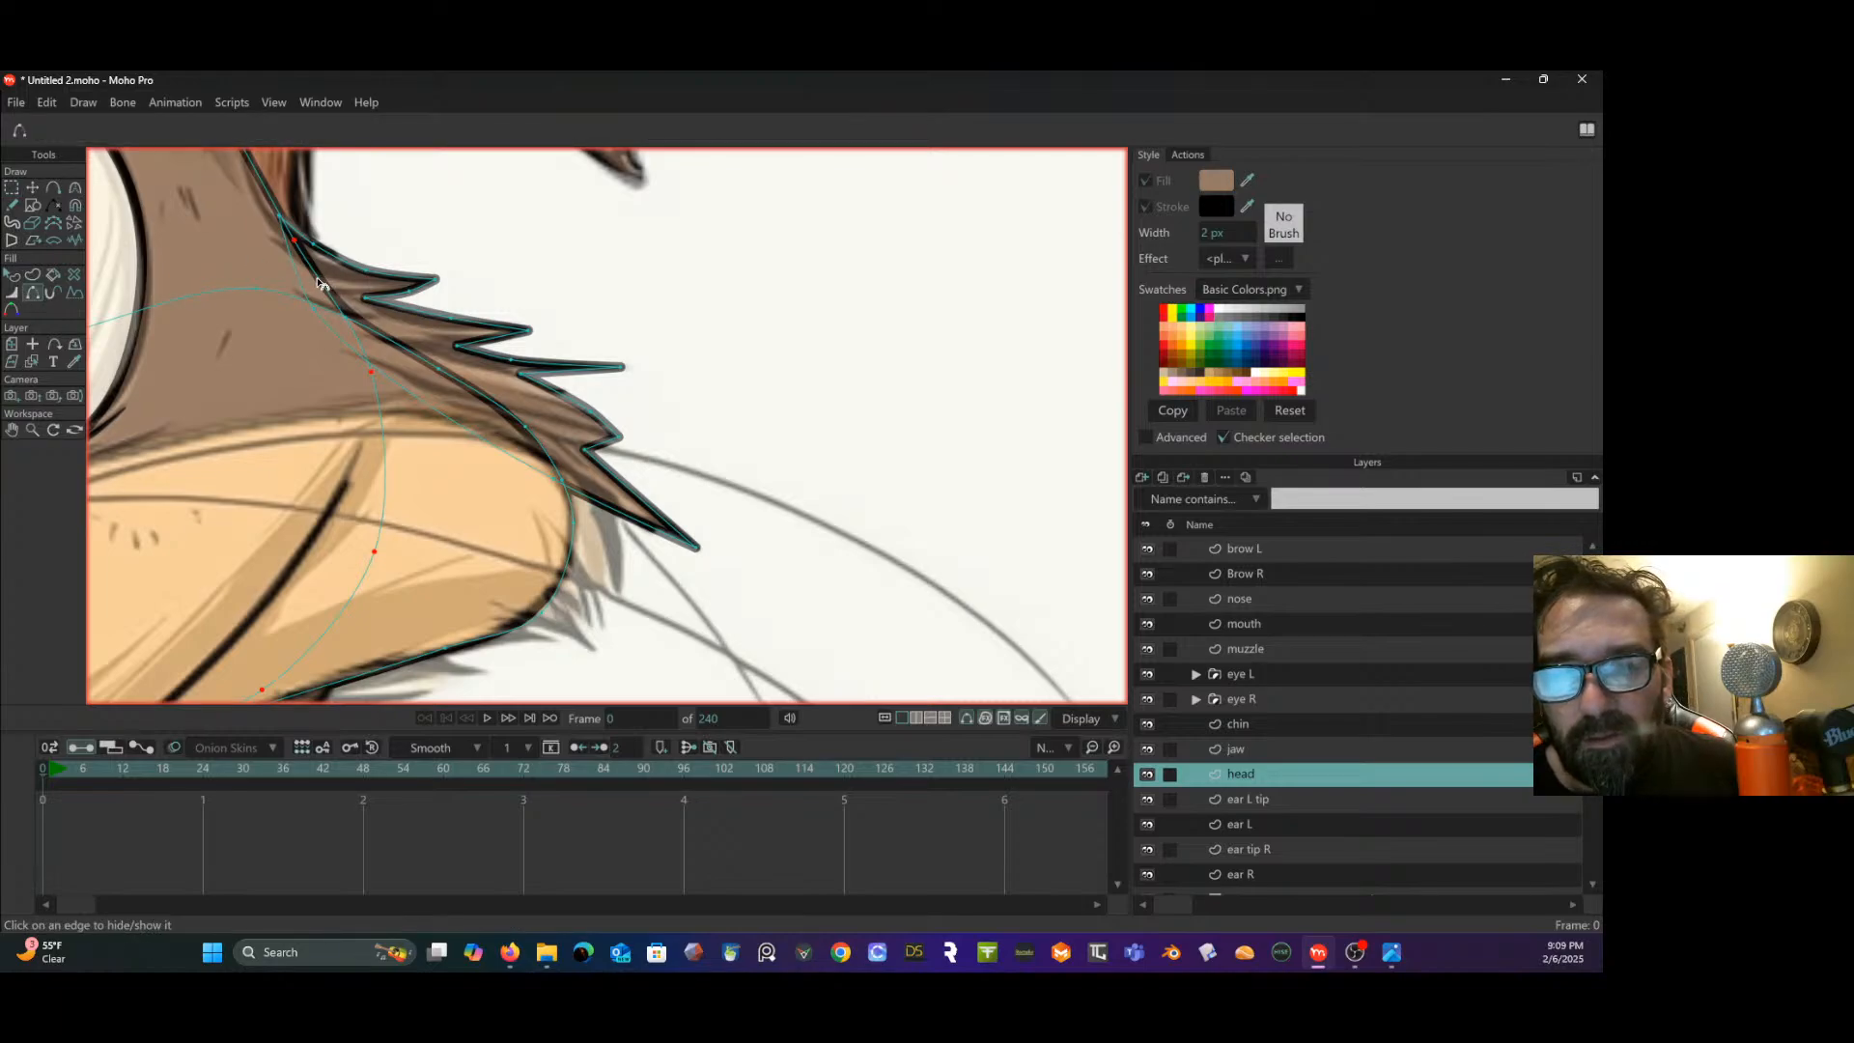
left_click(11, 188)
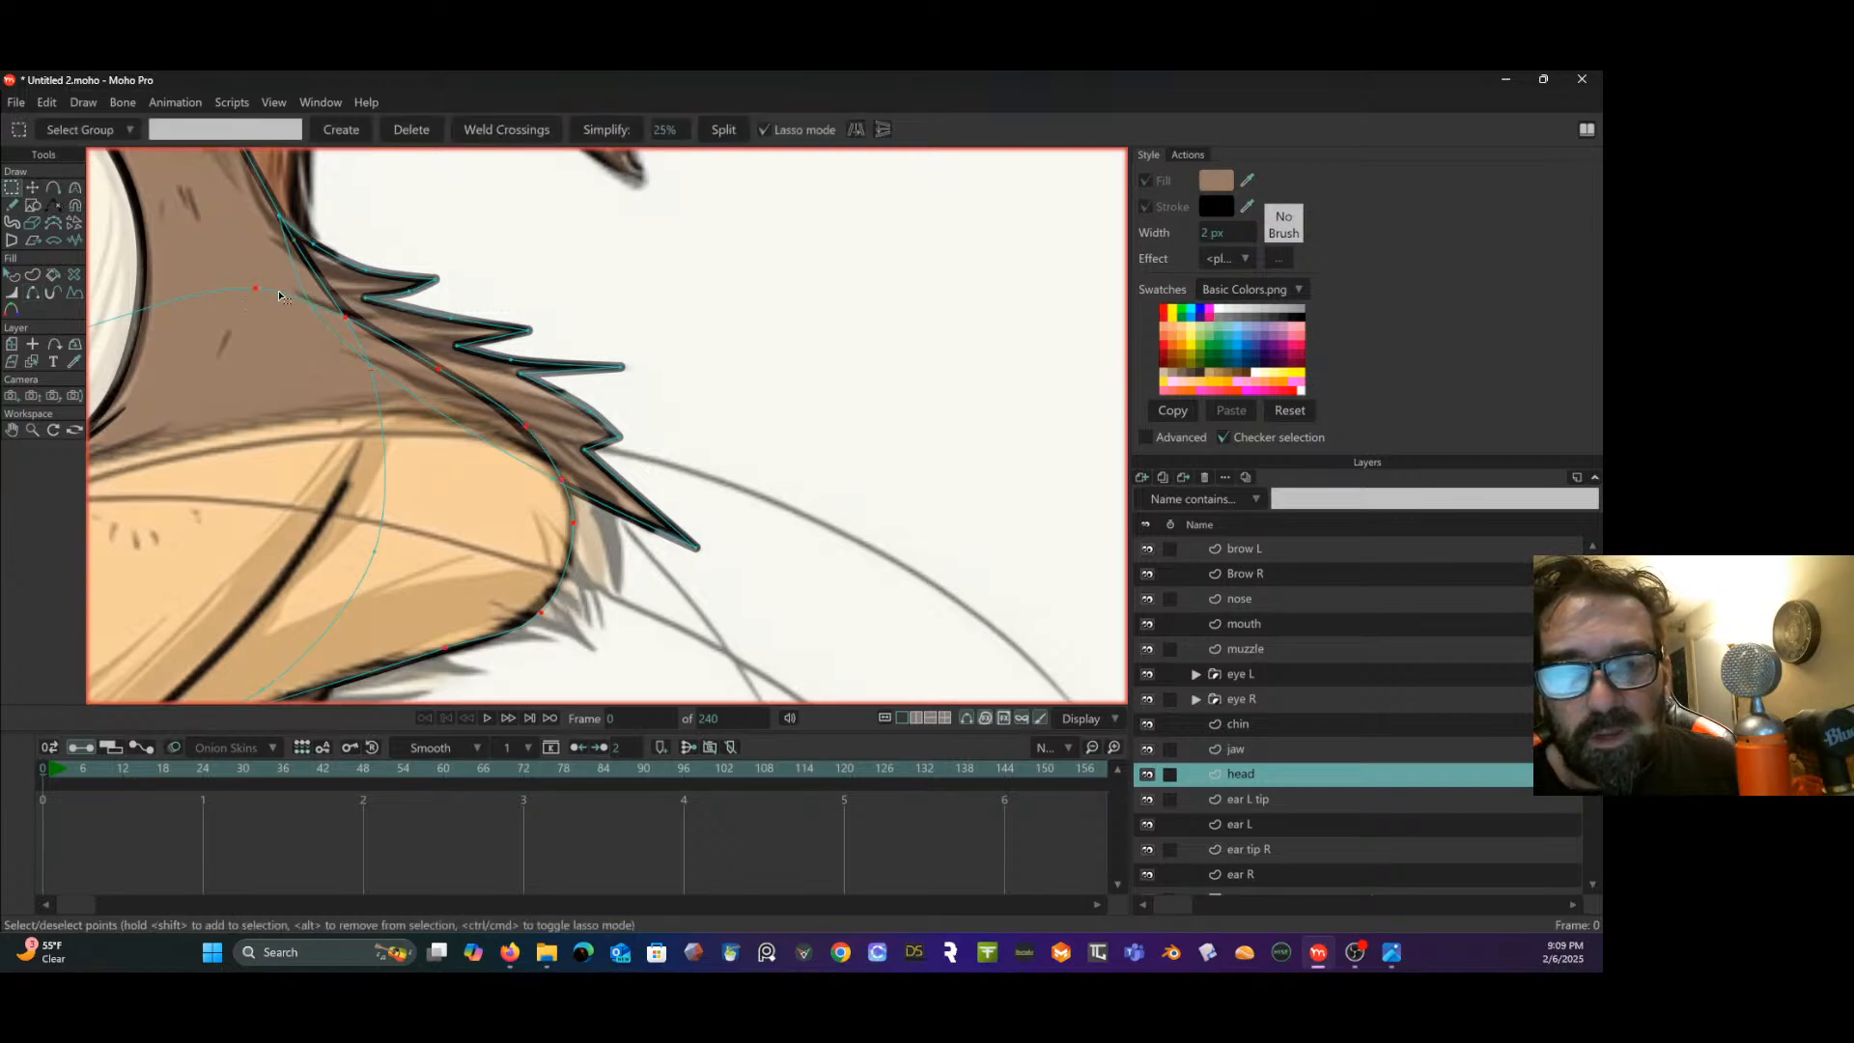
left_click(36, 294)
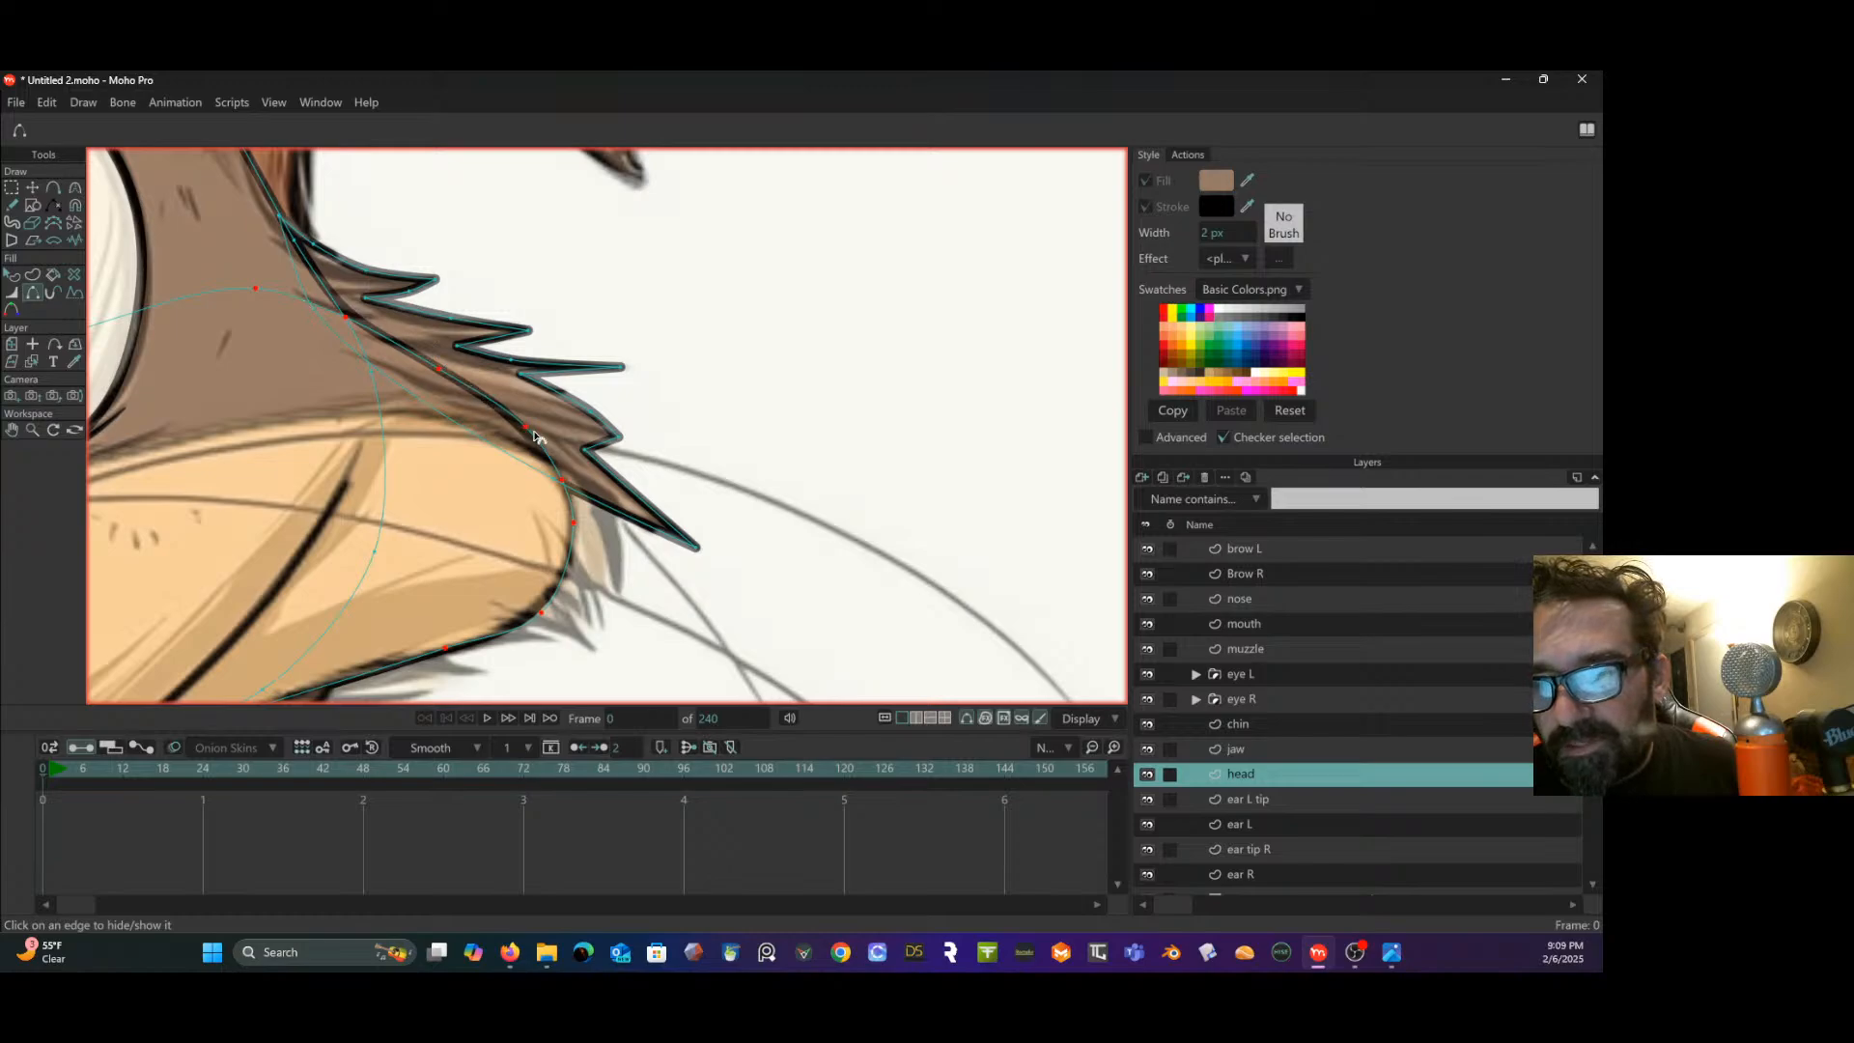
scroll(536, 447, "down", 2)
mouse_move(536, 447)
left_mouse_down()
mouse_move(617, 492)
mouse_move(706, 494)
left_mouse_up()
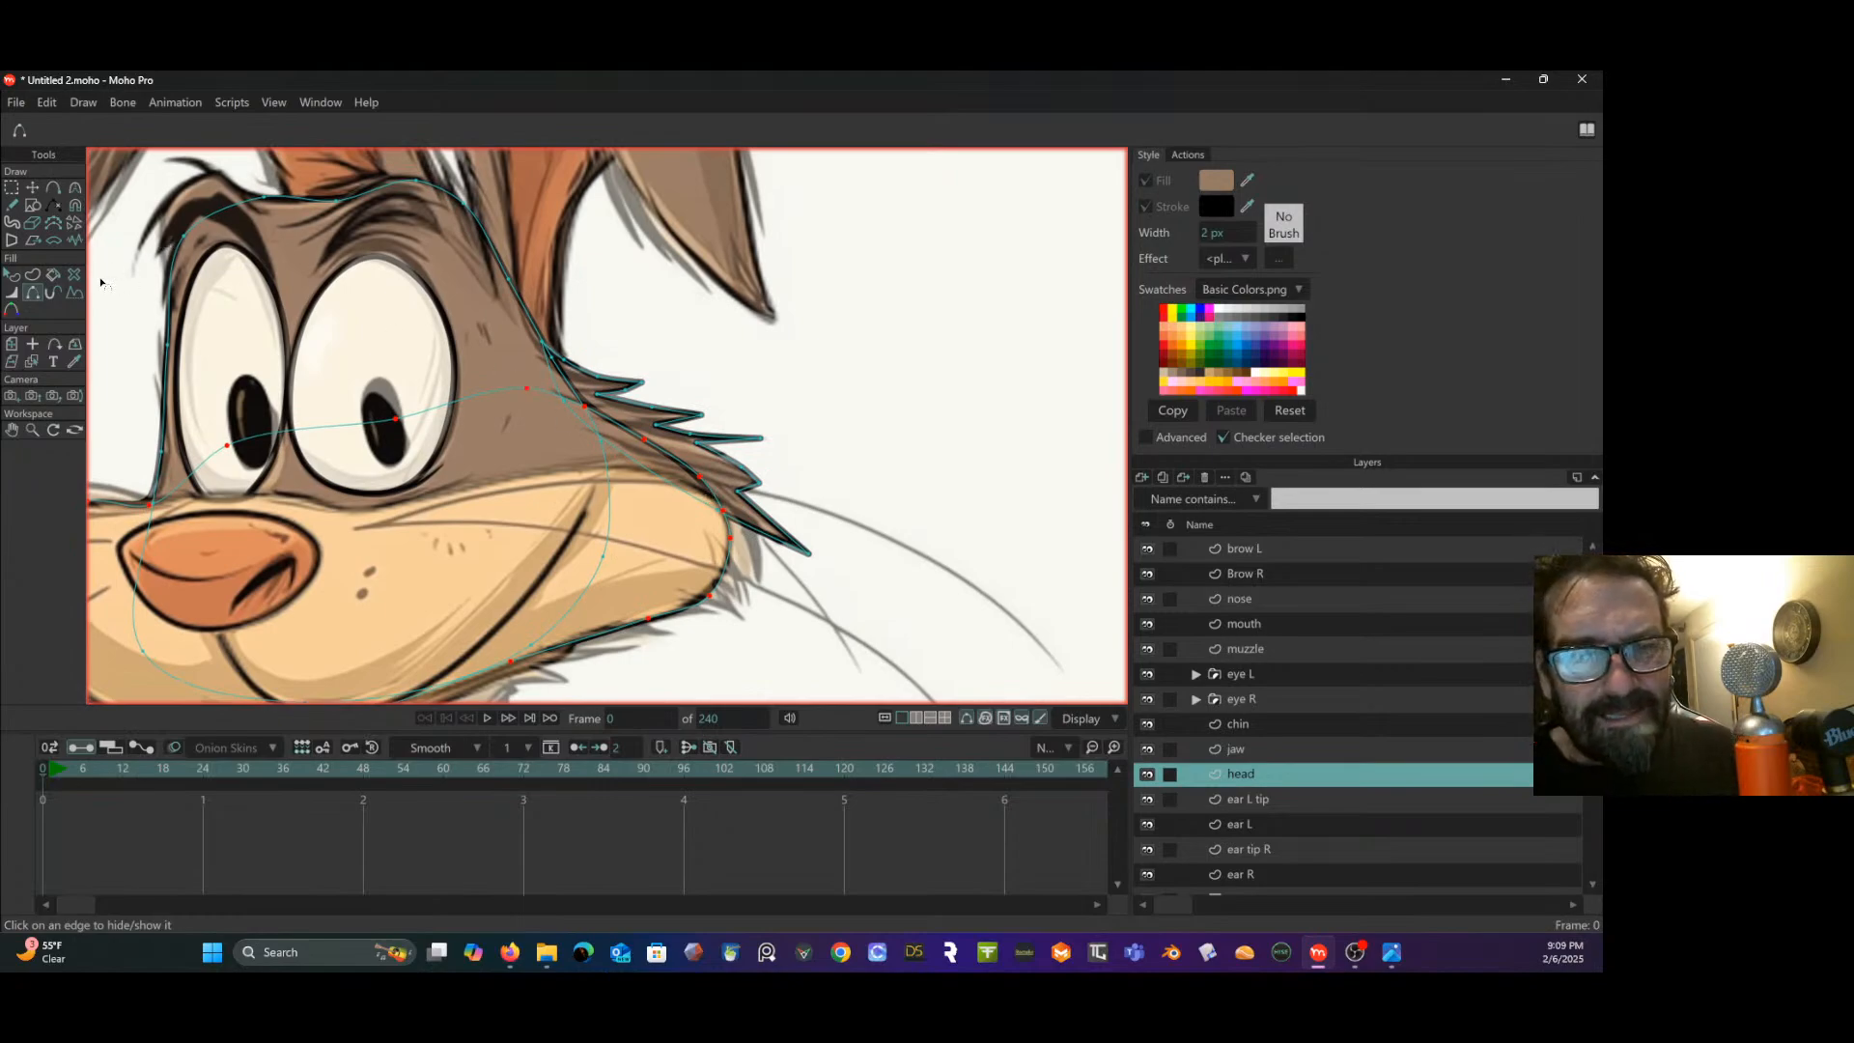
- Clear the point selection and retry hiding the crossing edge with the lower cheek shape and the blended head shape selected in turn
left_click(12, 188)
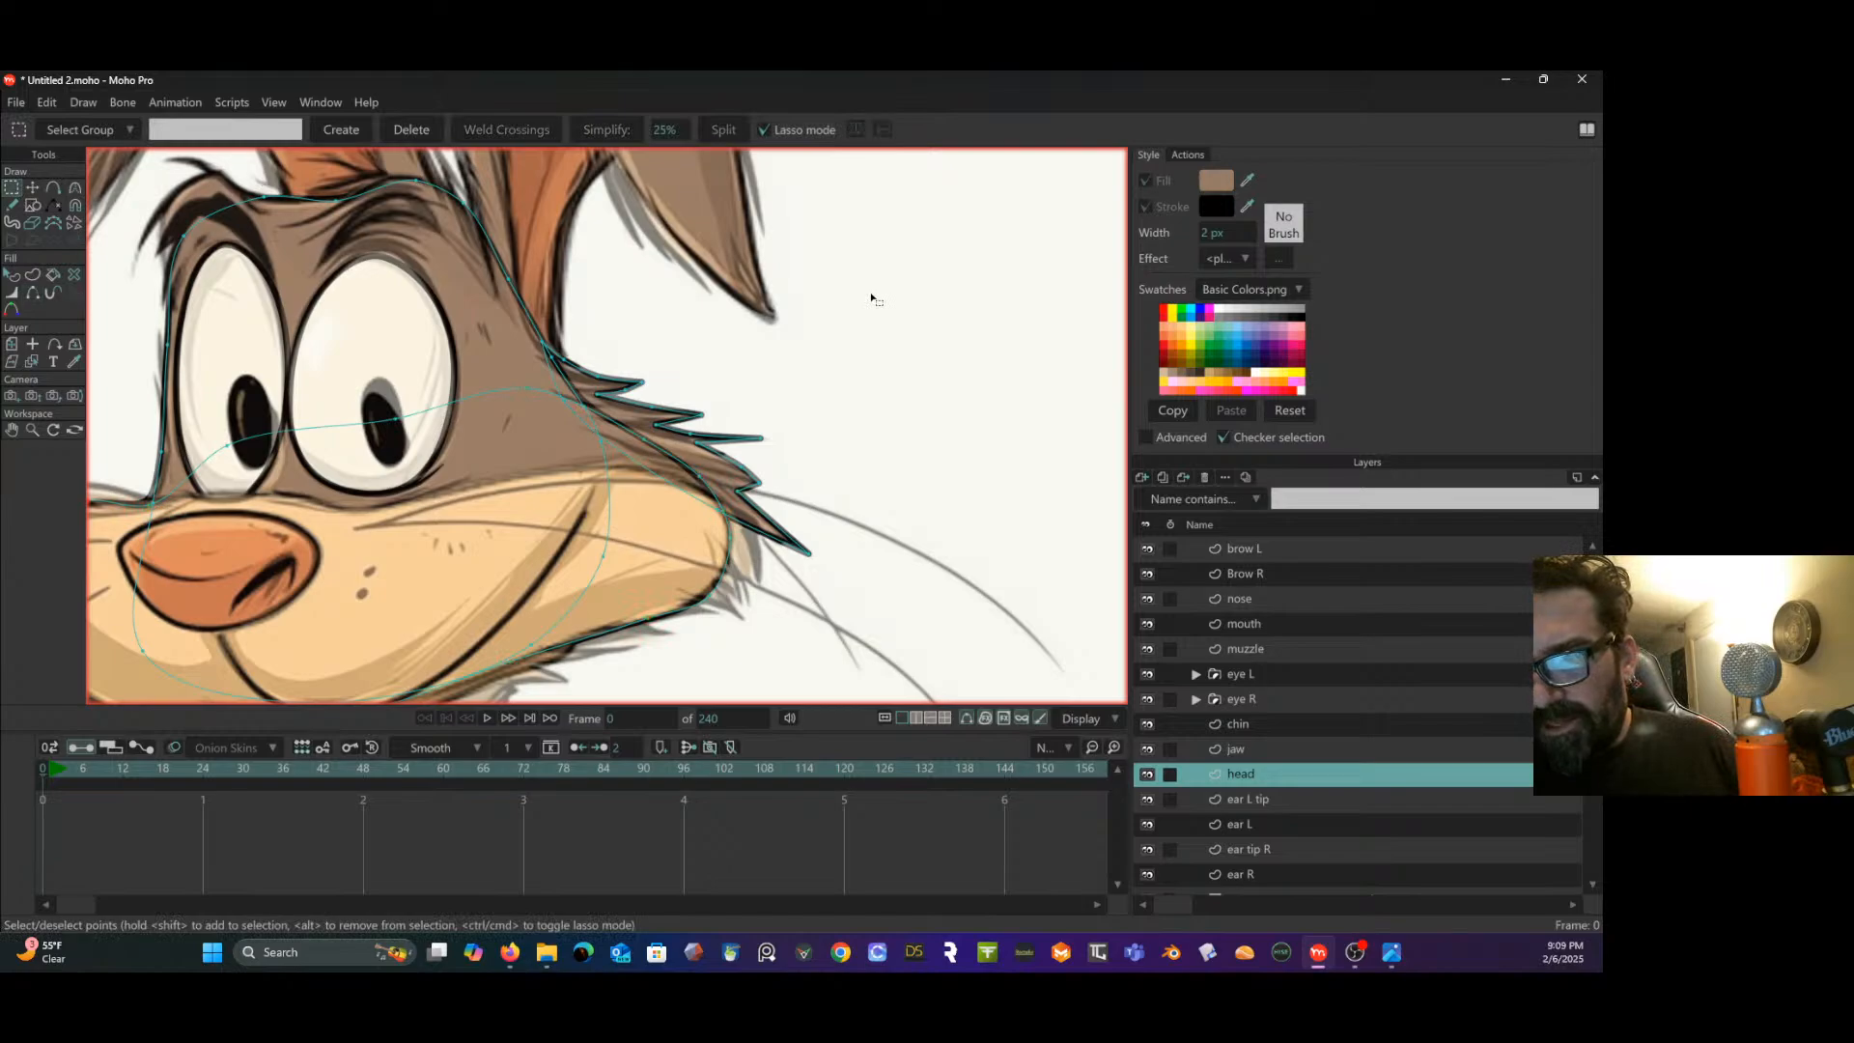
scroll(872, 299, "down", 1)
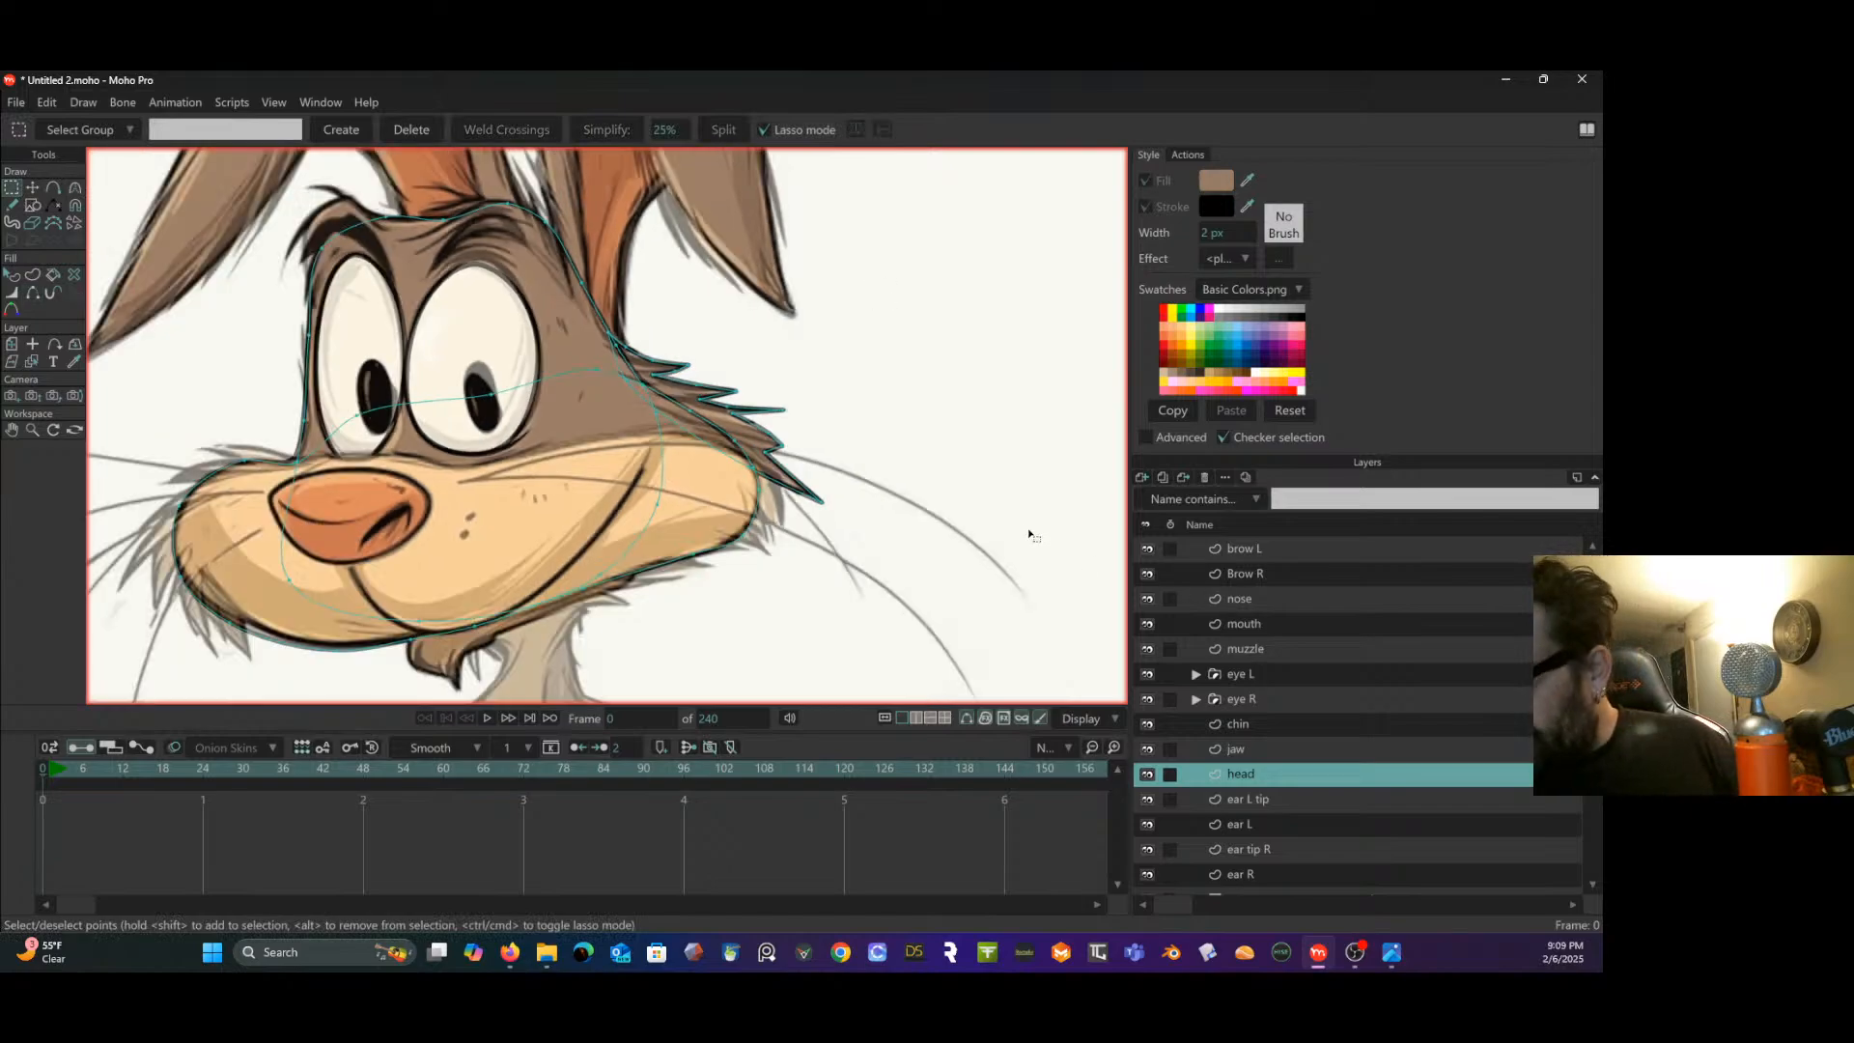
scroll(951, 521, "up", 4)
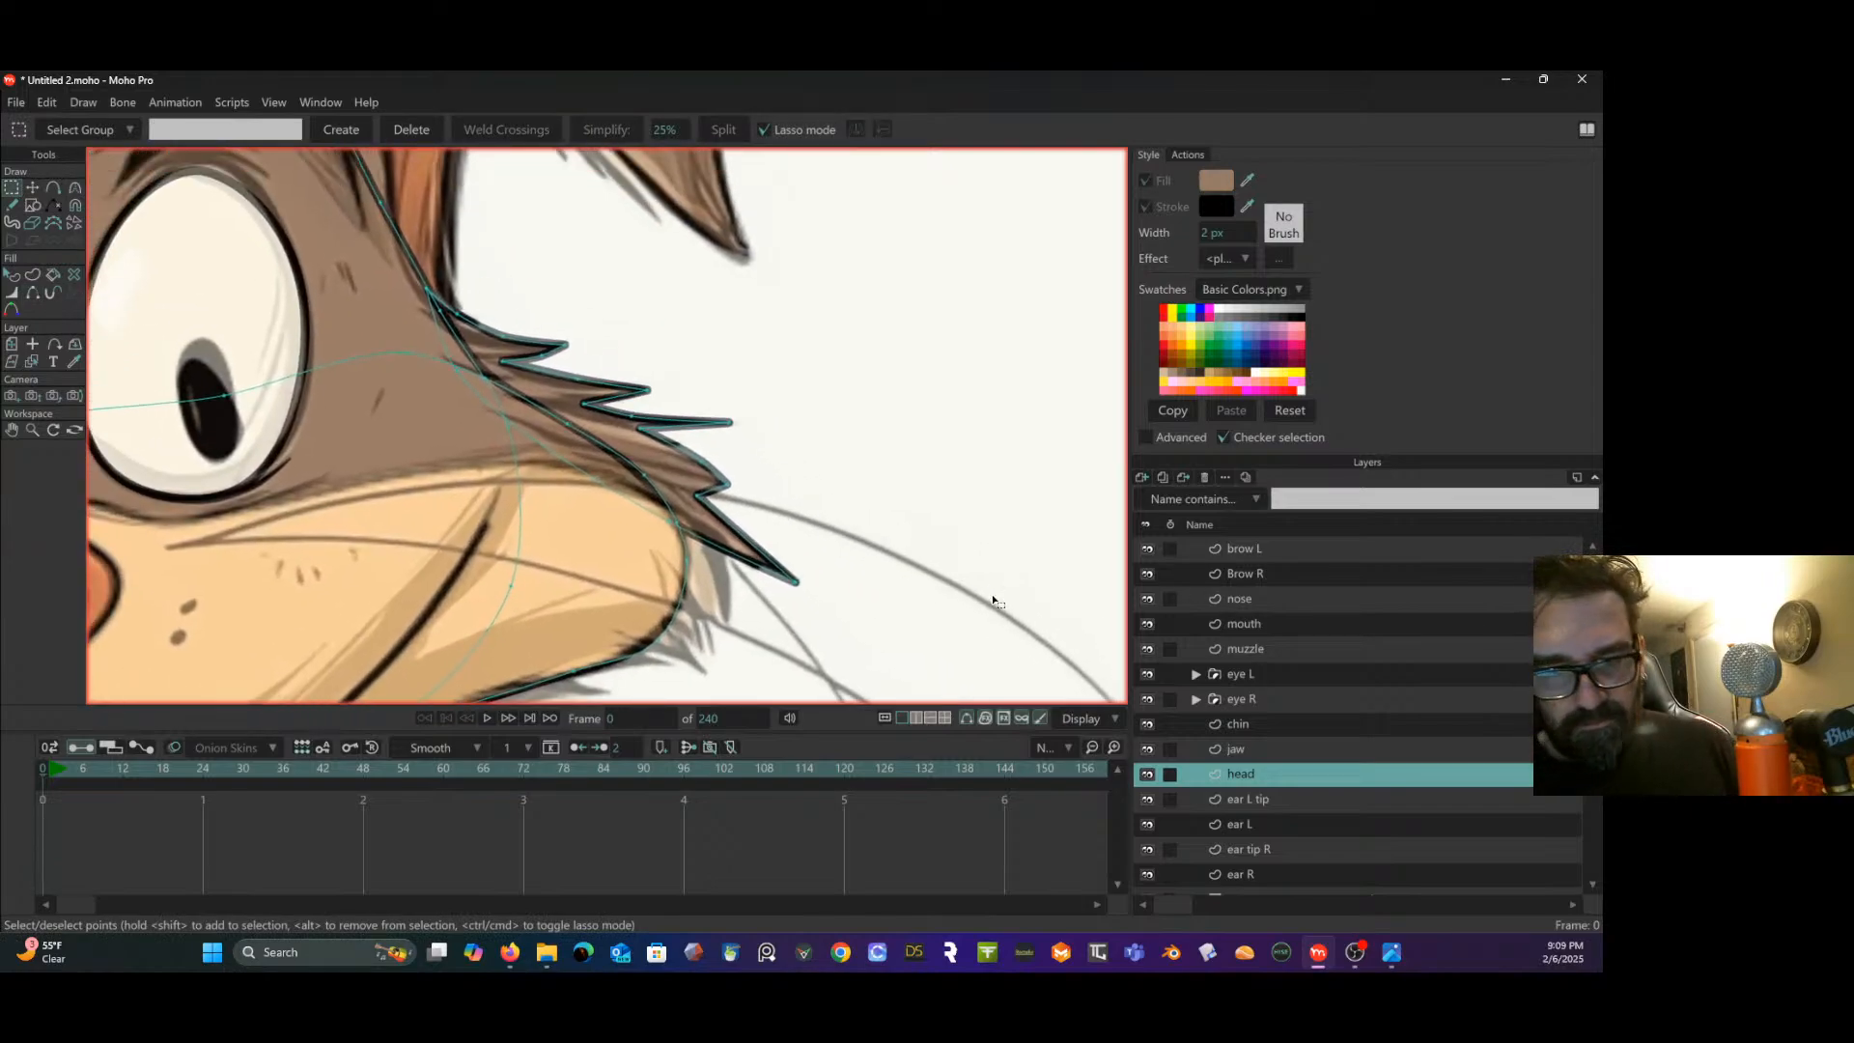
left_click(32, 292)
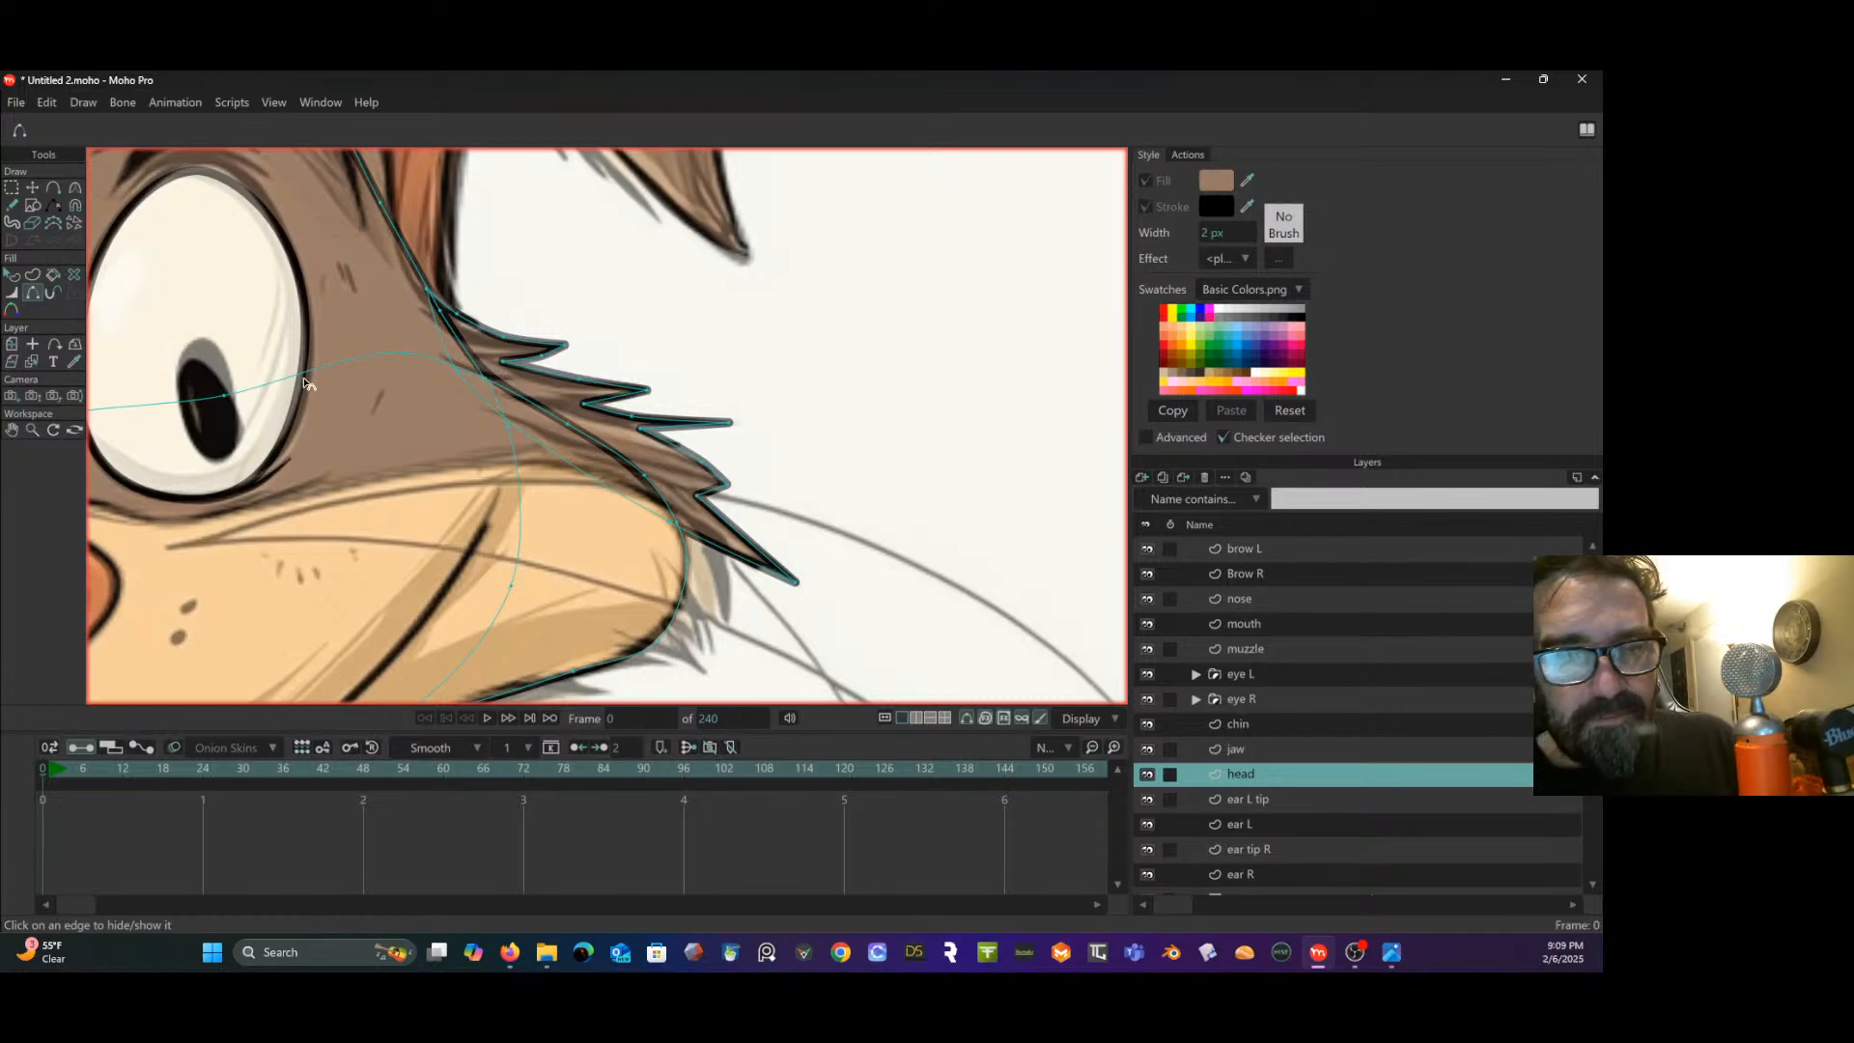
left_click(13, 277)
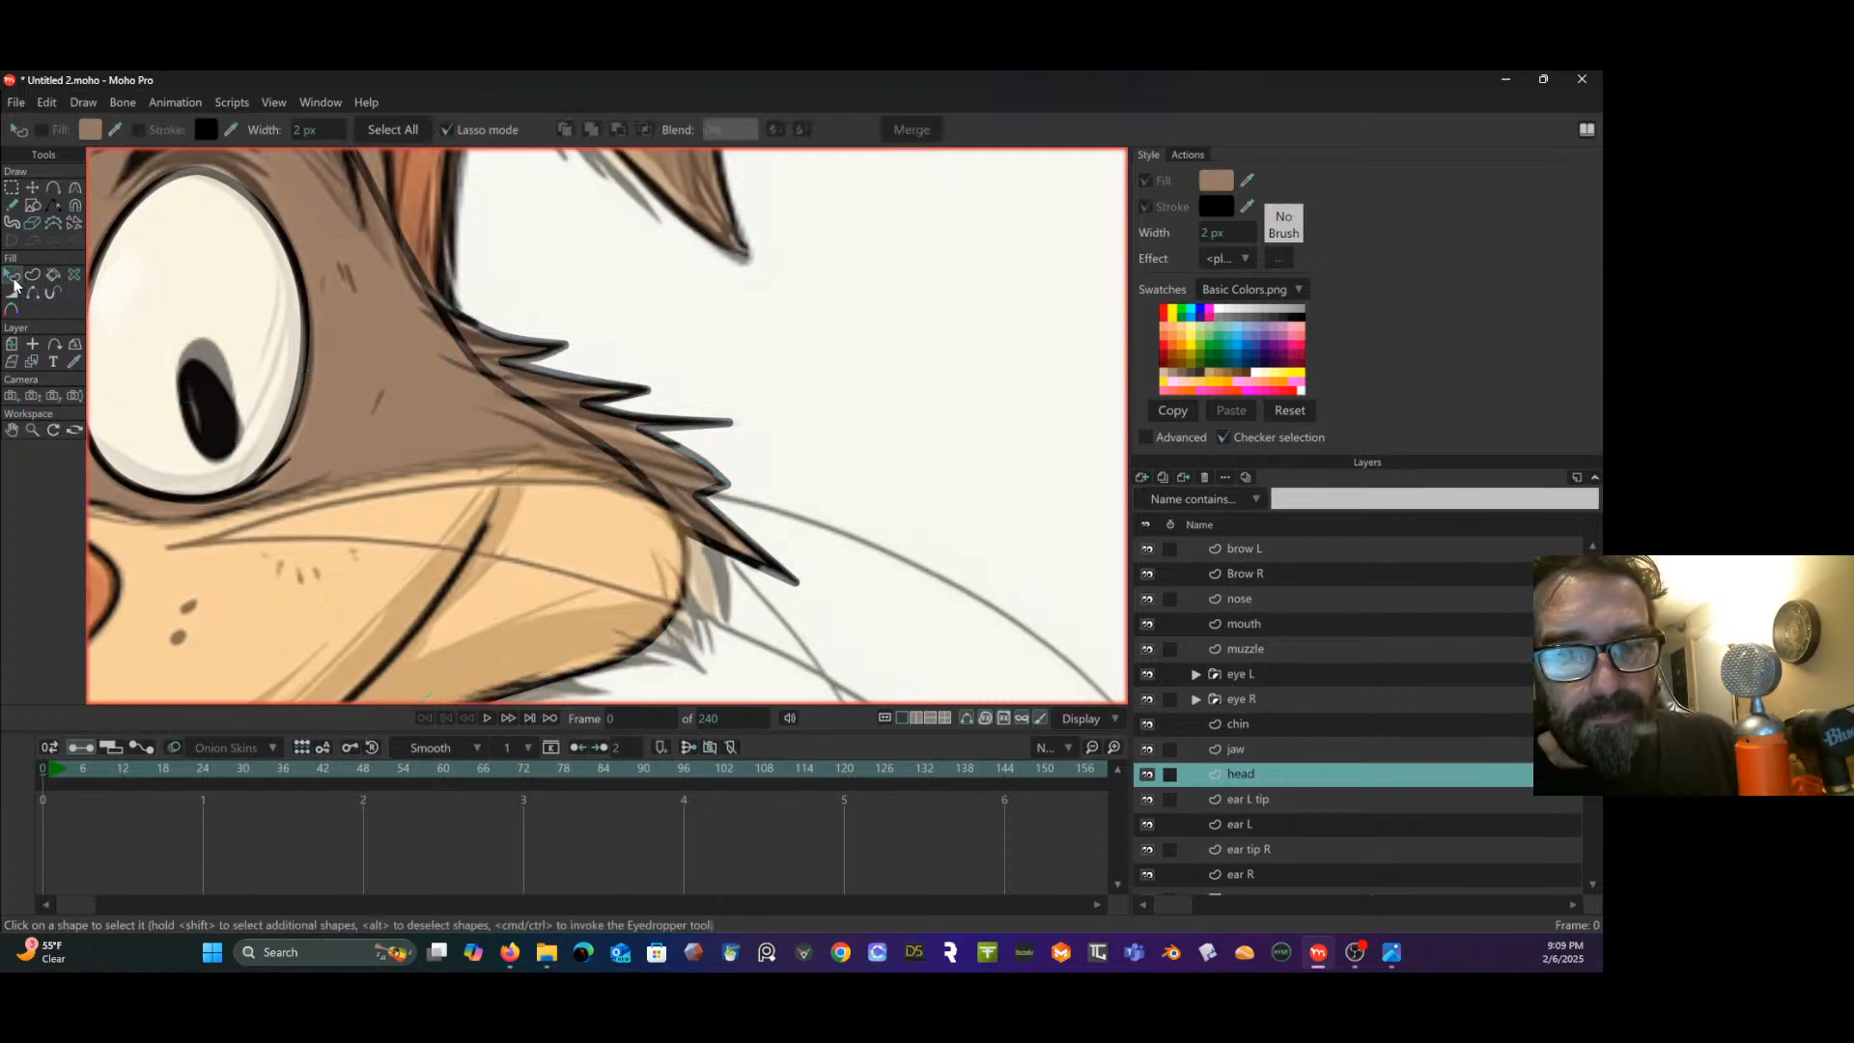
left_click(514, 450)
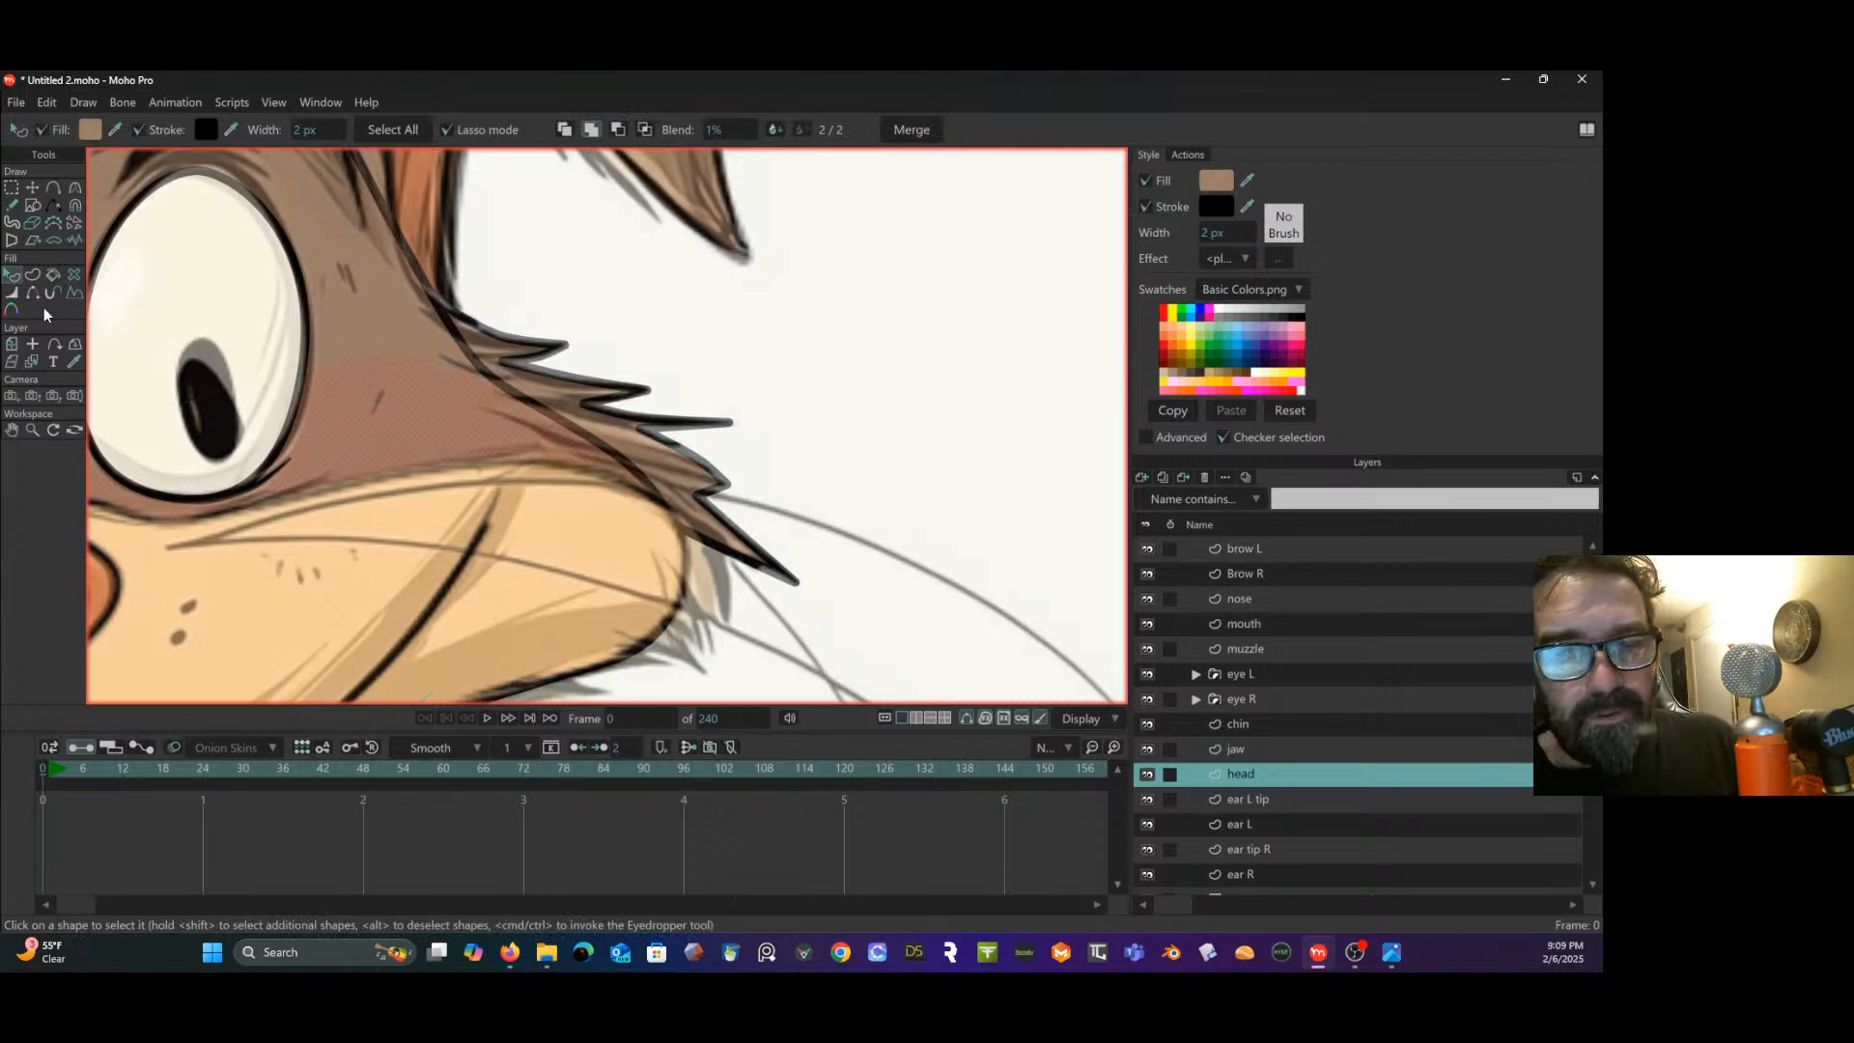
left_click(32, 292)
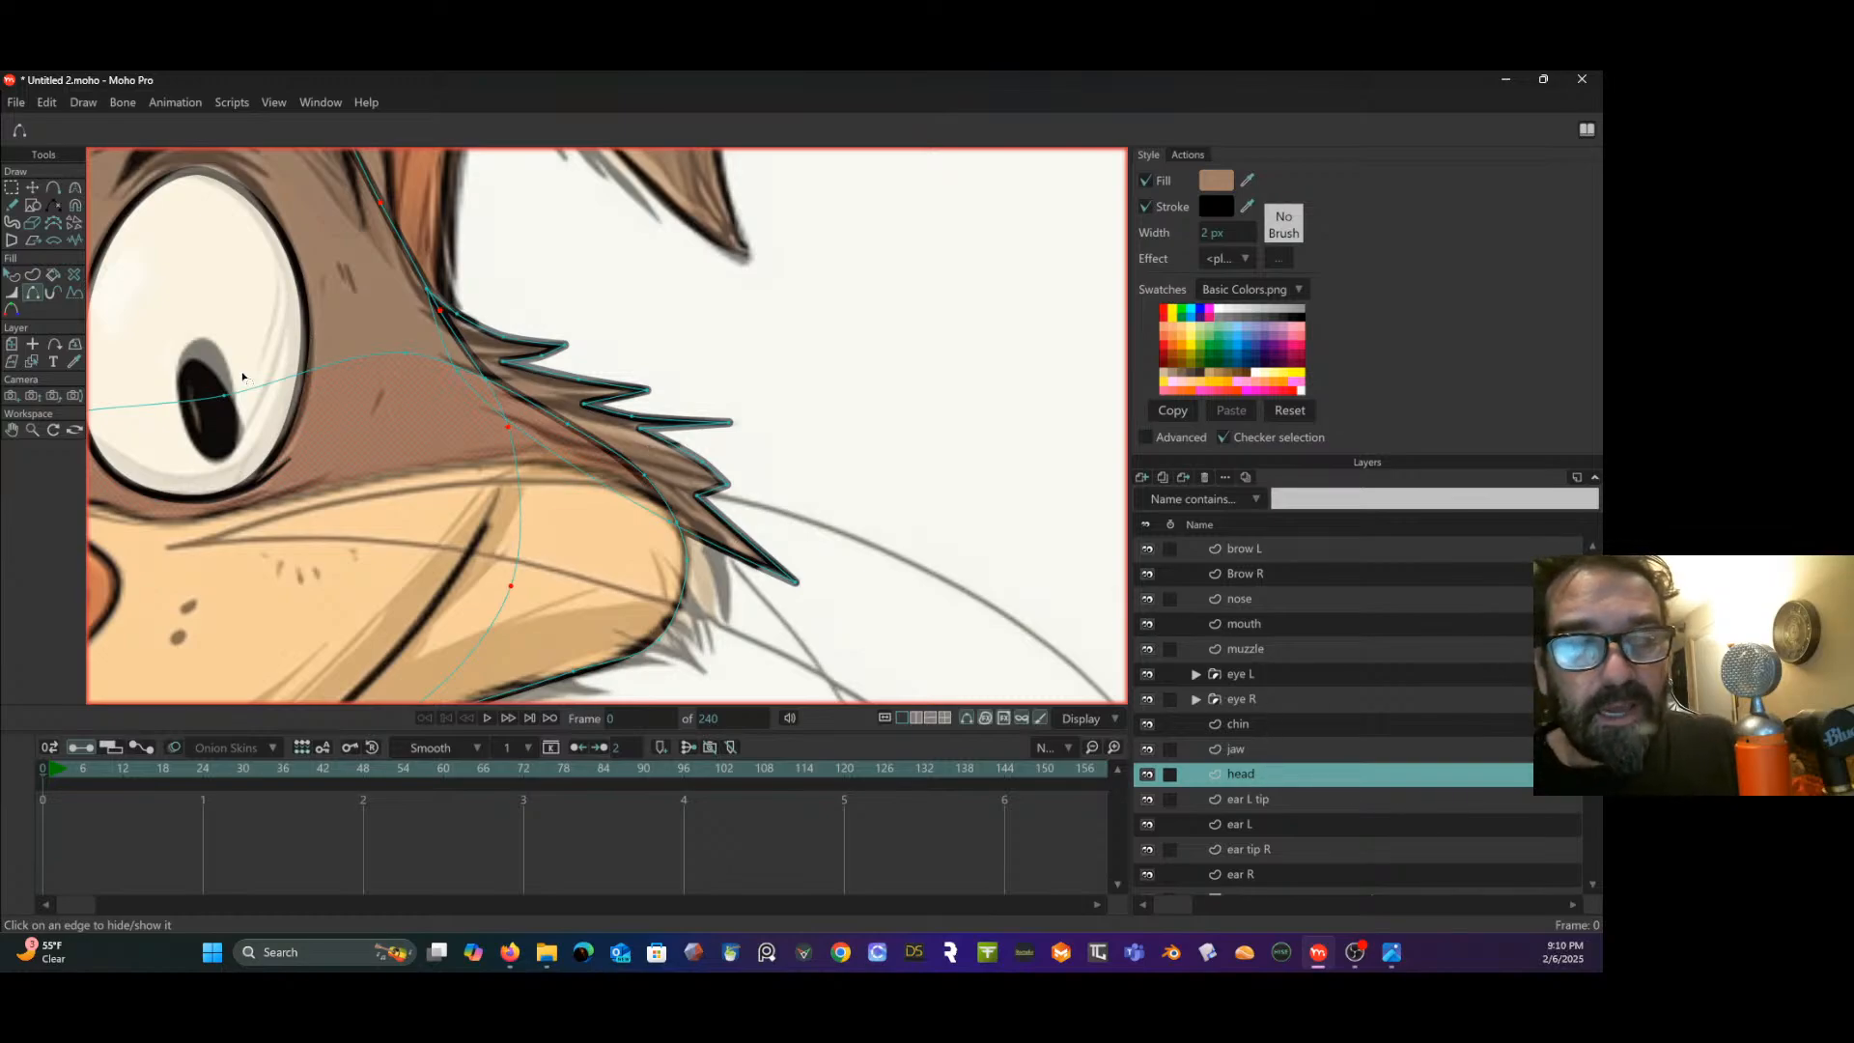
left_click(12, 275)
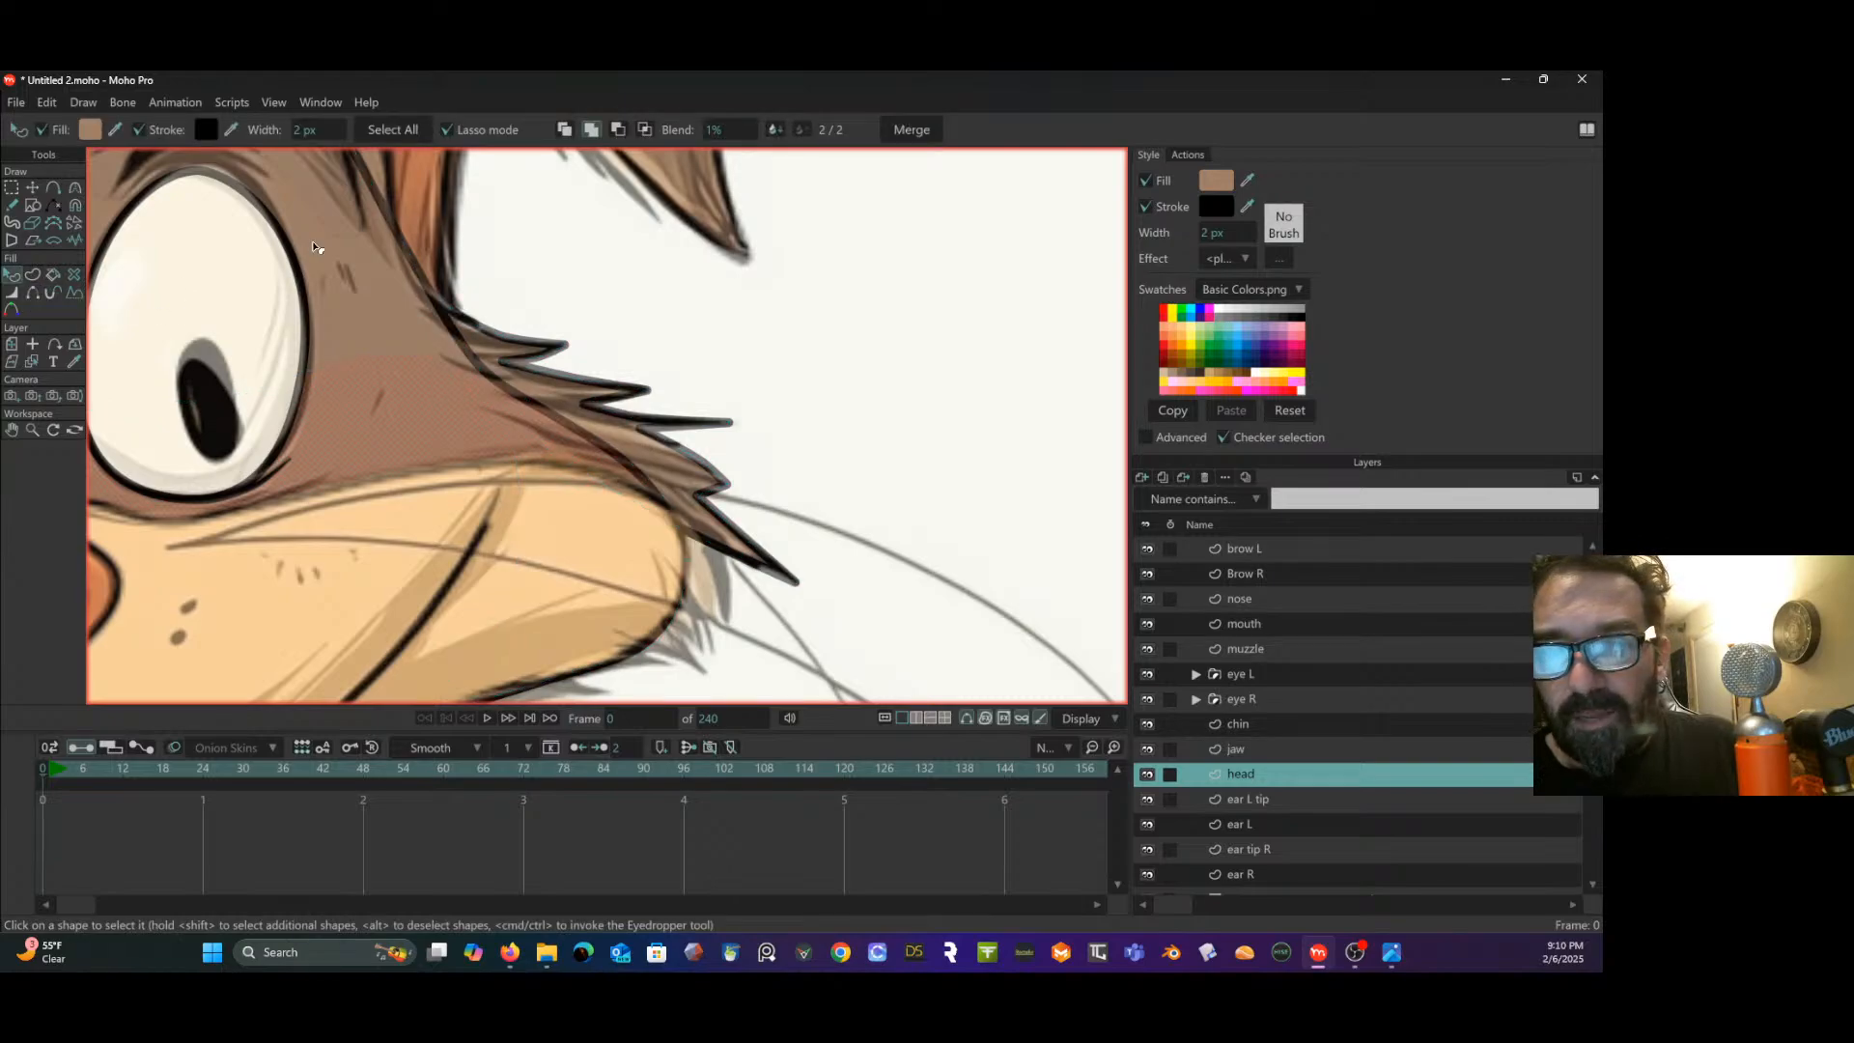
left_click(398, 263)
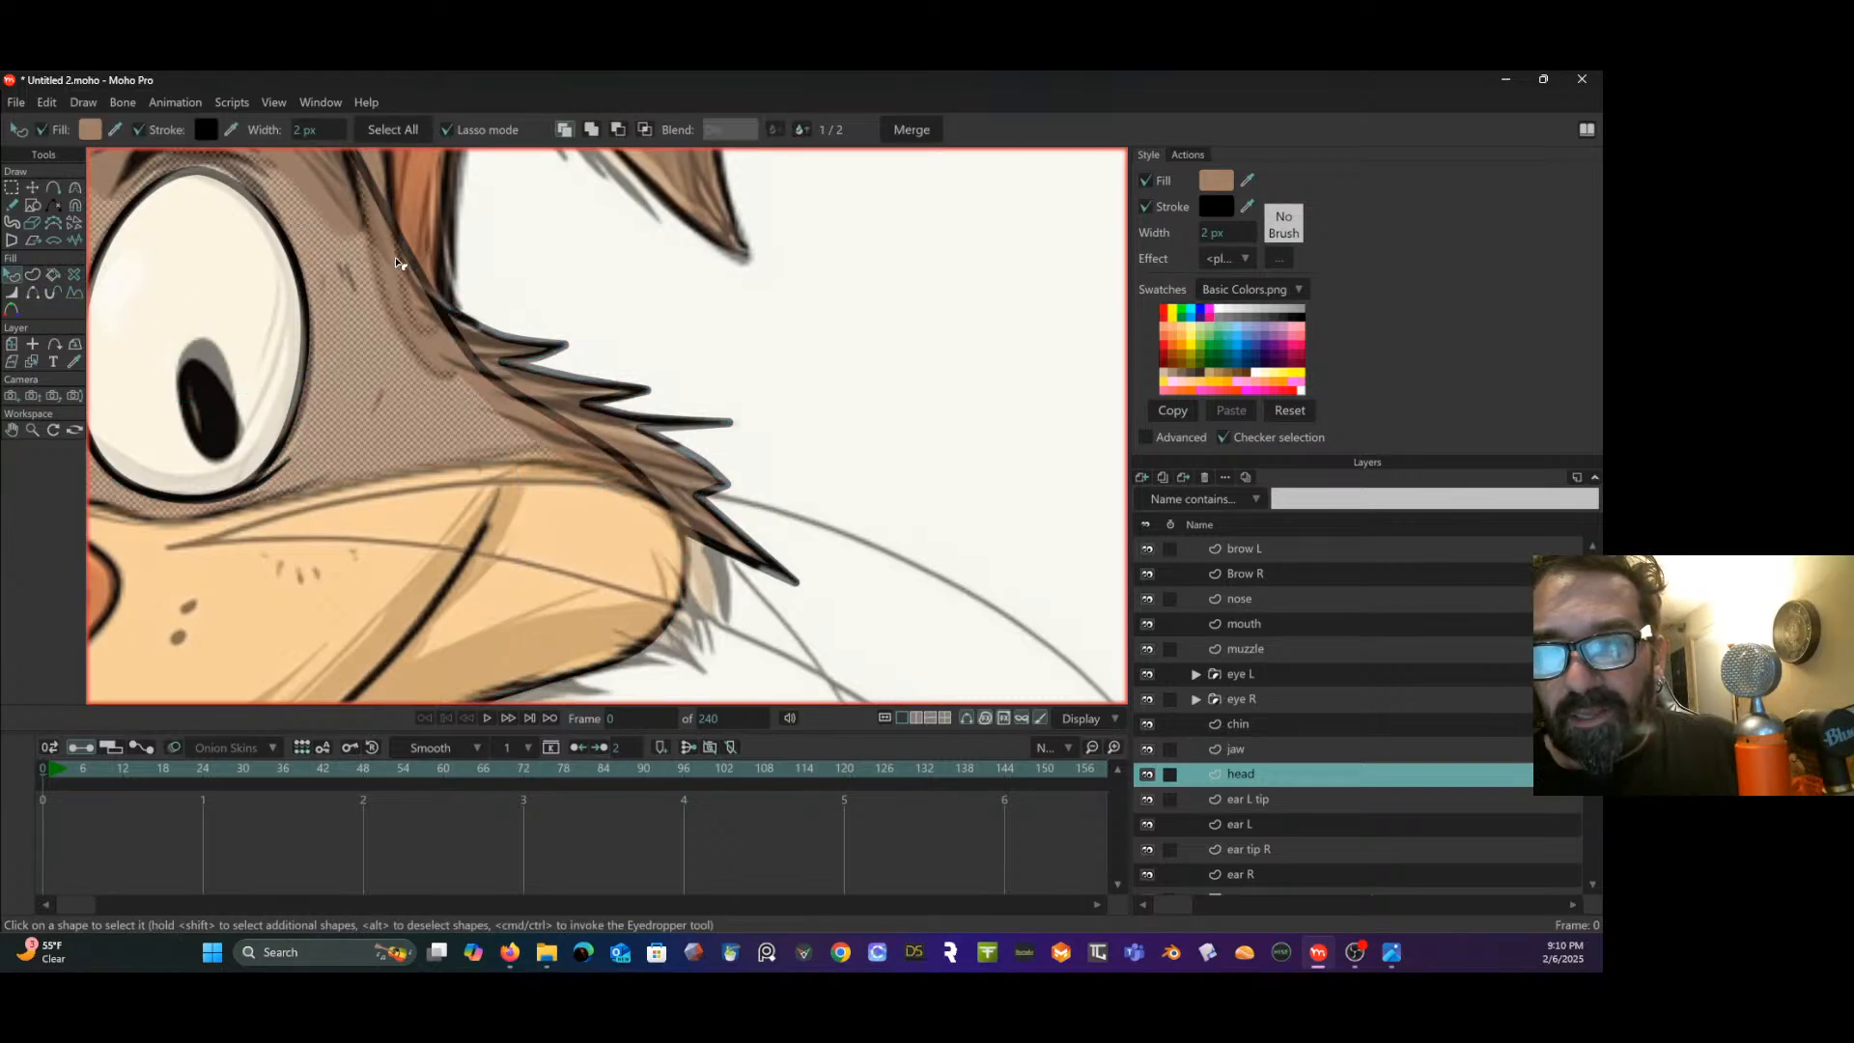
left_click(32, 293)
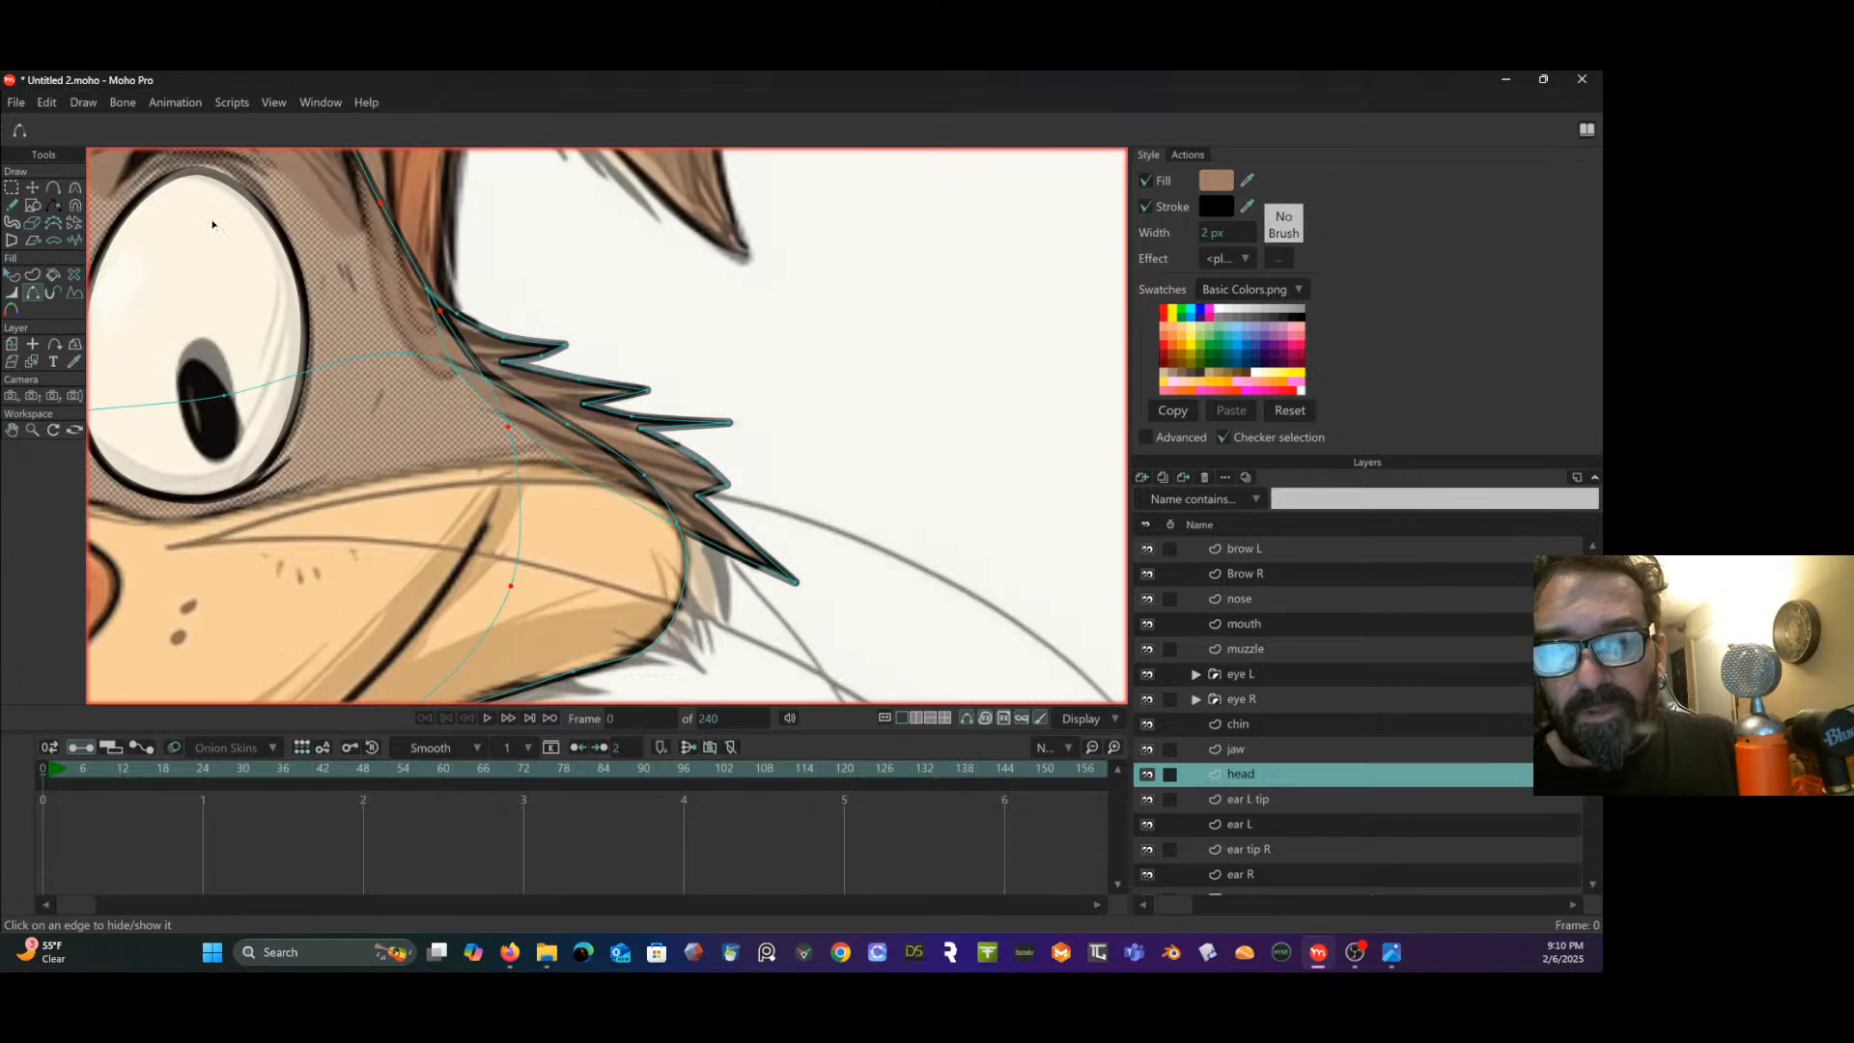
scroll(516, 405, "down", 3)
left_click_drag(513, 400, 608, 382)
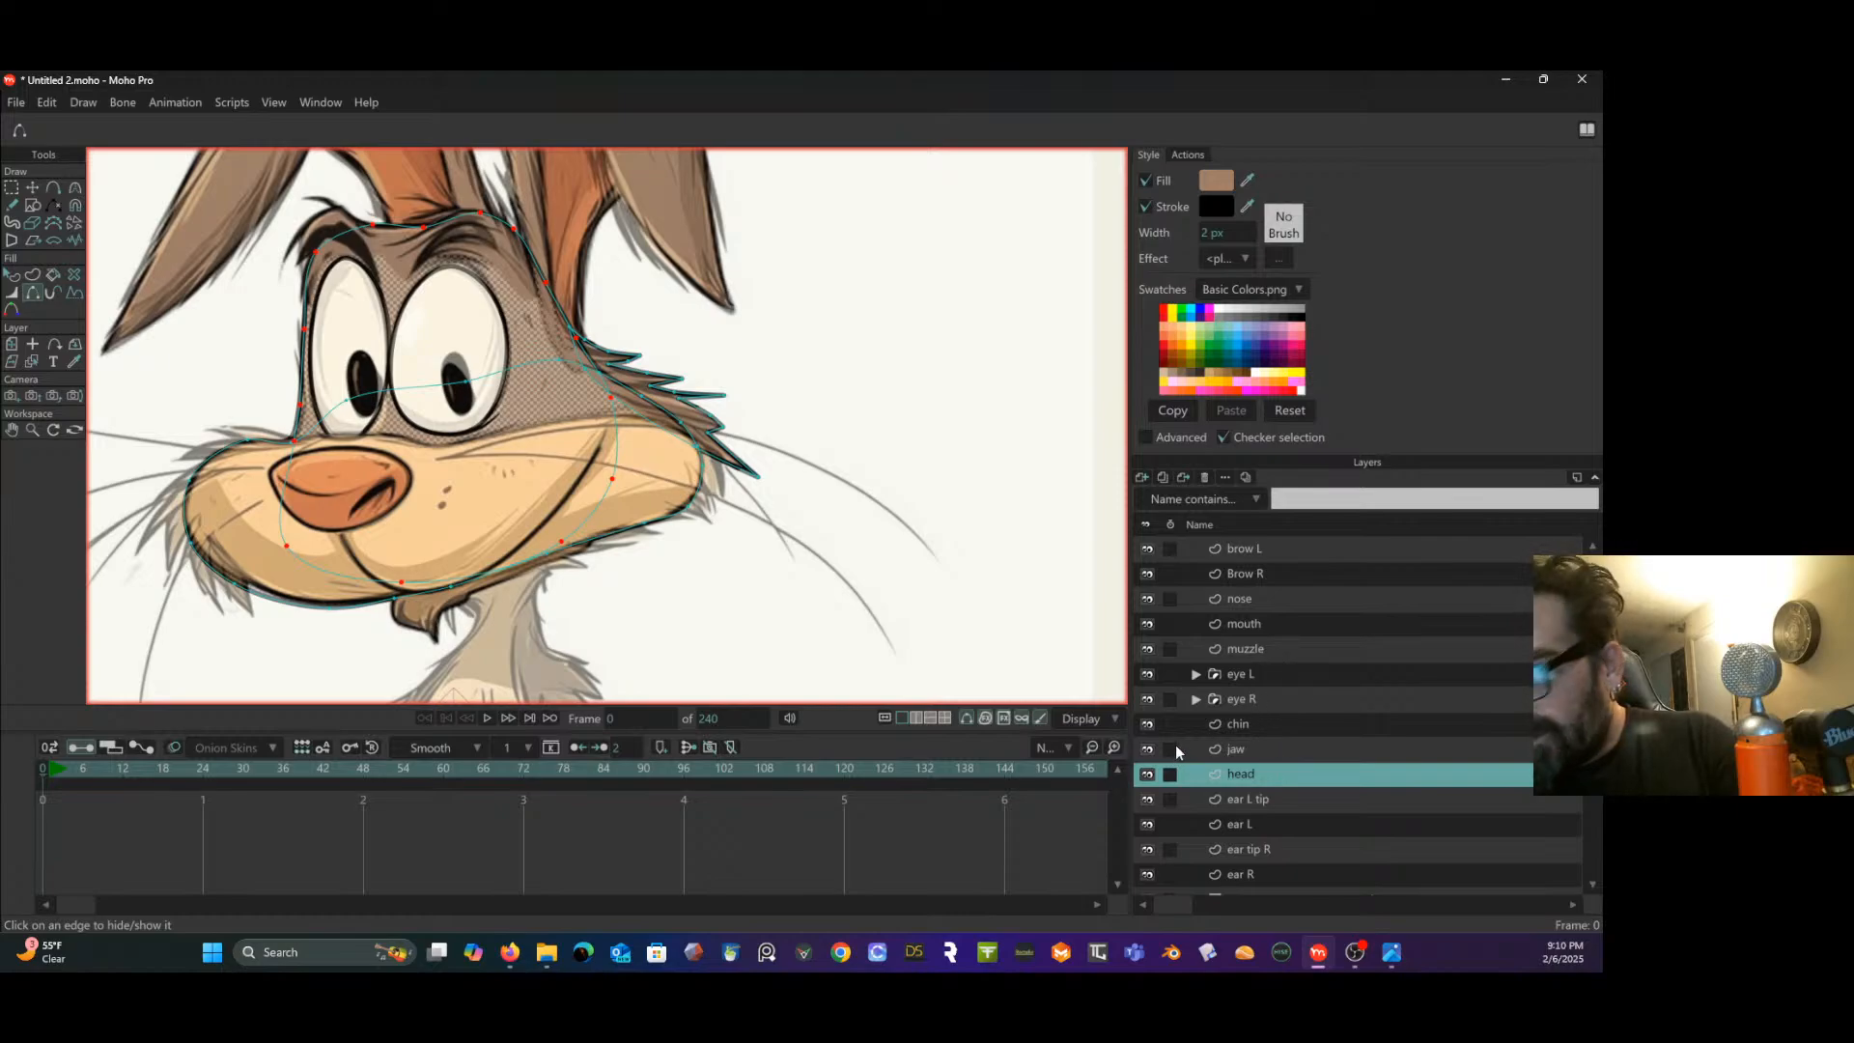
- Select the cheek fur shape, try raising it one level in the head layer, and deselect it
left_click(13, 275)
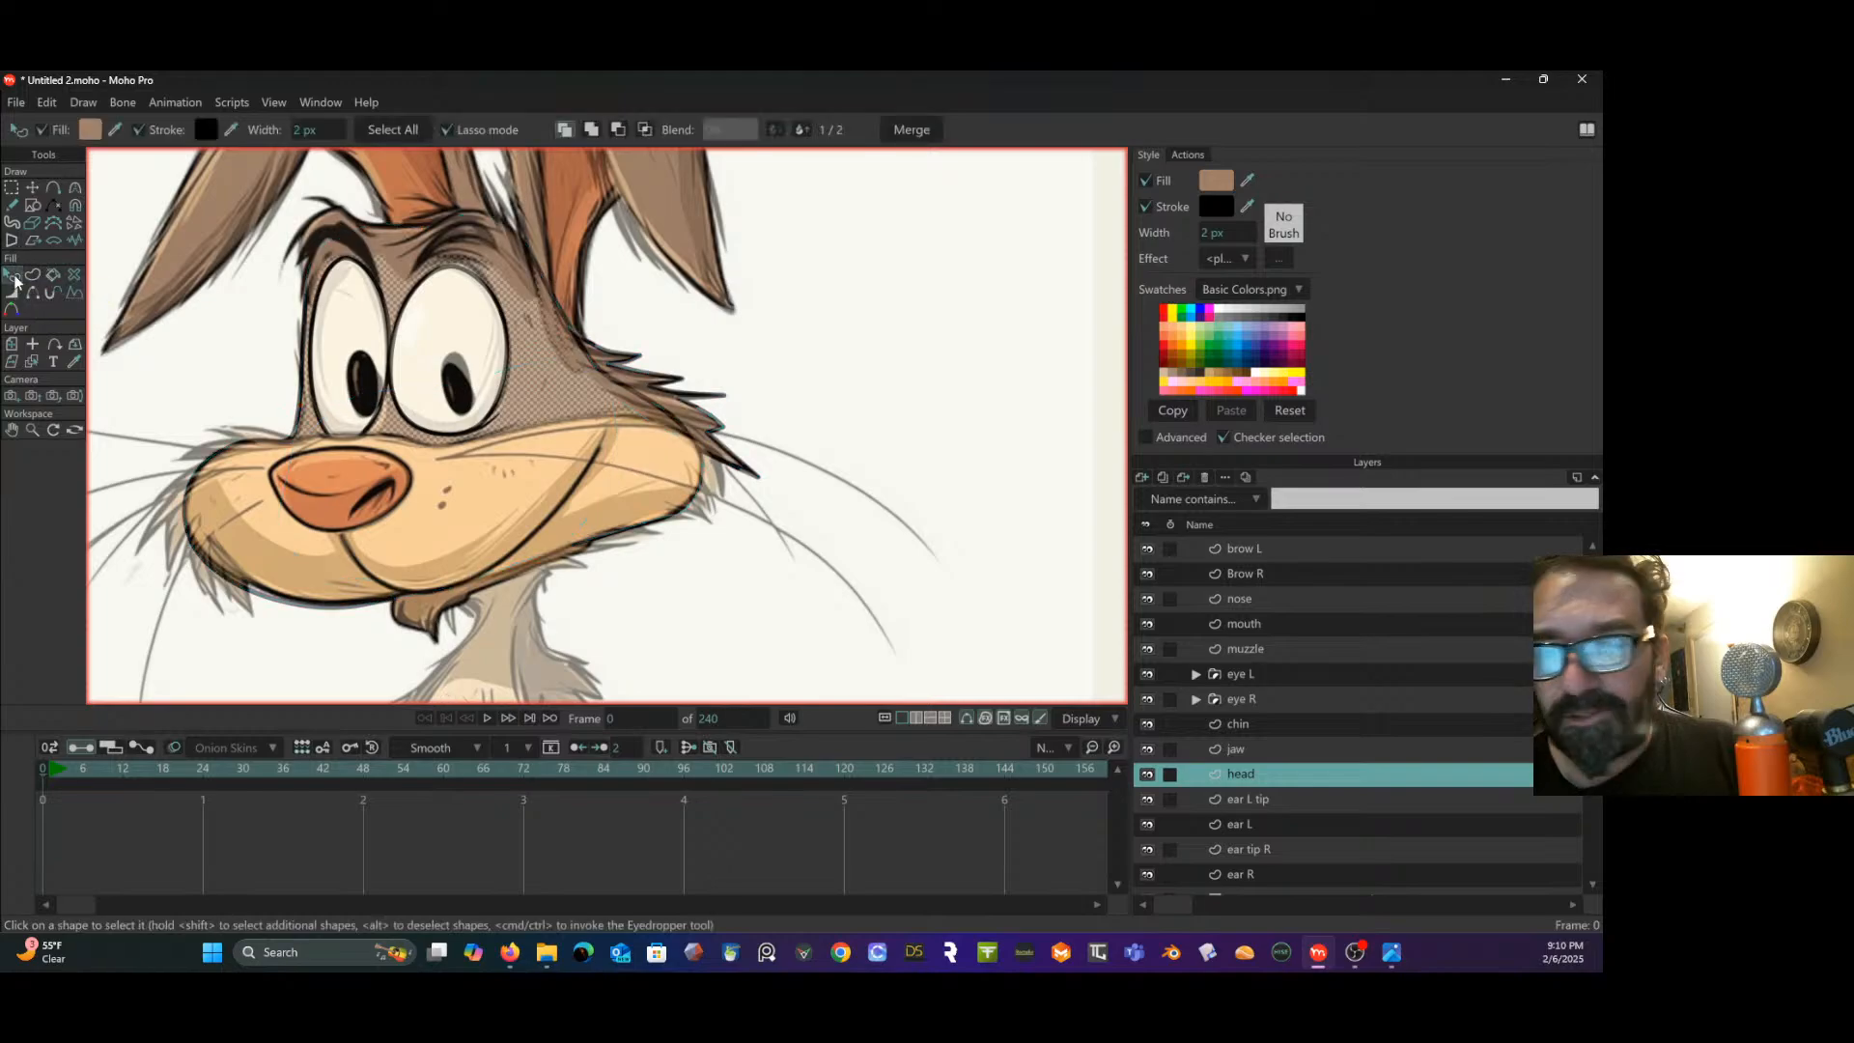
left_click(628, 390)
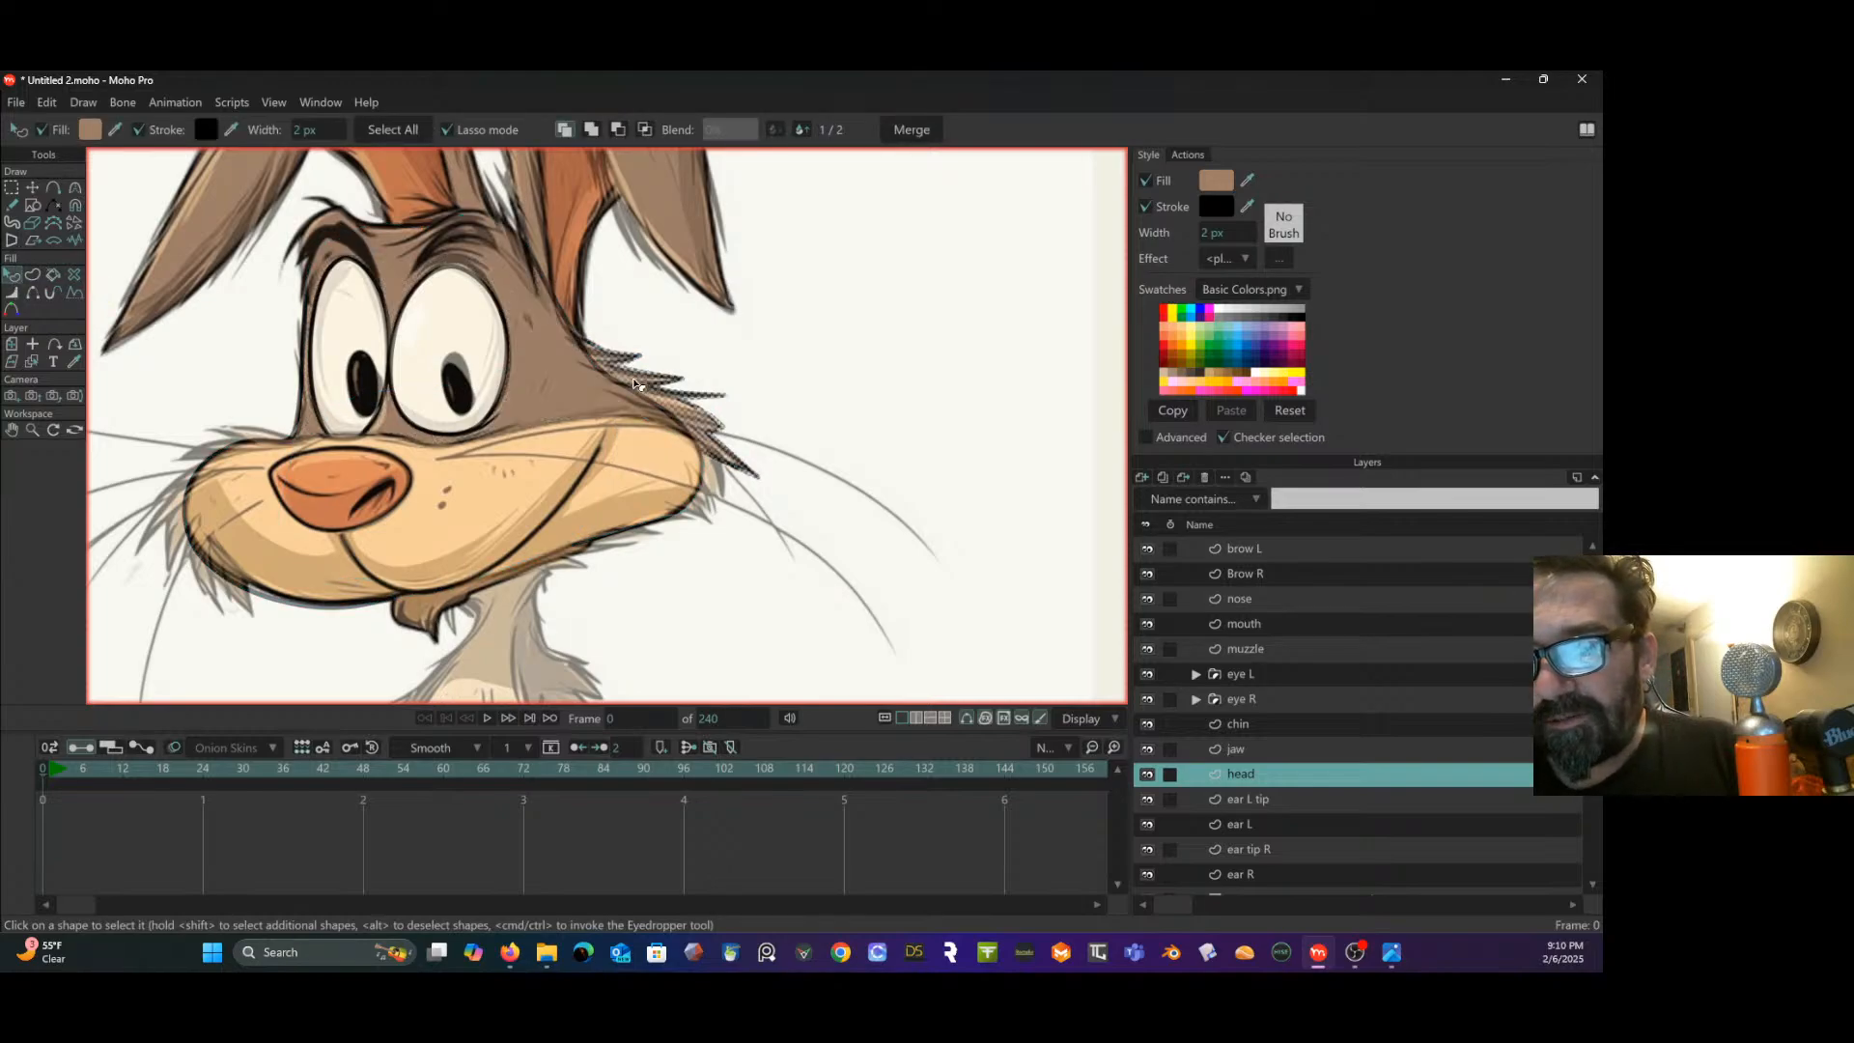
left_click(47, 104)
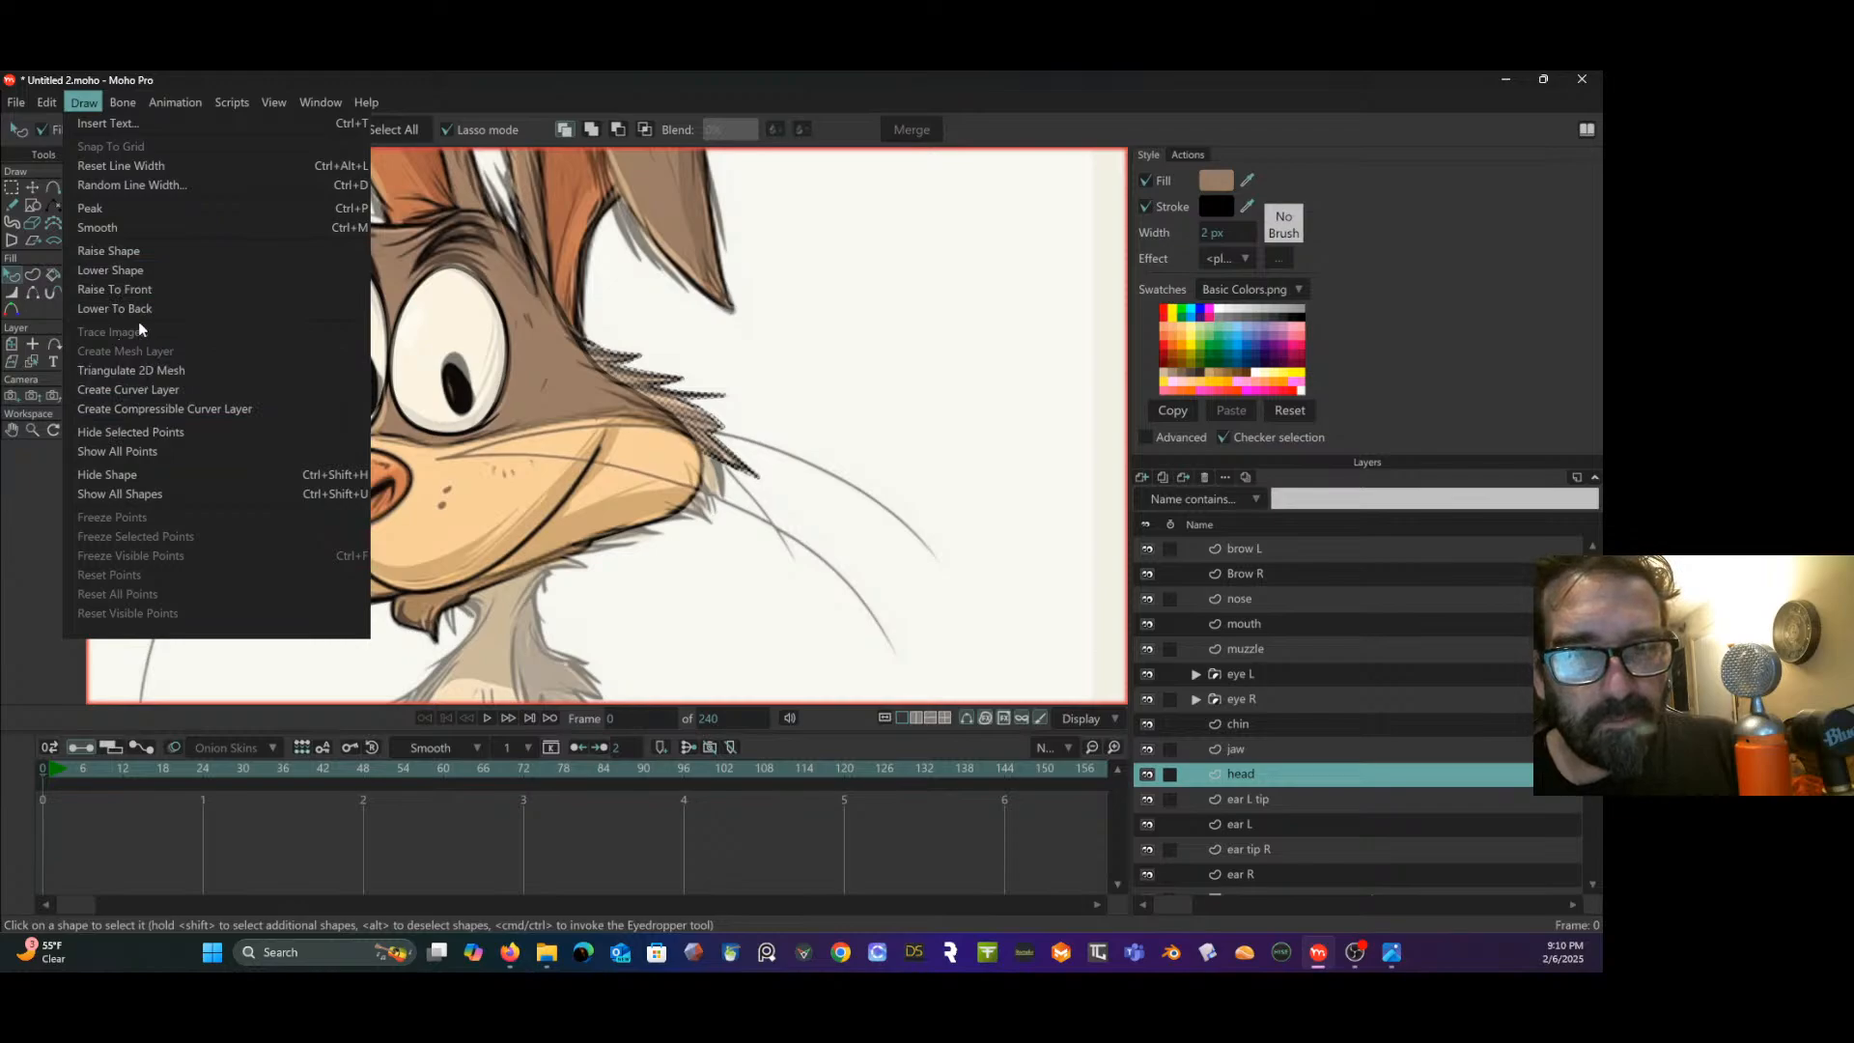
left_click(145, 253)
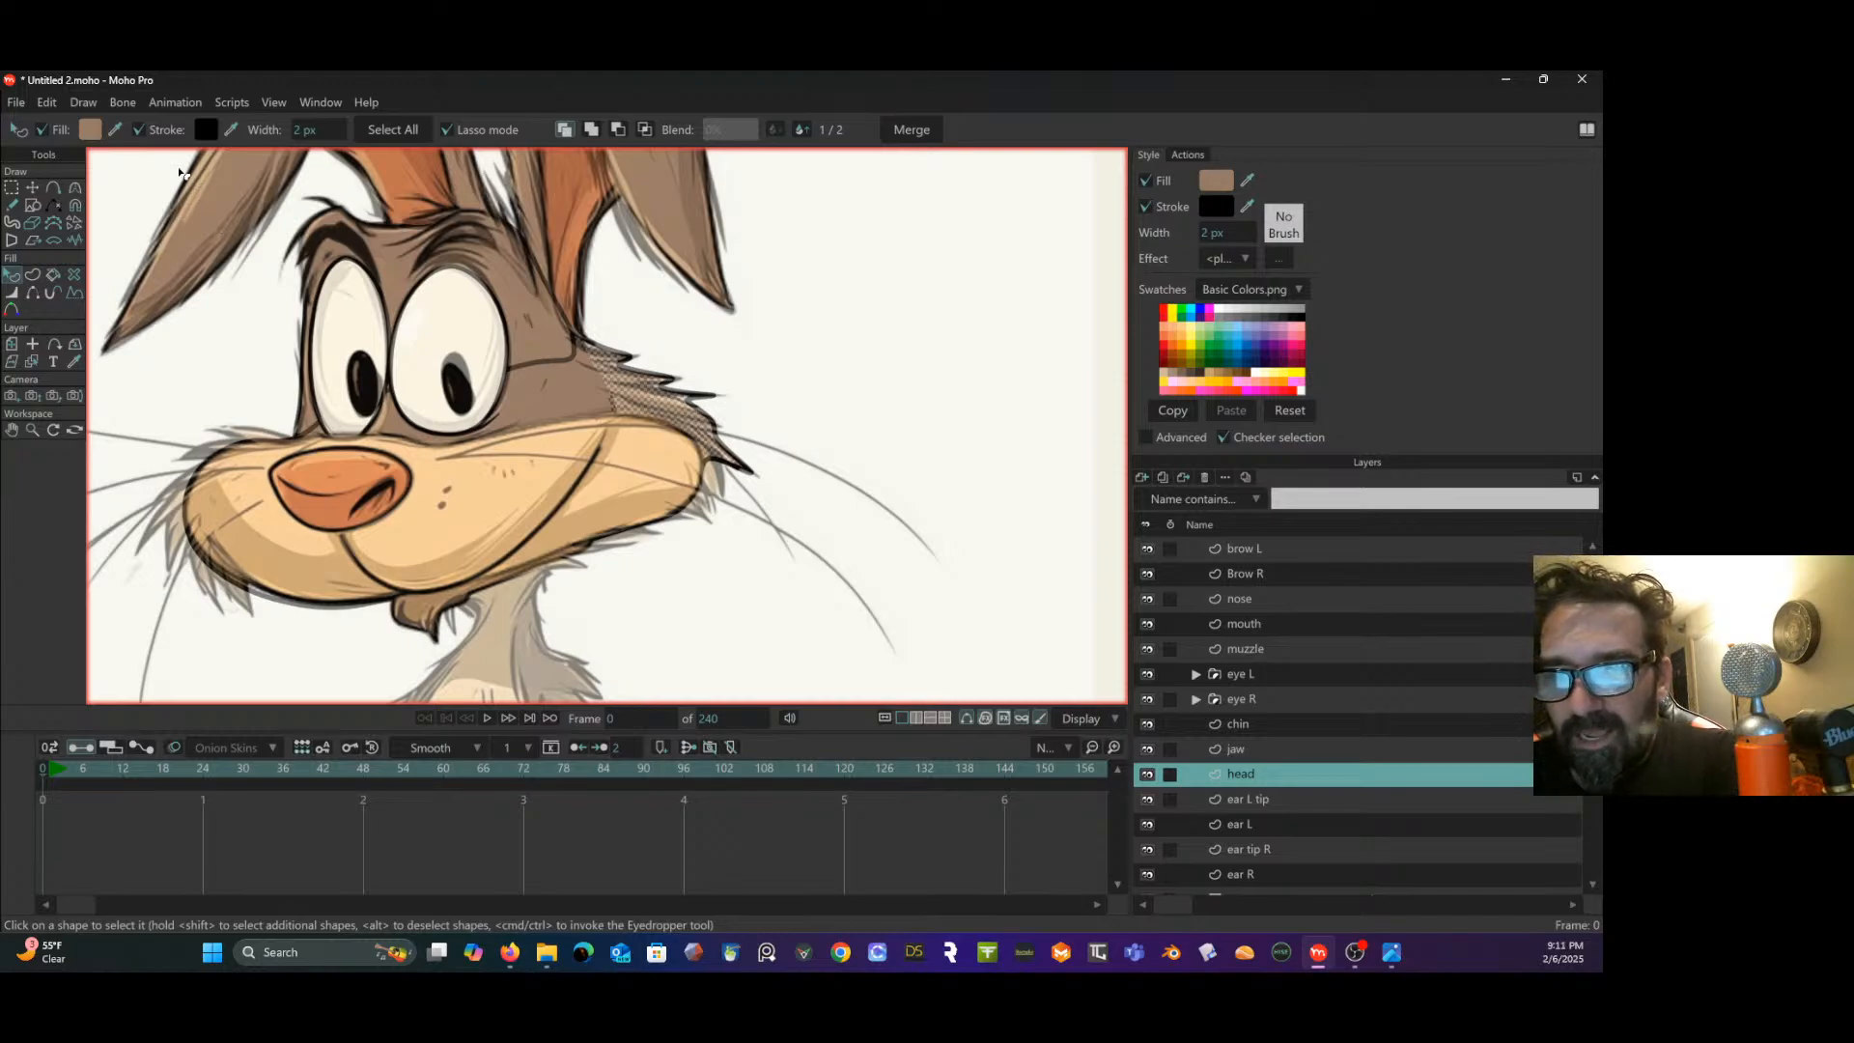
left_click(249, 324)
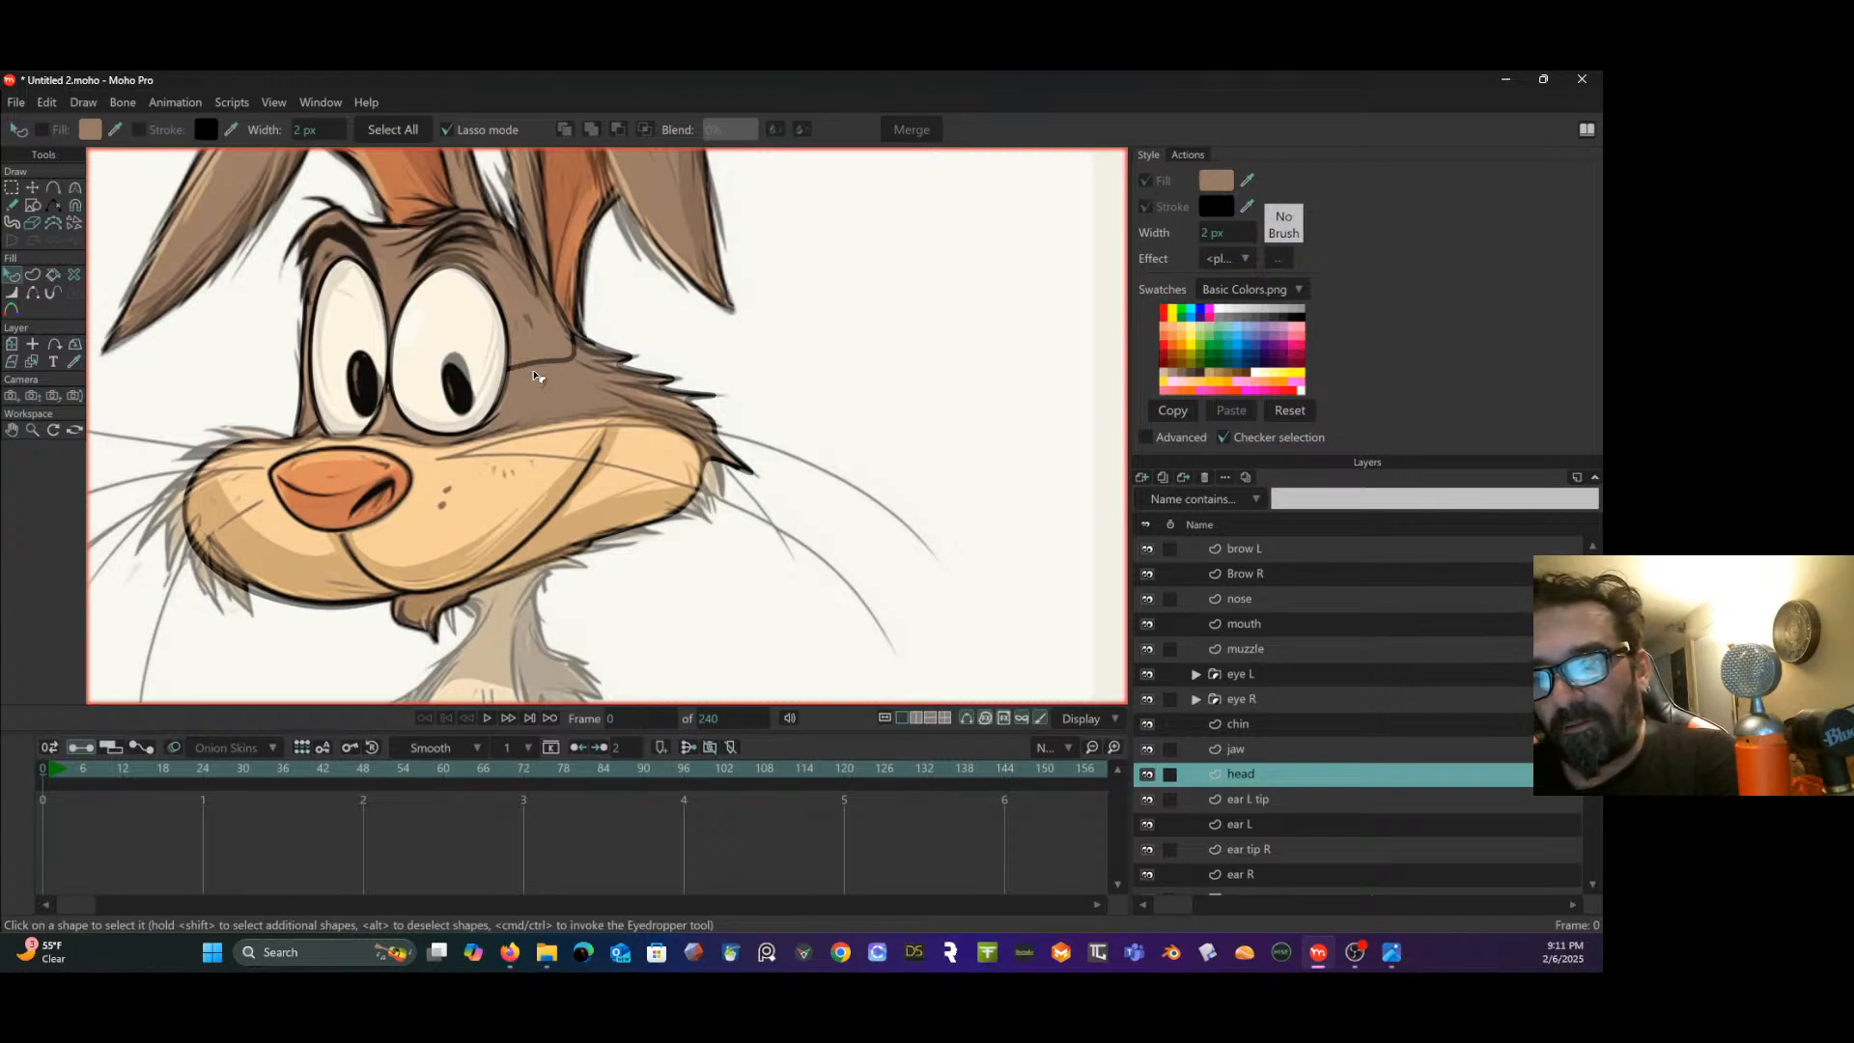
- Undo the raise and cut the cheek fur shape out of the head layer
left_click(460, 332)
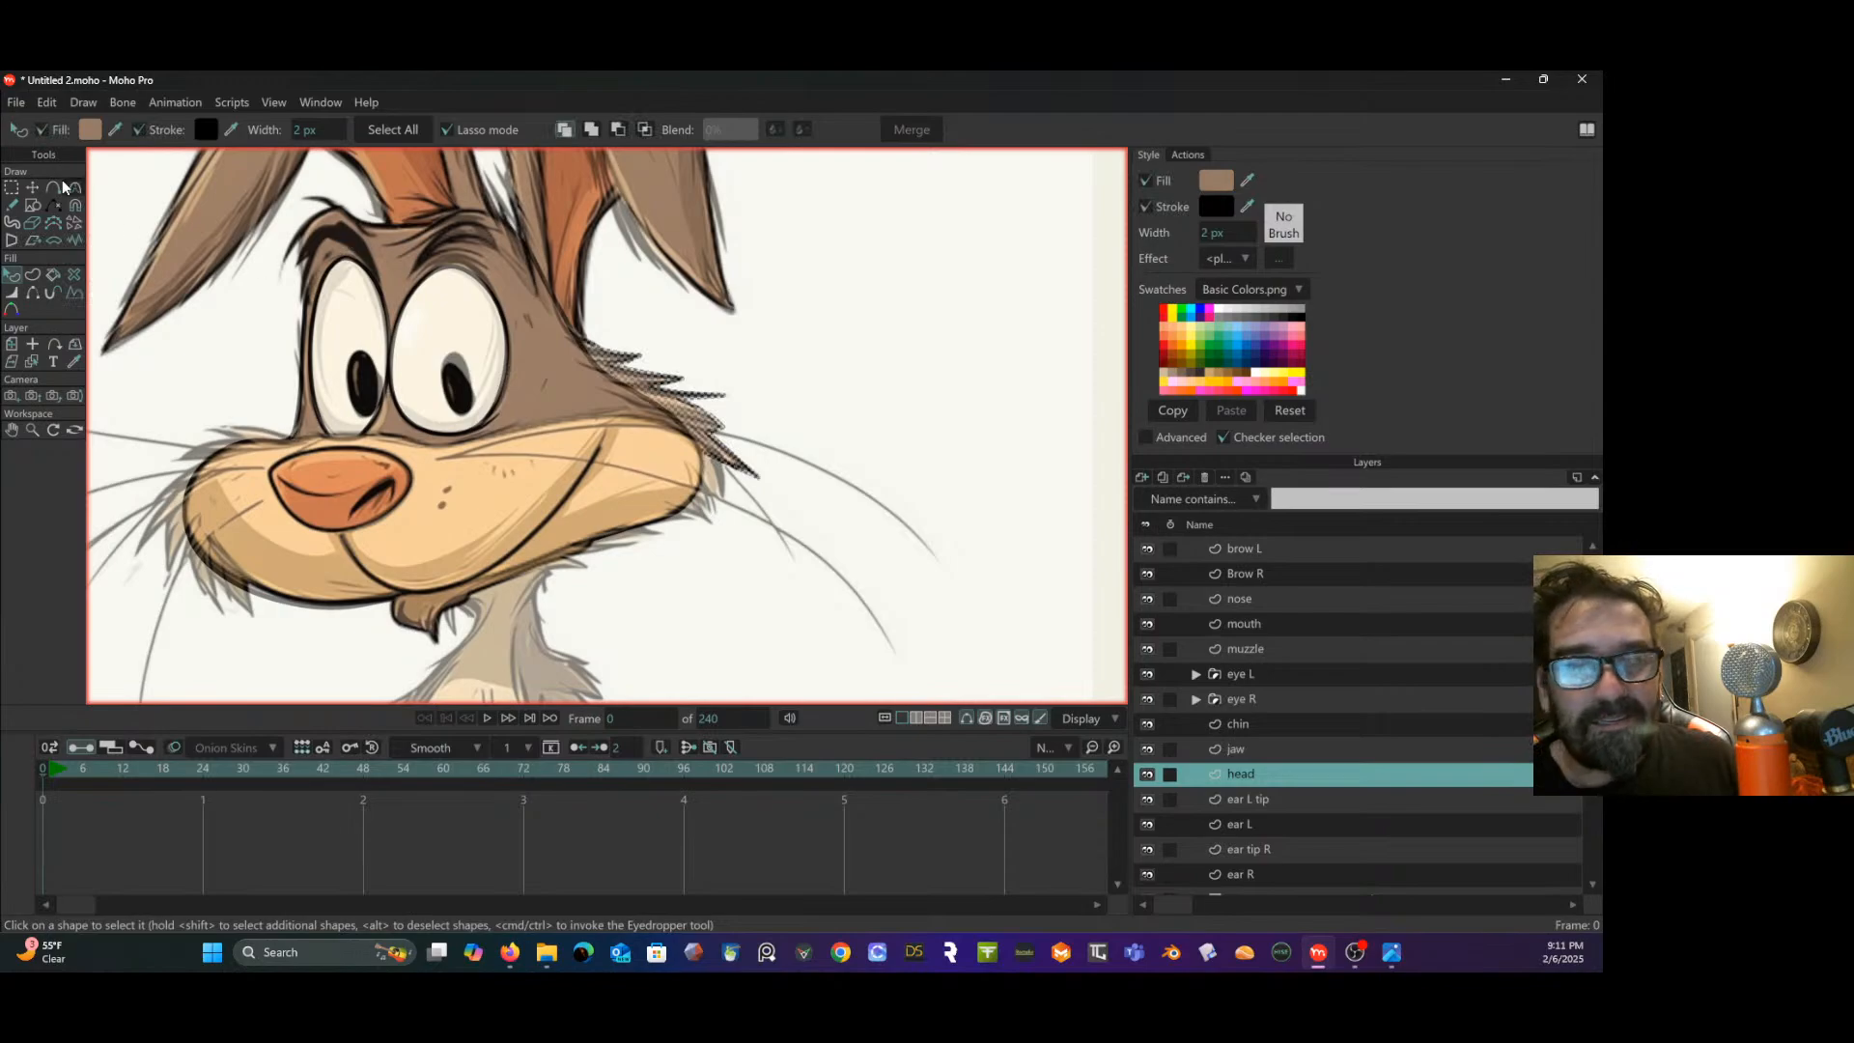
left_click(49, 102)
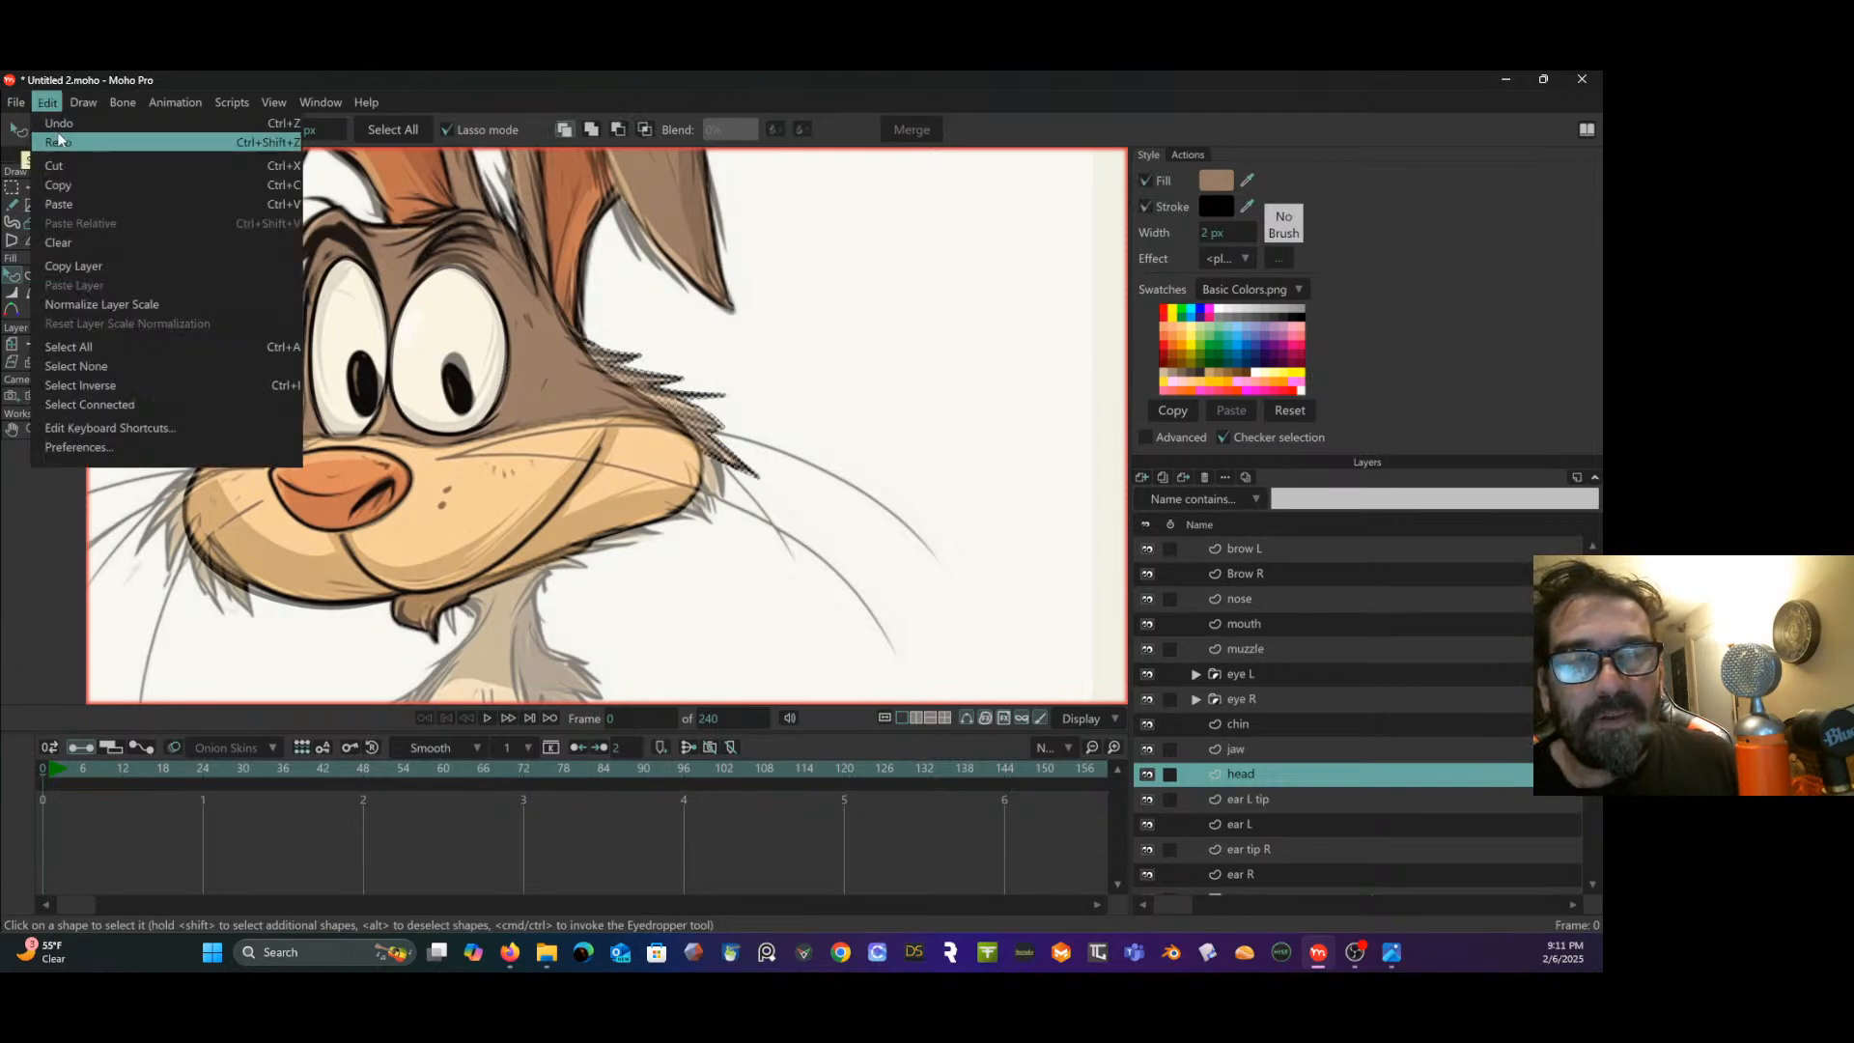
left_click(63, 166)
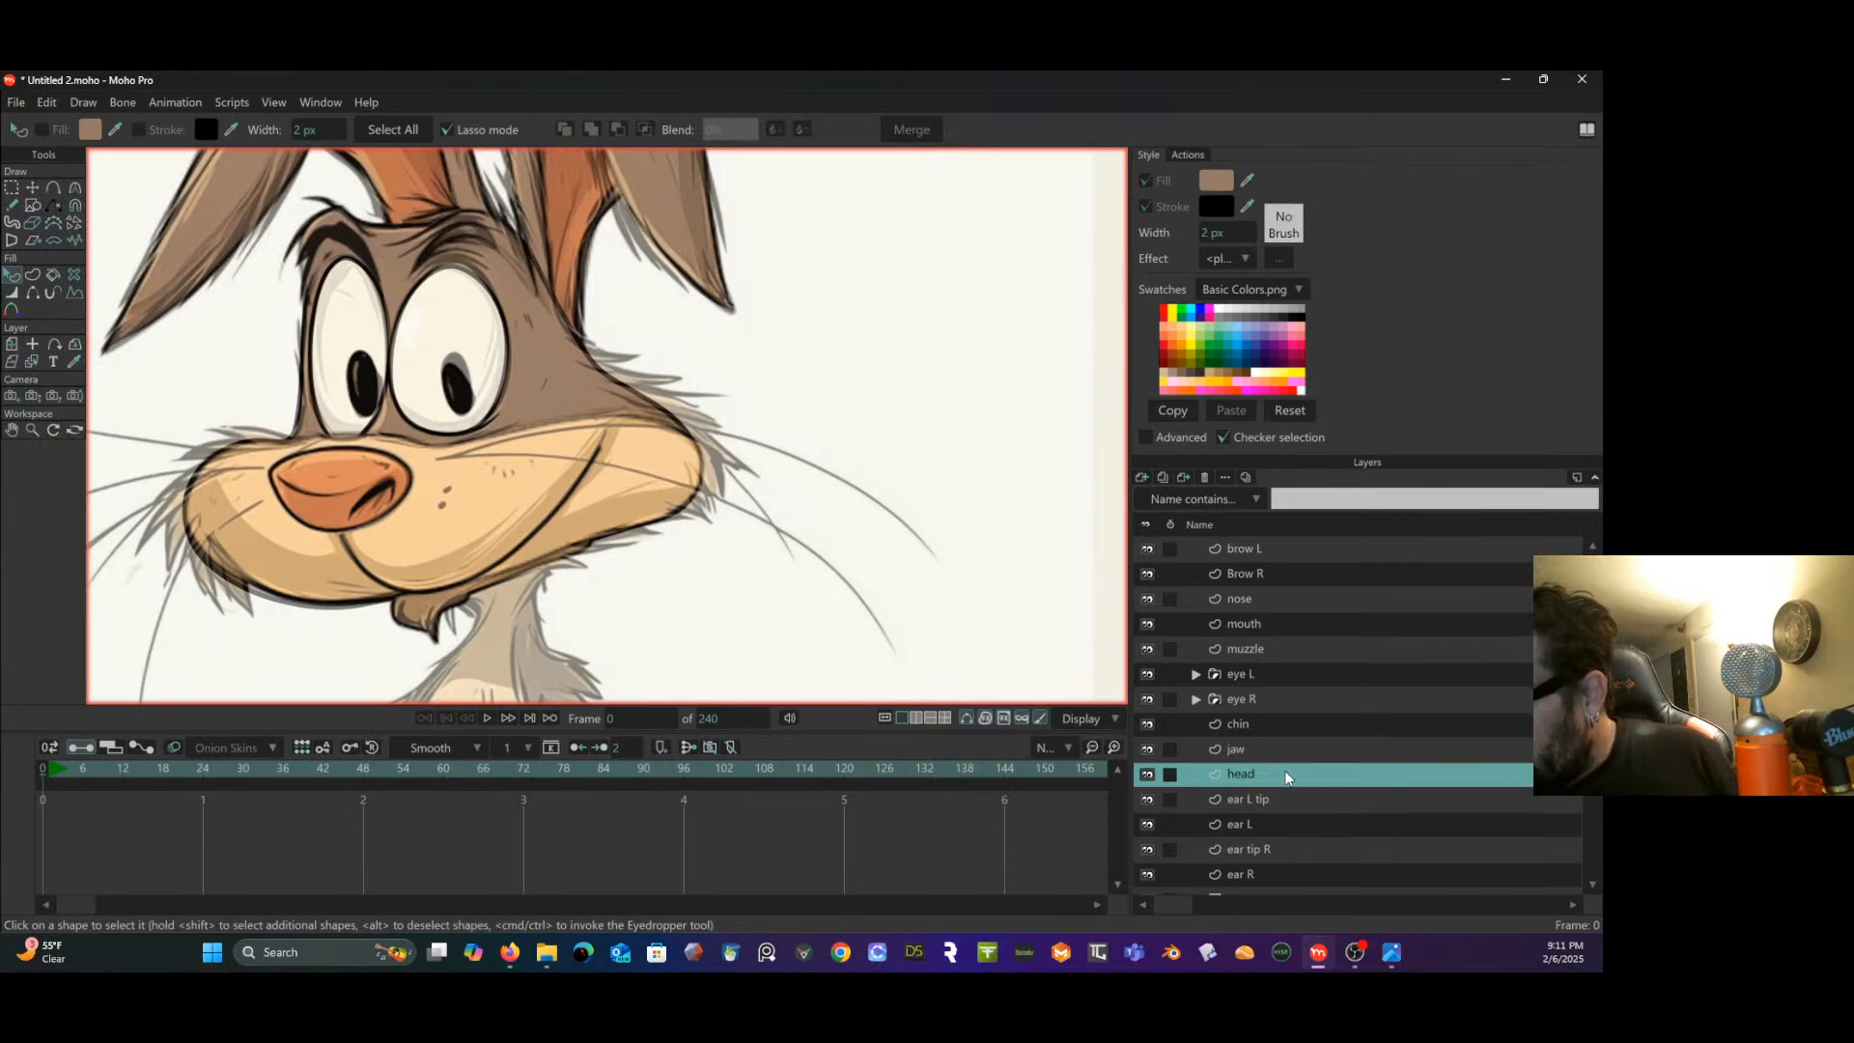
- Add a vector layer directly above the head layer and name it "hair side L"
left_click(1144, 478)
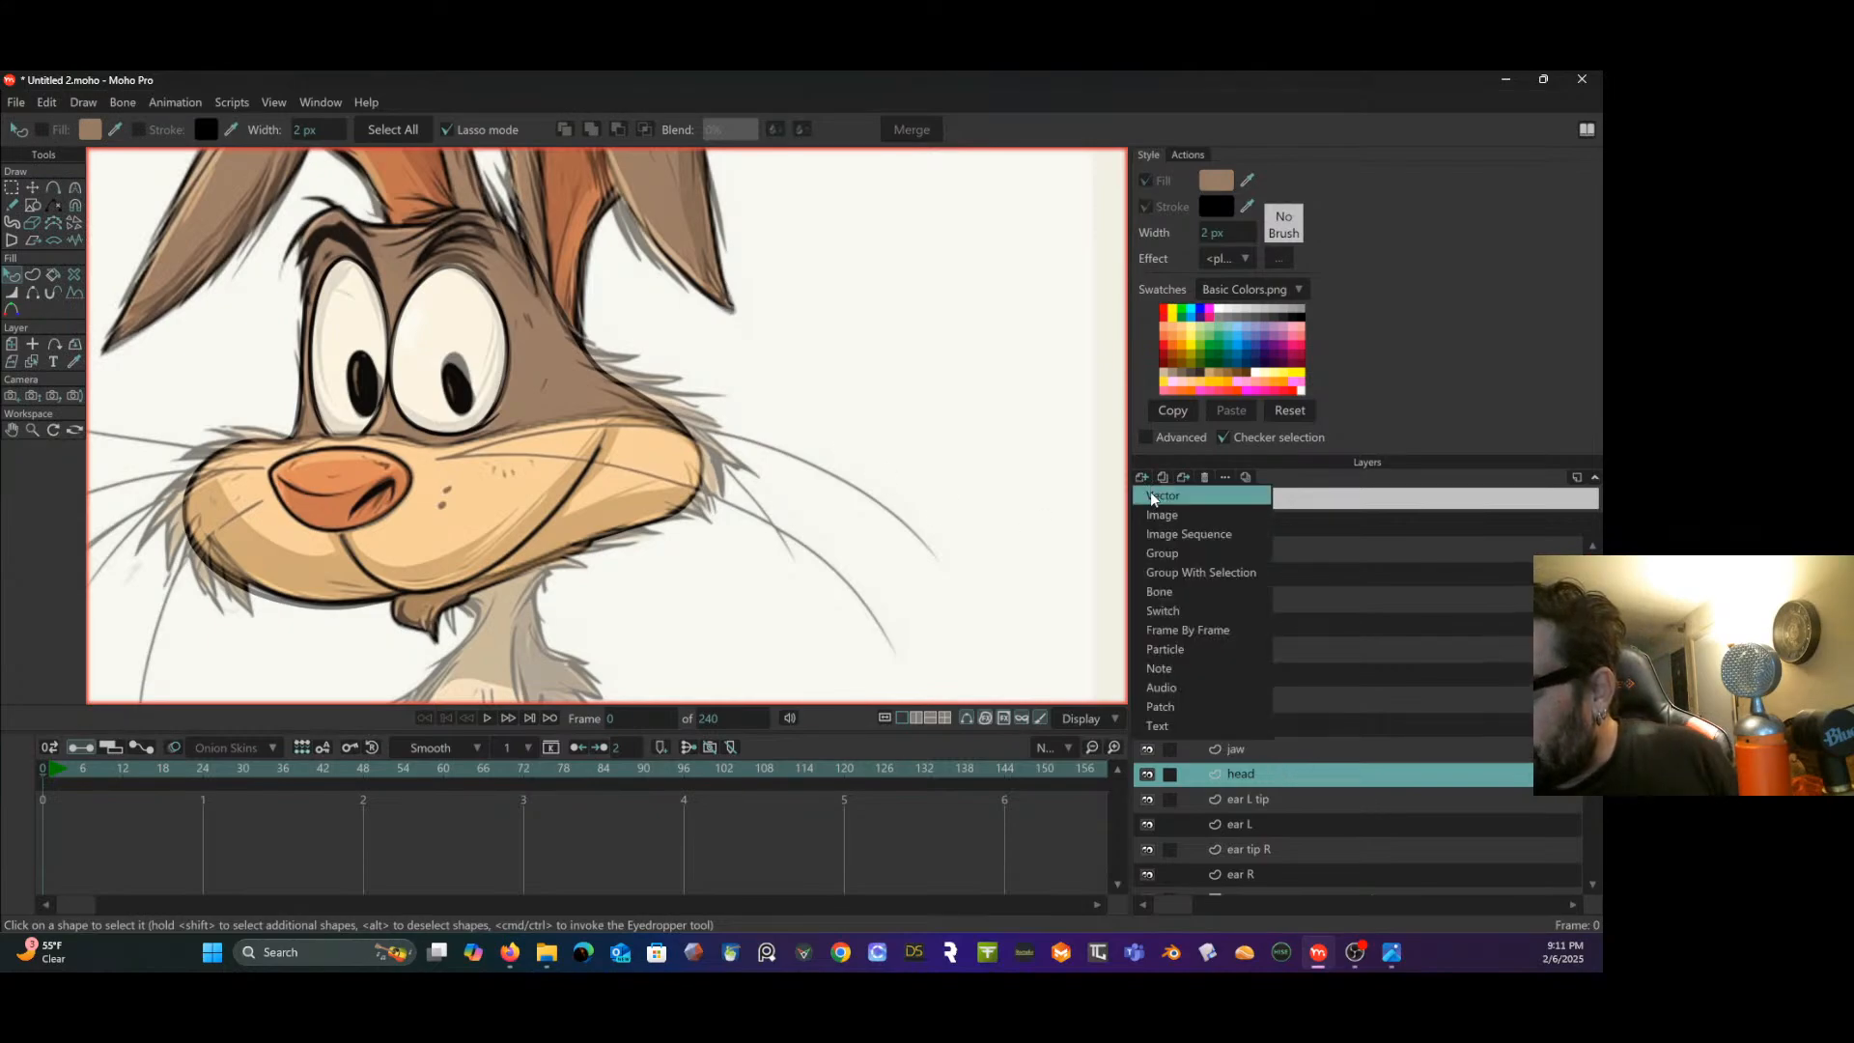
left_click(1150, 494)
left_click(1263, 780)
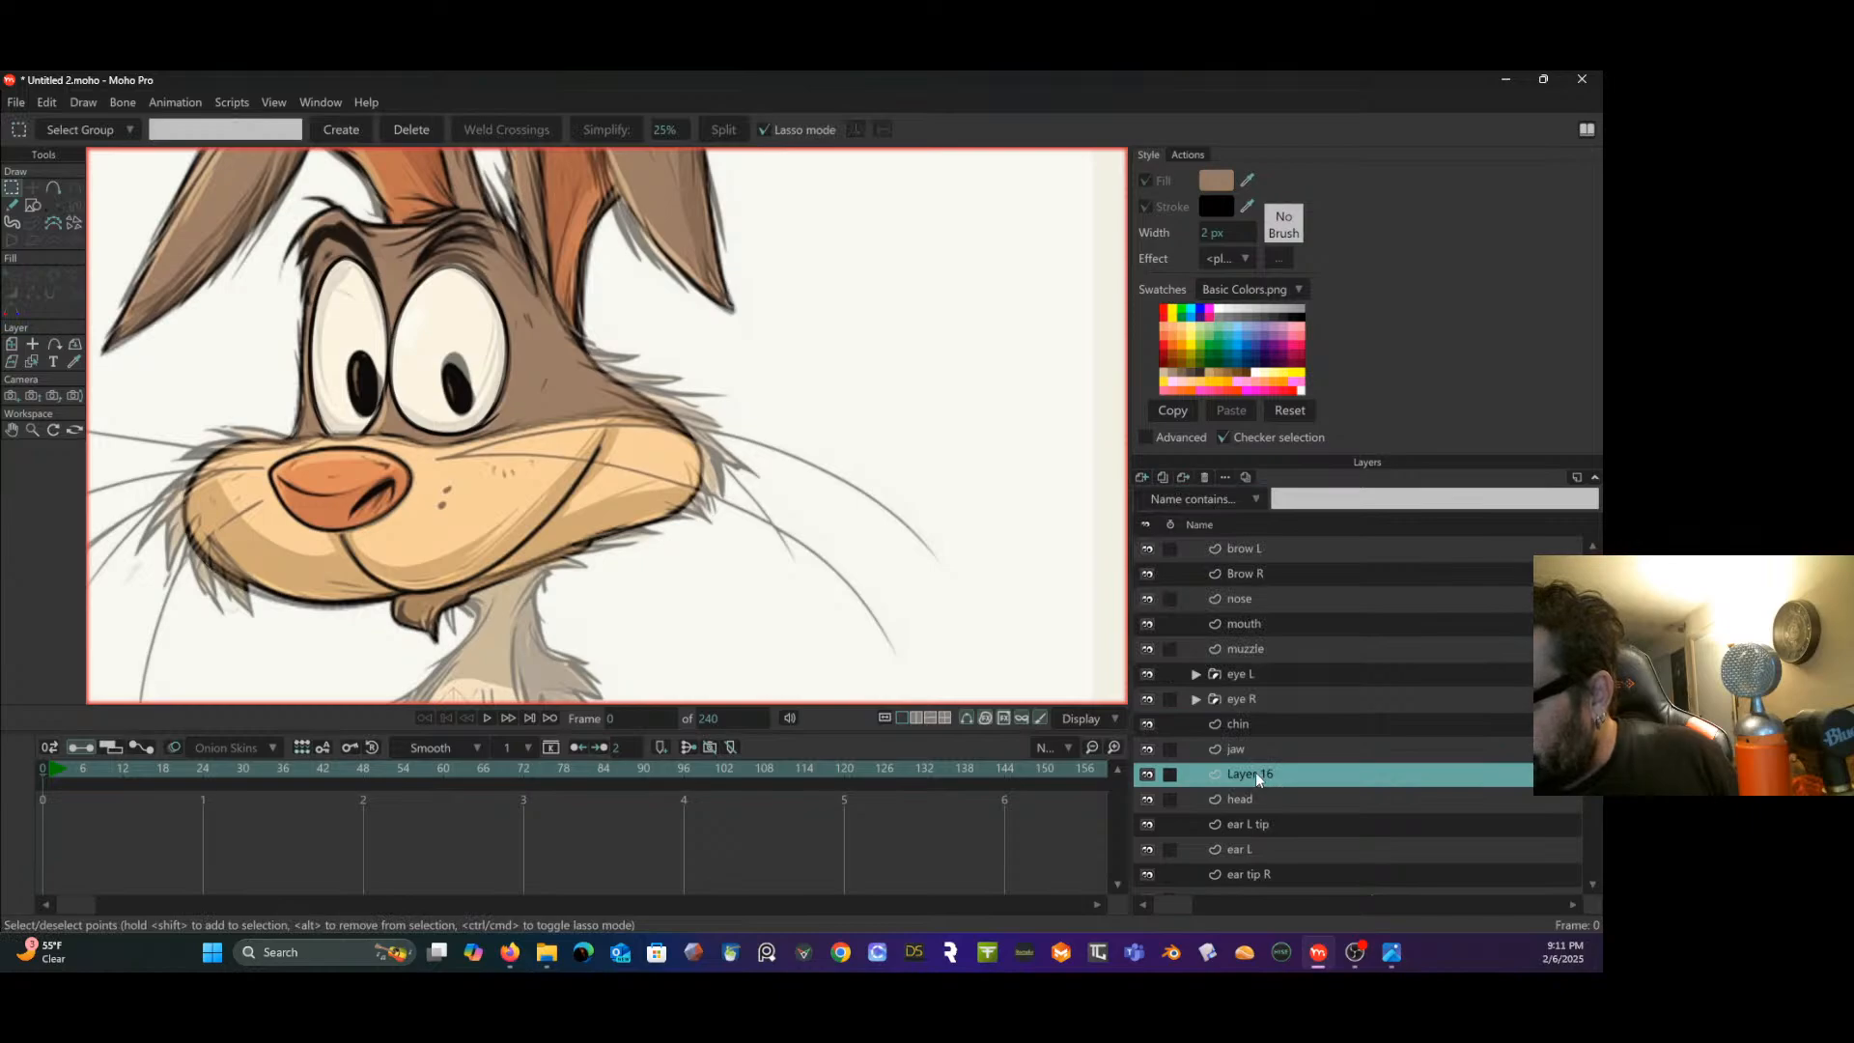
double_click(1255, 773)
type("ha")
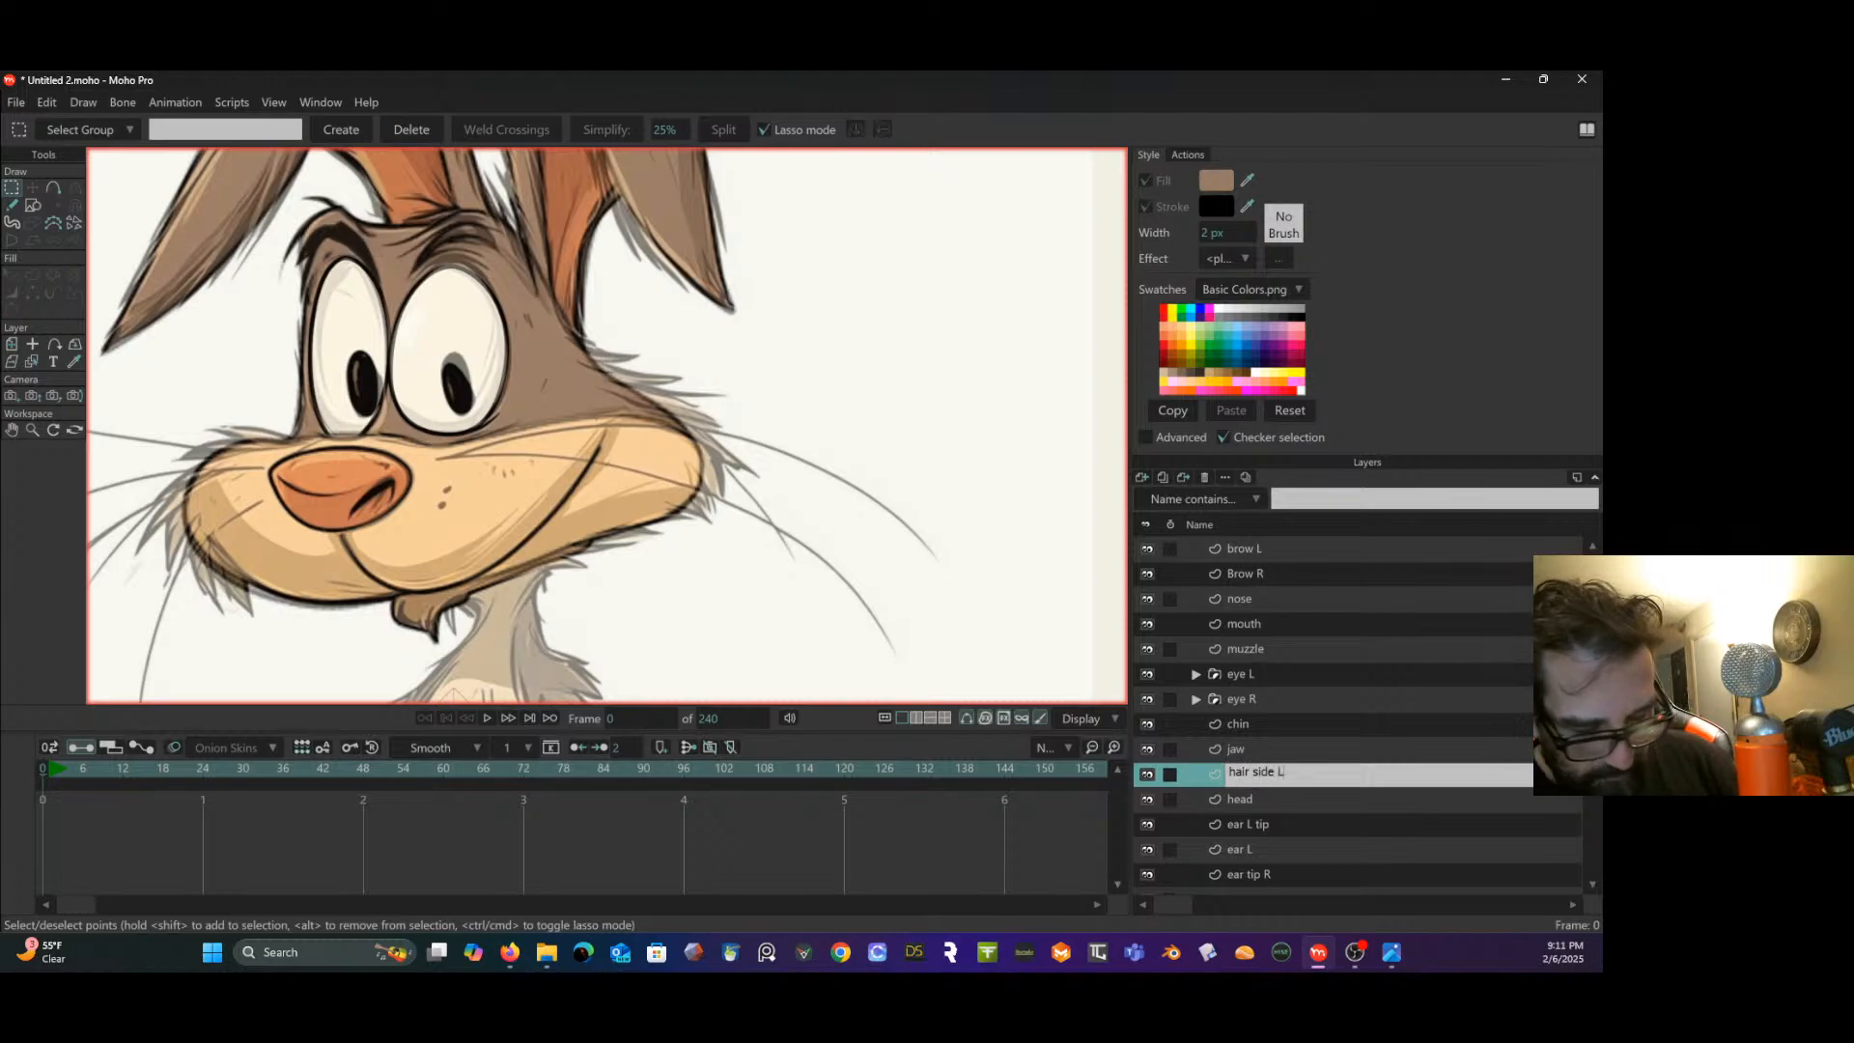
type("ir side L")
key("Return")
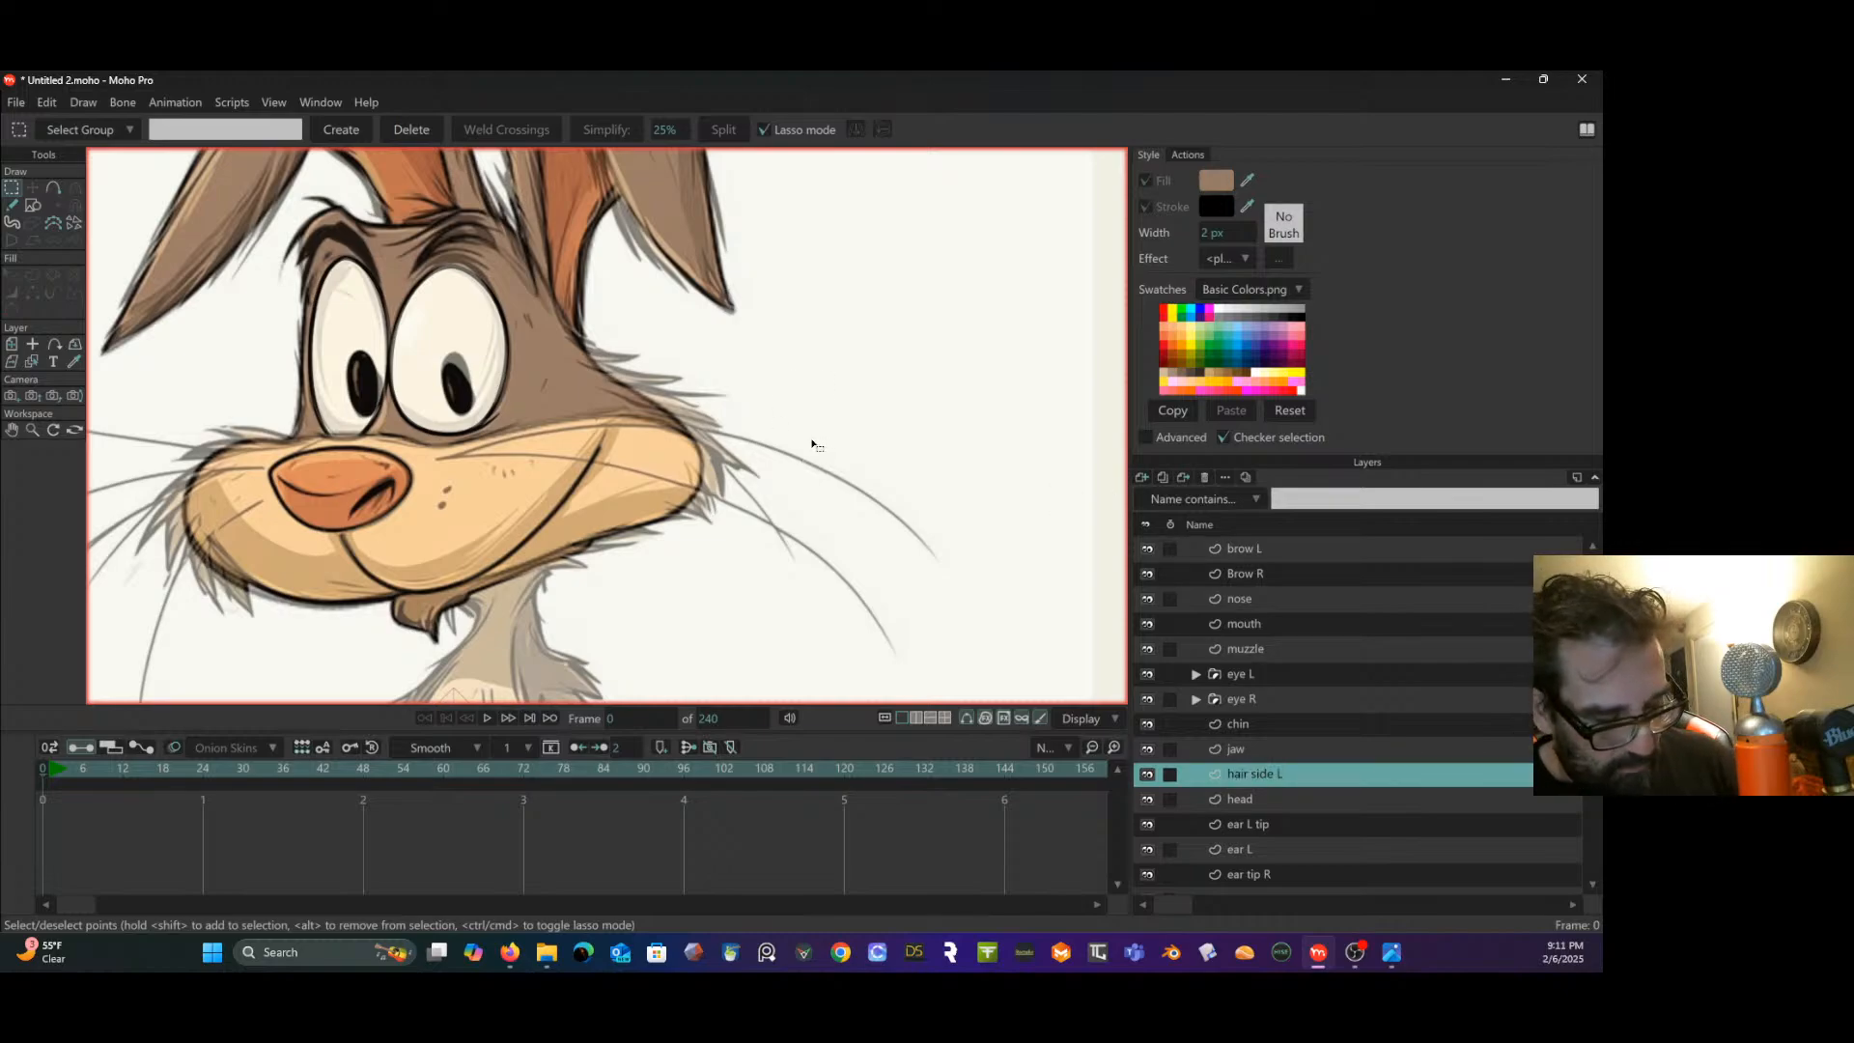
- Paste the cut cheek fur into the hair side L layer, deselect it, and return to the head layer
key("ctrl+a")
key("t")
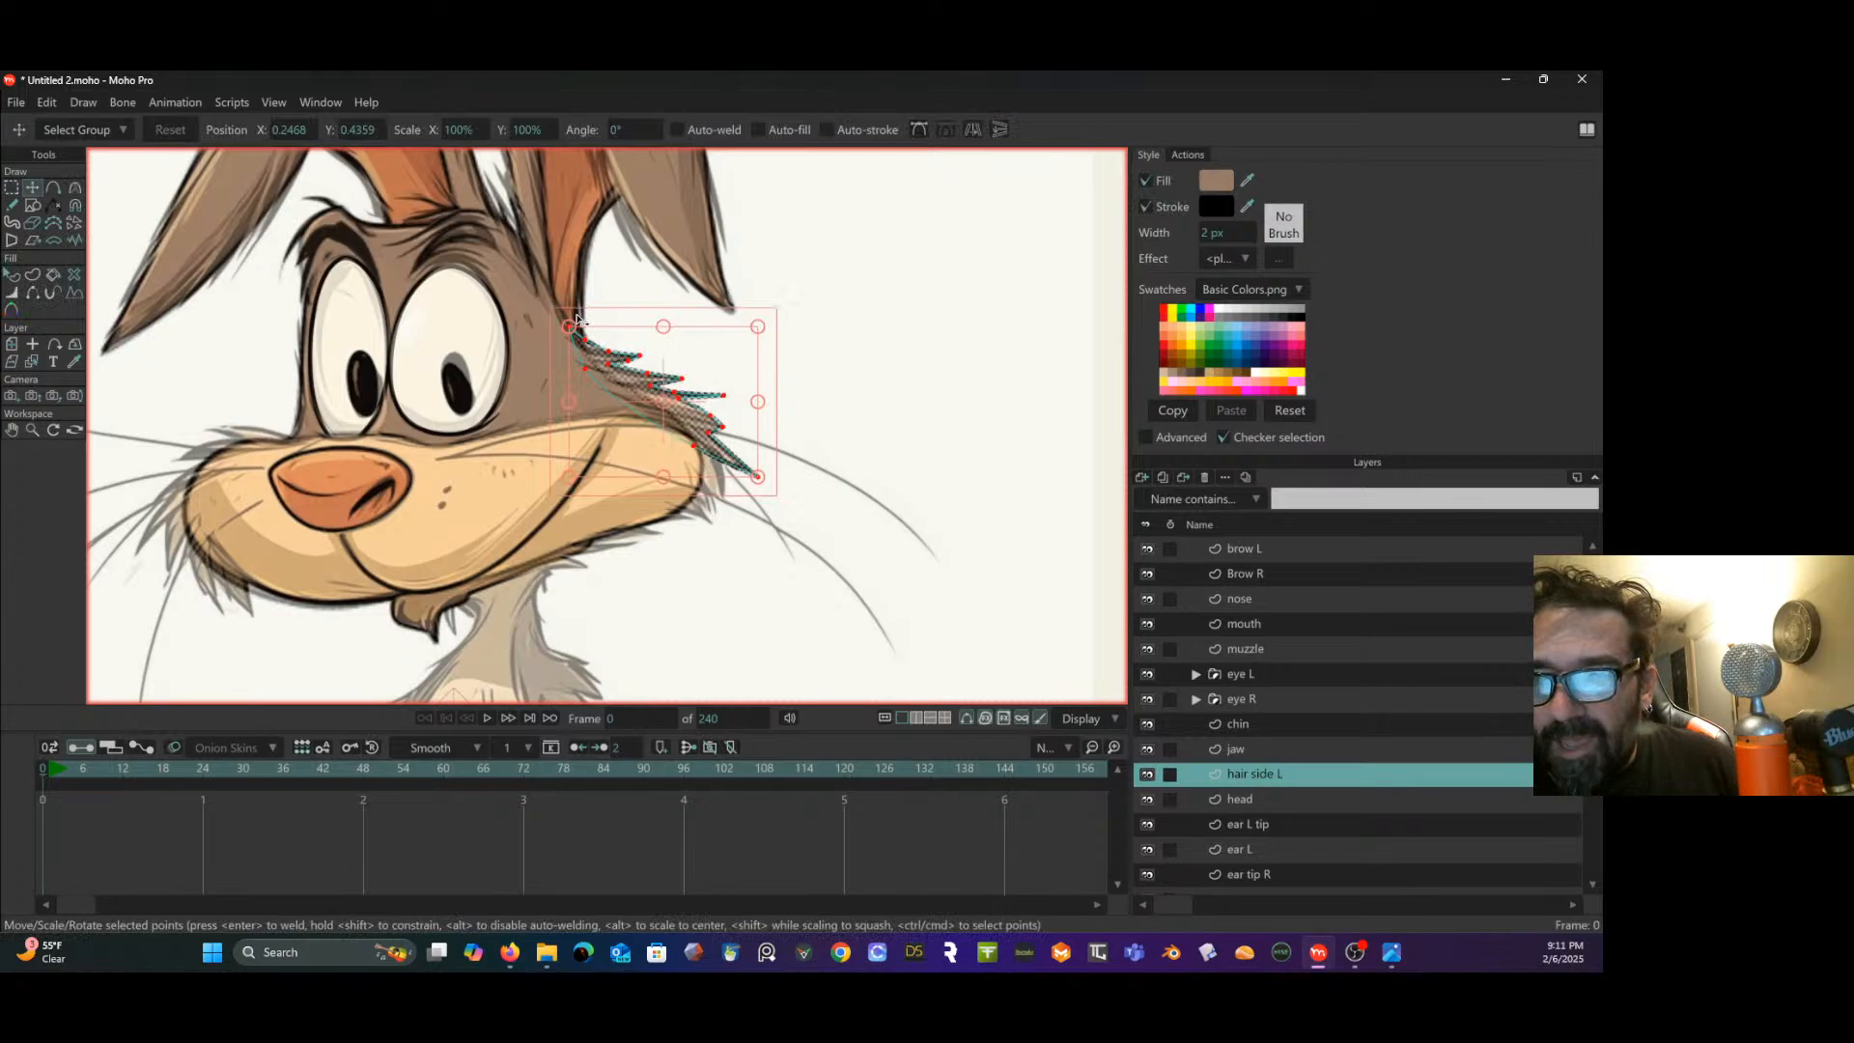
scroll(746, 344, "up", 2)
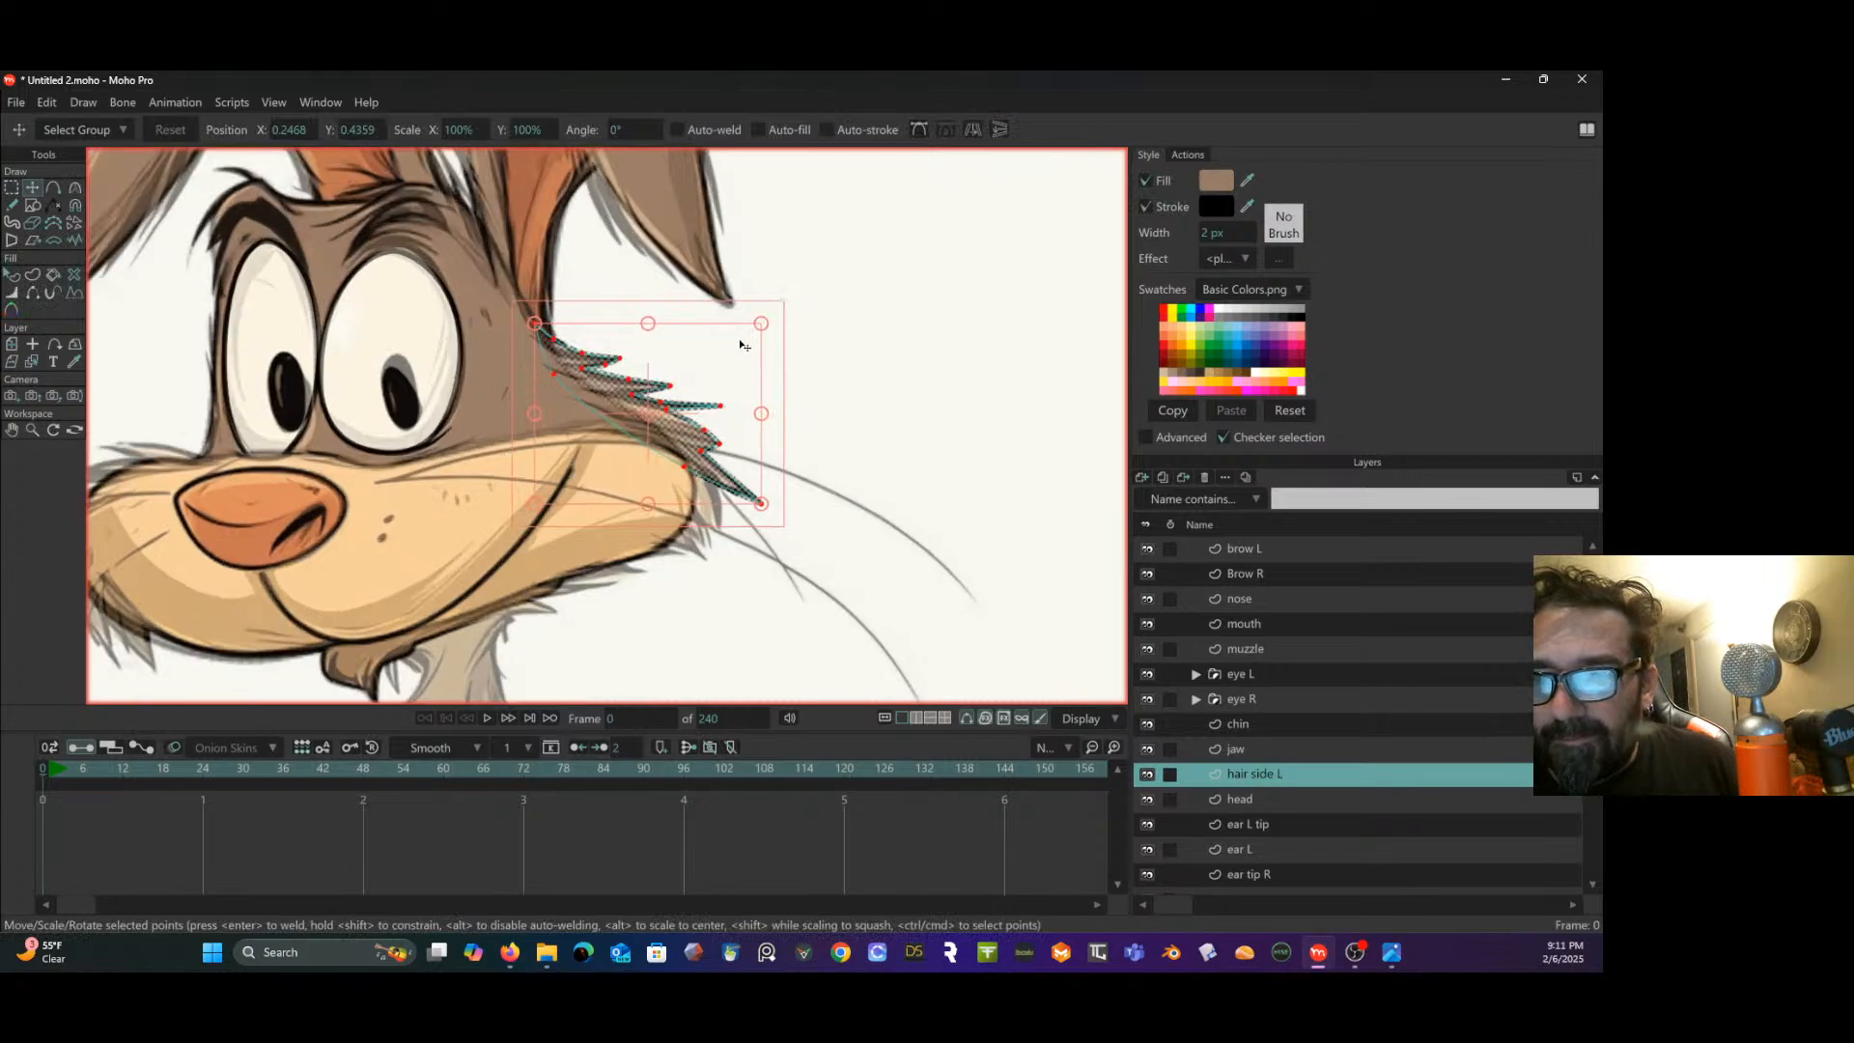
left_click(177, 300)
left_click_drag(441, 377, 539, 379)
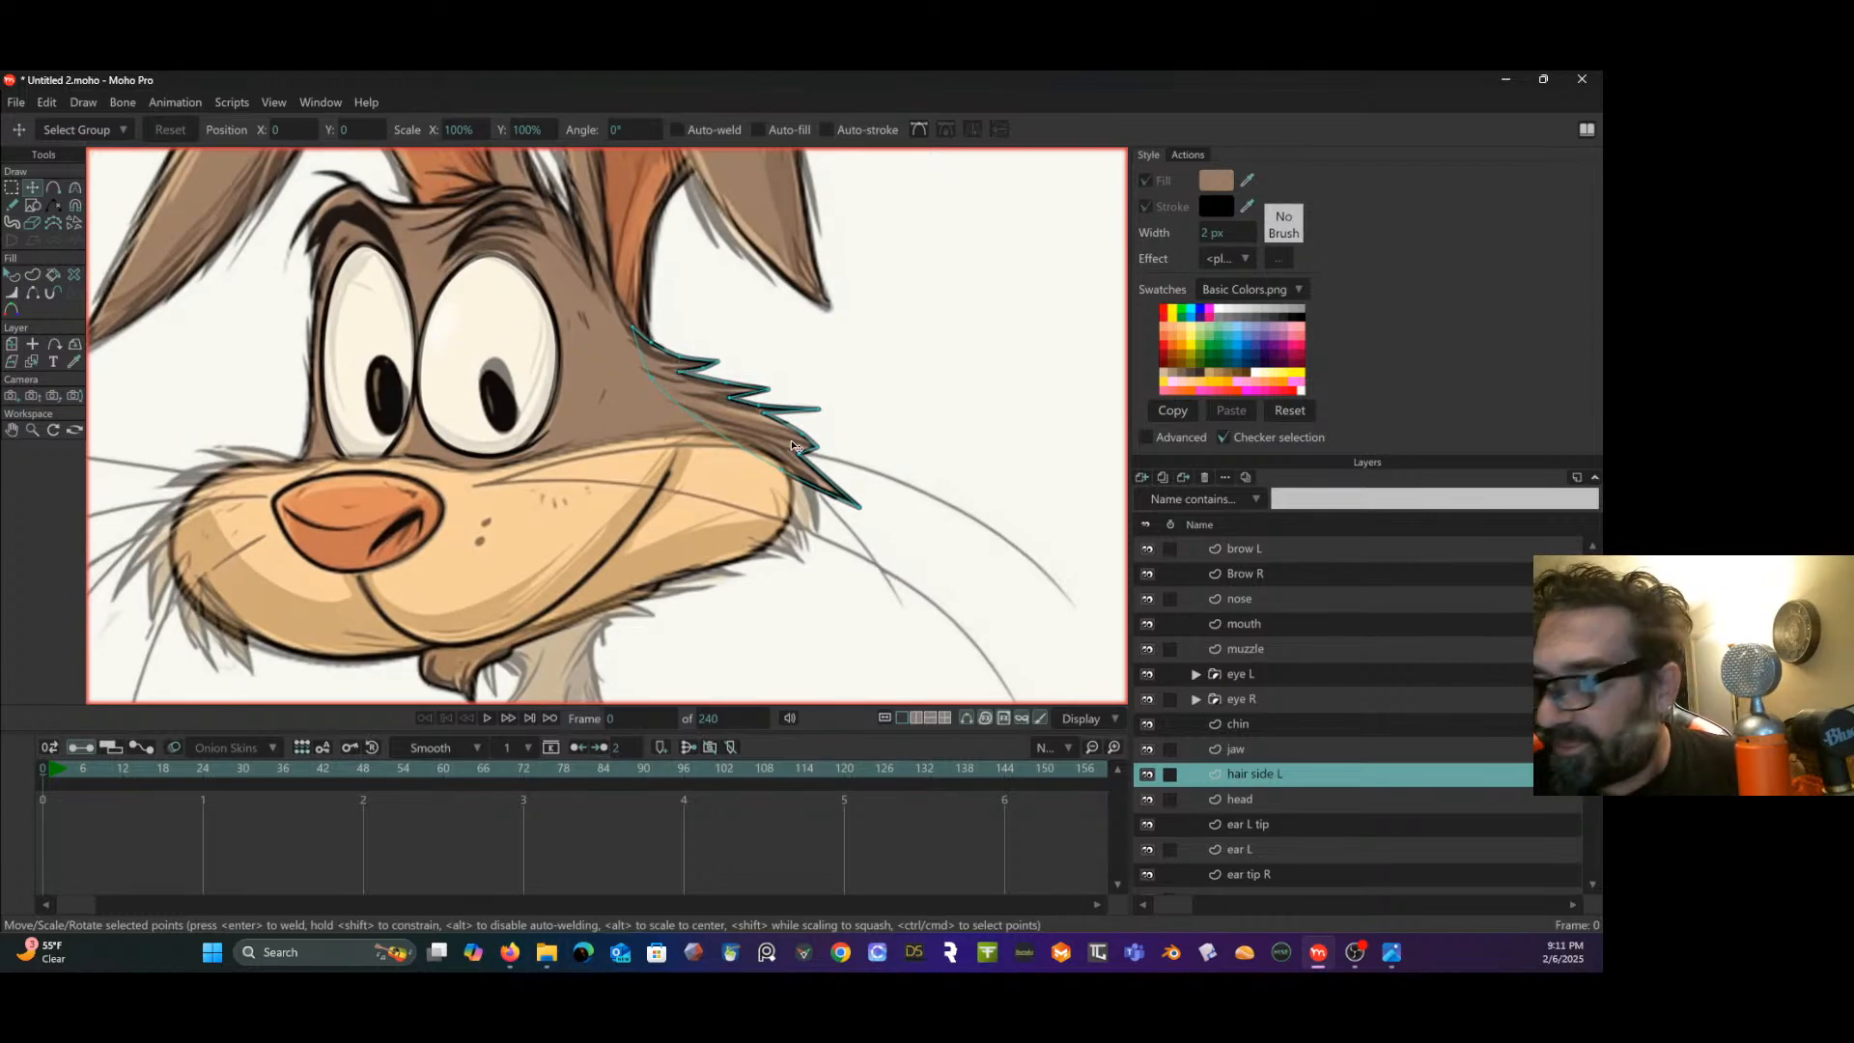
left_click(1245, 798)
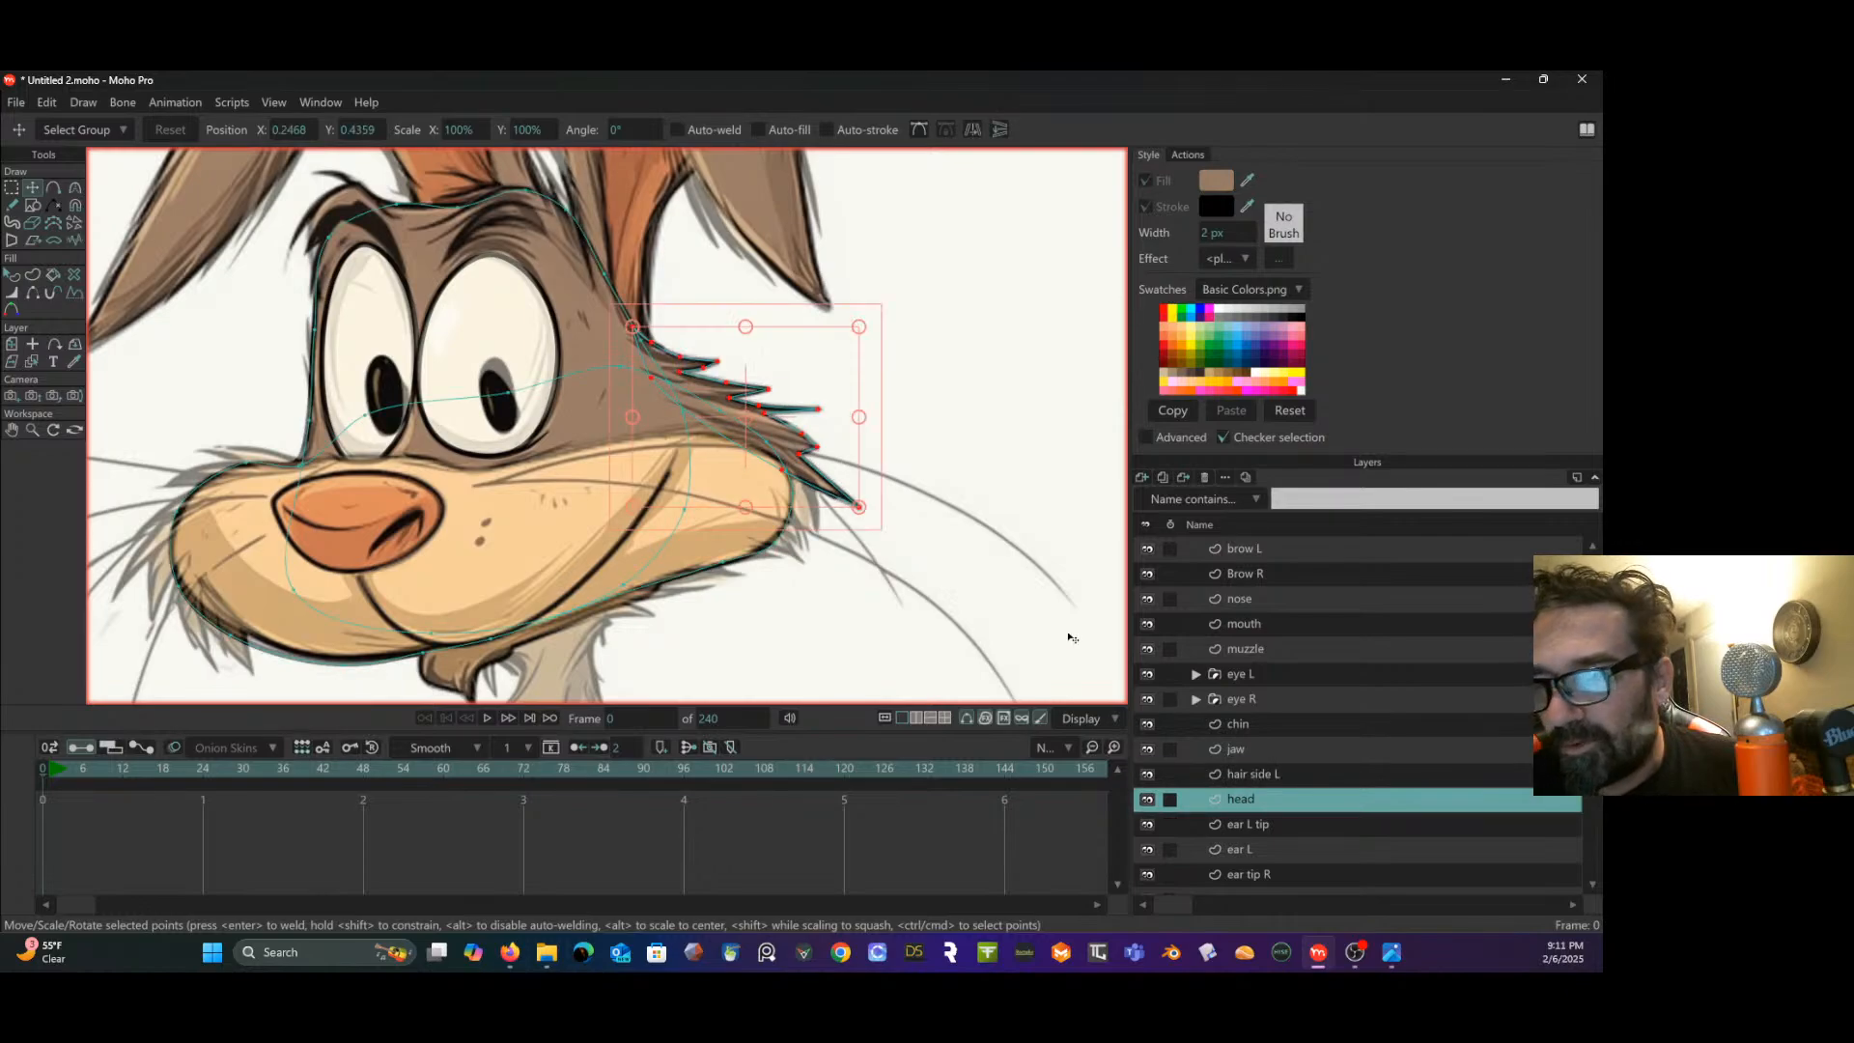
scroll(512, 279, "up", 1)
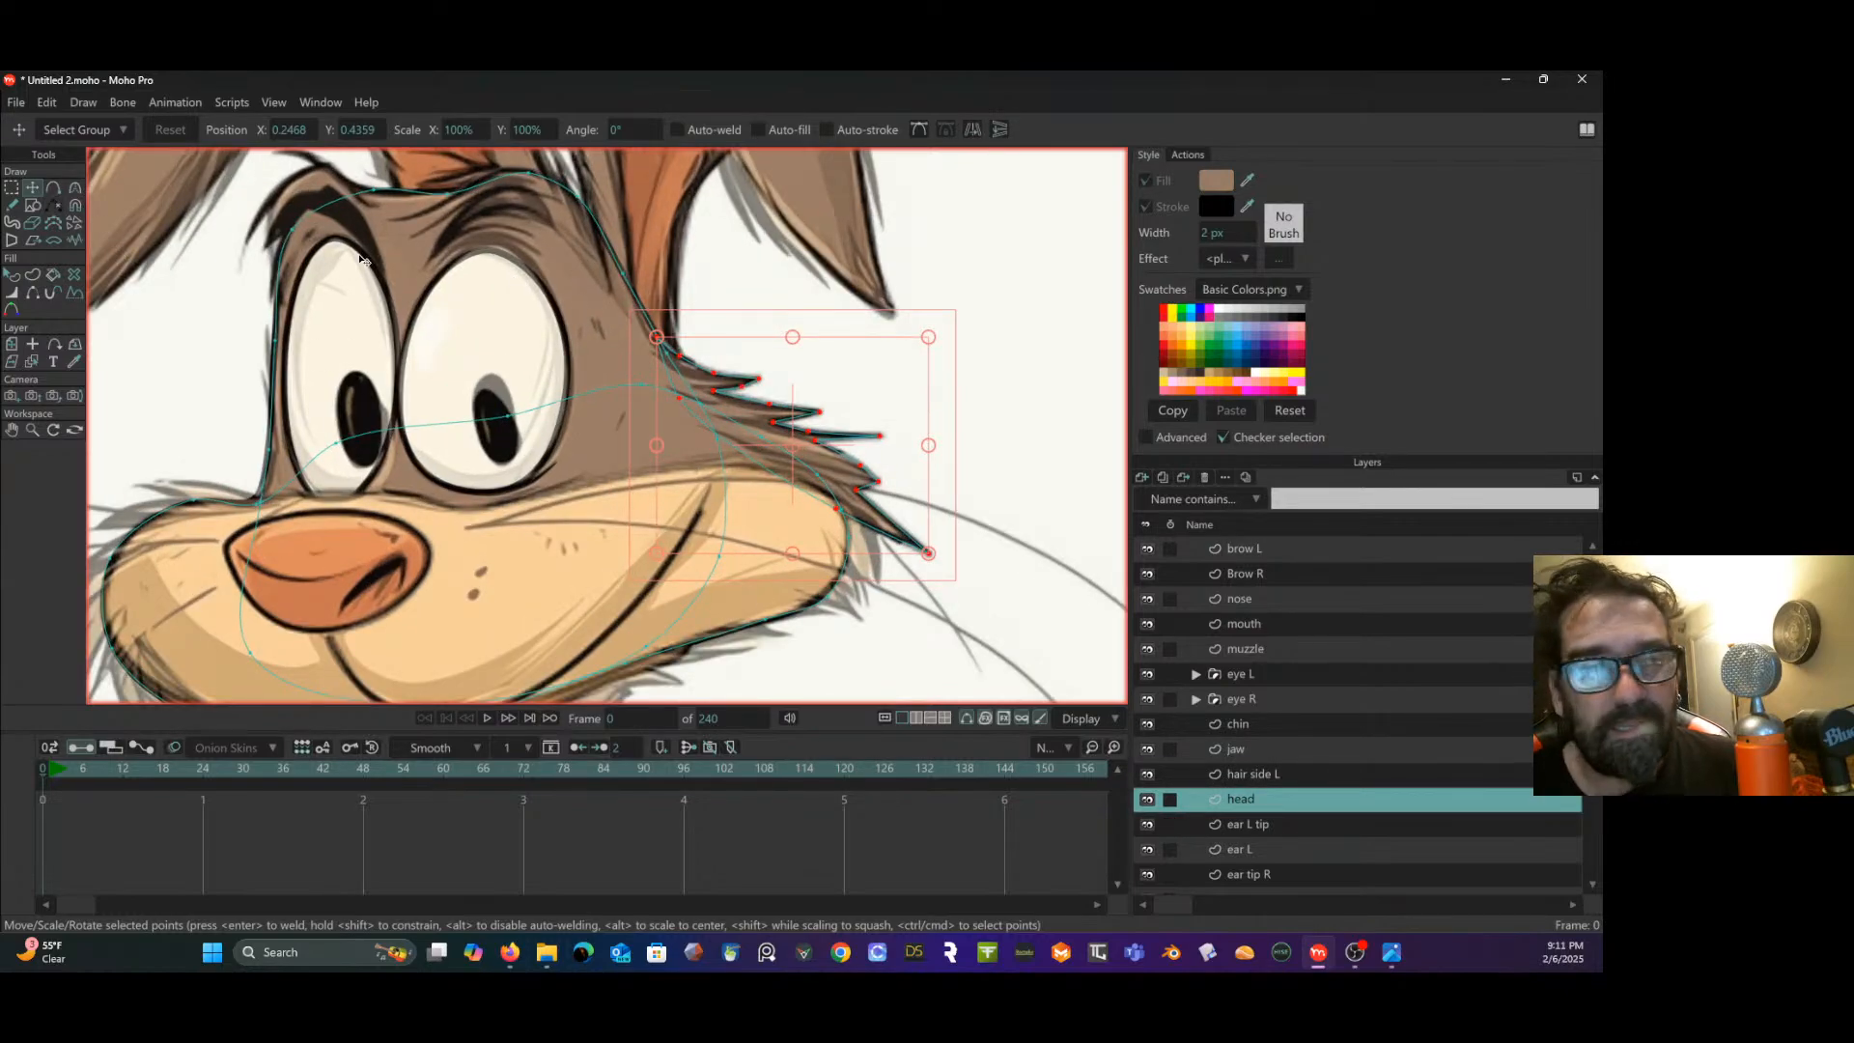
left_click(32, 291)
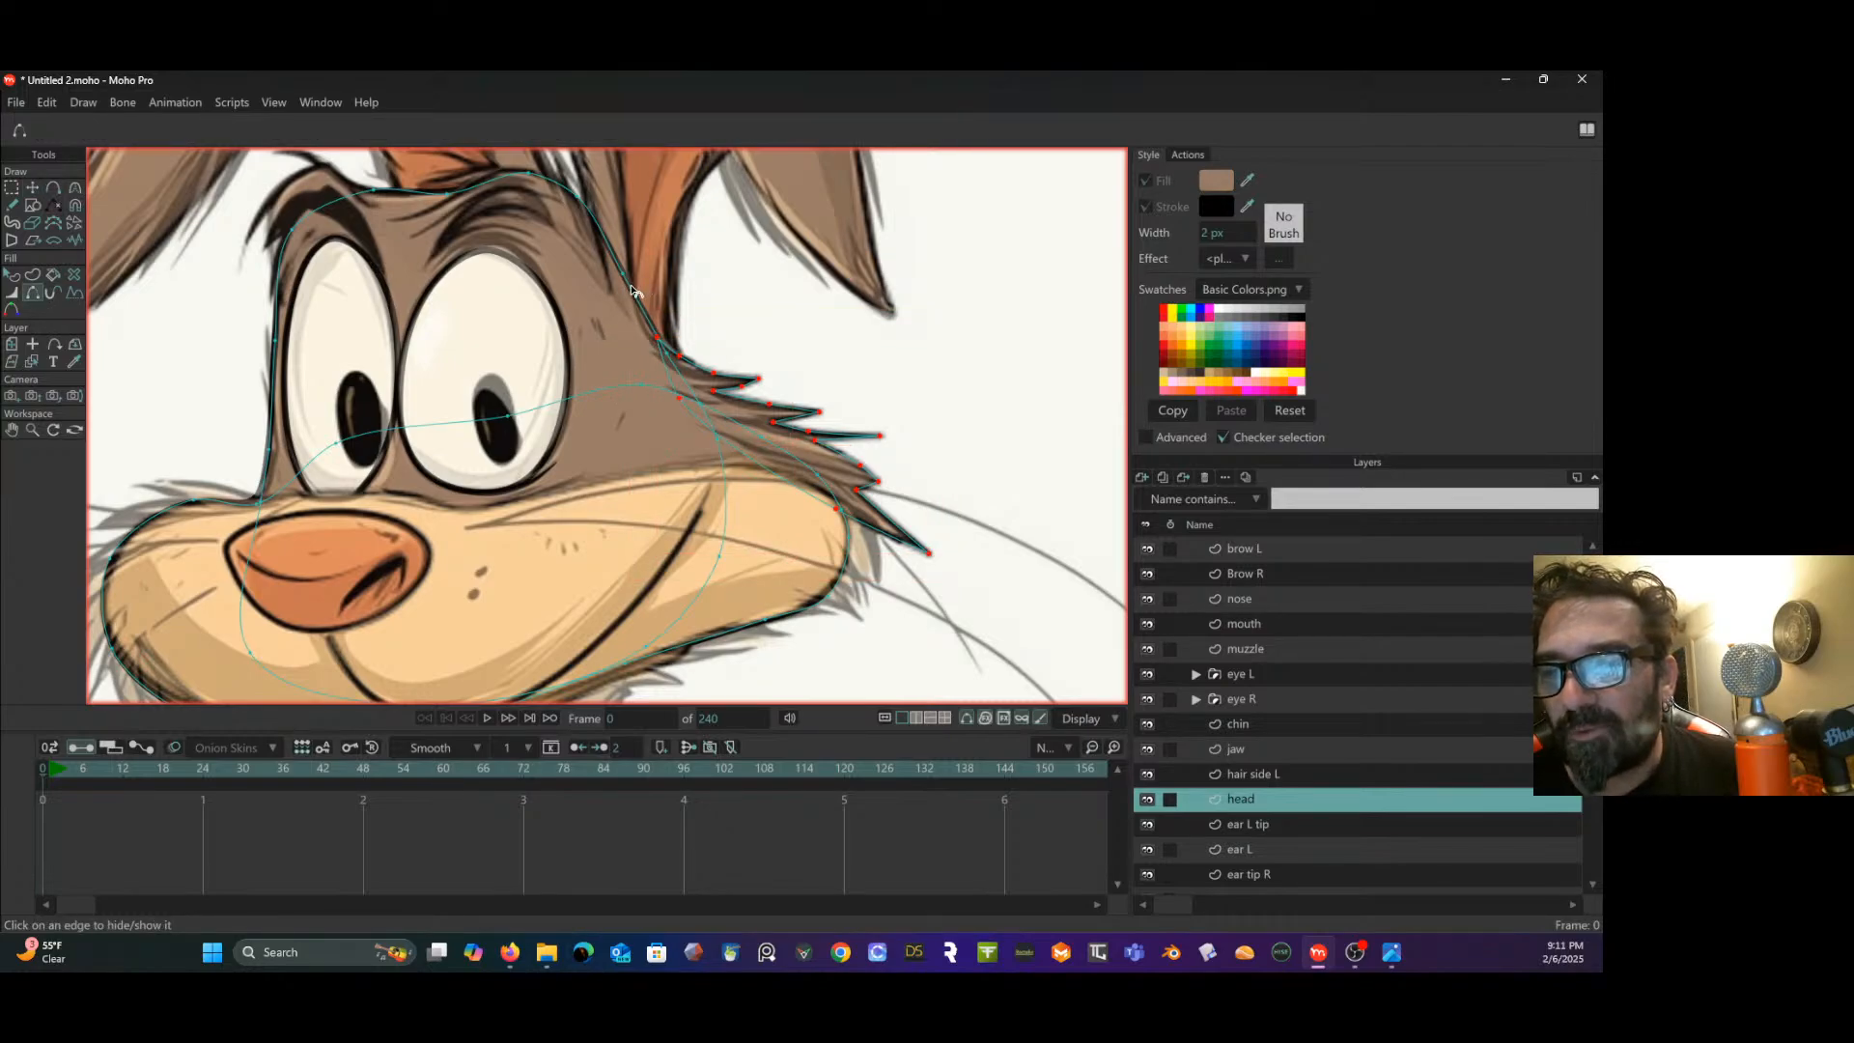
scroll(763, 324, "down", 2)
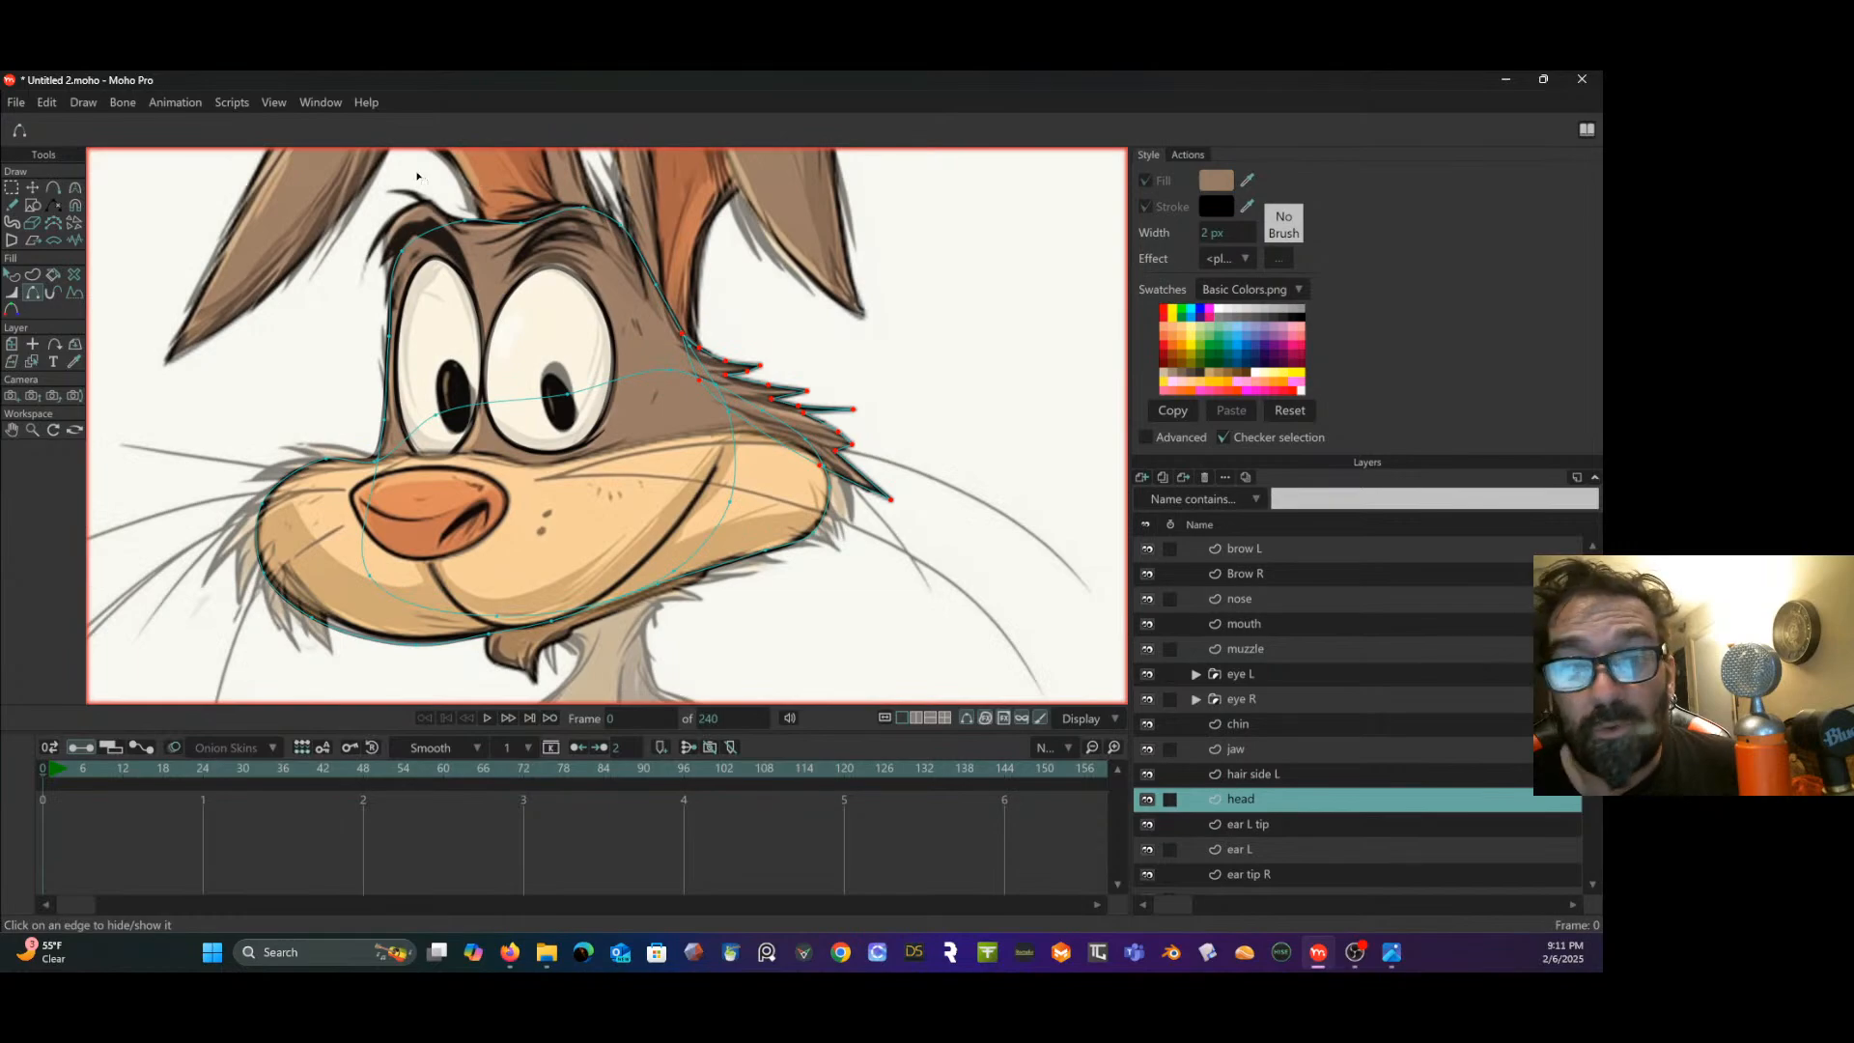
left_click(13, 275)
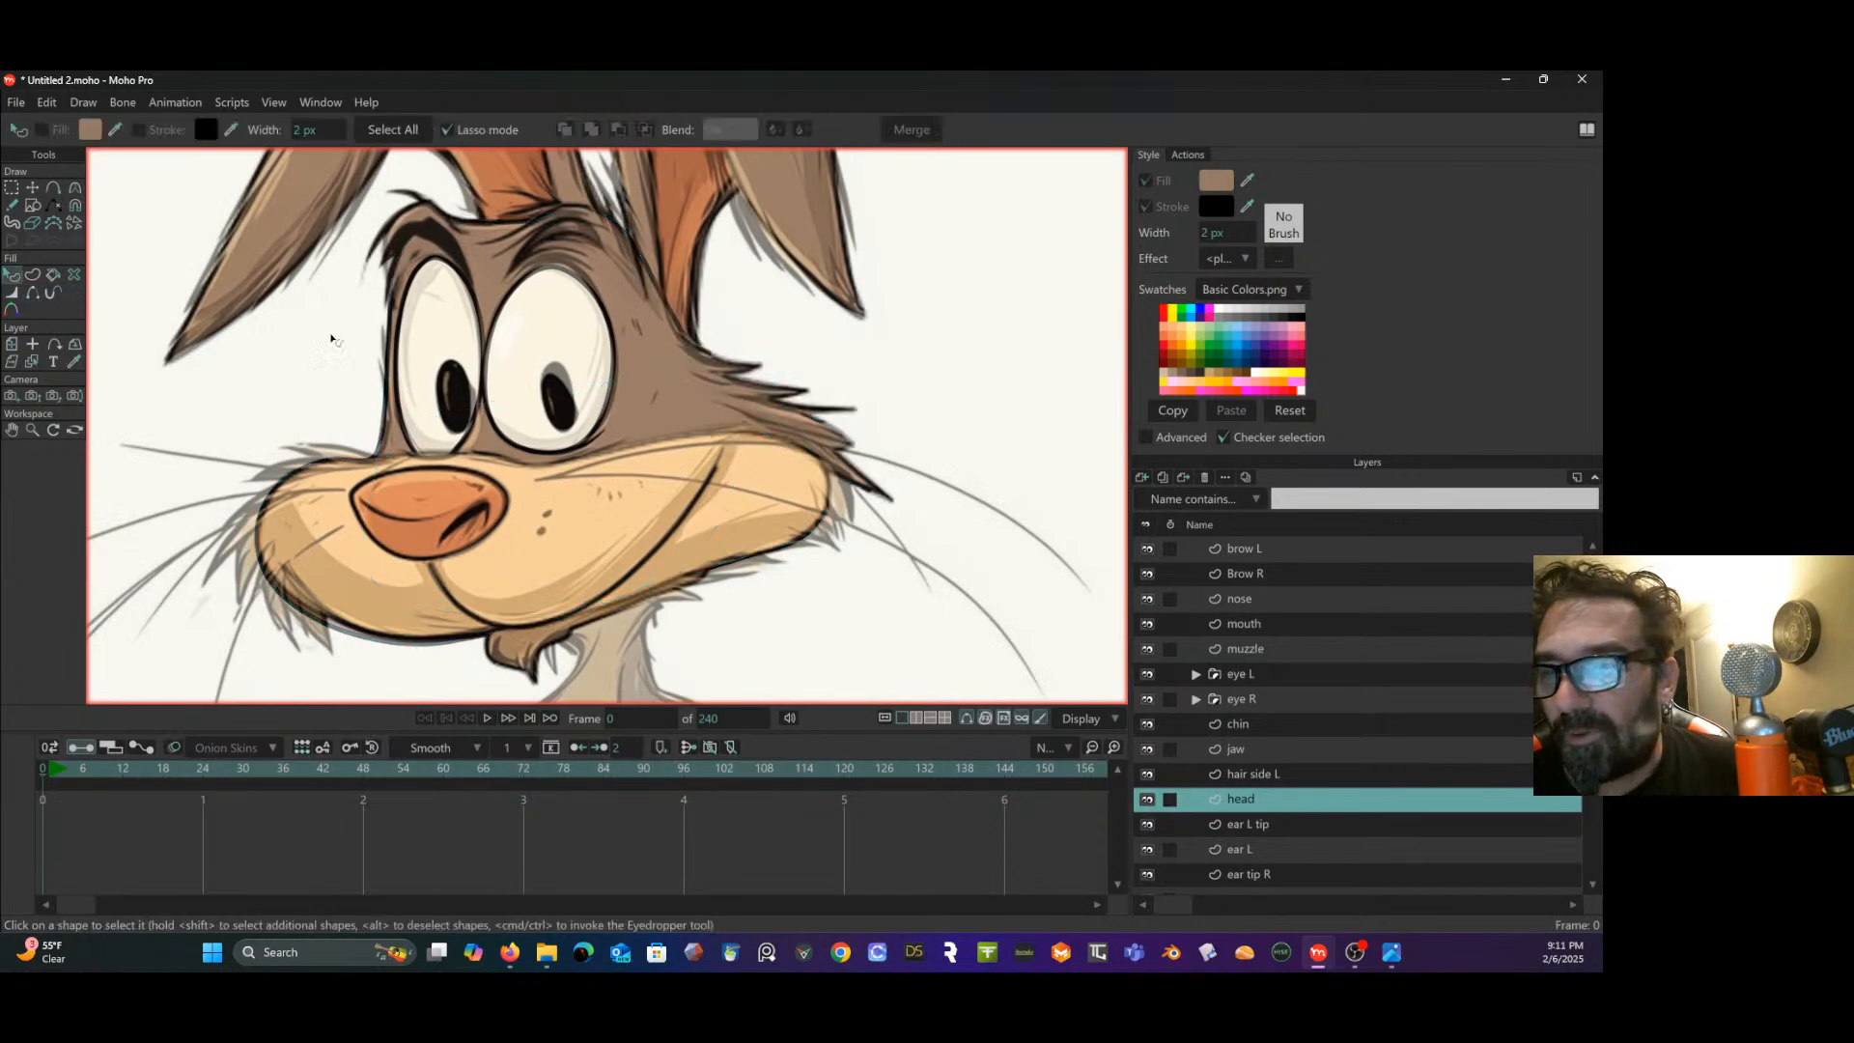
scroll(787, 439, "down", 1)
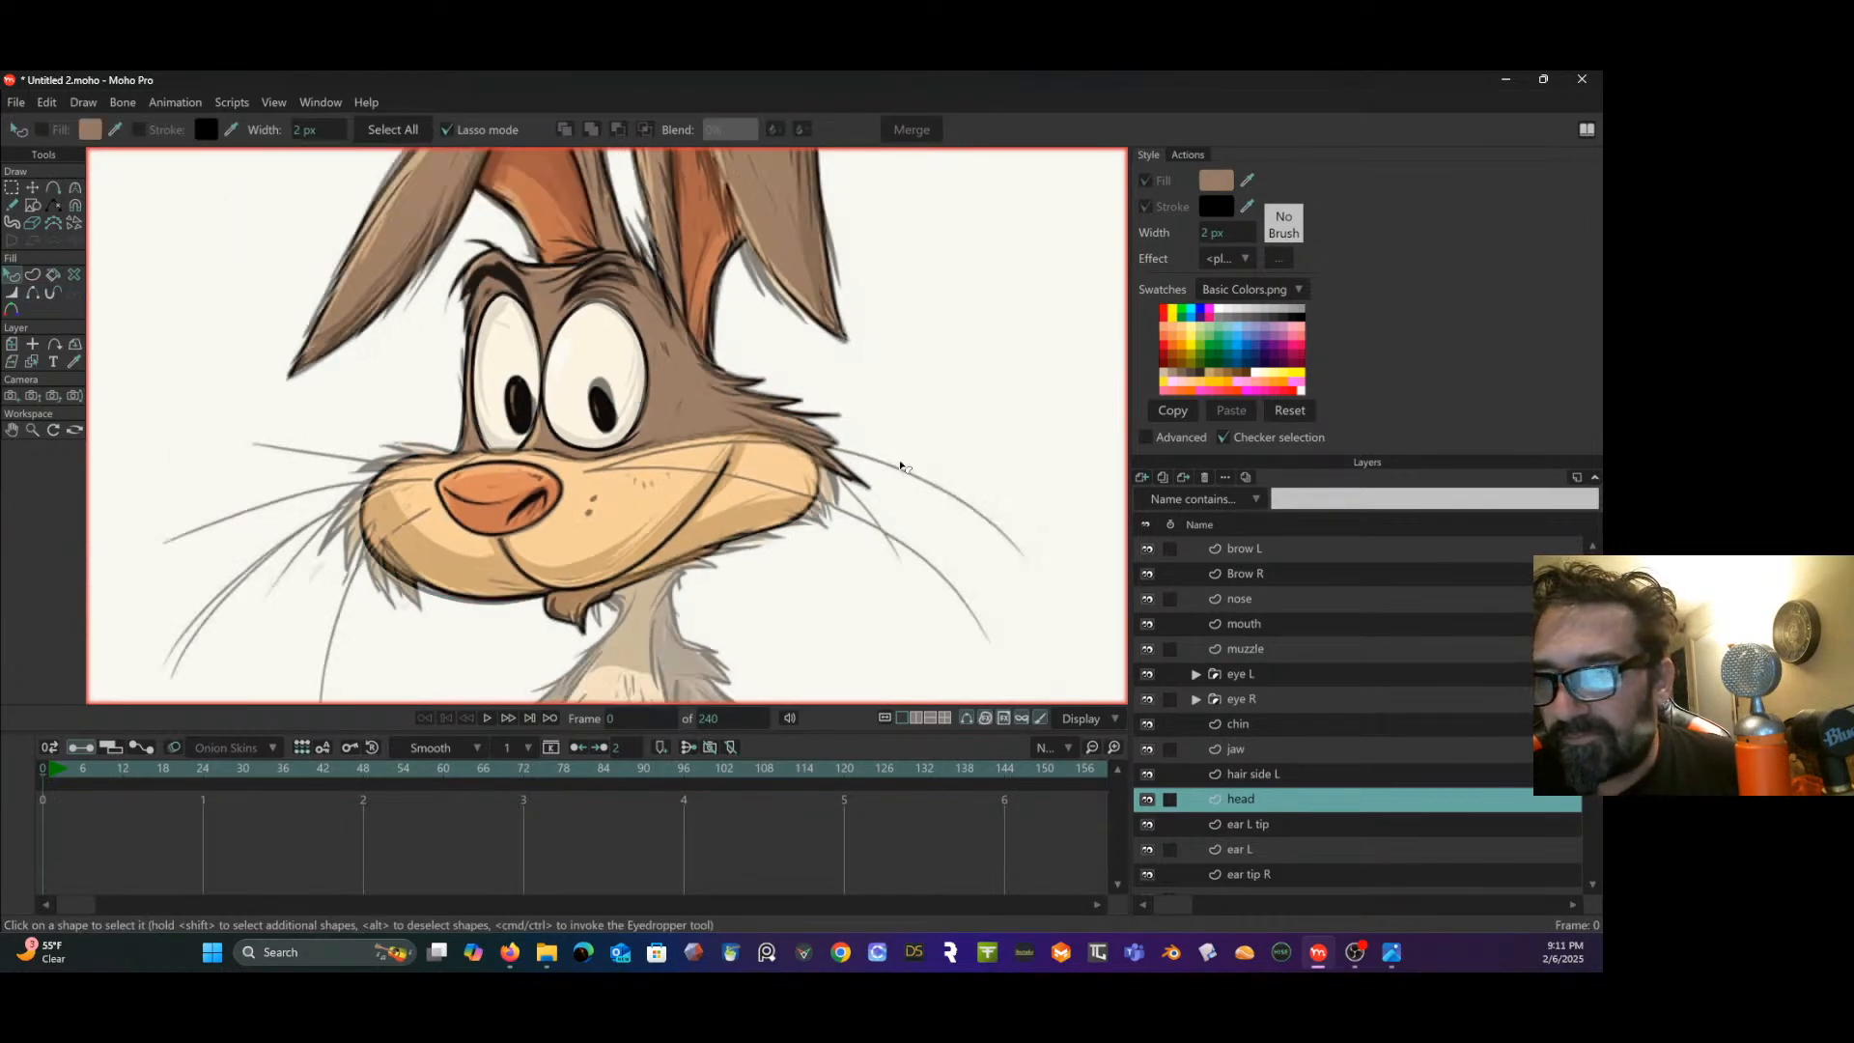
left_click_drag(900, 467, 877, 464)
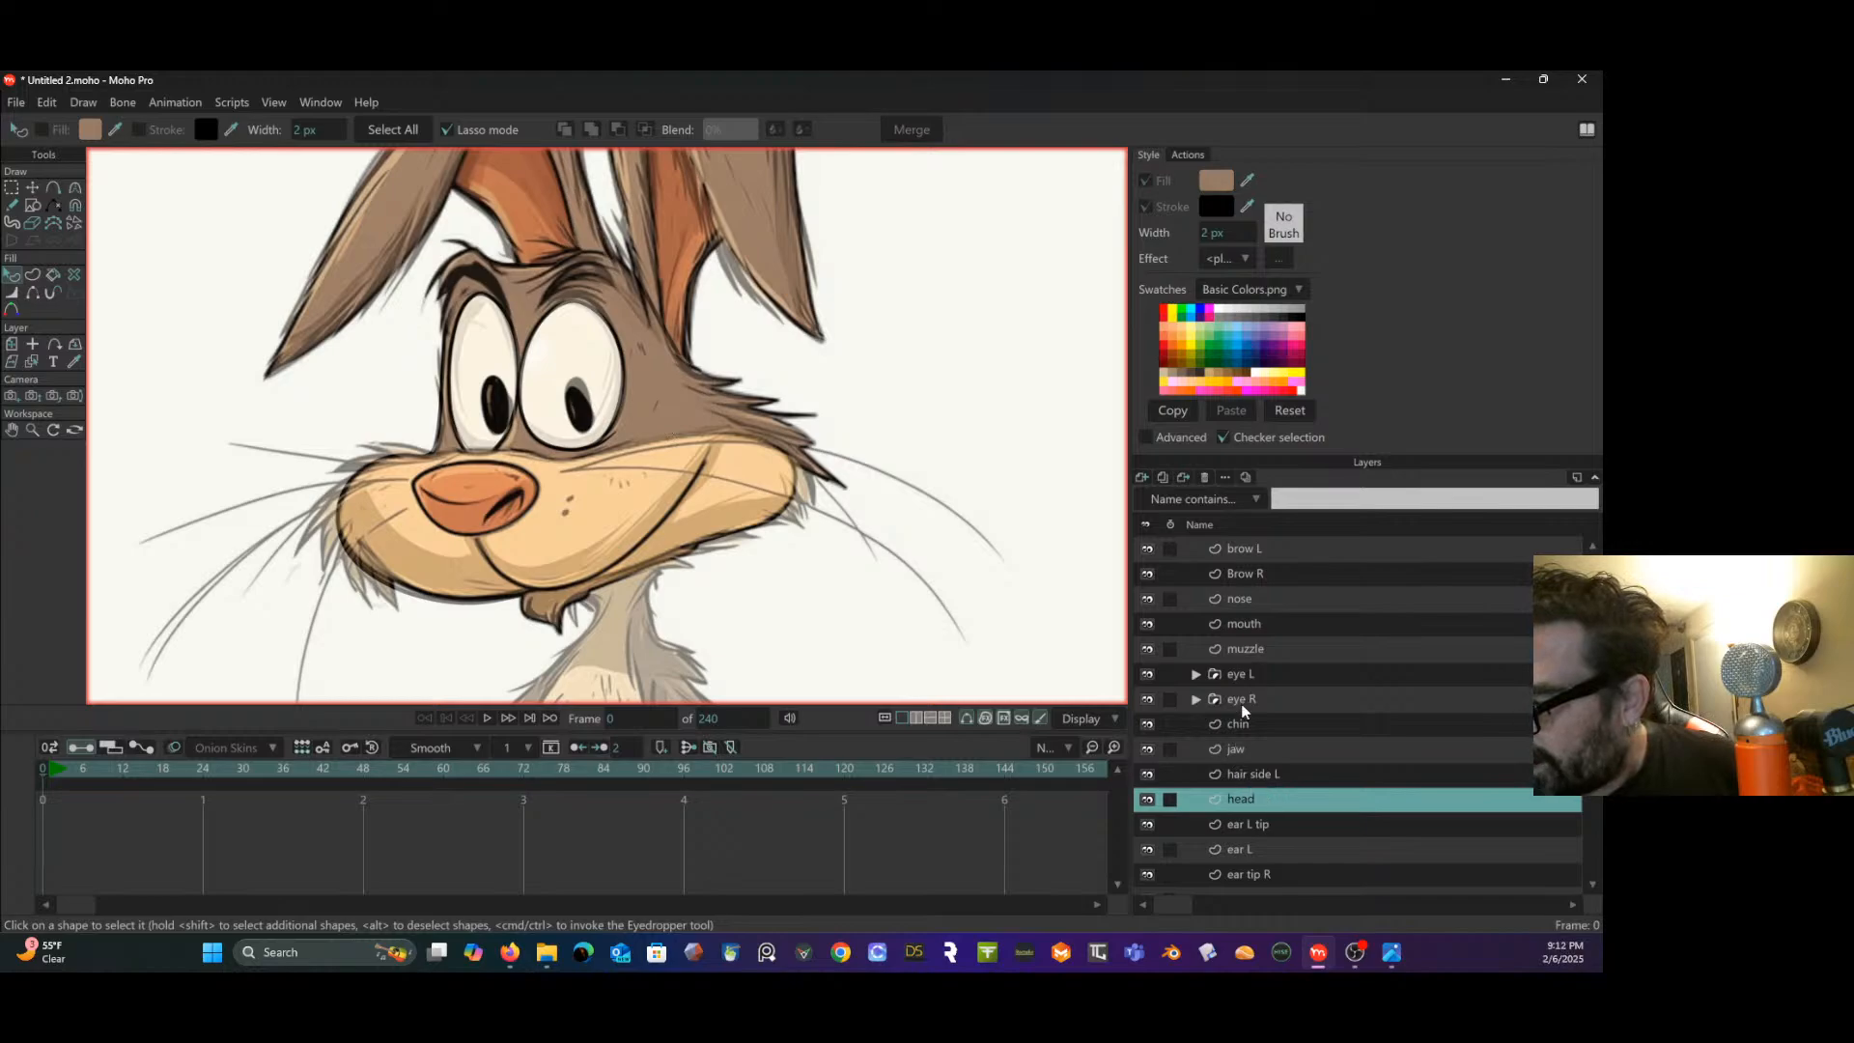
- Duplicate the hair side L layer and name the copy "hair side R"
left_click(1258, 772)
right_click(1258, 772)
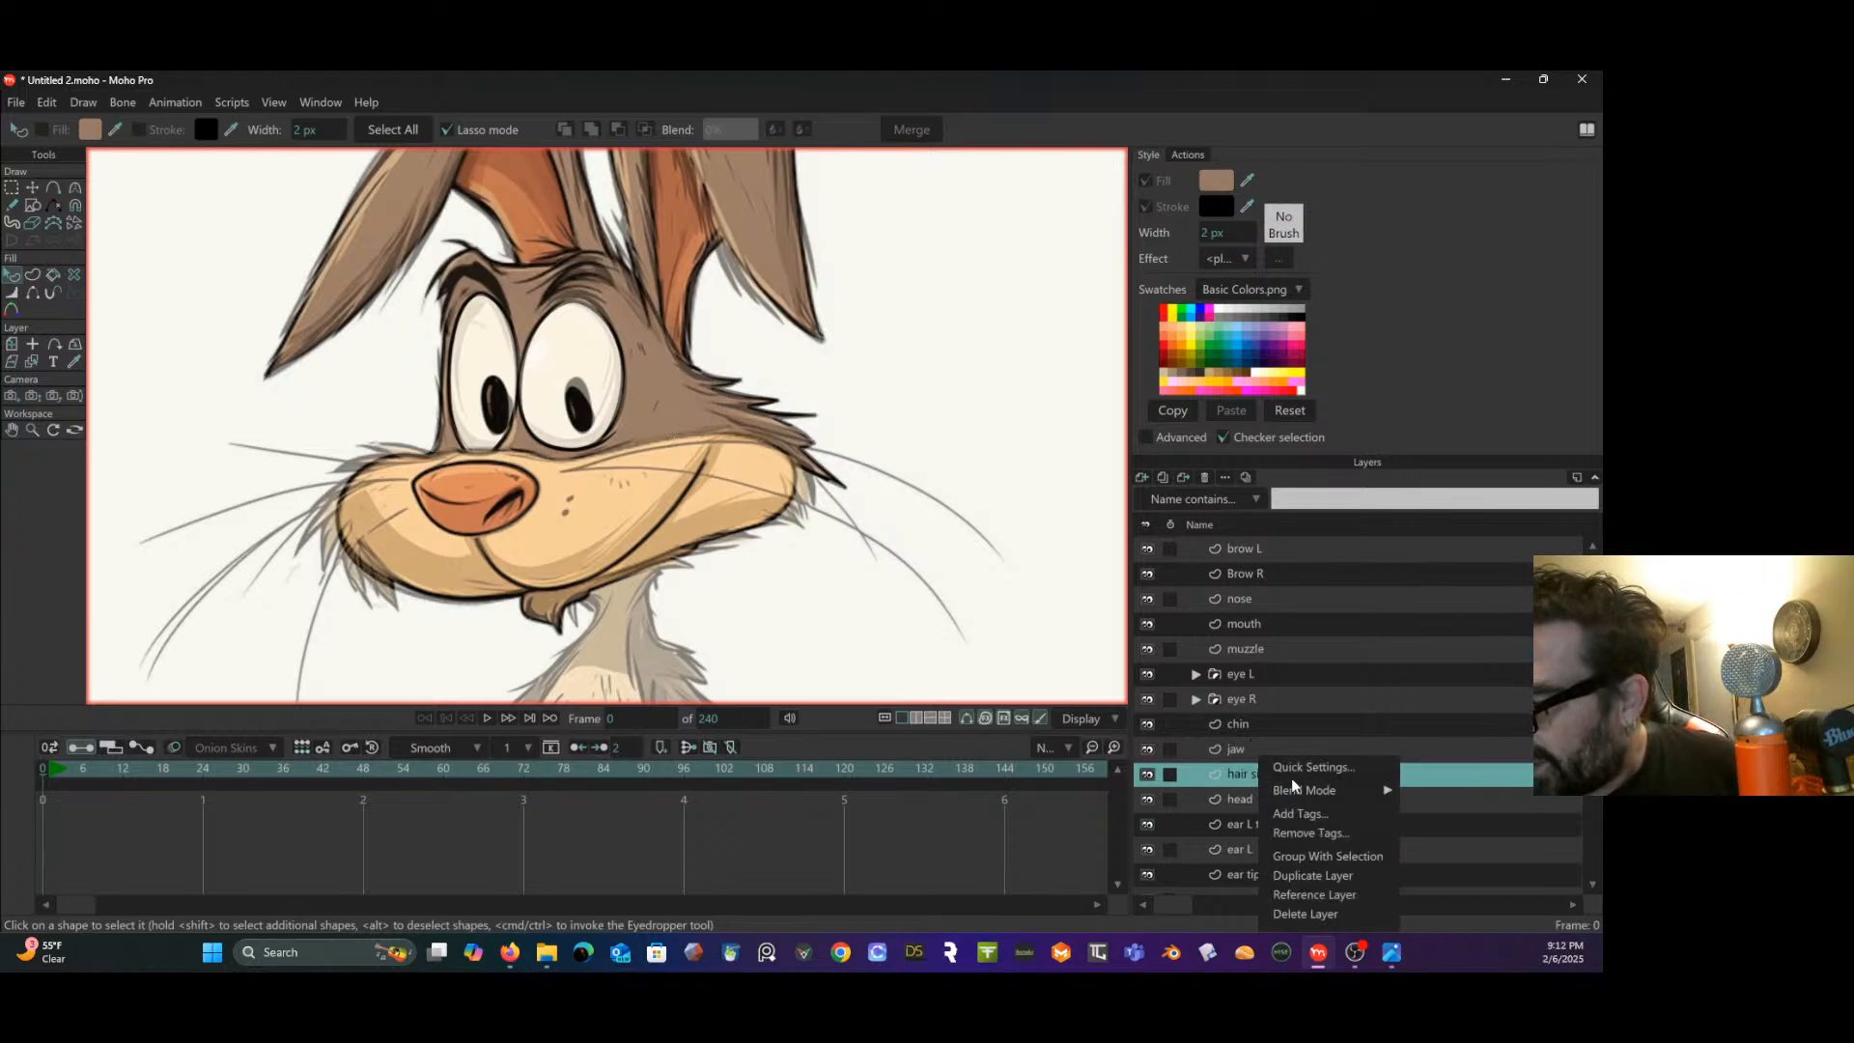
left_click(1324, 875)
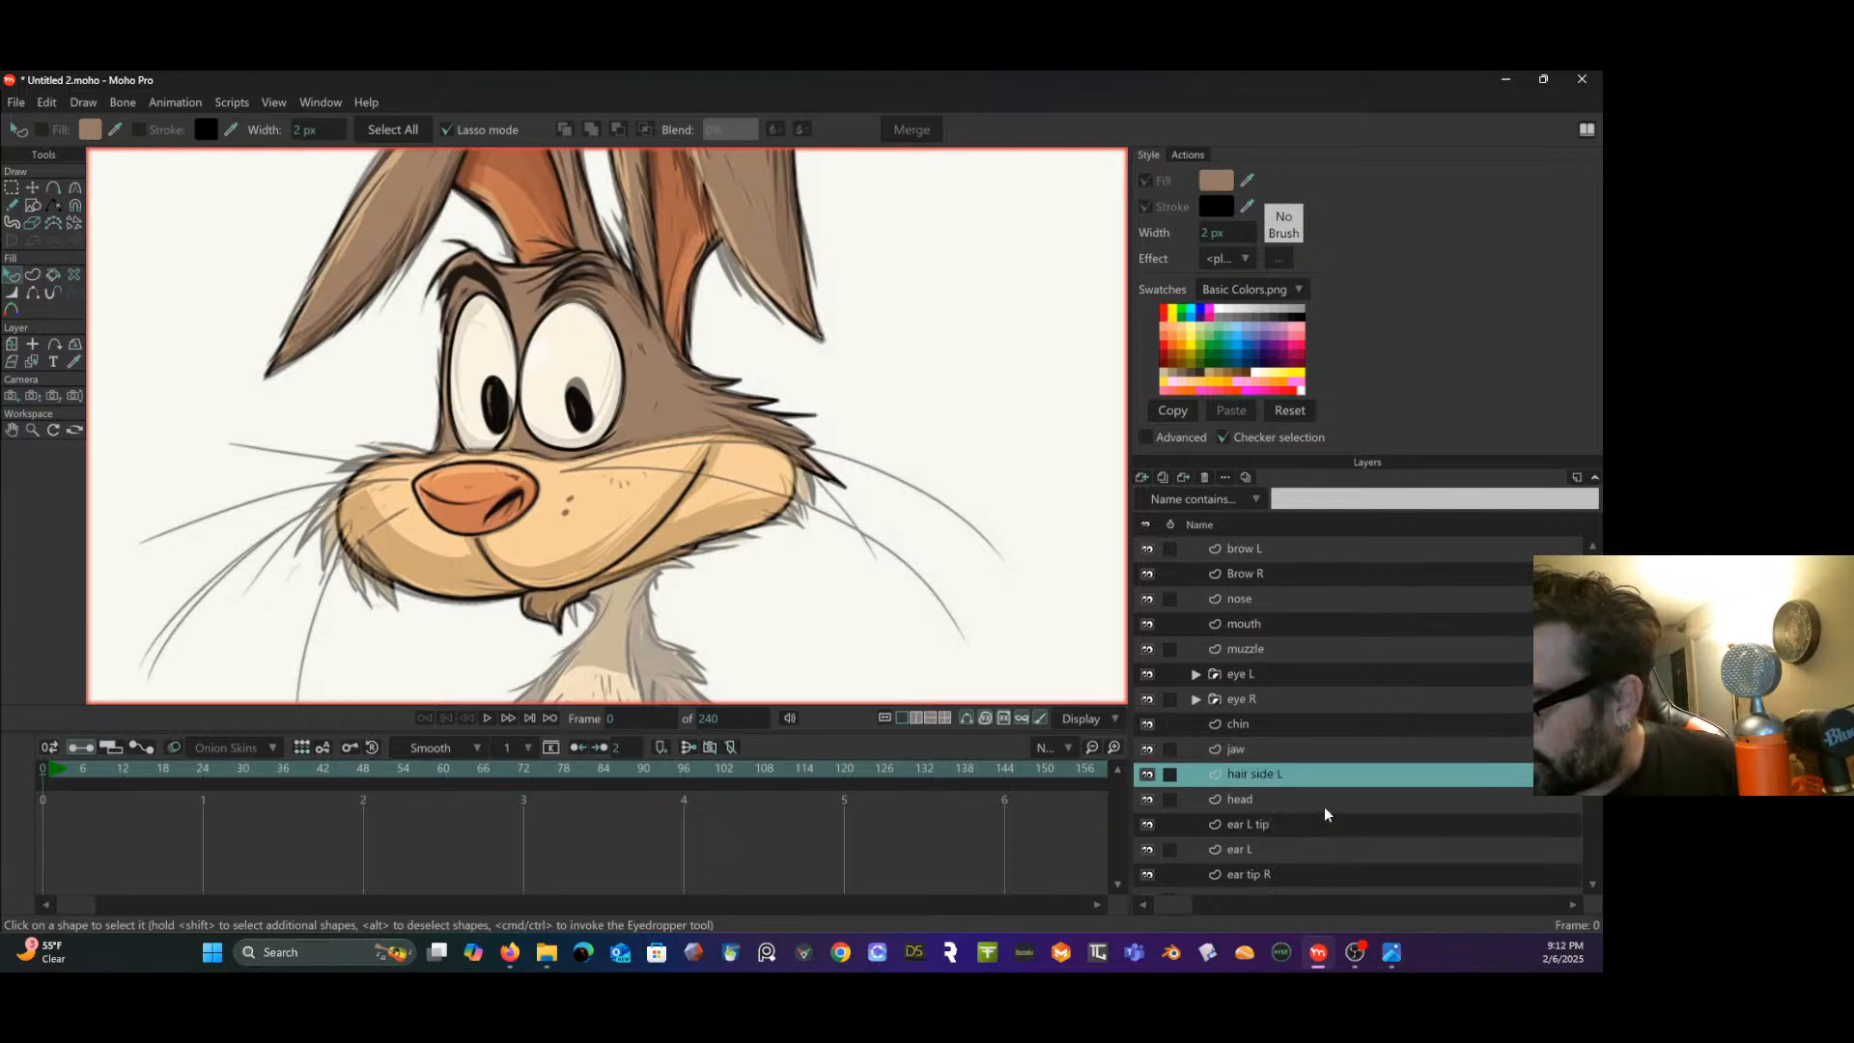
double_click(1267, 775)
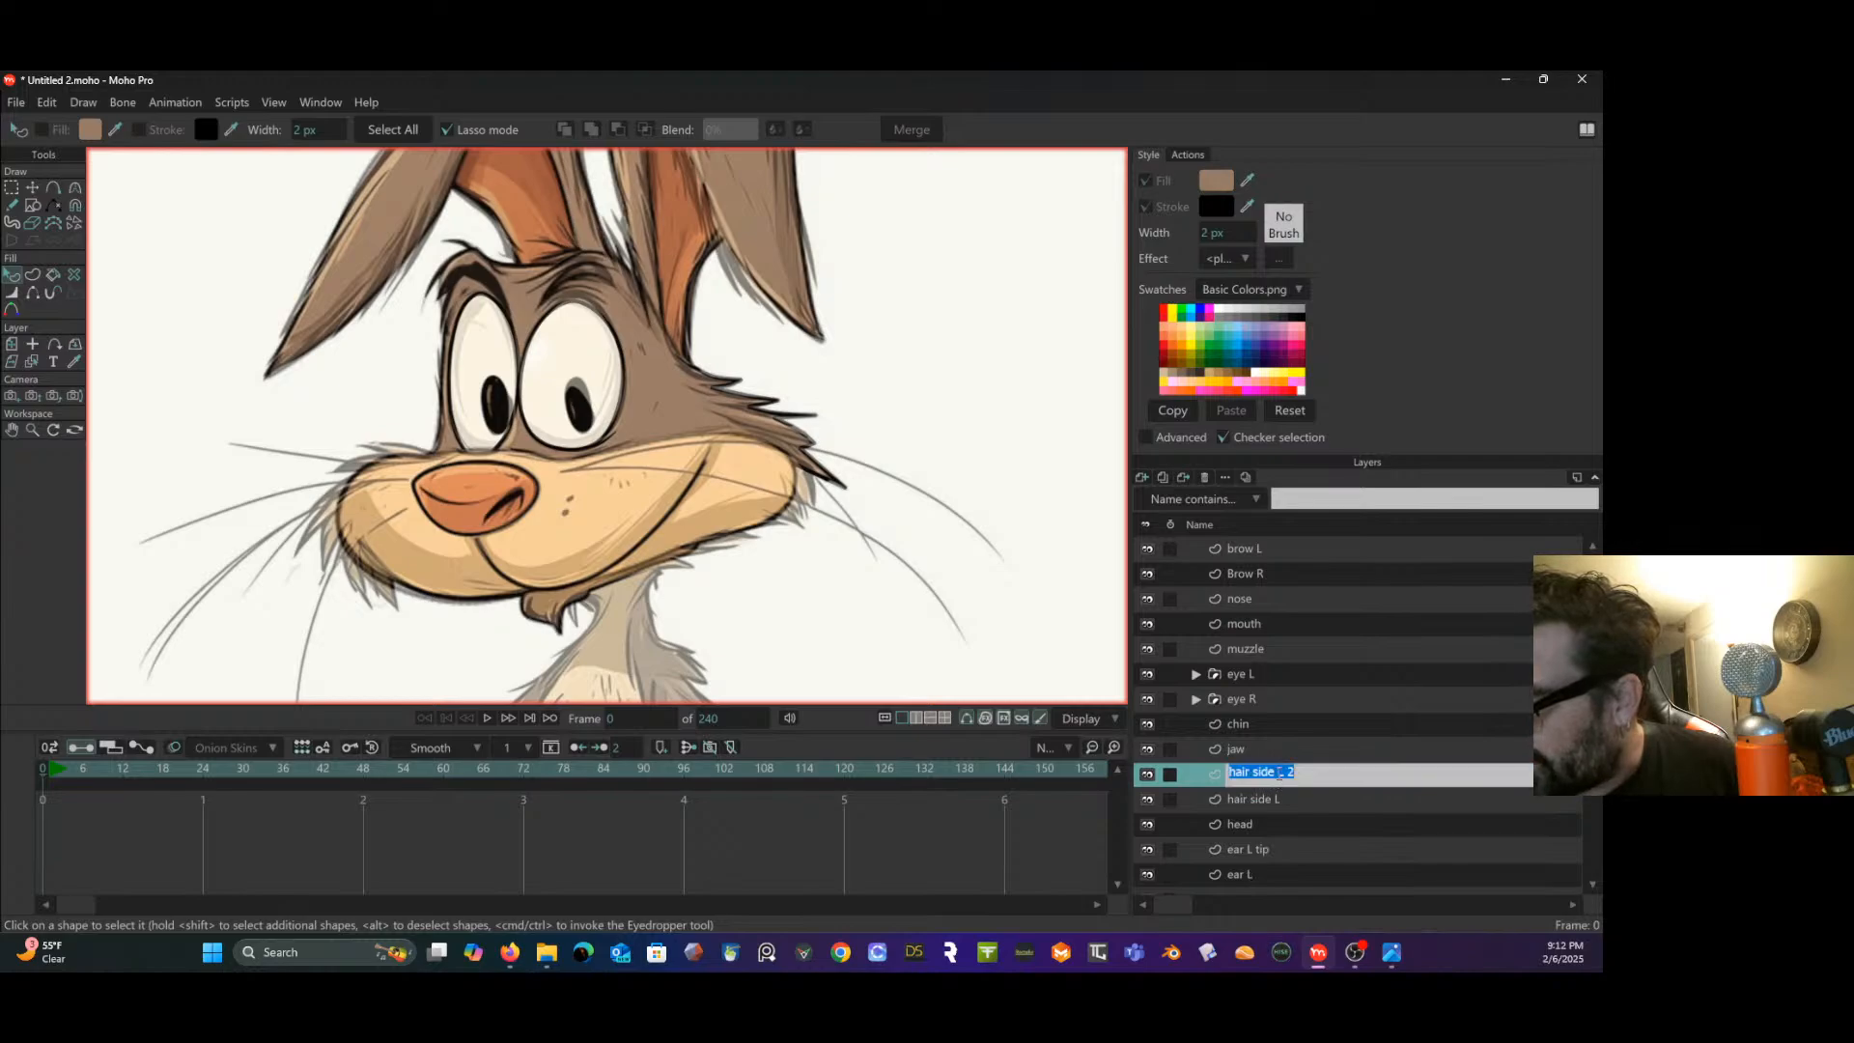
left_click_drag(1277, 772, 1329, 774)
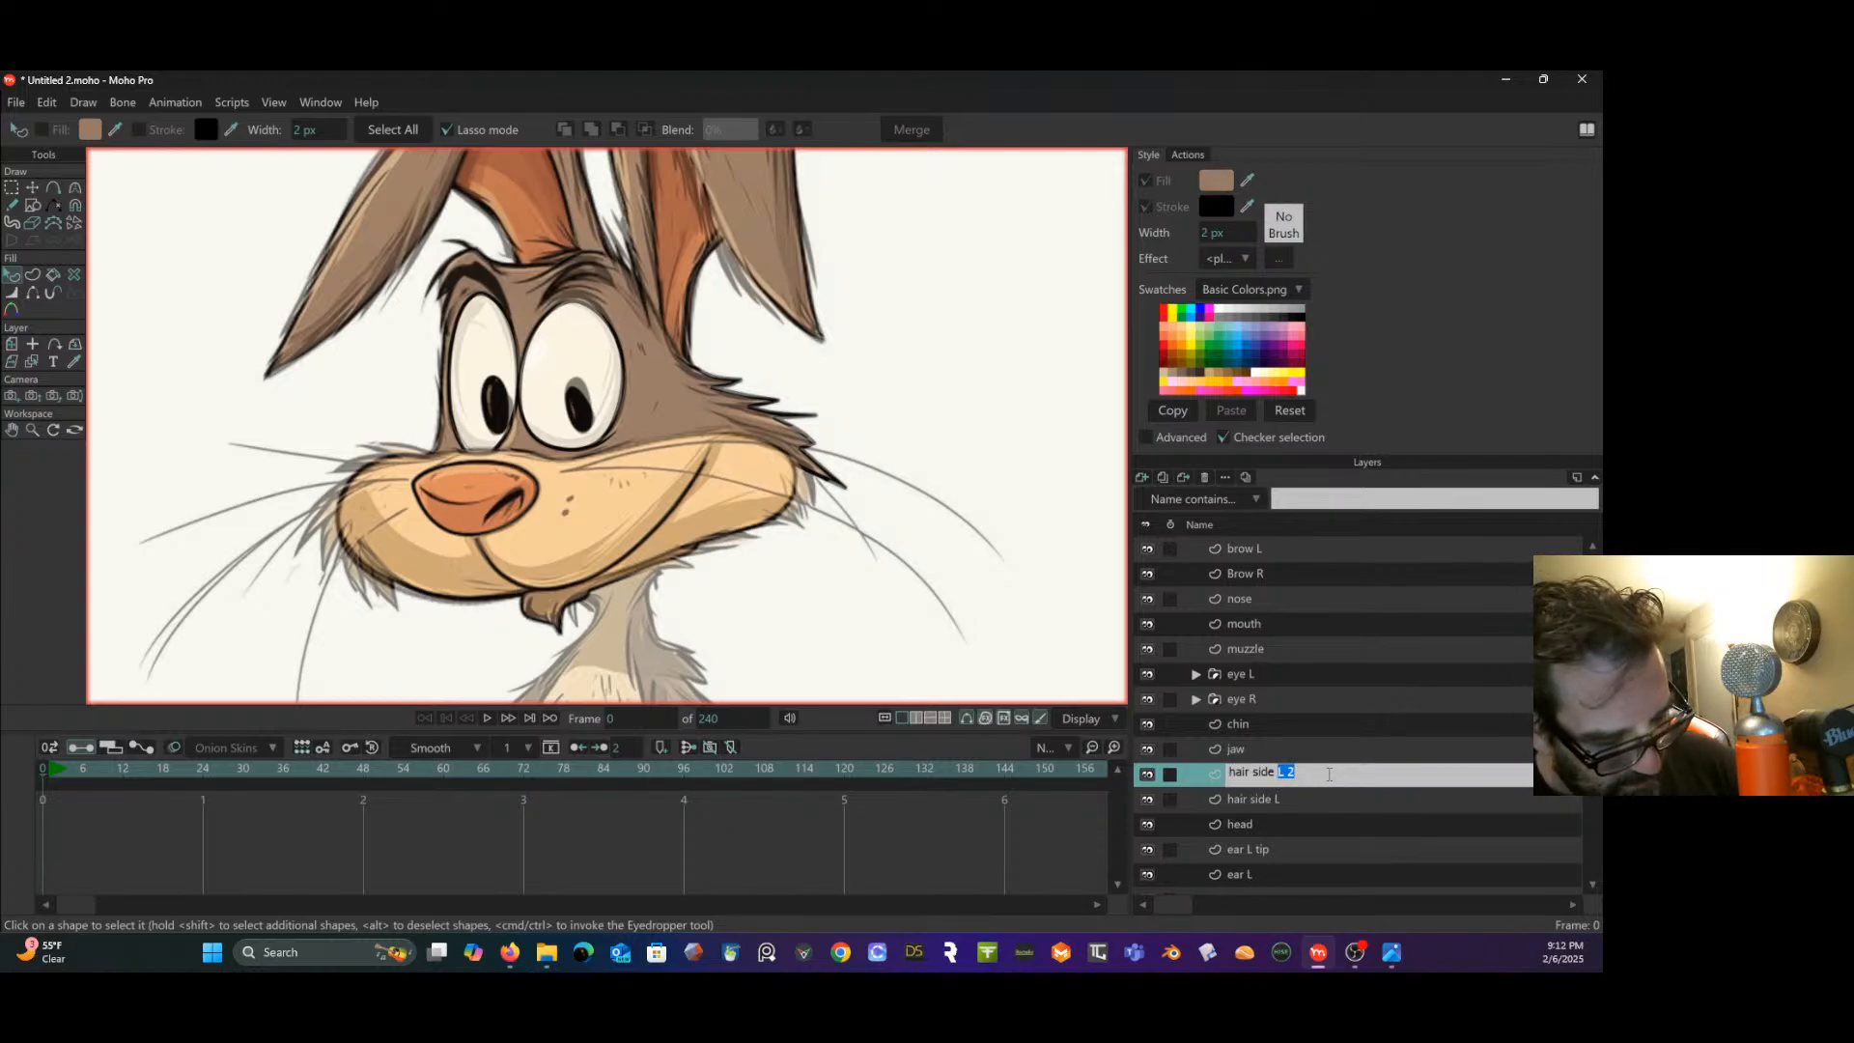
type("R")
key("Return")
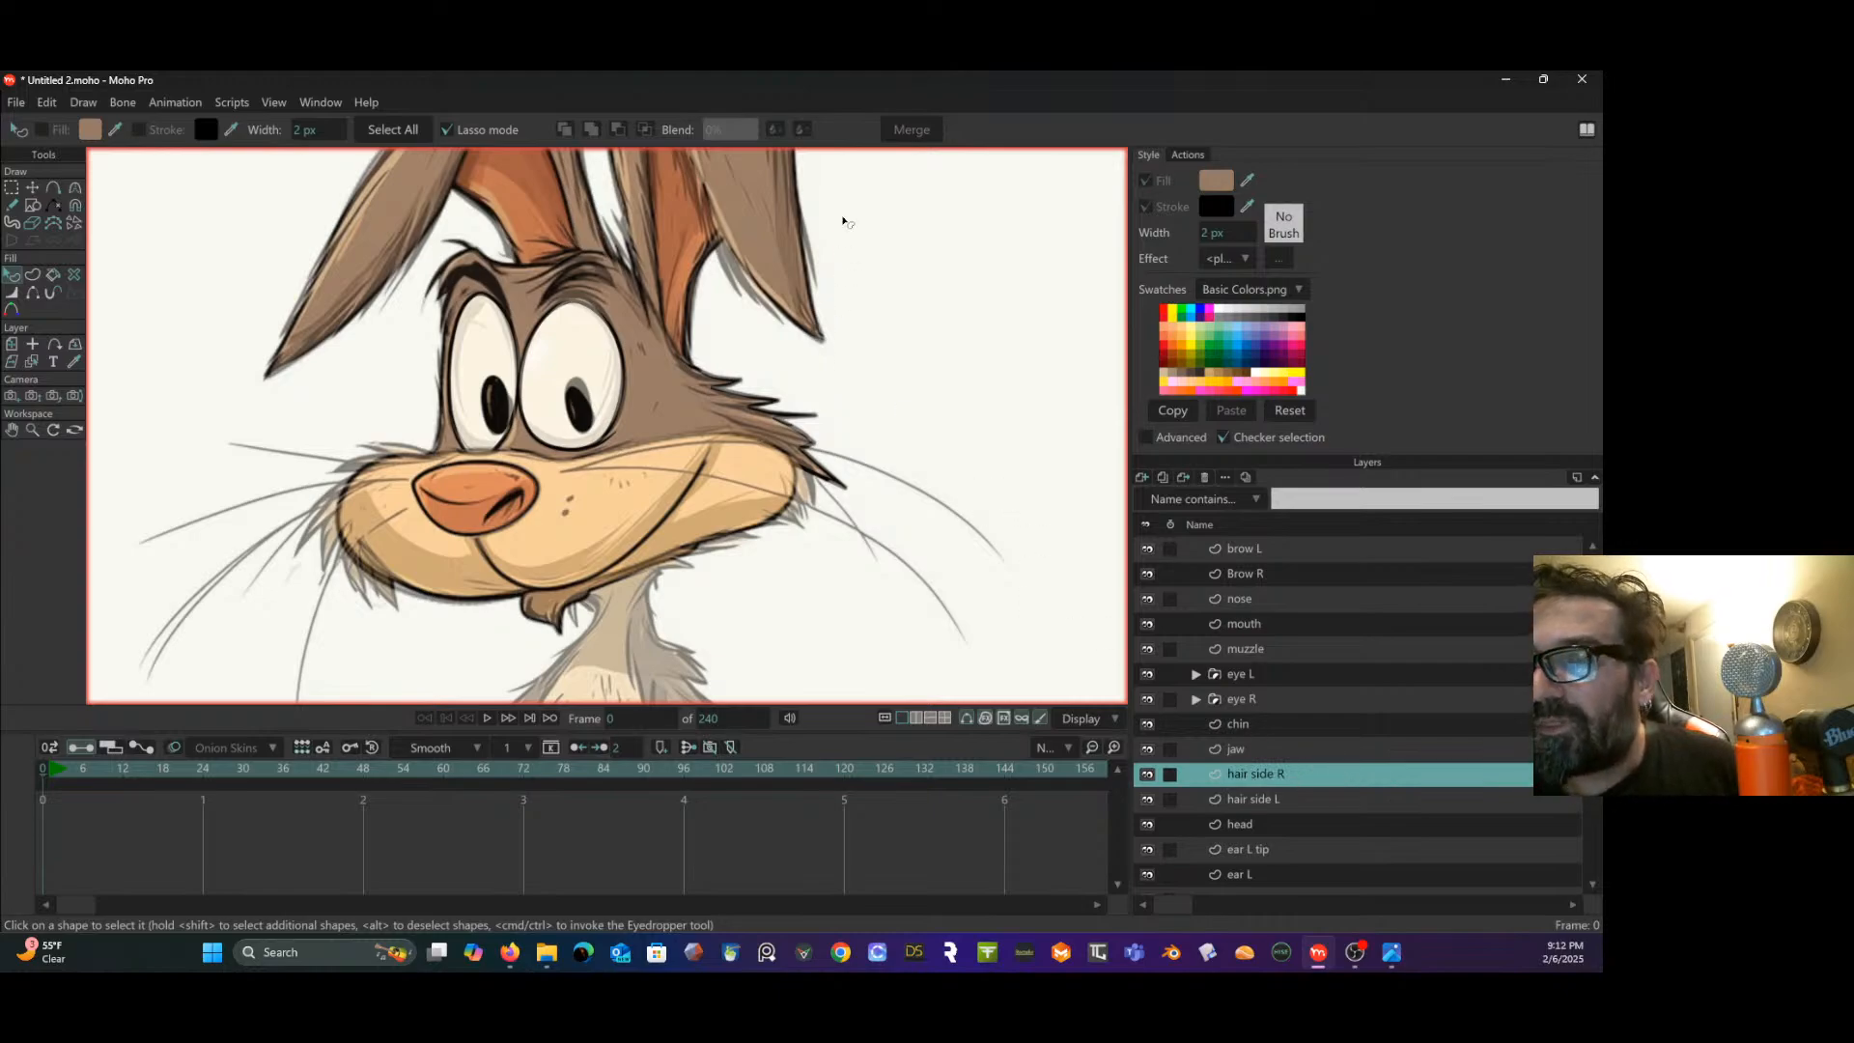
- Set the hair side R layer's origin at the middle of its fur shape and flip the layer horizontally
left_click(15, 347)
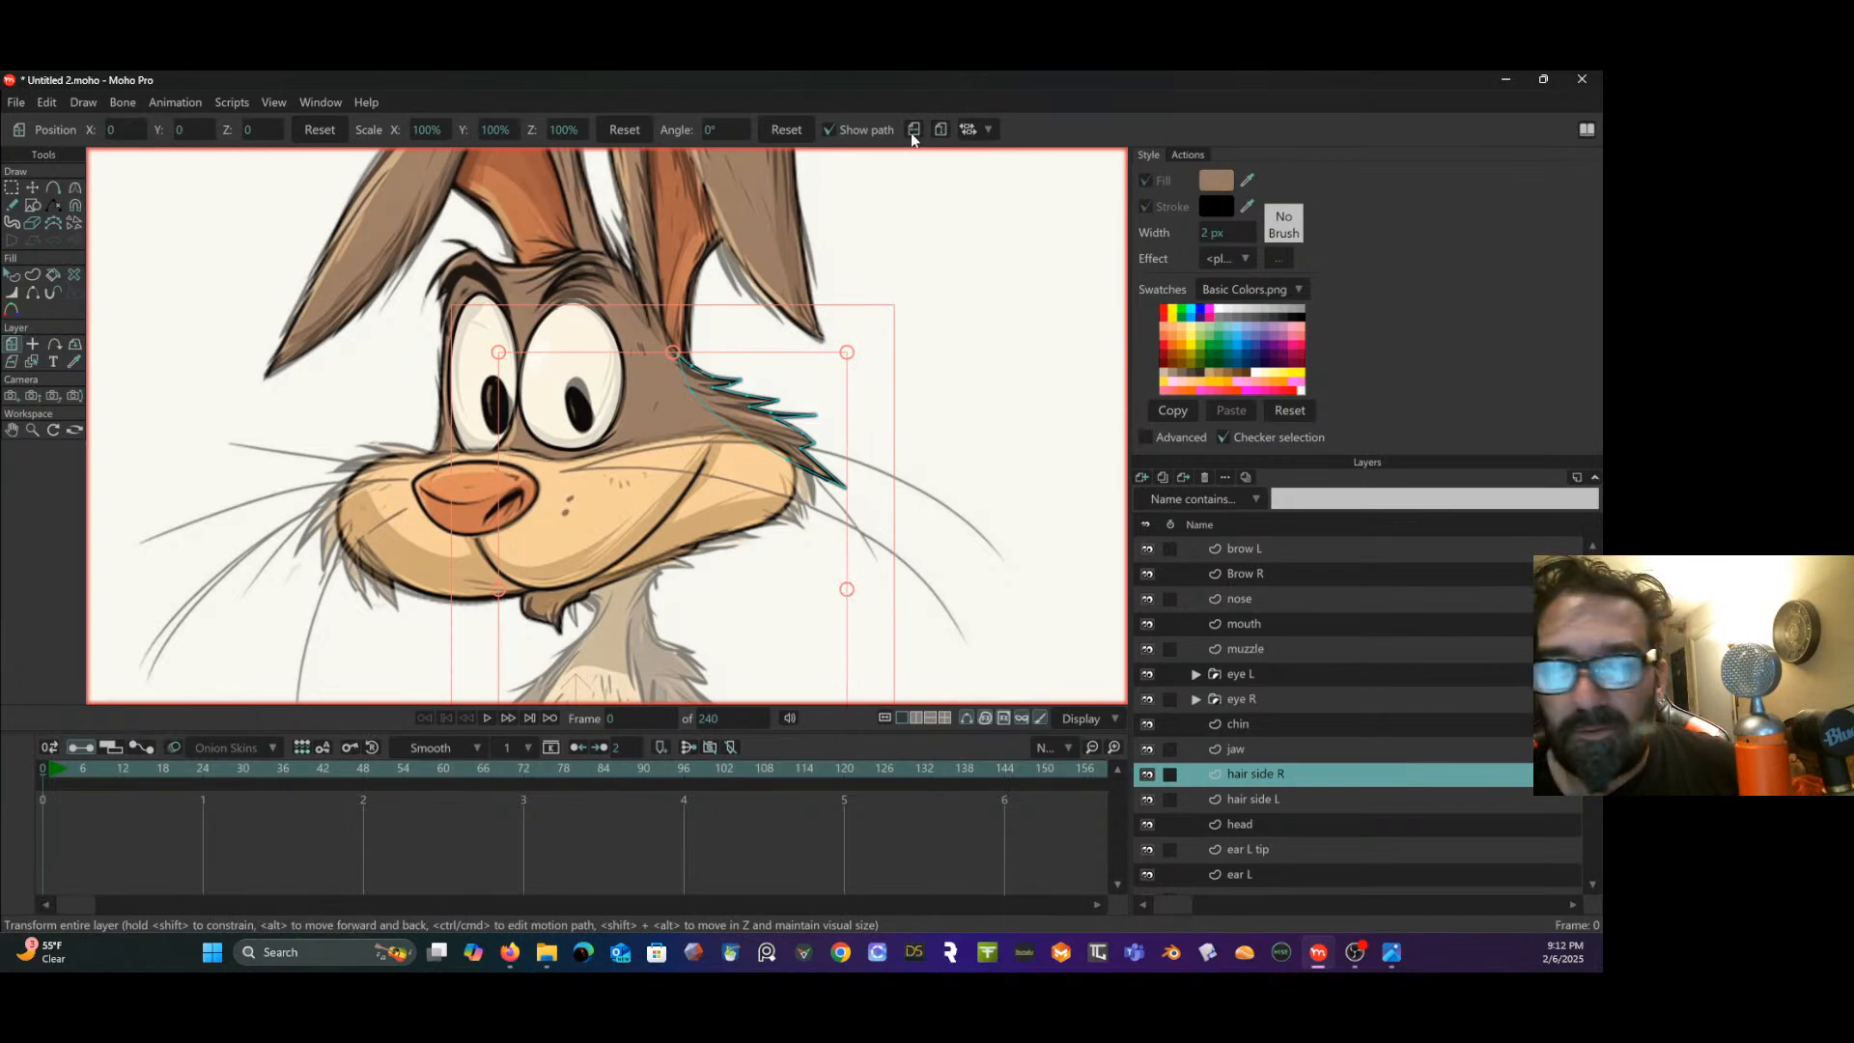
left_click(32, 347)
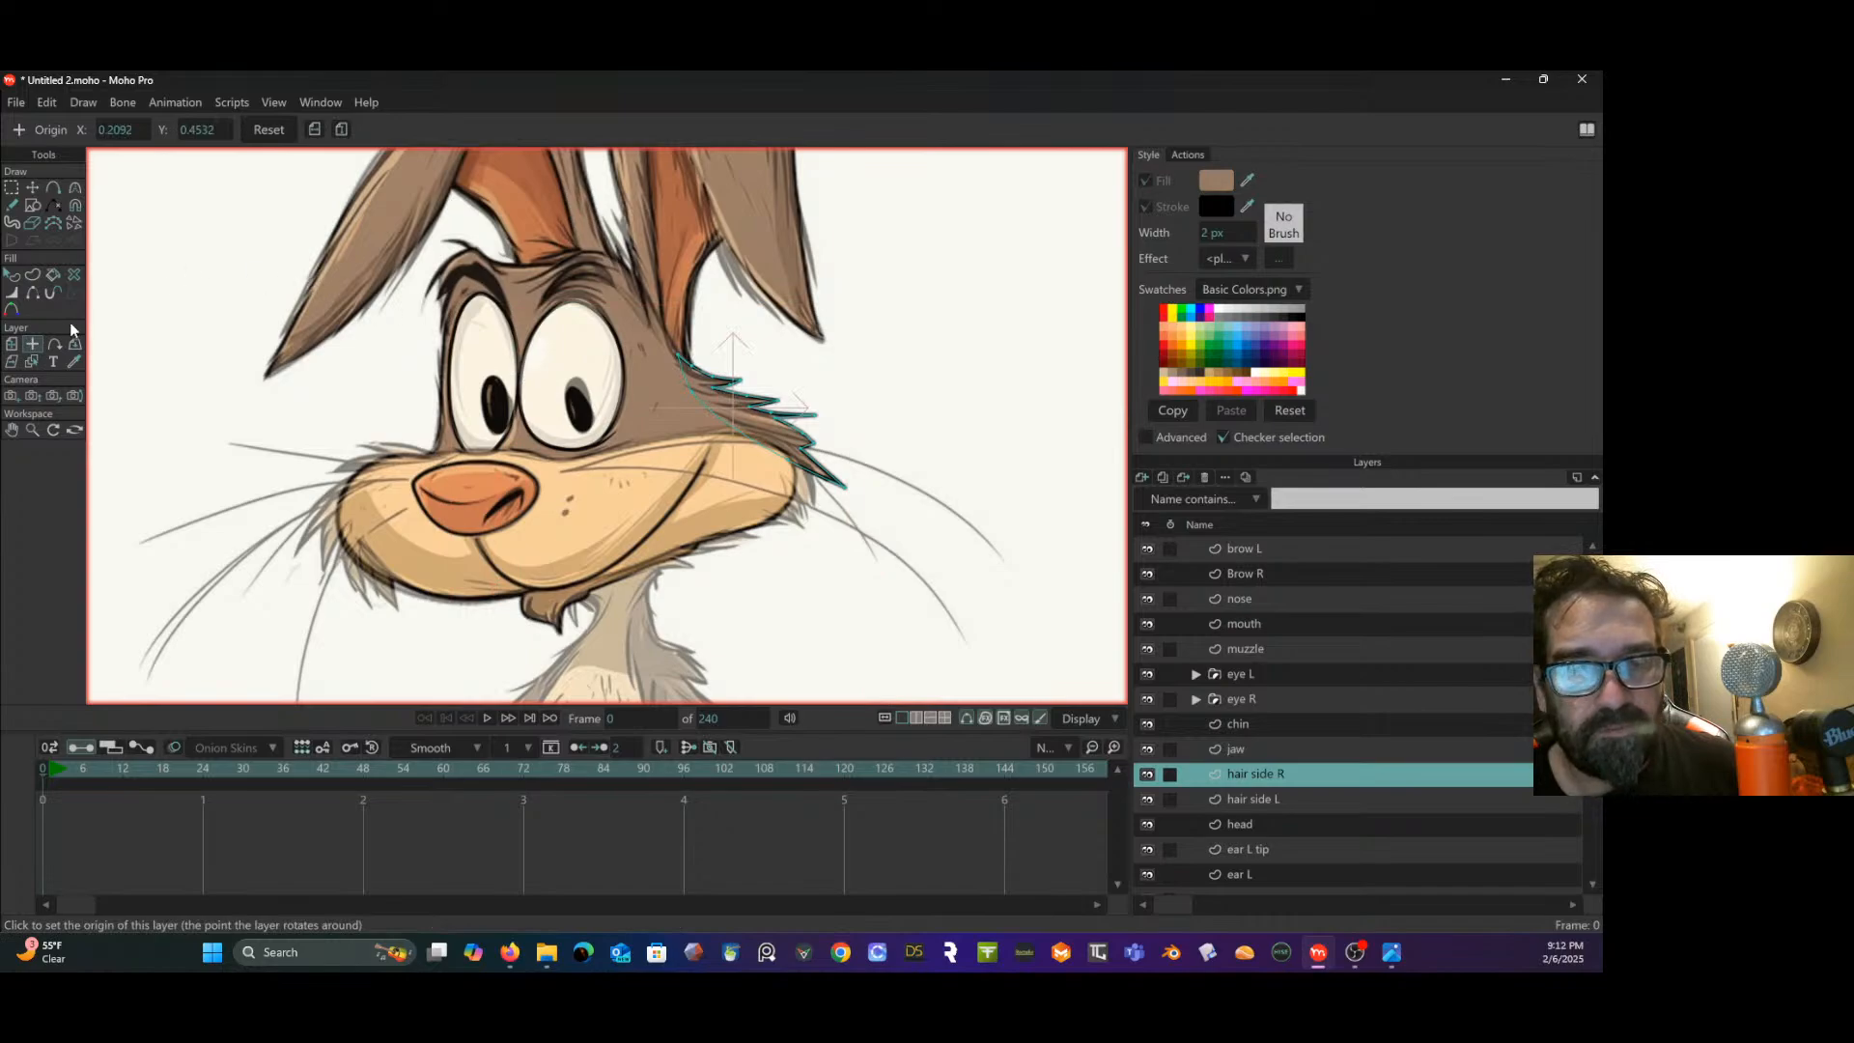
left_click(11, 345)
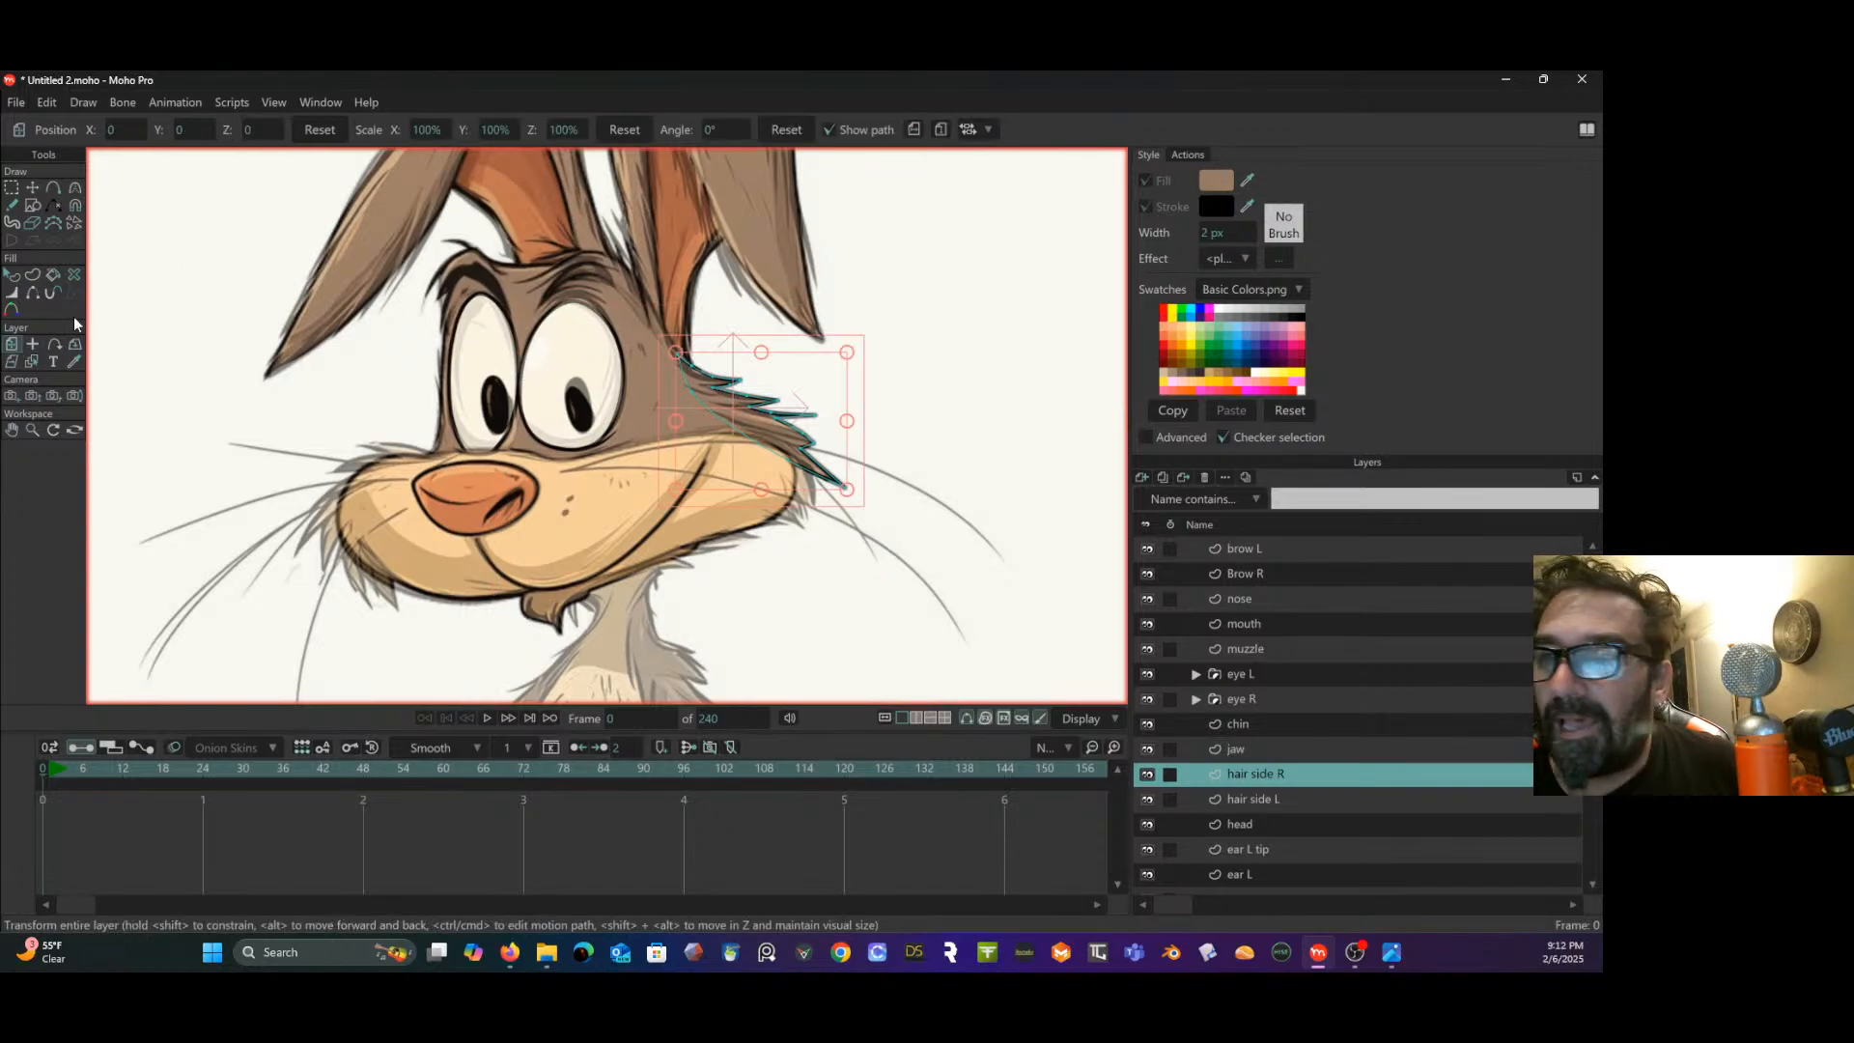
left_click(914, 129)
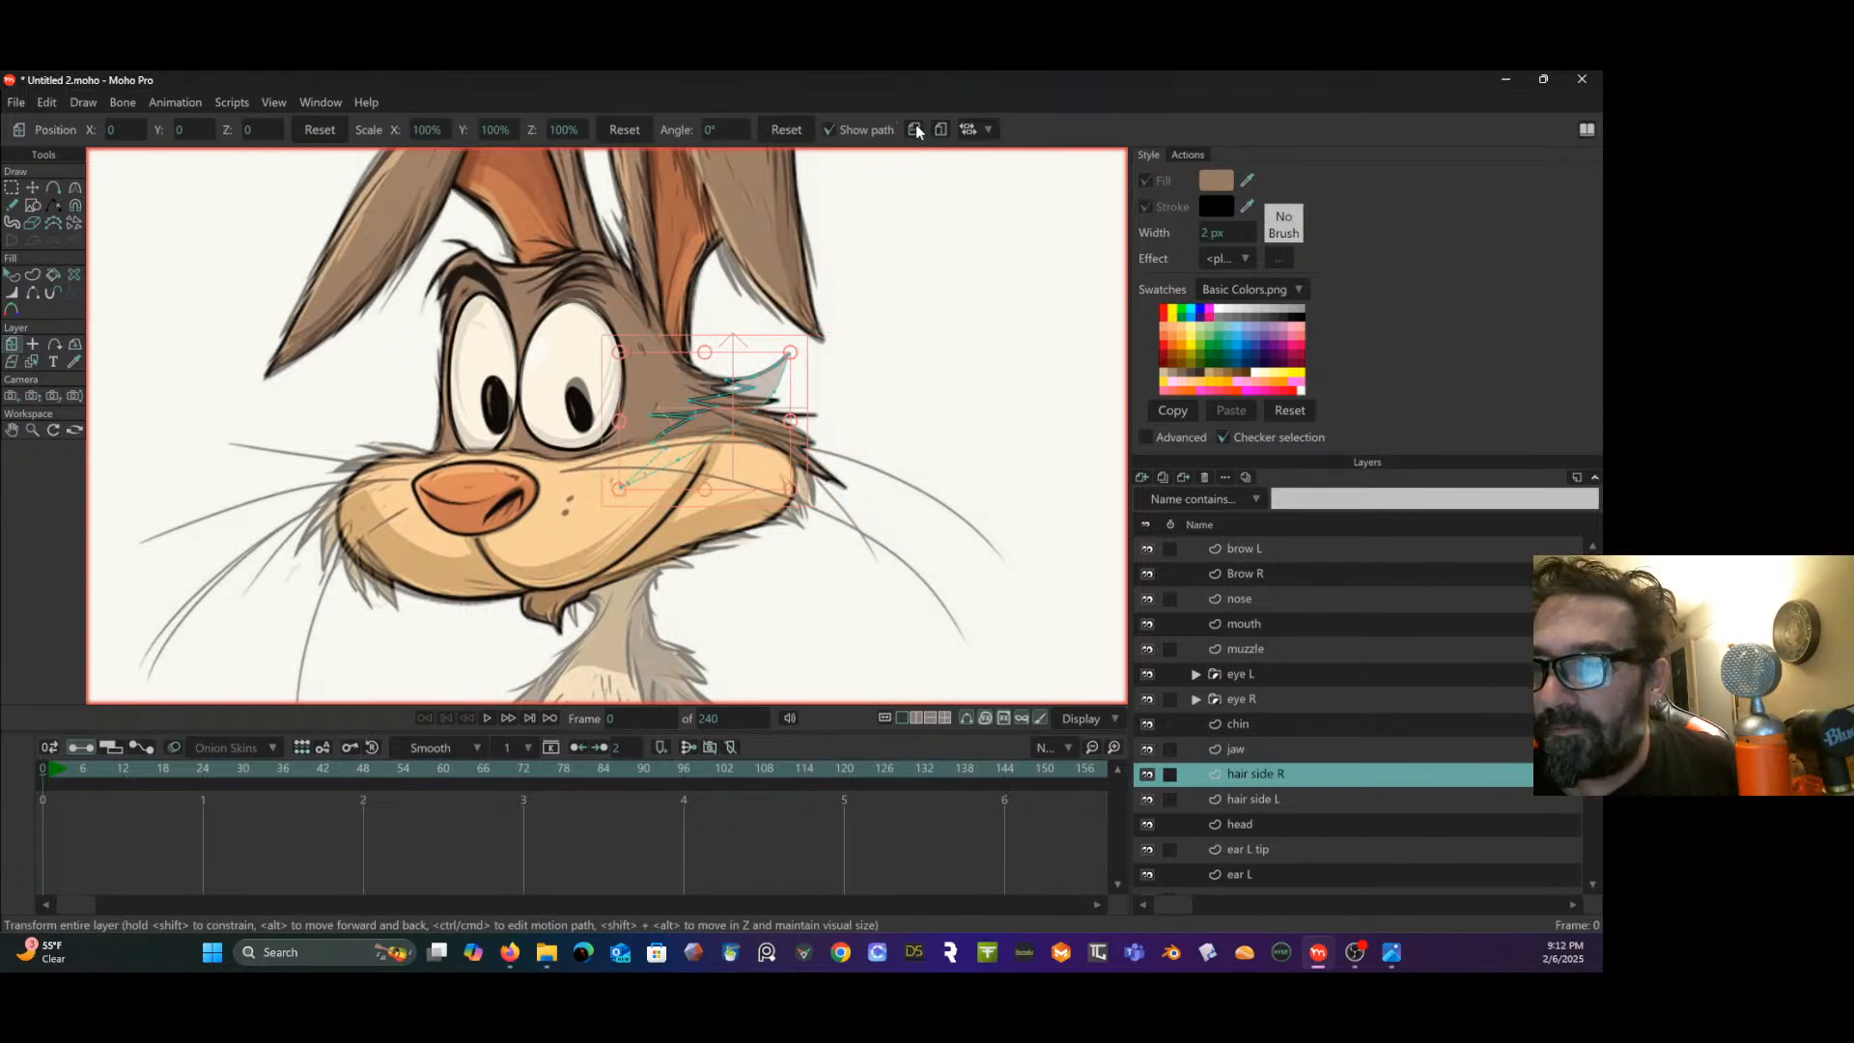
- Move the flipped hair side R layer across the face towards the nose, to about X -0.27, Y -0.03
left_click(34, 190)
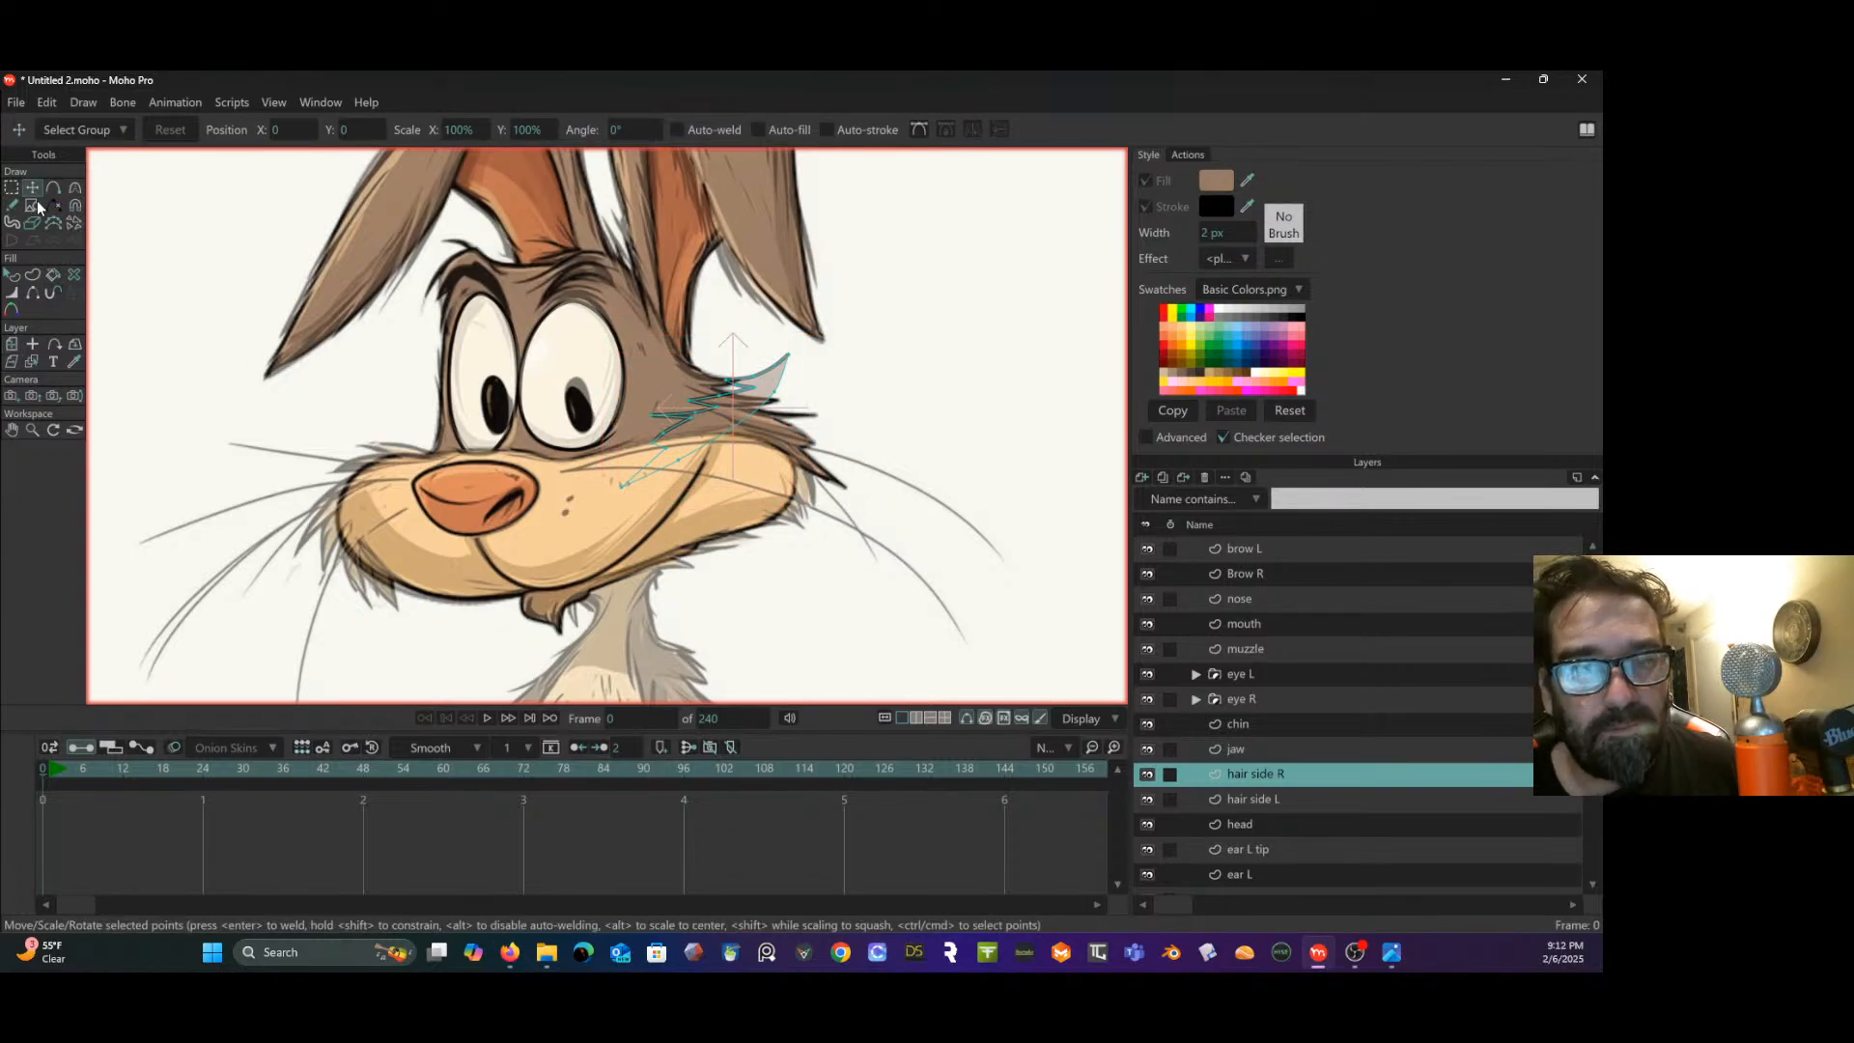
left_click(12, 344)
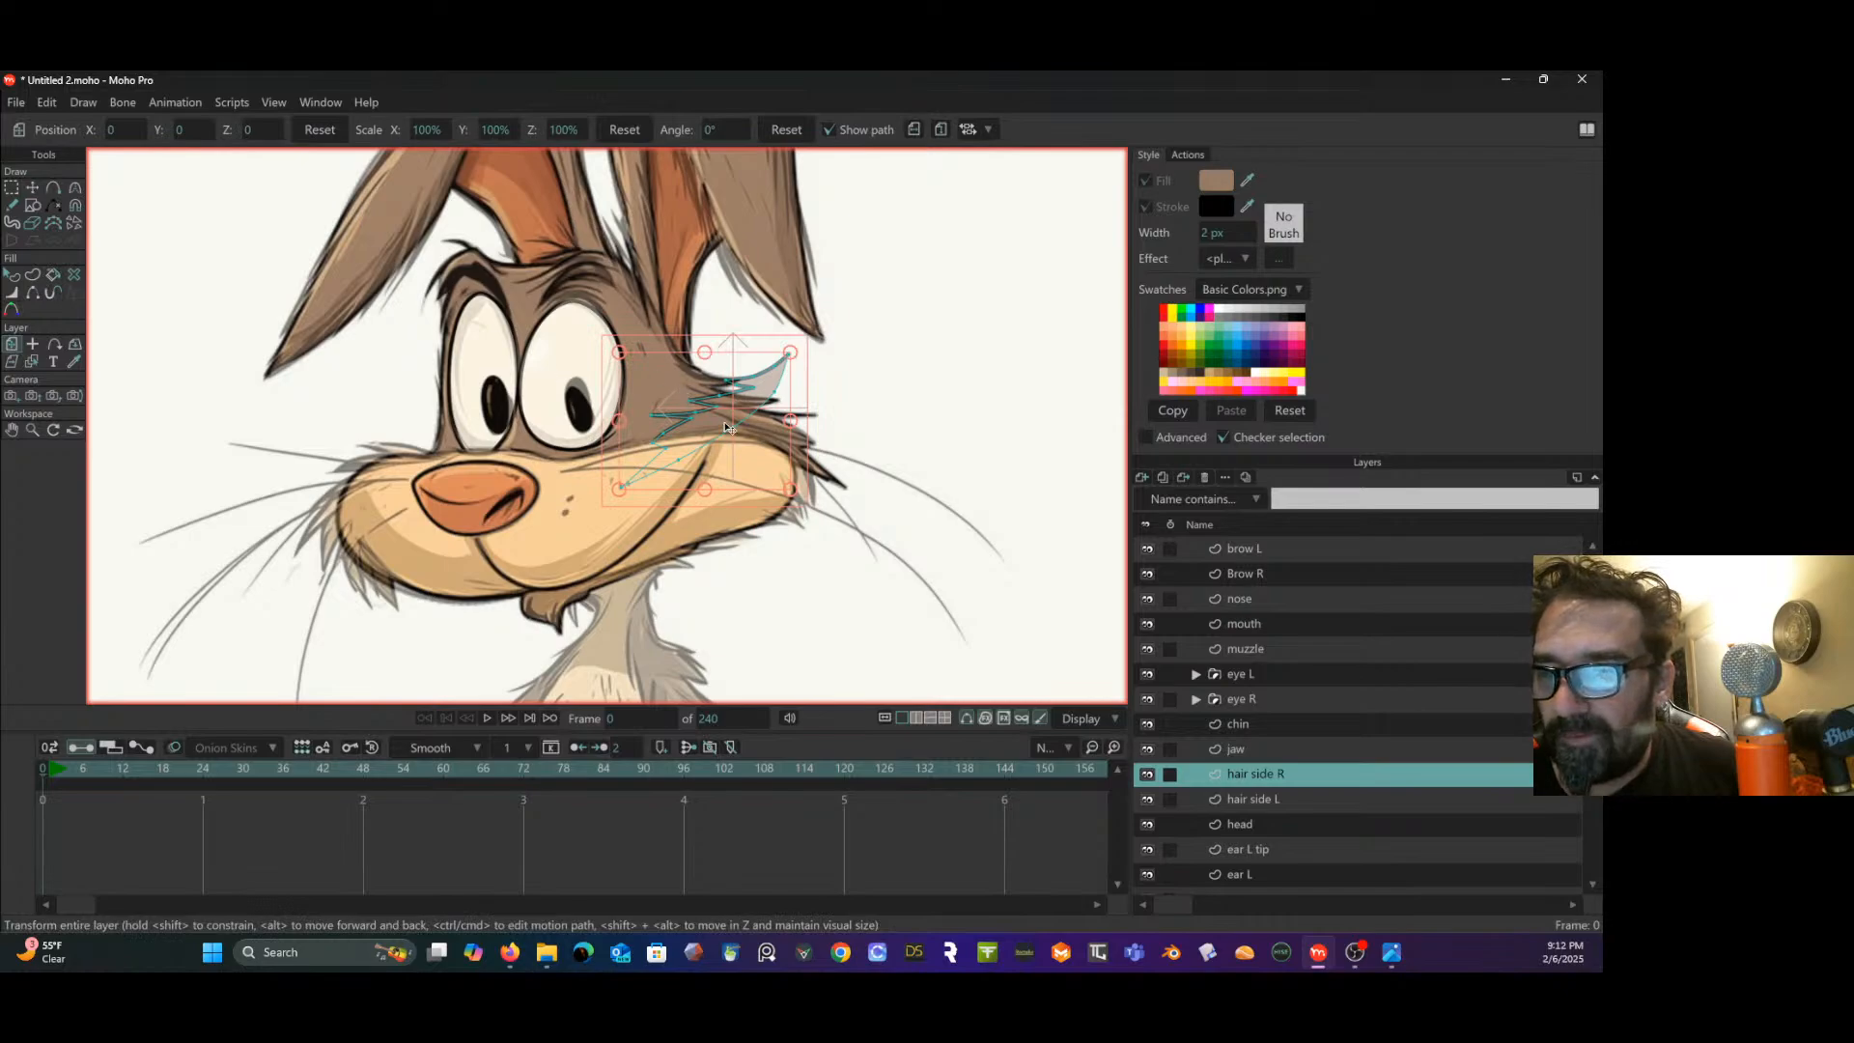
left_click_drag(722, 425, 519, 453)
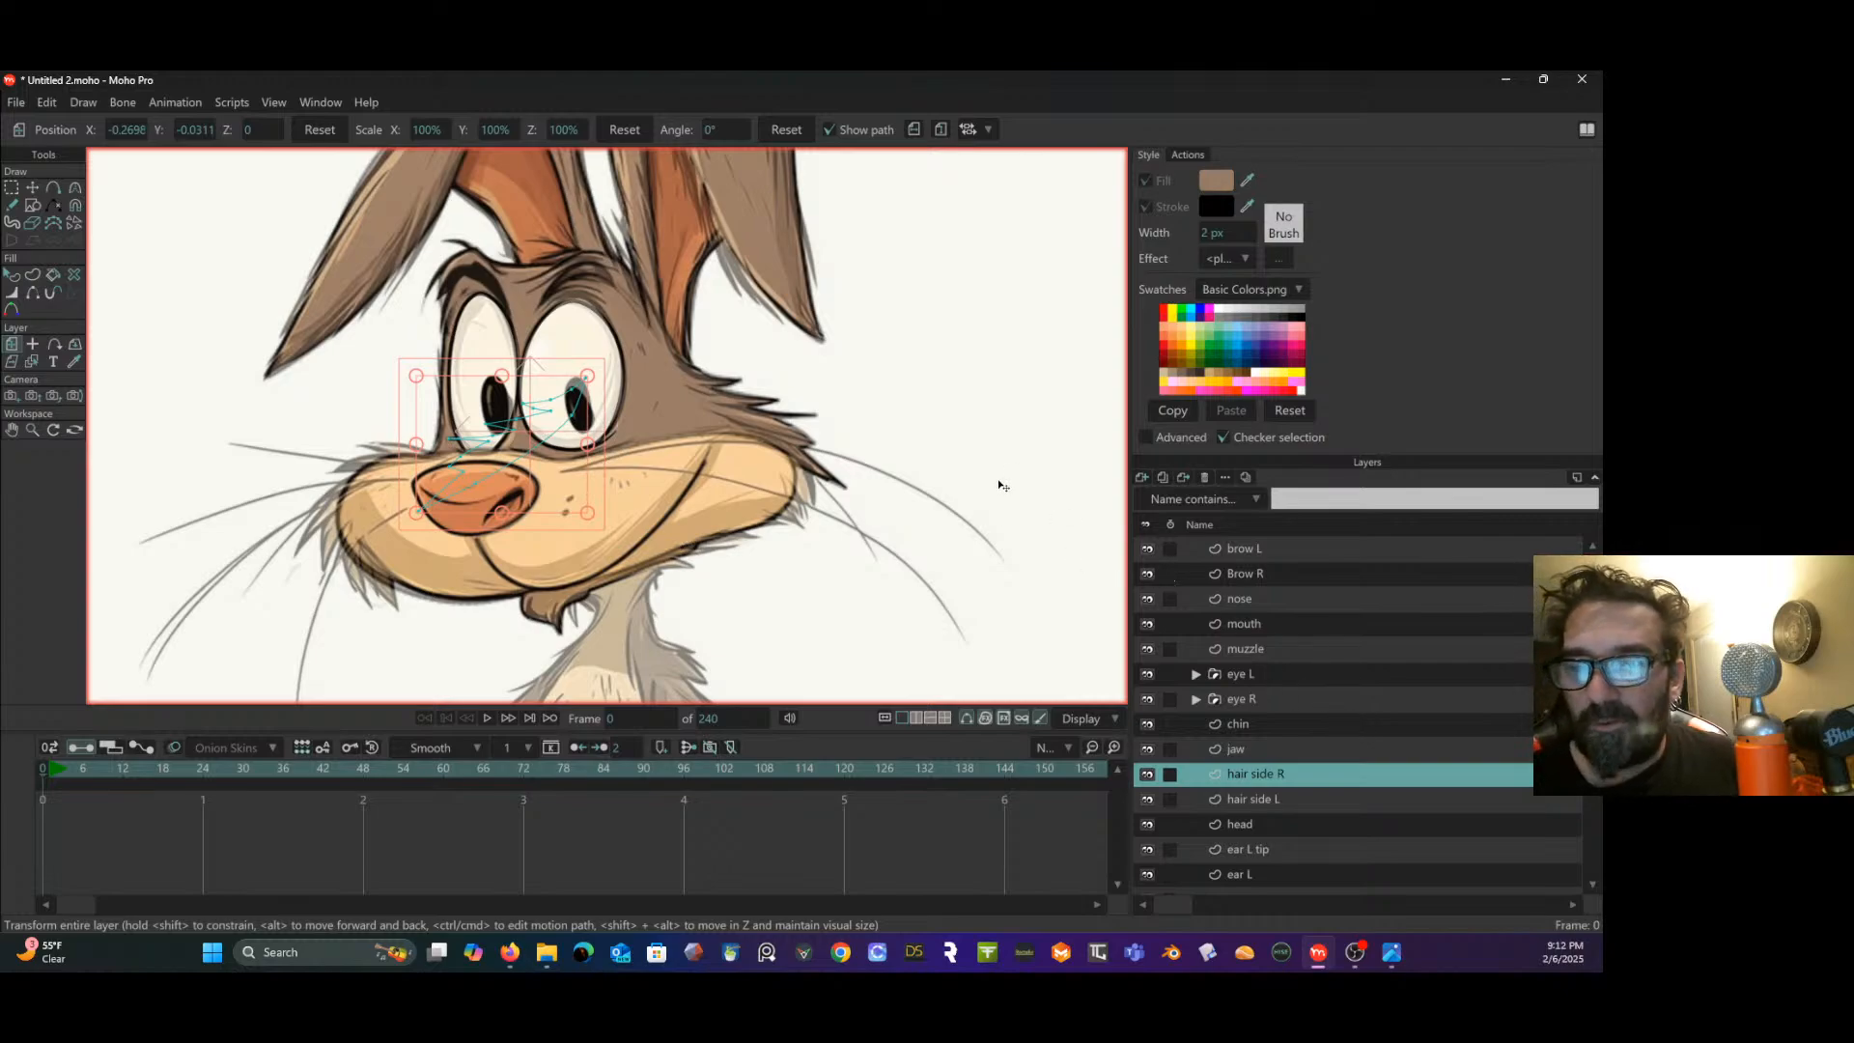
scroll(743, 340, "down", 2)
left_click_drag(743, 341, 720, 421)
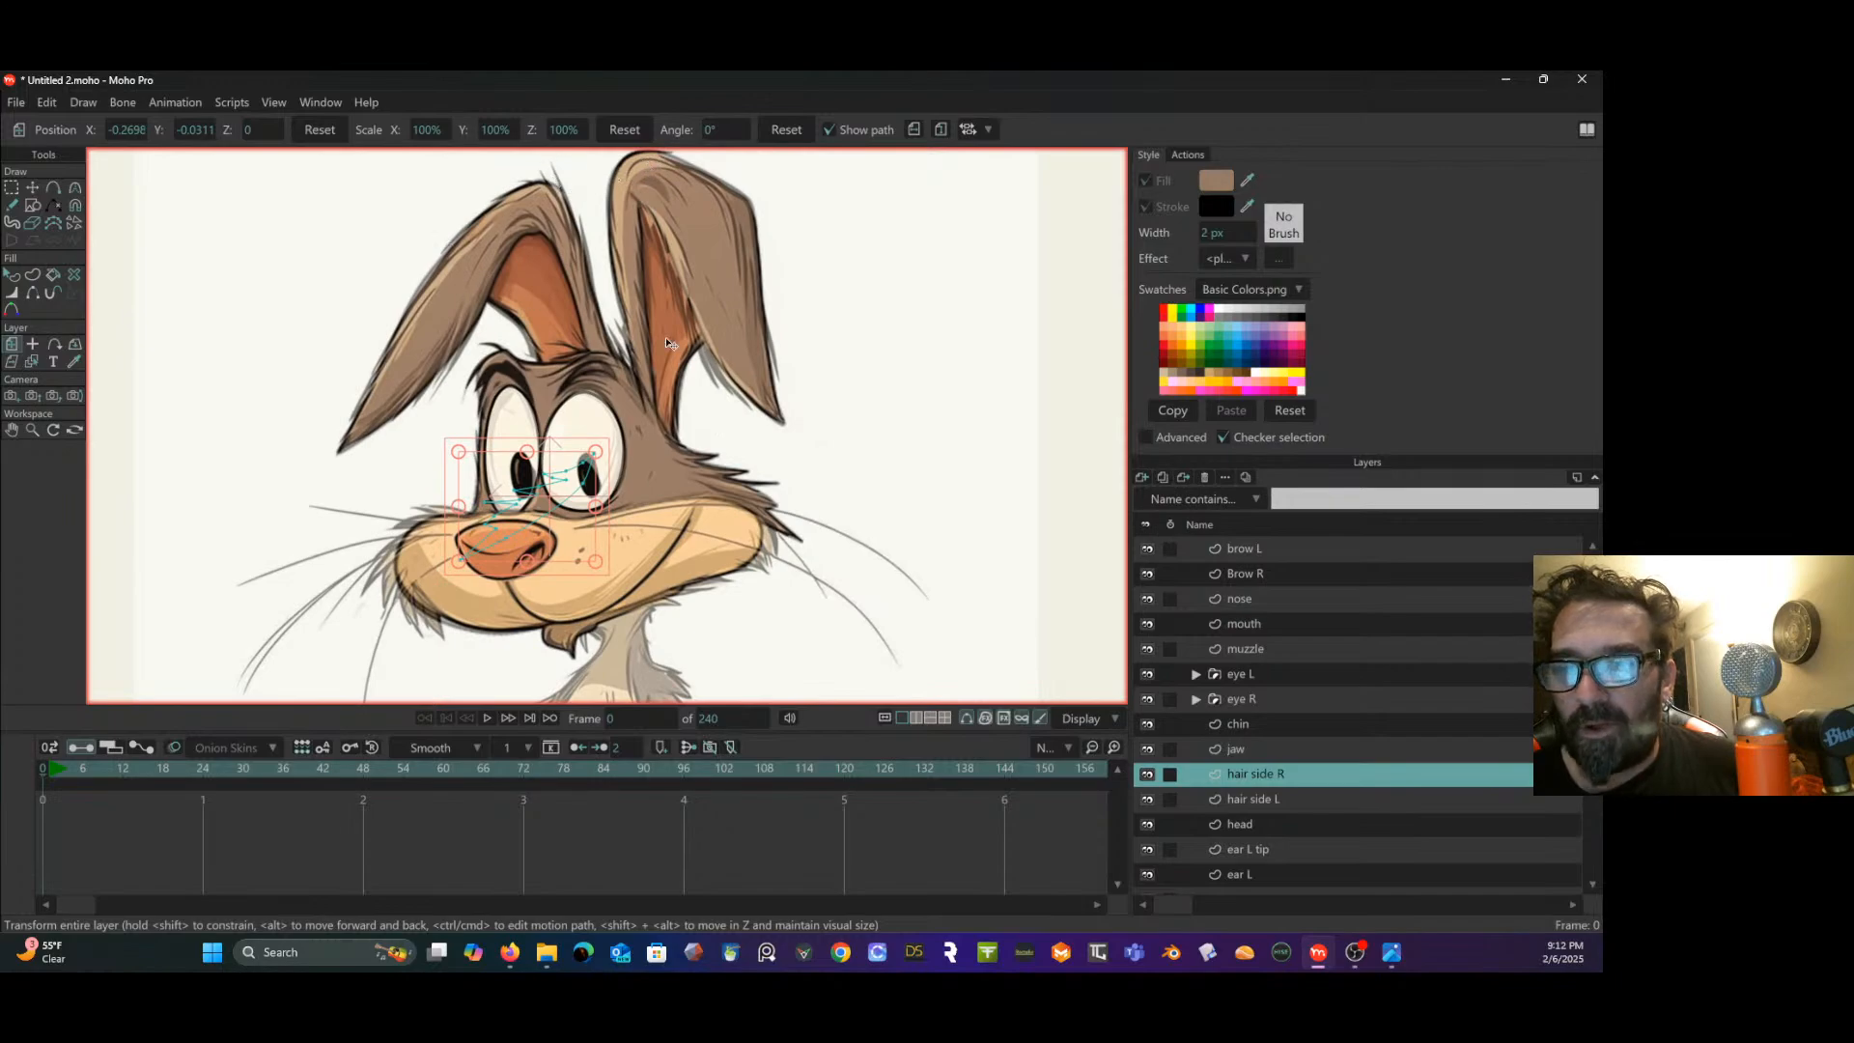
left_click_drag(671, 344, 733, 305)
scroll(664, 274, "down", 2)
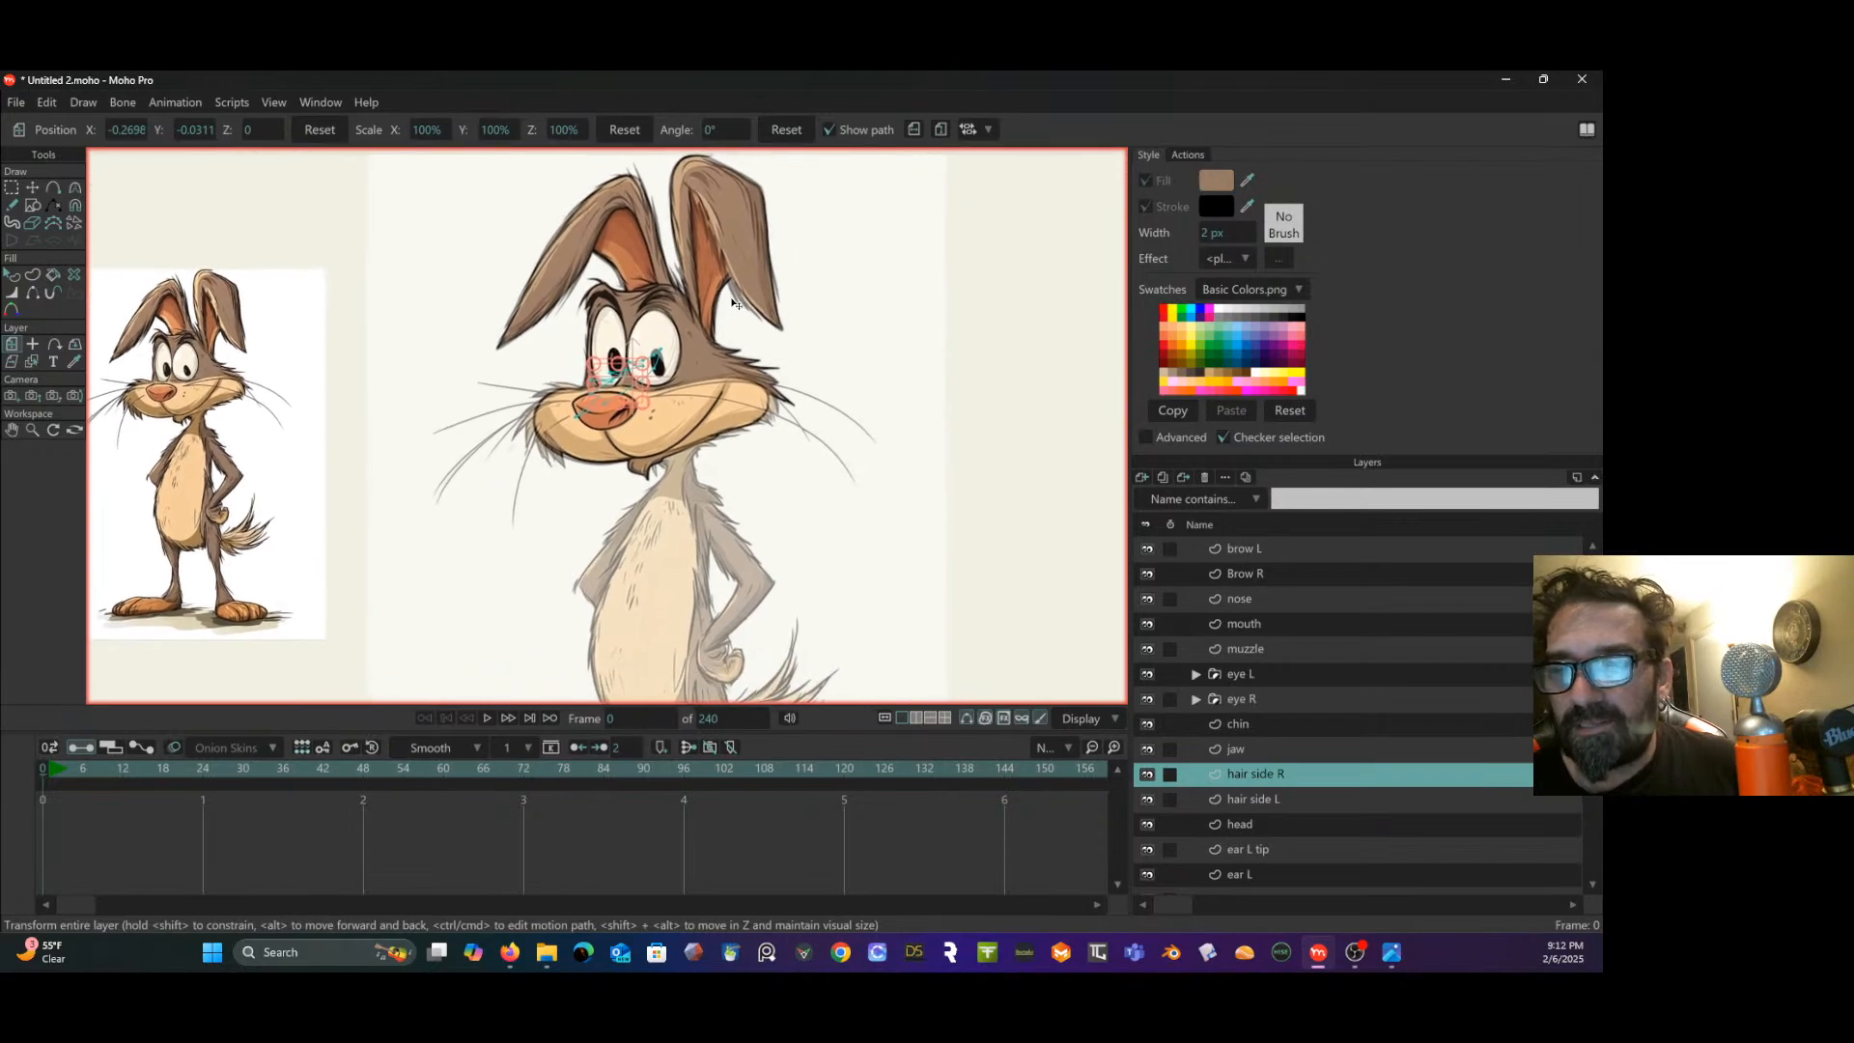